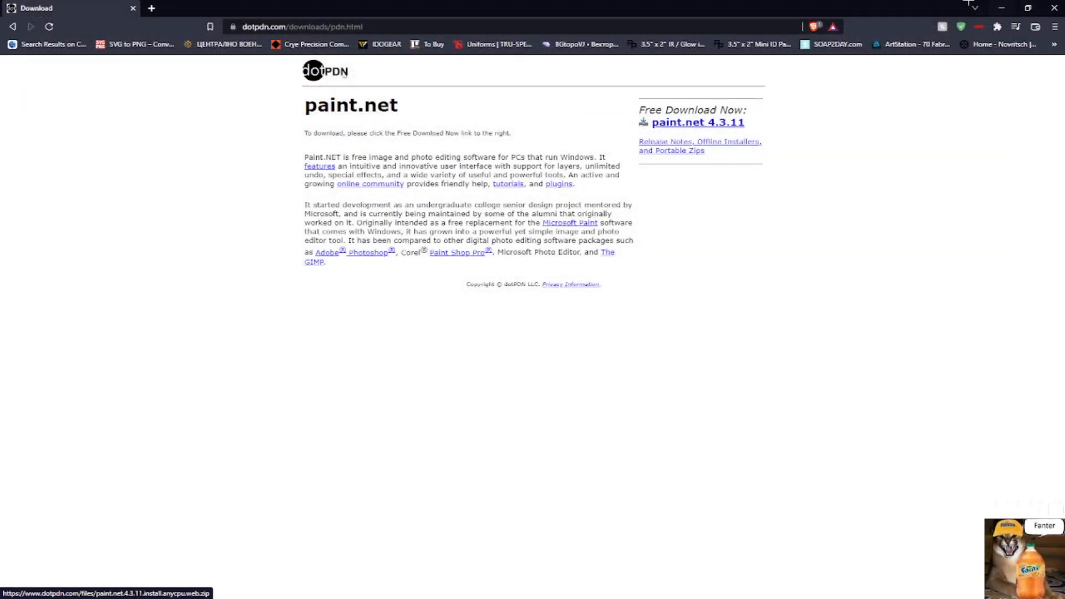
Switch to paint.net and open the uniform texture Crye G3 MCAM Swedish +.png from the desktop.
{"action": "left_click", "coordinate": [872, 24]}
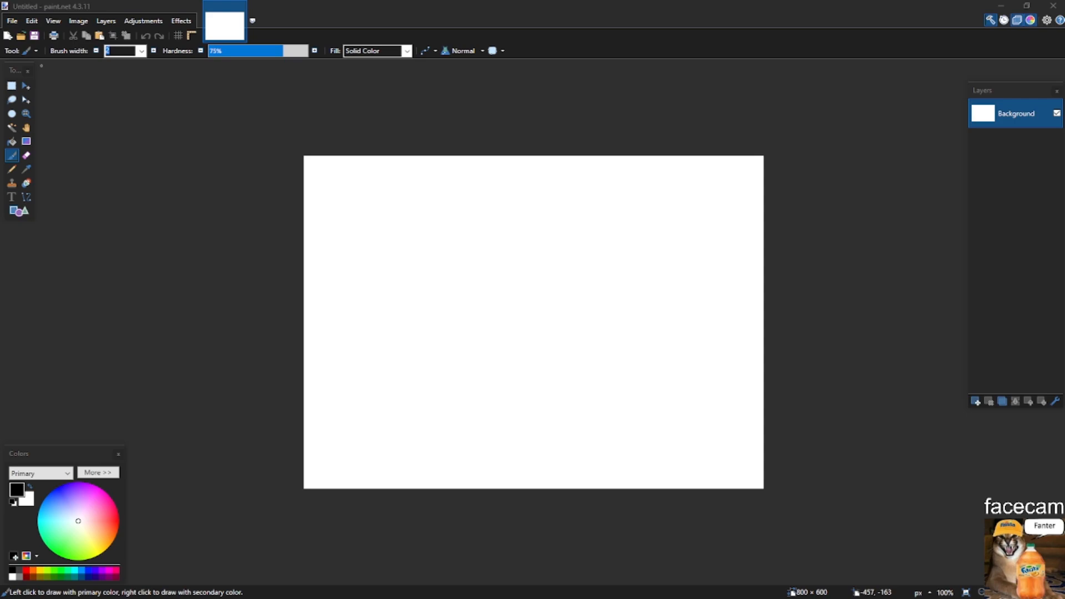
{"action": "mouse_move", "coordinate": [594, 7]}
{"action": "left_mouse_down"}
{"action": "mouse_move", "coordinate": [577, 31]}
{"action": "mouse_move", "coordinate": [0, 78]}
{"action": "left_mouse_up"}
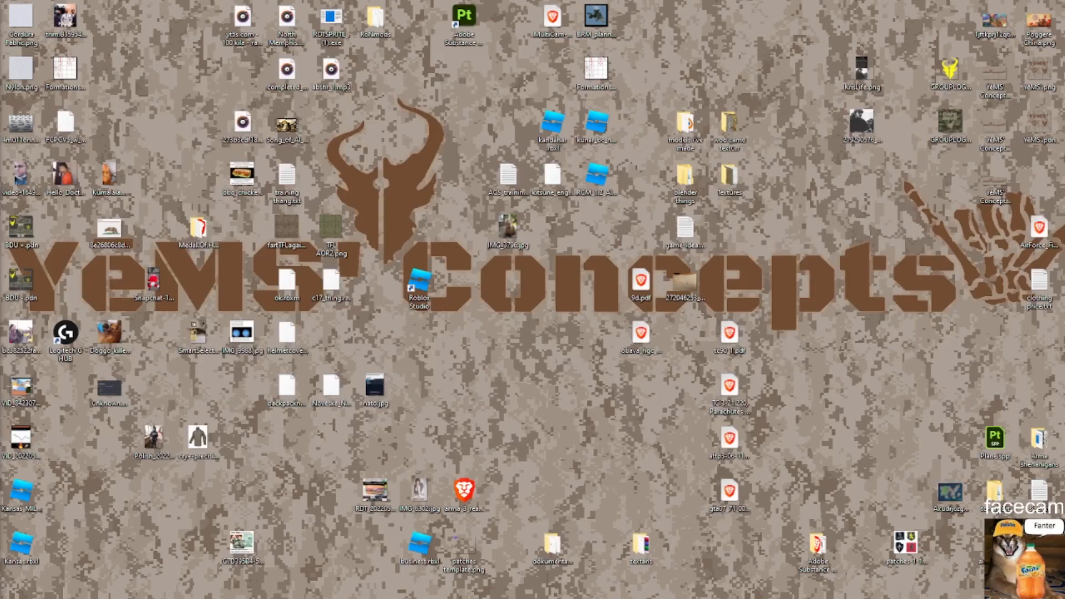
{"action": "left_click_drag", "start_coordinate": [1064, 6], "coordinate": [721, 1]}
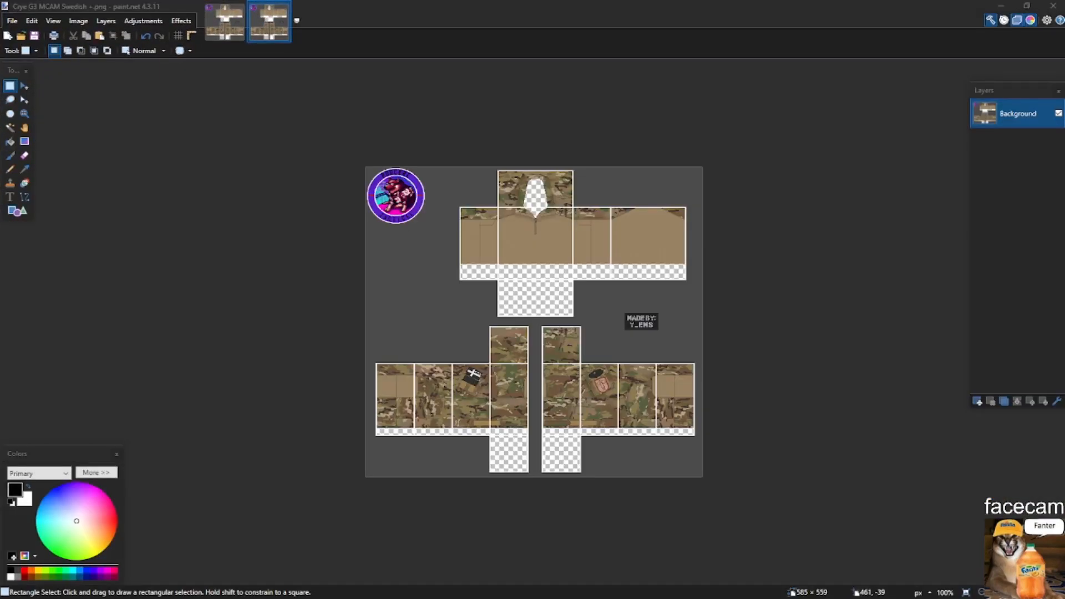
{"action": "left_click_drag", "start_coordinate": [1064, 240], "coordinate": [670, 240]}
{"action": "left_click", "coordinate": [530, 308]}
Add a new empty layer above the Background layer of the uniform texture.
{"action": "scroll", "coordinate": [596, 301], "scroll_direction": "up", "scroll_amount": 5}
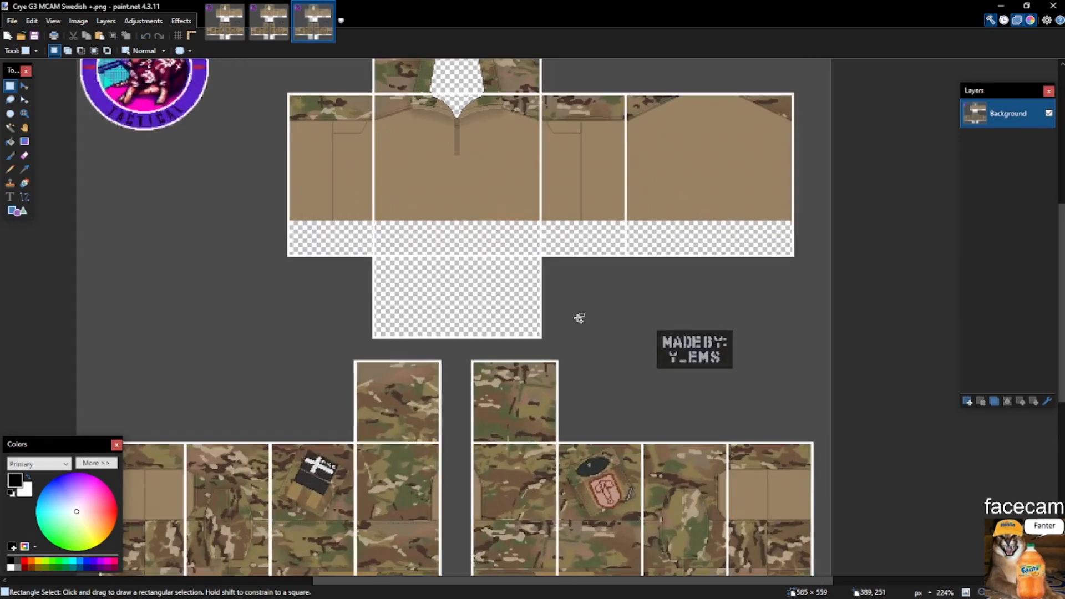
{"action": "scroll", "coordinate": [572, 70], "scroll_direction": "up", "scroll_amount": 7}
{"action": "scroll", "coordinate": [721, 150], "scroll_direction": "down", "scroll_amount": 6}
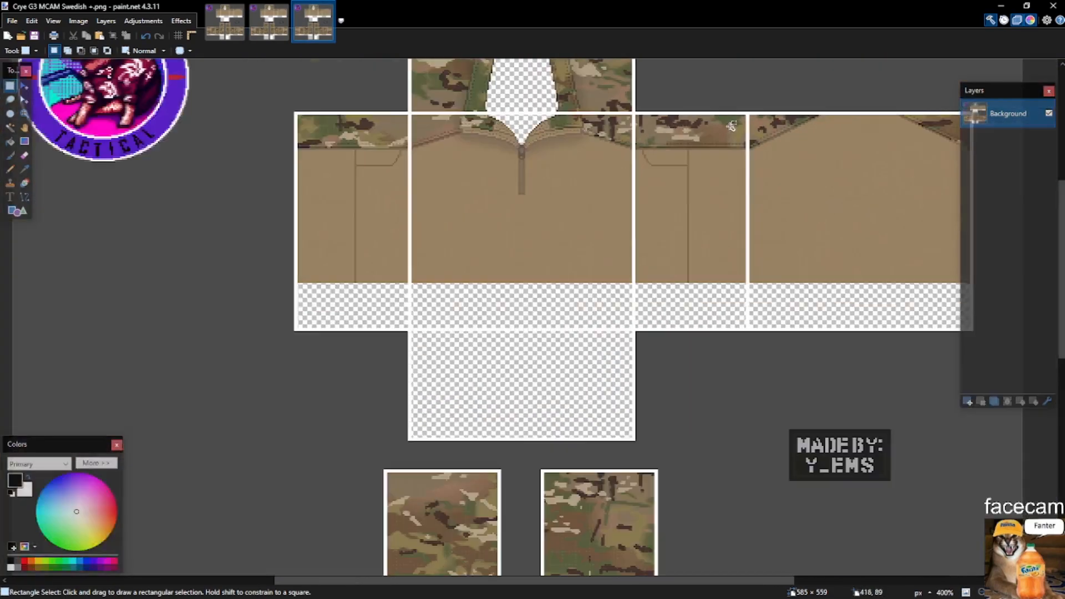
{"action": "scroll", "coordinate": [627, 235], "scroll_direction": "down", "scroll_amount": 5}
{"action": "scroll", "coordinate": [610, 229], "scroll_direction": "up", "scroll_amount": 1}
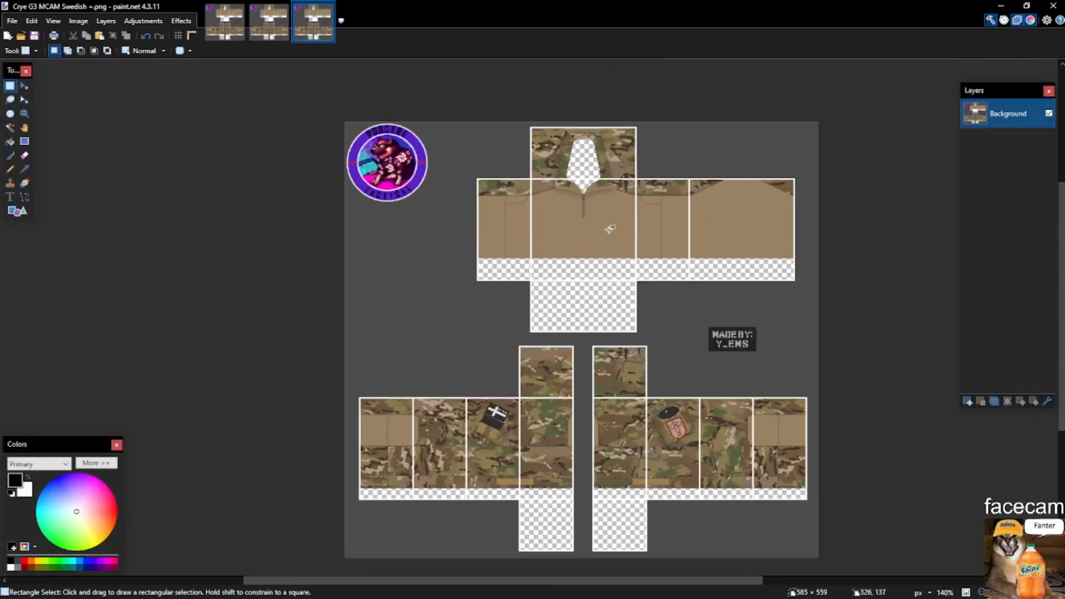
{"action": "left_click", "coordinate": [967, 401]}
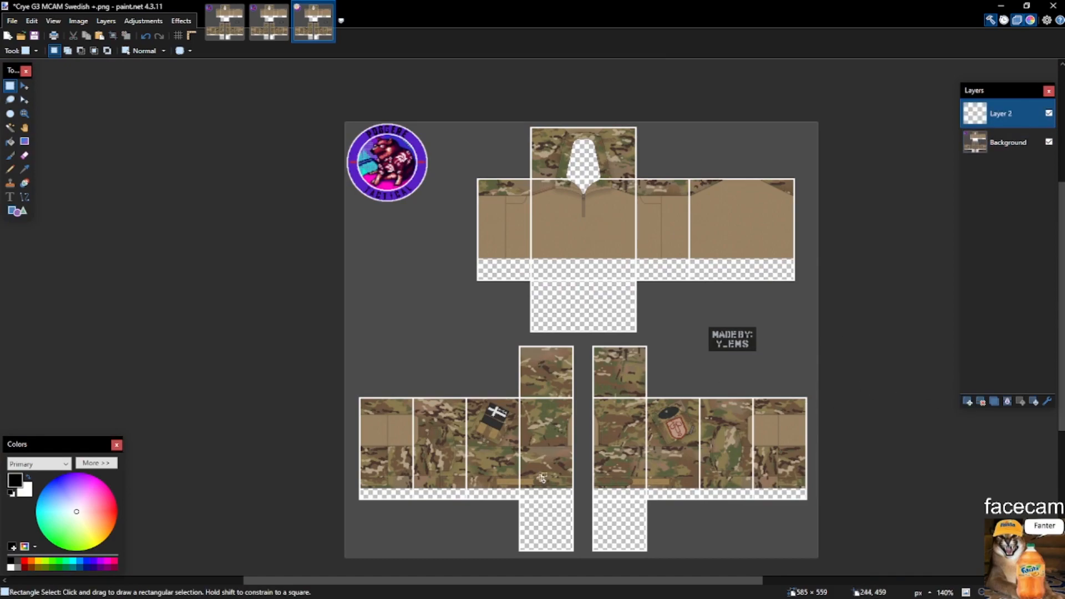
Examine the camouflage sleeve panels with their seams and patches up close.
{"action": "scroll", "coordinate": [545, 481], "scroll_direction": "up", "scroll_amount": 4}
{"action": "key", "text": "ctrl+shift+s"}
{"action": "left_click", "coordinate": [530, 507]}
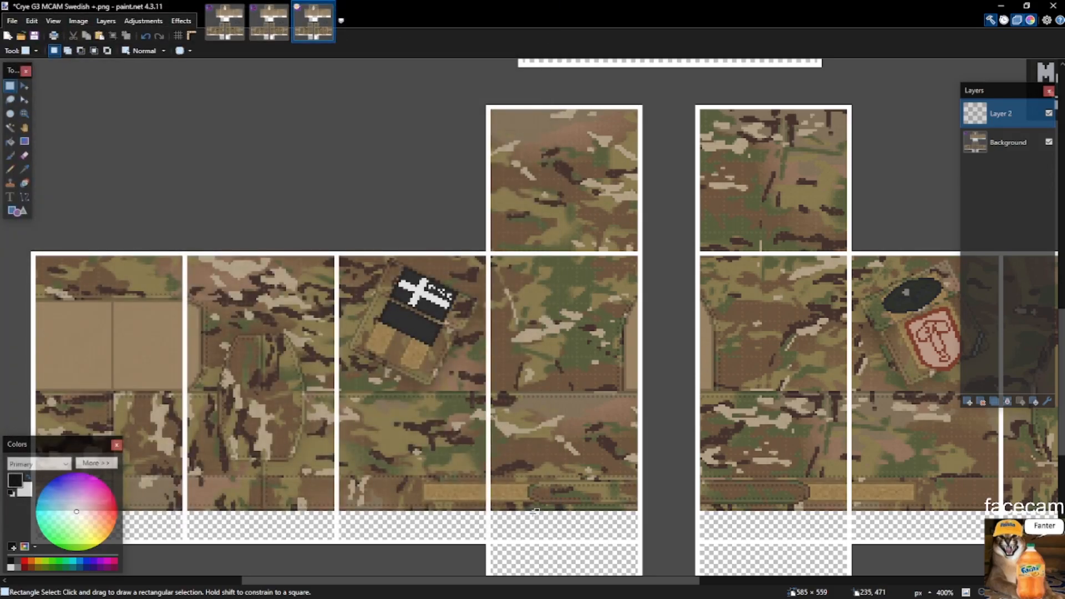
{"action": "left_click_drag", "start_coordinate": [368, 314], "coordinate": [629, 424]}
{"action": "left_click", "coordinate": [620, 417]}
{"action": "scroll", "coordinate": [579, 354], "scroll_direction": "down", "scroll_amount": 2}
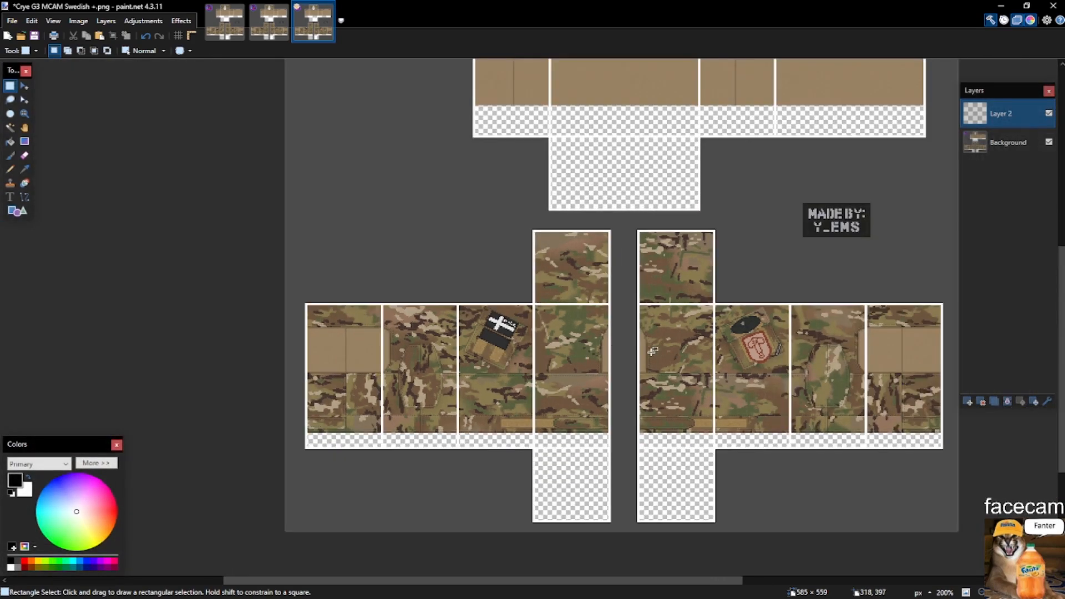
{"action": "scroll", "coordinate": [581, 333], "scroll_direction": "up", "scroll_amount": 3}
{"action": "key", "text": "b"}
{"action": "scroll", "coordinate": [580, 341], "scroll_direction": "up", "scroll_amount": 7}
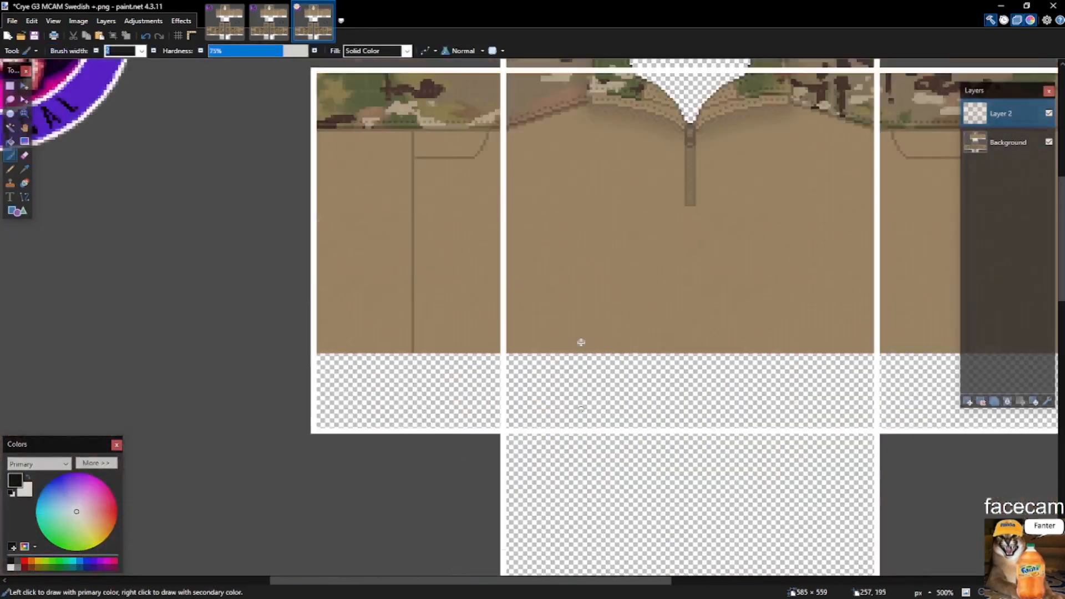
{"action": "key", "text": "p"}
{"action": "key", "text": "s"}
{"action": "mouse_move", "coordinate": [307, 78]}
{"action": "left_mouse_down"}
{"action": "mouse_move", "coordinate": [552, 223]}
{"action": "mouse_move", "coordinate": [519, 235]}
{"action": "left_mouse_up"}
{"action": "left_click_drag", "start_coordinate": [503, 213], "coordinate": [389, 139]}
{"action": "left_click", "coordinate": [495, 182]}
{"action": "scroll", "coordinate": [225, 135], "scroll_direction": "up", "scroll_amount": 4}
{"action": "scroll", "coordinate": [211, 166], "scroll_direction": "up", "scroll_amount": 3}
{"action": "key", "text": "s"}
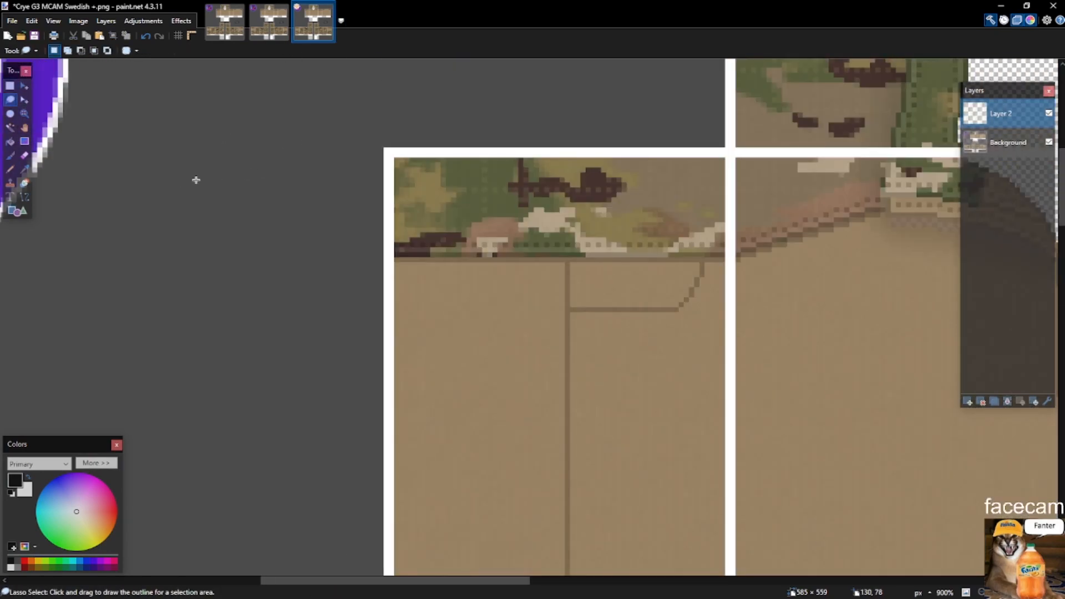
{"action": "key", "text": "s"}
{"action": "key", "text": "s"}
Examine the shirt's torso panels, collar stitching and front zipper up close.
{"action": "scroll", "coordinate": [306, 199], "scroll_direction": "down", "scroll_amount": 10}
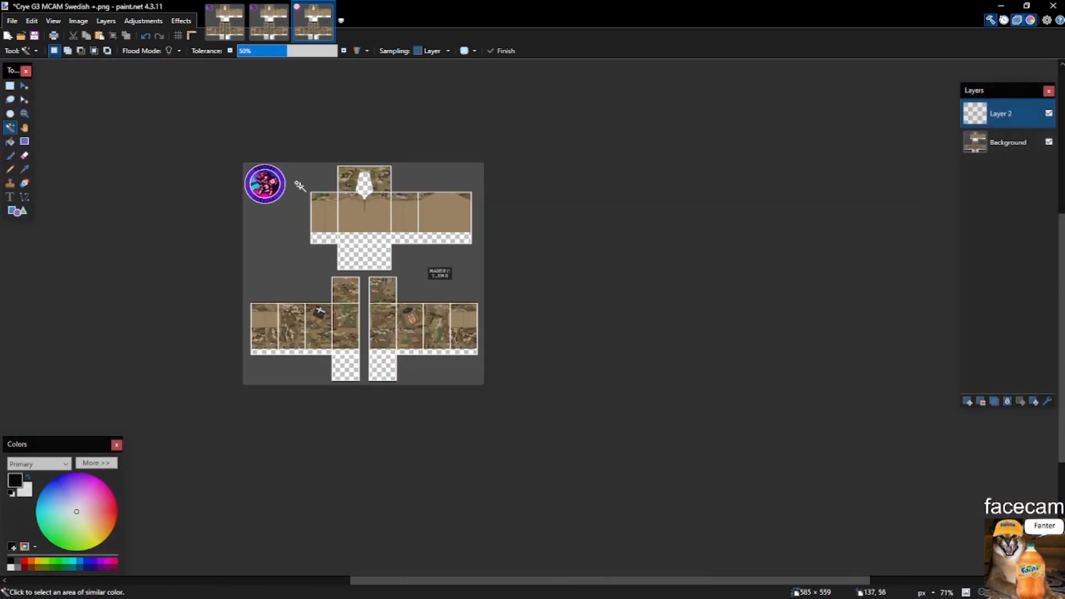
{"action": "scroll", "coordinate": [299, 181], "scroll_direction": "up", "scroll_amount": 7}
{"action": "scroll", "coordinate": [382, 167], "scroll_direction": "down", "scroll_amount": 8}
{"action": "scroll", "coordinate": [523, 119], "scroll_direction": "up", "scroll_amount": 2}
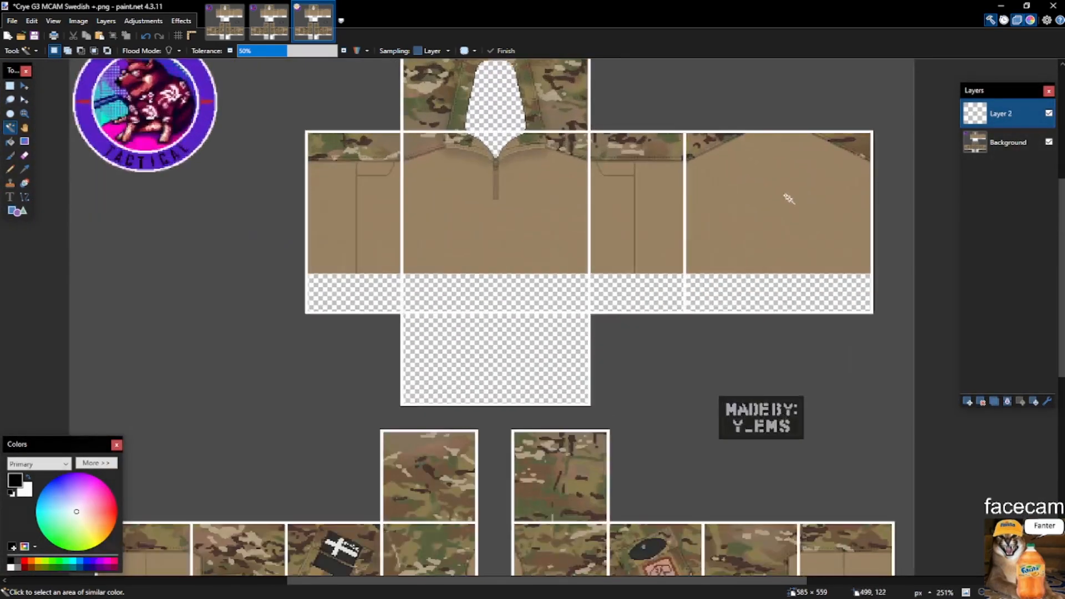
{"action": "scroll", "coordinate": [523, 119], "scroll_direction": "down", "scroll_amount": 2}
{"action": "scroll", "coordinate": [448, 128], "scroll_direction": "up", "scroll_amount": 9}
{"action": "scroll", "coordinate": [448, 129], "scroll_direction": "down", "scroll_amount": 4}
{"action": "scroll", "coordinate": [500, 213], "scroll_direction": "up", "scroll_amount": 6}
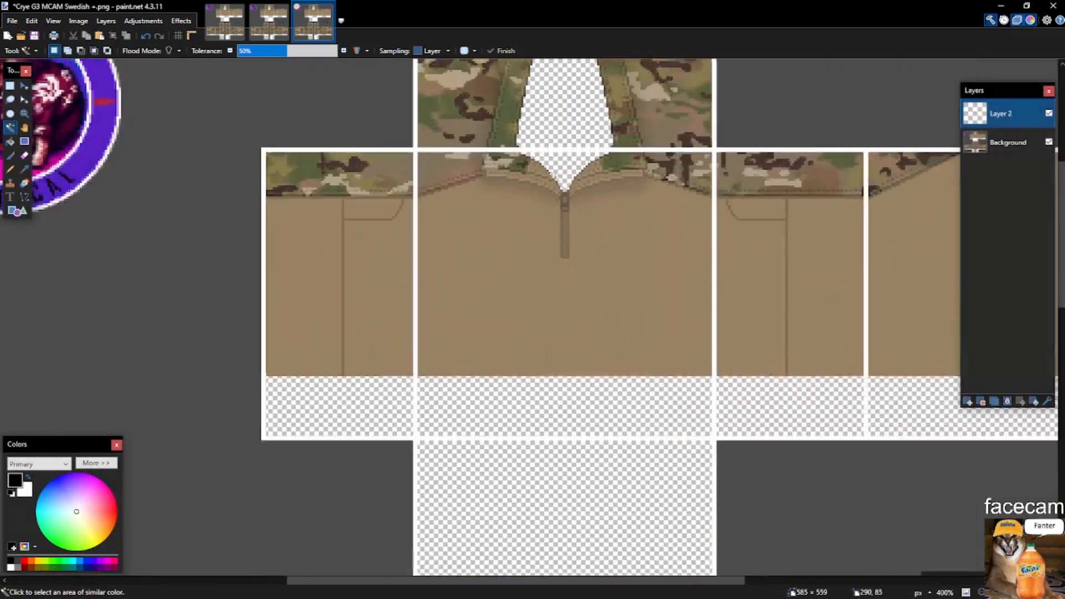
{"action": "left_click_drag", "start_coordinate": [912, 171], "coordinate": [766, 219]}
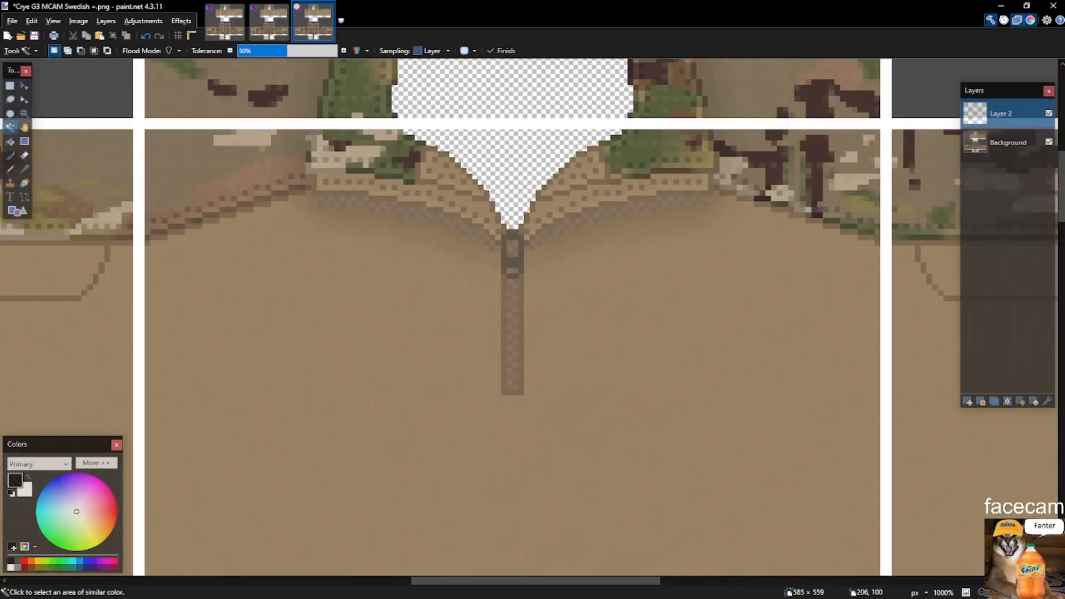
Create a new blank 800 × 600 image alongside the open uniform textures.
{"action": "key", "text": "ctrl+n"}
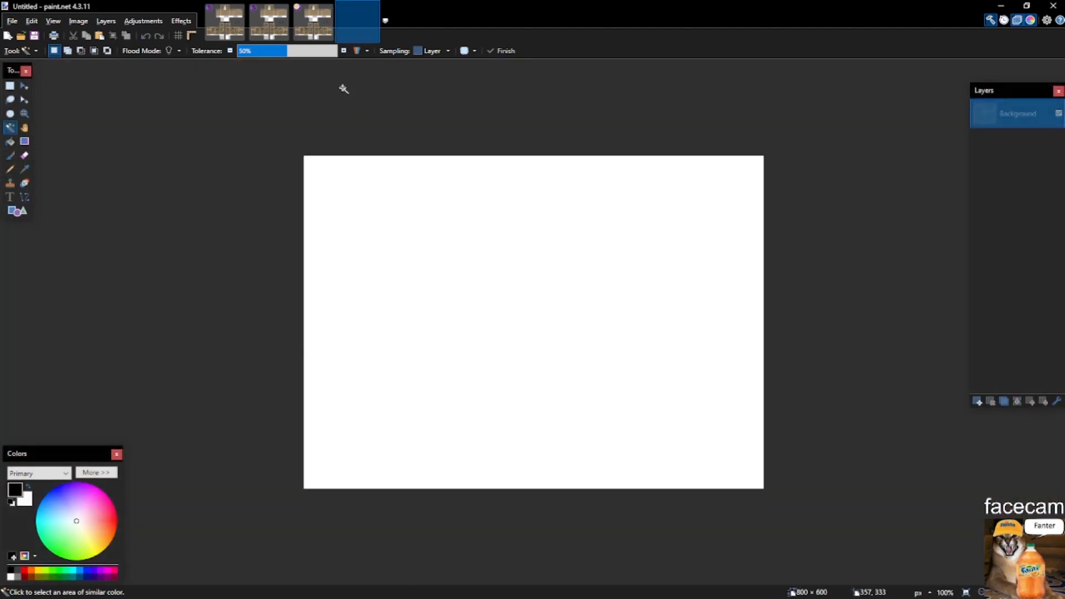
{"action": "left_click", "coordinate": [540, 373]}
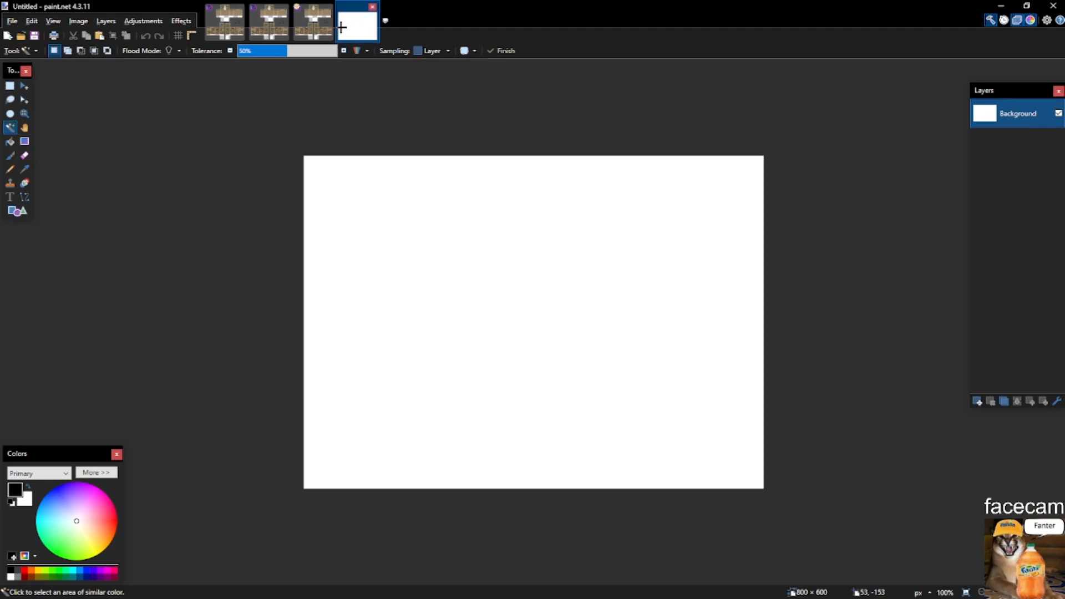
{"action": "left_click", "coordinate": [324, 24]}
{"action": "left_click", "coordinate": [385, 21]}
{"action": "left_click", "coordinate": [367, 28]}
{"action": "left_click", "coordinate": [321, 25]}
{"action": "left_click", "coordinate": [362, 30]}
Close the two duplicate copies of the uniform texture and return to the layered one.
{"action": "left_click", "coordinate": [284, 6]}
{"action": "left_click", "coordinate": [239, 6]}
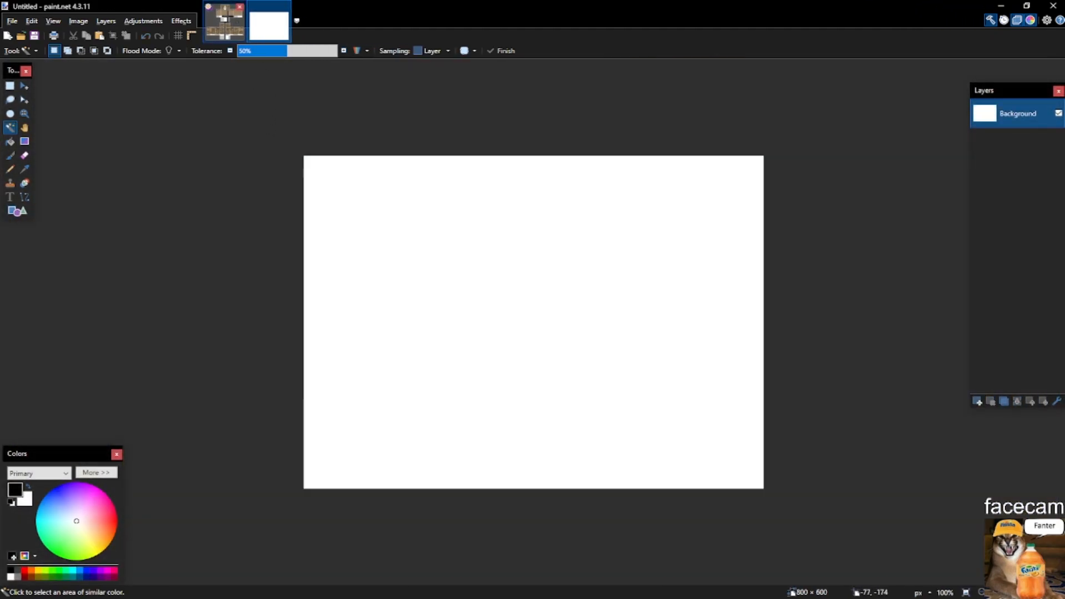
{"action": "left_click", "coordinate": [228, 16]}
Try the Magic Wand near the round logo on the empty layer, then clear the selection.
{"action": "scroll", "coordinate": [311, 261], "scroll_direction": "up", "scroll_amount": 3}
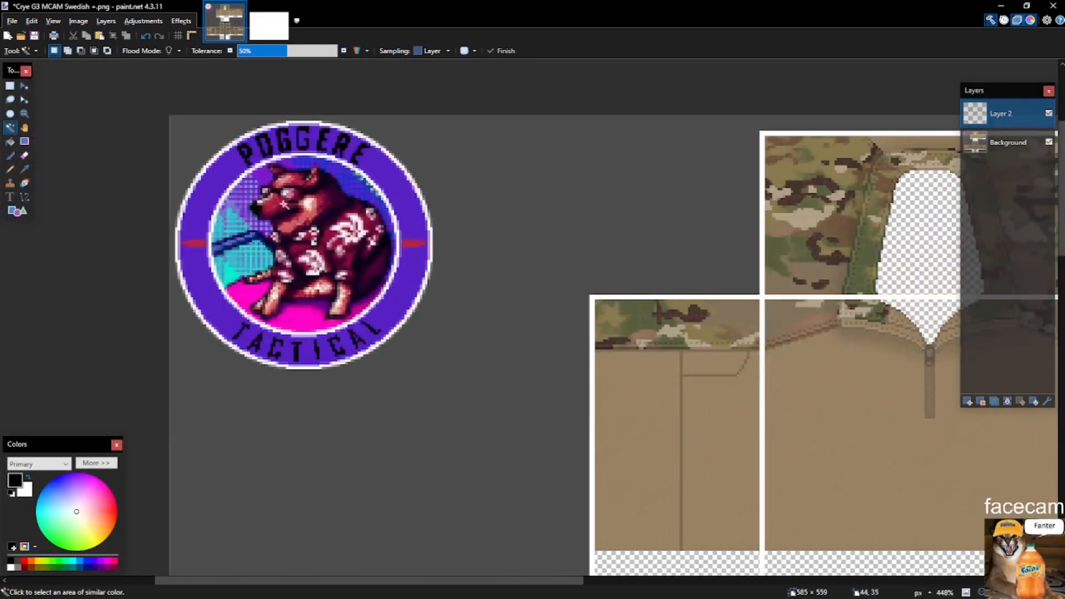
{"action": "left_click", "coordinate": [474, 357]}
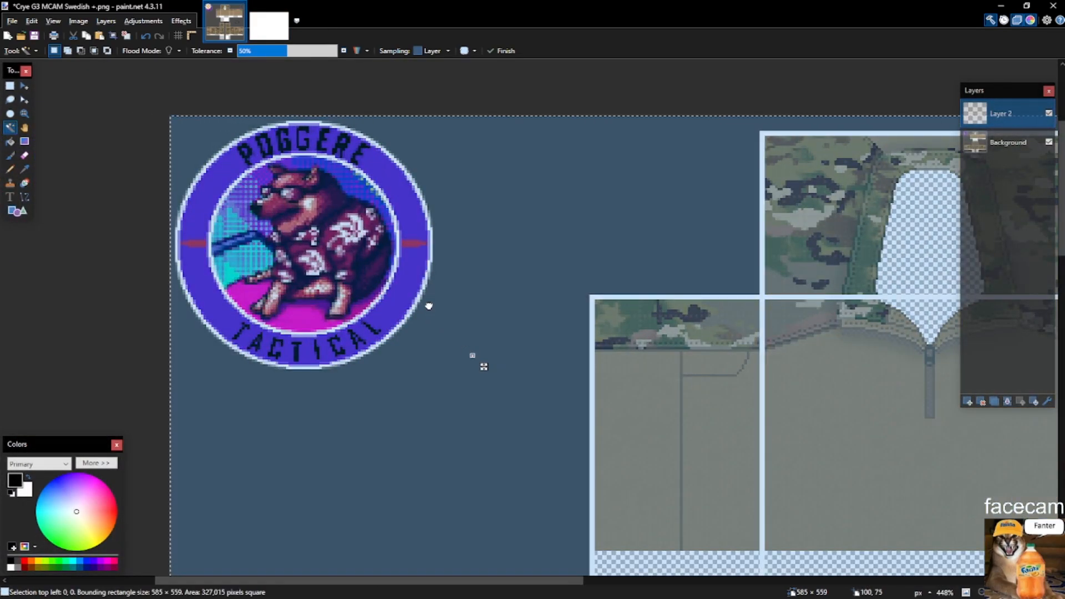
{"action": "key", "text": "s"}
{"action": "left_click", "coordinate": [429, 304]}
{"action": "scroll", "coordinate": [484, 340], "scroll_direction": "down", "scroll_amount": 5}
{"action": "left_click", "coordinate": [484, 339]}
{"action": "scroll", "coordinate": [519, 359], "scroll_direction": "up", "scroll_amount": 4}
{"action": "key", "text": "s"}
{"action": "key", "text": "s"}
{"action": "key", "text": "s"}
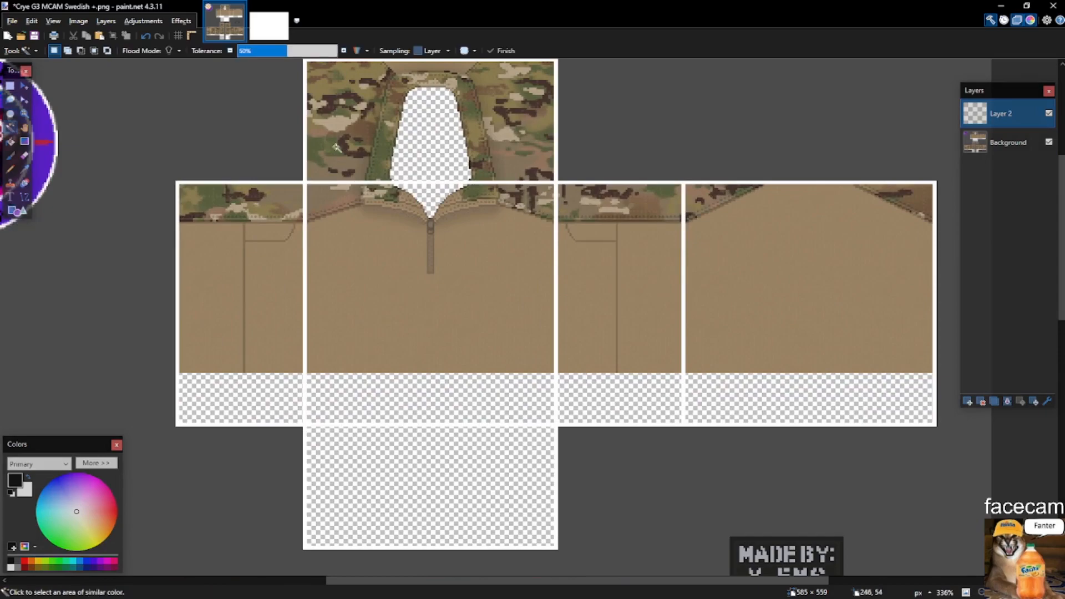
Lower the Magic Wand tolerance and try rectangular selections on the shirt front around the zipper.
{"action": "left_click", "coordinate": [244, 49]}
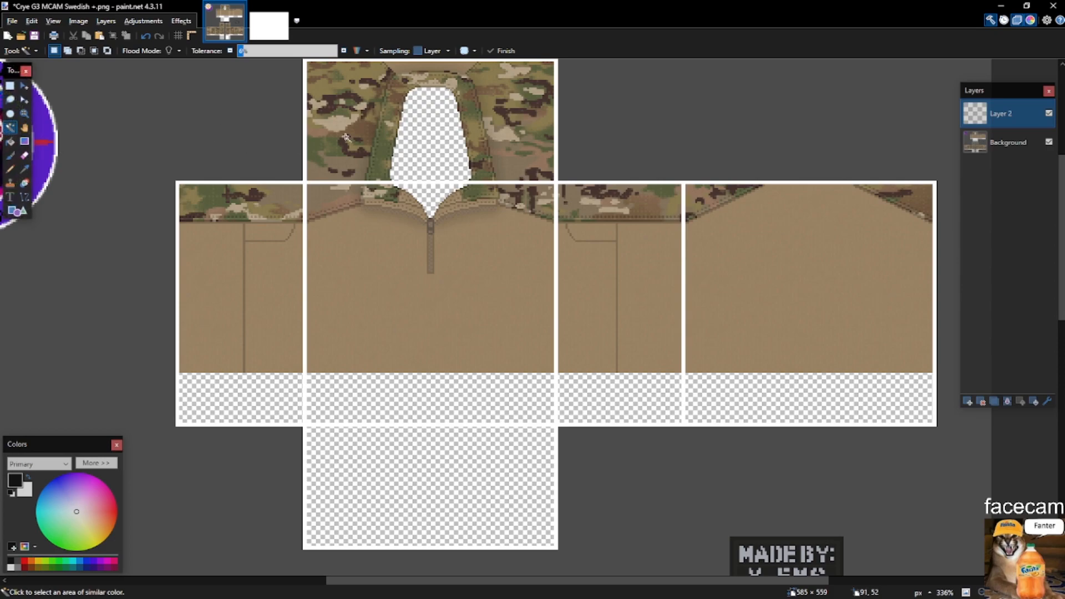
{"action": "left_click", "coordinate": [446, 267]}
{"action": "key", "text": "s"}
{"action": "left_click_drag", "start_coordinate": [454, 260], "coordinate": [456, 259]}
{"action": "scroll", "coordinate": [422, 240], "scroll_direction": "up", "scroll_amount": 4}
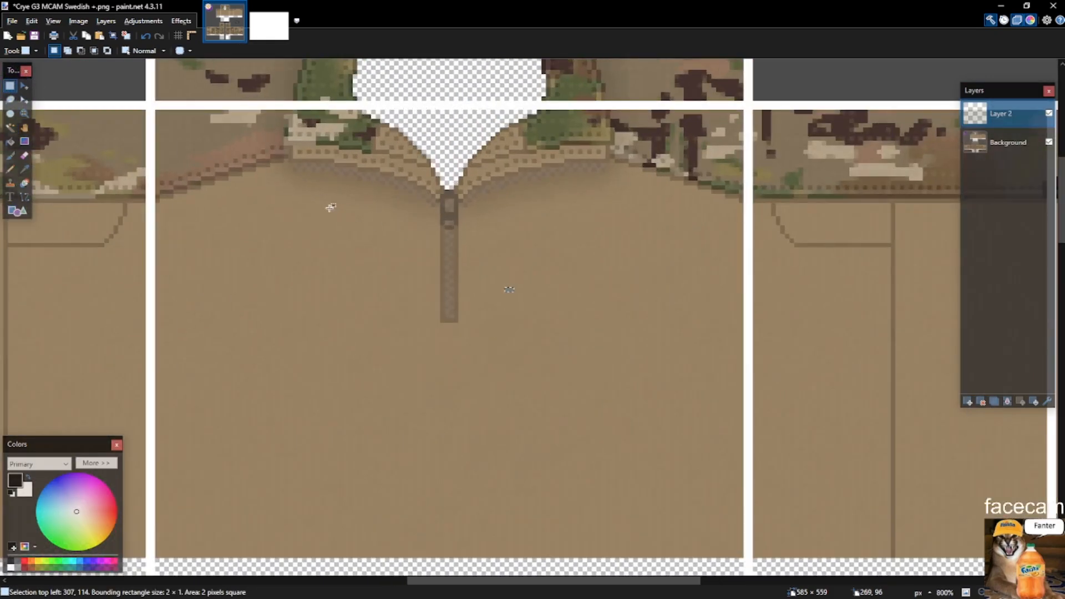
{"action": "left_click_drag", "start_coordinate": [232, 177], "coordinate": [435, 300]}
{"action": "left_click", "coordinate": [373, 261]}
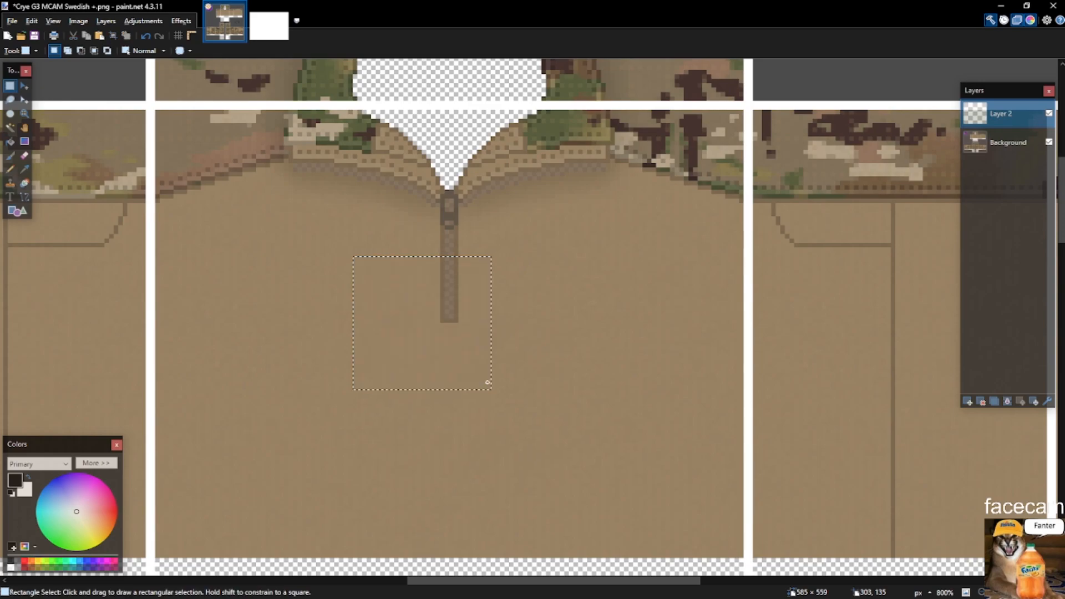
Add two more empty layers above Layer 2.
{"action": "scroll", "coordinate": [426, 338], "scroll_direction": "down", "scroll_amount": 5}
{"action": "scroll", "coordinate": [405, 278], "scroll_direction": "down", "scroll_amount": 4}
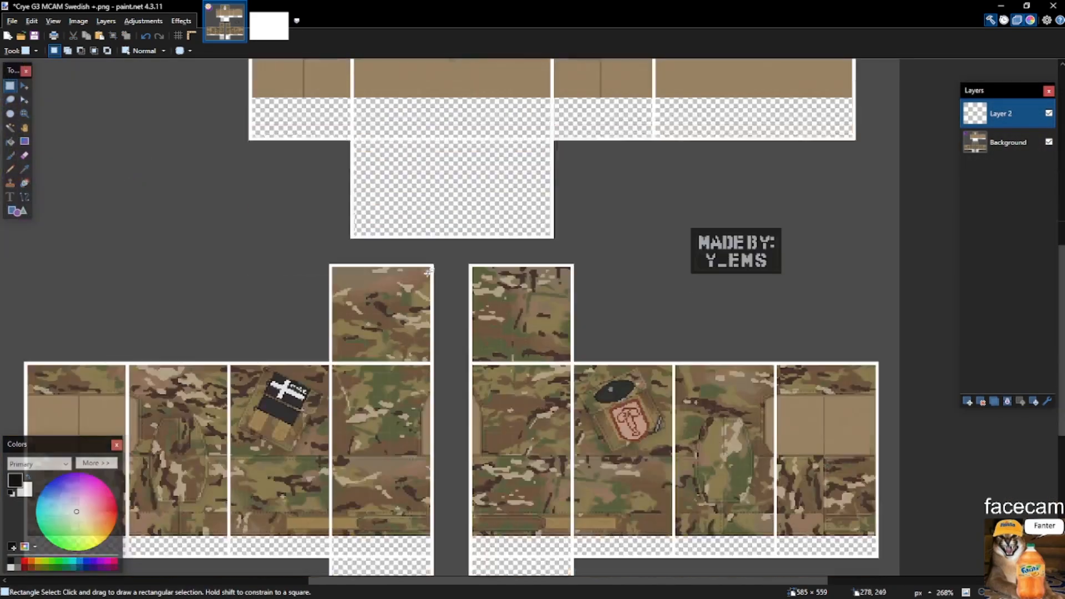
{"action": "scroll", "coordinate": [439, 264], "scroll_direction": "down", "scroll_amount": 3}
{"action": "scroll", "coordinate": [435, 341], "scroll_direction": "up", "scroll_amount": 3}
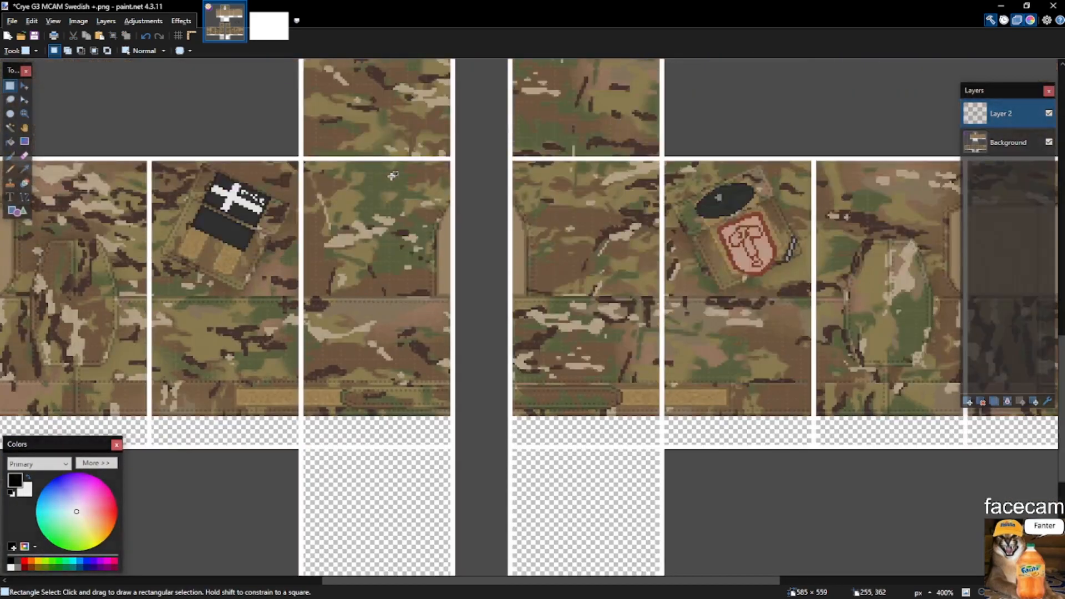
{"action": "scroll", "coordinate": [397, 183], "scroll_direction": "down", "scroll_amount": 5}
{"action": "left_click", "coordinate": [968, 401]}
{"action": "left_click", "coordinate": [968, 401]}
Rename Layer 2 as Line.
{"action": "double_click", "coordinate": [1011, 173]}
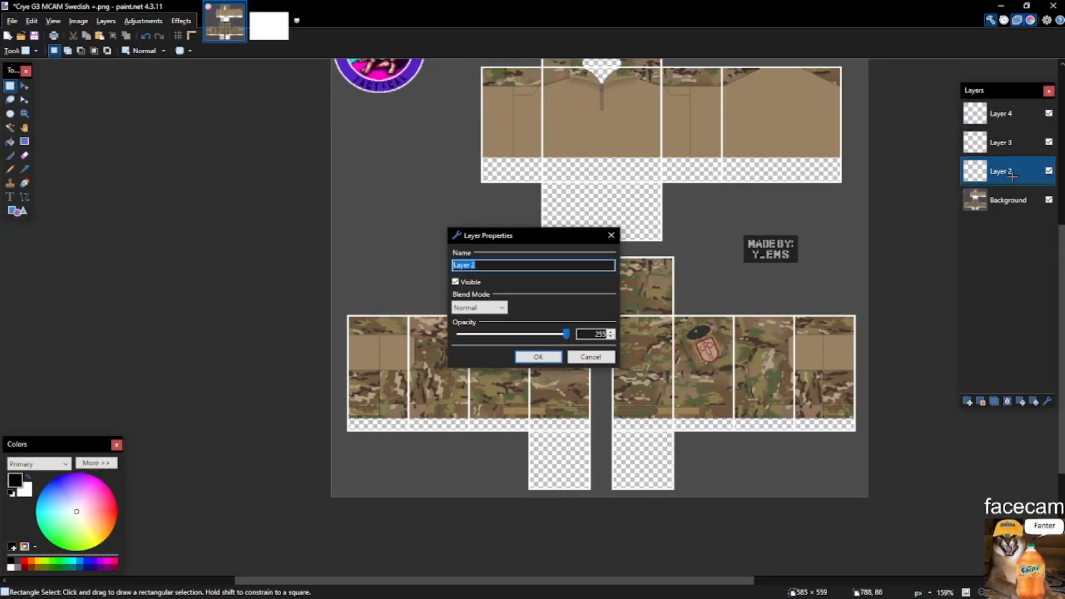
{"action": "key", "text": "BackSpace"}
{"action": "type", "text": "lINE"}
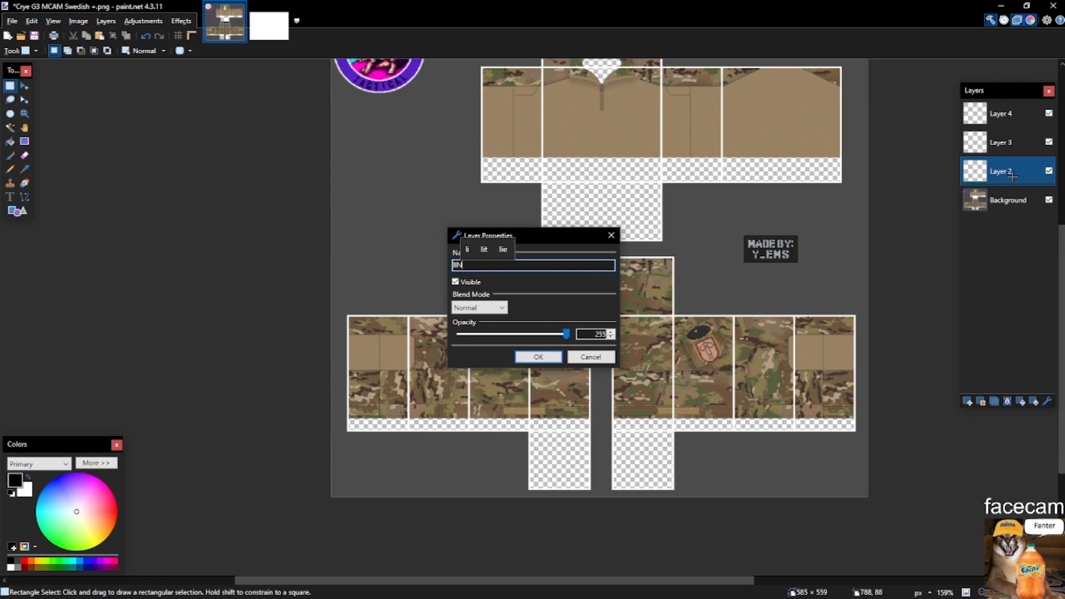
{"action": "key", "text": "Return"}
{"action": "double_click", "coordinate": [1040, 173]}
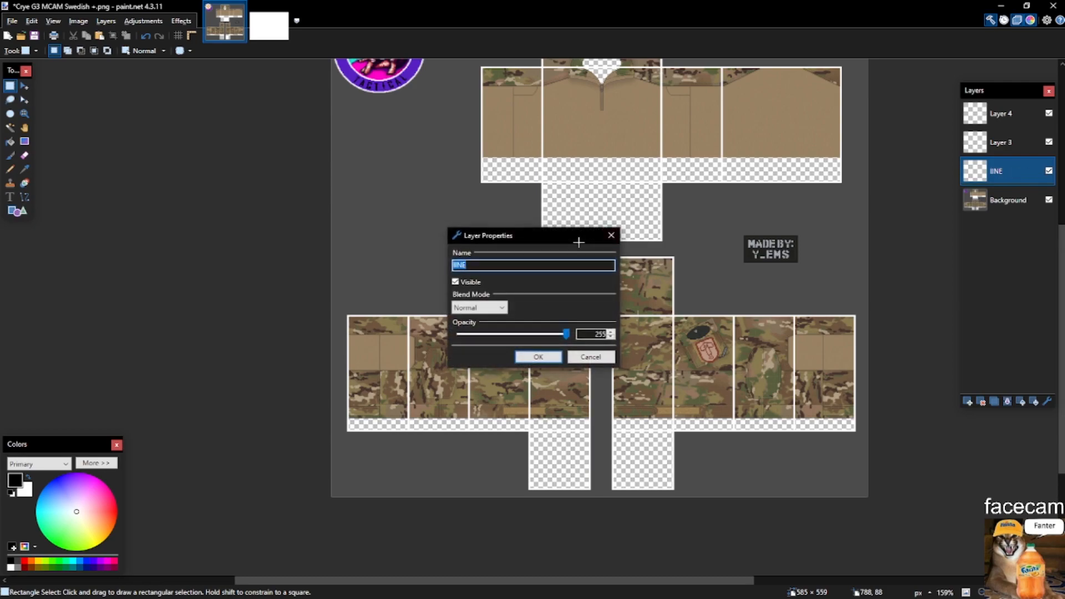
{"action": "key", "text": "Return"}
Rename Layer 3 as Stitch.
{"action": "double_click", "coordinate": [981, 136]}
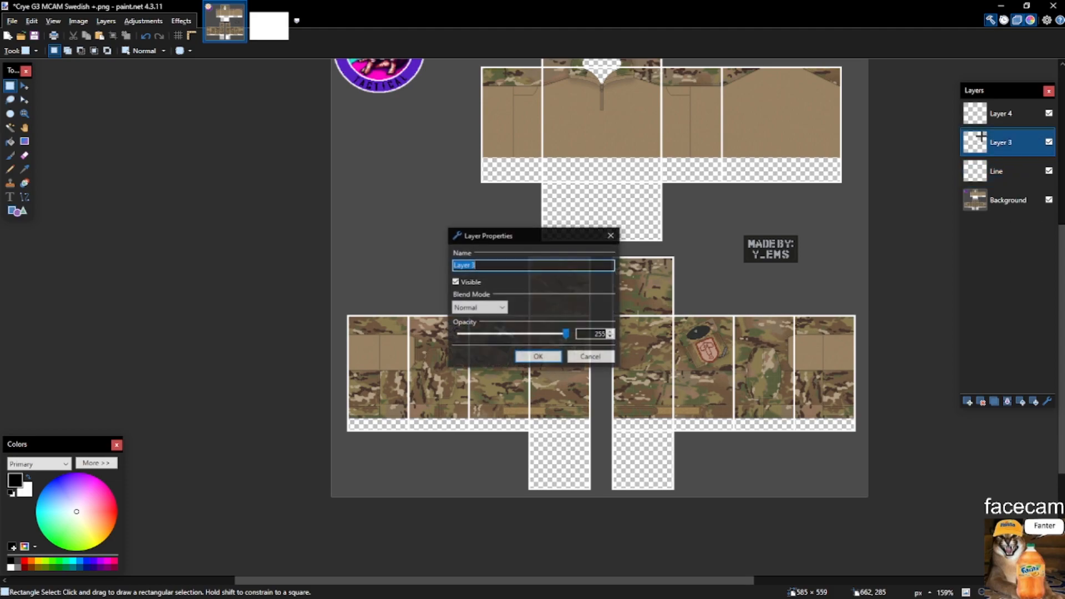
{"action": "type", "text": "Stitch"}
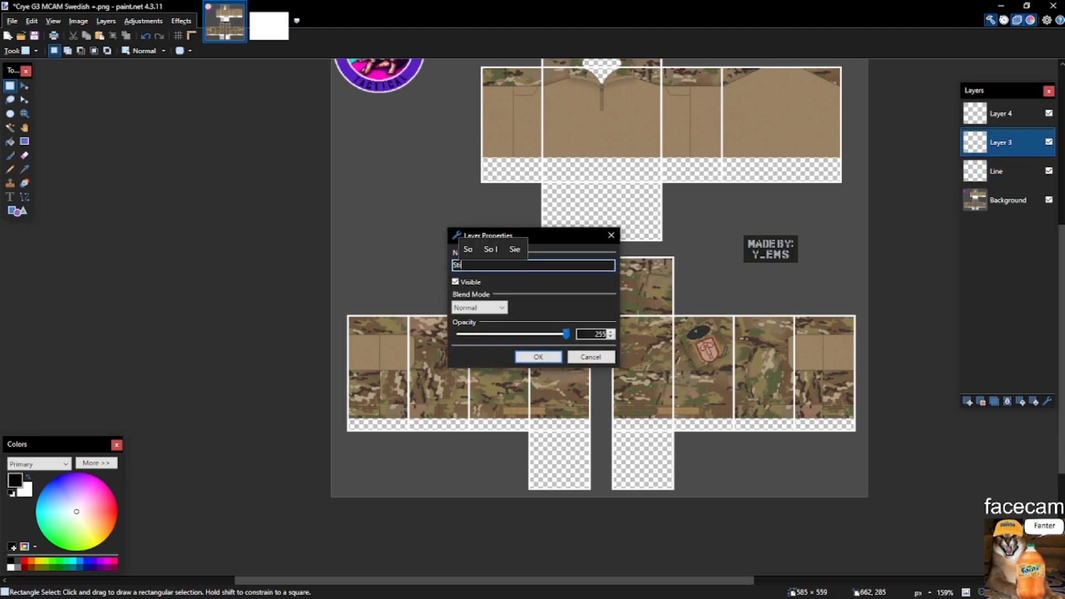
{"action": "key", "text": "Return"}
Move Layer 4 directly above the Background layer and rename it Colormap.
{"action": "left_click_drag", "start_coordinate": [991, 121], "coordinate": [1005, 165]}
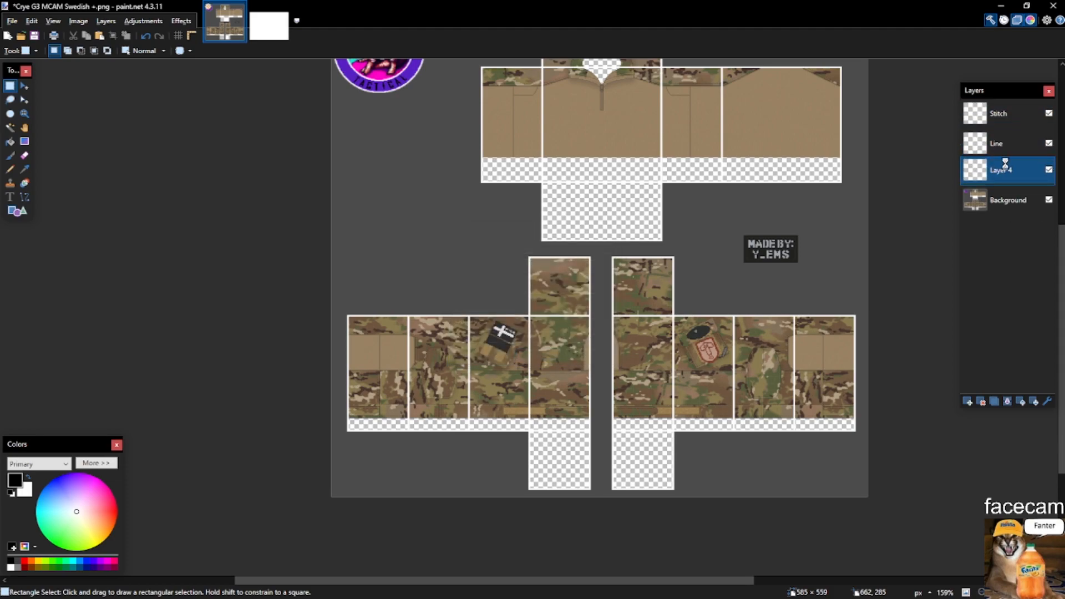
{"action": "double_click", "coordinate": [1005, 163]}
{"action": "type", "text": "Colormap"}
{"action": "key", "text": "Return"}
Save the layered texture as a paint.net file named testing.
{"action": "key", "text": "ctrl+shift+s"}
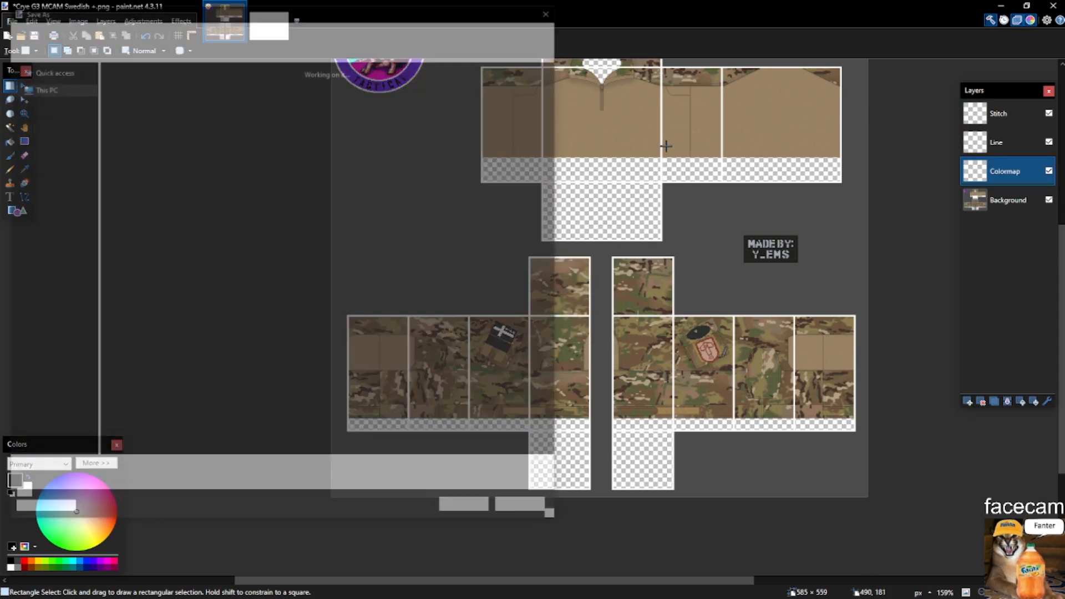
{"action": "left_click", "coordinate": [526, 510]}
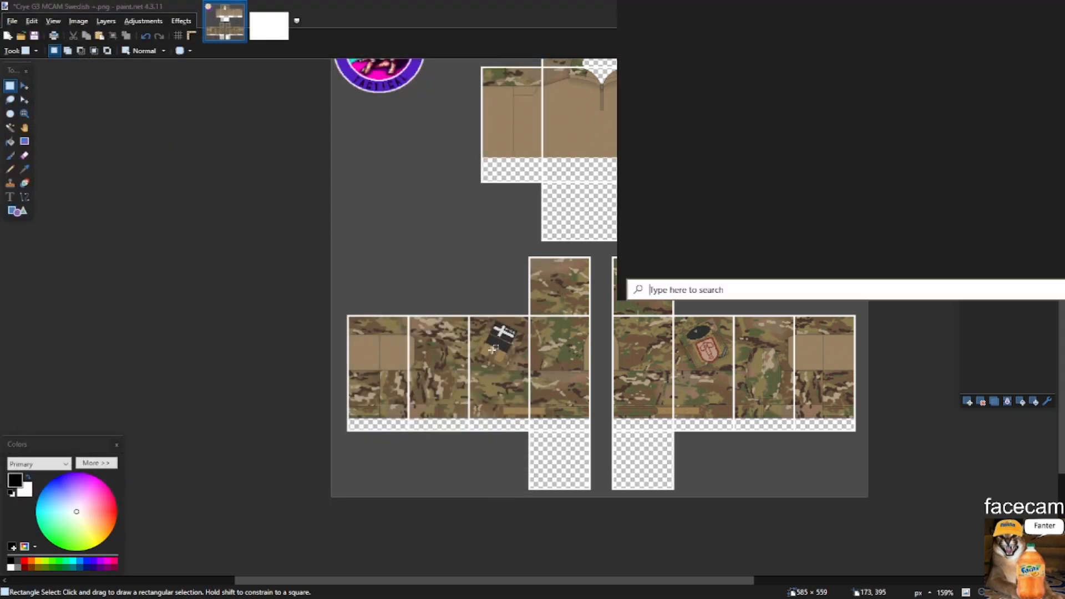
{"action": "key", "text": "ctrl+shift+s"}
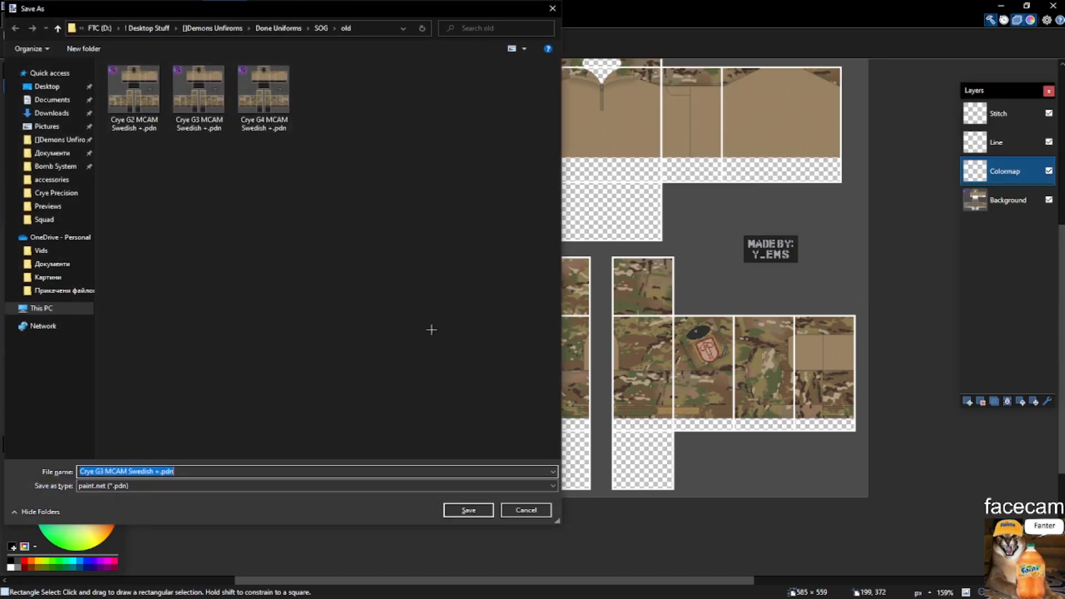
{"action": "type", "text": "testing"}
{"action": "key", "text": "Return"}
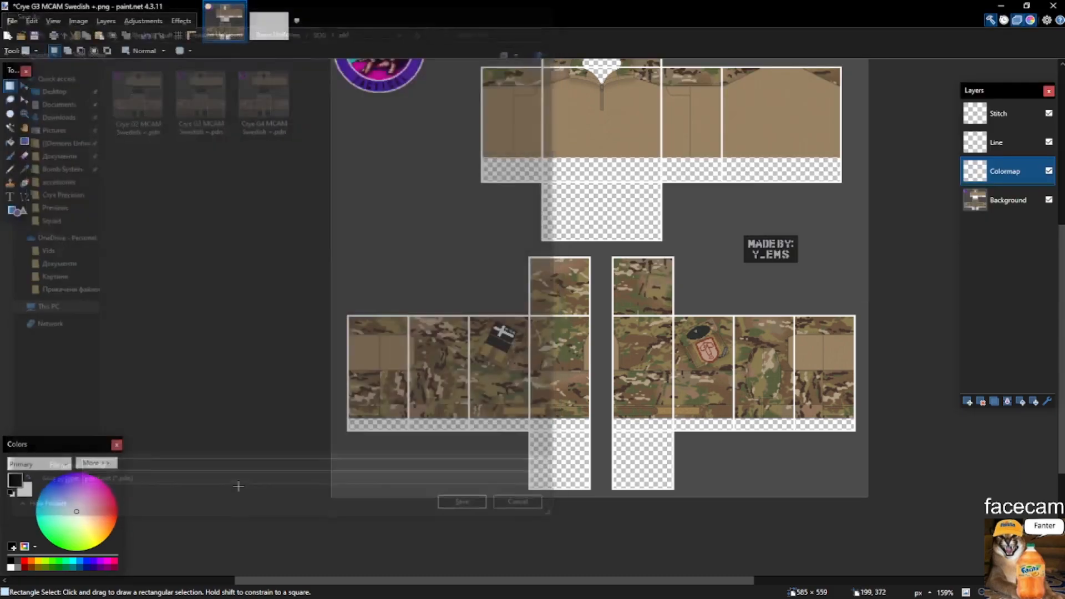
Make the Line layer active and try a rectangular selection around the collar opening.
{"action": "scroll", "coordinate": [568, 360], "scroll_direction": "up", "scroll_amount": 5}
{"action": "left_click", "coordinate": [996, 142]}
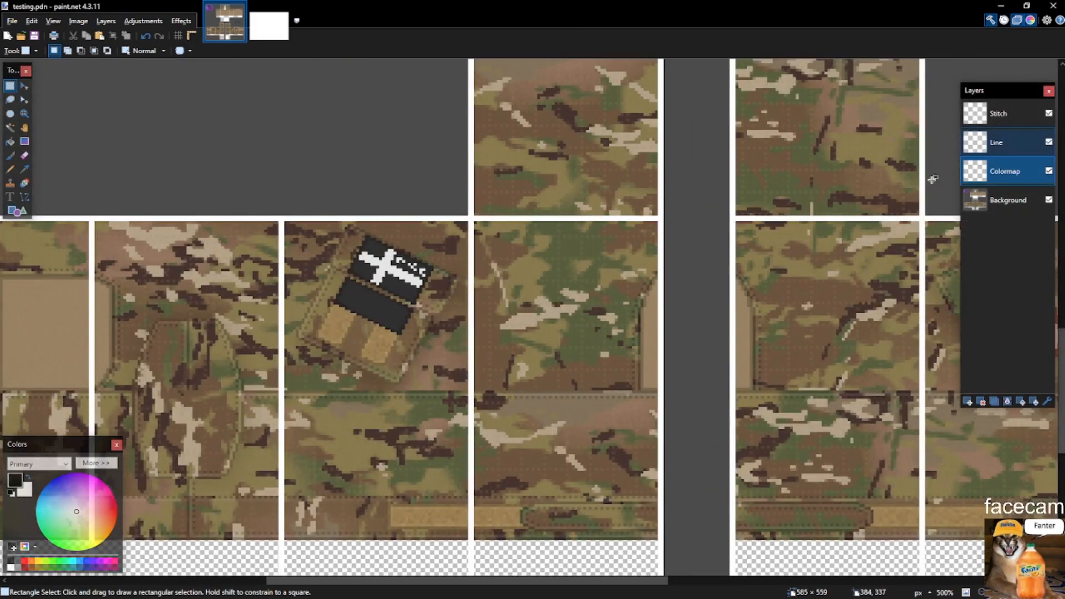
{"action": "scroll", "coordinate": [477, 536], "scroll_direction": "up", "scroll_amount": 3}
{"action": "scroll", "coordinate": [477, 537], "scroll_direction": "down", "scroll_amount": 6}
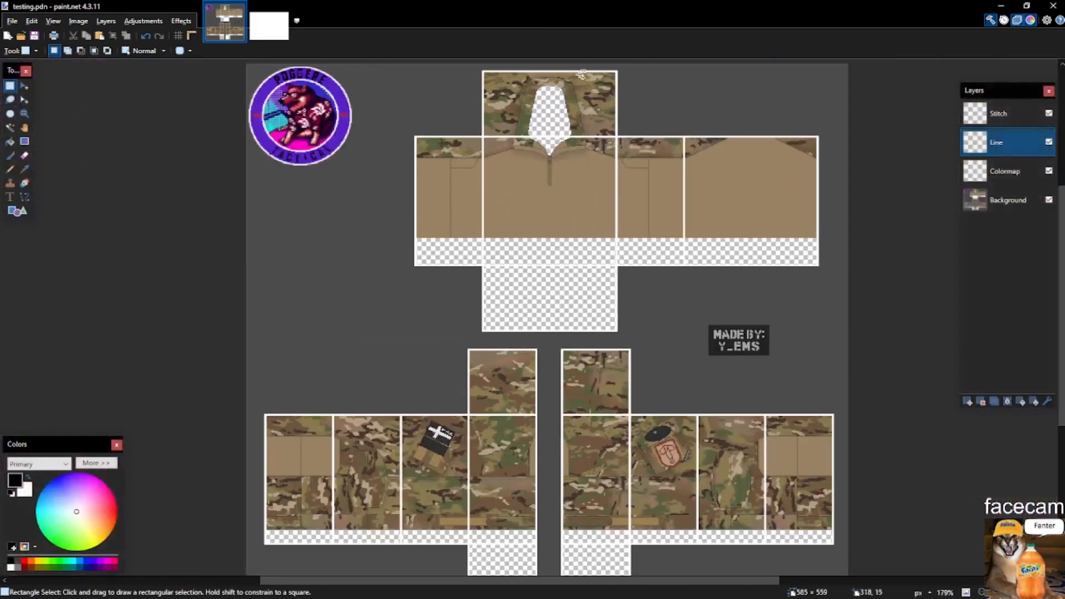
{"action": "scroll", "coordinate": [523, 149], "scroll_direction": "up", "scroll_amount": 4}
{"action": "mouse_move", "coordinate": [336, 71]}
{"action": "left_mouse_down"}
{"action": "mouse_move", "coordinate": [692, 416]}
{"action": "mouse_move", "coordinate": [654, 407]}
{"action": "mouse_move", "coordinate": [340, 69]}
{"action": "left_mouse_up"}
{"action": "left_click", "coordinate": [627, 377]}
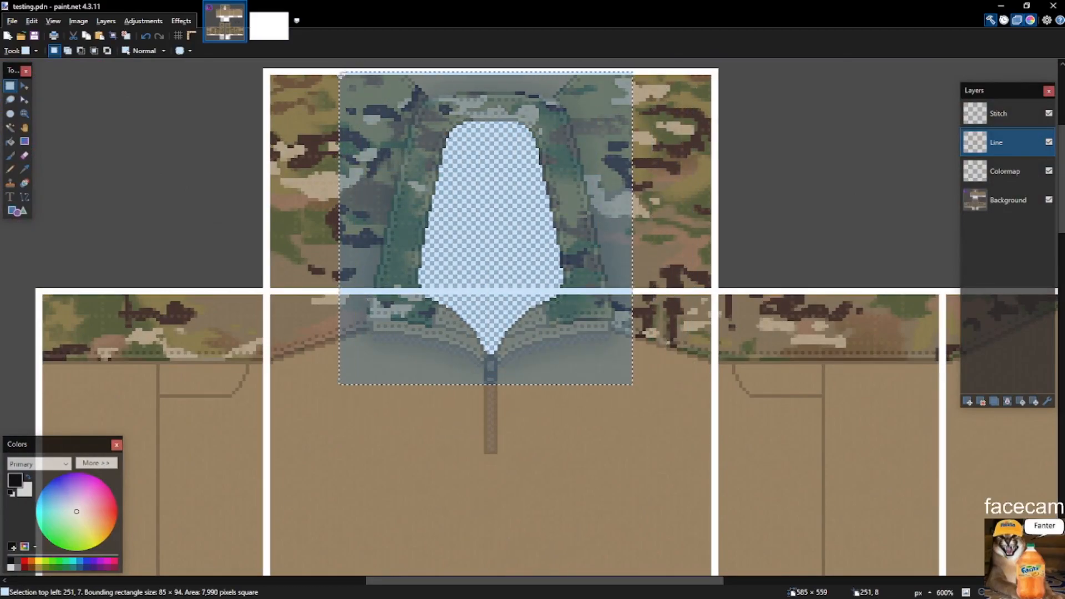
{"action": "left_click", "coordinate": [424, 140]}
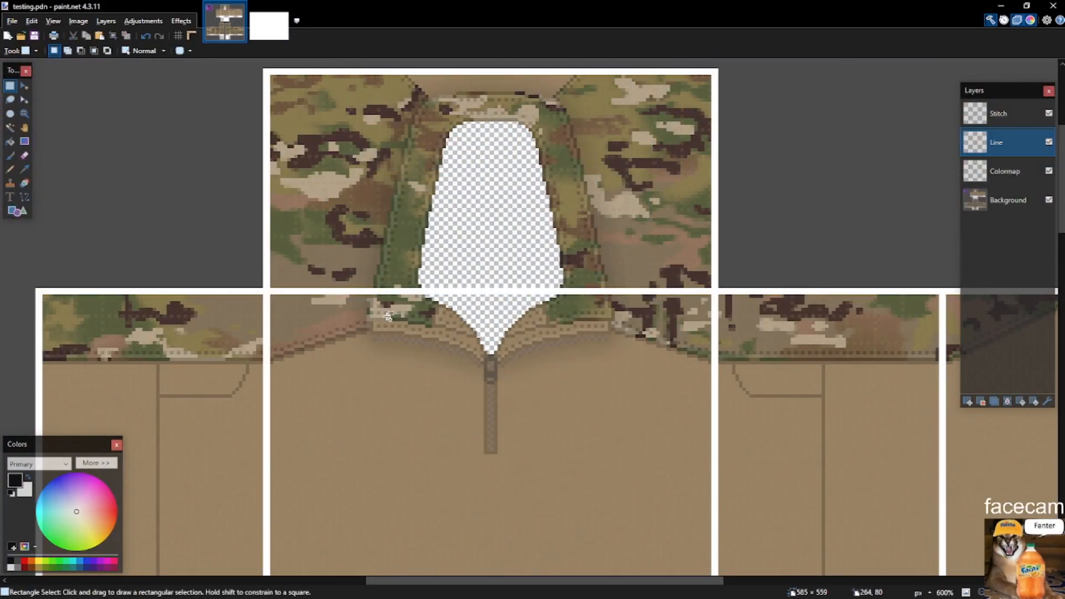
Fill one-pixel-wide rectangular selections with black along the lower part of the collar's left outer edge, on both sides of the white seam.
{"action": "scroll", "coordinate": [388, 316], "scroll_direction": "up", "scroll_amount": 6}
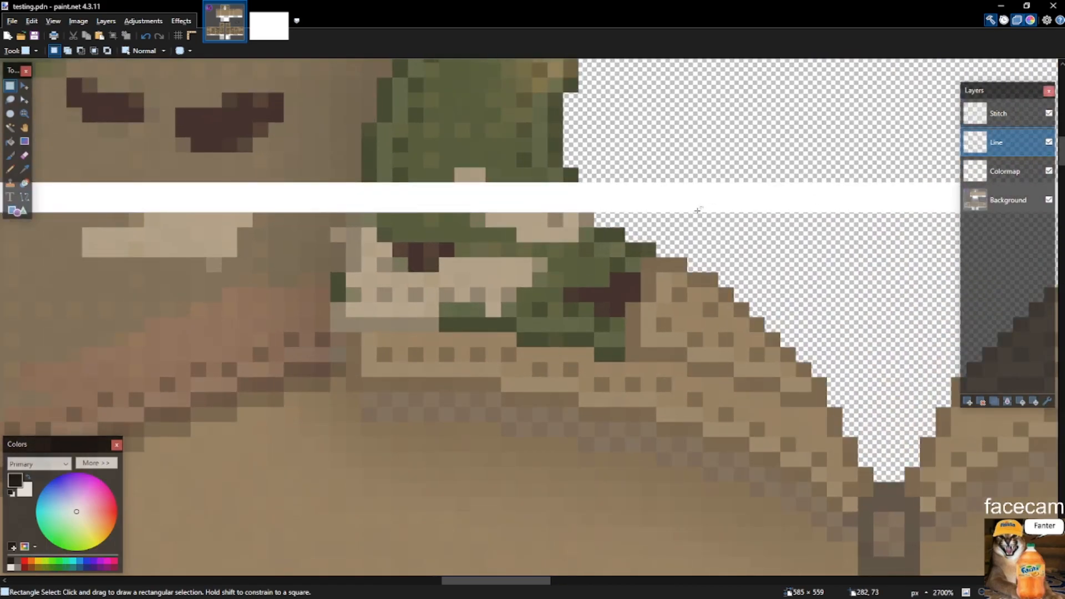
{"action": "left_click_drag", "start_coordinate": [339, 325], "coordinate": [356, 219]}
{"action": "key", "text": "BackSpace"}
{"action": "key", "text": "BackSpace"}
{"action": "scroll", "coordinate": [369, 243], "scroll_direction": "up", "scroll_amount": 2}
{"action": "key", "text": "BackSpace"}
{"action": "left_click_drag", "start_coordinate": [372, 311], "coordinate": [389, 211]}
{"action": "key", "text": "BackSpace"}
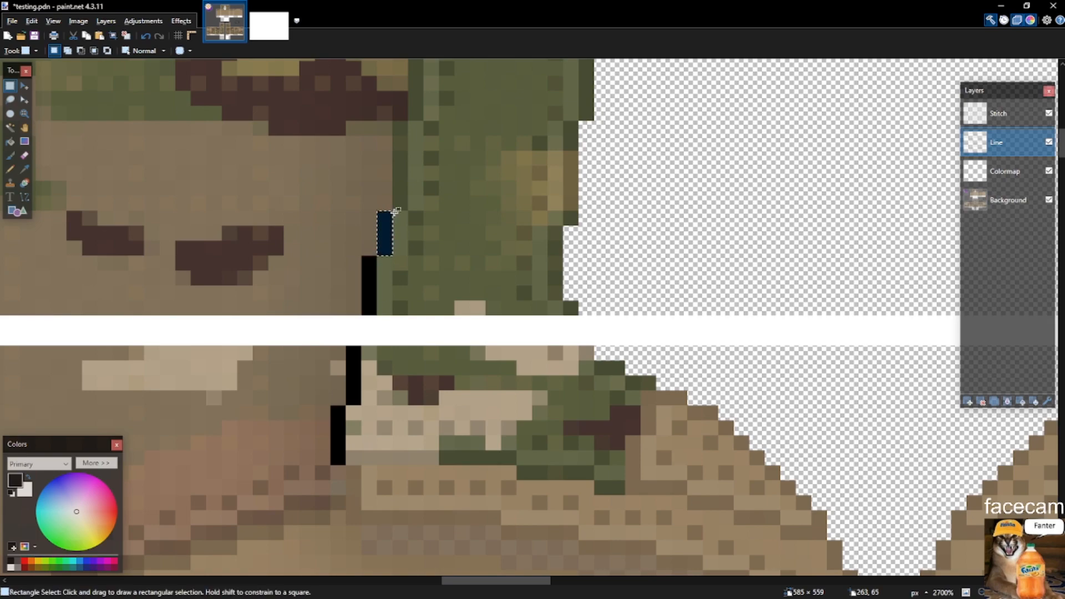
{"action": "key", "text": "BackSpace"}
Continue the black stepped segments farther up the collar's left outer edge above the seam, clearing misplaced fills.
{"action": "scroll", "coordinate": [389, 211], "scroll_direction": "up", "scroll_amount": 2}
{"action": "left_click_drag", "start_coordinate": [393, 339], "coordinate": [431, 106]}
{"action": "key", "text": "BackSpace"}
{"action": "key", "text": "BackSpace"}
{"action": "key", "text": "ctrl+z"}
{"action": "key", "text": "ctrl+z"}
{"action": "key", "text": "BackSpace"}
{"action": "mouse_move", "coordinate": [416, 186]}
{"action": "left_mouse_down"}
{"action": "mouse_move", "coordinate": [417, 253]}
{"action": "mouse_move", "coordinate": [469, 298]}
{"action": "left_mouse_up"}
{"action": "key", "text": "BackSpace"}
{"action": "key", "text": "Delete"}
{"action": "scroll", "coordinate": [413, 262], "scroll_direction": "up", "scroll_amount": 2}
Draw a black one-pixel Pencil line along the bottom edge of the collar's left camouflage end.
{"action": "key", "text": "b"}
{"action": "key", "text": "p"}
{"action": "scroll", "coordinate": [478, 253], "scroll_direction": "down", "scroll_amount": 3}
{"action": "scroll", "coordinate": [465, 254], "scroll_direction": "up", "scroll_amount": 1}
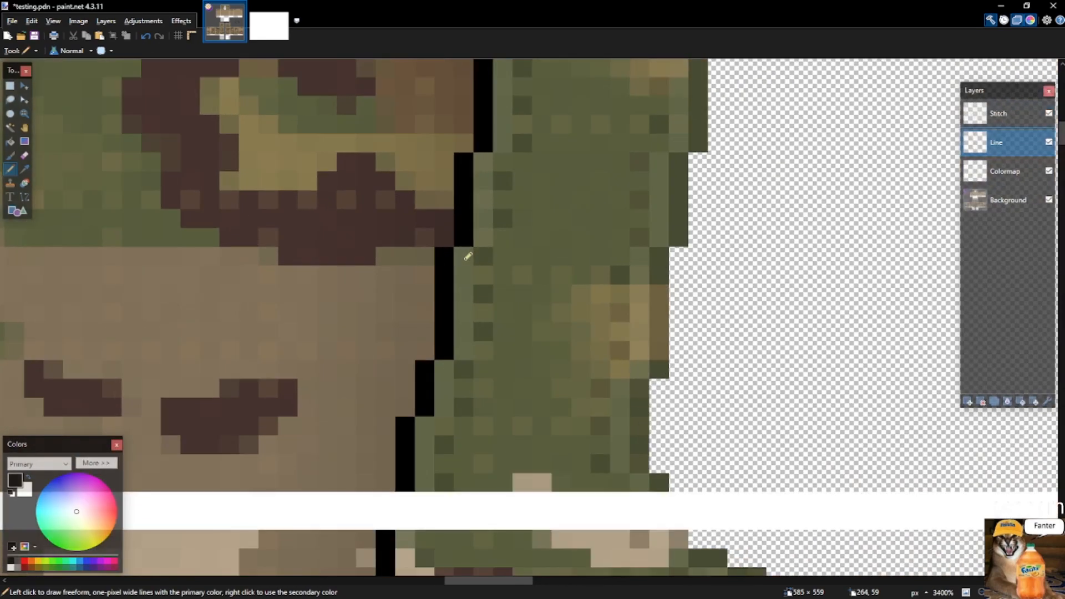
{"action": "left_click", "coordinate": [423, 424]}
{"action": "scroll", "coordinate": [445, 404], "scroll_direction": "down", "scroll_amount": 3}
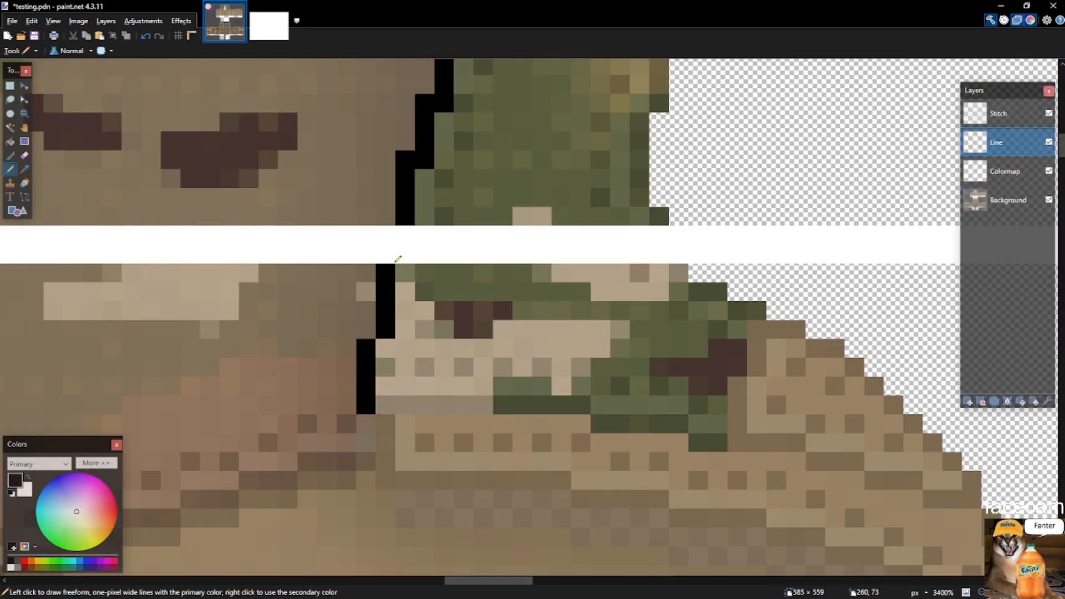
{"action": "scroll", "coordinate": [402, 397], "scroll_direction": "down", "scroll_amount": 1}
{"action": "mouse_move", "coordinate": [401, 397]}
{"action": "left_mouse_down"}
{"action": "mouse_move", "coordinate": [561, 401]}
{"action": "mouse_move", "coordinate": [589, 422]}
{"action": "mouse_move", "coordinate": [650, 419]}
{"action": "left_mouse_up"}
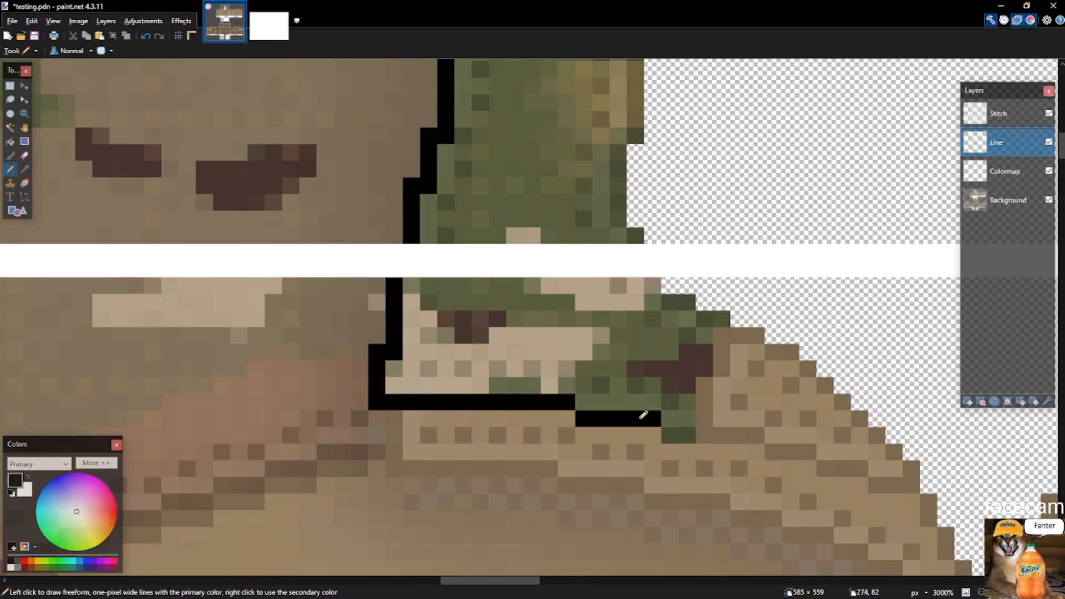
Remove the surplus black pixels at the step joints of the collar's left outer outline above the seam.
{"action": "scroll", "coordinate": [446, 257], "scroll_direction": "up", "scroll_amount": 1}
{"action": "scroll", "coordinate": [450, 275], "scroll_direction": "down", "scroll_amount": 6}
{"action": "scroll", "coordinate": [465, 107], "scroll_direction": "up", "scroll_amount": 6}
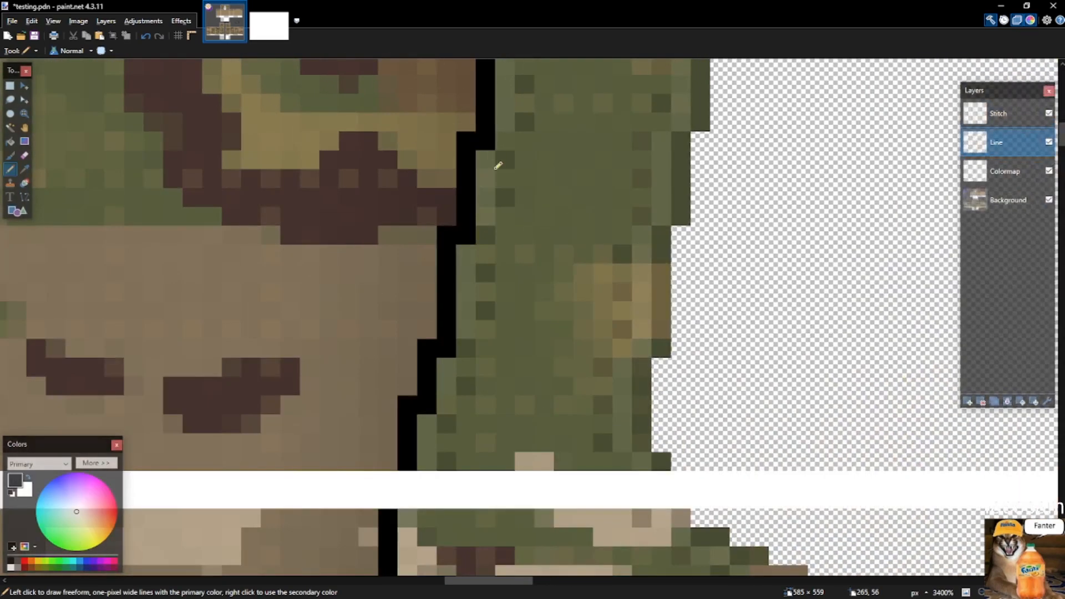
{"action": "key", "text": "s"}
{"action": "left_click_drag", "start_coordinate": [478, 134], "coordinate": [529, 202]}
{"action": "left_click_drag", "start_coordinate": [466, 233], "coordinate": [513, 271]}
{"action": "left_click", "coordinate": [513, 271]}
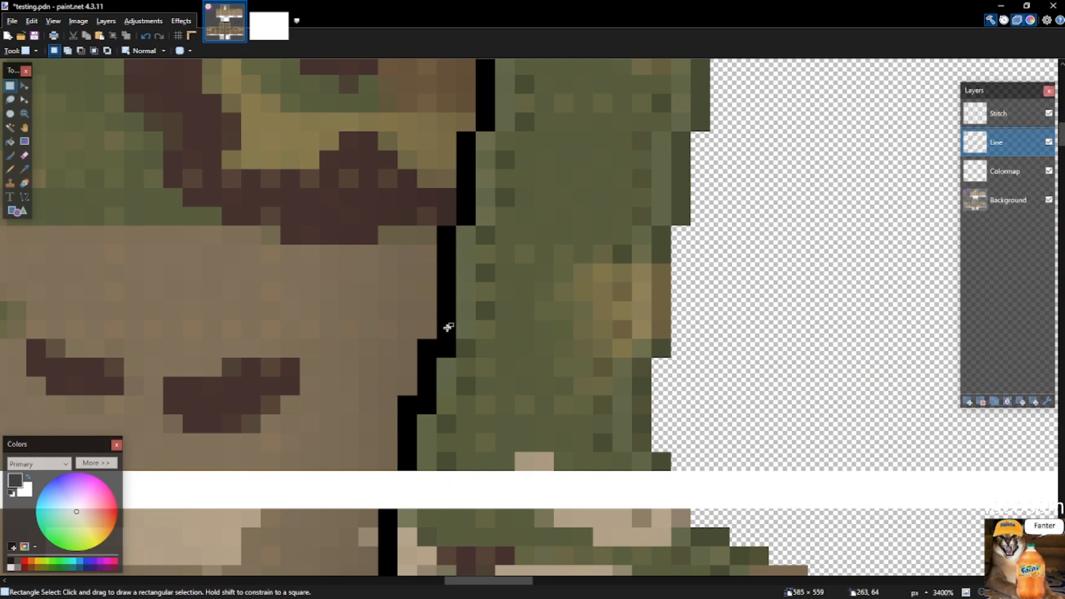
{"action": "scroll", "coordinate": [422, 311], "scroll_direction": "down", "scroll_amount": 3}
{"action": "scroll", "coordinate": [406, 276], "scroll_direction": "up", "scroll_amount": 1}
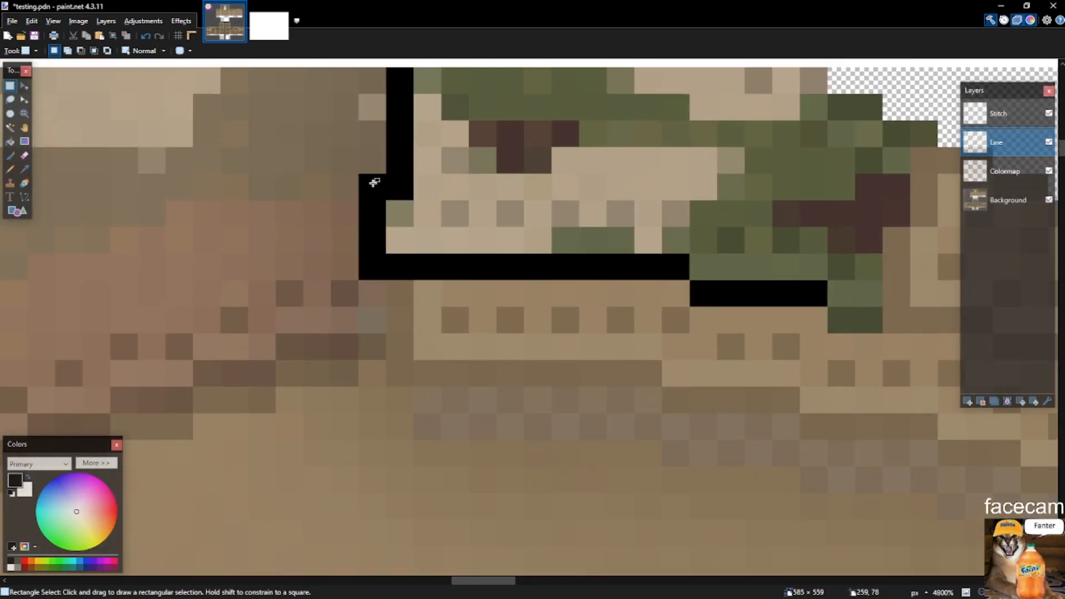
Clear the surplus black pixel at the outline step just above the collar's lower left corner.
{"action": "mouse_move", "coordinate": [368, 236]}
{"action": "left_mouse_down"}
{"action": "mouse_move", "coordinate": [440, 305]}
{"action": "mouse_move", "coordinate": [432, 271]}
{"action": "mouse_move", "coordinate": [305, 320]}
{"action": "left_mouse_up"}
{"action": "scroll", "coordinate": [389, 276], "scroll_direction": "down", "scroll_amount": 2}
{"action": "key", "text": "Delete"}
{"action": "scroll", "coordinate": [455, 308], "scroll_direction": "down", "scroll_amount": 2}
{"action": "scroll", "coordinate": [445, 301], "scroll_direction": "up", "scroll_amount": 5}
{"action": "key", "text": "ctrl+z"}
{"action": "key", "text": "ctrl+z"}
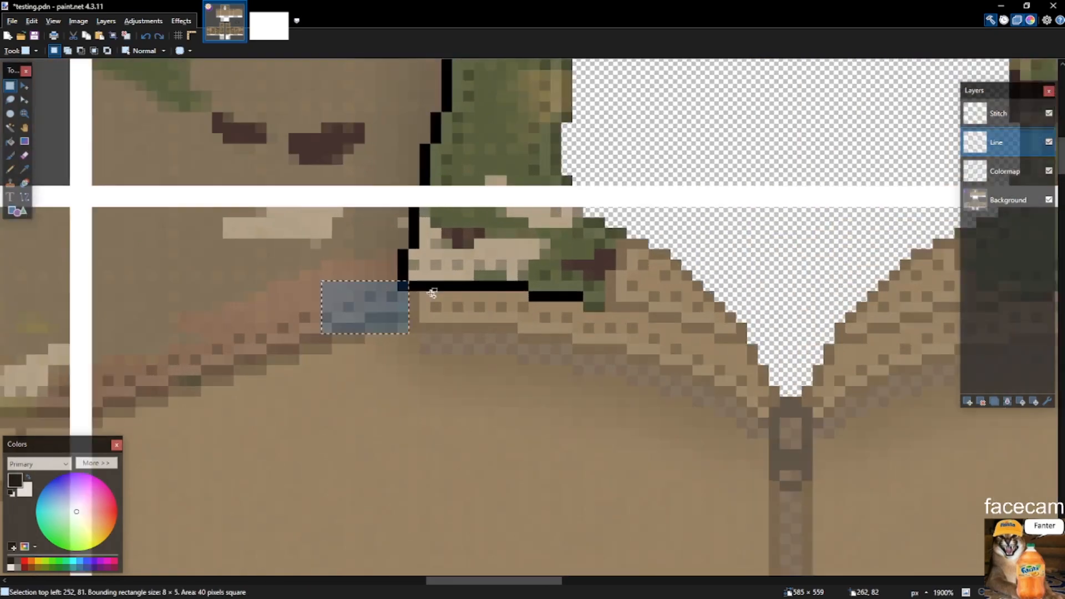
{"action": "left_click_drag", "start_coordinate": [386, 248], "coordinate": [474, 298]}
{"action": "left_click", "coordinate": [452, 291]}
Extend the black Pencil line in steps along the lower edge of the tan collar flap toward the zipper.
{"action": "key", "text": "p"}
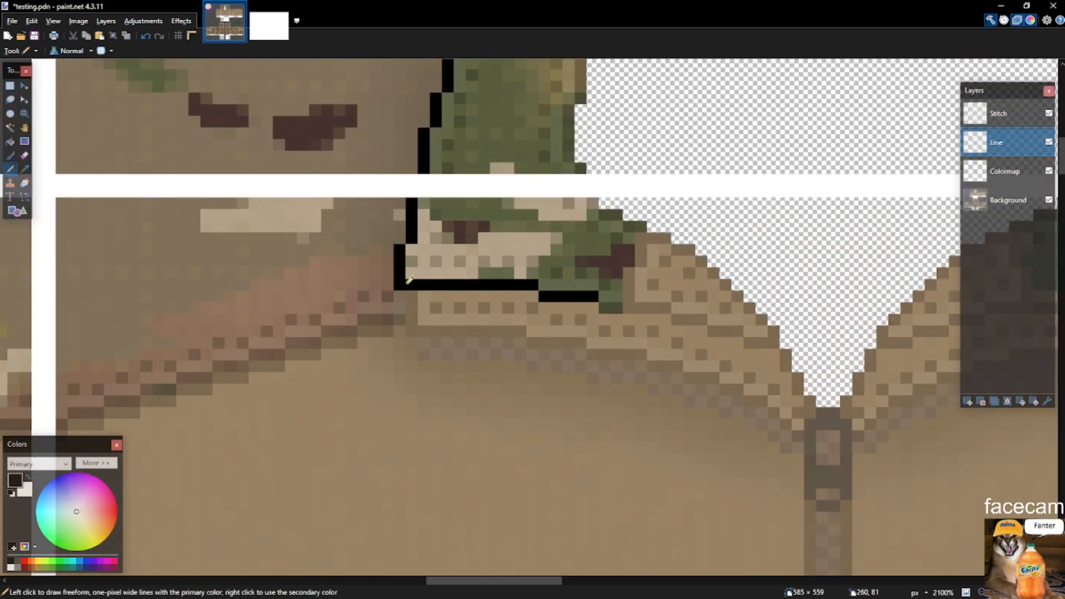
{"action": "scroll", "coordinate": [686, 303], "scroll_direction": "up", "scroll_amount": 4}
{"action": "mouse_move", "coordinate": [573, 299]}
{"action": "left_mouse_down"}
{"action": "mouse_move", "coordinate": [665, 301]}
{"action": "mouse_move", "coordinate": [670, 315]}
{"action": "mouse_move", "coordinate": [746, 329]}
{"action": "mouse_move", "coordinate": [739, 323]}
{"action": "mouse_move", "coordinate": [876, 365]}
{"action": "left_mouse_up"}
{"action": "key", "text": "ctrl+z"}
Trace the tan collar flap's diagonal neckline edge with single black pixels, from its lower tip upward.
{"action": "left_click", "coordinate": [872, 339]}
{"action": "left_click", "coordinate": [849, 319]}
{"action": "left_click", "coordinate": [829, 298]}
{"action": "left_click", "coordinate": [788, 274]}
{"action": "key", "text": "ctrl+z"}
{"action": "left_click", "coordinate": [806, 274]}
{"action": "left_click", "coordinate": [785, 252]}
{"action": "left_click", "coordinate": [762, 237]}
{"action": "left_click", "coordinate": [740, 216]}
{"action": "left_click", "coordinate": [696, 195]}
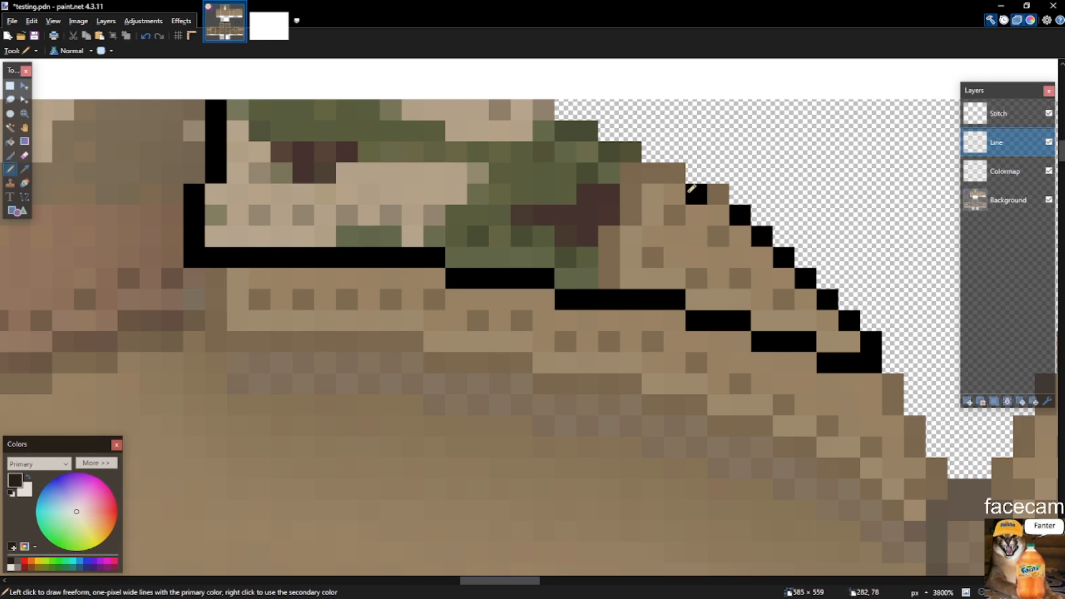
{"action": "left_click", "coordinate": [717, 194]}
Close the tan flap's outline with black pixels along its top and down its boundary with the camouflage.
{"action": "left_click", "coordinate": [674, 173]}
{"action": "left_click", "coordinate": [653, 173]}
{"action": "left_click", "coordinate": [632, 172]}
{"action": "left_click_drag", "start_coordinate": [634, 173], "coordinate": [612, 270]}
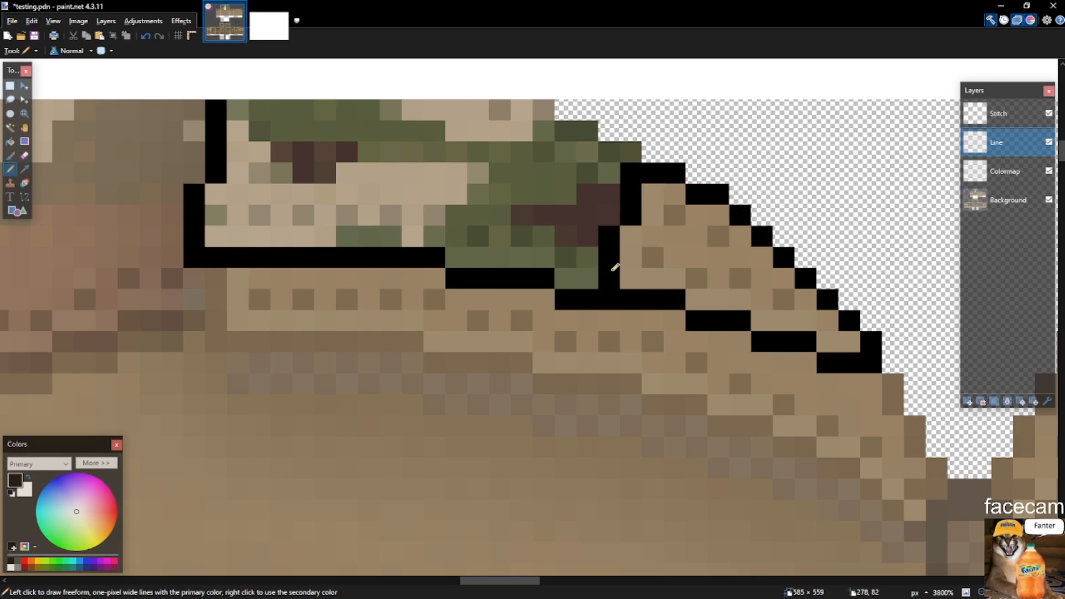
Place stepped black pixels along the camouflage collar's inner edge, from the tan flap up across the white seam.
{"action": "scroll", "coordinate": [633, 169], "scroll_direction": "up", "scroll_amount": 3}
{"action": "left_click", "coordinate": [632, 352]}
{"action": "left_click", "coordinate": [610, 352]}
{"action": "left_click", "coordinate": [588, 330]}
{"action": "left_click", "coordinate": [566, 330]}
{"action": "left_click", "coordinate": [544, 309]}
{"action": "left_click", "coordinate": [521, 246]}
Draw stepped vertical black segments up the left collar's inner edge above the seam.
{"action": "left_click_drag", "start_coordinate": [500, 231], "coordinate": [500, 136]}
{"action": "scroll", "coordinate": [513, 171], "scroll_direction": "up", "scroll_amount": 2}
{"action": "left_click_drag", "start_coordinate": [519, 232], "coordinate": [524, 125]}
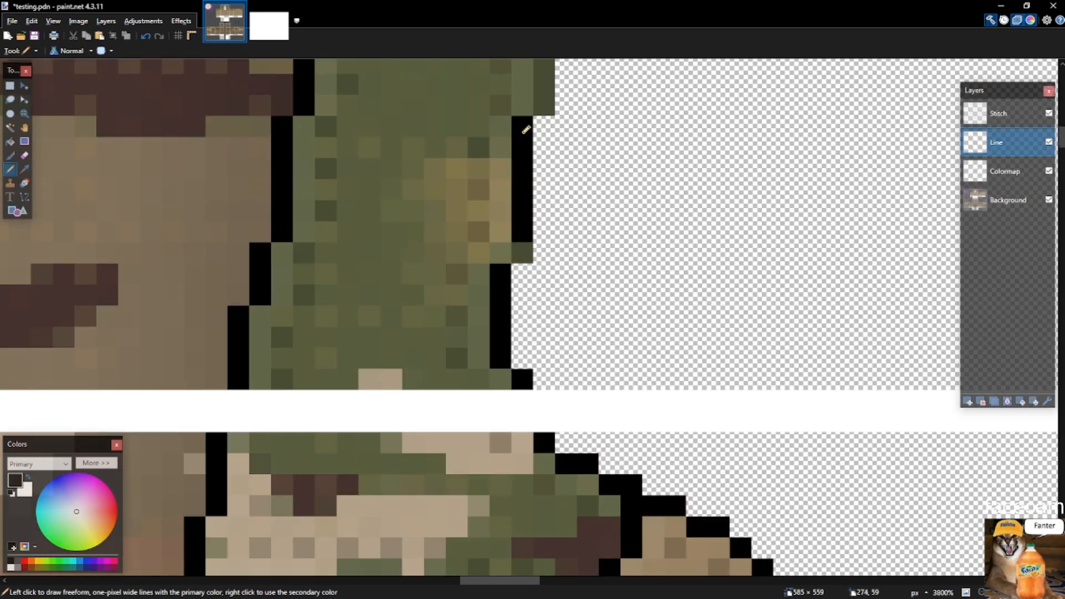
{"action": "scroll", "coordinate": [523, 125], "scroll_direction": "up", "scroll_amount": 2}
{"action": "left_click", "coordinate": [521, 385]}
{"action": "left_click_drag", "start_coordinate": [544, 244], "coordinate": [543, 149]}
Continue the stepped black inner-edge outline along the middle of the left collar, correcting stray pixels.
{"action": "scroll", "coordinate": [544, 149], "scroll_direction": "up", "scroll_amount": 4}
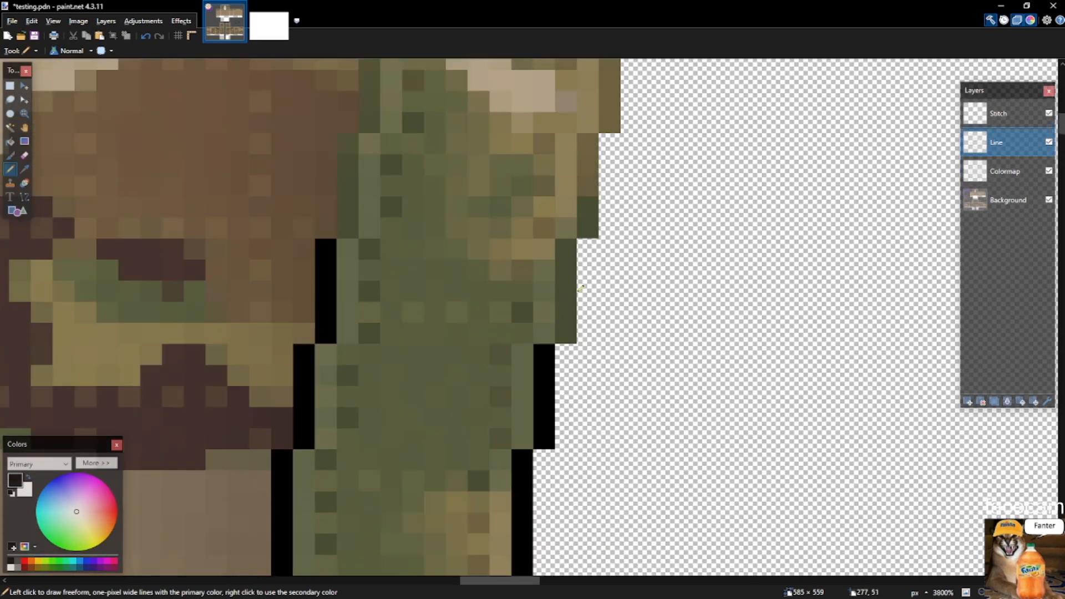
{"action": "mouse_move", "coordinate": [566, 402]}
{"action": "left_mouse_down"}
{"action": "mouse_move", "coordinate": [566, 327]}
{"action": "mouse_move", "coordinate": [592, 254]}
{"action": "mouse_move", "coordinate": [583, 187]}
{"action": "mouse_move", "coordinate": [636, 159]}
{"action": "left_mouse_up"}
{"action": "key", "text": "s"}
{"action": "key", "text": "Delete"}
{"action": "key", "text": "p"}
{"action": "key", "text": "b"}
{"action": "key", "text": "p"}
{"action": "mouse_move", "coordinate": [610, 323]}
{"action": "left_mouse_down"}
{"action": "mouse_move", "coordinate": [602, 257]}
{"action": "mouse_move", "coordinate": [612, 272]}
{"action": "mouse_move", "coordinate": [633, 147]}
{"action": "left_mouse_up"}
{"action": "key", "text": "s"}
{"action": "key", "text": "ctrl+z"}
{"action": "key", "text": "p"}
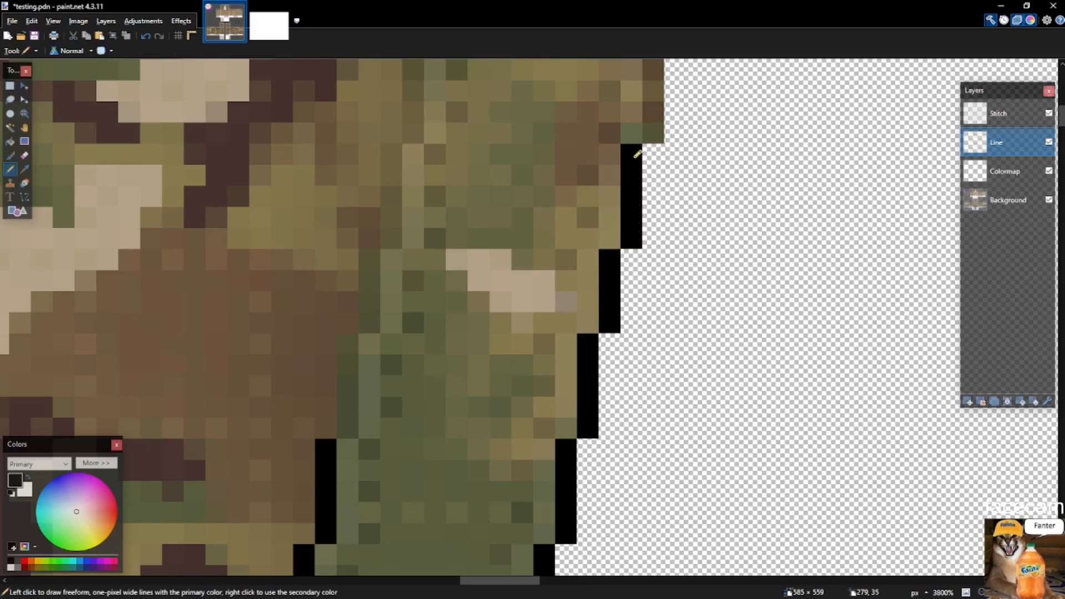
Continue the collar's left outer outline in black up to the curve at its upper corner.
{"action": "scroll", "coordinate": [668, 222], "scroll_direction": "up", "scroll_amount": 1}
{"action": "left_click_drag", "start_coordinate": [349, 496], "coordinate": [350, 417]}
{"action": "mouse_move", "coordinate": [375, 377]}
{"action": "left_mouse_down"}
{"action": "mouse_move", "coordinate": [371, 315]}
{"action": "mouse_move", "coordinate": [393, 247]}
{"action": "mouse_move", "coordinate": [429, 213]}
{"action": "mouse_move", "coordinate": [419, 217]}
{"action": "mouse_move", "coordinate": [419, 120]}
{"action": "left_mouse_up"}
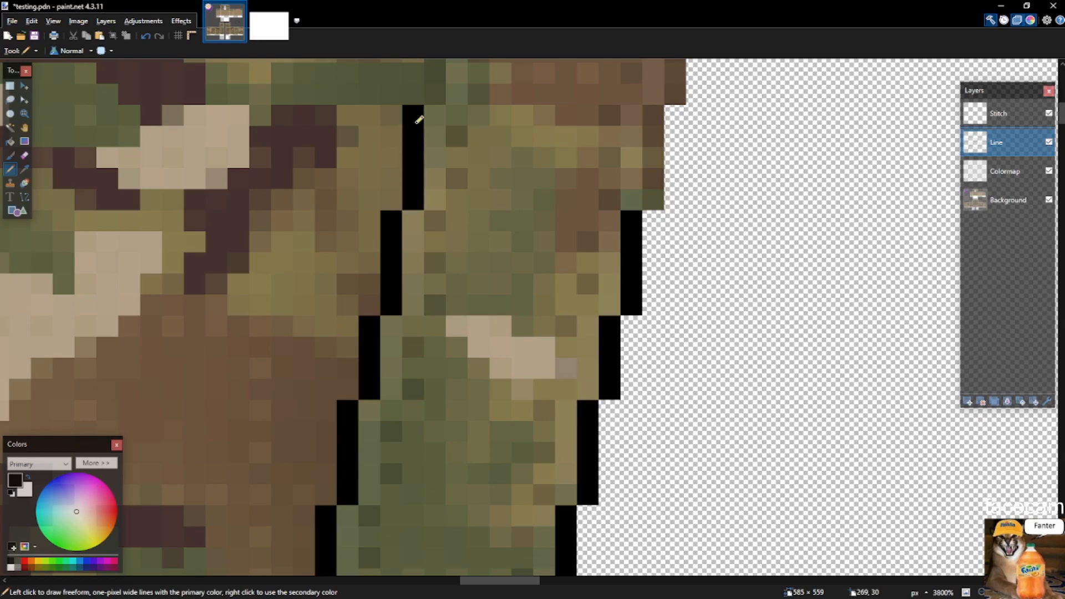
{"action": "scroll", "coordinate": [438, 194], "scroll_direction": "up", "scroll_amount": 3}
{"action": "mouse_move", "coordinate": [464, 273]}
{"action": "left_mouse_down"}
{"action": "mouse_move", "coordinate": [433, 286]}
{"action": "mouse_move", "coordinate": [456, 234]}
{"action": "mouse_move", "coordinate": [451, 264]}
{"action": "mouse_move", "coordinate": [436, 254]}
{"action": "mouse_move", "coordinate": [436, 295]}
{"action": "left_mouse_up"}
{"action": "key", "text": "ctrl+z"}
{"action": "scroll", "coordinate": [467, 320], "scroll_direction": "up", "scroll_amount": 2}
{"action": "mouse_move", "coordinate": [459, 364]}
{"action": "left_mouse_down"}
{"action": "mouse_move", "coordinate": [456, 303]}
{"action": "mouse_move", "coordinate": [527, 255]}
{"action": "mouse_move", "coordinate": [551, 186]}
{"action": "mouse_move", "coordinate": [594, 150]}
{"action": "mouse_move", "coordinate": [879, 157]}
{"action": "left_mouse_up"}
Draw the black outline along the collar's top outer edge in two straight stepped segments, removing surplus pixels.
{"action": "scroll", "coordinate": [466, 319], "scroll_direction": "down", "scroll_amount": 3}
{"action": "scroll", "coordinate": [467, 314], "scroll_direction": "down", "scroll_amount": 3}
{"action": "scroll", "coordinate": [508, 314], "scroll_direction": "up", "scroll_amount": 5}
{"action": "scroll", "coordinate": [412, 270], "scroll_direction": "up", "scroll_amount": 3}
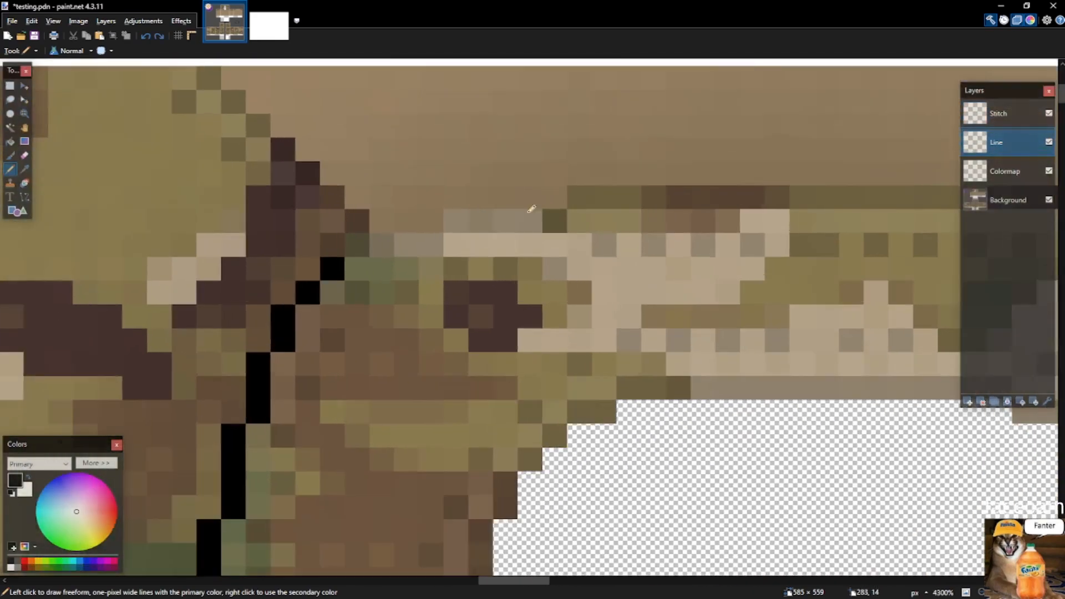
{"action": "mouse_move", "coordinate": [298, 233]}
{"action": "left_mouse_down"}
{"action": "mouse_move", "coordinate": [433, 209]}
{"action": "mouse_move", "coordinate": [583, 213]}
{"action": "mouse_move", "coordinate": [567, 229]}
{"action": "mouse_move", "coordinate": [557, 210]}
{"action": "mouse_move", "coordinate": [693, 215]}
{"action": "left_mouse_up"}
{"action": "scroll", "coordinate": [566, 227], "scroll_direction": "down", "scroll_amount": 5}
{"action": "key", "text": "ctrl+z"}
{"action": "left_click_drag", "start_coordinate": [521, 215], "coordinate": [552, 213]}
{"action": "key", "text": "ctrl+z"}
{"action": "mouse_move", "coordinate": [534, 214]}
{"action": "left_mouse_down"}
{"action": "mouse_move", "coordinate": [823, 218]}
{"action": "mouse_move", "coordinate": [755, 214]}
{"action": "mouse_move", "coordinate": [823, 229]}
{"action": "left_mouse_up"}
{"action": "key", "text": "s"}
{"action": "key", "text": "Delete"}
Trace the top inner edge of the neck opening in black and connect it down to the left inner outline.
{"action": "scroll", "coordinate": [785, 269], "scroll_direction": "down", "scroll_amount": 2}
{"action": "scroll", "coordinate": [751, 322], "scroll_direction": "up", "scroll_amount": 1}
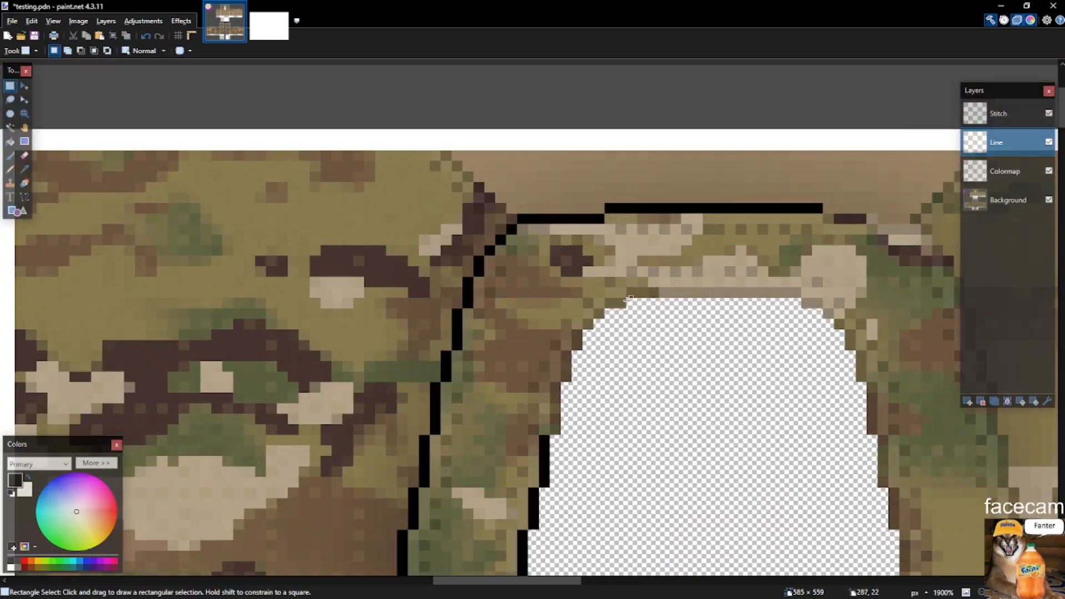
{"action": "key", "text": "p"}
{"action": "left_click_drag", "start_coordinate": [800, 289], "coordinate": [666, 284]}
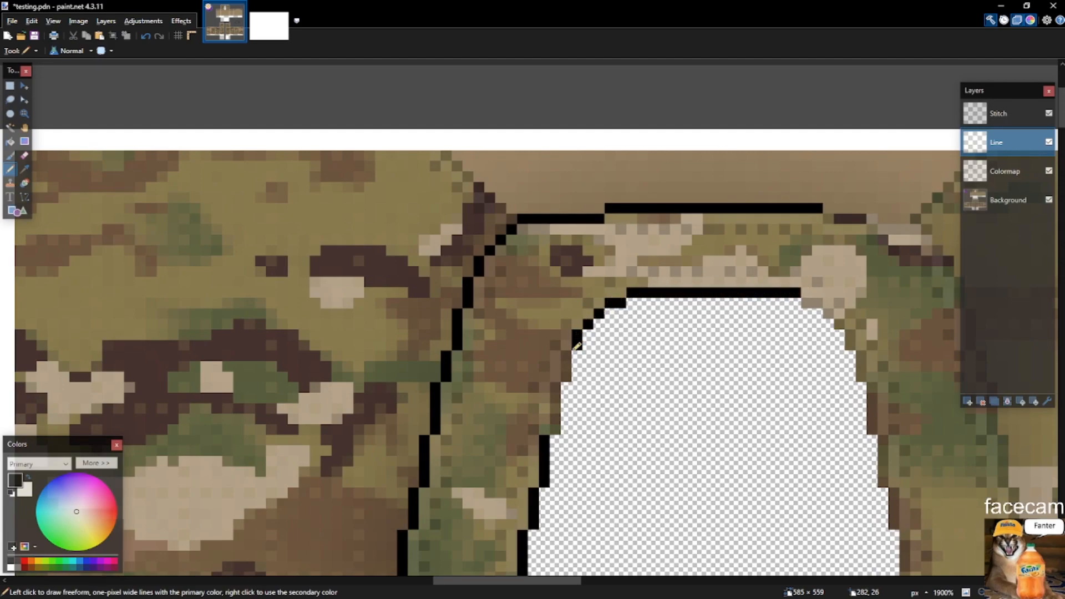
Select the traced left collar outline and copy it onto a new layer above Line.
{"action": "key", "text": "s"}
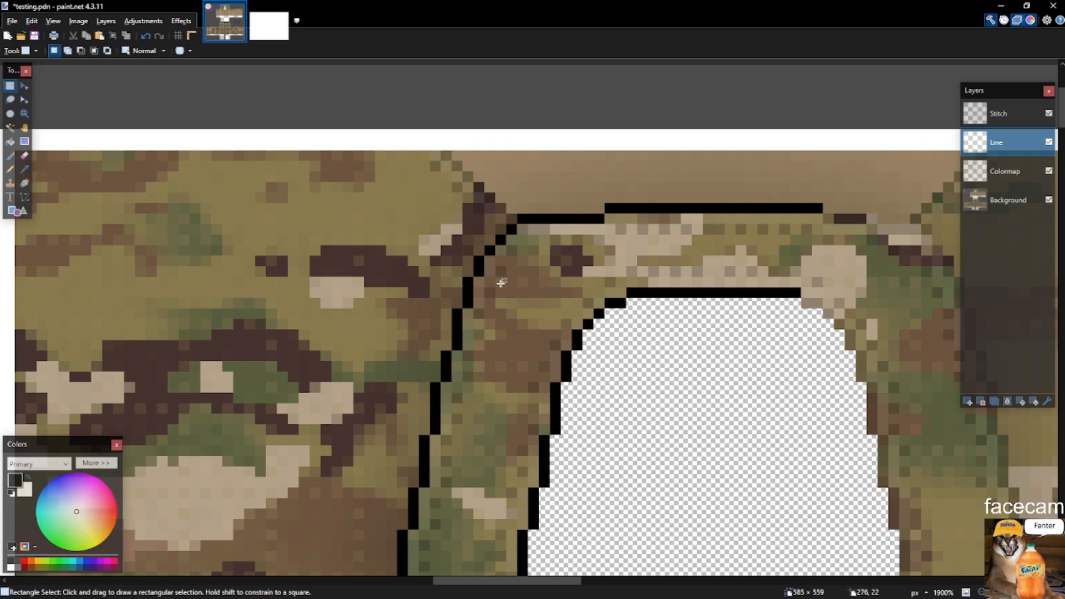
{"action": "key", "text": "ctrl+b"}
{"action": "left_click_drag", "start_coordinate": [590, 175], "coordinate": [386, 344]}
{"action": "scroll", "coordinate": [499, 235], "scroll_direction": "up", "scroll_amount": 2}
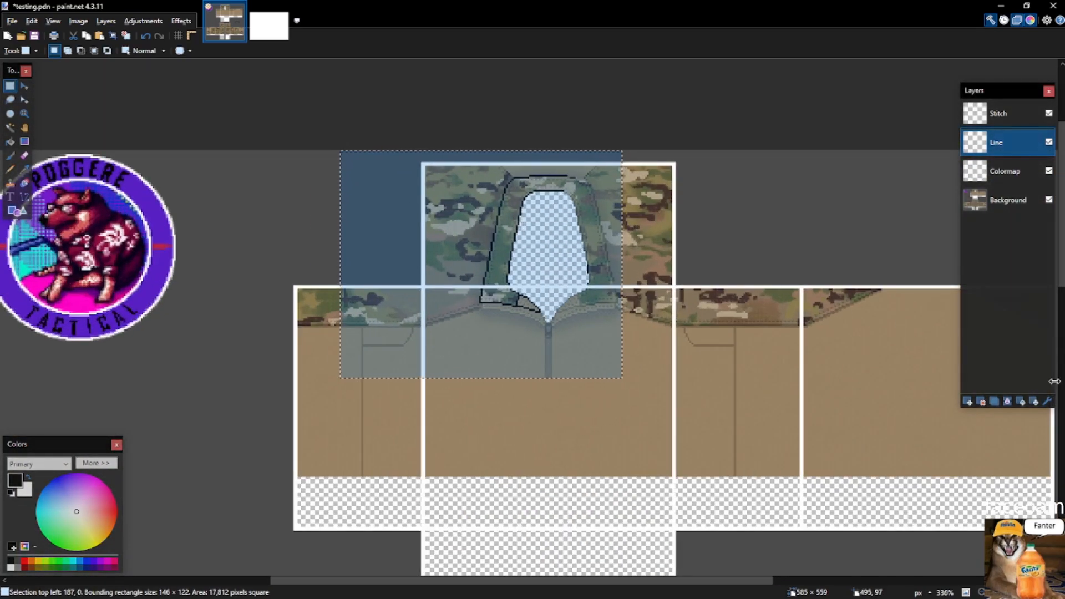
{"action": "key", "text": "ctrl+shift+n"}
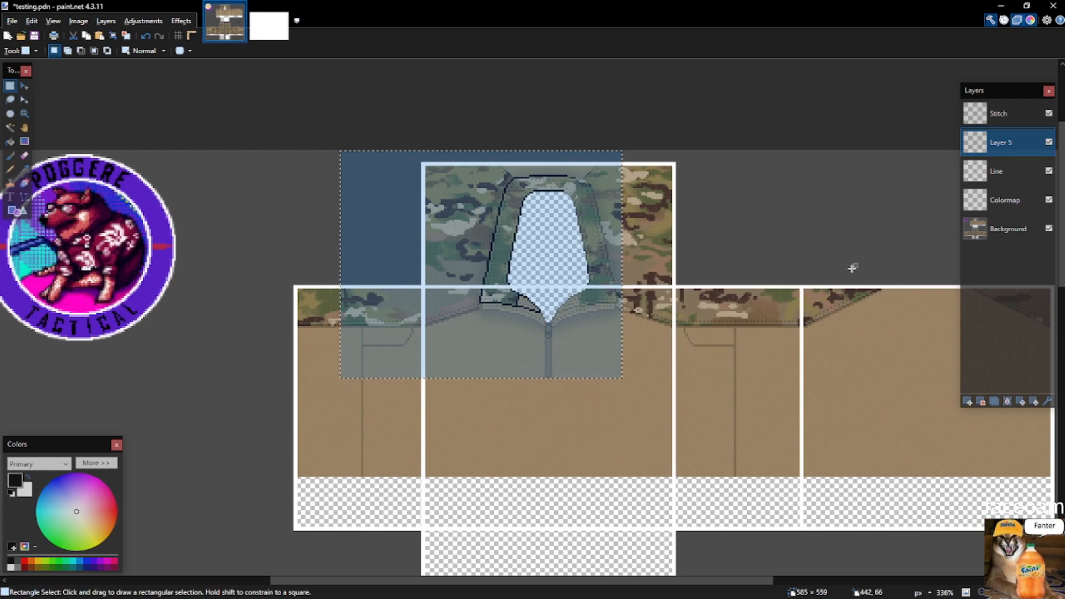
{"action": "key", "text": "m"}
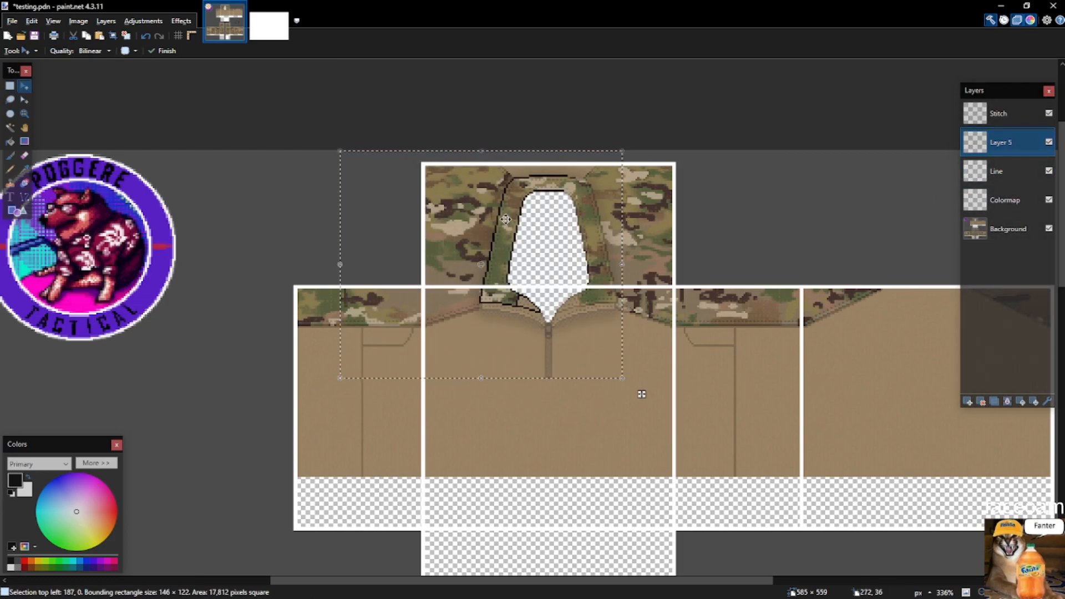
{"action": "key", "text": "s"}
{"action": "left_click", "coordinate": [666, 194]}
{"action": "left_click_drag", "start_coordinate": [487, 157], "coordinate": [667, 301]}
{"action": "left_click", "coordinate": [668, 300]}
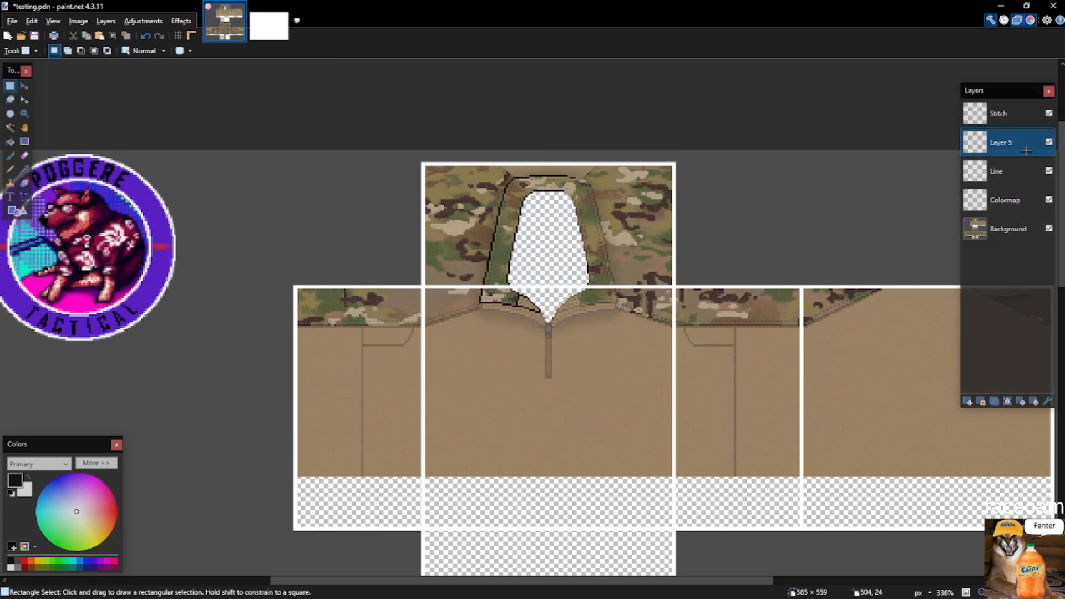
Flip the new layer horizontally and align the mirrored outline with the collar's right half.
{"action": "left_click", "coordinate": [105, 21]}
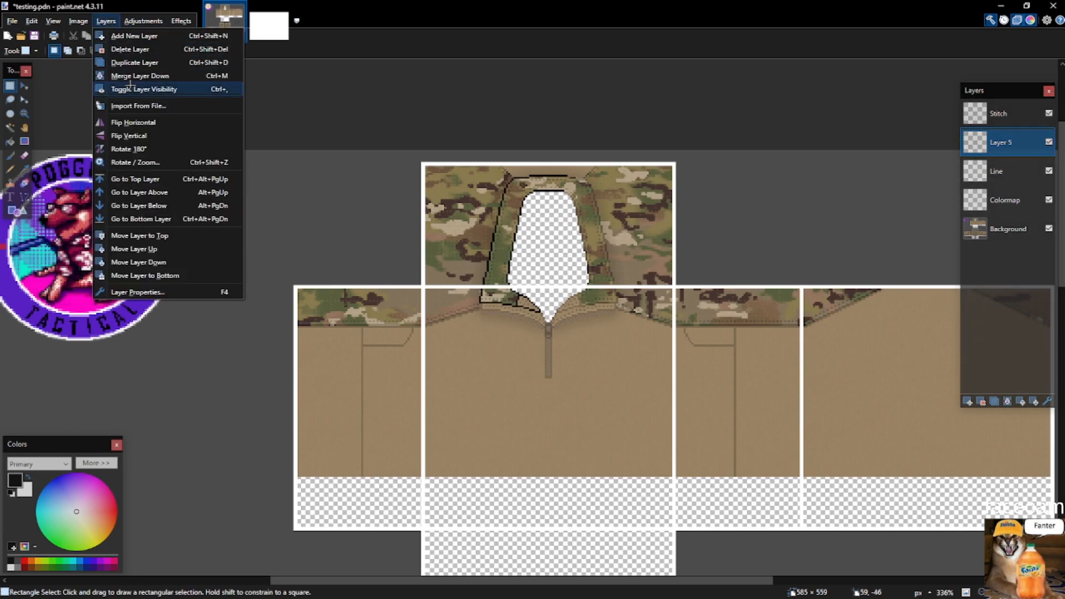
{"action": "left_click", "coordinate": [135, 121]}
{"action": "scroll", "coordinate": [561, 150], "scroll_direction": "up", "scroll_amount": 8}
{"action": "left_click_drag", "start_coordinate": [530, 219], "coordinate": [586, 220]}
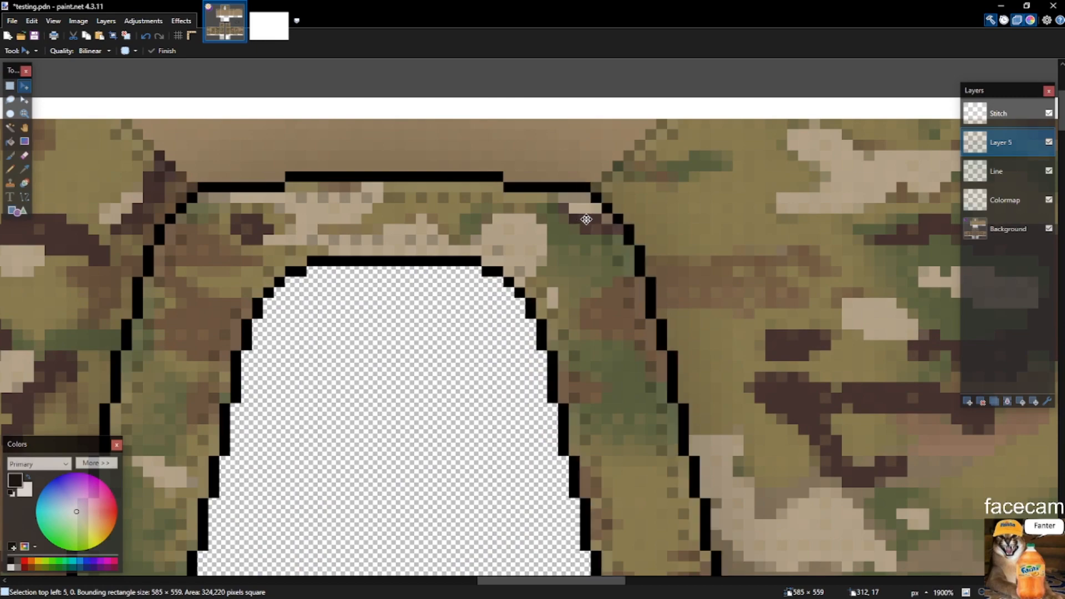
Merge the mirrored outline layer down into the Line layer.
{"action": "key", "text": "ctrl+m"}
{"action": "scroll", "coordinate": [590, 220], "scroll_direction": "down", "scroll_amount": 4}
{"action": "key", "text": "s"}
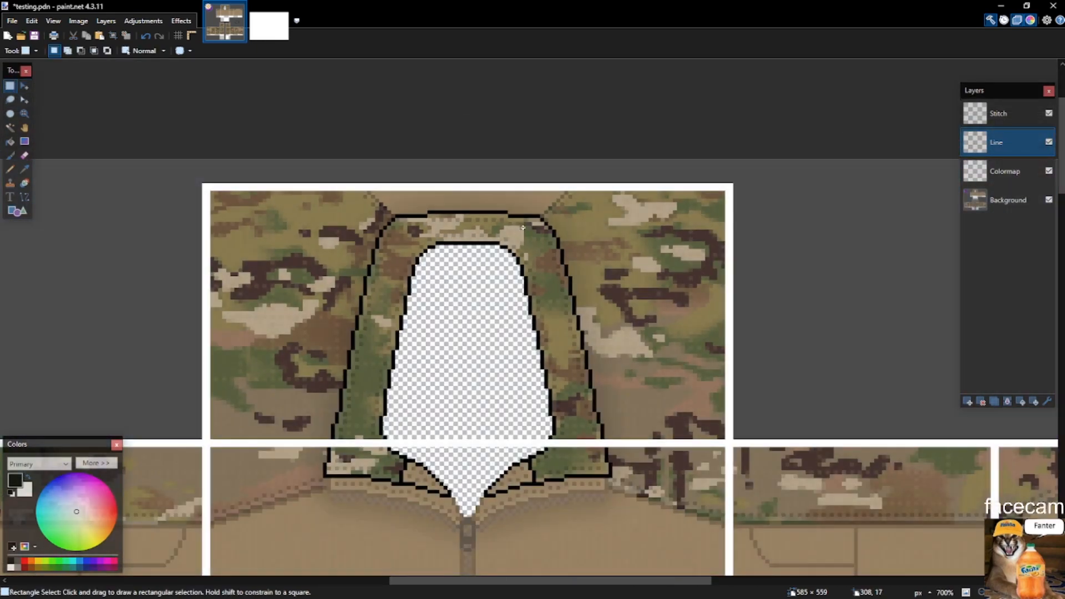
Try to trace the right edge of the V-shaped neck opening in black, from the collar outline down to the zipper.
{"action": "scroll", "coordinate": [617, 271], "scroll_direction": "down", "scroll_amount": 3}
{"action": "scroll", "coordinate": [617, 272], "scroll_direction": "down", "scroll_amount": 1}
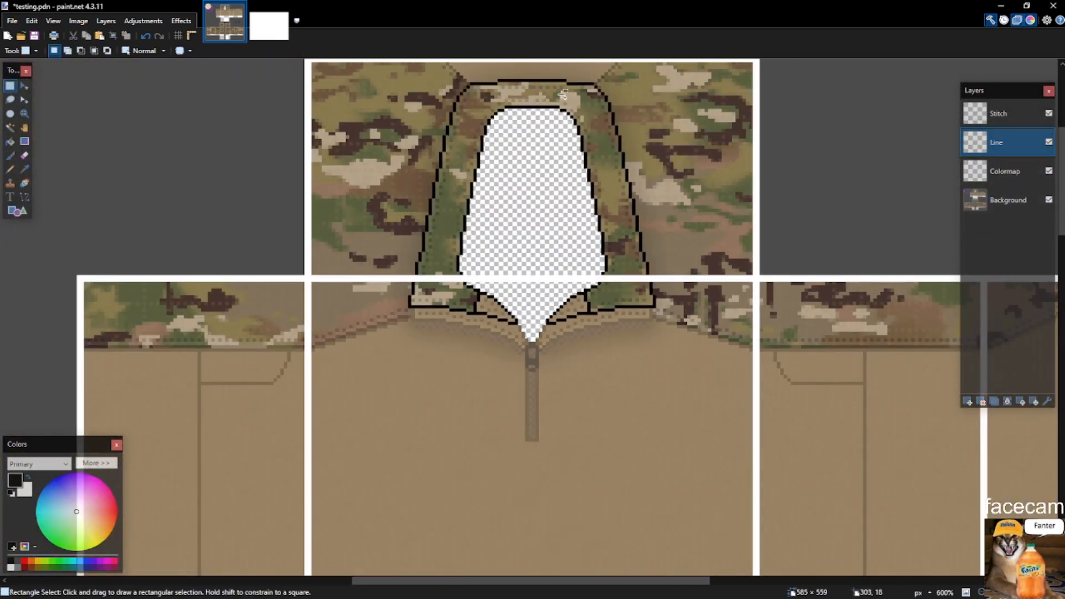
{"action": "scroll", "coordinate": [564, 247], "scroll_direction": "up", "scroll_amount": 8}
{"action": "key", "text": "p"}
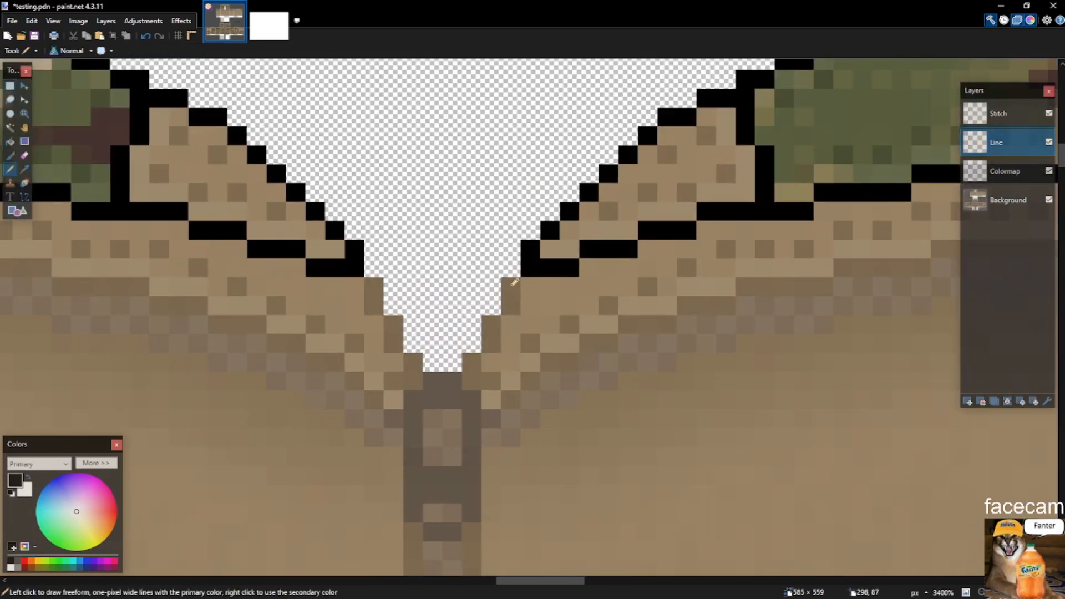
{"action": "mouse_move", "coordinate": [500, 291]}
{"action": "left_mouse_down"}
{"action": "mouse_move", "coordinate": [502, 313]}
{"action": "mouse_move", "coordinate": [513, 308]}
{"action": "mouse_move", "coordinate": [491, 349]}
{"action": "left_mouse_up"}
{"action": "key", "text": "ctrl+z"}
{"action": "key", "text": "ctrl+z"}
{"action": "scroll", "coordinate": [504, 369], "scroll_direction": "down", "scroll_amount": 6}
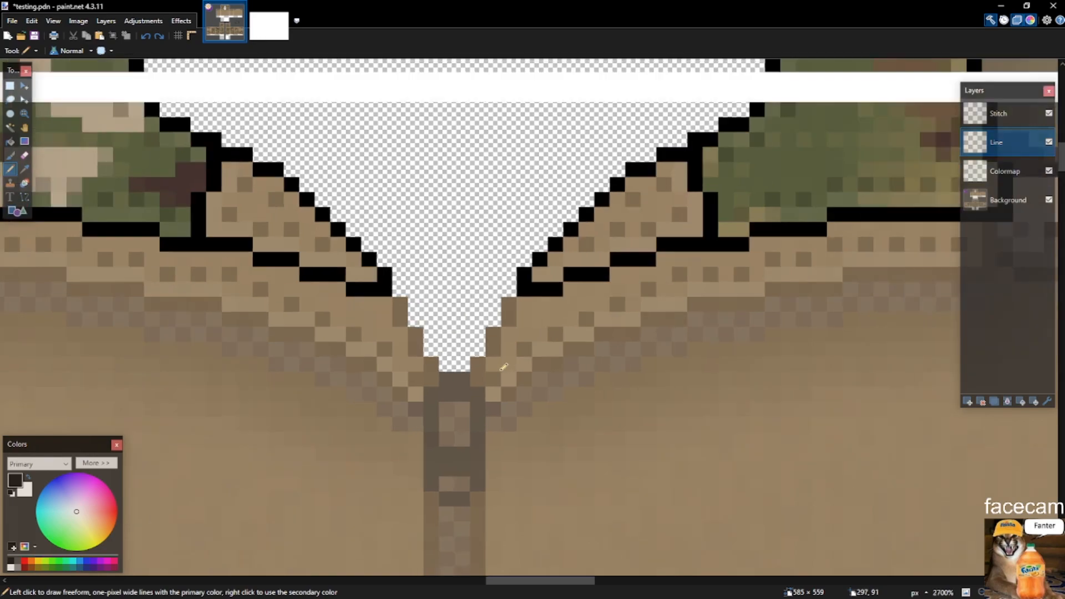
{"action": "key", "text": "ctrl+shift+n"}
{"action": "scroll", "coordinate": [610, 269], "scroll_direction": "down", "scroll_amount": 2}
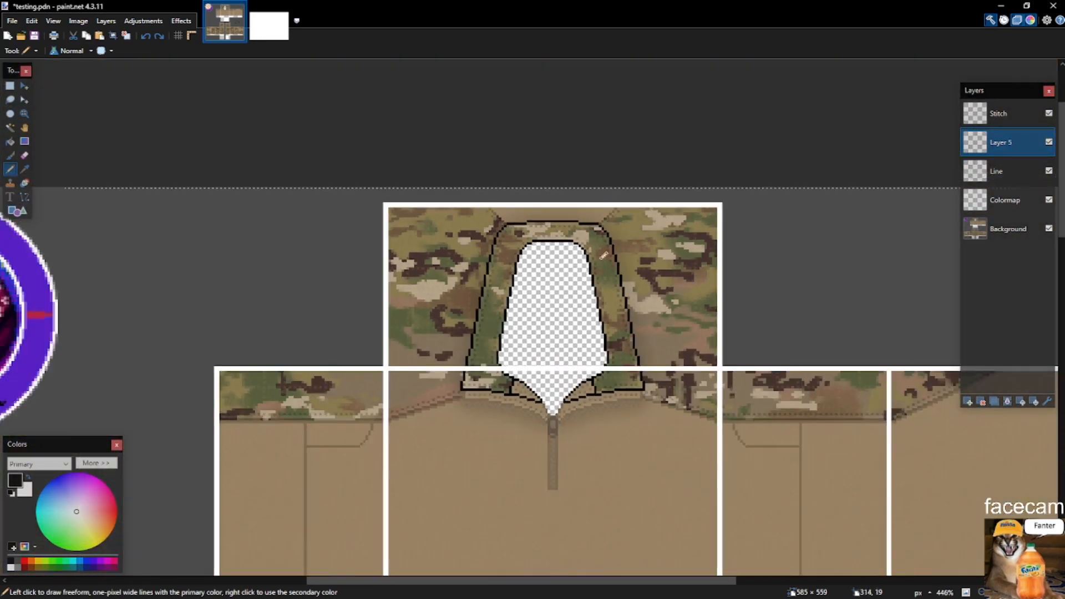
{"action": "key", "text": "ctrl+a"}
{"action": "key", "text": "m"}
{"action": "left_click_drag", "start_coordinate": [578, 299], "coordinate": [753, 288]}
{"action": "key", "text": "ctrl+z"}
{"action": "key", "text": "s"}
{"action": "left_click_drag", "start_coordinate": [486, 187], "coordinate": [725, 354]}
{"action": "left_click", "coordinate": [706, 348]}
{"action": "key", "text": "ctrl+z"}
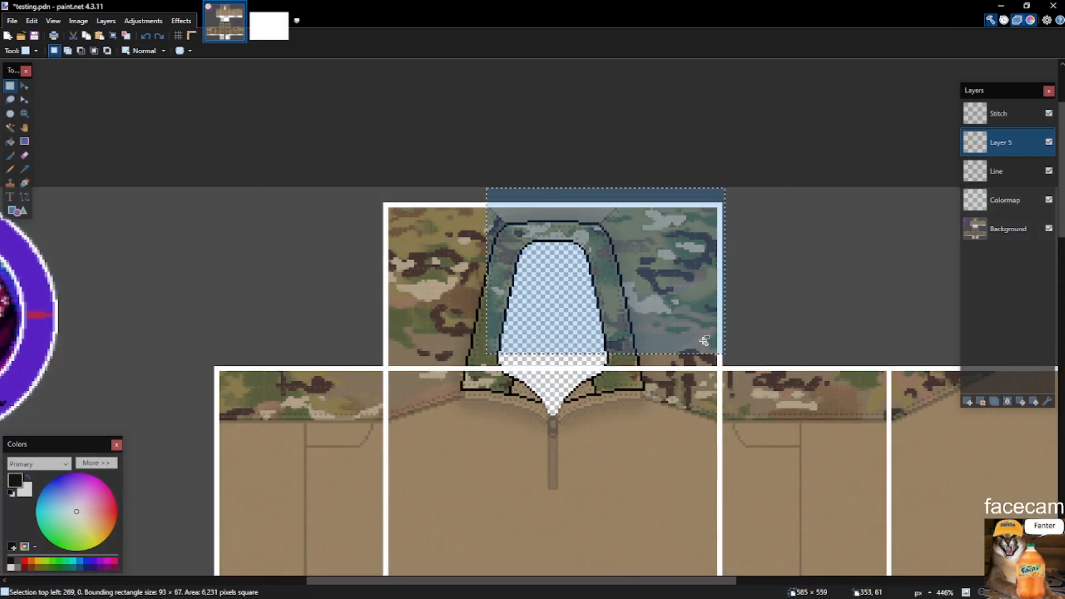
{"action": "key", "text": "ctrl+shift+Delete"}
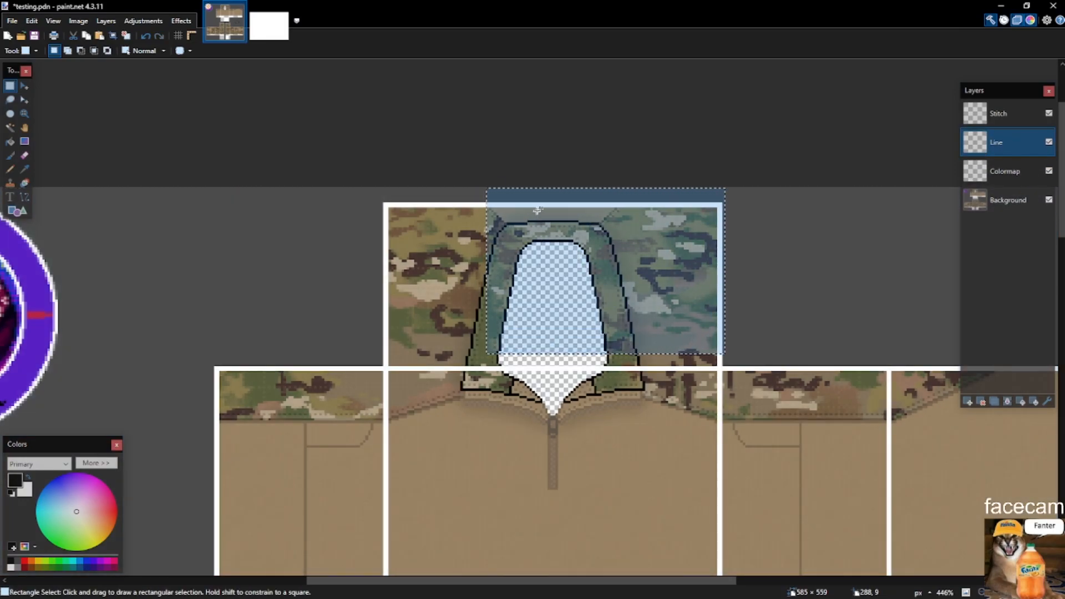
Examine the recorded edits in the document's history.
{"action": "left_click", "coordinate": [537, 212]}
{"action": "left_click_drag", "start_coordinate": [517, 205], "coordinate": [626, 295]}
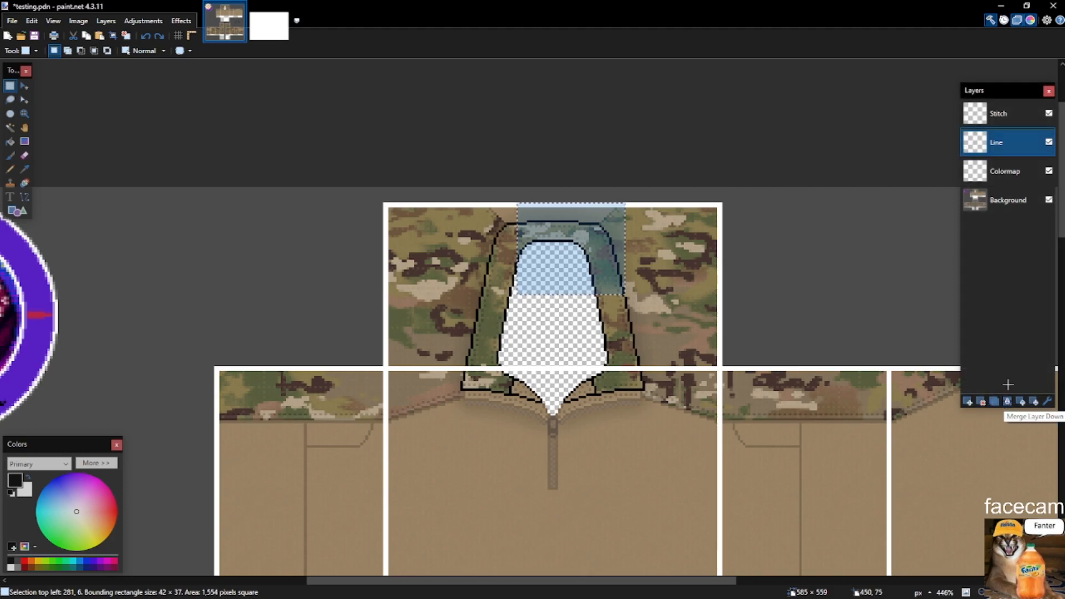
{"action": "left_click", "coordinate": [1004, 20]}
{"action": "left_click", "coordinate": [1003, 20]}
{"action": "left_click", "coordinate": [1003, 20]}
{"action": "scroll", "coordinate": [999, 96], "scroll_direction": "up", "scroll_amount": 10}
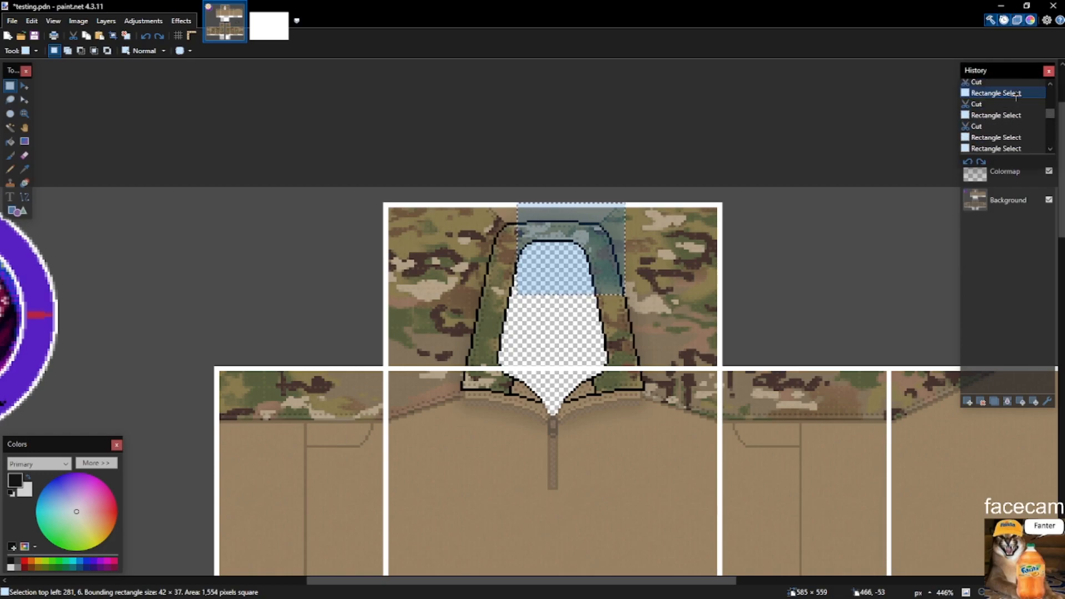
{"action": "left_click", "coordinate": [1017, 20]}
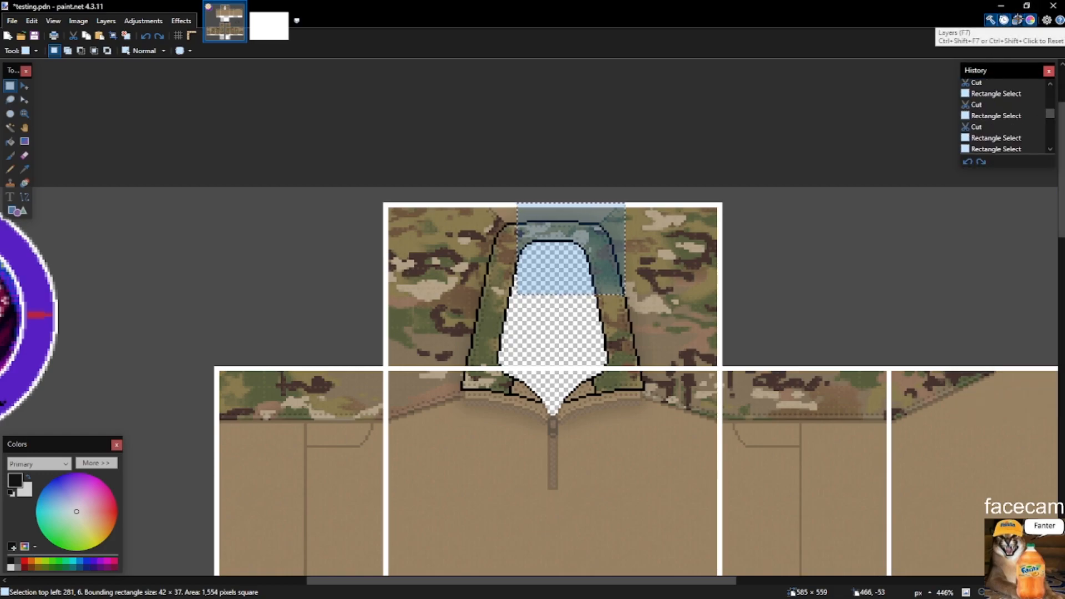
{"action": "left_click", "coordinate": [1017, 20]}
{"action": "left_click", "coordinate": [804, 205]}
Trace both lower edges of the V-shaped neck opening in black, continuing the collar outline down to the zipper.
{"action": "scroll", "coordinate": [627, 310], "scroll_direction": "up", "scroll_amount": 3}
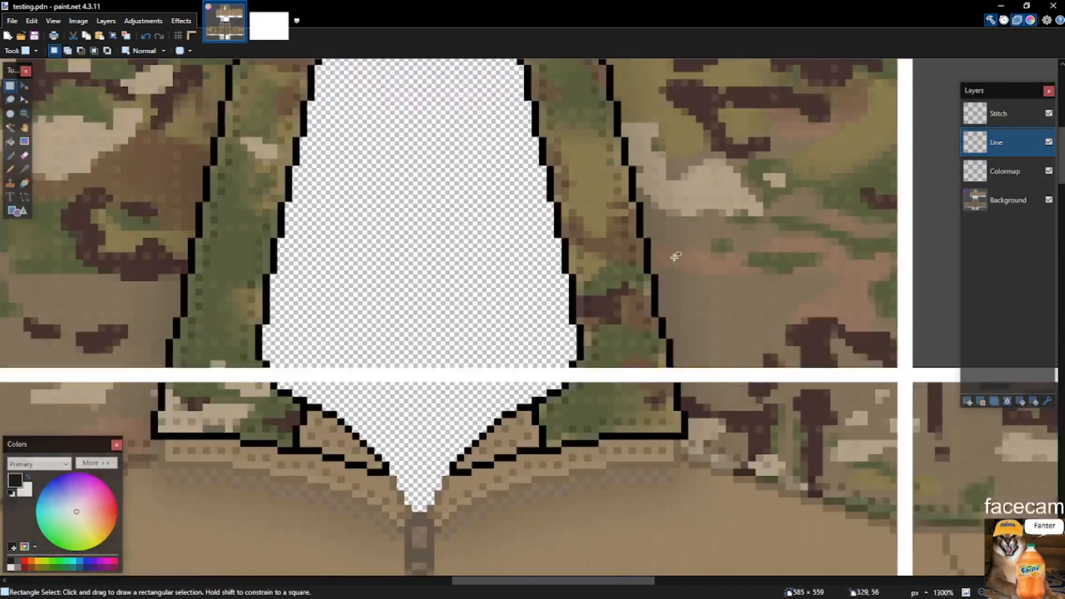
{"action": "scroll", "coordinate": [674, 258], "scroll_direction": "down", "scroll_amount": 1}
{"action": "scroll", "coordinate": [424, 454], "scroll_direction": "up", "scroll_amount": 2}
{"action": "key", "text": "b"}
{"action": "key", "text": "p"}
{"action": "mouse_move", "coordinate": [357, 367]}
{"action": "left_mouse_down"}
{"action": "mouse_move", "coordinate": [381, 449]}
{"action": "mouse_move", "coordinate": [391, 437]}
{"action": "mouse_move", "coordinate": [385, 446]}
{"action": "mouse_move", "coordinate": [446, 443]}
{"action": "mouse_move", "coordinate": [449, 432]}
{"action": "mouse_move", "coordinate": [455, 451]}
{"action": "mouse_move", "coordinate": [461, 395]}
{"action": "left_mouse_up"}
{"action": "key", "text": "ctrl+z"}
{"action": "key", "text": "ctrl+z"}
{"action": "mouse_move", "coordinate": [476, 381]}
{"action": "left_mouse_down"}
{"action": "mouse_move", "coordinate": [476, 343]}
{"action": "mouse_move", "coordinate": [434, 309]}
{"action": "left_mouse_up"}
{"action": "key", "text": "s"}
{"action": "key", "text": "Delete"}
{"action": "key", "text": "ctrl+d"}
{"action": "left_click_drag", "start_coordinate": [466, 447], "coordinate": [482, 467]}
{"action": "key", "text": "Delete"}
{"action": "key", "text": "ctrl+d"}
{"action": "scroll", "coordinate": [496, 464], "scroll_direction": "down", "scroll_amount": 6}
{"action": "scroll", "coordinate": [636, 411], "scroll_direction": "up", "scroll_amount": 5}
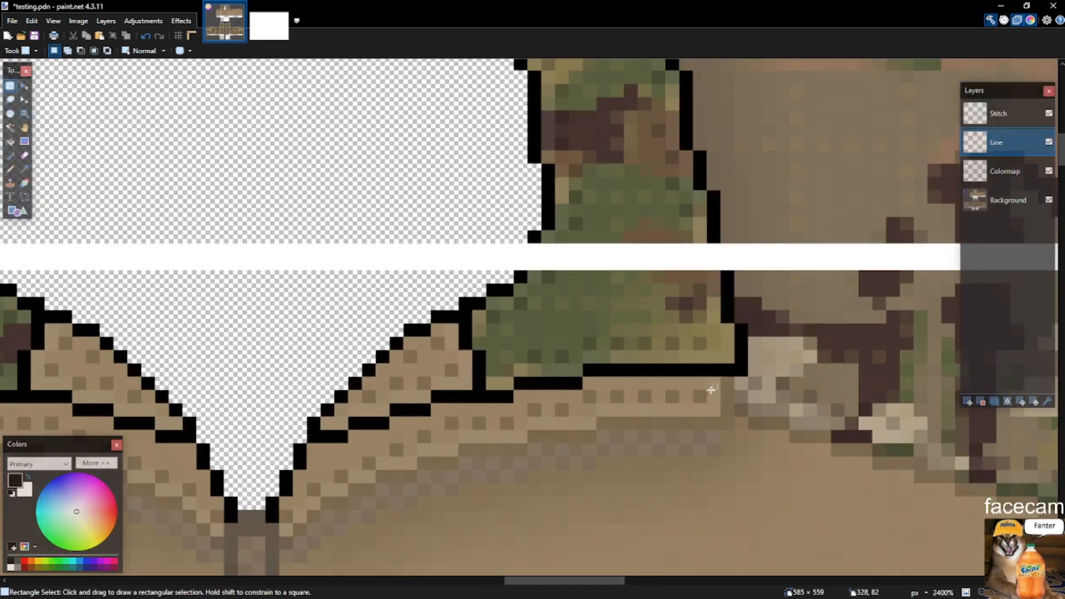
Trace the stepped lower edge of the tan collar band right of the zipper, out to its outer end.
{"action": "key", "text": "p"}
{"action": "mouse_move", "coordinate": [638, 423]}
{"action": "left_mouse_down"}
{"action": "mouse_move", "coordinate": [599, 423]}
{"action": "mouse_move", "coordinate": [726, 410]}
{"action": "mouse_move", "coordinate": [727, 423]}
{"action": "left_mouse_up"}
{"action": "key", "text": "s"}
{"action": "mouse_move", "coordinate": [717, 412]}
{"action": "left_mouse_down"}
{"action": "mouse_move", "coordinate": [553, 377]}
{"action": "mouse_move", "coordinate": [543, 398]}
{"action": "mouse_move", "coordinate": [544, 386]}
{"action": "mouse_move", "coordinate": [484, 386]}
{"action": "mouse_move", "coordinate": [463, 408]}
{"action": "mouse_move", "coordinate": [406, 410]}
{"action": "mouse_move", "coordinate": [384, 426]}
{"action": "mouse_move", "coordinate": [345, 430]}
{"action": "mouse_move", "coordinate": [366, 417]}
{"action": "mouse_move", "coordinate": [405, 424]}
{"action": "mouse_move", "coordinate": [361, 450]}
{"action": "mouse_move", "coordinate": [337, 447]}
{"action": "mouse_move", "coordinate": [358, 425]}
{"action": "mouse_move", "coordinate": [395, 422]}
{"action": "mouse_move", "coordinate": [424, 441]}
{"action": "mouse_move", "coordinate": [340, 467]}
{"action": "mouse_move", "coordinate": [262, 537]}
{"action": "left_mouse_up"}
{"action": "key", "text": "Delete"}
{"action": "key", "text": "ctrl+d"}
{"action": "scroll", "coordinate": [632, 394], "scroll_direction": "down", "scroll_amount": 5}
{"action": "scroll", "coordinate": [630, 431], "scroll_direction": "up", "scroll_amount": 4}
{"action": "key", "text": "p"}
{"action": "scroll", "coordinate": [538, 400], "scroll_direction": "up", "scroll_amount": 2}
{"action": "key", "text": "ctrl+z"}
{"action": "key", "text": "ctrl+z"}
{"action": "scroll", "coordinate": [534, 422], "scroll_direction": "up", "scroll_amount": 1}
Draw the short black diagonal at the lower tip of the left collar band beside the zipper.
{"action": "scroll", "coordinate": [616, 247], "scroll_direction": "down", "scroll_amount": 5}
{"action": "scroll", "coordinate": [323, 463], "scroll_direction": "up", "scroll_amount": 4}
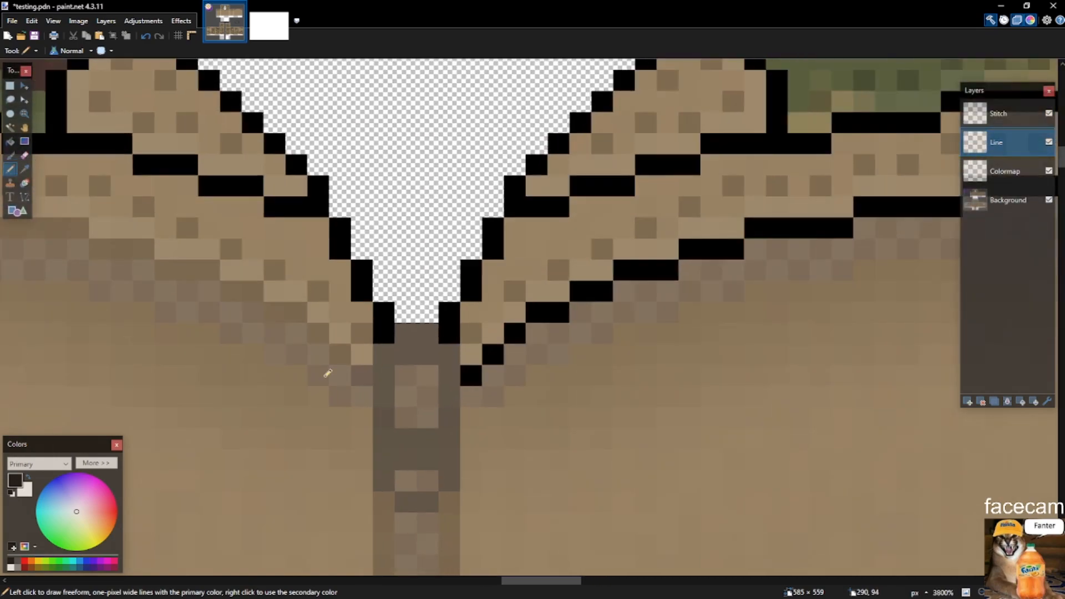
{"action": "mouse_move", "coordinate": [358, 364]}
{"action": "left_mouse_down"}
{"action": "mouse_move", "coordinate": [324, 347]}
{"action": "mouse_move", "coordinate": [344, 357]}
{"action": "mouse_move", "coordinate": [319, 334]}
{"action": "left_mouse_up"}
{"action": "key", "text": "ctrl+z"}
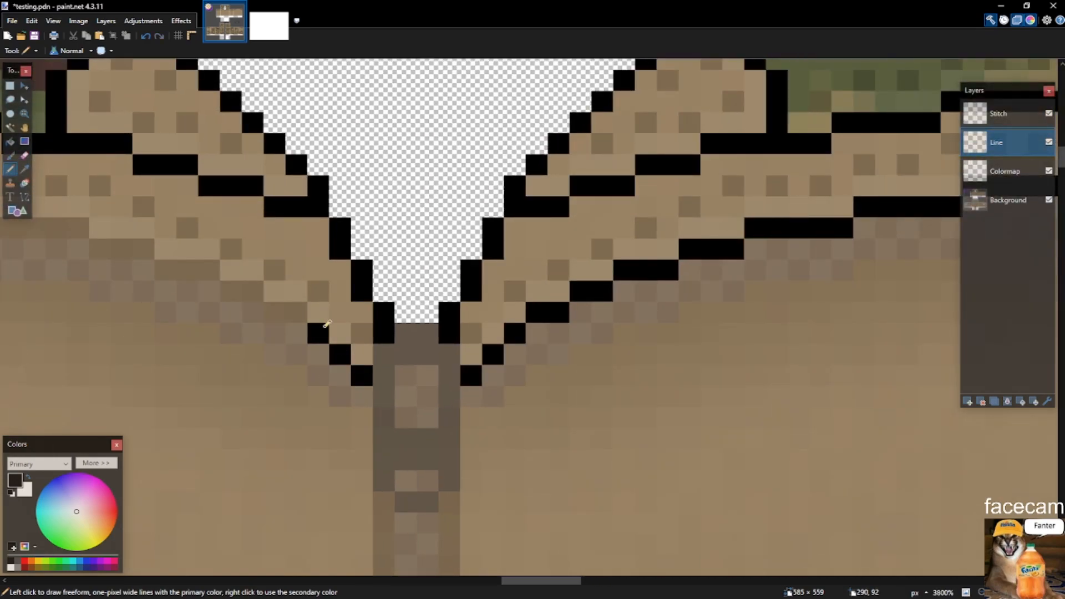
Close the outer end of the left tan collar band and trace its stepped lower edge up to the diagonal by the zipper.
{"action": "scroll", "coordinate": [319, 327], "scroll_direction": "down", "scroll_amount": 7}
{"action": "scroll", "coordinate": [194, 294], "scroll_direction": "up", "scroll_amount": 4}
{"action": "scroll", "coordinate": [377, 292], "scroll_direction": "down", "scroll_amount": 2}
{"action": "scroll", "coordinate": [144, 258], "scroll_direction": "up", "scroll_amount": 1}
{"action": "mouse_move", "coordinate": [136, 237]}
{"action": "left_mouse_down"}
{"action": "mouse_move", "coordinate": [136, 268]}
{"action": "mouse_move", "coordinate": [260, 278]}
{"action": "mouse_move", "coordinate": [344, 302]}
{"action": "mouse_move", "coordinate": [271, 288]}
{"action": "left_mouse_up"}
{"action": "key", "text": "ctrl+z"}
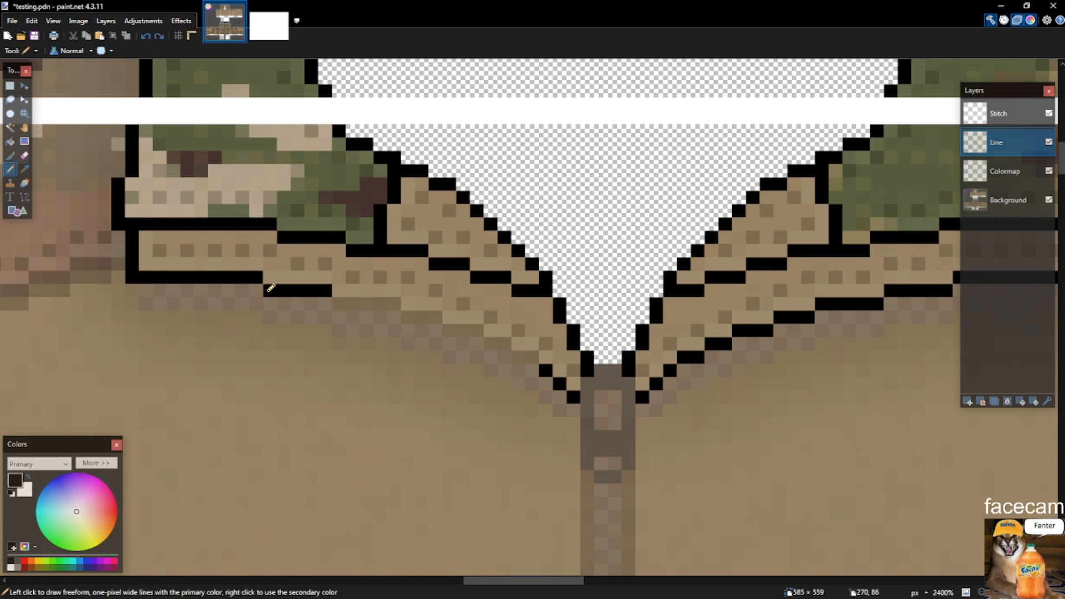
{"action": "mouse_move", "coordinate": [341, 306]}
{"action": "left_mouse_down"}
{"action": "mouse_move", "coordinate": [410, 307]}
{"action": "mouse_move", "coordinate": [345, 303]}
{"action": "left_mouse_up"}
{"action": "key", "text": "ctrl+z"}
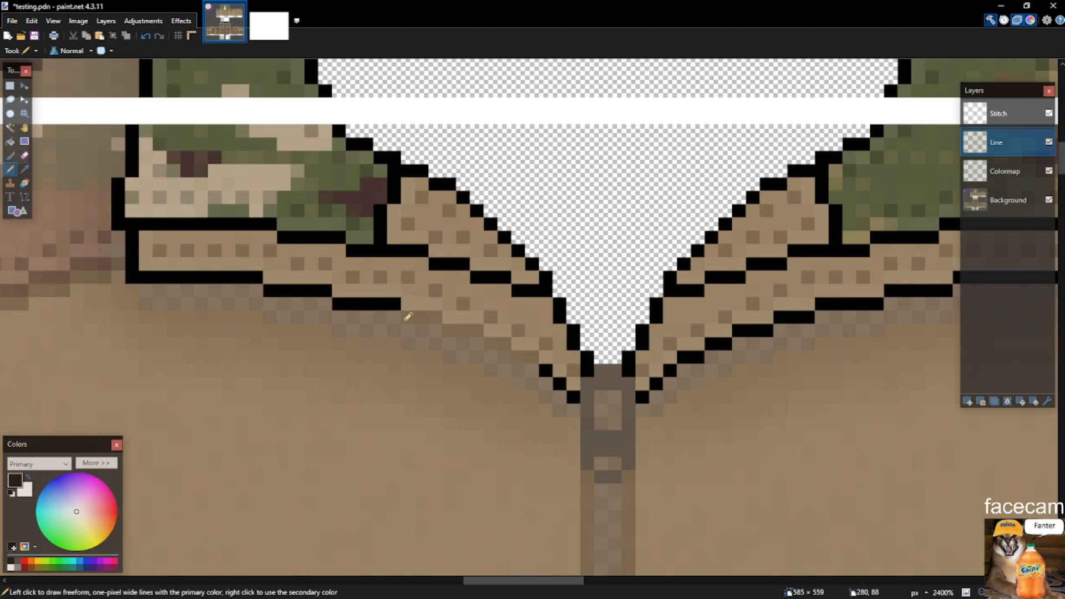
{"action": "left_click_drag", "start_coordinate": [409, 315], "coordinate": [449, 321]}
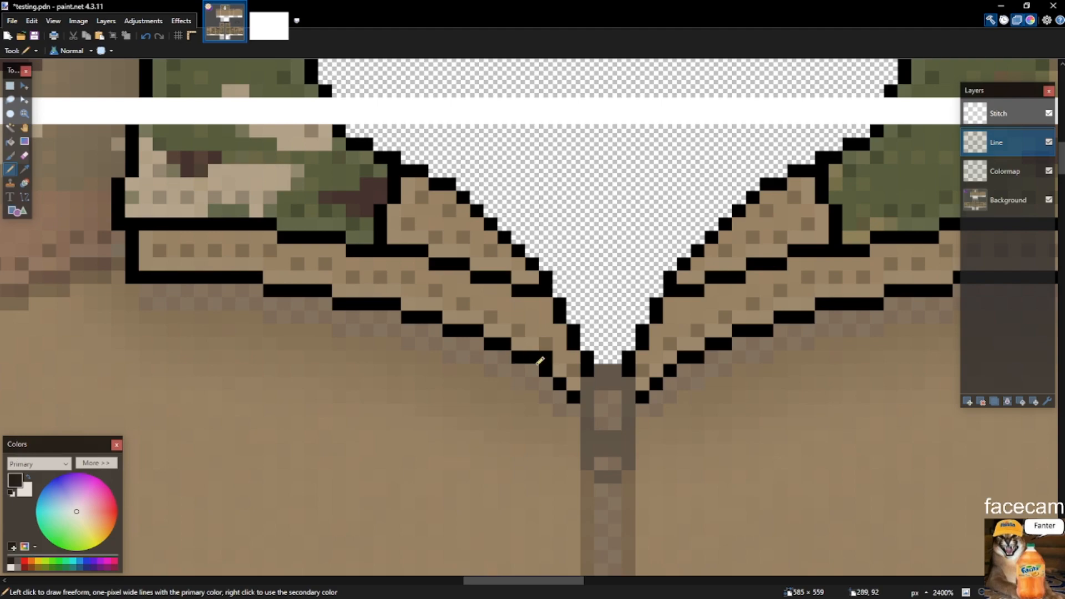
{"action": "key", "text": "s"}
{"action": "scroll", "coordinate": [556, 355], "scroll_direction": "down", "scroll_amount": 10}
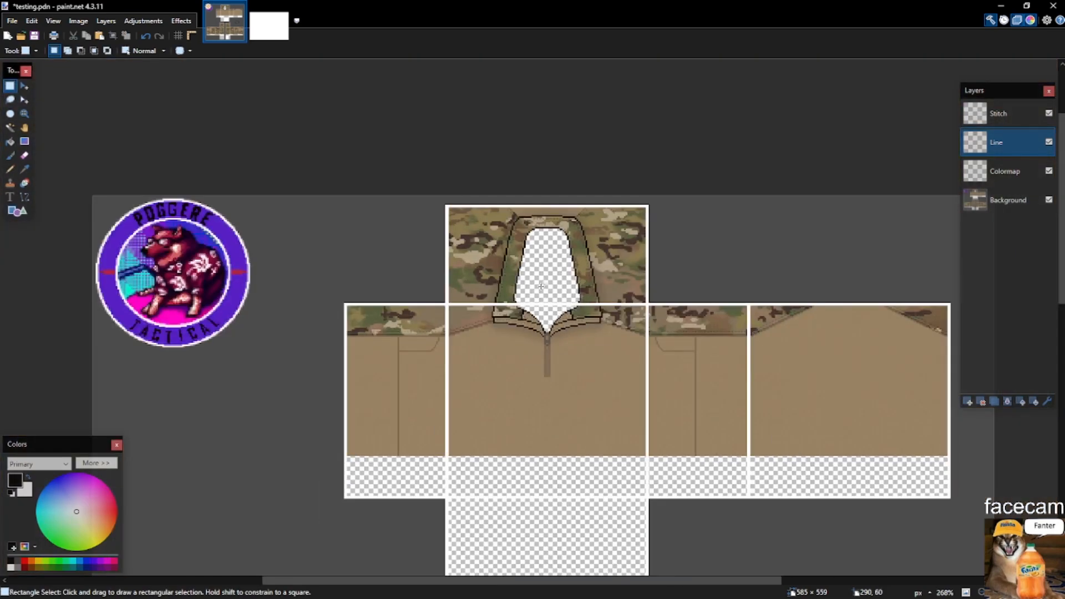
{"action": "scroll", "coordinate": [470, 326], "scroll_direction": "up", "scroll_amount": 5}
{"action": "scroll", "coordinate": [471, 327], "scroll_direction": "up", "scroll_amount": 9}
{"action": "key", "text": "b"}
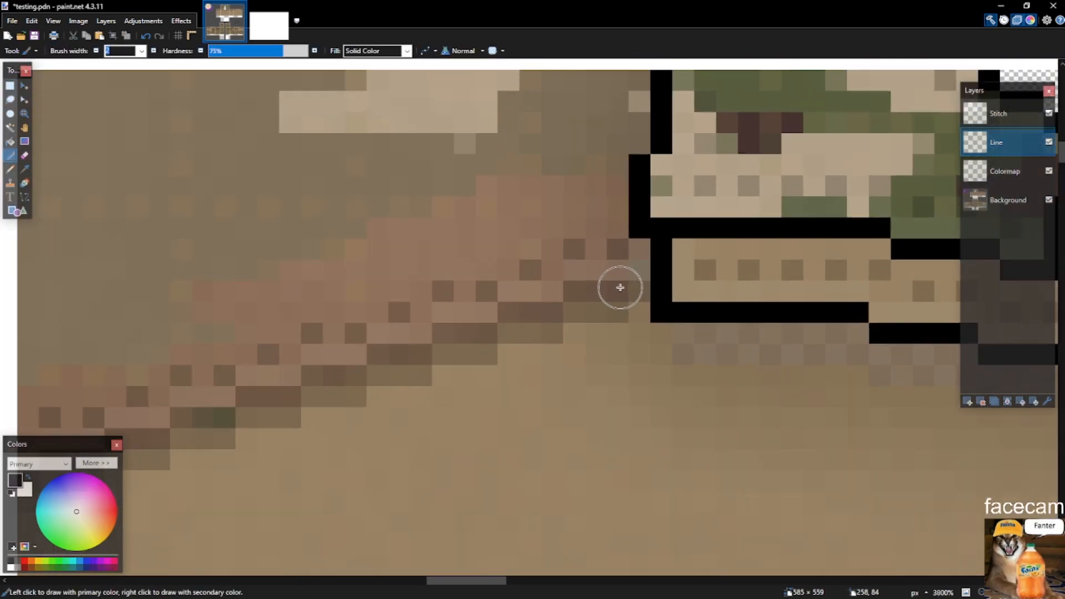
{"action": "key", "text": "p"}
{"action": "left_click_drag", "start_coordinate": [543, 312], "coordinate": [503, 319]}
{"action": "key", "text": "ctrl+z"}
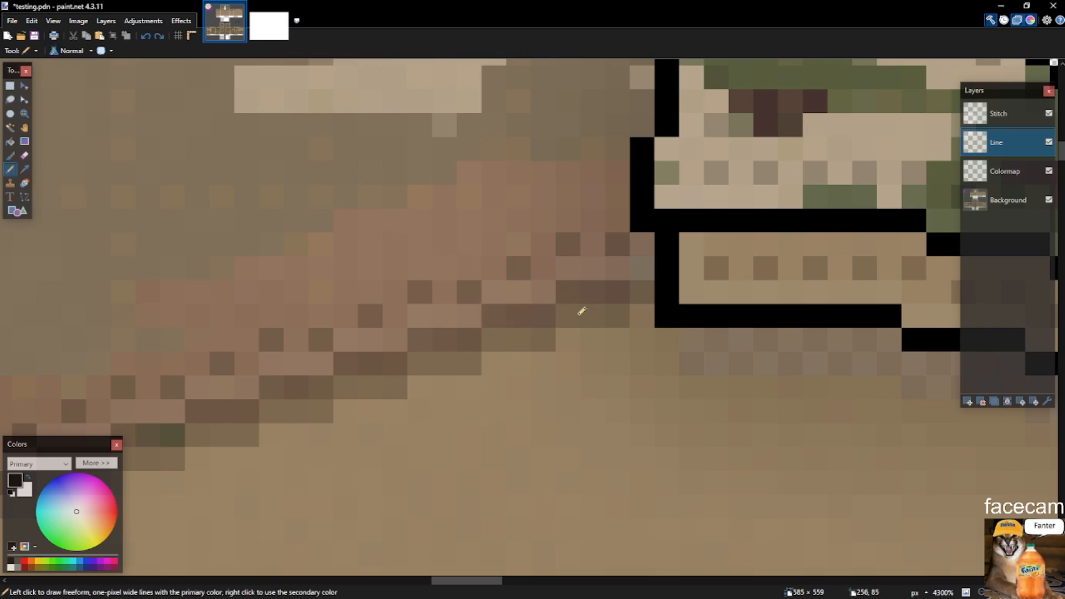
{"action": "key", "text": "s"}
{"action": "left_click_drag", "start_coordinate": [567, 292], "coordinate": [613, 298]}
{"action": "left_click", "coordinate": [670, 311]}
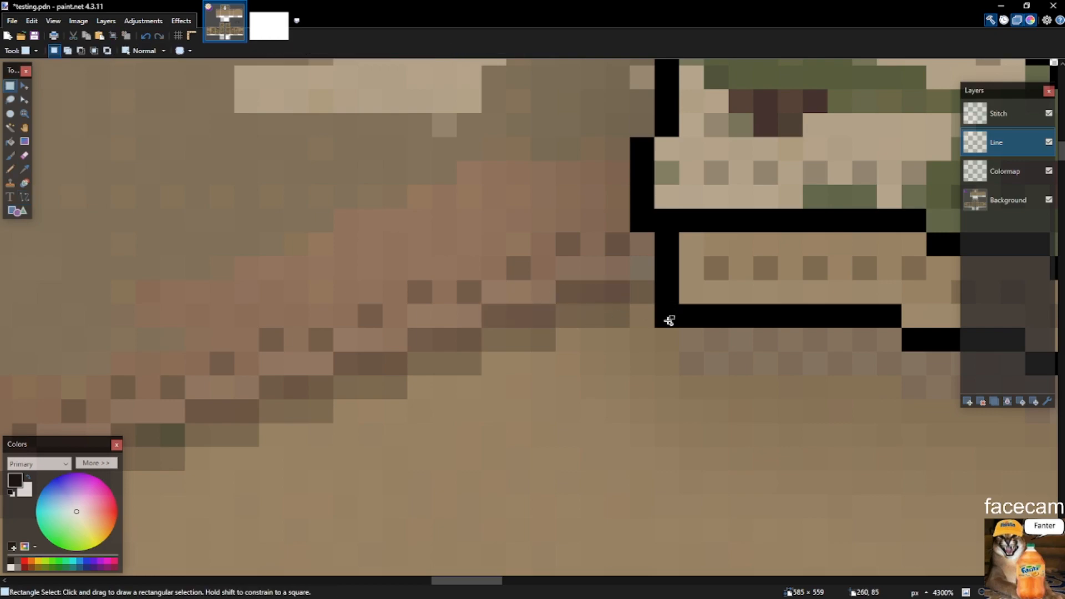
Look over the untraced shoulder seams on the front, side and back torso panels.
{"action": "scroll", "coordinate": [669, 320], "scroll_direction": "down", "scroll_amount": 2}
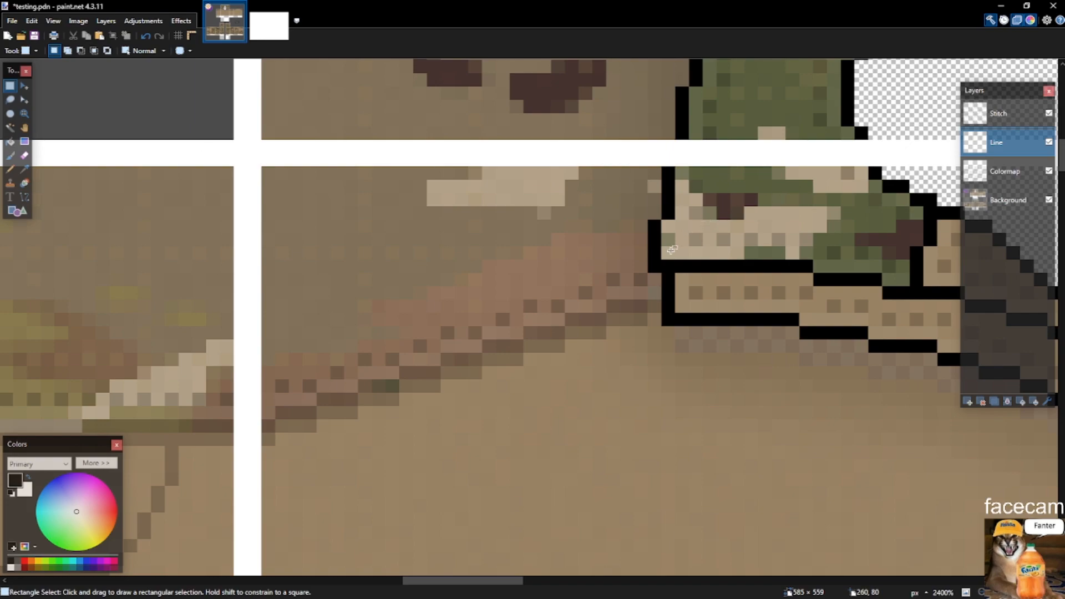
{"action": "scroll", "coordinate": [468, 303], "scroll_direction": "down", "scroll_amount": 6}
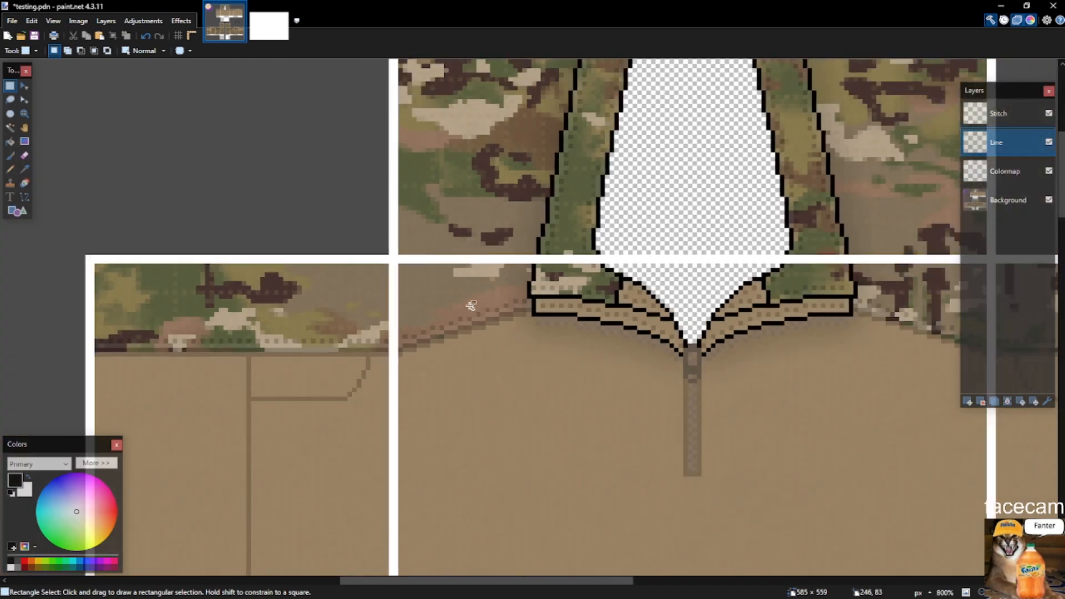
{"action": "left_click_drag", "start_coordinate": [604, 274], "coordinate": [779, 424]}
{"action": "left_click", "coordinate": [773, 407]}
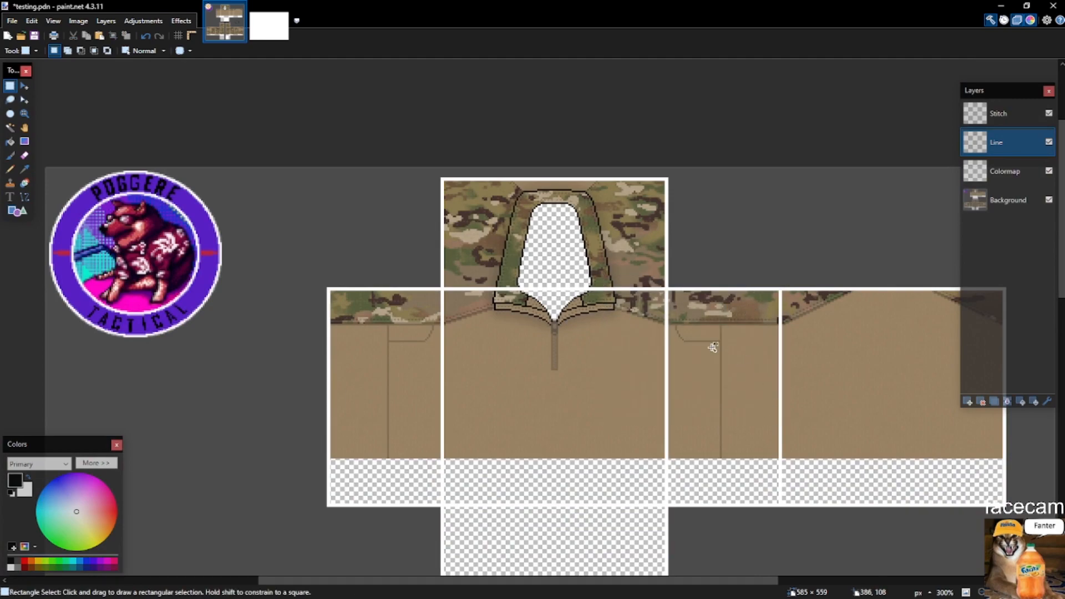
{"action": "scroll", "coordinate": [718, 347], "scroll_direction": "up", "scroll_amount": 2}
{"action": "scroll", "coordinate": [614, 297], "scroll_direction": "down", "scroll_amount": 5}
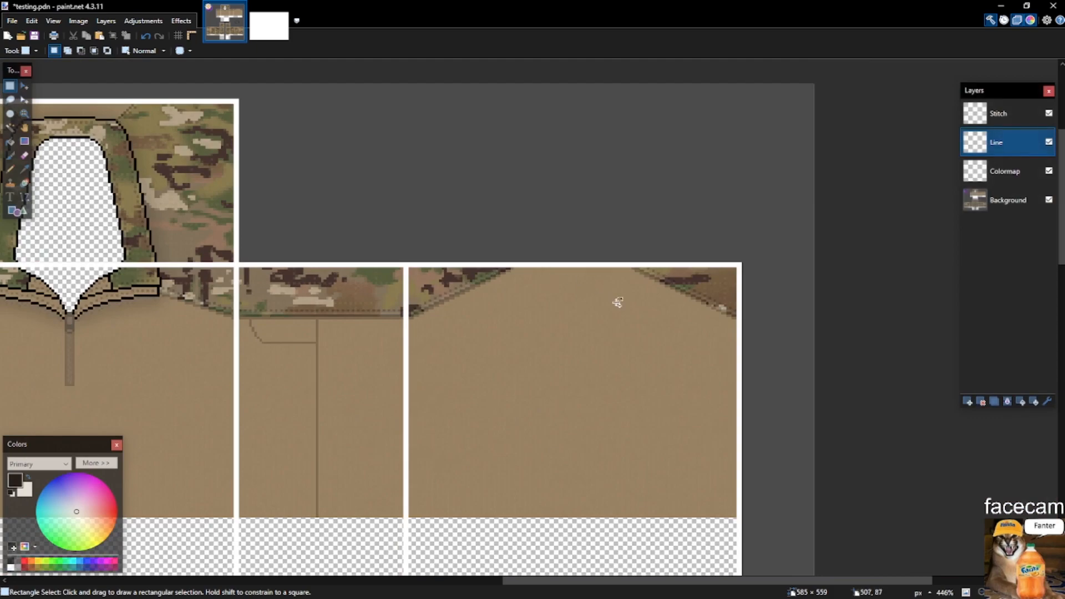
{"action": "scroll", "coordinate": [705, 270], "scroll_direction": "down", "scroll_amount": 2}
{"action": "scroll", "coordinate": [590, 440], "scroll_direction": "up", "scroll_amount": 4}
{"action": "scroll", "coordinate": [623, 274], "scroll_direction": "up", "scroll_amount": 3}
{"action": "scroll", "coordinate": [627, 210], "scroll_direction": "up", "scroll_amount": 5}
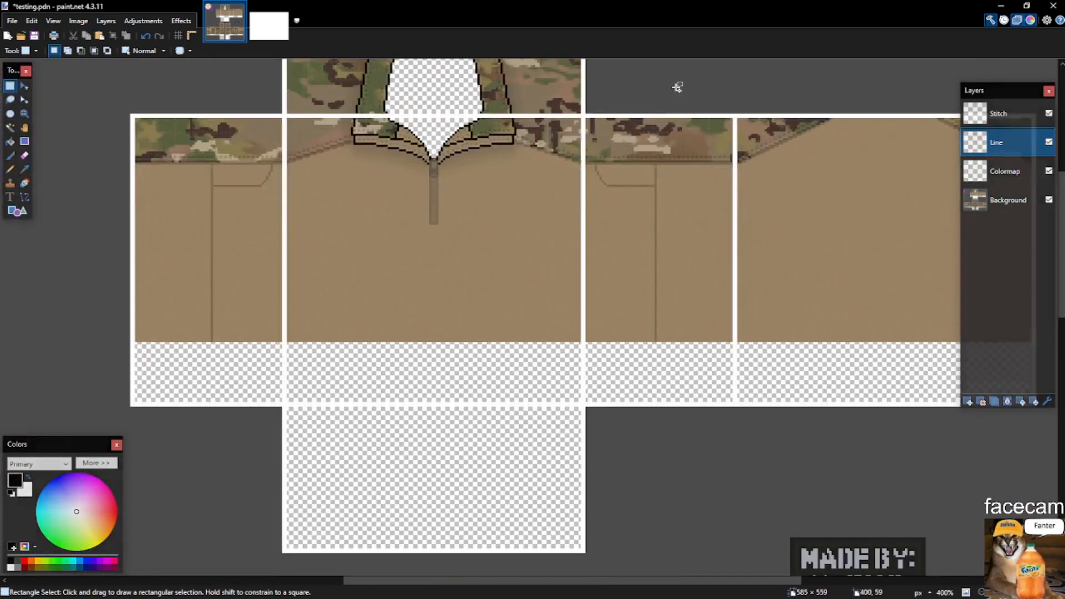
{"action": "scroll", "coordinate": [650, 200], "scroll_direction": "up", "scroll_amount": 2}
{"action": "scroll", "coordinate": [285, 227], "scroll_direction": "up", "scroll_amount": 2}
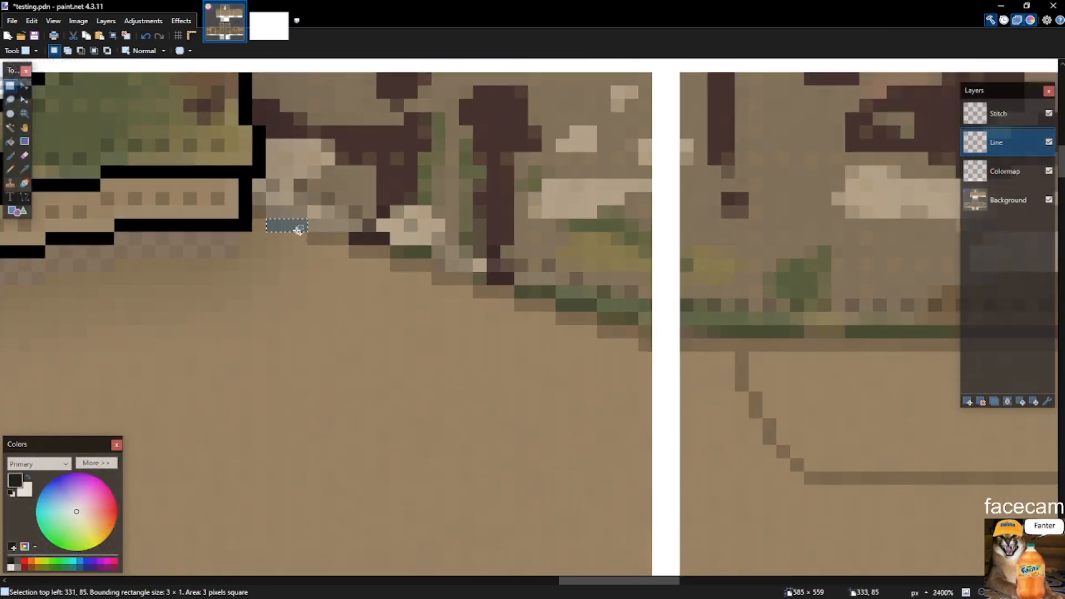
Start the black line of the front shoulder seam just right of the tan collar band's outer end.
{"action": "key", "text": "p"}
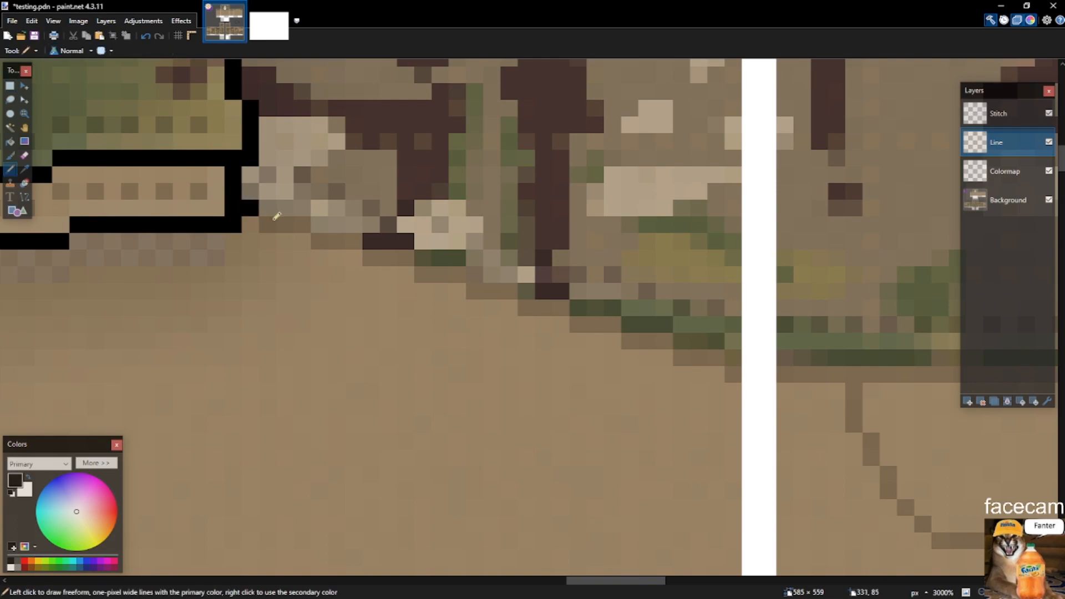
{"action": "mouse_move", "coordinate": [265, 203]}
{"action": "left_mouse_down"}
{"action": "mouse_move", "coordinate": [324, 210]}
{"action": "mouse_move", "coordinate": [355, 239]}
{"action": "left_mouse_up"}
{"action": "key", "text": "s"}
{"action": "key", "text": "Delete"}
{"action": "key", "text": "p"}
{"action": "key", "text": "s"}
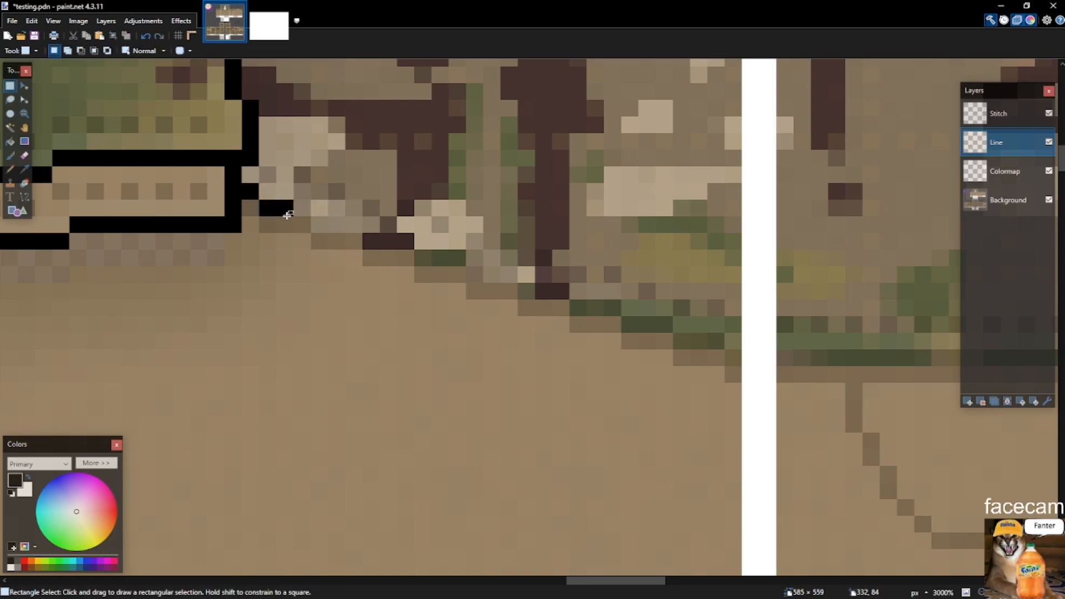
{"action": "scroll", "coordinate": [294, 221], "scroll_direction": "down", "scroll_amount": 2}
{"action": "scroll", "coordinate": [286, 219], "scroll_direction": "up", "scroll_amount": 2}
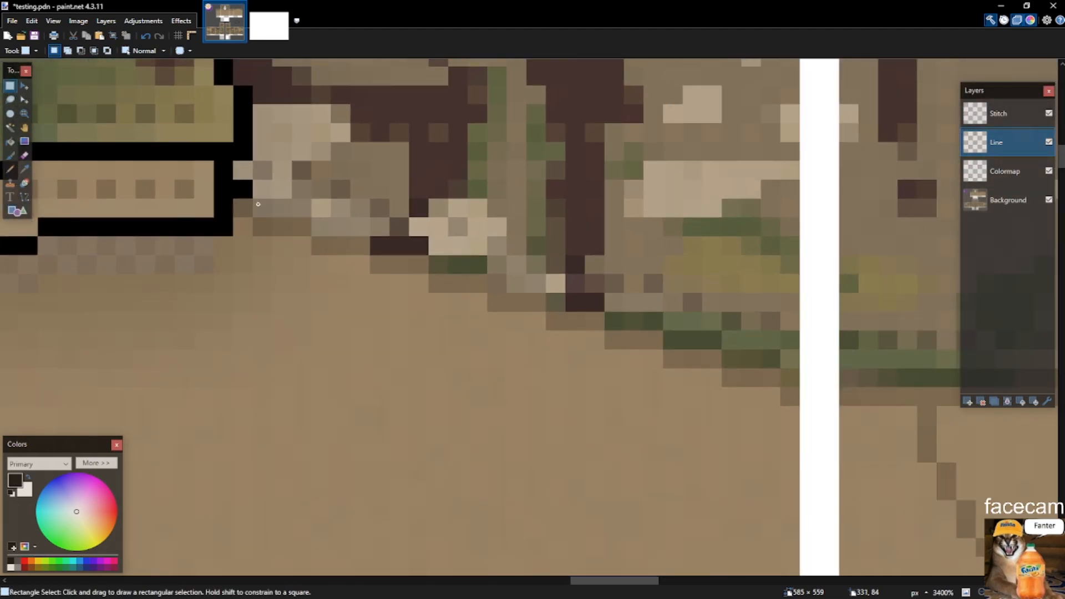
Lengthen the first run of the right shoulder seam line by one black pixel.
{"action": "key", "text": "p"}
{"action": "left_click_drag", "start_coordinate": [263, 207], "coordinate": [285, 204]}
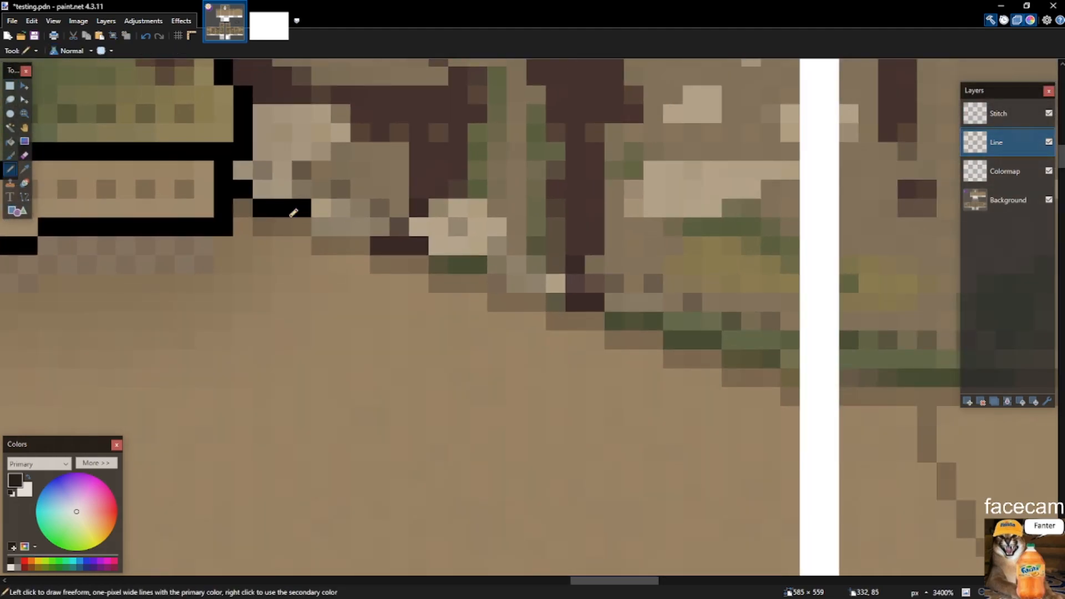
{"action": "key", "text": "s"}
{"action": "key", "text": "ctrl+z"}
{"action": "key", "text": "p"}
{"action": "left_click", "coordinate": [262, 188]}
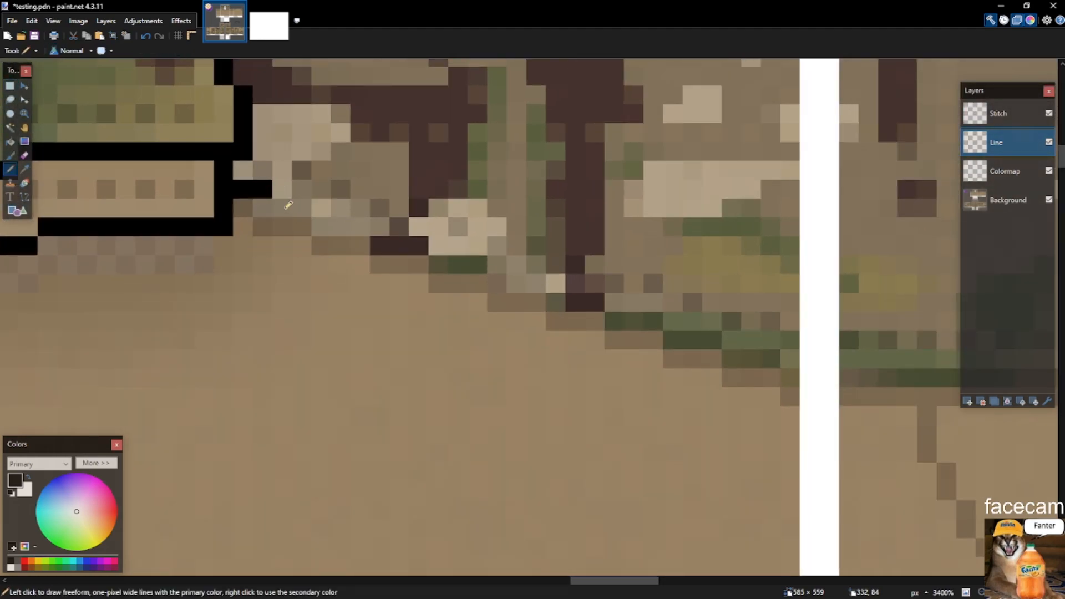
Copy a short segment of the right shoulder seam and paste it as the next step of the line.
{"action": "key", "text": "s"}
{"action": "mouse_move", "coordinate": [356, 212]}
{"action": "left_mouse_down"}
{"action": "mouse_move", "coordinate": [325, 206]}
{"action": "mouse_move", "coordinate": [487, 246]}
{"action": "mouse_move", "coordinate": [428, 245]}
{"action": "left_mouse_up"}
{"action": "key", "text": "ctrl+c"}
{"action": "key", "text": "ctrl+v"}
{"action": "scroll", "coordinate": [287, 208], "scroll_direction": "up", "scroll_amount": 2}
{"action": "key", "text": "s"}
{"action": "left_click", "coordinate": [472, 247]}
{"action": "key", "text": "ctrl+z"}
{"action": "key", "text": "m"}
Copy the longer stepped run of the seam line and paste it further along the right shoulder seam.
{"action": "key", "text": "s"}
{"action": "left_click_drag", "start_coordinate": [539, 241], "coordinate": [277, 206]}
{"action": "key", "text": "ctrl+c"}
{"action": "key", "text": "ctrl+v"}
{"action": "mouse_move", "coordinate": [367, 227]}
{"action": "left_mouse_down"}
{"action": "mouse_move", "coordinate": [844, 333]}
{"action": "mouse_move", "coordinate": [661, 298]}
{"action": "left_mouse_up"}
Paste another copied stepped run to carry the seam to the front panel's right edge, and delete the excess beyond it.
{"action": "key", "text": "s"}
{"action": "mouse_move", "coordinate": [844, 319]}
{"action": "left_mouse_down"}
{"action": "mouse_move", "coordinate": [275, 208]}
{"action": "mouse_move", "coordinate": [613, 277]}
{"action": "mouse_move", "coordinate": [554, 293]}
{"action": "left_mouse_up"}
{"action": "scroll", "coordinate": [290, 216], "scroll_direction": "down", "scroll_amount": 3}
{"action": "key", "text": "ctrl+c"}
{"action": "key", "text": "ctrl+v"}
{"action": "key", "text": "s"}
{"action": "left_click_drag", "start_coordinate": [736, 298], "coordinate": [818, 374]}
{"action": "key", "text": "Delete"}
{"action": "key", "text": "ctrl+d"}
Try to shift the right shoulder seam line beyond its second run down by one pixel.
{"action": "scroll", "coordinate": [691, 306], "scroll_direction": "down", "scroll_amount": 5}
{"action": "scroll", "coordinate": [756, 316], "scroll_direction": "up", "scroll_amount": 5}
{"action": "scroll", "coordinate": [692, 312], "scroll_direction": "up", "scroll_amount": 3}
{"action": "key", "text": "o"}
{"action": "key", "text": "p"}
{"action": "scroll", "coordinate": [531, 298], "scroll_direction": "down", "scroll_amount": 8}
{"action": "scroll", "coordinate": [584, 272], "scroll_direction": "up", "scroll_amount": 2}
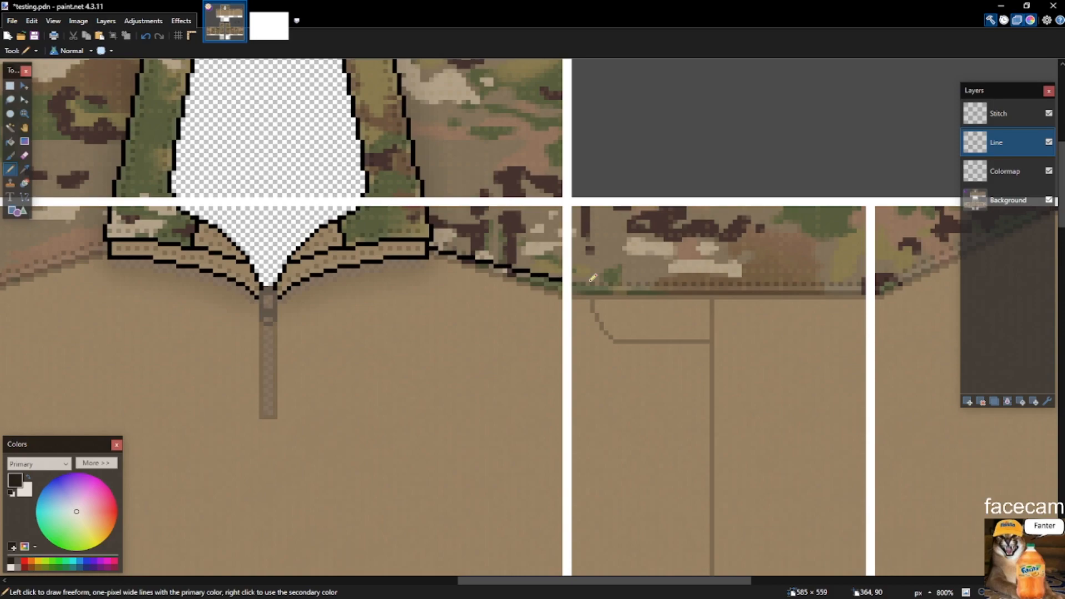
{"action": "scroll", "coordinate": [584, 248], "scroll_direction": "up", "scroll_amount": 2}
{"action": "key", "text": "s"}
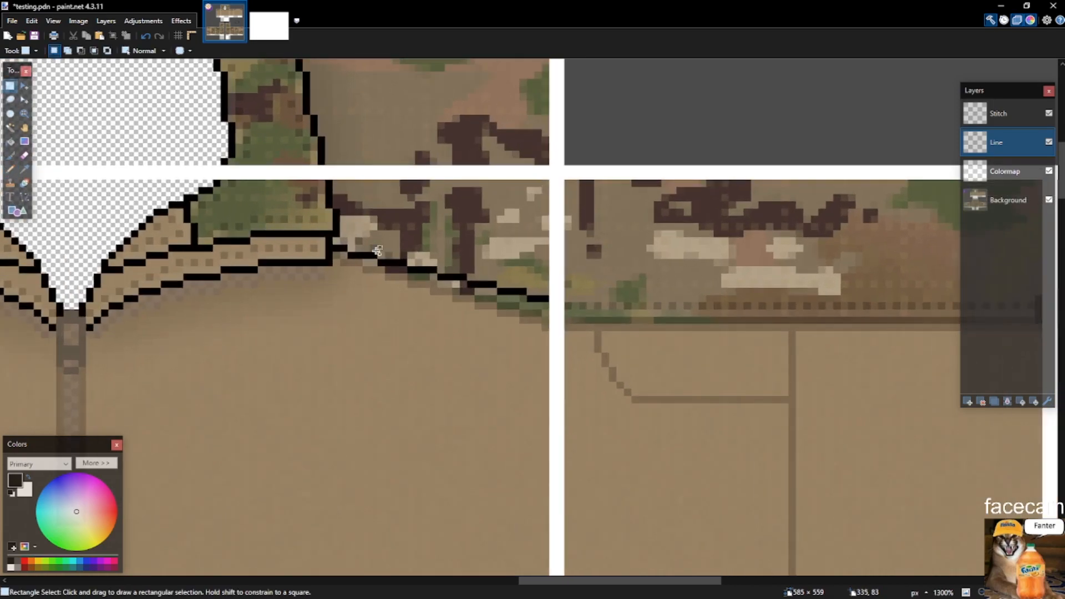
{"action": "scroll", "coordinate": [377, 250], "scroll_direction": "up", "scroll_amount": 2}
{"action": "left_click_drag", "start_coordinate": [372, 244], "coordinate": [740, 359]}
{"action": "key", "text": "m"}
{"action": "left_click_drag", "start_coordinate": [672, 290], "coordinate": [668, 309]}
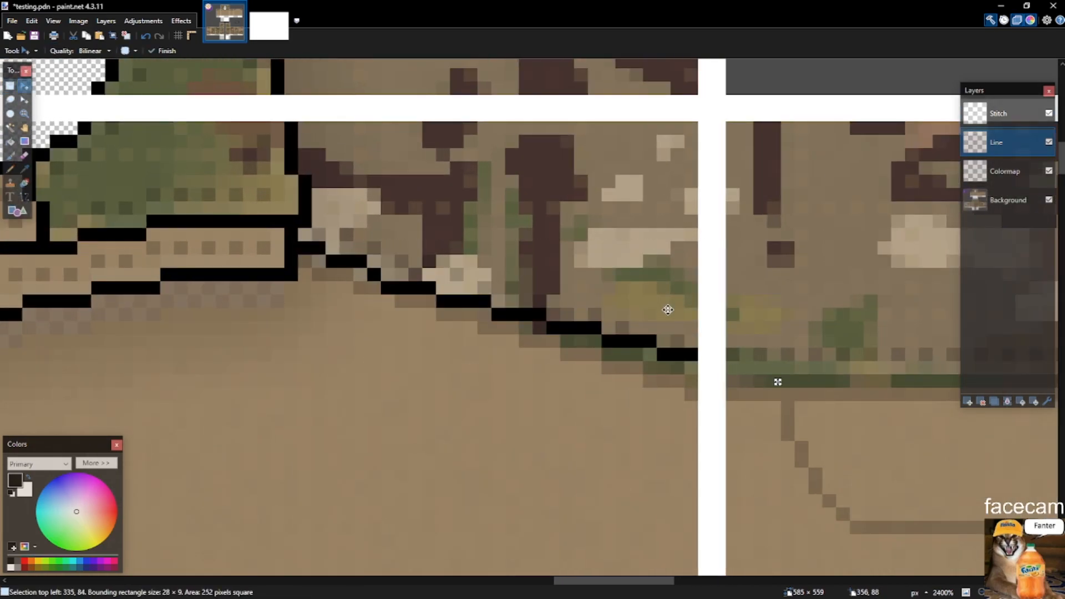
Shorten the third run of the right shoulder seam to three pixels by repositioning the runs after it.
{"action": "key", "text": "s"}
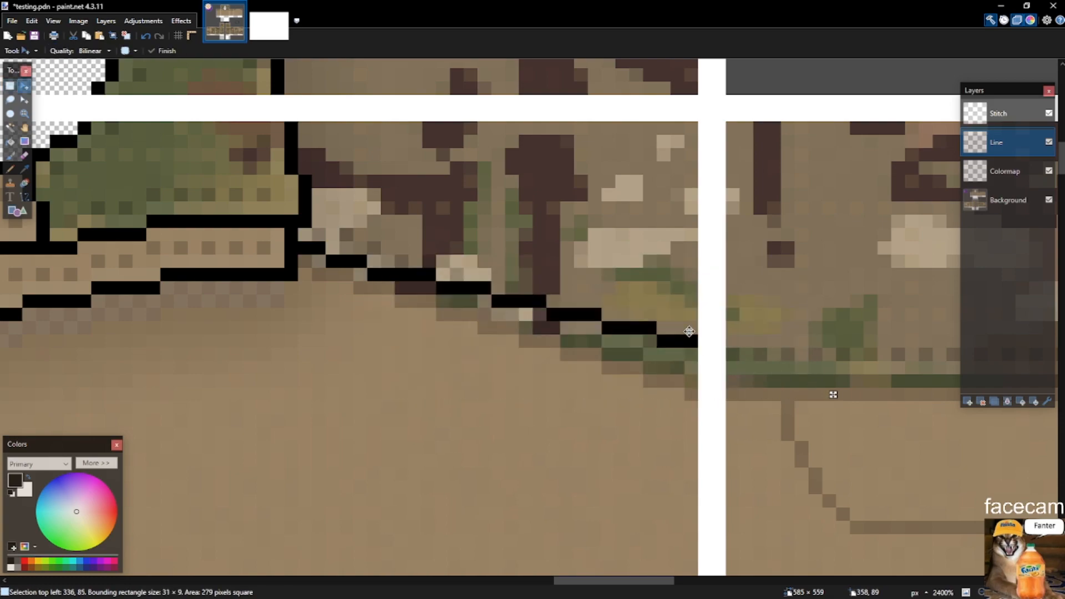
{"action": "left_click_drag", "start_coordinate": [411, 281], "coordinate": [858, 410]}
{"action": "key", "text": "m"}
{"action": "left_click_drag", "start_coordinate": [672, 353], "coordinate": [672, 366]}
{"action": "key", "text": "s"}
{"action": "left_click_drag", "start_coordinate": [442, 302], "coordinate": [776, 409]}
{"action": "key", "text": "m"}
{"action": "left_click_drag", "start_coordinate": [705, 362], "coordinate": [704, 349]}
Try to reposition the seam runs after the fourth one to continue the even stepping.
{"action": "key", "text": "s"}
{"action": "left_click_drag", "start_coordinate": [455, 288], "coordinate": [911, 422]}
{"action": "key", "text": "m"}
{"action": "left_click_drag", "start_coordinate": [695, 345], "coordinate": [694, 361]}
{"action": "key", "text": "ctrl+z"}
{"action": "key", "text": "ctrl+z"}
{"action": "key", "text": "s"}
{"action": "left_click_drag", "start_coordinate": [453, 292], "coordinate": [765, 425]}
{"action": "key", "text": "m"}
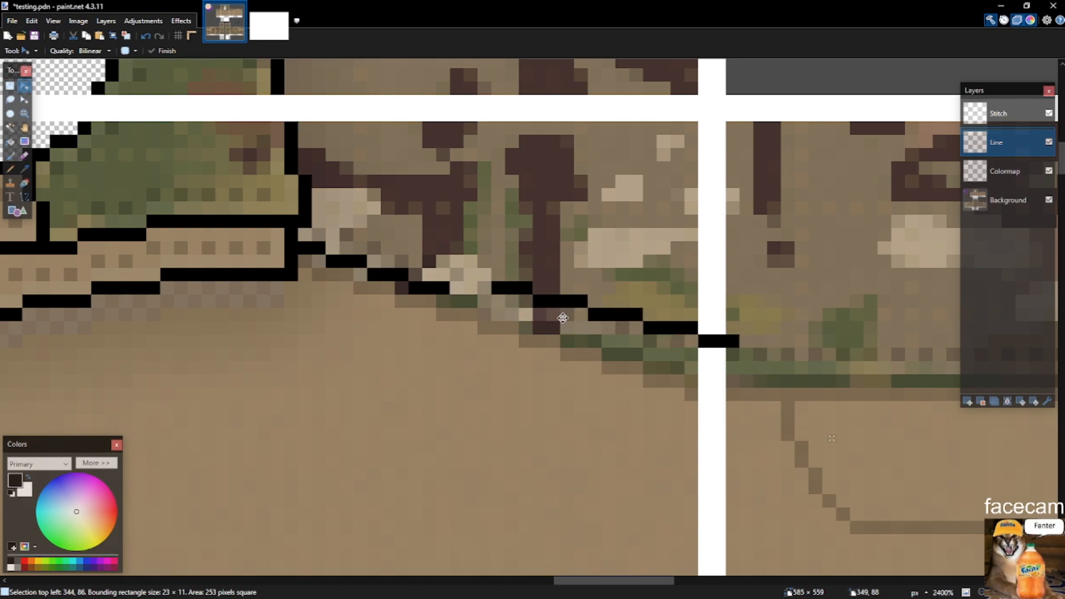
{"action": "left_click_drag", "start_coordinate": [527, 320], "coordinate": [516, 348]}
{"action": "key", "text": "ctrl+z"}
{"action": "key", "text": "ctrl+d"}
Move the seam runs beyond the fourth one down one pixel, leaving a three-pixel fifth run on the next row.
{"action": "key", "text": "s"}
{"action": "mouse_move", "coordinate": [464, 283]}
{"action": "left_mouse_down"}
{"action": "mouse_move", "coordinate": [790, 384]}
{"action": "mouse_move", "coordinate": [644, 373]}
{"action": "mouse_move", "coordinate": [858, 424]}
{"action": "left_mouse_up"}
{"action": "key", "text": "m"}
{"action": "left_click_drag", "start_coordinate": [525, 318], "coordinate": [524, 337]}
{"action": "key", "text": "s"}
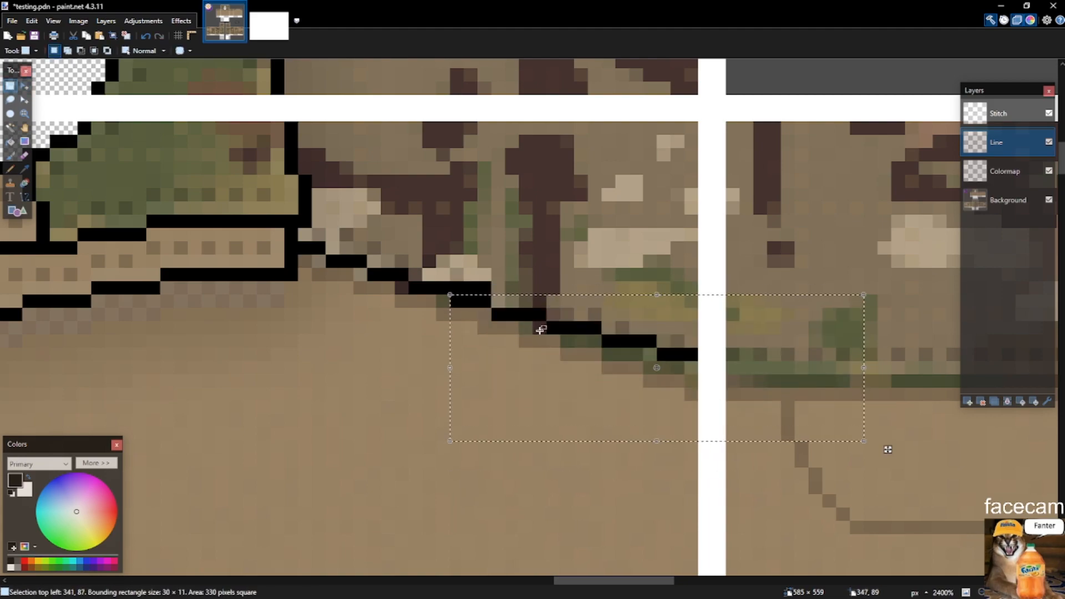
{"action": "scroll", "coordinate": [466, 291], "scroll_direction": "up", "scroll_amount": 3}
{"action": "left_click_drag", "start_coordinate": [450, 279], "coordinate": [516, 282]}
{"action": "left_click", "coordinate": [514, 317]}
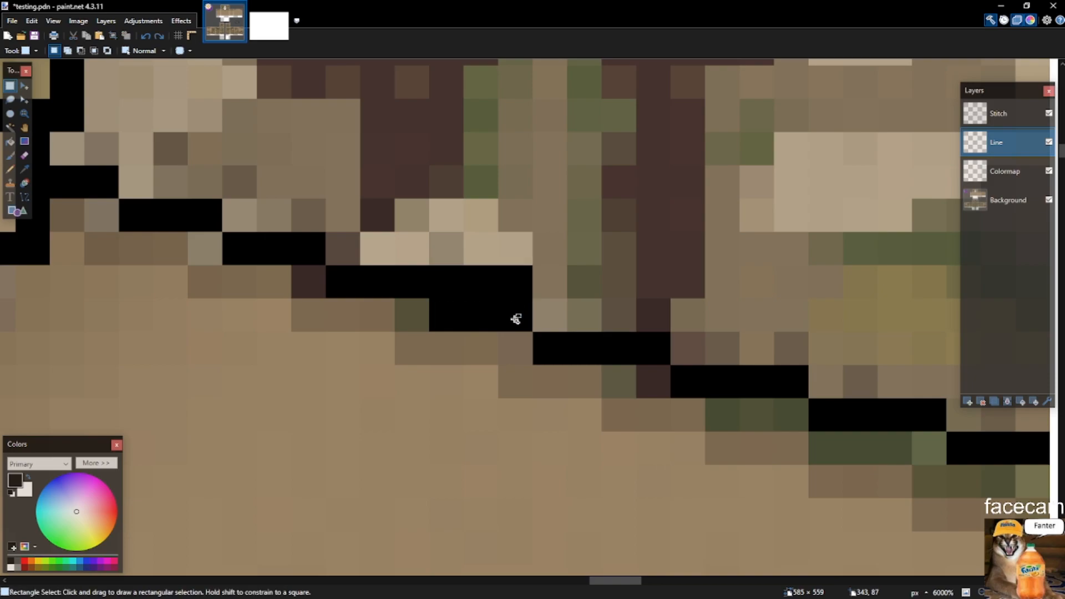
Try to move the remaining seam runs as one block, then undo the move and deselect.
{"action": "left_click_drag", "start_coordinate": [448, 315], "coordinate": [1029, 506]}
{"action": "scroll", "coordinate": [522, 353], "scroll_direction": "down", "scroll_amount": 3}
{"action": "key", "text": "m"}
{"action": "key", "text": "Up"}
{"action": "scroll", "coordinate": [553, 341], "scroll_direction": "down", "scroll_amount": 4}
{"action": "left_click_drag", "start_coordinate": [578, 360], "coordinate": [851, 305]}
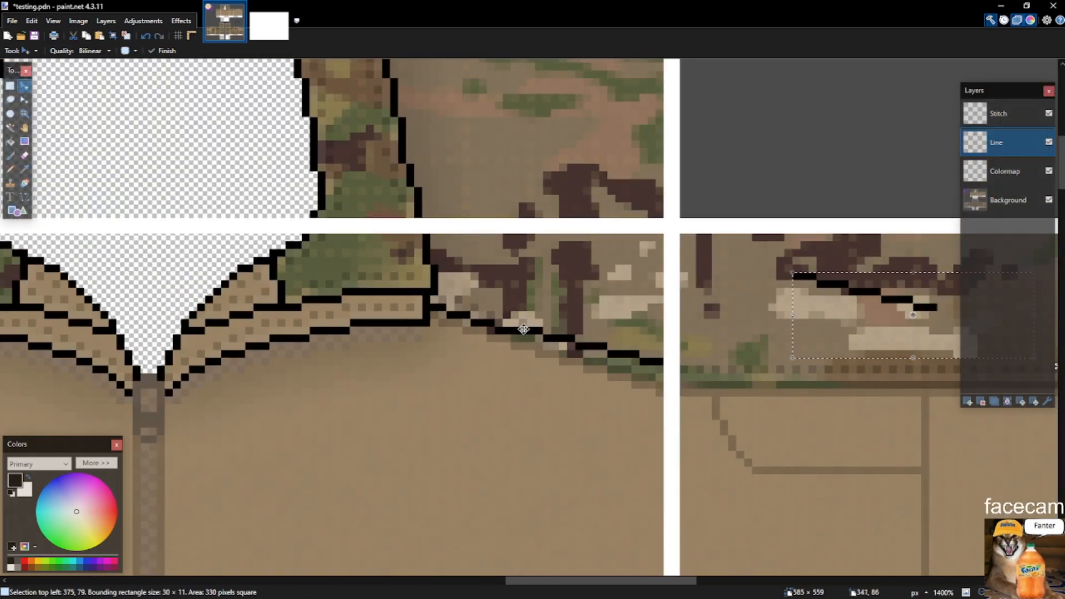
{"action": "key", "text": "ctrl+z"}
{"action": "scroll", "coordinate": [530, 311], "scroll_direction": "up", "scroll_amount": 3}
{"action": "key", "text": "ctrl+d"}
{"action": "key", "text": "s"}
{"action": "scroll", "coordinate": [472, 346], "scroll_direction": "down", "scroll_amount": 3}
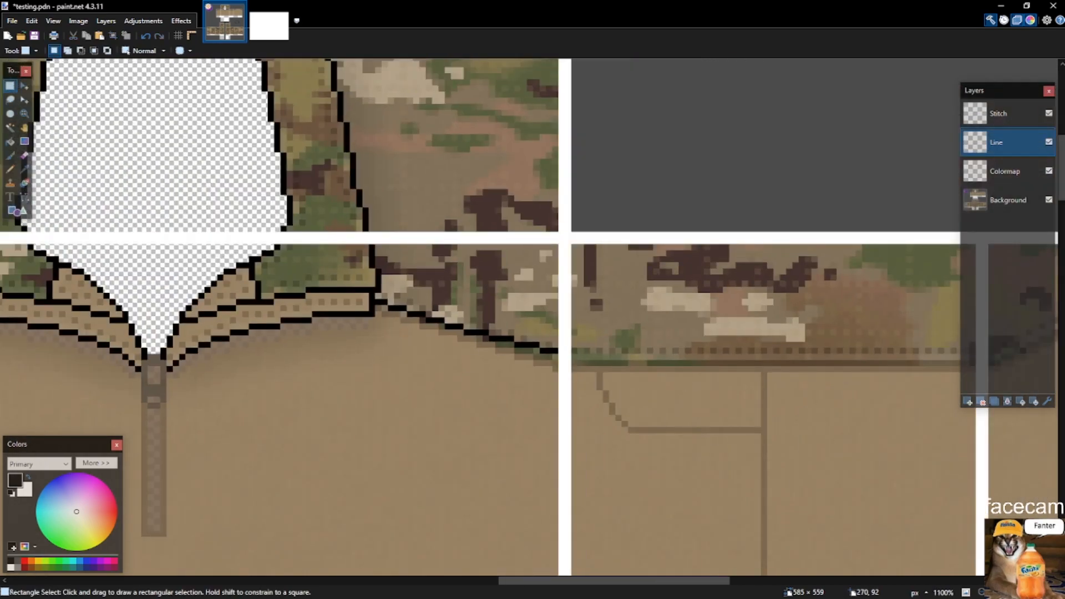
Delete the four-pixel runs of the right shoulder seam that follow the fifth run.
{"action": "scroll", "coordinate": [475, 383], "scroll_direction": "up", "scroll_amount": 5}
{"action": "key", "text": "p"}
{"action": "key", "text": "s"}
{"action": "left_click_drag", "start_coordinate": [421, 322], "coordinate": [392, 312]}
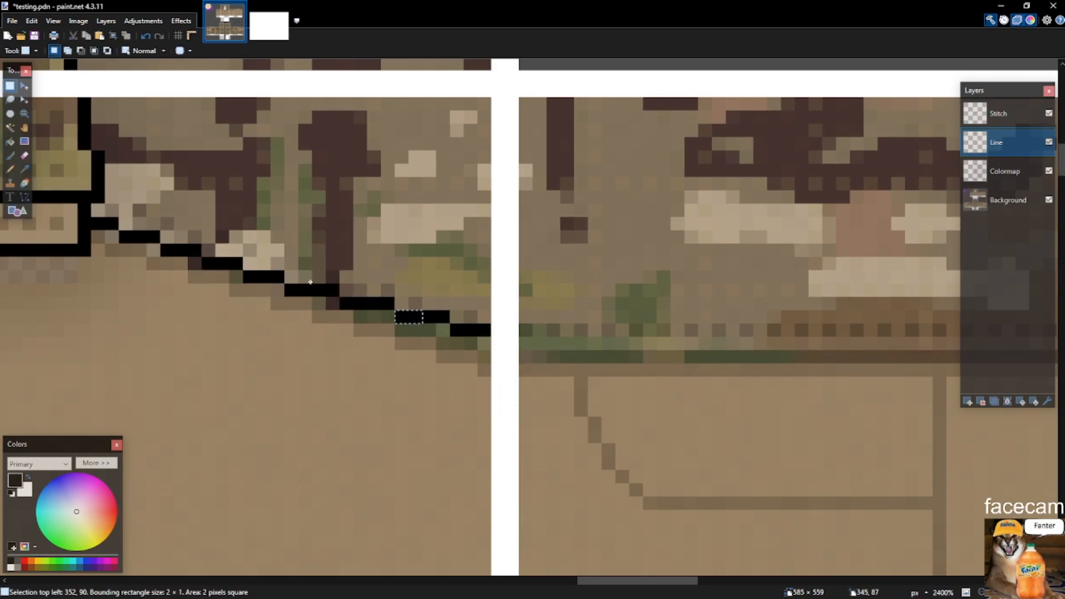
{"action": "left_click_drag", "start_coordinate": [306, 279], "coordinate": [495, 336]}
{"action": "key", "text": "Delete"}
{"action": "key", "text": "b"}
Copy the three-pixel stepped runs and paste them on to carry the shoulder seam to the front panel's right edge, completing the end with the pencil.
{"action": "key", "text": "s"}
{"action": "mouse_move", "coordinate": [292, 291]}
{"action": "left_mouse_down"}
{"action": "mouse_move", "coordinate": [165, 254]}
{"action": "mouse_move", "coordinate": [293, 279]}
{"action": "left_mouse_up"}
{"action": "key", "text": "ctrl+c"}
{"action": "key", "text": "ctrl+v"}
{"action": "mouse_move", "coordinate": [161, 250]}
{"action": "left_mouse_down"}
{"action": "mouse_move", "coordinate": [379, 305]}
{"action": "mouse_move", "coordinate": [327, 304]}
{"action": "left_mouse_up"}
{"action": "key", "text": "s"}
{"action": "left_click", "coordinate": [492, 354]}
{"action": "key", "text": "p"}
{"action": "left_click", "coordinate": [462, 345]}
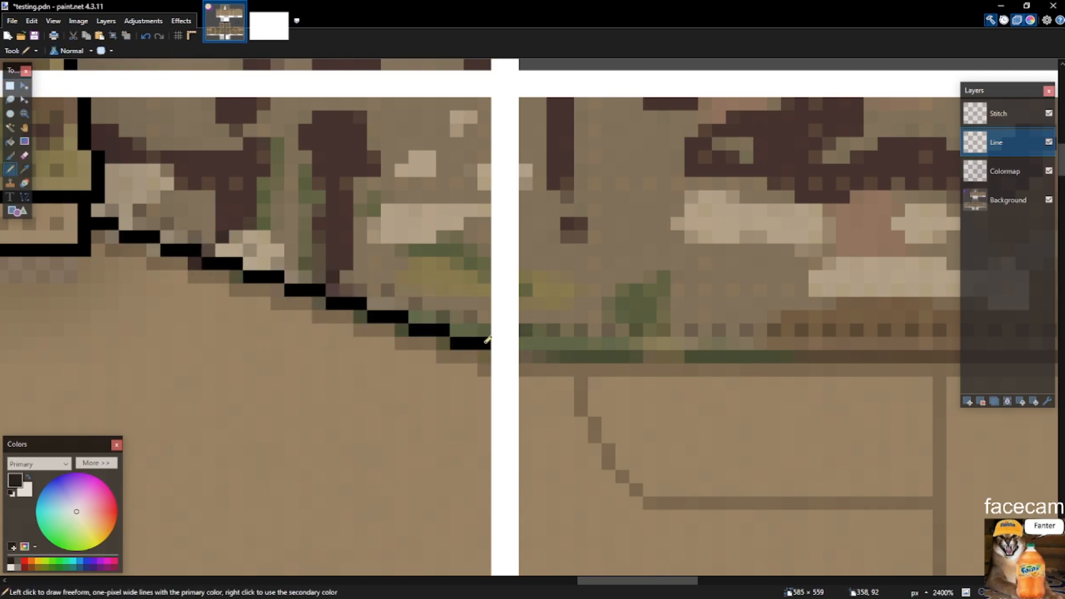
Fill a one-pixel black horizontal line across the side panel along the camouflage's lower seam, continuing the shoulder line.
{"action": "left_click_drag", "start_coordinate": [530, 340], "coordinate": [649, 344]}
{"action": "key", "text": "s"}
{"action": "left_click_drag", "start_coordinate": [529, 342], "coordinate": [830, 344]}
{"action": "key", "text": "BackSpace"}
{"action": "key", "text": "ctrl+d"}
{"action": "scroll", "coordinate": [832, 327], "scroll_direction": "down", "scroll_amount": 5}
{"action": "scroll", "coordinate": [463, 317], "scroll_direction": "up", "scroll_amount": 3}
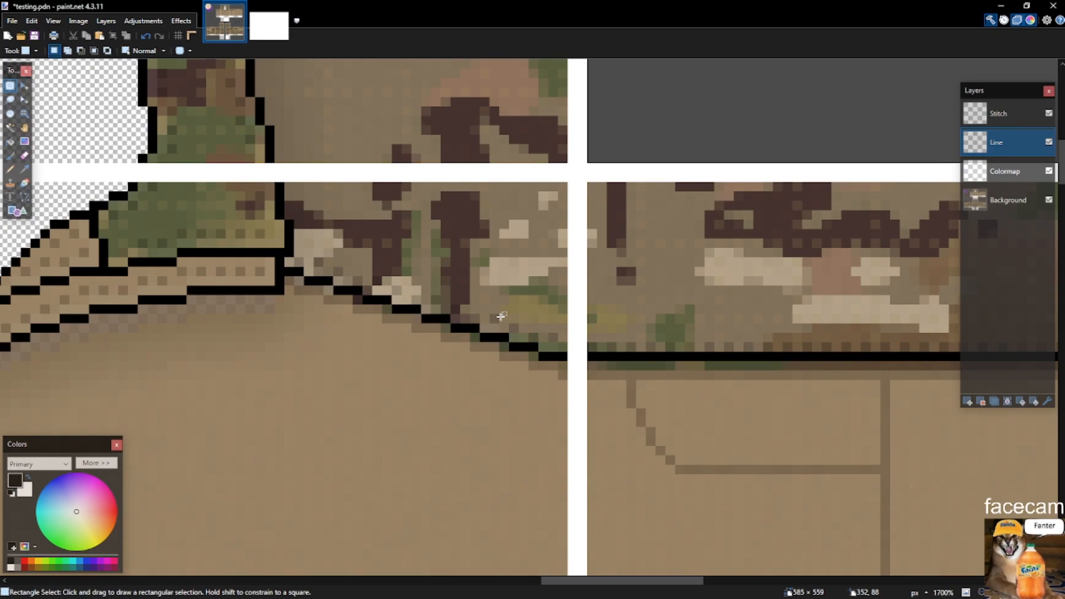
Try to pencil the first steps of the diagonal seam at the back panel's left edge, then remove them.
{"action": "scroll", "coordinate": [532, 300], "scroll_direction": "down", "scroll_amount": 3}
{"action": "scroll", "coordinate": [499, 281], "scroll_direction": "up", "scroll_amount": 4}
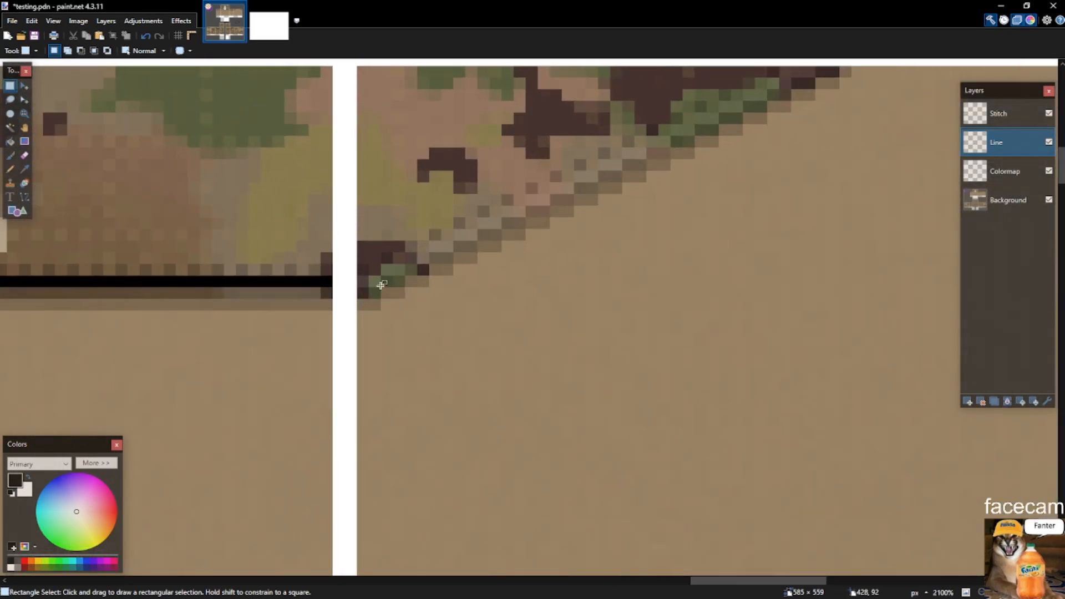
{"action": "scroll", "coordinate": [401, 278], "scroll_direction": "down", "scroll_amount": 2}
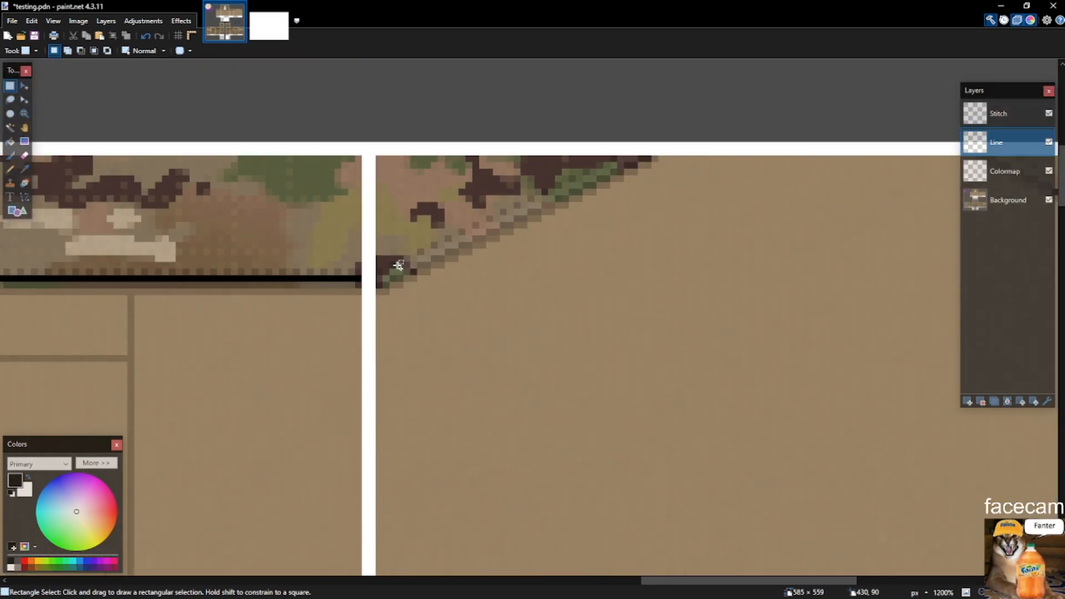
{"action": "scroll", "coordinate": [597, 167], "scroll_direction": "up", "scroll_amount": 2}
{"action": "key", "text": "p"}
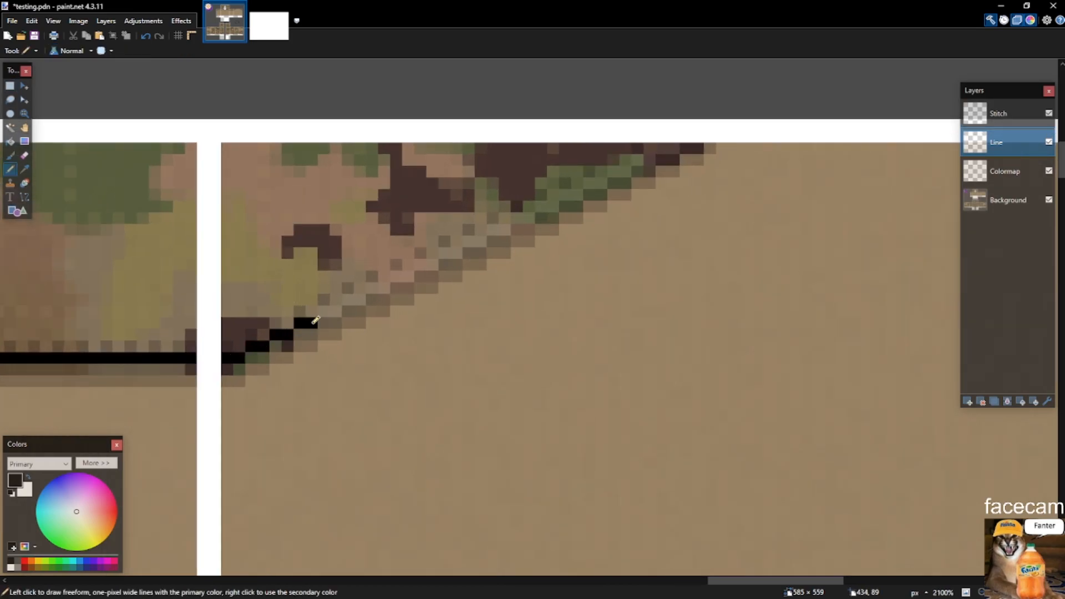
{"action": "key", "text": "ctrl+z"}
{"action": "key", "text": "s"}
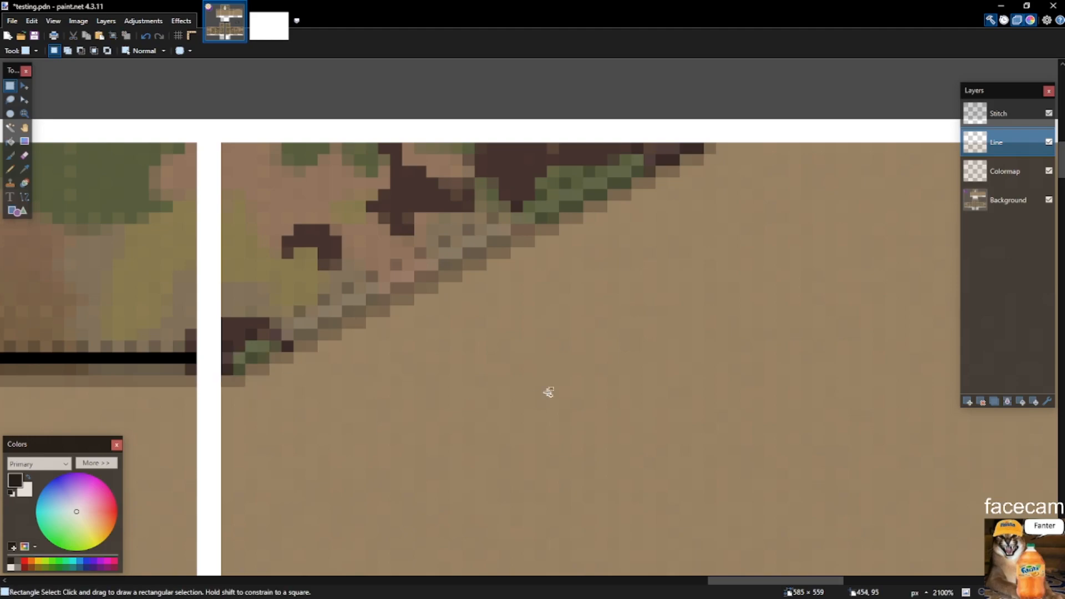
{"action": "scroll", "coordinate": [532, 397], "scroll_direction": "down", "scroll_amount": 3}
{"action": "scroll", "coordinate": [477, 397], "scroll_direction": "up", "scroll_amount": 5}
{"action": "key", "text": "p"}
{"action": "mouse_move", "coordinate": [400, 349]}
{"action": "left_mouse_down"}
{"action": "mouse_move", "coordinate": [442, 355]}
{"action": "mouse_move", "coordinate": [488, 329]}
{"action": "left_mouse_up"}
{"action": "mouse_move", "coordinate": [506, 308]}
{"action": "left_mouse_down"}
{"action": "mouse_move", "coordinate": [572, 287]}
{"action": "mouse_move", "coordinate": [557, 291]}
{"action": "left_mouse_up"}
{"action": "key", "text": "ctrl+z"}
{"action": "key", "text": "s"}
{"action": "mouse_move", "coordinate": [397, 308]}
{"action": "left_mouse_down"}
{"action": "mouse_move", "coordinate": [625, 363]}
{"action": "mouse_move", "coordinate": [548, 285]}
{"action": "left_mouse_up"}
{"action": "key", "text": "Delete"}
{"action": "key", "text": "Delete"}
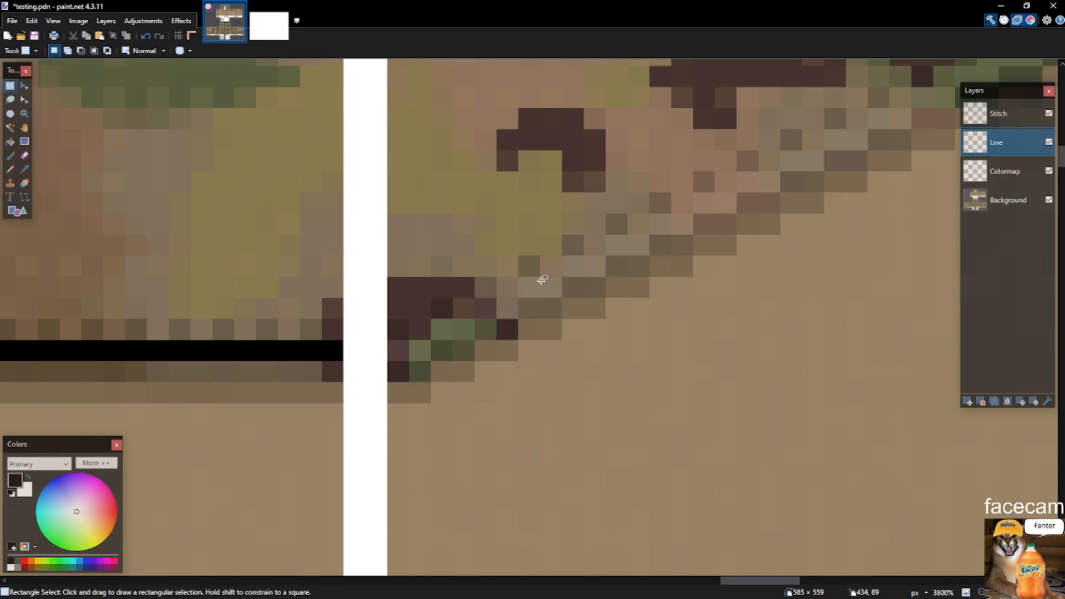
Pencil the first black steps of the back panel's diagonal seam, then copy and paste them as its next steps.
{"action": "key", "text": "p"}
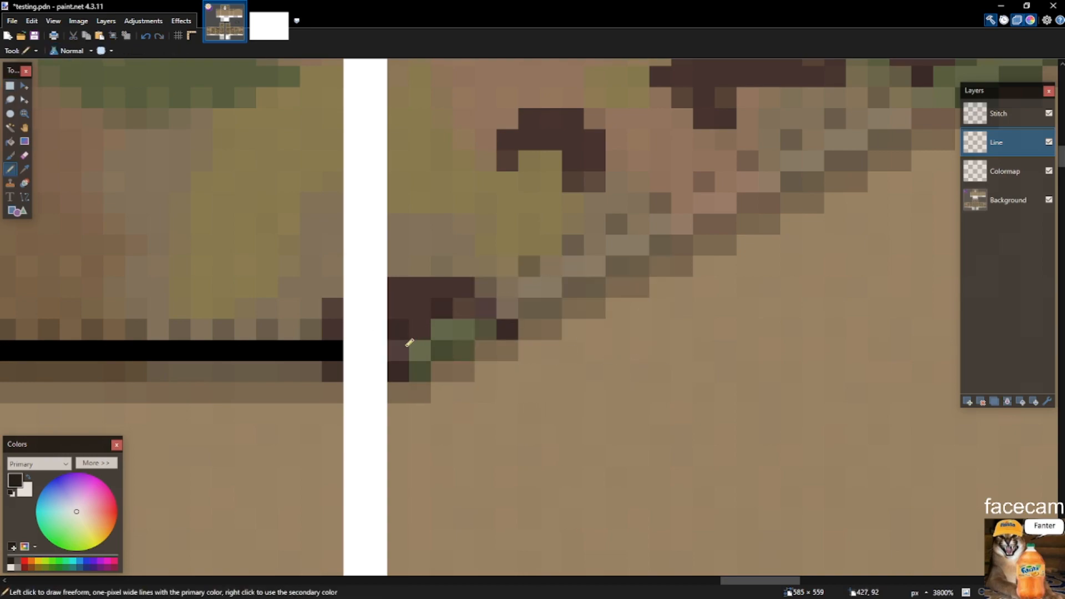
{"action": "left_click_drag", "start_coordinate": [408, 342], "coordinate": [472, 355]}
{"action": "key", "text": "s"}
{"action": "scroll", "coordinate": [466, 351], "scroll_direction": "up", "scroll_amount": 2}
{"action": "mouse_move", "coordinate": [483, 300]}
{"action": "left_mouse_down"}
{"action": "mouse_move", "coordinate": [591, 303]}
{"action": "mouse_move", "coordinate": [409, 361]}
{"action": "mouse_move", "coordinate": [424, 352]}
{"action": "left_mouse_up"}
{"action": "key", "text": "ctrl+c"}
{"action": "key", "text": "ctrl+v"}
{"action": "left_click_drag", "start_coordinate": [466, 323], "coordinate": [607, 239]}
Copy the longer stepped run of the back panel seam and paste it further up the diagonal.
{"action": "key", "text": "s"}
{"action": "left_click_drag", "start_coordinate": [680, 240], "coordinate": [426, 348]}
{"action": "key", "text": "ctrl+c"}
{"action": "key", "text": "ctrl+v"}
{"action": "left_click_drag", "start_coordinate": [472, 317], "coordinate": [770, 176]}
{"action": "scroll", "coordinate": [584, 249], "scroll_direction": "down", "scroll_amount": 5}
{"action": "scroll", "coordinate": [776, 172], "scroll_direction": "up", "scroll_amount": 5}
Paste another copy of the stepped run up the back panel seam and nudge it one pixel right.
{"action": "key", "text": "ctrl+c"}
{"action": "key", "text": "ctrl+v"}
{"action": "left_click_drag", "start_coordinate": [551, 256], "coordinate": [775, 147]}
{"action": "key", "text": "Right"}
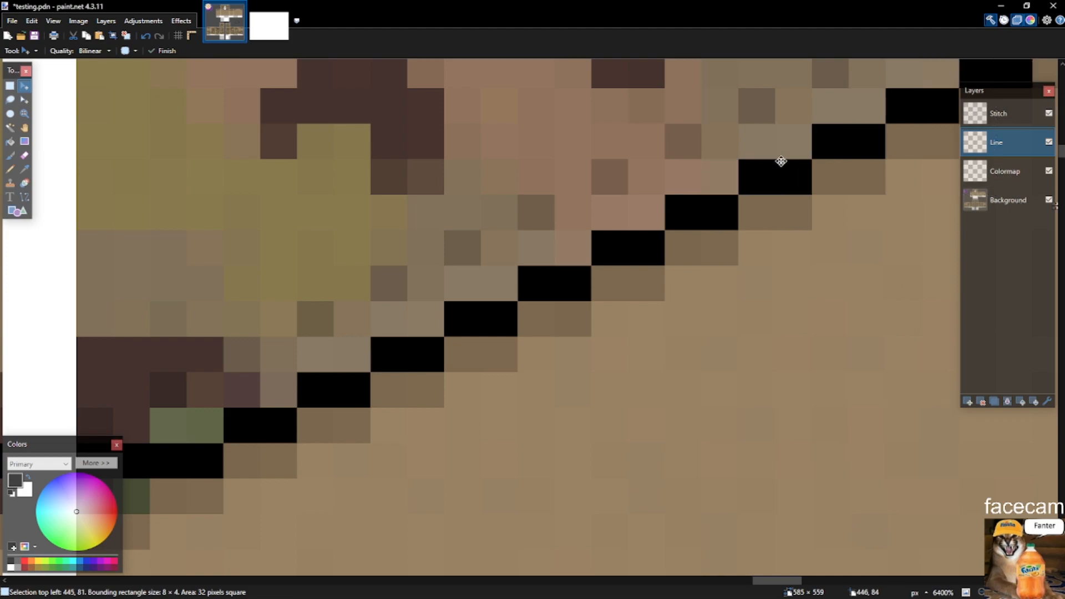
{"action": "scroll", "coordinate": [511, 278], "scroll_direction": "down", "scroll_amount": 6}
{"action": "scroll", "coordinate": [749, 147], "scroll_direction": "up", "scroll_amount": 5}
Paste two more copies of the stepped run to carry the seam to the back panel's top edge, and save the file.
{"action": "key", "text": "ctrl+c"}
{"action": "key", "text": "ctrl+v"}
{"action": "left_click_drag", "start_coordinate": [302, 383], "coordinate": [544, 268]}
{"action": "key", "text": "ctrl+c"}
{"action": "key", "text": "ctrl+v"}
{"action": "left_click_drag", "start_coordinate": [497, 294], "coordinate": [763, 165]}
{"action": "key", "text": "s"}
{"action": "scroll", "coordinate": [763, 165], "scroll_direction": "down", "scroll_amount": 5}
{"action": "scroll", "coordinate": [856, 185], "scroll_direction": "up", "scroll_amount": 3}
{"action": "scroll", "coordinate": [756, 251], "scroll_direction": "left", "scroll_amount": 5}
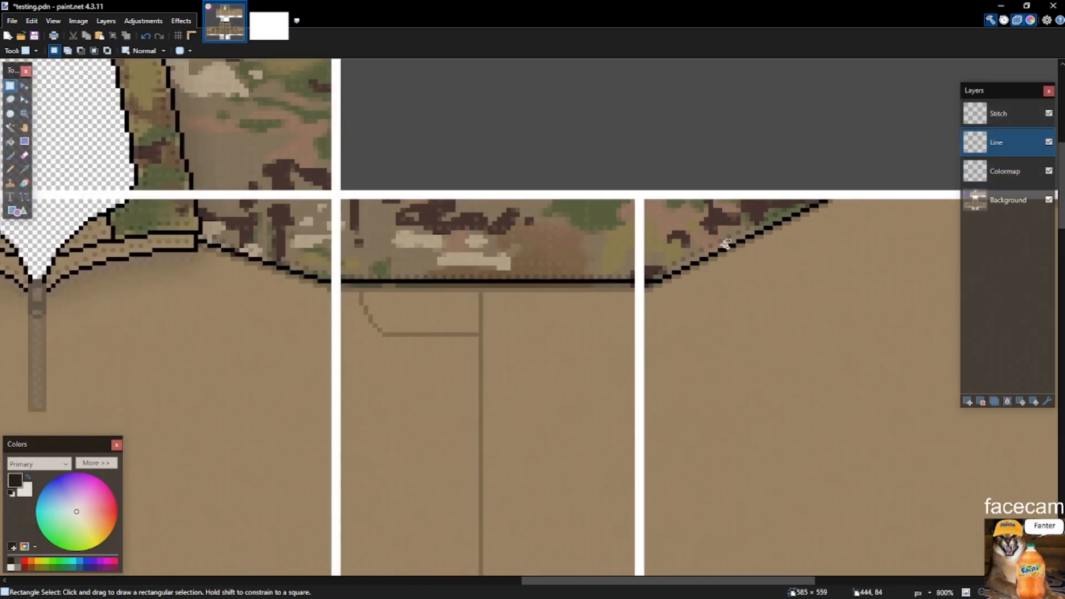
{"action": "key", "text": "ctrl+s"}
Trace the short diagonal seam from the collar to the top edge at the upper torso panel's right side with black pixels.
{"action": "scroll", "coordinate": [537, 324], "scroll_direction": "down", "scroll_amount": 3}
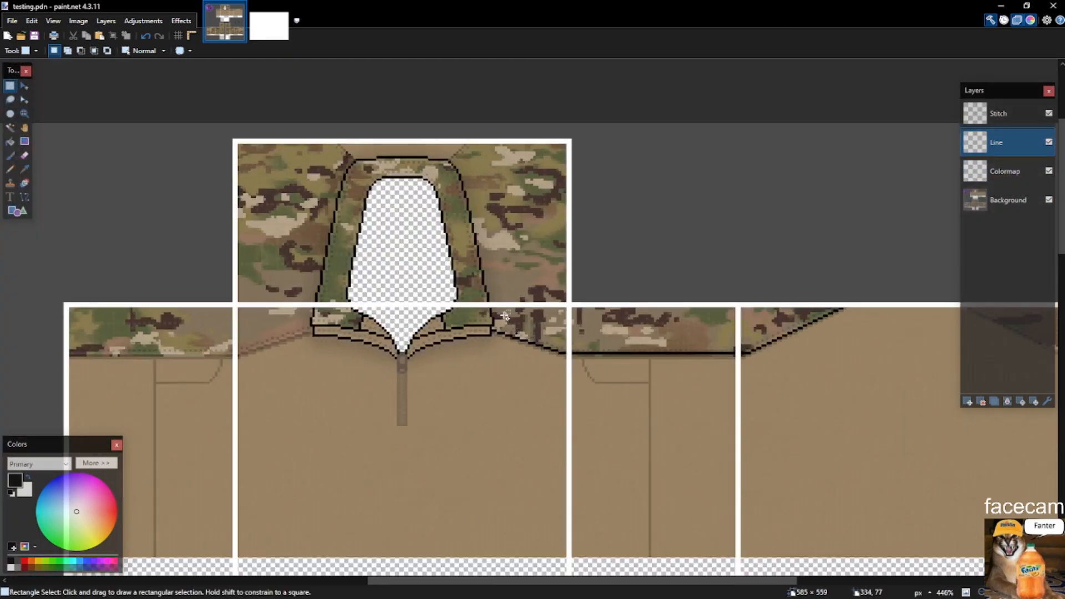
{"action": "scroll", "coordinate": [503, 312], "scroll_direction": "up", "scroll_amount": 10}
{"action": "key", "text": "p"}
{"action": "left_click", "coordinate": [427, 315]}
{"action": "mouse_move", "coordinate": [461, 274]}
{"action": "left_mouse_down"}
{"action": "mouse_move", "coordinate": [582, 162]}
{"action": "mouse_move", "coordinate": [645, 134]}
{"action": "left_mouse_up"}
{"action": "key", "text": "ctrl+z"}
{"action": "left_click", "coordinate": [626, 133]}
Trace the short diagonal seam from the collar to the top edge at the upper torso panel's left side with black pixels and save the file.
{"action": "scroll", "coordinate": [865, 244], "scroll_direction": "down", "scroll_amount": 4}
{"action": "scroll", "coordinate": [181, 173], "scroll_direction": "up", "scroll_amount": 3}
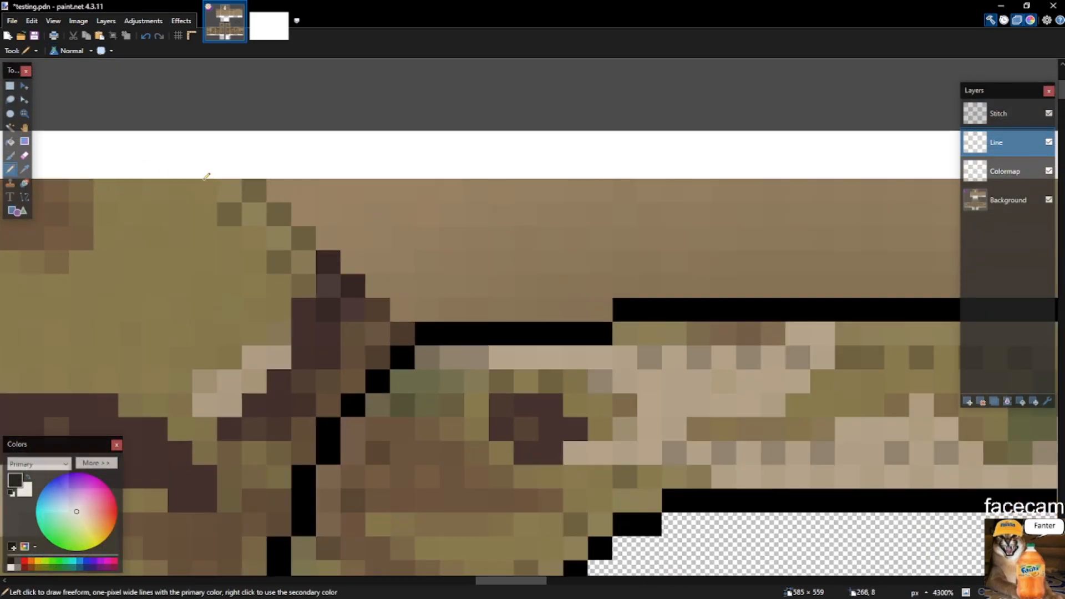
{"action": "key", "text": "ctrl+z"}
{"action": "left_click", "coordinate": [258, 188]}
{"action": "key", "text": "ctrl+z"}
{"action": "left_click_drag", "start_coordinate": [280, 216], "coordinate": [302, 238]}
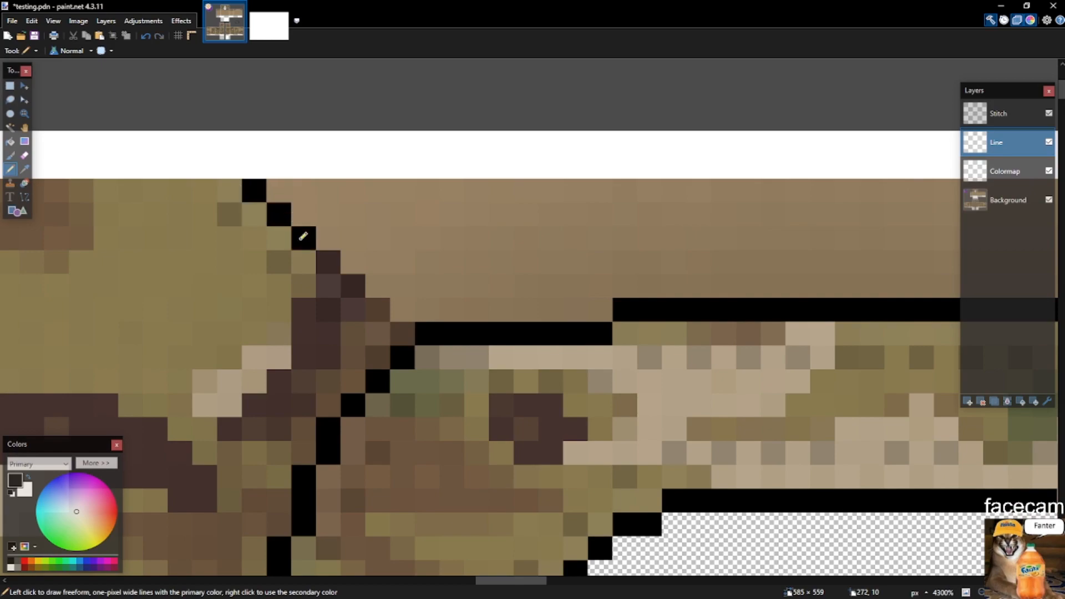
{"action": "left_click", "coordinate": [400, 327]}
{"action": "scroll", "coordinate": [422, 186], "scroll_direction": "down", "scroll_amount": 8}
{"action": "key", "text": "ctrl+s"}
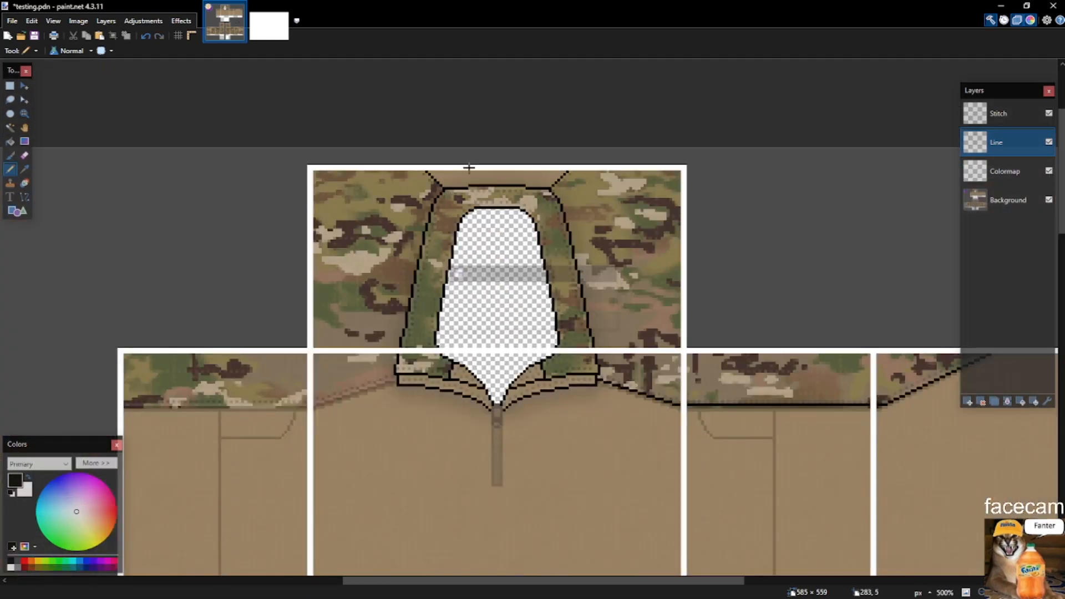
{"action": "scroll", "coordinate": [461, 177], "scroll_direction": "down", "scroll_amount": 1}
{"action": "scroll", "coordinate": [937, 337], "scroll_direction": "up", "scroll_amount": 3}
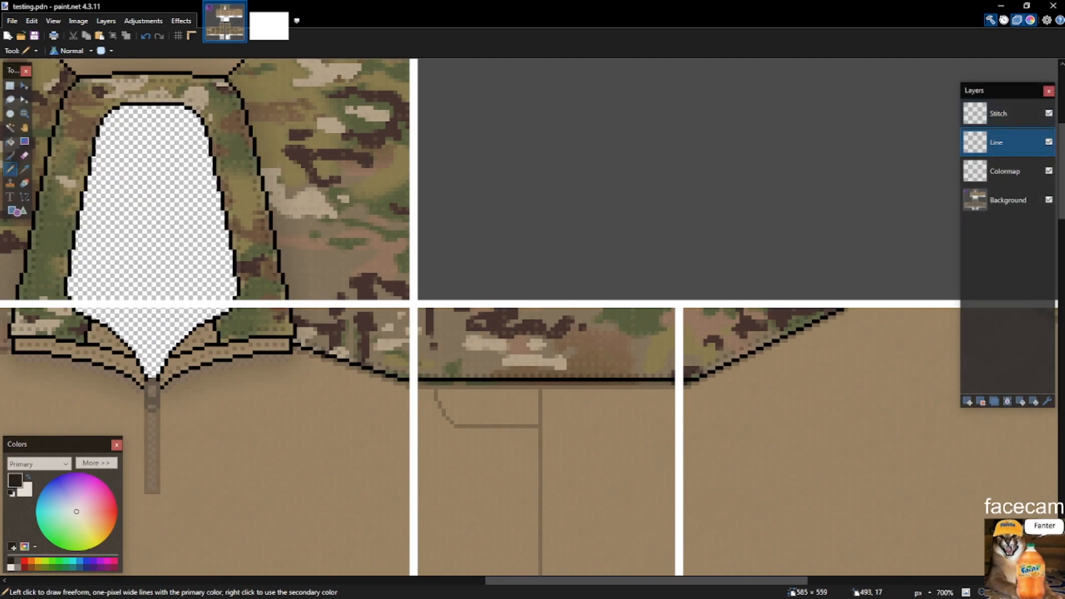
{"action": "left_click", "coordinate": [1064, 134]}
{"action": "left_click", "coordinate": [610, 127]}
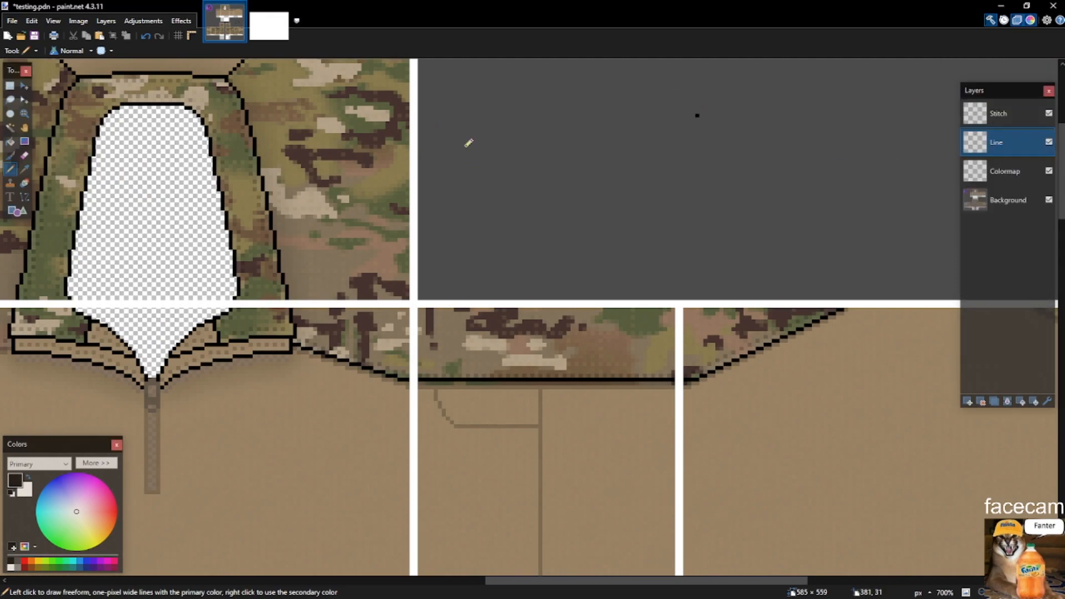
{"action": "key", "text": "ctrl+z"}
Switch to the Rectangle Select tool, clear the trial selection on the collar and save the file.
{"action": "left_click", "coordinate": [10, 86]}
{"action": "left_click_drag", "start_coordinate": [260, 168], "coordinate": [326, 205]}
{"action": "left_click", "coordinate": [234, 164]}
{"action": "key", "text": "ctrl+s"}
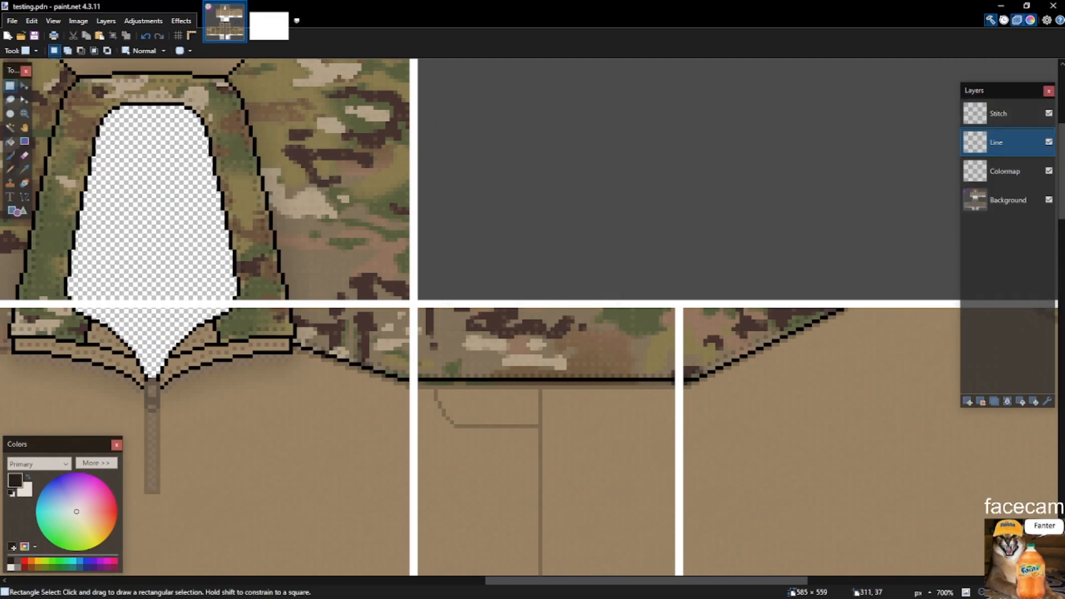
Switch to the web browser, search for "crye generation 3 Combat Shirt" and open Crye Precision's G3 Combat Shirt product page.
{"action": "key", "text": "alt+Tab"}
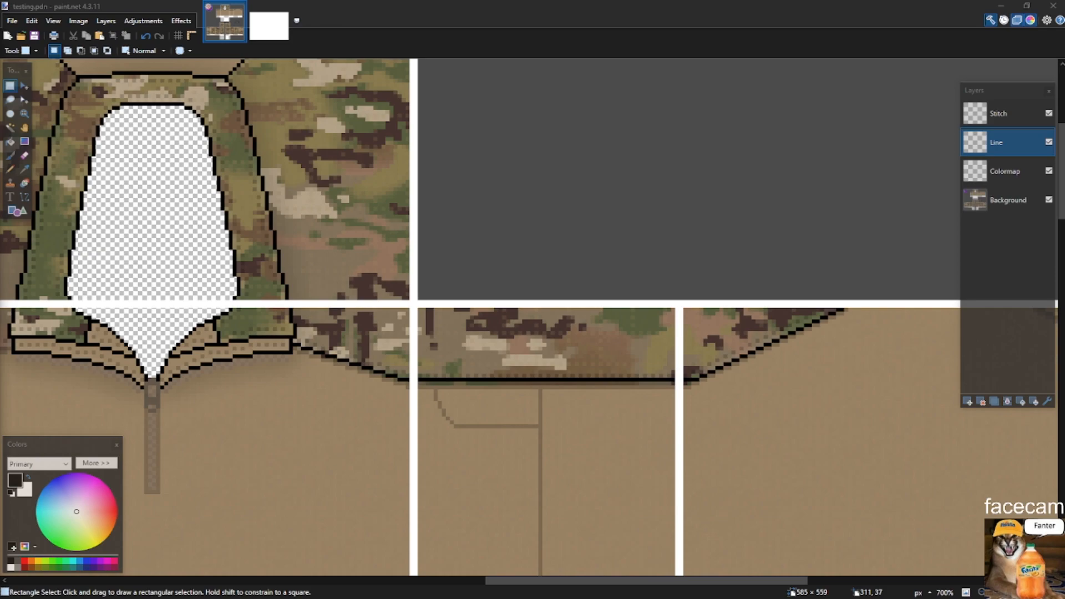
{"action": "mouse_move", "coordinate": [0, 65]}
{"action": "left_mouse_down"}
{"action": "mouse_move", "coordinate": [563, 64]}
{"action": "mouse_move", "coordinate": [618, 1]}
{"action": "left_mouse_up"}
{"action": "type", "text": "crye generation 3 Combat Shirt"}
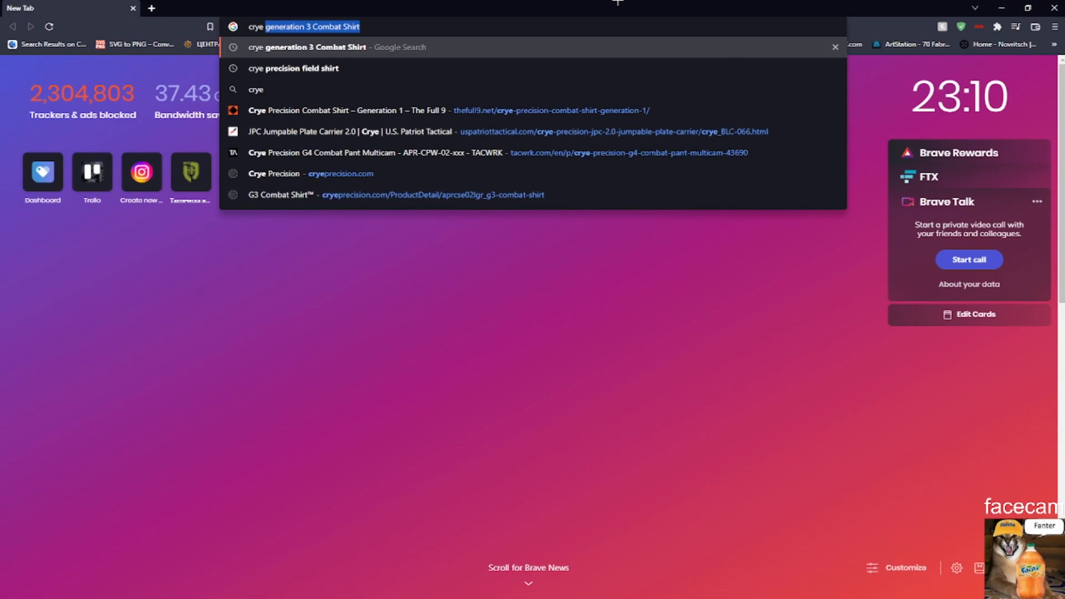
{"action": "key", "text": "Return"}
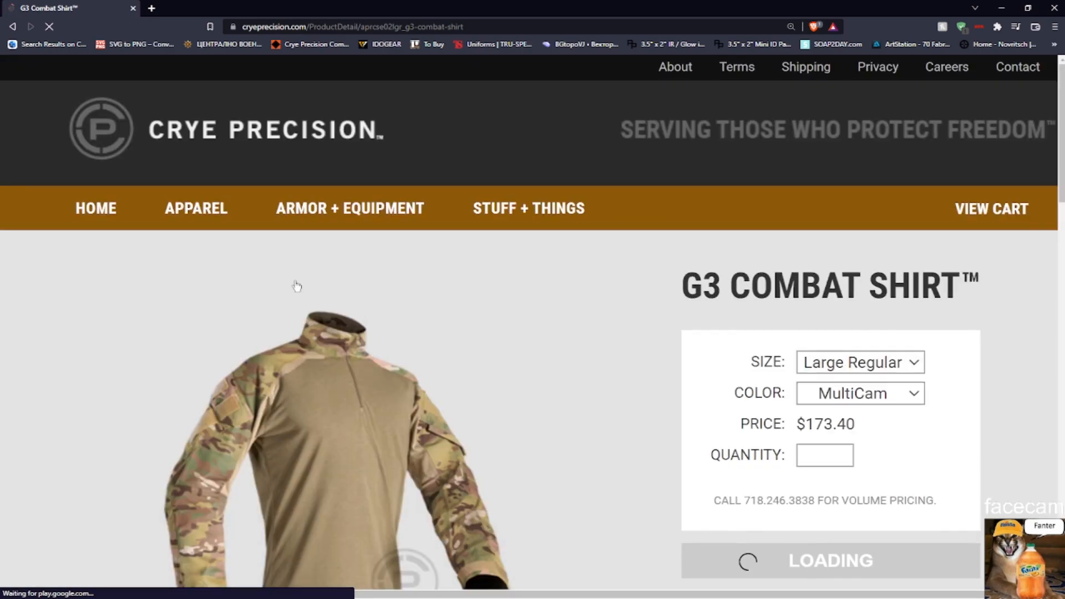
Open the MultiCam shirt's product image in its own tab and examine the shoulder and sleeve seams.
{"action": "scroll", "coordinate": [310, 291], "scroll_direction": "down", "scroll_amount": 3}
{"action": "right_click", "coordinate": [328, 283]}
{"action": "left_click", "coordinate": [397, 291]}
{"action": "left_click", "coordinate": [166, 8]}
{"action": "scroll", "coordinate": [599, 267], "scroll_direction": "up", "scroll_amount": 4}
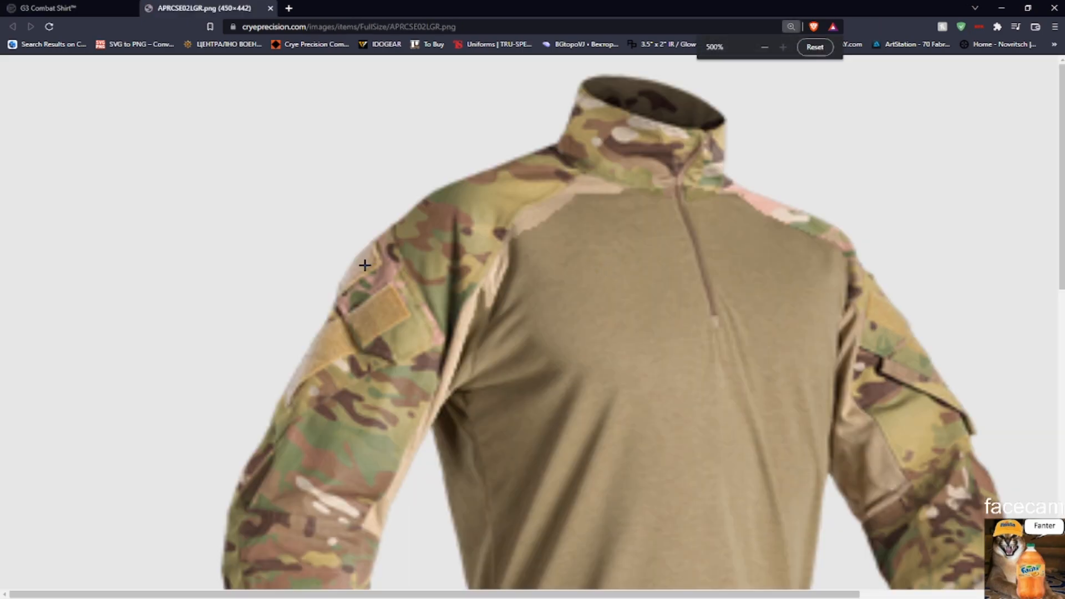
{"action": "scroll", "coordinate": [734, 218], "scroll_direction": "down", "scroll_amount": 7}
{"action": "scroll", "coordinate": [656, 205], "scroll_direction": "up", "scroll_amount": 2}
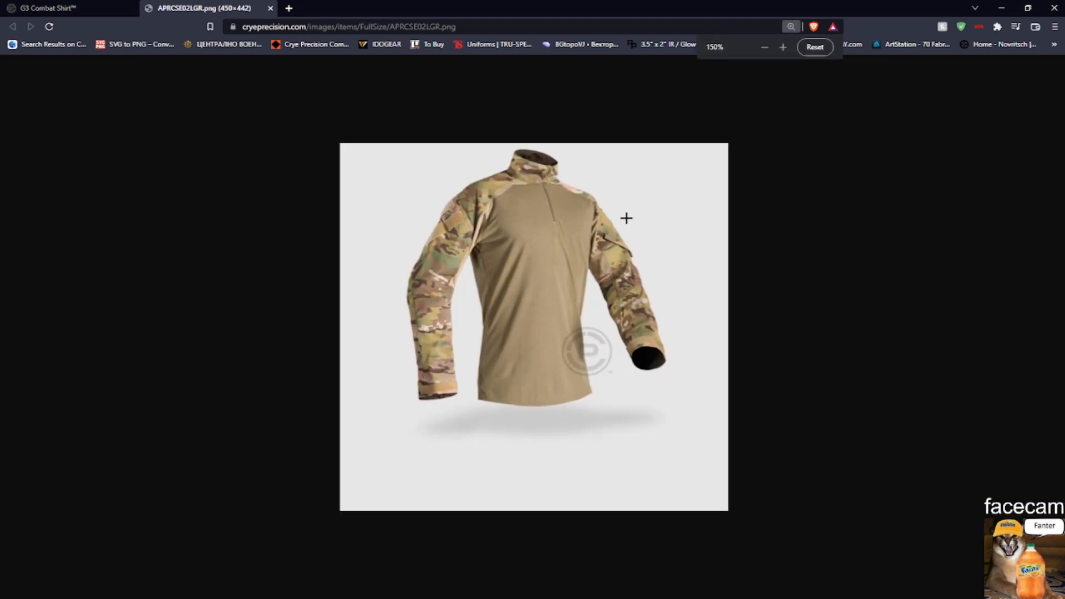
{"action": "scroll", "coordinate": [628, 212], "scroll_direction": "down", "scroll_amount": 5}
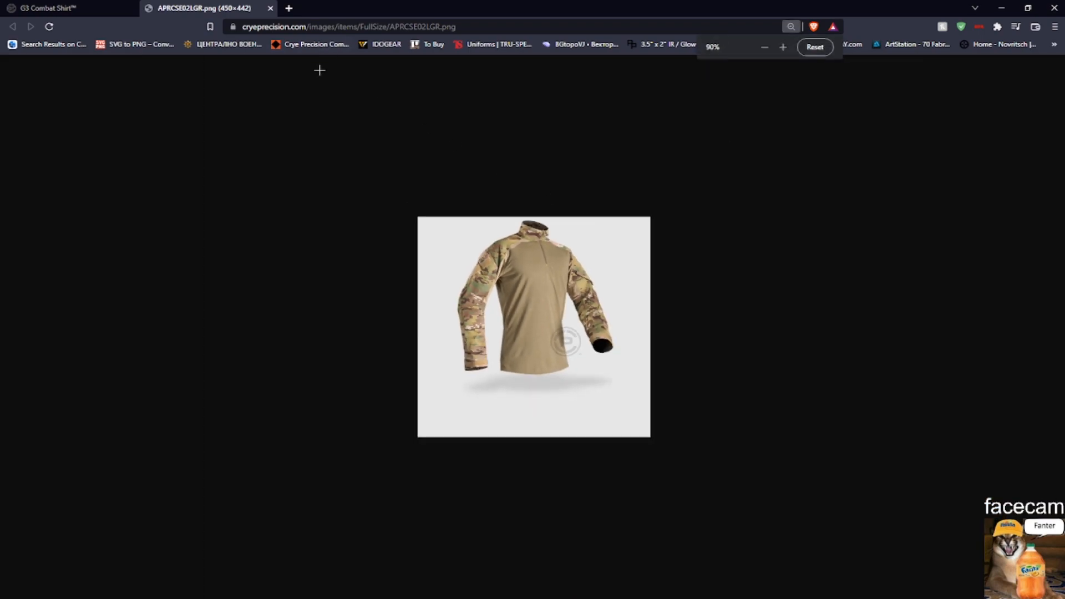
Return to the G3 Combat Shirt product page and open its spec sheet PDF.
{"action": "key", "text": "ctrl+shift+Tab"}
{"action": "scroll", "coordinate": [634, 301], "scroll_direction": "down", "scroll_amount": 10}
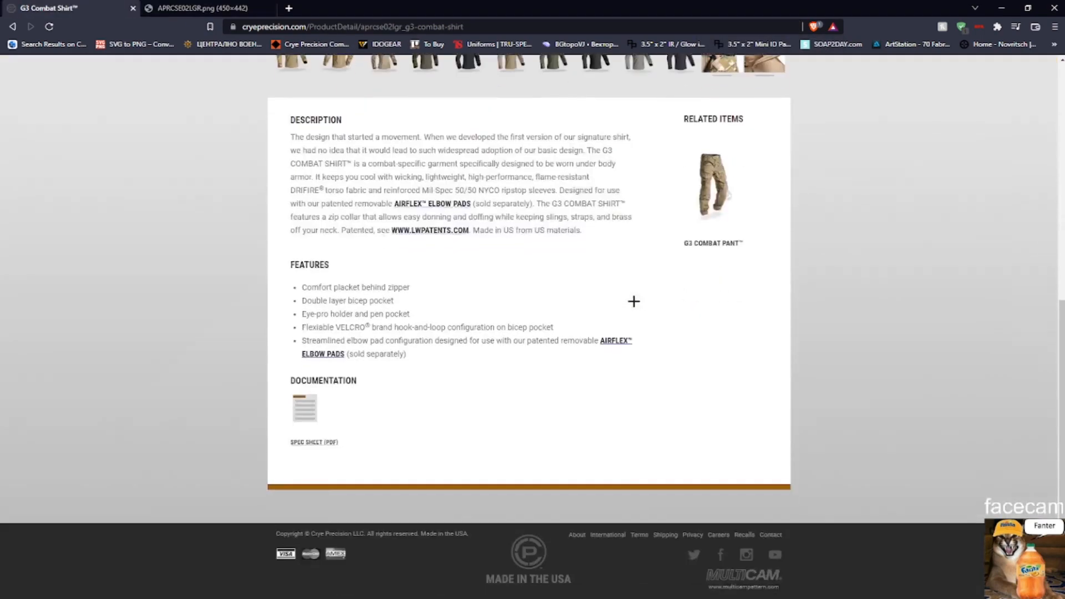
{"action": "left_click", "coordinate": [313, 448]}
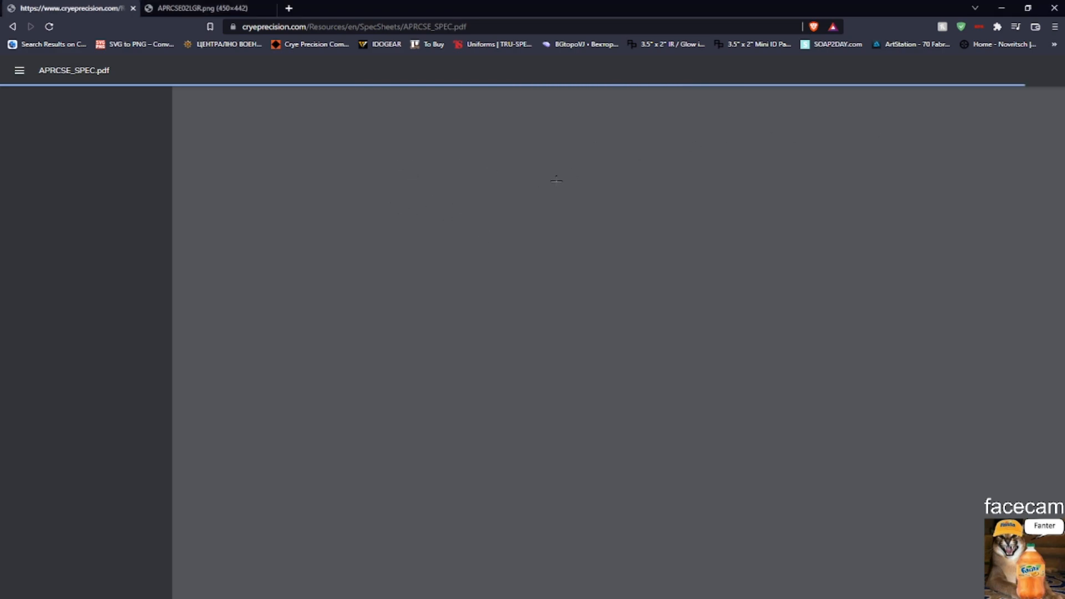
Examine the enlarged front view of the shirt in the spec sheet, covering torso, armpit, shoulder and sleeve seams.
{"action": "scroll", "coordinate": [753, 239], "scroll_direction": "up", "scroll_amount": 10, "text": "ctrl"}
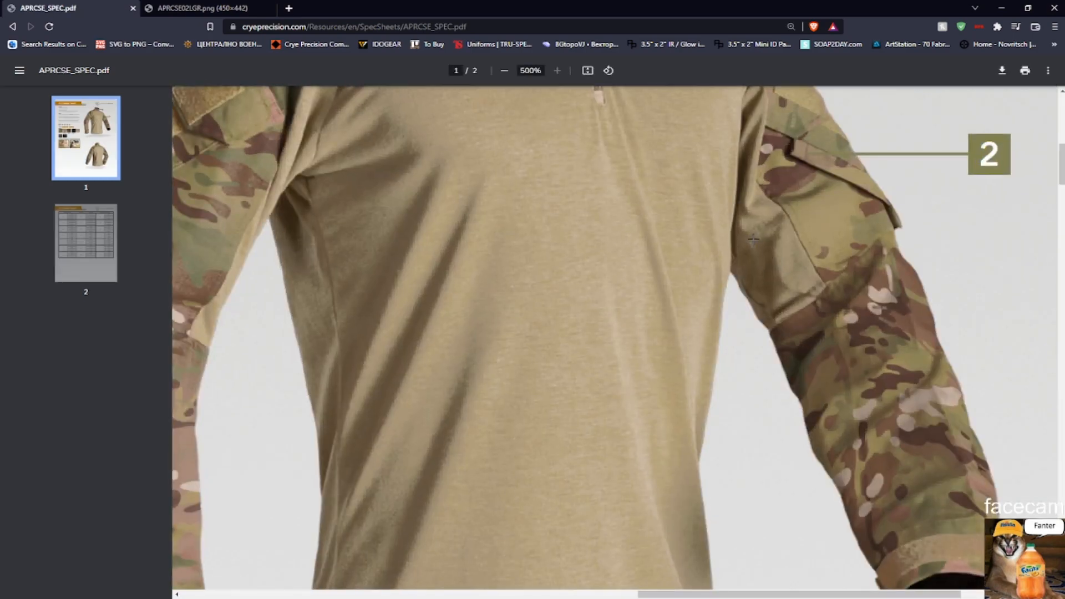
{"action": "scroll", "coordinate": [832, 252], "scroll_direction": "down", "scroll_amount": 6}
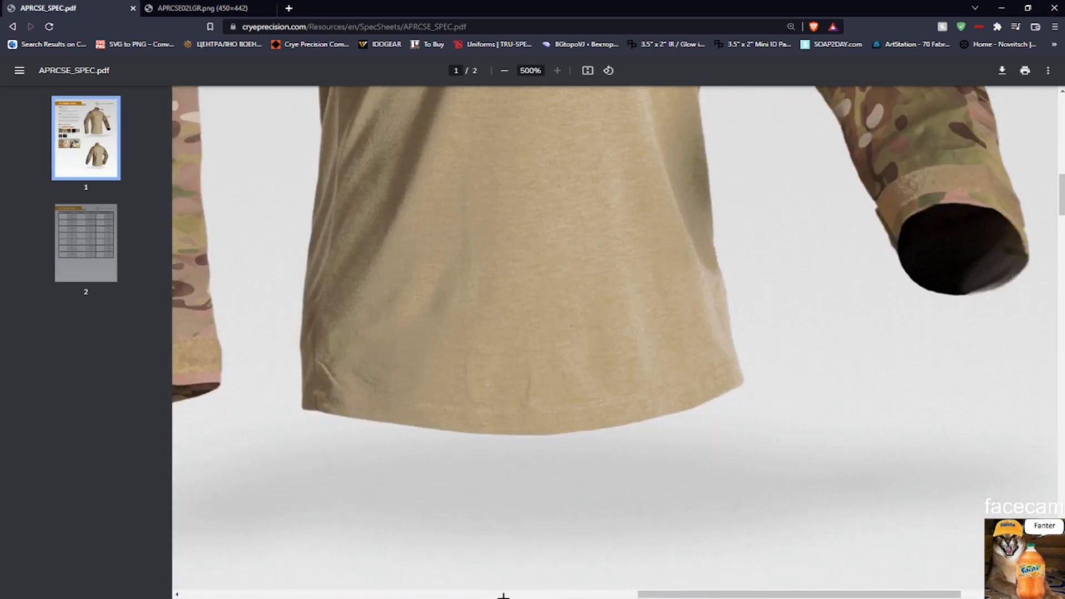
{"action": "left_click", "coordinate": [613, 594]}
{"action": "left_click_drag", "start_coordinate": [628, 594], "coordinate": [730, 595]}
{"action": "scroll", "coordinate": [701, 347], "scroll_direction": "right", "scroll_amount": 6}
{"action": "scroll", "coordinate": [283, 292], "scroll_direction": "up", "scroll_amount": 3}
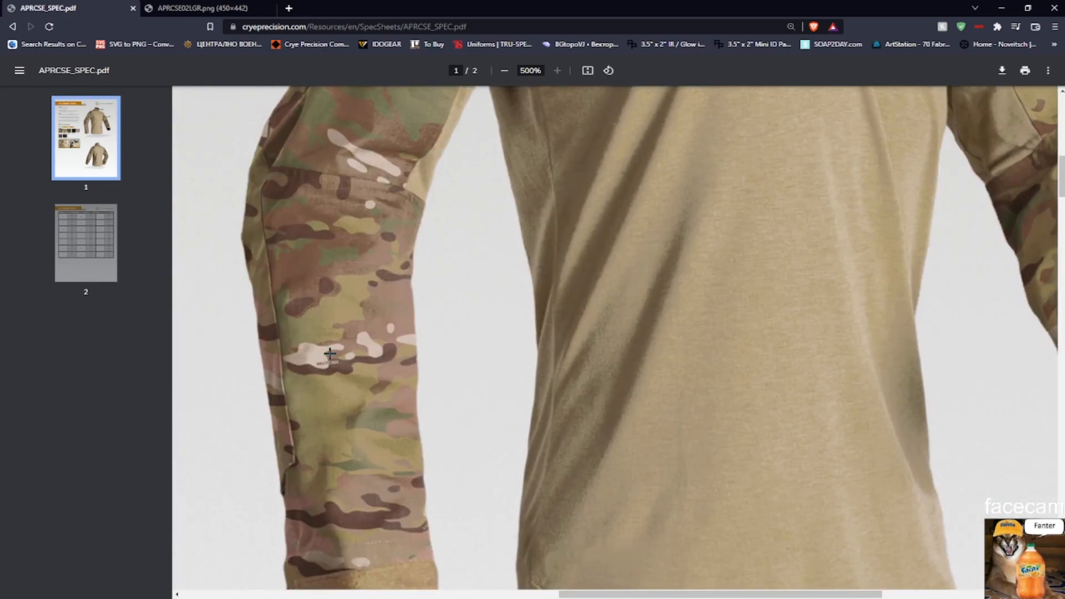
{"action": "scroll", "coordinate": [331, 353], "scroll_direction": "up", "scroll_amount": 10}
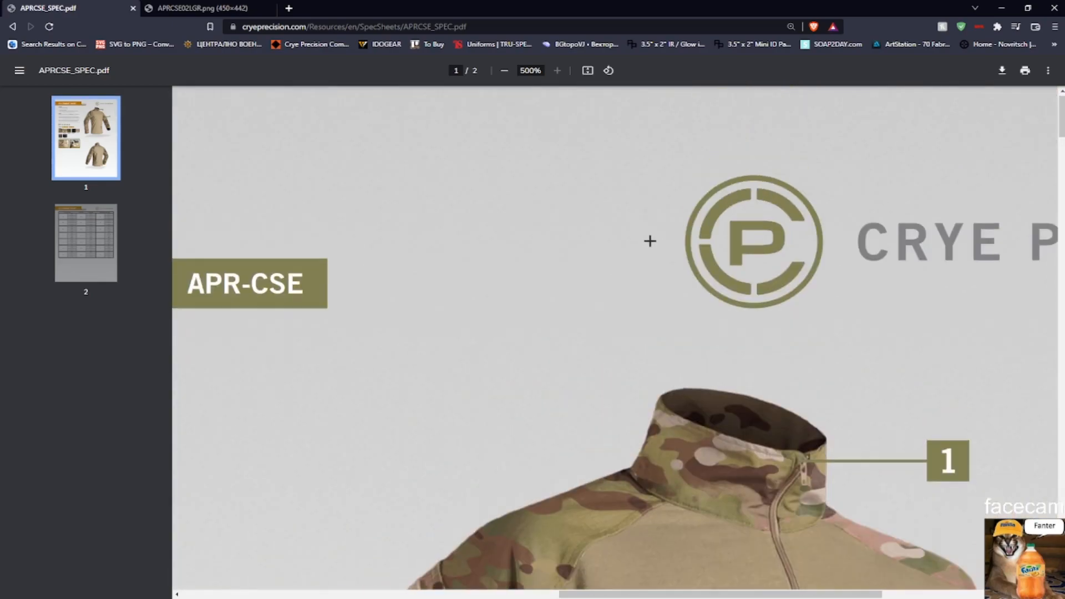
{"action": "scroll", "coordinate": [670, 247], "scroll_direction": "down", "scroll_amount": 2}
{"action": "scroll", "coordinate": [670, 250], "scroll_direction": "down", "scroll_amount": 5}
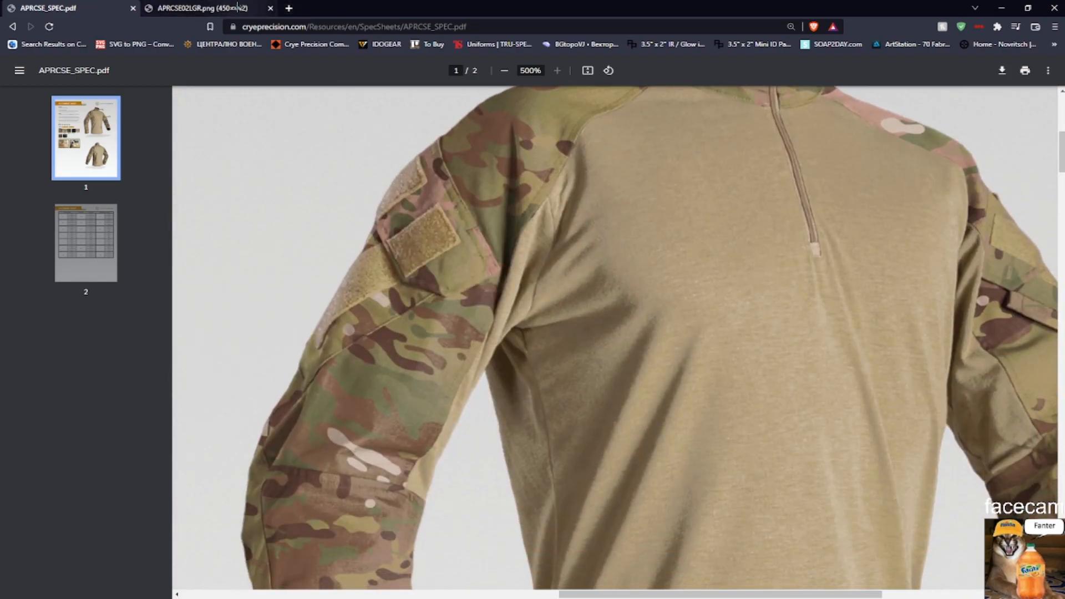
{"action": "scroll", "coordinate": [499, 278], "scroll_direction": "down", "scroll_amount": 5}
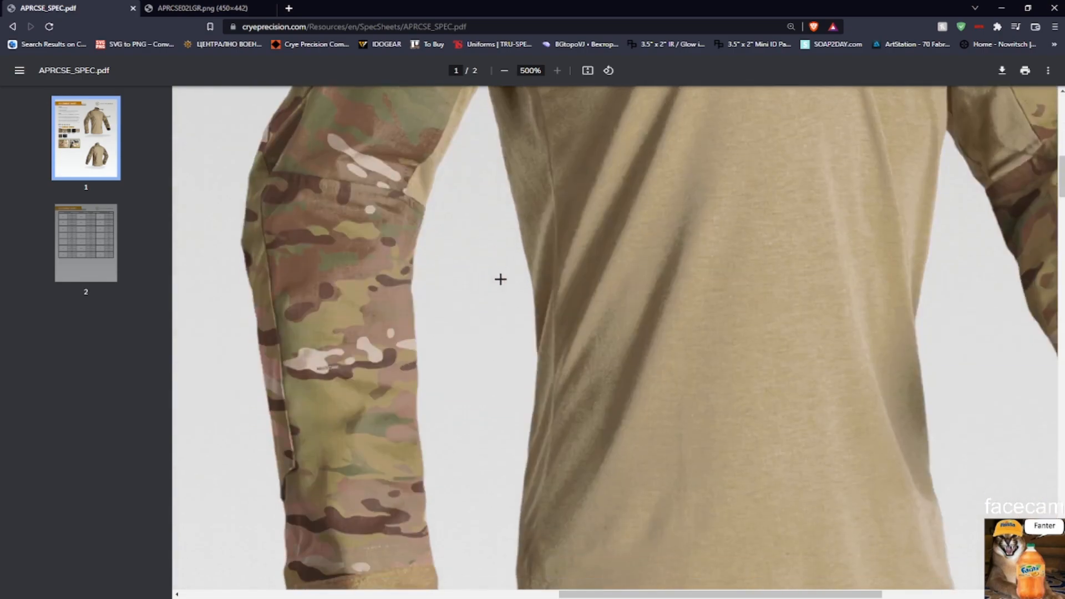
{"action": "scroll", "coordinate": [499, 278], "scroll_direction": "down", "scroll_amount": 5, "text": "ctrl"}
{"action": "scroll", "coordinate": [488, 279], "scroll_direction": "up", "scroll_amount": 5, "text": "ctrl"}
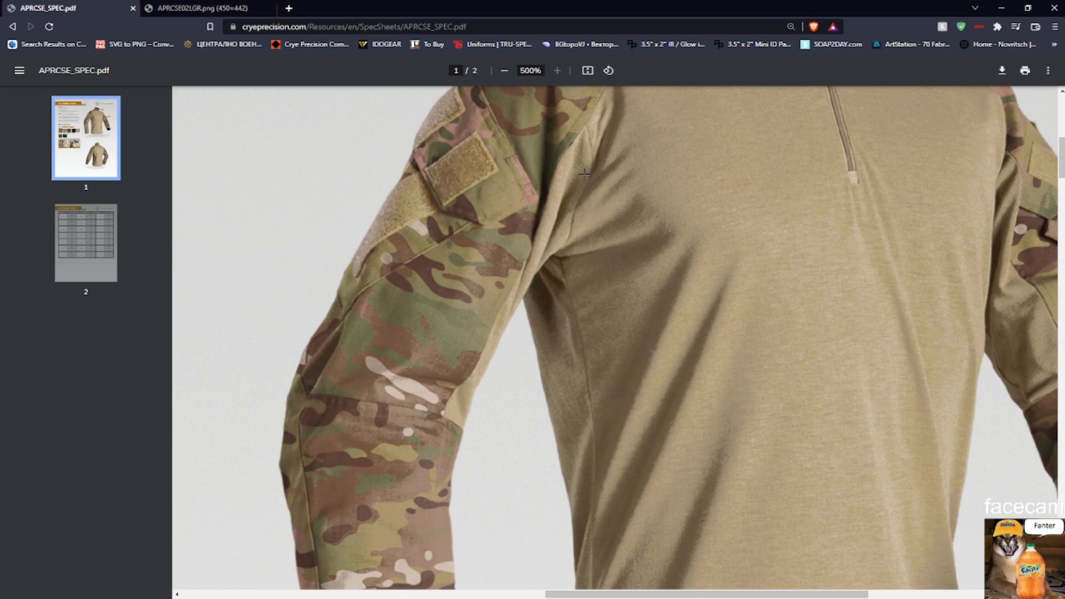
{"action": "scroll", "coordinate": [536, 275], "scroll_direction": "down", "scroll_amount": 4, "text": "ctrl"}
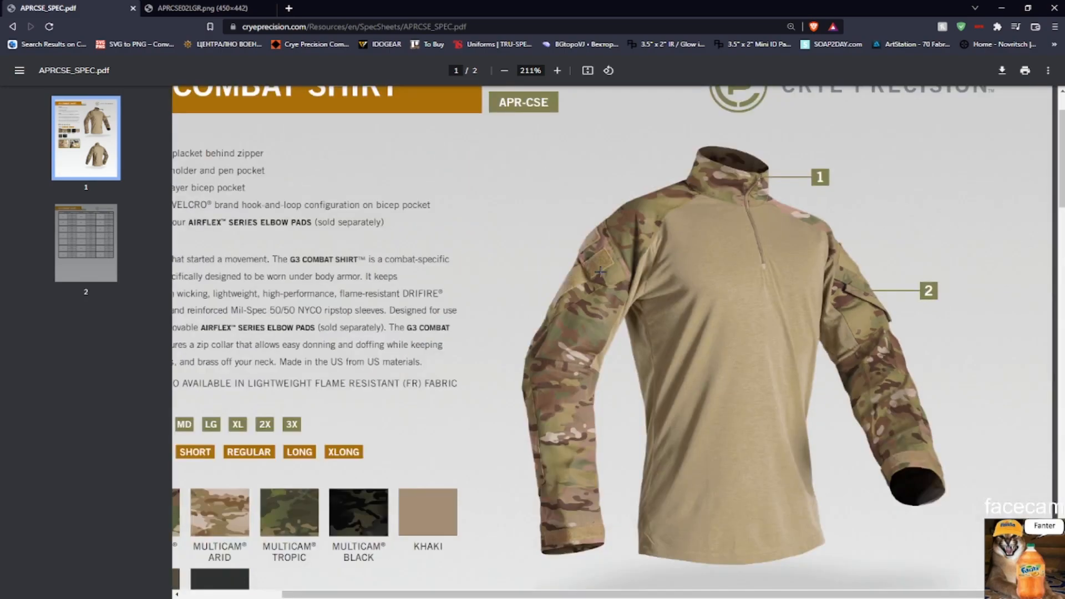
Switch back to paint.net and examine the seams on the side and back panels of the uniform texture.
{"action": "key", "text": "alt+Tab"}
{"action": "left_click", "coordinate": [250, 423]}
{"action": "scroll", "coordinate": [685, 321], "scroll_direction": "down", "scroll_amount": 5, "text": "ctrl"}
{"action": "scroll", "coordinate": [721, 361], "scroll_direction": "up", "scroll_amount": 3, "text": "ctrl"}
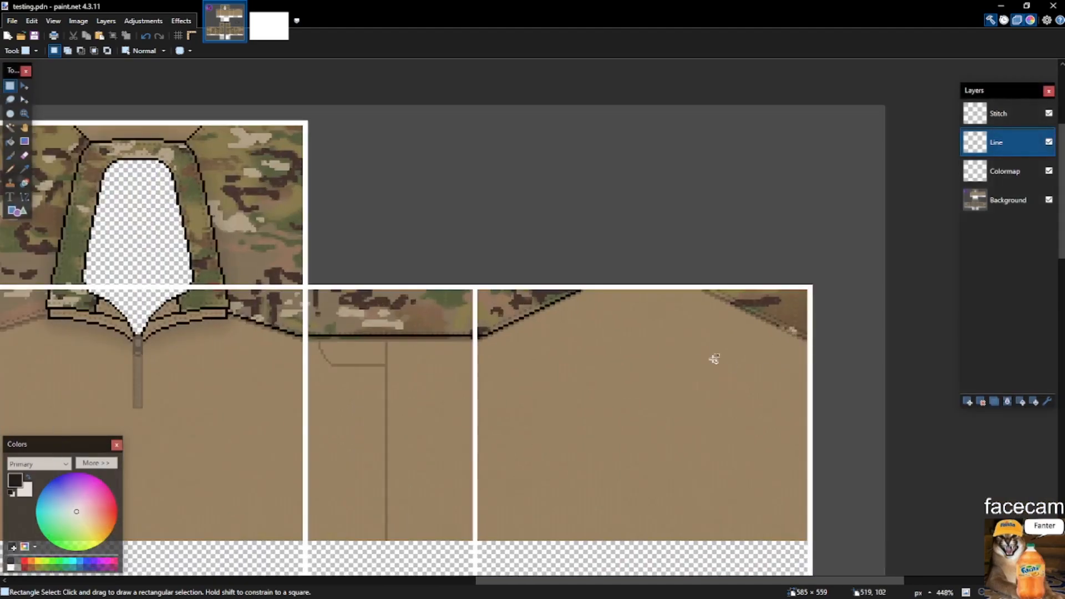
{"action": "scroll", "coordinate": [566, 333], "scroll_direction": "up", "scroll_amount": 2, "text": "ctrl"}
{"action": "scroll", "coordinate": [583, 304], "scroll_direction": "down", "scroll_amount": 3, "text": "ctrl"}
{"action": "scroll", "coordinate": [279, 294], "scroll_direction": "up", "scroll_amount": 2, "text": "ctrl"}
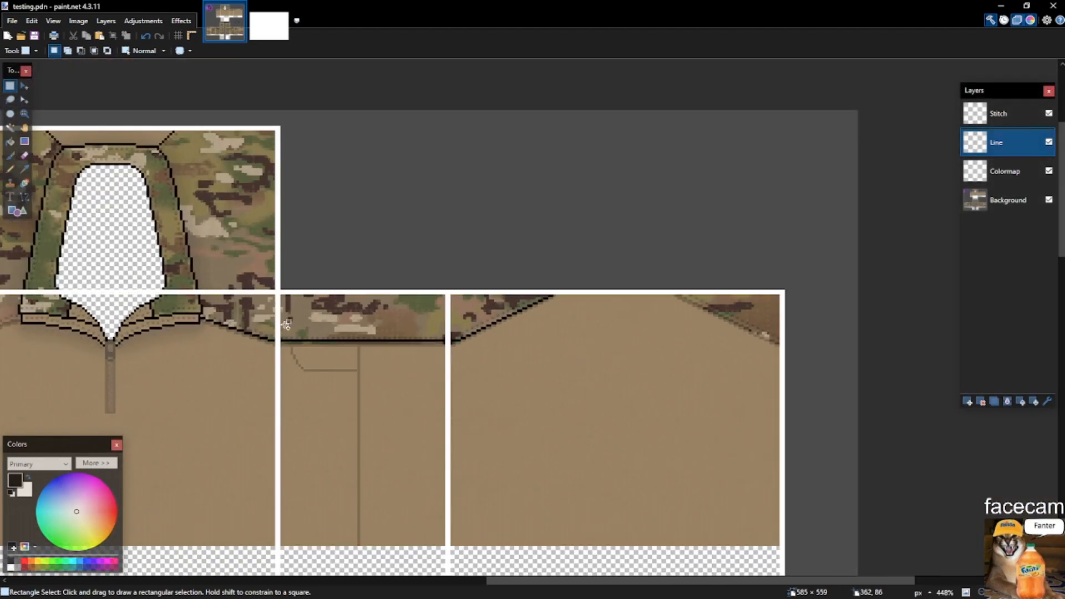
Copy the traced side and back panel seam from the Line layer onto a new layer and flip that layer horizontally.
{"action": "scroll", "coordinate": [816, 319], "scroll_direction": "up", "scroll_amount": 4, "text": "ctrl"}
{"action": "left_click_drag", "start_coordinate": [622, 250], "coordinate": [939, 403]}
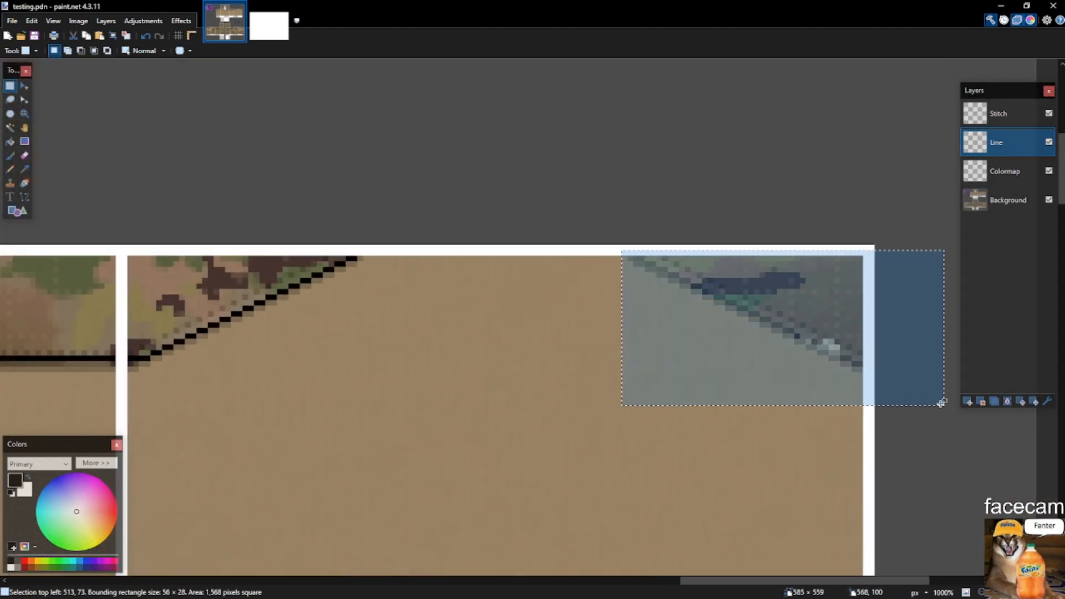
{"action": "scroll", "coordinate": [939, 404], "scroll_direction": "down", "scroll_amount": 4, "text": "ctrl"}
{"action": "left_click_drag", "start_coordinate": [349, 324], "coordinate": [672, 451]}
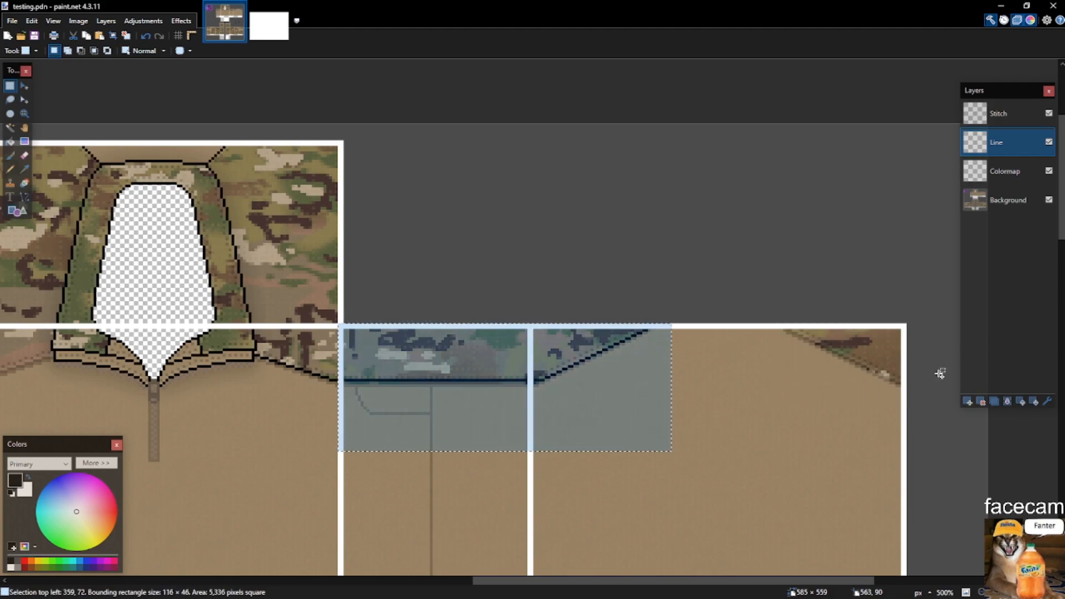
{"action": "left_click", "coordinate": [968, 401]}
{"action": "key", "text": "m"}
{"action": "left_click", "coordinate": [106, 21]}
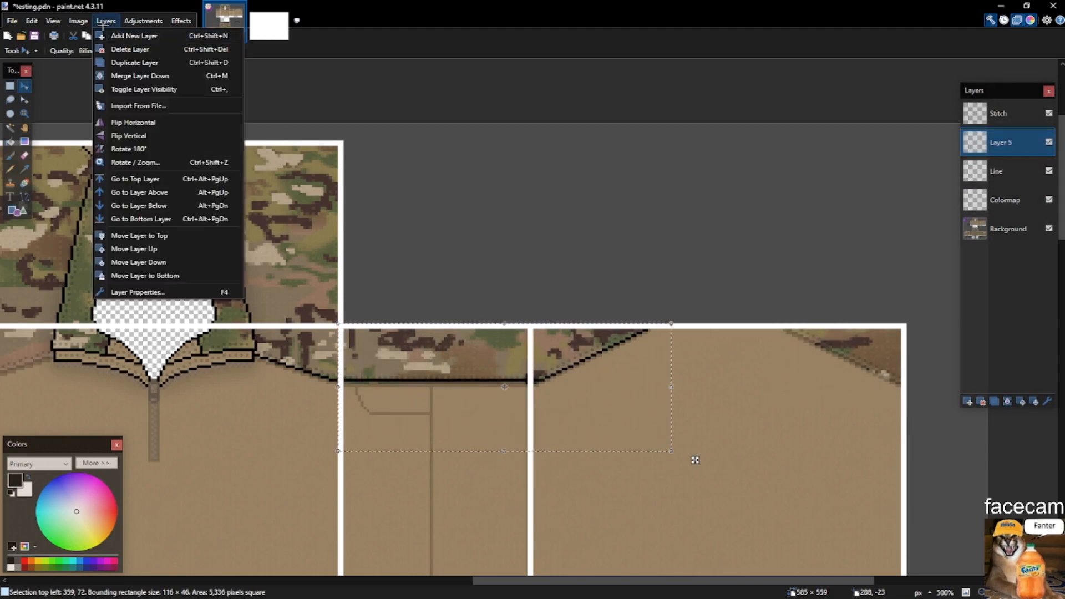
{"action": "left_click", "coordinate": [135, 122]}
Move the flipped seam copy so its horizontal run lies on the left side panel's seam.
{"action": "scroll", "coordinate": [656, 291], "scroll_direction": "down", "scroll_amount": 4, "text": "ctrl"}
{"action": "scroll", "coordinate": [500, 327], "scroll_direction": "up", "scroll_amount": 2, "text": "ctrl"}
{"action": "scroll", "coordinate": [474, 320], "scroll_direction": "up", "scroll_amount": 2}
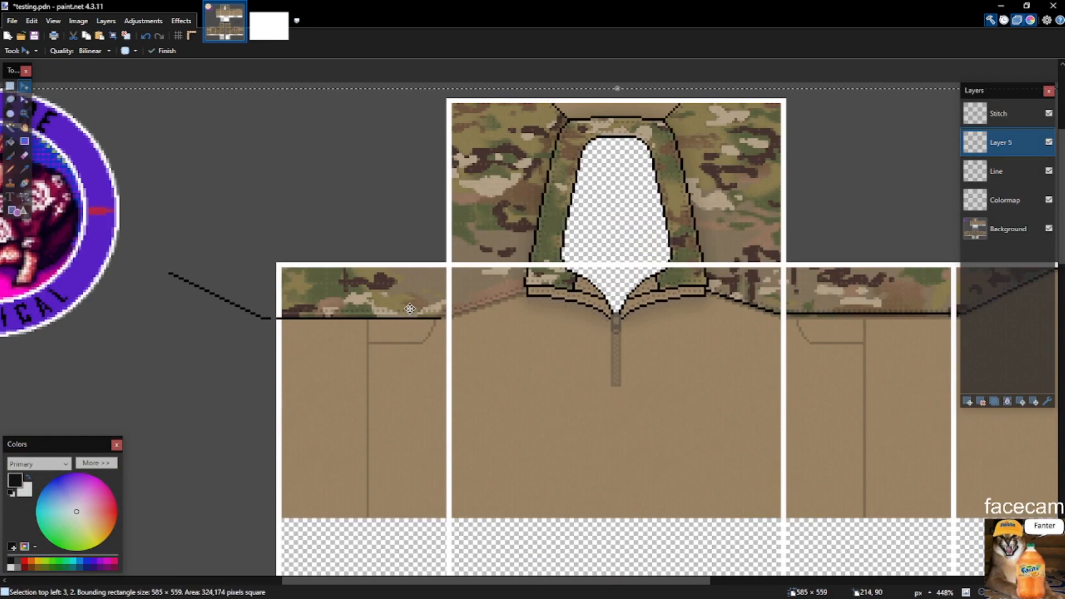
{"action": "left_click", "coordinate": [106, 21]}
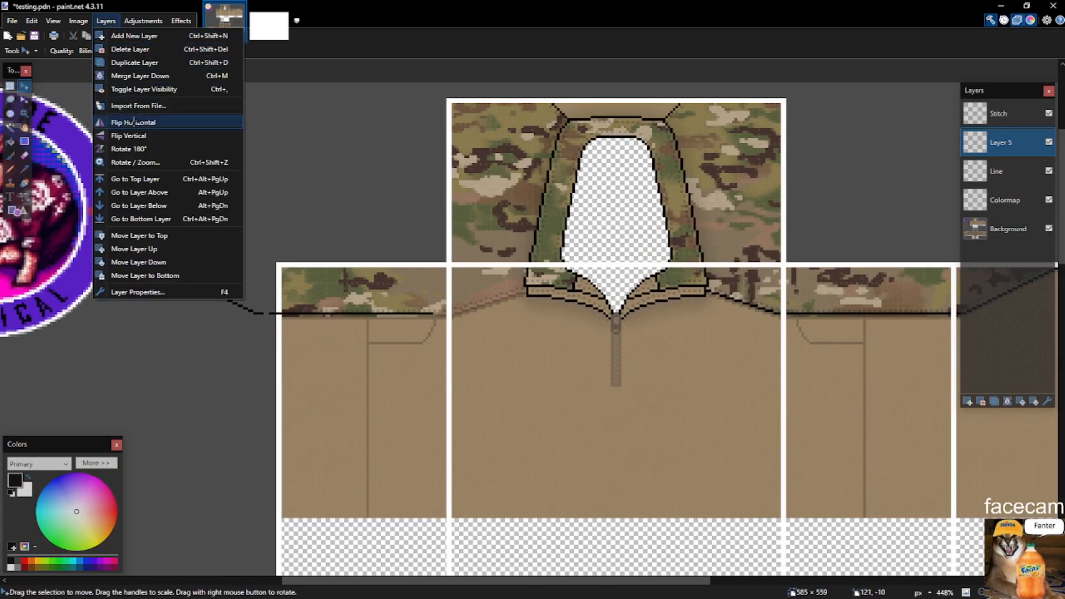
{"action": "left_click", "coordinate": [386, 241]}
{"action": "scroll", "coordinate": [433, 311], "scroll_direction": "up", "scroll_amount": 4}
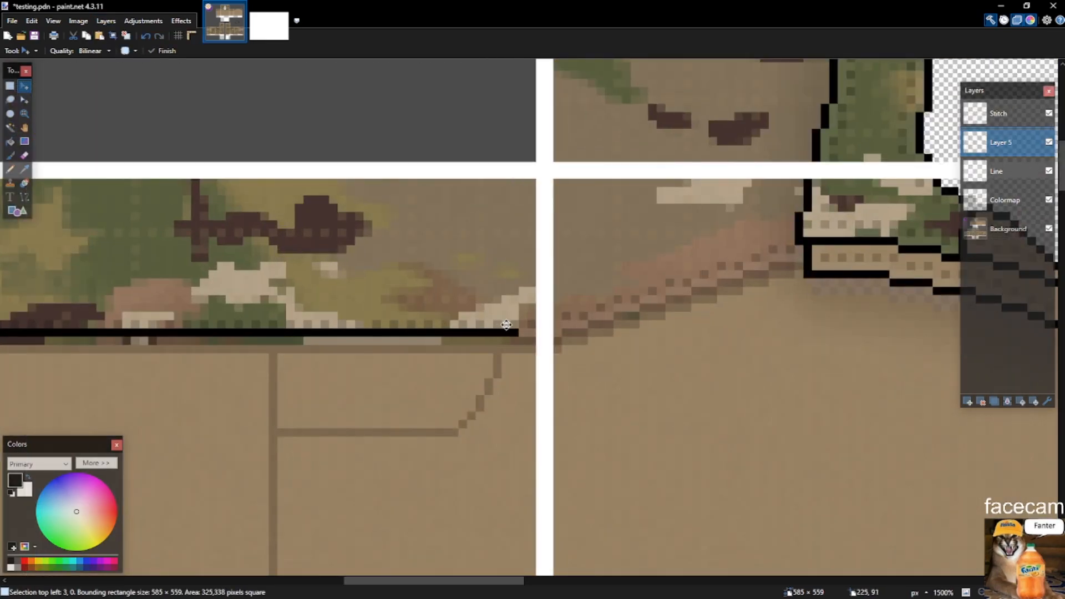
Select the flipped diagonal run beside the left side panel and move it onto the seam at the back panel's right corner.
{"action": "scroll", "coordinate": [526, 327], "scroll_direction": "down", "scroll_amount": 3}
{"action": "key", "text": "s"}
{"action": "mouse_move", "coordinate": [240, 342]}
{"action": "left_mouse_down"}
{"action": "mouse_move", "coordinate": [69, 212]}
{"action": "mouse_move", "coordinate": [25, 204]}
{"action": "left_mouse_up"}
{"action": "left_click_drag", "start_coordinate": [134, 288], "coordinate": [214, 268]}
{"action": "left_click_drag", "start_coordinate": [35, 240], "coordinate": [226, 354]}
{"action": "key", "text": "m"}
{"action": "scroll", "coordinate": [260, 321], "scroll_direction": "down", "scroll_amount": 5}
{"action": "left_click_drag", "start_coordinate": [185, 309], "coordinate": [885, 289]}
{"action": "scroll", "coordinate": [869, 321], "scroll_direction": "up", "scroll_amount": 5}
{"action": "scroll", "coordinate": [837, 306], "scroll_direction": "down", "scroll_amount": 4}
{"action": "scroll", "coordinate": [901, 318], "scroll_direction": "up", "scroll_amount": 7}
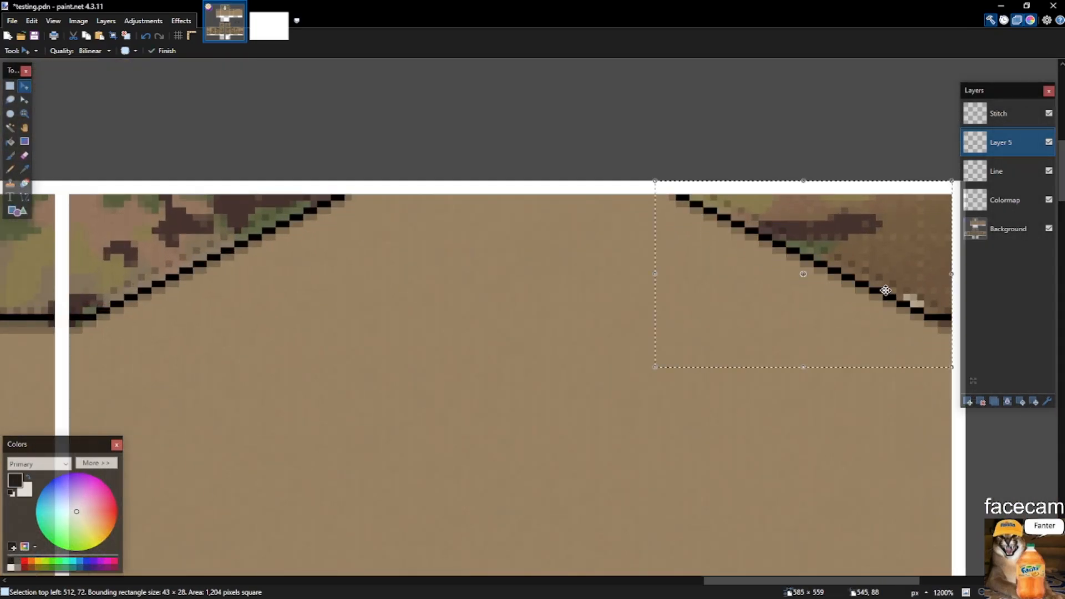
{"action": "key", "text": "s"}
{"action": "left_click_drag", "start_coordinate": [614, 154], "coordinate": [952, 400]}
{"action": "key", "text": "m"}
{"action": "left_click_drag", "start_coordinate": [843, 234], "coordinate": [371, 380]}
{"action": "key", "text": "ctrl+z"}
{"action": "left_click_drag", "start_coordinate": [844, 228], "coordinate": [552, 308]}
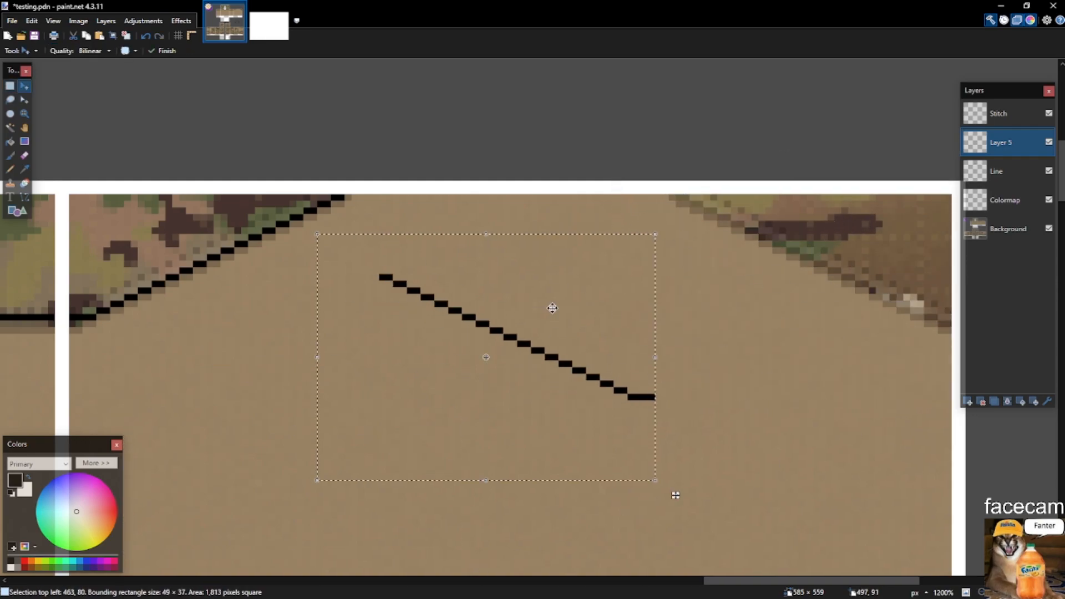
{"action": "key", "text": "ctrl+z"}
{"action": "key", "text": "s"}
{"action": "left_click_drag", "start_coordinate": [634, 174], "coordinate": [999, 420]}
{"action": "key", "text": "m"}
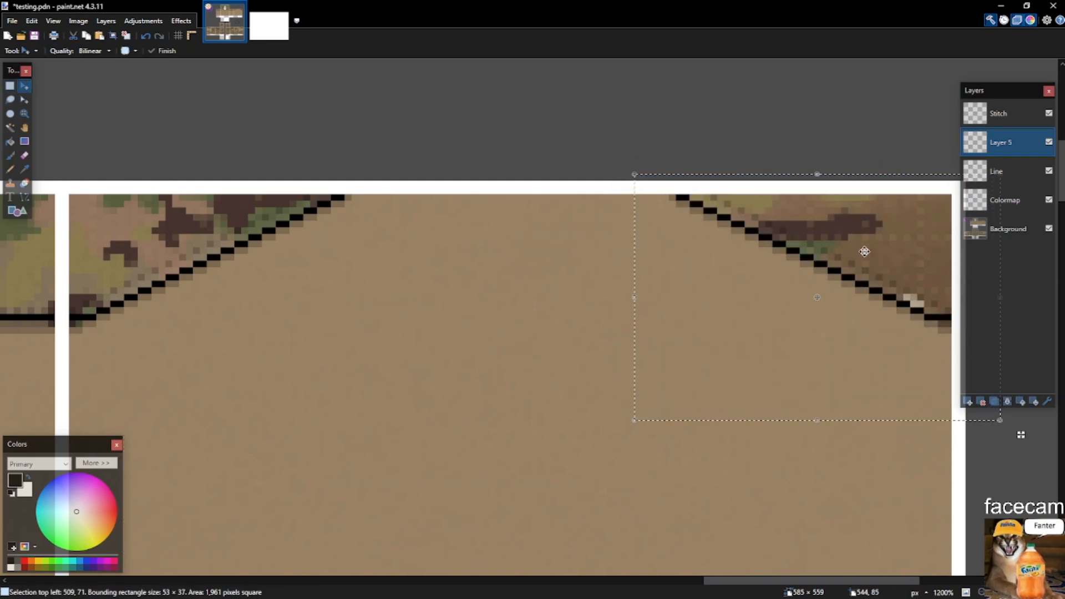
{"action": "left_click_drag", "start_coordinate": [794, 206], "coordinate": [573, 253]}
{"action": "key", "text": "ctrl+z"}
Compare the diagonal seams at the back panel's two upper corners using a 57 × 46 pixel rectangular selection.
{"action": "left_click", "coordinate": [10, 86]}
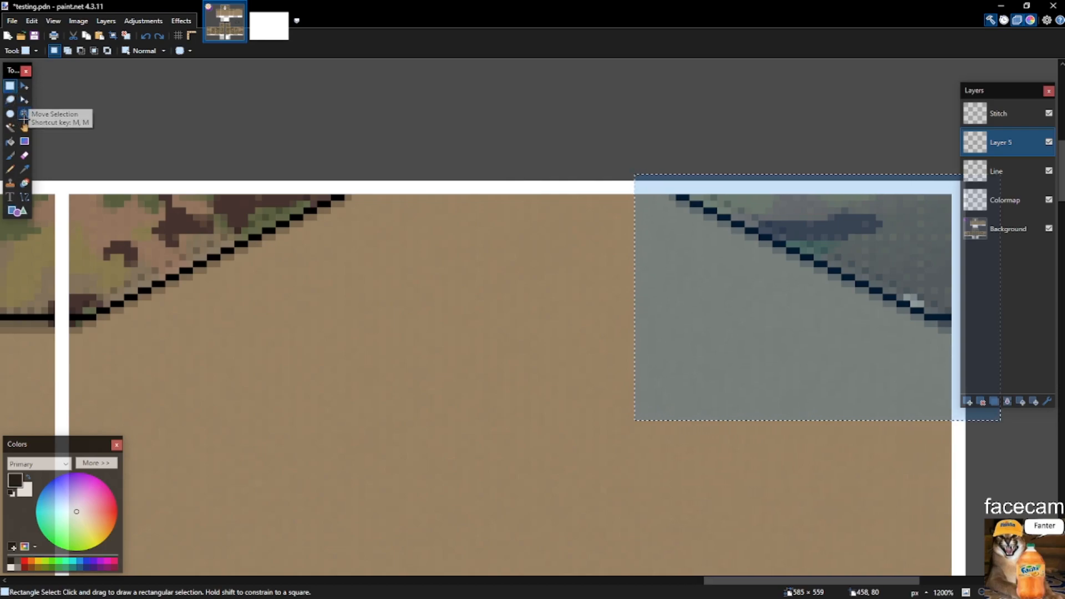
{"action": "left_click", "coordinate": [904, 231]}
{"action": "left_click_drag", "start_coordinate": [565, 147], "coordinate": [959, 454]}
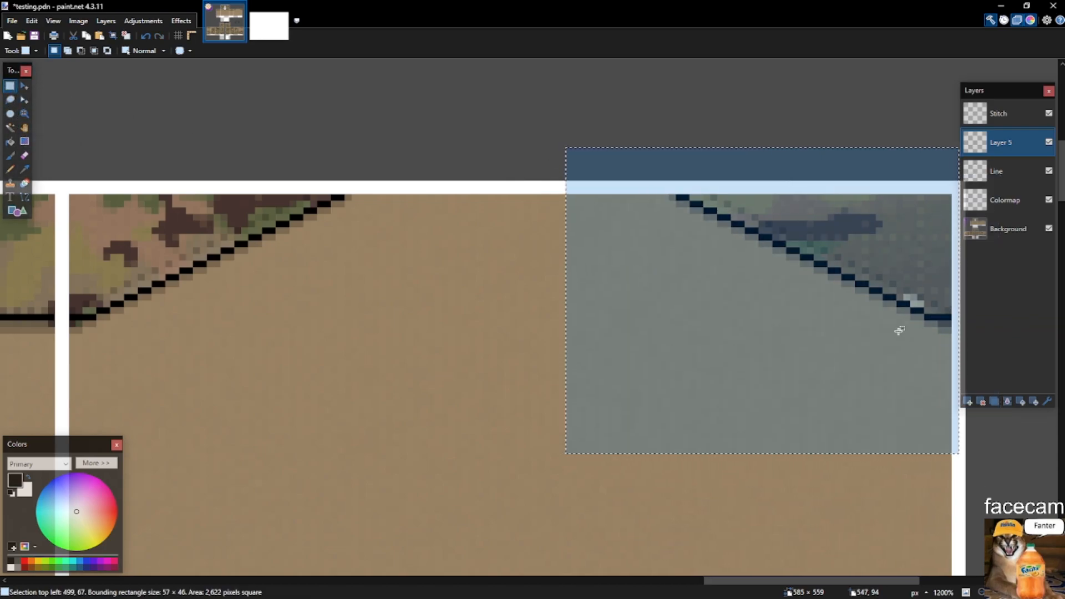
{"action": "key", "text": "m"}
{"action": "left_click_drag", "start_coordinate": [804, 231], "coordinate": [673, 230]}
{"action": "key", "text": "ctrl+z"}
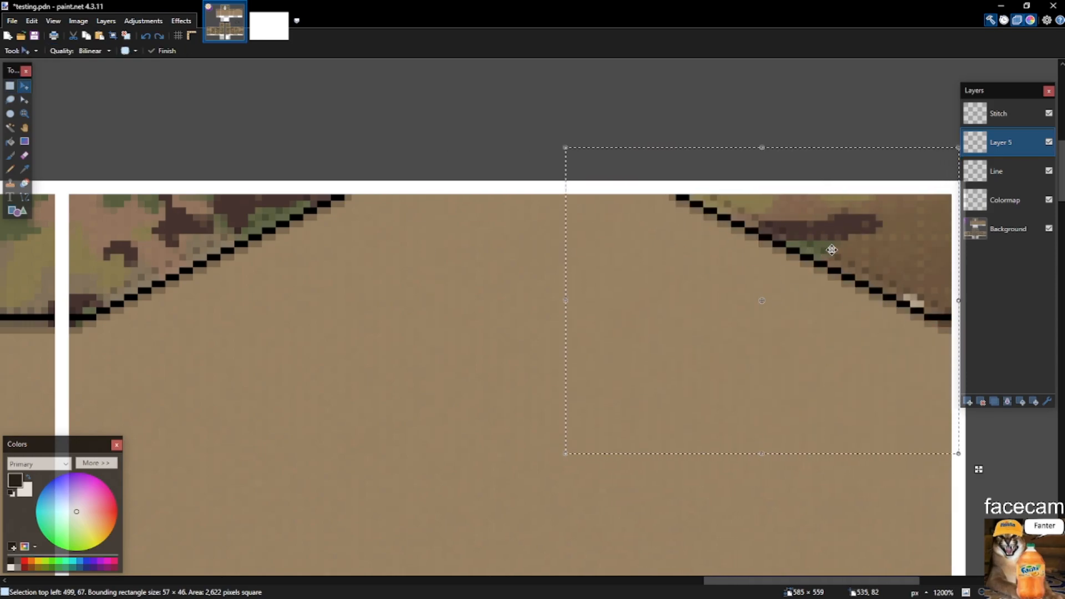
{"action": "key", "text": "m"}
{"action": "left_click_drag", "start_coordinate": [817, 232], "coordinate": [394, 214]}
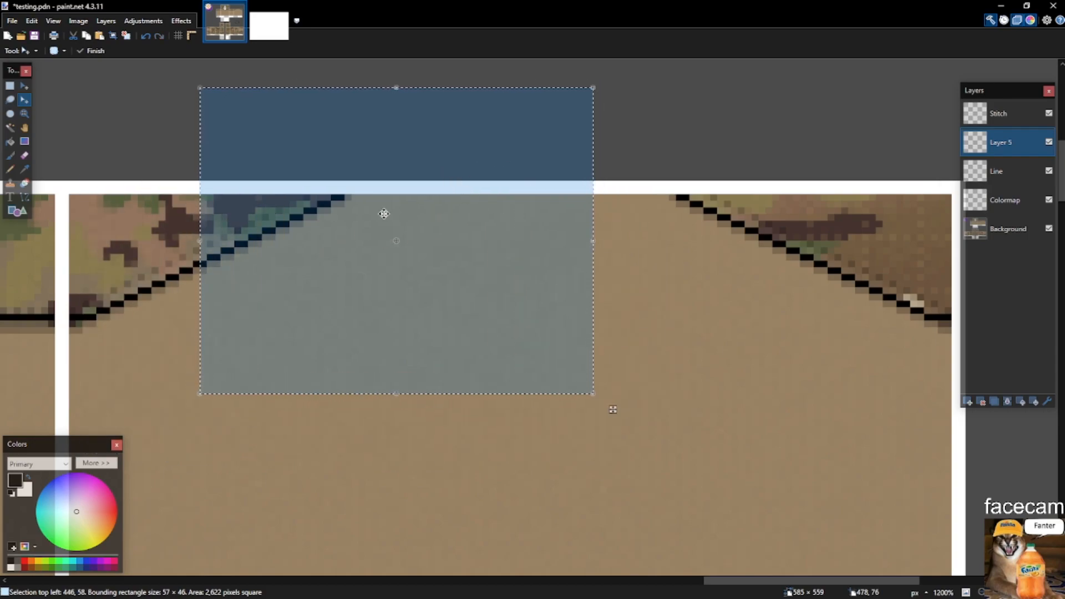
{"action": "key", "text": "ctrl+z"}
{"action": "left_click_drag", "start_coordinate": [791, 255], "coordinate": [290, 242]}
{"action": "key", "text": "s"}
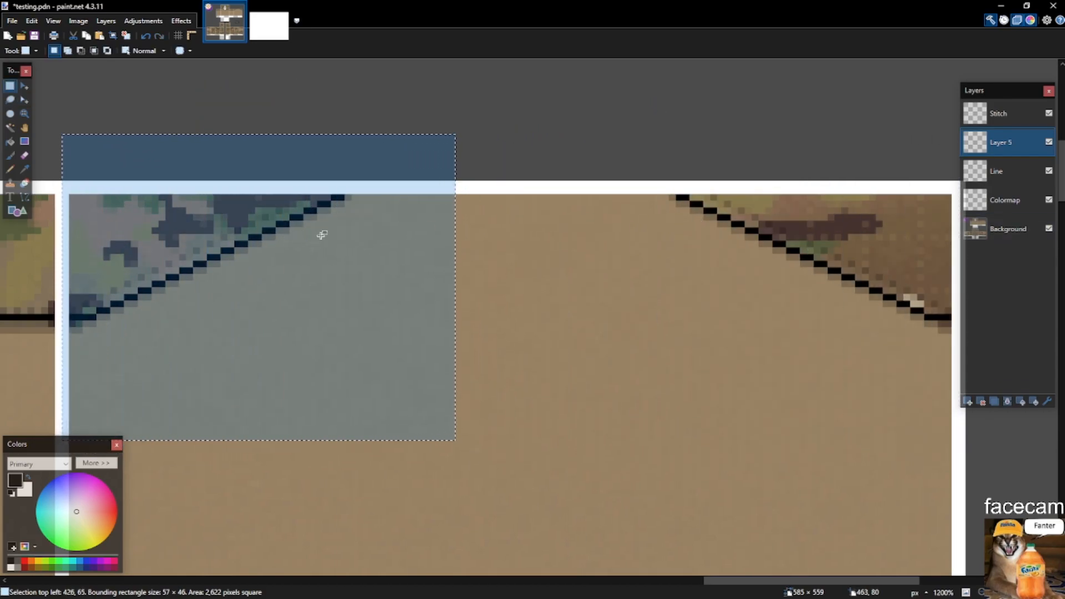
Check that the side panels' horizontal seams line up using a one-pixel-high selection across the front panel.
{"action": "left_click", "coordinate": [322, 236]}
{"action": "scroll", "coordinate": [882, 244], "scroll_direction": "down", "scroll_amount": 7}
{"action": "scroll", "coordinate": [344, 107], "scroll_direction": "up", "scroll_amount": 1}
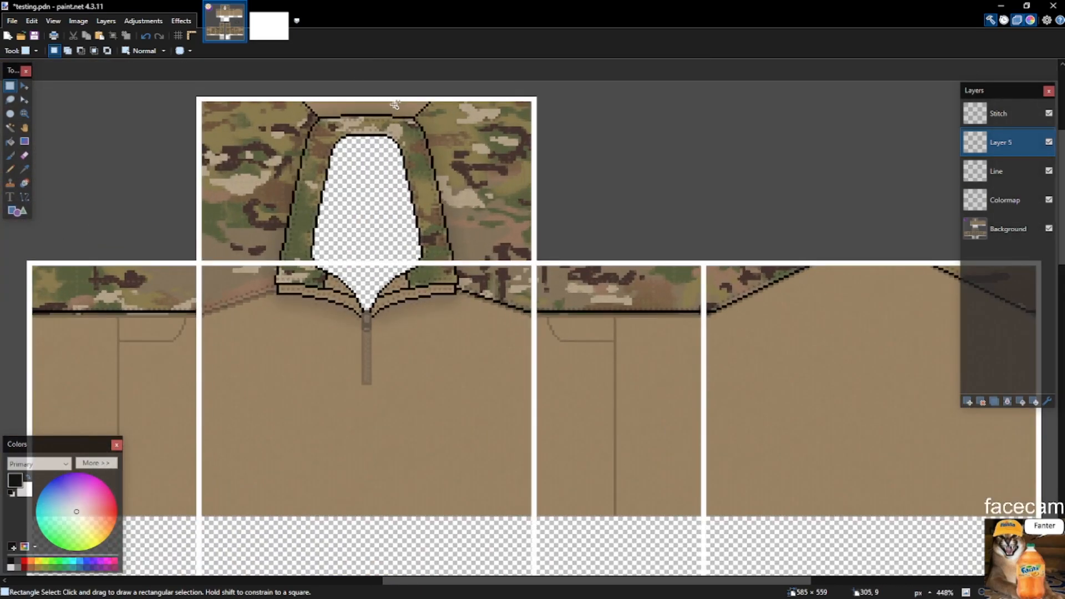
{"action": "scroll", "coordinate": [540, 319], "scroll_direction": "up", "scroll_amount": 4}
{"action": "left_click_drag", "start_coordinate": [491, 258], "coordinate": [300, 258]}
{"action": "scroll", "coordinate": [298, 258], "scroll_direction": "down", "scroll_amount": 5}
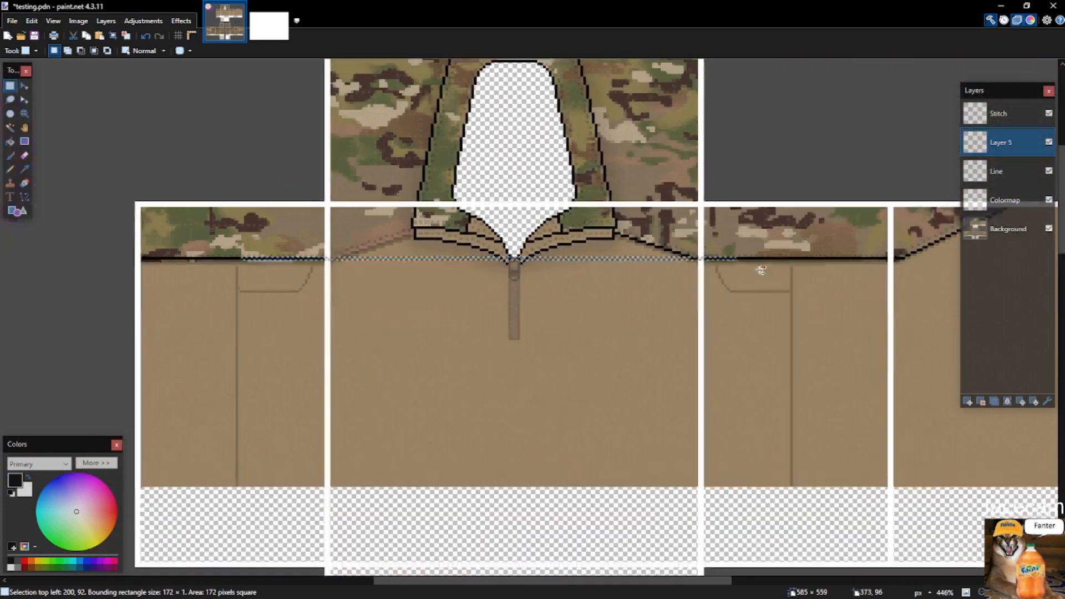
{"action": "scroll", "coordinate": [750, 270], "scroll_direction": "up", "scroll_amount": 3}
Try to mirror the front panel's right diagonal seam by pasting the selection onto a new layer and flipping it horizontally.
{"action": "left_click_drag", "start_coordinate": [500, 204], "coordinate": [588, 249]}
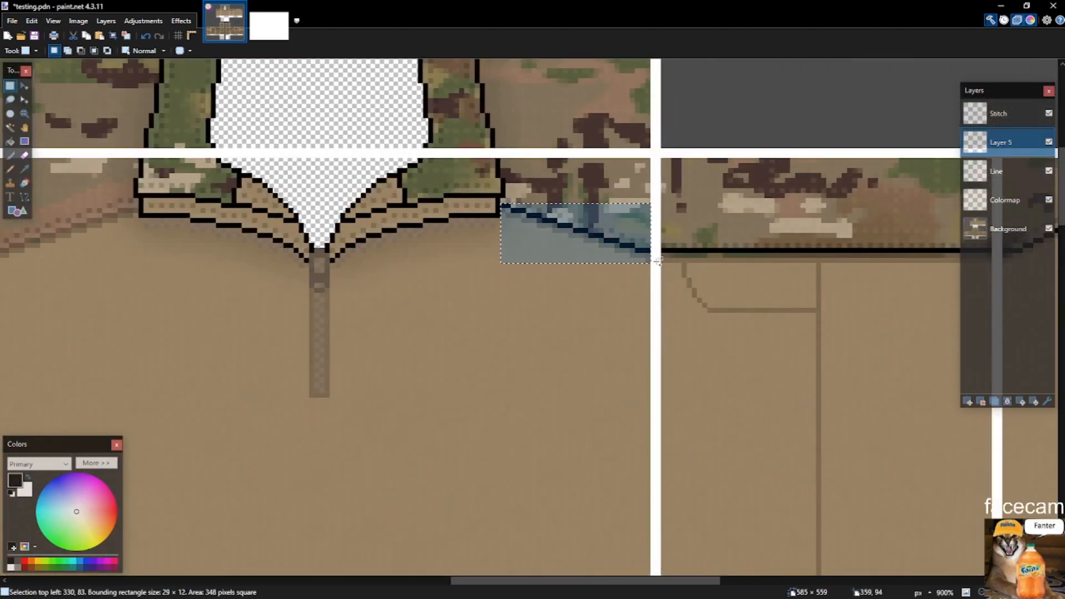
{"action": "key", "text": "ctrl+shift+v"}
{"action": "left_click", "coordinate": [106, 21]}
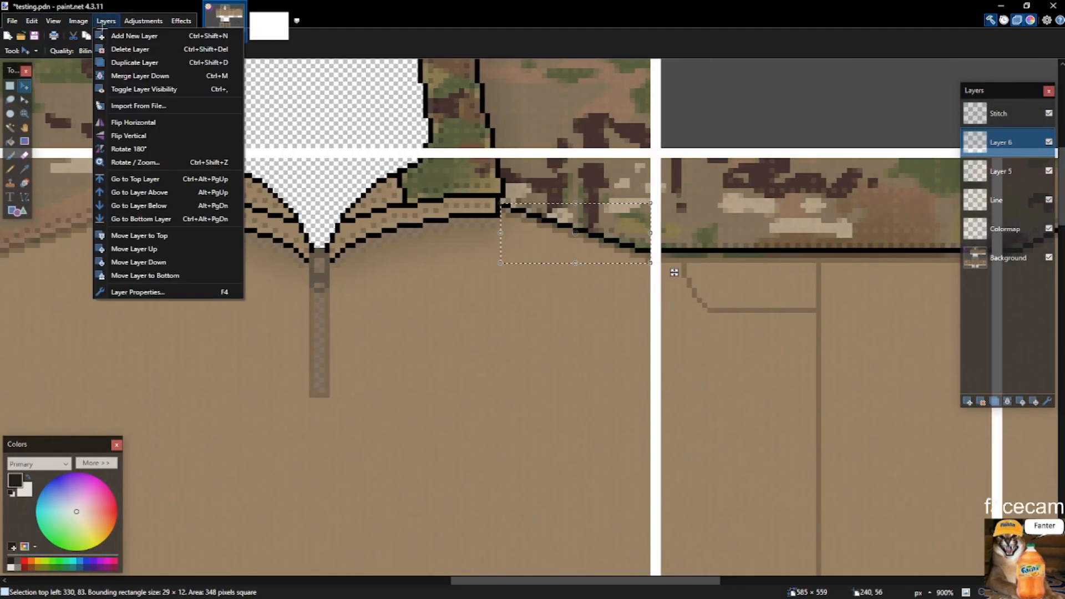
{"action": "left_click", "coordinate": [134, 122]}
{"action": "scroll", "coordinate": [425, 200], "scroll_direction": "down", "scroll_amount": 4}
{"action": "scroll", "coordinate": [189, 177], "scroll_direction": "up", "scroll_amount": 6}
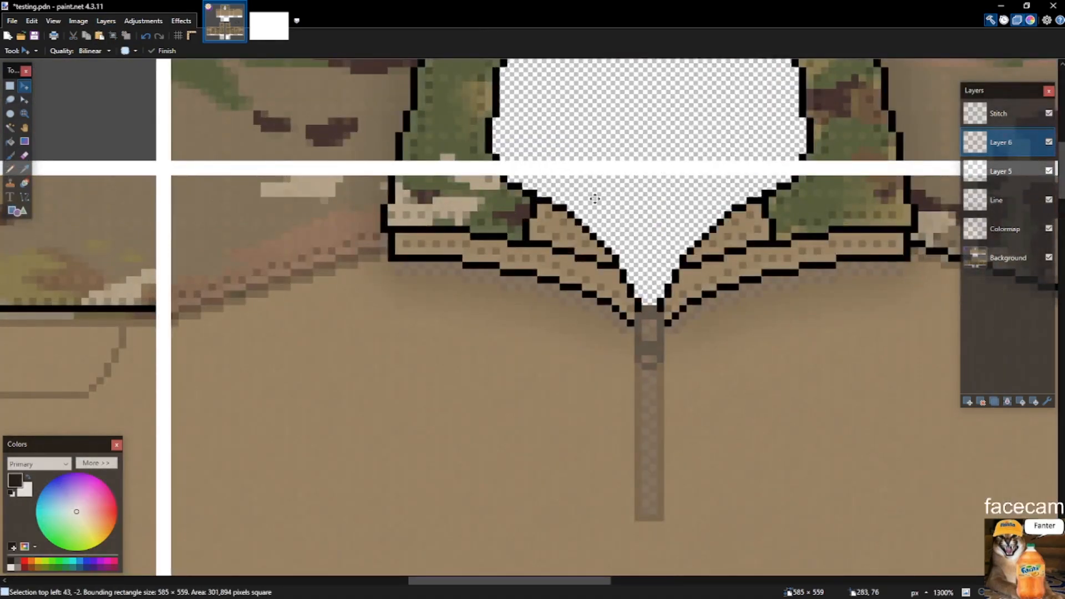
{"action": "scroll", "coordinate": [577, 195], "scroll_direction": "down", "scroll_amount": 6}
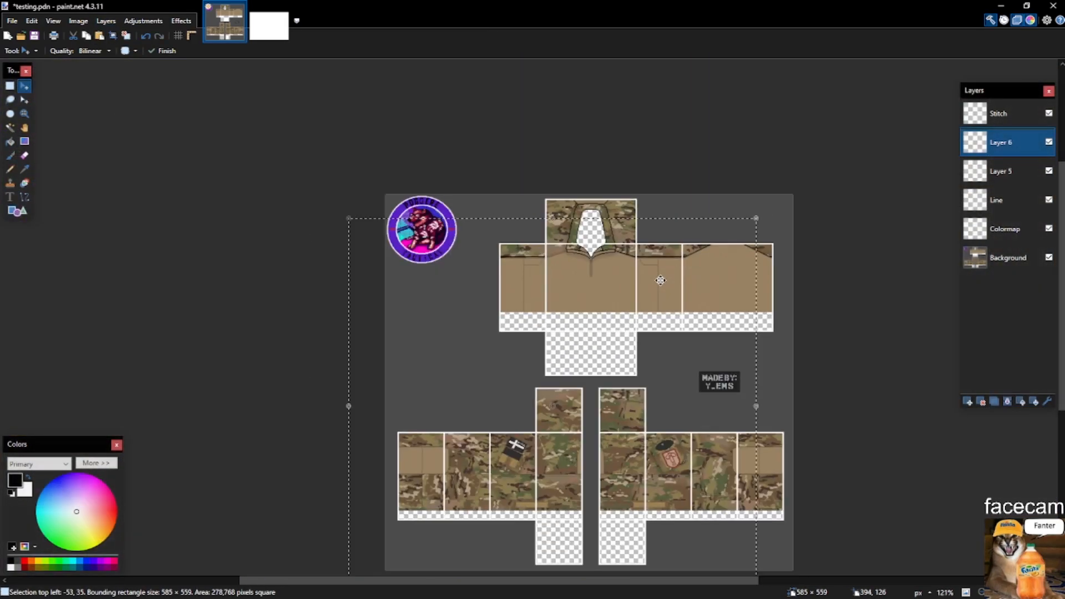
{"action": "scroll", "coordinate": [666, 292], "scroll_direction": "down", "scroll_amount": 3}
{"action": "left_click_drag", "start_coordinate": [616, 396], "coordinate": [696, 240]}
{"action": "key", "text": "ctrl+z"}
{"action": "key", "text": "ctrl+z"}
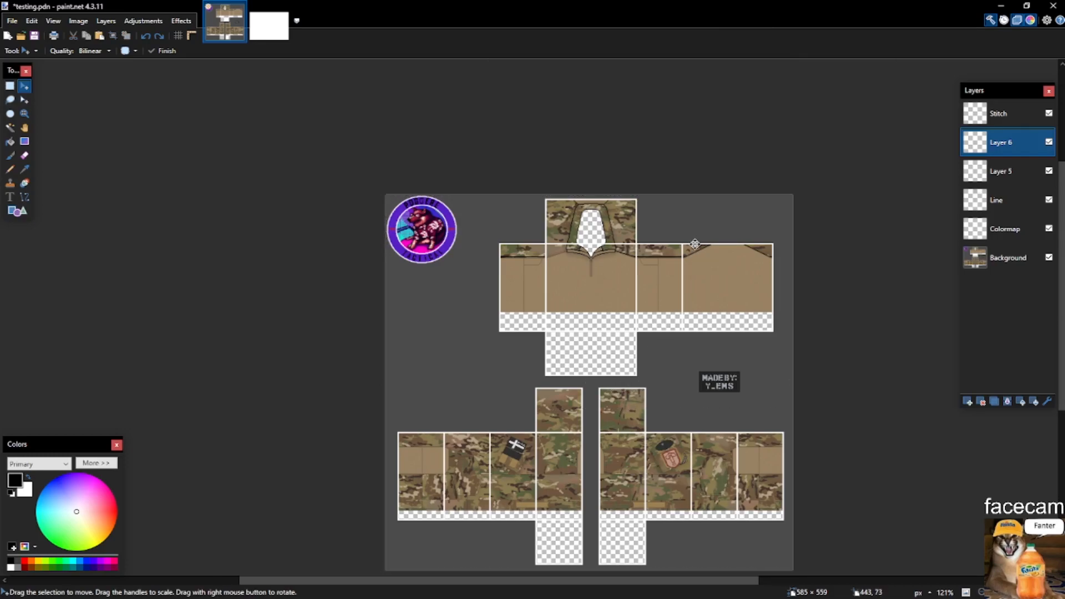
Delete the failed copy's layer and merge the mirrored side and back seam layer into the Line layer.
{"action": "left_click", "coordinate": [981, 401]}
{"action": "left_click", "coordinate": [982, 401]}
{"action": "scroll", "coordinate": [570, 275], "scroll_direction": "up", "scroll_amount": 1}
{"action": "key", "text": "ctrl+shift+n"}
{"action": "key", "text": "ctrl+z"}
Mirror the front panel's right diagonal seam onto its left side with a flipped copy on a new layer, and merge it into Line.
{"action": "key", "text": "s"}
{"action": "scroll", "coordinate": [637, 242], "scroll_direction": "up", "scroll_amount": 4}
{"action": "left_click_drag", "start_coordinate": [647, 242], "coordinate": [783, 326]}
{"action": "key", "text": "ctrl+shift+n"}
{"action": "key", "text": "m"}
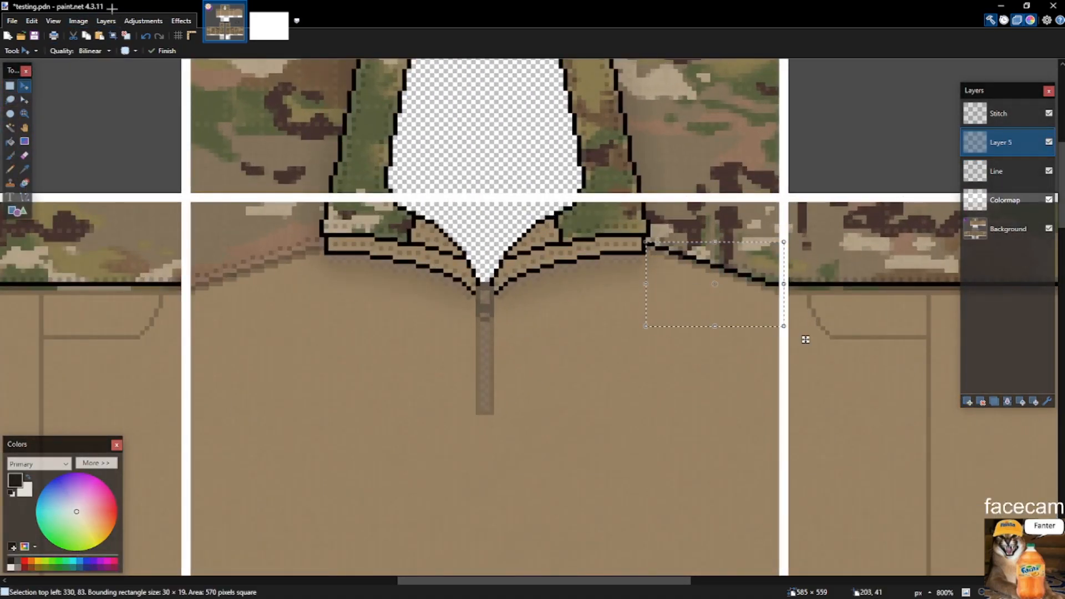
{"action": "left_click", "coordinate": [104, 22]}
{"action": "left_click", "coordinate": [133, 122]}
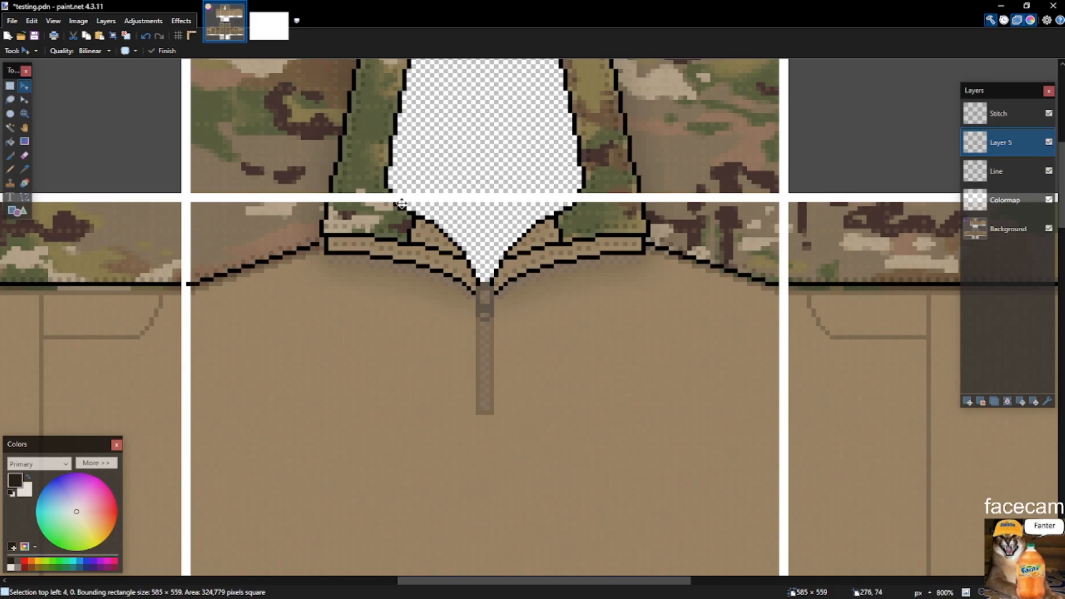
{"action": "key", "text": "ctrl+m"}
{"action": "scroll", "coordinate": [437, 191], "scroll_direction": "down", "scroll_amount": 4}
{"action": "key", "text": "s"}
{"action": "key", "text": "ctrl+d"}
Examine the seam lines across the torso panels and measure the empty strip below the left side panel's vertical seam.
{"action": "scroll", "coordinate": [477, 187], "scroll_direction": "down", "scroll_amount": 3}
{"action": "scroll", "coordinate": [505, 161], "scroll_direction": "up", "scroll_amount": 1}
{"action": "scroll", "coordinate": [504, 161], "scroll_direction": "up", "scroll_amount": 2}
{"action": "left_click_drag", "start_coordinate": [215, 86], "coordinate": [840, 381]}
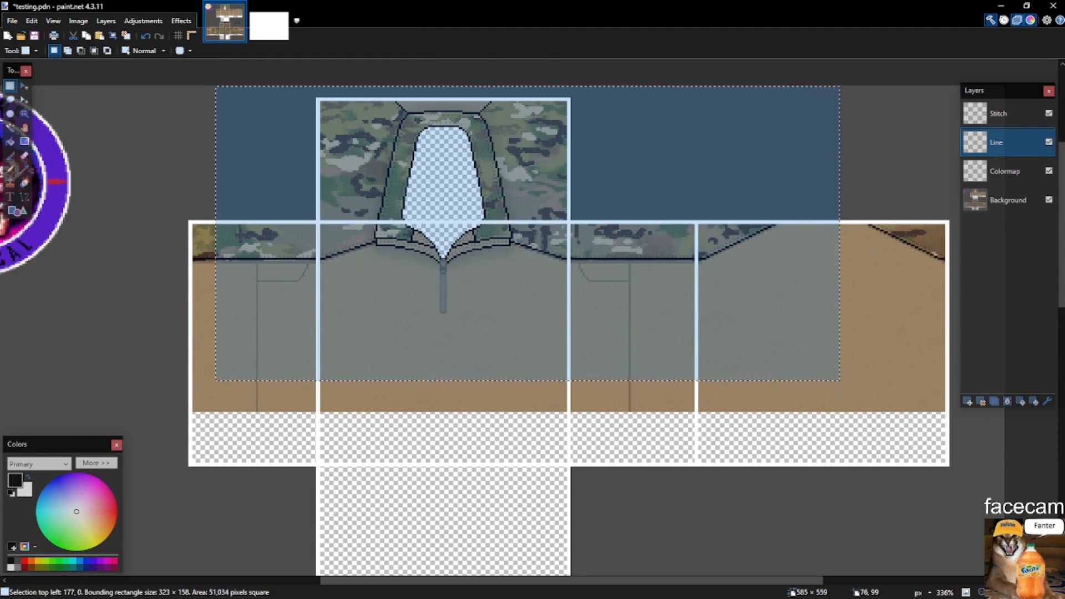
{"action": "left_click", "coordinate": [808, 217]}
{"action": "scroll", "coordinate": [655, 275], "scroll_direction": "up", "scroll_amount": 3}
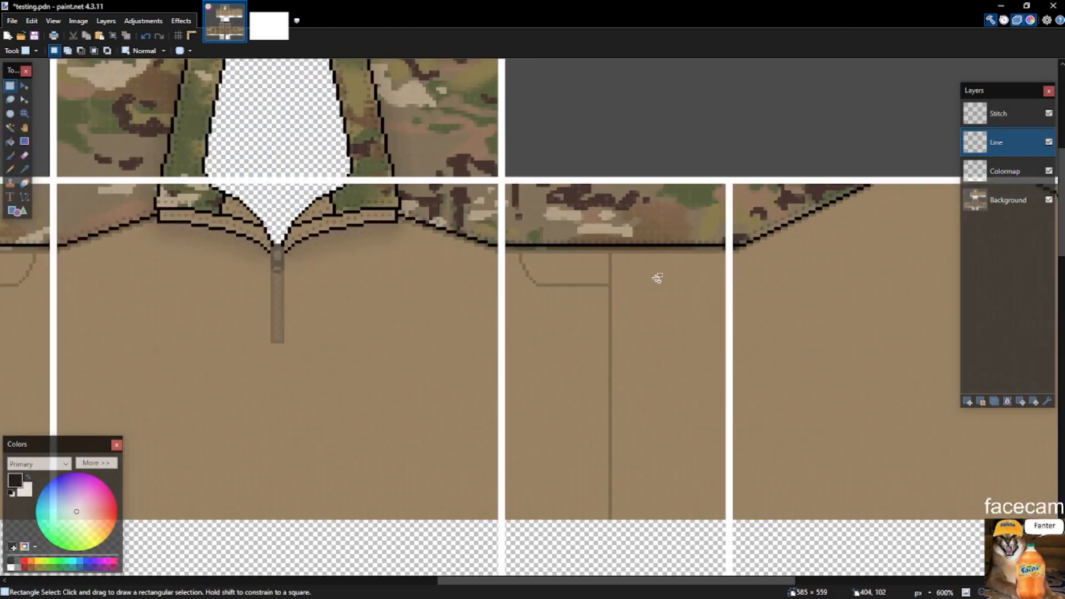
{"action": "scroll", "coordinate": [618, 273], "scroll_direction": "down", "scroll_amount": 3}
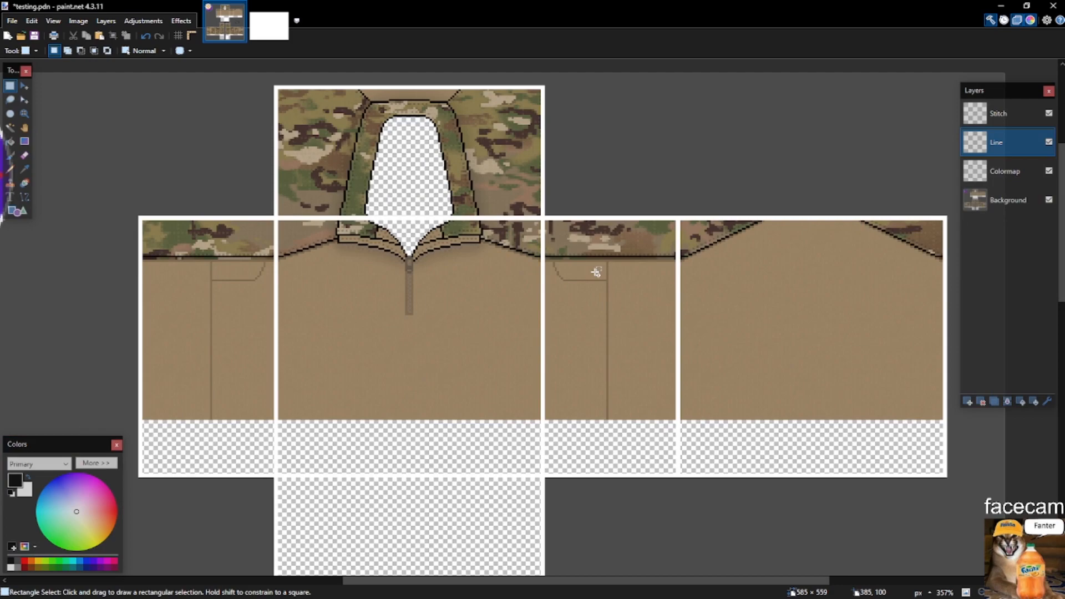
{"action": "scroll", "coordinate": [509, 330], "scroll_direction": "up", "scroll_amount": 5}
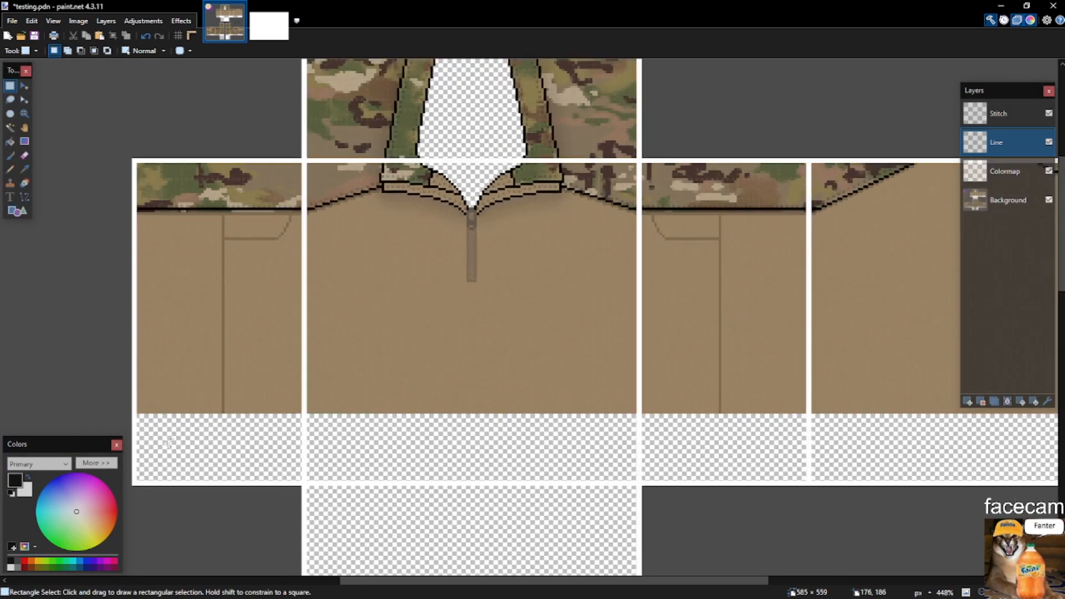
{"action": "mouse_move", "coordinate": [263, 398]}
{"action": "left_mouse_down"}
{"action": "mouse_move", "coordinate": [263, 544]}
{"action": "mouse_move", "coordinate": [263, 402]}
{"action": "left_mouse_up"}
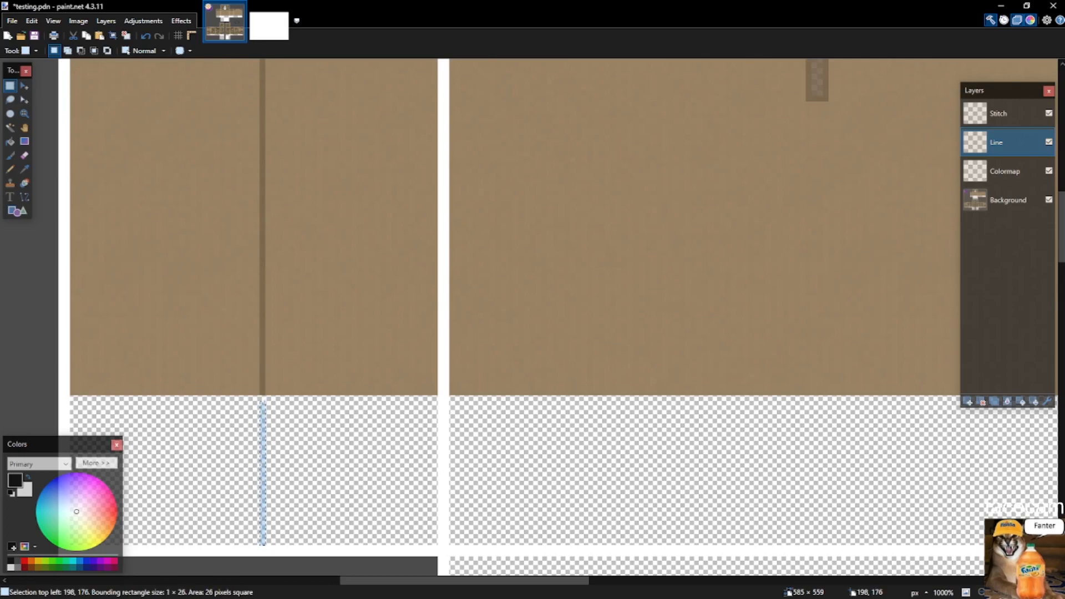
{"action": "left_click", "coordinate": [264, 399]}
Minimize the browser and open the BDU +.pdn and BDU -.pdn texture files from the desktop in paint.net.
{"action": "left_click", "coordinate": [1027, 6]}
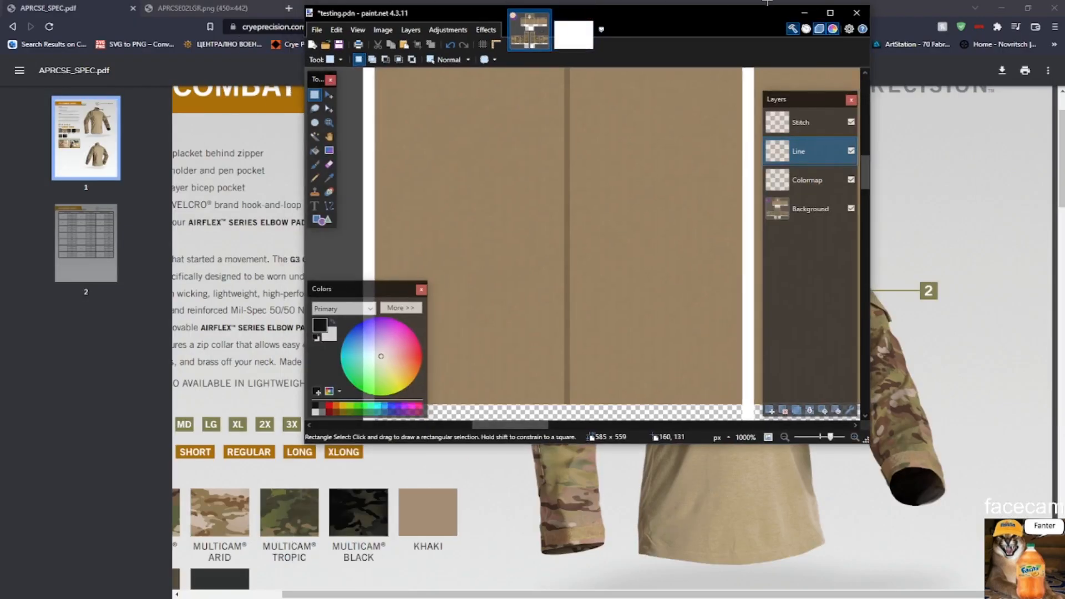
{"action": "left_click", "coordinate": [1010, 3]}
{"action": "left_click", "coordinate": [40, 239]}
{"action": "double_click", "coordinate": [40, 239]}
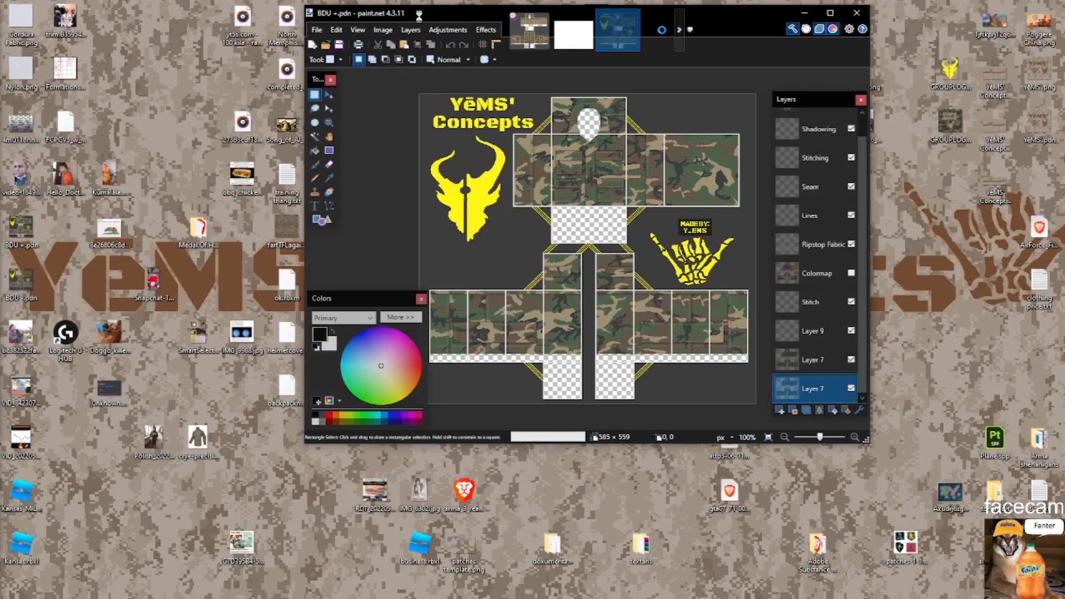
{"action": "double_click", "coordinate": [420, 15]}
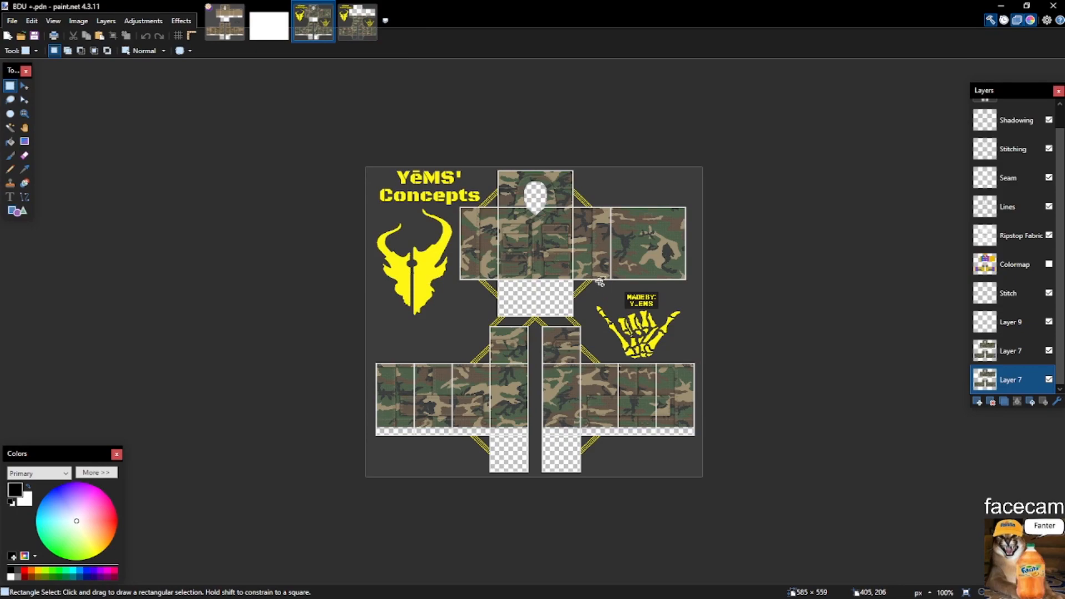
Compare the lower torso edge of the BDU +.pdn shirt texture with the waist area of the BDU -.pdn trousers texture.
{"action": "scroll", "coordinate": [658, 320], "scroll_direction": "up", "scroll_amount": 5}
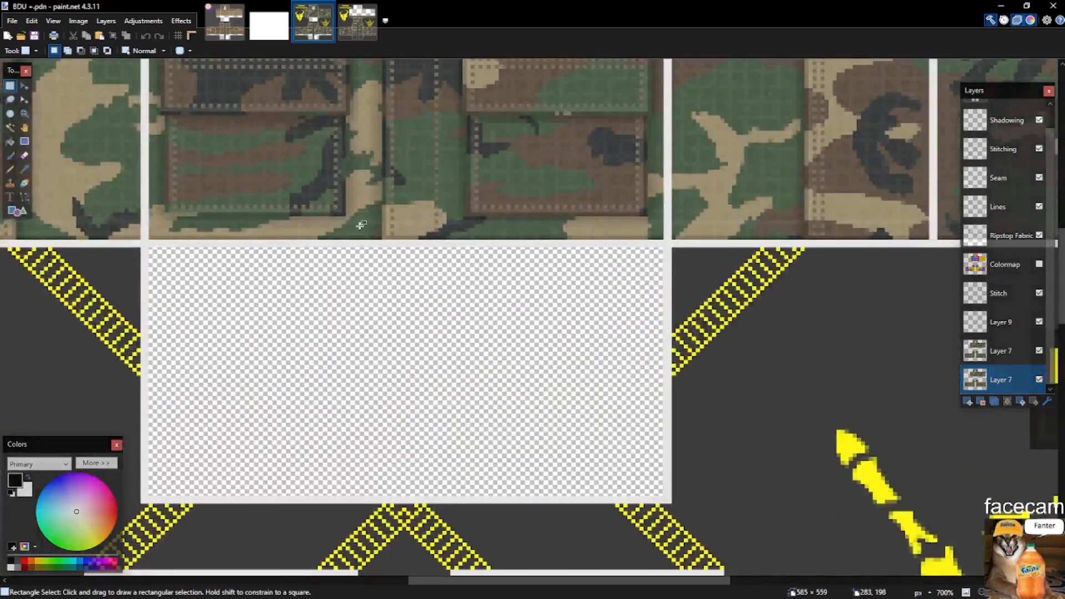
{"action": "left_click", "coordinate": [357, 22]}
{"action": "left_click_drag", "start_coordinate": [498, 280], "coordinate": [573, 316]}
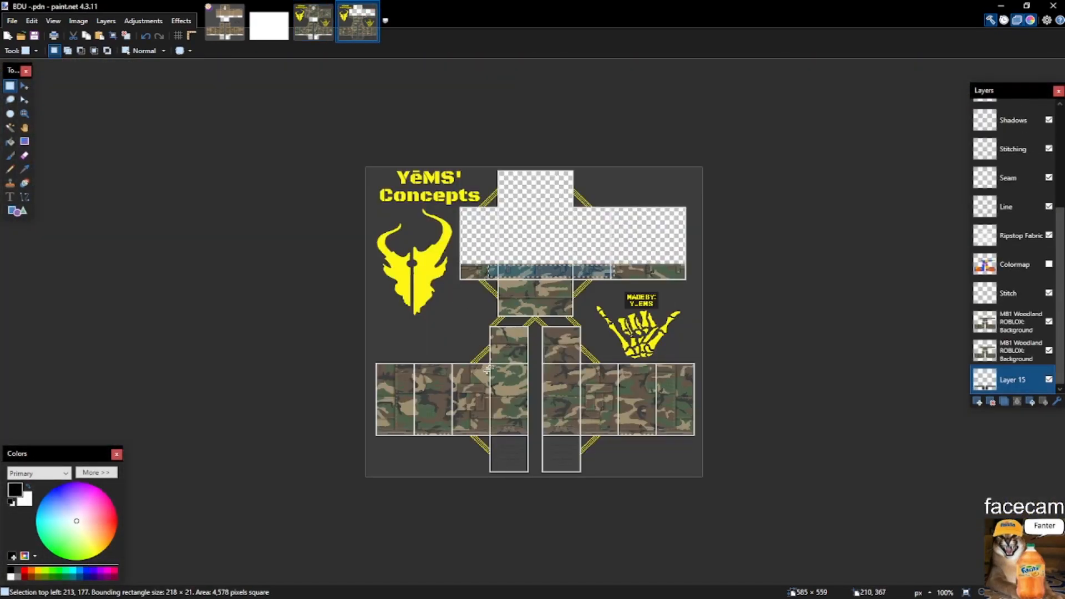
{"action": "left_click", "coordinate": [313, 23]}
{"action": "left_click", "coordinate": [357, 22]}
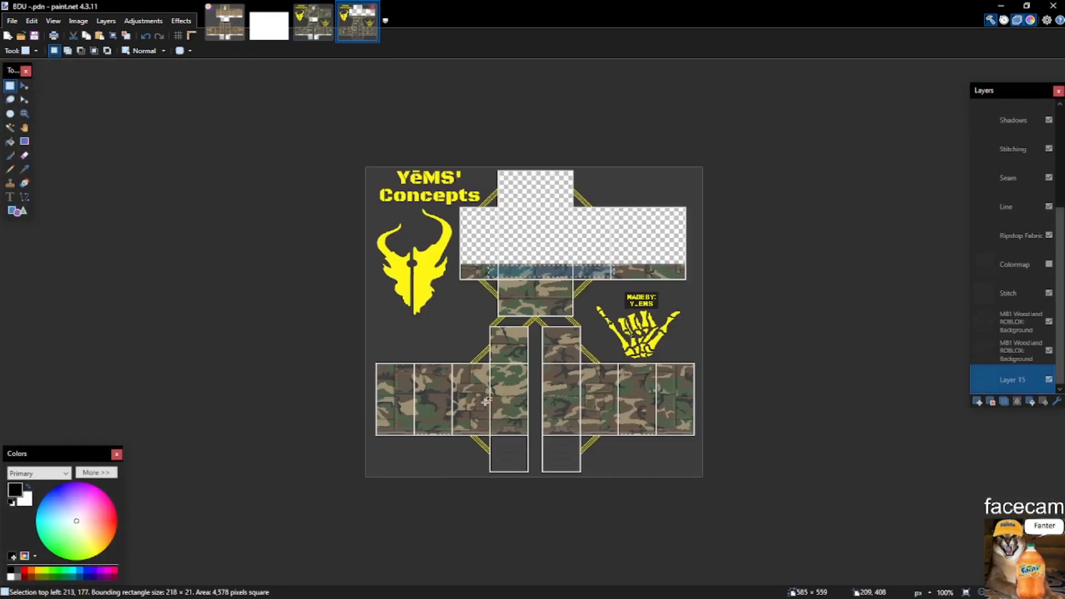
{"action": "left_click", "coordinate": [313, 23]}
{"action": "scroll", "coordinate": [422, 244], "scroll_direction": "up", "scroll_amount": 2}
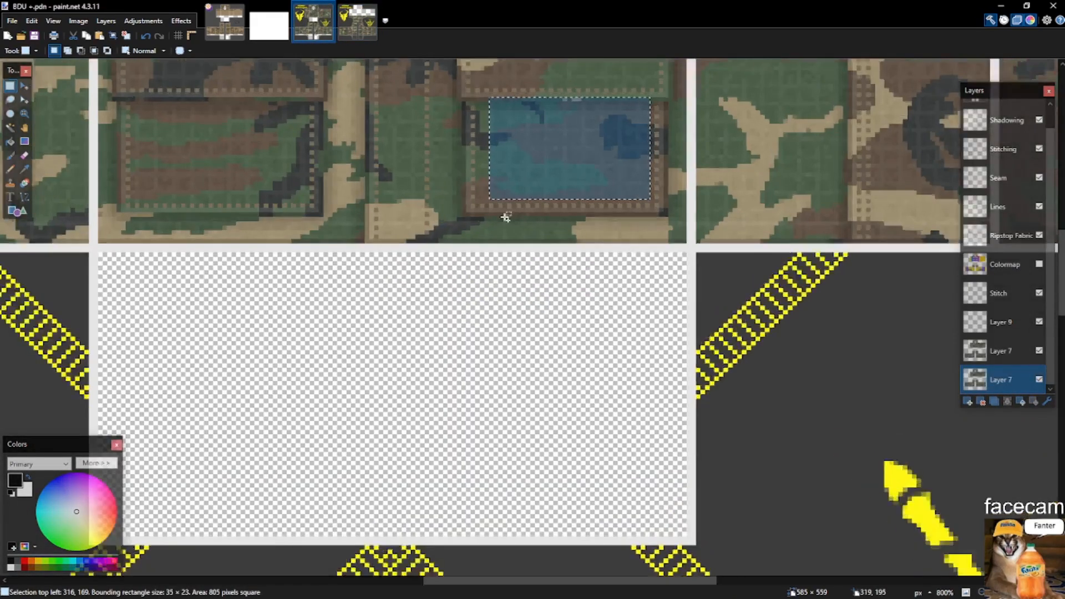
{"action": "left_click_drag", "start_coordinate": [409, 249], "coordinate": [477, 250]}
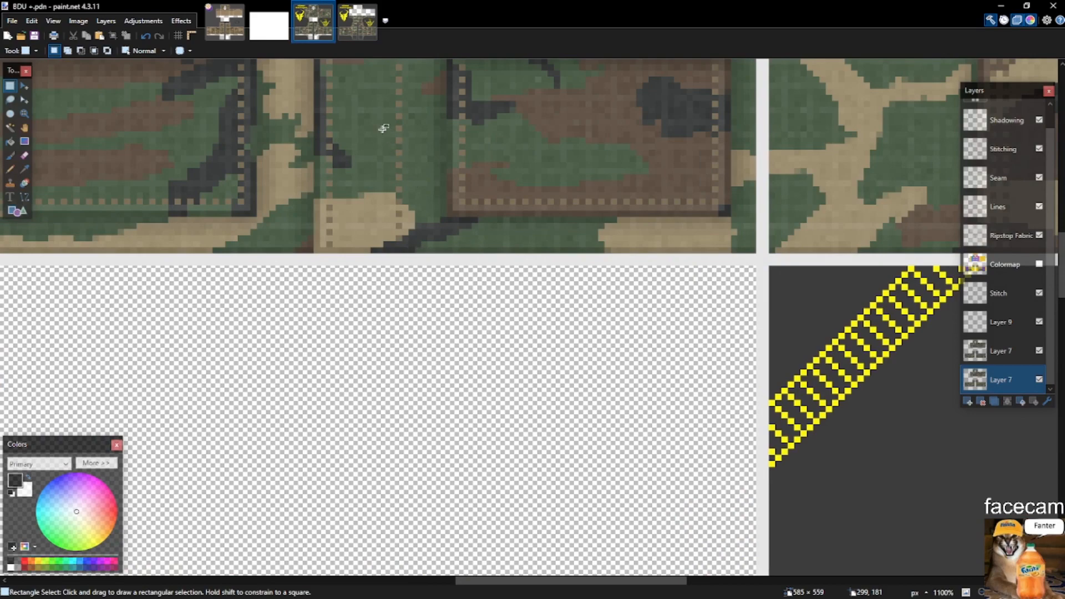
{"action": "left_click", "coordinate": [358, 22]}
{"action": "left_click_drag", "start_coordinate": [420, 355], "coordinate": [605, 364]}
{"action": "left_click_drag", "start_coordinate": [451, 367], "coordinate": [513, 372]}
{"action": "left_click", "coordinate": [511, 371]}
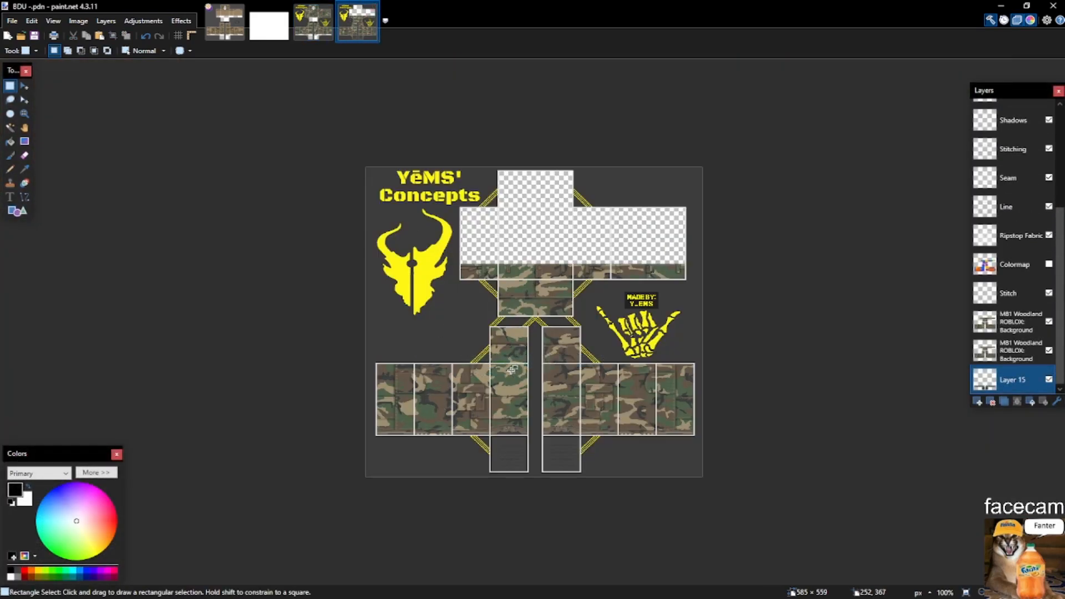
Close BDU +.pdn and reopen it from the desktop.
{"action": "middle_click", "coordinate": [306, 27]}
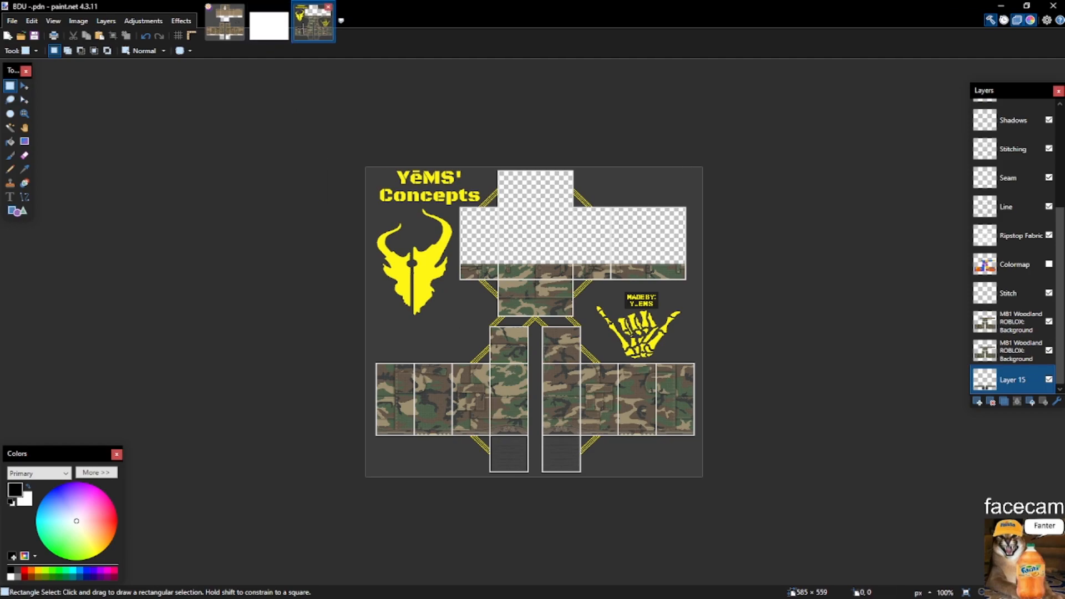
{"action": "double_click", "coordinate": [373, 8]}
{"action": "double_click", "coordinate": [21, 229]}
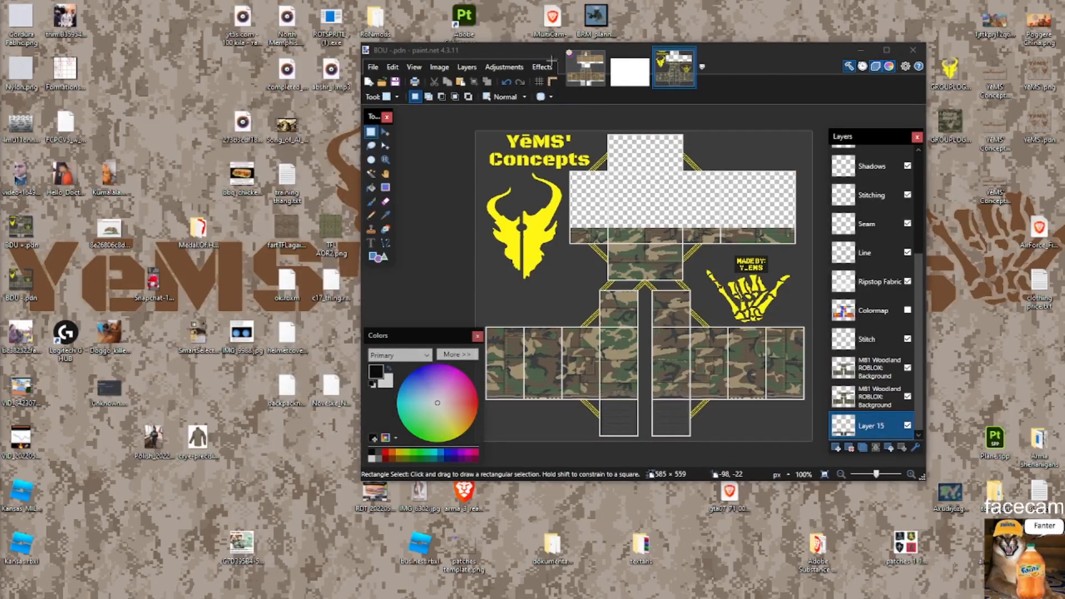
{"action": "left_click_drag", "start_coordinate": [477, 52], "coordinate": [376, 0]}
Examine the chest pockets and their stitching on the front panel of the BDU +.pdn shirt texture.
{"action": "scroll", "coordinate": [677, 300], "scroll_direction": "up", "scroll_amount": 4}
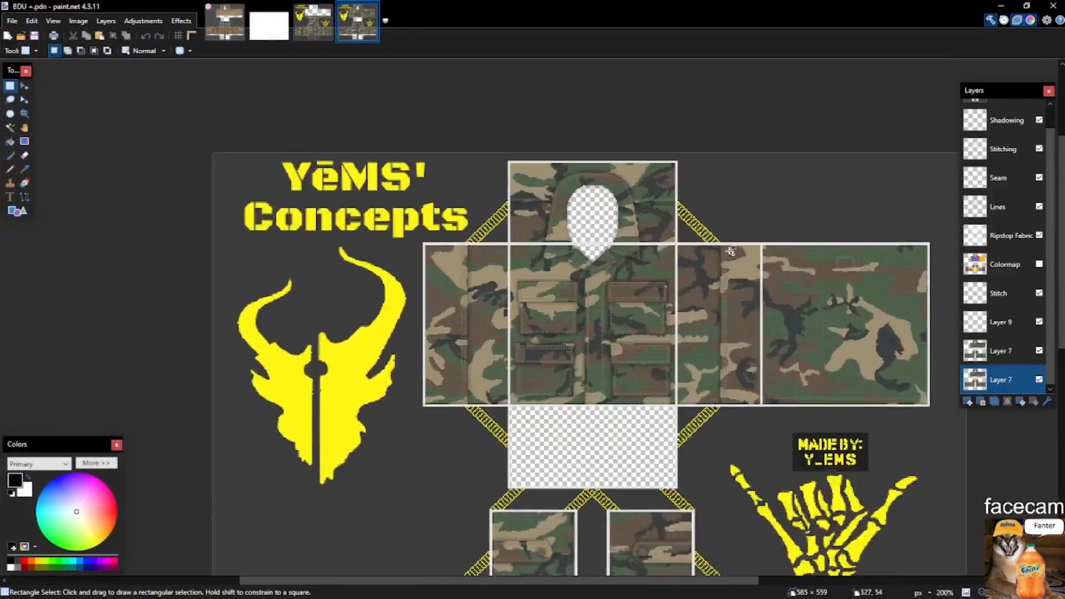
{"action": "left_click_drag", "start_coordinate": [518, 273], "coordinate": [592, 328]}
{"action": "left_click", "coordinate": [591, 327]}
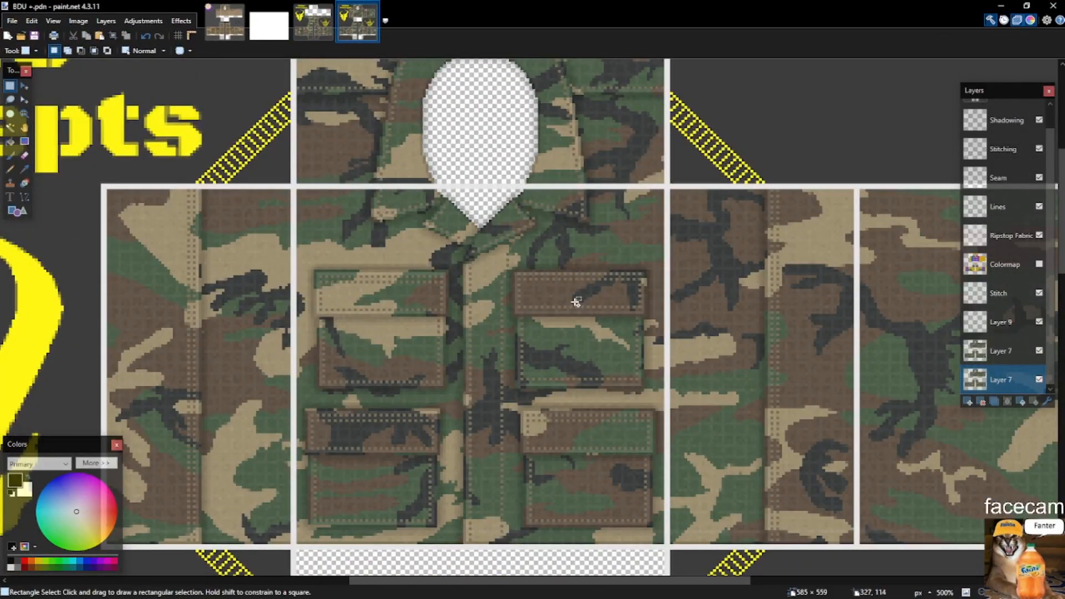
{"action": "scroll", "coordinate": [575, 301], "scroll_direction": "up", "scroll_amount": 4}
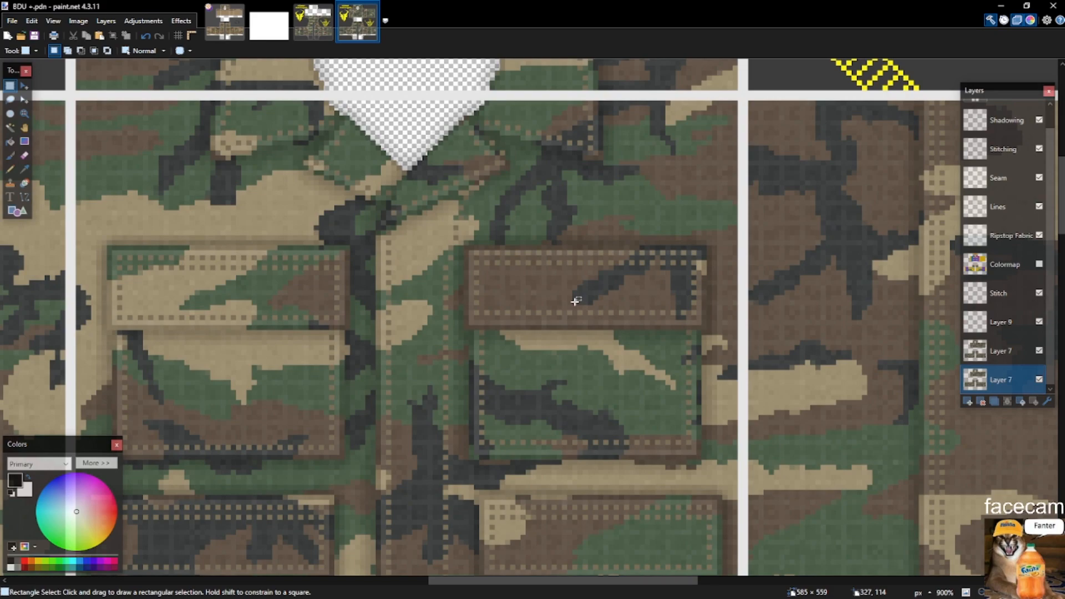
Return to testing.pdn and examine the horizontal seam running across the sleeve panels.
{"action": "left_click", "coordinate": [225, 22]}
{"action": "scroll", "coordinate": [499, 290], "scroll_direction": "down", "scroll_amount": 4}
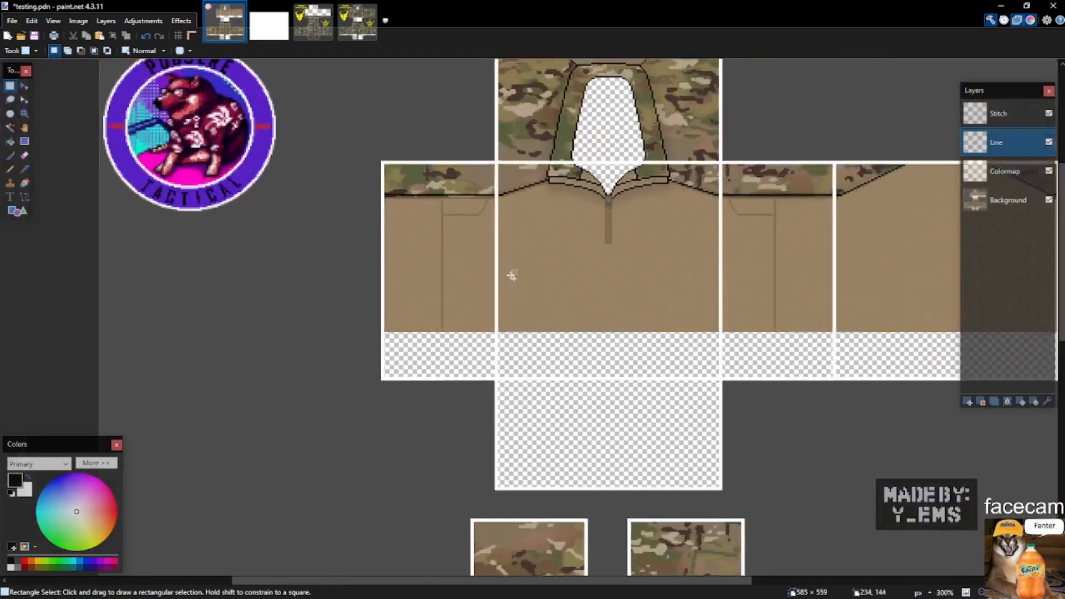
{"action": "scroll", "coordinate": [628, 327], "scroll_direction": "down", "scroll_amount": 5}
{"action": "scroll", "coordinate": [580, 269], "scroll_direction": "up", "scroll_amount": 8}
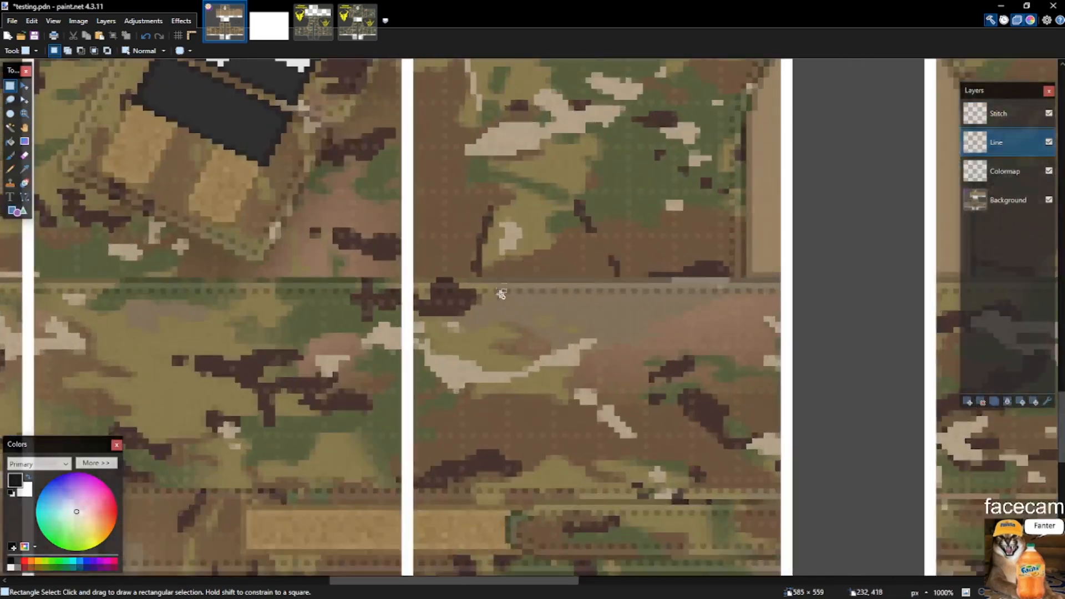
Examine the horizontal elbow seams across the sleeve panels and compare them with the traced yoke seam on the torso.
{"action": "left_click_drag", "start_coordinate": [477, 275], "coordinate": [681, 358]}
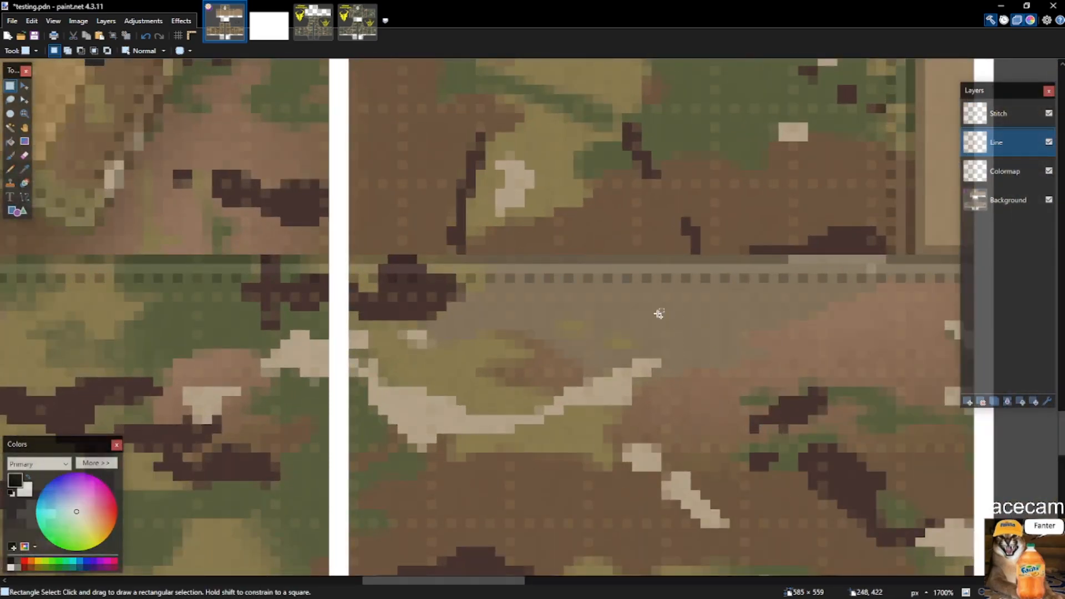
{"action": "scroll", "coordinate": [658, 313], "scroll_direction": "down", "scroll_amount": 8}
{"action": "scroll", "coordinate": [444, 278], "scroll_direction": "up", "scroll_amount": 3}
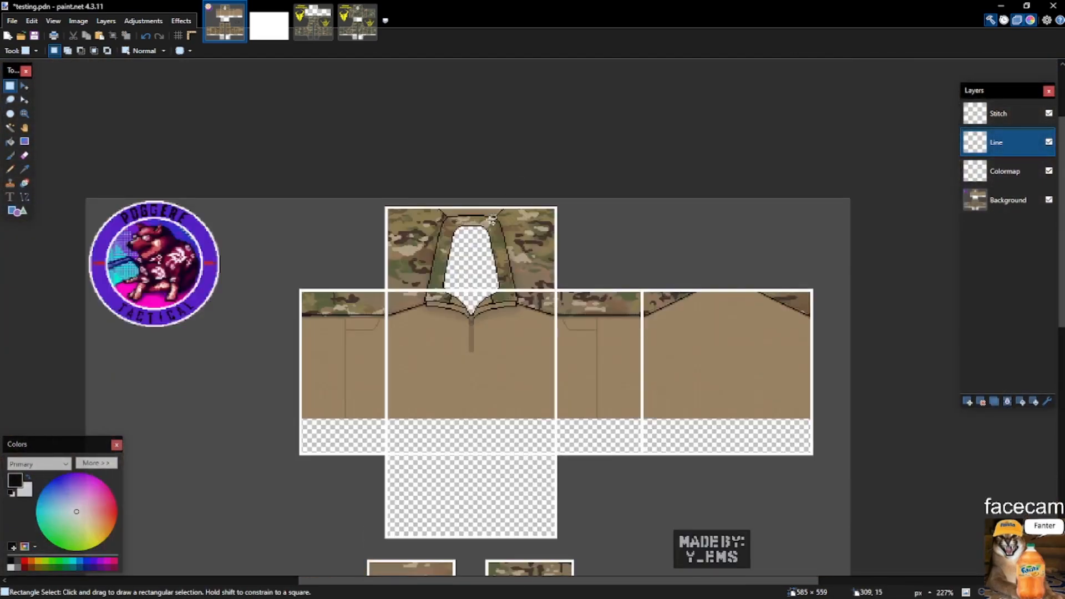
{"action": "scroll", "coordinate": [390, 237], "scroll_direction": "up", "scroll_amount": 3}
{"action": "scroll", "coordinate": [718, 286], "scroll_direction": "down", "scroll_amount": 10}
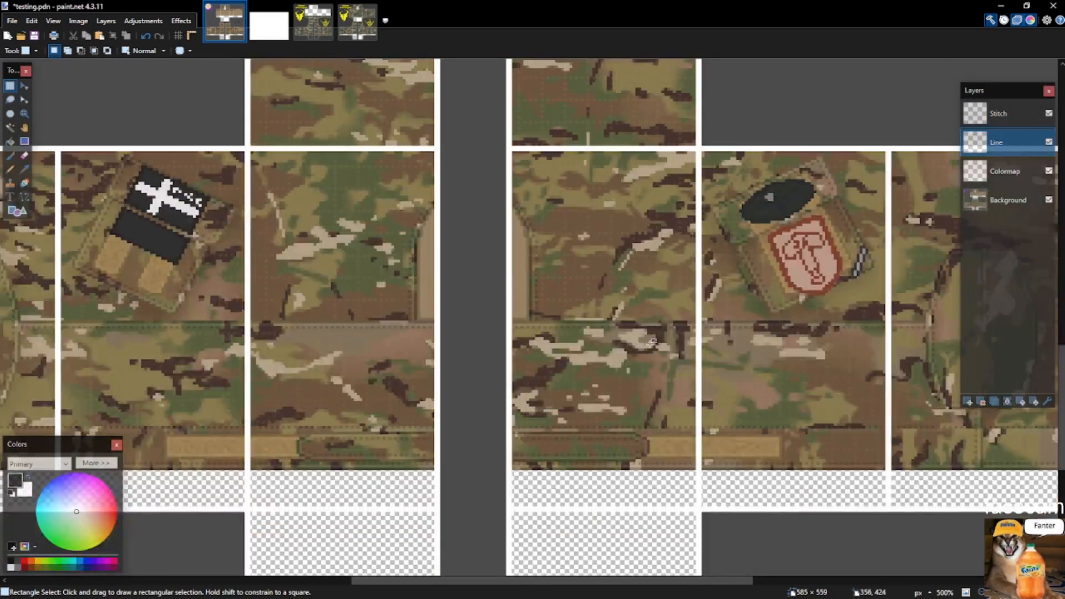
{"action": "scroll", "coordinate": [603, 326], "scroll_direction": "up", "scroll_amount": 5}
{"action": "left_click_drag", "start_coordinate": [455, 313], "coordinate": [798, 160]}
{"action": "scroll", "coordinate": [579, 391], "scroll_direction": "down", "scroll_amount": 6}
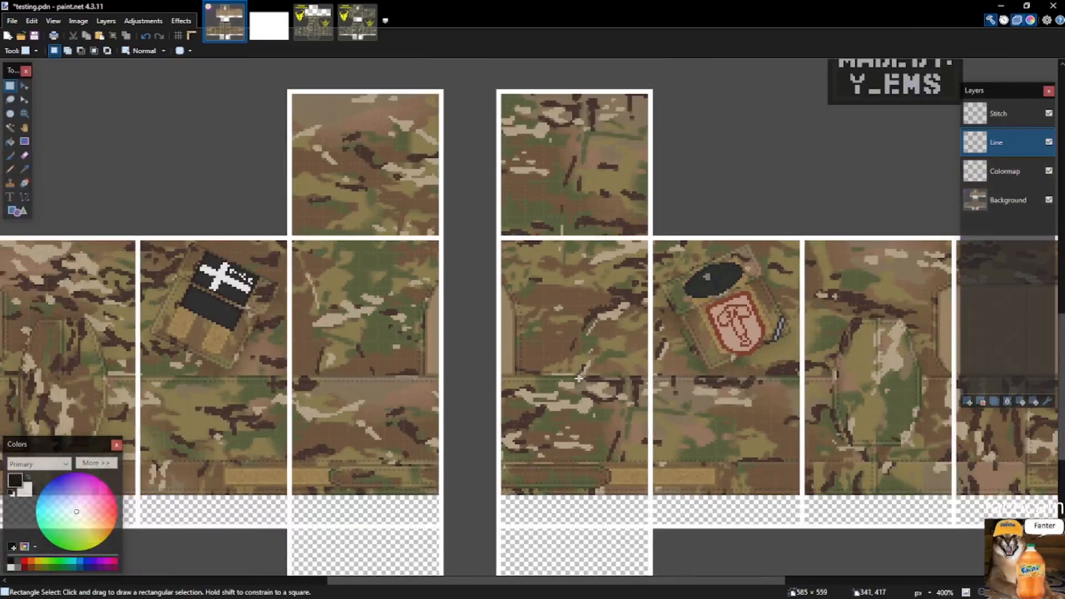
{"action": "scroll", "coordinate": [579, 376], "scroll_direction": "up", "scroll_amount": 8}
{"action": "scroll", "coordinate": [724, 529], "scroll_direction": "up", "scroll_amount": 3}
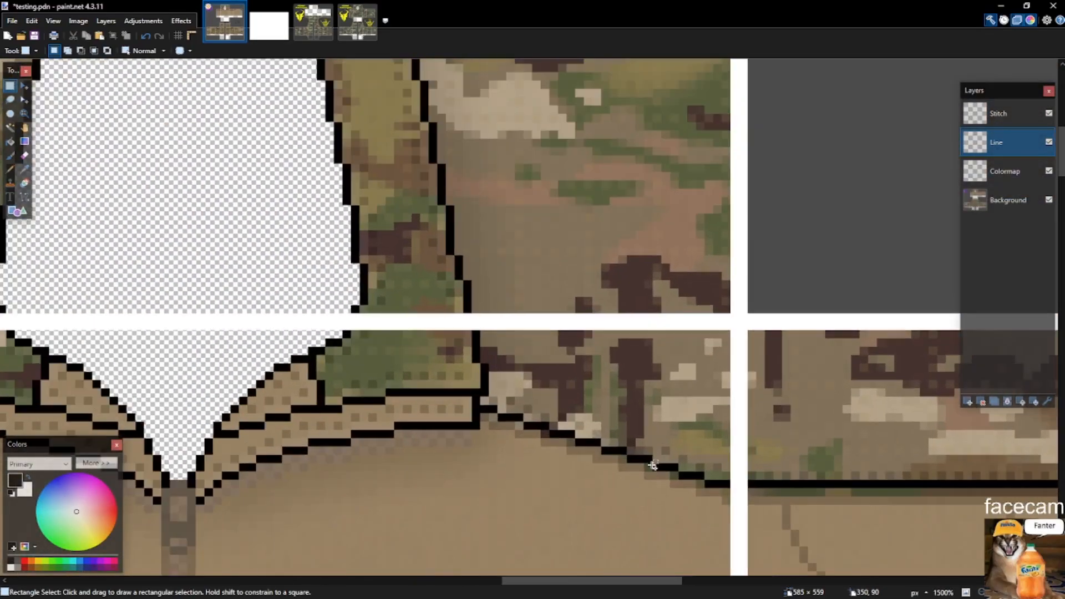
{"action": "scroll", "coordinate": [724, 529], "scroll_direction": "up", "scroll_amount": 3}
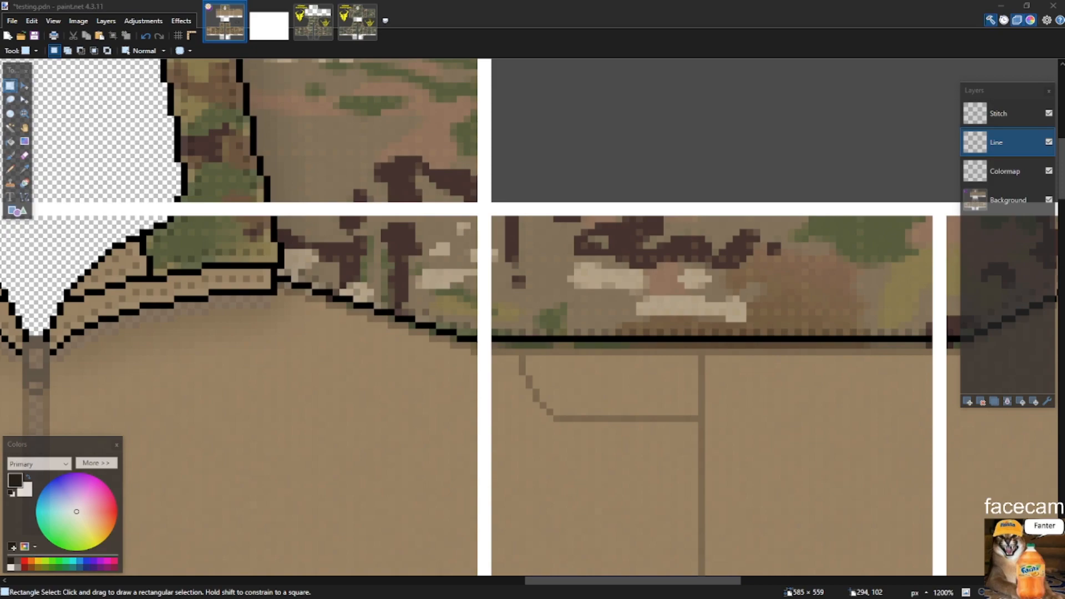
Hide the Line layer and examine the pocket outline beneath the yoke seam on the torso side panel.
{"action": "left_click", "coordinate": [709, 329]}
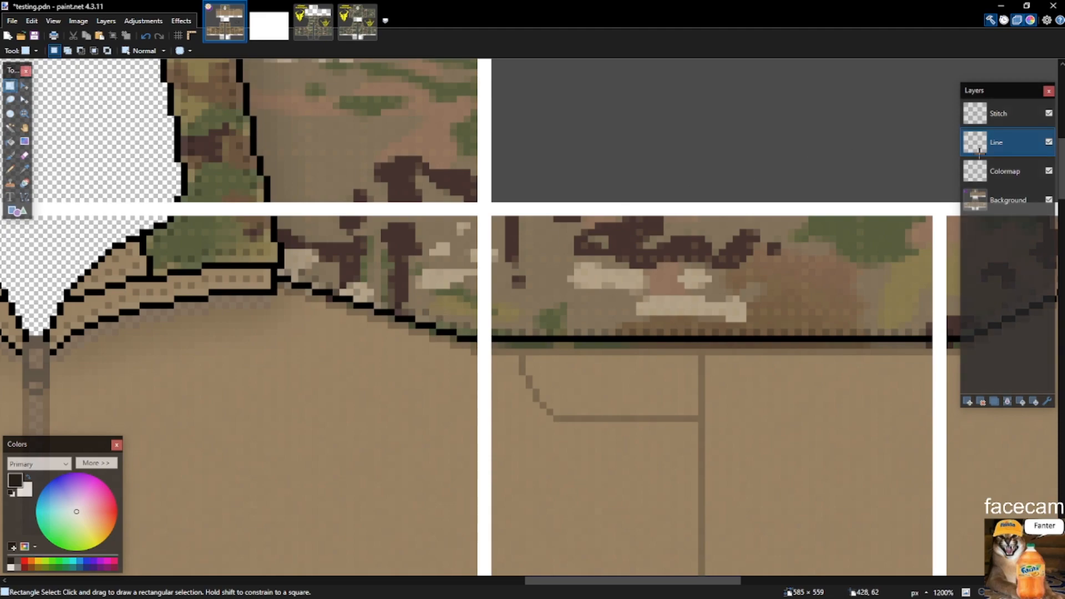
{"action": "left_click", "coordinate": [1048, 142]}
{"action": "scroll", "coordinate": [742, 205], "scroll_direction": "down", "scroll_amount": 4}
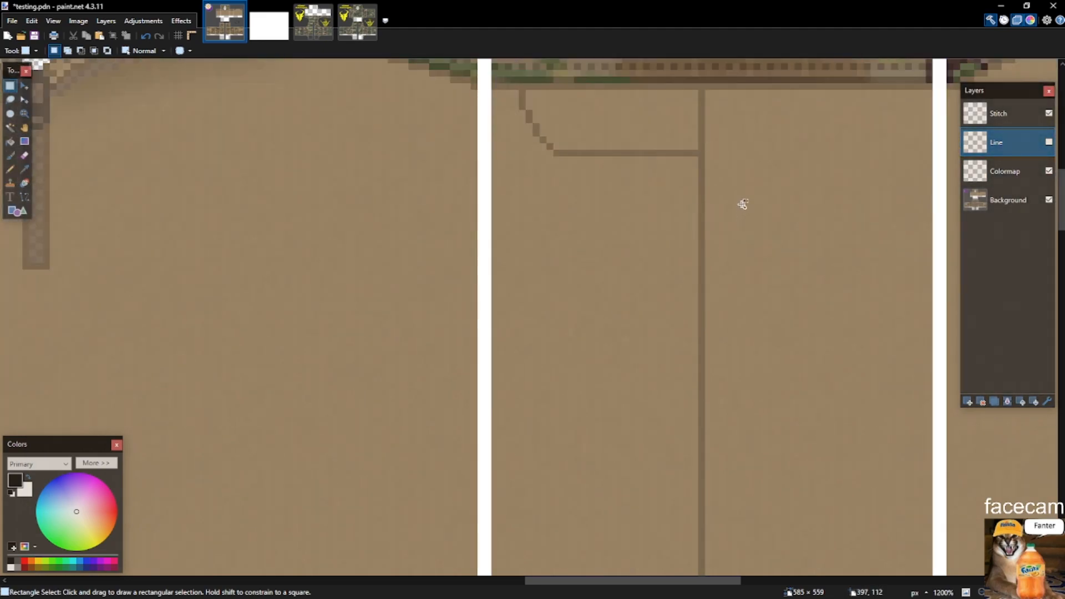
{"action": "scroll", "coordinate": [761, 198], "scroll_direction": "up", "scroll_amount": 1}
{"action": "scroll", "coordinate": [614, 218], "scroll_direction": "up", "scroll_amount": 3}
{"action": "left_click_drag", "start_coordinate": [318, 230], "coordinate": [375, 226]}
{"action": "left_click", "coordinate": [408, 133]}
{"action": "left_click", "coordinate": [380, 221]}
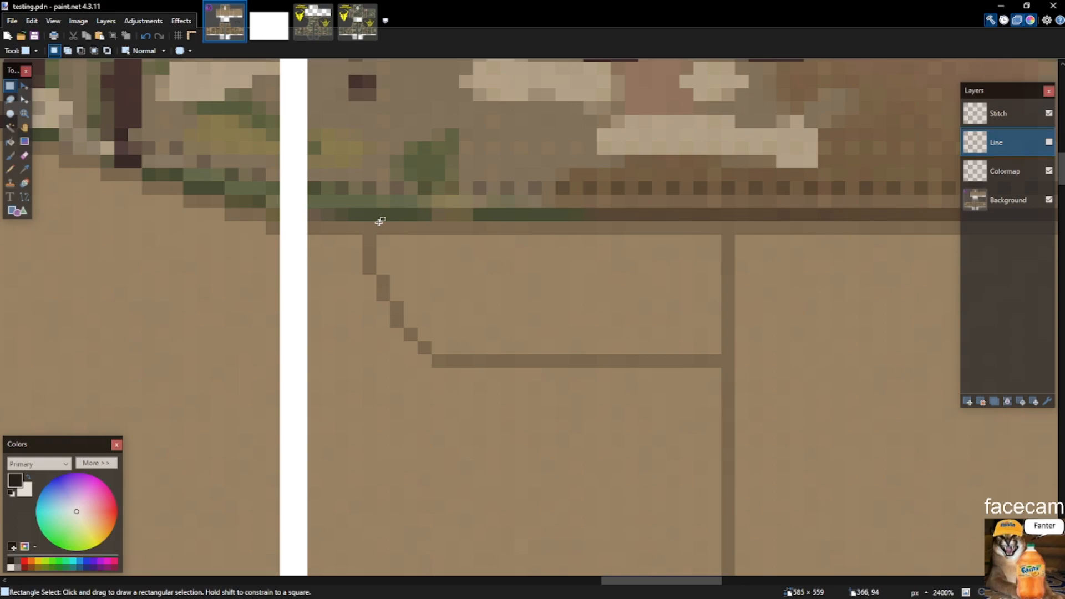
Compare the pocket and vertical seam lines on both torso side panels, showing the Line layer again.
{"action": "scroll", "coordinate": [524, 227], "scroll_direction": "down", "scroll_amount": 7}
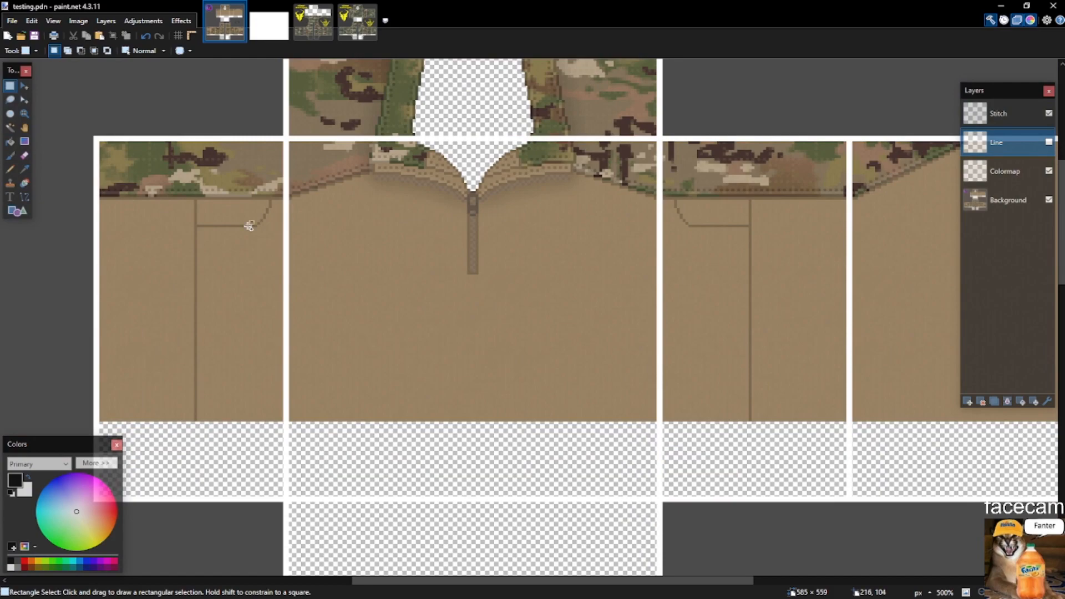
{"action": "left_click_drag", "start_coordinate": [711, 201], "coordinate": [795, 236]}
{"action": "left_click", "coordinate": [795, 238]}
{"action": "scroll", "coordinate": [795, 237], "scroll_direction": "up", "scroll_amount": 5}
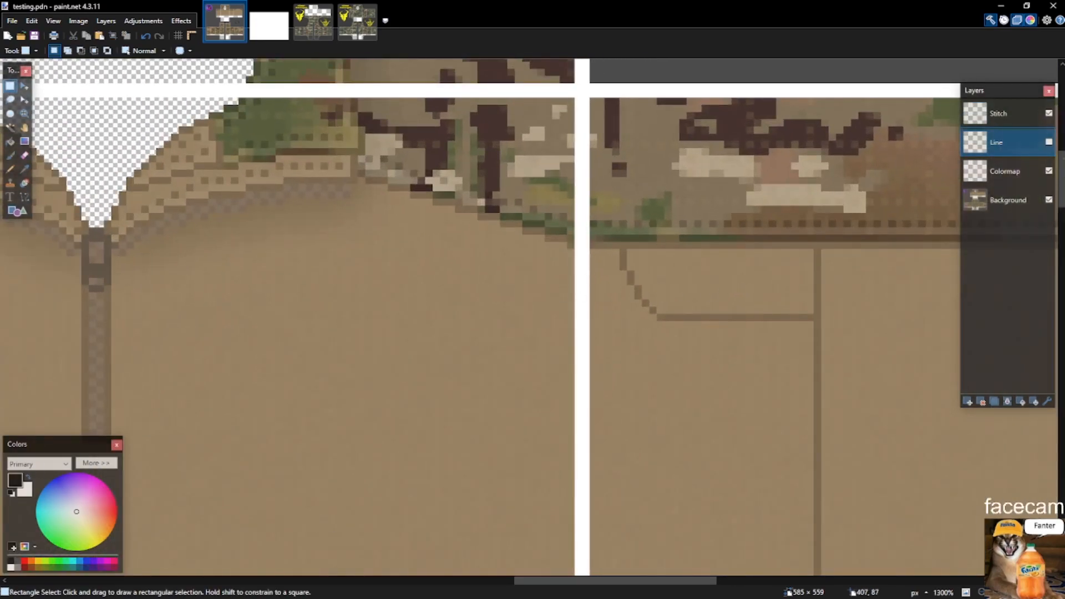
{"action": "left_click", "coordinate": [1049, 142]}
{"action": "scroll", "coordinate": [758, 210], "scroll_direction": "down", "scroll_amount": 5}
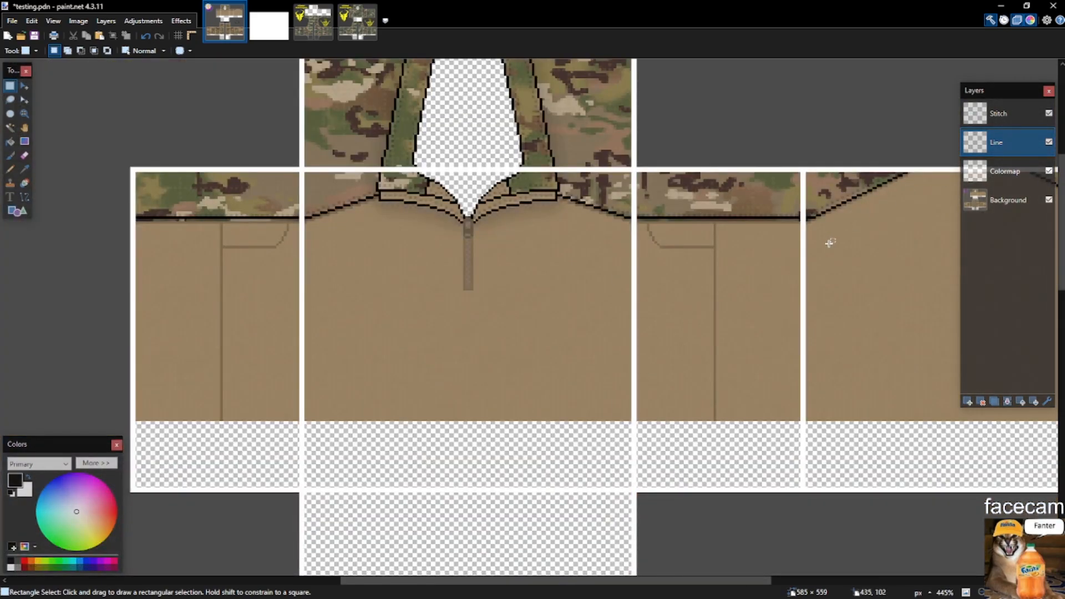
{"action": "scroll", "coordinate": [610, 255], "scroll_direction": "down", "scroll_amount": 2}
{"action": "scroll", "coordinate": [199, 338], "scroll_direction": "up", "scroll_amount": 5}
{"action": "scroll", "coordinate": [288, 257], "scroll_direction": "down", "scroll_amount": 3}
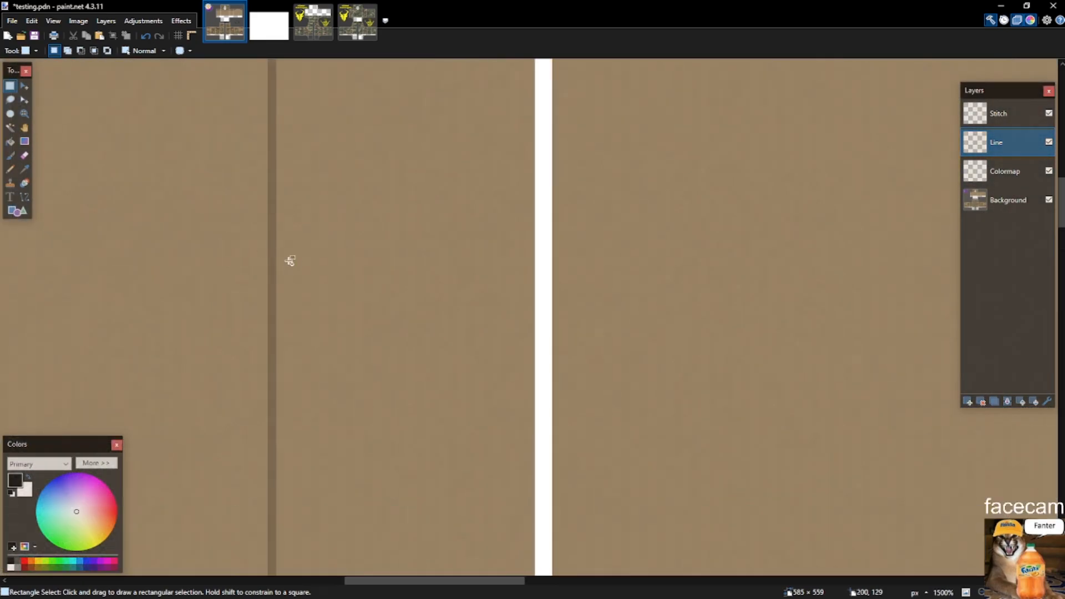
{"action": "scroll", "coordinate": [311, 219], "scroll_direction": "up", "scroll_amount": 4}
{"action": "scroll", "coordinate": [629, 279], "scroll_direction": "down", "scroll_amount": 5}
{"action": "scroll", "coordinate": [582, 269], "scroll_direction": "up", "scroll_amount": 3}
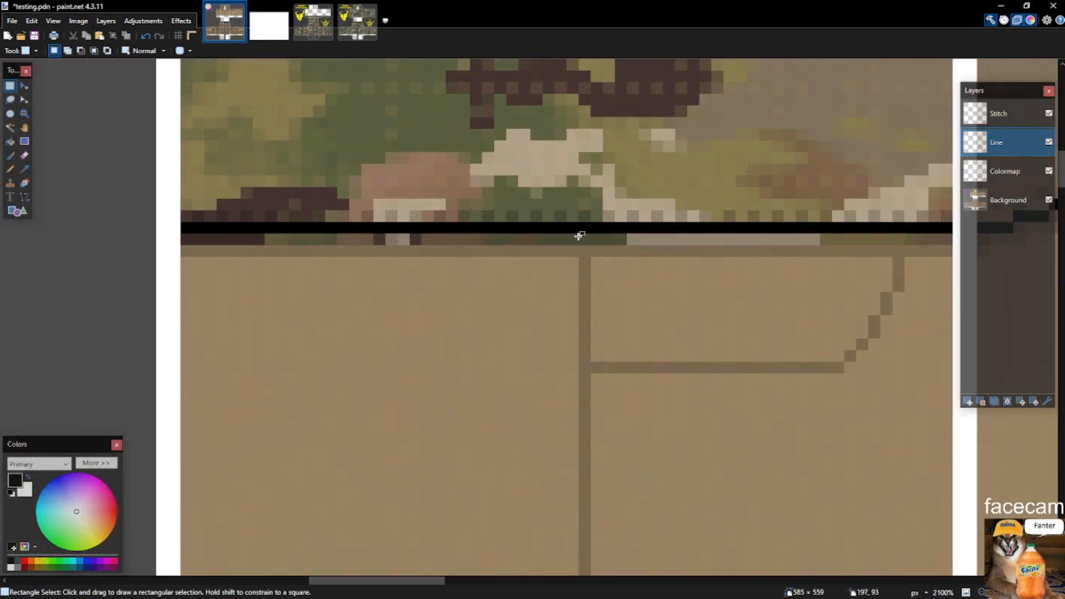
Switch to APRCSE_SPEC.pdf in Brave and examine the torso side seam on the combat shirt photo from armpit to hem.
{"action": "key", "text": "alt+Tab"}
{"action": "key", "text": "alt+Tab"}
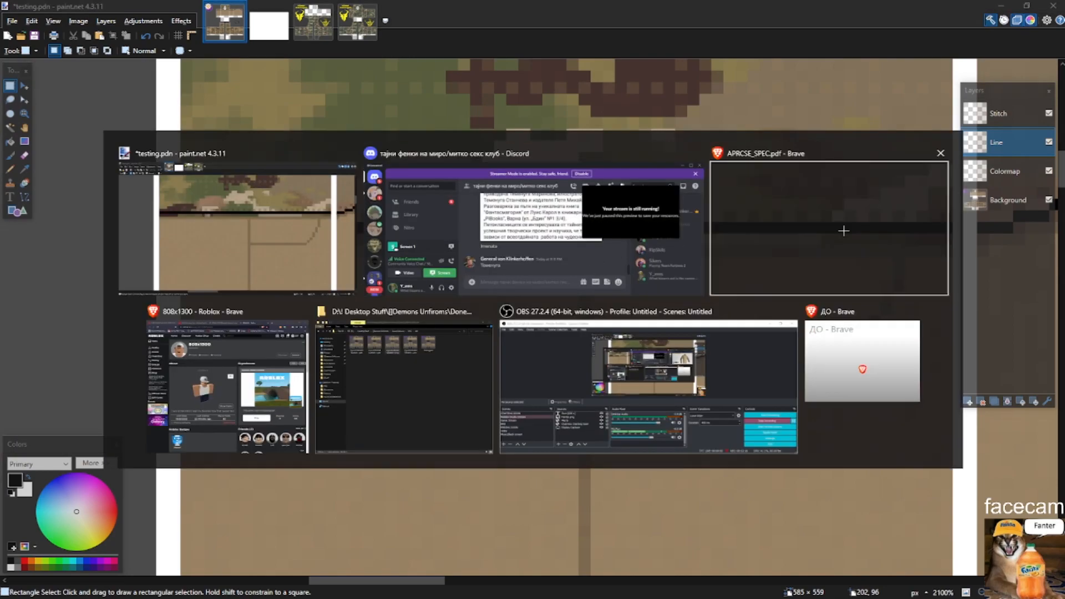
{"action": "scroll", "coordinate": [688, 371], "scroll_direction": "up", "scroll_amount": 8}
{"action": "scroll", "coordinate": [689, 360], "scroll_direction": "down", "scroll_amount": 3}
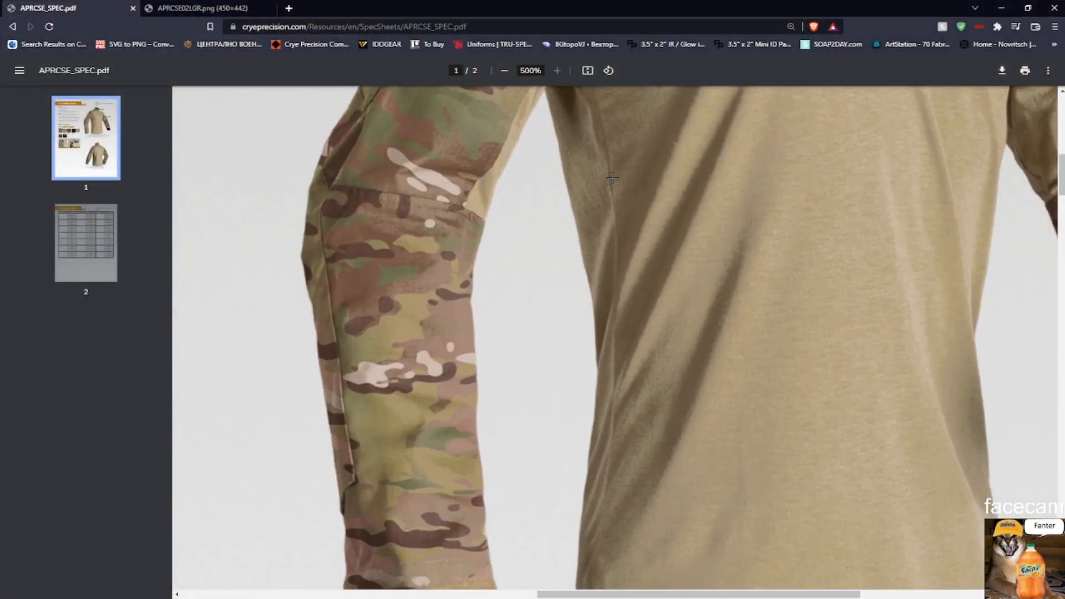
{"action": "left_click_drag", "start_coordinate": [612, 177], "coordinate": [618, 179]}
{"action": "scroll", "coordinate": [617, 165], "scroll_direction": "up", "scroll_amount": 5}
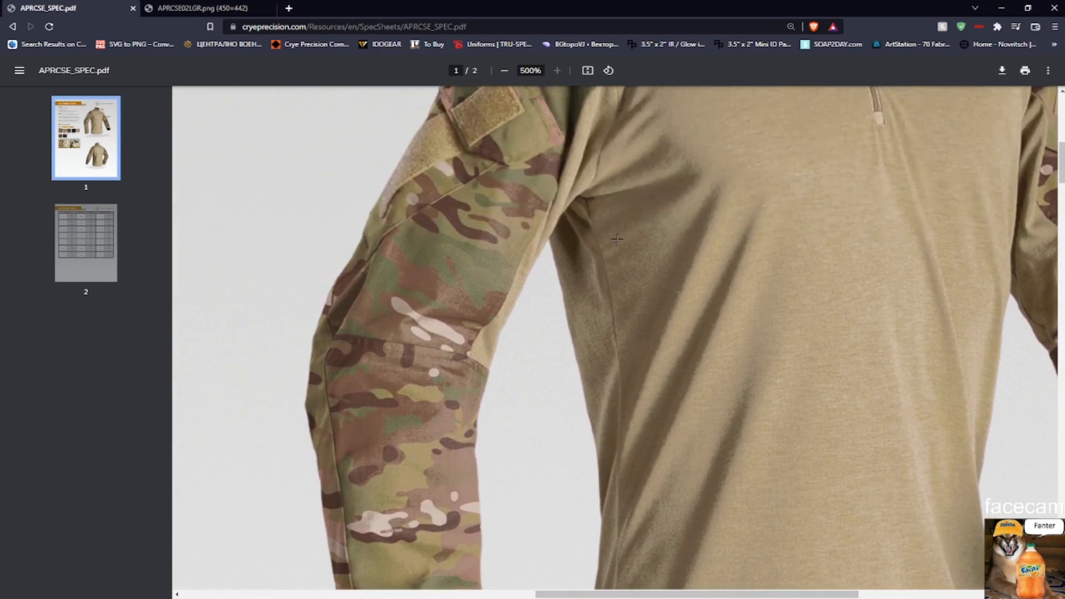
{"action": "scroll", "coordinate": [619, 279], "scroll_direction": "down", "scroll_amount": 8}
{"action": "scroll", "coordinate": [619, 279], "scroll_direction": "down", "scroll_amount": 3}
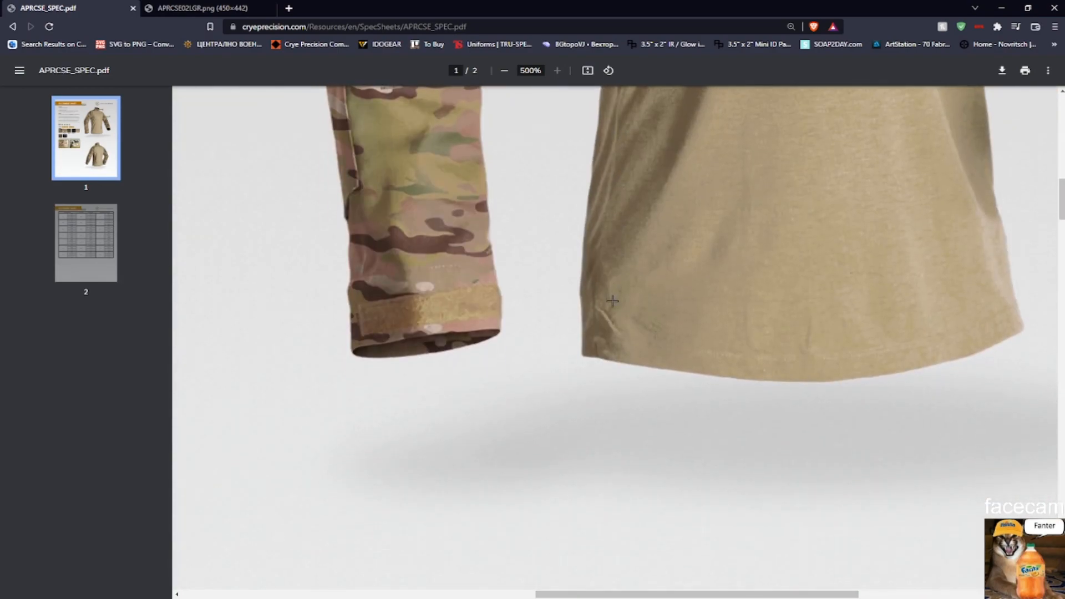
{"action": "scroll", "coordinate": [601, 336], "scroll_direction": "up", "scroll_amount": 6}
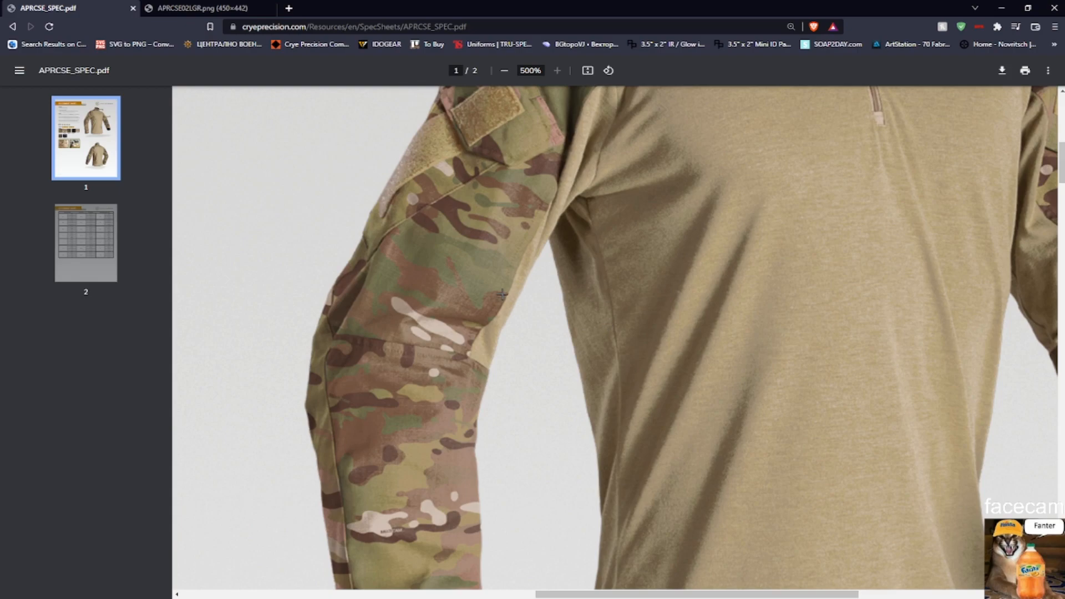
Return to testing.pdn and measure both halves of the torso side panel with one-pixel-high selections just below the yoke seam.
{"action": "key", "text": "alt+Tab"}
{"action": "scroll", "coordinate": [555, 278], "scroll_direction": "up", "scroll_amount": 2}
{"action": "scroll", "coordinate": [596, 231], "scroll_direction": "down", "scroll_amount": 5}
{"action": "key", "text": "s"}
{"action": "key", "text": "super+space"}
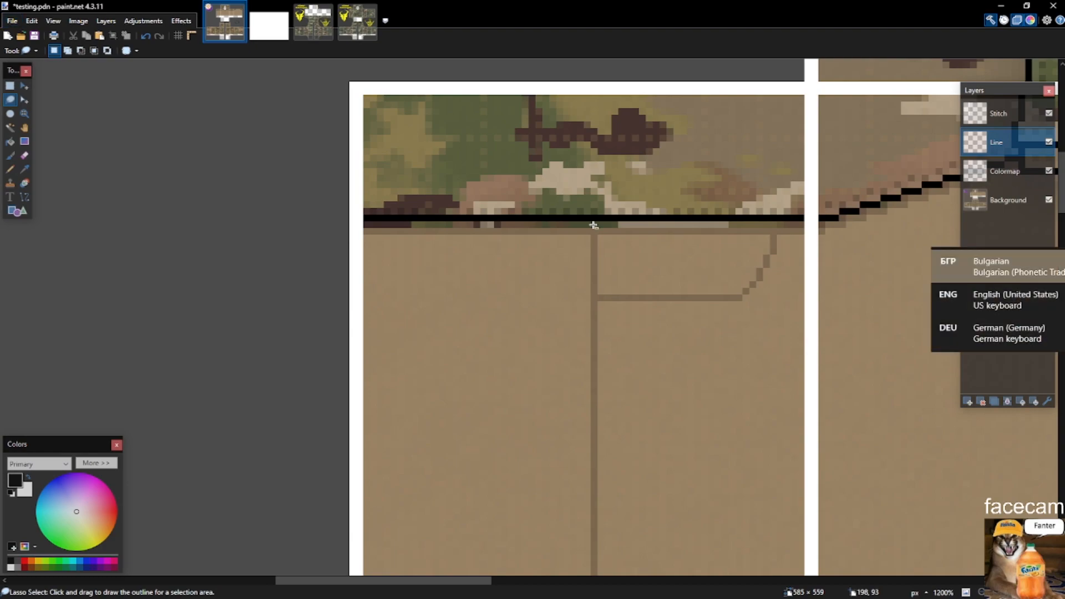
{"action": "key", "text": "s"}
{"action": "scroll", "coordinate": [592, 221], "scroll_direction": "up", "scroll_amount": 2}
{"action": "mouse_move", "coordinate": [255, 221]}
{"action": "left_mouse_down"}
{"action": "mouse_move", "coordinate": [1009, 223]}
{"action": "mouse_move", "coordinate": [633, 221]}
{"action": "left_mouse_up"}
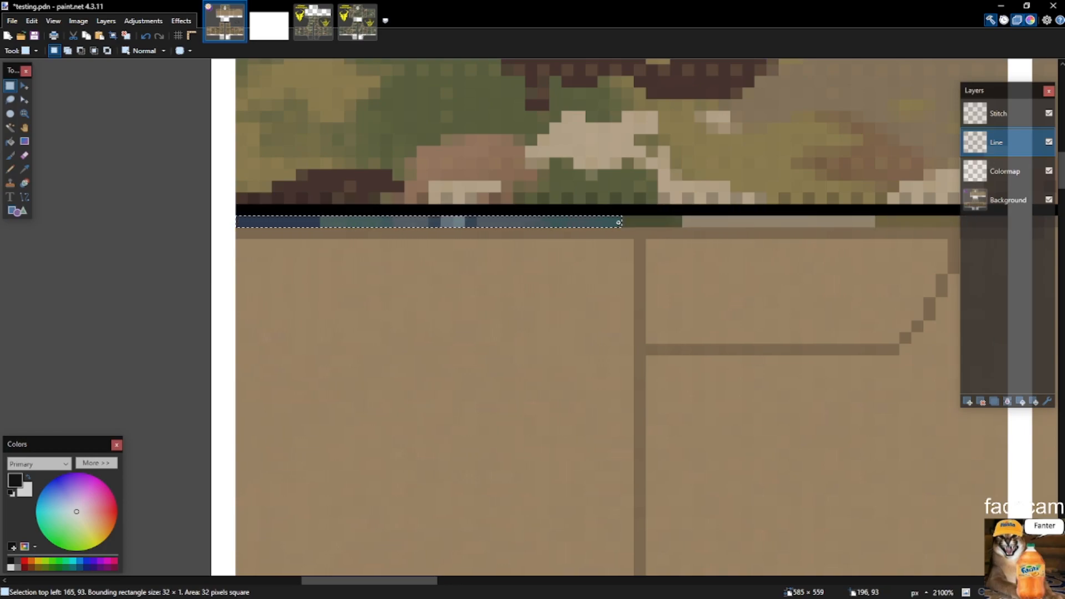
{"action": "left_click_drag", "start_coordinate": [618, 222], "coordinate": [998, 227]}
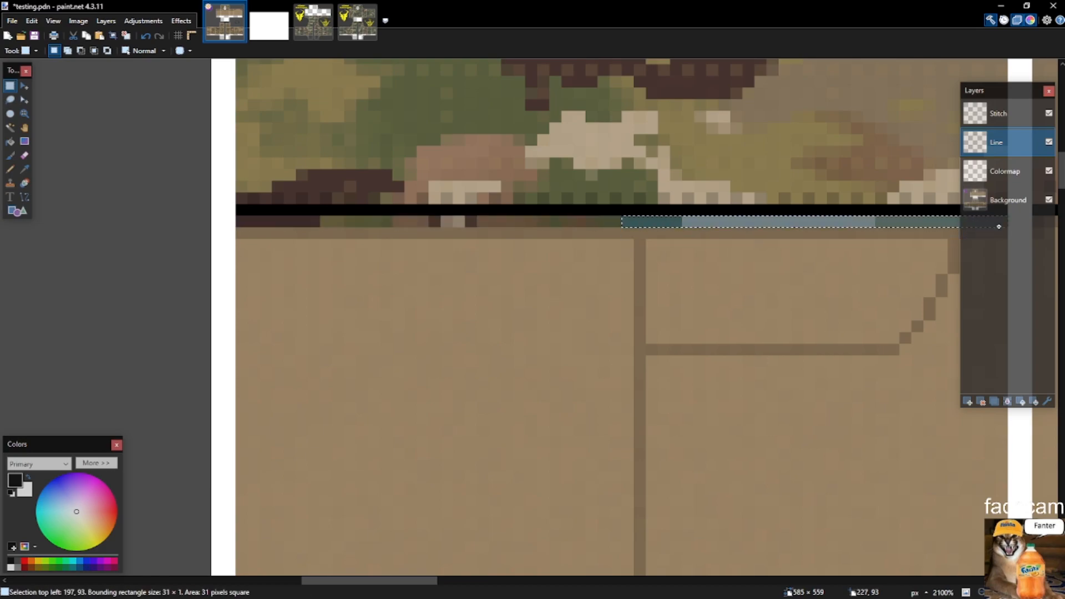
Fill a 1 × 82 px black seam line down the middle of the torso side panel and shift it one pixel left.
{"action": "left_click_drag", "start_coordinate": [625, 222], "coordinate": [627, 303]}
{"action": "scroll", "coordinate": [625, 295], "scroll_direction": "down", "scroll_amount": 13}
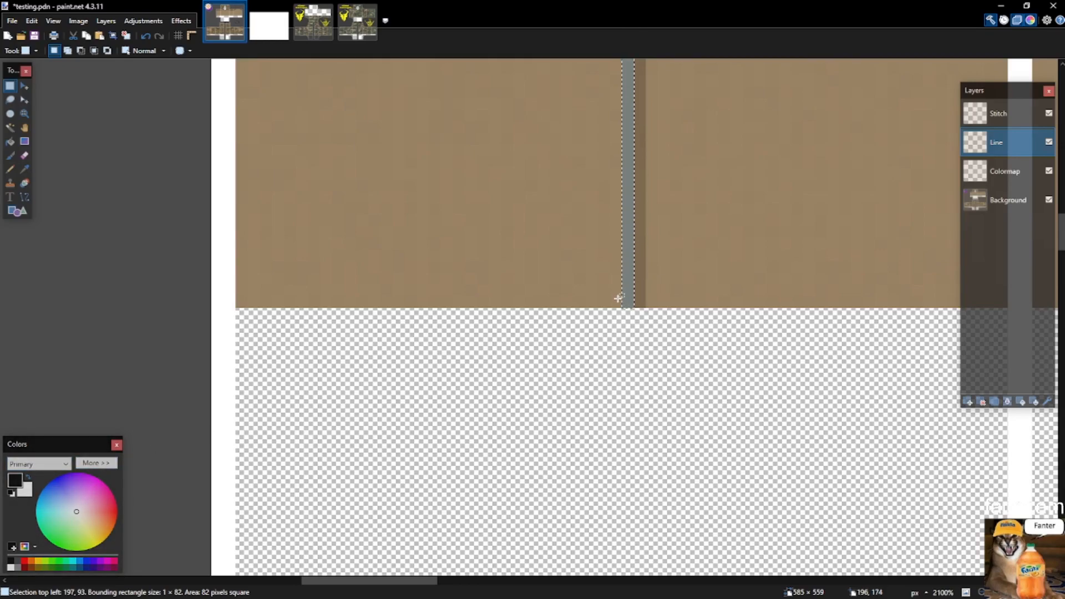
{"action": "key", "text": "BackSpace"}
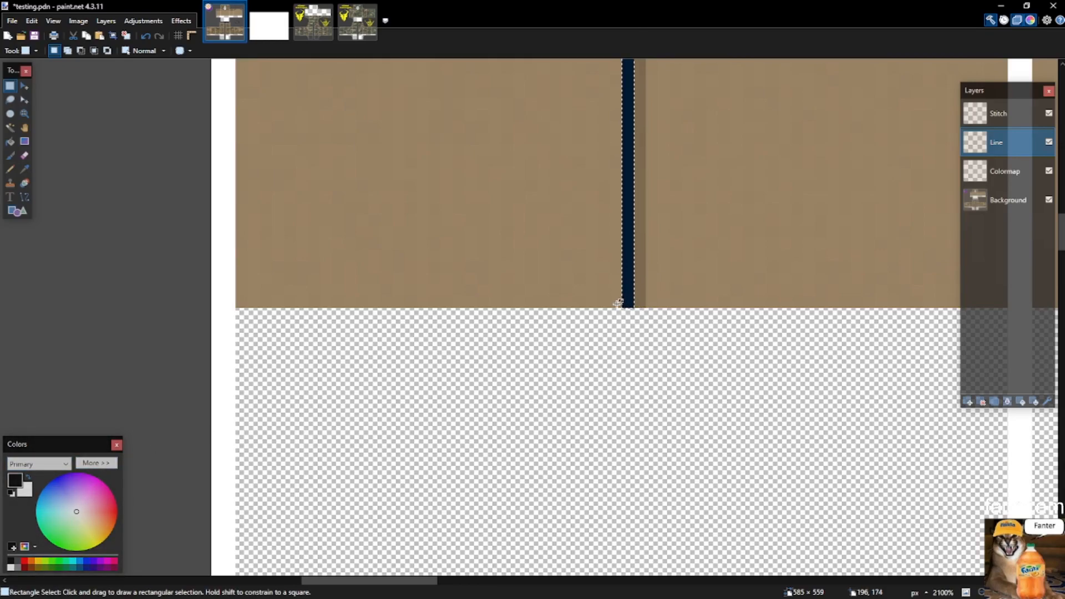
{"action": "key", "text": "m"}
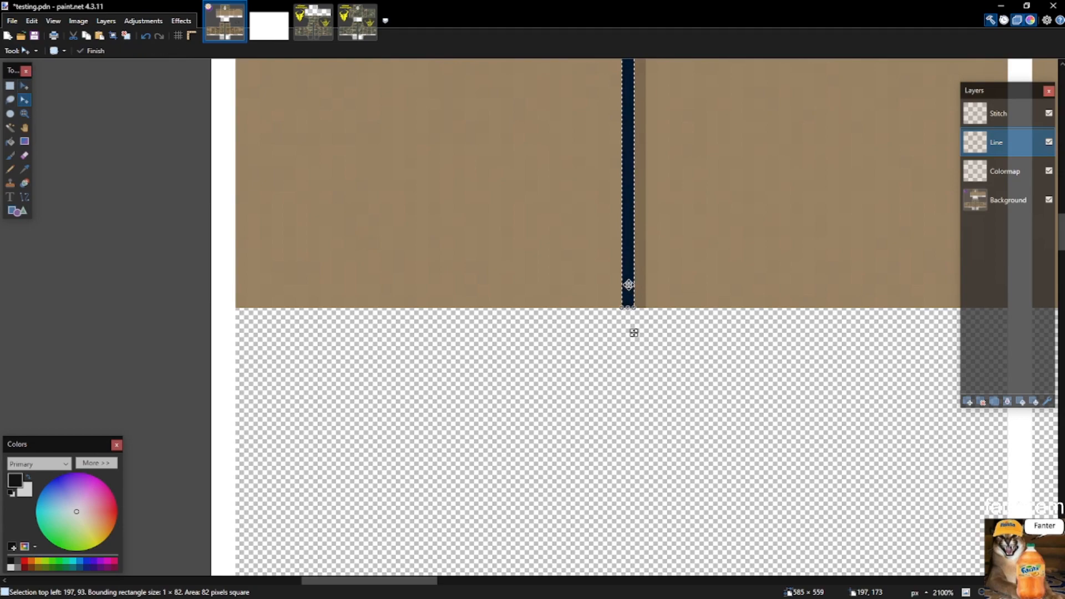
{"action": "left_click_drag", "start_coordinate": [627, 285], "coordinate": [628, 239]}
{"action": "key", "text": "s"}
Fill one-pixel white lines along both sides of the black vertical side seam and save the file.
{"action": "scroll", "coordinate": [599, 247], "scroll_direction": "up", "scroll_amount": 8}
{"action": "scroll", "coordinate": [601, 248], "scroll_direction": "up", "scroll_amount": 4}
{"action": "key", "text": "x"}
{"action": "key", "text": "BackSpace"}
{"action": "key", "text": "BackSpace"}
{"action": "scroll", "coordinate": [630, 308], "scroll_direction": "down", "scroll_amount": 15}
{"action": "scroll", "coordinate": [628, 249], "scroll_direction": "up", "scroll_amount": 2}
{"action": "key", "text": "BackSpace"}
{"action": "left_click", "coordinate": [550, 346]}
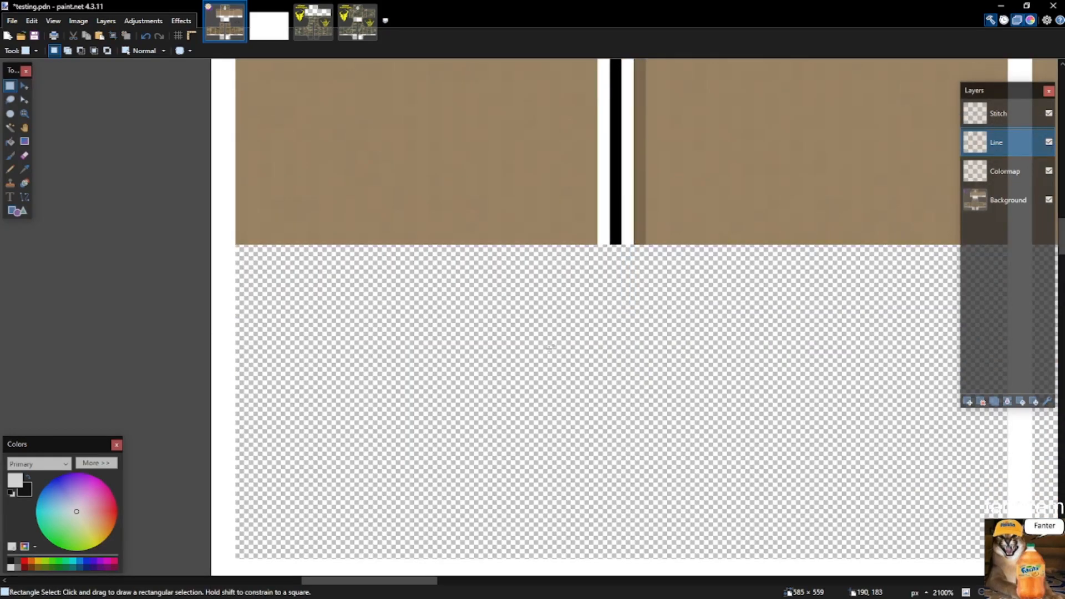
{"action": "scroll", "coordinate": [546, 359], "scroll_direction": "down", "scroll_amount": 5}
{"action": "scroll", "coordinate": [546, 359], "scroll_direction": "up", "scroll_amount": 5}
{"action": "key", "text": "ctrl+s"}
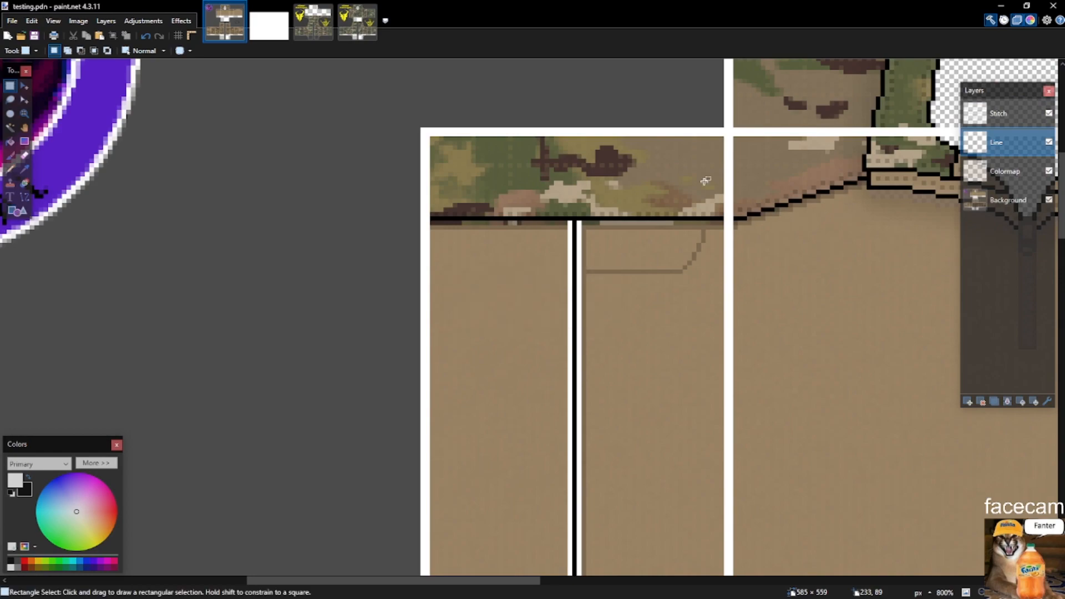
Compare the traced side seam and yoke with the combat shirt photo in APRCSE_SPEC.pdf.
{"action": "key", "text": "alt+Tab"}
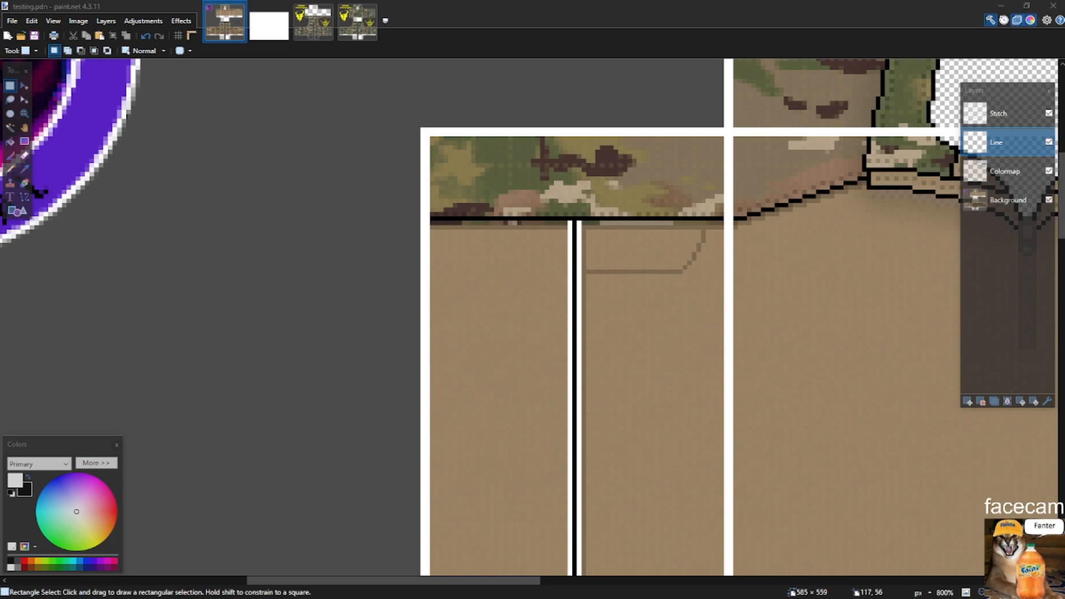
{"action": "left_click", "coordinate": [705, 261]}
{"action": "scroll", "coordinate": [602, 237], "scroll_direction": "down", "scroll_amount": 4}
{"action": "scroll", "coordinate": [848, 180], "scroll_direction": "up", "scroll_amount": 5}
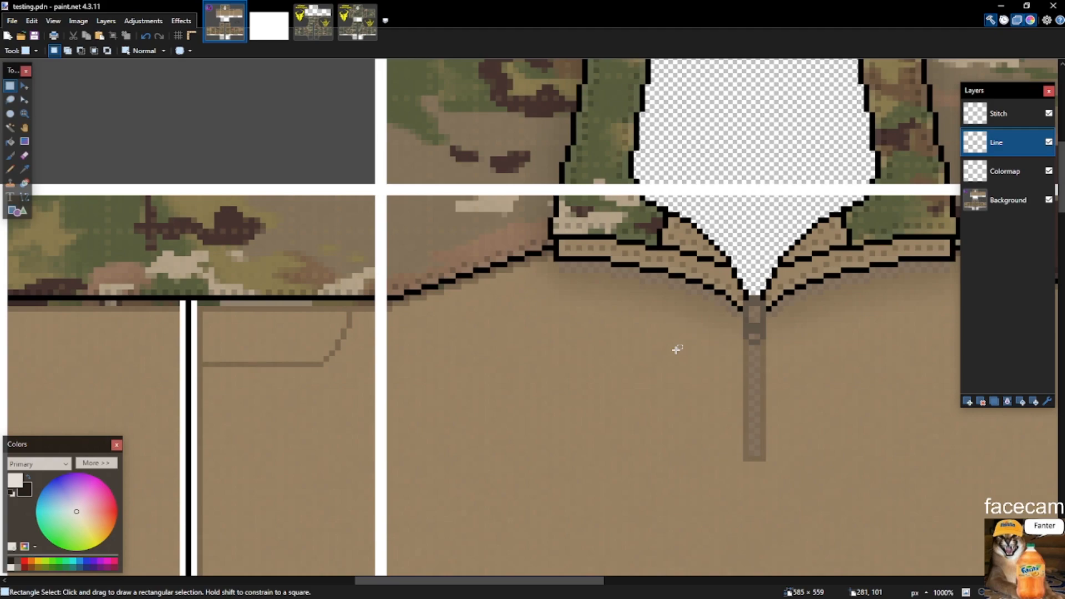
{"action": "key", "text": "alt+Tab"}
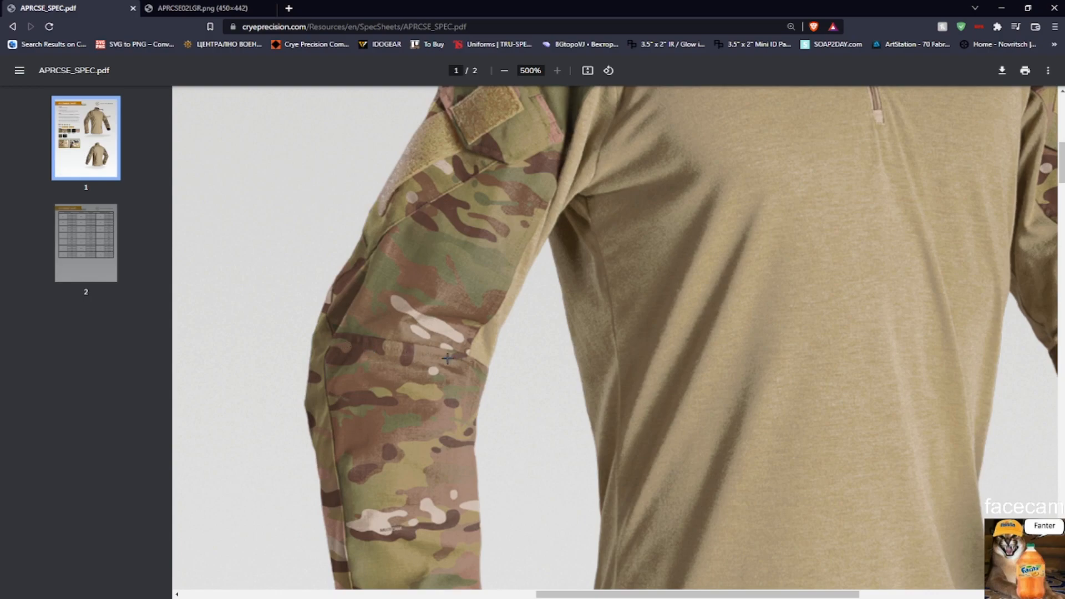
{"action": "key", "text": "alt+Tab"}
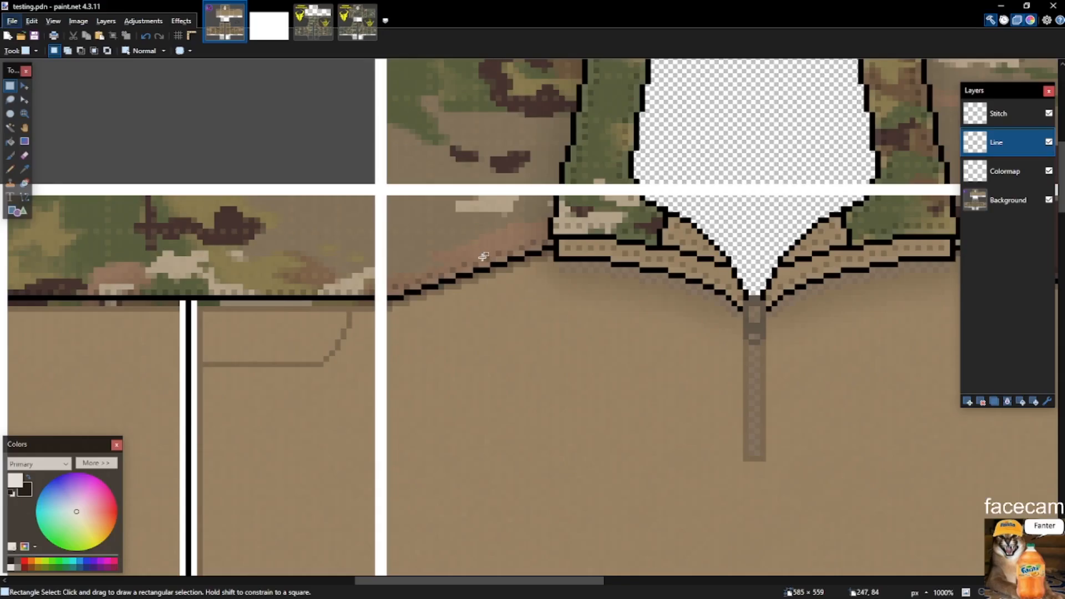
Draw a one-pixel white line with the Pencil directly above the black yoke seam across the torso side panel.
{"action": "scroll", "coordinate": [225, 126], "scroll_direction": "down", "scroll_amount": 3}
{"action": "scroll", "coordinate": [226, 127], "scroll_direction": "up", "scroll_amount": 1, "text": "ctrl"}
{"action": "scroll", "coordinate": [226, 126], "scroll_direction": "up", "scroll_amount": 1, "text": "ctrl"}
{"action": "scroll", "coordinate": [208, 204], "scroll_direction": "up", "scroll_amount": 1, "text": "ctrl"}
{"action": "key", "text": "v"}
{"action": "left_click", "coordinate": [322, 194]}
{"action": "key", "text": "p"}
{"action": "scroll", "coordinate": [330, 220], "scroll_direction": "down", "scroll_amount": 1, "text": "ctrl"}
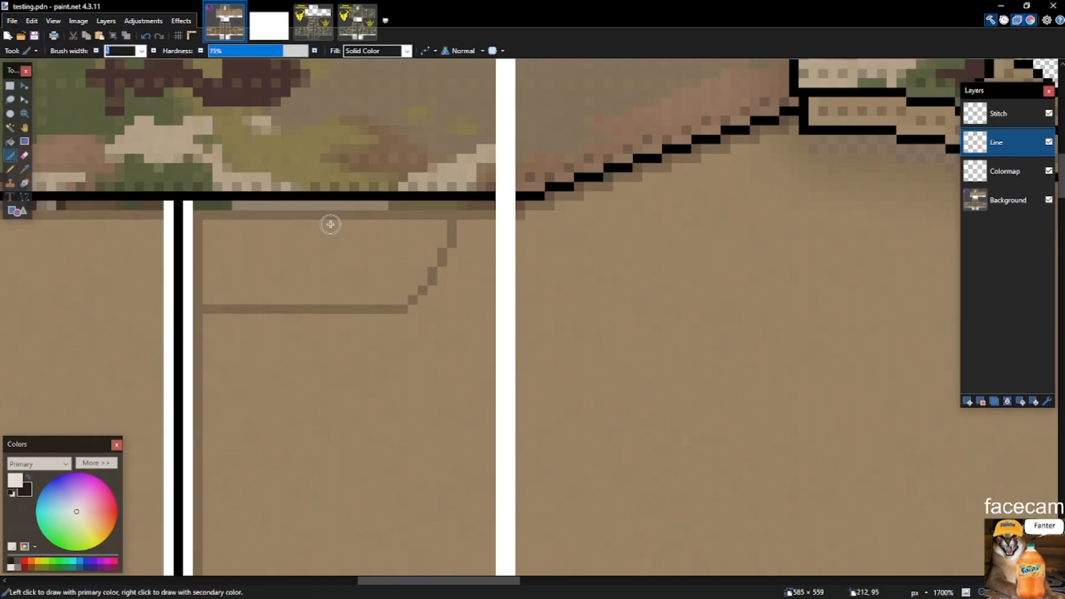
{"action": "scroll", "coordinate": [153, 178], "scroll_direction": "up", "scroll_amount": 4, "text": "ctrl"}
{"action": "scroll", "coordinate": [525, 223], "scroll_direction": "down", "scroll_amount": 6, "text": "ctrl"}
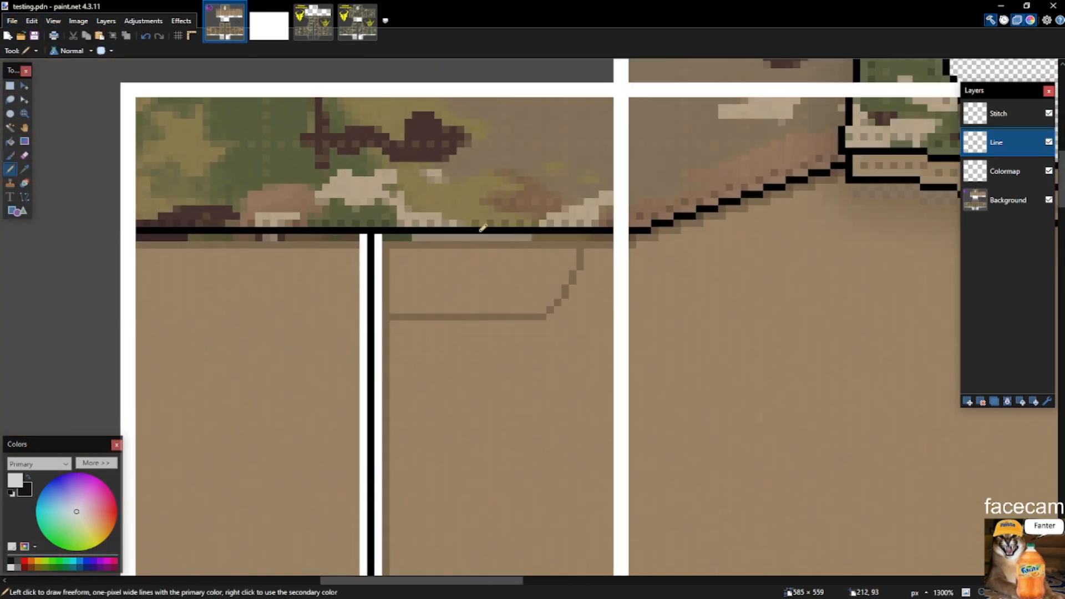
{"action": "scroll", "coordinate": [366, 222], "scroll_direction": "up", "scroll_amount": 5, "text": "ctrl"}
{"action": "scroll", "coordinate": [333, 223], "scroll_direction": "down", "scroll_amount": 3, "text": "ctrl"}
{"action": "left_click_drag", "start_coordinate": [63, 221], "coordinate": [679, 222]}
{"action": "key", "text": "s"}
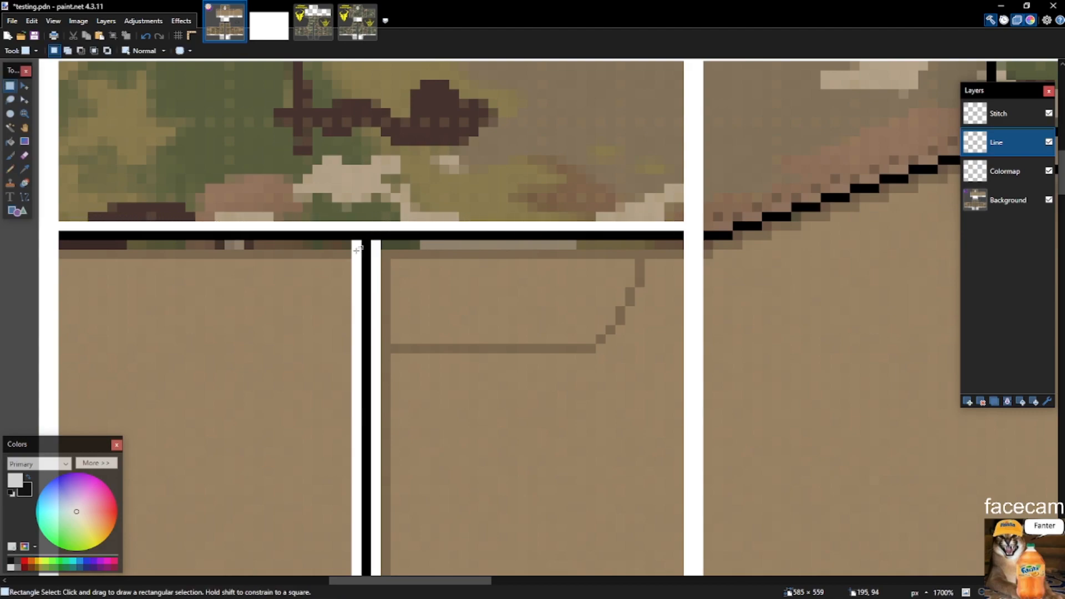
{"action": "left_click_drag", "start_coordinate": [79, 167], "coordinate": [270, 241]}
{"action": "left_click_drag", "start_coordinate": [68, 244], "coordinate": [335, 384]}
{"action": "left_click_drag", "start_coordinate": [58, 240], "coordinate": [358, 490]}
{"action": "left_click_drag", "start_coordinate": [290, 235], "coordinate": [149, 191]}
{"action": "left_click", "coordinate": [159, 130]}
{"action": "scroll", "coordinate": [158, 129], "scroll_direction": "down", "scroll_amount": 5}
{"action": "scroll", "coordinate": [601, 209], "scroll_direction": "up", "scroll_amount": 4}
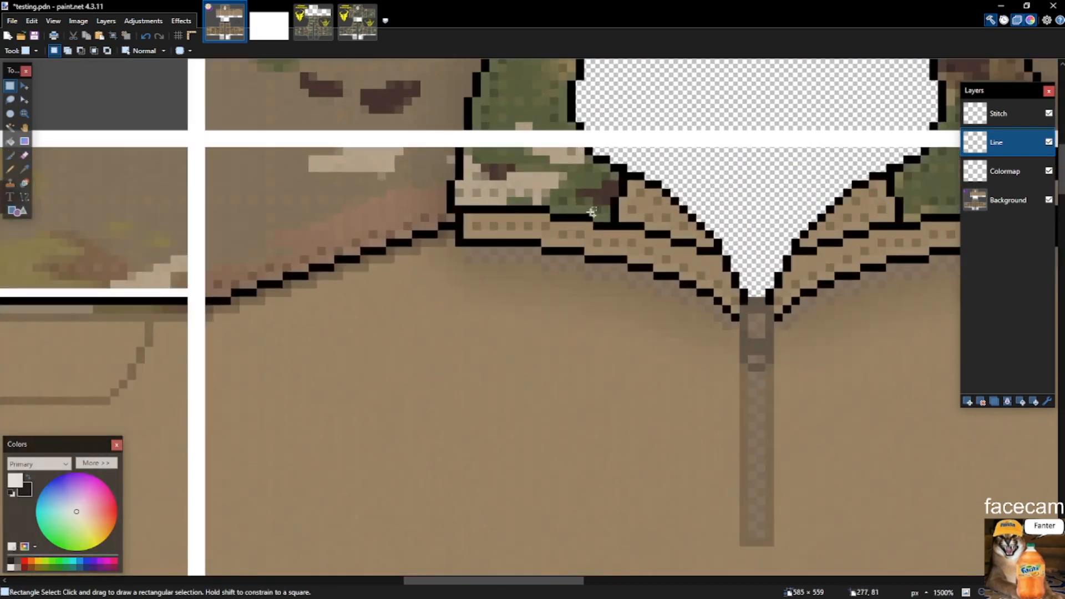
Draw a one-pixel white Pencil line directly above the stepped black yoke seam from the front panel's left edge to the collar.
{"action": "scroll", "coordinate": [209, 304], "scroll_direction": "up", "scroll_amount": 3}
{"action": "key", "text": "p"}
{"action": "left_click_drag", "start_coordinate": [211, 288], "coordinate": [316, 262]}
{"action": "key", "text": "ctrl+z"}
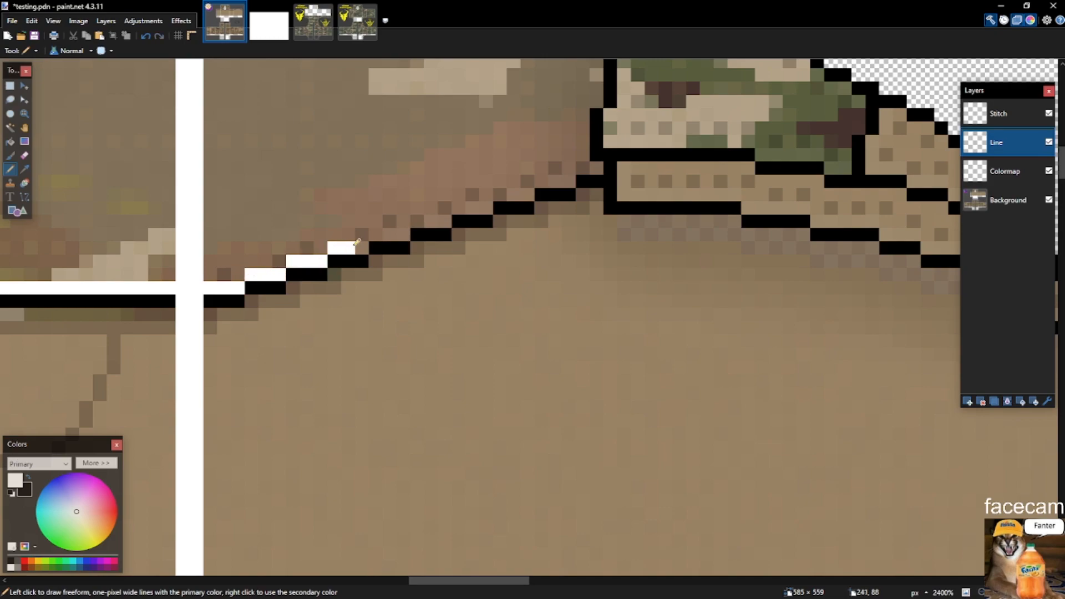
{"action": "left_click_drag", "start_coordinate": [379, 235], "coordinate": [409, 234]}
{"action": "left_click_drag", "start_coordinate": [416, 220], "coordinate": [451, 220]}
{"action": "left_click_drag", "start_coordinate": [454, 207], "coordinate": [533, 194]}
{"action": "left_click_drag", "start_coordinate": [538, 181], "coordinate": [548, 181]}
Draw a white line inside the outer corner and along the lower edge of the left camo collar piece.
{"action": "scroll", "coordinate": [633, 371], "scroll_direction": "up", "scroll_amount": 5}
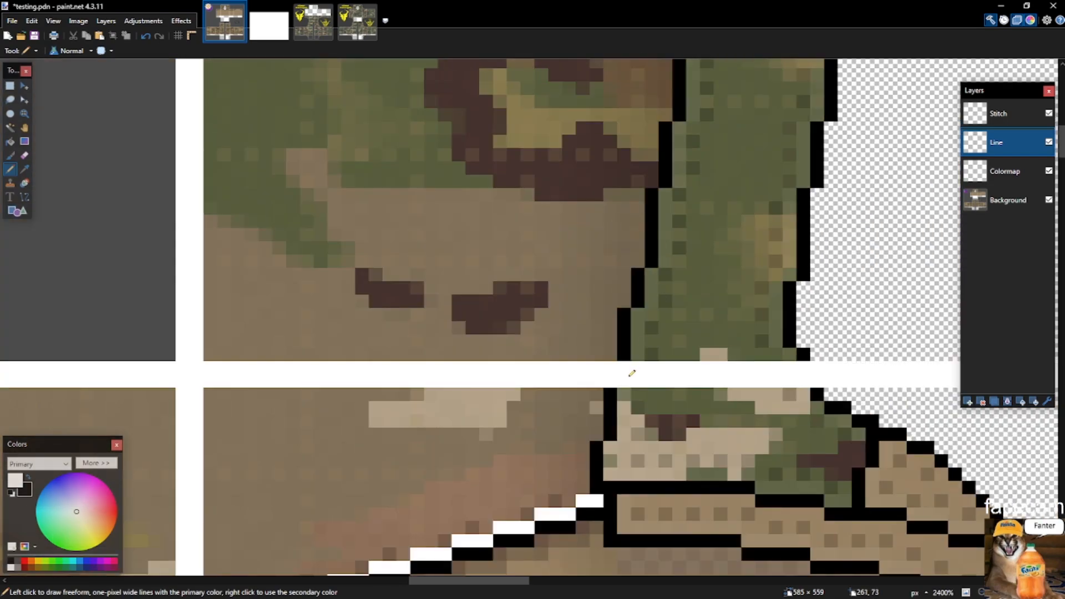
{"action": "mouse_move", "coordinate": [610, 473]}
{"action": "left_mouse_down"}
{"action": "mouse_move", "coordinate": [616, 443]}
{"action": "mouse_move", "coordinate": [625, 469]}
{"action": "mouse_move", "coordinate": [769, 470]}
{"action": "mouse_move", "coordinate": [616, 473]}
{"action": "left_mouse_up"}
{"action": "key", "text": "ctrl+z"}
{"action": "scroll", "coordinate": [604, 360], "scroll_direction": "down", "scroll_amount": 4}
{"action": "key", "text": "s"}
{"action": "scroll", "coordinate": [604, 362], "scroll_direction": "up", "scroll_amount": 3}
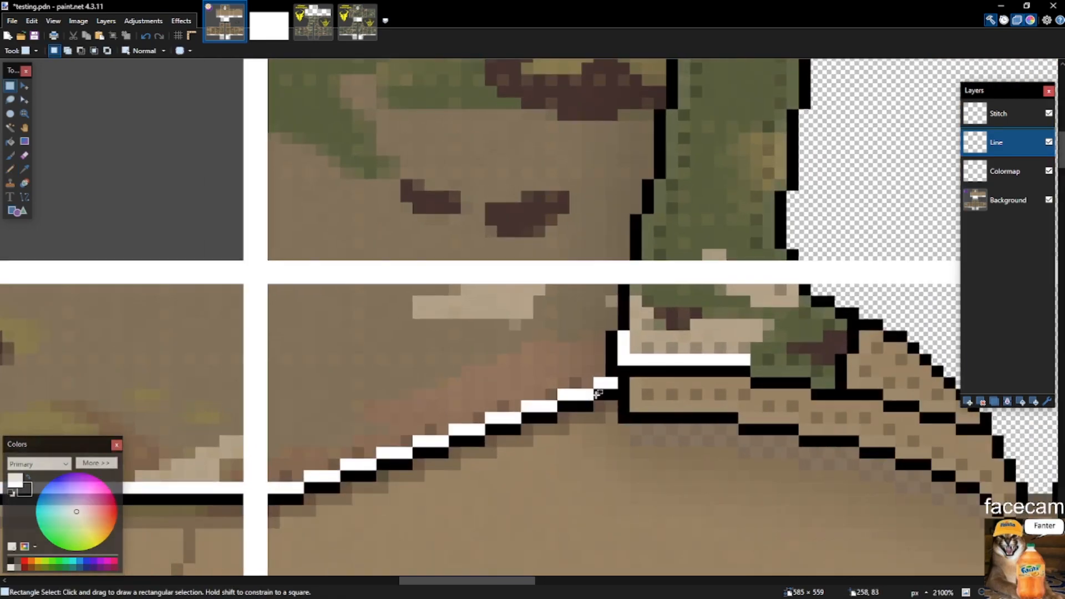
{"action": "left_click_drag", "start_coordinate": [479, 325], "coordinate": [552, 420]}
{"action": "left_click_drag", "start_coordinate": [492, 440], "coordinate": [589, 559]}
{"action": "left_click_drag", "start_coordinate": [696, 82], "coordinate": [794, 256]}
{"action": "left_click_drag", "start_coordinate": [443, 104], "coordinate": [551, 221]}
{"action": "left_click", "coordinate": [566, 219]}
{"action": "key", "text": "alt+Tab"}
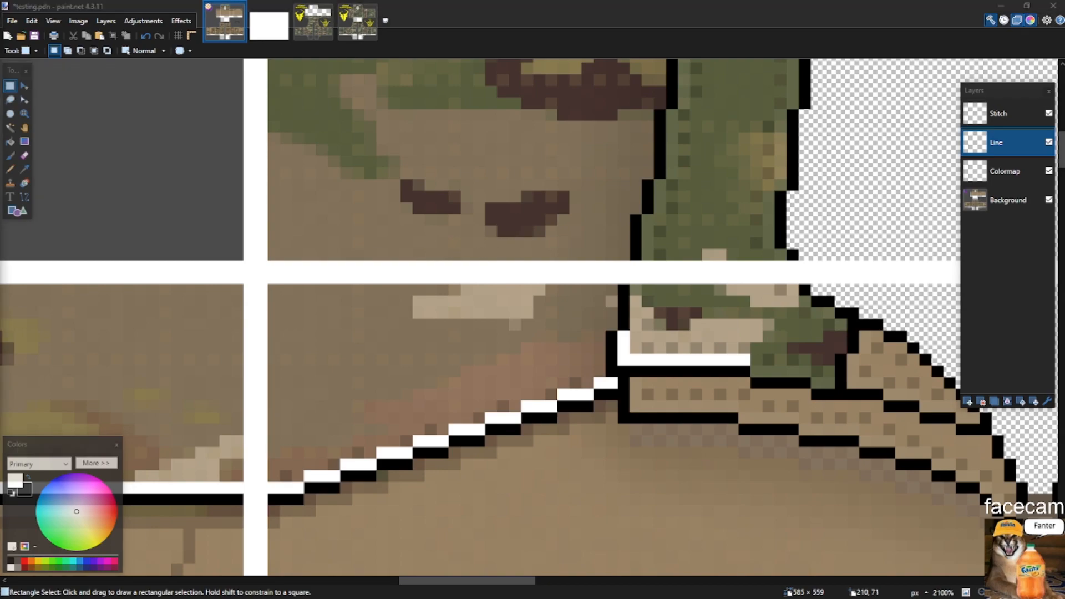
Return to the texture file and save it.
{"action": "left_click", "coordinate": [501, 260]}
{"action": "scroll", "coordinate": [490, 199], "scroll_direction": "down", "scroll_amount": 10}
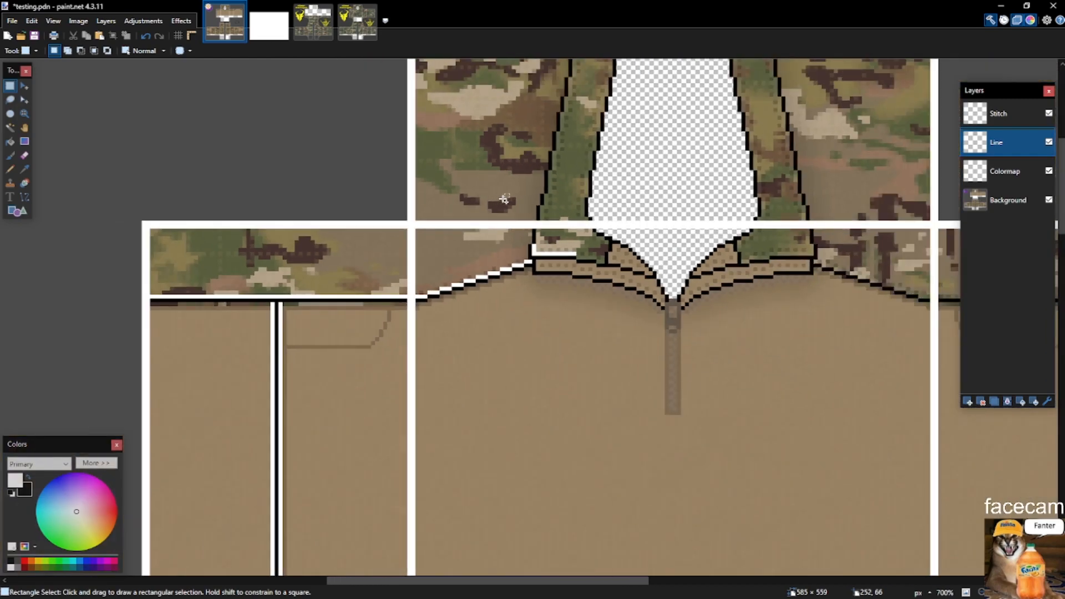
{"action": "key", "text": "ctrl+s"}
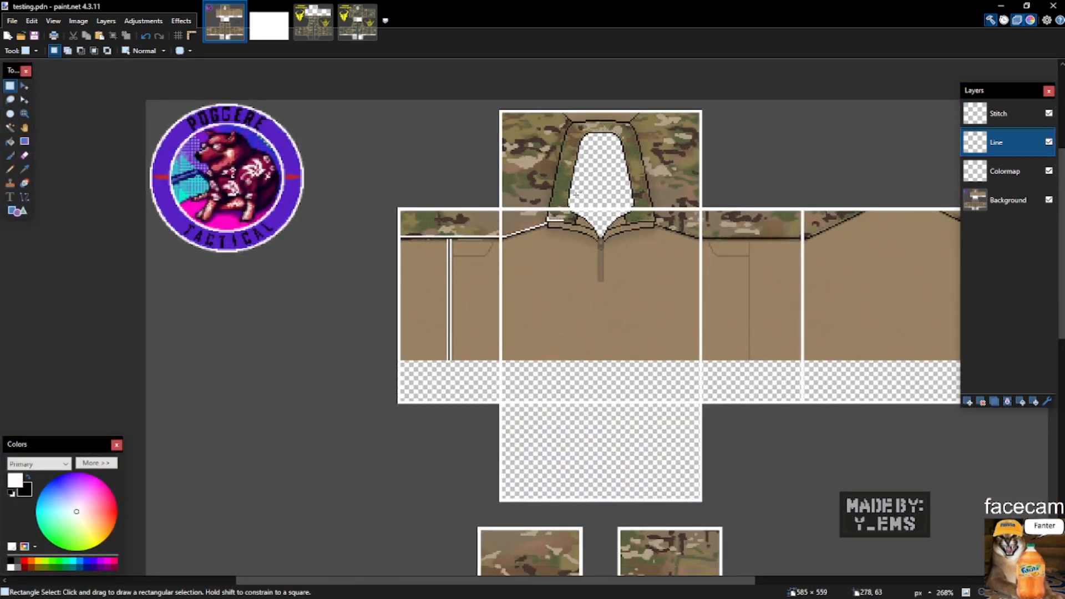
Draw a one-pixel white line inside the outer end and lower edge of the left tan collar band, deleting the stray pixel.
{"action": "scroll", "coordinate": [565, 239], "scroll_direction": "up", "scroll_amount": 12}
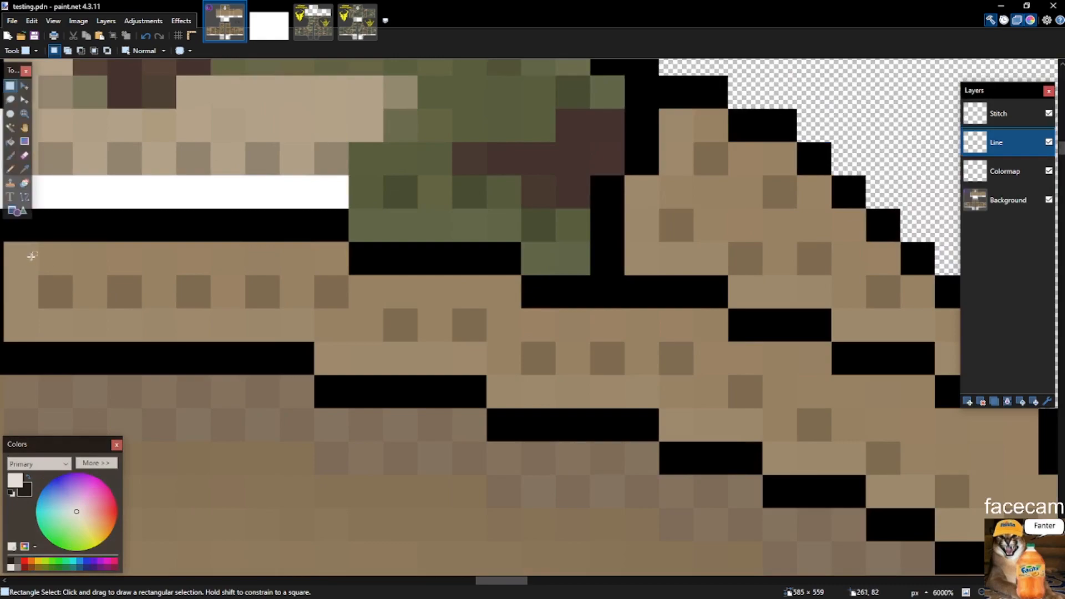
{"action": "key", "text": "p"}
{"action": "left_click", "coordinate": [36, 273]}
{"action": "mouse_move", "coordinate": [37, 274]}
{"action": "left_mouse_down"}
{"action": "mouse_move", "coordinate": [29, 338]}
{"action": "mouse_move", "coordinate": [222, 318]}
{"action": "left_mouse_up"}
{"action": "key", "text": "ctrl+z"}
{"action": "left_click", "coordinate": [27, 319]}
{"action": "left_click_drag", "start_coordinate": [47, 324], "coordinate": [282, 324]}
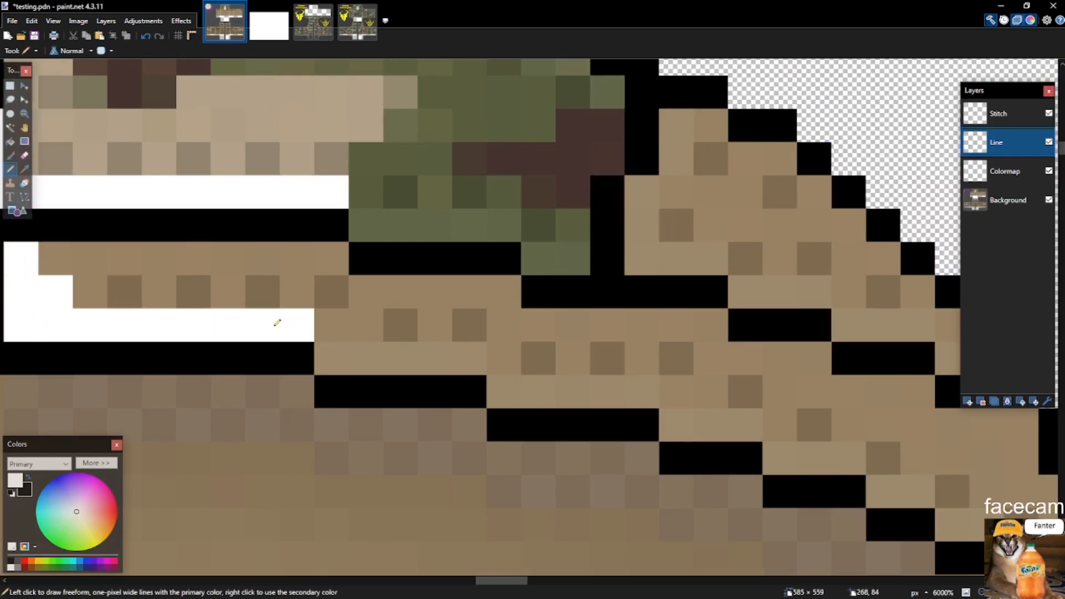
{"action": "key", "text": "s"}
{"action": "left_click_drag", "start_coordinate": [67, 301], "coordinate": [44, 282]}
{"action": "key", "text": "Delete"}
Continue the one-pixel white line along the left collar band's stepped lower edge down to the zipper.
{"action": "scroll", "coordinate": [260, 295], "scroll_direction": "down", "scroll_amount": 2}
{"action": "key", "text": "p"}
{"action": "mouse_move", "coordinate": [312, 329]}
{"action": "left_mouse_down"}
{"action": "mouse_move", "coordinate": [398, 332]}
{"action": "mouse_move", "coordinate": [571, 382]}
{"action": "mouse_move", "coordinate": [685, 424]}
{"action": "mouse_move", "coordinate": [784, 501]}
{"action": "left_mouse_up"}
{"action": "left_click_drag", "start_coordinate": [892, 507], "coordinate": [915, 485]}
{"action": "scroll", "coordinate": [866, 474], "scroll_direction": "down", "scroll_amount": 5}
Draw the matching one-pixel white line along the right collar band's lower edge and up its outer end.
{"action": "scroll", "coordinate": [888, 470], "scroll_direction": "up", "scroll_amount": 6}
{"action": "left_click", "coordinate": [707, 470]}
{"action": "left_click_drag", "start_coordinate": [734, 447], "coordinate": [814, 422]}
{"action": "scroll", "coordinate": [714, 419], "scroll_direction": "down", "scroll_amount": 1}
{"action": "mouse_move", "coordinate": [710, 405]}
{"action": "left_mouse_down"}
{"action": "mouse_move", "coordinate": [839, 366]}
{"action": "mouse_move", "coordinate": [945, 353]}
{"action": "left_mouse_up"}
{"action": "left_click", "coordinate": [850, 358]}
{"action": "scroll", "coordinate": [857, 358], "scroll_direction": "down", "scroll_amount": 5}
{"action": "scroll", "coordinate": [929, 351], "scroll_direction": "up", "scroll_amount": 5}
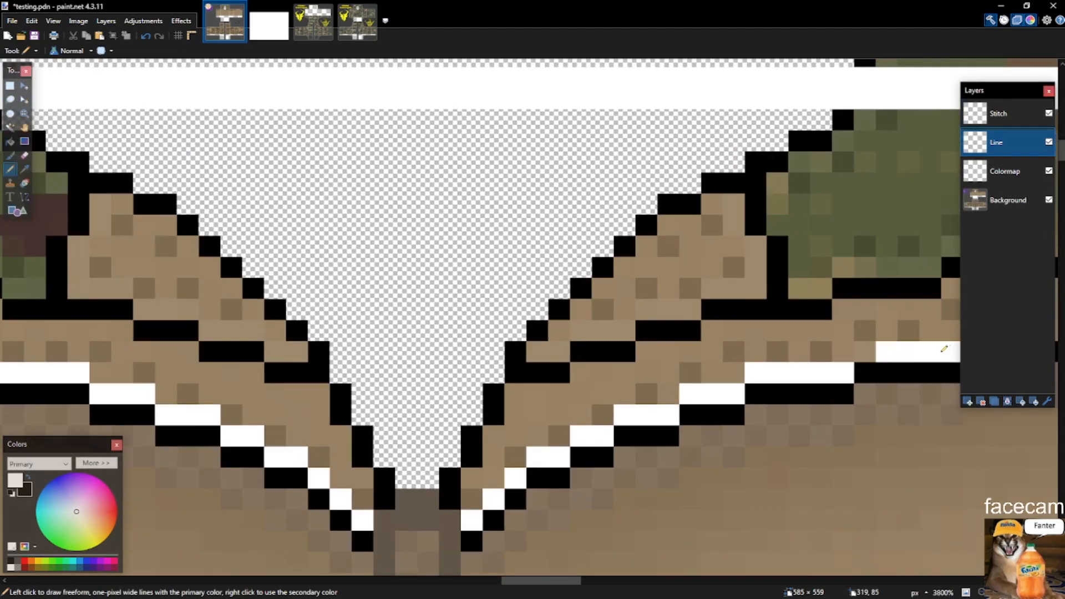
{"action": "scroll", "coordinate": [832, 345], "scroll_direction": "down", "scroll_amount": 5}
{"action": "scroll", "coordinate": [915, 333], "scroll_direction": "up", "scroll_amount": 5}
{"action": "left_click_drag", "start_coordinate": [864, 308], "coordinate": [721, 347]}
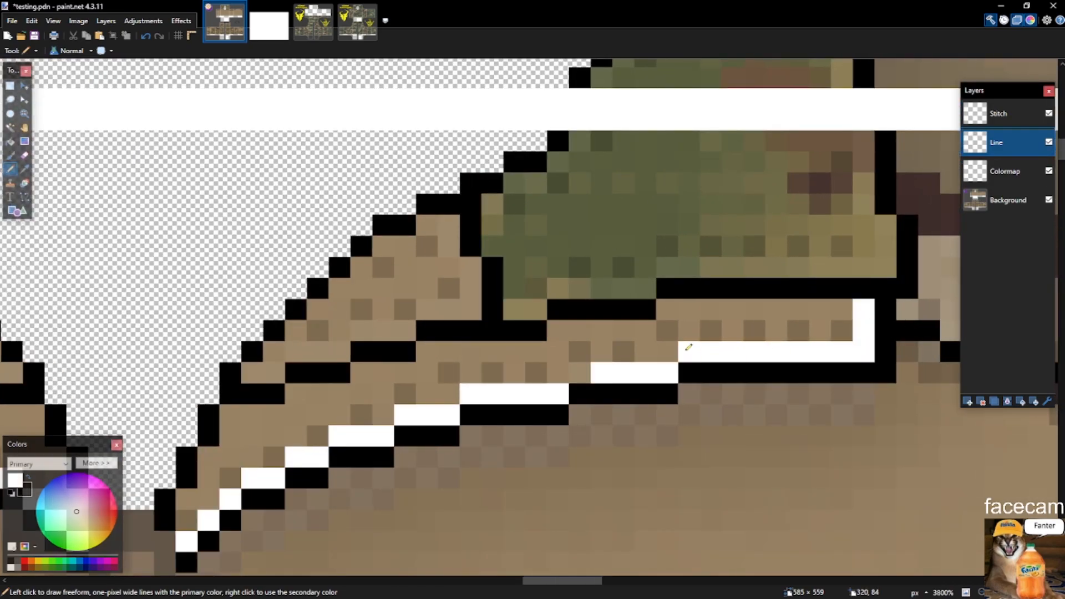
{"action": "left_click_drag", "start_coordinate": [591, 371], "coordinate": [577, 370]}
Outline the right inner tan collar piece and the lower edge of the right camo collar piece with white Pencil lines.
{"action": "left_click_drag", "start_coordinate": [470, 269], "coordinate": [449, 310]}
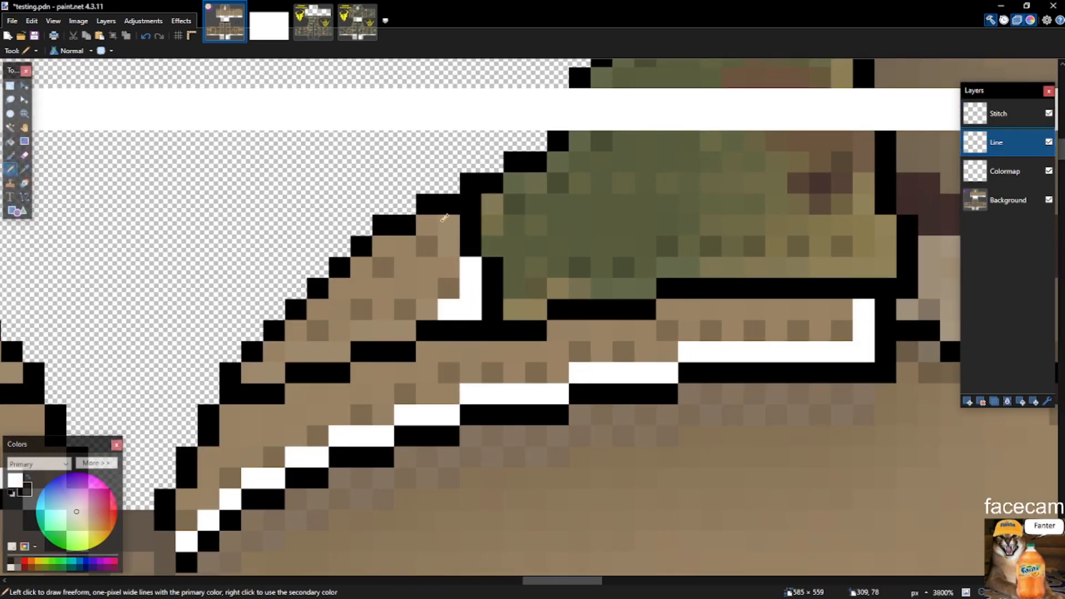
{"action": "left_click_drag", "start_coordinate": [441, 223], "coordinate": [442, 249]}
{"action": "mouse_move", "coordinate": [435, 312]}
{"action": "left_mouse_down"}
{"action": "mouse_move", "coordinate": [247, 377]}
{"action": "mouse_move", "coordinate": [272, 372]}
{"action": "left_mouse_up"}
{"action": "mouse_move", "coordinate": [530, 302]}
{"action": "left_mouse_down"}
{"action": "mouse_move", "coordinate": [553, 291]}
{"action": "mouse_move", "coordinate": [694, 276]}
{"action": "mouse_move", "coordinate": [671, 268]}
{"action": "mouse_move", "coordinate": [879, 266]}
{"action": "mouse_move", "coordinate": [886, 218]}
{"action": "left_mouse_up"}
{"action": "scroll", "coordinate": [877, 232], "scroll_direction": "up", "scroll_amount": 2}
{"action": "scroll", "coordinate": [877, 232], "scroll_direction": "up", "scroll_amount": 5}
{"action": "key", "text": "s"}
{"action": "left_click_drag", "start_coordinate": [557, 78], "coordinate": [648, 265]}
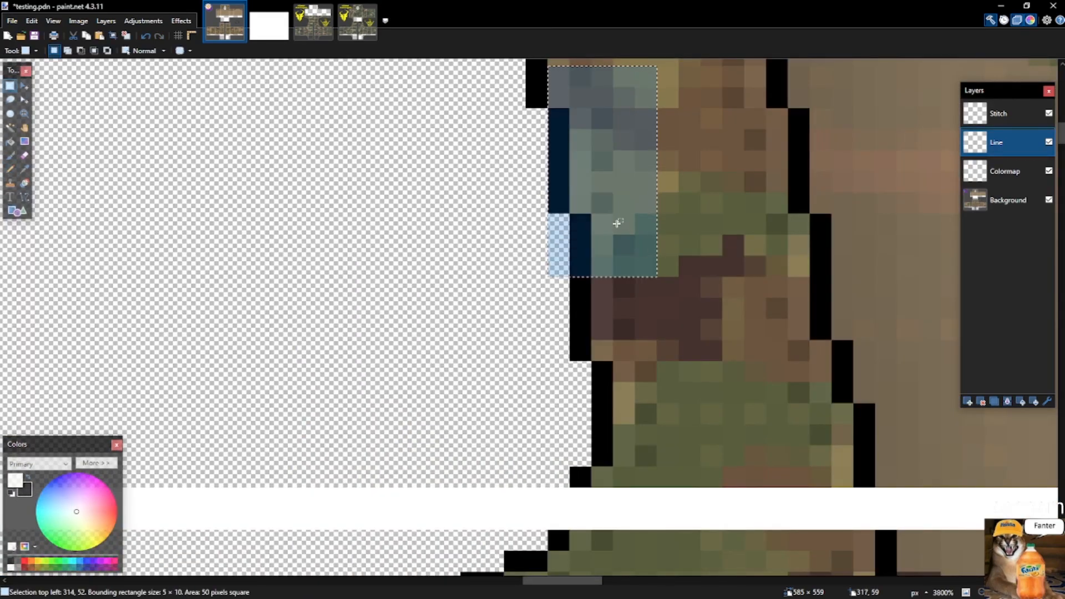
{"action": "scroll", "coordinate": [615, 227], "scroll_direction": "up", "scroll_amount": 3}
{"action": "scroll", "coordinate": [598, 277], "scroll_direction": "up", "scroll_amount": 3}
{"action": "left_click_drag", "start_coordinate": [536, 169], "coordinate": [640, 466]}
{"action": "left_click", "coordinate": [589, 353]}
{"action": "left_click", "coordinate": [567, 364]}
Draw a one-pixel white line up the inside of the black seam on the right camo collar strip.
{"action": "scroll", "coordinate": [565, 363], "scroll_direction": "down", "scroll_amount": 4}
{"action": "scroll", "coordinate": [594, 300], "scroll_direction": "down", "scroll_amount": 5}
{"action": "key", "text": "o"}
{"action": "key", "text": "p"}
{"action": "left_click_drag", "start_coordinate": [759, 355], "coordinate": [762, 310]}
{"action": "scroll", "coordinate": [750, 257], "scroll_direction": "up", "scroll_amount": 2}
{"action": "left_click_drag", "start_coordinate": [741, 272], "coordinate": [742, 204]}
{"action": "scroll", "coordinate": [740, 236], "scroll_direction": "up", "scroll_amount": 5}
{"action": "mouse_move", "coordinate": [721, 516]}
{"action": "left_mouse_down"}
{"action": "mouse_move", "coordinate": [695, 323]}
{"action": "mouse_move", "coordinate": [679, 321]}
{"action": "mouse_move", "coordinate": [699, 355]}
{"action": "mouse_move", "coordinate": [680, 320]}
{"action": "mouse_move", "coordinate": [676, 227]}
{"action": "left_mouse_up"}
{"action": "key", "text": "ctrl+z"}
{"action": "scroll", "coordinate": [676, 227], "scroll_direction": "up", "scroll_amount": 3}
{"action": "mouse_move", "coordinate": [656, 401]}
{"action": "left_mouse_down"}
{"action": "mouse_move", "coordinate": [656, 323]}
{"action": "mouse_move", "coordinate": [636, 288]}
{"action": "mouse_move", "coordinate": [629, 197]}
{"action": "left_mouse_up"}
{"action": "scroll", "coordinate": [608, 211], "scroll_direction": "up", "scroll_amount": 3}
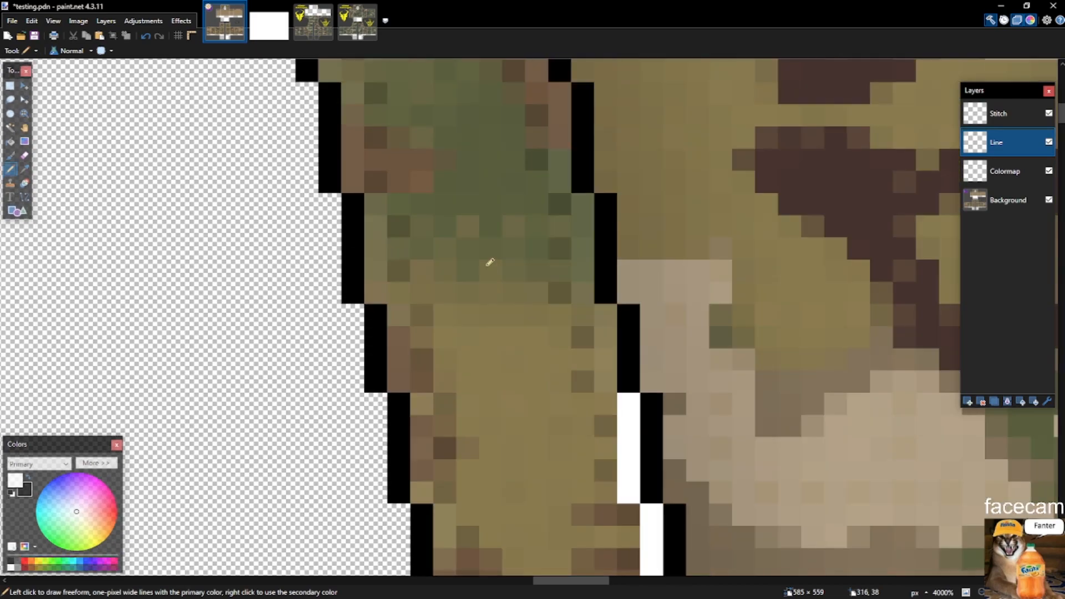
{"action": "left_click_drag", "start_coordinate": [624, 393], "coordinate": [604, 319]}
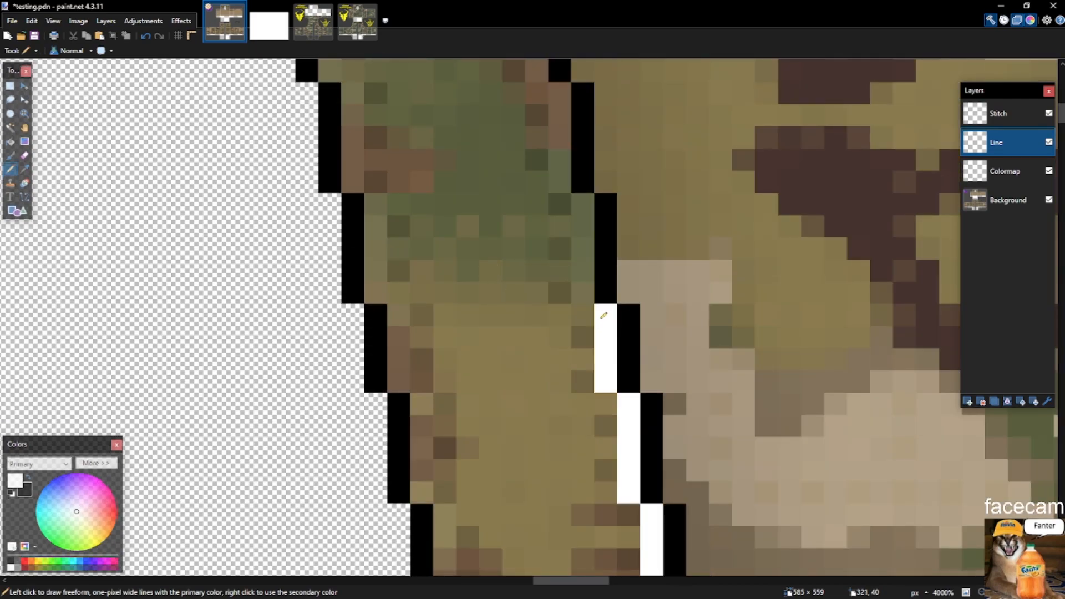
{"action": "mouse_move", "coordinate": [587, 282]}
{"action": "left_mouse_down"}
{"action": "mouse_move", "coordinate": [584, 205]}
{"action": "mouse_move", "coordinate": [560, 186]}
{"action": "mouse_move", "coordinate": [564, 97]}
{"action": "left_mouse_up"}
{"action": "scroll", "coordinate": [582, 233], "scroll_direction": "up", "scroll_amount": 3}
{"action": "scroll", "coordinate": [377, 383], "scroll_direction": "down", "scroll_amount": 10}
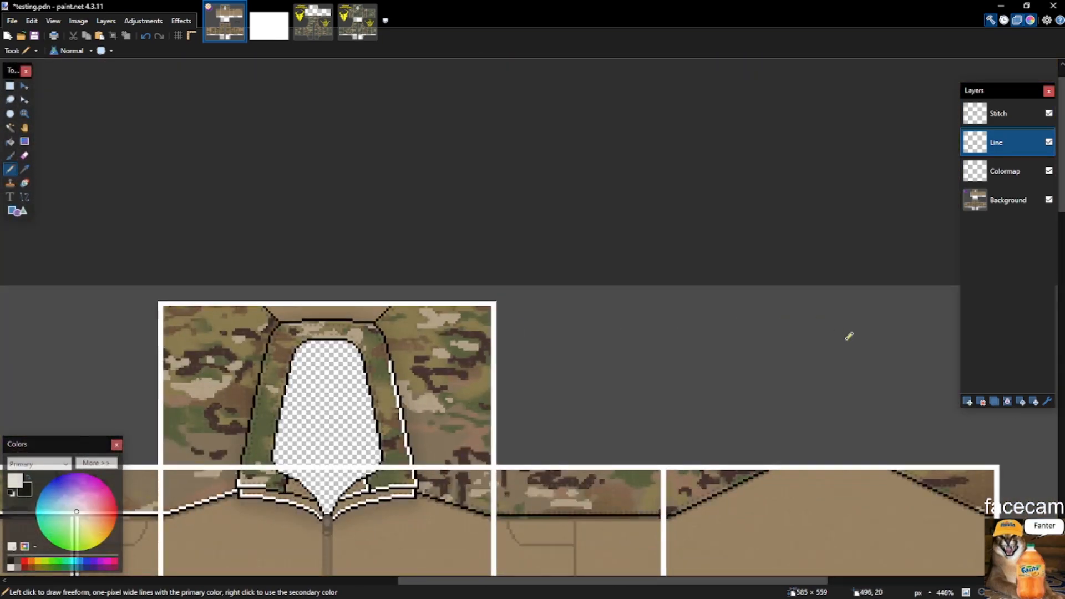
Fill a white bar and an overlapping black bar, each about 30 × 4 px, on the empty canvas beside the shirt.
{"action": "scroll", "coordinate": [887, 366], "scroll_direction": "up", "scroll_amount": 5}
{"action": "key", "text": "s"}
{"action": "left_click_drag", "start_coordinate": [330, 142], "coordinate": [590, 176]}
{"action": "key", "text": "BackSpace"}
{"action": "left_click_drag", "start_coordinate": [375, 192], "coordinate": [123, 218]}
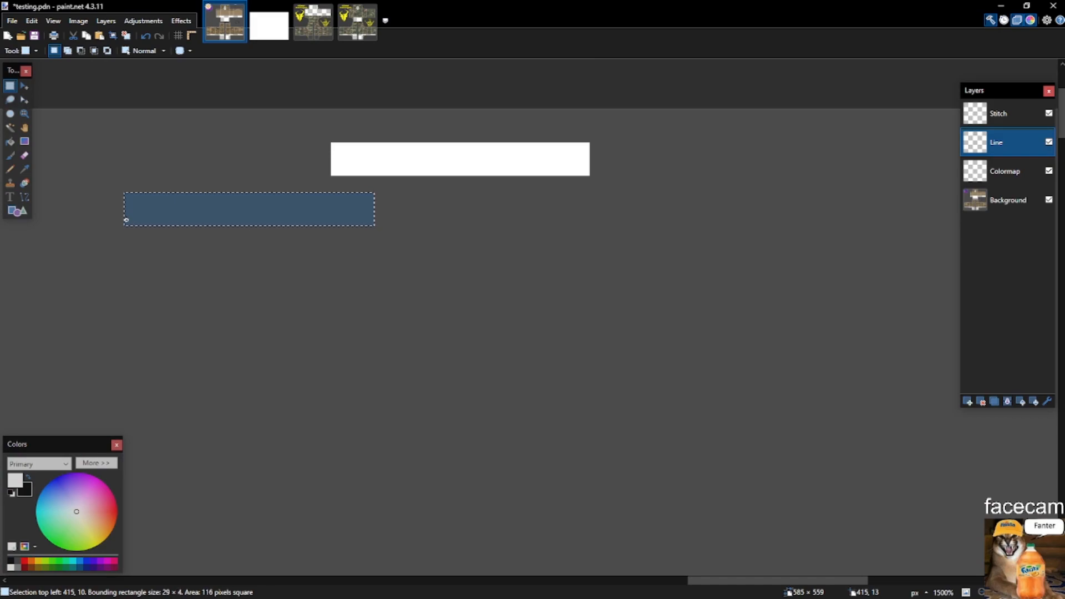
{"action": "key", "text": "x"}
{"action": "key", "text": "BackSpace"}
{"action": "left_click", "coordinate": [218, 211]}
{"action": "scroll", "coordinate": [283, 208], "scroll_direction": "up", "scroll_amount": 3}
{"action": "key", "text": "ctrl+d"}
{"action": "key", "text": "b"}
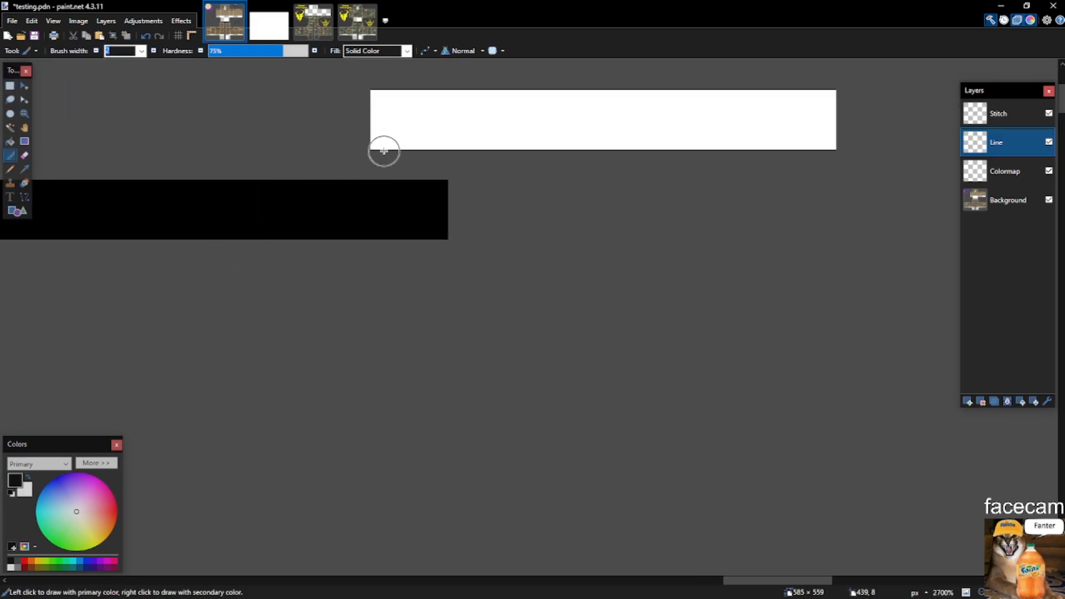
{"action": "key", "text": "p"}
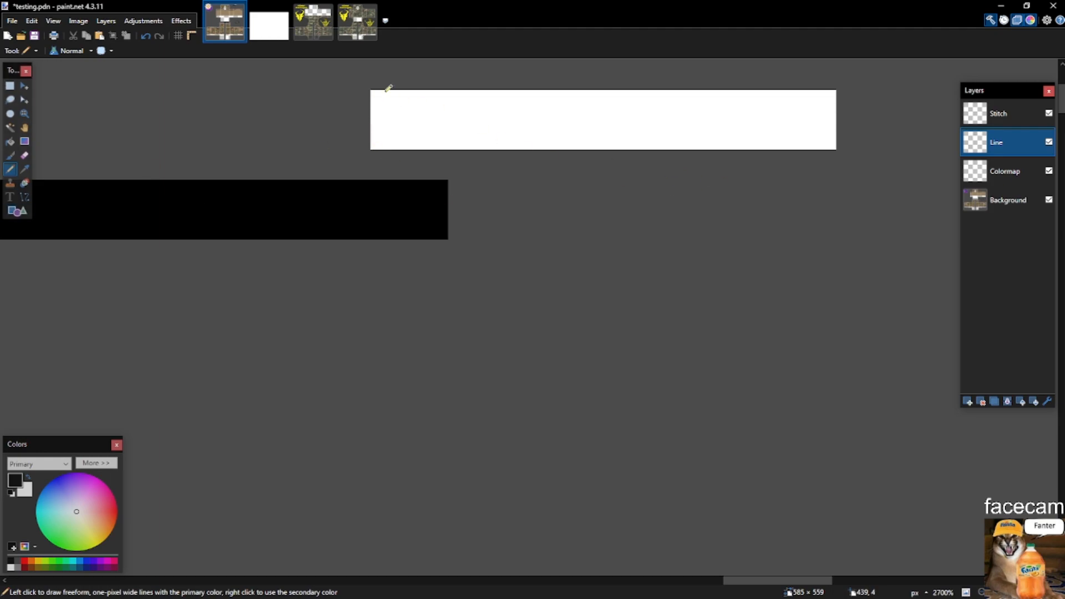
{"action": "scroll", "coordinate": [389, 83], "scroll_direction": "up", "scroll_amount": 1}
{"action": "scroll", "coordinate": [471, 209], "scroll_direction": "down", "scroll_amount": 4}
{"action": "scroll", "coordinate": [435, 207], "scroll_direction": "up", "scroll_amount": 2}
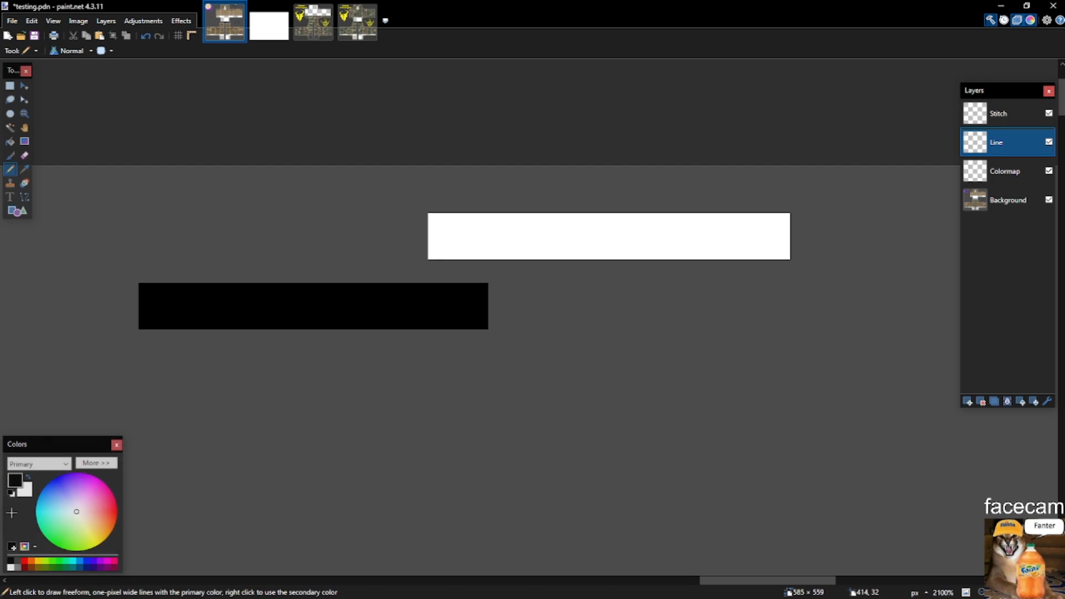
{"action": "mouse_move", "coordinate": [484, 198]}
{"action": "left_mouse_down"}
{"action": "mouse_move", "coordinate": [460, 230]}
{"action": "mouse_move", "coordinate": [459, 257]}
{"action": "left_mouse_up"}
{"action": "key", "text": "ctrl+z"}
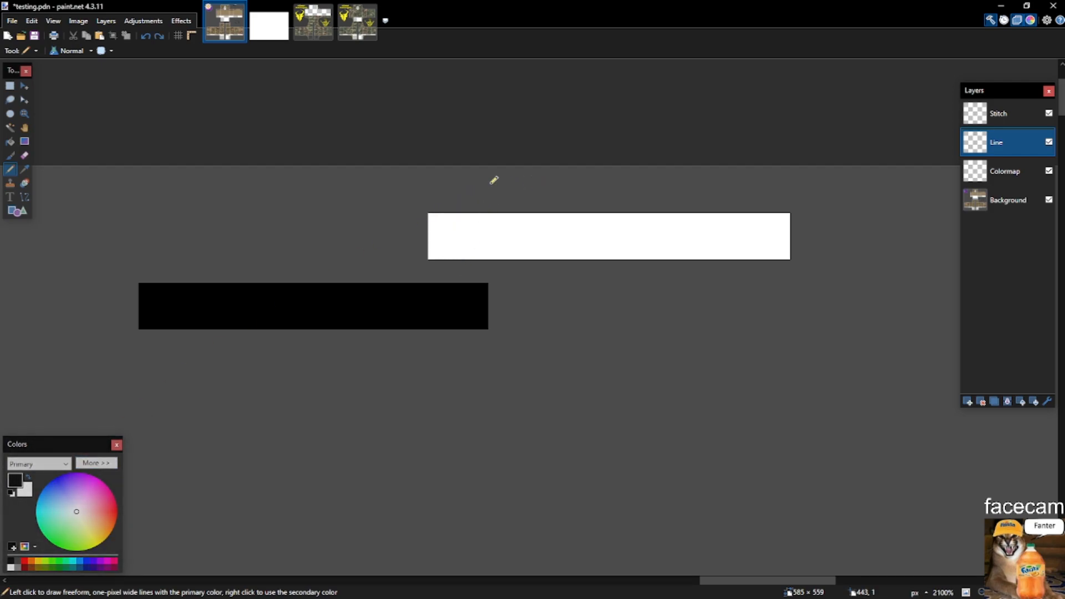
Try red Paintbrush strokes along and across the white and black bars, undoing each stroke.
{"action": "key", "text": "b"}
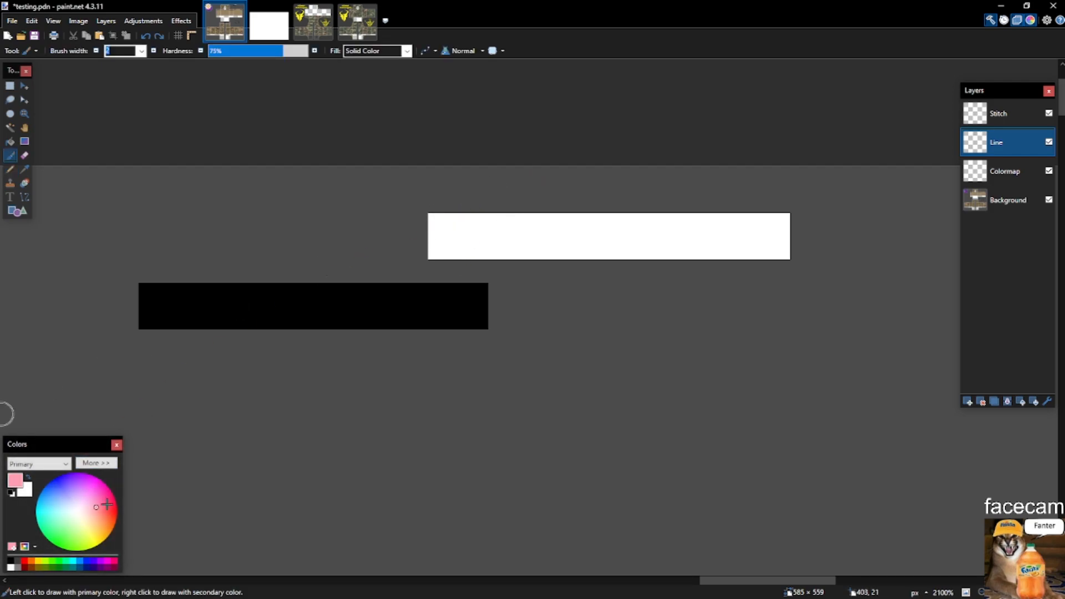
{"action": "left_click_drag", "start_coordinate": [444, 233], "coordinate": [826, 228]}
{"action": "key", "text": "ctrl+z"}
{"action": "left_click_drag", "start_coordinate": [493, 304], "coordinate": [167, 304]}
{"action": "key", "text": "ctrl+z"}
{"action": "left_click_drag", "start_coordinate": [463, 231], "coordinate": [660, 231]}
{"action": "key", "text": "ctrl+z"}
{"action": "mouse_move", "coordinate": [455, 304]}
{"action": "left_mouse_down"}
{"action": "mouse_move", "coordinate": [336, 303]}
{"action": "mouse_move", "coordinate": [296, 292]}
{"action": "mouse_move", "coordinate": [302, 286]}
{"action": "left_mouse_up"}
{"action": "key", "text": "ctrl+z"}
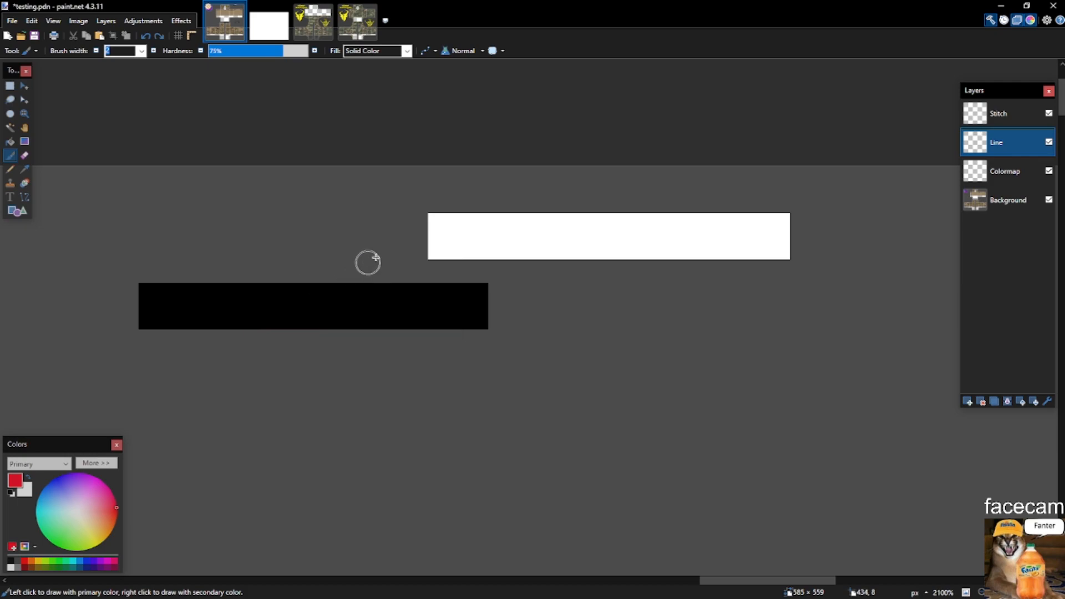
{"action": "mouse_move", "coordinate": [513, 180]}
{"action": "left_mouse_down"}
{"action": "mouse_move", "coordinate": [481, 209]}
{"action": "mouse_move", "coordinate": [429, 319]}
{"action": "mouse_move", "coordinate": [416, 261]}
{"action": "mouse_move", "coordinate": [380, 226]}
{"action": "left_mouse_up"}
{"action": "key", "text": "ctrl+z"}
{"action": "mouse_move", "coordinate": [533, 182]}
{"action": "left_mouse_down"}
{"action": "mouse_move", "coordinate": [492, 192]}
{"action": "mouse_move", "coordinate": [451, 376]}
{"action": "mouse_move", "coordinate": [453, 178]}
{"action": "mouse_move", "coordinate": [440, 347]}
{"action": "mouse_move", "coordinate": [468, 172]}
{"action": "mouse_move", "coordinate": [466, 368]}
{"action": "left_mouse_up"}
{"action": "key", "text": "ctrl+z"}
{"action": "scroll", "coordinate": [594, 247], "scroll_direction": "down", "scroll_amount": 10}
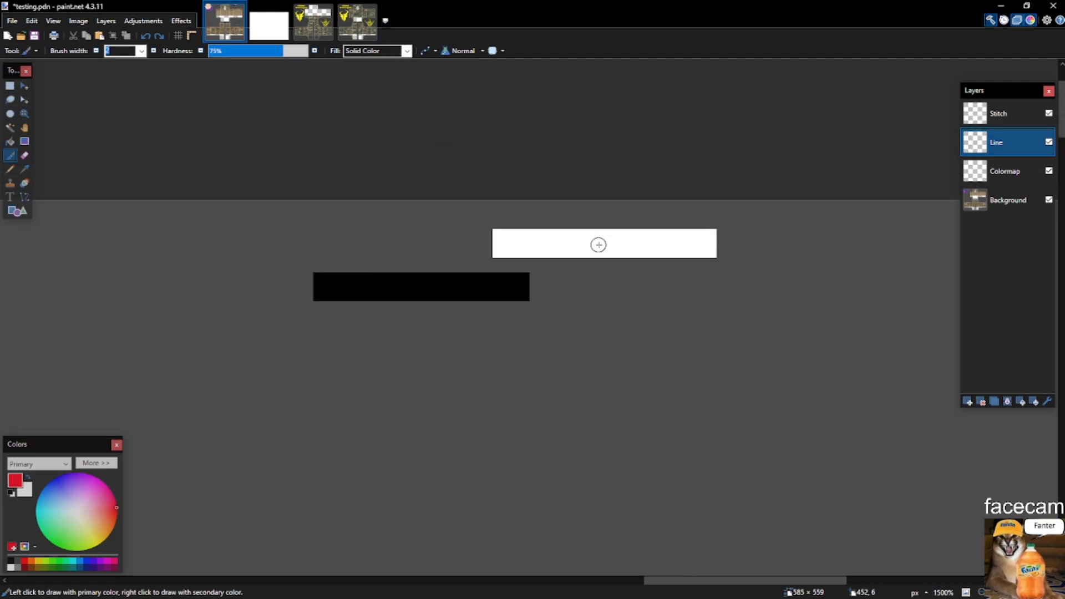
Draw a one-pixel white line about 11 px long directly above the black yoke seam on the right side panel.
{"action": "key", "text": "s"}
{"action": "scroll", "coordinate": [473, 299], "scroll_direction": "up", "scroll_amount": 10}
{"action": "key", "text": "b"}
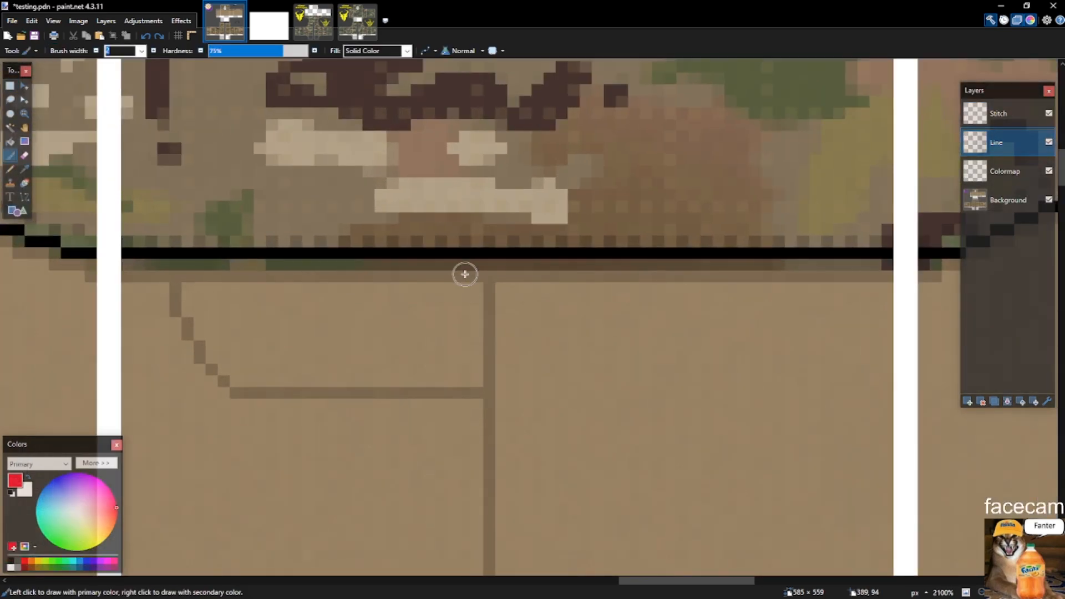
{"action": "key", "text": "p"}
{"action": "scroll", "coordinate": [476, 260], "scroll_direction": "up", "scroll_amount": 3}
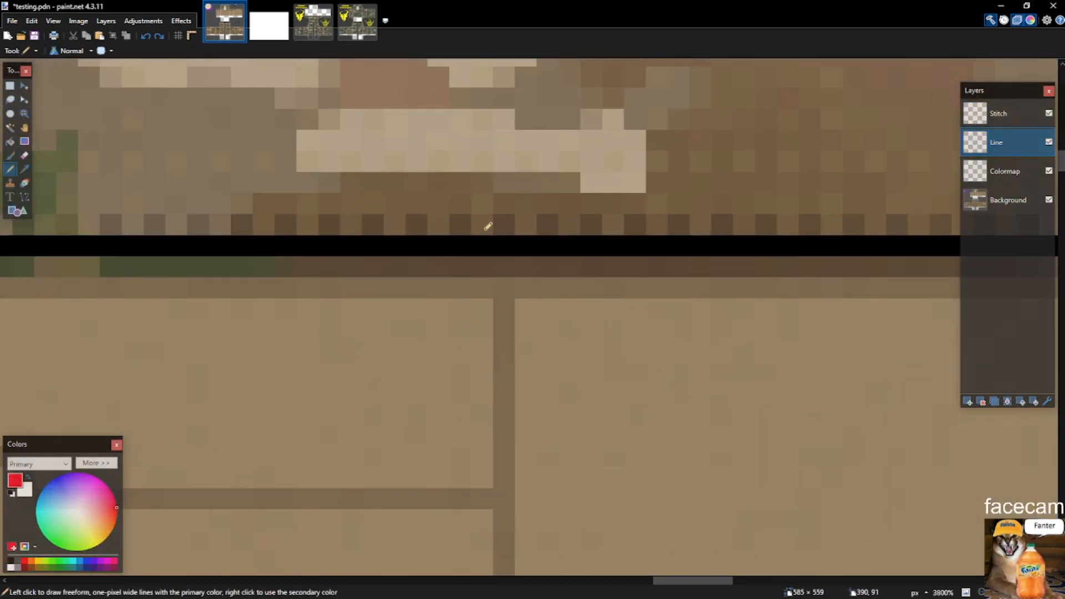
{"action": "left_click_drag", "start_coordinate": [456, 224], "coordinate": [598, 223]}
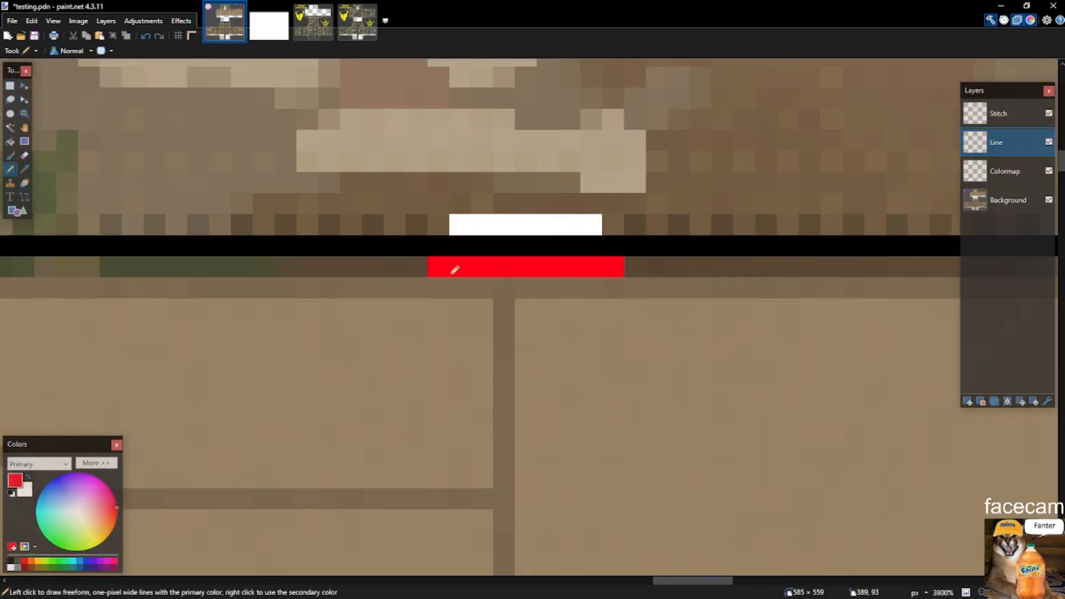
{"action": "key", "text": "s"}
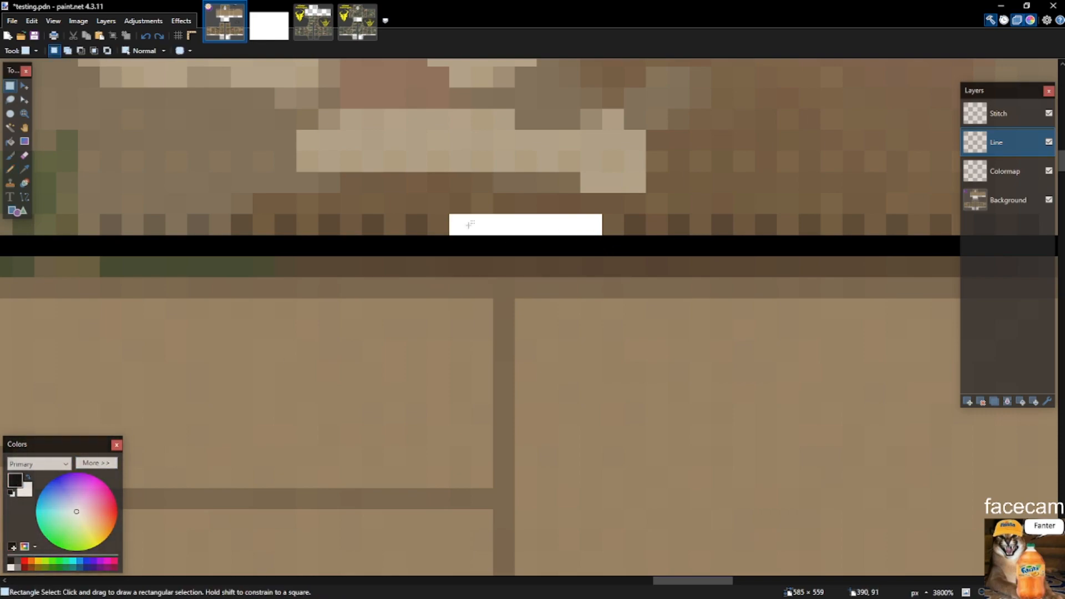
{"action": "key", "text": "ctrl+z"}
{"action": "key", "text": "b"}
{"action": "left_click_drag", "start_coordinate": [580, 219], "coordinate": [363, 224]}
{"action": "key", "text": "ctrl+z"}
Place five black stitch pixels above the short white line, leaving one pixel between them.
{"action": "key", "text": "p"}
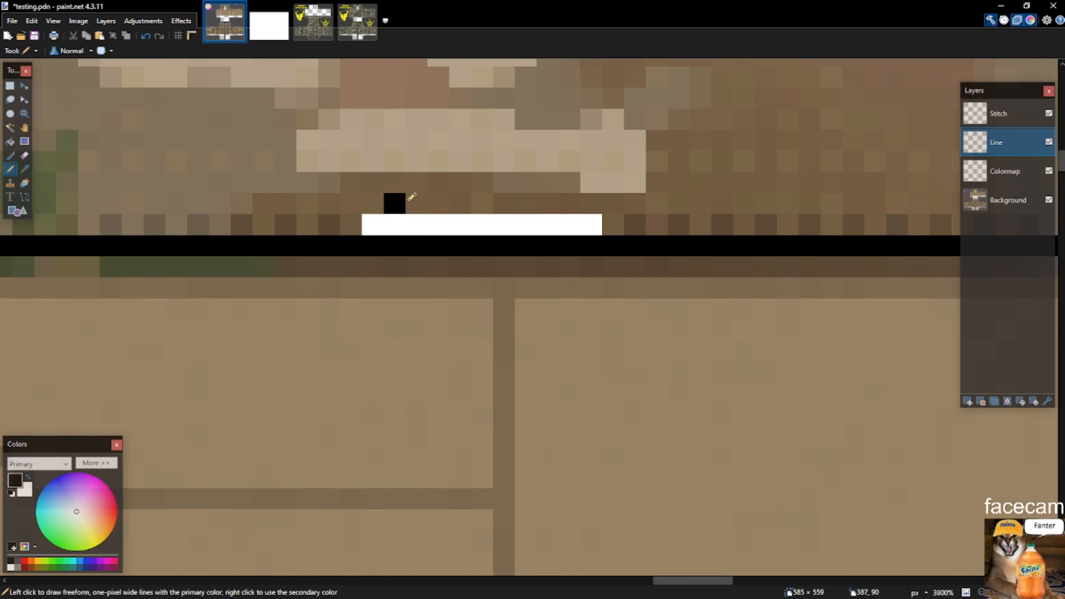
{"action": "left_click", "coordinate": [442, 204]}
{"action": "left_click", "coordinate": [486, 200]}
{"action": "left_click_drag", "start_coordinate": [534, 200], "coordinate": [544, 201]}
{"action": "left_click", "coordinate": [575, 201]}
{"action": "key", "text": "ctrl+z"}
{"action": "key", "text": "ctrl+z"}
{"action": "left_click", "coordinate": [548, 203]}
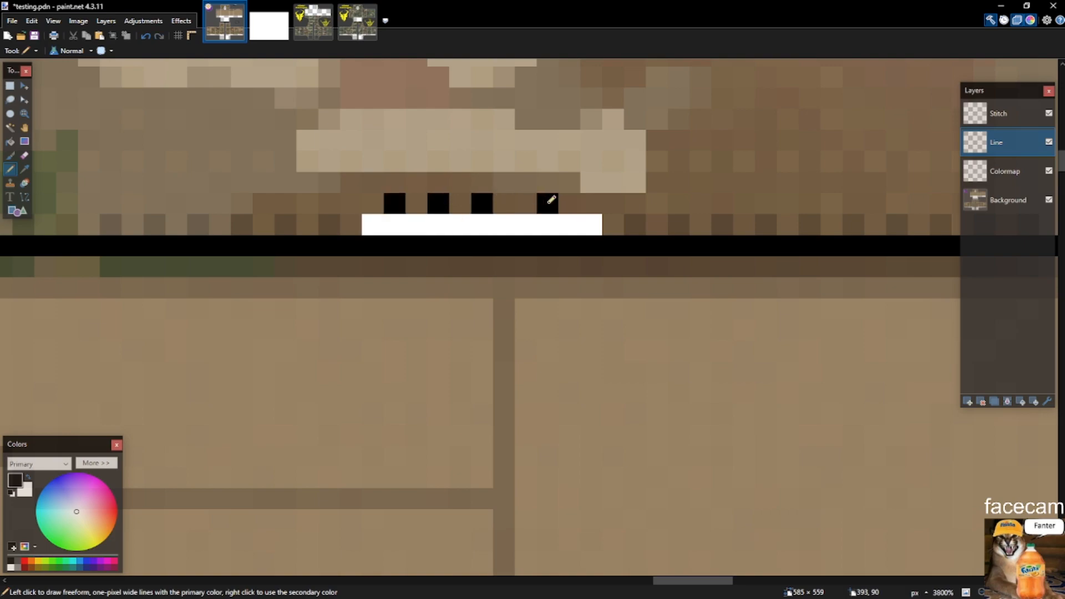
{"action": "key", "text": "ctrl+z"}
{"action": "left_click", "coordinate": [571, 203]}
{"action": "left_click", "coordinate": [526, 203]}
Thicken the black seam below the white line, add a second white line beneath it, and place five spaced black stitch pixels underneath.
{"action": "mouse_move", "coordinate": [374, 256]}
{"action": "left_mouse_down"}
{"action": "mouse_move", "coordinate": [606, 257]}
{"action": "mouse_move", "coordinate": [373, 266]}
{"action": "mouse_move", "coordinate": [594, 283]}
{"action": "left_mouse_up"}
{"action": "key", "text": "ctrl+z"}
{"action": "left_click", "coordinate": [569, 309]}
{"action": "left_click", "coordinate": [526, 308]}
{"action": "left_click", "coordinate": [482, 308]}
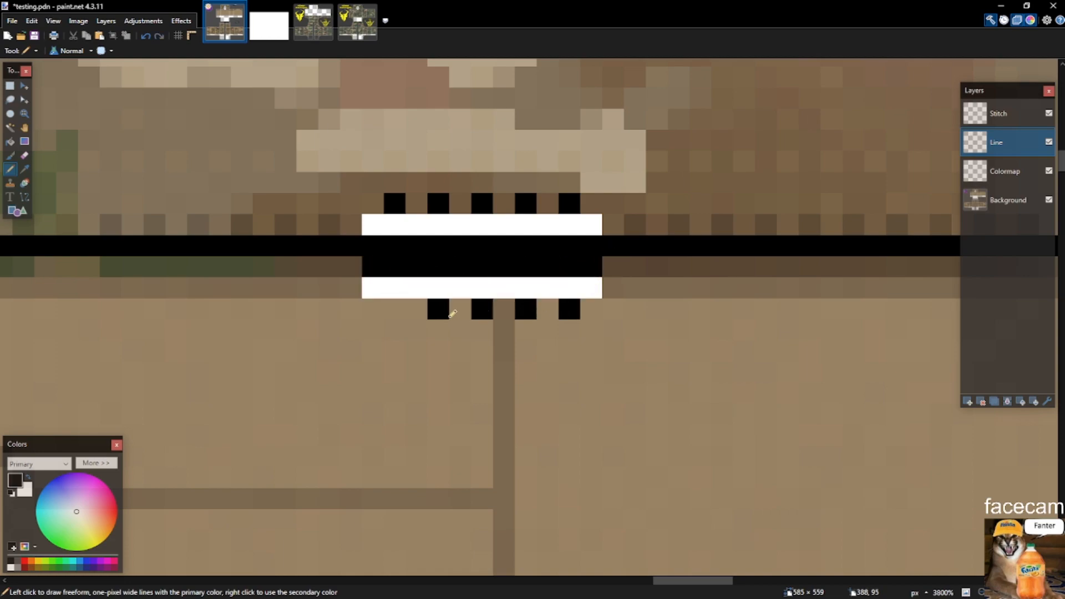
{"action": "left_click_drag", "start_coordinate": [407, 317], "coordinate": [395, 316]}
{"action": "key", "text": "ctrl+z"}
{"action": "left_click", "coordinate": [394, 313]}
Paint two vertical red Paintbrush strokes, one across the overlap of the white and black bars and one across the black bar.
{"action": "scroll", "coordinate": [409, 309], "scroll_direction": "down", "scroll_amount": 10}
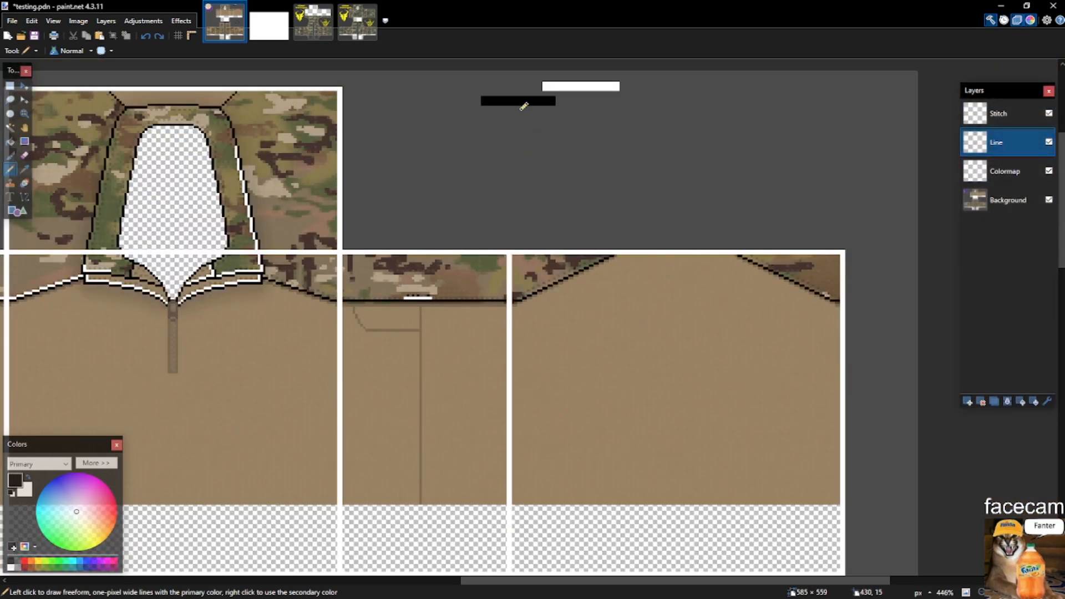
{"action": "scroll", "coordinate": [538, 80], "scroll_direction": "up", "scroll_amount": 8}
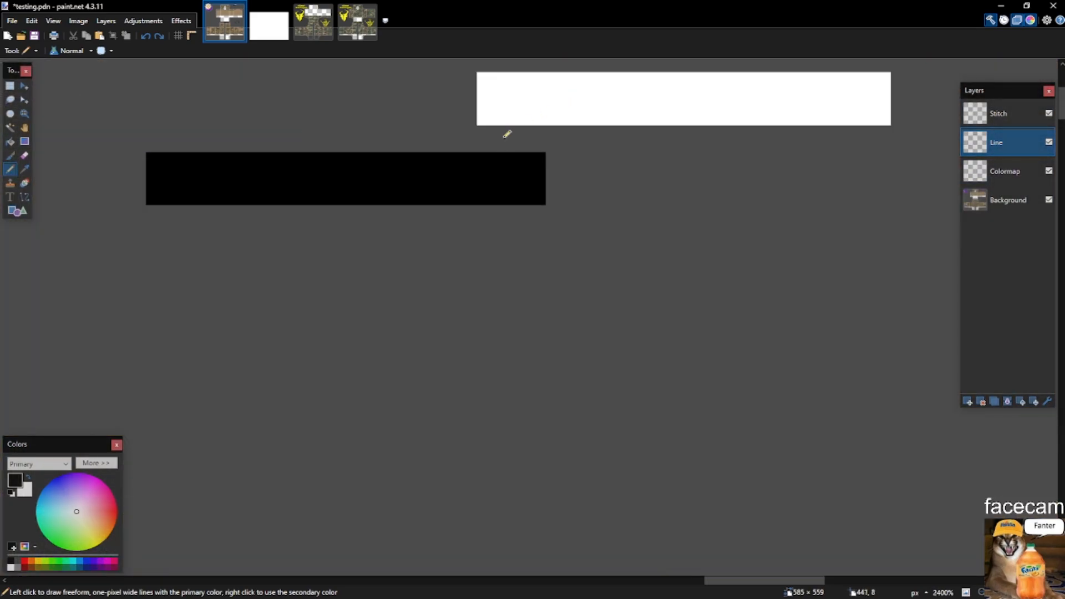
{"action": "left_click_drag", "start_coordinate": [508, 177], "coordinate": [511, 253]}
{"action": "key", "text": "ctrl+z"}
{"action": "left_click", "coordinate": [117, 506]}
{"action": "key", "text": "b"}
{"action": "left_click_drag", "start_coordinate": [520, 161], "coordinate": [519, 365]}
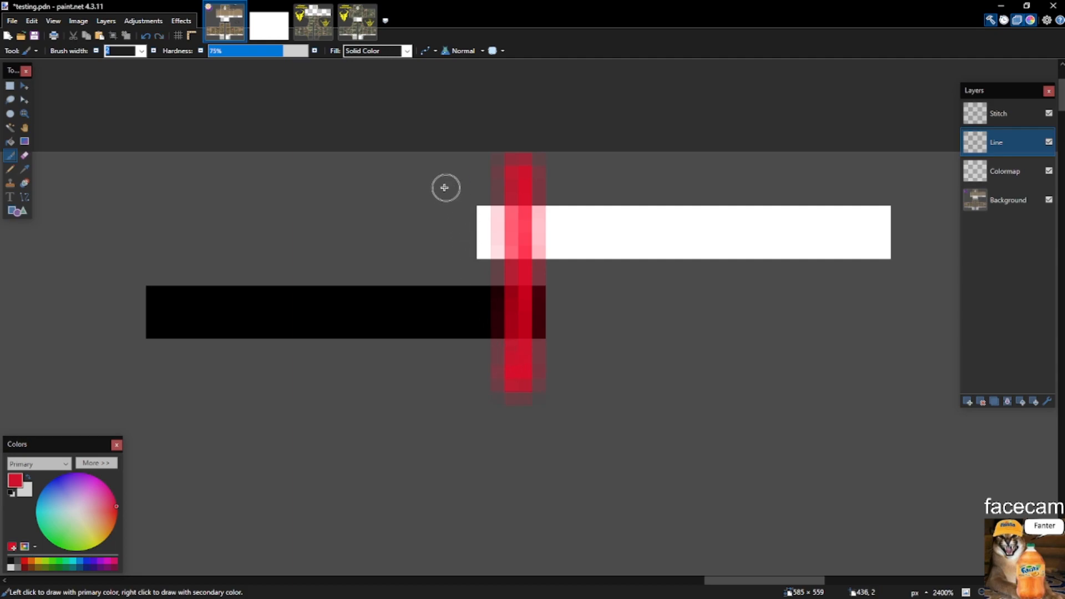
{"action": "left_click_drag", "start_coordinate": [421, 199], "coordinate": [419, 358]}
{"action": "scroll", "coordinate": [640, 332], "scroll_direction": "down", "scroll_amount": 4}
{"action": "scroll", "coordinate": [632, 338], "scroll_direction": "up", "scroll_amount": 3}
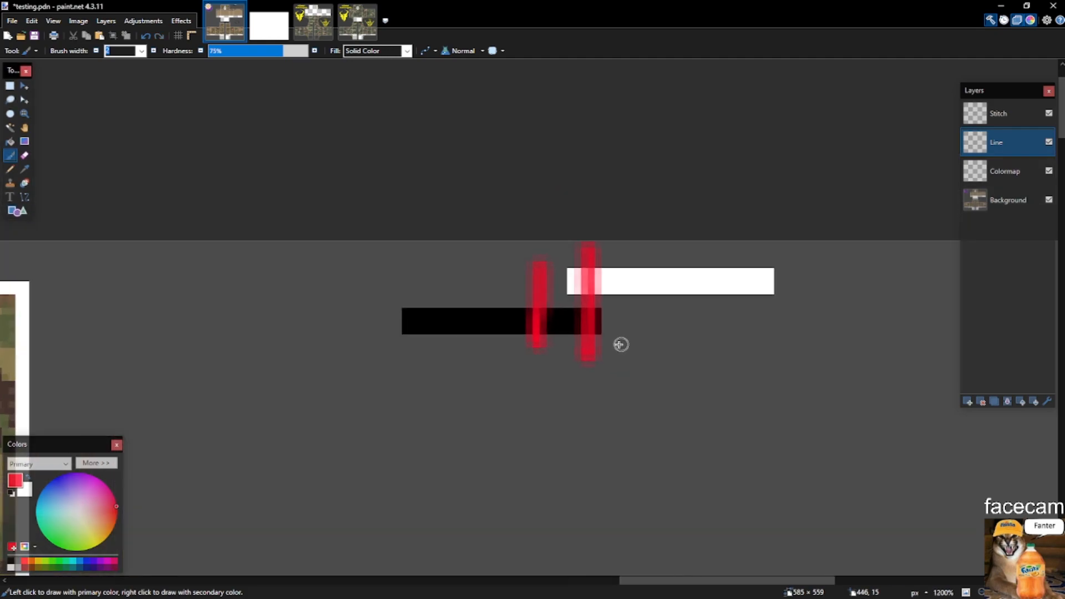
{"action": "mouse_move", "coordinate": [452, 226]}
{"action": "left_mouse_down"}
{"action": "mouse_move", "coordinate": [506, 274]}
{"action": "mouse_move", "coordinate": [492, 215]}
{"action": "left_mouse_up"}
{"action": "key", "text": "ctrl+z"}
{"action": "scroll", "coordinate": [594, 272], "scroll_direction": "down", "scroll_amount": 4}
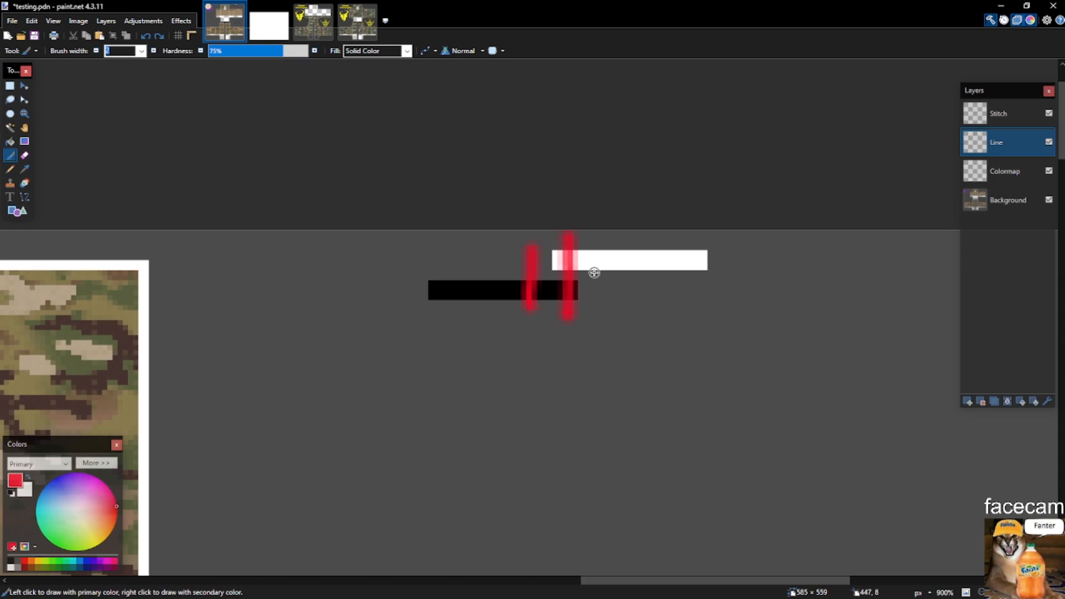
Undo the red strokes and the black and white demonstration bars beside the shirt template.
{"action": "scroll", "coordinate": [606, 273], "scroll_direction": "up", "scroll_amount": 4}
{"action": "key", "text": "ctrl+z"}
{"action": "key", "text": "ctrl+z"}
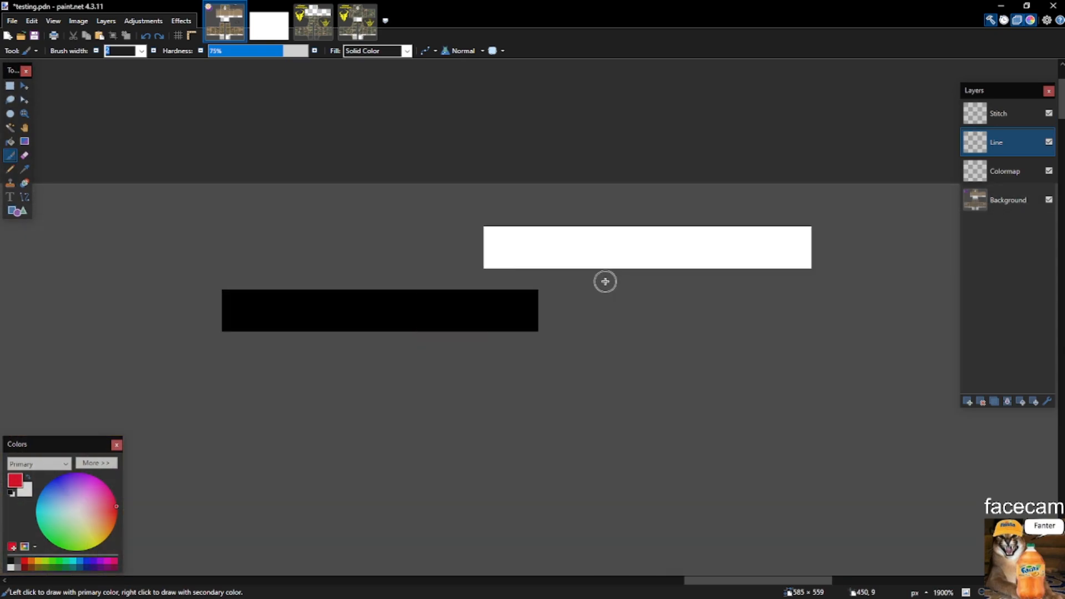
{"action": "scroll", "coordinate": [605, 280], "scroll_direction": "down", "scroll_amount": 5}
{"action": "key", "text": "ctrl+z"}
{"action": "key", "text": "ctrl+z"}
{"action": "key", "text": "ctrl+z"}
{"action": "key", "text": "ctrl+z"}
{"action": "scroll", "coordinate": [813, 323], "scroll_direction": "down", "scroll_amount": 6}
{"action": "key", "text": "ctrl+z"}
{"action": "key", "text": "ctrl+z"}
{"action": "key", "text": "ctrl+z"}
{"action": "key", "text": "ctrl+z"}
{"action": "key", "text": "ctrl+z"}
{"action": "key", "text": "ctrl+z"}
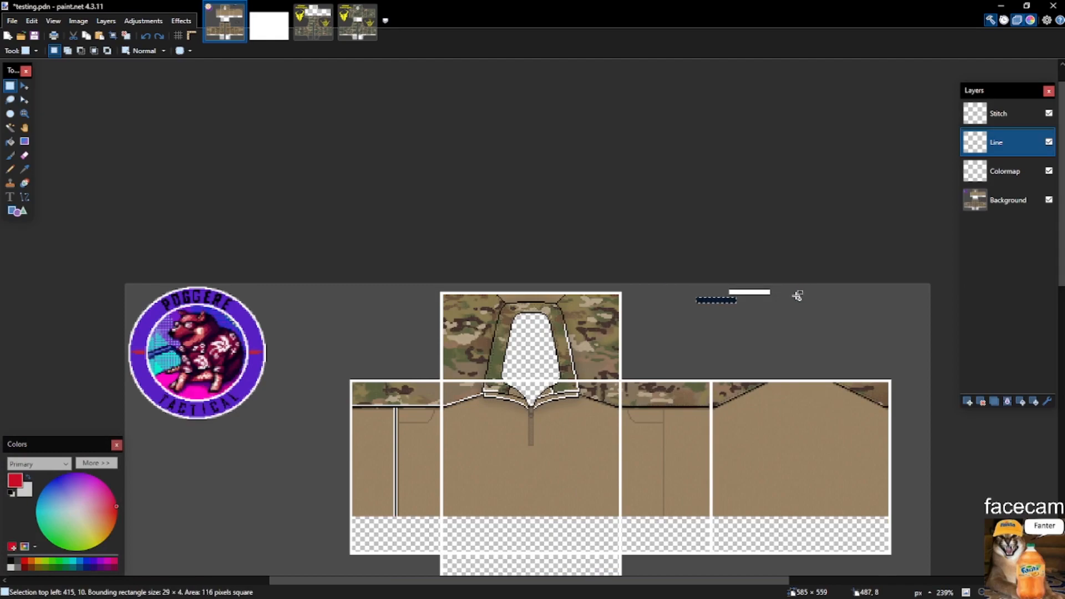
{"action": "scroll", "coordinate": [644, 370], "scroll_direction": "up", "scroll_amount": 5}
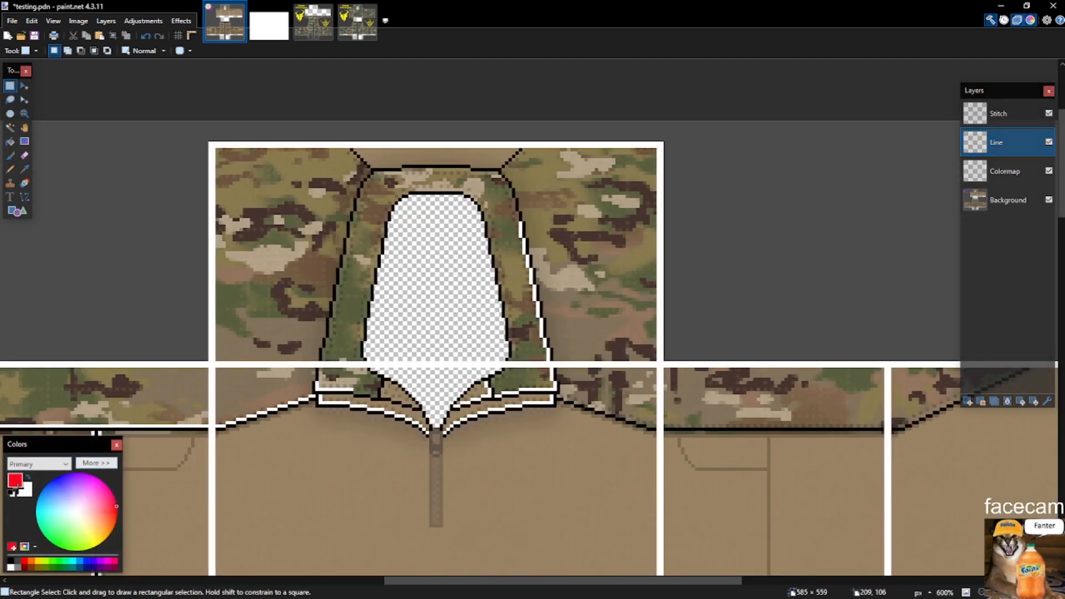
Reset the colours to black and white and draw a stepped white Pencil line directly above the front panel's right slanted yoke seam.
{"action": "left_click", "coordinate": [11, 493]}
{"action": "key", "text": "b"}
{"action": "scroll", "coordinate": [672, 335], "scroll_direction": "down", "scroll_amount": 3}
{"action": "scroll", "coordinate": [721, 383], "scroll_direction": "up", "scroll_amount": 8}
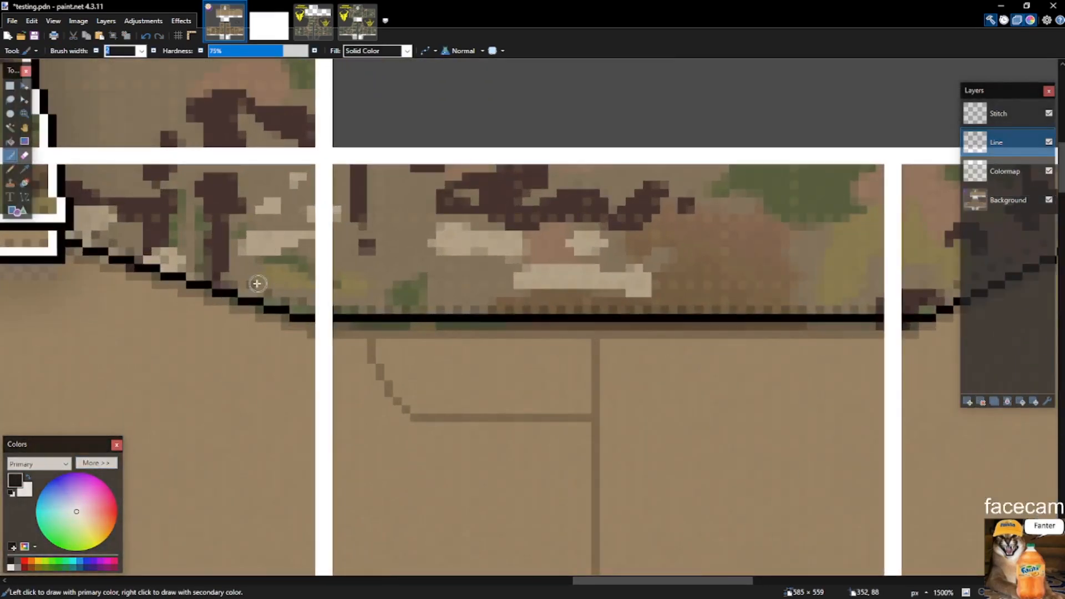
{"action": "key", "text": "p"}
{"action": "scroll", "coordinate": [66, 235], "scroll_direction": "up", "scroll_amount": 2}
{"action": "left_click_drag", "start_coordinate": [105, 242], "coordinate": [355, 326]}
{"action": "left_click_drag", "start_coordinate": [365, 323], "coordinate": [415, 339]}
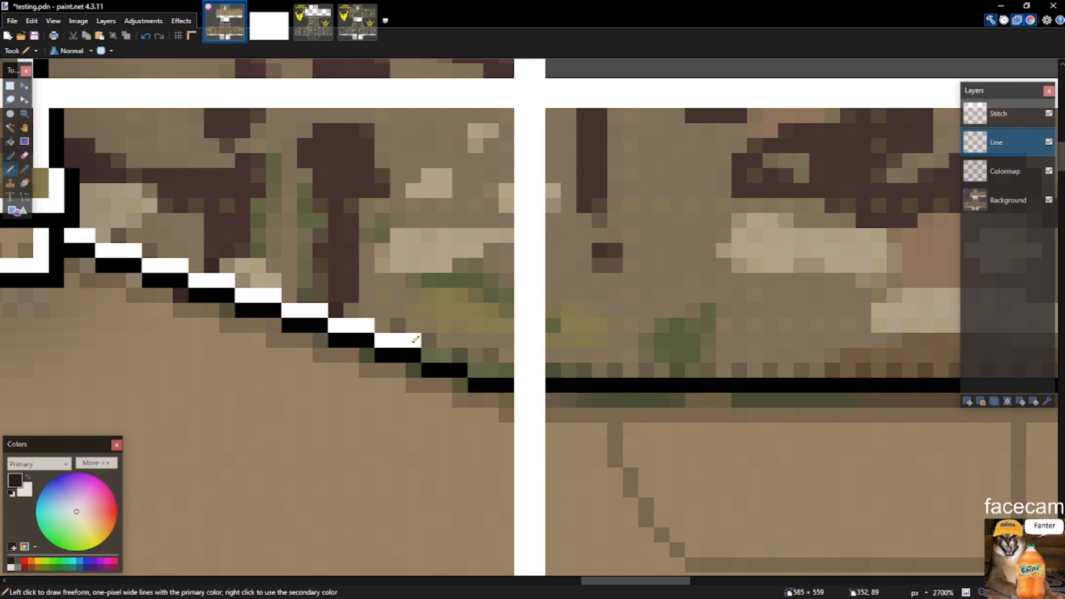
{"action": "left_click_drag", "start_coordinate": [470, 368], "coordinate": [500, 372]}
{"action": "scroll", "coordinate": [416, 343], "scroll_direction": "down", "scroll_amount": 2}
Fill small selections with white directly above the black yoke seam, across the right side panel and up most of the back panel's left slanted seam.
{"action": "left_click_drag", "start_coordinate": [502, 291], "coordinate": [398, 350]}
{"action": "key", "text": "s"}
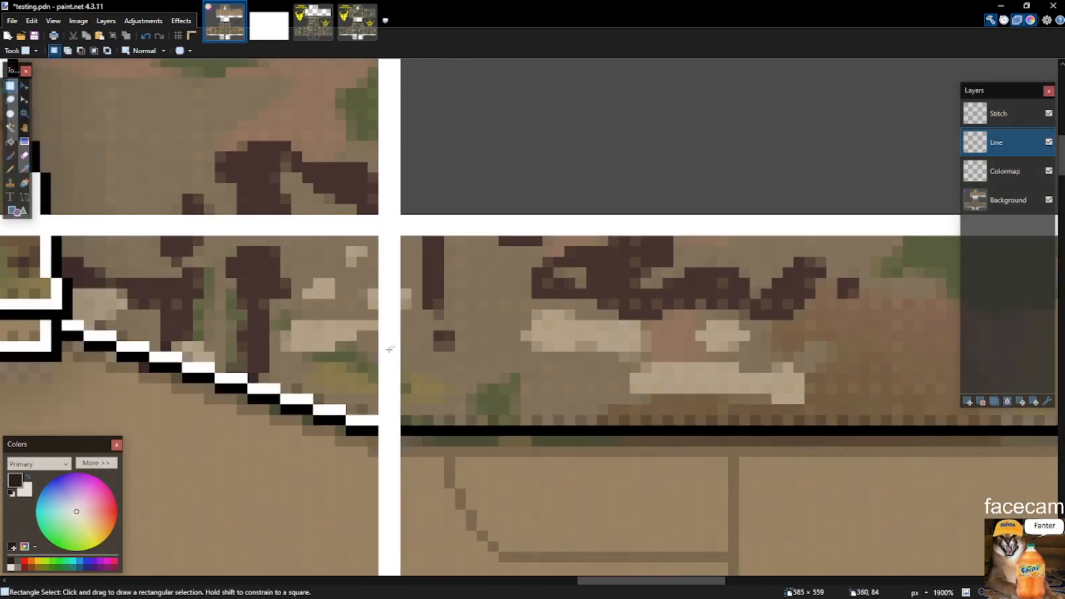
{"action": "key", "text": "x"}
{"action": "mouse_move", "coordinate": [409, 420]}
{"action": "left_mouse_down"}
{"action": "mouse_move", "coordinate": [1057, 399]}
{"action": "mouse_move", "coordinate": [703, 427]}
{"action": "mouse_move", "coordinate": [867, 419]}
{"action": "mouse_move", "coordinate": [930, 388]}
{"action": "mouse_move", "coordinate": [1054, 379]}
{"action": "mouse_move", "coordinate": [542, 385]}
{"action": "mouse_move", "coordinate": [542, 367]}
{"action": "mouse_move", "coordinate": [719, 282]}
{"action": "left_mouse_up"}
{"action": "key", "text": "BackSpace"}
{"action": "key", "text": "F8"}
{"action": "key", "text": "BackSpace"}
{"action": "key", "text": "BackSpace"}
{"action": "key", "text": "BackSpace"}
{"action": "key", "text": "BackSpace"}
{"action": "key", "text": "BackSpace"}
{"action": "key", "text": "BackSpace"}
{"action": "key", "text": "BackSpace"}
{"action": "key", "text": "BackSpace"}
{"action": "key", "text": "BackSpace"}
{"action": "key", "text": "BackSpace"}
{"action": "key", "text": "BackSpace"}
{"action": "key", "text": "BackSpace"}
{"action": "key", "text": "BackSpace"}
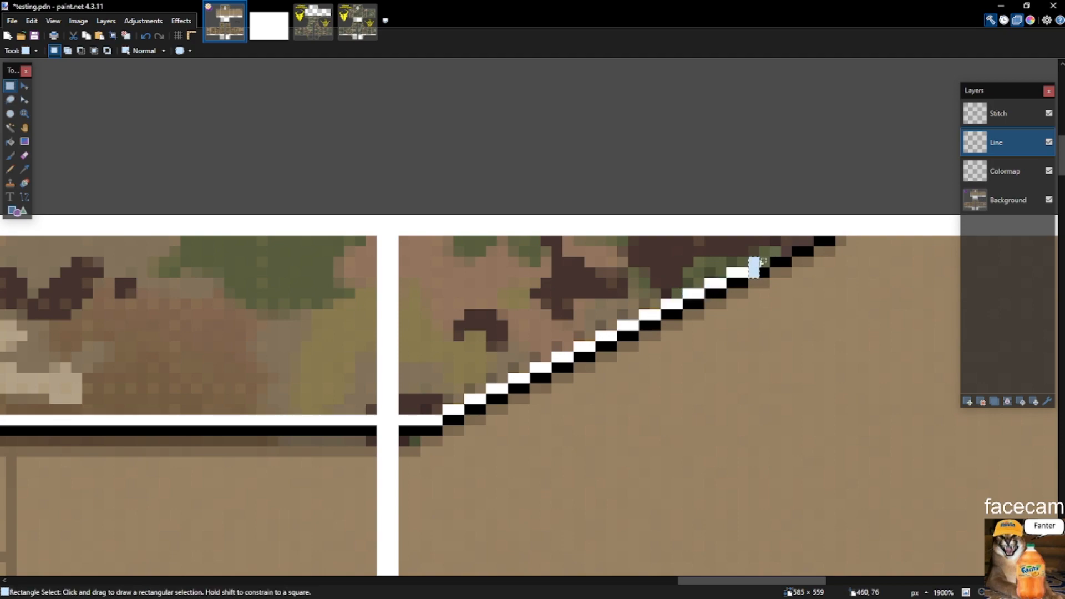
Continue the stepped white line above the back panel's left slanted seam up to the panel's upper edge.
{"action": "left_click_drag", "start_coordinate": [757, 270], "coordinate": [765, 271]}
{"action": "key", "text": "Delete"}
{"action": "key", "text": "F6"}
{"action": "key", "text": "F6"}
{"action": "key", "text": "F8"}
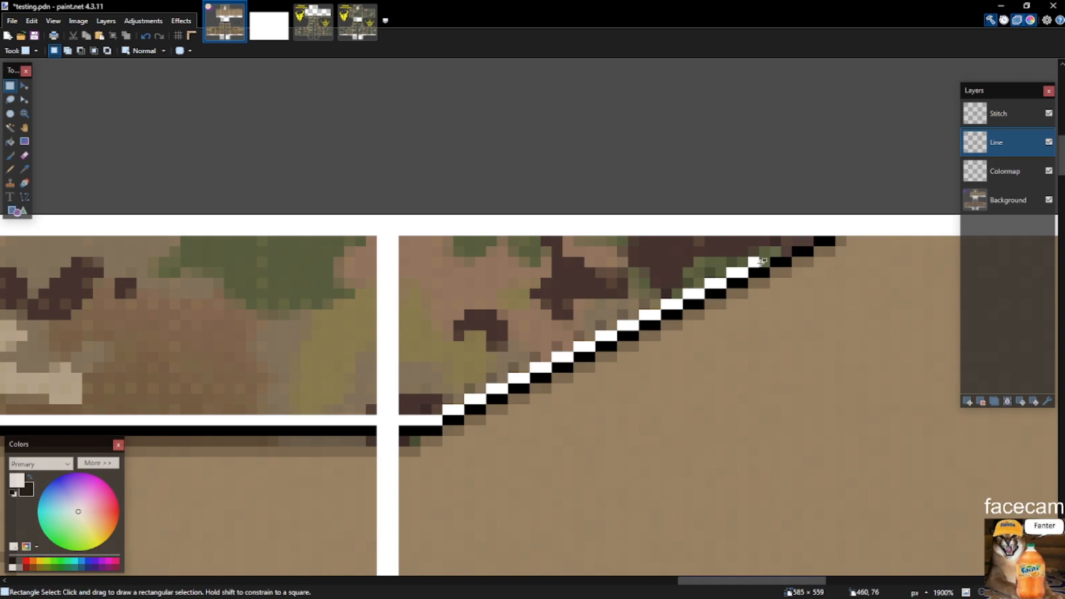
{"action": "left_click_drag", "start_coordinate": [773, 255], "coordinate": [789, 246]}
{"action": "key", "text": "BackSpace"}
{"action": "left_click", "coordinate": [807, 242]}
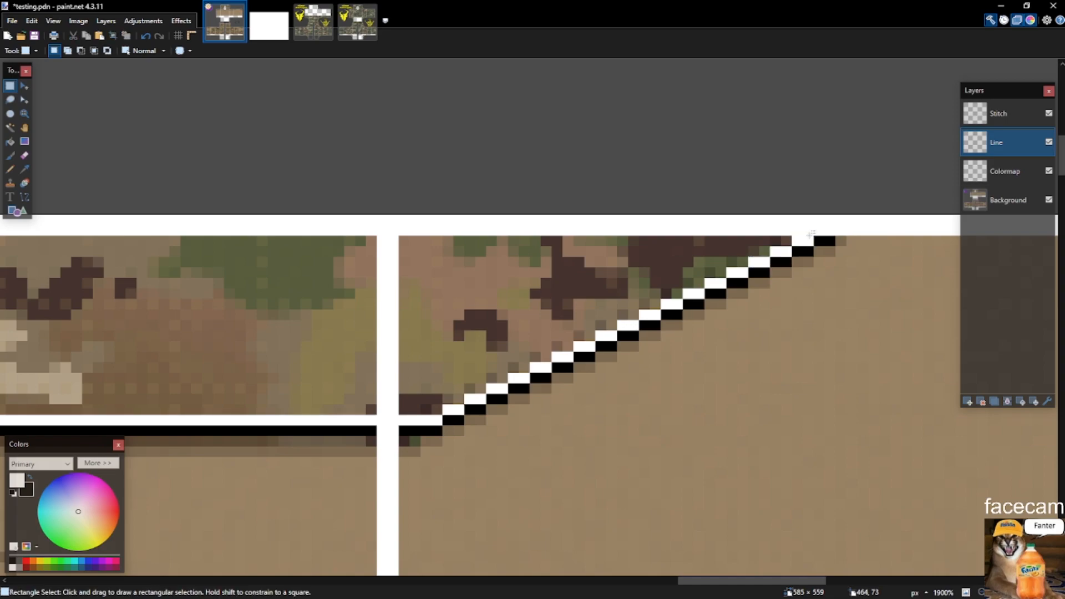
Copy the back panel's right slanted black seam onto a new layer and shift the copy up one pixel.
{"action": "scroll", "coordinate": [438, 261], "scroll_direction": "down", "scroll_amount": 10}
{"action": "scroll", "coordinate": [657, 264], "scroll_direction": "up", "scroll_amount": 5}
{"action": "scroll", "coordinate": [427, 264], "scroll_direction": "up", "scroll_amount": 5}
{"action": "scroll", "coordinate": [365, 229], "scroll_direction": "up", "scroll_amount": 3}
{"action": "left_click_drag", "start_coordinate": [222, 207], "coordinate": [913, 526]}
{"action": "key", "text": "m"}
{"action": "key", "text": "s"}
{"action": "key", "text": "s"}
{"action": "key", "text": "s"}
{"action": "key", "text": "s"}
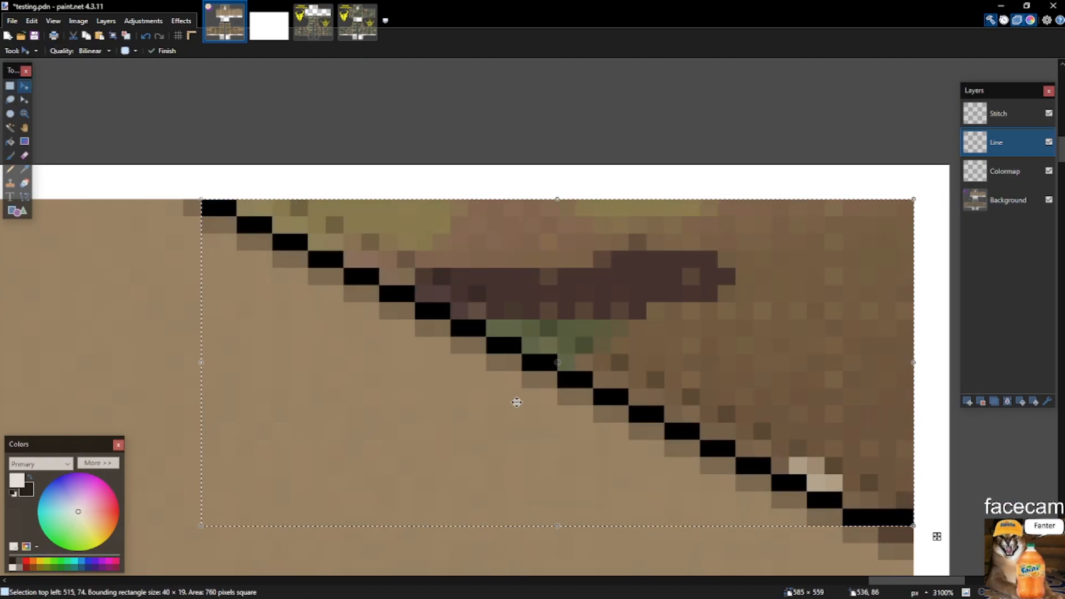
{"action": "left_click", "coordinate": [967, 400]}
{"action": "key", "text": "ctrl+v"}
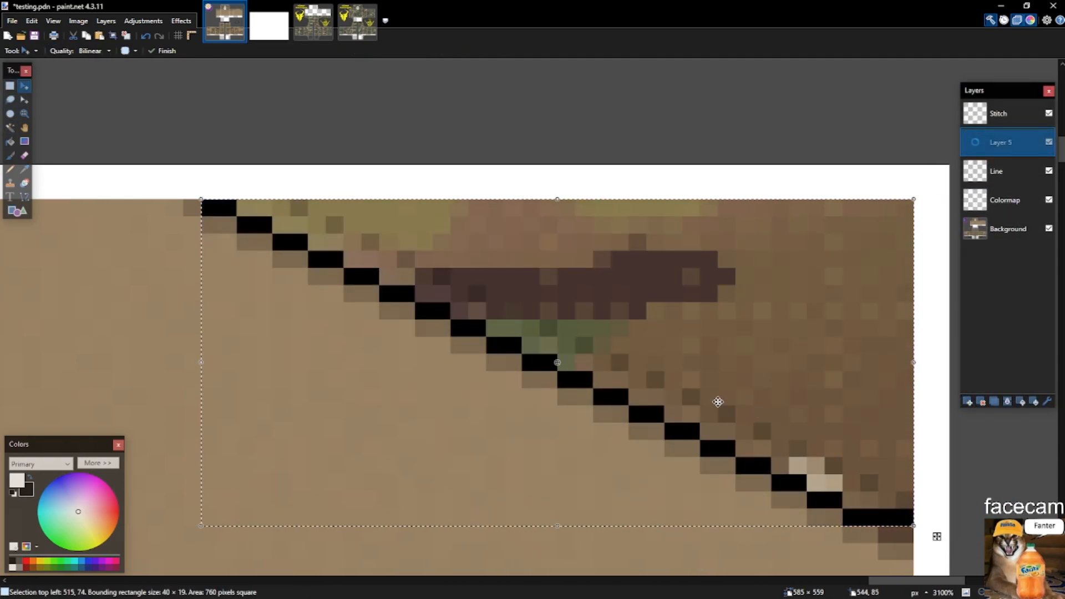
{"action": "key", "text": "Up"}
Select the copied seam line with the Magic Wand and fill it with white.
{"action": "key", "text": "x"}
{"action": "key", "text": "s"}
{"action": "key", "text": "s"}
{"action": "key", "text": "s"}
{"action": "key", "text": "s"}
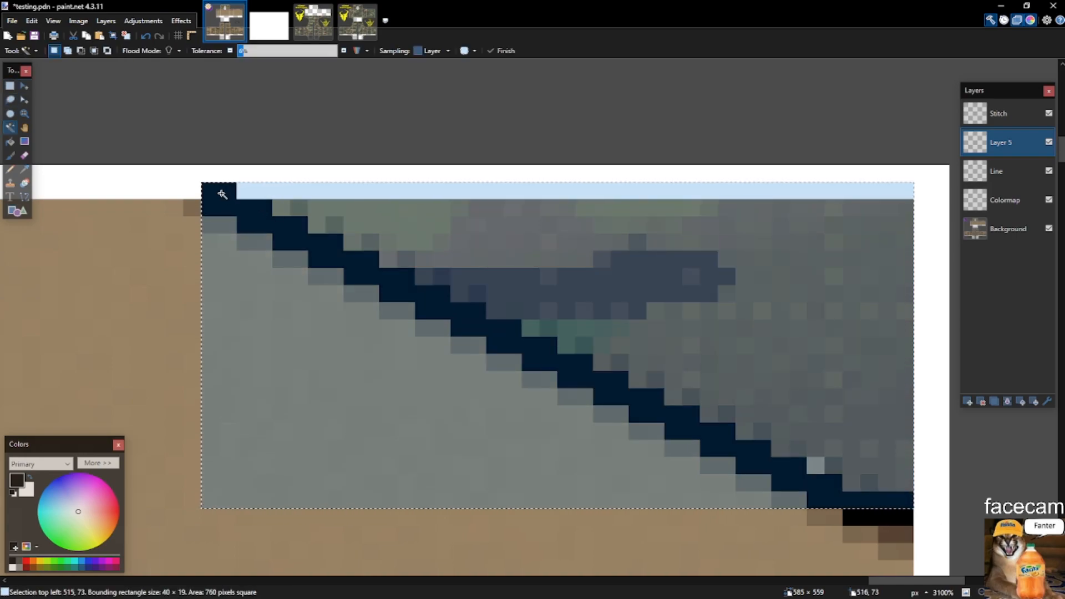
{"action": "left_click", "coordinate": [222, 192]}
{"action": "key", "text": "x"}
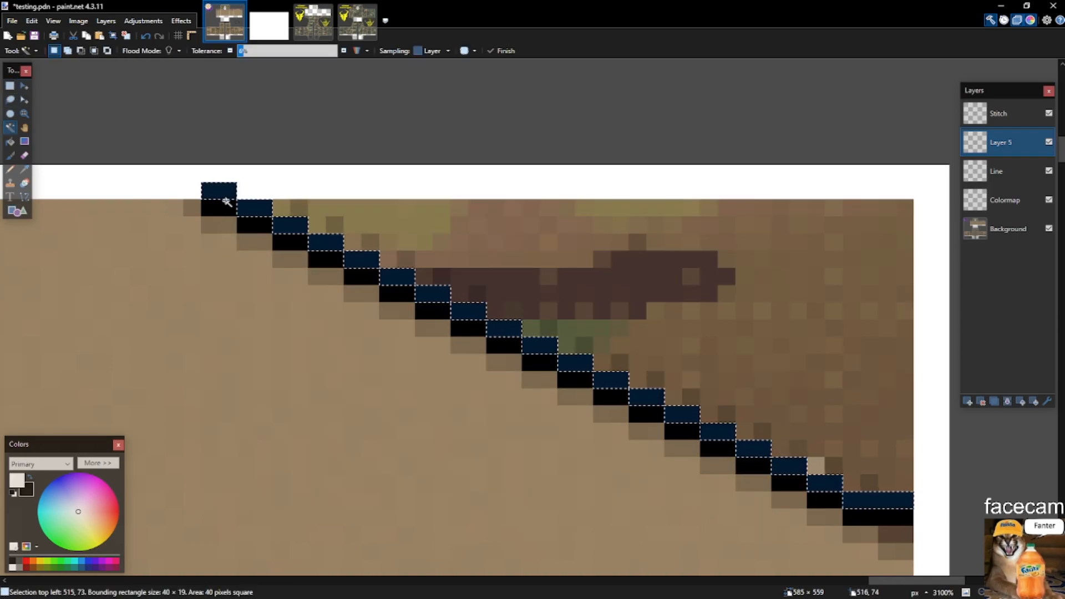
{"action": "key", "text": "BackSpace"}
Delete the copied line's pixels above the back panel's upper edge and merge the layer down into Line.
{"action": "key", "text": "s"}
{"action": "left_click_drag", "start_coordinate": [206, 170], "coordinate": [267, 194]}
{"action": "key", "text": "Delete"}
{"action": "scroll", "coordinate": [594, 273], "scroll_direction": "down", "scroll_amount": 5}
{"action": "scroll", "coordinate": [594, 274], "scroll_direction": "down", "scroll_amount": 6}
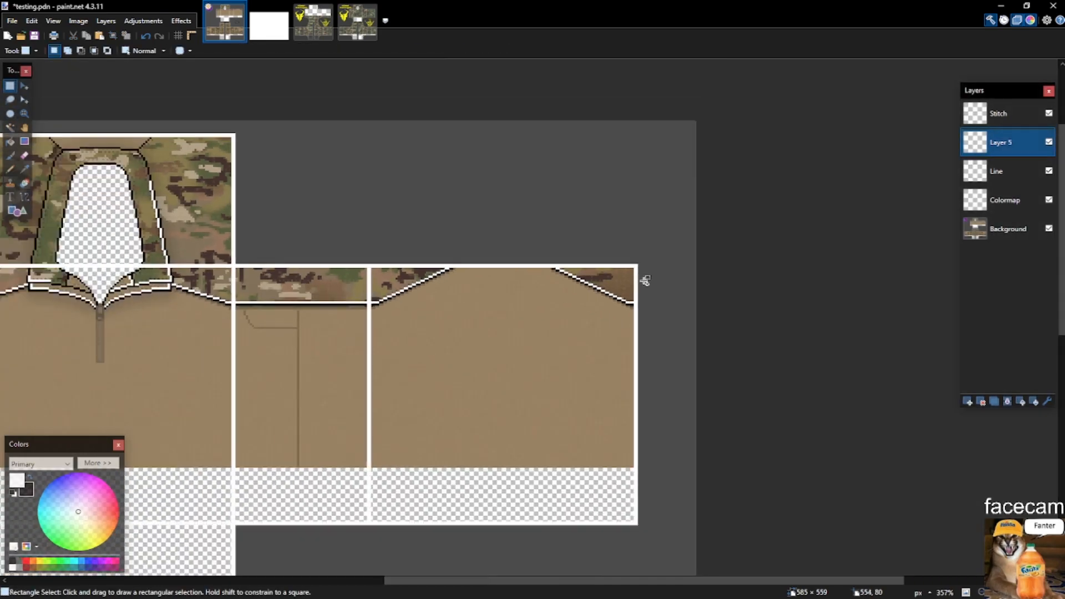
{"action": "key", "text": "ctrl+m"}
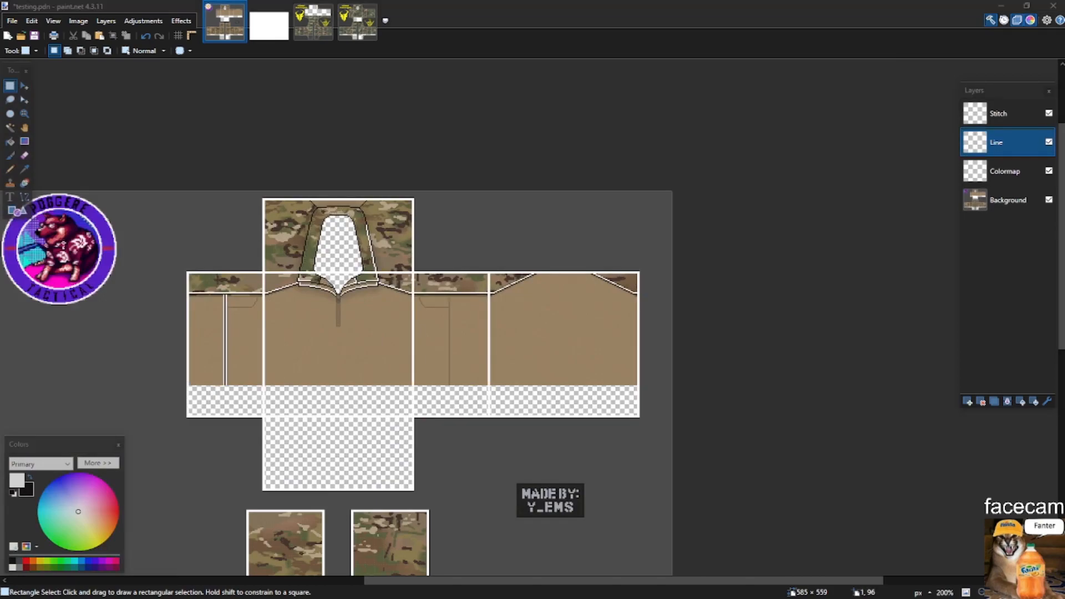
Save the shirt template file.
{"action": "left_click", "coordinate": [463, 288]}
{"action": "scroll", "coordinate": [535, 321], "scroll_direction": "up", "scroll_amount": 5}
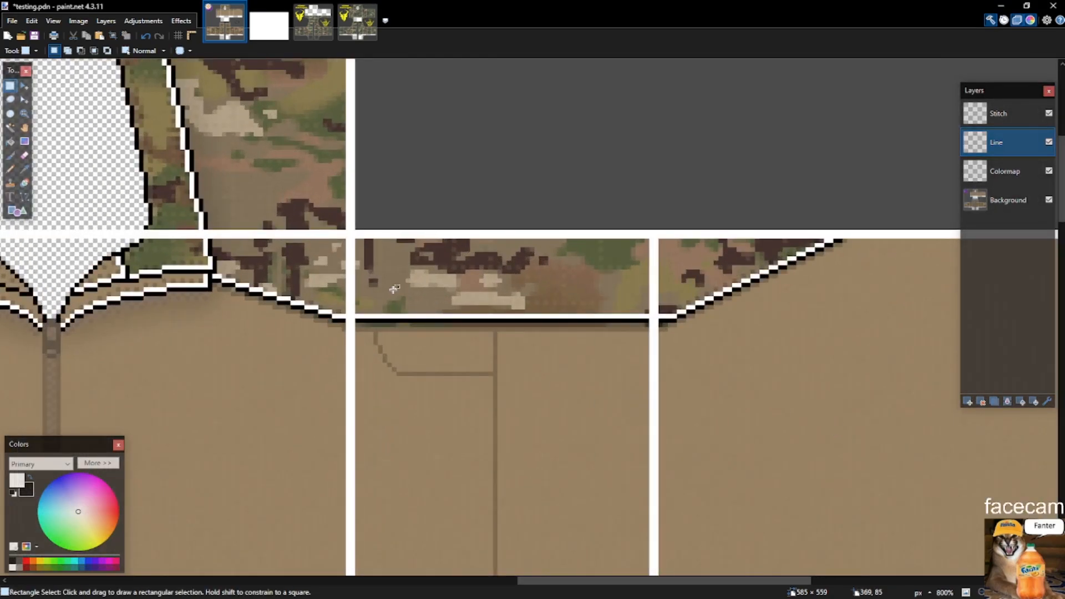
{"action": "scroll", "coordinate": [394, 289], "scroll_direction": "up", "scroll_amount": 3}
{"action": "key", "text": "ctrl+s"}
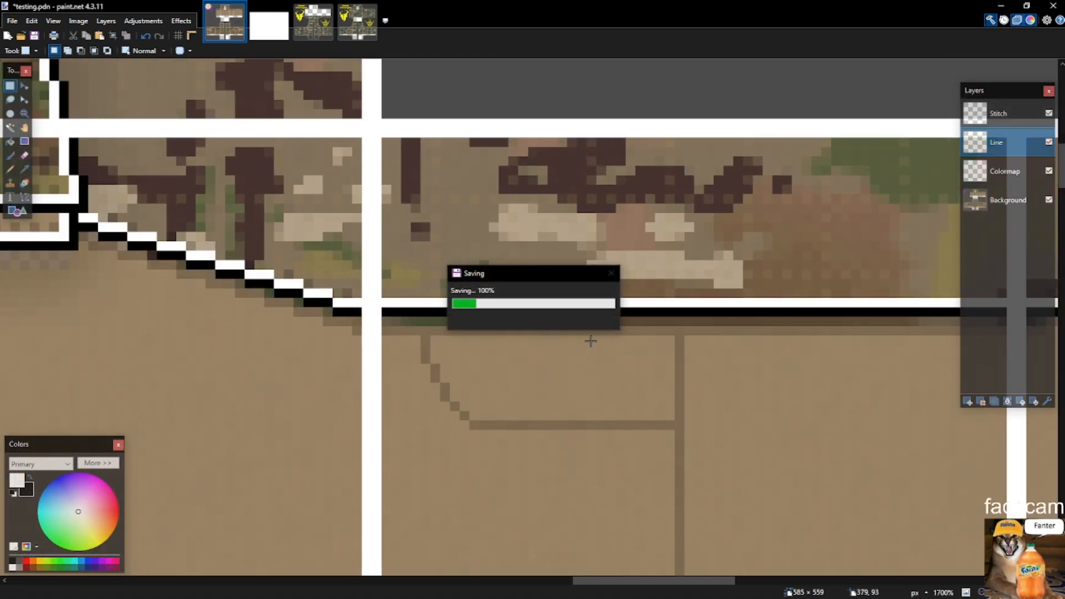
{"action": "scroll", "coordinate": [597, 340], "scroll_direction": "down", "scroll_amount": 4}
{"action": "scroll", "coordinate": [565, 237], "scroll_direction": "up", "scroll_amount": 1}
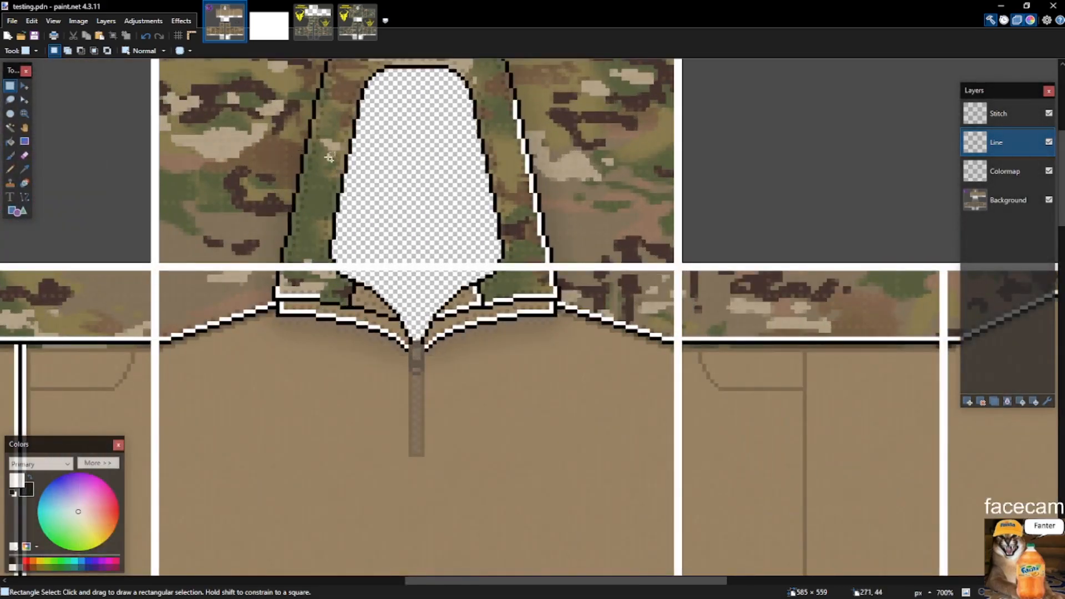
Extend the white Pencil line upward along the inner side of the collar's right black seam.
{"action": "scroll", "coordinate": [312, 157], "scroll_direction": "up", "scroll_amount": 7}
{"action": "key", "text": "p"}
{"action": "left_click", "coordinate": [570, 318]}
{"action": "left_click_drag", "start_coordinate": [572, 314], "coordinate": [570, 267]}
{"action": "scroll", "coordinate": [750, 279], "scroll_direction": "down", "scroll_amount": 3}
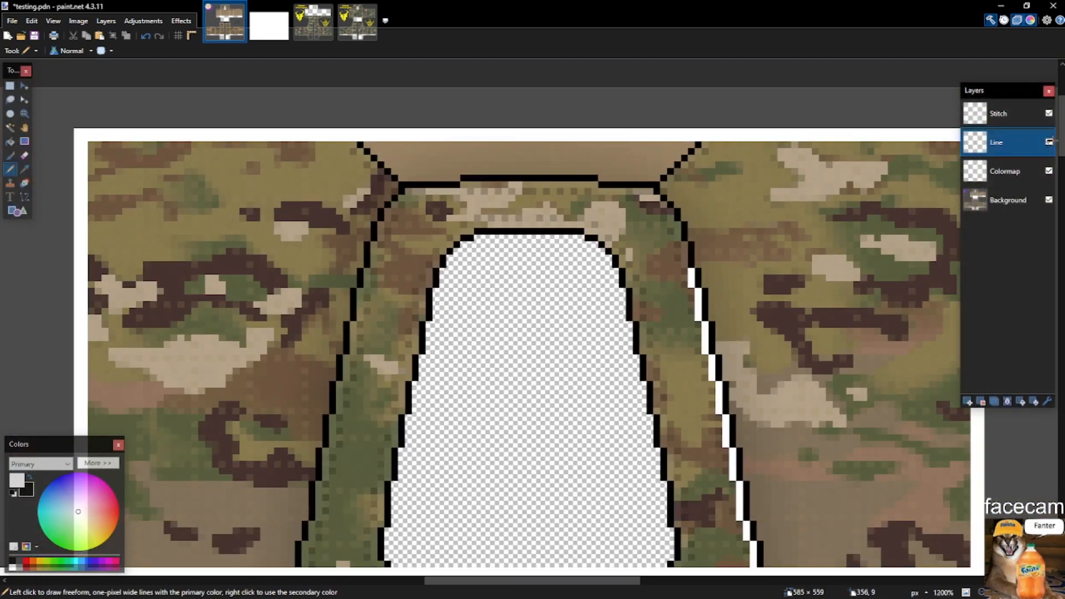
{"action": "scroll", "coordinate": [710, 339], "scroll_direction": "up", "scroll_amount": 3}
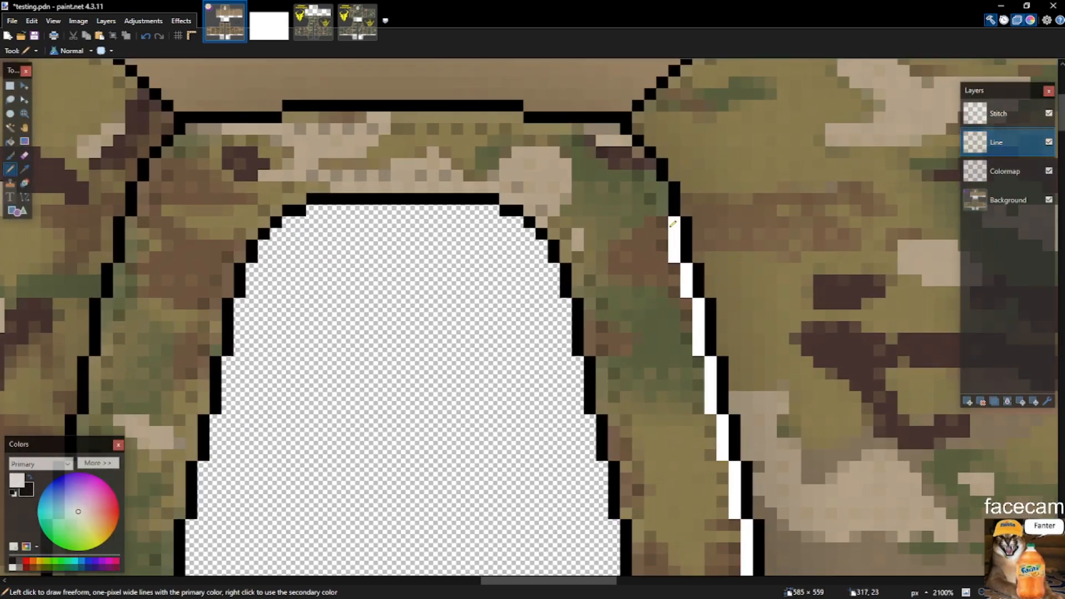
{"action": "scroll", "coordinate": [670, 220], "scroll_direction": "up", "scroll_amount": 4}
{"action": "left_click_drag", "start_coordinate": [654, 155], "coordinate": [653, 197]}
Continue the white line around the collar's upper right corner and beneath the black seam across its upper edge.
{"action": "scroll", "coordinate": [653, 199], "scroll_direction": "up", "scroll_amount": 3}
{"action": "mouse_move", "coordinate": [637, 339]}
{"action": "left_mouse_down"}
{"action": "mouse_move", "coordinate": [632, 303]}
{"action": "mouse_move", "coordinate": [554, 223]}
{"action": "mouse_move", "coordinate": [436, 223]}
{"action": "mouse_move", "coordinate": [496, 217]}
{"action": "mouse_move", "coordinate": [373, 236]}
{"action": "left_mouse_up"}
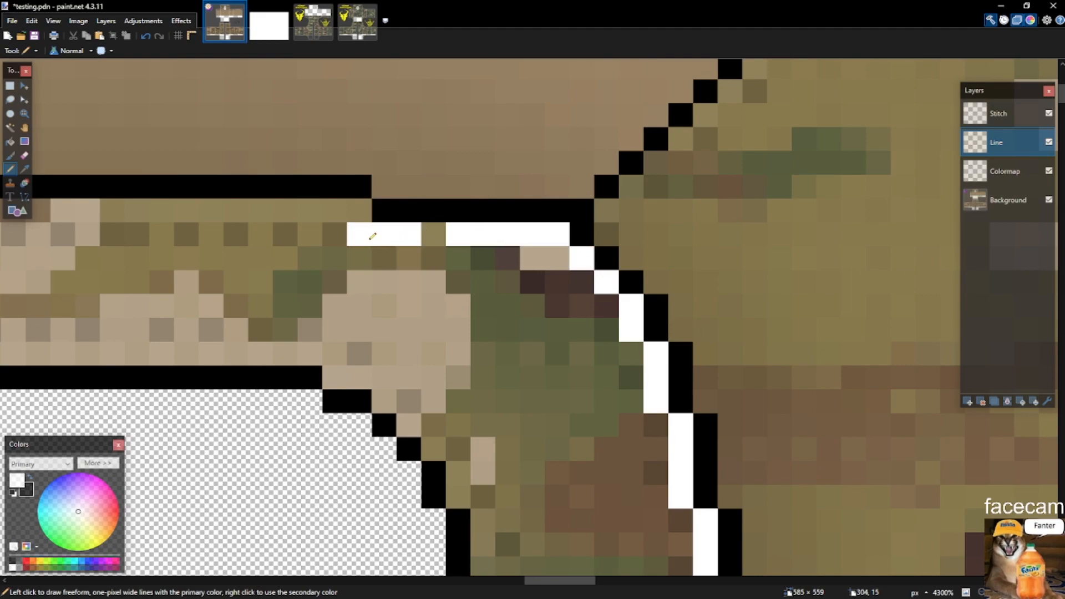
{"action": "key", "text": "ctrl+z"}
{"action": "left_click_drag", "start_coordinate": [444, 236], "coordinate": [391, 235]}
{"action": "scroll", "coordinate": [410, 237], "scroll_direction": "down", "scroll_amount": 5}
{"action": "scroll", "coordinate": [227, 233], "scroll_direction": "up", "scroll_amount": 5}
{"action": "left_click_drag", "start_coordinate": [161, 222], "coordinate": [621, 218]}
{"action": "key", "text": "s"}
{"action": "key", "text": "s"}
{"action": "key", "text": "s"}
{"action": "key", "text": "s"}
{"action": "left_click", "coordinate": [621, 218]}
{"action": "scroll", "coordinate": [590, 231], "scroll_direction": "down", "scroll_amount": 8}
{"action": "scroll", "coordinate": [353, 169], "scroll_direction": "up", "scroll_amount": 5}
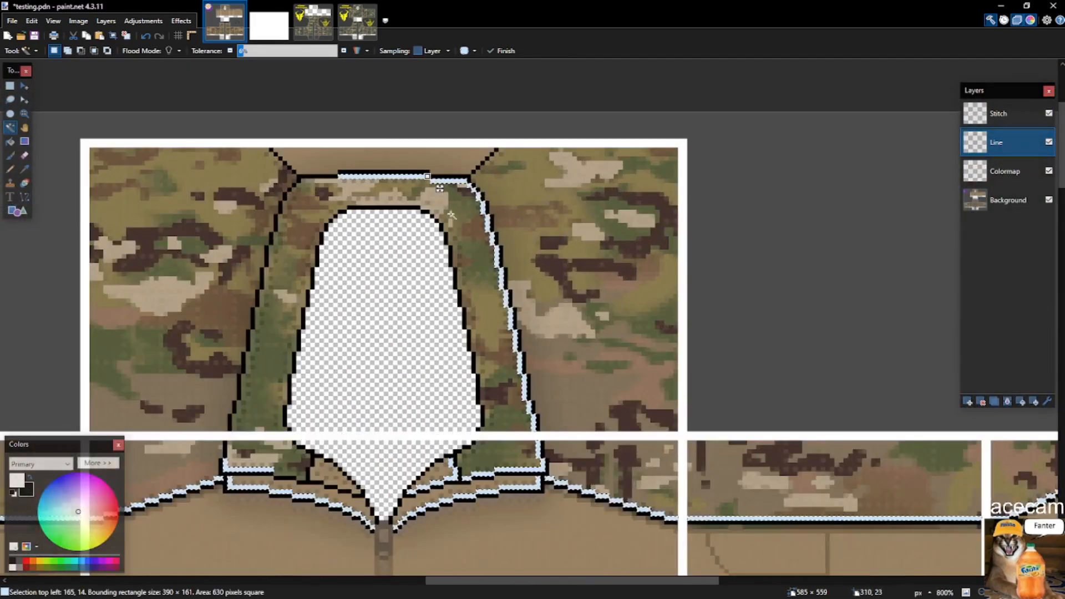
Copy the collar's right-side lines to a new layer, flip it horizontally, and align it with the collar's left side.
{"action": "key", "text": "s"}
{"action": "left_click_drag", "start_coordinate": [336, 174], "coordinate": [674, 199]}
{"action": "scroll", "coordinate": [632, 222], "scroll_direction": "down", "scroll_amount": 7}
{"action": "left_click_drag", "start_coordinate": [536, 214], "coordinate": [435, 228]}
{"action": "scroll", "coordinate": [548, 275], "scroll_direction": "down", "scroll_amount": 5}
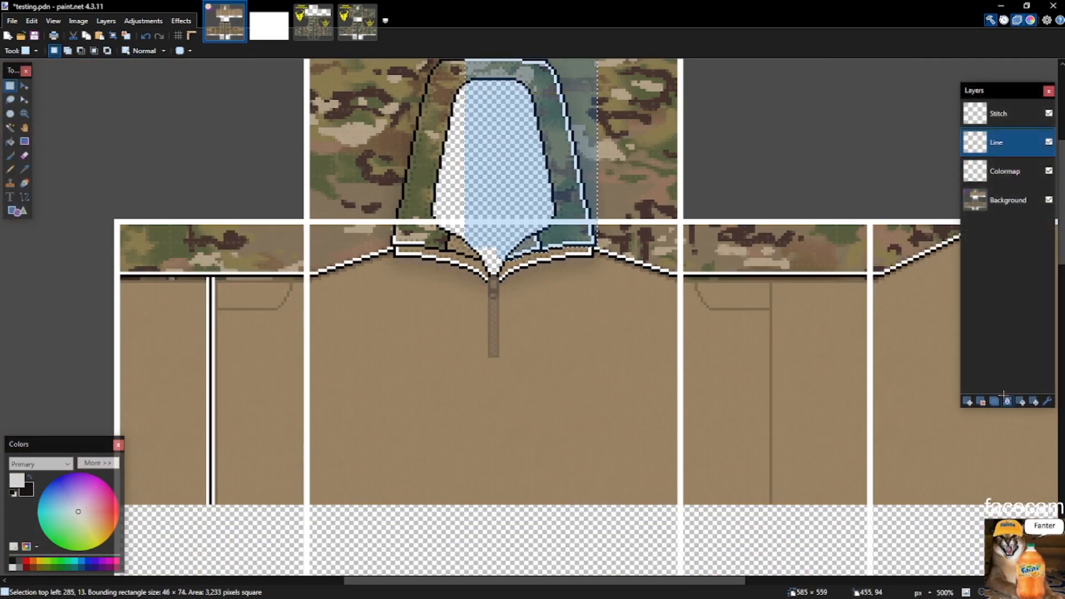
{"action": "key", "text": "ctrl+shift+v"}
{"action": "left_click", "coordinate": [111, 20]}
{"action": "left_click", "coordinate": [133, 122]}
{"action": "scroll", "coordinate": [435, 262], "scroll_direction": "up", "scroll_amount": 4}
{"action": "left_click_drag", "start_coordinate": [471, 269], "coordinate": [501, 272]}
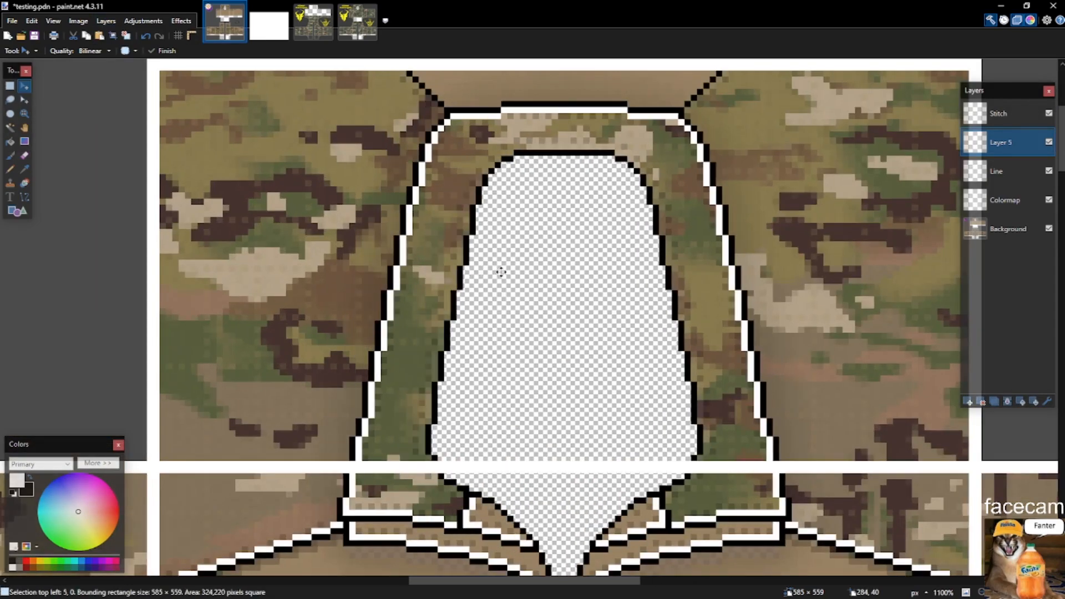
Merge the mirrored collar layer down into Line, clear the selection, and save the file.
{"action": "key", "text": "ctrl+m"}
{"action": "scroll", "coordinate": [508, 272], "scroll_direction": "down", "scroll_amount": 7}
{"action": "key", "text": "ctrl+d"}
{"action": "key", "text": "s"}
{"action": "scroll", "coordinate": [563, 327], "scroll_direction": "down", "scroll_amount": 5}
{"action": "key", "text": "ctrl+s"}
{"action": "scroll", "coordinate": [574, 288], "scroll_direction": "up", "scroll_amount": 5}
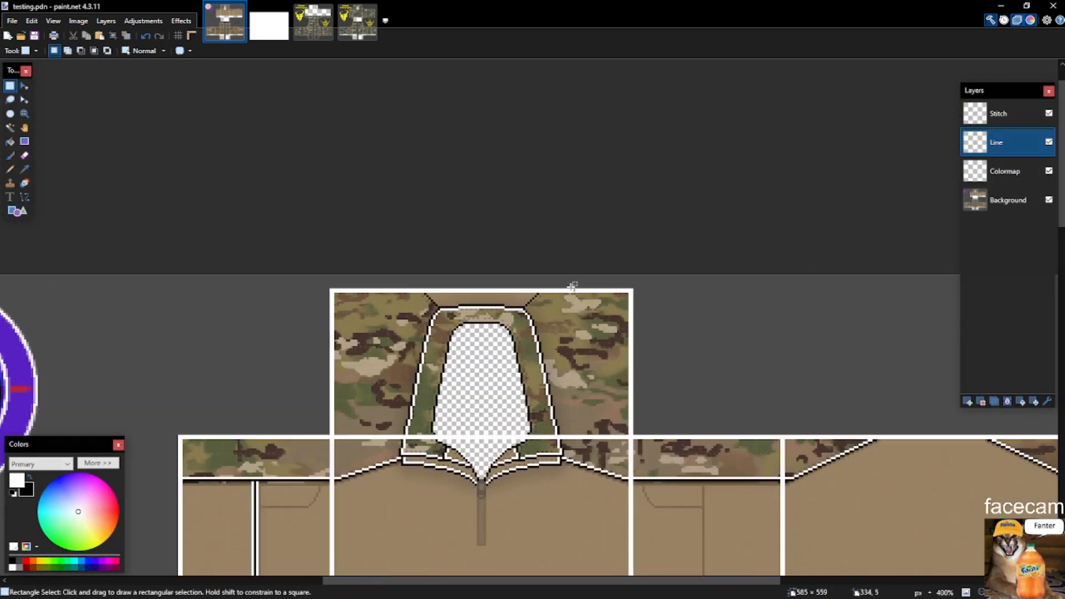
Draw a diagonal white Pencil line along the lower outer side of the black seam at the collar's upper right corner.
{"action": "scroll", "coordinate": [573, 287], "scroll_direction": "up", "scroll_amount": 8}
{"action": "key", "text": "p"}
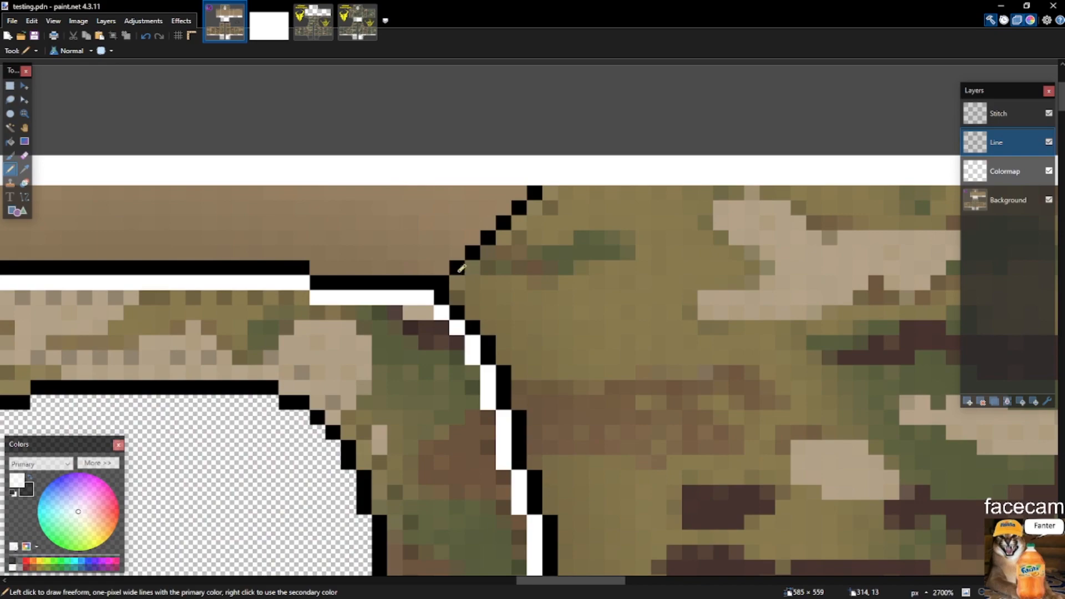
{"action": "left_click", "coordinate": [461, 268]}
{"action": "scroll", "coordinate": [461, 269], "scroll_direction": "up", "scroll_amount": 2}
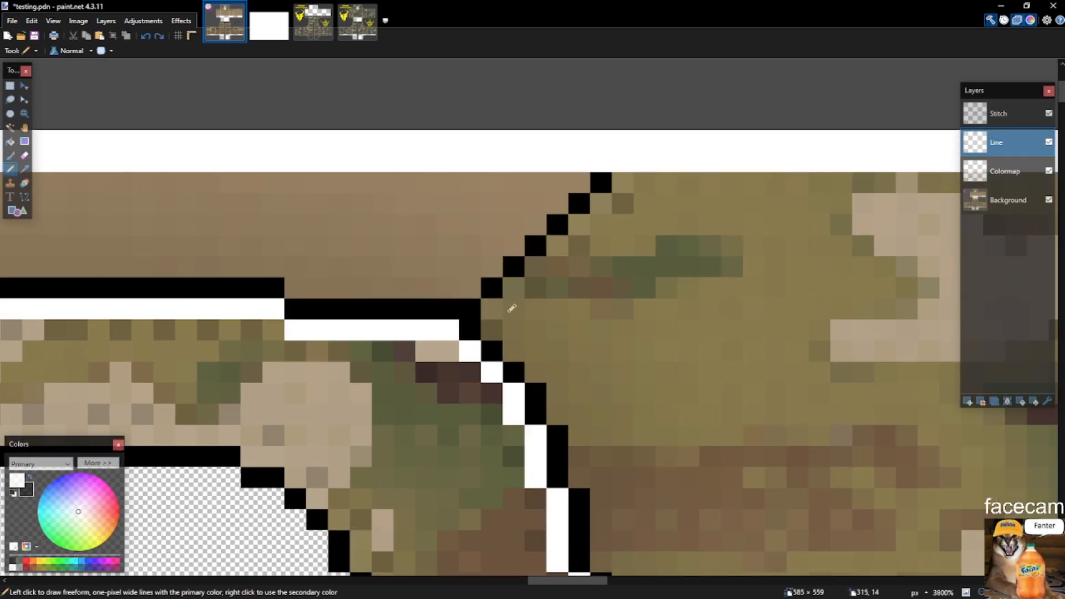
{"action": "mouse_move", "coordinate": [508, 294]}
{"action": "left_mouse_down"}
{"action": "mouse_move", "coordinate": [493, 307]}
{"action": "mouse_move", "coordinate": [537, 268]}
{"action": "left_mouse_up"}
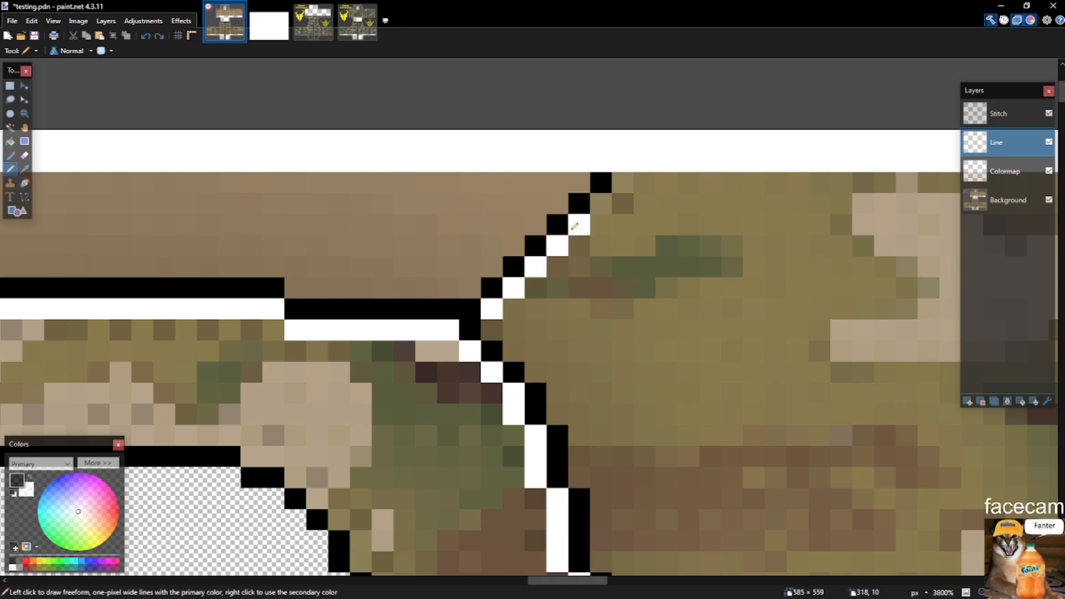
Draw a matching white line along the diagonal black seam at the collar's upper left corner and save the file.
{"action": "scroll", "coordinate": [602, 196], "scroll_direction": "down", "scroll_amount": 6}
{"action": "scroll", "coordinate": [196, 315], "scroll_direction": "up", "scroll_amount": 4}
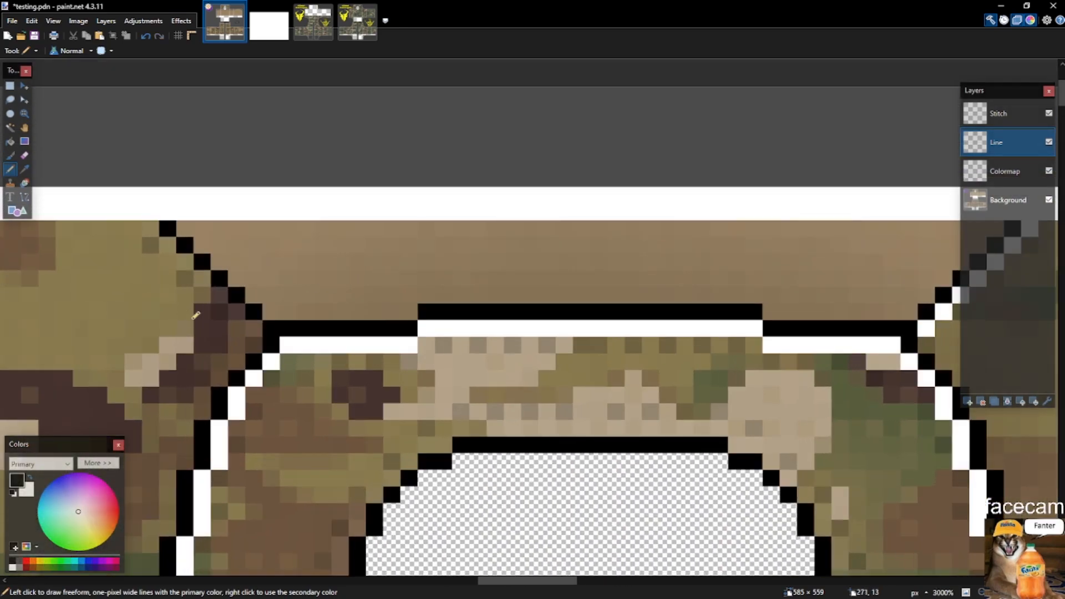
{"action": "key", "text": "ctrl+z"}
{"action": "right_click", "coordinate": [237, 312]}
{"action": "right_click", "coordinate": [220, 295]}
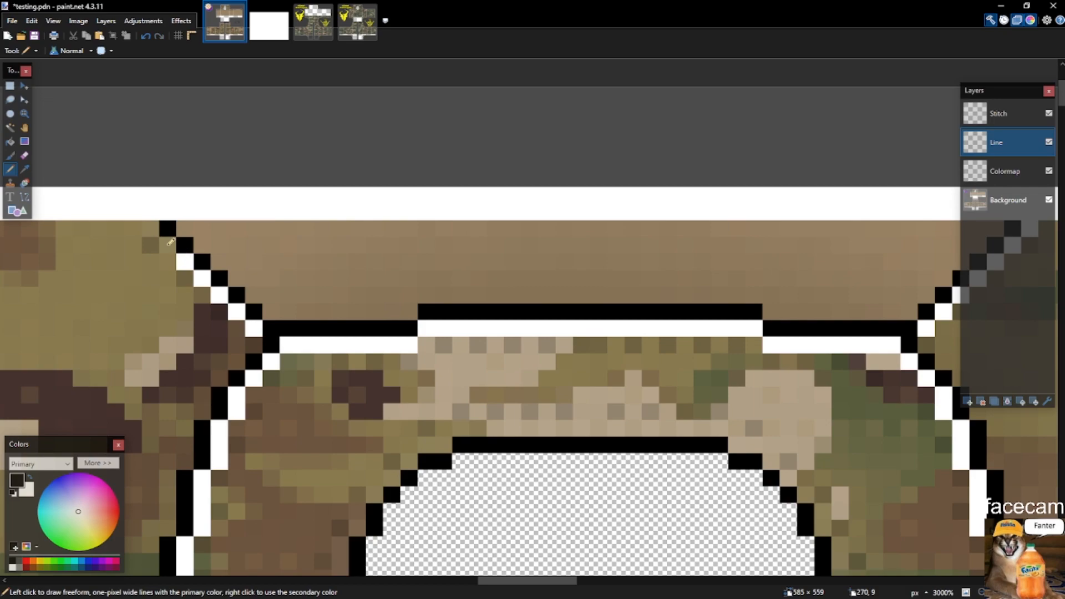
{"action": "scroll", "coordinate": [178, 254], "scroll_direction": "down", "scroll_amount": 6}
{"action": "scroll", "coordinate": [636, 394], "scroll_direction": "up", "scroll_amount": 2}
{"action": "scroll", "coordinate": [636, 395], "scroll_direction": "up", "scroll_amount": 2}
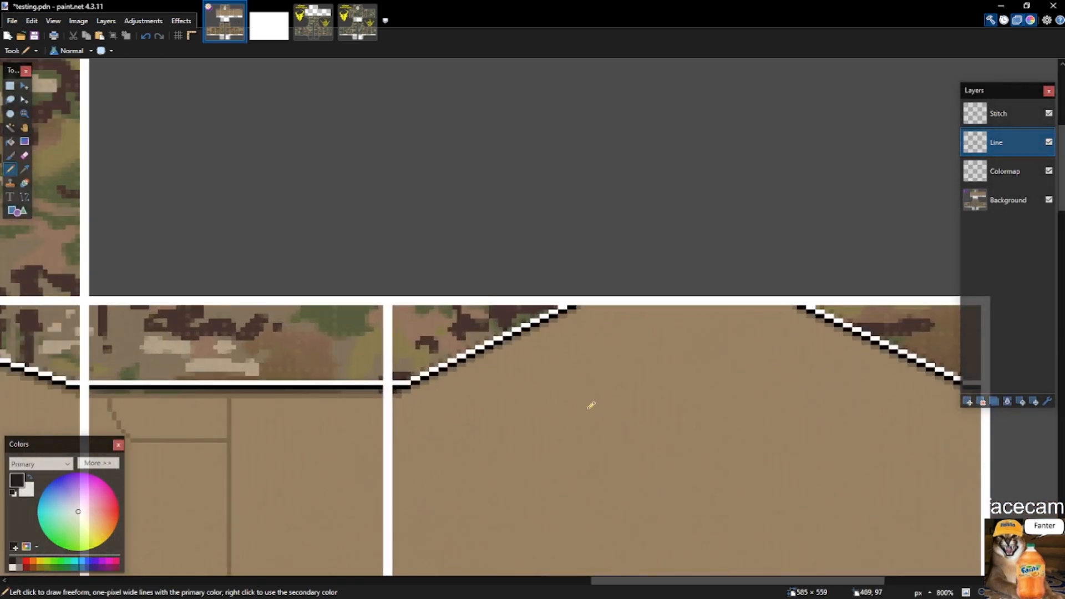
{"action": "key", "text": "ctrl+s"}
{"action": "scroll", "coordinate": [750, 313], "scroll_direction": "down", "scroll_amount": 4}
{"action": "scroll", "coordinate": [687, 331], "scroll_direction": "up", "scroll_amount": 6}
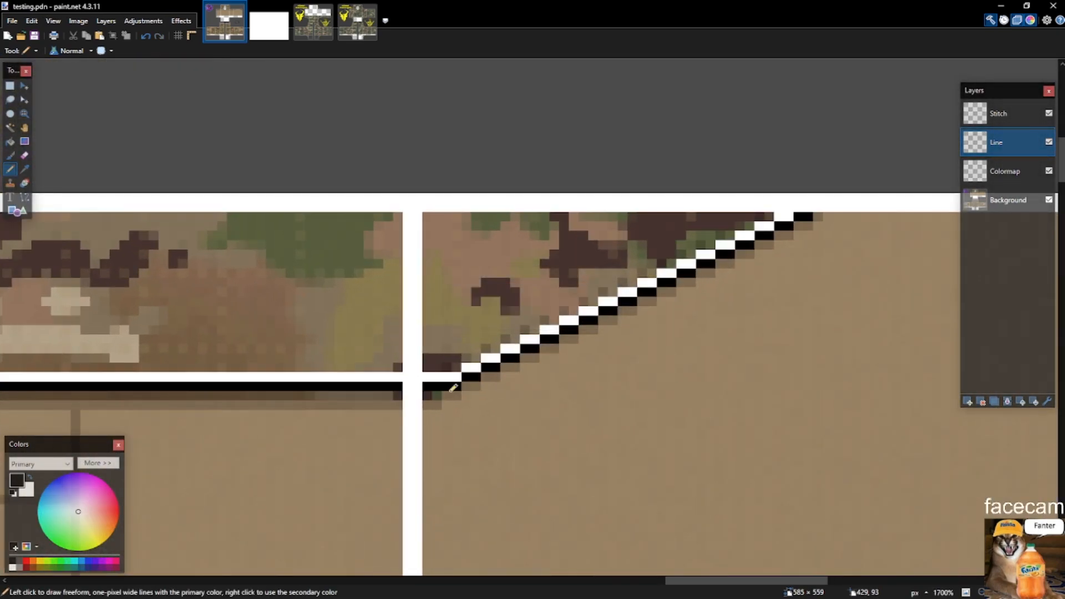
Compare the back panel's left slanted seam with the collar's upper left diagonal seam by framing each with a rectangular selection.
{"action": "key", "text": "s"}
{"action": "left_click_drag", "start_coordinate": [462, 382], "coordinate": [819, 216]}
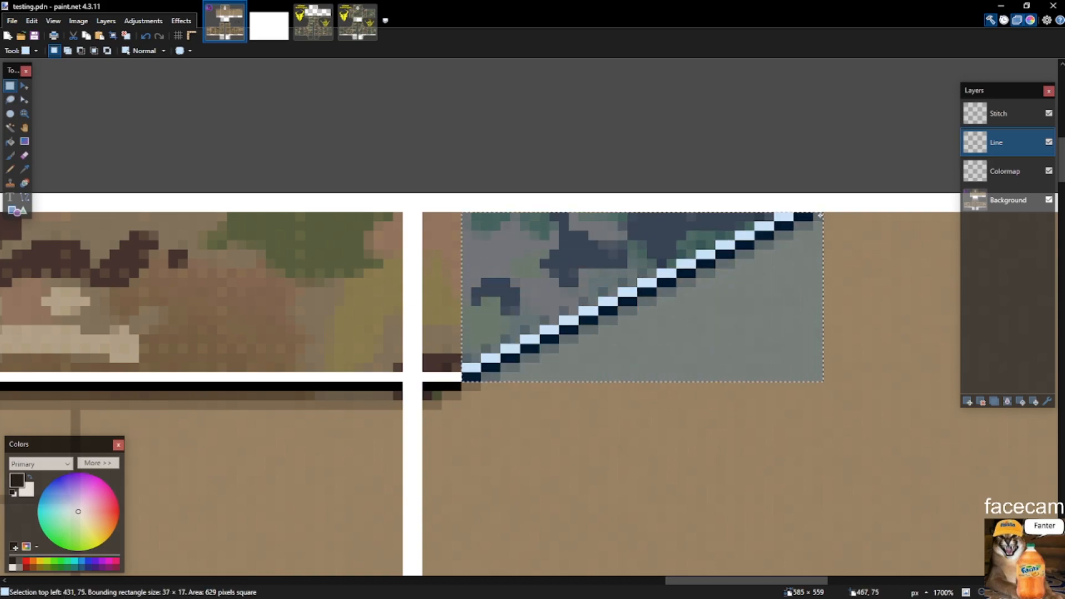
{"action": "scroll", "coordinate": [773, 222], "scroll_direction": "down", "scroll_amount": 5}
{"action": "scroll", "coordinate": [654, 174], "scroll_direction": "up", "scroll_amount": 4}
{"action": "left_click_drag", "start_coordinate": [471, 153], "coordinate": [548, 191]}
{"action": "left_click", "coordinate": [548, 191]}
{"action": "scroll", "coordinate": [491, 141], "scroll_direction": "up", "scroll_amount": 4}
{"action": "left_click_drag", "start_coordinate": [501, 158], "coordinate": [596, 230]}
{"action": "left_click", "coordinate": [597, 230]}
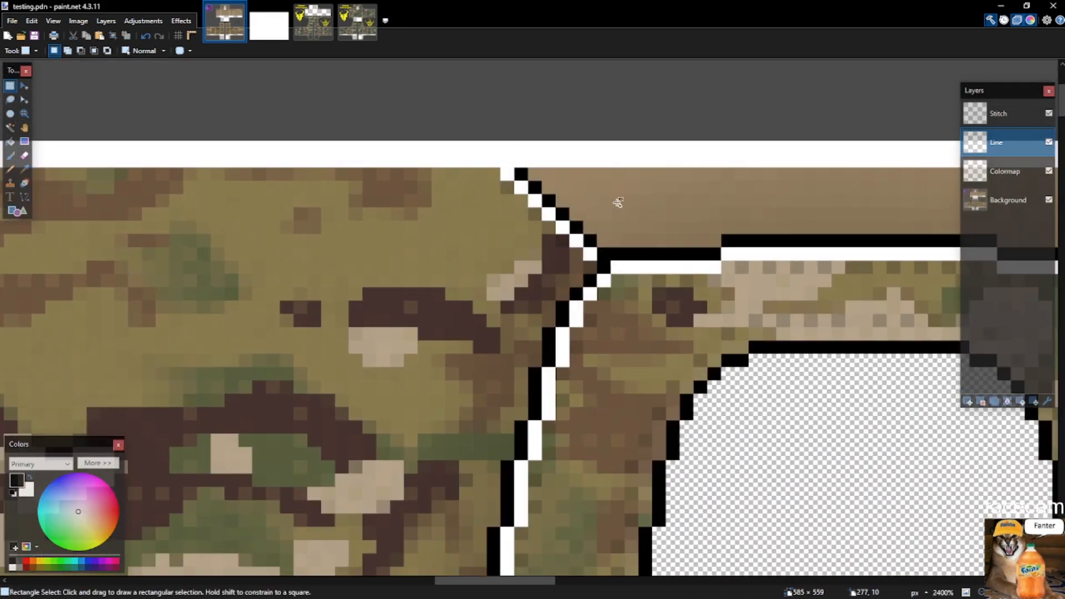
{"action": "scroll", "coordinate": [625, 189], "scroll_direction": "down", "scroll_amount": 6}
{"action": "scroll", "coordinate": [626, 186], "scroll_direction": "down", "scroll_amount": 3}
{"action": "scroll", "coordinate": [590, 158], "scroll_direction": "up", "scroll_amount": 4}
{"action": "scroll", "coordinate": [586, 293], "scroll_direction": "up", "scroll_amount": 3}
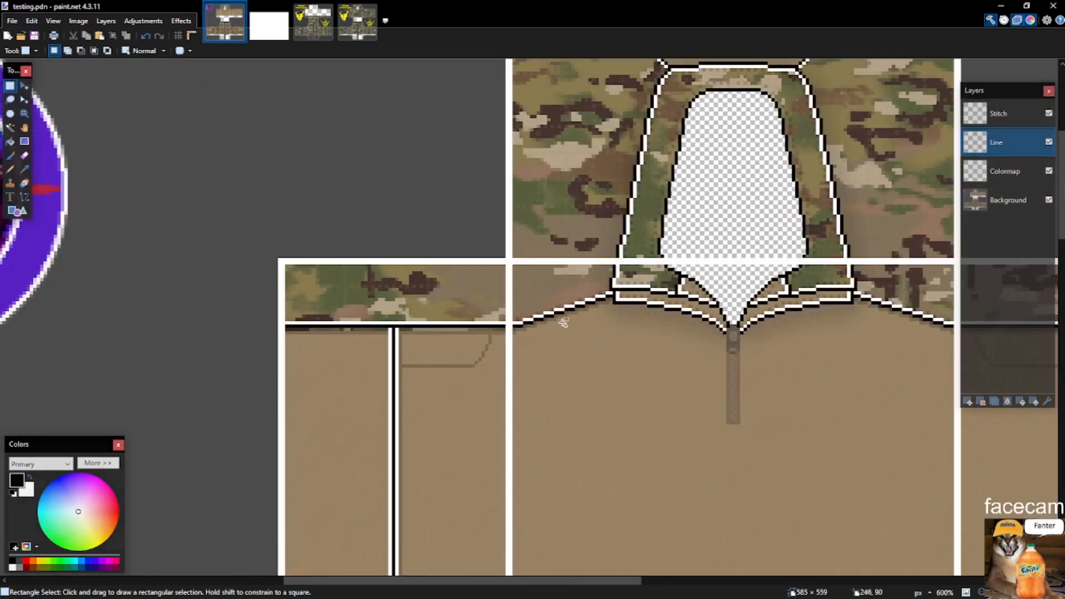
Extend the side panel's vertical black-and-white seam down past the tan panel's lower edge into the transparent strip.
{"action": "scroll", "coordinate": [499, 321], "scroll_direction": "down", "scroll_amount": 1}
{"action": "scroll", "coordinate": [373, 250], "scroll_direction": "down", "scroll_amount": 4}
{"action": "scroll", "coordinate": [388, 338], "scroll_direction": "up", "scroll_amount": 9}
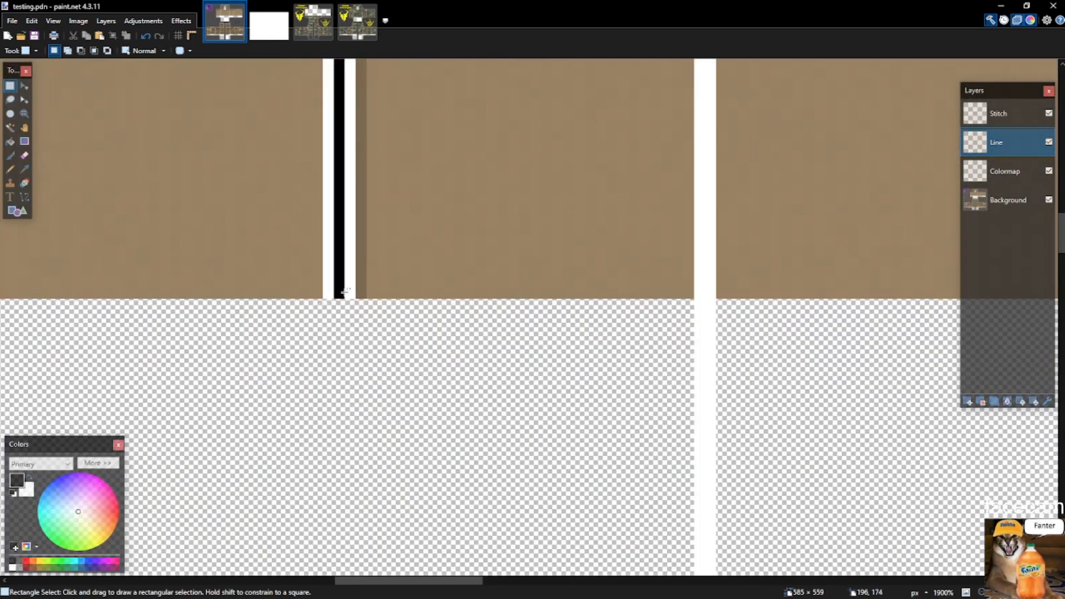
{"action": "left_click_drag", "start_coordinate": [353, 292], "coordinate": [347, 352]}
{"action": "scroll", "coordinate": [326, 307], "scroll_direction": "up", "scroll_amount": 2}
{"action": "key", "text": "m"}
{"action": "scroll", "coordinate": [346, 333], "scroll_direction": "down", "scroll_amount": 2}
{"action": "scroll", "coordinate": [443, 391], "scroll_direction": "down", "scroll_amount": 3}
{"action": "key", "text": "ctrl+d"}
{"action": "key", "text": "s"}
{"action": "scroll", "coordinate": [380, 378], "scroll_direction": "up", "scroll_amount": 2}
{"action": "scroll", "coordinate": [492, 302], "scroll_direction": "down", "scroll_amount": 3}
{"action": "scroll", "coordinate": [571, 262], "scroll_direction": "down", "scroll_amount": 8}
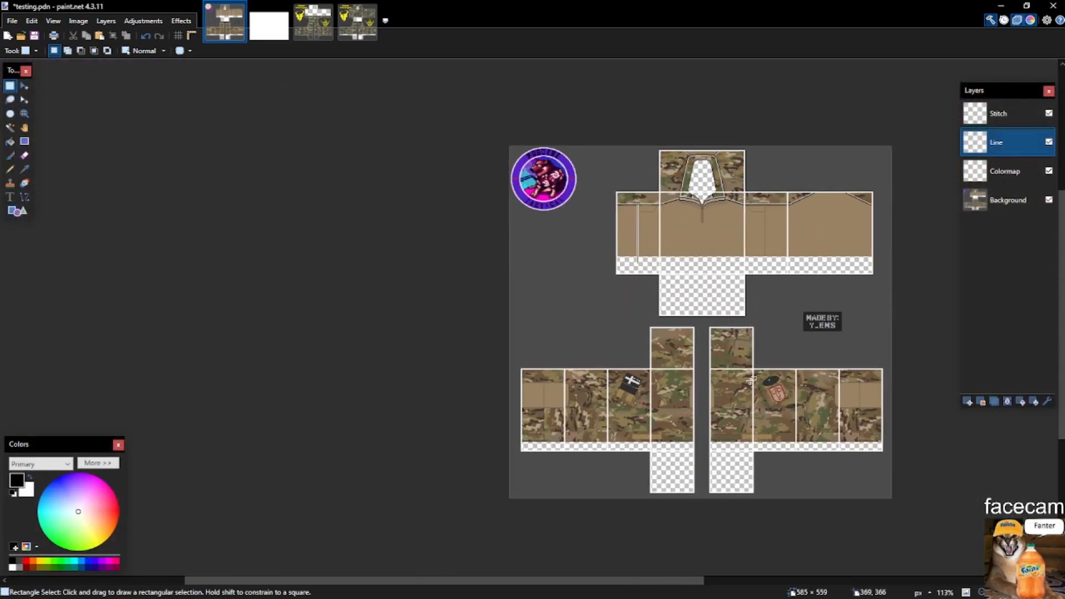
Measure the height of the transparent strip below the sleeve with a one-pixel-wide rectangular selection, and clear the selection.
{"action": "left_click_drag", "start_coordinate": [508, 344], "coordinate": [760, 465]}
{"action": "left_click_drag", "start_coordinate": [758, 459], "coordinate": [758, 452]}
{"action": "scroll", "coordinate": [810, 262], "scroll_direction": "up", "scroll_amount": 3}
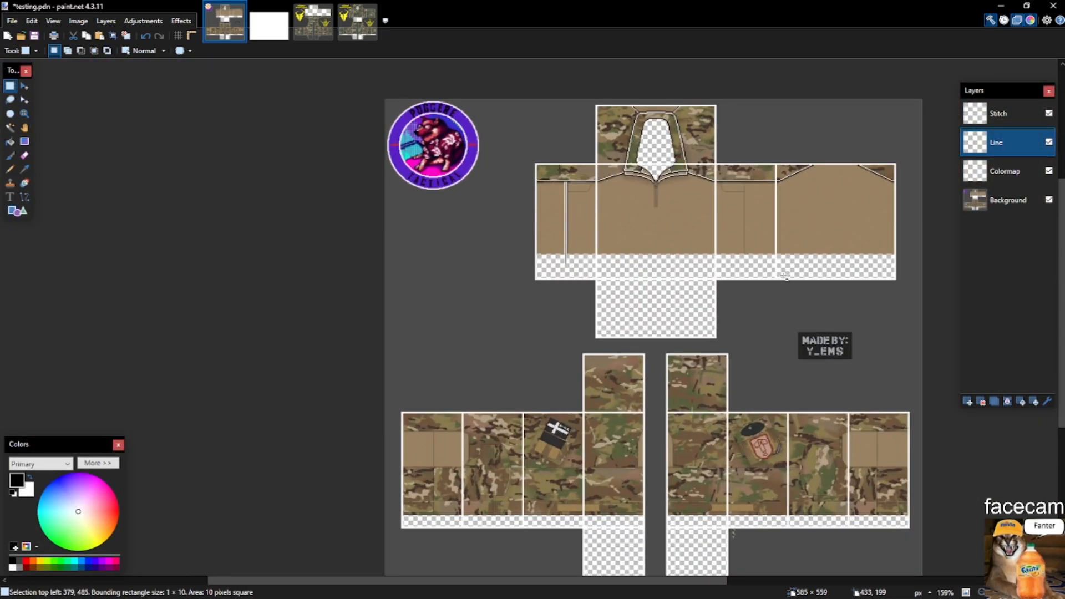
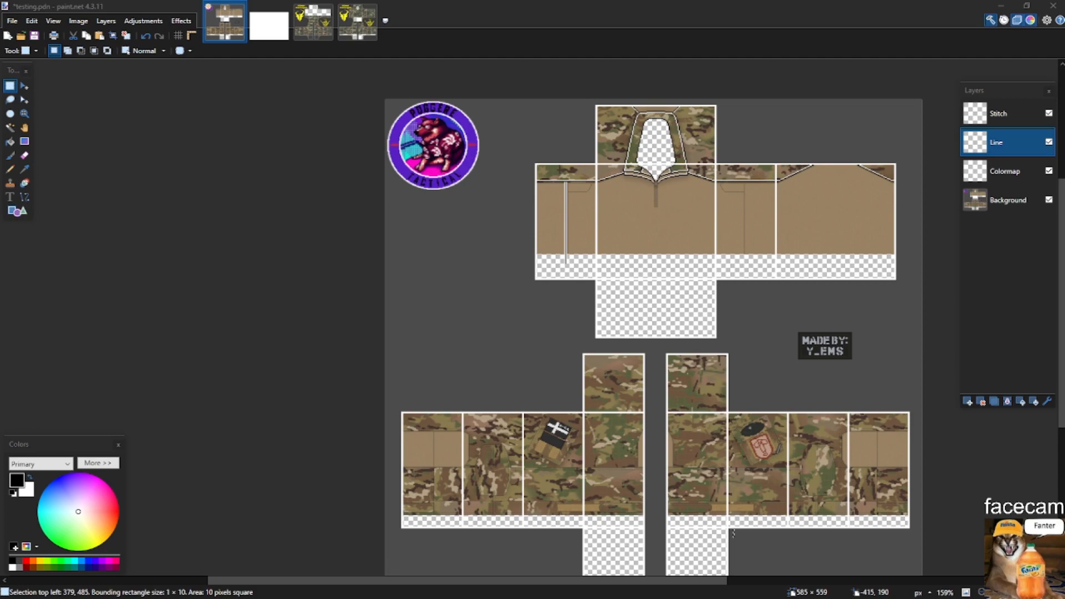
{"action": "left_click", "coordinate": [722, 199]}
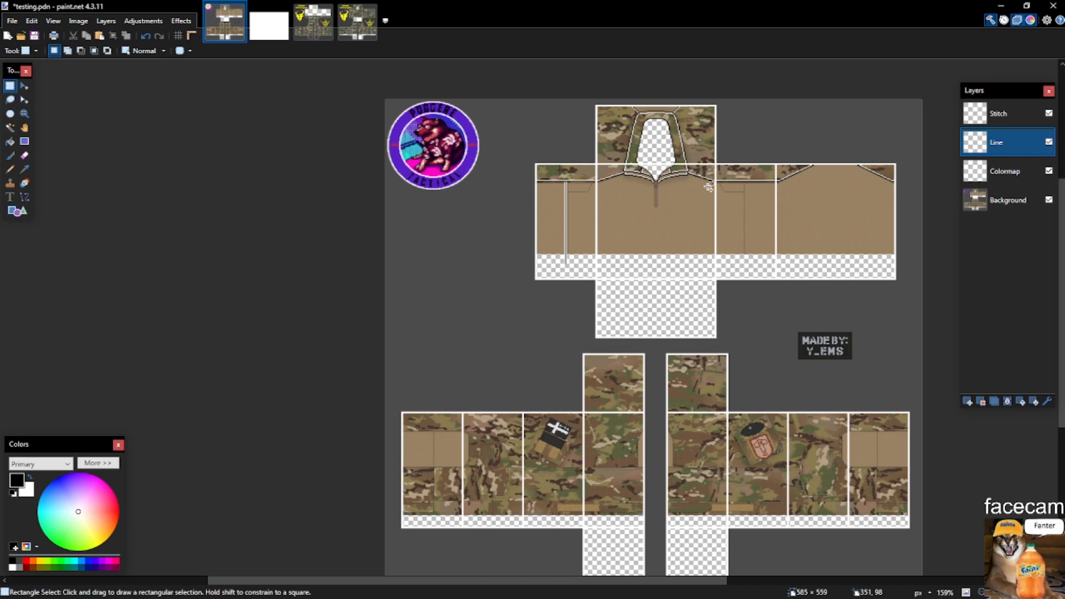
Trim the bottom 3 × 1 px row off the extended vertical seam and check the space remaining below it.
{"action": "scroll", "coordinate": [709, 187], "scroll_direction": "up", "scroll_amount": 10}
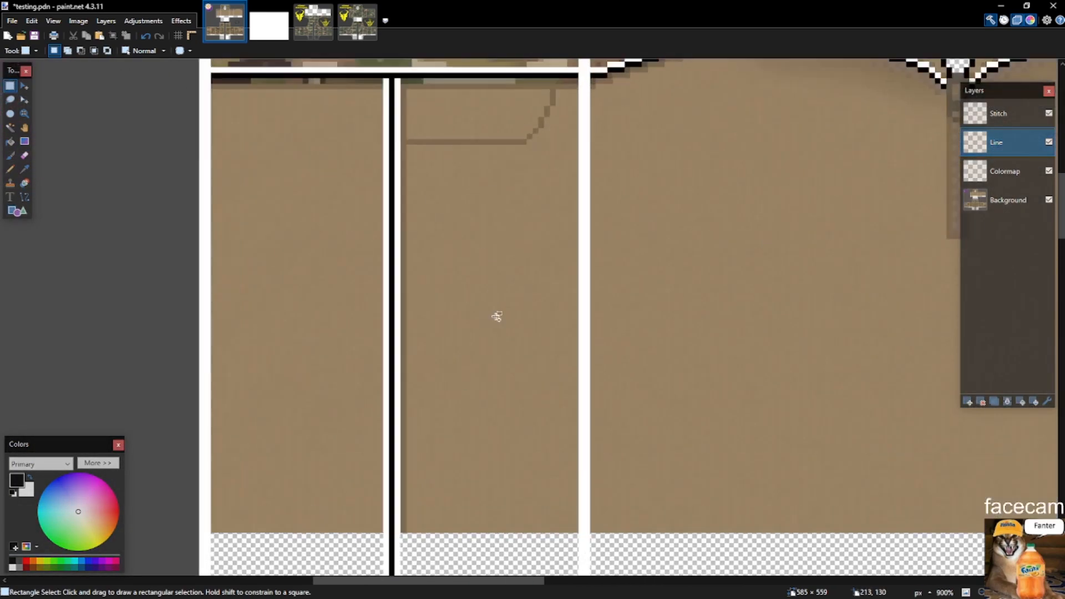
{"action": "scroll", "coordinate": [496, 317], "scroll_direction": "up", "scroll_amount": 4}
{"action": "left_click_drag", "start_coordinate": [293, 343], "coordinate": [312, 344]}
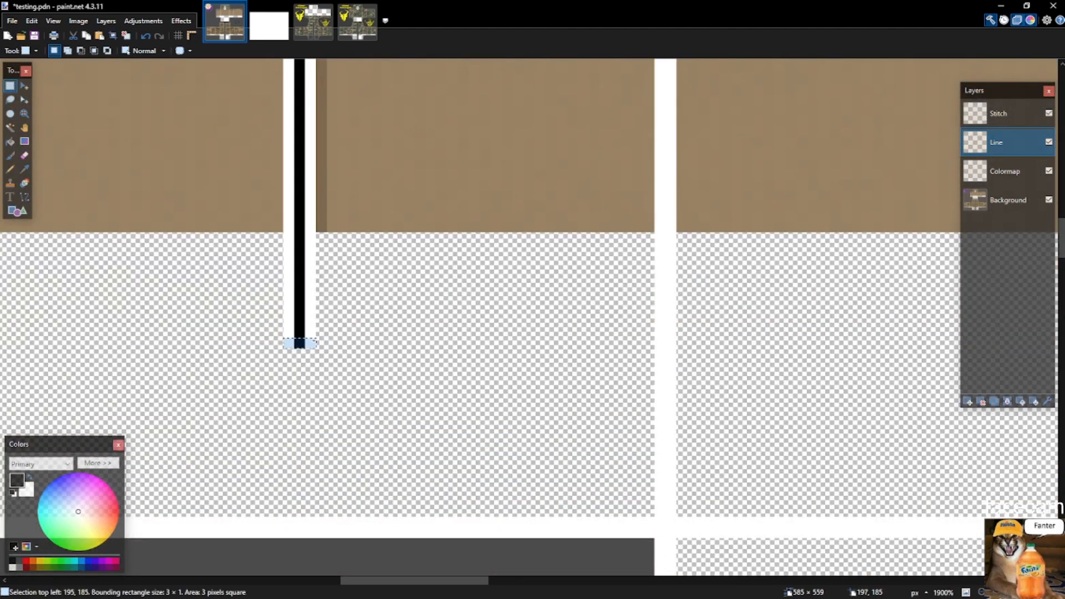
{"action": "left_click_drag", "start_coordinate": [304, 513], "coordinate": [300, 351]}
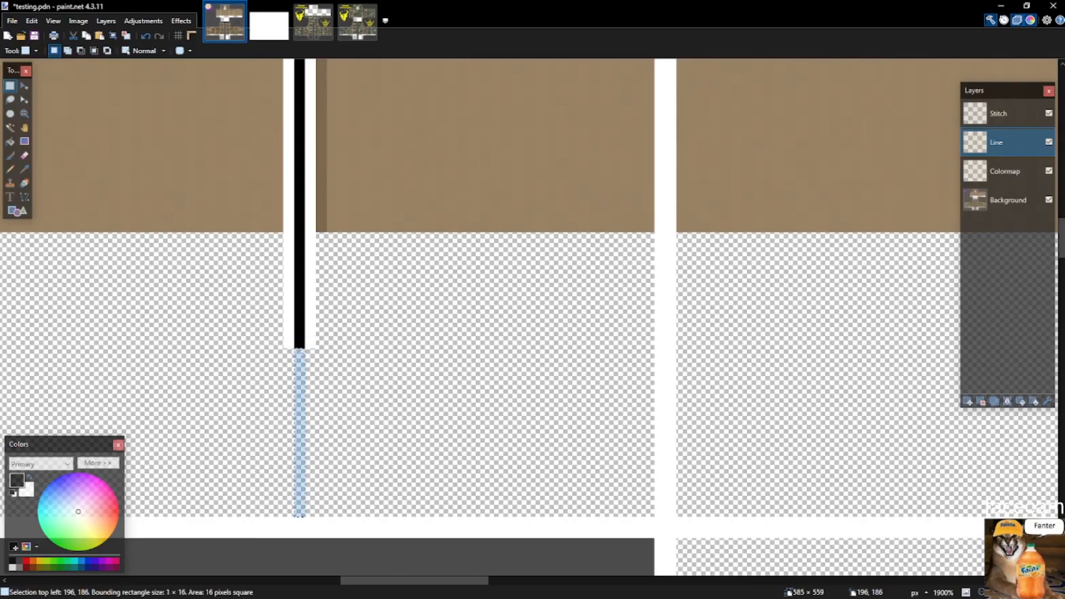
{"action": "left_click", "coordinate": [298, 349]}
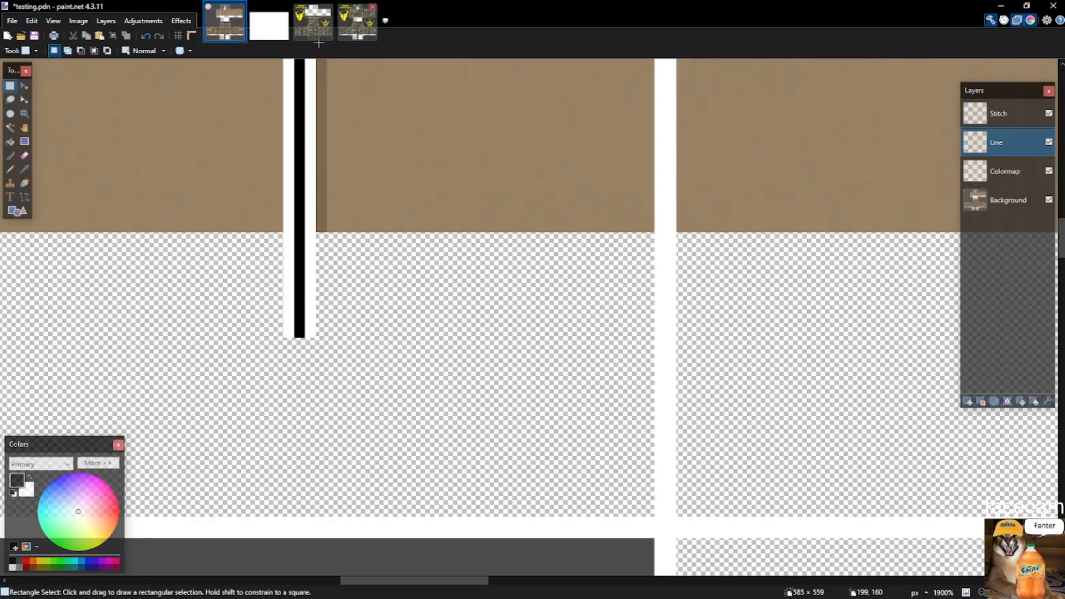
Measure the waistband height in BDU -.pdn and compare it with the strip around the vertical seam's end in testing.pdn.
{"action": "left_click", "coordinate": [313, 24]}
{"action": "scroll", "coordinate": [478, 361], "scroll_direction": "up", "scroll_amount": 8}
{"action": "left_click_drag", "start_coordinate": [496, 88], "coordinate": [497, 244]}
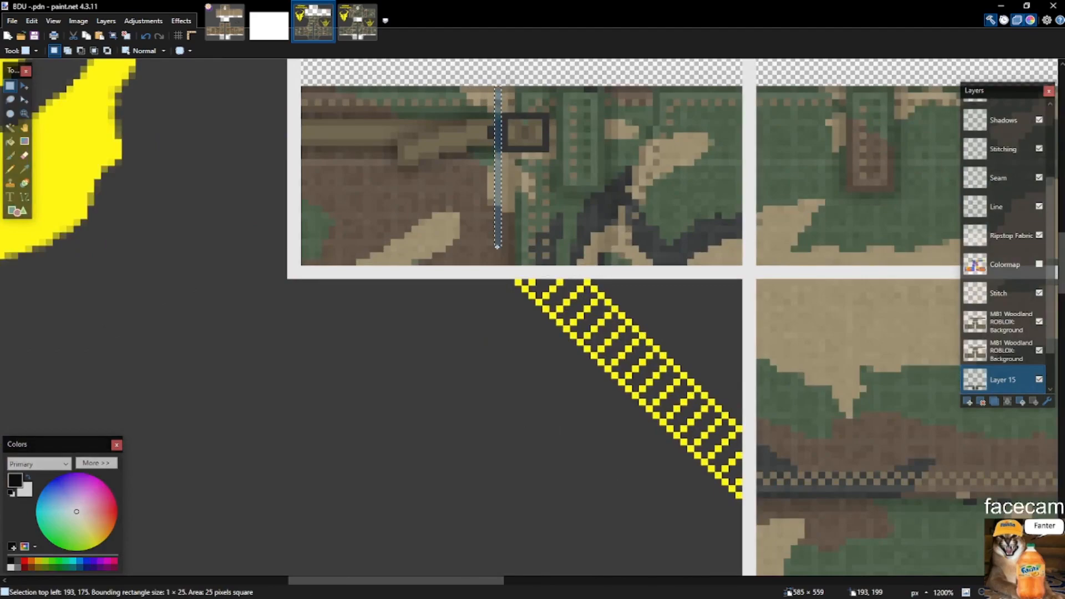
{"action": "left_click", "coordinate": [232, 37]}
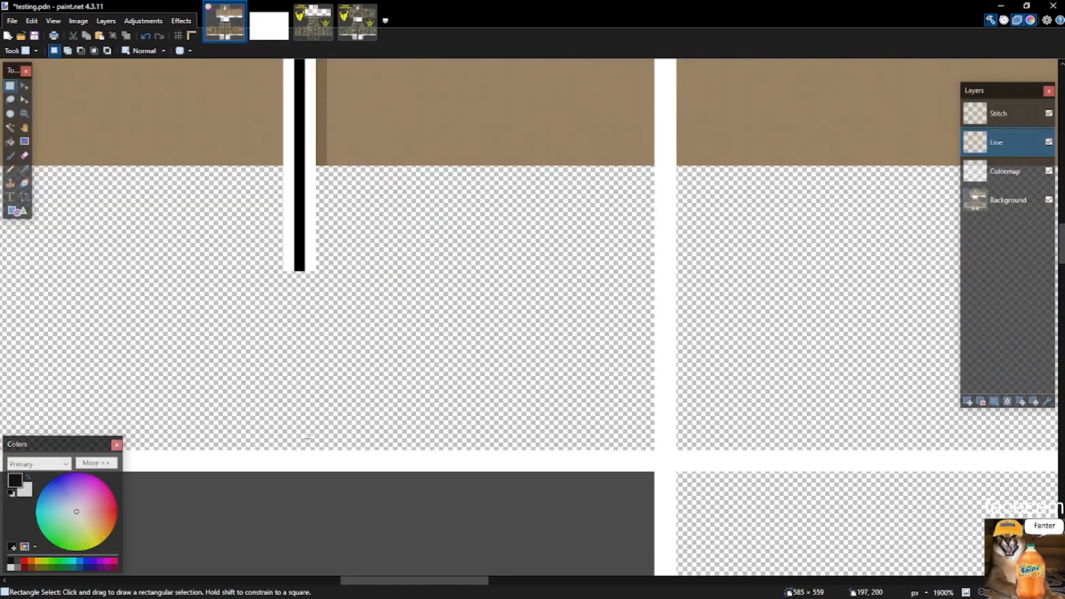
{"action": "left_click_drag", "start_coordinate": [291, 447], "coordinate": [289, 189]}
{"action": "left_click_drag", "start_coordinate": [289, 147], "coordinate": [289, 276]}
{"action": "left_click", "coordinate": [346, 333]}
{"action": "scroll", "coordinate": [349, 340], "scroll_direction": "down", "scroll_amount": 5}
{"action": "scroll", "coordinate": [348, 339], "scroll_direction": "up", "scroll_amount": 3}
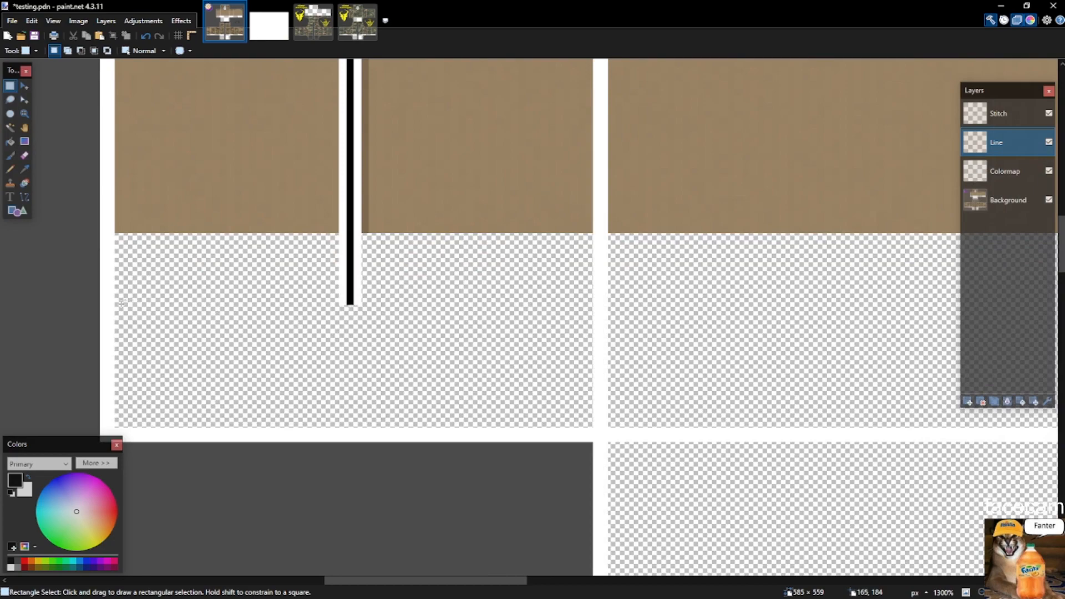
Fill a 390 × 1 px strip with black across all the torso panels at the vertical seam's lower end.
{"action": "left_click_drag", "start_coordinate": [340, 303], "coordinate": [706, 261]}
{"action": "scroll", "coordinate": [272, 296], "scroll_direction": "down", "scroll_amount": 6}
{"action": "scroll", "coordinate": [748, 288], "scroll_direction": "up", "scroll_amount": 7}
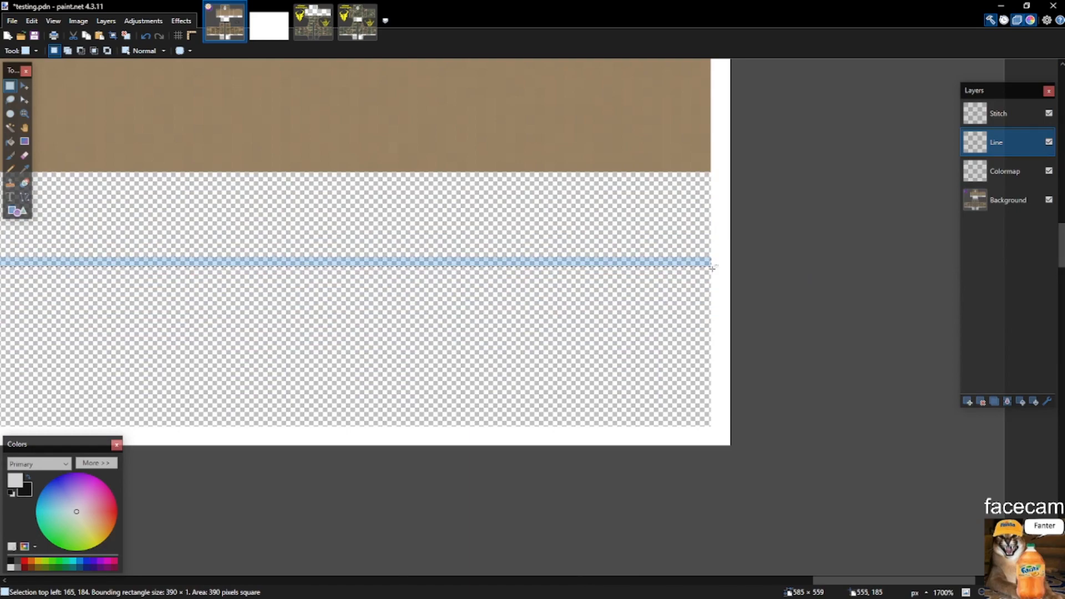
{"action": "key", "text": "x"}
{"action": "key", "text": "BackSpace"}
{"action": "left_click", "coordinate": [746, 276]}
{"action": "scroll", "coordinate": [746, 274], "scroll_direction": "down", "scroll_amount": 9}
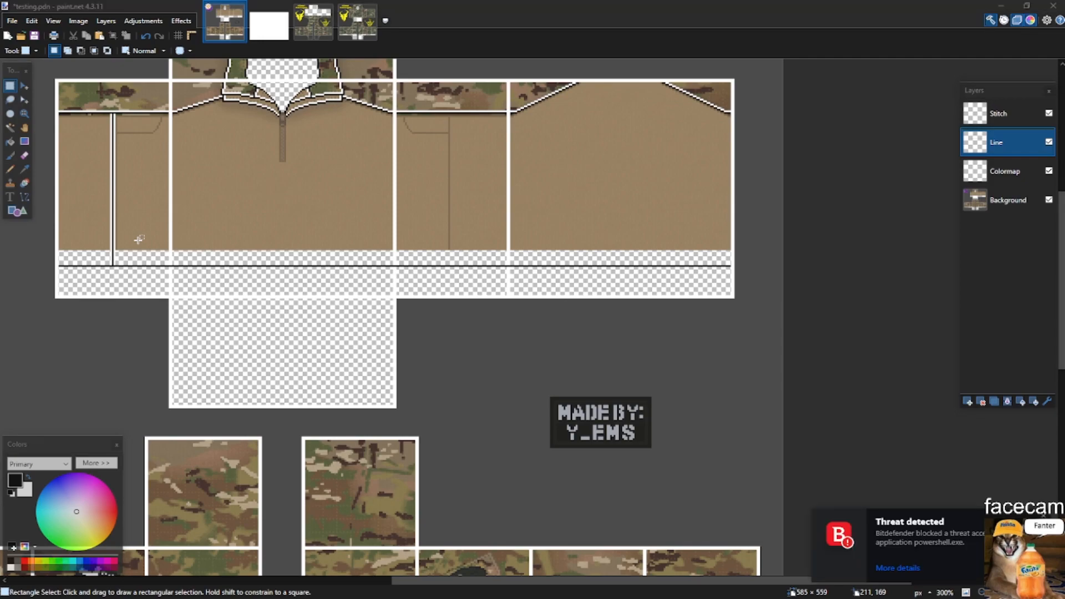
Dismiss the security notification and compare the torso area of BDU +.pdn with the waist area of BDU -.pdn.
{"action": "left_click", "coordinate": [1045, 517]}
{"action": "left_click_drag", "start_coordinate": [739, 400], "coordinate": [614, 368]}
{"action": "left_click", "coordinate": [295, 198]}
{"action": "scroll", "coordinate": [283, 135], "scroll_direction": "down", "scroll_amount": 3}
{"action": "scroll", "coordinate": [214, 134], "scroll_direction": "up", "scroll_amount": 3}
{"action": "left_click", "coordinate": [313, 21]}
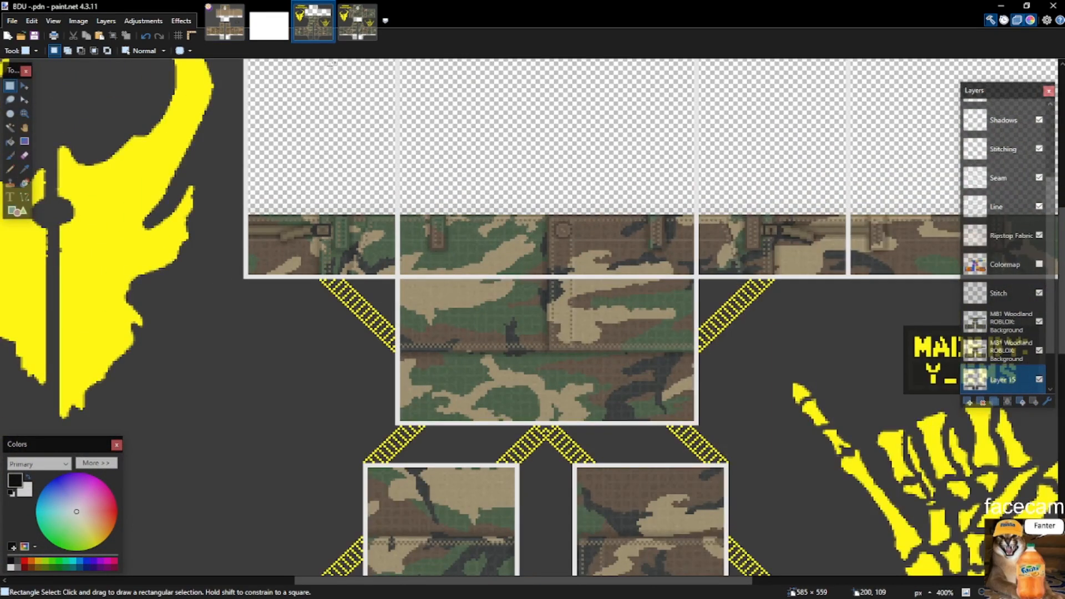
{"action": "left_click", "coordinate": [357, 21]}
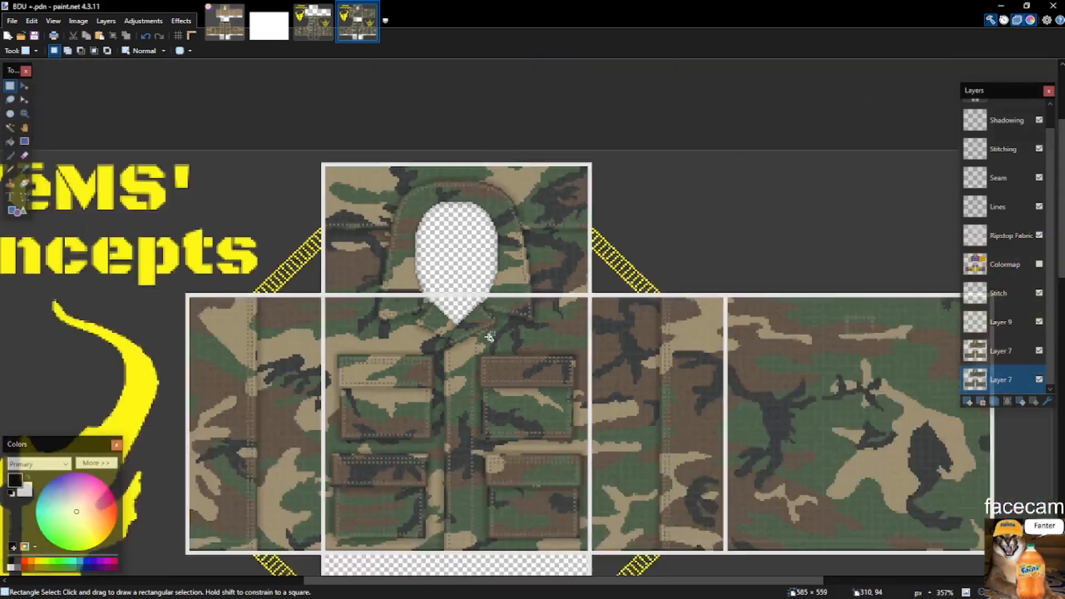
{"action": "scroll", "coordinate": [490, 336], "scroll_direction": "down", "scroll_amount": 5}
{"action": "left_click_drag", "start_coordinate": [304, 220], "coordinate": [707, 424]}
{"action": "left_click", "coordinate": [689, 403]}
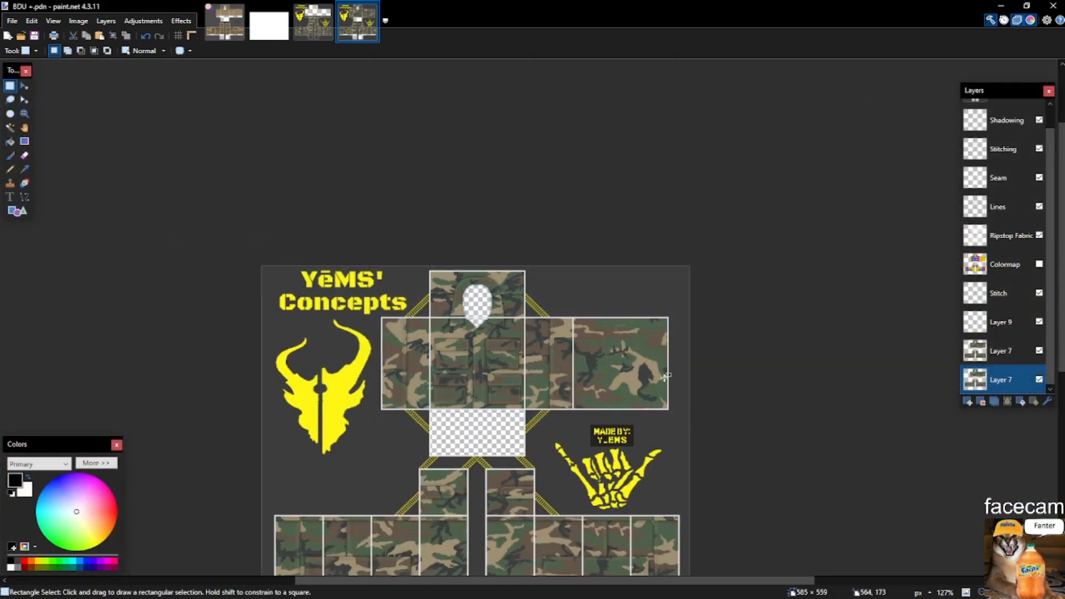
{"action": "left_click", "coordinate": [310, 20]}
{"action": "left_click_drag", "start_coordinate": [209, 173], "coordinate": [625, 303]}
{"action": "left_click", "coordinate": [625, 301]}
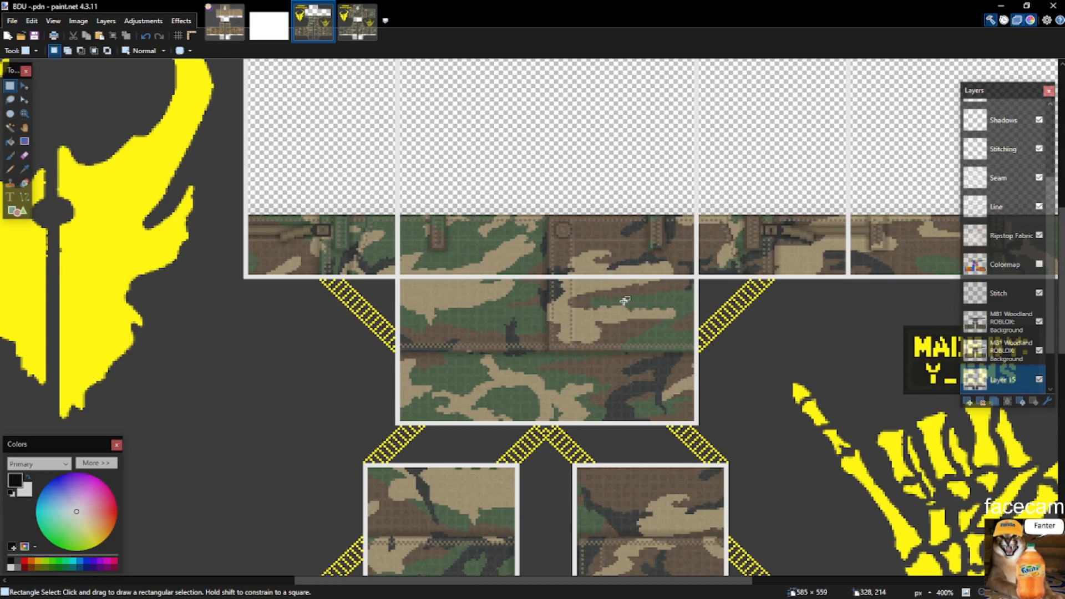
Examine the side panel's faint curved outline in testing.pdn and the underarm seams in the APRCSE_SPEC.pdf reference in the browser.
{"action": "left_click", "coordinate": [224, 21]}
{"action": "scroll", "coordinate": [244, 245], "scroll_direction": "up", "scroll_amount": 5}
{"action": "scroll", "coordinate": [245, 245], "scroll_direction": "down", "scroll_amount": 4}
{"action": "scroll", "coordinate": [432, 150], "scroll_direction": "up", "scroll_amount": 3}
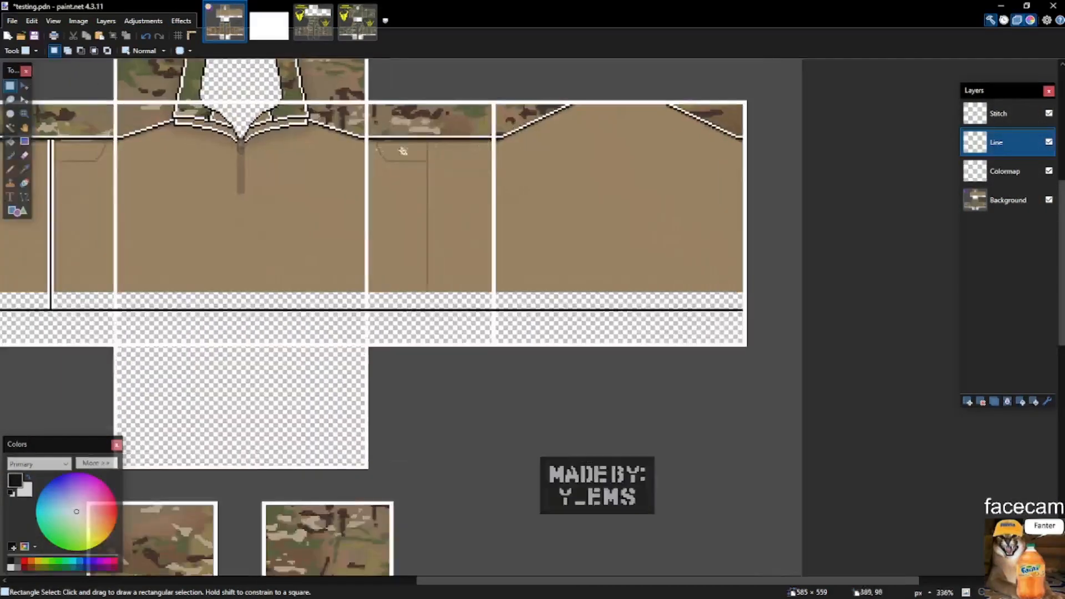
{"action": "scroll", "coordinate": [43, 147], "scroll_direction": "up", "scroll_amount": 4}
{"action": "left_click_drag", "start_coordinate": [58, 138], "coordinate": [81, 143]}
{"action": "scroll", "coordinate": [366, 192], "scroll_direction": "down", "scroll_amount": 5}
{"action": "scroll", "coordinate": [289, 185], "scroll_direction": "up", "scroll_amount": 4}
{"action": "scroll", "coordinate": [289, 185], "scroll_direction": "up", "scroll_amount": 1}
{"action": "scroll", "coordinate": [408, 206], "scroll_direction": "up", "scroll_amount": 5}
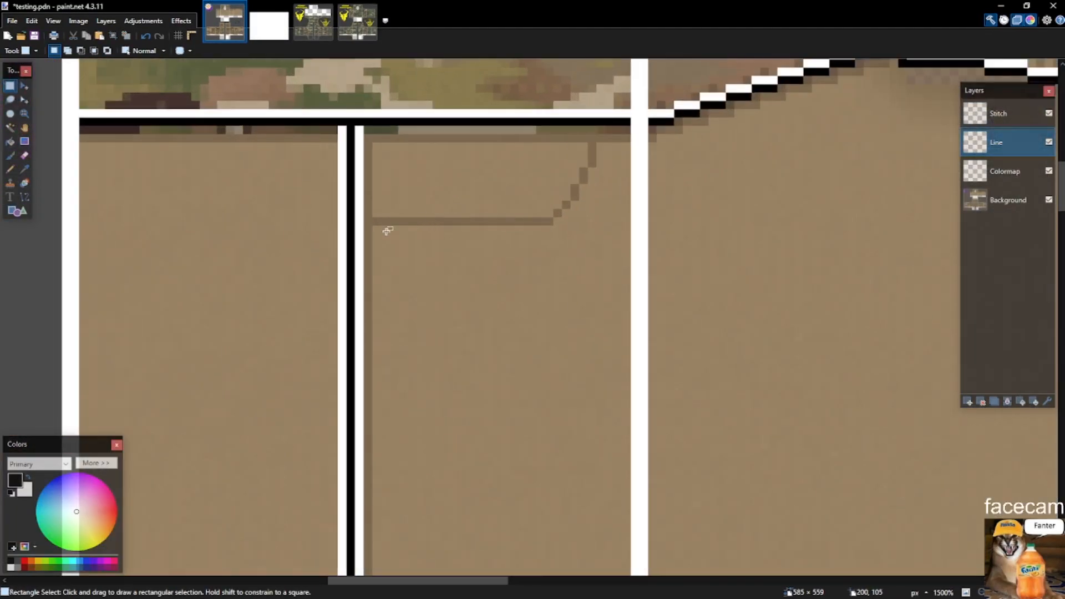
{"action": "key", "text": "b"}
{"action": "key", "text": "p"}
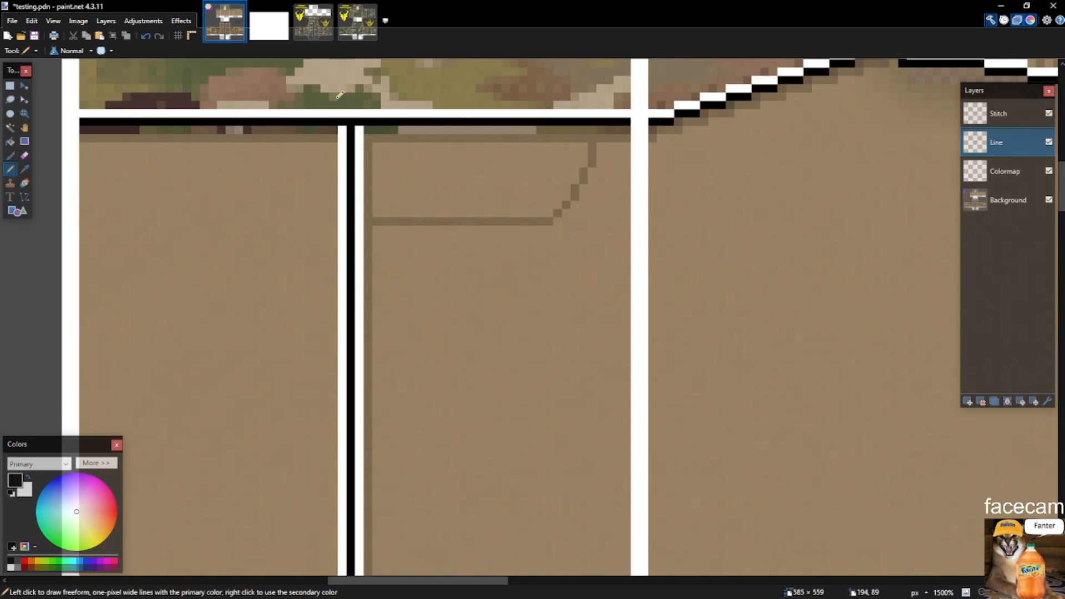
{"action": "key", "text": "alt+Tab"}
{"action": "left_click", "coordinate": [294, 356]}
{"action": "scroll", "coordinate": [577, 258], "scroll_direction": "up", "scroll_amount": 4}
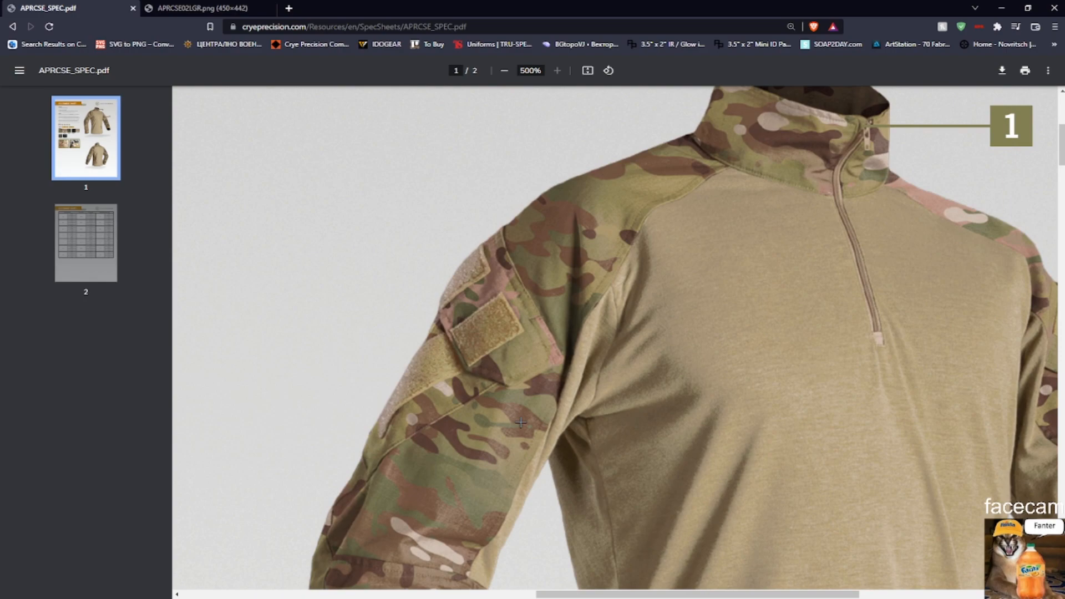
{"action": "key", "text": "alt+Tab"}
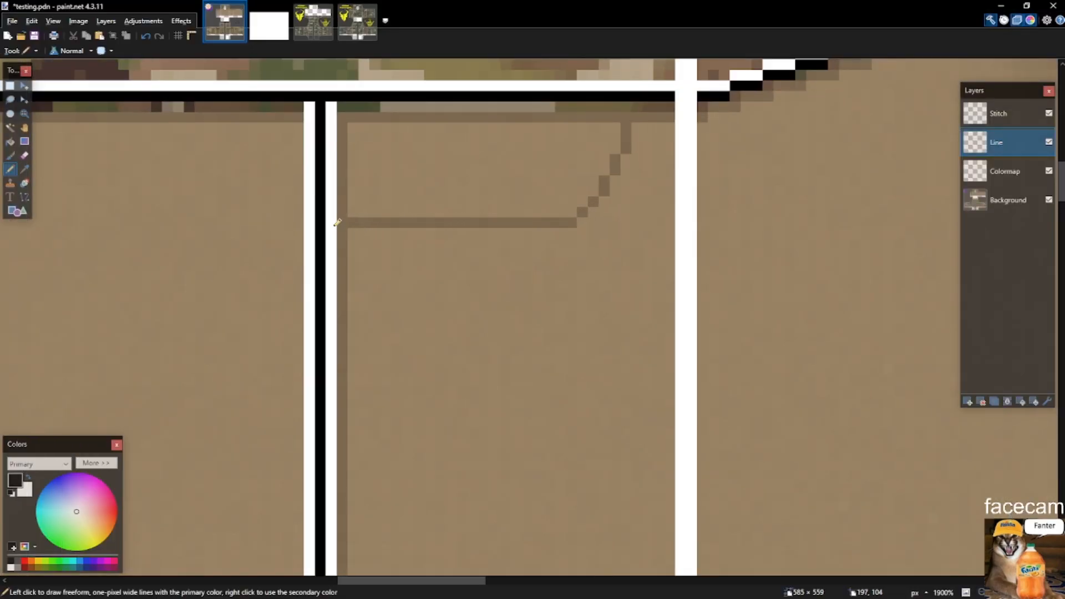
Draw a black Pencil line from the vertical seam across the side panel, curving up on the front panel to the shoulder seam.
{"action": "left_click_drag", "start_coordinate": [342, 243], "coordinate": [648, 237]}
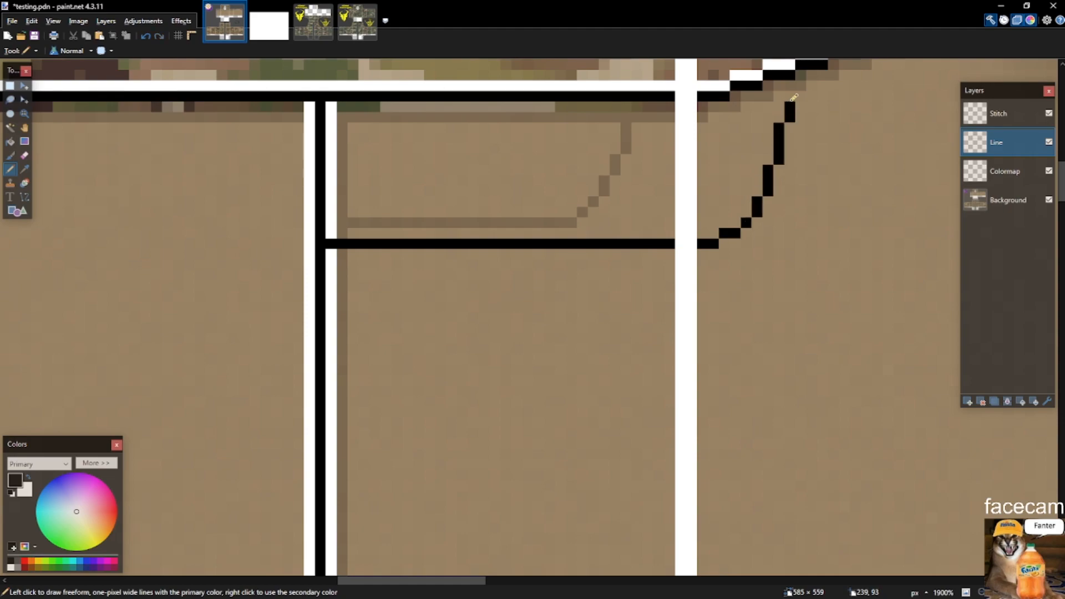
{"action": "scroll", "coordinate": [803, 107], "scroll_direction": "down", "scroll_amount": 10}
{"action": "key", "text": "s"}
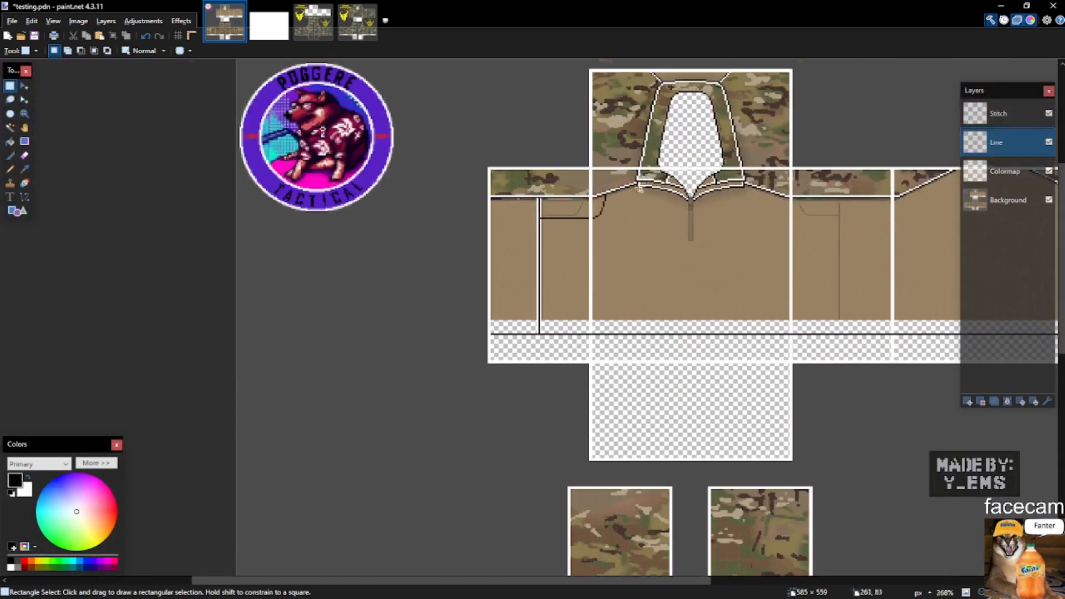
Undo the last curve strokes and redo them without the uppermost segment.
{"action": "scroll", "coordinate": [334, 256], "scroll_direction": "up", "scroll_amount": 9}
{"action": "key", "text": "ctrl+z"}
{"action": "key", "text": "ctrl+z"}
{"action": "key", "text": "ctrl+z"}
{"action": "key", "text": "ctrl+z"}
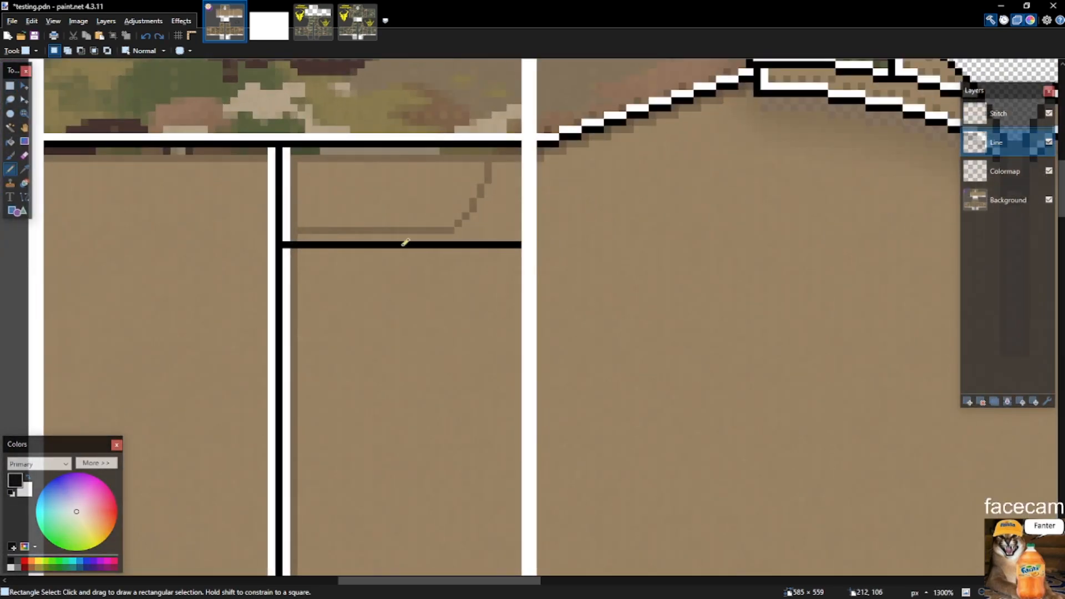
{"action": "key", "text": "p"}
{"action": "key", "text": "ctrl+y"}
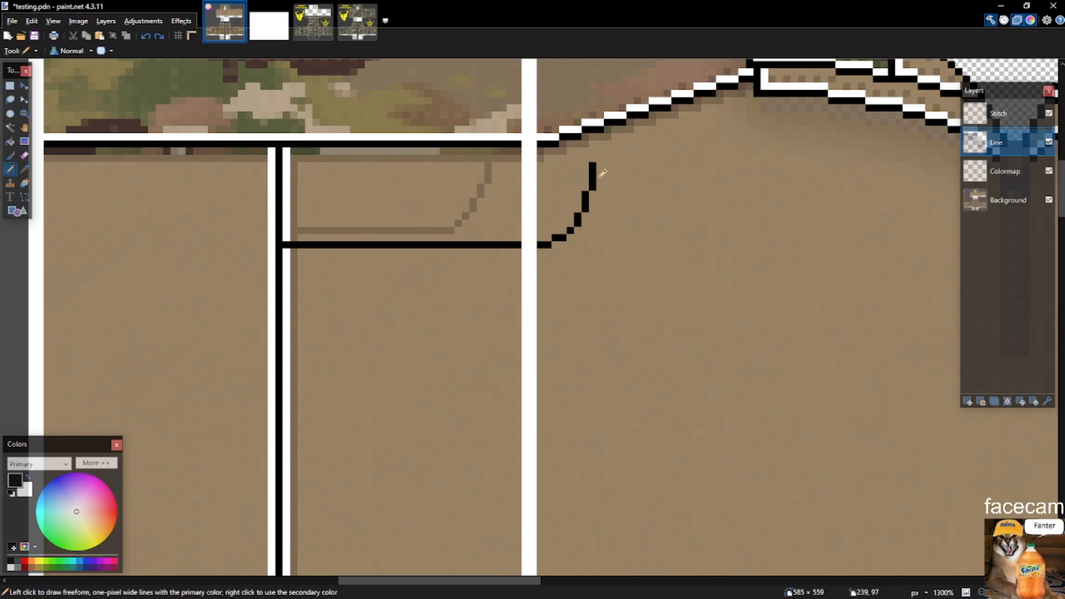
Select the curved line, a 42 × 12 px area, and move it up until its tip meets the shoulder seam.
{"action": "key", "text": "s"}
{"action": "scroll", "coordinate": [602, 173], "scroll_direction": "up", "scroll_amount": 3}
{"action": "left_click_drag", "start_coordinate": [603, 161], "coordinate": [593, 276]}
{"action": "left_click_drag", "start_coordinate": [585, 217], "coordinate": [153, 225]}
{"action": "key", "text": "m"}
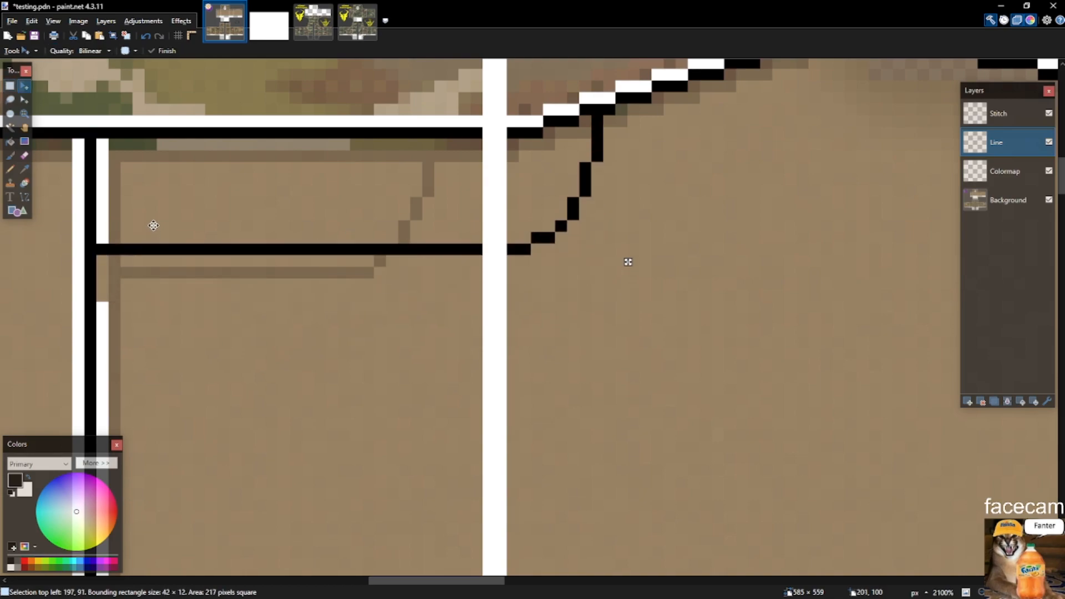
Clear the selection and patch the gap in the white line beside the vertical seam with the Pencil.
{"action": "key", "text": "s"}
{"action": "left_click", "coordinate": [245, 235]}
{"action": "scroll", "coordinate": [542, 292], "scroll_direction": "down", "scroll_amount": 6}
{"action": "scroll", "coordinate": [430, 293], "scroll_direction": "up", "scroll_amount": 5}
{"action": "key", "text": "p"}
{"action": "mouse_move", "coordinate": [357, 265]}
{"action": "left_mouse_down"}
{"action": "mouse_move", "coordinate": [357, 297]}
{"action": "mouse_move", "coordinate": [409, 456]}
{"action": "left_mouse_up"}
Copy the vertical seam and curved line, a 54 × 108 px area, onto a new layer and flip that layer horizontally.
{"action": "scroll", "coordinate": [316, 300], "scroll_direction": "down", "scroll_amount": 9}
{"action": "key", "text": "s"}
{"action": "scroll", "coordinate": [388, 294], "scroll_direction": "up", "scroll_amount": 2}
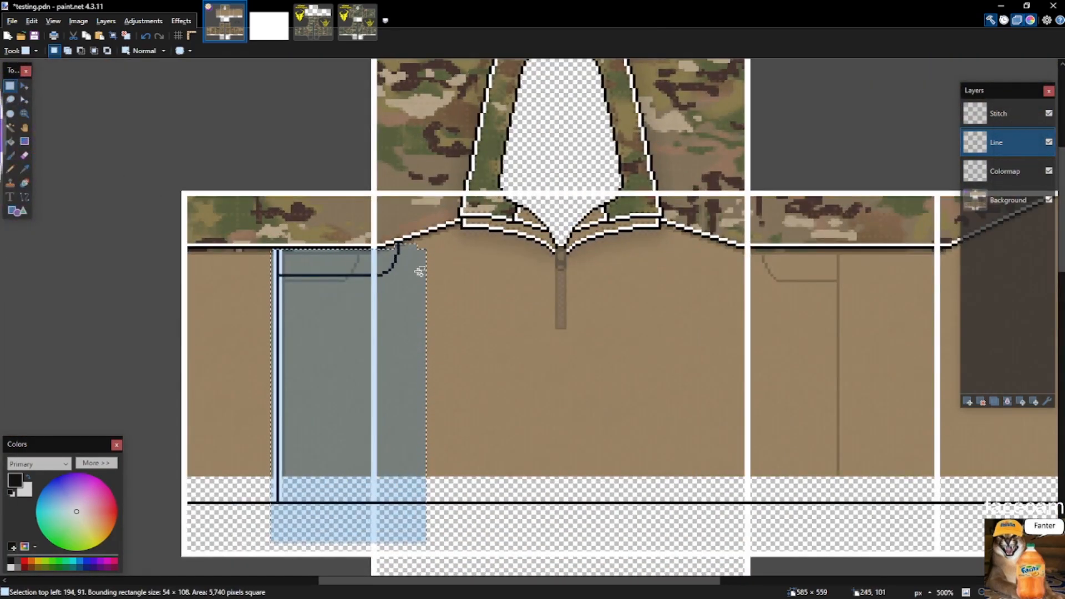
{"action": "scroll", "coordinate": [414, 272], "scroll_direction": "up", "scroll_amount": 5}
{"action": "scroll", "coordinate": [513, 319], "scroll_direction": "down", "scroll_amount": 5}
{"action": "left_click", "coordinate": [968, 401]}
{"action": "key", "text": "ctrl+v"}
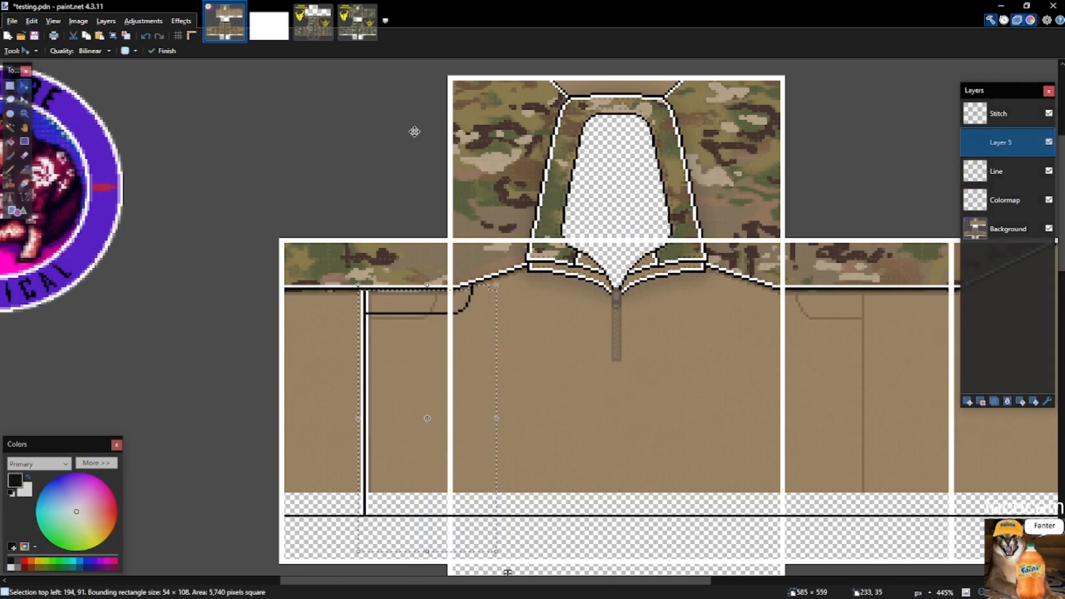
{"action": "left_click", "coordinate": [106, 21]}
{"action": "left_click", "coordinate": [167, 118]}
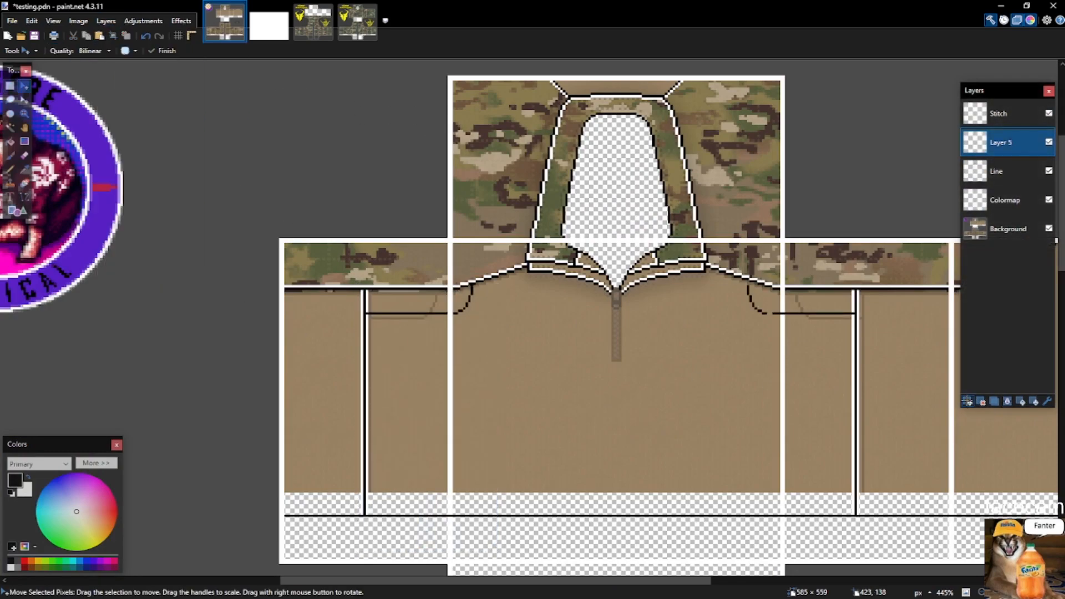
Shift the pocket and side-seam lines on Layer 5 right by 5 pixels and merge the layer down into Line.
{"action": "scroll", "coordinate": [894, 352], "scroll_direction": "up", "scroll_amount": 5}
{"action": "left_click_drag", "start_coordinate": [884, 344], "coordinate": [913, 344]}
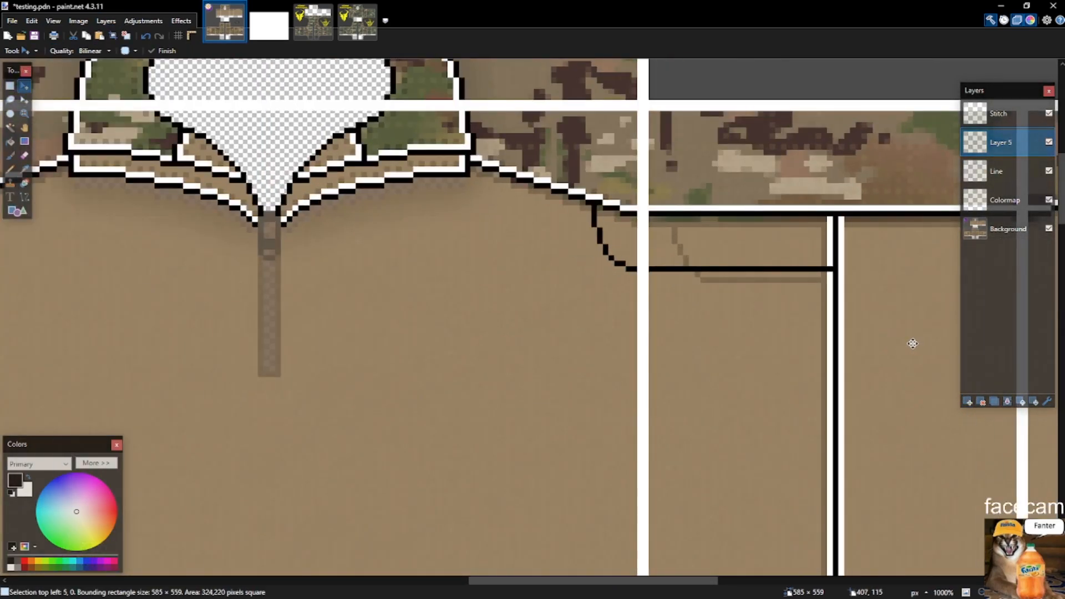
{"action": "key", "text": "ctrl+m"}
{"action": "key", "text": "s"}
Save testing.pdn, and check the black combat shirt reference photo in Brave before returning to paint.net.
{"action": "scroll", "coordinate": [914, 351], "scroll_direction": "down", "scroll_amount": 6}
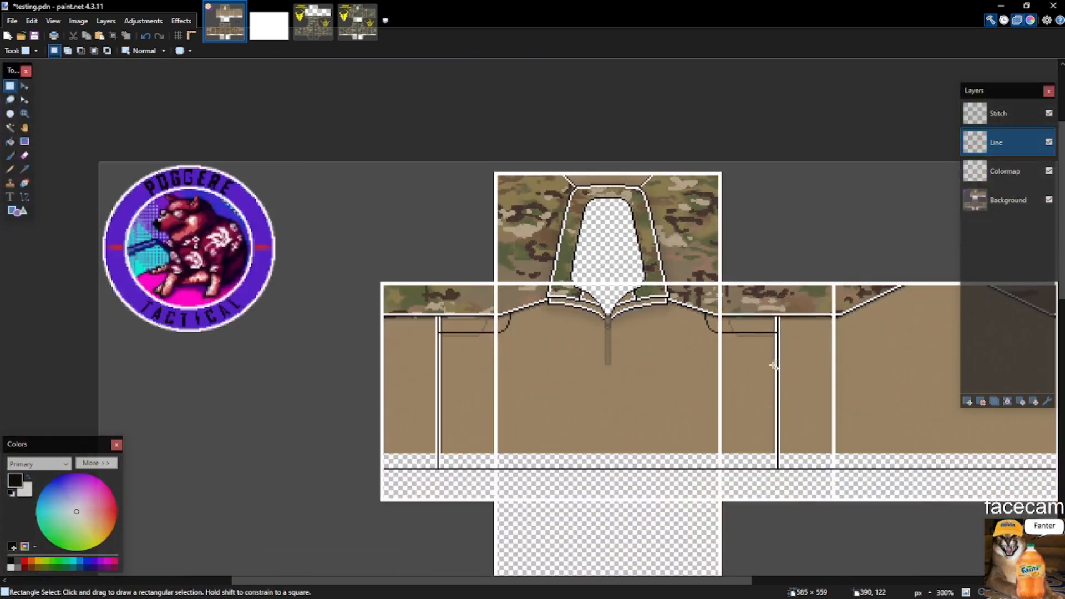
{"action": "scroll", "coordinate": [578, 342], "scroll_direction": "up", "scroll_amount": 2}
{"action": "scroll", "coordinate": [538, 220], "scroll_direction": "down", "scroll_amount": 2}
{"action": "key", "text": "ctrl+s"}
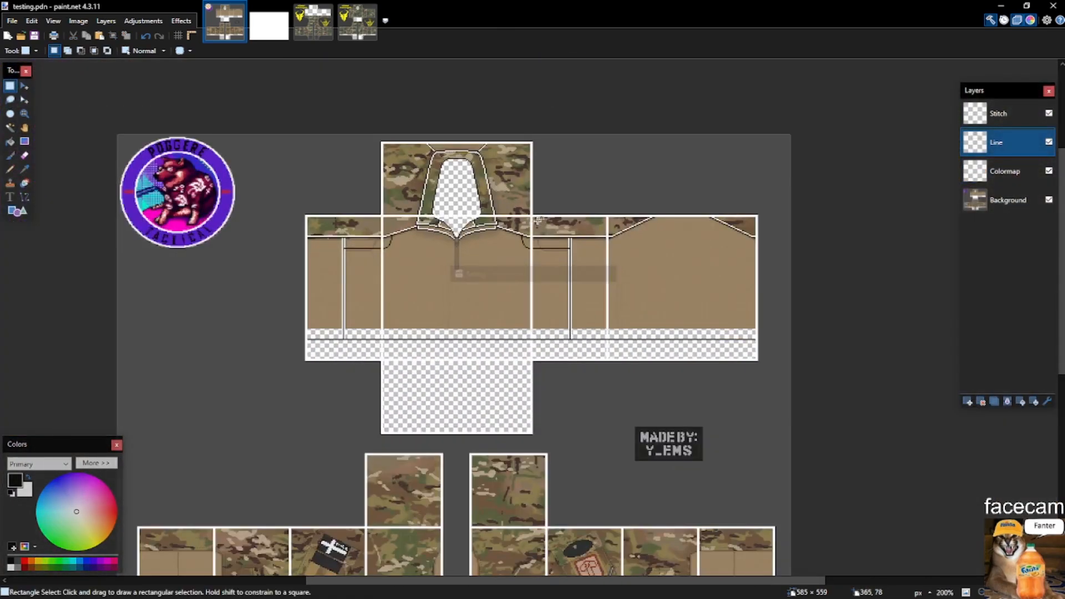
{"action": "scroll", "coordinate": [428, 223], "scroll_direction": "up", "scroll_amount": 4}
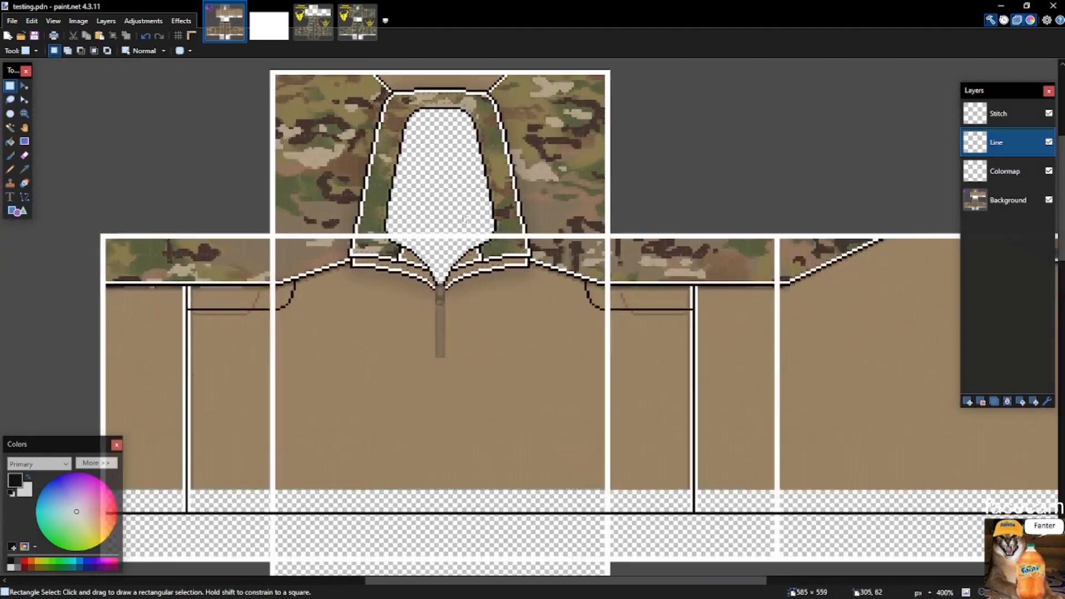
{"action": "scroll", "coordinate": [363, 263], "scroll_direction": "down", "scroll_amount": 2}
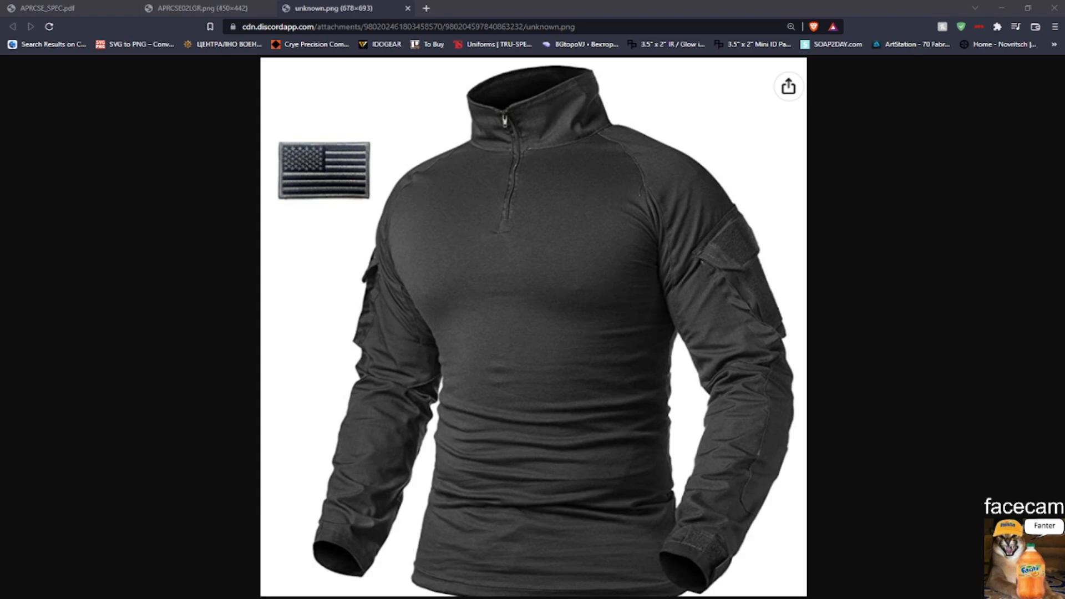
{"action": "key", "text": "alt+Tab"}
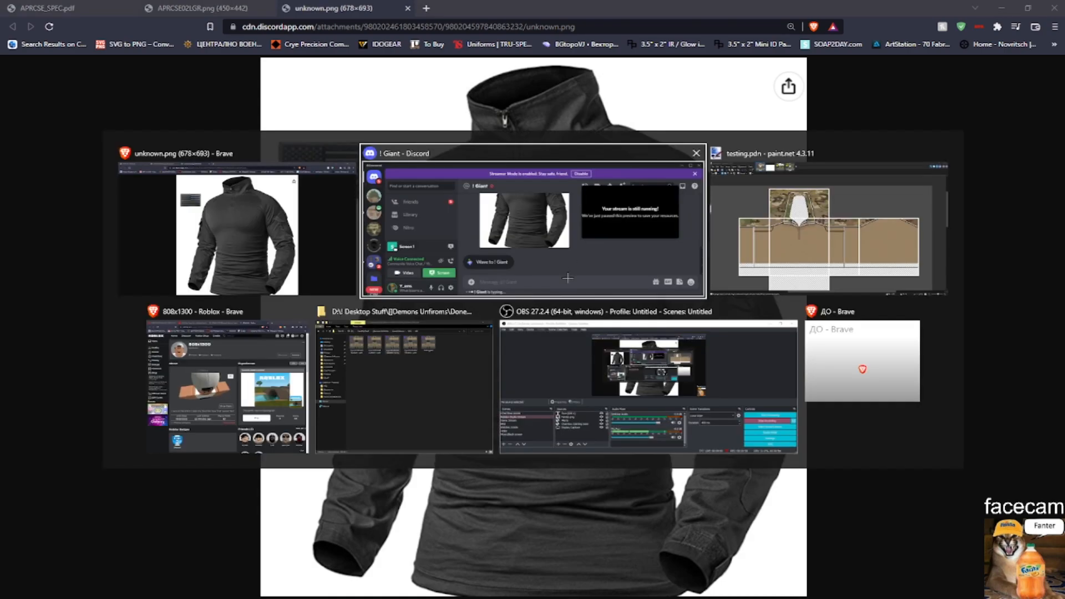
{"action": "scroll", "coordinate": [483, 304], "scroll_direction": "up", "scroll_amount": 5, "text": "ctrl"}
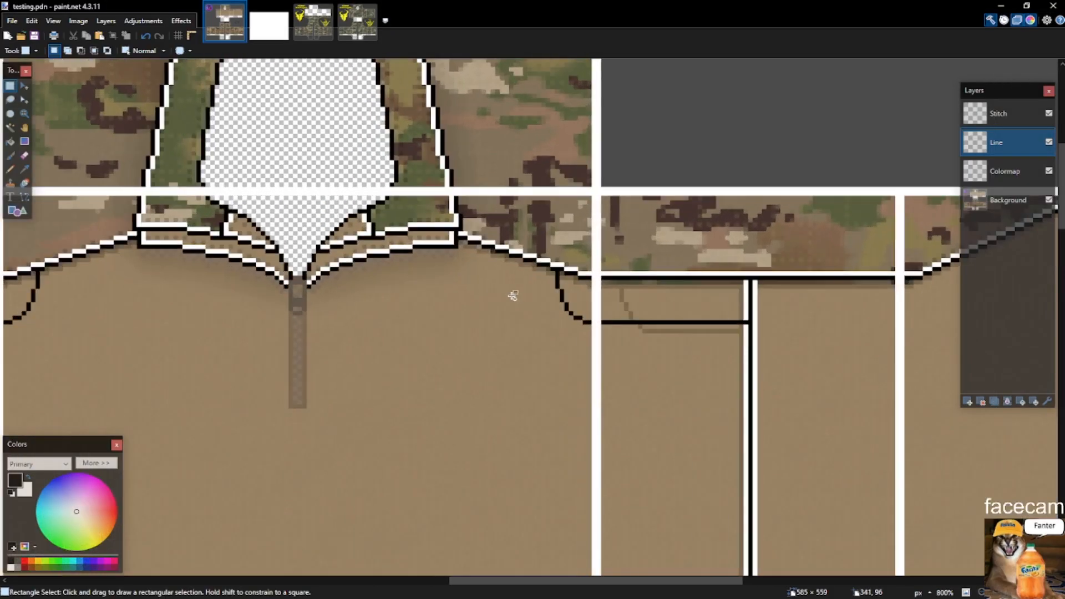
Select the white seam lines on the Line layer with the Magic Wand and paste them onto a new layer.
{"action": "key", "text": "s"}
{"action": "key", "text": "s"}
{"action": "key", "text": "s"}
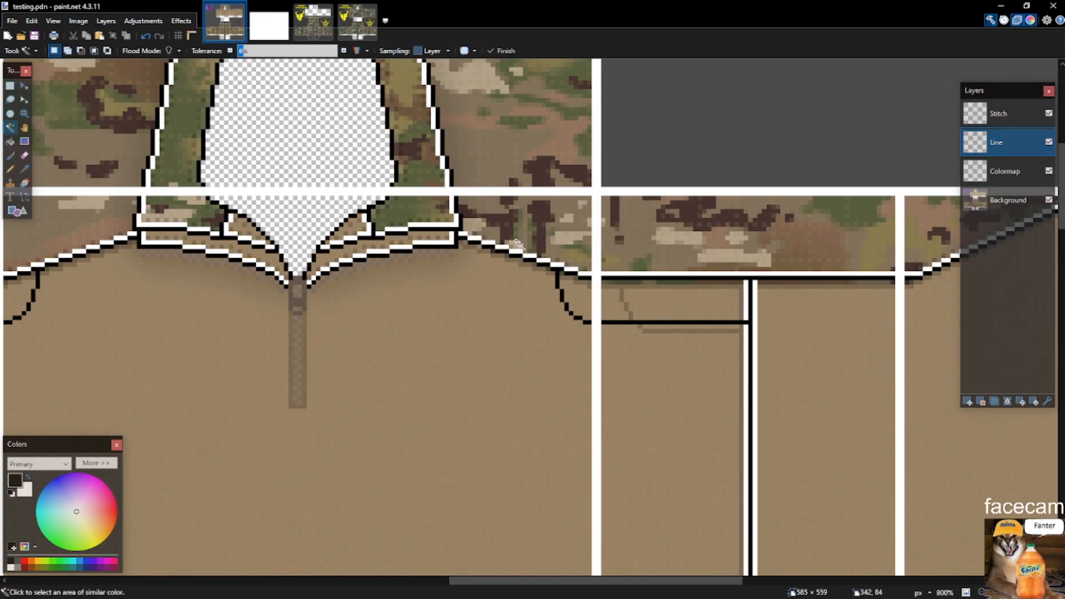
{"action": "scroll", "coordinate": [518, 252], "scroll_direction": "up", "scroll_amount": 4, "text": "ctrl"}
{"action": "left_click", "coordinate": [530, 258]}
{"action": "scroll", "coordinate": [522, 259], "scroll_direction": "down", "scroll_amount": 13, "text": "ctrl"}
{"action": "key", "text": "ctrl+c"}
{"action": "left_click", "coordinate": [968, 401]}
{"action": "key", "text": "ctrl+v"}
{"action": "key", "text": "ctrl+d"}
Rename the new layer holding the white lines to Seam.
{"action": "left_click", "coordinate": [998, 170]}
{"action": "double_click", "coordinate": [998, 139]}
{"action": "left_click", "coordinate": [594, 356]}
{"action": "scroll", "coordinate": [730, 190], "scroll_direction": "up", "scroll_amount": 3, "text": "ctrl"}
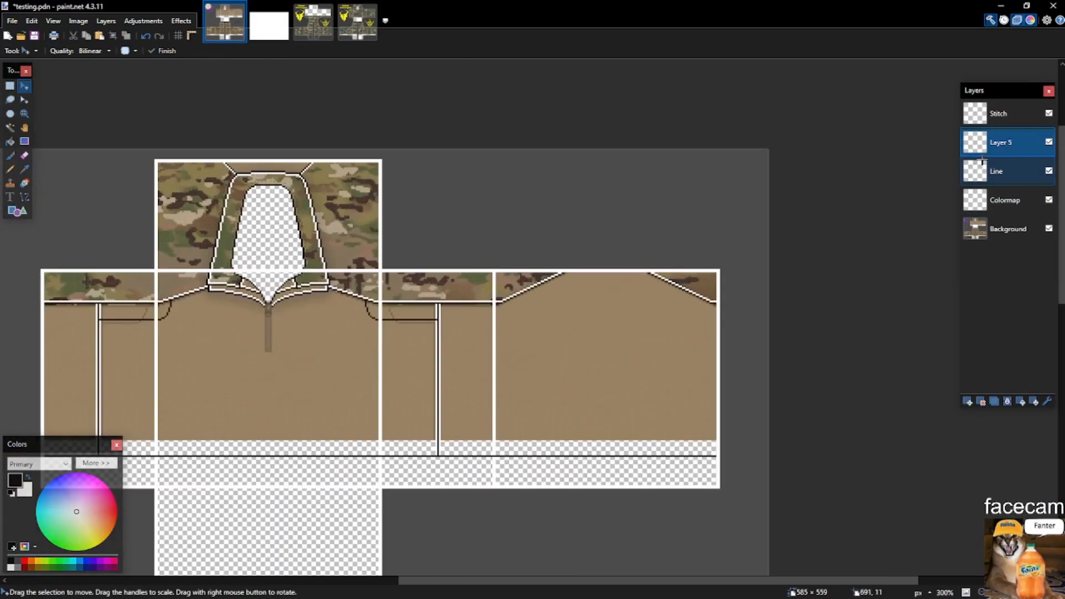
{"action": "double_click", "coordinate": [997, 142]}
{"action": "type", "text": "Seam"}
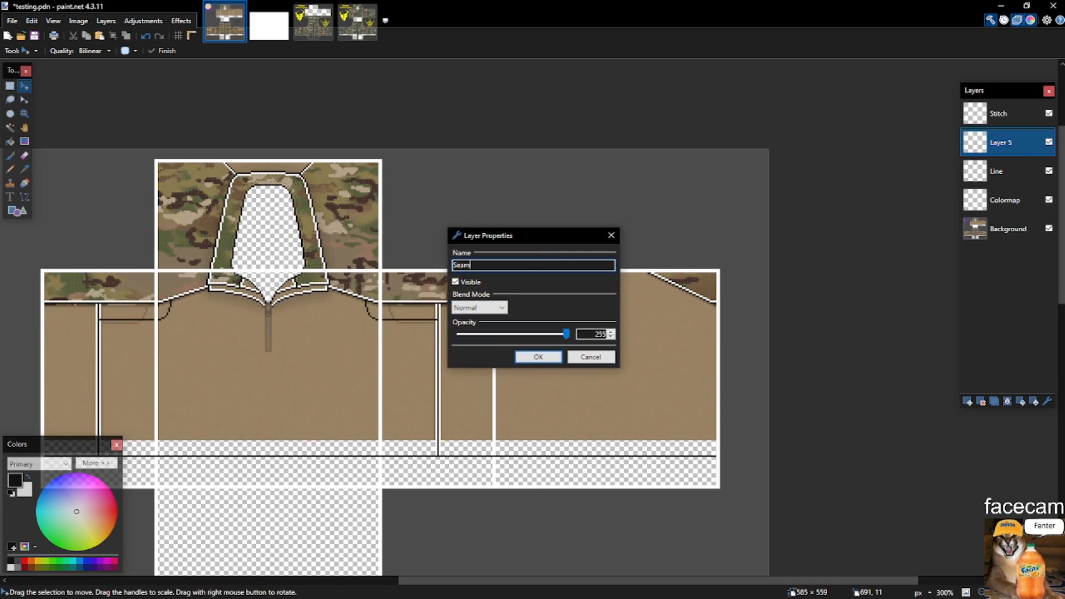
{"action": "key", "text": "Return"}
Lower the opacity of the Line layer to make its black lines faint.
{"action": "scroll", "coordinate": [356, 255], "scroll_direction": "up", "scroll_amount": 3, "text": "ctrl"}
{"action": "key", "text": "s"}
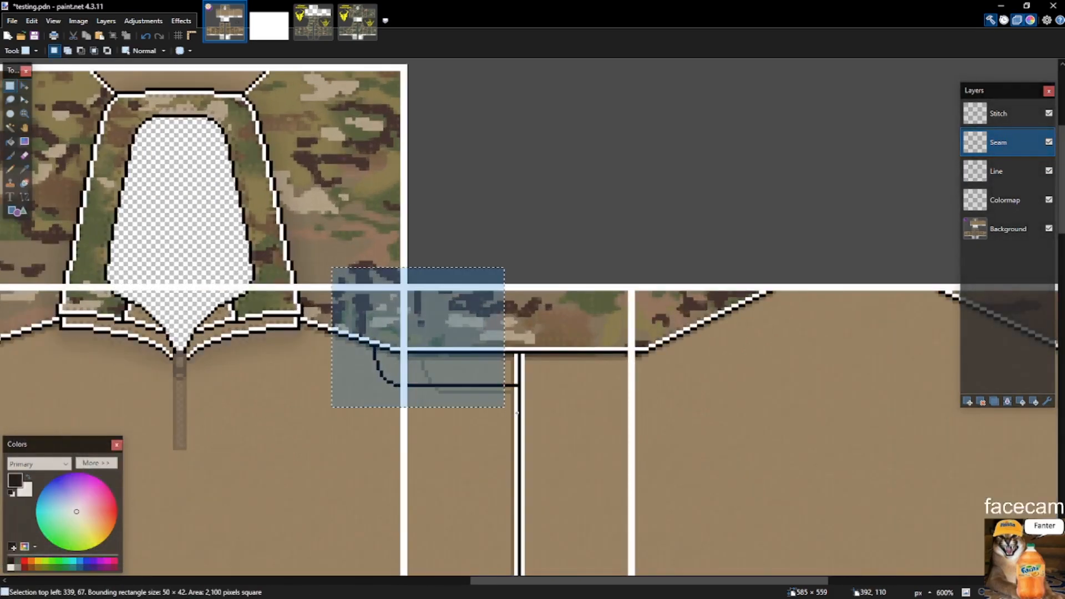
{"action": "double_click", "coordinate": [997, 171]}
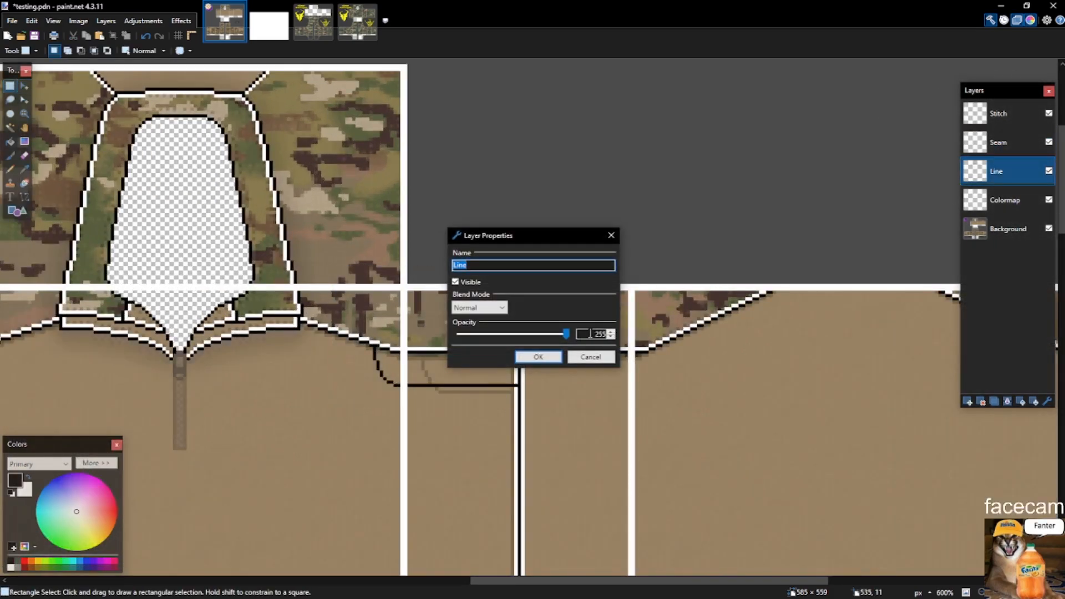
{"action": "key", "text": "Return"}
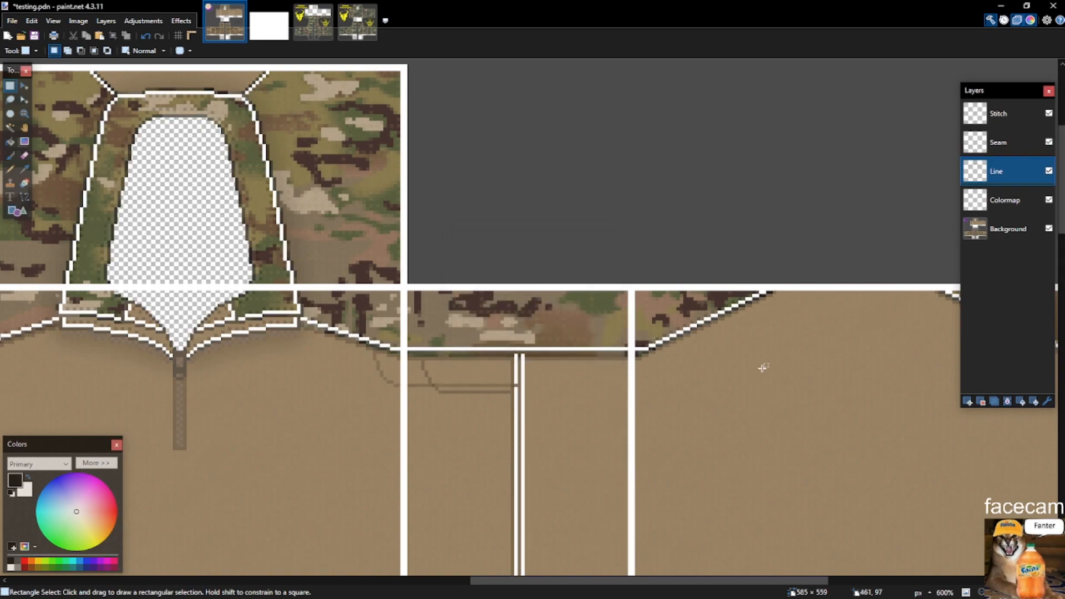
Set the Seam layer's opacity to 10.
{"action": "double_click", "coordinate": [1015, 148]}
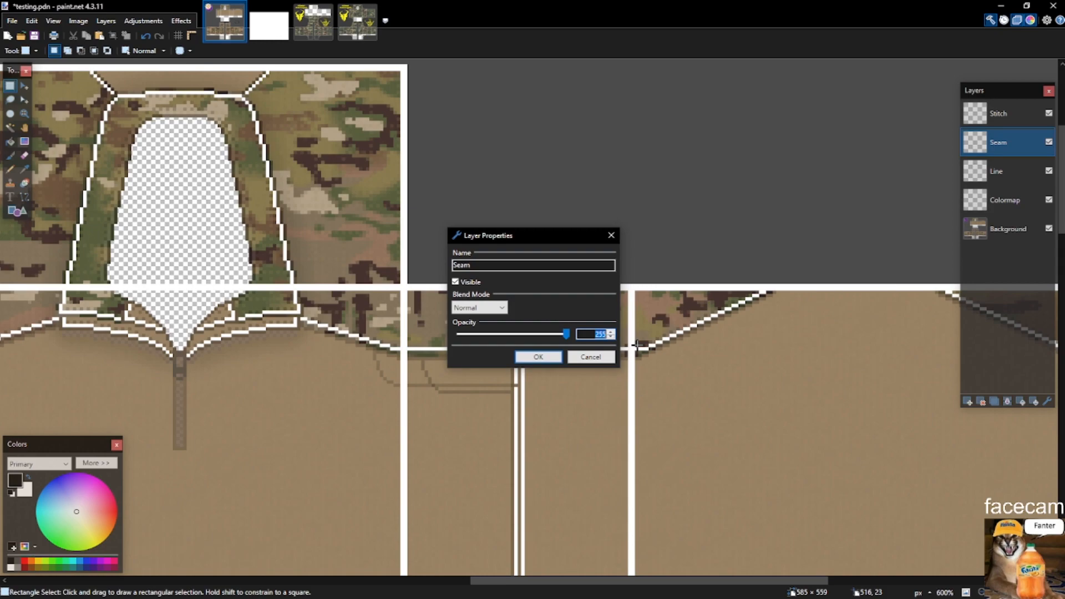
{"action": "left_click", "coordinate": [602, 334]}
{"action": "type", "text": "10"}
{"action": "key", "text": "Return"}
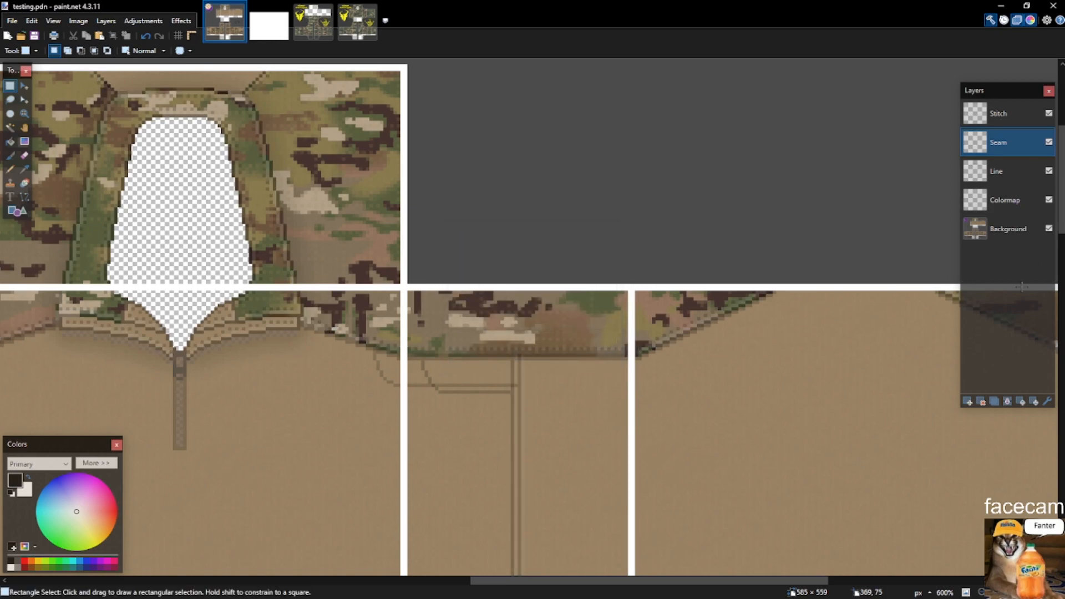
Add a layer directly above Background and fill it entirely with dark grey 212121.
{"action": "left_click", "coordinate": [1004, 229]}
{"action": "left_click", "coordinate": [967, 401]}
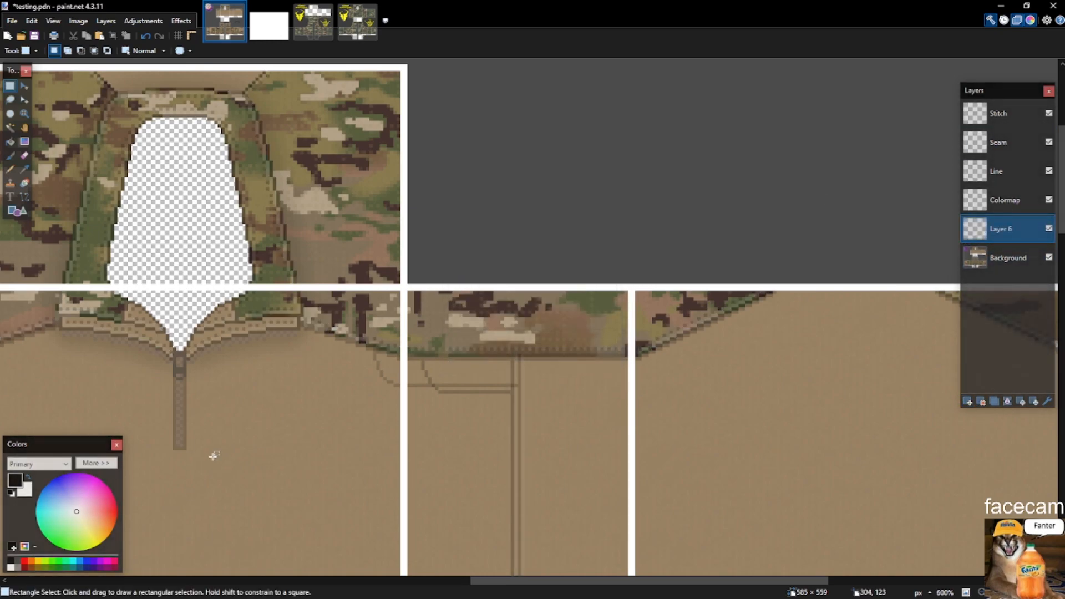
{"action": "left_click", "coordinate": [96, 463]}
{"action": "left_click_drag", "start_coordinate": [169, 533], "coordinate": [148, 534]}
{"action": "key", "text": "ctrl+a"}
{"action": "key", "text": "BackSpace"}
{"action": "scroll", "coordinate": [391, 469], "scroll_direction": "down", "scroll_amount": 2}
{"action": "key", "text": "ctrl+d"}
{"action": "scroll", "coordinate": [483, 391], "scroll_direction": "down", "scroll_amount": 2}
{"action": "scroll", "coordinate": [489, 385], "scroll_direction": "up", "scroll_amount": 6}
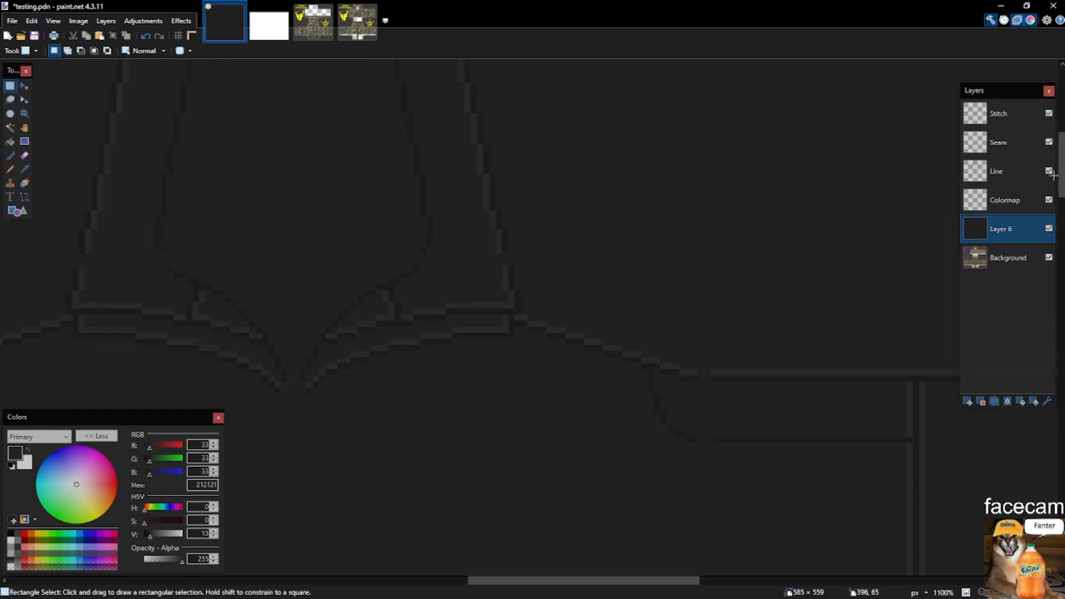
Reduce the Seam layer's opacity to 7.
{"action": "left_click", "coordinate": [1001, 200]}
{"action": "double_click", "coordinate": [979, 145]}
{"action": "left_click_drag", "start_coordinate": [464, 334], "coordinate": [466, 334]}
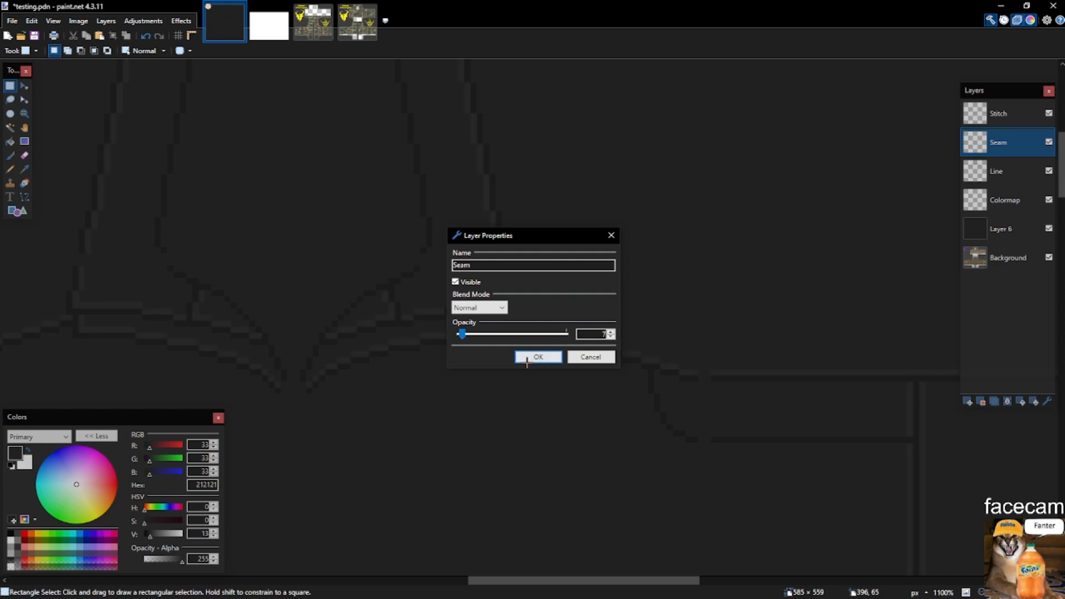
{"action": "left_click", "coordinate": [527, 360]}
{"action": "scroll", "coordinate": [597, 355], "scroll_direction": "down", "scroll_amount": 2}
{"action": "scroll", "coordinate": [596, 354], "scroll_direction": "up", "scroll_amount": 1}
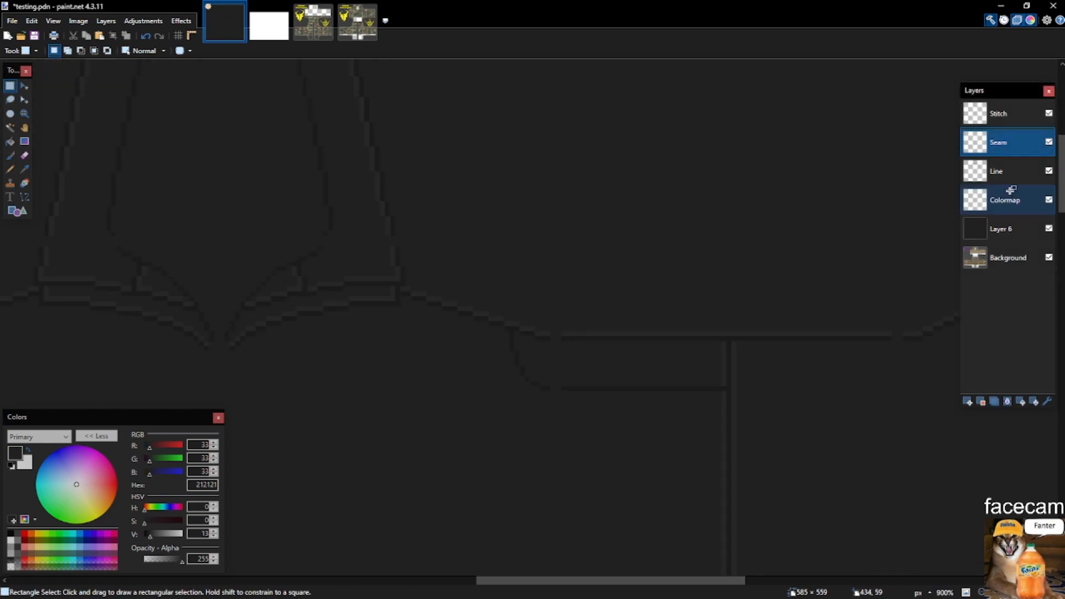
{"action": "double_click", "coordinate": [1005, 173]}
{"action": "left_click_drag", "start_coordinate": [476, 334], "coordinate": [470, 334]}
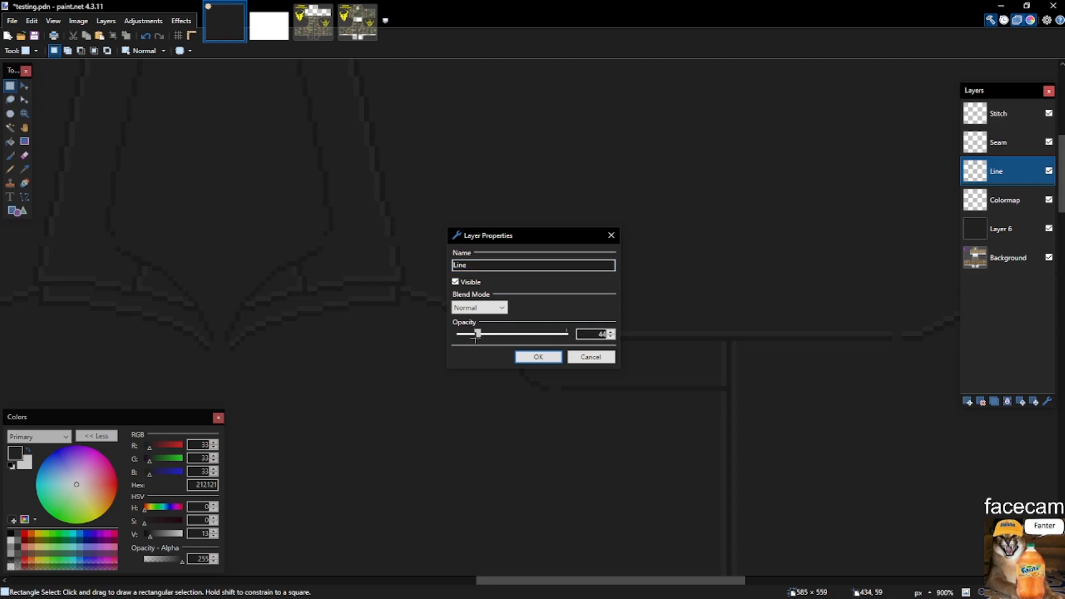
{"action": "left_click_drag", "start_coordinate": [477, 336], "coordinate": [618, 354]}
{"action": "left_click", "coordinate": [588, 356]}
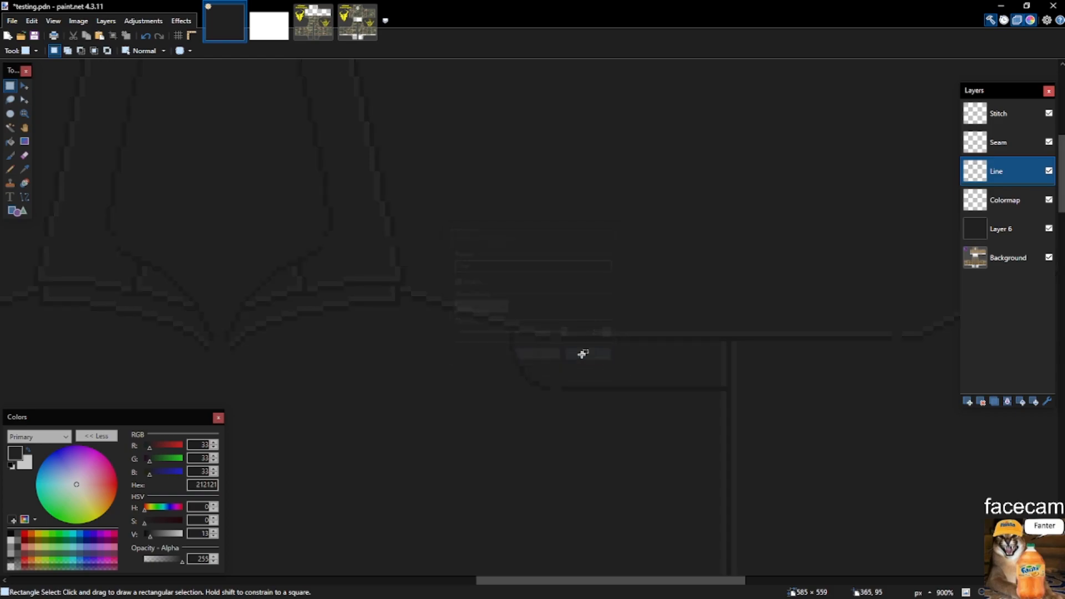
Undo the dark grey layer and the opacity changes to the Line and Seam layers, and clear the selection.
{"action": "key", "text": "ctrl+b"}
{"action": "key", "text": "ctrl+z"}
{"action": "key", "text": "ctrl+z"}
{"action": "key", "text": "ctrl+z"}
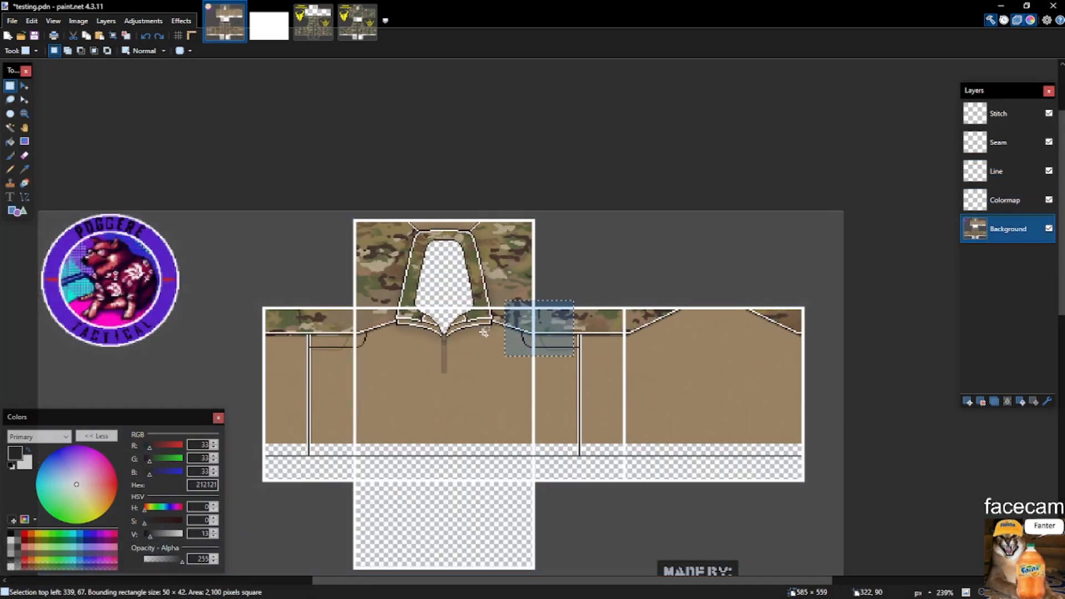
{"action": "key", "text": "ctrl+d"}
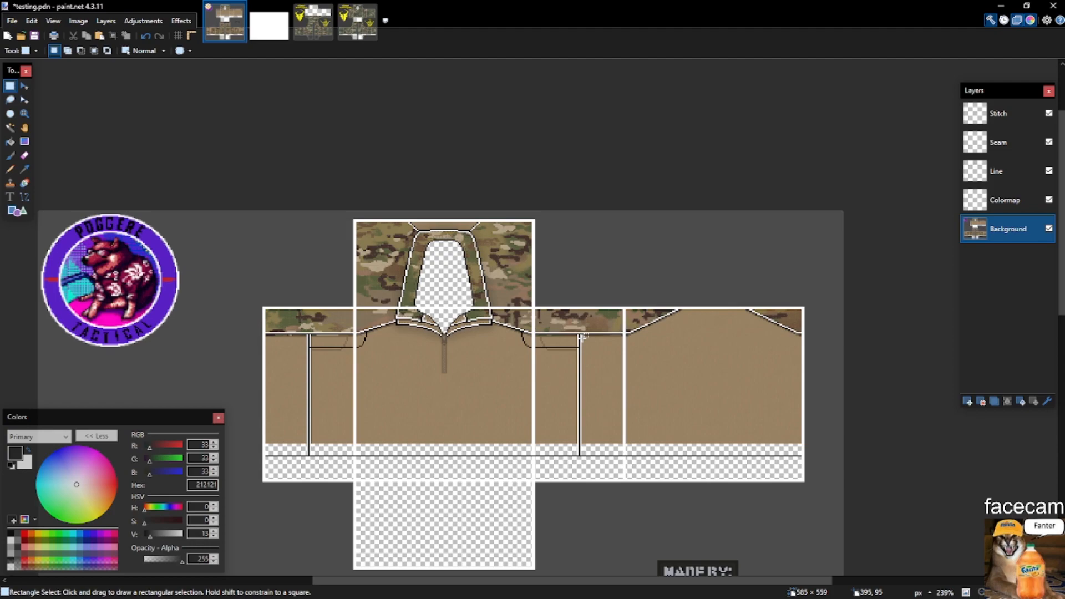
Save testing.pdn and switch to the Pencil tool for line work on the sleeve panels.
{"action": "key", "text": "ctrl+s"}
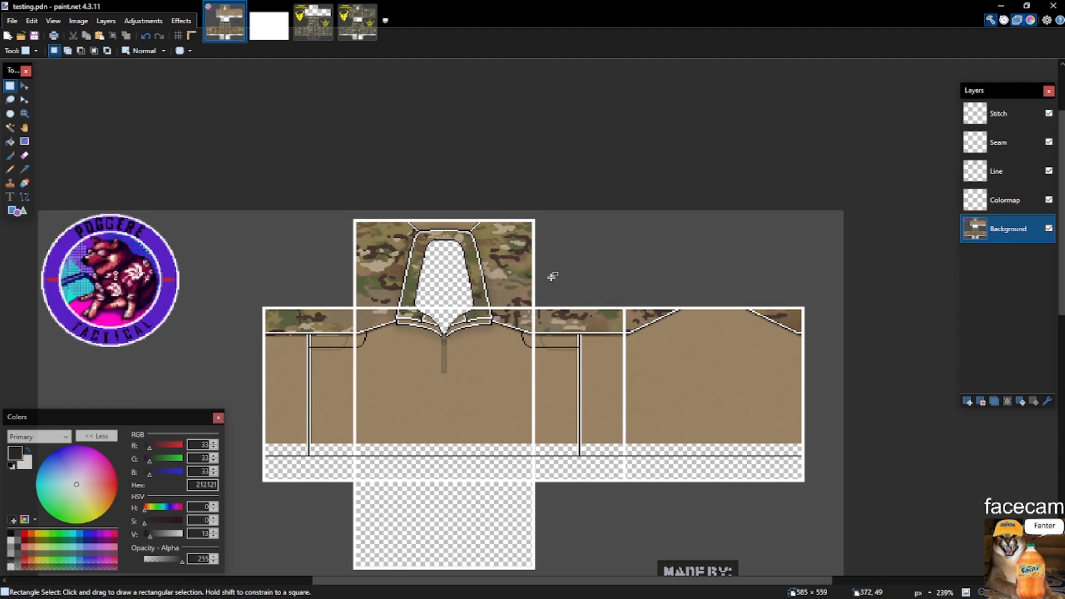
{"action": "scroll", "coordinate": [552, 275], "scroll_direction": "down", "scroll_amount": 5}
{"action": "scroll", "coordinate": [397, 335], "scroll_direction": "up", "scroll_amount": 3}
{"action": "scroll", "coordinate": [413, 325], "scroll_direction": "down", "scroll_amount": 4}
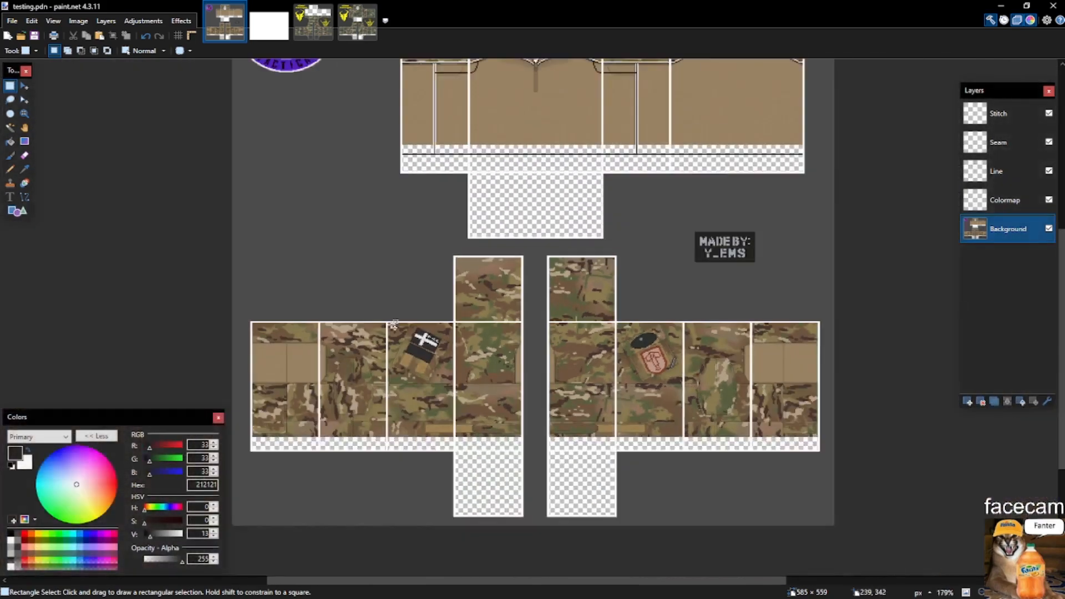
{"action": "scroll", "coordinate": [272, 360], "scroll_direction": "up", "scroll_amount": 6}
{"action": "key", "text": "p"}
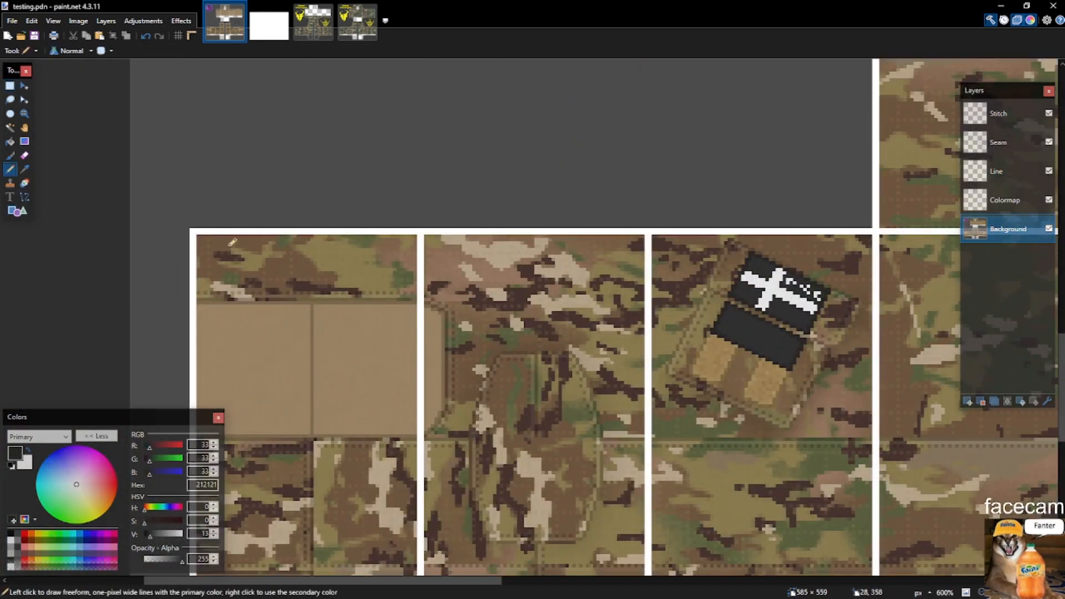
{"action": "scroll", "coordinate": [231, 245], "scroll_direction": "down", "scroll_amount": 4}
{"action": "scroll", "coordinate": [515, 342], "scroll_direction": "up", "scroll_amount": 9}
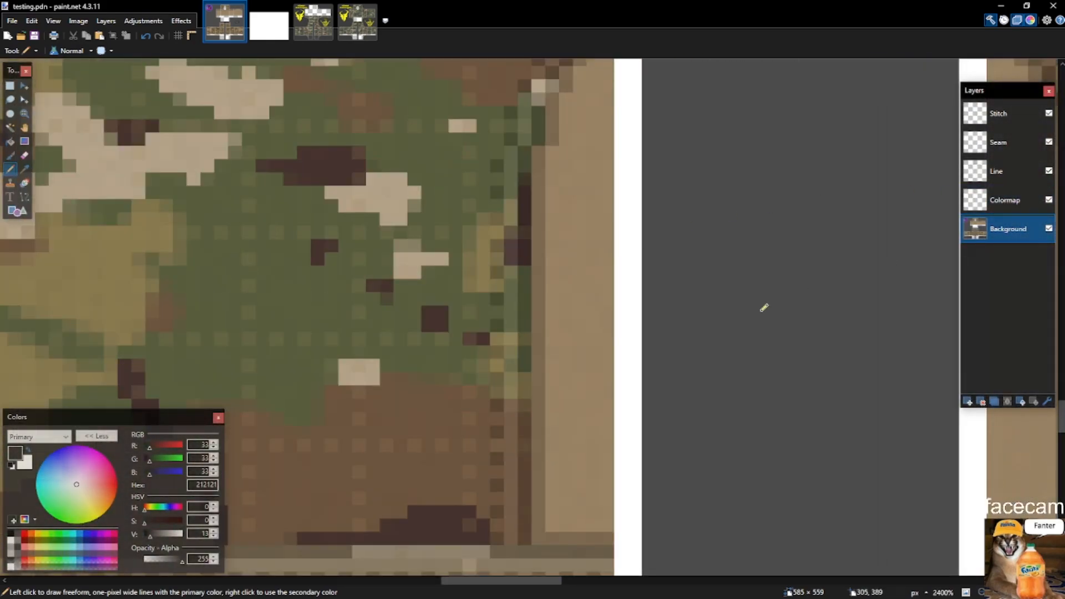
On the Line layer, pencil a pure black line along the straight edges of the tan strip on the first sleeve.
{"action": "left_click", "coordinate": [1022, 176]}
{"action": "left_click_drag", "start_coordinate": [522, 513], "coordinate": [528, 284]}
{"action": "scroll", "coordinate": [523, 507], "scroll_direction": "up", "scroll_amount": 3}
{"action": "key", "text": "ctrl+z"}
{"action": "left_click", "coordinate": [11, 466]}
{"action": "scroll", "coordinate": [493, 291], "scroll_direction": "up", "scroll_amount": 2}
{"action": "scroll", "coordinate": [524, 282], "scroll_direction": "up", "scroll_amount": 1}
{"action": "scroll", "coordinate": [542, 352], "scroll_direction": "down", "scroll_amount": 7}
{"action": "mouse_move", "coordinate": [550, 335]}
{"action": "left_mouse_down"}
{"action": "mouse_move", "coordinate": [544, 416]}
{"action": "mouse_move", "coordinate": [583, 444]}
{"action": "mouse_move", "coordinate": [635, 434]}
{"action": "left_mouse_up"}
{"action": "scroll", "coordinate": [544, 416], "scroll_direction": "down", "scroll_amount": 1}
{"action": "scroll", "coordinate": [635, 434], "scroll_direction": "up", "scroll_amount": 1}
{"action": "scroll", "coordinate": [557, 237], "scroll_direction": "up", "scroll_amount": 8}
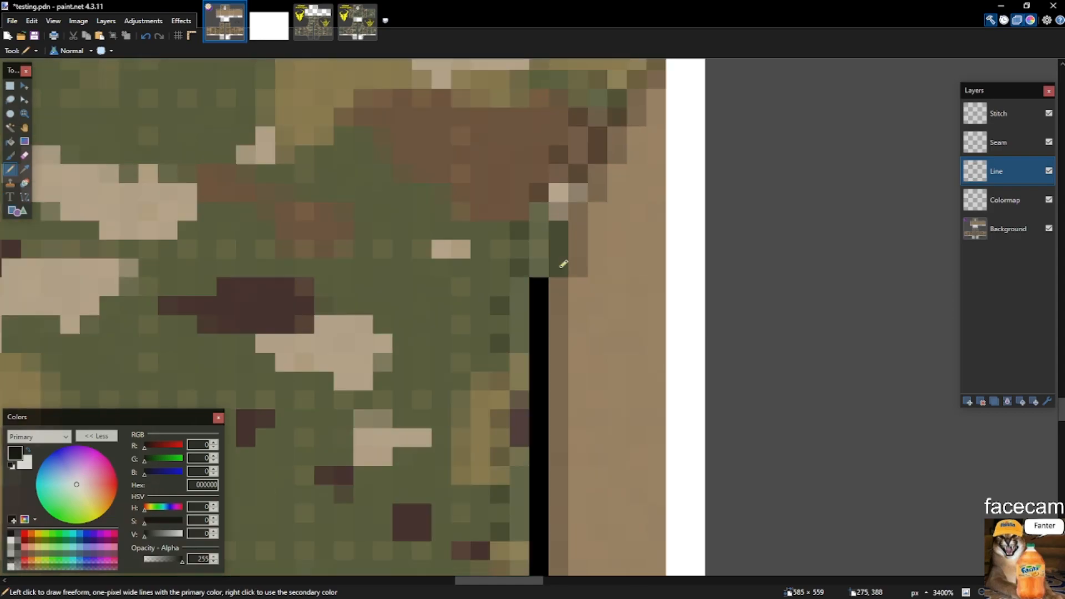
Try to continue the black line in stair steps up along the tan strip's slanted upper edge.
{"action": "left_click_drag", "start_coordinate": [560, 404], "coordinate": [561, 356]}
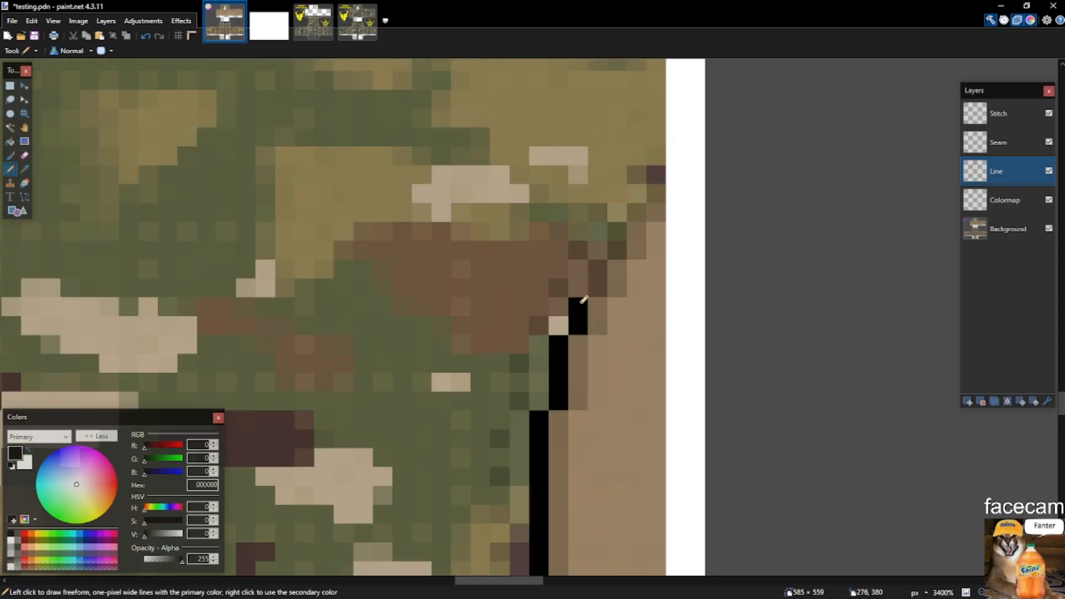
{"action": "left_click_drag", "start_coordinate": [588, 274], "coordinate": [621, 204]}
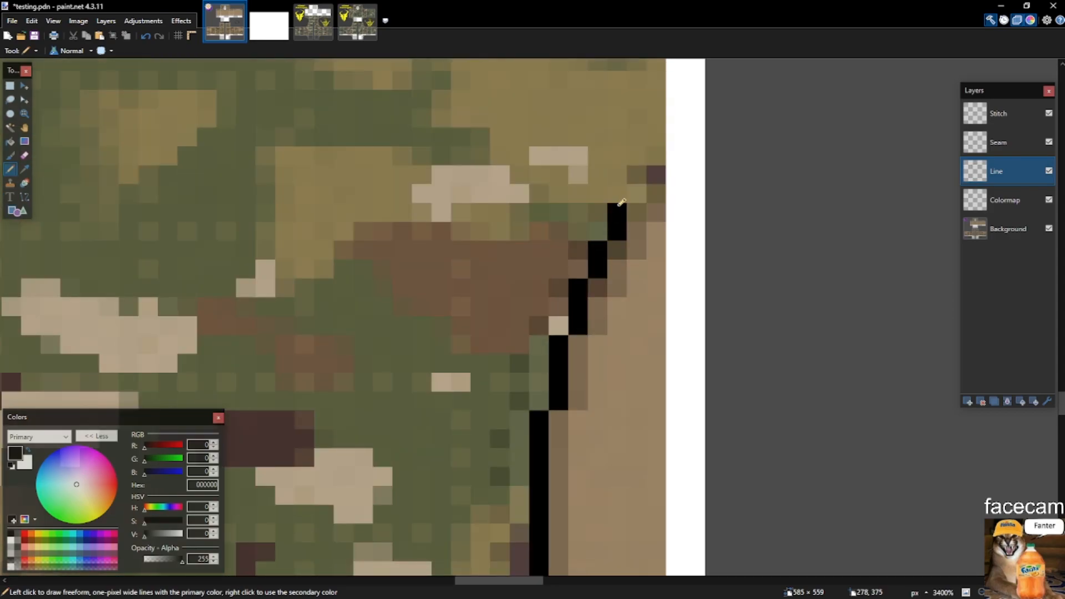
{"action": "scroll", "coordinate": [639, 250], "scroll_direction": "down", "scroll_amount": 4}
{"action": "scroll", "coordinate": [641, 220], "scroll_direction": "up", "scroll_amount": 4}
{"action": "key", "text": "ctrl+z"}
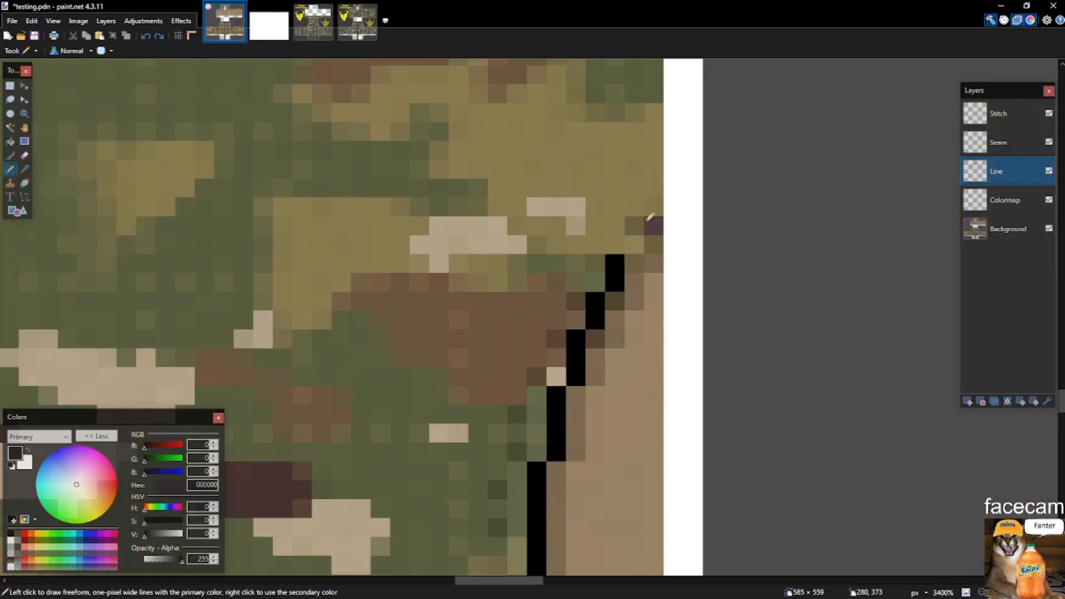
{"action": "scroll", "coordinate": [646, 228], "scroll_direction": "up", "scroll_amount": 2}
{"action": "key", "text": "ctrl+z"}
{"action": "scroll", "coordinate": [638, 257], "scroll_direction": "down", "scroll_amount": 3}
{"action": "key", "text": "ctrl+z"}
{"action": "key", "text": "ctrl+z"}
{"action": "key", "text": "ctrl+z"}
{"action": "scroll", "coordinate": [603, 383], "scroll_direction": "down", "scroll_amount": 5}
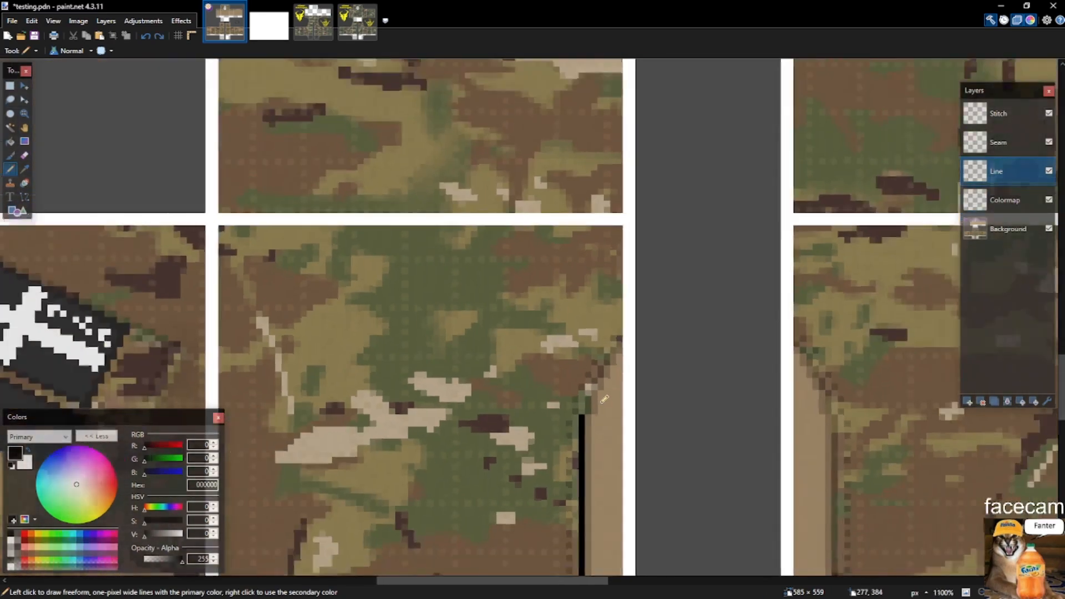
Select the black outline of the tan strip and move it about one pixel right and up.
{"action": "scroll", "coordinate": [624, 546], "scroll_direction": "up", "scroll_amount": 3}
{"action": "scroll", "coordinate": [625, 545], "scroll_direction": "up", "scroll_amount": 1}
{"action": "mouse_move", "coordinate": [543, 546]}
{"action": "left_mouse_down"}
{"action": "mouse_move", "coordinate": [590, 541]}
{"action": "mouse_move", "coordinate": [706, 148]}
{"action": "mouse_move", "coordinate": [725, 131]}
{"action": "left_mouse_up"}
{"action": "key", "text": "s"}
{"action": "key", "text": "m"}
{"action": "left_click_drag", "start_coordinate": [623, 288], "coordinate": [640, 274]}
{"action": "key", "text": "ctrl+d"}
Pencil the first stair steps above the vertical line, deleting the misplaced pixels and redrawing them along the slanted edge.
{"action": "key", "text": "p"}
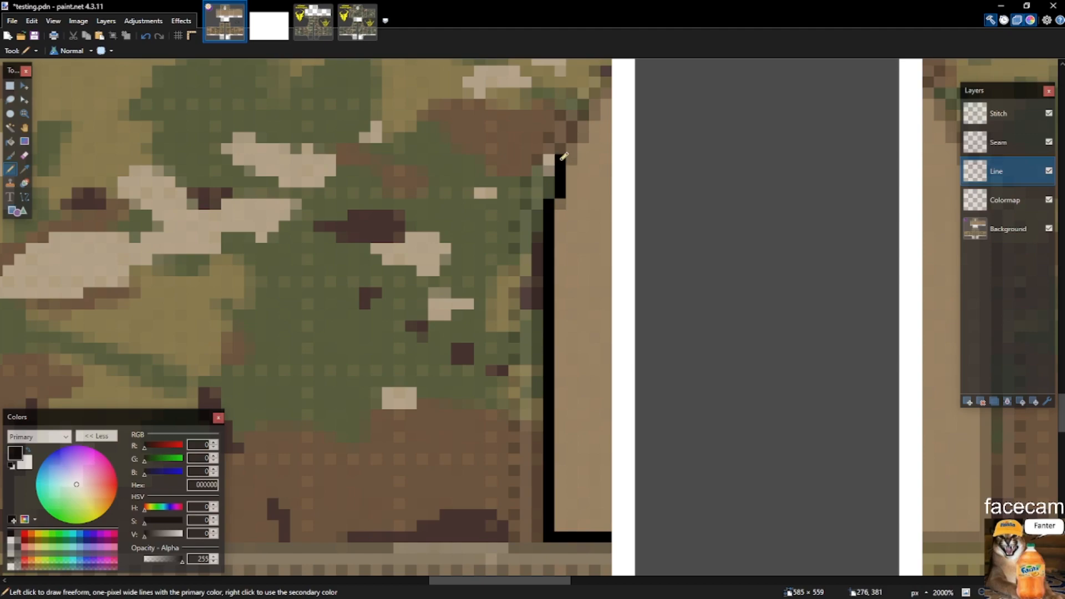
{"action": "scroll", "coordinate": [561, 160], "scroll_direction": "up", "scroll_amount": 3}
{"action": "key", "text": "s"}
{"action": "left_click_drag", "start_coordinate": [538, 245], "coordinate": [600, 165]}
{"action": "key", "text": "Delete"}
{"action": "key", "text": "o"}
{"action": "key", "text": "p"}
{"action": "left_click", "coordinate": [562, 238]}
{"action": "left_click_drag", "start_coordinate": [565, 235], "coordinate": [563, 170]}
{"action": "scroll", "coordinate": [570, 191], "scroll_direction": "up", "scroll_amount": 2}
Adjust the lower steps and extend the black stair-stepped outline up to the sleeve panel's white border.
{"action": "key", "text": "s"}
{"action": "left_click_drag", "start_coordinate": [563, 305], "coordinate": [570, 377]}
{"action": "left_click", "coordinate": [581, 310]}
{"action": "key", "text": "p"}
{"action": "left_click_drag", "start_coordinate": [583, 294], "coordinate": [588, 262]}
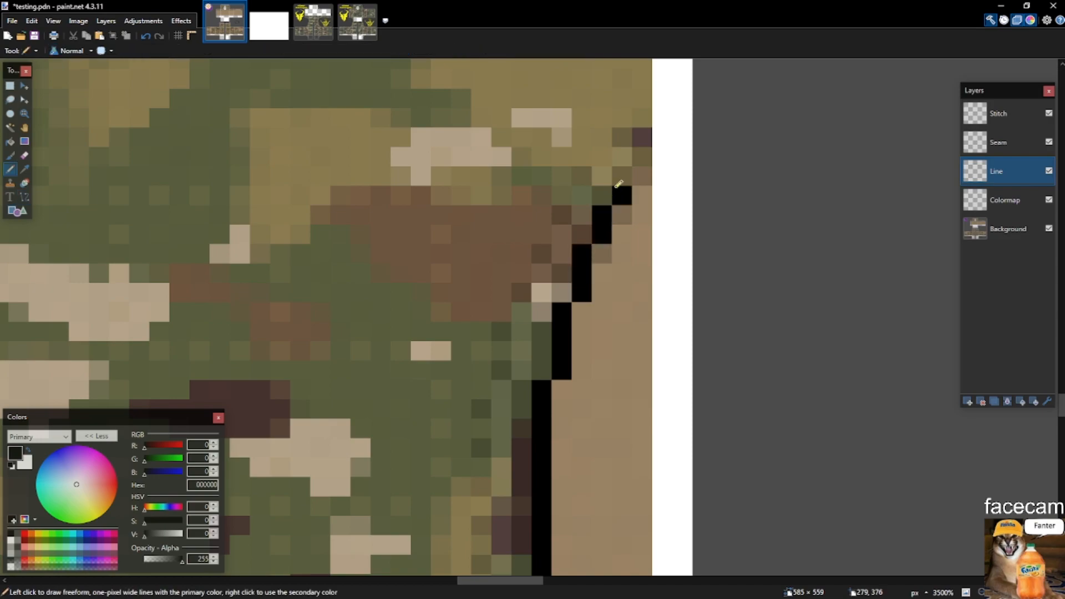
{"action": "scroll", "coordinate": [684, 228], "scroll_direction": "down", "scroll_amount": 8}
{"action": "key", "text": "s"}
{"action": "scroll", "coordinate": [704, 226], "scroll_direction": "up", "scroll_amount": 8}
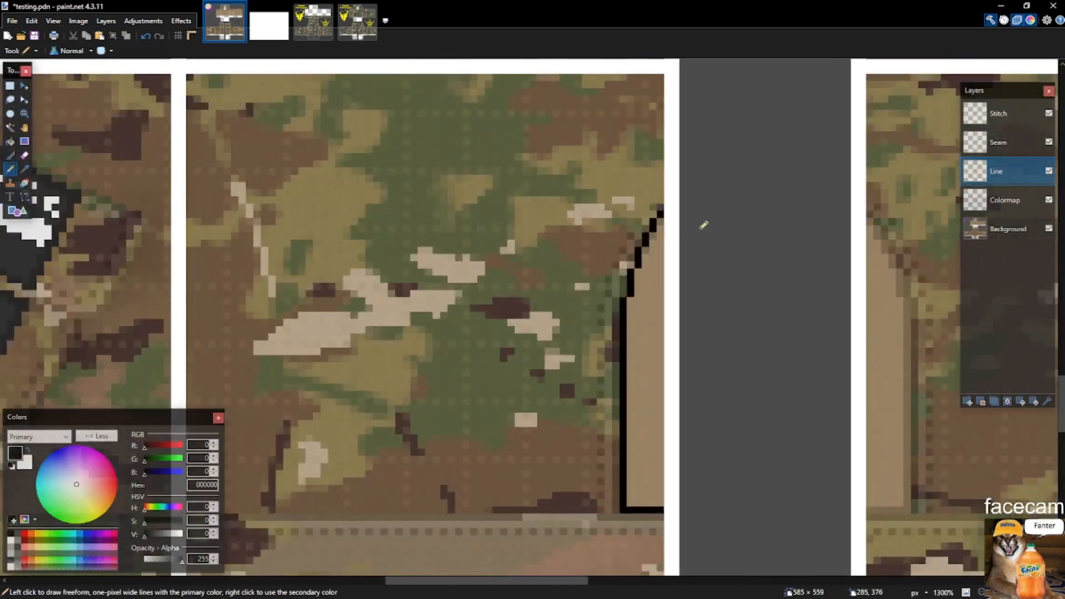
Delete the uppermost pixels of the black stair-stepped outline and pencil the final step up to the sleeve panel's white border.
{"action": "left_click_drag", "start_coordinate": [633, 216], "coordinate": [672, 182]}
{"action": "key", "text": "Delete"}
{"action": "key", "text": "p"}
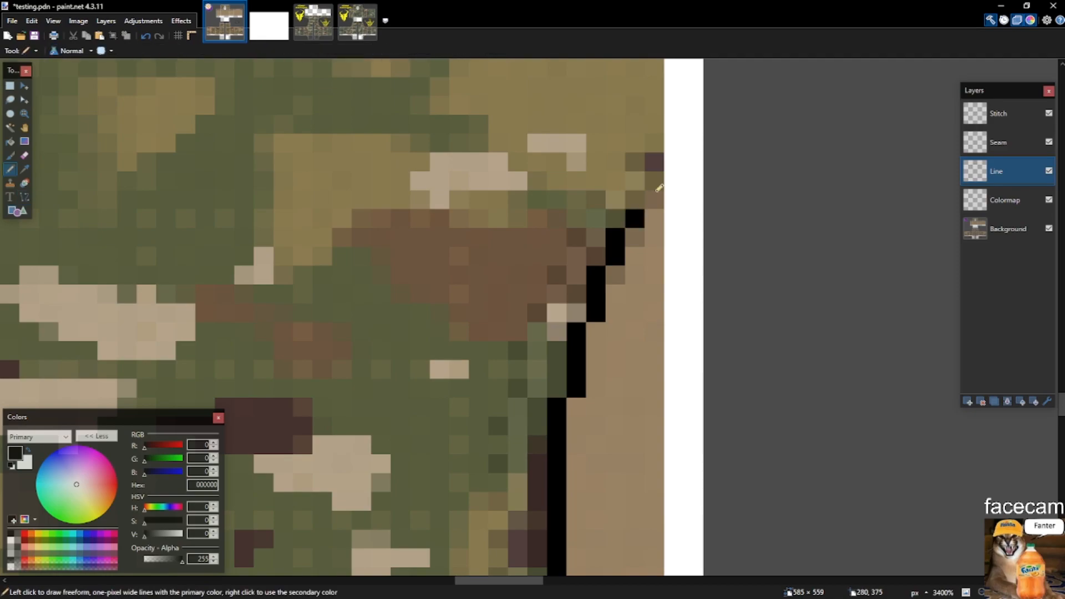
{"action": "left_click", "coordinate": [657, 191]}
{"action": "scroll", "coordinate": [659, 189], "scroll_direction": "down", "scroll_amount": 8}
{"action": "scroll", "coordinate": [689, 220], "scroll_direction": "up", "scroll_amount": 7}
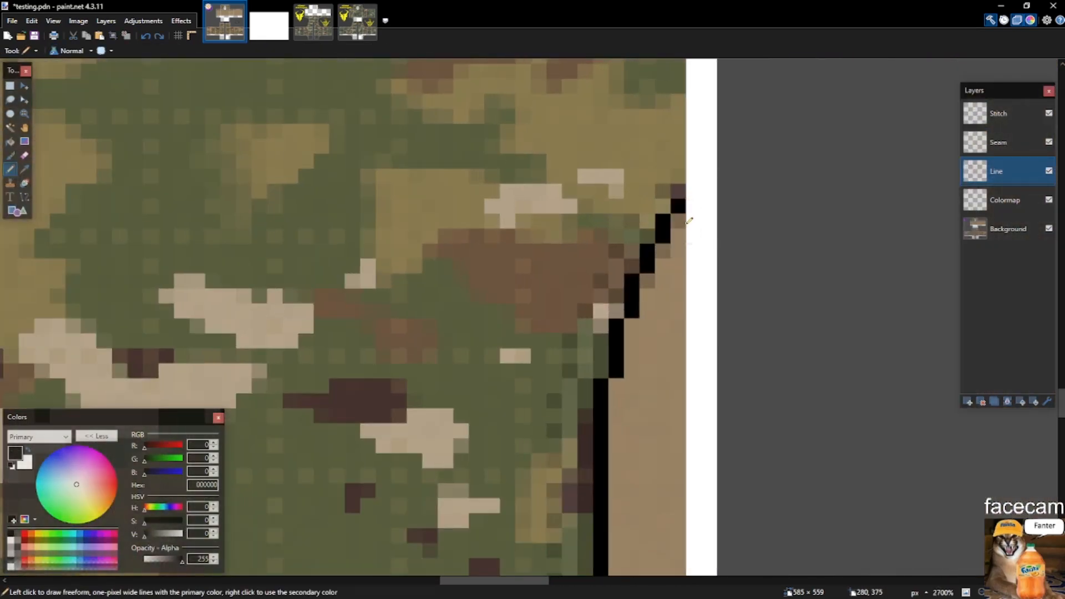
Select the upper part of the tan strip's black outline, move it one pixel left and deselect it.
{"action": "key", "text": "s"}
{"action": "scroll", "coordinate": [690, 233], "scroll_direction": "down", "scroll_amount": 6}
{"action": "scroll", "coordinate": [731, 241], "scroll_direction": "up", "scroll_amount": 4}
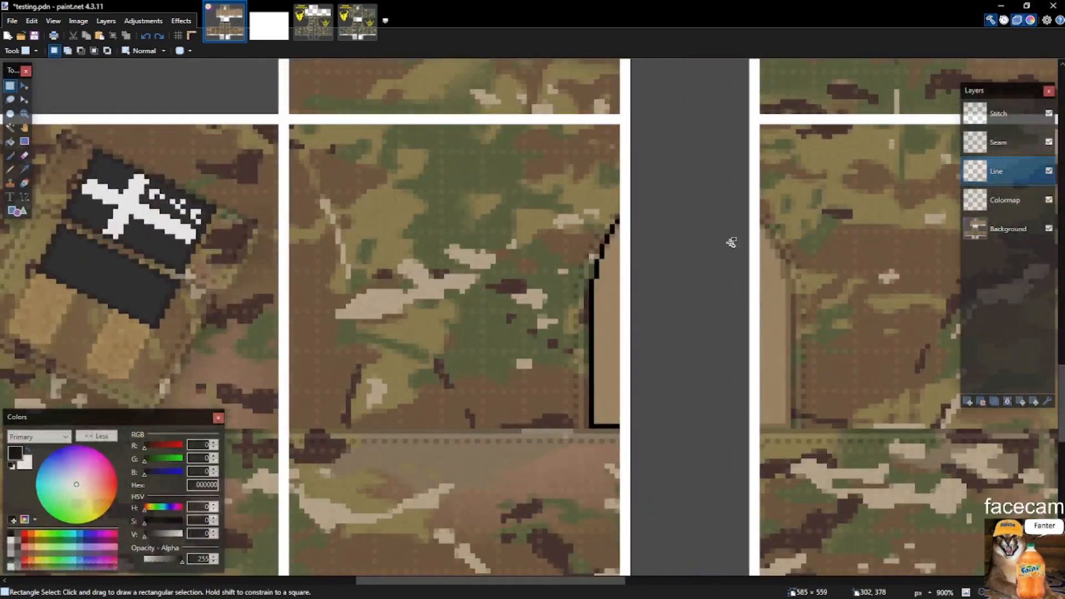
{"action": "left_click_drag", "start_coordinate": [563, 206], "coordinate": [732, 432]}
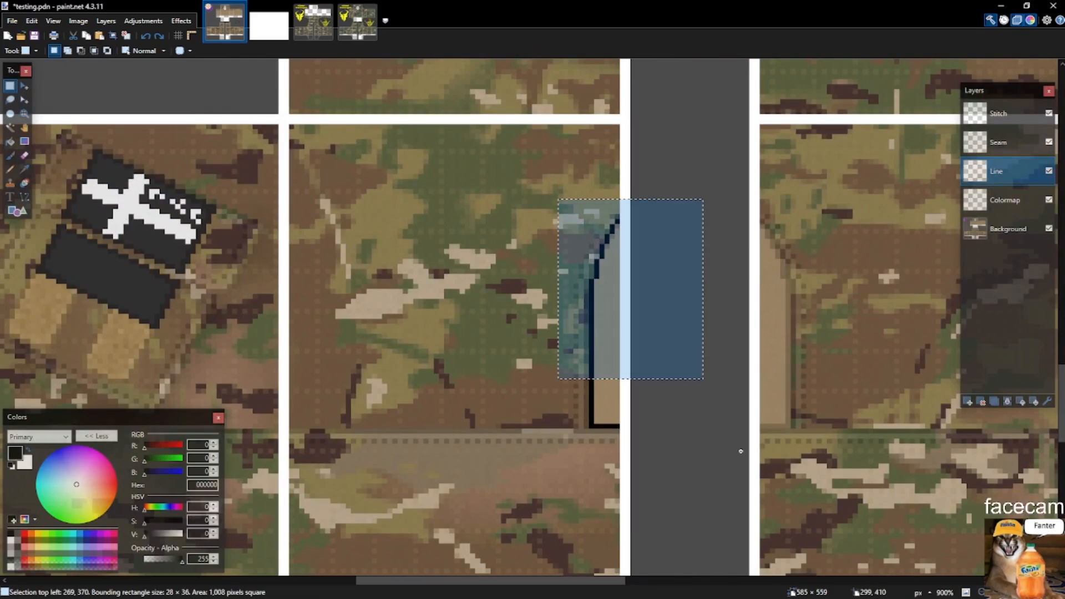
{"action": "key", "text": "m"}
{"action": "key", "text": "Left"}
{"action": "key", "text": "s"}
{"action": "left_click_drag", "start_coordinate": [693, 394], "coordinate": [695, 397]}
Delete the upper stair steps of the black outline and pencil them again along the tan strip's slanted edge.
{"action": "scroll", "coordinate": [634, 302], "scroll_direction": "up", "scroll_amount": 3}
{"action": "left_click_drag", "start_coordinate": [575, 141], "coordinate": [643, 227]}
{"action": "scroll", "coordinate": [594, 191], "scroll_direction": "up", "scroll_amount": 4}
{"action": "left_click_drag", "start_coordinate": [540, 203], "coordinate": [679, 100]}
{"action": "key", "text": "Delete"}
{"action": "key", "text": "o"}
{"action": "key", "text": "p"}
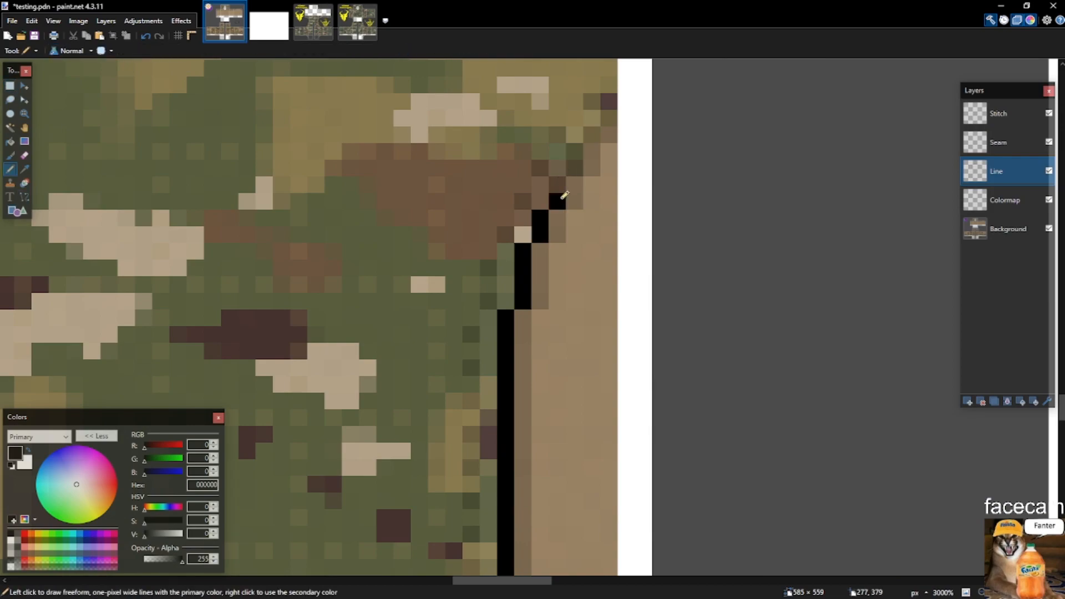
{"action": "left_click_drag", "start_coordinate": [557, 195], "coordinate": [584, 138]}
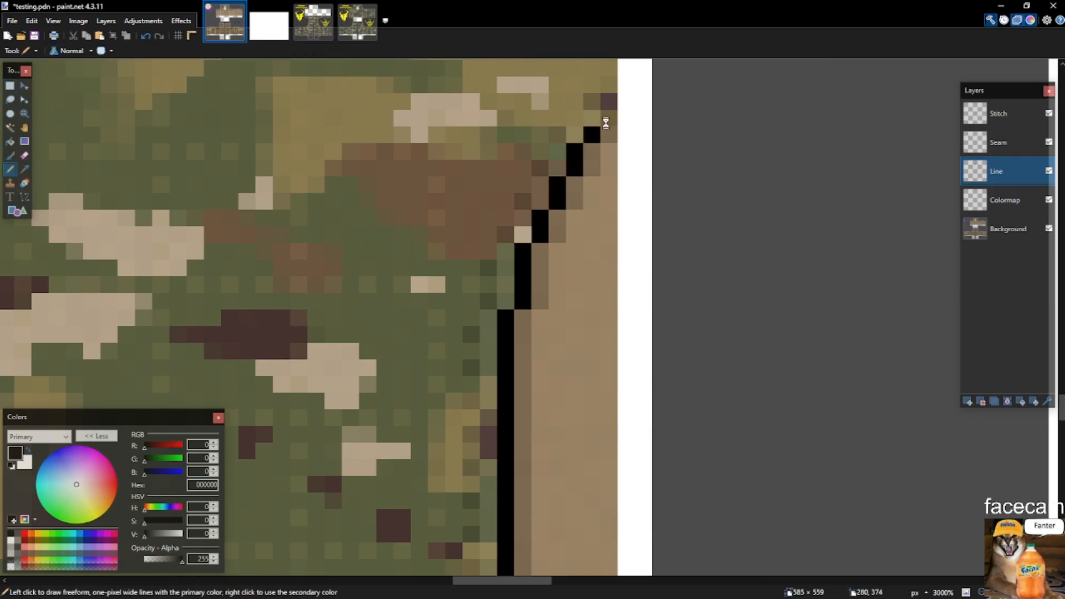
Select the whole black outline of the tan strip and move it one pixel right.
{"action": "key", "text": "s"}
{"action": "scroll", "coordinate": [490, 159], "scroll_direction": "down", "scroll_amount": 4}
{"action": "left_click_drag", "start_coordinate": [480, 147], "coordinate": [637, 497]}
{"action": "key", "text": "m"}
{"action": "key", "text": "Right"}
{"action": "key", "text": "s"}
Replace the outline's short bottom line with a black line across the whole sleeve panel and extend the vertical line down to it.
{"action": "scroll", "coordinate": [645, 382], "scroll_direction": "down", "scroll_amount": 4}
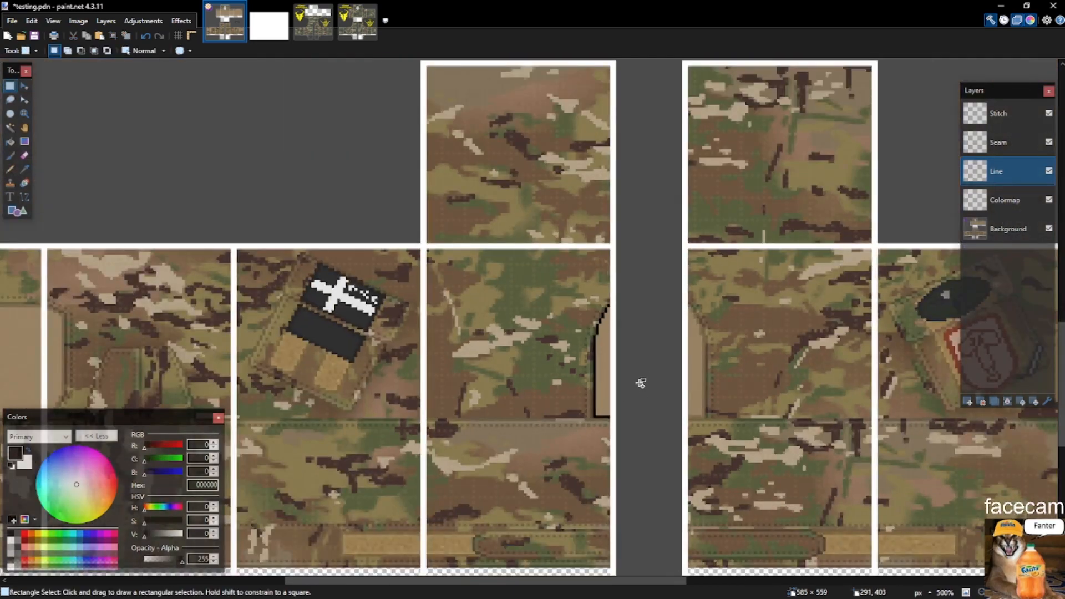
{"action": "scroll", "coordinate": [642, 381], "scroll_direction": "up", "scroll_amount": 4}
{"action": "scroll", "coordinate": [743, 276], "scroll_direction": "down", "scroll_amount": 4}
{"action": "scroll", "coordinate": [680, 329], "scroll_direction": "up", "scroll_amount": 4}
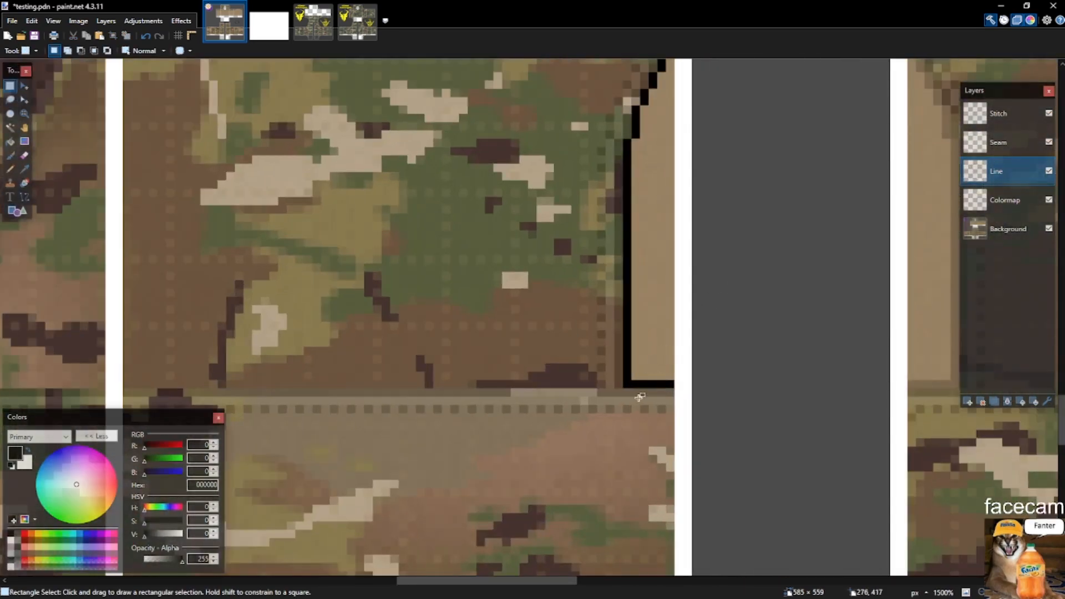
{"action": "left_click_drag", "start_coordinate": [626, 385], "coordinate": [670, 392]}
{"action": "key", "text": "Delete"}
{"action": "scroll", "coordinate": [648, 392], "scroll_direction": "up", "scroll_amount": 3}
{"action": "left_click_drag", "start_coordinate": [602, 359], "coordinate": [606, 404]}
{"action": "key", "text": "BackSpace"}
{"action": "left_click_drag", "start_coordinate": [698, 393], "coordinate": [411, 365]}
{"action": "scroll", "coordinate": [782, 354], "scroll_direction": "down", "scroll_amount": 5}
{"action": "scroll", "coordinate": [555, 366], "scroll_direction": "up", "scroll_amount": 3}
{"action": "key", "text": "BackSpace"}
{"action": "scroll", "coordinate": [570, 331], "scroll_direction": "down", "scroll_amount": 4}
Switch to the browser, examine the shirt's upper sleeve in APRCSE_SPEC.pdf and close the other two image tabs.
{"action": "key", "text": "alt+Tab"}
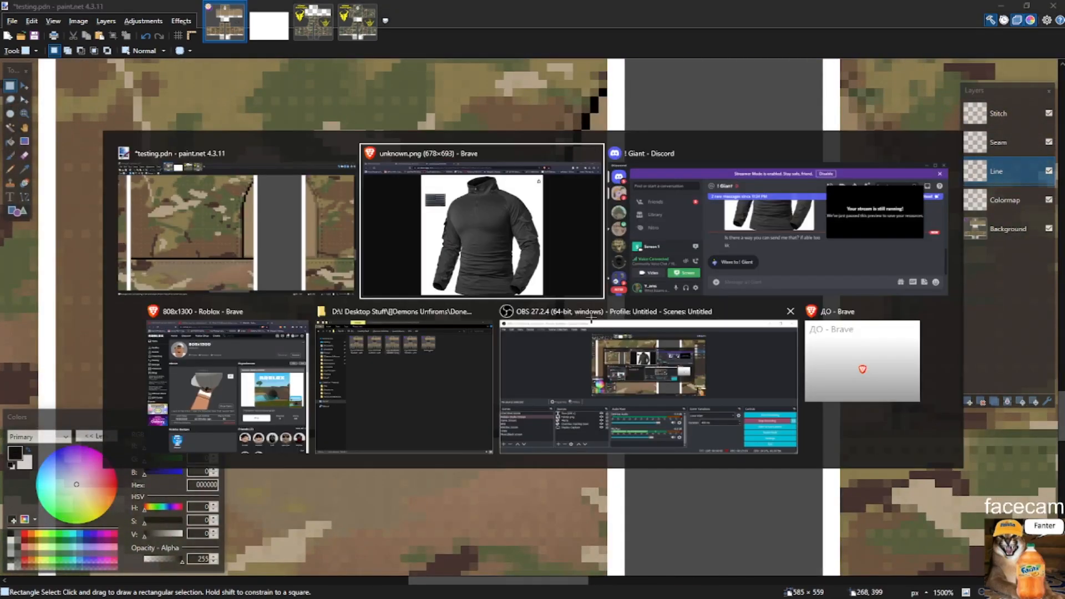
{"action": "left_click", "coordinate": [153, 5]}
{"action": "left_click", "coordinate": [84, 8]}
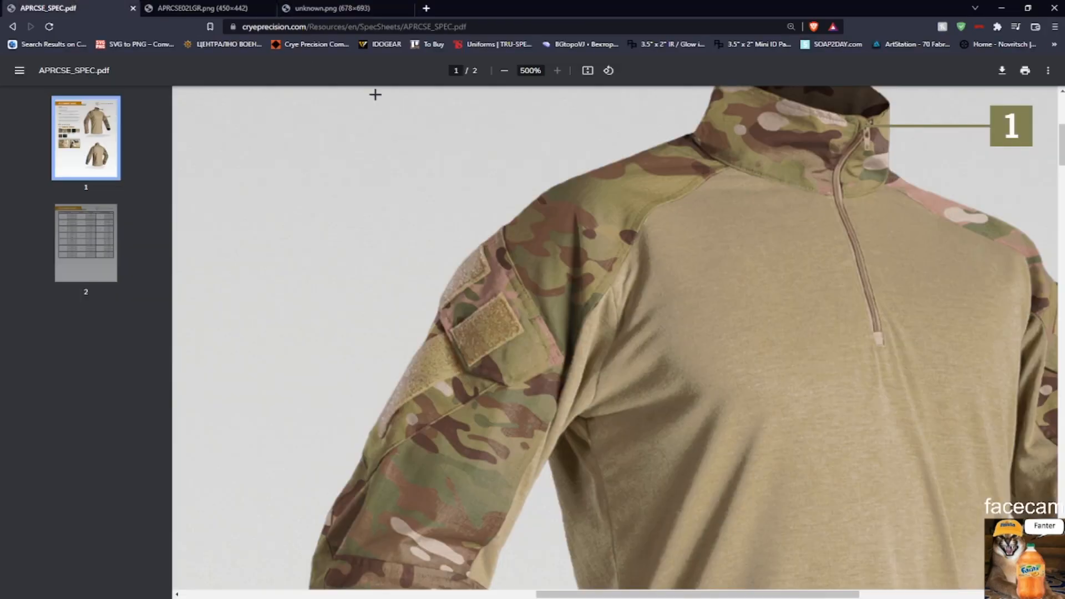
{"action": "scroll", "coordinate": [665, 311], "scroll_direction": "down", "scroll_amount": 4}
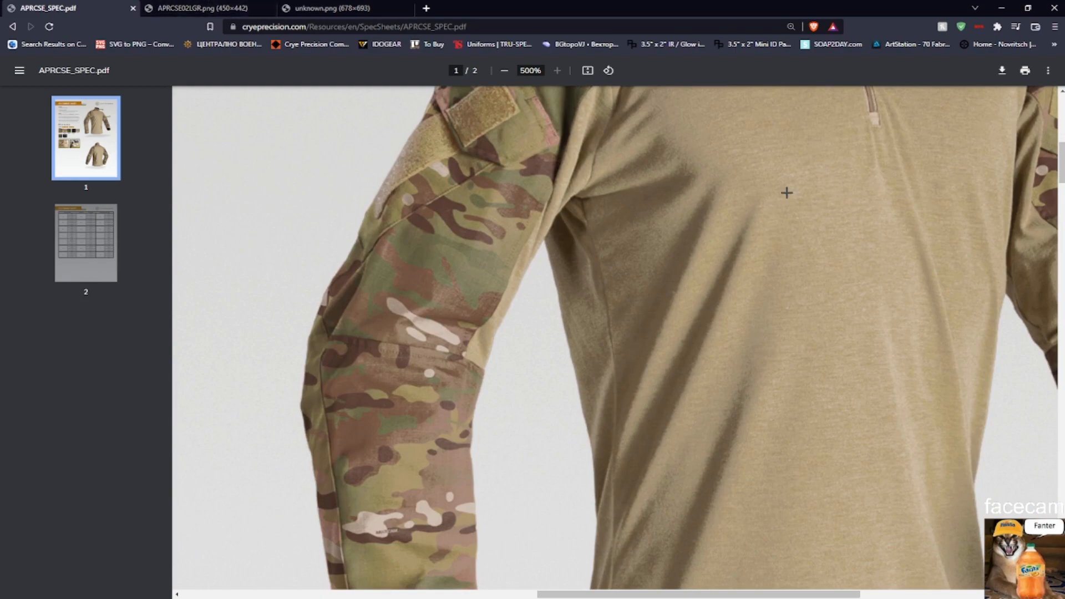
{"action": "left_click", "coordinate": [270, 8]}
{"action": "left_click", "coordinate": [269, 7]}
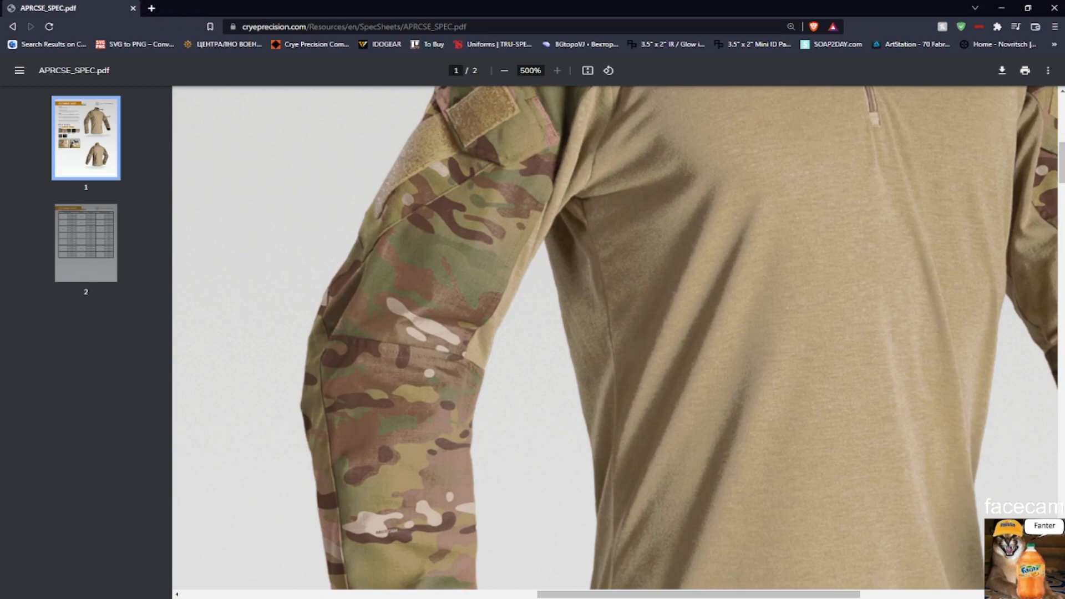
{"action": "left_click", "coordinate": [1064, 242]}
Return to paint.net, close the two extra camouflage shirt images and bring testing.pdn back up.
{"action": "left_click", "coordinate": [988, 111]}
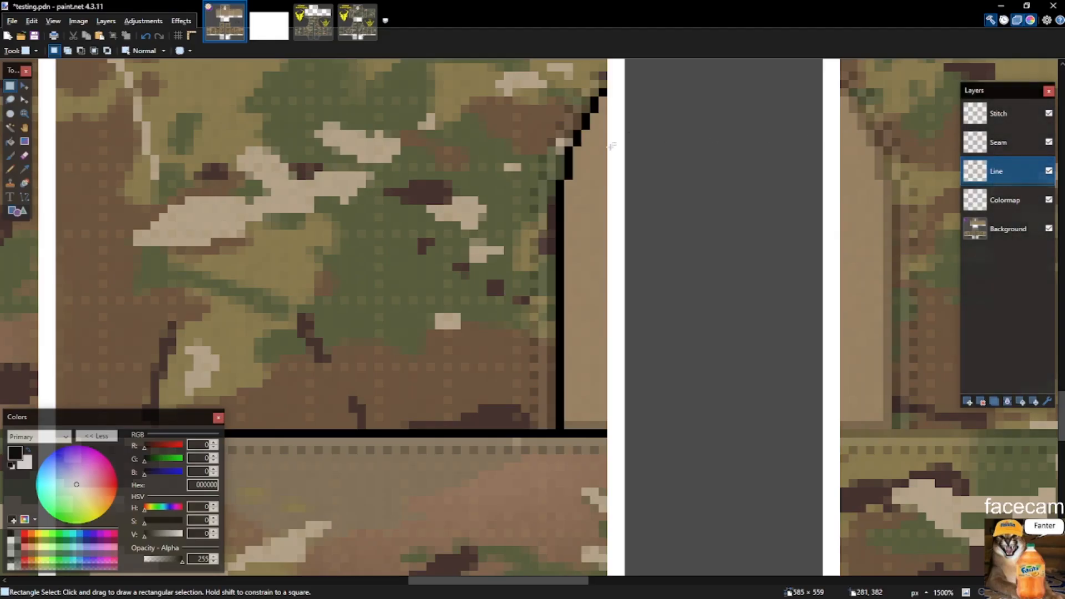
{"action": "left_click", "coordinate": [318, 8]}
{"action": "left_click", "coordinate": [329, 6]}
{"action": "left_click", "coordinate": [330, 6]}
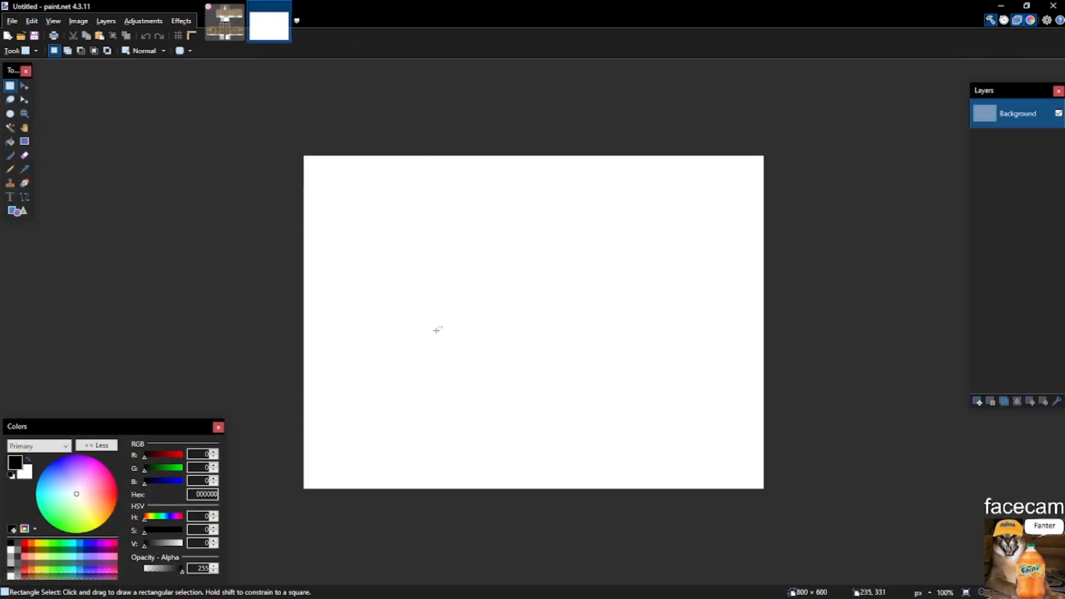
{"action": "left_click", "coordinate": [224, 22]}
{"action": "left_click", "coordinate": [405, 178]}
Examine the sleeve's elbow and forearm seams in the APRCSE_SPEC.pdf reference in the browser.
{"action": "key", "text": "alt+Tab"}
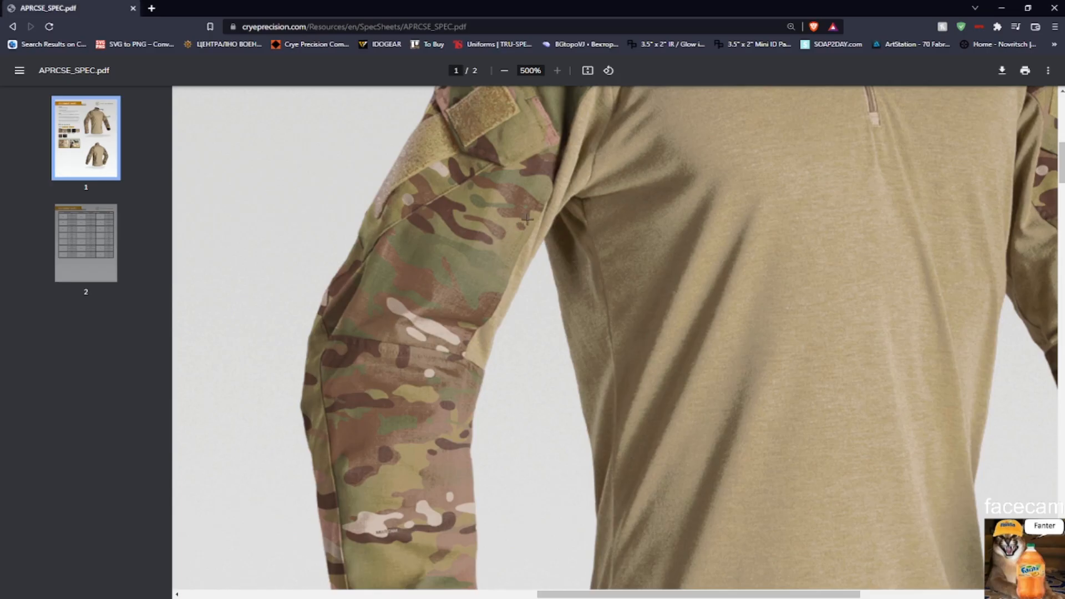
{"action": "scroll", "coordinate": [509, 251], "scroll_direction": "down", "scroll_amount": 3}
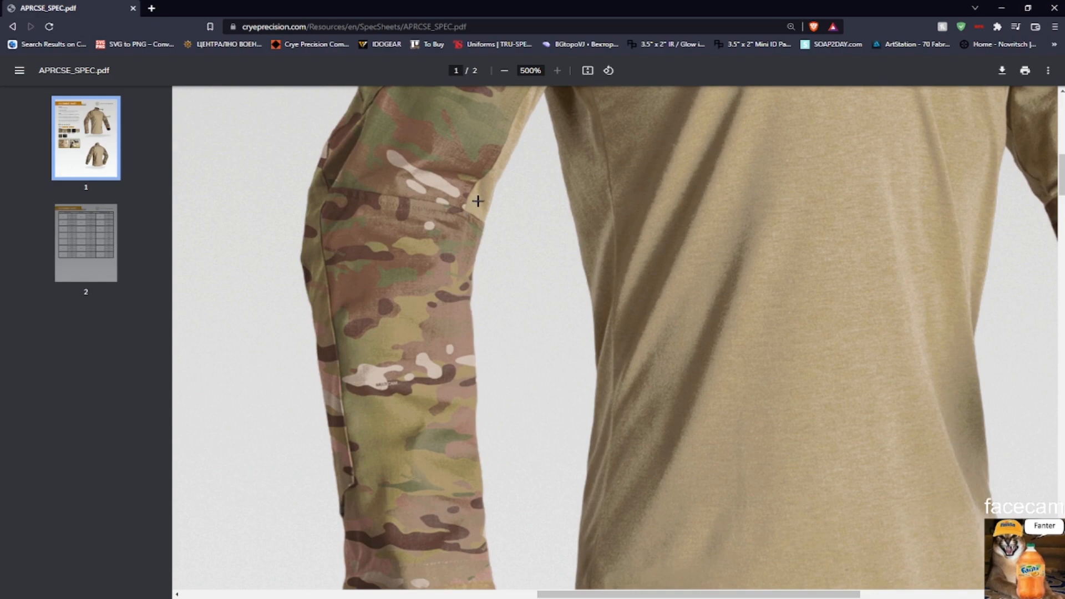
{"action": "scroll", "coordinate": [452, 337], "scroll_direction": "down", "scroll_amount": 1, "text": "ctrl"}
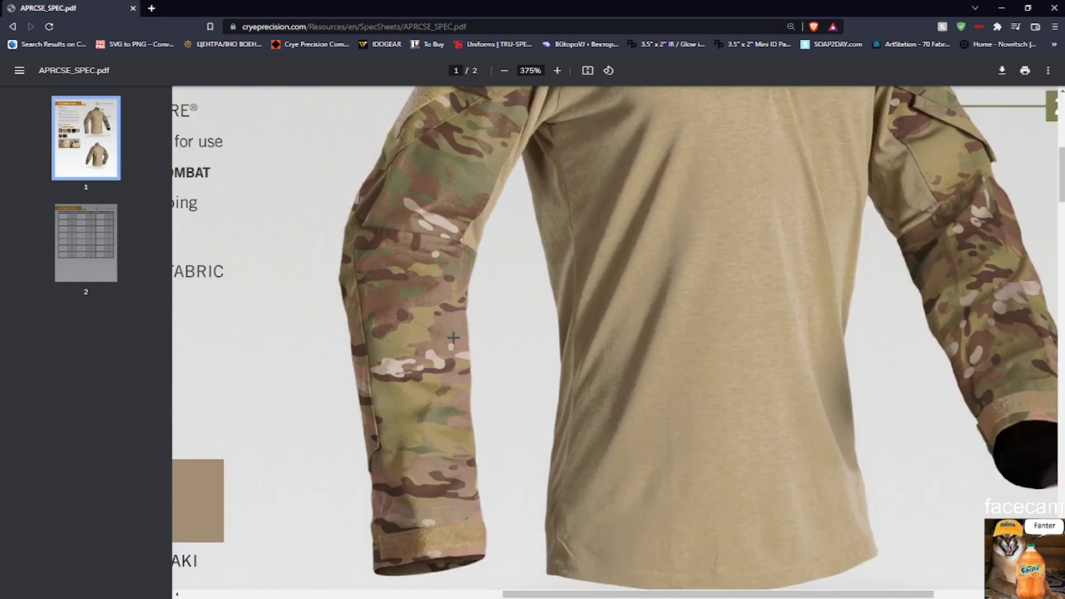
{"action": "key", "text": "alt+Tab"}
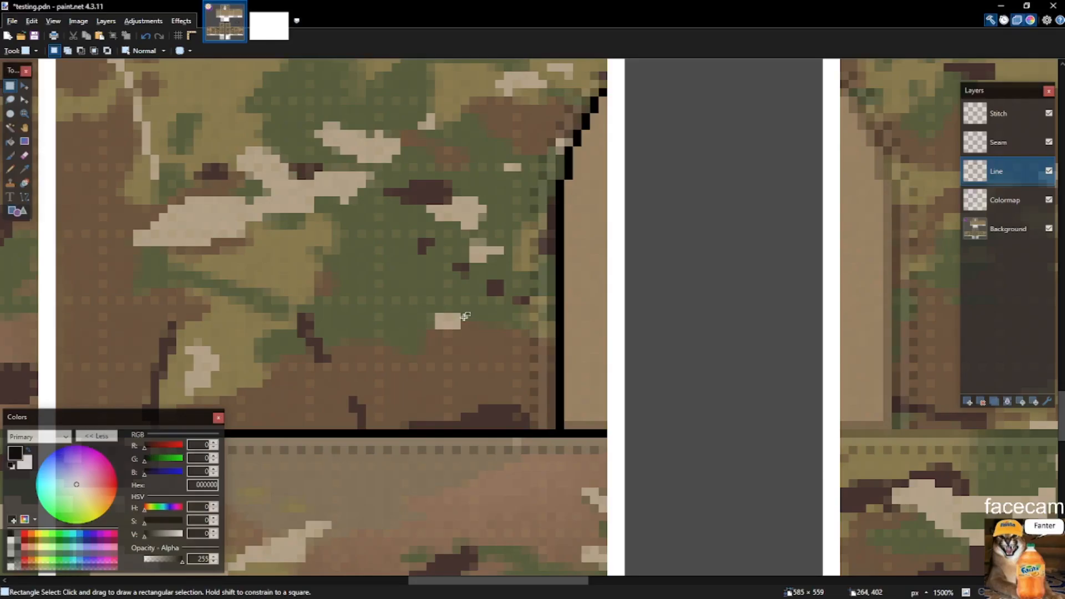
Switch the primary colour to white and fill a one-pixel column along the outer side of the vertical black line.
{"action": "scroll", "coordinate": [465, 319], "scroll_direction": "down", "scroll_amount": 4}
{"action": "scroll", "coordinate": [630, 293], "scroll_direction": "down", "scroll_amount": 5, "text": "ctrl"}
{"action": "scroll", "coordinate": [655, 213], "scroll_direction": "up", "scroll_amount": 5, "text": "ctrl"}
{"action": "scroll", "coordinate": [656, 212], "scroll_direction": "up", "scroll_amount": 6}
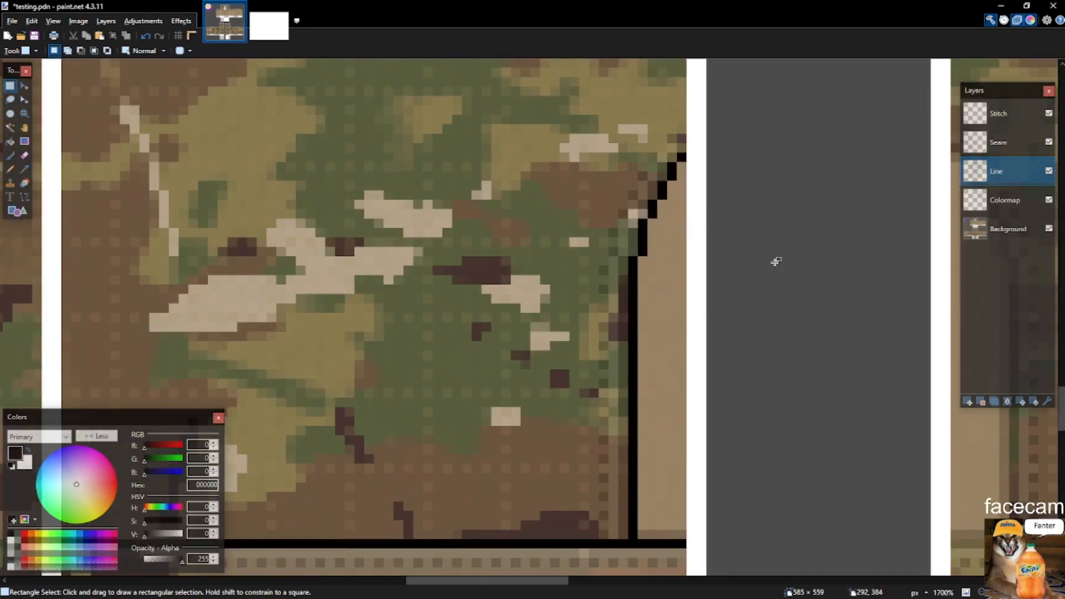
{"action": "scroll", "coordinate": [764, 262], "scroll_direction": "down", "scroll_amount": 2, "text": "ctrl"}
{"action": "scroll", "coordinate": [737, 259], "scroll_direction": "up", "scroll_amount": 6, "text": "ctrl"}
{"action": "key", "text": "x"}
{"action": "left_click_drag", "start_coordinate": [643, 259], "coordinate": [648, 430]}
{"action": "scroll", "coordinate": [645, 294], "scroll_direction": "down", "scroll_amount": 4}
{"action": "key", "text": "BackSpace"}
Fill a one-pixel white row directly beneath the horizontal black line across the sleeve panel.
{"action": "left_click_drag", "start_coordinate": [744, 455], "coordinate": [378, 453]}
{"action": "left_click_drag", "start_coordinate": [411, 444], "coordinate": [231, 453]}
{"action": "scroll", "coordinate": [281, 455], "scroll_direction": "left", "scroll_amount": 3}
{"action": "key", "text": "BackSpace"}
{"action": "scroll", "coordinate": [231, 453], "scroll_direction": "down", "scroll_amount": 3}
{"action": "left_click", "coordinate": [216, 253]}
{"action": "scroll", "coordinate": [220, 263], "scroll_direction": "down", "scroll_amount": 2}
{"action": "left_click_drag", "start_coordinate": [239, 193], "coordinate": [652, 476]}
{"action": "left_click", "coordinate": [695, 494]}
{"action": "scroll", "coordinate": [696, 495], "scroll_direction": "up", "scroll_amount": 2}
{"action": "left_click_drag", "start_coordinate": [236, 295], "coordinate": [633, 96]}
{"action": "scroll", "coordinate": [627, 157], "scroll_direction": "up", "scroll_amount": 3}
{"action": "scroll", "coordinate": [752, 317], "scroll_direction": "up", "scroll_amount": 1}
{"action": "scroll", "coordinate": [661, 304], "scroll_direction": "up", "scroll_amount": 3}
{"action": "left_click_drag", "start_coordinate": [250, 173], "coordinate": [509, 403]}
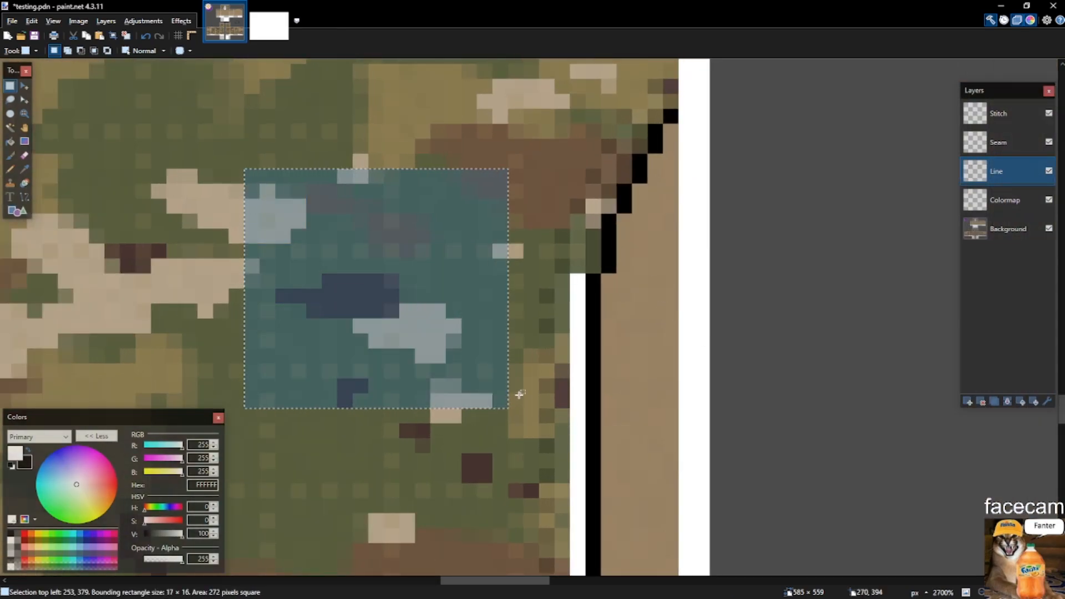
{"action": "scroll", "coordinate": [509, 403], "scroll_direction": "down", "scroll_amount": 5}
{"action": "left_click_drag", "start_coordinate": [387, 227], "coordinate": [476, 344]}
{"action": "left_click_drag", "start_coordinate": [478, 462], "coordinate": [648, 569]}
{"action": "left_click_drag", "start_coordinate": [607, 385], "coordinate": [661, 315]}
{"action": "scroll", "coordinate": [649, 342], "scroll_direction": "up", "scroll_amount": 4}
{"action": "left_click", "coordinate": [702, 256]}
Save the changes to testing.pdn.
{"action": "scroll", "coordinate": [704, 255], "scroll_direction": "down", "scroll_amount": 10}
{"action": "key", "text": "ctrl+s"}
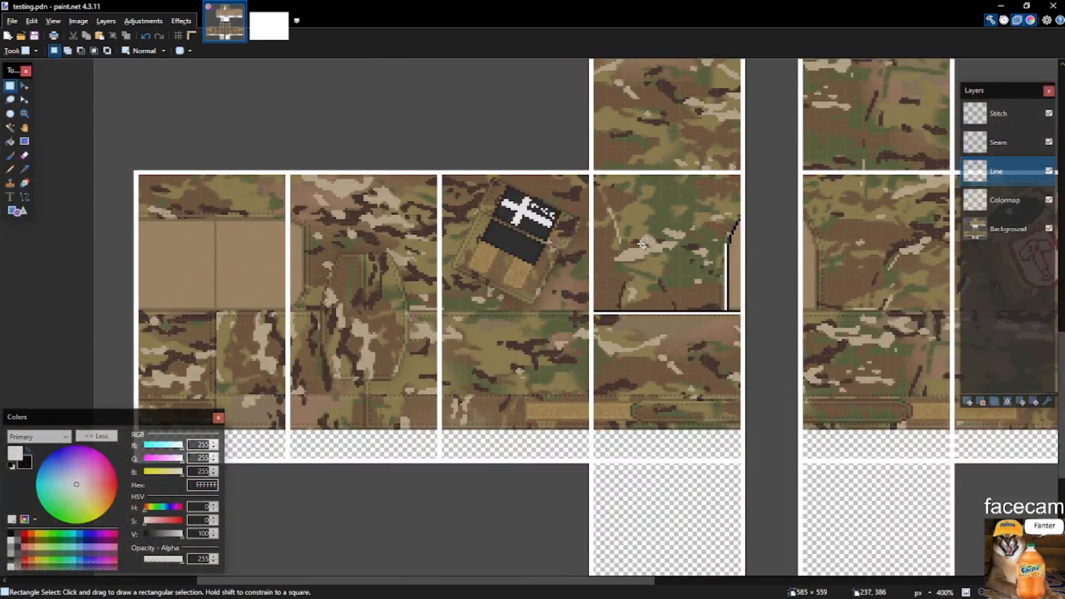
{"action": "scroll", "coordinate": [592, 258], "scroll_direction": "up", "scroll_amount": 5}
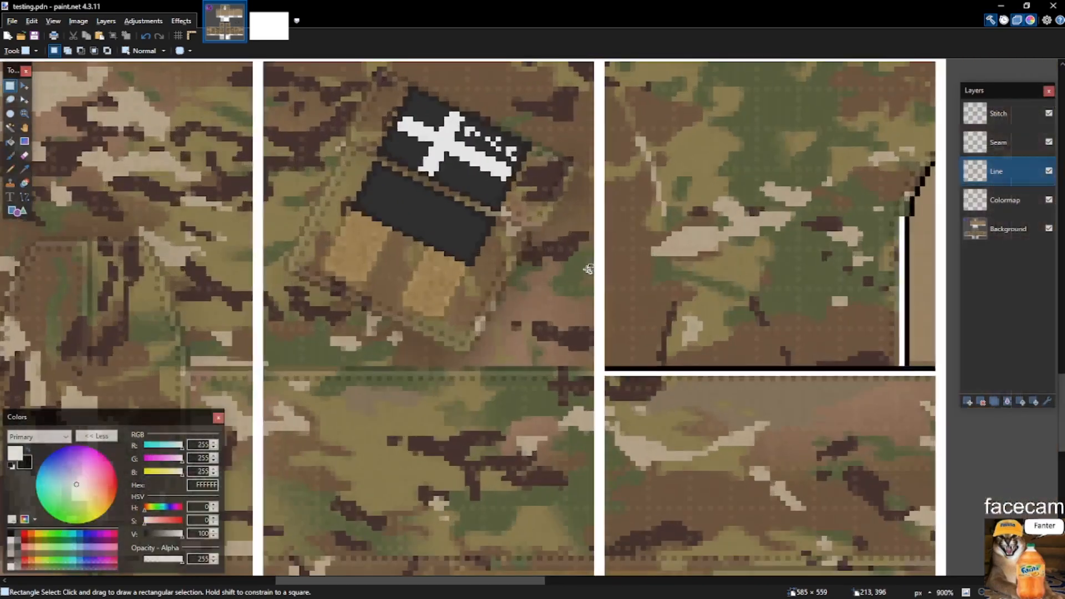
Extend the horizontal black line and the white row beneath it across the remaining sleeve panels to the tan elbow area.
{"action": "key", "text": "p"}
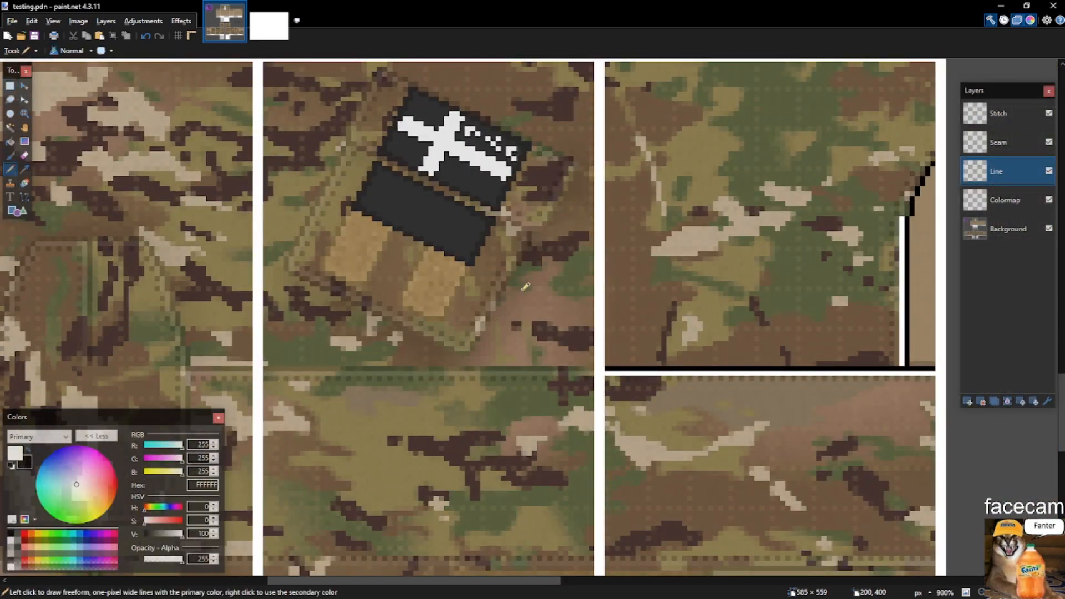
{"action": "scroll", "coordinate": [527, 283], "scroll_direction": "down", "scroll_amount": 6}
{"action": "scroll", "coordinate": [596, 259], "scroll_direction": "up", "scroll_amount": 5}
{"action": "scroll", "coordinate": [627, 369], "scroll_direction": "down", "scroll_amount": 3}
{"action": "scroll", "coordinate": [460, 386], "scroll_direction": "up", "scroll_amount": 6}
{"action": "key", "text": "s"}
{"action": "mouse_move", "coordinate": [655, 353]}
{"action": "left_mouse_down"}
{"action": "mouse_move", "coordinate": [656, 367]}
{"action": "mouse_move", "coordinate": [0, 368]}
{"action": "mouse_move", "coordinate": [238, 373]}
{"action": "mouse_move", "coordinate": [176, 376]}
{"action": "left_mouse_up"}
{"action": "key", "text": "m"}
{"action": "scroll", "coordinate": [196, 340], "scroll_direction": "down", "scroll_amount": 5}
{"action": "key", "text": "s"}
{"action": "left_click", "coordinate": [337, 284]}
{"action": "scroll", "coordinate": [380, 242], "scroll_direction": "up", "scroll_amount": 5}
{"action": "left_click_drag", "start_coordinate": [262, 365], "coordinate": [262, 372]}
Undo the stray white pixels, switch to black and pencil a line up the tan area's lower corner and vertical edge.
{"action": "key", "text": "o"}
{"action": "key", "text": "s"}
{"action": "key", "text": "p"}
{"action": "scroll", "coordinate": [381, 509], "scroll_direction": "up", "scroll_amount": 3}
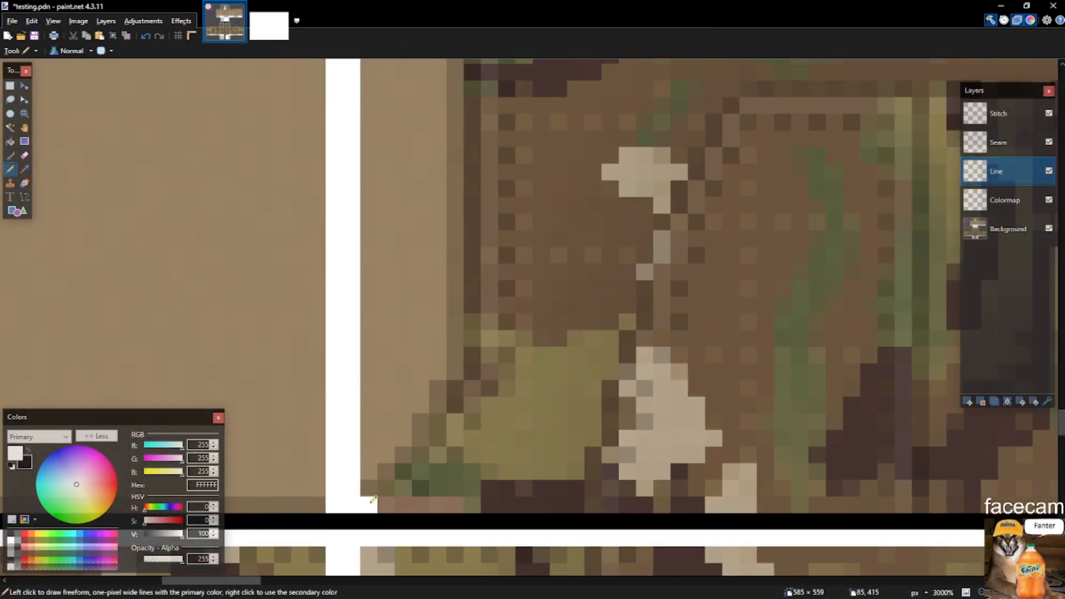
{"action": "key", "text": "ctrl+z"}
{"action": "key", "text": "ctrl+z"}
{"action": "key", "text": "ctrl+z"}
{"action": "key", "text": "x"}
{"action": "left_click", "coordinate": [370, 503]}
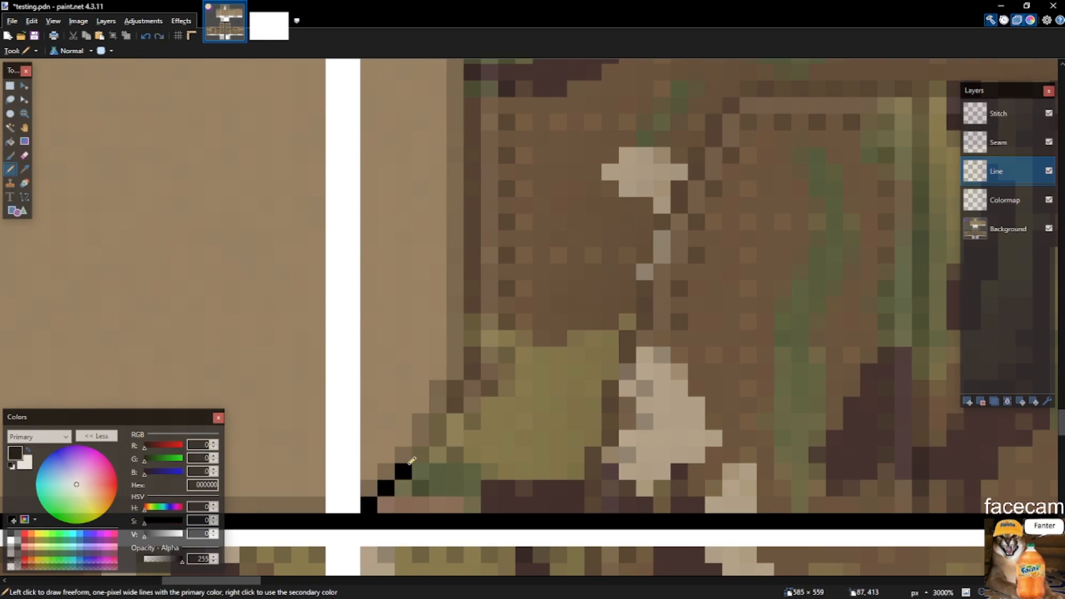
{"action": "mouse_move", "coordinate": [436, 444]}
{"action": "left_mouse_down"}
{"action": "mouse_move", "coordinate": [478, 344]}
{"action": "mouse_move", "coordinate": [479, 229]}
{"action": "left_mouse_up"}
{"action": "scroll", "coordinate": [474, 364], "scroll_direction": "up", "scroll_amount": 3}
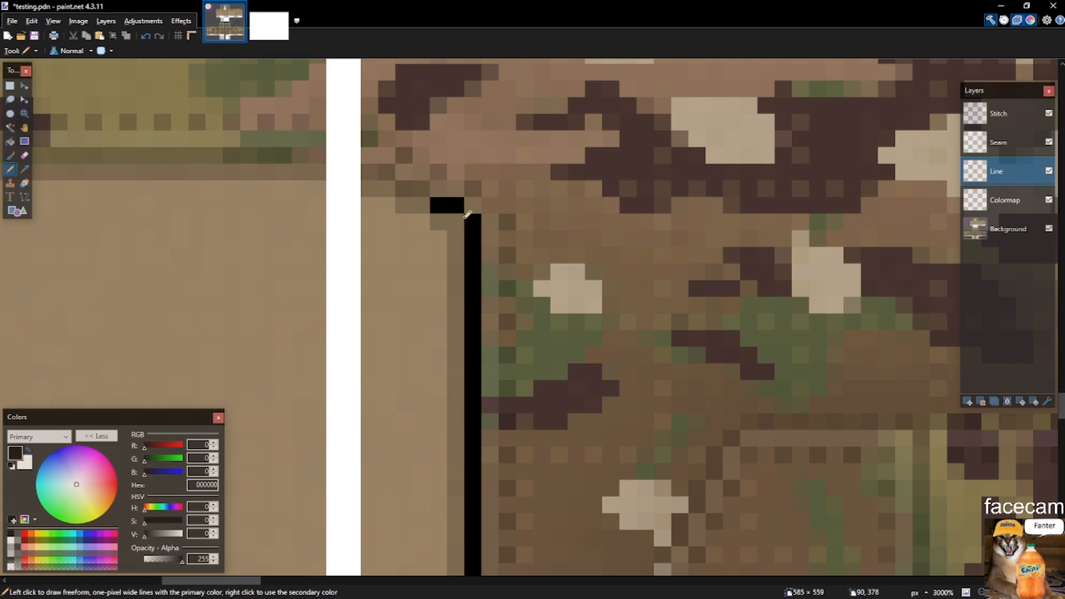
Pencil the black stair steps around the tan area's upper corner to the white border, undoing the misplaced strokes.
{"action": "scroll", "coordinate": [459, 209], "scroll_direction": "down", "scroll_amount": 3}
{"action": "scroll", "coordinate": [464, 233], "scroll_direction": "up", "scroll_amount": 3}
{"action": "left_click", "coordinate": [433, 222]}
{"action": "key", "text": "ctrl+z"}
{"action": "left_click_drag", "start_coordinate": [397, 203], "coordinate": [369, 193]}
{"action": "mouse_move", "coordinate": [302, 192]}
{"action": "left_mouse_down"}
{"action": "mouse_move", "coordinate": [21, 209]}
{"action": "mouse_move", "coordinate": [287, 199]}
{"action": "mouse_move", "coordinate": [206, 190]}
{"action": "mouse_move", "coordinate": [207, 216]}
{"action": "mouse_move", "coordinate": [182, 199]}
{"action": "mouse_move", "coordinate": [887, 231]}
{"action": "mouse_move", "coordinate": [652, 180]}
{"action": "mouse_move", "coordinate": [680, 188]}
{"action": "mouse_move", "coordinate": [244, 236]}
{"action": "left_mouse_up"}
{"action": "key", "text": "ctrl+z"}
Fill a black horizontal line along the upper edge of the tan panel and deselect it.
{"action": "key", "text": "s"}
{"action": "scroll", "coordinate": [287, 198], "scroll_direction": "down", "scroll_amount": 4}
{"action": "scroll", "coordinate": [185, 200], "scroll_direction": "up", "scroll_amount": 3}
{"action": "key", "text": "BackSpace"}
{"action": "left_click", "coordinate": [182, 198]}
Switch the primary colour to white, then move the tan panel's upper black line one pixel up and deselect it.
{"action": "key", "text": "x"}
{"action": "scroll", "coordinate": [617, 199], "scroll_direction": "down", "scroll_amount": 4}
{"action": "key", "text": "m"}
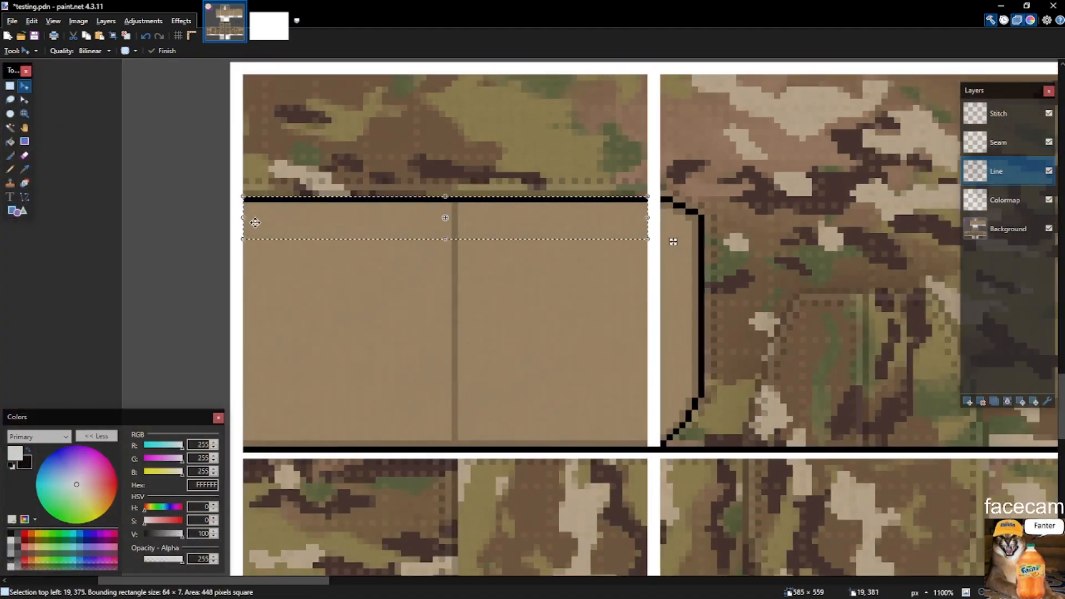
{"action": "scroll", "coordinate": [271, 210], "scroll_direction": "up", "scroll_amount": 3}
{"action": "key", "text": "Up"}
{"action": "key", "text": "ctrl+d"}
Fill a white row above the tan panel's upper black line and continue it along the outside of the upper corner steps.
{"action": "key", "text": "s"}
{"action": "left_click_drag", "start_coordinate": [239, 171], "coordinate": [652, 265]}
{"action": "key", "text": "BackSpace"}
{"action": "scroll", "coordinate": [955, 194], "scroll_direction": "right", "scroll_amount": 3}
{"action": "key", "text": "BackSpace"}
{"action": "key", "text": "BackSpace"}
{"action": "key", "text": "BackSpace"}
{"action": "scroll", "coordinate": [658, 230], "scroll_direction": "down", "scroll_amount": 3}
{"action": "key", "text": "BackSpace"}
Fill white pixels along the outer side of the black stair steps at the tan area's lower corner.
{"action": "mouse_move", "coordinate": [646, 342]}
{"action": "left_mouse_down"}
{"action": "mouse_move", "coordinate": [603, 406]}
{"action": "mouse_move", "coordinate": [557, 425]}
{"action": "left_mouse_up"}
{"action": "key", "text": "BackSpace"}
{"action": "key", "text": "BackSpace"}
{"action": "key", "text": "BackSpace"}
{"action": "key", "text": "BackSpace"}
{"action": "key", "text": "BackSpace"}
{"action": "key", "text": "BackSpace"}
{"action": "key", "text": "BackSpace"}
{"action": "scroll", "coordinate": [504, 391], "scroll_direction": "down", "scroll_amount": 14}
{"action": "scroll", "coordinate": [488, 388], "scroll_direction": "up", "scroll_amount": 13}
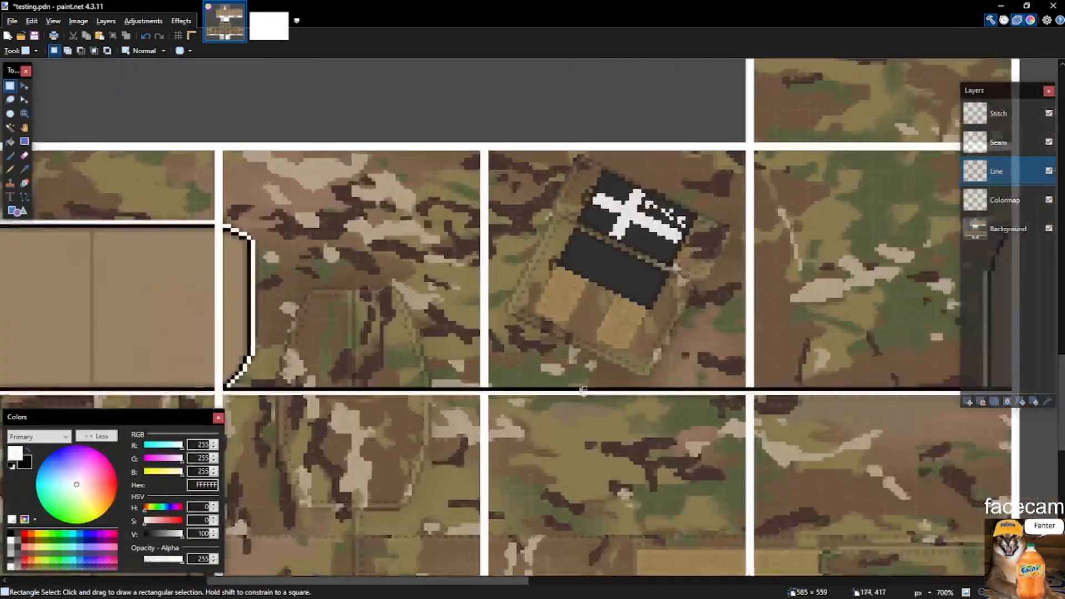
Remove the black horizontal seam pixels where they cross the white dividers between the sleeve panels.
{"action": "left_click_drag", "start_coordinate": [475, 389], "coordinate": [487, 390]}
{"action": "key", "text": "BackSpace"}
{"action": "scroll", "coordinate": [483, 395], "scroll_direction": "down", "scroll_amount": 10}
{"action": "scroll", "coordinate": [703, 383], "scroll_direction": "up", "scroll_amount": 9}
{"action": "left_click_drag", "start_coordinate": [739, 331], "coordinate": [740, 345]}
{"action": "key", "text": "Delete"}
{"action": "scroll", "coordinate": [721, 335], "scroll_direction": "down", "scroll_amount": 10}
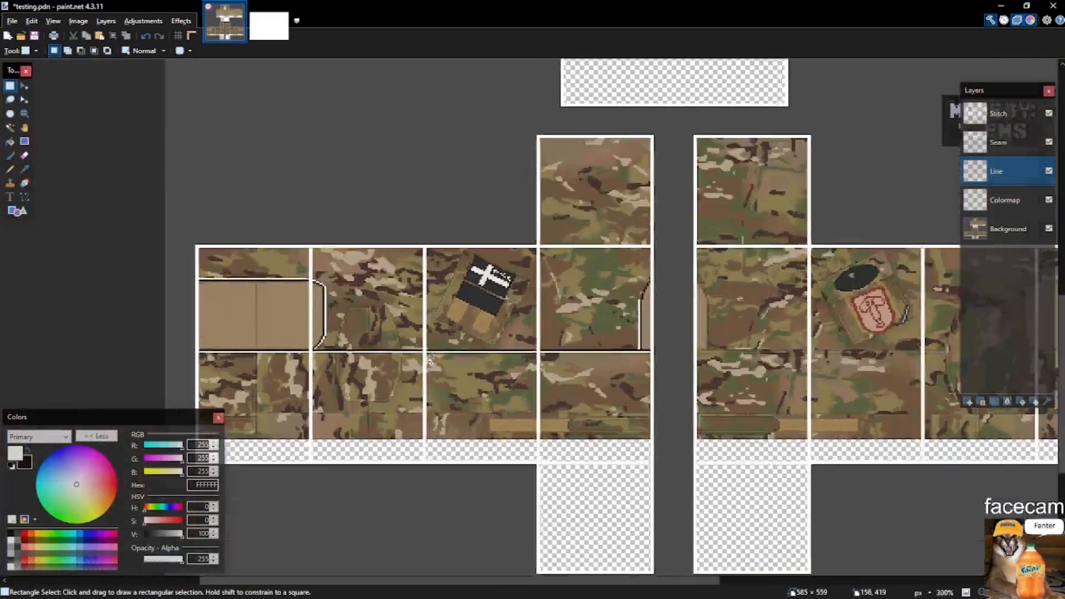
Erase the section of the black-and-white horizontal seam that crosses the elbow pad on the second sleeve panel.
{"action": "scroll", "coordinate": [430, 357], "scroll_direction": "up", "scroll_amount": 5}
{"action": "left_click_drag", "start_coordinate": [209, 329], "coordinate": [398, 367]}
{"action": "key", "text": "Delete"}
{"action": "scroll", "coordinate": [382, 355], "scroll_direction": "up", "scroll_amount": 3}
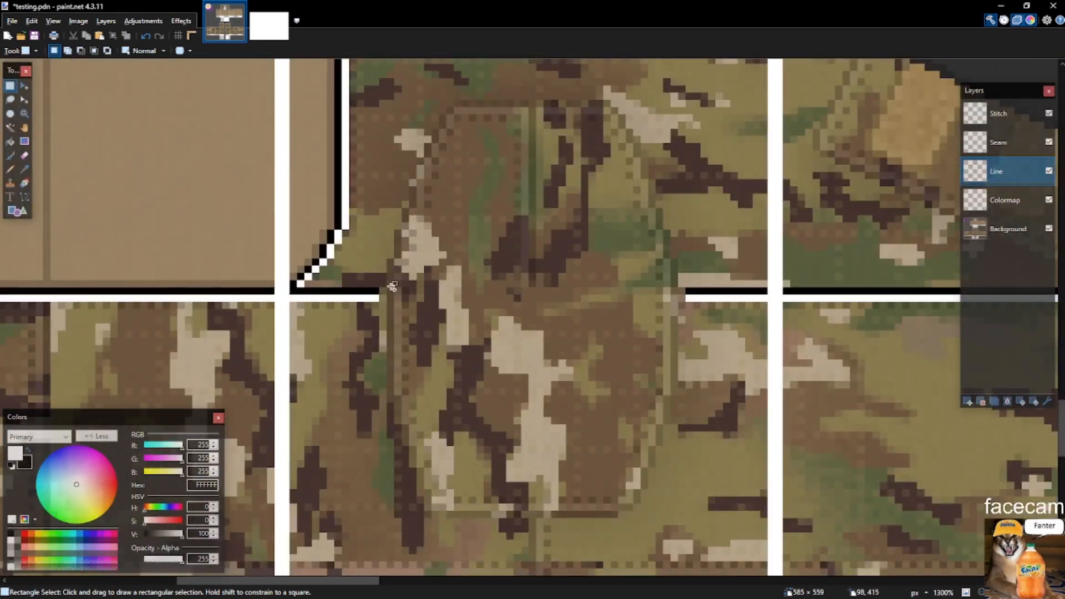
Pencil a black line down the elbow pad's left side, replacing the white stroke, and step it inward above the seam.
{"action": "scroll", "coordinate": [392, 253], "scroll_direction": "up", "scroll_amount": 6}
{"action": "key", "text": "p"}
{"action": "left_click_drag", "start_coordinate": [391, 246], "coordinate": [390, 314]}
{"action": "scroll", "coordinate": [390, 315], "scroll_direction": "down", "scroll_amount": 2}
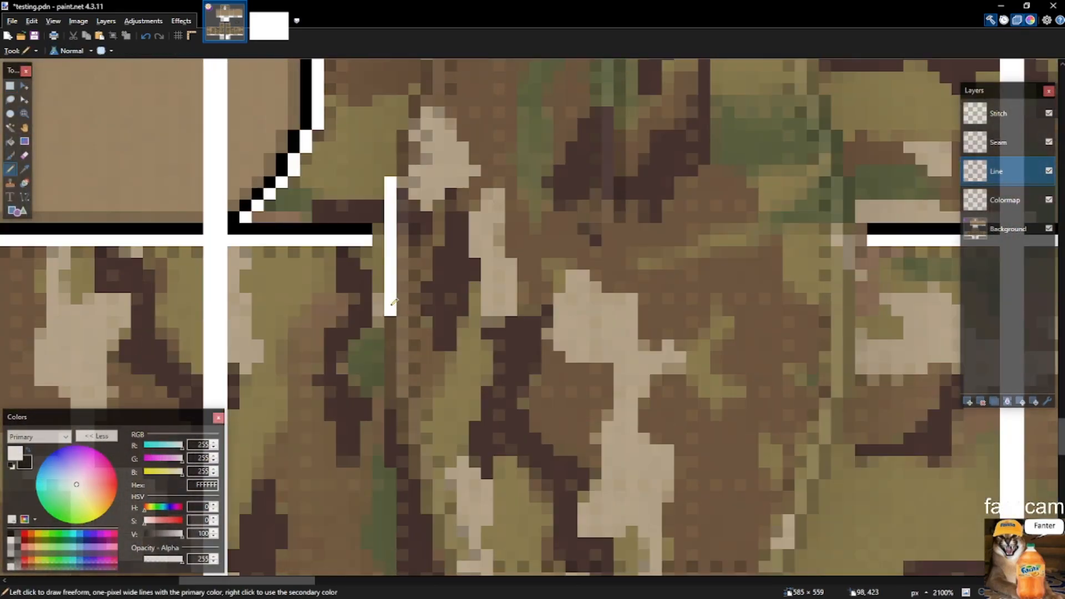
{"action": "key", "text": "x"}
{"action": "left_click_drag", "start_coordinate": [390, 466], "coordinate": [391, 402]}
{"action": "scroll", "coordinate": [391, 408], "scroll_direction": "up", "scroll_amount": 4}
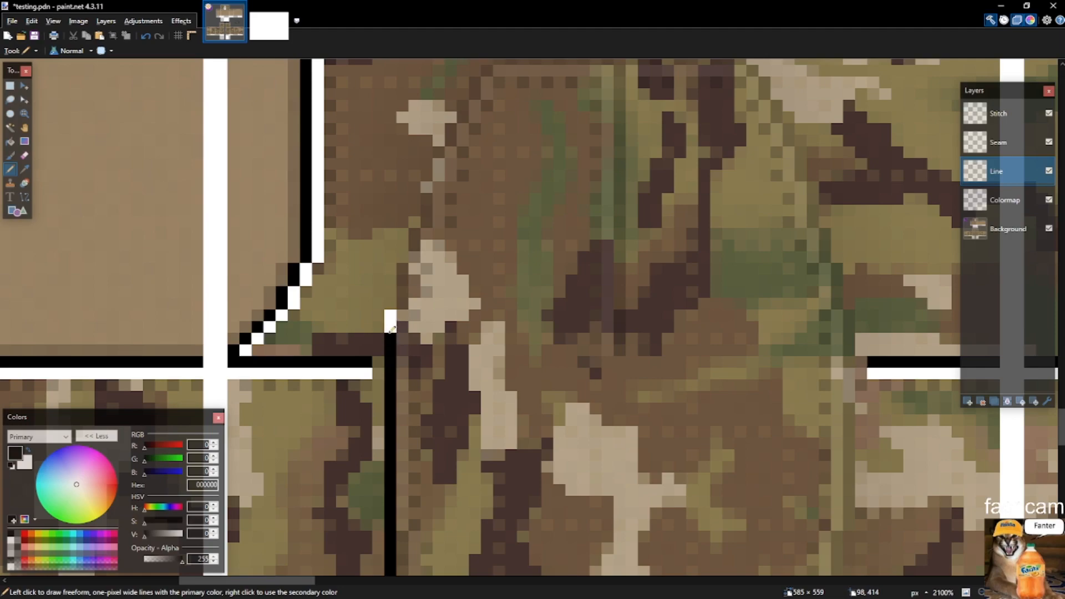
{"action": "mouse_move", "coordinate": [410, 264]}
{"action": "left_mouse_down"}
{"action": "mouse_move", "coordinate": [420, 223]}
{"action": "mouse_move", "coordinate": [416, 250]}
{"action": "left_mouse_up"}
{"action": "key", "text": "ctrl+z"}
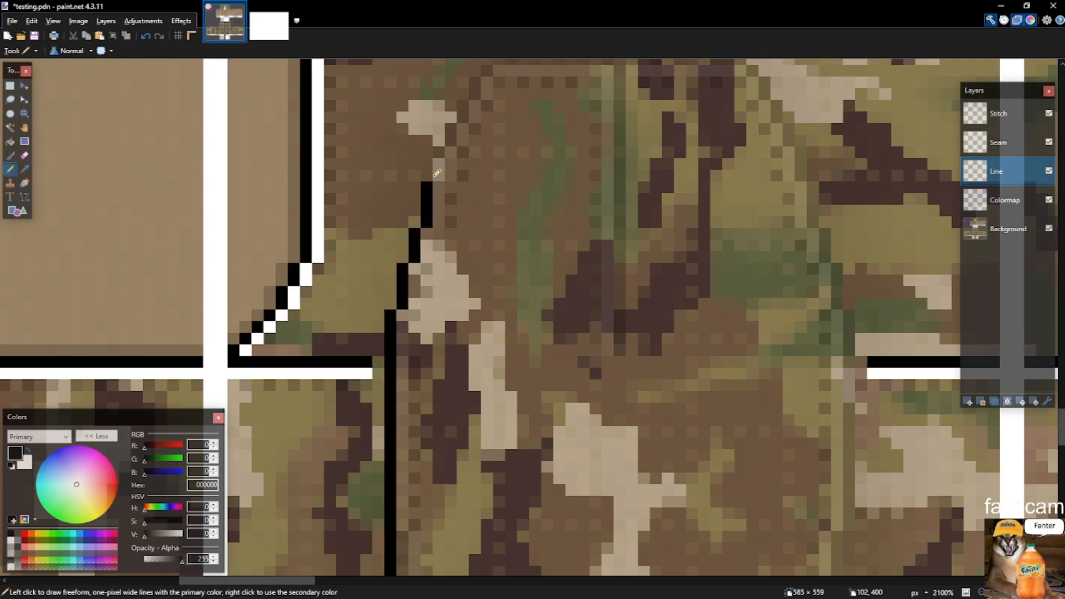
Continue the black outline around the elbow pad's upper left corner and along its top edge, adding a vertical black centre line.
{"action": "scroll", "coordinate": [444, 155], "scroll_direction": "up", "scroll_amount": 4}
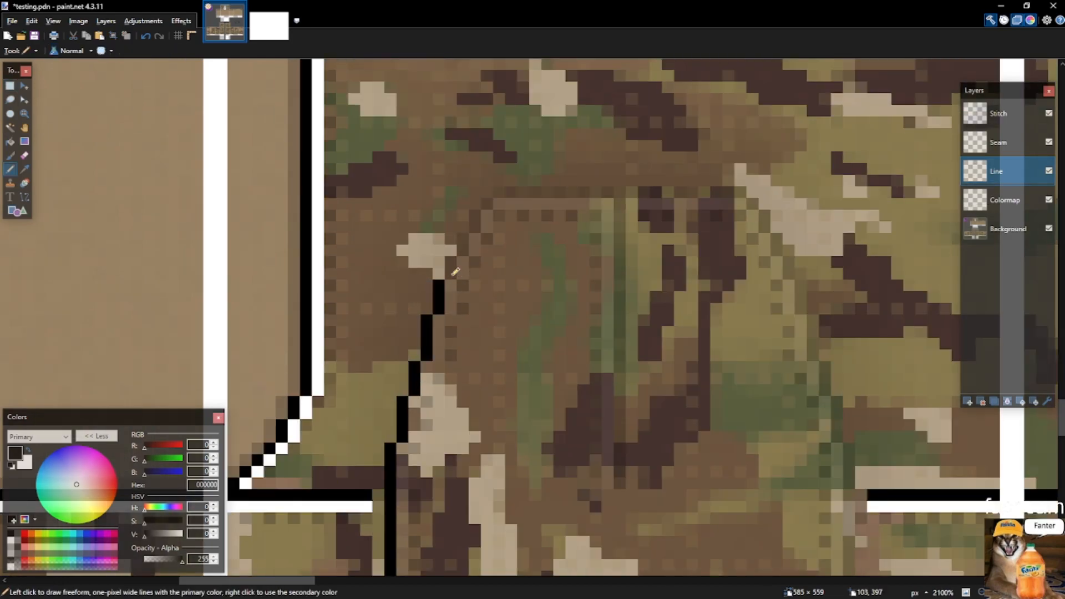
{"action": "left_click_drag", "start_coordinate": [497, 195], "coordinate": [740, 193]}
{"action": "key", "text": "ctrl+z"}
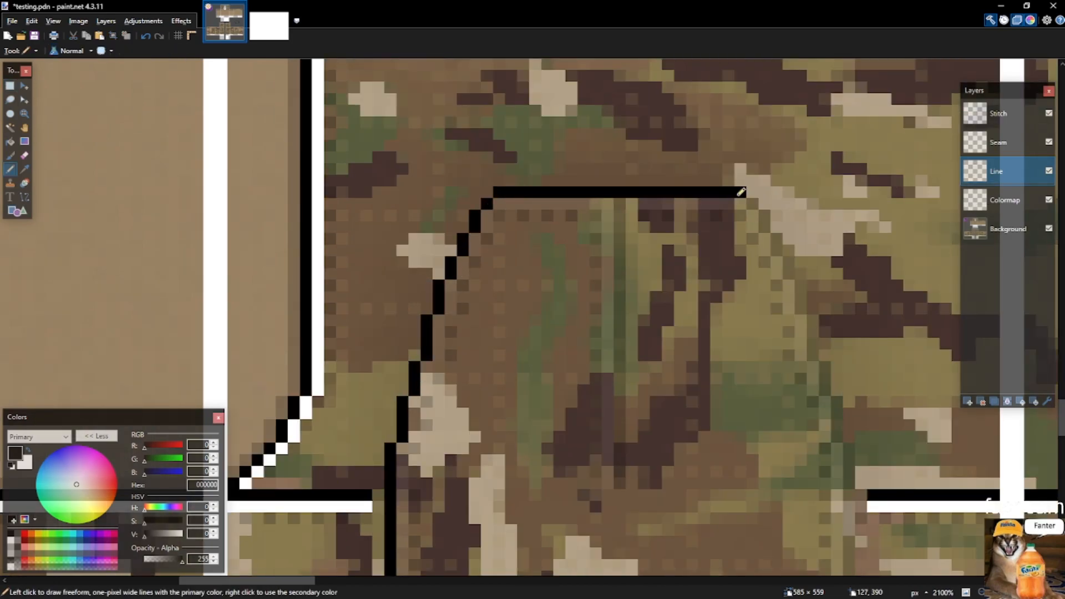
{"action": "left_click_drag", "start_coordinate": [622, 200], "coordinate": [619, 366]}
Switch to the APRCSE_SPEC.pdf reference in Brave to examine the sleeve's elbow pad seams, and return to the template in paint.net.
{"action": "key", "text": "alt+Tab"}
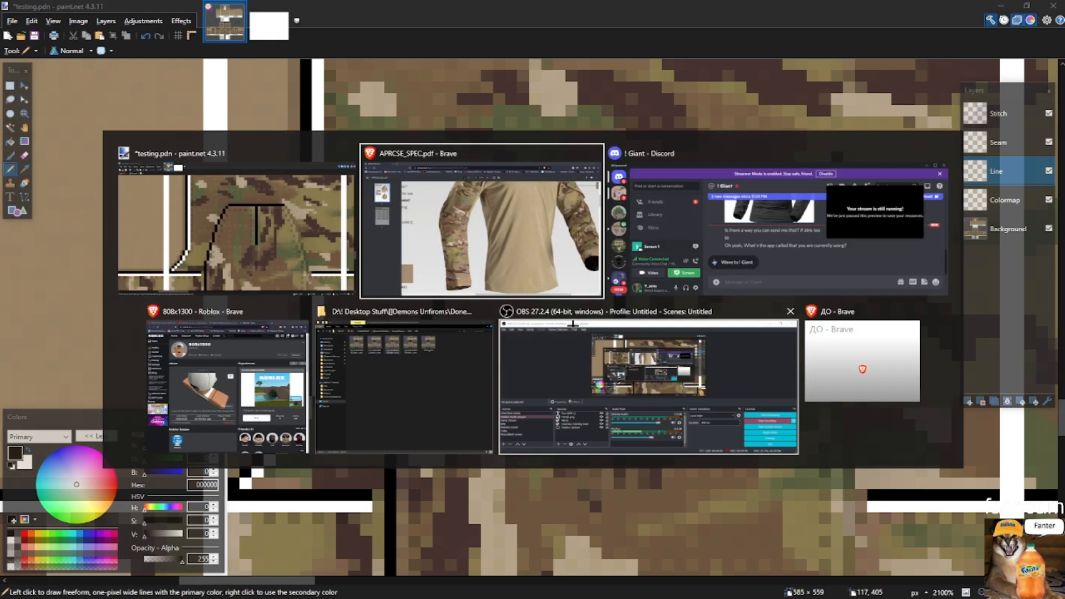
{"action": "scroll", "coordinate": [538, 267], "scroll_direction": "down", "scroll_amount": 6}
{"action": "scroll", "coordinate": [563, 266], "scroll_direction": "up", "scroll_amount": 3}
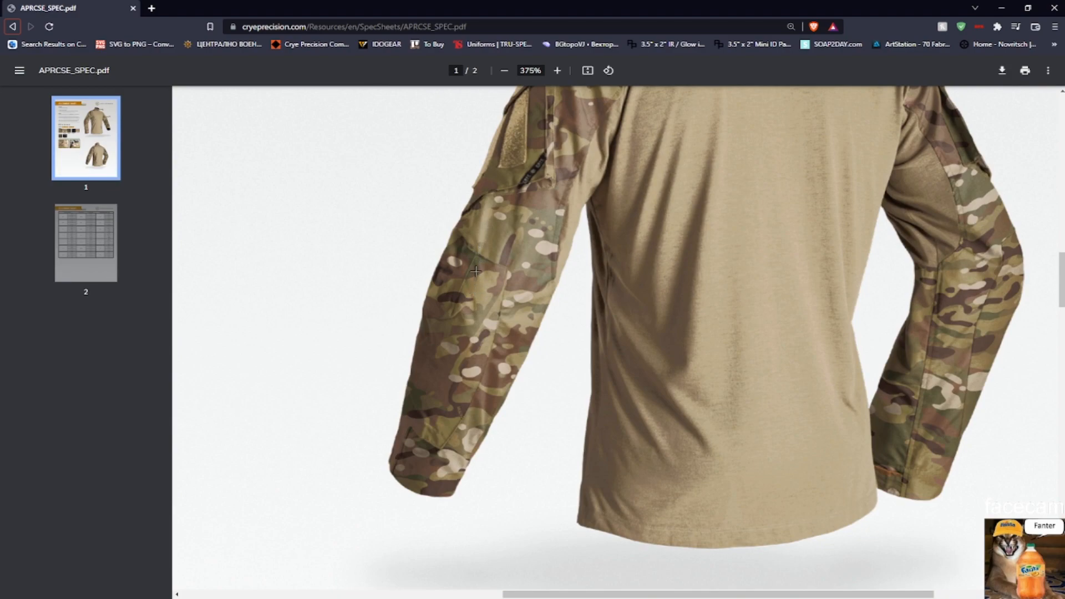
{"action": "key", "text": "alt+Tab"}
{"action": "key", "text": "alt+Tab"}
{"action": "key", "text": "alt+Tab"}
{"action": "key", "text": "alt+Tab"}
{"action": "key", "text": "alt+Tab"}
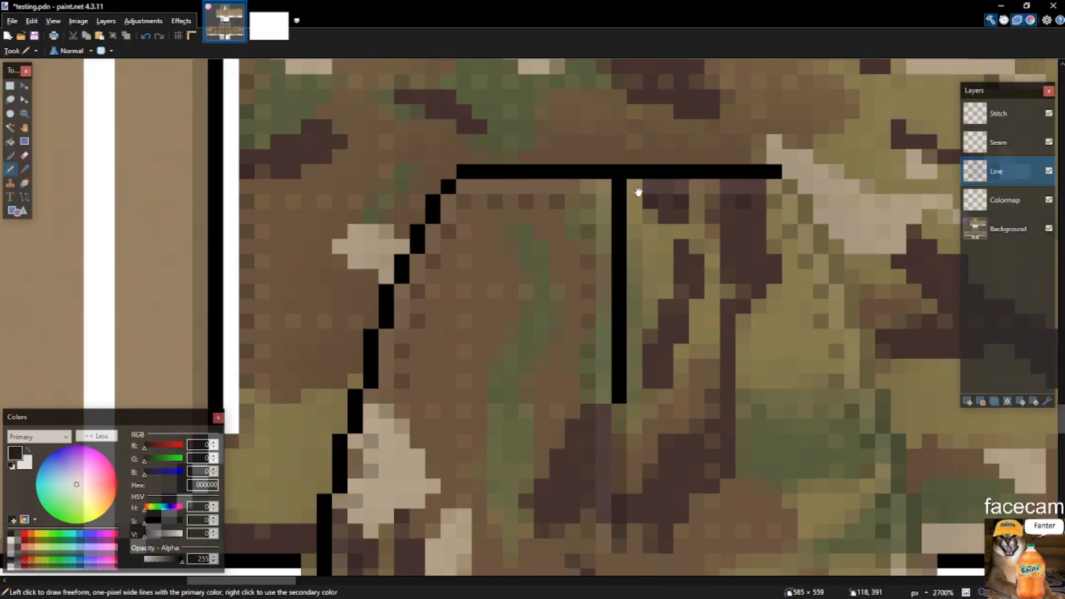
Draw a white highlight along the right of the elbow pad's centre line and below the right half of its top edge.
{"action": "key", "text": "o"}
{"action": "left_click_drag", "start_coordinate": [634, 186], "coordinate": [636, 389]}
{"action": "key", "text": "p"}
{"action": "key", "text": "ctrl+z"}
{"action": "mouse_move", "coordinate": [636, 396]}
{"action": "left_mouse_down"}
{"action": "mouse_move", "coordinate": [641, 182]}
{"action": "mouse_move", "coordinate": [771, 181]}
{"action": "left_mouse_up"}
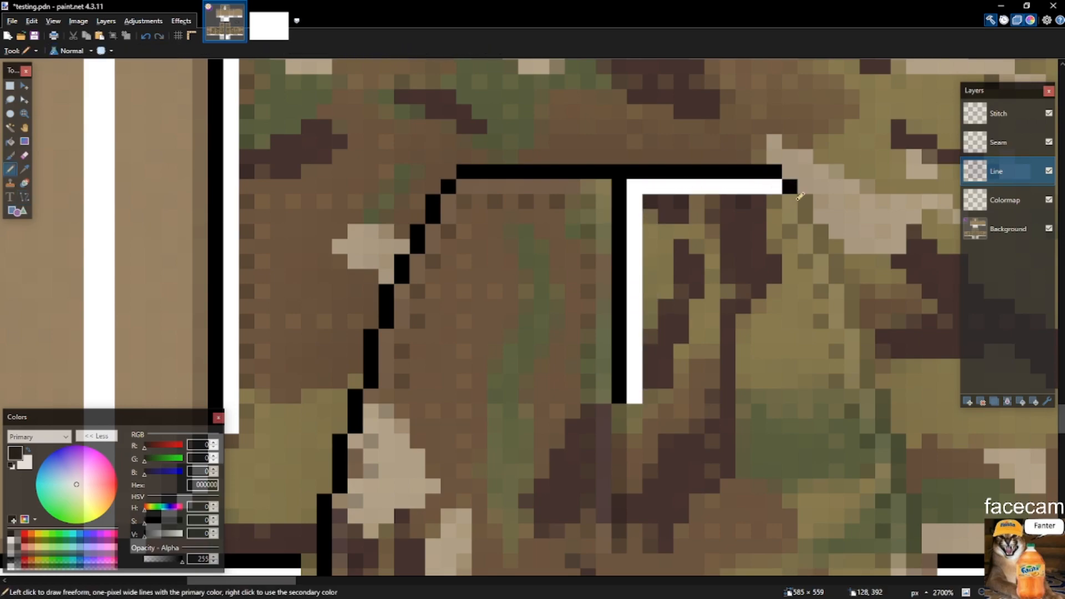
Draw the elbow pad's upper right side as black stair steps from the top edge down to the horizontal seam.
{"action": "left_click_drag", "start_coordinate": [841, 279], "coordinate": [857, 326]}
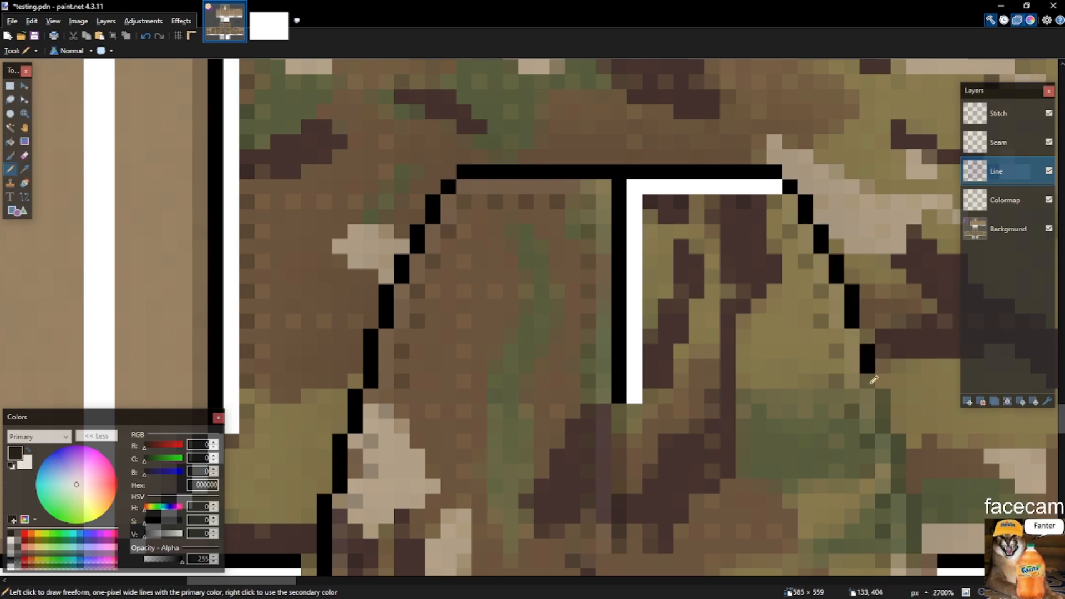
{"action": "left_click_drag", "start_coordinate": [867, 364], "coordinate": [868, 381]}
{"action": "scroll", "coordinate": [868, 381], "scroll_direction": "down", "scroll_amount": 6}
{"action": "scroll", "coordinate": [704, 385], "scroll_direction": "up", "scroll_amount": 5}
{"action": "left_click_drag", "start_coordinate": [652, 257], "coordinate": [678, 428]}
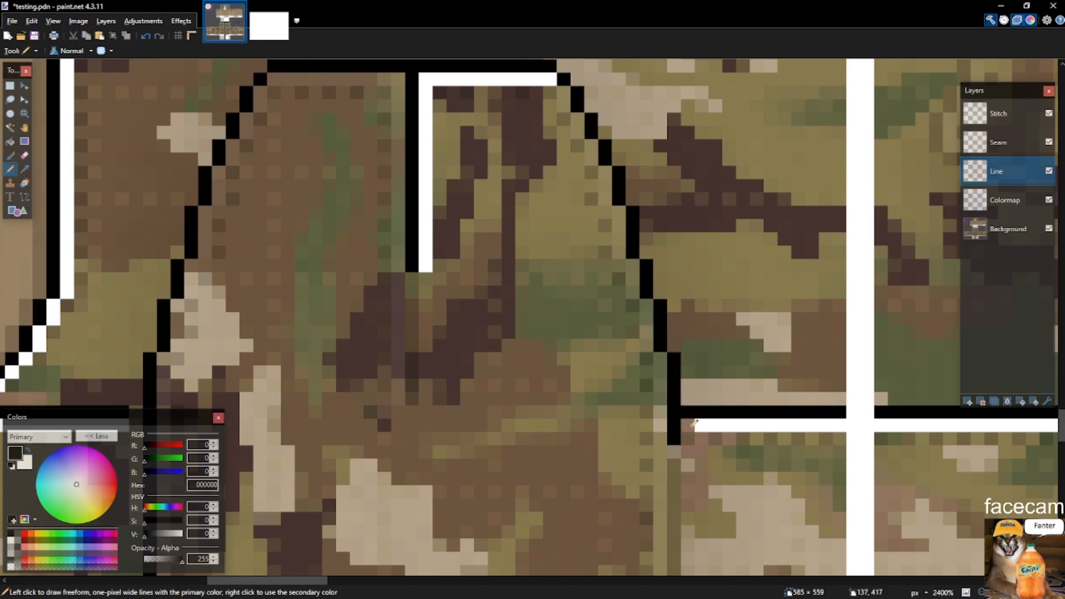
Extend the black outline down the elbow pad's right side and step it inward, undoing the misplaced bottom stroke.
{"action": "scroll", "coordinate": [681, 311], "scroll_direction": "down", "scroll_amount": 5}
{"action": "mouse_move", "coordinate": [680, 183]}
{"action": "left_mouse_down"}
{"action": "mouse_move", "coordinate": [678, 328]}
{"action": "mouse_move", "coordinate": [659, 345]}
{"action": "mouse_move", "coordinate": [647, 422]}
{"action": "left_mouse_up"}
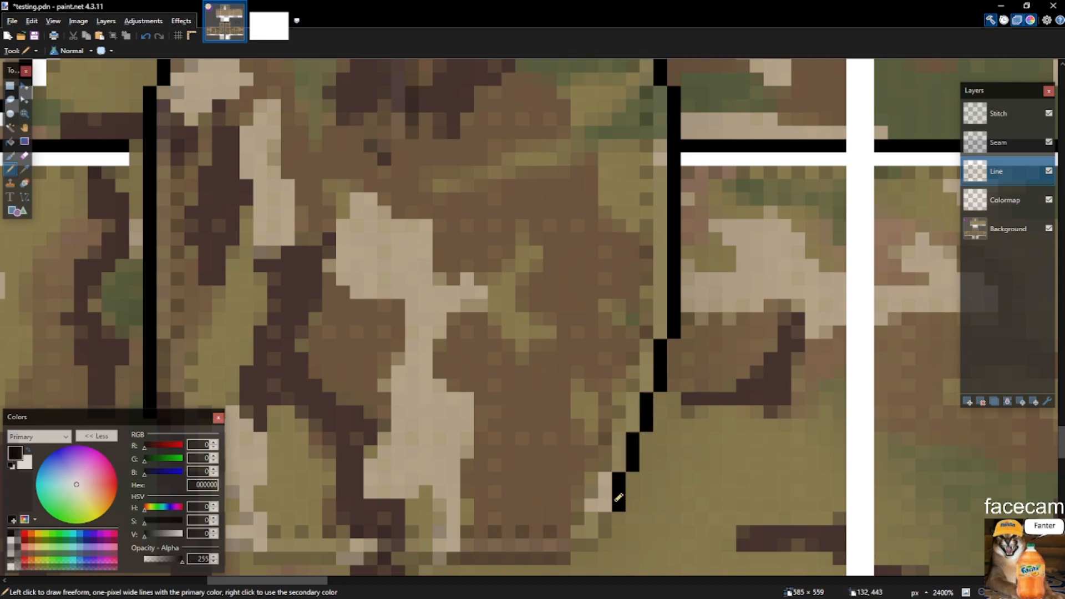
{"action": "left_click_drag", "start_coordinate": [593, 544], "coordinate": [397, 532]}
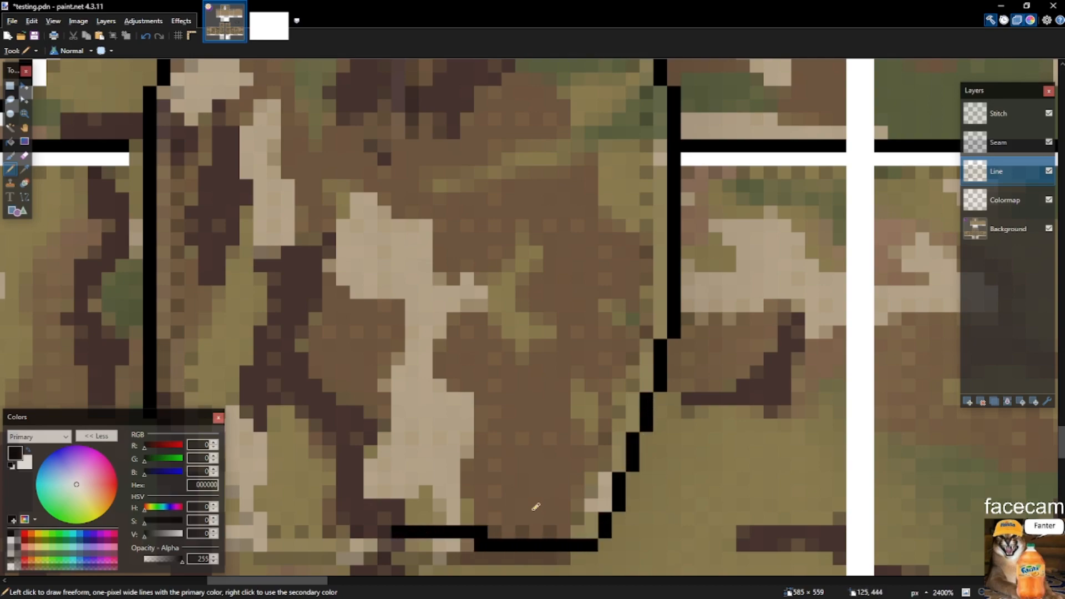
{"action": "key", "text": "ctrl+z"}
Draw a straight black line along the elbow pad's bottom edge to meet the right side's stair steps.
{"action": "scroll", "coordinate": [654, 500], "scroll_direction": "down", "scroll_amount": 3}
{"action": "scroll", "coordinate": [623, 523], "scroll_direction": "up", "scroll_amount": 4}
{"action": "scroll", "coordinate": [710, 474], "scroll_direction": "down", "scroll_amount": 3}
{"action": "scroll", "coordinate": [707, 480], "scroll_direction": "up", "scroll_amount": 3}
{"action": "mouse_move", "coordinate": [717, 483]}
{"action": "left_mouse_down"}
{"action": "mouse_move", "coordinate": [329, 481]}
{"action": "mouse_move", "coordinate": [403, 484]}
{"action": "left_mouse_up"}
{"action": "key", "text": "ctrl+z"}
{"action": "key", "text": "ctrl+z"}
{"action": "left_click_drag", "start_coordinate": [337, 484], "coordinate": [720, 483]}
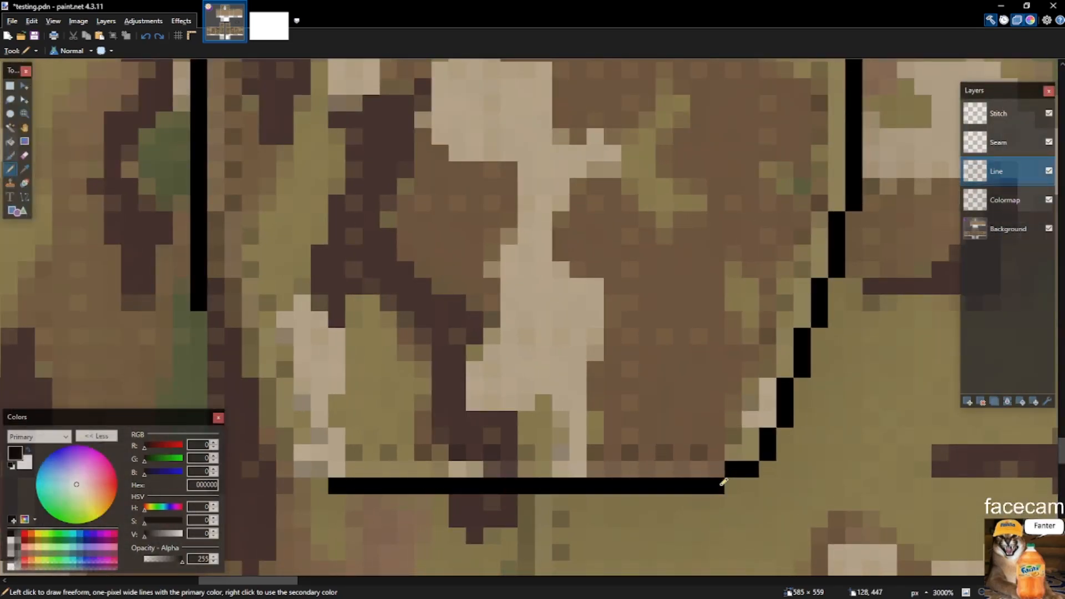
Close the elbow pad's lower left side with black stair steps, clearing stray pixels where they join the vertical line.
{"action": "scroll", "coordinate": [720, 483], "scroll_direction": "down", "scroll_amount": 3}
{"action": "scroll", "coordinate": [566, 478], "scroll_direction": "up", "scroll_amount": 3}
{"action": "scroll", "coordinate": [566, 478], "scroll_direction": "up", "scroll_amount": 3}
{"action": "mouse_move", "coordinate": [566, 478]}
{"action": "left_mouse_down"}
{"action": "mouse_move", "coordinate": [504, 408]}
{"action": "mouse_move", "coordinate": [492, 341]}
{"action": "mouse_move", "coordinate": [471, 310]}
{"action": "mouse_move", "coordinate": [458, 244]}
{"action": "left_mouse_up"}
{"action": "key", "text": "ctrl+z"}
{"action": "scroll", "coordinate": [492, 291], "scroll_direction": "down", "scroll_amount": 2}
{"action": "key", "text": "s"}
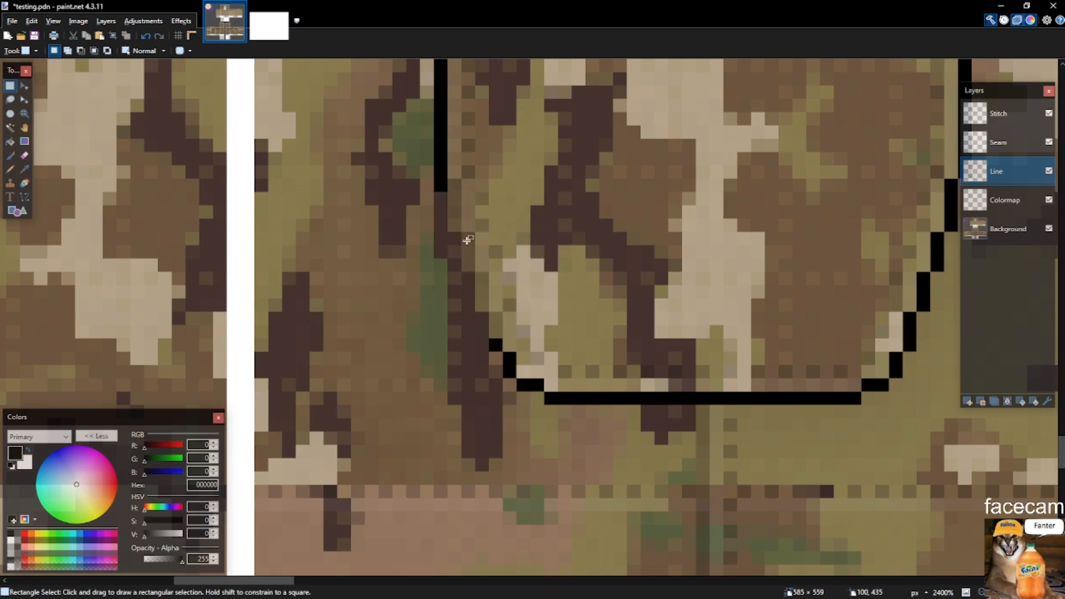
{"action": "key", "text": "p"}
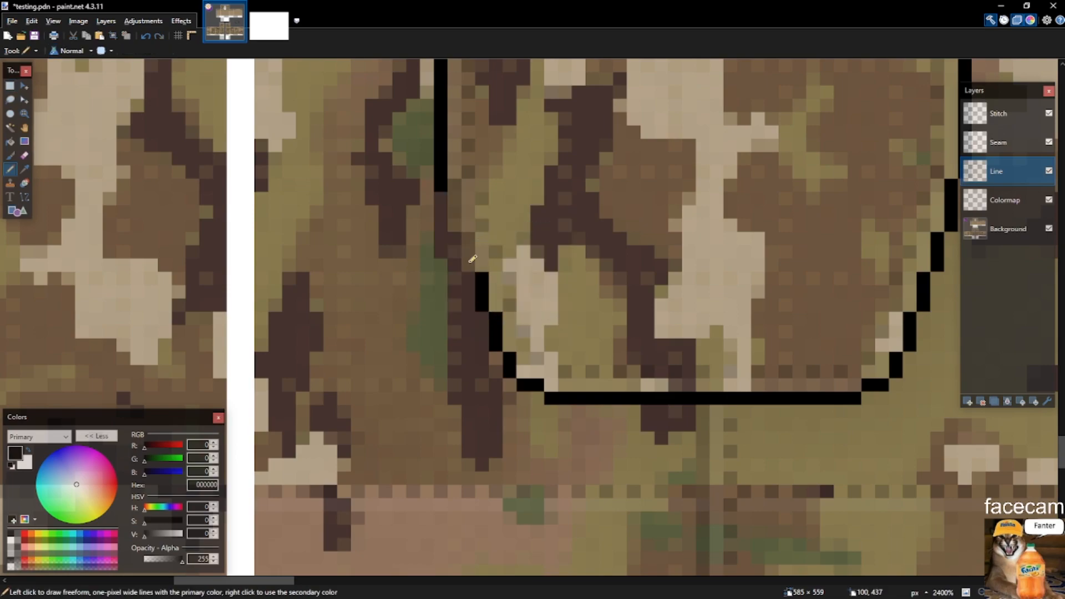
{"action": "mouse_move", "coordinate": [455, 229]}
{"action": "left_mouse_down"}
{"action": "mouse_move", "coordinate": [452, 186]}
{"action": "mouse_move", "coordinate": [424, 217]}
{"action": "left_mouse_up"}
{"action": "key", "text": "s"}
{"action": "key", "text": "Delete"}
{"action": "key", "text": "ctrl+d"}
{"action": "scroll", "coordinate": [447, 211], "scroll_direction": "down", "scroll_amount": 10}
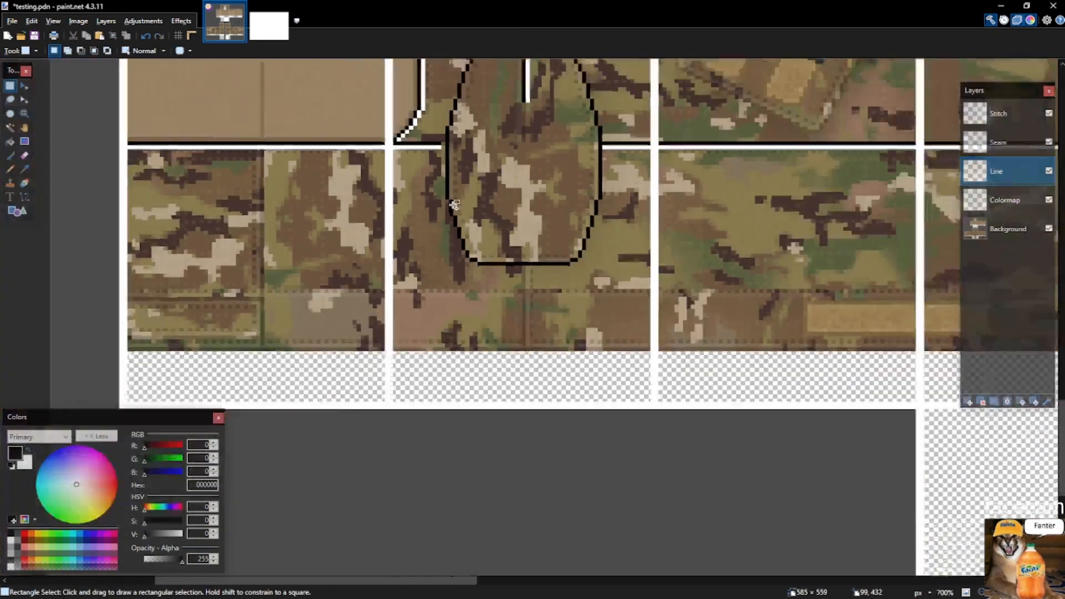
Compare the elbow pad outline with the sleeve in the Brave reference PDF, and view the whole template.
{"action": "scroll", "coordinate": [501, 162], "scroll_direction": "up", "scroll_amount": 2}
{"action": "key", "text": "alt+Tab"}
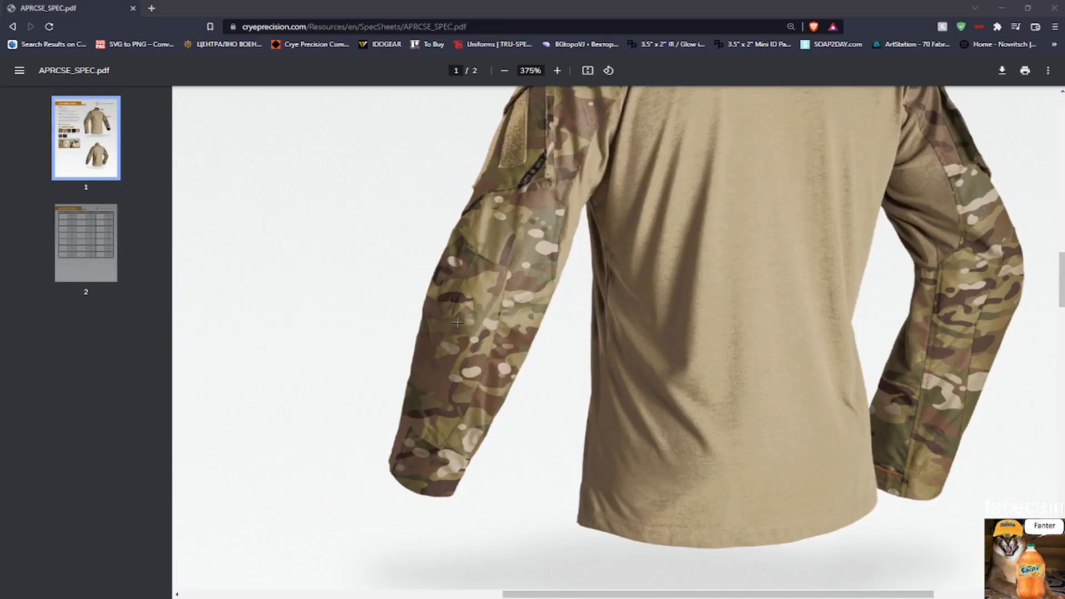
{"action": "key", "text": "alt+Tab"}
{"action": "scroll", "coordinate": [362, 108], "scroll_direction": "down", "scroll_amount": 4}
{"action": "scroll", "coordinate": [361, 108], "scroll_direction": "up", "scroll_amount": 3}
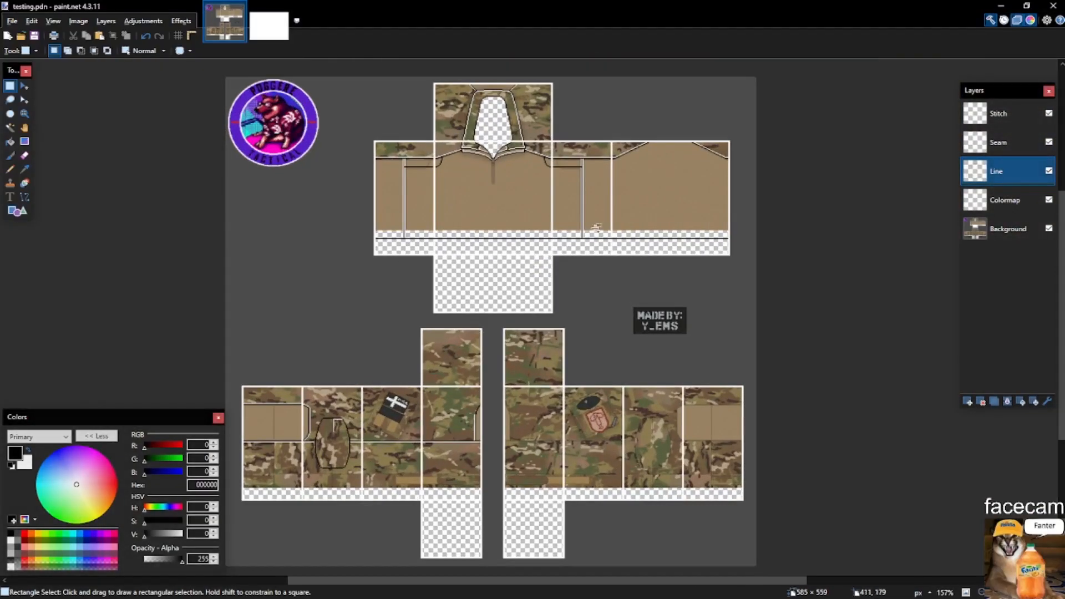
Hide and show the Line layer to compare the template with and without its seam lines.
{"action": "key", "text": "b"}
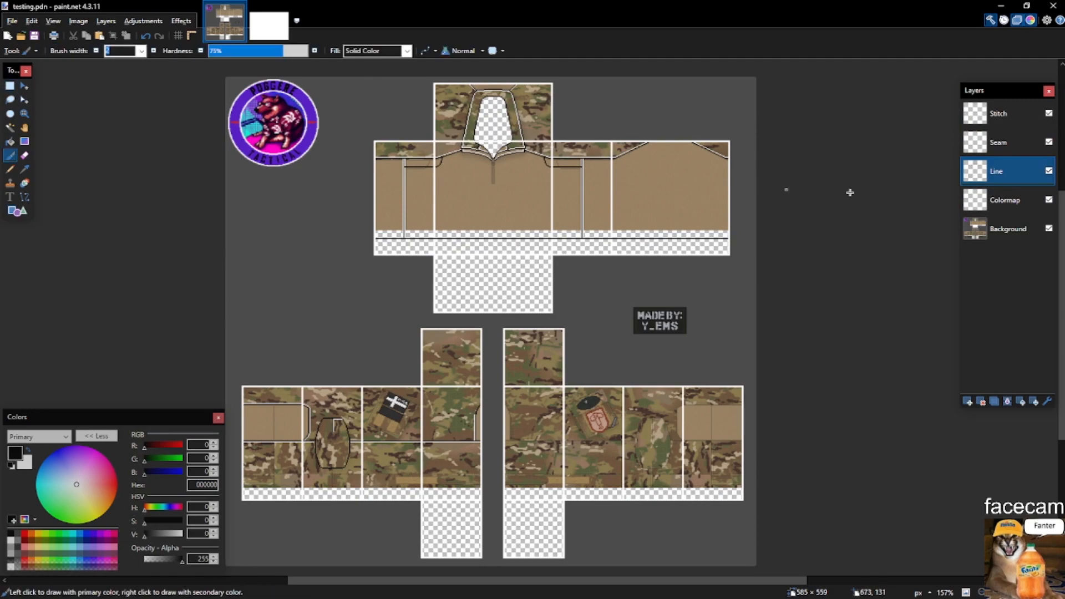
{"action": "left_click", "coordinate": [1049, 198]}
{"action": "left_click", "coordinate": [1049, 169]}
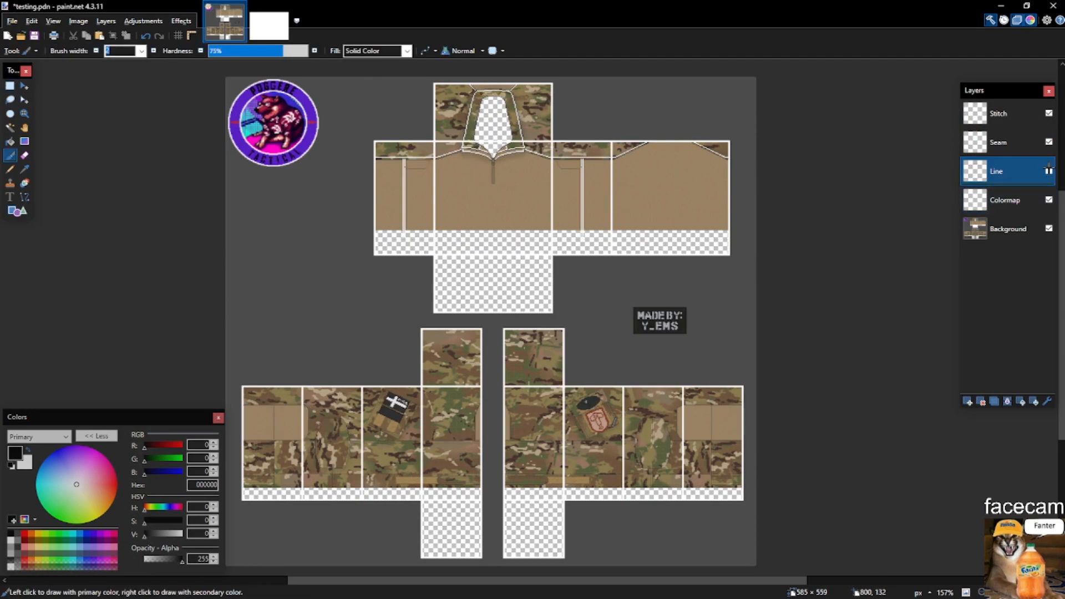
{"action": "left_click", "coordinate": [1049, 170]}
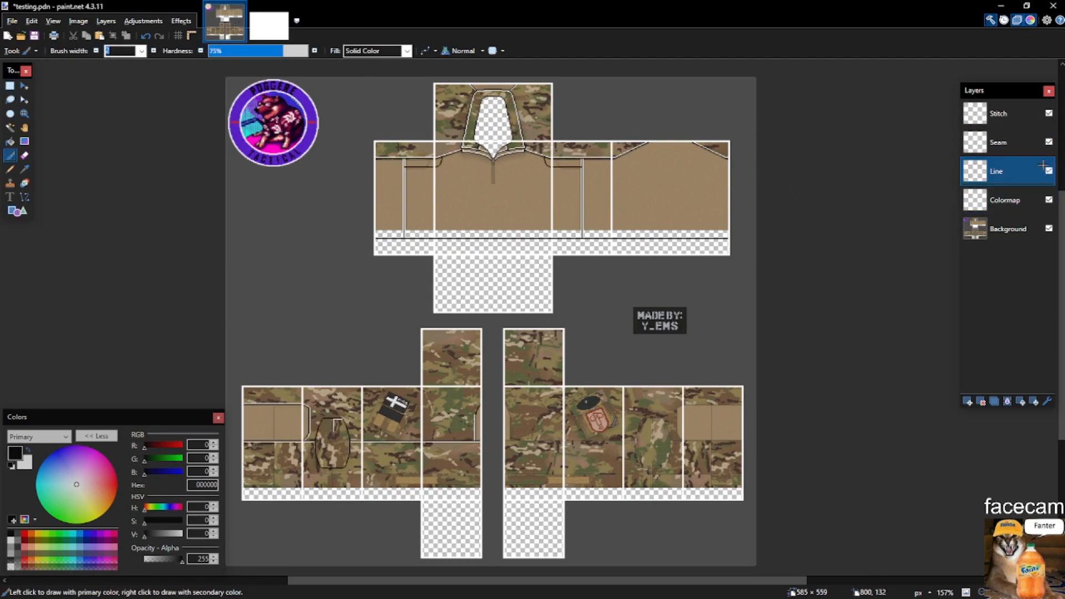
Delete the Seam layer and save testing.pdn.
{"action": "left_click", "coordinate": [1026, 144]}
{"action": "key", "text": "ctrl+shift+Delete"}
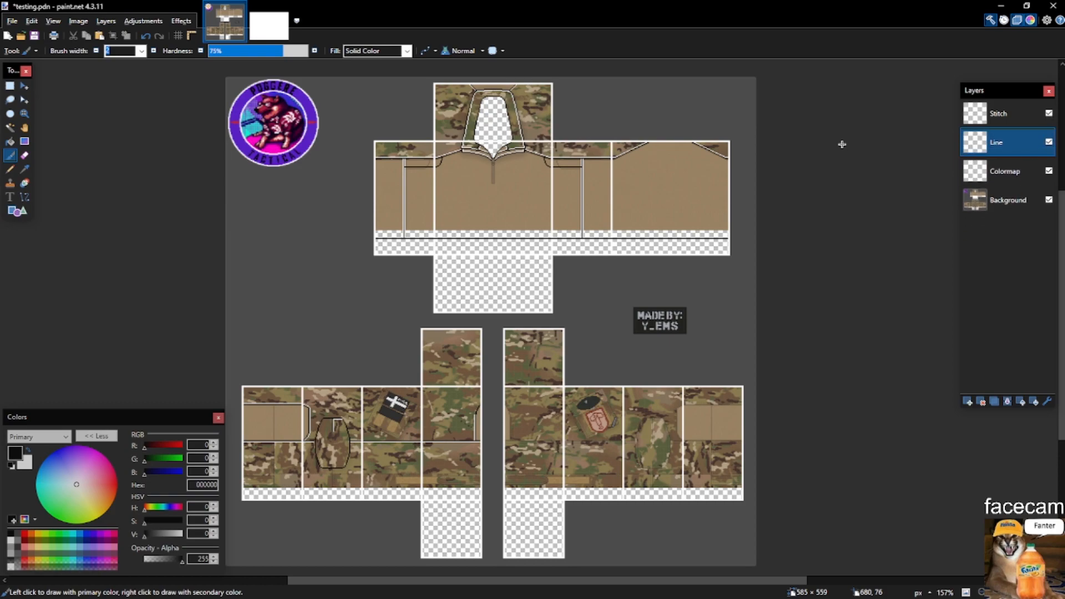
{"action": "key", "text": "s"}
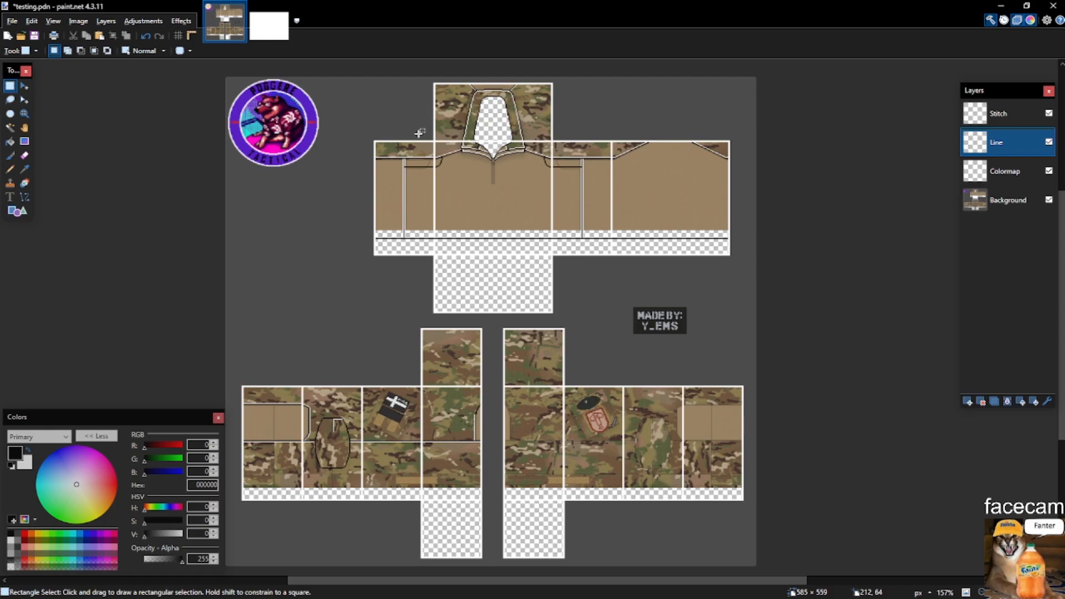
{"action": "key", "text": "ctrl+s"}
Pencil the black lower left corner of the tilted patch pocket on the third sleeve panel of the Line layer.
{"action": "scroll", "coordinate": [398, 471], "scroll_direction": "up", "scroll_amount": 9}
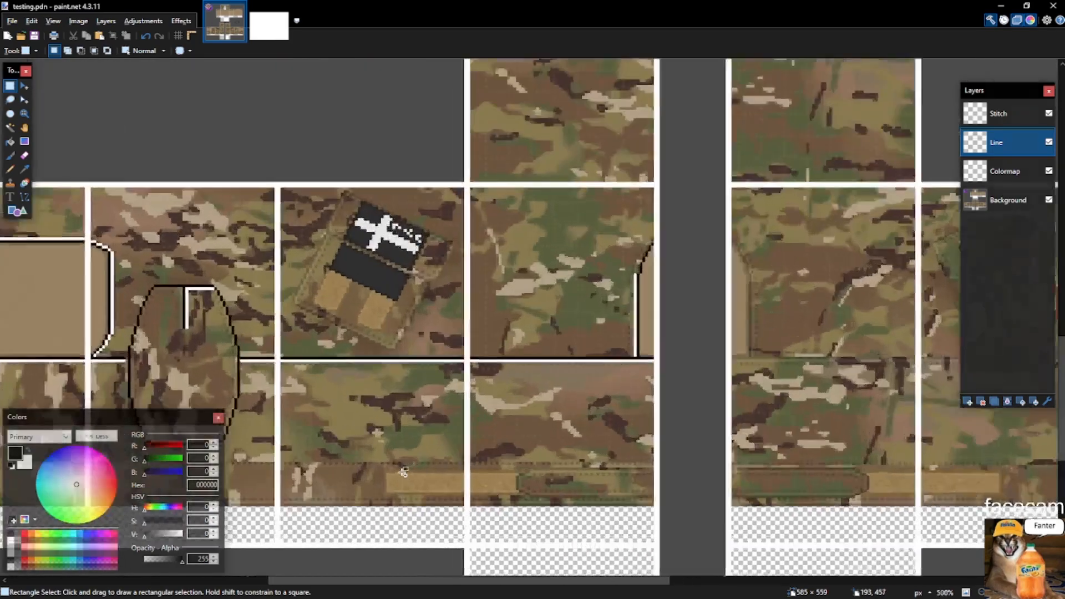
{"action": "scroll", "coordinate": [382, 355], "scroll_direction": "up", "scroll_amount": 1}
{"action": "key", "text": "p"}
{"action": "scroll", "coordinate": [382, 334], "scroll_direction": "up", "scroll_amount": 1}
{"action": "scroll", "coordinate": [219, 266], "scroll_direction": "up", "scroll_amount": 1}
{"action": "left_click_drag", "start_coordinate": [142, 268], "coordinate": [153, 308]}
{"action": "key", "text": "ctrl+z"}
{"action": "scroll", "coordinate": [143, 285], "scroll_direction": "up", "scroll_amount": 1}
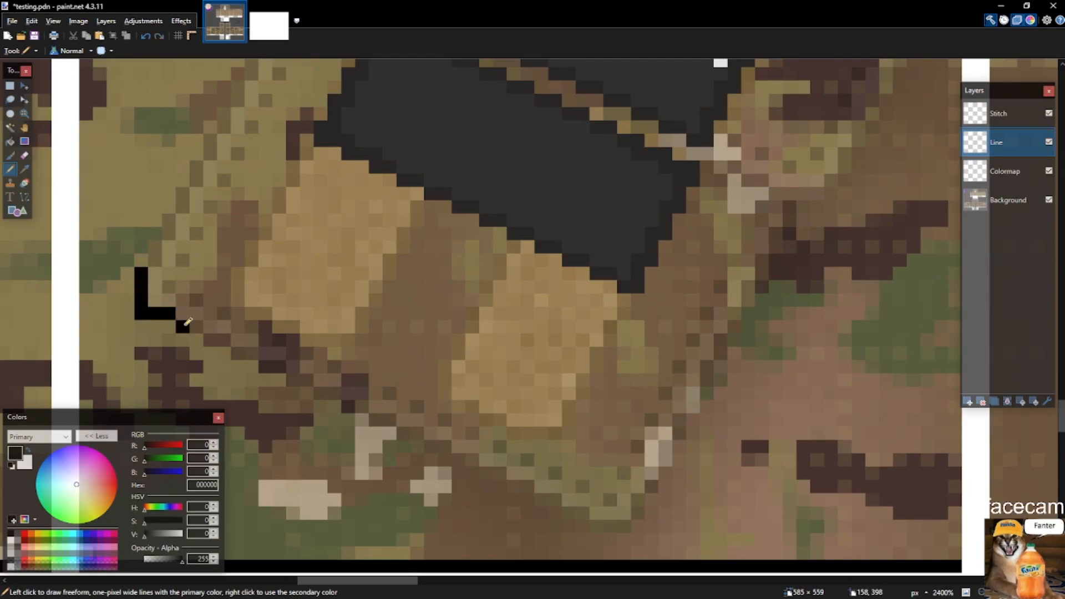
Continue the black stair-stepped line along the patch pocket's lower edge to its bottom corner.
{"action": "mouse_move", "coordinate": [229, 337]}
{"action": "left_mouse_down"}
{"action": "mouse_move", "coordinate": [271, 356]}
{"action": "mouse_move", "coordinate": [233, 351]}
{"action": "mouse_move", "coordinate": [305, 379]}
{"action": "left_mouse_up"}
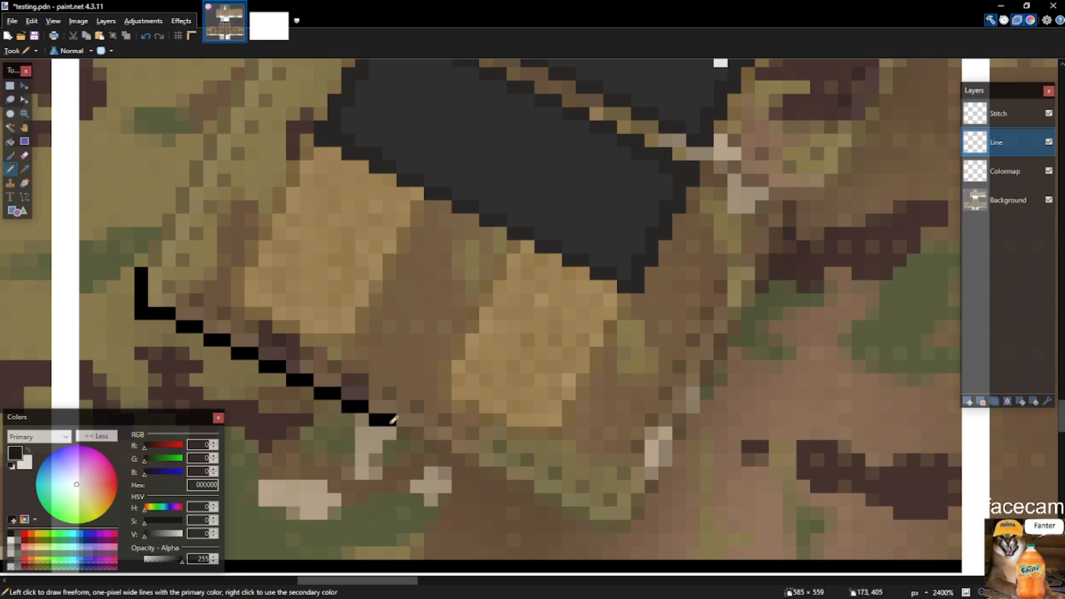
{"action": "key", "text": "s"}
{"action": "mouse_move", "coordinate": [421, 438]}
{"action": "left_mouse_down"}
{"action": "mouse_move", "coordinate": [178, 320]}
{"action": "mouse_move", "coordinate": [594, 527]}
{"action": "mouse_move", "coordinate": [559, 501]}
{"action": "mouse_move", "coordinate": [518, 492]}
{"action": "mouse_move", "coordinate": [543, 507]}
{"action": "left_mouse_up"}
{"action": "key", "text": "s"}
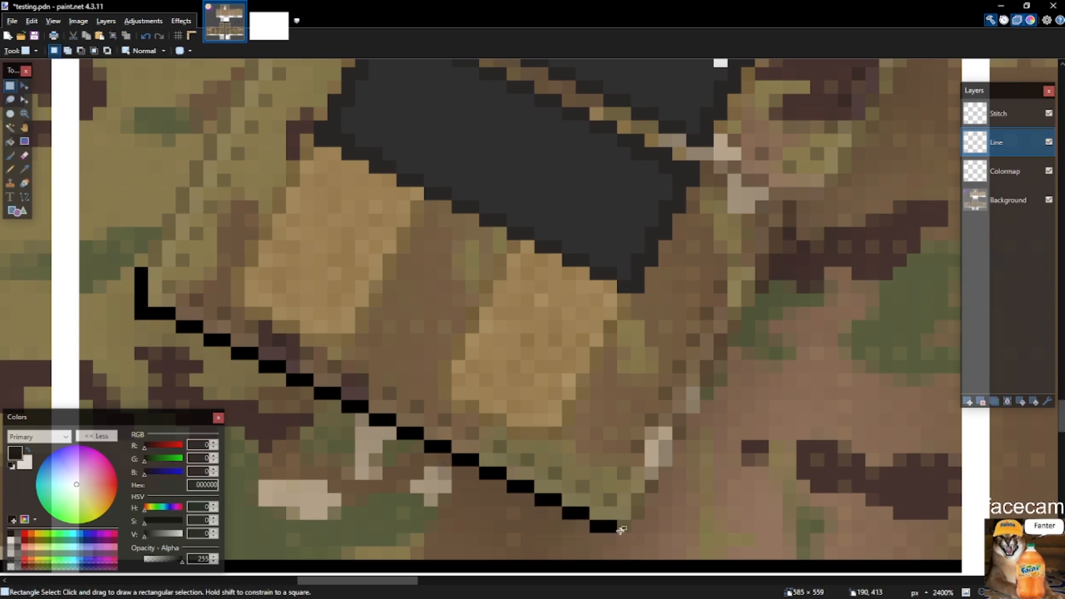
Draw black steps up from the patch pocket's bottom corner and extend its right edge with a pasted copy of the line.
{"action": "key", "text": "p"}
{"action": "left_click_drag", "start_coordinate": [625, 523], "coordinate": [644, 501]}
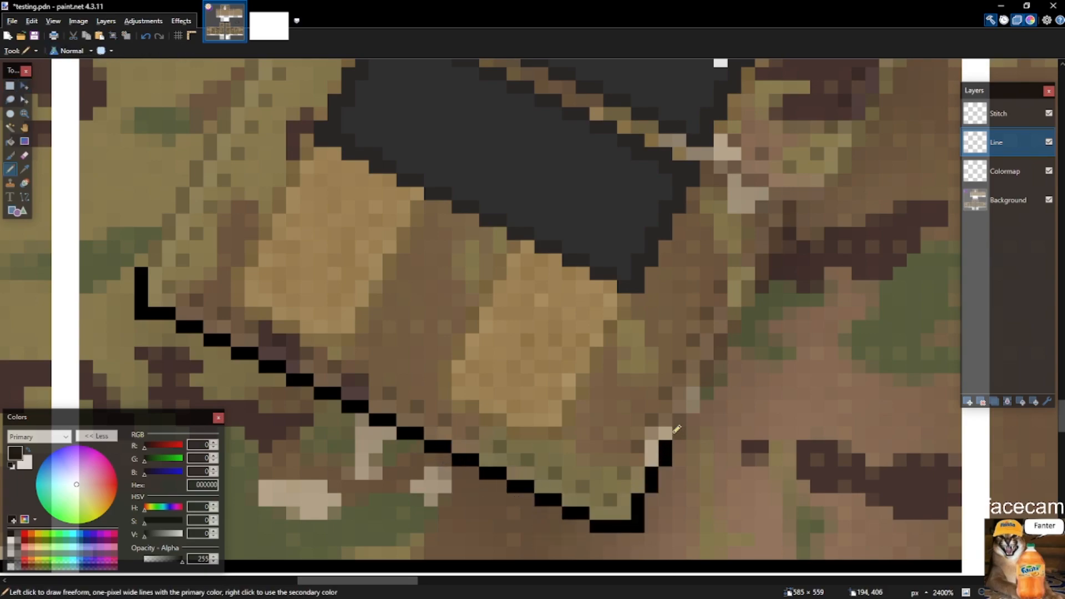
{"action": "key", "text": "s"}
{"action": "left_click_drag", "start_coordinate": [694, 392], "coordinate": [777, 259]}
{"action": "key", "text": "ctrl+c"}
{"action": "key", "text": "ctrl+v"}
{"action": "key", "text": "s"}
{"action": "left_click", "coordinate": [791, 260]}
{"action": "key", "text": "ctrl+z"}
{"action": "key", "text": "ctrl+z"}
{"action": "key", "text": "s"}
{"action": "left_click", "coordinate": [728, 361]}
Copy the patch pocket's right edge line and place the duplicate along its left edge.
{"action": "scroll", "coordinate": [451, 373], "scroll_direction": "left", "scroll_amount": 4}
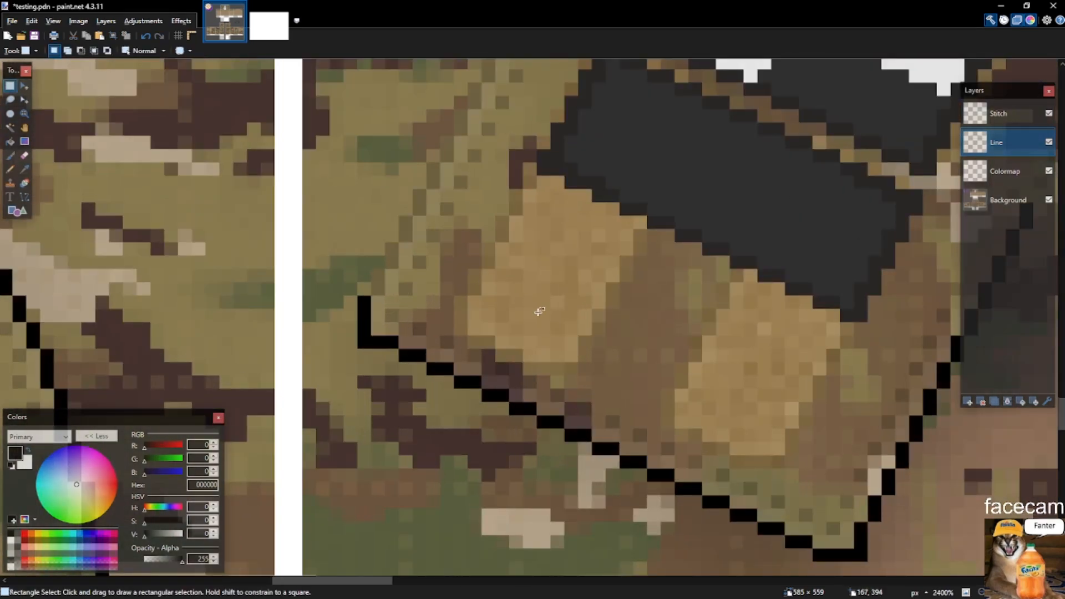
{"action": "left_click_drag", "start_coordinate": [867, 517], "coordinate": [980, 292]}
{"action": "key", "text": "ctrl+c"}
{"action": "key", "text": "ctrl+v"}
{"action": "mouse_move", "coordinate": [854, 466]}
{"action": "left_mouse_down"}
{"action": "mouse_move", "coordinate": [435, 183]}
{"action": "mouse_move", "coordinate": [385, 262]}
{"action": "mouse_move", "coordinate": [377, 256]}
{"action": "left_mouse_up"}
{"action": "key", "text": "s"}
Duplicate a section of the patch pocket's left edge line farther up and erase the excess at its upper end.
{"action": "scroll", "coordinate": [383, 273], "scroll_direction": "up", "scroll_amount": 4}
{"action": "mouse_move", "coordinate": [488, 289]}
{"action": "left_mouse_down"}
{"action": "mouse_move", "coordinate": [496, 307]}
{"action": "mouse_move", "coordinate": [413, 488]}
{"action": "left_mouse_up"}
{"action": "key", "text": "ctrl+c"}
{"action": "key", "text": "ctrl+v"}
{"action": "left_click_drag", "start_coordinate": [504, 503], "coordinate": [589, 345]}
{"action": "key", "text": "s"}
{"action": "left_click_drag", "start_coordinate": [528, 181], "coordinate": [668, 303]}
{"action": "key", "text": "Delete"}
Rework the black pixels at the bend in the patch pocket's left edge, undoing the misplaced strokes and erasing stray pixels.
{"action": "scroll", "coordinate": [604, 217], "scroll_direction": "up", "scroll_amount": 1}
{"action": "scroll", "coordinate": [524, 268], "scroll_direction": "down", "scroll_amount": 4}
{"action": "scroll", "coordinate": [524, 266], "scroll_direction": "up", "scroll_amount": 3}
{"action": "key", "text": "p"}
{"action": "mouse_move", "coordinate": [484, 214]}
{"action": "left_mouse_down"}
{"action": "mouse_move", "coordinate": [502, 321]}
{"action": "mouse_move", "coordinate": [481, 190]}
{"action": "mouse_move", "coordinate": [488, 270]}
{"action": "mouse_move", "coordinate": [504, 305]}
{"action": "mouse_move", "coordinate": [514, 280]}
{"action": "left_mouse_up"}
{"action": "key", "text": "ctrl+z"}
{"action": "key", "text": "ctrl+z"}
{"action": "left_click", "coordinate": [486, 309]}
{"action": "key", "text": "s"}
{"action": "key", "text": "Delete"}
Pencil the upper part of the patch pocket's left edge in black up to its top corner.
{"action": "key", "text": "p"}
{"action": "left_click_drag", "start_coordinate": [506, 193], "coordinate": [511, 171]}
{"action": "scroll", "coordinate": [544, 202], "scroll_direction": "up", "scroll_amount": 2}
{"action": "mouse_move", "coordinate": [532, 275]}
{"action": "left_mouse_down"}
{"action": "mouse_move", "coordinate": [560, 190]}
{"action": "mouse_move", "coordinate": [623, 90]}
{"action": "mouse_move", "coordinate": [673, 90]}
{"action": "mouse_move", "coordinate": [706, 105]}
{"action": "left_mouse_up"}
{"action": "left_click", "coordinate": [611, 91]}
{"action": "scroll", "coordinate": [612, 93], "scroll_direction": "down", "scroll_amount": 5}
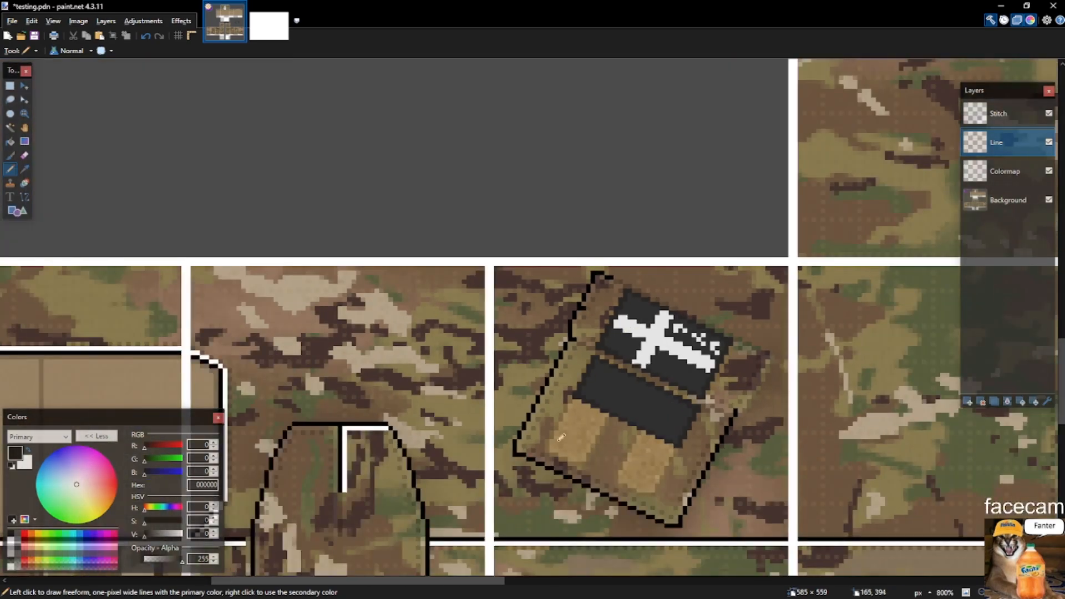
Erase the outermost black pixel at the patch pocket's bottom corner to round it off.
{"action": "scroll", "coordinate": [513, 415], "scroll_direction": "up", "scroll_amount": 4}
{"action": "key", "text": "s"}
{"action": "scroll", "coordinate": [522, 427], "scroll_direction": "down", "scroll_amount": 11}
{"action": "left_click_drag", "start_coordinate": [520, 429], "coordinate": [507, 440]}
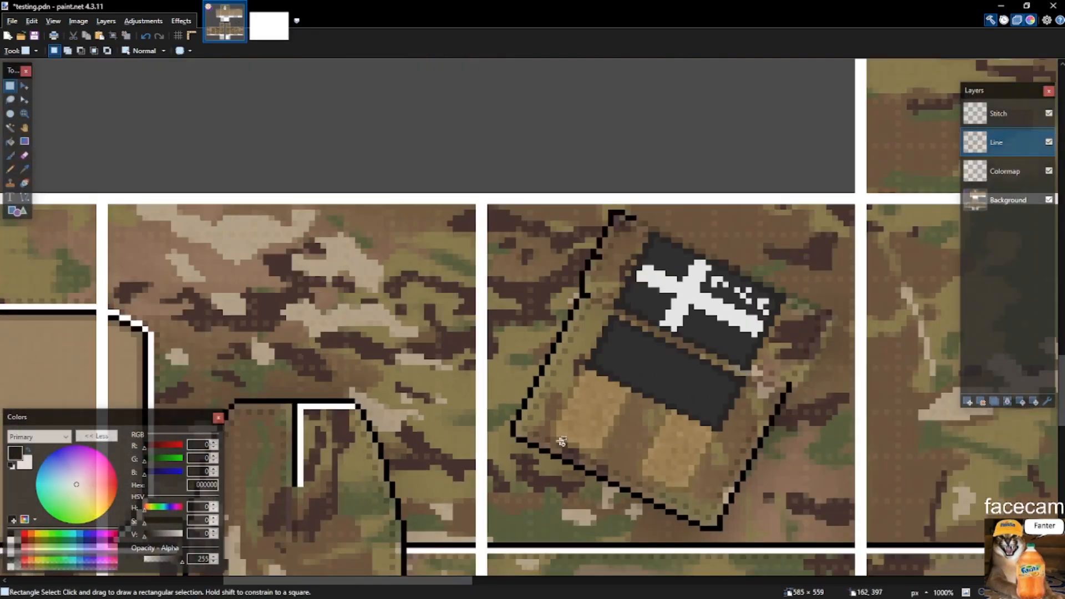
{"action": "scroll", "coordinate": [655, 495], "scroll_direction": "up", "scroll_amount": 2}
{"action": "scroll", "coordinate": [756, 547], "scroll_direction": "up", "scroll_amount": 4}
{"action": "key", "text": "ctrl+z"}
{"action": "scroll", "coordinate": [739, 528], "scroll_direction": "up", "scroll_amount": 3}
{"action": "left_click_drag", "start_coordinate": [737, 541], "coordinate": [739, 477]}
{"action": "mouse_move", "coordinate": [745, 531]}
{"action": "left_mouse_down"}
{"action": "mouse_move", "coordinate": [703, 543]}
{"action": "mouse_move", "coordinate": [760, 552]}
{"action": "left_mouse_up"}
{"action": "key", "text": "Delete"}
{"action": "scroll", "coordinate": [742, 520], "scroll_direction": "down", "scroll_amount": 4}
{"action": "scroll", "coordinate": [748, 549], "scroll_direction": "up", "scroll_amount": 2}
{"action": "scroll", "coordinate": [776, 552], "scroll_direction": "up", "scroll_amount": 1}
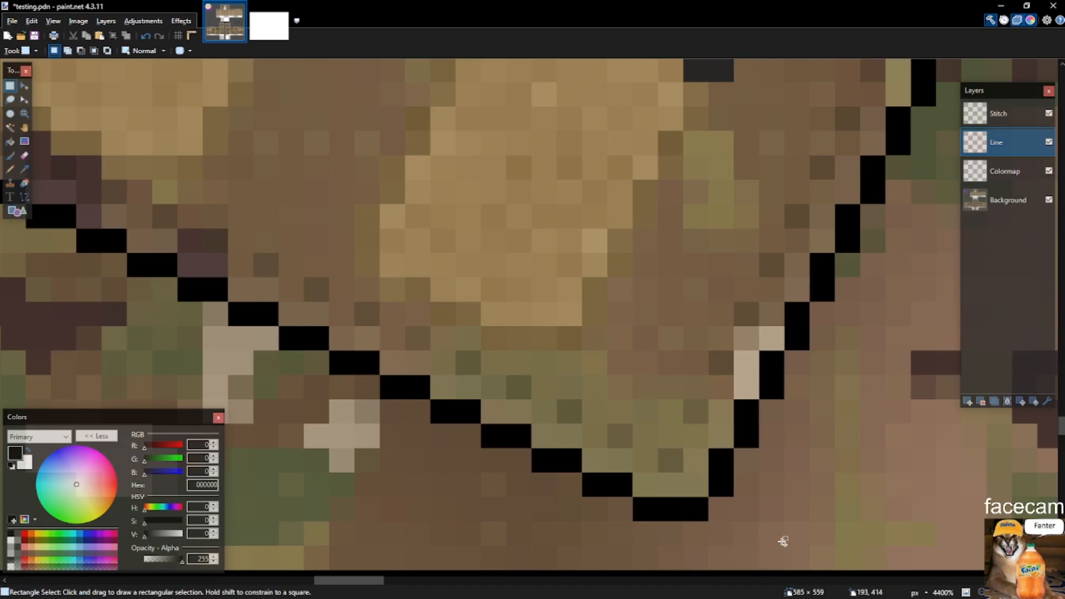
Try adding black pixels along the inside of the patch pocket's bottom edge, undoing the strokes.
{"action": "scroll", "coordinate": [732, 502], "scroll_direction": "down", "scroll_amount": 3}
{"action": "scroll", "coordinate": [432, 312], "scroll_direction": "up", "scroll_amount": 3}
{"action": "scroll", "coordinate": [433, 312], "scroll_direction": "up", "scroll_amount": 3}
{"action": "key", "text": "p"}
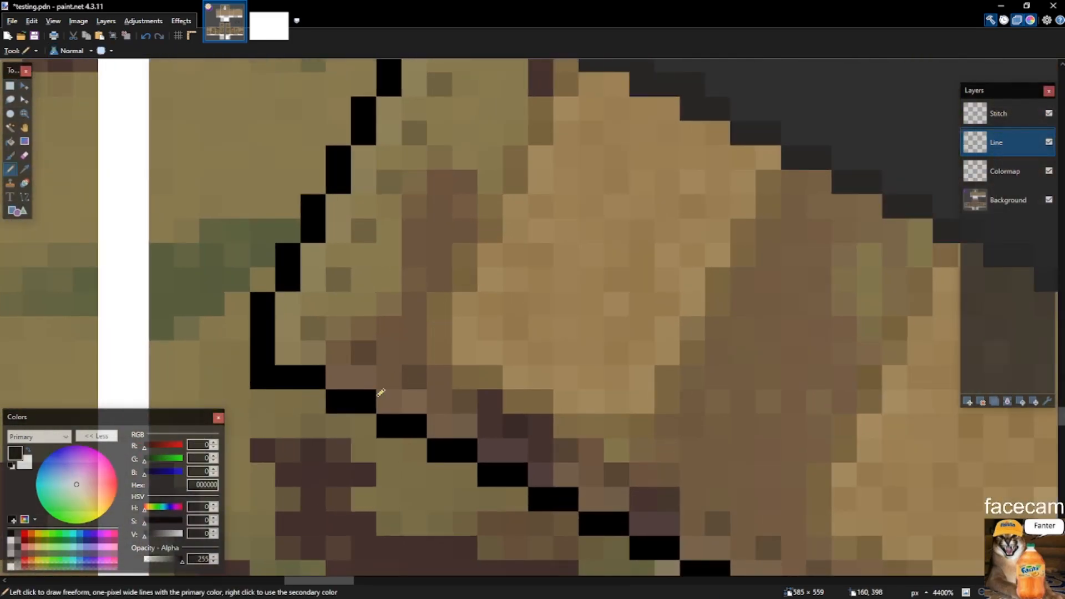
{"action": "left_click", "coordinate": [387, 409]}
{"action": "left_click", "coordinate": [442, 423]}
{"action": "left_click", "coordinate": [521, 458]}
{"action": "key", "text": "ctrl+z"}
{"action": "left_click", "coordinate": [497, 454]}
{"action": "left_click", "coordinate": [540, 472]}
{"action": "key", "text": "ctrl+z"}
Pencil the upper part of the patch pocket's right edge in black, stepping outward at the notch and rising to the top corner.
{"action": "scroll", "coordinate": [554, 447], "scroll_direction": "down", "scroll_amount": 5}
{"action": "scroll", "coordinate": [640, 521], "scroll_direction": "down", "scroll_amount": 3}
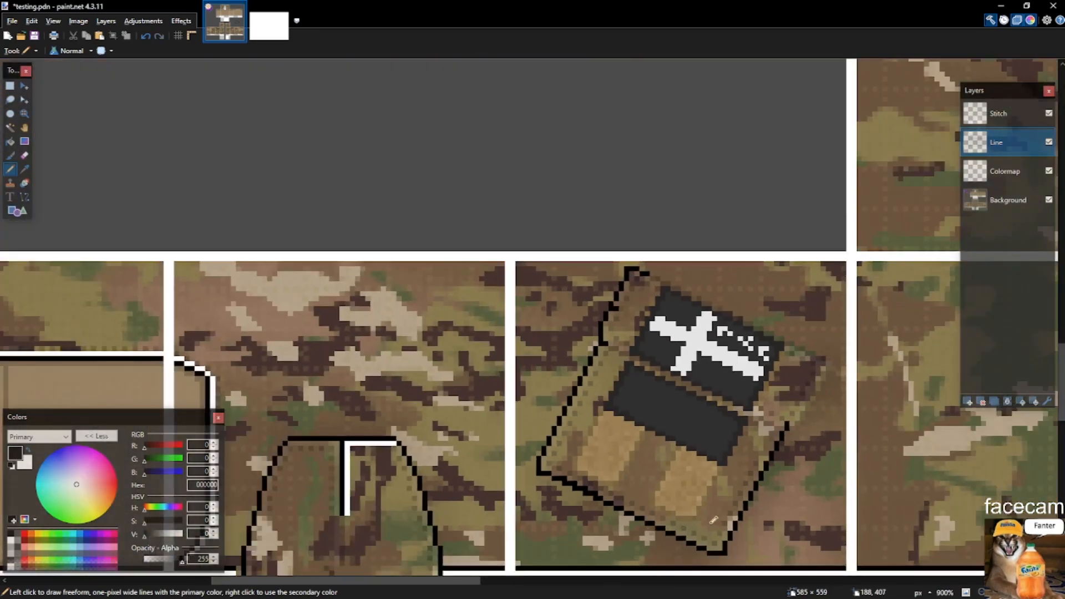
{"action": "scroll", "coordinate": [624, 525], "scroll_direction": "up", "scroll_amount": 4}
{"action": "scroll", "coordinate": [548, 492], "scroll_direction": "down", "scroll_amount": 3}
{"action": "scroll", "coordinate": [689, 512], "scroll_direction": "up", "scroll_amount": 4}
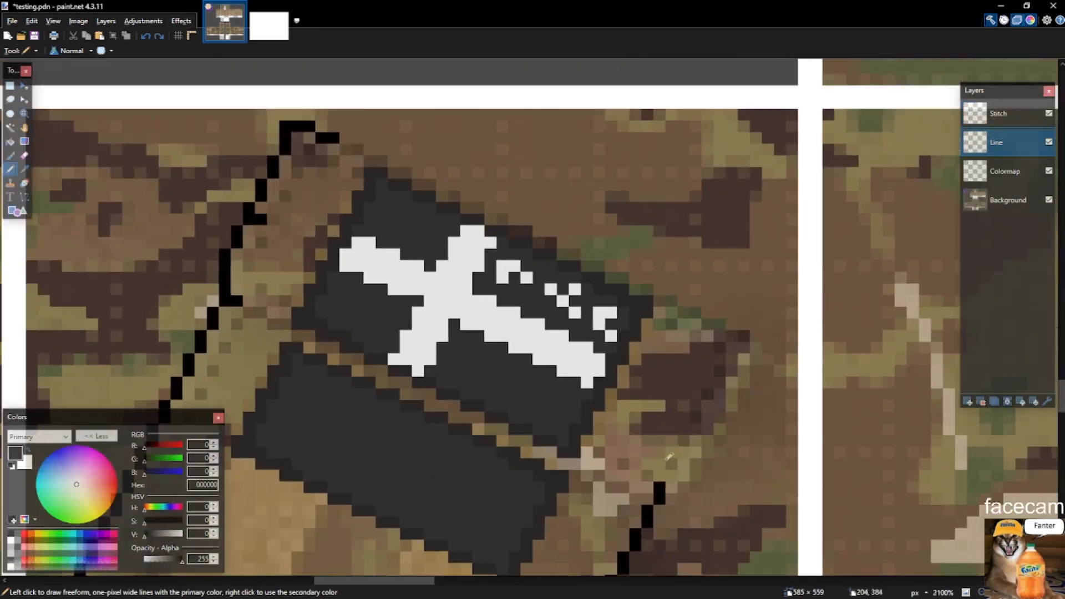
{"action": "scroll", "coordinate": [704, 510], "scroll_direction": "down", "scroll_amount": 3}
{"action": "scroll", "coordinate": [668, 472], "scroll_direction": "up", "scroll_amount": 3}
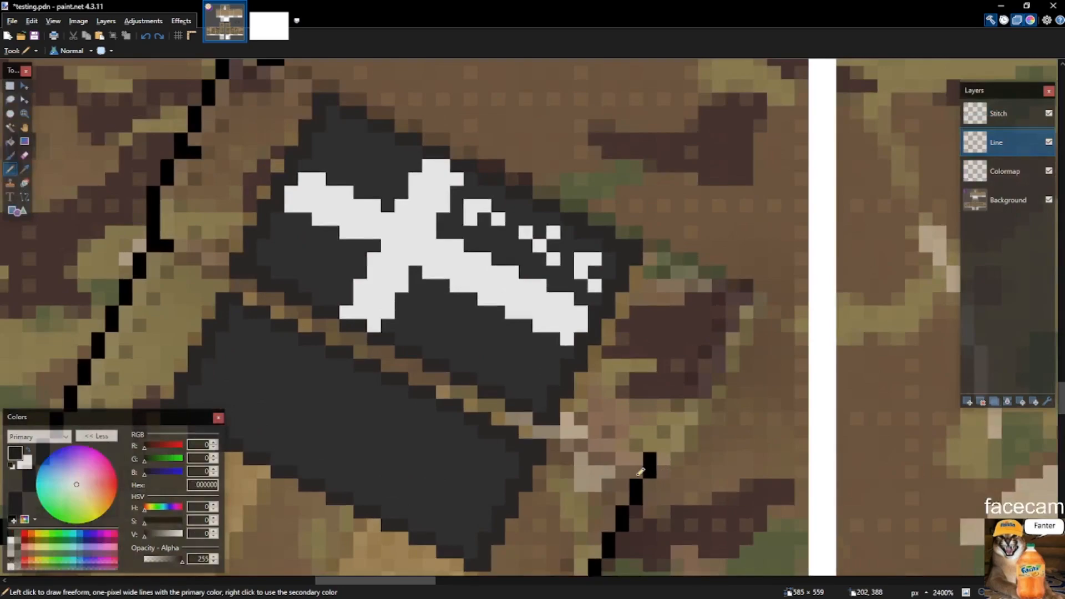
{"action": "left_click_drag", "start_coordinate": [667, 469], "coordinate": [654, 465]}
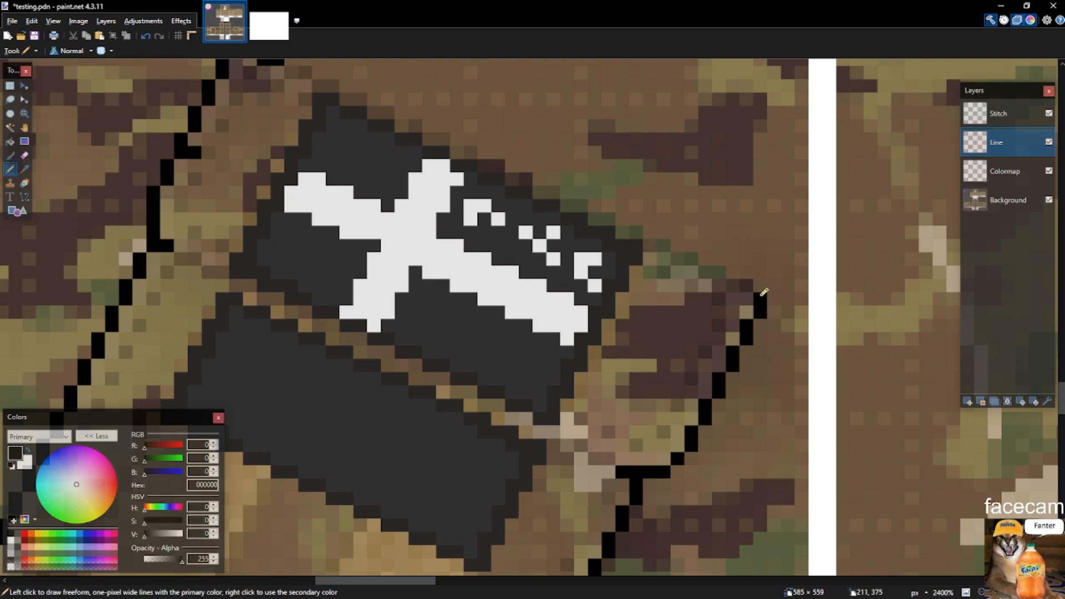
Complete the patch pocket's top edge in black between its two upper corners with copied and pasted line sections.
{"action": "key", "text": "s"}
{"action": "mouse_move", "coordinate": [672, 254]}
{"action": "left_mouse_down"}
{"action": "mouse_move", "coordinate": [721, 270]}
{"action": "mouse_move", "coordinate": [576, 205]}
{"action": "mouse_move", "coordinate": [724, 282]}
{"action": "mouse_move", "coordinate": [604, 201]}
{"action": "mouse_move", "coordinate": [514, 161]}
{"action": "left_mouse_up"}
{"action": "scroll", "coordinate": [721, 270], "scroll_direction": "up", "scroll_amount": 4}
{"action": "key", "text": "ctrl+c"}
{"action": "key", "text": "ctrl+v"}
{"action": "key", "text": "ctrl+d"}
{"action": "key", "text": "ctrl+c"}
{"action": "key", "text": "ctrl+v"}
{"action": "scroll", "coordinate": [628, 333], "scroll_direction": "up", "scroll_amount": 3}
{"action": "left_click_drag", "start_coordinate": [529, 375], "coordinate": [340, 266]}
{"action": "scroll", "coordinate": [581, 428], "scroll_direction": "down", "scroll_amount": 4}
{"action": "scroll", "coordinate": [426, 351], "scroll_direction": "up", "scroll_amount": 5}
{"action": "left_click_drag", "start_coordinate": [516, 347], "coordinate": [329, 252]}
{"action": "key", "text": "s"}
{"action": "left_click", "coordinate": [335, 252]}
{"action": "scroll", "coordinate": [417, 223], "scroll_direction": "down", "scroll_amount": 9}
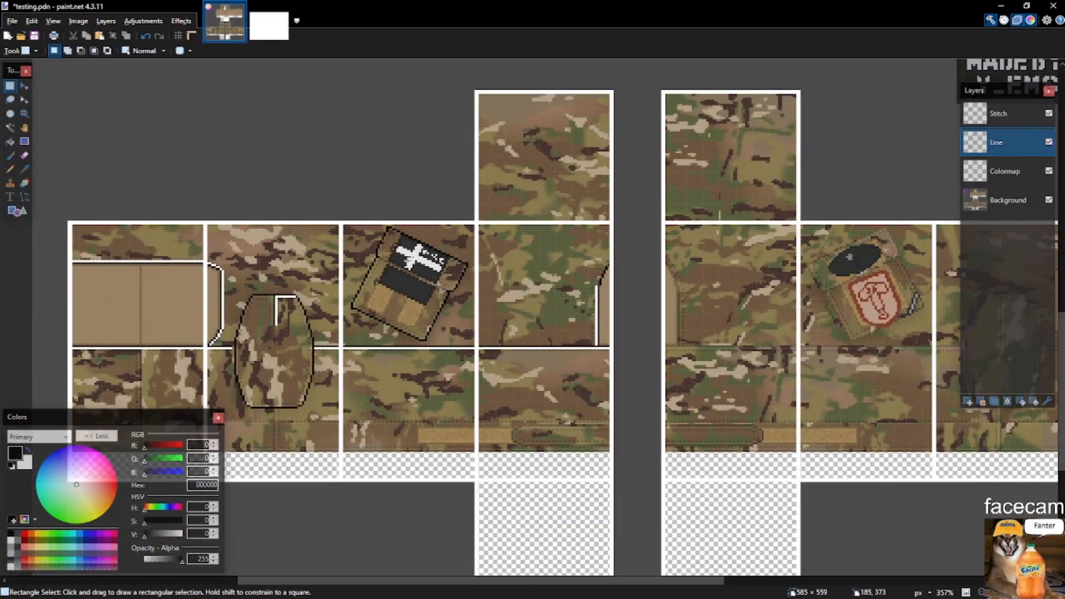
Select all the white highlight pixels on the Line layer with the Magic Wand and move them onto a new layer.
{"action": "key", "text": "s"}
{"action": "key", "text": "s"}
{"action": "key", "text": "s"}
{"action": "scroll", "coordinate": [474, 311], "scroll_direction": "up", "scroll_amount": 5}
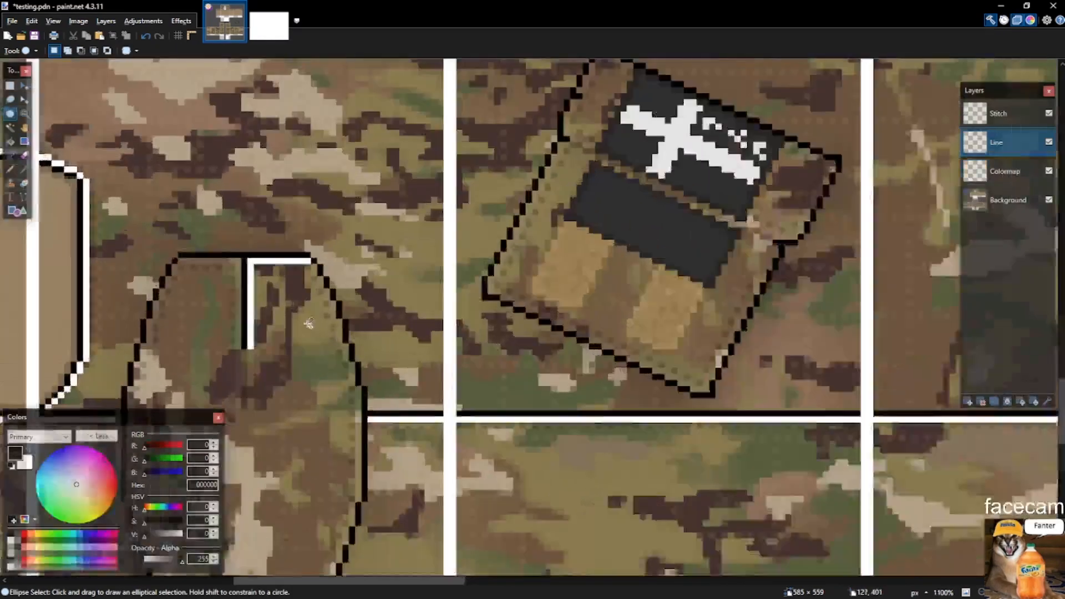
{"action": "left_click", "coordinate": [399, 441]}
{"action": "scroll", "coordinate": [674, 340], "scroll_direction": "down", "scroll_amount": 12}
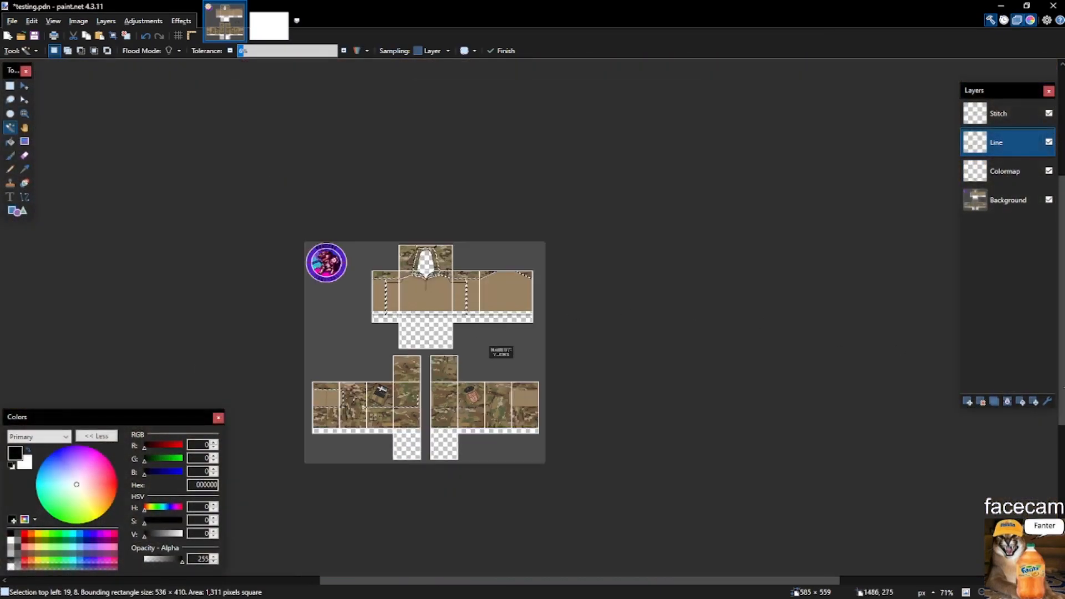
{"action": "key", "text": "ctrl+shift+v"}
{"action": "key", "text": "s"}
{"action": "scroll", "coordinate": [674, 340], "scroll_direction": "up", "scroll_amount": 3}
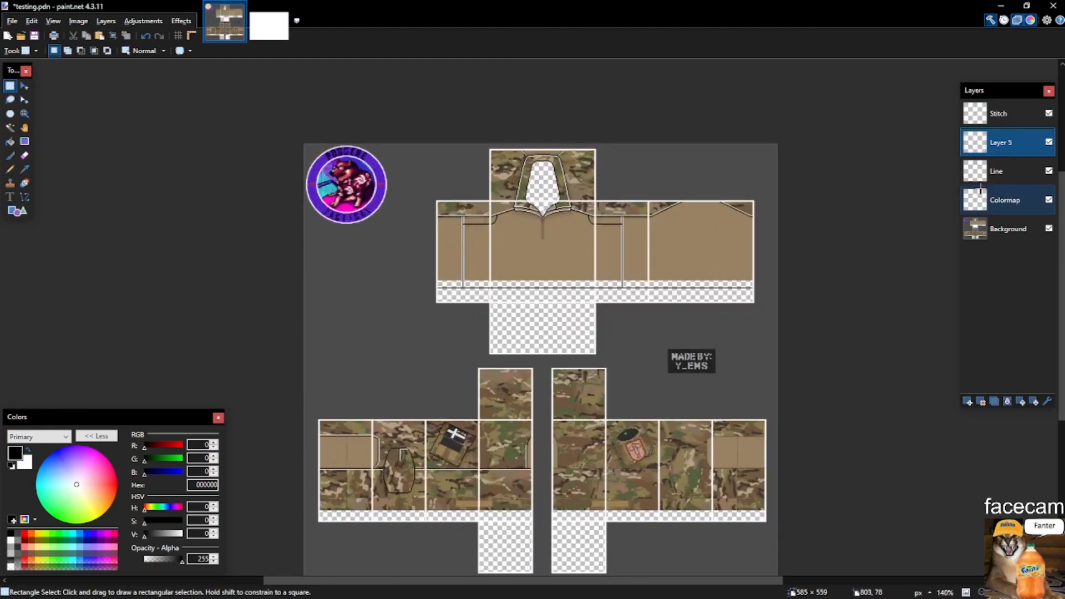
Add a new layer directly above Background and fill it entirely with dark grey 191919, brightness value 10.
{"action": "key", "text": "alt+Page_Down"}
{"action": "left_click", "coordinate": [684, 264]}
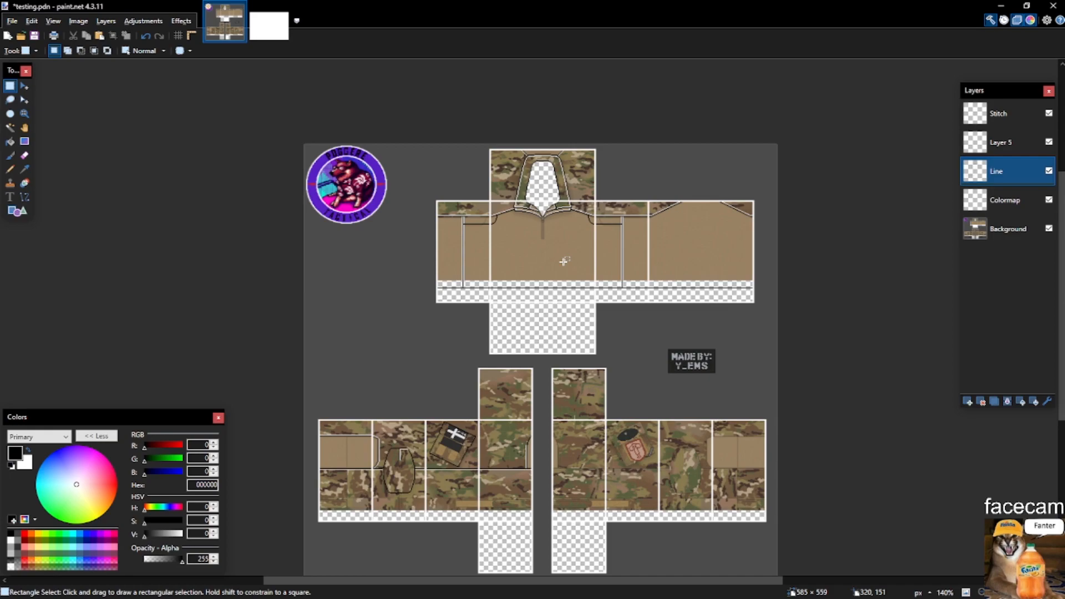
{"action": "left_click", "coordinate": [1032, 229]}
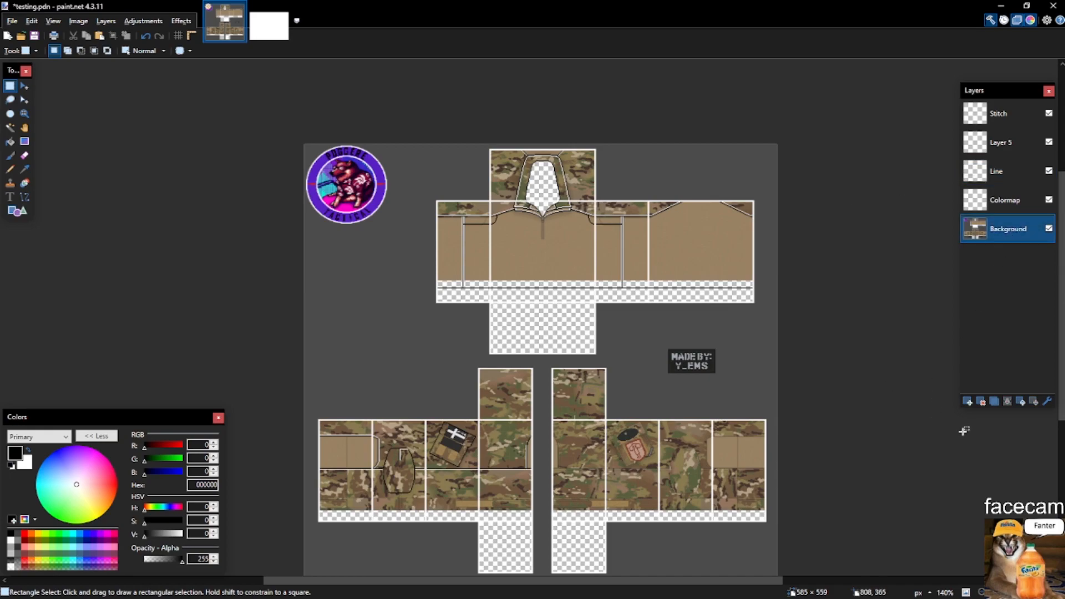
{"action": "key", "text": "ctrl+shift+n"}
{"action": "key", "text": "ctrl+a"}
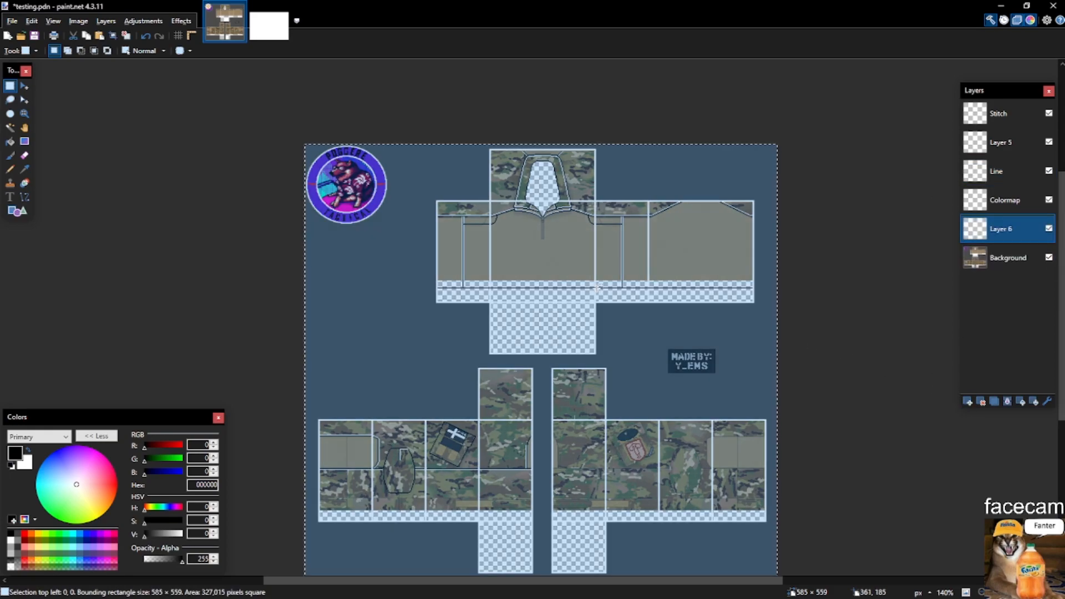
{"action": "key", "text": "BackSpace"}
{"action": "key", "text": "ctrl+z"}
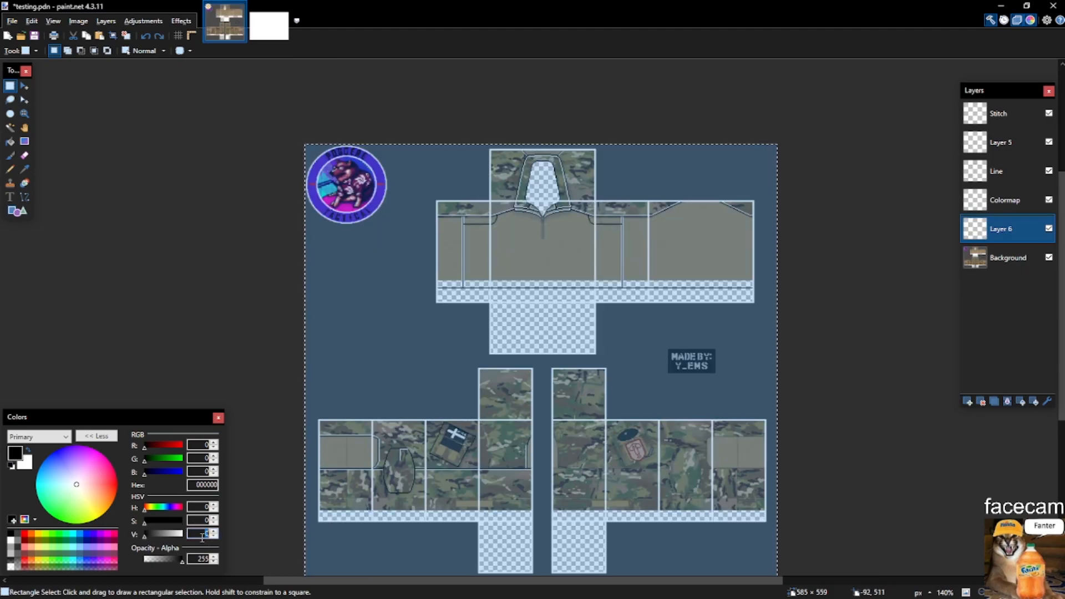
{"action": "type", "text": "10"}
{"action": "left_click", "coordinate": [523, 275]}
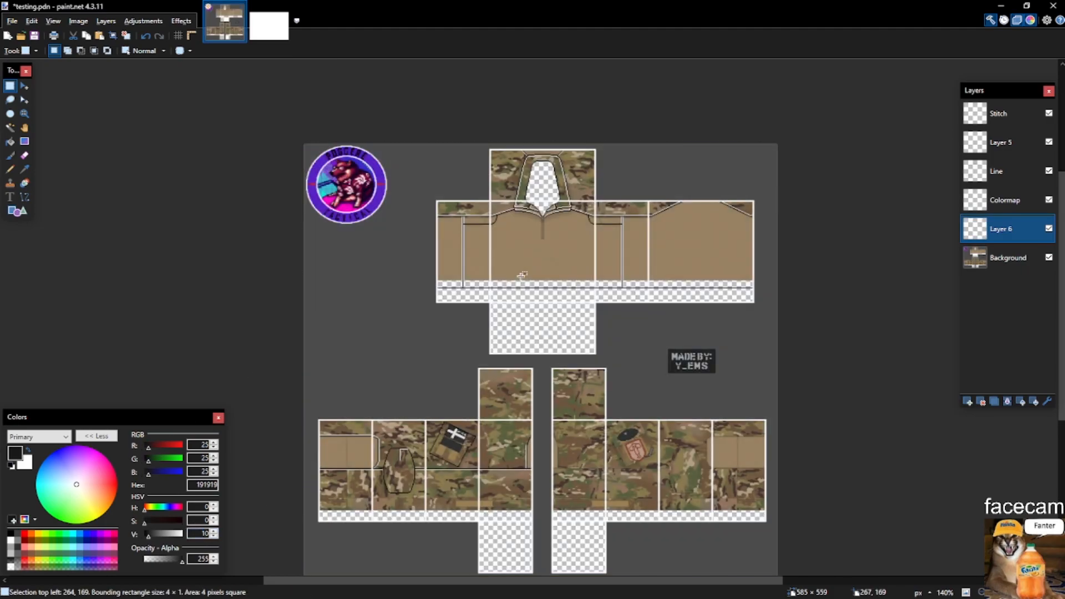
{"action": "key", "text": "ctrl+a"}
{"action": "key", "text": "BackSpace"}
{"action": "left_click", "coordinate": [576, 253]}
{"action": "mouse_move", "coordinate": [999, 230]}
{"action": "left_mouse_down"}
{"action": "mouse_move", "coordinate": [999, 258]}
{"action": "mouse_move", "coordinate": [995, 215]}
{"action": "left_mouse_up"}
{"action": "mouse_move", "coordinate": [567, 333]}
{"action": "left_mouse_down"}
{"action": "mouse_move", "coordinate": [511, 334]}
{"action": "mouse_move", "coordinate": [577, 335]}
{"action": "left_mouse_up"}
{"action": "left_click", "coordinate": [591, 356]}
{"action": "double_click", "coordinate": [997, 170]}
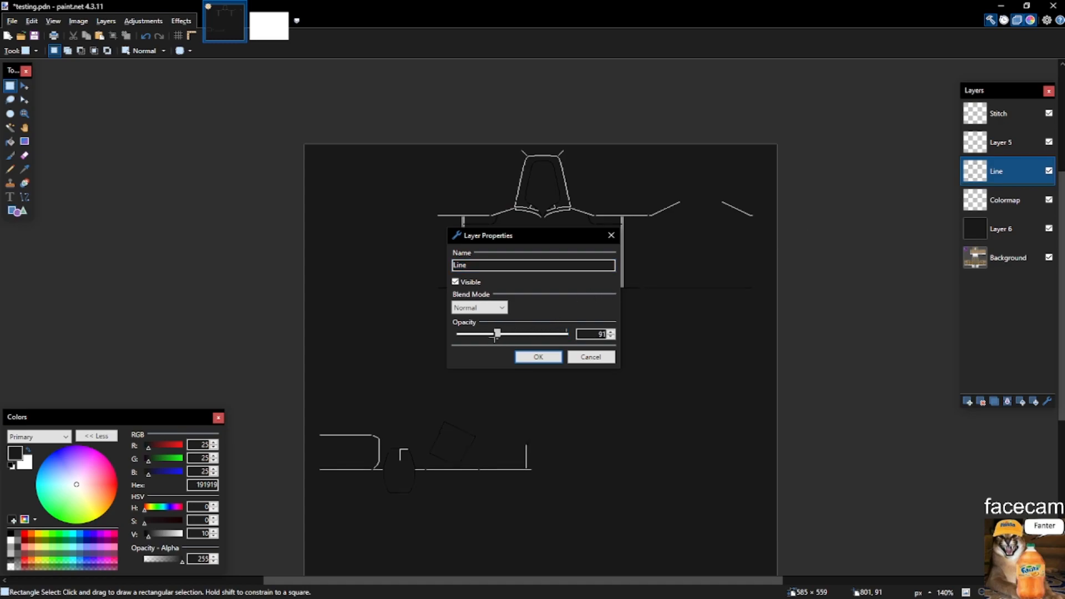
{"action": "left_click", "coordinate": [591, 357]}
Lower the Line layer's opacity to fade the black seam lines against the dark fill.
{"action": "scroll", "coordinate": [616, 224], "scroll_direction": "up", "scroll_amount": 8}
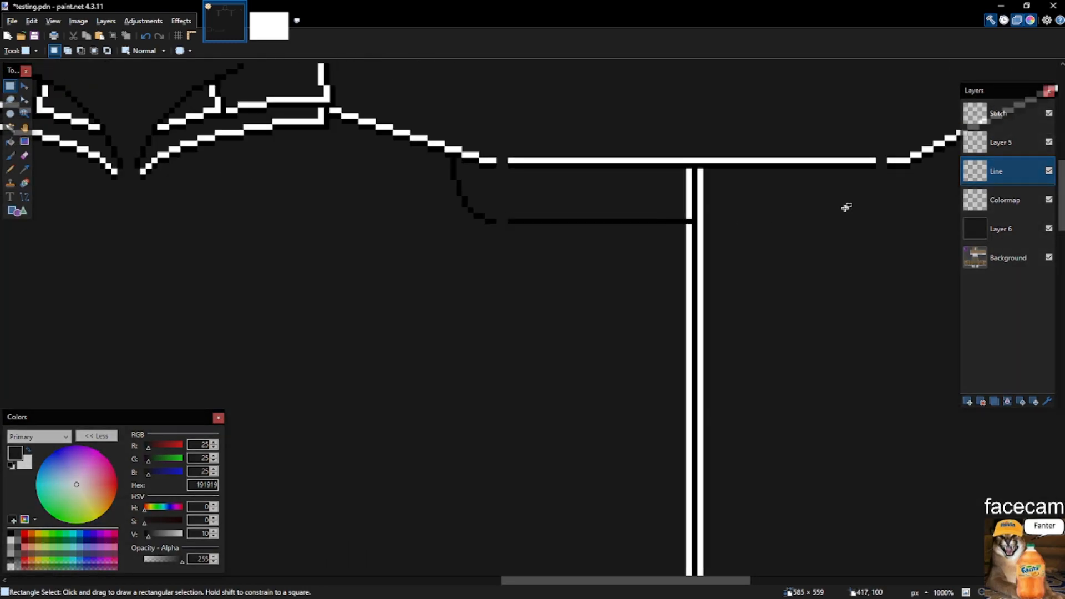
{"action": "key", "text": "F4"}
{"action": "left_click_drag", "start_coordinate": [567, 334], "coordinate": [494, 333]}
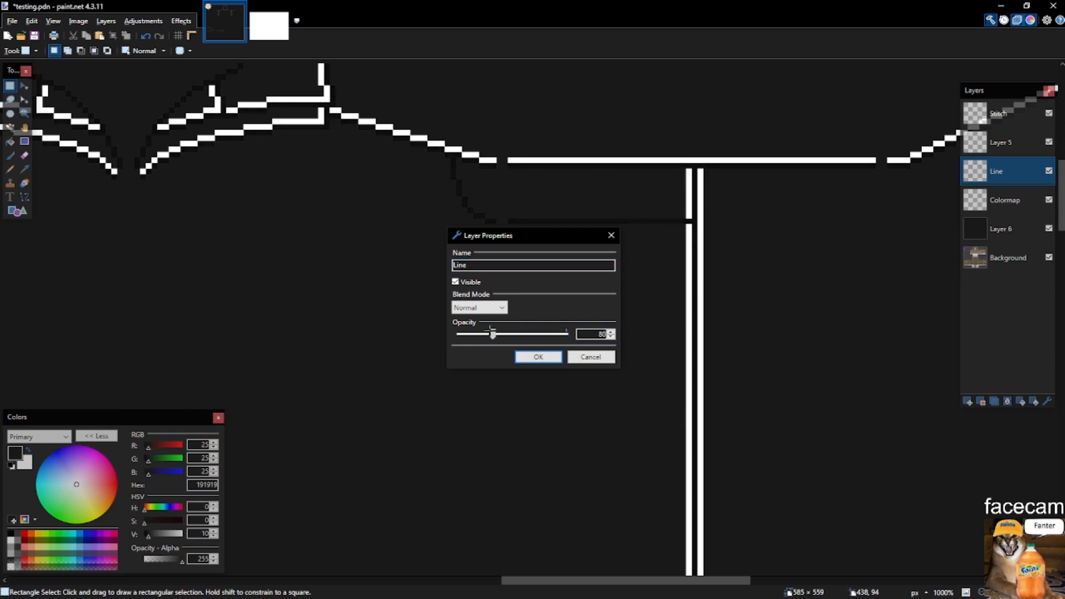
{"action": "left_click", "coordinate": [538, 357]}
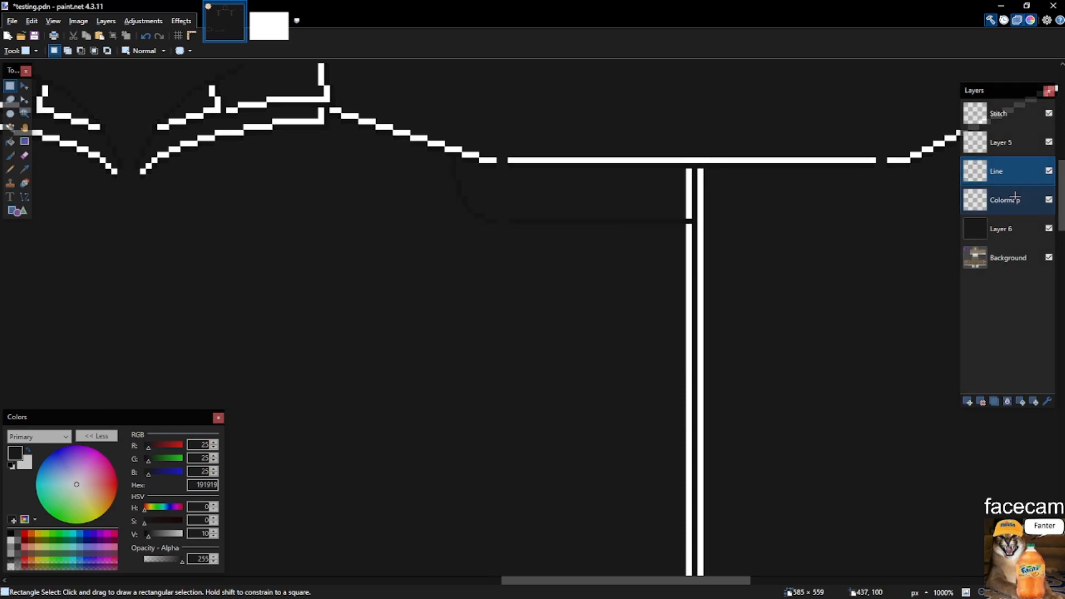
Set the opacity of Layer 5, which holds the white highlights, to 10.
{"action": "left_click", "coordinate": [1024, 154]}
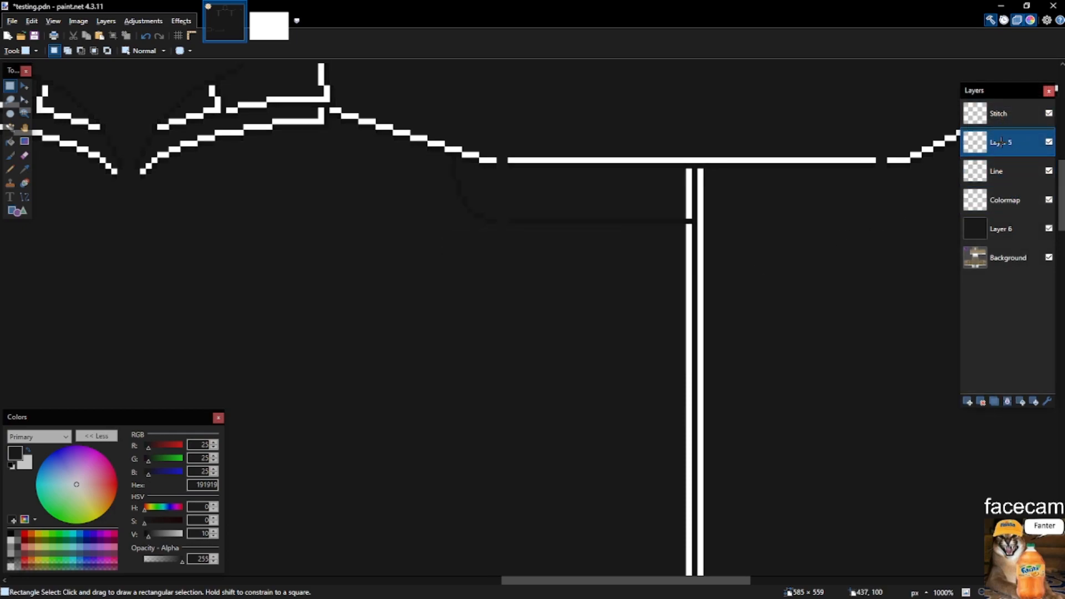
{"action": "double_click", "coordinate": [1001, 140]}
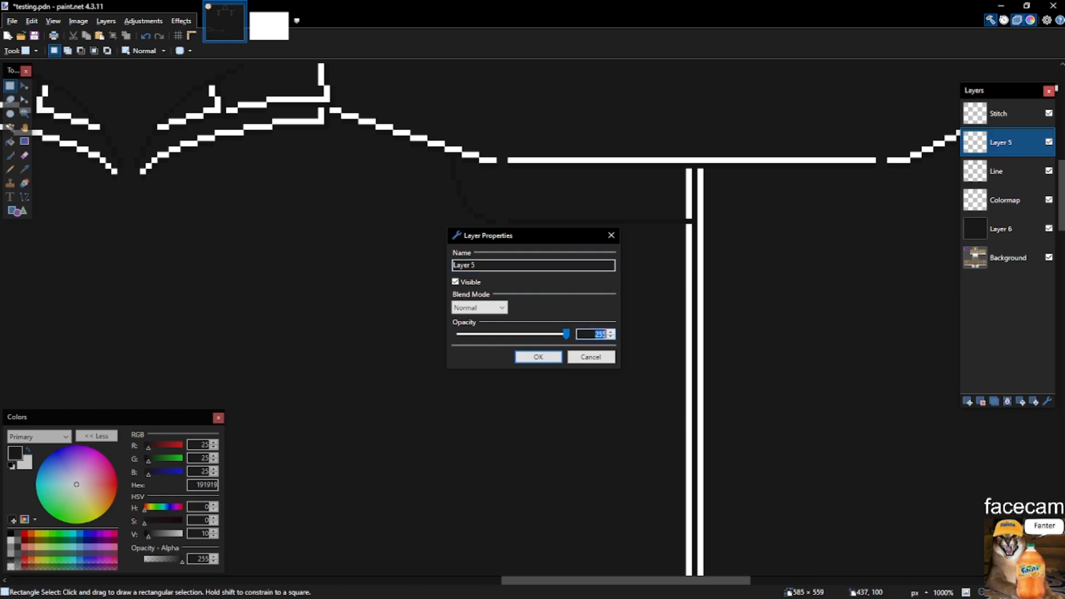
{"action": "type", "text": "10"}
{"action": "key", "text": "Return"}
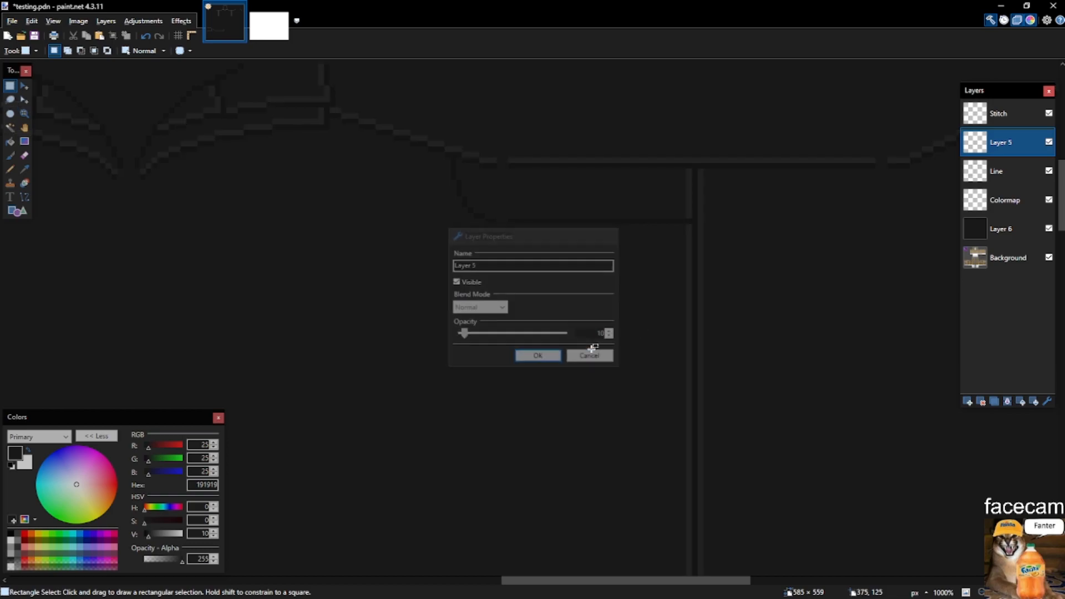
Check the faded highlights around the collar and reduce Layer 5's opacity to 6.
{"action": "scroll", "coordinate": [592, 349], "scroll_direction": "down", "scroll_amount": 5}
{"action": "scroll", "coordinate": [357, 206], "scroll_direction": "up", "scroll_amount": 5}
{"action": "scroll", "coordinate": [365, 200], "scroll_direction": "up", "scroll_amount": 1}
{"action": "left_click_drag", "start_coordinate": [328, 166], "coordinate": [397, 258]}
{"action": "left_click", "coordinate": [664, 196]}
{"action": "double_click", "coordinate": [1019, 148]}
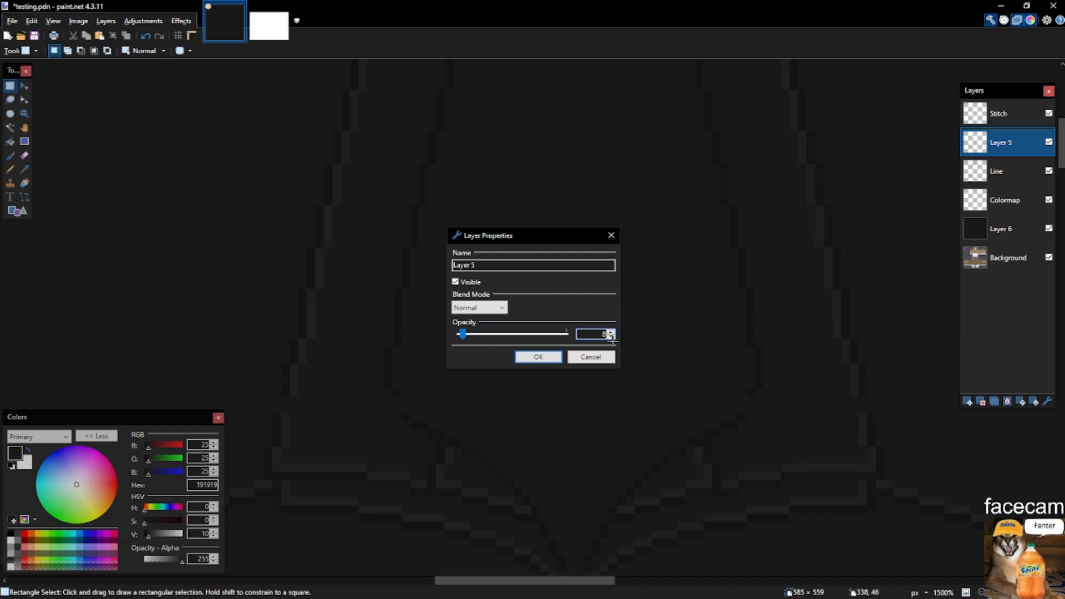
{"action": "left_click", "coordinate": [547, 357]}
Examine the faded seam lines and highlights on the torso and sleeve against the dark fill.
{"action": "scroll", "coordinate": [483, 275], "scroll_direction": "down", "scroll_amount": 5}
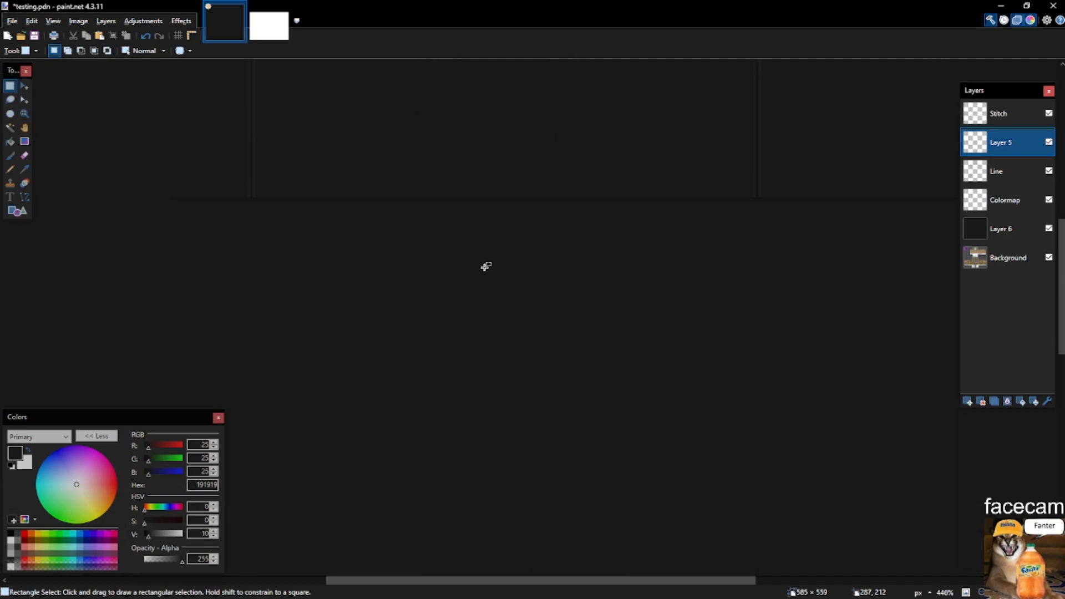
{"action": "scroll", "coordinate": [557, 277], "scroll_direction": "down", "scroll_amount": 5}
{"action": "scroll", "coordinate": [561, 311], "scroll_direction": "up", "scroll_amount": 4}
{"action": "scroll", "coordinate": [532, 288], "scroll_direction": "down", "scroll_amount": 5}
{"action": "scroll", "coordinate": [388, 166], "scroll_direction": "up", "scroll_amount": 6}
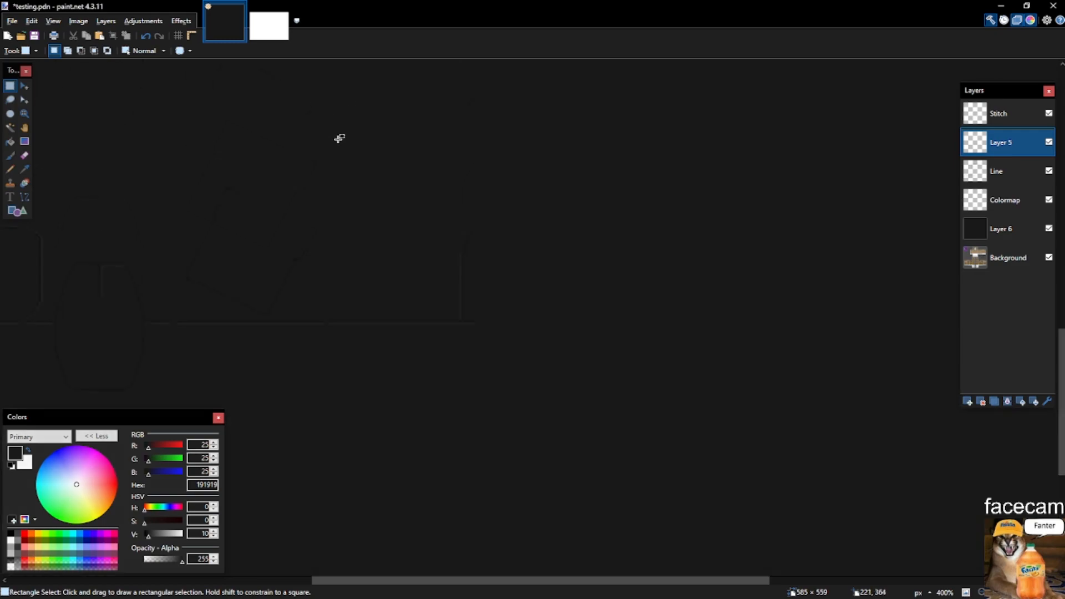
{"action": "scroll", "coordinate": [444, 344], "scroll_direction": "up", "scroll_amount": 2}
{"action": "scroll", "coordinate": [494, 324], "scroll_direction": "down", "scroll_amount": 2}
{"action": "scroll", "coordinate": [521, 300], "scroll_direction": "up", "scroll_amount": 2}
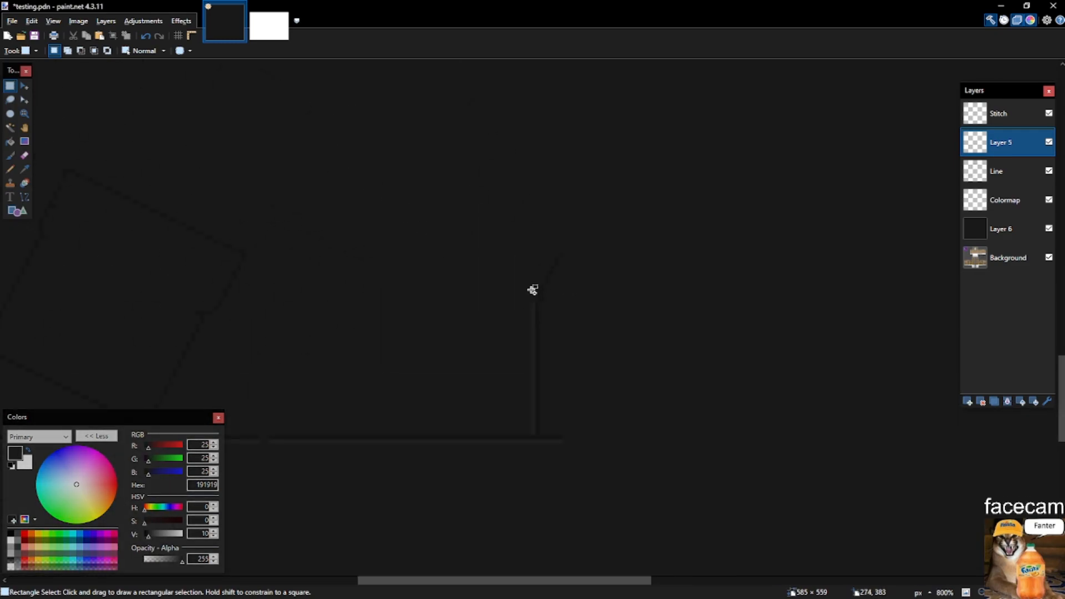
{"action": "scroll", "coordinate": [366, 316], "scroll_direction": "down", "scroll_amount": 1}
{"action": "scroll", "coordinate": [550, 434], "scroll_direction": "up", "scroll_amount": 2}
{"action": "left_click_drag", "start_coordinate": [449, 374], "coordinate": [381, 409]}
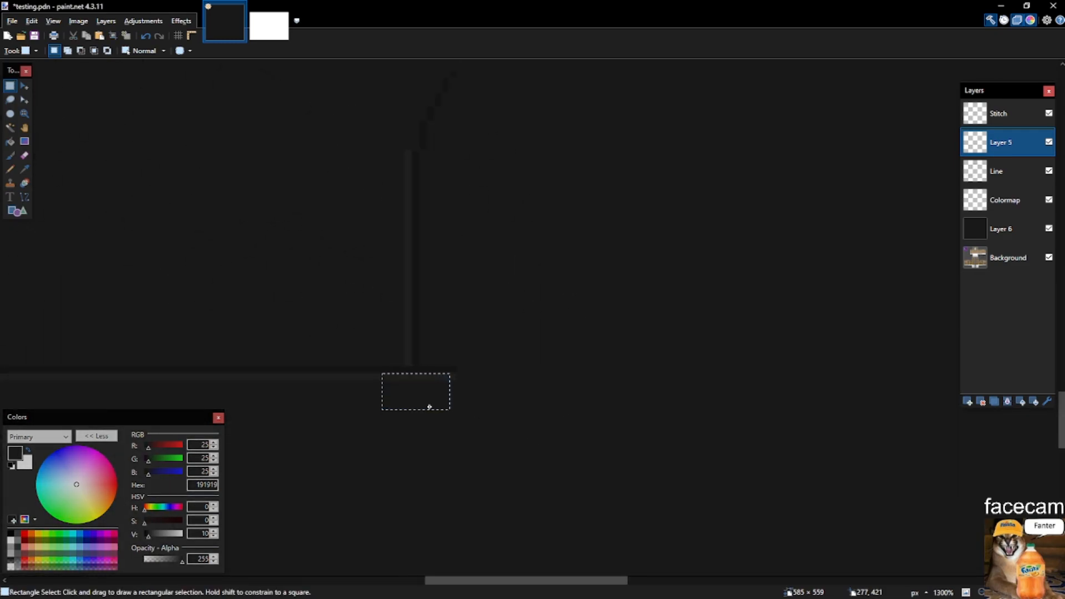
{"action": "left_click", "coordinate": [601, 373]}
{"action": "scroll", "coordinate": [598, 382], "scroll_direction": "down", "scroll_amount": 2}
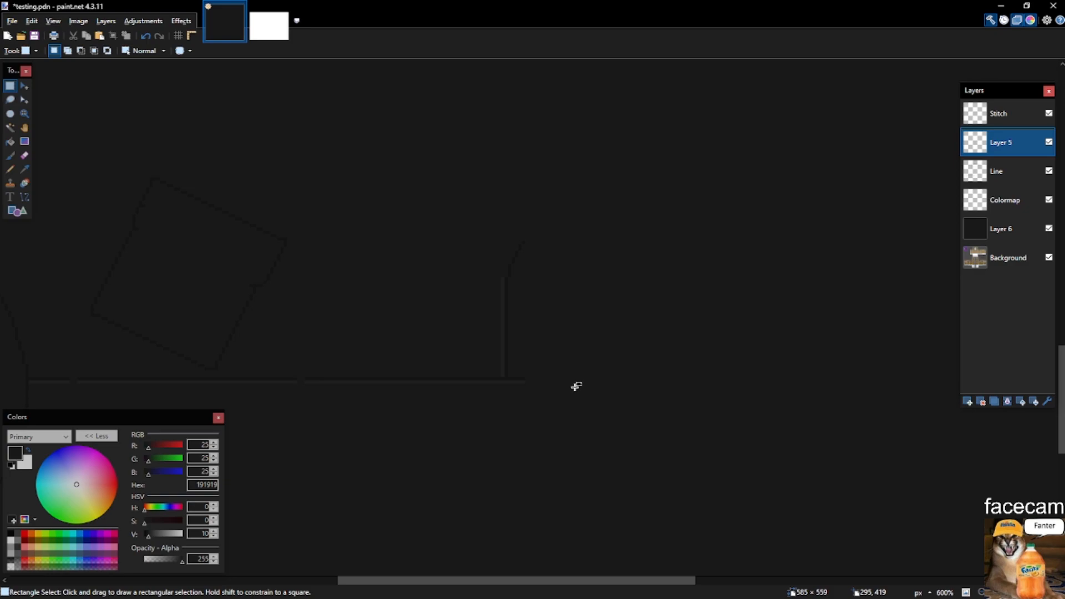
{"action": "left_click_drag", "start_coordinate": [557, 367], "coordinate": [562, 370]}
{"action": "scroll", "coordinate": [559, 370], "scroll_direction": "up", "scroll_amount": 3}
Restore Layer 5 to full opacity, try merging it into the Line layer, and undo the merge.
{"action": "double_click", "coordinate": [1001, 139]}
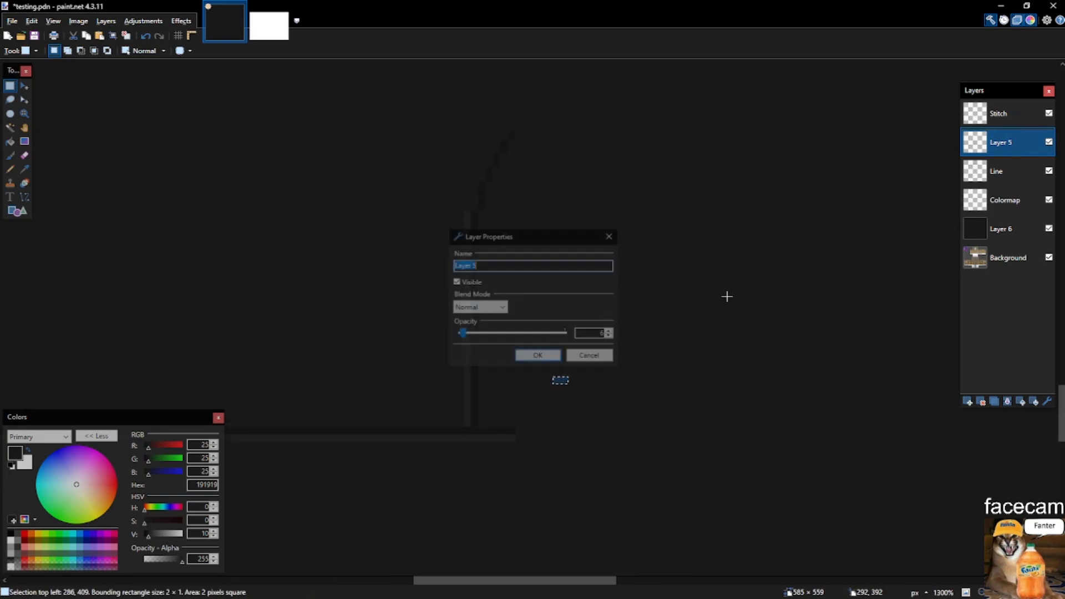
{"action": "left_click_drag", "start_coordinate": [461, 334], "coordinate": [568, 335]}
{"action": "left_click", "coordinate": [531, 357]}
{"action": "left_click", "coordinate": [1007, 401]}
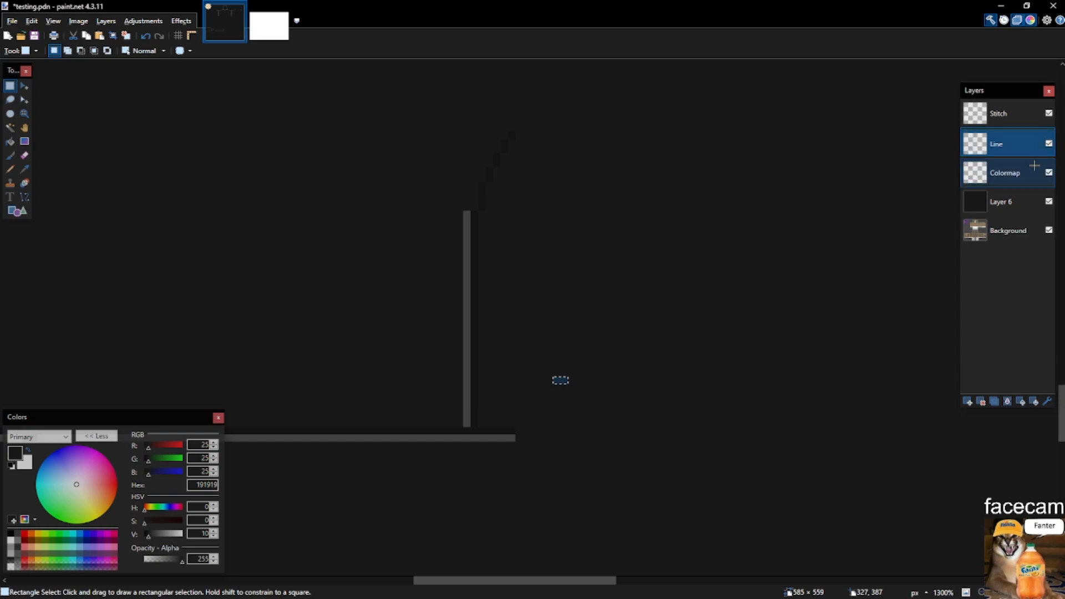
{"action": "key", "text": "ctrl+z"}
Restore the Line layer to full opacity.
{"action": "left_click", "coordinate": [996, 171]}
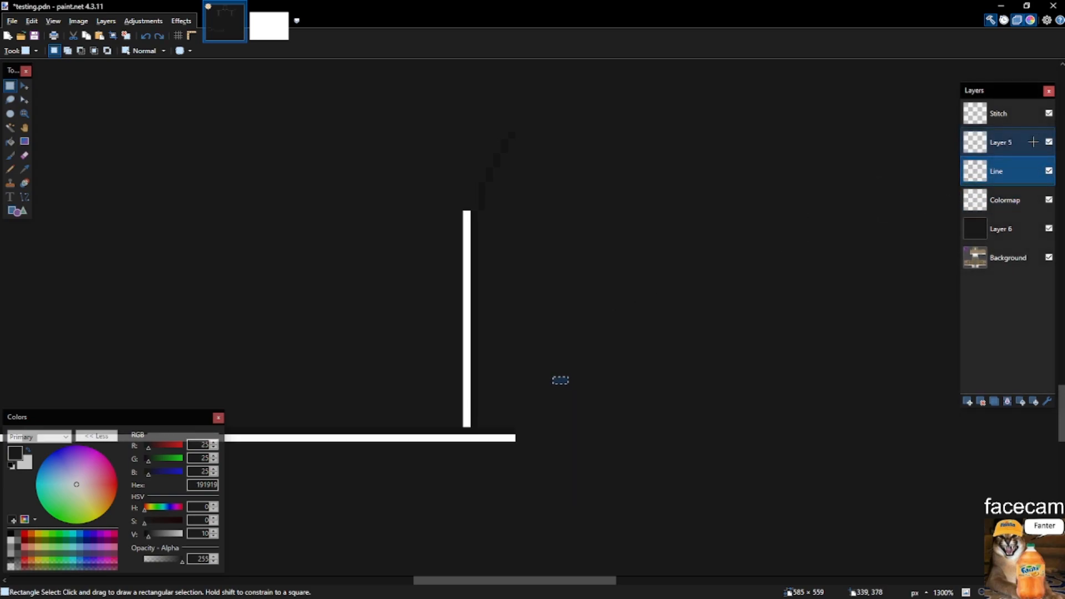
{"action": "double_click", "coordinate": [997, 171]}
{"action": "left_click_drag", "start_coordinate": [478, 333], "coordinate": [564, 333]}
{"action": "left_click", "coordinate": [535, 355]}
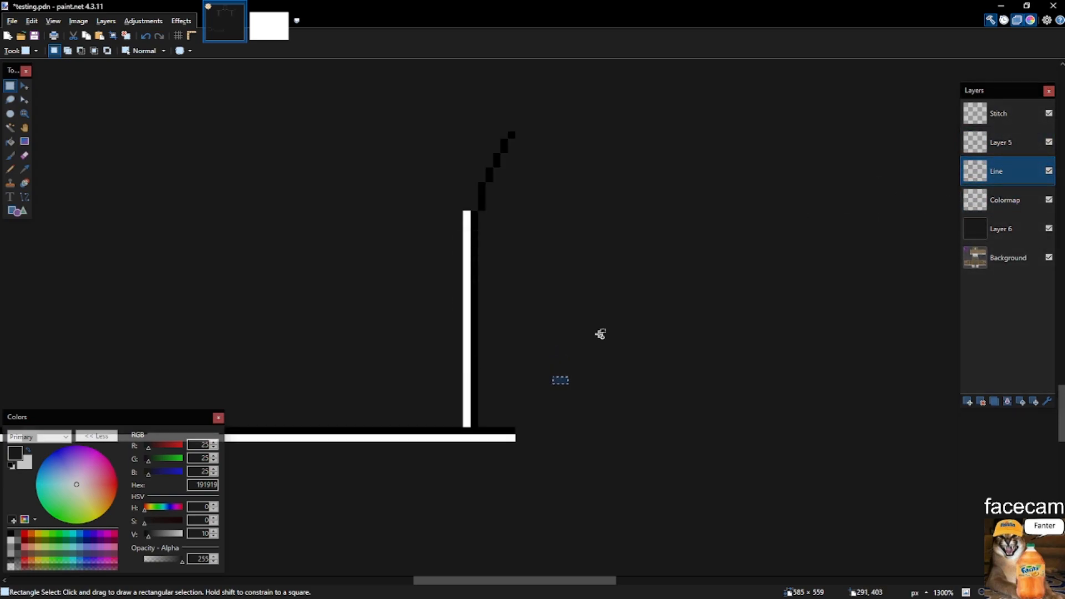
{"action": "key", "text": "ctrl+m"}
{"action": "scroll", "coordinate": [665, 267], "scroll_direction": "down", "scroll_amount": 3}
{"action": "key", "text": "ctrl+z"}
Merge Layer 5 with the white highlights down into the Line layer and save the file.
{"action": "left_click", "coordinate": [1016, 147]}
{"action": "key", "text": "ctrl+m"}
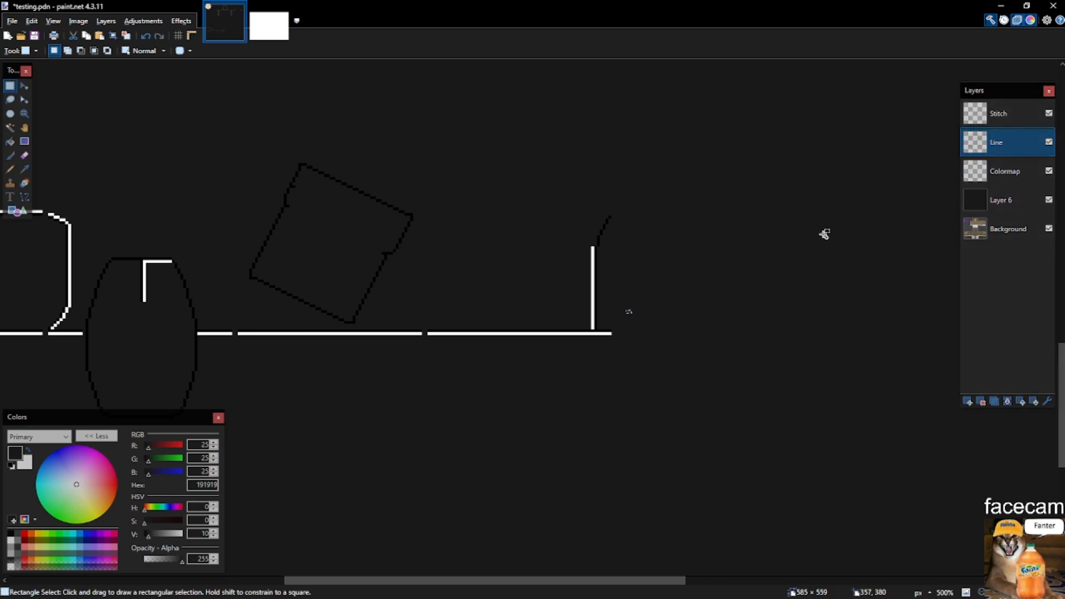
{"action": "scroll", "coordinate": [610, 285], "scroll_direction": "down", "scroll_amount": 3}
{"action": "key", "text": "ctrl+s"}
Reset the drawing colors to black primary and white secondary for detailing the elbow patch outline.
{"action": "scroll", "coordinate": [501, 304], "scroll_direction": "up", "scroll_amount": 7}
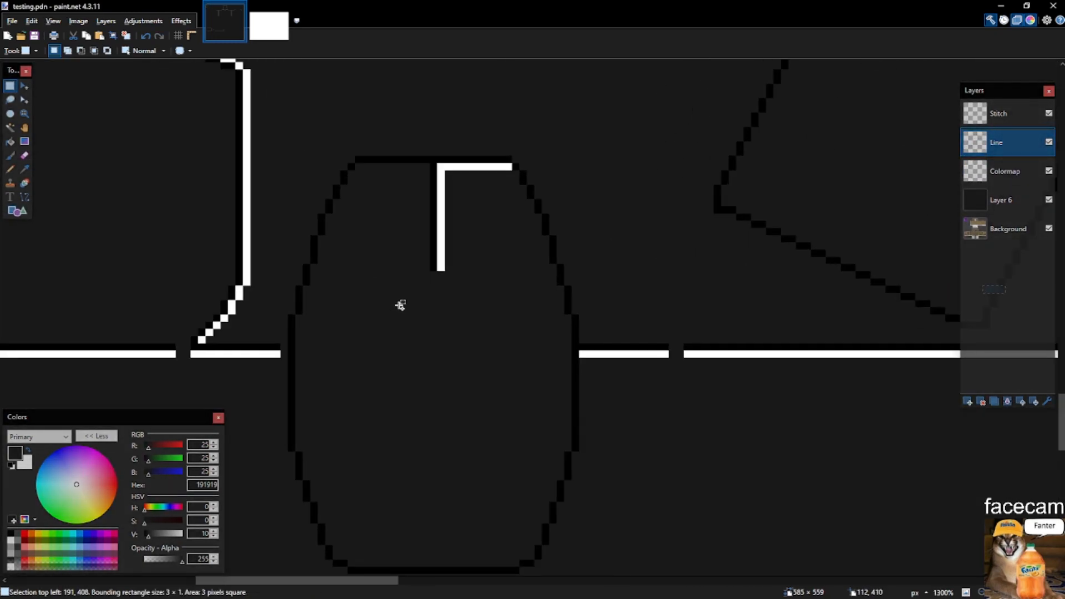
{"action": "scroll", "coordinate": [331, 295], "scroll_direction": "up", "scroll_amount": 2}
{"action": "key", "text": "p"}
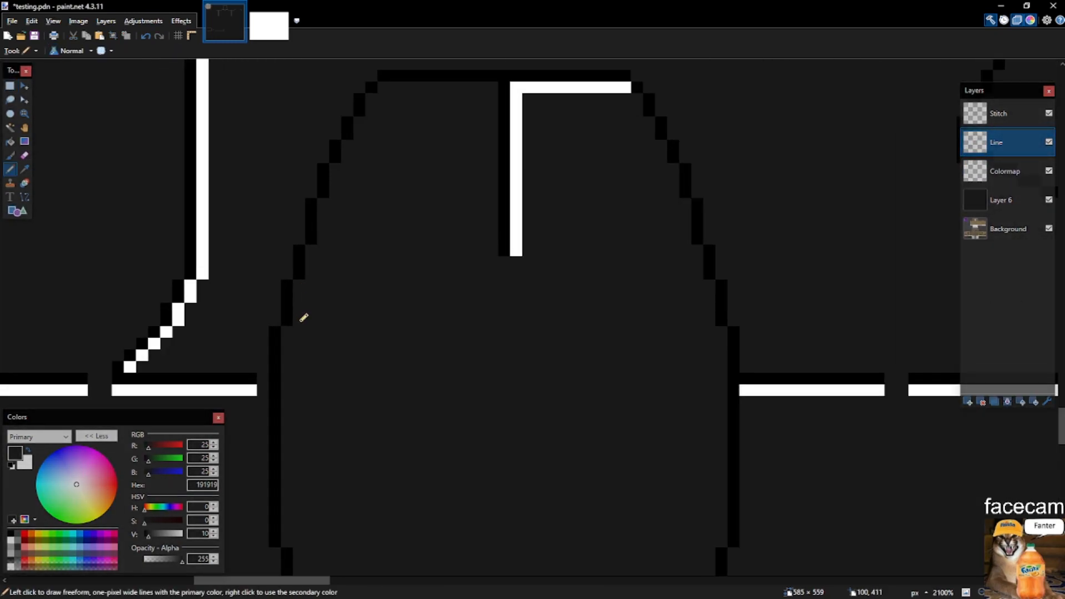
{"action": "left_click", "coordinate": [11, 466]}
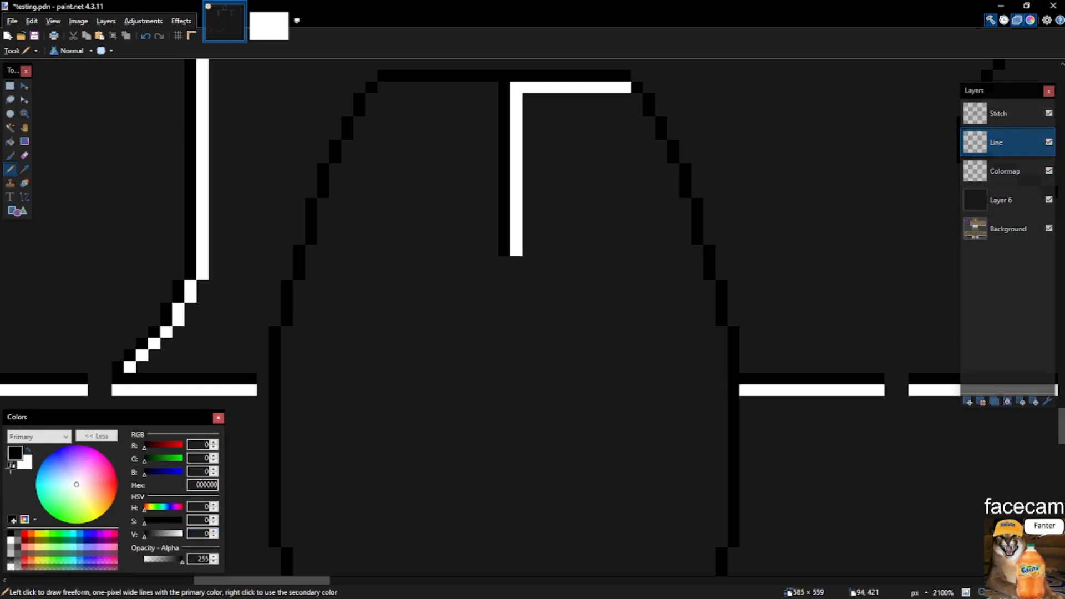
{"action": "key", "text": "s"}
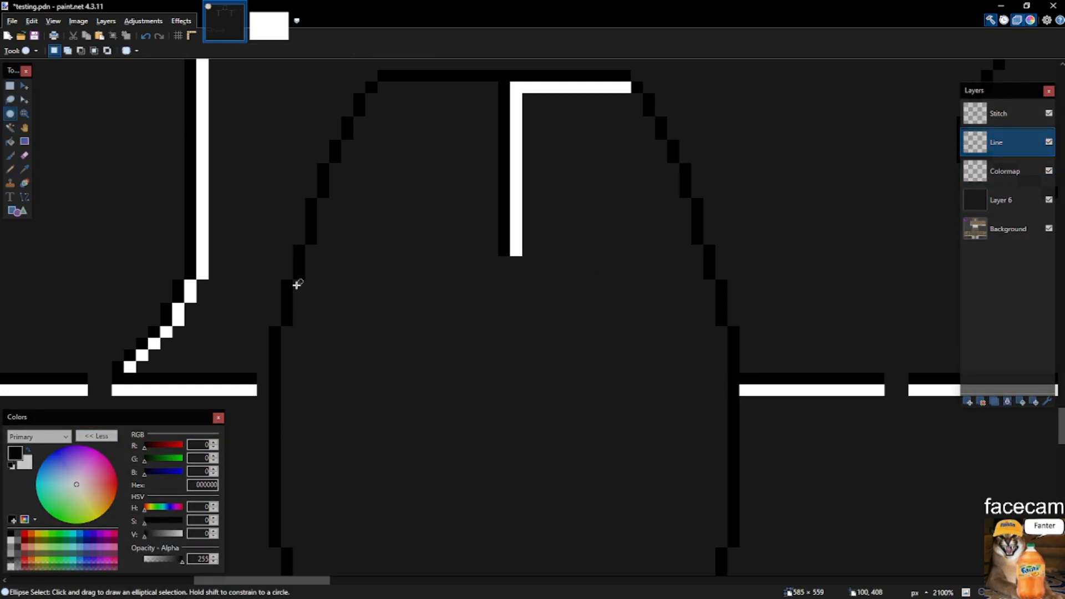
{"action": "left_click_drag", "start_coordinate": [298, 285], "coordinate": [407, 373]}
{"action": "scroll", "coordinate": [407, 374], "scroll_direction": "down", "scroll_amount": 4}
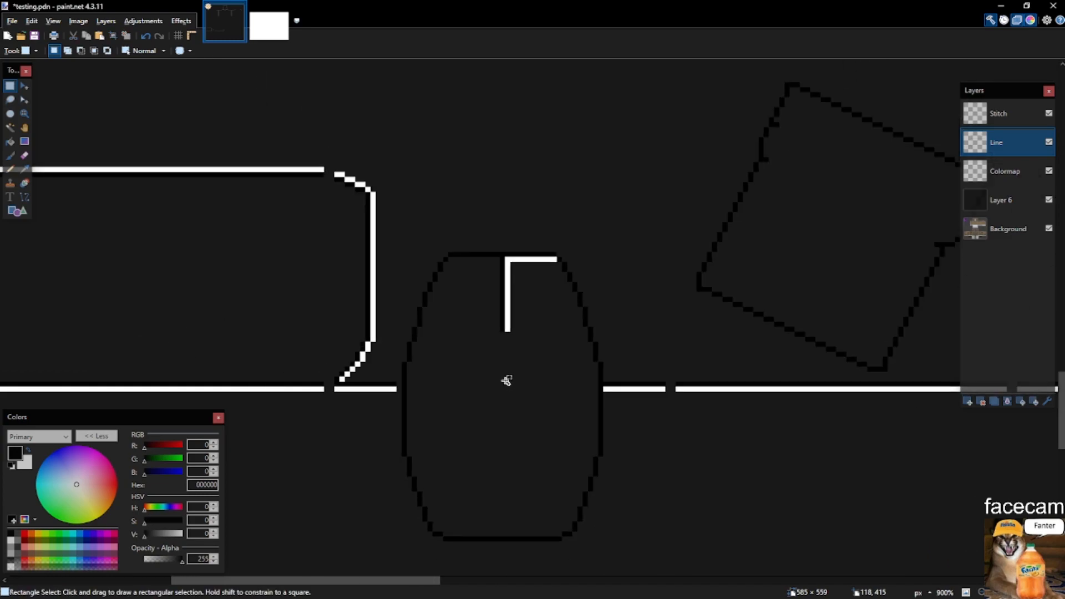
Pencil white highlight pixels just inside the black outline along the elbow patch's top-left edge and upper-left curve.
{"action": "scroll", "coordinate": [507, 380], "scroll_direction": "up", "scroll_amount": 4}
{"action": "key", "text": "p"}
{"action": "mouse_move", "coordinate": [492, 228]}
{"action": "left_mouse_down"}
{"action": "mouse_move", "coordinate": [430, 233]}
{"action": "mouse_move", "coordinate": [379, 222]}
{"action": "mouse_move", "coordinate": [477, 223]}
{"action": "left_mouse_up"}
{"action": "key", "text": "ctrl+z"}
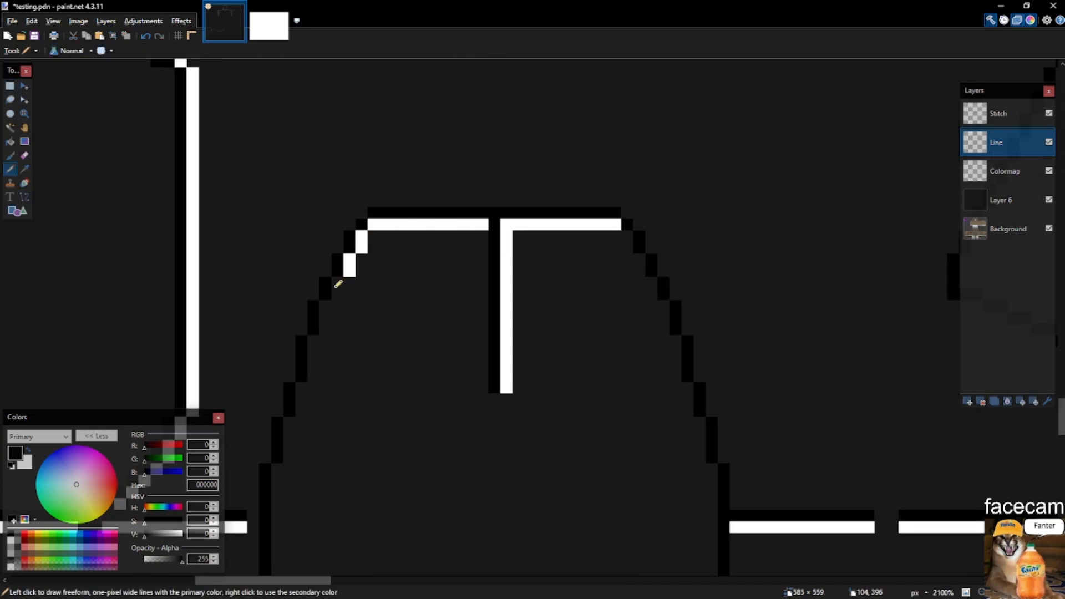
{"action": "left_click_drag", "start_coordinate": [317, 341], "coordinate": [314, 376]}
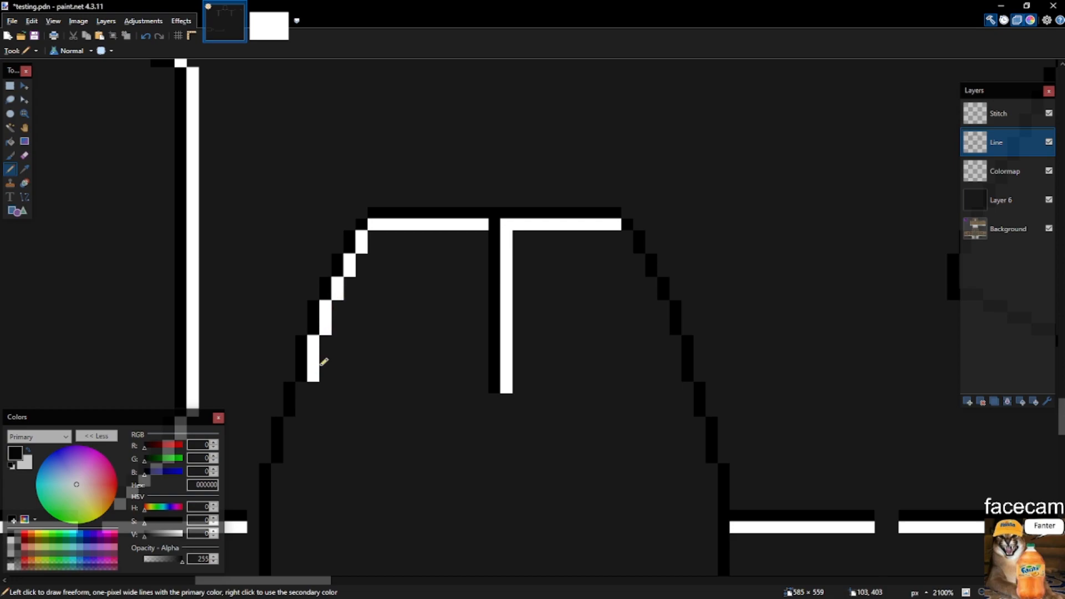
{"action": "scroll", "coordinate": [536, 258], "scroll_direction": "down", "scroll_amount": 9}
{"action": "key", "text": "m"}
{"action": "left_click_drag", "start_coordinate": [538, 318], "coordinate": [711, 175]}
{"action": "scroll", "coordinate": [521, 310], "scroll_direction": "up", "scroll_amount": 6}
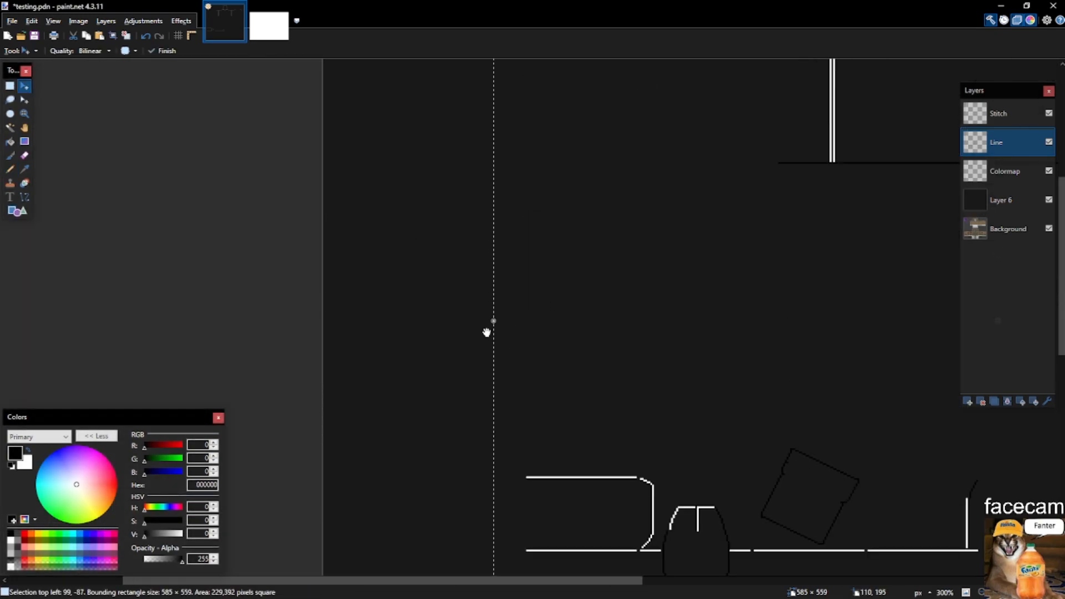
{"action": "key", "text": "ctrl+z"}
Delete Layer 6 with the dark fill and save the file.
{"action": "scroll", "coordinate": [455, 314], "scroll_direction": "down", "scroll_amount": 4}
{"action": "left_click", "coordinate": [1049, 200]}
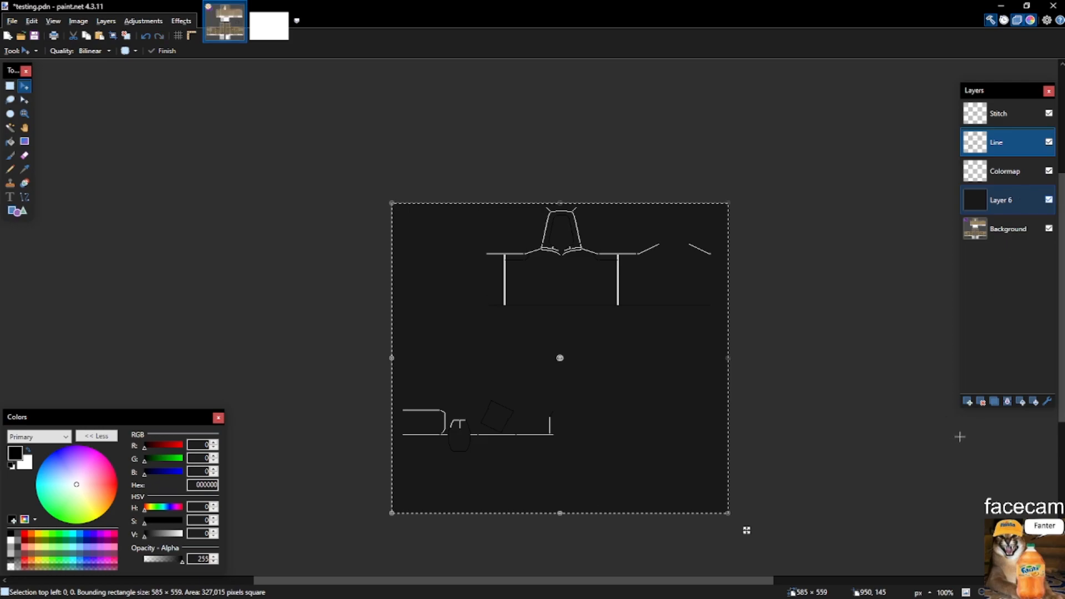
{"action": "left_click", "coordinate": [1007, 200]}
{"action": "left_click", "coordinate": [981, 401]}
{"action": "key", "text": "ctrl+s"}
{"action": "scroll", "coordinate": [590, 269], "scroll_direction": "up", "scroll_amount": 4}
{"action": "key", "text": "s"}
{"action": "left_click", "coordinate": [591, 269]}
{"action": "scroll", "coordinate": [638, 249], "scroll_direction": "down", "scroll_amount": 3}
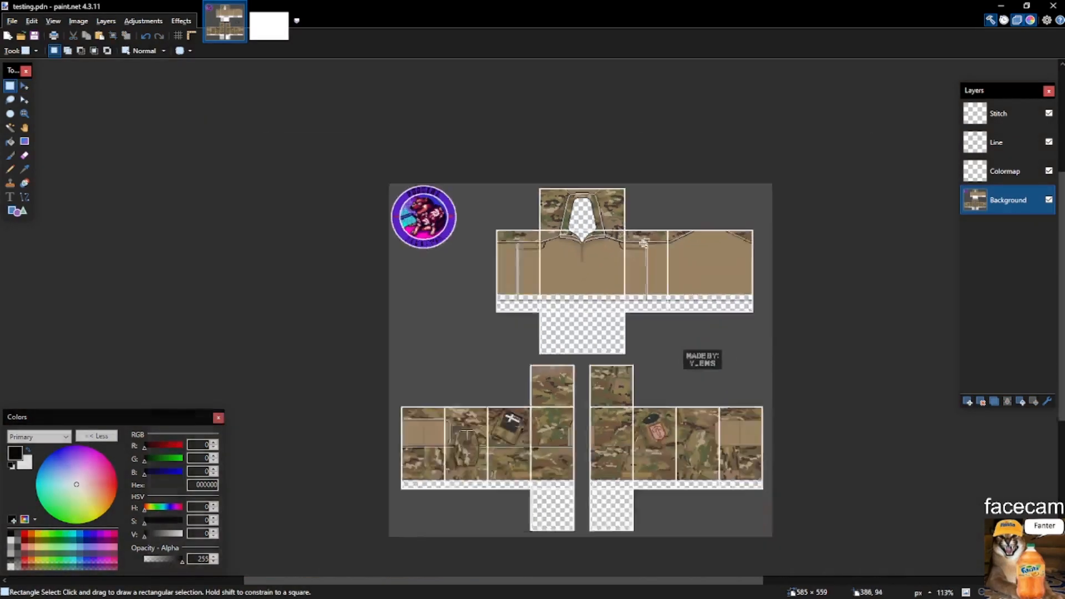
On the Line layer, pencil a white highlight down the inside of the elbow patch's straight left edge.
{"action": "scroll", "coordinate": [660, 246], "scroll_direction": "up", "scroll_amount": 5}
{"action": "scroll", "coordinate": [693, 252], "scroll_direction": "down", "scroll_amount": 6}
{"action": "scroll", "coordinate": [749, 259], "scroll_direction": "down", "scroll_amount": 5}
{"action": "scroll", "coordinate": [474, 242], "scroll_direction": "up", "scroll_amount": 8}
{"action": "key", "text": "p"}
{"action": "scroll", "coordinate": [546, 188], "scroll_direction": "up", "scroll_amount": 3}
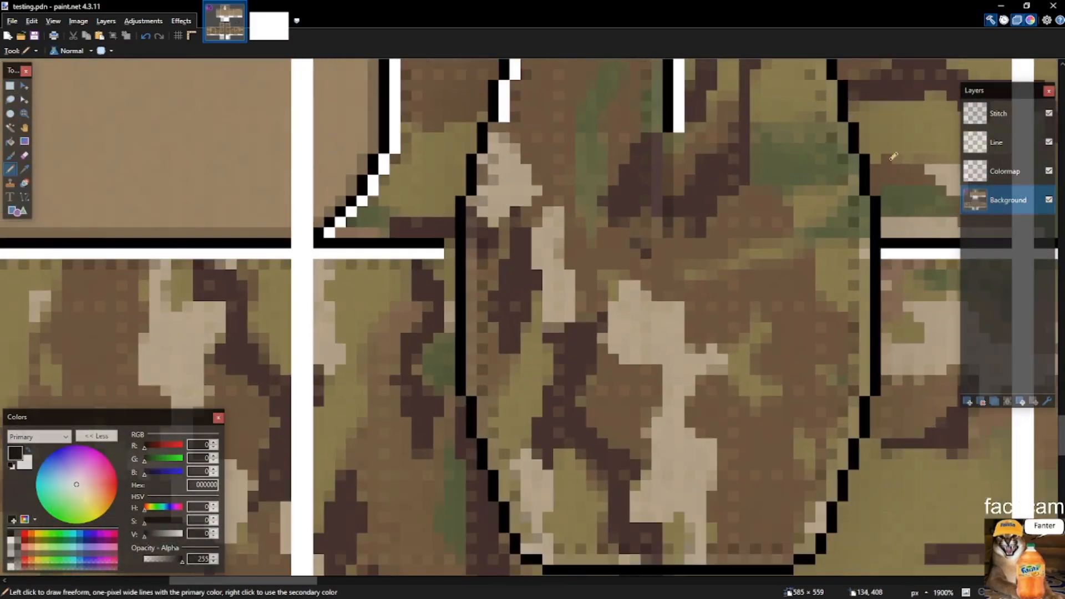
{"action": "left_click", "coordinate": [1030, 147]}
{"action": "scroll", "coordinate": [452, 132], "scroll_direction": "up", "scroll_amount": 3}
{"action": "right_click", "coordinate": [536, 123]}
{"action": "mouse_move", "coordinate": [536, 122]}
{"action": "left_mouse_down"}
{"action": "mouse_move", "coordinate": [518, 232]}
{"action": "mouse_move", "coordinate": [499, 259]}
{"action": "mouse_move", "coordinate": [497, 330]}
{"action": "left_mouse_up"}
{"action": "scroll", "coordinate": [497, 261], "scroll_direction": "down", "scroll_amount": 4}
{"action": "scroll", "coordinate": [466, 221], "scroll_direction": "up", "scroll_amount": 3}
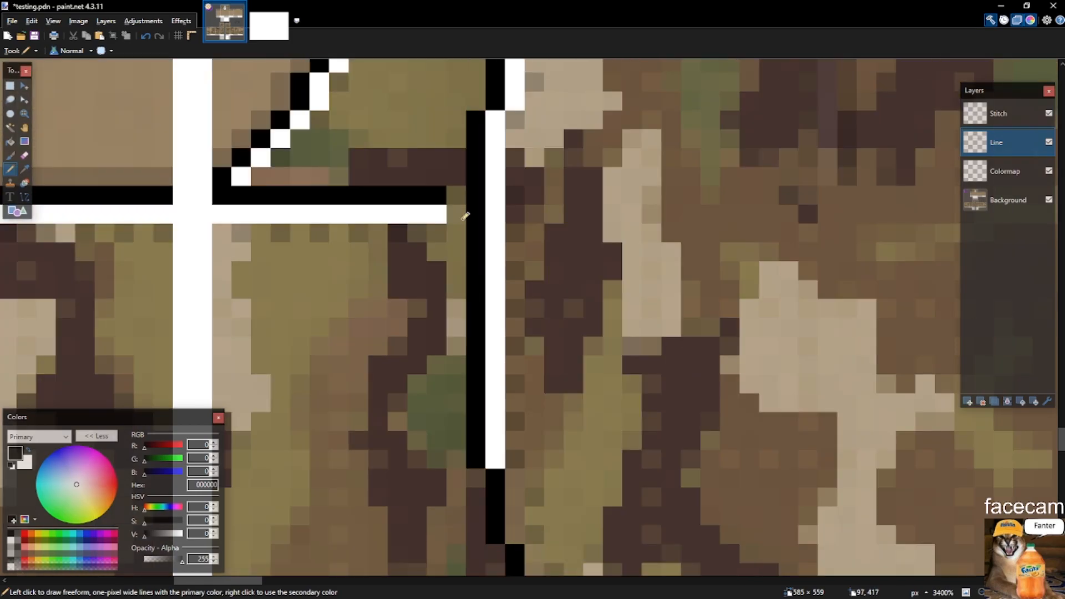
Continue the white pencil highlight around the elbow patch's lower-left curve and along its bottom edge.
{"action": "scroll", "coordinate": [457, 212], "scroll_direction": "down", "scroll_amount": 5}
{"action": "scroll", "coordinate": [435, 274], "scroll_direction": "up", "scroll_amount": 5}
{"action": "mouse_move", "coordinate": [424, 242]}
{"action": "left_mouse_down"}
{"action": "mouse_move", "coordinate": [426, 303]}
{"action": "mouse_move", "coordinate": [445, 366]}
{"action": "mouse_move", "coordinate": [501, 489]}
{"action": "mouse_move", "coordinate": [507, 462]}
{"action": "mouse_move", "coordinate": [499, 467]}
{"action": "mouse_move", "coordinate": [487, 442]}
{"action": "left_mouse_up"}
{"action": "key", "text": "ctrl+z"}
{"action": "key", "text": "ctrl+z"}
{"action": "left_click_drag", "start_coordinate": [491, 486], "coordinate": [490, 451]}
{"action": "scroll", "coordinate": [493, 476], "scroll_direction": "down", "scroll_amount": 3}
{"action": "mouse_move", "coordinate": [509, 321]}
{"action": "left_mouse_down"}
{"action": "mouse_move", "coordinate": [524, 346]}
{"action": "mouse_move", "coordinate": [576, 364]}
{"action": "mouse_move", "coordinate": [826, 366]}
{"action": "mouse_move", "coordinate": [970, 382]}
{"action": "mouse_move", "coordinate": [829, 363]}
{"action": "mouse_move", "coordinate": [558, 361]}
{"action": "left_mouse_up"}
{"action": "key", "text": "ctrl+z"}
{"action": "key", "text": "ctrl+z"}
{"action": "left_click_drag", "start_coordinate": [553, 362], "coordinate": [972, 363]}
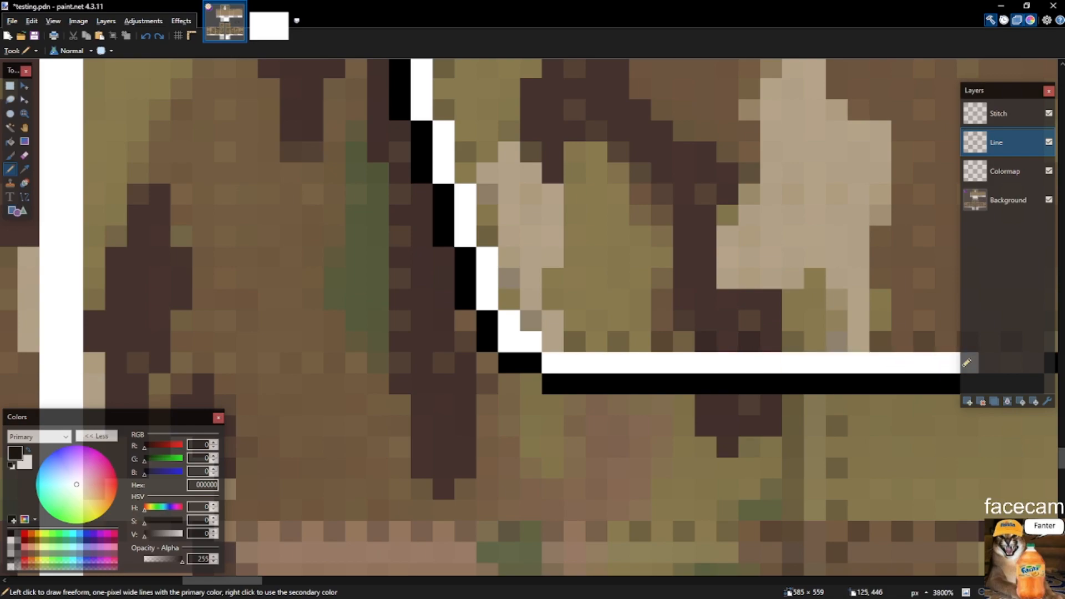
Copy the left half of the elbow patch outline, a 20 × 62 pixel area, and paste it onto a new layer.
{"action": "scroll", "coordinate": [896, 377], "scroll_direction": "right", "scroll_amount": 5}
{"action": "scroll", "coordinate": [888, 378], "scroll_direction": "down", "scroll_amount": 2}
{"action": "scroll", "coordinate": [863, 350], "scroll_direction": "up", "scroll_amount": 1}
{"action": "mouse_move", "coordinate": [634, 373]}
{"action": "left_mouse_down"}
{"action": "mouse_move", "coordinate": [603, 373]}
{"action": "mouse_move", "coordinate": [501, 273]}
{"action": "mouse_move", "coordinate": [445, 175]}
{"action": "left_mouse_up"}
{"action": "key", "text": "s"}
{"action": "scroll", "coordinate": [658, 387], "scroll_direction": "down", "scroll_amount": 4}
{"action": "scroll", "coordinate": [488, 249], "scroll_direction": "up", "scroll_amount": 3}
{"action": "scroll", "coordinate": [566, 214], "scroll_direction": "down", "scroll_amount": 3}
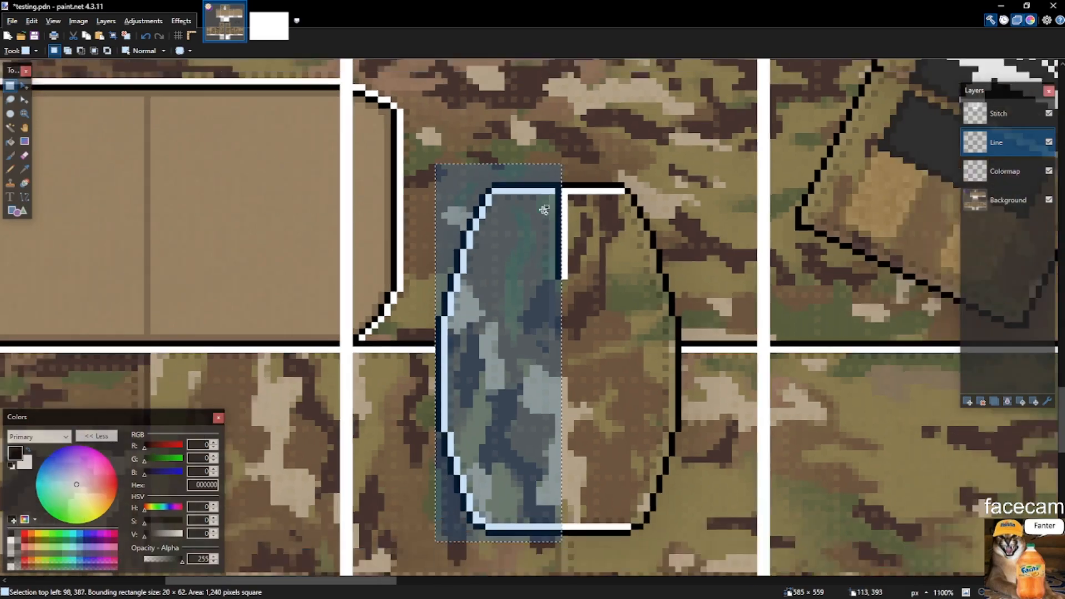
{"action": "left_click", "coordinate": [968, 400]}
{"action": "key", "text": "ctrl+v"}
Flip the pasted half horizontally, align it over the elbow patch's right side, and merge it down into the Line layer.
{"action": "left_click", "coordinate": [106, 21]}
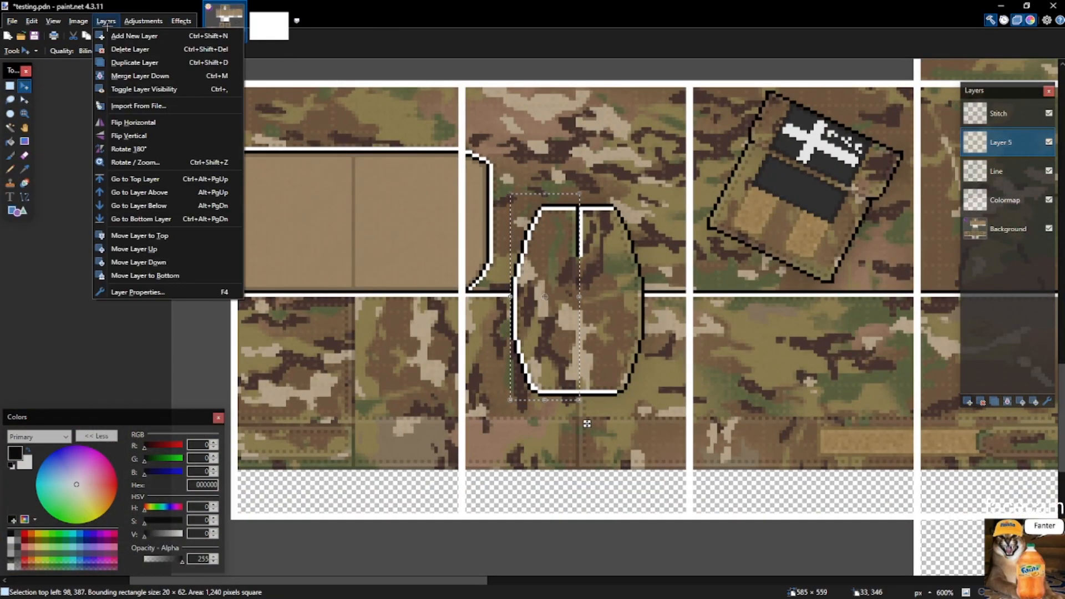
{"action": "left_click", "coordinate": [119, 121]}
{"action": "left_click_drag", "start_coordinate": [879, 216], "coordinate": [406, 178]}
{"action": "left_click_drag", "start_coordinate": [853, 181], "coordinate": [47, 207]}
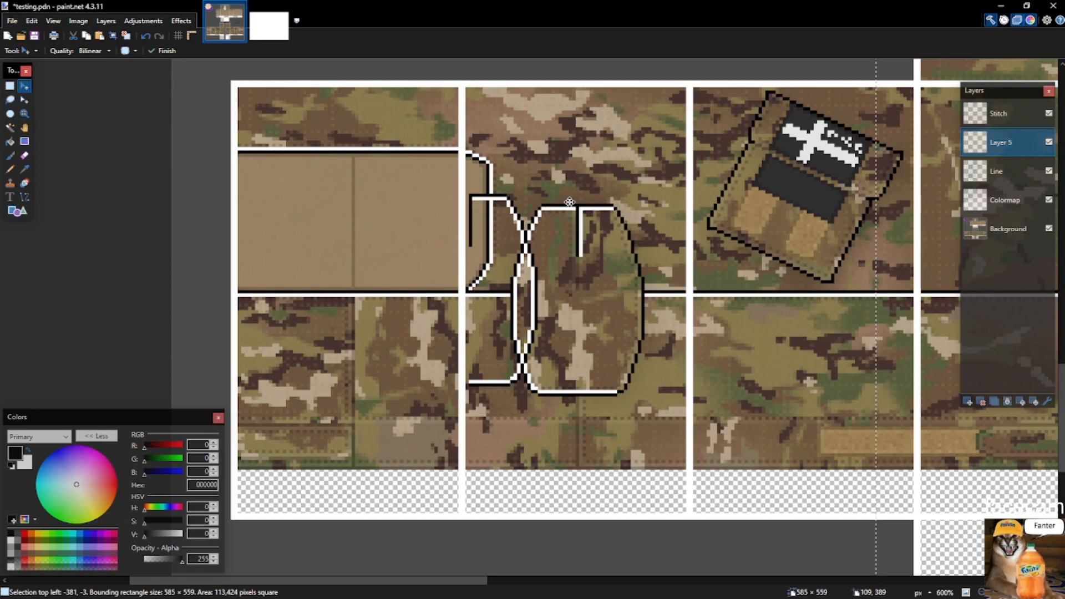
{"action": "scroll", "coordinate": [607, 223], "scroll_direction": "up", "scroll_amount": 3}
{"action": "left_click_drag", "start_coordinate": [552, 242], "coordinate": [776, 268]}
{"action": "key", "text": "ctrl+m"}
{"action": "key", "text": "s"}
{"action": "scroll", "coordinate": [599, 206], "scroll_direction": "down", "scroll_amount": 3}
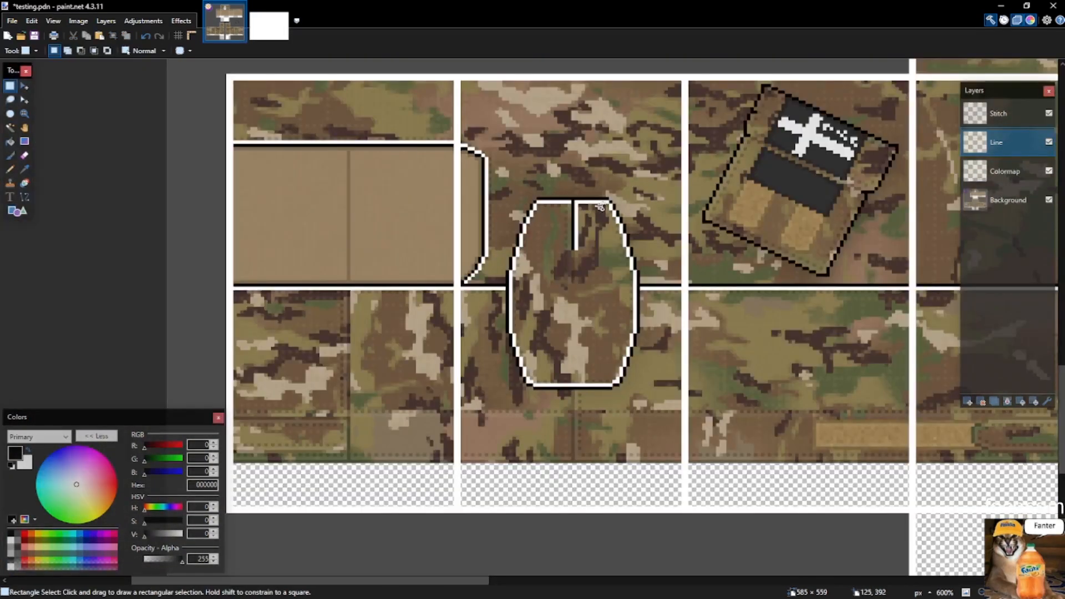
Pencil white highlights along the curved black edge of the tan area beside the gap between the sleeves, and save the file.
{"action": "scroll", "coordinate": [704, 273], "scroll_direction": "down", "scroll_amount": 3}
{"action": "scroll", "coordinate": [673, 285], "scroll_direction": "up", "scroll_amount": 8}
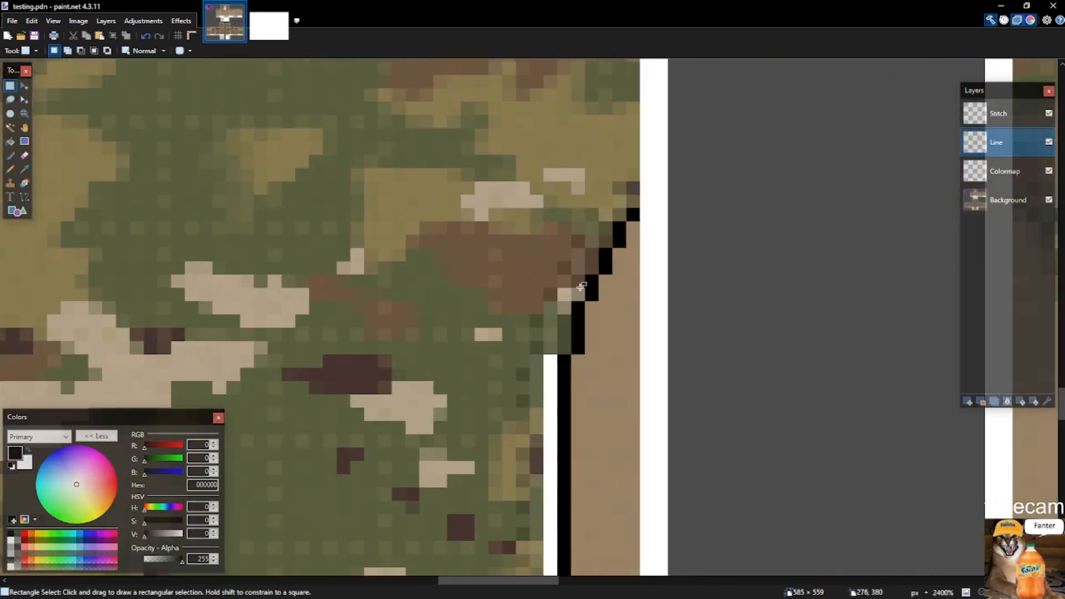
{"action": "key", "text": "p"}
{"action": "right_click", "coordinate": [564, 339]}
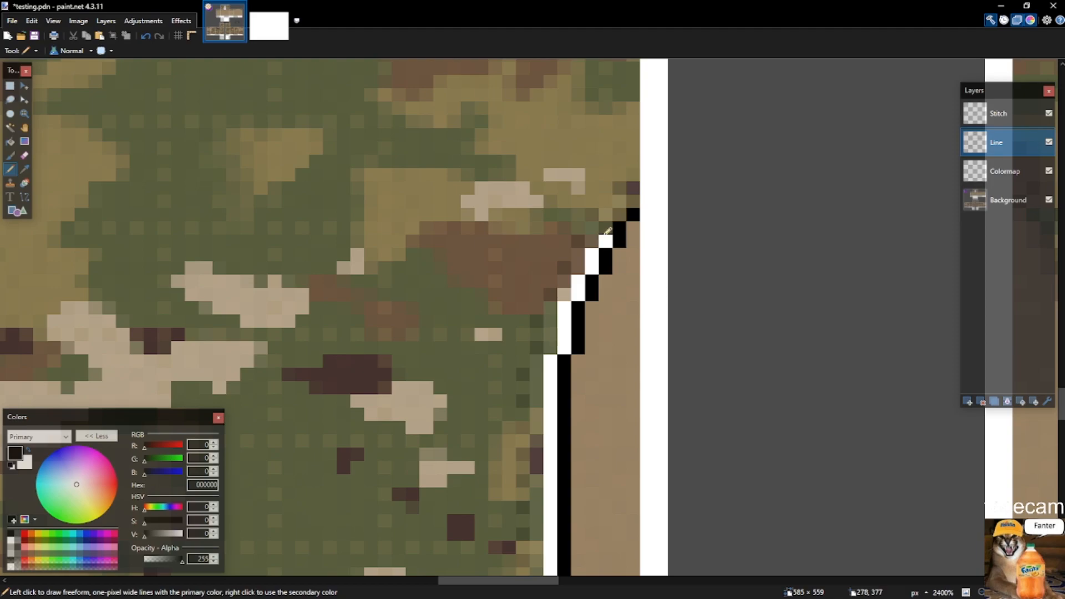
{"action": "scroll", "coordinate": [621, 211], "scroll_direction": "down", "scroll_amount": 10}
{"action": "key", "text": "ctrl+s"}
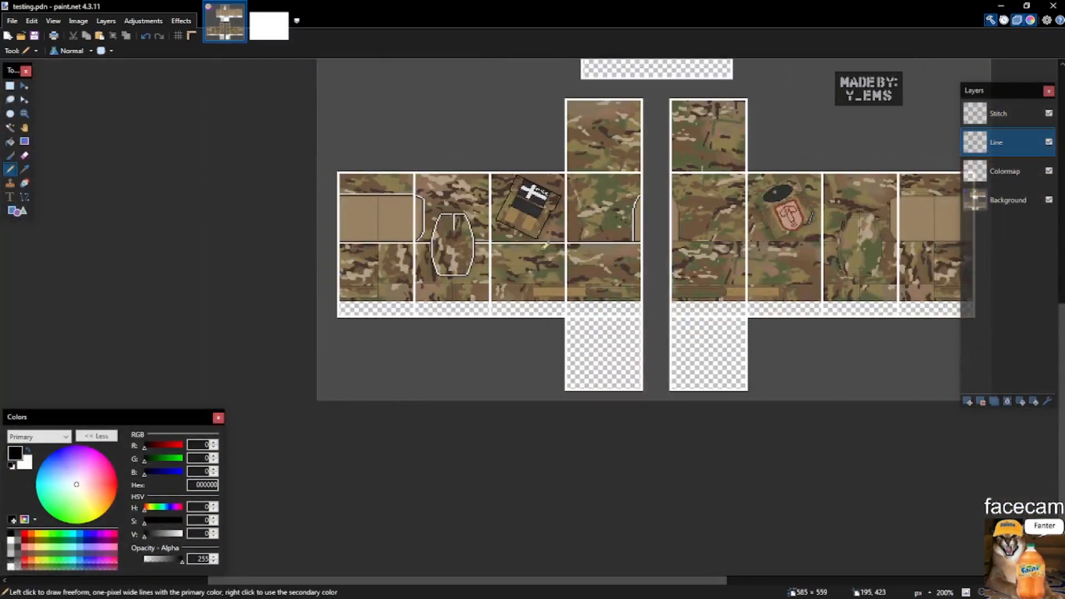
Measure the camo panel below the tan sleeve area with thin rectangular selections to locate its vertical center seam.
{"action": "scroll", "coordinate": [355, 297], "scroll_direction": "up", "scroll_amount": 4}
{"action": "scroll", "coordinate": [355, 297], "scroll_direction": "up", "scroll_amount": 5}
{"action": "key", "text": "s"}
{"action": "scroll", "coordinate": [461, 240], "scroll_direction": "up", "scroll_amount": 8}
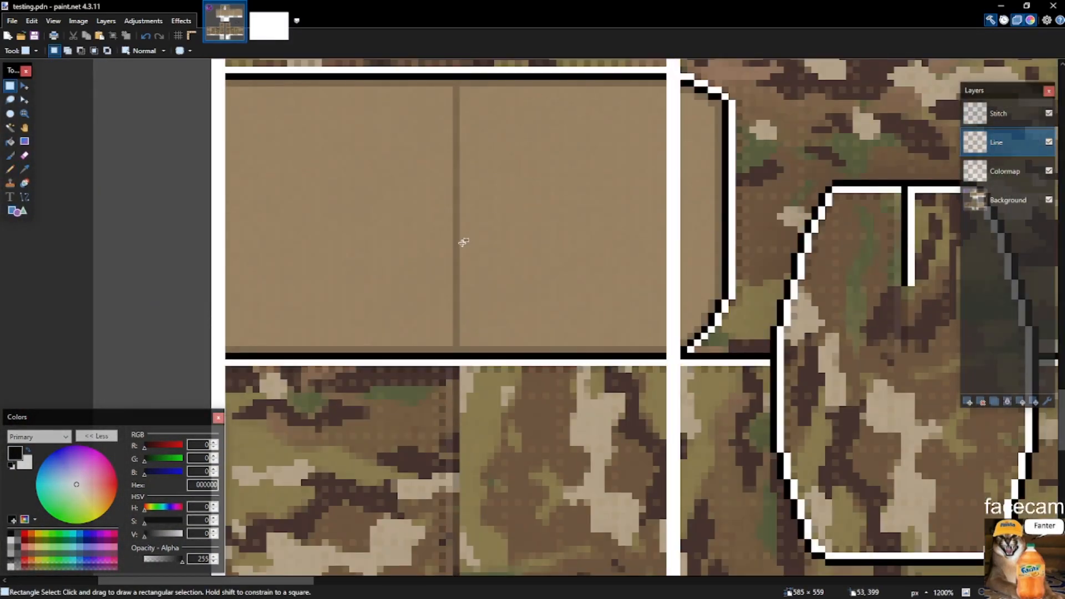
{"action": "scroll", "coordinate": [470, 281], "scroll_direction": "down", "scroll_amount": 10}
{"action": "scroll", "coordinate": [492, 156], "scroll_direction": "up", "scroll_amount": 3}
{"action": "scroll", "coordinate": [443, 150], "scroll_direction": "up", "scroll_amount": 2}
{"action": "left_click_drag", "start_coordinate": [442, 200], "coordinate": [677, 197]}
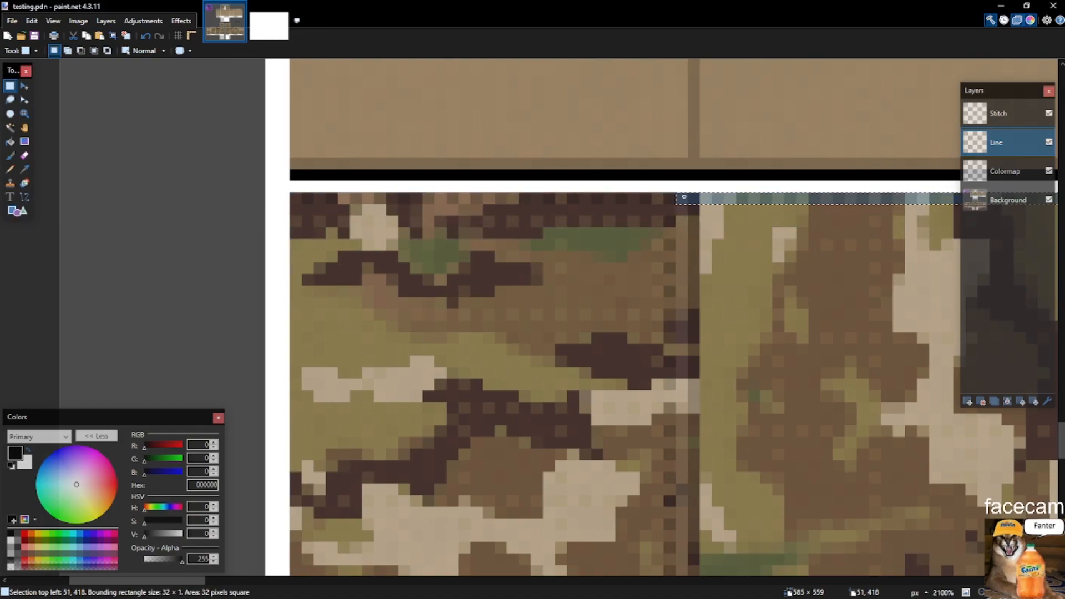
{"action": "left_click_drag", "start_coordinate": [685, 196], "coordinate": [314, 198]}
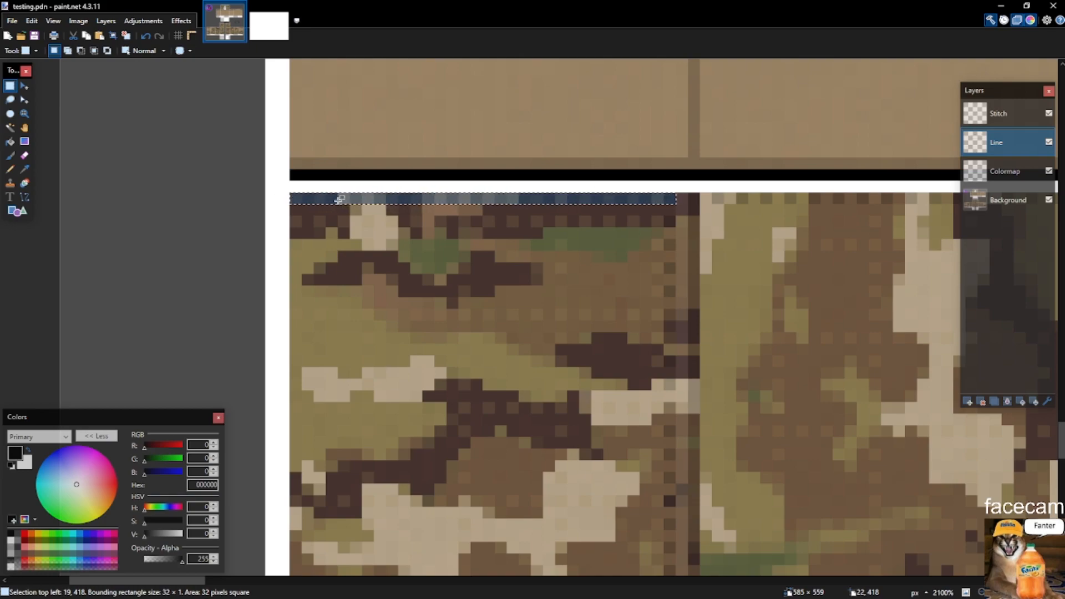
{"action": "left_click", "coordinate": [673, 200]}
{"action": "left_click_drag", "start_coordinate": [667, 195], "coordinate": [671, 213]}
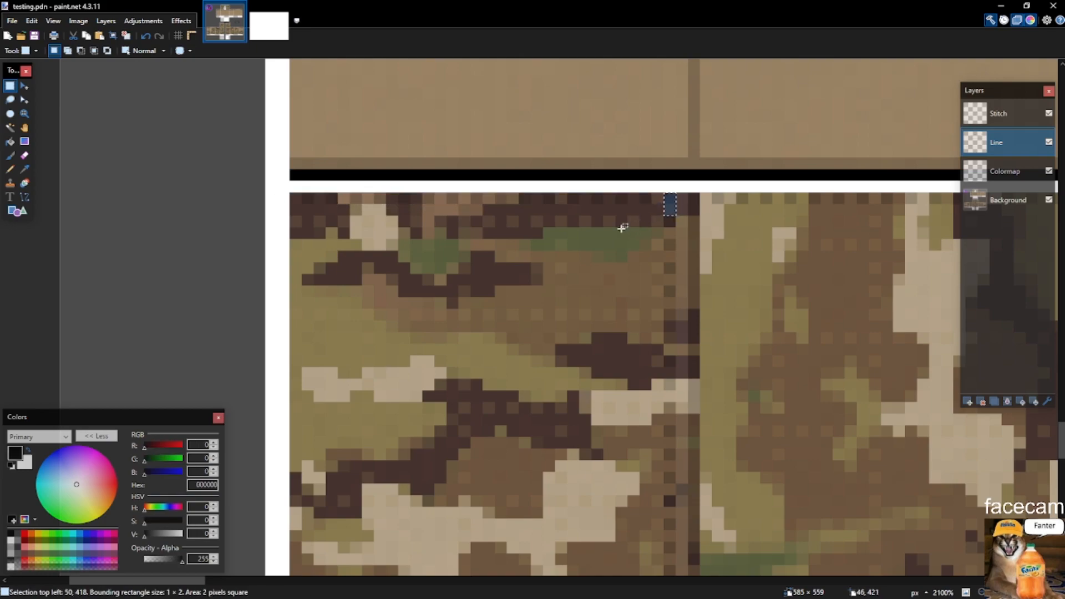
Check the sleeve seams on the shirt photo in APRCSE_SPEC.pdf in the browser, and return to the template.
{"action": "key", "text": "alt+Tab"}
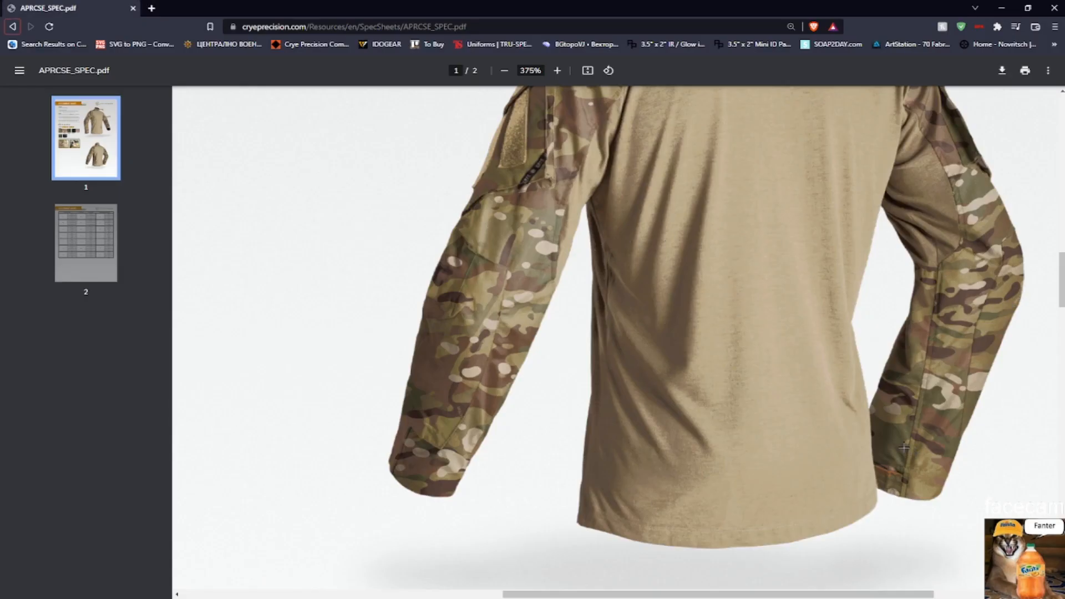
{"action": "key", "text": "alt+Tab"}
{"action": "key", "text": "alt+Tab"}
{"action": "key", "text": "alt+Tab"}
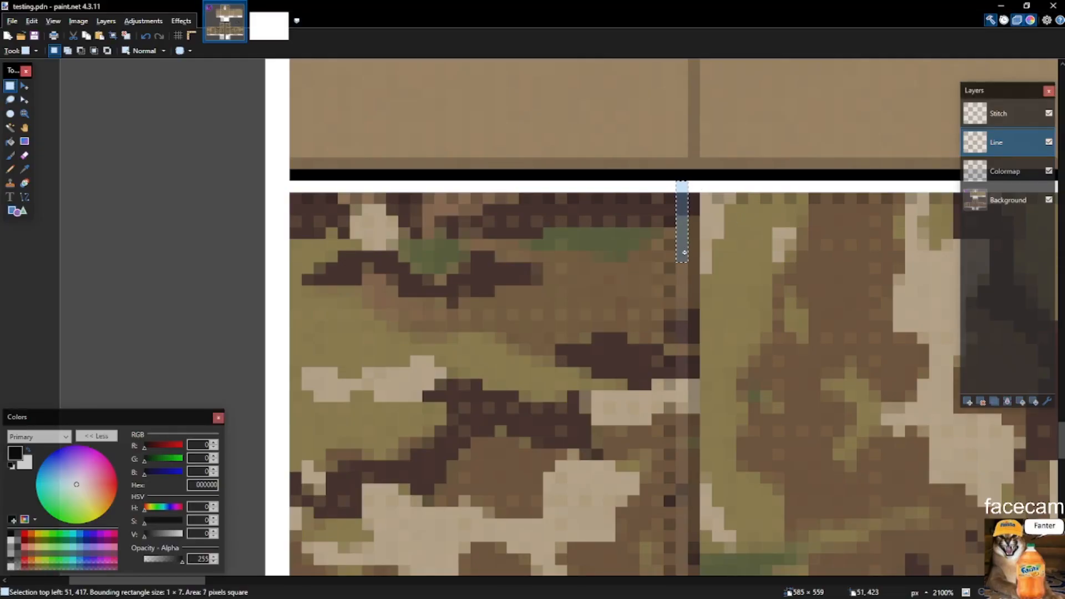
Fill a 1 × 53 pixel vertical black seam line down the middle of the camo panel below the tan sleeve area.
{"action": "left_click_drag", "start_coordinate": [693, 197], "coordinate": [825, 198]}
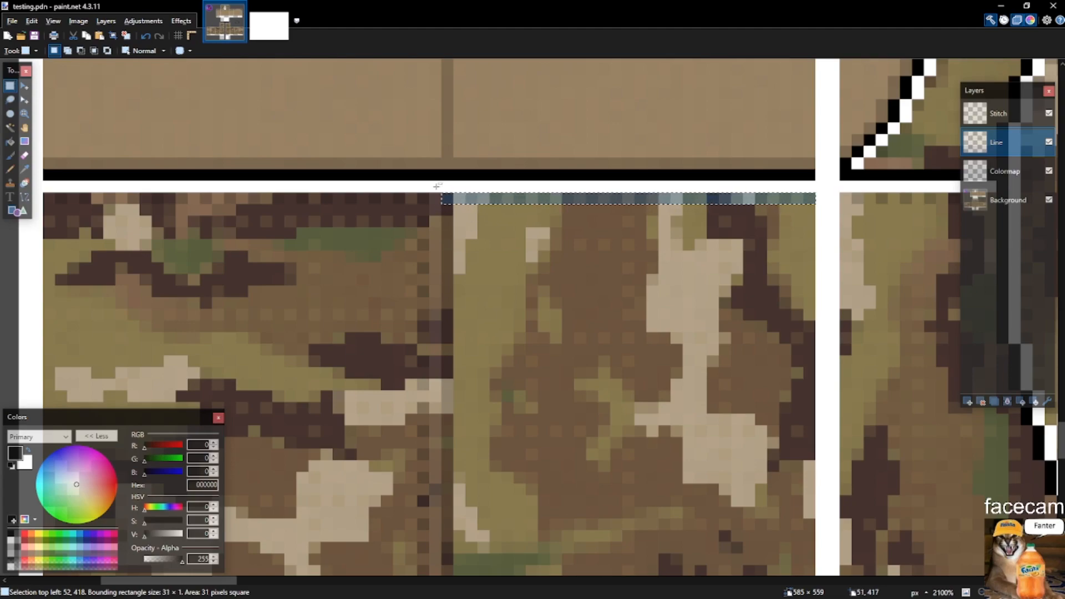
{"action": "scroll", "coordinate": [436, 194], "scroll_direction": "down", "scroll_amount": 6}
{"action": "left_click_drag", "start_coordinate": [438, 180], "coordinate": [437, 235]}
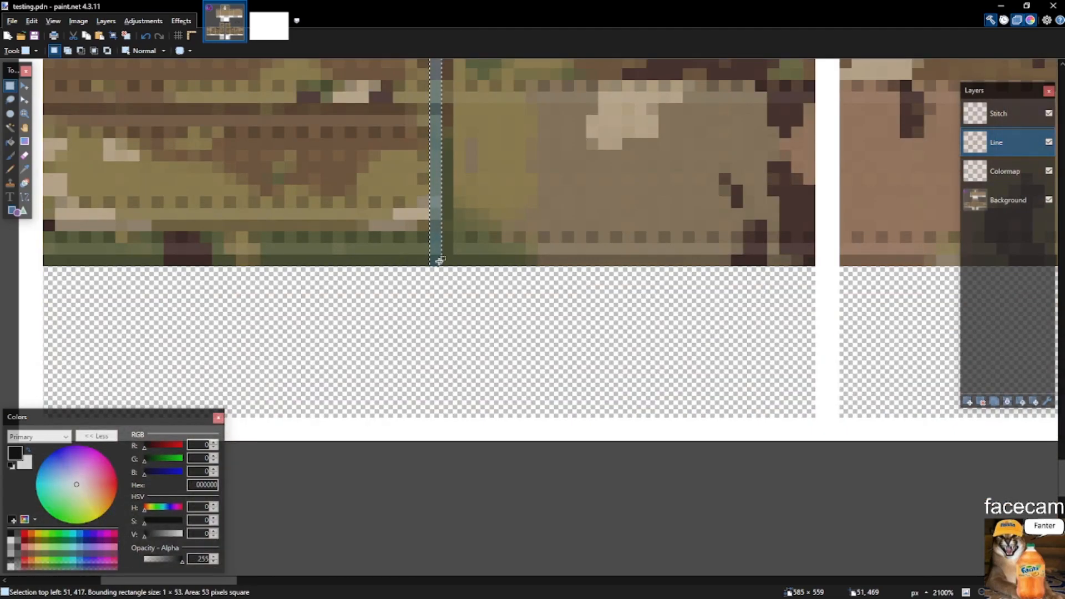
{"action": "key", "text": "BackSpace"}
{"action": "scroll", "coordinate": [438, 258], "scroll_direction": "up", "scroll_amount": 10}
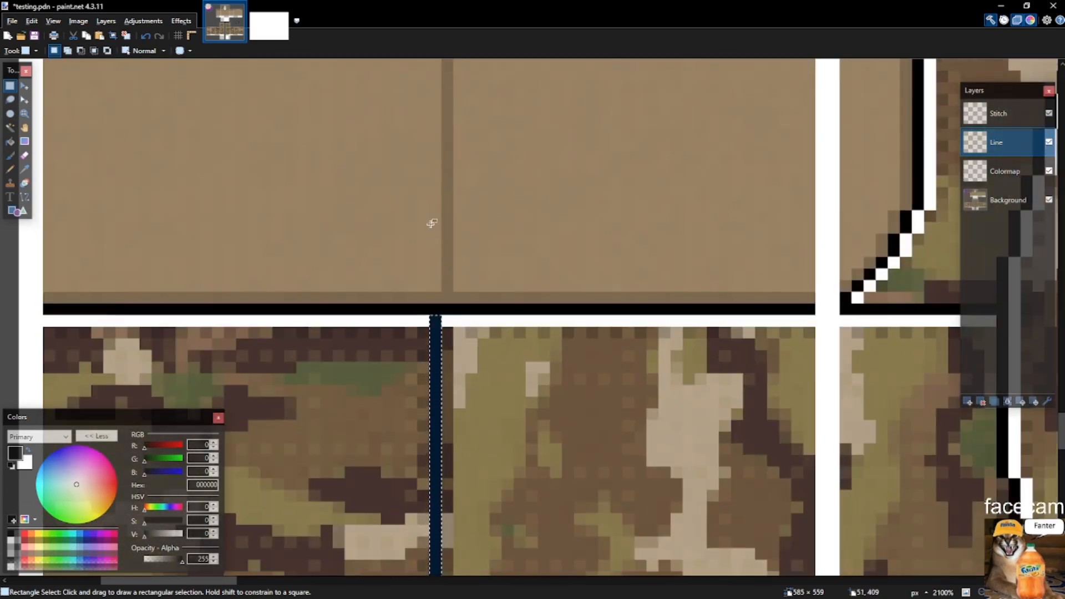
Move the vertical black seam line one pixel to the left.
{"action": "key", "text": "m"}
{"action": "key", "text": "m"}
{"action": "scroll", "coordinate": [433, 335], "scroll_direction": "up", "scroll_amount": 5}
{"action": "key", "text": "m"}
{"action": "left_click_drag", "start_coordinate": [423, 320], "coordinate": [398, 321]}
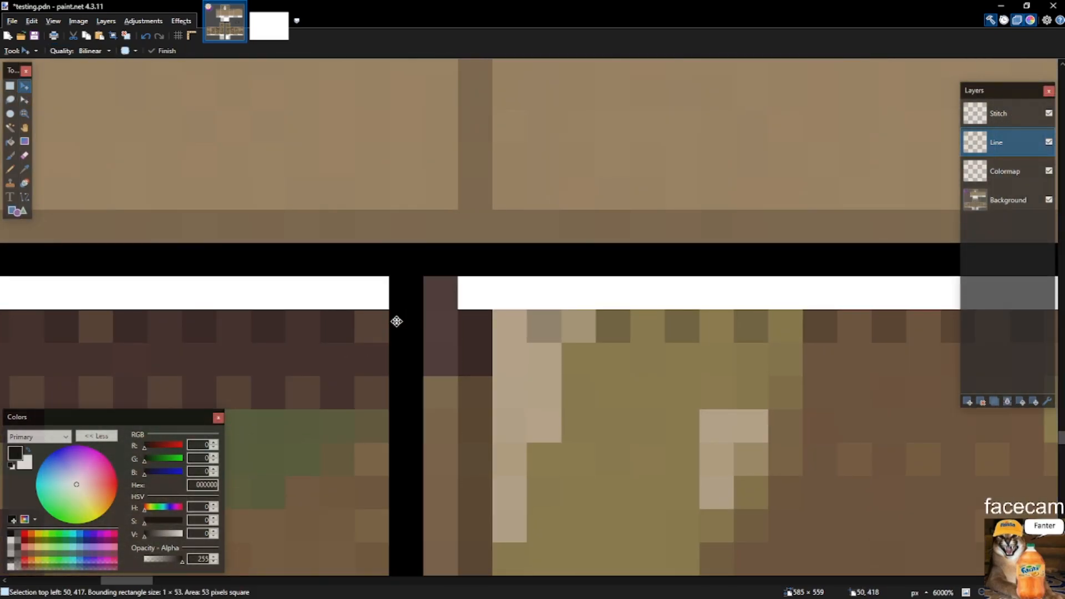
Swap the drawing colors and fill a one-pixel white highlight along the right side of the vertical black seam.
{"action": "key", "text": "s"}
{"action": "key", "text": "x"}
{"action": "scroll", "coordinate": [425, 345], "scroll_direction": "down", "scroll_amount": 15}
{"action": "mouse_move", "coordinate": [440, 288]}
{"action": "left_mouse_down"}
{"action": "mouse_move", "coordinate": [425, 345]}
{"action": "mouse_move", "coordinate": [441, 361]}
{"action": "mouse_move", "coordinate": [445, 291]}
{"action": "left_mouse_up"}
{"action": "scroll", "coordinate": [439, 354], "scroll_direction": "down", "scroll_amount": 10}
{"action": "key", "text": "BackSpace"}
{"action": "left_click", "coordinate": [442, 300]}
{"action": "scroll", "coordinate": [478, 311], "scroll_direction": "down", "scroll_amount": 8}
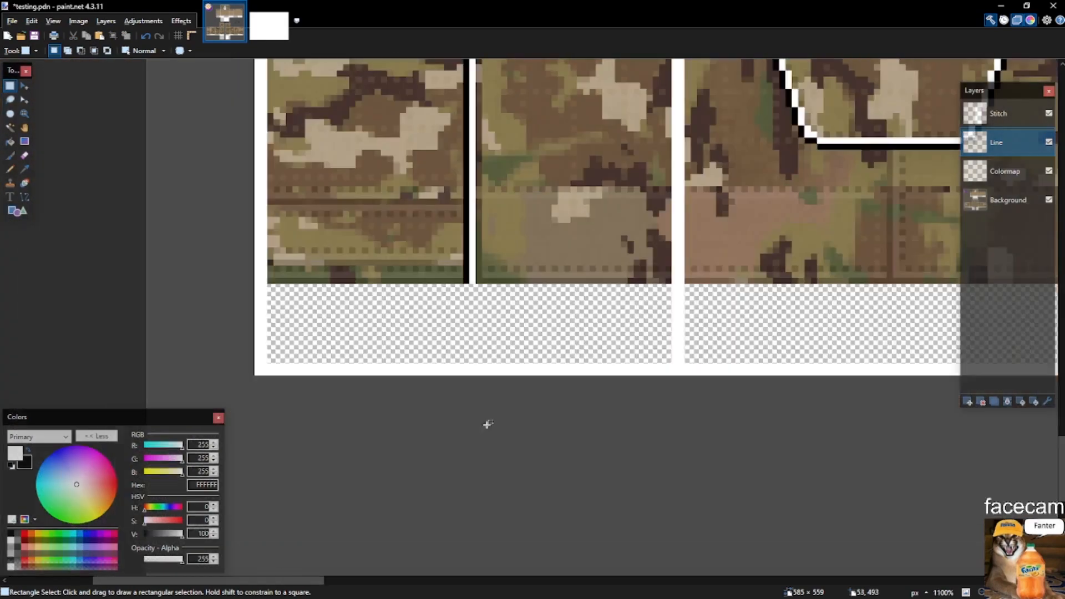
Fill the one-pixel strip under the horizontal black seam with white from the panel's right edge to the vertical seam.
{"action": "scroll", "coordinate": [484, 426], "scroll_direction": "up", "scroll_amount": 5}
{"action": "scroll", "coordinate": [666, 237], "scroll_direction": "up", "scroll_amount": 4}
{"action": "left_click_drag", "start_coordinate": [696, 229], "coordinate": [254, 228]}
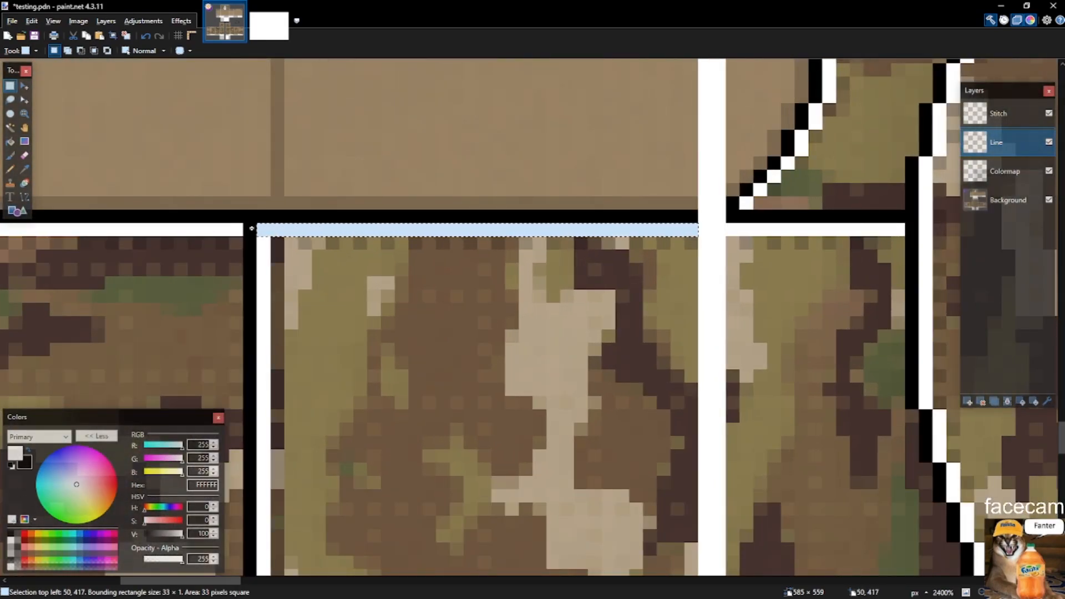
{"action": "key", "text": "BackSpace"}
Compare the new sleeve seam with the shirt photo in the browser PDF and save the template file.
{"action": "key", "text": "alt+Tab"}
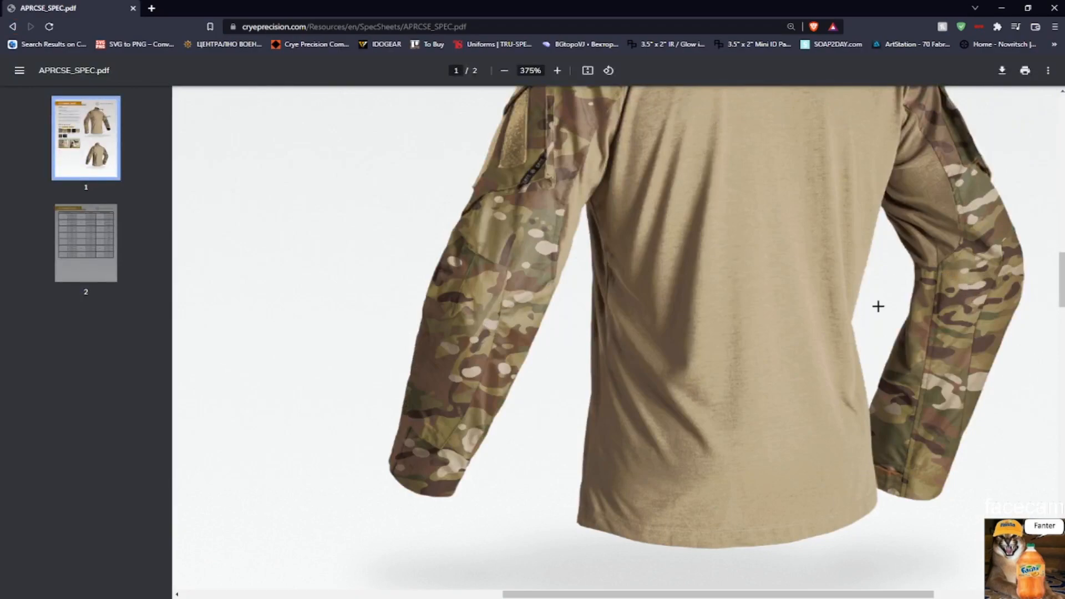
{"action": "key", "text": "alt+Tab"}
{"action": "scroll", "coordinate": [558, 281], "scroll_direction": "down", "scroll_amount": 5}
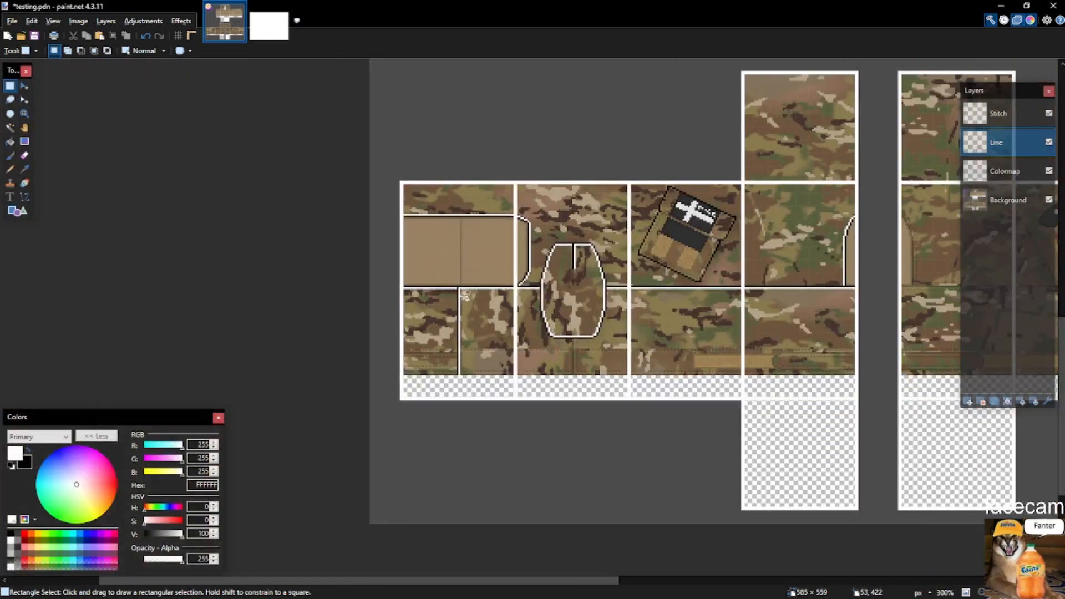
{"action": "scroll", "coordinate": [499, 272], "scroll_direction": "up", "scroll_amount": 3}
{"action": "scroll", "coordinate": [388, 266], "scroll_direction": "up", "scroll_amount": 5}
{"action": "key", "text": "ctrl+s"}
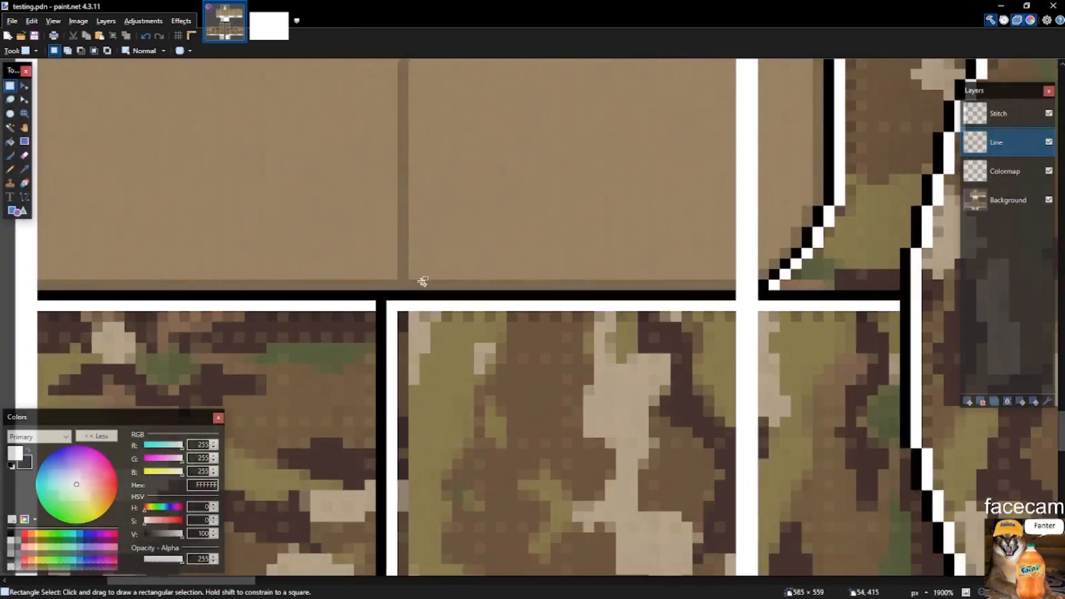
Swap the drawing colors so black is primary and save the template file.
{"action": "key", "text": "x"}
{"action": "left_click_drag", "start_coordinate": [380, 285], "coordinate": [384, 129]}
{"action": "scroll", "coordinate": [383, 122], "scroll_direction": "up", "scroll_amount": 2}
{"action": "key", "text": "ctrl+d"}
{"action": "scroll", "coordinate": [458, 226], "scroll_direction": "down", "scroll_amount": 6}
{"action": "key", "text": "ctrl+s"}
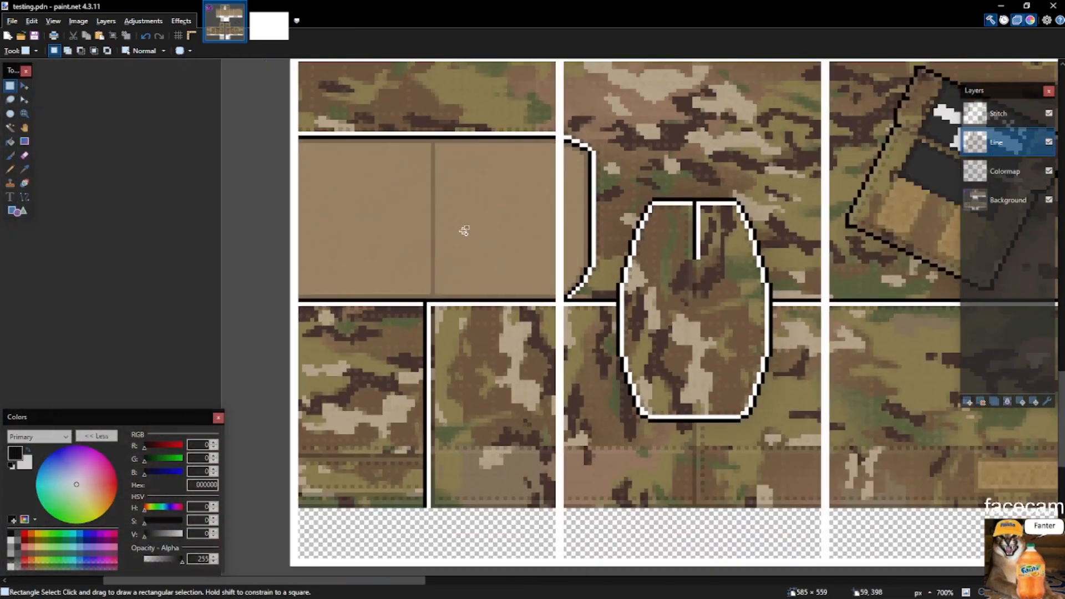
Fill a one-pixel black seam line along the bottom edge of the sleeve across all four panels and save the file.
{"action": "scroll", "coordinate": [301, 511], "scroll_direction": "up", "scroll_amount": 4}
{"action": "left_click_drag", "start_coordinate": [300, 497], "coordinate": [850, 465]}
{"action": "scroll", "coordinate": [266, 427], "scroll_direction": "down", "scroll_amount": 7}
{"action": "scroll", "coordinate": [569, 434], "scroll_direction": "up", "scroll_amount": 3}
{"action": "scroll", "coordinate": [719, 435], "scroll_direction": "up", "scroll_amount": 4}
{"action": "key", "text": "BackSpace"}
{"action": "key", "text": "ctrl+d"}
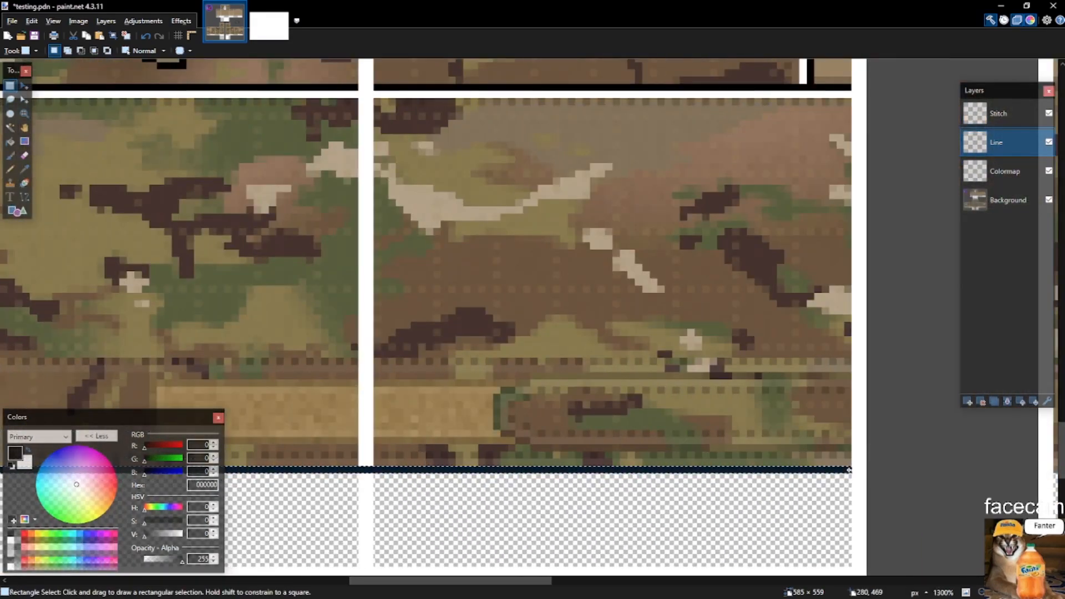
{"action": "scroll", "coordinate": [616, 381], "scroll_direction": "down", "scroll_amount": 10}
{"action": "scroll", "coordinate": [668, 396], "scroll_direction": "up", "scroll_amount": 4}
{"action": "scroll", "coordinate": [669, 397], "scroll_direction": "up", "scroll_amount": 5}
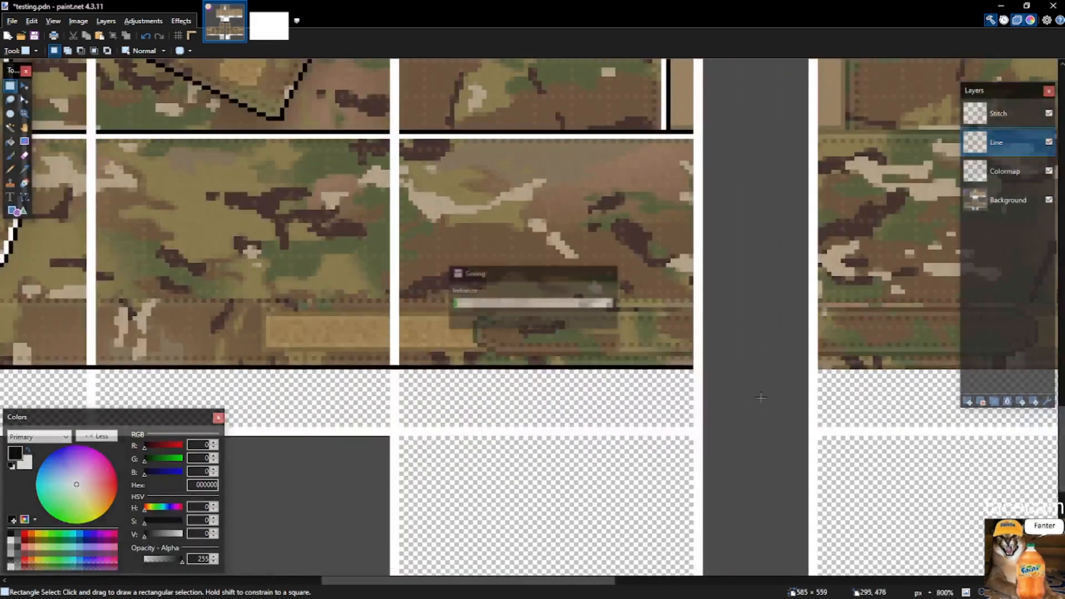
{"action": "key", "text": "ctrl+s"}
Examine the cuffs and sleeves in the front and back shirt photos of the APRCSE_SPEC.pdf reference in the browser.
{"action": "left_click_drag", "start_coordinate": [361, 280], "coordinate": [404, 280]}
{"action": "key", "text": "alt+Tab"}
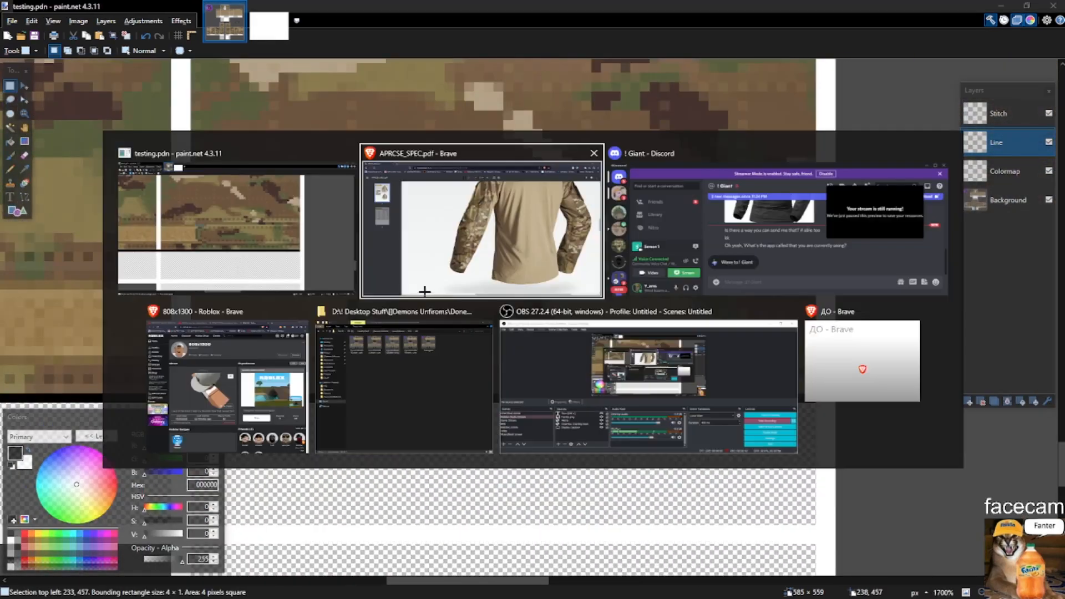
{"action": "scroll", "coordinate": [727, 249], "scroll_direction": "up", "scroll_amount": 15}
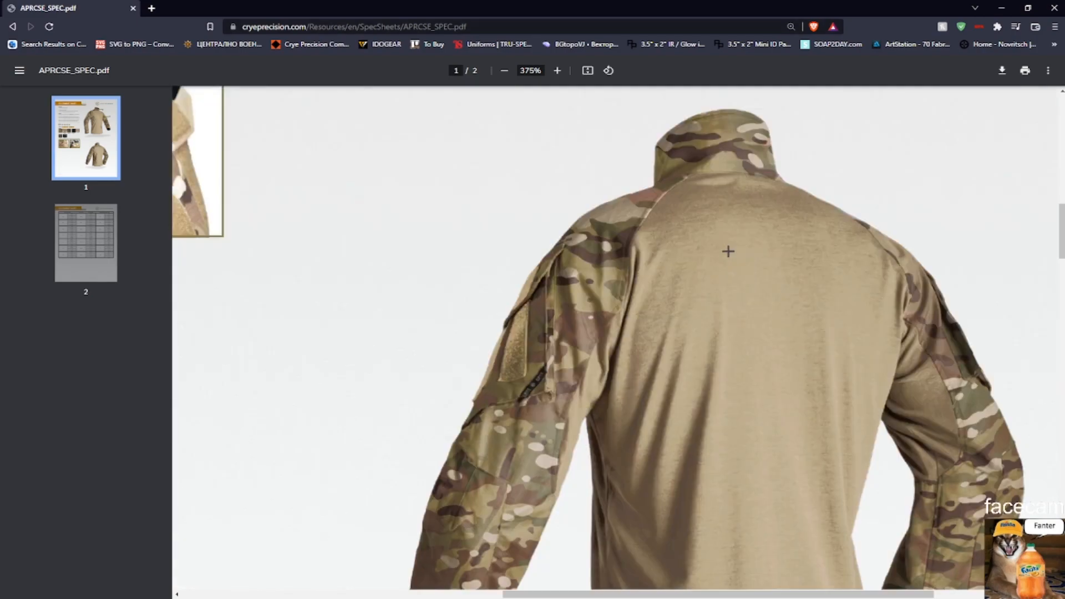
{"action": "scroll", "coordinate": [549, 370], "scroll_direction": "down", "scroll_amount": 5}
{"action": "scroll", "coordinate": [549, 369], "scroll_direction": "down", "scroll_amount": 10}
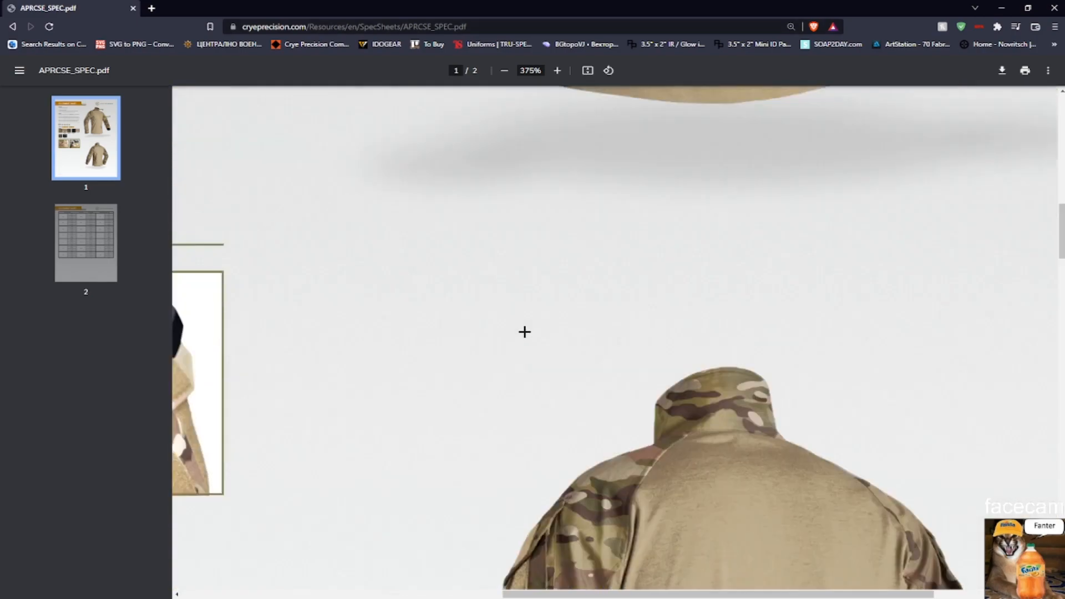
{"action": "scroll", "coordinate": [524, 332], "scroll_direction": "up", "scroll_amount": 5}
{"action": "left_click_drag", "start_coordinate": [634, 594], "coordinate": [728, 592]}
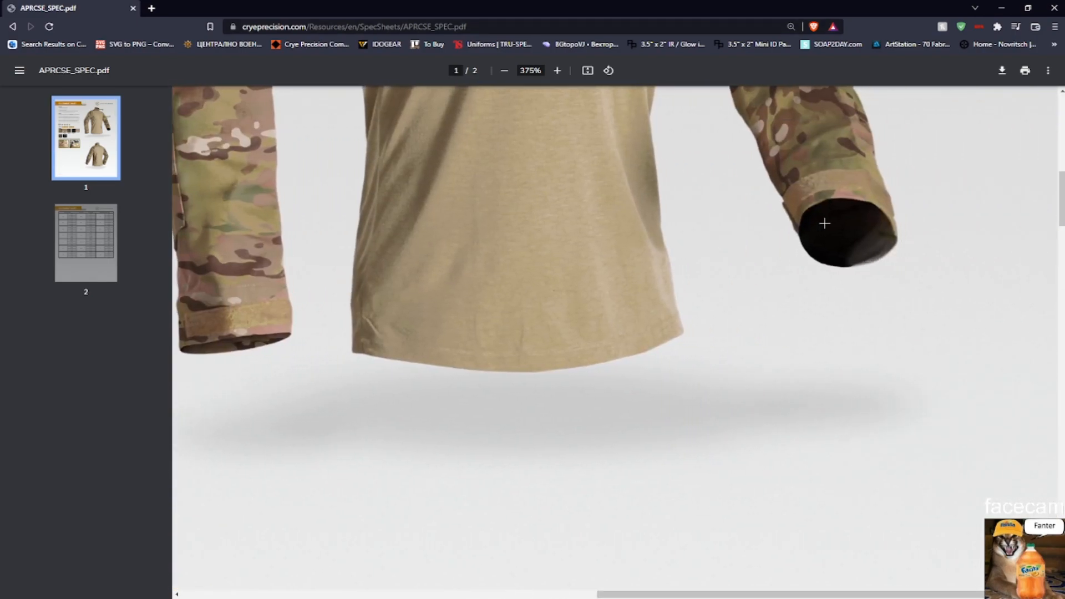
{"action": "scroll", "coordinate": [236, 416], "scroll_direction": "up", "scroll_amount": 1}
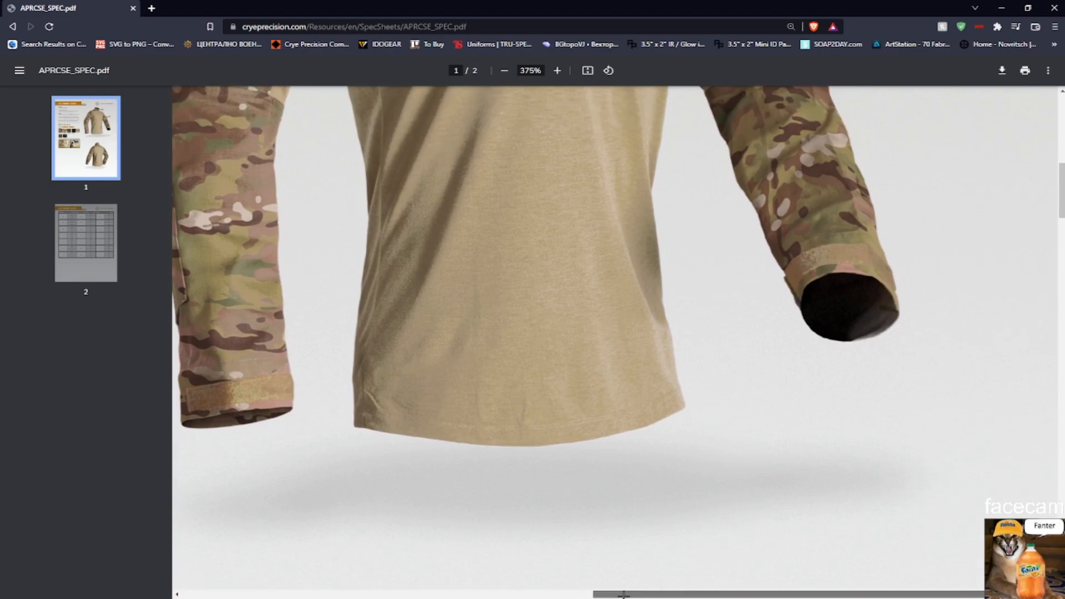
{"action": "left_click_drag", "start_coordinate": [630, 594], "coordinate": [604, 588]}
{"action": "scroll", "coordinate": [625, 416], "scroll_direction": "up", "scroll_amount": 1}
{"action": "scroll", "coordinate": [629, 417], "scroll_direction": "down", "scroll_amount": 12}
{"action": "scroll", "coordinate": [628, 417], "scroll_direction": "down", "scroll_amount": 6}
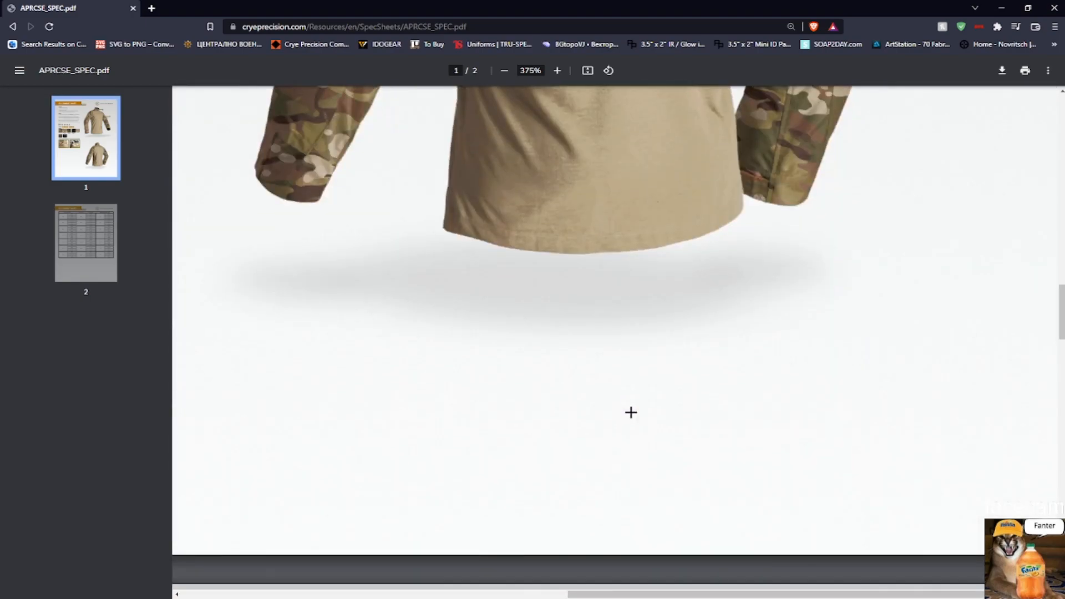
{"action": "scroll", "coordinate": [629, 411], "scroll_direction": "up", "scroll_amount": 3}
{"action": "scroll", "coordinate": [721, 331], "scroll_direction": "down", "scroll_amount": 5}
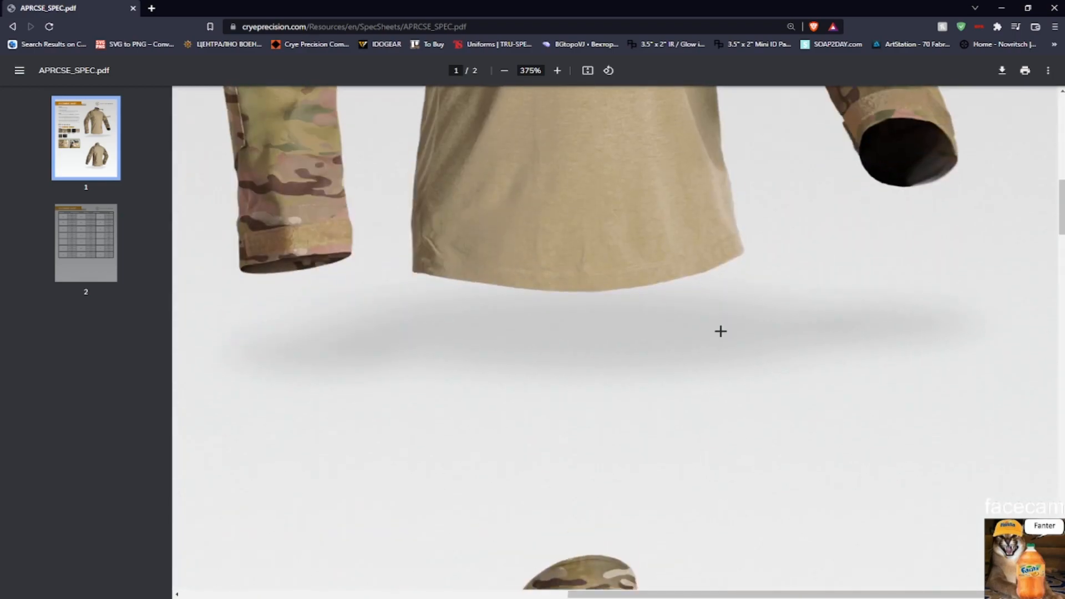
{"action": "scroll", "coordinate": [719, 327], "scroll_direction": "down", "scroll_amount": 15}
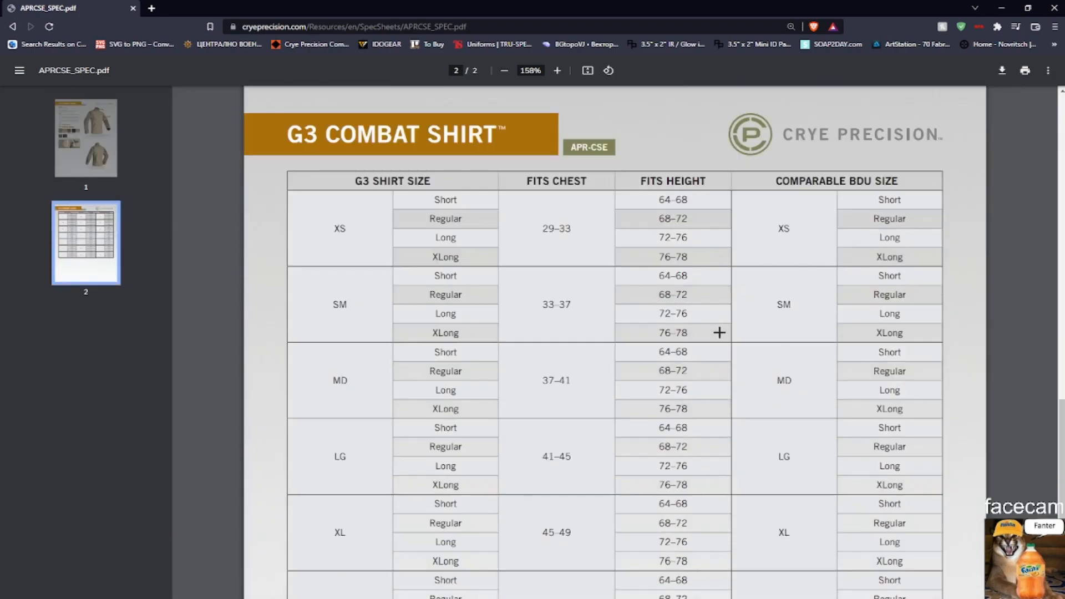
{"action": "scroll", "coordinate": [719, 329], "scroll_direction": "down", "scroll_amount": 5}
{"action": "key", "text": "Home"}
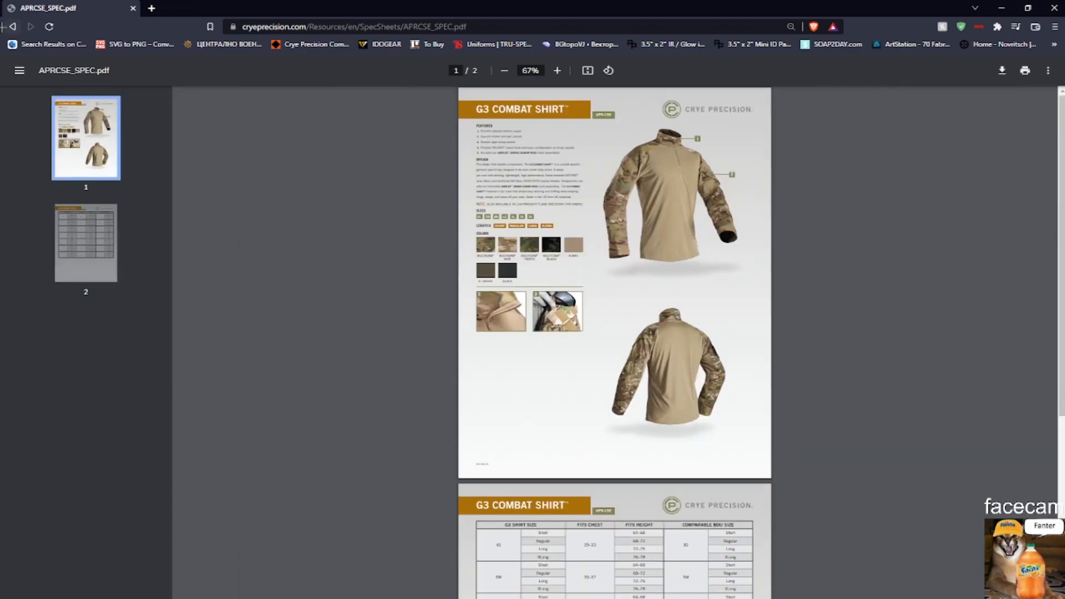
Go from the G3 Combat Shirt page to the camouflage.bg product page and view its second gallery photo.
{"action": "left_click", "coordinate": [221, 3]}
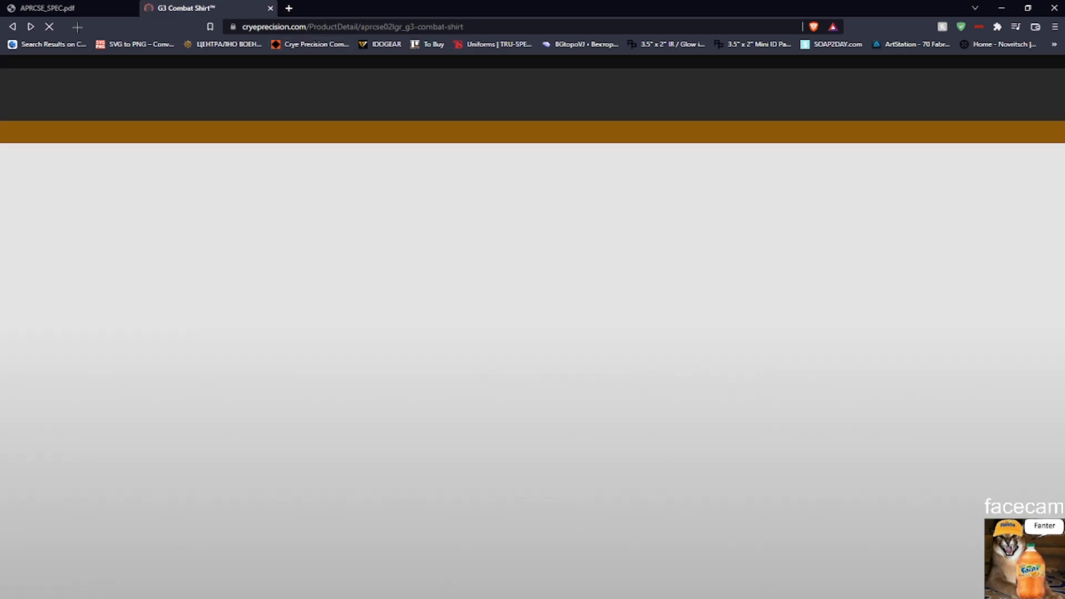
{"action": "key", "text": "alt+Left"}
{"action": "scroll", "coordinate": [241, 341], "scroll_direction": "down", "scroll_amount": 6}
{"action": "scroll", "coordinate": [273, 228], "scroll_direction": "up", "scroll_amount": 4}
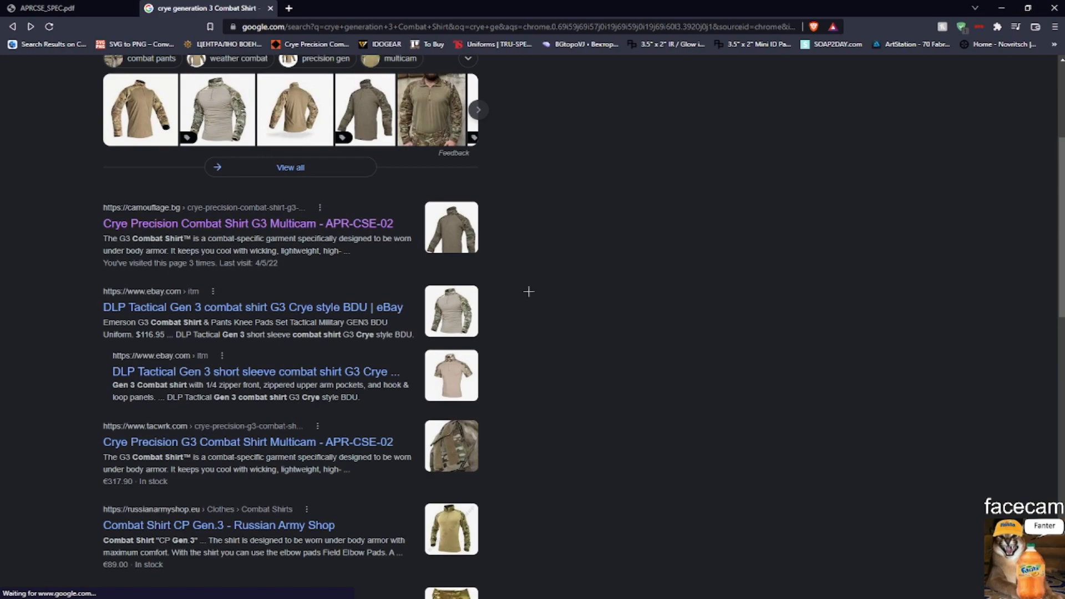
{"action": "key", "text": "alt+Right"}
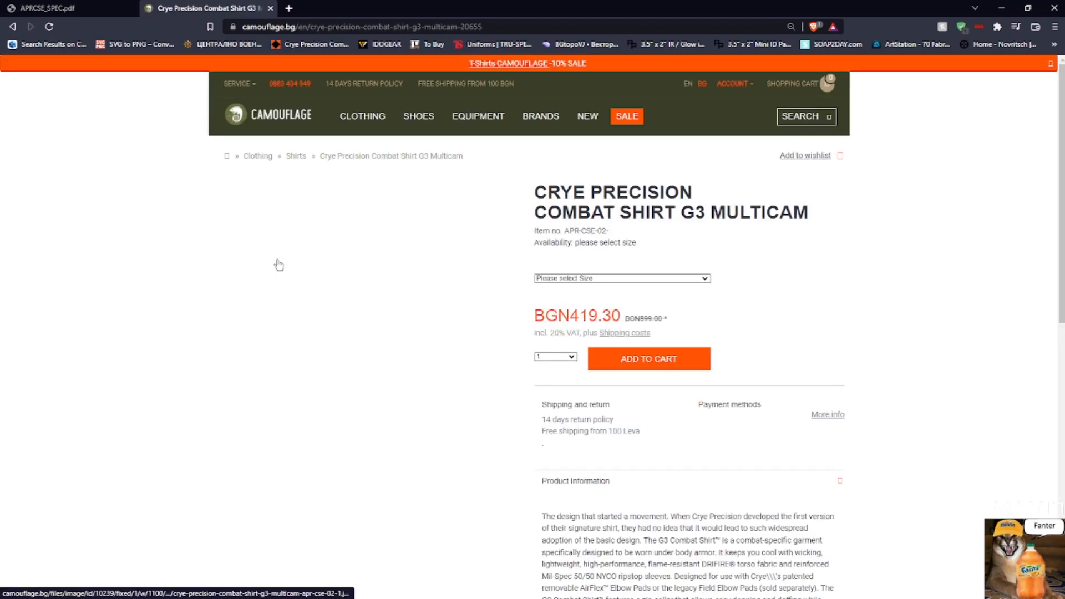
{"action": "left_click", "coordinate": [280, 262]}
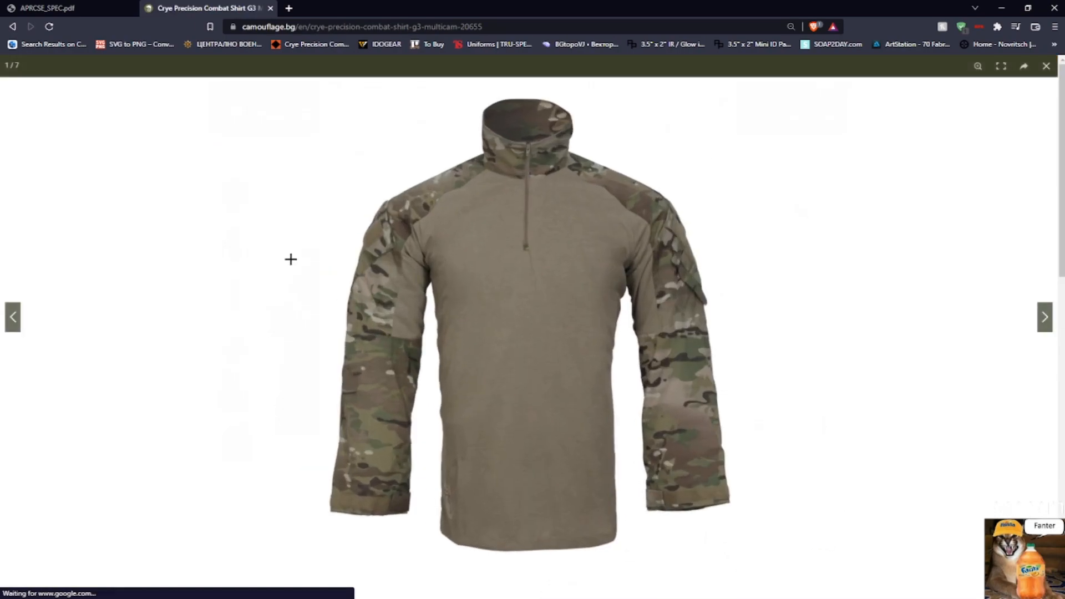
{"action": "left_click", "coordinate": [1046, 324]}
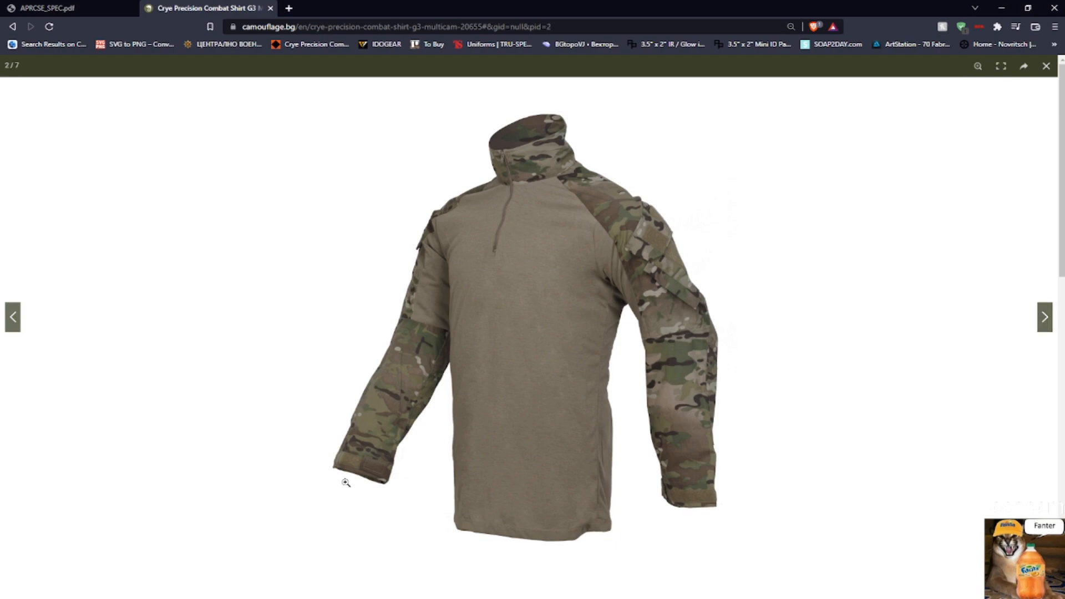
Open the second gallery photo of the shirt in its own browser tab and close the gallery.
{"action": "left_click", "coordinate": [397, 474]}
{"action": "right_click", "coordinate": [381, 454]}
{"action": "left_click", "coordinate": [426, 476]}
{"action": "key", "text": "Escape"}
{"action": "right_click", "coordinate": [475, 239]}
{"action": "left_click", "coordinate": [531, 249]}
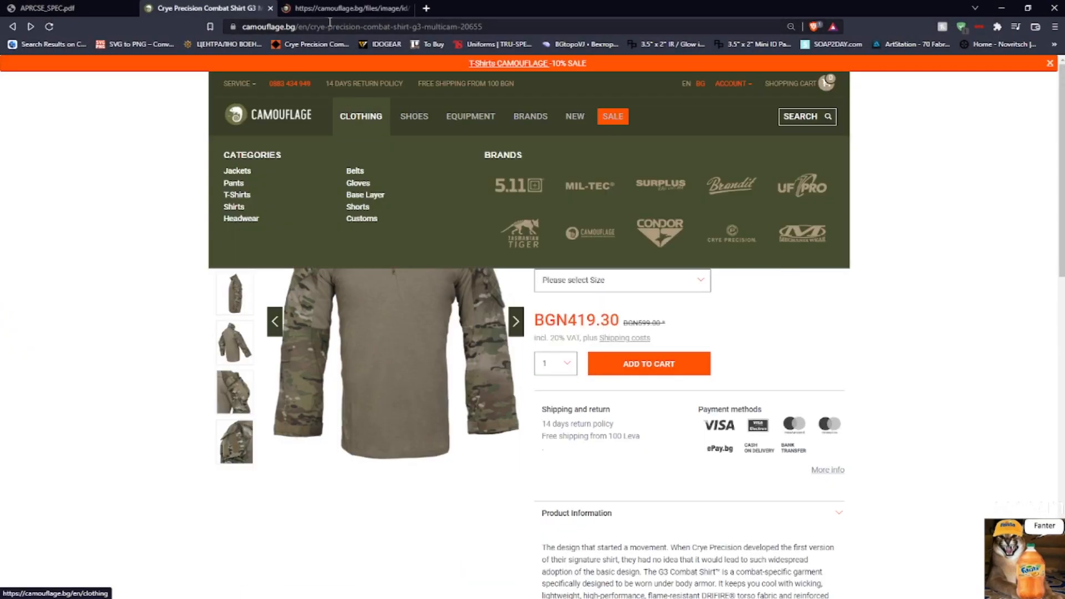
Examine the sleeve seams and cuff closely in the separately opened shirt photo.
{"action": "left_click", "coordinate": [327, 5]}
{"action": "scroll", "coordinate": [479, 461], "scroll_direction": "up", "scroll_amount": 9}
{"action": "scroll", "coordinate": [475, 452], "scroll_direction": "down", "scroll_amount": 20}
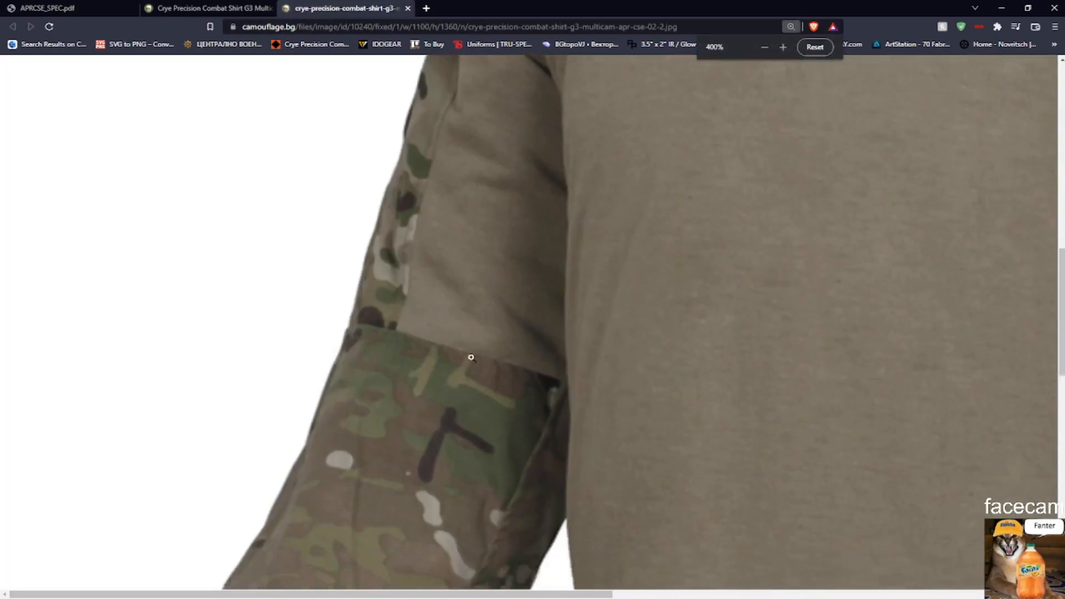
{"action": "scroll", "coordinate": [259, 337], "scroll_direction": "down", "scroll_amount": 6}
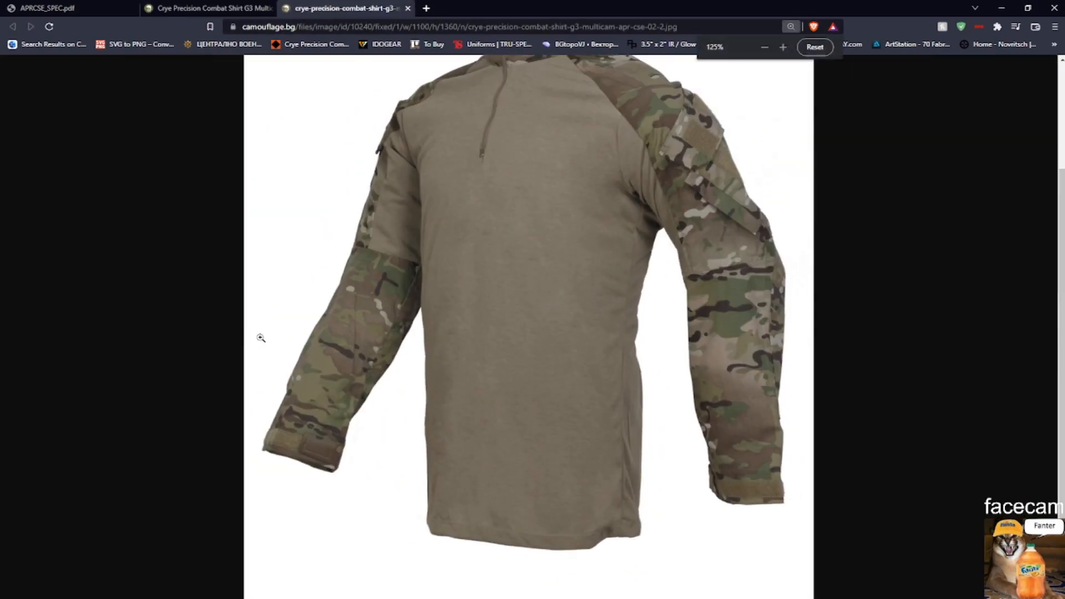
{"action": "scroll", "coordinate": [308, 408], "scroll_direction": "up", "scroll_amount": 3}
{"action": "scroll", "coordinate": [316, 415], "scroll_direction": "down", "scroll_amount": 6}
Return to paint.net and fill a one-pixel black line along the cuff tab's upper edge to the panel's right edge.
{"action": "key", "text": "alt+Tab"}
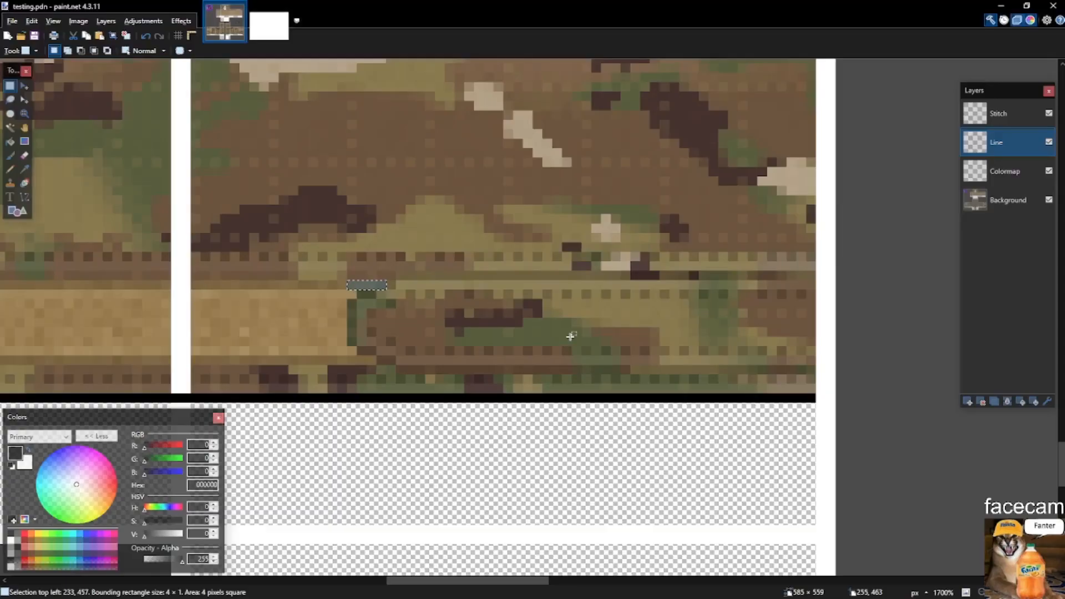
{"action": "left_click", "coordinate": [584, 288]}
{"action": "left_click_drag", "start_coordinate": [798, 276], "coordinate": [631, 276]}
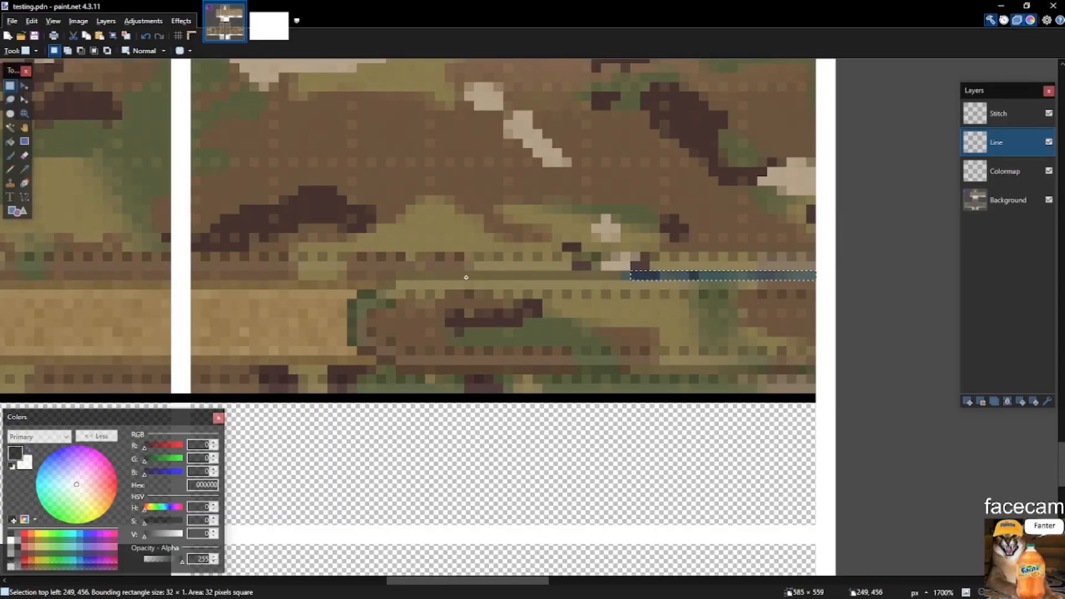
{"action": "key", "text": "BackSpace"}
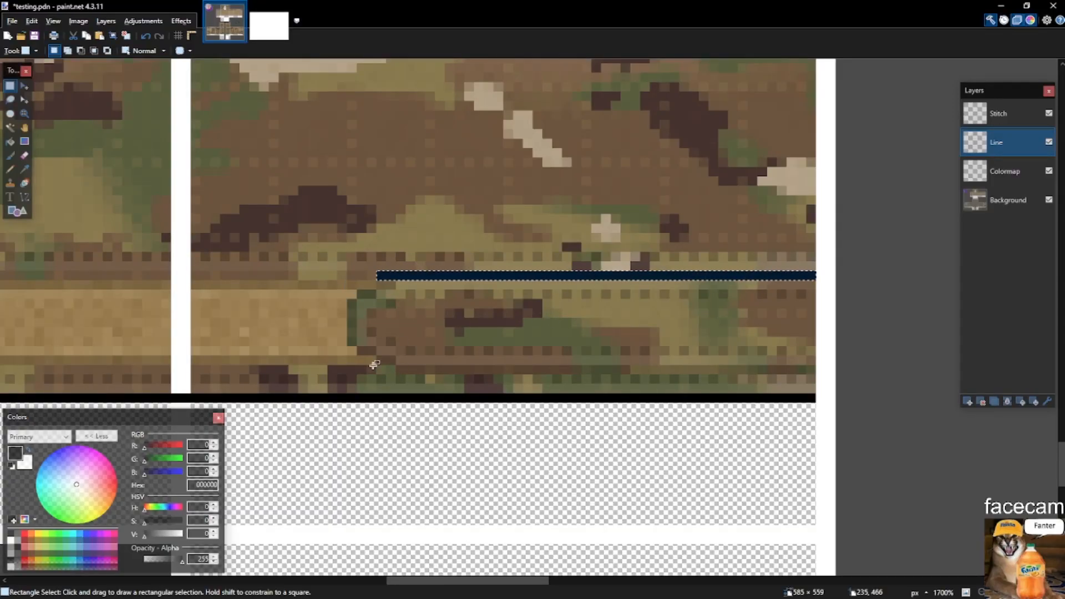
Fill a matching one-pixel black line along the cuff tab's lower edge to the panel's right edge.
{"action": "left_click_drag", "start_coordinate": [370, 369], "coordinate": [705, 370]}
{"action": "left_click_drag", "start_coordinate": [808, 371], "coordinate": [816, 371]}
{"action": "key", "text": "BackSpace"}
{"action": "left_click", "coordinate": [755, 368]}
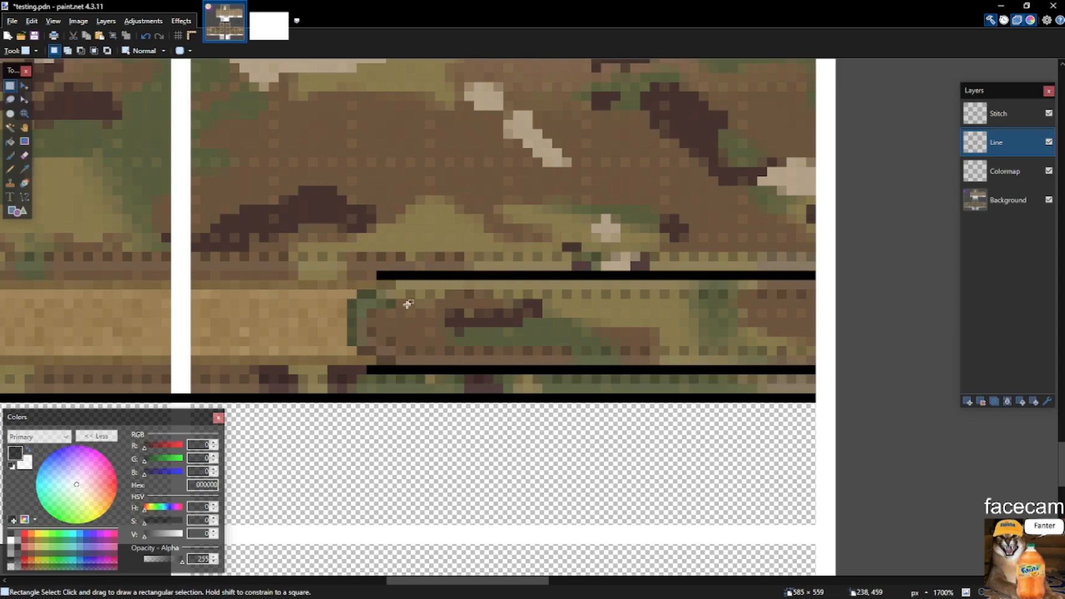
Fill two one-pixel black lines across the leftmost panel's cuff, continuing the tab's upper and lower edges to the vertical seam.
{"action": "scroll", "coordinate": [385, 300], "scroll_direction": "down", "scroll_amount": 6}
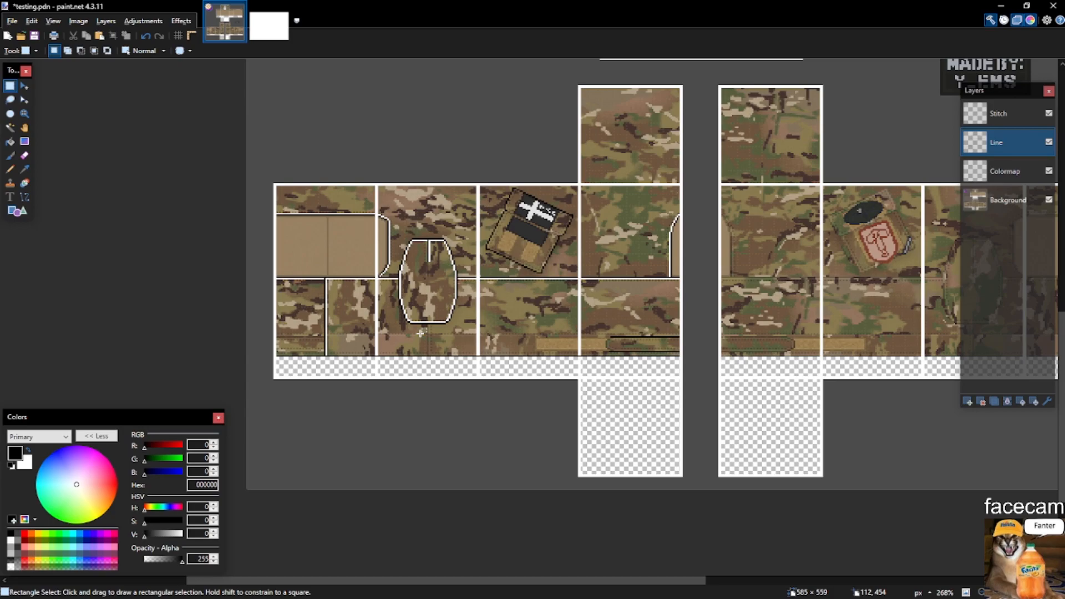
{"action": "scroll", "coordinate": [419, 348], "scroll_direction": "up", "scroll_amount": 7}
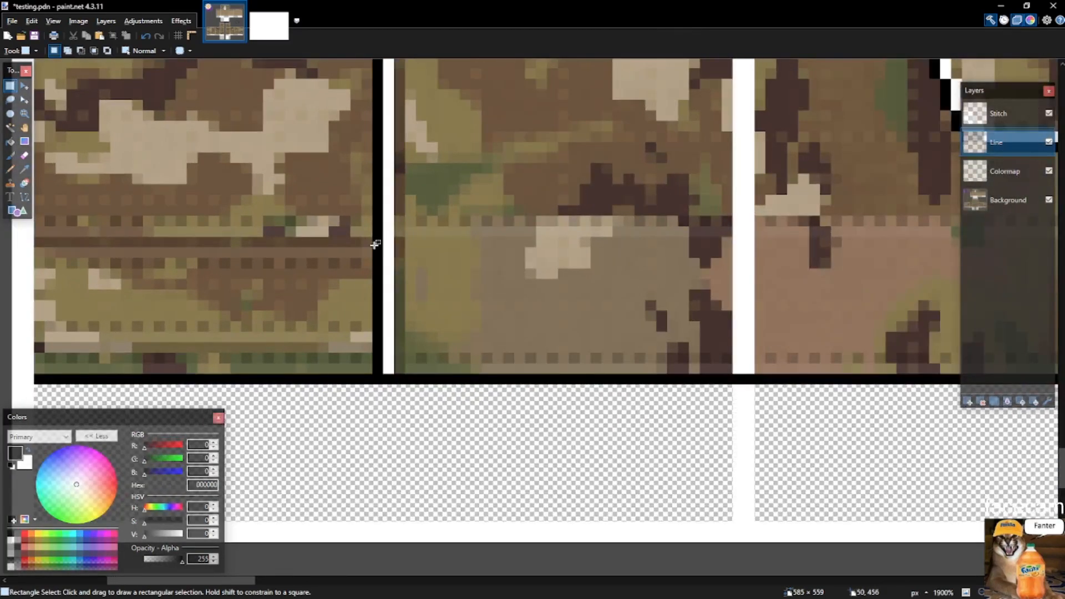
{"action": "left_click_drag", "start_coordinate": [376, 244], "coordinate": [93, 242]}
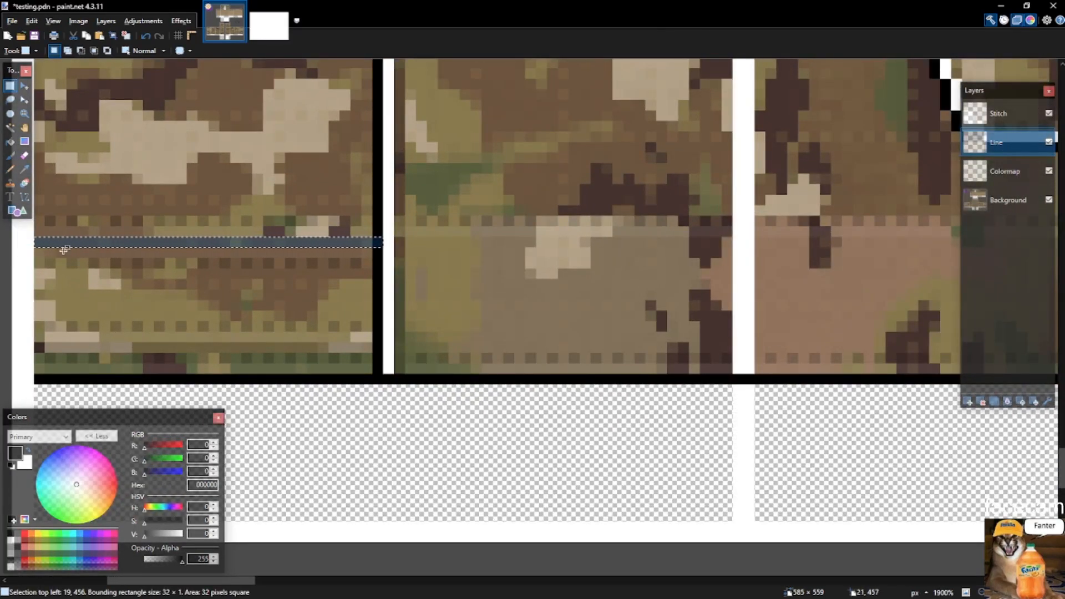
{"action": "key", "text": "BackSpace"}
{"action": "mouse_move", "coordinate": [382, 353]}
{"action": "left_mouse_down"}
{"action": "mouse_move", "coordinate": [87, 334]}
{"action": "mouse_move", "coordinate": [378, 335]}
{"action": "left_mouse_up"}
{"action": "key", "text": "BackSpace"}
Swap the colors and fill one-pixel white highlights along the inner sides of both black cuff lines in the leftmost panel.
{"action": "key", "text": "x"}
{"action": "key", "text": "BackSpace"}
{"action": "left_click_drag", "start_coordinate": [369, 251], "coordinate": [39, 248]}
{"action": "key", "text": "BackSpace"}
{"action": "key", "text": "ctrl+d"}
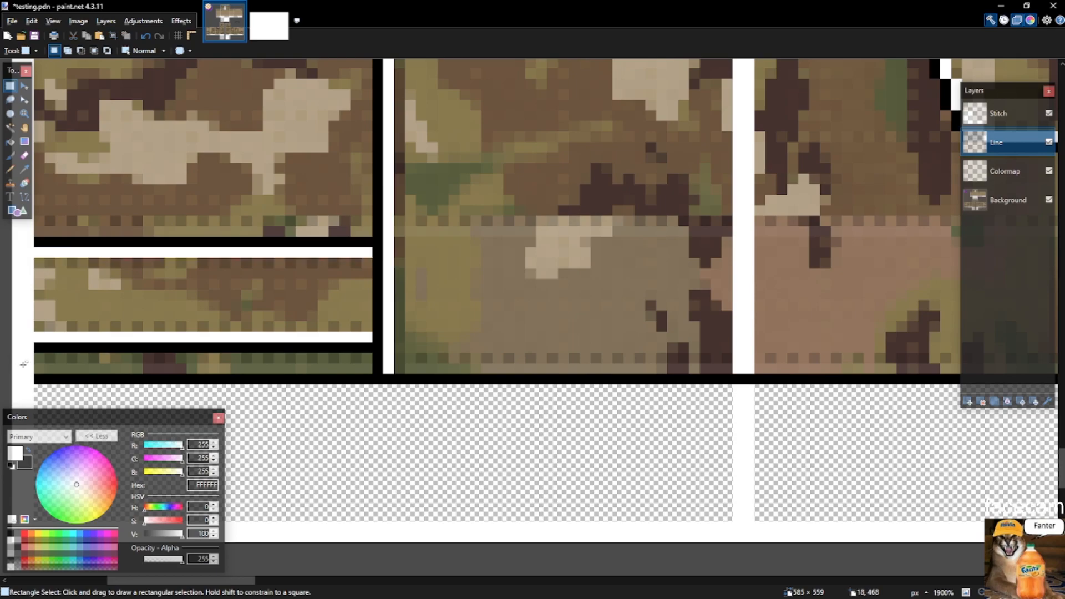
Switch back to black and extend the cuff tab's upper line one pixel to the left.
{"action": "scroll", "coordinate": [24, 364], "scroll_direction": "down", "scroll_amount": 6}
{"action": "scroll", "coordinate": [277, 360], "scroll_direction": "up", "scroll_amount": 2}
{"action": "scroll", "coordinate": [402, 360], "scroll_direction": "down", "scroll_amount": 4}
{"action": "scroll", "coordinate": [609, 352], "scroll_direction": "up", "scroll_amount": 2}
{"action": "scroll", "coordinate": [555, 353], "scroll_direction": "down", "scroll_amount": 3}
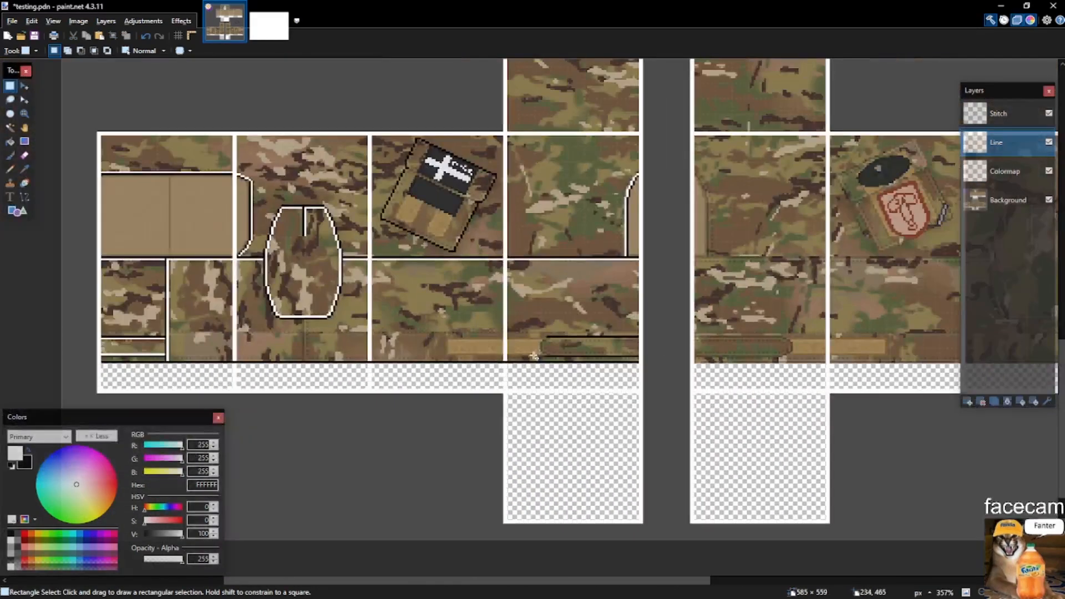
{"action": "scroll", "coordinate": [553, 351], "scroll_direction": "up", "scroll_amount": 8}
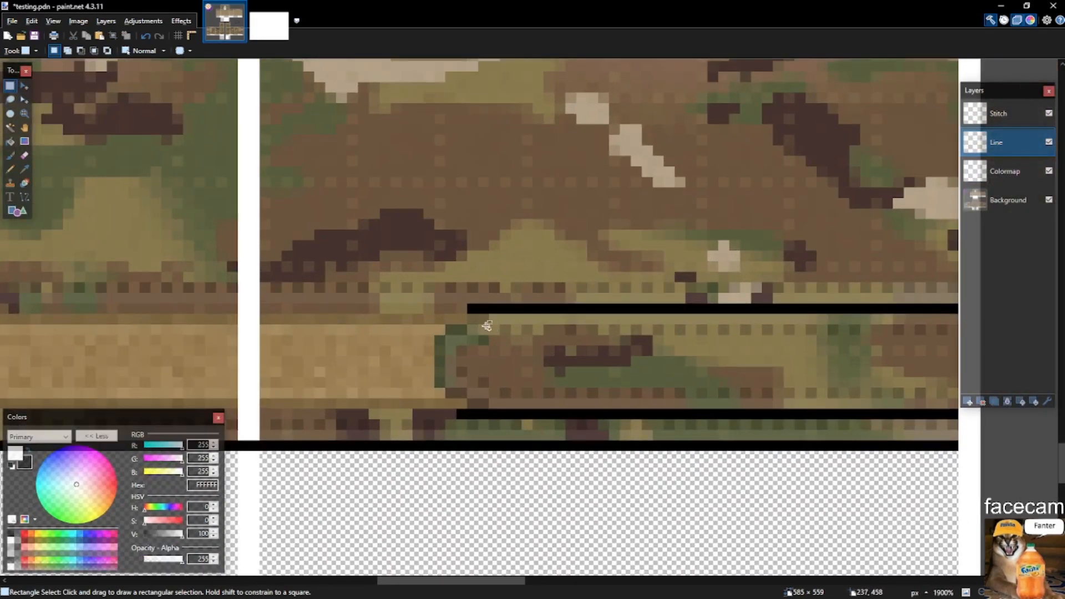
{"action": "scroll", "coordinate": [466, 310], "scroll_direction": "up", "scroll_amount": 3}
{"action": "key", "text": "x"}
{"action": "left_click_drag", "start_coordinate": [453, 300], "coordinate": [526, 315]}
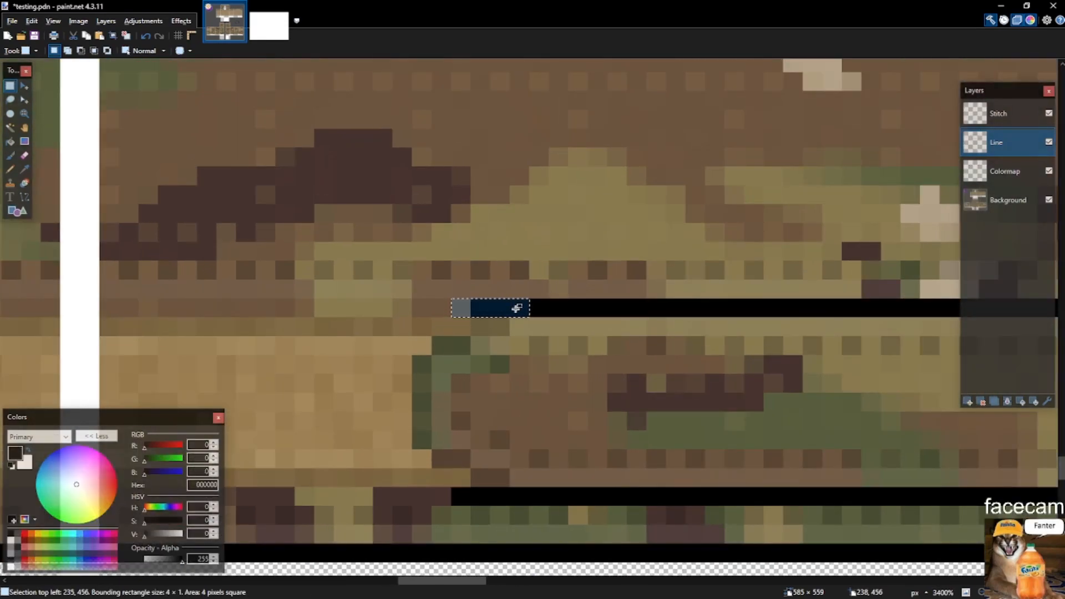
{"action": "key", "text": "BackSpace"}
{"action": "key", "text": "ctrl+d"}
Draw the black left end of the cuff tab with the Pencil tool, joining its upper and lower lines.
{"action": "key", "text": "p"}
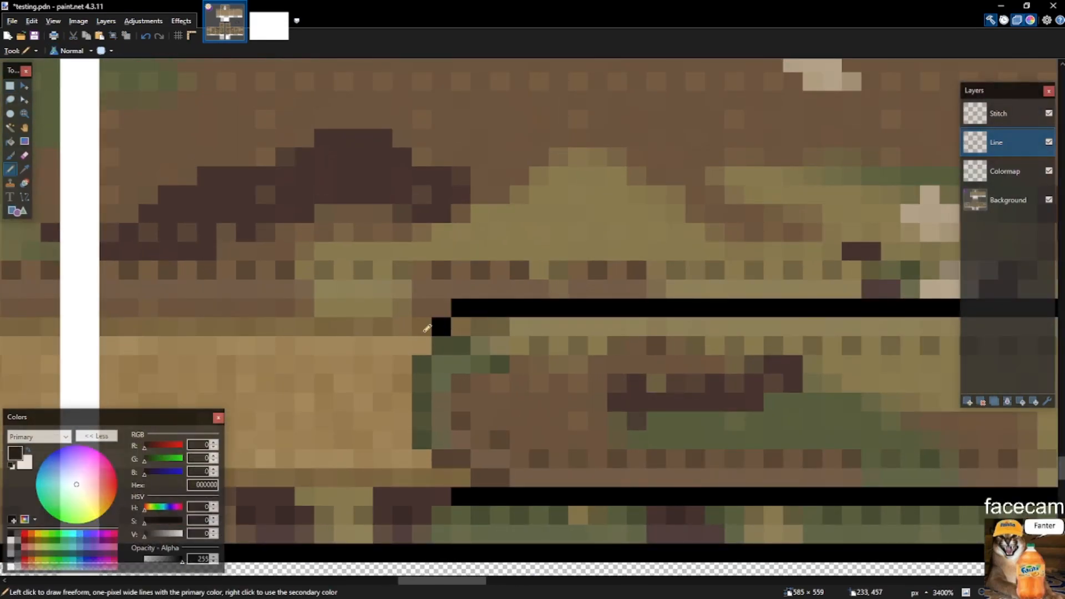
{"action": "left_click_drag", "start_coordinate": [426, 328], "coordinate": [429, 419]}
{"action": "key", "text": "ctrl+z"}
{"action": "mouse_move", "coordinate": [439, 479]}
{"action": "left_mouse_down"}
{"action": "mouse_move", "coordinate": [423, 436]}
{"action": "mouse_move", "coordinate": [423, 345]}
{"action": "left_mouse_up"}
{"action": "scroll", "coordinate": [460, 343], "scroll_direction": "down", "scroll_amount": 10}
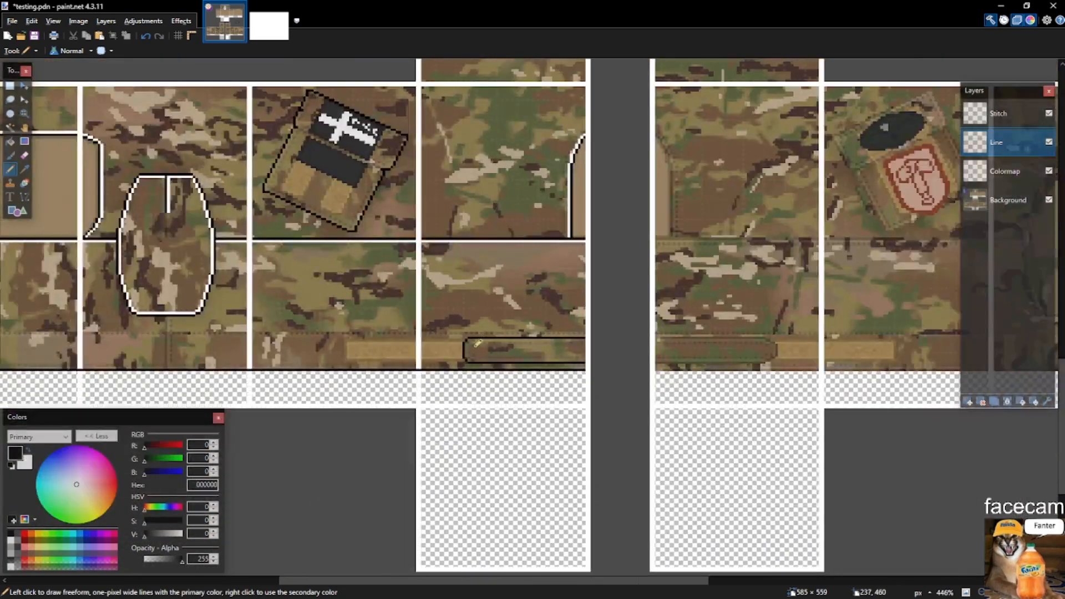
Tighten the two left corners of the cuff tab outline by erasing their stepped pixels and redrawing them in black.
{"action": "scroll", "coordinate": [475, 347], "scroll_direction": "up", "scroll_amount": 10}
{"action": "key", "text": "s"}
{"action": "left_click_drag", "start_coordinate": [443, 301], "coordinate": [455, 317]}
{"action": "key", "text": "Delete"}
{"action": "key", "text": "p"}
{"action": "left_click", "coordinate": [431, 289]}
{"action": "scroll", "coordinate": [441, 311], "scroll_direction": "down", "scroll_amount": 5}
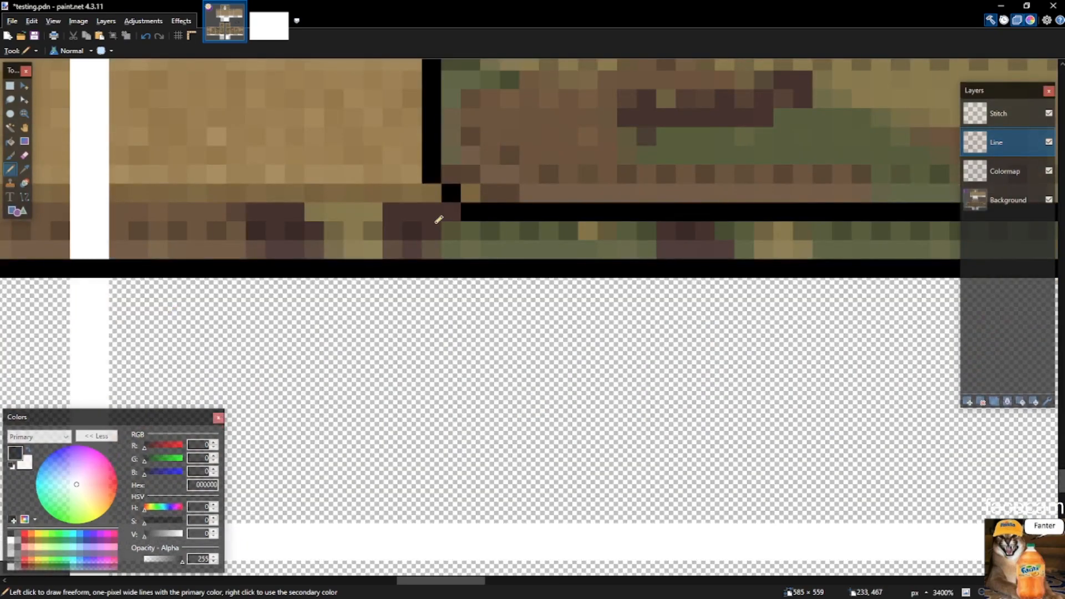
{"action": "key", "text": "s"}
{"action": "key", "text": "p"}
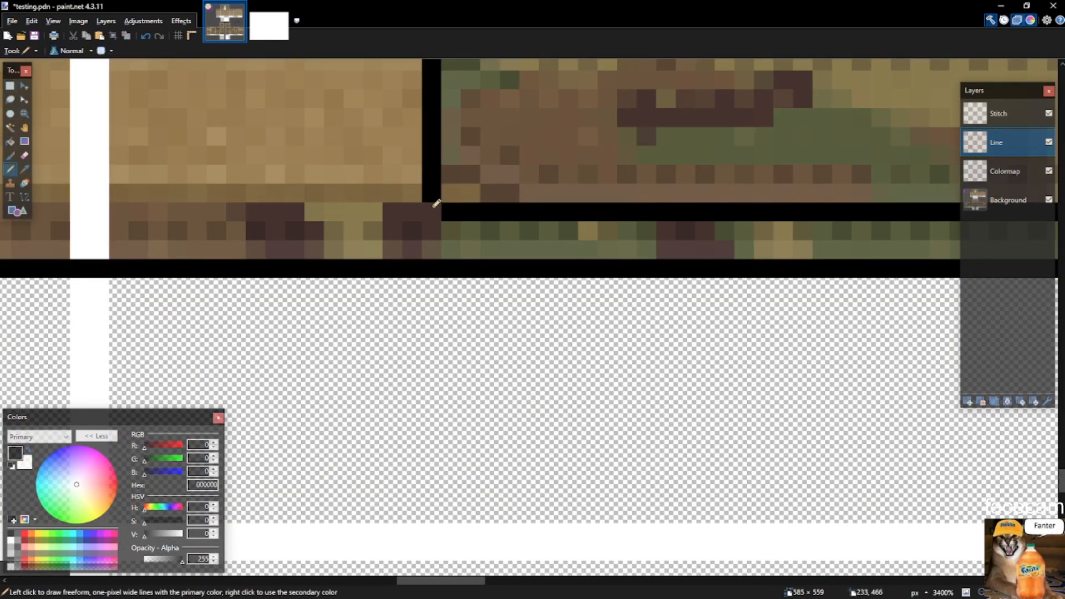
Switch to white and draw one-pixel highlights inside the cuff tab outline along its left end, upper line and part of its lower line.
{"action": "scroll", "coordinate": [517, 276], "scroll_direction": "down", "scroll_amount": 5}
{"action": "scroll", "coordinate": [506, 337], "scroll_direction": "up", "scroll_amount": 4}
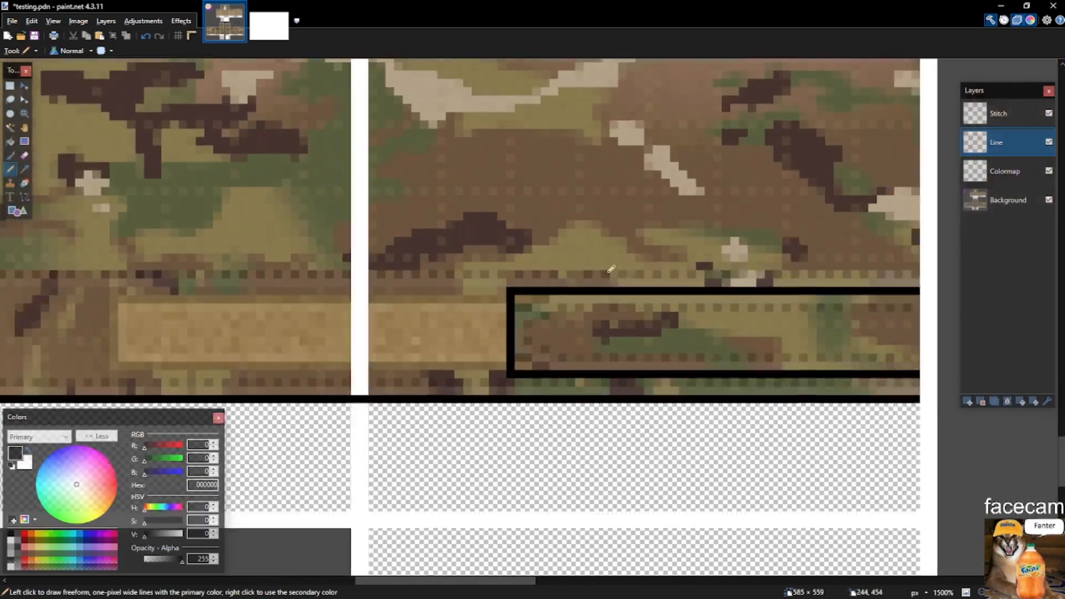
{"action": "scroll", "coordinate": [518, 322], "scroll_direction": "up", "scroll_amount": 1}
{"action": "key", "text": "x"}
{"action": "left_click", "coordinate": [493, 298]}
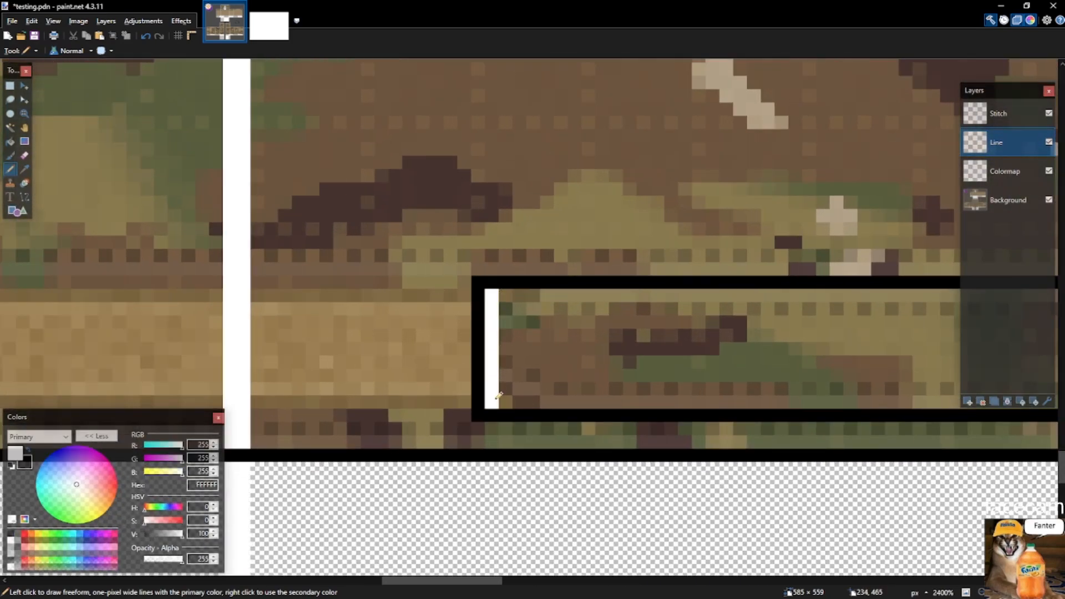
{"action": "left_click_drag", "start_coordinate": [498, 394], "coordinate": [667, 399]}
{"action": "left_click_drag", "start_coordinate": [546, 290], "coordinate": [932, 290]}
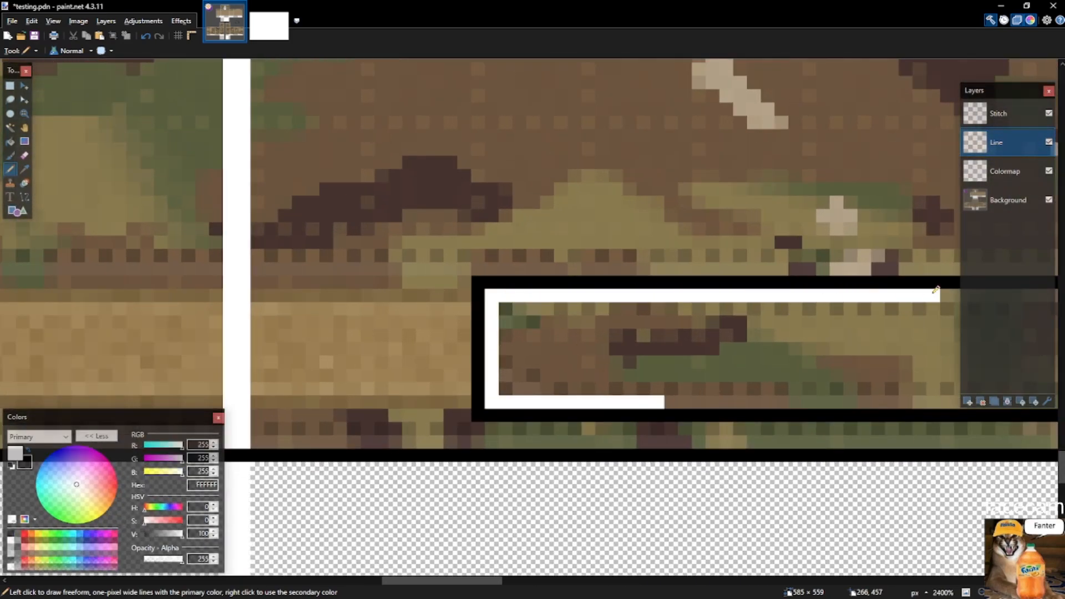
{"action": "scroll", "coordinate": [660, 302], "scroll_direction": "down", "scroll_amount": 1}
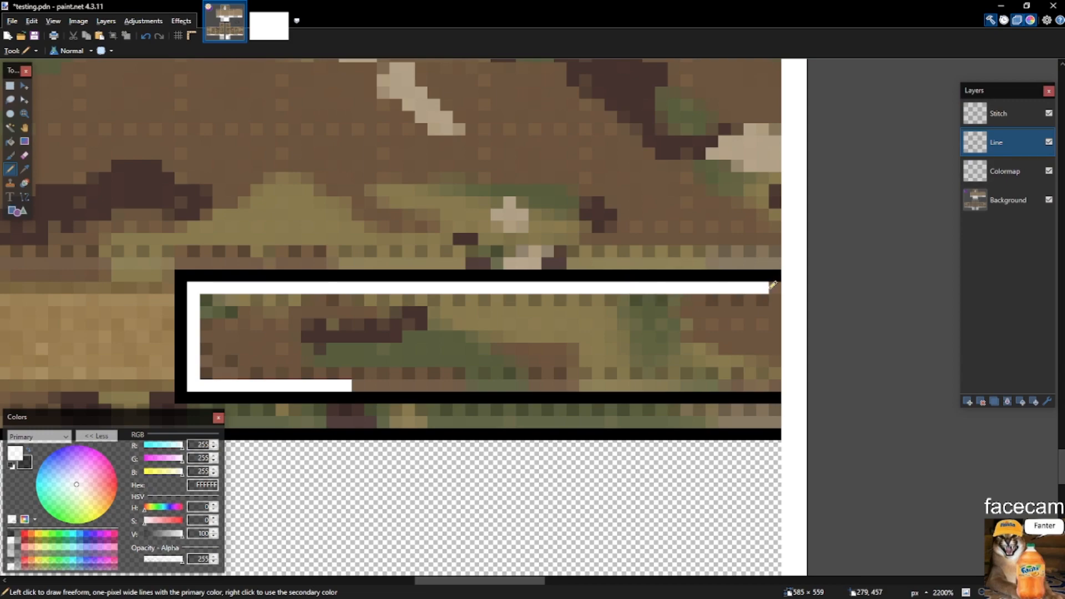
Narrow the cuff tab by moving its upper outline and highlight down three pixels, and extend the lower highlight to the panel edge.
{"action": "key", "text": "s"}
{"action": "left_click_drag", "start_coordinate": [780, 273], "coordinate": [338, 336]}
{"action": "left_click_drag", "start_coordinate": [191, 287], "coordinate": [774, 288]}
{"action": "scroll", "coordinate": [515, 295], "scroll_direction": "up", "scroll_amount": 3}
{"action": "left_click_drag", "start_coordinate": [528, 281], "coordinate": [542, 479]}
{"action": "key", "text": "s"}
{"action": "scroll", "coordinate": [572, 452], "scroll_direction": "down", "scroll_amount": 3}
{"action": "left_click_drag", "start_coordinate": [210, 403], "coordinate": [760, 385]}
{"action": "key", "text": "m"}
{"action": "key", "text": "s"}
{"action": "key", "text": "p"}
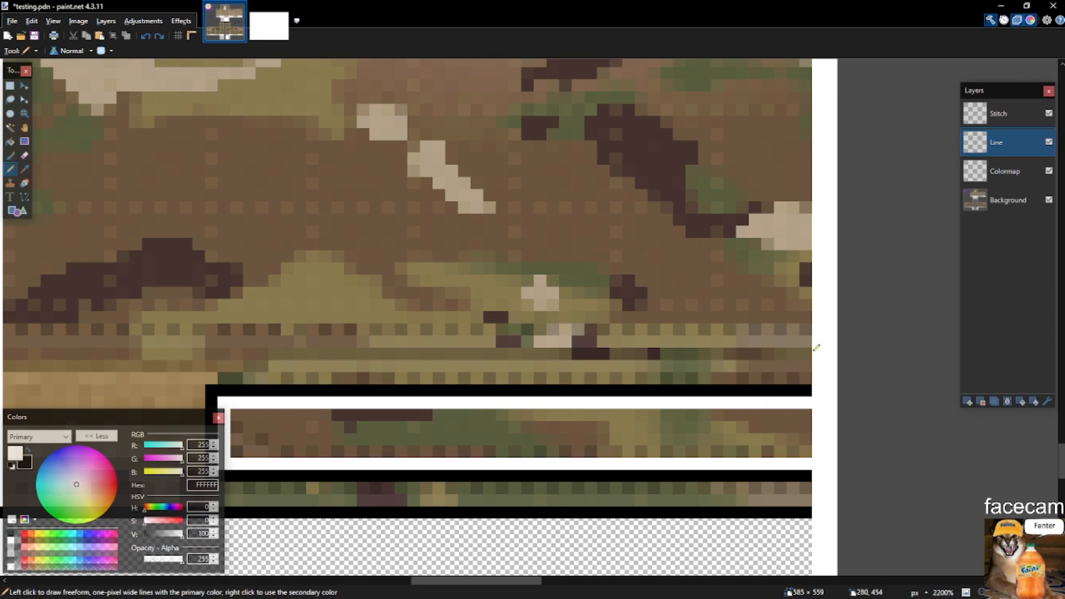
Switch back to black and place the first stitch pixels inside the cuff tab at the panel's right edge.
{"action": "key", "text": "x"}
{"action": "scroll", "coordinate": [796, 411], "scroll_direction": "up", "scroll_amount": 2}
{"action": "left_click", "coordinate": [806, 413]}
{"action": "scroll", "coordinate": [858, 405], "scroll_direction": "down", "scroll_amount": 8}
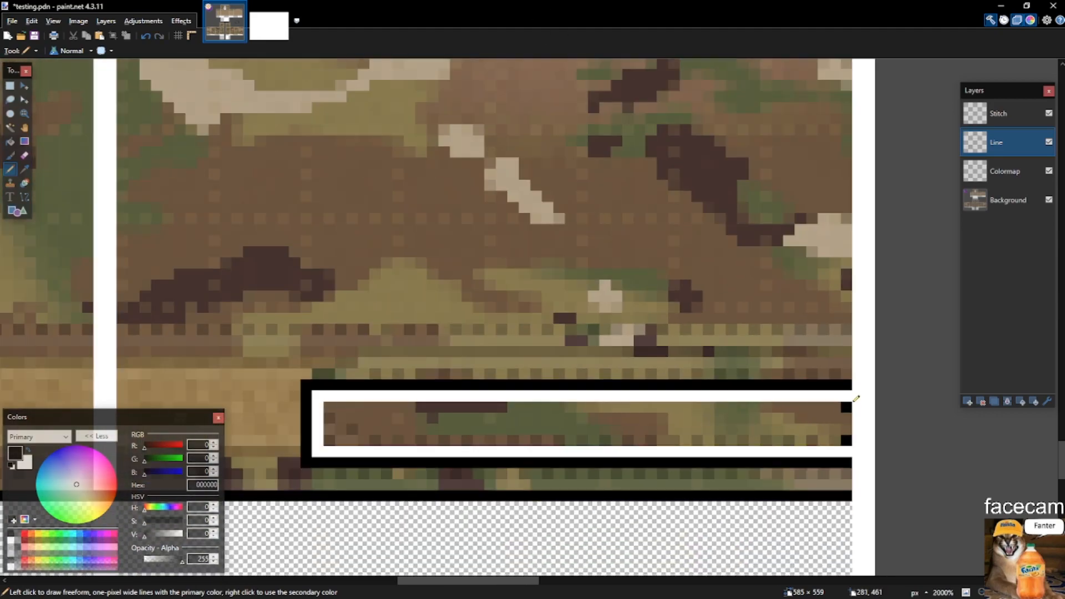
Move the cuff tab's upper outline and highlight up one pixel.
{"action": "scroll", "coordinate": [860, 411], "scroll_direction": "up", "scroll_amount": 3}
{"action": "key", "text": "s"}
{"action": "left_click_drag", "start_coordinate": [863, 415], "coordinate": [414, 389]}
{"action": "key", "text": "m"}
{"action": "key", "text": "s"}
{"action": "left_click", "coordinate": [652, 411]}
Draw black stitch pixels around the cuff tab's left section with the Pencil tool and check the cuff in the reference photo.
{"action": "key", "text": "p"}
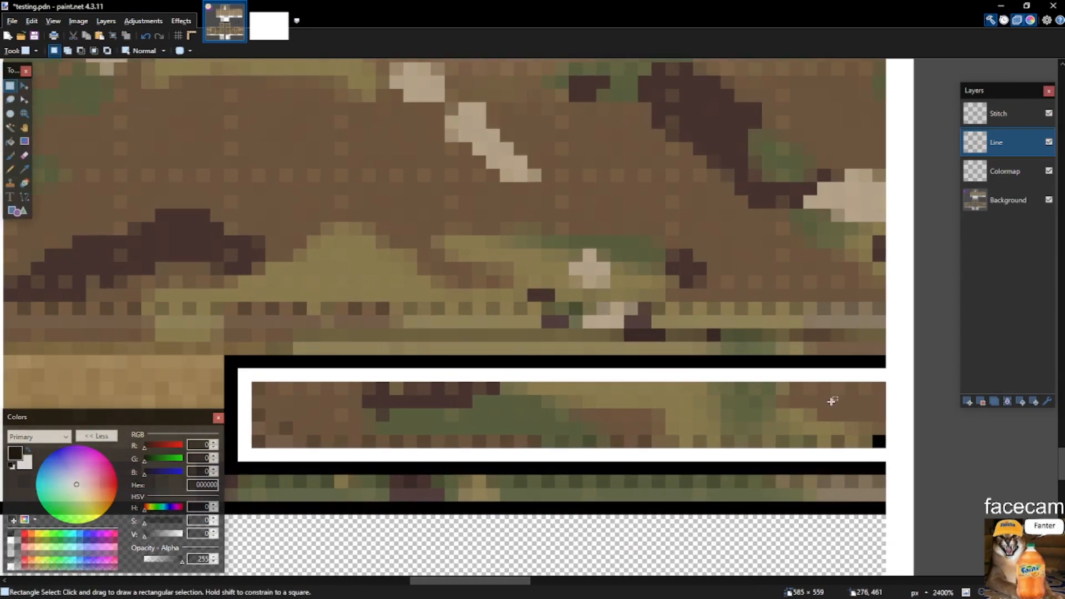
{"action": "scroll", "coordinate": [843, 396], "scroll_direction": "up", "scroll_amount": 1}
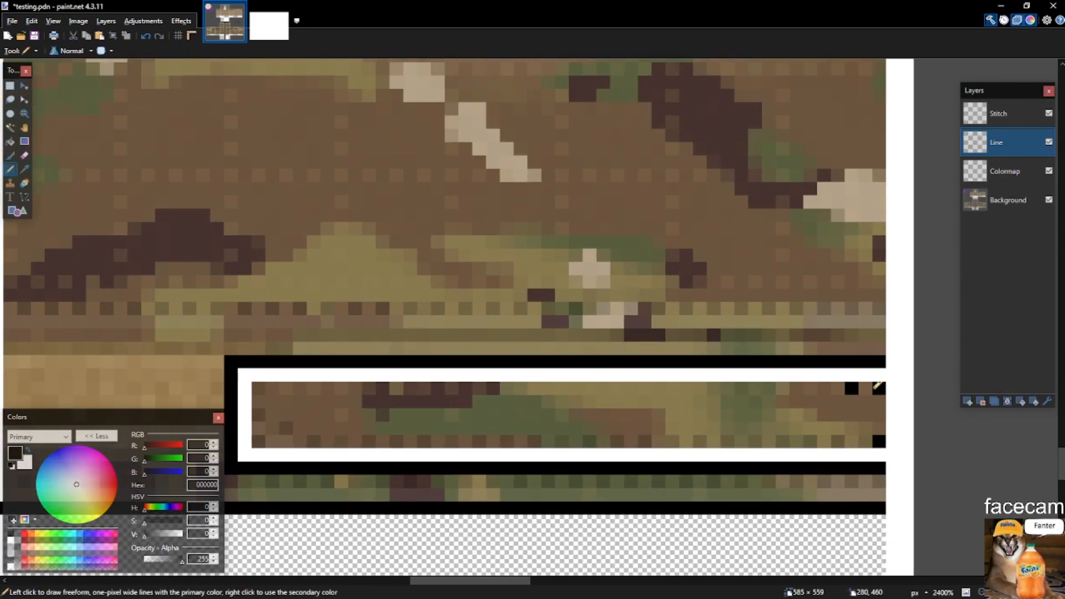
{"action": "scroll", "coordinate": [245, 401], "scroll_direction": "up", "scroll_amount": 1}
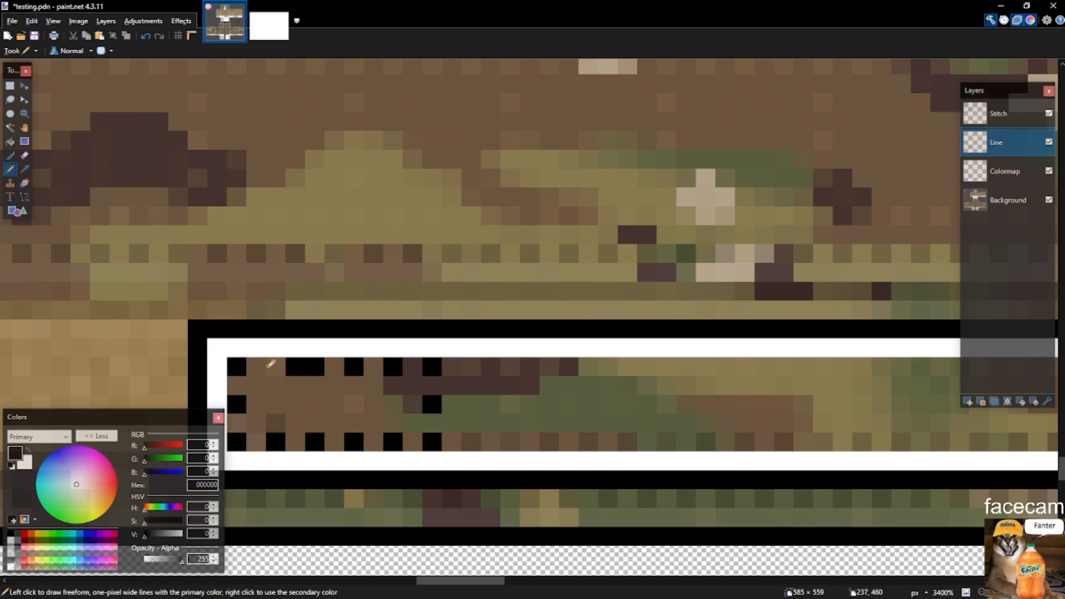
{"action": "key", "text": "alt+Tab"}
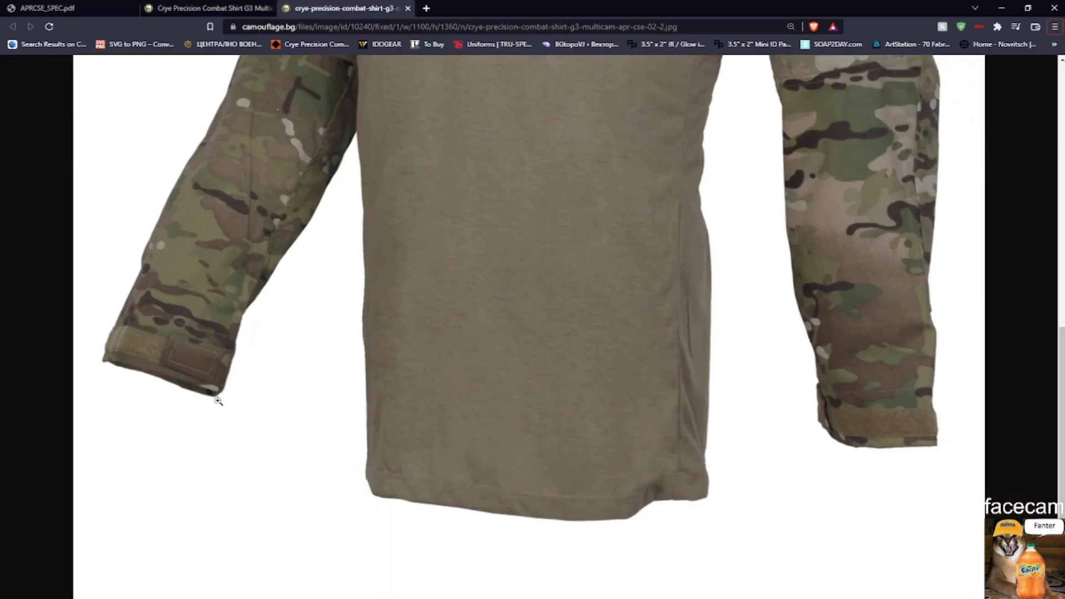
{"action": "key", "text": "alt+Tab"}
Move the cuff tab's inner divider stitch three pixels left and even out the spacing of the upper stitch pixels.
{"action": "key", "text": "s"}
{"action": "mouse_move", "coordinate": [432, 404]}
{"action": "left_mouse_down"}
{"action": "mouse_move", "coordinate": [451, 406]}
{"action": "mouse_move", "coordinate": [412, 391]}
{"action": "mouse_move", "coordinate": [435, 412]}
{"action": "left_mouse_up"}
{"action": "scroll", "coordinate": [450, 406], "scroll_direction": "down", "scroll_amount": 4}
{"action": "scroll", "coordinate": [439, 408], "scroll_direction": "up", "scroll_amount": 5}
{"action": "key", "text": "m"}
{"action": "key", "text": "s"}
{"action": "key", "text": "m"}
{"action": "key", "text": "s"}
{"action": "key", "text": "p"}
{"action": "scroll", "coordinate": [388, 386], "scroll_direction": "down", "scroll_amount": 2}
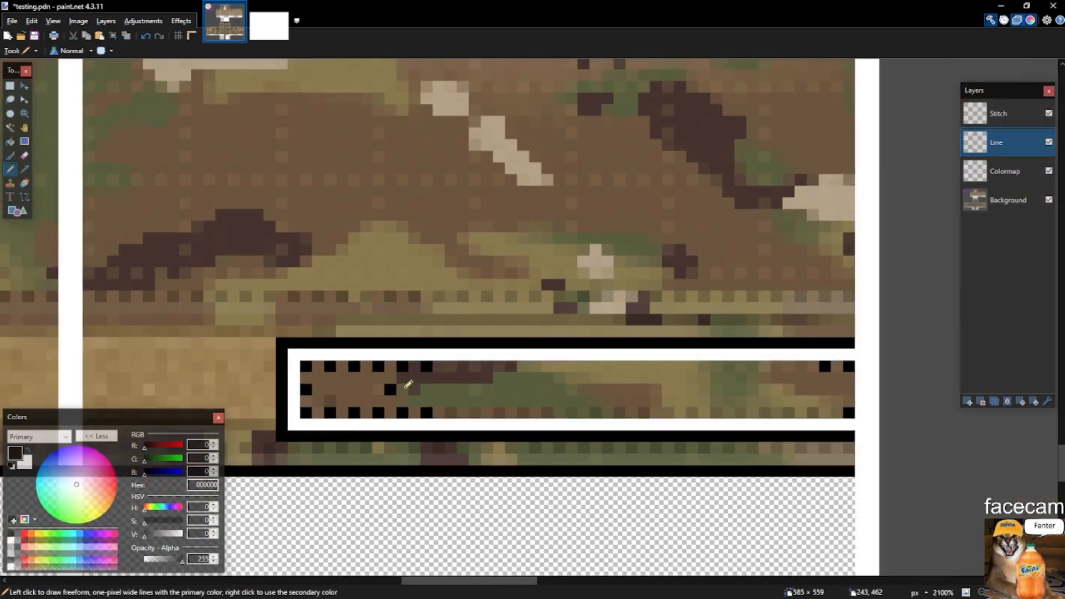
Copy and paste the stitch pattern along the cuff tab's upper and lower edges to the panel edge, removing the excess.
{"action": "scroll", "coordinate": [406, 384], "scroll_direction": "up", "scroll_amount": 1}
{"action": "key", "text": "s"}
{"action": "mouse_move", "coordinate": [271, 366]}
{"action": "left_mouse_down"}
{"action": "mouse_move", "coordinate": [339, 417]}
{"action": "mouse_move", "coordinate": [514, 375]}
{"action": "mouse_move", "coordinate": [500, 376]}
{"action": "left_mouse_up"}
{"action": "key", "text": "ctrl+c"}
{"action": "key", "text": "ctrl+v"}
{"action": "key", "text": "s"}
{"action": "left_click_drag", "start_coordinate": [358, 360], "coordinate": [513, 424]}
{"action": "left_click_drag", "start_coordinate": [375, 426], "coordinate": [512, 362]}
{"action": "key", "text": "ctrl+c"}
{"action": "key", "text": "ctrl+v"}
{"action": "mouse_move", "coordinate": [414, 378]}
{"action": "left_mouse_down"}
{"action": "mouse_move", "coordinate": [927, 387]}
{"action": "mouse_move", "coordinate": [904, 386]}
{"action": "mouse_move", "coordinate": [915, 517]}
{"action": "left_mouse_up"}
{"action": "key", "text": "ctrl+d"}
{"action": "key", "text": "s"}
{"action": "scroll", "coordinate": [832, 408], "scroll_direction": "down", "scroll_amount": 2}
{"action": "scroll", "coordinate": [910, 402], "scroll_direction": "up", "scroll_amount": 2}
{"action": "key", "text": "Delete"}
{"action": "key", "text": "ctrl+d"}
{"action": "key", "text": "p"}
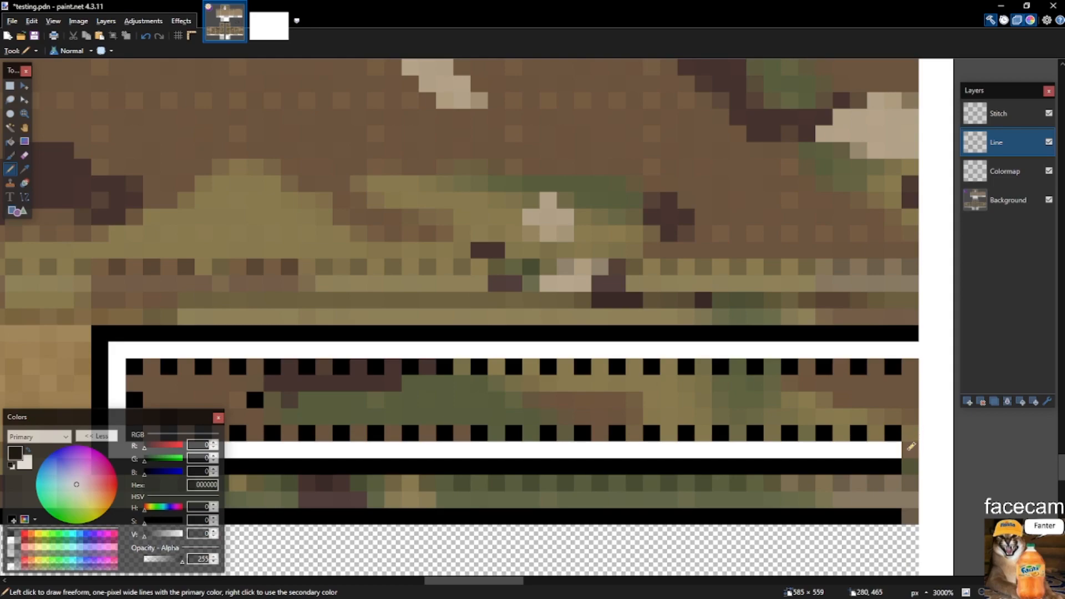
Shorten the cuff tab by shifting its outline, highlight and stitches about 18 pixels to the right.
{"action": "scroll", "coordinate": [912, 511], "scroll_direction": "down", "scroll_amount": 5}
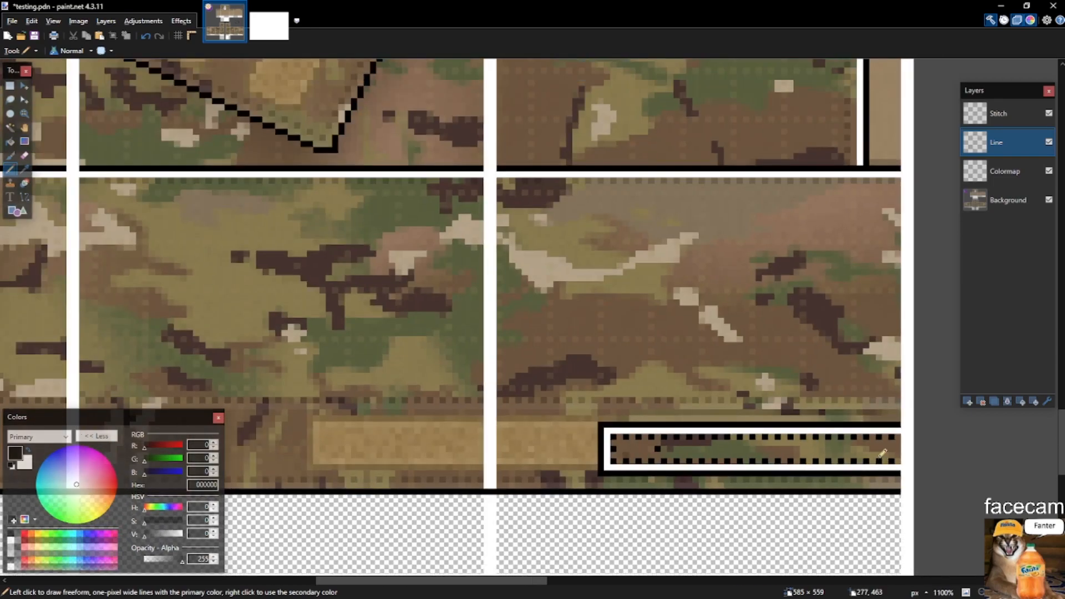
{"action": "scroll", "coordinate": [638, 435], "scroll_direction": "up", "scroll_amount": 1}
{"action": "scroll", "coordinate": [622, 431], "scroll_direction": "up", "scroll_amount": 2}
{"action": "key", "text": "s"}
{"action": "mouse_move", "coordinate": [576, 383]}
{"action": "left_mouse_down"}
{"action": "mouse_move", "coordinate": [716, 452]}
{"action": "mouse_move", "coordinate": [779, 458]}
{"action": "left_mouse_up"}
{"action": "key", "text": "m"}
{"action": "left_click_drag", "start_coordinate": [727, 417], "coordinate": [870, 420]}
{"action": "key", "text": "s"}
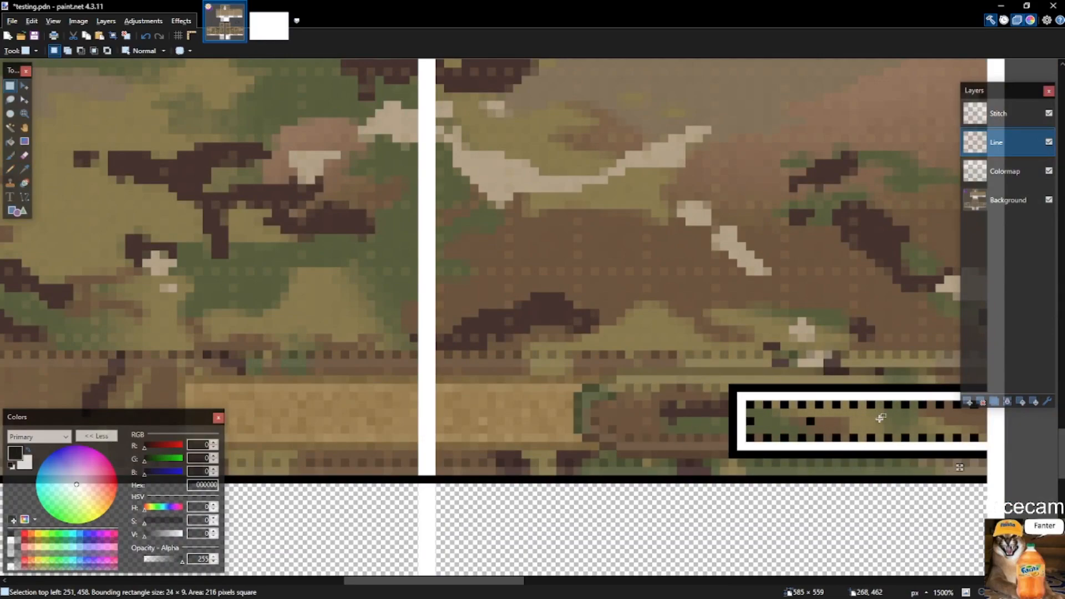
Select the black stitch pixels inside the cuff tab and transfer them from the Line layer to the Stitch layer.
{"action": "scroll", "coordinate": [869, 419], "scroll_direction": "down", "scroll_amount": 6}
{"action": "scroll", "coordinate": [761, 420], "scroll_direction": "up", "scroll_amount": 3}
{"action": "scroll", "coordinate": [760, 420], "scroll_direction": "down", "scroll_amount": 6}
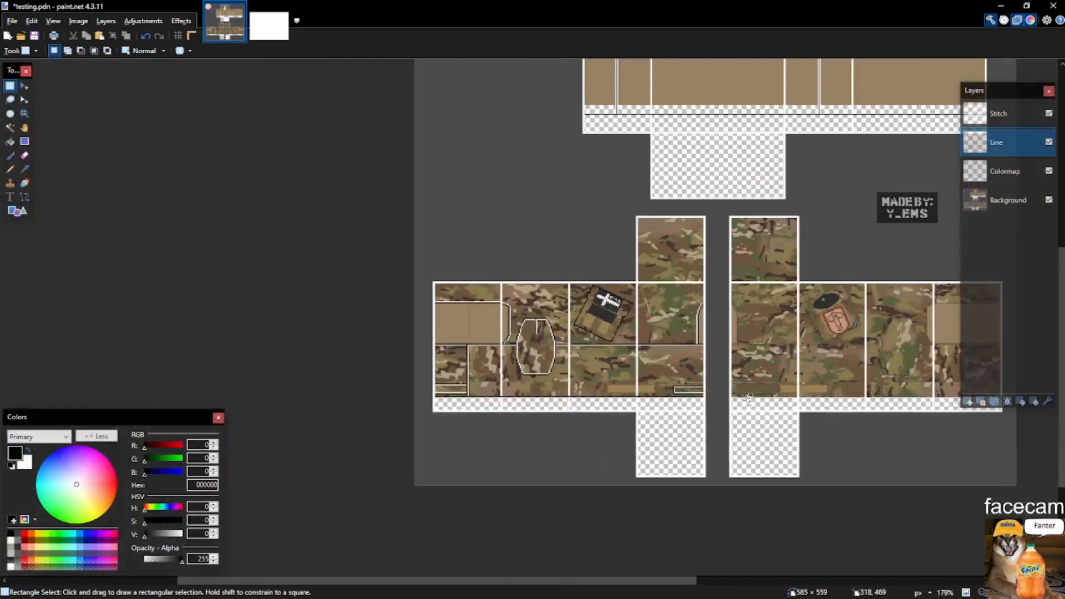
{"action": "scroll", "coordinate": [701, 359], "scroll_direction": "up", "scroll_amount": 7}
{"action": "scroll", "coordinate": [733, 352], "scroll_direction": "down", "scroll_amount": 3}
{"action": "scroll", "coordinate": [734, 353], "scroll_direction": "up", "scroll_amount": 6}
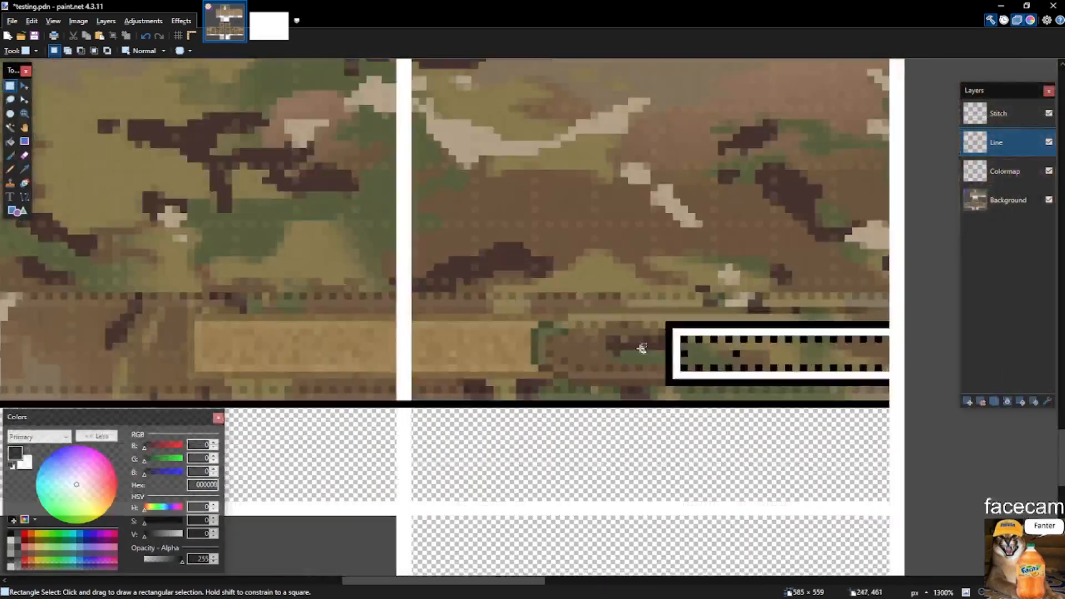
{"action": "left_click_drag", "start_coordinate": [693, 332], "coordinate": [796, 384]}
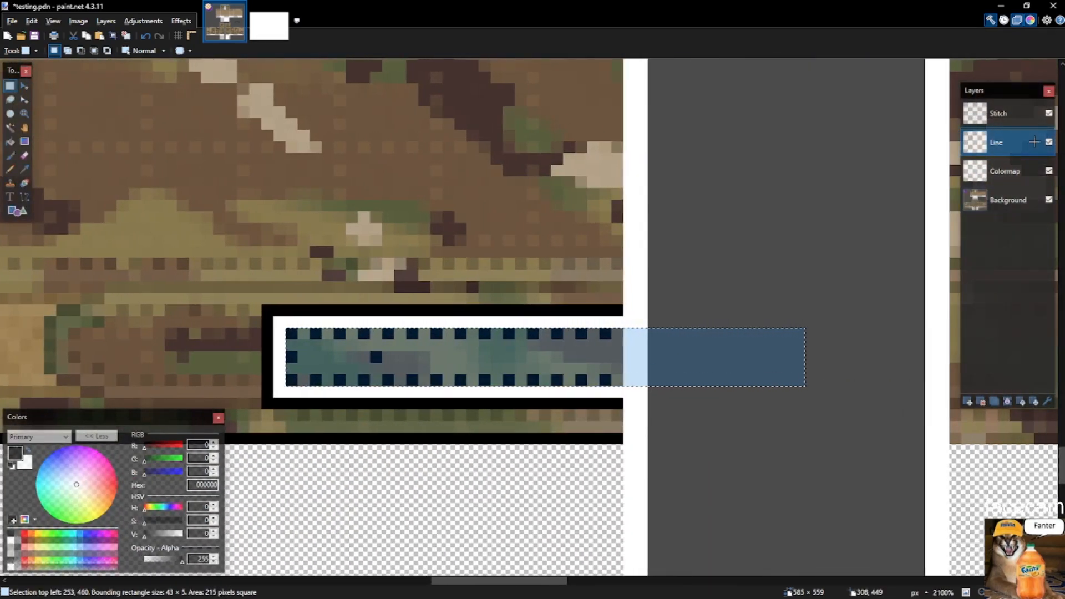
{"action": "key", "text": "m"}
{"action": "scroll", "coordinate": [787, 294], "scroll_direction": "down", "scroll_amount": 6}
{"action": "scroll", "coordinate": [781, 292], "scroll_direction": "down", "scroll_amount": 2}
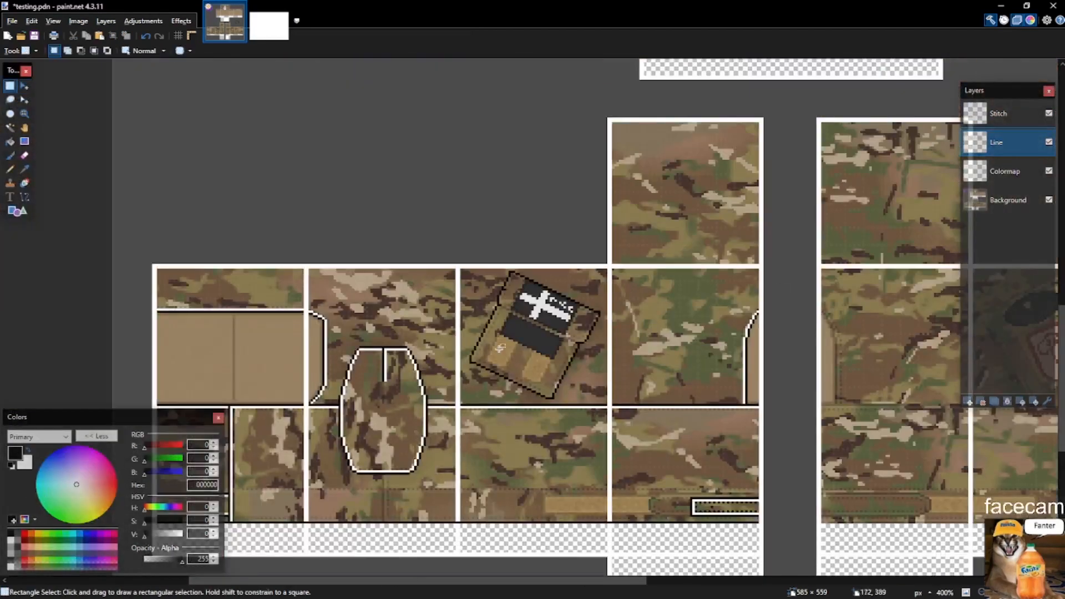
{"action": "scroll", "coordinate": [781, 293], "scroll_direction": "down", "scroll_amount": 4}
{"action": "key", "text": "s"}
{"action": "scroll", "coordinate": [678, 354], "scroll_direction": "up", "scroll_amount": 12}
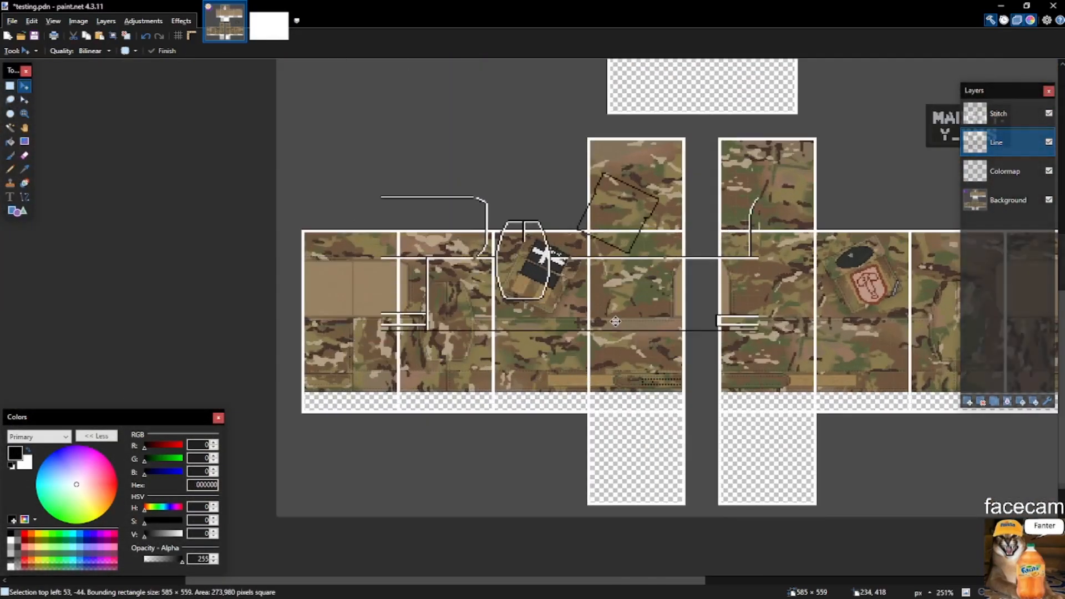
{"action": "scroll", "coordinate": [325, 328], "scroll_direction": "down", "scroll_amount": 10}
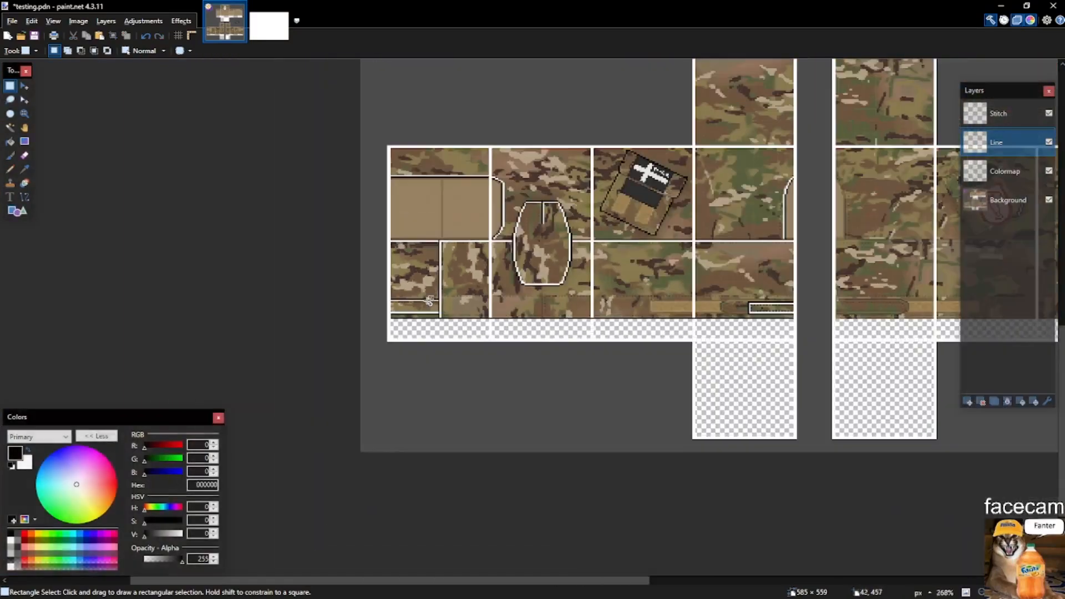
Draw a short stepped black segment along the flap seam of the slanted sleeve pocket and duplicate it along the seam's slope.
{"action": "scroll", "coordinate": [642, 409], "scroll_direction": "up", "scroll_amount": 6}
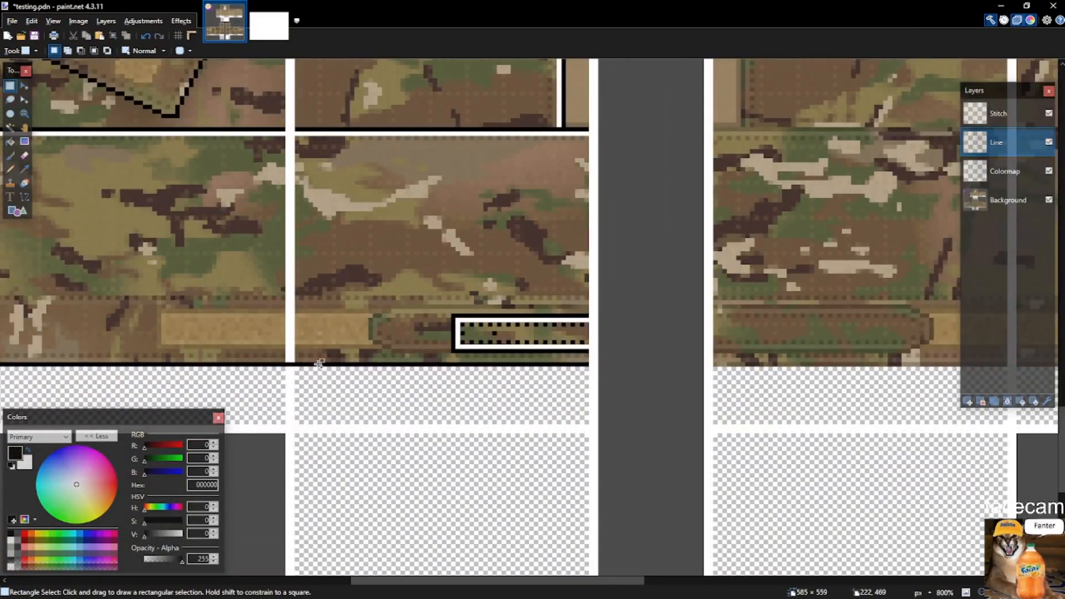
{"action": "scroll", "coordinate": [316, 363], "scroll_direction": "down", "scroll_amount": 6}
{"action": "scroll", "coordinate": [229, 205], "scroll_direction": "up", "scroll_amount": 11}
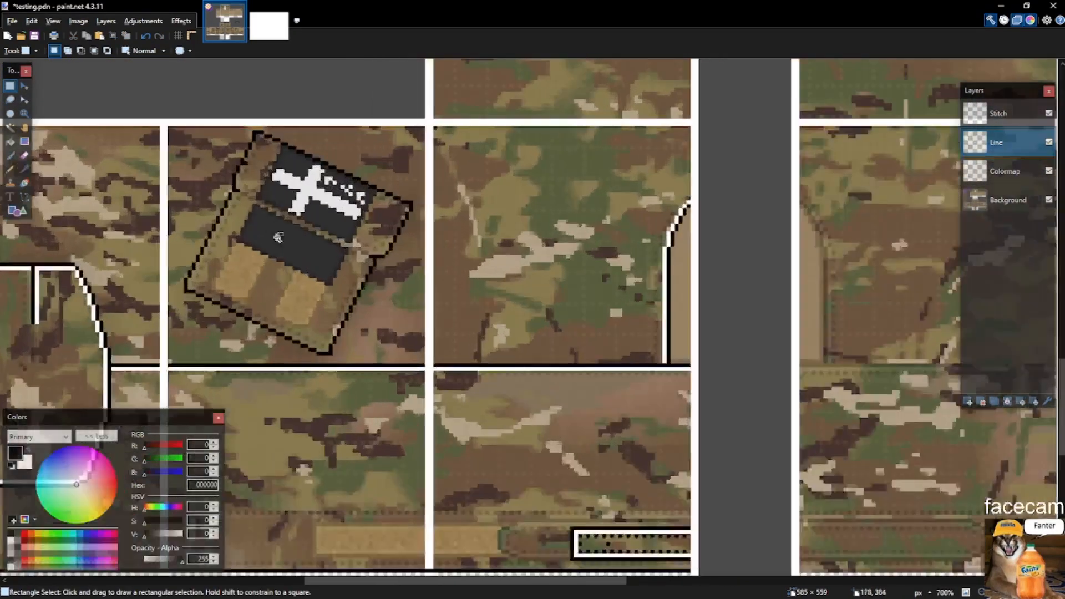
{"action": "key", "text": "p"}
{"action": "scroll", "coordinate": [233, 204], "scroll_direction": "up", "scroll_amount": 4}
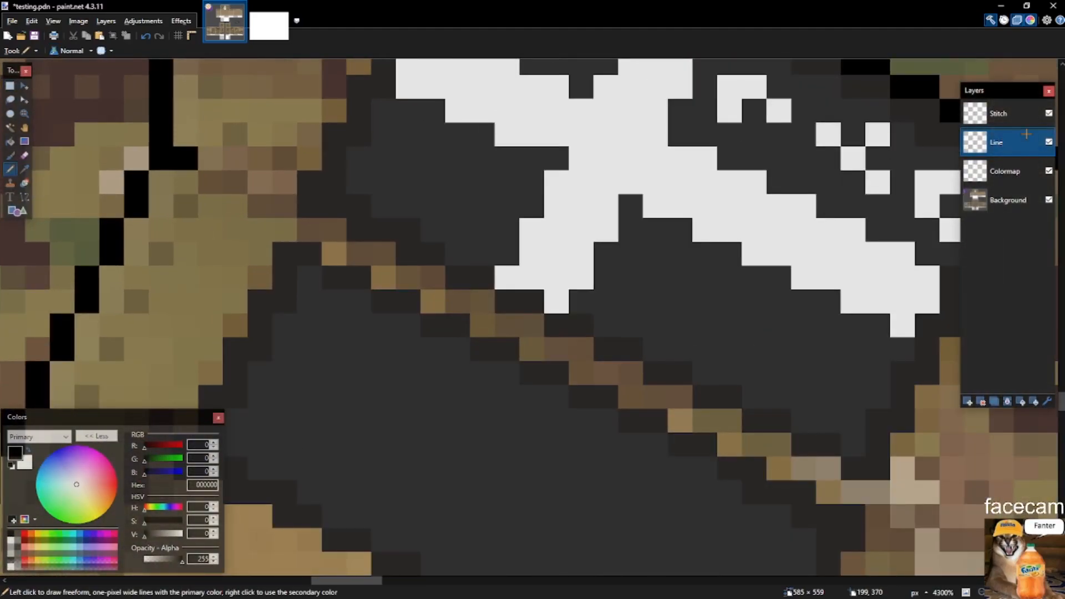
{"action": "left_click_drag", "start_coordinate": [211, 183], "coordinate": [288, 209]}
{"action": "key", "text": "s"}
{"action": "key", "text": "ctrl+c"}
{"action": "key", "text": "ctrl+v"}
{"action": "left_click_drag", "start_coordinate": [281, 197], "coordinate": [380, 242]}
{"action": "key", "text": "s"}
Continue the black flap seam across the pocket to the flap's right corner by copying longer segments, and save the file.
{"action": "left_click_drag", "start_coordinate": [190, 179], "coordinate": [409, 255]}
{"action": "key", "text": "ctrl+c"}
{"action": "key", "text": "ctrl+v"}
{"action": "left_click_drag", "start_coordinate": [352, 218], "coordinate": [555, 309]}
{"action": "key", "text": "ctrl+c"}
{"action": "key", "text": "ctrl+v"}
{"action": "left_click_drag", "start_coordinate": [610, 340], "coordinate": [784, 434]}
{"action": "scroll", "coordinate": [654, 409], "scroll_direction": "down", "scroll_amount": 5}
{"action": "scroll", "coordinate": [671, 384], "scroll_direction": "up", "scroll_amount": 5}
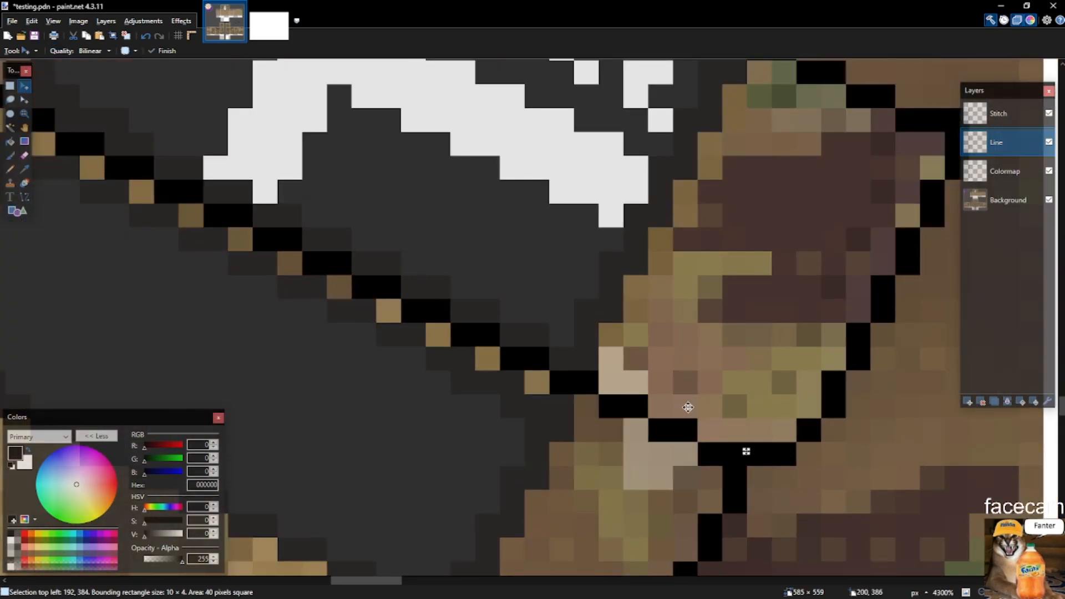
{"action": "key", "text": "s"}
{"action": "scroll", "coordinate": [642, 352], "scroll_direction": "down", "scroll_amount": 5, "text": "ctrl"}
{"action": "key", "text": "ctrl+s"}
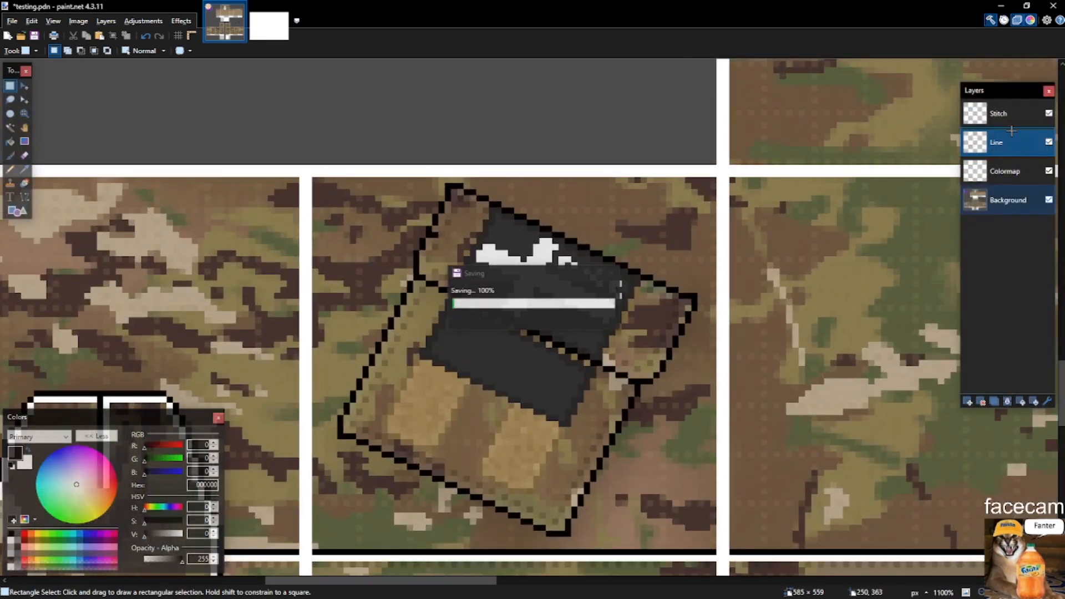
Paint a few white highlight pixels inside the left edge of the pocket flap.
{"action": "key", "text": "p"}
{"action": "right_click", "coordinate": [442, 224]}
{"action": "scroll", "coordinate": [442, 226], "scroll_direction": "up", "scroll_amount": 2, "text": "ctrl"}
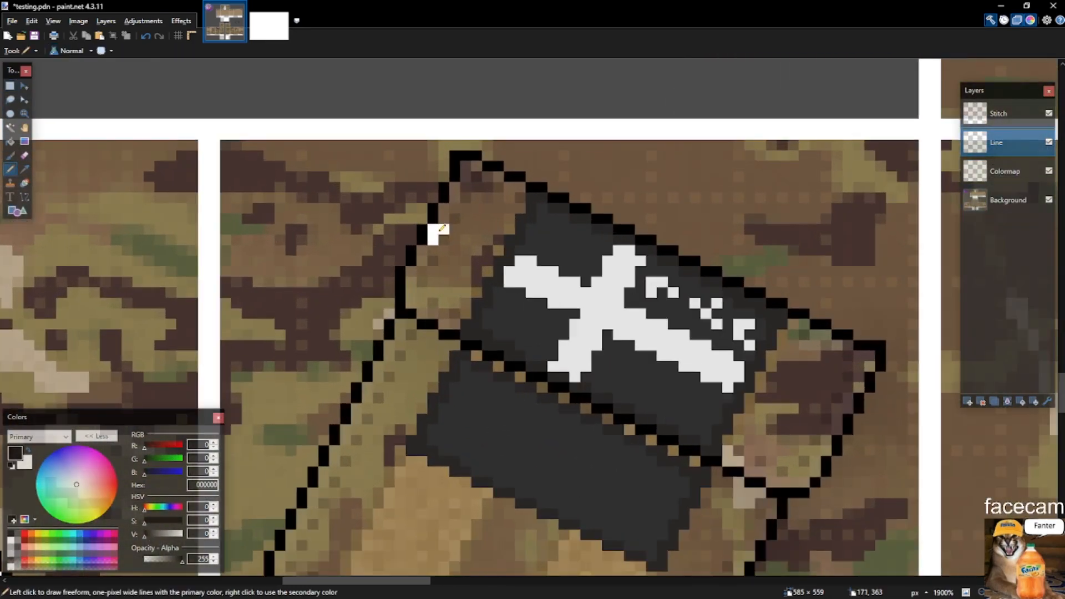
Examine the torso's collar, shoulder and side seam lines and compare them with the shirt body in the reference photo.
{"action": "scroll", "coordinate": [477, 230], "scroll_direction": "down", "scroll_amount": 10, "text": "ctrl"}
{"action": "scroll", "coordinate": [516, 242], "scroll_direction": "up", "scroll_amount": 8}
{"action": "scroll", "coordinate": [687, 408], "scroll_direction": "up", "scroll_amount": 4, "text": "ctrl"}
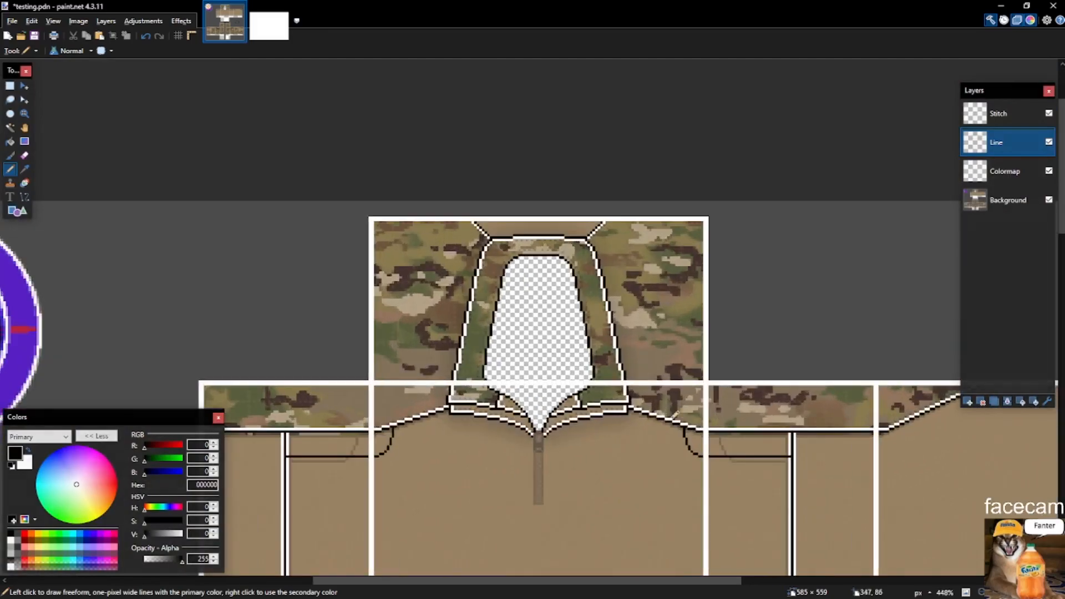
{"action": "scroll", "coordinate": [616, 425], "scroll_direction": "down", "scroll_amount": 3}
{"action": "scroll", "coordinate": [610, 426], "scroll_direction": "down", "scroll_amount": 2}
{"action": "scroll", "coordinate": [230, 173], "scroll_direction": "up", "scroll_amount": 3, "text": "ctrl"}
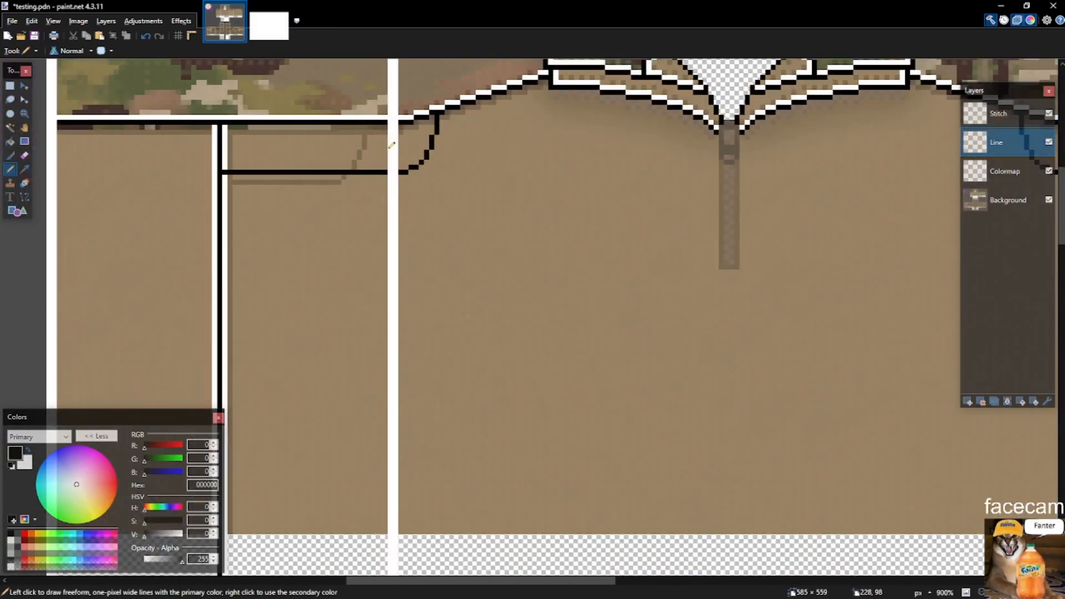
{"action": "scroll", "coordinate": [333, 266], "scroll_direction": "down", "scroll_amount": 5, "text": "ctrl"}
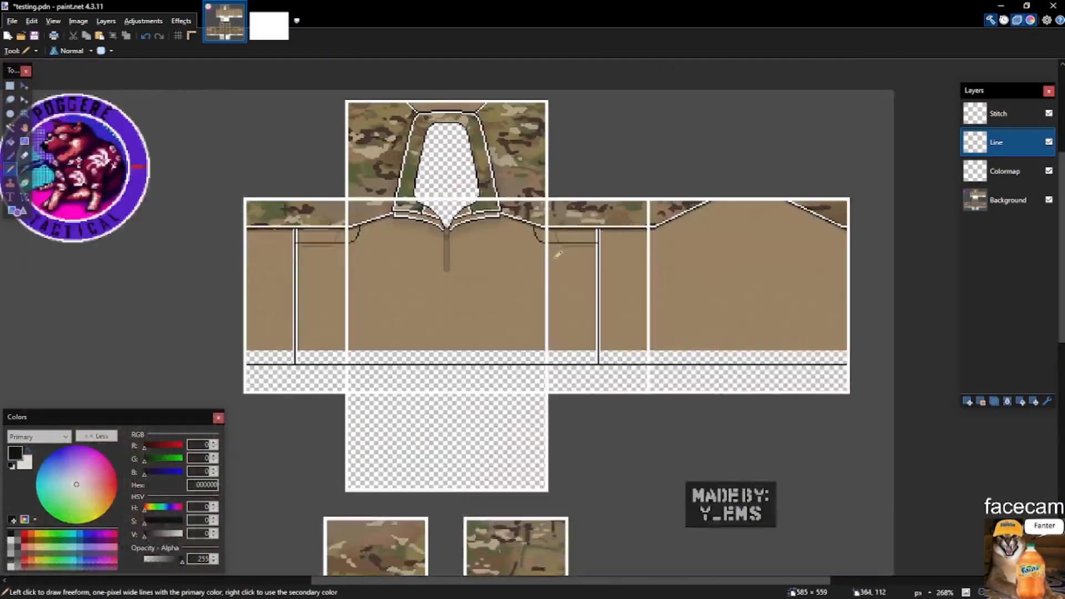
{"action": "scroll", "coordinate": [563, 305], "scroll_direction": "up", "scroll_amount": 5, "text": "ctrl"}
{"action": "key", "text": "alt+Tab"}
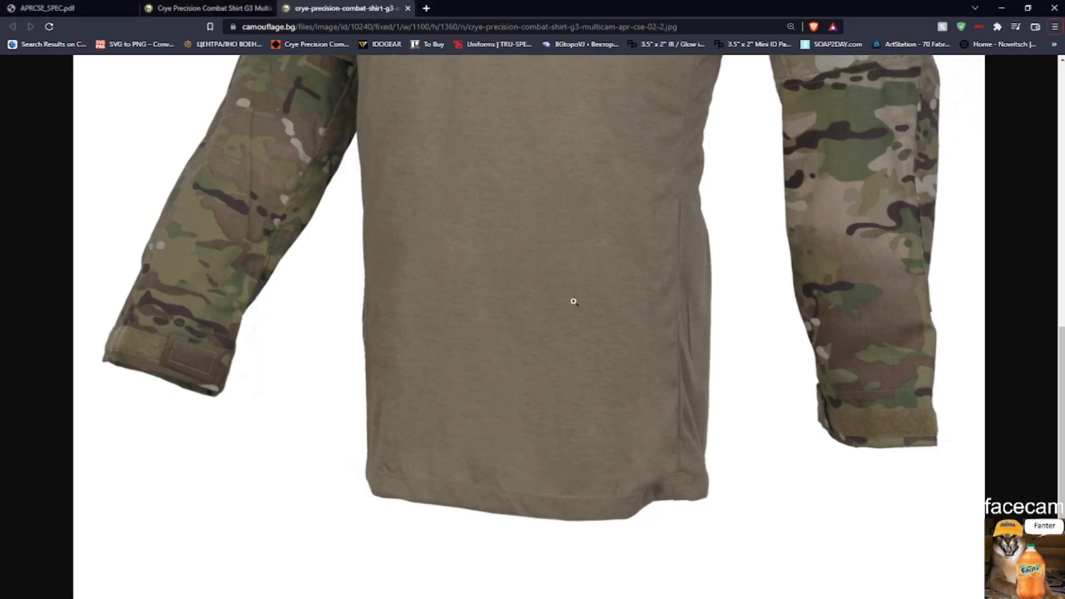
{"action": "key", "text": "alt+Tab"}
{"action": "scroll", "coordinate": [240, 356], "scroll_direction": "up", "scroll_amount": 4, "text": "ctrl"}
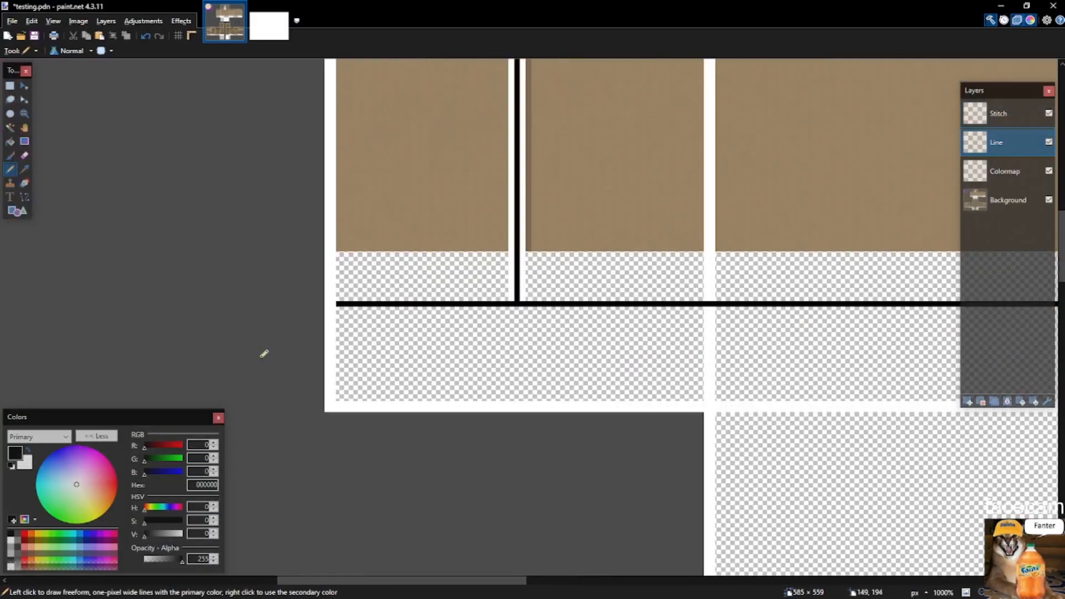
{"action": "scroll", "coordinate": [299, 267], "scroll_direction": "down", "scroll_amount": 2, "text": "ctrl"}
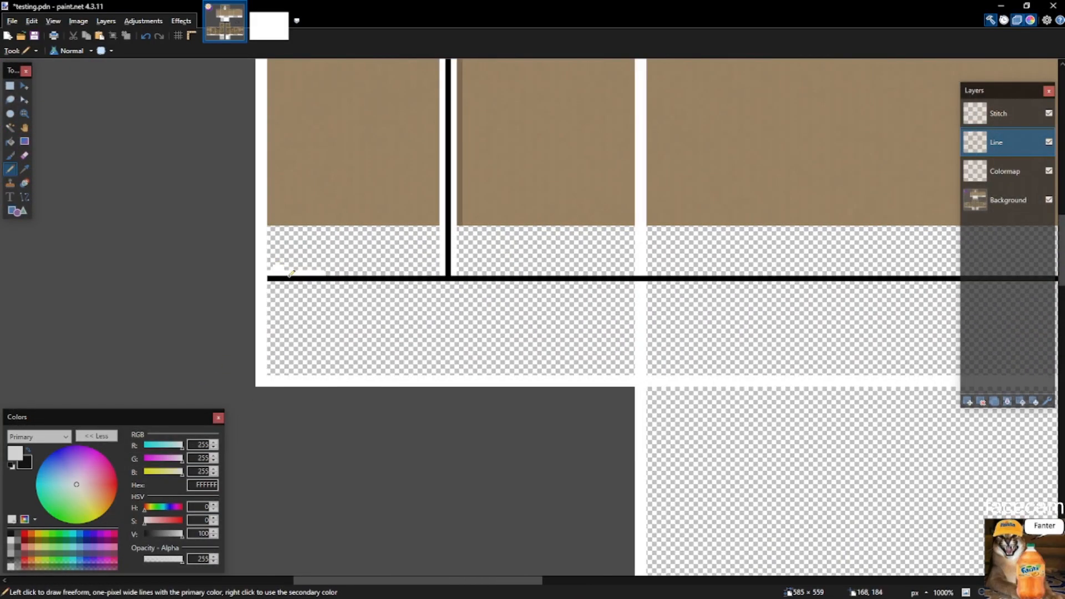
{"action": "key", "text": "ctrl+z"}
Select a one-pixel strip directly above the black hem line across the torso panels and fill it with white.
{"action": "scroll", "coordinate": [278, 280], "scroll_direction": "up", "scroll_amount": 1, "text": "ctrl"}
{"action": "scroll", "coordinate": [267, 294], "scroll_direction": "up", "scroll_amount": 4}
{"action": "key", "text": "s"}
{"action": "scroll", "coordinate": [299, 411], "scroll_direction": "down", "scroll_amount": 5}
{"action": "left_click_drag", "start_coordinate": [274, 206], "coordinate": [580, 245]}
{"action": "scroll", "coordinate": [221, 233], "scroll_direction": "up", "scroll_amount": 2, "text": "ctrl"}
{"action": "scroll", "coordinate": [142, 226], "scroll_direction": "down", "scroll_amount": 6, "text": "ctrl"}
{"action": "scroll", "coordinate": [140, 222], "scroll_direction": "down", "scroll_amount": 5, "text": "ctrl"}
{"action": "scroll", "coordinate": [602, 220], "scroll_direction": "up", "scroll_amount": 5, "text": "ctrl"}
{"action": "scroll", "coordinate": [626, 227], "scroll_direction": "up", "scroll_amount": 6, "text": "ctrl"}
{"action": "scroll", "coordinate": [744, 231], "scroll_direction": "down", "scroll_amount": 8}
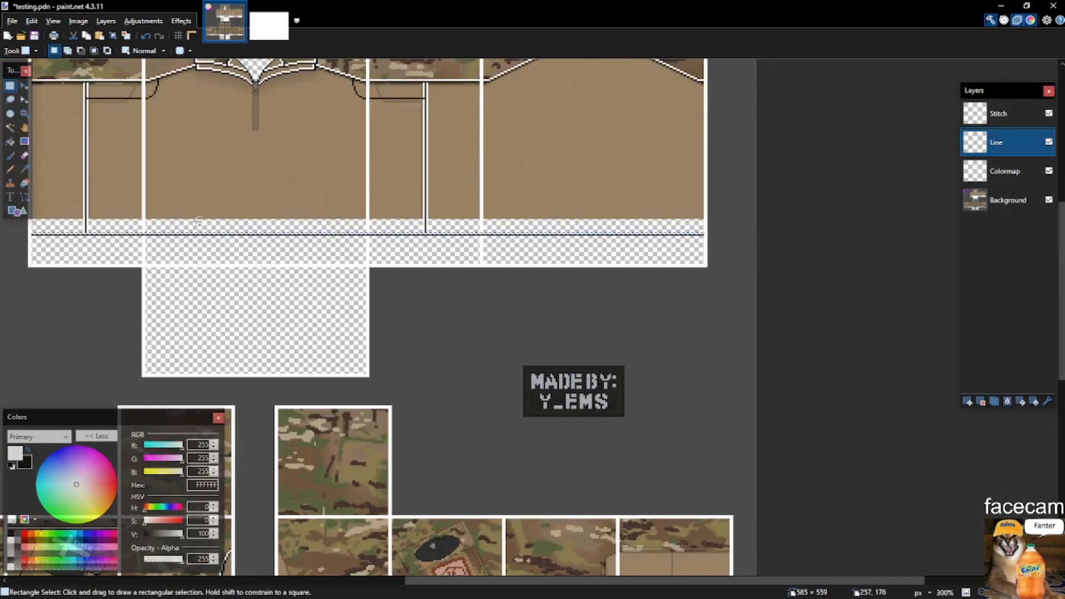
{"action": "scroll", "coordinate": [145, 236], "scroll_direction": "down", "scroll_amount": 2}
{"action": "scroll", "coordinate": [379, 259], "scroll_direction": "up", "scroll_amount": 7}
{"action": "scroll", "coordinate": [379, 259], "scroll_direction": "up", "scroll_amount": 4, "text": "ctrl"}
{"action": "left_click", "coordinate": [281, 223]}
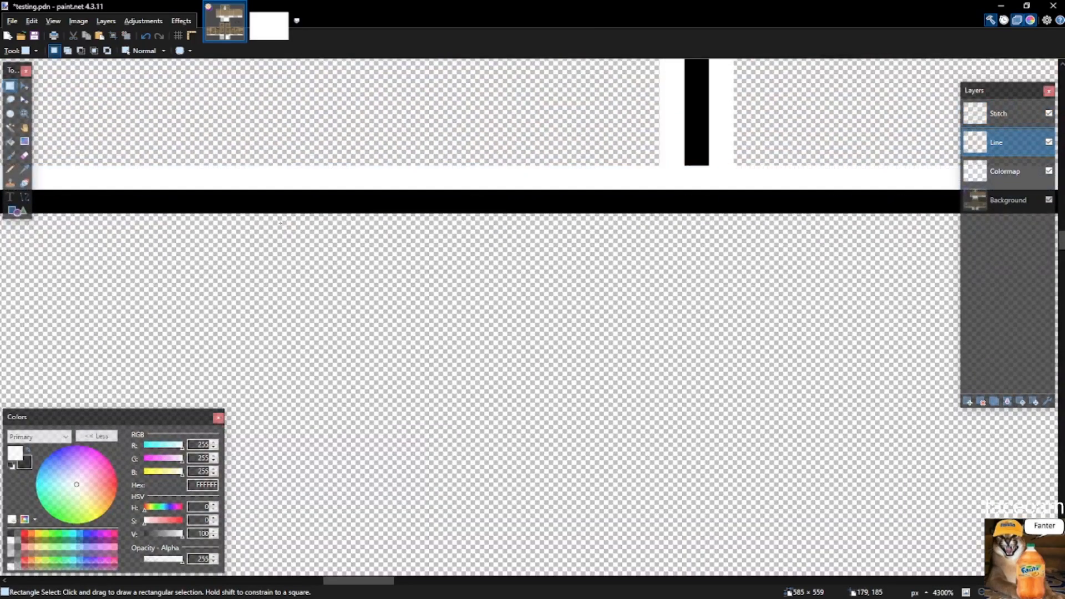
On the Stitch layer, fill the white gaps where both black side seams meet the hem line with black.
{"action": "left_click", "coordinate": [1026, 110]}
{"action": "key", "text": "x"}
{"action": "scroll", "coordinate": [705, 261], "scroll_direction": "up", "scroll_amount": 3}
{"action": "key", "text": "x"}
{"action": "left_click_drag", "start_coordinate": [698, 378], "coordinate": [697, 317]}
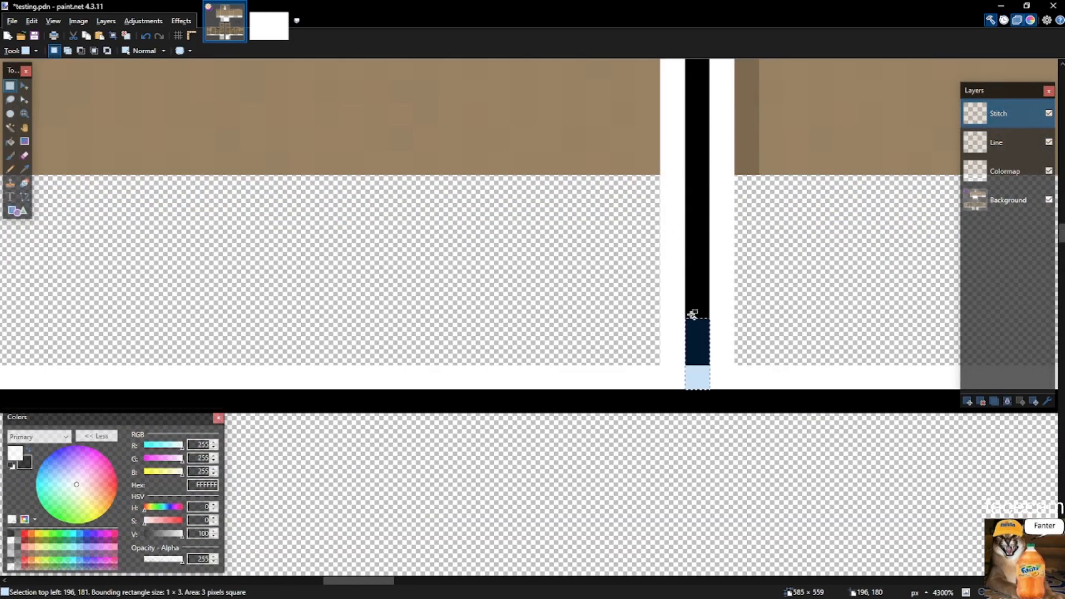
{"action": "scroll", "coordinate": [214, 302], "scroll_direction": "down", "scroll_amount": 5}
{"action": "scroll", "coordinate": [127, 315], "scroll_direction": "down", "scroll_amount": 4}
{"action": "scroll", "coordinate": [610, 322], "scroll_direction": "up", "scroll_amount": 5}
{"action": "scroll", "coordinate": [597, 257], "scroll_direction": "down", "scroll_amount": 4}
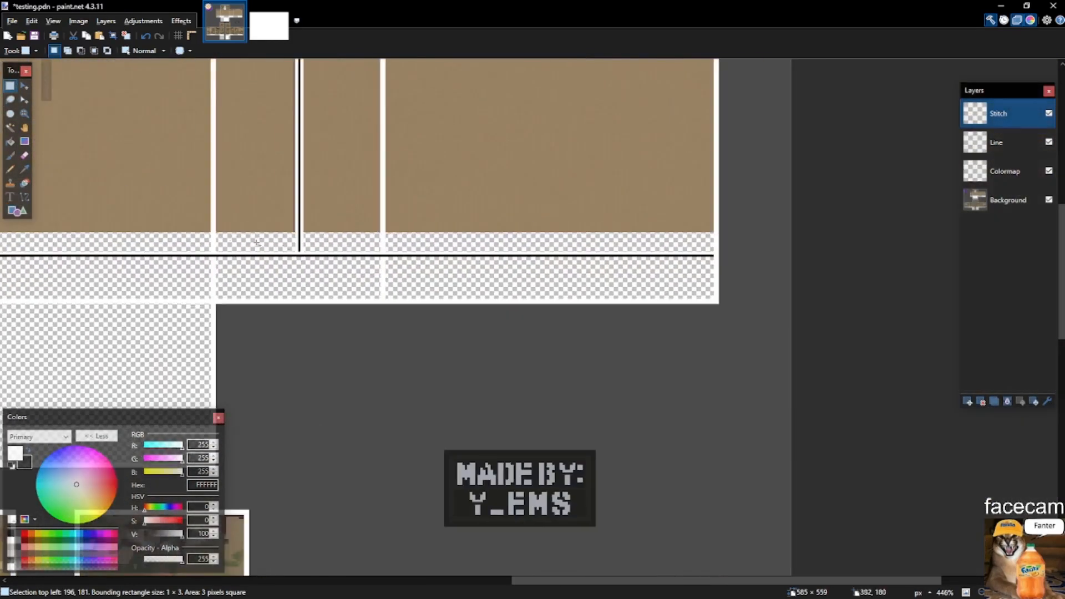
{"action": "scroll", "coordinate": [266, 249], "scroll_direction": "up", "scroll_amount": 7}
{"action": "scroll", "coordinate": [521, 269], "scroll_direction": "up", "scroll_amount": 1}
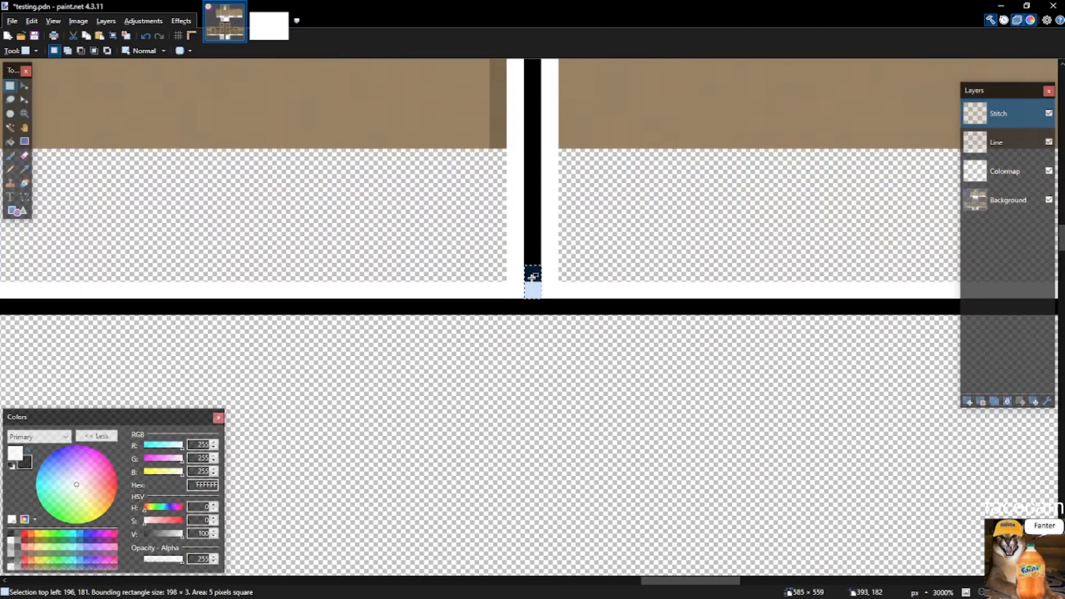
{"action": "key", "text": "Delete"}
{"action": "left_click_drag", "start_coordinate": [533, 273], "coordinate": [531, 290]}
{"action": "key", "text": "x"}
{"action": "key", "text": "BackSpace"}
Clear the seam-junction selection and save the file.
{"action": "left_click_drag", "start_coordinate": [620, 273], "coordinate": [647, 267]}
{"action": "scroll", "coordinate": [683, 262], "scroll_direction": "down", "scroll_amount": 5}
{"action": "left_click", "coordinate": [683, 260]}
{"action": "scroll", "coordinate": [206, 257], "scroll_direction": "down", "scroll_amount": 2}
{"action": "scroll", "coordinate": [193, 262], "scroll_direction": "up", "scroll_amount": 4}
{"action": "scroll", "coordinate": [192, 262], "scroll_direction": "up", "scroll_amount": 3}
{"action": "key", "text": "ctrl+s"}
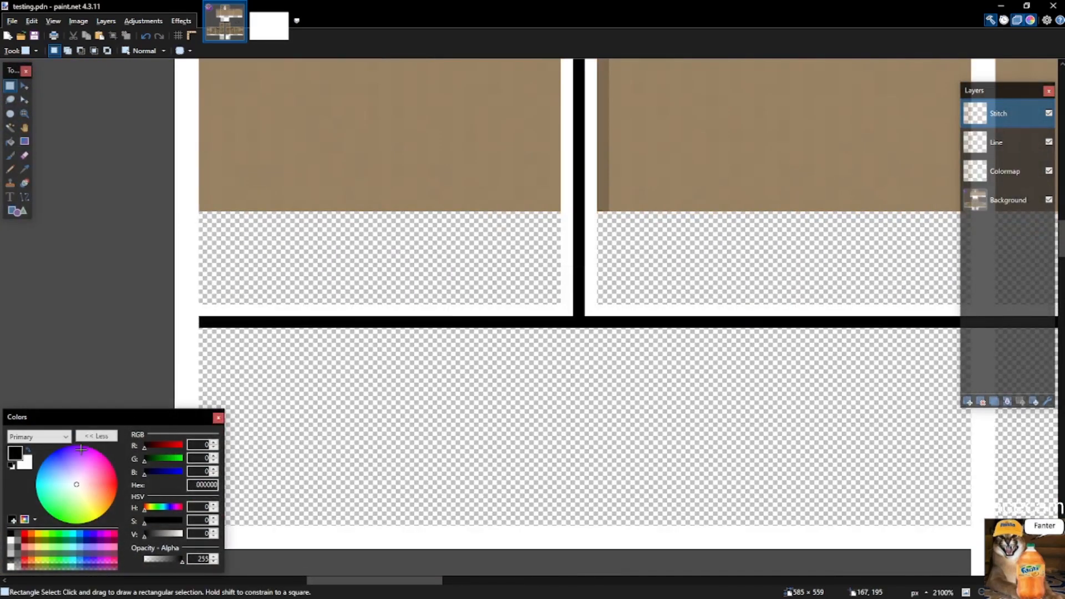
{"action": "key", "text": "p"}
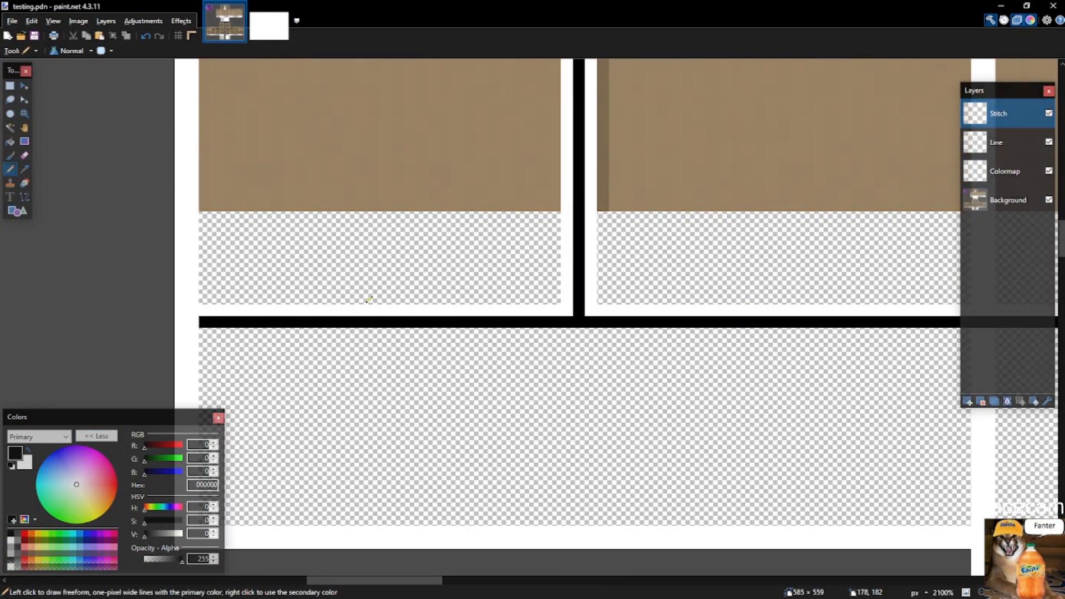
{"action": "scroll", "coordinate": [637, 292], "scroll_direction": "up", "scroll_amount": 1}
{"action": "scroll", "coordinate": [553, 308], "scroll_direction": "up", "scroll_amount": 1}
{"action": "scroll", "coordinate": [553, 310], "scroll_direction": "down", "scroll_amount": 3}
{"action": "key", "text": "s"}
{"action": "key", "text": "s"}
{"action": "key", "text": "s"}
{"action": "key", "text": "s"}
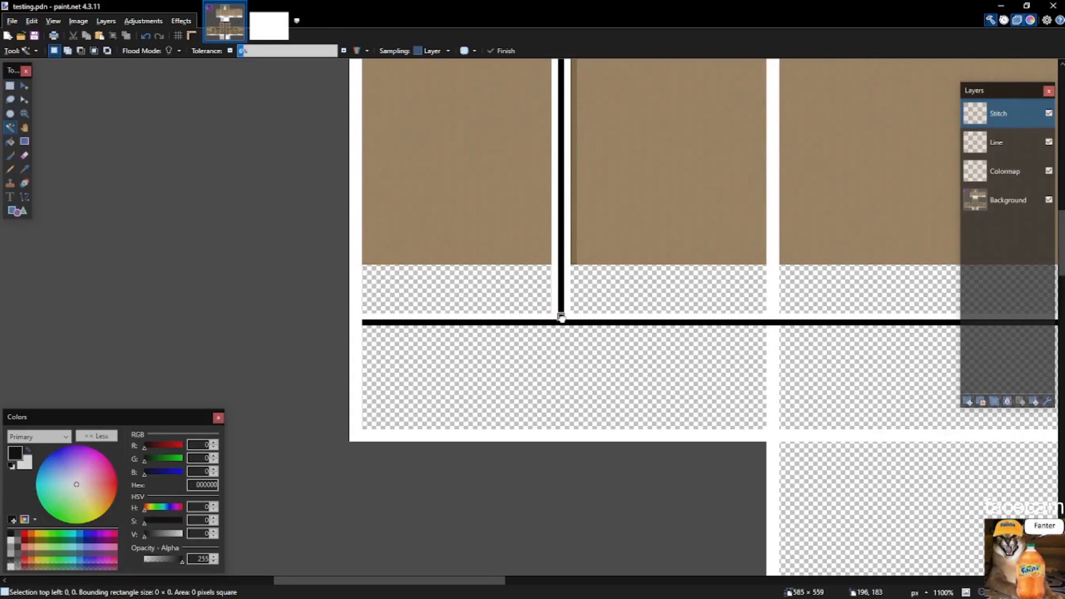
{"action": "left_click", "coordinate": [560, 316]}
{"action": "scroll", "coordinate": [561, 319], "scroll_direction": "down", "scroll_amount": 7}
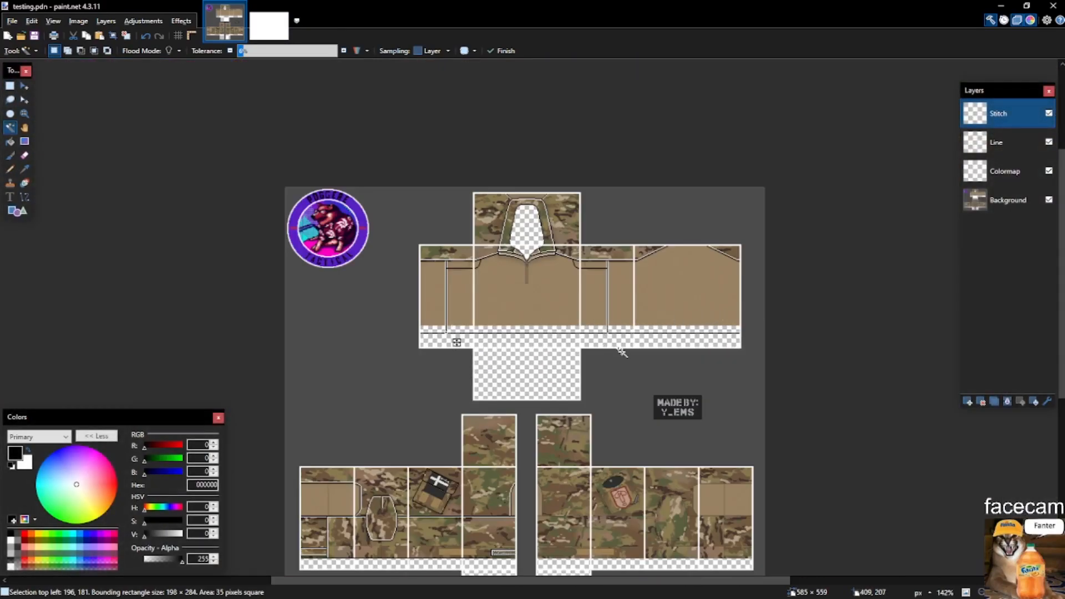
{"action": "scroll", "coordinate": [321, 326], "scroll_direction": "up", "scroll_amount": 2}
{"action": "key", "text": "s"}
{"action": "scroll", "coordinate": [325, 344], "scroll_direction": "up", "scroll_amount": 3}
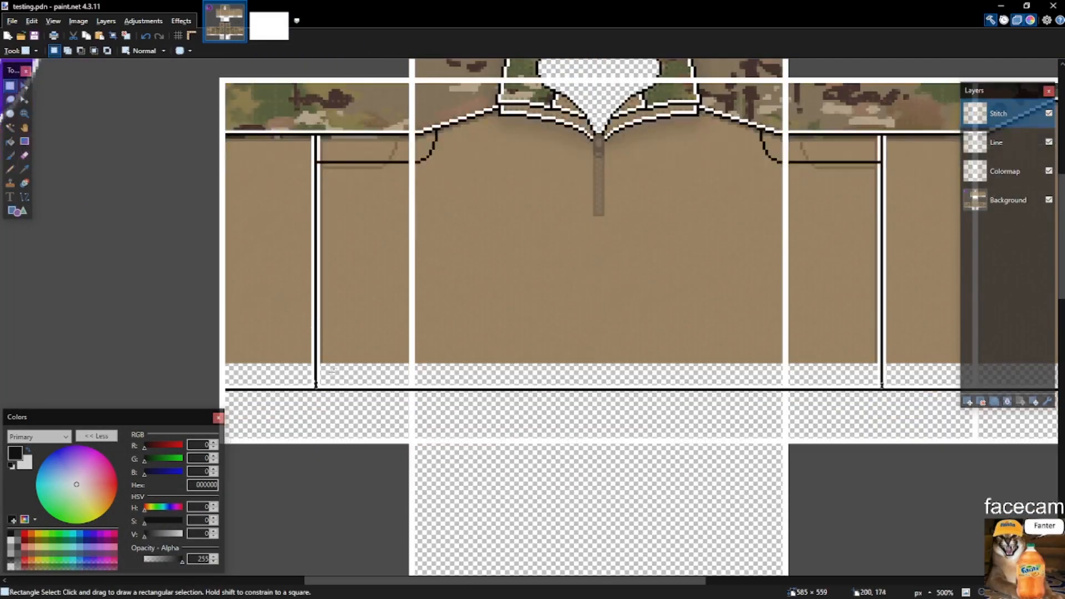
Select the black junction pixels at both side seams with the Magic Wand and move them from the Stitch layer to the Line layer.
{"action": "scroll", "coordinate": [327, 360], "scroll_direction": "up", "scroll_amount": 5}
{"action": "key", "text": "s"}
{"action": "key", "text": "s"}
{"action": "key", "text": "s"}
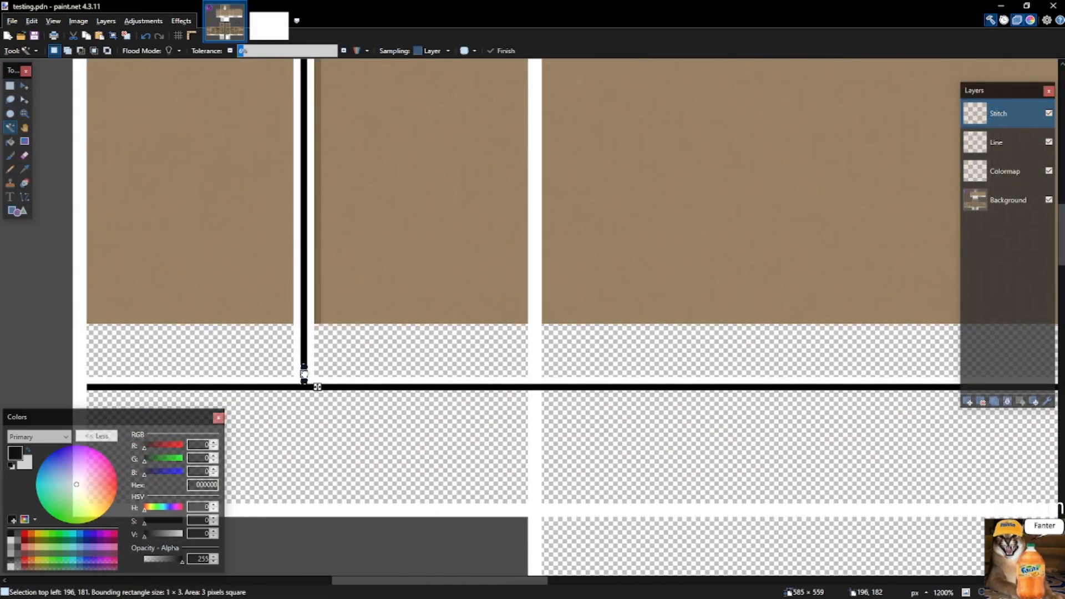
{"action": "left_click", "coordinate": [304, 373]}
{"action": "scroll", "coordinate": [297, 386], "scroll_direction": "down", "scroll_amount": 5}
{"action": "scroll", "coordinate": [859, 366], "scroll_direction": "up", "scroll_amount": 5}
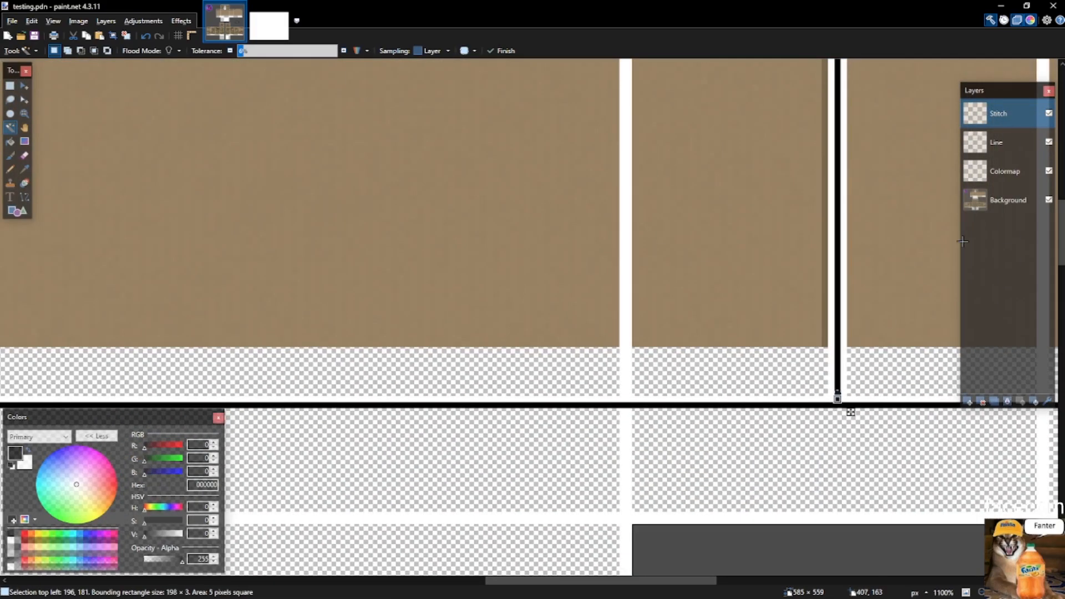
{"action": "scroll", "coordinate": [962, 244], "scroll_direction": "down", "scroll_amount": 5}
{"action": "key", "text": "m"}
{"action": "key", "text": "s"}
{"action": "key", "text": "s"}
{"action": "key", "text": "s"}
{"action": "key", "text": "s"}
{"action": "left_click", "coordinate": [863, 233]}
{"action": "scroll", "coordinate": [855, 244], "scroll_direction": "down", "scroll_amount": 4}
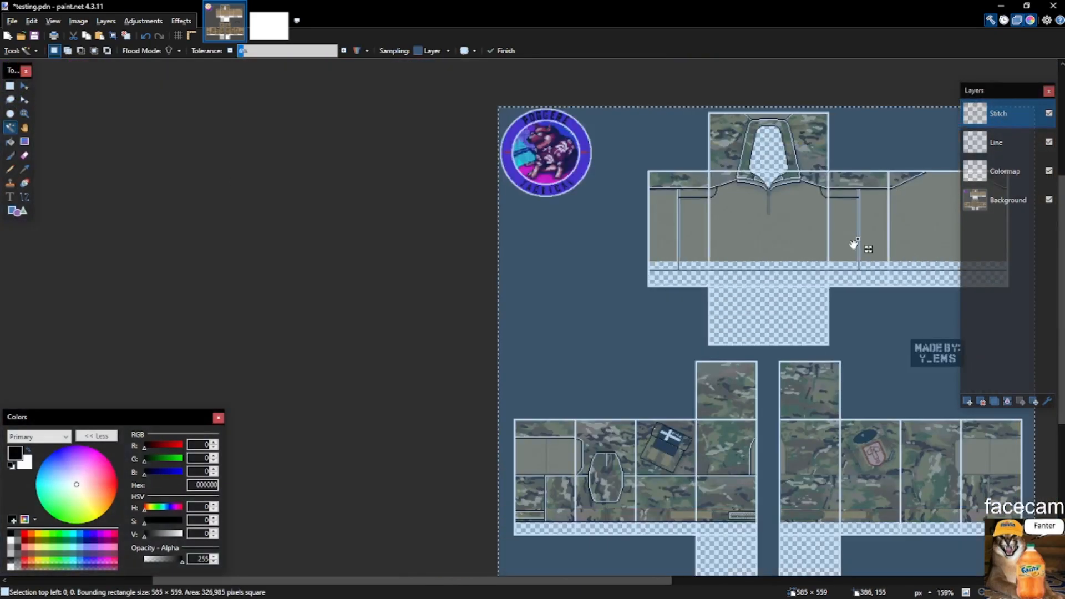
{"action": "key", "text": "s"}
{"action": "left_click", "coordinate": [856, 248]}
{"action": "scroll", "coordinate": [843, 258], "scroll_direction": "up", "scroll_amount": 7}
{"action": "left_click", "coordinate": [870, 270]}
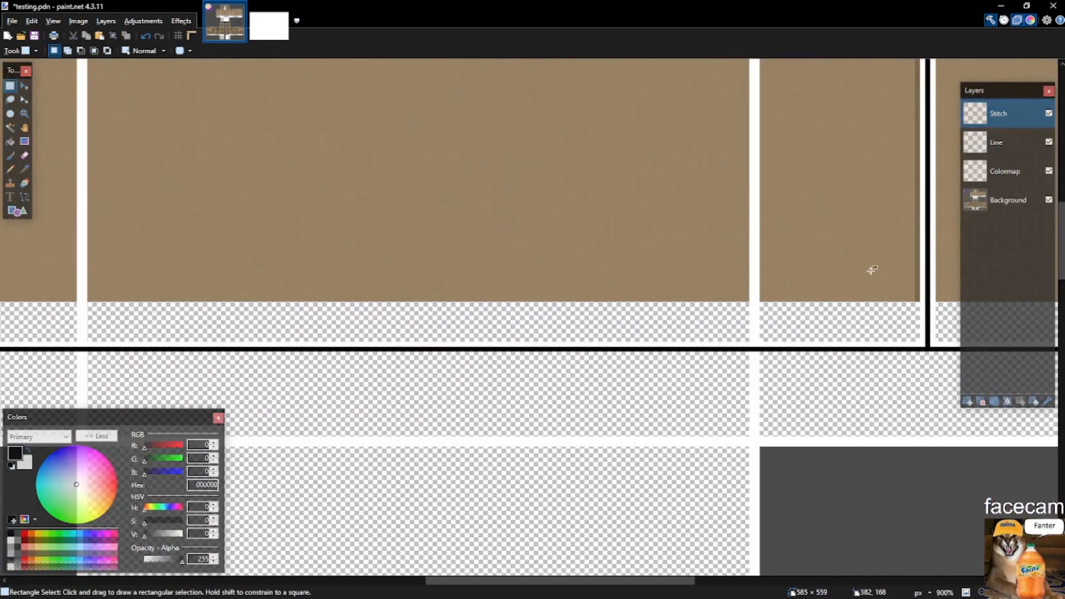
On the Stitch layer, pencil a short row of alternating black pixels just above the white hem highlight, beside the first side seam.
{"action": "scroll", "coordinate": [870, 271], "scroll_direction": "down", "scroll_amount": 5}
{"action": "scroll", "coordinate": [483, 291], "scroll_direction": "up", "scroll_amount": 4}
{"action": "scroll", "coordinate": [774, 236], "scroll_direction": "up", "scroll_amount": 3}
{"action": "key", "text": "b"}
{"action": "key", "text": "p"}
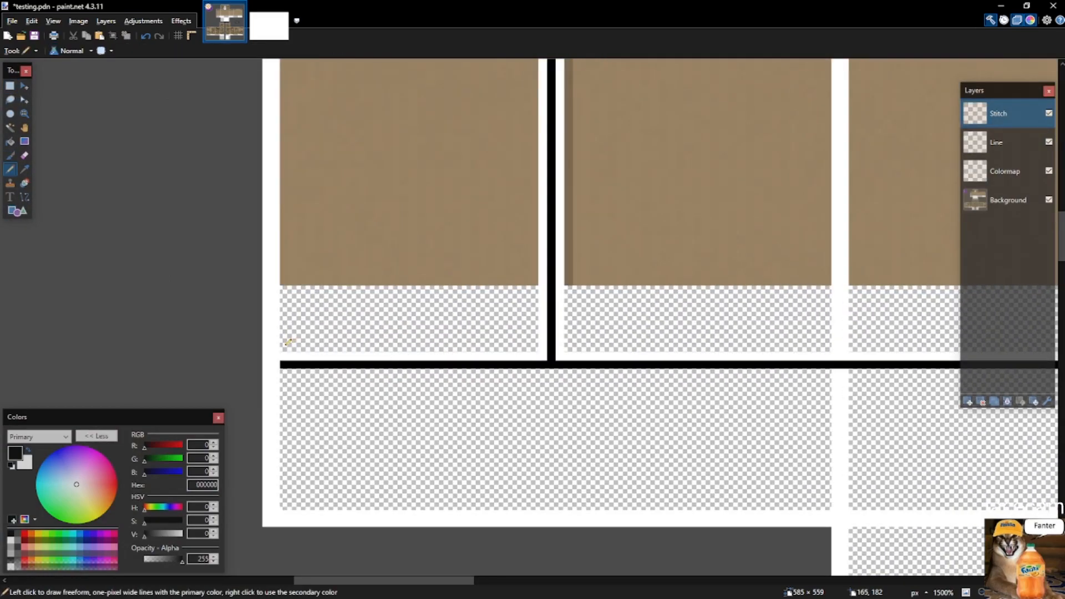
{"action": "scroll", "coordinate": [541, 347], "scroll_direction": "up", "scroll_amount": 1}
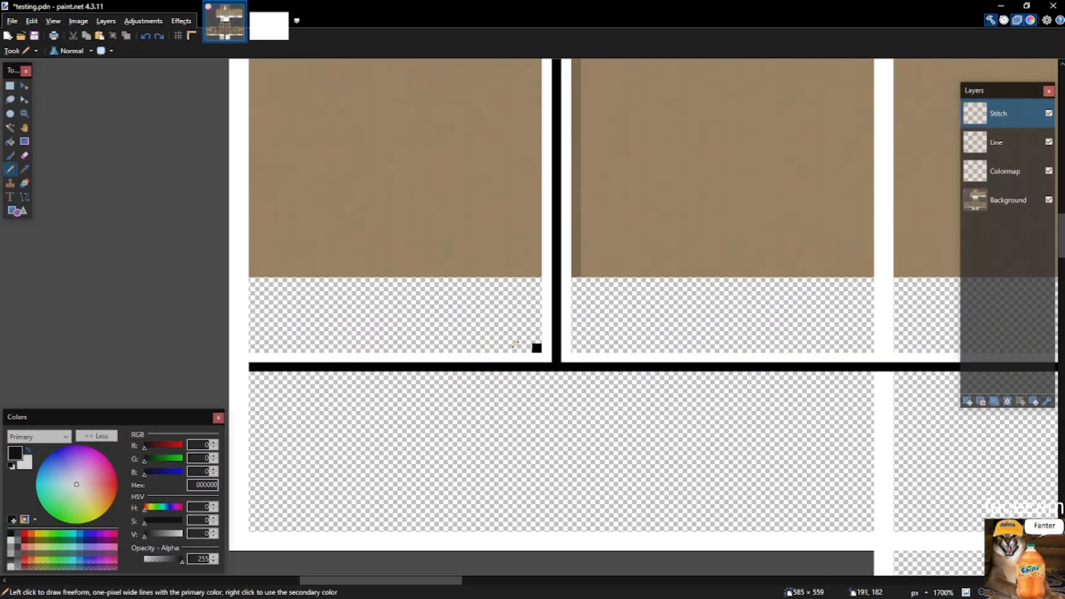
{"action": "left_click", "coordinate": [477, 348]}
Duplicate the short stitch row repeatedly to extend it from the side seam to the outer edge of the side panel.
{"action": "key", "text": "s"}
{"action": "mouse_move", "coordinate": [477, 349]}
{"action": "left_mouse_down"}
{"action": "mouse_move", "coordinate": [536, 349]}
{"action": "mouse_move", "coordinate": [294, 338]}
{"action": "mouse_move", "coordinate": [373, 340]}
{"action": "left_mouse_up"}
{"action": "scroll", "coordinate": [523, 353], "scroll_direction": "up", "scroll_amount": 2}
{"action": "key", "text": "ctrl+c"}
{"action": "key", "text": "ctrl+v"}
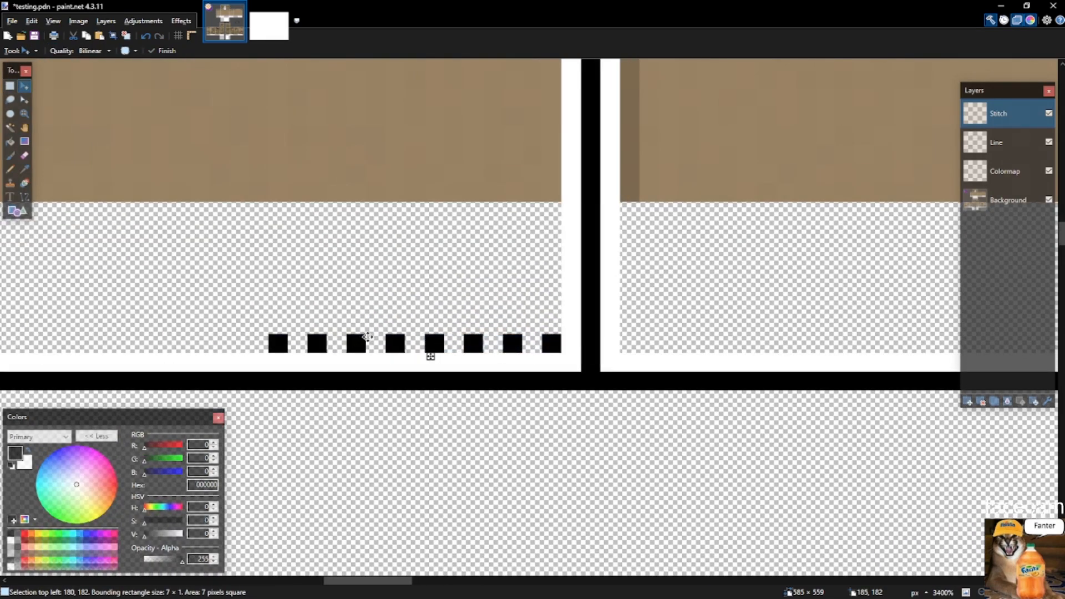
{"action": "key", "text": "s"}
{"action": "mouse_move", "coordinate": [271, 341]}
{"action": "left_mouse_down"}
{"action": "mouse_move", "coordinate": [547, 344]}
{"action": "mouse_move", "coordinate": [108, 339]}
{"action": "left_mouse_up"}
{"action": "key", "text": "ctrl+c"}
{"action": "key", "text": "ctrl+v"}
{"action": "scroll", "coordinate": [107, 339], "scroll_direction": "left", "scroll_amount": 4}
{"action": "left_click_drag", "start_coordinate": [356, 336], "coordinate": [477, 337]}
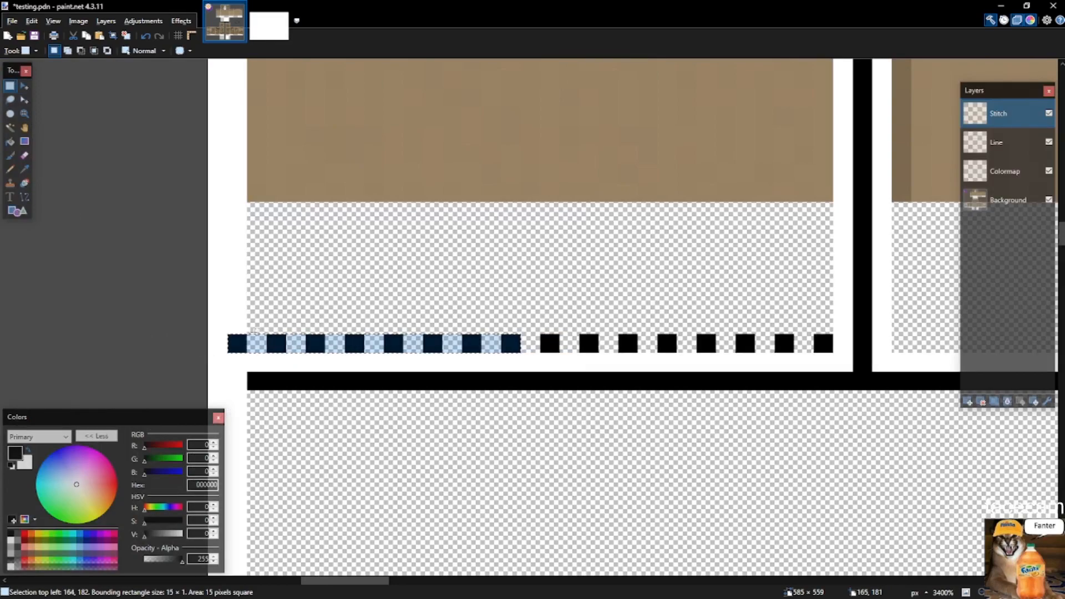
Copy the 29 × 1 pixel stitch row and place the copies end to end above the hem toward the torso front.
{"action": "left_click_drag", "start_coordinate": [272, 348], "coordinate": [810, 344]}
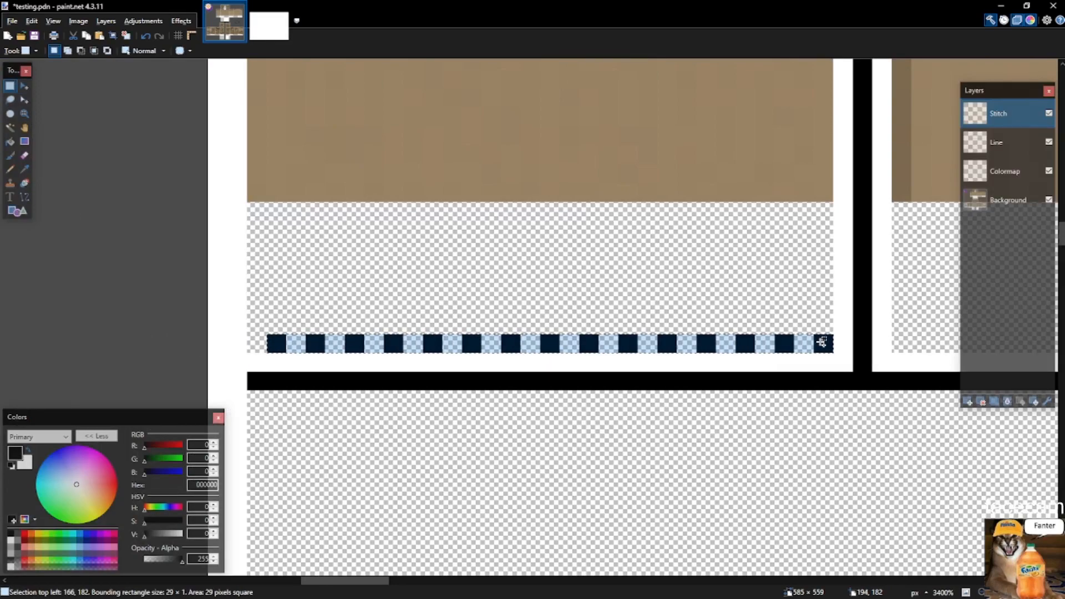
{"action": "key", "text": "ctrl+c"}
{"action": "key", "text": "ctrl+v"}
{"action": "scroll", "coordinate": [366, 343], "scroll_direction": "up", "scroll_amount": 1}
{"action": "left_click_drag", "start_coordinate": [337, 343], "coordinate": [926, 355]}
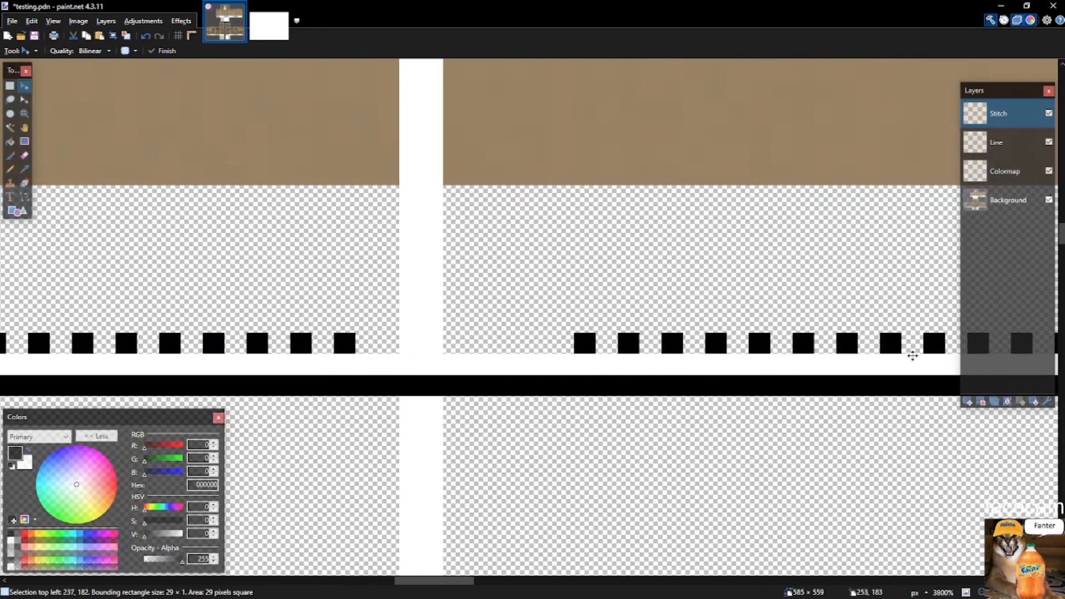
{"action": "left_click_drag", "start_coordinate": [809, 360], "coordinate": [798, 358]}
{"action": "left_click_drag", "start_coordinate": [584, 359], "coordinate": [560, 348]}
{"action": "left_click_drag", "start_coordinate": [580, 351], "coordinate": [348, 336]}
{"action": "scroll", "coordinate": [723, 338], "scroll_direction": "down", "scroll_amount": 5}
{"action": "scroll", "coordinate": [348, 336], "scroll_direction": "up", "scroll_amount": 4}
{"action": "left_click_drag", "start_coordinate": [347, 336], "coordinate": [221, 327]}
{"action": "scroll", "coordinate": [598, 335], "scroll_direction": "down", "scroll_amount": 4}
Copy longer runs of hem stitches and paste them onward across the front toward the second side panel.
{"action": "key", "text": "s"}
{"action": "left_click_drag", "start_coordinate": [599, 324], "coordinate": [403, 334]}
{"action": "key", "text": "ctrl+c"}
{"action": "key", "text": "ctrl+v"}
{"action": "scroll", "coordinate": [209, 329], "scroll_direction": "up", "scroll_amount": 4}
{"action": "key", "text": "ctrl+c"}
{"action": "key", "text": "ctrl+v"}
{"action": "left_click_drag", "start_coordinate": [535, 326], "coordinate": [957, 352]}
Align the last pasted stitch run above the hem around the second side seam and delete the surplus pixels.
{"action": "key", "text": "s"}
{"action": "scroll", "coordinate": [623, 330], "scroll_direction": "down", "scroll_amount": 4}
{"action": "key", "text": "m"}
{"action": "mouse_move", "coordinate": [862, 335]}
{"action": "left_mouse_down"}
{"action": "mouse_move", "coordinate": [880, 334]}
{"action": "mouse_move", "coordinate": [842, 343]}
{"action": "left_mouse_up"}
{"action": "key", "text": "s"}
{"action": "key", "text": "Delete"}
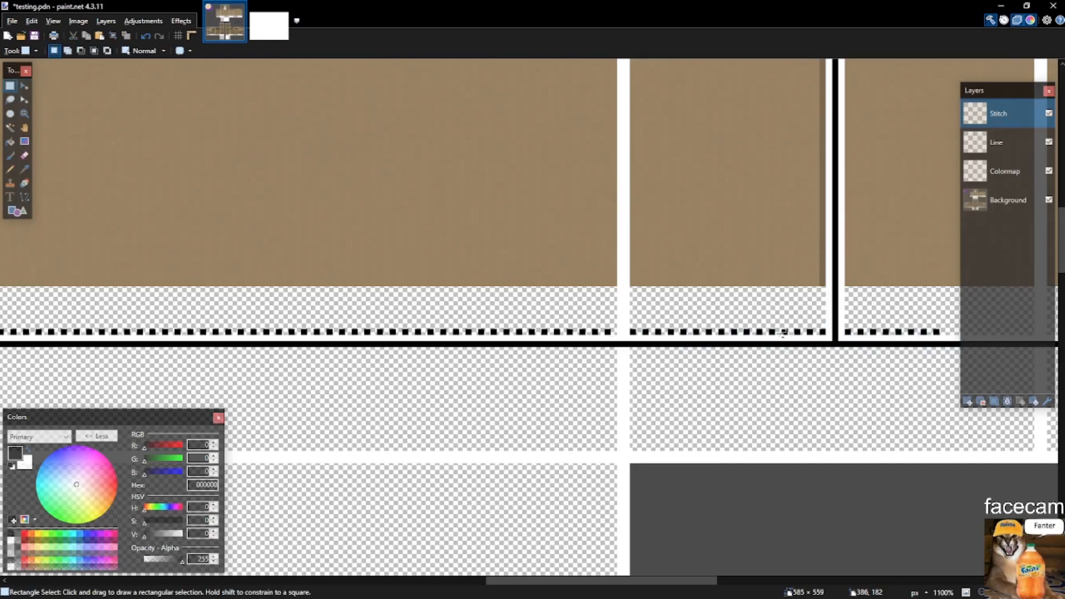
On the Line layer, pencil a stepped black diagonal across the front-to-side panel divider, with a white highlight and spaced black stitch pixels alongside.
{"action": "scroll", "coordinate": [754, 328], "scroll_direction": "down", "scroll_amount": 4}
{"action": "scroll", "coordinate": [704, 202], "scroll_direction": "up", "scroll_amount": 5}
{"action": "scroll", "coordinate": [680, 206], "scroll_direction": "up", "scroll_amount": 4}
{"action": "left_click_drag", "start_coordinate": [687, 207], "coordinate": [694, 254]}
{"action": "scroll", "coordinate": [663, 239], "scroll_direction": "up", "scroll_amount": 1}
{"action": "key", "text": "p"}
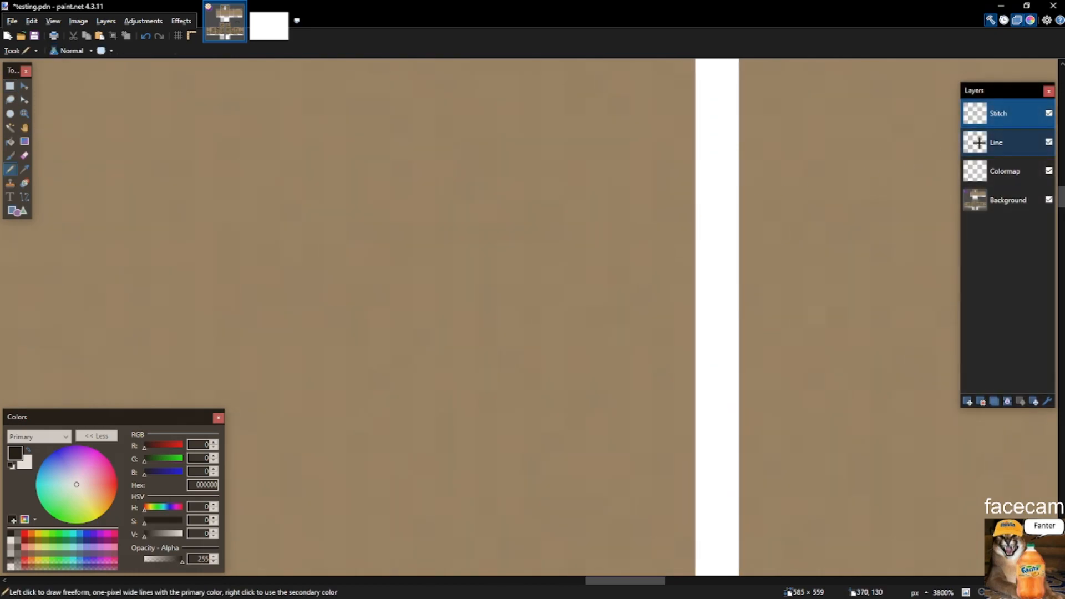
{"action": "left_click", "coordinate": [998, 142]}
{"action": "left_click_drag", "start_coordinate": [688, 128], "coordinate": [700, 250]}
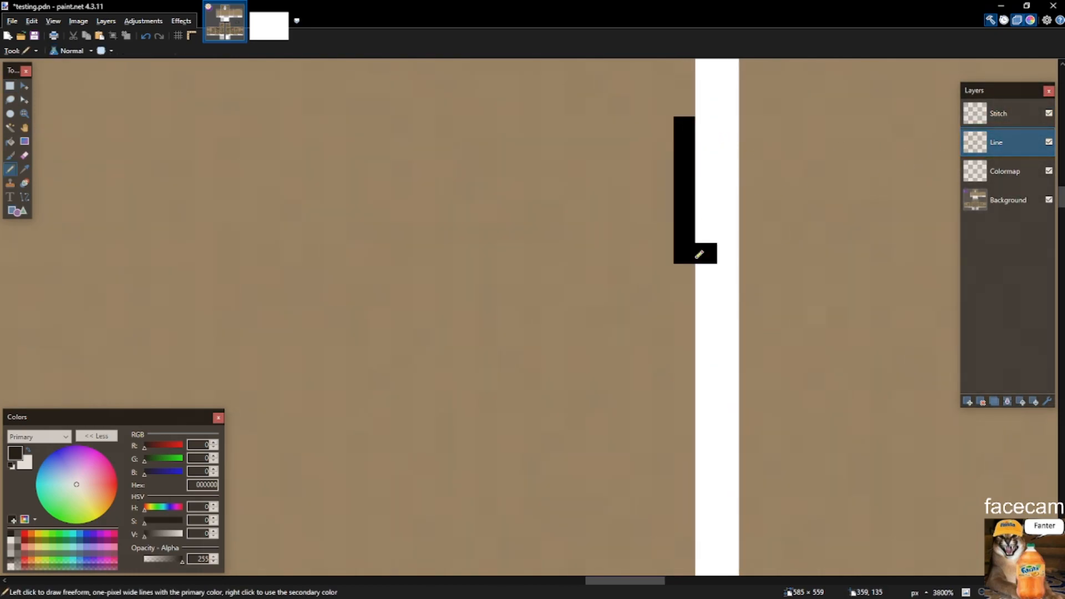
{"action": "key", "text": "ctrl+z"}
{"action": "left_click_drag", "start_coordinate": [680, 305], "coordinate": [690, 206]}
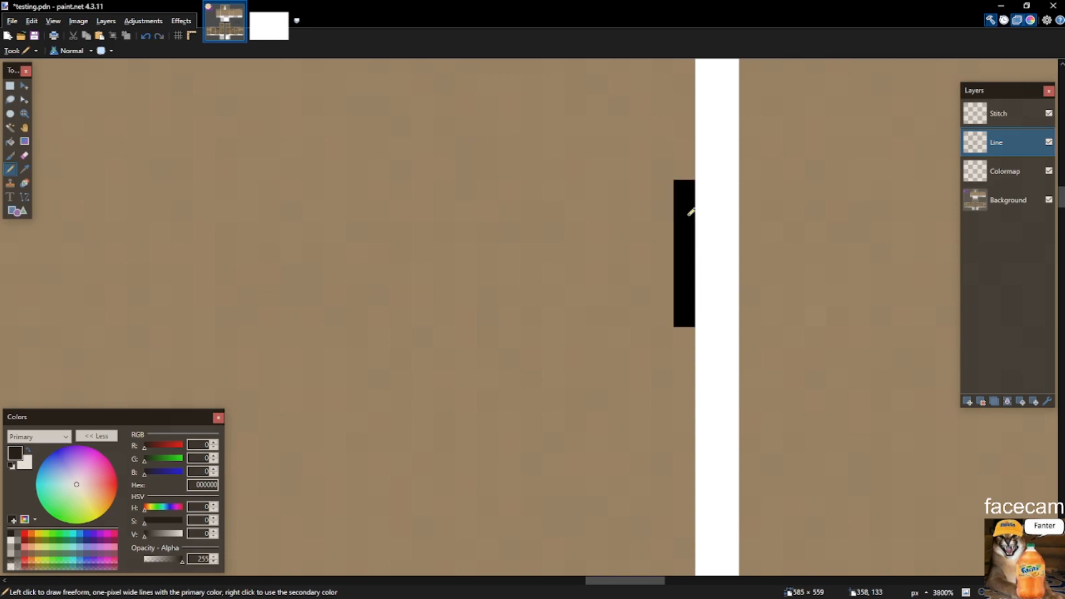
{"action": "key", "text": "ctrl+z"}
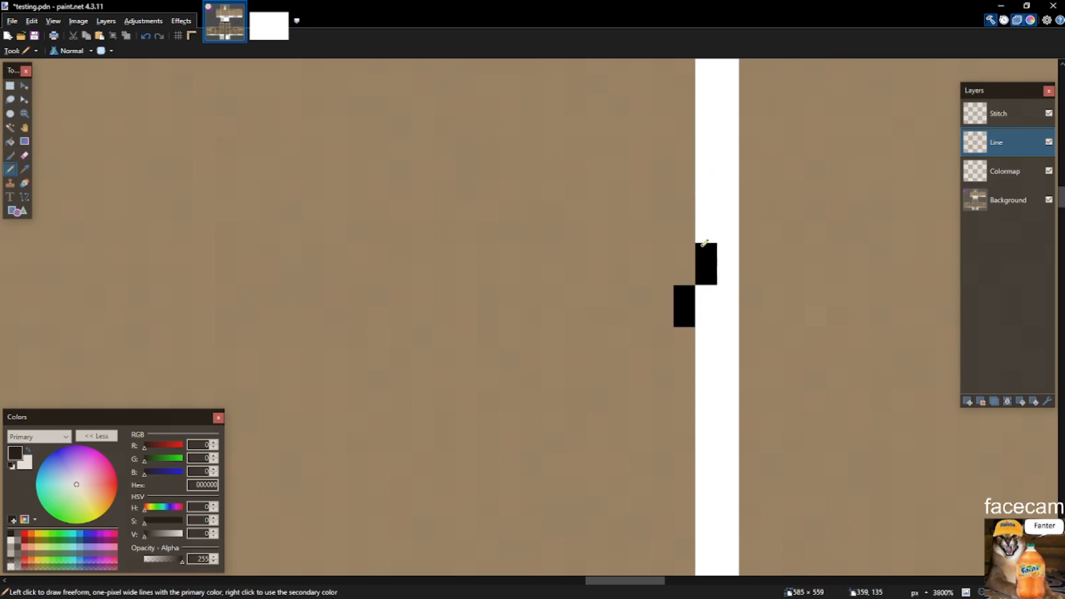
{"action": "key", "text": "ctrl+z"}
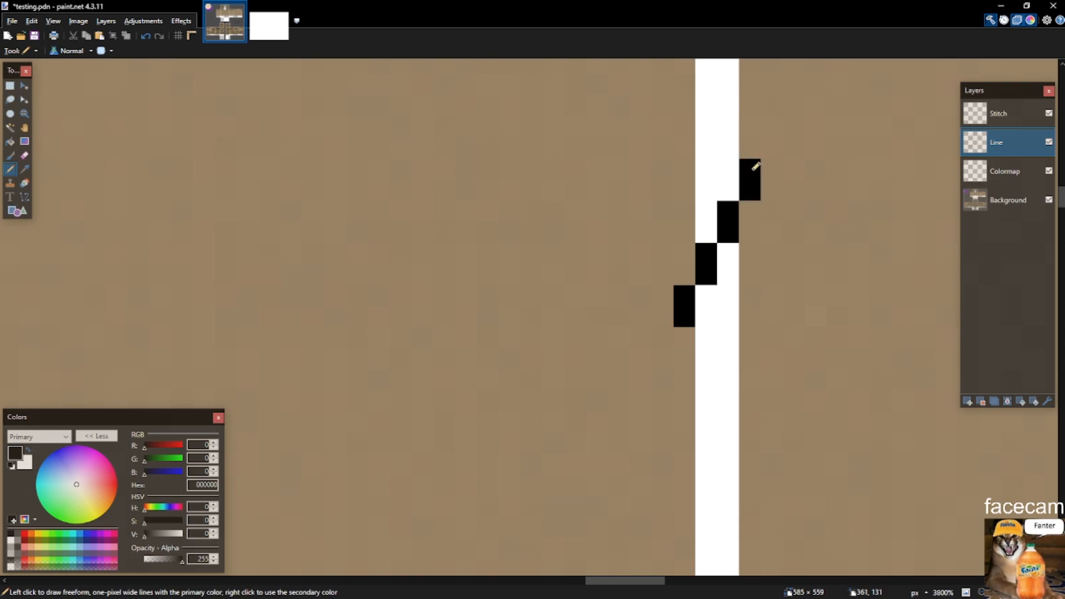
{"action": "scroll", "coordinate": [760, 176], "scroll_direction": "up", "scroll_amount": 1}
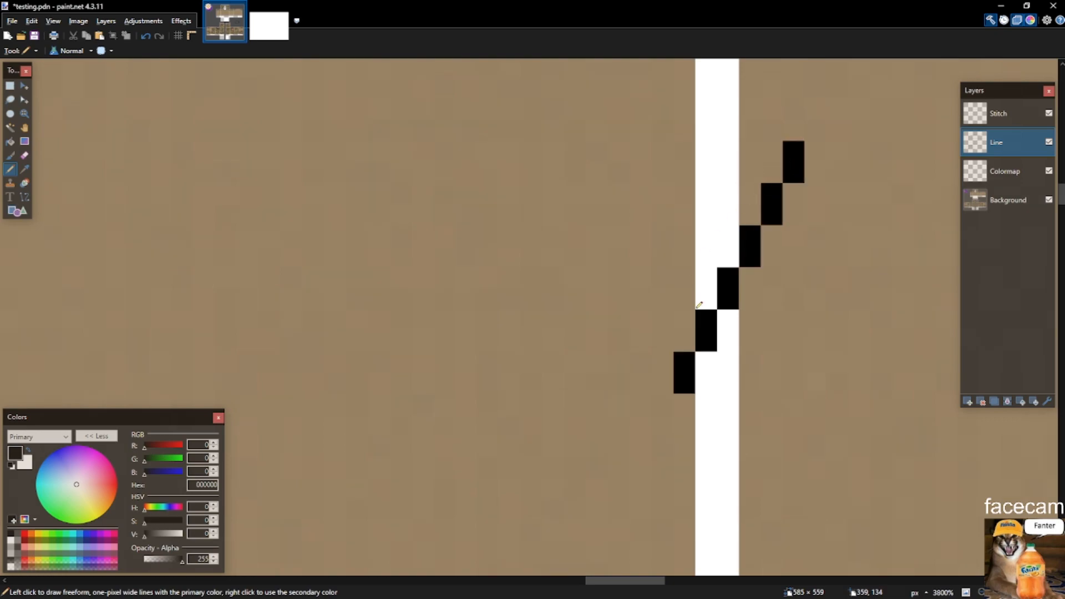
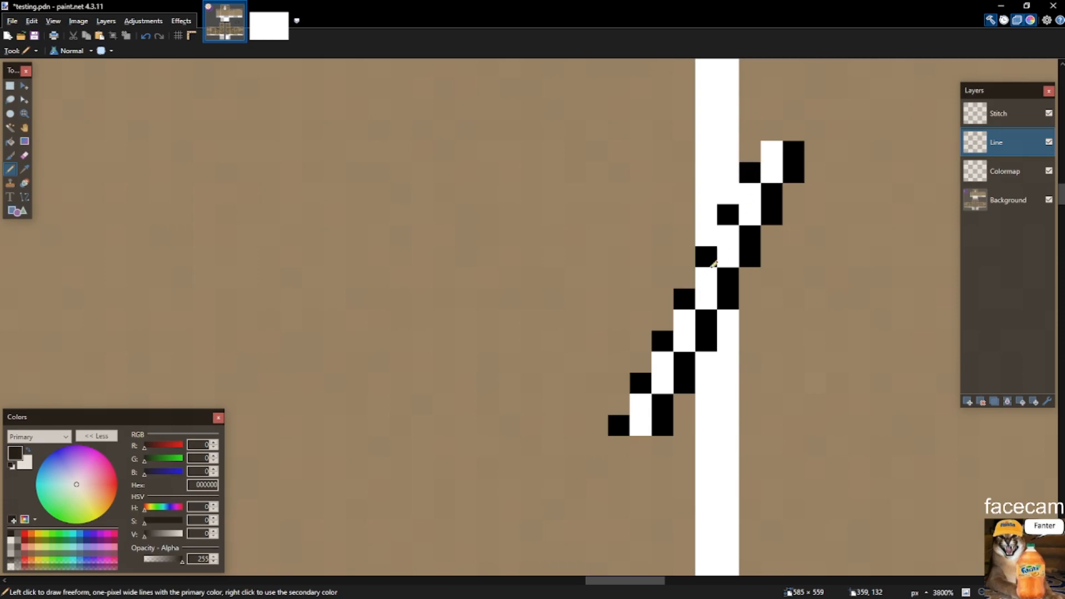
Delete the part of the diagonal line covering the white divider, using a 2 × 15 pixel selection.
{"action": "scroll", "coordinate": [716, 272], "scroll_direction": "down", "scroll_amount": 5}
{"action": "scroll", "coordinate": [715, 261], "scroll_direction": "up", "scroll_amount": 5}
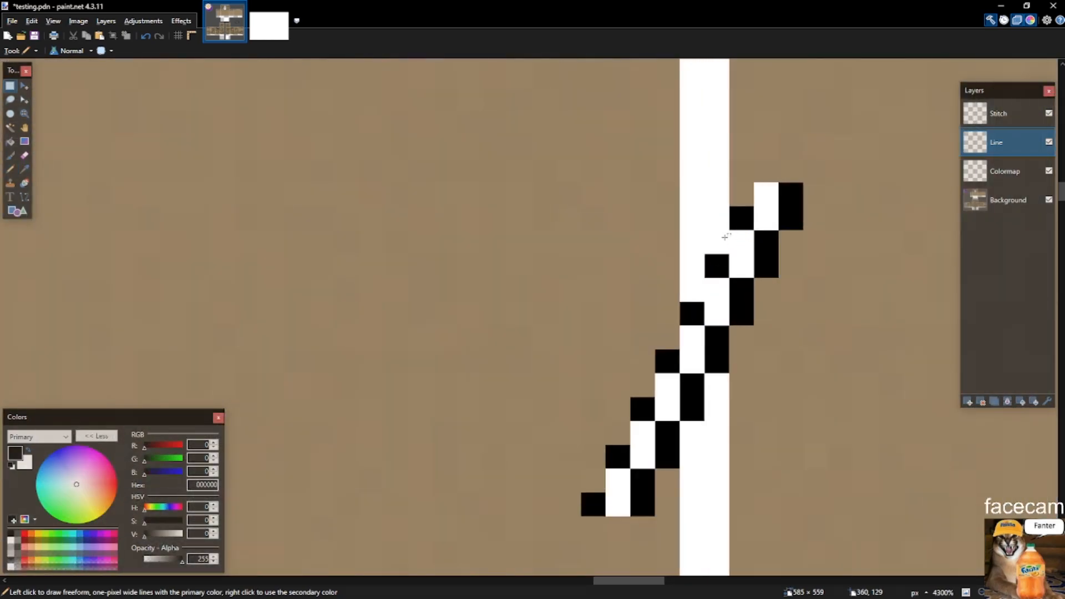
{"action": "key", "text": "s"}
{"action": "left_click_drag", "start_coordinate": [708, 155], "coordinate": [713, 141]}
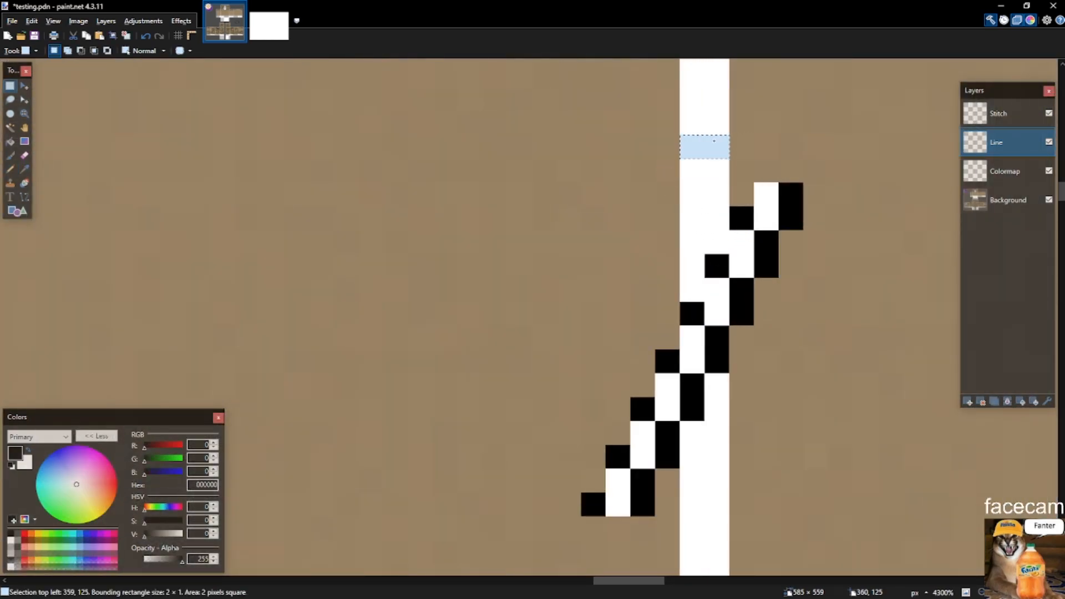
{"action": "scroll", "coordinate": [705, 366], "scroll_direction": "down", "scroll_amount": 5}
{"action": "scroll", "coordinate": [727, 354], "scroll_direction": "up", "scroll_amount": 5}
{"action": "scroll", "coordinate": [726, 412], "scroll_direction": "up", "scroll_amount": 1}
{"action": "left_click_drag", "start_coordinate": [718, 253], "coordinate": [916, 470]}
{"action": "scroll", "coordinate": [700, 239], "scroll_direction": "up", "scroll_amount": 2}
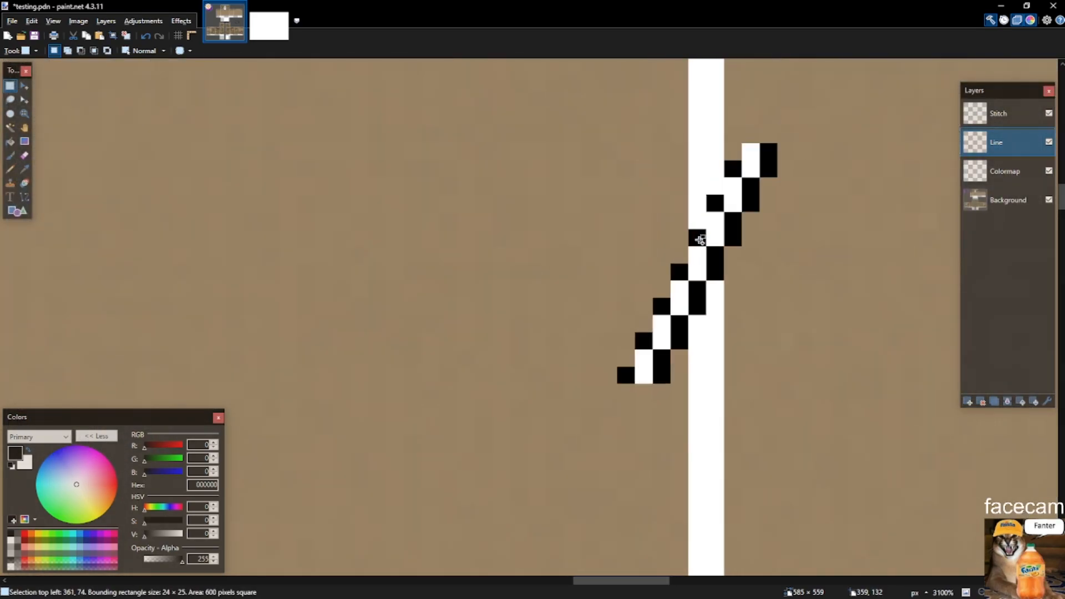
{"action": "left_click_drag", "start_coordinate": [692, 166], "coordinate": [708, 395]}
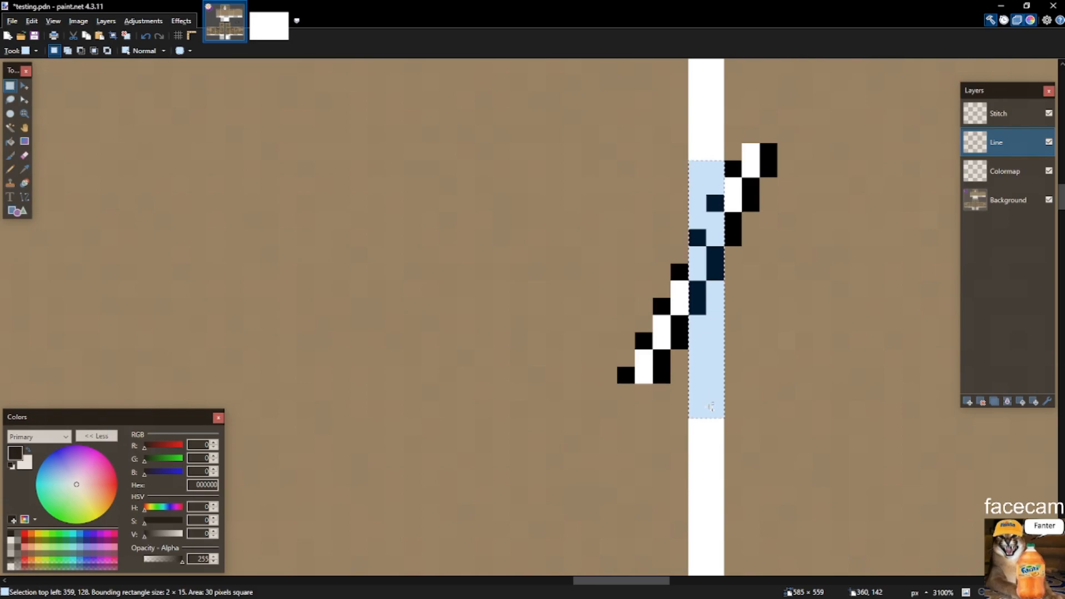
{"action": "key", "text": "Delete"}
{"action": "scroll", "coordinate": [704, 399], "scroll_direction": "down", "scroll_amount": 3}
{"action": "scroll", "coordinate": [702, 396], "scroll_direction": "up", "scroll_amount": 3}
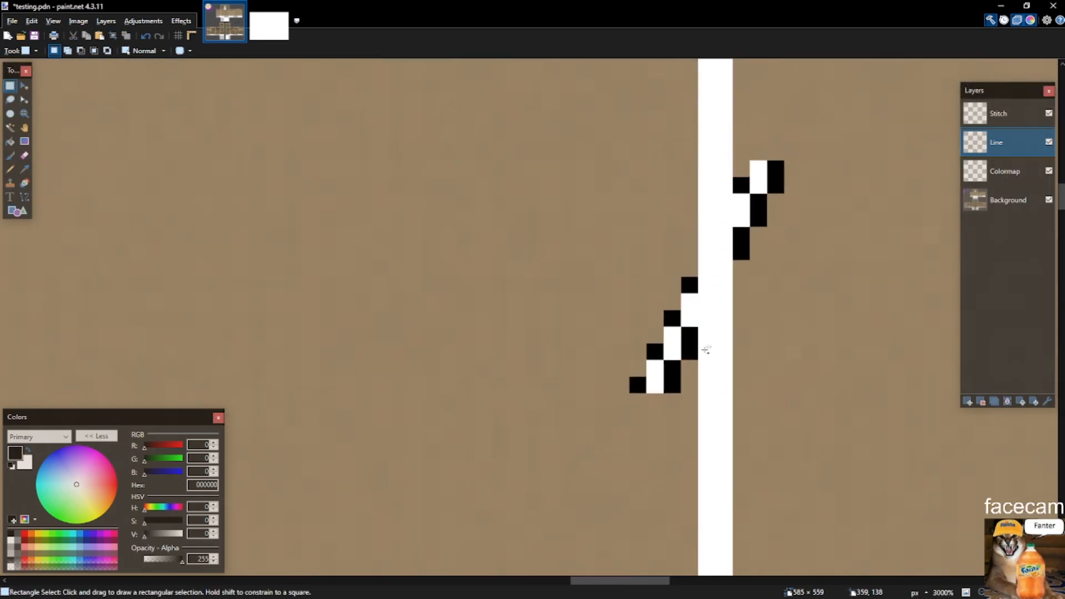
Delete the remaining diagonal line pieces on both sides of the divider and ready the Pencil tool.
{"action": "scroll", "coordinate": [714, 247], "scroll_direction": "down", "scroll_amount": 4}
{"action": "scroll", "coordinate": [718, 244], "scroll_direction": "up", "scroll_amount": 3}
{"action": "mouse_move", "coordinate": [558, 123]}
{"action": "left_mouse_down"}
{"action": "mouse_move", "coordinate": [618, 178]}
{"action": "mouse_move", "coordinate": [776, 462]}
{"action": "left_mouse_up"}
{"action": "key", "text": "Delete"}
{"action": "scroll", "coordinate": [581, 333], "scroll_direction": "up", "scroll_amount": 5}
{"action": "key", "text": "p"}
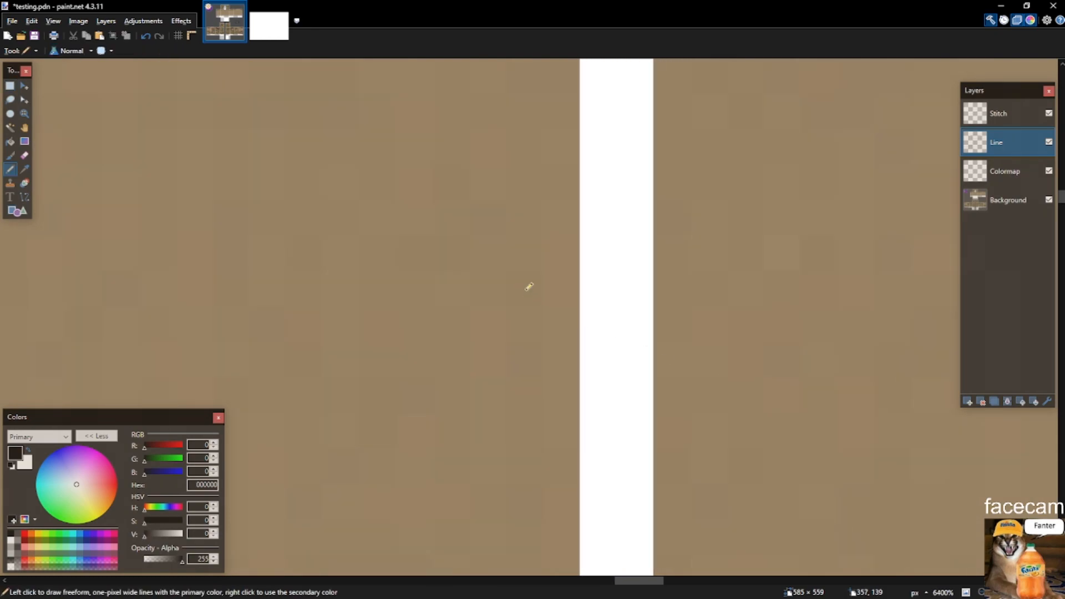
Undo the deletions of the diagonal line.
{"action": "key", "text": "ctrl+z"}
{"action": "key", "text": "ctrl+z"}
{"action": "key", "text": "ctrl+z"}
{"action": "key", "text": "ctrl+z"}
{"action": "key", "text": "ctrl+z"}
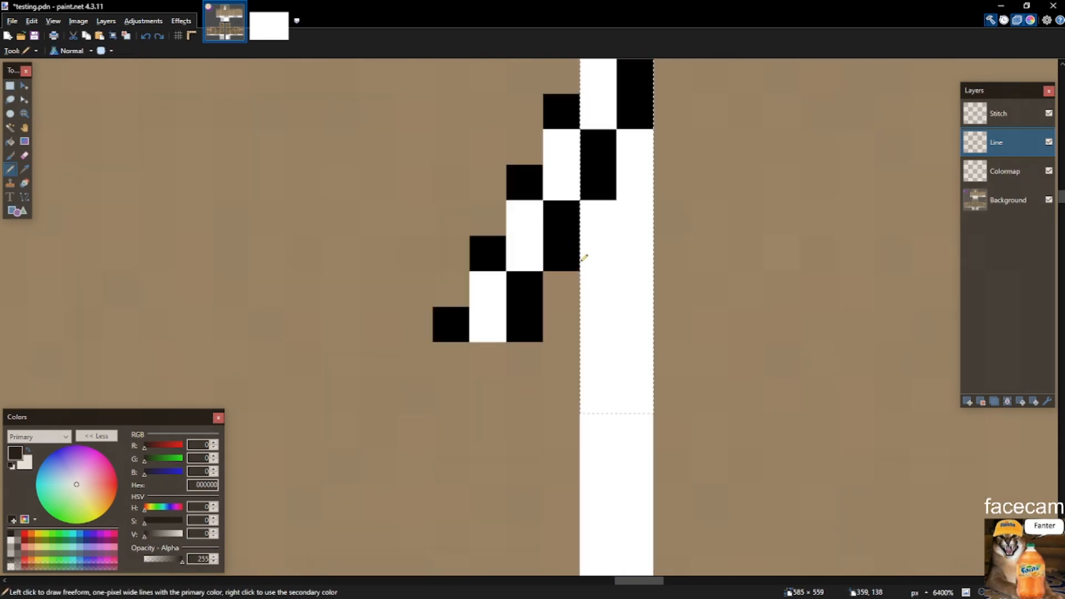
Select the upper part of the diagonal line from the divider onward and move it two pixels right, clear of the divider.
{"action": "scroll", "coordinate": [585, 263], "scroll_direction": "down", "scroll_amount": 4}
{"action": "key", "text": "s"}
{"action": "left_click", "coordinate": [608, 157]}
{"action": "left_click_drag", "start_coordinate": [583, 90], "coordinate": [717, 331]}
{"action": "key", "text": "m"}
{"action": "left_click_drag", "start_coordinate": [676, 229], "coordinate": [708, 231]}
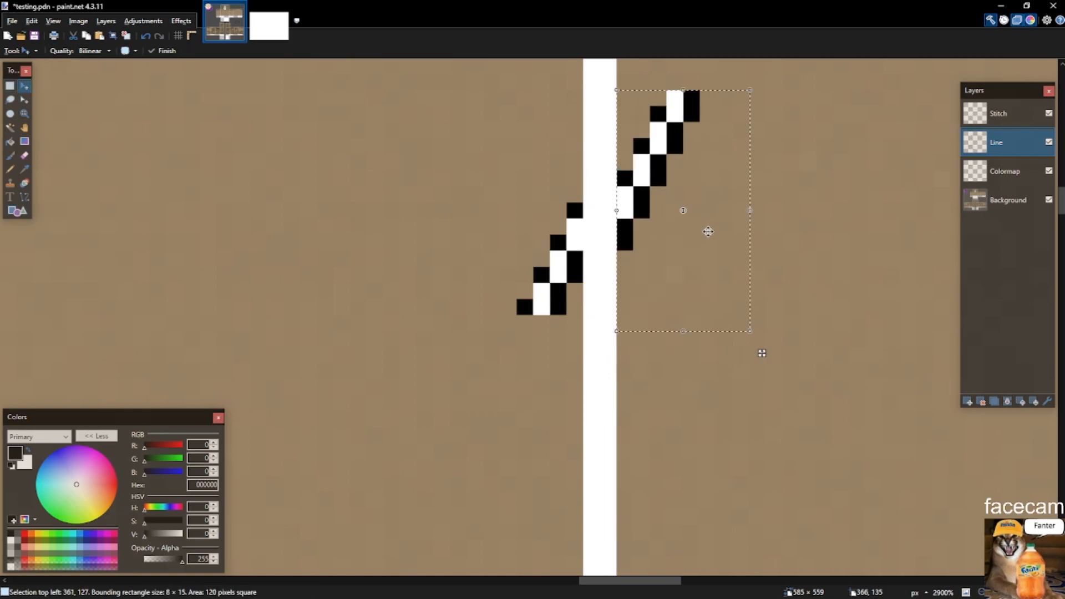
{"action": "key", "text": "s"}
{"action": "left_click", "coordinate": [627, 461]}
{"action": "scroll", "coordinate": [633, 459], "scroll_direction": "down", "scroll_amount": 5}
{"action": "scroll", "coordinate": [636, 460], "scroll_direction": "up", "scroll_amount": 4}
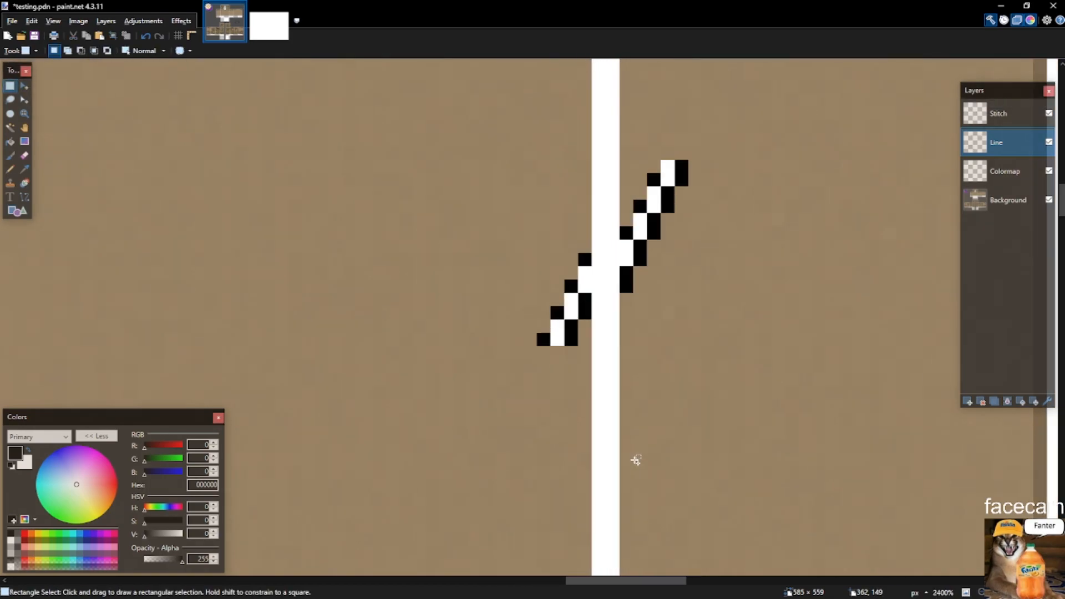
Try to shift the small line pieces beside the white divider to rejoin the two halves of the diagonal line.
{"action": "scroll", "coordinate": [624, 275], "scroll_direction": "up", "scroll_amount": 3}
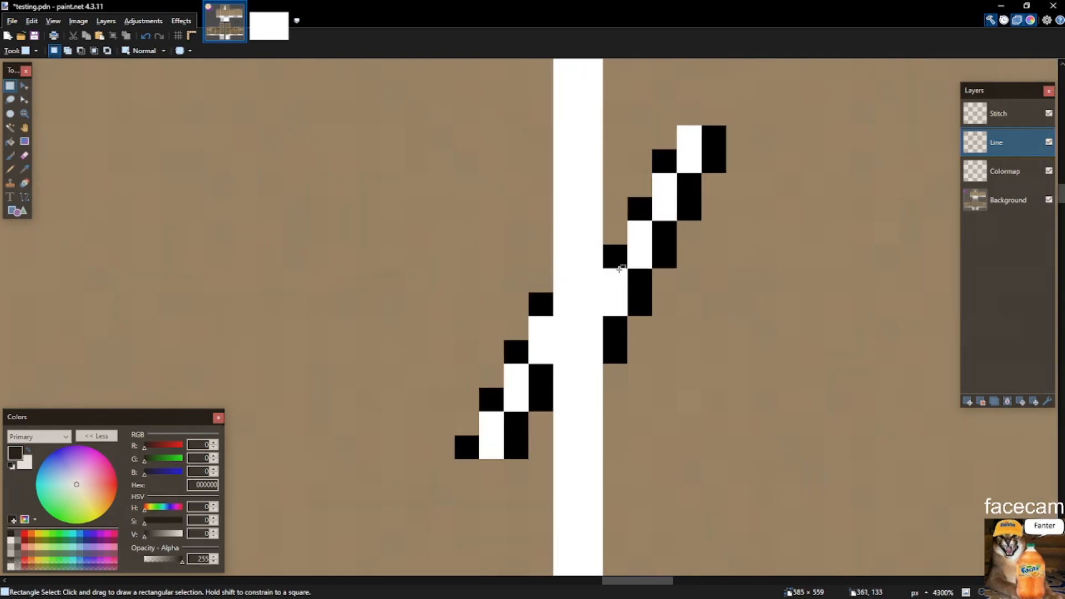
{"action": "mouse_move", "coordinate": [541, 302]}
{"action": "left_mouse_down"}
{"action": "mouse_move", "coordinate": [521, 302]}
{"action": "mouse_move", "coordinate": [519, 353]}
{"action": "left_mouse_up"}
{"action": "left_click_drag", "start_coordinate": [590, 328], "coordinate": [619, 327]}
{"action": "left_click_drag", "start_coordinate": [609, 275], "coordinate": [612, 308]}
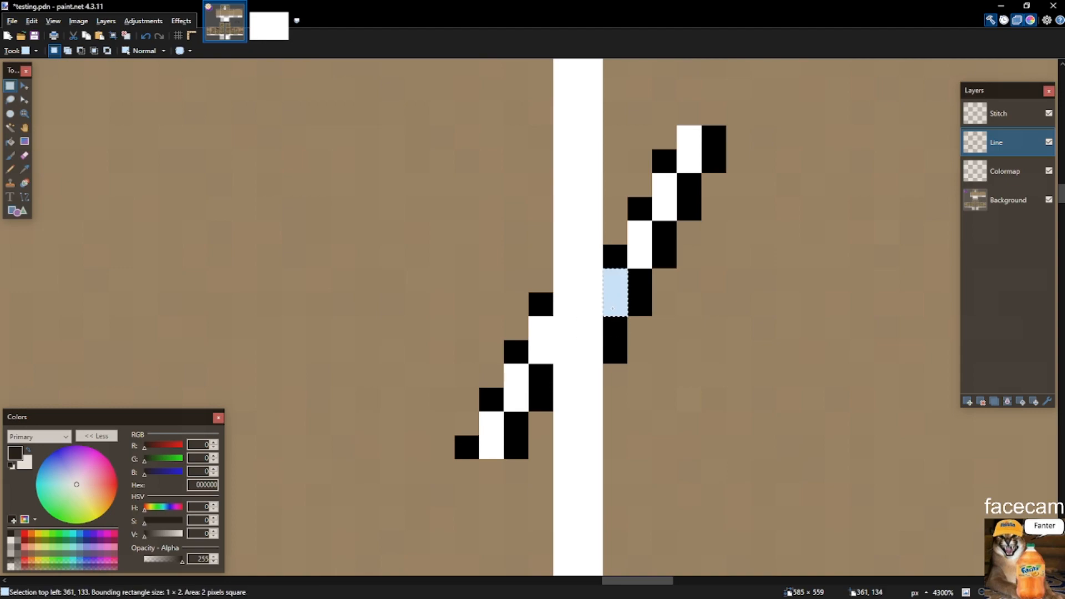
{"action": "left_click_drag", "start_coordinate": [541, 304], "coordinate": [516, 306]}
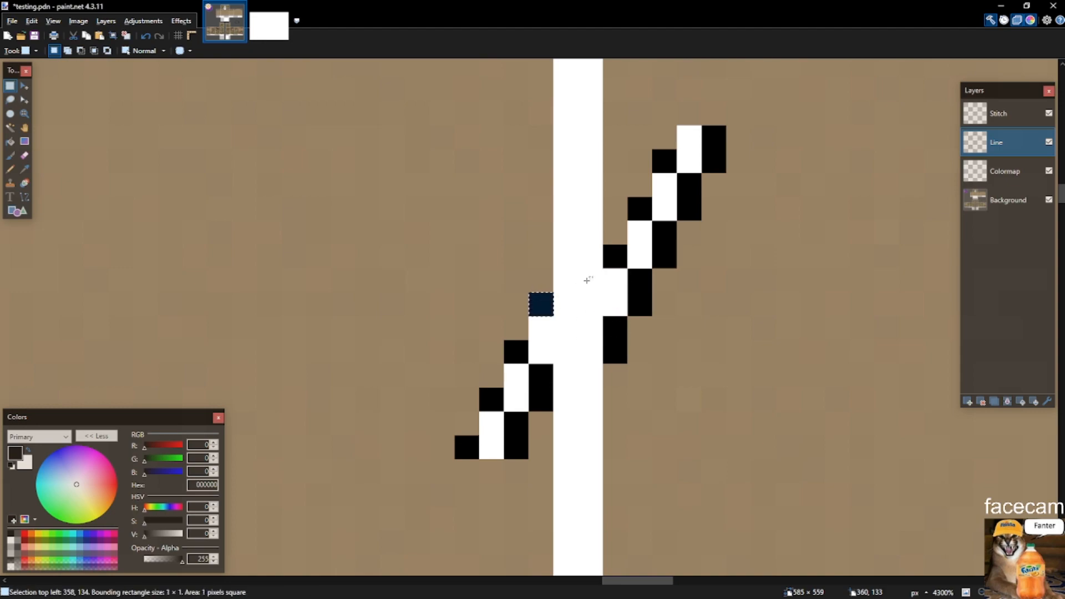
{"action": "key", "text": "m"}
{"action": "left_click_drag", "start_coordinate": [627, 244], "coordinate": [559, 307]}
{"action": "key", "text": "s"}
{"action": "key", "text": "ctrl+z"}
{"action": "key", "text": "ctrl+z"}
{"action": "key", "text": "ctrl+z"}
{"action": "key", "text": "ctrl+z"}
{"action": "key", "text": "ctrl+z"}
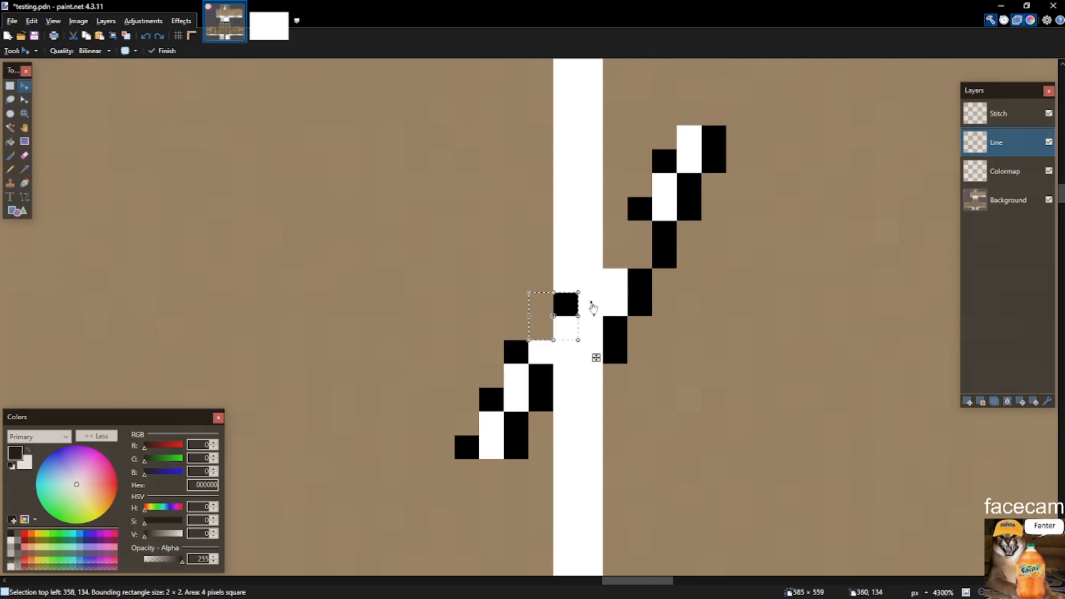
Delete the whole diagonal line on both sides of the white divider from the Line layer.
{"action": "scroll", "coordinate": [602, 319], "scroll_direction": "down", "scroll_amount": 5}
{"action": "key", "text": "s"}
{"action": "left_click_drag", "start_coordinate": [483, 216], "coordinate": [694, 430]}
{"action": "key", "text": "Delete"}
{"action": "scroll", "coordinate": [610, 374], "scroll_direction": "down", "scroll_amount": 12}
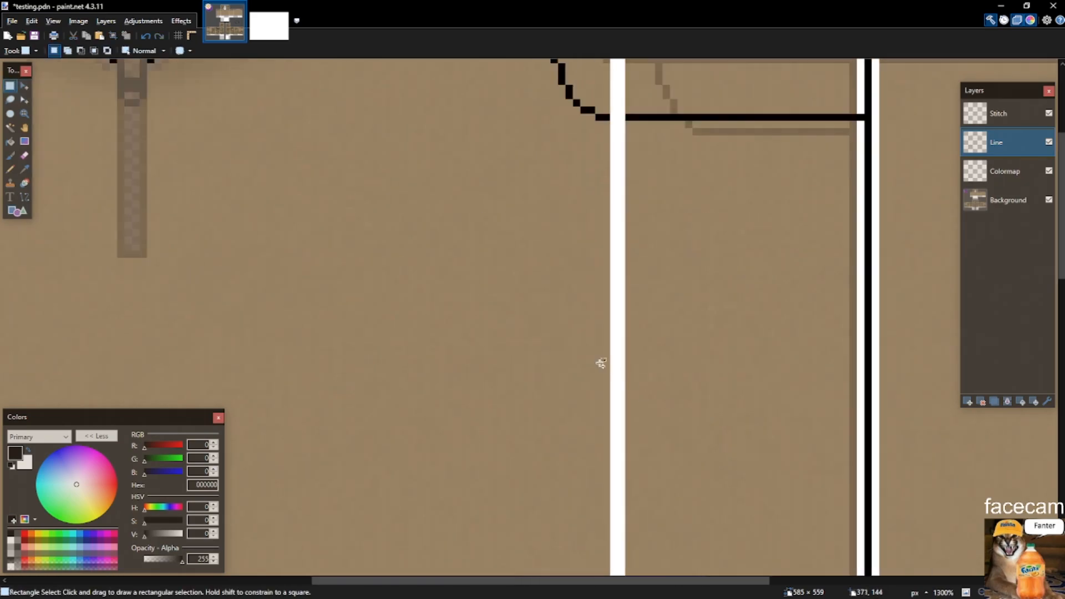
On the Stitch layer, place a copy of the 31-pixel hem stitch row past the black side seam and delete the stitch overlapping the divider.
{"action": "scroll", "coordinate": [655, 423], "scroll_direction": "up", "scroll_amount": 8}
{"action": "scroll", "coordinate": [588, 431], "scroll_direction": "up", "scroll_amount": 3}
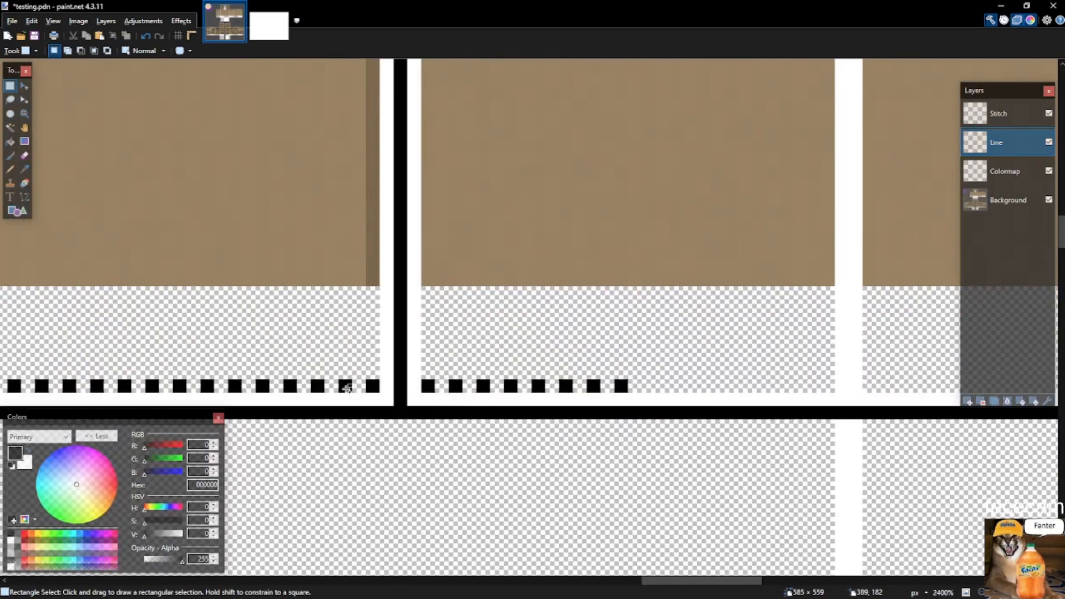
{"action": "scroll", "coordinate": [600, 407], "scroll_direction": "down", "scroll_amount": 4}
{"action": "scroll", "coordinate": [612, 386], "scroll_direction": "up", "scroll_amount": 1}
{"action": "scroll", "coordinate": [660, 382], "scroll_direction": "down", "scroll_amount": 4}
{"action": "scroll", "coordinate": [570, 392], "scroll_direction": "up", "scroll_amount": 4}
{"action": "left_click_drag", "start_coordinate": [595, 376], "coordinate": [793, 383]}
{"action": "left_click_drag", "start_coordinate": [617, 376], "coordinate": [649, 366]}
{"action": "key", "text": "m"}
{"action": "scroll", "coordinate": [627, 376], "scroll_direction": "up", "scroll_amount": 6}
{"action": "scroll", "coordinate": [871, 280], "scroll_direction": "down", "scroll_amount": 5}
{"action": "key", "text": "ctrl+z"}
{"action": "left_click", "coordinate": [1006, 114]}
{"action": "scroll", "coordinate": [468, 302], "scroll_direction": "up", "scroll_amount": 1}
{"action": "scroll", "coordinate": [466, 304], "scroll_direction": "up", "scroll_amount": 3}
{"action": "scroll", "coordinate": [374, 328], "scroll_direction": "right", "scroll_amount": 8}
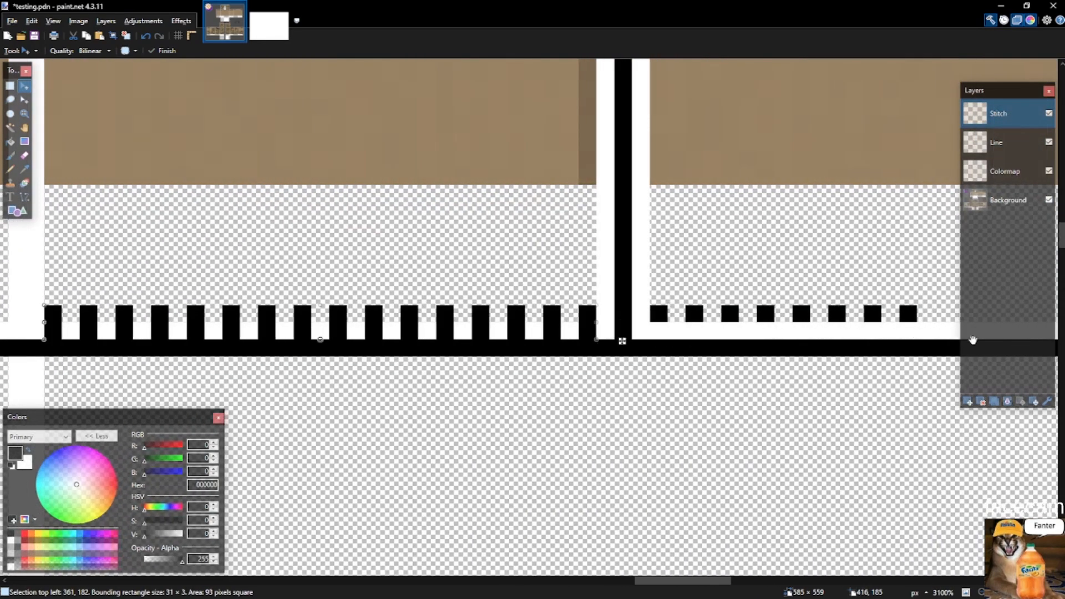
{"action": "left_click_drag", "start_coordinate": [374, 327], "coordinate": [630, 312]}
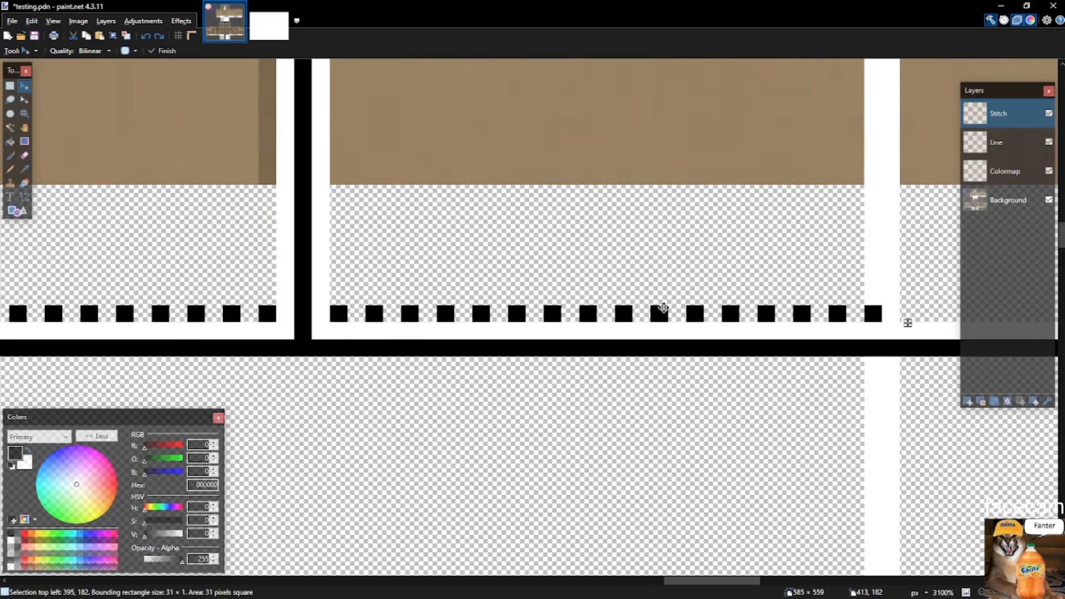
{"action": "scroll", "coordinate": [663, 308], "scroll_direction": "down", "scroll_amount": 3}
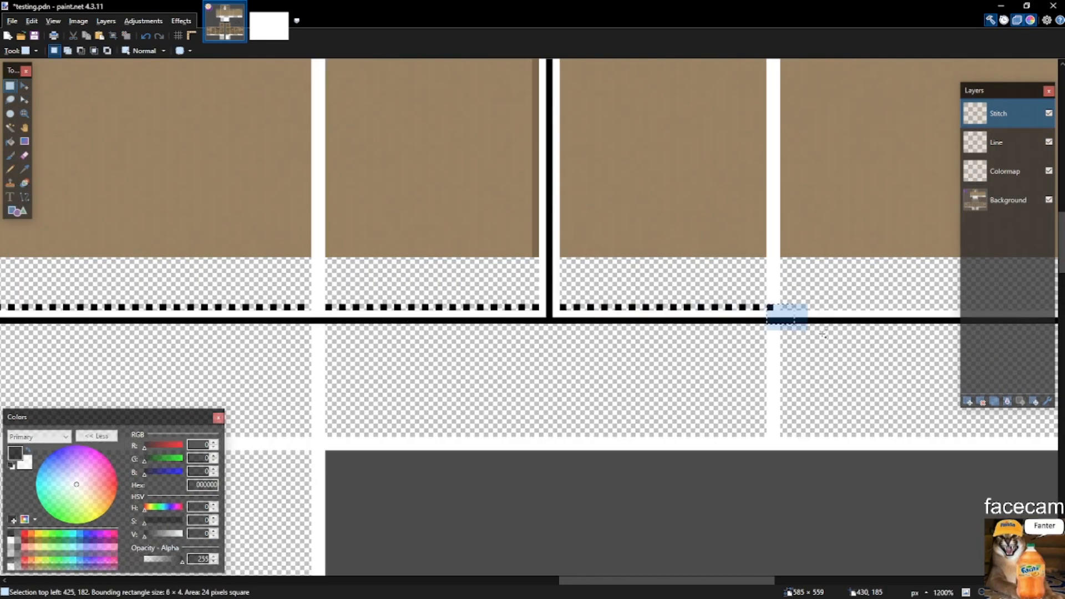
{"action": "key", "text": "Delete"}
Copy a row of hem stitches and paste it along the wide back panel, starting at the panel's edge.
{"action": "scroll", "coordinate": [810, 329], "scroll_direction": "down", "scroll_amount": 4}
{"action": "scroll", "coordinate": [555, 325], "scroll_direction": "up", "scroll_amount": 4}
{"action": "scroll", "coordinate": [603, 290], "scroll_direction": "down", "scroll_amount": 4}
{"action": "mouse_move", "coordinate": [605, 321]}
{"action": "left_mouse_down"}
{"action": "mouse_move", "coordinate": [604, 291]}
{"action": "mouse_move", "coordinate": [314, 300]}
{"action": "mouse_move", "coordinate": [236, 315]}
{"action": "mouse_move", "coordinate": [366, 292]}
{"action": "mouse_move", "coordinate": [1062, 295]}
{"action": "mouse_move", "coordinate": [580, 307]}
{"action": "mouse_move", "coordinate": [610, 309]}
{"action": "left_mouse_up"}
{"action": "scroll", "coordinate": [314, 300], "scroll_direction": "up", "scroll_amount": 2}
{"action": "scroll", "coordinate": [312, 300], "scroll_direction": "up", "scroll_amount": 3}
{"action": "key", "text": "ctrl+c"}
{"action": "key", "text": "ctrl+v"}
{"action": "scroll", "coordinate": [223, 317], "scroll_direction": "down", "scroll_amount": 2}
{"action": "scroll", "coordinate": [227, 311], "scroll_direction": "up", "scroll_amount": 4}
{"action": "scroll", "coordinate": [366, 292], "scroll_direction": "down", "scroll_amount": 4}
{"action": "scroll", "coordinate": [1026, 295], "scroll_direction": "up", "scroll_amount": 2}
{"action": "scroll", "coordinate": [580, 307], "scroll_direction": "up", "scroll_amount": 5}
{"action": "key", "text": "s"}
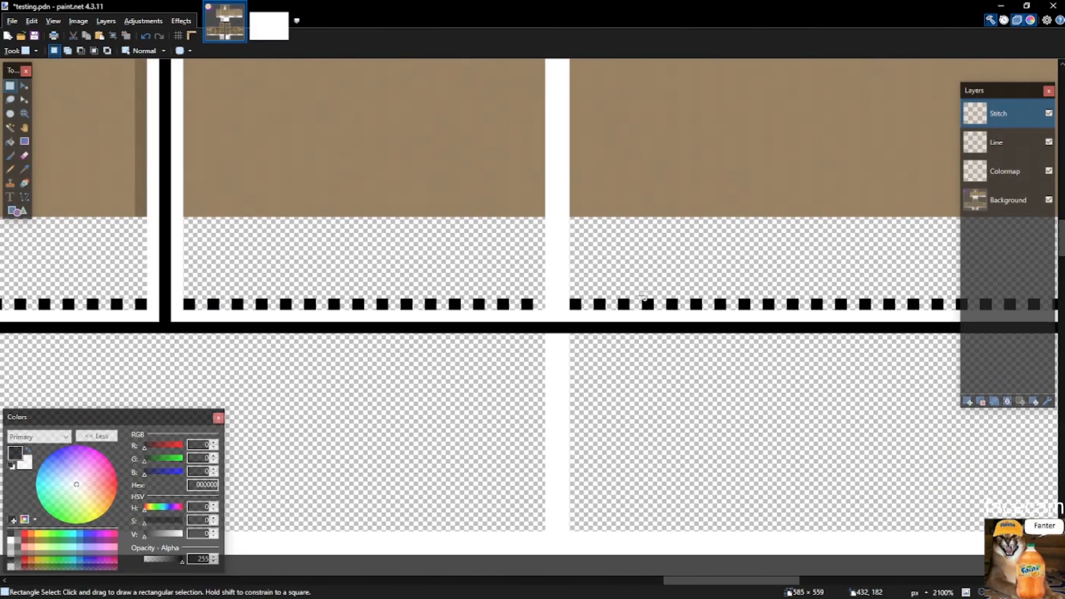
Check the hem stitching along the torso panels and save the document.
{"action": "scroll", "coordinate": [604, 309], "scroll_direction": "down", "scroll_amount": 12}
{"action": "scroll", "coordinate": [336, 278], "scroll_direction": "up", "scroll_amount": 4}
{"action": "scroll", "coordinate": [188, 302], "scroll_direction": "down", "scroll_amount": 3}
{"action": "scroll", "coordinate": [596, 308], "scroll_direction": "up", "scroll_amount": 2}
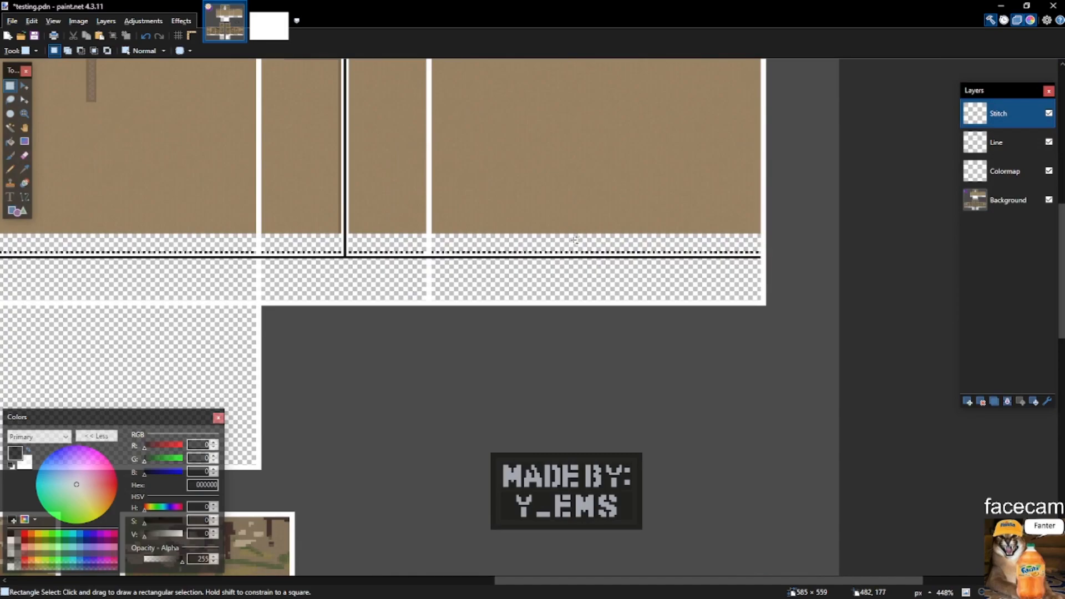
{"action": "scroll", "coordinate": [575, 240], "scroll_direction": "down", "scroll_amount": 3}
{"action": "key", "text": "ctrl+s"}
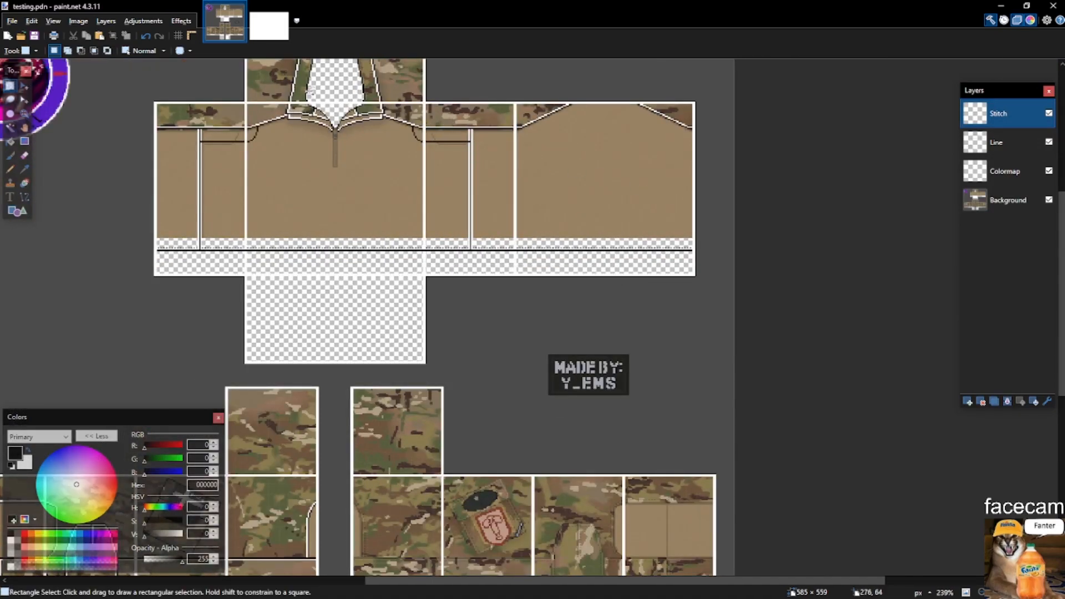
Delete the Stitch layer and save the document.
{"action": "scroll", "coordinate": [310, 94], "scroll_direction": "up", "scroll_amount": 6}
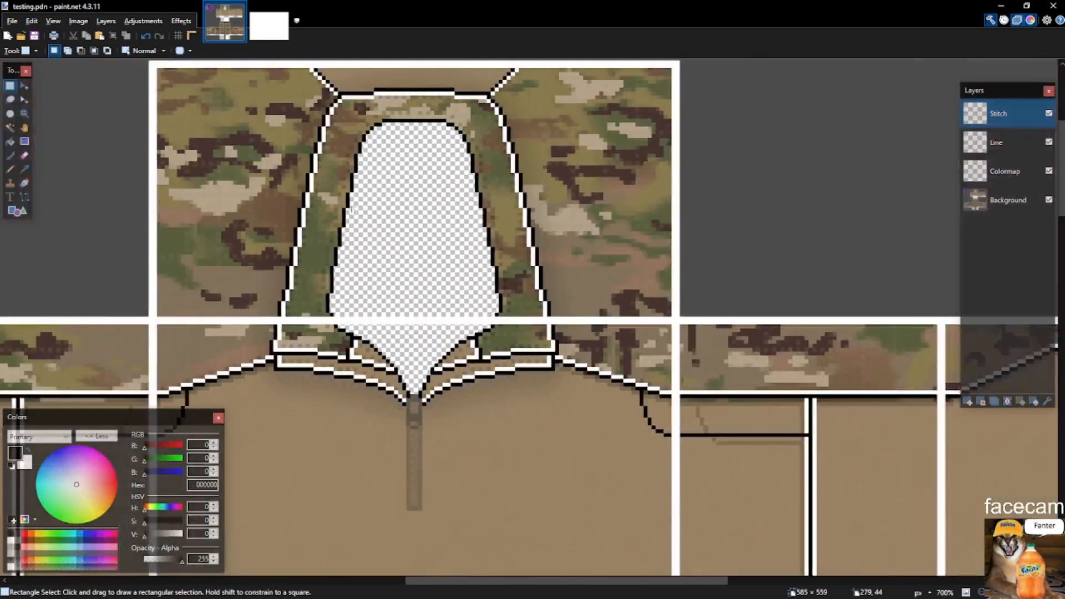
{"action": "left_click_drag", "start_coordinate": [318, 162], "coordinate": [347, 247]}
{"action": "left_click", "coordinate": [329, 223]}
{"action": "scroll", "coordinate": [467, 70], "scroll_direction": "down", "scroll_amount": 4}
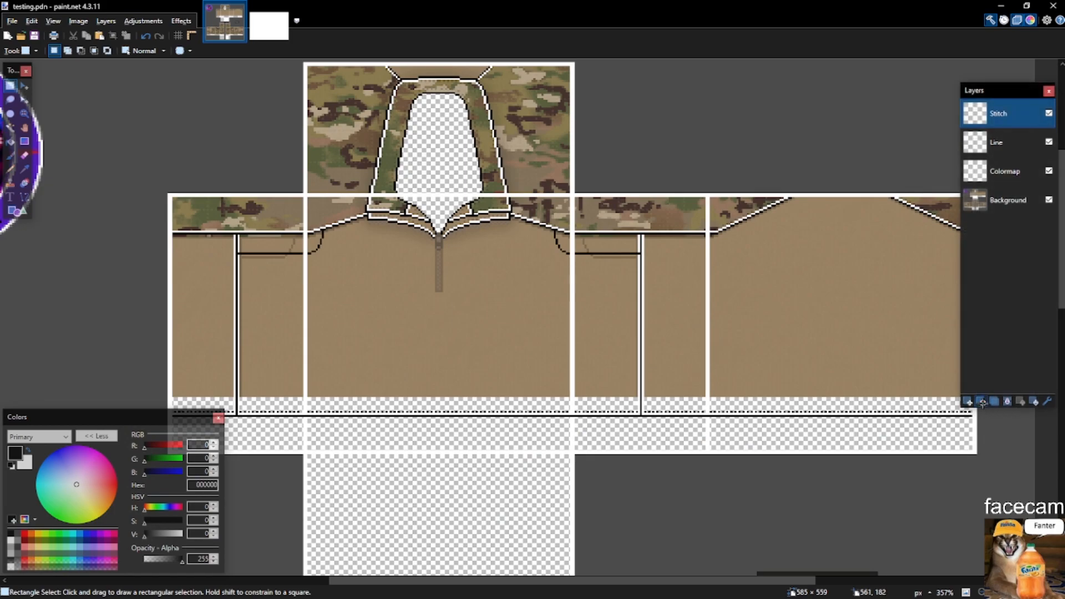
{"action": "key", "text": "ctrl+shift+Delete"}
{"action": "scroll", "coordinate": [737, 309], "scroll_direction": "down", "scroll_amount": 5}
{"action": "scroll", "coordinate": [770, 307], "scroll_direction": "down", "scroll_amount": 3}
{"action": "scroll", "coordinate": [467, 432], "scroll_direction": "up", "scroll_amount": 4}
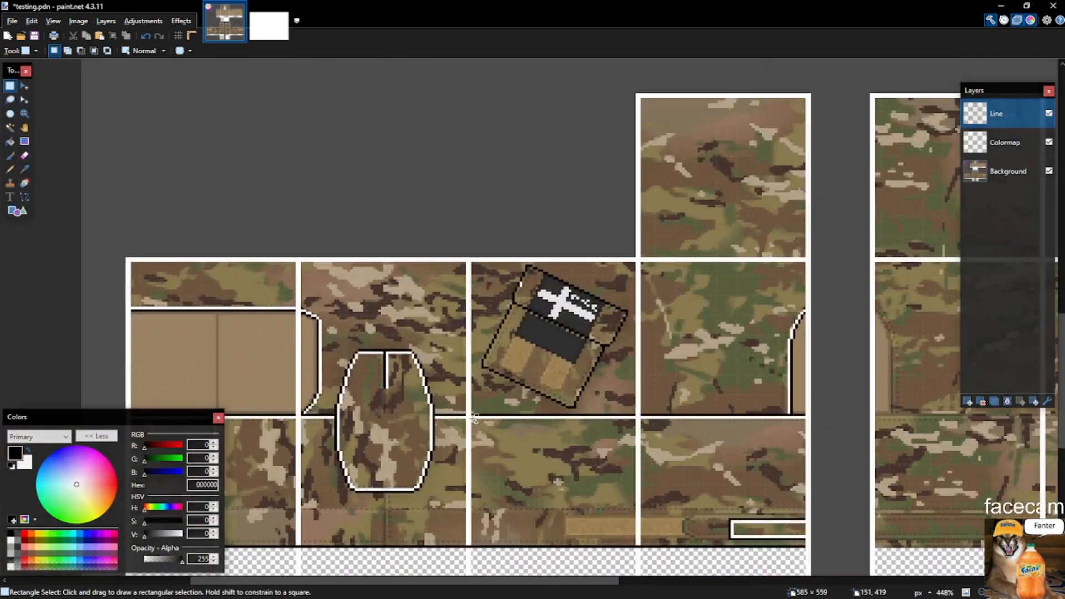
{"action": "key", "text": "ctrl+s"}
With the Pencil, draw a white vertical divider inside the small rectangular strap outline on the lower sleeve and save the document.
{"action": "scroll", "coordinate": [530, 431], "scroll_direction": "down", "scroll_amount": 5}
{"action": "scroll", "coordinate": [524, 435], "scroll_direction": "up", "scroll_amount": 2}
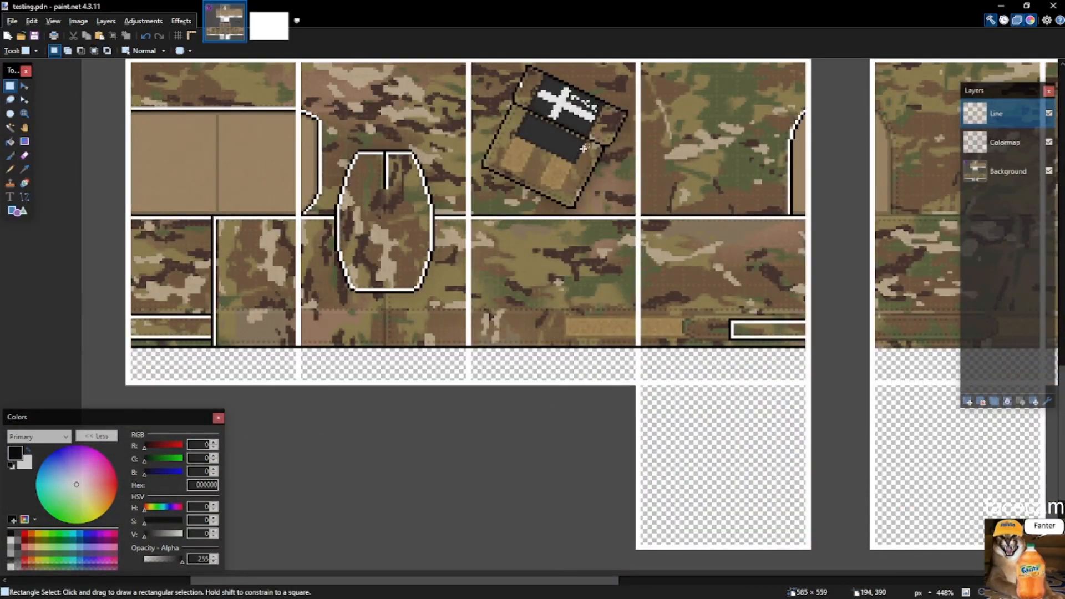
{"action": "key", "text": "p"}
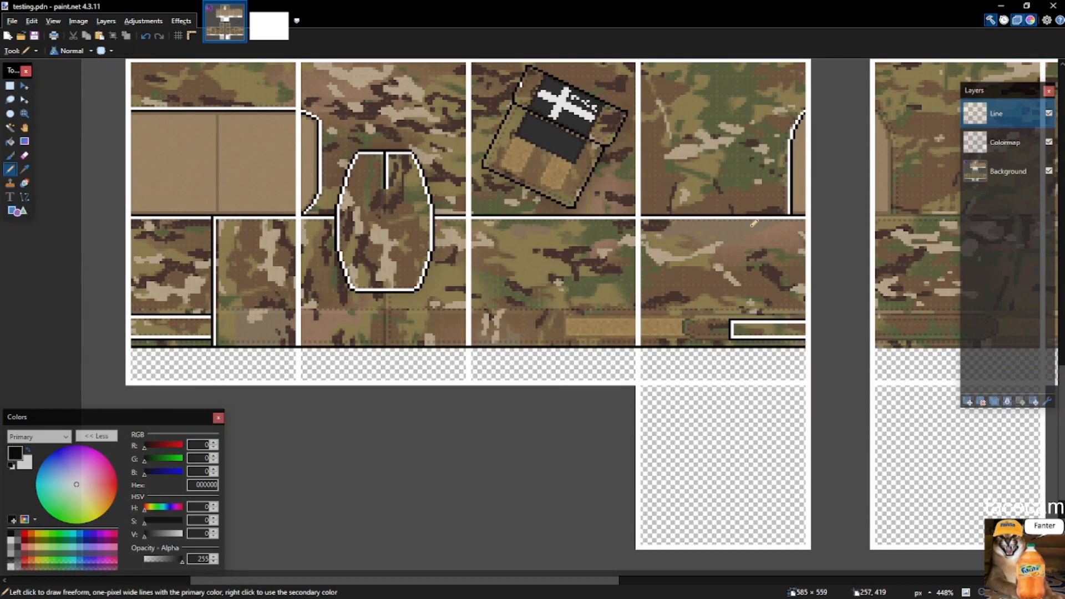
{"action": "scroll", "coordinate": [756, 345], "scroll_direction": "up", "scroll_amount": 5}
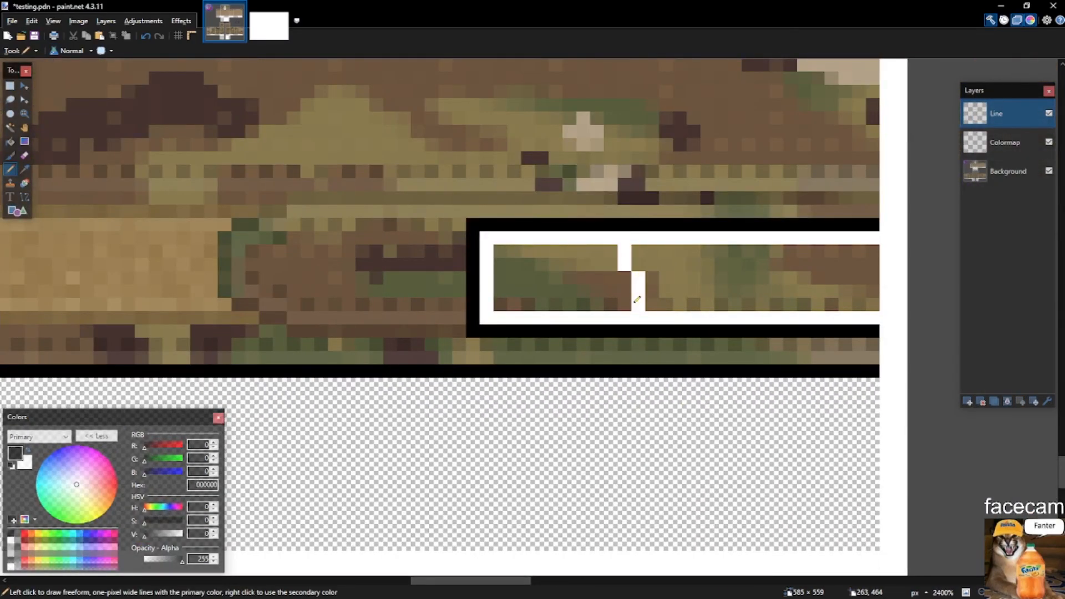
{"action": "scroll", "coordinate": [744, 296], "scroll_direction": "down", "scroll_amount": 1}
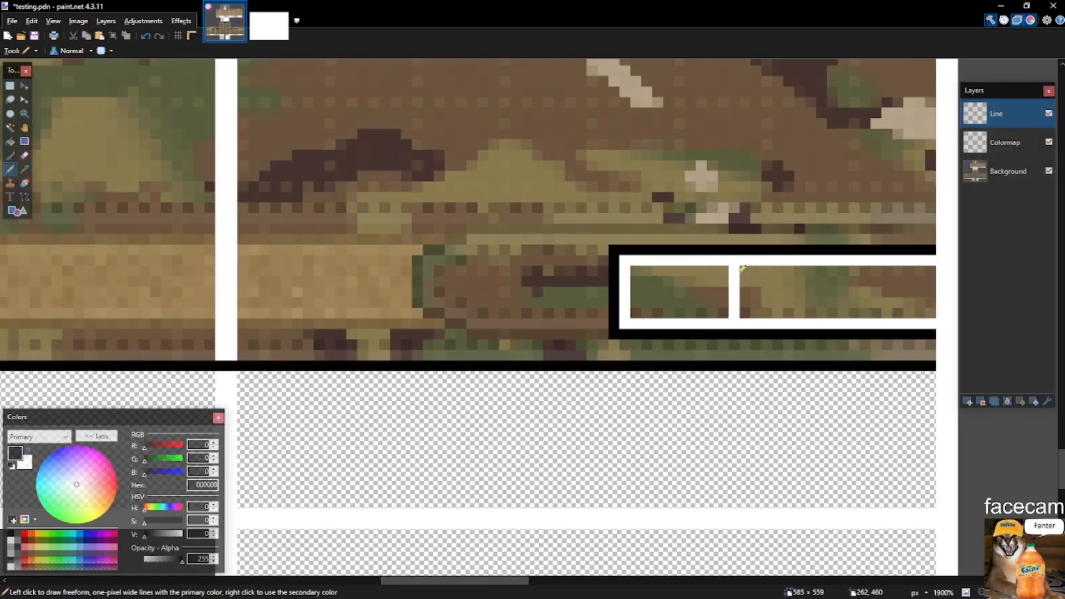
{"action": "scroll", "coordinate": [742, 268], "scroll_direction": "down", "scroll_amount": 8}
{"action": "scroll", "coordinate": [421, 219], "scroll_direction": "up", "scroll_amount": 4}
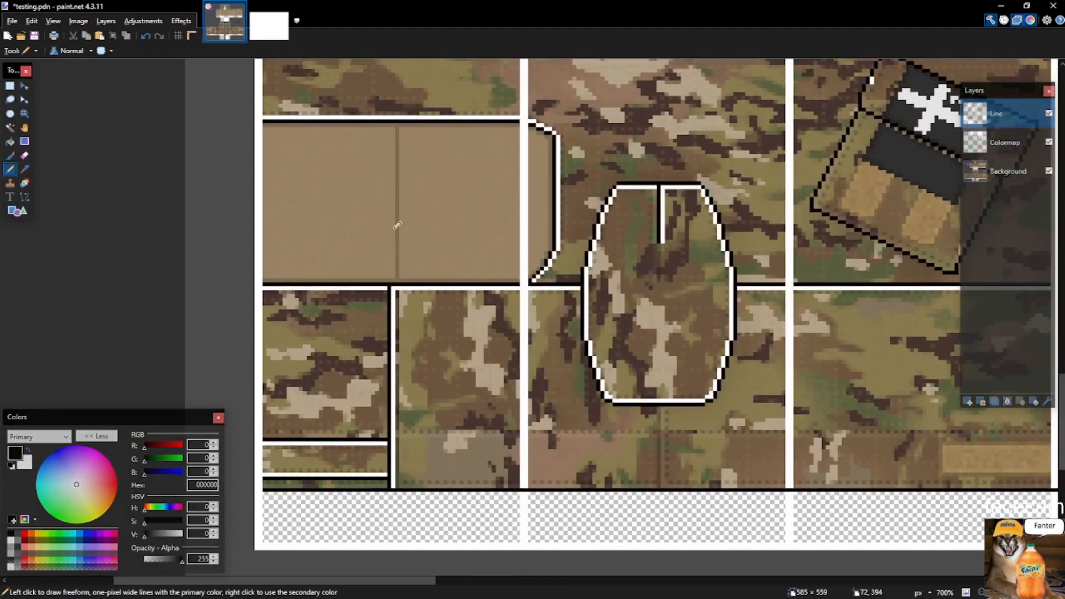
{"action": "key", "text": "ctrl+s"}
Pencil white highlight pixels inside the pouch flap's left edge and along the start of its lower seam.
{"action": "scroll", "coordinate": [421, 218], "scroll_direction": "down", "scroll_amount": 5}
{"action": "scroll", "coordinate": [491, 168], "scroll_direction": "up", "scroll_amount": 8}
{"action": "right_click", "coordinate": [510, 148]}
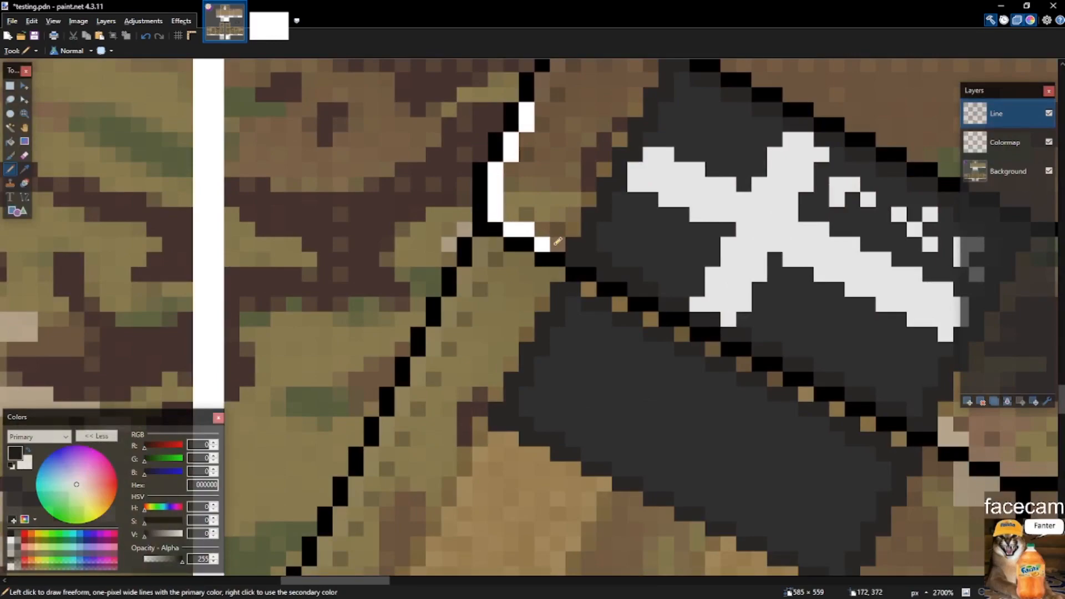
Duplicate the first two stair-step highlight segments and place the copy further down the flap's lower seam.
{"action": "key", "text": "s"}
{"action": "key", "text": "s"}
{"action": "key", "text": "s"}
{"action": "key", "text": "s"}
{"action": "left_click", "coordinate": [520, 229]}
{"action": "scroll", "coordinate": [553, 243], "scroll_direction": "up", "scroll_amount": 2}
{"action": "left_click", "coordinate": [553, 245], "text": "ctrl"}
{"action": "key", "text": "m"}
{"action": "mouse_move", "coordinate": [491, 225]}
{"action": "left_mouse_down"}
{"action": "mouse_move", "coordinate": [710, 278]}
{"action": "mouse_move", "coordinate": [592, 269]}
{"action": "left_mouse_up"}
{"action": "key", "text": "s"}
{"action": "key", "text": "s"}
{"action": "key", "text": "s"}
{"action": "key", "text": "s"}
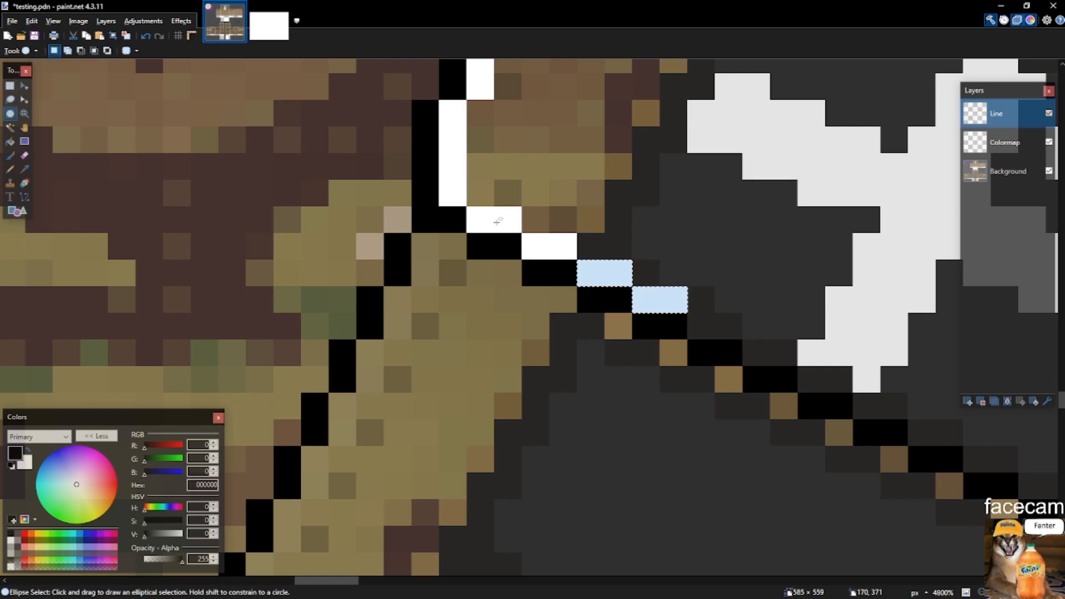
Extend the white highlight with repeated segment copies along the rest of the flap's lower seam to the right corner.
{"action": "left_click", "coordinate": [495, 220]}
{"action": "left_click", "coordinate": [660, 301], "text": "ctrl"}
{"action": "left_click", "coordinate": [604, 273], "text": "ctrl"}
{"action": "key", "text": "m"}
{"action": "left_click_drag", "start_coordinate": [499, 224], "coordinate": [724, 334]}
{"action": "left_click_drag", "start_coordinate": [846, 394], "coordinate": [504, 247]}
{"action": "left_click_drag", "start_coordinate": [430, 239], "coordinate": [637, 352]}
{"action": "scroll", "coordinate": [598, 382], "scroll_direction": "down", "scroll_amount": 2}
{"action": "mouse_move", "coordinate": [857, 505]}
{"action": "left_mouse_down"}
{"action": "mouse_move", "coordinate": [598, 382]}
{"action": "mouse_move", "coordinate": [673, 350]}
{"action": "mouse_move", "coordinate": [811, 416]}
{"action": "mouse_move", "coordinate": [732, 371]}
{"action": "mouse_move", "coordinate": [715, 375]}
{"action": "left_mouse_up"}
{"action": "key", "text": "s"}
{"action": "left_click", "coordinate": [771, 416]}
{"action": "key", "text": "p"}
{"action": "key", "text": "s"}
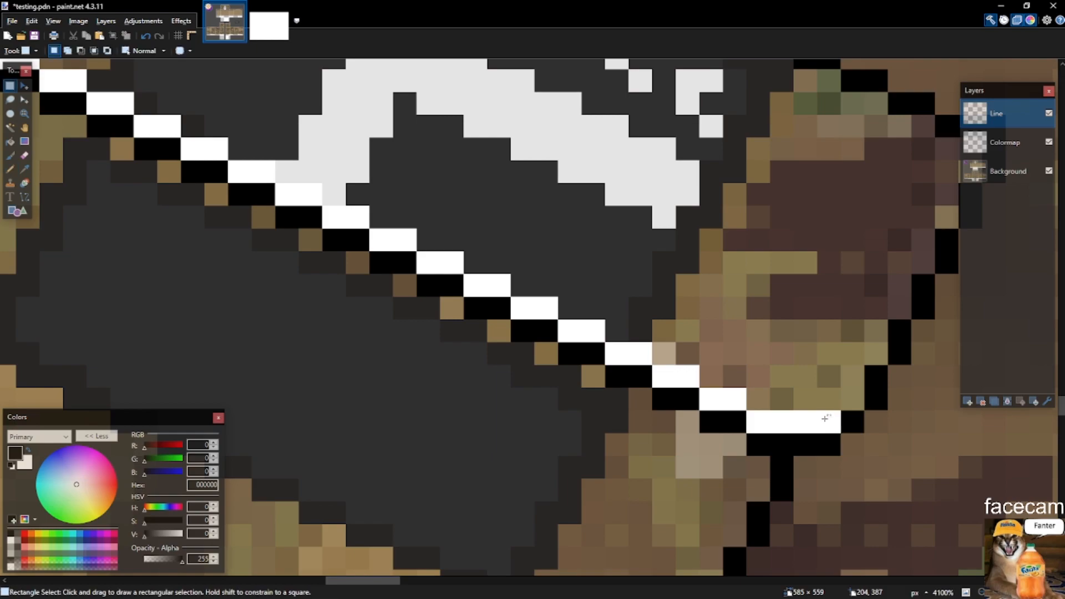
Copy the 1 × 2 pixel white segment repeatedly up the flap's left edge to its top corner.
{"action": "key", "text": "s"}
{"action": "key", "text": "s"}
{"action": "scroll", "coordinate": [827, 418], "scroll_direction": "down", "scroll_amount": 5}
{"action": "scroll", "coordinate": [444, 195], "scroll_direction": "up", "scroll_amount": 4}
{"action": "key", "text": "s"}
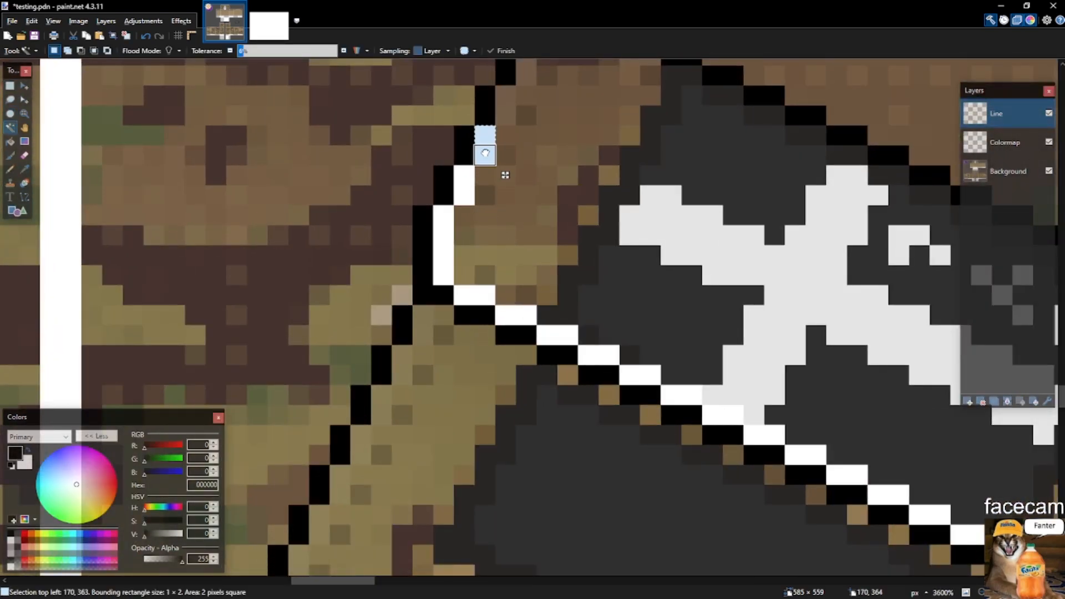
{"action": "key", "text": "ctrl+c"}
{"action": "key", "text": "ctrl+v"}
{"action": "scroll", "coordinate": [632, 152], "scroll_direction": "up", "scroll_amount": 2}
{"action": "left_click_drag", "start_coordinate": [486, 149], "coordinate": [552, 152]}
{"action": "key", "text": "s"}
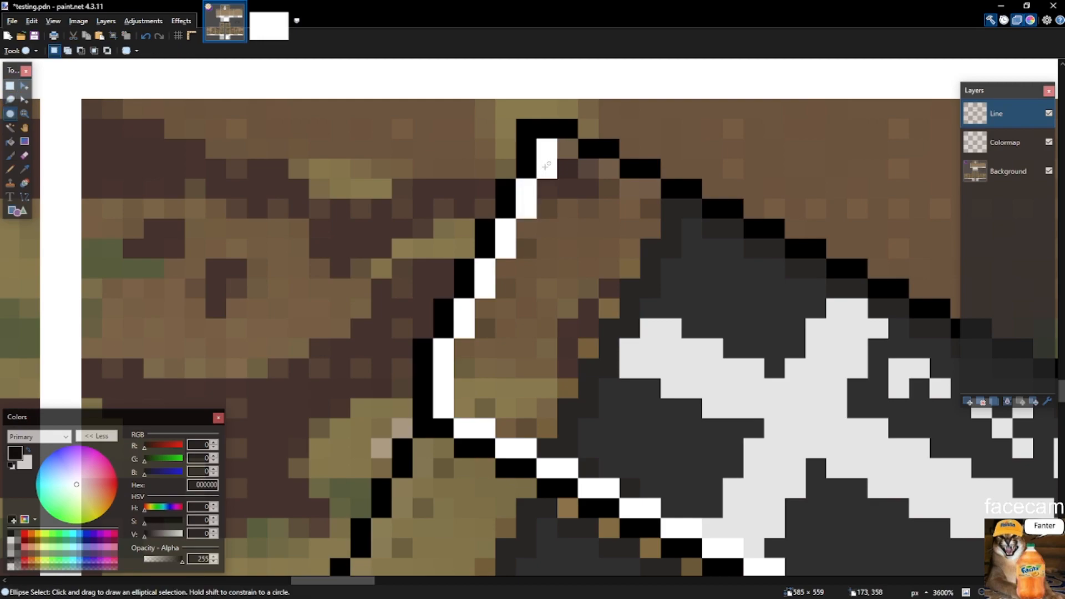
Select all white highlight pixels on the Line layer with the Magic Wand.
{"action": "key", "text": "s"}
{"action": "key", "text": "s"}
{"action": "key", "text": "s"}
{"action": "left_click", "coordinate": [486, 430]}
{"action": "scroll", "coordinate": [506, 447], "scroll_direction": "down", "scroll_amount": 5}
{"action": "scroll", "coordinate": [704, 525], "scroll_direction": "up", "scroll_amount": 2}
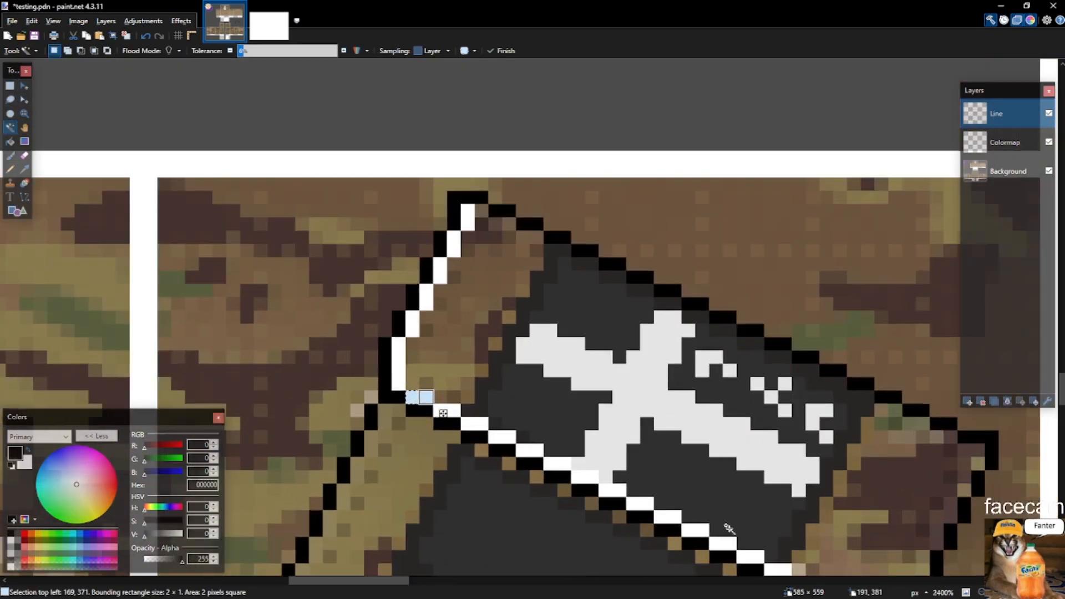
{"action": "scroll", "coordinate": [777, 510], "scroll_direction": "down", "scroll_amount": 3}
{"action": "left_click", "coordinate": [829, 398]}
{"action": "scroll", "coordinate": [527, 400], "scroll_direction": "down", "scroll_amount": 12}
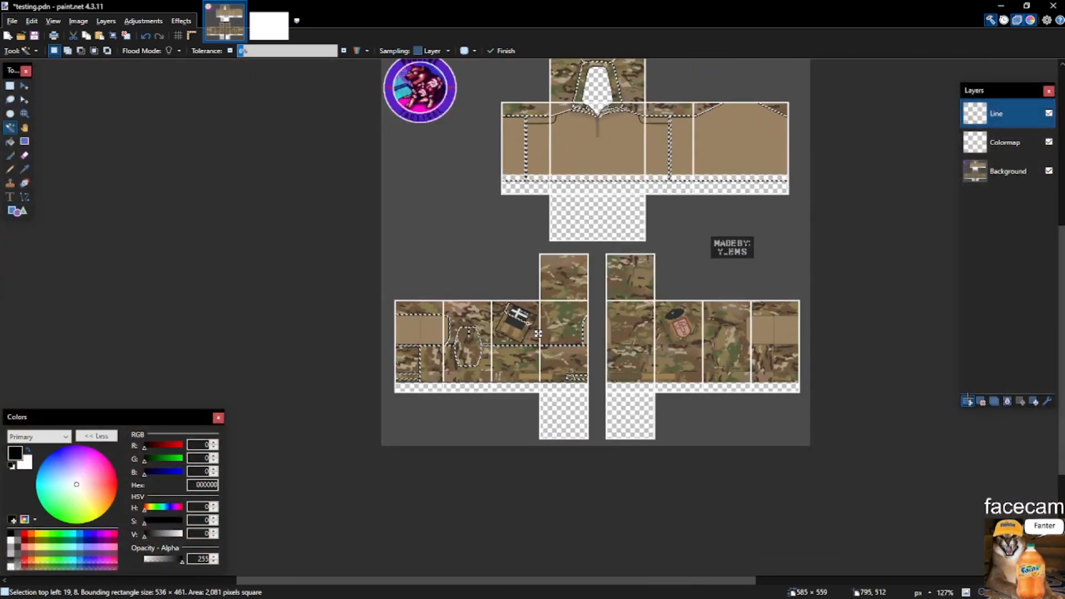
Add a new layer above Line, transfer the selected white highlights onto it and clear the selection.
{"action": "key", "text": "ctrl+shift+n"}
{"action": "key", "text": "m"}
{"action": "scroll", "coordinate": [744, 500], "scroll_direction": "up", "scroll_amount": 4}
{"action": "scroll", "coordinate": [749, 497], "scroll_direction": "down", "scroll_amount": 3}
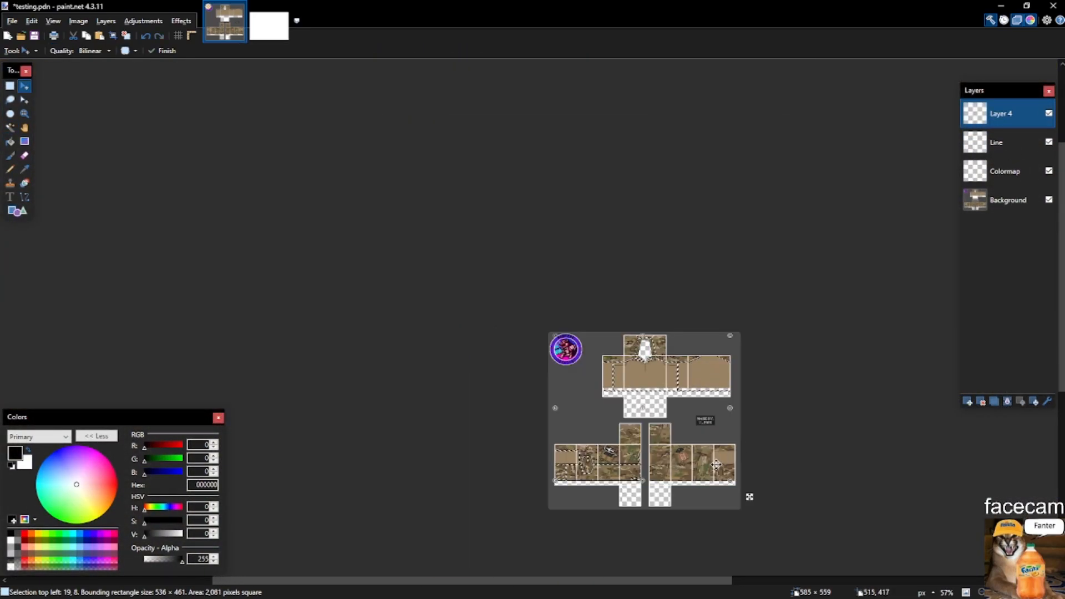
{"action": "key", "text": "s"}
{"action": "scroll", "coordinate": [717, 465], "scroll_direction": "up", "scroll_amount": 5}
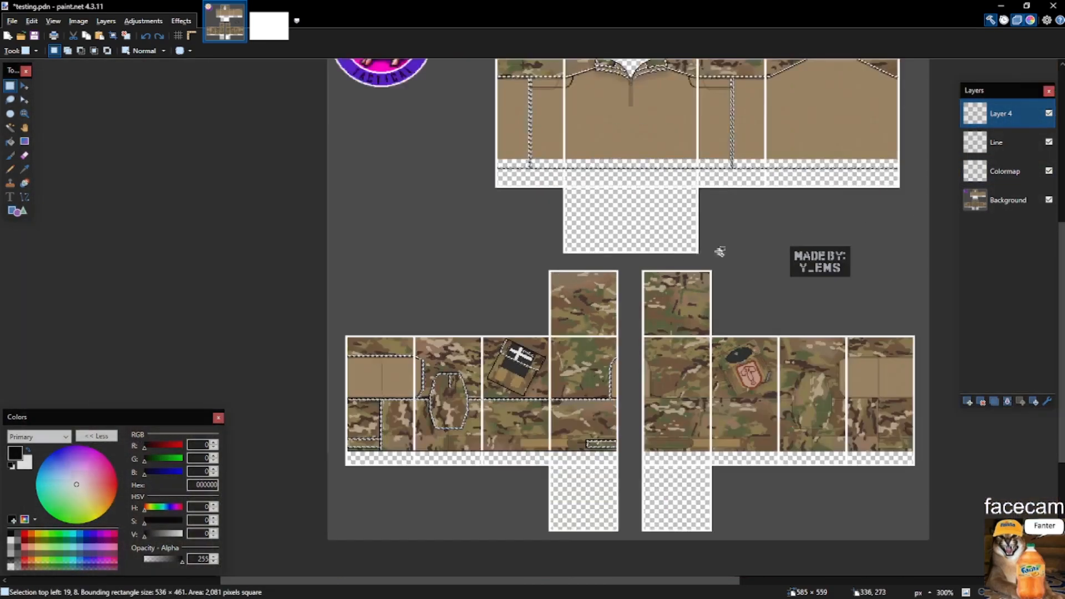
{"action": "scroll", "coordinate": [702, 253], "scroll_direction": "down", "scroll_amount": 2}
{"action": "key", "text": "ctrl+d"}
{"action": "left_click", "coordinate": [1004, 140]}
{"action": "left_click", "coordinate": [1010, 117]}
Try to select only the flap's lower seam highlight with the Magic Wand on Layer 4.
{"action": "scroll", "coordinate": [590, 356], "scroll_direction": "up", "scroll_amount": 4}
{"action": "scroll", "coordinate": [453, 294], "scroll_direction": "up", "scroll_amount": 4}
{"action": "key", "text": "s"}
{"action": "scroll", "coordinate": [682, 189], "scroll_direction": "up", "scroll_amount": 3}
{"action": "left_click", "coordinate": [672, 179]}
{"action": "scroll", "coordinate": [530, 278], "scroll_direction": "down", "scroll_amount": 3}
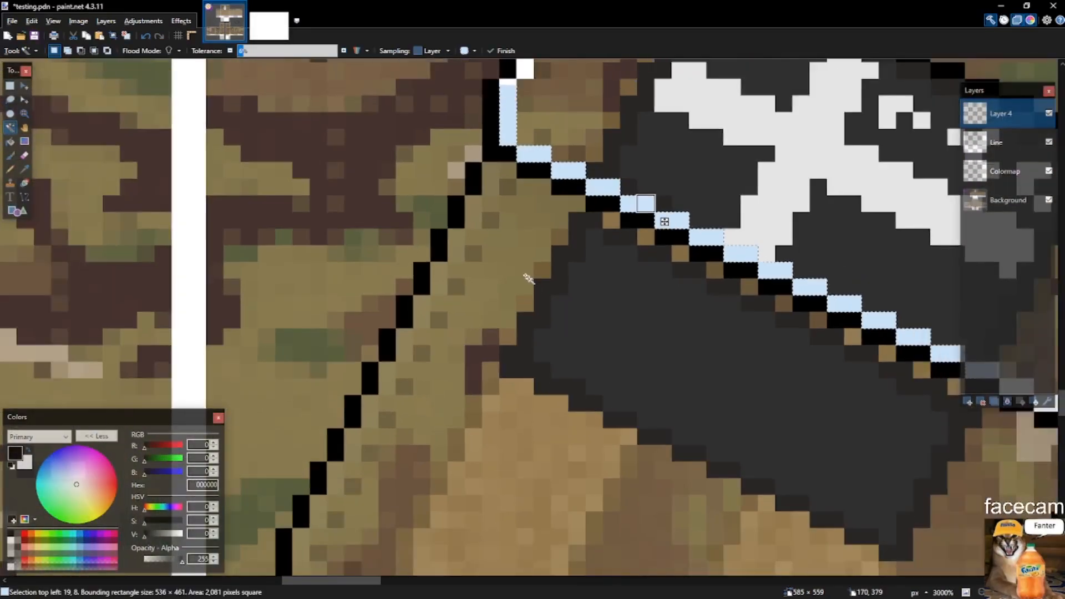
{"action": "scroll", "coordinate": [743, 228], "scroll_direction": "up", "scroll_amount": 1}
{"action": "scroll", "coordinate": [454, 239], "scroll_direction": "up", "scroll_amount": 2}
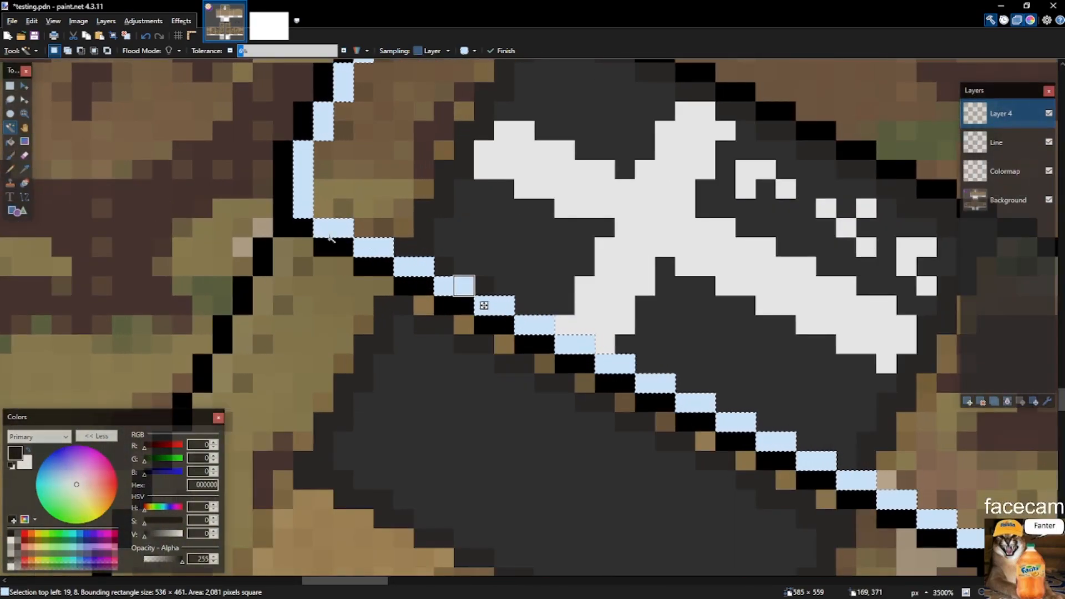
{"action": "left_click", "coordinate": [324, 228]}
Copy the flap's lower seam highlight on Layer 4 and place the copy along the flap's upper edge.
{"action": "key", "text": "s"}
{"action": "mouse_move", "coordinate": [304, 209]}
{"action": "left_mouse_down"}
{"action": "mouse_move", "coordinate": [447, 166]}
{"action": "mouse_move", "coordinate": [525, 164]}
{"action": "mouse_move", "coordinate": [545, 229]}
{"action": "left_mouse_up"}
{"action": "scroll", "coordinate": [447, 166], "scroll_direction": "up", "scroll_amount": 4}
{"action": "left_click_drag", "start_coordinate": [318, 476], "coordinate": [856, 288]}
{"action": "scroll", "coordinate": [670, 524], "scroll_direction": "down", "scroll_amount": 3}
{"action": "scroll", "coordinate": [950, 566], "scroll_direction": "down", "scroll_amount": 5}
{"action": "scroll", "coordinate": [857, 287], "scroll_direction": "up", "scroll_amount": 3}
{"action": "key", "text": "ctrl+c"}
{"action": "key", "text": "ctrl+v"}
{"action": "mouse_move", "coordinate": [722, 355]}
{"action": "left_mouse_down"}
{"action": "mouse_move", "coordinate": [772, 275]}
{"action": "mouse_move", "coordinate": [773, 214]}
{"action": "left_mouse_up"}
{"action": "key", "text": "ctrl+d"}
{"action": "key", "text": "p"}
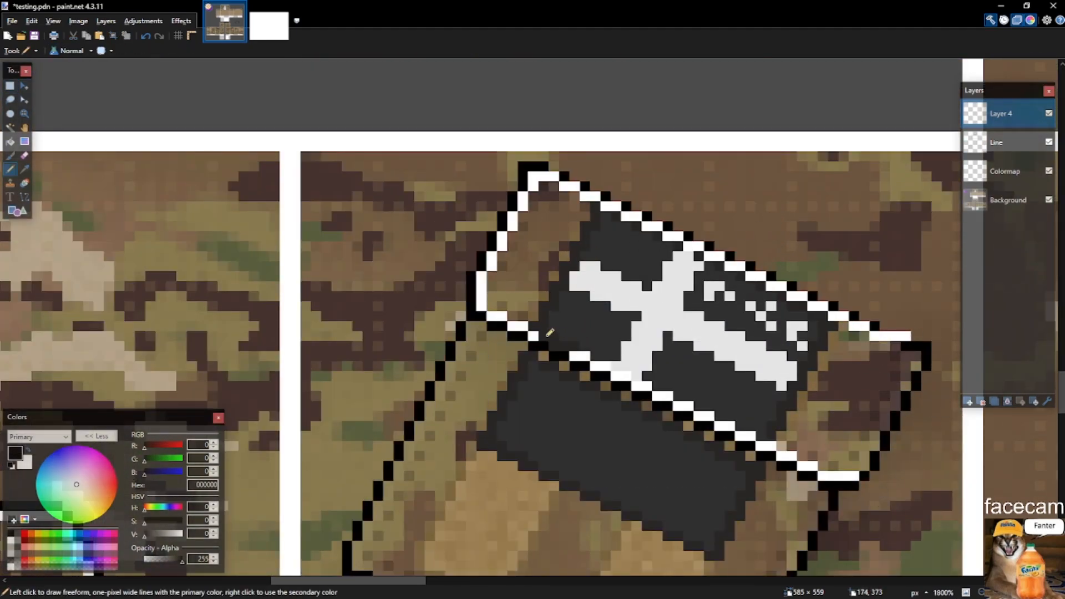
Select the upper edge highlight with a 41 × 18 pixel rectangle, move it down one pixel and ready the Pencil tool.
{"action": "scroll", "coordinate": [600, 342], "scroll_direction": "up", "scroll_amount": 1}
{"action": "key", "text": "s"}
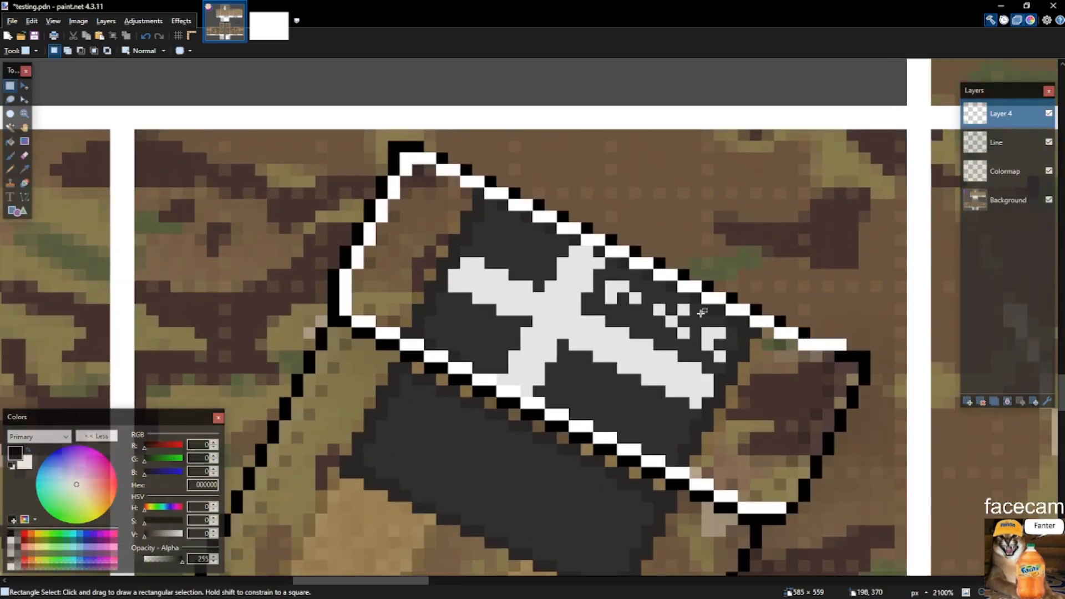
{"action": "mouse_move", "coordinate": [428, 157]}
{"action": "left_mouse_down"}
{"action": "mouse_move", "coordinate": [880, 324]}
{"action": "mouse_move", "coordinate": [915, 358]}
{"action": "left_mouse_up"}
{"action": "key", "text": "m"}
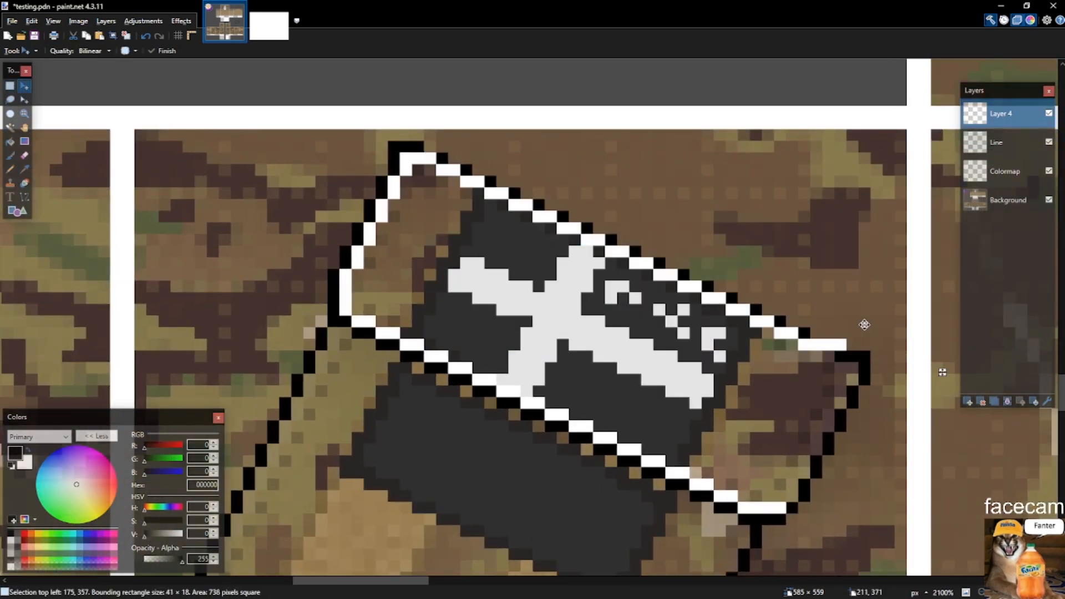
{"action": "key", "text": "Down"}
{"action": "key", "text": "ctrl+d"}
{"action": "key", "text": "p"}
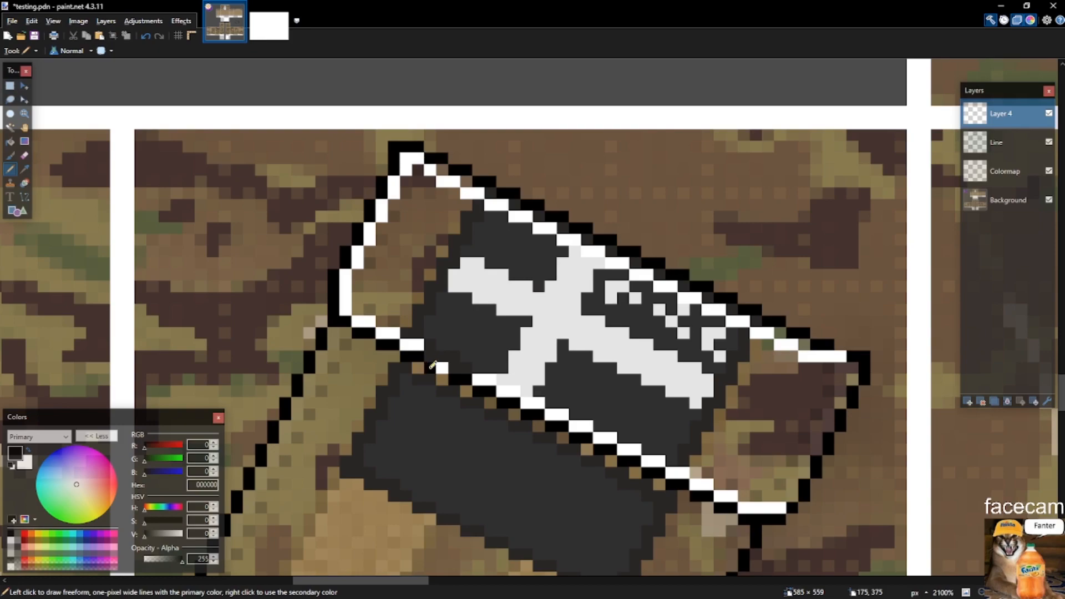
Delete the misplaced highlight pixels on the flap's lower edge on Layer 4.
{"action": "key", "text": "s"}
{"action": "left_click_drag", "start_coordinate": [427, 366], "coordinate": [456, 392]}
{"action": "key", "text": "Delete"}
{"action": "key", "text": "p"}
Select the flap's upper edge highlight with a 36 × 17 pixel rectangle, move it one pixel right and clear the selection.
{"action": "scroll", "coordinate": [586, 213], "scroll_direction": "up", "scroll_amount": 2}
{"action": "key", "text": "s"}
{"action": "mouse_move", "coordinate": [357, 149]}
{"action": "left_mouse_down"}
{"action": "mouse_move", "coordinate": [495, 197]}
{"action": "mouse_move", "coordinate": [716, 336]}
{"action": "mouse_move", "coordinate": [954, 458]}
{"action": "mouse_move", "coordinate": [969, 424]}
{"action": "left_mouse_up"}
{"action": "key", "text": "m"}
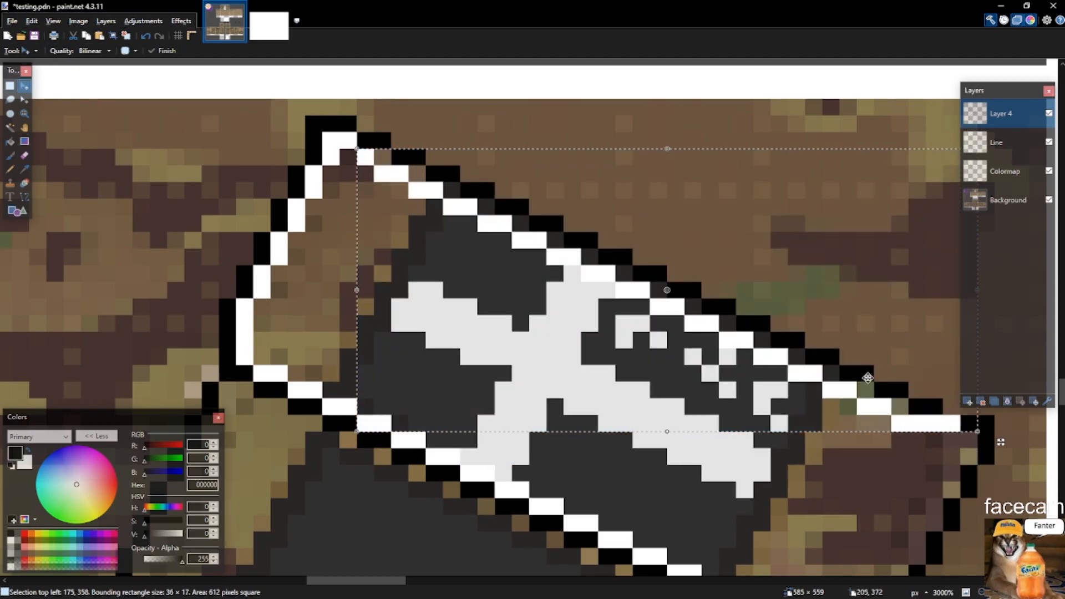
{"action": "key", "text": "Right"}
{"action": "key", "text": "ctrl+d"}
Align a 2 × 1 pixel piece of the flap's lower edge highlight and touch up the flap's highlight with the Pencil.
{"action": "key", "text": "s"}
{"action": "scroll", "coordinate": [389, 421], "scroll_direction": "up", "scroll_amount": 2}
{"action": "mouse_move", "coordinate": [388, 421]}
{"action": "left_mouse_down"}
{"action": "mouse_move", "coordinate": [404, 425]}
{"action": "mouse_move", "coordinate": [364, 425]}
{"action": "left_mouse_up"}
{"action": "key", "text": "m"}
{"action": "key", "text": "s"}
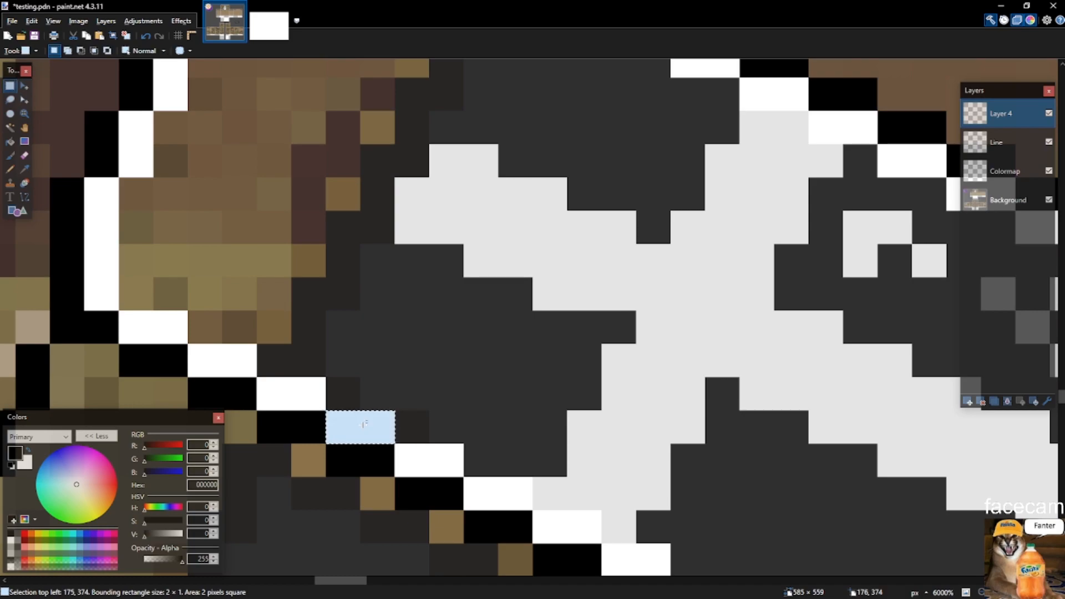
{"action": "scroll", "coordinate": [365, 425], "scroll_direction": "up", "scroll_amount": 6}
{"action": "key", "text": "ctrl+d"}
{"action": "key", "text": "o"}
{"action": "key", "text": "p"}
{"action": "right_click", "coordinate": [343, 293]}
{"action": "scroll", "coordinate": [345, 292], "scroll_direction": "down", "scroll_amount": 5}
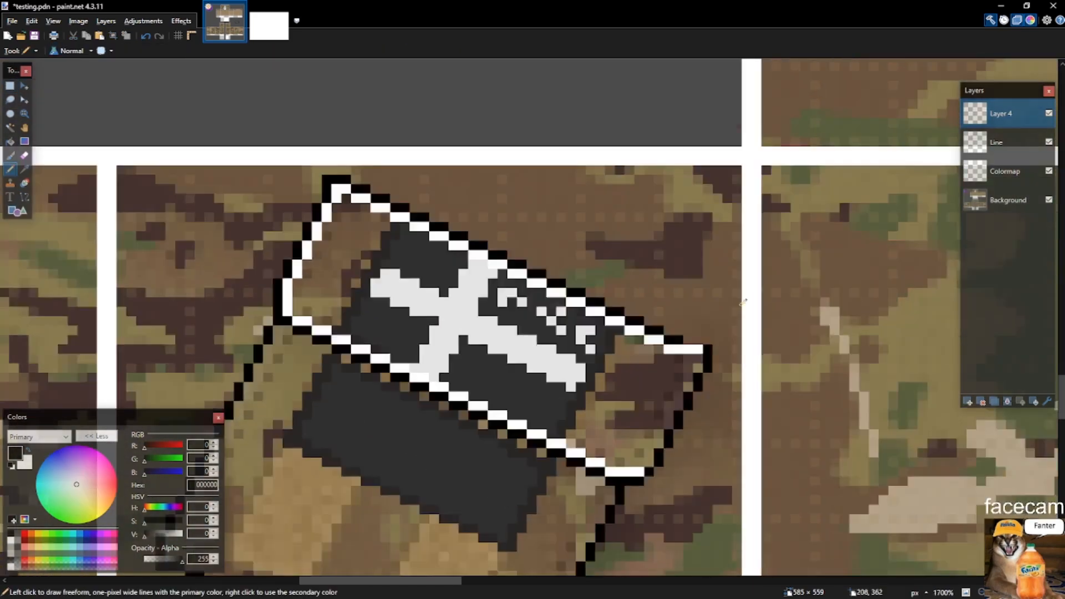
Trim the highlight at the flap's upper right corner and pencil white highlights down along its right edge.
{"action": "scroll", "coordinate": [720, 295], "scroll_direction": "up", "scroll_amount": 5}
{"action": "key", "text": "s"}
{"action": "mouse_move", "coordinate": [660, 244]}
{"action": "left_mouse_down"}
{"action": "mouse_move", "coordinate": [696, 279]}
{"action": "mouse_move", "coordinate": [706, 272]}
{"action": "mouse_move", "coordinate": [699, 301]}
{"action": "left_mouse_up"}
{"action": "key", "text": "Delete"}
{"action": "key", "text": "p"}
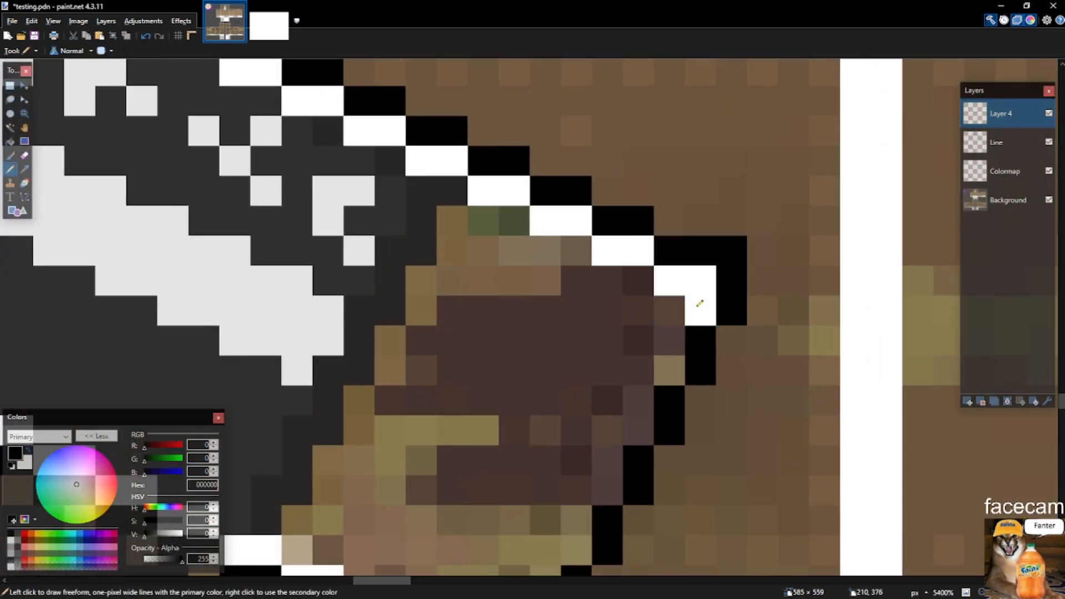
{"action": "scroll", "coordinate": [608, 486], "scroll_direction": "down", "scroll_amount": 3}
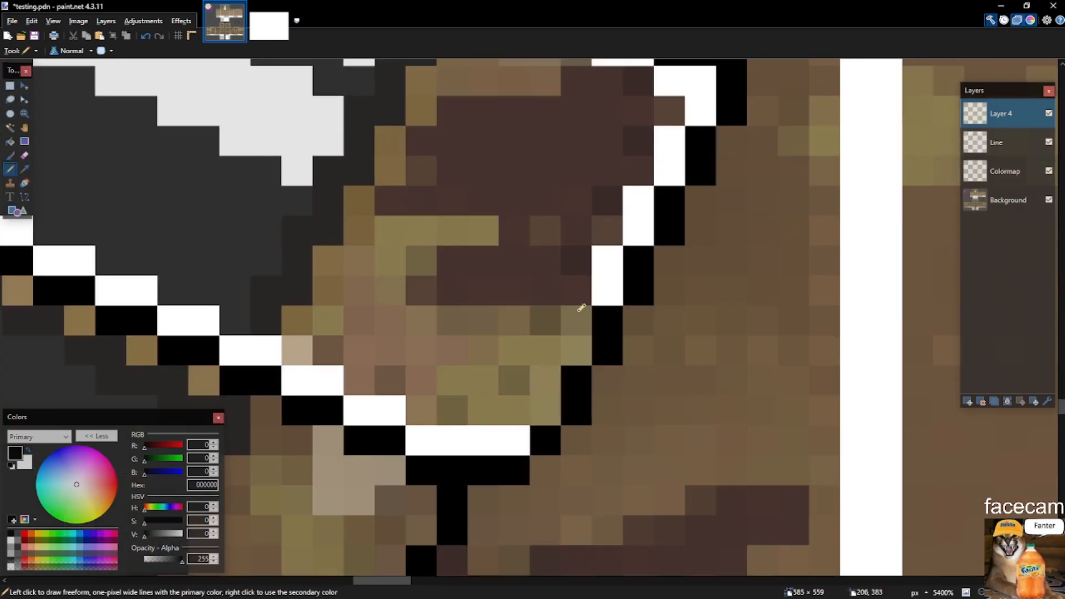
{"action": "scroll", "coordinate": [555, 403], "scroll_direction": "down", "scroll_amount": 10}
{"action": "scroll", "coordinate": [664, 357], "scroll_direction": "up", "scroll_amount": 6}
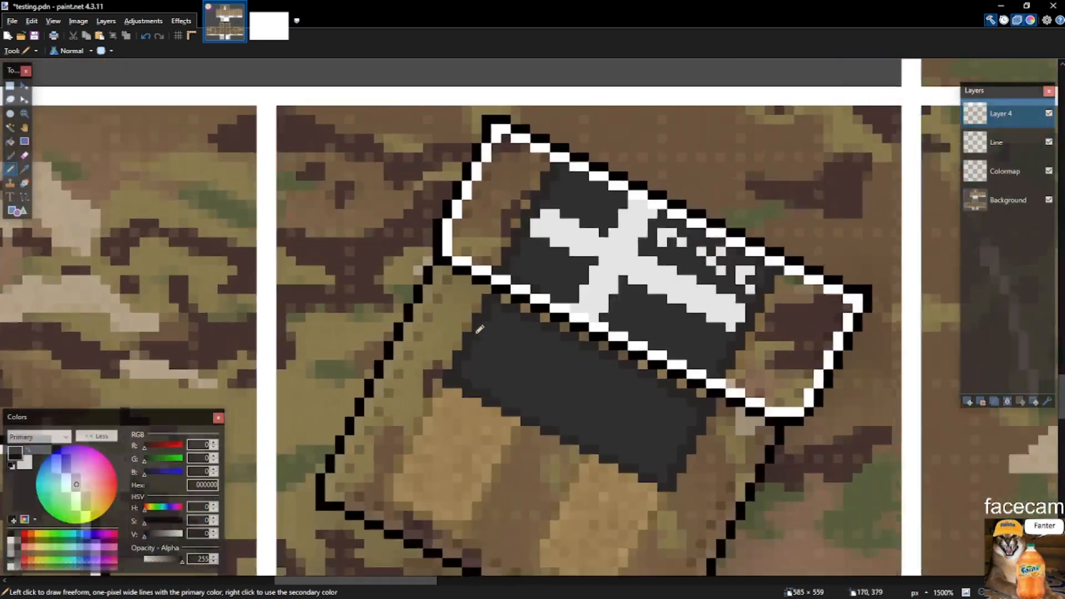
Start the pouch's left edge highlight below the flap and extend it with copies of the flap's left edge highlight.
{"action": "scroll", "coordinate": [435, 239], "scroll_direction": "up", "scroll_amount": 3}
{"action": "scroll", "coordinate": [435, 238], "scroll_direction": "down", "scroll_amount": 5}
{"action": "key", "text": "s"}
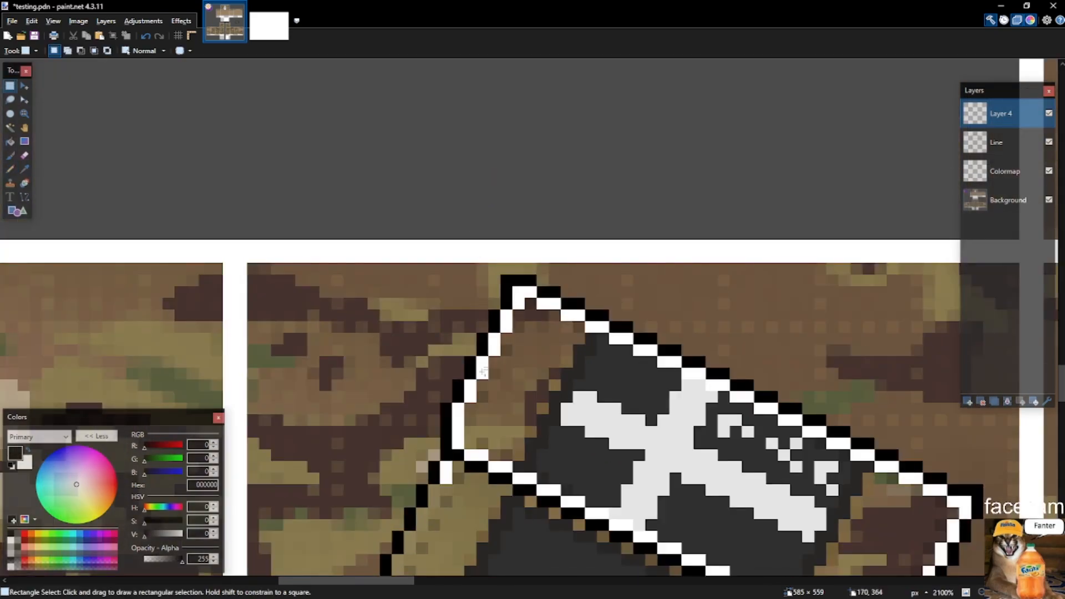
{"action": "scroll", "coordinate": [478, 373], "scroll_direction": "up", "scroll_amount": 6}
{"action": "left_click_drag", "start_coordinate": [478, 372], "coordinate": [525, 224]}
{"action": "key", "text": "ctrl+c"}
{"action": "key", "text": "ctrl+v"}
{"action": "scroll", "coordinate": [504, 269], "scroll_direction": "down", "scroll_amount": 3}
{"action": "left_click_drag", "start_coordinate": [504, 269], "coordinate": [309, 273]}
{"action": "key", "text": "ctrl+c"}
{"action": "key", "text": "ctrl+v"}
Paste another copy of the highlight and place it farther down the pouch's left edge.
{"action": "scroll", "coordinate": [357, 376], "scroll_direction": "down", "scroll_amount": 3}
{"action": "scroll", "coordinate": [246, 292], "scroll_direction": "left", "scroll_amount": 3}
{"action": "key", "text": "ctrl+c"}
{"action": "key", "text": "ctrl+v"}
{"action": "left_click_drag", "start_coordinate": [572, 278], "coordinate": [475, 467]}
{"action": "scroll", "coordinate": [475, 467], "scroll_direction": "down", "scroll_amount": 3}
Delete the surplus highlight near the pouch's lower left corner and pencil the corner in white.
{"action": "key", "text": "s"}
{"action": "left_click_drag", "start_coordinate": [341, 276], "coordinate": [475, 435]}
{"action": "key", "text": "Delete"}
{"action": "key", "text": "o"}
{"action": "right_click", "coordinate": [444, 282]}
{"action": "key", "text": "p"}
{"action": "left_click_drag", "start_coordinate": [444, 282], "coordinate": [452, 300]}
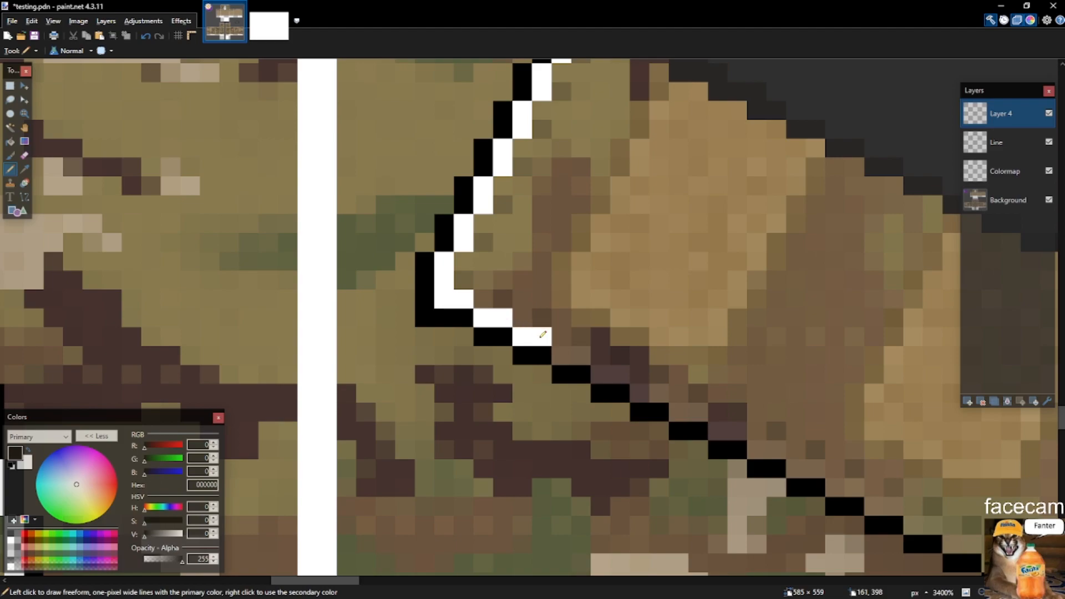
Copy sections of the stepped white highlight and place them along the pouch's entire lower edge.
{"action": "scroll", "coordinate": [539, 404], "scroll_direction": "down", "scroll_amount": 3}
{"action": "key", "text": "s"}
{"action": "left_click_drag", "start_coordinate": [518, 323], "coordinate": [862, 486]}
{"action": "key", "text": "ctrl+c"}
{"action": "key", "text": "ctrl+v"}
{"action": "scroll", "coordinate": [765, 424], "scroll_direction": "down", "scroll_amount": 2}
{"action": "left_click_drag", "start_coordinate": [796, 391], "coordinate": [681, 532]}
{"action": "key", "text": "ctrl+d"}
{"action": "key", "text": "s"}
{"action": "scroll", "coordinate": [742, 393], "scroll_direction": "down", "scroll_amount": 4}
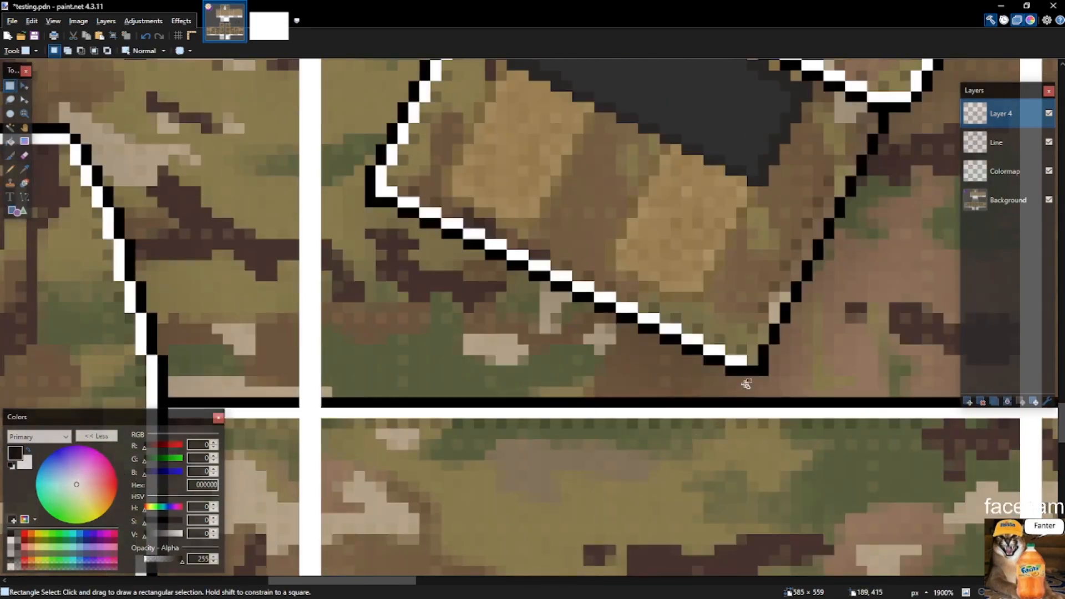
Place a copy of the pouch's left edge highlight along its right edge, from the flap to the lower corner.
{"action": "scroll", "coordinate": [743, 393], "scroll_direction": "up", "scroll_amount": 5}
{"action": "mouse_move", "coordinate": [285, 417]}
{"action": "left_mouse_down"}
{"action": "mouse_move", "coordinate": [378, 255]}
{"action": "mouse_move", "coordinate": [423, 134]}
{"action": "left_mouse_up"}
{"action": "left_click_drag", "start_coordinate": [437, 95], "coordinate": [264, 401]}
{"action": "key", "text": "m"}
{"action": "left_click_drag", "start_coordinate": [368, 356], "coordinate": [827, 381]}
{"action": "scroll", "coordinate": [611, 416], "scroll_direction": "down", "scroll_amount": 3}
{"action": "key", "text": "s"}
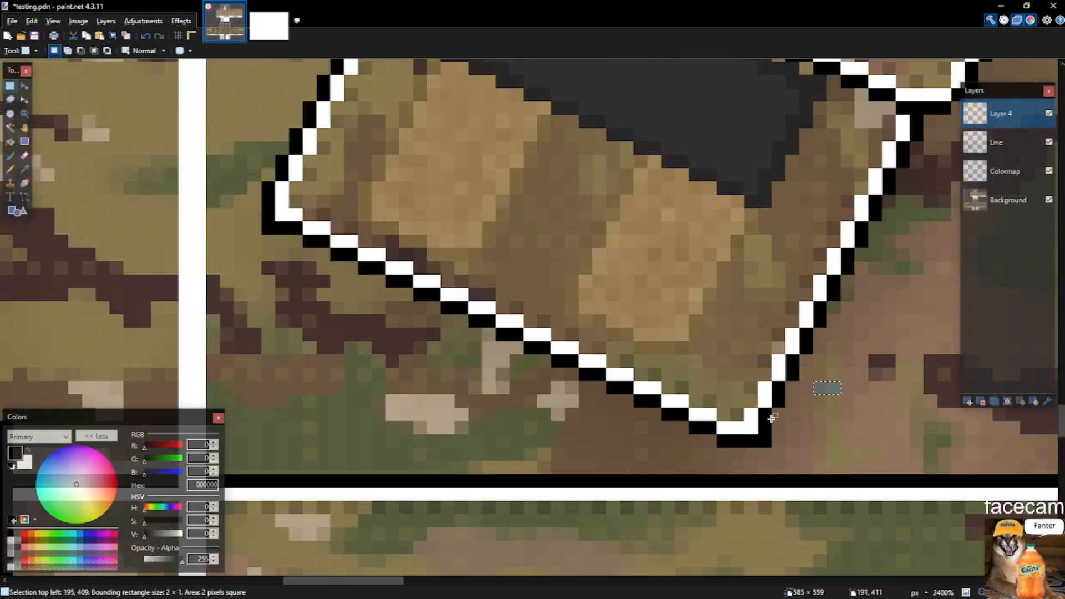
{"action": "scroll", "coordinate": [622, 378], "scroll_direction": "down", "scroll_amount": 10}
{"action": "scroll", "coordinate": [623, 377], "scroll_direction": "up", "scroll_amount": 5}
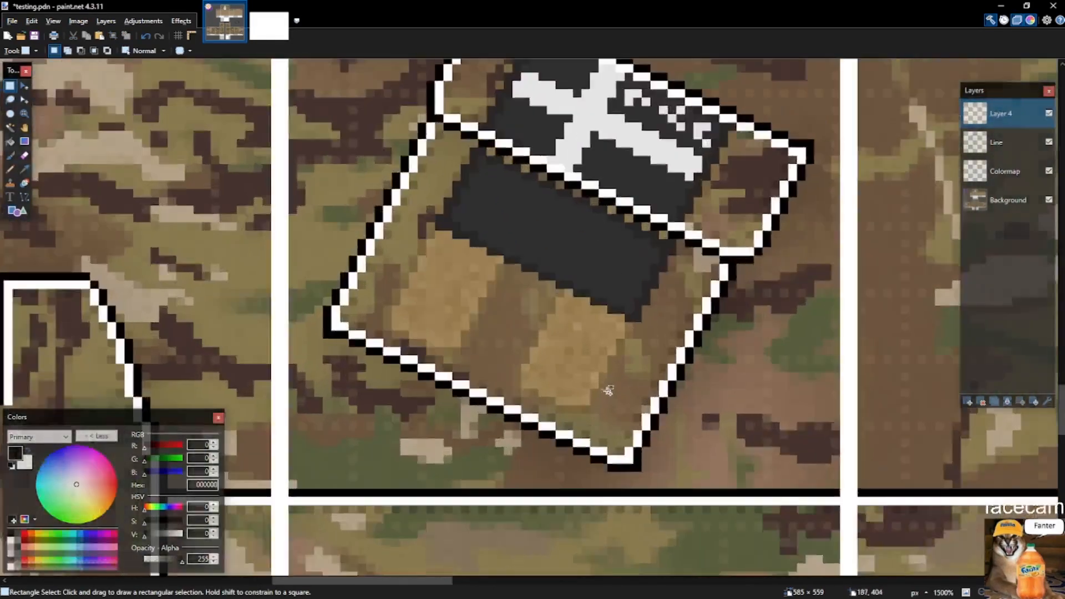
Pencil a black outline along the bottom and right side of the pouch's left tan strap on Layer 4.
{"action": "key", "text": "p"}
{"action": "scroll", "coordinate": [424, 315], "scroll_direction": "up", "scroll_amount": 4}
{"action": "scroll", "coordinate": [383, 327], "scroll_direction": "up", "scroll_amount": 4}
{"action": "mouse_move", "coordinate": [326, 252]}
{"action": "left_mouse_down"}
{"action": "mouse_move", "coordinate": [328, 326]}
{"action": "mouse_move", "coordinate": [341, 334]}
{"action": "mouse_move", "coordinate": [328, 256]}
{"action": "mouse_move", "coordinate": [330, 336]}
{"action": "mouse_move", "coordinate": [397, 354]}
{"action": "mouse_move", "coordinate": [418, 377]}
{"action": "mouse_move", "coordinate": [489, 400]}
{"action": "mouse_move", "coordinate": [532, 431]}
{"action": "mouse_move", "coordinate": [585, 432]}
{"action": "left_mouse_up"}
{"action": "key", "text": "ctrl+z"}
{"action": "mouse_move", "coordinate": [642, 392]}
{"action": "left_mouse_down"}
{"action": "mouse_move", "coordinate": [649, 355]}
{"action": "mouse_move", "coordinate": [730, 223]}
{"action": "left_mouse_up"}
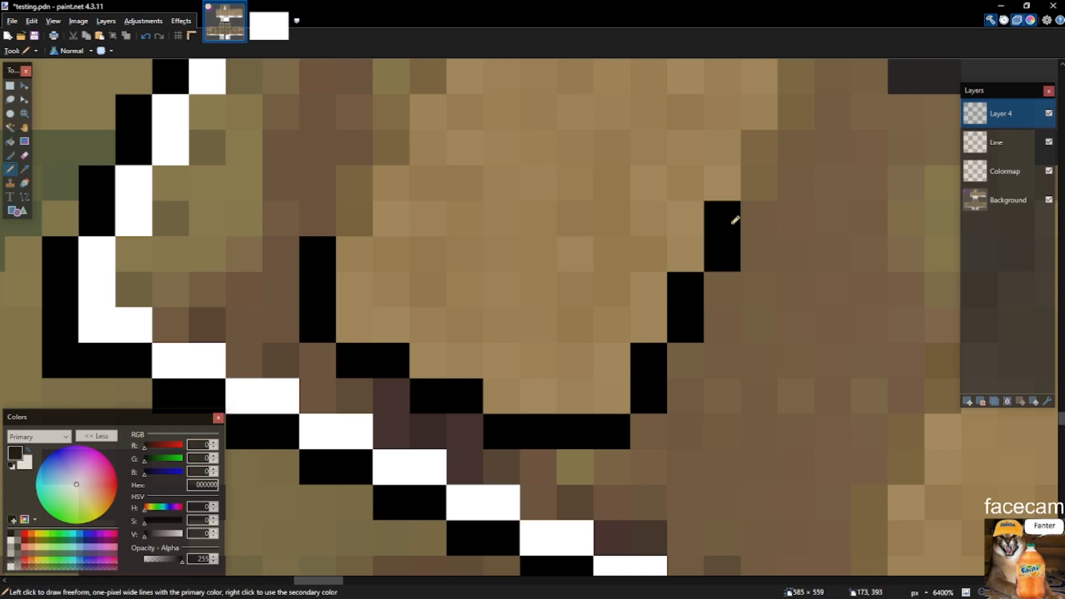
{"action": "scroll", "coordinate": [788, 363], "scroll_direction": "up", "scroll_amount": 3}
{"action": "key", "text": "ctrl+z"}
{"action": "mouse_move", "coordinate": [760, 451]}
{"action": "left_mouse_down"}
{"action": "mouse_move", "coordinate": [763, 412]}
{"action": "mouse_move", "coordinate": [797, 343]}
{"action": "mouse_move", "coordinate": [762, 397]}
{"action": "mouse_move", "coordinate": [728, 492]}
{"action": "mouse_move", "coordinate": [827, 330]}
{"action": "left_mouse_up"}
Extend the strap's right outline up to the flap using a 5 × 10 pixel section of the line.
{"action": "key", "text": "s"}
{"action": "scroll", "coordinate": [764, 398], "scroll_direction": "down", "scroll_amount": 4}
{"action": "key", "text": "m"}
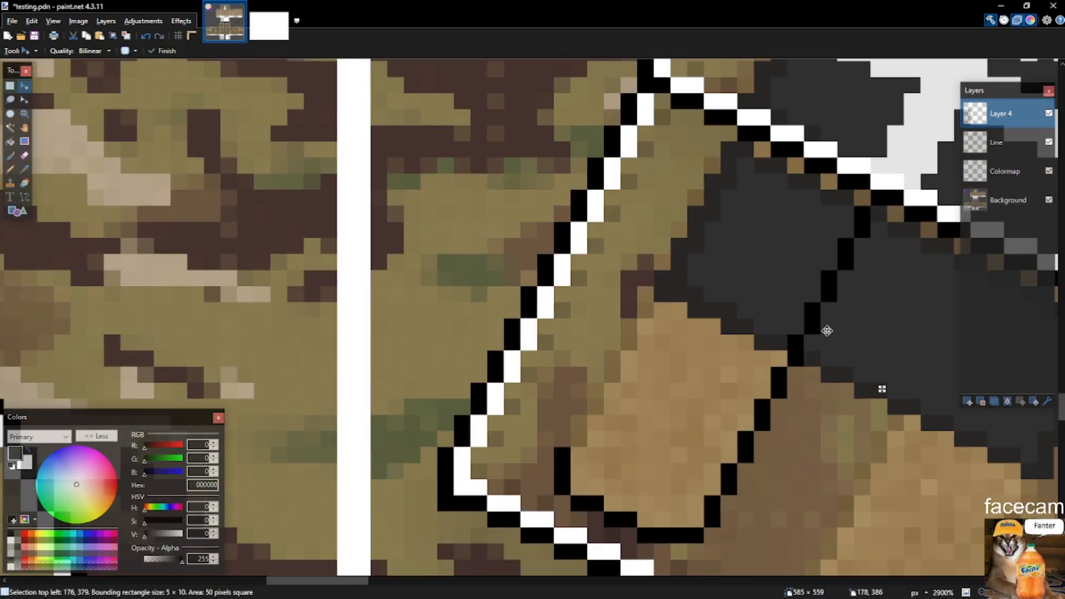
{"action": "left_click_drag", "start_coordinate": [803, 371], "coordinate": [834, 309]}
{"action": "key", "text": "s"}
{"action": "key", "text": "ctrl+d"}
{"action": "scroll", "coordinate": [859, 265], "scroll_direction": "up", "scroll_amount": 1}
Try to place a copy of the strap's right outline along its left side, and undo the changes.
{"action": "left_click_drag", "start_coordinate": [874, 195], "coordinate": [690, 567]}
{"action": "key", "text": "ctrl+c"}
{"action": "key", "text": "ctrl+v"}
{"action": "left_click_drag", "start_coordinate": [777, 517], "coordinate": [627, 445]}
{"action": "key", "text": "ctrl+z"}
{"action": "key", "text": "s"}
{"action": "left_click_drag", "start_coordinate": [804, 339], "coordinate": [875, 231]}
{"action": "key", "text": "m"}
{"action": "key", "text": "s"}
{"action": "key", "text": "ctrl+z"}
{"action": "key", "text": "ctrl+z"}
{"action": "key", "text": "ctrl+z"}
Rework the upper part of the strap's right outline below the flap using a 4 × 8 pixel selection.
{"action": "key", "text": "s"}
{"action": "mouse_move", "coordinate": [792, 358]}
{"action": "left_mouse_down"}
{"action": "mouse_move", "coordinate": [835, 283]}
{"action": "mouse_move", "coordinate": [801, 377]}
{"action": "left_mouse_up"}
{"action": "left_click_drag", "start_coordinate": [825, 293], "coordinate": [868, 211]}
{"action": "key", "text": "Delete"}
{"action": "mouse_move", "coordinate": [791, 360]}
{"action": "left_mouse_down"}
{"action": "mouse_move", "coordinate": [749, 429]}
{"action": "mouse_move", "coordinate": [804, 388]}
{"action": "mouse_move", "coordinate": [841, 320]}
{"action": "left_mouse_up"}
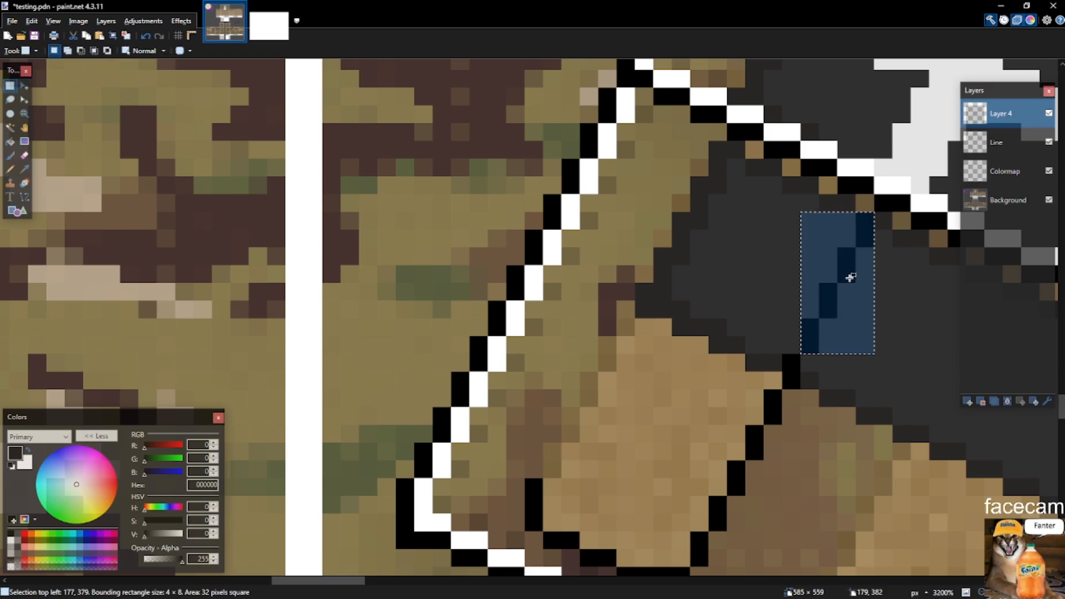
{"action": "left_click", "coordinate": [850, 279]}
{"action": "scroll", "coordinate": [824, 308], "scroll_direction": "down", "scroll_amount": 3}
{"action": "scroll", "coordinate": [638, 410], "scroll_direction": "up", "scroll_amount": 4}
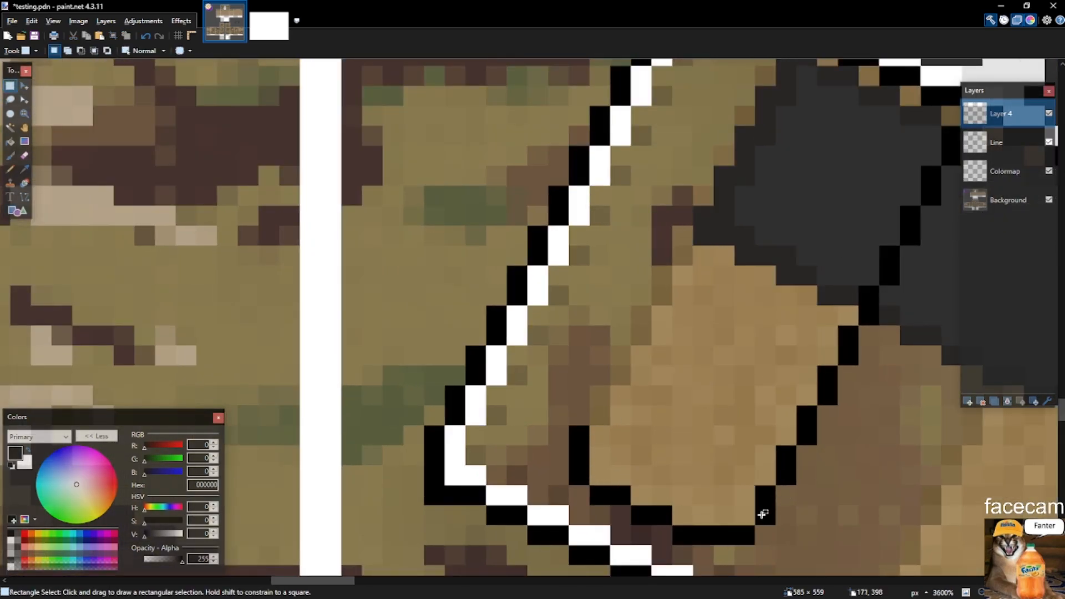
Copy the strap's right outline and place the copy along the strap's left side.
{"action": "left_click_drag", "start_coordinate": [763, 512], "coordinate": [922, 245]}
{"action": "key", "text": "m"}
{"action": "mouse_move", "coordinate": [843, 367]}
{"action": "left_mouse_down"}
{"action": "mouse_move", "coordinate": [698, 244]}
{"action": "mouse_move", "coordinate": [697, 262]}
{"action": "left_mouse_up"}
Select the black strap outline on Layer 4 with the Magic Wand and make the Line layer active.
{"action": "key", "text": "s"}
{"action": "key", "text": "s"}
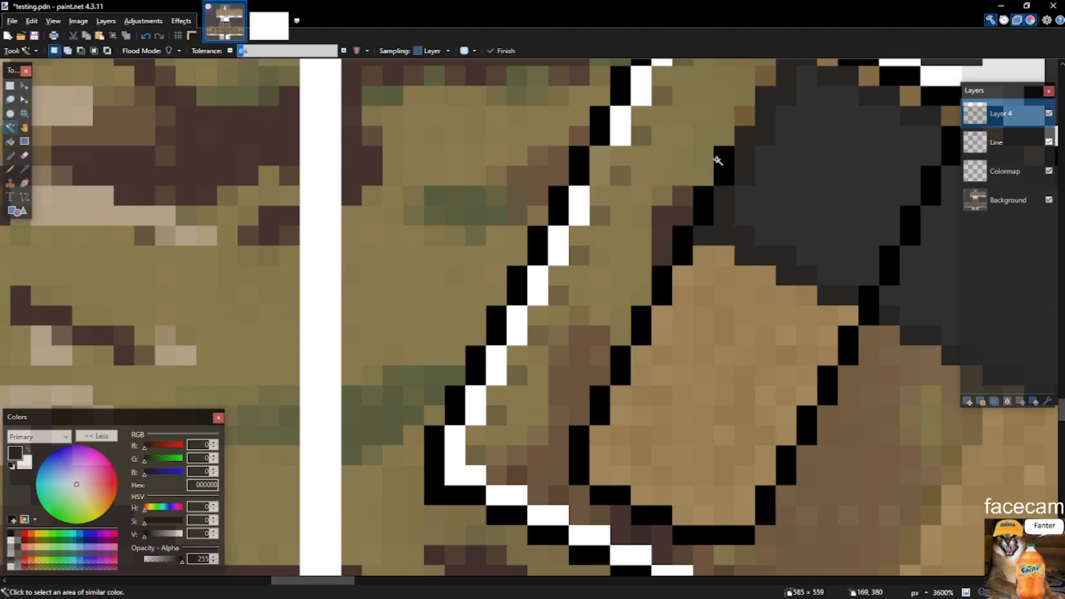
{"action": "left_click", "coordinate": [720, 166]}
{"action": "scroll", "coordinate": [631, 415], "scroll_direction": "down", "scroll_amount": 14}
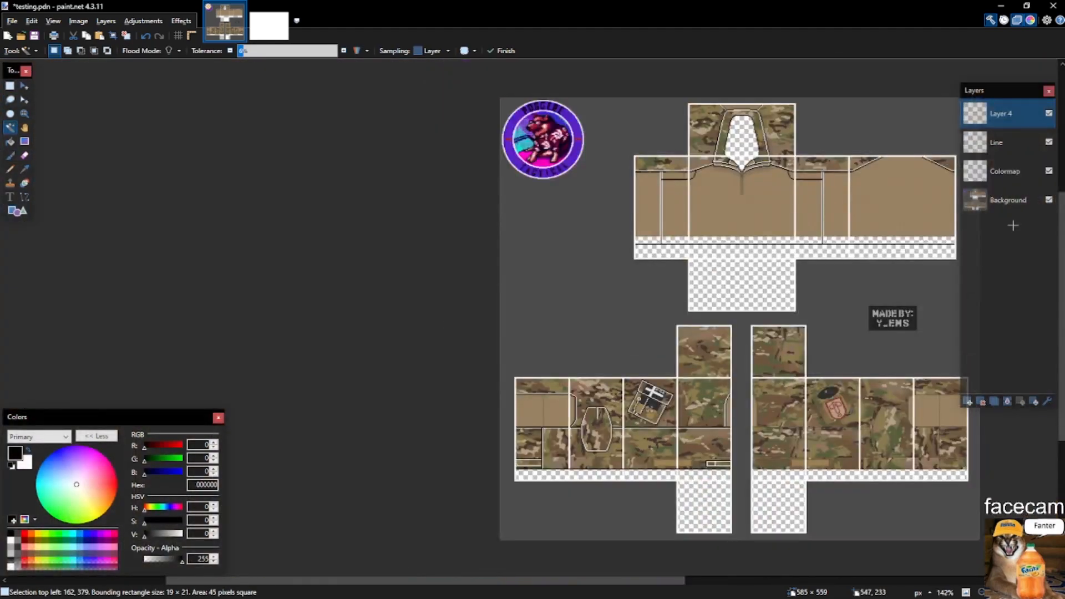
{"action": "left_click", "coordinate": [1019, 152]}
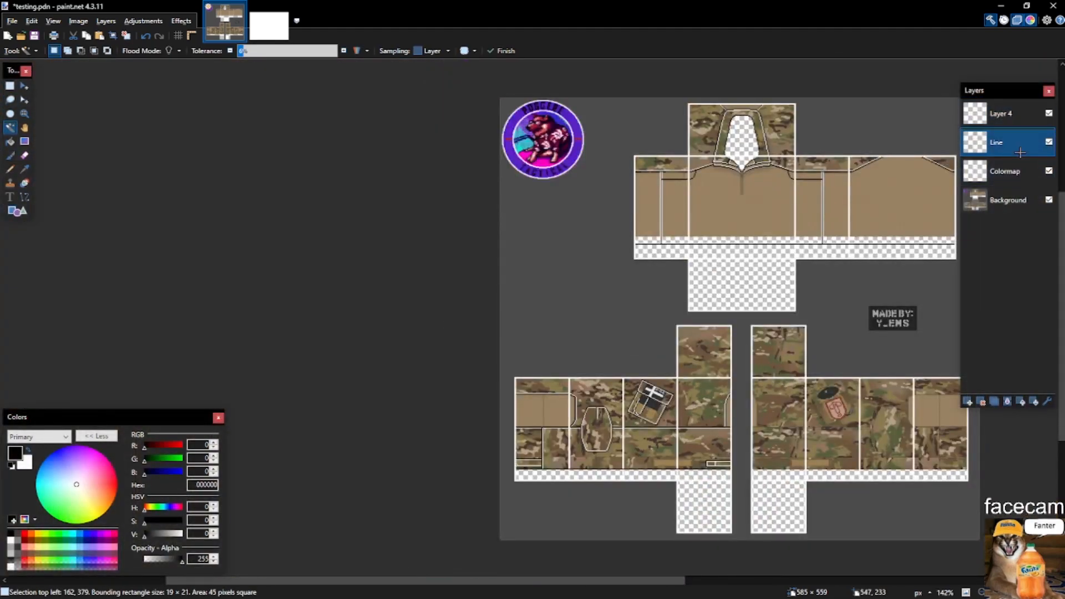
Touch up the black outline around the pouch's left tan-and-black panel with the Pencil on the Line layer and save the file.
{"action": "left_click", "coordinate": [1010, 115]}
{"action": "key", "text": "m"}
{"action": "scroll", "coordinate": [641, 406], "scroll_direction": "up", "scroll_amount": 15}
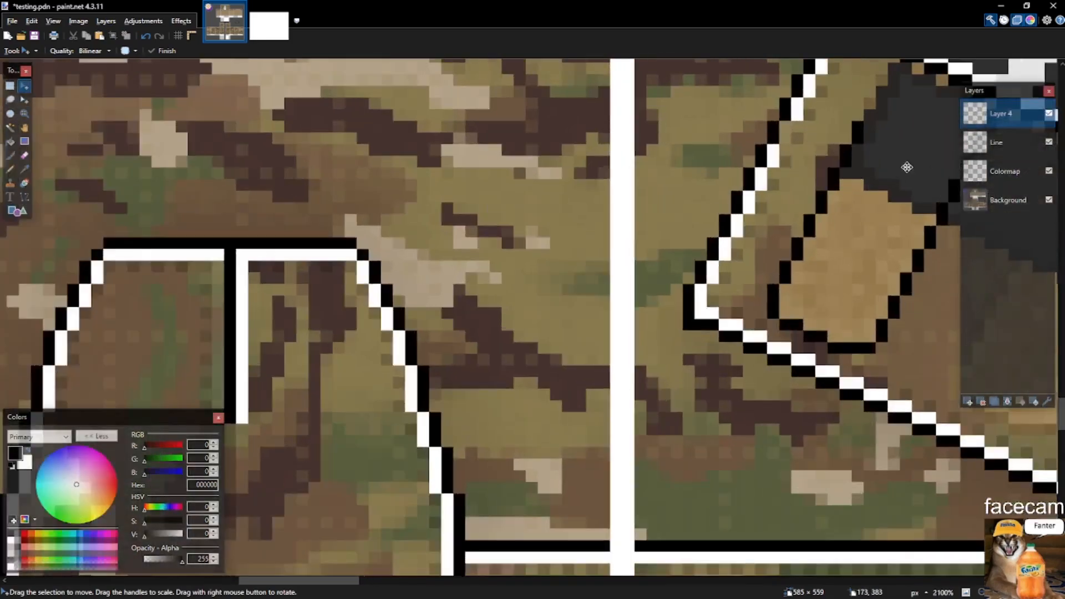
{"action": "key", "text": "p"}
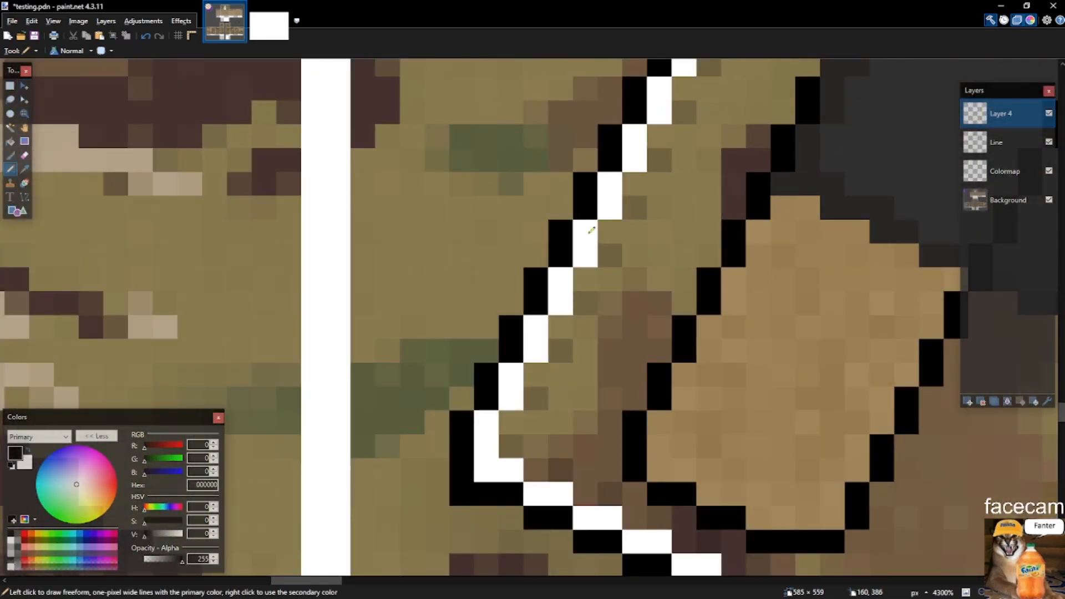
{"action": "left_click", "coordinate": [1026, 142]}
{"action": "key", "text": "s"}
{"action": "scroll", "coordinate": [563, 345], "scroll_direction": "down", "scroll_amount": 4}
{"action": "scroll", "coordinate": [668, 219], "scroll_direction": "up", "scroll_amount": 2}
{"action": "key", "text": "o"}
{"action": "key", "text": "p"}
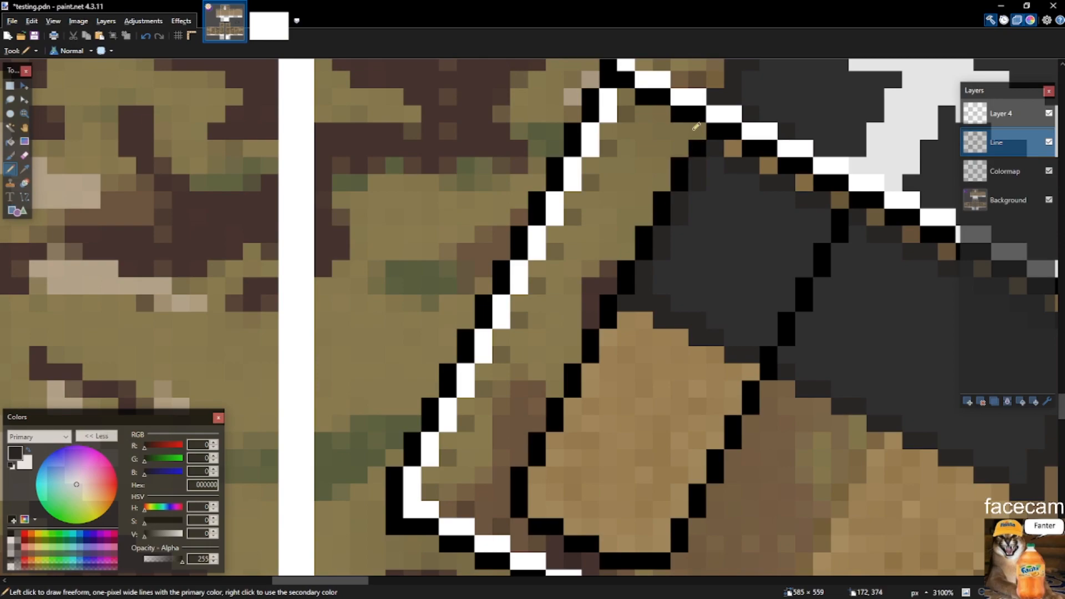
{"action": "scroll", "coordinate": [697, 128], "scroll_direction": "down", "scroll_amount": 4}
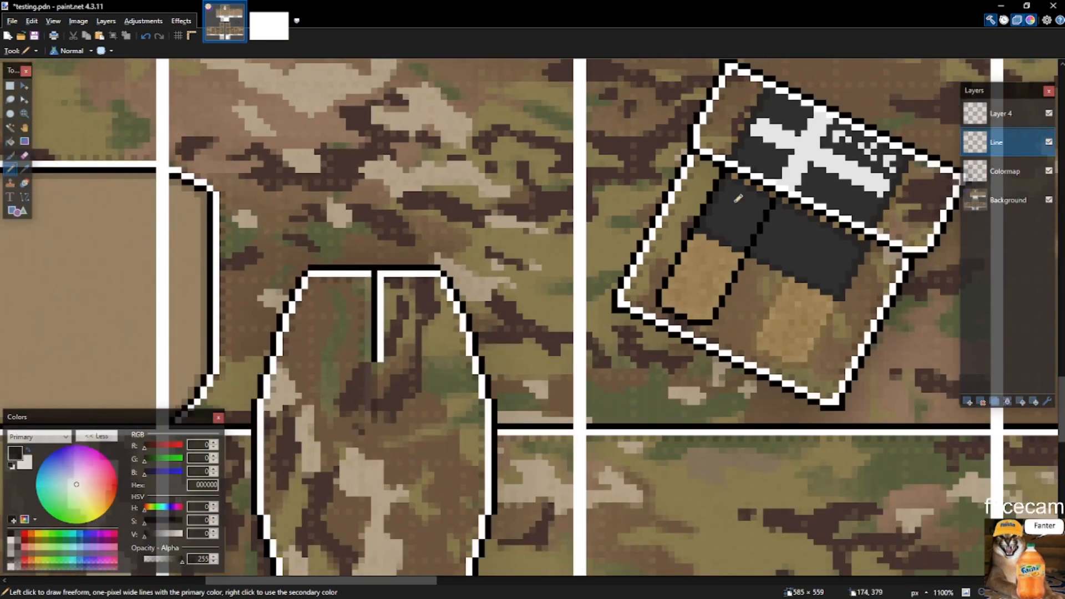
{"action": "scroll", "coordinate": [737, 192], "scroll_direction": "up", "scroll_amount": 3}
{"action": "key", "text": "ctrl+s"}
Copy the left panel's outline from the Line layer into a new layer and position it around the pouch's right tan panel.
{"action": "key", "text": "s"}
{"action": "key", "text": "s"}
{"action": "key", "text": "s"}
{"action": "key", "text": "s"}
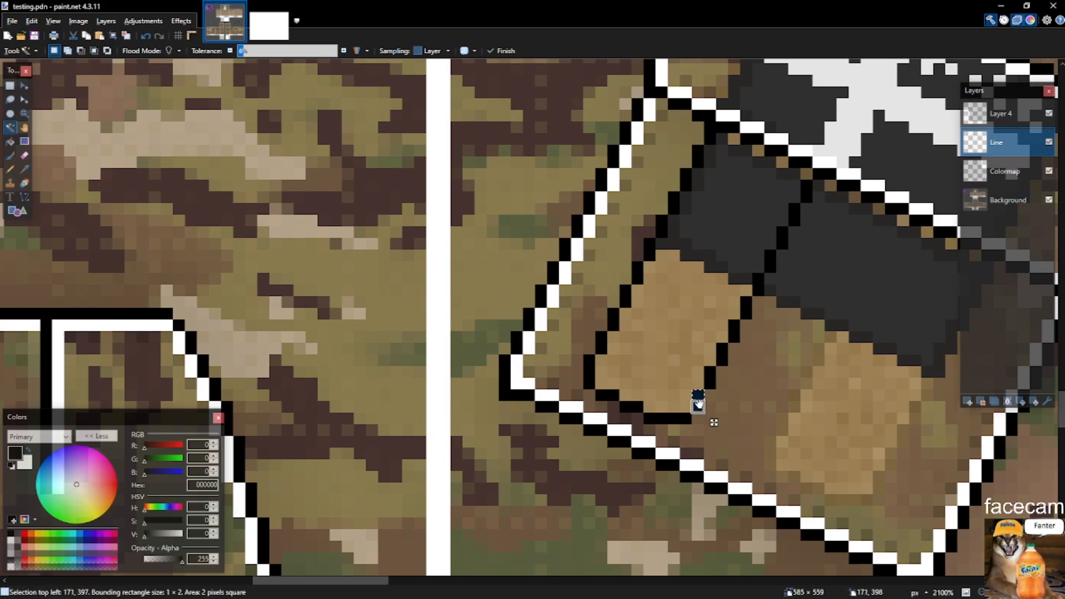
{"action": "scroll", "coordinate": [668, 421], "scroll_direction": "up", "scroll_amount": 1}
{"action": "key", "text": "s"}
{"action": "left_click_drag", "start_coordinate": [561, 345], "coordinate": [809, 221]}
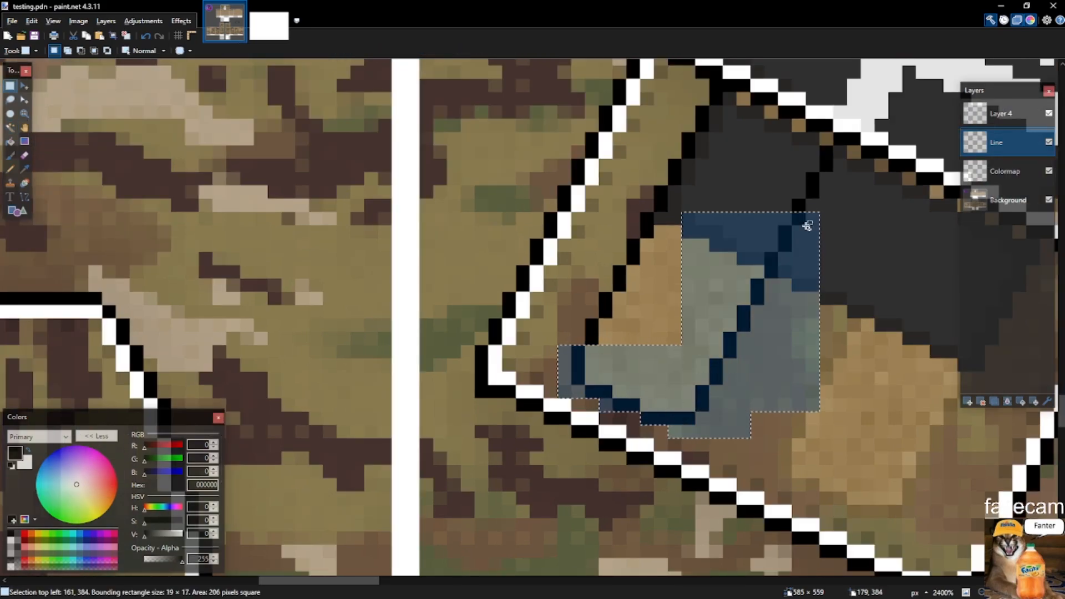
{"action": "left_click_drag", "start_coordinate": [830, 274], "coordinate": [741, 154]}
{"action": "left_click_drag", "start_coordinate": [714, 89], "coordinate": [619, 337]}
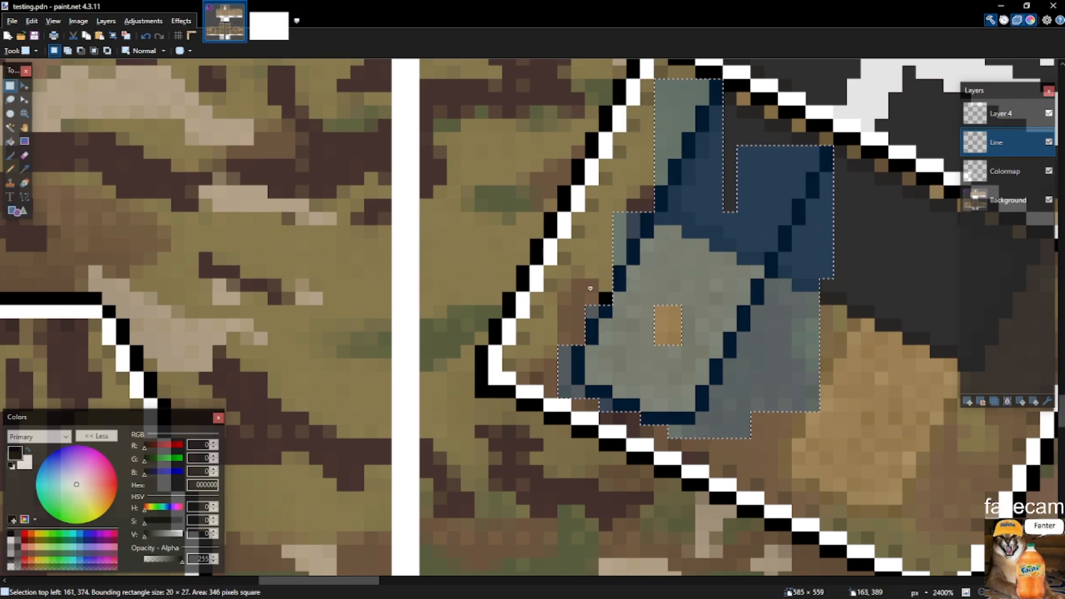
{"action": "key", "text": "ctrl+c"}
{"action": "key", "text": "ctrl+shift+v"}
{"action": "left_click_drag", "start_coordinate": [777, 277], "coordinate": [985, 371]}
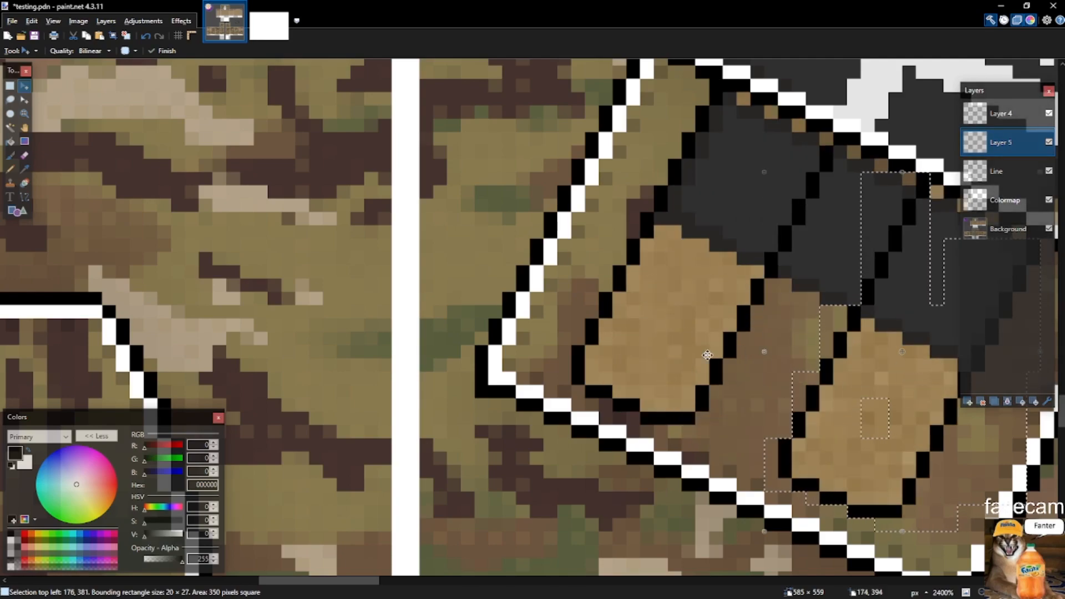
Merge the pasted outline layer down into the Line layer and clear the selection.
{"action": "scroll", "coordinate": [717, 357], "scroll_direction": "down", "scroll_amount": 3}
{"action": "key", "text": "ctrl+m"}
{"action": "key", "text": "s"}
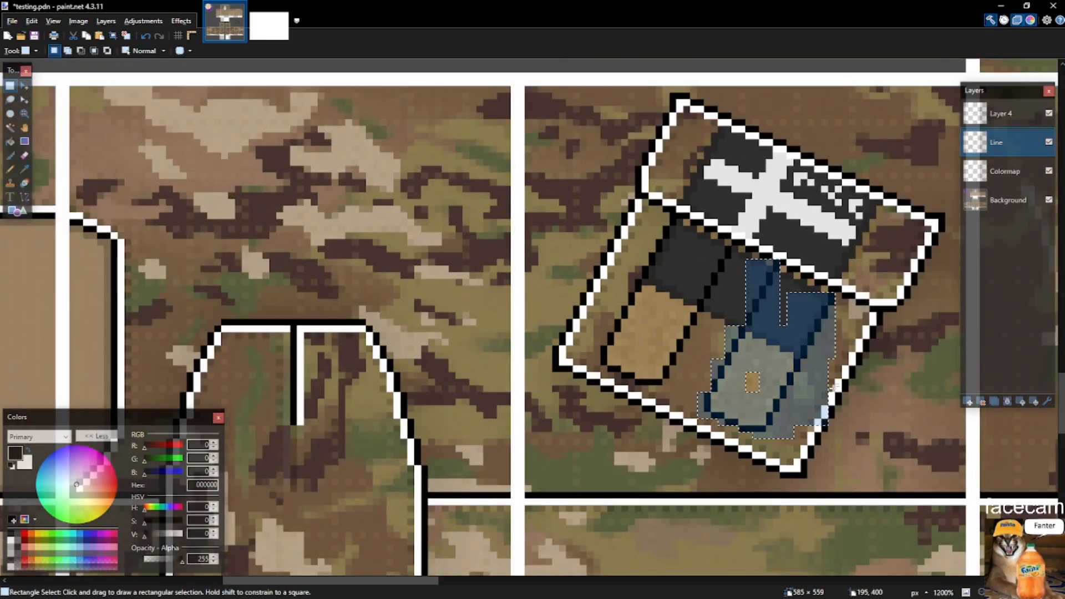
{"action": "left_click", "coordinate": [777, 356]}
{"action": "scroll", "coordinate": [694, 318], "scroll_direction": "down", "scroll_amount": 4}
{"action": "scroll", "coordinate": [748, 318], "scroll_direction": "up", "scroll_amount": 4}
{"action": "left_click", "coordinate": [753, 264]}
{"action": "scroll", "coordinate": [752, 262], "scroll_direction": "up", "scroll_amount": 3}
{"action": "key", "text": "p"}
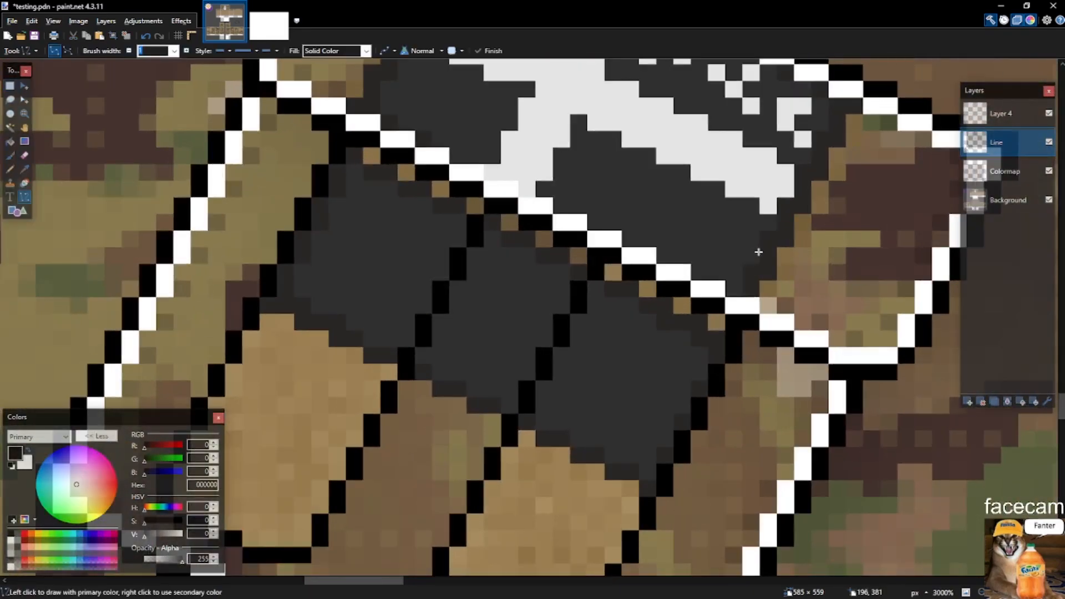
{"action": "scroll", "coordinate": [769, 286], "scroll_direction": "down", "scroll_amount": 3}
{"action": "scroll", "coordinate": [618, 266], "scroll_direction": "down", "scroll_amount": 3}
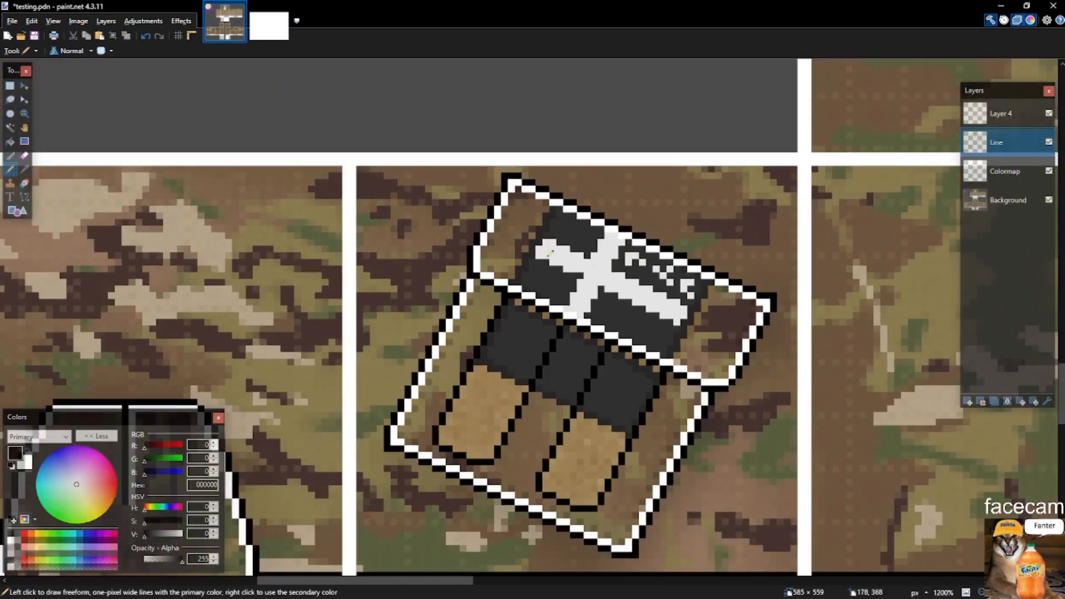
Copy a 4 × 8 pixel piece of each of the four panel lines onto a new layer and move the copies onto the flap.
{"action": "scroll", "coordinate": [511, 333], "scroll_direction": "up", "scroll_amount": 5}
{"action": "key", "text": "s"}
{"action": "scroll", "coordinate": [699, 341], "scroll_direction": "down", "scroll_amount": 3}
{"action": "scroll", "coordinate": [713, 225], "scroll_direction": "up", "scroll_amount": 2}
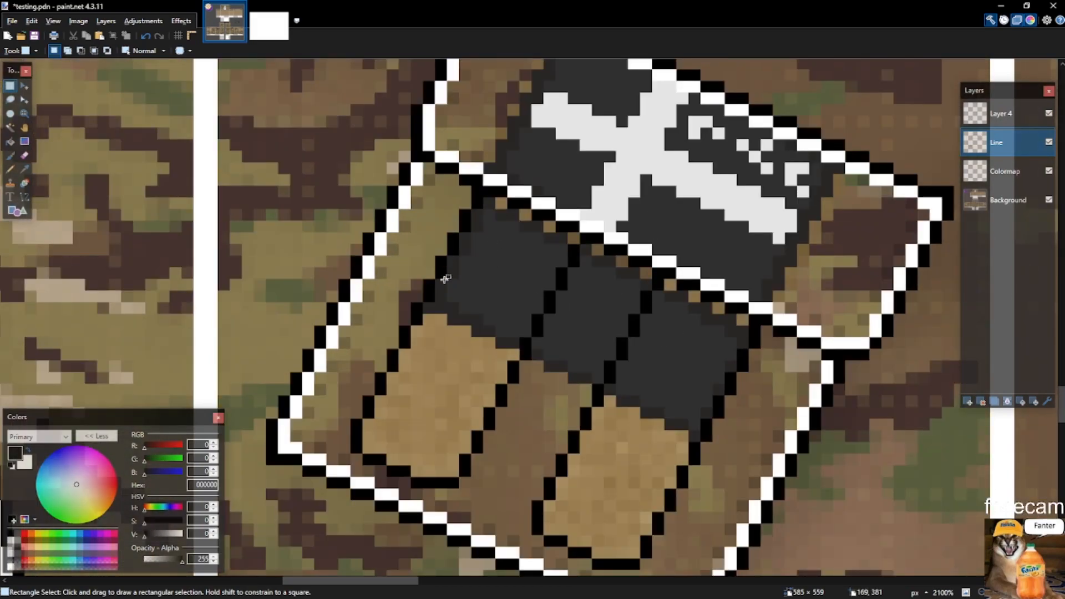
{"action": "left_click_drag", "start_coordinate": [433, 293], "coordinate": [461, 232]}
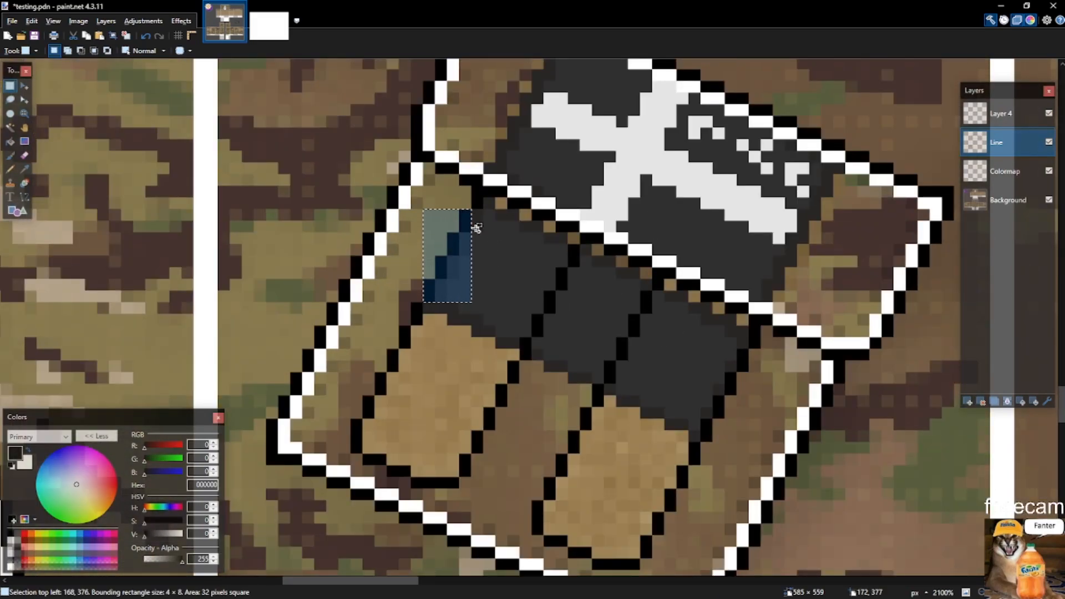
{"action": "left_click_drag", "start_coordinate": [561, 273], "coordinate": [526, 357]}
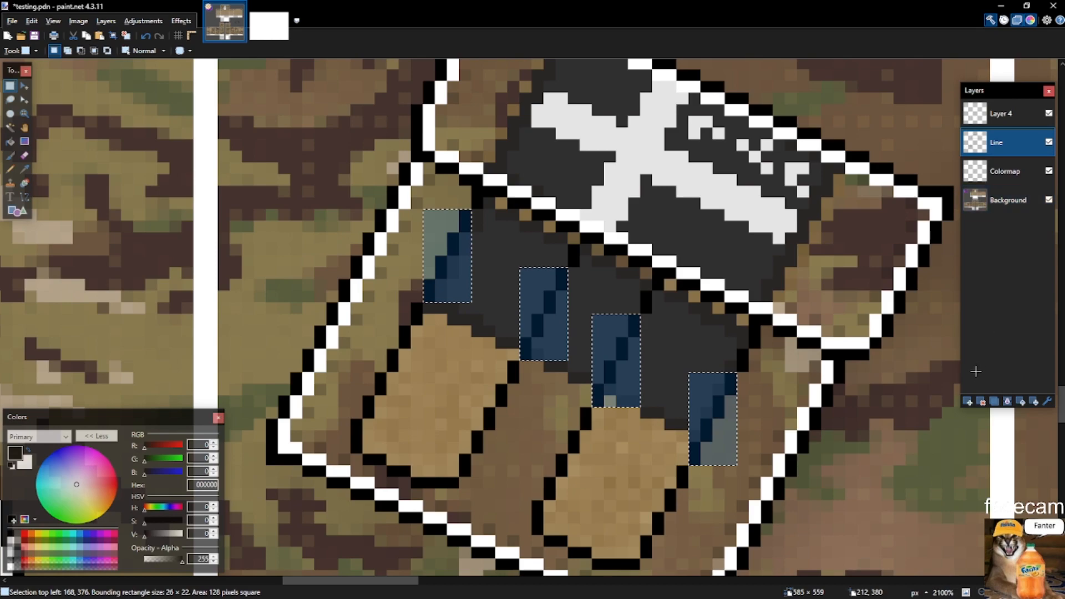
{"action": "left_click", "coordinate": [968, 400]}
{"action": "key", "text": "ctrl+v"}
{"action": "left_click_drag", "start_coordinate": [662, 276], "coordinate": [680, 209]}
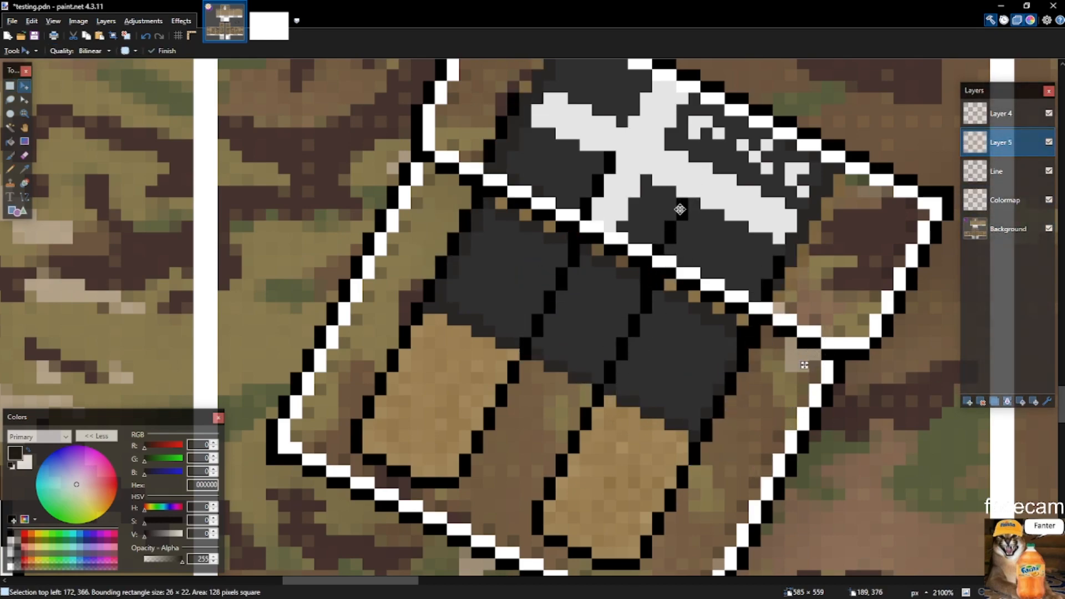
Align the pasted line pieces with the flap's black patch, place a second set above them to span the patch, and deselect.
{"action": "scroll", "coordinate": [501, 154], "scroll_direction": "up", "scroll_amount": 3}
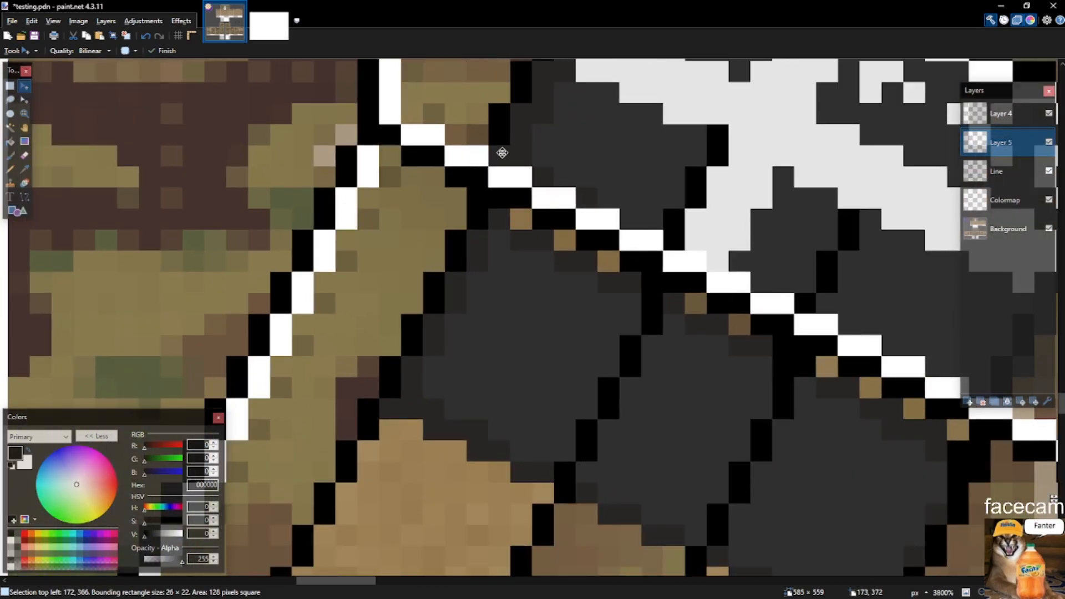
{"action": "left_click_drag", "start_coordinate": [505, 151], "coordinate": [530, 149]}
{"action": "scroll", "coordinate": [531, 149], "scroll_direction": "down", "scroll_amount": 3}
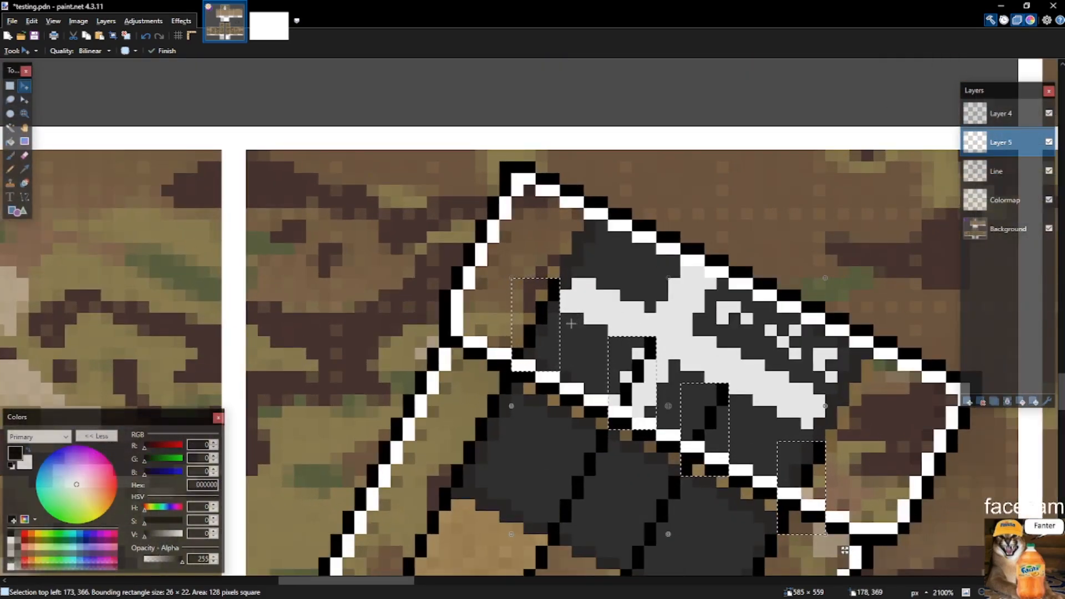
{"action": "left_click_drag", "start_coordinate": [541, 333], "coordinate": [586, 237]}
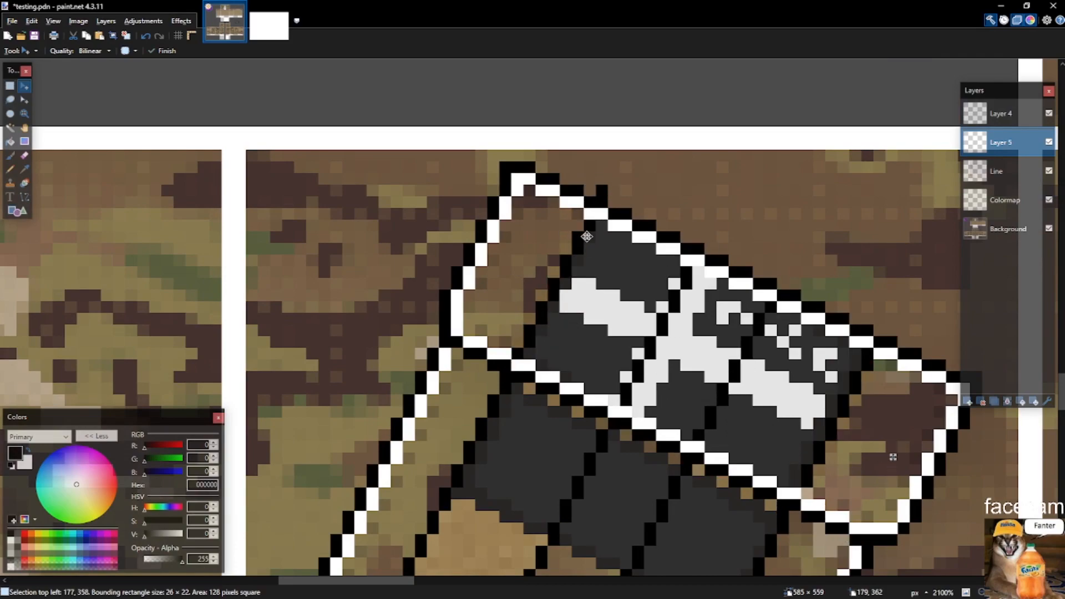
{"action": "key", "text": "ctrl+d"}
Hide Layer 4 and delete the leftmost divider's pixels that stick out above the flap's upper edge on Layer 5.
{"action": "key", "text": "s"}
{"action": "left_click_drag", "start_coordinate": [590, 216], "coordinate": [711, 167]}
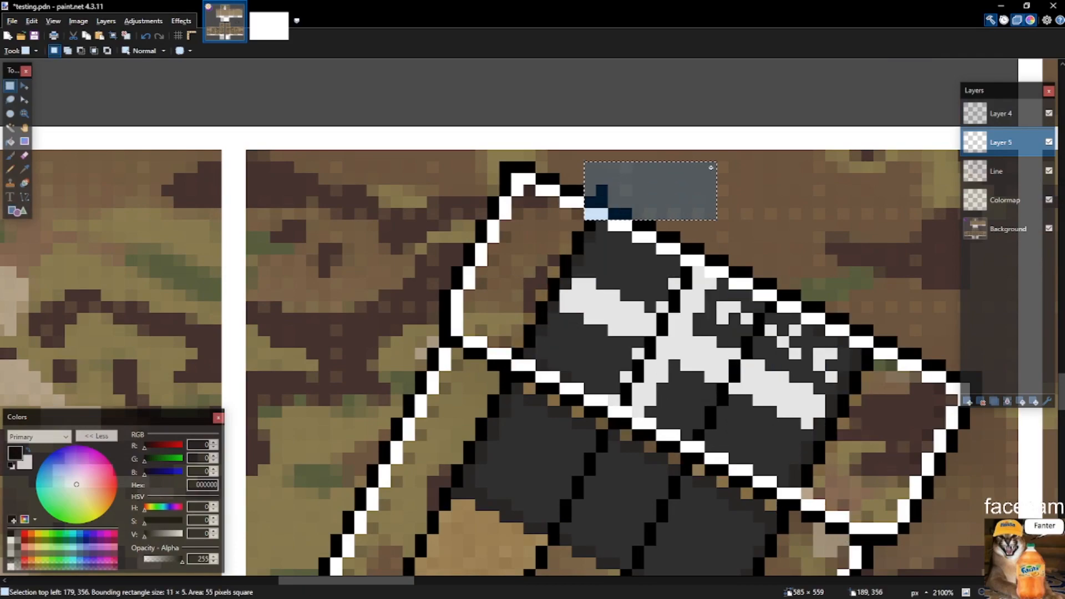
{"action": "left_click_drag", "start_coordinate": [597, 184], "coordinate": [640, 195]}
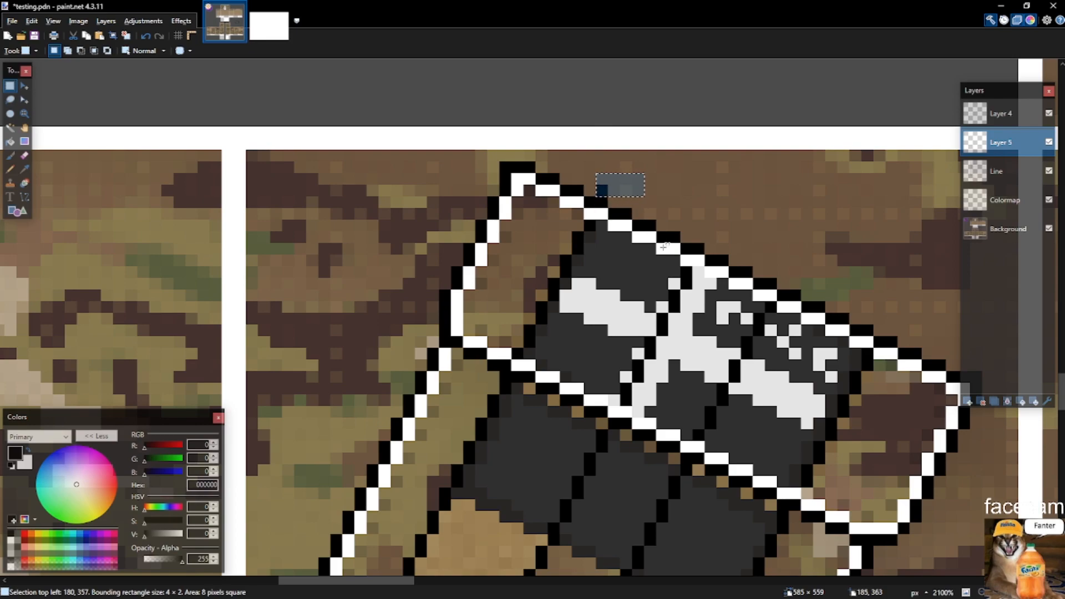
{"action": "left_click", "coordinate": [1049, 170]}
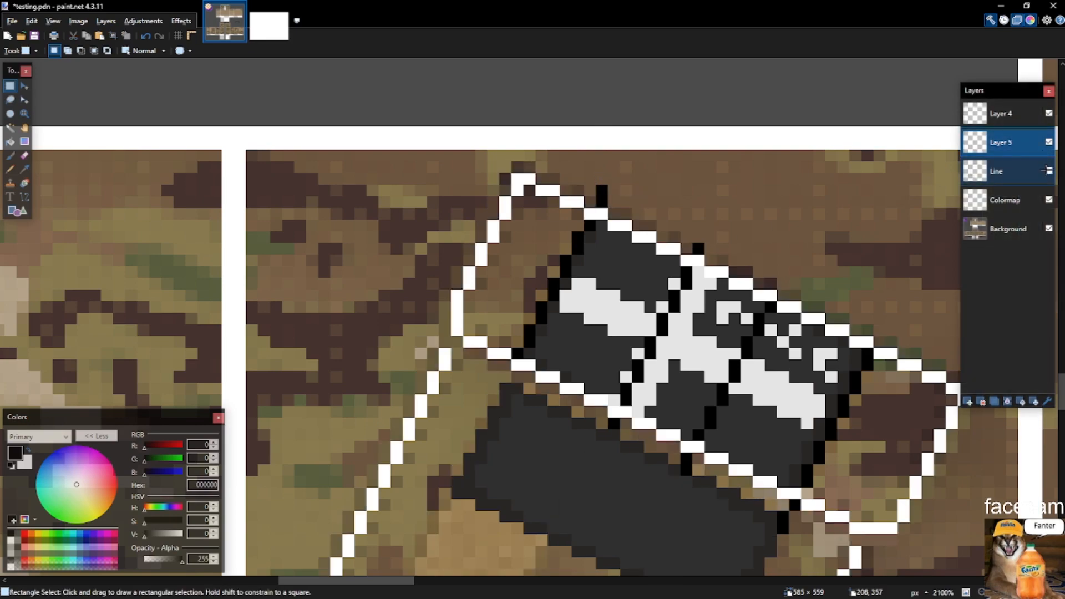
{"action": "left_click", "coordinate": [1049, 114]}
{"action": "left_click", "coordinate": [1049, 171]}
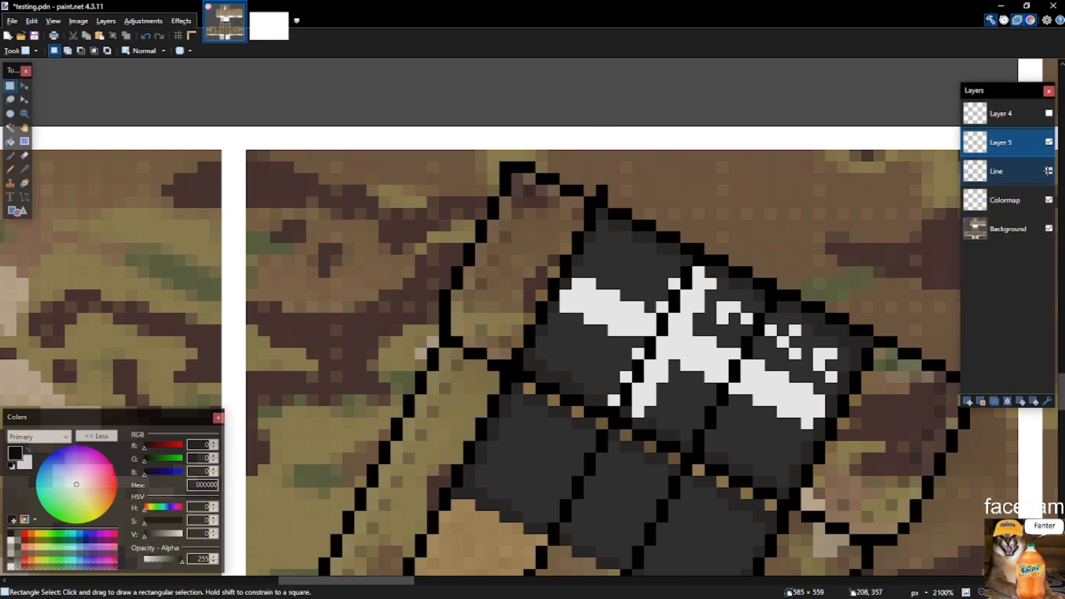
{"action": "left_click_drag", "start_coordinate": [589, 203], "coordinate": [640, 175]}
{"action": "key", "text": "Delete"}
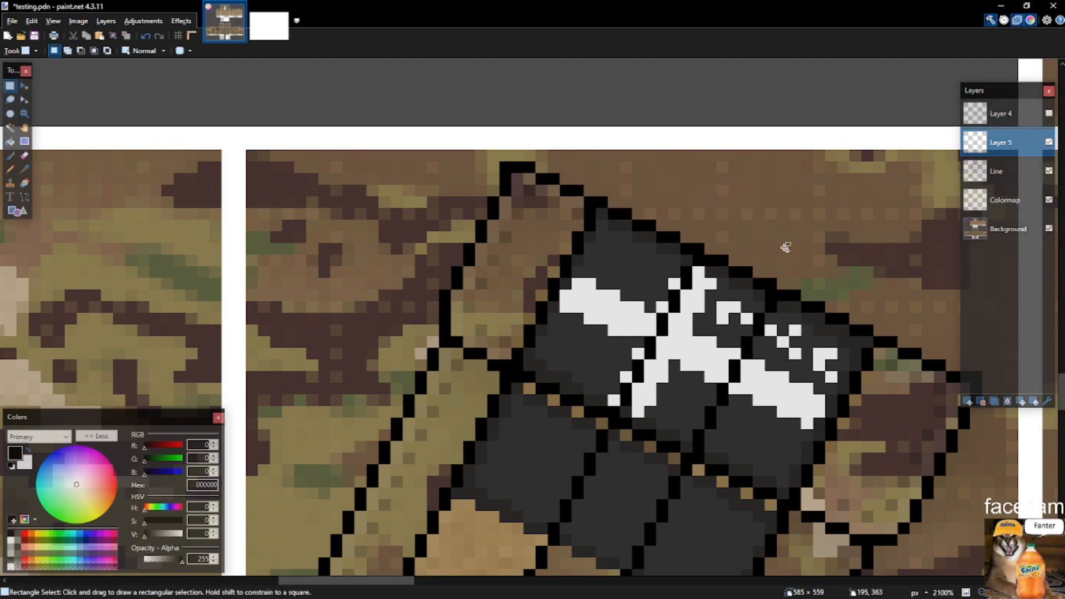
Delete the overhanging pixels of the remaining dividers above the flap's edge and merge Layer 5 down into the Line layer.
{"action": "scroll", "coordinate": [689, 252], "scroll_direction": "up", "scroll_amount": 2}
{"action": "left_click_drag", "start_coordinate": [687, 243], "coordinate": [747, 233]}
{"action": "key", "text": "Delete"}
{"action": "left_click_drag", "start_coordinate": [798, 296], "coordinate": [846, 281]}
{"action": "key", "text": "Delete"}
{"action": "key", "text": "ctrl+m"}
Delete the uppermost pixel segments of the flap's third and rightmost divider lines on the Line layer.
{"action": "scroll", "coordinate": [837, 294], "scroll_direction": "down", "scroll_amount": 4}
{"action": "scroll", "coordinate": [874, 350], "scroll_direction": "up", "scroll_amount": 1}
{"action": "scroll", "coordinate": [885, 358], "scroll_direction": "up", "scroll_amount": 3}
{"action": "scroll", "coordinate": [875, 333], "scroll_direction": "down", "scroll_amount": 3}
{"action": "scroll", "coordinate": [767, 307], "scroll_direction": "up", "scroll_amount": 3}
{"action": "mouse_move", "coordinate": [732, 250]}
{"action": "left_mouse_down"}
{"action": "mouse_move", "coordinate": [713, 291]}
{"action": "mouse_move", "coordinate": [740, 258]}
{"action": "left_mouse_up"}
{"action": "key", "text": "Delete"}
{"action": "key", "text": "Delete"}
{"action": "left_click_drag", "start_coordinate": [894, 328], "coordinate": [883, 353]}
{"action": "key", "text": "Delete"}
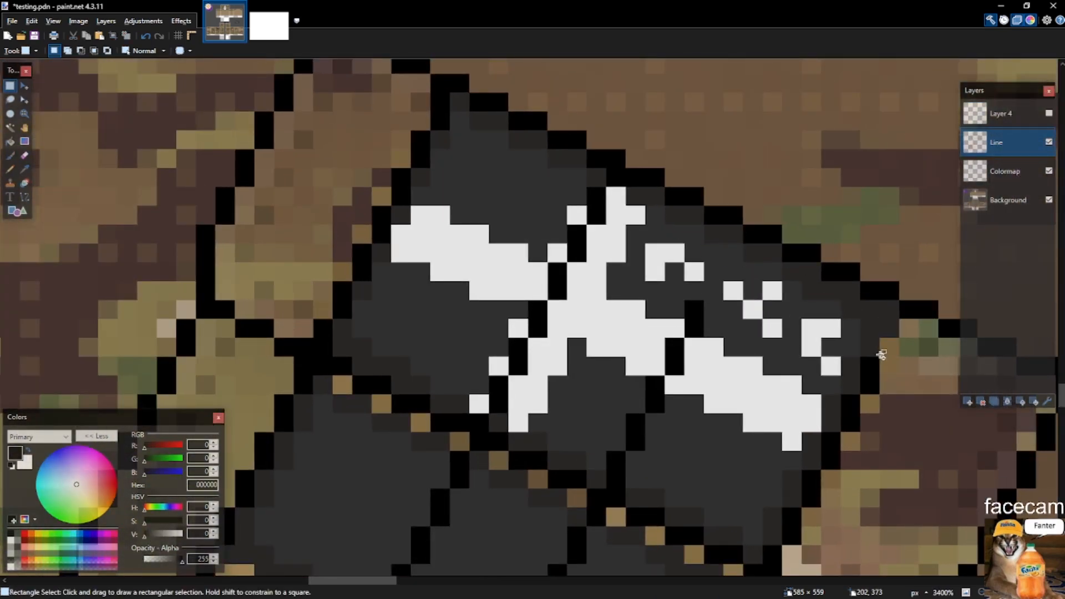
Delete the uppermost pixel segments of the flap's leftmost and second divider lines.
{"action": "left_click_drag", "start_coordinate": [437, 100], "coordinate": [417, 153]}
{"action": "key", "text": "Delete"}
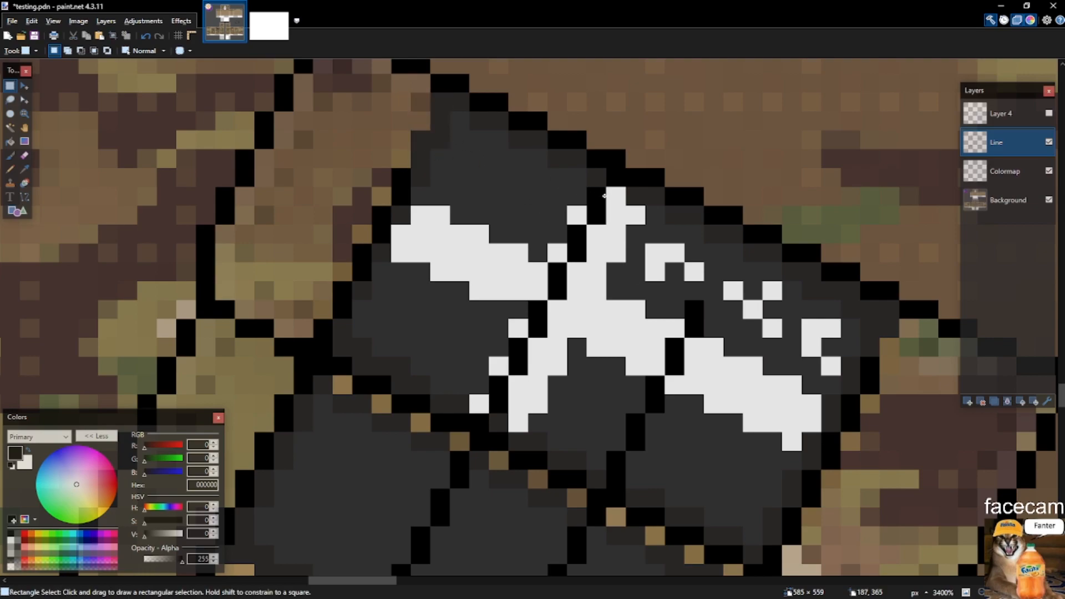
{"action": "left_click_drag", "start_coordinate": [604, 192], "coordinate": [611, 240]}
{"action": "key", "text": "Delete"}
{"action": "left_click_drag", "start_coordinate": [328, 334], "coordinate": [322, 341]}
{"action": "key", "text": "Delete"}
{"action": "left_click_drag", "start_coordinate": [347, 286], "coordinate": [343, 306]}
{"action": "key", "text": "Delete"}
{"action": "key", "text": "p"}
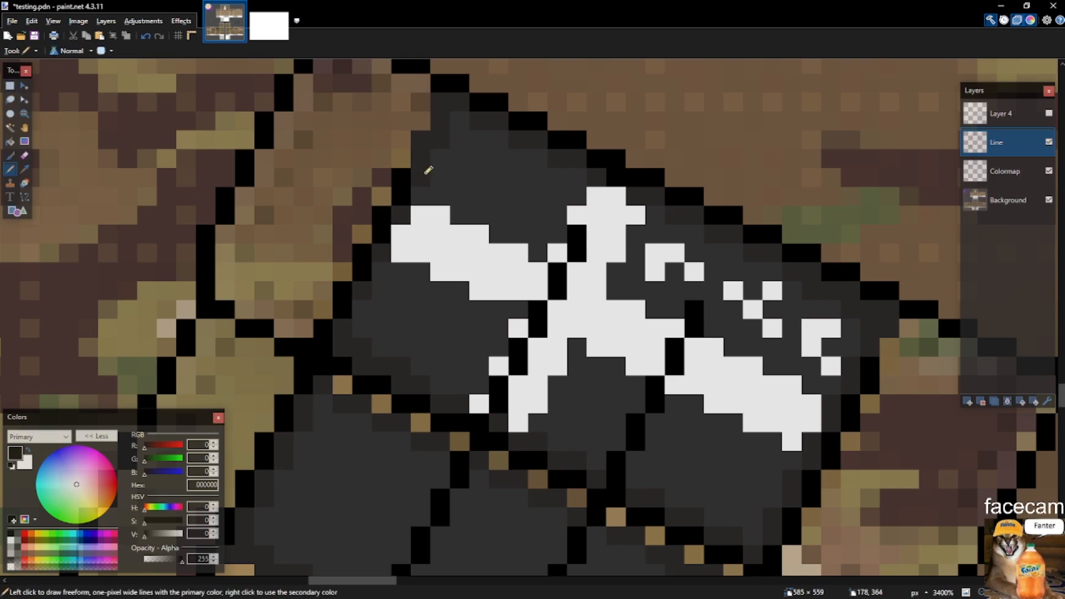
Count the two-pixel segments along the flap's second, third and rightmost divider lines to compare their lengths.
{"action": "key", "text": "s"}
{"action": "left_click_drag", "start_coordinate": [499, 404], "coordinate": [579, 228]}
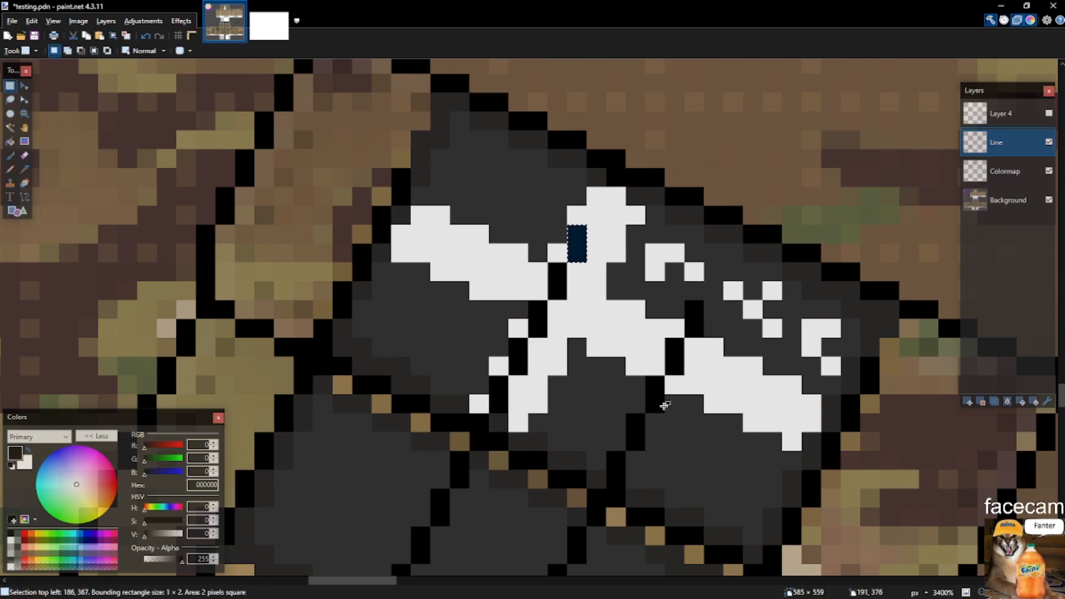
{"action": "left_click_drag", "start_coordinate": [617, 481], "coordinate": [620, 466]}
{"action": "left_click", "coordinate": [617, 478]}
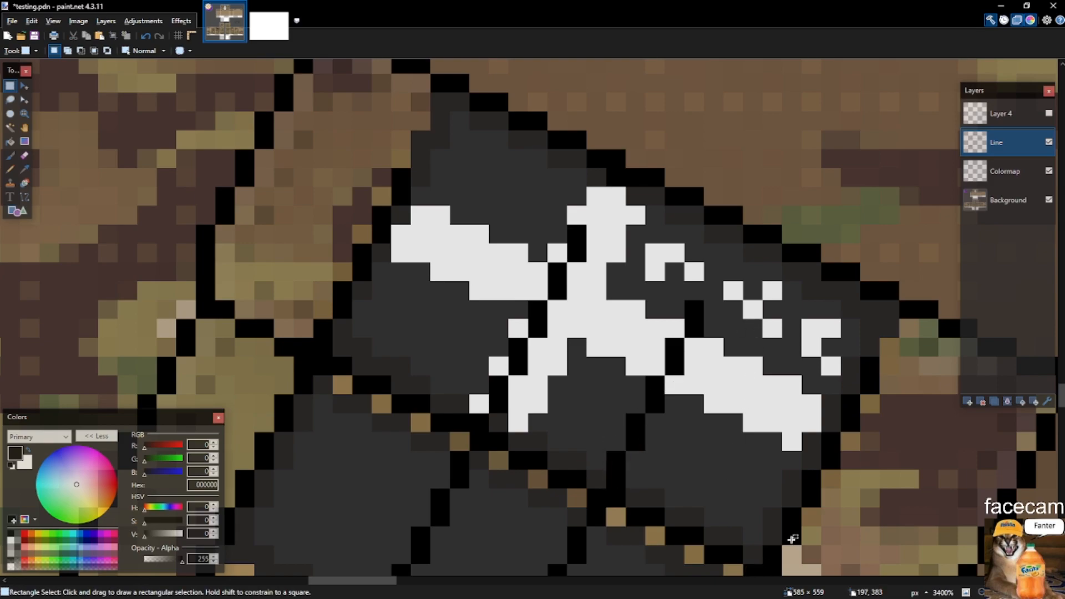
{"action": "scroll", "coordinate": [793, 527], "scroll_direction": "down", "scroll_amount": 2}
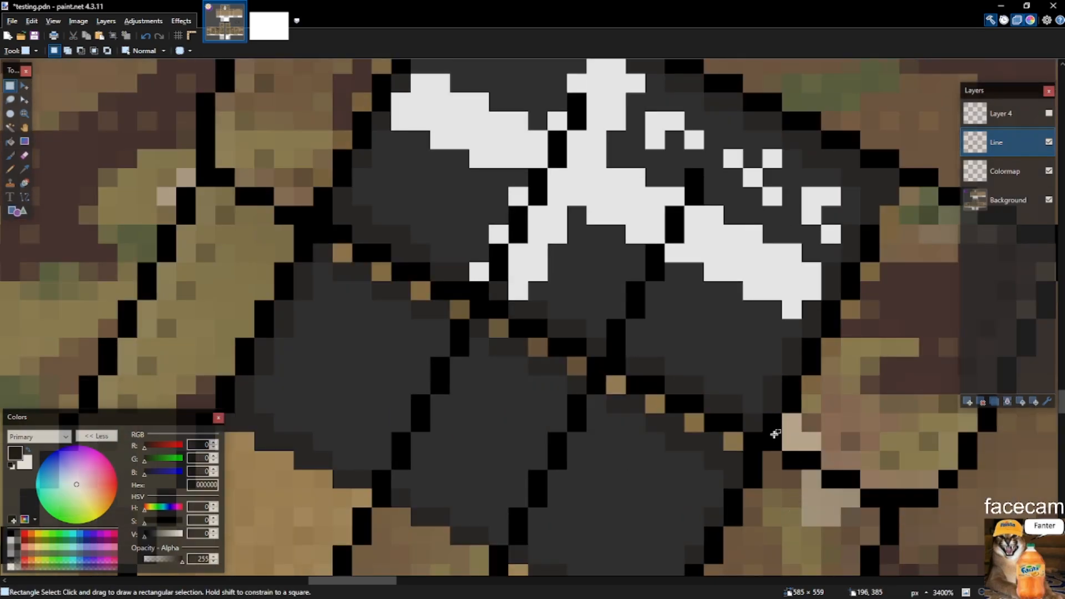
{"action": "left_click_drag", "start_coordinate": [775, 433], "coordinate": [863, 226]}
{"action": "left_click_drag", "start_coordinate": [754, 482], "coordinate": [797, 380]}
{"action": "left_click_drag", "start_coordinate": [780, 440], "coordinate": [805, 381]}
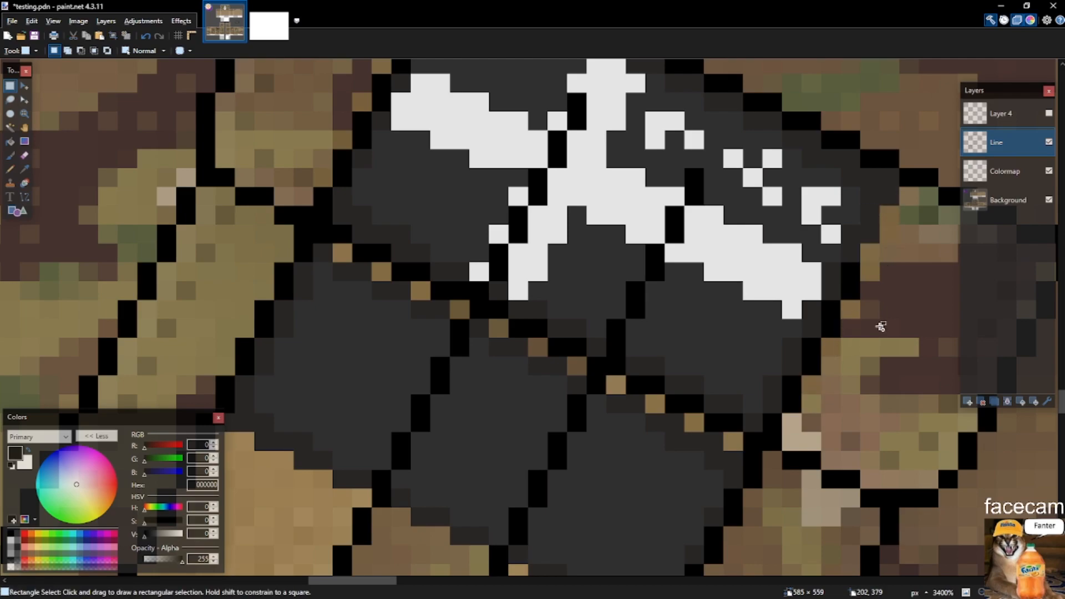
Recheck the second divider line's segments from its lower end and remove its top two-pixel segment.
{"action": "scroll", "coordinate": [879, 304], "scroll_direction": "down", "scroll_amount": 8}
{"action": "scroll", "coordinate": [690, 268], "scroll_direction": "up", "scroll_amount": 10}
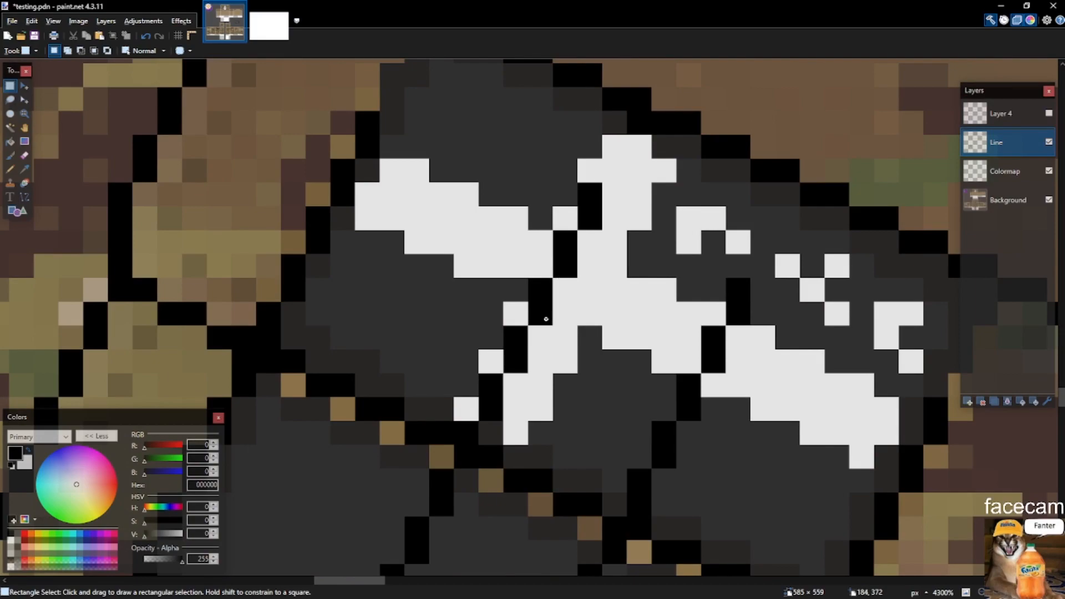
{"action": "left_click_drag", "start_coordinate": [494, 405], "coordinate": [485, 423]}
{"action": "left_click", "coordinate": [466, 444]}
{"action": "left_click_drag", "start_coordinate": [468, 465], "coordinate": [466, 423]}
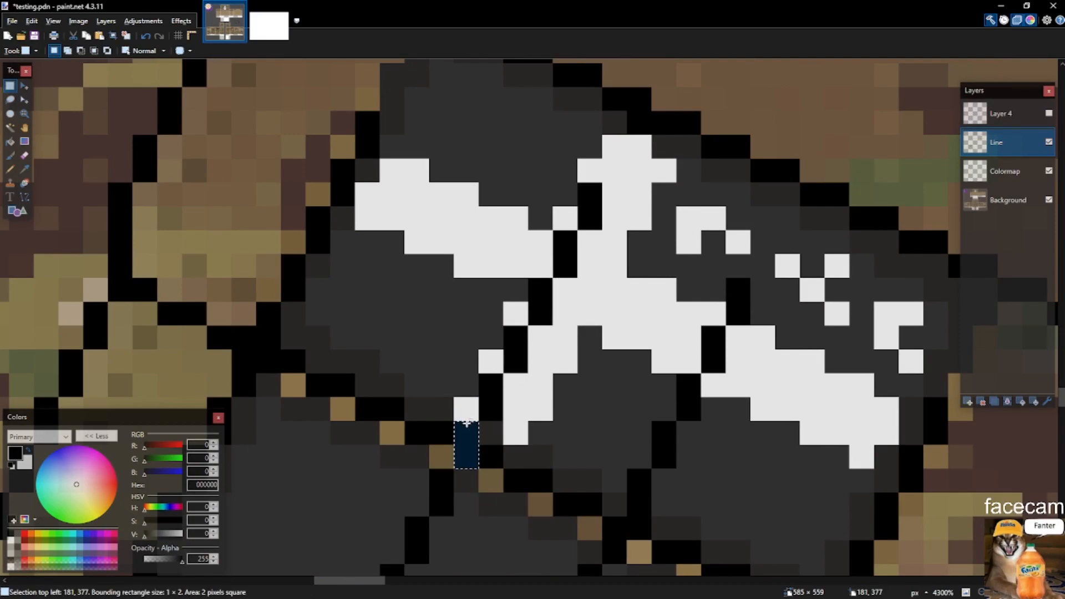
{"action": "scroll", "coordinate": [575, 225], "scroll_direction": "down", "scroll_amount": 8}
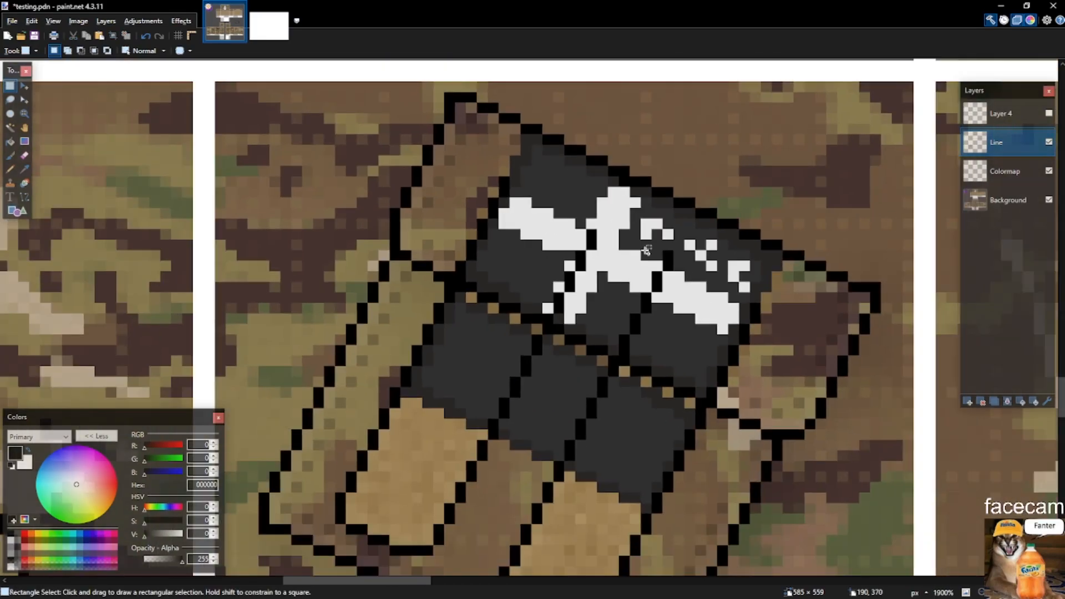
Try shifting the flap's third divider line down by one pixel on the Line layer, and undo the move.
{"action": "scroll", "coordinate": [677, 274], "scroll_direction": "up", "scroll_amount": 7}
{"action": "left_click_drag", "start_coordinate": [595, 415], "coordinate": [700, 228]}
{"action": "key", "text": "m"}
{"action": "left_click_drag", "start_coordinate": [670, 270], "coordinate": [670, 286]}
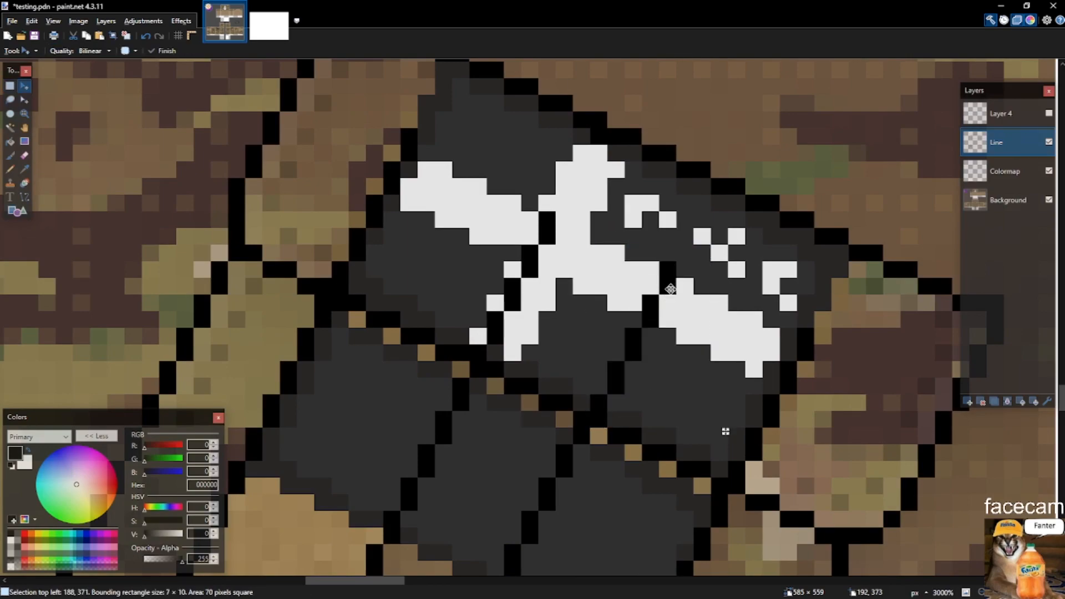
{"action": "key", "text": "s"}
{"action": "left_click_drag", "start_coordinate": [611, 387], "coordinate": [622, 377]}
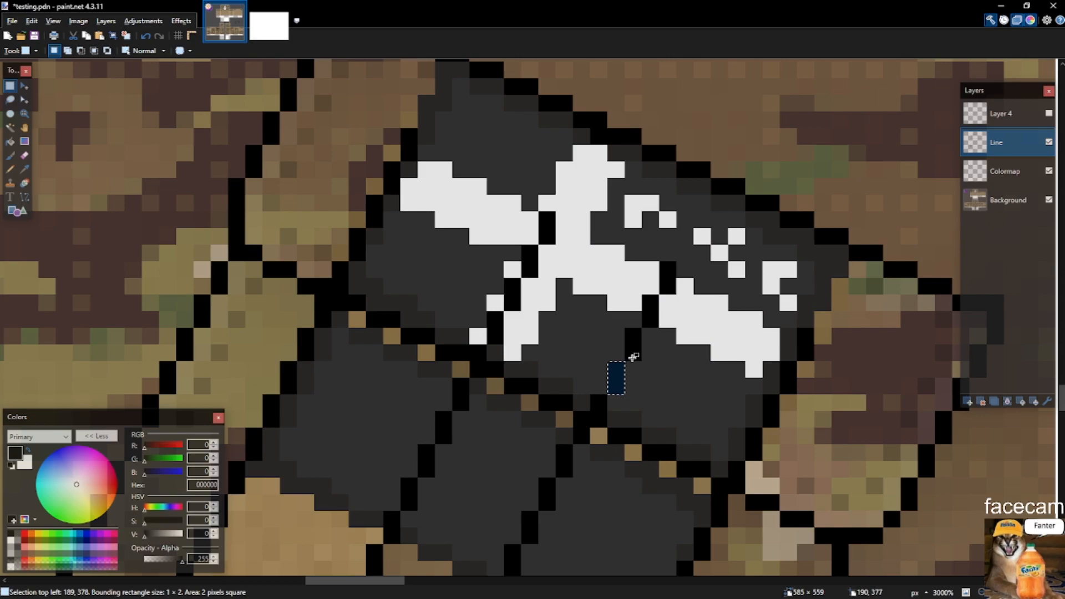
{"action": "left_click", "coordinate": [598, 438]}
{"action": "key", "text": "ctrl+z"}
{"action": "key", "text": "ctrl+z"}
{"action": "key", "text": "ctrl+z"}
{"action": "key", "text": "ctrl+z"}
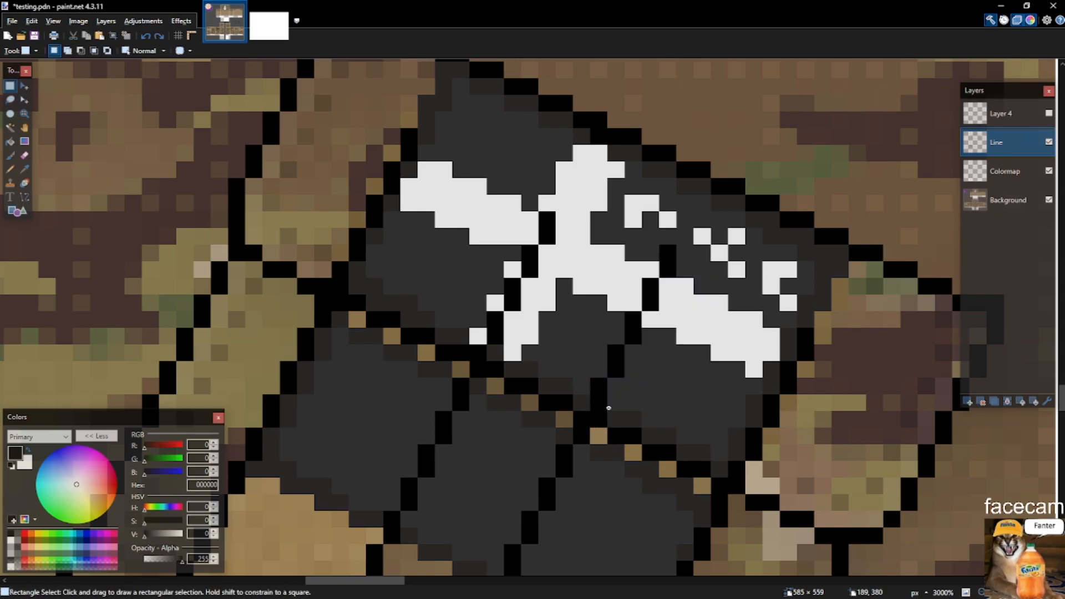
Count the two-pixel segments along the flap's third and rightmost divider lines to compare their lengths.
{"action": "left_click_drag", "start_coordinate": [598, 409], "coordinate": [674, 273]}
{"action": "scroll", "coordinate": [772, 481], "scroll_direction": "up", "scroll_amount": 2}
{"action": "left_click_drag", "start_coordinate": [736, 487], "coordinate": [767, 440]}
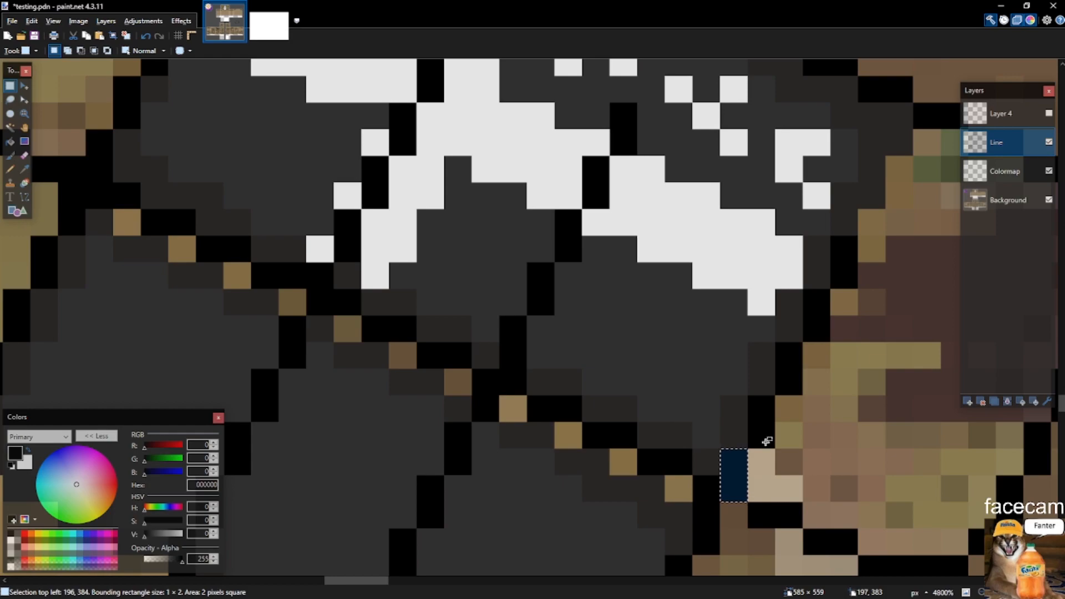
{"action": "left_click_drag", "start_coordinate": [701, 546], "coordinate": [832, 283]}
{"action": "left_click", "coordinate": [793, 335]}
{"action": "left_click", "coordinate": [817, 336]}
Draw a stepped black top edge for the flap's right panel, from the third divider to the rightmost divider.
{"action": "scroll", "coordinate": [808, 333], "scroll_direction": "down", "scroll_amount": 4}
{"action": "key", "text": "o"}
{"action": "key", "text": "p"}
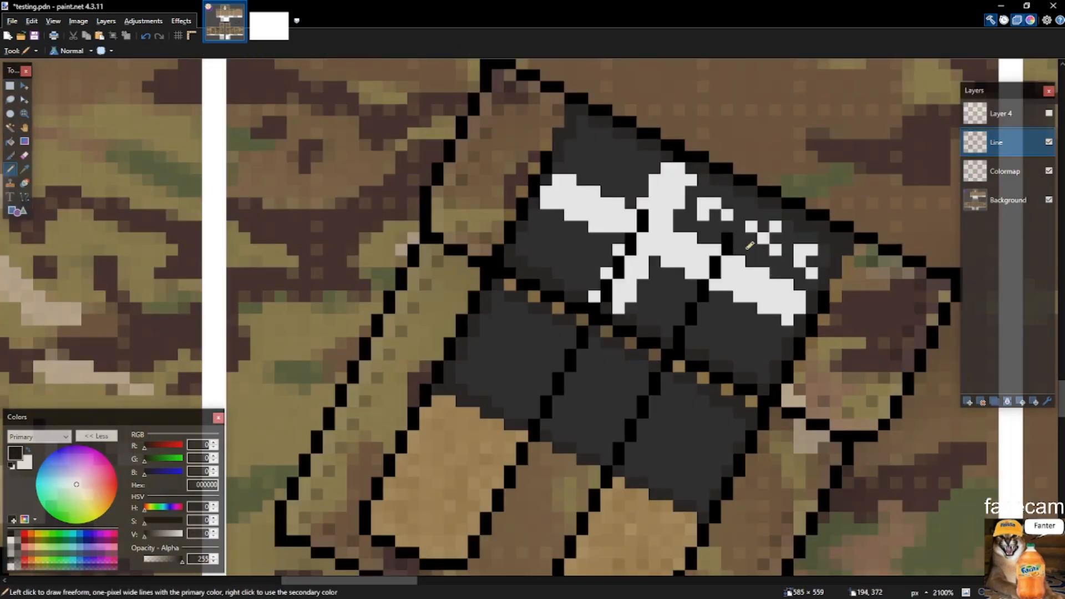
{"action": "scroll", "coordinate": [749, 244], "scroll_direction": "up", "scroll_amount": 3}
{"action": "key", "text": "ctrl+z"}
{"action": "mouse_move", "coordinate": [825, 281]}
{"action": "left_mouse_down"}
{"action": "mouse_move", "coordinate": [874, 301]}
{"action": "mouse_move", "coordinate": [878, 310]}
{"action": "mouse_move", "coordinate": [864, 308]}
{"action": "mouse_move", "coordinate": [825, 285]}
{"action": "mouse_move", "coordinate": [865, 297]}
{"action": "mouse_move", "coordinate": [878, 313]}
{"action": "left_mouse_up"}
{"action": "left_click", "coordinate": [816, 268]}
{"action": "left_click", "coordinate": [835, 292]}
{"action": "key", "text": "ctrl+z"}
{"action": "key", "text": "ctrl+z"}
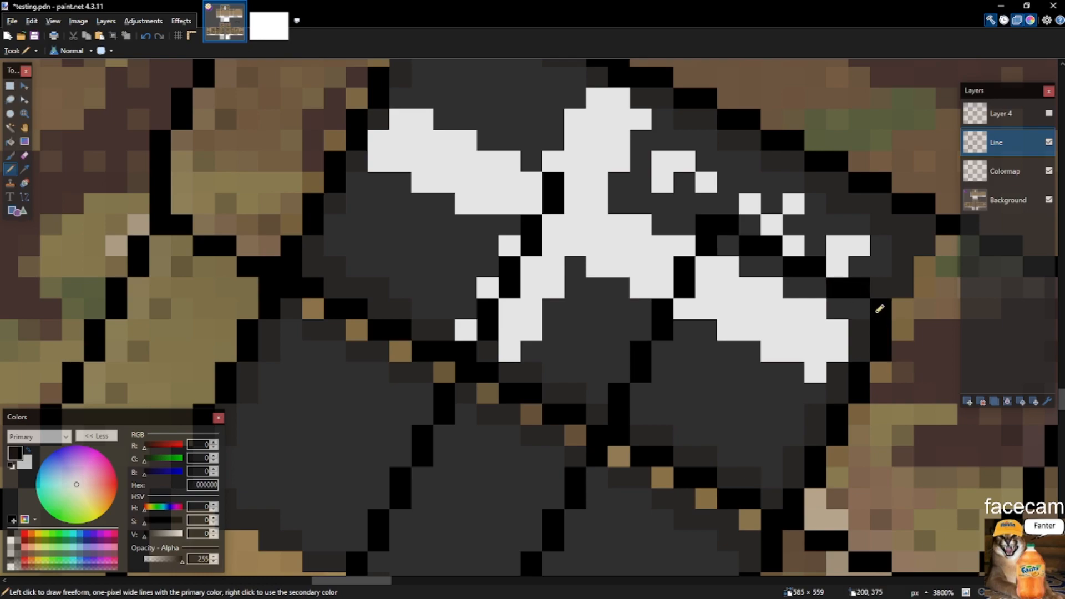
{"action": "scroll", "coordinate": [880, 308], "scroll_direction": "down", "scroll_amount": 6}
{"action": "scroll", "coordinate": [879, 327], "scroll_direction": "up", "scroll_amount": 5}
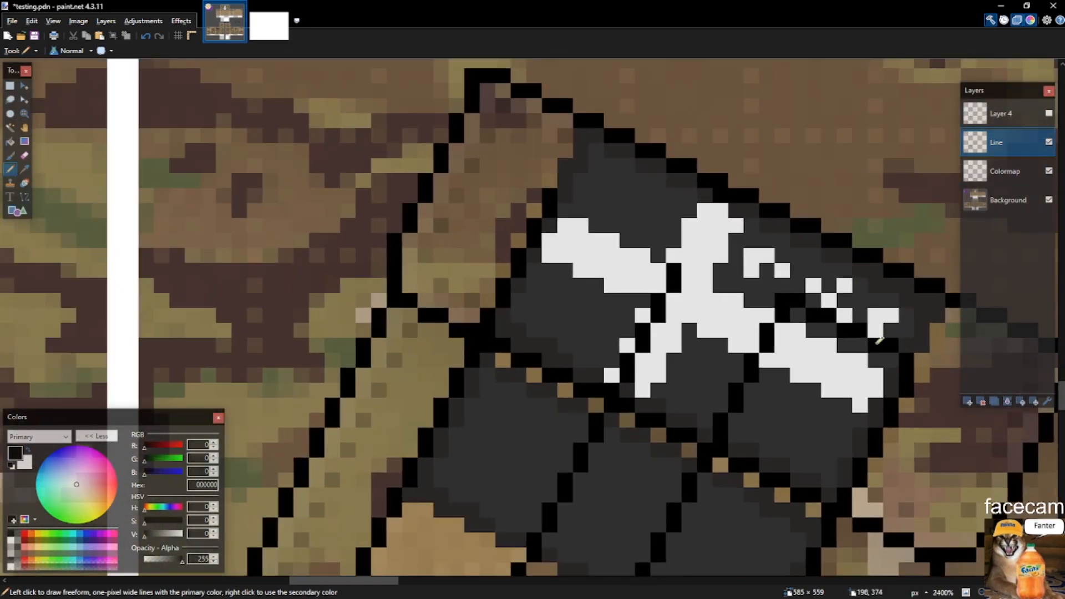
{"action": "scroll", "coordinate": [913, 343], "scroll_direction": "down", "scroll_amount": 4}
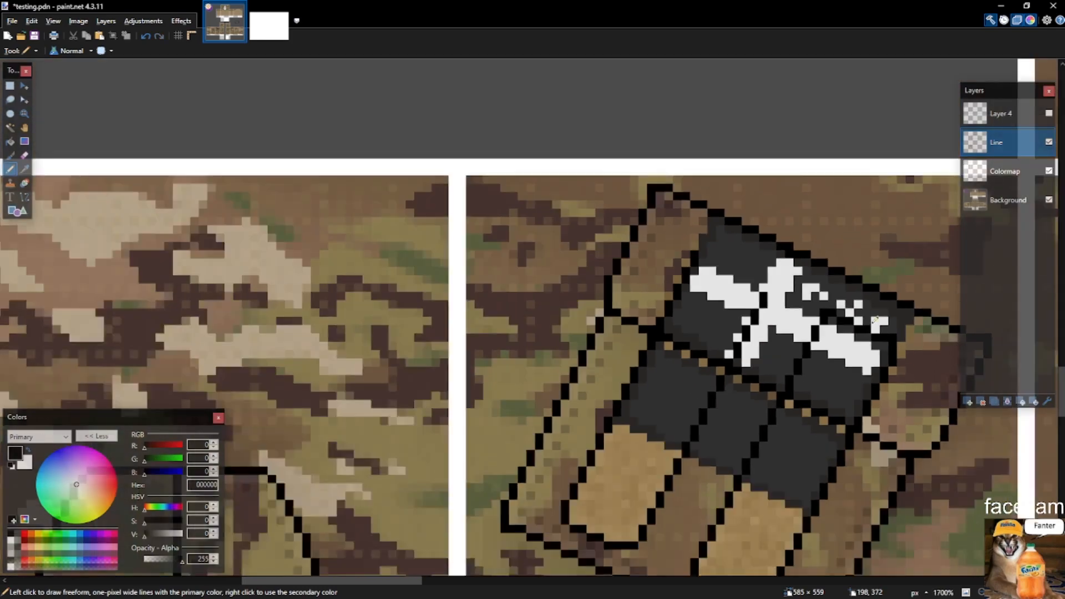
{"action": "scroll", "coordinate": [870, 304], "scroll_direction": "up", "scroll_amount": 3}
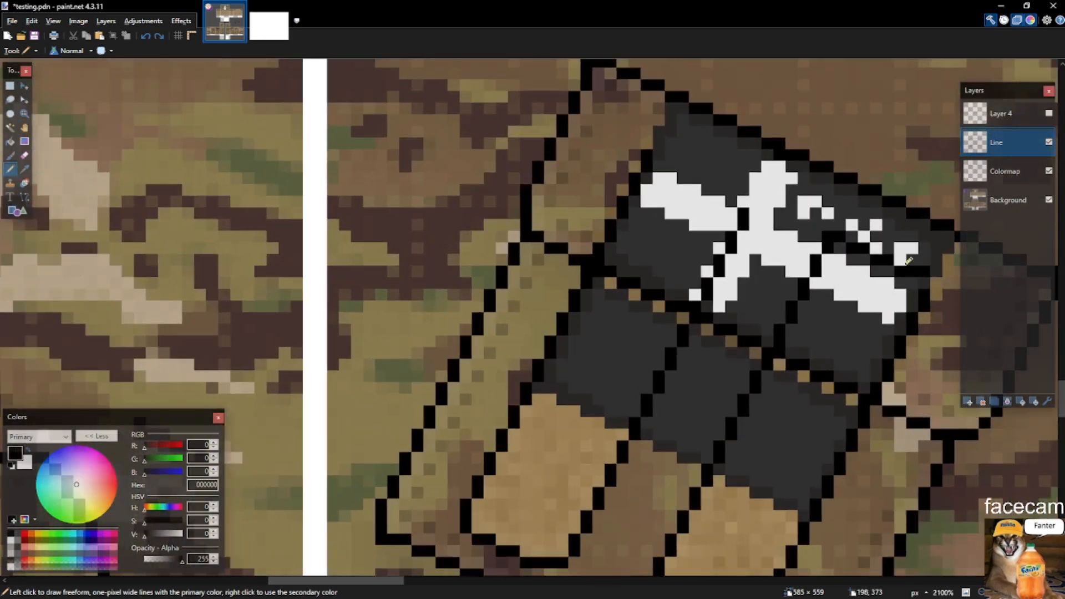
Draw a stepped black top edge for the flap's left panel, joining the leftmost divider to the second divider.
{"action": "key", "text": "s"}
{"action": "left_click_drag", "start_coordinate": [813, 222], "coordinate": [820, 228]}
{"action": "key", "text": "ctrl+d"}
{"action": "key", "text": "p"}
{"action": "scroll", "coordinate": [865, 253], "scroll_direction": "up", "scroll_amount": 2}
{"action": "scroll", "coordinate": [816, 237], "scroll_direction": "up", "scroll_amount": 1}
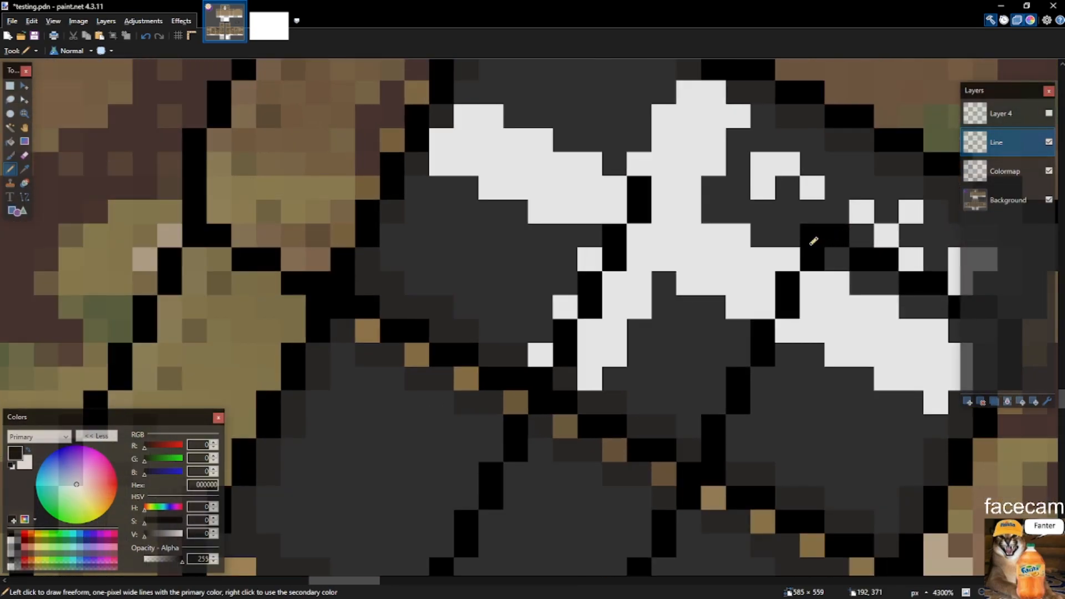
{"action": "scroll", "coordinate": [738, 205], "scroll_direction": "up", "scroll_amount": 1}
{"action": "scroll", "coordinate": [518, 107], "scroll_direction": "up", "scroll_amount": 1}
{"action": "left_click_drag", "start_coordinate": [500, 227], "coordinate": [666, 314]}
{"action": "scroll", "coordinate": [683, 289], "scroll_direction": "down", "scroll_amount": 4}
{"action": "scroll", "coordinate": [686, 287], "scroll_direction": "up", "scroll_amount": 2}
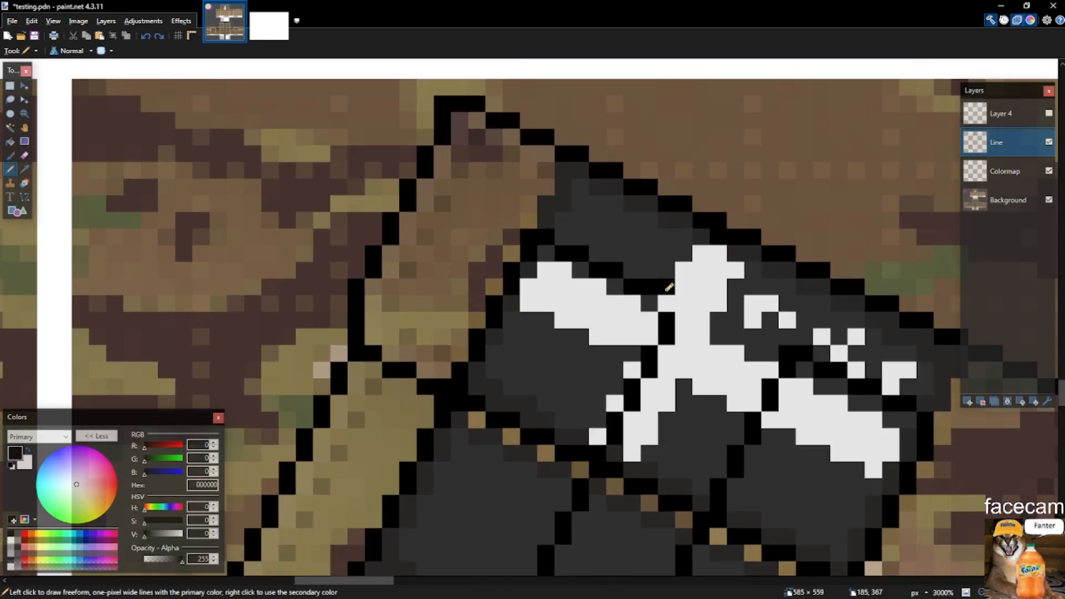
{"action": "left_click_drag", "start_coordinate": [670, 296], "coordinate": [668, 306]}
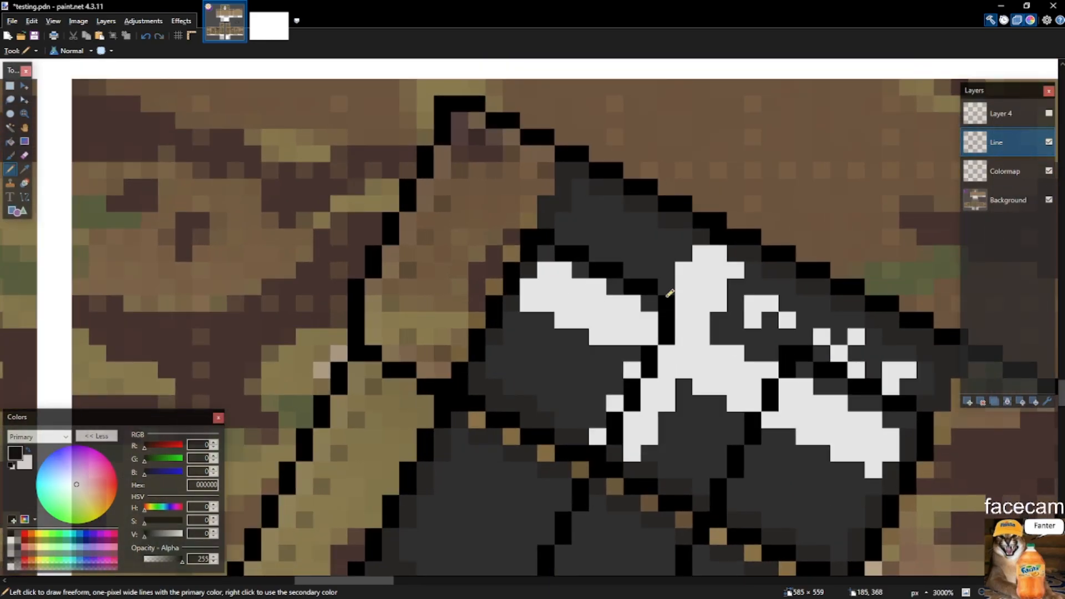
Examine how the drawn top edges of the left and right flap panels line up with the pouch outline.
{"action": "scroll", "coordinate": [668, 306], "scroll_direction": "down", "scroll_amount": 7}
{"action": "scroll", "coordinate": [707, 316], "scroll_direction": "up", "scroll_amount": 3}
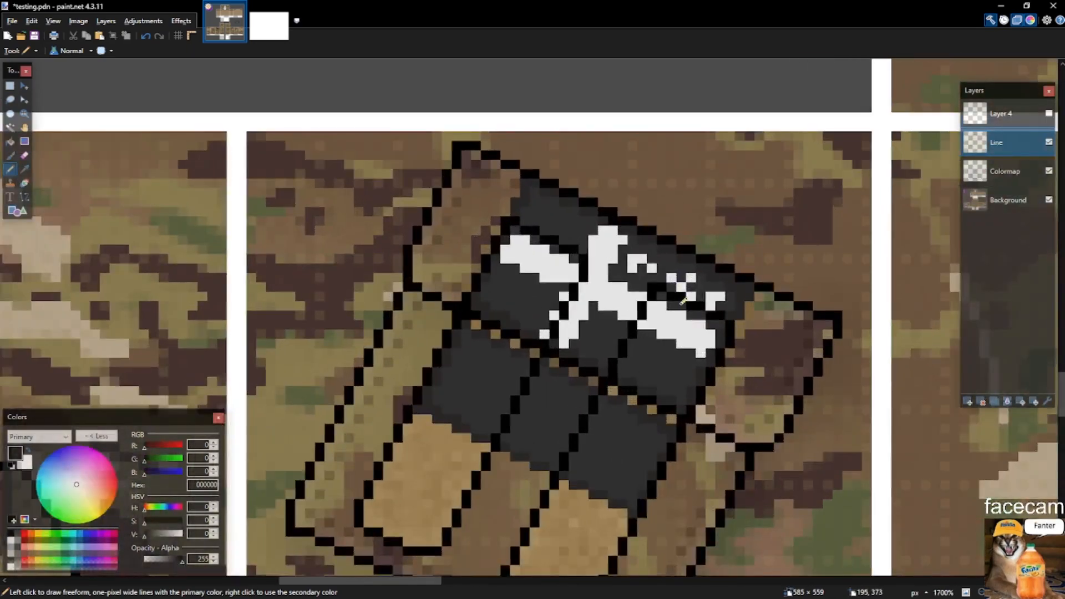
{"action": "scroll", "coordinate": [688, 369], "scroll_direction": "down", "scroll_amount": 3}
{"action": "scroll", "coordinate": [634, 378], "scroll_direction": "up", "scroll_amount": 5}
{"action": "key", "text": "s"}
{"action": "scroll", "coordinate": [722, 292], "scroll_direction": "down", "scroll_amount": 2}
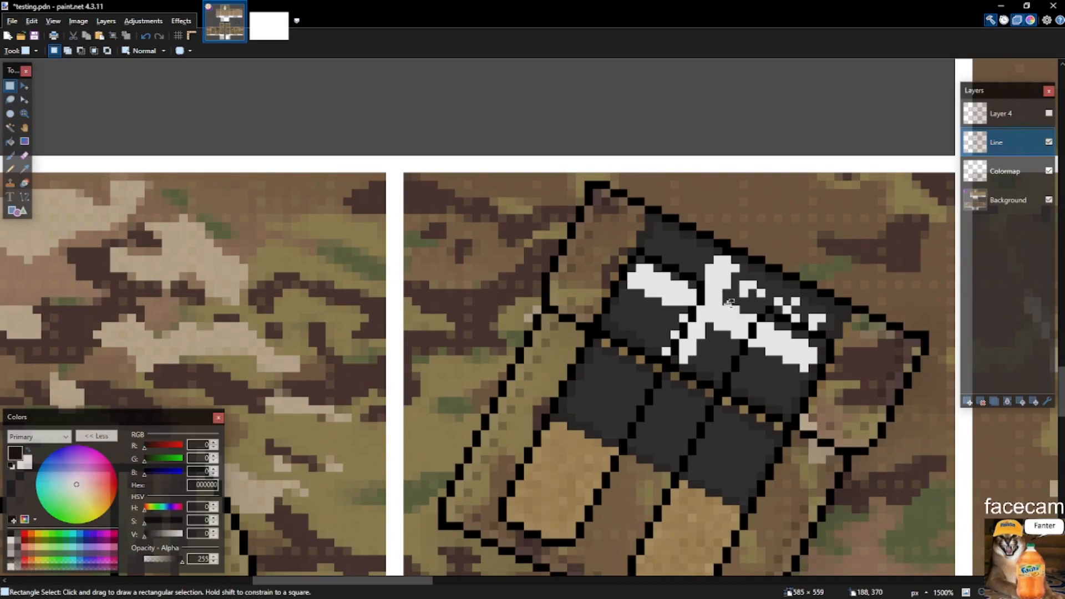
{"action": "scroll", "coordinate": [729, 303], "scroll_direction": "down", "scroll_amount": 2}
{"action": "scroll", "coordinate": [795, 329], "scroll_direction": "up", "scroll_amount": 8}
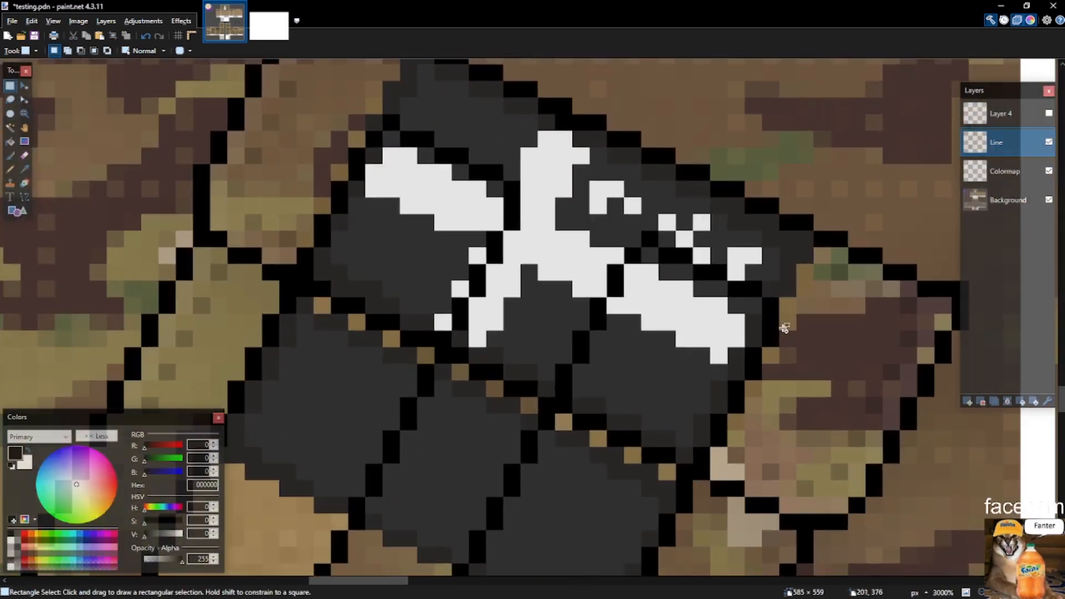
{"action": "key", "text": "p"}
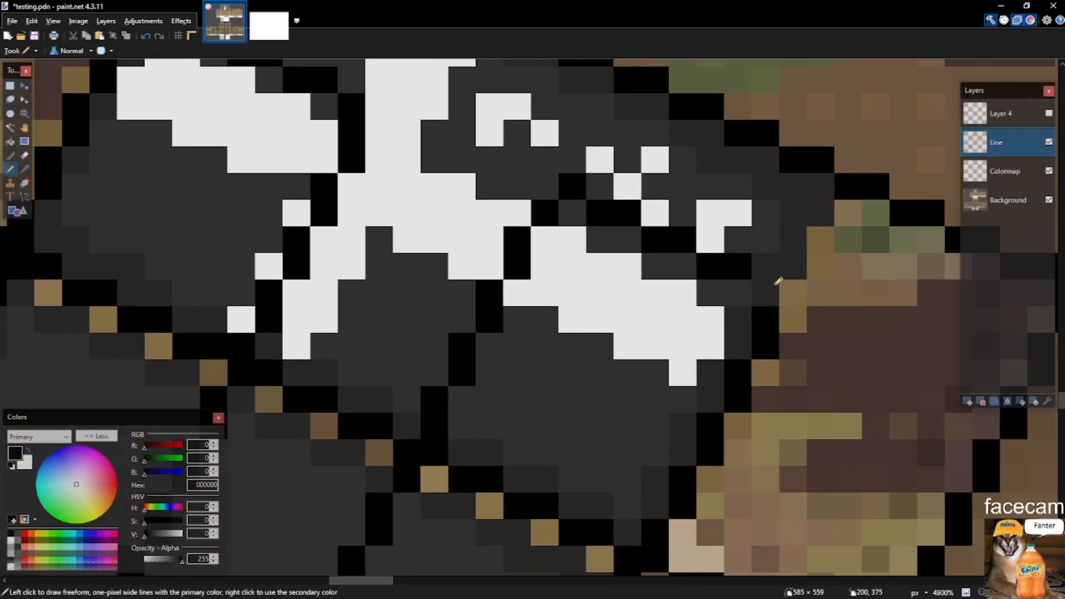
{"action": "scroll", "coordinate": [766, 272], "scroll_direction": "down", "scroll_amount": 3}
{"action": "scroll", "coordinate": [787, 242], "scroll_direction": "down", "scroll_amount": 3}
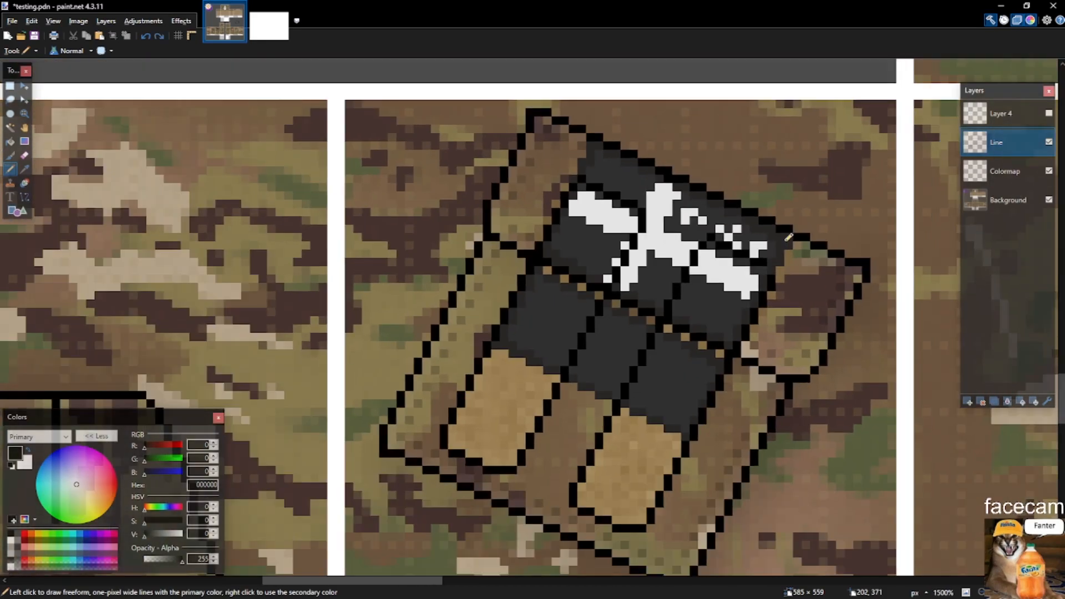
Delete the right flap panel's top edge and try redrawing it higher, over the small white marks.
{"action": "scroll", "coordinate": [721, 249], "scroll_direction": "up", "scroll_amount": 5}
{"action": "key", "text": "s"}
{"action": "left_click_drag", "start_coordinate": [668, 229], "coordinate": [808, 291]}
{"action": "key", "text": "Delete"}
{"action": "key", "text": "p"}
{"action": "left_click", "coordinate": [675, 233]}
{"action": "key", "text": "s"}
{"action": "key", "text": "Delete"}
{"action": "key", "text": "p"}
{"action": "left_click_drag", "start_coordinate": [693, 222], "coordinate": [748, 237]}
{"action": "key", "text": "ctrl+z"}
{"action": "key", "text": "s"}
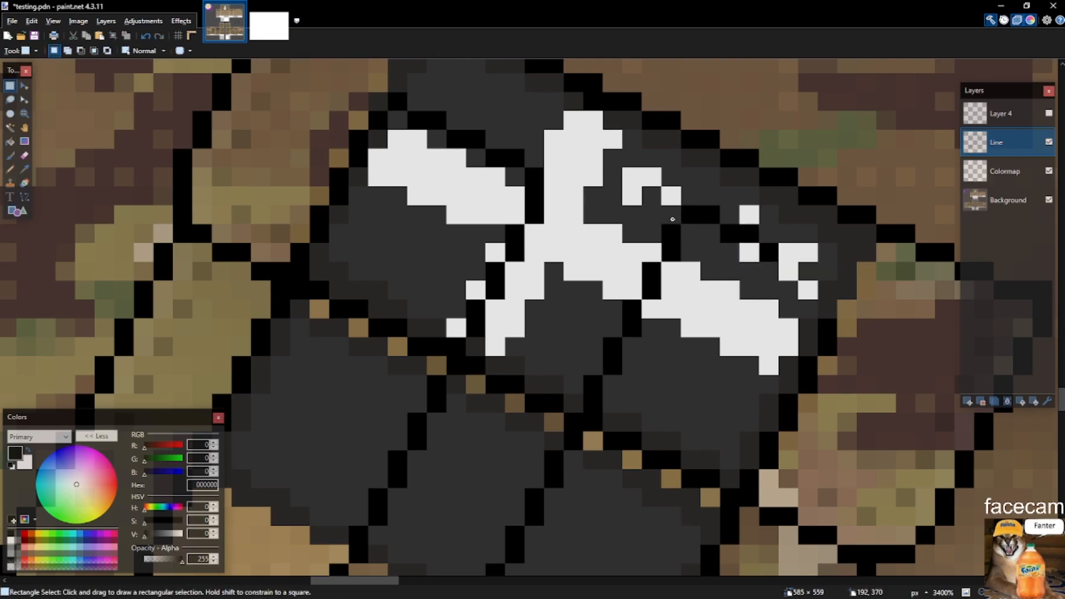
Clear the raised edge and the third divider's topmost segment, and redraw the right panel's stepped top edge lower, just below the white marks.
{"action": "left_click_drag", "start_coordinate": [674, 218], "coordinate": [768, 272]}
{"action": "key", "text": "Delete"}
{"action": "key", "text": "o"}
{"action": "key", "text": "p"}
{"action": "left_click_drag", "start_coordinate": [672, 250], "coordinate": [689, 255]}
{"action": "left_click_drag", "start_coordinate": [707, 267], "coordinate": [805, 309]}
{"action": "key", "text": "ctrl+z"}
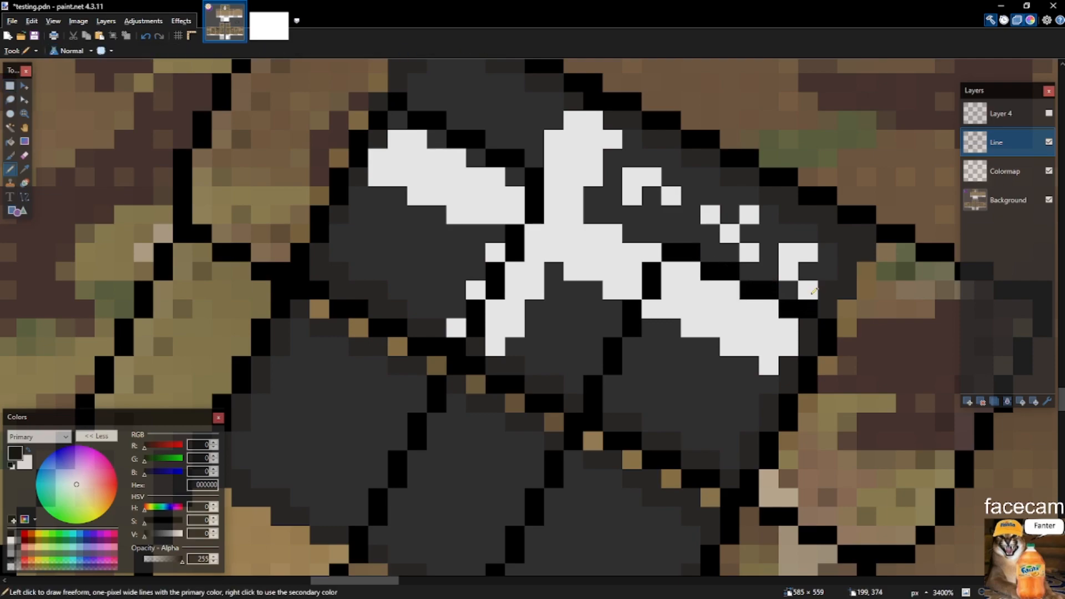
Delete the stepped top edge of the flap's left panel.
{"action": "scroll", "coordinate": [814, 293], "scroll_direction": "down", "scroll_amount": 5}
{"action": "scroll", "coordinate": [558, 167], "scroll_direction": "up", "scroll_amount": 6}
{"action": "key", "text": "s"}
{"action": "left_click_drag", "start_coordinate": [551, 160], "coordinate": [690, 241]}
{"action": "key", "text": "Delete"}
Redraw the left panel's stepped black top edge one pixel lower, between the leftmost and second dividers.
{"action": "key", "text": "p"}
{"action": "left_click", "coordinate": [560, 190]}
{"action": "left_click", "coordinate": [605, 211]}
{"action": "left_click", "coordinate": [583, 211]}
{"action": "left_click_drag", "start_coordinate": [631, 221], "coordinate": [652, 231]}
{"action": "key", "text": "ctrl+z"}
{"action": "mouse_move", "coordinate": [662, 234]}
{"action": "left_mouse_down"}
{"action": "mouse_move", "coordinate": [691, 245]}
{"action": "mouse_move", "coordinate": [672, 246]}
{"action": "mouse_move", "coordinate": [710, 251]}
{"action": "mouse_move", "coordinate": [697, 267]}
{"action": "mouse_move", "coordinate": [703, 289]}
{"action": "left_mouse_up"}
{"action": "key", "text": "ctrl+z"}
{"action": "key", "text": "s"}
{"action": "key", "text": "Delete"}
{"action": "scroll", "coordinate": [740, 295], "scroll_direction": "down", "scroll_amount": 4}
{"action": "scroll", "coordinate": [739, 295], "scroll_direction": "up", "scroll_amount": 3}
{"action": "key", "text": "p"}
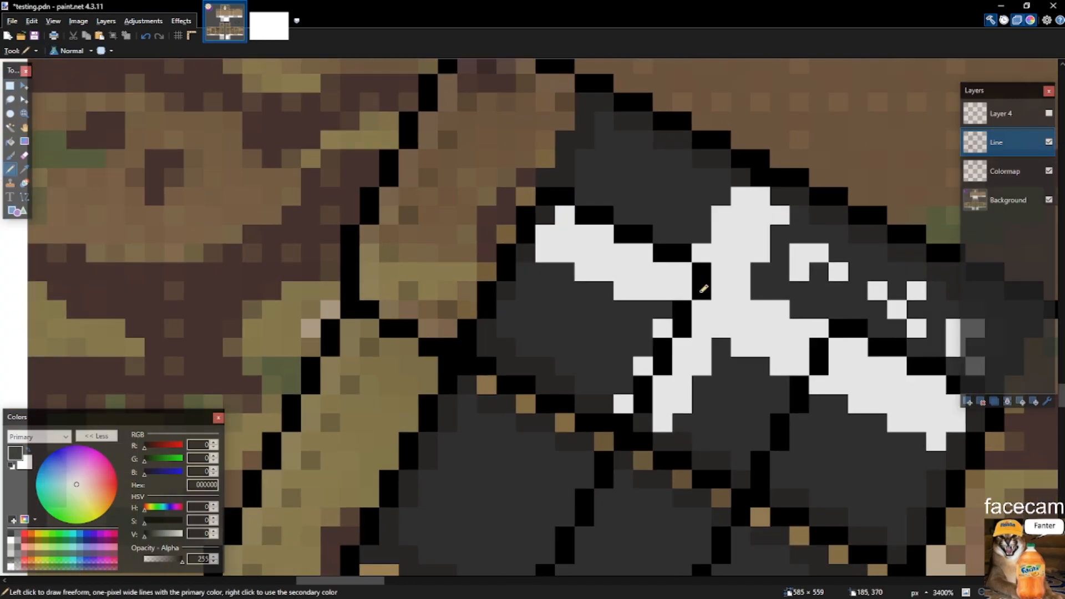
Save the file and make Layer 4 with the white highlight lines visible.
{"action": "key", "text": "ctrl+s"}
{"action": "scroll", "coordinate": [704, 288], "scroll_direction": "down", "scroll_amount": 5}
{"action": "scroll", "coordinate": [702, 299], "scroll_direction": "up", "scroll_amount": 4}
{"action": "scroll", "coordinate": [701, 312], "scroll_direction": "down", "scroll_amount": 1}
{"action": "scroll", "coordinate": [702, 312], "scroll_direction": "up", "scroll_amount": 2}
{"action": "left_click", "coordinate": [1038, 127]}
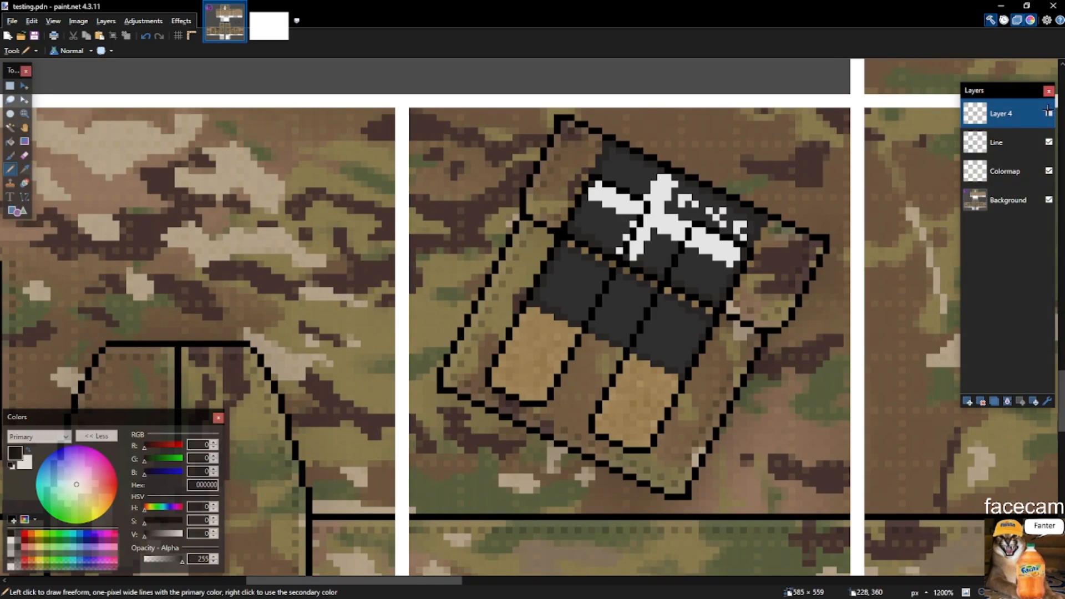
{"action": "left_click", "coordinate": [1048, 112]}
Add a white pixel inside the left flap panel's lower-left corner on Layer 4, and merge that layer down into Line.
{"action": "scroll", "coordinate": [706, 183], "scroll_direction": "up", "scroll_amount": 5}
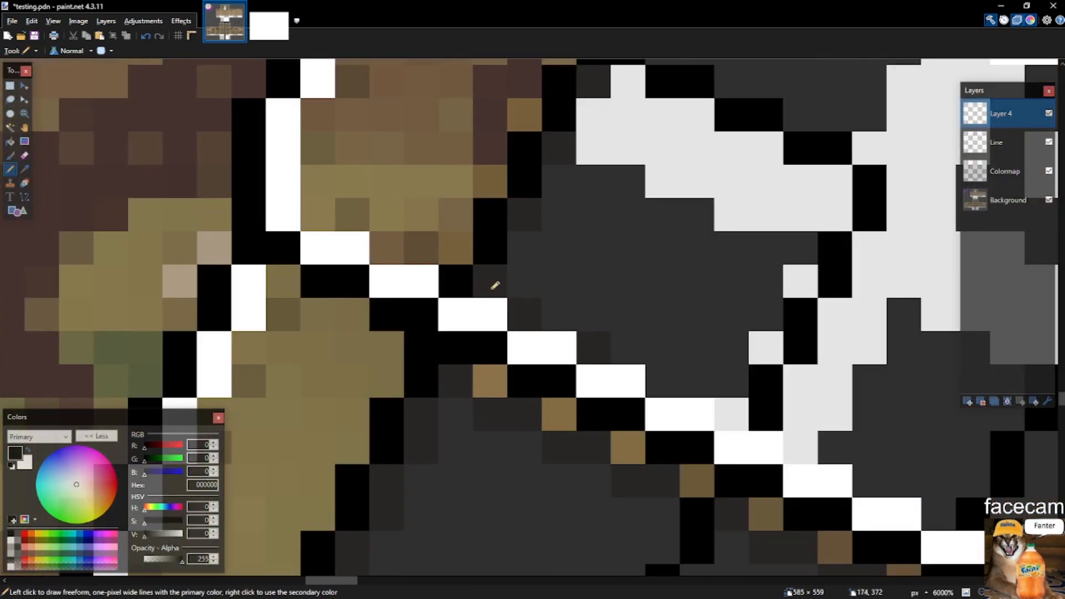
{"action": "right_click", "coordinate": [494, 288]}
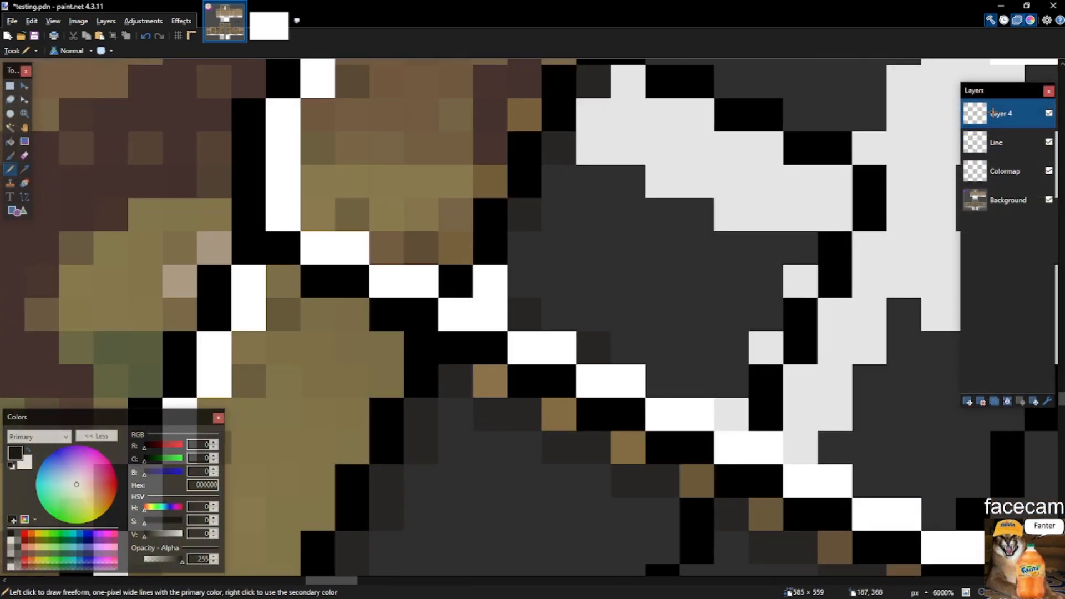
{"action": "key", "text": "ctrl+shift+Delete"}
{"action": "scroll", "coordinate": [523, 309], "scroll_direction": "down", "scroll_amount": 3}
{"action": "scroll", "coordinate": [596, 364], "scroll_direction": "up", "scroll_amount": 2}
{"action": "scroll", "coordinate": [597, 365], "scroll_direction": "down", "scroll_amount": 2}
{"action": "scroll", "coordinate": [627, 383], "scroll_direction": "up", "scroll_amount": 2}
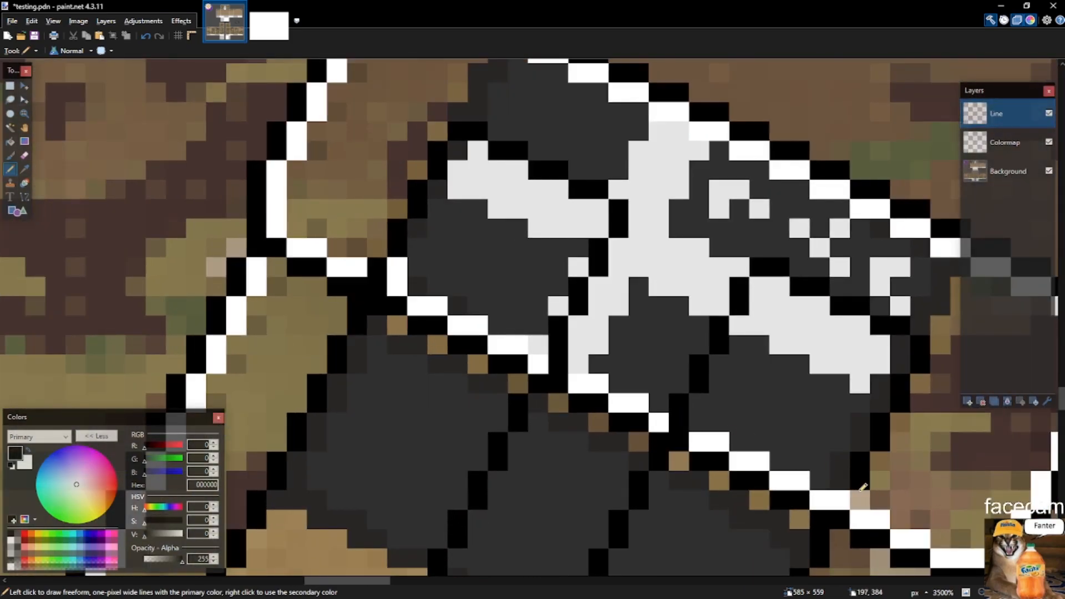
Blacken the gap at the rightmost divider's lower end, and draw white highlights around the inside of the flap's left panel.
{"action": "left_click", "coordinate": [849, 501]}
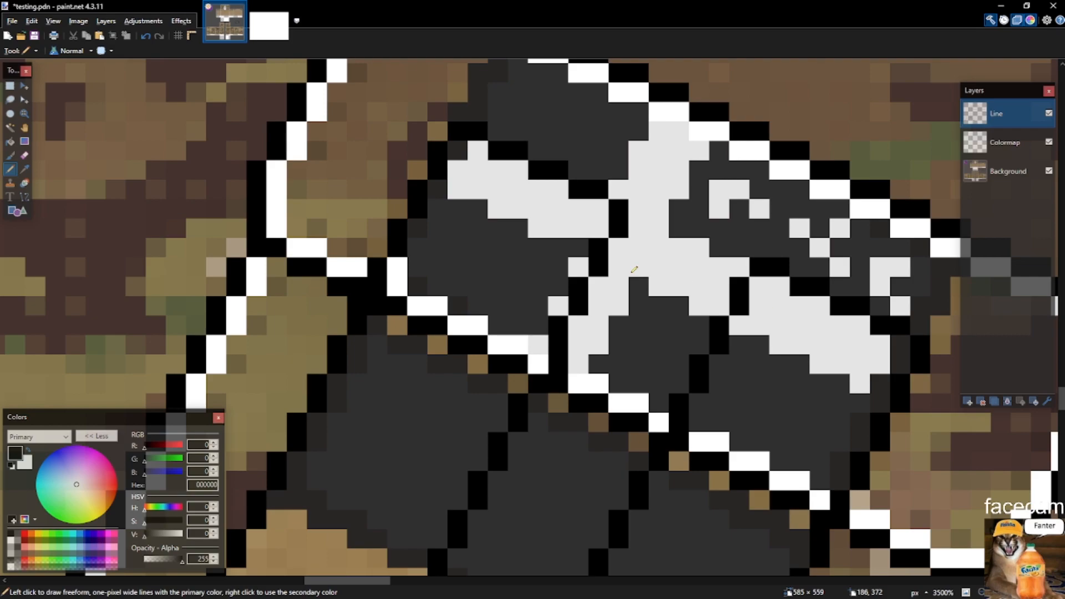
{"action": "scroll", "coordinate": [440, 167], "scroll_direction": "up", "scroll_amount": 3}
{"action": "mouse_move", "coordinate": [405, 316]}
{"action": "left_mouse_down"}
{"action": "mouse_move", "coordinate": [472, 132]}
{"action": "mouse_move", "coordinate": [518, 126]}
{"action": "left_mouse_up"}
{"action": "key", "text": "ctrl+z"}
{"action": "mouse_move", "coordinate": [450, 221]}
{"action": "left_mouse_down"}
{"action": "mouse_move", "coordinate": [489, 137]}
{"action": "mouse_move", "coordinate": [554, 173]}
{"action": "mouse_move", "coordinate": [595, 173]}
{"action": "mouse_move", "coordinate": [609, 198]}
{"action": "mouse_move", "coordinate": [718, 238]}
{"action": "mouse_move", "coordinate": [726, 276]}
{"action": "mouse_move", "coordinate": [709, 320]}
{"action": "mouse_move", "coordinate": [666, 367]}
{"action": "mouse_move", "coordinate": [618, 466]}
{"action": "mouse_move", "coordinate": [617, 494]}
{"action": "left_mouse_up"}
{"action": "right_click", "coordinate": [621, 457]}
{"action": "scroll", "coordinate": [624, 456], "scroll_direction": "down", "scroll_amount": 5}
{"action": "scroll", "coordinate": [694, 491], "scroll_direction": "up", "scroll_amount": 4}
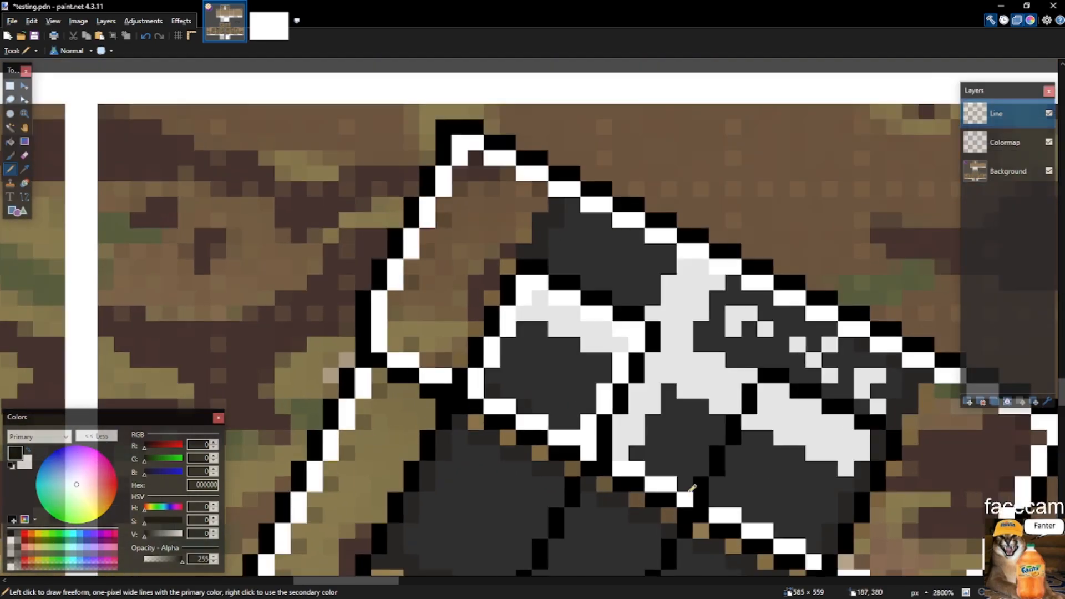
Draw one-pixel white highlights around the inside of the flap's right panel outline.
{"action": "scroll", "coordinate": [444, 392], "scroll_direction": "down", "scroll_amount": 1}
{"action": "scroll", "coordinate": [590, 447], "scroll_direction": "up", "scroll_amount": 3}
{"action": "mouse_move", "coordinate": [528, 404]}
{"action": "left_mouse_down"}
{"action": "mouse_move", "coordinate": [612, 241]}
{"action": "mouse_move", "coordinate": [634, 212]}
{"action": "mouse_move", "coordinate": [666, 202]}
{"action": "mouse_move", "coordinate": [744, 233]}
{"action": "mouse_move", "coordinate": [844, 310]}
{"action": "mouse_move", "coordinate": [859, 306]}
{"action": "mouse_move", "coordinate": [796, 430]}
{"action": "mouse_move", "coordinate": [788, 472]}
{"action": "mouse_move", "coordinate": [757, 509]}
{"action": "left_mouse_up"}
{"action": "scroll", "coordinate": [758, 510], "scroll_direction": "down", "scroll_amount": 8}
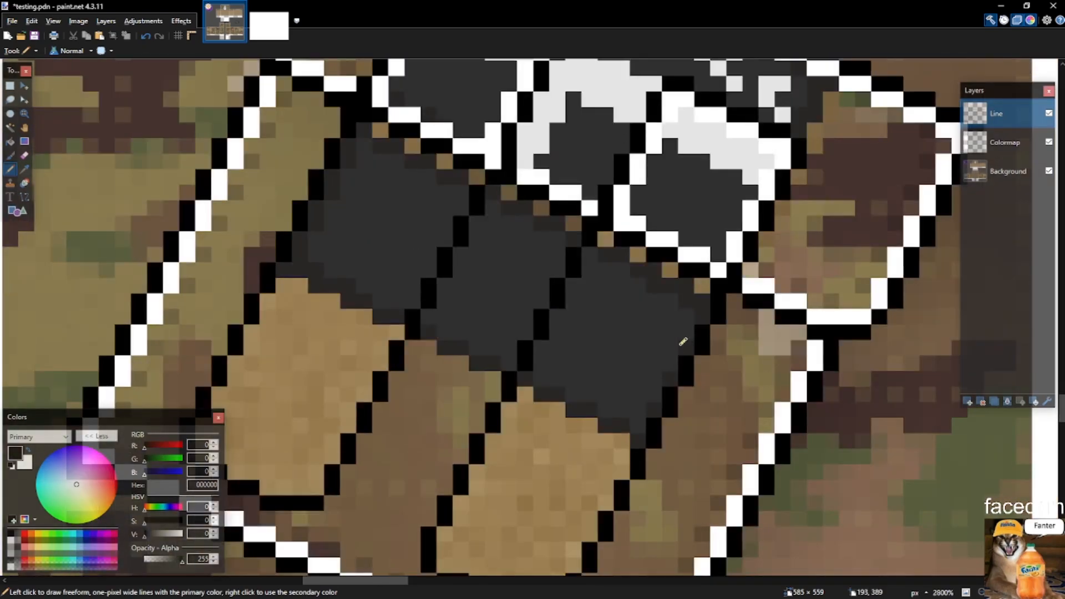
Select the white highlight segments along the pouch's outer left edge and duplicate them along the inner side of the first lower panel's left edge.
{"action": "scroll", "coordinate": [588, 251], "scroll_direction": "up", "scroll_amount": 3}
{"action": "scroll", "coordinate": [555, 241], "scroll_direction": "up", "scroll_amount": 6}
{"action": "key", "text": "s"}
{"action": "key", "text": "s"}
{"action": "key", "text": "s"}
{"action": "key", "text": "s"}
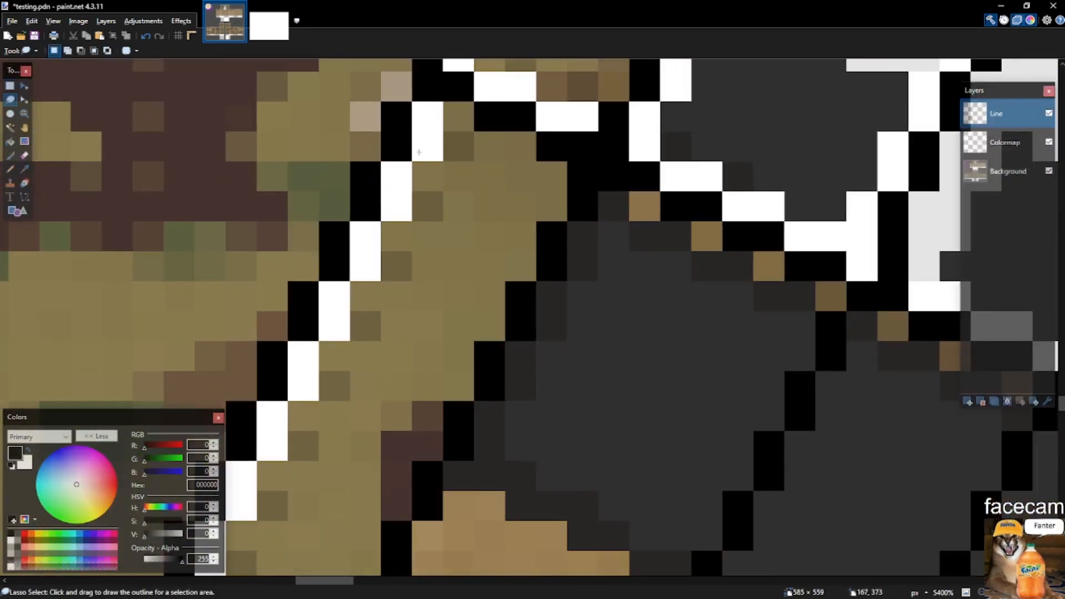
{"action": "left_click", "coordinate": [428, 142]}
{"action": "left_click", "coordinate": [397, 205], "text": "ctrl"}
{"action": "left_click", "coordinate": [371, 262], "text": "ctrl"}
{"action": "left_click", "coordinate": [342, 322], "text": "ctrl"}
{"action": "left_click", "coordinate": [280, 366], "text": "ctrl"}
{"action": "scroll", "coordinate": [492, 299], "scroll_direction": "down", "scroll_amount": 2}
{"action": "key", "text": "ctrl+z"}
{"action": "scroll", "coordinate": [369, 385], "scroll_direction": "up", "scroll_amount": 3}
{"action": "left_click", "coordinate": [357, 380], "text": "ctrl"}
{"action": "left_click", "coordinate": [384, 315], "text": "ctrl"}
{"action": "key", "text": "m"}
{"action": "left_click_drag", "start_coordinate": [482, 168], "coordinate": [608, 363]}
{"action": "scroll", "coordinate": [696, 228], "scroll_direction": "down", "scroll_amount": 3}
{"action": "scroll", "coordinate": [610, 364], "scroll_direction": "down", "scroll_amount": 3}
{"action": "key", "text": "p"}
{"action": "key", "text": "ctrl+z"}
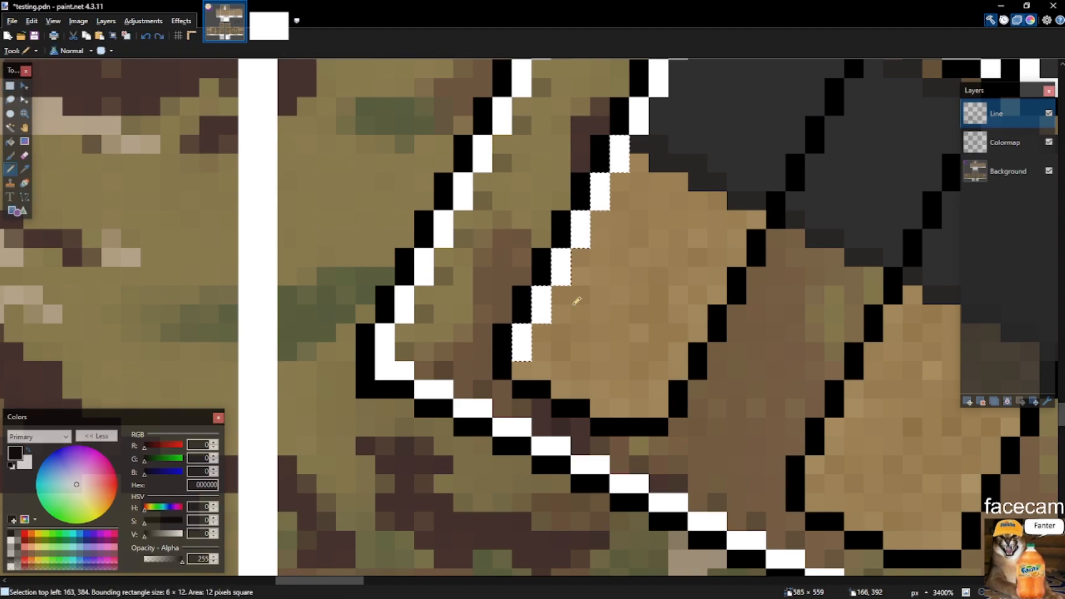
Place copies of the white highlight segments along the inner side of the first lower panel's right edge.
{"action": "scroll", "coordinate": [595, 298], "scroll_direction": "up", "scroll_amount": 2}
{"action": "key", "text": "m"}
{"action": "mouse_move", "coordinate": [619, 295]}
{"action": "left_mouse_down"}
{"action": "mouse_move", "coordinate": [732, 278]}
{"action": "mouse_move", "coordinate": [799, 227]}
{"action": "mouse_move", "coordinate": [740, 354]}
{"action": "left_mouse_up"}
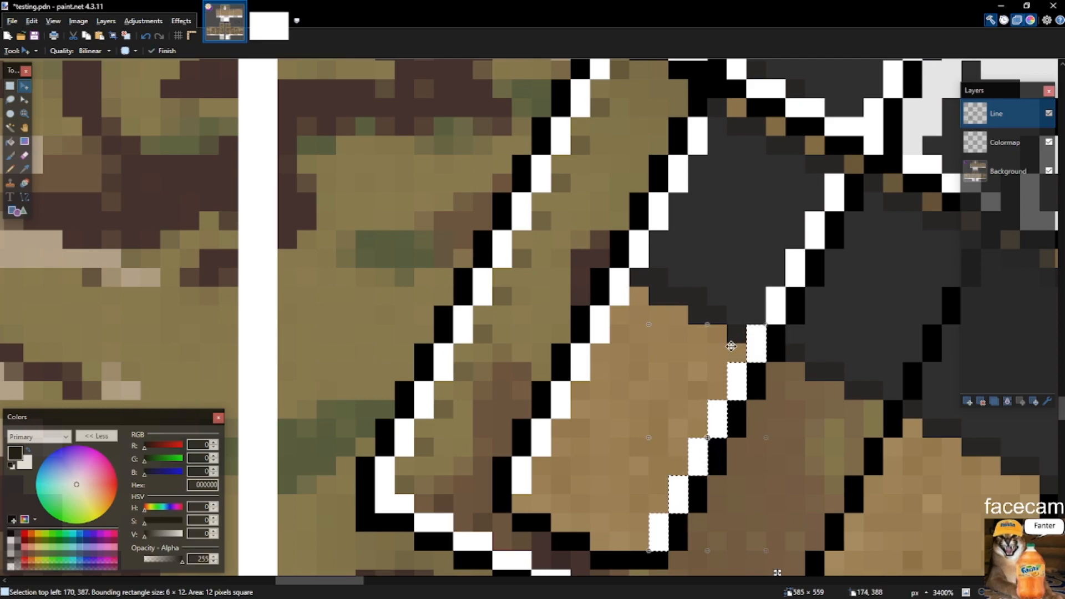
{"action": "scroll", "coordinate": [674, 404], "scroll_direction": "down", "scroll_amount": 5}
{"action": "scroll", "coordinate": [661, 410], "scroll_direction": "up", "scroll_amount": 6}
{"action": "mouse_move", "coordinate": [586, 340]}
{"action": "left_mouse_down"}
{"action": "mouse_move", "coordinate": [484, 383]}
{"action": "mouse_move", "coordinate": [589, 316]}
{"action": "mouse_move", "coordinate": [590, 330]}
{"action": "left_mouse_up"}
{"action": "scroll", "coordinate": [589, 328], "scroll_direction": "down", "scroll_amount": 3}
{"action": "key", "text": "s"}
{"action": "key", "text": "s"}
{"action": "key", "text": "s"}
{"action": "key", "text": "s"}
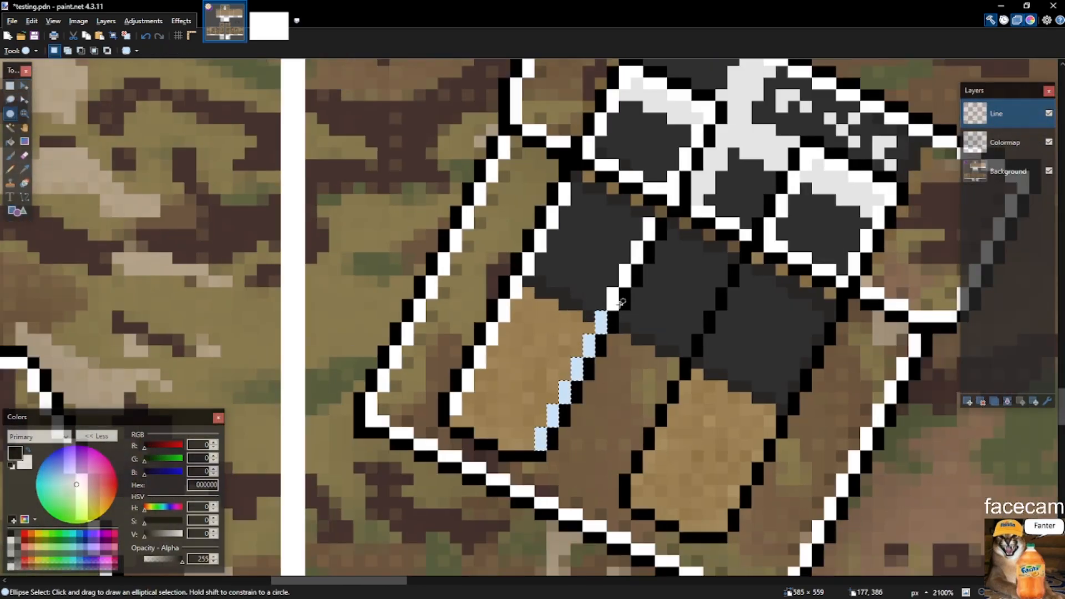
Copy the white highlight segments of the first lower panel's right edge onto the inner sides of the second lower panel's left and right edges.
{"action": "scroll", "coordinate": [620, 304], "scroll_direction": "up", "scroll_amount": 1}
{"action": "left_click", "coordinate": [613, 307], "text": "ctrl"}
{"action": "left_click", "coordinate": [628, 268], "text": "ctrl"}
{"action": "left_click", "coordinate": [644, 239], "text": "ctrl"}
{"action": "left_click", "coordinate": [660, 213], "text": "ctrl"}
{"action": "key", "text": "ctrl+c"}
{"action": "key", "text": "ctrl+v"}
{"action": "left_click_drag", "start_coordinate": [661, 225], "coordinate": [901, 312]}
{"action": "scroll", "coordinate": [891, 314], "scroll_direction": "down", "scroll_amount": 3}
{"action": "left_click_drag", "start_coordinate": [793, 314], "coordinate": [684, 270]}
{"action": "key", "text": "ctrl+d"}
Draw one-pixel white highlights along the inner bottom edges of both lower pouch panels and save the file.
{"action": "key", "text": "s"}
{"action": "key", "text": "p"}
{"action": "left_click_drag", "start_coordinate": [727, 383], "coordinate": [736, 387]}
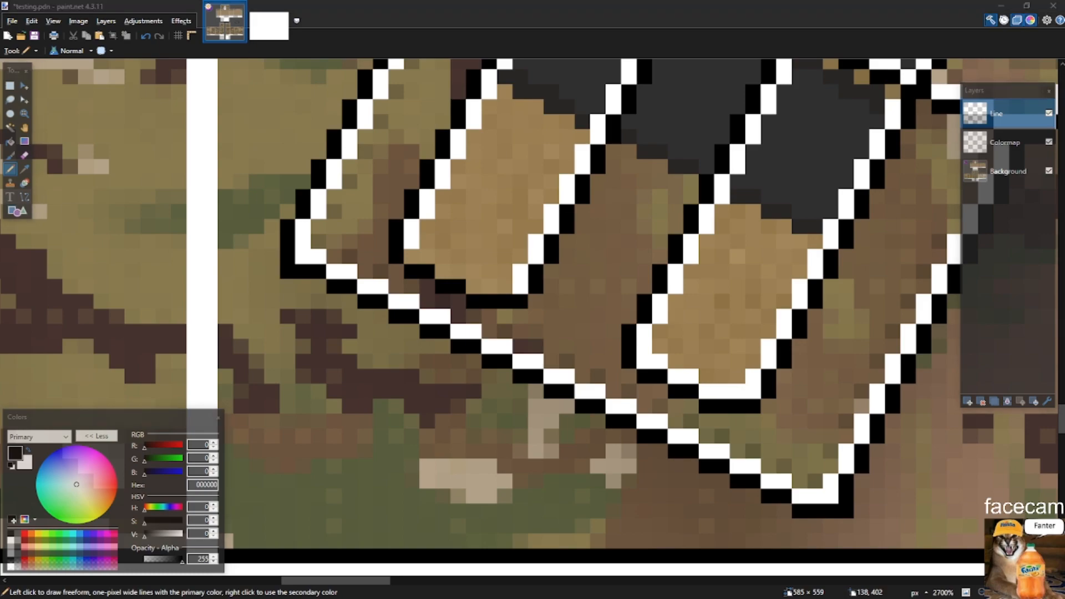
{"action": "scroll", "coordinate": [610, 258], "scroll_direction": "up", "scroll_amount": 3}
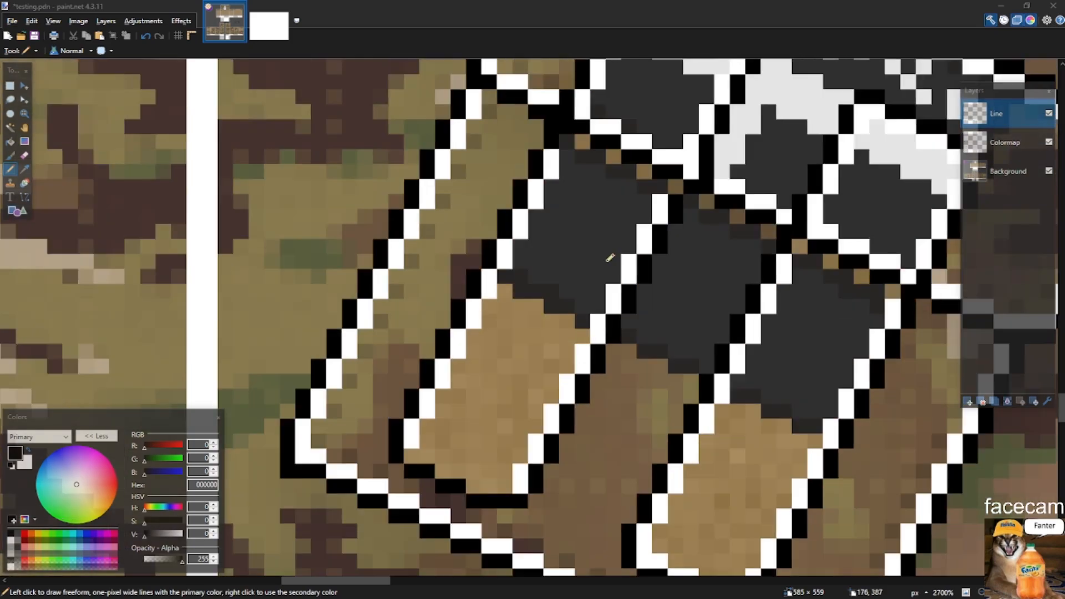
{"action": "scroll", "coordinate": [599, 266], "scroll_direction": "down", "scroll_amount": 2}
{"action": "scroll", "coordinate": [478, 297], "scroll_direction": "up", "scroll_amount": 2}
{"action": "mouse_move", "coordinate": [346, 339]}
{"action": "left_mouse_down"}
{"action": "mouse_move", "coordinate": [380, 341]}
{"action": "mouse_move", "coordinate": [479, 394]}
{"action": "mouse_move", "coordinate": [541, 399]}
{"action": "left_mouse_up"}
{"action": "scroll", "coordinate": [542, 399], "scroll_direction": "down", "scroll_amount": 5}
{"action": "scroll", "coordinate": [599, 271], "scroll_direction": "up", "scroll_amount": 3}
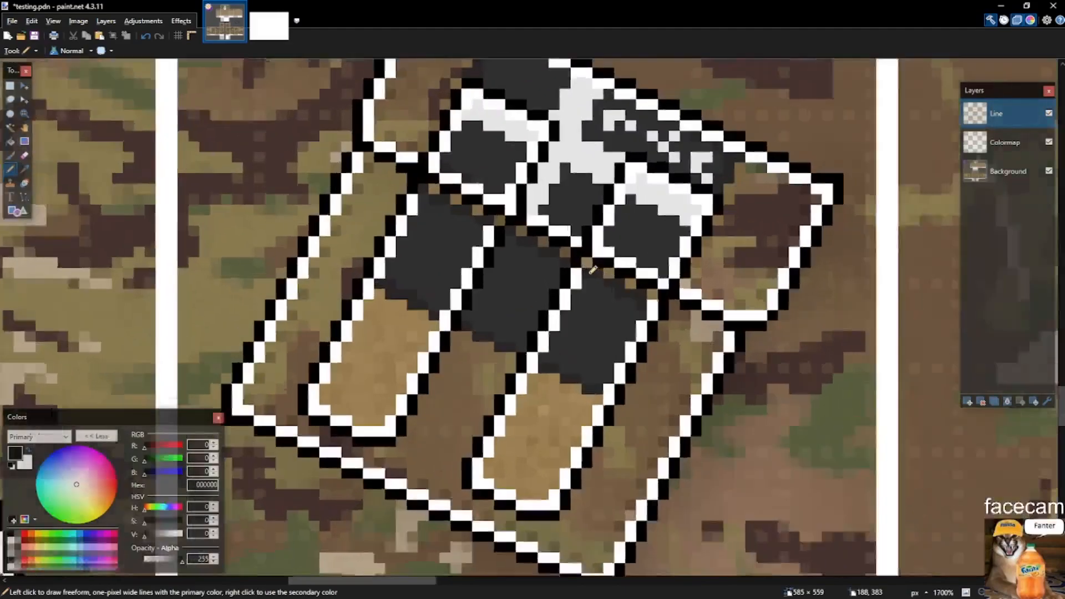
{"action": "scroll", "coordinate": [384, 169], "scroll_direction": "up", "scroll_amount": 1}
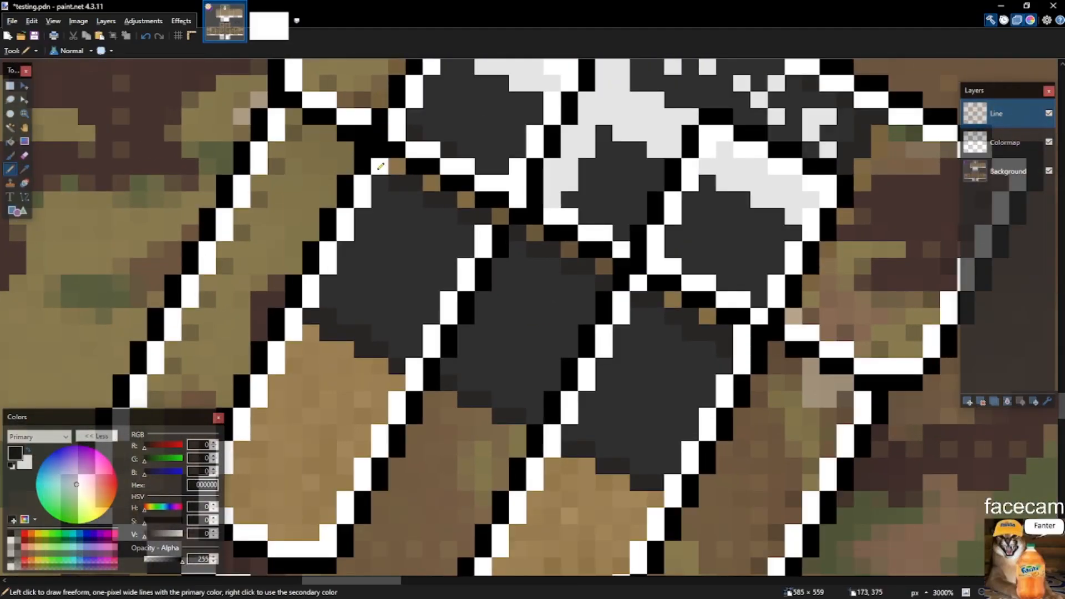
{"action": "scroll", "coordinate": [497, 214], "scroll_direction": "down", "scroll_amount": 8}
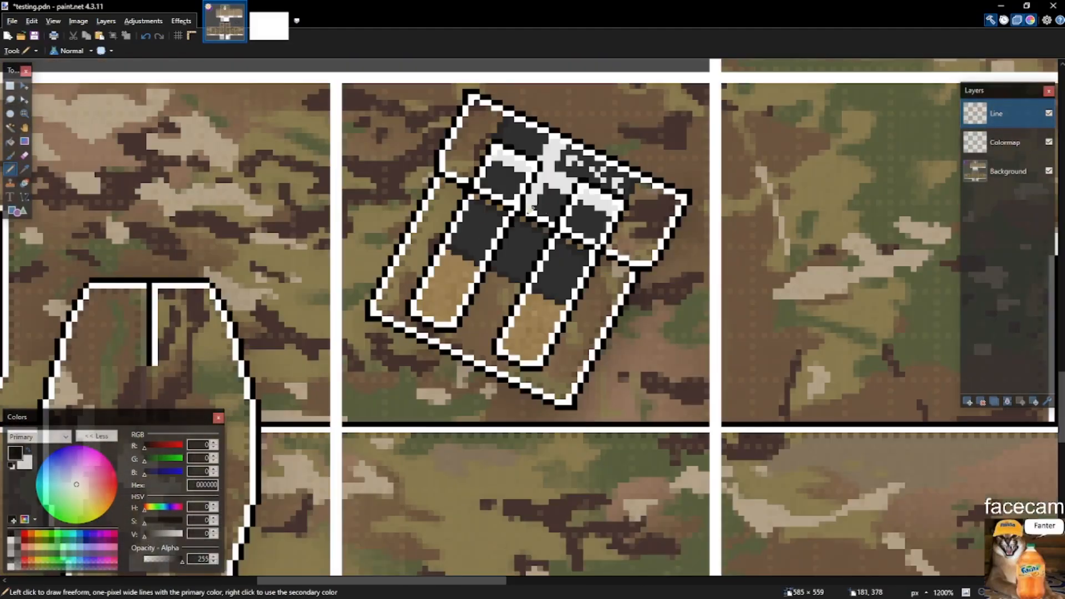
{"action": "key", "text": "ctrl+s"}
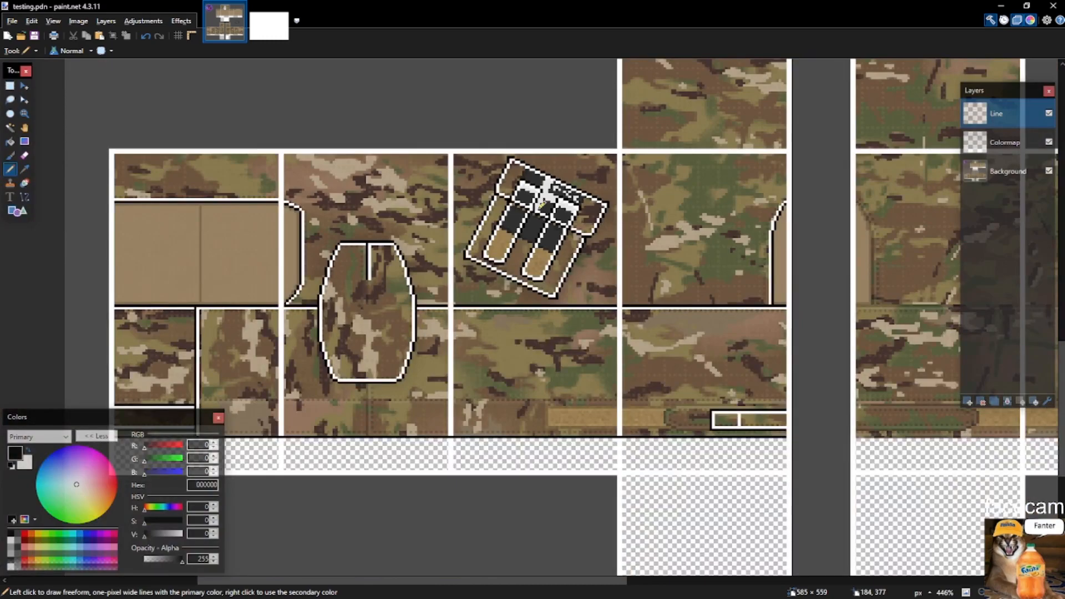
Draw a vertical black seam line beneath the oval outline's bottom centre and erase the part that extends inside the oval.
{"action": "scroll", "coordinate": [616, 271], "scroll_direction": "down", "scroll_amount": 3}
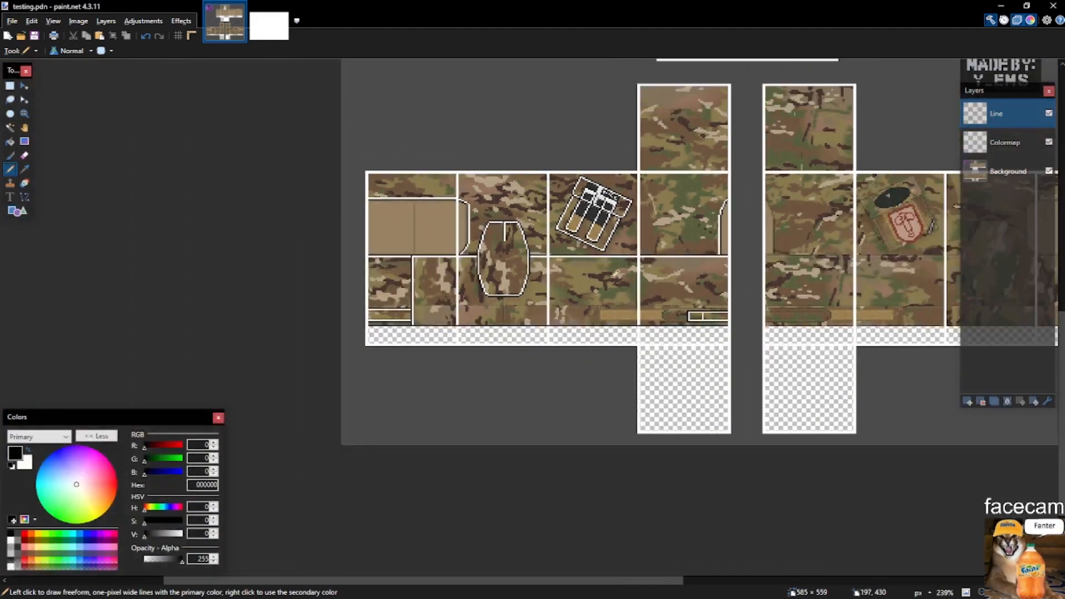
{"action": "scroll", "coordinate": [486, 320], "scroll_direction": "up", "scroll_amount": 9}
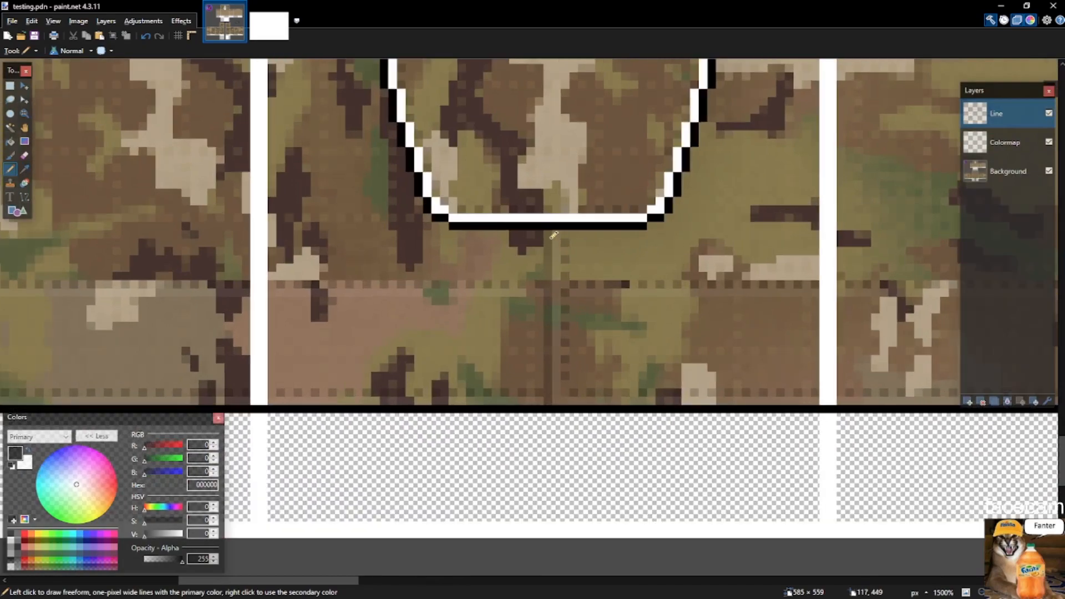
{"action": "mouse_move", "coordinate": [548, 231]}
{"action": "left_mouse_down"}
{"action": "mouse_move", "coordinate": [549, 396]}
{"action": "mouse_move", "coordinate": [549, 337]}
{"action": "left_mouse_up"}
{"action": "key", "text": "ctrl+z"}
{"action": "scroll", "coordinate": [550, 398], "scroll_direction": "up", "scroll_amount": 2}
{"action": "scroll", "coordinate": [550, 366], "scroll_direction": "up", "scroll_amount": 4}
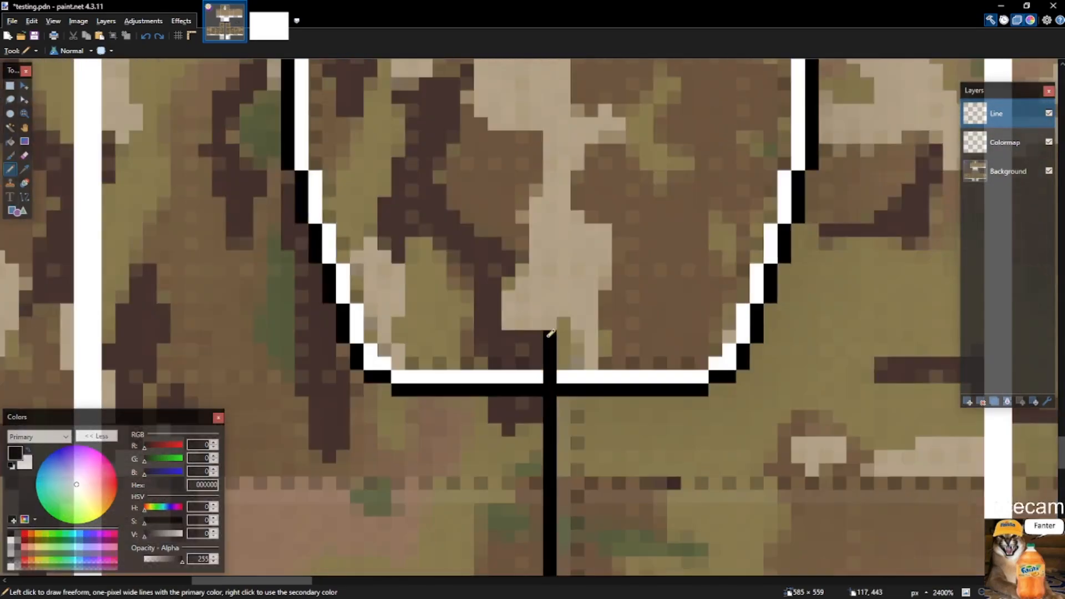
{"action": "key", "text": "s"}
{"action": "left_click_drag", "start_coordinate": [557, 384], "coordinate": [544, 332]}
{"action": "key", "text": "Delete"}
Draw a white highlight along the right side of the new seam and refill the gap in the oval's bottom highlight.
{"action": "scroll", "coordinate": [568, 339], "scroll_direction": "down", "scroll_amount": 3}
{"action": "key", "text": "o"}
{"action": "key", "text": "p"}
{"action": "left_click_drag", "start_coordinate": [564, 203], "coordinate": [576, 322]}
{"action": "scroll", "coordinate": [565, 214], "scroll_direction": "down", "scroll_amount": 2}
{"action": "scroll", "coordinate": [567, 334], "scroll_direction": "up", "scroll_amount": 3}
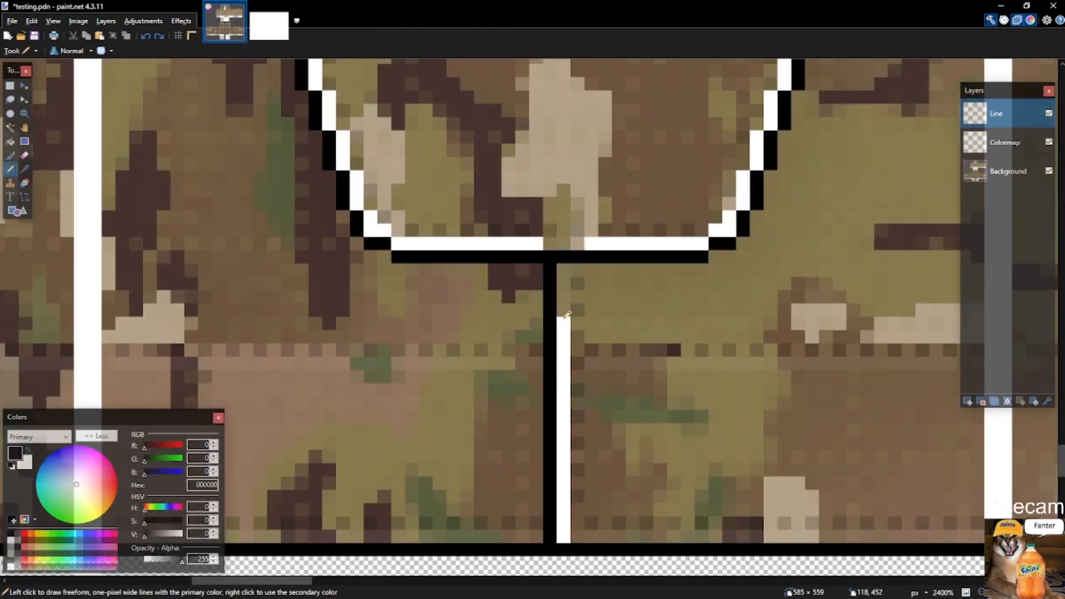
{"action": "scroll", "coordinate": [610, 239], "scroll_direction": "down", "scroll_amount": 6}
{"action": "scroll", "coordinate": [606, 240], "scroll_direction": "up", "scroll_amount": 3}
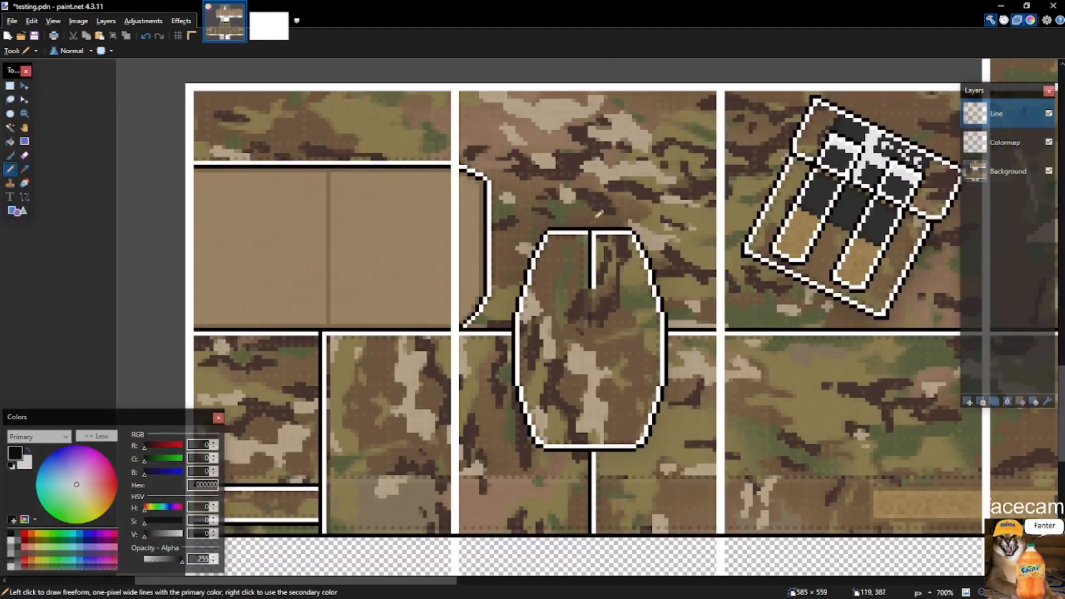
Switch to the browser and examine the sleeve seams in the combat shirt photo and the APRCSE_SPEC.pdf spec sheet.
{"action": "key", "text": "s"}
{"action": "scroll", "coordinate": [501, 327], "scroll_direction": "up", "scroll_amount": 3}
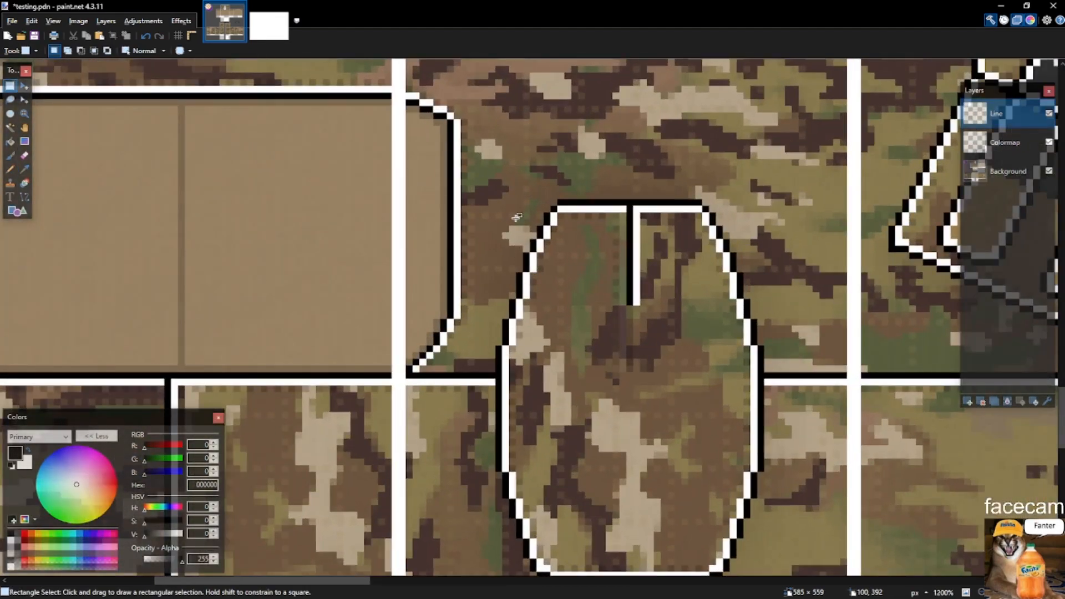
{"action": "key", "text": "alt+Tab"}
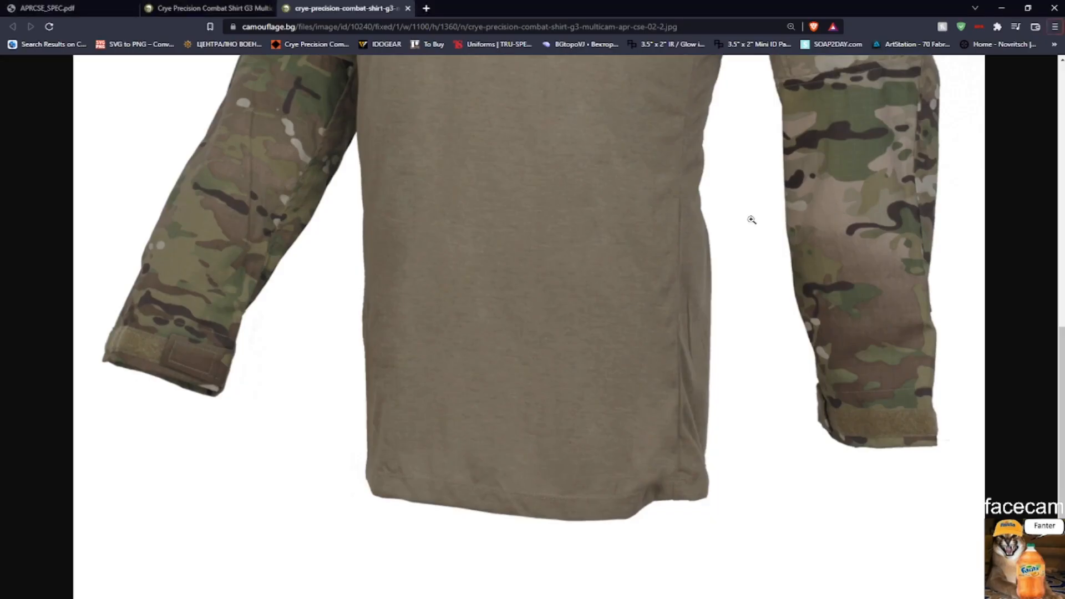
{"action": "scroll", "coordinate": [331, 70], "scroll_direction": "up", "scroll_amount": 2}
{"action": "left_click", "coordinate": [331, 71]}
{"action": "key", "text": "ctrl+shift+Tab"}
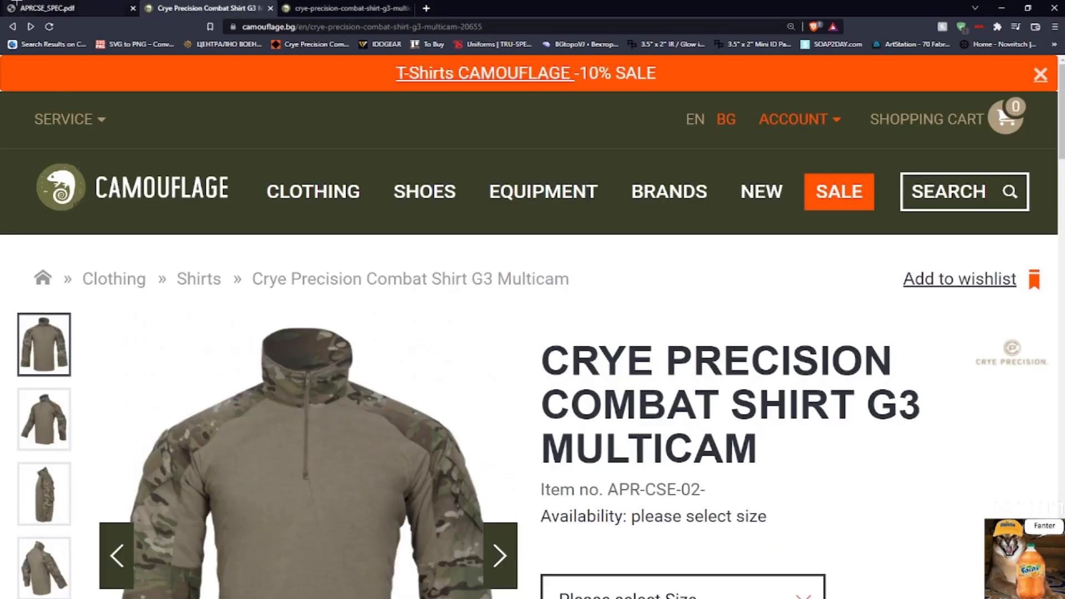
{"action": "key", "text": "ctrl+shift+Tab"}
{"action": "scroll", "coordinate": [704, 323], "scroll_direction": "down", "scroll_amount": 5}
{"action": "scroll", "coordinate": [703, 323], "scroll_direction": "up", "scroll_amount": 10}
{"action": "scroll", "coordinate": [725, 368], "scroll_direction": "up", "scroll_amount": 10}
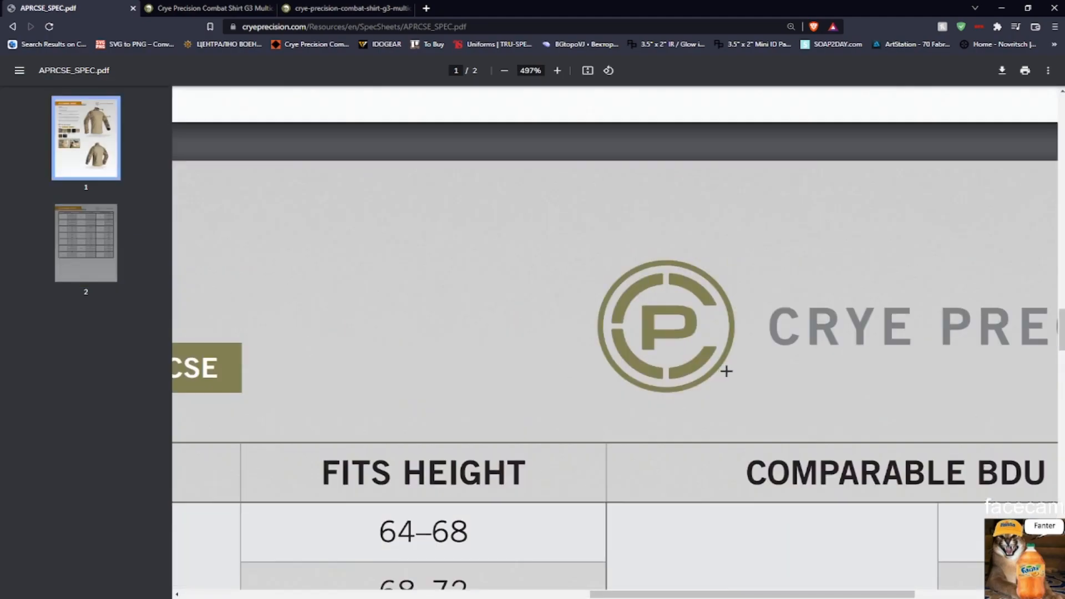
{"action": "scroll", "coordinate": [623, 360], "scroll_direction": "up", "scroll_amount": 3}
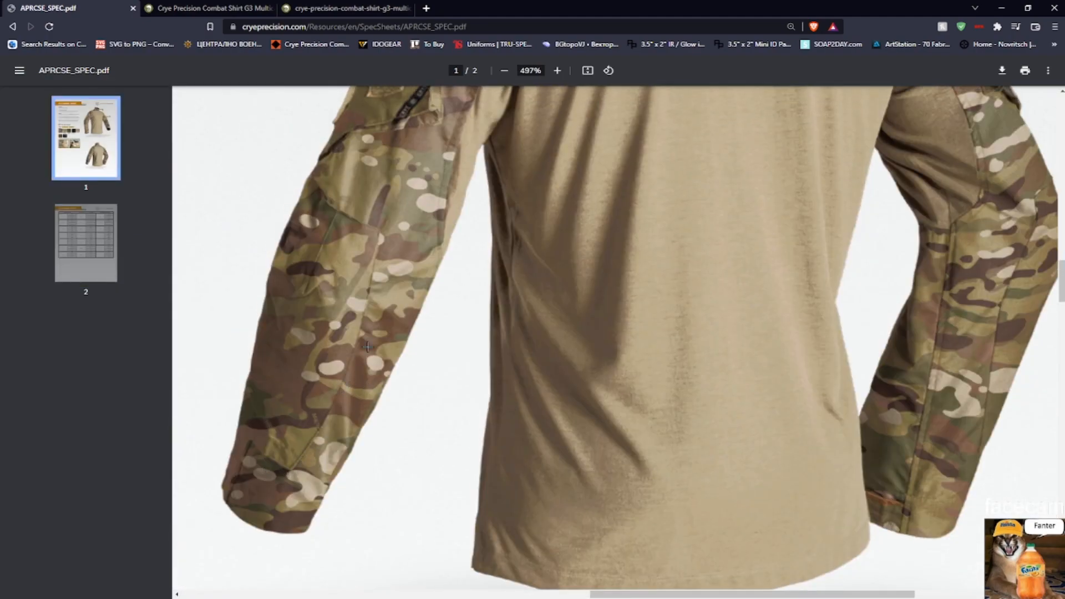
{"action": "key", "text": "alt+Tab"}
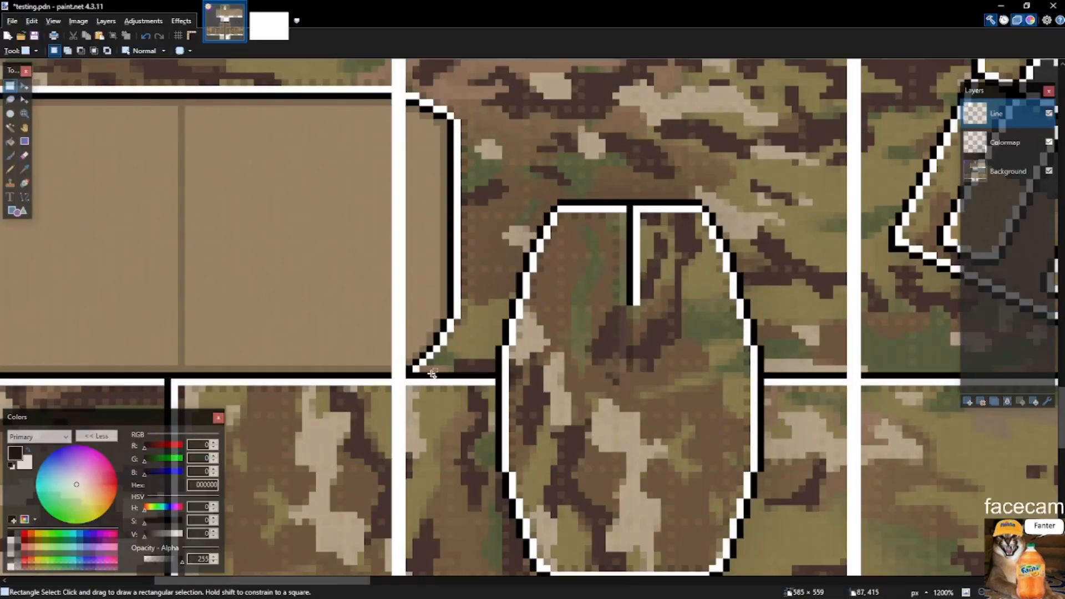
Erase the oval outline's lower-left curve and compare the shape with the sleeve in the browser's spec sheet.
{"action": "scroll", "coordinate": [415, 363], "scroll_direction": "up", "scroll_amount": 2}
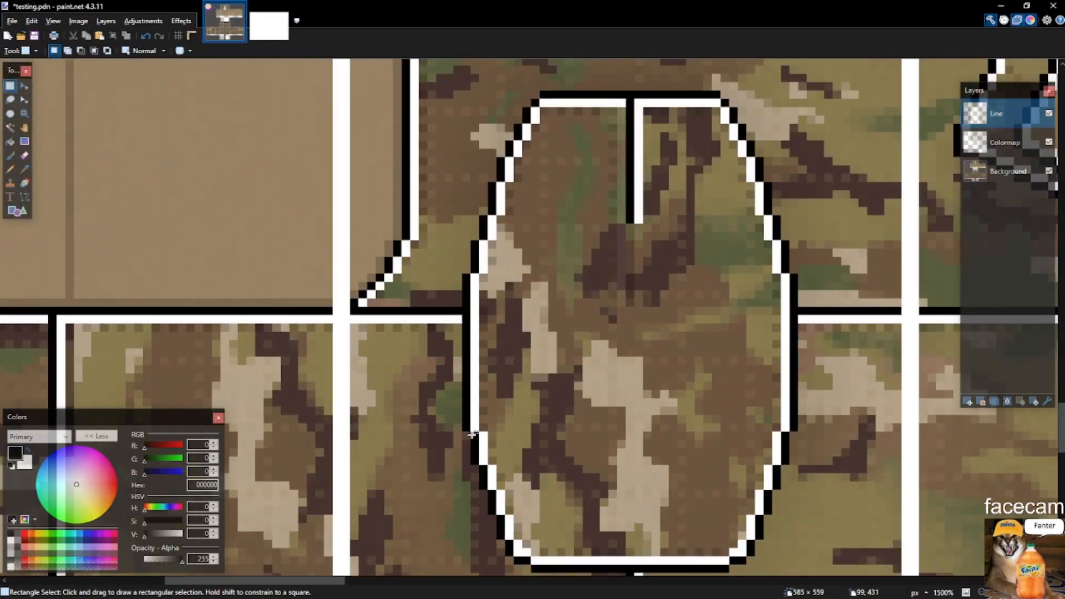
{"action": "left_click_drag", "start_coordinate": [472, 438], "coordinate": [527, 551]}
{"action": "key", "text": "alt+Tab"}
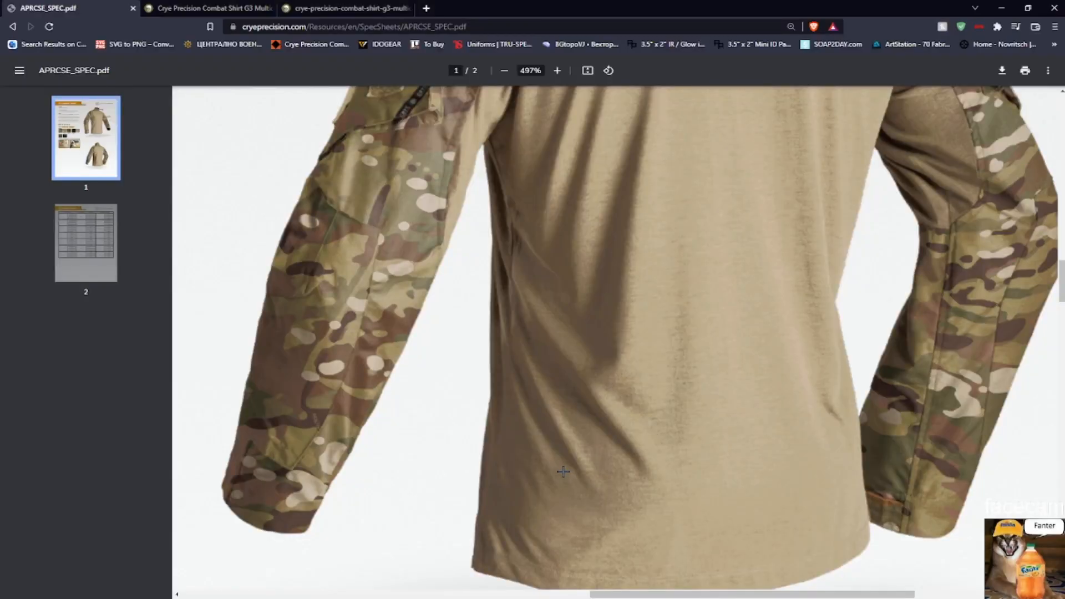
{"action": "key", "text": "alt+Tab"}
{"action": "scroll", "coordinate": [491, 352], "scroll_direction": "up", "scroll_amount": 3}
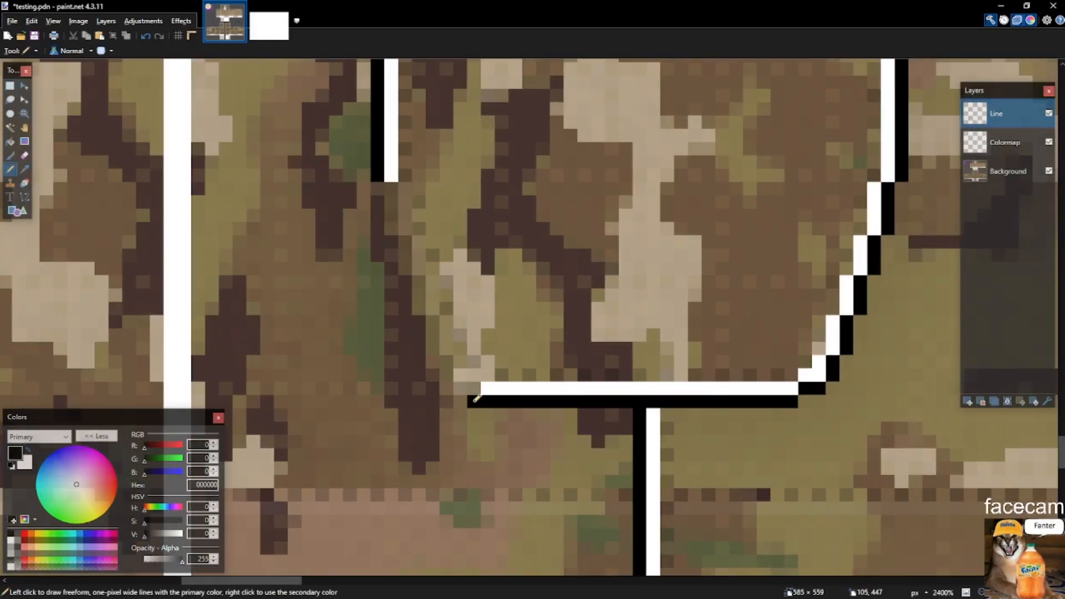
Erase the oval outline's lower-right curve and straight right side, keeping the horizontal bottom line.
{"action": "key", "text": "s"}
{"action": "scroll", "coordinate": [865, 333], "scroll_direction": "up", "scroll_amount": 6}
{"action": "mouse_move", "coordinate": [804, 388]}
{"action": "left_mouse_down"}
{"action": "mouse_move", "coordinate": [875, 304]}
{"action": "mouse_move", "coordinate": [913, 281]}
{"action": "left_mouse_up"}
{"action": "key", "text": "Delete"}
{"action": "scroll", "coordinate": [865, 298], "scroll_direction": "down", "scroll_amount": 2}
{"action": "scroll", "coordinate": [863, 299], "scroll_direction": "down", "scroll_amount": 3}
{"action": "scroll", "coordinate": [827, 320], "scroll_direction": "up", "scroll_amount": 2}
Draw stepped black segments upward from the right end of the oval's bottom line, checking the sleeve seam in the browser's spec sheet.
{"action": "key", "text": "p"}
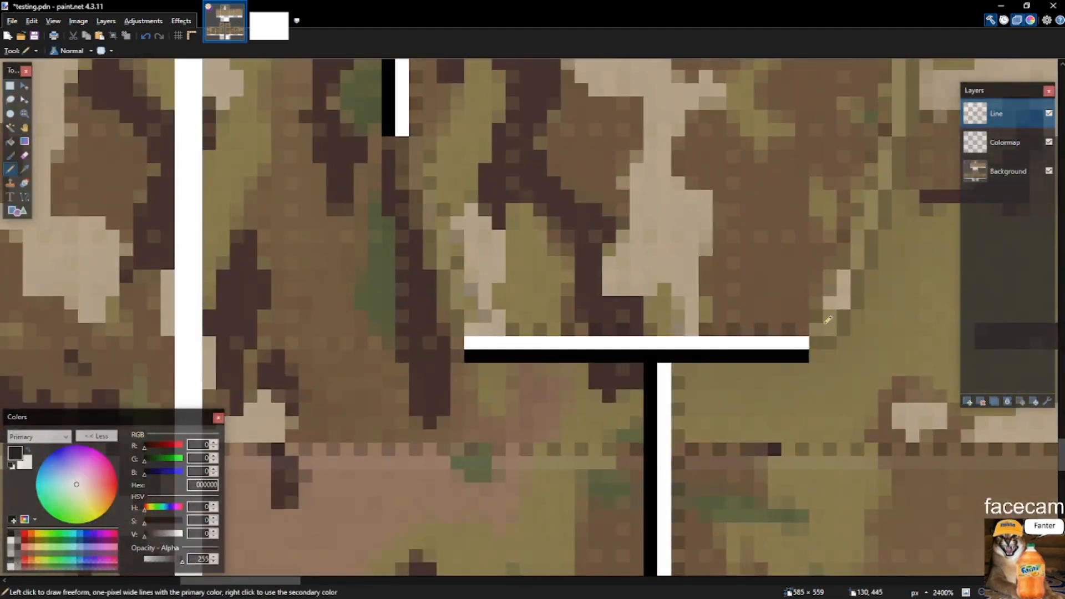
{"action": "scroll", "coordinate": [834, 337], "scroll_direction": "down", "scroll_amount": 5}
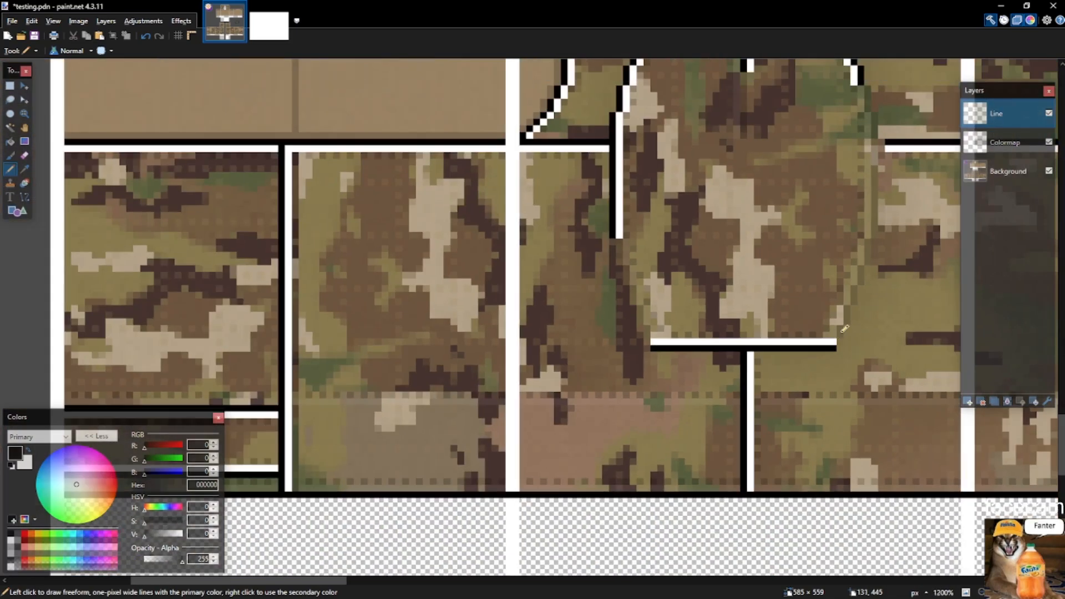
{"action": "scroll", "coordinate": [844, 330], "scroll_direction": "up", "scroll_amount": 4}
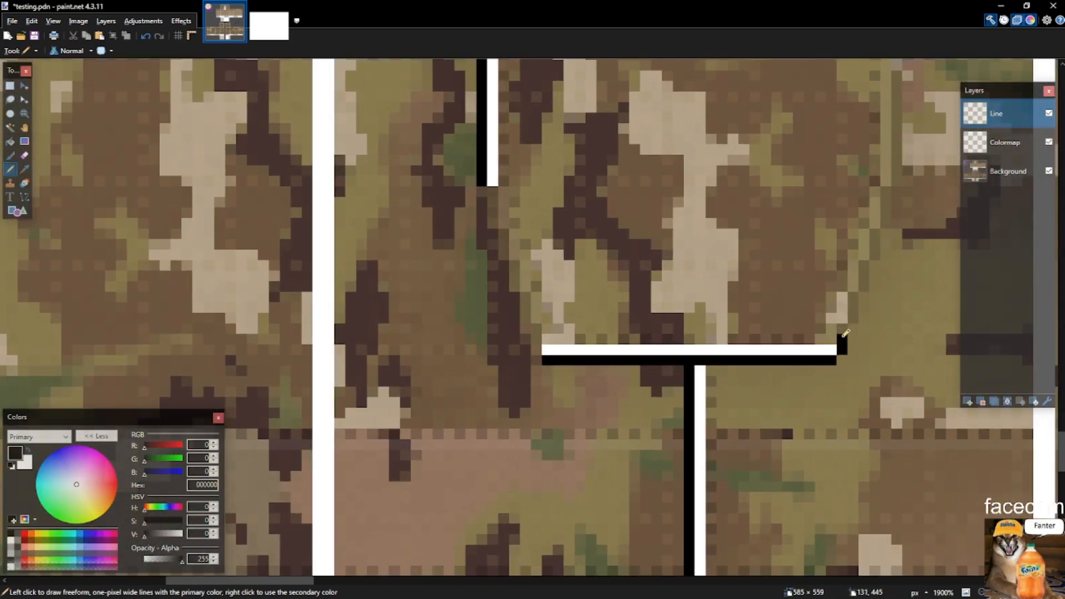
{"action": "key", "text": "alt+Tab"}
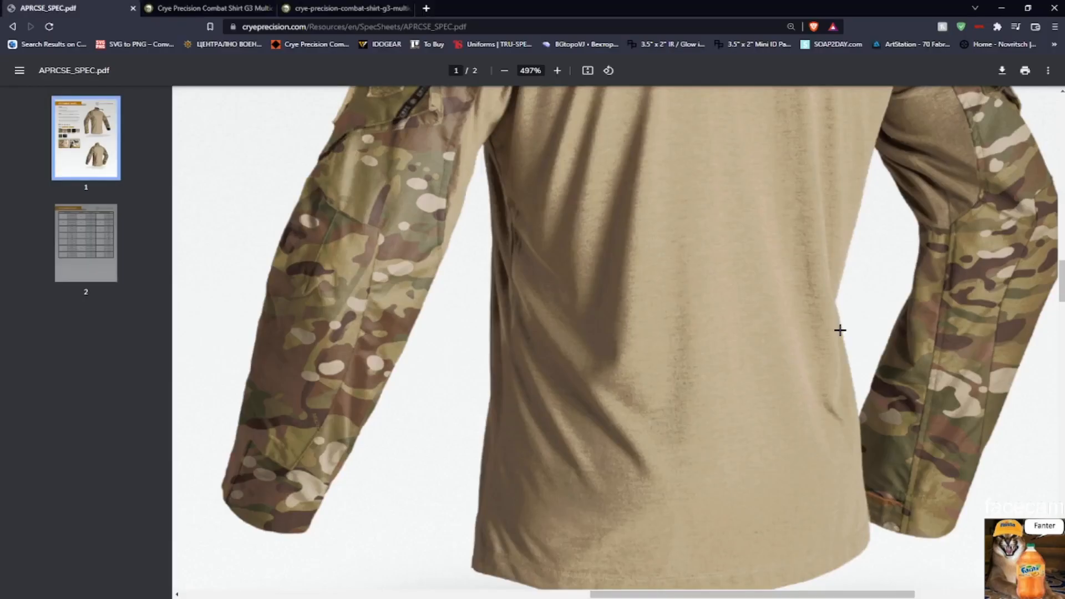
{"action": "key", "text": "alt+Tab"}
{"action": "scroll", "coordinate": [835, 344], "scroll_direction": "up", "scroll_amount": 1}
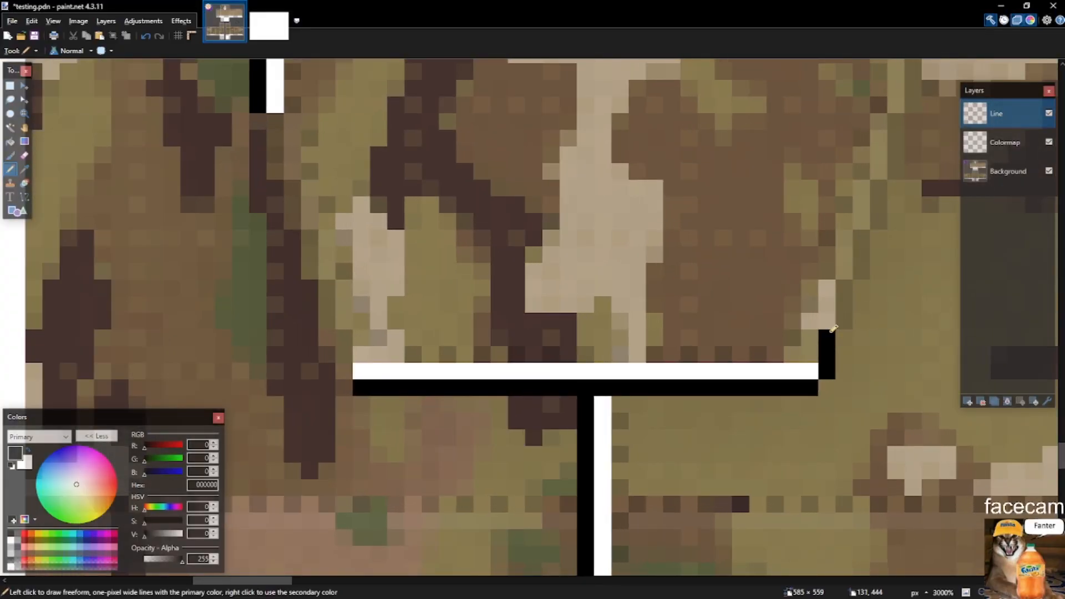
{"action": "left_click_drag", "start_coordinate": [845, 295], "coordinate": [843, 231]}
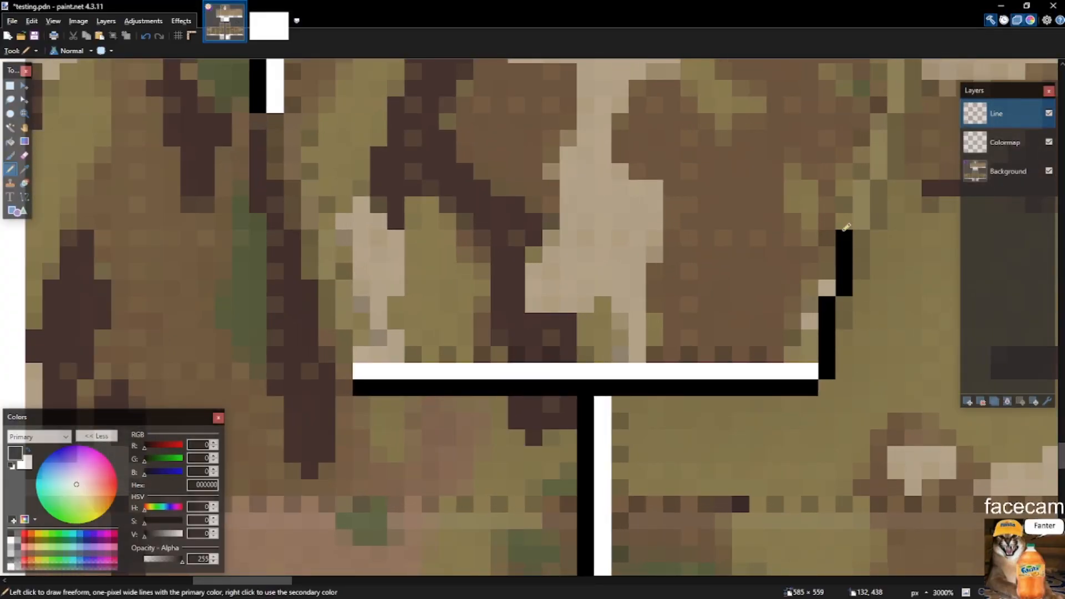
{"action": "scroll", "coordinate": [859, 239], "scroll_direction": "up", "scroll_amount": 1}
{"action": "mouse_move", "coordinate": [867, 274]}
{"action": "left_mouse_down"}
{"action": "mouse_move", "coordinate": [863, 208]}
{"action": "mouse_move", "coordinate": [877, 199]}
{"action": "mouse_move", "coordinate": [886, 130]}
{"action": "left_mouse_up"}
{"action": "scroll", "coordinate": [902, 194], "scroll_direction": "up", "scroll_amount": 2}
Lengthen the top step of the new right edge and fill a long one-pixel black vertical section above it.
{"action": "key", "text": "s"}
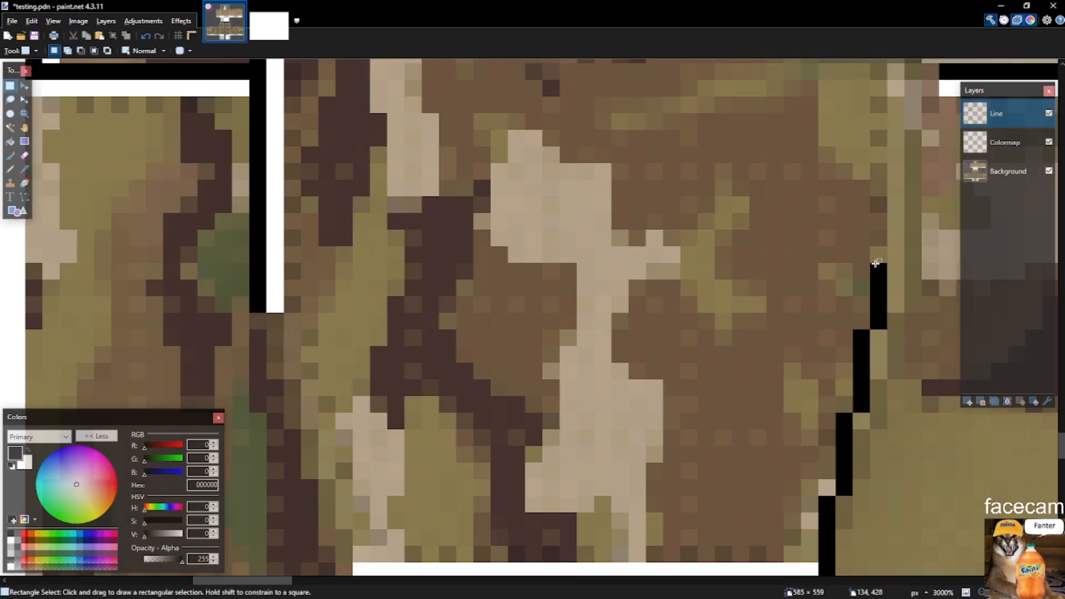
{"action": "left_click", "coordinate": [880, 255]}
{"action": "left_click_drag", "start_coordinate": [881, 255], "coordinate": [858, 396]}
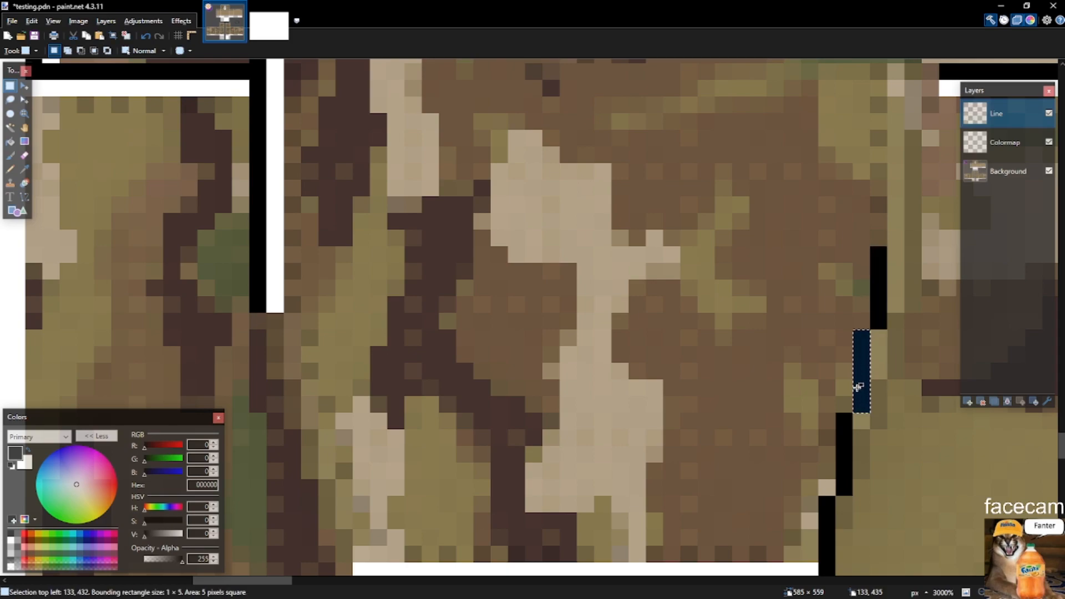
{"action": "left_click", "coordinate": [893, 278]}
{"action": "left_click_drag", "start_coordinate": [896, 239], "coordinate": [894, 145]}
{"action": "scroll", "coordinate": [898, 213], "scroll_direction": "up", "scroll_amount": 3}
{"action": "key", "text": "BackSpace"}
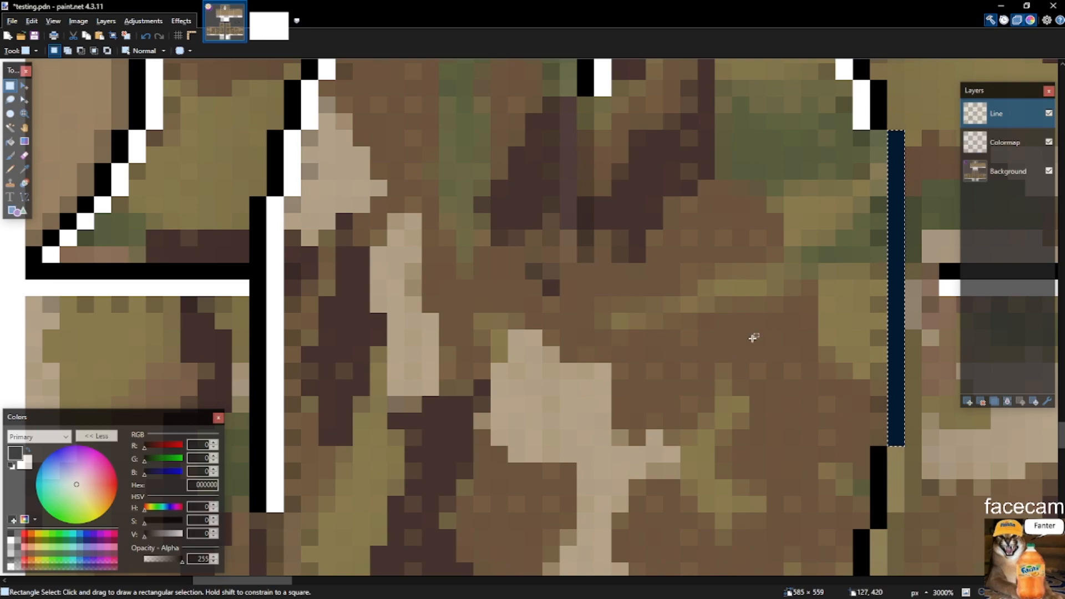
Erase the oval outline's remaining upper-right curve and the short black steps above the bottom-right corner segment.
{"action": "scroll", "coordinate": [751, 335], "scroll_direction": "down", "scroll_amount": 4}
{"action": "mouse_move", "coordinate": [802, 262]}
{"action": "left_mouse_down"}
{"action": "mouse_move", "coordinate": [755, 169]}
{"action": "mouse_move", "coordinate": [755, 147]}
{"action": "left_mouse_up"}
{"action": "key", "text": "Delete"}
{"action": "scroll", "coordinate": [815, 429], "scroll_direction": "up", "scroll_amount": 2}
{"action": "left_click_drag", "start_coordinate": [783, 442], "coordinate": [827, 273]}
{"action": "left_click", "coordinate": [772, 493]}
{"action": "scroll", "coordinate": [772, 492], "scroll_direction": "up", "scroll_amount": 2}
{"action": "mouse_move", "coordinate": [772, 491]}
{"action": "left_mouse_down"}
{"action": "mouse_move", "coordinate": [810, 382]}
{"action": "mouse_move", "coordinate": [830, 237]}
{"action": "mouse_move", "coordinate": [831, 267]}
{"action": "left_mouse_up"}
{"action": "key", "text": "Delete"}
Extend the black bottom-right corner segment to seven pixels tall and try moving it upward as the next step.
{"action": "key", "text": "p"}
{"action": "left_click_drag", "start_coordinate": [763, 479], "coordinate": [764, 463]}
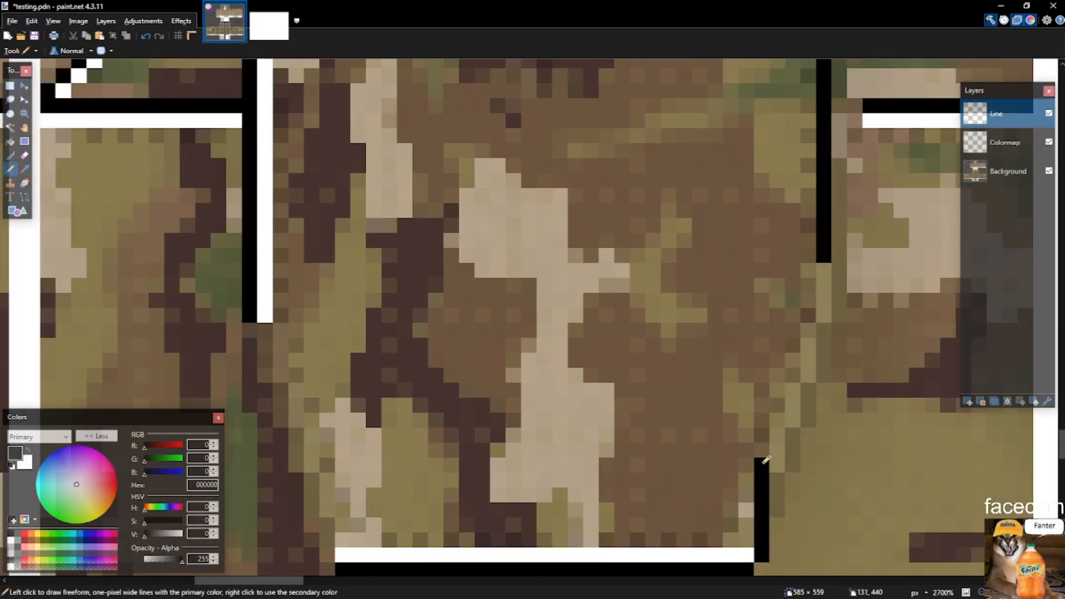
{"action": "left_click", "coordinate": [776, 413]}
{"action": "key", "text": "s"}
{"action": "key", "text": "s"}
{"action": "key", "text": "s"}
{"action": "key", "text": "s"}
{"action": "left_click", "coordinate": [761, 472]}
{"action": "key", "text": "m"}
{"action": "left_click_drag", "start_coordinate": [762, 457], "coordinate": [768, 355]}
{"action": "key", "text": "ctrl+z"}
Add the next two seven-pixel black segments, each one pixel further right, up the oval's lower right edge.
{"action": "scroll", "coordinate": [766, 484], "scroll_direction": "up", "scroll_amount": 2}
{"action": "left_click_drag", "start_coordinate": [768, 483], "coordinate": [769, 436]}
{"action": "left_click_drag", "start_coordinate": [766, 476], "coordinate": [809, 266]}
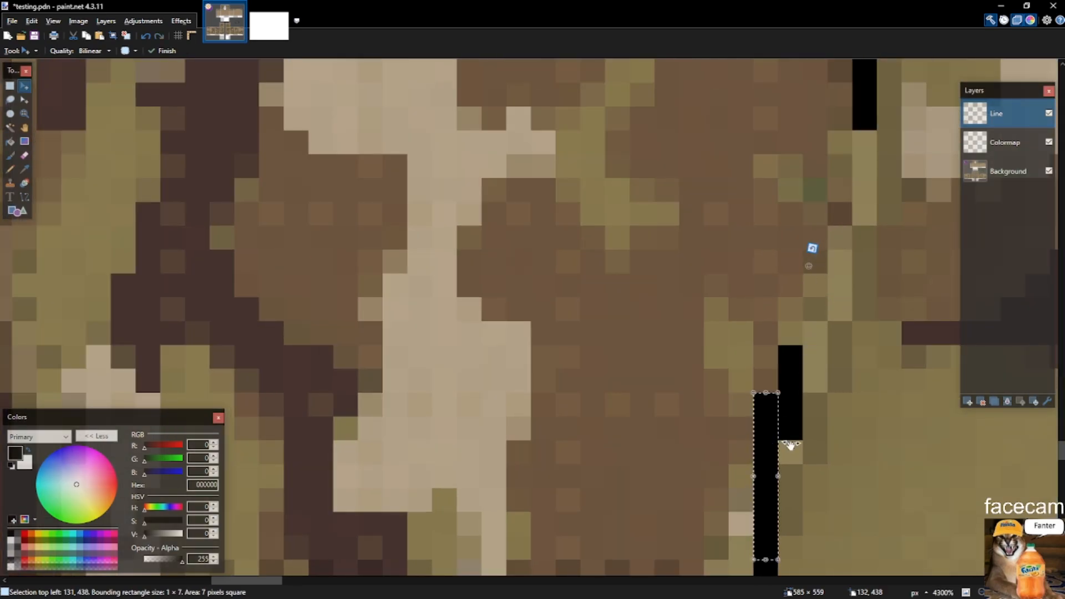
{"action": "key", "text": "ctrl+z"}
{"action": "scroll", "coordinate": [794, 461], "scroll_direction": "down", "scroll_amount": 3}
{"action": "scroll", "coordinate": [788, 492], "scroll_direction": "up", "scroll_amount": 2}
{"action": "mouse_move", "coordinate": [787, 492]}
{"action": "left_mouse_down"}
{"action": "mouse_move", "coordinate": [855, 240]}
{"action": "mouse_move", "coordinate": [831, 225]}
{"action": "left_mouse_up"}
{"action": "key", "text": "s"}
{"action": "left_click", "coordinate": [837, 233]}
{"action": "scroll", "coordinate": [841, 244], "scroll_direction": "up", "scroll_amount": 3}
{"action": "key", "text": "p"}
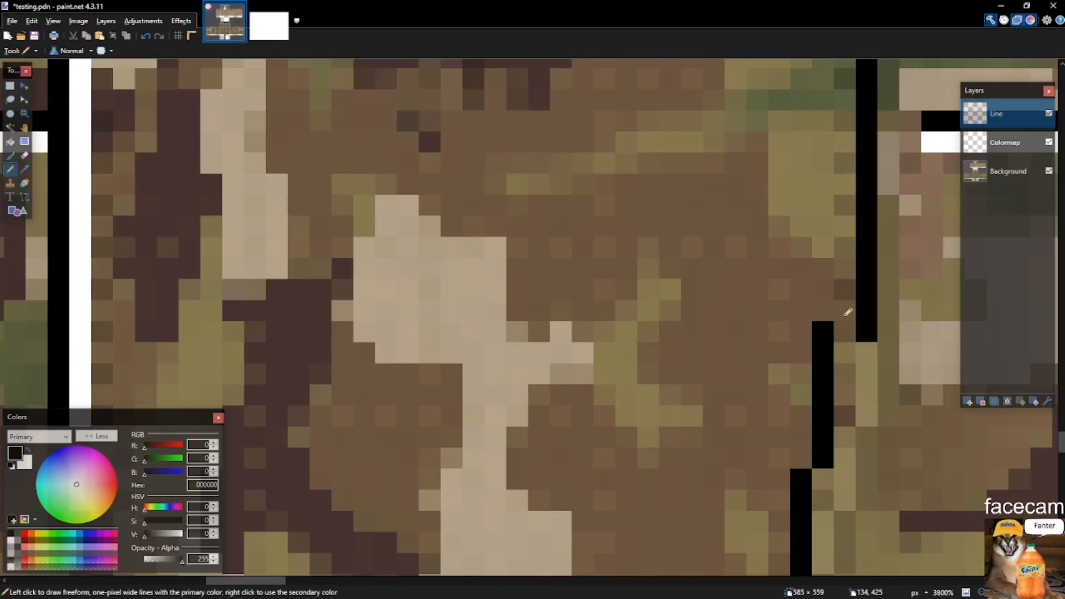
Add another seven-pixel black segment at the top of the steps and erase the overlapping lower part of the long vertical line.
{"action": "mouse_move", "coordinate": [853, 315]}
{"action": "left_mouse_down"}
{"action": "mouse_move", "coordinate": [842, 214]}
{"action": "mouse_move", "coordinate": [845, 309]}
{"action": "left_mouse_up"}
{"action": "key", "text": "s"}
{"action": "left_click", "coordinate": [848, 230]}
{"action": "key", "text": "p"}
{"action": "left_click", "coordinate": [847, 186]}
{"action": "key", "text": "s"}
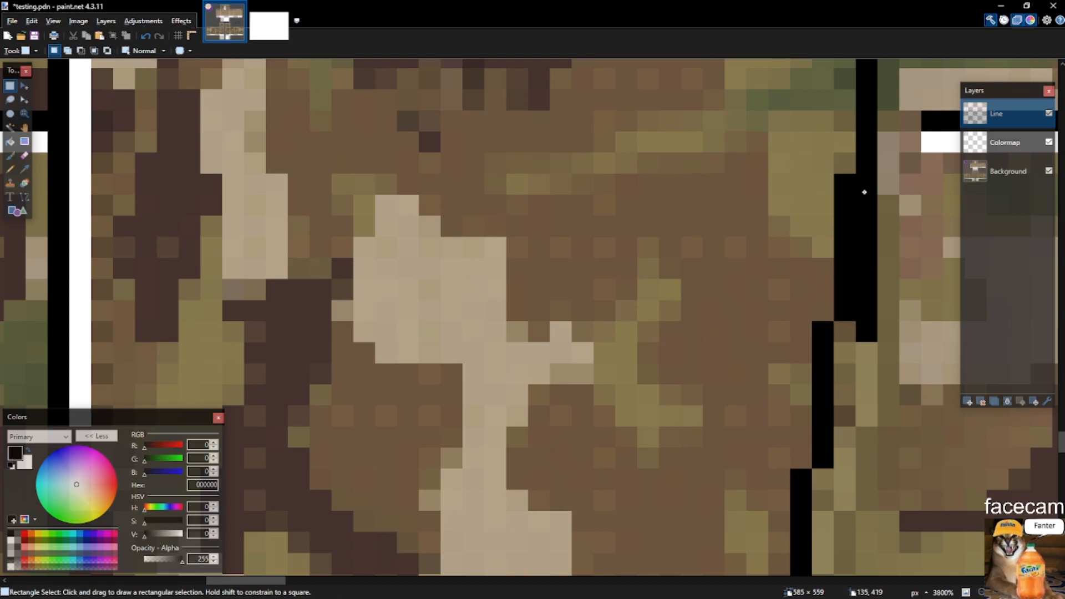
{"action": "left_click_drag", "start_coordinate": [865, 188], "coordinate": [867, 336]}
{"action": "key", "text": "Delete"}
{"action": "scroll", "coordinate": [897, 390], "scroll_direction": "down", "scroll_amount": 3}
{"action": "scroll", "coordinate": [897, 390], "scroll_direction": "down", "scroll_amount": 3}
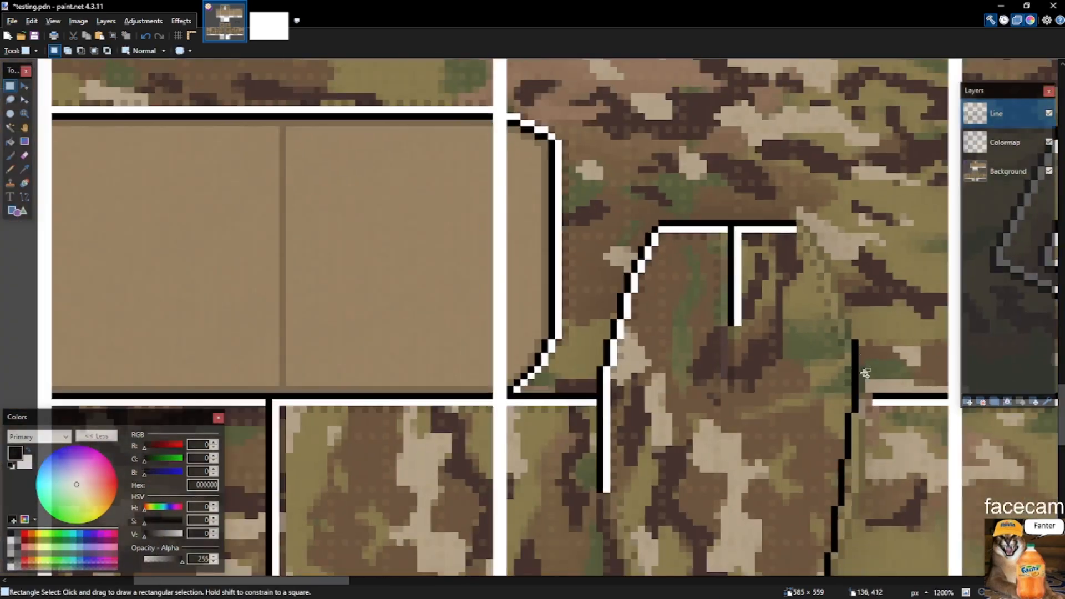
{"action": "scroll", "coordinate": [868, 431], "scroll_direction": "up", "scroll_amount": 2}
{"action": "scroll", "coordinate": [846, 416], "scroll_direction": "down", "scroll_amount": 8}
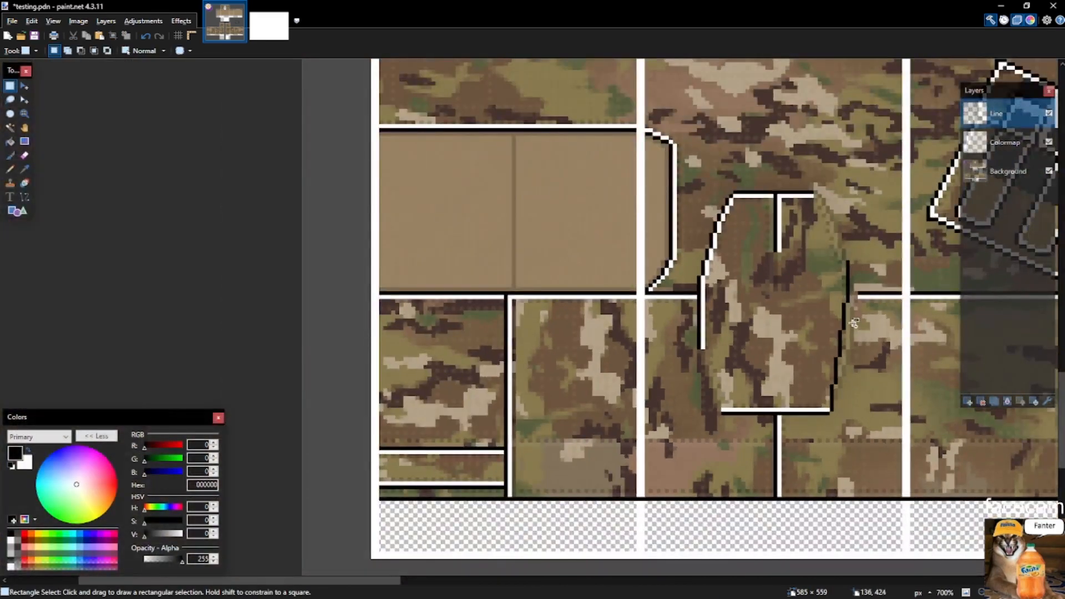
{"action": "scroll", "coordinate": [854, 326], "scroll_direction": "up", "scroll_amount": 4}
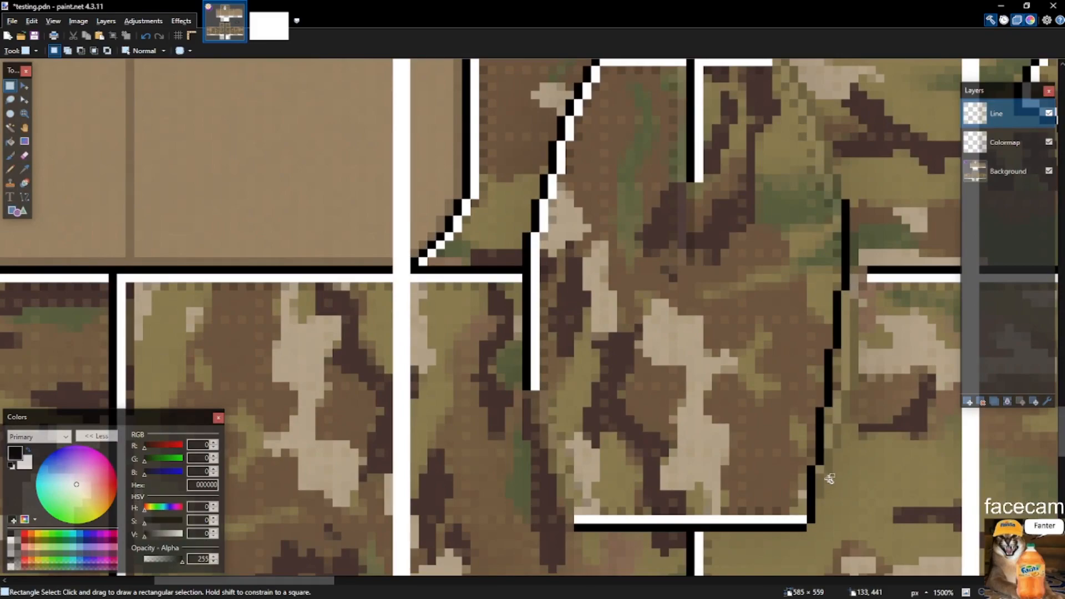
{"action": "key", "text": "alt+Tab"}
{"action": "key", "text": "alt+Tab"}
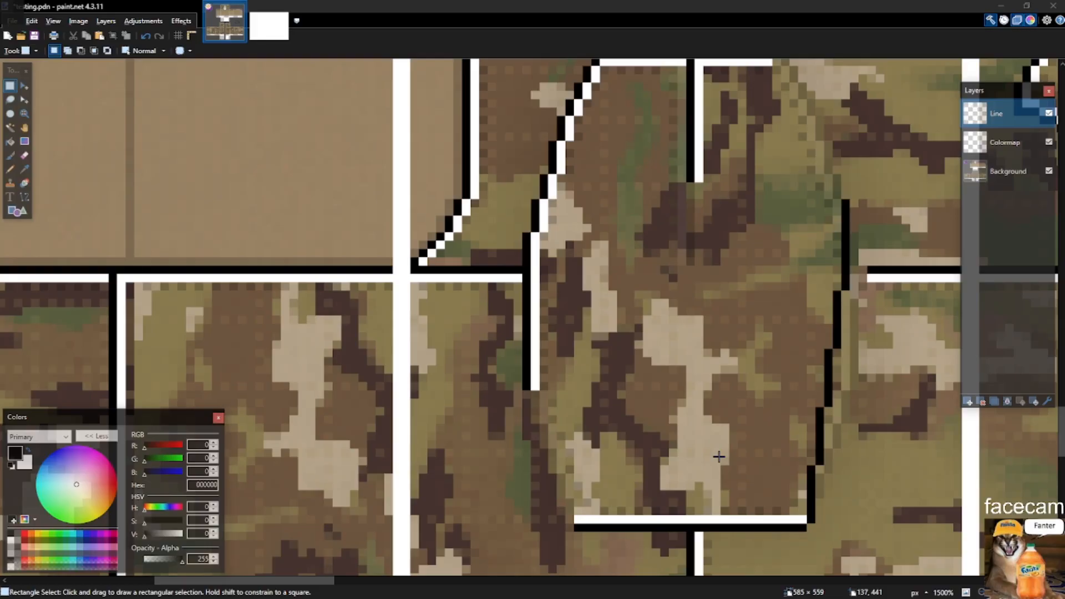
{"action": "scroll", "coordinate": [839, 497], "scroll_direction": "up", "scroll_amount": 2}
{"action": "left_click_drag", "start_coordinate": [789, 500], "coordinate": [857, 65]}
{"action": "key", "text": "m"}
{"action": "left_click_drag", "start_coordinate": [845, 116], "coordinate": [861, 113]}
{"action": "key", "text": "ctrl+z"}
Shift the oval's right edge one pixel to the right, except for its lowest three pixels.
{"action": "key", "text": "s"}
{"action": "left_click_drag", "start_coordinate": [784, 485], "coordinate": [838, 253]}
{"action": "scroll", "coordinate": [807, 399], "scroll_direction": "up", "scroll_amount": 3}
{"action": "key", "text": "m"}
{"action": "key", "text": "ctrl+d"}
{"action": "key", "text": "s"}
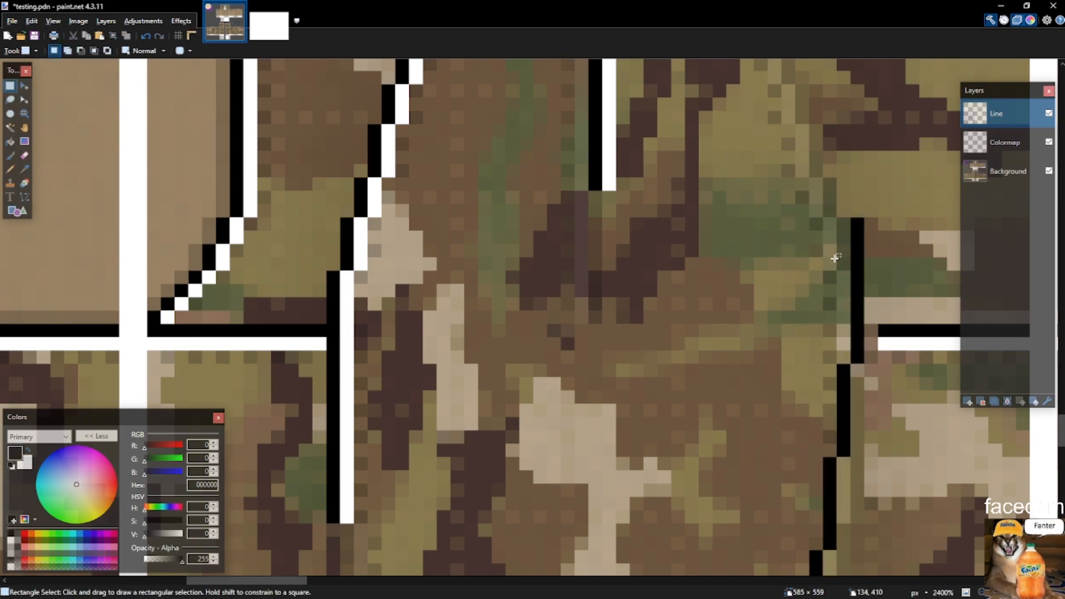
{"action": "scroll", "coordinate": [838, 253], "scroll_direction": "down", "scroll_amount": 10}
{"action": "scroll", "coordinate": [789, 376], "scroll_direction": "up", "scroll_amount": 8}
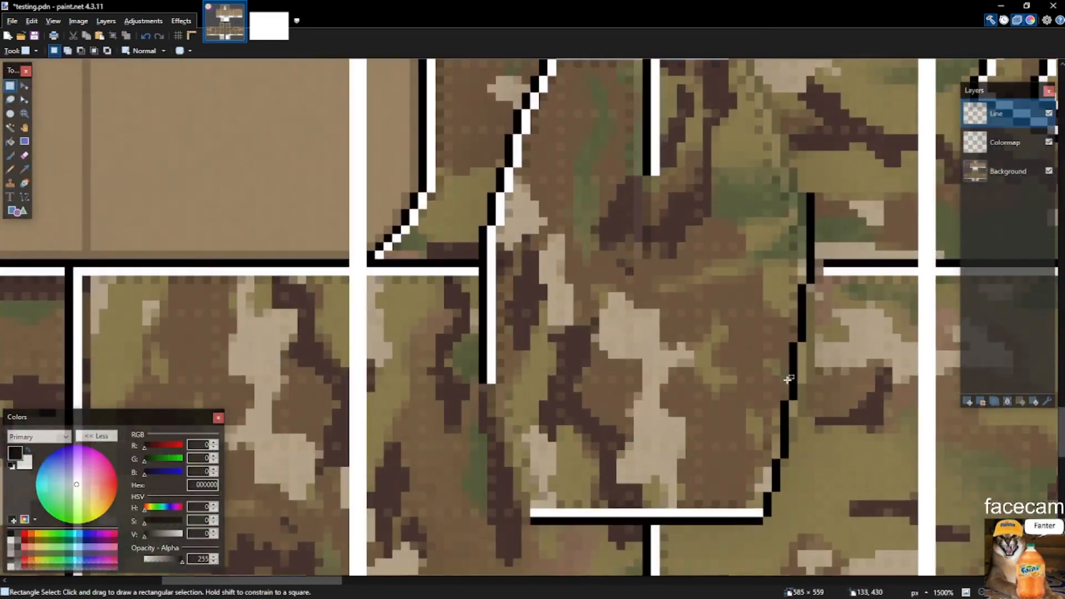
Shorten the third black step of the oval's lower right edge to six pixels and erase the vertical line further up.
{"action": "scroll", "coordinate": [788, 376], "scroll_direction": "up", "scroll_amount": 3}
{"action": "left_click_drag", "start_coordinate": [773, 476], "coordinate": [776, 524]}
{"action": "mouse_move", "coordinate": [789, 469]}
{"action": "left_mouse_down"}
{"action": "mouse_move", "coordinate": [790, 384]}
{"action": "mouse_move", "coordinate": [819, 342]}
{"action": "mouse_move", "coordinate": [832, 184]}
{"action": "mouse_move", "coordinate": [834, 345]}
{"action": "mouse_move", "coordinate": [813, 357]}
{"action": "mouse_move", "coordinate": [829, 424]}
{"action": "left_mouse_up"}
{"action": "scroll", "coordinate": [818, 342], "scroll_direction": "up", "scroll_amount": 2}
{"action": "key", "text": "Delete"}
{"action": "scroll", "coordinate": [828, 413], "scroll_direction": "down", "scroll_amount": 2}
{"action": "left_click_drag", "start_coordinate": [816, 200], "coordinate": [858, 326]}
{"action": "key", "text": "Delete"}
{"action": "scroll", "coordinate": [788, 425], "scroll_direction": "up", "scroll_amount": 1}
{"action": "left_click_drag", "start_coordinate": [782, 373], "coordinate": [795, 478]}
{"action": "left_click_drag", "start_coordinate": [781, 384], "coordinate": [823, 308]}
{"action": "key", "text": "Delete"}
Copy the six-pixel black step and paste it as the next steps up, each one pixel further right.
{"action": "mouse_move", "coordinate": [787, 396]}
{"action": "left_mouse_down"}
{"action": "mouse_move", "coordinate": [790, 479]}
{"action": "mouse_move", "coordinate": [815, 269]}
{"action": "mouse_move", "coordinate": [815, 290]}
{"action": "mouse_move", "coordinate": [812, 278]}
{"action": "mouse_move", "coordinate": [832, 237]}
{"action": "mouse_move", "coordinate": [829, 177]}
{"action": "left_mouse_up"}
{"action": "scroll", "coordinate": [783, 444], "scroll_direction": "up", "scroll_amount": 1}
{"action": "key", "text": "m"}
{"action": "key", "text": "ctrl+x"}
{"action": "key", "text": "ctrl+v"}
{"action": "key", "text": "ctrl+v"}
{"action": "scroll", "coordinate": [830, 175], "scroll_direction": "up", "scroll_amount": 4}
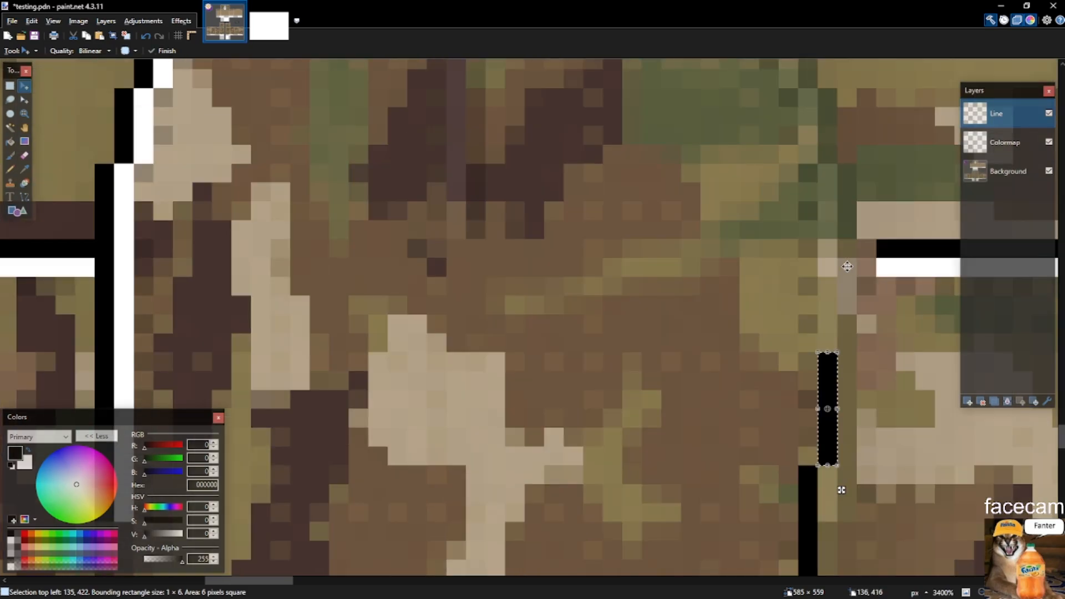
Extend the topmost black segment of the oval's right edge upward to sixteen pixels tall.
{"action": "left_click_drag", "start_coordinate": [827, 447], "coordinate": [846, 333]}
{"action": "key", "text": "ctrl+z"}
{"action": "scroll", "coordinate": [847, 333], "scroll_direction": "down", "scroll_amount": 1}
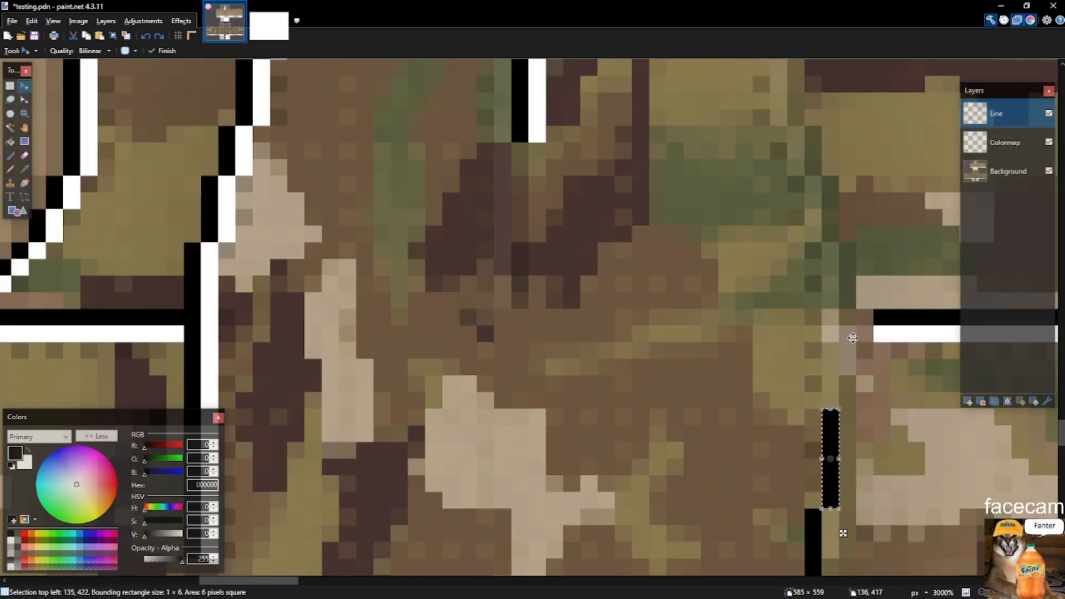
{"action": "left_click_drag", "start_coordinate": [831, 409], "coordinate": [832, 231]}
{"action": "scroll", "coordinate": [843, 252], "scroll_direction": "down", "scroll_amount": 5}
{"action": "scroll", "coordinate": [895, 252], "scroll_direction": "down", "scroll_amount": 4}
{"action": "key", "text": "s"}
{"action": "scroll", "coordinate": [882, 261], "scroll_direction": "down", "scroll_amount": 4}
{"action": "scroll", "coordinate": [867, 269], "scroll_direction": "up", "scroll_amount": 4}
{"action": "scroll", "coordinate": [832, 255], "scroll_direction": "up", "scroll_amount": 6}
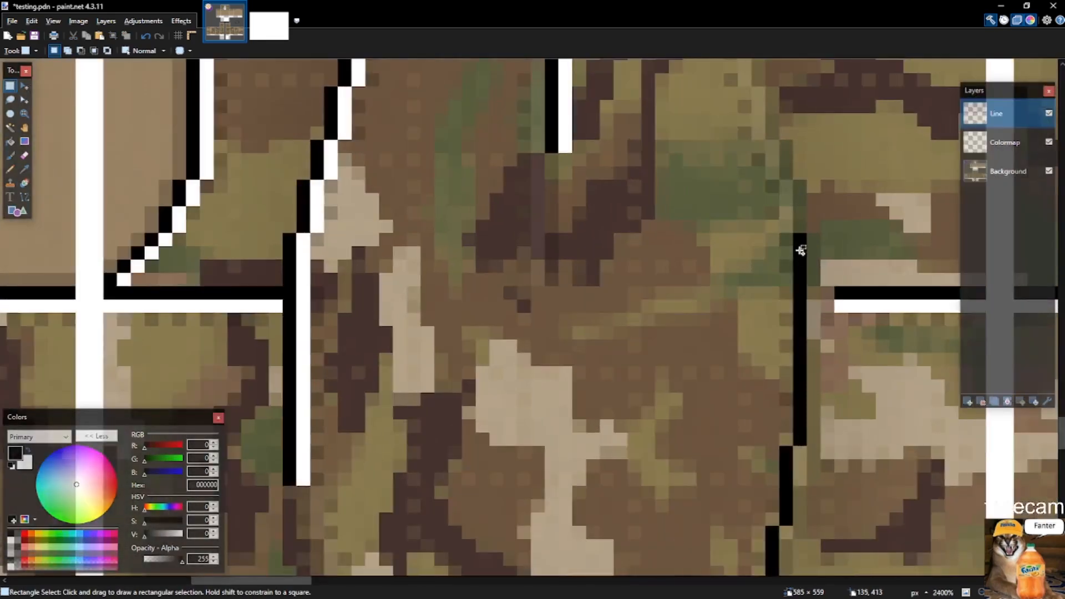
Examine the sleeve panels on the back view of the shirt in the browser's spec sheet PDF.
{"action": "key", "text": "p"}
{"action": "scroll", "coordinate": [799, 238], "scroll_direction": "up", "scroll_amount": 1}
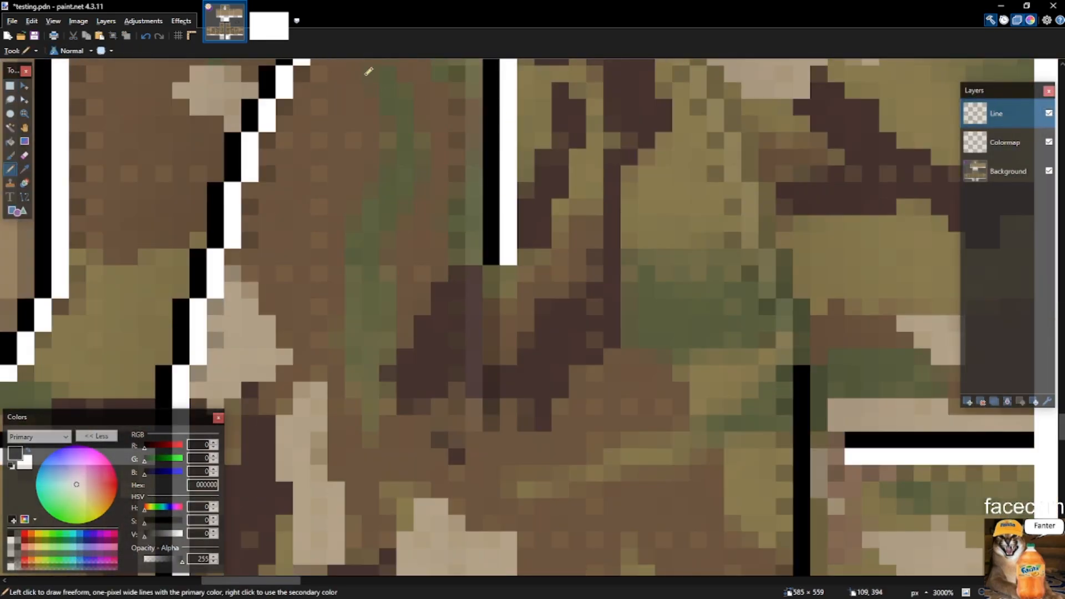
{"action": "key", "text": "alt+Tab"}
{"action": "scroll", "coordinate": [490, 298], "scroll_direction": "up", "scroll_amount": 5}
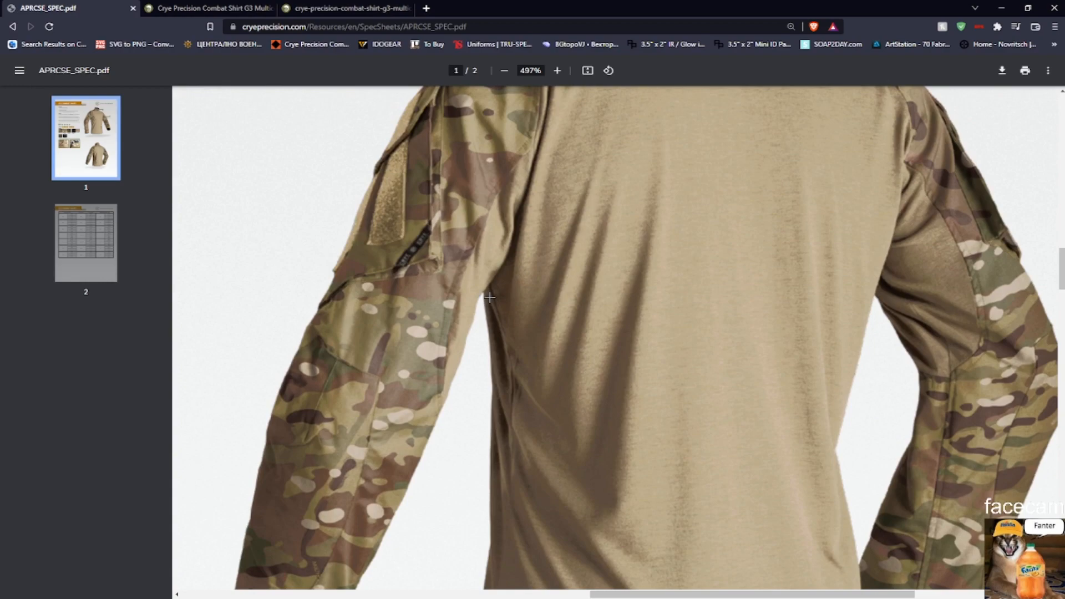
{"action": "scroll", "coordinate": [490, 297], "scroll_direction": "down", "scroll_amount": 3}
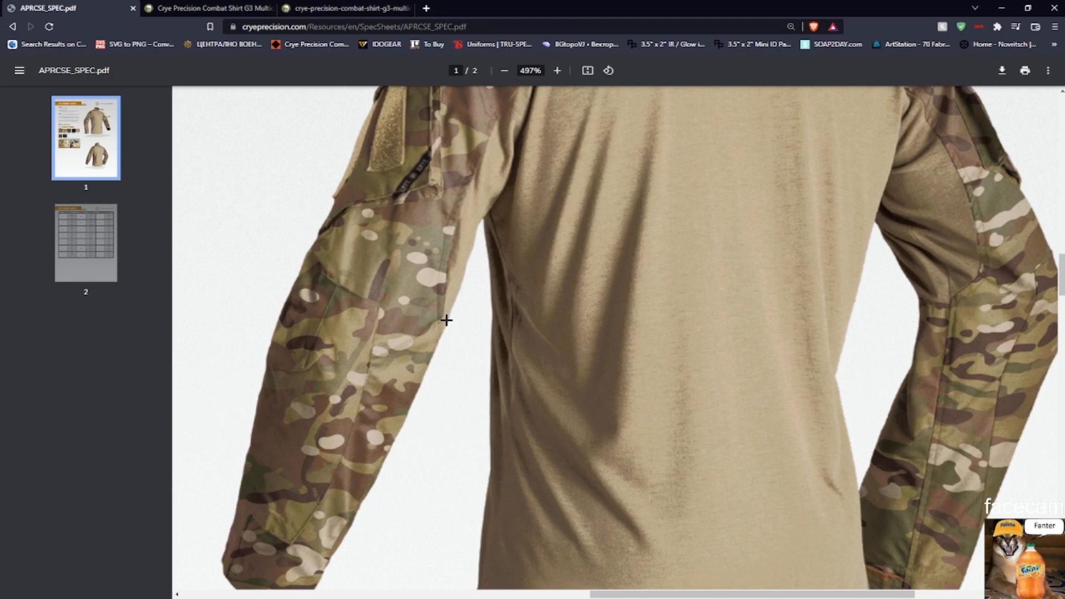
{"action": "key", "text": "alt+Tab"}
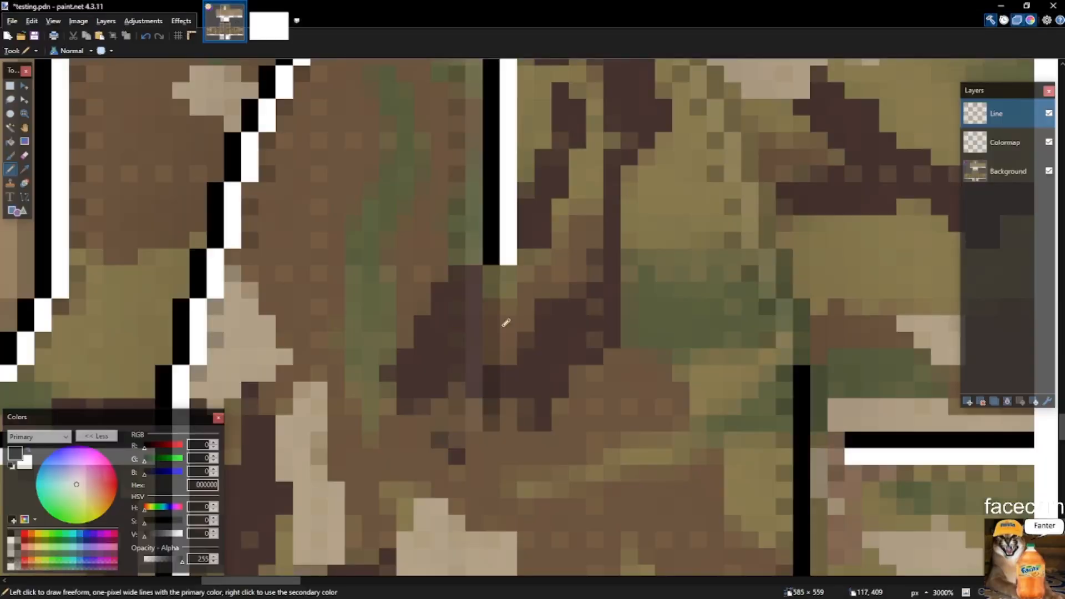
{"action": "key", "text": "alt+Tab"}
{"action": "key", "text": "alt+Tab"}
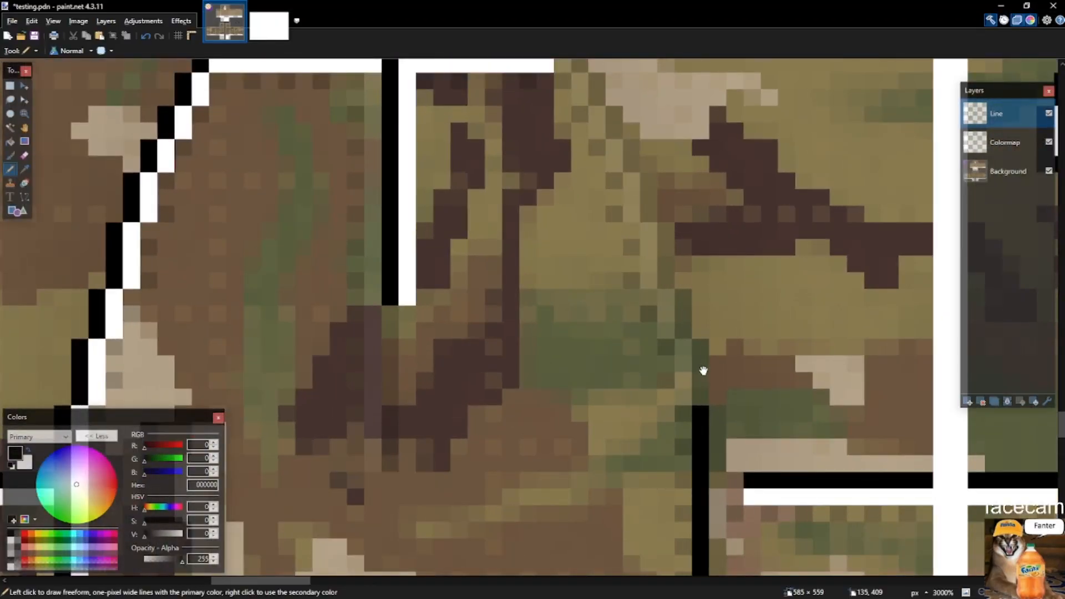
Measure the height of the black steps along the oval's lower right edge.
{"action": "key", "text": "o"}
{"action": "scroll", "coordinate": [672, 369], "scroll_direction": "down", "scroll_amount": 4}
{"action": "key", "text": "p"}
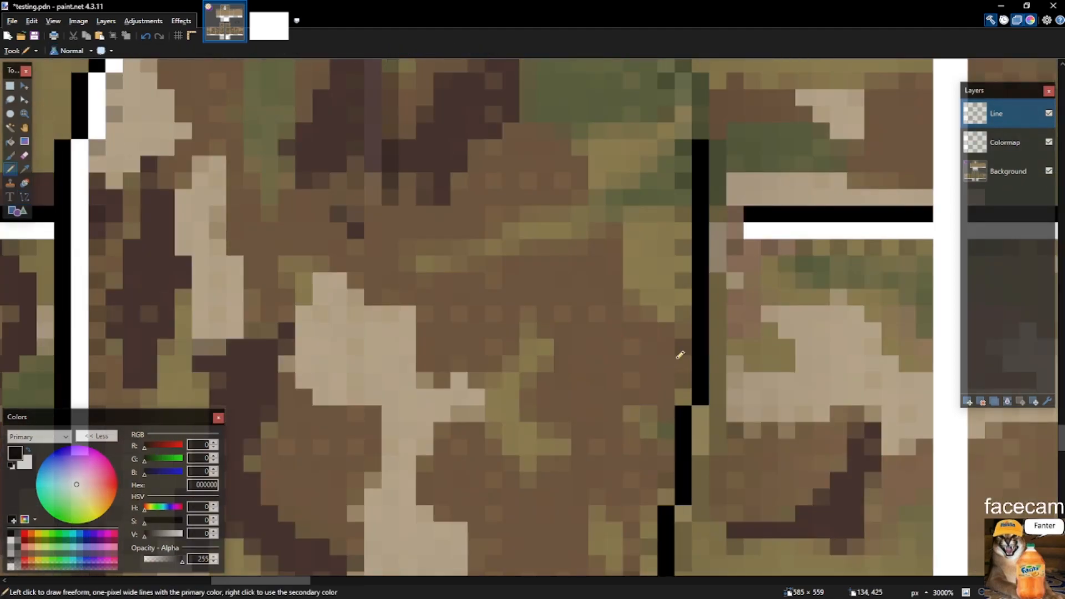
{"action": "scroll", "coordinate": [678, 358], "scroll_direction": "down", "scroll_amount": 2}
{"action": "scroll", "coordinate": [678, 358], "scroll_direction": "down", "scroll_amount": 3}
{"action": "scroll", "coordinate": [688, 370], "scroll_direction": "up", "scroll_amount": 3}
{"action": "scroll", "coordinate": [689, 416], "scroll_direction": "up", "scroll_amount": 3}
{"action": "scroll", "coordinate": [691, 344], "scroll_direction": "down", "scroll_amount": 6}
{"action": "scroll", "coordinate": [695, 343], "scroll_direction": "down", "scroll_amount": 3}
{"action": "key", "text": "s"}
{"action": "left_click_drag", "start_coordinate": [686, 220], "coordinate": [690, 237]}
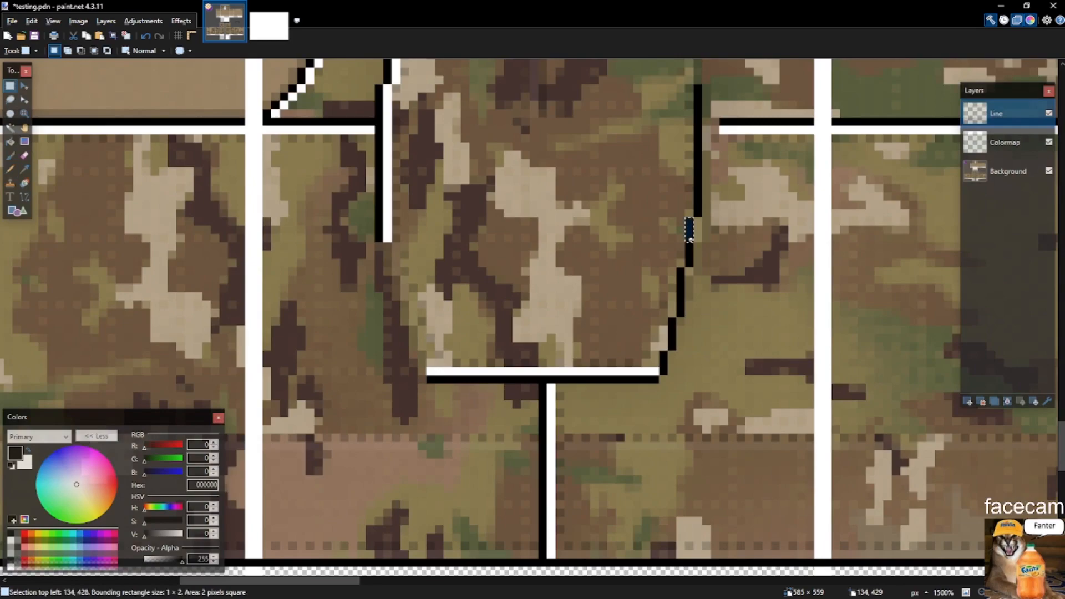
{"action": "key", "text": "ctrl+d"}
{"action": "scroll", "coordinate": [690, 261], "scroll_direction": "up", "scroll_amount": 2}
{"action": "key", "text": "o"}
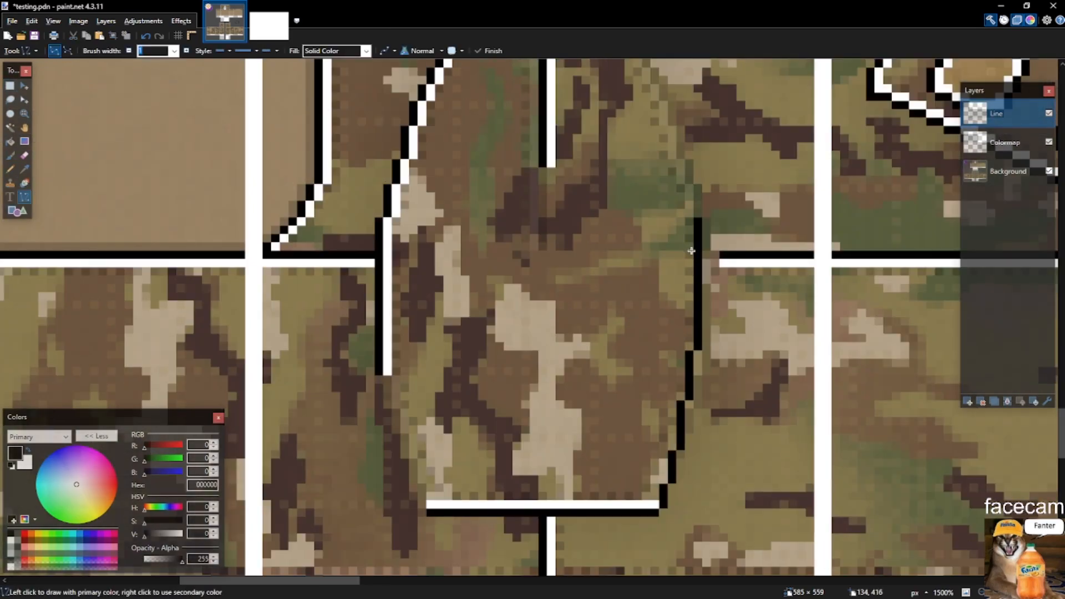
{"action": "key", "text": "s"}
{"action": "left_click_drag", "start_coordinate": [686, 352], "coordinate": [687, 383]}
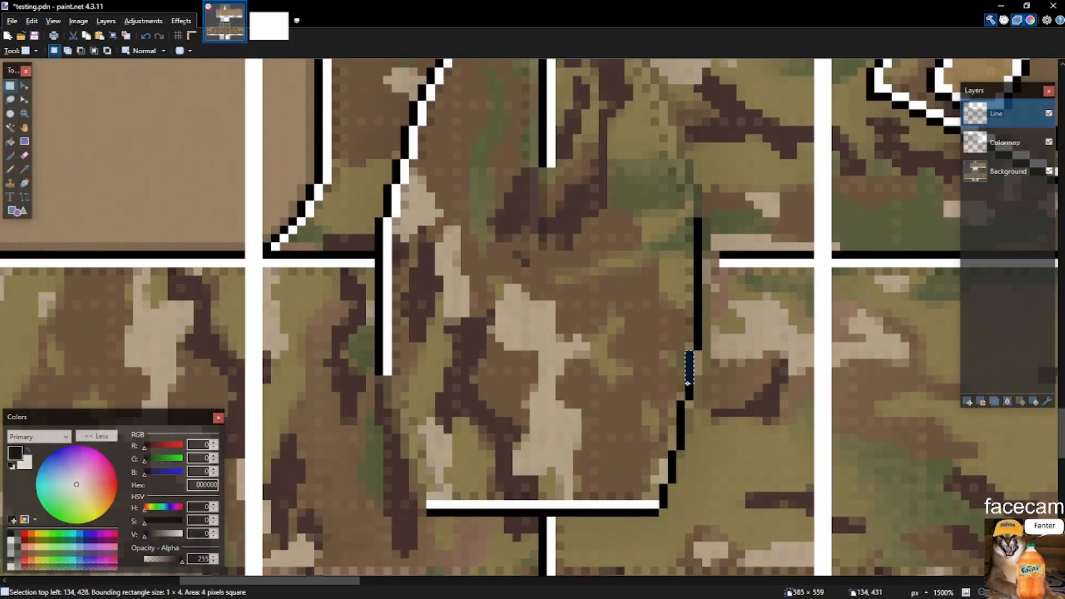
{"action": "key", "text": "ctrl+d"}
{"action": "scroll", "coordinate": [690, 391], "scroll_direction": "up", "scroll_amount": 2}
{"action": "key", "text": "p"}
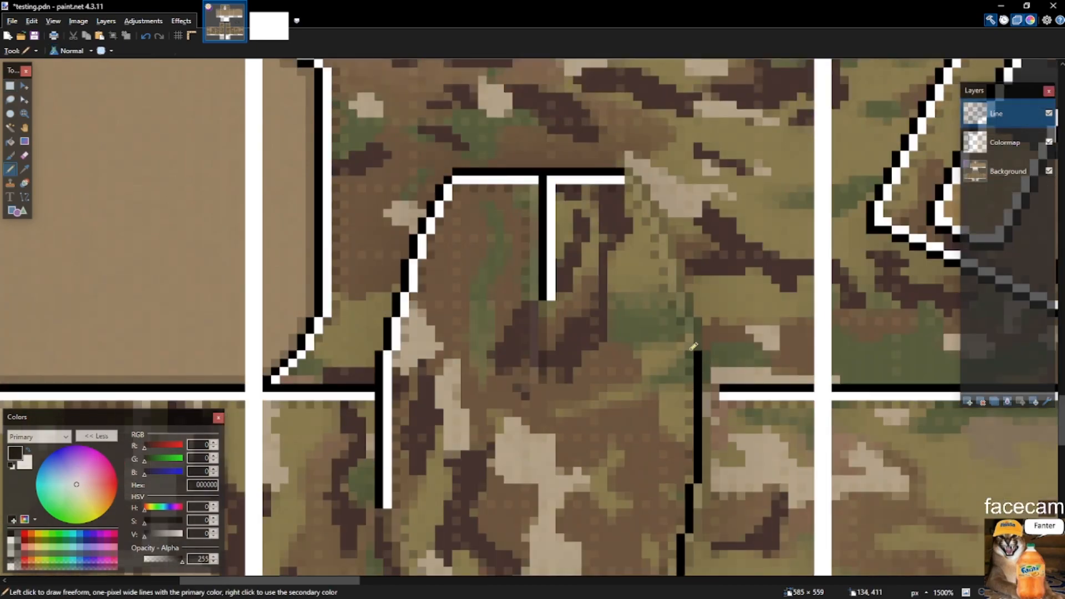
Add black steps of six, six, four and three pixels up the oval's upper right edge, each one pixel further left.
{"action": "scroll", "coordinate": [693, 302], "scroll_direction": "up", "scroll_amount": 3}
{"action": "key", "text": "s"}
{"action": "left_click_drag", "start_coordinate": [688, 298], "coordinate": [693, 367]}
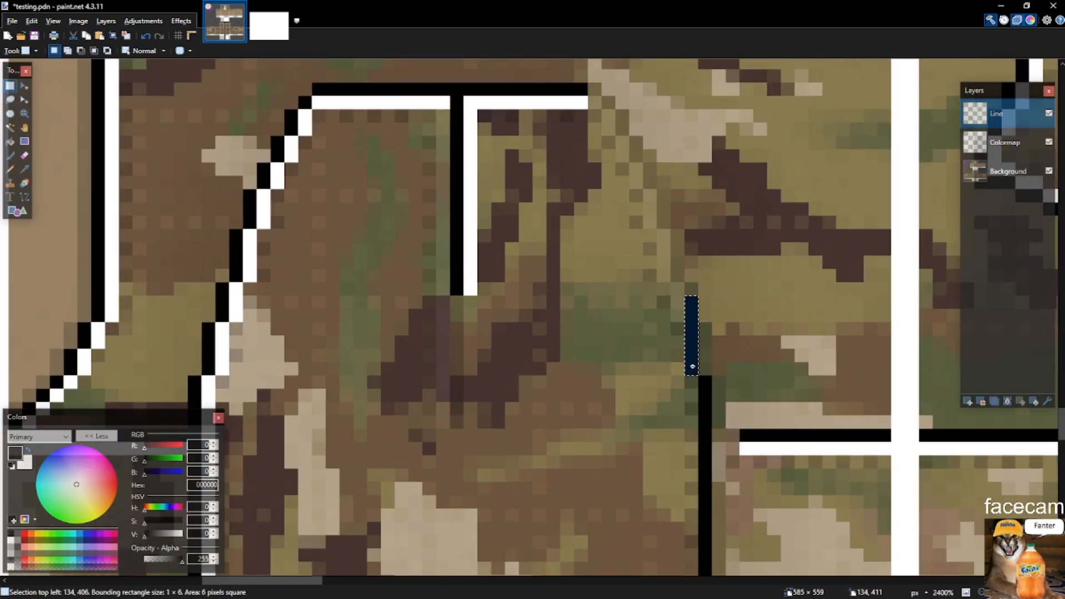
{"action": "scroll", "coordinate": [688, 297], "scroll_direction": "down", "scroll_amount": 6}
{"action": "left_click_drag", "start_coordinate": [676, 273], "coordinate": [667, 331]}
{"action": "scroll", "coordinate": [664, 388], "scroll_direction": "up", "scroll_amount": 8}
{"action": "key", "text": "BackSpace"}
{"action": "key", "text": "BackSpace"}
{"action": "left_click_drag", "start_coordinate": [667, 294], "coordinate": [649, 265]}
{"action": "key", "text": "Delete"}
{"action": "key", "text": "BackSpace"}
{"action": "key", "text": "ctrl+d"}
Pencil in the black corner pixels that join the oval's upper right steps to its top line.
{"action": "key", "text": "p"}
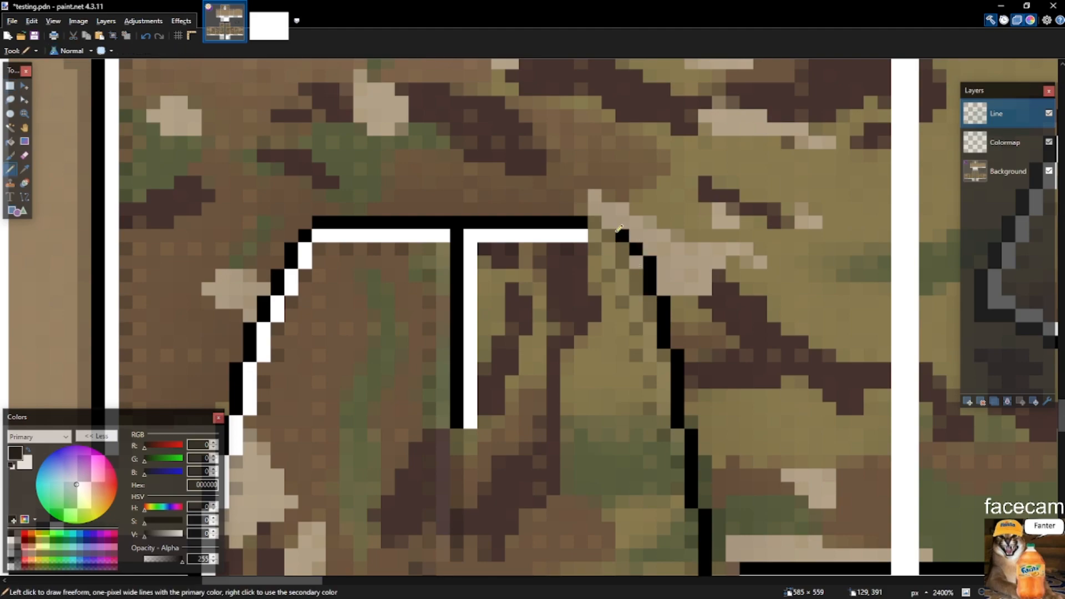
{"action": "scroll", "coordinate": [604, 230], "scroll_direction": "down", "scroll_amount": 8}
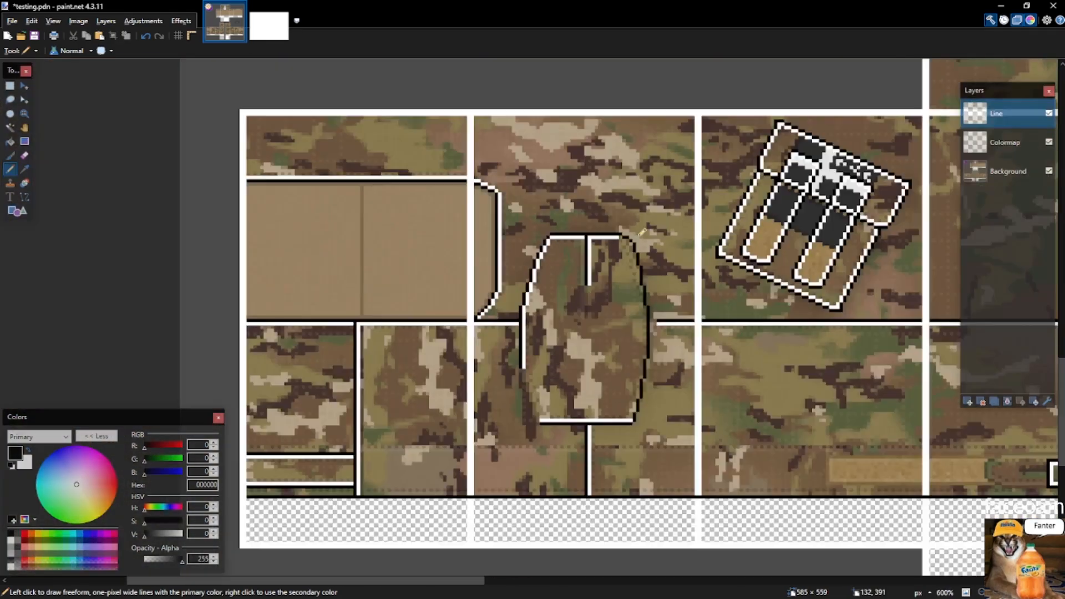
{"action": "scroll", "coordinate": [641, 245], "scroll_direction": "up", "scroll_amount": 5}
{"action": "scroll", "coordinate": [644, 248], "scroll_direction": "down", "scroll_amount": 6}
{"action": "scroll", "coordinate": [644, 248], "scroll_direction": "down", "scroll_amount": 5}
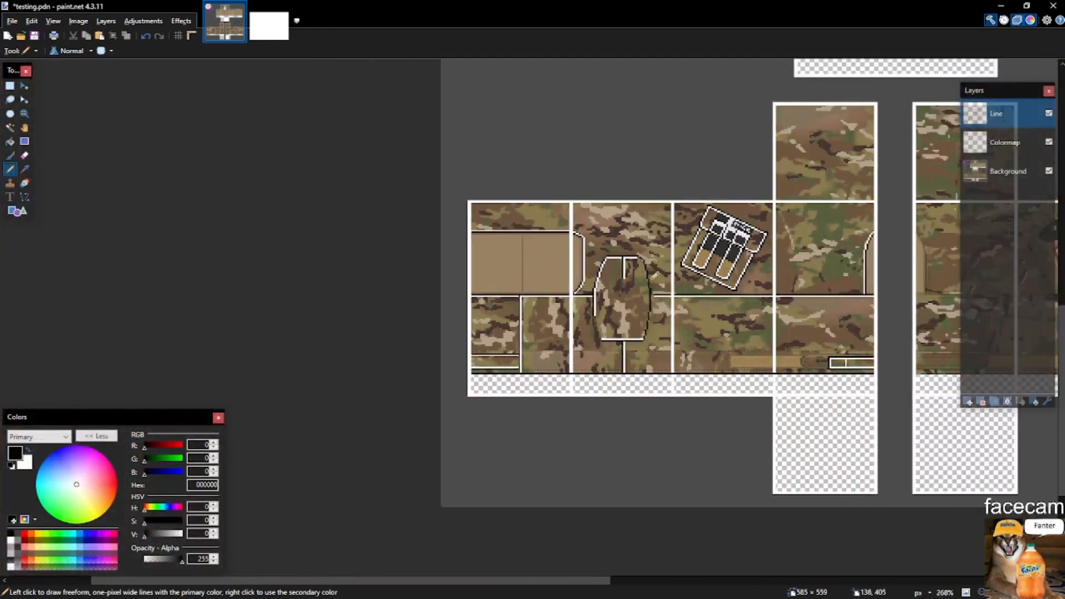
Erase the oval's old left edge, including its black line and white highlight.
{"action": "scroll", "coordinate": [554, 250], "scroll_direction": "up", "scroll_amount": 9}
{"action": "key", "text": "s"}
{"action": "left_click_drag", "start_coordinate": [529, 92], "coordinate": [452, 393]}
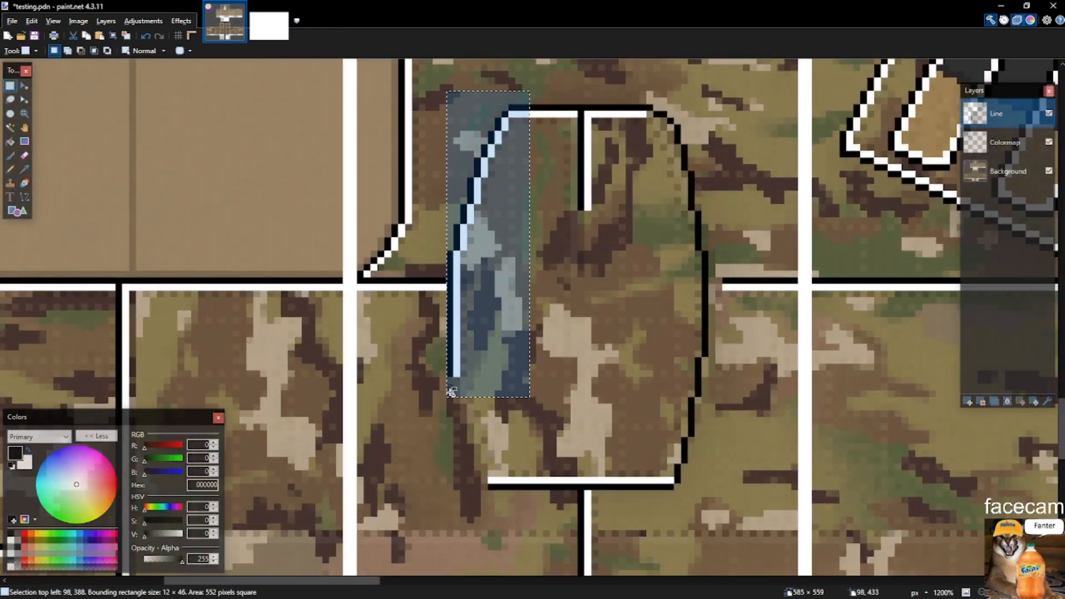
{"action": "key", "text": "Delete"}
Select and erase the oval's remaining white highlights along the top line, inner seam and bottom line.
{"action": "key", "text": "s"}
{"action": "key", "text": "s"}
{"action": "key", "text": "s"}
{"action": "scroll", "coordinate": [549, 112], "scroll_direction": "up", "scroll_amount": 3}
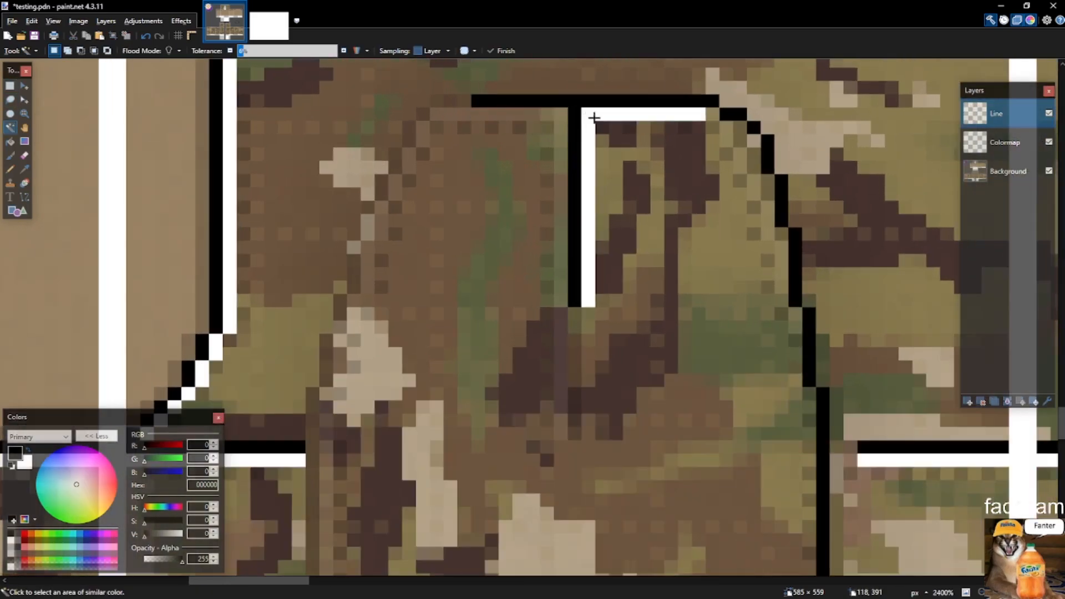
{"action": "scroll", "coordinate": [589, 114], "scroll_direction": "down", "scroll_amount": 4}
{"action": "scroll", "coordinate": [619, 463], "scroll_direction": "down", "scroll_amount": 7}
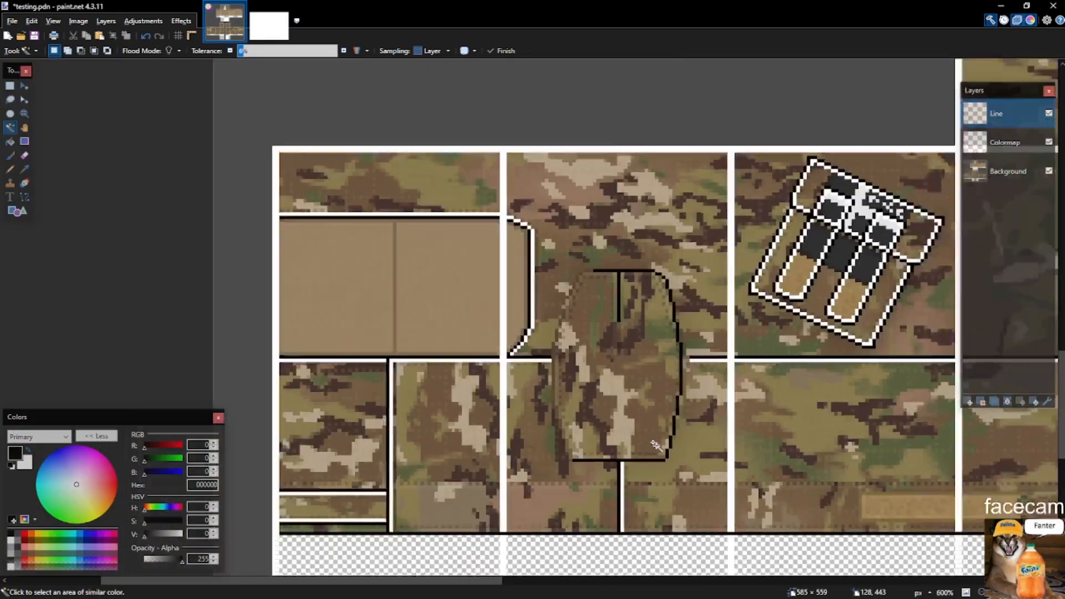
Copy the oval's stepped right edge and paste it onto a new layer.
{"action": "scroll", "coordinate": [620, 464], "scroll_direction": "up", "scroll_amount": 3}
{"action": "key", "text": "s"}
{"action": "left_click_drag", "start_coordinate": [665, 458], "coordinate": [686, 198]}
{"action": "left_click_drag", "start_coordinate": [652, 237], "coordinate": [666, 268]}
{"action": "left_click", "coordinate": [968, 401]}
{"action": "key", "text": "ctrl+v"}
Flip the new layer horizontally, position it as the oval's left edge and merge it into the Line layer.
{"action": "left_click", "coordinate": [104, 21]}
{"action": "left_click", "coordinate": [133, 121]}
{"action": "left_click_drag", "start_coordinate": [958, 229], "coordinate": [435, 226]}
{"action": "left_click_drag", "start_coordinate": [943, 212], "coordinate": [225, 256]}
{"action": "left_click_drag", "start_coordinate": [708, 279], "coordinate": [532, 239]}
{"action": "scroll", "coordinate": [573, 234], "scroll_direction": "up", "scroll_amount": 4}
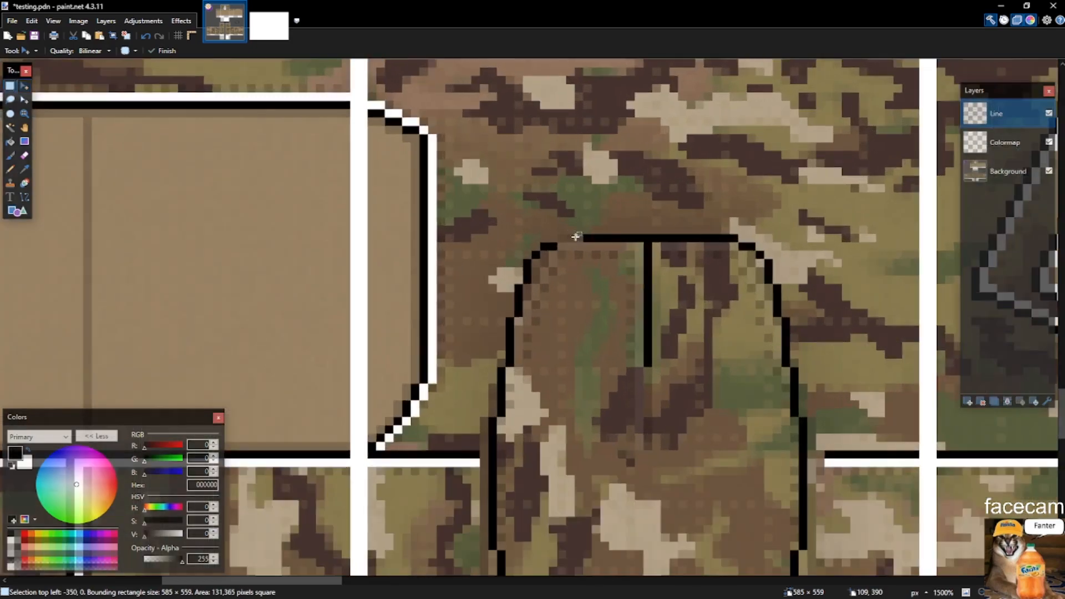
{"action": "key", "text": "ctrl+d"}
Pencil in the missing black pixels to close the oval outline around its mirrored left edge and save the file.
{"action": "key", "text": "p"}
{"action": "scroll", "coordinate": [597, 238], "scroll_direction": "down", "scroll_amount": 5}
{"action": "scroll", "coordinate": [619, 242], "scroll_direction": "up", "scroll_amount": 7}
{"action": "left_click_drag", "start_coordinate": [590, 249], "coordinate": [593, 268]}
{"action": "scroll", "coordinate": [592, 266], "scroll_direction": "down", "scroll_amount": 3}
{"action": "scroll", "coordinate": [630, 248], "scroll_direction": "up", "scroll_amount": 3}
{"action": "left_click_drag", "start_coordinate": [613, 305], "coordinate": [749, 307]}
{"action": "scroll", "coordinate": [749, 306], "scroll_direction": "down", "scroll_amount": 8}
{"action": "scroll", "coordinate": [614, 245], "scroll_direction": "up", "scroll_amount": 5}
{"action": "key", "text": "ctrl+s"}
Add a white highlight beside the inner seam, under the right half of the top line and around the upper right corner.
{"action": "scroll", "coordinate": [614, 245], "scroll_direction": "up", "scroll_amount": 4}
{"action": "mouse_move", "coordinate": [533, 296]}
{"action": "left_mouse_down"}
{"action": "mouse_move", "coordinate": [556, 302]}
{"action": "mouse_move", "coordinate": [565, 341]}
{"action": "left_mouse_up"}
{"action": "key", "text": "s"}
{"action": "key", "text": "s"}
{"action": "key", "text": "s"}
{"action": "key", "text": "s"}
{"action": "scroll", "coordinate": [581, 318], "scroll_direction": "down", "scroll_amount": 2}
{"action": "scroll", "coordinate": [581, 318], "scroll_direction": "down", "scroll_amount": 5}
{"action": "scroll", "coordinate": [588, 153], "scroll_direction": "up", "scroll_amount": 1}
{"action": "key", "text": "s"}
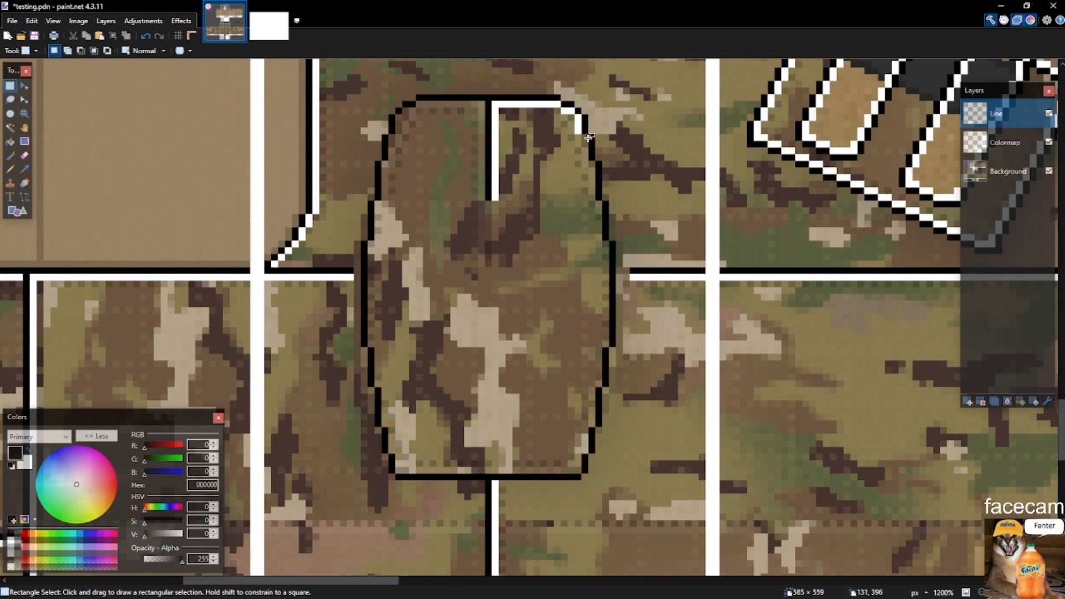
Duplicate the oval's stepped right edge onto a new layer and shift the copy one pixel left.
{"action": "left_click_drag", "start_coordinate": [589, 138], "coordinate": [609, 478]}
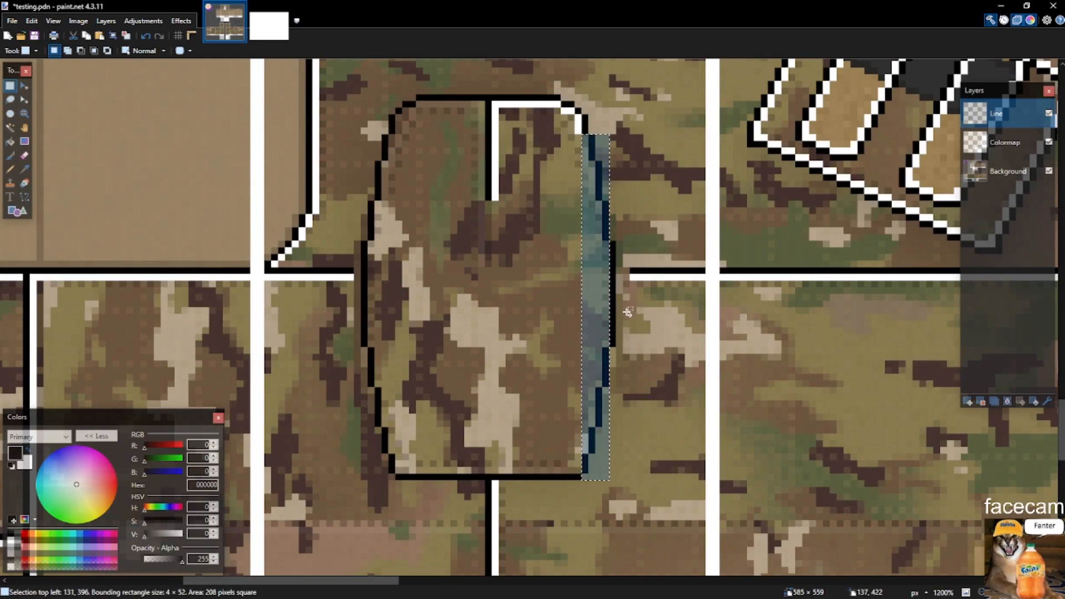
{"action": "left_click_drag", "start_coordinate": [623, 235], "coordinate": [609, 387]}
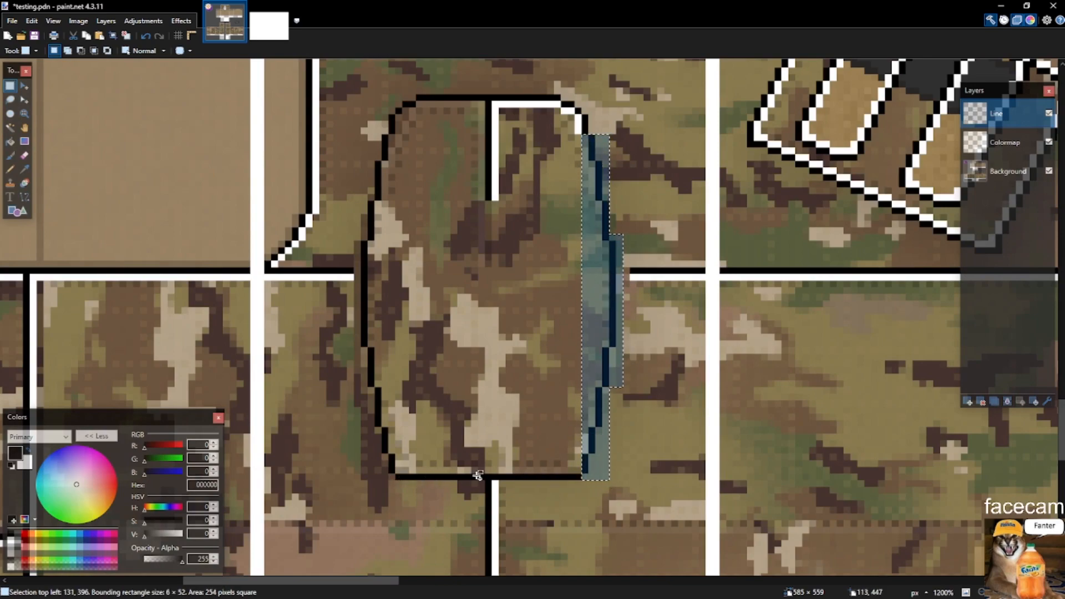
{"action": "key", "text": "ctrl+shift+v"}
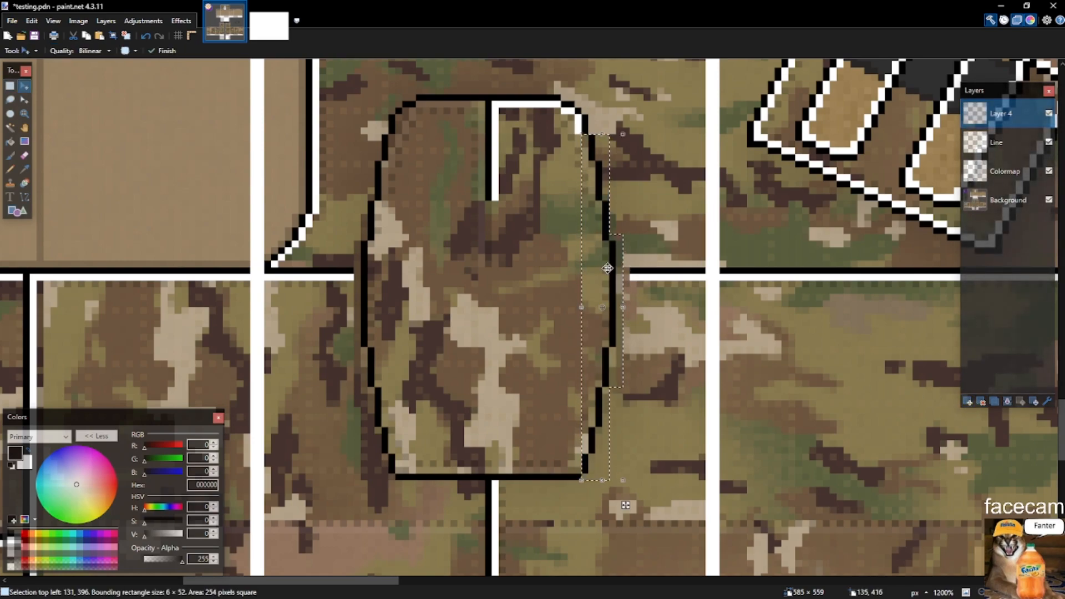
{"action": "key", "text": "s"}
{"action": "key", "text": "s"}
{"action": "key", "text": "s"}
{"action": "key", "text": "s"}
Fill the duplicated right edge with white and merge it down into the Line layer.
{"action": "left_click", "coordinate": [605, 256]}
{"action": "key", "text": "x"}
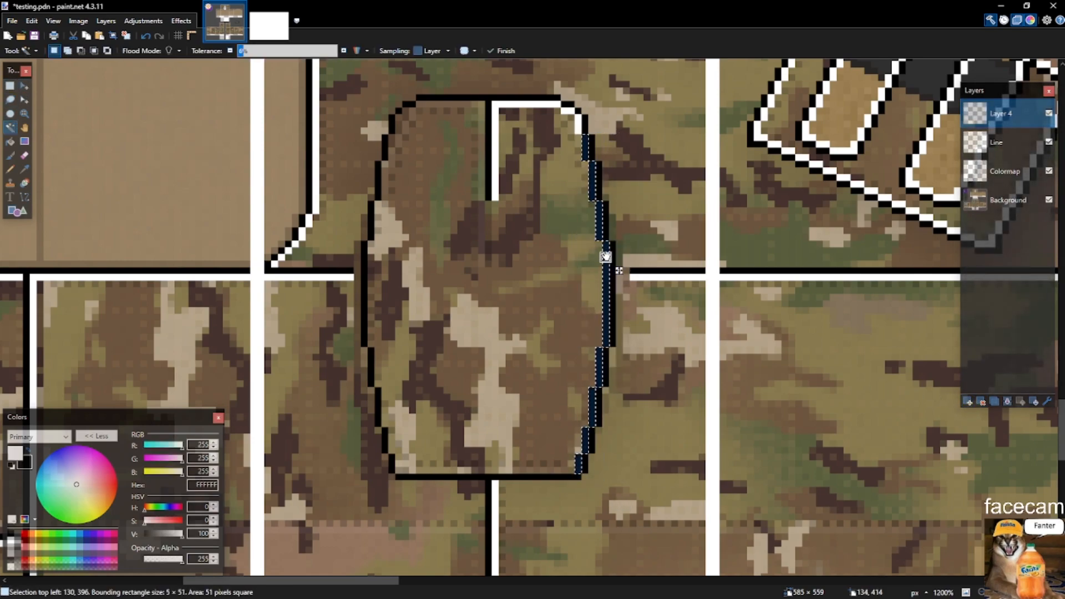
{"action": "key", "text": "BackSpace"}
{"action": "key", "text": "ctrl+m"}
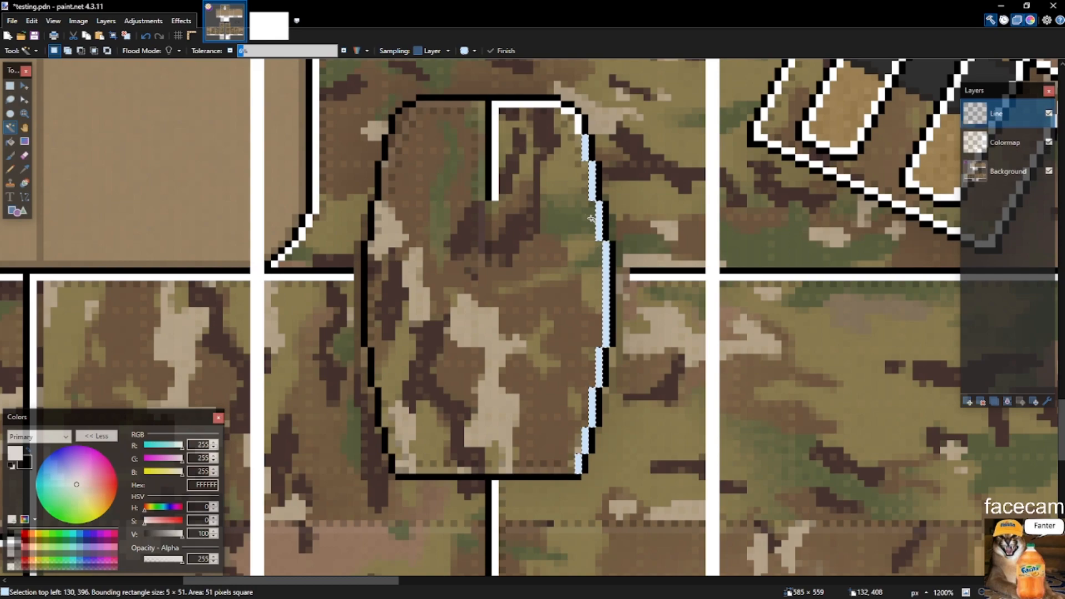
{"action": "key", "text": "s"}
{"action": "key", "text": "ctrl+d"}
Pencil a white highlight above the oval's bottom line from the centre seam to the right edge, and restore black as primary colour.
{"action": "key", "text": "s"}
{"action": "key", "text": "s"}
{"action": "key", "text": "s"}
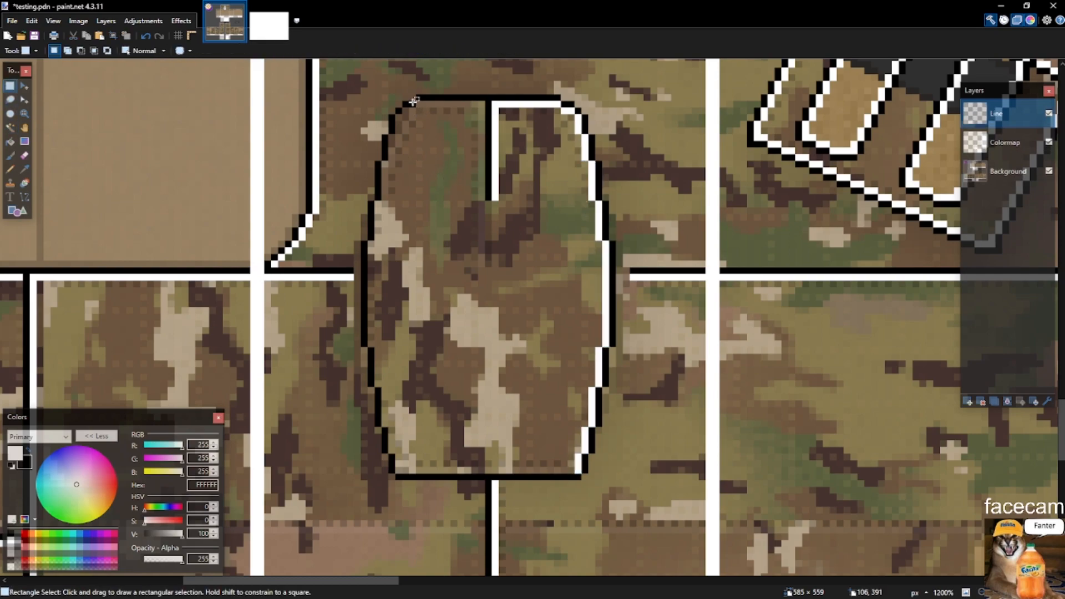
{"action": "scroll", "coordinate": [565, 460], "scroll_direction": "up", "scroll_amount": 4, "text": "ctrl"}
{"action": "key", "text": "p"}
{"action": "mouse_move", "coordinate": [388, 476]}
{"action": "left_mouse_down"}
{"action": "mouse_move", "coordinate": [578, 475]}
{"action": "mouse_move", "coordinate": [393, 475]}
{"action": "left_mouse_up"}
{"action": "key", "text": "x"}
{"action": "scroll", "coordinate": [469, 495], "scroll_direction": "down", "scroll_amount": 4, "text": "ctrl"}
{"action": "key", "text": "s"}
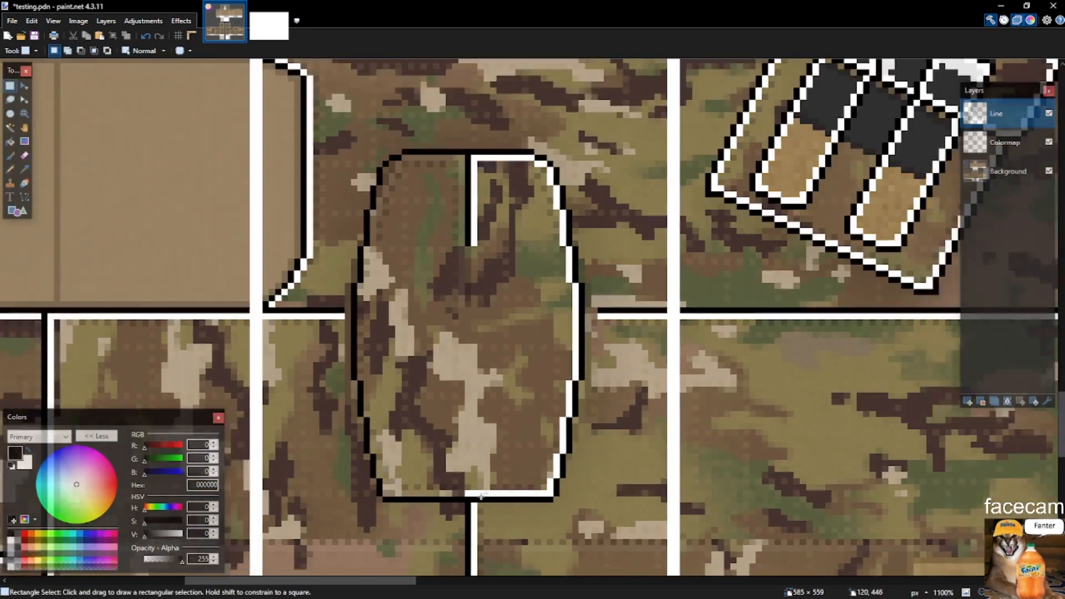
Duplicate the oval's right half onto a new layer, flip it horizontally and line it up over the left half.
{"action": "left_click_drag", "start_coordinate": [466, 502], "coordinate": [598, 87]}
{"action": "key", "text": "ctrl+shift+v"}
{"action": "left_click", "coordinate": [106, 21]}
{"action": "left_click", "coordinate": [143, 117]}
{"action": "left_click_drag", "start_coordinate": [630, 149], "coordinate": [313, 161]}
{"action": "left_click_drag", "start_coordinate": [777, 138], "coordinate": [205, 145]}
{"action": "left_click_drag", "start_coordinate": [704, 125], "coordinate": [123, 174]}
{"action": "left_click_drag", "start_coordinate": [927, 136], "coordinate": [372, 145]}
{"action": "left_click_drag", "start_coordinate": [697, 141], "coordinate": [597, 277]}
{"action": "scroll", "coordinate": [597, 64], "scroll_direction": "up", "scroll_amount": 2}
{"action": "scroll", "coordinate": [603, 147], "scroll_direction": "down", "scroll_amount": 4}
Merge the mirrored half down into the Line layer and erase its extra white highlight left of the inner seam.
{"action": "key", "text": "s"}
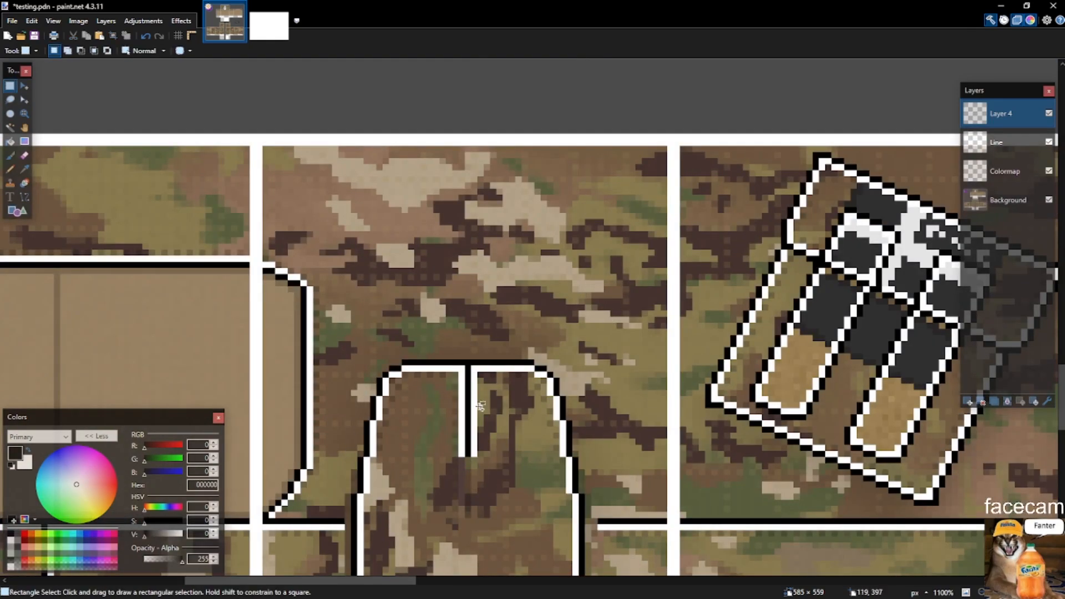
{"action": "key", "text": "ctrl+m"}
{"action": "scroll", "coordinate": [455, 381], "scroll_direction": "up", "scroll_amount": 2}
{"action": "left_click_drag", "start_coordinate": [456, 372], "coordinate": [460, 406]}
{"action": "scroll", "coordinate": [459, 406], "scroll_direction": "down", "scroll_amount": 2}
{"action": "key", "text": "Delete"}
{"action": "key", "text": "ctrl+d"}
{"action": "scroll", "coordinate": [481, 386], "scroll_direction": "down", "scroll_amount": 7}
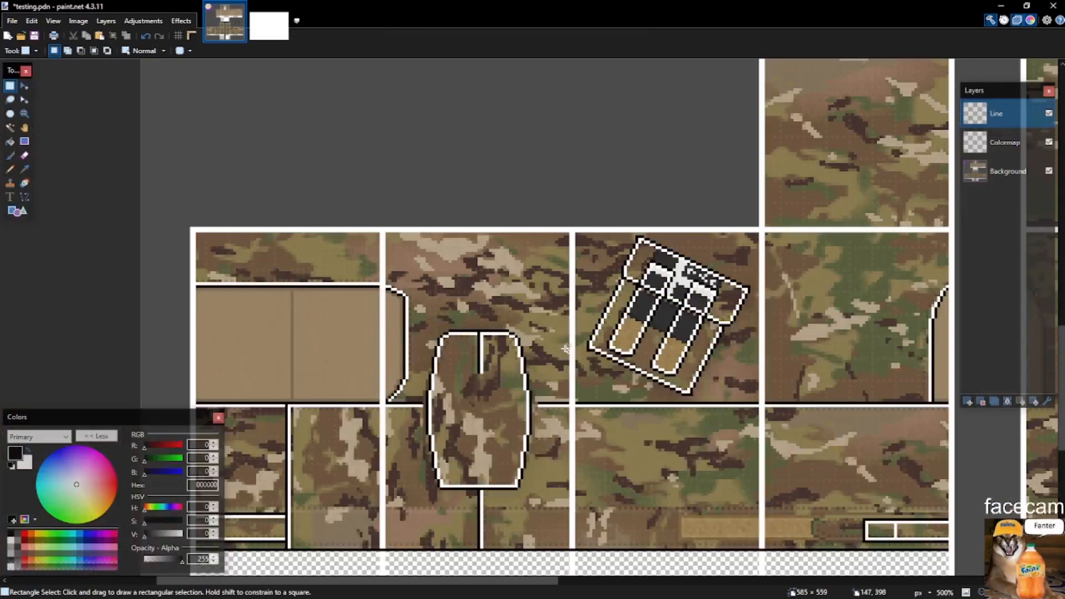
Save testing.pdn with the mirrored patch outline.
{"action": "scroll", "coordinate": [518, 420], "scroll_direction": "up", "scroll_amount": 3}
{"action": "key", "text": "ctrl+s"}
{"action": "scroll", "coordinate": [543, 393], "scroll_direction": "down", "scroll_amount": 4}
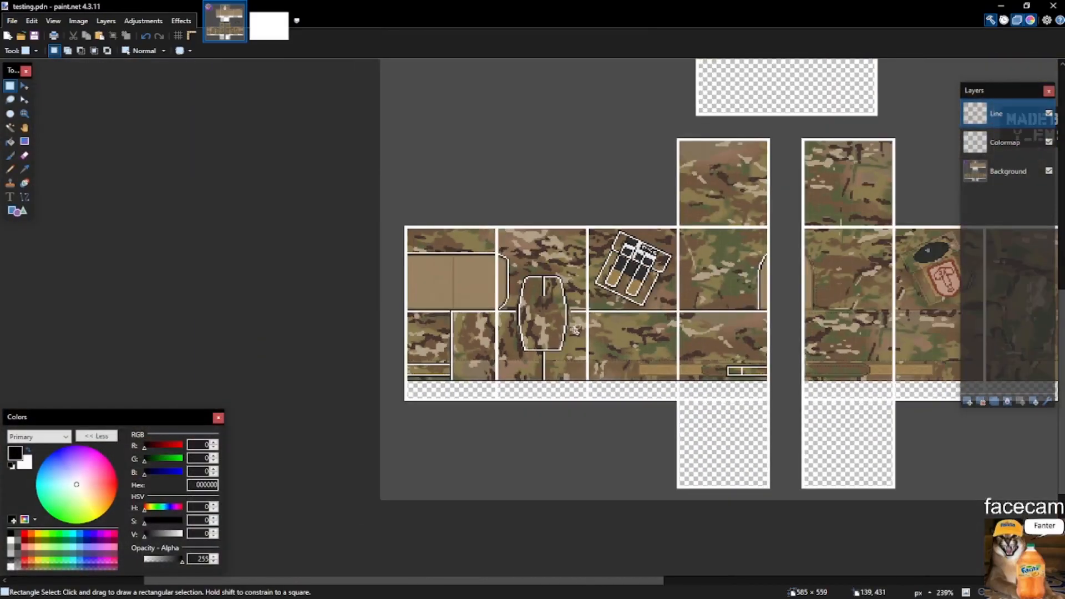
Pencil the missing pixels where the horizontal seam meets the oval's right edge, and save the file.
{"action": "scroll", "coordinate": [570, 302], "scroll_direction": "up", "scroll_amount": 6}
{"action": "key", "text": "p"}
{"action": "left_click", "coordinate": [553, 300]}
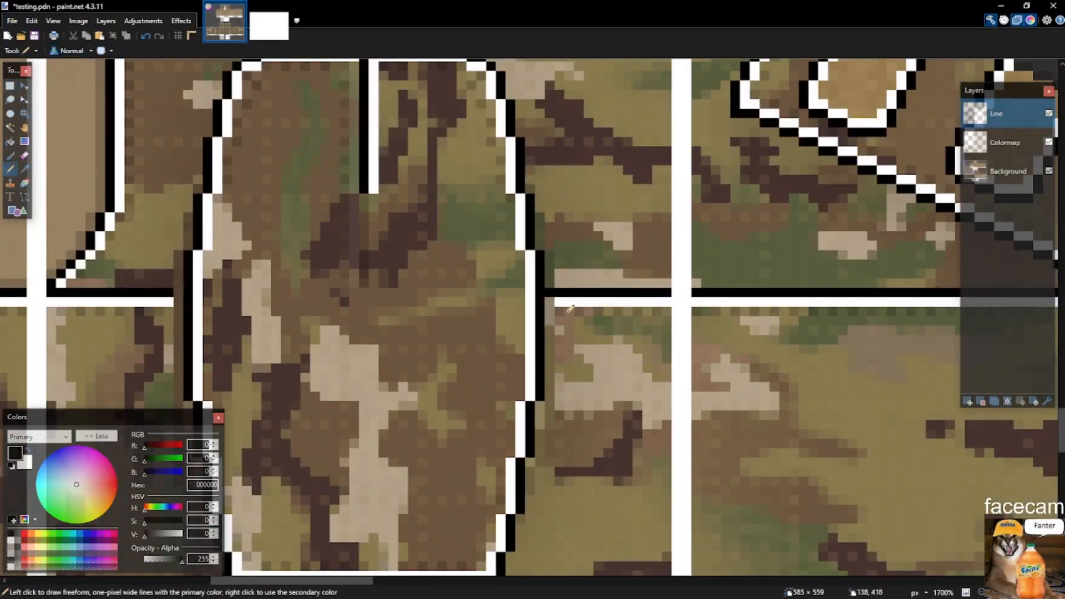
{"action": "scroll", "coordinate": [626, 297], "scroll_direction": "down", "scroll_amount": 3}
{"action": "scroll", "coordinate": [358, 295], "scroll_direction": "up", "scroll_amount": 4}
{"action": "scroll", "coordinate": [403, 309], "scroll_direction": "down", "scroll_amount": 5}
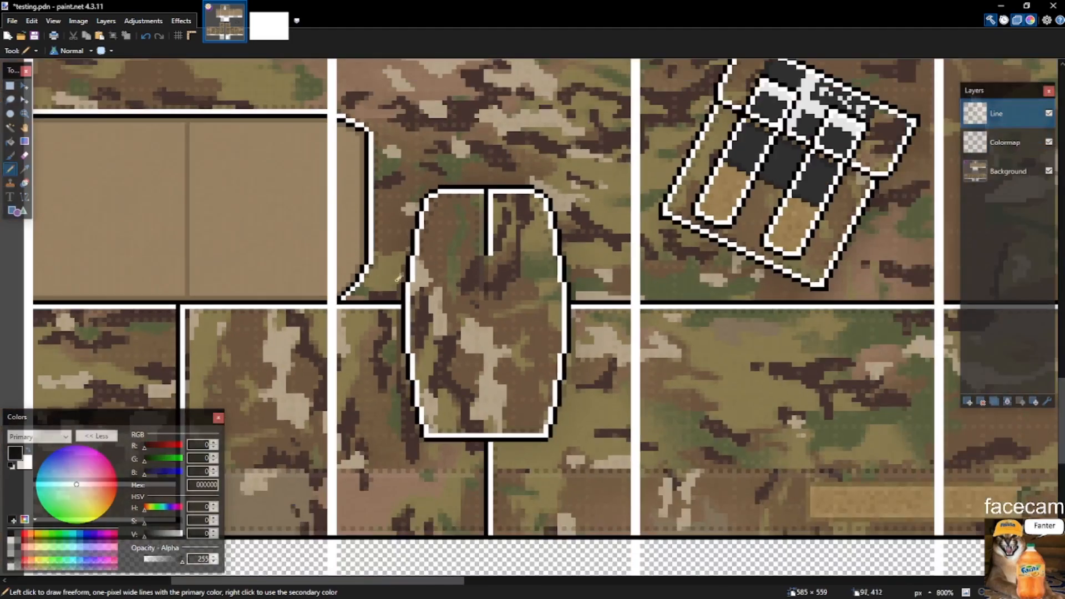
{"action": "scroll", "coordinate": [402, 300], "scroll_direction": "up", "scroll_amount": 6}
{"action": "key", "text": "ctrl+s"}
Measure the horizontal seam on both sides of the oval and the two halves of its bottom line with rectangular selections.
{"action": "key", "text": "s"}
{"action": "left_click_drag", "start_coordinate": [401, 294], "coordinate": [256, 295]}
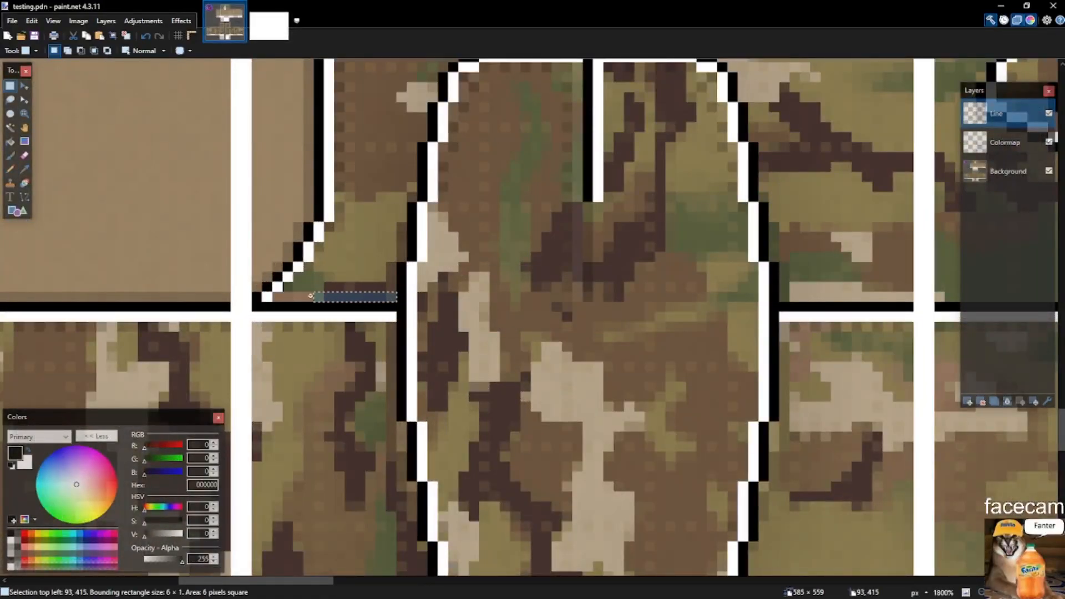
{"action": "left_click_drag", "start_coordinate": [777, 292], "coordinate": [910, 297]}
{"action": "scroll", "coordinate": [910, 297], "scroll_direction": "down", "scroll_amount": 8}
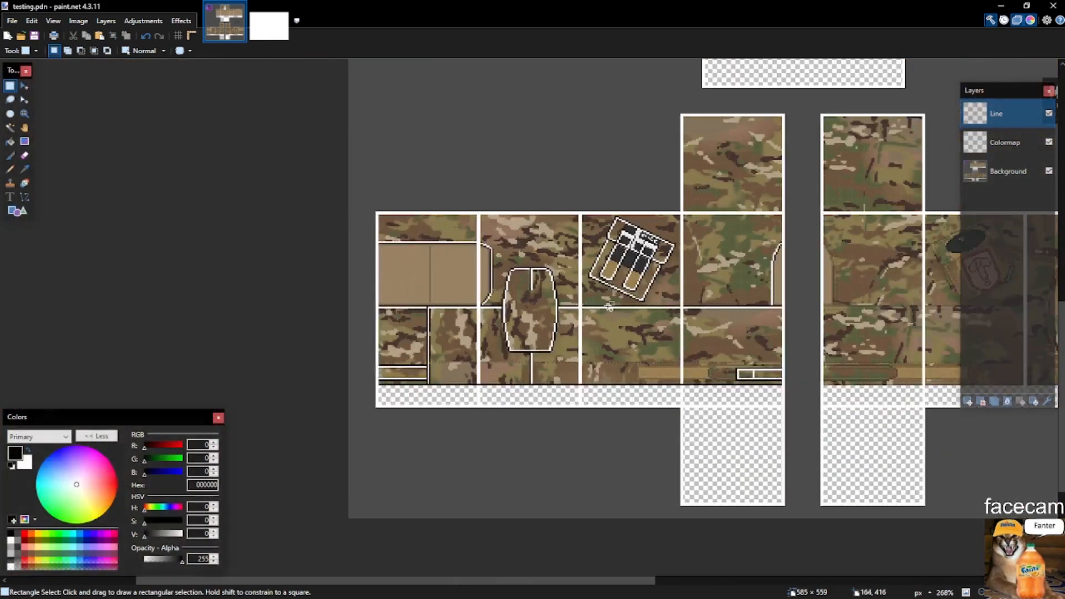
{"action": "scroll", "coordinate": [461, 218], "scroll_direction": "up", "scroll_amount": 5}
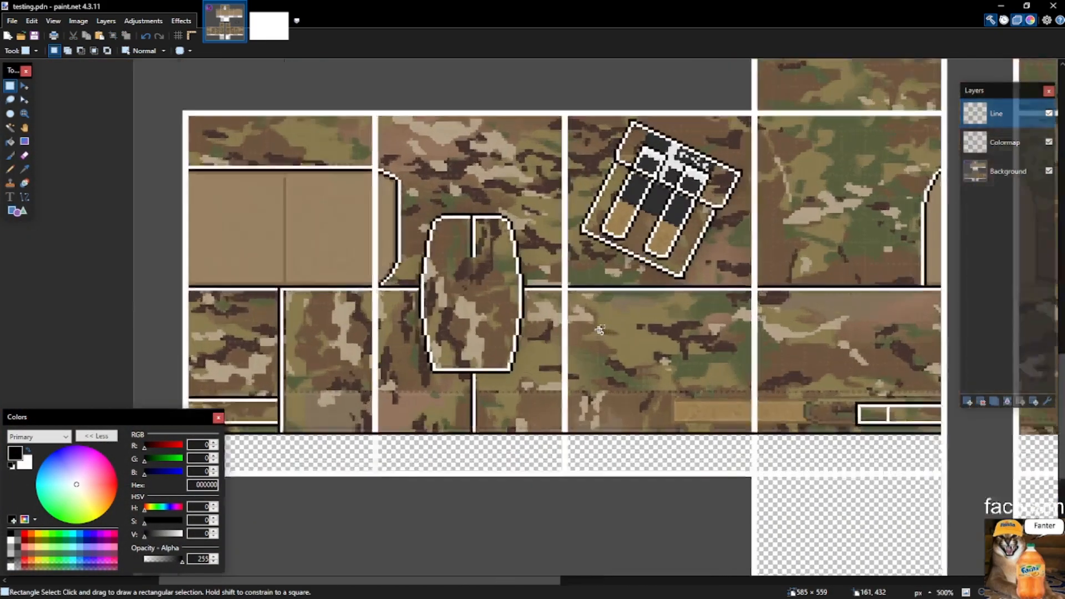
{"action": "scroll", "coordinate": [416, 404], "scroll_direction": "up", "scroll_amount": 6}
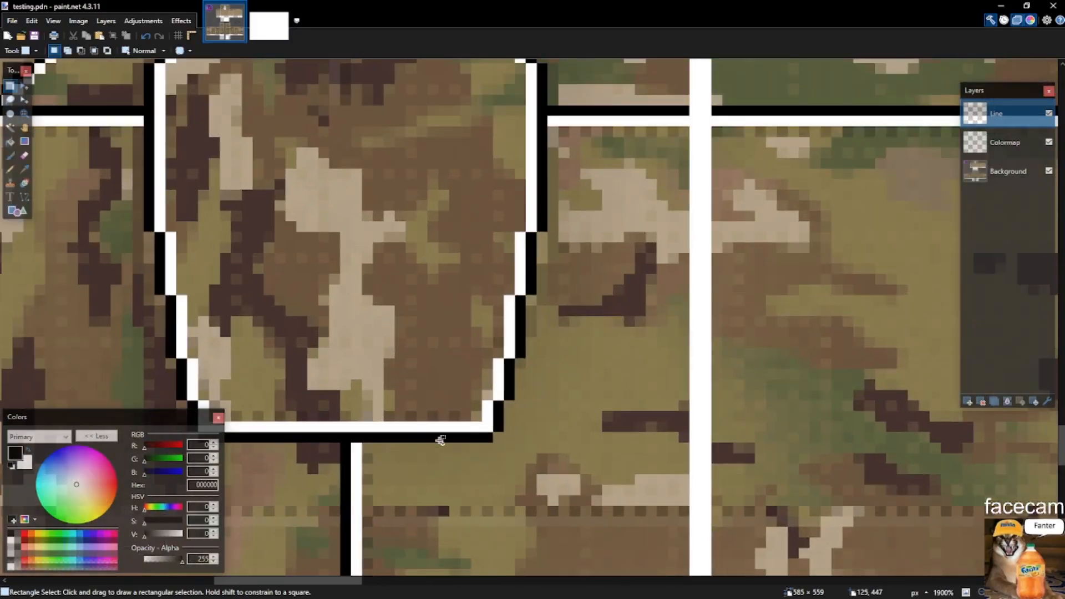
{"action": "left_click_drag", "start_coordinate": [393, 429], "coordinate": [197, 430]}
{"action": "left_click_drag", "start_coordinate": [433, 430], "coordinate": [625, 430]}
{"action": "left_click", "coordinate": [604, 429]}
{"action": "scroll", "coordinate": [603, 430], "scroll_direction": "down", "scroll_amount": 3}
{"action": "scroll", "coordinate": [631, 270], "scroll_direction": "up", "scroll_amount": 4}
Try to shift the oval's right edge one pixel outward.
{"action": "left_click_drag", "start_coordinate": [600, 430], "coordinate": [641, 149]}
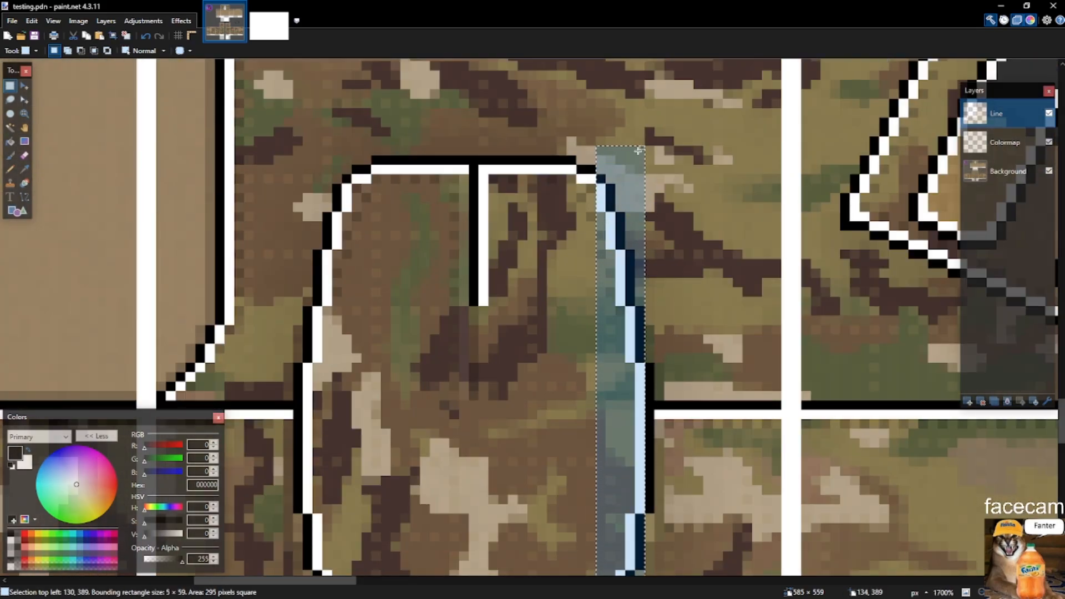
{"action": "key", "text": "m"}
{"action": "mouse_move", "coordinate": [612, 162]}
{"action": "left_mouse_down"}
{"action": "mouse_move", "coordinate": [622, 162]}
{"action": "mouse_move", "coordinate": [600, 184]}
{"action": "mouse_move", "coordinate": [623, 167]}
{"action": "left_mouse_up"}
{"action": "key", "text": "ctrl+z"}
{"action": "key", "text": "s"}
{"action": "key", "text": "m"}
{"action": "key", "text": "s"}
{"action": "left_click", "coordinate": [617, 182]}
{"action": "left_click", "coordinate": [590, 223]}
{"action": "scroll", "coordinate": [596, 228], "scroll_direction": "down", "scroll_amount": 3}
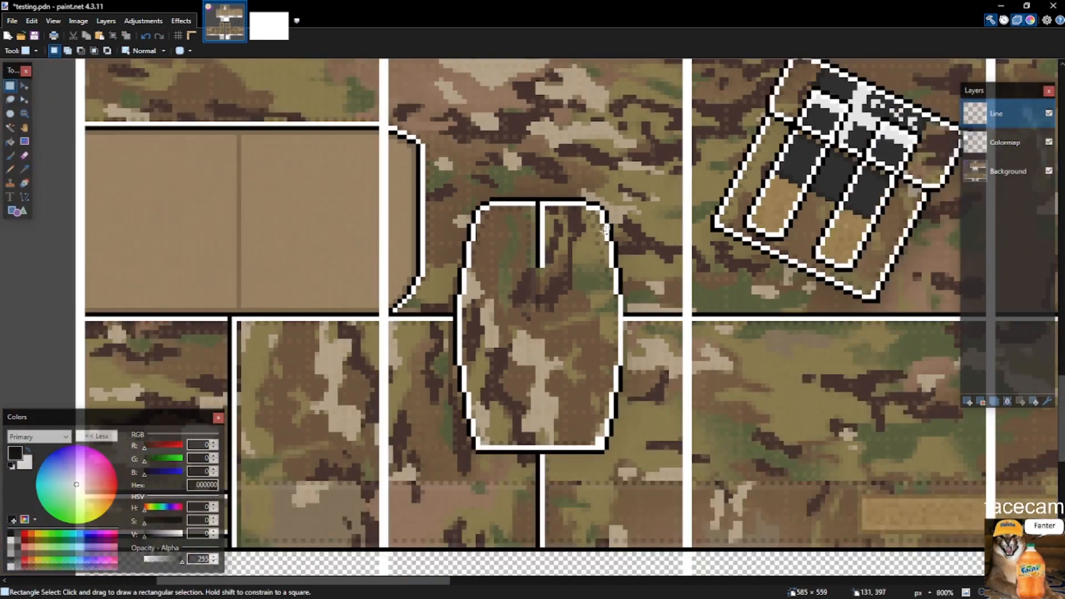
{"action": "key", "text": "p"}
{"action": "scroll", "coordinate": [629, 300], "scroll_direction": "up", "scroll_amount": 2}
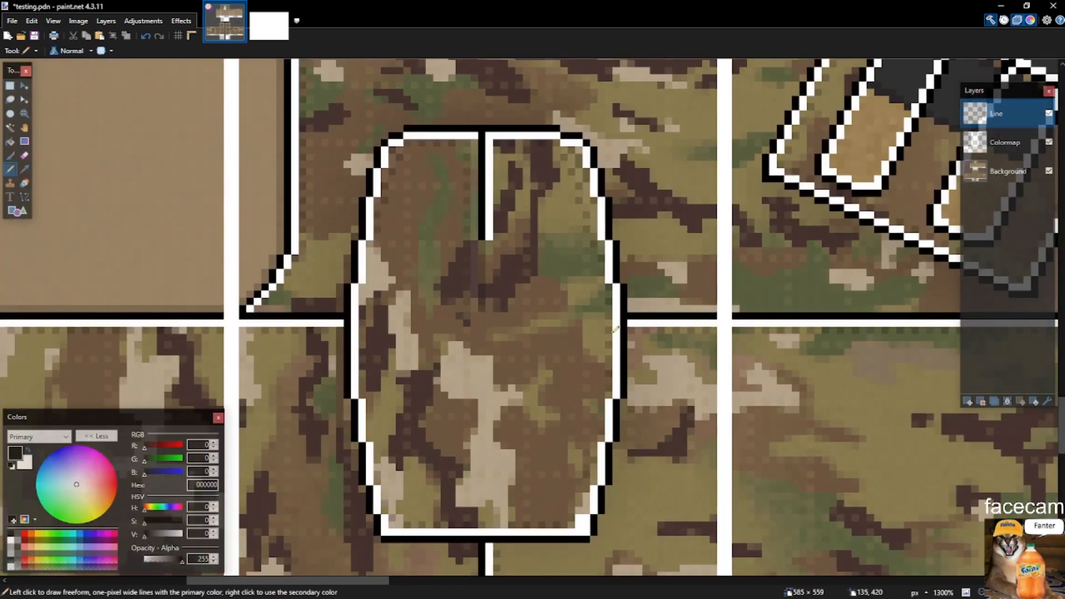
Try to nudge the whole oval outline one pixel left.
{"action": "key", "text": "s"}
{"action": "scroll", "coordinate": [496, 119], "scroll_direction": "up", "scroll_amount": 2}
{"action": "scroll", "coordinate": [471, 134], "scroll_direction": "down", "scroll_amount": 3}
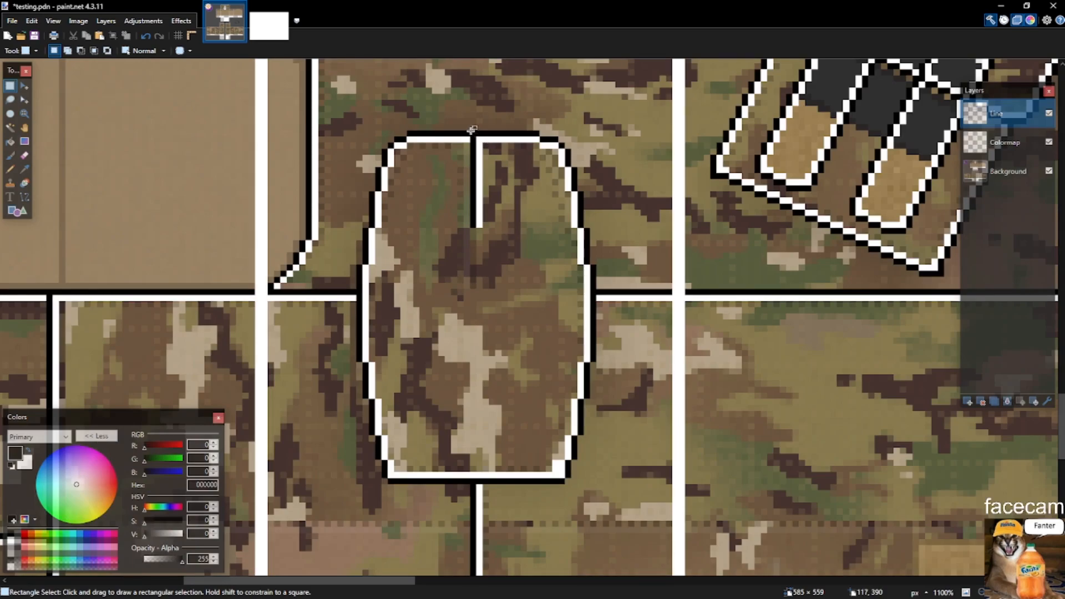
{"action": "mouse_move", "coordinate": [357, 123]}
{"action": "left_mouse_down"}
{"action": "mouse_move", "coordinate": [538, 373]}
{"action": "mouse_move", "coordinate": [606, 488]}
{"action": "left_mouse_up"}
{"action": "key", "text": "m"}
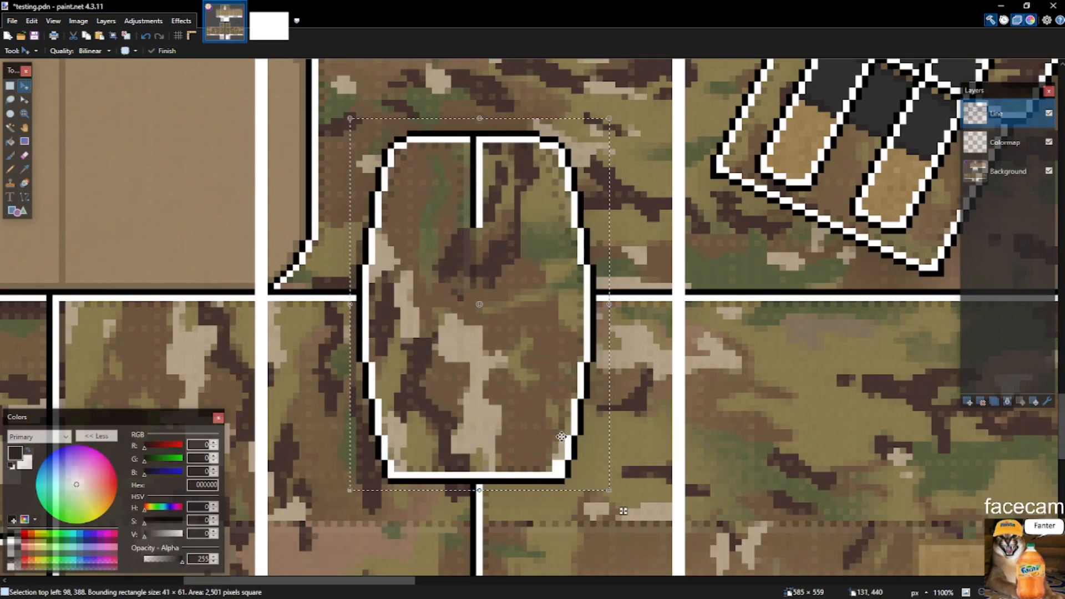
{"action": "key", "text": "Left"}
{"action": "key", "text": "s"}
Measure both halves of the oval's top line and check the outline's symmetry around the centre seam.
{"action": "scroll", "coordinate": [508, 498], "scroll_direction": "down", "scroll_amount": 2}
{"action": "scroll", "coordinate": [488, 494], "scroll_direction": "up", "scroll_amount": 3}
{"action": "left_click_drag", "start_coordinate": [469, 487], "coordinate": [492, 335]}
{"action": "scroll", "coordinate": [476, 487], "scroll_direction": "up", "scroll_amount": 4}
{"action": "scroll", "coordinate": [496, 365], "scroll_direction": "up", "scroll_amount": 4}
{"action": "scroll", "coordinate": [486, 336], "scroll_direction": "down", "scroll_amount": 7}
{"action": "scroll", "coordinate": [492, 309], "scroll_direction": "up", "scroll_amount": 4}
{"action": "left_click_drag", "start_coordinate": [451, 247], "coordinate": [561, 245]}
{"action": "left_click_drag", "start_coordinate": [430, 248], "coordinate": [323, 249]}
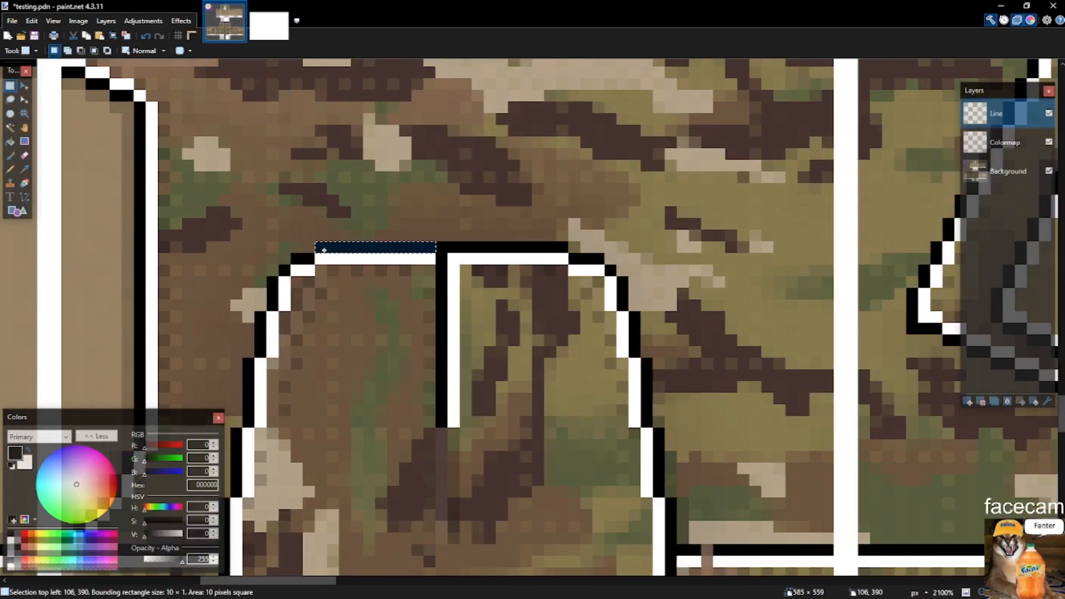
{"action": "scroll", "coordinate": [467, 229], "scroll_direction": "down", "scroll_amount": 4}
{"action": "left_click", "coordinate": [496, 240]}
{"action": "scroll", "coordinate": [533, 260], "scroll_direction": "down", "scroll_amount": 3}
{"action": "scroll", "coordinate": [535, 263], "scroll_direction": "up", "scroll_amount": 3}
{"action": "scroll", "coordinate": [489, 270], "scroll_direction": "up", "scroll_amount": 3}
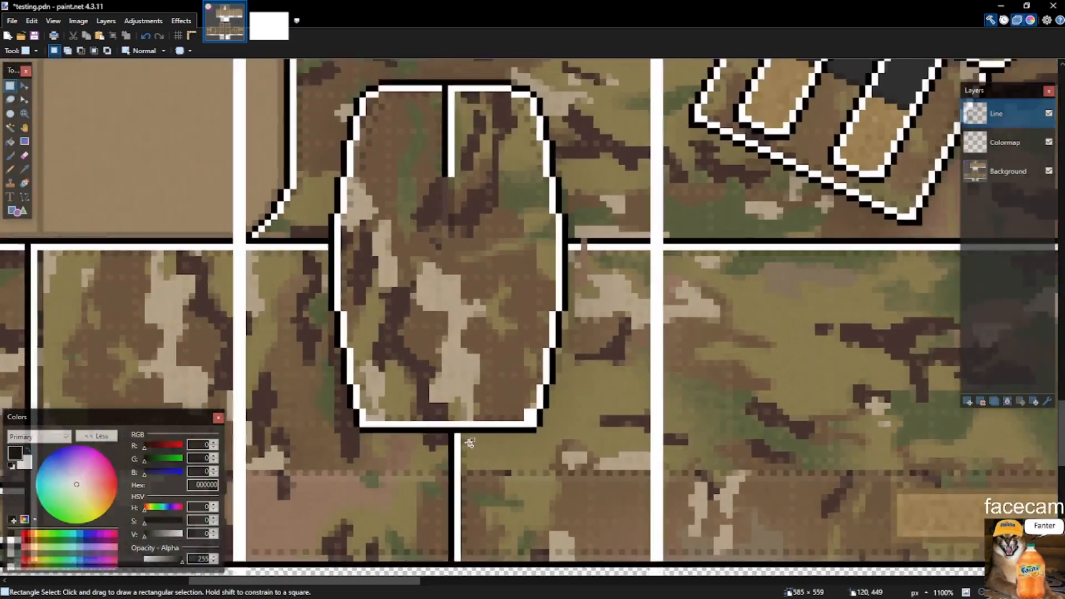
{"action": "scroll", "coordinate": [470, 462], "scroll_direction": "up", "scroll_amount": 3}
{"action": "left_click_drag", "start_coordinate": [449, 160], "coordinate": [550, 160]}
{"action": "left_click_drag", "start_coordinate": [416, 161], "coordinate": [306, 160]}
{"action": "left_click", "coordinate": [312, 171]}
{"action": "scroll", "coordinate": [473, 179], "scroll_direction": "down", "scroll_amount": 4}
{"action": "scroll", "coordinate": [499, 177], "scroll_direction": "up", "scroll_amount": 1}
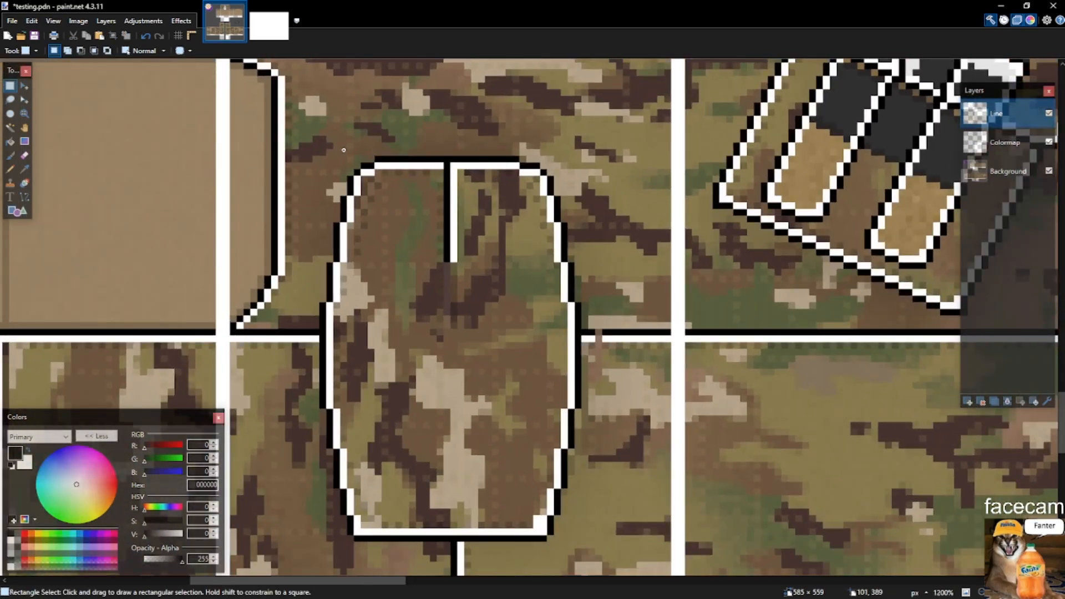
{"action": "left_click_drag", "start_coordinate": [345, 149], "coordinate": [410, 322]}
{"action": "left_click_drag", "start_coordinate": [331, 163], "coordinate": [424, 429]}
{"action": "left_click", "coordinate": [441, 367]}
Undo the nudge of the whole oval and the shift of its right edge.
{"action": "key", "text": "ctrl+z"}
{"action": "key", "text": "ctrl+z"}
{"action": "key", "text": "ctrl+z"}
{"action": "key", "text": "ctrl+z"}
{"action": "key", "text": "ctrl+z"}
{"action": "scroll", "coordinate": [452, 366], "scroll_direction": "down", "scroll_amount": 4}
{"action": "key", "text": "ctrl+z"}
{"action": "key", "text": "ctrl+z"}
{"action": "key", "text": "ctrl+z"}
{"action": "key", "text": "ctrl+z"}
{"action": "key", "text": "ctrl+z"}
{"action": "key", "text": "ctrl+z"}
{"action": "key", "text": "ctrl+z"}
{"action": "key", "text": "ctrl+z"}
{"action": "key", "text": "ctrl+z"}
{"action": "key", "text": "ctrl+z"}
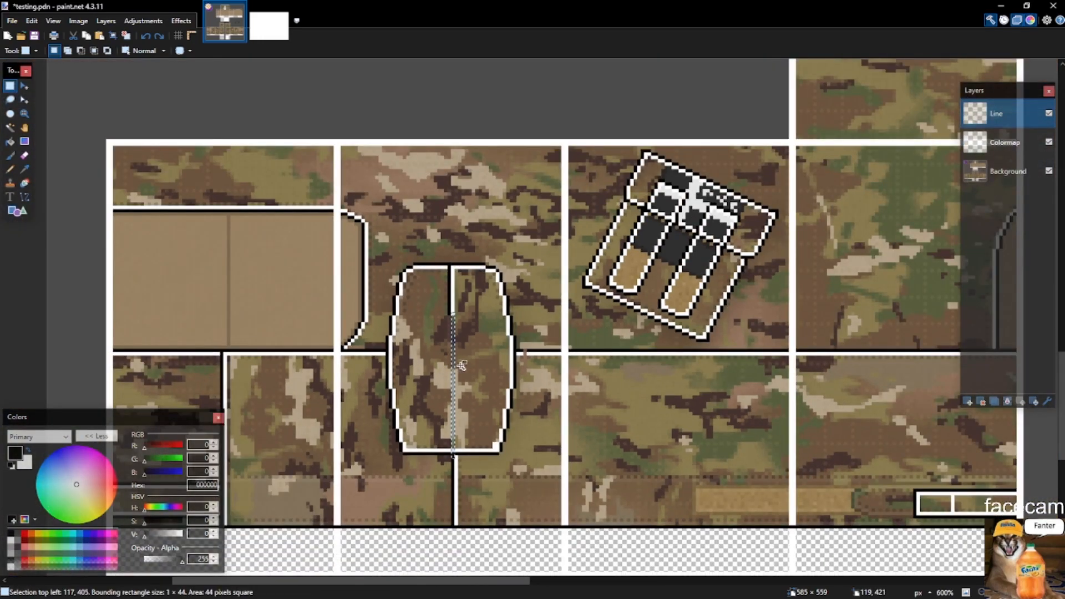
{"action": "key", "text": "ctrl+z"}
{"action": "key", "text": "ctrl+z"}
{"action": "key", "text": "ctrl+z"}
{"action": "key", "text": "ctrl+z"}
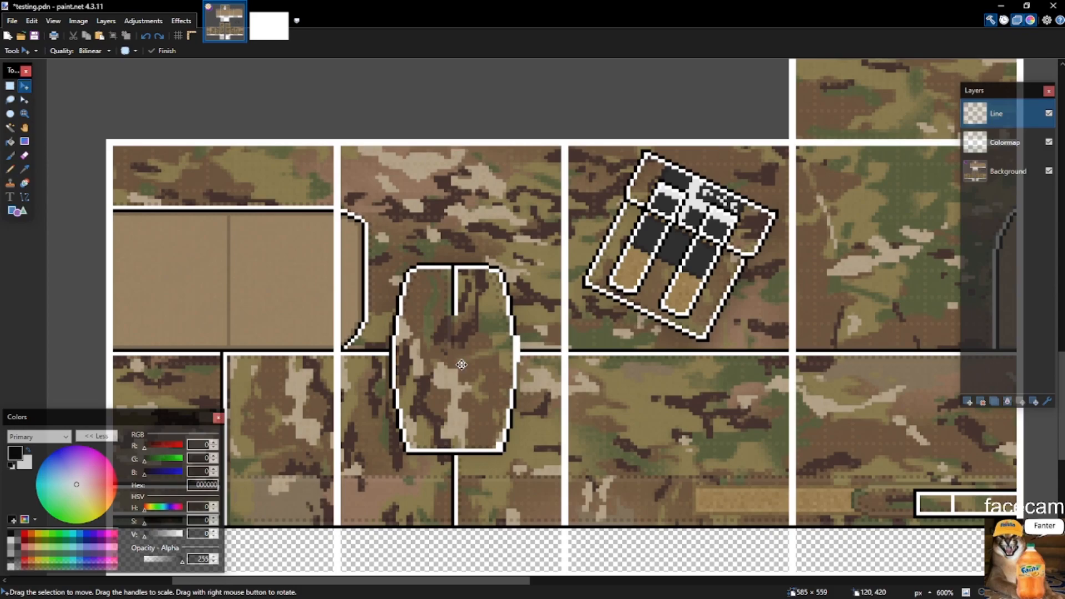
{"action": "key", "text": "ctrl+z"}
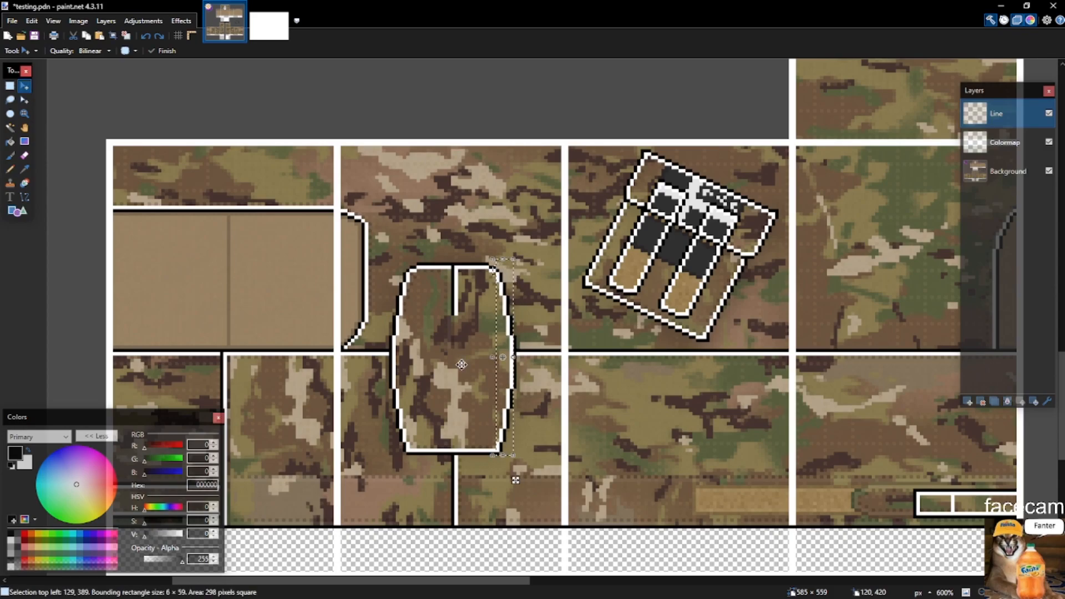
Clear the selection on the oval's right edge and save the file.
{"action": "key", "text": "s"}
{"action": "left_click", "coordinate": [481, 394]}
{"action": "scroll", "coordinate": [488, 419], "scroll_direction": "up", "scroll_amount": 4}
{"action": "key", "text": "ctrl+s"}
{"action": "scroll", "coordinate": [642, 342], "scroll_direction": "down", "scroll_amount": 5}
{"action": "scroll", "coordinate": [643, 342], "scroll_direction": "up", "scroll_amount": 4}
{"action": "key", "text": "p"}
{"action": "scroll", "coordinate": [490, 379], "scroll_direction": "down", "scroll_amount": 4}
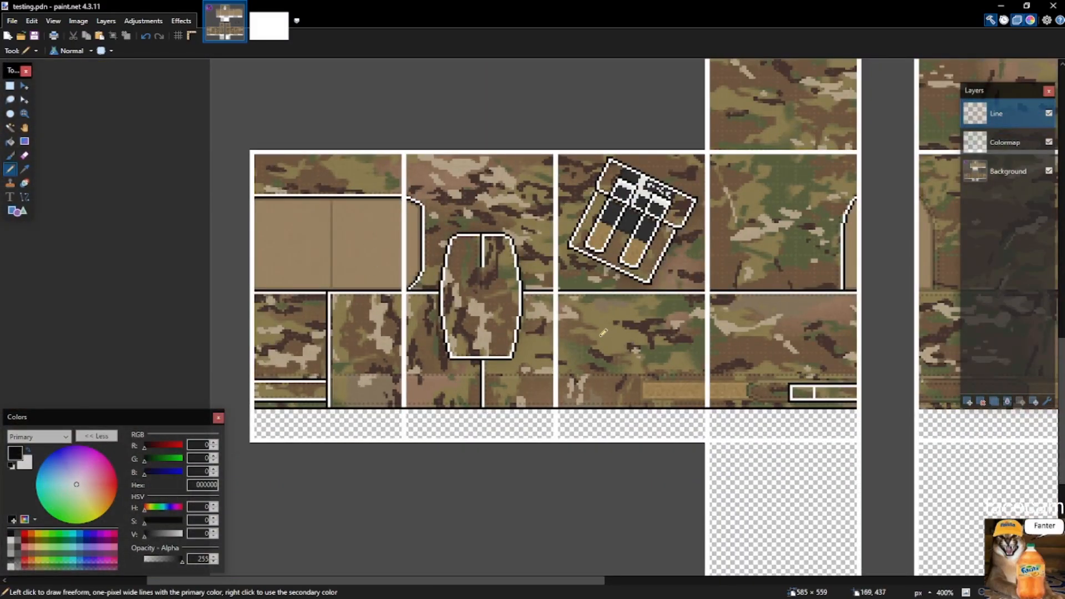
Copy the left sleeve template's line work onto a new layer and flip that layer horizontally.
{"action": "scroll", "coordinate": [604, 333], "scroll_direction": "down", "scroll_amount": 3}
{"action": "key", "text": "s"}
{"action": "scroll", "coordinate": [610, 423], "scroll_direction": "up", "scroll_amount": 3}
{"action": "scroll", "coordinate": [636, 299], "scroll_direction": "down", "scroll_amount": 4}
{"action": "left_click_drag", "start_coordinate": [615, 256], "coordinate": [278, 528]}
{"action": "left_click_drag", "start_coordinate": [636, 273], "coordinate": [361, 492]}
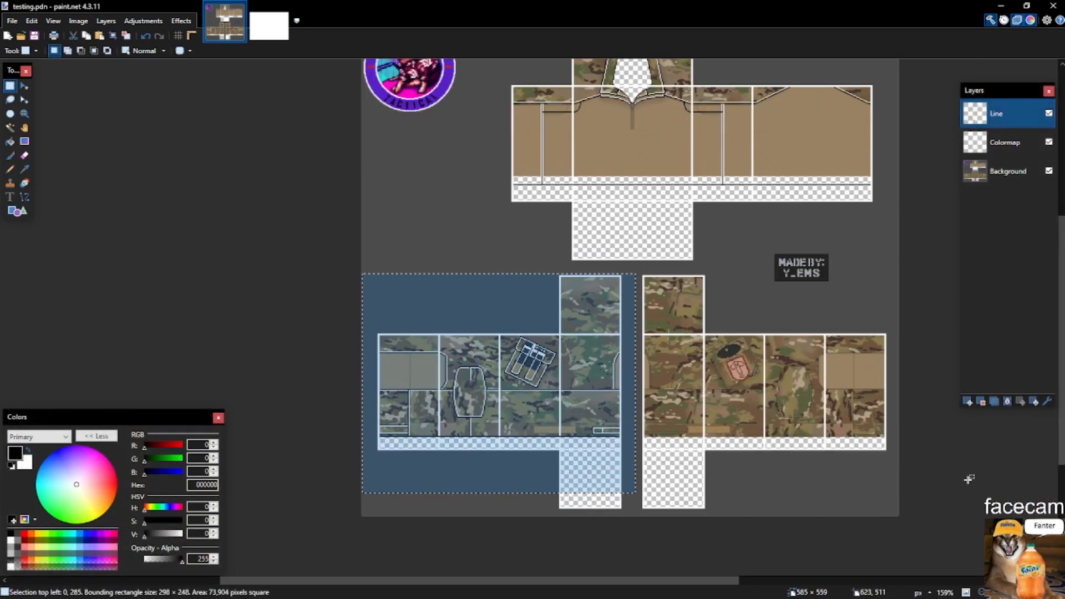
{"action": "left_click", "coordinate": [968, 401]}
{"action": "key", "text": "ctrl+v"}
{"action": "left_click", "coordinate": [106, 21]}
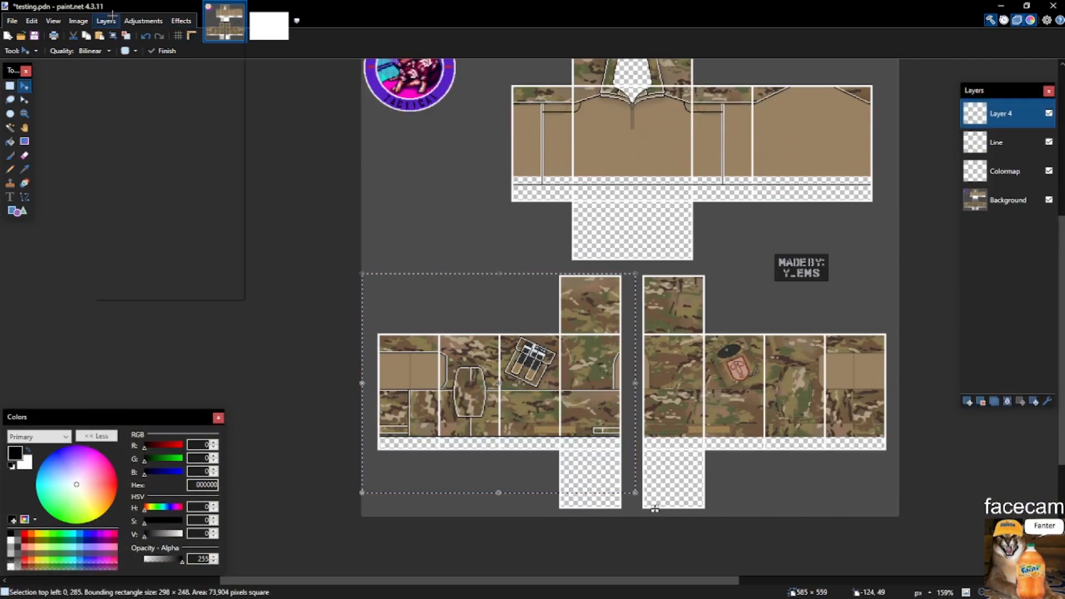
{"action": "left_click", "coordinate": [133, 121]}
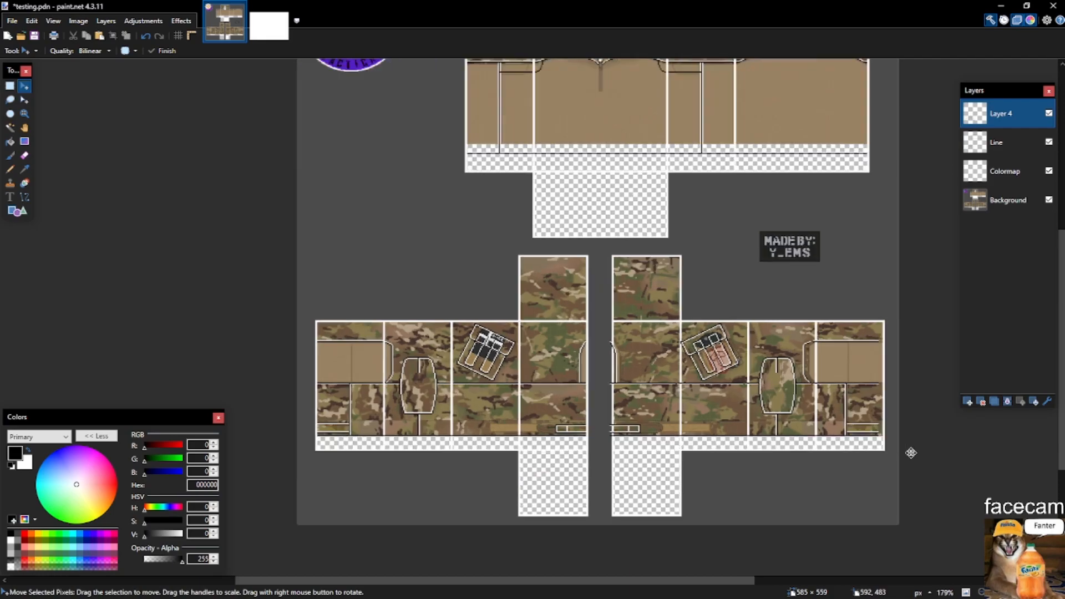
Align the flipped line work with the right sleeve template and merge it down into the Line layer.
{"action": "scroll", "coordinate": [823, 411], "scroll_direction": "up", "scroll_amount": 7}
{"action": "left_click_drag", "start_coordinate": [730, 338], "coordinate": [747, 338]}
{"action": "scroll", "coordinate": [610, 350], "scroll_direction": "down", "scroll_amount": 4}
{"action": "scroll", "coordinate": [342, 345], "scroll_direction": "up", "scroll_amount": 4}
{"action": "left_click_drag", "start_coordinate": [468, 353], "coordinate": [468, 352]}
{"action": "key", "text": "ctrl+m"}
{"action": "scroll", "coordinate": [546, 364], "scroll_direction": "down", "scroll_amount": 4}
{"action": "key", "text": "ctrl+d"}
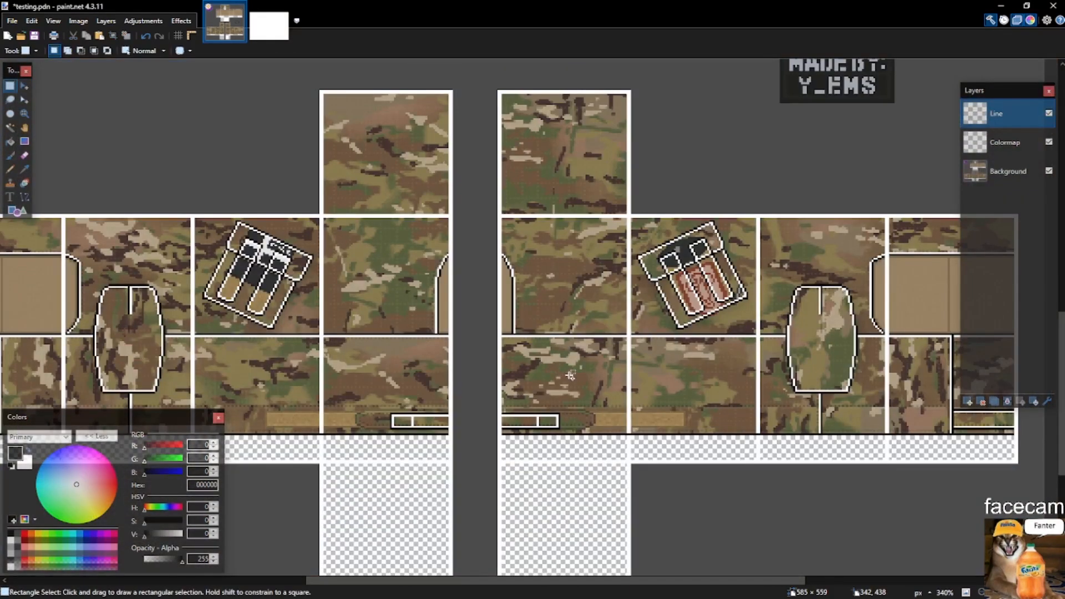
Save the document with line work on both sleeves.
{"action": "scroll", "coordinate": [569, 375], "scroll_direction": "down", "scroll_amount": 5}
{"action": "key", "text": "ctrl+s"}
{"action": "scroll", "coordinate": [592, 172], "scroll_direction": "up", "scroll_amount": 3}
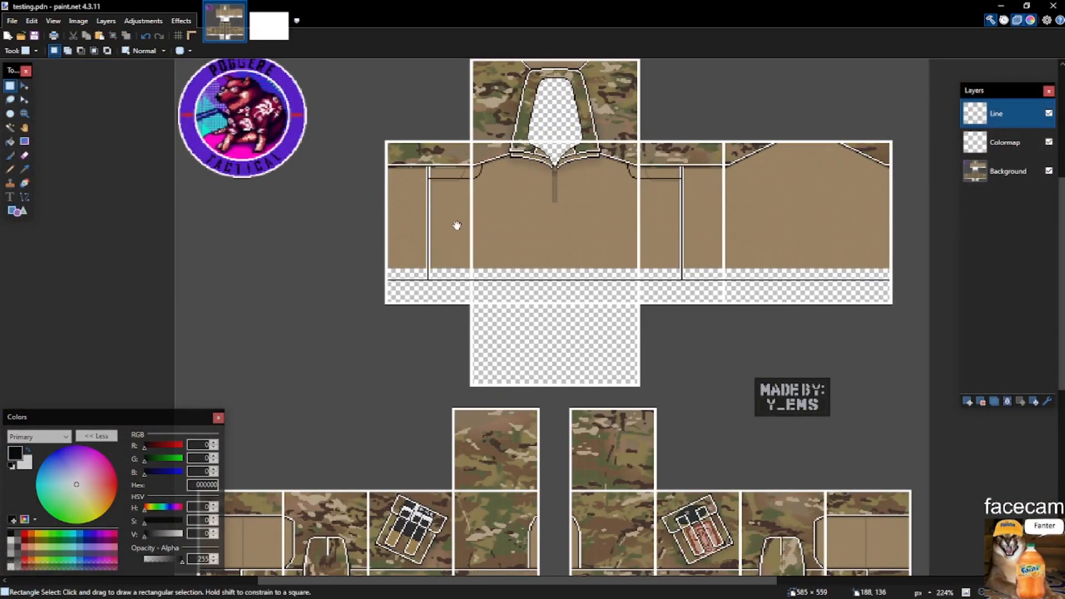
Switch to the file explorer and open Colorings.pdn in paint.net.
{"action": "key", "text": "alt+Tab"}
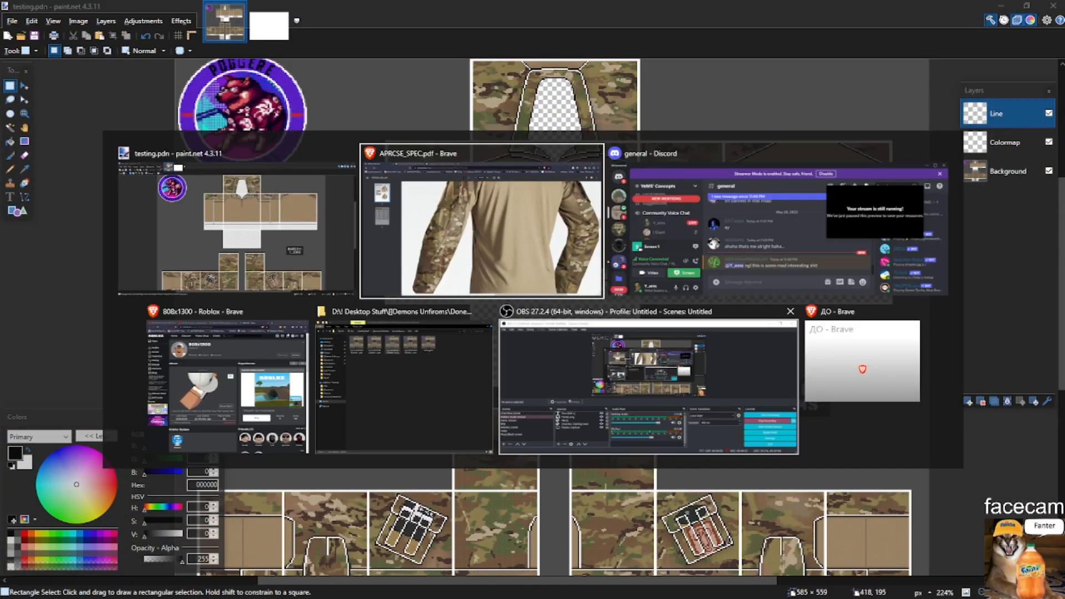
{"action": "left_click", "coordinate": [408, 368]}
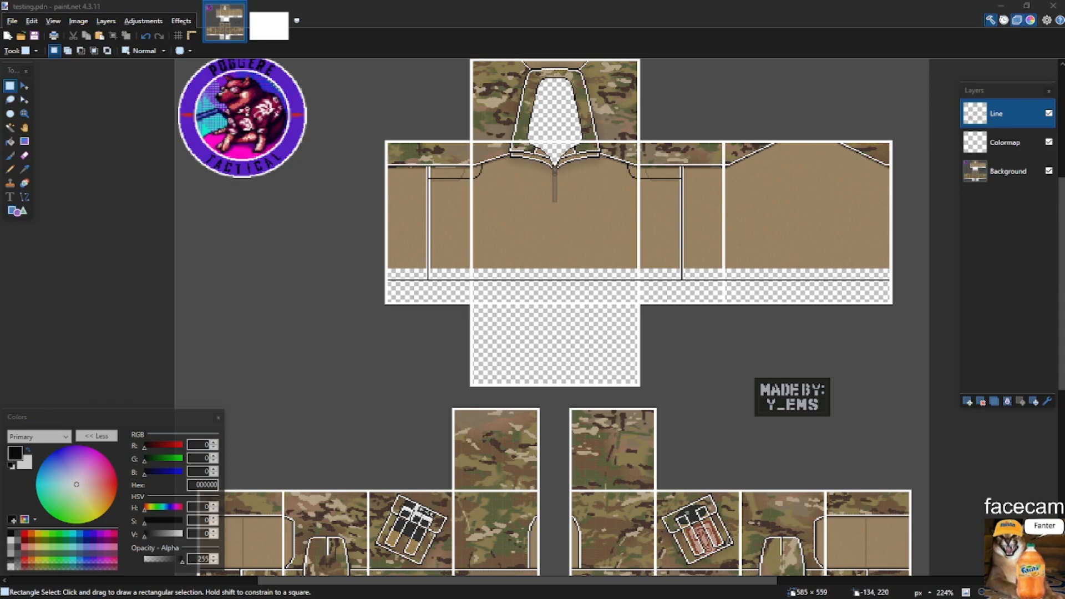
{"action": "key", "text": "Return"}
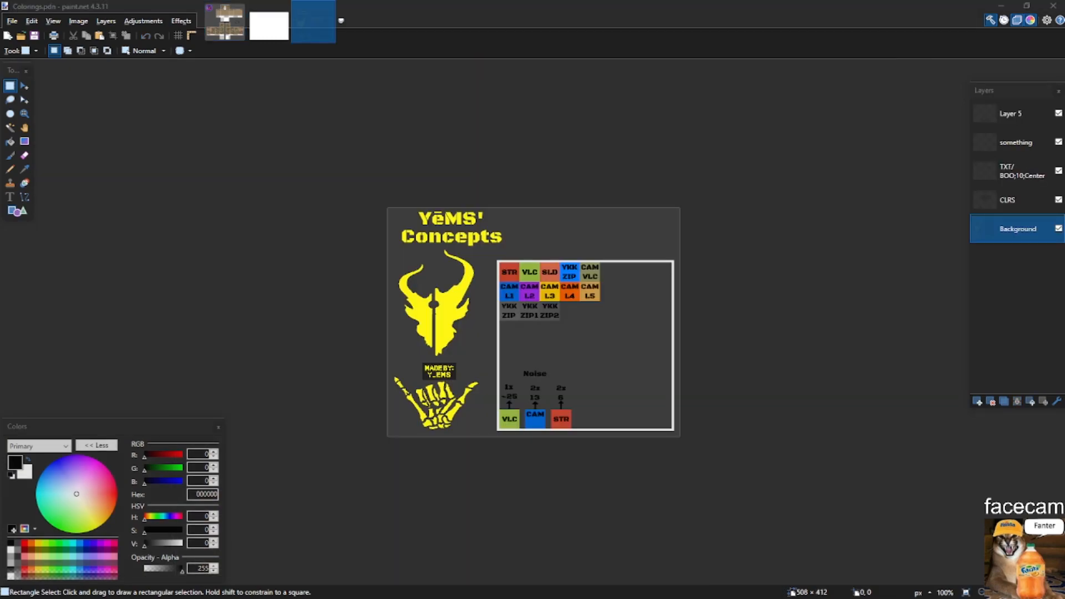
Examine the colour swatch chart and its Noise values for VLC, CAM and STR.
{"action": "left_click_drag", "start_coordinate": [499, 261], "coordinate": [716, 361]}
{"action": "left_click", "coordinate": [583, 316]}
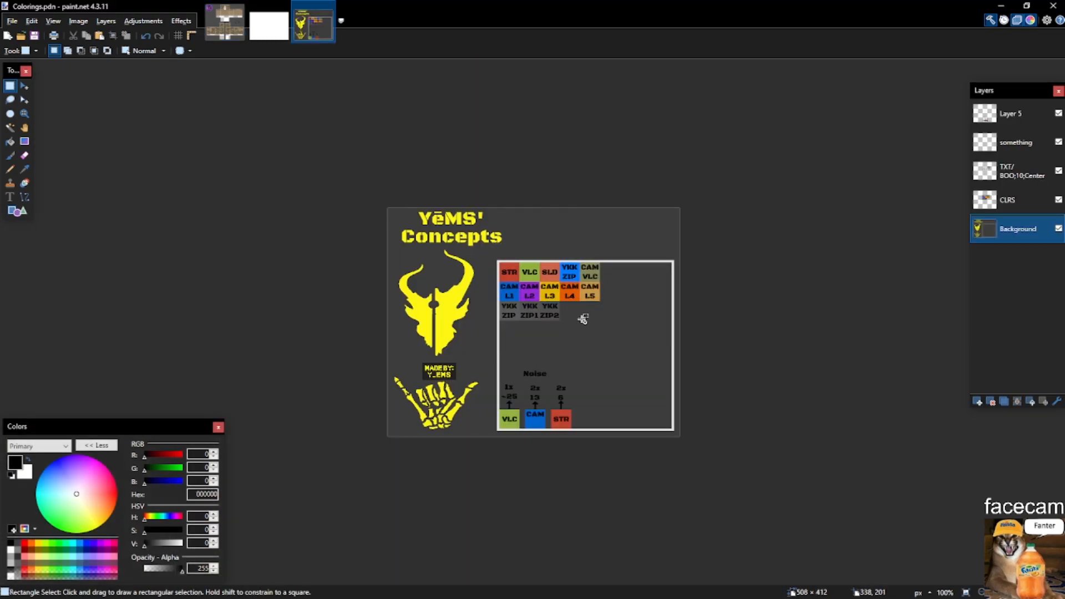
{"action": "scroll", "coordinate": [583, 315], "scroll_direction": "up", "scroll_amount": 3}
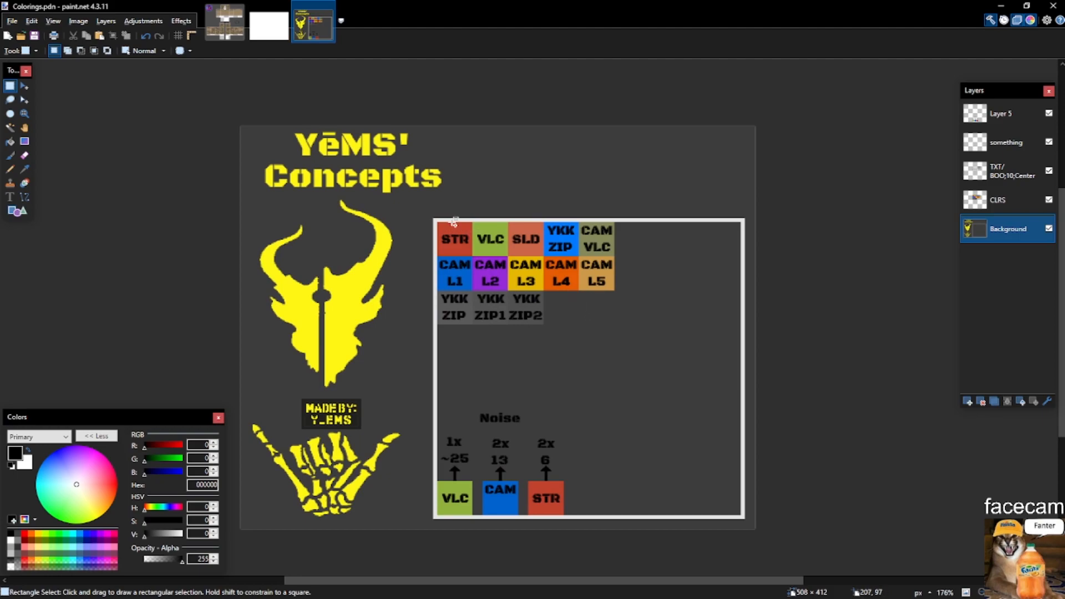
{"action": "scroll", "coordinate": [452, 222], "scroll_direction": "up", "scroll_amount": 2}
{"action": "mouse_move", "coordinate": [434, 228]}
{"action": "left_mouse_down"}
{"action": "mouse_move", "coordinate": [466, 244]}
{"action": "mouse_move", "coordinate": [469, 260]}
{"action": "mouse_move", "coordinate": [434, 243]}
{"action": "left_mouse_up"}
{"action": "scroll", "coordinate": [436, 233], "scroll_direction": "down", "scroll_amount": 5}
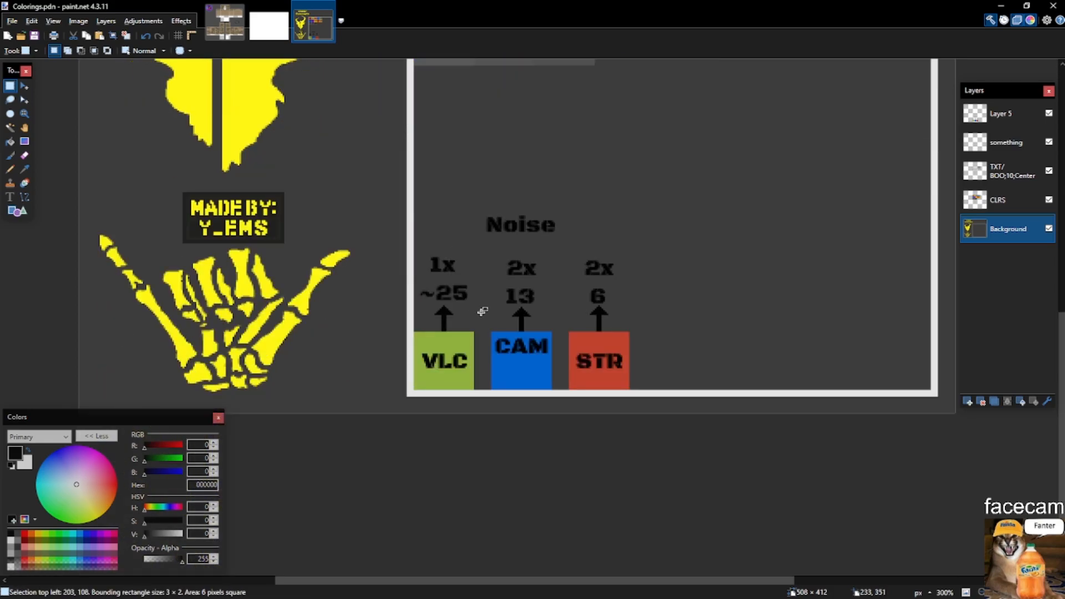
{"action": "left_click_drag", "start_coordinate": [476, 278], "coordinate": [592, 309]}
{"action": "left_click", "coordinate": [585, 308]}
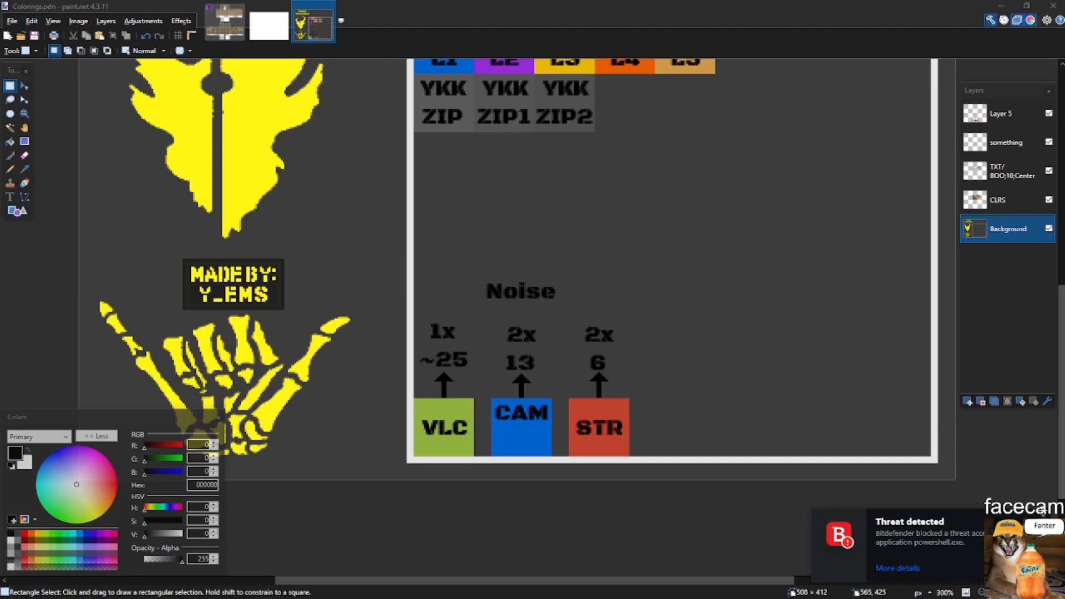
Dismiss the security notification and examine the STR, VLC, SLD, YKK ZIP, CAM VLC and CAM L1 to L5 swatches.
{"action": "left_click", "coordinate": [1042, 513]}
{"action": "left_click_drag", "start_coordinate": [414, 257], "coordinate": [561, 311]}
{"action": "scroll", "coordinate": [488, 297], "scroll_direction": "up", "scroll_amount": 3}
{"action": "left_click_drag", "start_coordinate": [447, 274], "coordinate": [452, 270]}
{"action": "scroll", "coordinate": [623, 179], "scroll_direction": "up", "scroll_amount": 2}
{"action": "left_click_drag", "start_coordinate": [347, 170], "coordinate": [395, 204]}
{"action": "left_click", "coordinate": [394, 203]}
{"action": "mouse_move", "coordinate": [408, 166]}
{"action": "left_mouse_down"}
{"action": "mouse_move", "coordinate": [486, 206]}
{"action": "mouse_move", "coordinate": [577, 216]}
{"action": "left_mouse_up"}
{"action": "left_click_drag", "start_coordinate": [589, 157], "coordinate": [568, 143]}
{"action": "left_click_drag", "start_coordinate": [675, 154], "coordinate": [755, 229]}
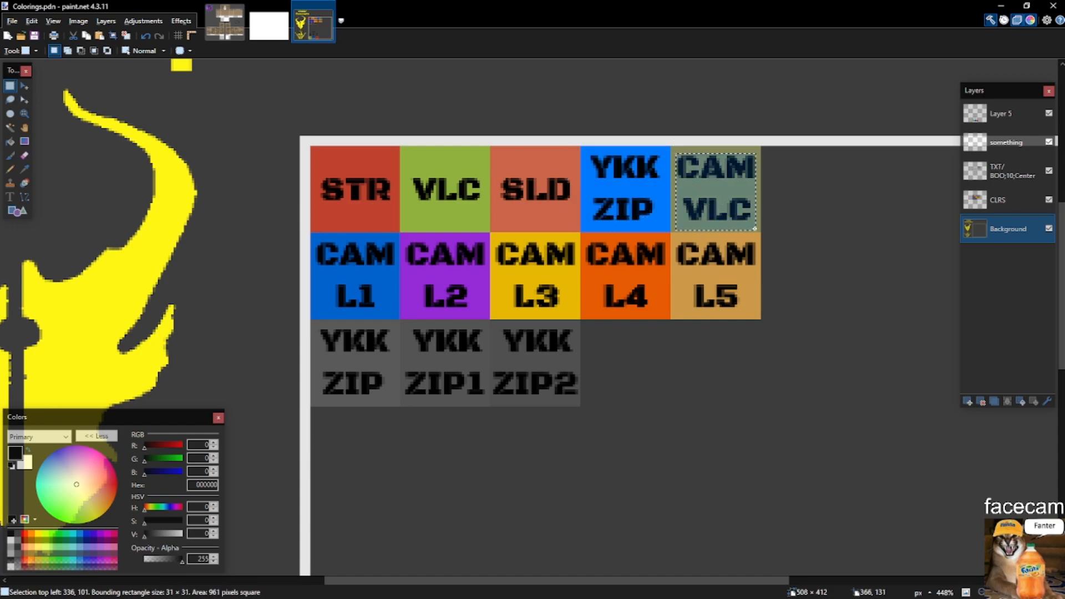
{"action": "left_click_drag", "start_coordinate": [305, 240], "coordinate": [782, 311]}
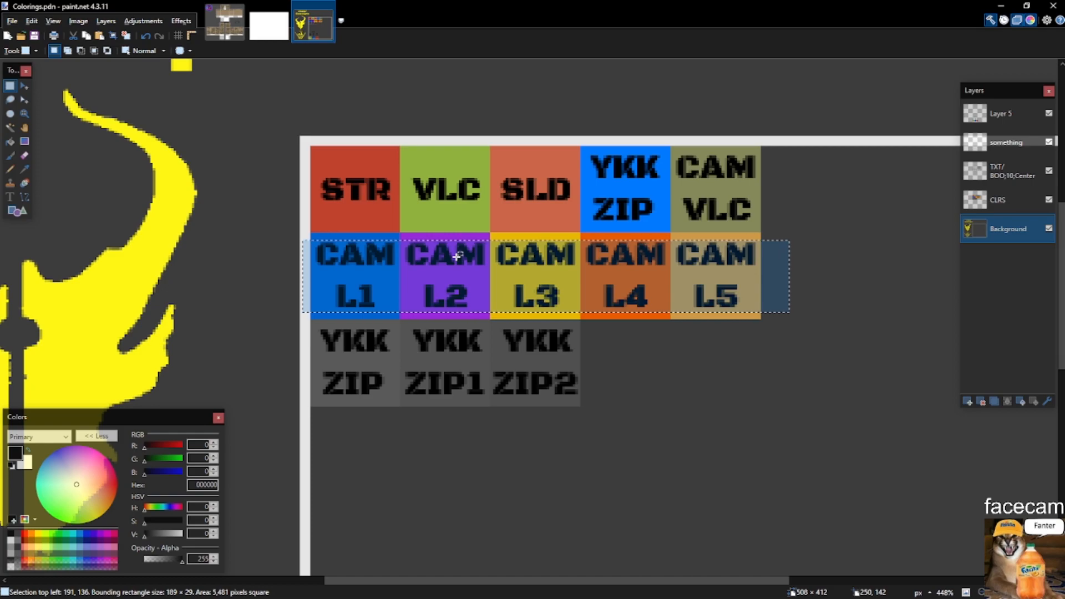
Sample the CAM L1 blue as the primary colour and the CAM L2 purple as the secondary colour from the CLRS layer.
{"action": "left_click", "coordinate": [1027, 194]}
{"action": "left_click", "coordinate": [781, 235]}
{"action": "scroll", "coordinate": [261, 296], "scroll_direction": "up", "scroll_amount": 5}
{"action": "key", "text": "k"}
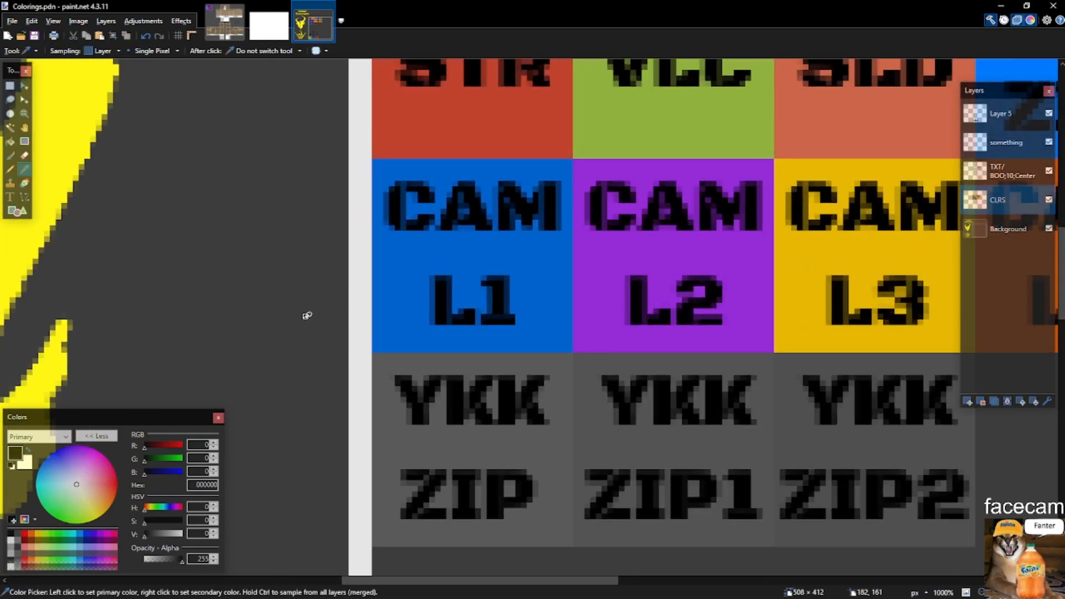
{"action": "scroll", "coordinate": [305, 311], "scroll_direction": "down", "scroll_amount": 3}
{"action": "scroll", "coordinate": [460, 308], "scroll_direction": "up", "scroll_amount": 2}
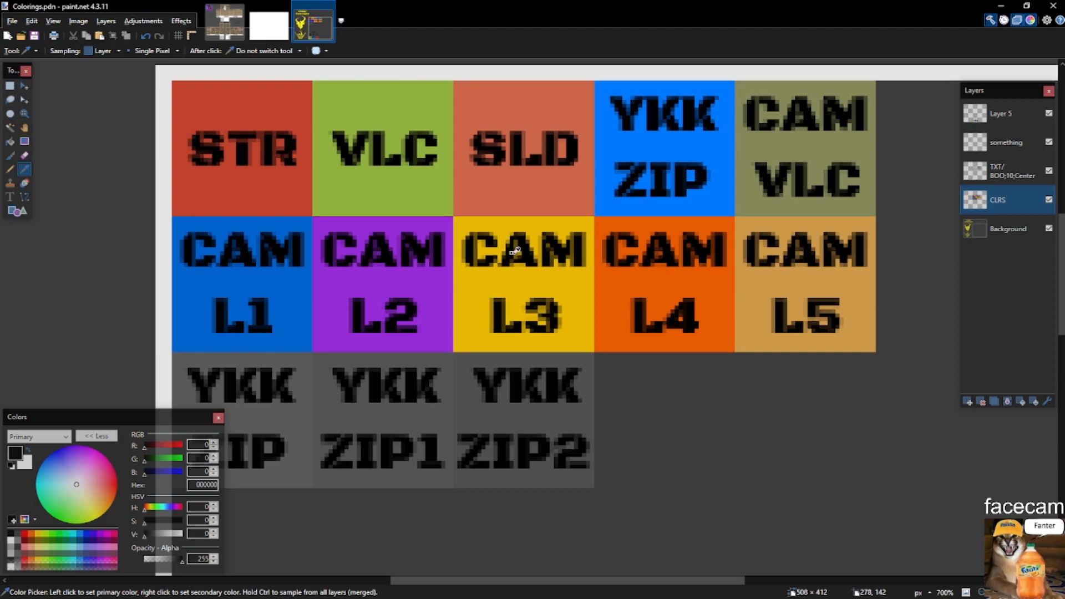
{"action": "left_click", "coordinate": [281, 262]}
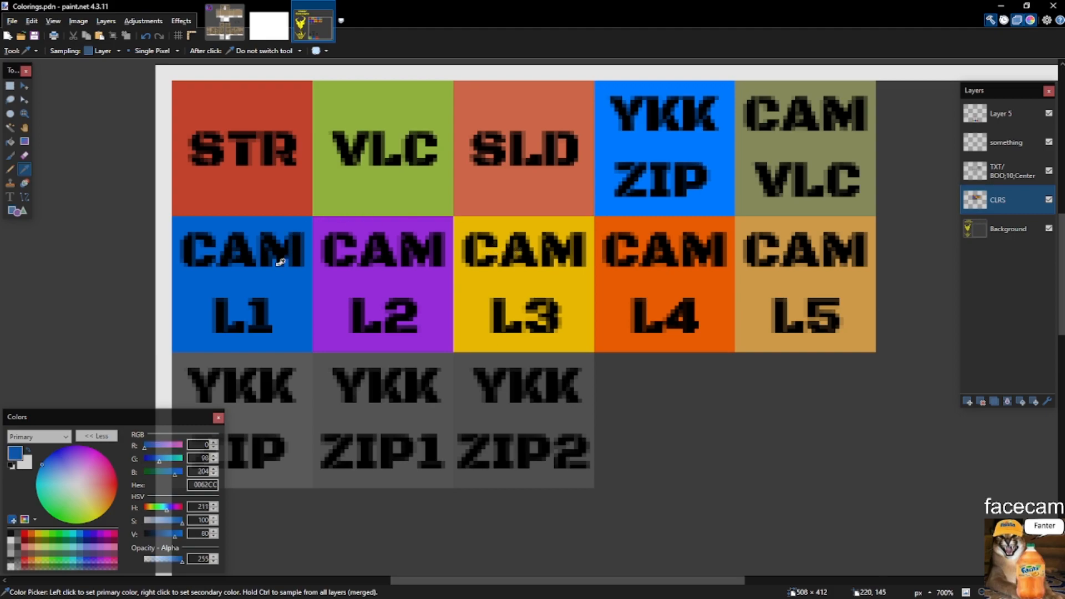
{"action": "right_click", "coordinate": [371, 257]}
Switch to testing.pdn and fill the camo strip atop the left side torso panel with blue on the Colormap layer.
{"action": "left_click", "coordinate": [228, 25]}
{"action": "scroll", "coordinate": [446, 315], "scroll_direction": "down", "scroll_amount": 3}
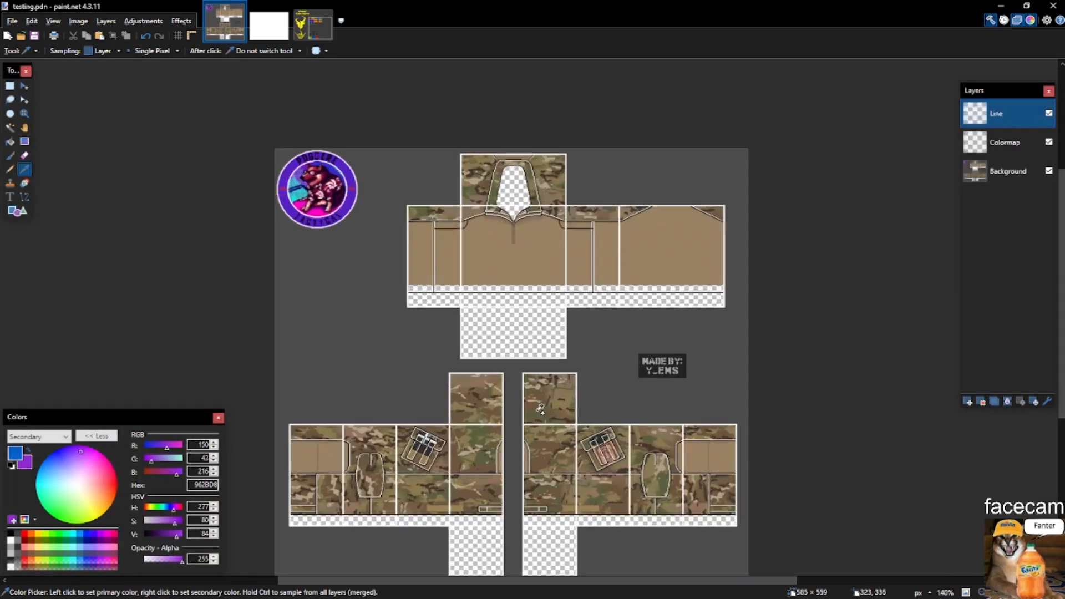
{"action": "scroll", "coordinate": [537, 412], "scroll_direction": "up", "scroll_amount": 5}
{"action": "key", "text": "s"}
{"action": "scroll", "coordinate": [517, 355], "scroll_direction": "up", "scroll_amount": 6}
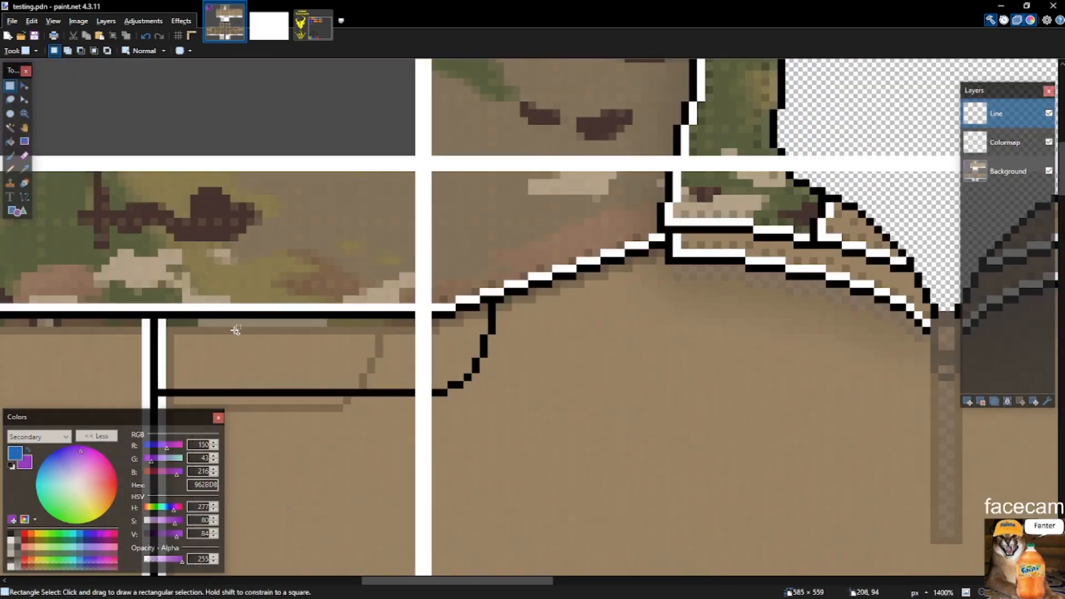
{"action": "scroll", "coordinate": [529, 323], "scroll_direction": "down", "scroll_amount": 3}
{"action": "scroll", "coordinate": [333, 327], "scroll_direction": "up", "scroll_amount": 2}
{"action": "left_click_drag", "start_coordinate": [141, 330], "coordinate": [582, 204]}
{"action": "left_click", "coordinate": [1007, 171]}
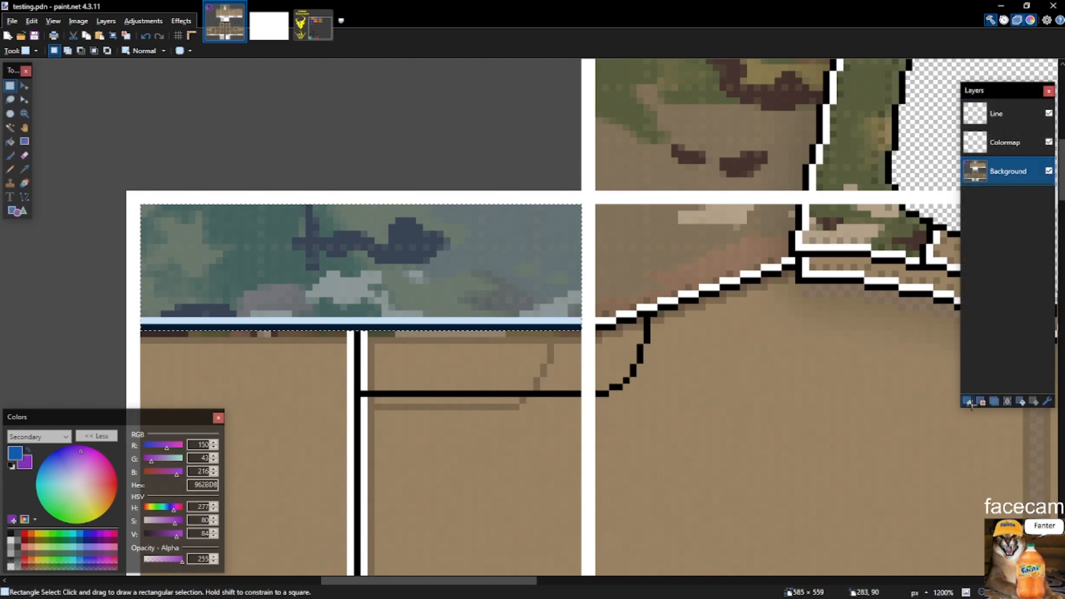
{"action": "left_click", "coordinate": [1019, 139]}
{"action": "key", "text": "BackSpace"}
Fill blue borders along the left, upper and collar edges of the front torso panel's left camo shoulder area.
{"action": "left_click_drag", "start_coordinate": [598, 331], "coordinate": [792, 207]}
{"action": "key", "text": "BackSpace"}
{"action": "key", "text": "BackSpace"}
{"action": "left_click_drag", "start_coordinate": [792, 208], "coordinate": [792, 228]}
{"action": "key", "text": "BackSpace"}
{"action": "left_click_drag", "start_coordinate": [785, 268], "coordinate": [785, 221]}
{"action": "key", "text": "BackSpace"}
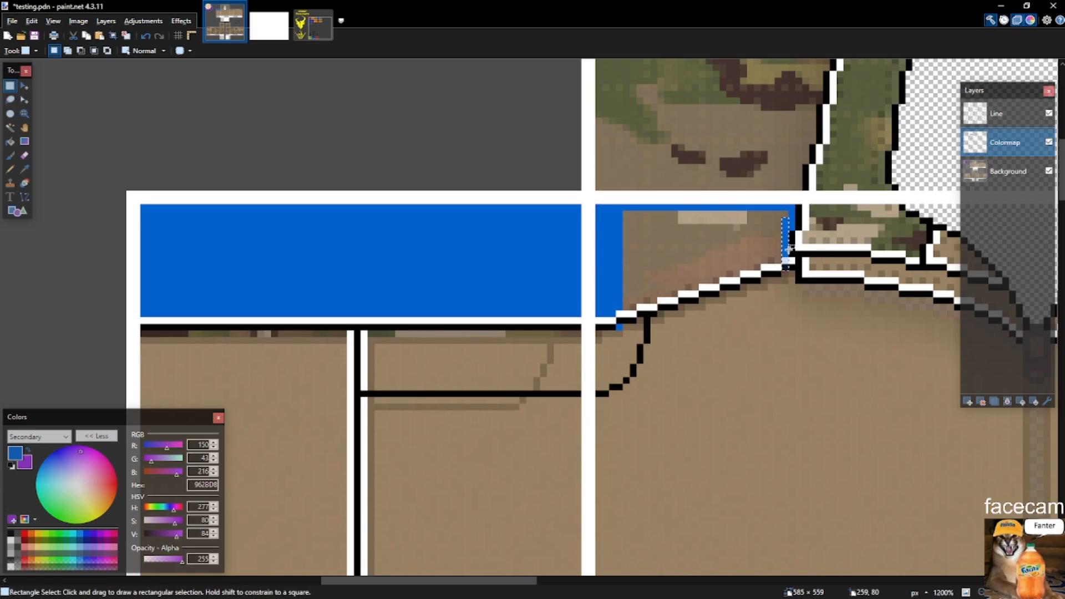
{"action": "left_click_drag", "start_coordinate": [790, 267], "coordinate": [788, 260]}
{"action": "scroll", "coordinate": [791, 281], "scroll_direction": "up", "scroll_amount": 4}
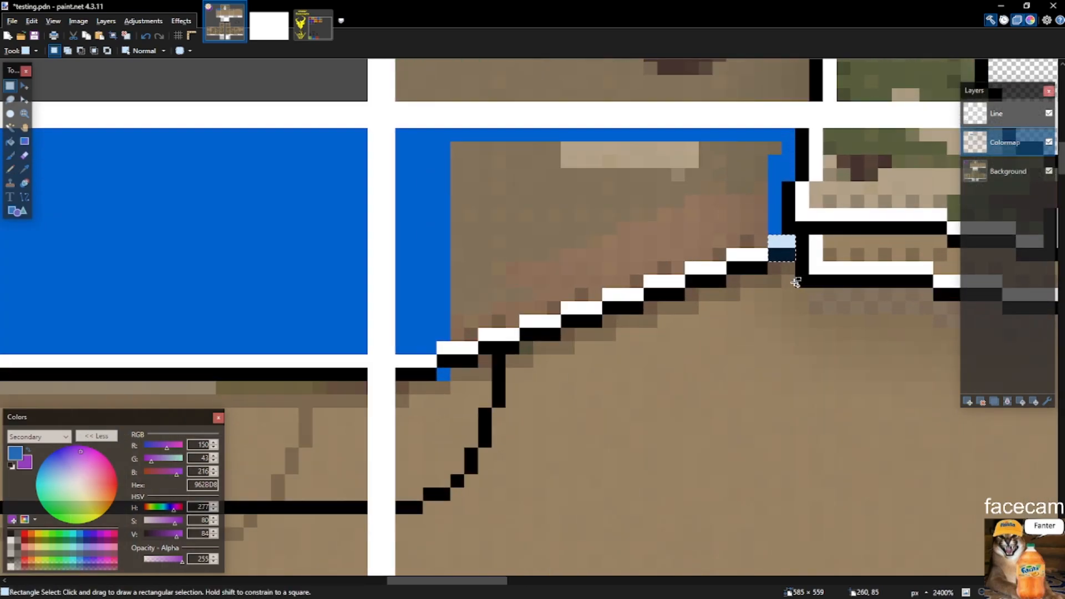
Delete the stray blue pixels beneath the front shoulder seam line.
{"action": "key", "text": "p"}
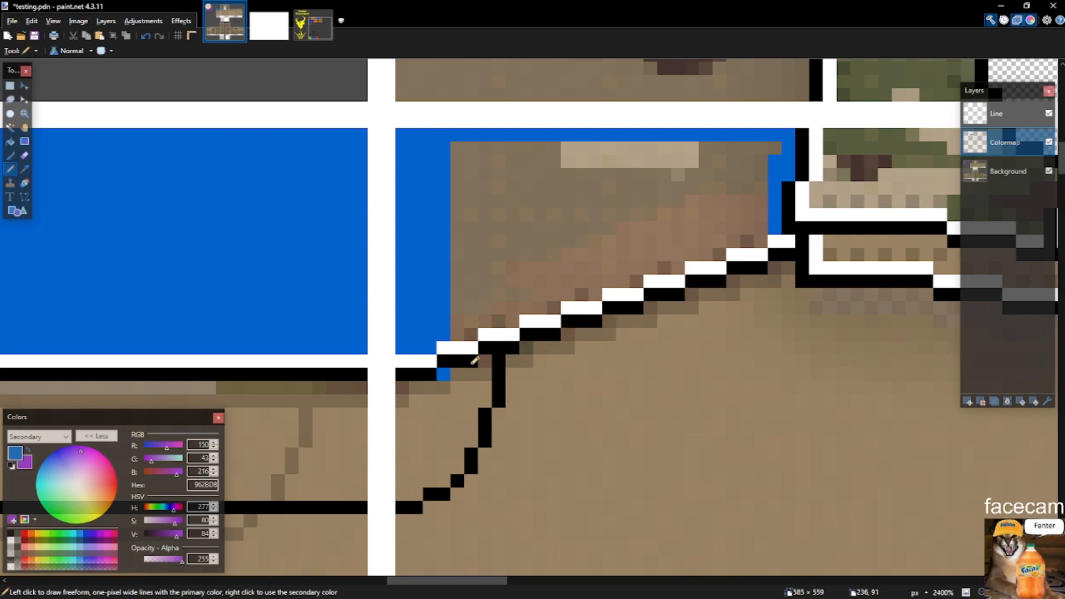
{"action": "left_click", "coordinate": [389, 361]}
{"action": "key", "text": "s"}
{"action": "left_click_drag", "start_coordinate": [443, 371], "coordinate": [455, 395]}
{"action": "key", "text": "Delete"}
{"action": "left_click_drag", "start_coordinate": [388, 361], "coordinate": [391, 360]}
{"action": "key", "text": "Delete"}
Select the enclosed remainder of the front shoulder area with the Magic Wand and fill it with blue.
{"action": "key", "text": "s"}
{"action": "key", "text": "s"}
{"action": "key", "text": "s"}
{"action": "left_click", "coordinate": [477, 284]}
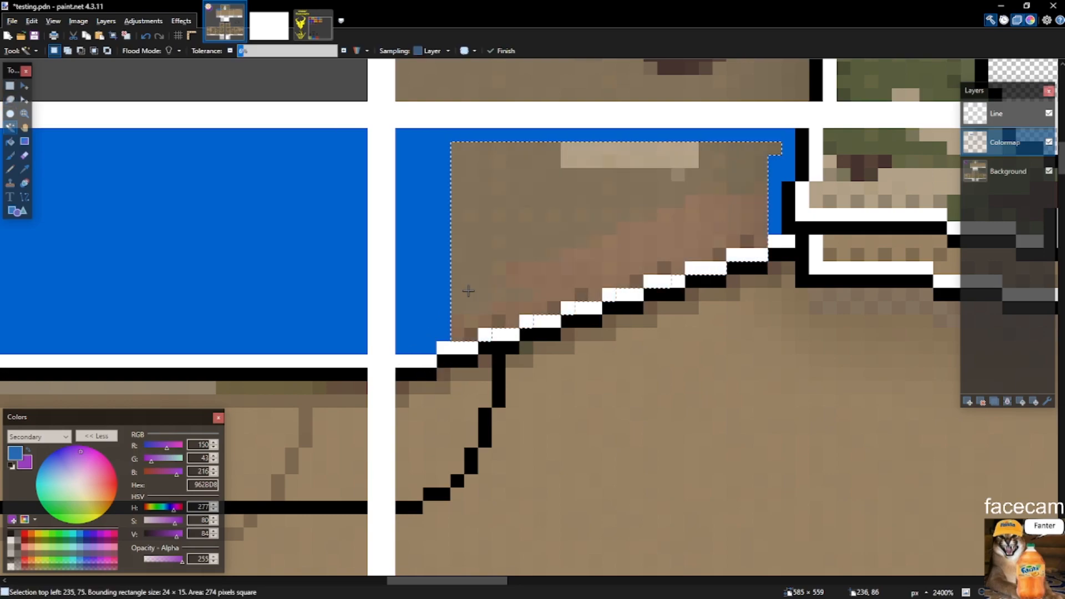
{"action": "key", "text": "BackSpace"}
{"action": "key", "text": "ctrl+d"}
Fill thin blue strips along the lower edge and beside the collar on the left half of the upper shoulder panel.
{"action": "key", "text": "s"}
{"action": "scroll", "coordinate": [594, 279], "scroll_direction": "down", "scroll_amount": 10}
{"action": "scroll", "coordinate": [649, 213], "scroll_direction": "up", "scroll_amount": 7}
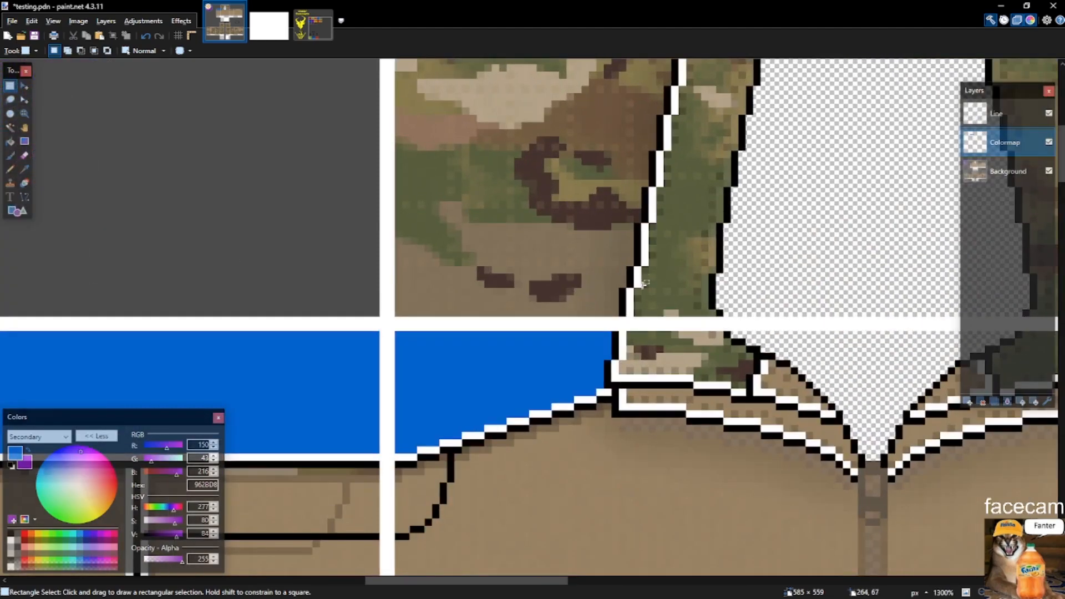
{"action": "scroll", "coordinate": [643, 278], "scroll_direction": "up", "scroll_amount": 3}
{"action": "left_click_drag", "start_coordinate": [619, 315], "coordinate": [609, 270]}
{"action": "key", "text": "BackSpace"}
{"action": "key", "text": "ctrl+d"}
{"action": "left_click_drag", "start_coordinate": [614, 312], "coordinate": [297, 316]}
{"action": "key", "text": "BackSpace"}
{"action": "key", "text": "ctrl+d"}
Extend the blue border along the upper shoulder panel's left edge and its upper edge as far as the collar line.
{"action": "scroll", "coordinate": [305, 265], "scroll_direction": "up", "scroll_amount": 2}
{"action": "scroll", "coordinate": [300, 262], "scroll_direction": "up", "scroll_amount": 8}
{"action": "key", "text": "BackSpace"}
{"action": "key", "text": "ctrl+d"}
{"action": "left_click_drag", "start_coordinate": [297, 316], "coordinate": [708, 315]}
{"action": "key", "text": "BackSpace"}
{"action": "key", "text": "ctrl+d"}
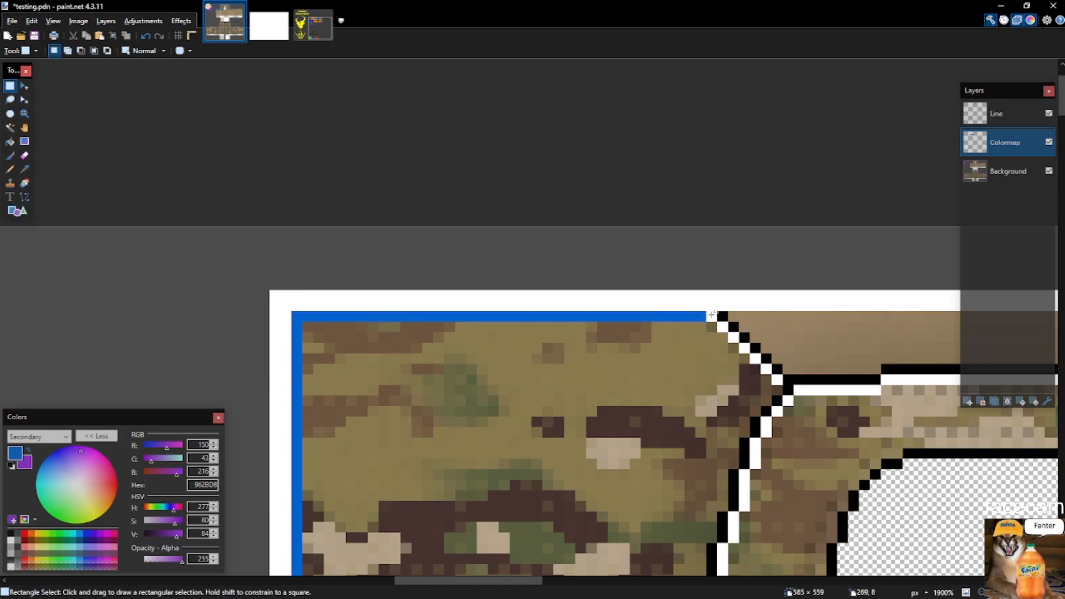
{"action": "scroll", "coordinate": [551, 320], "scroll_direction": "down", "scroll_amount": 8}
{"action": "scroll", "coordinate": [720, 319], "scroll_direction": "up", "scroll_amount": 10}
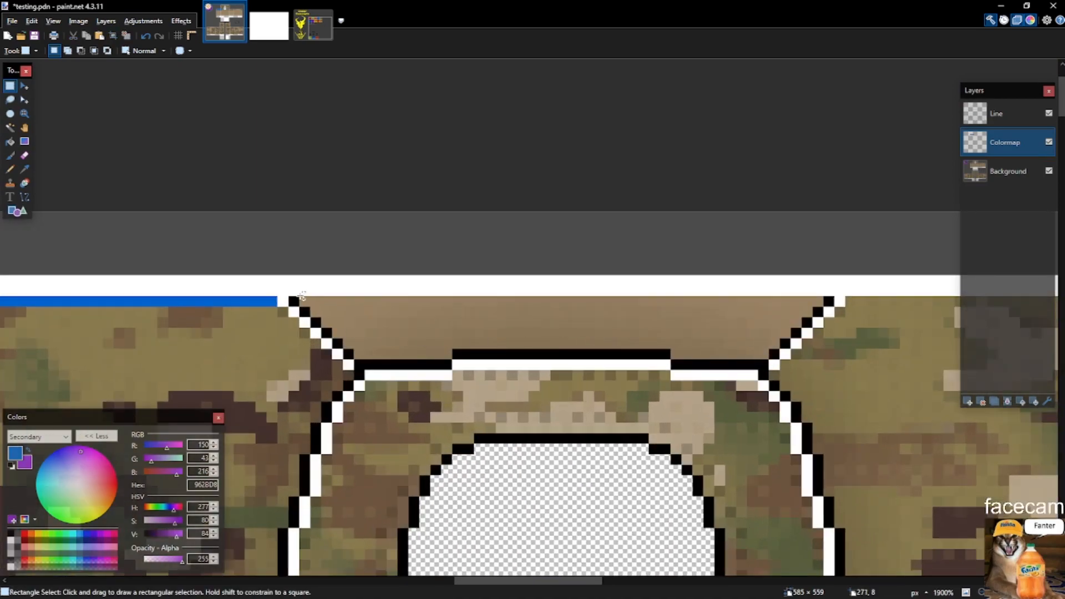
{"action": "left_click_drag", "start_coordinate": [296, 300], "coordinate": [368, 300]}
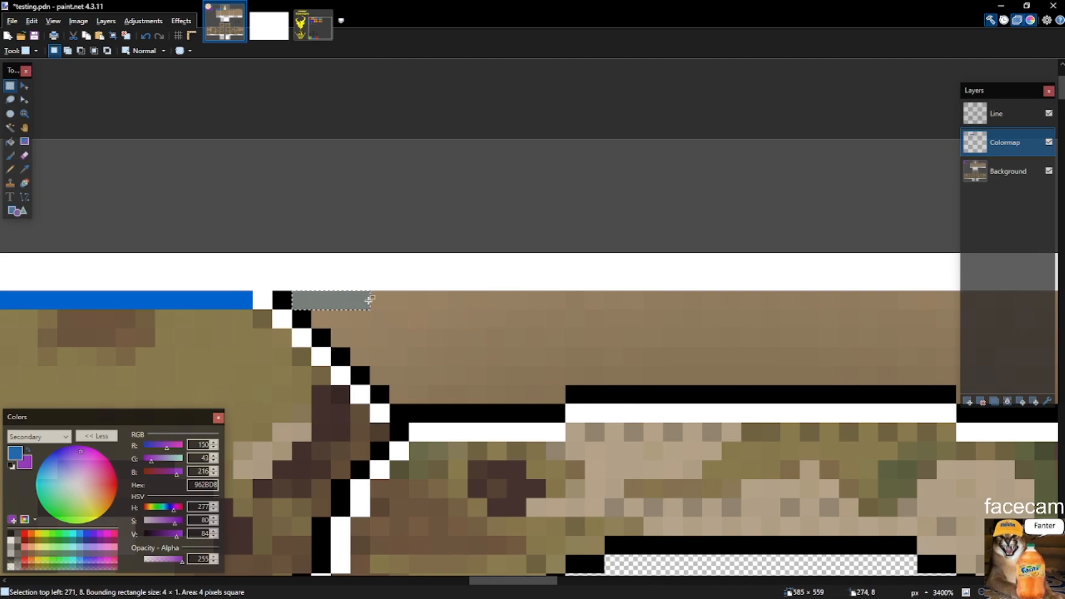
{"action": "key", "text": "ctrl+d"}
{"action": "scroll", "coordinate": [519, 298], "scroll_direction": "down", "scroll_amount": 6}
{"action": "scroll", "coordinate": [514, 364], "scroll_direction": "up", "scroll_amount": 4}
Swap to the CAM L2 purple and fill a strip under the collar band's upper-left outline.
{"action": "key", "text": "x"}
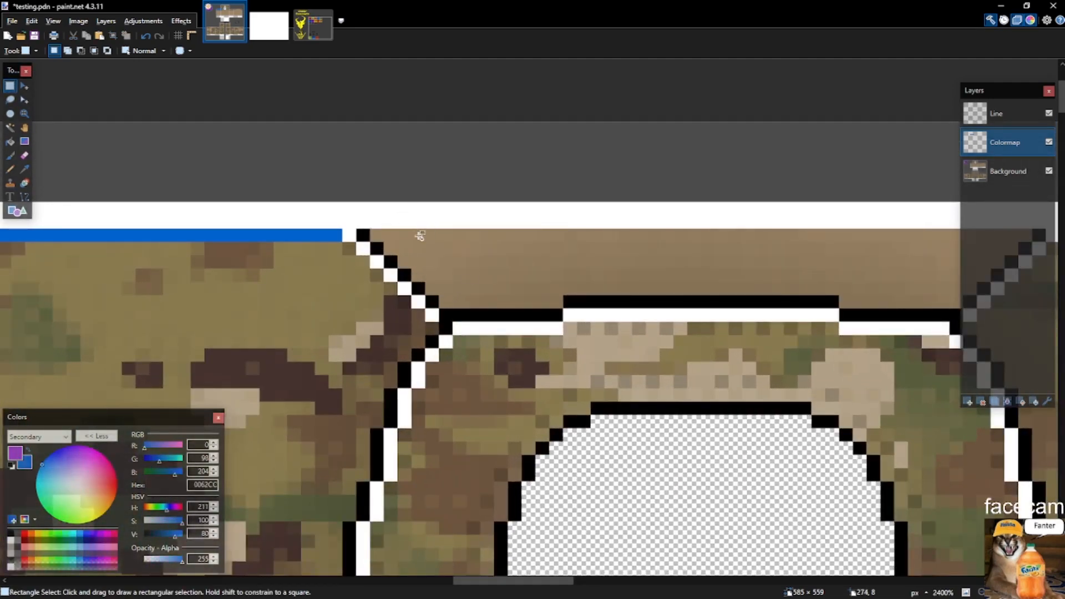
{"action": "scroll", "coordinate": [482, 355], "scroll_direction": "up", "scroll_amount": 1}
{"action": "left_click_drag", "start_coordinate": [433, 314], "coordinate": [510, 362]}
{"action": "key", "text": "BackSpace"}
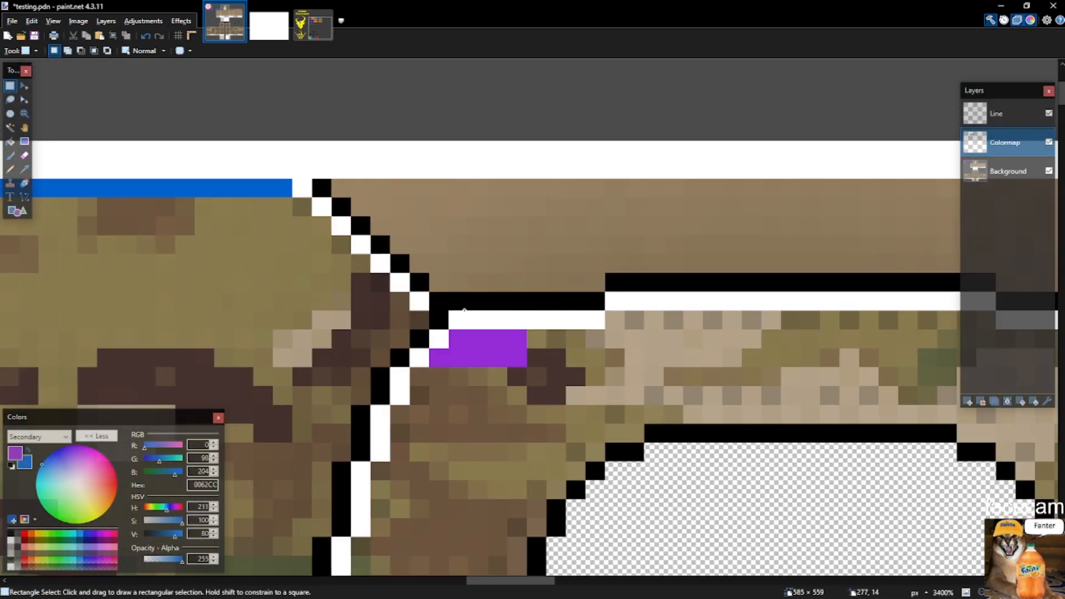
{"action": "left_click_drag", "start_coordinate": [458, 304], "coordinate": [614, 357]}
{"action": "key", "text": "BackSpace"}
{"action": "key", "text": "ctrl+d"}
{"action": "scroll", "coordinate": [537, 304], "scroll_direction": "down", "scroll_amount": 4}
{"action": "scroll", "coordinate": [434, 250], "scroll_direction": "up", "scroll_amount": 4}
{"action": "left_click_drag", "start_coordinate": [378, 235], "coordinate": [691, 263]}
{"action": "scroll", "coordinate": [690, 265], "scroll_direction": "down", "scroll_amount": 3}
{"action": "key", "text": "ctrl+d"}
{"action": "scroll", "coordinate": [638, 286], "scroll_direction": "down", "scroll_amount": 1}
{"action": "scroll", "coordinate": [636, 287], "scroll_direction": "down", "scroll_amount": 3}
{"action": "scroll", "coordinate": [734, 292], "scroll_direction": "down", "scroll_amount": 3}
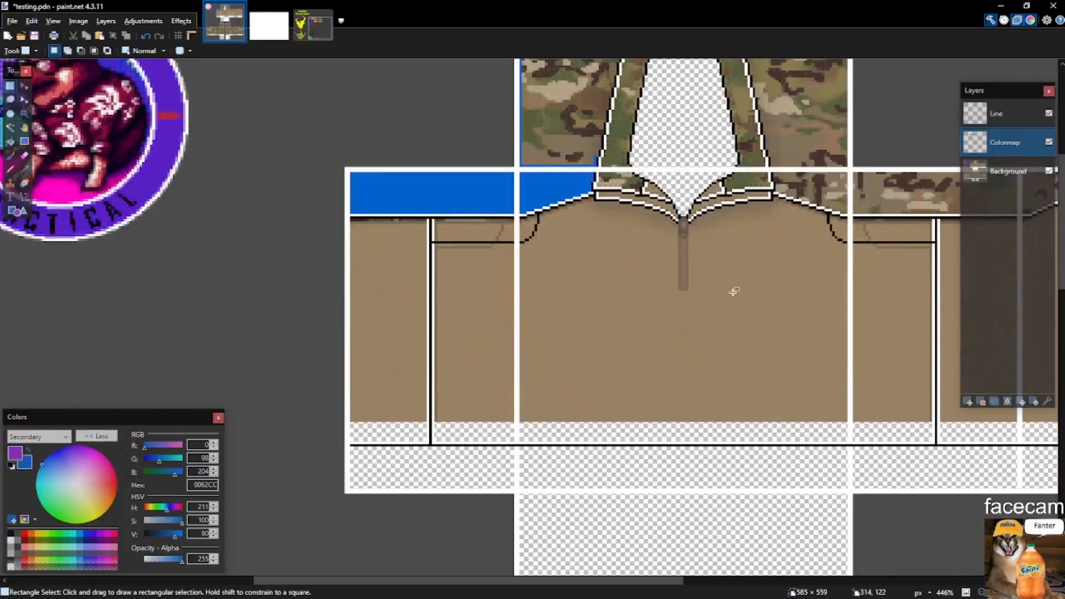
Save the document with the first blue and purple colour-map areas.
{"action": "key", "text": "ctrl+s"}
{"action": "scroll", "coordinate": [494, 297], "scroll_direction": "down", "scroll_amount": 1}
{"action": "scroll", "coordinate": [475, 344], "scroll_direction": "up", "scroll_amount": 3}
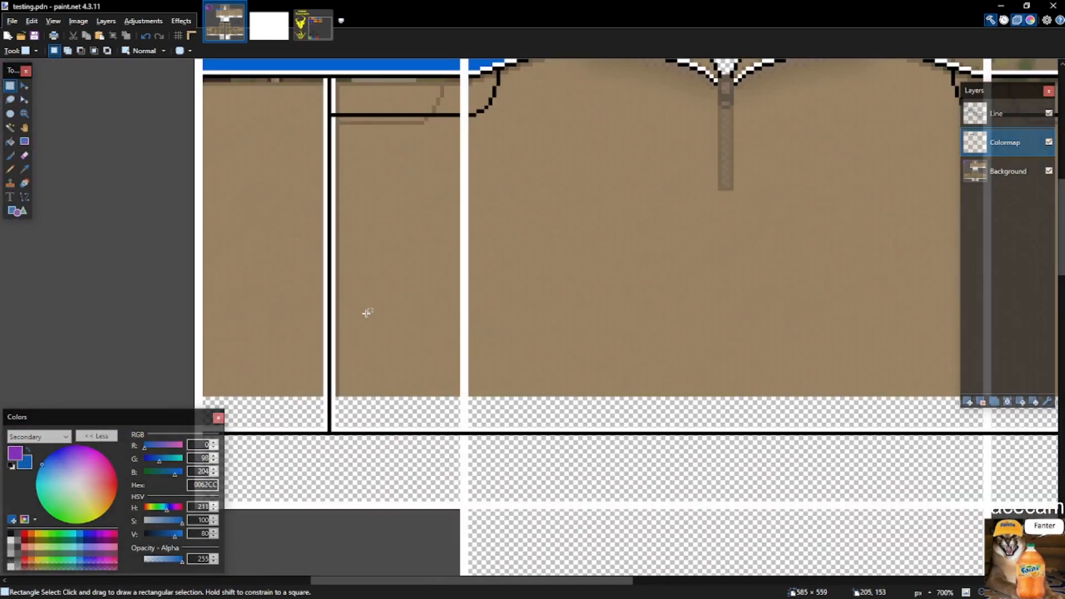
{"action": "scroll", "coordinate": [500, 191], "scroll_direction": "down", "scroll_amount": 5}
{"action": "scroll", "coordinate": [530, 240], "scroll_direction": "up", "scroll_amount": 6}
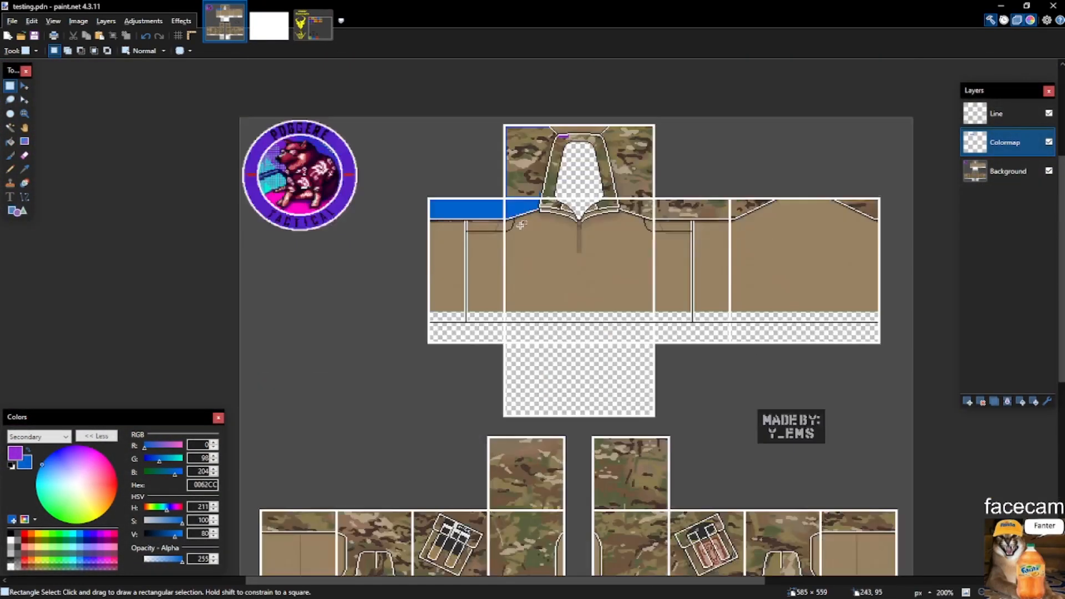
Swap back to blue and trace the collar's left outer outline on the upper shoulder panel with the Pencil tool.
{"action": "scroll", "coordinate": [569, 344], "scroll_direction": "up", "scroll_amount": 10}
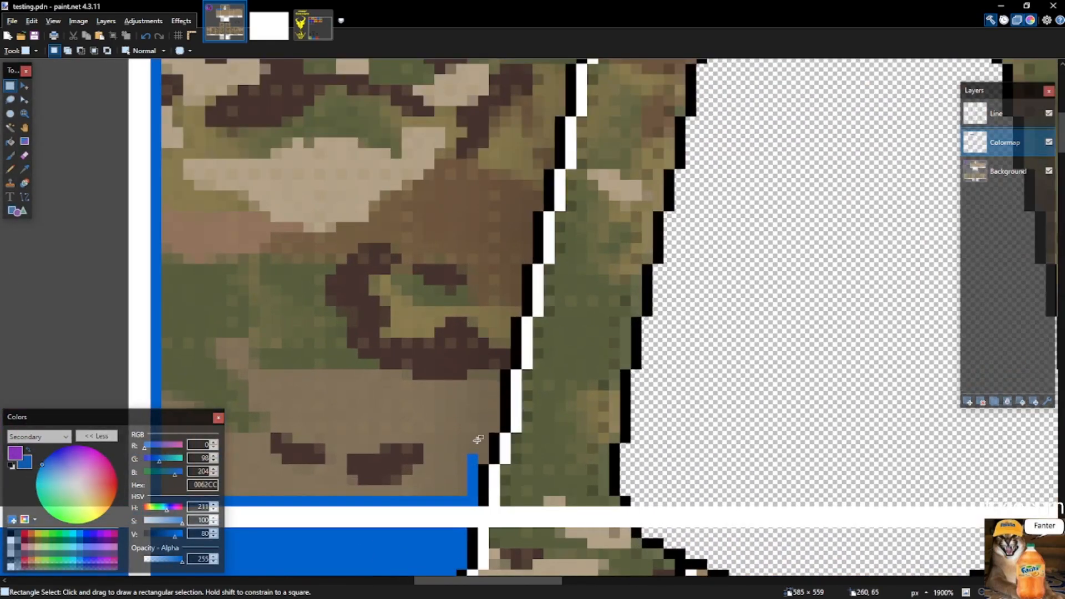
{"action": "key", "text": "x"}
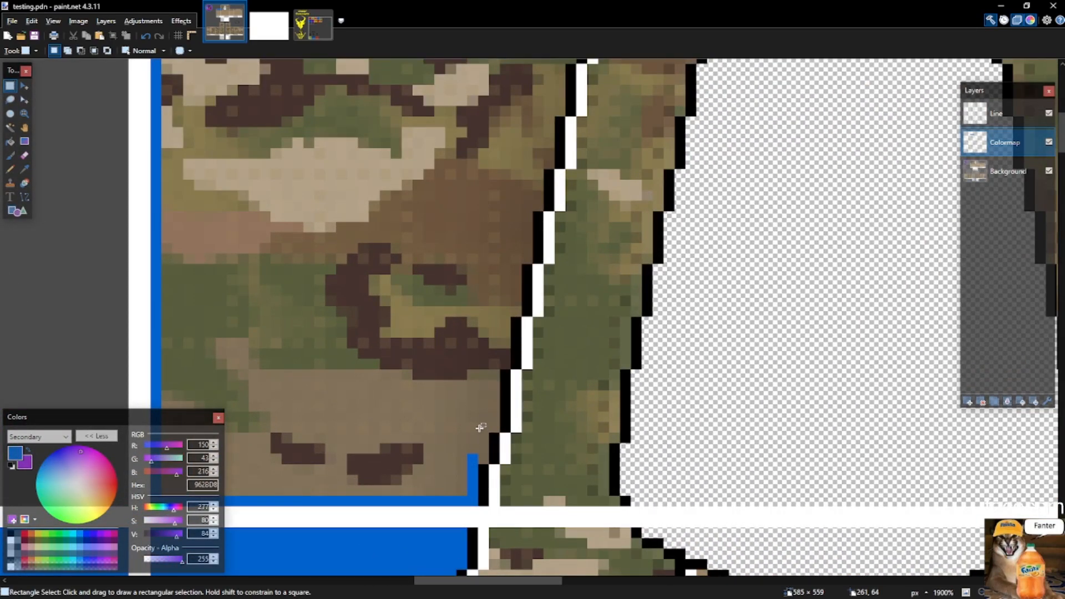
{"action": "key", "text": "p"}
{"action": "left_click_drag", "start_coordinate": [483, 460], "coordinate": [484, 436]}
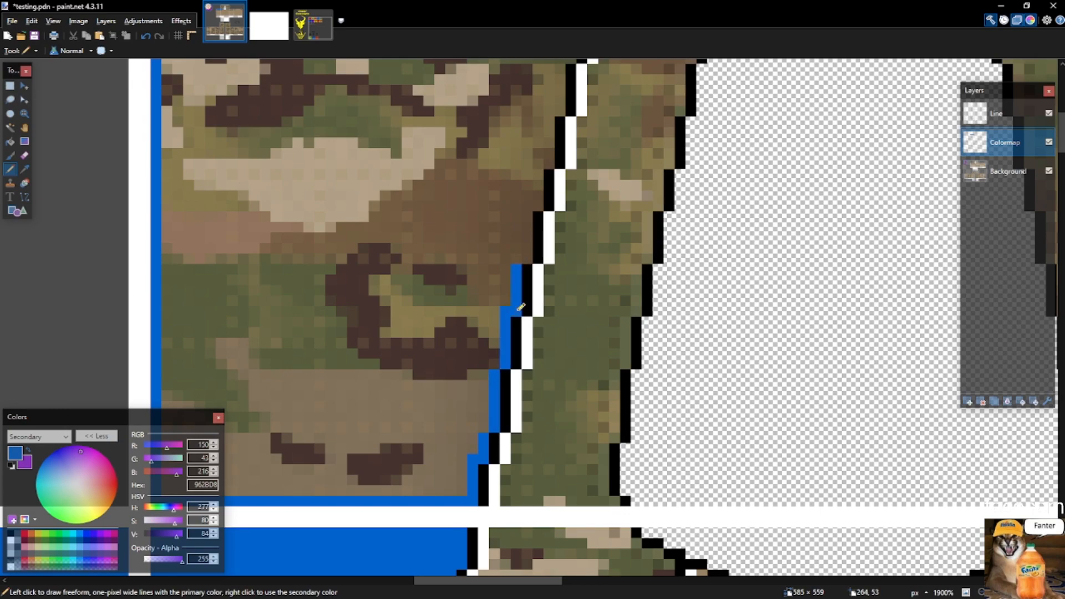
{"action": "scroll", "coordinate": [536, 220], "scroll_direction": "up", "scroll_amount": 1}
{"action": "left_click_drag", "start_coordinate": [527, 251], "coordinate": [527, 293]}
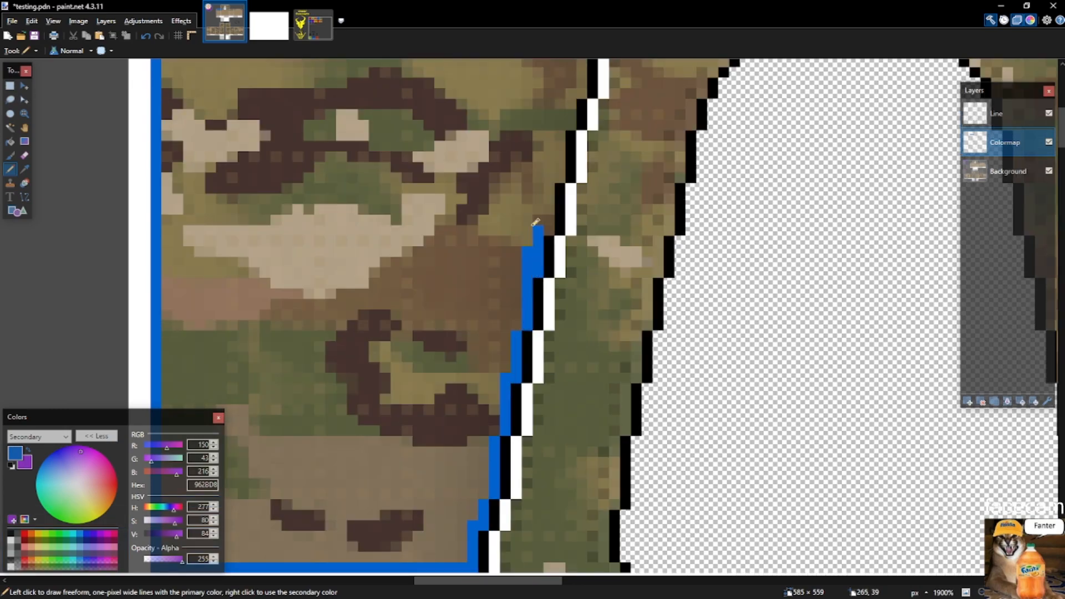
{"action": "scroll", "coordinate": [537, 232], "scroll_direction": "up", "scroll_amount": 3}
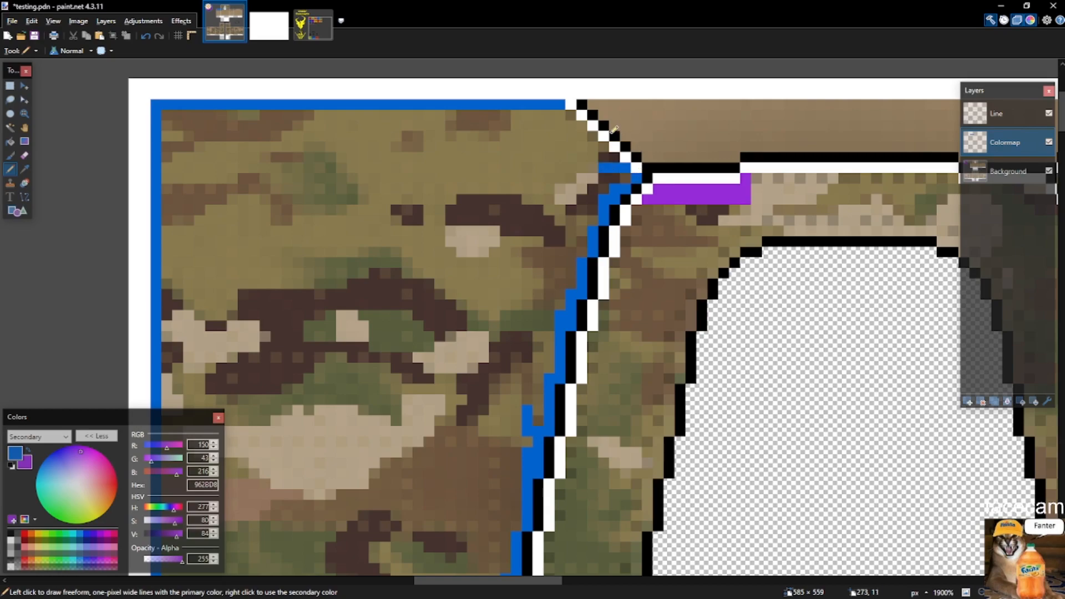
Fill the enclosed left half of the upper shoulder panel with blue using a Magic Wand selection.
{"action": "key", "text": "s"}
{"action": "key", "text": "s"}
{"action": "key", "text": "s"}
{"action": "key", "text": "s"}
{"action": "left_click", "coordinate": [561, 159]}
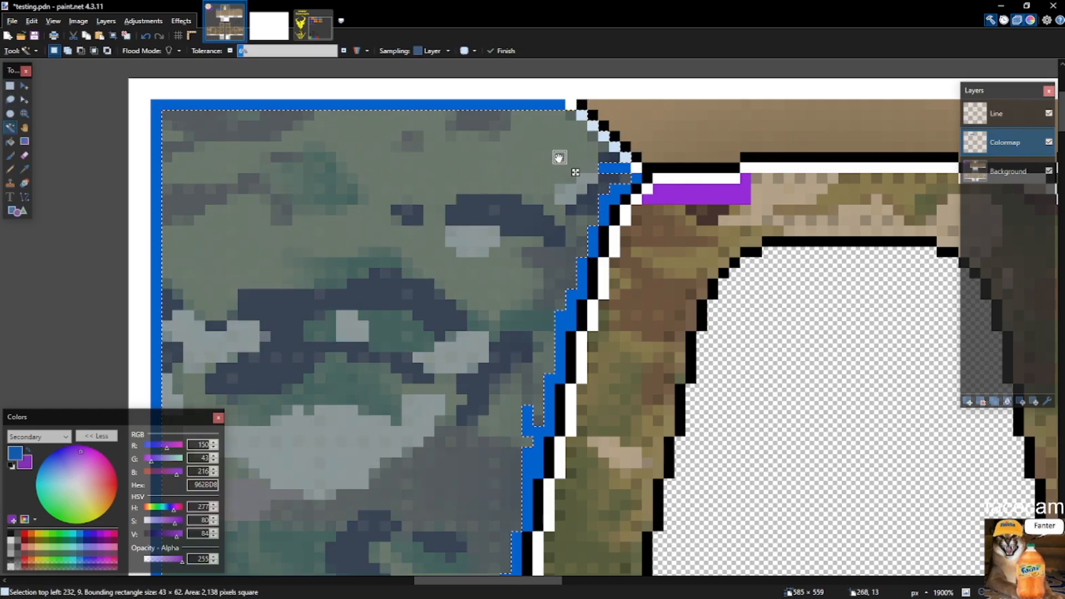
{"action": "key", "text": "BackSpace"}
{"action": "key", "text": "s"}
{"action": "scroll", "coordinate": [554, 261], "scroll_direction": "down", "scroll_amount": 8}
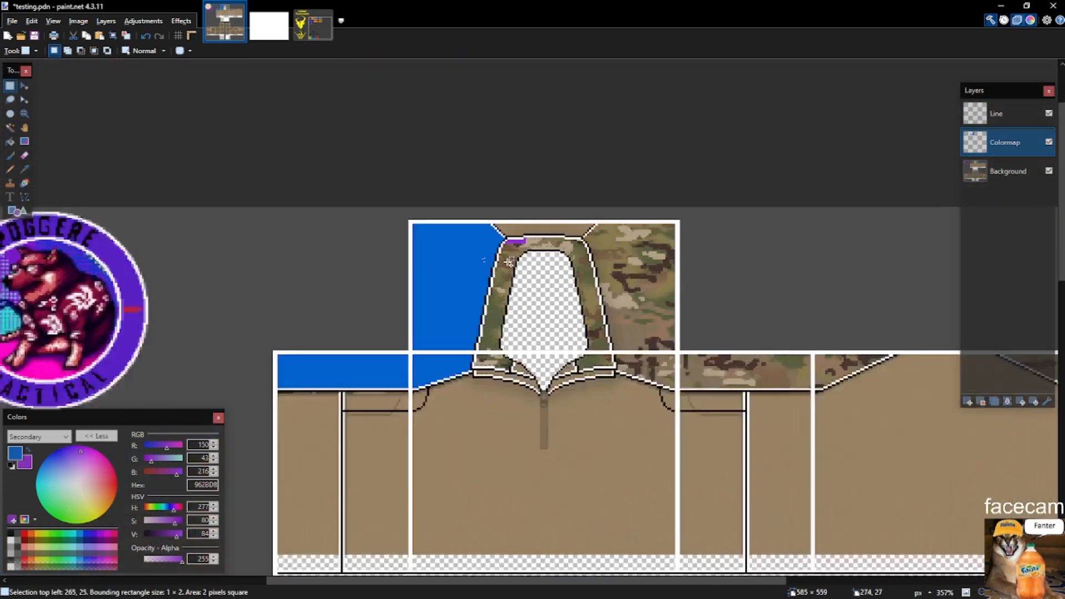
Swap to purple and fill a 20 × 8 pixel block across the middle of the collar band.
{"action": "scroll", "coordinate": [558, 274], "scroll_direction": "up", "scroll_amount": 9}
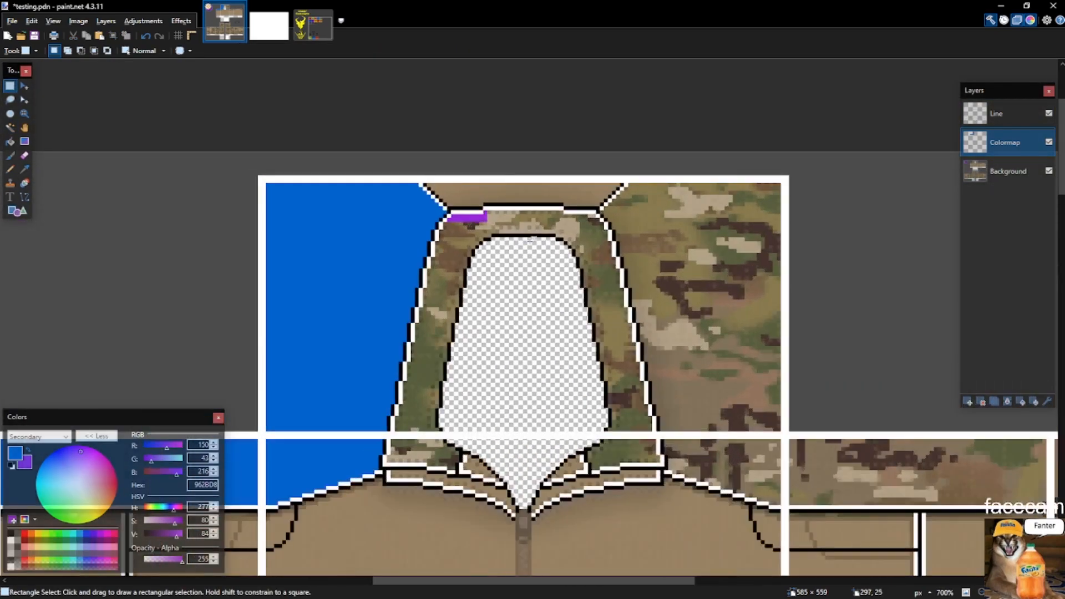
{"action": "key", "text": "x"}
{"action": "left_click_drag", "start_coordinate": [435, 167], "coordinate": [755, 273]}
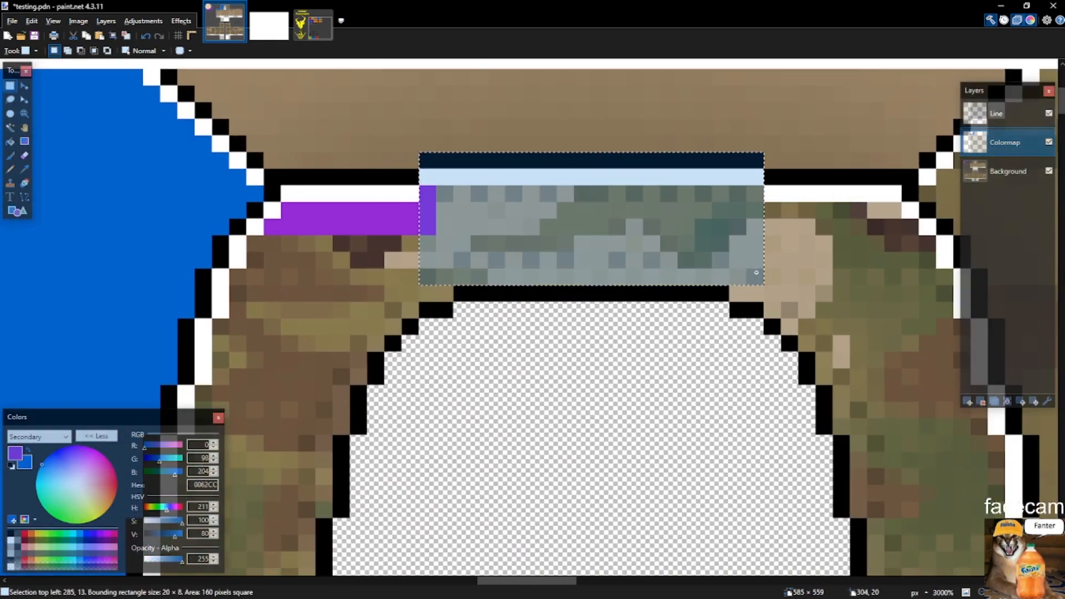
{"action": "key", "text": "BackSpace"}
{"action": "key", "text": "ctrl+d"}
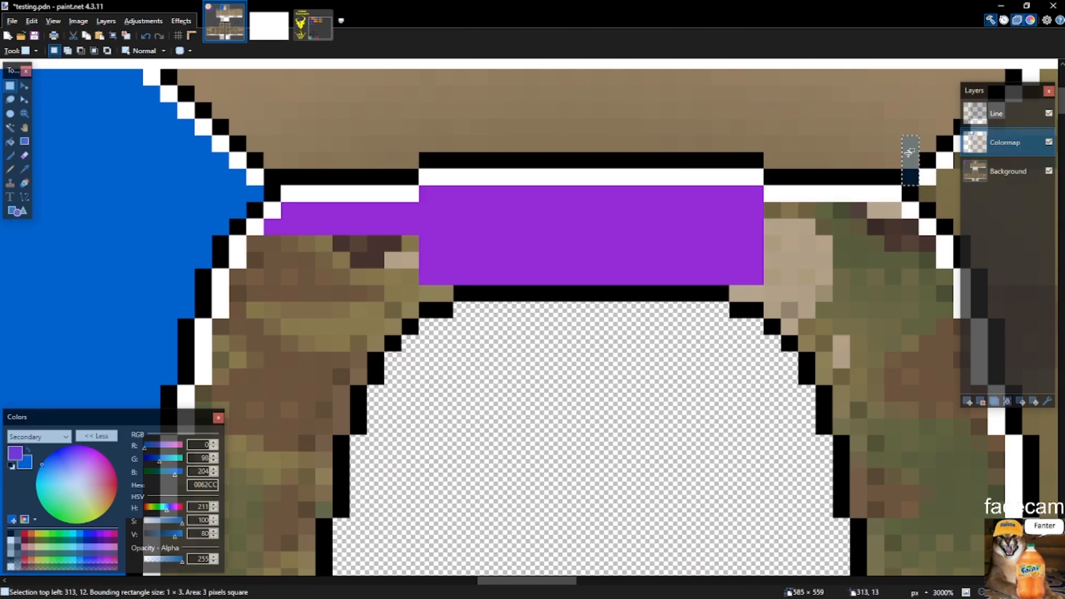
{"action": "scroll", "coordinate": [693, 222], "scroll_direction": "down", "scroll_amount": 3}
{"action": "scroll", "coordinate": [524, 236], "scroll_direction": "up", "scroll_amount": 3}
{"action": "key", "text": "alt+Tab"}
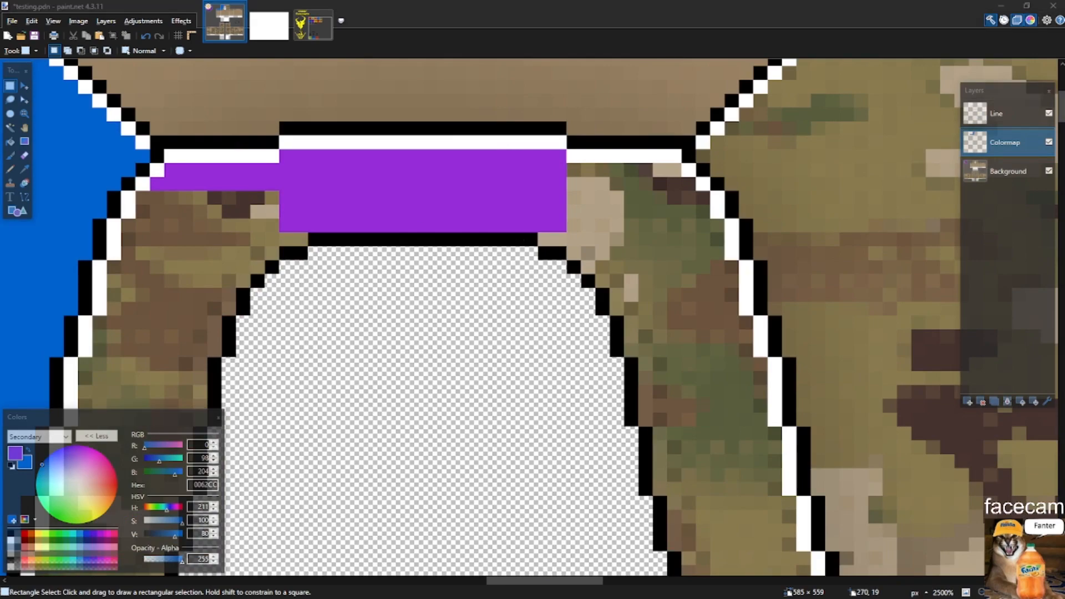
{"action": "left_click", "coordinate": [542, 270]}
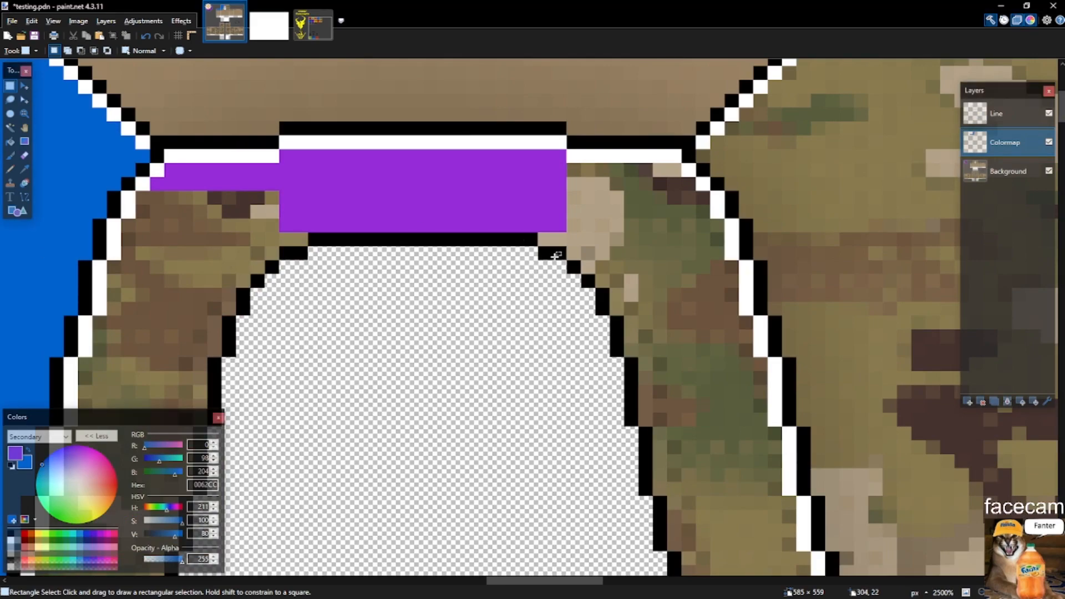
Trace the collar's right outer outline in purple with the Pencil tool, down to the lower edge of the upper shoulder panel.
{"action": "scroll", "coordinate": [555, 256], "scroll_direction": "up", "scroll_amount": 2}
{"action": "key", "text": "ctrl+s"}
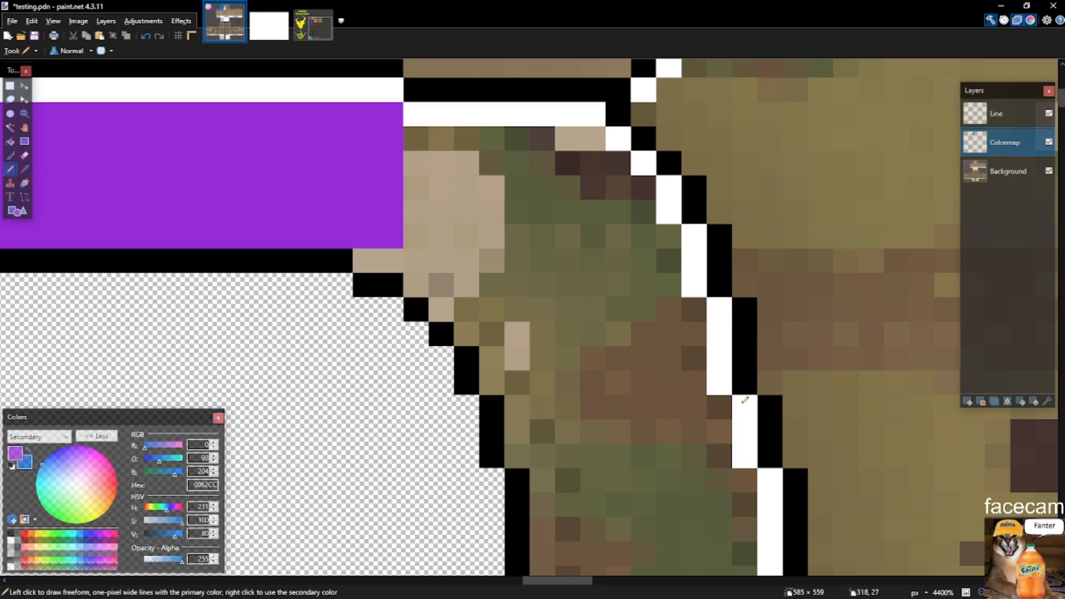
{"action": "scroll", "coordinate": [745, 399], "scroll_direction": "down", "scroll_amount": 5}
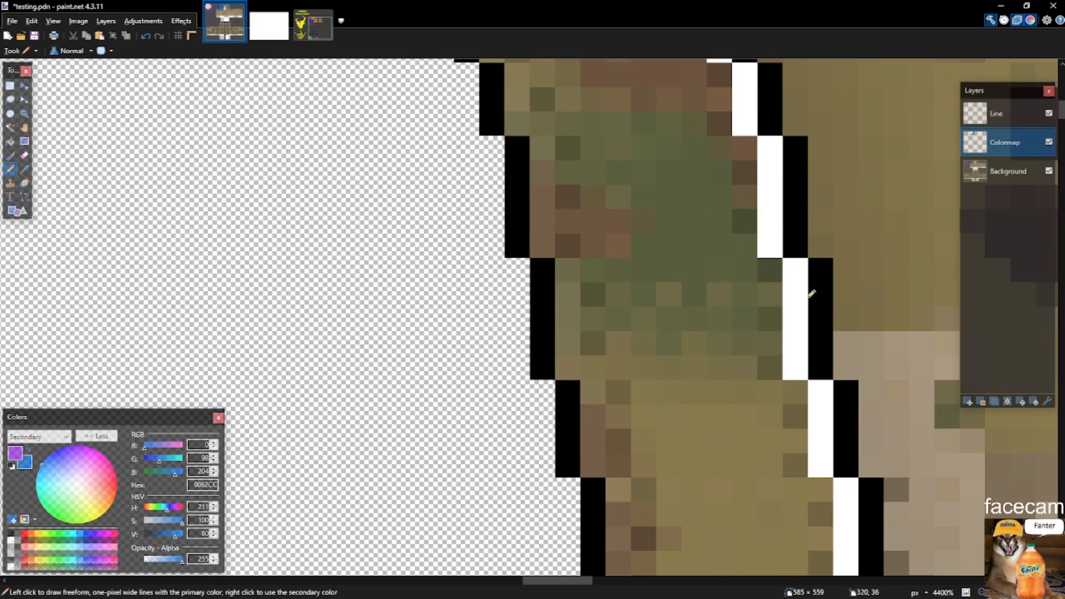
{"action": "scroll", "coordinate": [853, 455], "scroll_direction": "down", "scroll_amount": 4}
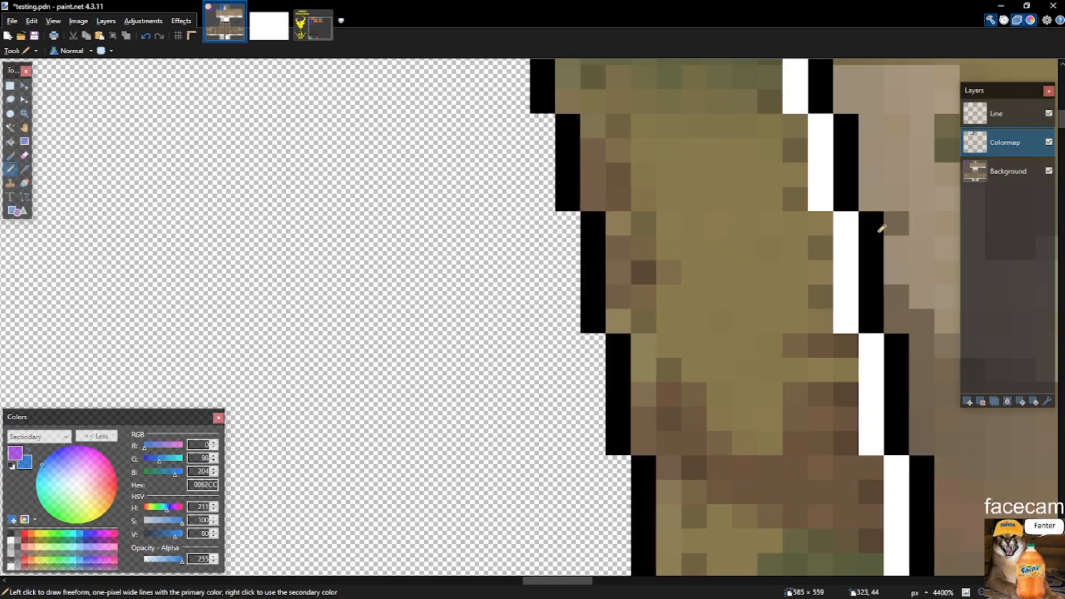
{"action": "scroll", "coordinate": [923, 463], "scroll_direction": "down", "scroll_amount": 5}
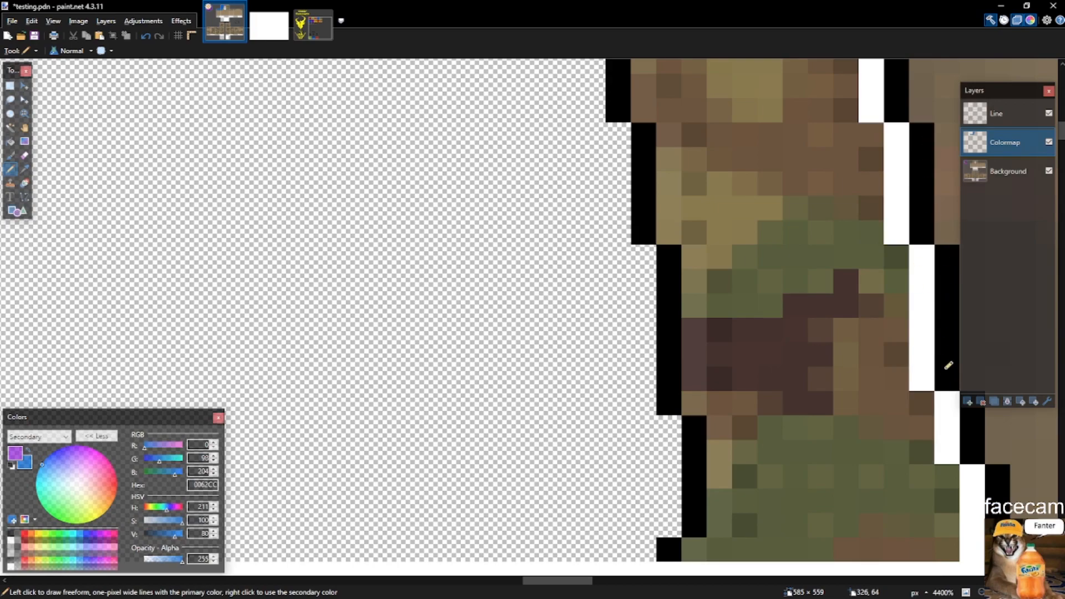
{"action": "scroll", "coordinate": [743, 338], "scroll_direction": "down", "scroll_amount": 2}
{"action": "scroll", "coordinate": [741, 372], "scroll_direction": "right", "scroll_amount": 3}
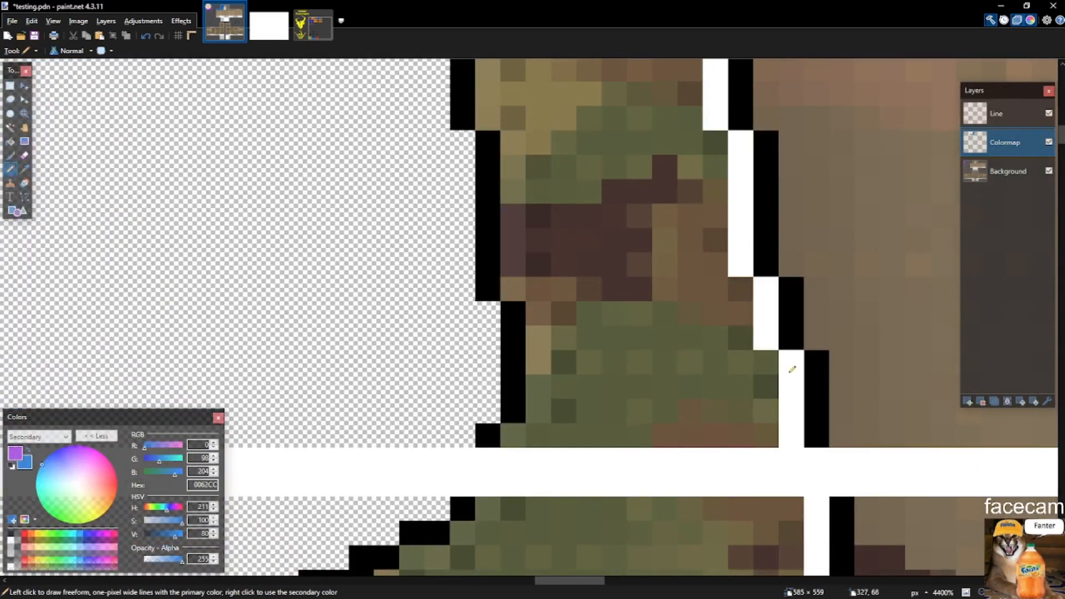
{"action": "key", "text": "s"}
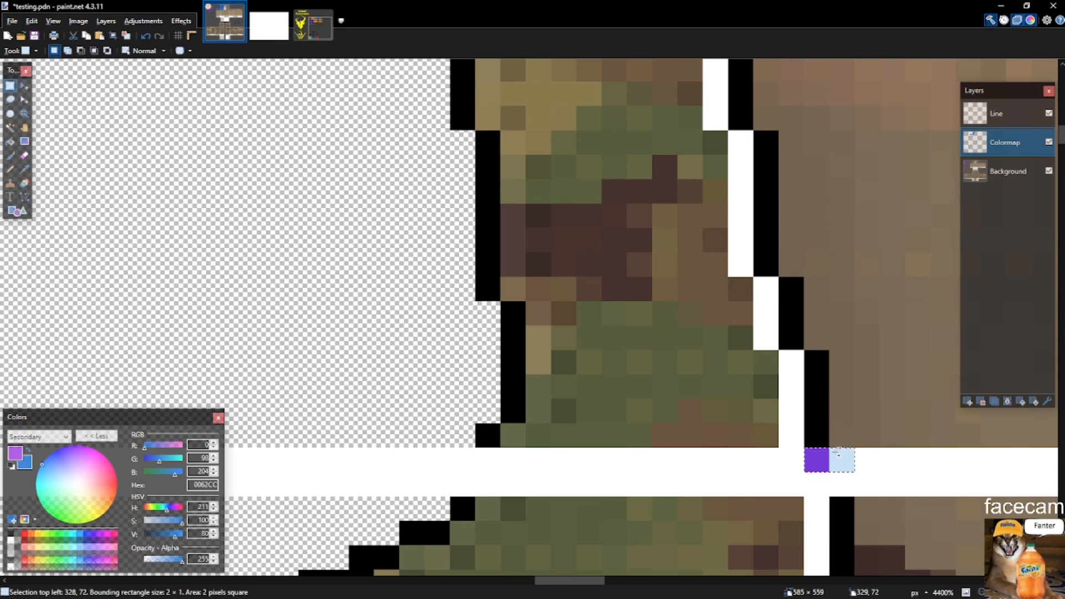
Hide the Line layer briefly to check the traced purple outline, and show the layer again.
{"action": "scroll", "coordinate": [844, 428], "scroll_direction": "down", "scroll_amount": 5}
{"action": "left_click", "coordinate": [1048, 113]}
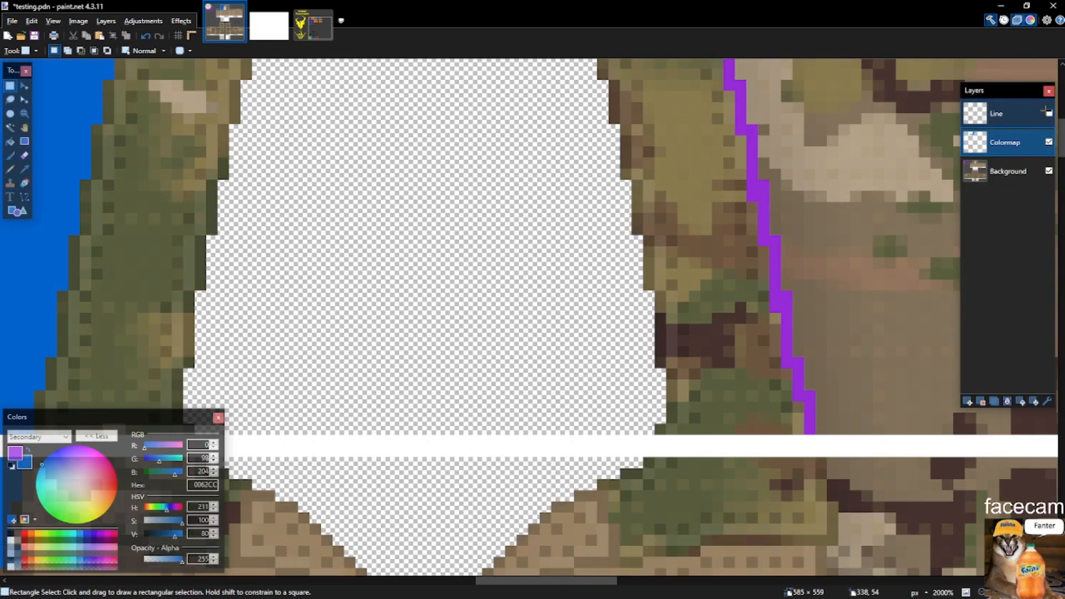
{"action": "left_click", "coordinate": [1048, 112]}
{"action": "left_click", "coordinate": [997, 111]}
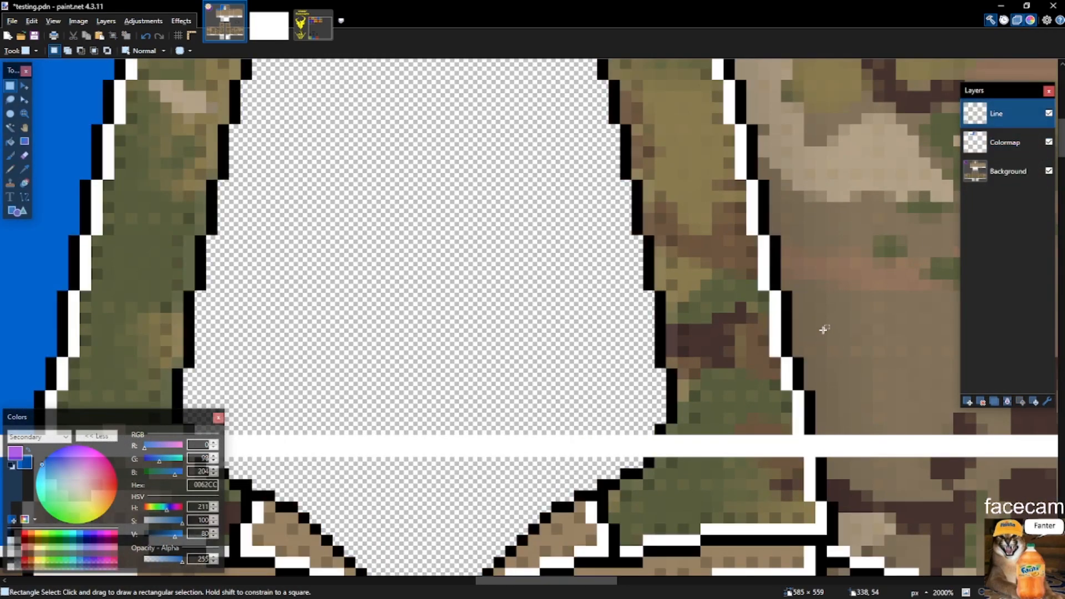
{"action": "scroll", "coordinate": [828, 401], "scroll_direction": "up", "scroll_amount": 1}
{"action": "key", "text": "p"}
{"action": "left_click", "coordinate": [821, 394]}
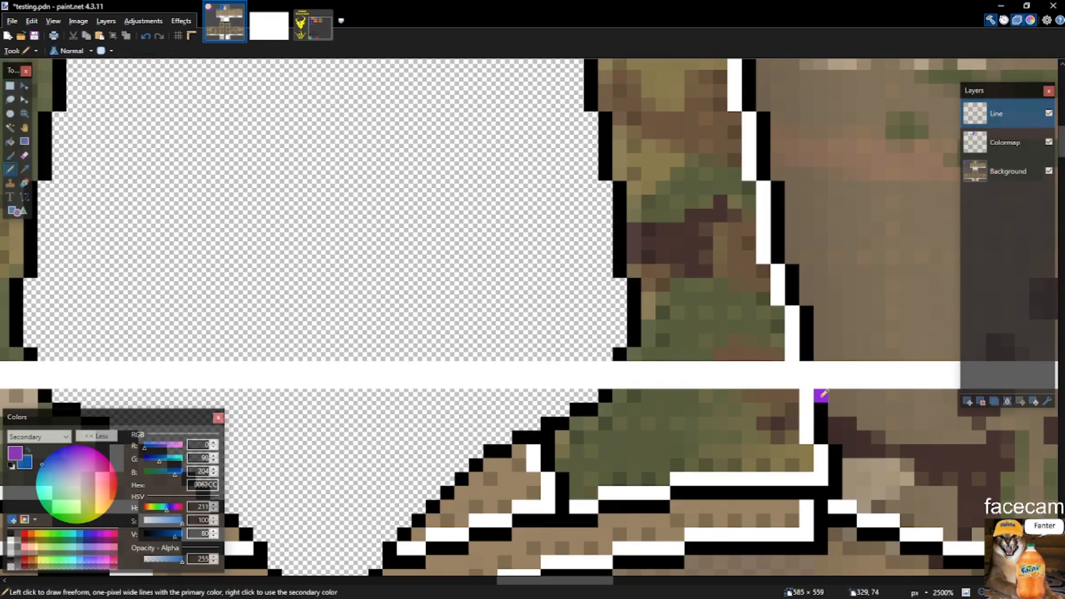
{"action": "key", "text": "ctrl+z"}
On the Colormap layer, pencil purple edges at the front panel's collar edge and along the collar's lower right end.
{"action": "left_click", "coordinate": [1004, 142]}
{"action": "scroll", "coordinate": [788, 300], "scroll_direction": "up", "scroll_amount": 3}
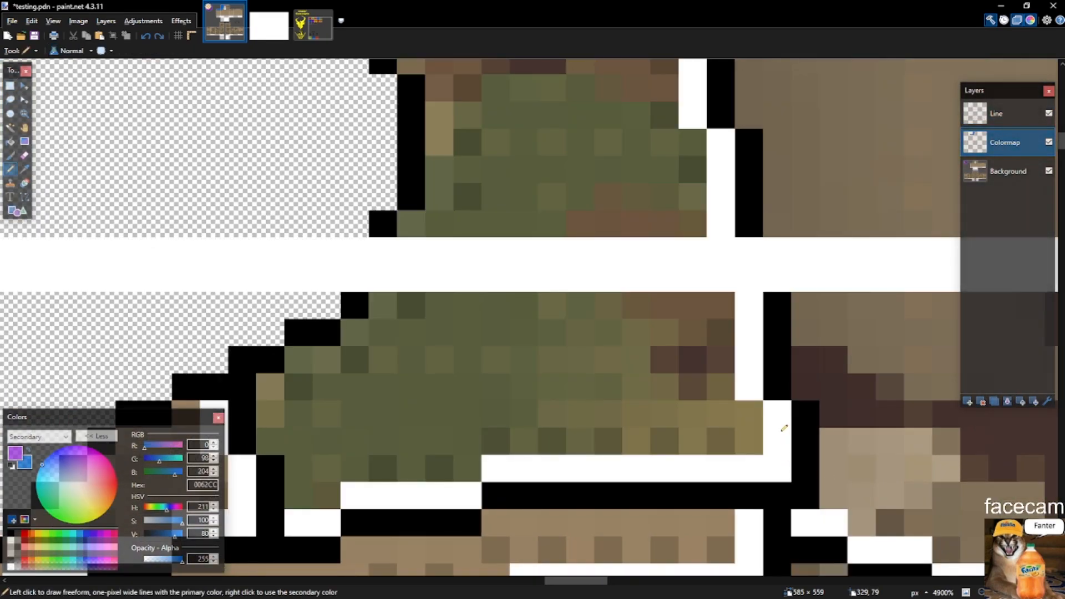
{"action": "left_click_drag", "start_coordinate": [750, 224], "coordinate": [396, 215]}
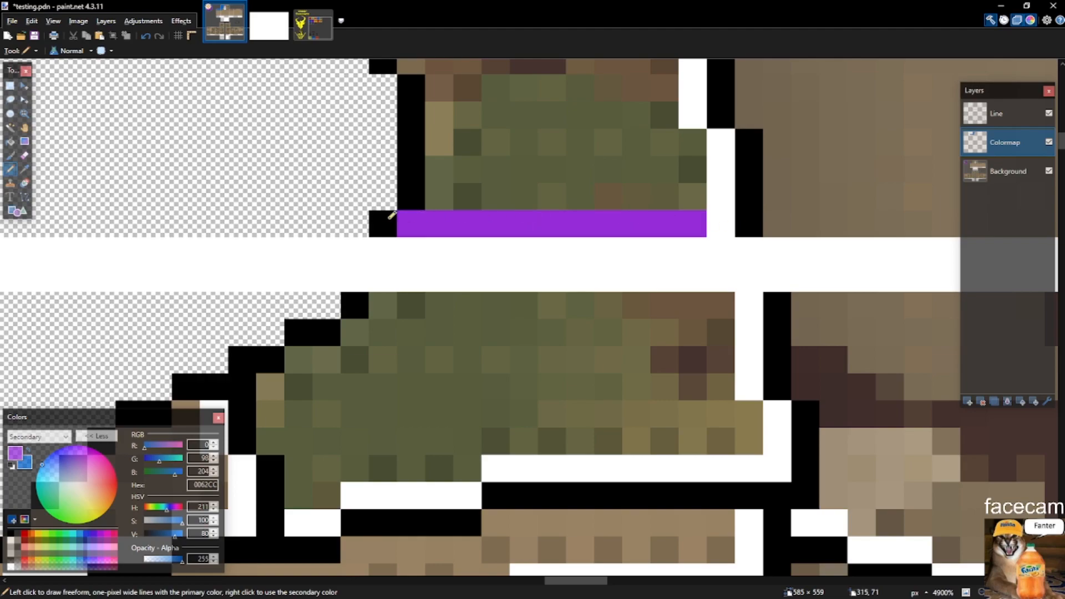
{"action": "scroll", "coordinate": [421, 222], "scroll_direction": "up", "scroll_amount": 5}
{"action": "left_click_drag", "start_coordinate": [413, 394], "coordinate": [414, 367]}
On the Line layer, select the black outline segments along the neck opening's lower right side with the Magic Wand.
{"action": "key", "text": "s"}
{"action": "key", "text": "s"}
{"action": "key", "text": "s"}
{"action": "key", "text": "s"}
{"action": "scroll", "coordinate": [424, 343], "scroll_direction": "down", "scroll_amount": 4}
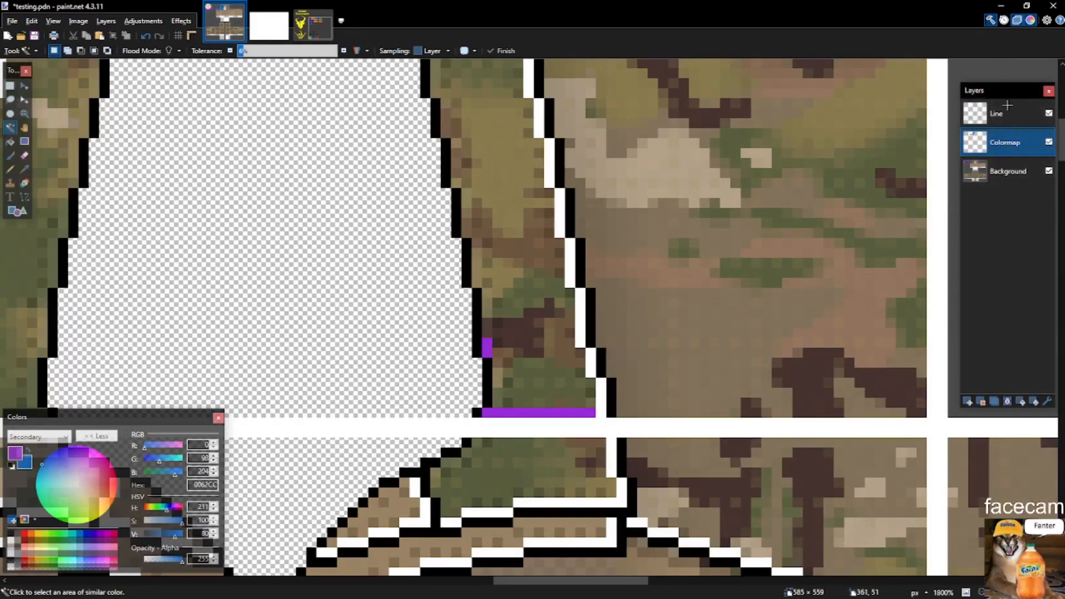
{"action": "left_click", "coordinate": [1007, 105]}
{"action": "scroll", "coordinate": [461, 222], "scroll_direction": "up", "scroll_amount": 2}
{"action": "left_click", "coordinate": [450, 212]}
{"action": "scroll", "coordinate": [499, 388], "scroll_direction": "up", "scroll_amount": 2}
{"action": "left_click", "coordinate": [510, 450], "text": "ctrl"}
{"action": "left_click", "coordinate": [487, 349], "text": "ctrl"}
{"action": "scroll", "coordinate": [484, 352], "scroll_direction": "up", "scroll_amount": 2}
{"action": "left_click", "coordinate": [466, 354], "text": "ctrl"}
{"action": "scroll", "coordinate": [467, 356], "scroll_direction": "up", "scroll_amount": 3}
{"action": "left_click", "coordinate": [427, 348], "text": "ctrl"}
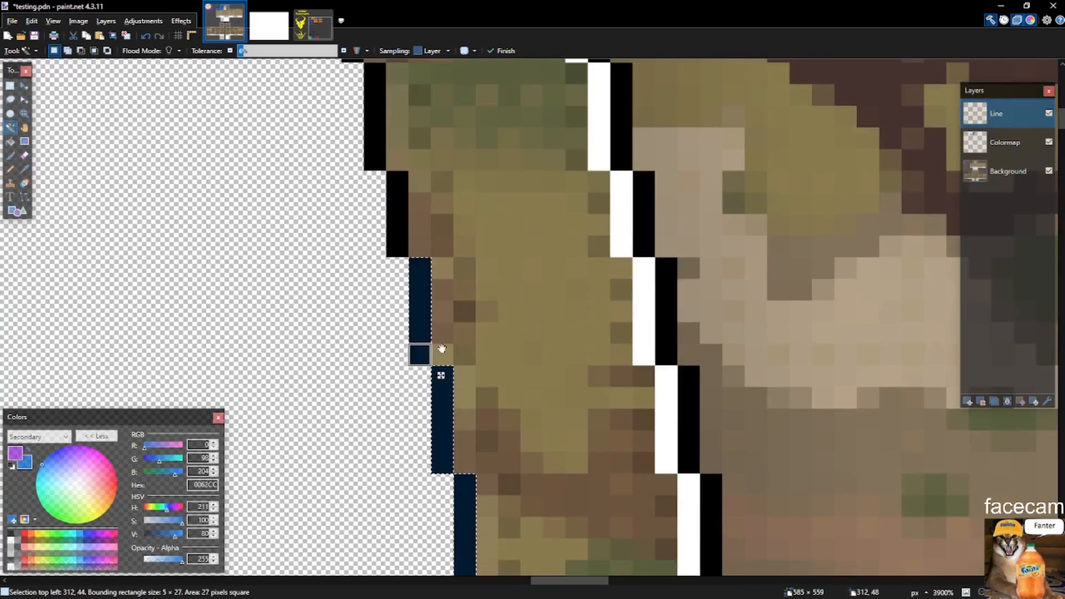
{"action": "left_click_drag", "start_coordinate": [430, 347], "coordinate": [471, 405]}
{"action": "scroll", "coordinate": [466, 355], "scroll_direction": "down", "scroll_amount": 1}
Extend the Magic Wand selection up the neck opening's upper right outline and across its top edge.
{"action": "left_click", "coordinate": [443, 274], "text": "ctrl"}
{"action": "left_click", "coordinate": [420, 209], "text": "ctrl"}
{"action": "scroll", "coordinate": [420, 208], "scroll_direction": "down", "scroll_amount": 2}
{"action": "left_click_drag", "start_coordinate": [420, 208], "coordinate": [478, 319]}
{"action": "scroll", "coordinate": [454, 197], "scroll_direction": "up", "scroll_amount": 2}
{"action": "left_click", "coordinate": [480, 259], "text": "ctrl"}
{"action": "left_click", "coordinate": [467, 208], "text": "ctrl"}
{"action": "left_click", "coordinate": [451, 165], "text": "ctrl"}
{"action": "left_click", "coordinate": [432, 138], "text": "ctrl"}
{"action": "left_click", "coordinate": [415, 122], "text": "ctrl"}
{"action": "left_click", "coordinate": [390, 105], "text": "ctrl"}
{"action": "left_click", "coordinate": [349, 87], "text": "ctrl"}
{"action": "scroll", "coordinate": [653, 205], "scroll_direction": "down", "scroll_amount": 1}
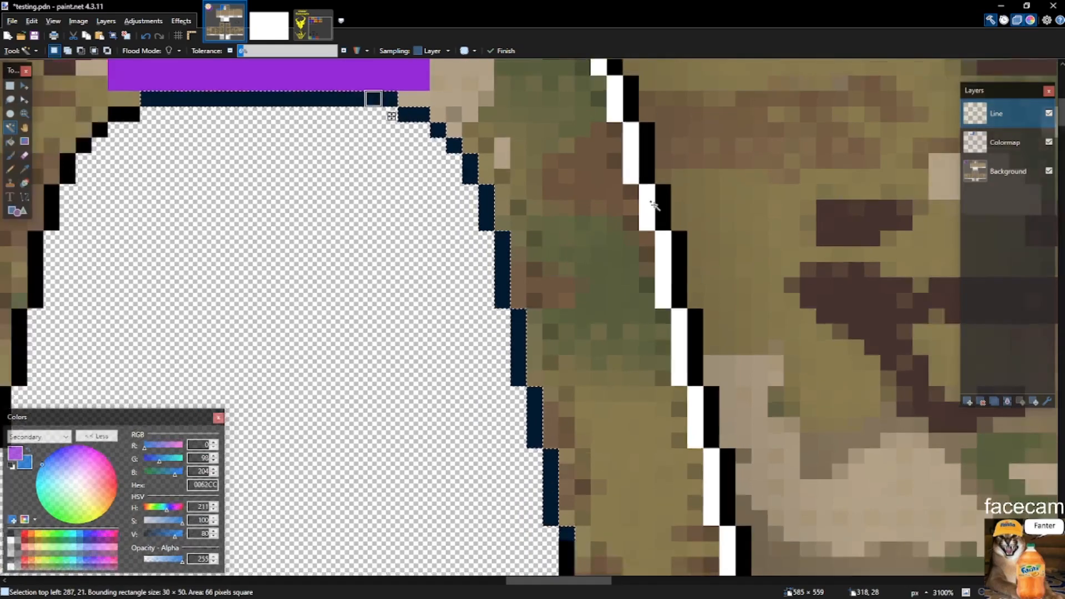
Add the black outline segments along the neck opening's lower left side to the selection.
{"action": "scroll", "coordinate": [654, 205], "scroll_direction": "down", "scroll_amount": 5}
{"action": "scroll", "coordinate": [280, 541], "scroll_direction": "up", "scroll_amount": 5}
{"action": "left_click", "coordinate": [283, 529], "text": "ctrl"}
{"action": "left_click", "coordinate": [271, 502], "text": "ctrl"}
{"action": "left_click", "coordinate": [284, 445], "text": "ctrl"}
{"action": "left_click", "coordinate": [312, 335], "text": "ctrl"}
{"action": "key", "text": "ctrl+z"}
{"action": "left_click", "coordinate": [298, 307], "text": "ctrl"}
{"action": "left_click", "coordinate": [327, 253], "text": "ctrl"}
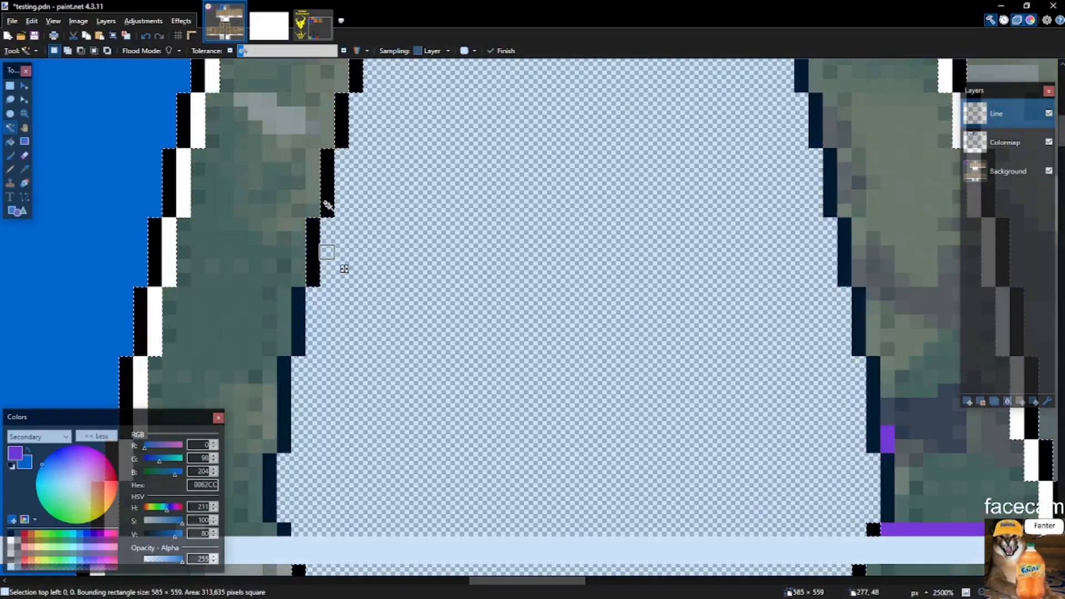
{"action": "key", "text": "ctrl+z"}
{"action": "left_click", "coordinate": [313, 252], "text": "ctrl"}
{"action": "left_click", "coordinate": [327, 196], "text": "ctrl"}
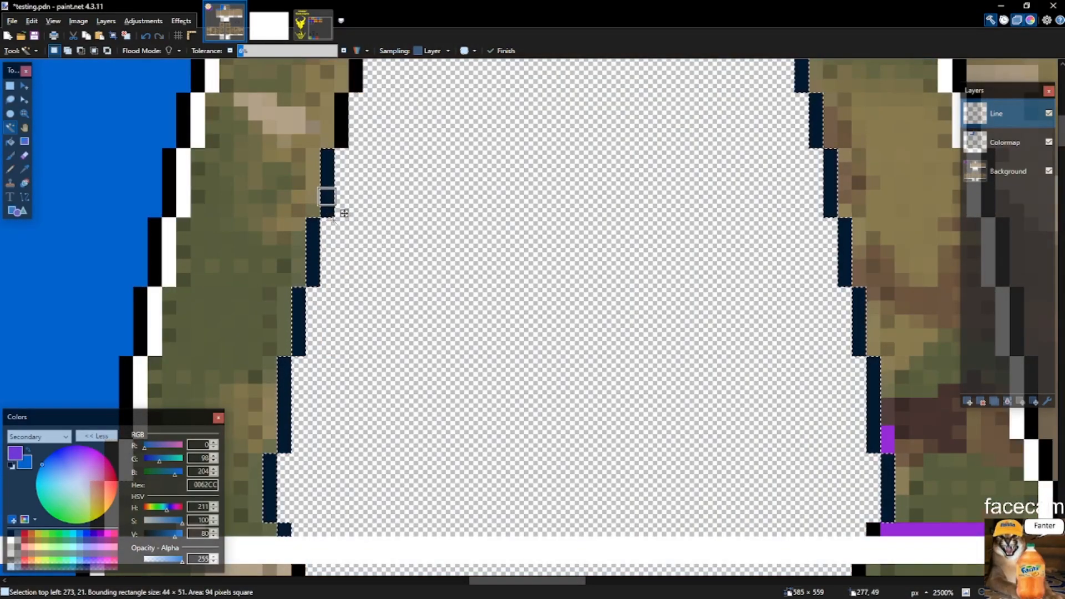
Add the remaining outline segments up the neck opening's left side to the selection, completing it at the top edge.
{"action": "scroll", "coordinate": [334, 217], "scroll_direction": "up", "scroll_amount": 2}
{"action": "left_click", "coordinate": [342, 269], "text": "ctrl"}
{"action": "left_click", "coordinate": [356, 219], "text": "ctrl"}
{"action": "scroll", "coordinate": [358, 219], "scroll_direction": "up", "scroll_amount": 2}
{"action": "left_click", "coordinate": [370, 256], "text": "ctrl"}
{"action": "left_click", "coordinate": [382, 213], "text": "ctrl"}
{"action": "left_click", "coordinate": [384, 193], "text": "ctrl"}
{"action": "left_click", "coordinate": [399, 165], "text": "ctrl"}
{"action": "left_click", "coordinate": [413, 143], "text": "ctrl"}
{"action": "left_click", "coordinate": [427, 130], "text": "ctrl"}
{"action": "left_click", "coordinate": [456, 117], "text": "ctrl"}
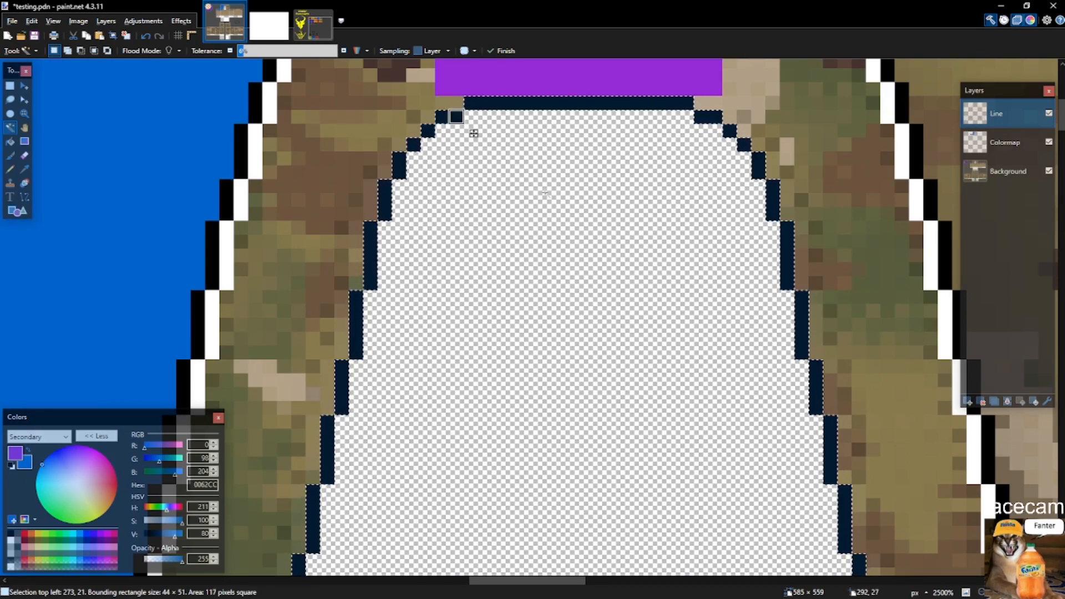
Fill the selected neck-opening outline with purple on the Colormap layer, hide the Line layer and clear the selection.
{"action": "left_click", "coordinate": [1004, 142]}
{"action": "left_click", "coordinate": [1048, 114]}
{"action": "scroll", "coordinate": [645, 226], "scroll_direction": "down", "scroll_amount": 4}
{"action": "left_click", "coordinate": [465, 227]}
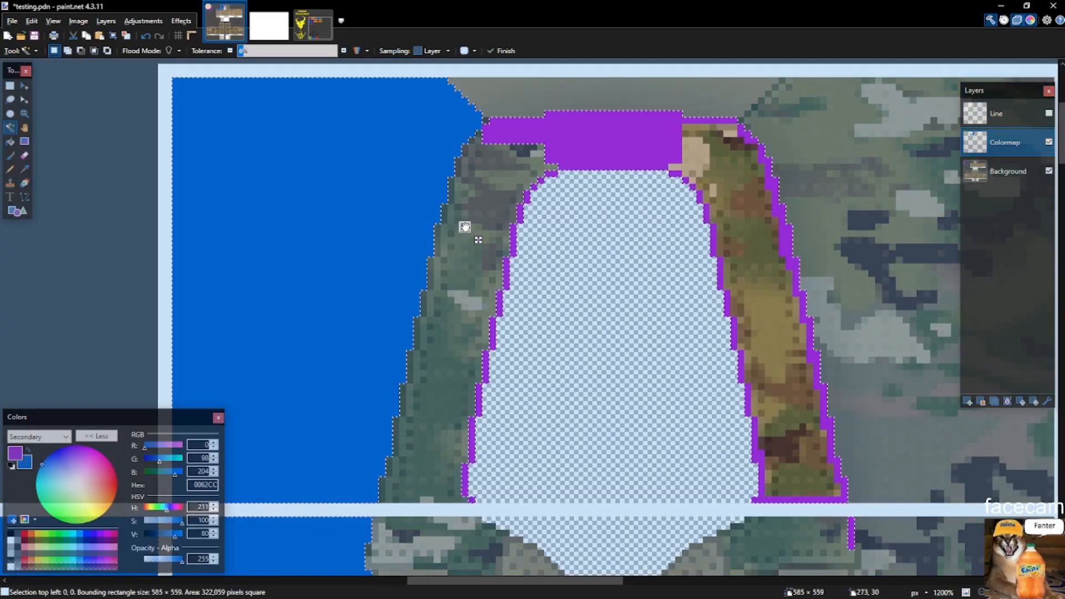
{"action": "key", "text": "ctrl+d"}
Close the lower end of the collar's left side with a one-pixel-high row of purple.
{"action": "key", "text": "s"}
{"action": "scroll", "coordinate": [466, 524], "scroll_direction": "up", "scroll_amount": 1}
{"action": "left_click_drag", "start_coordinate": [470, 499], "coordinate": [370, 498]}
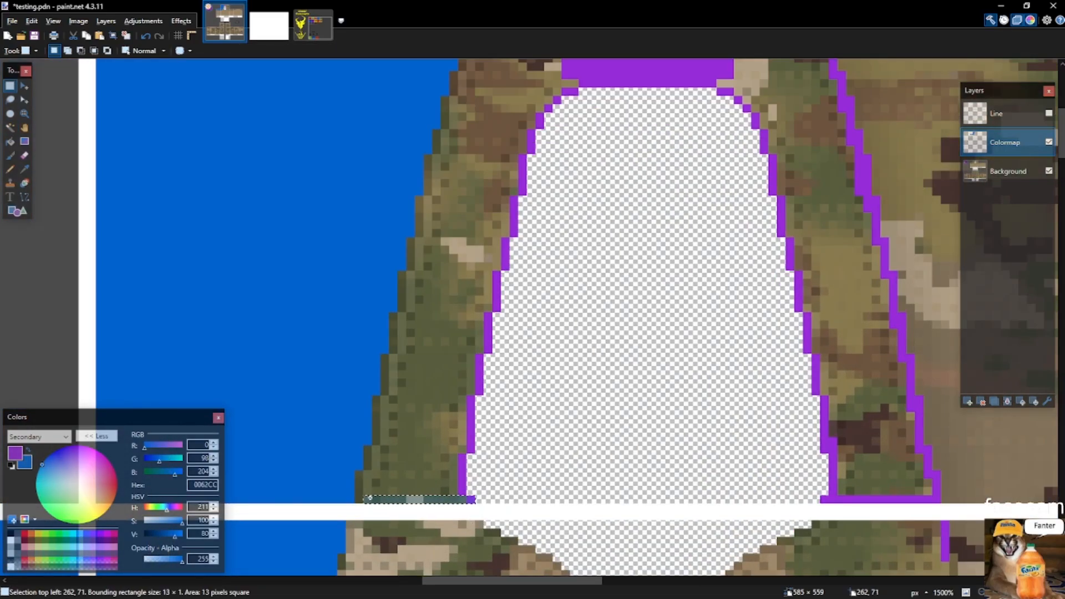
Fill the enclosed left and right sides of the collar with purple using Magic Wand selections.
{"action": "key", "text": "s"}
{"action": "key", "text": "s"}
{"action": "key", "text": "s"}
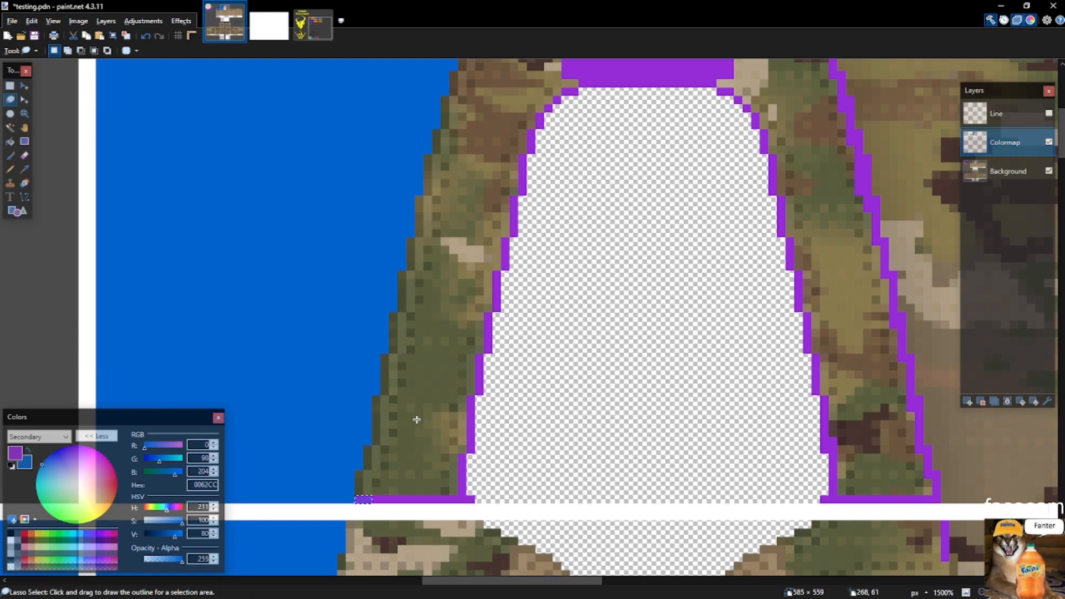
{"action": "left_click", "coordinate": [418, 420]}
{"action": "scroll", "coordinate": [420, 423], "scroll_direction": "up", "scroll_amount": 3}
{"action": "key", "text": "BackSpace"}
{"action": "scroll", "coordinate": [480, 408], "scroll_direction": "down", "scroll_amount": 3}
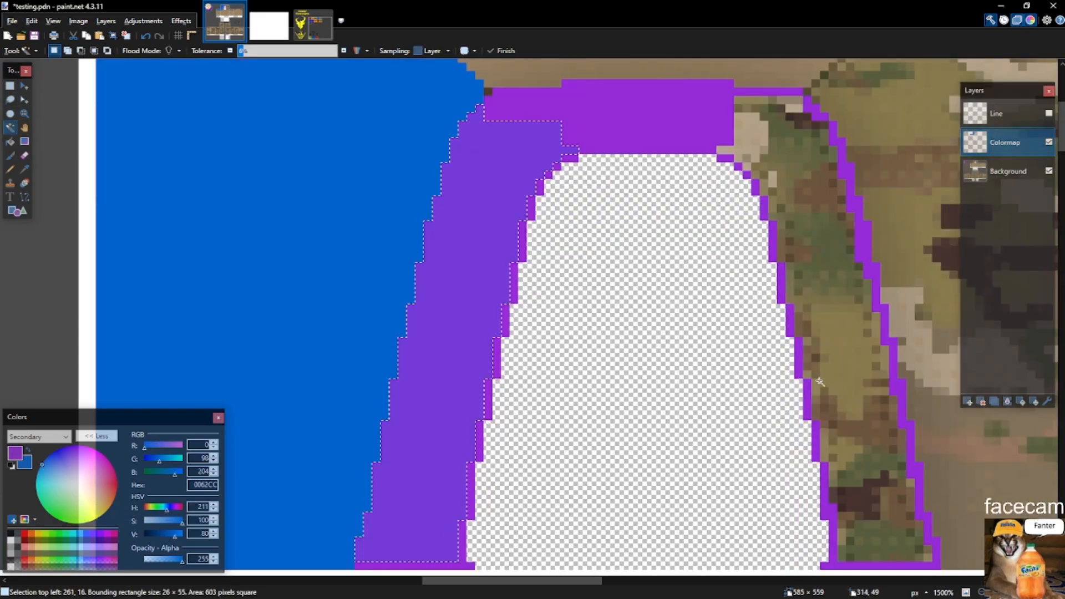
{"action": "left_click", "coordinate": [838, 332]}
{"action": "key", "text": "BackSpace"}
Swap to blue and pencil the missing pixel at the collar's upper left corner and the diagonal edge at its upper right.
{"action": "key", "text": "s"}
{"action": "scroll", "coordinate": [564, 238], "scroll_direction": "up", "scroll_amount": 3}
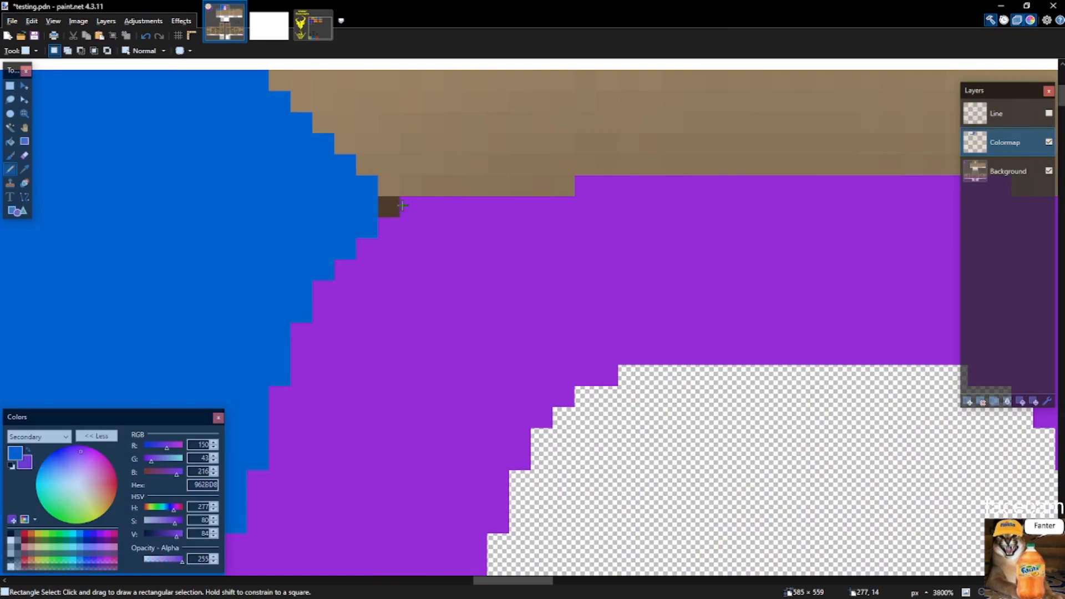
{"action": "key", "text": "p"}
{"action": "scroll", "coordinate": [277, 255], "scroll_direction": "down", "scroll_amount": 3}
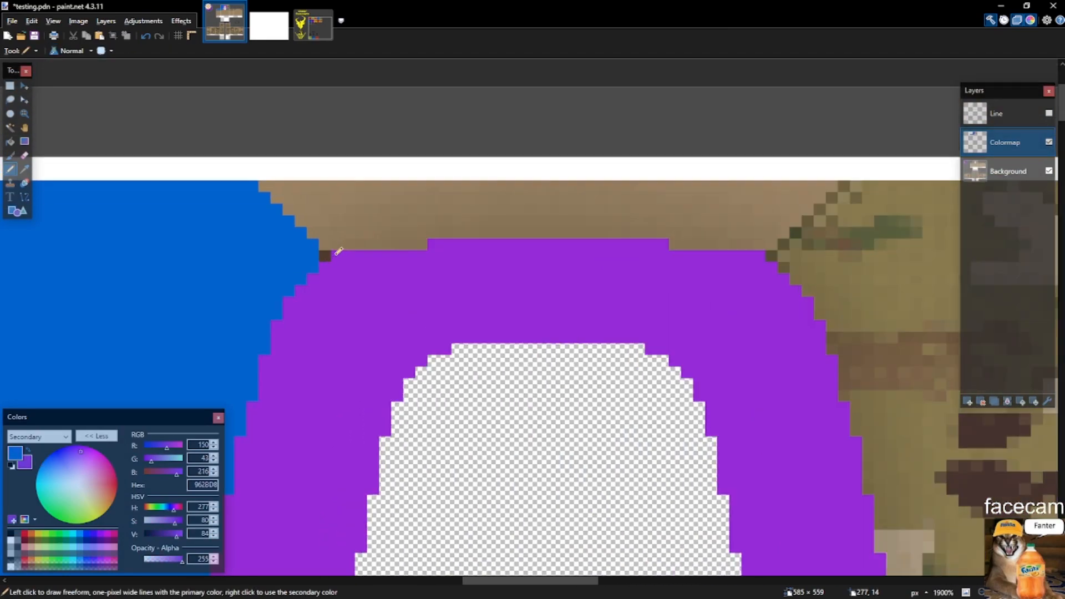
{"action": "left_click", "coordinate": [327, 256]}
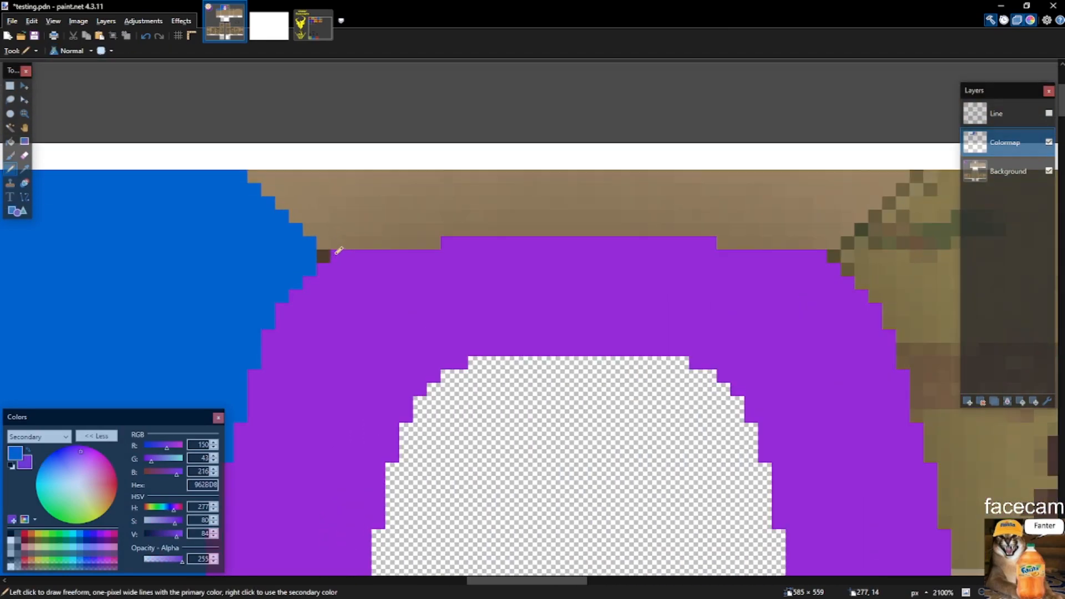
{"action": "scroll", "coordinate": [328, 255], "scroll_direction": "up", "scroll_amount": 3}
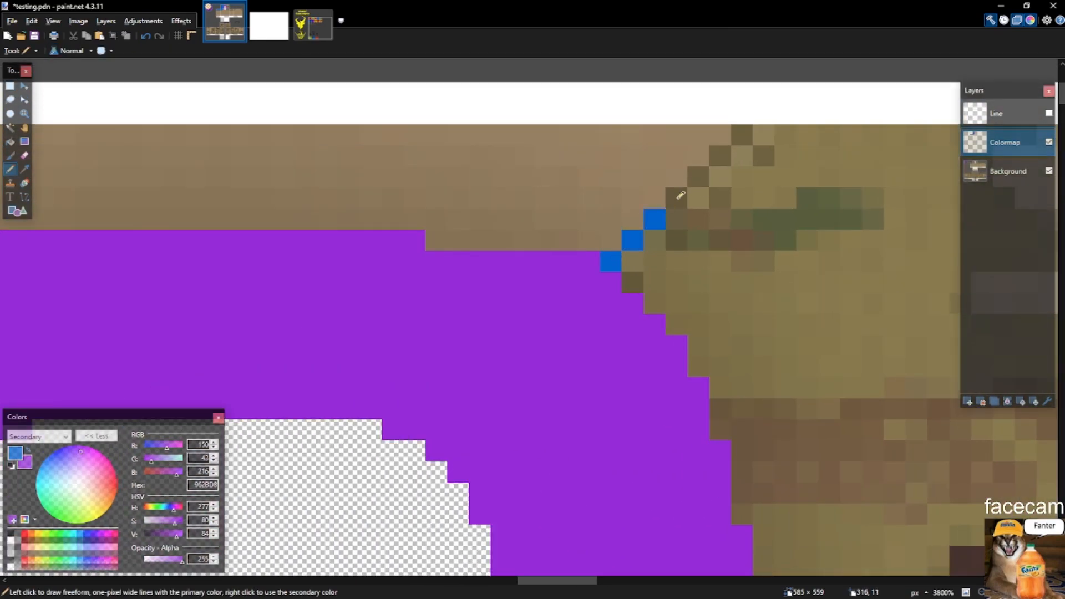
Fill one-pixel blue borders along the upper, outer and lower edges of the upper shoulder panel's right half.
{"action": "scroll", "coordinate": [580, 192], "scroll_direction": "down", "scroll_amount": 4}
{"action": "key", "text": "s"}
{"action": "left_click_drag", "start_coordinate": [625, 174], "coordinate": [986, 174]}
{"action": "scroll", "coordinate": [659, 225], "scroll_direction": "down", "scroll_amount": 5}
{"action": "scroll", "coordinate": [751, 281], "scroll_direction": "up", "scroll_amount": 3}
{"action": "scroll", "coordinate": [796, 511], "scroll_direction": "down", "scroll_amount": 3}
{"action": "left_click_drag", "start_coordinate": [724, 359], "coordinate": [704, 242]}
{"action": "key", "text": "BackSpace"}
{"action": "scroll", "coordinate": [706, 330], "scroll_direction": "up", "scroll_amount": 6}
{"action": "key", "text": "BackSpace"}
{"action": "scroll", "coordinate": [669, 261], "scroll_direction": "down", "scroll_amount": 5}
{"action": "left_click_drag", "start_coordinate": [453, 431], "coordinate": [457, 434]}
{"action": "key", "text": "BackSpace"}
{"action": "scroll", "coordinate": [528, 410], "scroll_direction": "up", "scroll_amount": 6}
Fill the enclosed right half of the upper shoulder panel with blue using a Magic Wand selection.
{"action": "key", "text": "s"}
{"action": "key", "text": "s"}
{"action": "key", "text": "s"}
{"action": "left_click", "coordinate": [515, 392]}
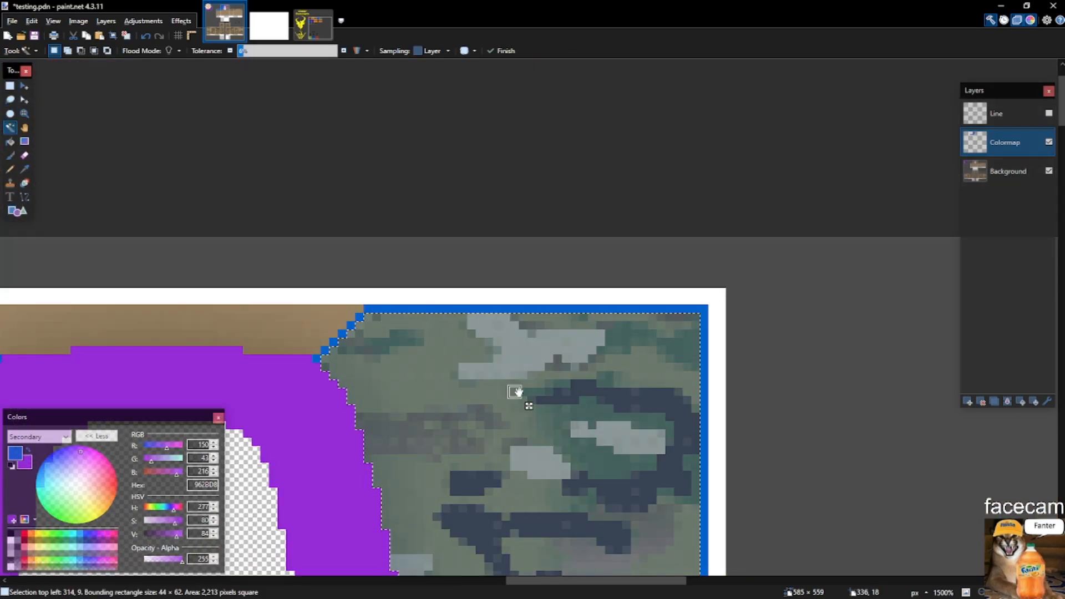
{"action": "key", "text": "BackSpace"}
{"action": "key", "text": "s"}
{"action": "scroll", "coordinate": [652, 287], "scroll_direction": "down", "scroll_amount": 8}
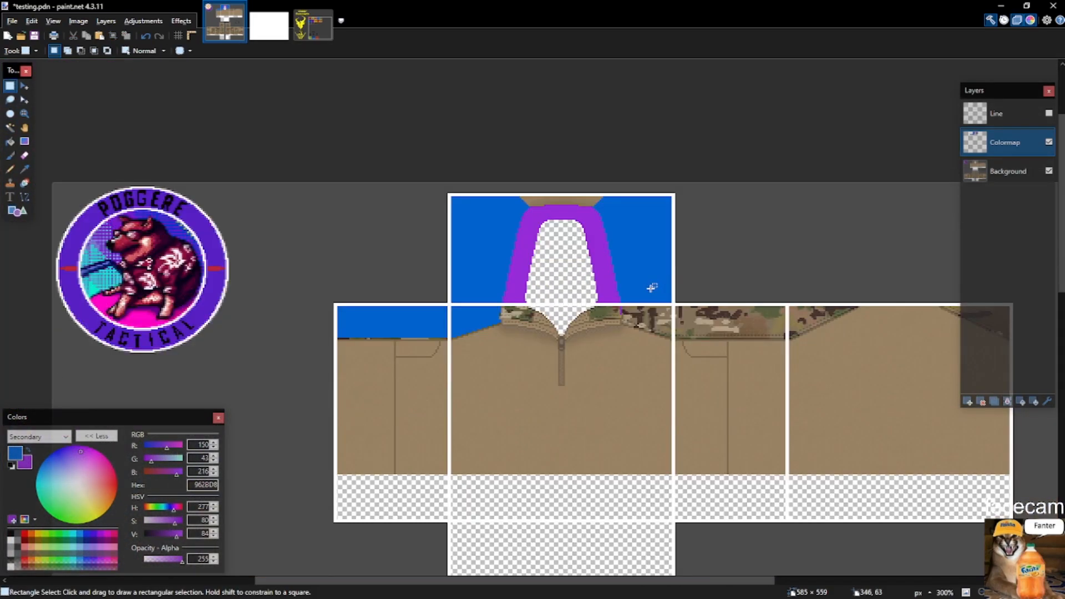
Swap the primary colour back to purple and save the document.
{"action": "scroll", "coordinate": [624, 348], "scroll_direction": "up", "scroll_amount": 8}
{"action": "key", "text": "x"}
{"action": "scroll", "coordinate": [616, 314], "scroll_direction": "down", "scroll_amount": 9}
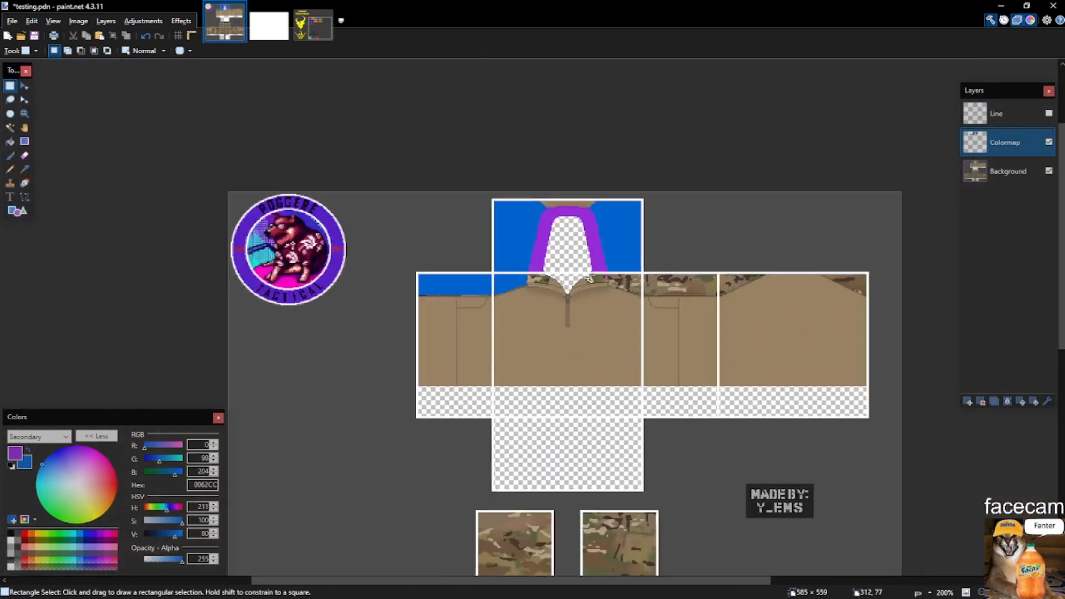
{"action": "scroll", "coordinate": [589, 279], "scroll_direction": "down", "scroll_amount": 2}
{"action": "scroll", "coordinate": [487, 381], "scroll_direction": "up", "scroll_amount": 10}
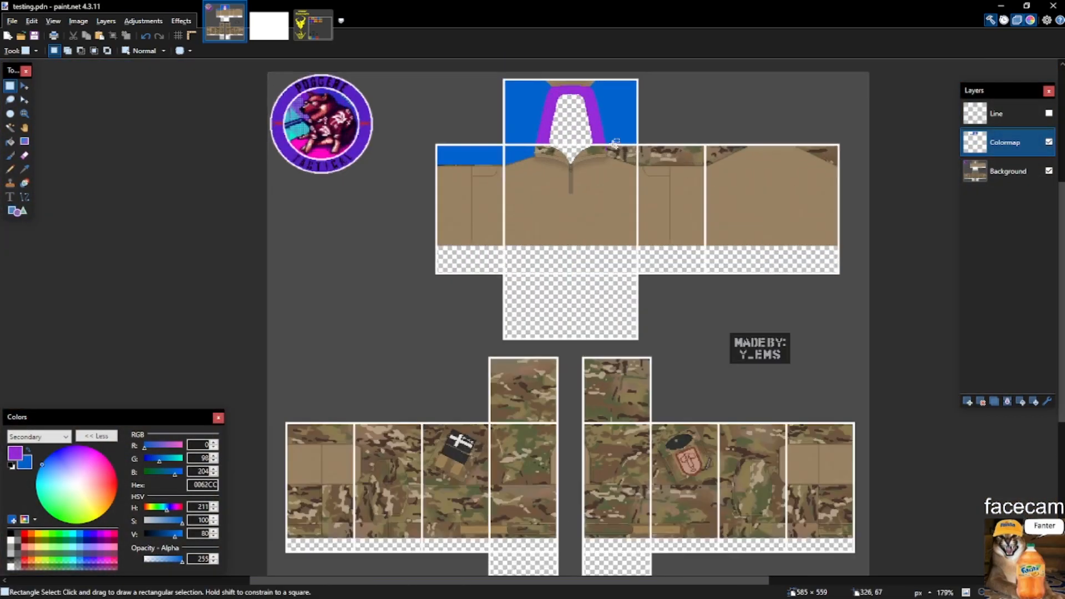
Show and activate the Line layer, and select the first front shoulder seam segments just right of the collar.
{"action": "scroll", "coordinate": [518, 185], "scroll_direction": "up", "scroll_amount": 3}
{"action": "left_click_drag", "start_coordinate": [412, 357], "coordinate": [502, 400]}
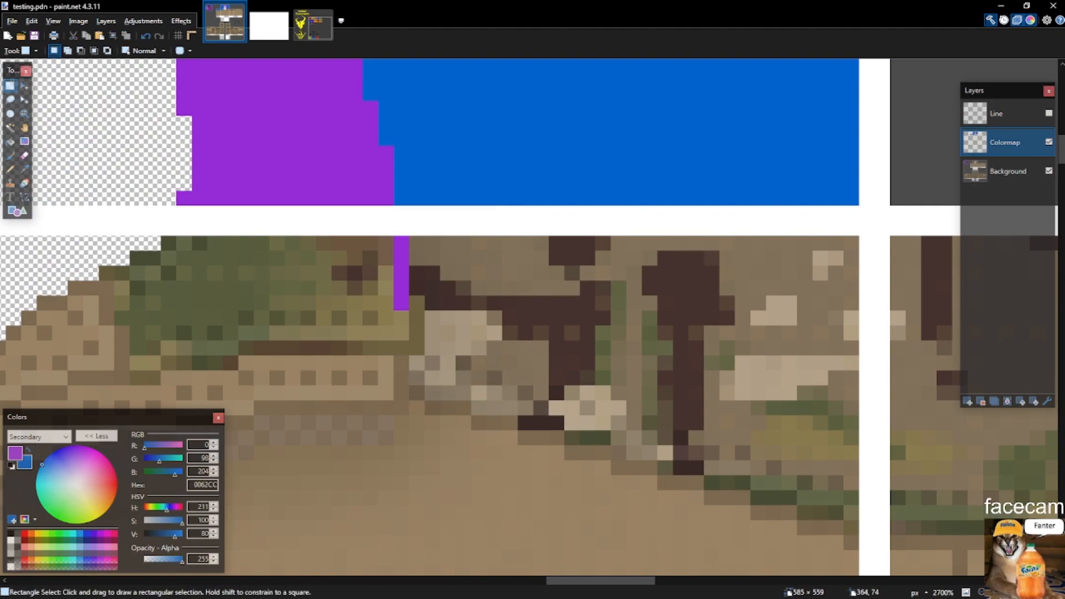
{"action": "left_click", "coordinate": [1048, 114]}
{"action": "left_click", "coordinate": [1011, 114]}
{"action": "key", "text": "s"}
{"action": "key", "text": "s"}
{"action": "key", "text": "s"}
{"action": "left_click", "coordinate": [422, 375]}
{"action": "left_click", "coordinate": [479, 395]}
{"action": "left_click", "coordinate": [445, 375], "text": "ctrl"}
{"action": "key", "text": "s"}
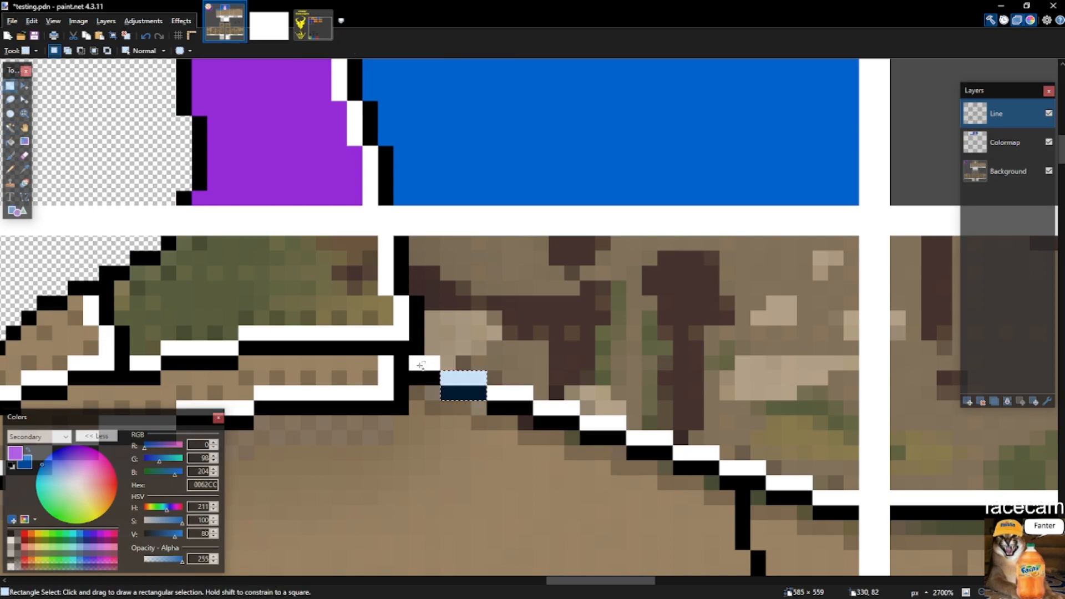
{"action": "left_click_drag", "start_coordinate": [414, 361], "coordinate": [435, 380]}
Add the remaining sloped black seam segments on the front shoulder, right of the collar, to the Magic Wand selection.
{"action": "key", "text": "s"}
{"action": "key", "text": "s"}
{"action": "key", "text": "s"}
{"action": "key", "text": "s"}
{"action": "key", "text": "s"}
{"action": "key", "text": "s"}
{"action": "left_click", "coordinate": [522, 409]}
{"action": "key", "text": "ctrl+z"}
{"action": "left_click", "coordinate": [522, 409], "text": "ctrl"}
{"action": "left_click", "coordinate": [571, 425], "text": "ctrl"}
{"action": "left_click", "coordinate": [835, 513], "text": "ctrl"}
{"action": "left_click", "coordinate": [789, 497], "text": "ctrl"}
{"action": "left_click", "coordinate": [744, 483], "text": "ctrl"}
{"action": "left_click", "coordinate": [692, 471], "text": "ctrl"}
{"action": "left_click", "coordinate": [651, 452], "text": "ctrl"}
{"action": "left_click", "coordinate": [603, 438], "text": "ctrl"}
{"action": "scroll", "coordinate": [547, 428], "scroll_direction": "down", "scroll_amount": 4}
{"action": "scroll", "coordinate": [760, 465], "scroll_direction": "up", "scroll_amount": 2}
{"action": "left_click", "coordinate": [757, 462], "text": "ctrl"}
{"action": "scroll", "coordinate": [464, 440], "scroll_direction": "down", "scroll_amount": 2}
{"action": "scroll", "coordinate": [456, 438], "scroll_direction": "down", "scroll_amount": 4}
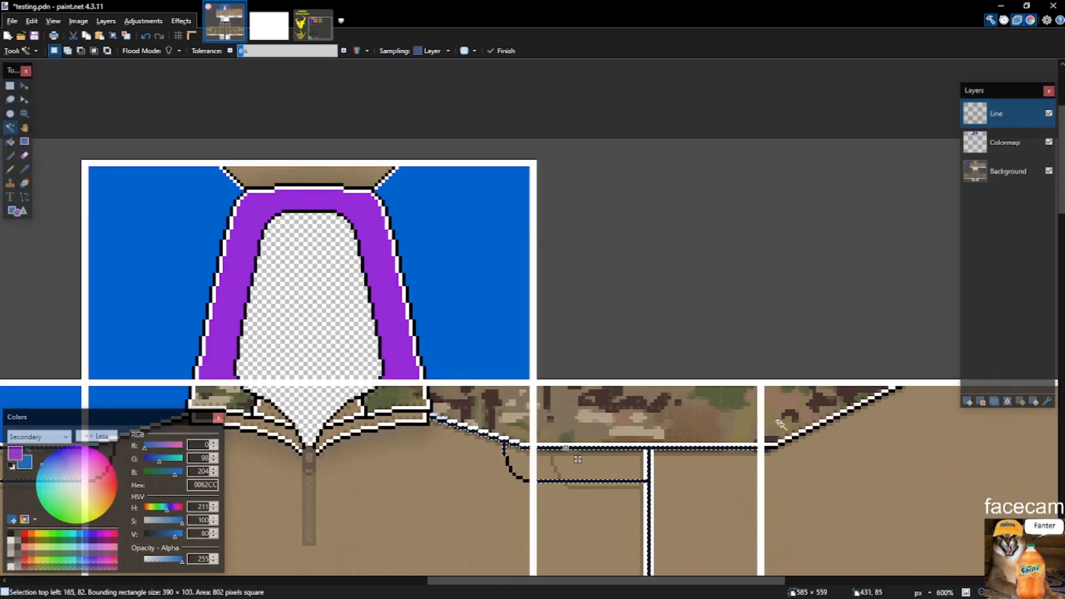
{"action": "scroll", "coordinate": [661, 483], "scroll_direction": "up", "scroll_amount": 4}
{"action": "key", "text": "s"}
{"action": "scroll", "coordinate": [581, 442], "scroll_direction": "down", "scroll_amount": 10}
{"action": "left_click_drag", "start_coordinate": [581, 442], "coordinate": [583, 417]}
{"action": "scroll", "coordinate": [589, 351], "scroll_direction": "down", "scroll_amount": 9}
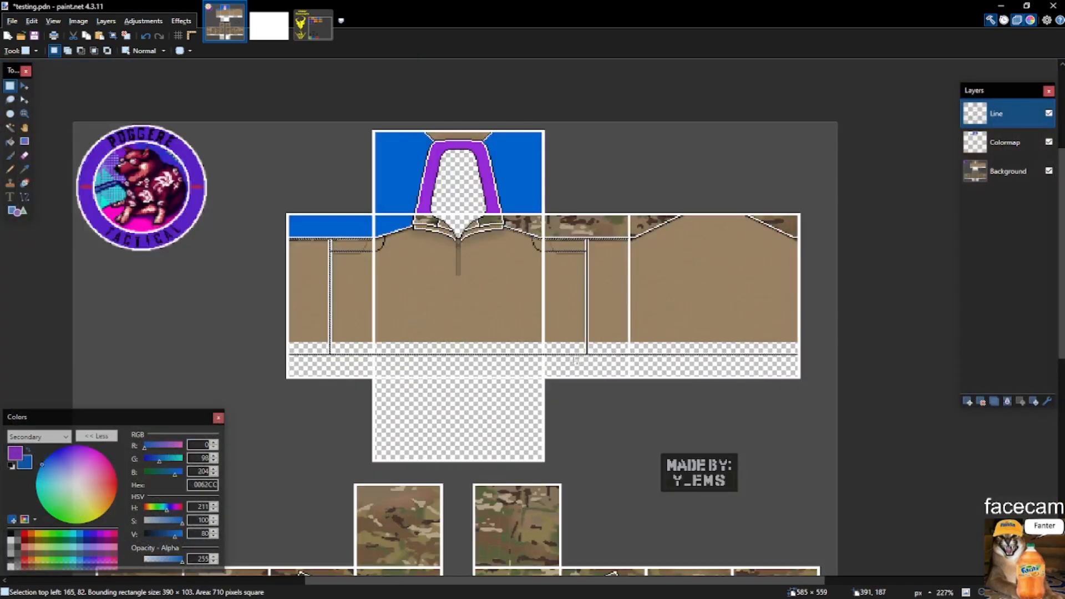
{"action": "key", "text": "ctrl+z"}
{"action": "key", "text": "ctrl+z"}
{"action": "scroll", "coordinate": [556, 244], "scroll_direction": "up", "scroll_amount": 8}
{"action": "key", "text": "ctrl+z"}
{"action": "key", "text": "ctrl+z"}
{"action": "key", "text": "ctrl+z"}
{"action": "scroll", "coordinate": [558, 229], "scroll_direction": "up", "scroll_amount": 3}
{"action": "key", "text": "s"}
{"action": "key", "text": "ctrl+z"}
Extend the selection along the horizontal black shoulder seam of the side panel and onto the first seam segment of the back panel.
{"action": "left_click_drag", "start_coordinate": [466, 233], "coordinate": [568, 232]}
{"action": "scroll", "coordinate": [473, 232], "scroll_direction": "right", "scroll_amount": 5}
{"action": "key", "text": "s"}
{"action": "key", "text": "s"}
{"action": "key", "text": "s"}
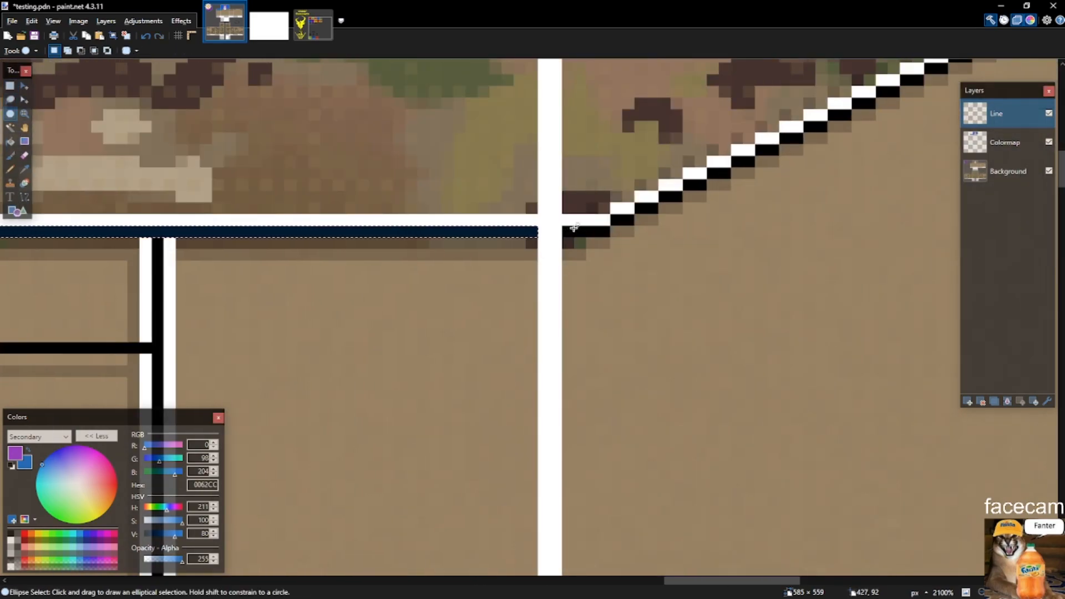
{"action": "left_click", "coordinate": [580, 232], "text": "ctrl"}
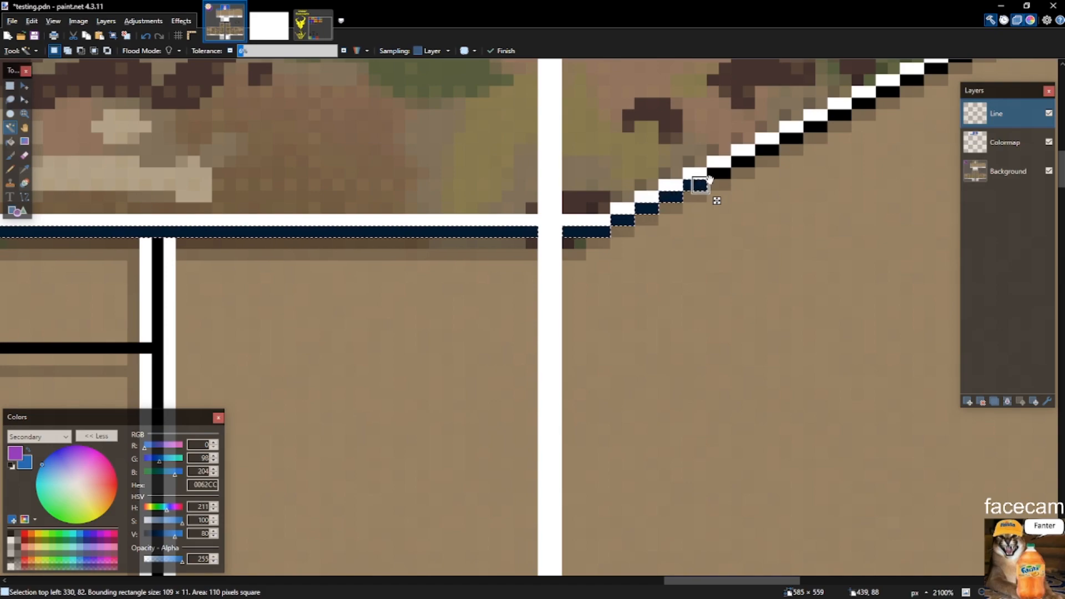
Add the remaining rising black seam segments of the back panel, up to its upper edge, to the Magic Wand selection.
{"action": "left_click", "coordinate": [750, 161], "text": "ctrl"}
{"action": "left_click", "coordinate": [713, 174], "text": "ctrl"}
{"action": "left_click", "coordinate": [797, 138], "text": "ctrl"}
{"action": "scroll", "coordinate": [766, 237], "scroll_direction": "up", "scroll_amount": 5}
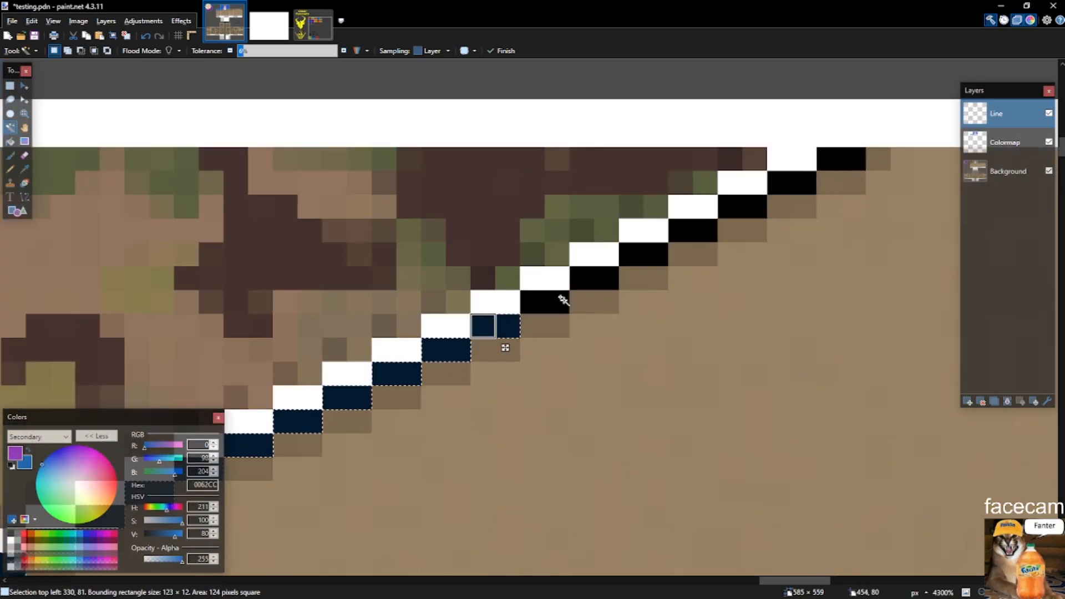
{"action": "left_click", "coordinate": [558, 301], "text": "ctrl"}
{"action": "left_click", "coordinate": [607, 278], "text": "ctrl"}
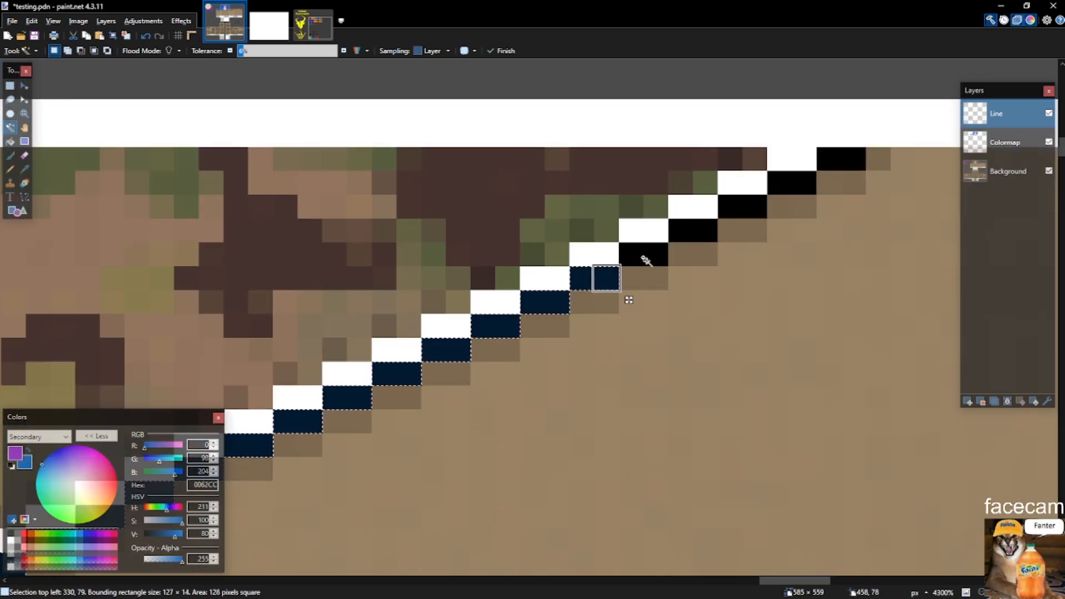
{"action": "left_click", "coordinate": [657, 255], "text": "ctrl"}
{"action": "left_click", "coordinate": [705, 231], "text": "ctrl"}
{"action": "left_click", "coordinate": [753, 206], "text": "ctrl"}
{"action": "left_click", "coordinate": [829, 183], "text": "ctrl"}
{"action": "left_click", "coordinate": [850, 158], "text": "ctrl"}
{"action": "key", "text": "ctrl+z"}
{"action": "left_click", "coordinate": [832, 159], "text": "ctrl"}
{"action": "scroll", "coordinate": [804, 190], "scroll_direction": "down", "scroll_amount": 5}
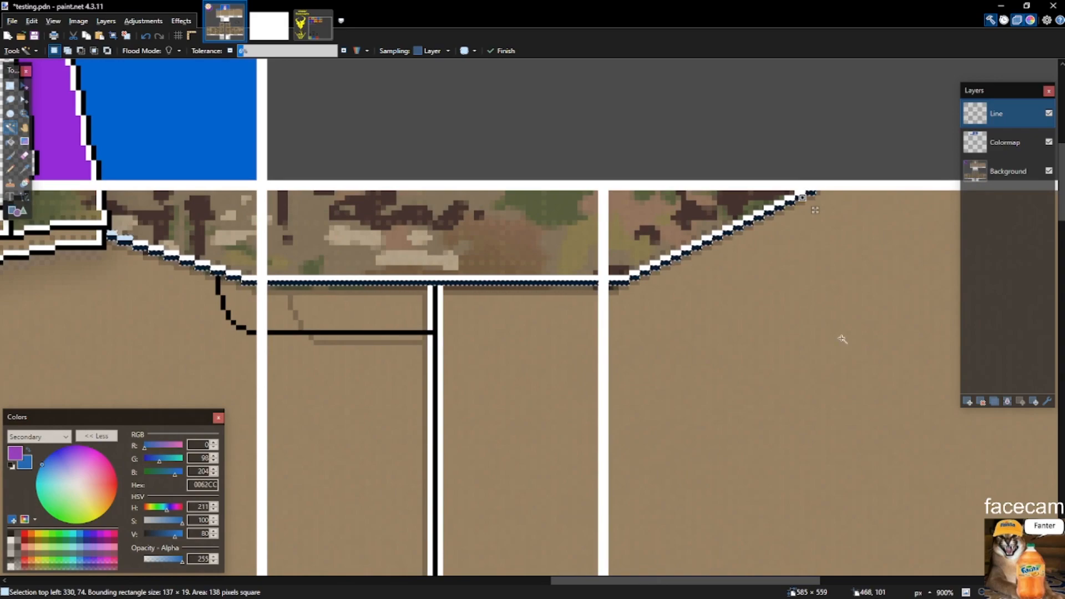
On the Colormap layer, make blue the primary colour and fill the selected seam and the borders of the front shoulder area right of the collar.
{"action": "left_click", "coordinate": [1001, 142]}
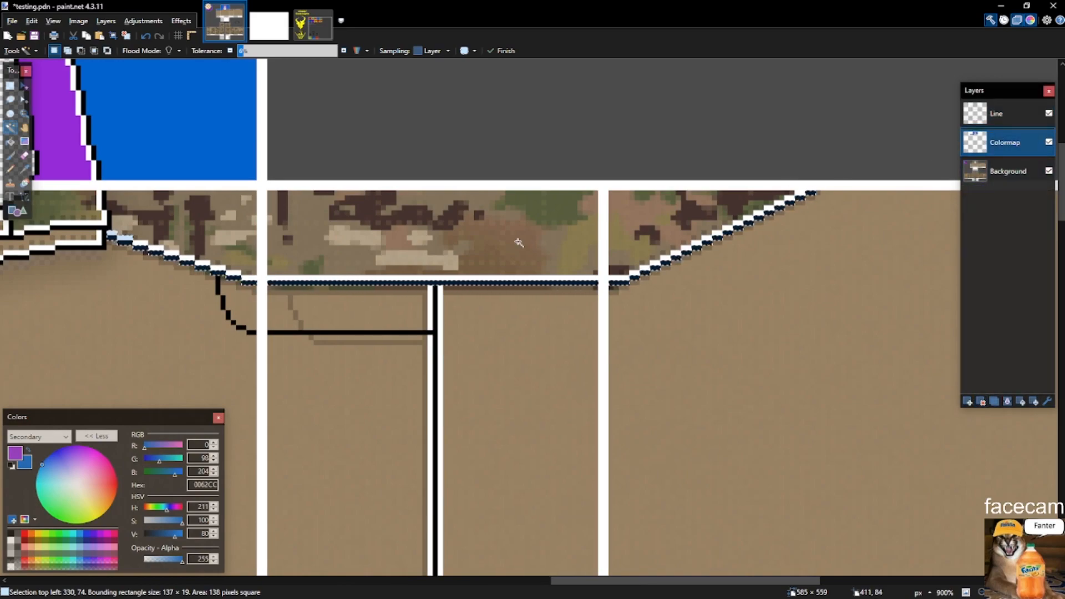
{"action": "key", "text": "x"}
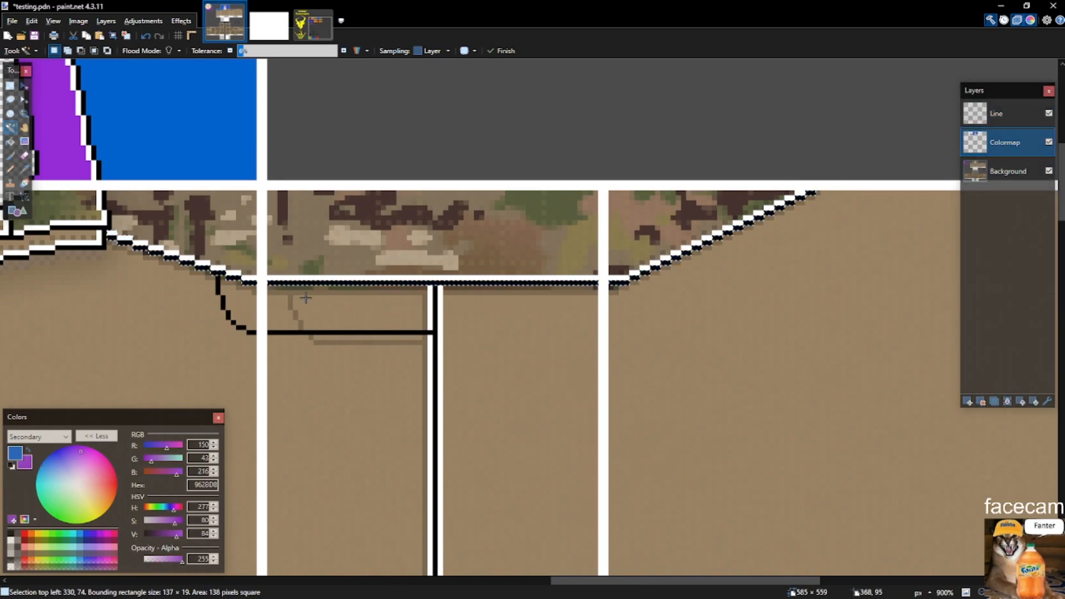
{"action": "key", "text": "s"}
{"action": "scroll", "coordinate": [90, 201], "scroll_direction": "up", "scroll_amount": 2}
{"action": "left_click_drag", "start_coordinate": [146, 202], "coordinate": [169, 236]}
{"action": "key", "text": "BackSpace"}
{"action": "left_click_drag", "start_coordinate": [157, 293], "coordinate": [447, 318]}
{"action": "key", "text": "BackSpace"}
{"action": "left_click_drag", "start_coordinate": [222, 200], "coordinate": [453, 299]}
{"action": "key", "text": "BackSpace"}
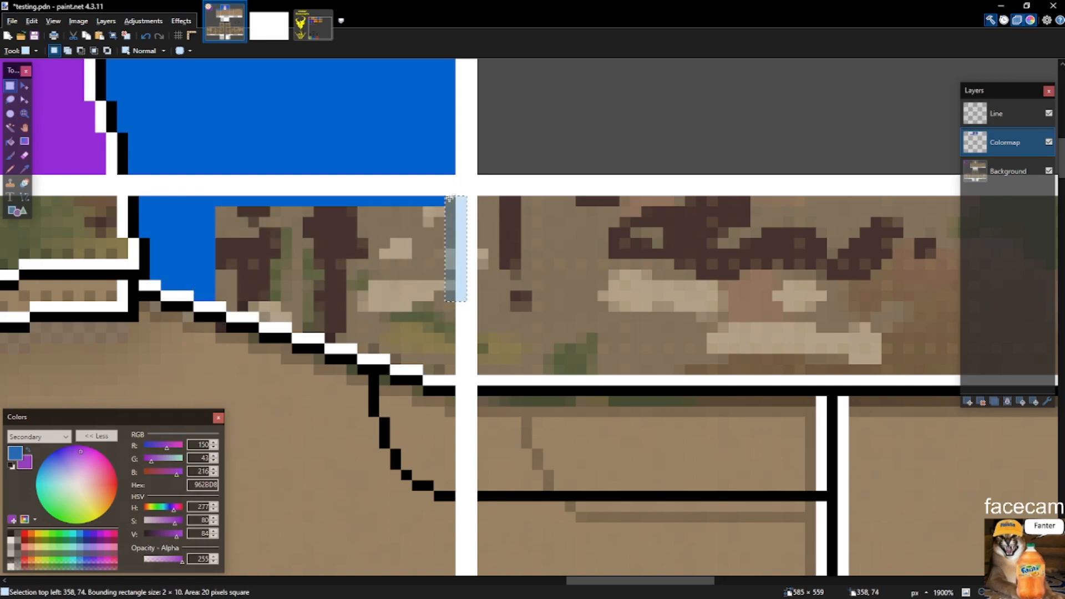
{"action": "left_click_drag", "start_coordinate": [449, 196], "coordinate": [444, 357]}
{"action": "key", "text": "BackSpace"}
Fill the adjoining side panel's shoulder area with blue, plus the left and upper borders of the back panel's shoulder area.
{"action": "left_click_drag", "start_coordinate": [483, 394], "coordinate": [487, 259]}
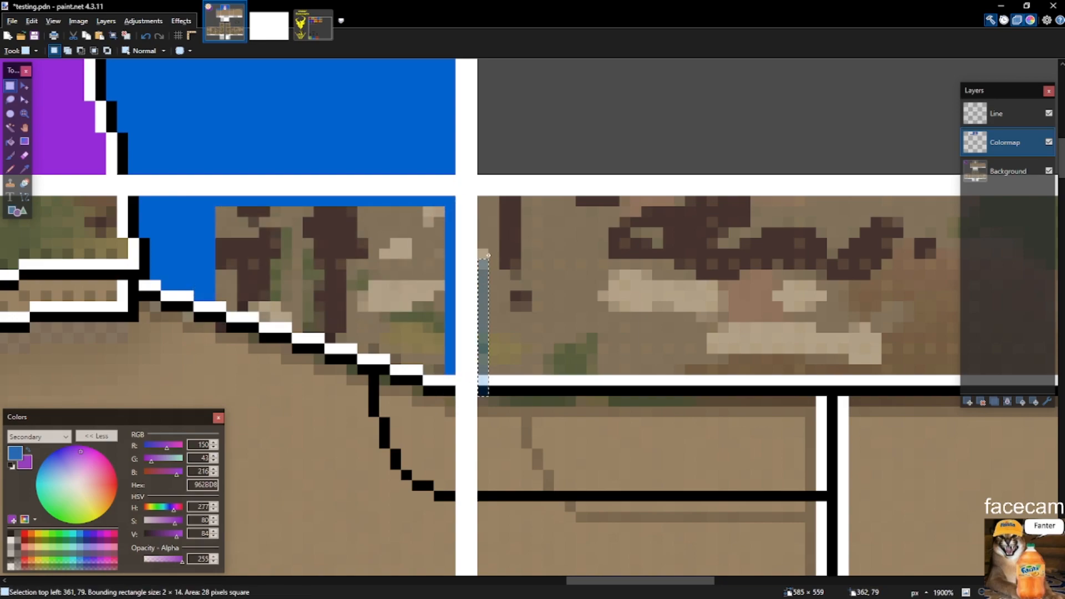
{"action": "left_click_drag", "start_coordinate": [480, 201], "coordinate": [713, 201]}
{"action": "key", "text": "BackSpace"}
{"action": "key", "text": "BackSpace"}
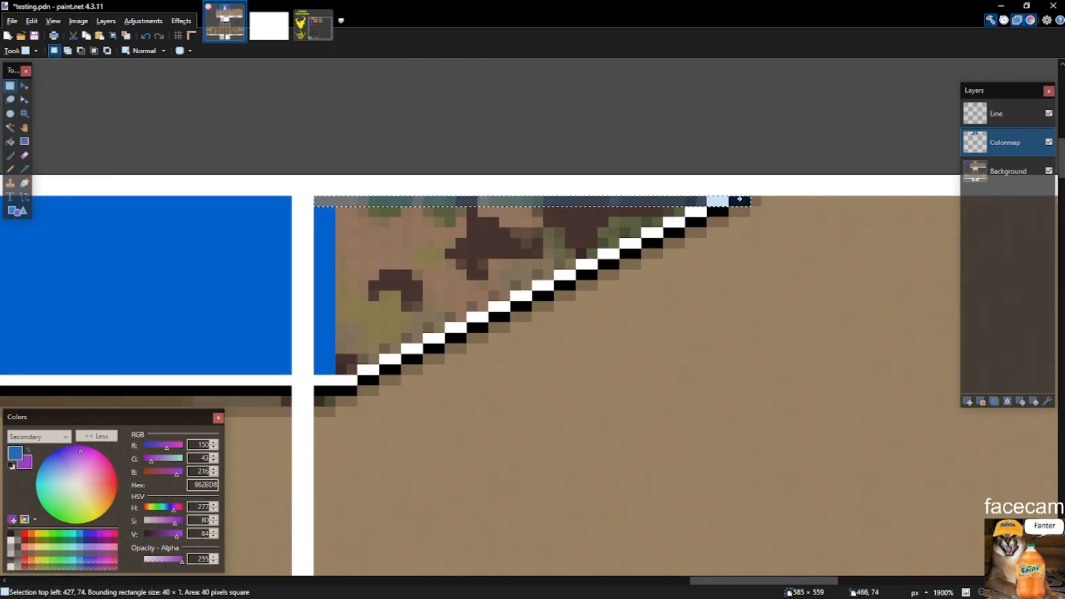
{"action": "key", "text": "BackSpace"}
Fill the enclosed triangular shoulder area of the back panel with blue using a Magic Wand selection.
{"action": "key", "text": "s"}
{"action": "key", "text": "s"}
{"action": "key", "text": "s"}
{"action": "left_click", "coordinate": [483, 243]}
{"action": "key", "text": "BackSpace"}
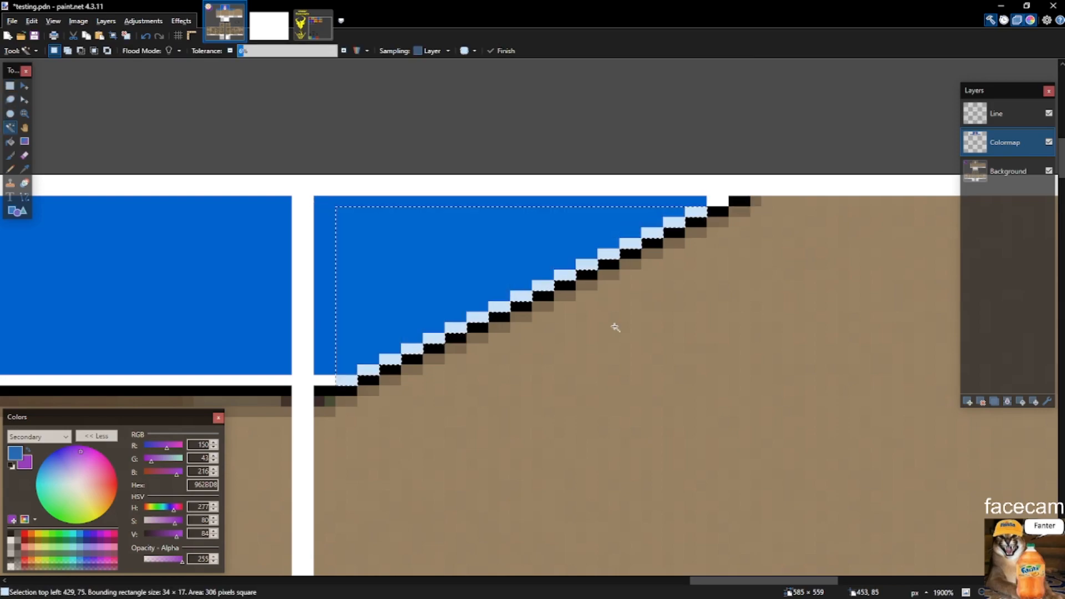
Fill the enclosed front shoulder area right of the collar with blue using the Magic Wand, and clear the selection.
{"action": "scroll", "coordinate": [671, 338], "scroll_direction": "down", "scroll_amount": 3}
{"action": "scroll", "coordinate": [554, 332], "scroll_direction": "left", "scroll_amount": 3}
{"action": "left_click", "coordinate": [241, 313]}
{"action": "key", "text": "BackSpace"}
{"action": "key", "text": "s"}
{"action": "left_click", "coordinate": [475, 345]}
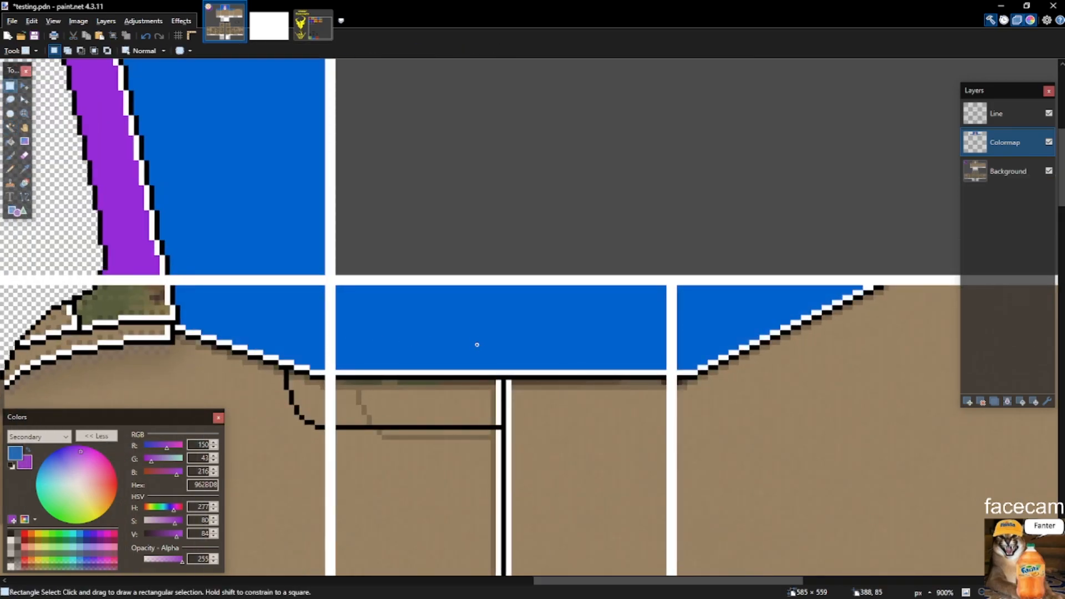
{"action": "scroll", "coordinate": [527, 313], "scroll_direction": "down", "scroll_amount": 5}
{"action": "key", "text": "s"}
{"action": "key", "text": "s"}
{"action": "key", "text": "s"}
{"action": "key", "text": "s"}
{"action": "key", "text": "s"}
{"action": "key", "text": "s"}
{"action": "key", "text": "s"}
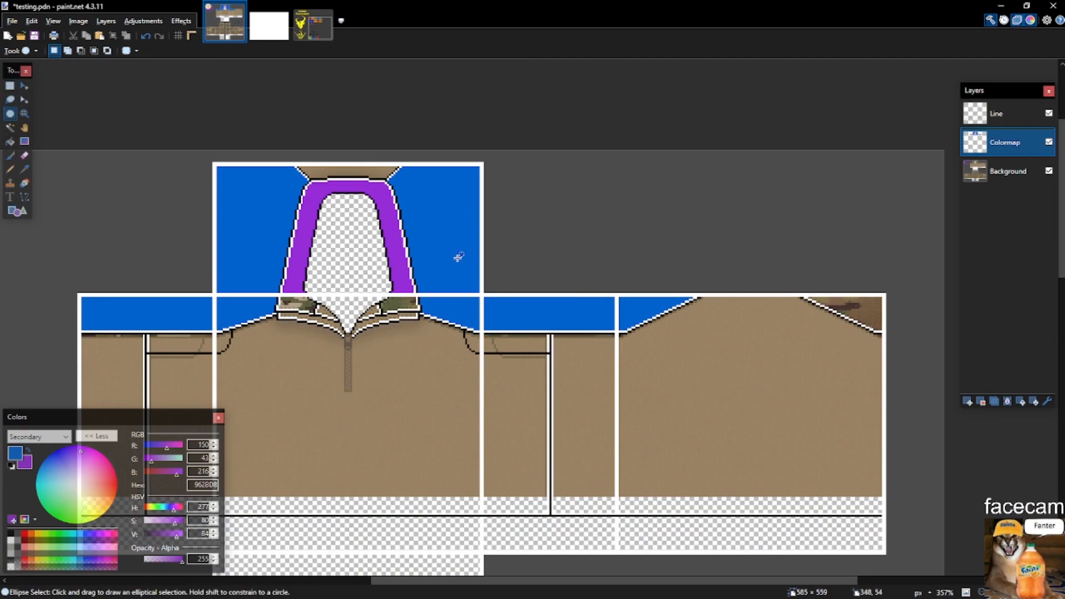
{"action": "left_click", "coordinate": [699, 312]}
{"action": "key", "text": "s"}
{"action": "left_click", "coordinate": [674, 310]}
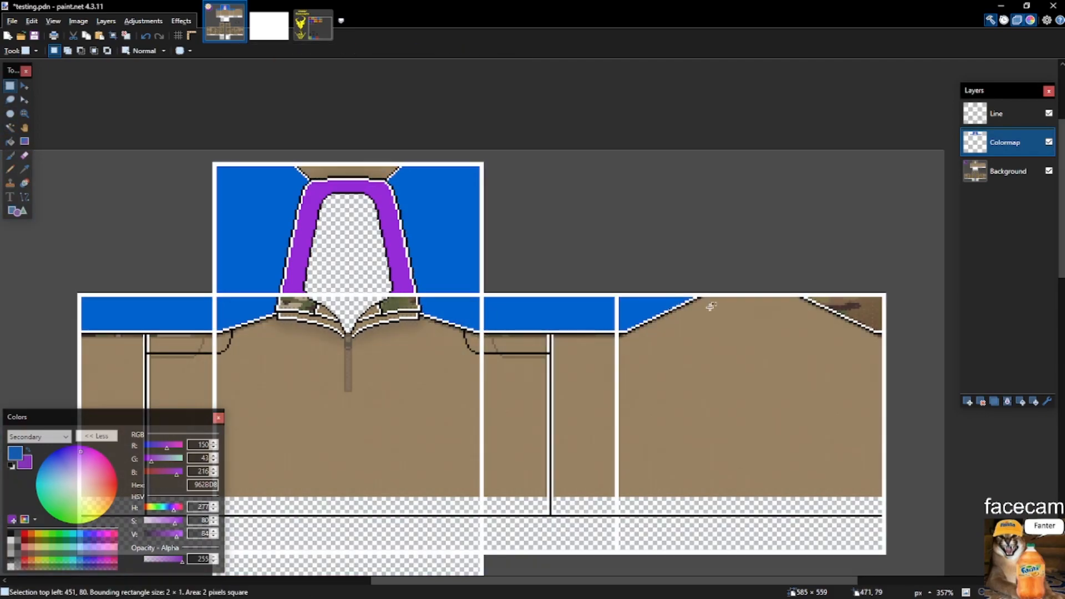
{"action": "scroll", "coordinate": [649, 312], "scroll_direction": "up", "scroll_amount": 7}
{"action": "scroll", "coordinate": [544, 274], "scroll_direction": "down", "scroll_amount": 7}
{"action": "left_click_drag", "start_coordinate": [431, 279], "coordinate": [572, 333]}
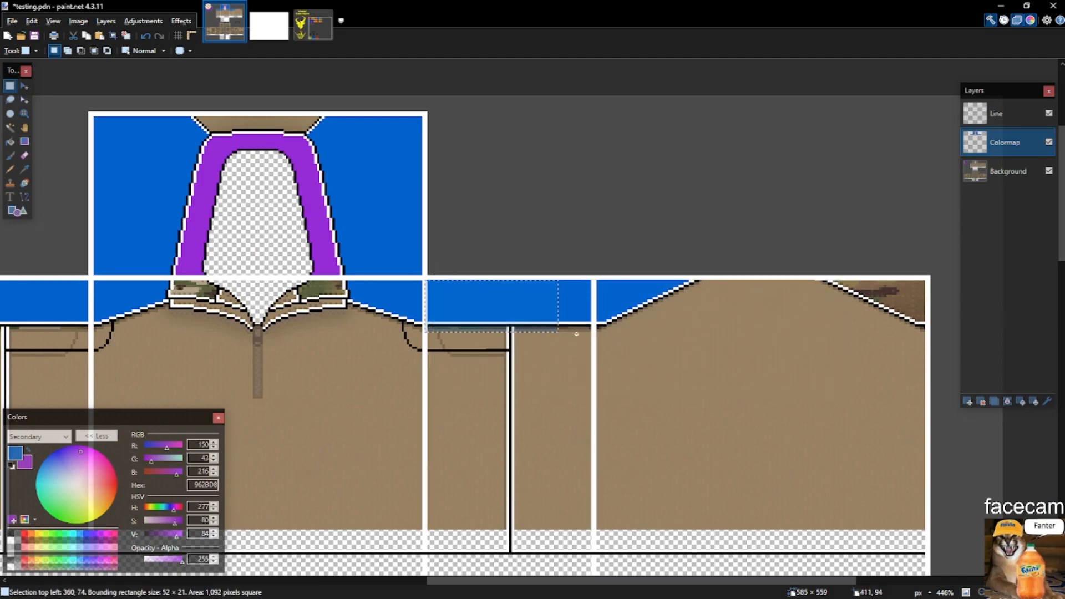
{"action": "key", "text": "m"}
{"action": "left_click_drag", "start_coordinate": [543, 288], "coordinate": [264, 307]}
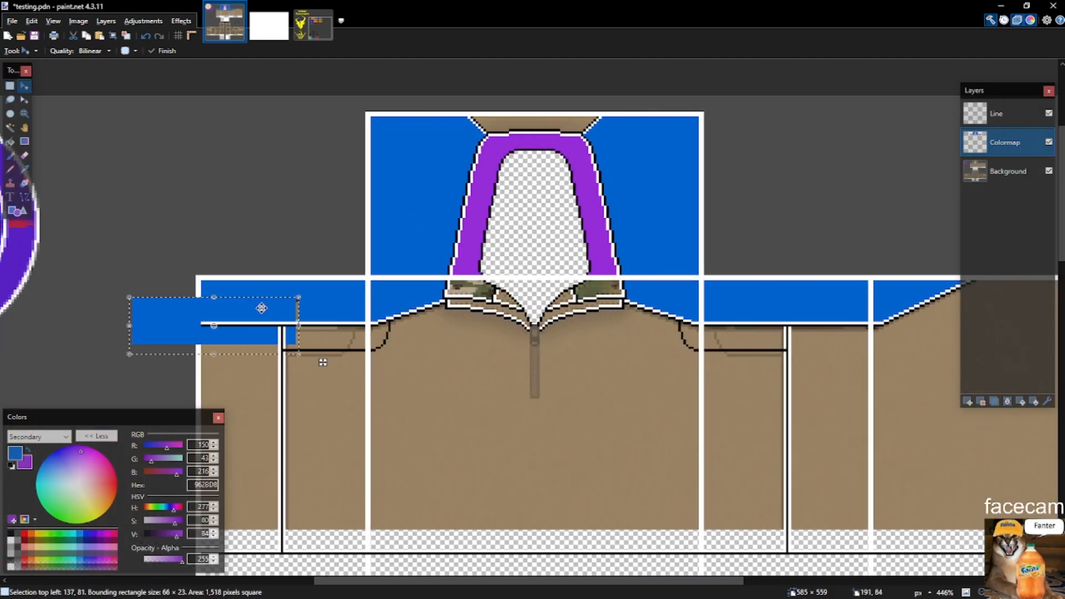
{"action": "key", "text": "ctrl+z"}
{"action": "scroll", "coordinate": [265, 319], "scroll_direction": "down", "scroll_amount": 4}
{"action": "scroll", "coordinate": [660, 335], "scroll_direction": "up", "scroll_amount": 4}
Copy the back panel's blue left shoulder area onto a new layer and flip that layer horizontally.
{"action": "key", "text": "s"}
{"action": "left_click_drag", "start_coordinate": [492, 265], "coordinate": [689, 370]}
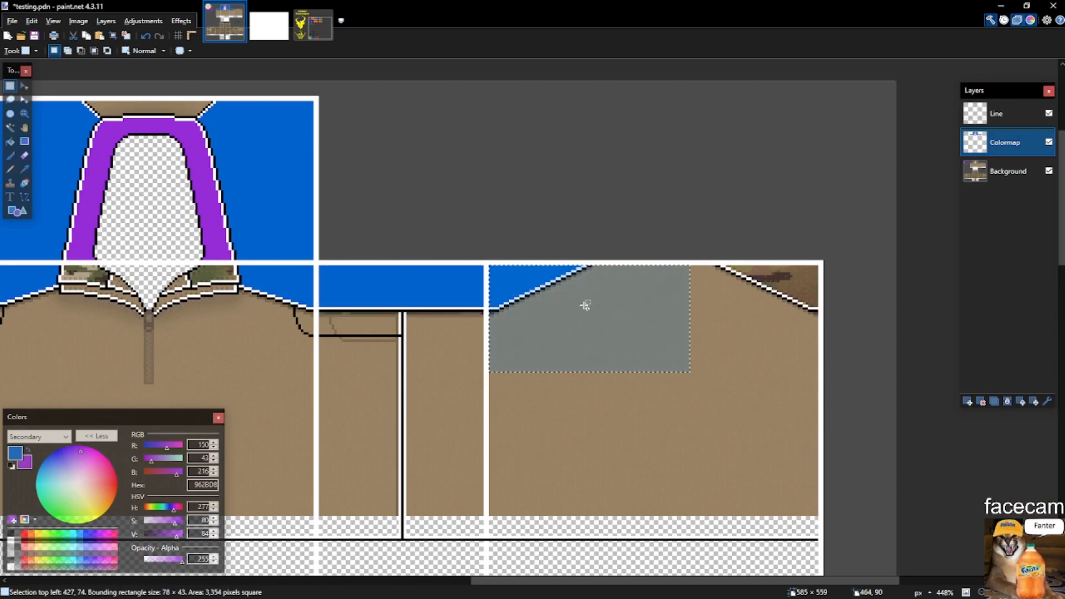
{"action": "key", "text": "m"}
{"action": "key", "text": "ctrl+shift+n"}
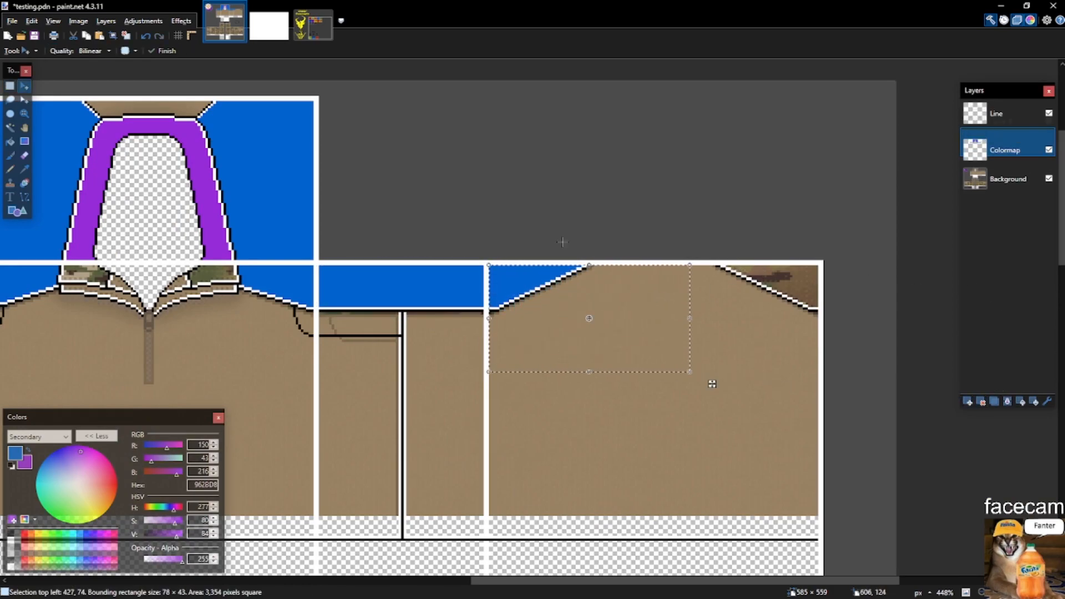
{"action": "key", "text": "alt+l"}
{"action": "left_click", "coordinate": [131, 123]}
Move the mirrored blue shoulder piece into the back panel's upper right corner so it covers the remaining camo.
{"action": "left_click_drag", "start_coordinate": [525, 283], "coordinate": [943, 284]}
{"action": "left_click_drag", "start_coordinate": [233, 278], "coordinate": [909, 307]}
{"action": "left_click_drag", "start_coordinate": [782, 303], "coordinate": [553, 282]}
{"action": "scroll", "coordinate": [862, 283], "scroll_direction": "up", "scroll_amount": 1}
{"action": "scroll", "coordinate": [813, 294], "scroll_direction": "up", "scroll_amount": 3}
{"action": "left_click_drag", "start_coordinate": [755, 290], "coordinate": [891, 272]}
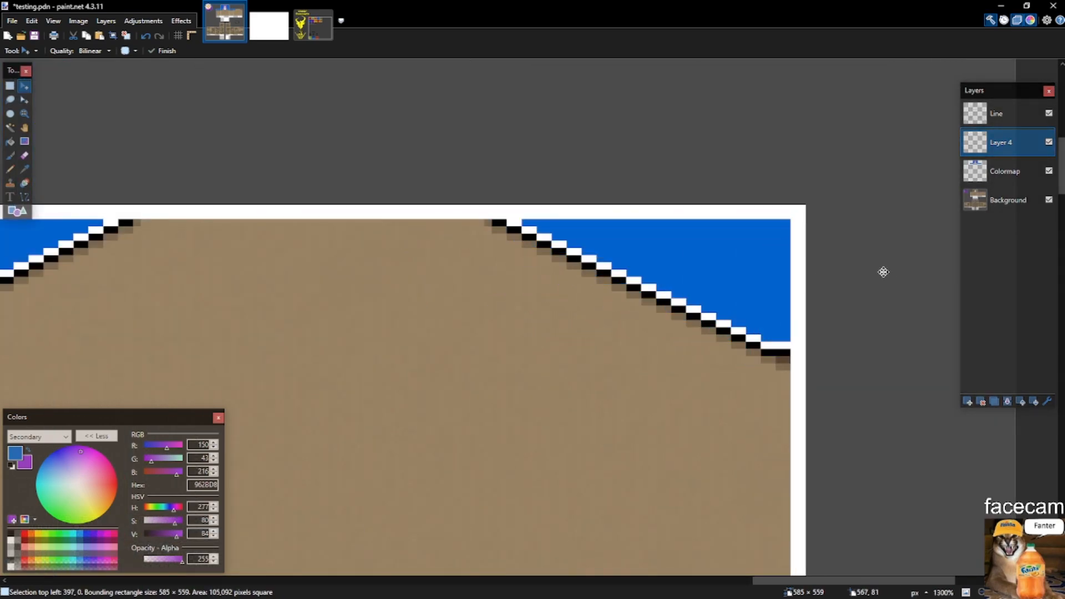
Merge the mirrored shoulder layer down into Colormap, deselect, and save the document.
{"action": "scroll", "coordinate": [873, 271], "scroll_direction": "down", "scroll_amount": 2}
{"action": "key", "text": "ctrl+m"}
{"action": "key", "text": "s"}
{"action": "key", "text": "ctrl+d"}
{"action": "scroll", "coordinate": [834, 273], "scroll_direction": "down", "scroll_amount": 3}
{"action": "key", "text": "ctrl+s"}
Pick the red STR swatch in Colorings.pdn as the primary colour and return to testing.pdn.
{"action": "scroll", "coordinate": [572, 197], "scroll_direction": "up", "scroll_amount": 5}
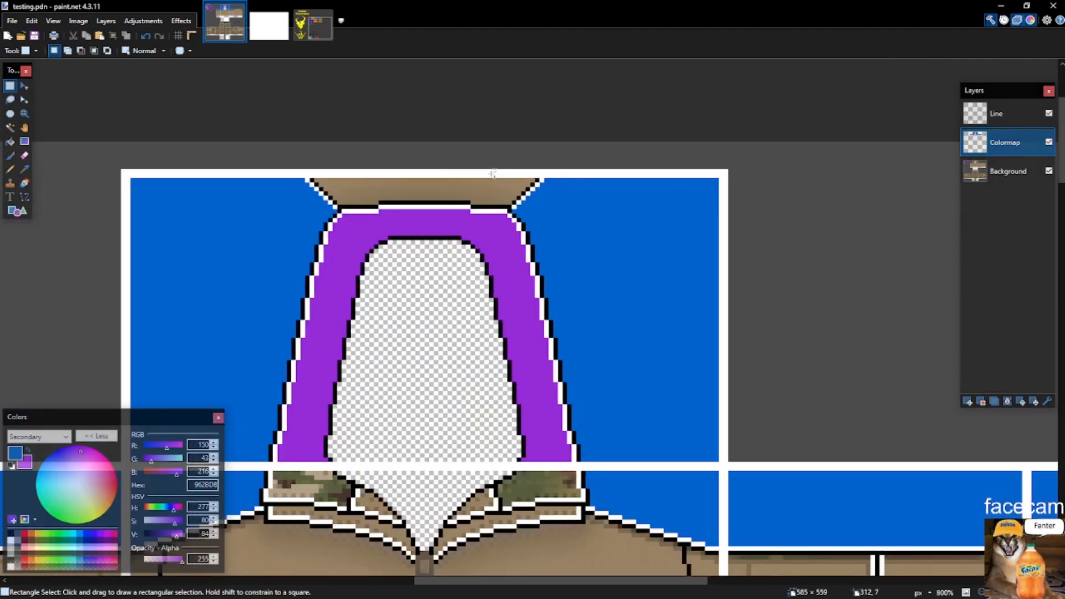
{"action": "left_click", "coordinate": [313, 25]}
{"action": "key", "text": "k"}
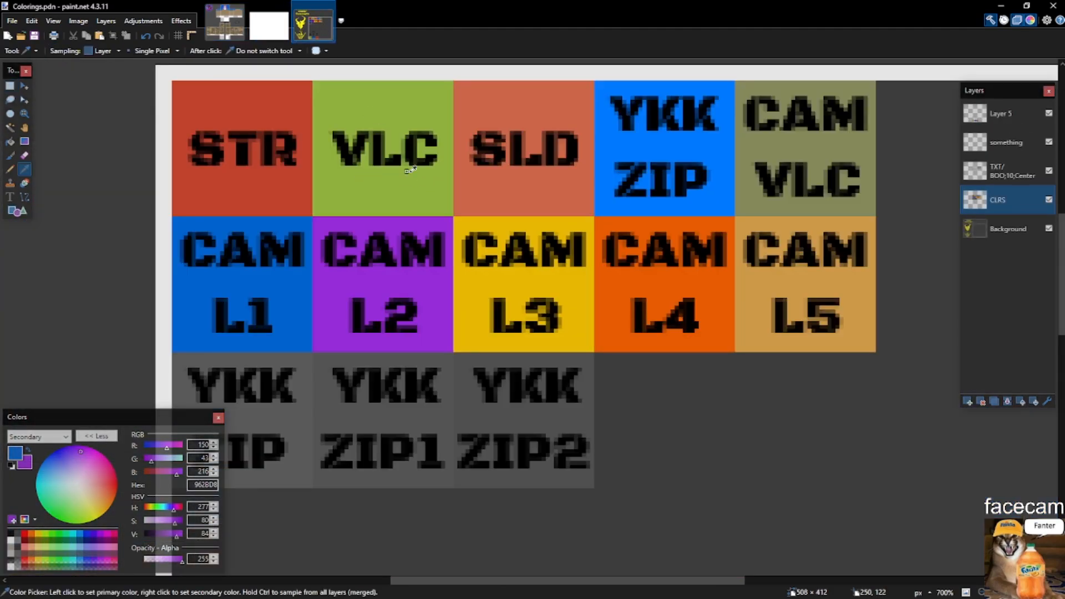
{"action": "left_click", "coordinate": [269, 148]}
{"action": "left_click", "coordinate": [225, 23]}
Fill a one-pixel red strip along the upper edge of the tan area above the purple collar.
{"action": "key", "text": "s"}
{"action": "key", "text": "s"}
{"action": "scroll", "coordinate": [352, 150], "scroll_direction": "up", "scroll_amount": 4}
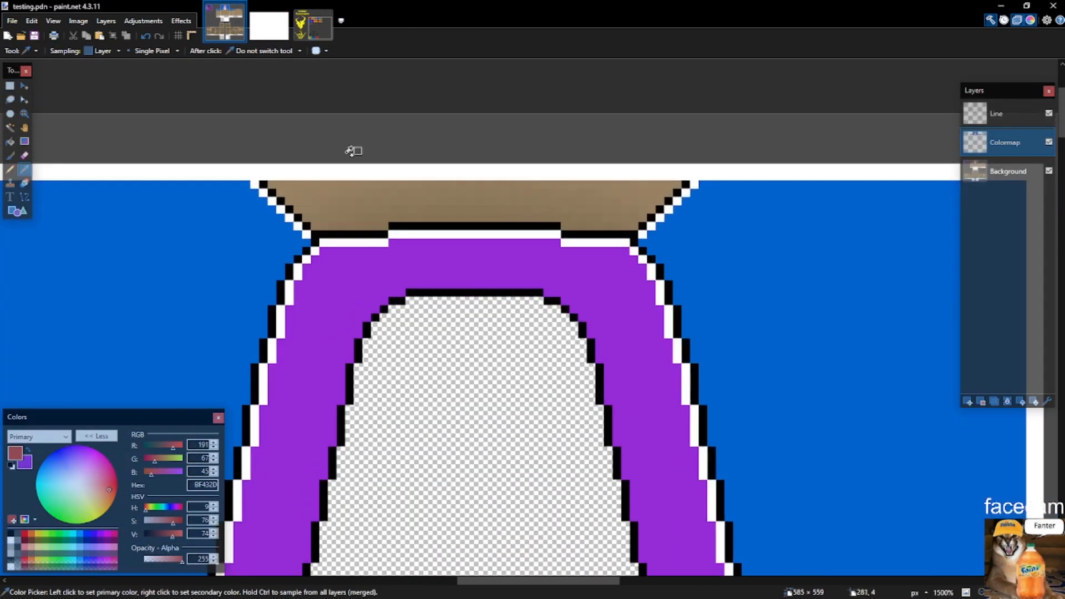
{"action": "key", "text": "s"}
{"action": "left_click_drag", "start_coordinate": [243, 253], "coordinate": [467, 251]}
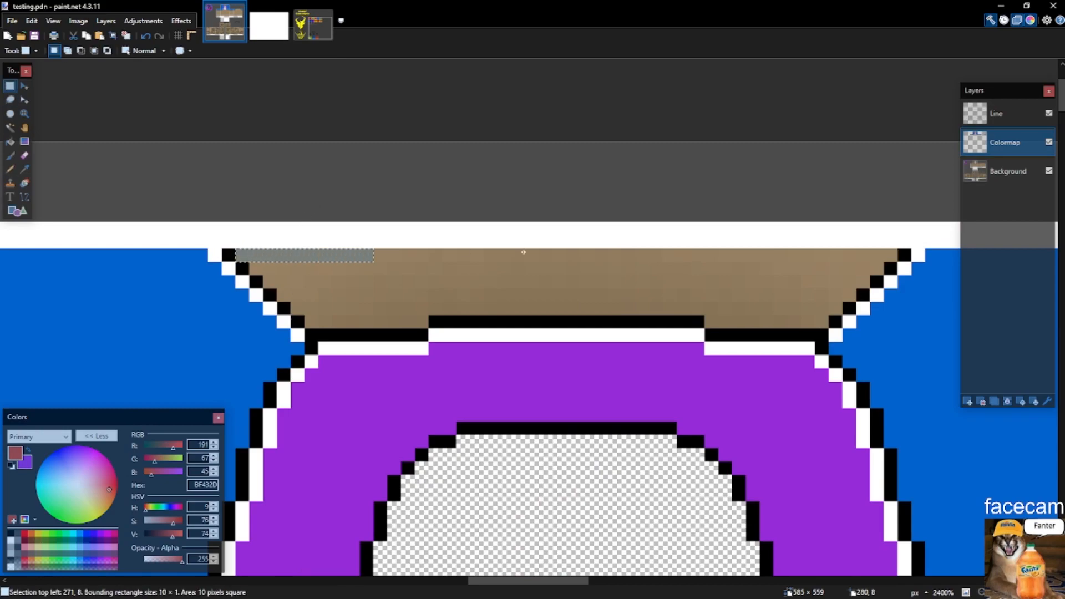
{"action": "key", "text": "BackSpace"}
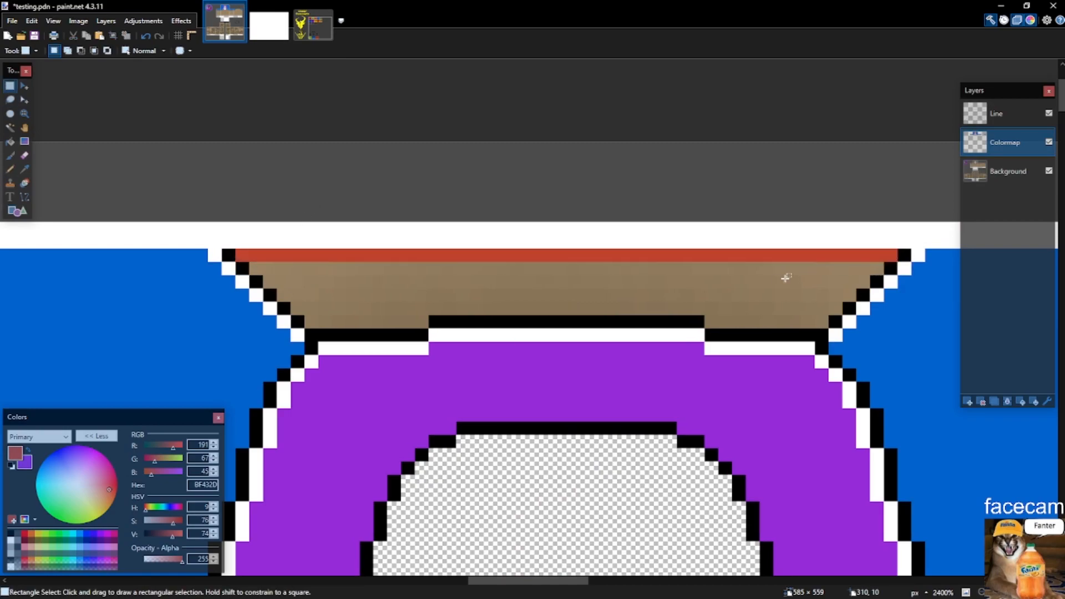
Fill the rest of the enclosed tan area above the purple collar with red using a Magic Wand selection.
{"action": "key", "text": "s"}
{"action": "key", "text": "s"}
{"action": "key", "text": "s"}
{"action": "left_click", "coordinate": [737, 281]}
{"action": "key", "text": "BackSpace"}
{"action": "scroll", "coordinate": [377, 254], "scroll_direction": "down", "scroll_amount": 6}
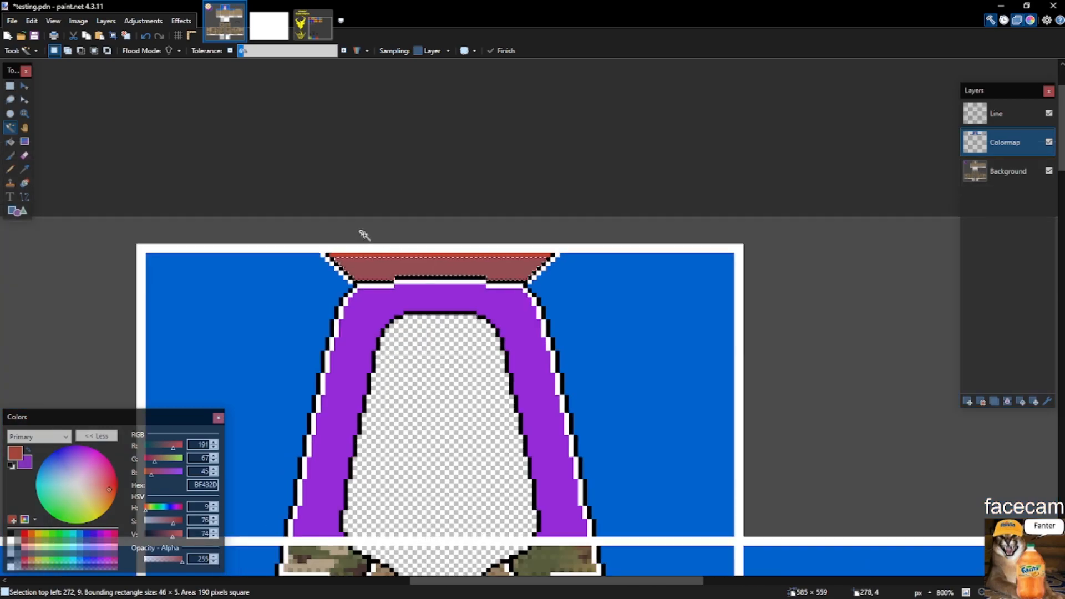
Fill the leftmost side panel below the blue shoulder with red, using a rectangular selection about 64 × 92 pixels.
{"action": "scroll", "coordinate": [759, 373], "scroll_direction": "up", "scroll_amount": 3}
{"action": "scroll", "coordinate": [714, 310], "scroll_direction": "down", "scroll_amount": 3}
{"action": "scroll", "coordinate": [260, 455], "scroll_direction": "up", "scroll_amount": 4}
{"action": "key", "text": "s"}
{"action": "left_click_drag", "start_coordinate": [298, 411], "coordinate": [611, 151]}
{"action": "scroll", "coordinate": [547, 254], "scroll_direction": "up", "scroll_amount": 3}
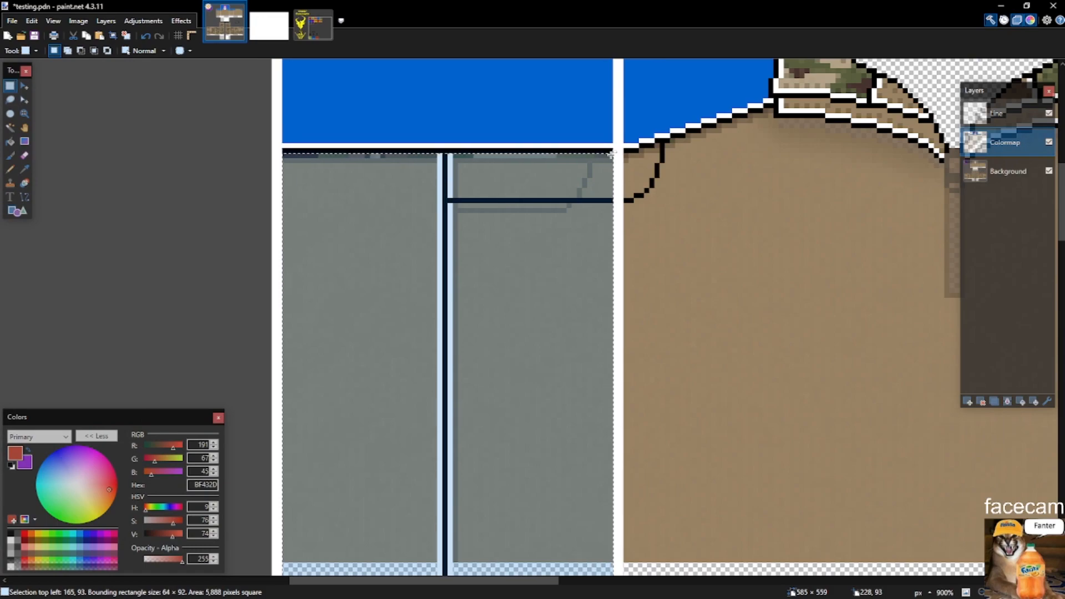
{"action": "key", "text": "BackSpace"}
Fill narrow red strips along the side and lower edges of the tan torso front using rectangular selections.
{"action": "scroll", "coordinate": [652, 394], "scroll_direction": "down", "scroll_amount": 1}
{"action": "scroll", "coordinate": [652, 395], "scroll_direction": "down", "scroll_amount": 3}
{"action": "left_click_drag", "start_coordinate": [631, 277], "coordinate": [824, 162]}
{"action": "key", "text": "BackSpace"}
{"action": "scroll", "coordinate": [679, 241], "scroll_direction": "down", "scroll_amount": 4}
{"action": "left_click_drag", "start_coordinate": [352, 193], "coordinate": [584, 204]}
{"action": "left_click_drag", "start_coordinate": [165, 215], "coordinate": [168, 166]}
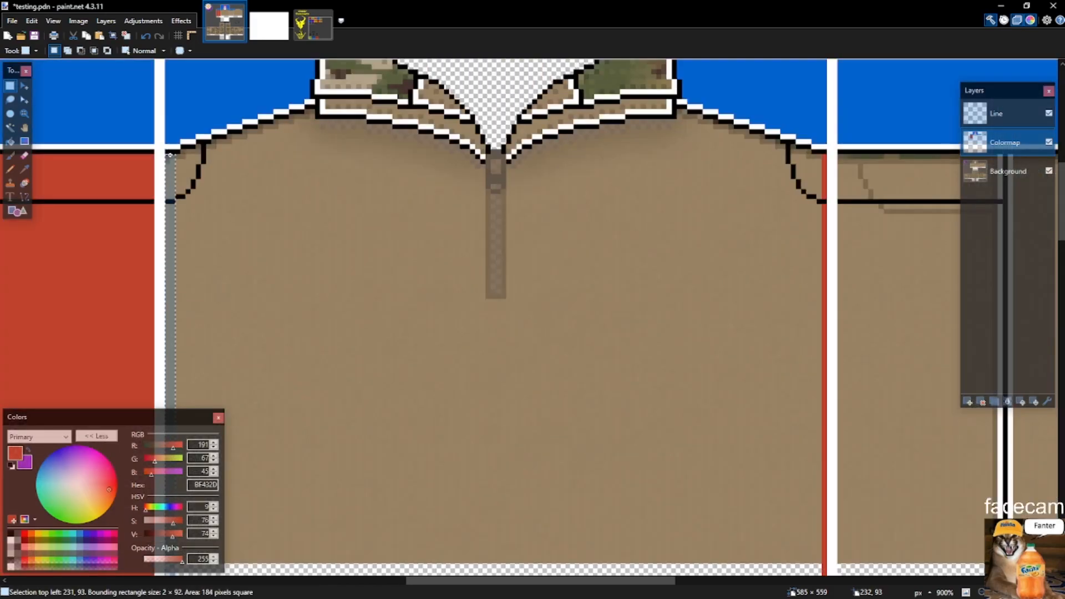
Fill the side panels between the torso front and back with red using a rectangular selection.
{"action": "left_click_drag", "start_coordinate": [657, 190], "coordinate": [817, 265]}
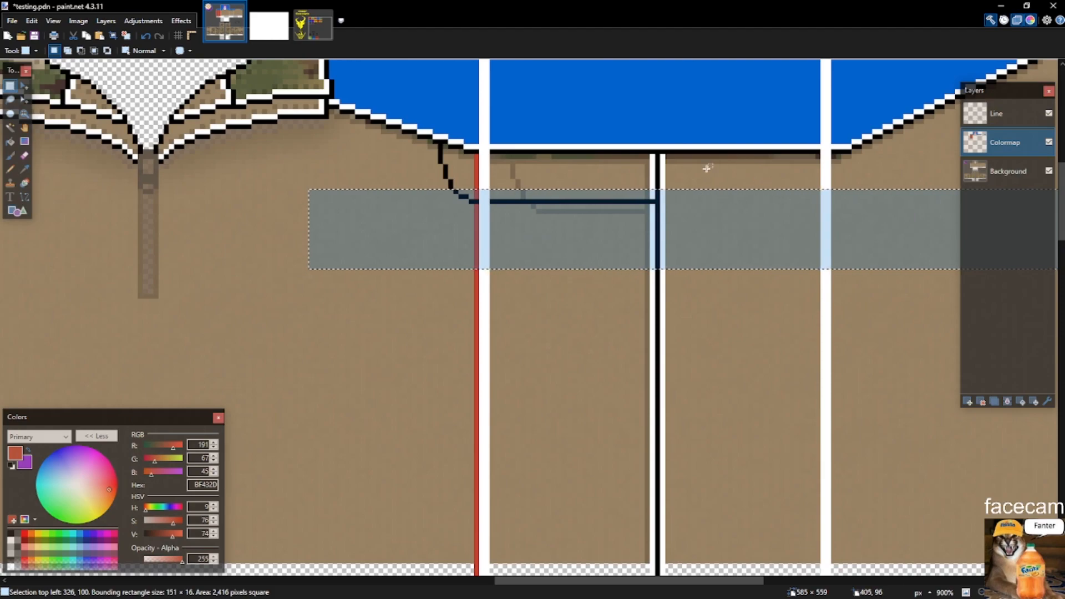
{"action": "left_click_drag", "start_coordinate": [489, 156], "coordinate": [869, 200]}
{"action": "key", "text": "BackSpace"}
Fill narrow red strips along both vertical edges of the tan torso back.
{"action": "left_click_drag", "start_coordinate": [874, 163], "coordinate": [874, 159]}
{"action": "key", "text": "BackSpace"}
{"action": "left_click_drag", "start_coordinate": [220, 155], "coordinate": [220, 278]}
{"action": "key", "text": "BackSpace"}
Fill a 52 × 1 pixel red strip along the upper edge of the torso back between the blue shoulders.
{"action": "scroll", "coordinate": [357, 281], "scroll_direction": "up", "scroll_amount": 6}
{"action": "key", "text": "s"}
{"action": "key", "text": "s"}
{"action": "key", "text": "shift+s"}
{"action": "key", "text": "s"}
{"action": "key", "text": "s"}
{"action": "key", "text": "s"}
{"action": "left_click_drag", "start_coordinate": [425, 129], "coordinate": [687, 130]}
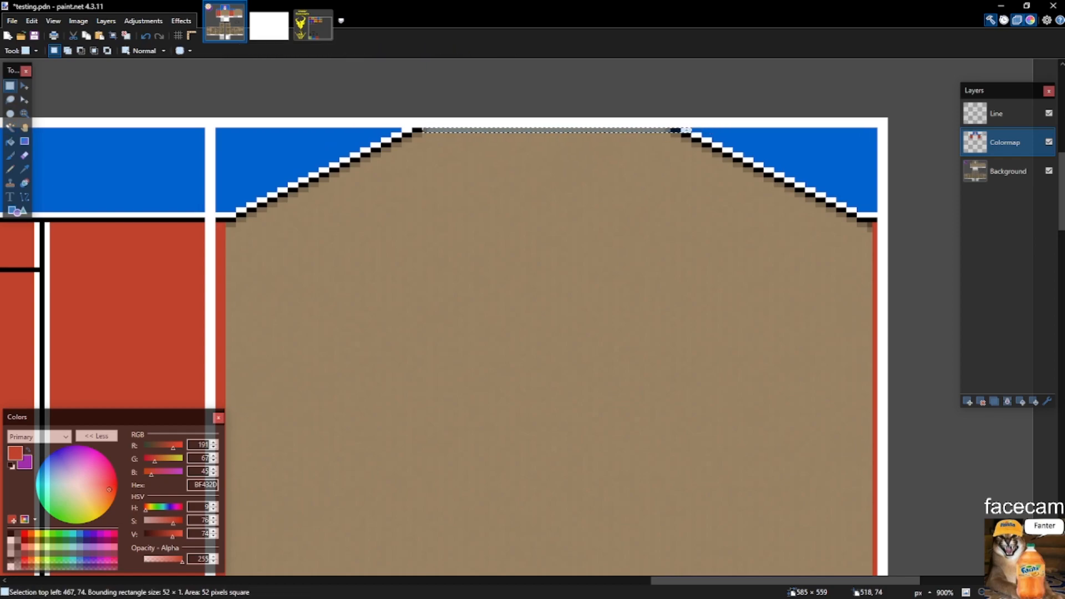
{"action": "key", "text": "BackSpace"}
Fill the rest of the enclosed torso back with red using a Magic Wand selection.
{"action": "key", "text": "shift+s"}
{"action": "left_click", "coordinate": [574, 185]}
{"action": "key", "text": "BackSpace"}
{"action": "scroll", "coordinate": [747, 262], "scroll_direction": "down", "scroll_amount": 8}
{"action": "key", "text": "s"}
{"action": "left_click", "coordinate": [718, 262]}
{"action": "key", "text": "s"}
{"action": "key", "text": "s"}
{"action": "key", "text": "s"}
{"action": "key", "text": "s"}
{"action": "key", "text": "s"}
{"action": "key", "text": "s"}
{"action": "key", "text": "s"}
{"action": "left_click", "coordinate": [538, 274]}
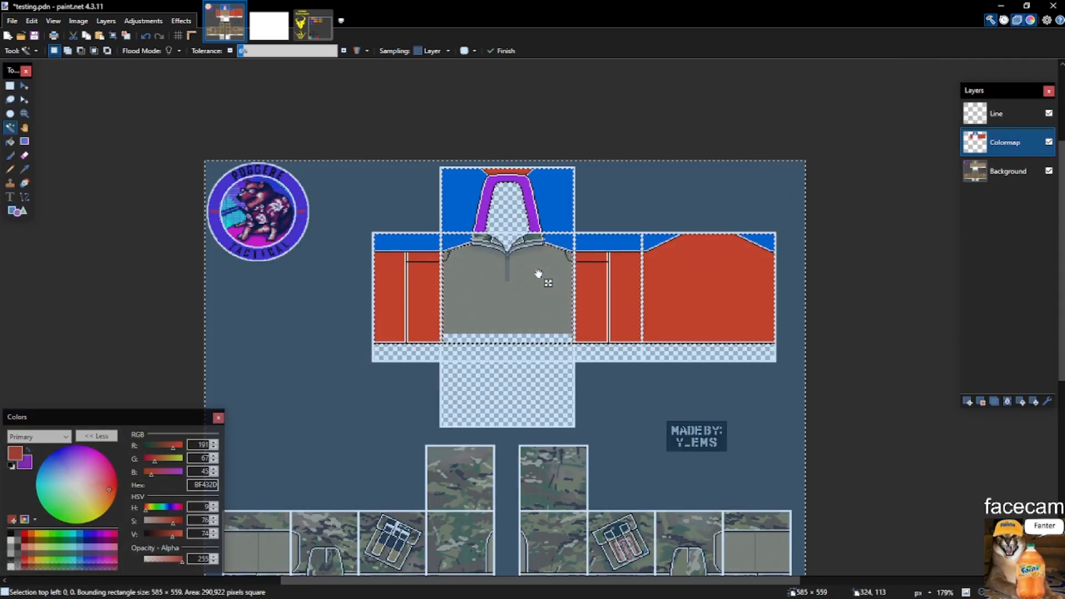
{"action": "scroll", "coordinate": [528, 269], "scroll_direction": "up", "scroll_amount": 3}
{"action": "key", "text": "s"}
{"action": "left_click", "coordinate": [474, 240]}
Sample the collar's purple as the primary colour and the red as the secondary colour, and activate the Pencil tool.
{"action": "scroll", "coordinate": [431, 229], "scroll_direction": "up", "scroll_amount": 6}
{"action": "key", "text": "p"}
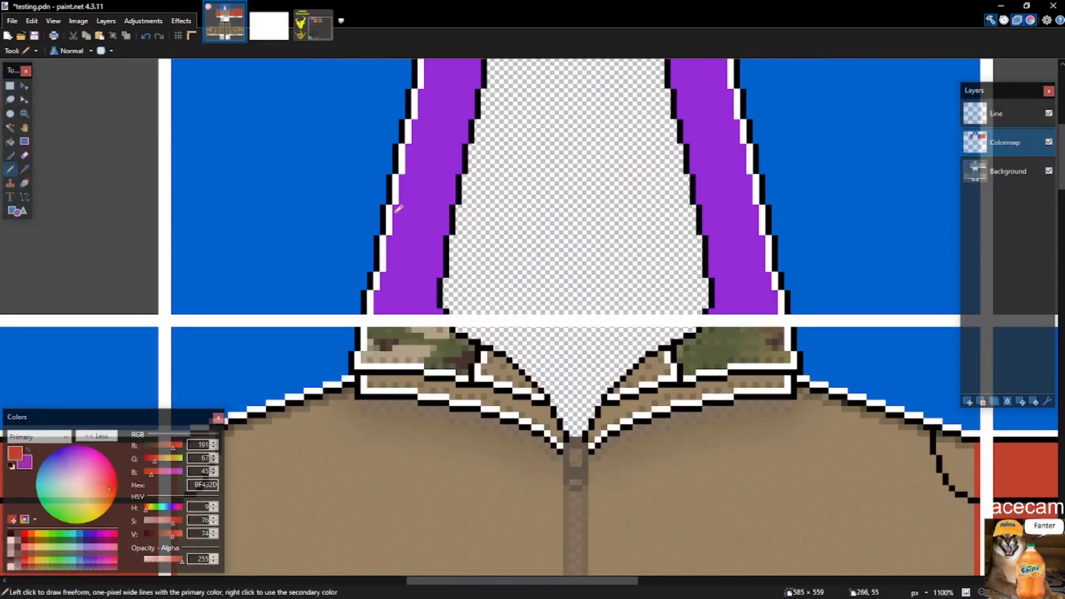
{"action": "scroll", "coordinate": [398, 210], "scroll_direction": "down", "scroll_amount": 1}
{"action": "scroll", "coordinate": [442, 135], "scroll_direction": "up", "scroll_amount": 2}
{"action": "key", "text": "k"}
{"action": "left_click", "coordinate": [380, 89]}
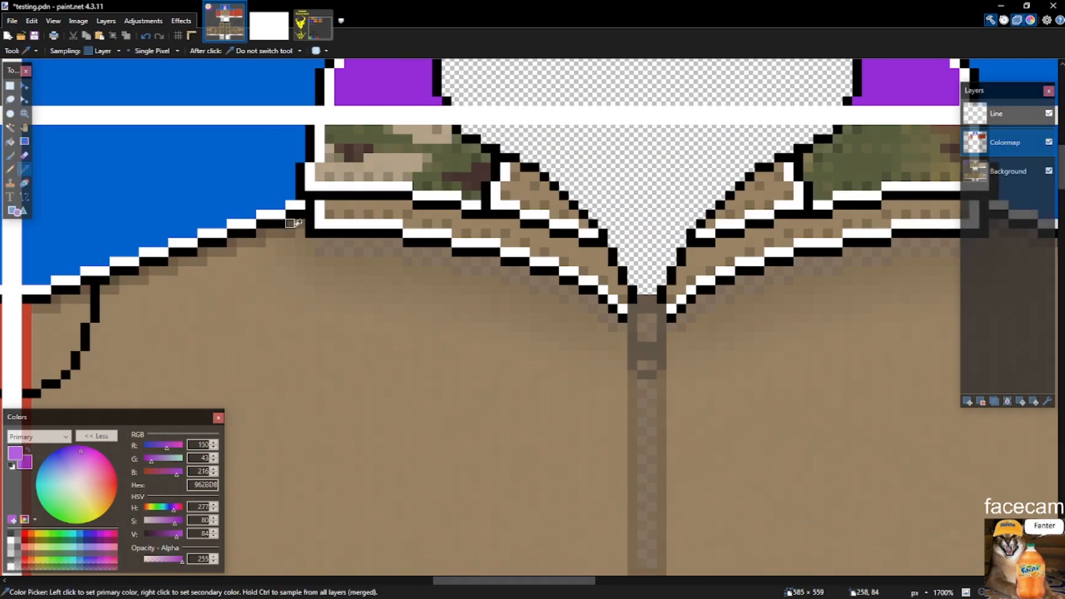
{"action": "right_click", "coordinate": [26, 326]}
{"action": "key", "text": "p"}
{"action": "scroll", "coordinate": [336, 181], "scroll_direction": "up", "scroll_amount": 3}
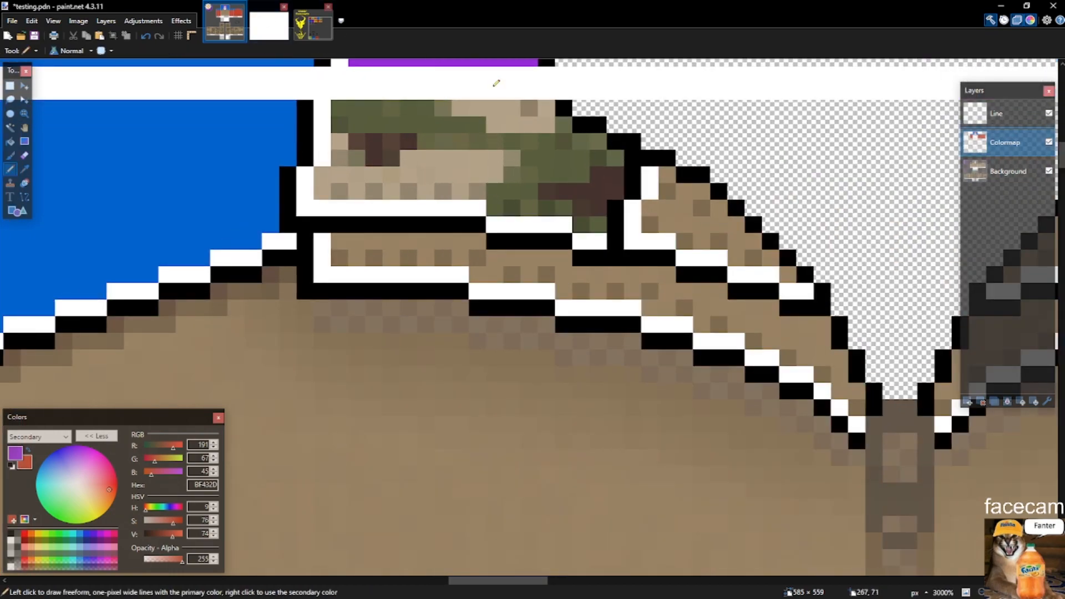
Examine the combat shirt's collar and zipper in APRCSE_SPEC.pdf in the browser, and return to paint.net.
{"action": "key", "text": "alt+Tab"}
{"action": "scroll", "coordinate": [666, 305], "scroll_direction": "up", "scroll_amount": 3}
{"action": "scroll", "coordinate": [534, 233], "scroll_direction": "down", "scroll_amount": 10}
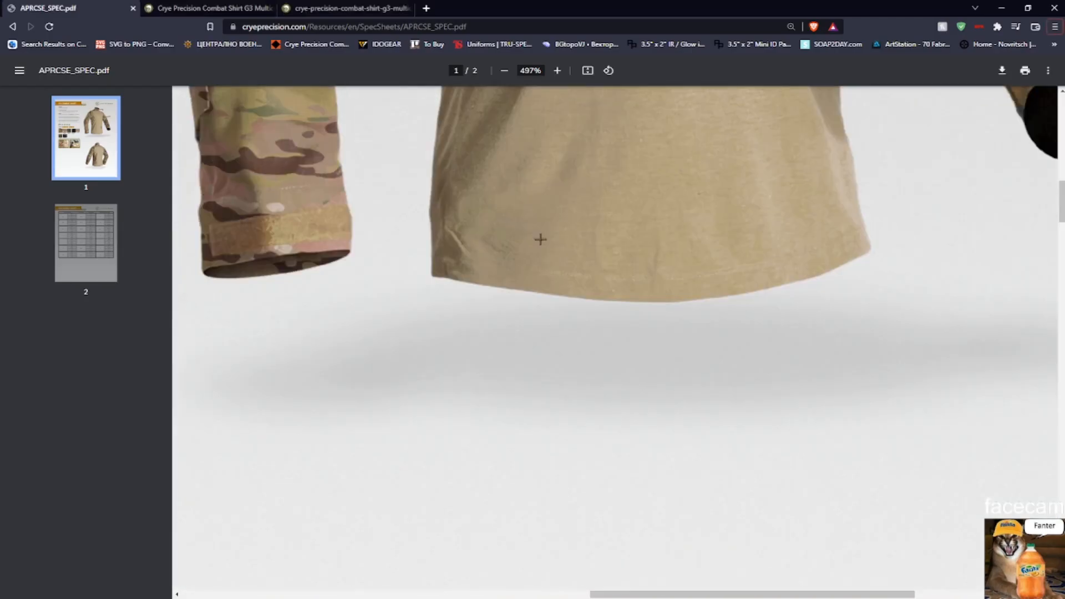
{"action": "scroll", "coordinate": [534, 234], "scroll_direction": "up", "scroll_amount": 10}
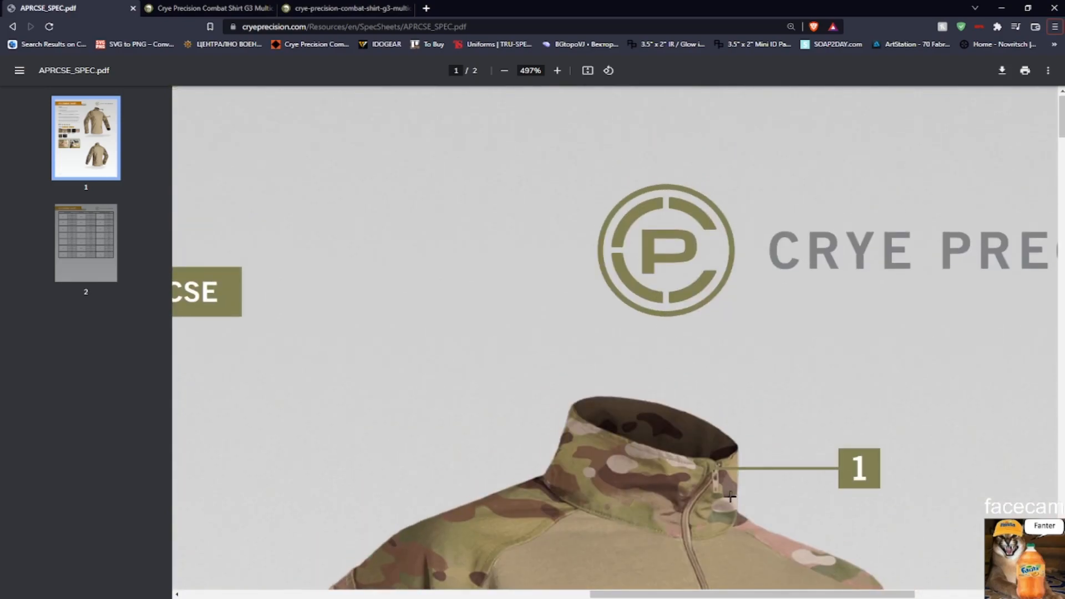
{"action": "scroll", "coordinate": [729, 494], "scroll_direction": "up", "scroll_amount": 1, "text": "ctrl"}
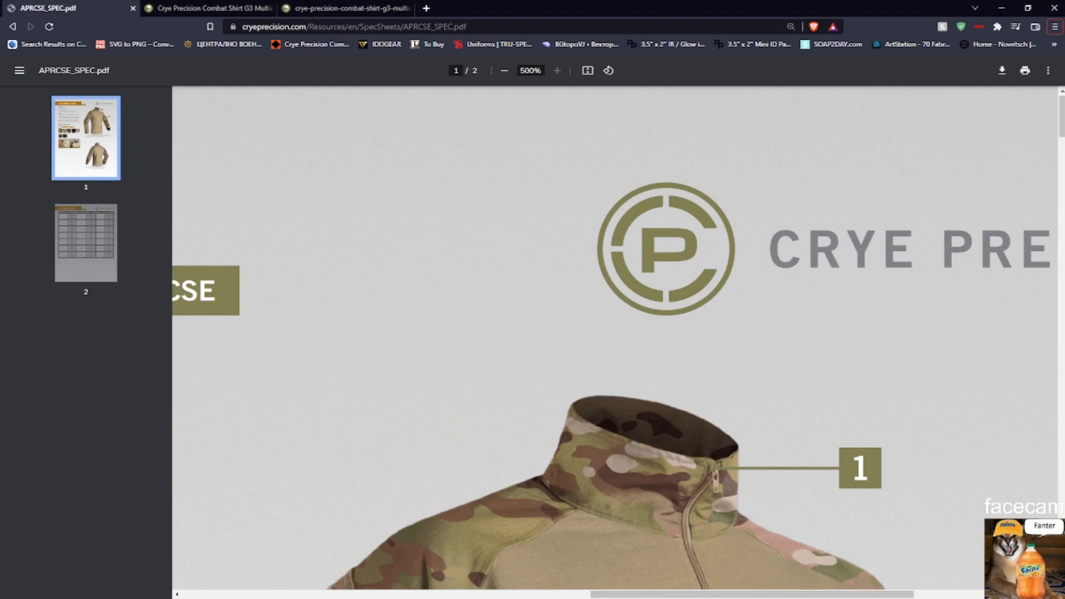
{"action": "key", "text": "alt+Tab"}
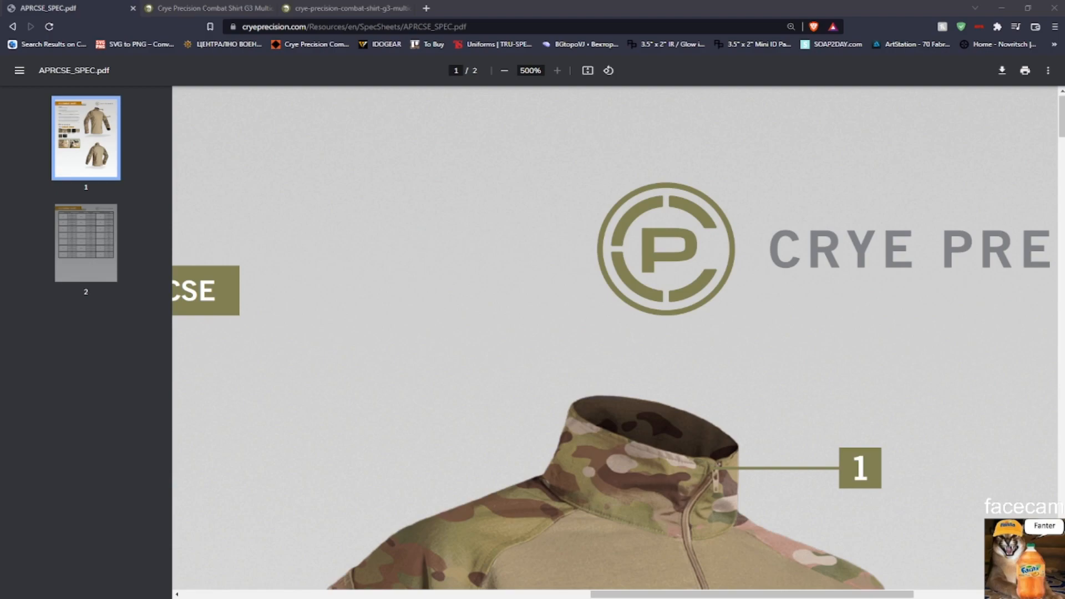
{"action": "left_click", "coordinate": [703, 212]}
{"action": "scroll", "coordinate": [615, 236], "scroll_direction": "down", "scroll_amount": 5}
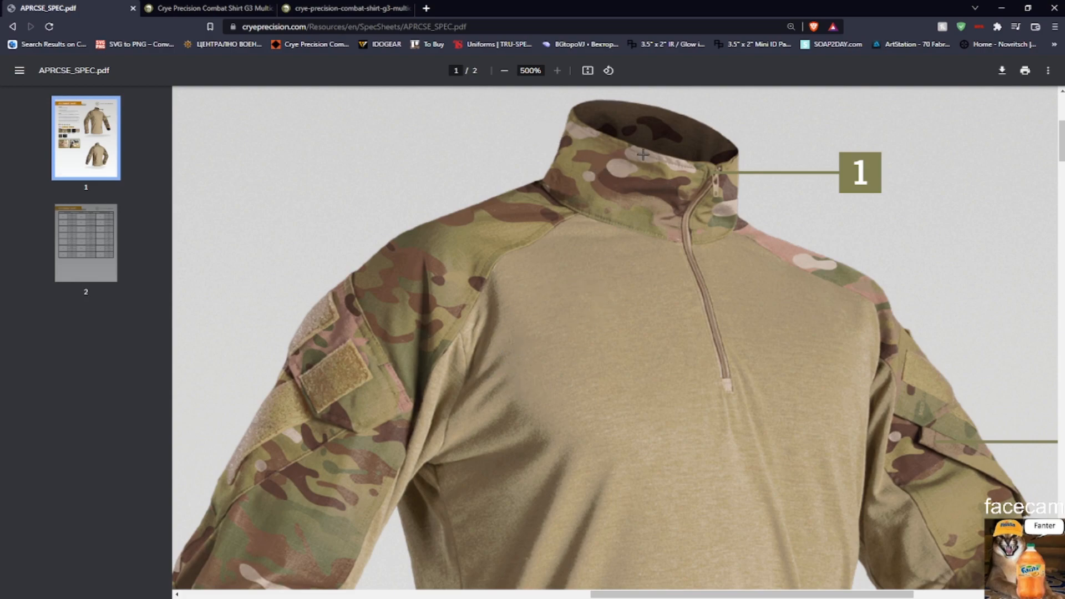
{"action": "key", "text": "alt+Tab"}
{"action": "key", "text": "alt+Tab"}
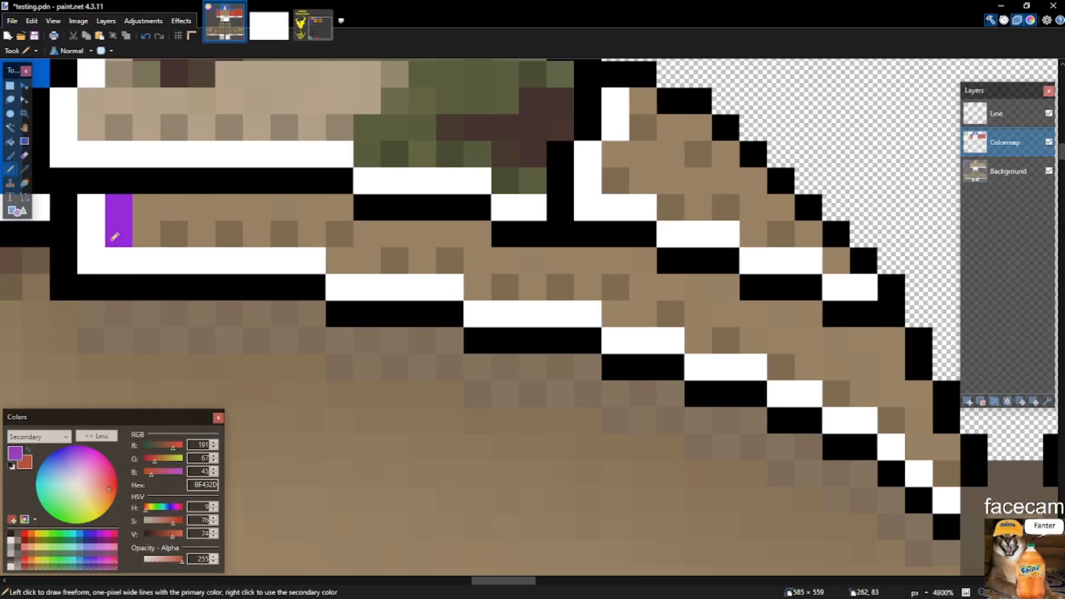
Make red the primary colour and fill the left collar's lower tan band with it down to the zipper, using small rectangular selections.
{"action": "key", "text": "s"}
{"action": "key", "text": "x"}
{"action": "mouse_move", "coordinate": [52, 196]}
{"action": "left_mouse_down"}
{"action": "mouse_move", "coordinate": [331, 271]}
{"action": "mouse_move", "coordinate": [351, 298]}
{"action": "left_mouse_up"}
{"action": "key", "text": "BackSpace"}
{"action": "left_click_drag", "start_coordinate": [341, 234], "coordinate": [653, 267]}
{"action": "key", "text": "BackSpace"}
{"action": "key", "text": "BackSpace"}
{"action": "left_click_drag", "start_coordinate": [616, 366], "coordinate": [733, 290]}
{"action": "key", "text": "BackSpace"}
{"action": "left_click_drag", "start_coordinate": [697, 393], "coordinate": [804, 313]}
{"action": "key", "text": "BackSpace"}
{"action": "left_click_drag", "start_coordinate": [780, 429], "coordinate": [892, 348]}
{"action": "key", "text": "BackSpace"}
{"action": "left_click_drag", "start_coordinate": [877, 423], "coordinate": [877, 423]}
{"action": "scroll", "coordinate": [718, 333], "scroll_direction": "up", "scroll_amount": 2}
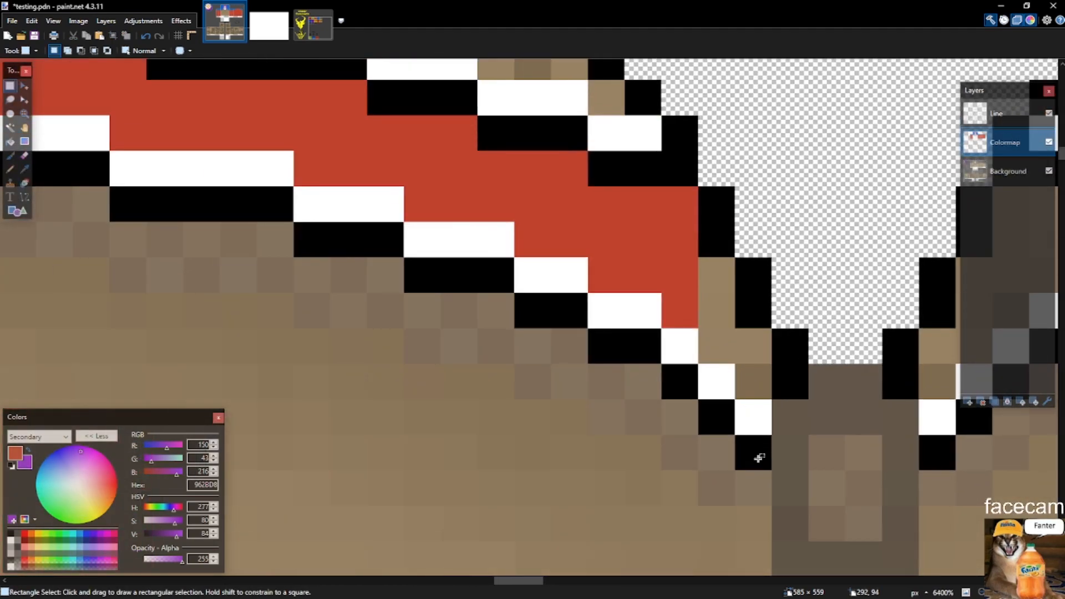
{"action": "left_click_drag", "start_coordinate": [756, 451], "coordinate": [758, 329]}
{"action": "key", "text": "BackSpace"}
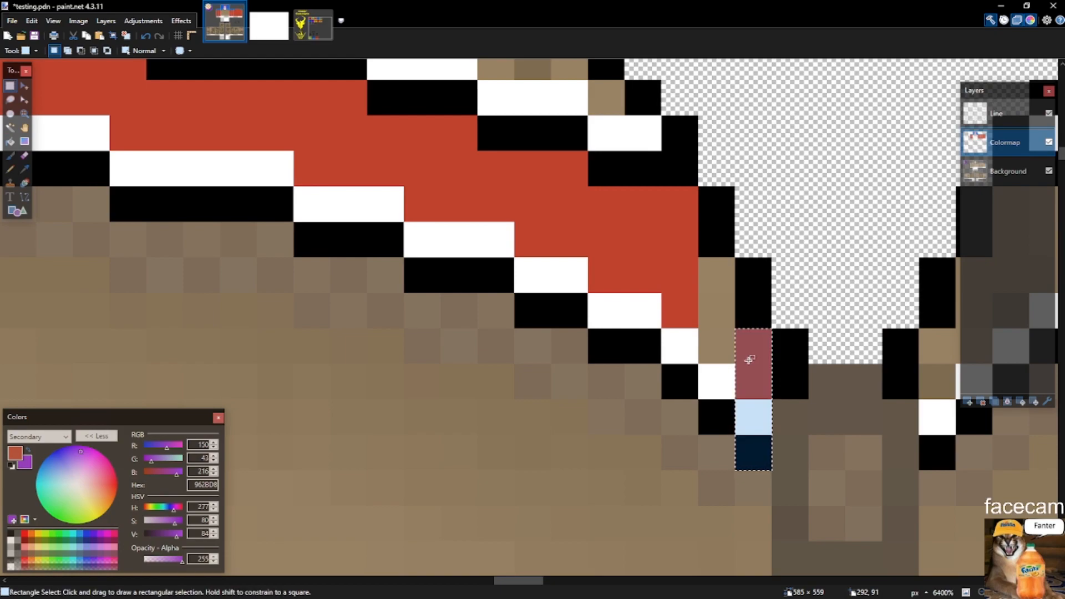
Hide the Line layer and fill the lower band's remaining uncoloured pixels beside the zipper with red.
{"action": "left_click", "coordinate": [1049, 114]}
{"action": "key", "text": "BackSpace"}
{"action": "left_click_drag", "start_coordinate": [703, 209], "coordinate": [676, 377]}
{"action": "key", "text": "BackSpace"}
{"action": "left_click_drag", "start_coordinate": [589, 295], "coordinate": [674, 356]}
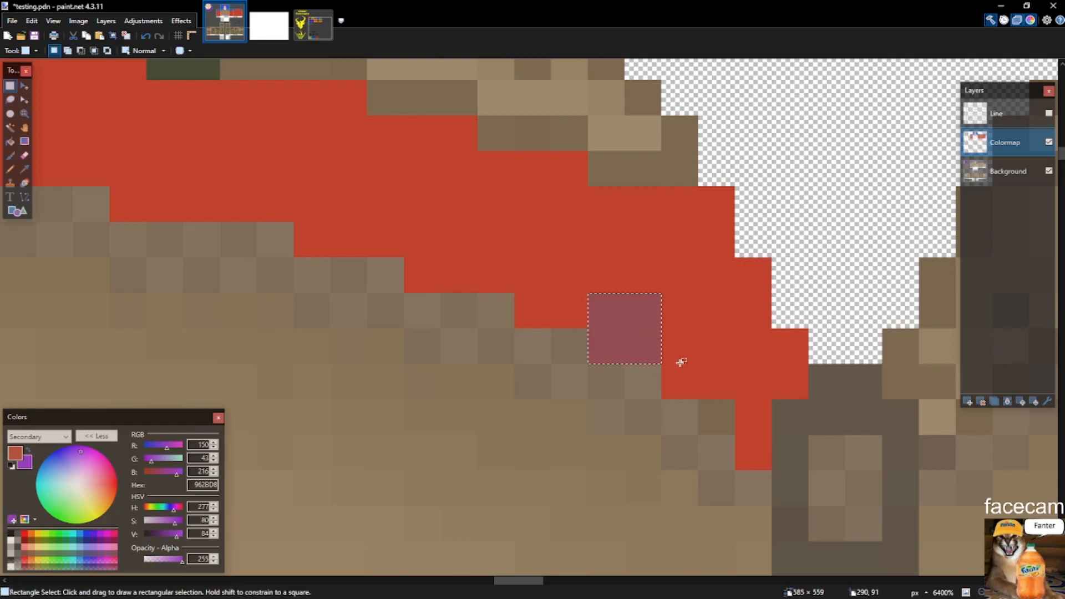
{"action": "key", "text": "BackSpace"}
{"action": "left_click_drag", "start_coordinate": [711, 416], "coordinate": [732, 348]}
{"action": "scroll", "coordinate": [531, 345], "scroll_direction": "down", "scroll_amount": 4}
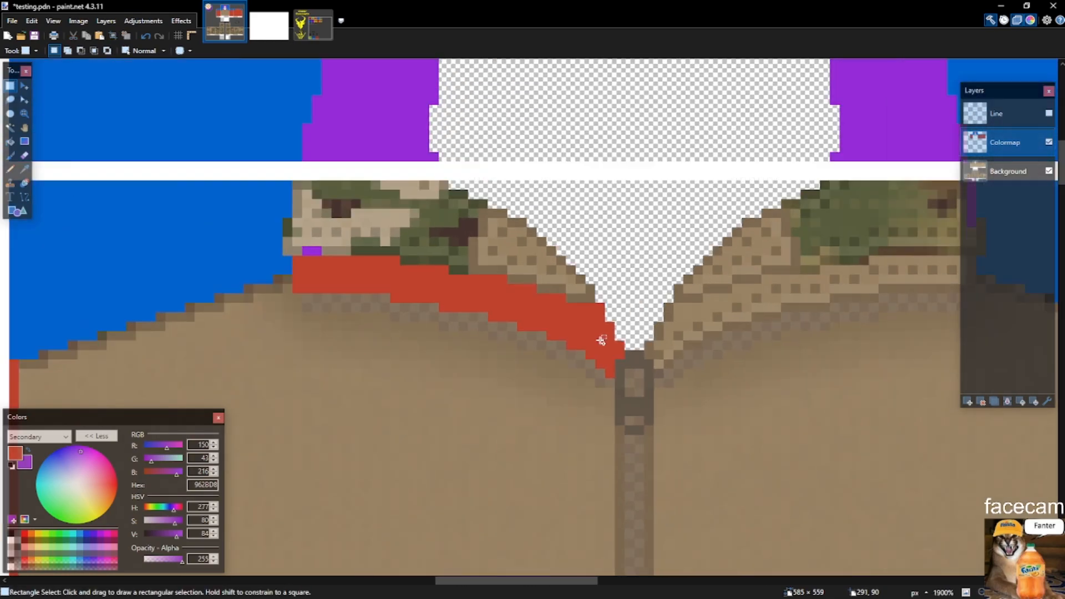
Fill the tan inner flap beside the left collar's camo patch with red, following its stepped edge with rectangular selections.
{"action": "scroll", "coordinate": [602, 340], "scroll_direction": "up", "scroll_amount": 3}
{"action": "left_click_drag", "start_coordinate": [457, 239], "coordinate": [520, 300]}
{"action": "key", "text": "BackSpace"}
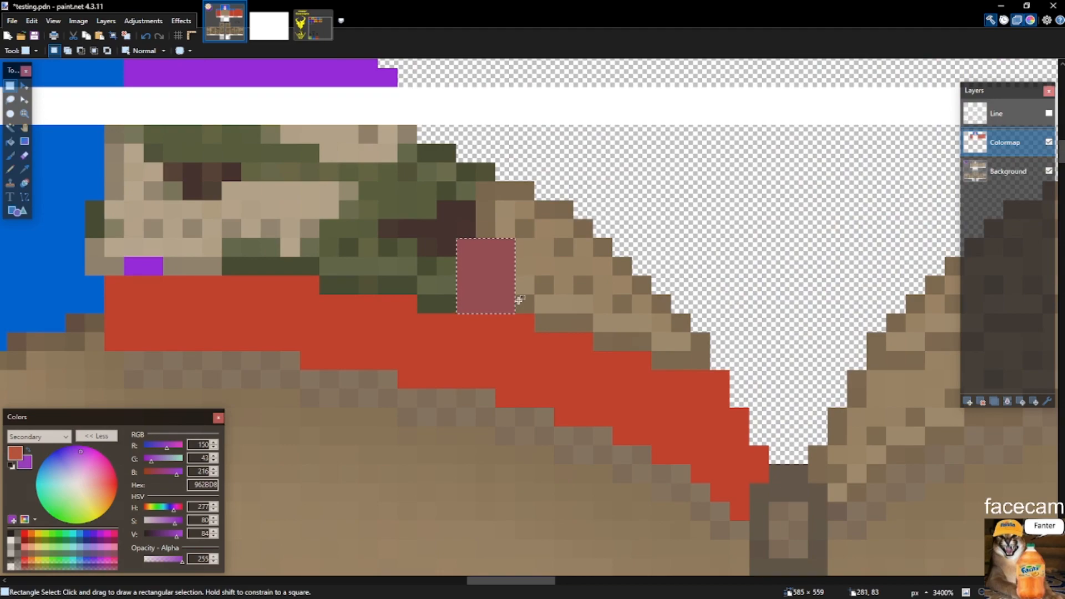
{"action": "left_click_drag", "start_coordinate": [483, 190], "coordinate": [541, 263]}
{"action": "key", "text": "BackSpace"}
{"action": "left_click_drag", "start_coordinate": [542, 191], "coordinate": [517, 348]}
{"action": "key", "text": "Delete"}
{"action": "left_click", "coordinate": [547, 202]}
{"action": "key", "text": "BackSpace"}
{"action": "left_click_drag", "start_coordinate": [583, 231], "coordinate": [571, 288]}
{"action": "key", "text": "BackSpace"}
{"action": "mouse_move", "coordinate": [601, 254]}
{"action": "left_mouse_down"}
{"action": "mouse_move", "coordinate": [602, 279]}
{"action": "mouse_move", "coordinate": [681, 337]}
{"action": "mouse_move", "coordinate": [700, 284]}
{"action": "left_mouse_up"}
{"action": "key", "text": "BackSpace"}
{"action": "key", "text": "BackSpace"}
{"action": "key", "text": "BackSpace"}
{"action": "key", "text": "Delete"}
{"action": "mouse_move", "coordinate": [720, 341]}
{"action": "left_mouse_down"}
{"action": "mouse_move", "coordinate": [719, 361]}
{"action": "mouse_move", "coordinate": [554, 285]}
{"action": "left_mouse_up"}
{"action": "key", "text": "BackSpace"}
{"action": "key", "text": "BackSpace"}
{"action": "left_click", "coordinate": [557, 286]}
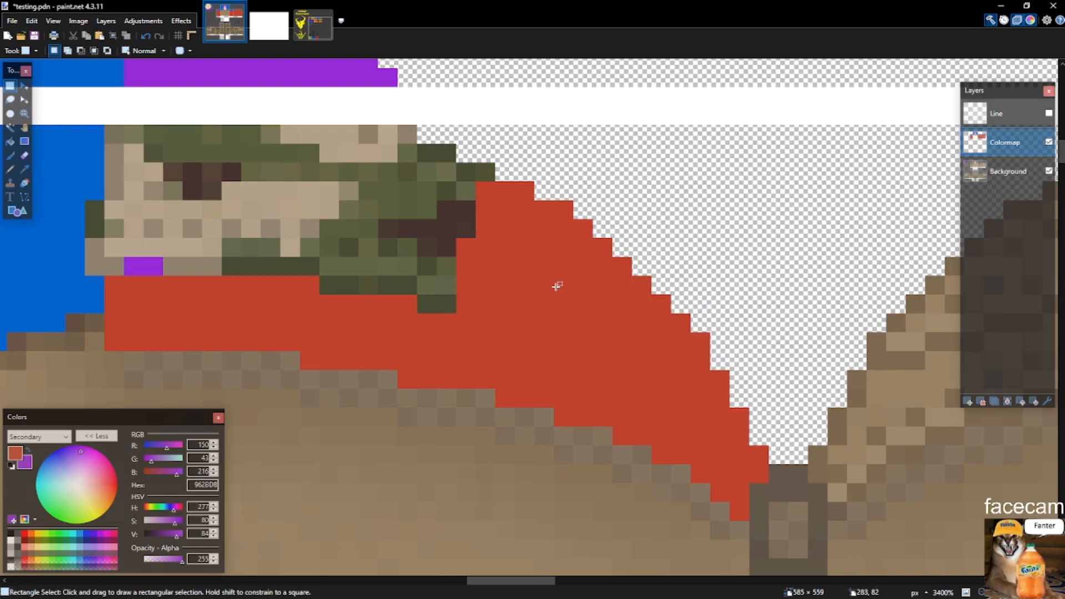
Draw purple pixels along the stepped inner edge of the left collar's camo patch with the Pencil tool.
{"action": "scroll", "coordinate": [556, 285], "scroll_direction": "down", "scroll_amount": 3}
{"action": "scroll", "coordinate": [634, 314], "scroll_direction": "up", "scroll_amount": 2}
{"action": "key", "text": "s"}
{"action": "key", "text": "s"}
{"action": "key", "text": "s"}
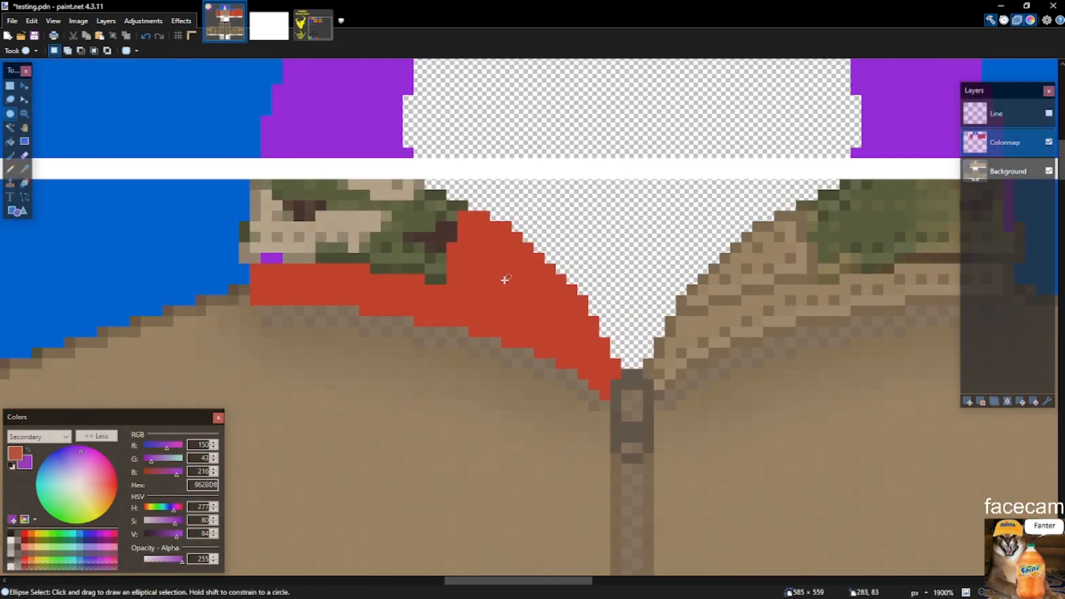
{"action": "key", "text": "p"}
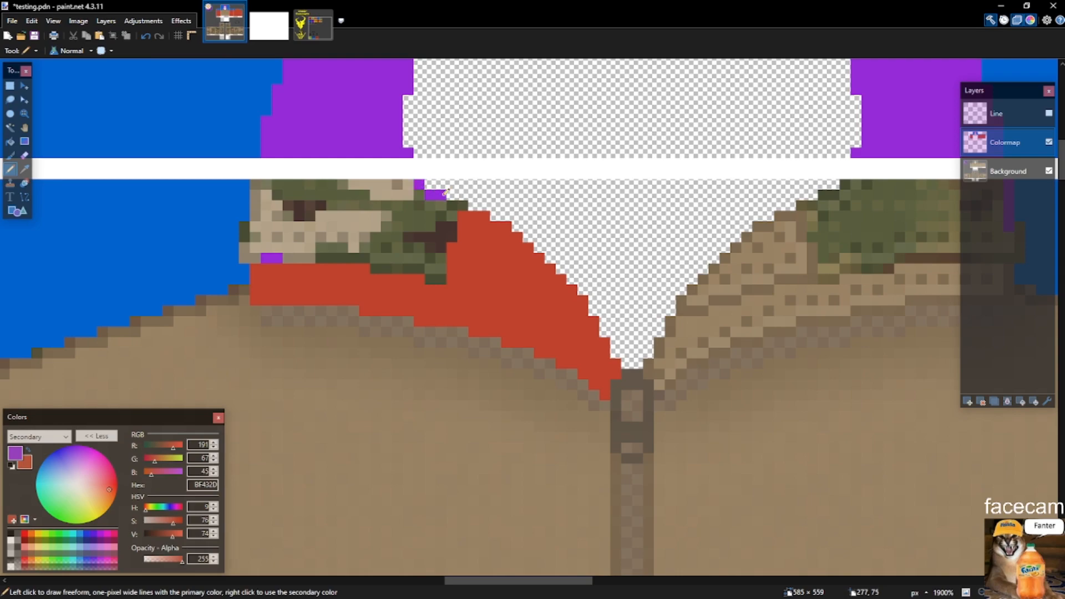
{"action": "key", "text": "s"}
{"action": "key", "text": "s"}
{"action": "key", "text": "s"}
{"action": "key", "text": "s"}
{"action": "left_click", "coordinate": [376, 227]}
{"action": "key", "text": "s"}
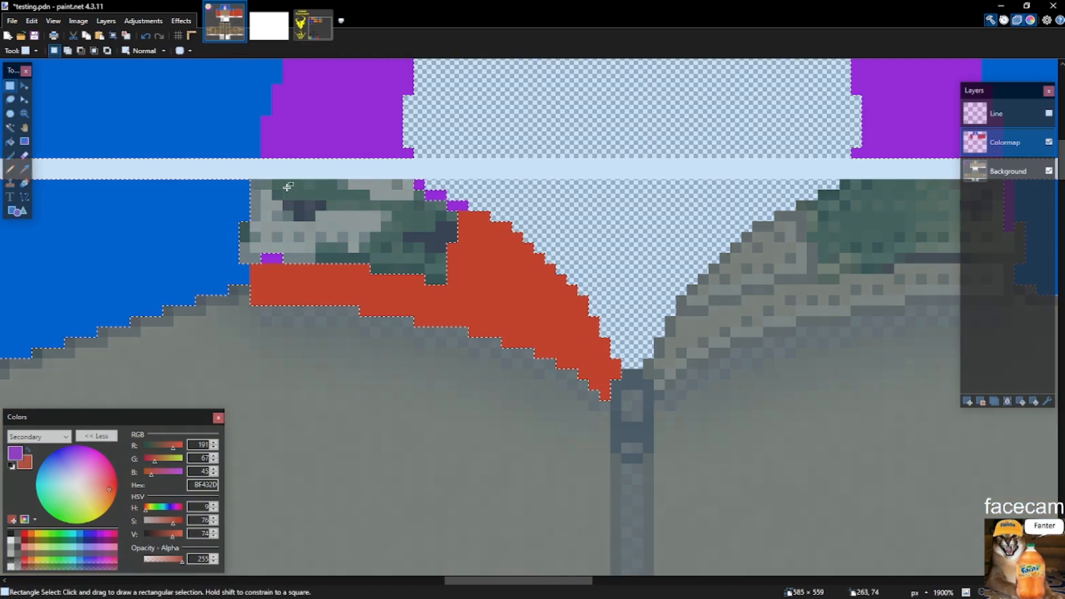
{"action": "left_click", "coordinate": [257, 185]}
Fill a one-pixel purple strip along the upper edge of the left collar's camo patch.
{"action": "key", "text": "p"}
{"action": "key", "text": "s"}
{"action": "left_click_drag", "start_coordinate": [353, 173], "coordinate": [438, 174]}
{"action": "key", "text": "Delete"}
Fill the rest of the left collar's enclosed camo patch with purple using a Magic Wand selection.
{"action": "left_click", "coordinate": [361, 217]}
{"action": "key", "text": "s"}
{"action": "key", "text": "s"}
{"action": "key", "text": "s"}
{"action": "key", "text": "s"}
{"action": "key", "text": "s"}
{"action": "key", "text": "s"}
{"action": "key", "text": "s"}
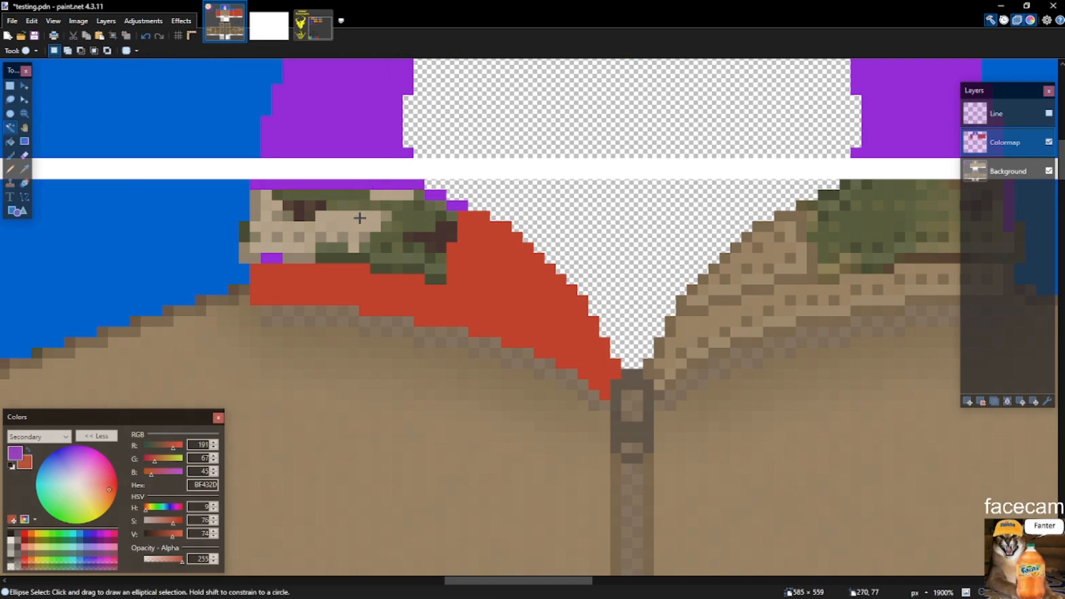
{"action": "key", "text": "s"}
{"action": "left_click", "coordinate": [361, 217]}
{"action": "key", "text": "BackSpace"}
Select the left collar's purple and red areas with the Magic Wand and copy them onto a new layer.
{"action": "left_click", "coordinate": [441, 237]}
{"action": "left_click", "coordinate": [495, 278], "text": "ctrl"}
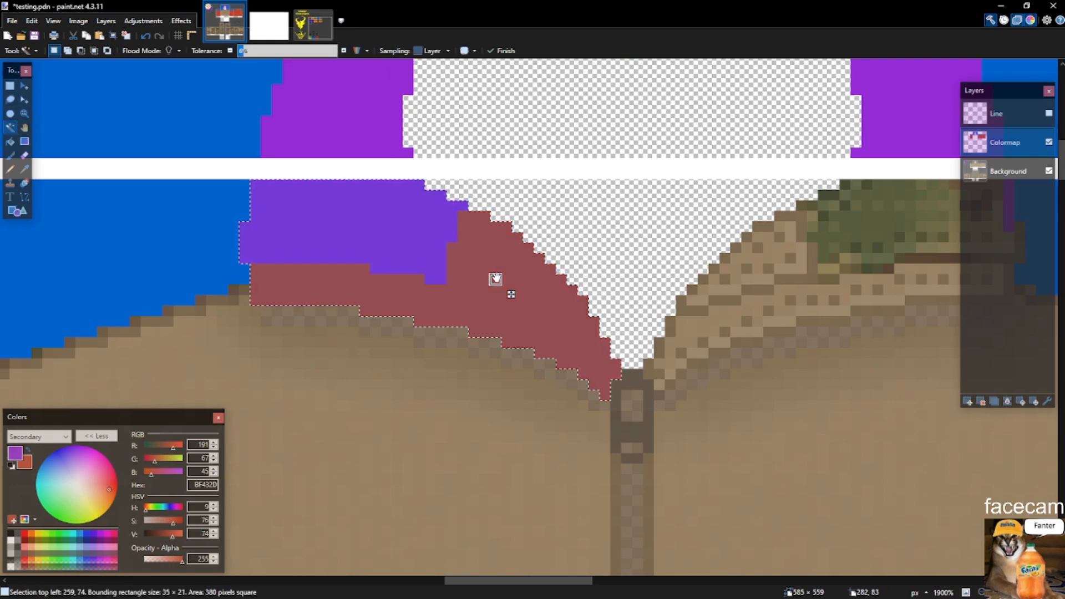
Try to flip the copied collar half and move it across the neck opening, and undo the attempt.
{"action": "left_click", "coordinate": [106, 21]}
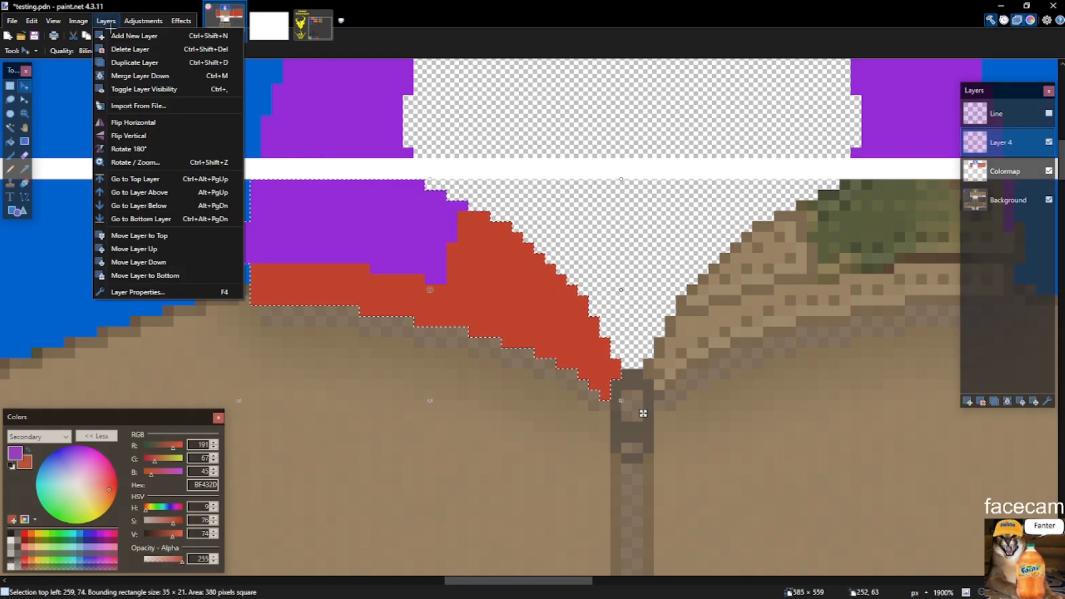
{"action": "left_click", "coordinate": [112, 134]}
{"action": "left_click_drag", "start_coordinate": [800, 274], "coordinate": [929, 280]}
{"action": "scroll", "coordinate": [481, 228], "scroll_direction": "down", "scroll_amount": 10}
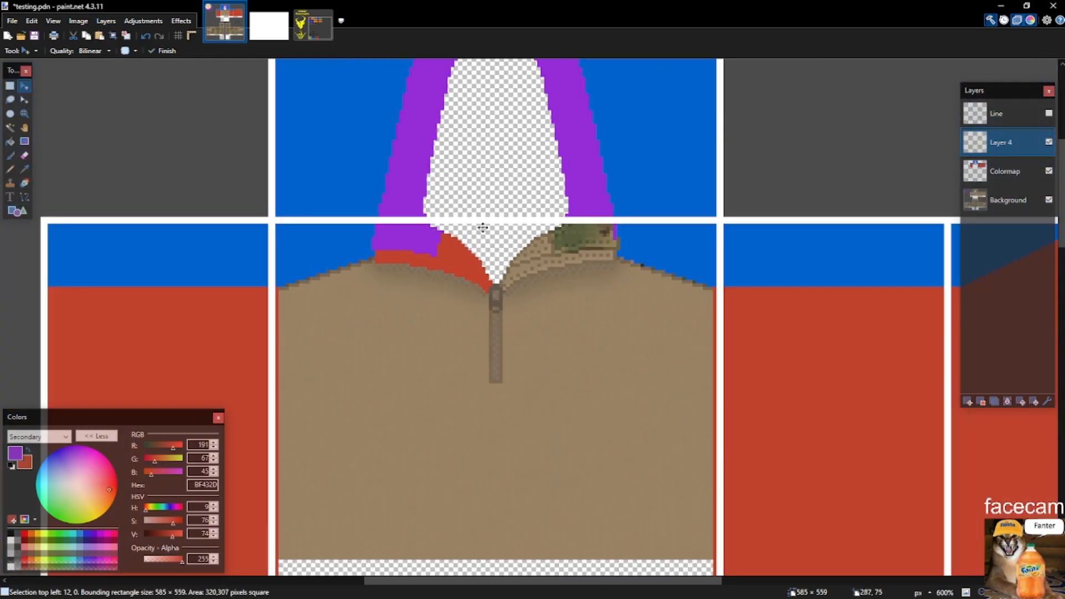
{"action": "left_click_drag", "start_coordinate": [705, 244], "coordinate": [346, 233]}
{"action": "key", "text": "ctrl+z"}
{"action": "scroll", "coordinate": [655, 277], "scroll_direction": "down", "scroll_amount": 4}
{"action": "key", "text": "ctrl+z"}
{"action": "key", "text": "ctrl+z"}
{"action": "key", "text": "ctrl+z"}
Flip the copied collar half's layer horizontally, nudge it two pixels into place on the opposite side, and merge it into Colormap.
{"action": "scroll", "coordinate": [637, 282], "scroll_direction": "up", "scroll_amount": 5}
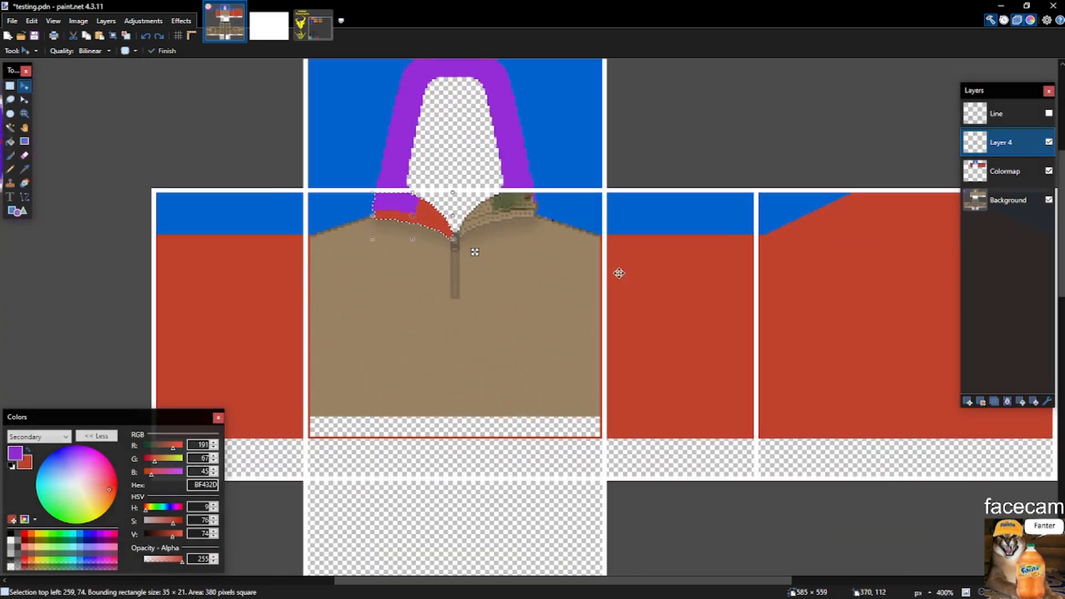
{"action": "scroll", "coordinate": [627, 276], "scroll_direction": "up", "scroll_amount": 1}
{"action": "left_click", "coordinate": [79, 21]}
{"action": "mouse_move", "coordinate": [106, 21]}
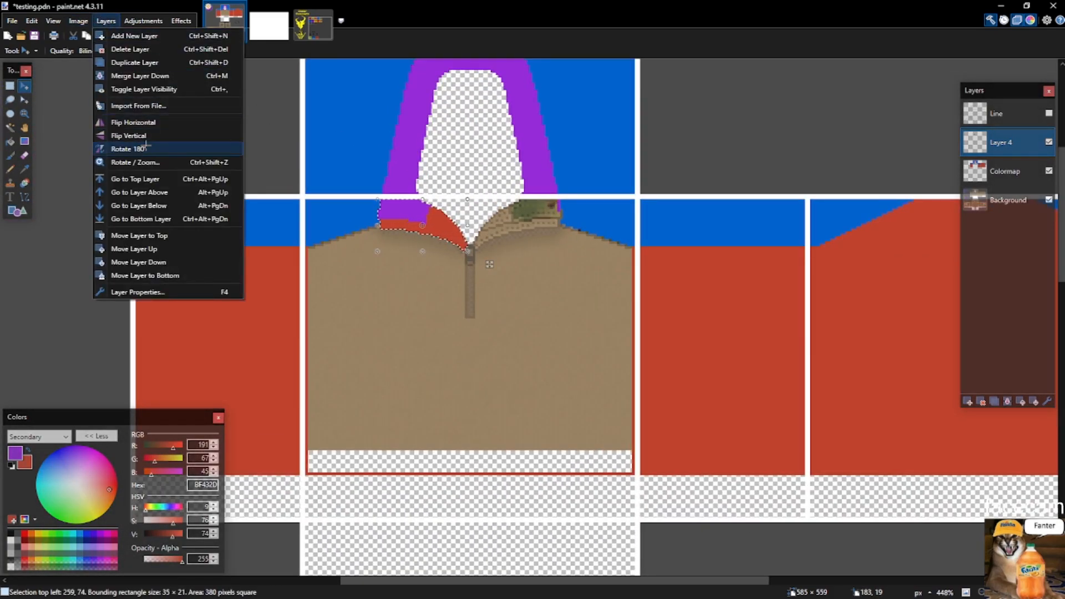
{"action": "left_click", "coordinate": [133, 122]}
{"action": "scroll", "coordinate": [493, 262], "scroll_direction": "down", "scroll_amount": 6}
{"action": "scroll", "coordinate": [494, 262], "scroll_direction": "up", "scroll_amount": 9}
{"action": "key", "text": "Right"}
{"action": "key", "text": "Right"}
{"action": "key", "text": "ctrl+m"}
{"action": "scroll", "coordinate": [578, 259], "scroll_direction": "down", "scroll_amount": 8}
{"action": "key", "text": "ctrl+d"}
{"action": "key", "text": "s"}
{"action": "scroll", "coordinate": [465, 320], "scroll_direction": "up", "scroll_amount": 4}
{"action": "key", "text": "s"}
{"action": "key", "text": "s"}
{"action": "key", "text": "s"}
{"action": "key", "text": "s"}
{"action": "key", "text": "s"}
{"action": "key", "text": "s"}
{"action": "key", "text": "s"}
{"action": "left_click", "coordinate": [578, 291]}
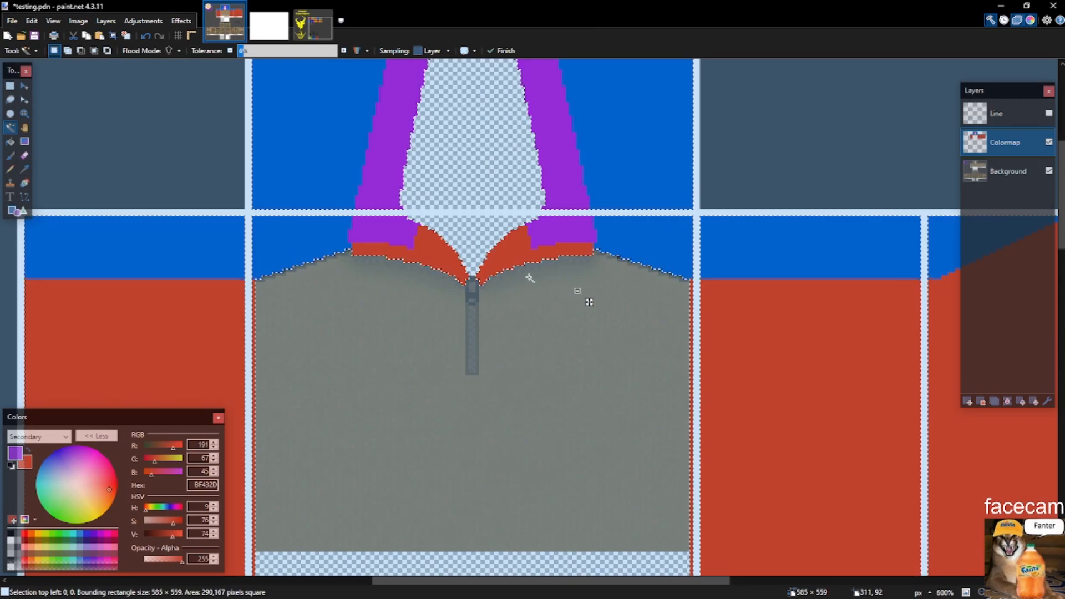
{"action": "key", "text": "ctrl+d"}
Close the gap between the two collar tips by filling a one-pixel-high strip across the zipper with red.
{"action": "key", "text": "s"}
{"action": "scroll", "coordinate": [475, 291], "scroll_direction": "up", "scroll_amount": 9}
{"action": "left_click_drag", "start_coordinate": [458, 325], "coordinate": [497, 330]}
{"action": "key", "text": "x"}
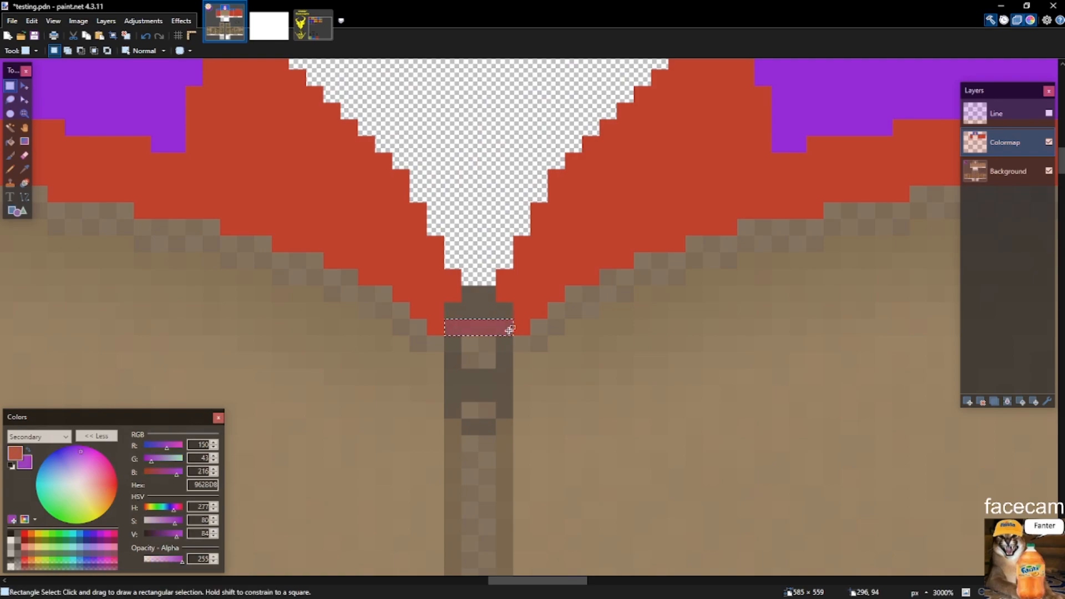
{"action": "key", "text": "BackSpace"}
Select the uncoloured front torso below the collar with the Magic Wand and fill it with red.
{"action": "scroll", "coordinate": [508, 330], "scroll_direction": "down", "scroll_amount": 3}
{"action": "key", "text": "s"}
{"action": "key", "text": "s"}
{"action": "key", "text": "s"}
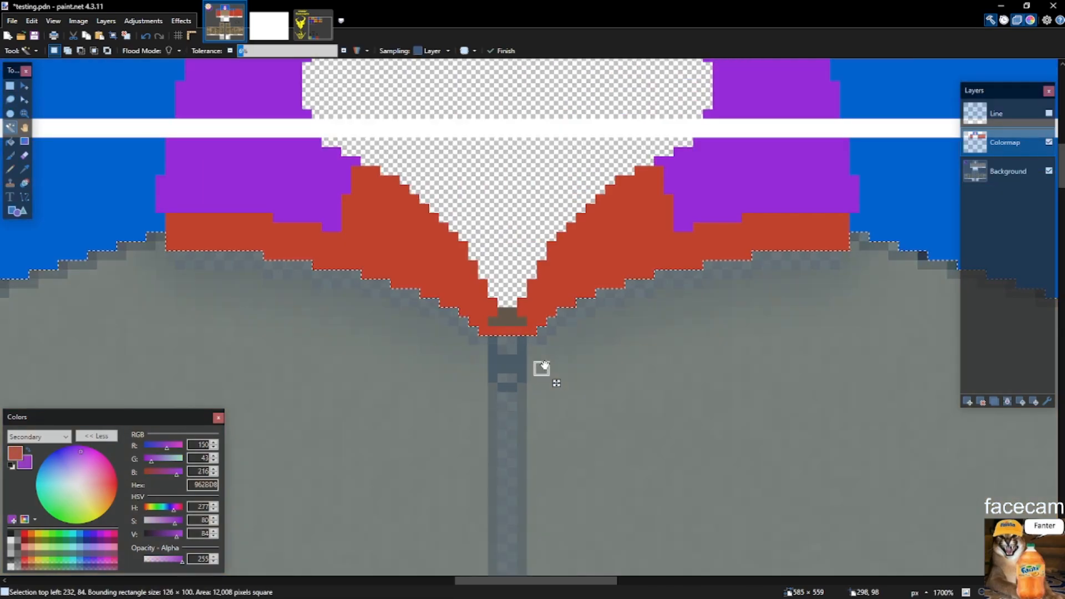
{"action": "left_click", "coordinate": [544, 365]}
{"action": "key", "text": "BackSpace"}
Clear a 4 × 2 pixel block of red at the top of the zipper and drop the selection.
{"action": "scroll", "coordinate": [484, 330], "scroll_direction": "up", "scroll_amount": 3}
{"action": "key", "text": "s"}
{"action": "left_click_drag", "start_coordinate": [484, 329], "coordinate": [520, 315]}
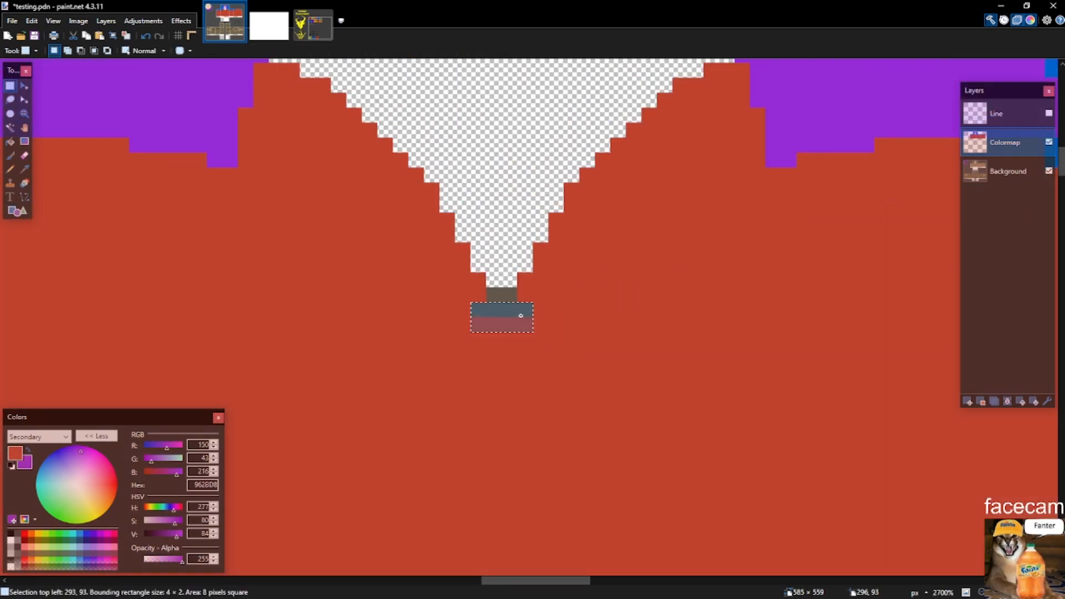
{"action": "key", "text": "Delete"}
{"action": "key", "text": "ctrl+d"}
Sample the YKK ZIP blue from Colorings.pdn as the primary colour and return to testing.pdn.
{"action": "scroll", "coordinate": [519, 317], "scroll_direction": "down", "scroll_amount": 9}
{"action": "left_click_drag", "start_coordinate": [315, 36], "coordinate": [242, 52]}
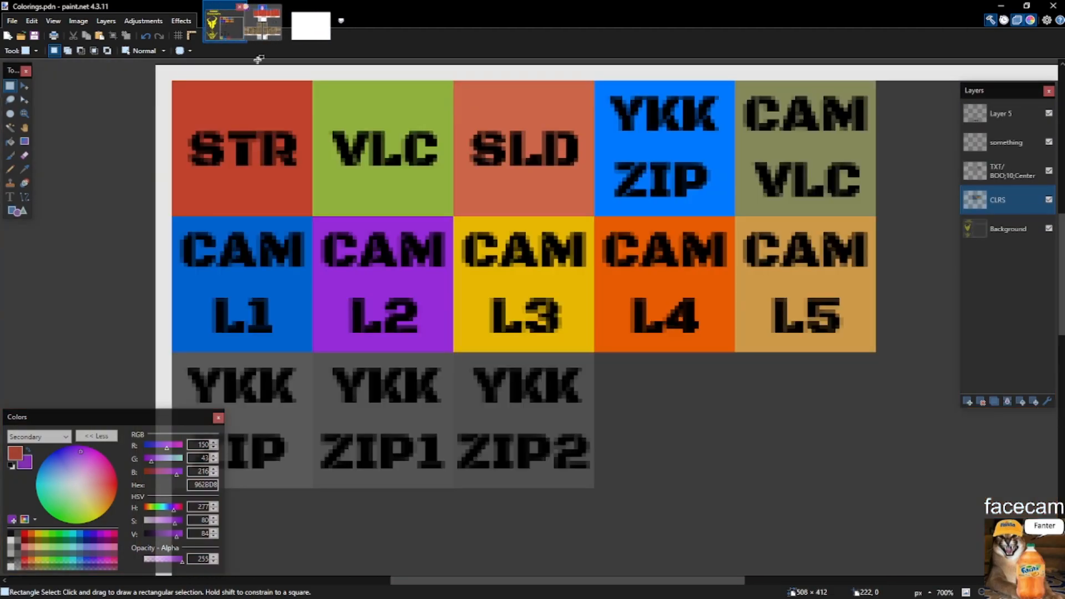
{"action": "key", "text": "k"}
{"action": "left_click", "coordinate": [625, 173]}
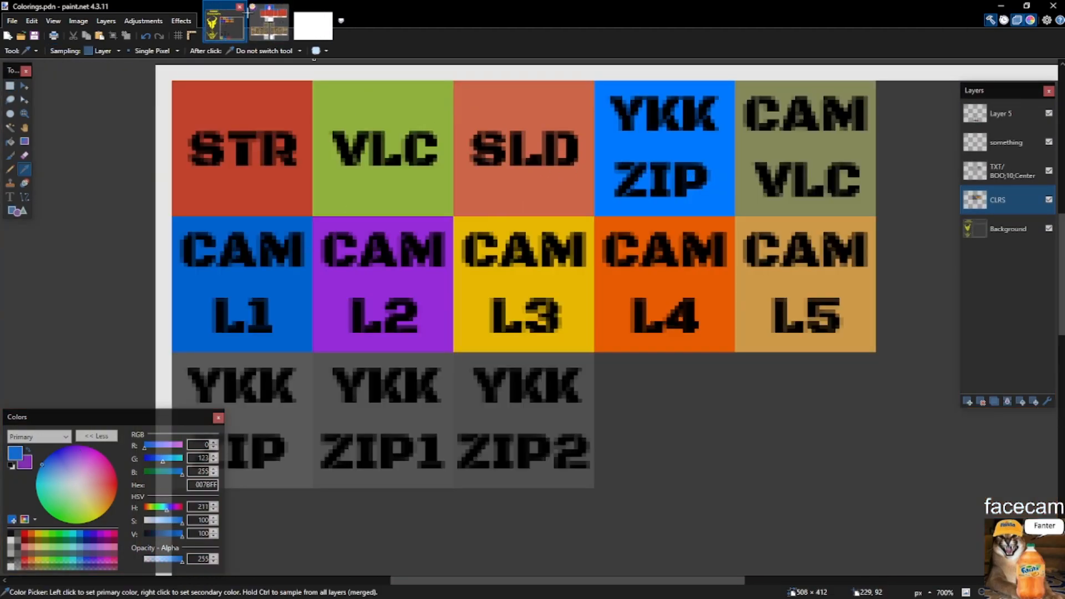
{"action": "left_click", "coordinate": [266, 24]}
{"action": "key", "text": "s"}
{"action": "scroll", "coordinate": [499, 318], "scroll_direction": "up", "scroll_amount": 9}
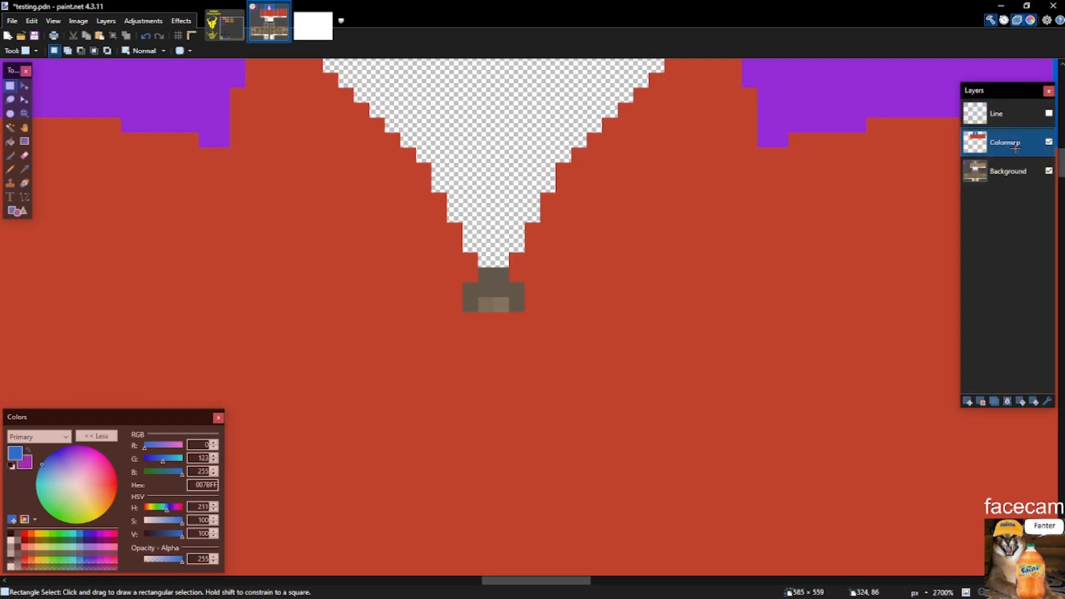
Hide Colormap to trace the zipper, then fill its slider and the strip below with blue 007BFF on that layer.
{"action": "left_click", "coordinate": [1049, 142]}
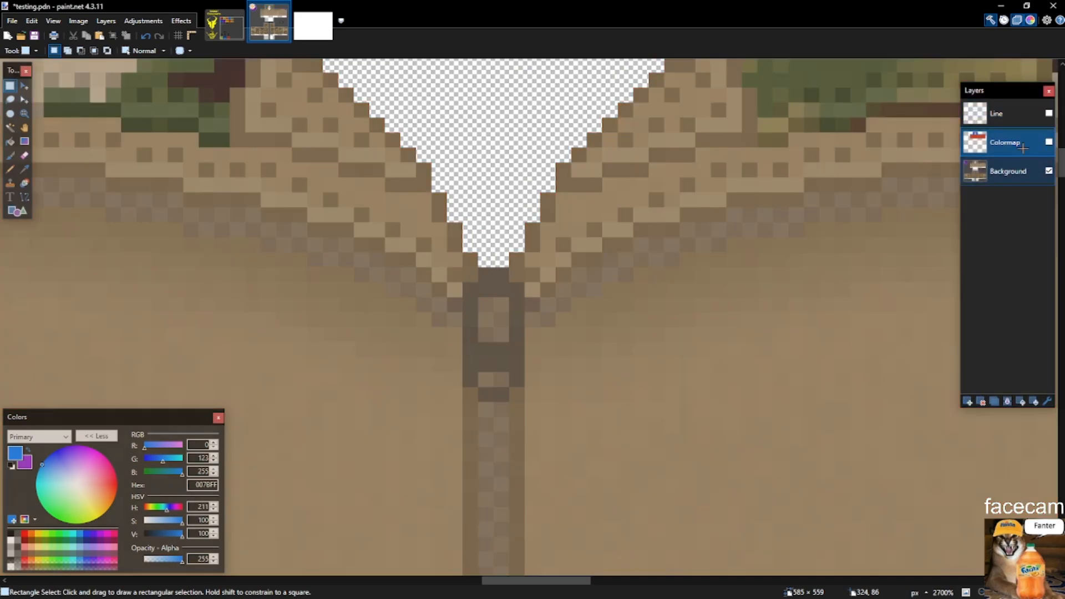
{"action": "scroll", "coordinate": [468, 287], "scroll_direction": "up", "scroll_amount": 3}
{"action": "left_click_drag", "start_coordinate": [468, 288], "coordinate": [493, 350]}
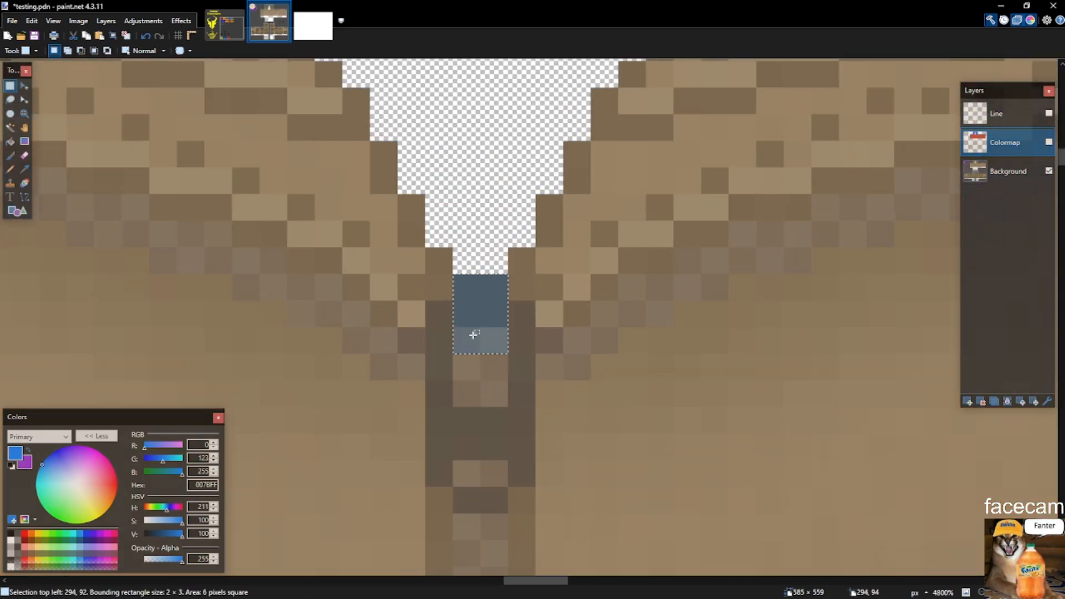
{"action": "left_click_drag", "start_coordinate": [442, 309], "coordinate": [525, 476]}
{"action": "scroll", "coordinate": [516, 437], "scroll_direction": "up", "scroll_amount": 3}
{"action": "left_click_drag", "start_coordinate": [516, 439], "coordinate": [517, 408]}
{"action": "left_click_drag", "start_coordinate": [469, 437], "coordinate": [492, 366]}
{"action": "scroll", "coordinate": [491, 440], "scroll_direction": "down", "scroll_amount": 4}
{"action": "scroll", "coordinate": [491, 441], "scroll_direction": "down", "scroll_amount": 3}
{"action": "left_click", "coordinate": [537, 380]}
{"action": "scroll", "coordinate": [579, 336], "scroll_direction": "down", "scroll_amount": 7}
{"action": "scroll", "coordinate": [650, 307], "scroll_direction": "down", "scroll_amount": 1}
{"action": "scroll", "coordinate": [579, 248], "scroll_direction": "down", "scroll_amount": 3}
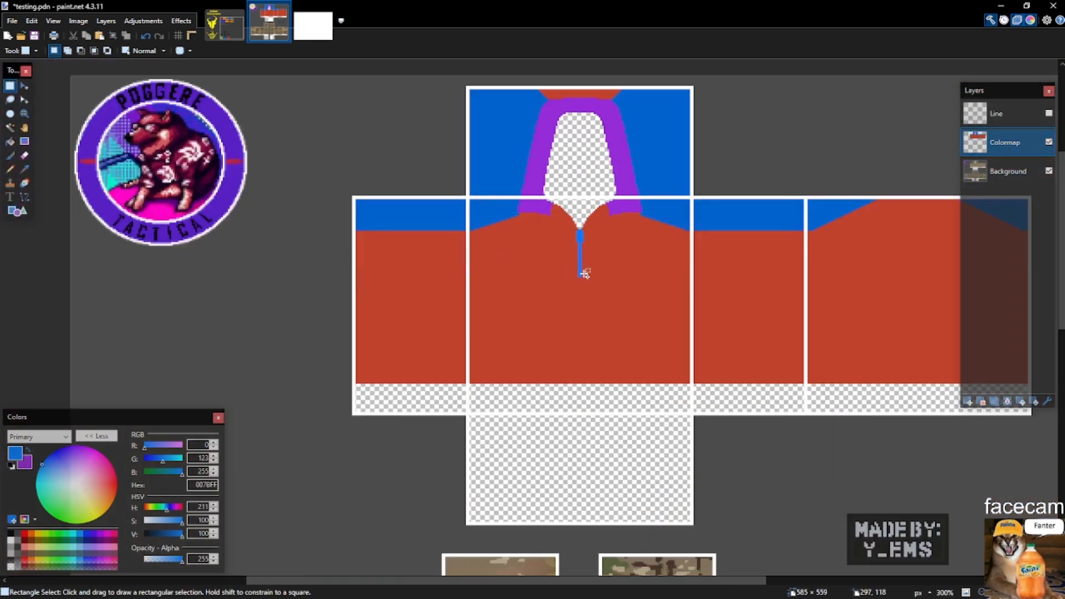
Compare the shirt with Colormap hidden and shown, then show the Line layer and save the file.
{"action": "scroll", "coordinate": [584, 273], "scroll_direction": "up", "scroll_amount": 1}
{"action": "key", "text": "ctrl+s"}
{"action": "scroll", "coordinate": [618, 192], "scroll_direction": "up", "scroll_amount": 2}
{"action": "left_click", "coordinate": [1049, 142]}
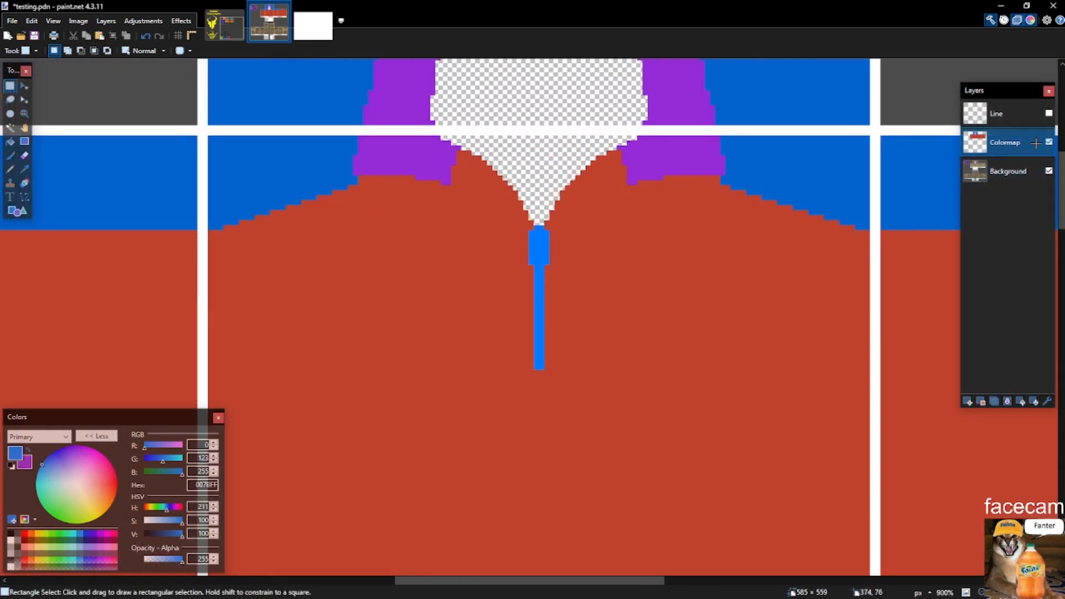
{"action": "scroll", "coordinate": [405, 230], "scroll_direction": "down", "scroll_amount": 3}
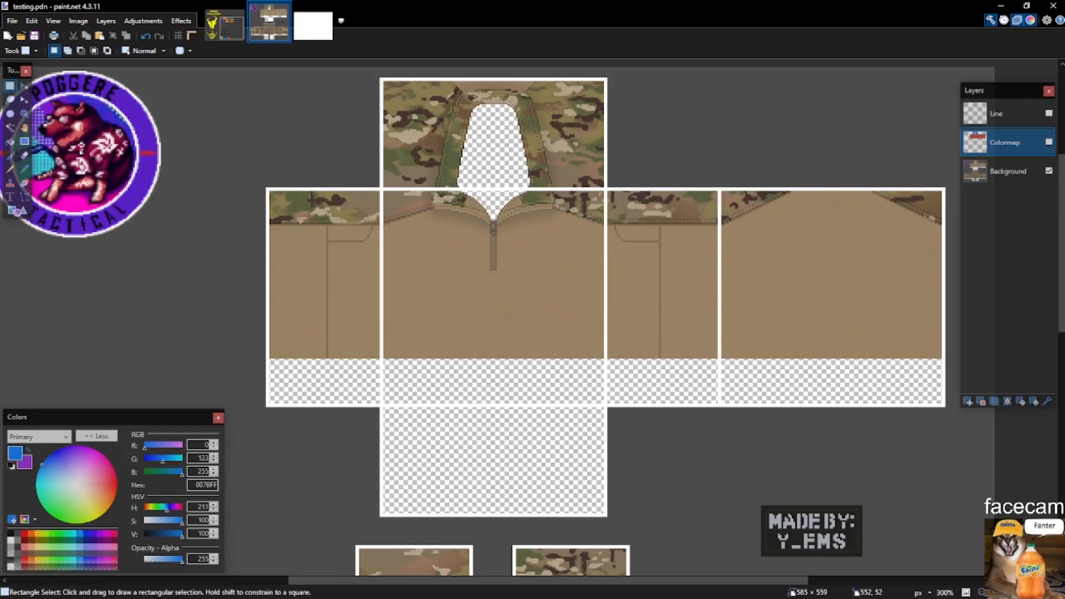
{"action": "left_click", "coordinate": [1049, 142]}
{"action": "left_click", "coordinate": [1049, 113]}
{"action": "key", "text": "ctrl+s"}
{"action": "scroll", "coordinate": [515, 190], "scroll_direction": "down", "scroll_amount": 2}
{"action": "scroll", "coordinate": [511, 159], "scroll_direction": "up", "scroll_amount": 1}
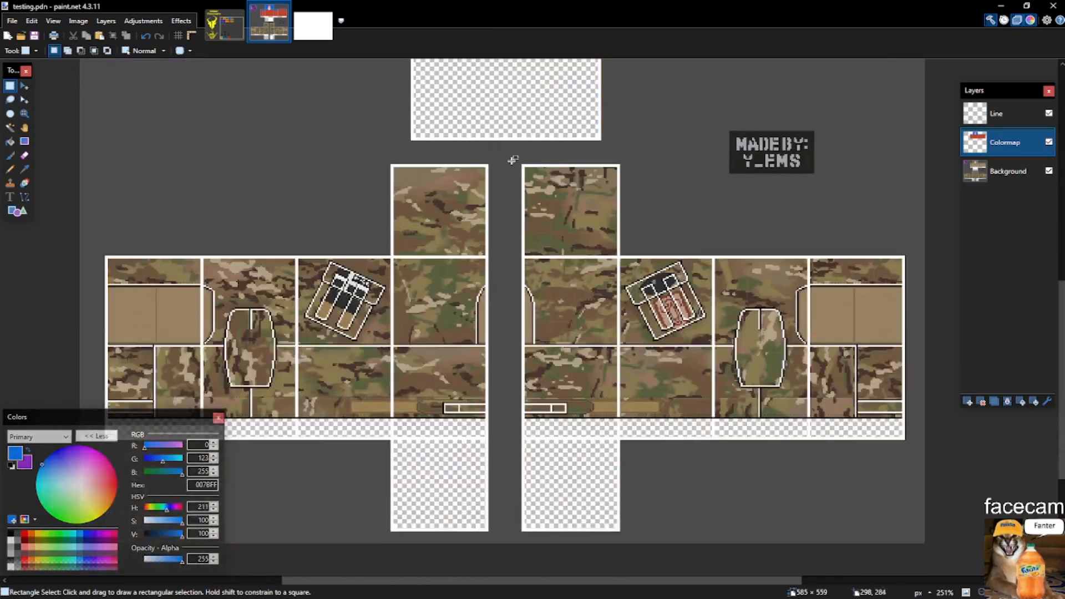
{"action": "scroll", "coordinate": [511, 159], "scroll_direction": "up", "scroll_amount": 5}
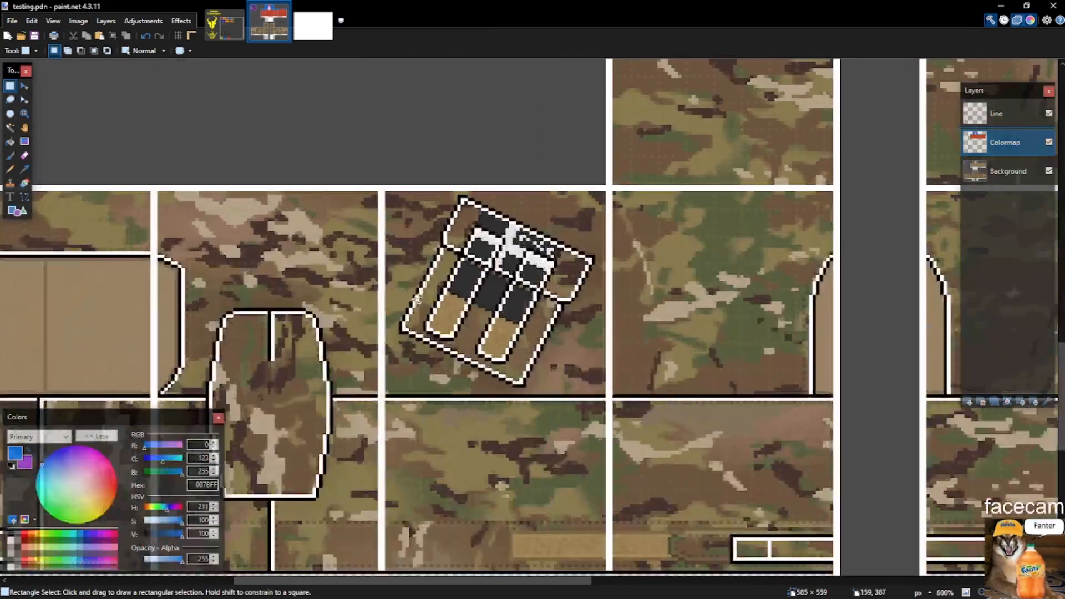
{"action": "scroll", "coordinate": [416, 299], "scroll_direction": "down", "scroll_amount": 5}
{"action": "scroll", "coordinate": [371, 292], "scroll_direction": "up", "scroll_amount": 8}
{"action": "mouse_move", "coordinate": [368, 290]}
{"action": "left_mouse_down"}
{"action": "mouse_move", "coordinate": [415, 318]}
{"action": "mouse_move", "coordinate": [365, 296]}
{"action": "mouse_move", "coordinate": [510, 304]}
{"action": "mouse_move", "coordinate": [896, 368]}
{"action": "mouse_move", "coordinate": [904, 396]}
{"action": "left_mouse_up"}
{"action": "scroll", "coordinate": [443, 308], "scroll_direction": "down", "scroll_amount": 5}
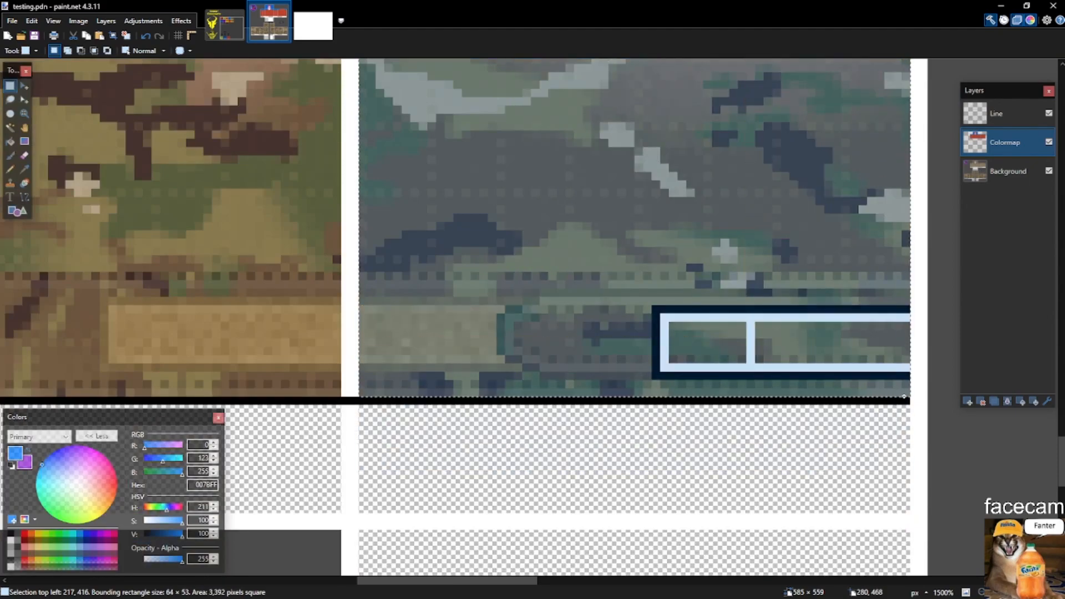
{"action": "scroll", "coordinate": [496, 392], "scroll_direction": "down", "scroll_amount": 6}
{"action": "scroll", "coordinate": [445, 362], "scroll_direction": "up", "scroll_amount": 3}
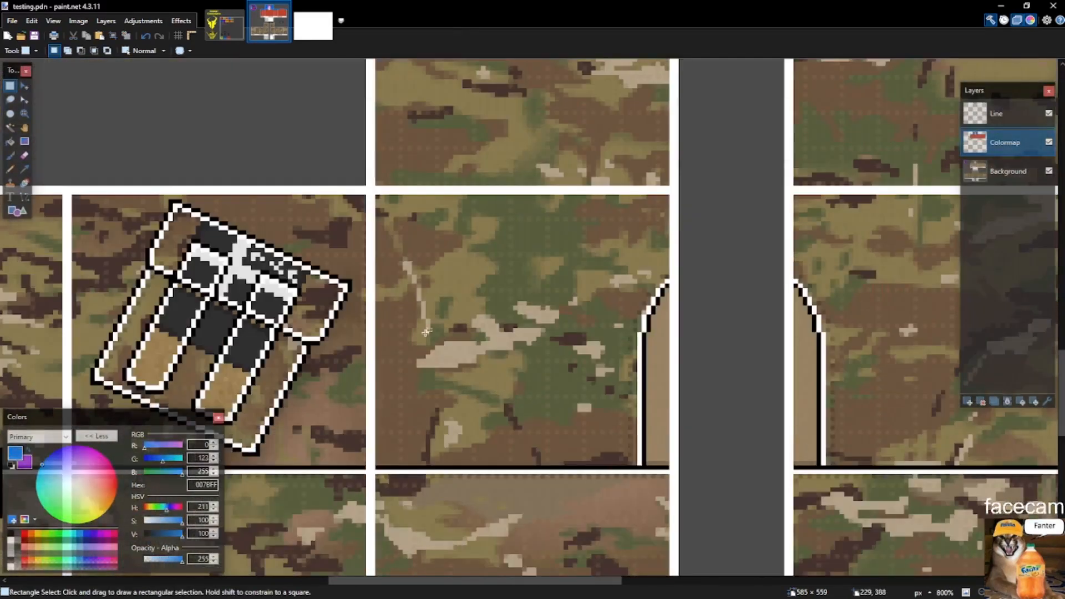
Fill the upper section of all the left-hand sleeve's panels with blue 007BFF on the Colormap layer.
{"action": "left_click_drag", "start_coordinate": [381, 198], "coordinate": [667, 462]}
{"action": "key", "text": "BackSpace"}
{"action": "left_click_drag", "start_coordinate": [363, 462], "coordinate": [64, 197]}
{"action": "key", "text": "BackSpace"}
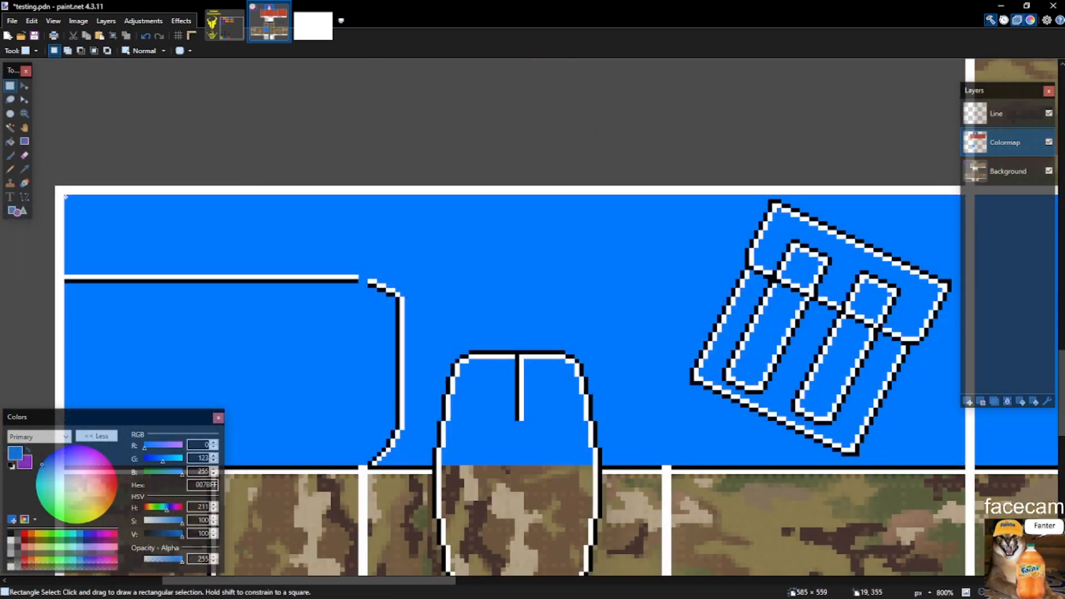
Fill the left-hand sleeve's lower section, a 262 × 54 pixel band, with purple 962BDB.
{"action": "scroll", "coordinate": [389, 244], "scroll_direction": "down", "scroll_amount": 2}
{"action": "scroll", "coordinate": [242, 331], "scroll_direction": "down", "scroll_amount": 5}
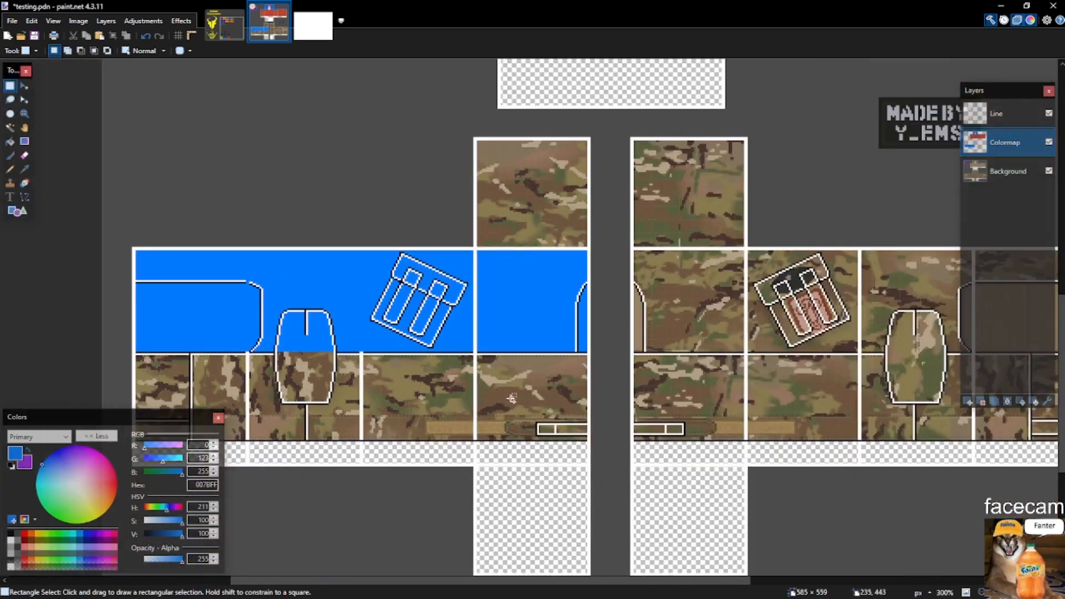
{"action": "scroll", "coordinate": [514, 400], "scroll_direction": "up", "scroll_amount": 6}
{"action": "key", "text": "x"}
{"action": "left_click_drag", "start_coordinate": [724, 256], "coordinate": [230, 385]}
{"action": "scroll", "coordinate": [646, 288], "scroll_direction": "down", "scroll_amount": 6}
{"action": "scroll", "coordinate": [319, 322], "scroll_direction": "up", "scroll_amount": 7}
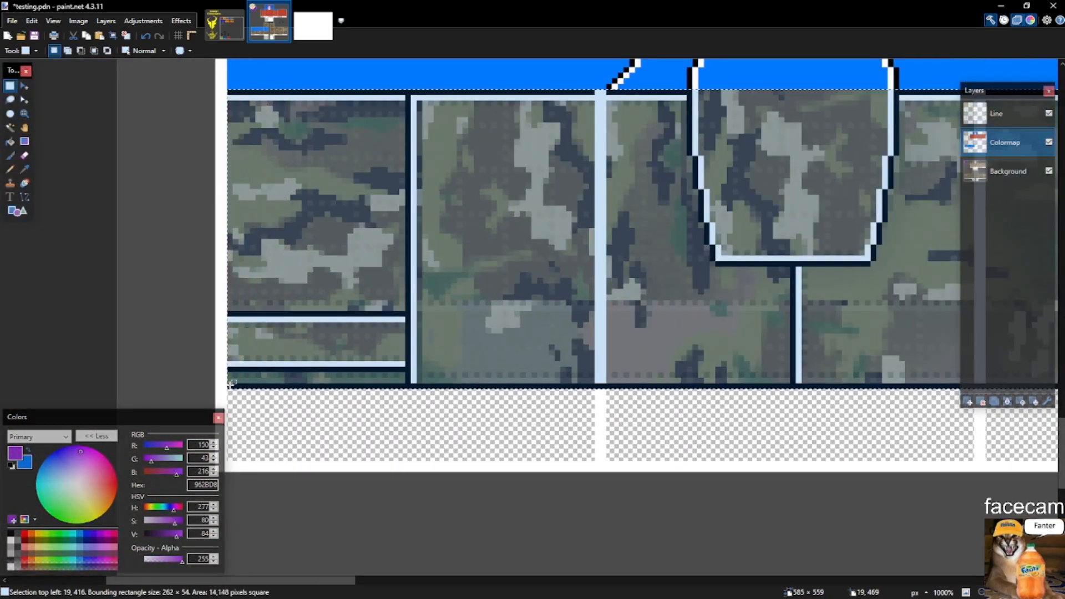
{"action": "key", "text": "BackSpace"}
Sample the CAM L3 yellow as primary and the STR red as secondary colour from Colorings.pdn, then return to testing.pdn.
{"action": "left_click", "coordinate": [229, 28]}
{"action": "key", "text": "k"}
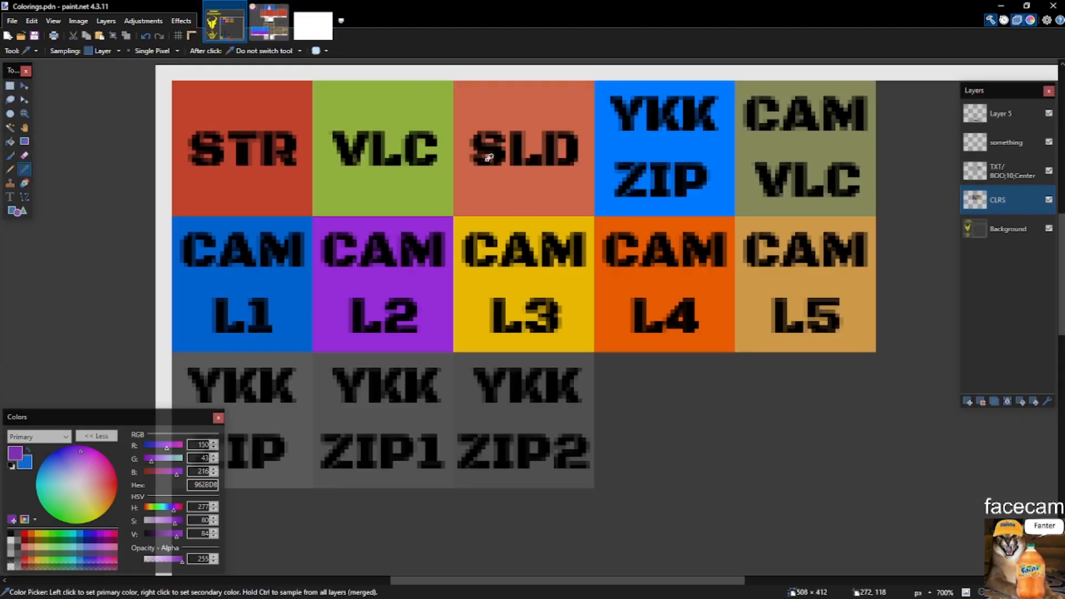
{"action": "left_click", "coordinate": [514, 265]}
{"action": "left_click", "coordinate": [273, 26]}
{"action": "scroll", "coordinate": [411, 227], "scroll_direction": "down", "scroll_amount": 5}
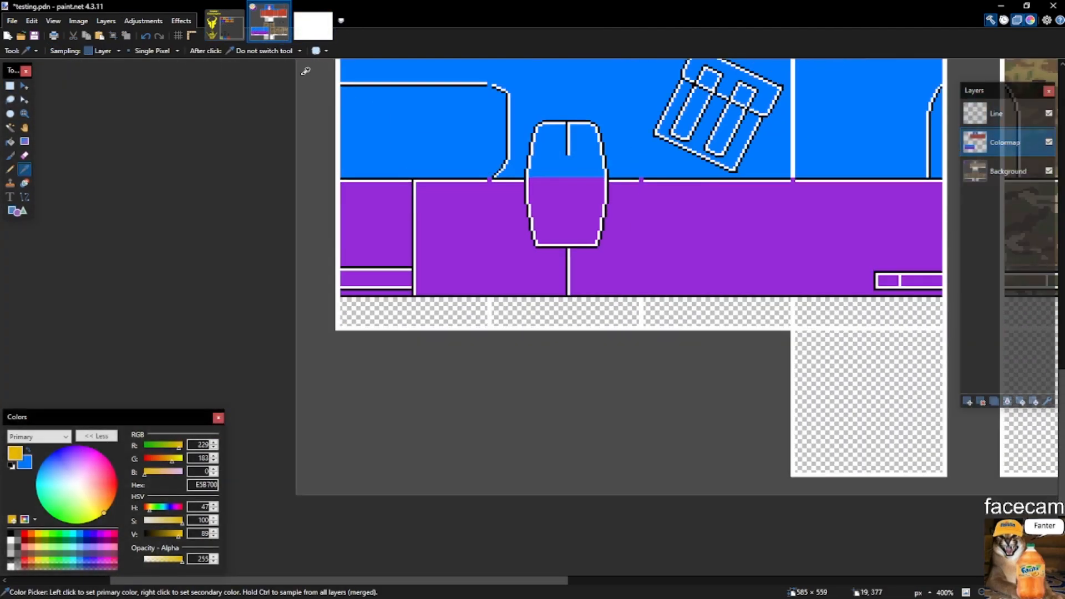
{"action": "left_click", "coordinate": [229, 26]}
{"action": "right_click", "coordinate": [248, 132]}
{"action": "left_click", "coordinate": [270, 25]}
Fill the outlined cuff tab at the lower inner edge of the left-hand sleeve with yellow E5B700.
{"action": "key", "text": "s"}
{"action": "scroll", "coordinate": [308, 226], "scroll_direction": "down", "scroll_amount": 2}
{"action": "scroll", "coordinate": [317, 220], "scroll_direction": "up", "scroll_amount": 1}
{"action": "scroll", "coordinate": [622, 290], "scroll_direction": "up", "scroll_amount": 5}
{"action": "left_click_drag", "start_coordinate": [459, 288], "coordinate": [677, 349]}
{"action": "key", "text": "BackSpace"}
{"action": "scroll", "coordinate": [667, 330], "scroll_direction": "down", "scroll_amount": 4}
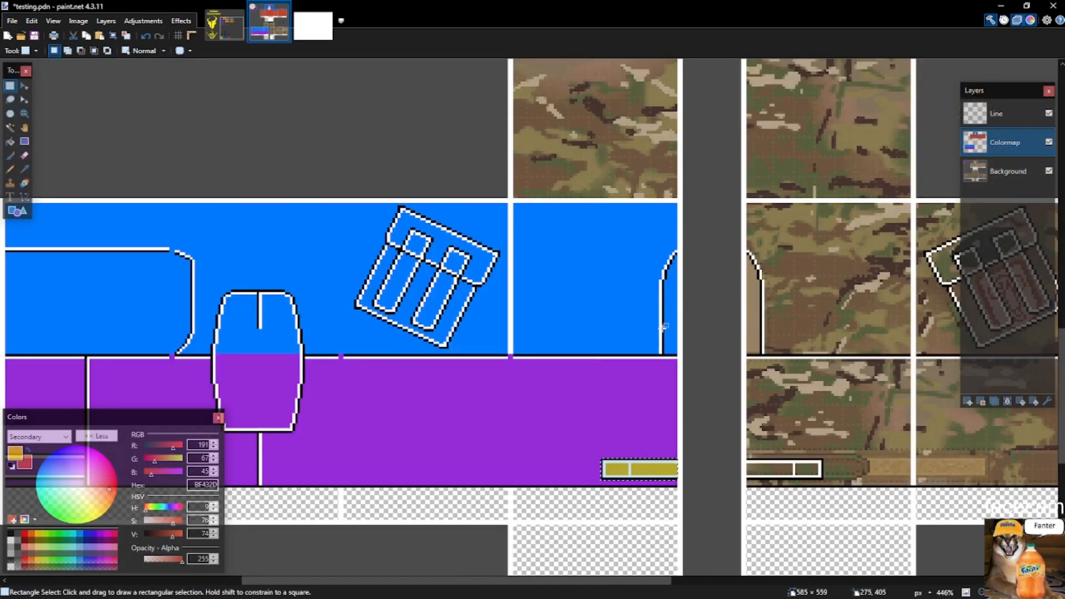
{"action": "scroll", "coordinate": [444, 283], "scroll_direction": "up", "scroll_amount": 4}
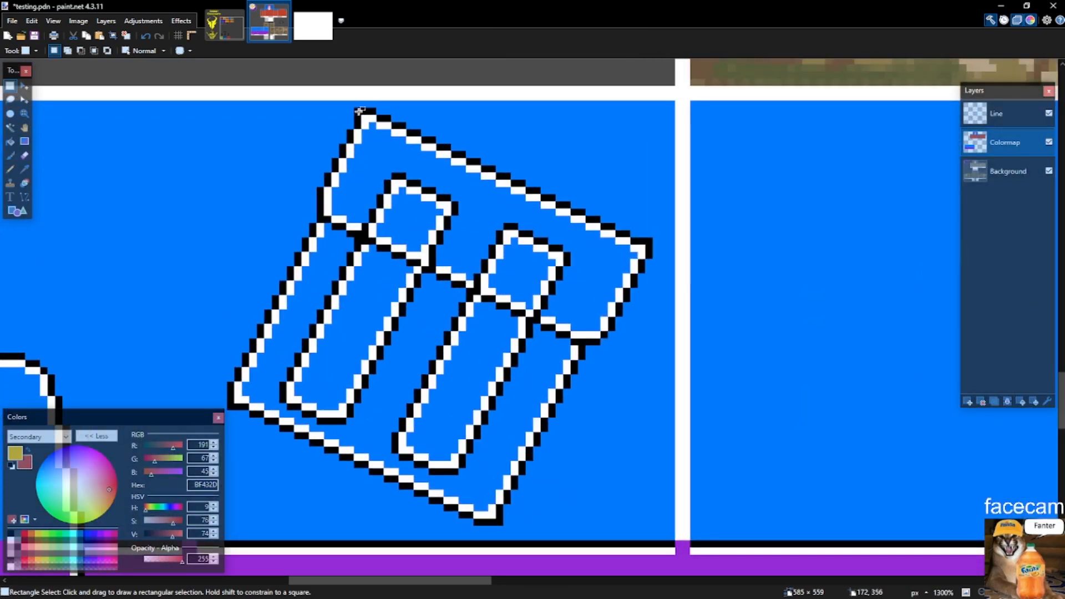
{"action": "left_click_drag", "start_coordinate": [310, 223], "coordinate": [324, 259]}
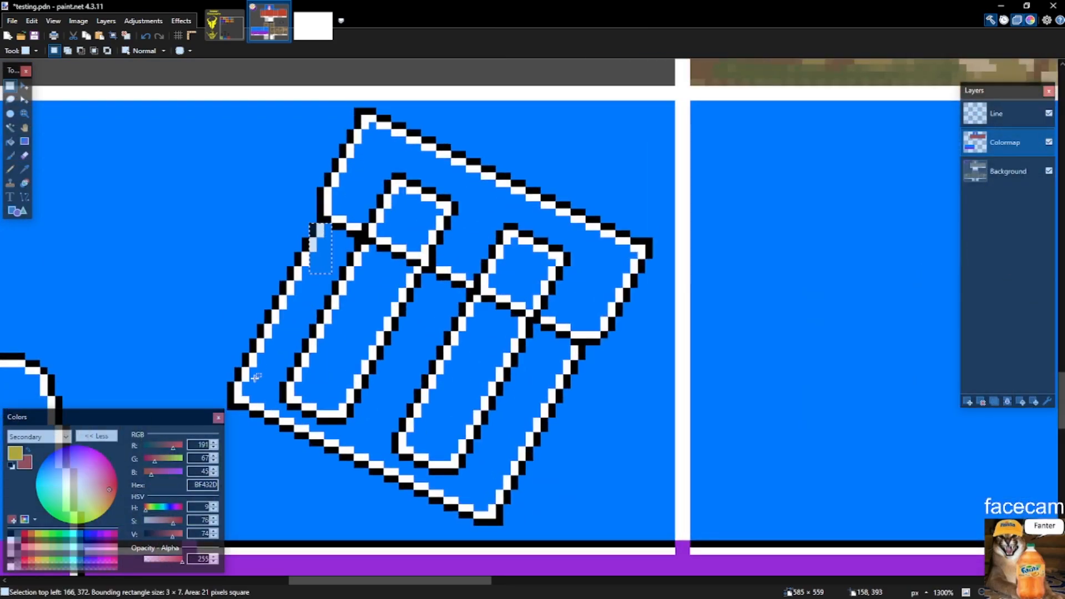
{"action": "key", "text": "ctrl+d"}
On the Line layer, select the black outline pixels along the right edge of the sleeve's tilted pocket body with the Magic Wand.
{"action": "key", "text": "p"}
{"action": "key", "text": "s"}
{"action": "key", "text": "s"}
{"action": "key", "text": "s"}
{"action": "key", "text": "s"}
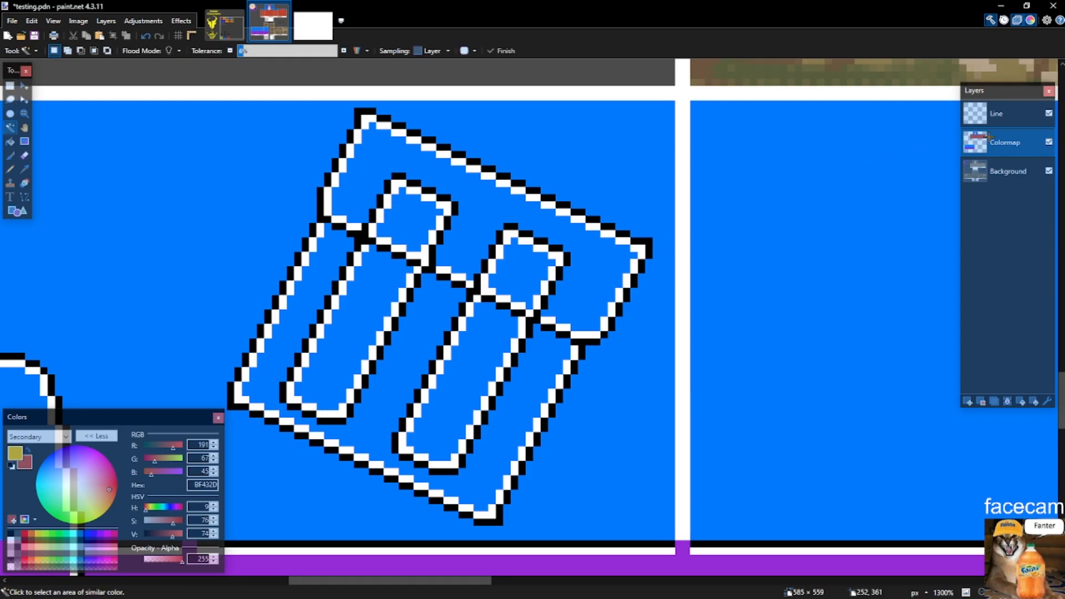
{"action": "left_click", "coordinate": [1011, 118]}
{"action": "scroll", "coordinate": [555, 378], "scroll_direction": "up", "scroll_amount": 4}
{"action": "left_click", "coordinate": [609, 333]}
{"action": "key", "text": "s"}
{"action": "key", "text": "s"}
{"action": "key", "text": "s"}
{"action": "key", "text": "s"}
{"action": "left_click", "coordinate": [597, 357], "text": "ctrl"}
{"action": "left_click", "coordinate": [582, 391], "text": "ctrl"}
{"action": "scroll", "coordinate": [579, 395], "scroll_direction": "down", "scroll_amount": 4}
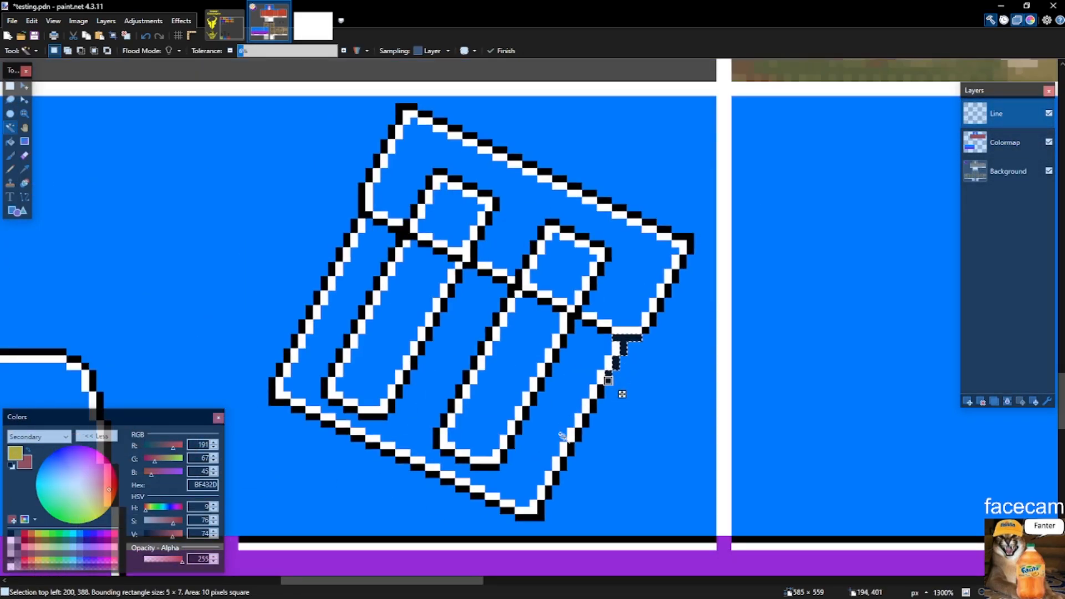
{"action": "scroll", "coordinate": [608, 381], "scroll_direction": "up", "scroll_amount": 1}
{"action": "left_click", "coordinate": [615, 376], "text": "ctrl"}
{"action": "left_click", "coordinate": [605, 395], "text": "ctrl"}
{"action": "left_click", "coordinate": [595, 414], "text": "ctrl"}
{"action": "left_click", "coordinate": [585, 431], "text": "ctrl"}
{"action": "left_click", "coordinate": [575, 450], "text": "ctrl"}
{"action": "left_click", "coordinate": [554, 491], "text": "ctrl"}
{"action": "left_click", "coordinate": [545, 506], "text": "ctrl"}
{"action": "left_click", "coordinate": [521, 539], "text": "ctrl"}
Add the black outline pixels along the pocket body's bottom edge, up to the lower-left corner, to the selection.
{"action": "left_click", "coordinate": [491, 529], "text": "ctrl"}
{"action": "left_click", "coordinate": [472, 520], "text": "ctrl"}
{"action": "left_click", "coordinate": [453, 511], "text": "ctrl"}
{"action": "left_click", "coordinate": [432, 502], "text": "ctrl"}
{"action": "left_click", "coordinate": [412, 492], "text": "ctrl"}
{"action": "left_click", "coordinate": [392, 483], "text": "ctrl"}
{"action": "left_click", "coordinate": [377, 474], "text": "ctrl"}
{"action": "left_click", "coordinate": [357, 463], "text": "ctrl"}
{"action": "left_click", "coordinate": [337, 454], "text": "ctrl"}
{"action": "left_click", "coordinate": [317, 445], "text": "ctrl"}
{"action": "left_click", "coordinate": [297, 435], "text": "ctrl"}
{"action": "left_click", "coordinate": [278, 426], "text": "ctrl"}
{"action": "left_click", "coordinate": [257, 416], "text": "ctrl"}
{"action": "left_click", "coordinate": [238, 408], "text": "ctrl"}
{"action": "left_click", "coordinate": [217, 398], "text": "ctrl"}
{"action": "left_click", "coordinate": [198, 390], "text": "ctrl"}
{"action": "left_click", "coordinate": [184, 383], "text": "ctrl"}
Add the black outline pixels along the pocket body's left edge, up to the flap, to the selection.
{"action": "left_click", "coordinate": [184, 363], "text": "ctrl"}
{"action": "left_click", "coordinate": [193, 346], "text": "ctrl"}
{"action": "left_click", "coordinate": [202, 327], "text": "ctrl"}
{"action": "left_click", "coordinate": [213, 308], "text": "ctrl"}
{"action": "left_click", "coordinate": [222, 289], "text": "ctrl"}
{"action": "left_click", "coordinate": [232, 271], "text": "ctrl"}
{"action": "left_click", "coordinate": [242, 252], "text": "ctrl"}
{"action": "left_click", "coordinate": [252, 229], "text": "ctrl"}
{"action": "left_click", "coordinate": [262, 214], "text": "ctrl"}
{"action": "left_click", "coordinate": [272, 194], "text": "ctrl"}
{"action": "left_click", "coordinate": [281, 176], "text": "ctrl"}
{"action": "left_click", "coordinate": [290, 153], "text": "ctrl"}
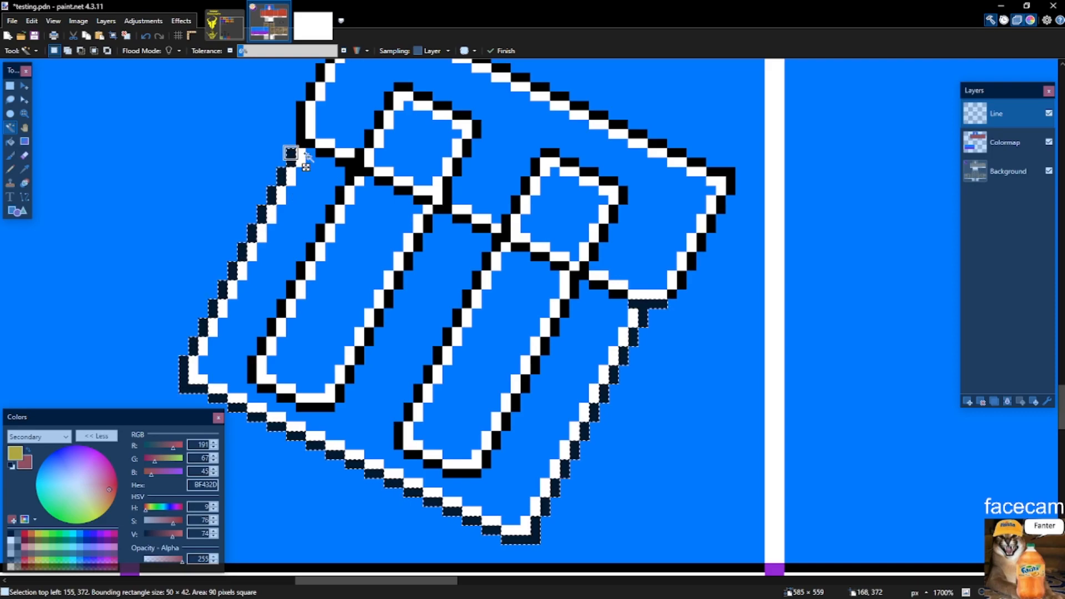
Fill the selected pocket outline with yellow on the Colormap layer and clear the selection.
{"action": "scroll", "coordinate": [299, 159], "scroll_direction": "down", "scroll_amount": 3}
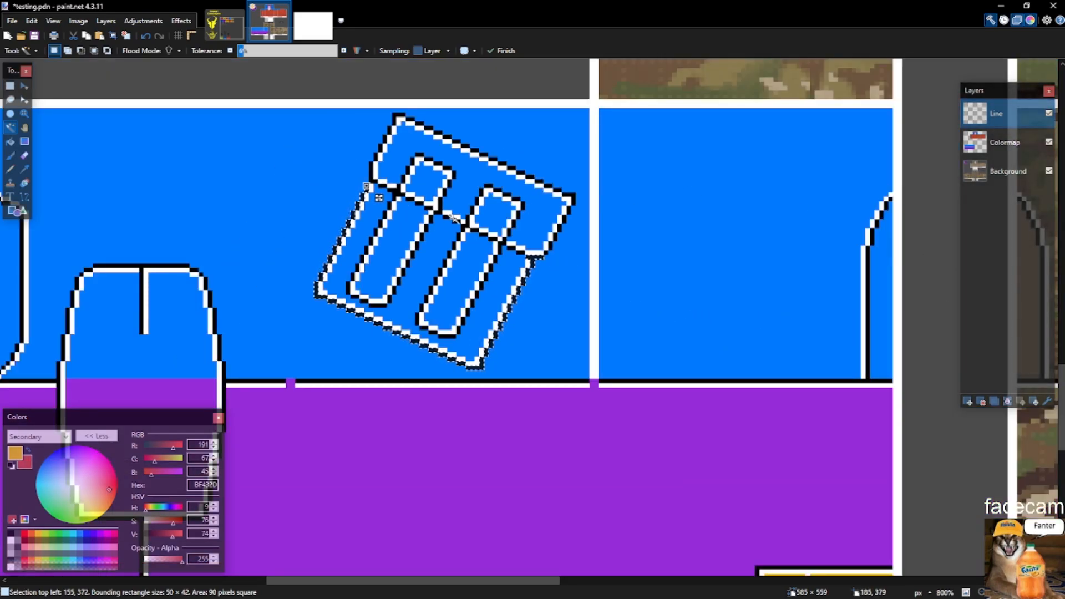
{"action": "scroll", "coordinate": [511, 209], "scroll_direction": "up", "scroll_amount": 3}
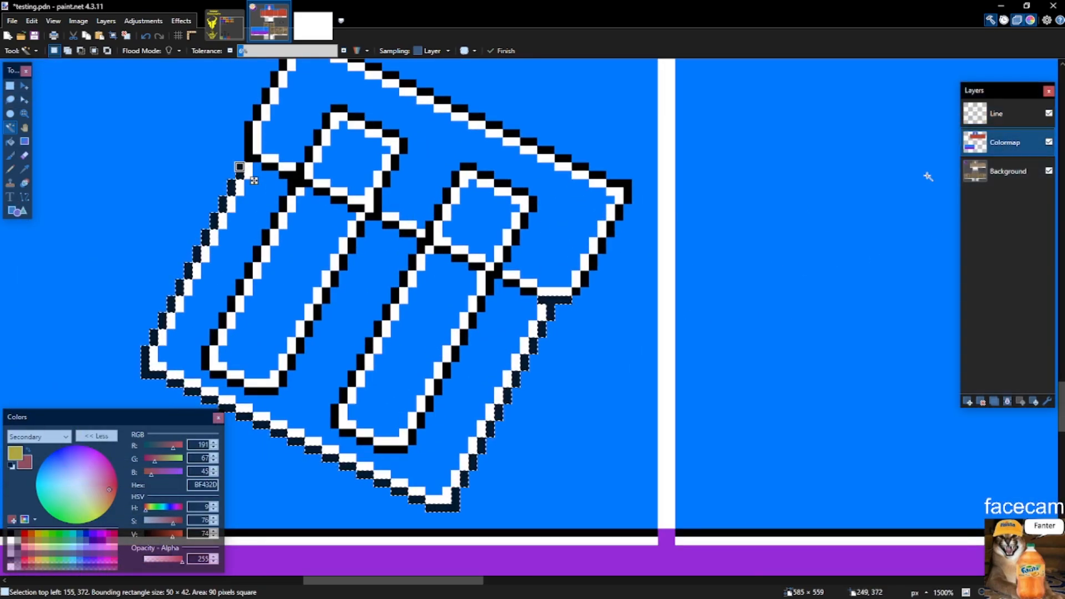
{"action": "key", "text": "s"}
{"action": "key", "text": "ctrl+d"}
Pencil a short yellow pixel stair under the left end of the flap's lower edge and copy part of it further along.
{"action": "key", "text": "p"}
{"action": "left_click", "coordinate": [257, 165]}
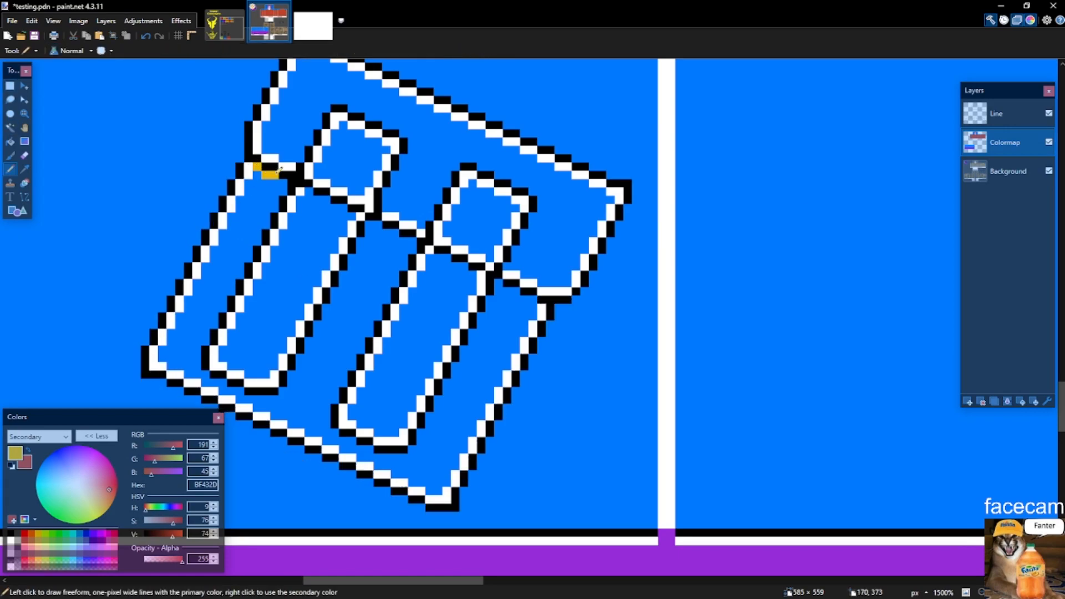
{"action": "key", "text": "s"}
{"action": "key", "text": "s"}
{"action": "key", "text": "s"}
{"action": "key", "text": "s"}
{"action": "scroll", "coordinate": [283, 177], "scroll_direction": "up", "scroll_amount": 2}
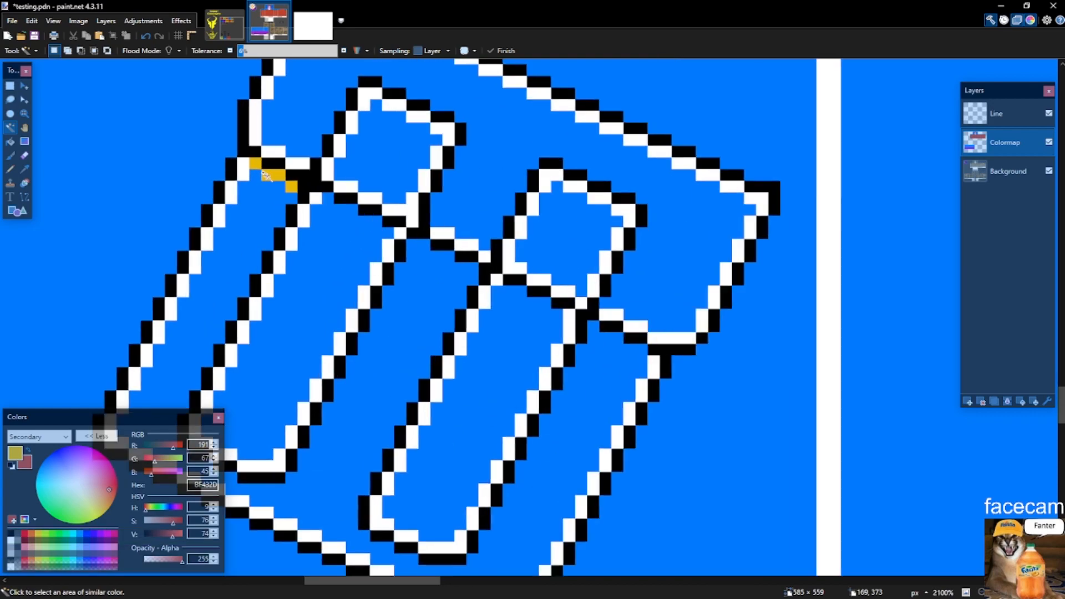
{"action": "left_click", "coordinate": [282, 176]}
{"action": "key", "text": "m"}
{"action": "scroll", "coordinate": [294, 189], "scroll_direction": "up", "scroll_amount": 3}
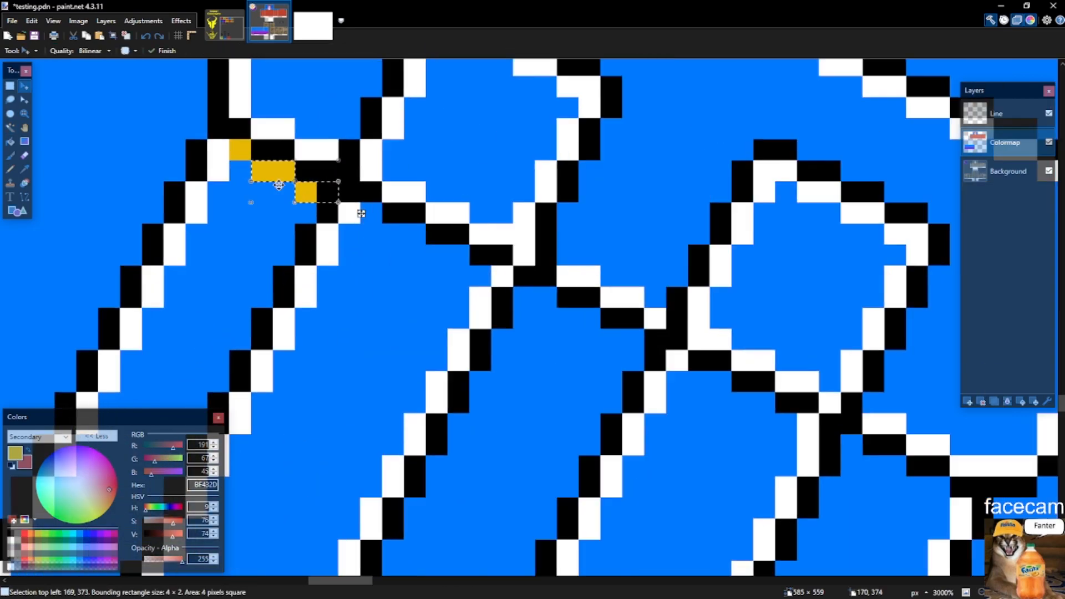
{"action": "left_click_drag", "start_coordinate": [294, 188], "coordinate": [392, 243]}
Select the 8 × 4 pixel yellow stair pattern and repeat it along the flap's lower edge to the pocket's right side.
{"action": "key", "text": "s"}
{"action": "key", "text": "s"}
{"action": "key", "text": "s"}
{"action": "key", "text": "s"}
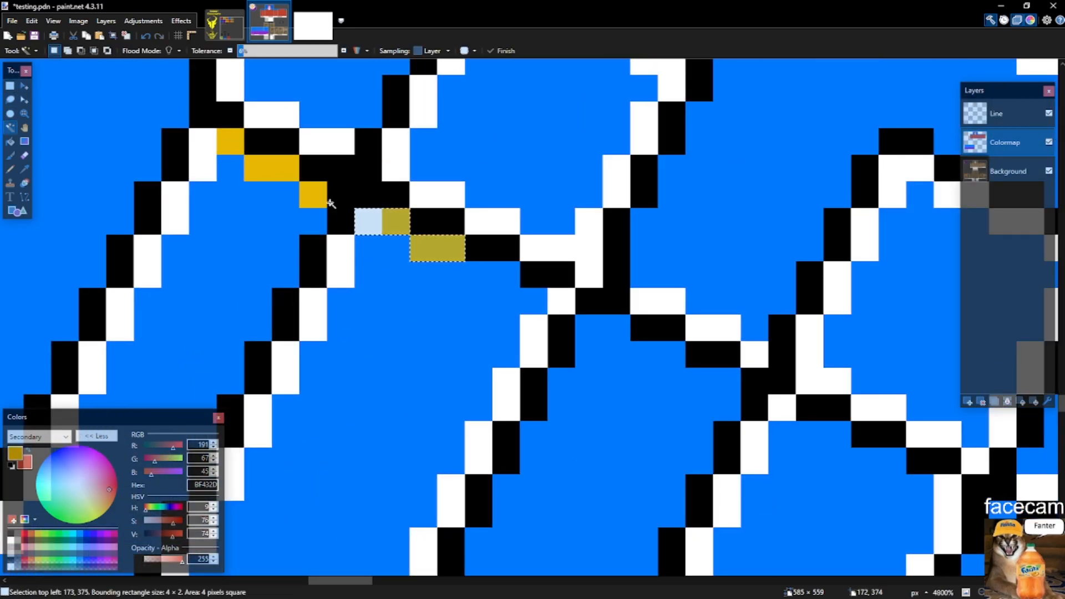
{"action": "left_click", "coordinate": [313, 194], "text": "ctrl"}
{"action": "left_click", "coordinate": [258, 168], "text": "ctrl"}
{"action": "key", "text": "m"}
{"action": "left_click_drag", "start_coordinate": [297, 178], "coordinate": [518, 283]}
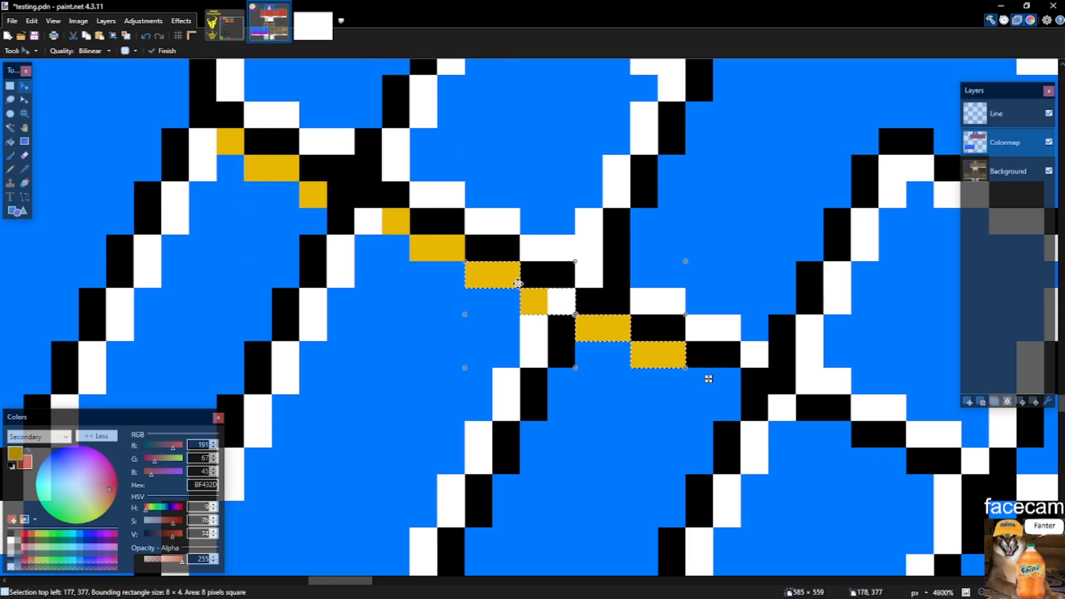
{"action": "left_click_drag", "start_coordinate": [778, 407], "coordinate": [724, 392]}
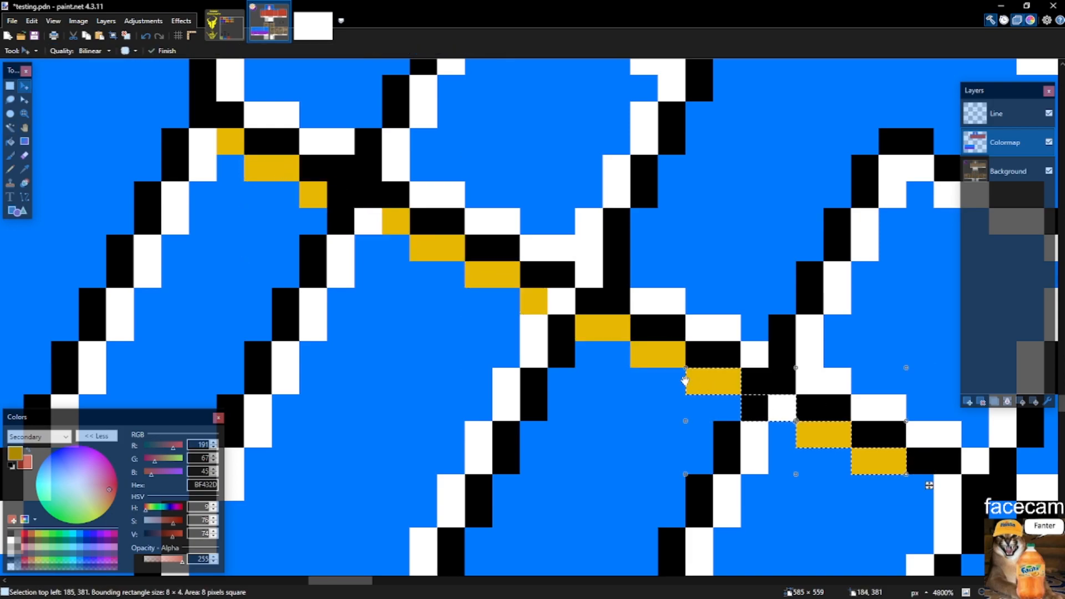
{"action": "scroll", "coordinate": [686, 382], "scroll_direction": "down", "scroll_amount": 4}
{"action": "scroll", "coordinate": [887, 450], "scroll_direction": "up", "scroll_amount": 3}
{"action": "scroll", "coordinate": [887, 450], "scroll_direction": "up", "scroll_amount": 3}
{"action": "left_click_drag", "start_coordinate": [627, 380], "coordinate": [827, 475]}
Fill the enclosed pocket body below the flap with yellow on the Colormap layer and clear the selection.
{"action": "key", "text": "s"}
{"action": "key", "text": "p"}
{"action": "key", "text": "s"}
{"action": "key", "text": "s"}
{"action": "key", "text": "s"}
{"action": "key", "text": "s"}
{"action": "left_click", "coordinate": [811, 505]}
{"action": "scroll", "coordinate": [621, 396], "scroll_direction": "down", "scroll_amount": 5}
{"action": "key", "text": "BackSpace"}
{"action": "key", "text": "s"}
{"action": "key", "text": "ctrl+d"}
{"action": "scroll", "coordinate": [537, 285], "scroll_direction": "down", "scroll_amount": 3}
{"action": "scroll", "coordinate": [521, 271], "scroll_direction": "up", "scroll_amount": 3}
{"action": "scroll", "coordinate": [401, 243], "scroll_direction": "down", "scroll_amount": 6}
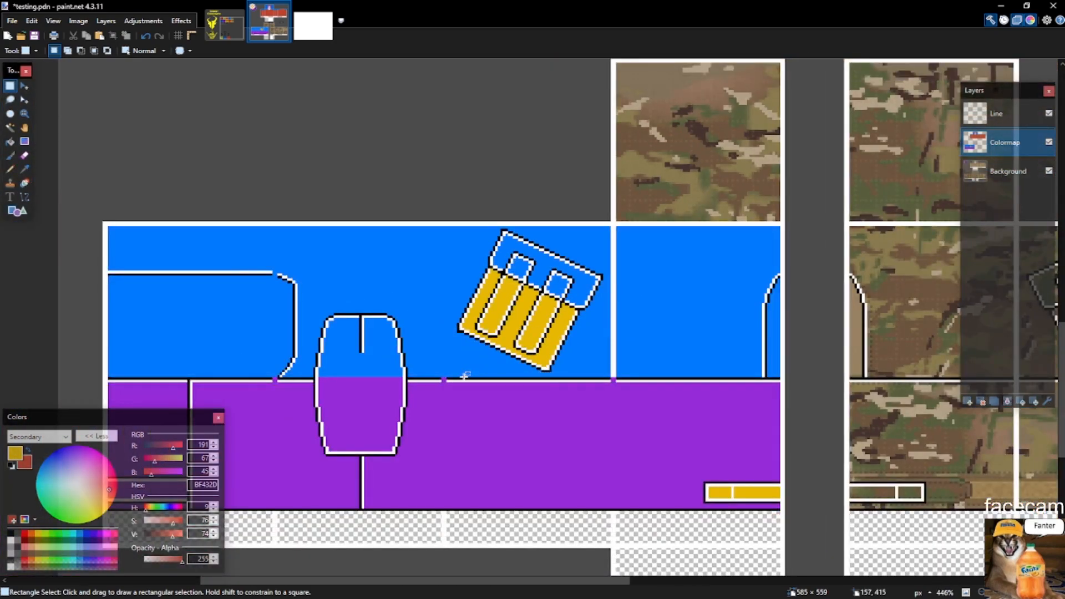
Activate the Color Picker for sampling a colour on the Colormap layer.
{"action": "key", "text": "k"}
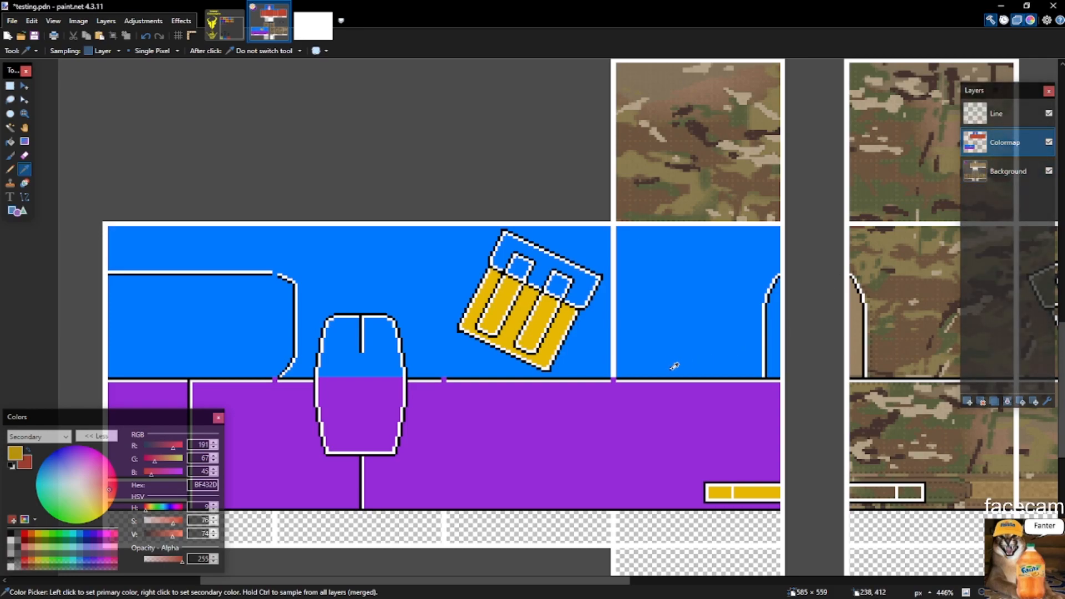
{"action": "scroll", "coordinate": [745, 380], "scroll_direction": "up", "scroll_amount": 2}
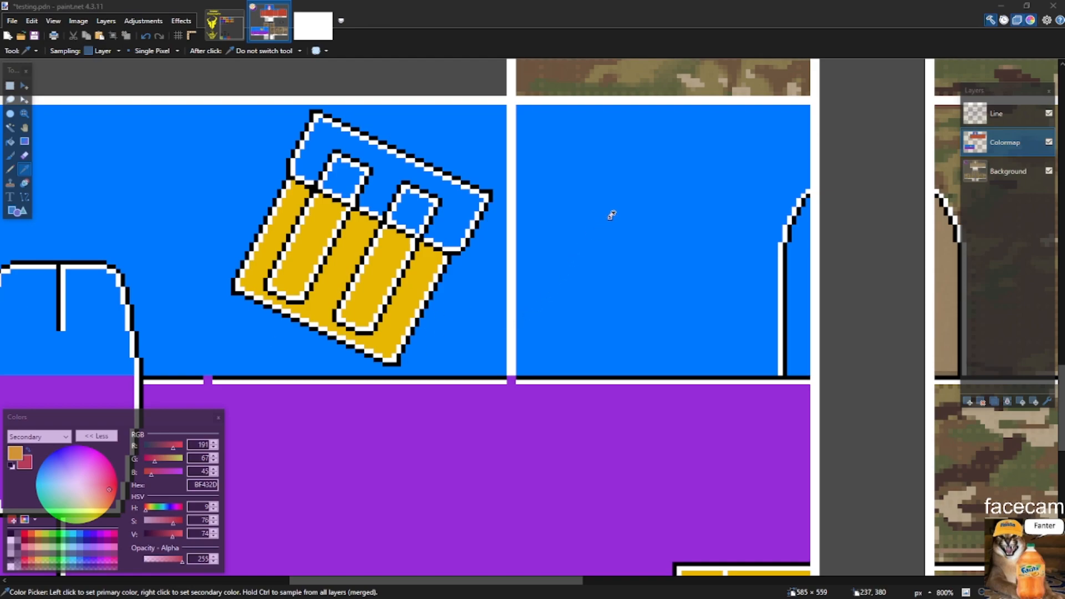
Fill the straight lower part of the arched pocket at the sleeve's edge with red BF432D.
{"action": "left_click", "coordinate": [10, 87]}
{"action": "left_click", "coordinate": [659, 259]}
{"action": "scroll", "coordinate": [658, 265], "scroll_direction": "down", "scroll_amount": 4}
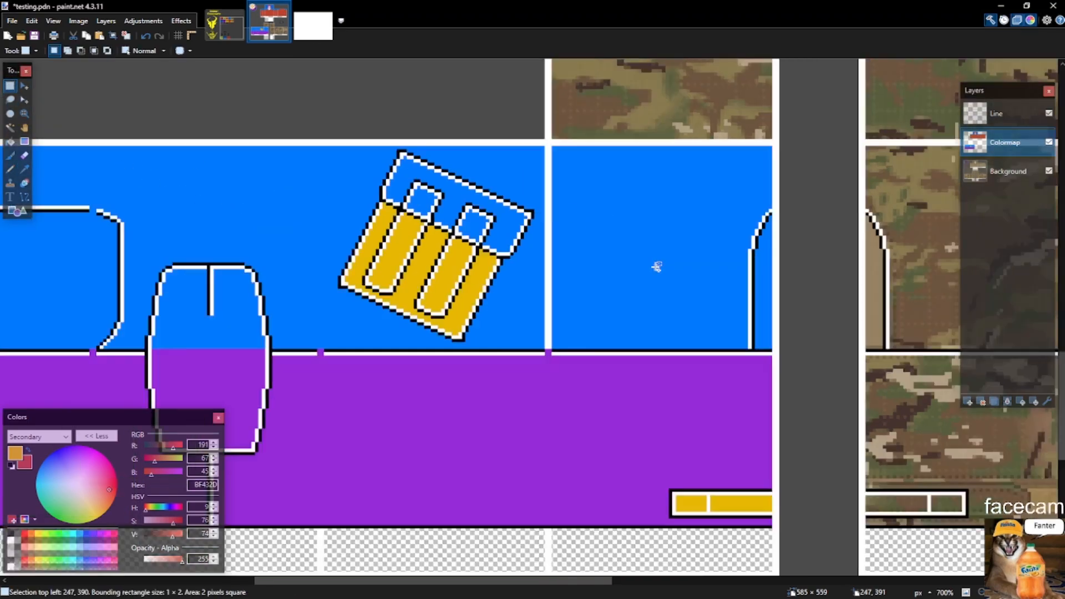
{"action": "scroll", "coordinate": [688, 267], "scroll_direction": "up", "scroll_amount": 5}
{"action": "key", "text": "x"}
{"action": "scroll", "coordinate": [669, 279], "scroll_direction": "up", "scroll_amount": 5}
{"action": "left_click_drag", "start_coordinate": [655, 139], "coordinate": [706, 490]}
{"action": "key", "text": "BackSpace"}
{"action": "scroll", "coordinate": [702, 488], "scroll_direction": "up", "scroll_amount": 3}
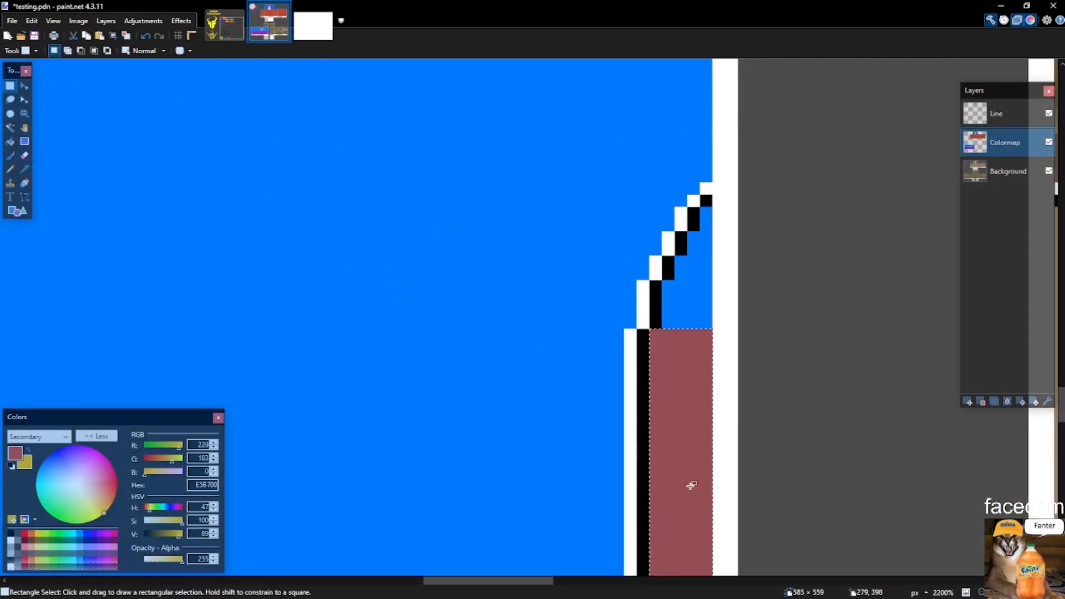
Fill the stepped curved top of the edge pocket with the same red, following its outline row by row.
{"action": "left_click_drag", "start_coordinate": [669, 288], "coordinate": [706, 343]}
{"action": "key", "text": "BackSpace"}
{"action": "left_click_drag", "start_coordinate": [681, 265], "coordinate": [707, 311]}
{"action": "key", "text": "BackSpace"}
{"action": "left_click_drag", "start_coordinate": [693, 239], "coordinate": [707, 263]}
{"action": "key", "text": "BackSpace"}
{"action": "scroll", "coordinate": [827, 258], "scroll_direction": "down", "scroll_amount": 5}
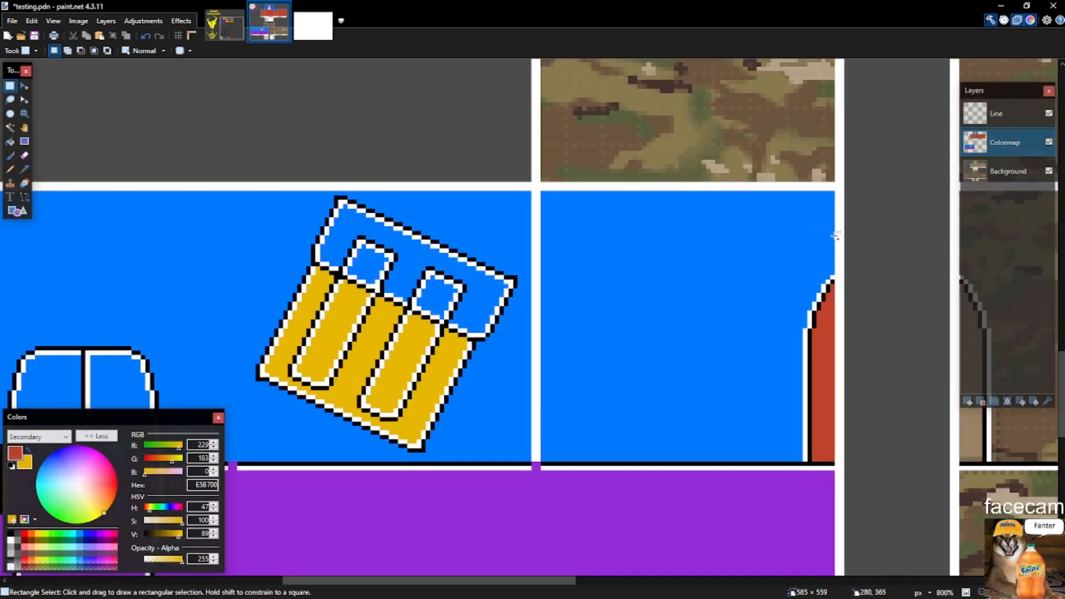
Compare the edge pocket's height with the opposite pocket outline using a one-pixel-high rectangular selection.
{"action": "scroll", "coordinate": [804, 258], "scroll_direction": "down", "scroll_amount": 4}
{"action": "left_click_drag", "start_coordinate": [833, 276], "coordinate": [324, 267]}
{"action": "scroll", "coordinate": [303, 270], "scroll_direction": "up", "scroll_amount": 3}
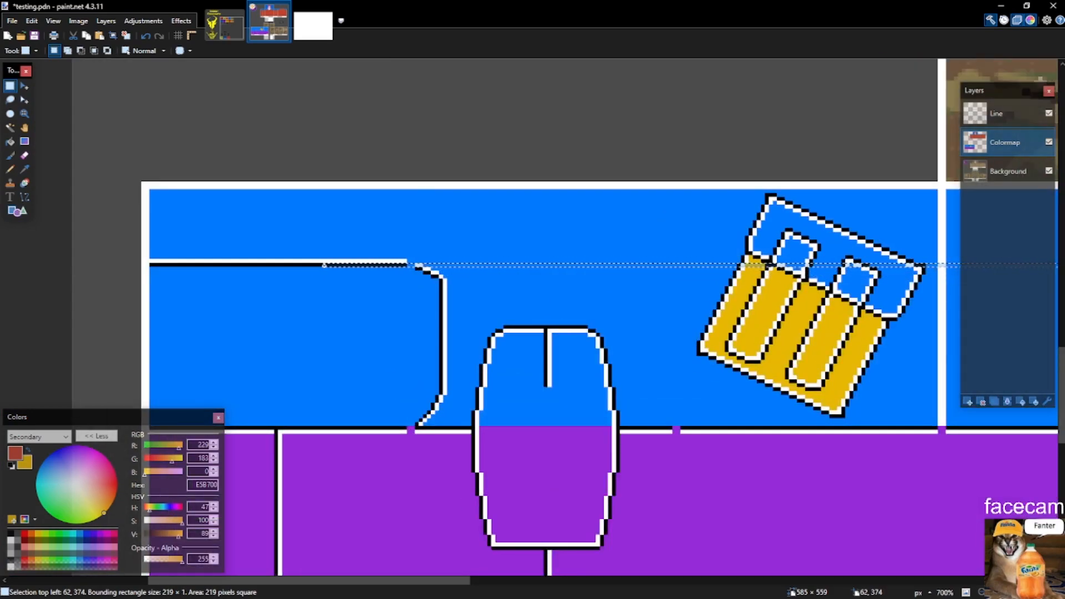
{"action": "scroll", "coordinate": [624, 279], "scroll_direction": "down", "scroll_amount": 5}
On the Line layer, select the upper curved end of the opposite pocket's outline and adjust its alignment.
{"action": "left_click", "coordinate": [999, 114]}
{"action": "scroll", "coordinate": [417, 289], "scroll_direction": "up", "scroll_amount": 3}
{"action": "left_click_drag", "start_coordinate": [377, 236], "coordinate": [580, 296]}
{"action": "scroll", "coordinate": [578, 298], "scroll_direction": "up", "scroll_amount": 2}
{"action": "key", "text": "m"}
{"action": "key", "text": "s"}
{"action": "left_click", "coordinate": [541, 302]}
Recheck the alignment of both pocket outlines with a one-pixel-high selection across the sleeve to the neighbouring template.
{"action": "scroll", "coordinate": [586, 276], "scroll_direction": "up", "scroll_amount": 3}
{"action": "key", "text": "x"}
{"action": "left_click_drag", "start_coordinate": [621, 265], "coordinate": [842, 253]}
{"action": "scroll", "coordinate": [283, 245], "scroll_direction": "down", "scroll_amount": 7}
{"action": "scroll", "coordinate": [843, 254], "scroll_direction": "up", "scroll_amount": 4}
{"action": "scroll", "coordinate": [842, 253], "scroll_direction": "down", "scroll_amount": 3}
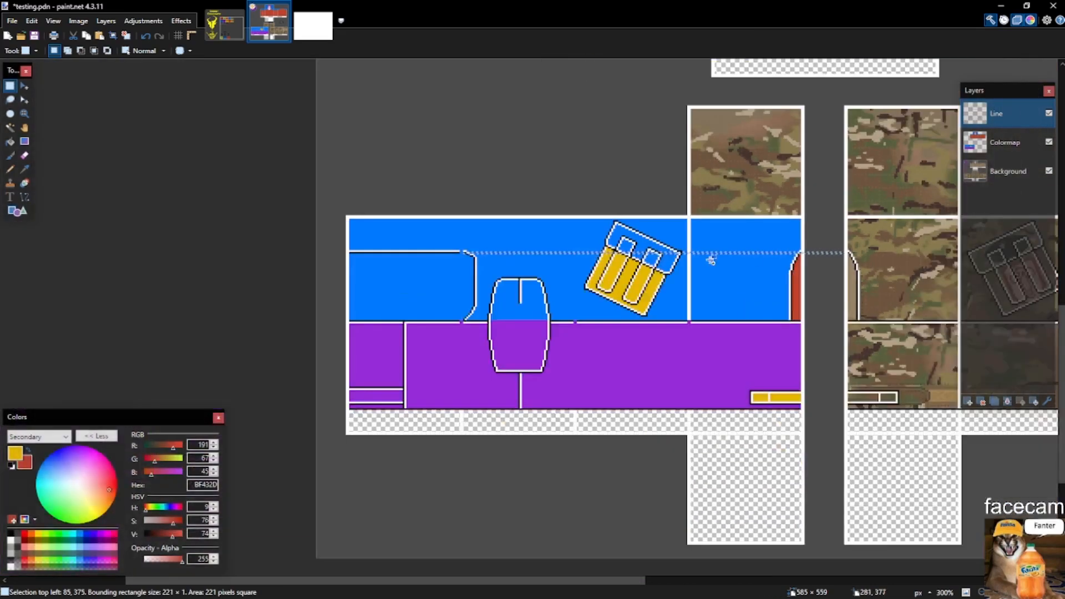
Fill the rectangular part of the large blue pocket with red and clear the selection.
{"action": "scroll", "coordinate": [494, 245], "scroll_direction": "up", "scroll_amount": 7}
{"action": "key", "text": "x"}
{"action": "left_click_drag", "start_coordinate": [95, 226], "coordinate": [448, 336]}
{"action": "scroll", "coordinate": [427, 327], "scroll_direction": "down", "scroll_amount": 1}
{"action": "key", "text": "BackSpace"}
{"action": "key", "text": "ctrl+d"}
Trace the inside of the large pocket's curved end in red with the Pencil.
{"action": "key", "text": "p"}
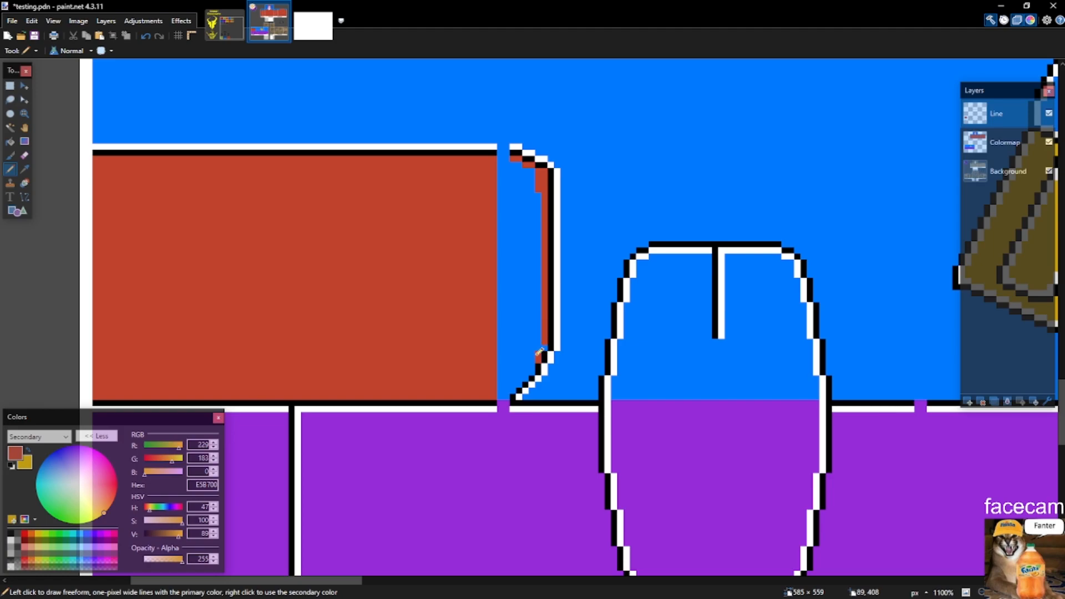
{"action": "scroll", "coordinate": [516, 355], "scroll_direction": "up", "scroll_amount": 3}
{"action": "left_click_drag", "start_coordinate": [516, 355], "coordinate": [513, 355]}
{"action": "scroll", "coordinate": [549, 364], "scroll_direction": "down", "scroll_amount": 3}
Select the remaining area inside the large pocket's curved end with the Magic Wand and fill it with red.
{"action": "key", "text": "s"}
{"action": "key", "text": "s"}
{"action": "key", "text": "s"}
{"action": "key", "text": "s"}
{"action": "left_click", "coordinate": [530, 284]}
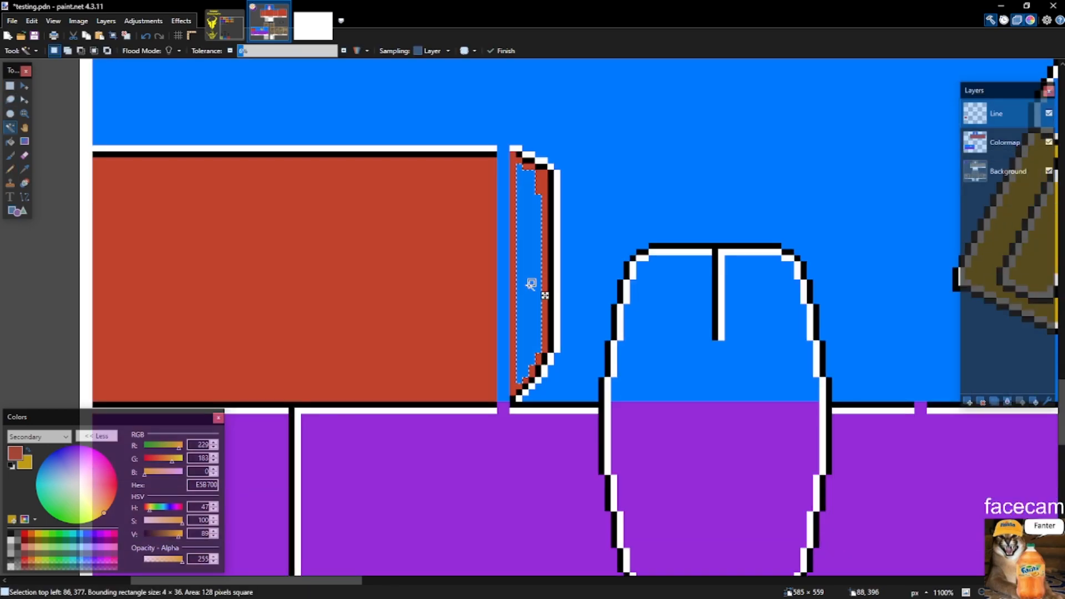
{"action": "scroll", "coordinate": [522, 285], "scroll_direction": "down", "scroll_amount": 1}
{"action": "key", "text": "BackSpace"}
{"action": "key", "text": "s"}
Sample the VLC green 8FB23E as primary colour from the Colorings image and return to the testing image.
{"action": "scroll", "coordinate": [508, 271], "scroll_direction": "down", "scroll_amount": 8}
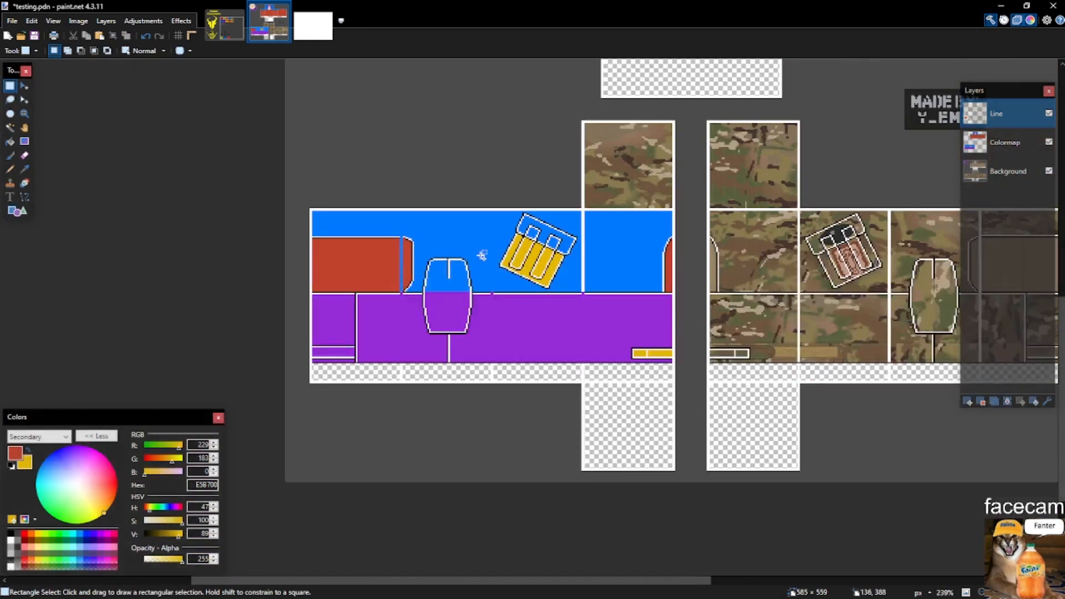
{"action": "scroll", "coordinate": [549, 253], "scroll_direction": "up", "scroll_amount": 6}
{"action": "scroll", "coordinate": [535, 317], "scroll_direction": "down", "scroll_amount": 7}
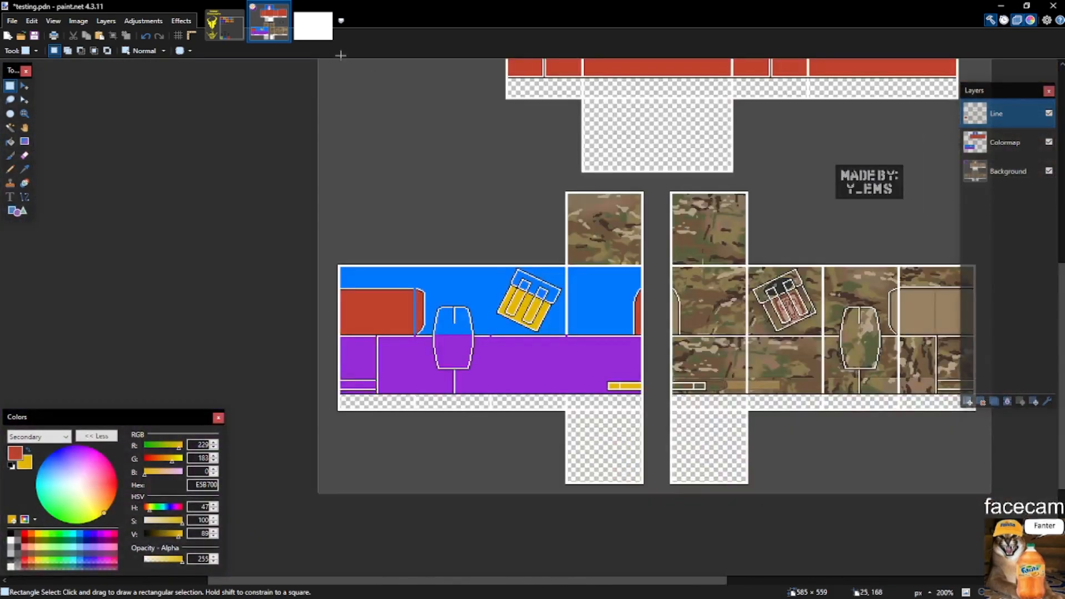
{"action": "left_click", "coordinate": [226, 25]}
{"action": "key", "text": "k"}
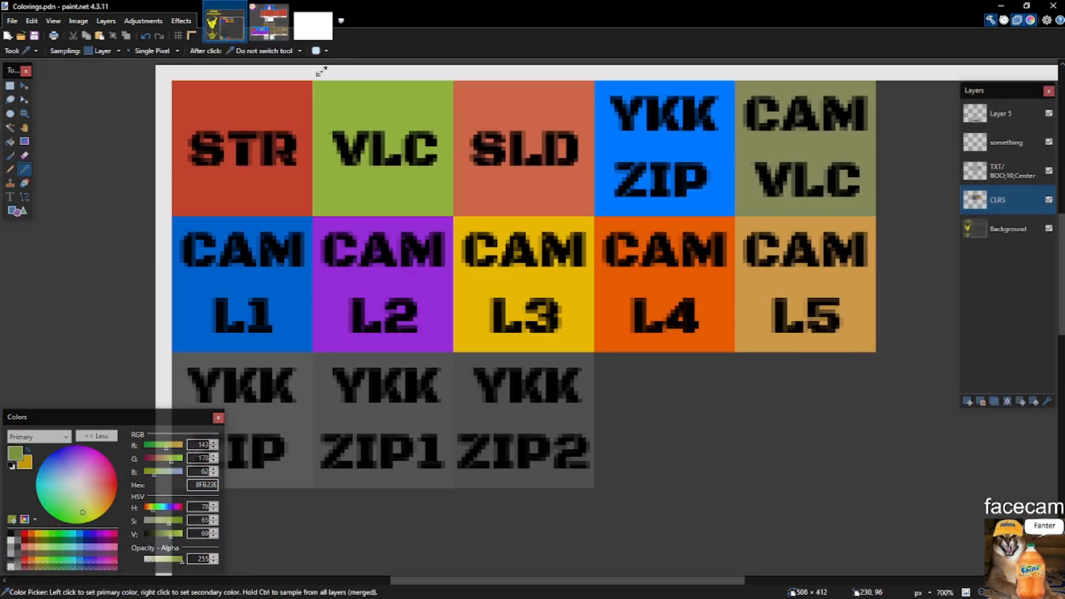
{"action": "left_click", "coordinate": [270, 22]}
{"action": "scroll", "coordinate": [283, 272], "scroll_direction": "up", "scroll_amount": 6}
{"action": "key", "text": "p"}
{"action": "scroll", "coordinate": [206, 304], "scroll_direction": "down", "scroll_amount": 2}
{"action": "scroll", "coordinate": [189, 292], "scroll_direction": "up", "scroll_amount": 3}
{"action": "left_click_drag", "start_coordinate": [184, 301], "coordinate": [187, 334]}
{"action": "key", "text": "ctrl+z"}
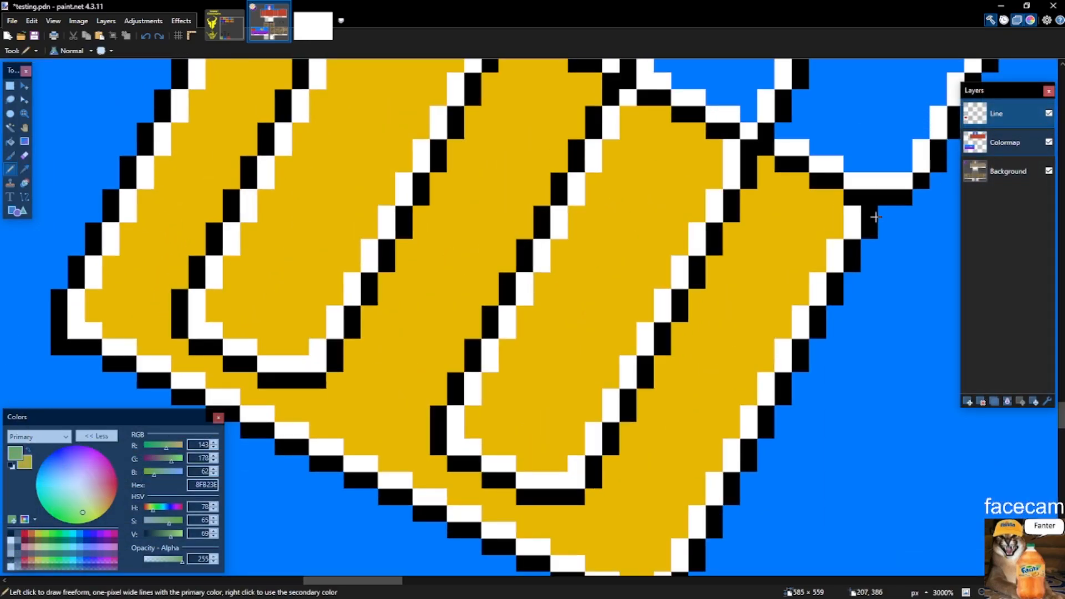
Select the large pocket's red fill with the Magic Wand and delete it from the Line layer.
{"action": "scroll", "coordinate": [887, 213], "scroll_direction": "down", "scroll_amount": 8}
{"action": "key", "text": "s"}
{"action": "key", "text": "s"}
{"action": "key", "text": "s"}
{"action": "key", "text": "s"}
{"action": "left_click", "coordinate": [367, 221]}
{"action": "scroll", "coordinate": [367, 220], "scroll_direction": "down", "scroll_amount": 4}
{"action": "left_click", "coordinate": [1004, 142]}
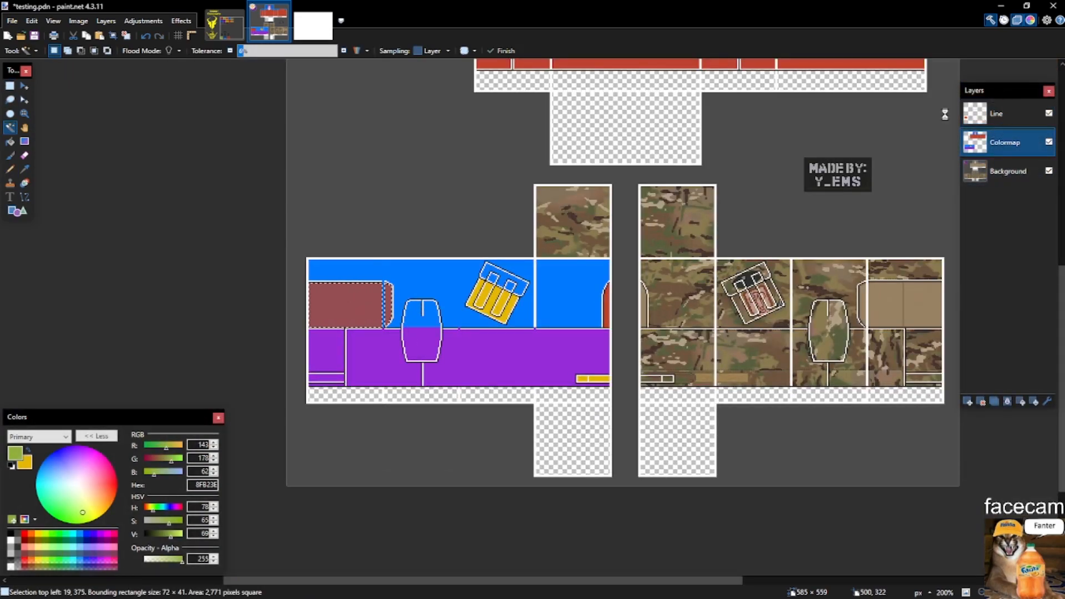
{"action": "key", "text": "m"}
{"action": "left_click", "coordinate": [996, 104]}
{"action": "key", "text": "Delete"}
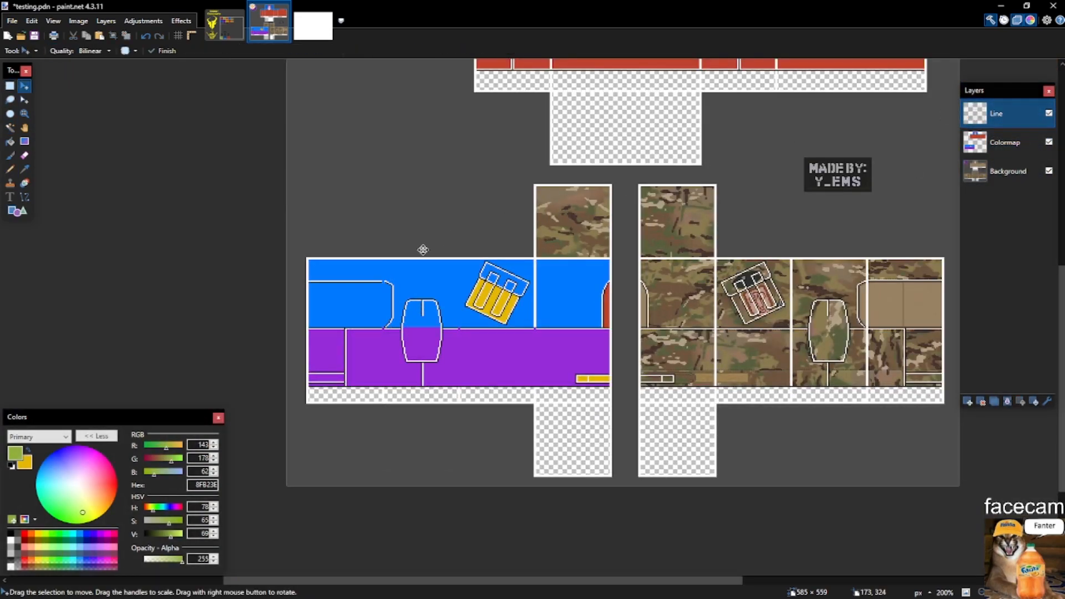
On the Colormap layer, draw green pixels with the Pencil along the lower edge of the pouch's first strap tab.
{"action": "scroll", "coordinate": [395, 284], "scroll_direction": "up", "scroll_amount": 8}
{"action": "key", "text": "s"}
{"action": "scroll", "coordinate": [339, 263], "scroll_direction": "up", "scroll_amount": 4}
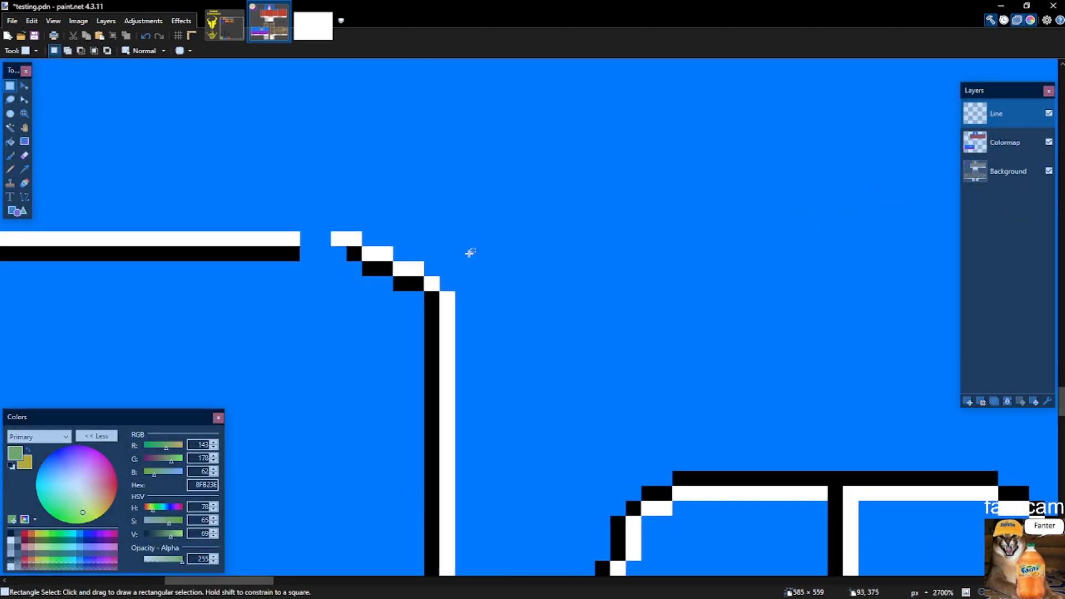
{"action": "scroll", "coordinate": [466, 249], "scroll_direction": "down", "scroll_amount": 5}
{"action": "scroll", "coordinate": [383, 363], "scroll_direction": "down", "scroll_amount": 2}
{"action": "scroll", "coordinate": [789, 327], "scroll_direction": "up", "scroll_amount": 3}
{"action": "left_click", "coordinate": [1014, 141]}
{"action": "scroll", "coordinate": [589, 258], "scroll_direction": "up", "scroll_amount": 5}
{"action": "key", "text": "p"}
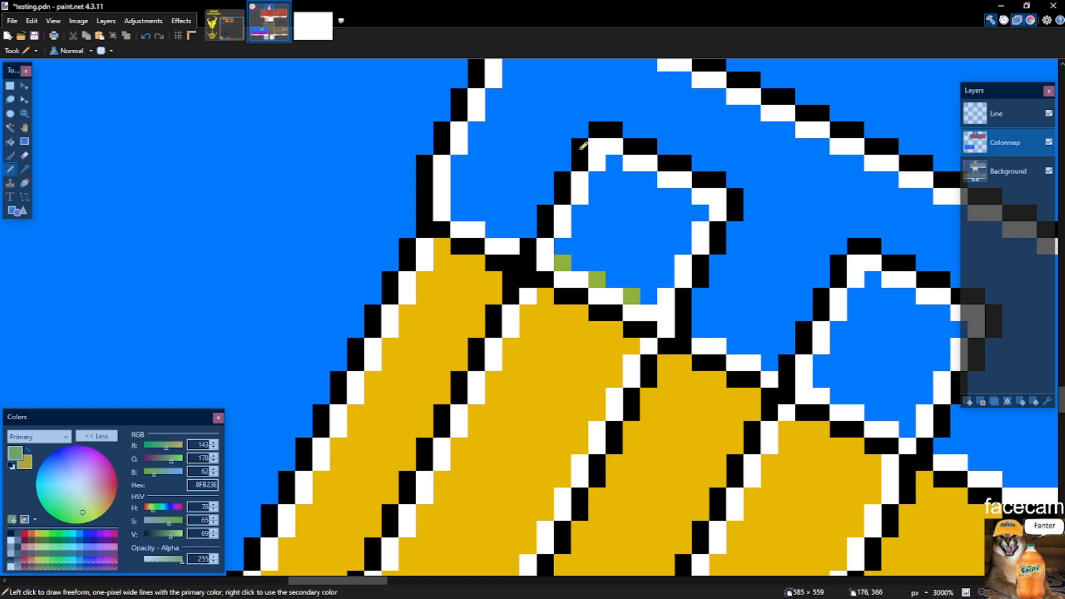
Select the inside of the first strap tab with the Magic Wand and fill it with green 8FB23E.
{"action": "key", "text": "s"}
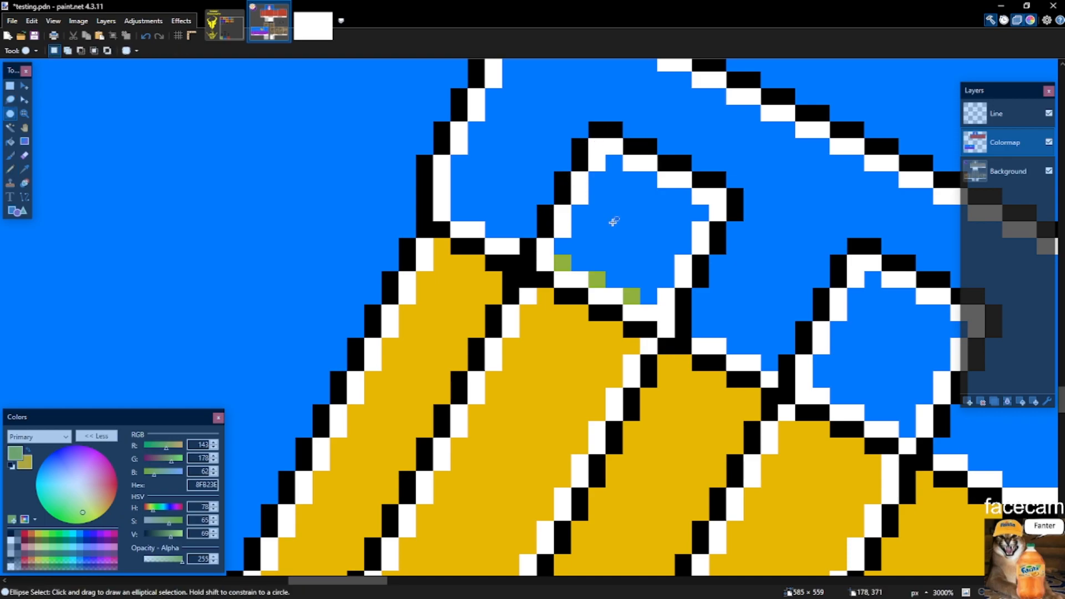
{"action": "left_click", "coordinate": [613, 225]}
{"action": "key", "text": "BackSpace"}
Copy the first strap tab's green fill and paste it into the second strap tab's outline.
{"action": "left_click", "coordinate": [597, 179]}
{"action": "key", "text": "ctrl+c"}
{"action": "key", "text": "ctrl+v"}
{"action": "left_click_drag", "start_coordinate": [592, 161], "coordinate": [851, 289]}
{"action": "scroll", "coordinate": [704, 283], "scroll_direction": "down", "scroll_amount": 3}
{"action": "scroll", "coordinate": [832, 331], "scroll_direction": "up", "scroll_amount": 3}
{"action": "key", "text": "s"}
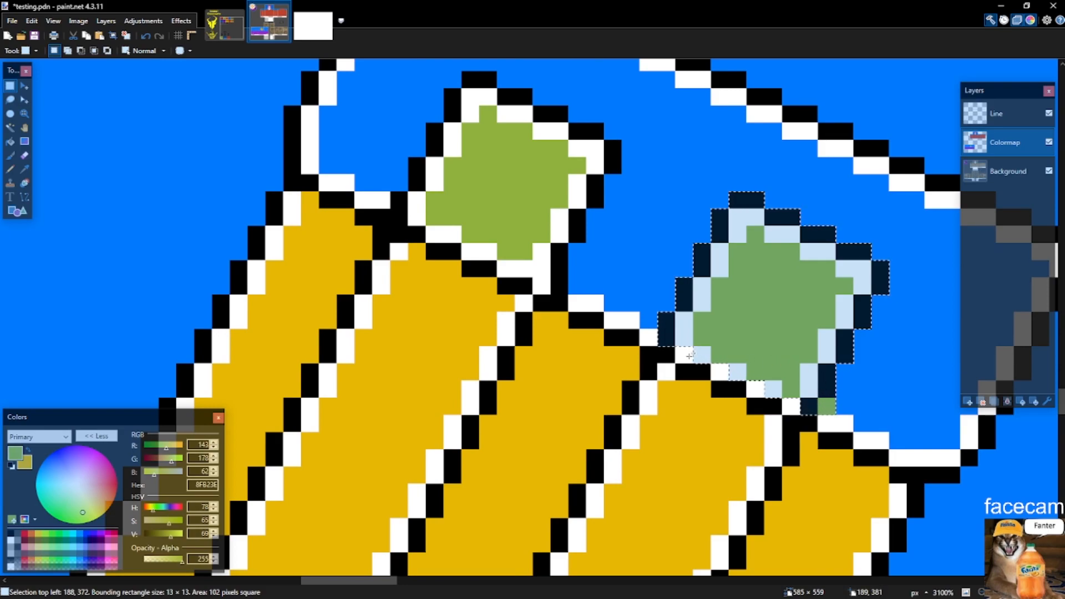
Sample the flap's blue 007BFF as secondary colour and clean up the stray green pixel beside the second strap tab.
{"action": "key", "text": "ctrl+d"}
{"action": "key", "text": "p"}
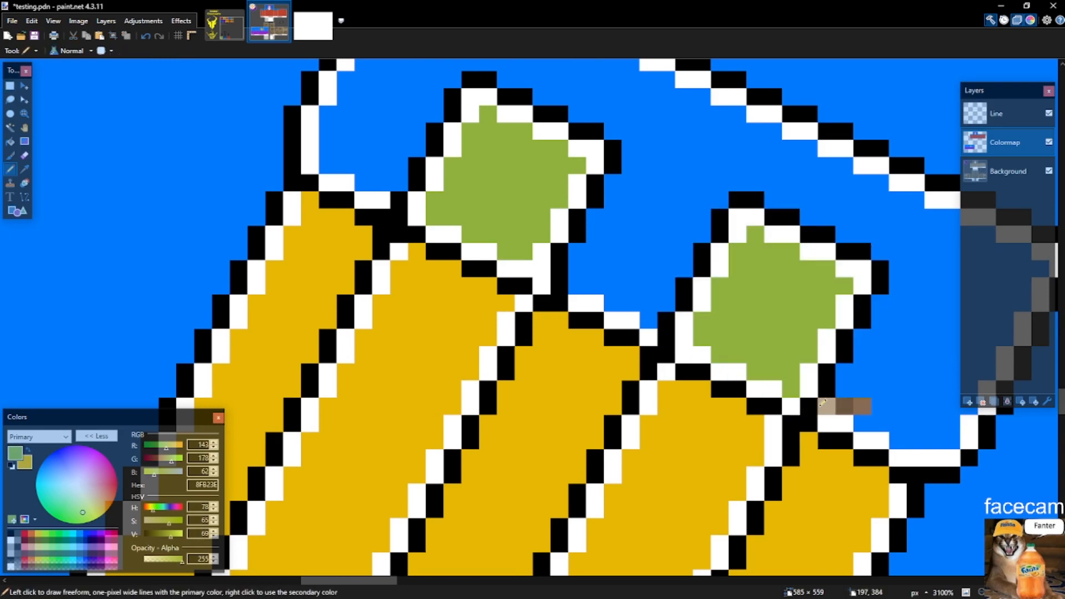
{"action": "key", "text": "ctrl+z"}
{"action": "key", "text": "k"}
{"action": "right_click", "coordinate": [842, 391]}
Check the coverage of the second strap tab's green fill with the Magic Wand and clear the selection.
{"action": "key", "text": "s"}
{"action": "key", "text": "s"}
{"action": "key", "text": "s"}
{"action": "key", "text": "s"}
{"action": "left_click", "coordinate": [791, 389]}
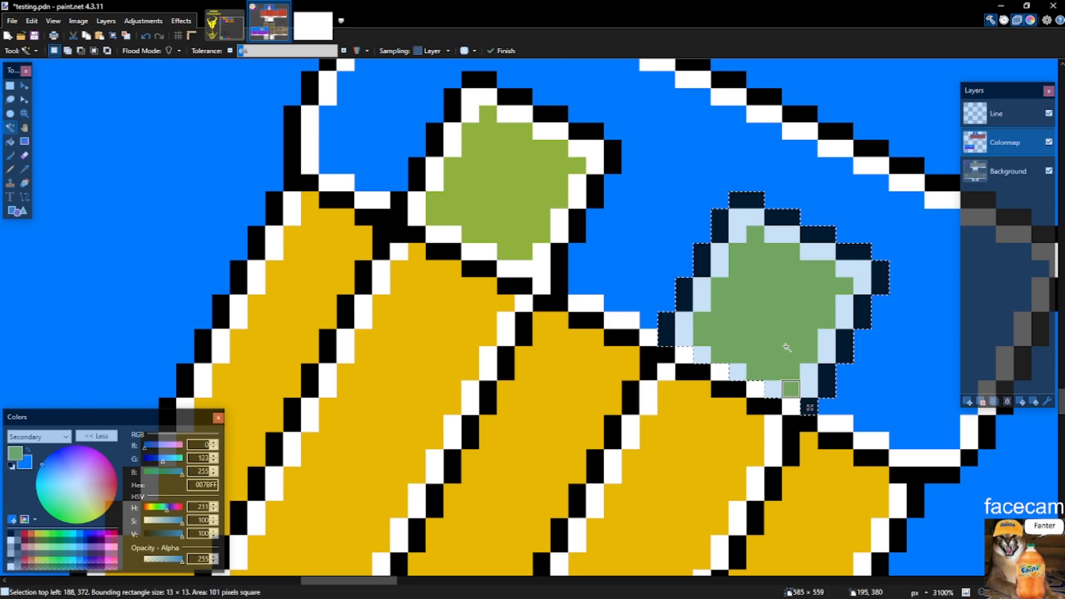
{"action": "key", "text": "s"}
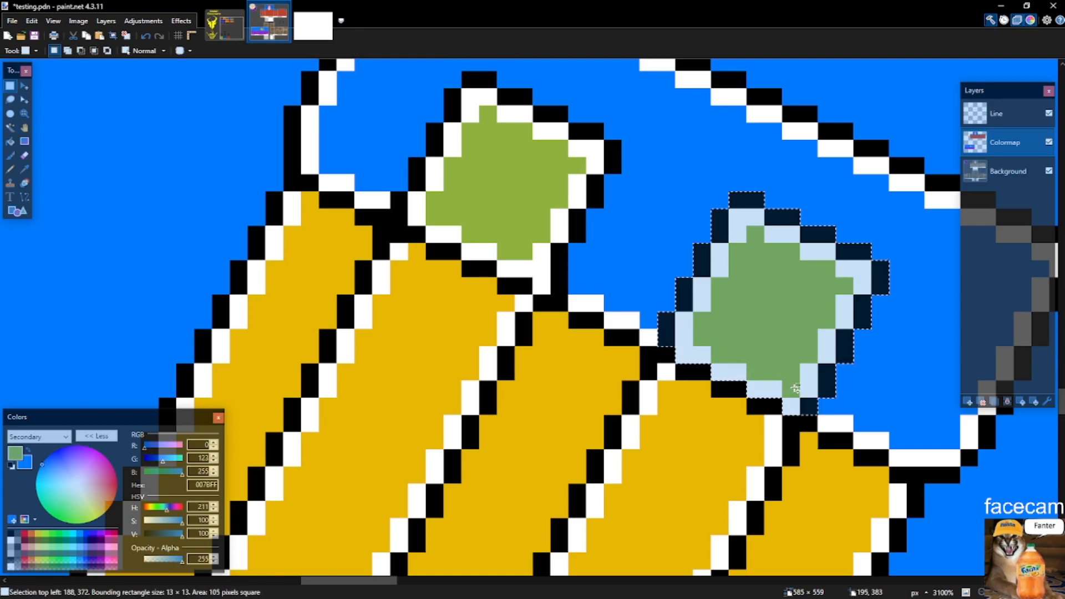
{"action": "left_click", "coordinate": [477, 332]}
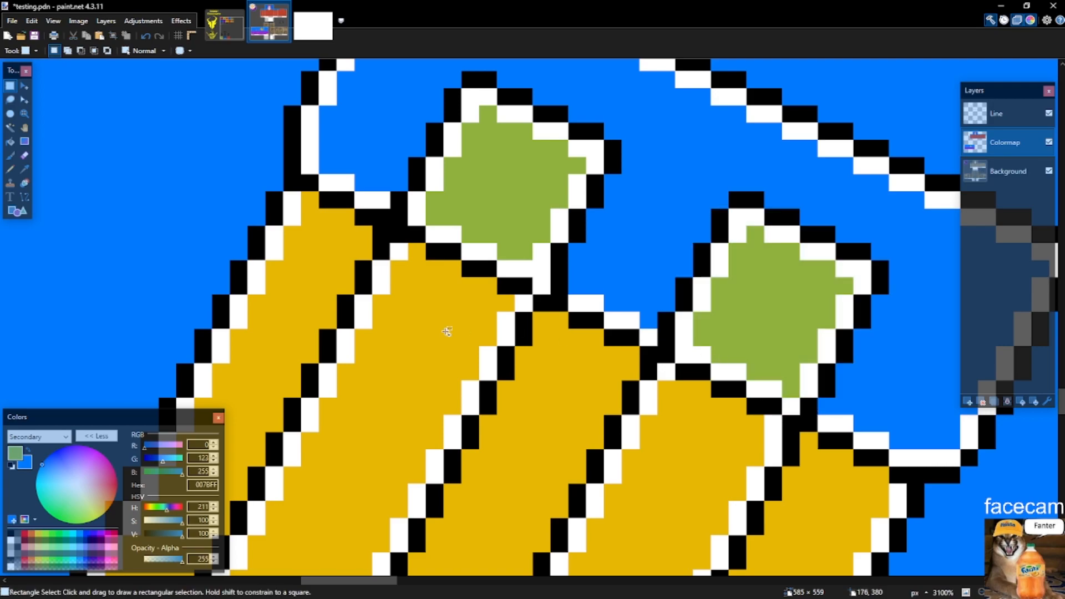
Save the testing.pdn image.
{"action": "scroll", "coordinate": [476, 332], "scroll_direction": "down", "scroll_amount": 4}
{"action": "scroll", "coordinate": [577, 277], "scroll_direction": "up", "scroll_amount": 3}
{"action": "key", "text": "ctrl+s"}
Sample the purple 962BDB of the lower sleeve as the primary colour.
{"action": "key", "text": "s"}
{"action": "key", "text": "s"}
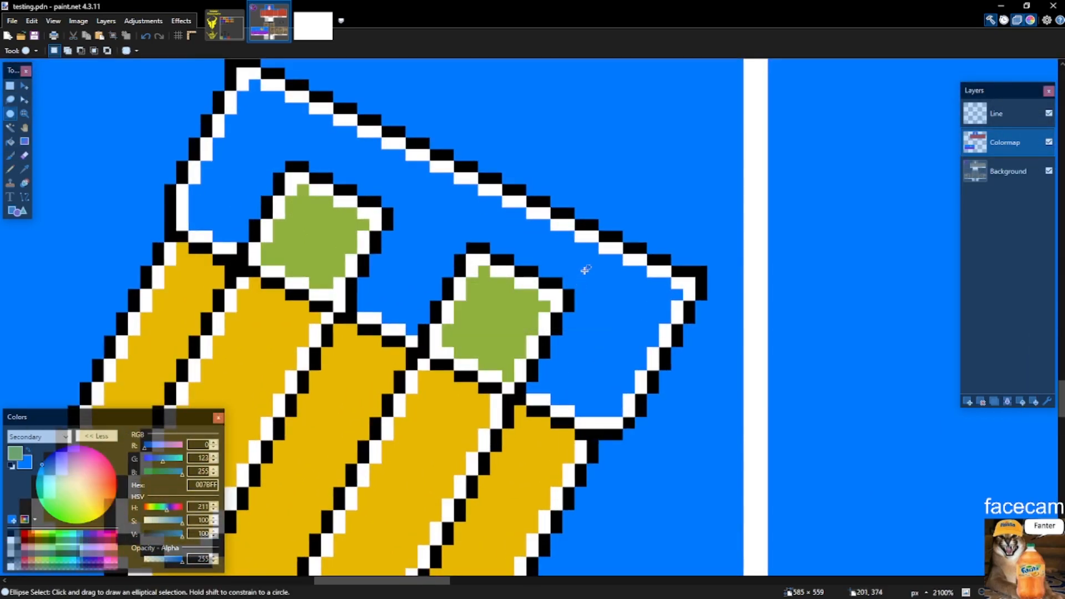
{"action": "scroll", "coordinate": [586, 270], "scroll_direction": "down", "scroll_amount": 4}
{"action": "key", "text": "k"}
{"action": "left_click", "coordinate": [599, 290]}
{"action": "scroll", "coordinate": [600, 290], "scroll_direction": "up", "scroll_amount": 4}
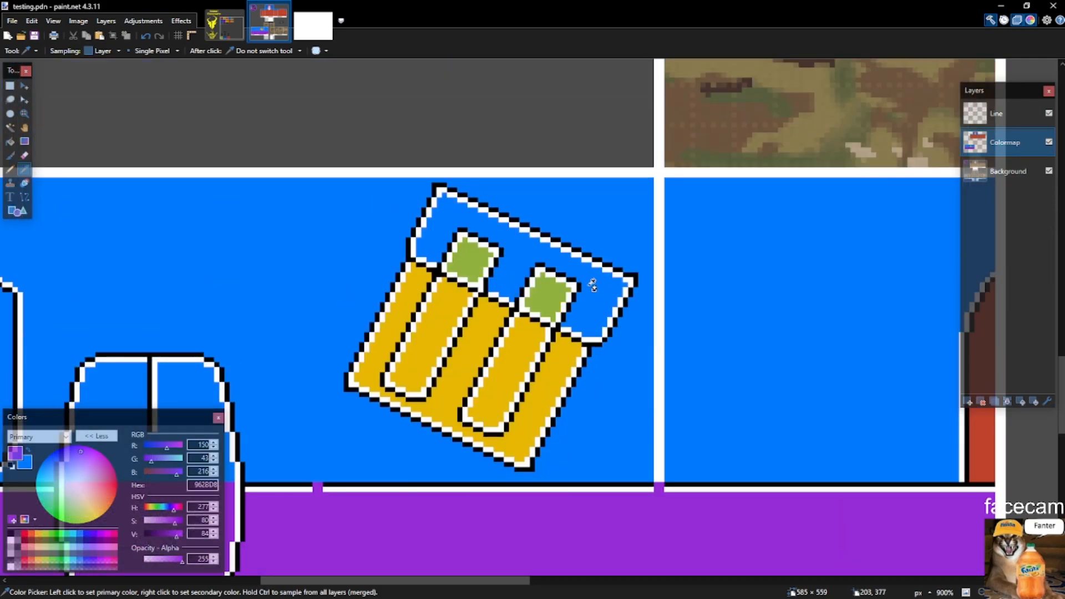
{"action": "key", "text": "p"}
{"action": "scroll", "coordinate": [565, 248], "scroll_direction": "down", "scroll_amount": 5}
{"action": "left_click_drag", "start_coordinate": [573, 331], "coordinate": [562, 356]}
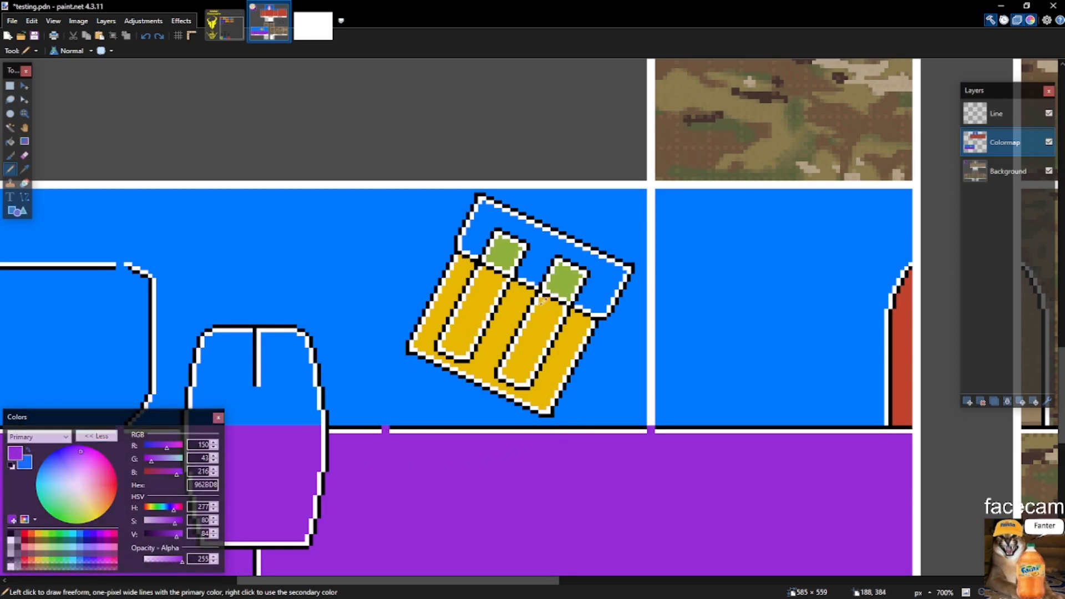
{"action": "scroll", "coordinate": [560, 355], "scroll_direction": "up", "scroll_amount": 3}
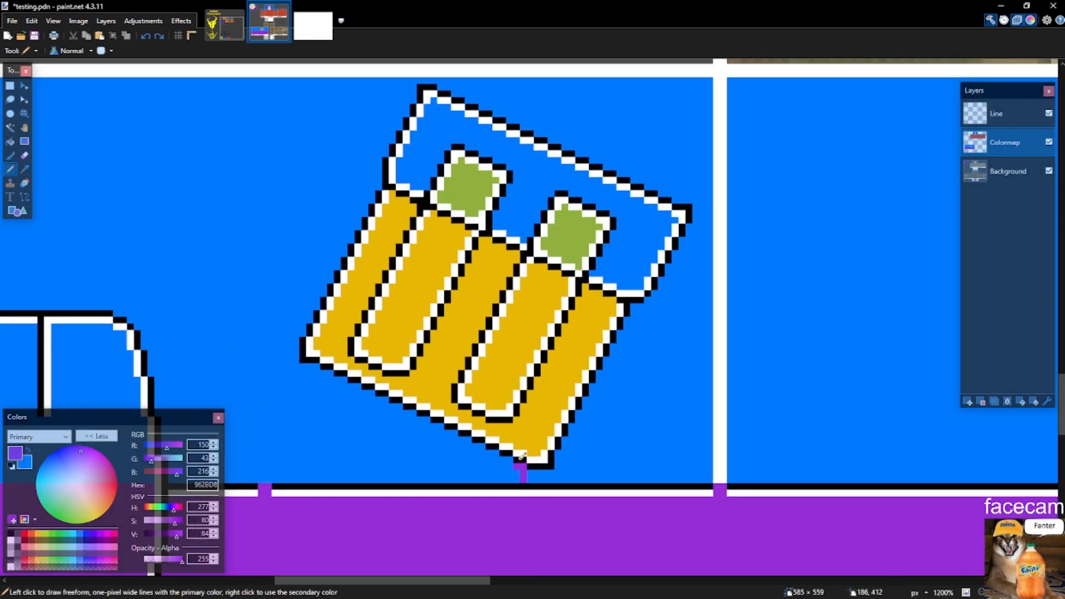
{"action": "key", "text": "ctrl+z"}
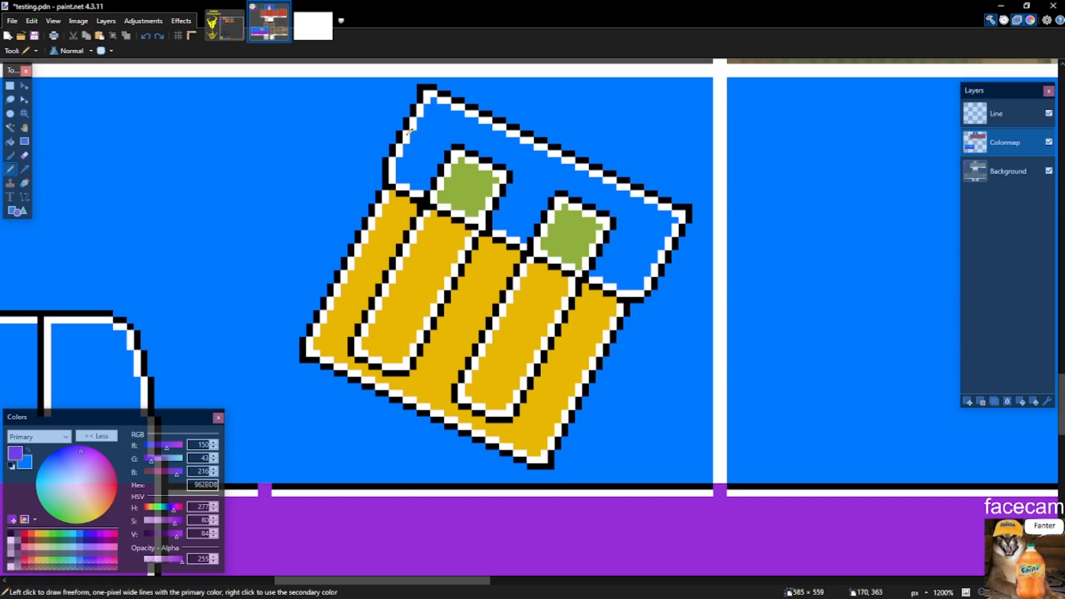
Trace the flap's short outer edge in purple under its outline and check the trace with the Magic Wand.
{"action": "scroll", "coordinate": [442, 118], "scroll_direction": "up", "scroll_amount": 5}
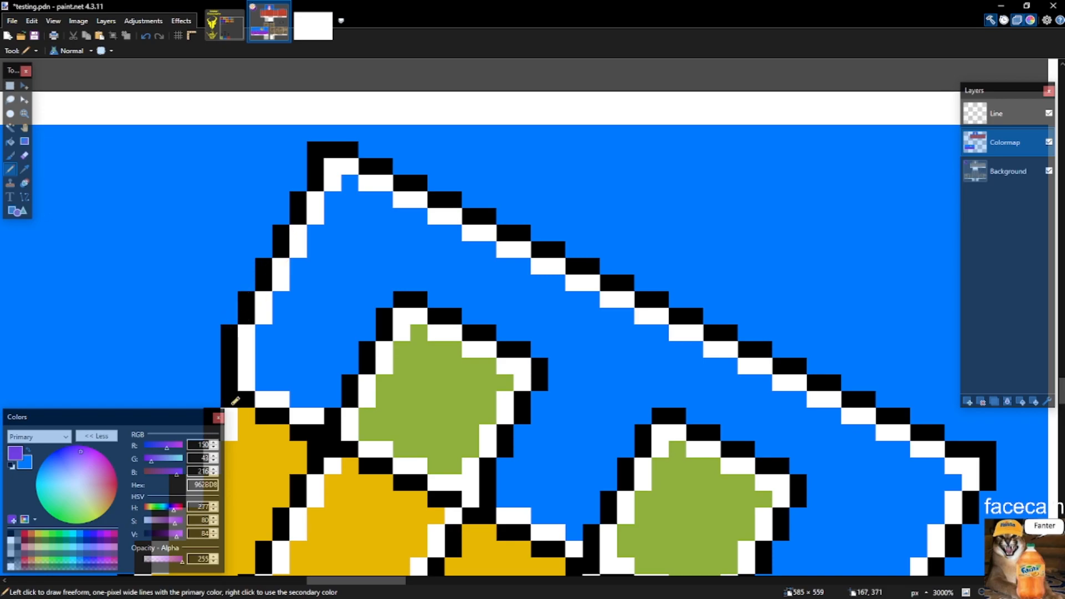
{"action": "key", "text": "s"}
{"action": "key", "text": "s"}
{"action": "key", "text": "s"}
{"action": "key", "text": "s"}
{"action": "left_click", "coordinate": [262, 365]}
{"action": "scroll", "coordinate": [314, 335], "scroll_direction": "down", "scroll_amount": 3}
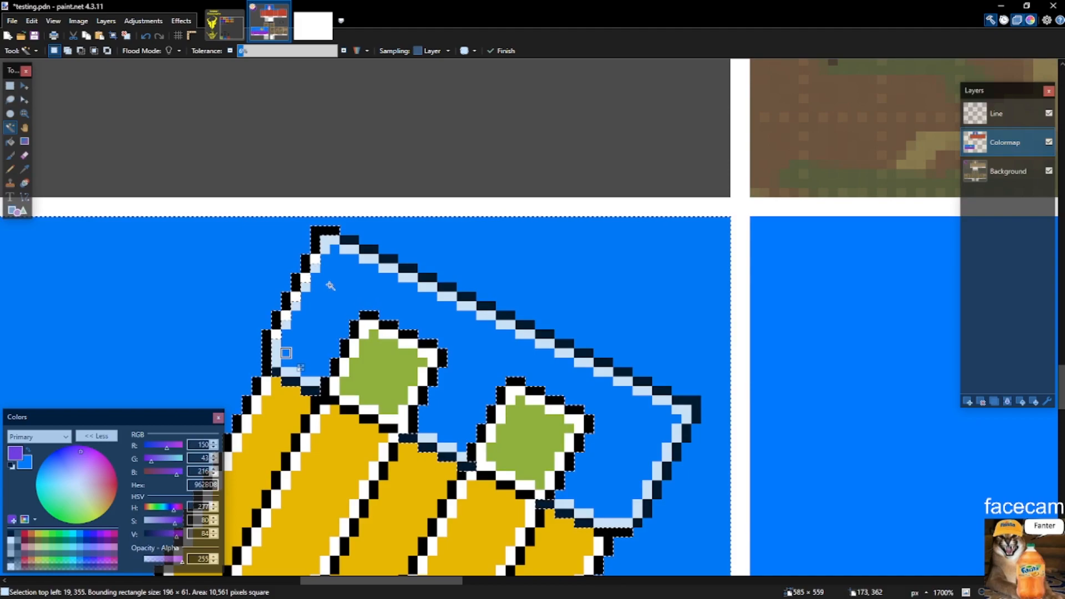
{"action": "key", "text": "p"}
{"action": "key", "text": "ctrl+d"}
Extend the purple trace around the corner onto the flap's long upper edge and check it with the Magic Wand.
{"action": "scroll", "coordinate": [341, 244], "scroll_direction": "up", "scroll_amount": 2}
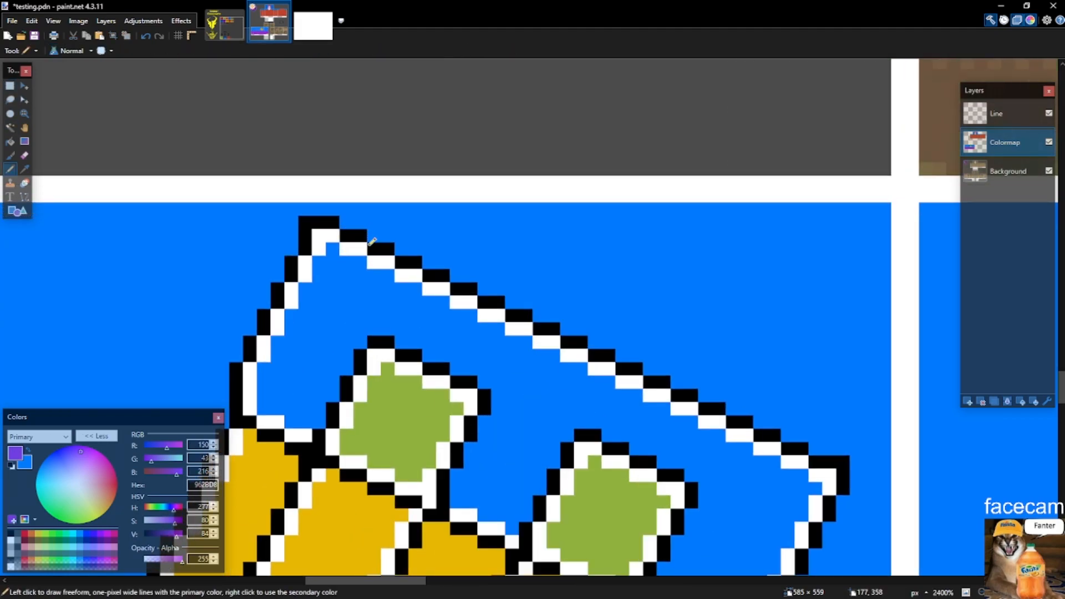
{"action": "key", "text": "s"}
{"action": "key", "text": "s"}
{"action": "key", "text": "s"}
{"action": "key", "text": "s"}
{"action": "left_click", "coordinate": [346, 242]}
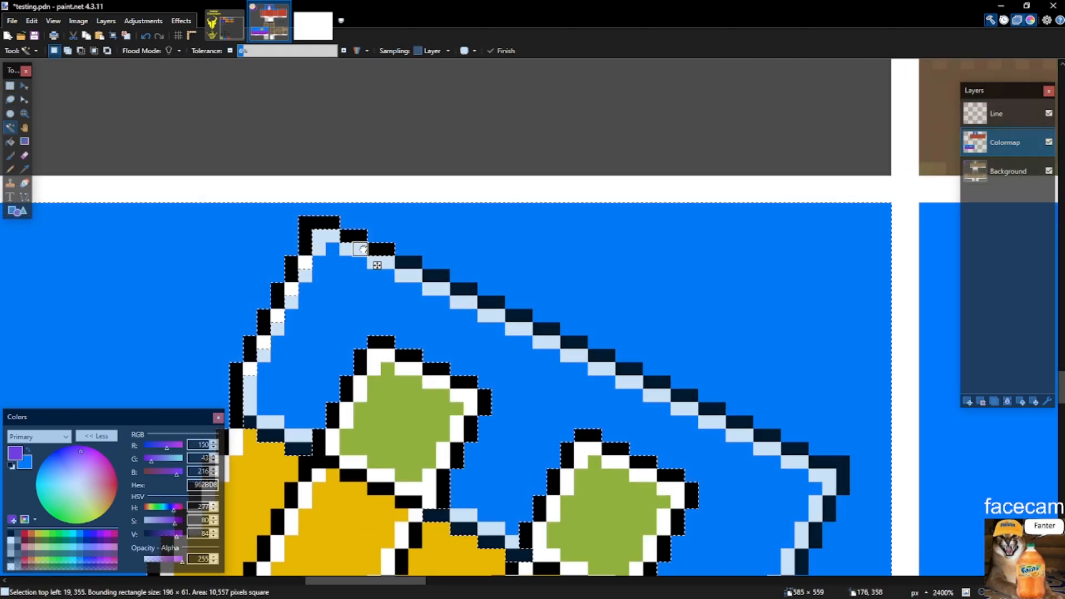
Repeat the purple segment down the flap's long upper edge and check the trace for gaps with the Magic Wand.
{"action": "key", "text": "s"}
{"action": "left_click", "coordinate": [327, 226]}
{"action": "left_click_drag", "start_coordinate": [324, 225], "coordinate": [788, 435]}
{"action": "key", "text": "m"}
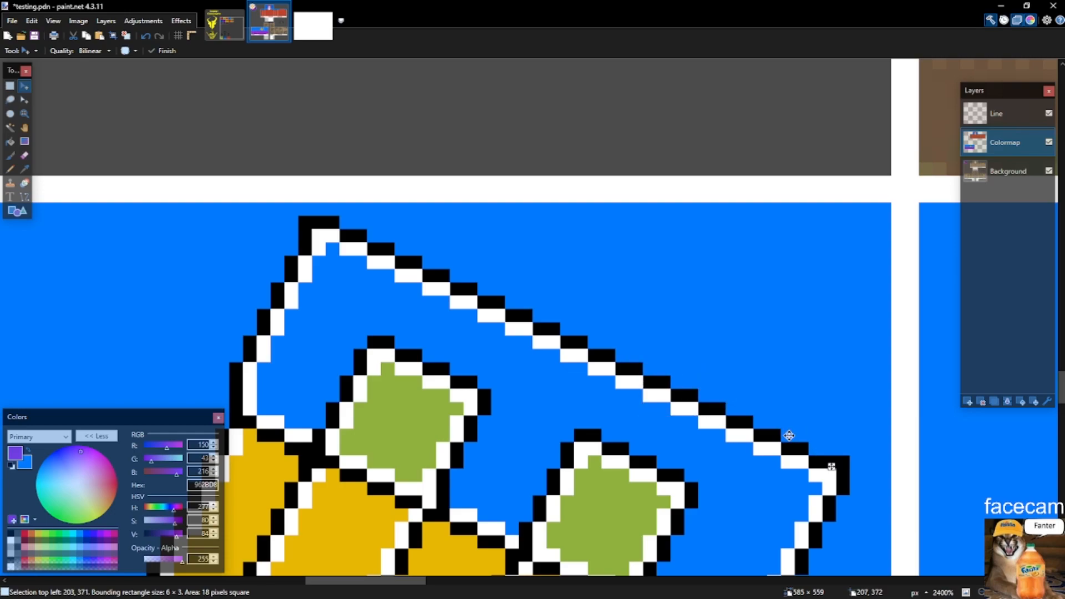
{"action": "key", "text": "s"}
{"action": "key", "text": "s"}
{"action": "key", "text": "s"}
{"action": "key", "text": "s"}
{"action": "left_click", "coordinate": [692, 367]}
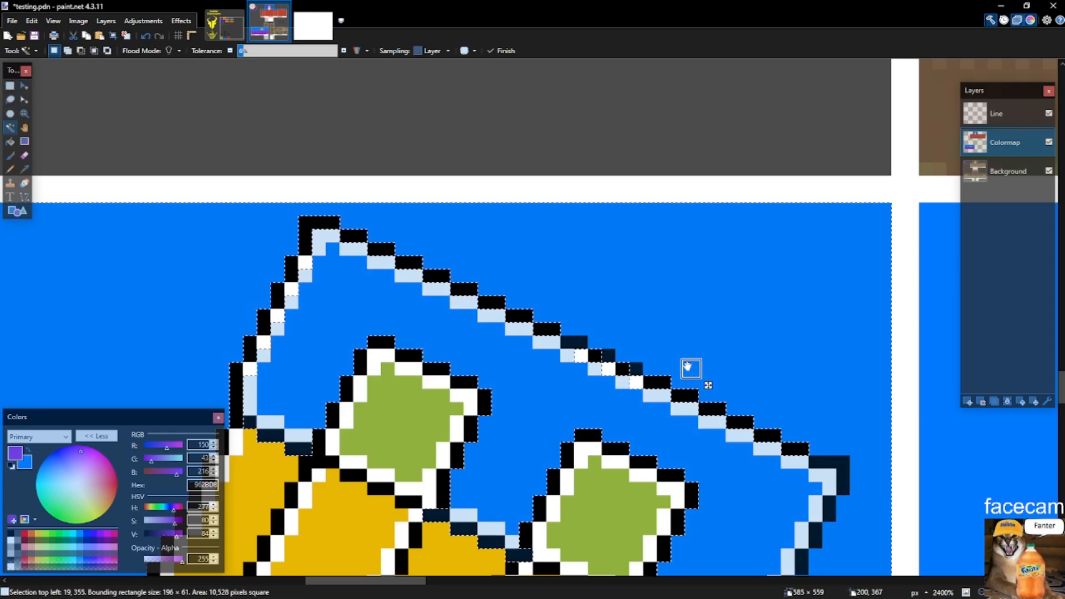
Select the misplaced purple pixels midway along the flap's upper edge and shift them into line with the trace.
{"action": "scroll", "coordinate": [634, 370], "scroll_direction": "up", "scroll_amount": 2}
{"action": "scroll", "coordinate": [634, 368], "scroll_direction": "up", "scroll_amount": 2}
{"action": "left_click", "coordinate": [593, 369]}
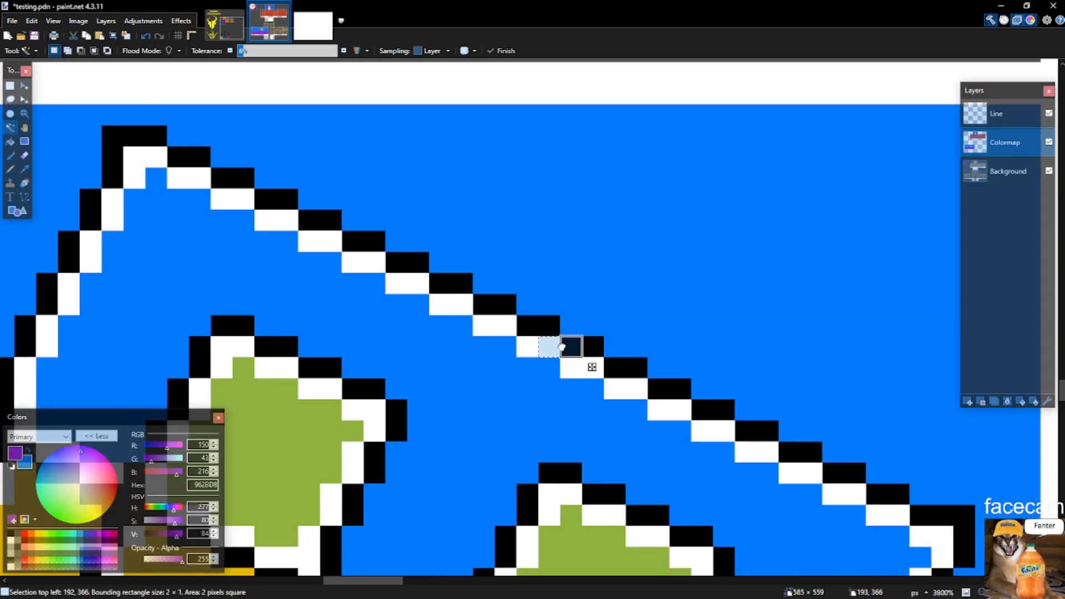
{"action": "left_click", "coordinate": [658, 388], "text": "ctrl"}
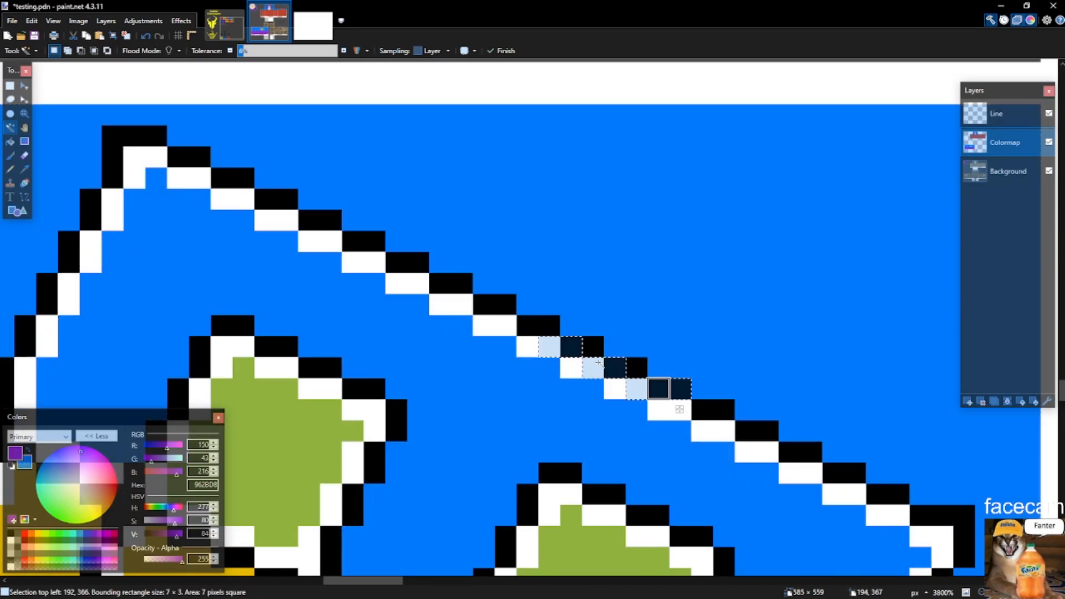
{"action": "key", "text": "s"}
{"action": "left_click_drag", "start_coordinate": [617, 373], "coordinate": [516, 315]}
{"action": "key", "text": "m"}
{"action": "left_click_drag", "start_coordinate": [542, 351], "coordinate": [511, 322]}
{"action": "key", "text": "ctrl+d"}
Paint over stray pixels around the shifted segment with blue using the Pencil.
{"action": "key", "text": "b"}
{"action": "key", "text": "p"}
{"action": "right_click", "coordinate": [526, 367]}
{"action": "right_click", "coordinate": [616, 346]}
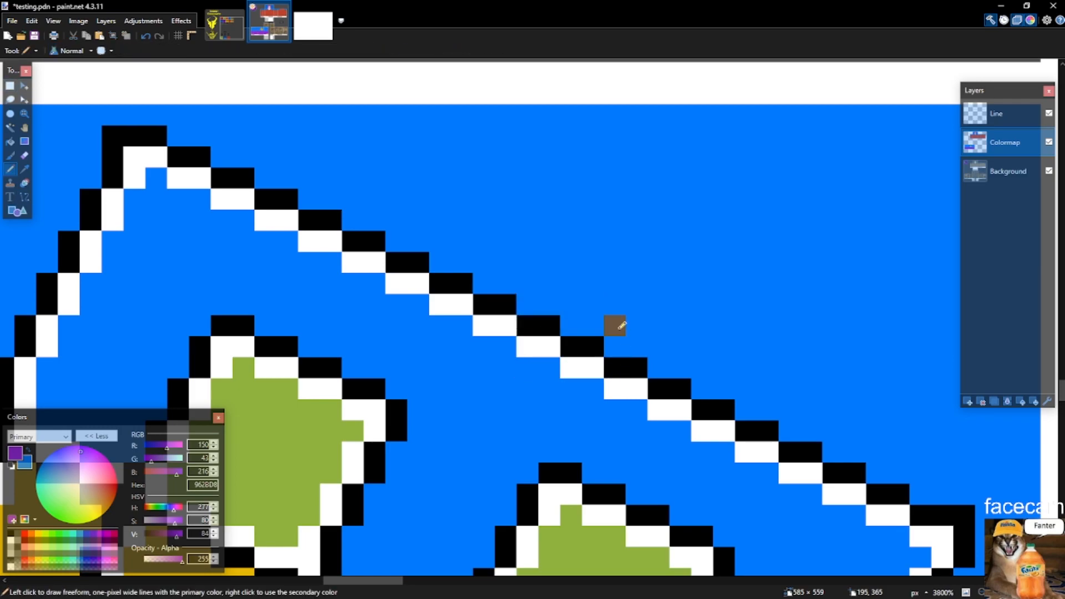
Check the blue area outside the flap's upper edge with the Magic Wand and touch up stray pixels with the Pencil.
{"action": "key", "text": "s"}
{"action": "key", "text": "s"}
{"action": "key", "text": "s"}
{"action": "key", "text": "s"}
{"action": "left_click", "coordinate": [586, 318]}
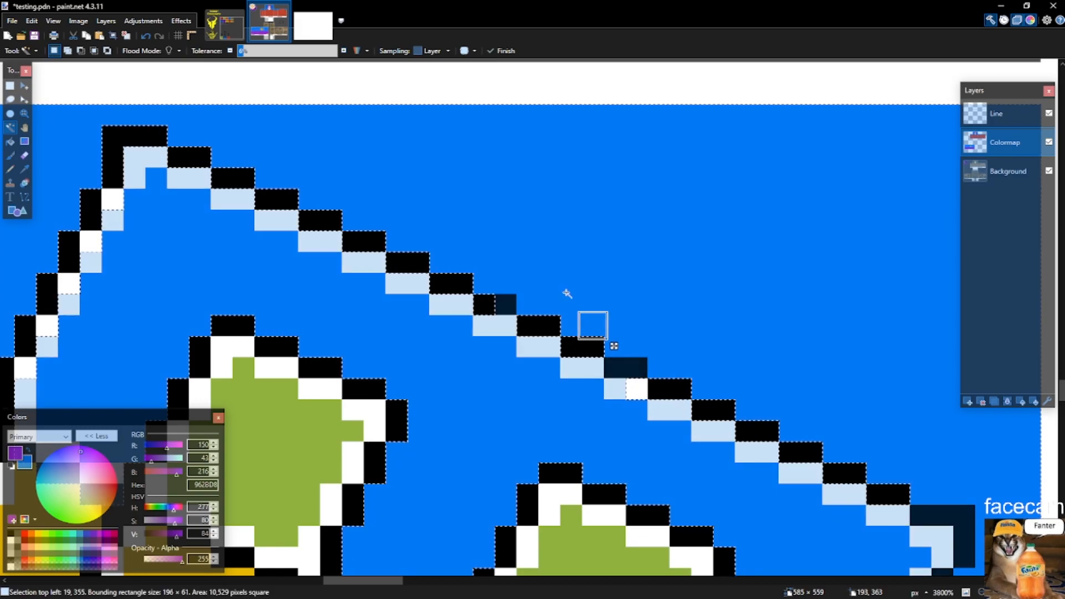
{"action": "key", "text": "p"}
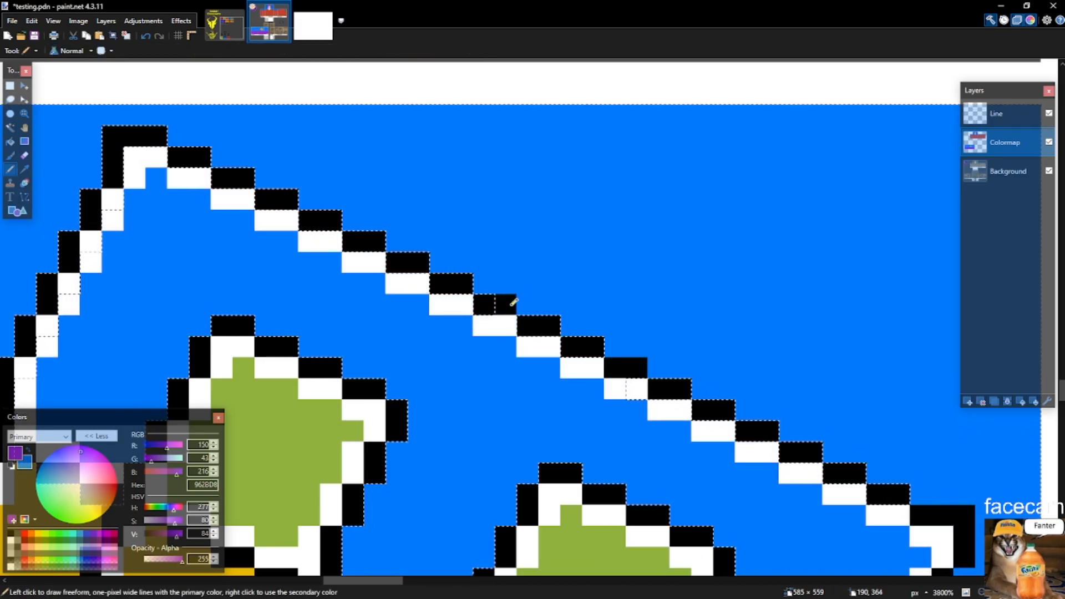
{"action": "scroll", "coordinate": [631, 361], "scroll_direction": "down", "scroll_amount": 5}
{"action": "scroll", "coordinate": [672, 395], "scroll_direction": "up", "scroll_amount": 4}
{"action": "scroll", "coordinate": [732, 417], "scroll_direction": "up", "scroll_amount": 2}
Recheck the trace down to the flap's far corner with the Magic Wand and patch it with the Pencil.
{"action": "key", "text": "s"}
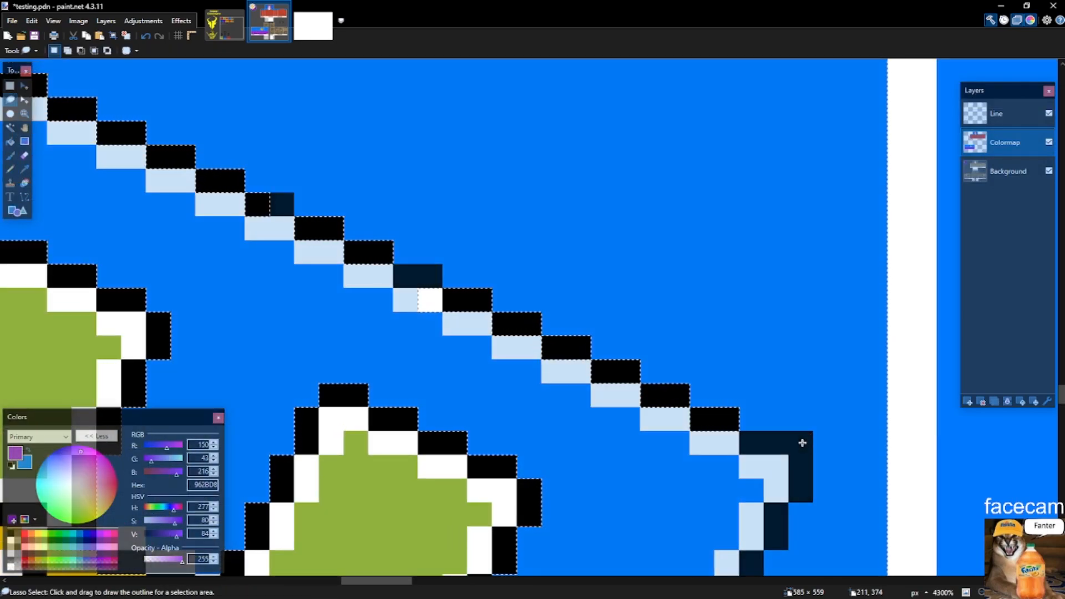
{"action": "scroll", "coordinate": [794, 405], "scroll_direction": "down", "scroll_amount": 4}
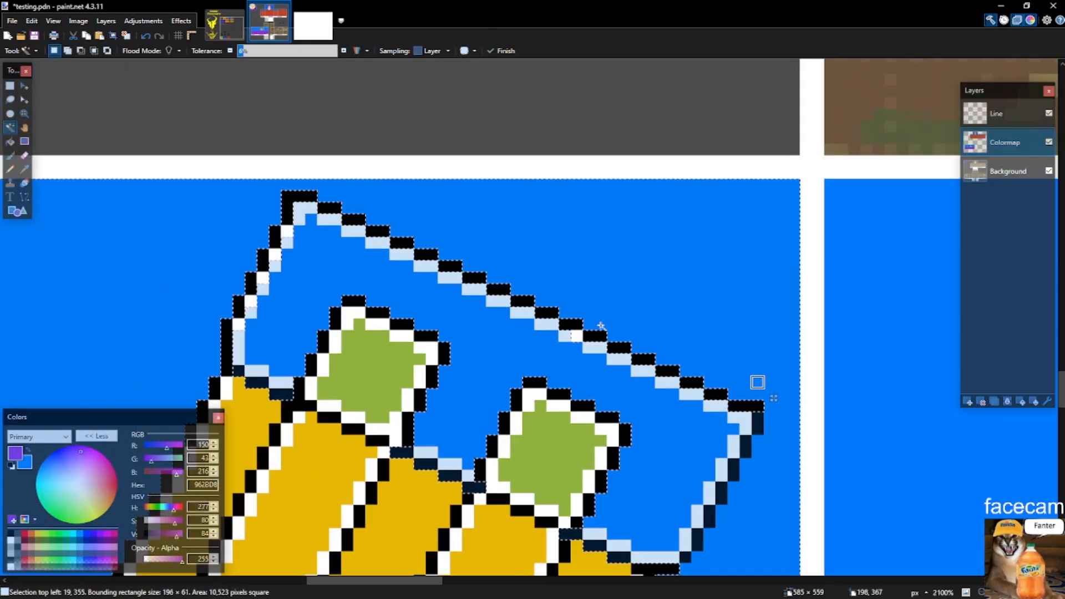
{"action": "scroll", "coordinate": [770, 397], "scroll_direction": "up", "scroll_amount": 2}
{"action": "key", "text": "p"}
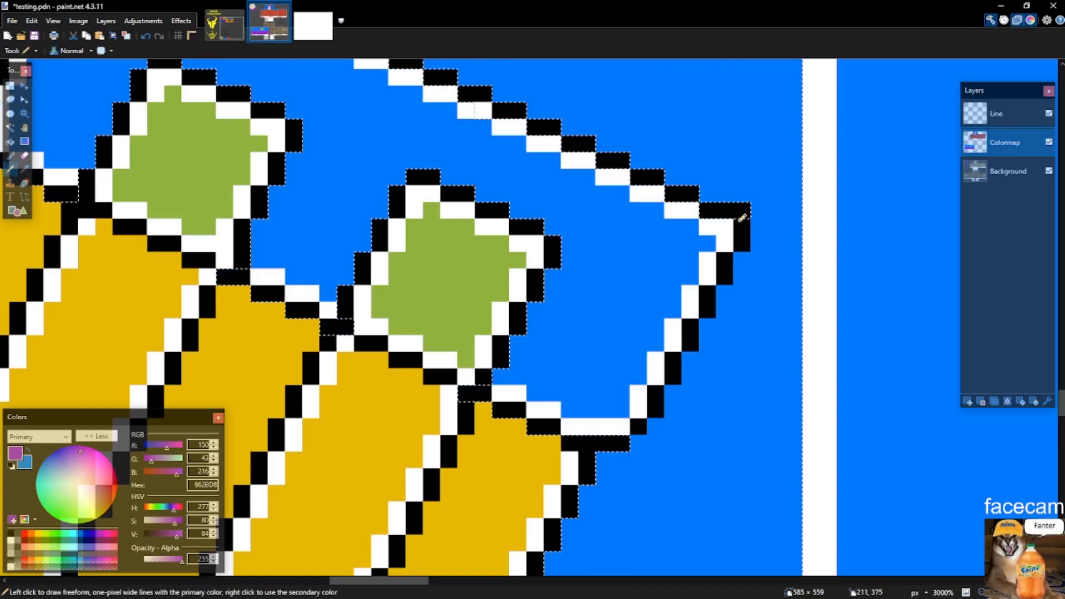
{"action": "key", "text": "ctrl+d"}
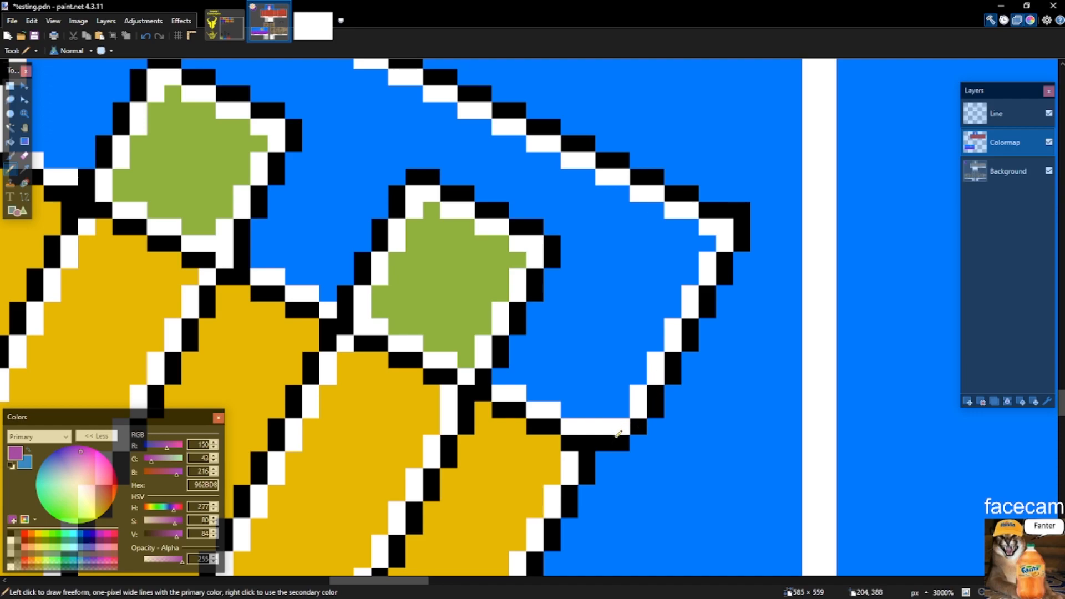
Select the blue interior of the flap with the Magic Wand and fill it with the purple.
{"action": "key", "text": "s"}
{"action": "key", "text": "s"}
{"action": "key", "text": "s"}
{"action": "key", "text": "s"}
{"action": "left_click", "coordinate": [570, 375]}
{"action": "scroll", "coordinate": [571, 374], "scroll_direction": "down", "scroll_amount": 3}
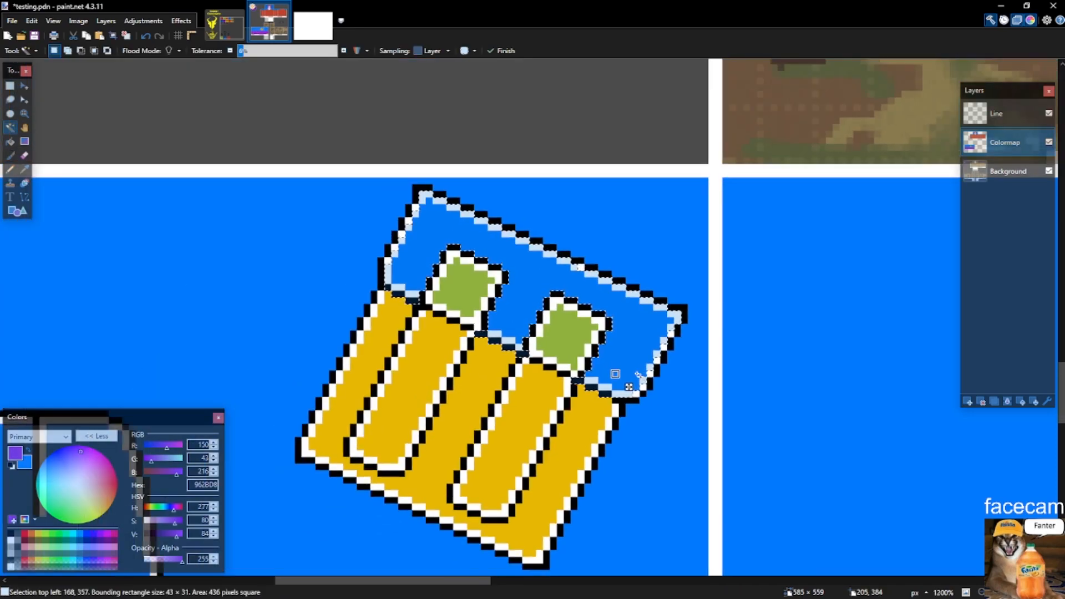
{"action": "key", "text": "BackSpace"}
{"action": "key", "text": "s"}
{"action": "key", "text": "ctrl+d"}
{"action": "scroll", "coordinate": [638, 355], "scroll_direction": "down", "scroll_amount": 4}
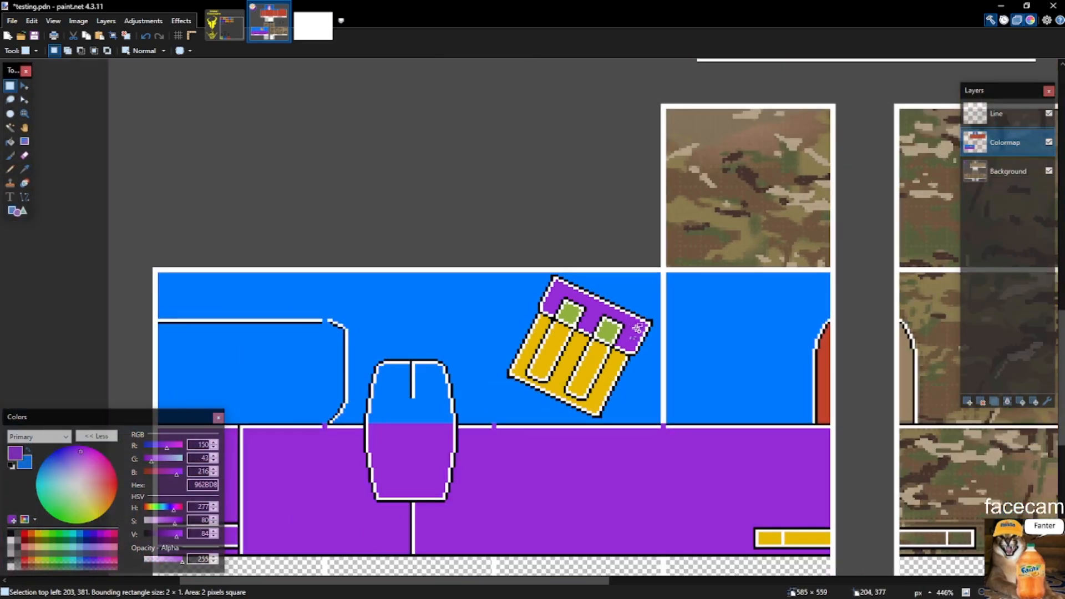
{"action": "scroll", "coordinate": [665, 333], "scroll_direction": "up", "scroll_amount": 5}
Sample the tab's green, then copy the left green tab and paste it over the upper part of the yellow strap below it.
{"action": "key", "text": "k"}
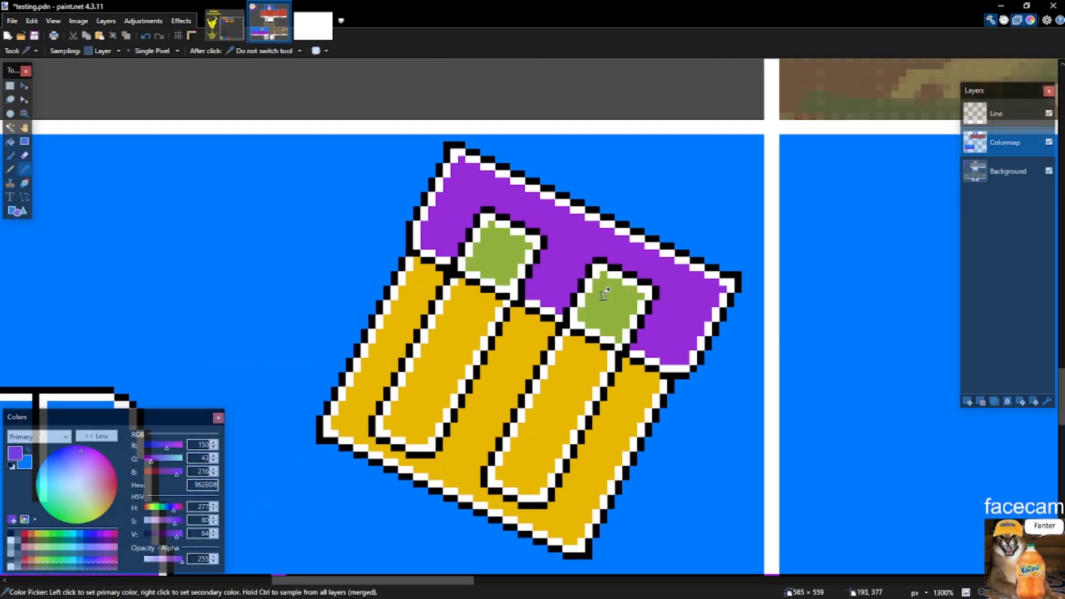
{"action": "left_click", "coordinate": [605, 294]}
{"action": "key", "text": "s"}
{"action": "key", "text": "s"}
{"action": "key", "text": "s"}
{"action": "key", "text": "s"}
{"action": "left_click", "coordinate": [499, 252]}
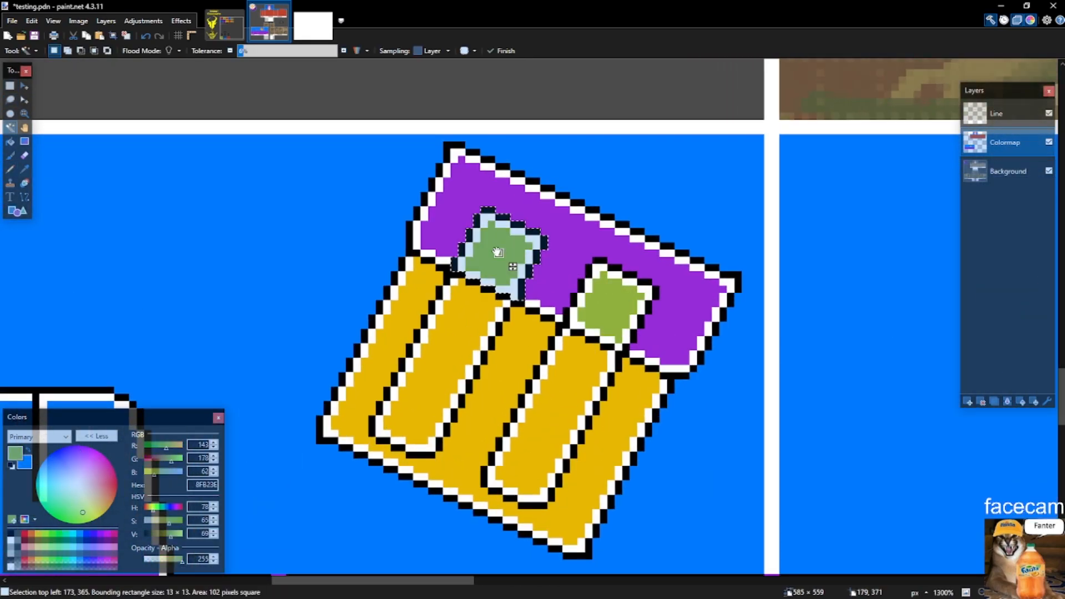
{"action": "scroll", "coordinate": [496, 254], "scroll_direction": "up", "scroll_amount": 3}
{"action": "key", "text": "ctrl+c"}
{"action": "key", "text": "ctrl+v"}
{"action": "left_click_drag", "start_coordinate": [523, 217], "coordinate": [445, 359]}
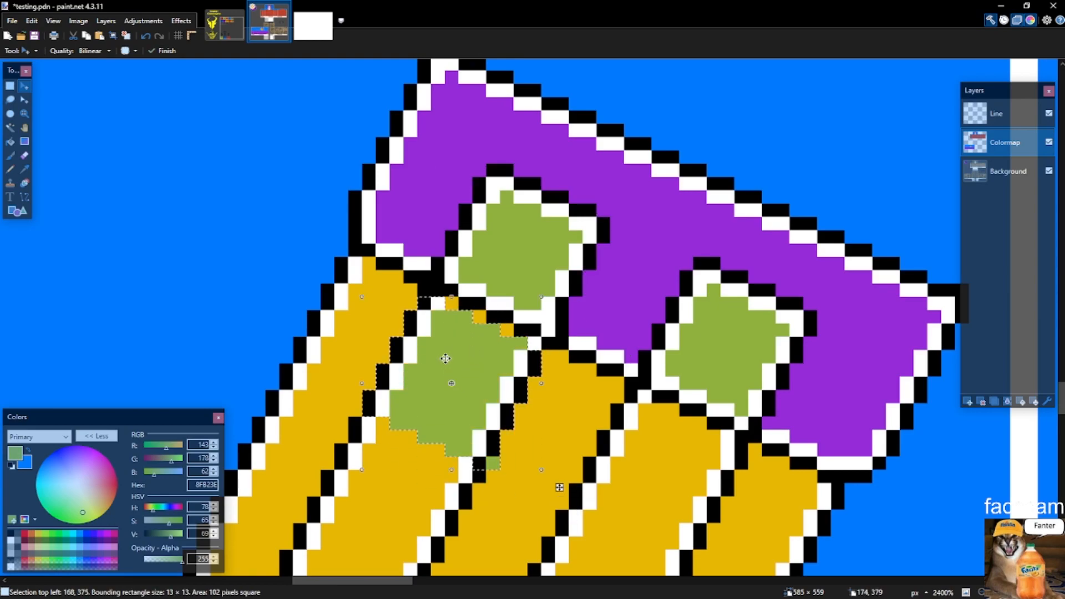
Sample the pouch's yellow as the secondary color and repaint the stray green pixel beside the left strap.
{"action": "key", "text": "s"}
{"action": "left_click_drag", "start_coordinate": [493, 463], "coordinate": [521, 477]}
{"action": "key", "text": "l"}
{"action": "key", "text": "k"}
{"action": "right_click", "coordinate": [520, 437]}
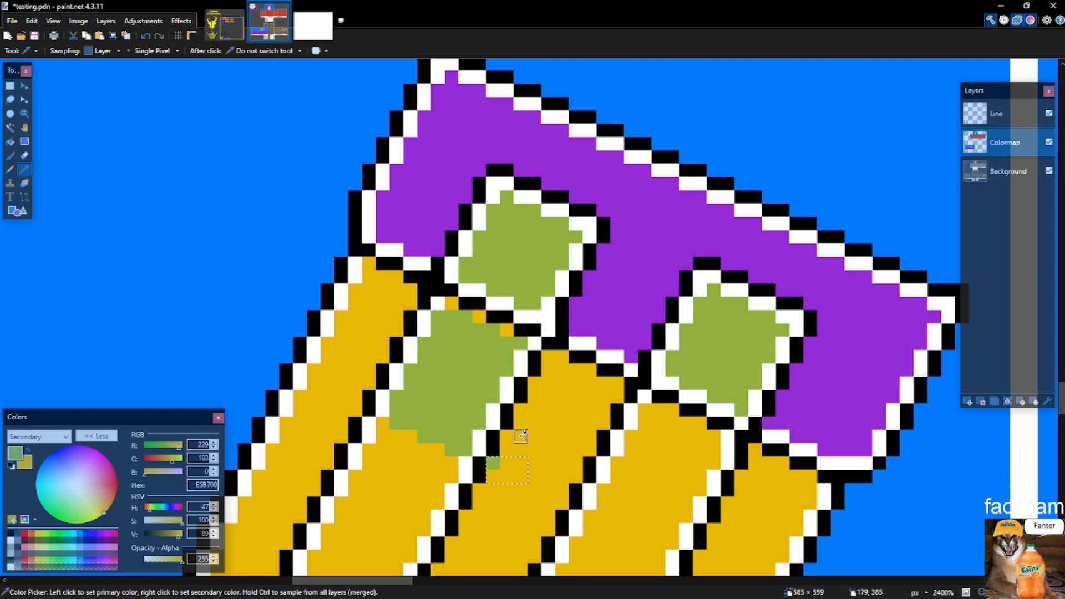
{"action": "key", "text": "p"}
Check the pasted green patch with the Magic Wand and pencil green over yellow gaps at the left strap's upper end.
{"action": "key", "text": "s"}
{"action": "key", "text": "s"}
{"action": "key", "text": "s"}
{"action": "key", "text": "s"}
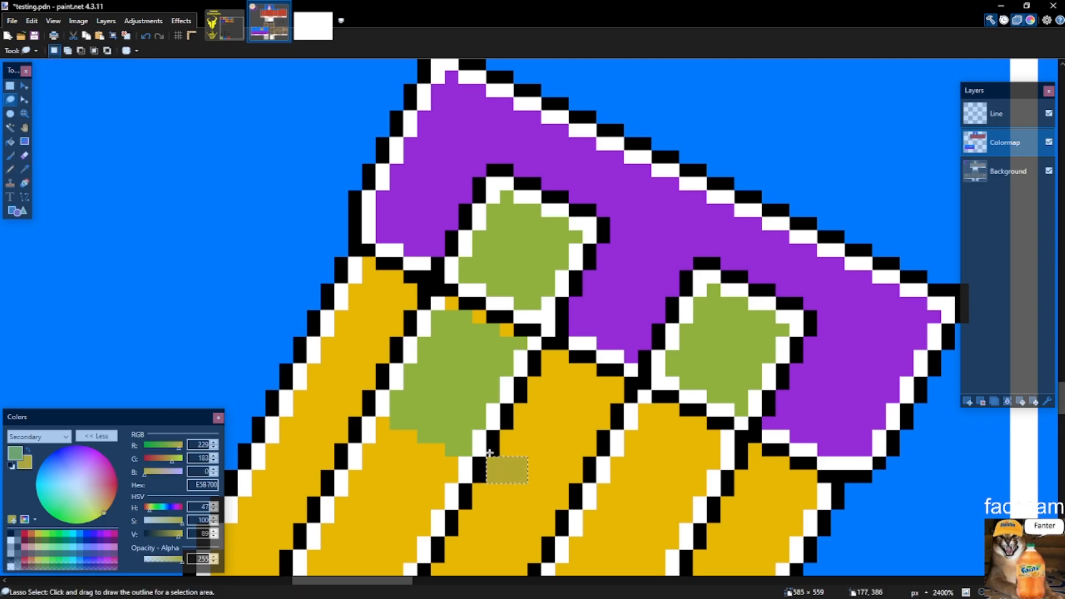
{"action": "left_click", "coordinate": [482, 423]}
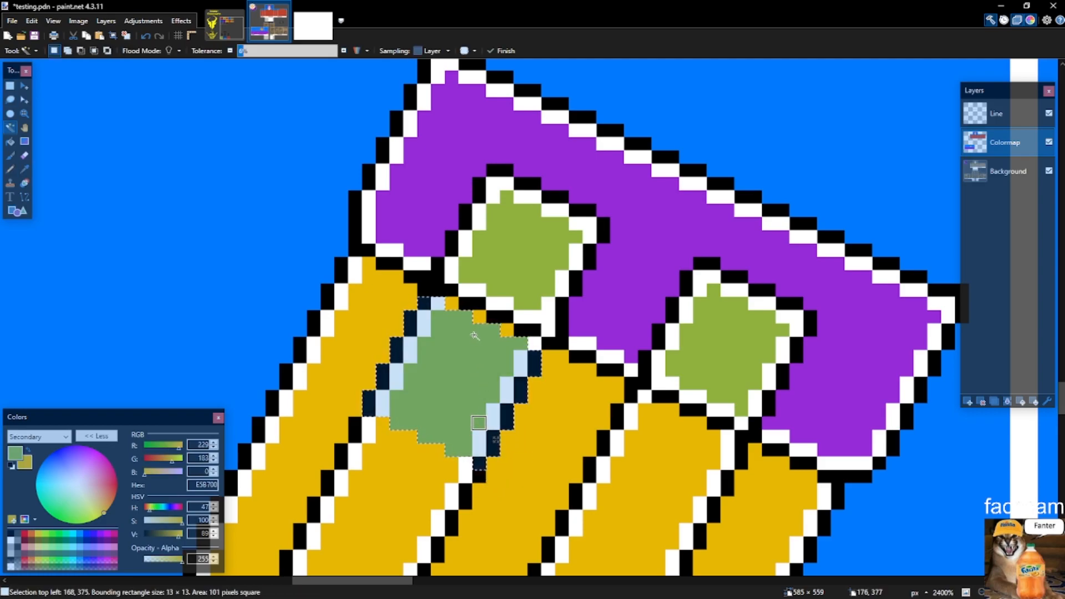
{"action": "key", "text": "p"}
{"action": "key", "text": "ctrl+d"}
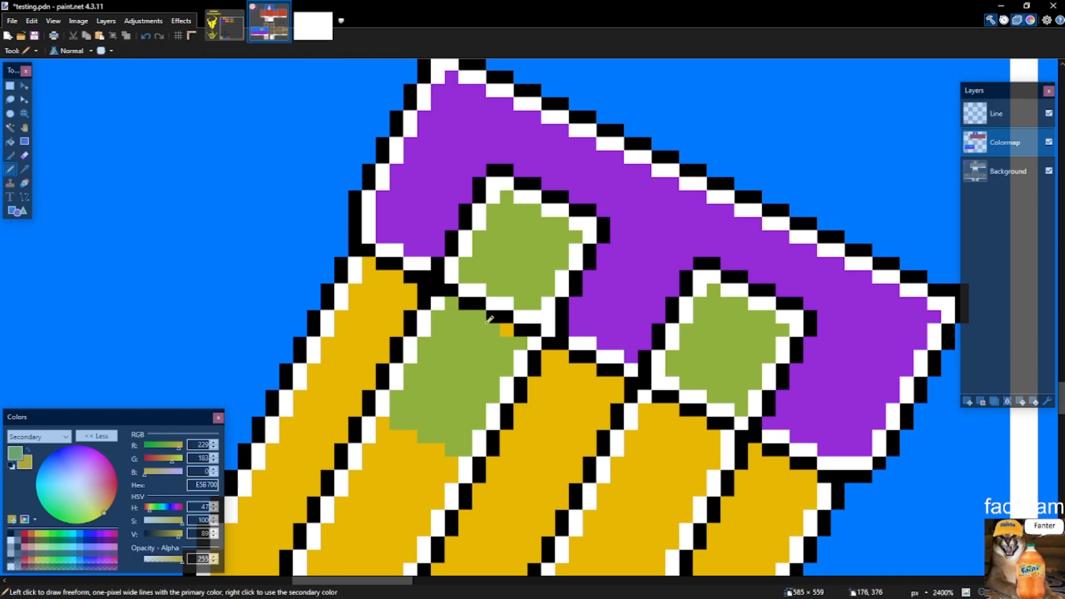
Paint the last yellow pixel at the left strap's upper end green and recheck the patch with the Magic Wand.
{"action": "key", "text": "s"}
{"action": "key", "text": "s"}
{"action": "key", "text": "s"}
{"action": "key", "text": "s"}
{"action": "left_click", "coordinate": [493, 343]}
{"action": "key", "text": "s"}
{"action": "key", "text": "ctrl+d"}
{"action": "key", "text": "o"}
{"action": "key", "text": "s"}
{"action": "key", "text": "s"}
{"action": "key", "text": "s"}
{"action": "key", "text": "s"}
{"action": "left_click", "coordinate": [452, 331]}
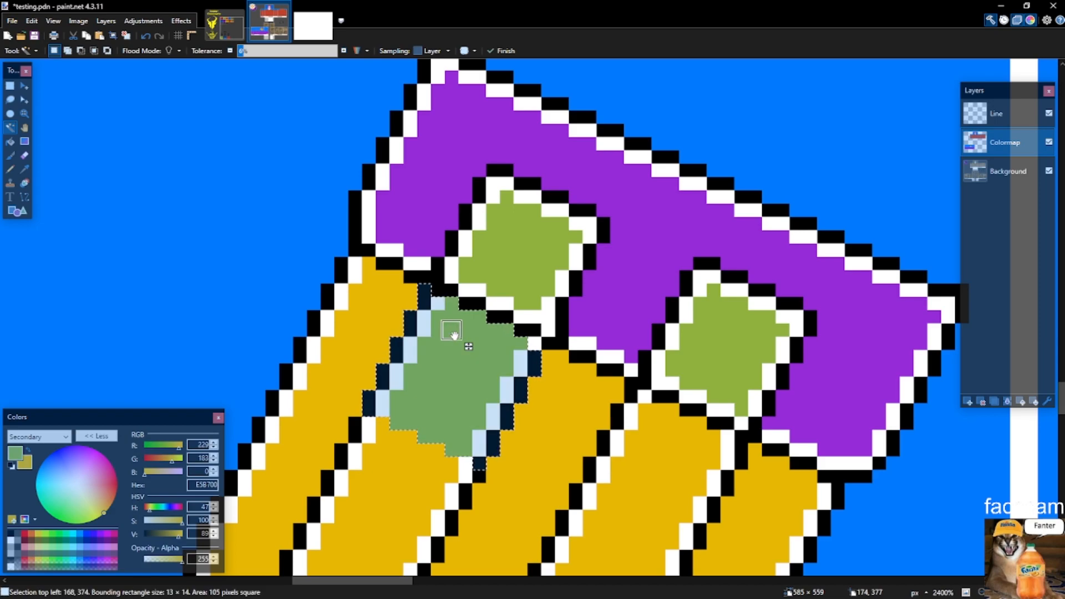
{"action": "key", "text": "s"}
{"action": "key", "text": "ctrl+d"}
{"action": "key", "text": "b"}
{"action": "key", "text": "p"}
Select the green patch, copy it and paste it further down the left strap to extend the green.
{"action": "key", "text": "s"}
{"action": "key", "text": "s"}
{"action": "key", "text": "s"}
{"action": "key", "text": "s"}
{"action": "left_click", "coordinate": [456, 355]}
{"action": "key", "text": "ctrl+c"}
{"action": "key", "text": "ctrl+v"}
{"action": "left_click_drag", "start_coordinate": [496, 355], "coordinate": [419, 263]}
Select the stepped pixel rows at the left strap's lower end and fill them with green.
{"action": "scroll", "coordinate": [460, 357], "scroll_direction": "down", "scroll_amount": 4}
{"action": "key", "text": "s"}
{"action": "scroll", "coordinate": [358, 307], "scroll_direction": "up", "scroll_amount": 3}
{"action": "left_click_drag", "start_coordinate": [231, 326], "coordinate": [279, 327]}
{"action": "left_click_drag", "start_coordinate": [257, 351], "coordinate": [351, 337]}
{"action": "left_click_drag", "start_coordinate": [364, 396], "coordinate": [452, 320]}
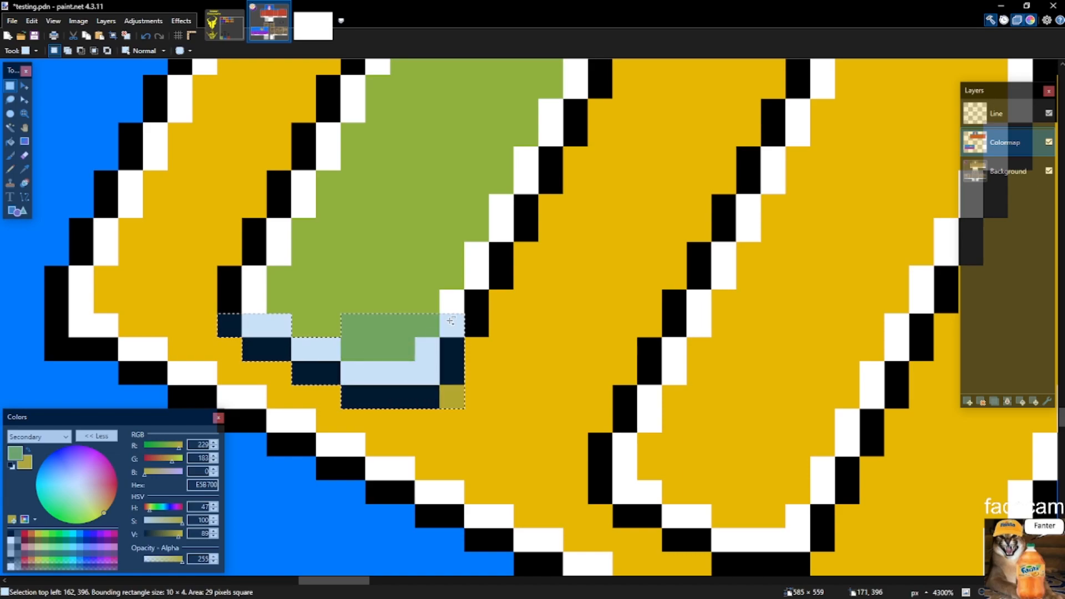
{"action": "key", "text": "ctrl+z"}
{"action": "left_click_drag", "start_coordinate": [428, 397], "coordinate": [365, 345]}
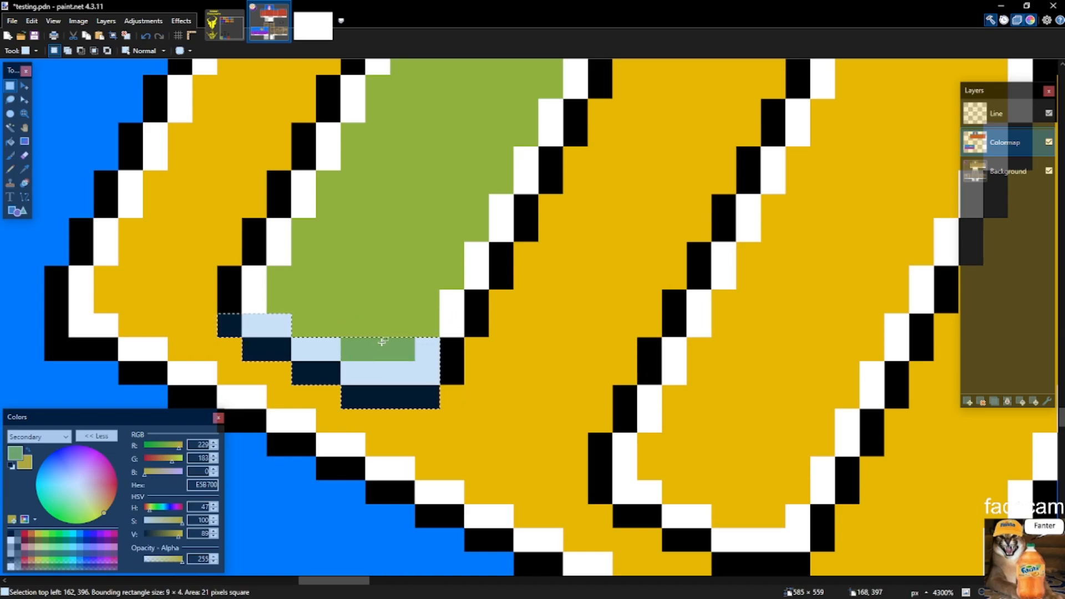
{"action": "left_click", "coordinate": [383, 339]}
Select the whole green left strap with the Magic Wand and place a copy of it over the right strap.
{"action": "key", "text": "s"}
{"action": "key", "text": "s"}
{"action": "key", "text": "s"}
{"action": "left_click", "coordinate": [393, 334]}
{"action": "scroll", "coordinate": [364, 354], "scroll_direction": "down", "scroll_amount": 5}
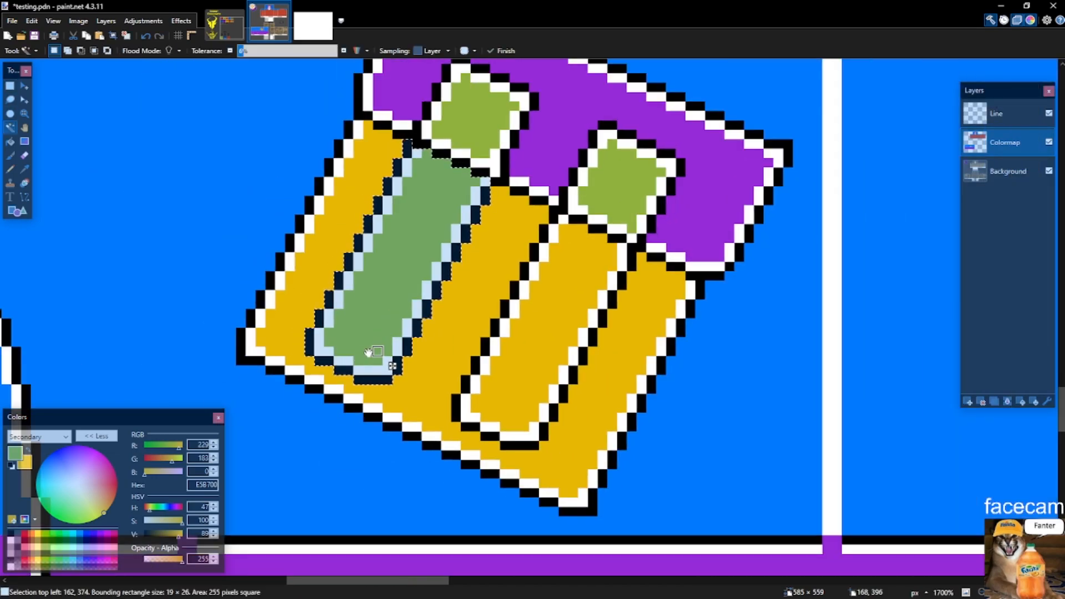
{"action": "key", "text": "m"}
{"action": "left_click_drag", "start_coordinate": [420, 240], "coordinate": [561, 305]}
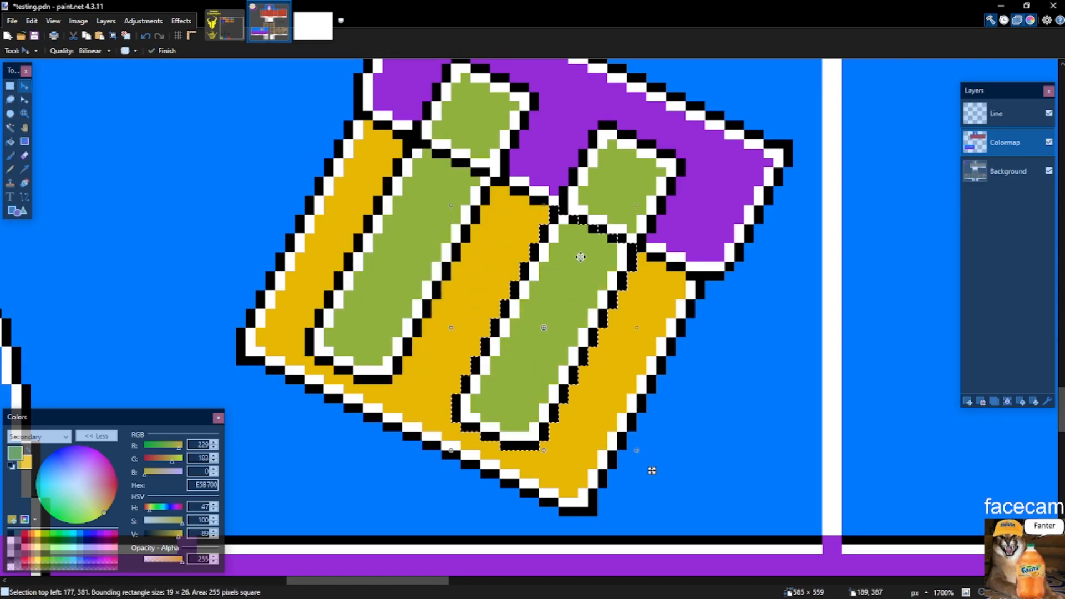
Sample the flap's purple and retouch the boundary pixels between the flap and the right strap with the Pencil.
{"action": "scroll", "coordinate": [579, 260], "scroll_direction": "up", "scroll_amount": 4}
{"action": "key", "text": "k"}
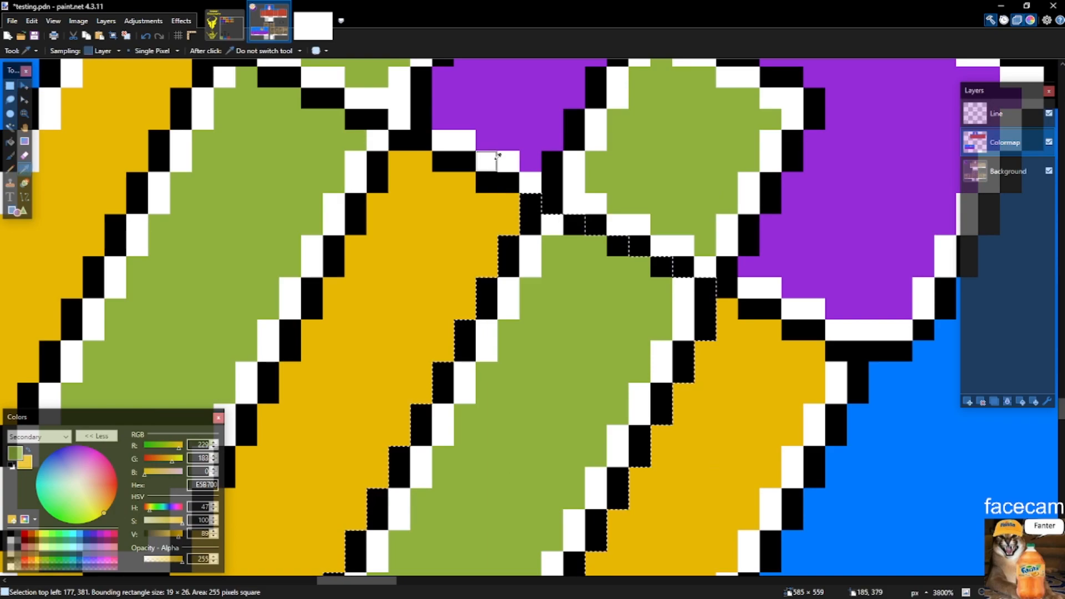
{"action": "left_click", "coordinate": [507, 135]}
{"action": "key", "text": "p"}
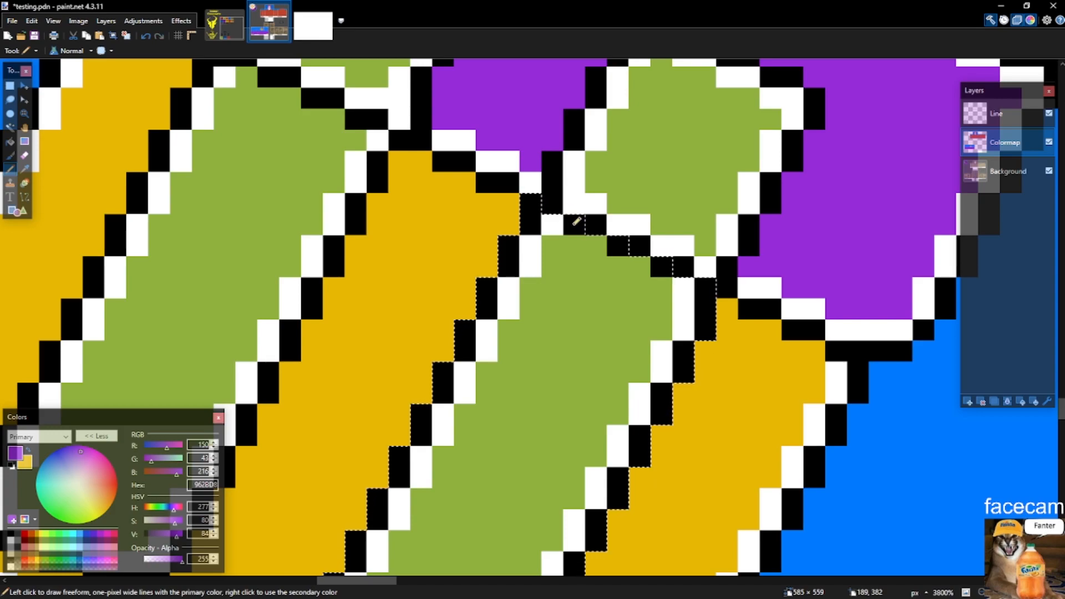
{"action": "key", "text": "s"}
{"action": "left_click", "coordinate": [550, 201]}
{"action": "key", "text": "p"}
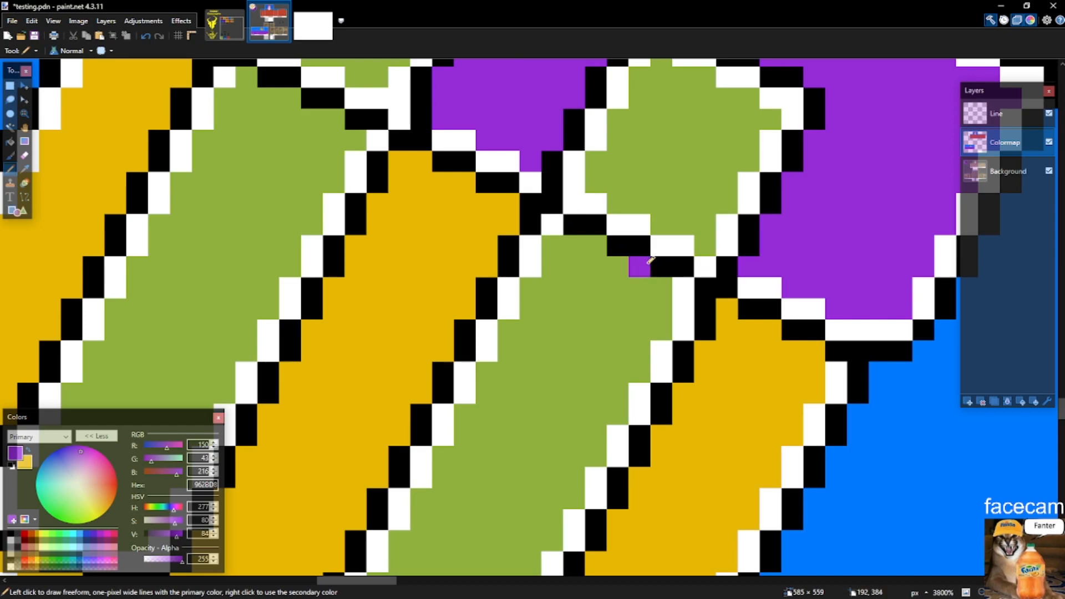
{"action": "scroll", "coordinate": [651, 262], "scroll_direction": "down", "scroll_amount": 5}
{"action": "key", "text": "ctrl+s"}
Sample the strap's green and paint over the stray purple pixel at the upper end of the right strap.
{"action": "key", "text": "s"}
{"action": "key", "text": "s"}
{"action": "key", "text": "s"}
{"action": "key", "text": "s"}
{"action": "left_click", "coordinate": [666, 227]}
{"action": "scroll", "coordinate": [667, 255], "scroll_direction": "up", "scroll_amount": 3}
{"action": "key", "text": "s"}
{"action": "left_click", "coordinate": [658, 270]}
{"action": "key", "text": "b"}
{"action": "left_click", "coordinate": [642, 272]}
{"action": "key", "text": "p"}
{"action": "key", "text": "k"}
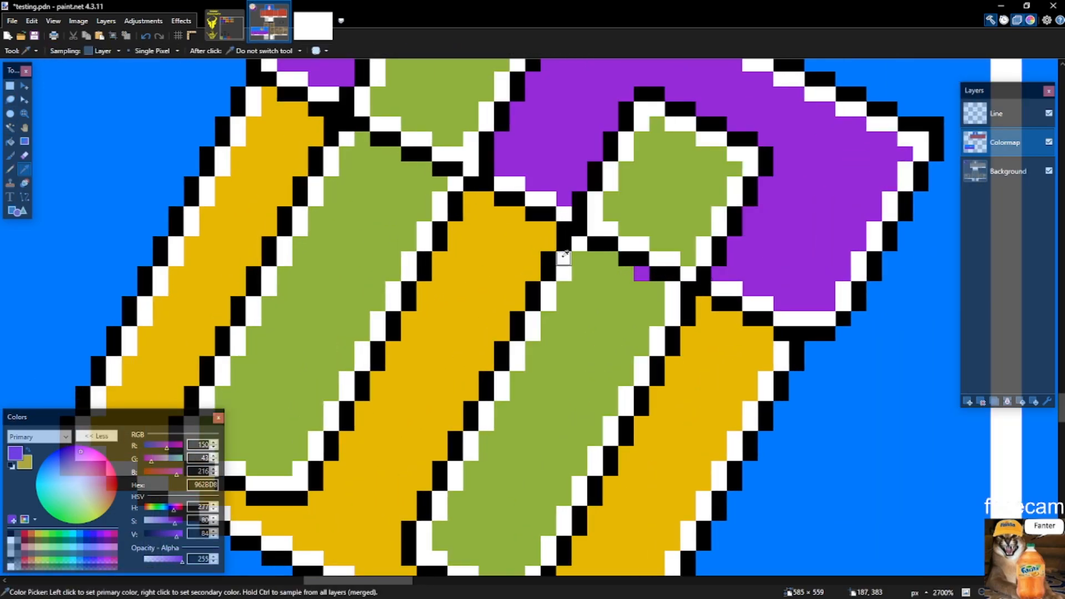
{"action": "left_click", "coordinate": [609, 272]}
{"action": "key", "text": "p"}
{"action": "left_click", "coordinate": [641, 273]}
Check the left green tab's extent with the Magic Wand and look over the pouch and the neighboring blue and purple areas.
{"action": "scroll", "coordinate": [574, 269], "scroll_direction": "up", "scroll_amount": 4}
{"action": "key", "text": "s"}
{"action": "key", "text": "s"}
{"action": "key", "text": "s"}
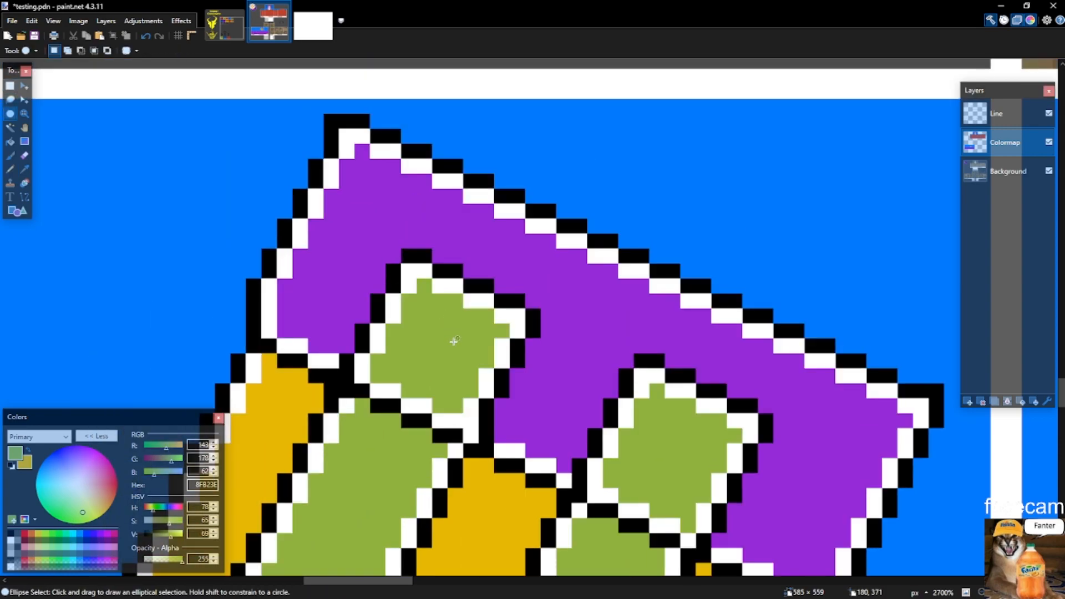
{"action": "key", "text": "s"}
{"action": "left_click", "coordinate": [454, 341]}
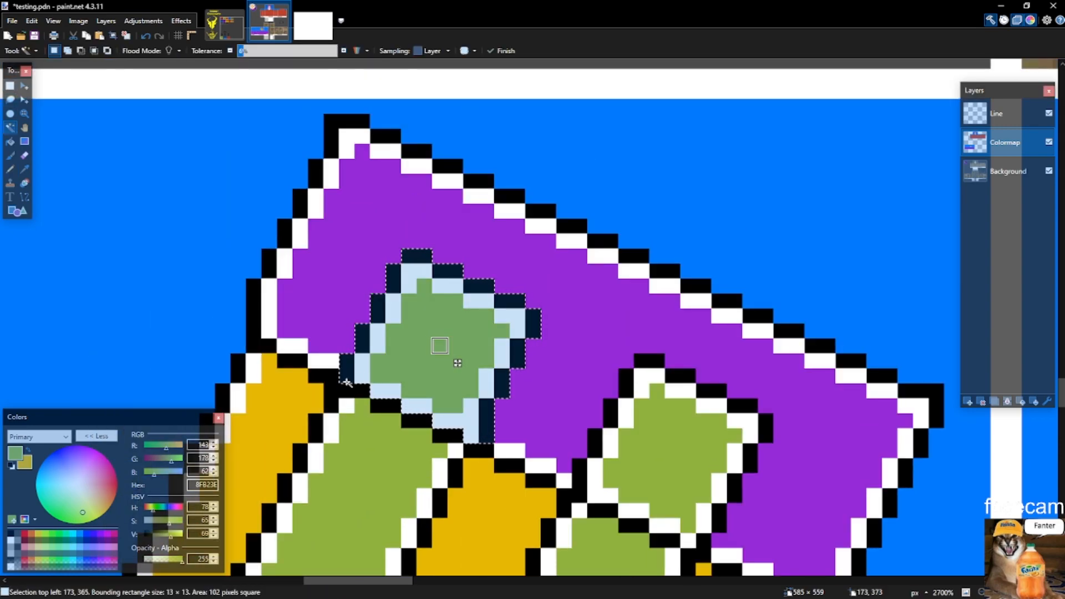
{"action": "key", "text": "s"}
{"action": "scroll", "coordinate": [599, 290], "scroll_direction": "down", "scroll_amount": 5}
{"action": "scroll", "coordinate": [606, 317], "scroll_direction": "down", "scroll_amount": 5}
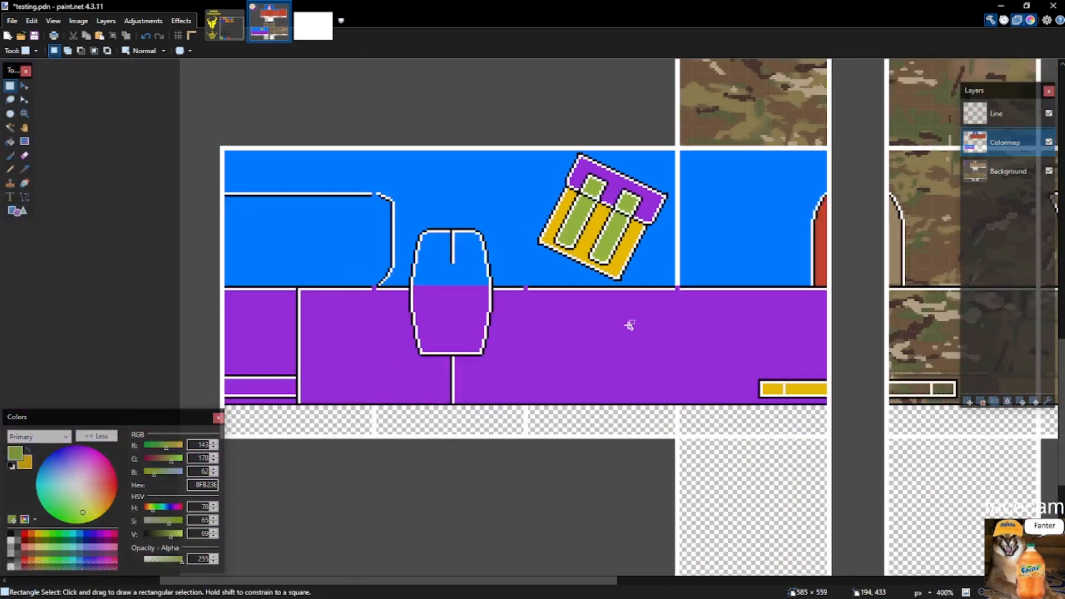
{"action": "scroll", "coordinate": [461, 264], "scroll_direction": "up", "scroll_amount": 4}
{"action": "scroll", "coordinate": [596, 298], "scroll_direction": "up", "scroll_amount": 2}
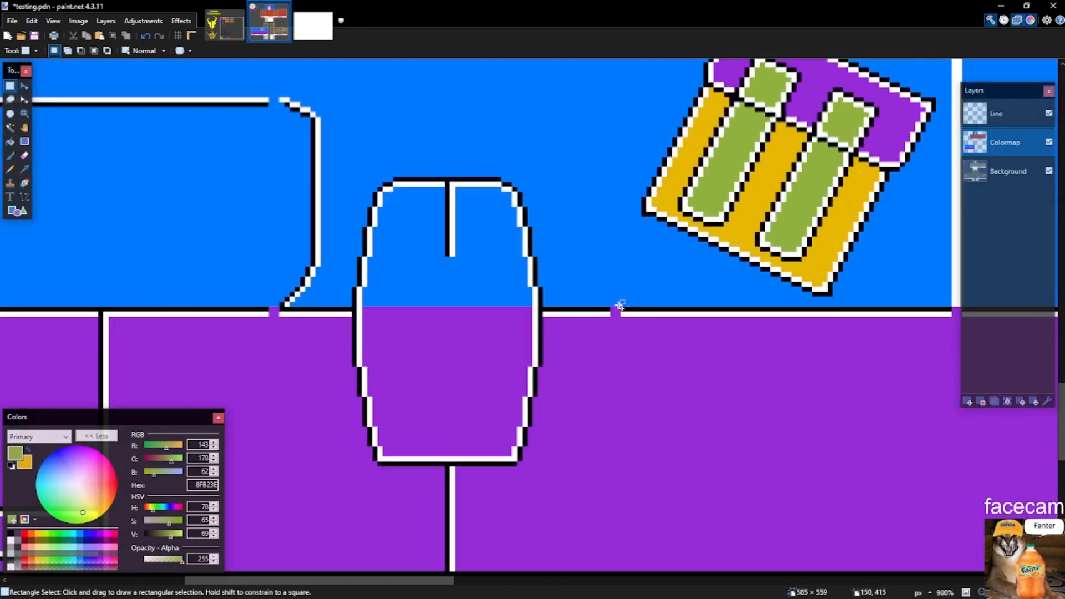
{"action": "scroll", "coordinate": [276, 154], "scroll_direction": "down", "scroll_amount": 6}
{"action": "scroll", "coordinate": [379, 235], "scroll_direction": "up", "scroll_amount": 8}
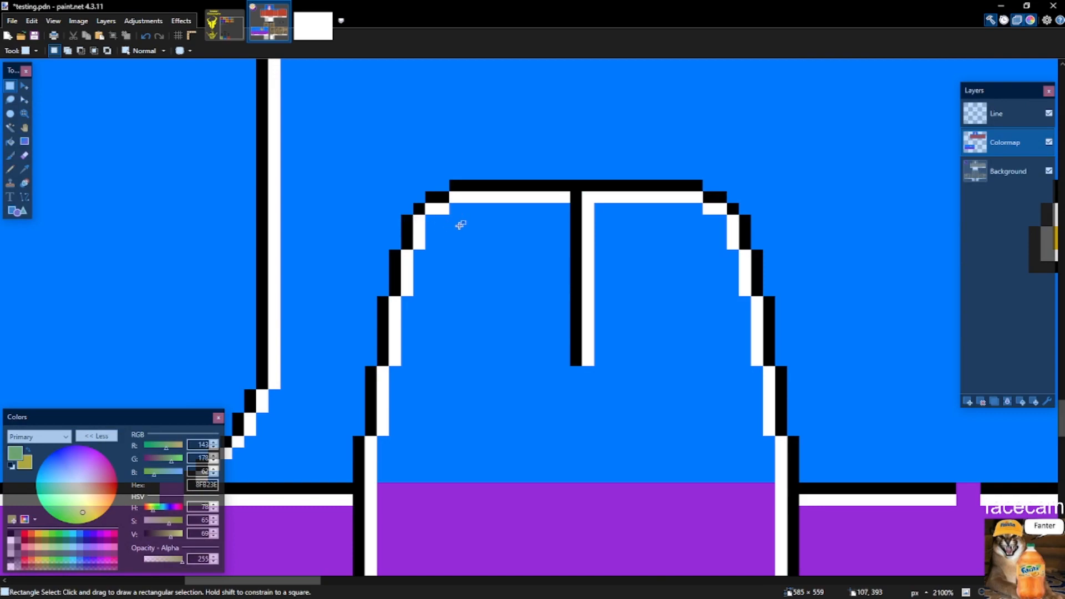
{"action": "scroll", "coordinate": [449, 224], "scroll_direction": "down", "scroll_amount": 3}
Activate the Line layer and try to select the rounded pouch's interior and edge with the Magic Wand.
{"action": "key", "text": "s"}
{"action": "key", "text": "s"}
{"action": "key", "text": "s"}
{"action": "left_click", "coordinate": [1002, 116]}
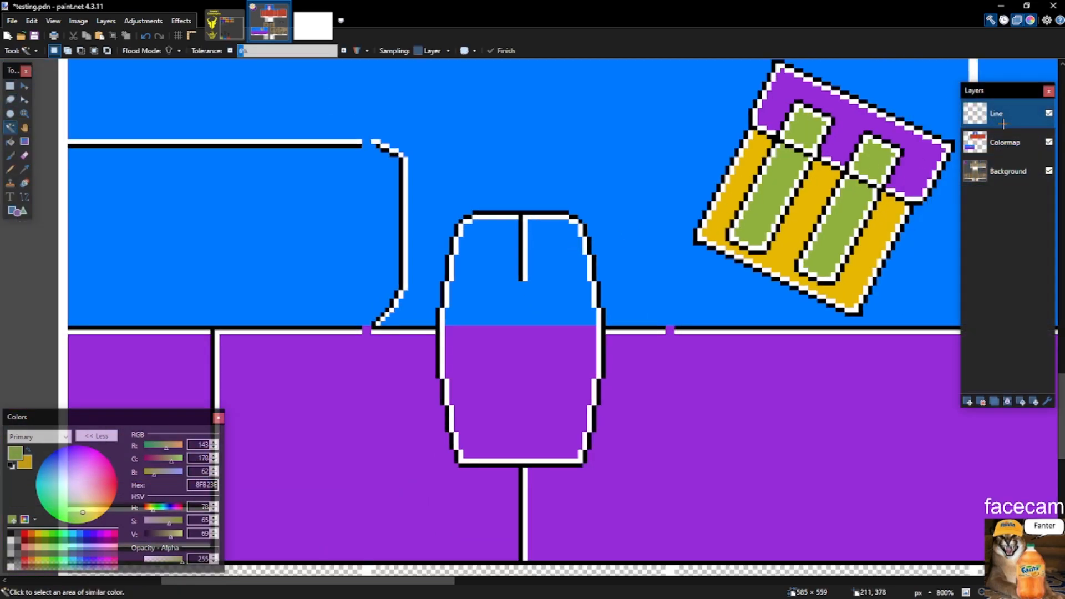
{"action": "left_click", "coordinate": [527, 329]}
{"action": "scroll", "coordinate": [471, 330], "scroll_direction": "up", "scroll_amount": 1}
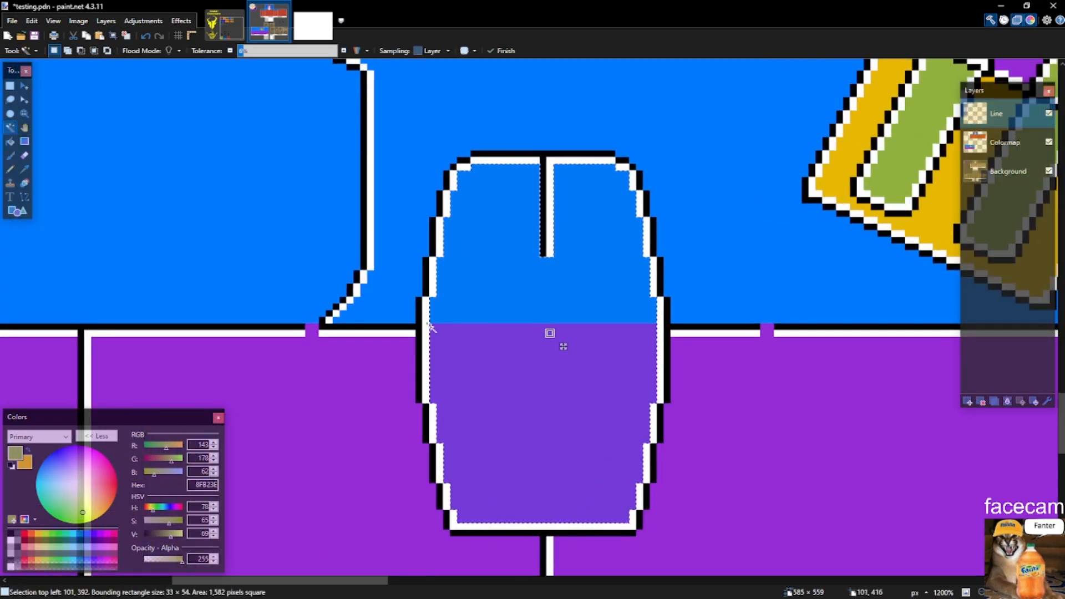
{"action": "scroll", "coordinate": [432, 327], "scroll_direction": "up", "scroll_amount": 1}
{"action": "left_click", "coordinate": [425, 321], "text": "ctrl"}
{"action": "scroll", "coordinate": [433, 279], "scroll_direction": "down", "scroll_amount": 3}
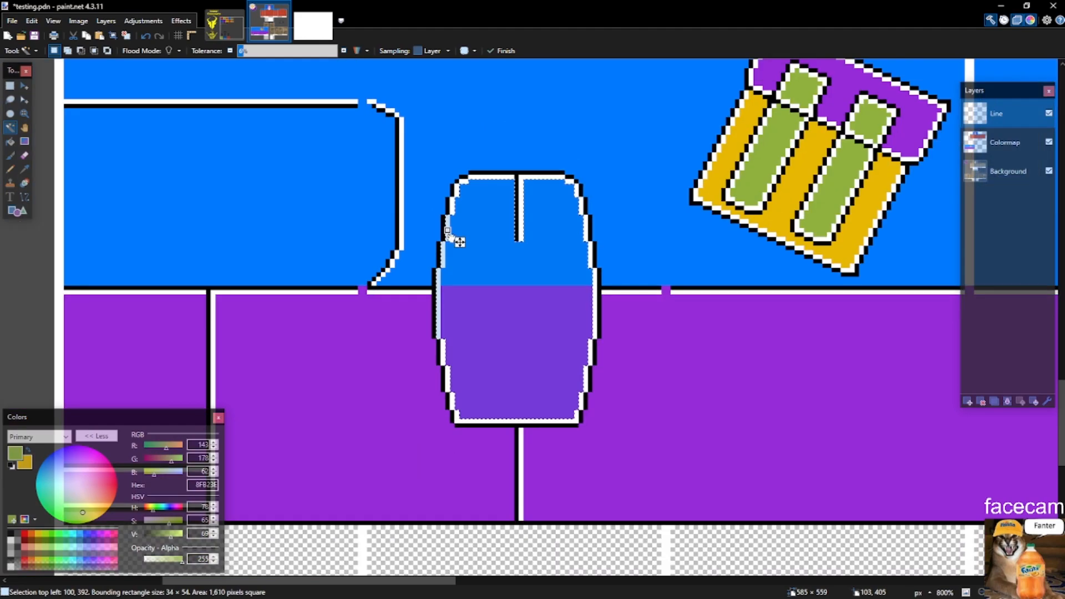
Make a rectangular selection of about 37 × 58 pixels around the whole rounded pouch.
{"action": "key", "text": "s"}
{"action": "left_click_drag", "start_coordinate": [436, 176], "coordinate": [469, 271]}
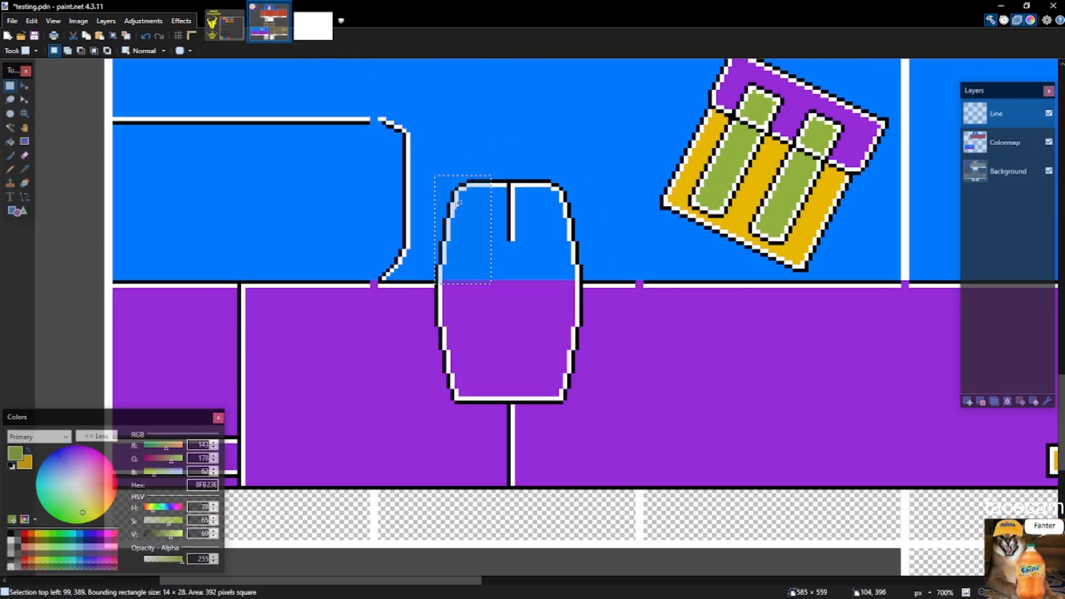
{"action": "left_click_drag", "start_coordinate": [504, 239], "coordinate": [581, 403]}
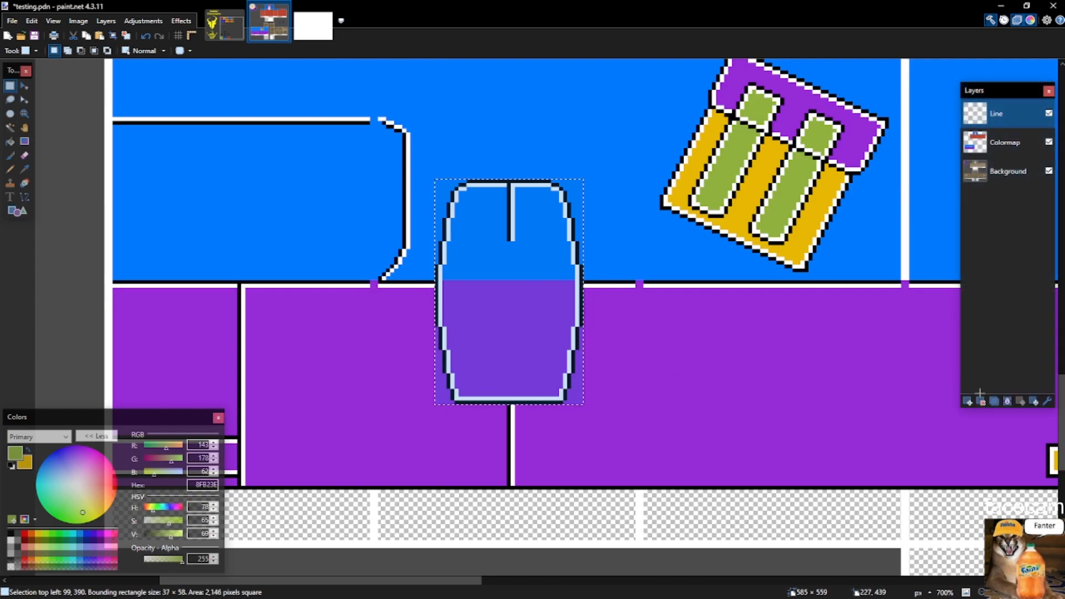
Add a new layer above Line and narrow the selection to the rounded pouch's outer outline with the Magic Wand.
{"action": "key", "text": "ctrl+shift+n"}
{"action": "key", "text": "s"}
{"action": "key", "text": "s"}
{"action": "key", "text": "s"}
{"action": "left_click", "coordinate": [546, 207]}
{"action": "scroll", "coordinate": [549, 208], "scroll_direction": "up", "scroll_amount": 3}
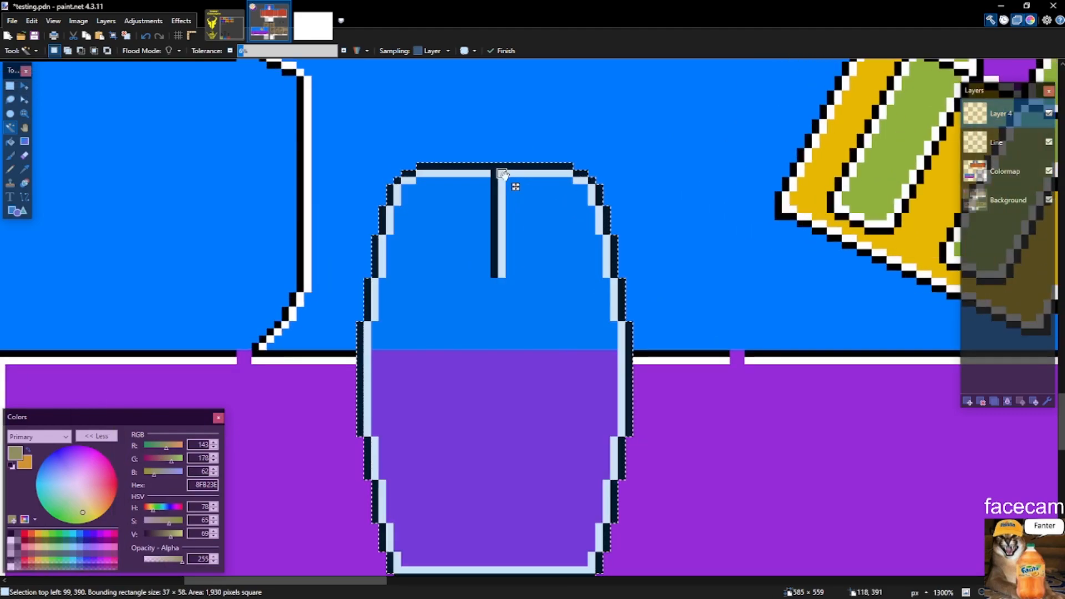
Sample the tilted pocket's yellow (E5B700) and fill the selected rounded pouch with it on the Colormap layer.
{"action": "scroll", "coordinate": [516, 186], "scroll_direction": "down", "scroll_amount": 3}
{"action": "key", "text": "k"}
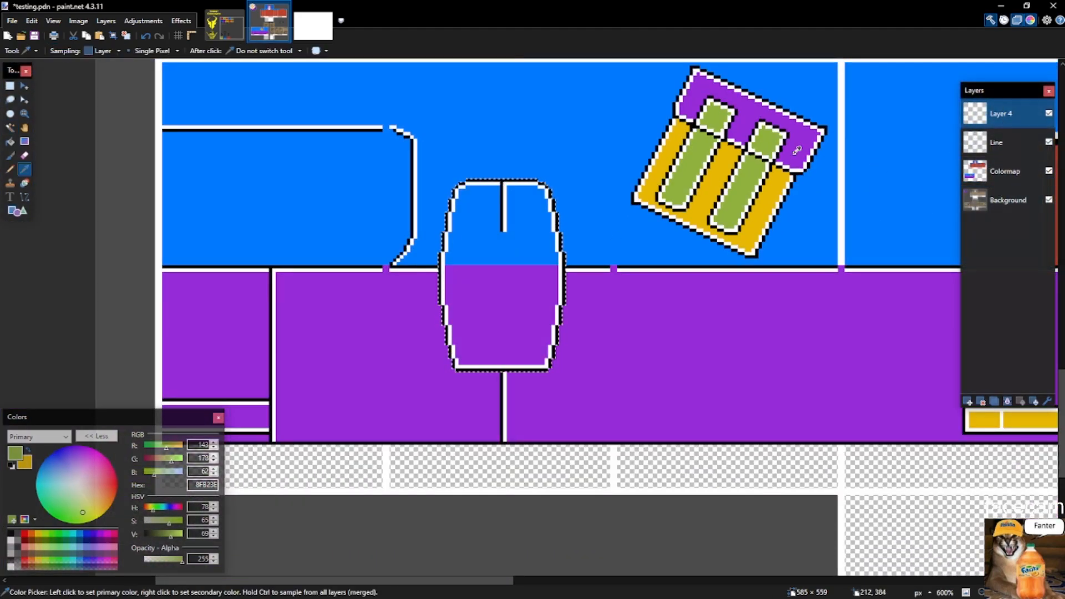
{"action": "left_click", "coordinate": [781, 181]}
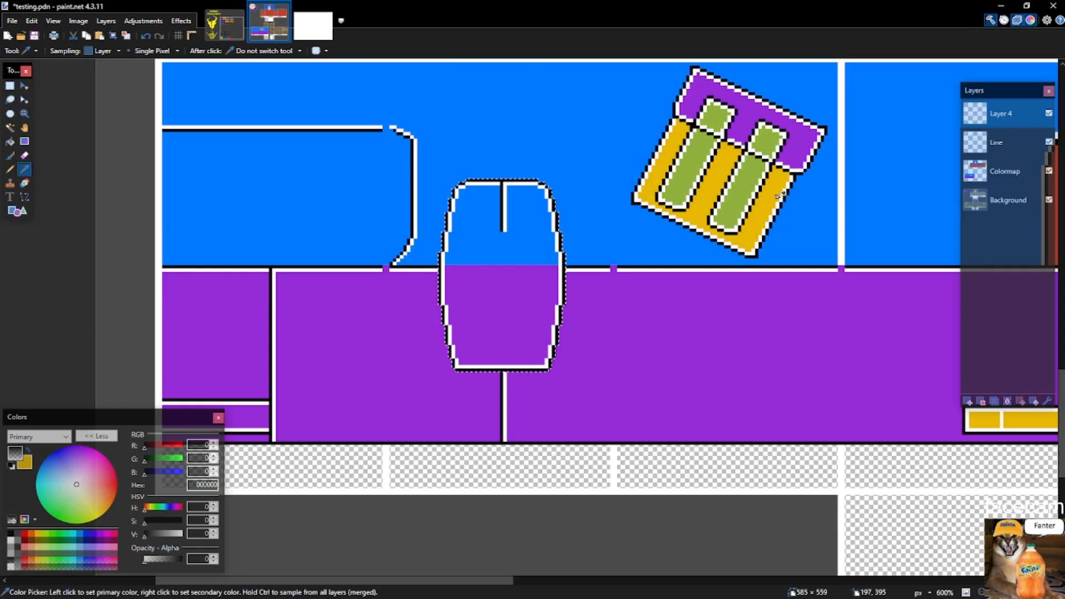
{"action": "left_click", "coordinate": [779, 196], "text": "ctrl"}
{"action": "key", "text": "BackSpace"}
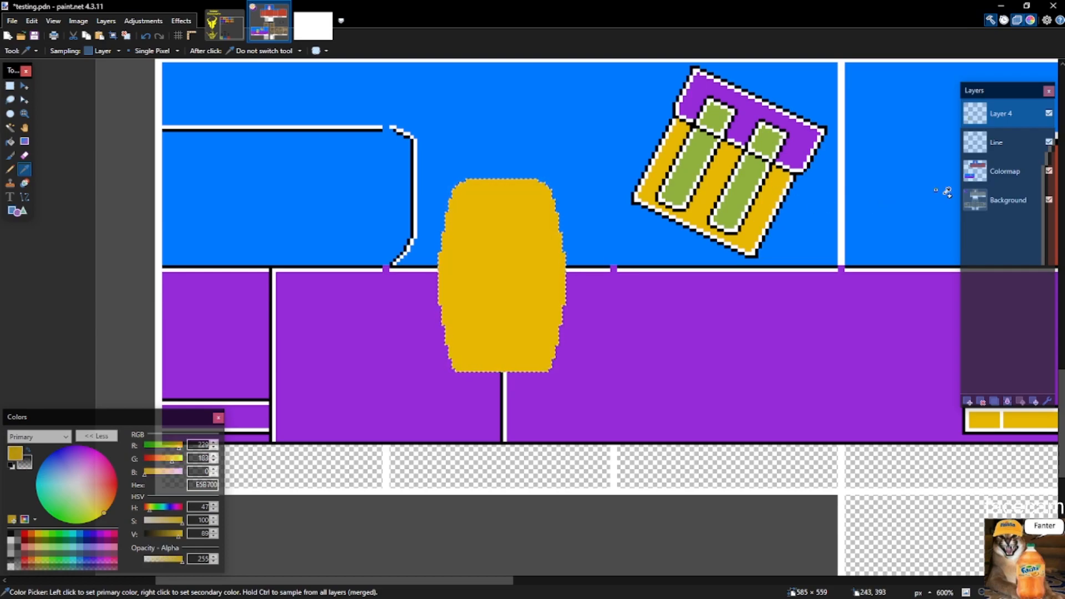
{"action": "key", "text": "ctrl+z"}
{"action": "left_click", "coordinate": [1004, 171]}
{"action": "key", "text": "BackSpace"}
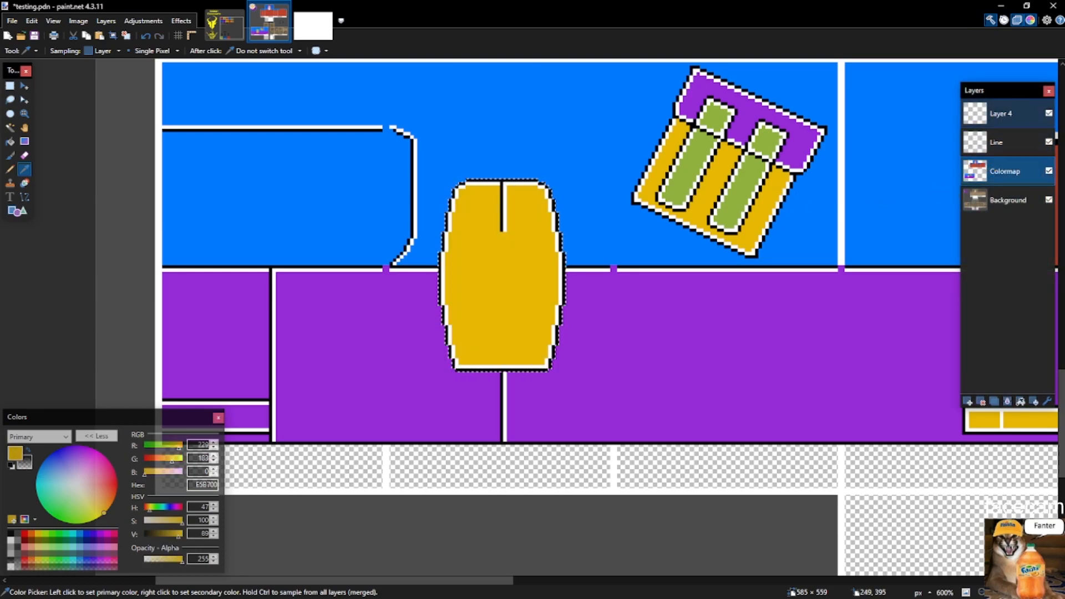
Remove the empty layer above Line and clear the selection around the rounded pouch.
{"action": "left_click", "coordinate": [1007, 401]}
{"action": "left_click", "coordinate": [864, 358]}
{"action": "key", "text": "ctrl+d"}
{"action": "scroll", "coordinate": [516, 323], "scroll_direction": "down", "scroll_amount": 4}
{"action": "key", "text": "s"}
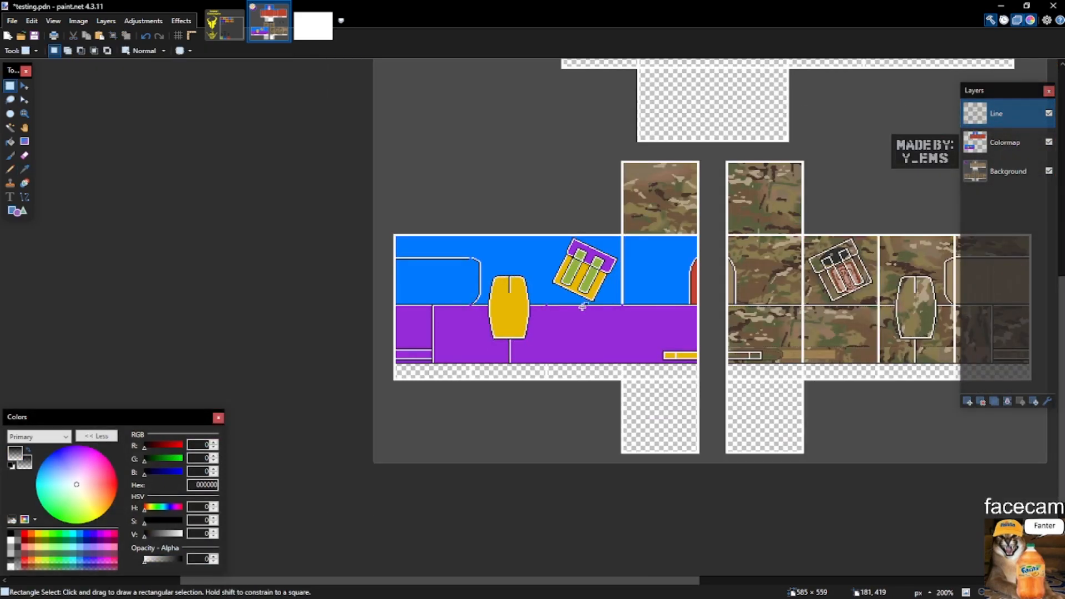
Save the file and select an area of about 16 × 7 pixels over the divider beside the rounded pouch.
{"action": "scroll", "coordinate": [525, 302], "scroll_direction": "up", "scroll_amount": 4}
{"action": "key", "text": "l"}
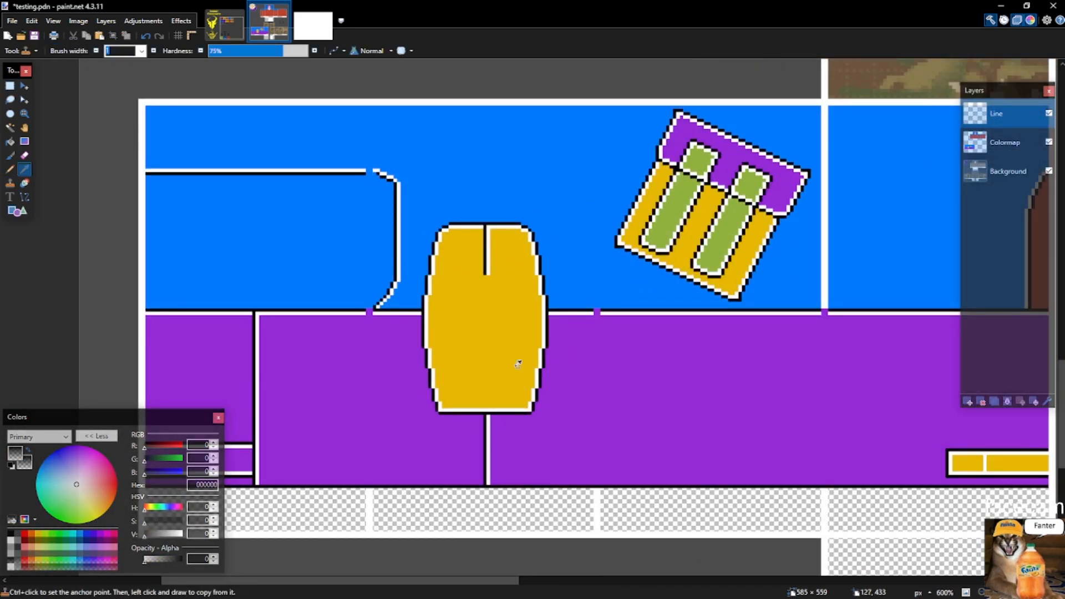
{"action": "key", "text": "f"}
{"action": "scroll", "coordinate": [471, 439], "scroll_direction": "up", "scroll_amount": 3}
{"action": "key", "text": "ctrl+s"}
{"action": "key", "text": "s"}
{"action": "left_click_drag", "start_coordinate": [285, 201], "coordinate": [377, 237]}
Switch to the APRCSE_SPEC.pdf spec sheet in Brave and examine the combat shirt's sleeves from the front and back.
{"action": "key", "text": "super+Tab"}
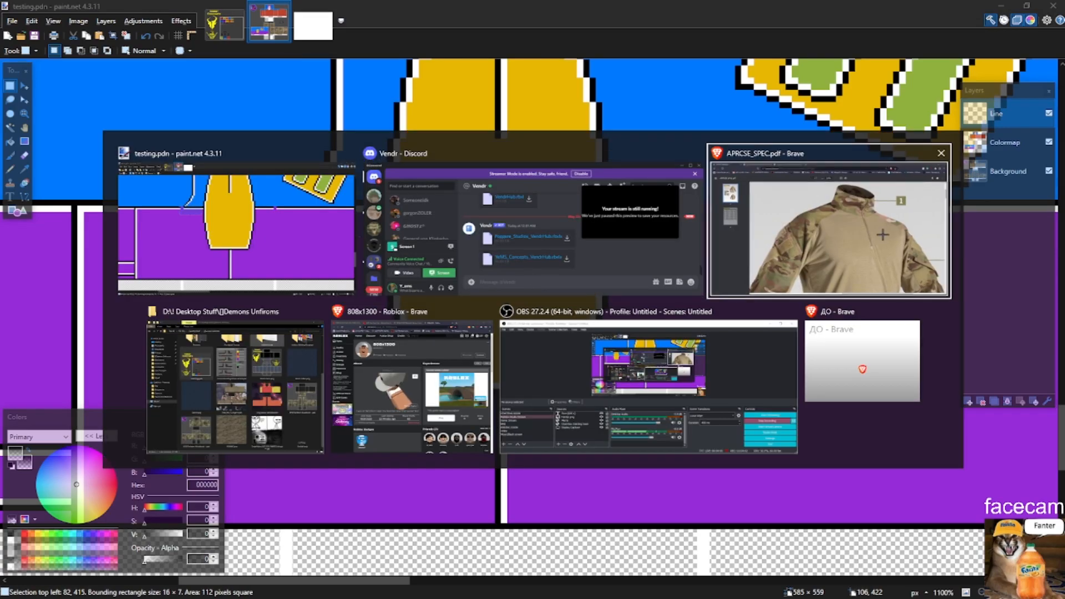
{"action": "left_click", "coordinate": [882, 234]}
{"action": "scroll", "coordinate": [607, 332], "scroll_direction": "down", "scroll_amount": 3}
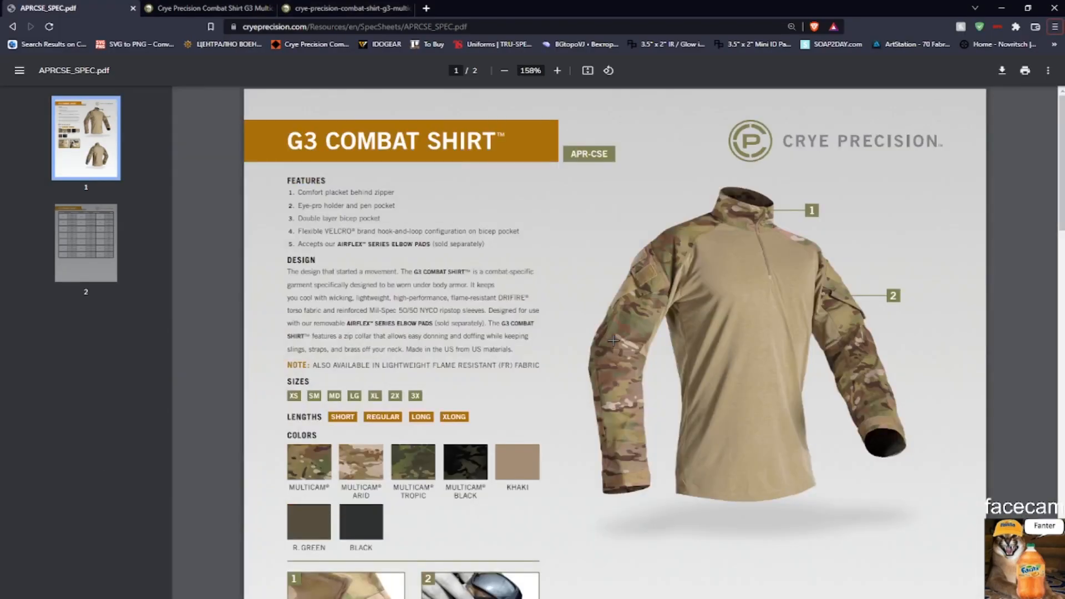
{"action": "scroll", "coordinate": [670, 354], "scroll_direction": "down", "scroll_amount": 8}
{"action": "scroll", "coordinate": [820, 343], "scroll_direction": "up", "scroll_amount": 5}
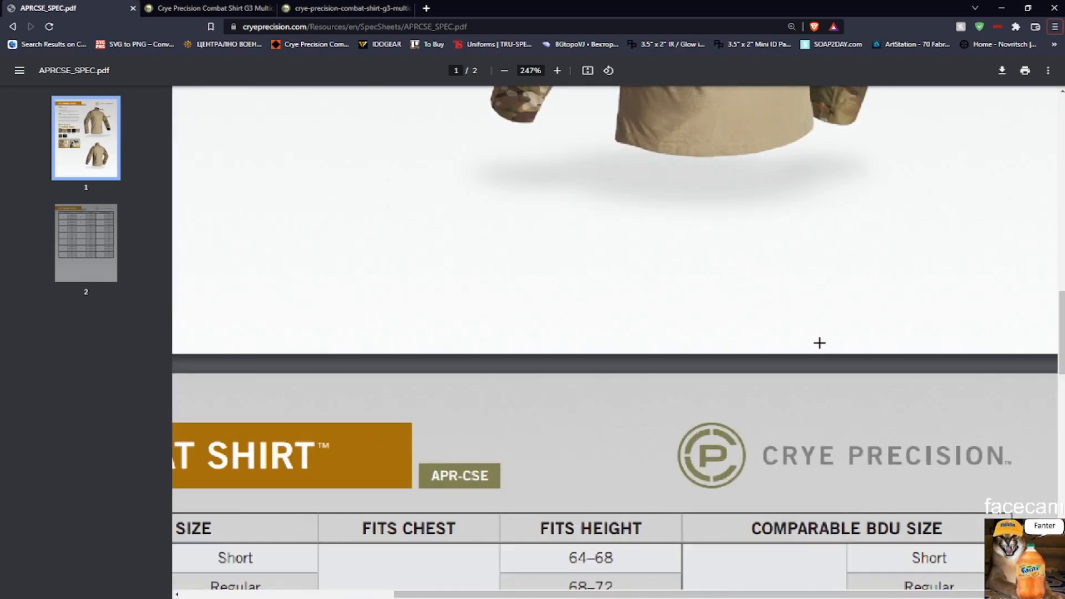
{"action": "scroll", "coordinate": [813, 348], "scroll_direction": "up", "scroll_amount": 5}
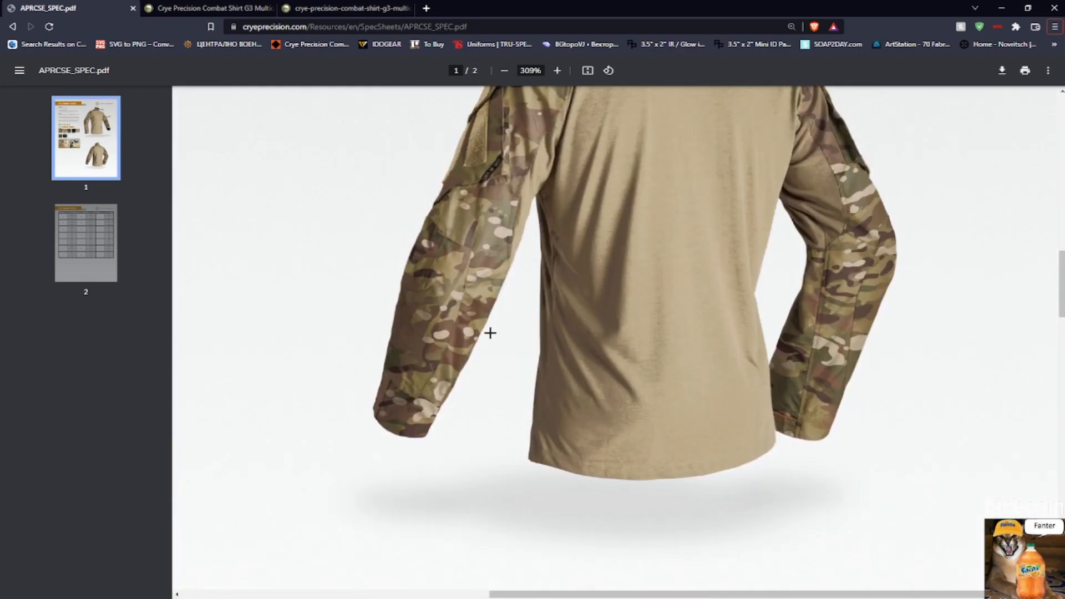
Switch back to paint.net and delete the divider segment between the curved pocket end and the rounded pouch on the Line layer.
{"action": "key", "text": "alt+Tab"}
{"action": "scroll", "coordinate": [371, 204], "scroll_direction": "up", "scroll_amount": 4}
{"action": "left_click_drag", "start_coordinate": [388, 208], "coordinate": [259, 227]}
{"action": "key", "text": "Delete"}
{"action": "scroll", "coordinate": [293, 238], "scroll_direction": "down", "scroll_amount": 4}
{"action": "scroll", "coordinate": [328, 238], "scroll_direction": "up", "scroll_amount": 3}
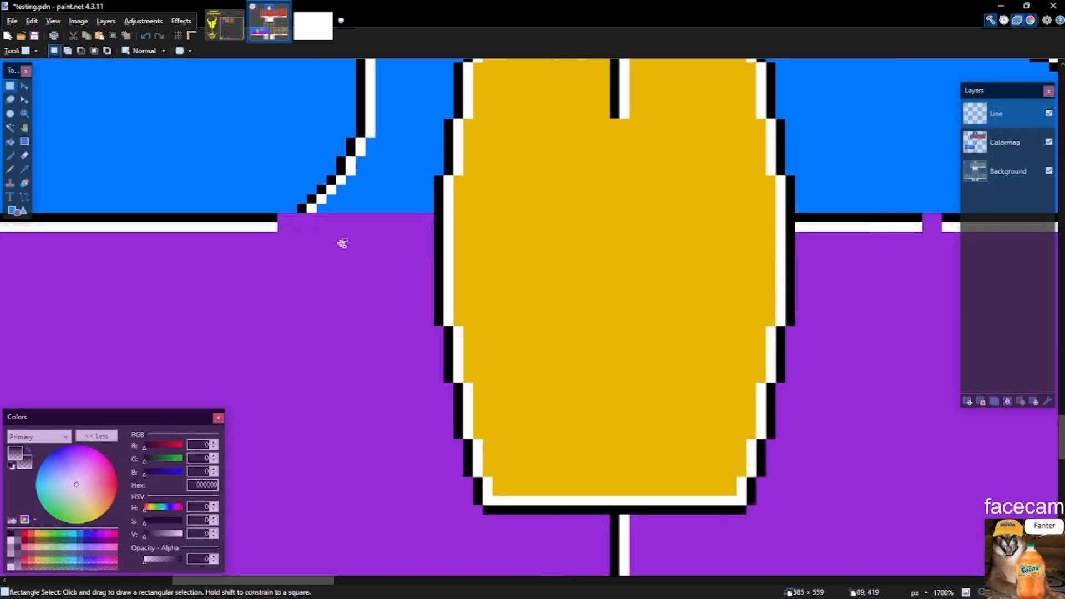
{"action": "scroll", "coordinate": [328, 238], "scroll_direction": "down", "scroll_amount": 3}
{"action": "scroll", "coordinate": [334, 101], "scroll_direction": "up", "scroll_amount": 4}
{"action": "left_click_drag", "start_coordinate": [331, 105], "coordinate": [338, 164]}
{"action": "scroll", "coordinate": [339, 145], "scroll_direction": "down", "scroll_amount": 2}
{"action": "scroll", "coordinate": [338, 163], "scroll_direction": "down", "scroll_amount": 2}
{"action": "scroll", "coordinate": [345, 108], "scroll_direction": "up", "scroll_amount": 3}
{"action": "left_click", "coordinate": [341, 130]}
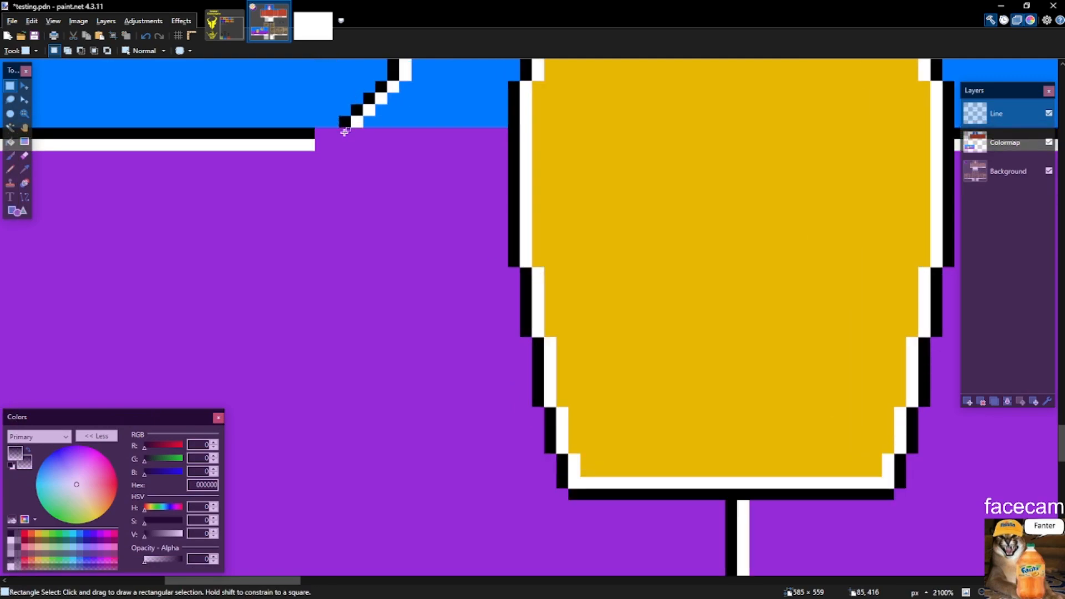
{"action": "key", "text": "p"}
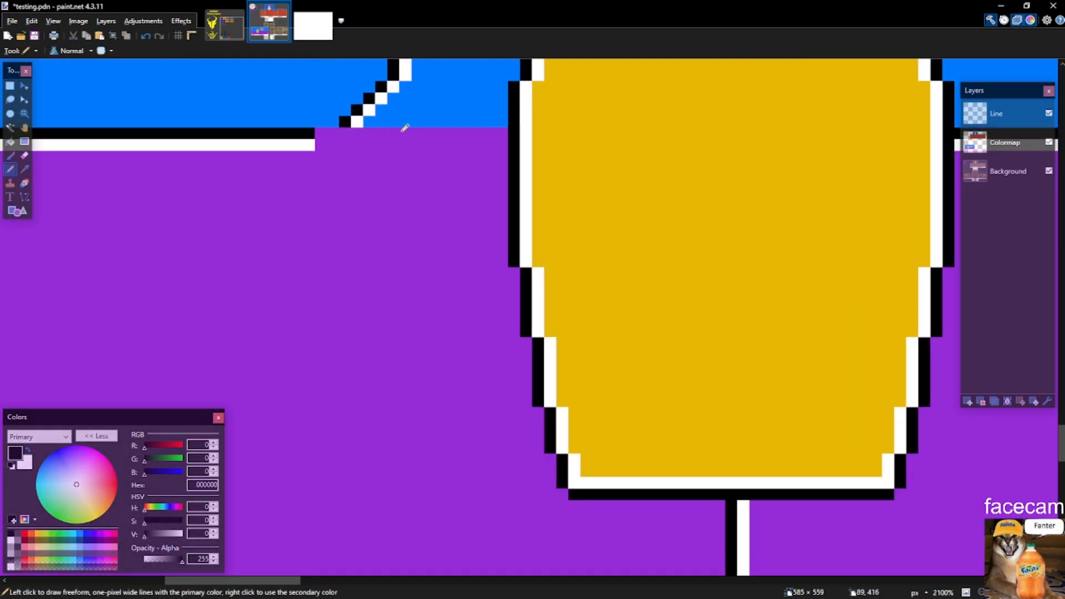
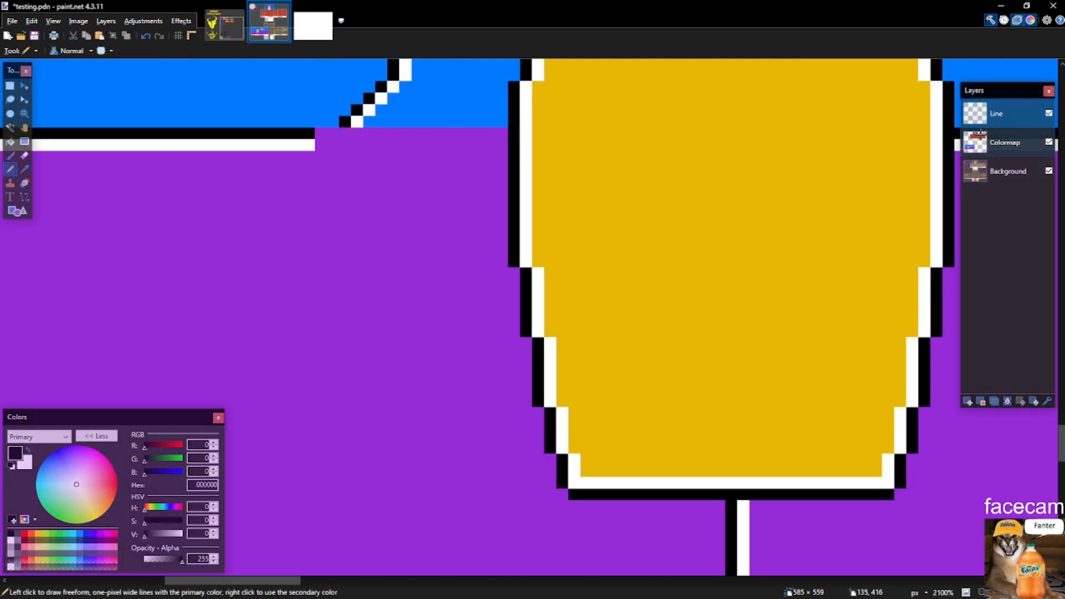
Fill a rectangle from the vertical divider almost to the rounded pouch with sampled blue (007BFF) on the Colormap layer.
{"action": "scroll", "coordinate": [387, 192], "scroll_direction": "down", "scroll_amount": 8}
{"action": "key", "text": "s"}
{"action": "key", "text": "s"}
{"action": "key", "text": "s"}
{"action": "key", "text": "s"}
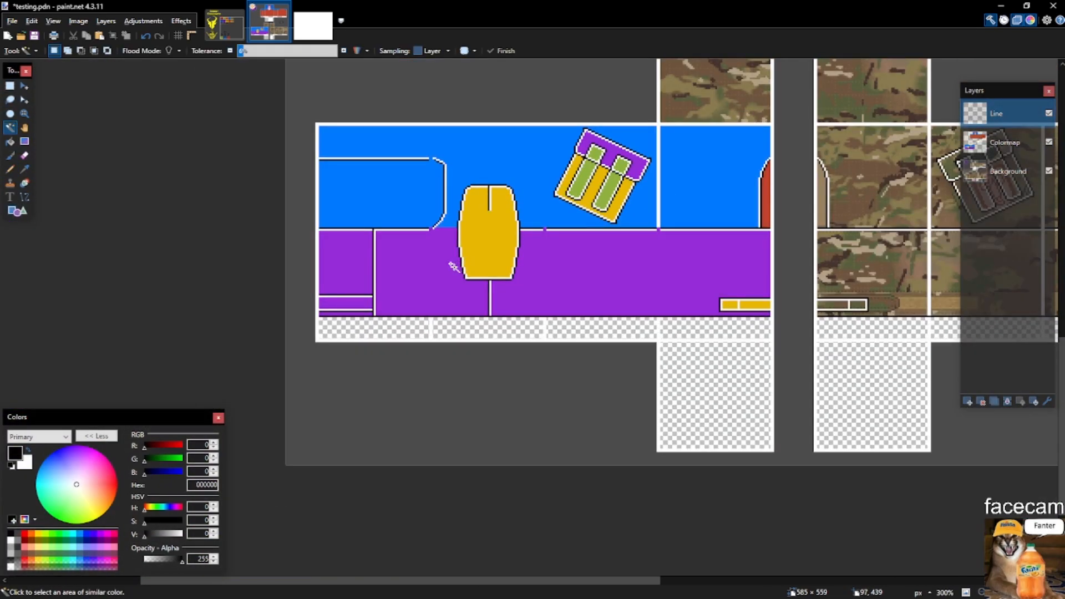
{"action": "scroll", "coordinate": [460, 226], "scroll_direction": "up", "scroll_amount": 4}
{"action": "key", "text": "s"}
{"action": "left_click_drag", "start_coordinate": [335, 182], "coordinate": [458, 240]}
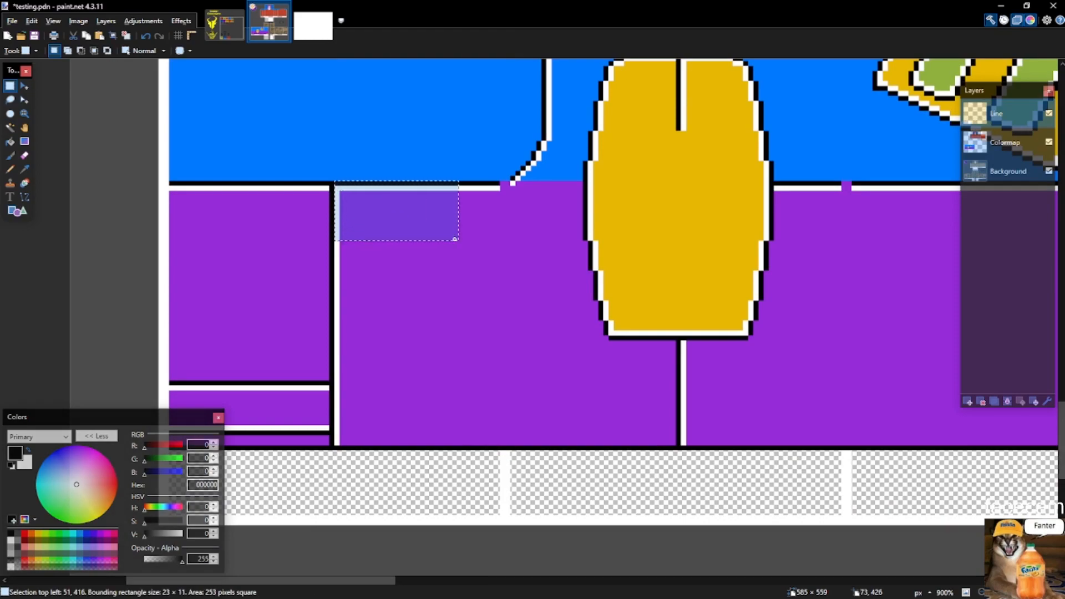
{"action": "left_click_drag", "start_coordinate": [333, 182], "coordinate": [573, 449]}
{"action": "key", "text": "k"}
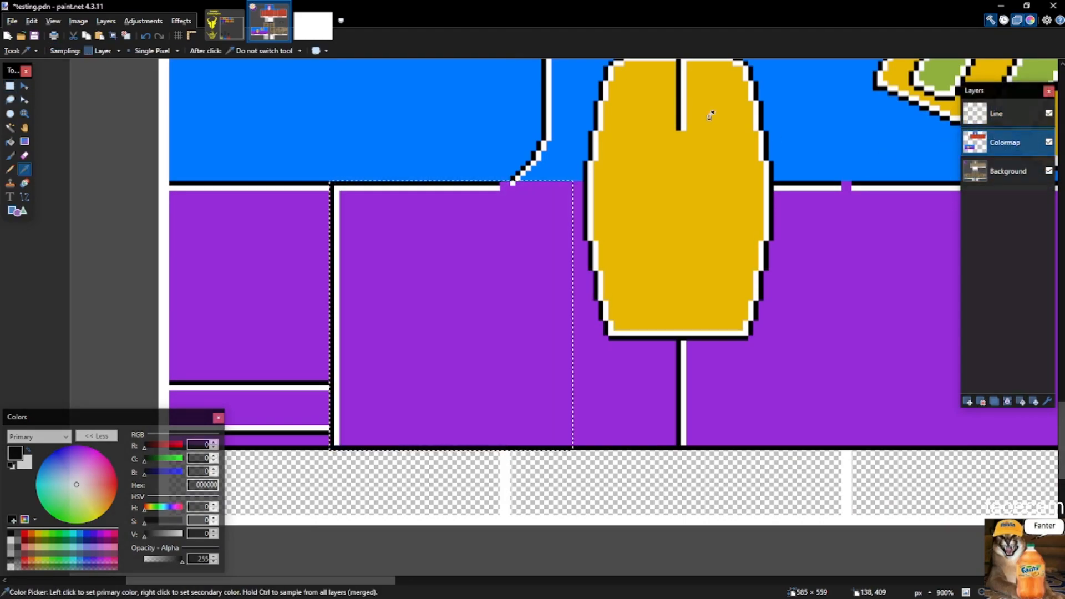
{"action": "left_click", "coordinate": [586, 116]}
{"action": "key", "text": "BackSpace"}
Fill a thin strip beside the seam below the pouch and the remaining purple between it and the blue area with blue.
{"action": "key", "text": "s"}
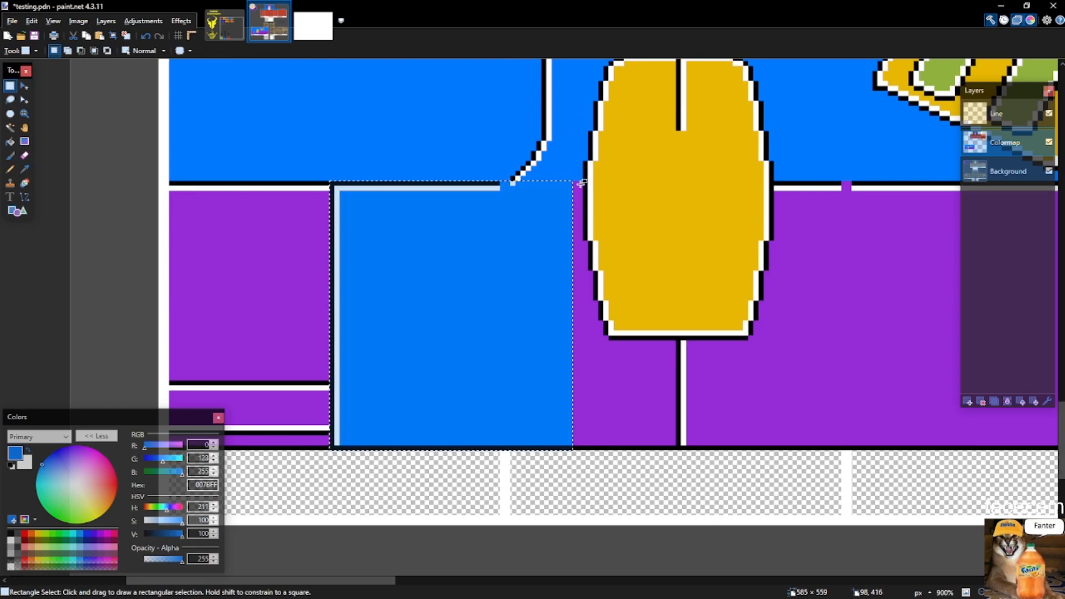
{"action": "left_click_drag", "start_coordinate": [673, 343], "coordinate": [678, 410]}
{"action": "left_click_drag", "start_coordinate": [673, 447], "coordinate": [671, 442]}
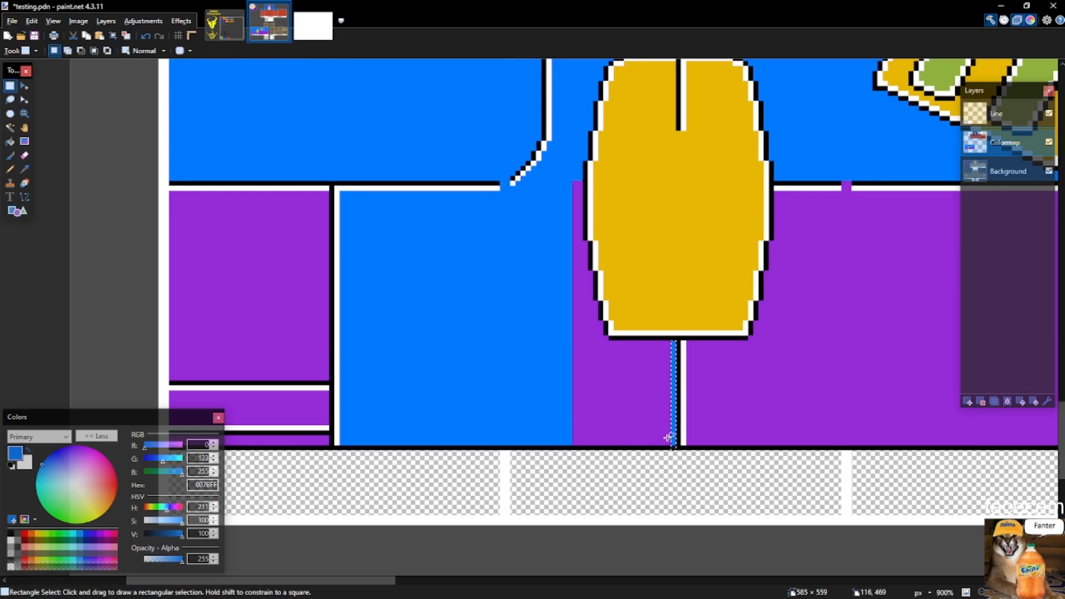
{"action": "key", "text": "s"}
{"action": "key", "text": "s"}
{"action": "key", "text": "s"}
{"action": "left_click", "coordinate": [617, 393]}
{"action": "key", "text": "BackSpace"}
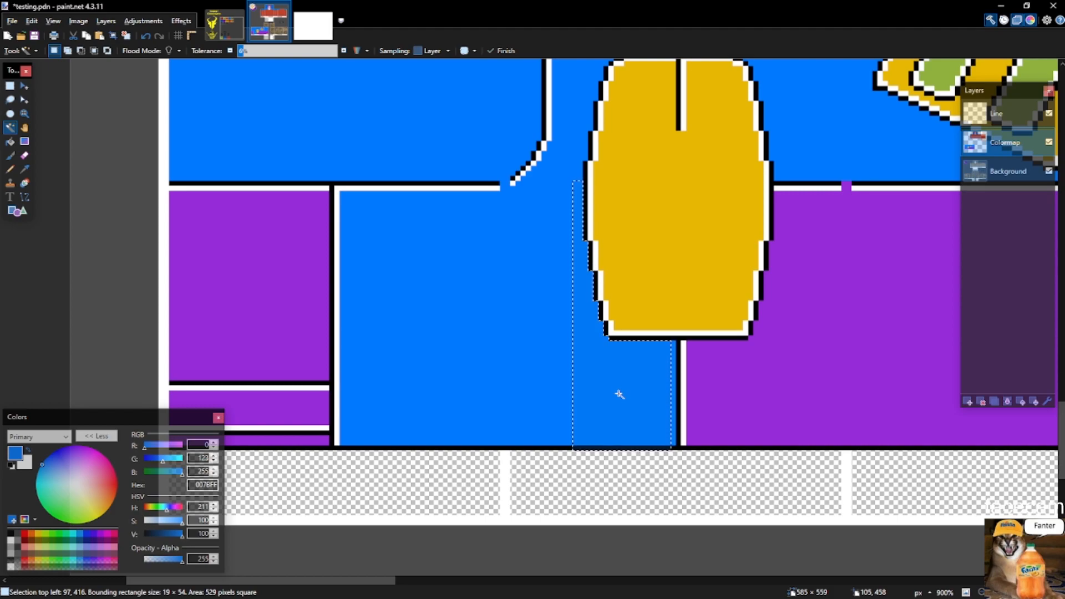
Select the band near the bottom of the leftmost purple panel and fill it with the pouch's yellow (E5B700).
{"action": "key", "text": "s"}
{"action": "scroll", "coordinate": [617, 368], "scroll_direction": "down", "scroll_amount": 4}
{"action": "scroll", "coordinate": [395, 349], "scroll_direction": "down", "scroll_amount": 1}
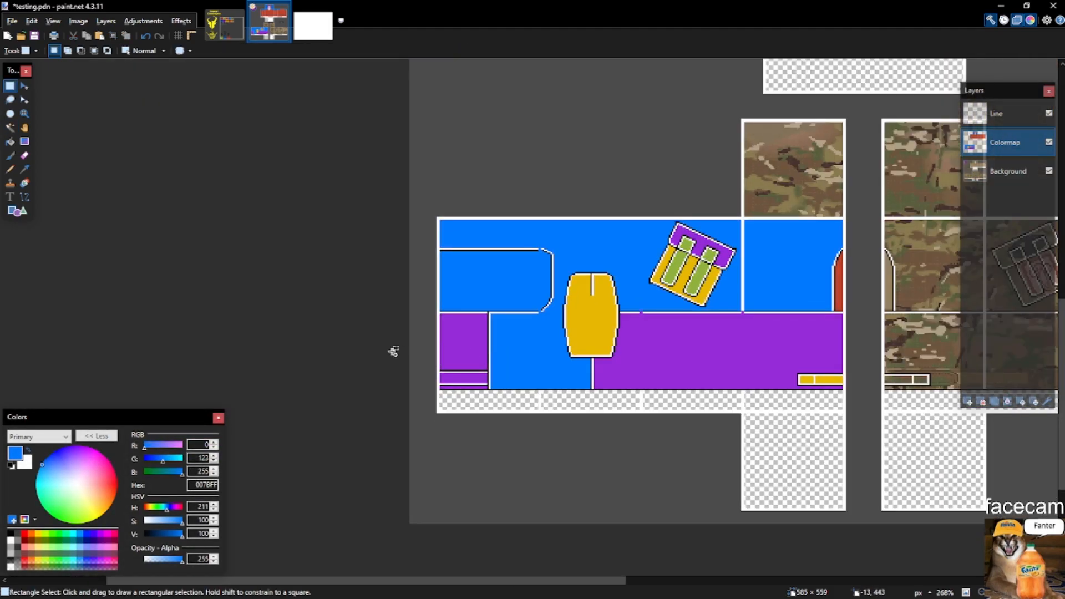
{"action": "scroll", "coordinate": [447, 409], "scroll_direction": "up", "scroll_amount": 5}
{"action": "left_click_drag", "start_coordinate": [384, 405], "coordinate": [605, 480]}
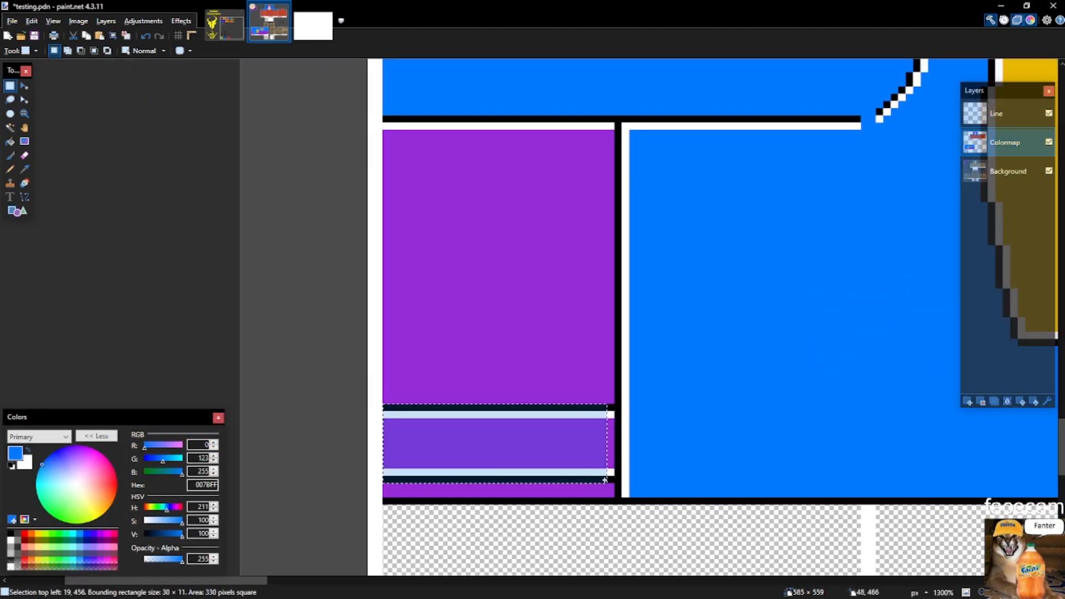
{"action": "key", "text": "k"}
{"action": "scroll", "coordinate": [445, 409], "scroll_direction": "down", "scroll_amount": 3}
{"action": "scroll", "coordinate": [444, 359], "scroll_direction": "down", "scroll_amount": 2}
{"action": "left_click", "coordinate": [774, 259]}
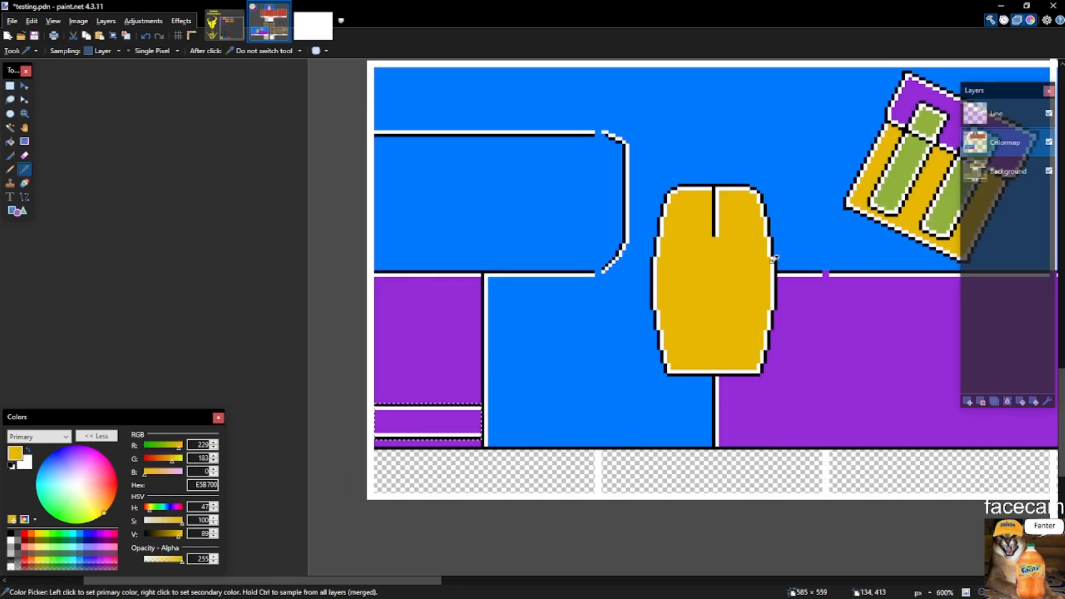
{"action": "key", "text": "BackSpace"}
{"action": "key", "text": "s"}
Fill the camouflage square above the blue and purple sleeve section with sampled blue (007BFF) and clear the selection.
{"action": "scroll", "coordinate": [483, 327], "scroll_direction": "down", "scroll_amount": 3}
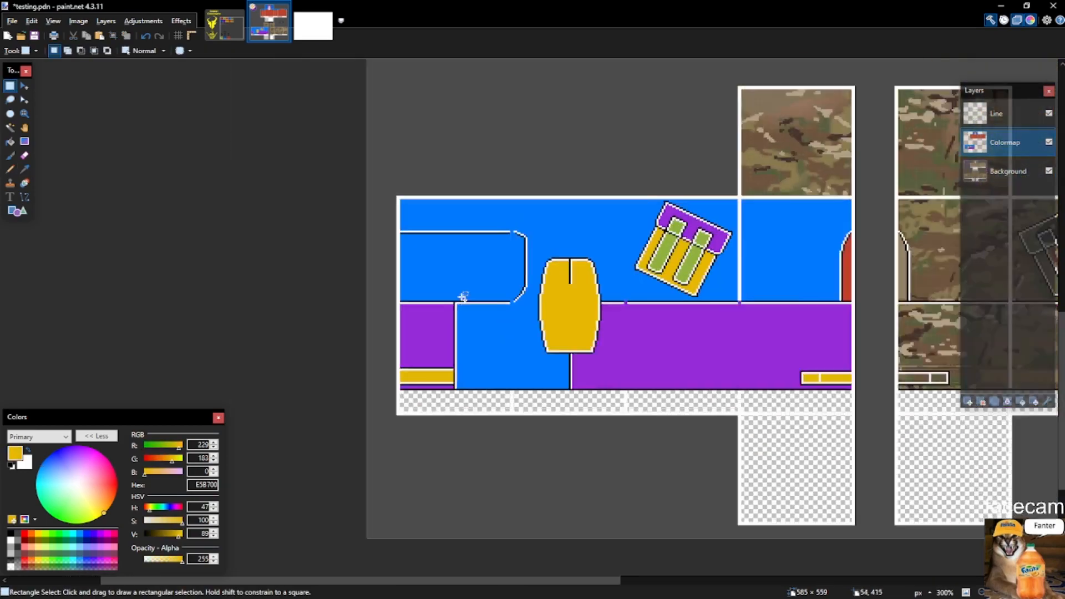
{"action": "scroll", "coordinate": [463, 296], "scroll_direction": "down", "scroll_amount": 1}
{"action": "key", "text": "k"}
{"action": "left_click", "coordinate": [766, 238]}
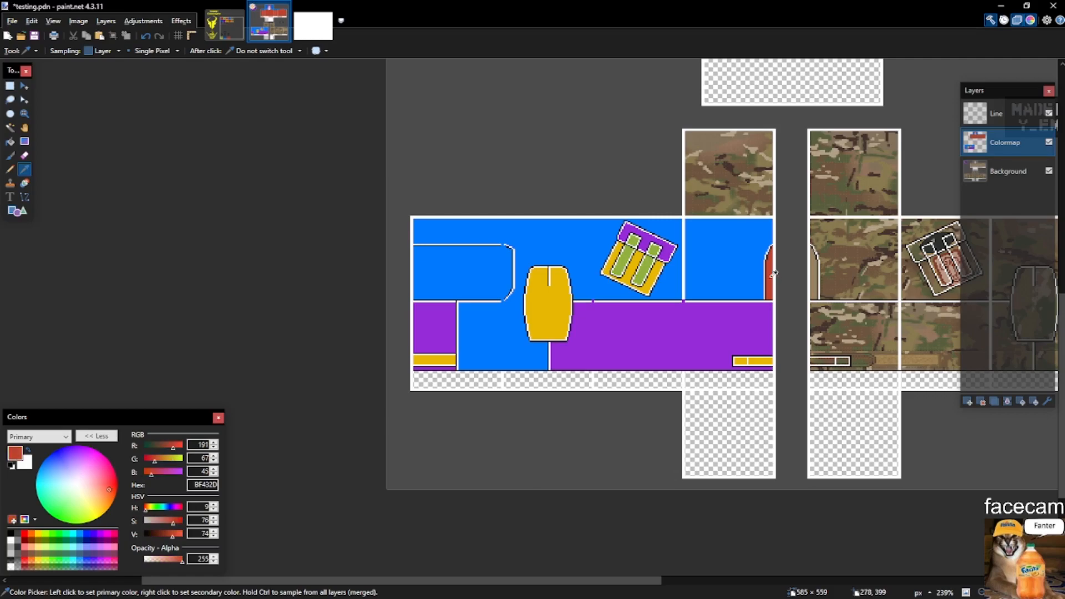
{"action": "scroll", "coordinate": [747, 240], "scroll_direction": "up", "scroll_amount": 3}
{"action": "key", "text": "s"}
{"action": "left_click_drag", "start_coordinate": [618, 239], "coordinate": [704, 189]}
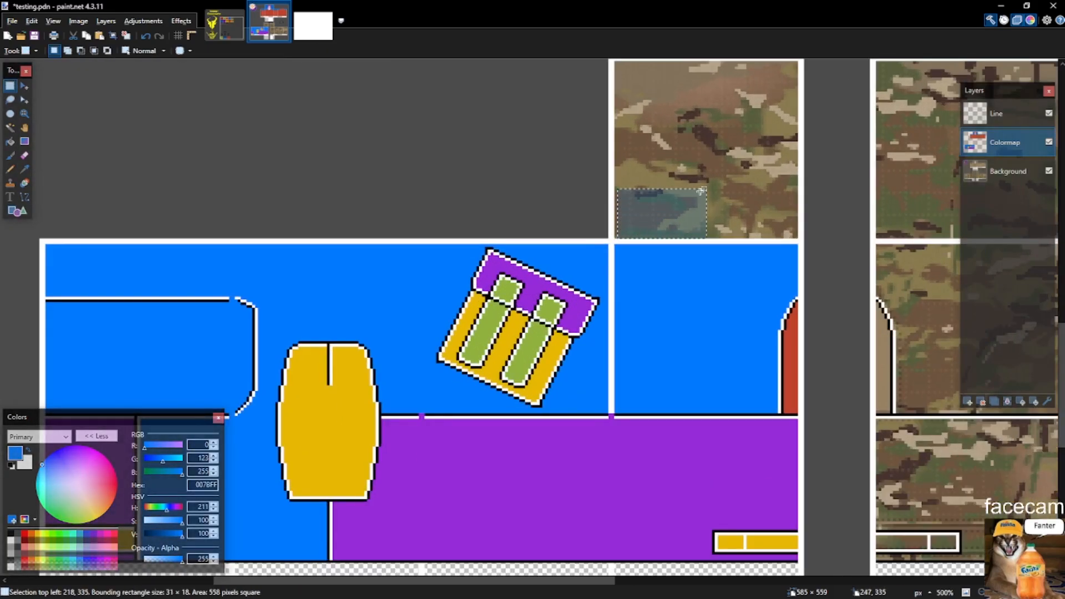
{"action": "scroll", "coordinate": [666, 210], "scroll_direction": "up", "scroll_amount": 1}
{"action": "left_click_drag", "start_coordinate": [618, 236], "coordinate": [797, 129]}
{"action": "key", "text": "BackSpace"}
{"action": "key", "text": "ctrl+d"}
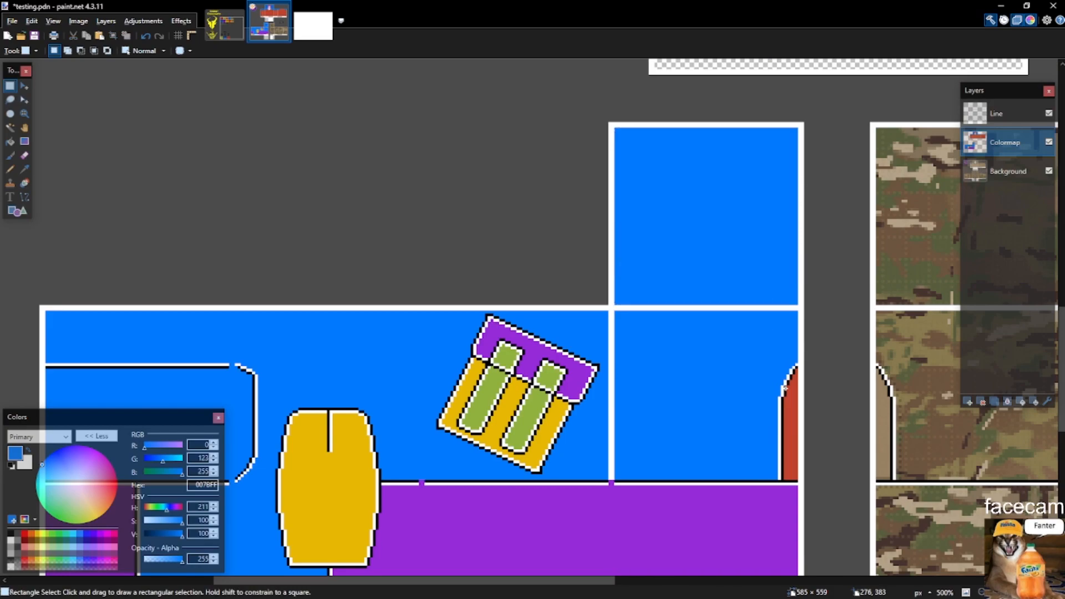
Sample the rounded patch's red (BF432D), fill the rectangular part of the leftmost pocket with it and deselect.
{"action": "key", "text": "k"}
{"action": "left_click", "coordinate": [787, 389]}
{"action": "scroll", "coordinate": [832, 361], "scroll_direction": "down", "scroll_amount": 2}
{"action": "scroll", "coordinate": [471, 397], "scroll_direction": "up", "scroll_amount": 4}
{"action": "scroll", "coordinate": [455, 391], "scroll_direction": "up", "scroll_amount": 1}
{"action": "key", "text": "s"}
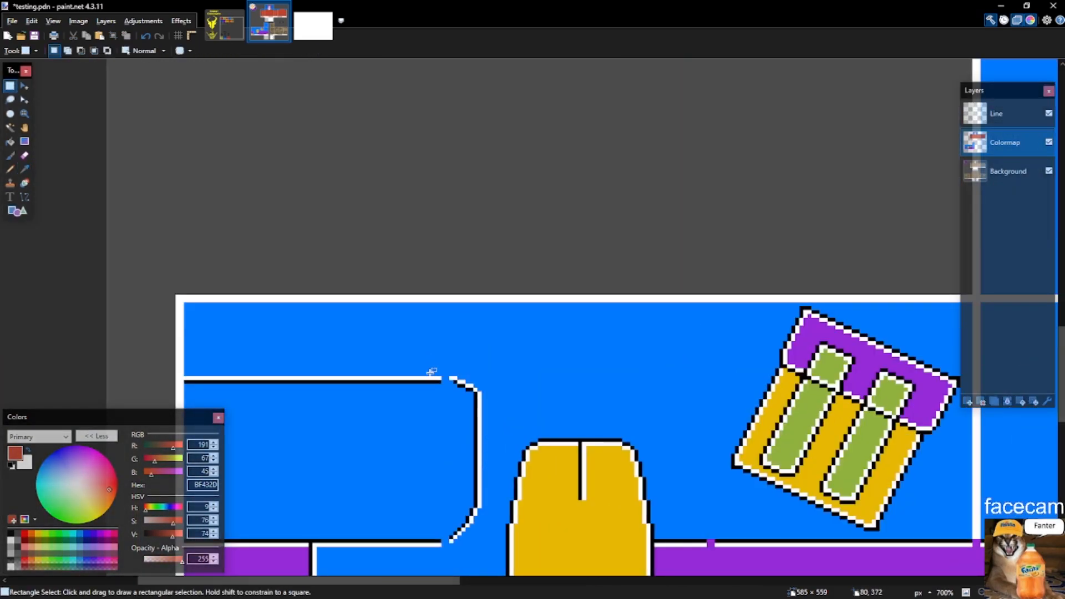
{"action": "scroll", "coordinate": [448, 380], "scroll_direction": "down", "scroll_amount": 4}
{"action": "scroll", "coordinate": [464, 296], "scroll_direction": "up", "scroll_amount": 4}
{"action": "left_click_drag", "start_coordinate": [445, 221], "coordinate": [172, 300]}
{"action": "scroll", "coordinate": [172, 301], "scroll_direction": "down", "scroll_amount": 2}
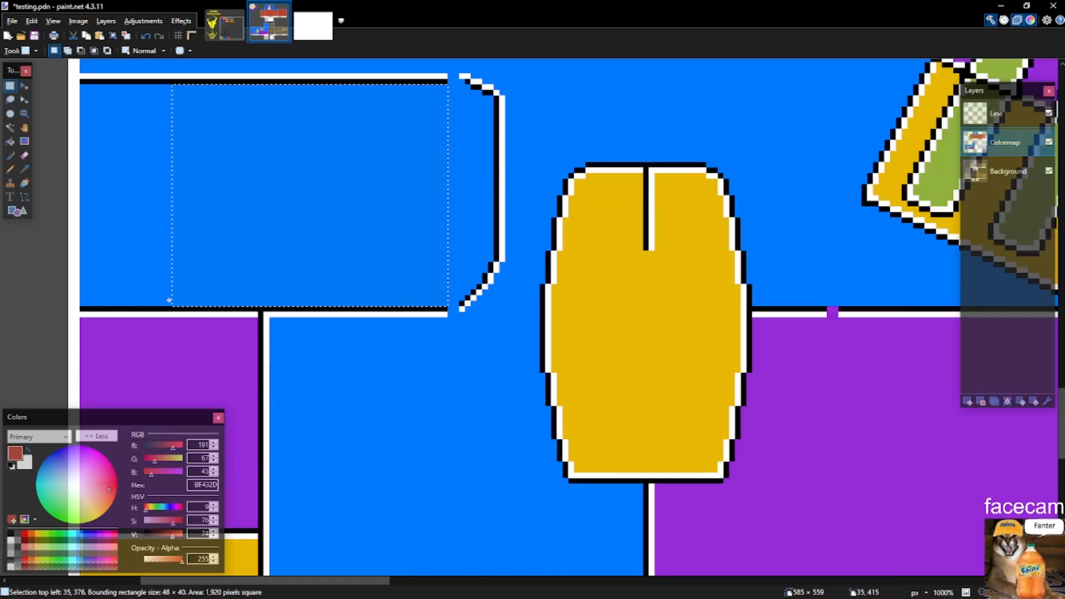
{"action": "left_click_drag", "start_coordinate": [87, 303], "coordinate": [78, 306]}
{"action": "key", "text": "BackSpace"}
{"action": "key", "text": "ctrl+d"}
Trace the inside of the pocket's curved end with a one-pixel red Pencil line on the Colormap layer.
{"action": "scroll", "coordinate": [443, 167], "scroll_direction": "up", "scroll_amount": 1}
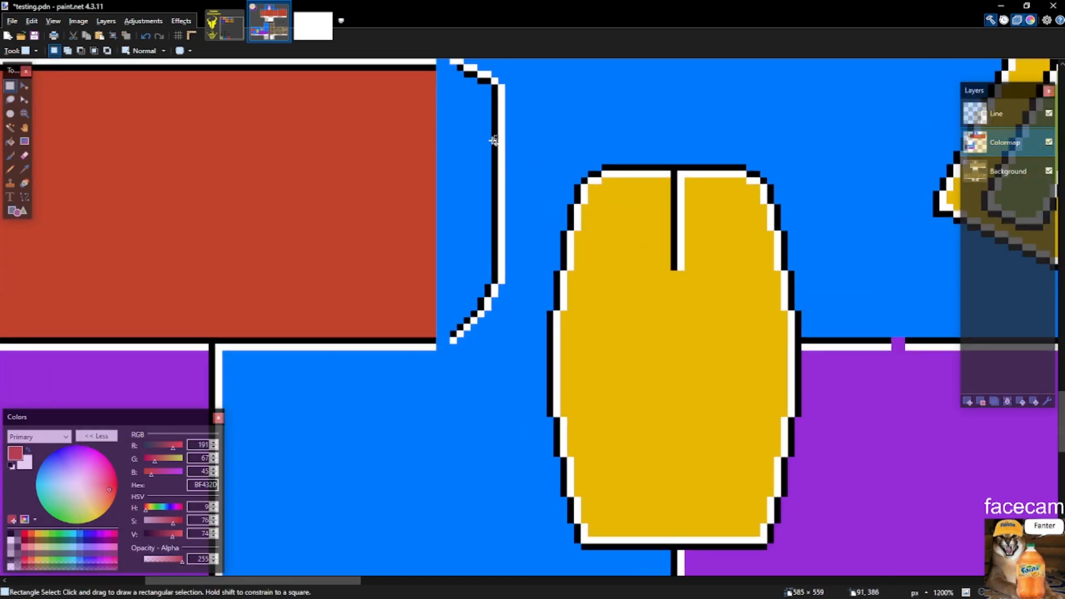
{"action": "key", "text": "p"}
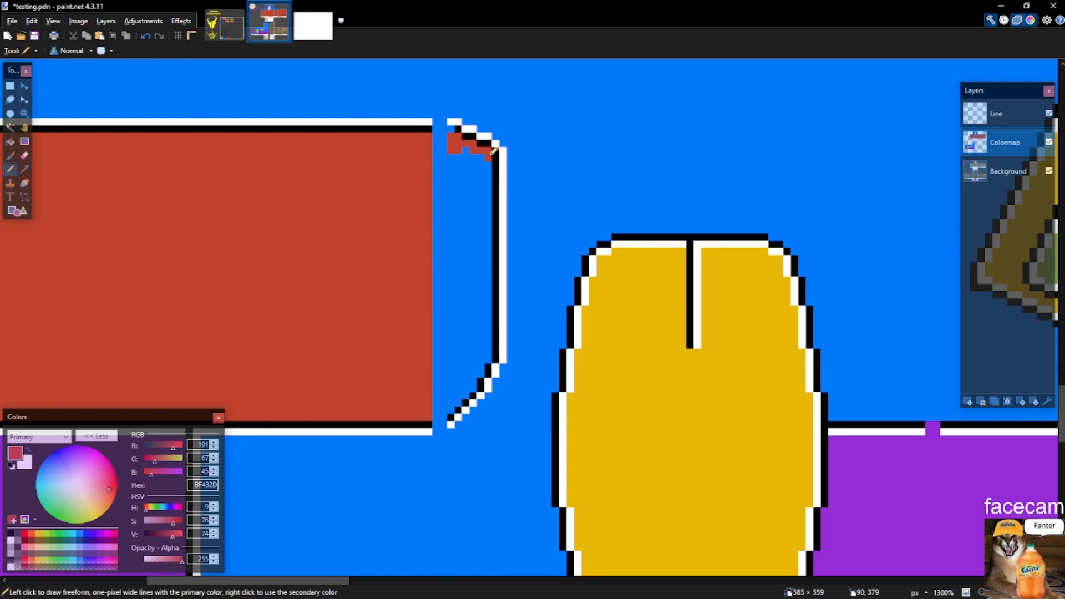
{"action": "left_click_drag", "start_coordinate": [493, 150], "coordinate": [492, 151]}
{"action": "scroll", "coordinate": [491, 151], "scroll_direction": "down", "scroll_amount": 2}
{"action": "left_click_drag", "start_coordinate": [488, 197], "coordinate": [486, 226]}
{"action": "scroll", "coordinate": [486, 226], "scroll_direction": "up", "scroll_amount": 3}
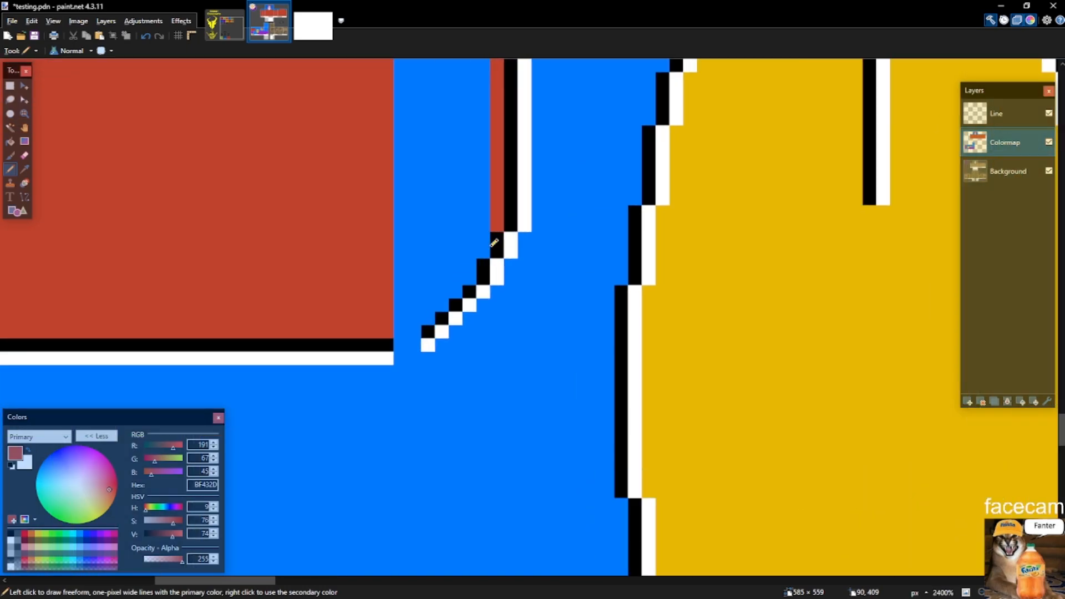
{"action": "scroll", "coordinate": [435, 258], "scroll_direction": "up", "scroll_amount": 7}
{"action": "mouse_move", "coordinate": [429, 315]}
{"action": "left_mouse_down"}
{"action": "mouse_move", "coordinate": [435, 258]}
{"action": "mouse_move", "coordinate": [436, 288]}
{"action": "left_mouse_up"}
Select the blue interior of the traced curved end with the Magic Wand, fill it red and deselect.
{"action": "key", "text": "s"}
{"action": "key", "text": "s"}
{"action": "key", "text": "s"}
{"action": "key", "text": "s"}
{"action": "left_click", "coordinate": [456, 331]}
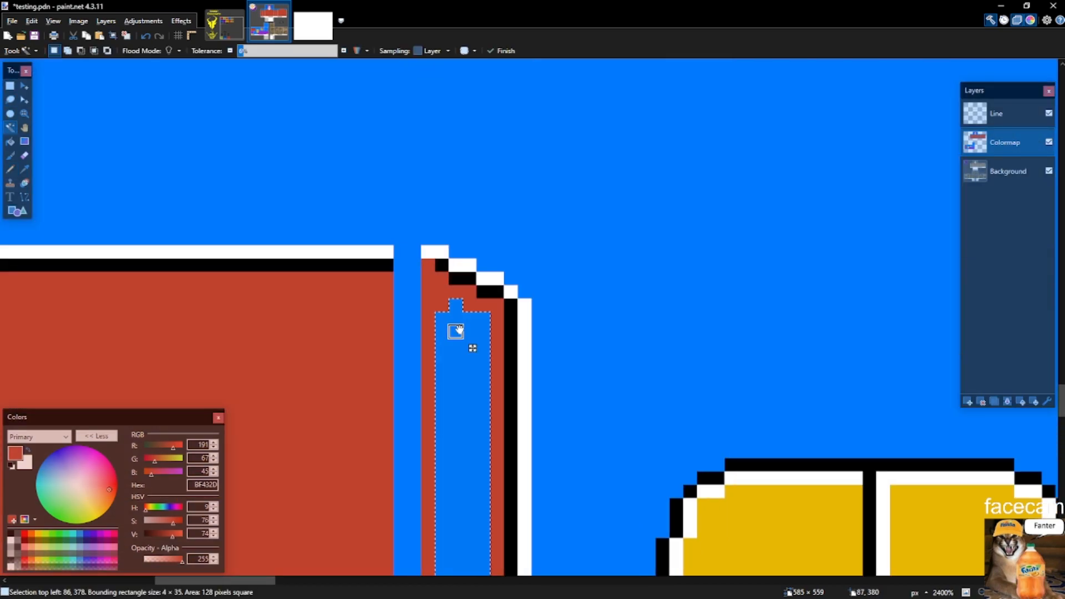
{"action": "key", "text": "BackSpace"}
{"action": "key", "text": "ctrl+d"}
Replace the stray red pixel at the curved end's upper tip with sampled blue (007BFF) on the Colormap layer and deselect.
{"action": "key", "text": "s"}
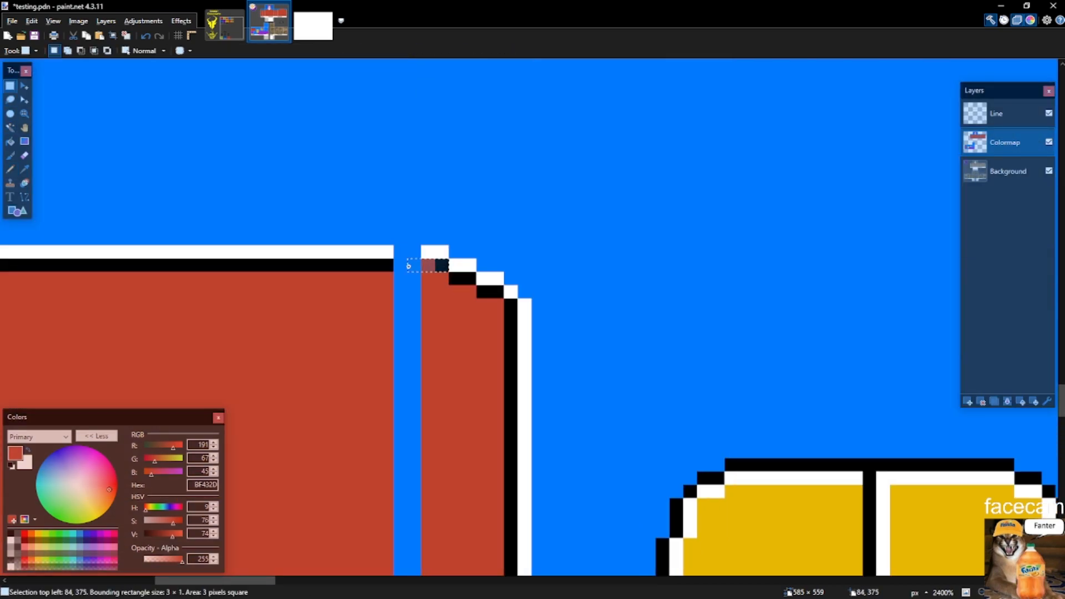
{"action": "key", "text": "k"}
{"action": "left_click", "coordinate": [468, 236]}
{"action": "key", "text": "p"}
{"action": "key", "text": "s"}
{"action": "left_click_drag", "start_coordinate": [416, 276], "coordinate": [402, 239]}
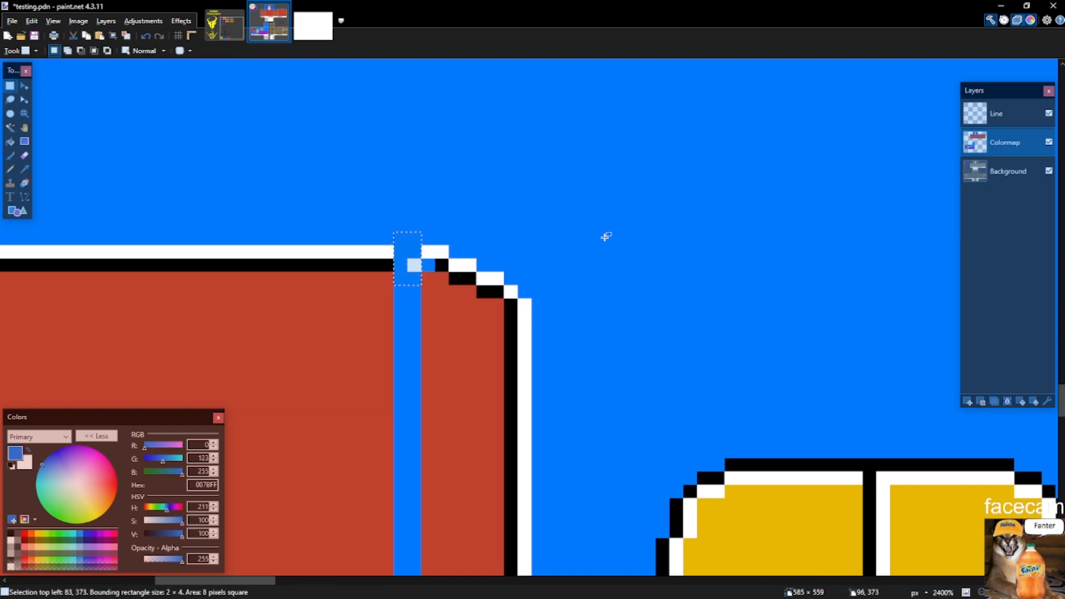
{"action": "key", "text": "ctrl+d"}
Close the gap at the curved end's upper tip with a black Pencil pixel on the Line layer.
{"action": "left_click", "coordinate": [1016, 113]}
{"action": "left_click", "coordinate": [27, 465]}
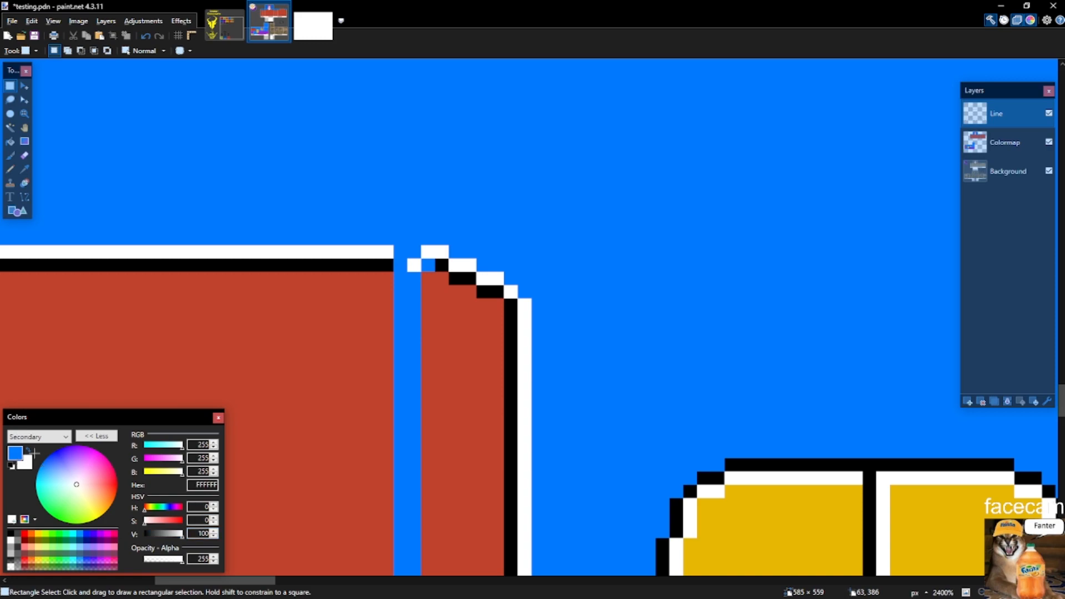
{"action": "key", "text": "p"}
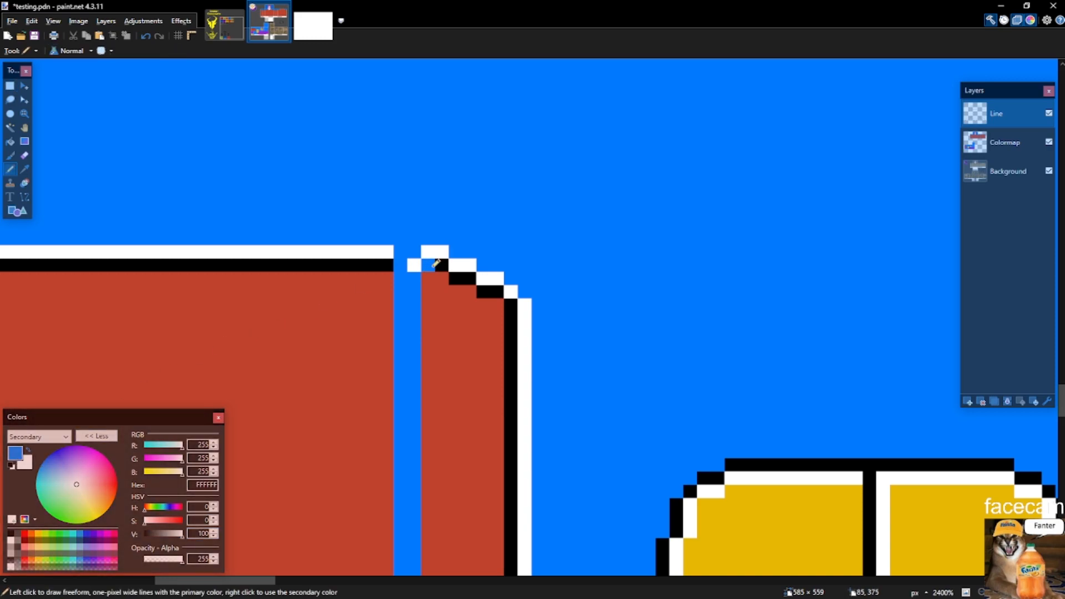
{"action": "key", "text": "s"}
{"action": "key", "text": "p"}
{"action": "key", "text": "s"}
{"action": "scroll", "coordinate": [409, 290], "scroll_direction": "down", "scroll_amount": 3}
{"action": "key", "text": "s"}
{"action": "key", "text": "s"}
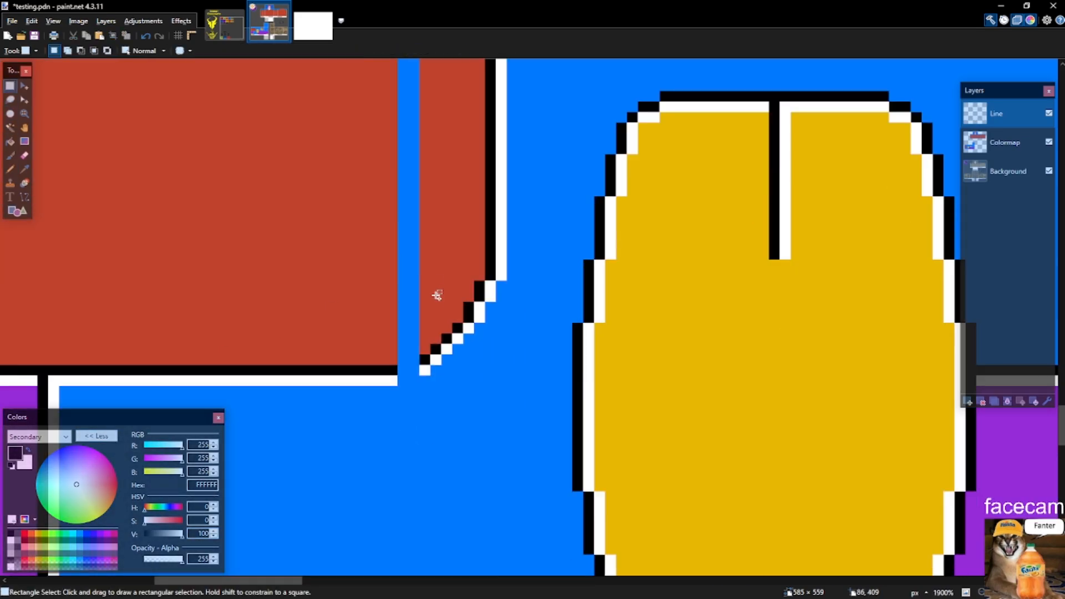
{"action": "scroll", "coordinate": [435, 291], "scroll_direction": "down", "scroll_amount": 1}
{"action": "key", "text": "s"}
{"action": "left_click", "coordinate": [465, 332]}
{"action": "scroll", "coordinate": [465, 331], "scroll_direction": "down", "scroll_amount": 3}
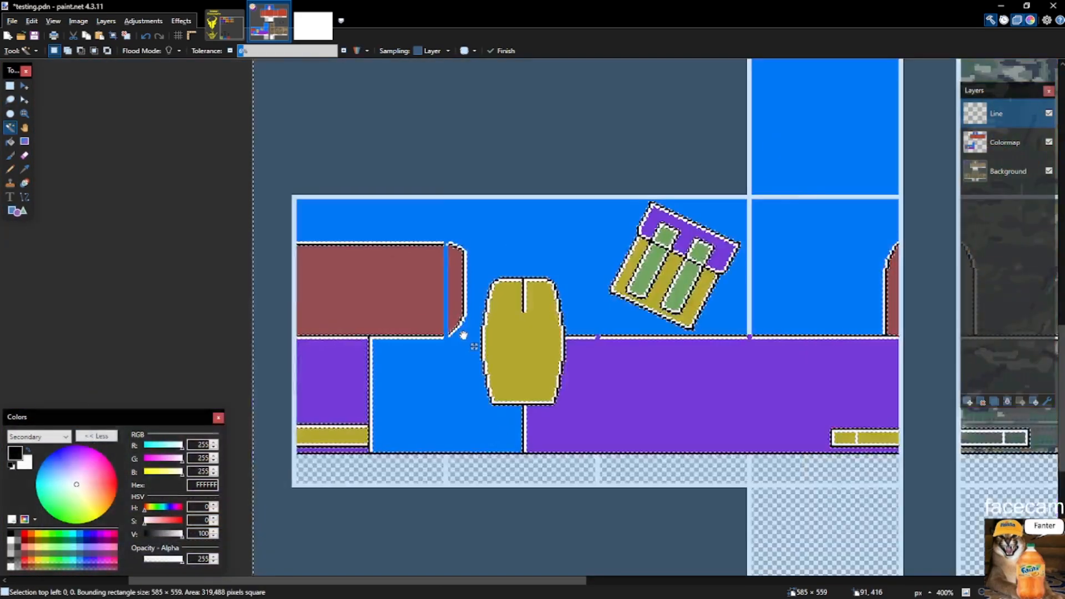
{"action": "key", "text": "s"}
{"action": "left_click", "coordinate": [464, 330]}
Select the strip holding the leftmost pocket's top outline and move it up one pixel on the Line layer.
{"action": "scroll", "coordinate": [452, 309], "scroll_direction": "up", "scroll_amount": 7}
{"action": "left_click_drag", "start_coordinate": [445, 253], "coordinate": [151, 228]}
{"action": "scroll", "coordinate": [445, 253], "scroll_direction": "down", "scroll_amount": 3}
{"action": "left_click", "coordinate": [999, 142]}
{"action": "scroll", "coordinate": [471, 283], "scroll_direction": "up", "scroll_amount": 5}
{"action": "key", "text": "m"}
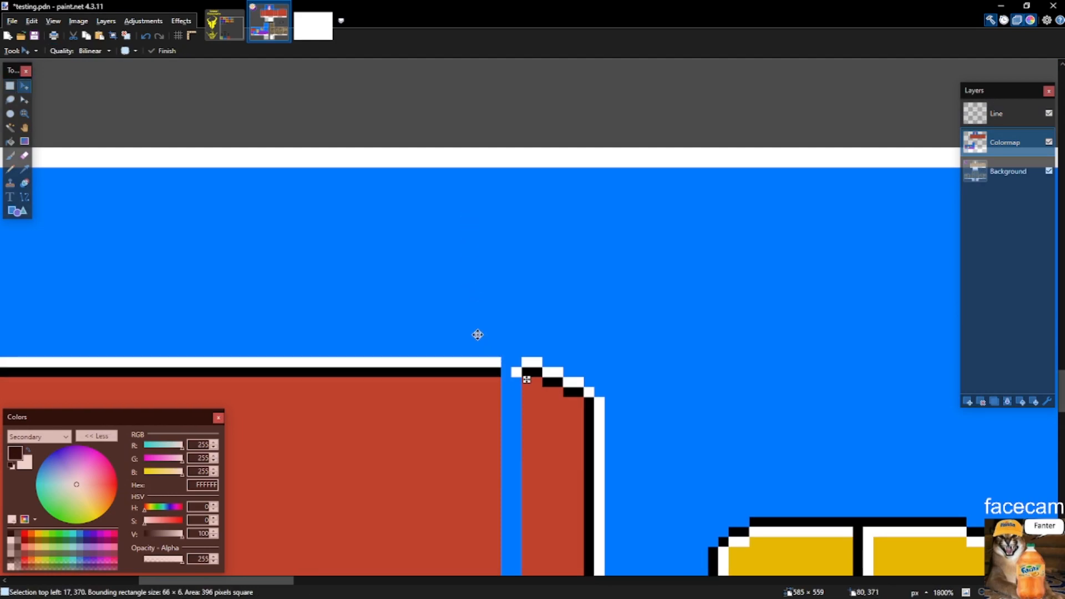
{"action": "key", "text": "ctrl+z"}
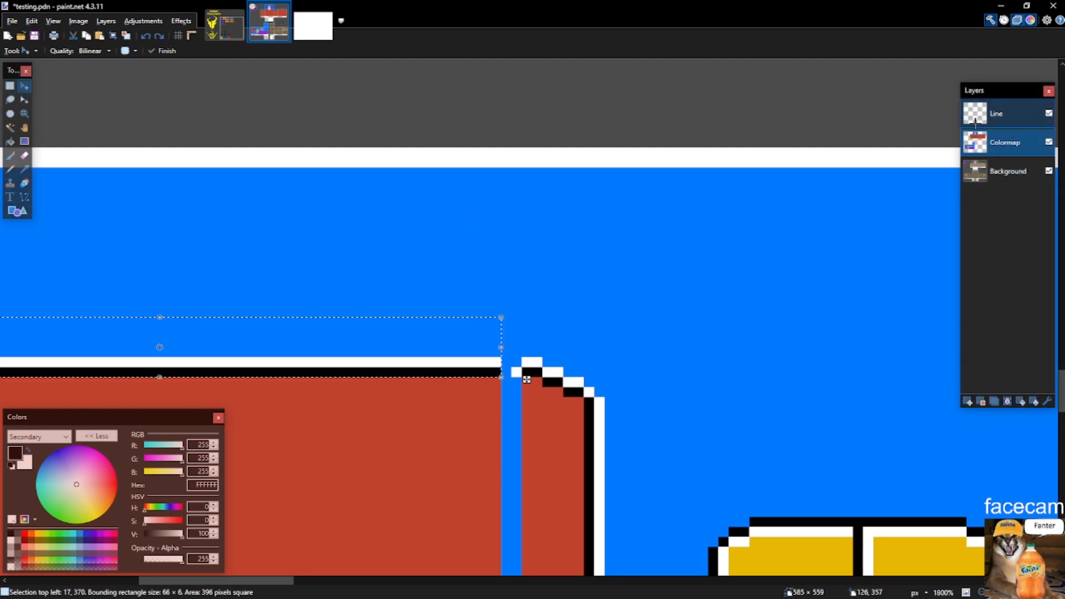
{"action": "left_click", "coordinate": [999, 114]}
{"action": "left_click_drag", "start_coordinate": [471, 352], "coordinate": [472, 343]}
{"action": "key", "text": "s"}
Extend the leftmost pocket's red fill up one pixel on the Colormap layer to meet its raised outline.
{"action": "left_click", "coordinate": [999, 143]}
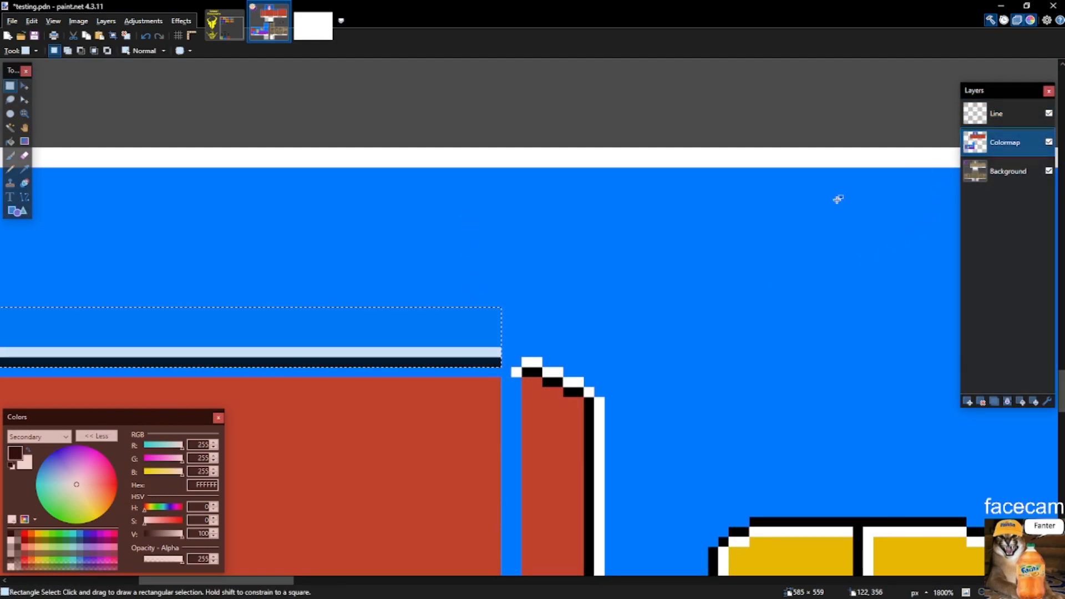
{"action": "scroll", "coordinate": [684, 259], "scroll_direction": "down", "scroll_amount": 3}
{"action": "left_click", "coordinate": [555, 355]}
{"action": "left_click_drag", "start_coordinate": [578, 372], "coordinate": [220, 331]}
{"action": "key", "text": "m"}
{"action": "key", "text": "s"}
{"action": "key", "text": "s"}
{"action": "left_click", "coordinate": [221, 328]}
{"action": "scroll", "coordinate": [584, 336], "scroll_direction": "up", "scroll_amount": 3}
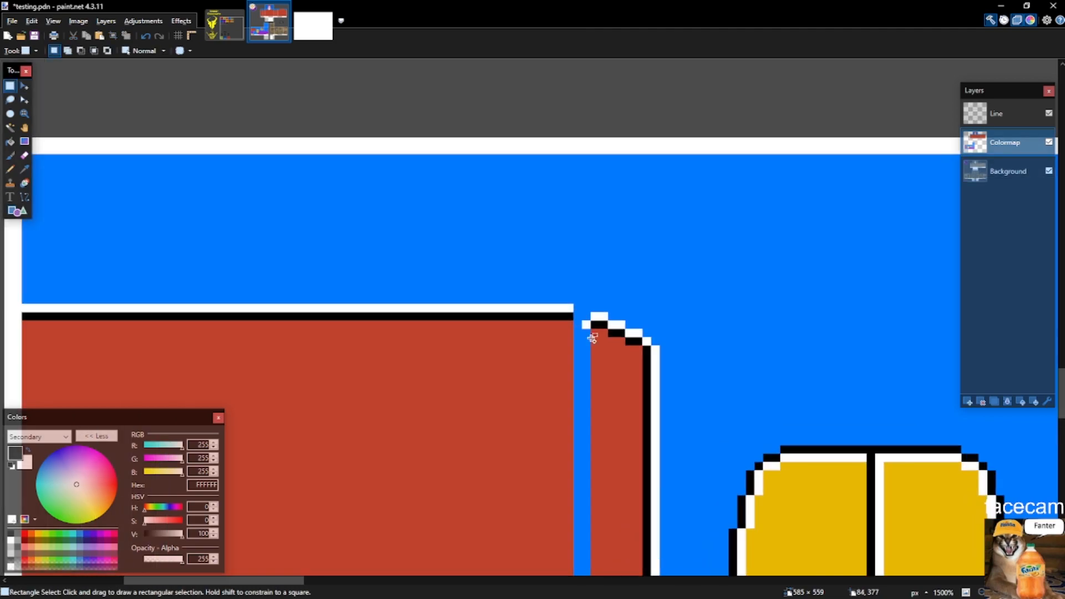
Select the small gap beside the curved end's upper tip, fill it with sampled blue (007BFF), and save the file.
{"action": "left_click_drag", "start_coordinate": [587, 321], "coordinate": [575, 332]}
{"action": "key", "text": "l"}
{"action": "key", "text": "k"}
{"action": "left_click", "coordinate": [595, 285]}
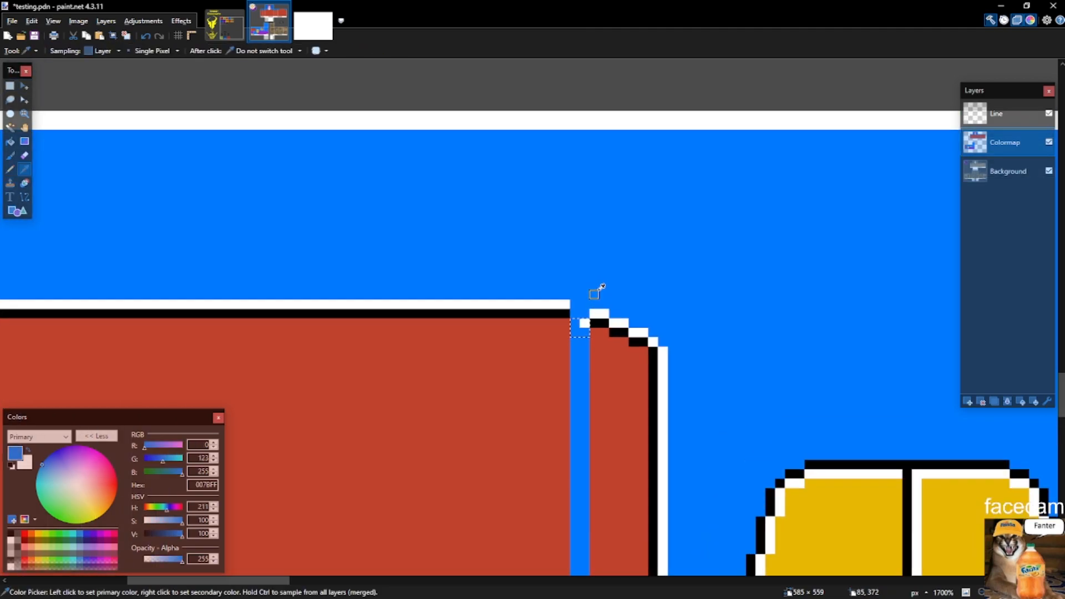
{"action": "key", "text": "s"}
{"action": "scroll", "coordinate": [376, 290], "scroll_direction": "down", "scroll_amount": 5}
{"action": "key", "text": "ctrl+s"}
{"action": "scroll", "coordinate": [399, 357], "scroll_direction": "down", "scroll_amount": 3}
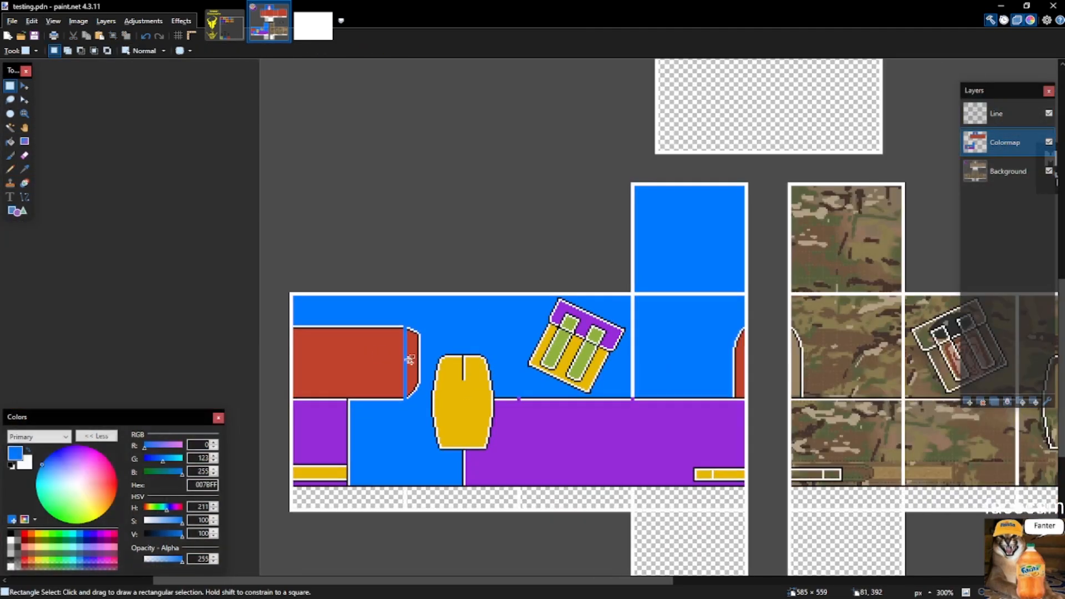
Sample the pouch's green (8FB23E) and fill a 22 × 7 px rectangle adjoining the yellow band on the purple sleeve panel.
{"action": "scroll", "coordinate": [638, 344], "scroll_direction": "down", "scroll_amount": 3}
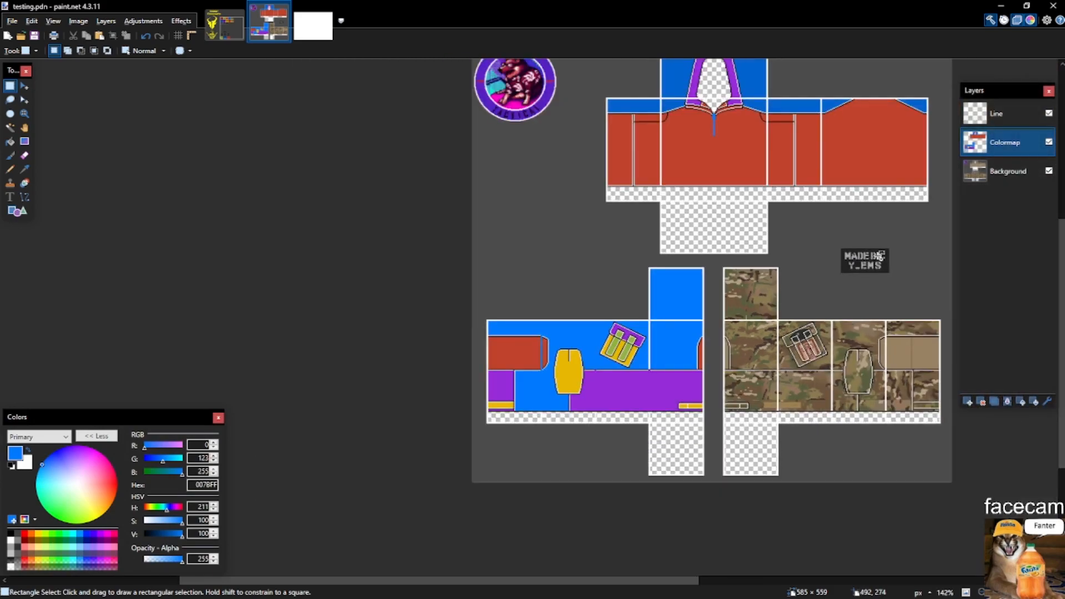
{"action": "scroll", "coordinate": [832, 211], "scroll_direction": "up", "scroll_amount": 2}
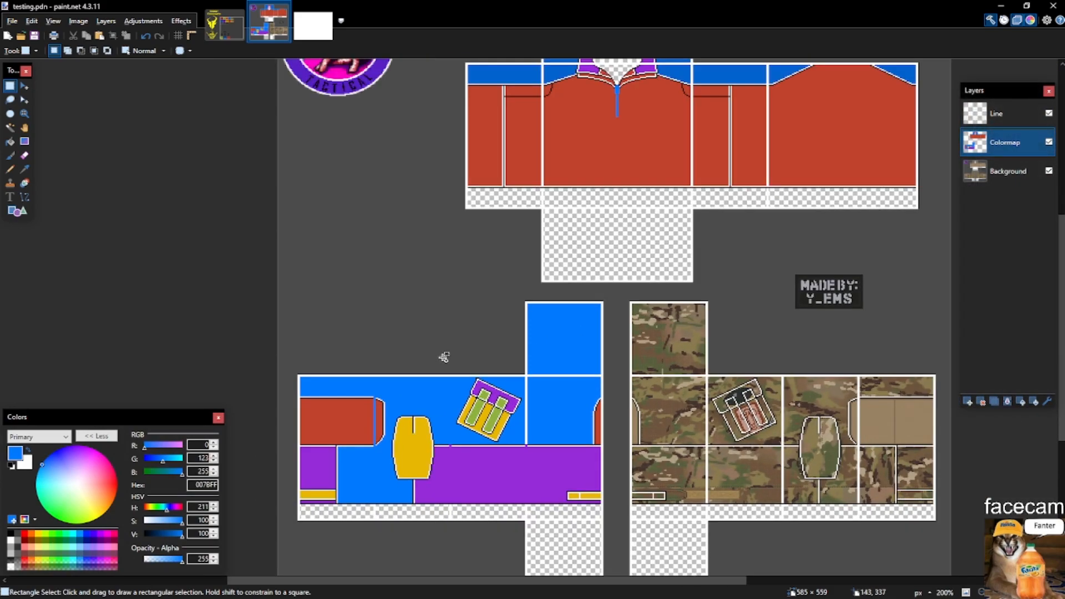
{"action": "scroll", "coordinate": [528, 480], "scroll_direction": "up", "scroll_amount": 4}
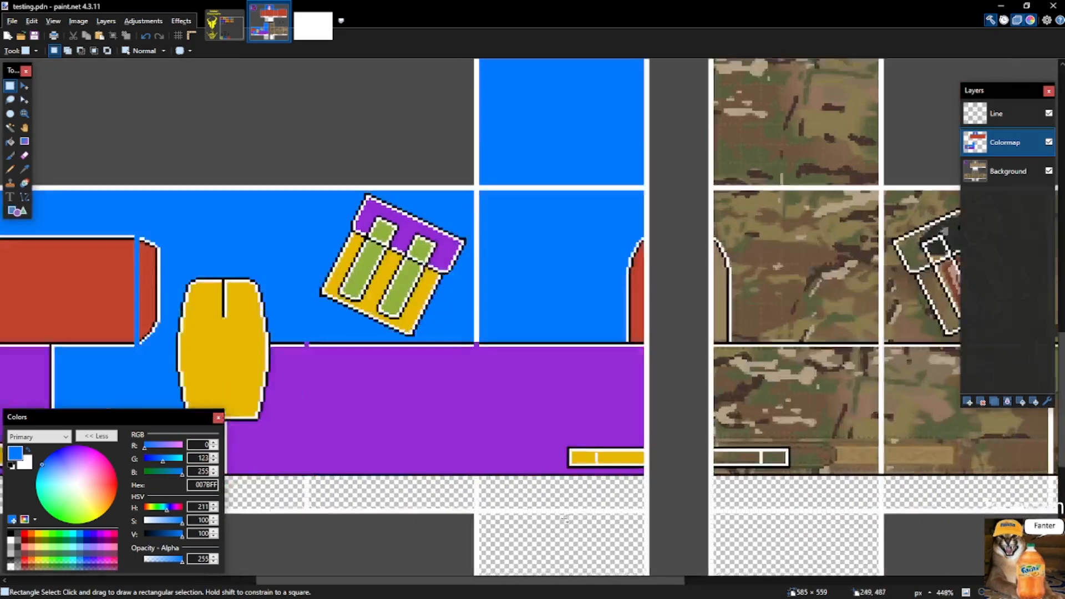
{"action": "scroll", "coordinate": [552, 221], "scroll_direction": "down", "scroll_amount": 2}
{"action": "scroll", "coordinate": [447, 197], "scroll_direction": "up", "scroll_amount": 2}
{"action": "key", "text": "k"}
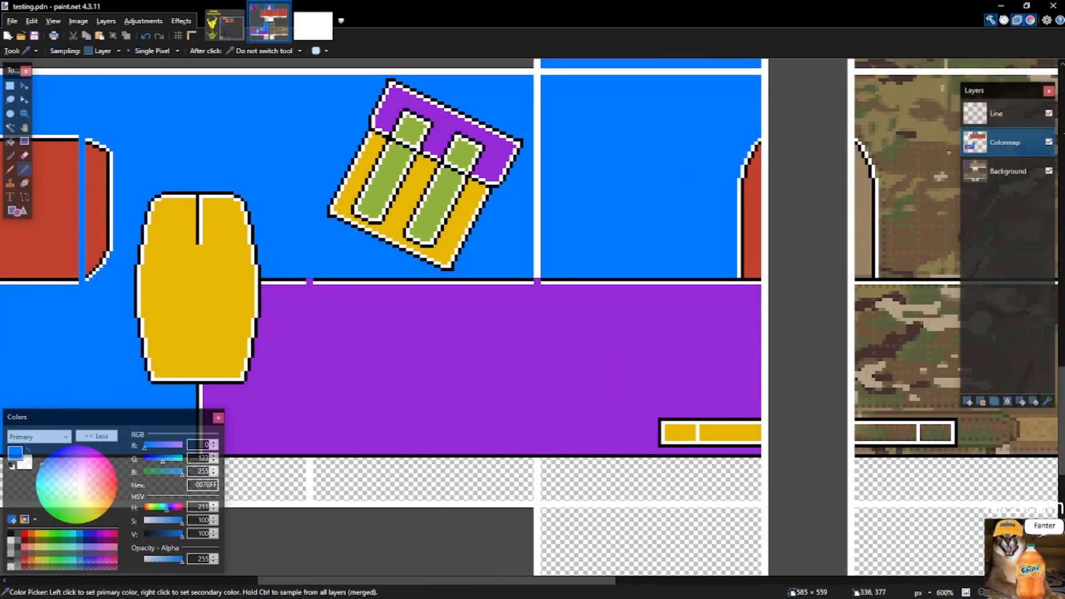
{"action": "left_click", "coordinate": [467, 165]}
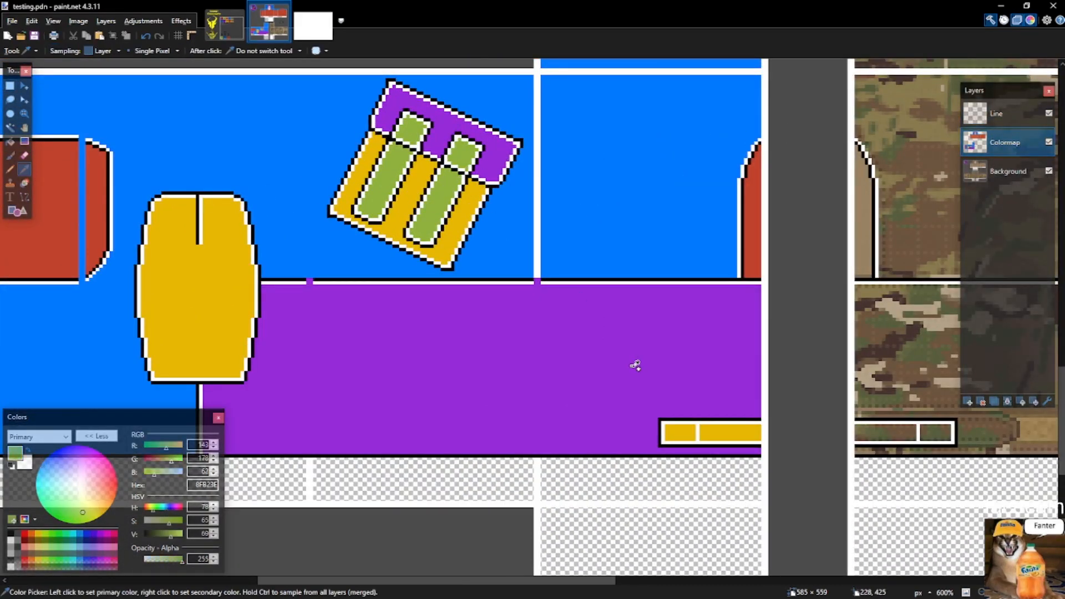
{"action": "scroll", "coordinate": [610, 360], "scroll_direction": "up", "scroll_amount": 5}
{"action": "key", "text": "s"}
{"action": "mouse_move", "coordinate": [621, 424]}
{"action": "left_mouse_down"}
{"action": "mouse_move", "coordinate": [617, 517]}
{"action": "mouse_move", "coordinate": [390, 451]}
{"action": "left_mouse_up"}
{"action": "scroll", "coordinate": [271, 437], "scroll_direction": "down", "scroll_amount": 3}
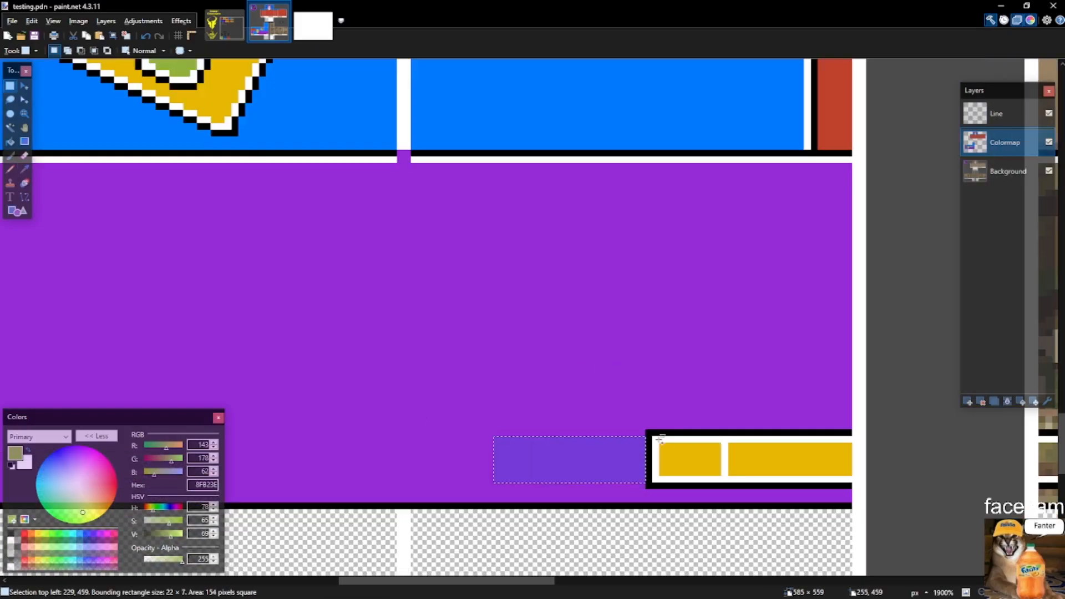
{"action": "key", "text": "BackSpace"}
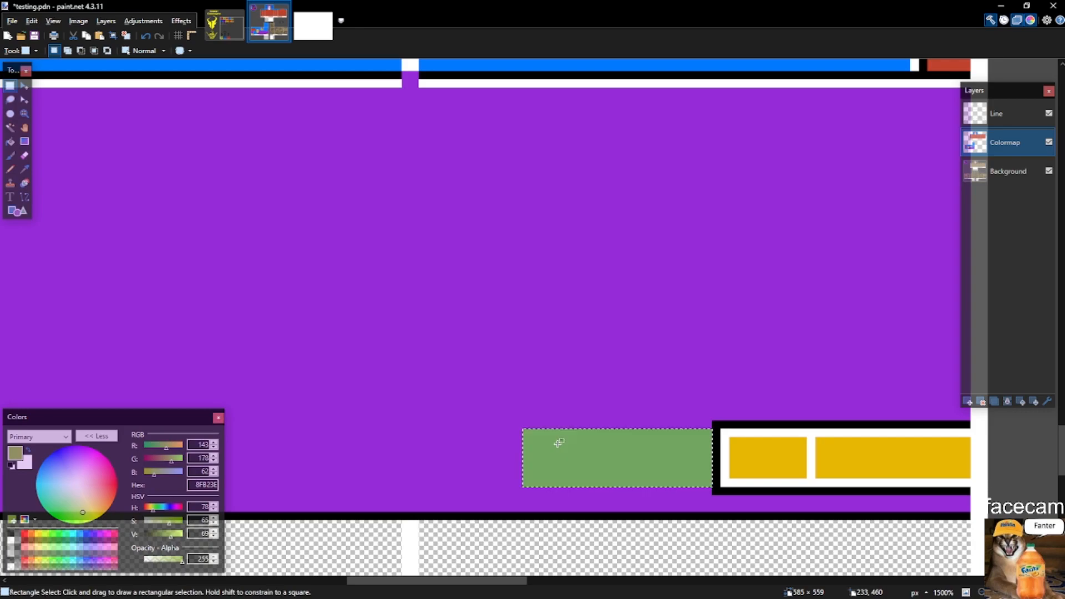
Stretch the green rectangle leftward to a width of 32 px and clear the selection.
{"action": "key", "text": "m"}
{"action": "left_click_drag", "start_coordinate": [522, 456], "coordinate": [428, 446]}
{"action": "key", "text": "s"}
{"action": "key", "text": "ctrl+d"}
{"action": "scroll", "coordinate": [570, 400], "scroll_direction": "down", "scroll_amount": 1}
{"action": "scroll", "coordinate": [578, 440], "scroll_direction": "up", "scroll_amount": 3}
{"action": "scroll", "coordinate": [618, 438], "scroll_direction": "down", "scroll_amount": 3}
{"action": "scroll", "coordinate": [716, 430], "scroll_direction": "up", "scroll_amount": 3}
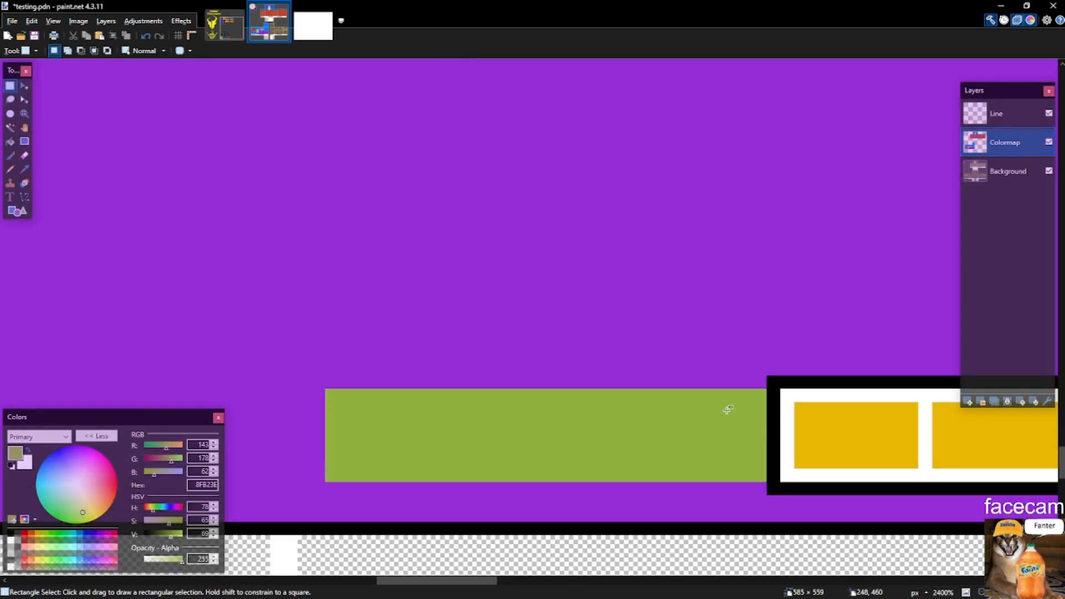
Add a one-pixel white outline along the green strip's top, left and bottom edges on the Line layer and deselect.
{"action": "left_click", "coordinate": [11, 466]}
{"action": "key", "text": "x"}
{"action": "left_click_drag", "start_coordinate": [761, 396], "coordinate": [775, 471]}
{"action": "key", "text": "x"}
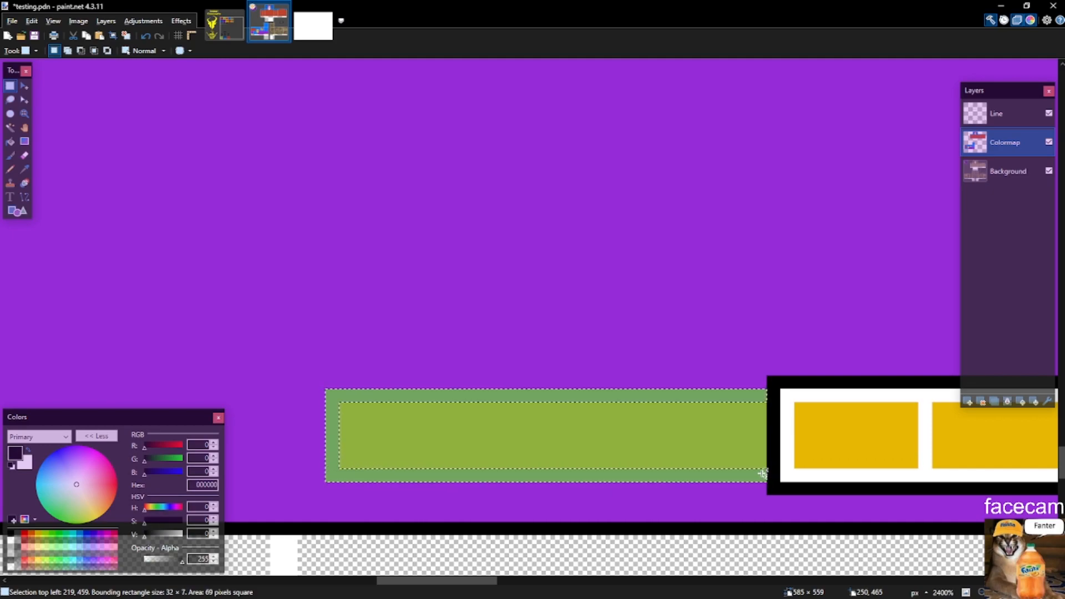
{"action": "key", "text": "x"}
{"action": "left_click", "coordinate": [1005, 116]}
{"action": "key", "text": "BackSpace"}
{"action": "left_click", "coordinate": [587, 270]}
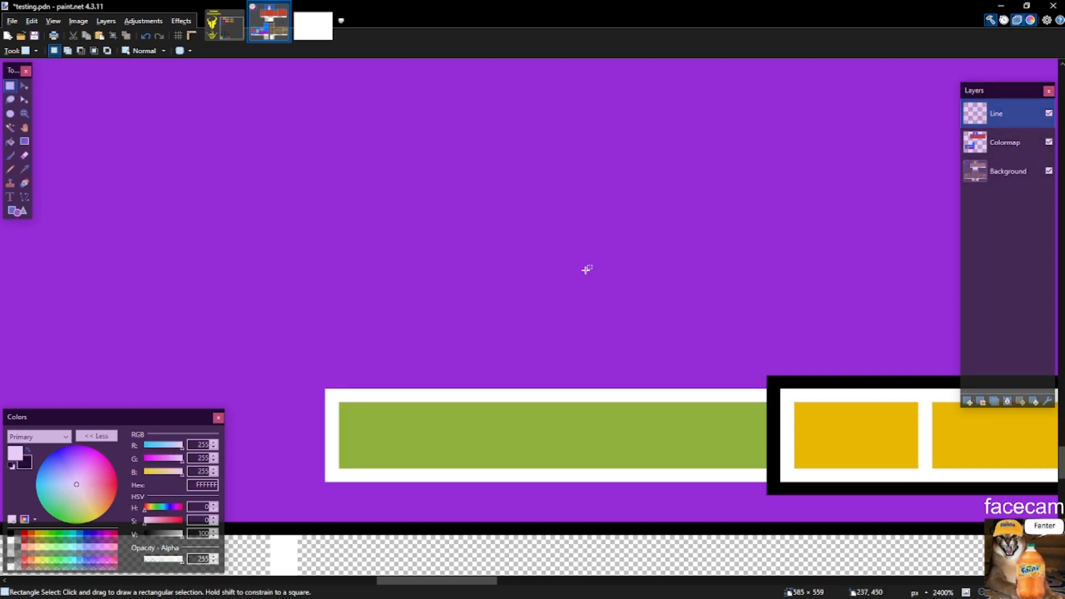
Open the Crye G2 reference file, examine how its sleeve pouch and straps are drawn, and return to the testing file.
{"action": "scroll", "coordinate": [619, 414], "scroll_direction": "down", "scroll_amount": 6}
{"action": "scroll", "coordinate": [626, 407], "scroll_direction": "up", "scroll_amount": 5}
{"action": "scroll", "coordinate": [635, 405], "scroll_direction": "down", "scroll_amount": 4}
{"action": "scroll", "coordinate": [487, 450], "scroll_direction": "up", "scroll_amount": 5}
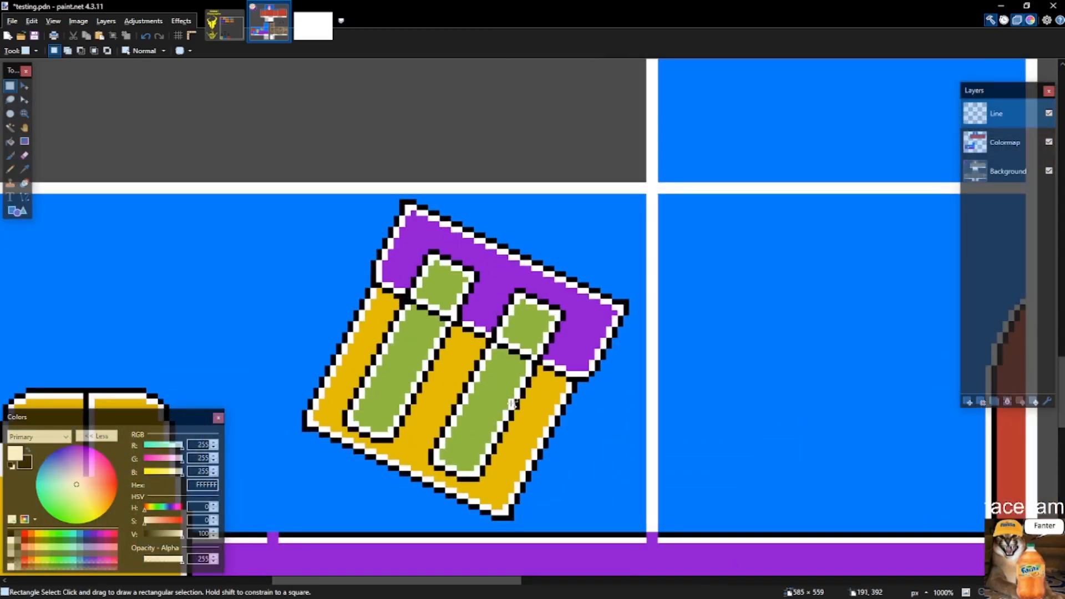
{"action": "key", "text": "alt+Tab"}
{"action": "left_click", "coordinate": [264, 231], "text": "alt"}
{"action": "key", "text": "alt+Tab"}
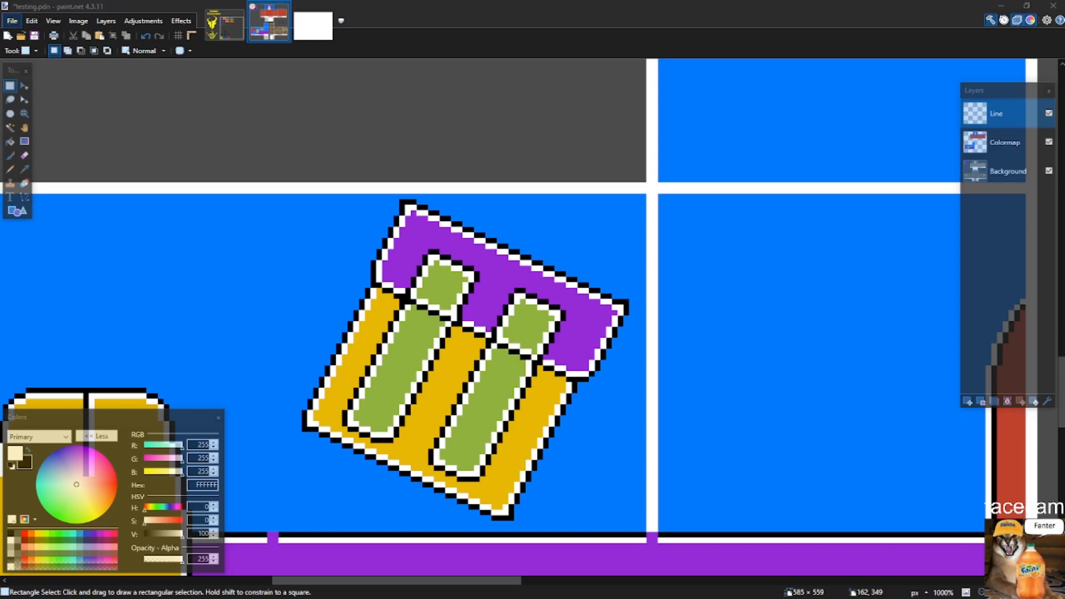
{"action": "scroll", "coordinate": [464, 342], "scroll_direction": "up", "scroll_amount": 7}
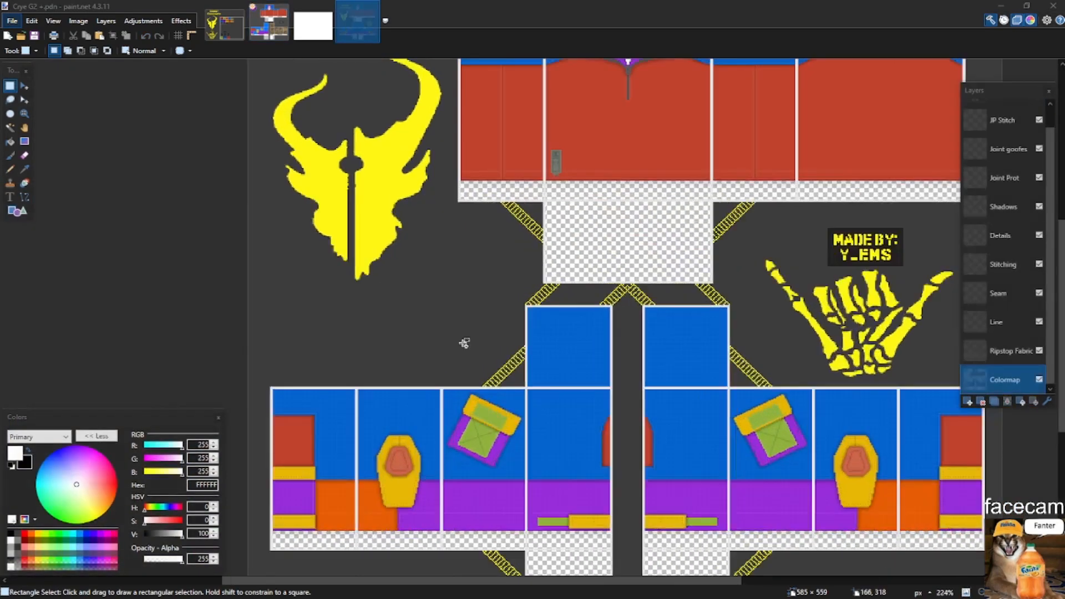
{"action": "scroll", "coordinate": [499, 521], "scroll_direction": "down", "scroll_amount": 5}
{"action": "scroll", "coordinate": [464, 459], "scroll_direction": "up", "scroll_amount": 3}
{"action": "scroll", "coordinate": [410, 467], "scroll_direction": "down", "scroll_amount": 4}
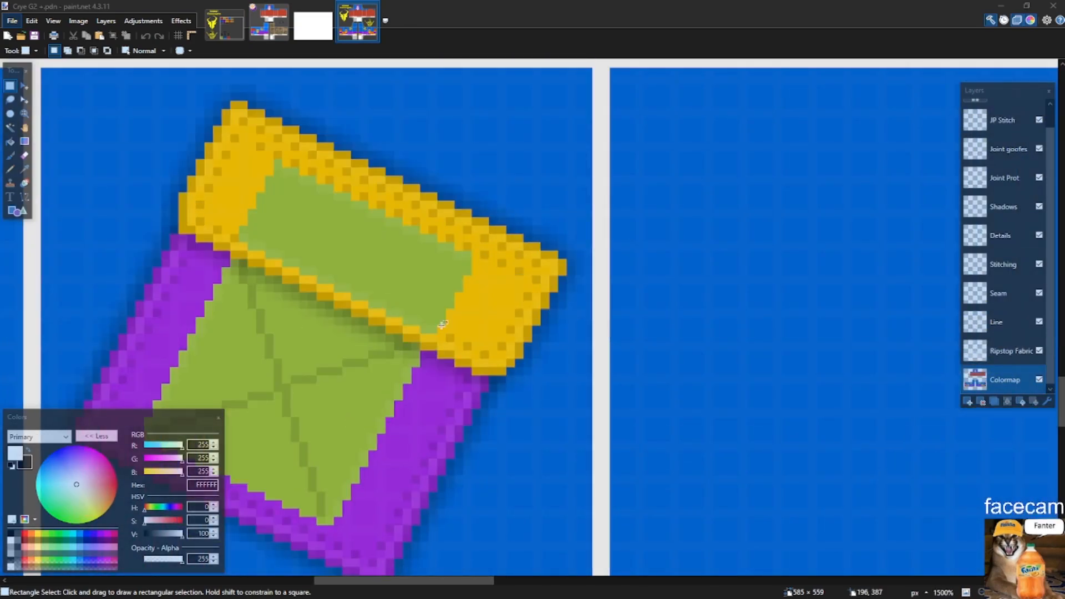
{"action": "left_click", "coordinate": [372, 7]}
{"action": "left_click", "coordinate": [269, 23]}
Erase the black and white outline around the right-hand green square on the pouch flap on the Line layer.
{"action": "scroll", "coordinate": [508, 389], "scroll_direction": "up", "scroll_amount": 4}
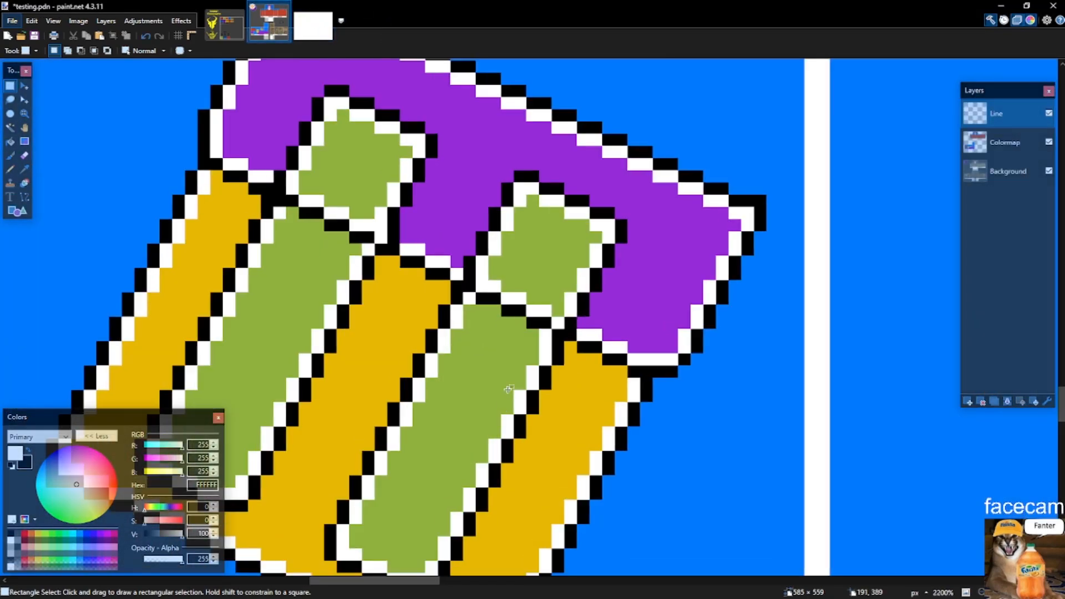
{"action": "mouse_move", "coordinate": [562, 340]}
{"action": "left_mouse_down"}
{"action": "mouse_move", "coordinate": [563, 384]}
{"action": "mouse_move", "coordinate": [545, 390]}
{"action": "mouse_move", "coordinate": [544, 419]}
{"action": "left_mouse_up"}
{"action": "key", "text": "Delete"}
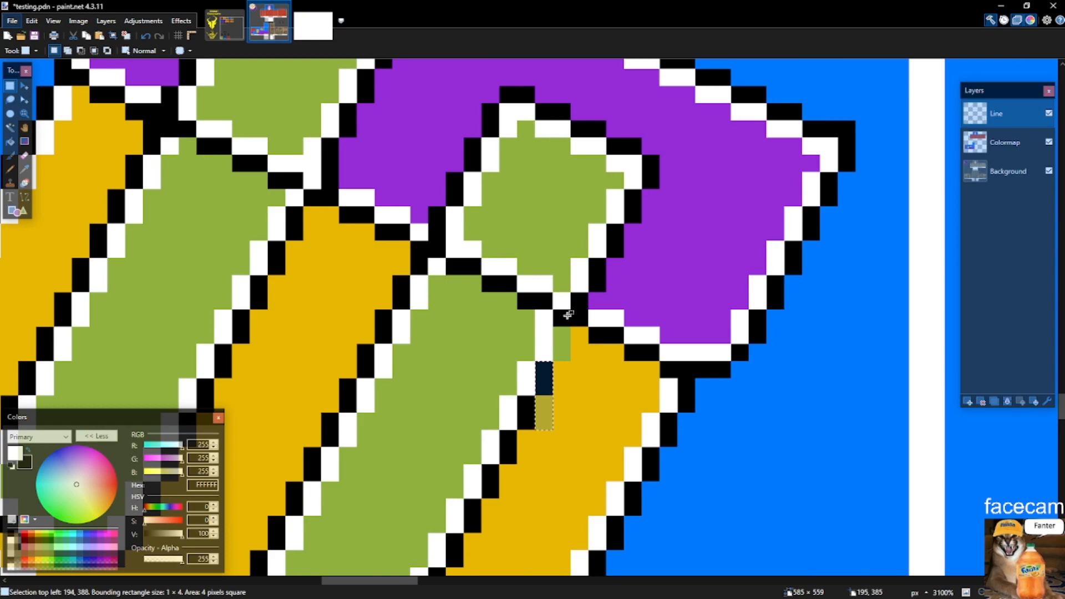
{"action": "left_click_drag", "start_coordinate": [581, 303], "coordinate": [662, 138]}
{"action": "key", "text": "Delete"}
{"action": "left_click", "coordinate": [597, 222]}
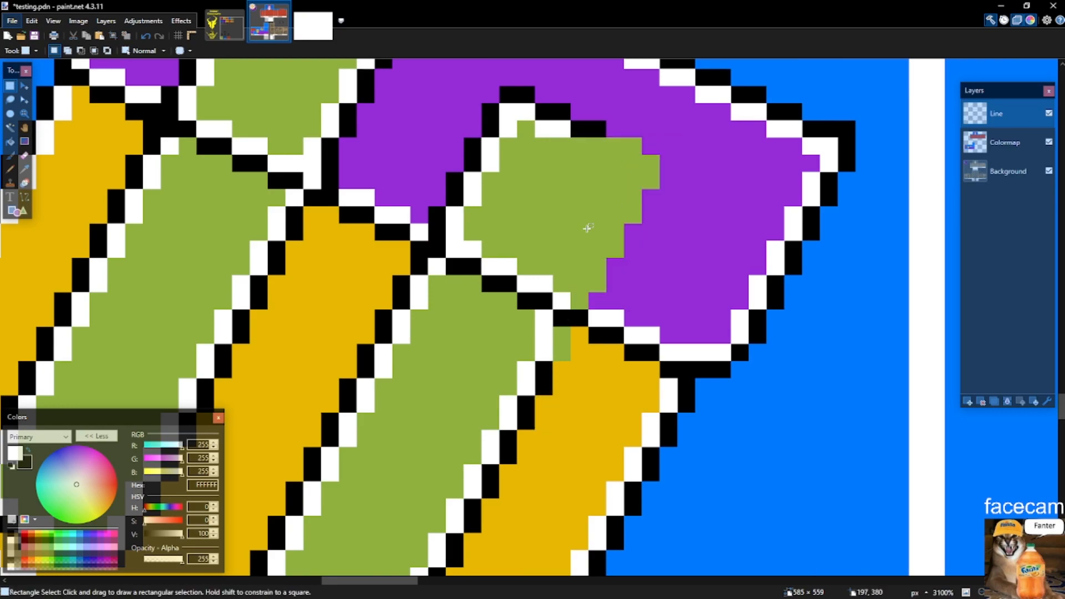
{"action": "left_click_drag", "start_coordinate": [542, 283], "coordinate": [581, 261]}
{"action": "mouse_move", "coordinate": [440, 229]}
{"action": "left_mouse_down"}
{"action": "mouse_move", "coordinate": [527, 128]}
{"action": "mouse_move", "coordinate": [629, 94]}
{"action": "left_mouse_up"}
{"action": "key", "text": "Delete"}
{"action": "left_click", "coordinate": [641, 213]}
Erase the black and white outline around the left-hand green square on the pouch flap.
{"action": "scroll", "coordinate": [643, 231], "scroll_direction": "down", "scroll_amount": 4}
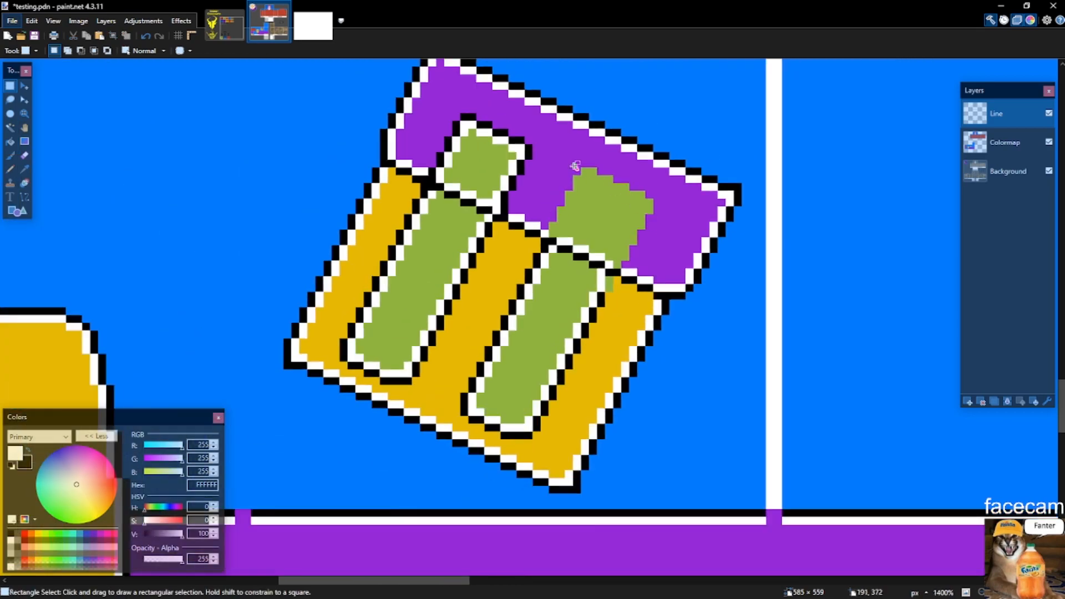
{"action": "scroll", "coordinate": [585, 171], "scroll_direction": "up", "scroll_amount": 4}
{"action": "mouse_move", "coordinate": [324, 93]}
{"action": "left_mouse_down"}
{"action": "mouse_move", "coordinate": [504, 215]}
{"action": "mouse_move", "coordinate": [506, 191]}
{"action": "left_mouse_up"}
{"action": "key", "text": "Delete"}
{"action": "left_click", "coordinate": [506, 190]}
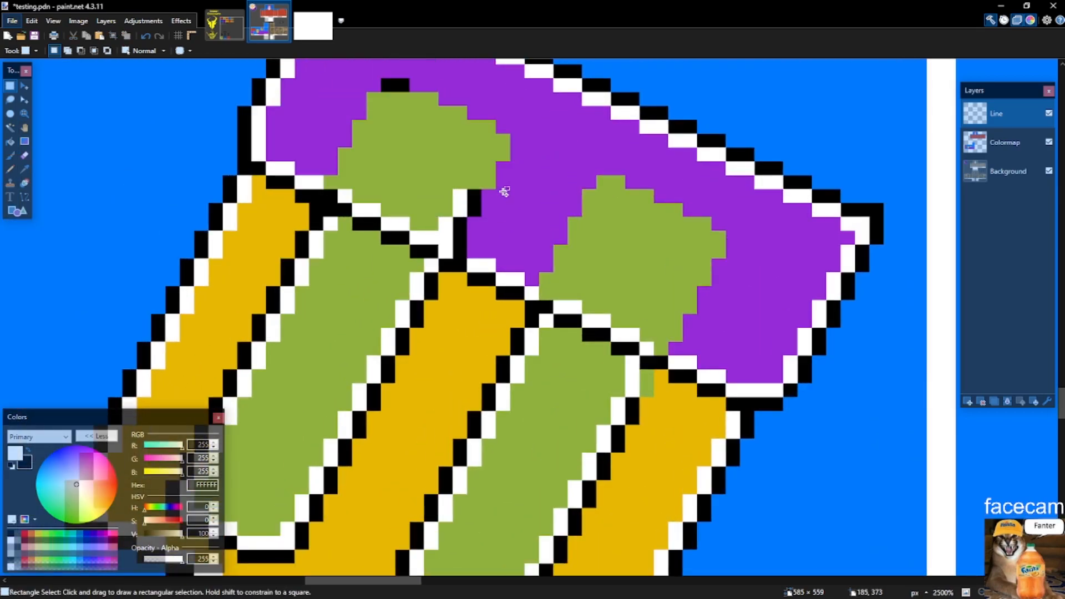
{"action": "left_click_drag", "start_coordinate": [327, 196], "coordinate": [363, 181]}
{"action": "key", "text": "Delete"}
{"action": "left_click", "coordinate": [365, 179]}
{"action": "left_click_drag", "start_coordinate": [385, 129], "coordinate": [436, 81]}
{"action": "key", "text": "Delete"}
{"action": "left_click", "coordinate": [421, 116]}
{"action": "left_click_drag", "start_coordinate": [442, 241], "coordinate": [515, 187]}
{"action": "key", "text": "Delete"}
Erase the outline along the right edge of the pouch's left-hand long green strip.
{"action": "mouse_move", "coordinate": [465, 243]}
{"action": "left_mouse_down"}
{"action": "mouse_move", "coordinate": [480, 272]}
{"action": "mouse_move", "coordinate": [476, 235]}
{"action": "mouse_move", "coordinate": [313, 498]}
{"action": "left_mouse_up"}
{"action": "key", "text": "Delete"}
{"action": "left_click", "coordinate": [474, 233]}
{"action": "key", "text": "ctrl+z"}
{"action": "key", "text": "ctrl+z"}
{"action": "key", "text": "ctrl+z"}
{"action": "key", "text": "Delete"}
{"action": "left_click", "coordinate": [485, 228]}
Erase the remaining outline along the left and lower edges of the pouch's left-hand long green strip.
{"action": "scroll", "coordinate": [484, 227], "scroll_direction": "down", "scroll_amount": 5}
{"action": "scroll", "coordinate": [460, 270], "scroll_direction": "up", "scroll_amount": 4}
{"action": "mouse_move", "coordinate": [240, 476]}
{"action": "left_mouse_down"}
{"action": "mouse_move", "coordinate": [348, 352]}
{"action": "mouse_move", "coordinate": [392, 254]}
{"action": "mouse_move", "coordinate": [392, 318]}
{"action": "left_mouse_up"}
{"action": "key", "text": "Delete"}
{"action": "mouse_move", "coordinate": [342, 221]}
{"action": "left_mouse_down"}
{"action": "mouse_move", "coordinate": [375, 258]}
{"action": "mouse_move", "coordinate": [378, 225]}
{"action": "left_mouse_up"}
{"action": "key", "text": "Delete"}
{"action": "key", "text": "Delete"}
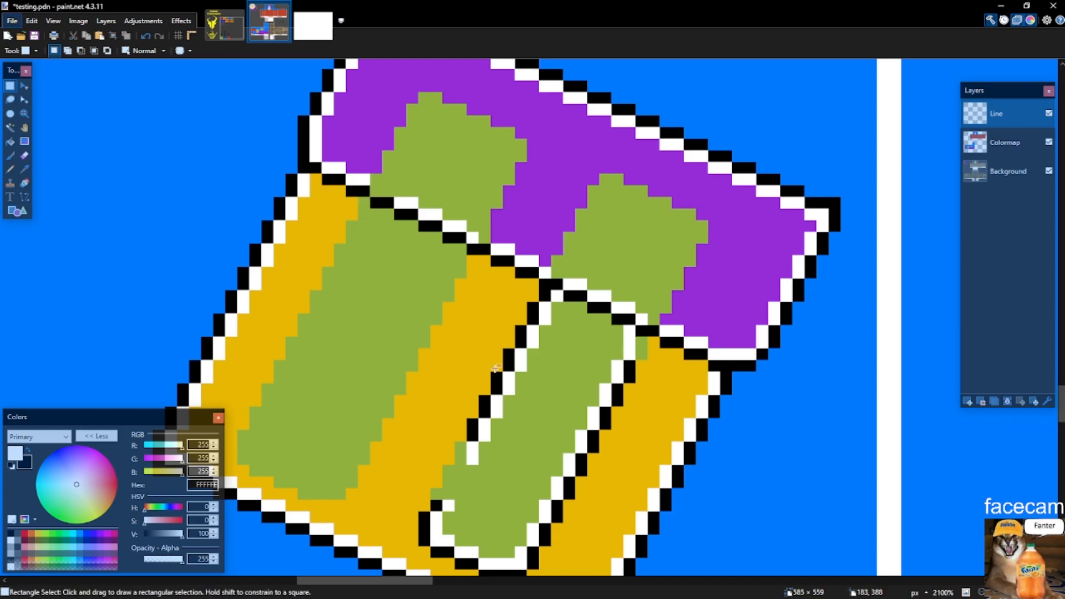
Erase the outlines along both long sides of the pouch's right-hand green strip.
{"action": "left_click_drag", "start_coordinate": [563, 291], "coordinate": [456, 480]}
{"action": "key", "text": "Delete"}
{"action": "left_click_drag", "start_coordinate": [424, 554], "coordinate": [525, 440]}
{"action": "key", "text": "Delete"}
{"action": "scroll", "coordinate": [527, 440], "scroll_direction": "down", "scroll_amount": 2}
{"action": "left_click_drag", "start_coordinate": [631, 198], "coordinate": [605, 268]}
{"action": "key", "text": "Delete"}
{"action": "mouse_move", "coordinate": [642, 221]}
{"action": "left_mouse_down"}
{"action": "mouse_move", "coordinate": [569, 338]}
{"action": "mouse_move", "coordinate": [545, 326]}
{"action": "left_mouse_up"}
{"action": "key", "text": "Delete"}
{"action": "left_click_drag", "start_coordinate": [570, 413], "coordinate": [494, 312]}
{"action": "key", "text": "Delete"}
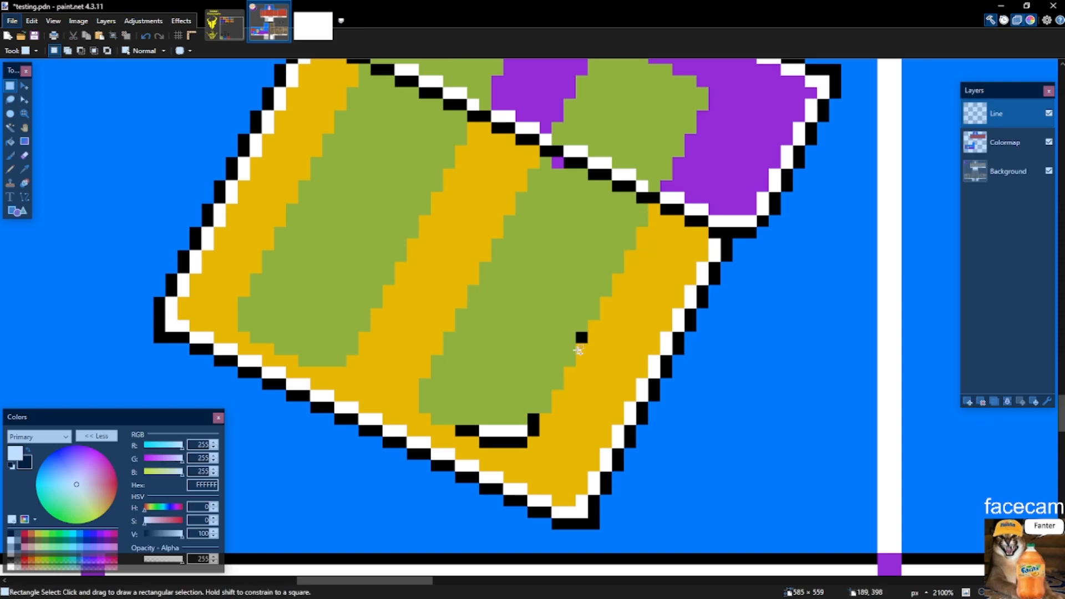
Erase the leftover outline pixels at the bottom end of the pouch's right-hand green strip.
{"action": "mouse_move", "coordinate": [549, 466]}
{"action": "left_mouse_down"}
{"action": "mouse_move", "coordinate": [471, 425]}
{"action": "mouse_move", "coordinate": [533, 432]}
{"action": "left_mouse_up"}
{"action": "key", "text": "Delete"}
{"action": "key", "text": "ctrl+z"}
{"action": "key", "text": "Delete"}
{"action": "left_click_drag", "start_coordinate": [522, 443], "coordinate": [485, 442]}
{"action": "key", "text": "Delete"}
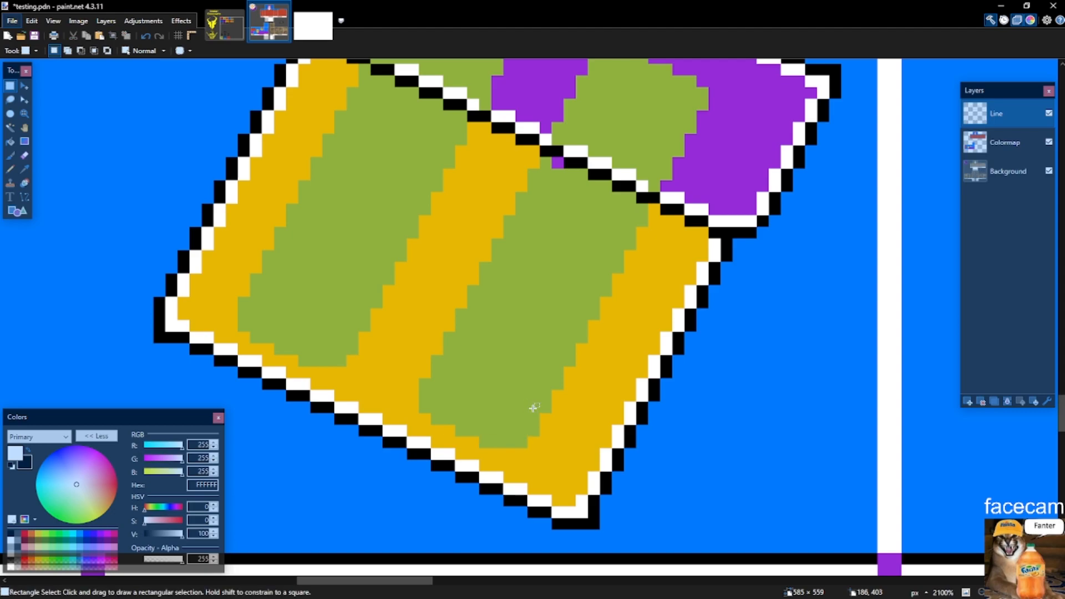
On the Colormap layer, recolour the stray purple pixel atop the pouch's right-hand long strip green (8FB23E) and save the document.
{"action": "scroll", "coordinate": [568, 185], "scroll_direction": "up", "scroll_amount": 4}
{"action": "left_click", "coordinate": [1006, 143]}
{"action": "key", "text": "k"}
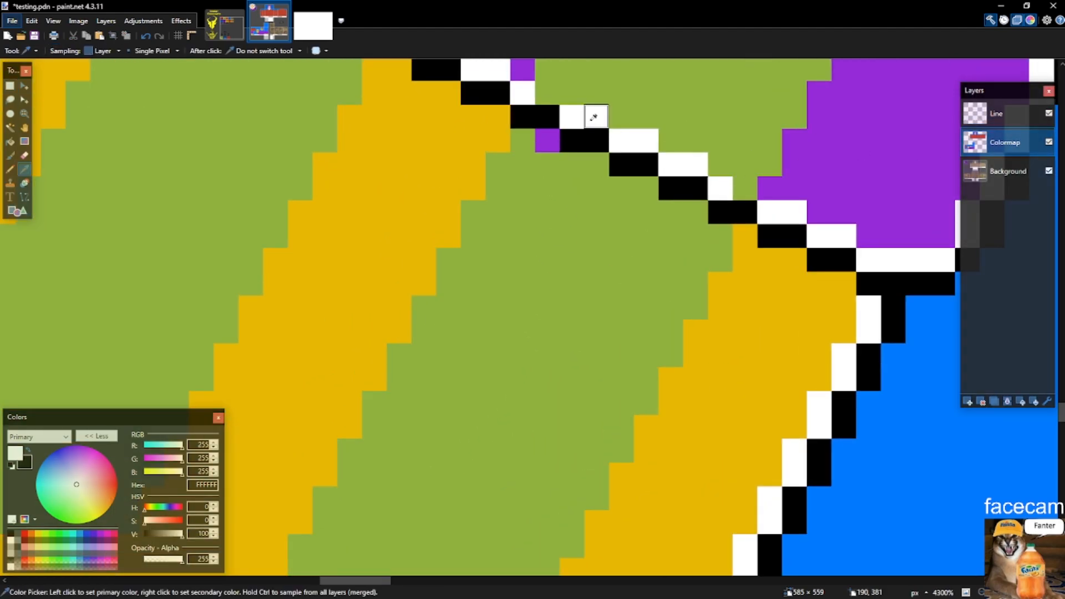
{"action": "scroll", "coordinate": [594, 139], "scroll_direction": "up", "scroll_amount": 2}
{"action": "left_click", "coordinate": [531, 290]}
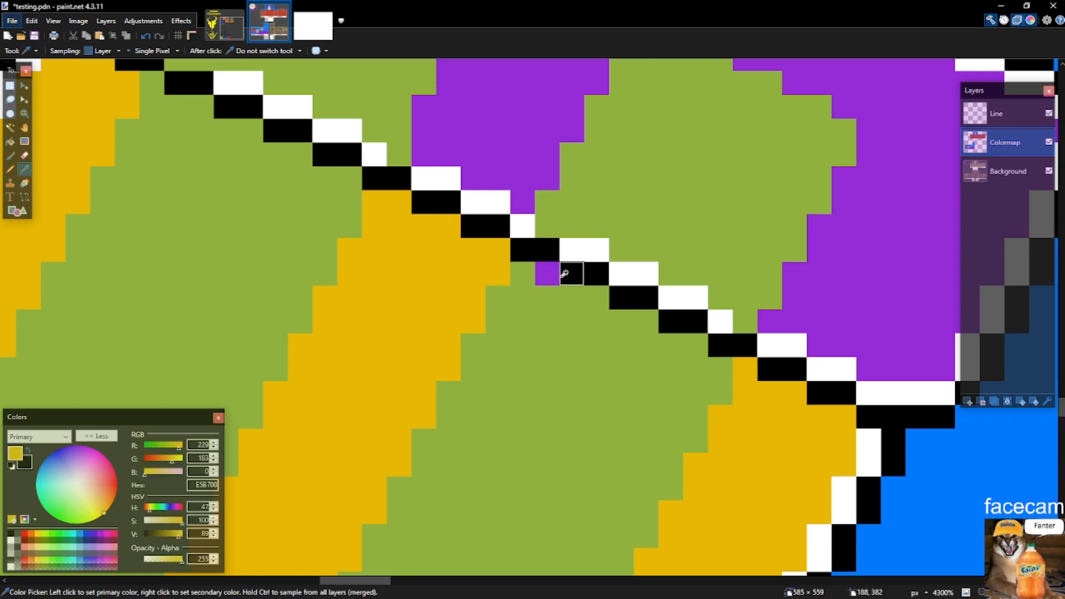
{"action": "key", "text": "p"}
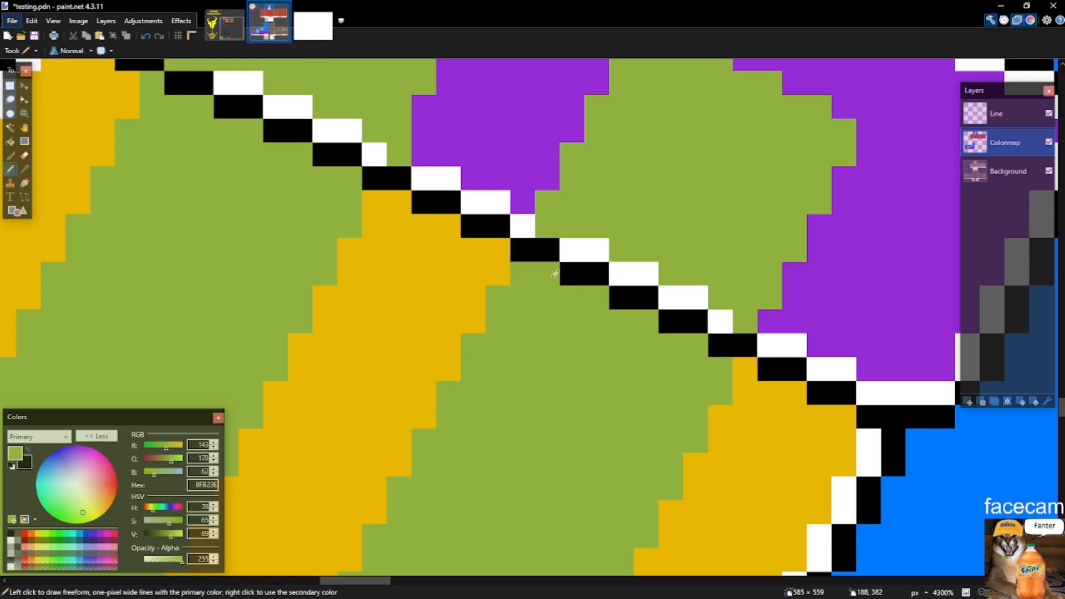
{"action": "scroll", "coordinate": [554, 273], "scroll_direction": "down", "scroll_amount": 4}
{"action": "key", "text": "s"}
{"action": "key", "text": "ctrl+s"}
On the Line layer, draw a one-pixel white outline around the green square on the right half of the purple flap.
{"action": "key", "text": "d"}
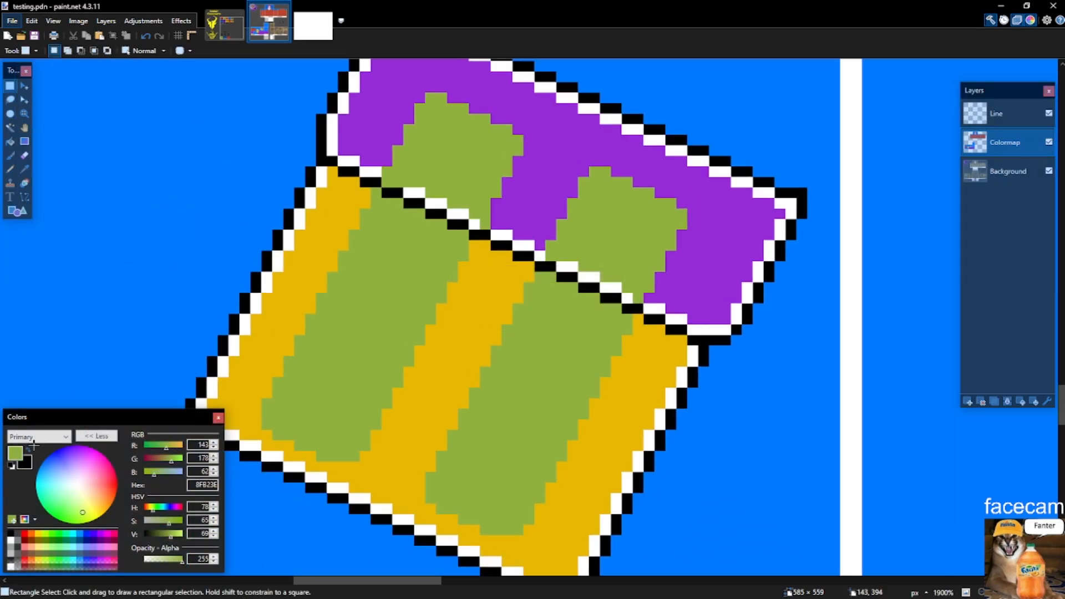
{"action": "left_click", "coordinate": [999, 114]}
{"action": "scroll", "coordinate": [606, 237], "scroll_direction": "up", "scroll_amount": 3}
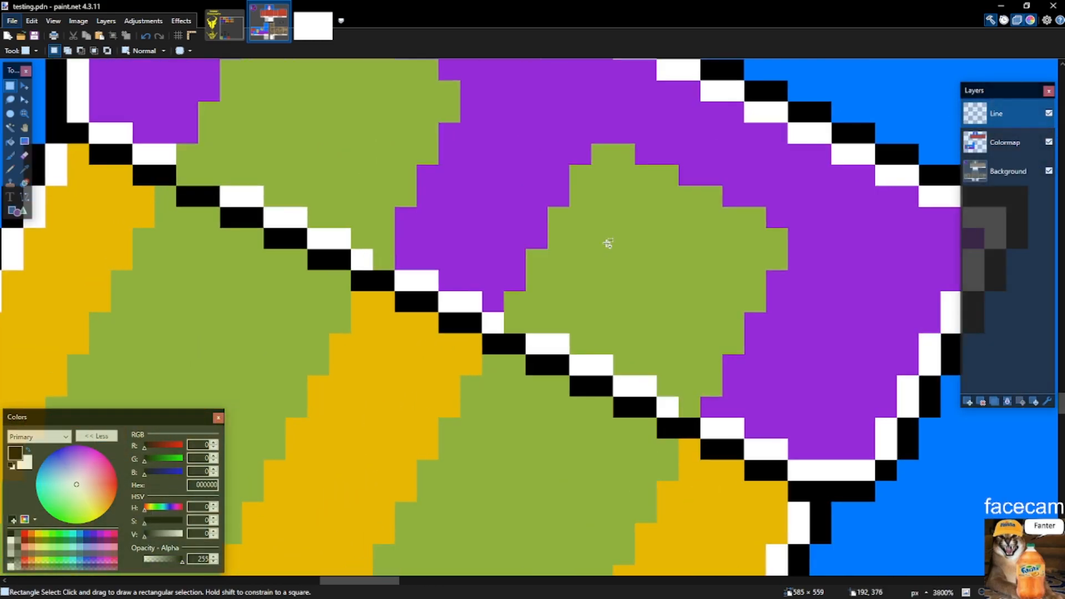
{"action": "key", "text": "p"}
{"action": "right_click", "coordinate": [519, 304]}
{"action": "left_click_drag", "start_coordinate": [519, 304], "coordinate": [560, 212]}
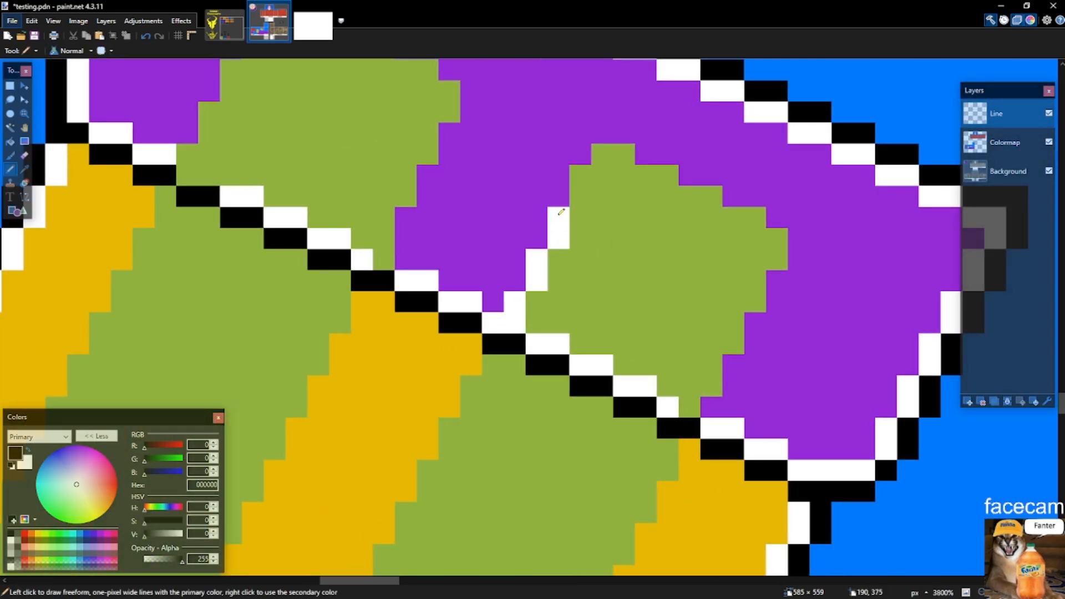
{"action": "mouse_move", "coordinate": [698, 189]}
{"action": "left_mouse_down"}
{"action": "mouse_move", "coordinate": [772, 236]}
{"action": "mouse_move", "coordinate": [774, 273]}
{"action": "mouse_move", "coordinate": [759, 290]}
{"action": "mouse_move", "coordinate": [781, 267]}
{"action": "mouse_move", "coordinate": [781, 239]}
{"action": "left_mouse_up"}
{"action": "key", "text": "ctrl+z"}
{"action": "left_click_drag", "start_coordinate": [761, 284], "coordinate": [756, 301]}
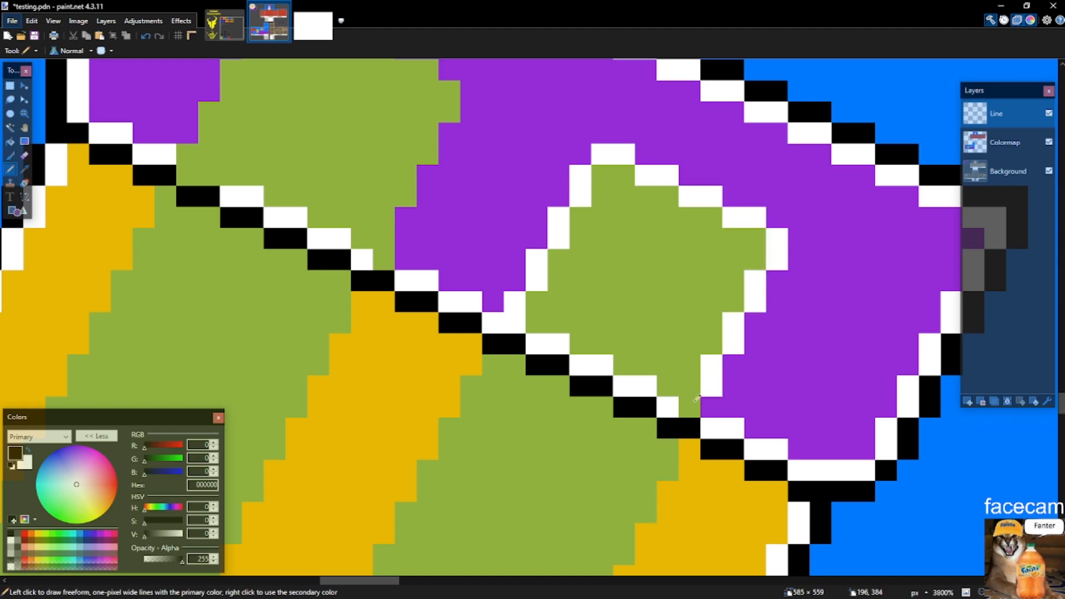
{"action": "left_click", "coordinate": [698, 397]}
Outline the right edge of the pouch's right-hand long green strip in white, repeating the stepped segment down to its bottom corner.
{"action": "scroll", "coordinate": [688, 383], "scroll_direction": "down", "scroll_amount": 1}
{"action": "scroll", "coordinate": [673, 396], "scroll_direction": "down", "scroll_amount": 2}
{"action": "mouse_move", "coordinate": [647, 301]}
{"action": "left_mouse_down"}
{"action": "mouse_move", "coordinate": [625, 336]}
{"action": "mouse_move", "coordinate": [603, 389]}
{"action": "left_mouse_up"}
{"action": "key", "text": "s"}
{"action": "mouse_move", "coordinate": [669, 256]}
{"action": "left_mouse_down"}
{"action": "mouse_move", "coordinate": [600, 361]}
{"action": "mouse_move", "coordinate": [599, 403]}
{"action": "mouse_move", "coordinate": [489, 249]}
{"action": "mouse_move", "coordinate": [576, 439]}
{"action": "left_mouse_up"}
{"action": "key", "text": "m"}
{"action": "scroll", "coordinate": [572, 424], "scroll_direction": "down", "scroll_amount": 4}
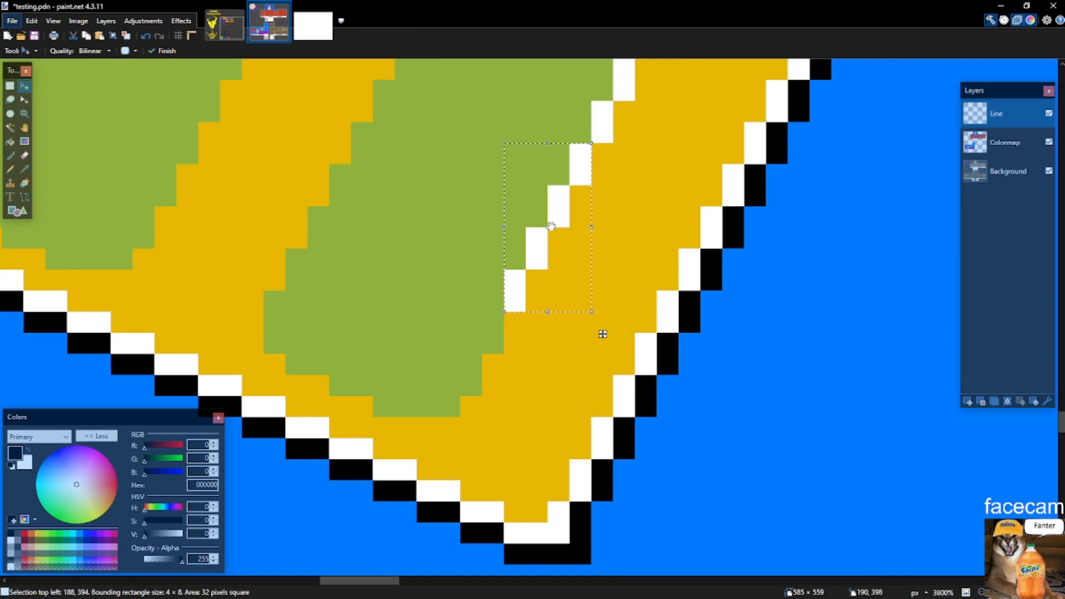
{"action": "left_click_drag", "start_coordinate": [494, 314], "coordinate": [475, 410]}
{"action": "key", "text": "s"}
{"action": "key", "text": "ctrl+d"}
{"action": "key", "text": "p"}
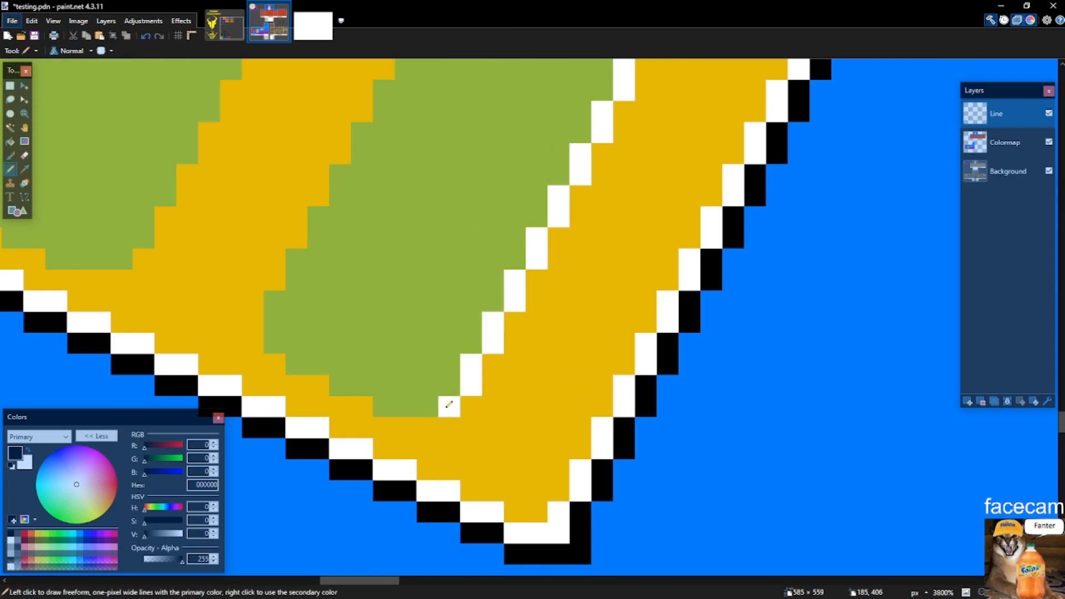
Outline the left edge and bottom end of the right-hand long green strip in white, keeping the black flap line intact above it.
{"action": "key", "text": "s"}
{"action": "left_click_drag", "start_coordinate": [473, 394], "coordinate": [571, 388]}
{"action": "scroll", "coordinate": [588, 267], "scroll_direction": "up", "scroll_amount": 3}
{"action": "key", "text": "m"}
{"action": "mouse_move", "coordinate": [579, 333]}
{"action": "left_mouse_down"}
{"action": "mouse_move", "coordinate": [440, 247]}
{"action": "mouse_move", "coordinate": [456, 250]}
{"action": "mouse_move", "coordinate": [430, 249]}
{"action": "mouse_move", "coordinate": [449, 237]}
{"action": "mouse_move", "coordinate": [340, 442]}
{"action": "left_mouse_up"}
{"action": "scroll", "coordinate": [339, 442], "scroll_direction": "down", "scroll_amount": 2}
{"action": "key", "text": "s"}
{"action": "left_click", "coordinate": [283, 376]}
{"action": "key", "text": "p"}
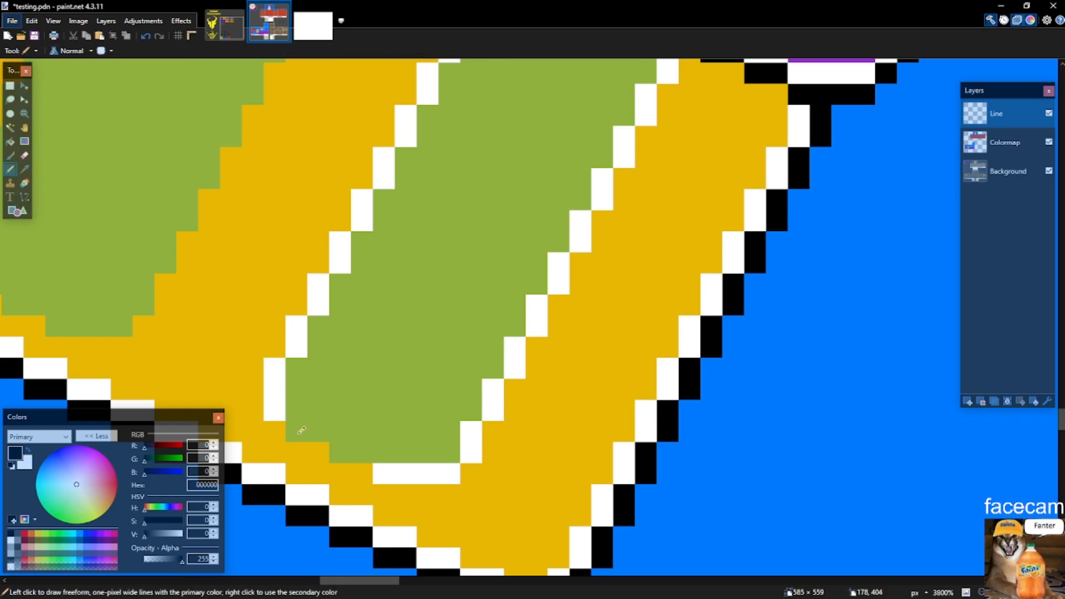
{"action": "right_click", "coordinate": [338, 450]}
{"action": "right_click", "coordinate": [361, 451]}
{"action": "scroll", "coordinate": [432, 391], "scroll_direction": "up", "scroll_amount": 5}
{"action": "key", "text": "s"}
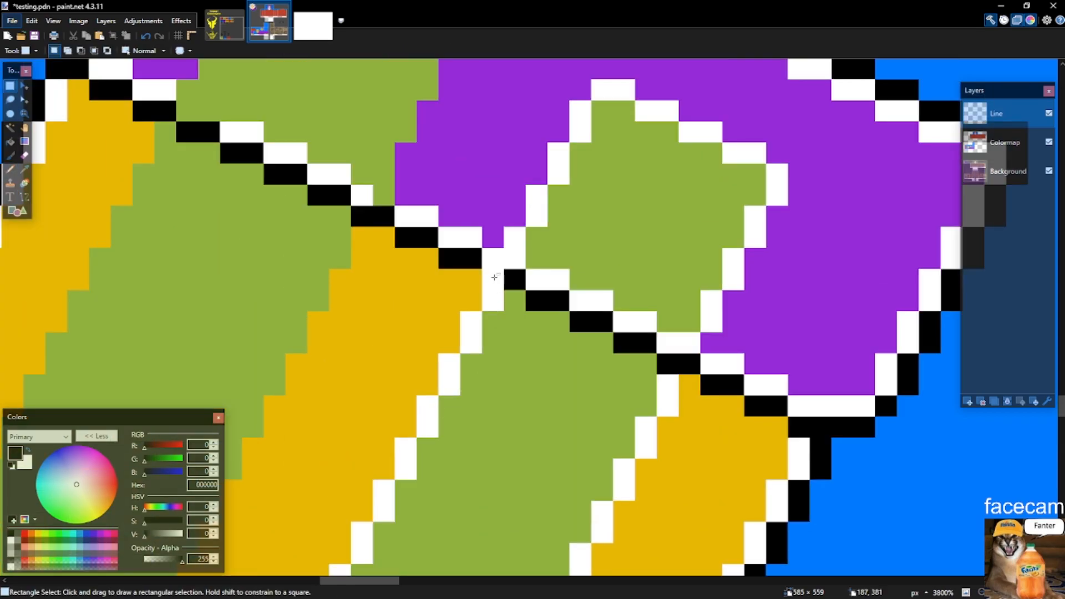
{"action": "key", "text": "p"}
{"action": "scroll", "coordinate": [505, 276], "scroll_direction": "down", "scroll_amount": 1}
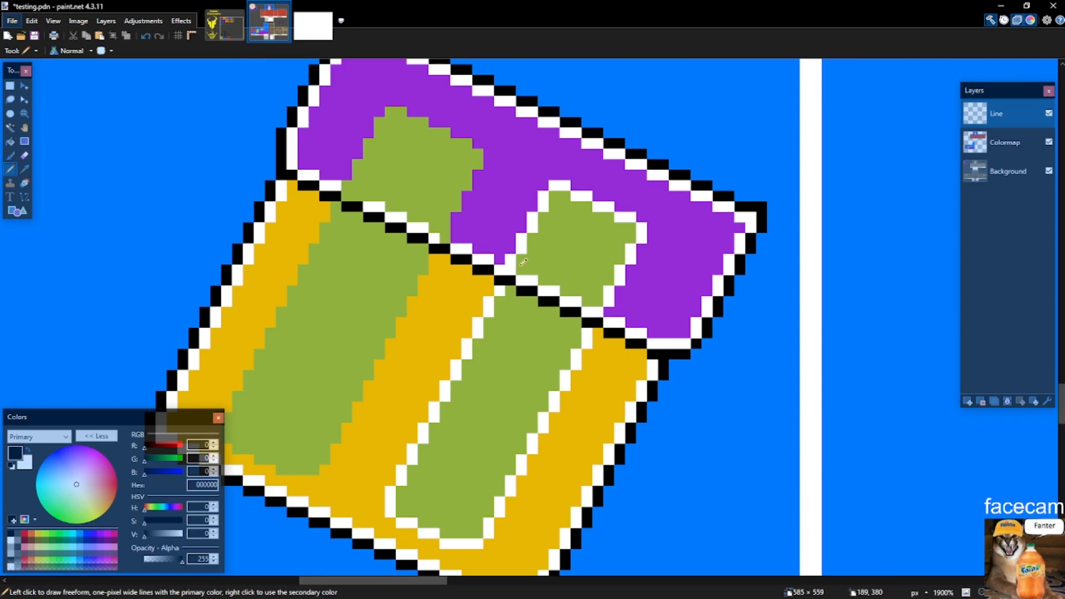
Copy the white outline of the flap's right-hand green square onto the left-hand green square and fill in its missing pixels.
{"action": "key", "text": "s"}
{"action": "mouse_move", "coordinate": [506, 275]}
{"action": "left_mouse_down"}
{"action": "mouse_move", "coordinate": [581, 191]}
{"action": "mouse_move", "coordinate": [616, 288]}
{"action": "left_mouse_up"}
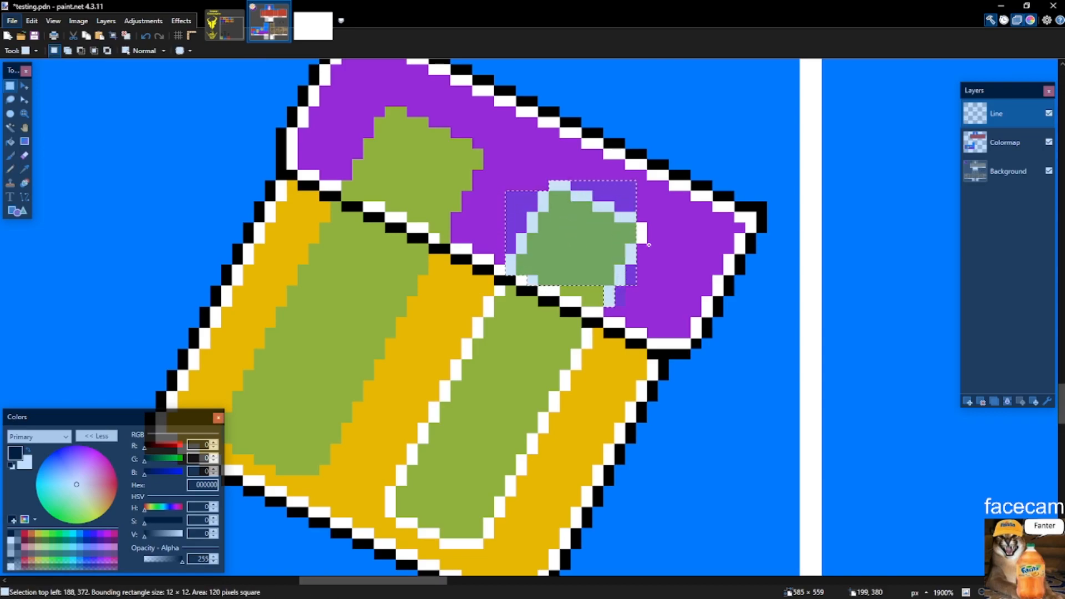
{"action": "key", "text": "m"}
{"action": "left_click_drag", "start_coordinate": [617, 246], "coordinate": [464, 175]}
{"action": "key", "text": "ctrl+d"}
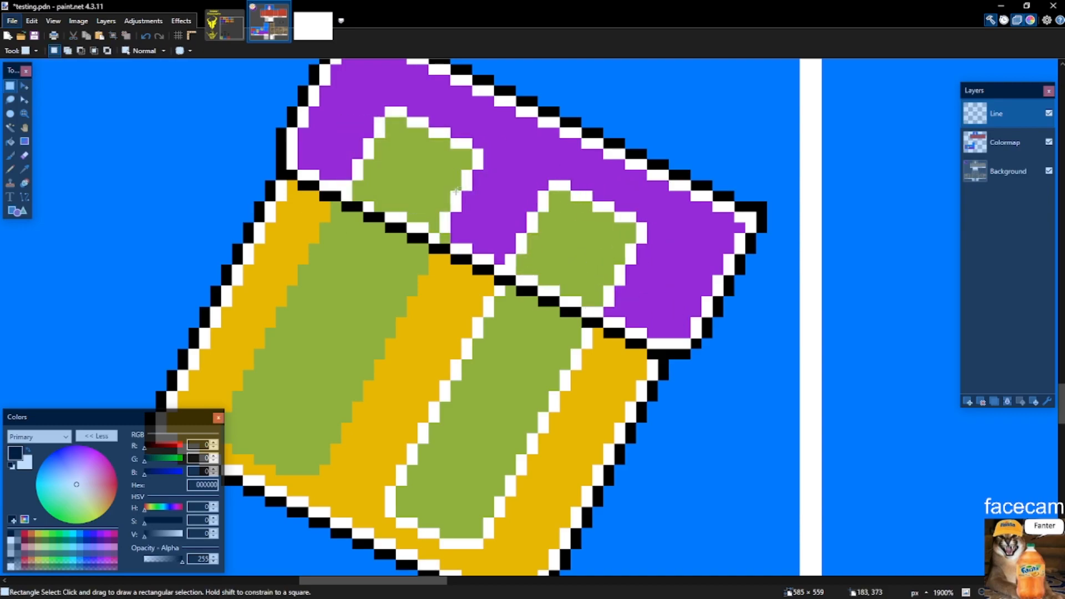
{"action": "key", "text": "p"}
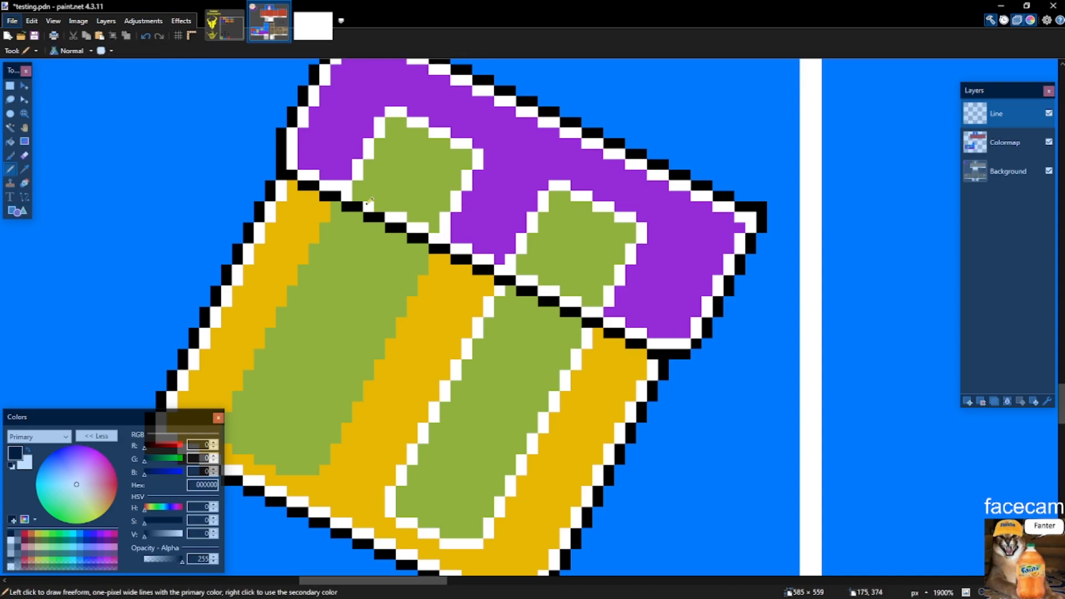
{"action": "scroll", "coordinate": [391, 204], "scroll_direction": "down", "scroll_amount": 2}
{"action": "key", "text": "x"}
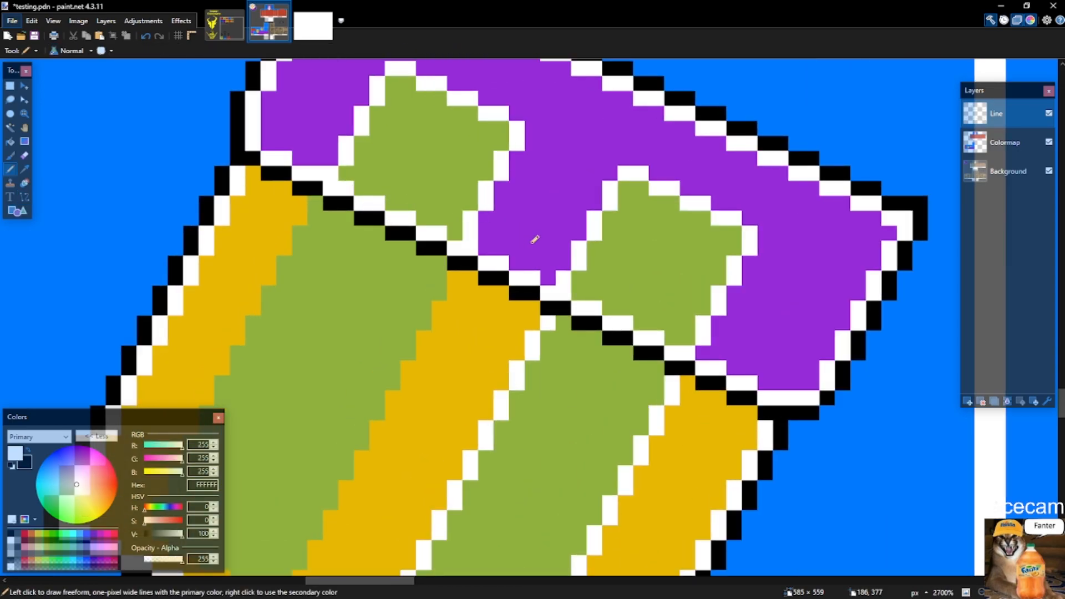
Duplicate the white outline of the right-hand long green strip and align the copy over the pouch's left-hand long green strip.
{"action": "scroll", "coordinate": [491, 230], "scroll_direction": "down", "scroll_amount": 1}
{"action": "scroll", "coordinate": [491, 231], "scroll_direction": "up", "scroll_amount": 3}
{"action": "key", "text": "s"}
{"action": "mouse_move", "coordinate": [580, 310]}
{"action": "left_mouse_down"}
{"action": "mouse_move", "coordinate": [529, 433]}
{"action": "mouse_move", "coordinate": [536, 422]}
{"action": "left_mouse_up"}
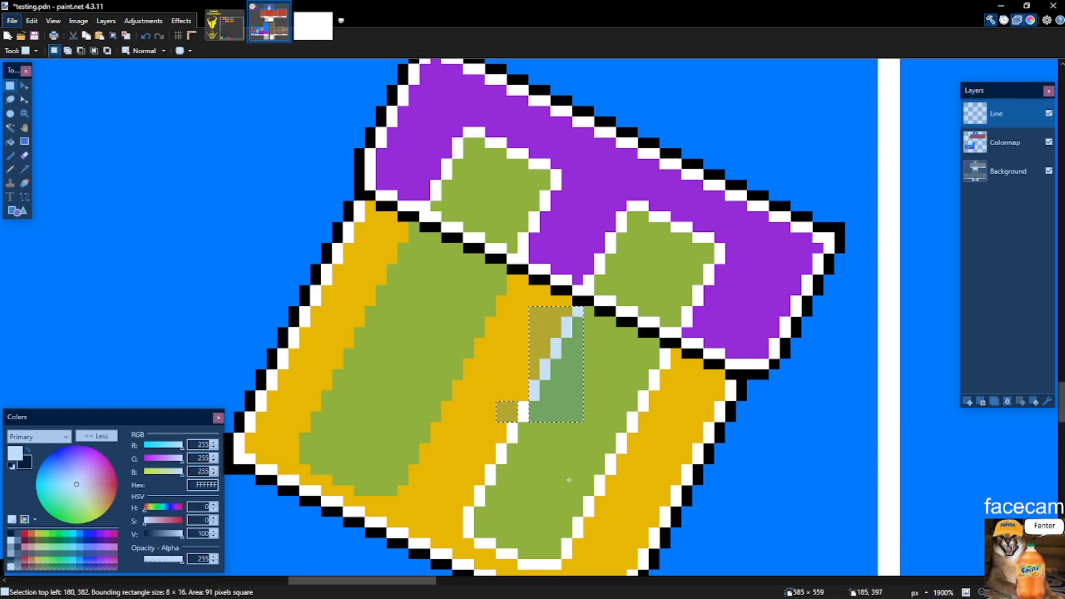
{"action": "left_click_drag", "start_coordinate": [565, 475], "coordinate": [578, 492]}
{"action": "left_click_drag", "start_coordinate": [469, 471], "coordinate": [531, 535]}
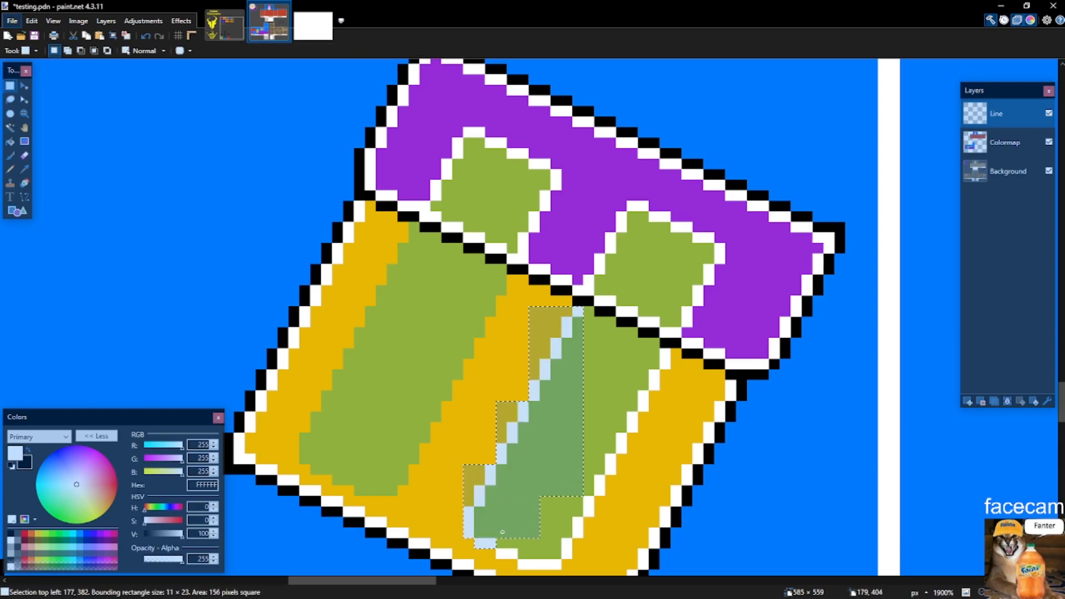
{"action": "left_click_drag", "start_coordinate": [511, 572], "coordinate": [584, 402]}
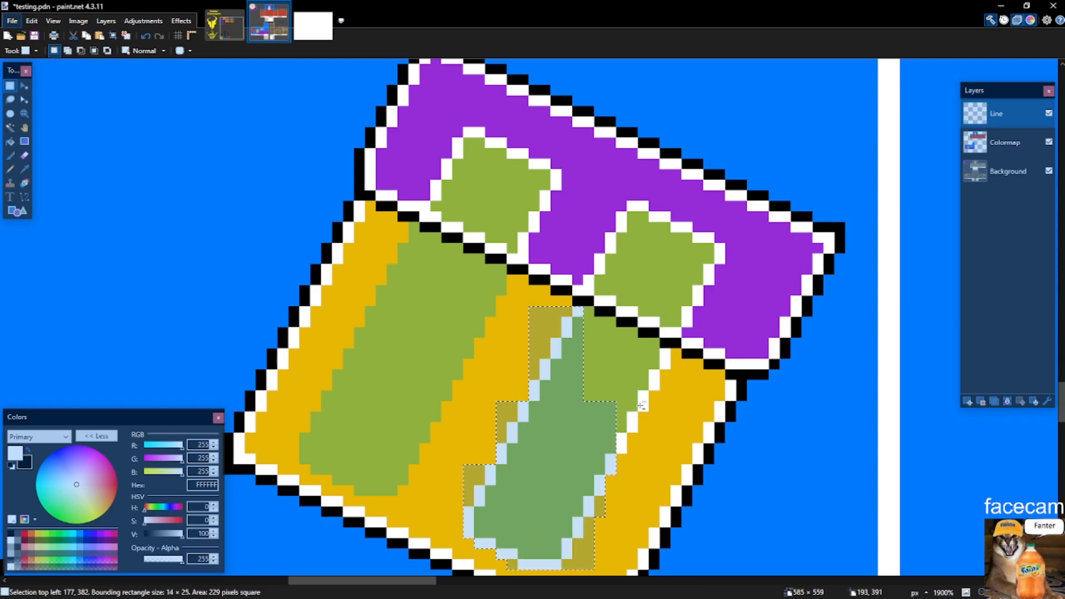
{"action": "left_click_drag", "start_coordinate": [664, 352], "coordinate": [621, 449]}
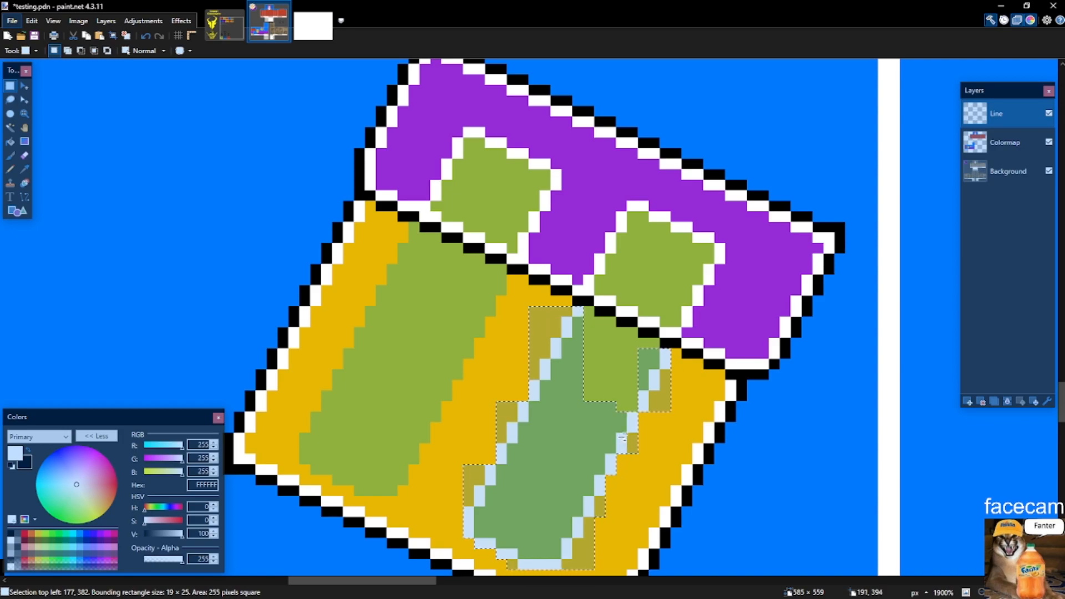
{"action": "key", "text": "ctrl+c"}
{"action": "key", "text": "ctrl+v"}
{"action": "left_click_drag", "start_coordinate": [639, 386], "coordinate": [476, 301]}
{"action": "key", "text": "ctrl+z"}
{"action": "key", "text": "ctrl+y"}
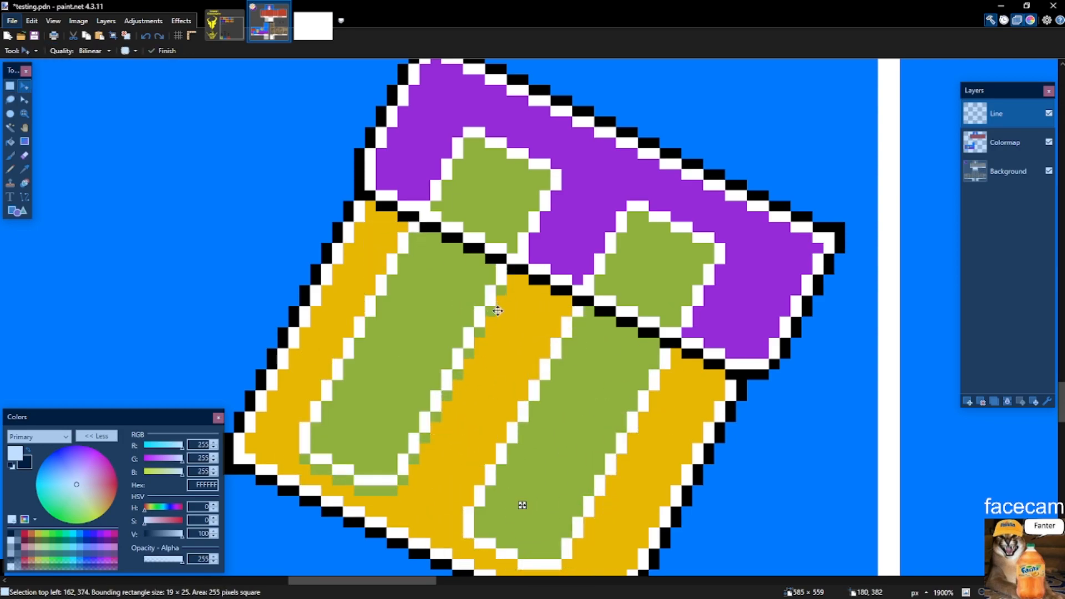
{"action": "key", "text": "Down"}
{"action": "key", "text": "ctrl+d"}
{"action": "key", "text": "b"}
{"action": "key", "text": "p"}
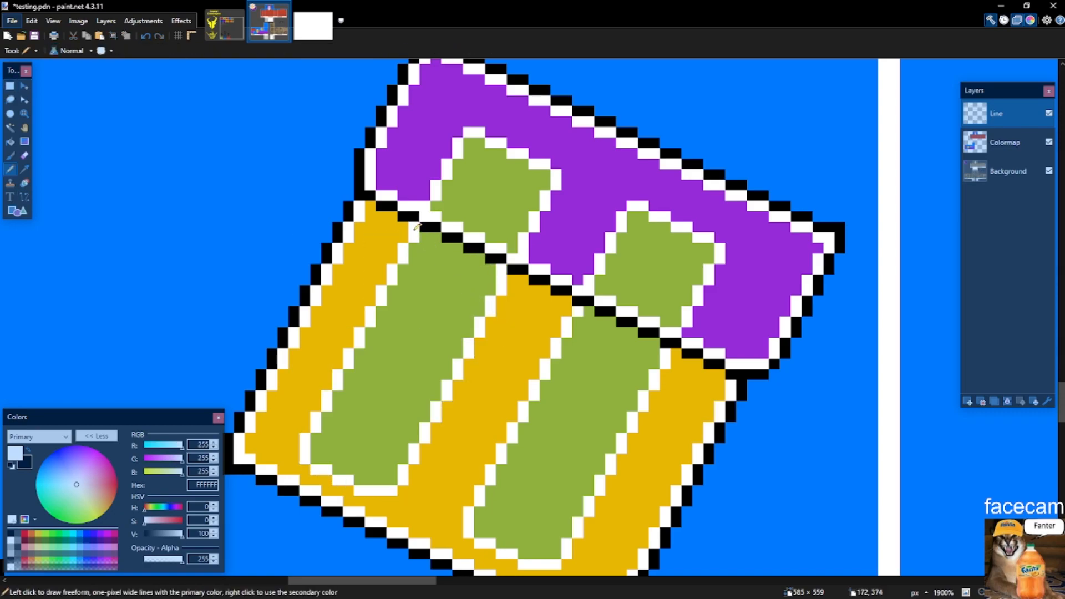
{"action": "key", "text": "s"}
Check the outlined pouch against the rest of the colour-coded sleeve and save the document.
{"action": "scroll", "coordinate": [500, 288], "scroll_direction": "down", "scroll_amount": 3}
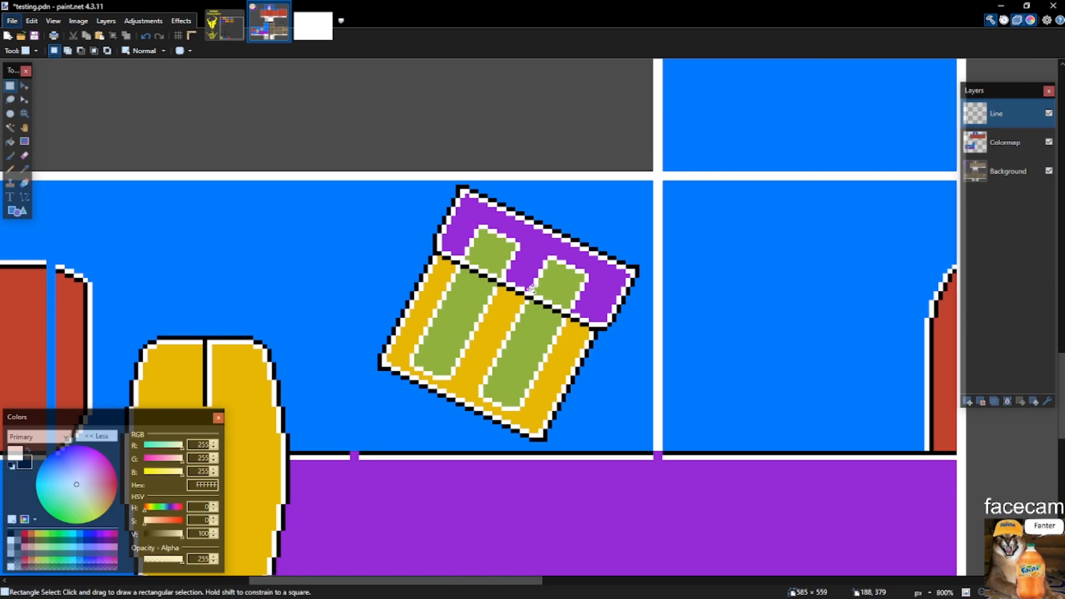
{"action": "scroll", "coordinate": [527, 286], "scroll_direction": "down", "scroll_amount": 6}
{"action": "scroll", "coordinate": [584, 348], "scroll_direction": "up", "scroll_amount": 5}
{"action": "scroll", "coordinate": [525, 363], "scroll_direction": "down", "scroll_amount": 3}
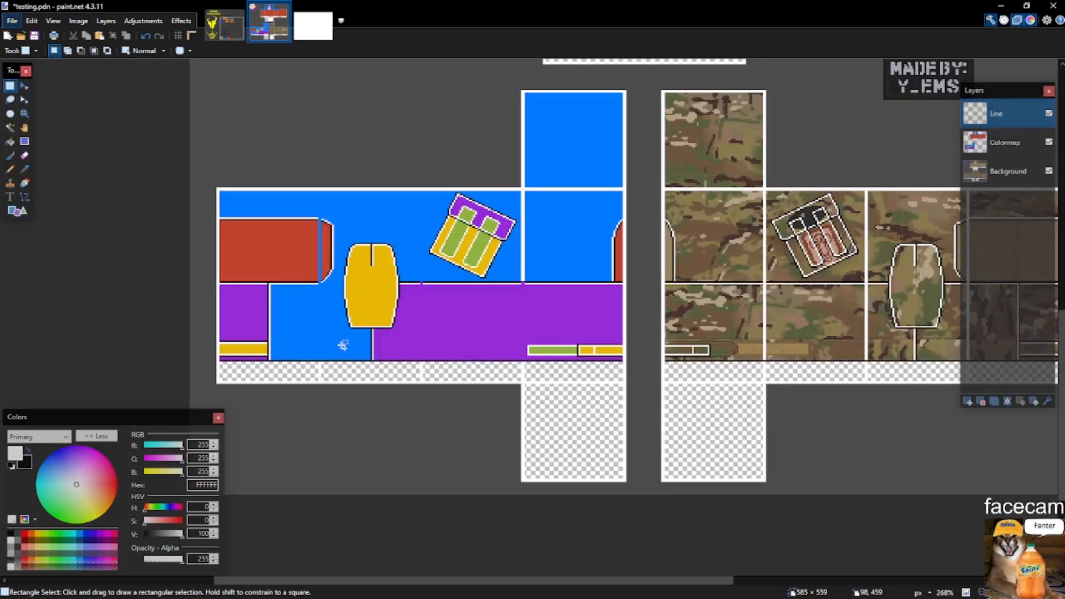
{"action": "scroll", "coordinate": [263, 343], "scroll_direction": "up", "scroll_amount": 4}
{"action": "scroll", "coordinate": [269, 333], "scroll_direction": "down", "scroll_amount": 5}
{"action": "key", "text": "ctrl+s"}
Delete all Line layer outlines covering the camouflage sleeve panels beside the colour-coded sleeve.
{"action": "scroll", "coordinate": [618, 336], "scroll_direction": "up", "scroll_amount": 3}
{"action": "scroll", "coordinate": [703, 321], "scroll_direction": "down", "scroll_amount": 4}
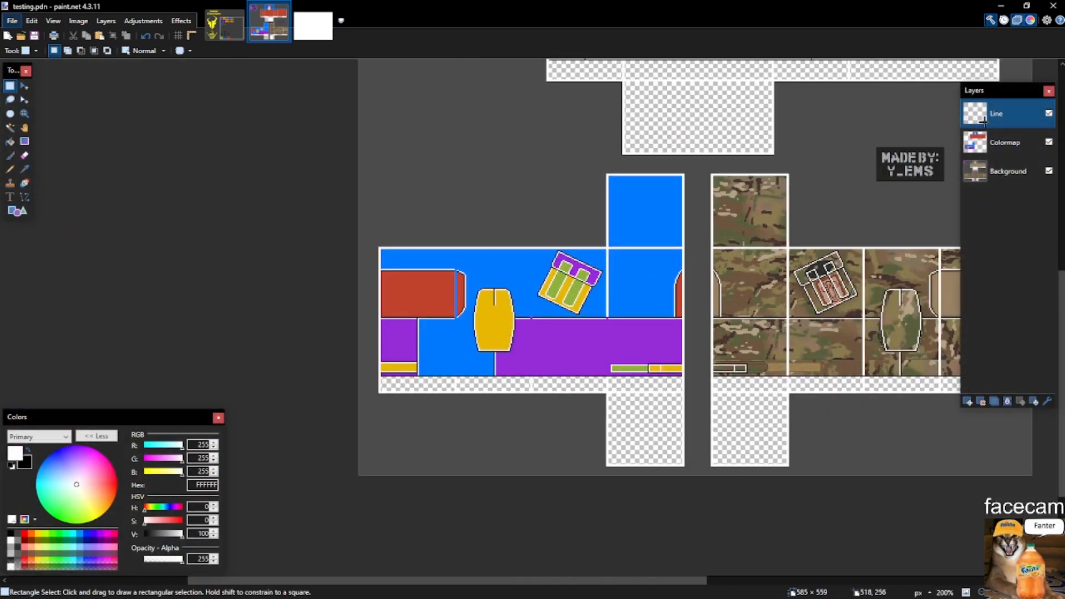
{"action": "mouse_move", "coordinate": [698, 182]}
{"action": "left_mouse_down"}
{"action": "mouse_move", "coordinate": [767, 283]}
{"action": "mouse_move", "coordinate": [1019, 471]}
{"action": "left_mouse_up"}
{"action": "key", "text": "Delete"}
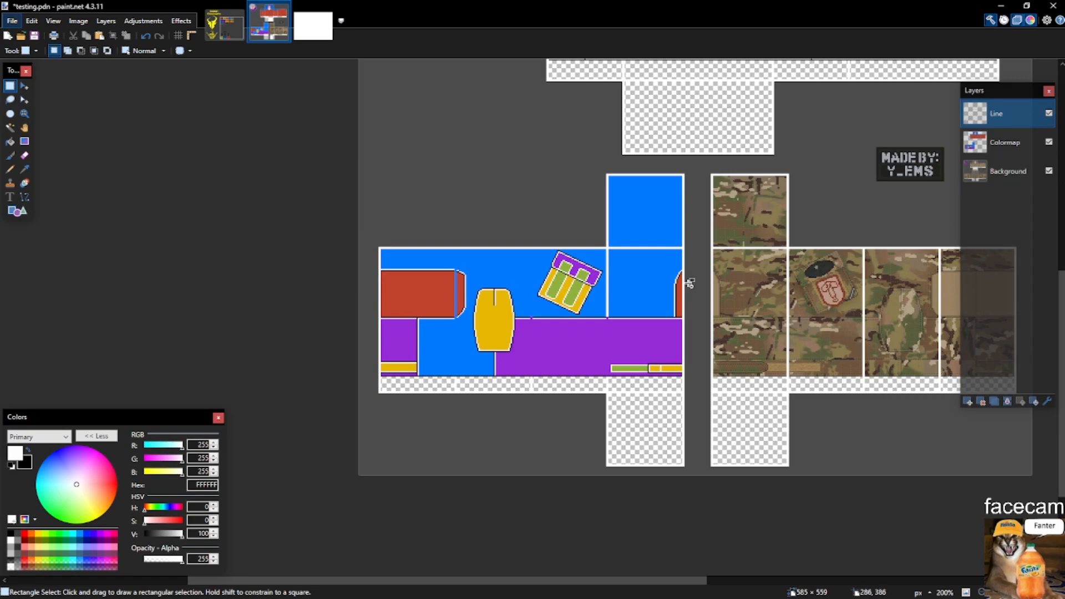
{"action": "scroll", "coordinate": [615, 335], "scroll_direction": "up", "scroll_amount": 7}
{"action": "scroll", "coordinate": [638, 304], "scroll_direction": "down", "scroll_amount": 6}
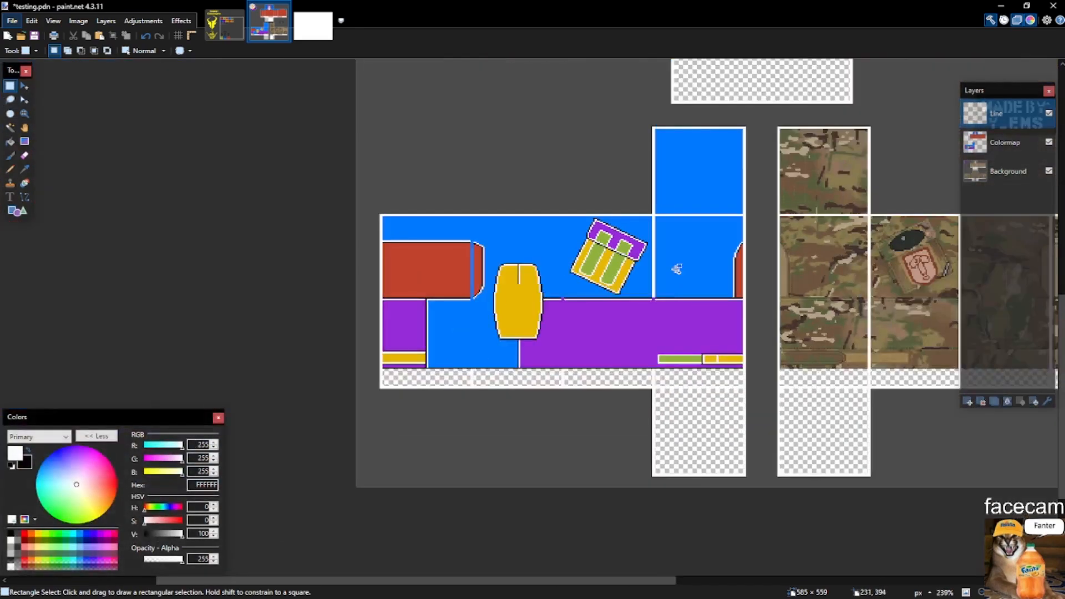
Look over the sleeve and torso panels, fit the whole template in view and save the document.
{"action": "scroll", "coordinate": [698, 245], "scroll_direction": "up", "scroll_amount": 5}
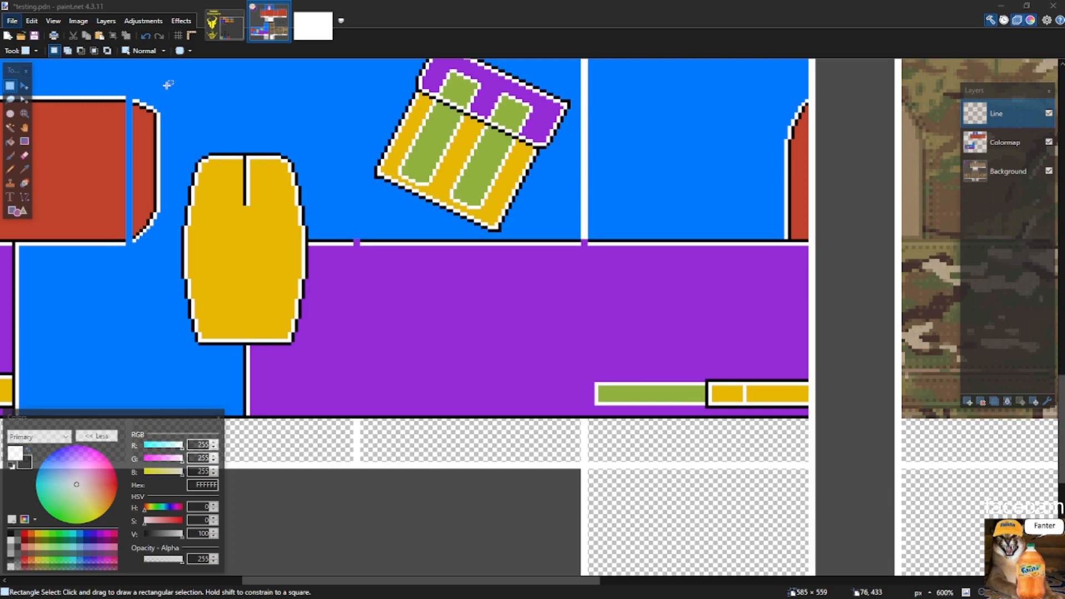
{"action": "left_click", "coordinate": [389, 133]}
{"action": "scroll", "coordinate": [542, 303], "scroll_direction": "down", "scroll_amount": 6}
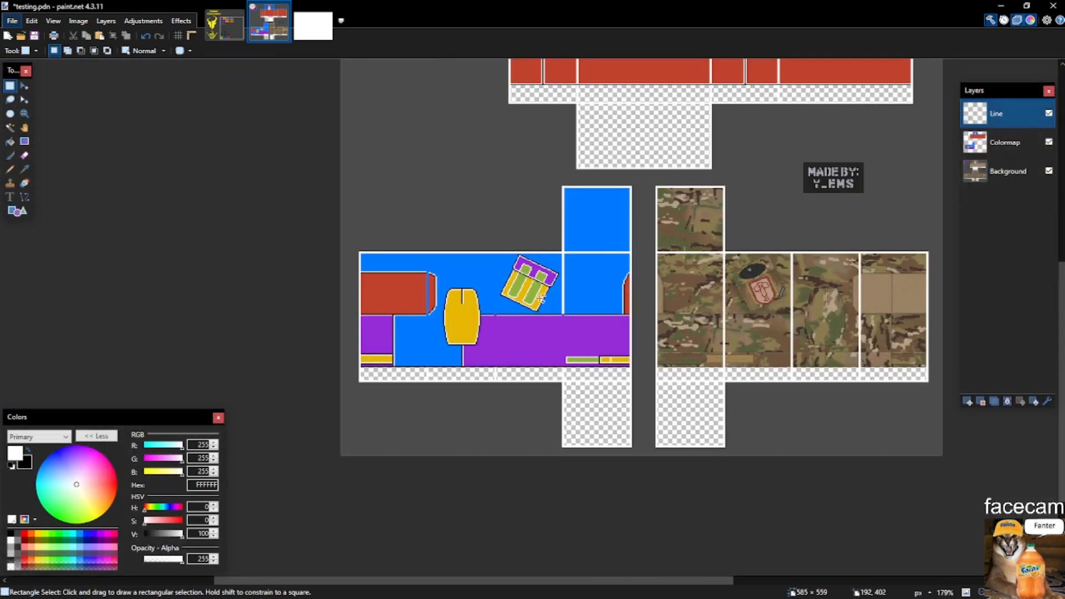
{"action": "scroll", "coordinate": [621, 114], "scroll_direction": "up", "scroll_amount": 6}
{"action": "scroll", "coordinate": [629, 181], "scroll_direction": "up", "scroll_amount": 2}
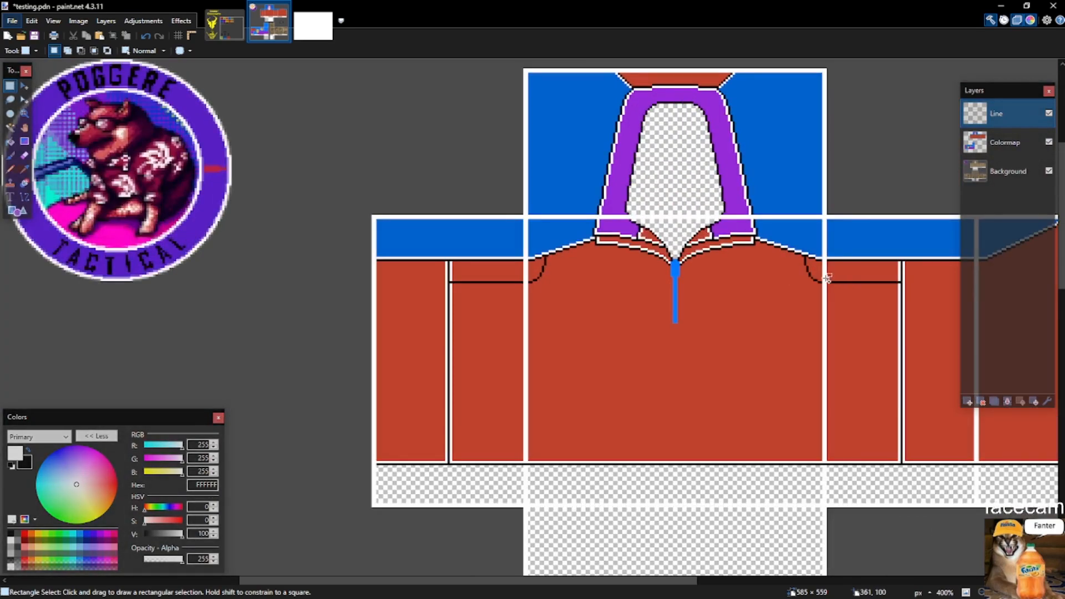
{"action": "key", "text": "ctrl+b"}
{"action": "key", "text": "ctrl+s"}
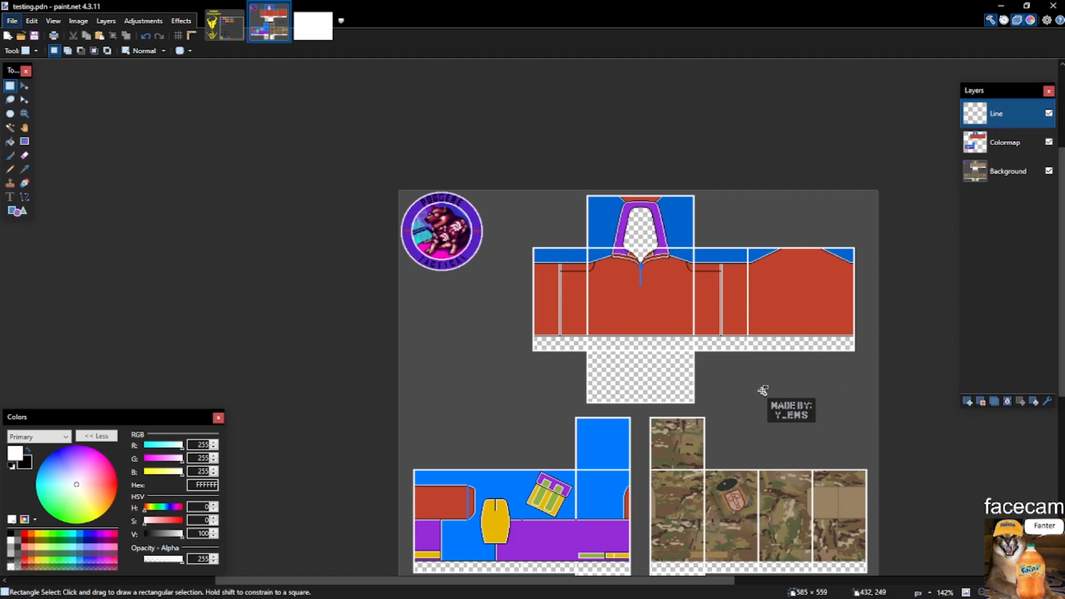
Add a new layer above the Line layer and make black the primary colour.
{"action": "scroll", "coordinate": [749, 387], "scroll_direction": "up", "scroll_amount": 2}
{"action": "scroll", "coordinate": [724, 341], "scroll_direction": "down", "scroll_amount": 5}
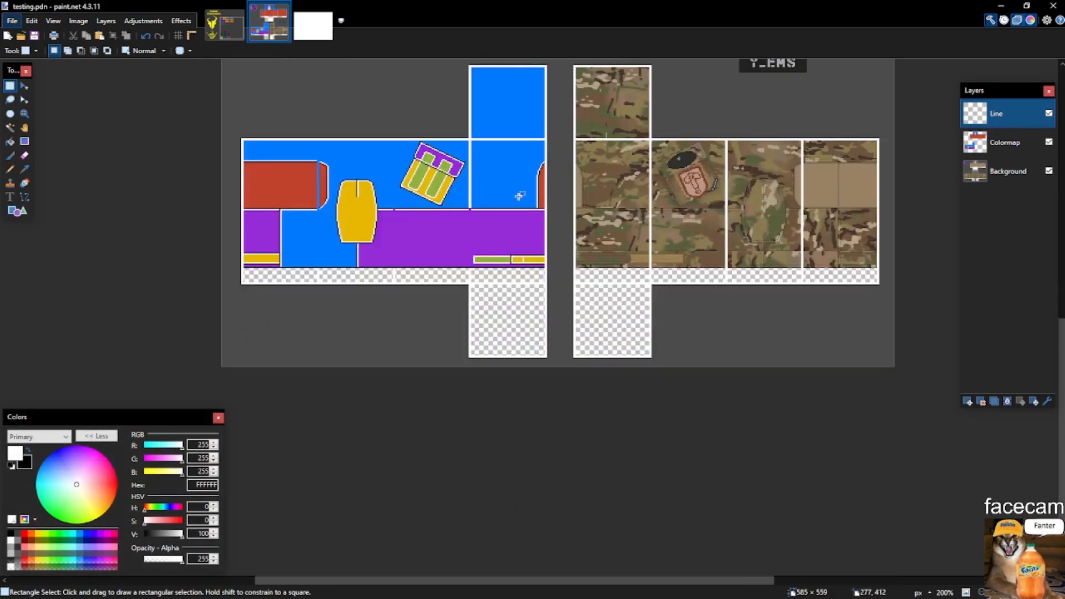
{"action": "scroll", "coordinate": [438, 265], "scroll_direction": "up", "scroll_amount": 3}
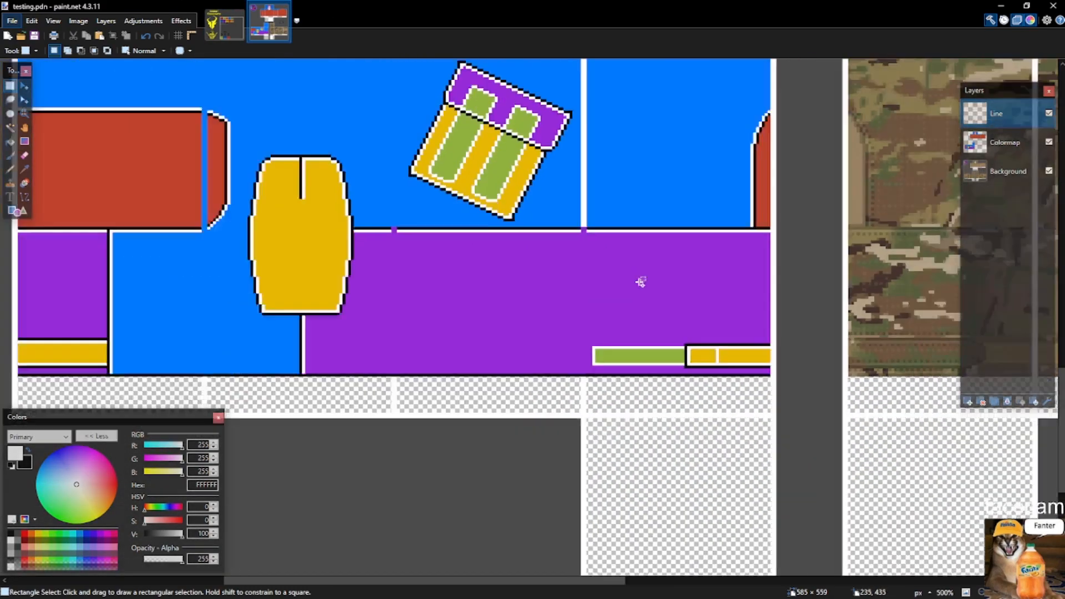
{"action": "scroll", "coordinate": [640, 282], "scroll_direction": "down", "scroll_amount": 4}
{"action": "scroll", "coordinate": [721, 352], "scroll_direction": "up", "scroll_amount": 6}
{"action": "left_click", "coordinate": [969, 400]}
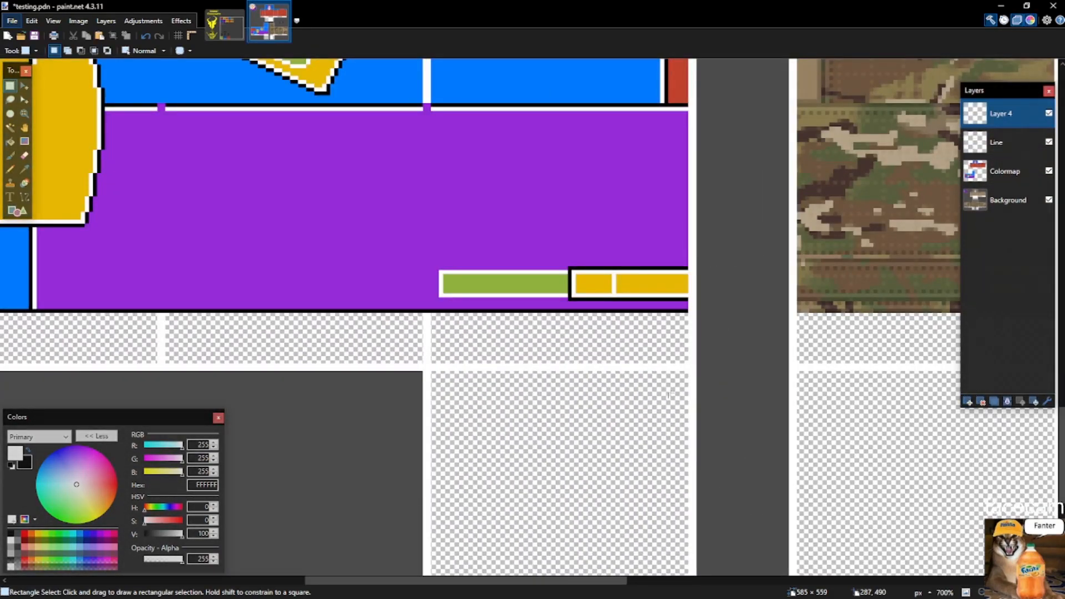
{"action": "key", "text": "x"}
{"action": "scroll", "coordinate": [533, 181], "scroll_direction": "up", "scroll_amount": 4}
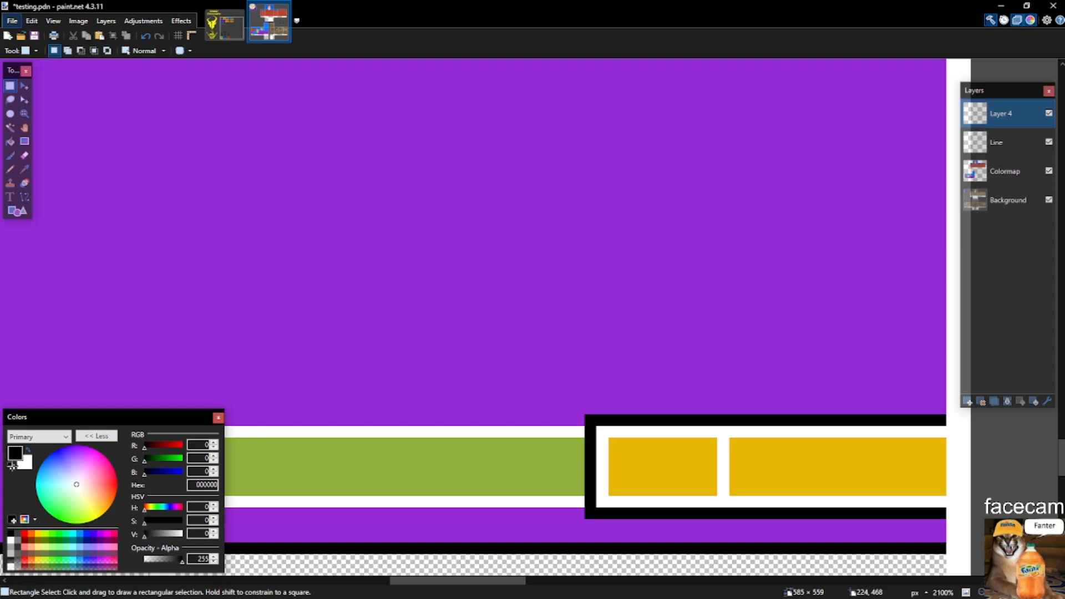
Trace the outer border of the small yellow band on the purple cuff with one-pixel black lines on Layer 4.
{"action": "left_click_drag", "start_coordinate": [586, 417], "coordinate": [893, 522]}
{"action": "left_click_drag", "start_coordinate": [940, 515], "coordinate": [623, 520]}
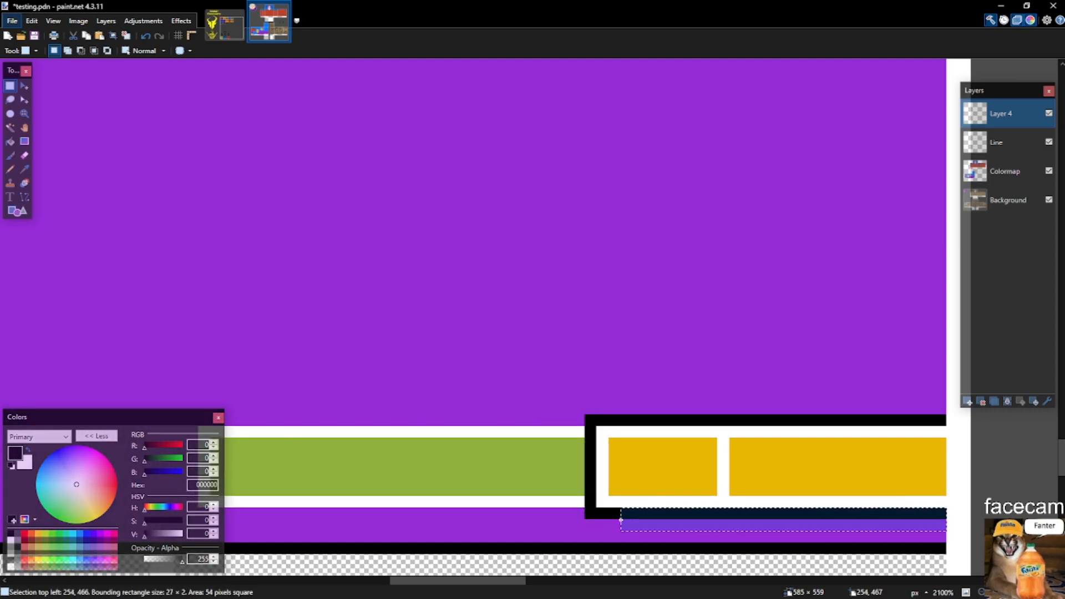
{"action": "left_click_drag", "start_coordinate": [587, 416], "coordinate": [905, 415]}
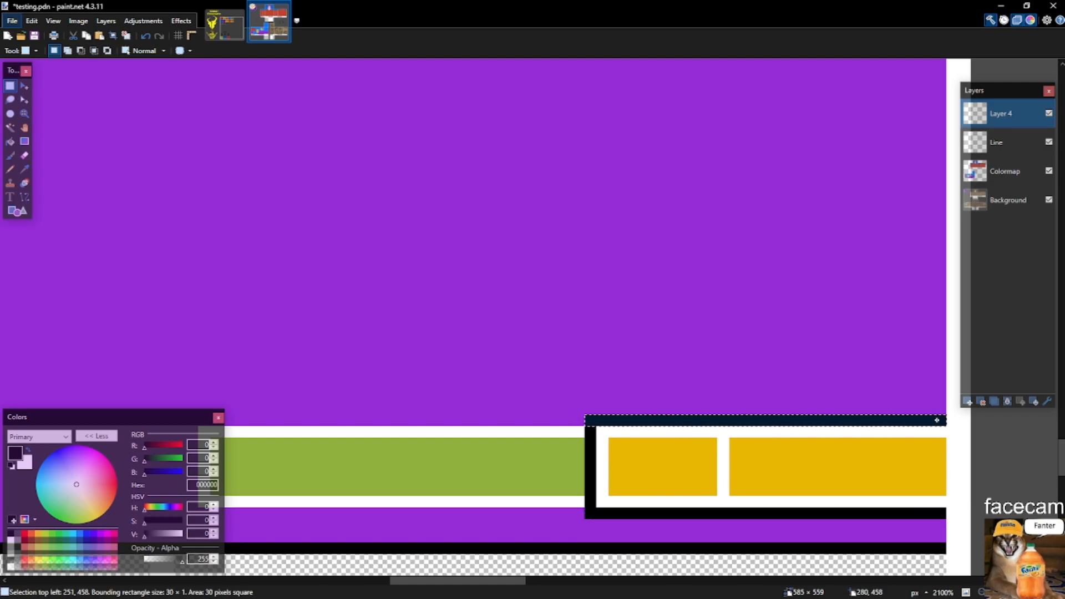
{"action": "left_click", "coordinate": [935, 422]}
{"action": "left_click_drag", "start_coordinate": [947, 545], "coordinate": [898, 410]}
{"action": "left_click", "coordinate": [808, 427]}
Select the Layer 4 area outside the traced band and apply a softening effect to cast a dark shadow around it.
{"action": "scroll", "coordinate": [787, 414], "scroll_direction": "down", "scroll_amount": 4}
{"action": "key", "text": "s"}
{"action": "key", "text": "s"}
{"action": "key", "text": "s"}
{"action": "left_click", "coordinate": [733, 402]}
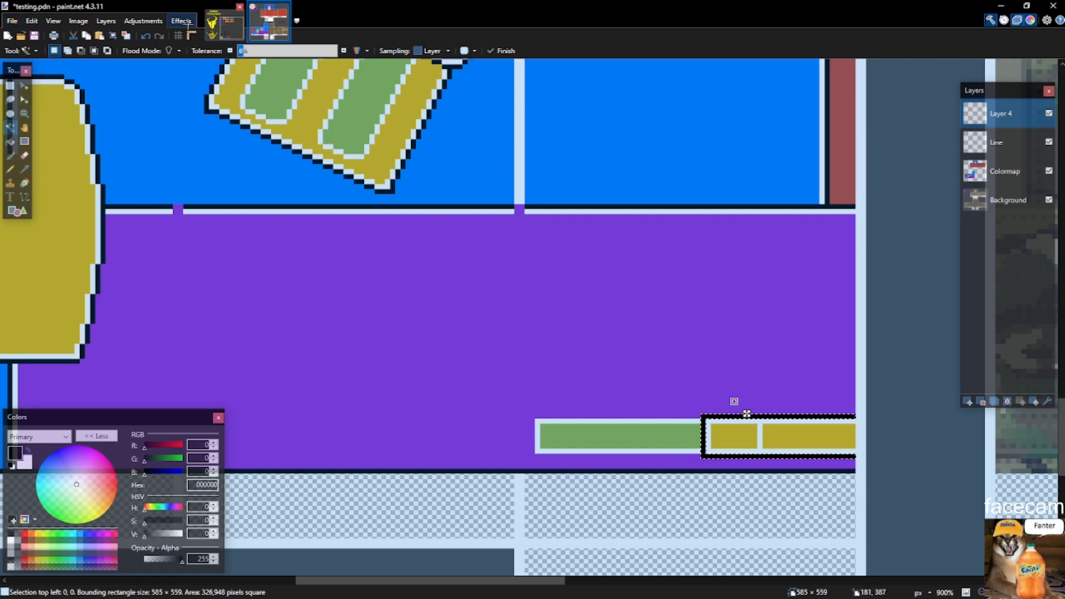
{"action": "left_click", "coordinate": [191, 22]}
{"action": "mouse_move", "coordinate": [245, 116]}
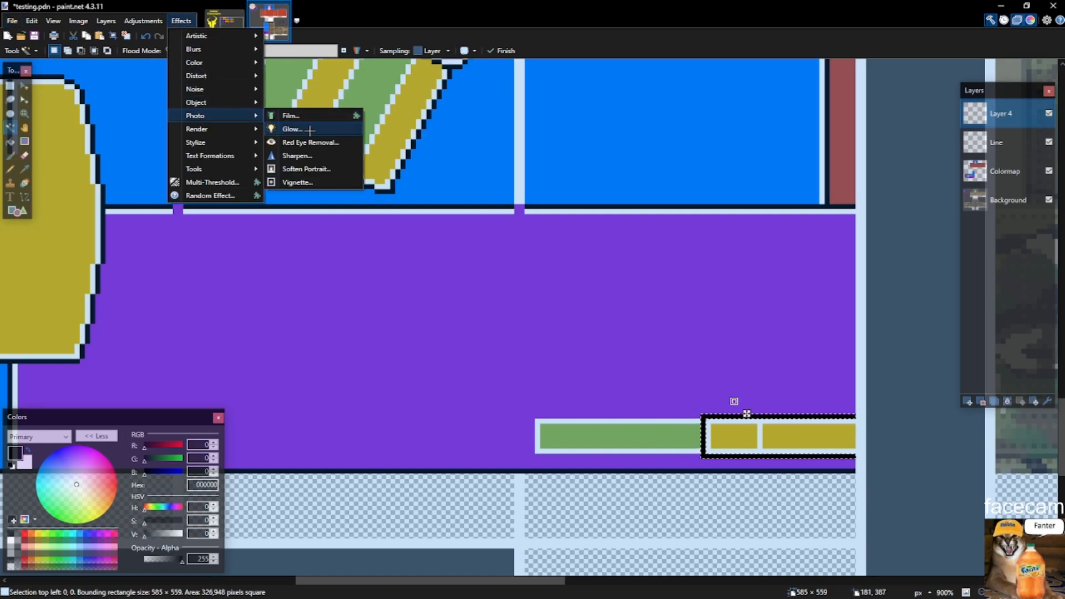
{"action": "left_click", "coordinate": [293, 129]}
{"action": "left_click_drag", "start_coordinate": [464, 272], "coordinate": [459, 271]}
{"action": "left_click", "coordinate": [538, 347]}
{"action": "scroll", "coordinate": [751, 448], "scroll_direction": "up", "scroll_amount": 3}
{"action": "key", "text": "s"}
{"action": "left_click_drag", "start_coordinate": [681, 403], "coordinate": [693, 404]}
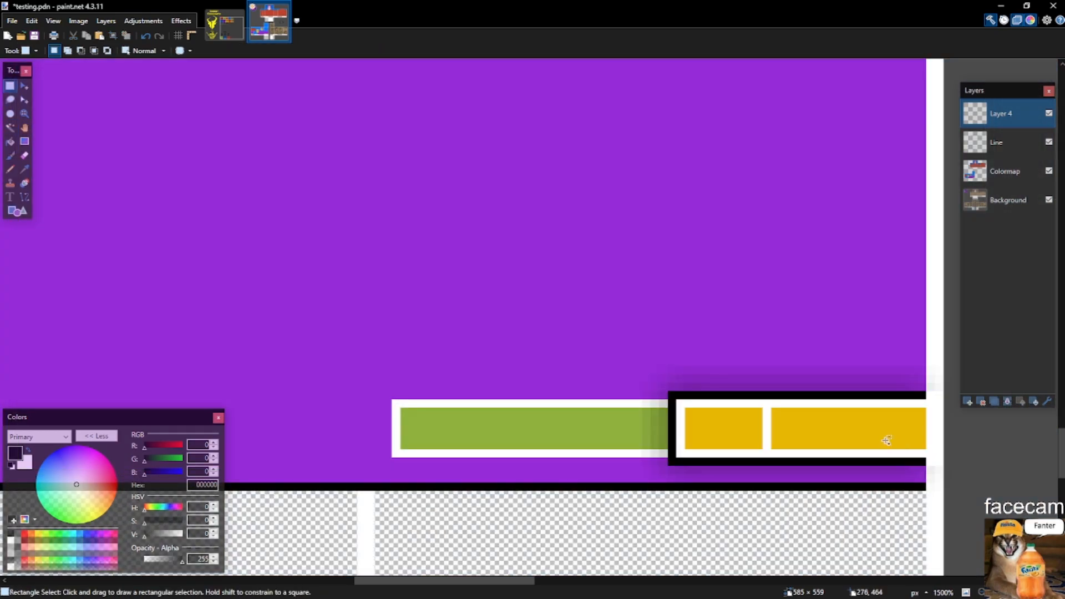
Add five new empty layers above Layer 4.
{"action": "scroll", "coordinate": [785, 424], "scroll_direction": "down", "scroll_amount": 4}
{"action": "scroll", "coordinate": [832, 446], "scroll_direction": "up", "scroll_amount": 3}
{"action": "scroll", "coordinate": [820, 438], "scroll_direction": "down", "scroll_amount": 4}
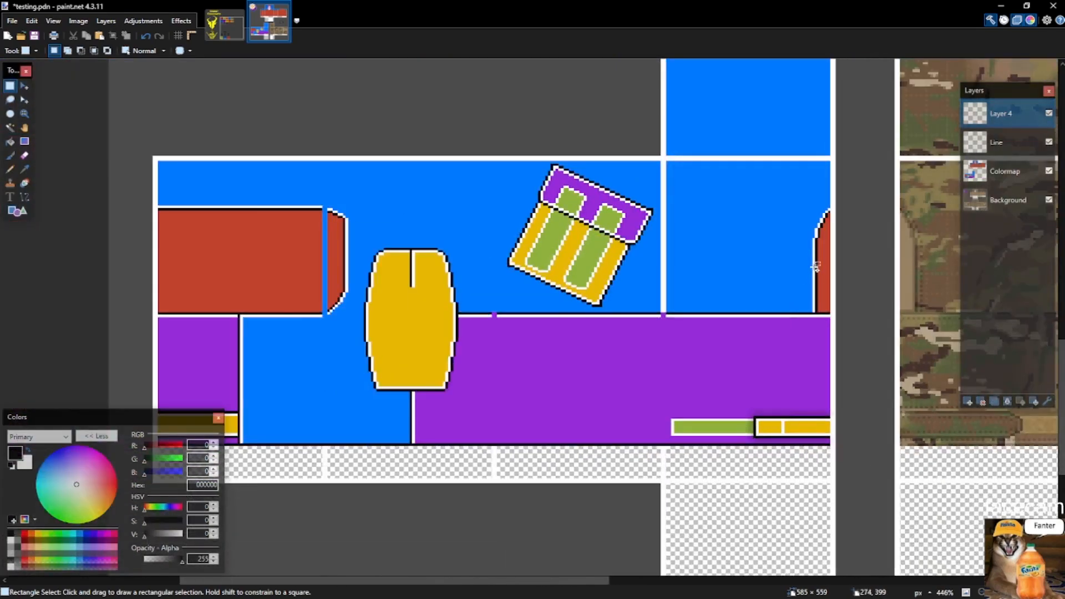
{"action": "scroll", "coordinate": [879, 215], "scroll_direction": "up", "scroll_amount": 3}
{"action": "key", "text": "ctrl+shift+n"}
{"action": "key", "text": "ctrl+shift+n"}
{"action": "key", "text": "ctrl+shift+n"}
{"action": "key", "text": "ctrl+shift+n"}
{"action": "key", "text": "ctrl+shift+n"}
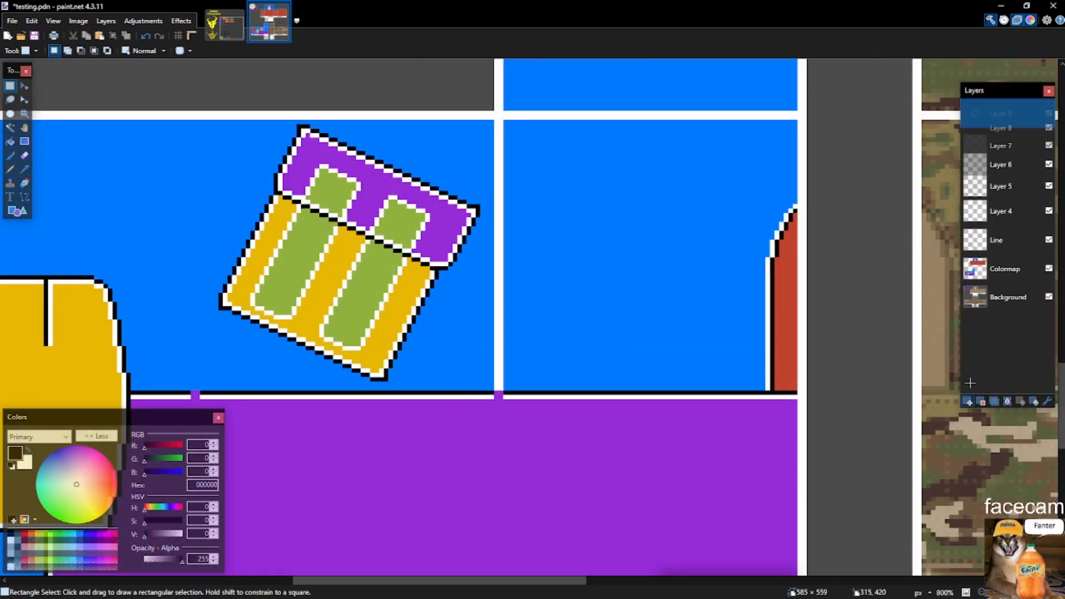
Rename Layer 4 as Shadowing.
{"action": "left_click", "coordinate": [1004, 229]}
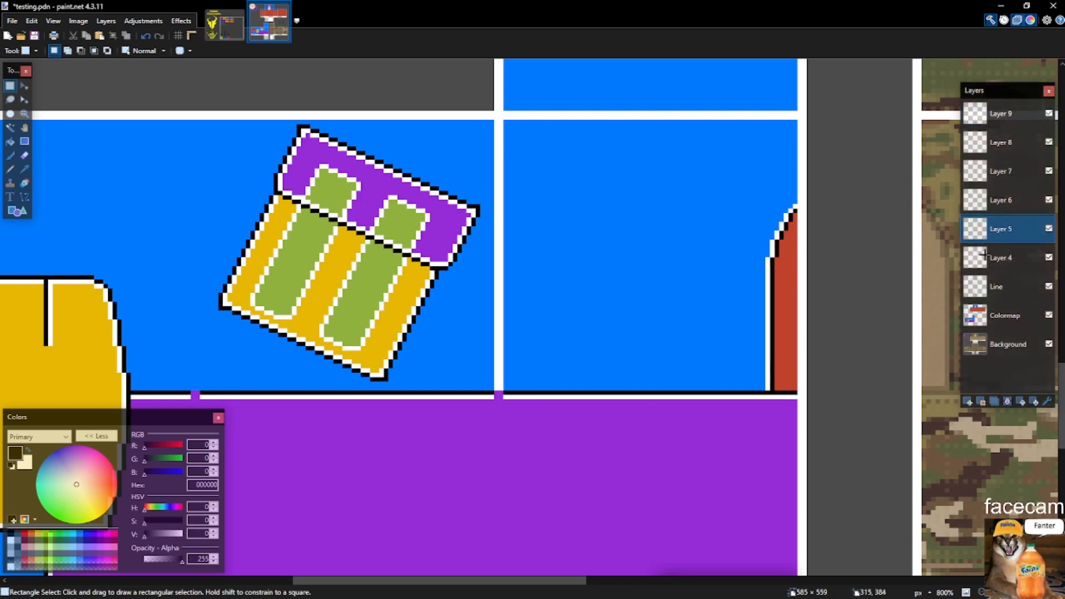
{"action": "left_click", "coordinate": [1004, 285]}
{"action": "double_click", "coordinate": [1010, 258]}
{"action": "type", "text": "Shadowing"}
{"action": "key", "text": "Return"}
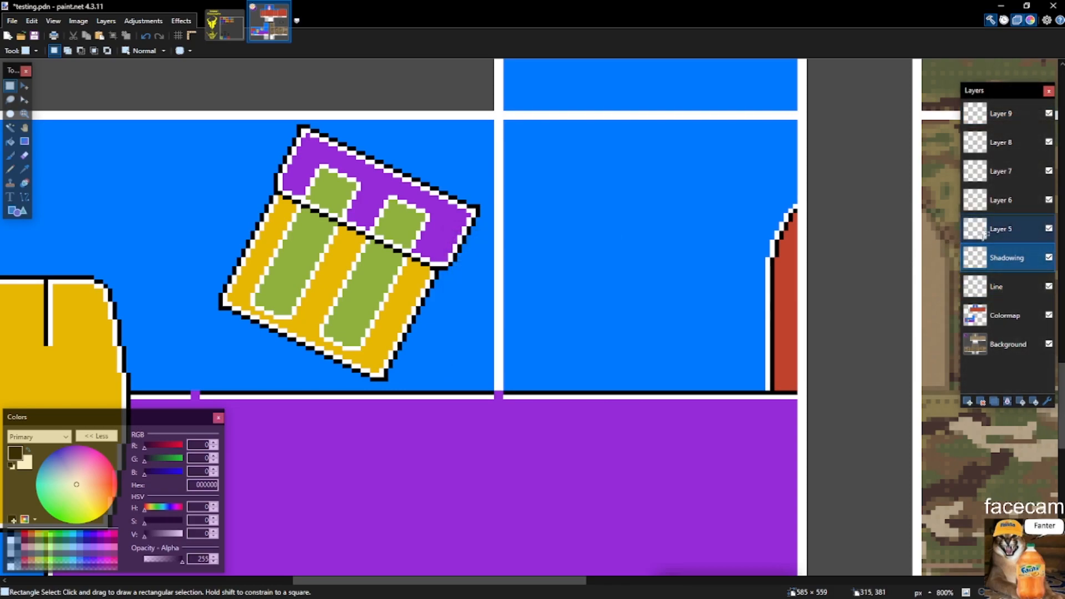
On Layer 5, create a soft shadow along the seam between the blue and purple sleeve panels by repeating the last effect.
{"action": "left_click", "coordinate": [1002, 229]}
{"action": "scroll", "coordinate": [878, 308], "scroll_direction": "down", "scroll_amount": 6}
{"action": "mouse_move", "coordinate": [795, 391]}
{"action": "left_mouse_down"}
{"action": "mouse_move", "coordinate": [877, 306]}
{"action": "mouse_move", "coordinate": [556, 375]}
{"action": "mouse_move", "coordinate": [535, 366]}
{"action": "mouse_move", "coordinate": [714, 309]}
{"action": "mouse_move", "coordinate": [744, 276]}
{"action": "mouse_move", "coordinate": [1050, 210]}
{"action": "mouse_move", "coordinate": [718, 206]}
{"action": "mouse_move", "coordinate": [617, 183]}
{"action": "left_mouse_up"}
{"action": "scroll", "coordinate": [541, 369], "scroll_direction": "up", "scroll_amount": 8}
{"action": "left_click", "coordinate": [724, 300]}
{"action": "scroll", "coordinate": [742, 271], "scroll_direction": "down", "scroll_amount": 6}
{"action": "key", "text": "ctrl+f"}
{"action": "scroll", "coordinate": [557, 241], "scroll_direction": "up", "scroll_amount": 5}
{"action": "key", "text": "s"}
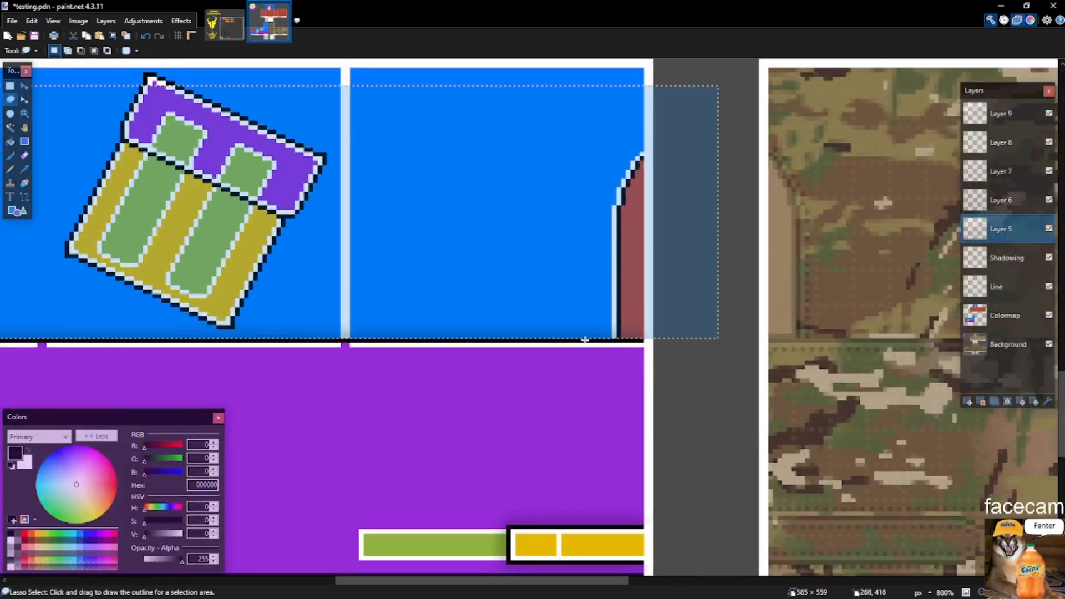
Clear the excess seam shadow beyond the sleeve's outer edge and below the blue-purple seam on Layer 5.
{"action": "key", "text": "s"}
{"action": "key", "text": "s"}
{"action": "key", "text": "s"}
{"action": "left_click_drag", "start_coordinate": [645, 345], "coordinate": [793, 74]}
{"action": "scroll", "coordinate": [794, 73], "scroll_direction": "down", "scroll_amount": 8}
{"action": "scroll", "coordinate": [391, 293], "scroll_direction": "up", "scroll_amount": 9}
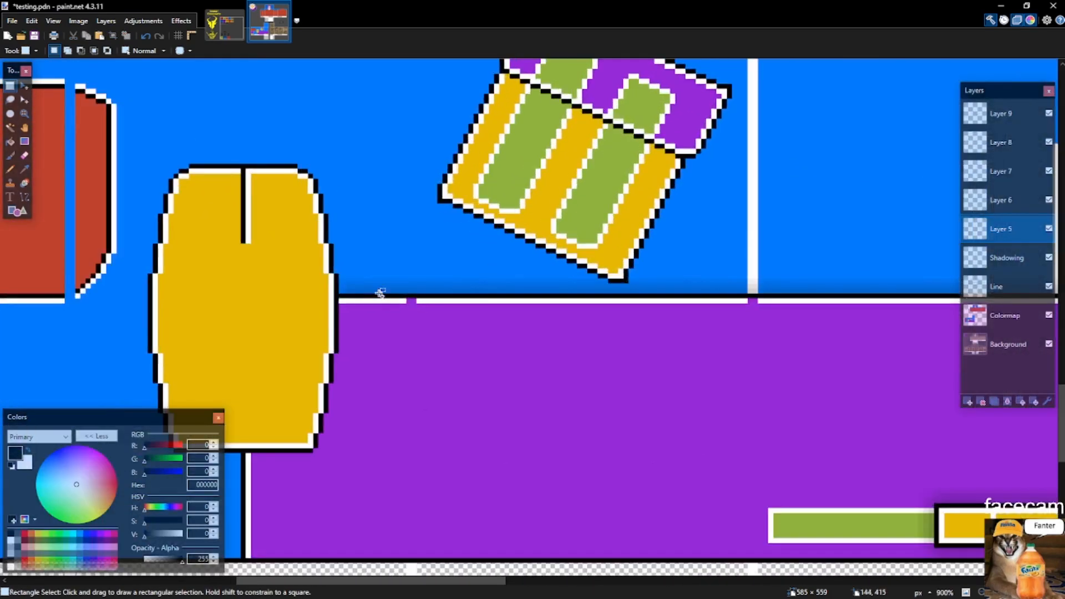
{"action": "scroll", "coordinate": [411, 294], "scroll_direction": "down", "scroll_amount": 5}
{"action": "left_click_drag", "start_coordinate": [342, 296], "coordinate": [793, 358]}
{"action": "left_click", "coordinate": [795, 357]}
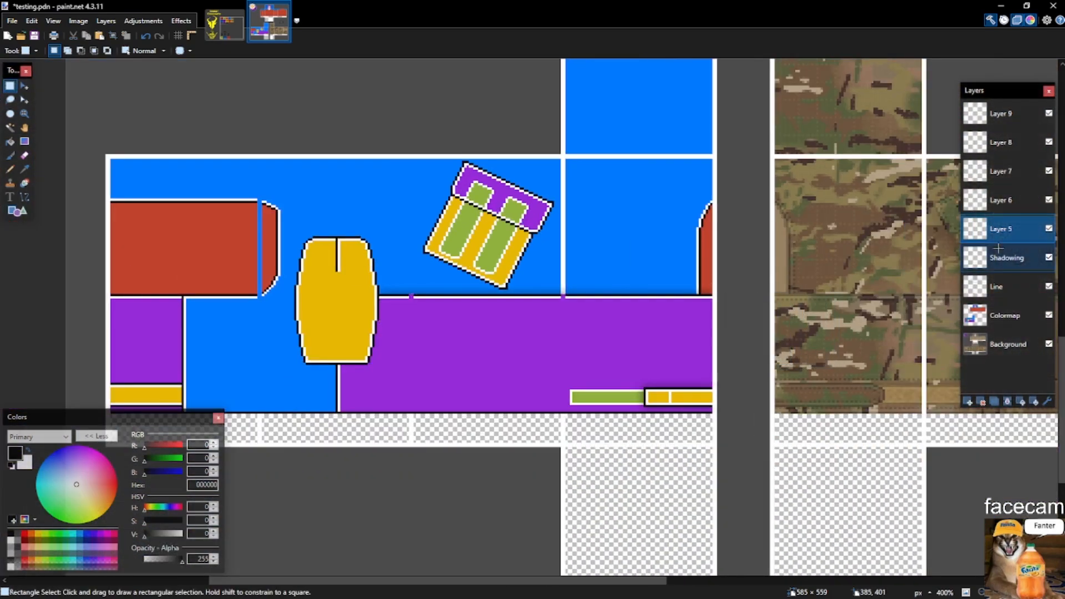
Move all the white outline pixels from the Line layer onto a new layer directly above it.
{"action": "left_click", "coordinate": [961, 285]}
{"action": "scroll", "coordinate": [573, 299], "scroll_direction": "up", "scroll_amount": 4}
{"action": "key", "text": "s"}
{"action": "key", "text": "s"}
{"action": "key", "text": "s"}
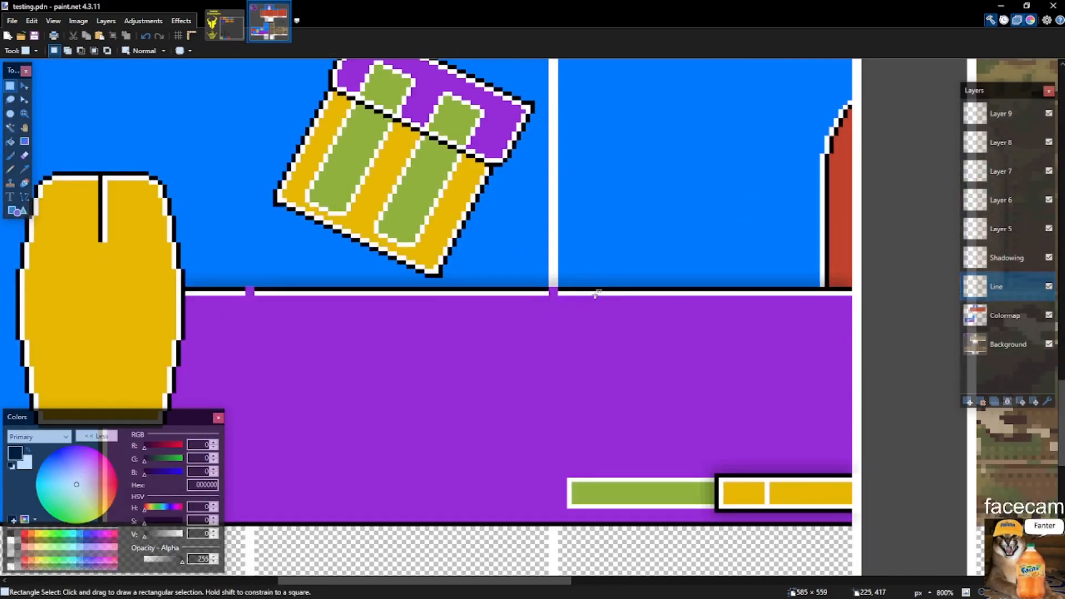
{"action": "left_click", "coordinate": [597, 293]}
{"action": "scroll", "coordinate": [599, 309], "scroll_direction": "down", "scroll_amount": 11}
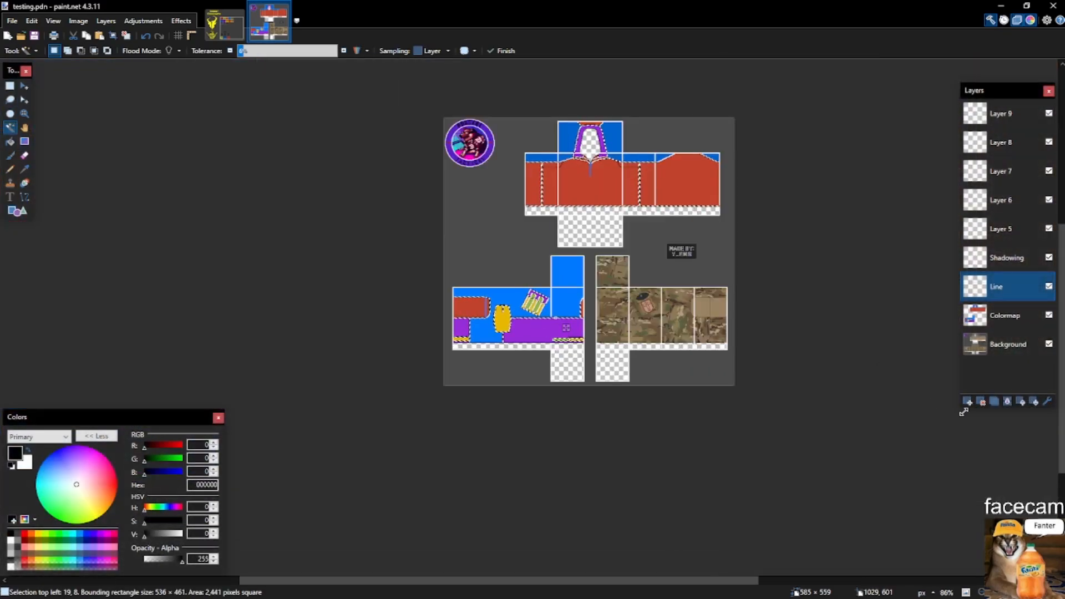
{"action": "left_click", "coordinate": [967, 401]}
{"action": "key", "text": "ctrl+v"}
Rename the new layer holding the white outlines as Seam.
{"action": "double_click", "coordinate": [996, 316]}
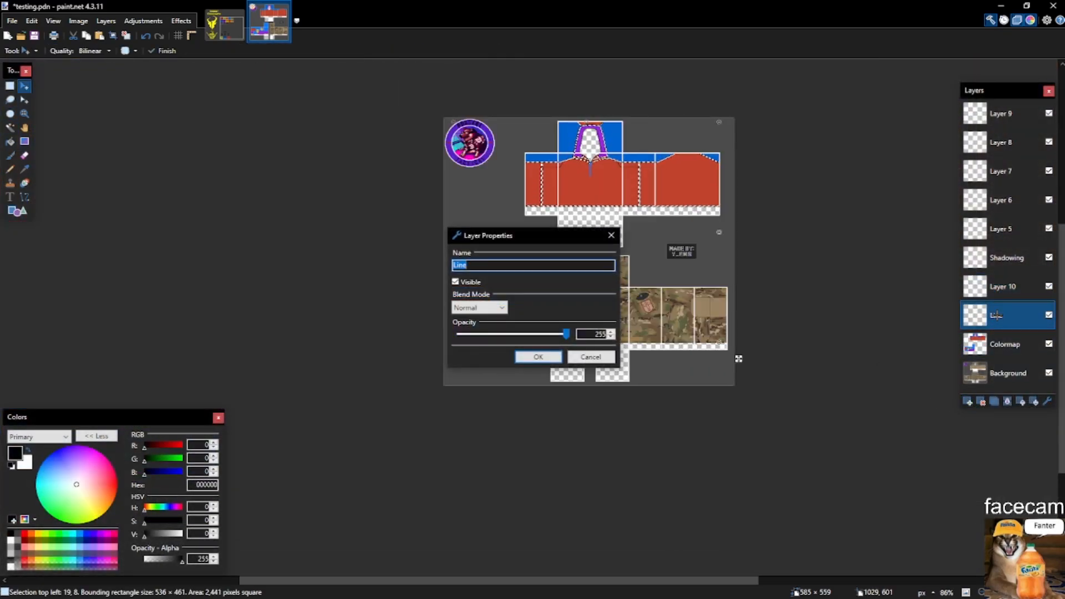
{"action": "key", "text": "Escape"}
{"action": "double_click", "coordinate": [1001, 289]}
{"action": "type", "text": "Seam"}
{"action": "key", "text": "Return"}
Lower the opacity of both the Line layer and the Seam layer.
{"action": "double_click", "coordinate": [1030, 314]}
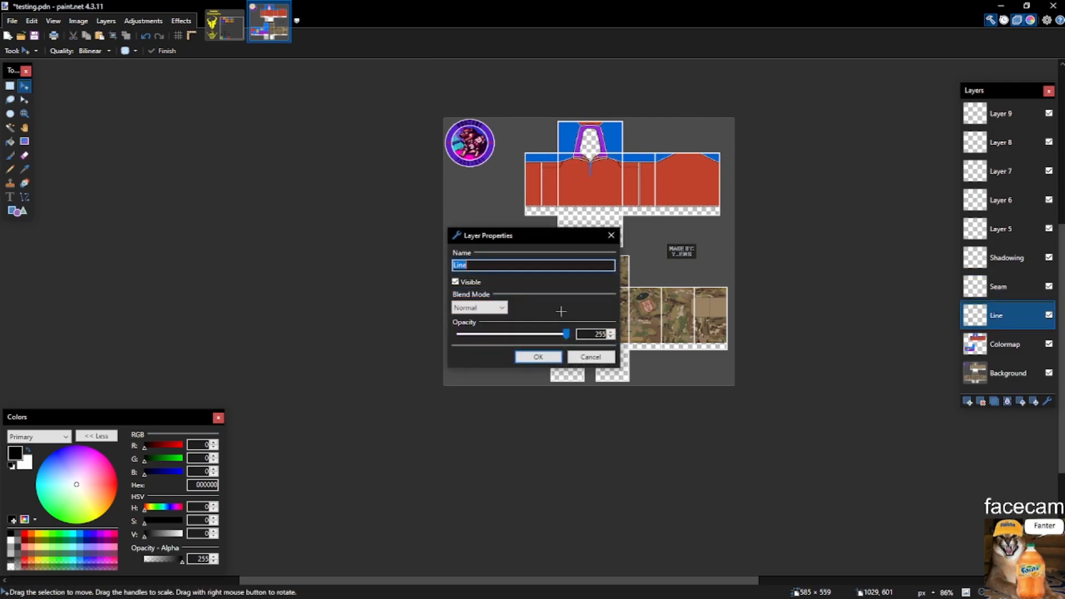
{"action": "left_click", "coordinate": [591, 356]}
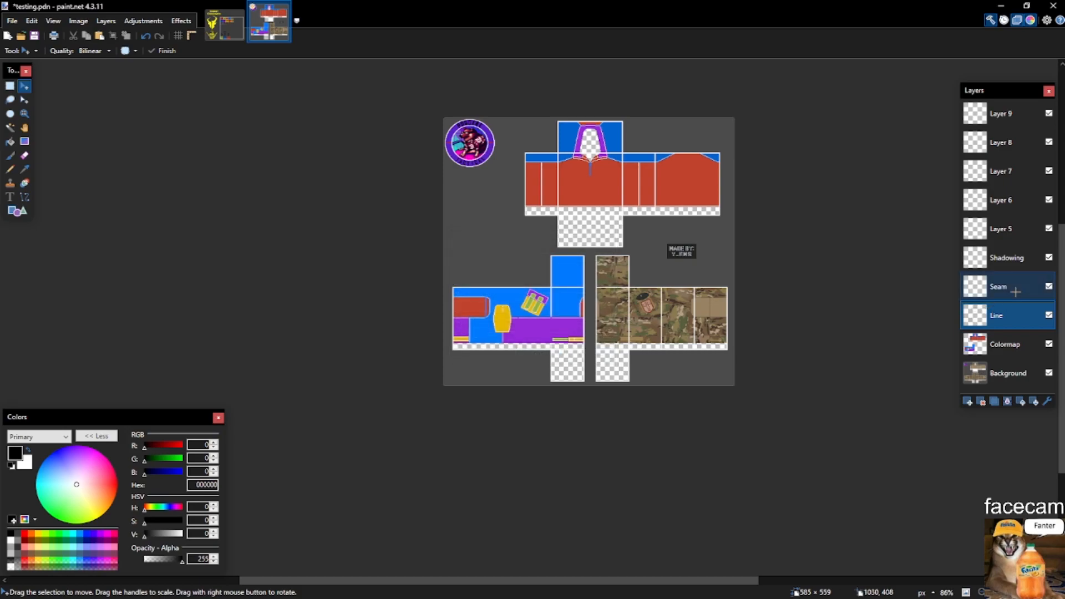
{"action": "double_click", "coordinate": [1014, 289]}
{"action": "left_click", "coordinate": [590, 357]}
{"action": "scroll", "coordinate": [557, 325], "scroll_direction": "up", "scroll_amount": 10}
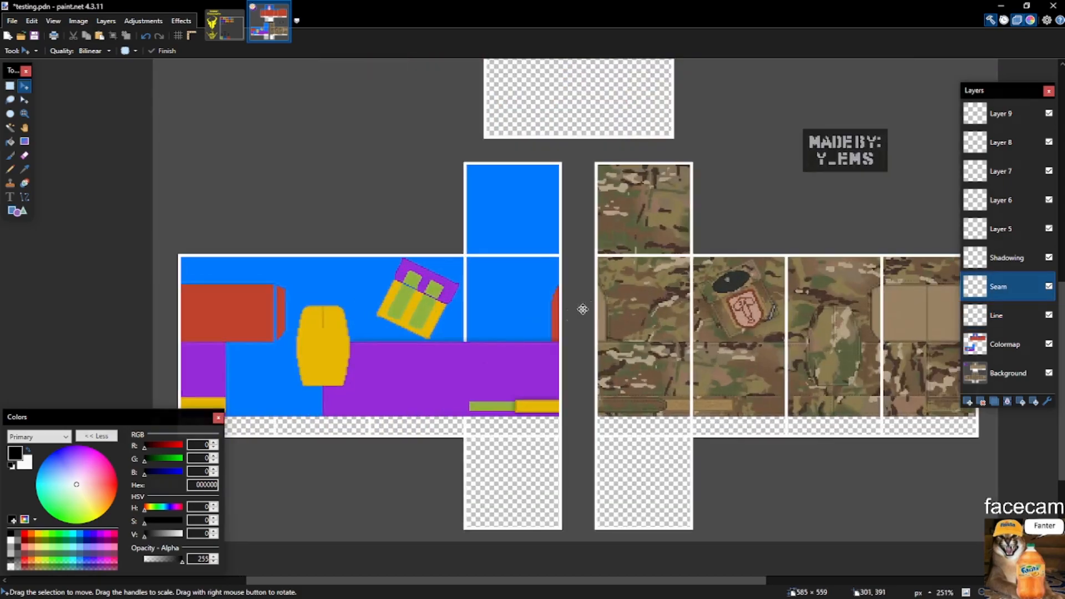
Save the document, check the sleeve shadow by toggling Layer 5's visibility, and make Layer 5 active.
{"action": "key", "text": "s"}
{"action": "scroll", "coordinate": [629, 330], "scroll_direction": "down", "scroll_amount": 5}
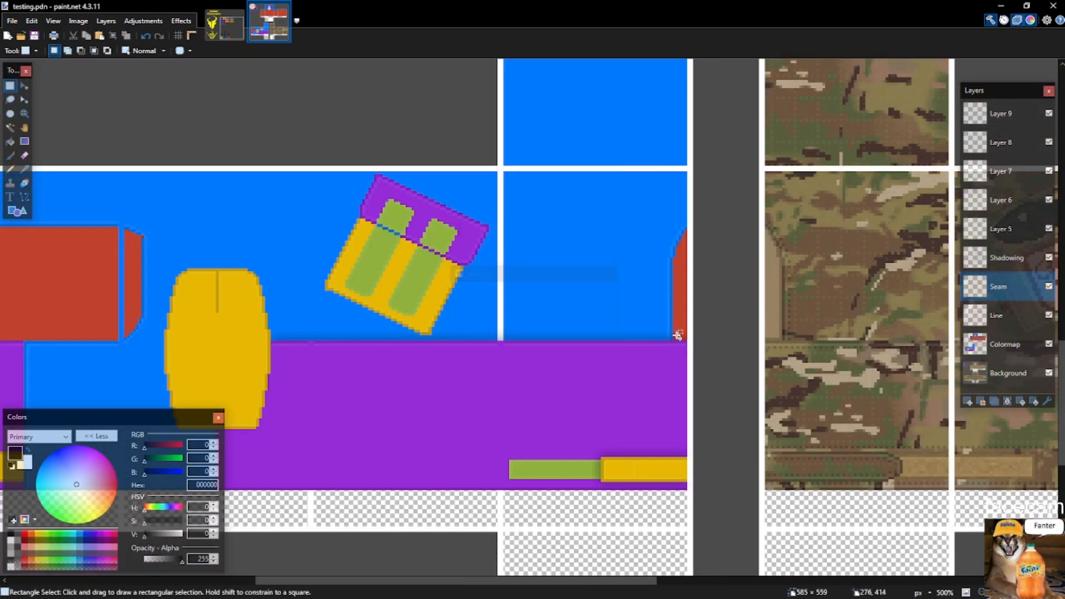
{"action": "scroll", "coordinate": [754, 340], "scroll_direction": "up", "scroll_amount": 4}
{"action": "left_click", "coordinate": [997, 257]}
{"action": "left_click", "coordinate": [1049, 228]}
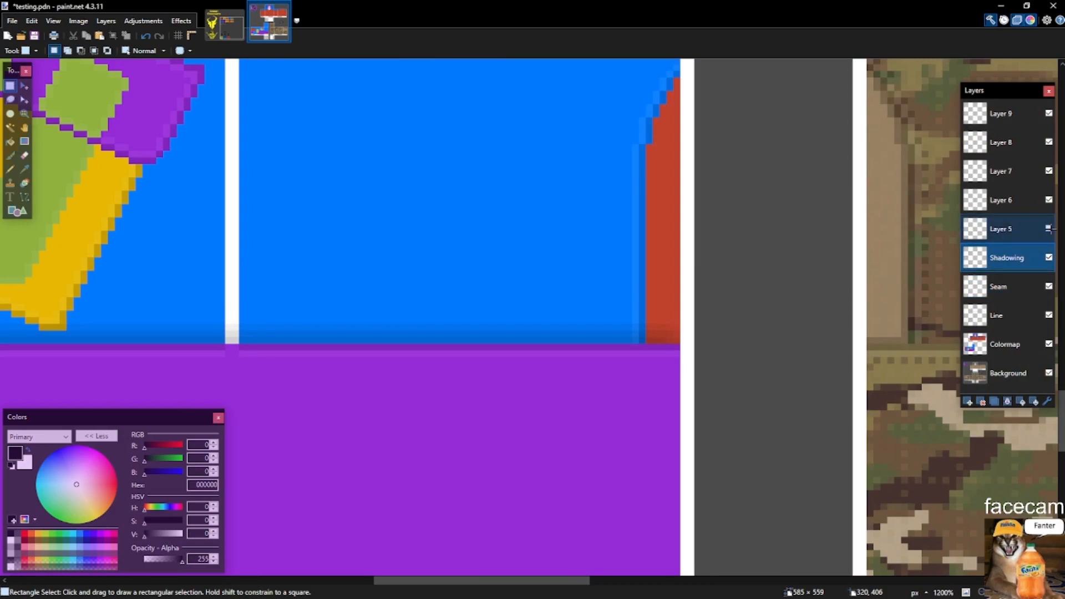
{"action": "left_click", "coordinate": [1027, 229]}
Fill a 64 × 1 px black line along the lower edge of the large red sleeve panel on Layer 5.
{"action": "scroll", "coordinate": [481, 319], "scroll_direction": "down", "scroll_amount": 5}
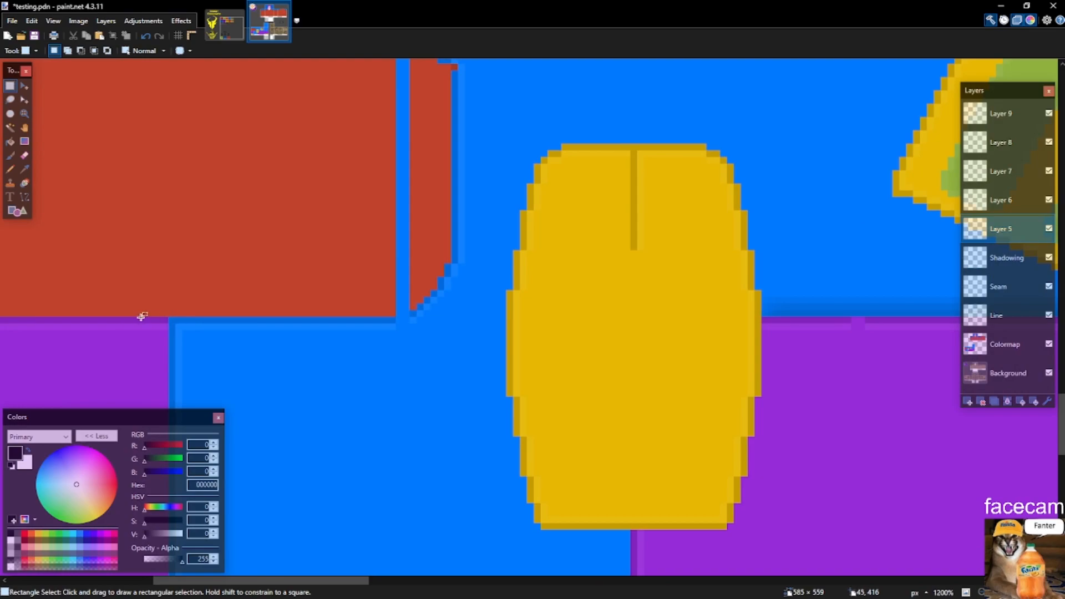
{"action": "scroll", "coordinate": [132, 316], "scroll_direction": "left", "scroll_amount": 3}
{"action": "scroll", "coordinate": [183, 326], "scroll_direction": "down", "scroll_amount": 1}
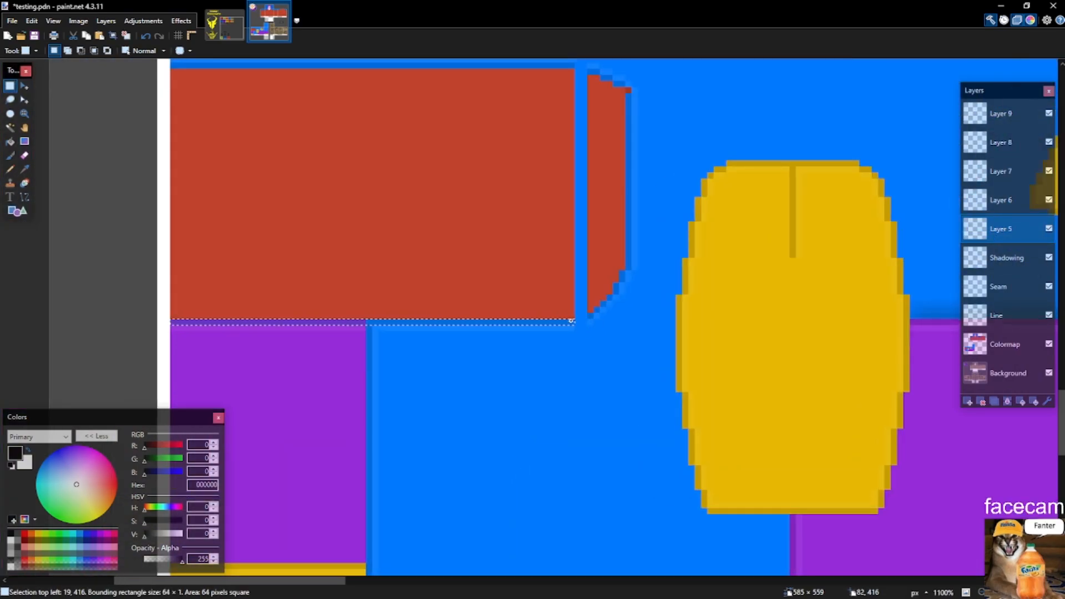
{"action": "key", "text": "BackSpace"}
{"action": "key", "text": "ctrl+d"}
Trace the small red flap's stepped lower corner and straight outer edge in black on Layer 5.
{"action": "scroll", "coordinate": [588, 319], "scroll_direction": "up", "scroll_amount": 3}
{"action": "key", "text": "o"}
{"action": "key", "text": "p"}
{"action": "left_click", "coordinate": [593, 314]}
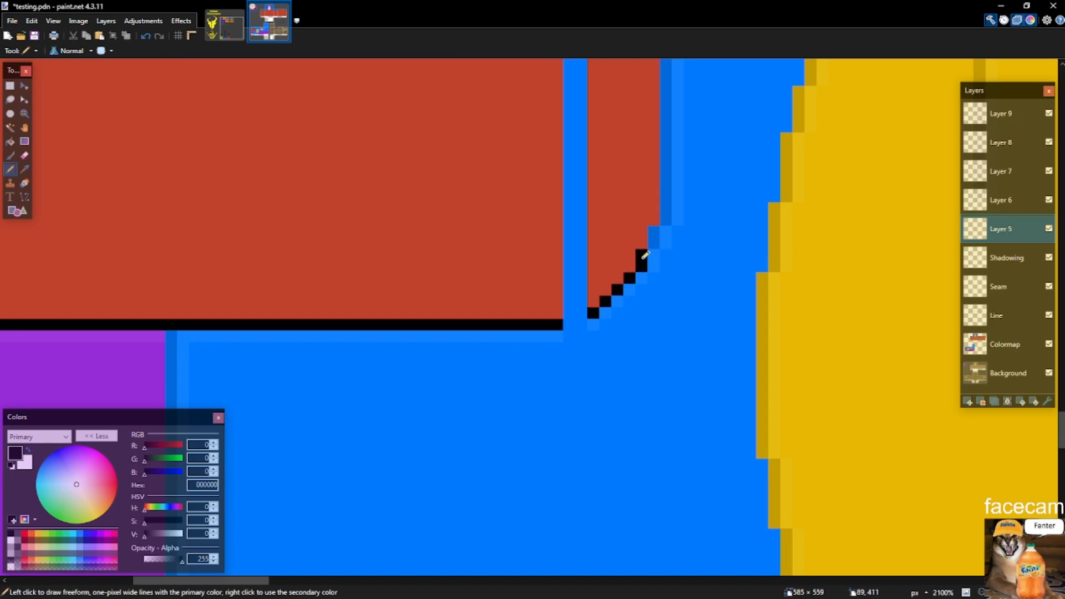
{"action": "left_click_drag", "start_coordinate": [669, 218], "coordinate": [669, 195]}
{"action": "scroll", "coordinate": [670, 196], "scroll_direction": "up", "scroll_amount": 3}
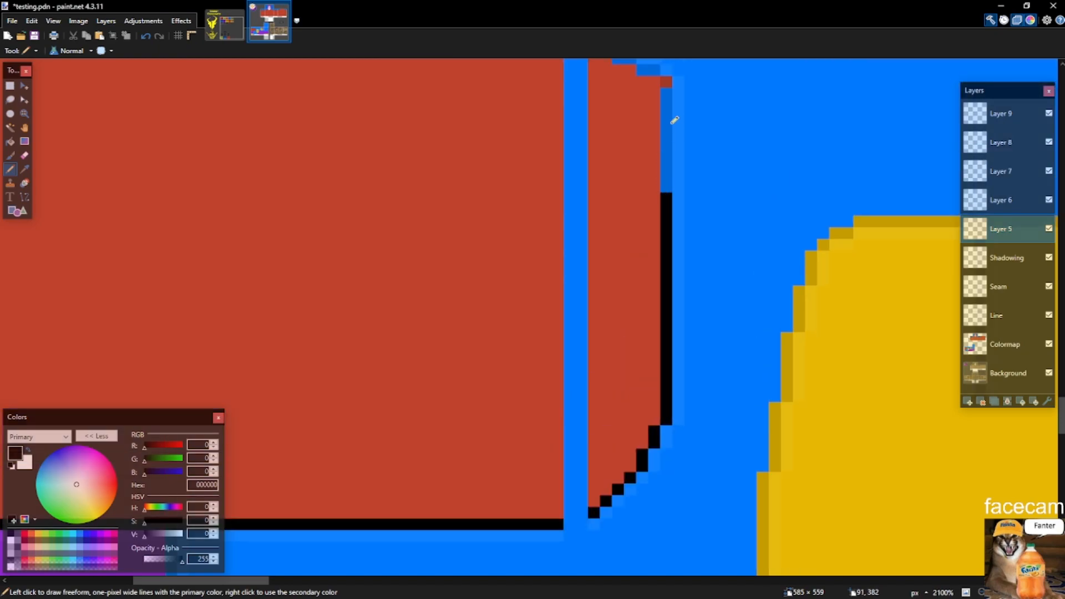
{"action": "key", "text": "s"}
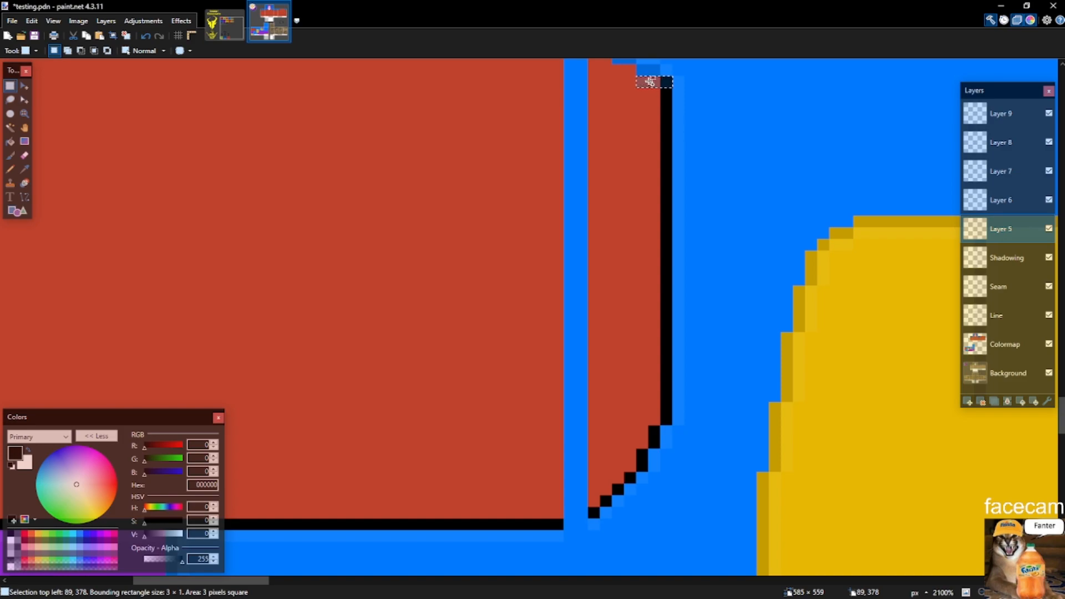
{"action": "scroll", "coordinate": [668, 78], "scroll_direction": "up", "scroll_amount": 2}
Sample the sleeve blue 007BFF and paint over the stray red pixel at the flap's upper corner on the Colormap layer.
{"action": "left_click", "coordinate": [1005, 344]}
{"action": "key", "text": "k"}
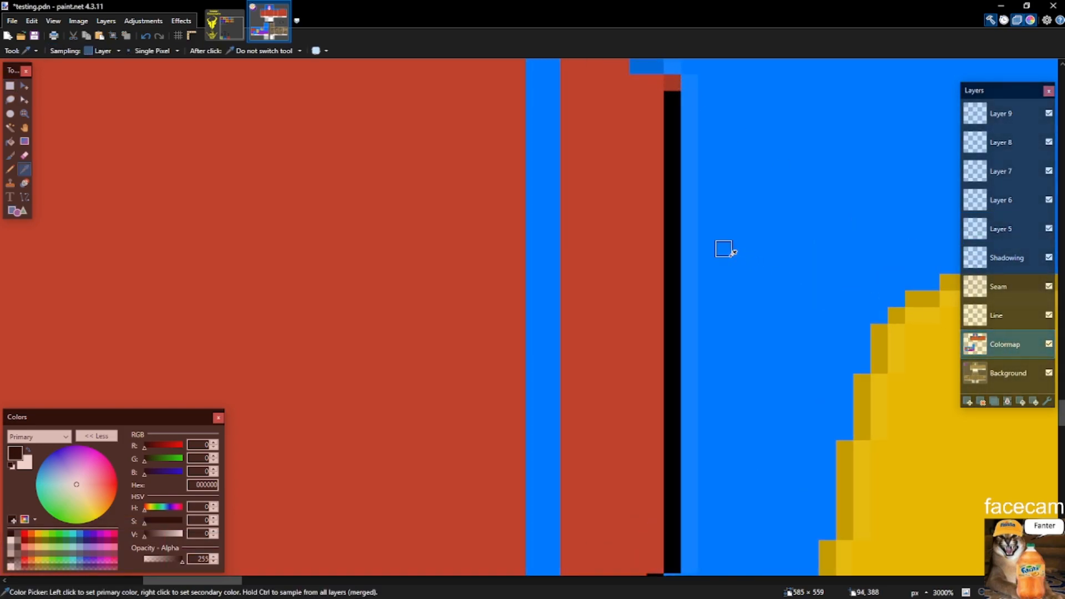
{"action": "left_click", "coordinate": [718, 245]}
{"action": "key", "text": "p"}
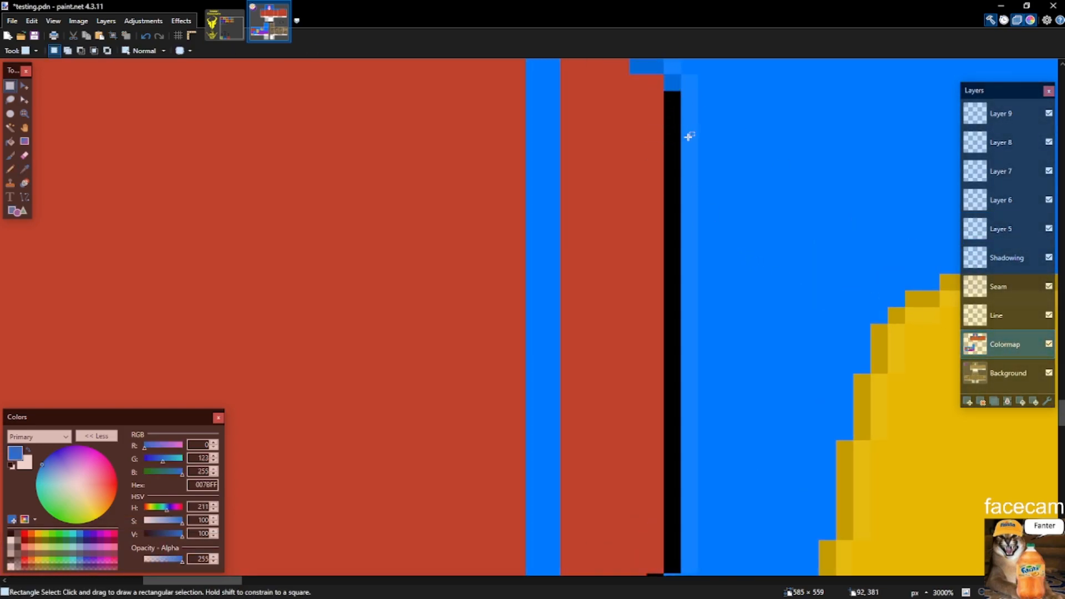
Restore black and trace the flap's stepped upper corner and the large red panel's upper edge on the Shadowing layer.
{"action": "left_click", "coordinate": [12, 465]}
{"action": "scroll", "coordinate": [756, 290], "scroll_direction": "up", "scroll_amount": 3}
{"action": "key", "text": "b"}
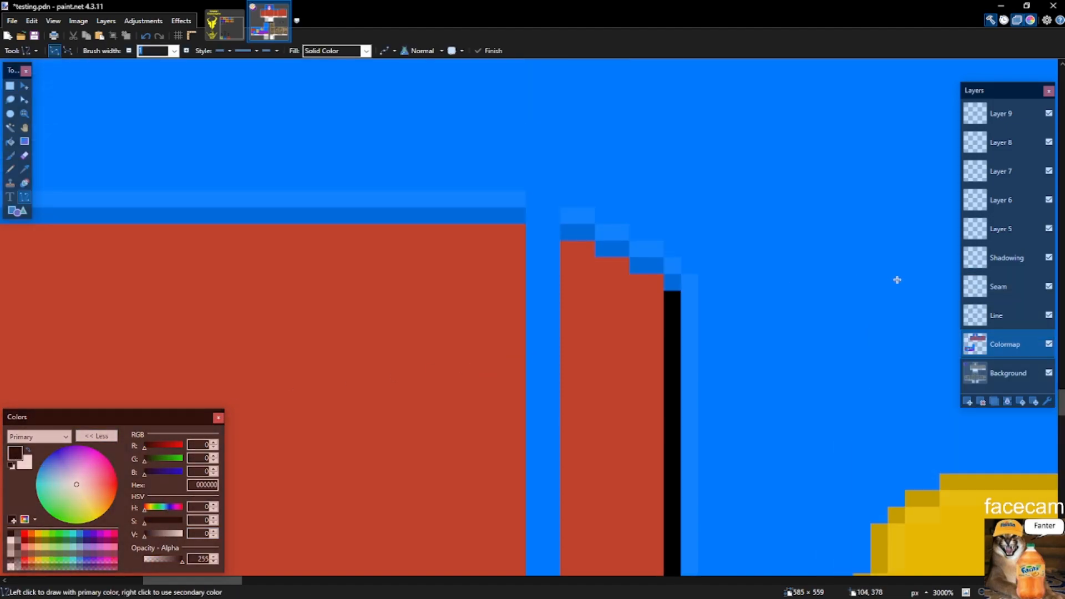
{"action": "key", "text": "p"}
{"action": "left_click", "coordinate": [995, 260]}
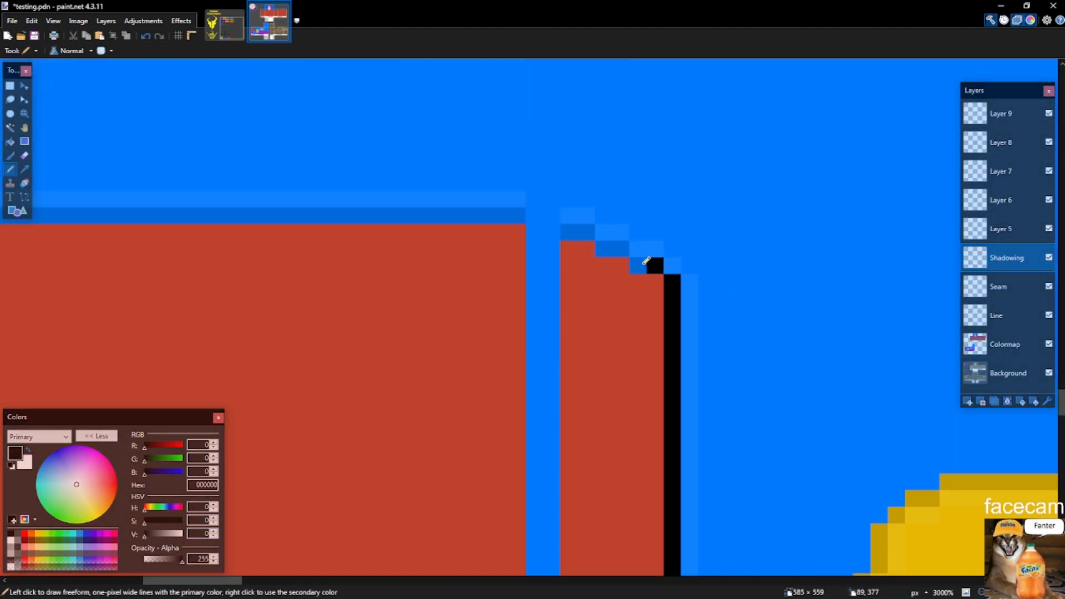
{"action": "key", "text": "s"}
{"action": "left_click_drag", "start_coordinate": [524, 214], "coordinate": [280, 214]}
{"action": "scroll", "coordinate": [495, 216], "scroll_direction": "down", "scroll_amount": 3}
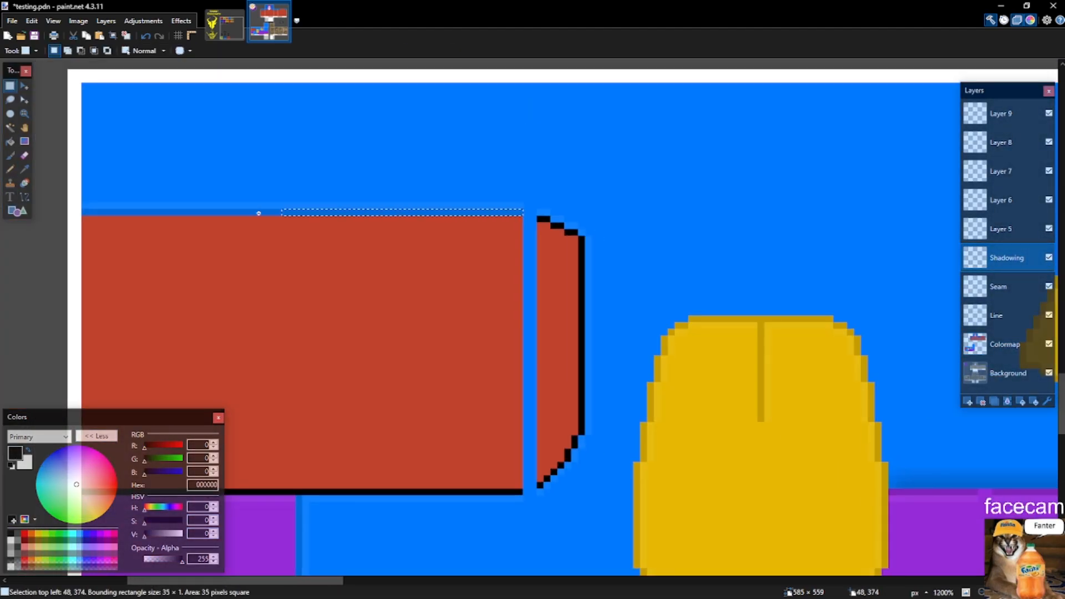
{"action": "key", "text": "BackSpace"}
{"action": "left_click_drag", "start_coordinate": [85, 220], "coordinate": [524, 352]}
{"action": "scroll", "coordinate": [562, 303], "scroll_direction": "down", "scroll_amount": 2}
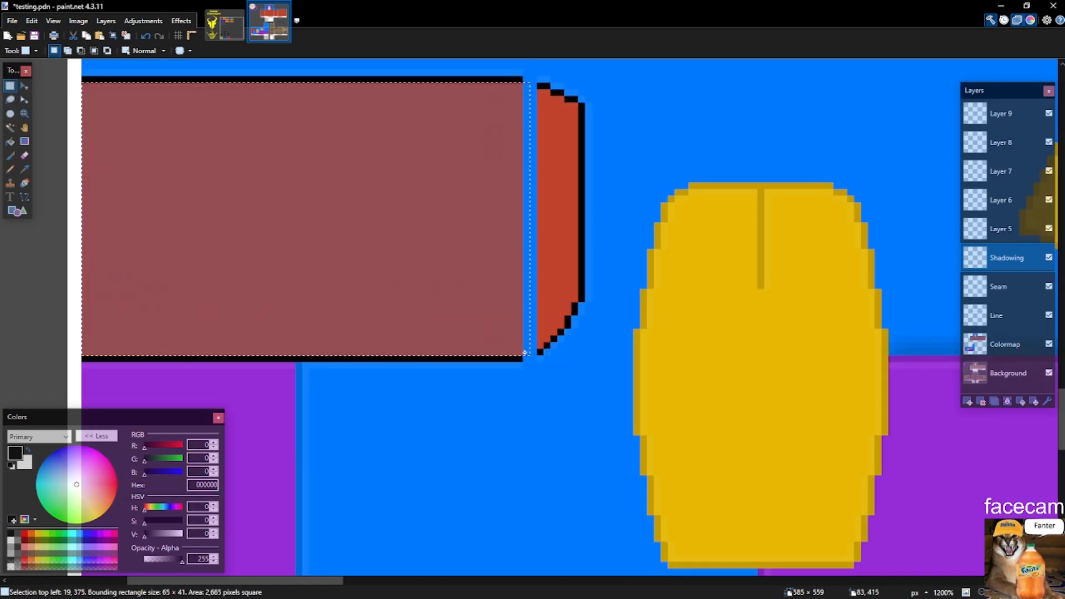
{"action": "scroll", "coordinate": [532, 217], "scroll_direction": "up", "scroll_amount": 1}
{"action": "left_click_drag", "start_coordinate": [555, 257], "coordinate": [545, 334]}
Select the interiors of the large red panel and small flap on Colormap and try shading them on the Shadowing layer.
{"action": "key", "text": "s"}
{"action": "key", "text": "s"}
{"action": "key", "text": "s"}
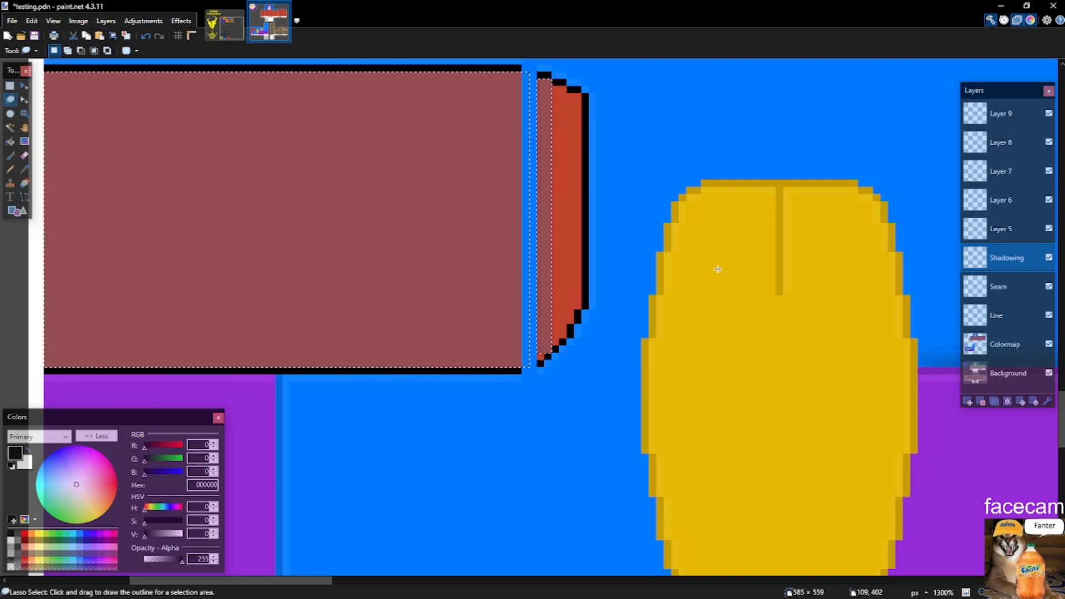
{"action": "left_click", "coordinate": [1004, 344]}
{"action": "left_click", "coordinate": [570, 182], "text": "ctrl"}
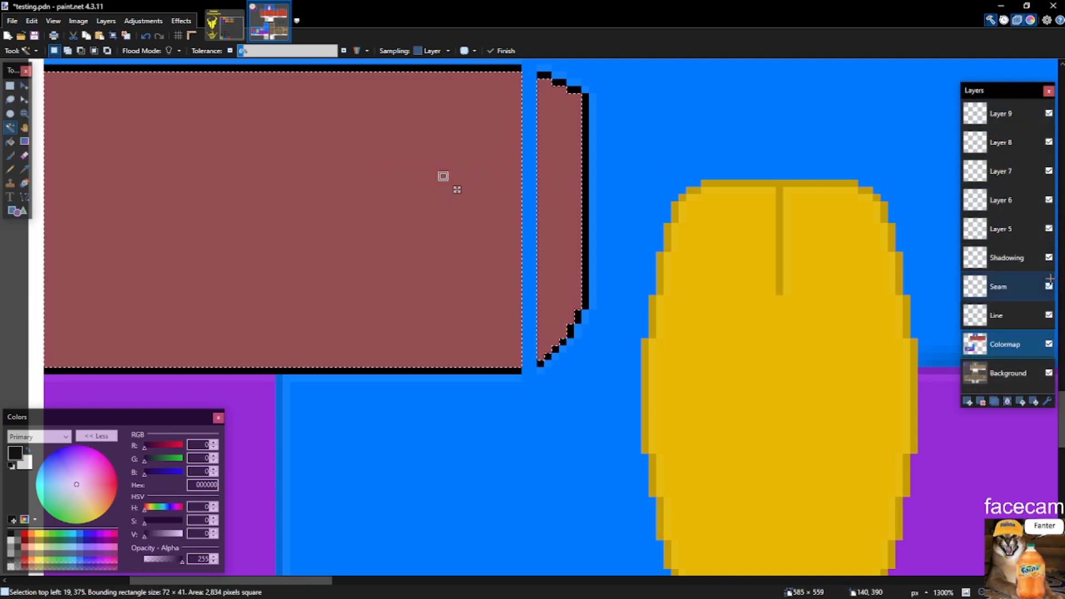
{"action": "left_click", "coordinate": [1007, 257]}
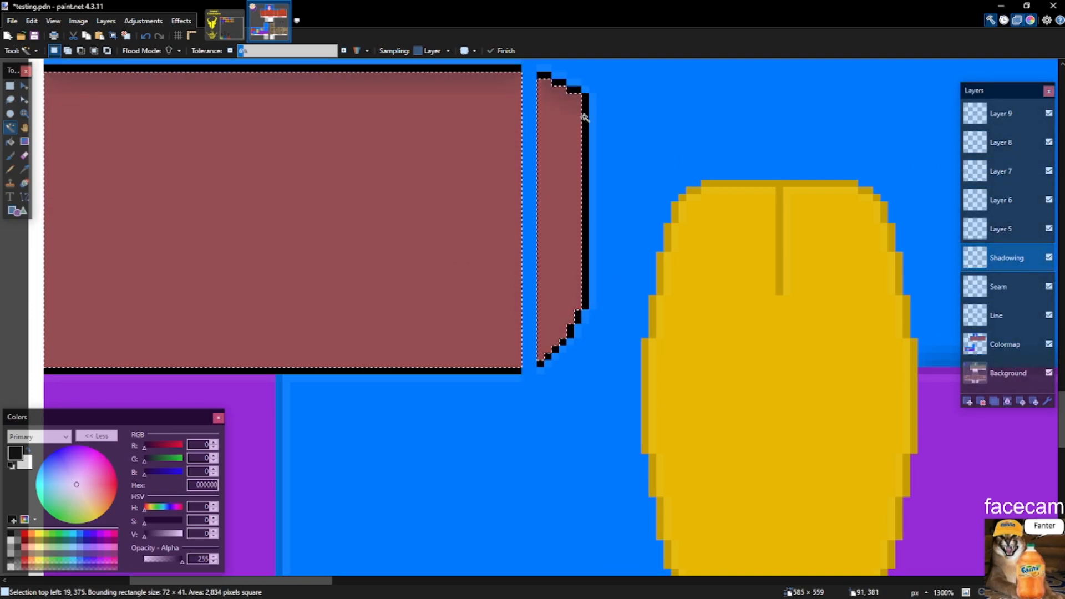
Transfer the black upper outlines of the large red panel and small flap from the Shadowing layer to Layer 5.
{"action": "key", "text": "alt+Page_Up"}
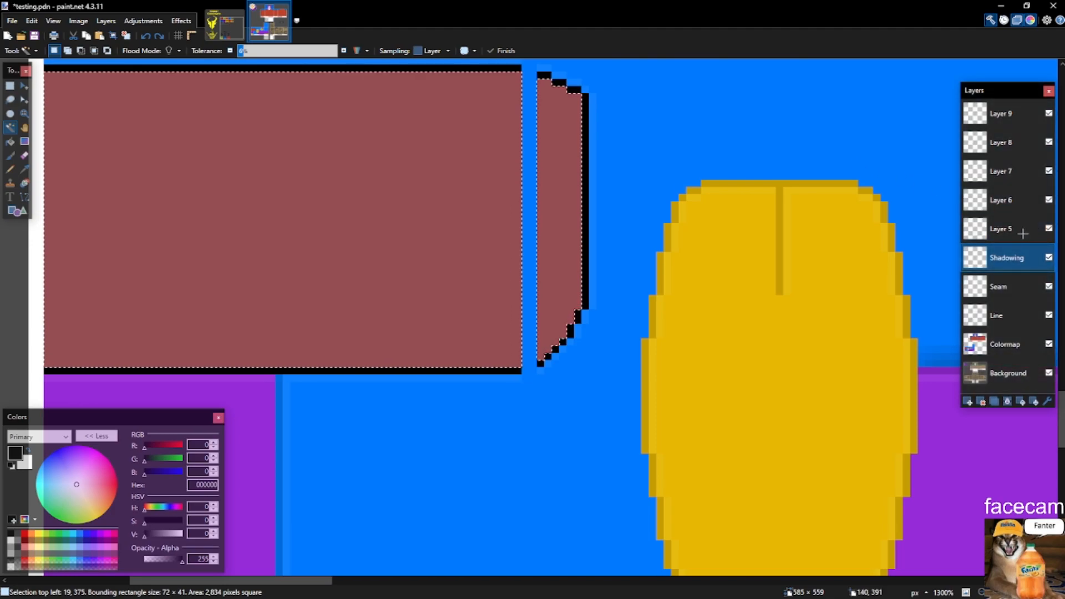
{"action": "left_click", "coordinate": [588, 239]}
{"action": "scroll", "coordinate": [588, 242], "scroll_direction": "down", "scroll_amount": 4, "text": "ctrl"}
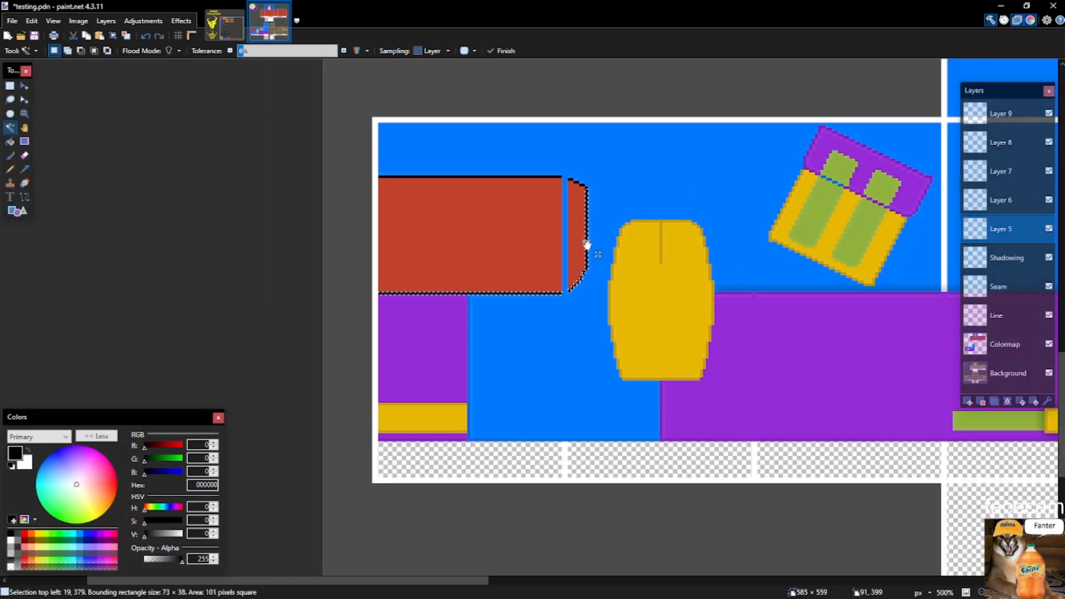
{"action": "scroll", "coordinate": [599, 256], "scroll_direction": "down", "scroll_amount": 3}
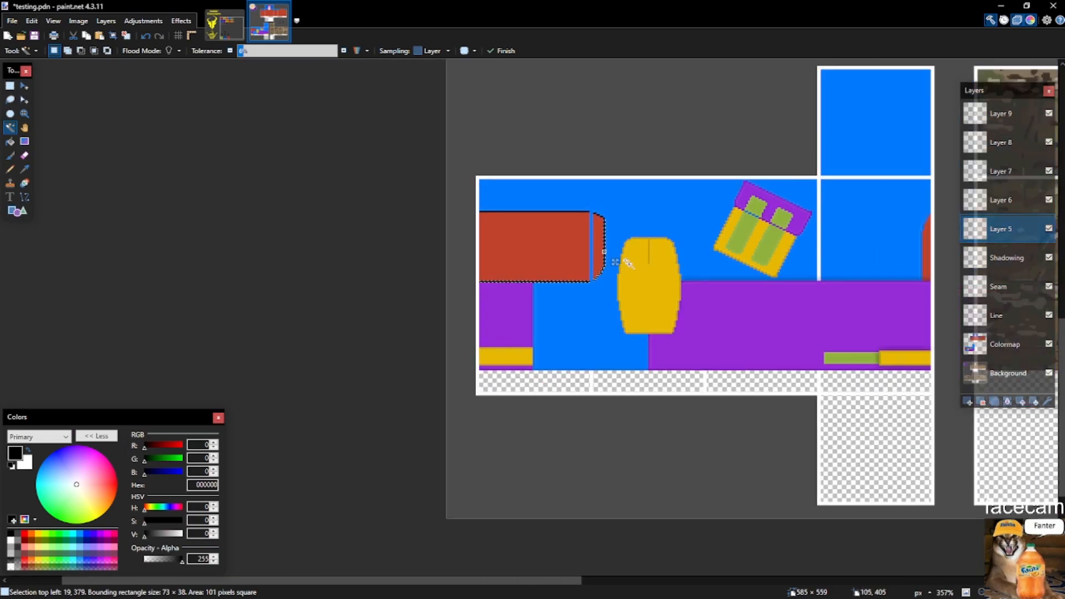
{"action": "scroll", "coordinate": [617, 263], "scroll_direction": "up", "scroll_amount": 4}
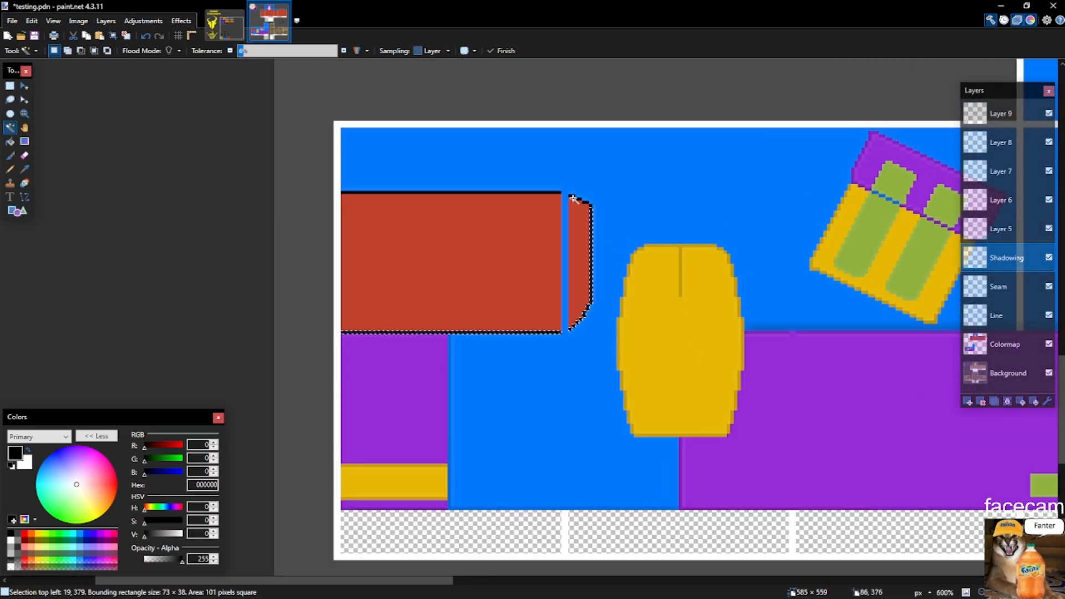
{"action": "key", "text": "ctrl+i"}
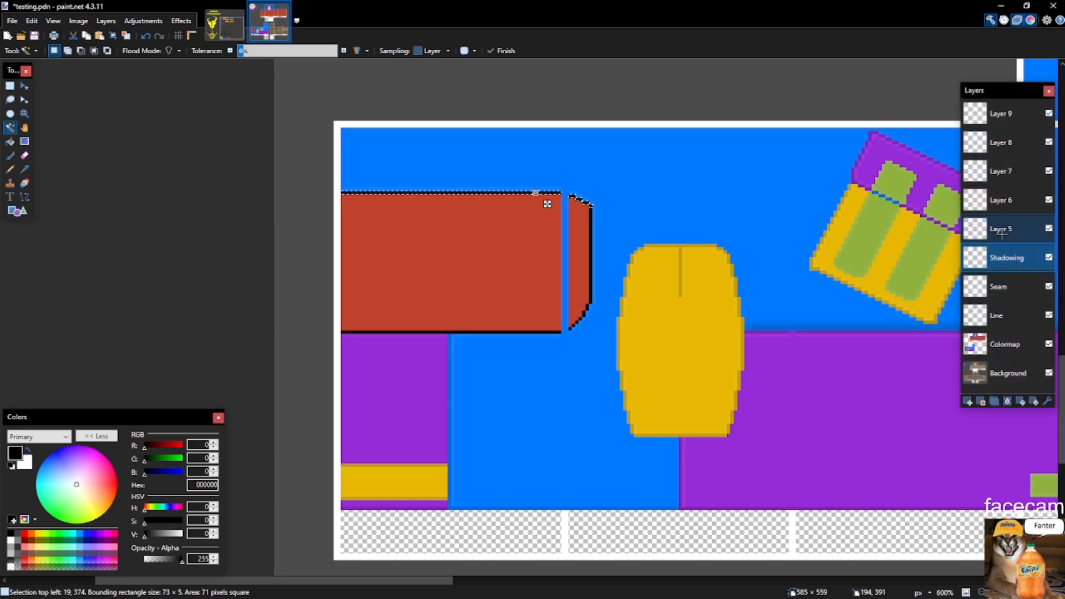
{"action": "key", "text": "m"}
{"action": "left_click", "coordinate": [991, 232]}
{"action": "key", "text": "s"}
{"action": "key", "text": "s"}
{"action": "key", "text": "s"}
{"action": "key", "text": "s"}
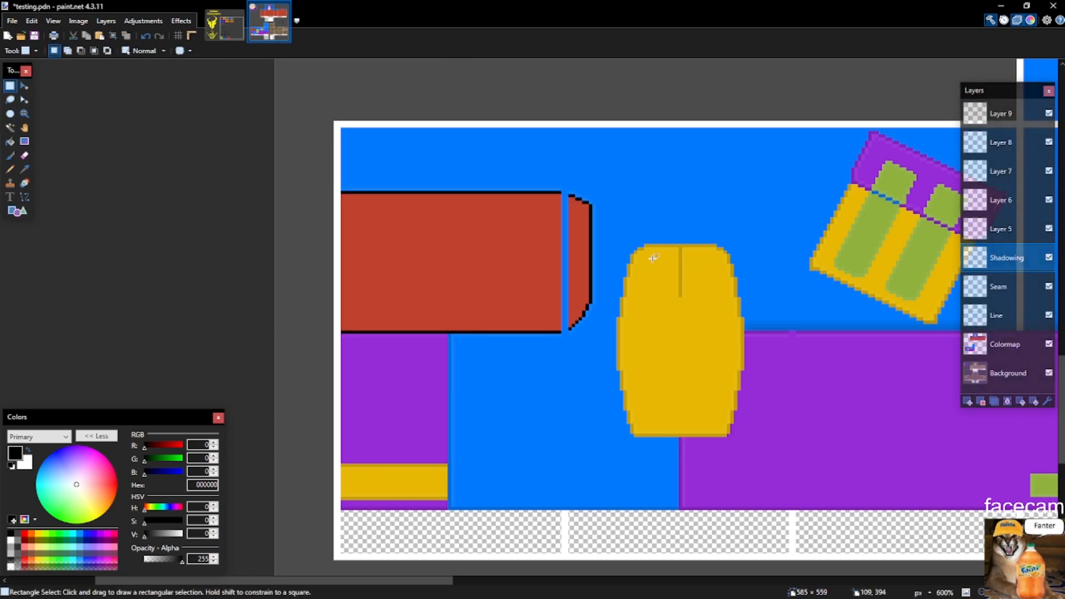
Shade inside the edges of the large red panel and flap on Layer 5, and merge that layer into Shadowing.
{"action": "left_click", "coordinate": [1027, 344]}
{"action": "left_click", "coordinate": [587, 239]}
{"action": "left_click", "coordinate": [581, 216]}
{"action": "left_click", "coordinate": [514, 222], "text": "ctrl"}
{"action": "left_click", "coordinate": [1002, 227]}
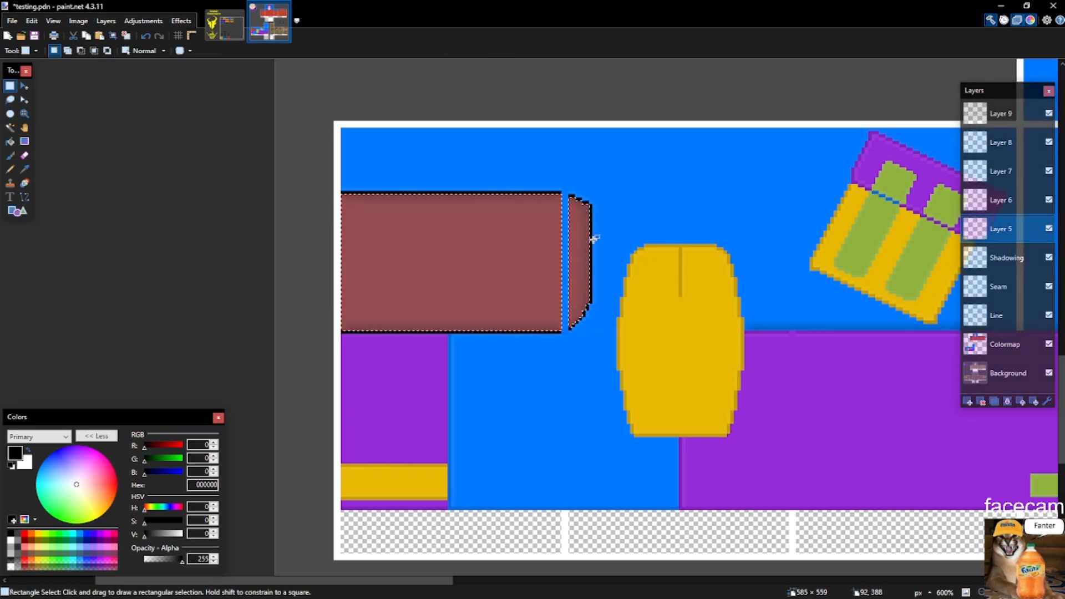
{"action": "left_click", "coordinate": [589, 236]}
{"action": "scroll", "coordinate": [589, 236], "scroll_direction": "up", "scroll_amount": 3}
{"action": "scroll", "coordinate": [593, 234], "scroll_direction": "down", "scroll_amount": 8}
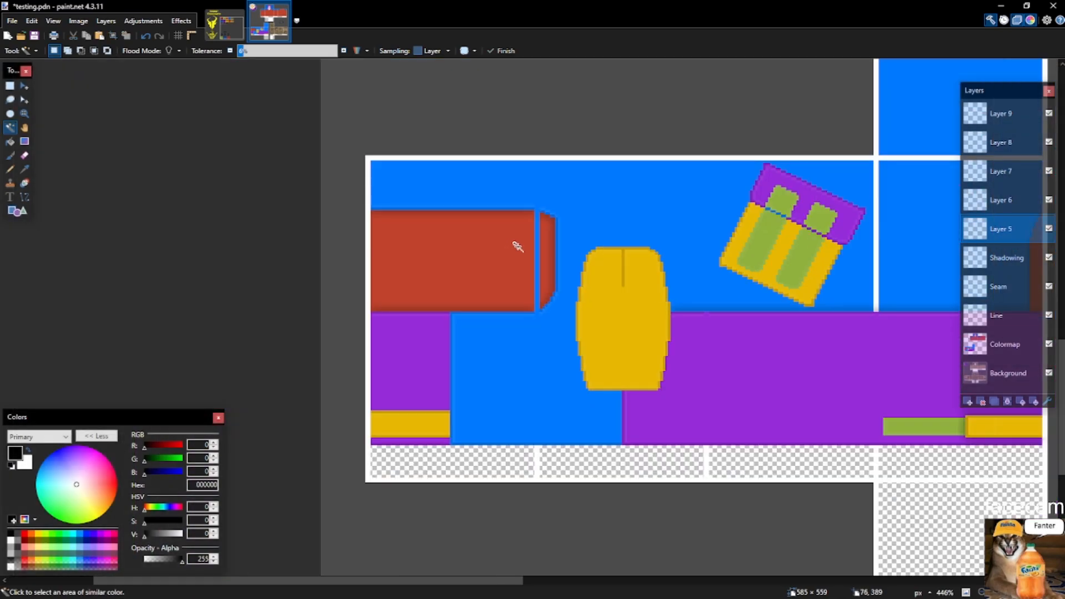
{"action": "key", "text": "ctrl+m"}
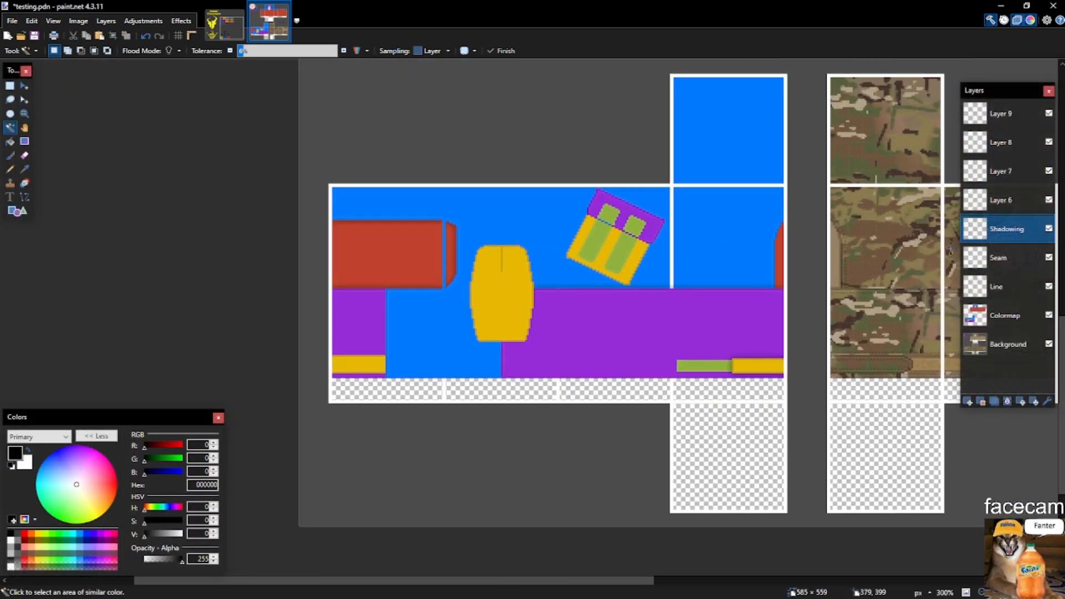
Trace the straight side and stepped upper corner of the narrow red panel at the torso's far edge in black on Layer 6.
{"action": "scroll", "coordinate": [777, 254], "scroll_direction": "up", "scroll_amount": 9}
{"action": "key", "text": "o"}
{"action": "key", "text": "p"}
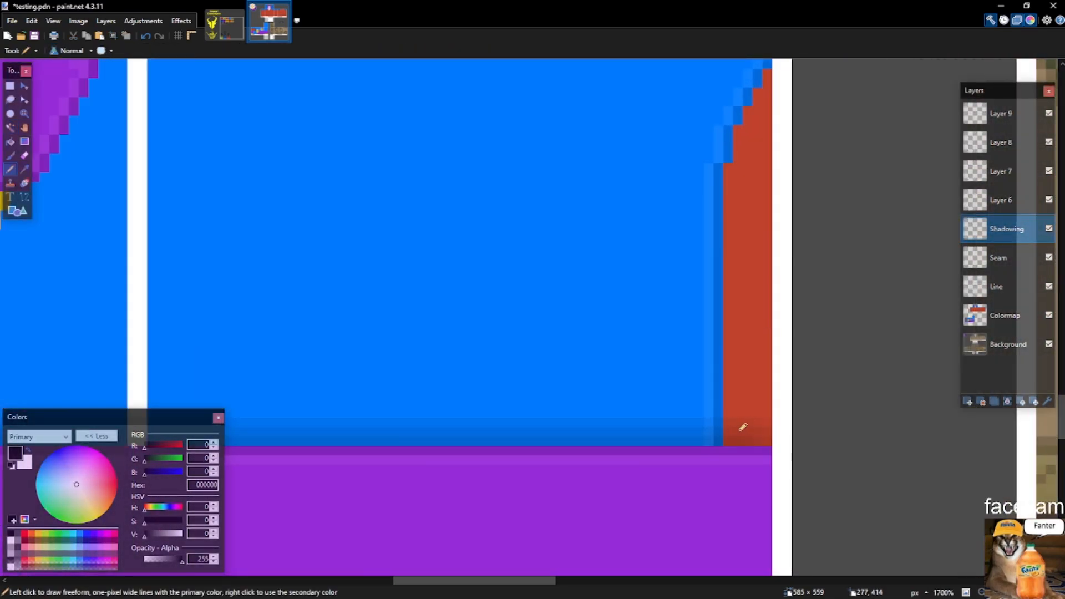
{"action": "key", "text": "alt+Page_Up"}
{"action": "left_click_drag", "start_coordinate": [720, 438], "coordinate": [720, 424]}
{"action": "scroll", "coordinate": [720, 430], "scroll_direction": "up", "scroll_amount": 3}
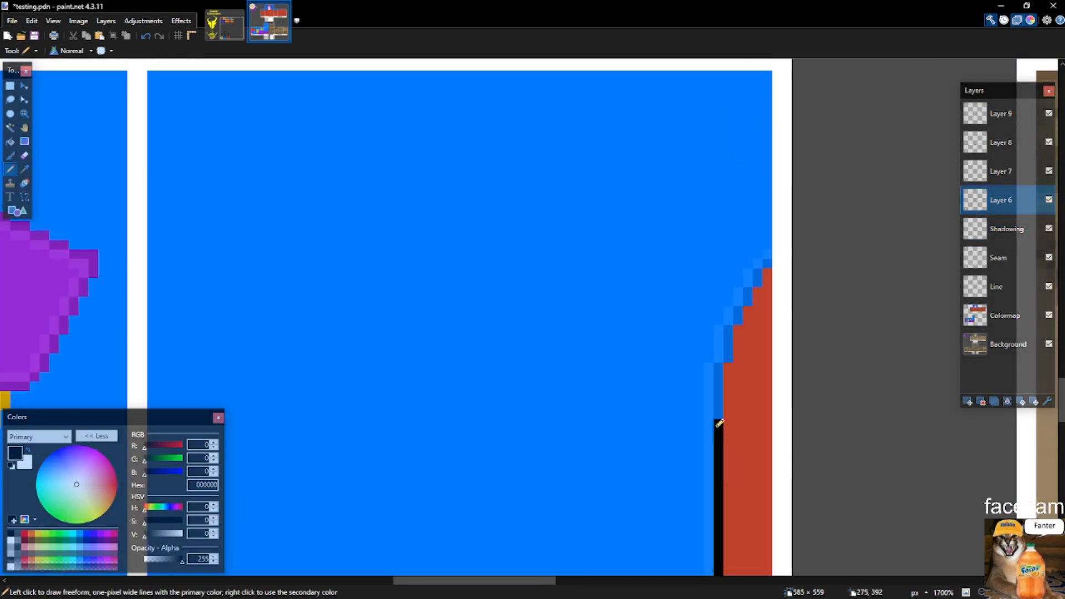
{"action": "scroll", "coordinate": [722, 356], "scroll_direction": "up", "scroll_amount": 2}
{"action": "left_click_drag", "start_coordinate": [728, 358], "coordinate": [733, 312]}
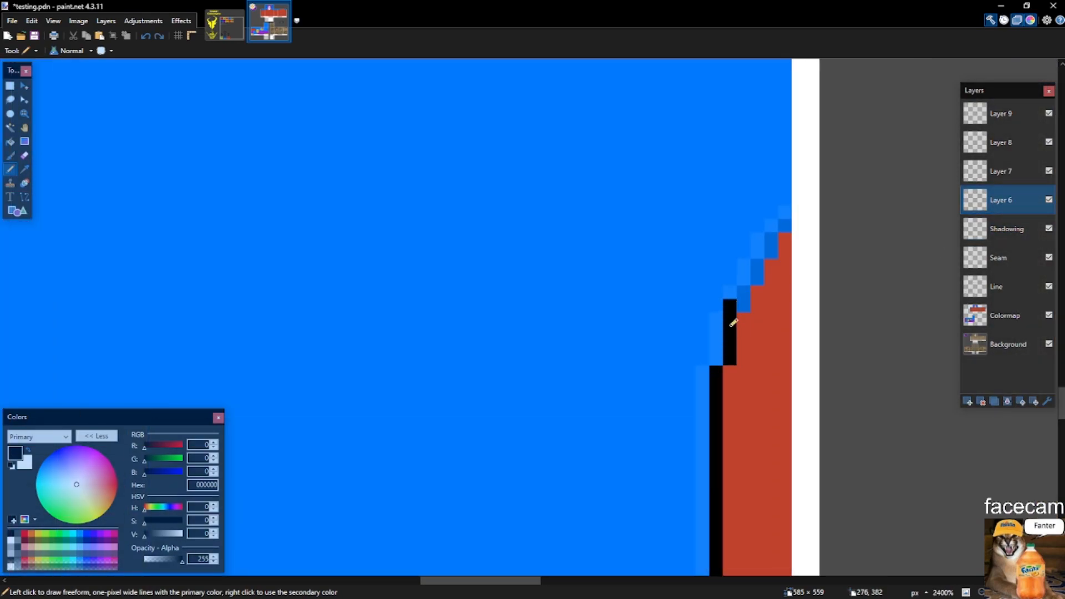
{"action": "left_click", "coordinate": [786, 226]}
Select everything except the narrow red panel's black edge line on Layer 6 and cast a soft shadow from the line.
{"action": "scroll", "coordinate": [786, 226], "scroll_direction": "down", "scroll_amount": 4}
{"action": "key", "text": "s"}
{"action": "key", "text": "s"}
{"action": "key", "text": "s"}
{"action": "key", "text": "s"}
{"action": "left_click", "coordinate": [797, 277]}
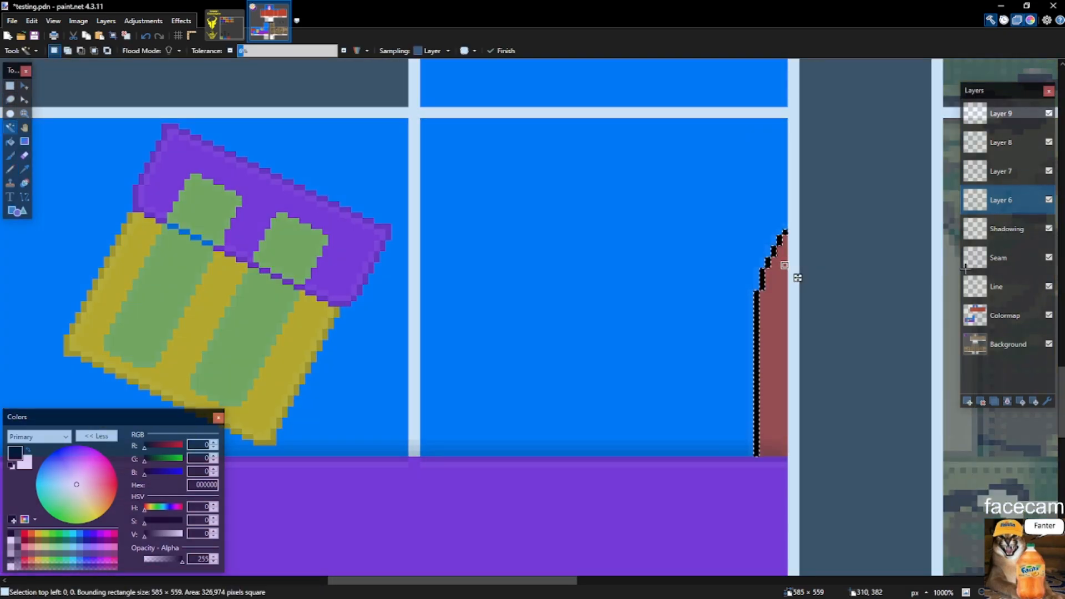
Delete the black edge line and the shadow spilling outside the narrow red panel on Layer 6.
{"action": "key", "text": "s"}
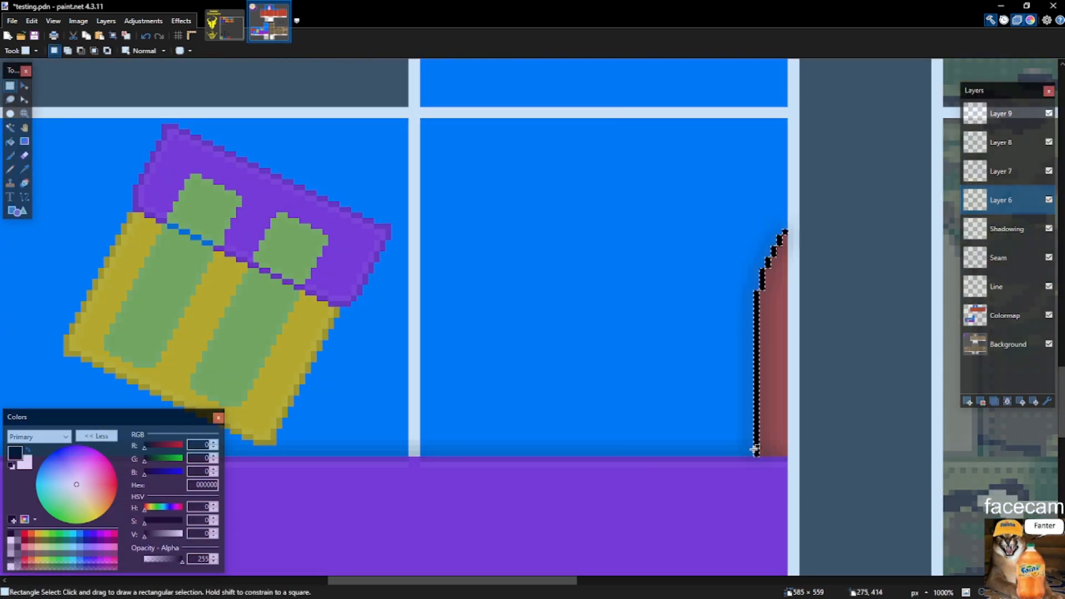
{"action": "left_click_drag", "start_coordinate": [756, 464], "coordinate": [667, 208]}
{"action": "key", "text": "Delete"}
{"action": "left_click_drag", "start_coordinate": [762, 287], "coordinate": [735, 238]}
{"action": "key", "text": "Delete"}
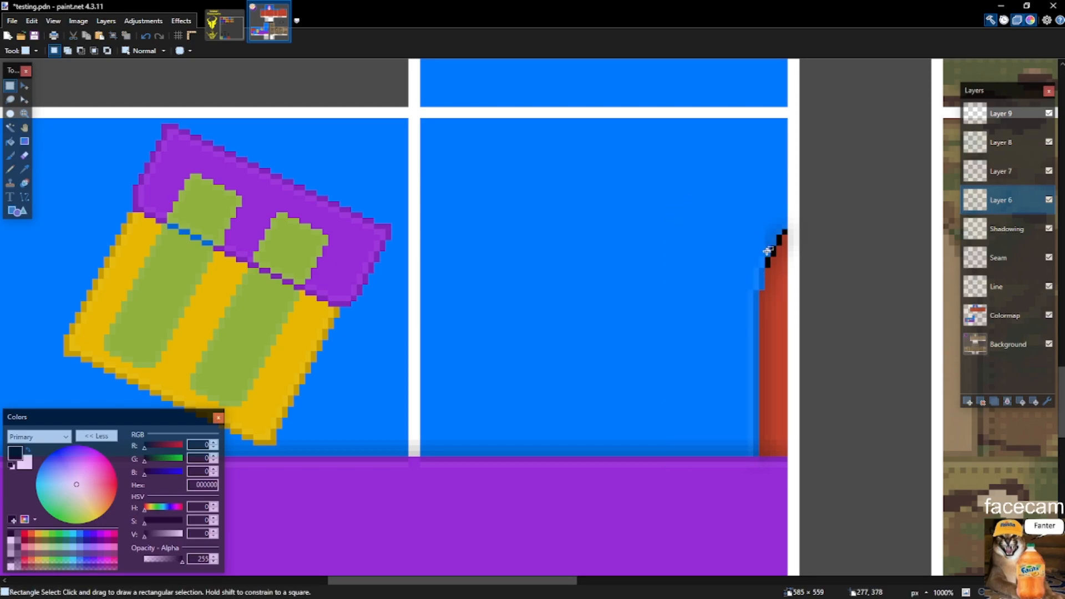
{"action": "key", "text": "Delete"}
{"action": "left_click_drag", "start_coordinate": [783, 233], "coordinate": [829, 206]}
{"action": "key", "text": "Delete"}
{"action": "key", "text": "ctrl+d"}
Try to clear the faint shadow spill below the narrow red panel on the Seam layer.
{"action": "scroll", "coordinate": [873, 297], "scroll_direction": "down", "scroll_amount": 5}
{"action": "scroll", "coordinate": [775, 311], "scroll_direction": "down", "scroll_amount": 8, "text": "ctrl"}
{"action": "scroll", "coordinate": [844, 309], "scroll_direction": "up", "scroll_amount": 10, "text": "ctrl"}
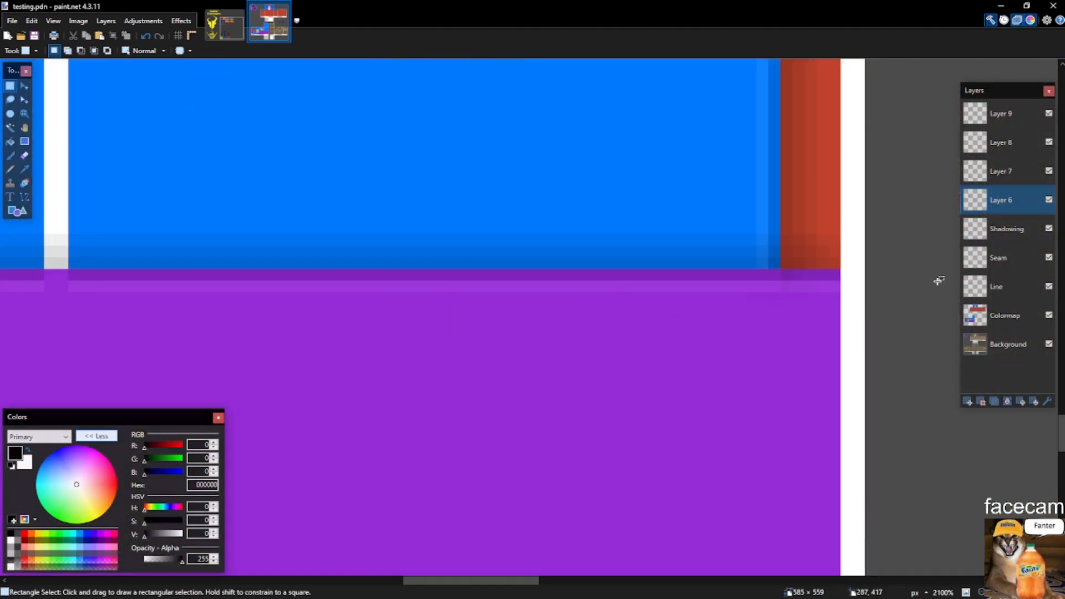
{"action": "left_click", "coordinate": [998, 258]}
{"action": "key", "text": "p"}
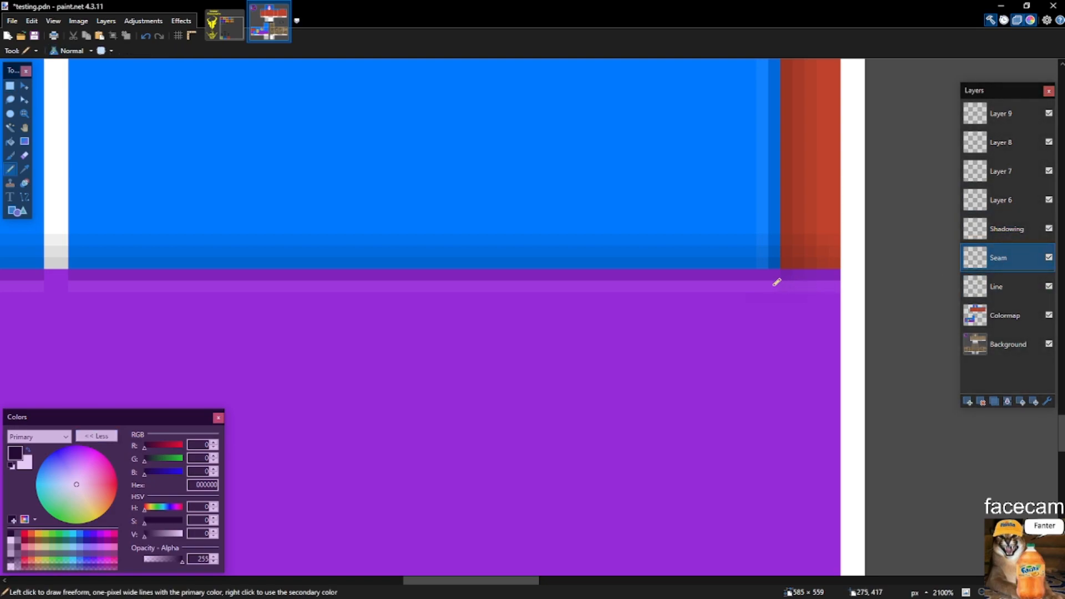
{"action": "key", "text": "s"}
{"action": "left_click_drag", "start_coordinate": [757, 270], "coordinate": [938, 362]}
{"action": "key", "text": "ctrl+d"}
Clear the shadow spill on the purple band below the narrow red panel and merge Layer 6 into Shadowing.
{"action": "left_click", "coordinate": [1015, 231]}
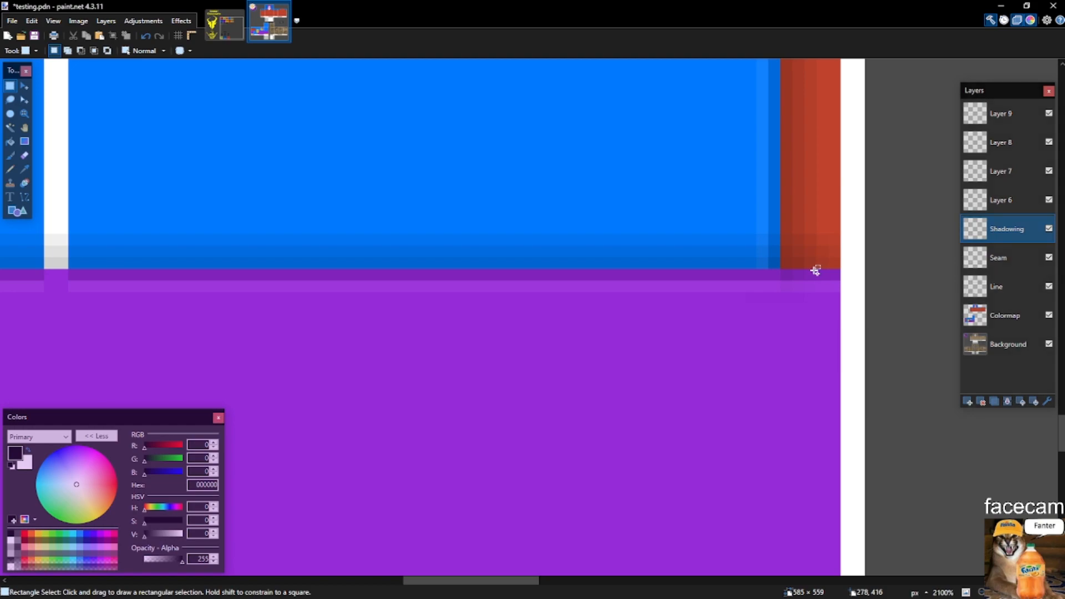
{"action": "scroll", "coordinate": [814, 292], "scroll_direction": "up", "scroll_amount": 4}
{"action": "left_click_drag", "start_coordinate": [666, 249], "coordinate": [866, 342]}
{"action": "left_click", "coordinate": [977, 208]}
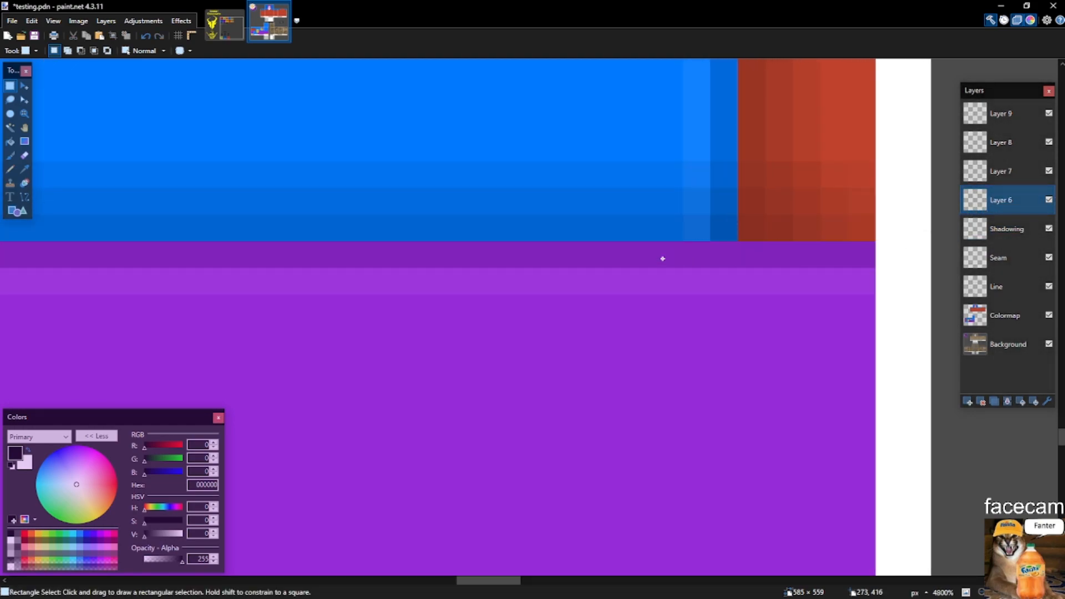
{"action": "scroll", "coordinate": [918, 381], "scroll_direction": "down", "scroll_amount": 5}
{"action": "key", "text": "ctrl+shift+Delete"}
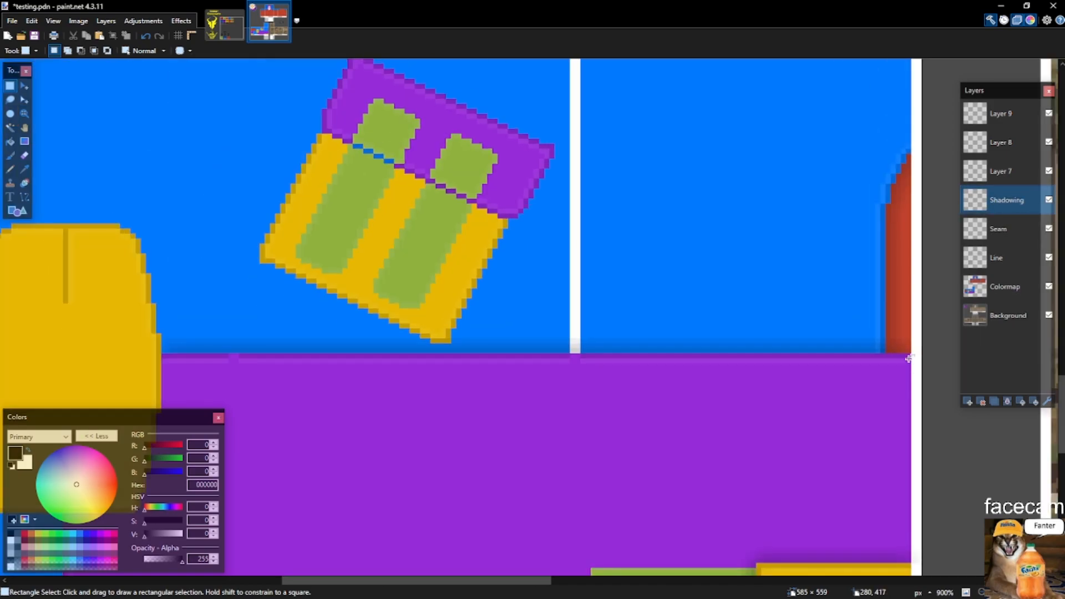
Draw black vertical lines on Layer 7 along the small purple panel's blue border and below the large yellow pocket.
{"action": "scroll", "coordinate": [817, 271], "scroll_direction": "down", "scroll_amount": 3}
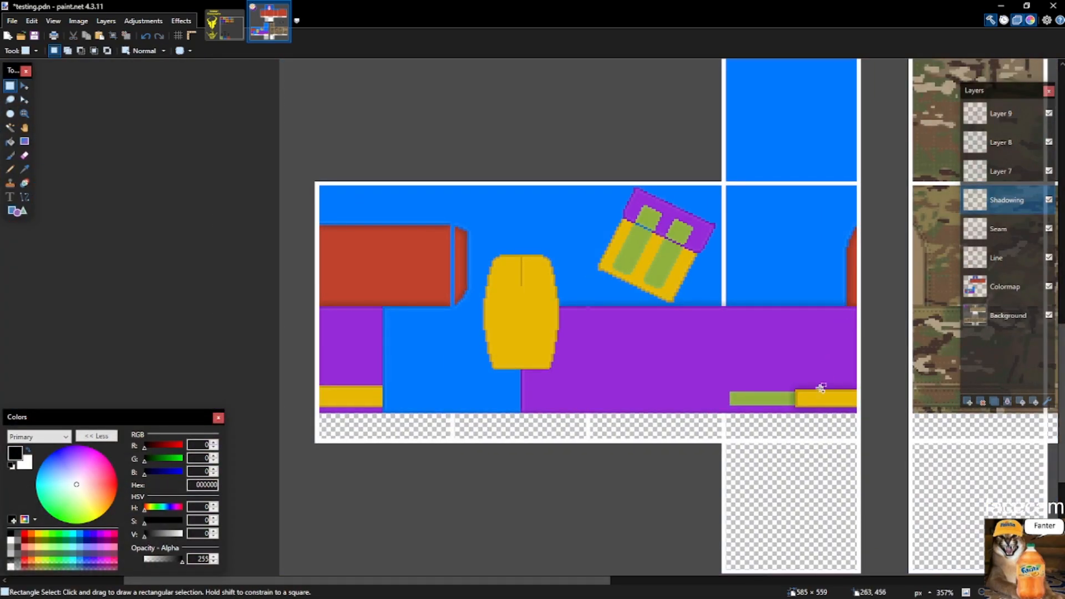
{"action": "scroll", "coordinate": [749, 388], "scroll_direction": "up", "scroll_amount": 2}
{"action": "scroll", "coordinate": [614, 321], "scroll_direction": "down", "scroll_amount": 3}
{"action": "scroll", "coordinate": [608, 323], "scroll_direction": "up", "scroll_amount": 4}
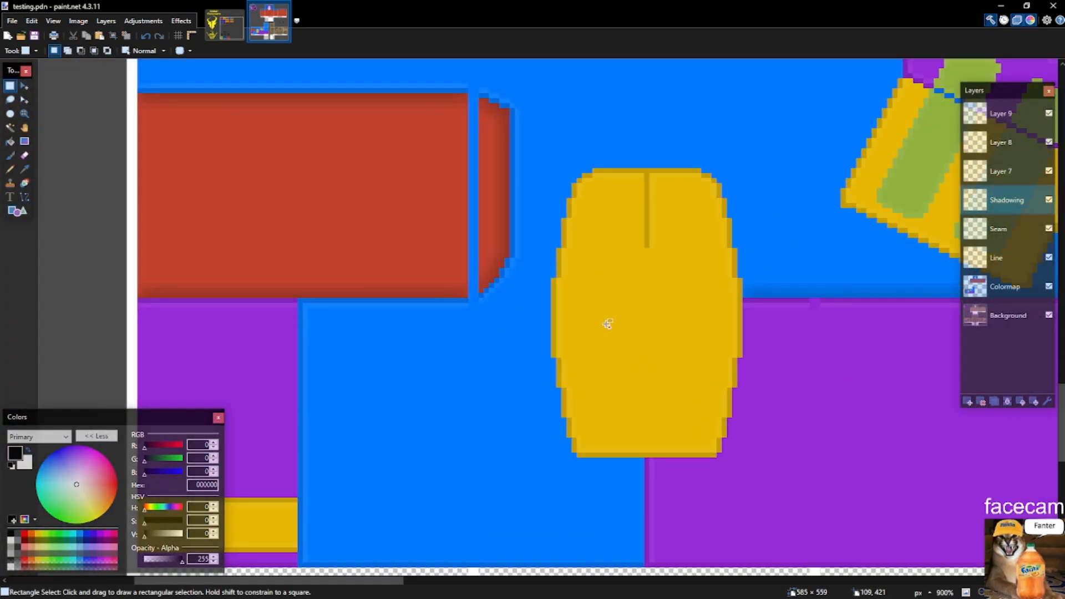
{"action": "scroll", "coordinate": [588, 344], "scroll_direction": "down", "scroll_amount": 3}
{"action": "scroll", "coordinate": [485, 399], "scroll_direction": "up", "scroll_amount": 5}
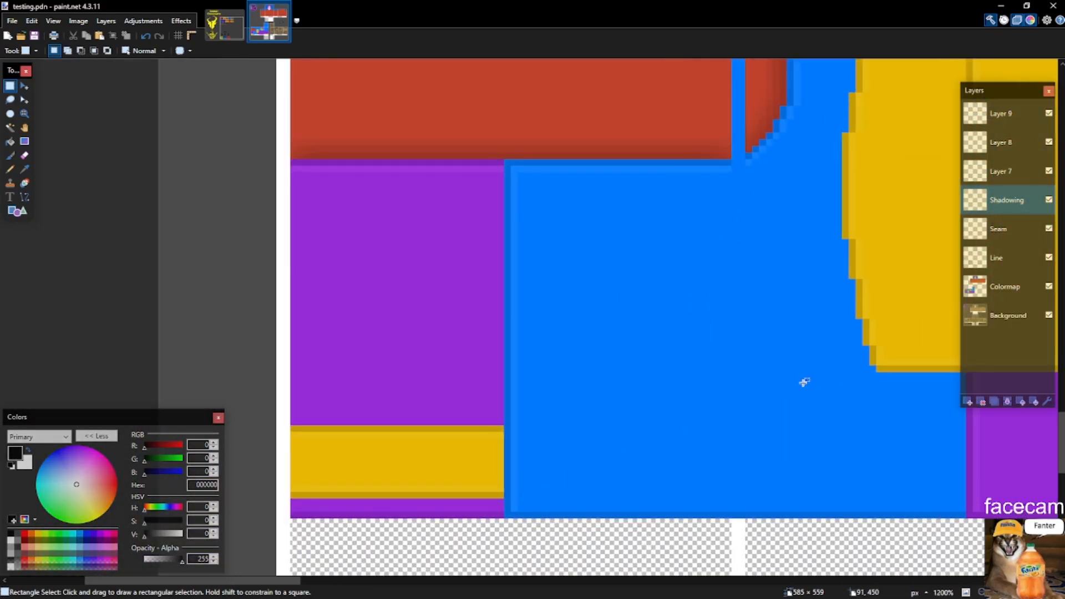
{"action": "left_click", "coordinate": [986, 182]}
{"action": "key", "text": "p"}
{"action": "left_click_drag", "start_coordinate": [508, 509], "coordinate": [510, 491]}
{"action": "scroll", "coordinate": [507, 502], "scroll_direction": "up", "scroll_amount": 4}
{"action": "scroll", "coordinate": [510, 430], "scroll_direction": "down", "scroll_amount": 5}
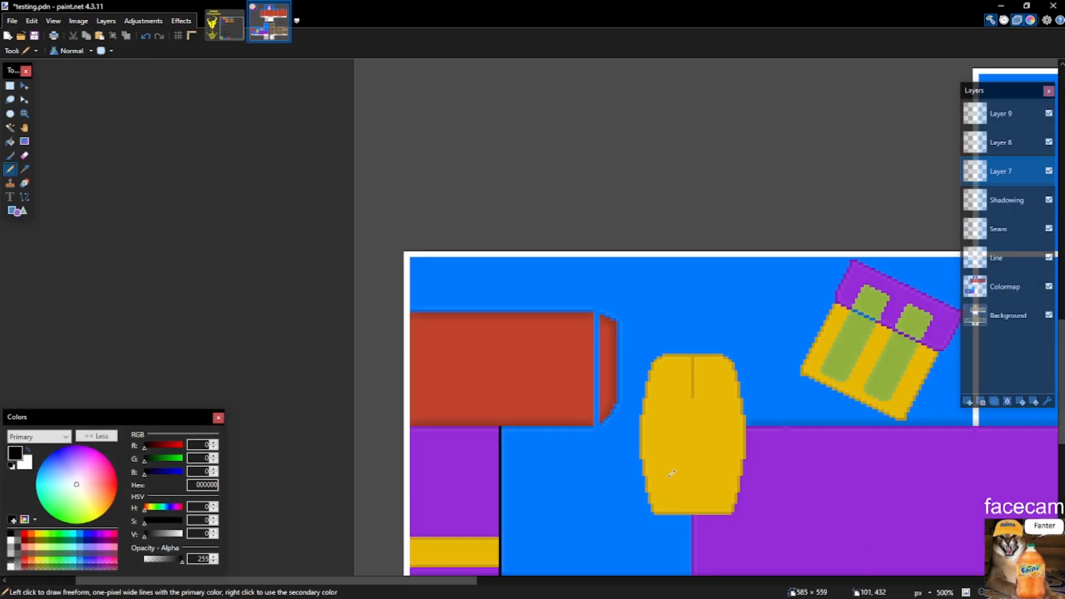
{"action": "scroll", "coordinate": [633, 406], "scroll_direction": "up", "scroll_amount": 6}
{"action": "left_click_drag", "start_coordinate": [653, 356], "coordinate": [654, 364]}
{"action": "scroll", "coordinate": [654, 361], "scroll_direction": "down", "scroll_amount": 2}
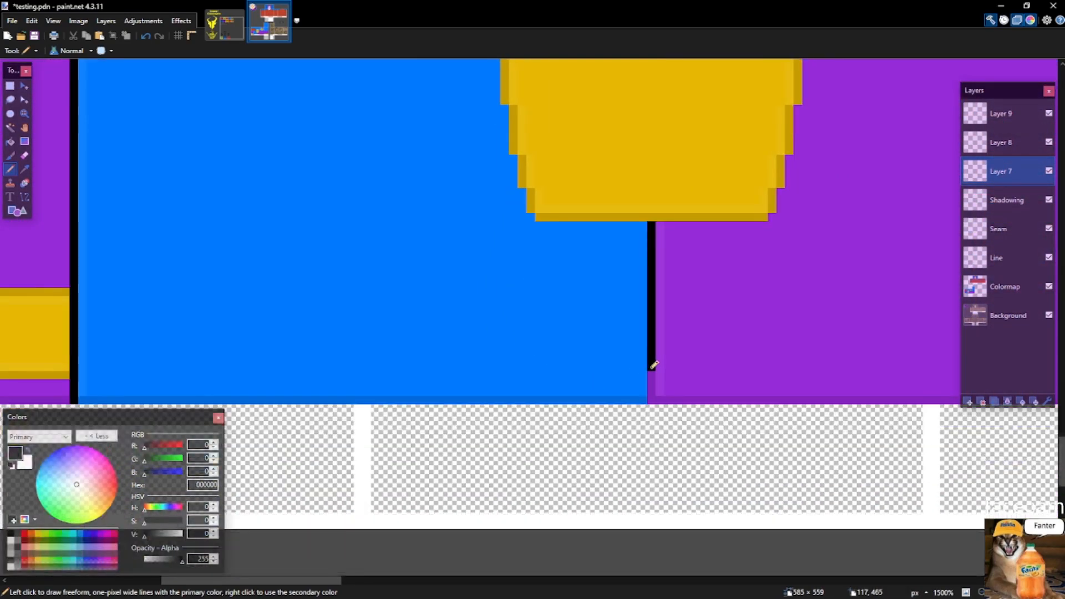
Select the blue strip beside the black line below the large yellow pocket and apply the soft shadow to it.
{"action": "key", "text": "s"}
{"action": "left_click_drag", "start_coordinate": [648, 403], "coordinate": [535, 297]}
{"action": "key", "text": "ctrl+f"}
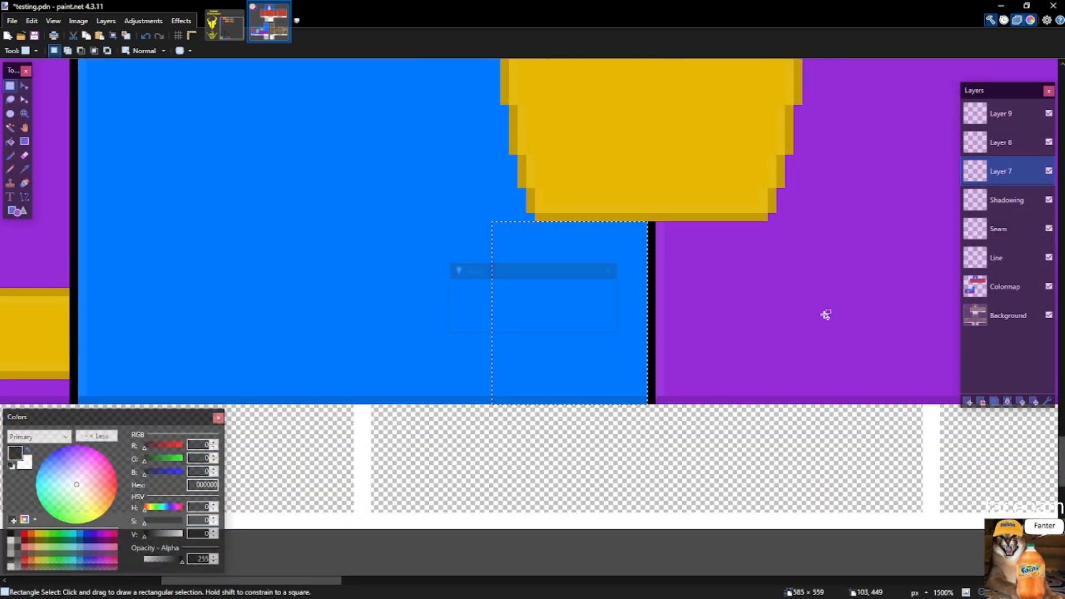
Try to apply the soft shadow to a strip of the small purple panel beside its black border line.
{"action": "scroll", "coordinate": [830, 311], "scroll_direction": "down", "scroll_amount": 6}
{"action": "scroll", "coordinate": [321, 268], "scroll_direction": "up", "scroll_amount": 2}
{"action": "scroll", "coordinate": [404, 146], "scroll_direction": "up", "scroll_amount": 1}
{"action": "left_click_drag", "start_coordinate": [391, 126], "coordinate": [290, 450]}
{"action": "key", "text": "ctrl+f"}
{"action": "key", "text": "ctrl+z"}
Select an 18 × 53 px strip of the small purple panel beside its black line and apply the soft shadow.
{"action": "left_click_drag", "start_coordinate": [388, 453], "coordinate": [280, 266]}
{"action": "scroll", "coordinate": [377, 438], "scroll_direction": "up", "scroll_amount": 2}
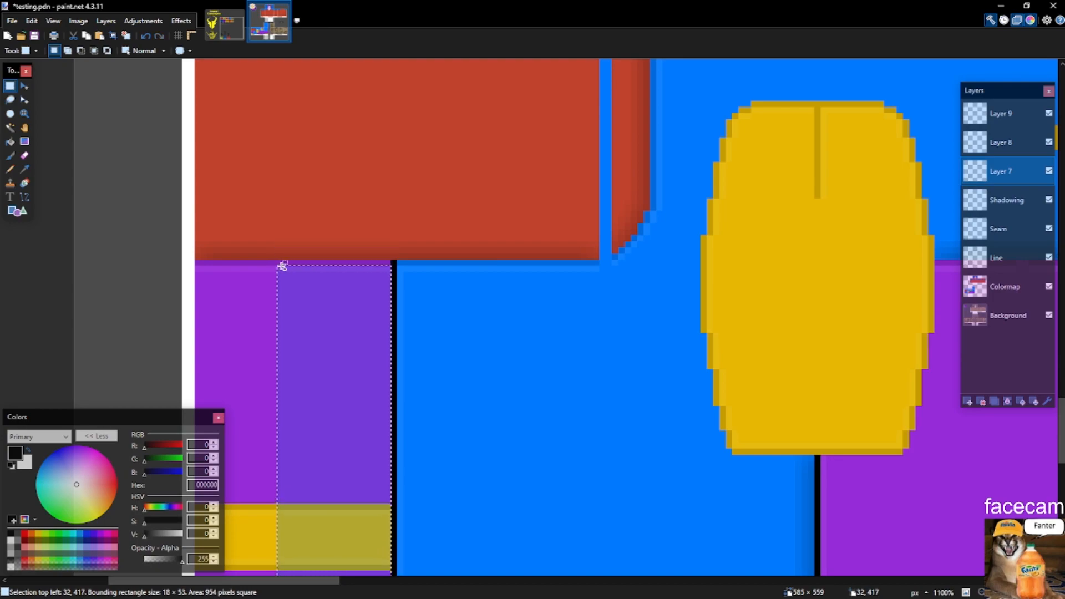
{"action": "key", "text": "ctrl+f"}
Remove the black vertical guide lines from Layer 7 and merge the remaining shadows into the Shadowing layer.
{"action": "left_click_drag", "start_coordinate": [394, 262], "coordinate": [432, 312]}
{"action": "key", "text": "s"}
{"action": "key", "text": "s"}
{"action": "key", "text": "s"}
{"action": "key", "text": "ctrl+shift+Delete"}
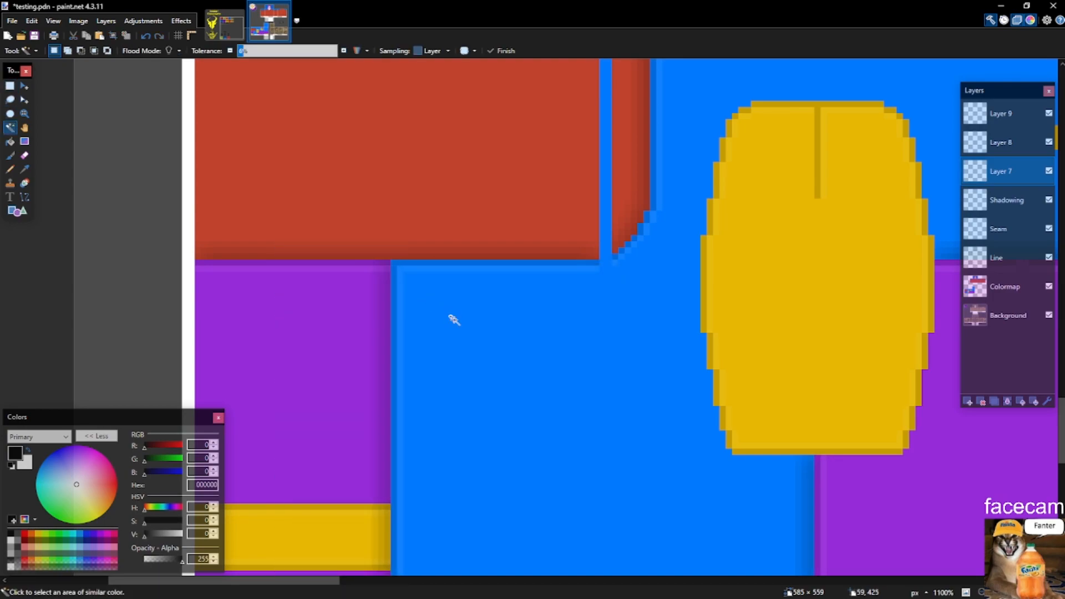
{"action": "scroll", "coordinate": [302, 361], "scroll_direction": "down", "scroll_amount": 2}
On Layer 8, fill the 31 × 11 px yellow band black and clear its 31 × 9 px interior to leave two edge lines.
{"action": "key", "text": "alt+Page_Up"}
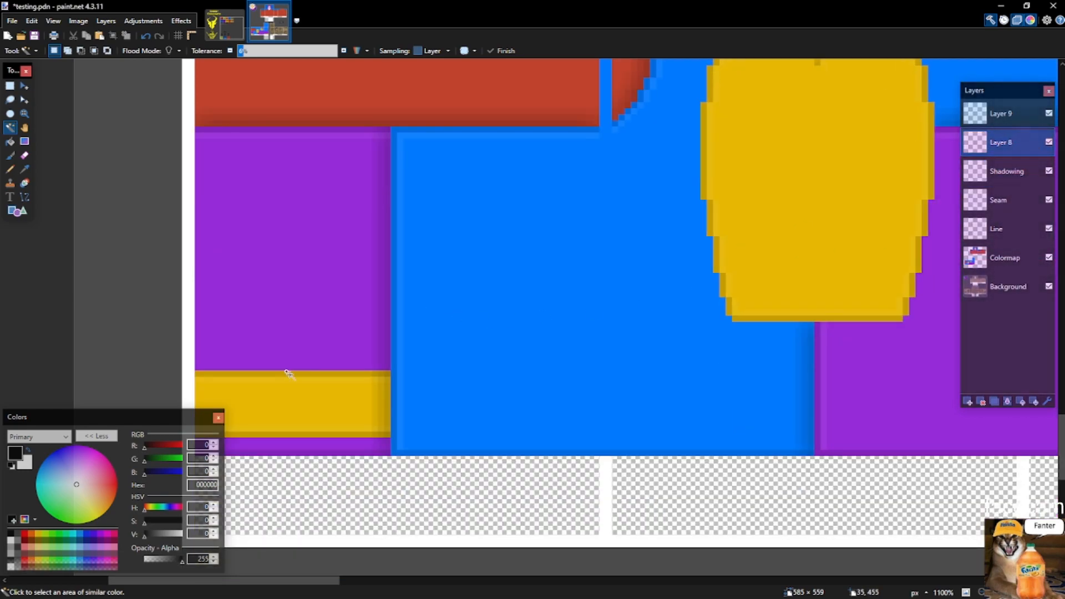
{"action": "scroll", "coordinate": [195, 369], "scroll_direction": "up", "scroll_amount": 4}
{"action": "key", "text": "s"}
{"action": "left_click_drag", "start_coordinate": [185, 365], "coordinate": [448, 456]}
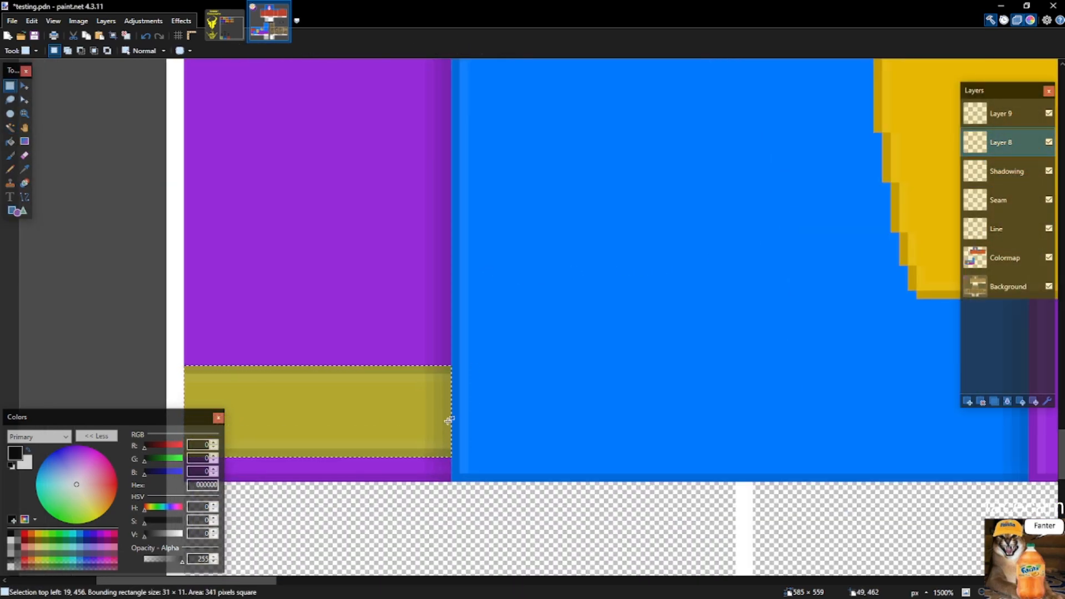
{"action": "key", "text": "BackSpace"}
{"action": "left_click_drag", "start_coordinate": [451, 373], "coordinate": [186, 442]}
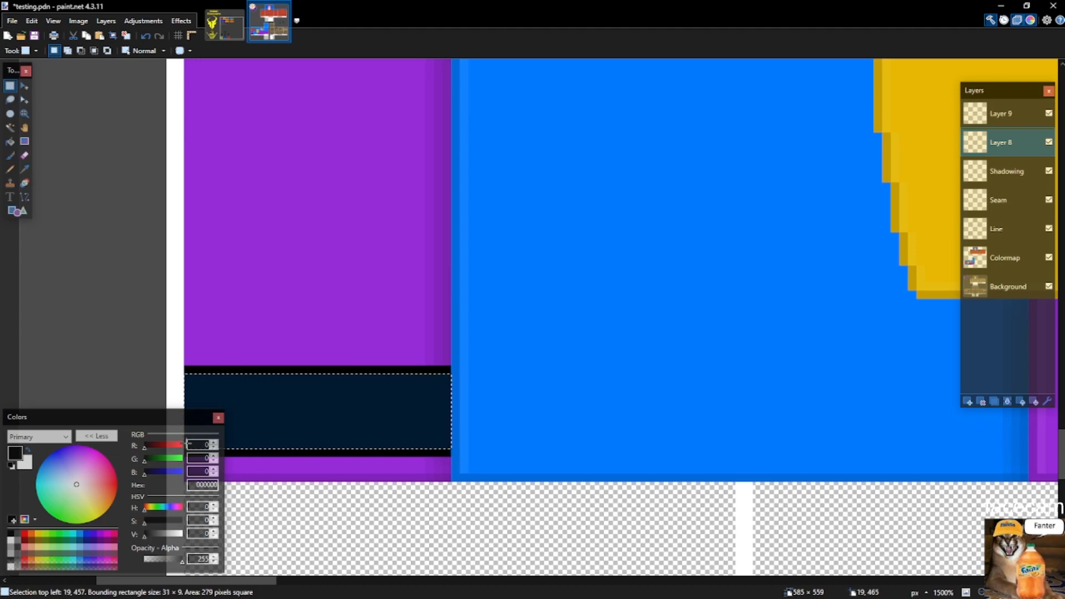
{"action": "key", "text": "ctrl+z"}
{"action": "key", "text": "ctrl+z"}
Select the 31 × 13 px purple strip above the yellow band plus the area below it, and apply the soft shadow.
{"action": "left_click_drag", "start_coordinate": [187, 366], "coordinate": [287, 316]}
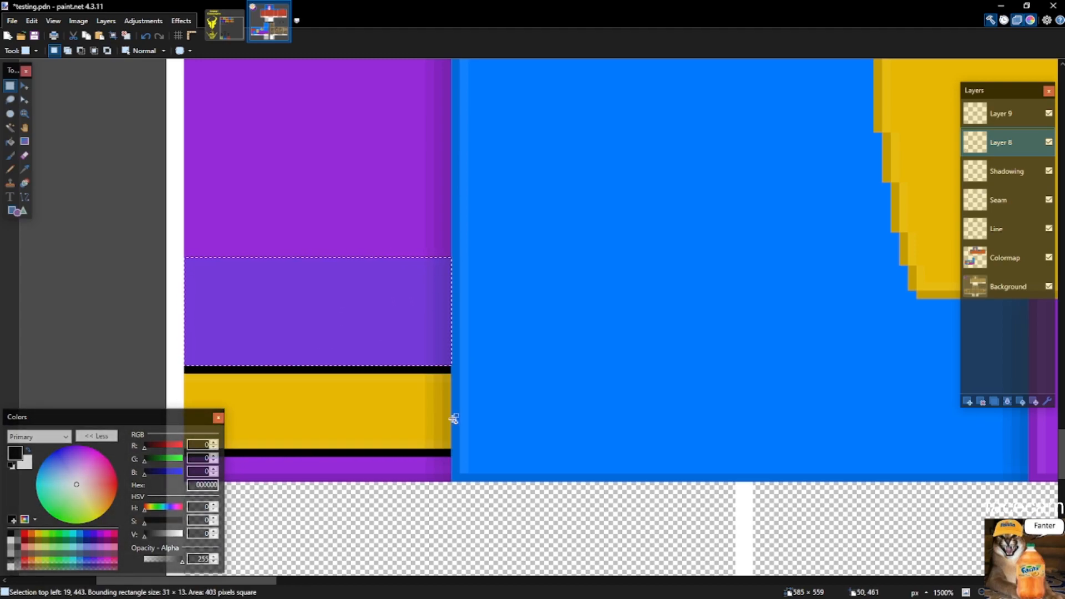
{"action": "left_click_drag", "start_coordinate": [449, 460], "coordinate": [189, 554]}
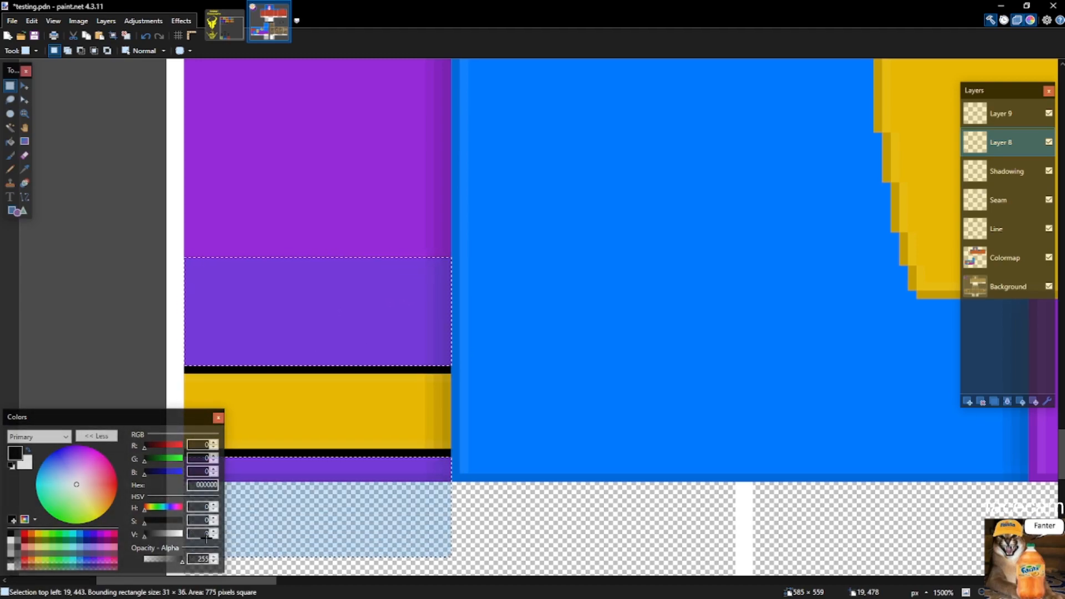
{"action": "scroll", "coordinate": [434, 432], "scroll_direction": "down", "scroll_amount": 6}
{"action": "key", "text": "ctrl+d"}
Remove the two black edge lines of the yellow band from Layer 8 and save the file.
{"action": "scroll", "coordinate": [470, 435], "scroll_direction": "up", "scroll_amount": 5}
{"action": "key", "text": "s"}
{"action": "key", "text": "s"}
{"action": "key", "text": "s"}
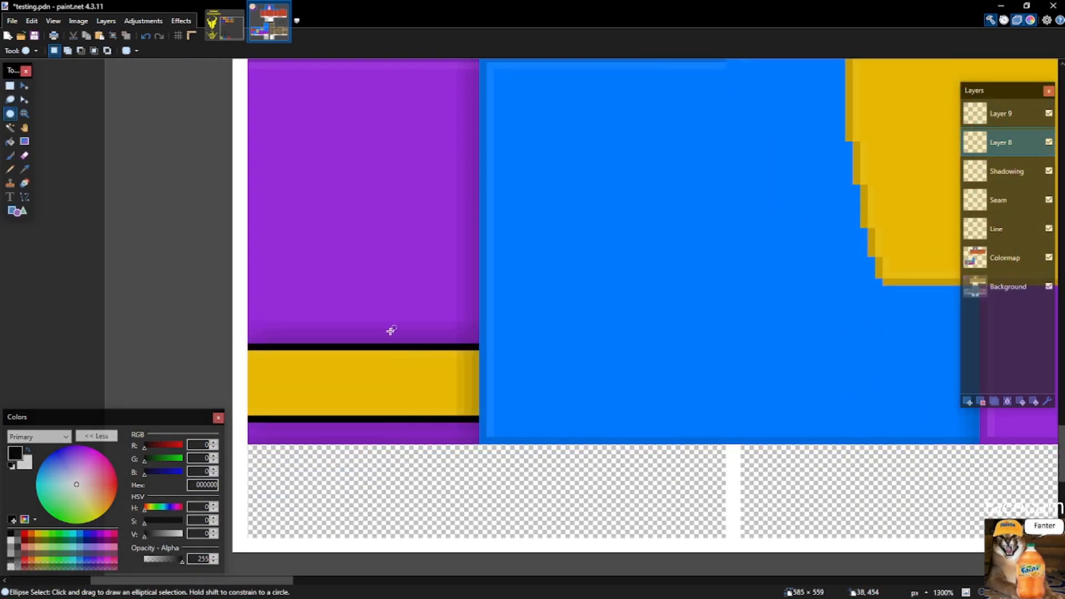
{"action": "scroll", "coordinate": [390, 348], "scroll_direction": "down", "scroll_amount": 8}
{"action": "scroll", "coordinate": [784, 387], "scroll_direction": "up", "scroll_amount": 6}
{"action": "key", "text": "s"}
{"action": "scroll", "coordinate": [886, 398], "scroll_direction": "down", "scroll_amount": 7}
{"action": "scroll", "coordinate": [270, 355], "scroll_direction": "up", "scroll_amount": 10}
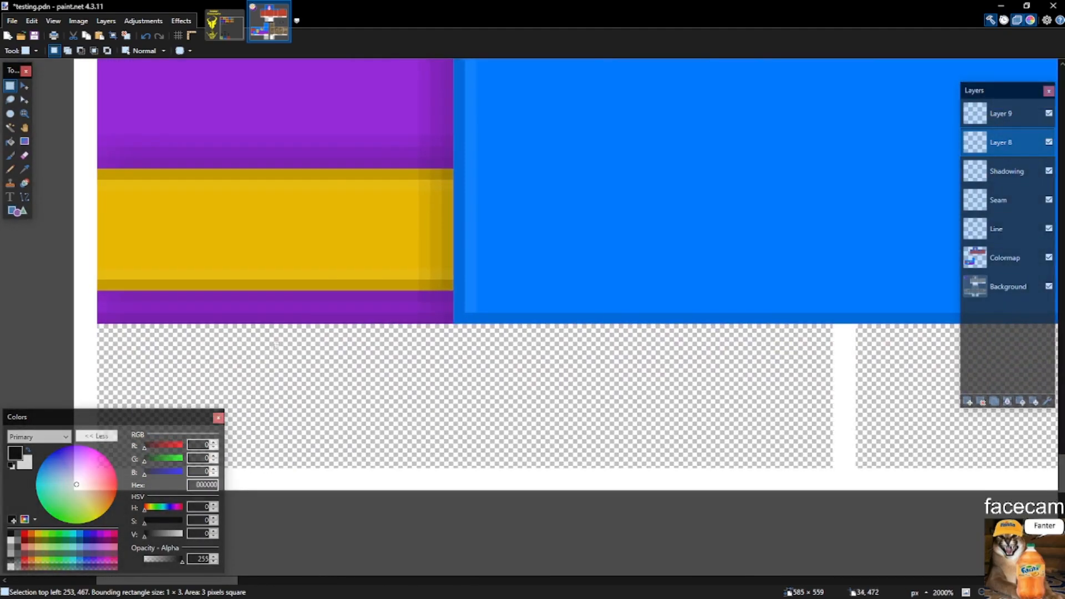
{"action": "scroll", "coordinate": [322, 320], "scroll_direction": "down", "scroll_amount": 10}
{"action": "key", "text": "ctrl+s"}
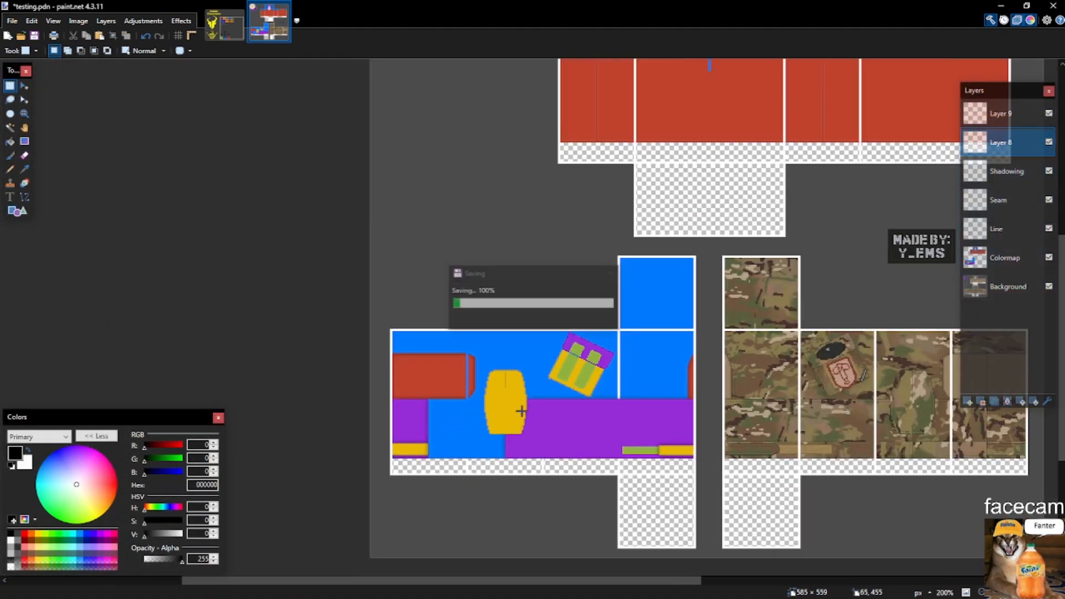
On the Colormap layer, recolour the stray blue pixels along the tilted pocket's flap edge purple (962BD8) and save the file.
{"action": "scroll", "coordinate": [582, 383], "scroll_direction": "up", "scroll_amount": 4}
{"action": "scroll", "coordinate": [568, 357], "scroll_direction": "up", "scroll_amount": 4}
{"action": "left_click", "coordinate": [1004, 257]}
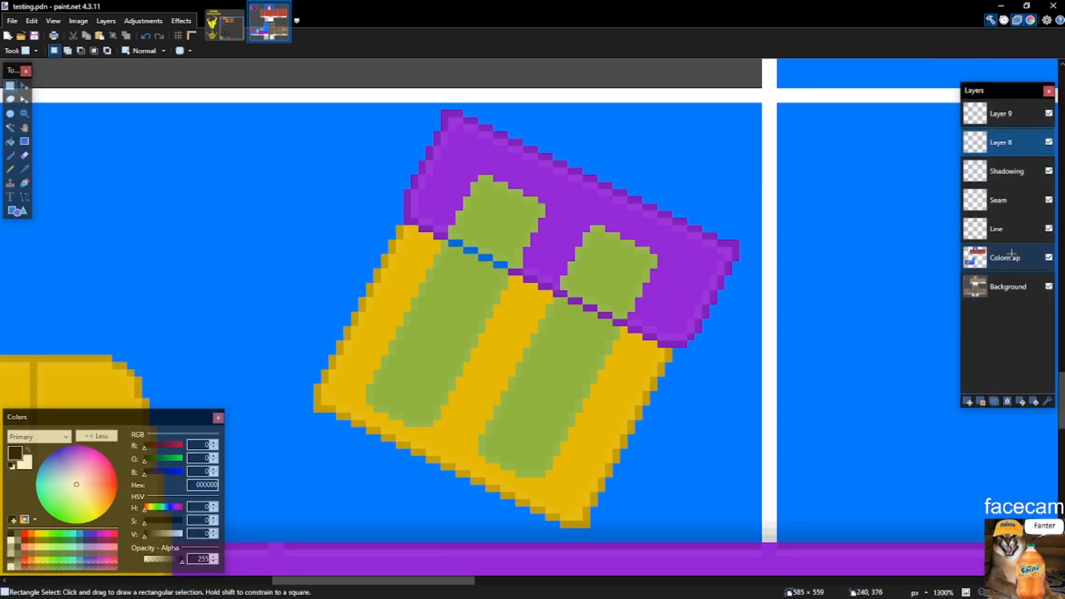
{"action": "scroll", "coordinate": [515, 238], "scroll_direction": "up", "scroll_amount": 5}
{"action": "key", "text": "k"}
{"action": "left_click", "coordinate": [507, 241]}
{"action": "key", "text": "p"}
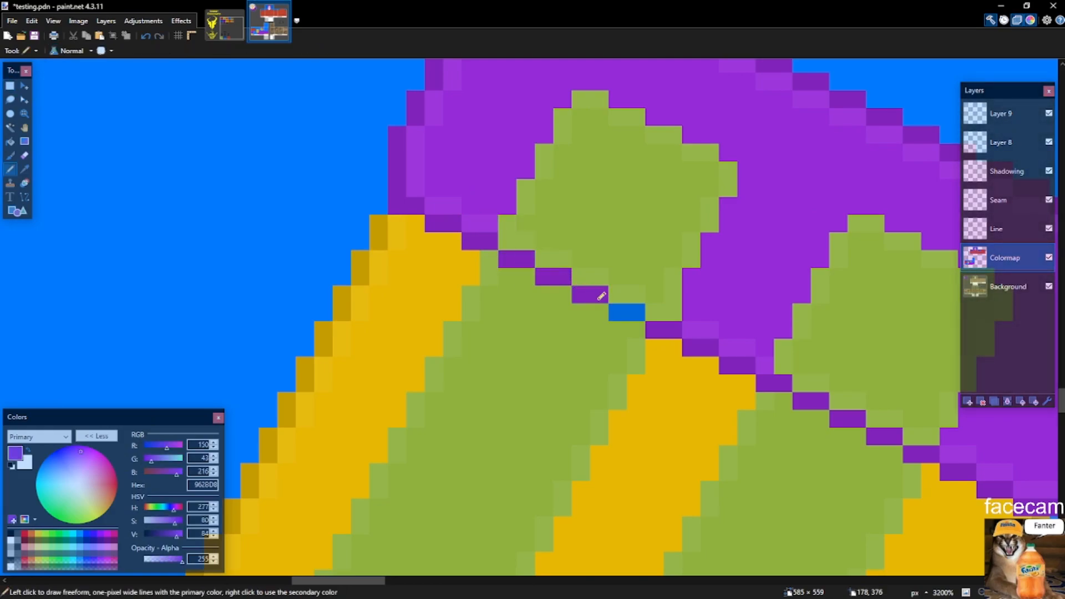
{"action": "scroll", "coordinate": [633, 283], "scroll_direction": "down", "scroll_amount": 5}
{"action": "key", "text": "ctrl+s"}
Look over the tilted pocket, the sleeve panels and the torso's collar area for edges without shading.
{"action": "key", "text": "s"}
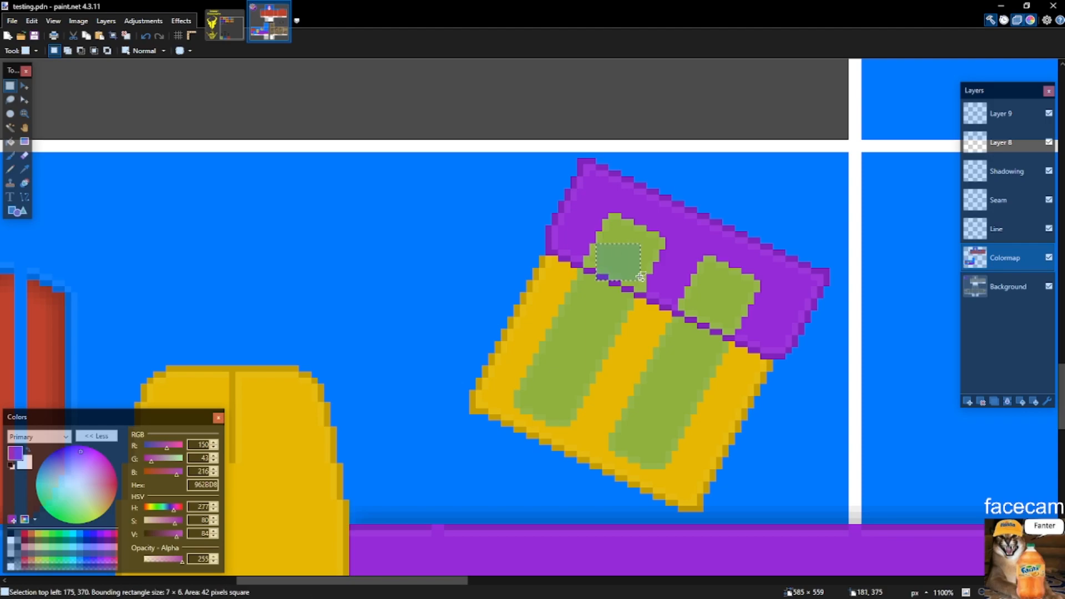
{"action": "scroll", "coordinate": [575, 316], "scroll_direction": "down", "scroll_amount": 3}
{"action": "scroll", "coordinate": [575, 316], "scroll_direction": "up", "scroll_amount": 3}
{"action": "scroll", "coordinate": [574, 316], "scroll_direction": "down", "scroll_amount": 6}
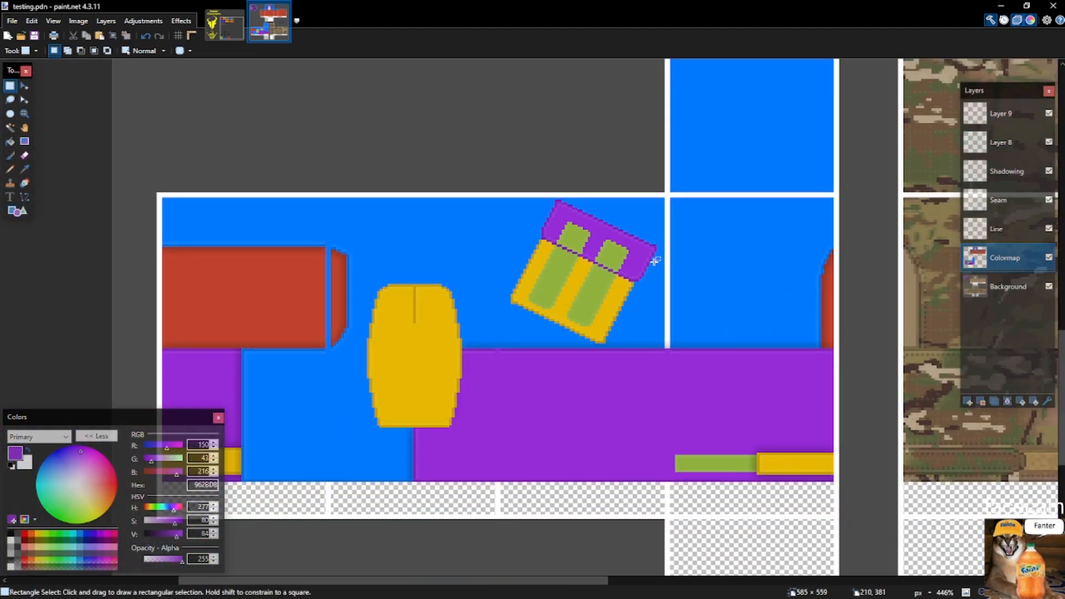
{"action": "scroll", "coordinate": [641, 255], "scroll_direction": "up", "scroll_amount": 5}
{"action": "scroll", "coordinate": [641, 252], "scroll_direction": "down", "scroll_amount": 5}
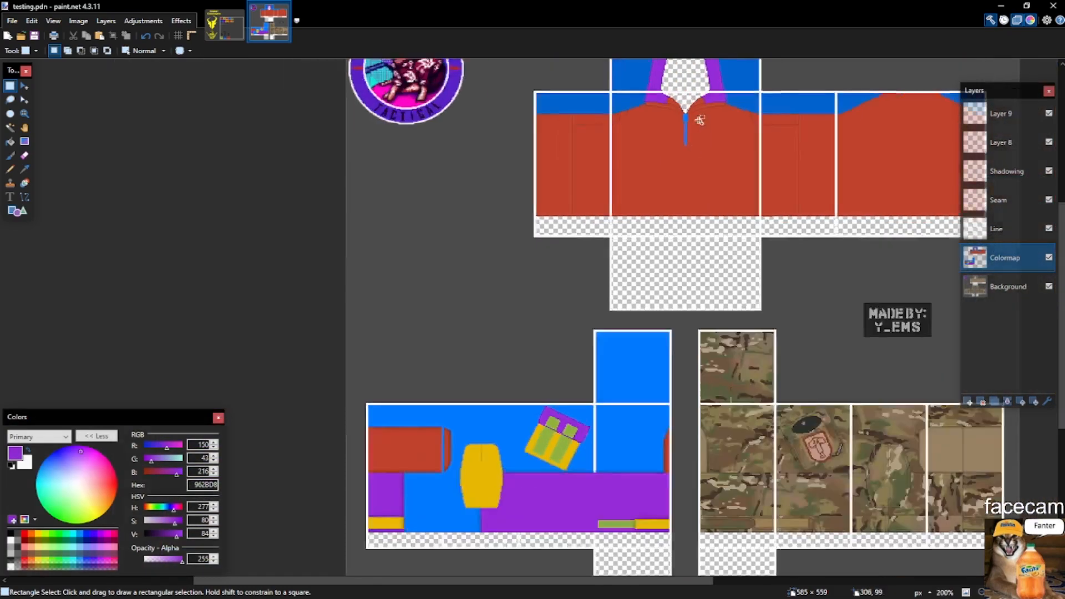
{"action": "scroll", "coordinate": [700, 130], "scroll_direction": "up", "scroll_amount": 9}
{"action": "left_click_drag", "start_coordinate": [565, 122], "coordinate": [819, 320]}
{"action": "left_click", "coordinate": [818, 320]}
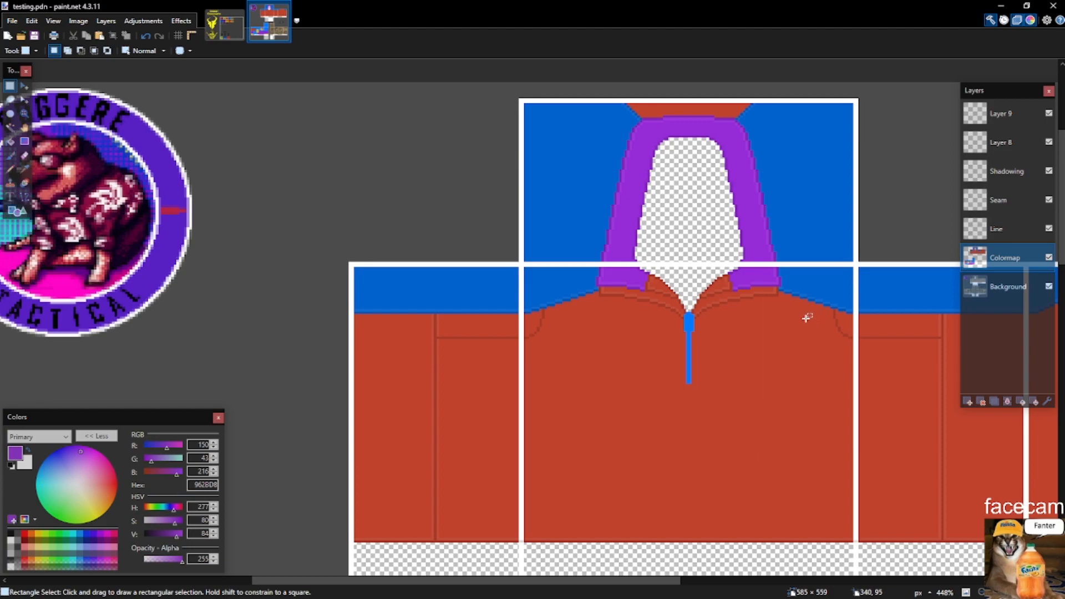
{"action": "scroll", "coordinate": [809, 322], "scroll_direction": "down", "scroll_amount": 5}
{"action": "scroll", "coordinate": [677, 377], "scroll_direction": "down", "scroll_amount": 2}
{"action": "scroll", "coordinate": [692, 473], "scroll_direction": "down", "scroll_amount": 3}
{"action": "scroll", "coordinate": [594, 459], "scroll_direction": "up", "scroll_amount": 4}
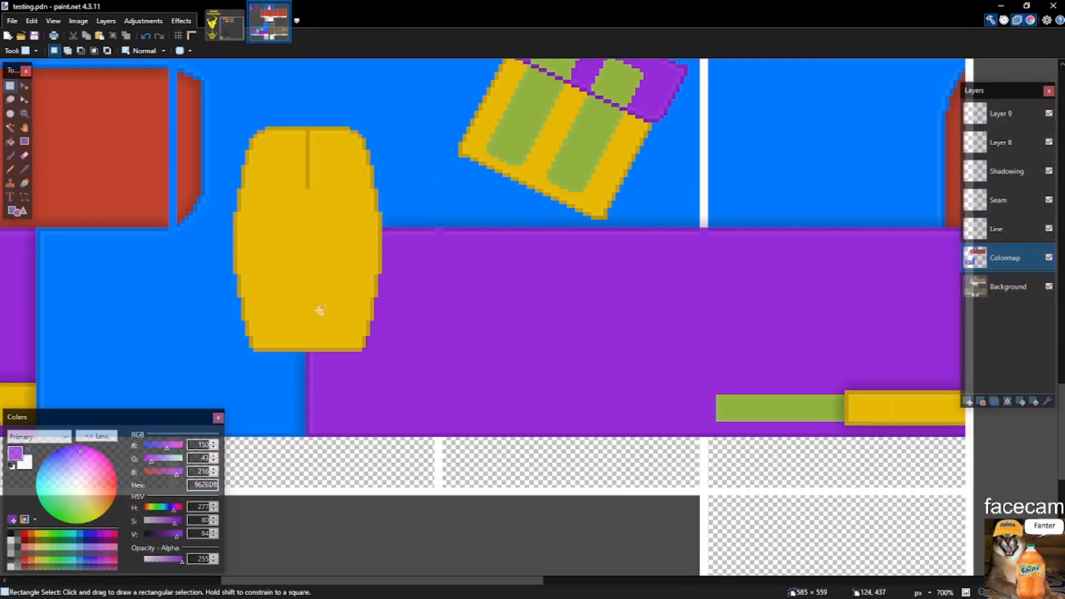
Copy the 37 × 58 px region with the rounded yellow patch's outline from the Line layer onto a new layer.
{"action": "scroll", "coordinate": [319, 310], "scroll_direction": "up", "scroll_amount": 4}
{"action": "key", "text": "s"}
{"action": "key", "text": "s"}
{"action": "key", "text": "s"}
{"action": "left_click", "coordinate": [999, 228]}
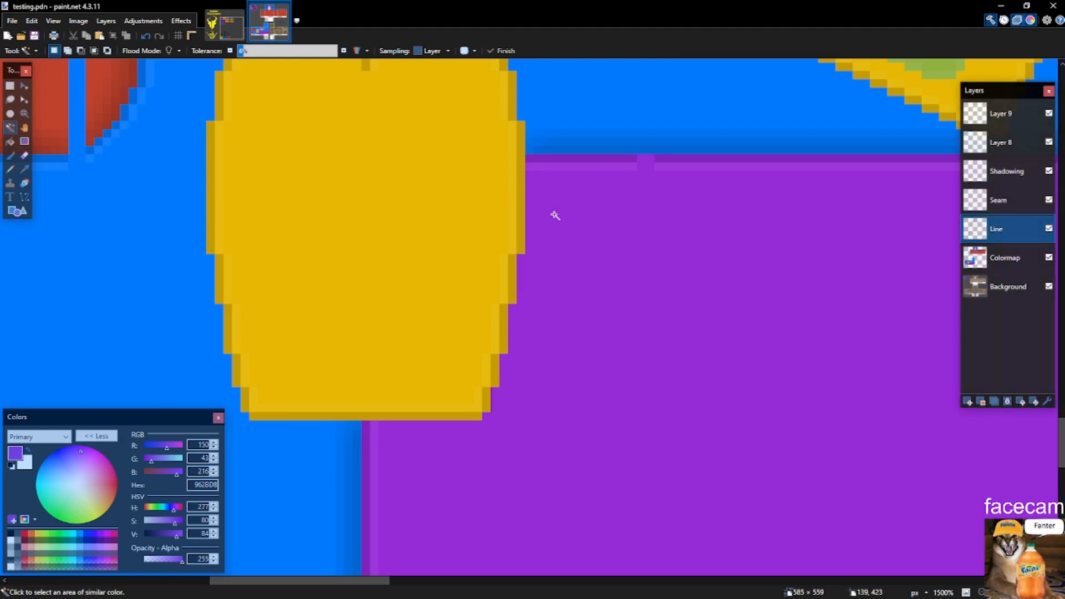
{"action": "left_click", "coordinate": [522, 217]}
{"action": "key", "text": "s"}
{"action": "scroll", "coordinate": [509, 289], "scroll_direction": "down", "scroll_amount": 3}
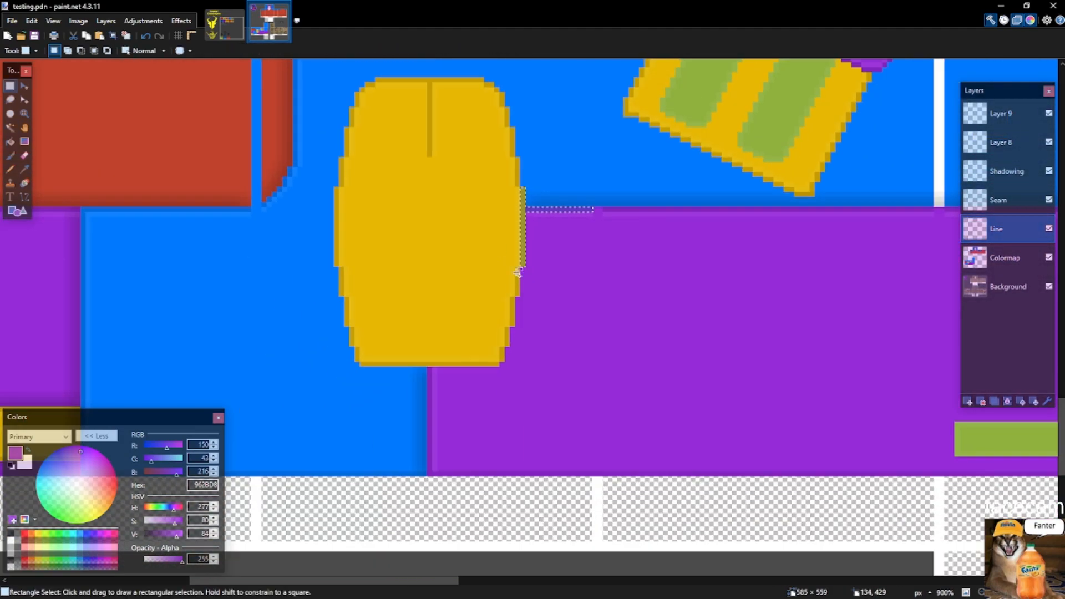
{"action": "left_click_drag", "start_coordinate": [330, 207], "coordinate": [483, 261]}
{"action": "left_click_drag", "start_coordinate": [336, 80], "coordinate": [521, 365]}
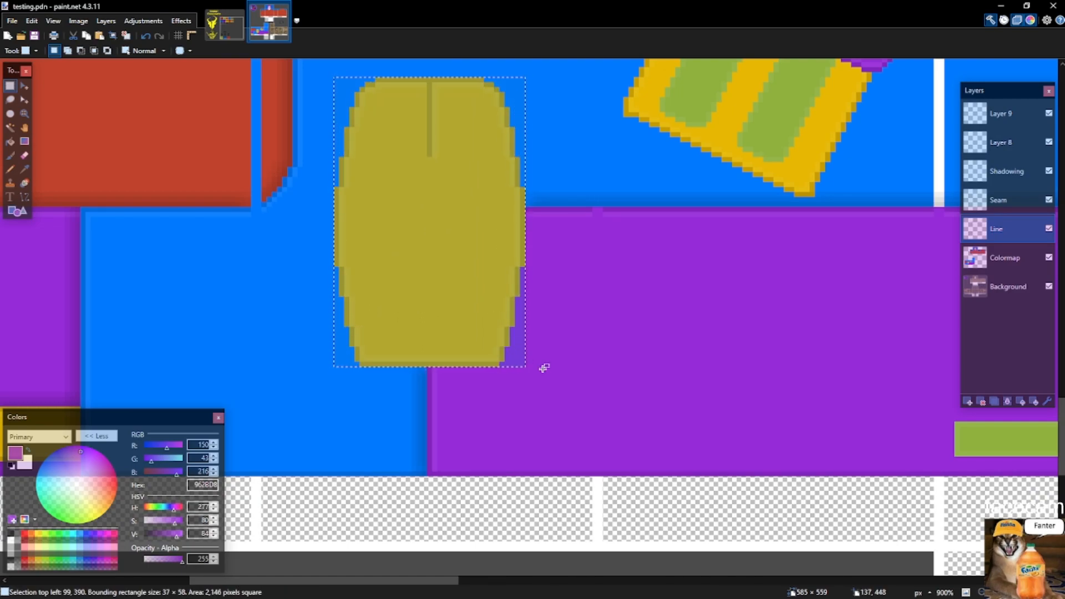
{"action": "key", "text": "ctrl+shift+n"}
{"action": "key", "text": "ctrl+v"}
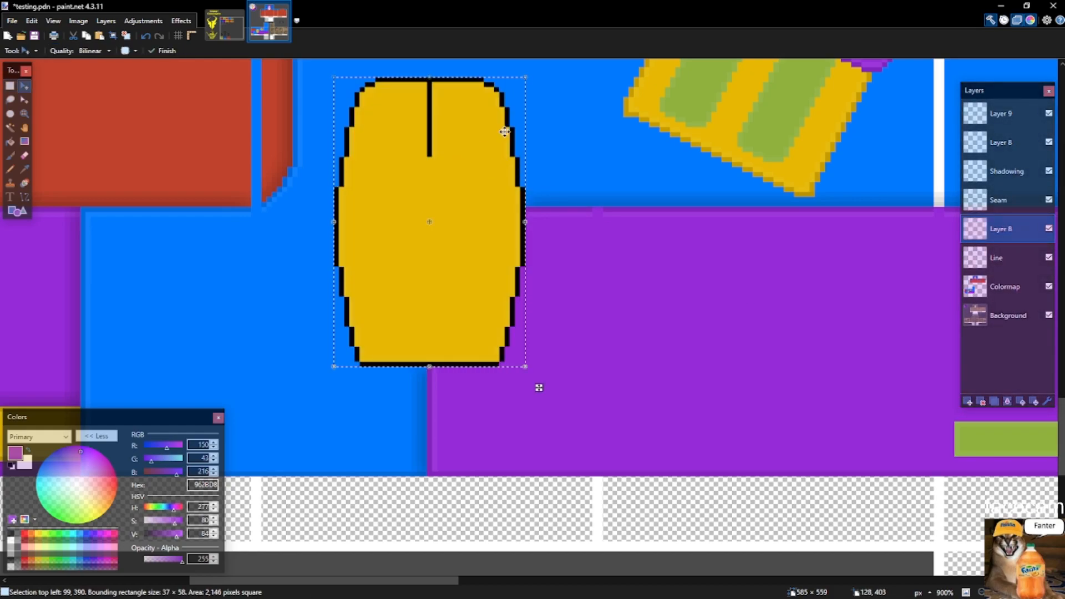
Delete the vertical slit line from the copied outline of the rounded yellow patch.
{"action": "key", "text": "s"}
{"action": "key", "text": "s"}
{"action": "key", "text": "s"}
{"action": "key", "text": "s"}
{"action": "left_click_drag", "start_coordinate": [423, 84], "coordinate": [454, 171]}
{"action": "key", "text": "Delete"}
Select the area outside the rounded yellow patch's outline and apply the soft shadow around it.
{"action": "key", "text": "s"}
{"action": "key", "text": "s"}
{"action": "key", "text": "s"}
{"action": "left_click", "coordinate": [574, 155]}
{"action": "key", "text": "ctrl+f"}
{"action": "key", "text": "s"}
{"action": "key", "text": "s"}
{"action": "key", "text": "s"}
{"action": "key", "text": "s"}
{"action": "key", "text": "s"}
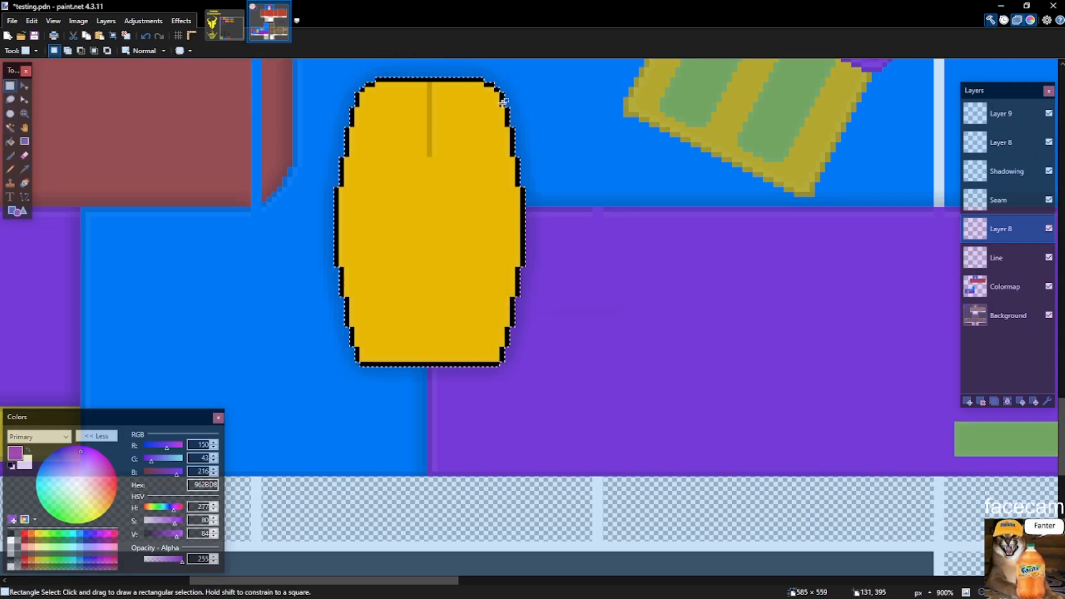
Remove the patch's black outline, move the shadow layer above Shadowing and merge it down.
{"action": "key", "text": "s"}
{"action": "key", "text": "s"}
{"action": "key", "text": "s"}
{"action": "key", "text": "ctrl+d"}
{"action": "left_click_drag", "start_coordinate": [1016, 229], "coordinate": [1020, 170]}
{"action": "key", "text": "ctrl+m"}
{"action": "scroll", "coordinate": [574, 250], "scroll_direction": "up", "scroll_amount": 2}
{"action": "scroll", "coordinate": [542, 265], "scroll_direction": "down", "scroll_amount": 4}
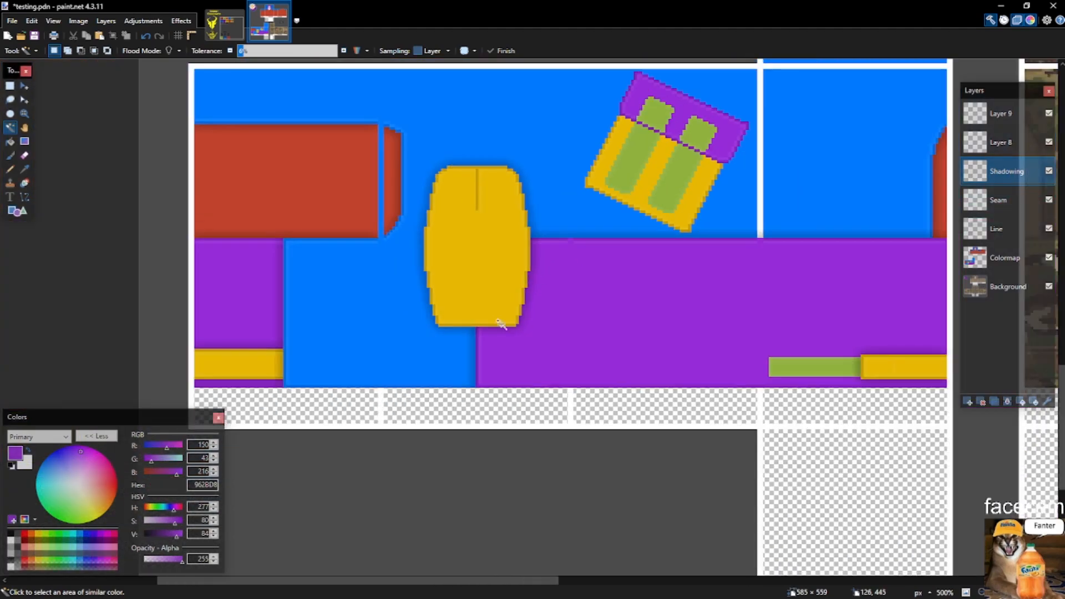
On Layer 8, trace the rounded yellow patch's vertical slit in black (000000) with the Pencil.
{"action": "scroll", "coordinate": [559, 209], "scroll_direction": "up", "scroll_amount": 4}
{"action": "key", "text": "p"}
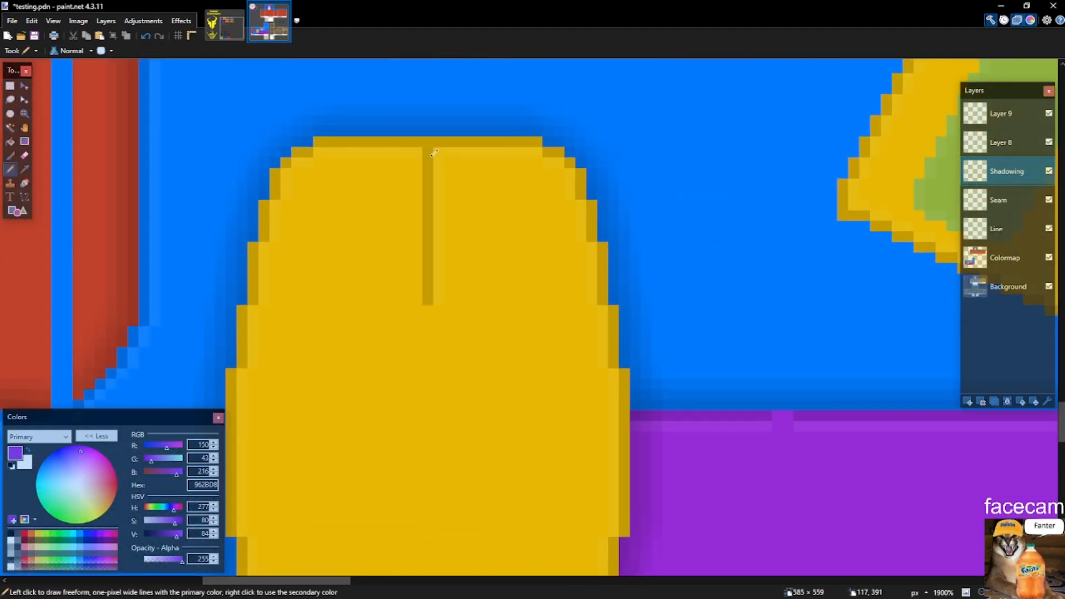
{"action": "key", "text": "ctrl+z"}
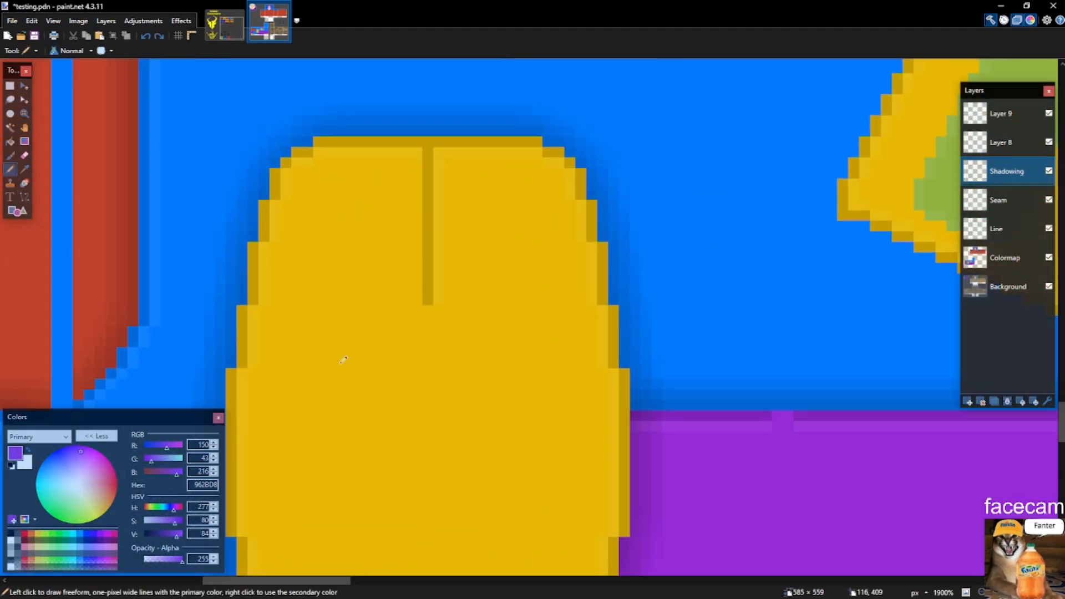
{"action": "left_click", "coordinate": [12, 466]}
{"action": "left_click", "coordinate": [1020, 144]}
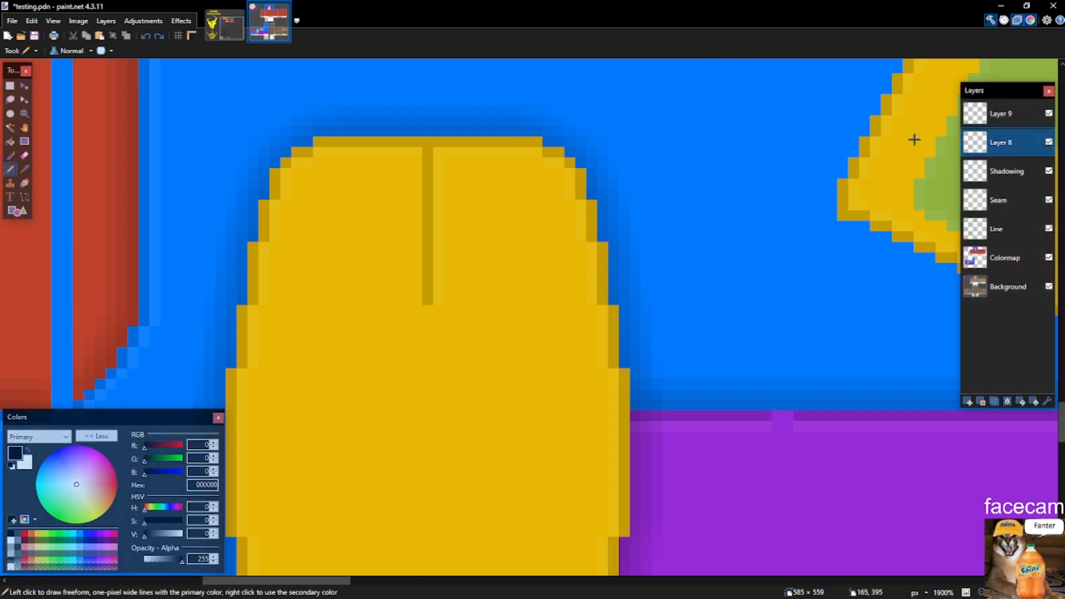
{"action": "key", "text": "ctrl+z"}
{"action": "left_click_drag", "start_coordinate": [426, 295], "coordinate": [431, 248]}
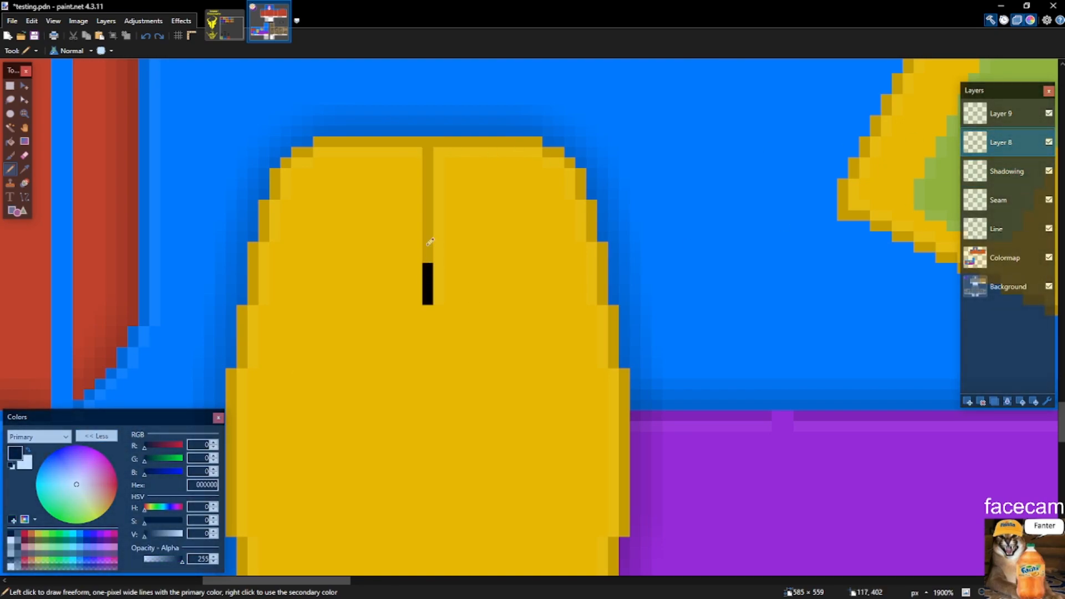
Select a 7 px wide strip on one side of the black slit line and apply the soft shadow.
{"action": "key", "text": "s"}
{"action": "left_click_drag", "start_coordinate": [424, 138], "coordinate": [355, 322]}
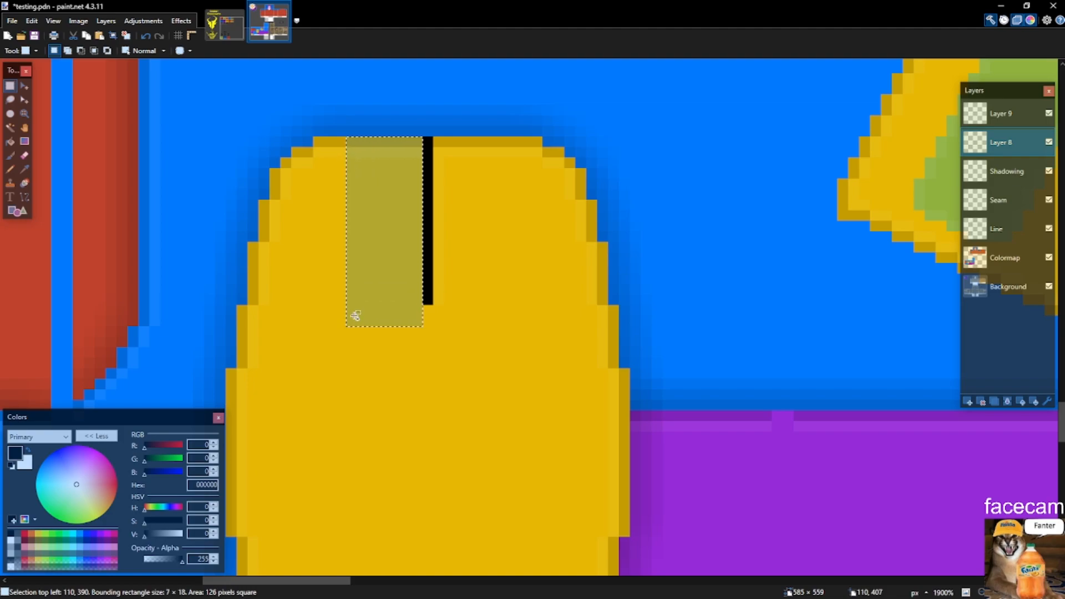
{"action": "left_click_drag", "start_coordinate": [423, 313], "coordinate": [373, 354]}
{"action": "left_click", "coordinate": [429, 304]}
Delete the black slit line and merge Layer 8 into the Shadowing layer.
{"action": "key", "text": "s"}
{"action": "key", "text": "s"}
{"action": "key", "text": "s"}
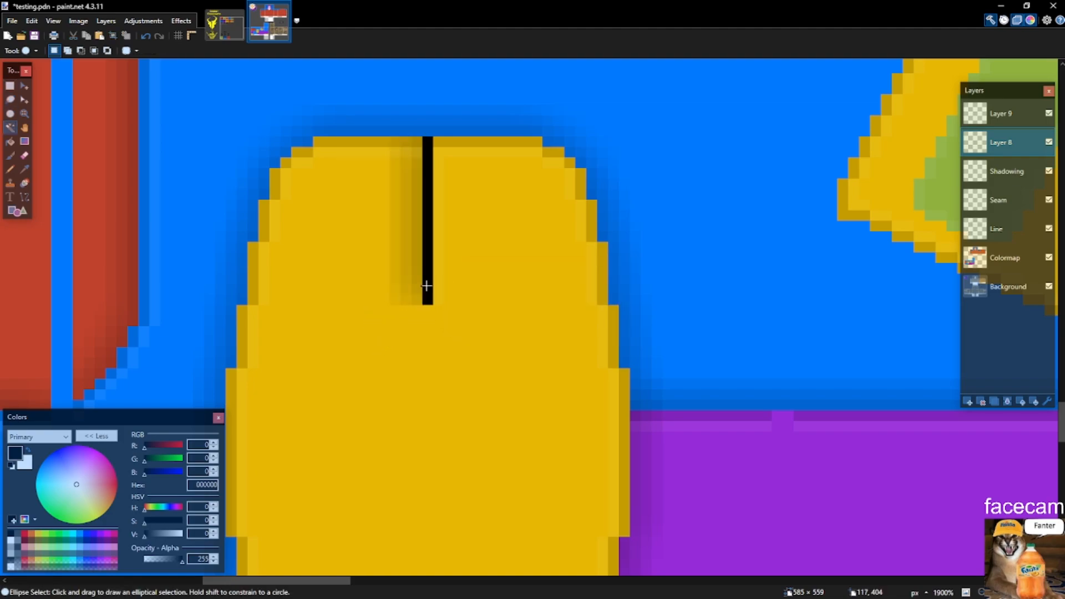
{"action": "left_click", "coordinate": [428, 288]}
{"action": "key", "text": "Delete"}
{"action": "scroll", "coordinate": [387, 290], "scroll_direction": "down", "scroll_amount": 5}
{"action": "key", "text": "ctrl+m"}
{"action": "scroll", "coordinate": [466, 283], "scroll_direction": "down", "scroll_amount": 4}
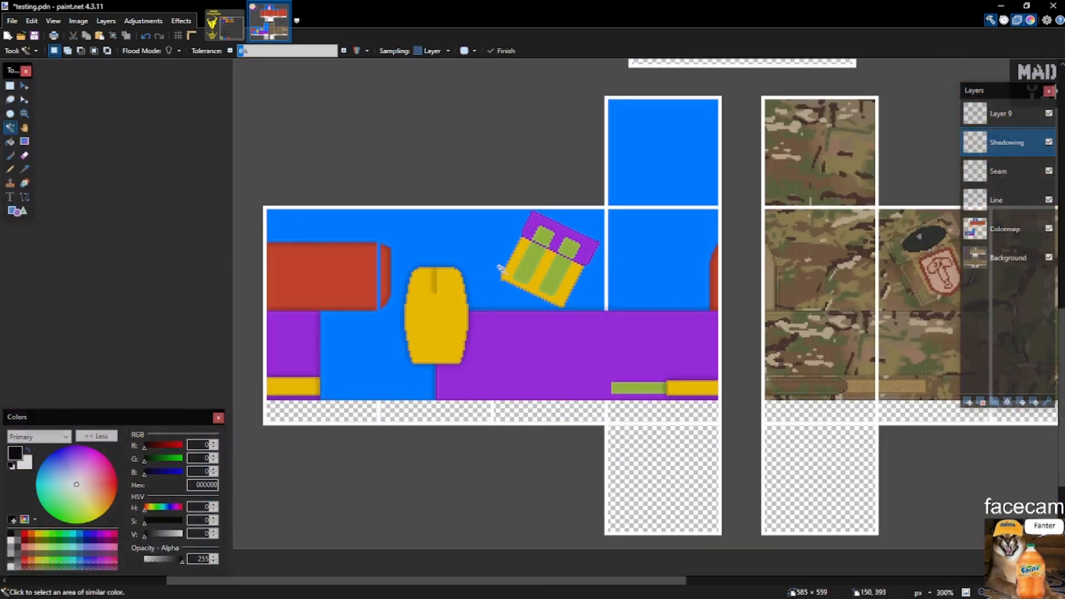
On the Shadowing layer, trace the lower edge of the tilted pocket's purple flap in black from corner to corner.
{"action": "scroll", "coordinate": [577, 236], "scroll_direction": "up", "scroll_amount": 7}
{"action": "key", "text": "s"}
{"action": "key", "text": "p"}
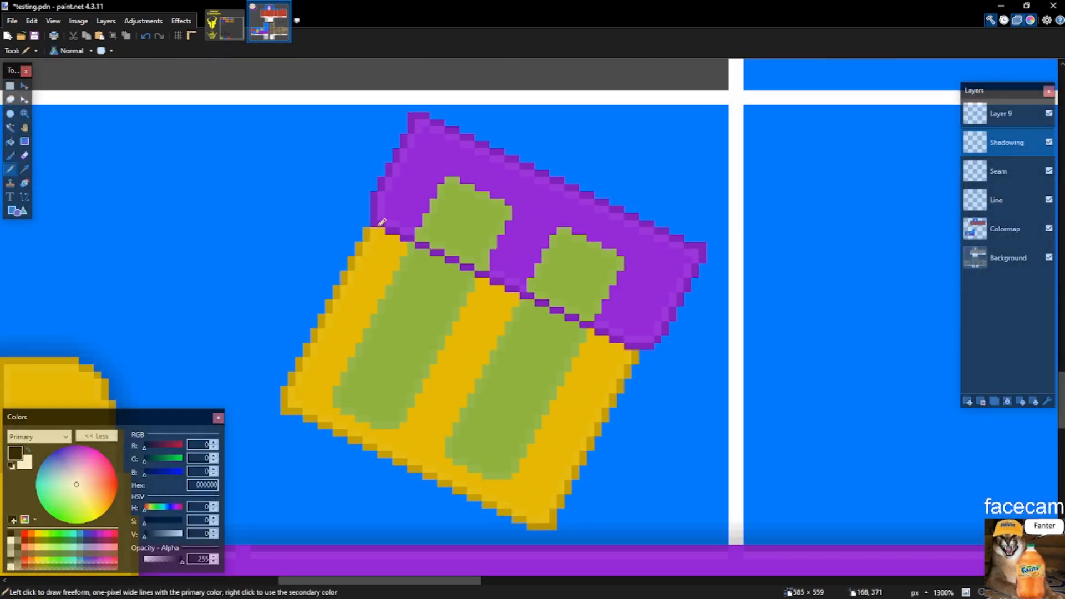
{"action": "scroll", "coordinate": [381, 222], "scroll_direction": "up", "scroll_amount": 2}
{"action": "left_click", "coordinate": [378, 222]}
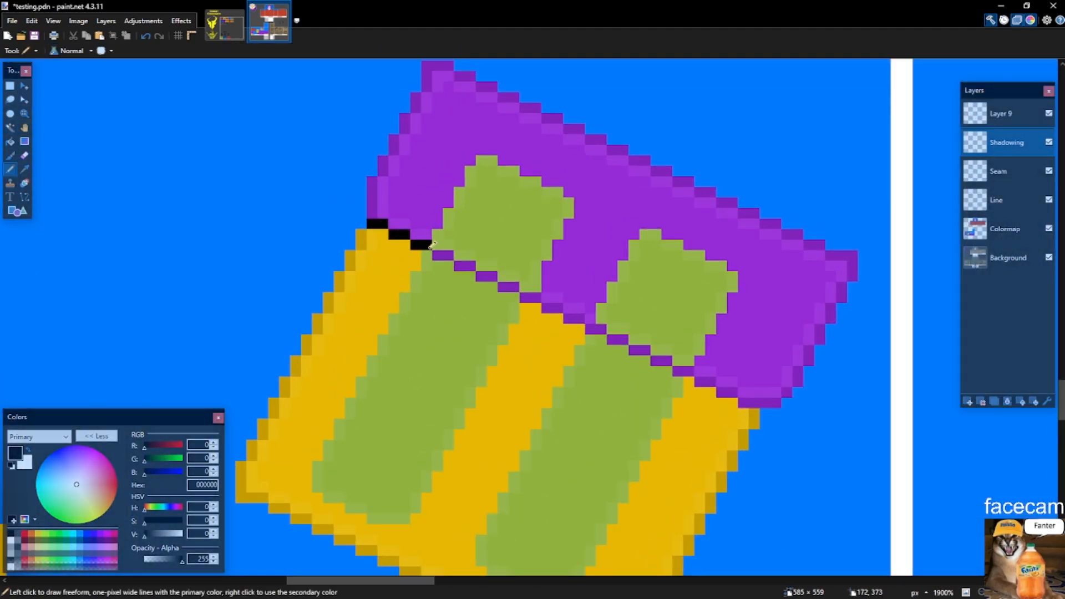
{"action": "key", "text": "s"}
{"action": "left_click_drag", "start_coordinate": [360, 223], "coordinate": [562, 300]}
{"action": "key", "text": "ctrl+c"}
{"action": "key", "text": "ctrl+v"}
{"action": "left_click_drag", "start_coordinate": [550, 297], "coordinate": [732, 380]}
{"action": "key", "text": "p"}
{"action": "left_click", "coordinate": [744, 402]}
{"action": "key", "text": "s"}
{"action": "left_click_drag", "start_coordinate": [781, 408], "coordinate": [640, 473]}
{"action": "key", "text": "ctrl+d"}
On the Colormap layer, select the tilted pocket's yellow body, both long green stripes and the area beneath the flap's overhanging corner.
{"action": "key", "text": "s"}
{"action": "key", "text": "s"}
{"action": "key", "text": "s"}
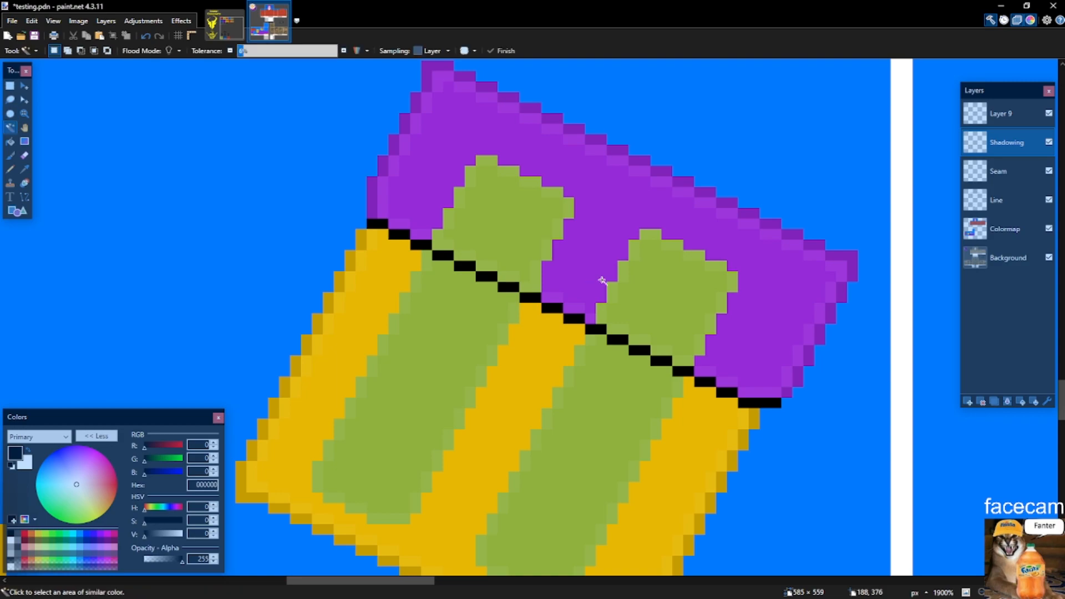
{"action": "key", "text": "alt+Page_Down"}
{"action": "key", "text": "alt+Page_Down"}
{"action": "key", "text": "alt+Page_Down"}
{"action": "left_click", "coordinate": [708, 449]}
{"action": "left_click", "coordinate": [615, 388], "text": "ctrl"}
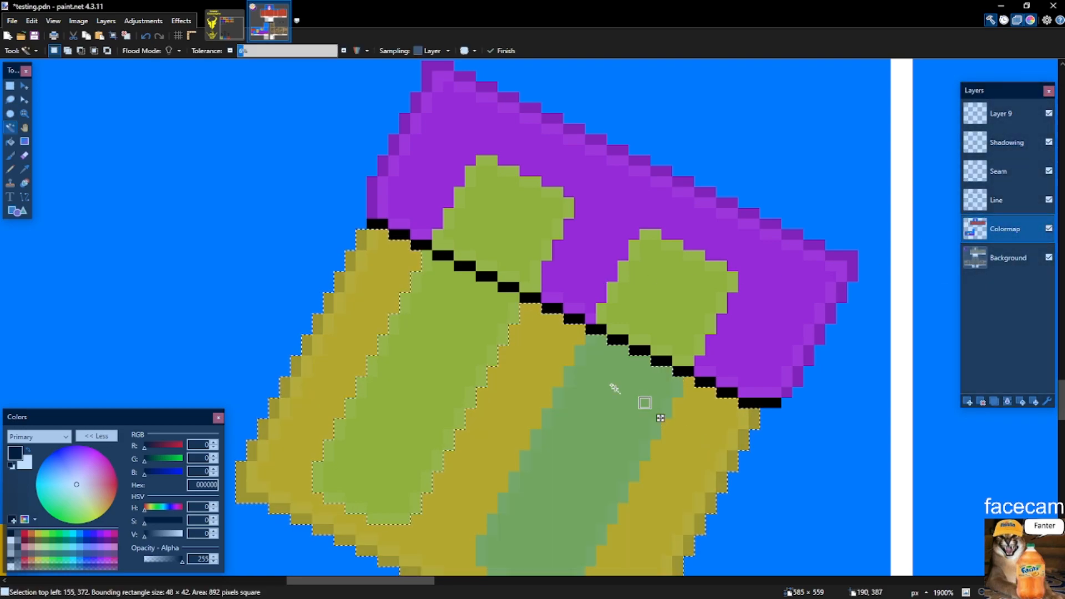
{"action": "left_click", "coordinate": [415, 318], "text": "ctrl"}
{"action": "key", "text": "s"}
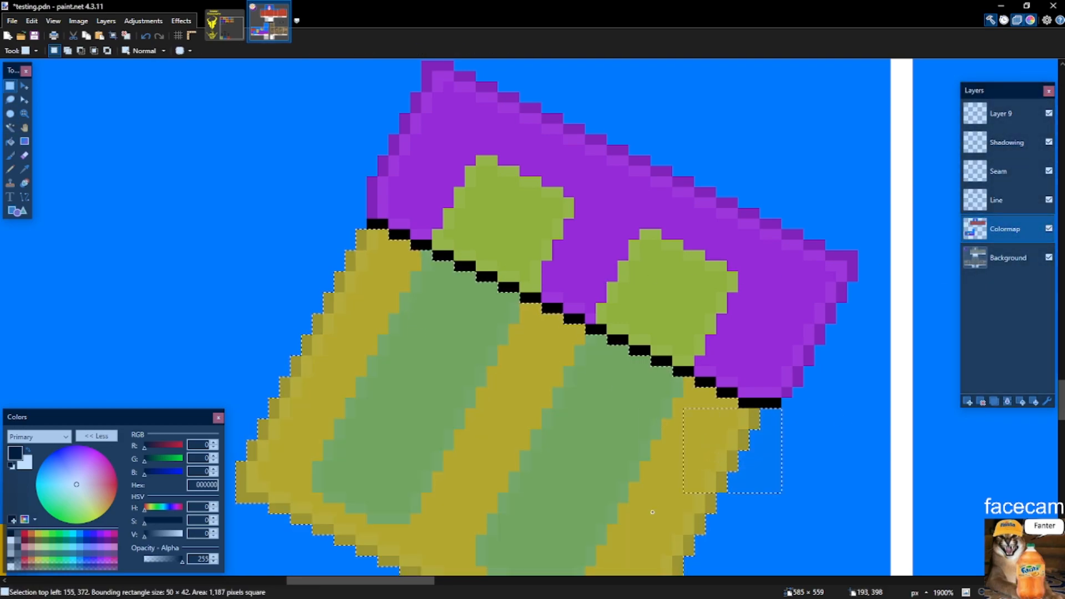
{"action": "scroll", "coordinate": [717, 455], "scroll_direction": "down", "scroll_amount": 3}
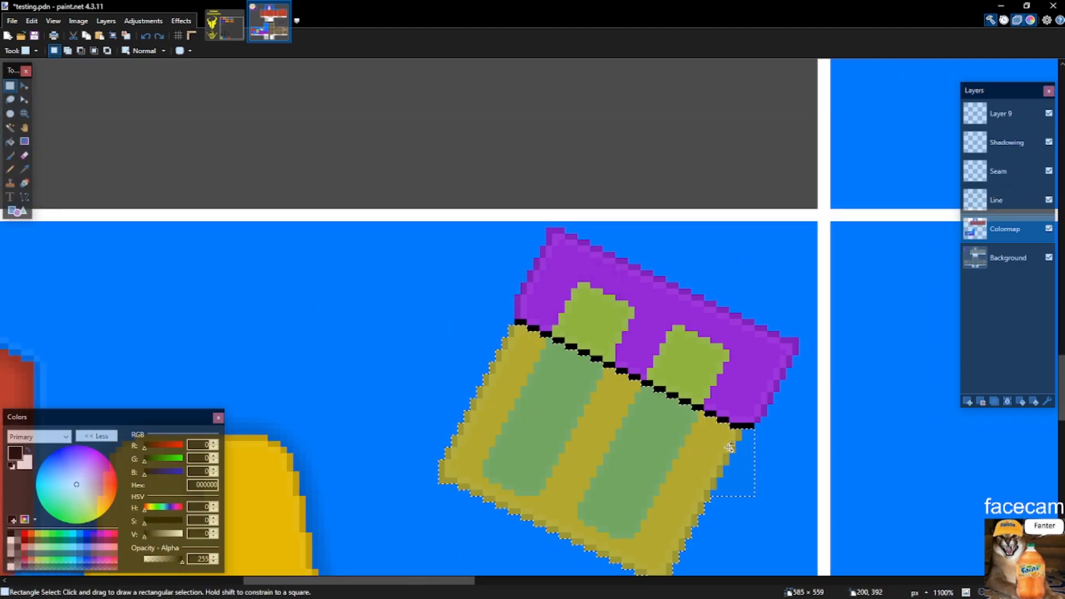
Apply the soft shadow beneath the pocket flap within the selection on the Shadowing layer and delete the black guide line.
{"action": "left_click", "coordinate": [1017, 140]}
{"action": "scroll", "coordinate": [715, 388], "scroll_direction": "up", "scroll_amount": 3}
{"action": "key", "text": "s"}
{"action": "key", "text": "s"}
{"action": "key", "text": "s"}
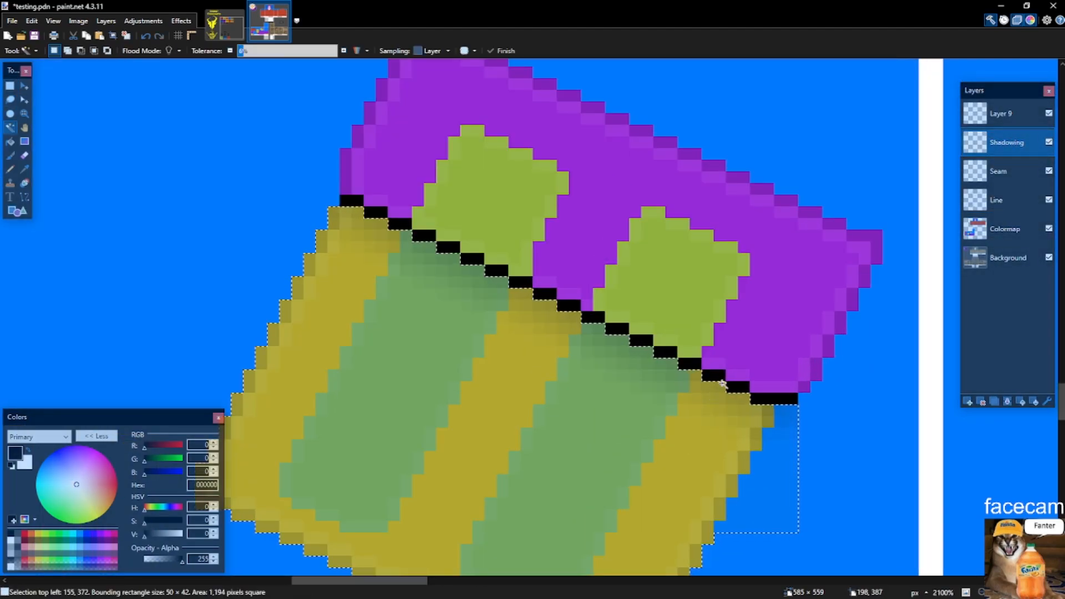
{"action": "left_click", "coordinate": [732, 387]}
{"action": "key", "text": "Delete"}
{"action": "scroll", "coordinate": [730, 387], "scroll_direction": "down", "scroll_amount": 4}
{"action": "scroll", "coordinate": [756, 390], "scroll_direction": "up", "scroll_amount": 3}
{"action": "key", "text": "s"}
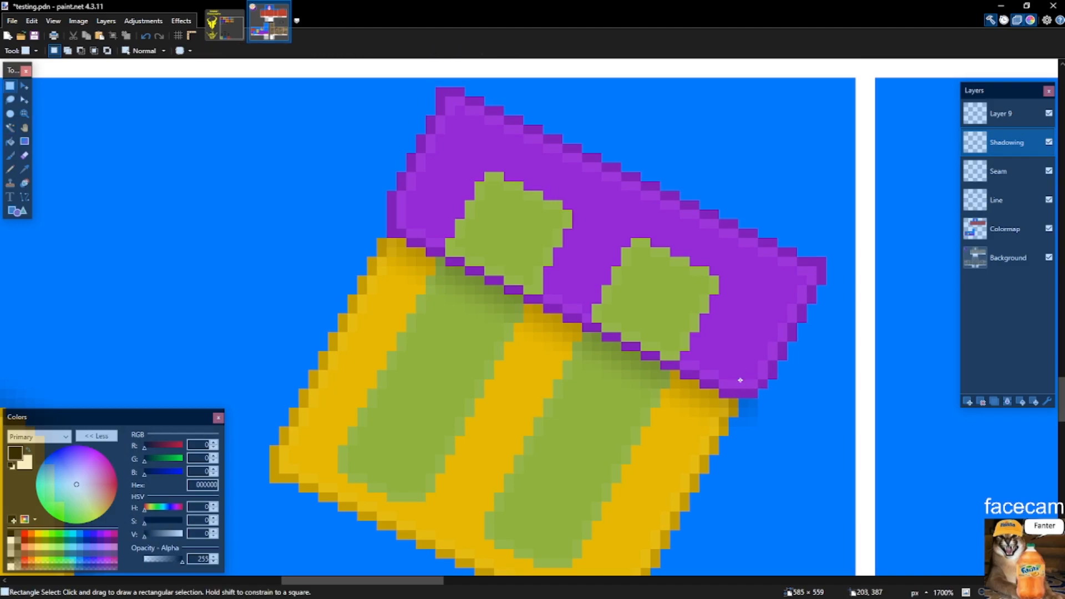
On Layer 9, trace the purple flap's short right edge in black with the Pencil tool.
{"action": "scroll", "coordinate": [757, 398], "scroll_direction": "down", "scroll_amount": 3}
{"action": "scroll", "coordinate": [762, 398], "scroll_direction": "up", "scroll_amount": 3}
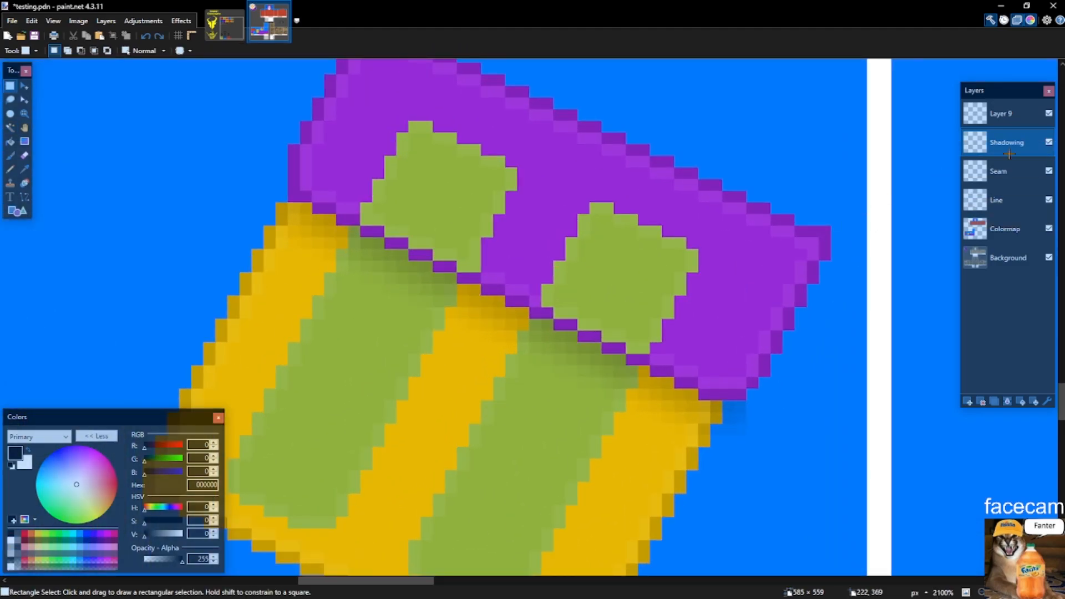
{"action": "left_click", "coordinate": [1003, 113]}
{"action": "key", "text": "m"}
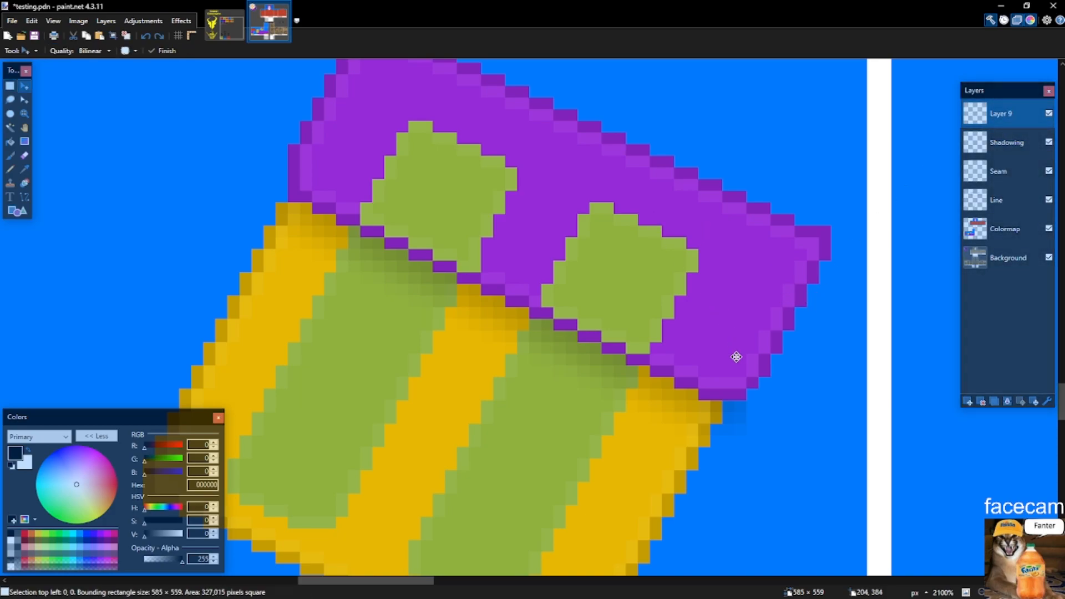
{"action": "key", "text": "p"}
{"action": "left_click", "coordinate": [754, 383]}
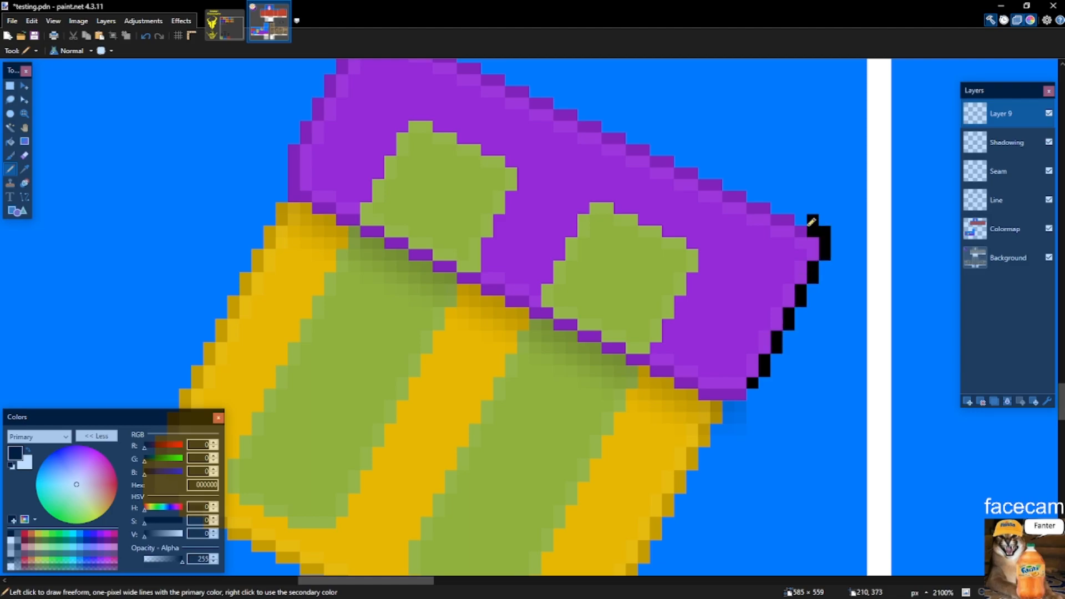
On the Colormap layer, select the tilted pocket's purple flap together with its yellow body.
{"action": "left_click", "coordinate": [985, 230]}
{"action": "key", "text": "s"}
{"action": "key", "text": "s"}
{"action": "key", "text": "s"}
{"action": "key", "text": "s"}
{"action": "left_click", "coordinate": [774, 238]}
{"action": "scroll", "coordinate": [694, 347], "scroll_direction": "down", "scroll_amount": 3}
{"action": "left_click", "coordinate": [667, 420], "text": "ctrl"}
{"action": "scroll", "coordinate": [563, 309], "scroll_direction": "up", "scroll_amount": 3}
{"action": "key", "text": "p"}
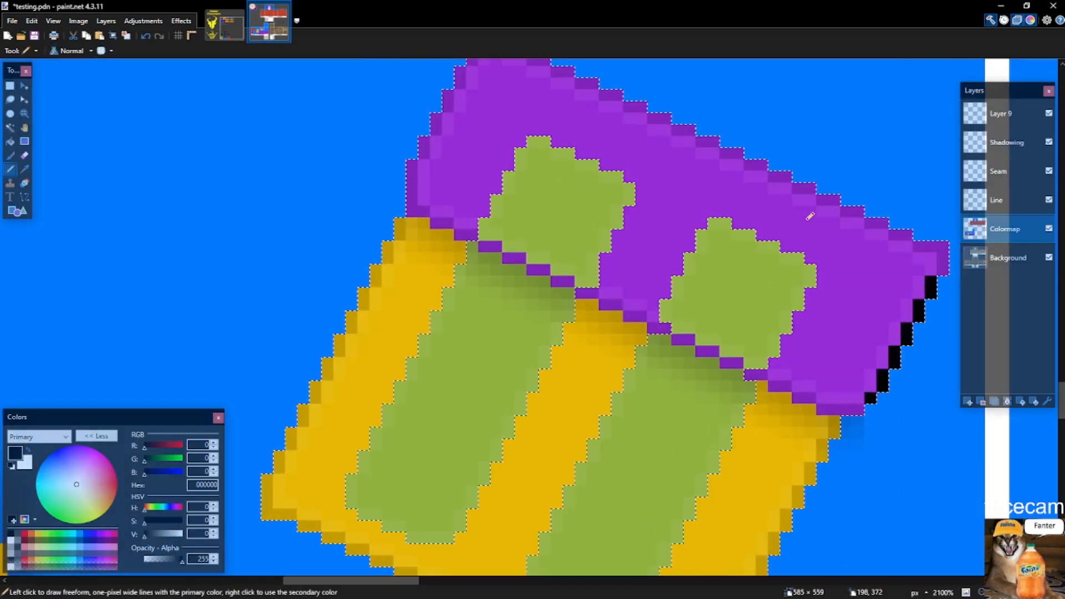
On Layer 9, trace the flap's upper-right corner and the first pixel steps of its top edge in black.
{"action": "left_click", "coordinate": [1005, 142]}
{"action": "scroll", "coordinate": [924, 256], "scroll_direction": "up", "scroll_amount": 2}
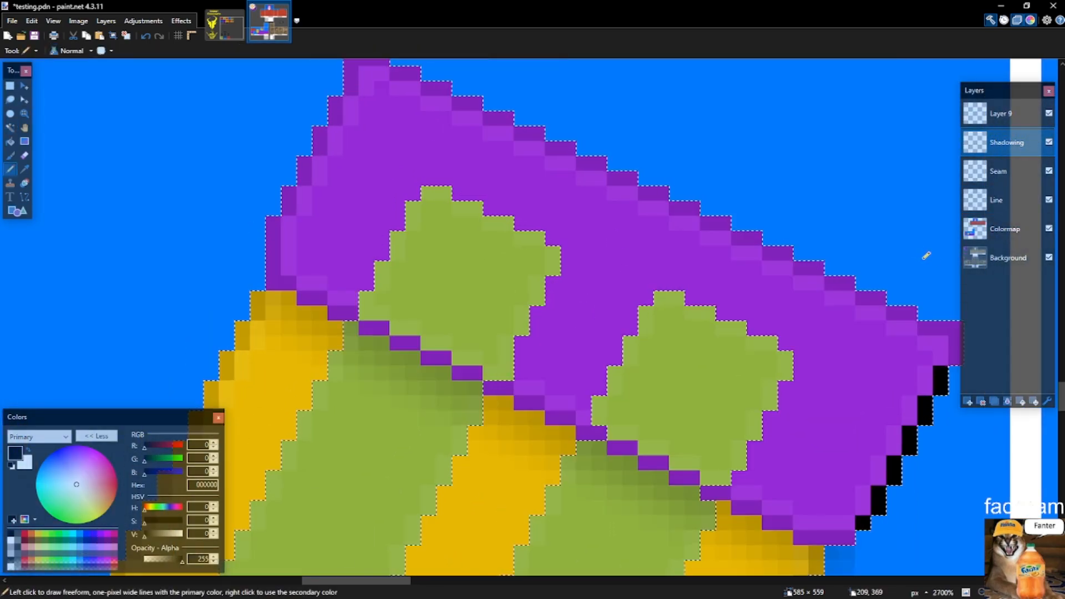
{"action": "left_click", "coordinate": [1001, 114]}
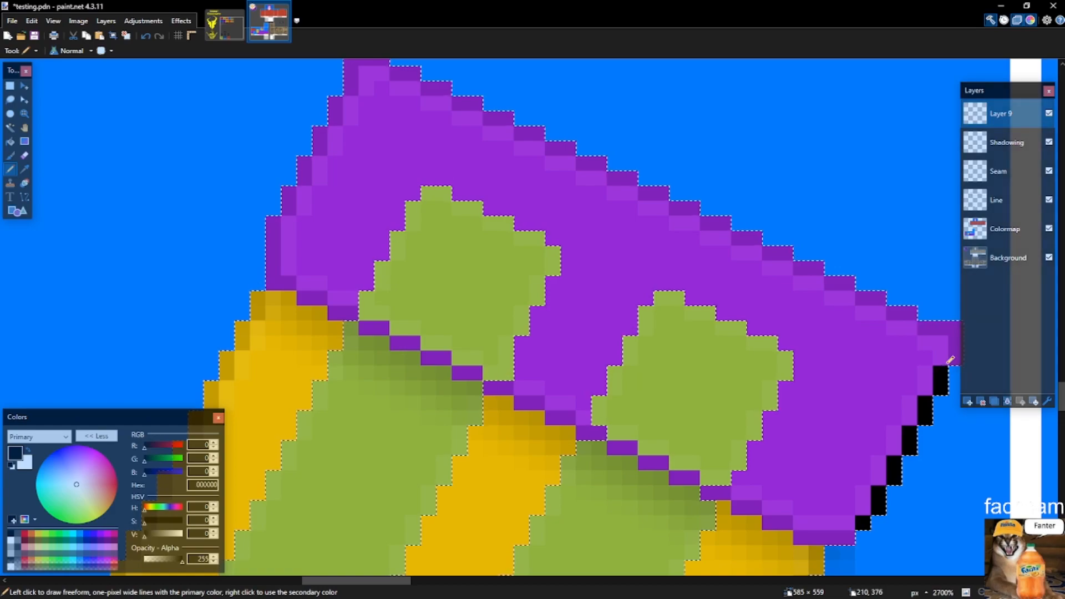
{"action": "left_click_drag", "start_coordinate": [954, 358], "coordinate": [945, 320]}
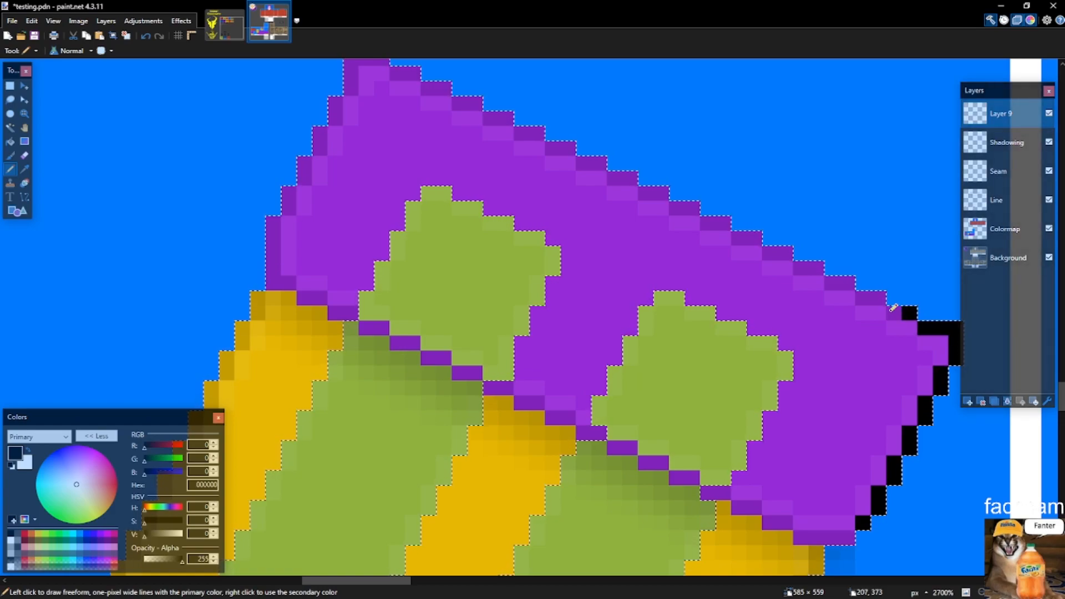
{"action": "left_click", "coordinate": [843, 279]}
Select the traced stair-step segment and repeat it along the flap's top edge to the upper-left corner.
{"action": "key", "text": "s"}
{"action": "left_click_drag", "start_coordinate": [836, 281], "coordinate": [917, 313]}
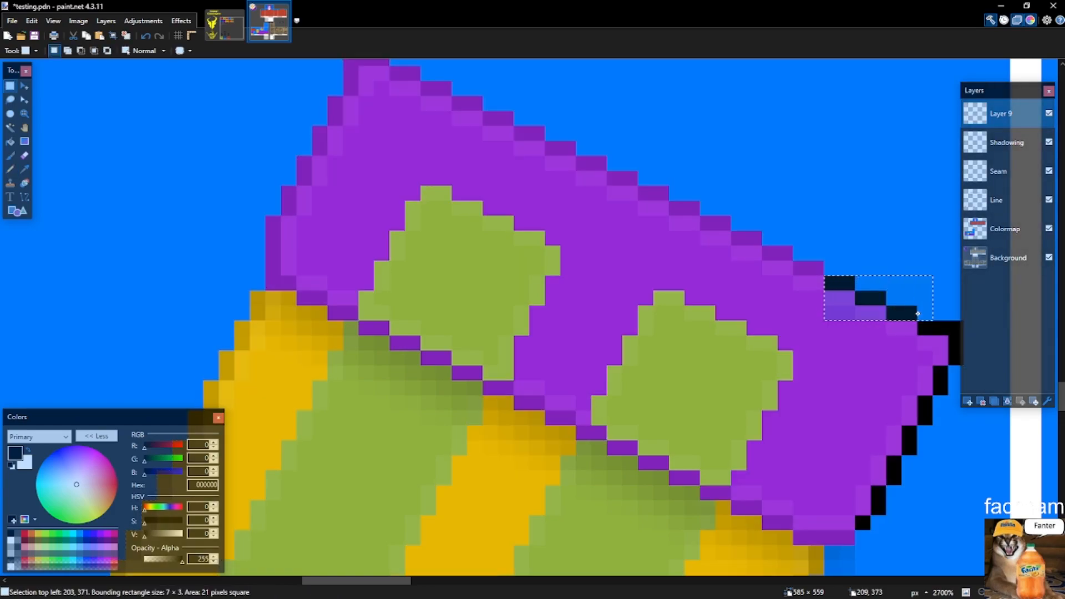
{"action": "key", "text": "m"}
{"action": "left_click_drag", "start_coordinate": [855, 302], "coordinate": [455, 141]}
{"action": "scroll", "coordinate": [569, 151], "scroll_direction": "up", "scroll_amount": 1}
Trace the flap's upper-left corner and the beginning of its short left edge in black.
{"action": "key", "text": "s"}
{"action": "key", "text": "p"}
{"action": "key", "text": "s"}
{"action": "left_click_drag", "start_coordinate": [352, 125], "coordinate": [335, 186]}
{"action": "key", "text": "s"}
{"action": "key", "text": "o"}
{"action": "key", "text": "p"}
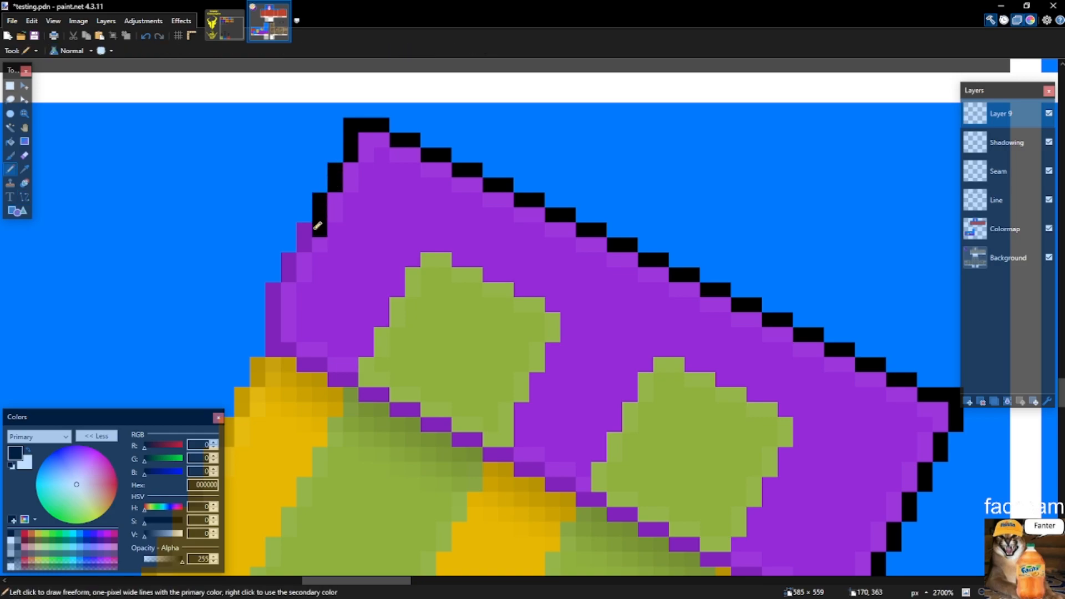
Copy the traced left-edge segment and place copies down the left edge of the pocket's yellow body.
{"action": "key", "text": "s"}
{"action": "mouse_move", "coordinate": [286, 275]}
{"action": "left_mouse_down"}
{"action": "mouse_move", "coordinate": [348, 161]}
{"action": "mouse_move", "coordinate": [383, 209]}
{"action": "mouse_move", "coordinate": [376, 240]}
{"action": "mouse_move", "coordinate": [241, 337]}
{"action": "left_mouse_up"}
{"action": "key", "text": "ctrl+c"}
{"action": "key", "text": "ctrl+v"}
{"action": "scroll", "coordinate": [383, 233], "scroll_direction": "down", "scroll_amount": 1}
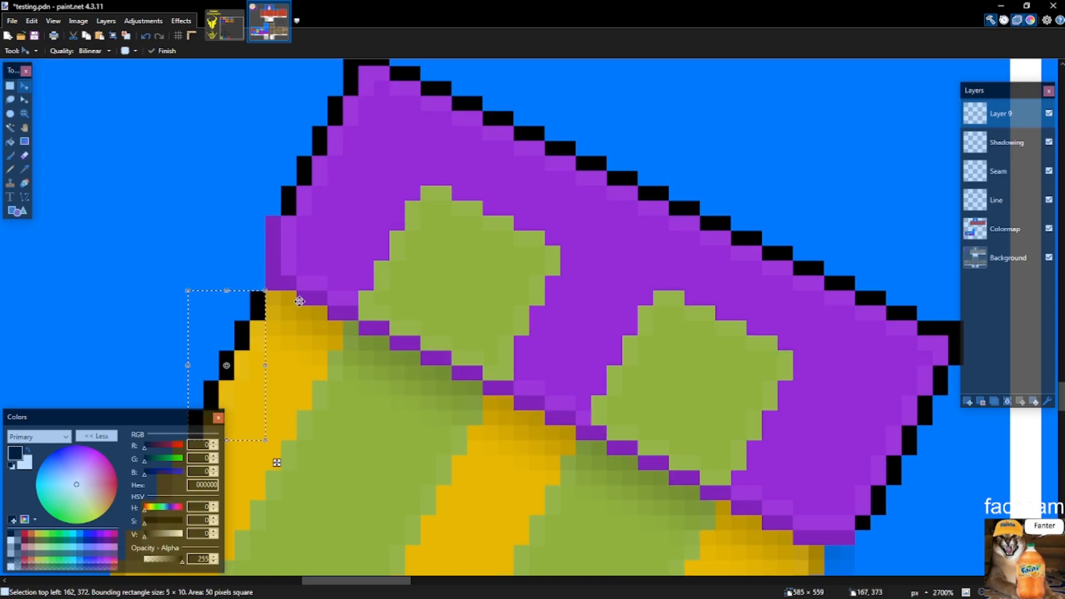
{"action": "scroll", "coordinate": [261, 322], "scroll_direction": "down", "scroll_amount": 7}
{"action": "scroll", "coordinate": [359, 147], "scroll_direction": "up", "scroll_amount": 2}
{"action": "mouse_move", "coordinate": [384, 118]}
{"action": "left_mouse_down"}
{"action": "mouse_move", "coordinate": [306, 271]}
{"action": "mouse_move", "coordinate": [254, 301]}
{"action": "mouse_move", "coordinate": [335, 335]}
{"action": "left_mouse_up"}
Trace the yellow body's lower-left corner and the first pixel steps of its bottom edge in black.
{"action": "key", "text": "s"}
{"action": "scroll", "coordinate": [250, 328], "scroll_direction": "down", "scroll_amount": 3}
{"action": "key", "text": "p"}
{"action": "left_click", "coordinate": [327, 329]}
{"action": "key", "text": "s"}
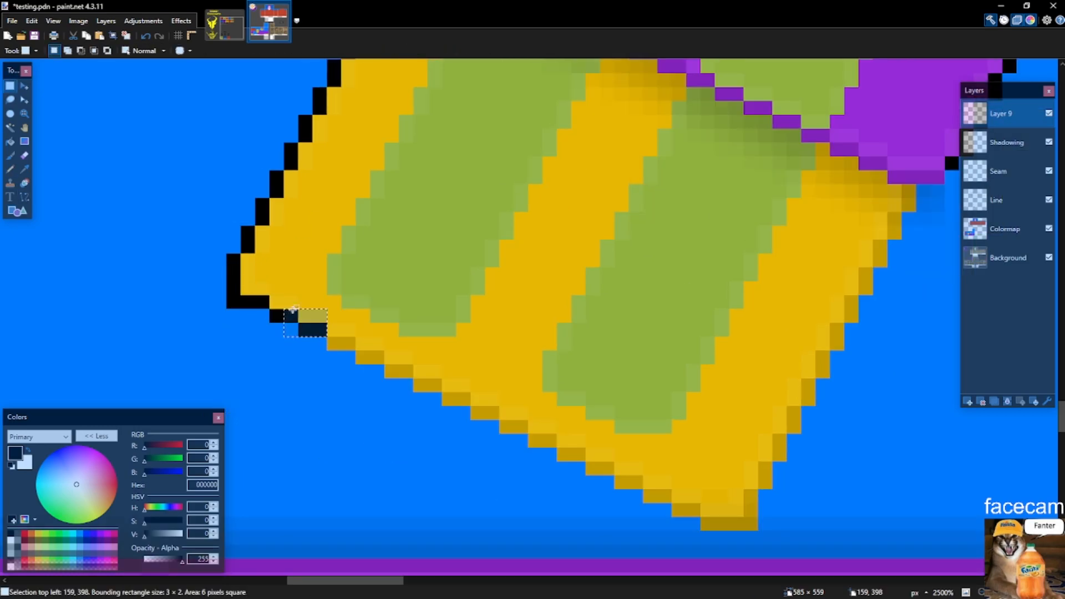
Copy the black line on the flap's top edge and place the copy along the flap's lower edge.
{"action": "scroll", "coordinate": [457, 293], "scroll_direction": "up", "scroll_amount": 3}
{"action": "scroll", "coordinate": [450, 144], "scroll_direction": "down", "scroll_amount": 3}
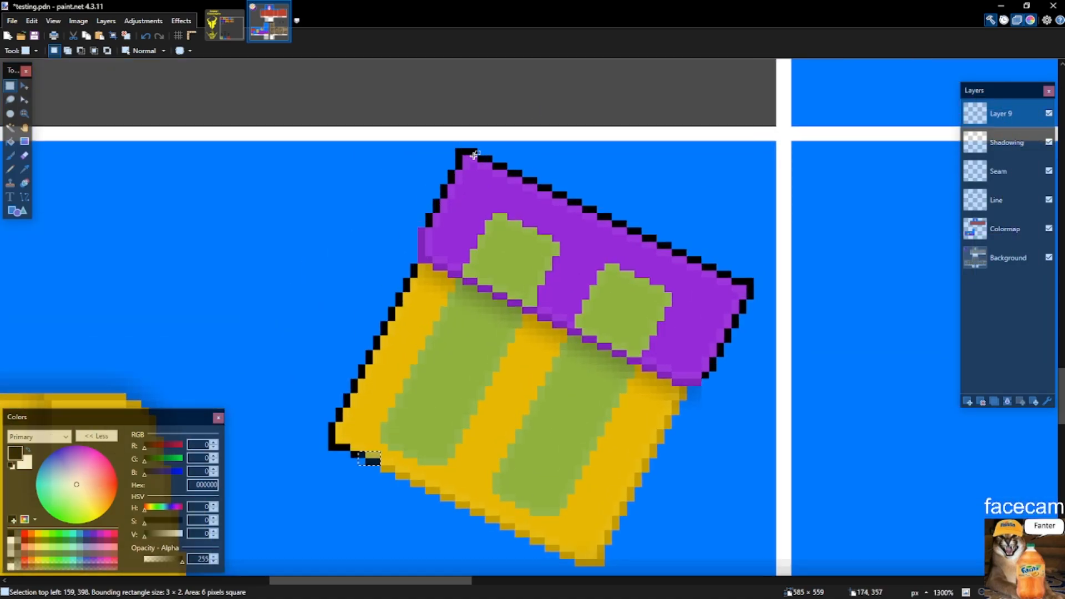
{"action": "left_click_drag", "start_coordinate": [710, 225], "coordinate": [725, 276]}
{"action": "key", "text": "ctrl+c"}
{"action": "key", "text": "ctrl+v"}
{"action": "left_click_drag", "start_coordinate": [668, 167], "coordinate": [622, 280]}
{"action": "scroll", "coordinate": [544, 271], "scroll_direction": "down", "scroll_amount": 3}
{"action": "scroll", "coordinate": [560, 272], "scroll_direction": "up", "scroll_amount": 5}
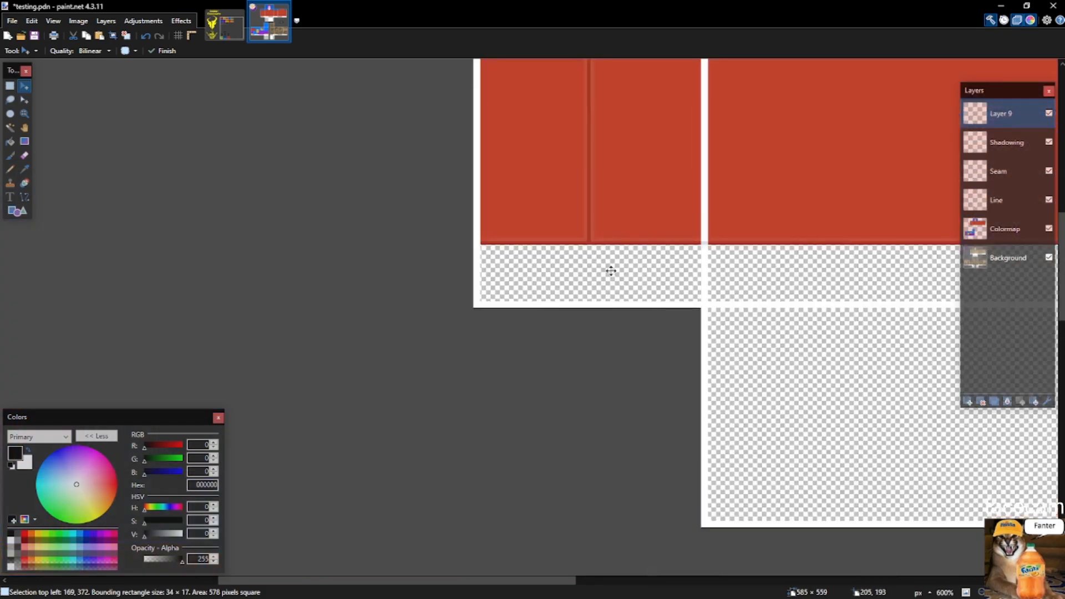
{"action": "scroll", "coordinate": [613, 271], "scroll_direction": "down", "scroll_amount": 4}
{"action": "scroll", "coordinate": [735, 155], "scroll_direction": "up", "scroll_amount": 2}
{"action": "scroll", "coordinate": [731, 402], "scroll_direction": "up", "scroll_amount": 3}
{"action": "scroll", "coordinate": [685, 388], "scroll_direction": "down", "scroll_amount": 5}
{"action": "scroll", "coordinate": [671, 370], "scroll_direction": "down", "scroll_amount": 7}
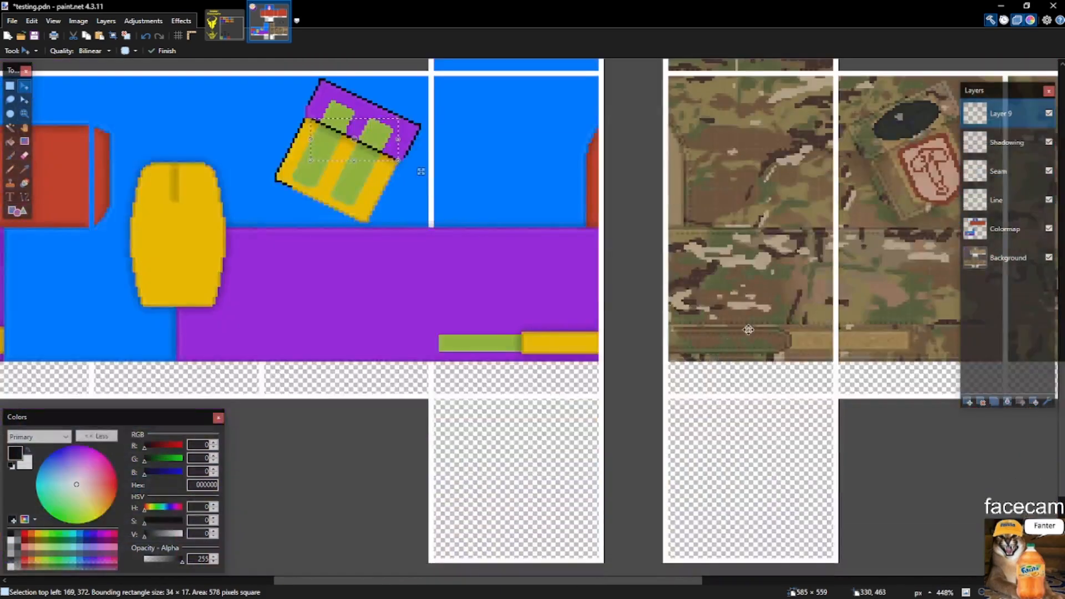
Deselect and fill in the missing black outline pixels at the ends of the flap's lower edge.
{"action": "scroll", "coordinate": [410, 161], "scroll_direction": "up", "scroll_amount": 9}
{"action": "key", "text": "ctrl+d"}
{"action": "key", "text": "p"}
{"action": "left_click_drag", "start_coordinate": [526, 308], "coordinate": [546, 309]}
{"action": "scroll", "coordinate": [689, 336], "scroll_direction": "down", "scroll_amount": 5}
{"action": "scroll", "coordinate": [343, 198], "scroll_direction": "up", "scroll_amount": 3}
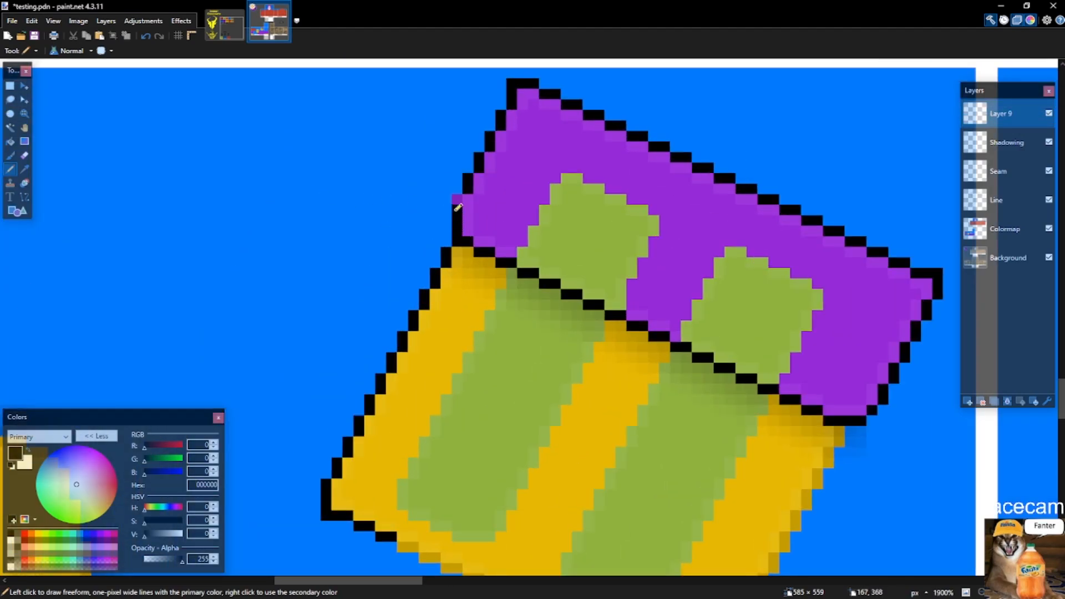
Duplicate the black line from the flap's lower edge along the bottom edge of the yellow body.
{"action": "scroll", "coordinate": [456, 198], "scroll_direction": "down", "scroll_amount": 5}
{"action": "scroll", "coordinate": [464, 214], "scroll_direction": "up", "scroll_amount": 2}
{"action": "key", "text": "s"}
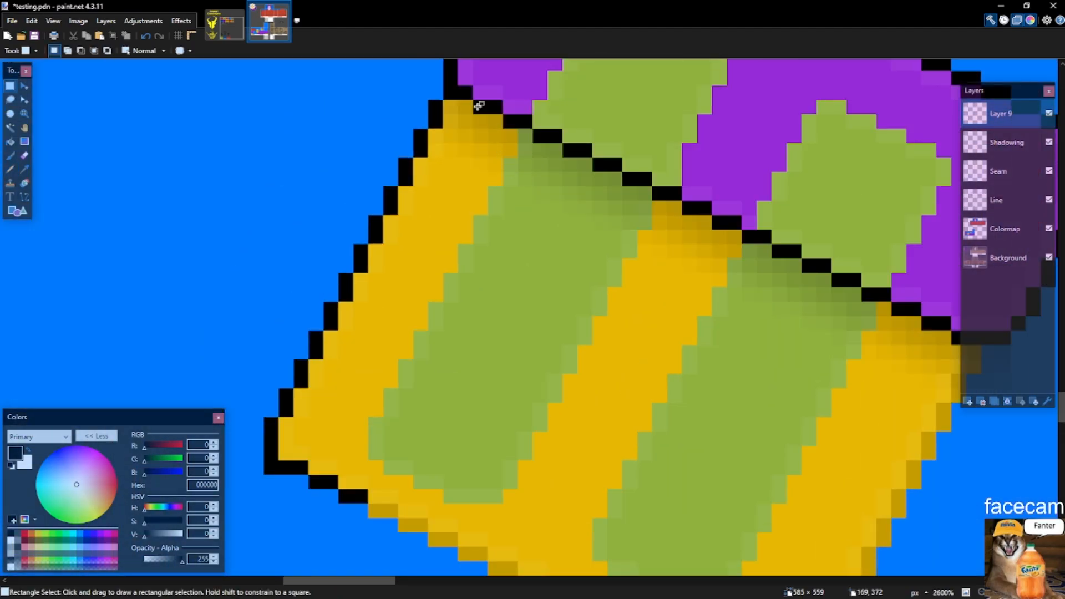
{"action": "left_click_drag", "start_coordinate": [487, 118], "coordinate": [952, 330]}
{"action": "key", "text": "m"}
{"action": "scroll", "coordinate": [704, 290], "scroll_direction": "down", "scroll_amount": 4}
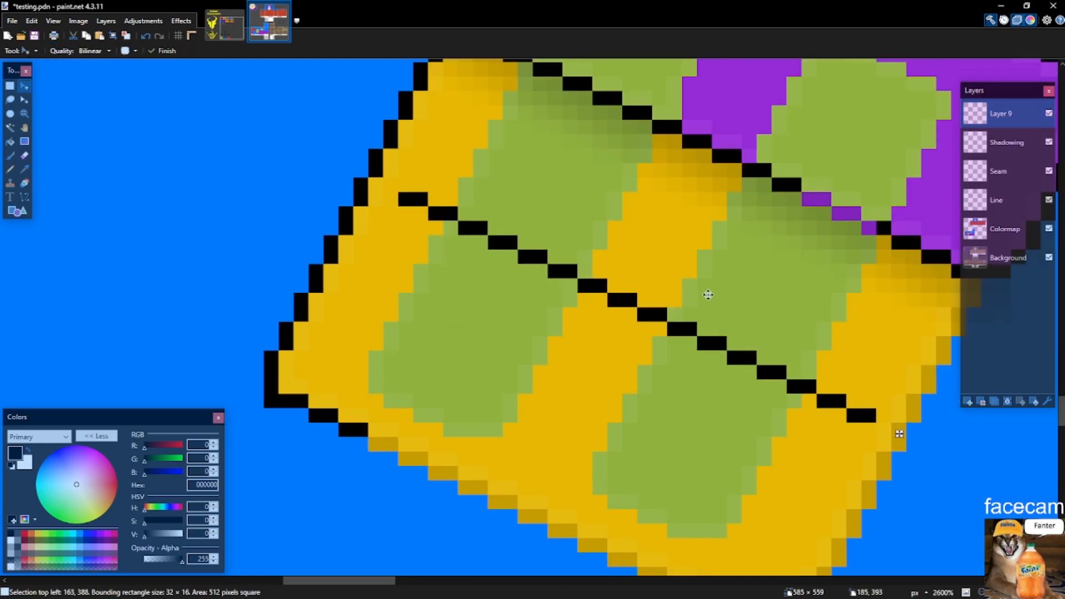
{"action": "left_click_drag", "start_coordinate": [684, 298], "coordinate": [673, 312]}
{"action": "key", "text": "p"}
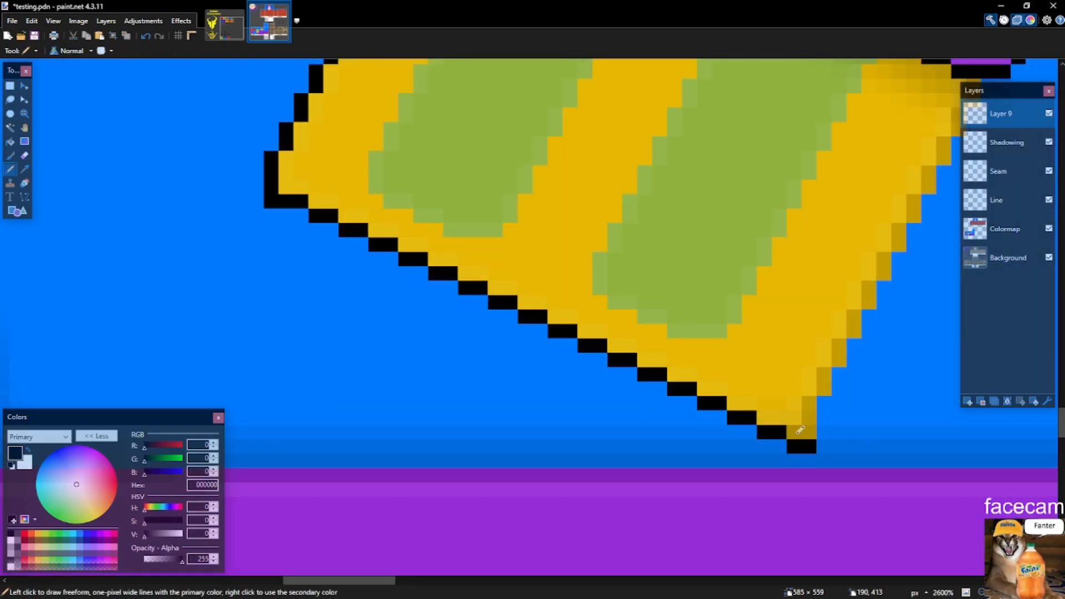
Close the outline around the yellow body's lower-right corner with black pixels.
{"action": "key", "text": "s"}
{"action": "key", "text": "p"}
{"action": "left_click_drag", "start_coordinate": [803, 432], "coordinate": [813, 418]}
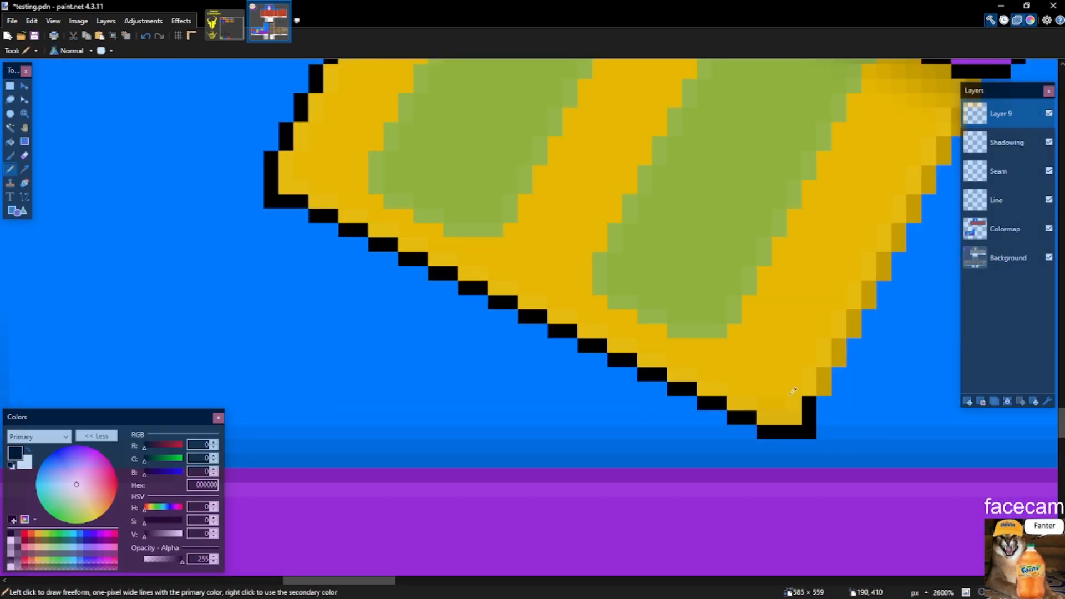
Copy the 8 × 15 px piece of the yellow body's left outline and place copies along its right edge.
{"action": "key", "text": "s"}
{"action": "scroll", "coordinate": [331, 178], "scroll_direction": "up", "scroll_amount": 2}
{"action": "left_click_drag", "start_coordinate": [286, 273], "coordinate": [391, 70]}
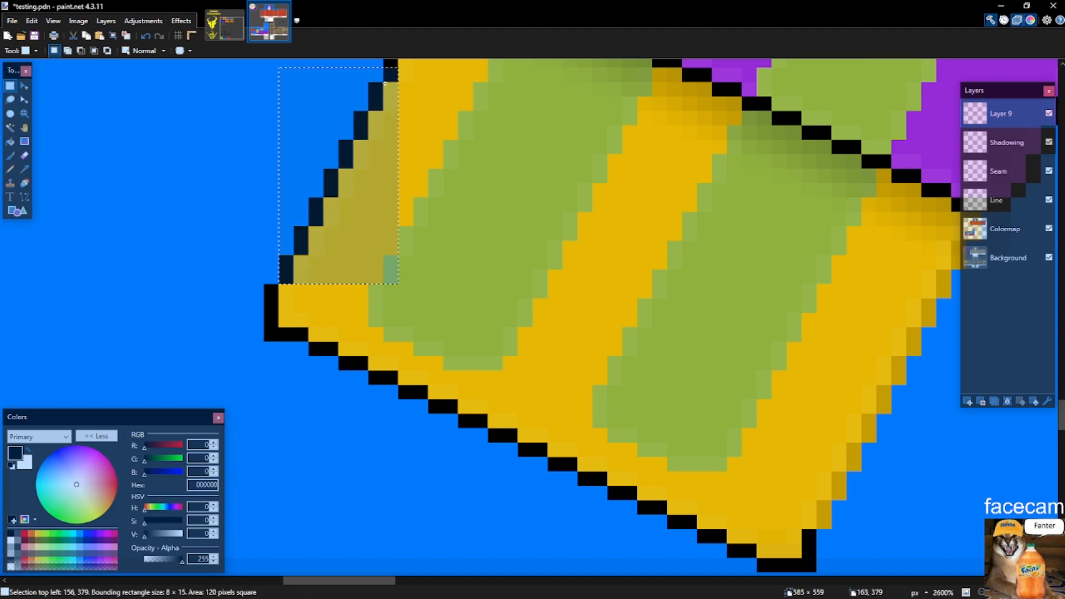
{"action": "left_click_drag", "start_coordinate": [353, 140], "coordinate": [937, 471]}
{"action": "key", "text": "ctrl+z"}
{"action": "key", "text": "ctrl+v"}
{"action": "left_click_drag", "start_coordinate": [357, 133], "coordinate": [943, 283]}
{"action": "scroll", "coordinate": [825, 292], "scroll_direction": "down", "scroll_amount": 3}
{"action": "scroll", "coordinate": [851, 274], "scroll_direction": "up", "scroll_amount": 3}
Deselect and fill the outline gap where the yellow body's right edge meets the flap.
{"action": "key", "text": "s"}
{"action": "key", "text": "ctrl+d"}
{"action": "key", "text": "p"}
{"action": "left_click", "coordinate": [866, 258]}
{"action": "scroll", "coordinate": [787, 266], "scroll_direction": "down", "scroll_amount": 3}
{"action": "scroll", "coordinate": [754, 270], "scroll_direction": "up", "scroll_amount": 2}
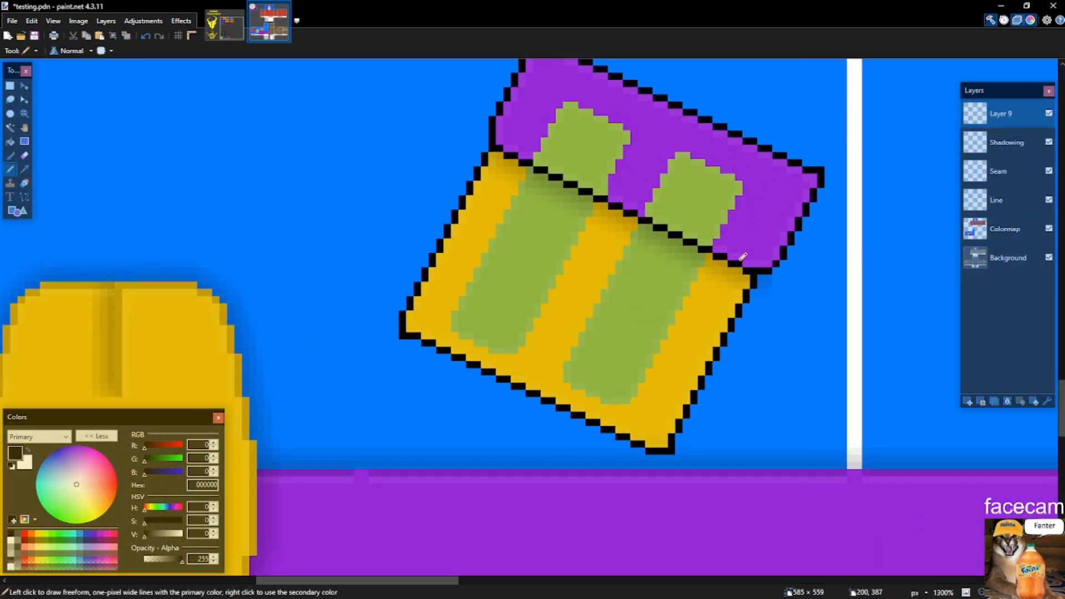
Delete the black line along the flap's lower edge, keeping only the pocket's outer outline.
{"action": "key", "text": "s"}
{"action": "mouse_move", "coordinate": [735, 261]}
{"action": "left_mouse_down"}
{"action": "mouse_move", "coordinate": [522, 143]}
{"action": "mouse_move", "coordinate": [498, 146]}
{"action": "left_mouse_up"}
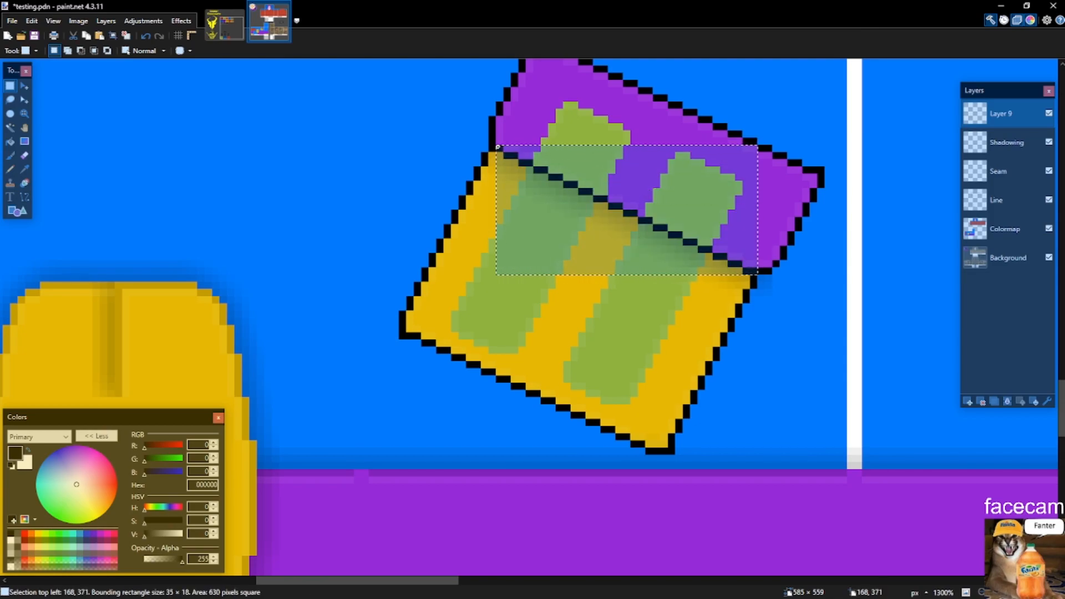
{"action": "key", "text": "Delete"}
Select the empty area outside the tilted pocket's black outline on Layer 9 with the Magic Wand.
{"action": "key", "text": "s"}
{"action": "key", "text": "s"}
{"action": "key", "text": "s"}
{"action": "left_click", "coordinate": [784, 303]}
{"action": "scroll", "coordinate": [740, 314], "scroll_direction": "down", "scroll_amount": 3}
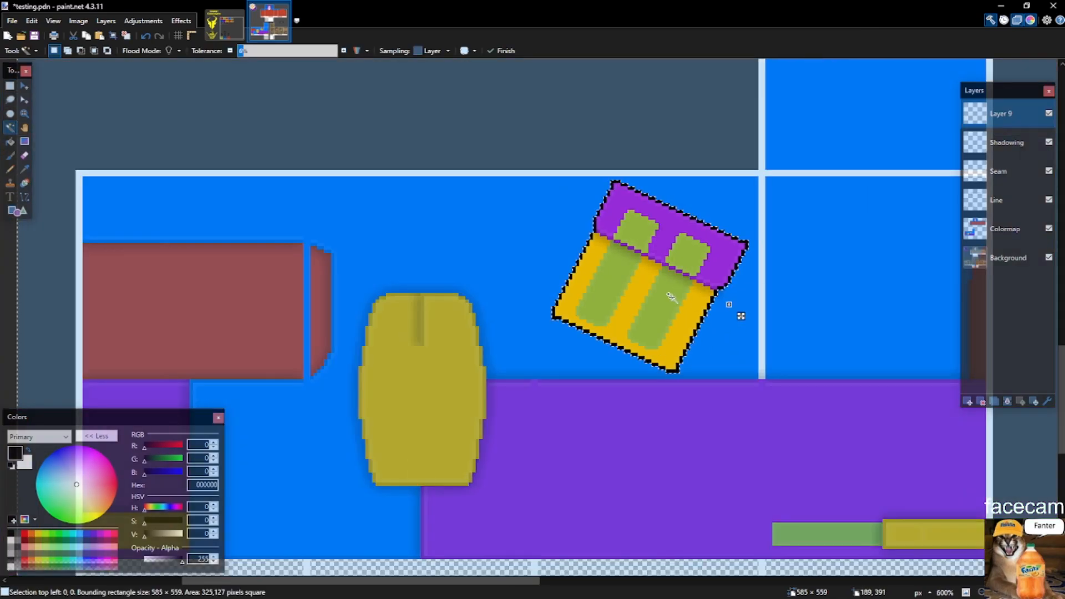
Try the soft shadow around the outside of the tilted pocket with the black outline deleted.
{"action": "scroll", "coordinate": [592, 222], "scroll_direction": "up", "scroll_amount": 4}
{"action": "left_click", "coordinate": [583, 201]}
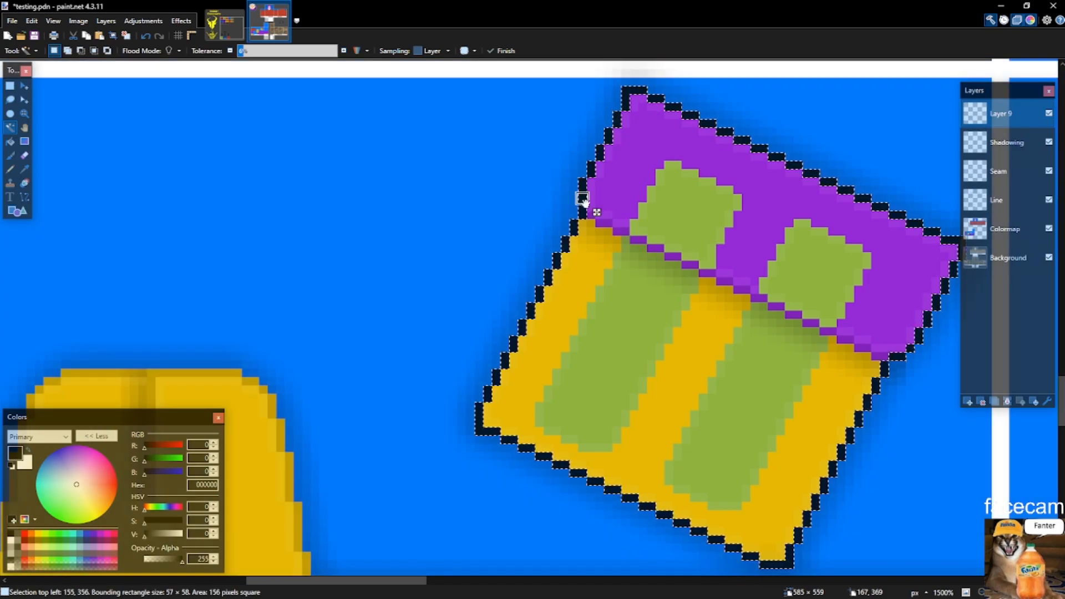
{"action": "key", "text": "Delete"}
{"action": "scroll", "coordinate": [585, 253], "scroll_direction": "down", "scroll_amount": 3}
{"action": "key", "text": "s"}
{"action": "scroll", "coordinate": [518, 255], "scroll_direction": "down", "scroll_amount": 3}
{"action": "scroll", "coordinate": [607, 279], "scroll_direction": "up", "scroll_amount": 4}
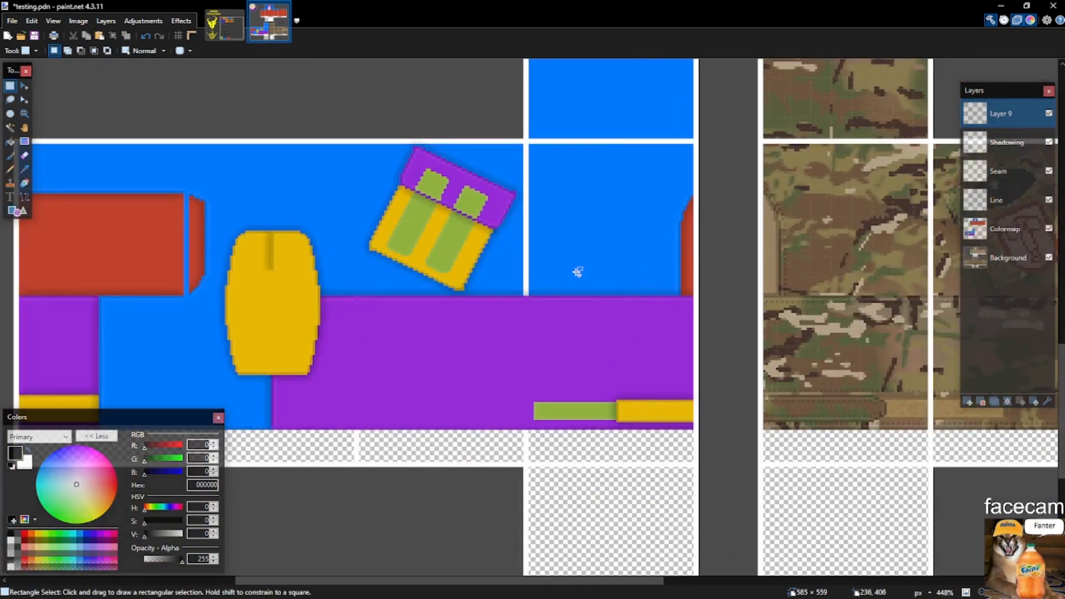
Undo the outline deletion and the outer shadow, back to the selection outside the pocket.
{"action": "key", "text": "ctrl+z"}
{"action": "scroll", "coordinate": [409, 113], "scroll_direction": "up", "scroll_amount": 4}
{"action": "key", "text": "ctrl+z"}
{"action": "key", "text": "ctrl+z"}
{"action": "key", "text": "ctrl+z"}
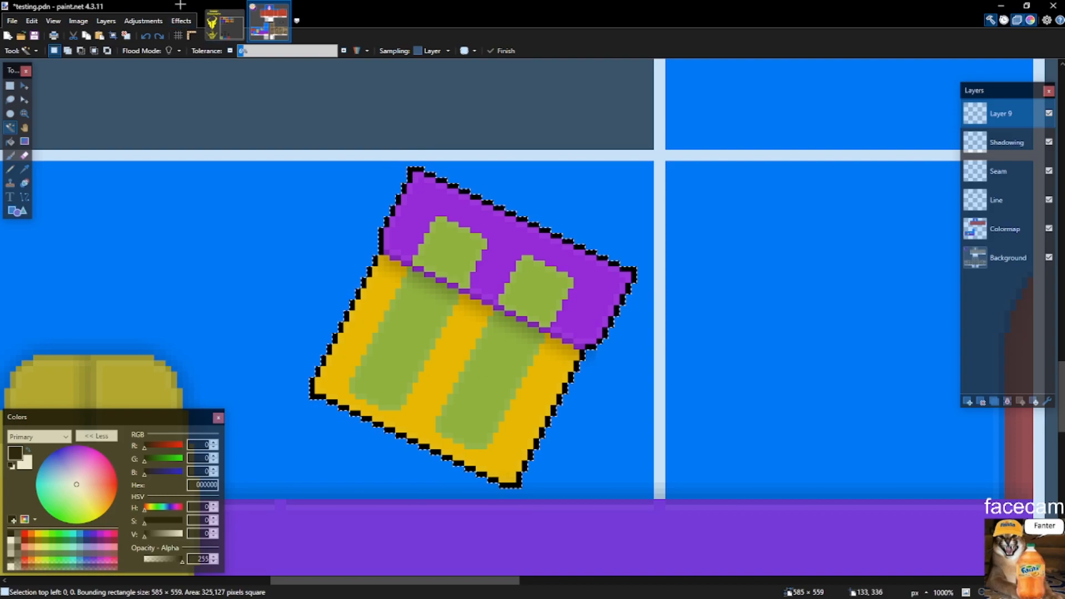
Apply the Glow effect with brightness 10 and contrast 10 to the area outside the pocket's outline.
{"action": "left_click", "coordinate": [182, 20]}
{"action": "mouse_move", "coordinate": [207, 105]}
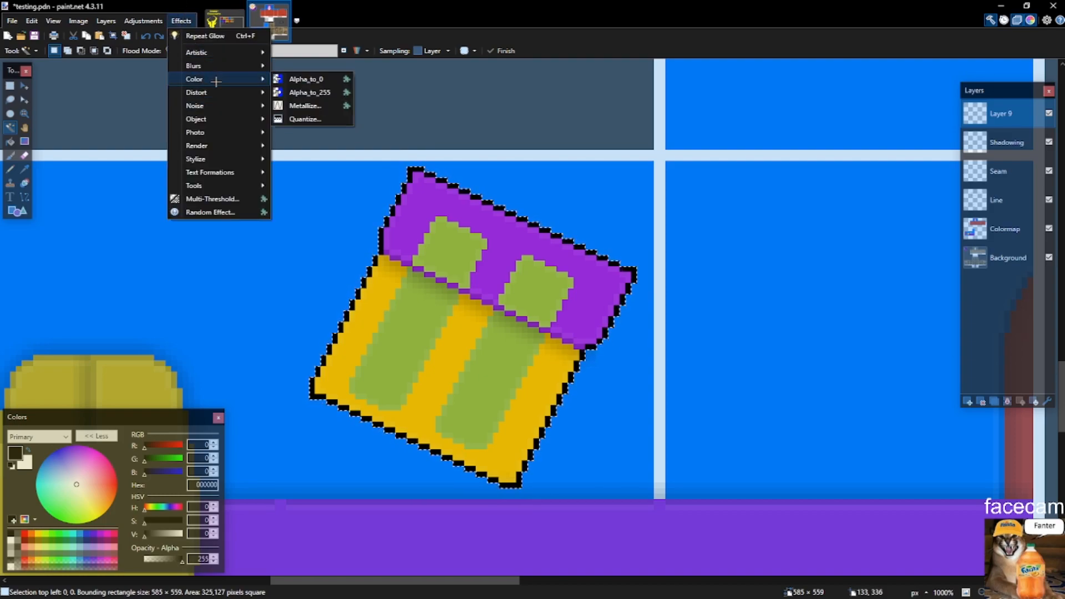
{"action": "mouse_move", "coordinate": [233, 132]}
{"action": "left_click", "coordinate": [303, 132]}
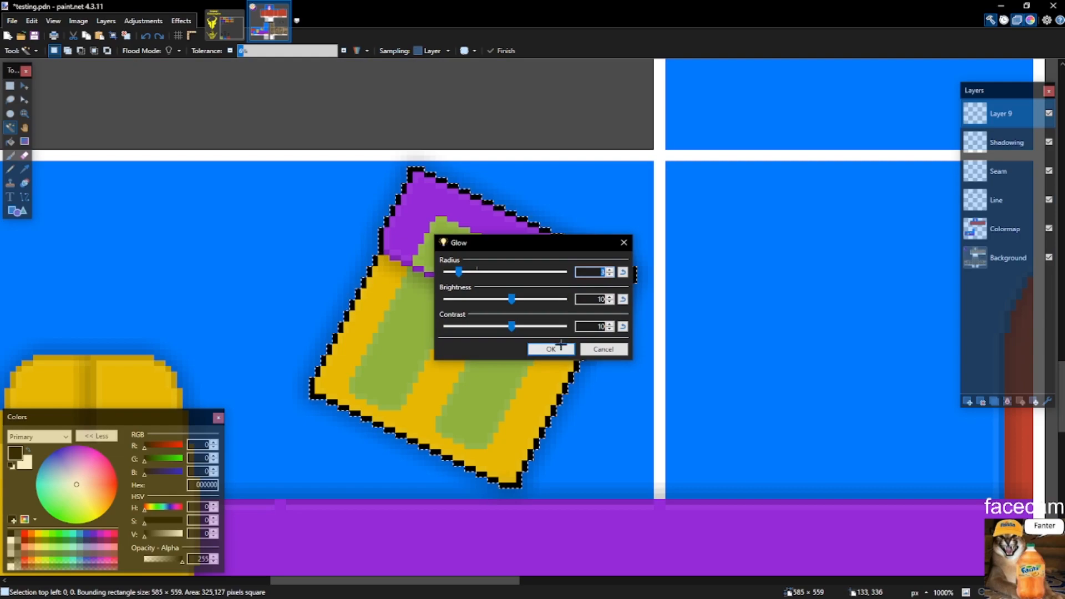
{"action": "left_click", "coordinate": [551, 349]}
Delete the pocket's black outline and merge Layer 9 into the Shadowing layer.
{"action": "left_click", "coordinate": [390, 263]}
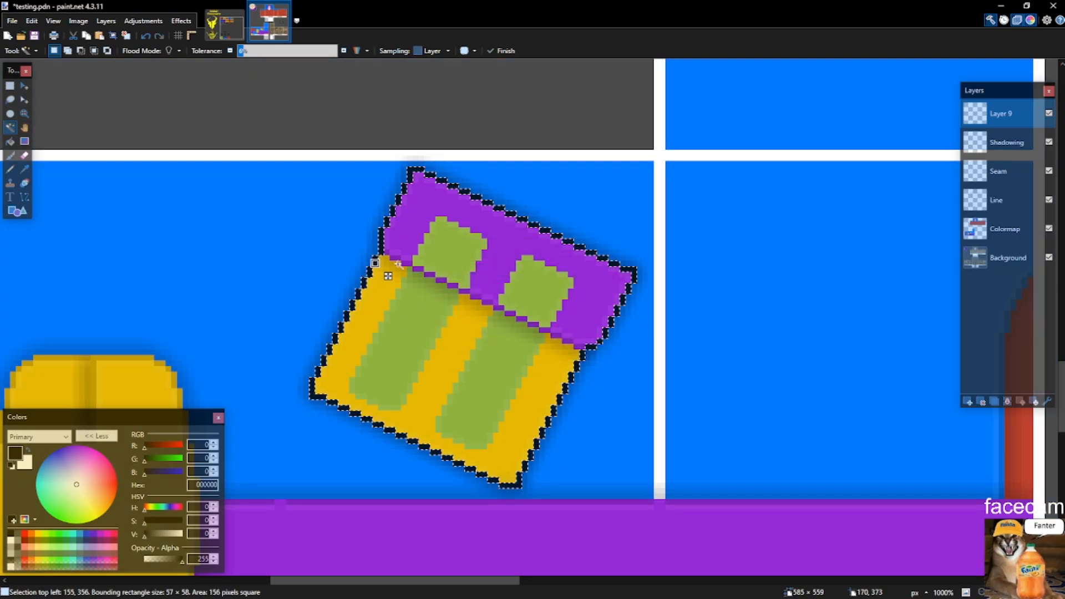
{"action": "scroll", "coordinate": [390, 263], "scroll_direction": "down", "scroll_amount": 5}
{"action": "key", "text": "s"}
{"action": "key", "text": "ctrl+shift+Delete"}
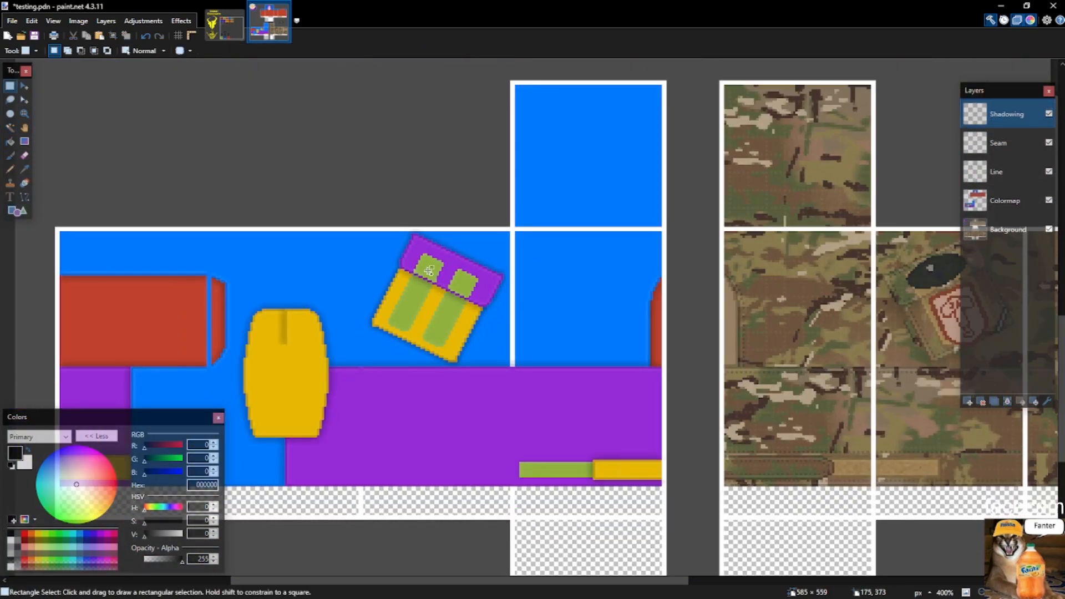
Check the pocket's shading against the rest of the template and save the file.
{"action": "scroll", "coordinate": [400, 273], "scroll_direction": "down", "scroll_amount": 5}
{"action": "scroll", "coordinate": [418, 322], "scroll_direction": "up", "scroll_amount": 6}
{"action": "scroll", "coordinate": [417, 322], "scroll_direction": "down", "scroll_amount": 3}
{"action": "scroll", "coordinate": [452, 309], "scroll_direction": "up", "scroll_amount": 3}
{"action": "scroll", "coordinate": [454, 283], "scroll_direction": "down", "scroll_amount": 1}
{"action": "scroll", "coordinate": [501, 314], "scroll_direction": "down", "scroll_amount": 2}
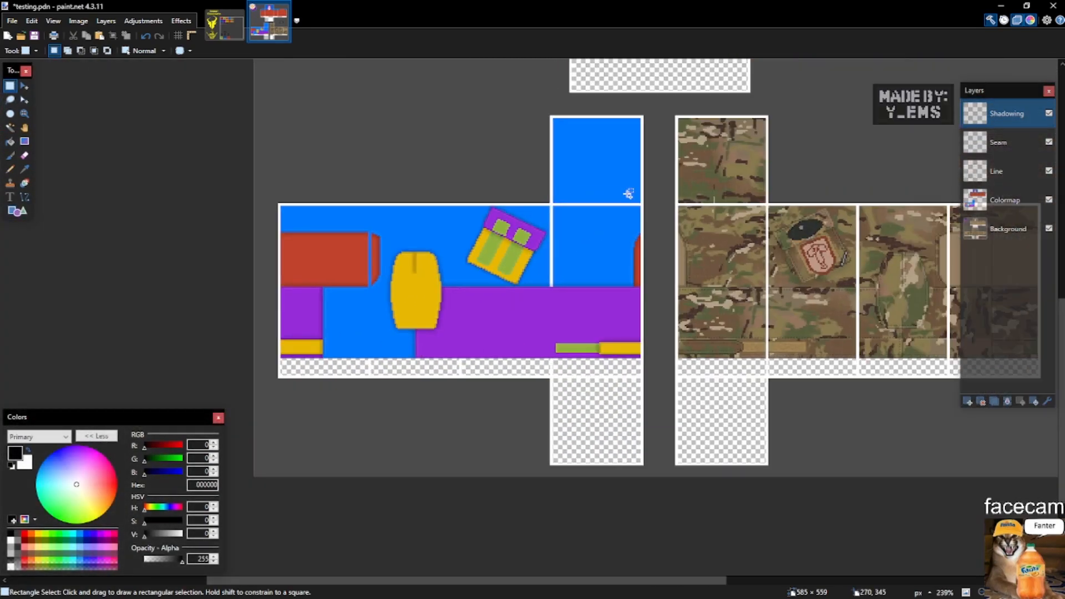
{"action": "scroll", "coordinate": [363, 247], "scroll_direction": "up", "scroll_amount": 5}
{"action": "scroll", "coordinate": [355, 255], "scroll_direction": "down", "scroll_amount": 5}
{"action": "scroll", "coordinate": [699, 161], "scroll_direction": "up", "scroll_amount": 6}
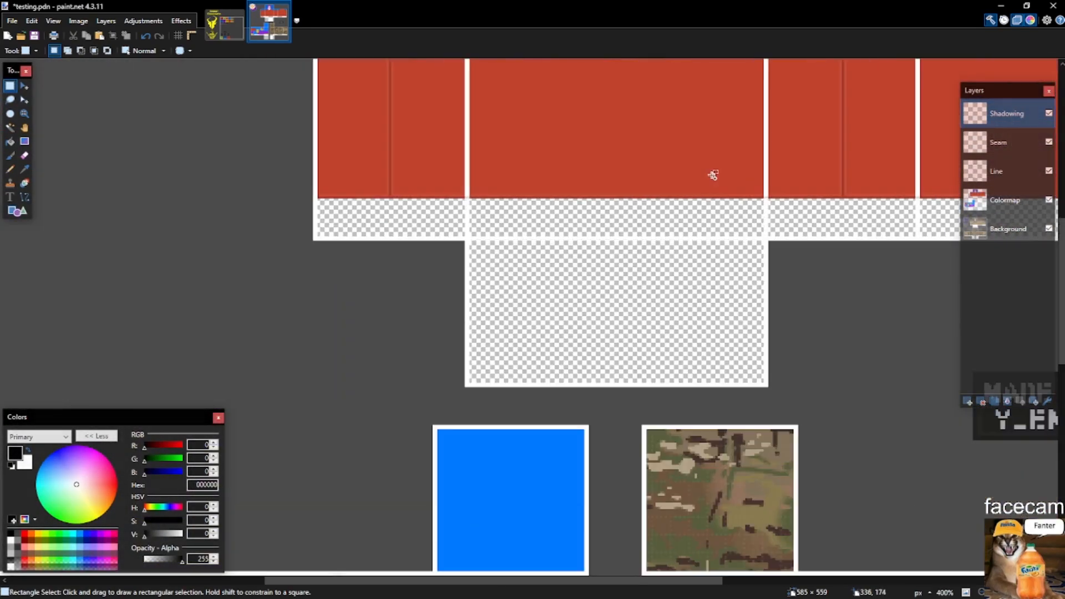
{"action": "key", "text": "ctrl+s"}
Fill a one-pixel black line along the blue yoke's lower edge on the side panel left of the front, continuing onto the front panel's flat edge.
{"action": "scroll", "coordinate": [682, 198], "scroll_direction": "up", "scroll_amount": 2}
{"action": "scroll", "coordinate": [676, 204], "scroll_direction": "up", "scroll_amount": 5}
{"action": "scroll", "coordinate": [711, 388], "scroll_direction": "up", "scroll_amount": 4}
{"action": "scroll", "coordinate": [751, 359], "scroll_direction": "down", "scroll_amount": 7}
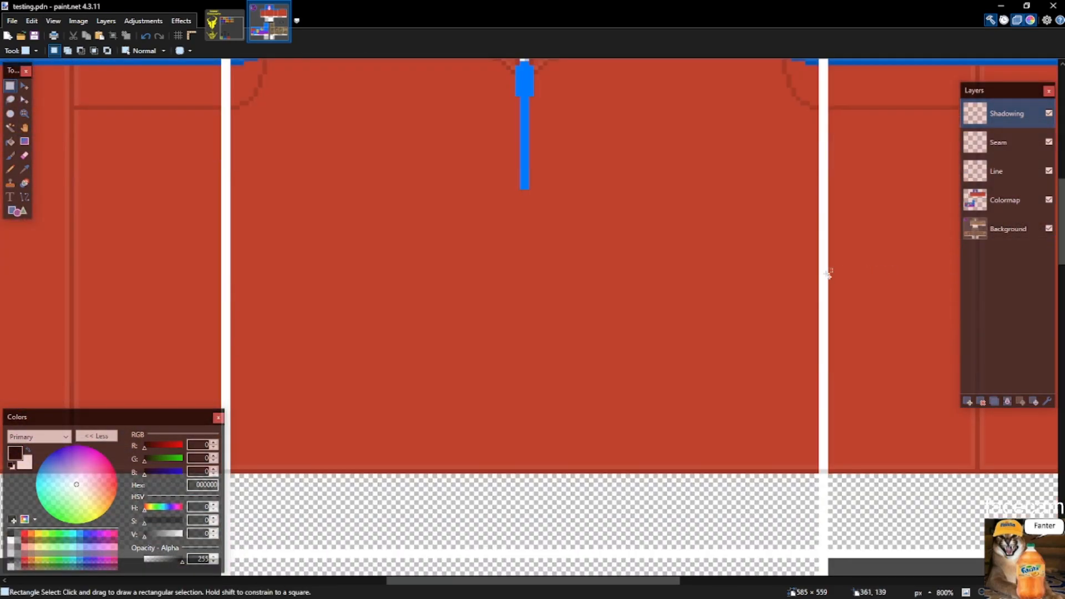
{"action": "scroll", "coordinate": [839, 274], "scroll_direction": "down", "scroll_amount": 3}
{"action": "scroll", "coordinate": [721, 238], "scroll_direction": "up", "scroll_amount": 3}
{"action": "scroll", "coordinate": [375, 444], "scroll_direction": "up", "scroll_amount": 2}
{"action": "scroll", "coordinate": [388, 371], "scroll_direction": "up", "scroll_amount": 2}
{"action": "scroll", "coordinate": [404, 356], "scroll_direction": "up", "scroll_amount": 1}
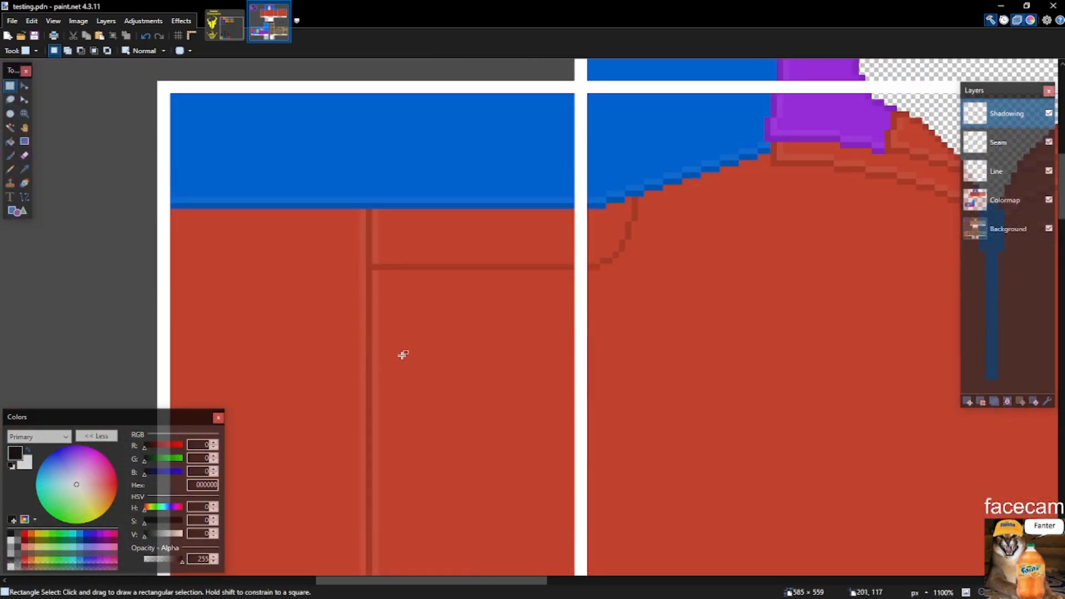
{"action": "scroll", "coordinate": [233, 215], "scroll_direction": "up", "scroll_amount": 2}
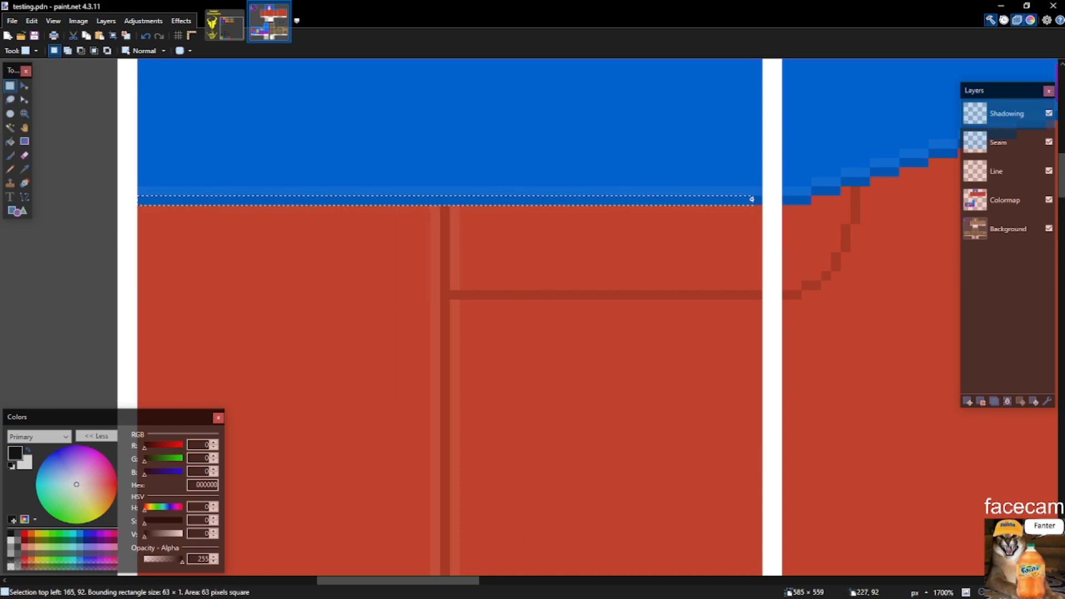
{"action": "key", "text": "BackSpace"}
{"action": "left_click_drag", "start_coordinate": [820, 200], "coordinate": [793, 200]}
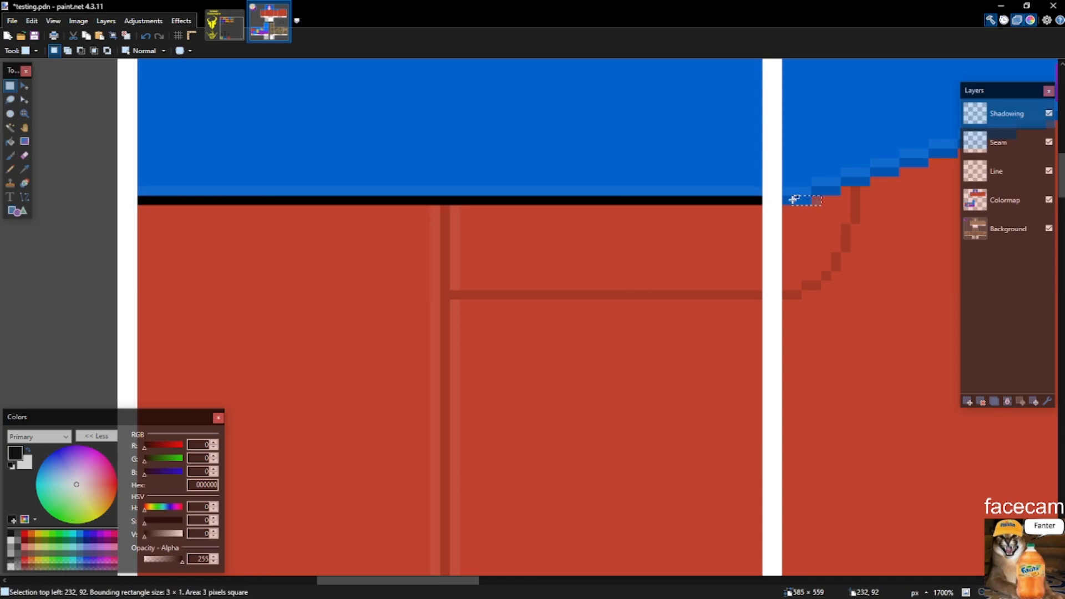
{"action": "scroll", "coordinate": [804, 200], "scroll_direction": "up", "scroll_amount": 4}
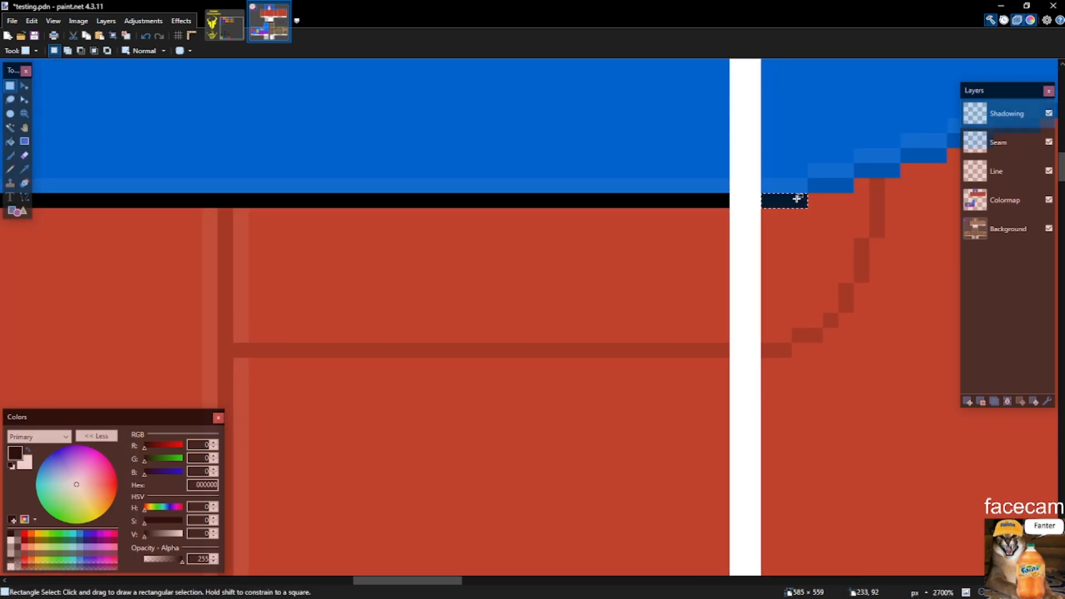
Duplicate the black segment stepwise up the front panel's left yoke slope until the black line reaches the purple collar.
{"action": "key", "text": "ctrl+c"}
{"action": "key", "text": "ctrl+v"}
{"action": "left_click_drag", "start_coordinate": [797, 200], "coordinate": [908, 157]}
{"action": "key", "text": "ctrl+d"}
{"action": "key", "text": "ctrl+c"}
{"action": "key", "text": "ctrl+v"}
{"action": "scroll", "coordinate": [768, 225], "scroll_direction": "down", "scroll_amount": 3}
{"action": "key", "text": "s"}
{"action": "left_click_drag", "start_coordinate": [755, 224], "coordinate": [880, 184]}
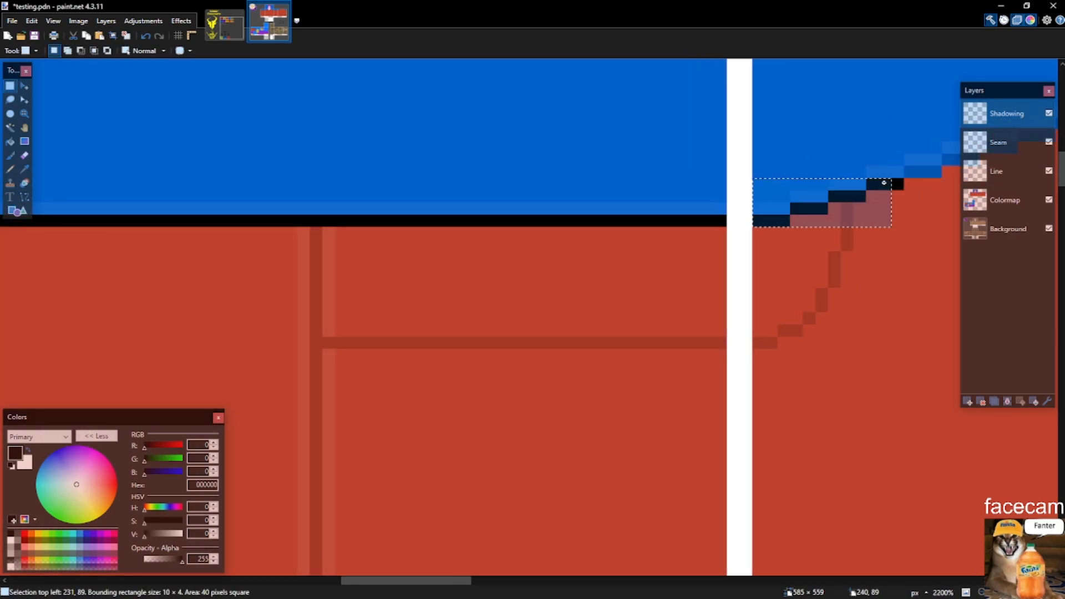
{"action": "key", "text": "ctrl+c"}
{"action": "key", "text": "ctrl+v"}
{"action": "left_click_drag", "start_coordinate": [777, 210], "coordinate": [566, 163]}
{"action": "left_click_drag", "start_coordinate": [719, 186], "coordinate": [795, 162]}
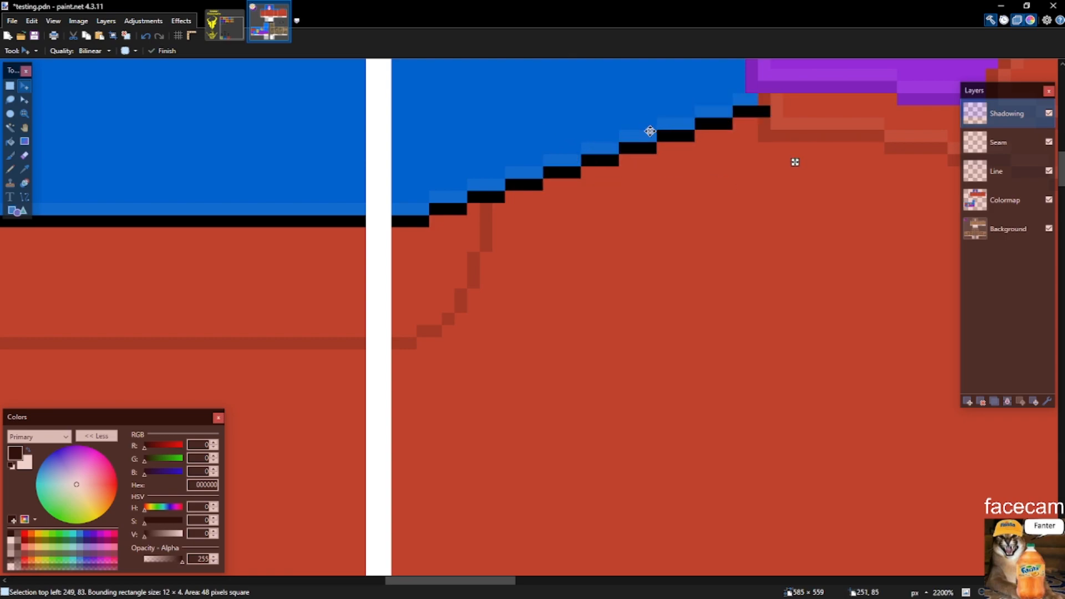
Try to copy the 26 × 9 pixel black slope line to the other side of the front panel.
{"action": "key", "text": "s"}
{"action": "left_click_drag", "start_coordinate": [758, 105], "coordinate": [531, 203]}
{"action": "key", "text": "ctrl+c"}
{"action": "key", "text": "ctrl+v"}
{"action": "key", "text": "s"}
{"action": "key", "text": "ctrl+c"}
{"action": "key", "text": "ctrl+v"}
{"action": "scroll", "coordinate": [555, 216], "scroll_direction": "right", "scroll_amount": 10}
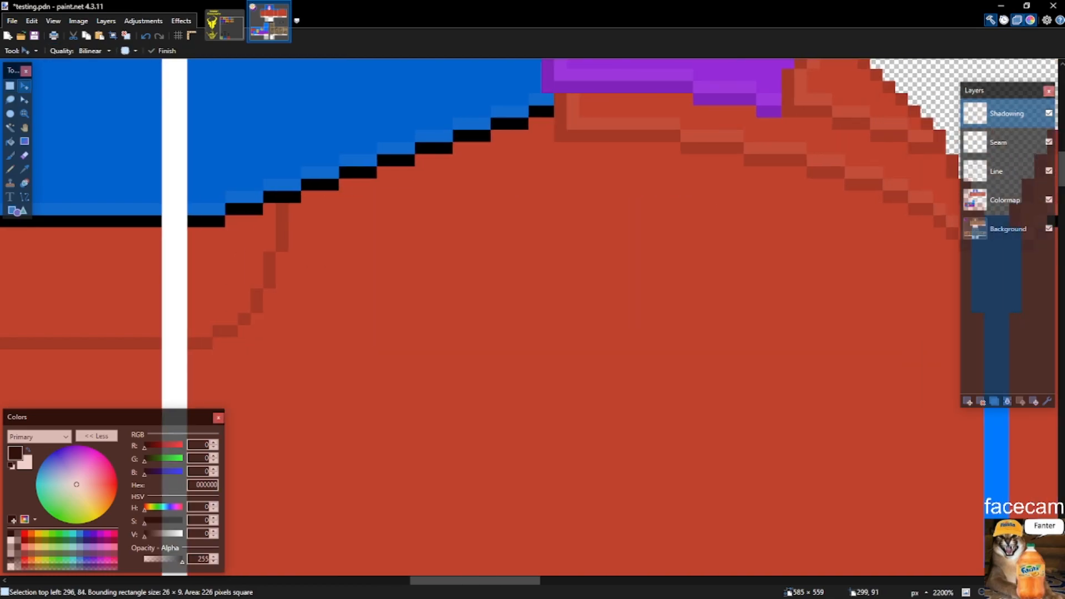
{"action": "scroll", "coordinate": [644, 236], "scroll_direction": "down", "scroll_amount": 10}
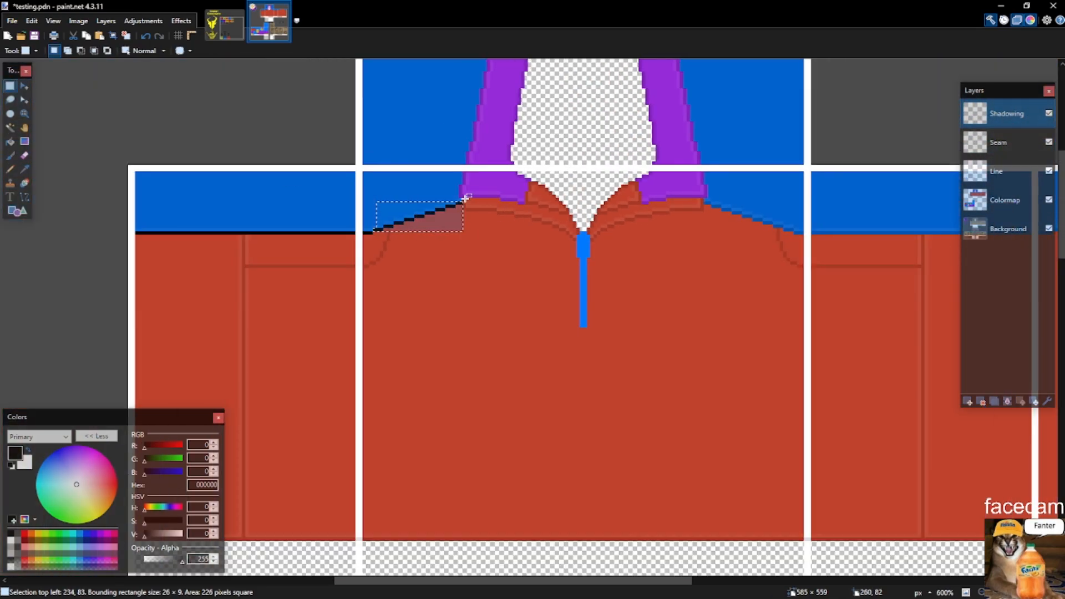
{"action": "left_click_drag", "start_coordinate": [346, 239], "coordinate": [366, 240]}
Pencil the first black steps along the back panel's left yoke slope and duplicate a 12 × 6 pixel section farther up it.
{"action": "scroll", "coordinate": [382, 248], "scroll_direction": "down", "scroll_amount": 5}
{"action": "scroll", "coordinate": [721, 238], "scroll_direction": "up", "scroll_amount": 12}
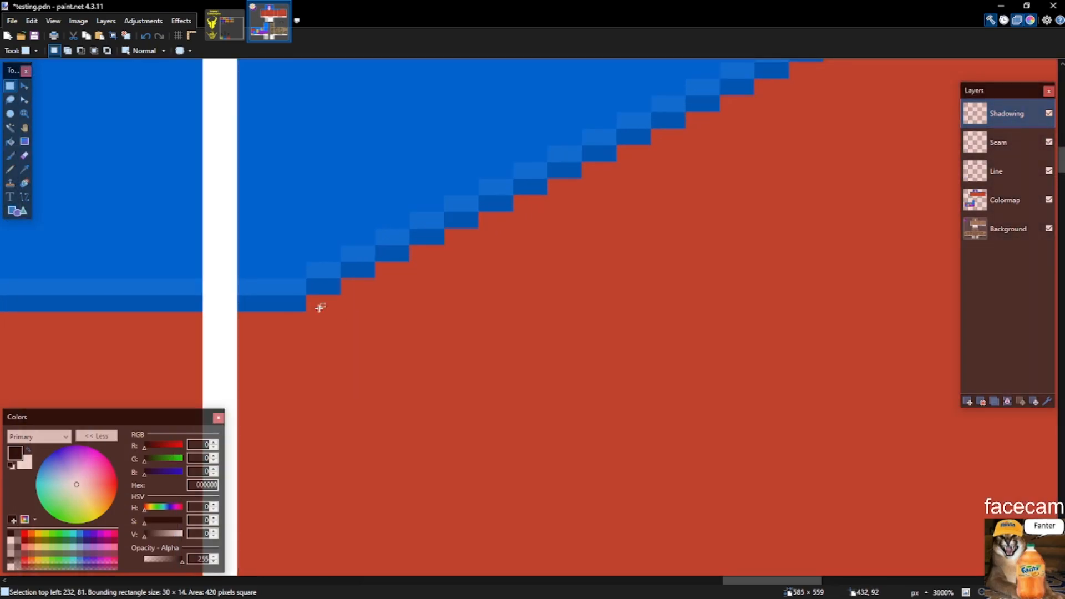
{"action": "key", "text": "p"}
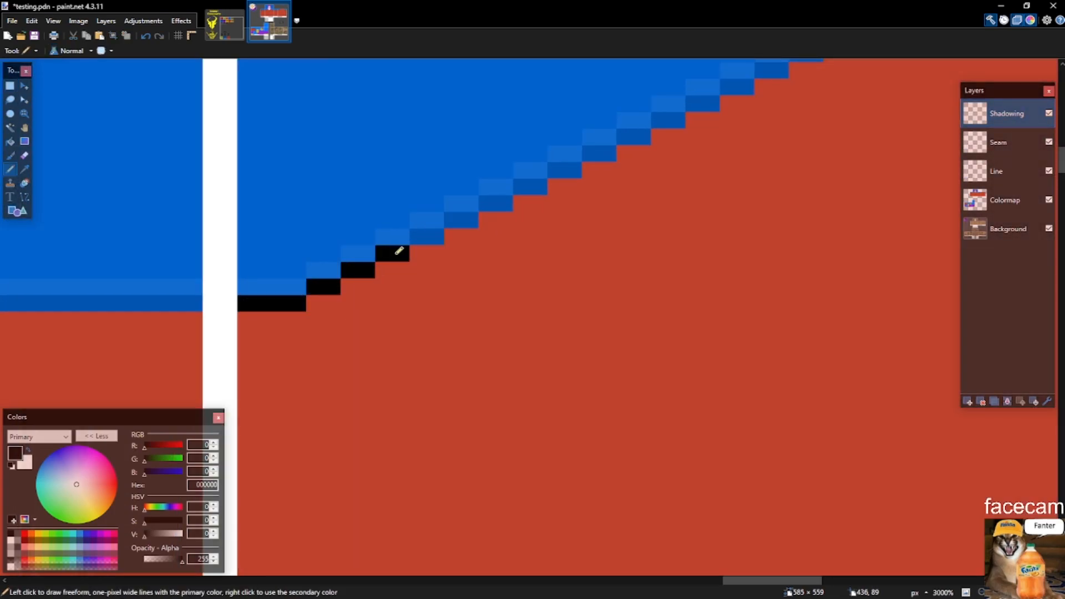
{"action": "key", "text": "s"}
{"action": "left_click_drag", "start_coordinate": [472, 220], "coordinate": [318, 295]}
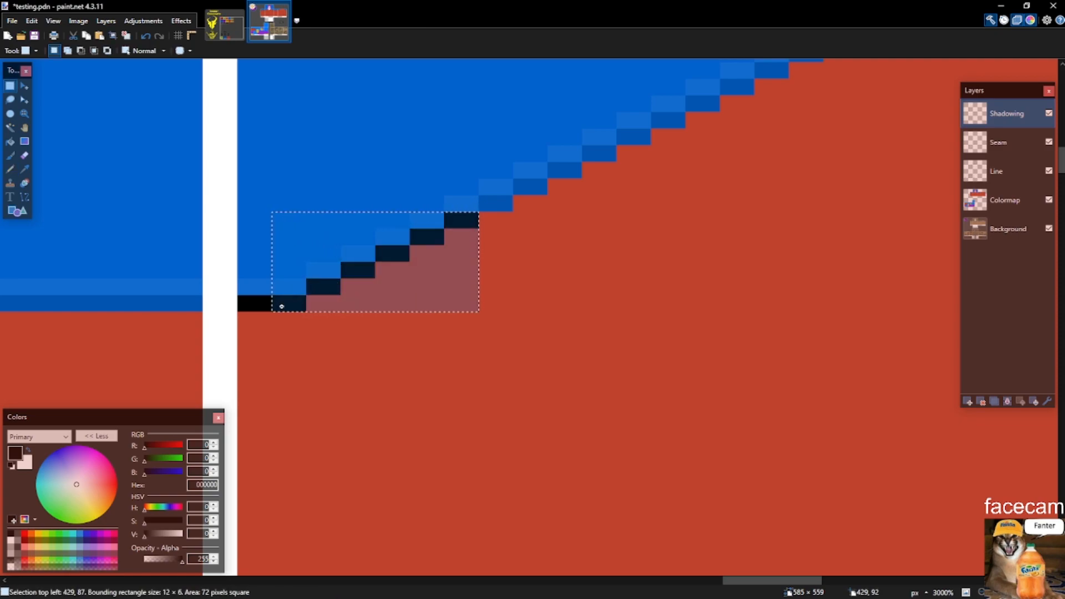
{"action": "key", "text": "m"}
{"action": "left_click_drag", "start_coordinate": [411, 222], "coordinate": [525, 183]}
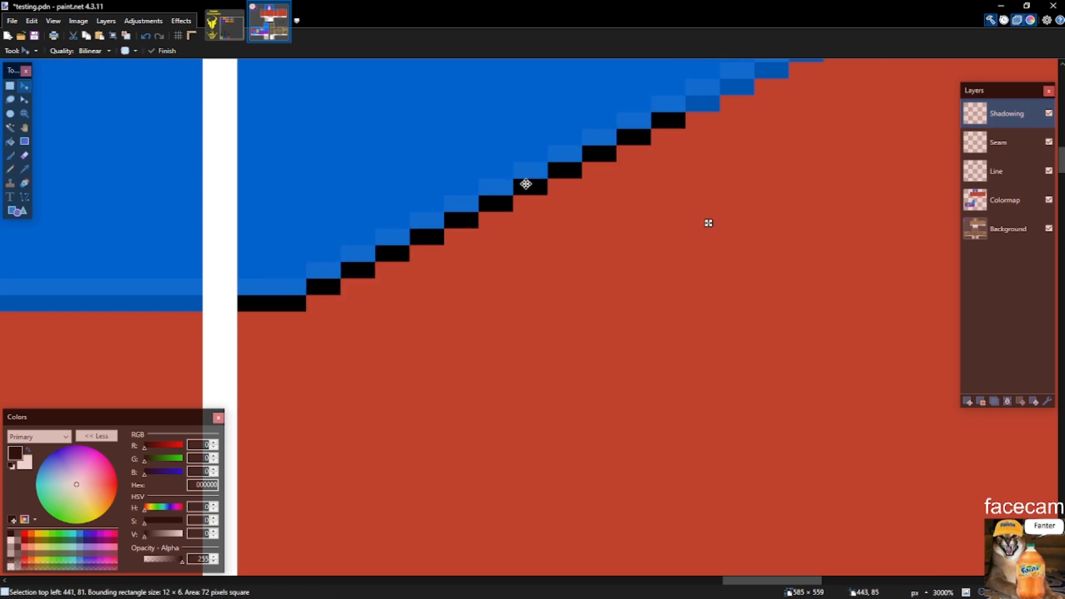
Extend the black stepped line to the upper end of the back panel's left slope, pencilling in the remaining pixels.
{"action": "scroll", "coordinate": [526, 189], "scroll_direction": "up", "scroll_amount": 2}
{"action": "scroll", "coordinate": [528, 238], "scroll_direction": "up", "scroll_amount": 1}
{"action": "mouse_move", "coordinate": [548, 294]}
{"action": "left_mouse_down"}
{"action": "mouse_move", "coordinate": [819, 179]}
{"action": "mouse_move", "coordinate": [788, 185]}
{"action": "left_mouse_up"}
{"action": "key", "text": "s"}
{"action": "key", "text": "p"}
{"action": "key", "text": "s"}
{"action": "left_click", "coordinate": [933, 126]}
{"action": "key", "text": "p"}
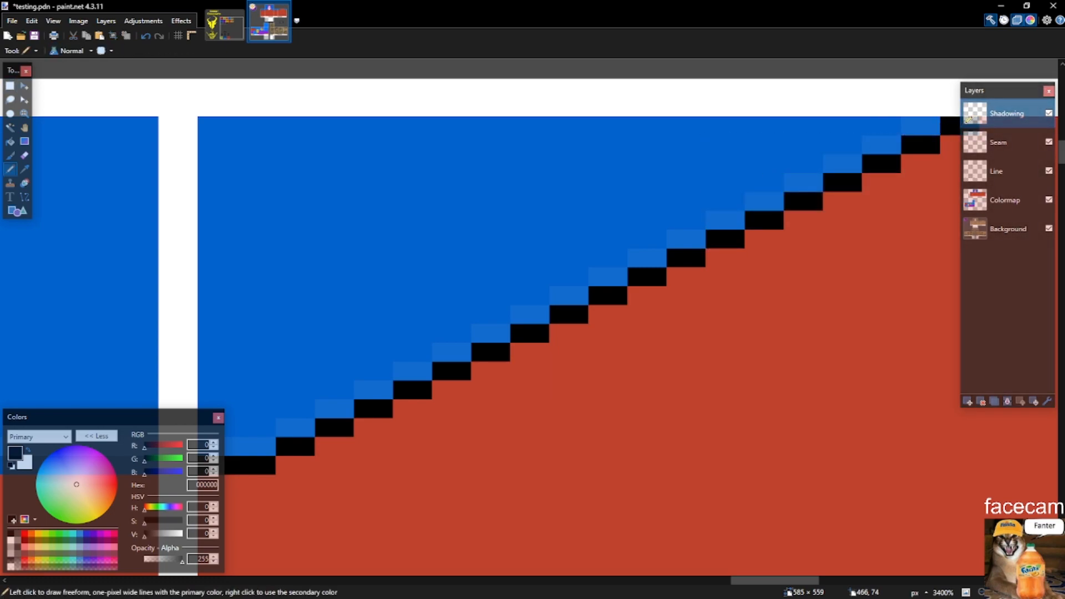
Copy the back panel's 40 × 20 pixel slope line onto a new layer and flip that layer horizontally.
{"action": "scroll", "coordinate": [859, 145], "scroll_direction": "down", "scroll_amount": 3}
{"action": "key", "text": "s"}
{"action": "left_click_drag", "start_coordinate": [869, 143], "coordinate": [728, 212]}
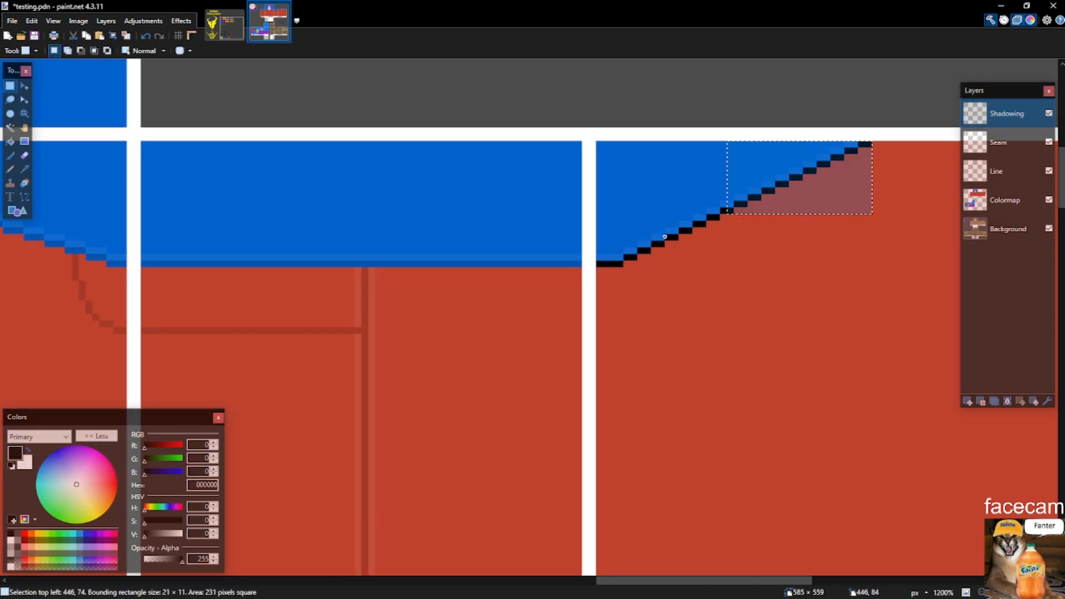
{"action": "scroll", "coordinate": [700, 241], "scroll_direction": "down", "scroll_amount": 3}
{"action": "key", "text": "ctrl+shift+n"}
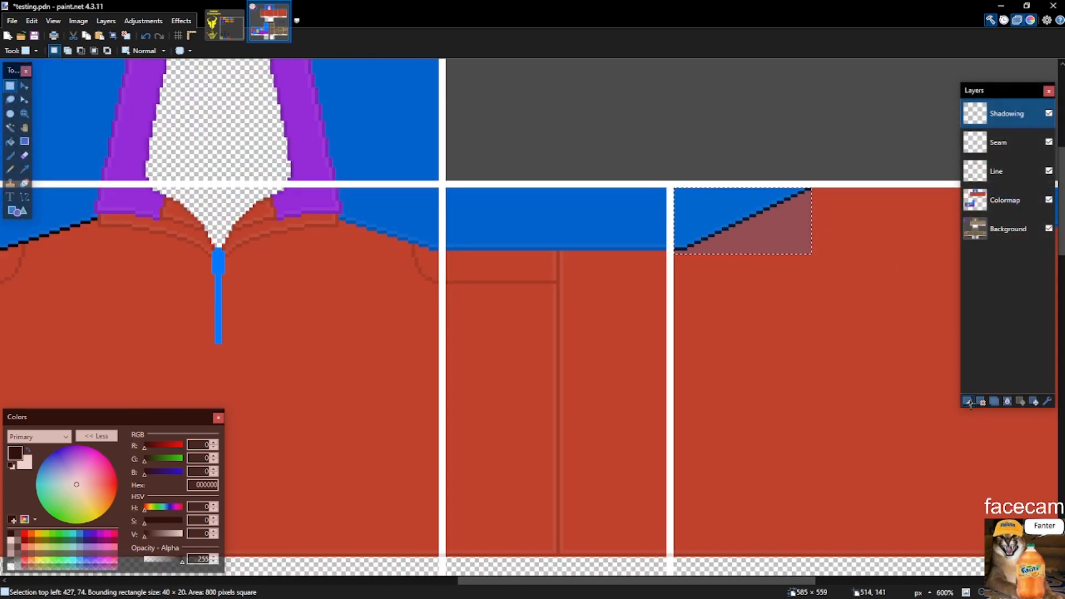
{"action": "key", "text": "m"}
{"action": "left_click", "coordinate": [105, 21]}
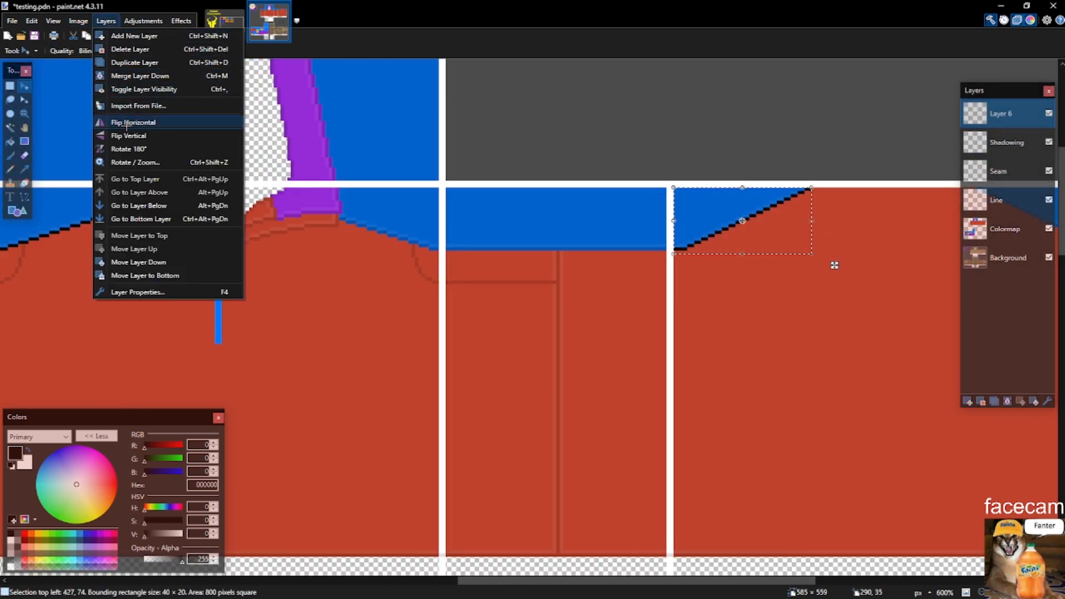
{"action": "left_click", "coordinate": [126, 123]}
{"action": "scroll", "coordinate": [785, 209], "scroll_direction": "down", "scroll_amount": 4}
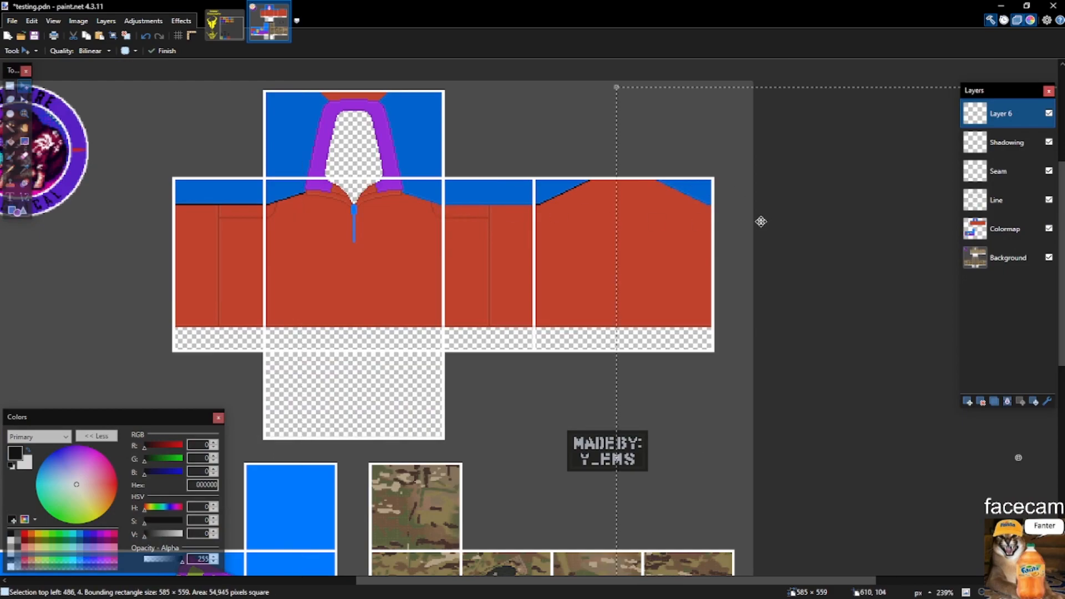
Align the mirrored line with the back panel's right yoke slope and merge its layer into Shadowing.
{"action": "scroll", "coordinate": [766, 221], "scroll_direction": "up", "scroll_amount": 4}
{"action": "left_click_drag", "start_coordinate": [767, 197], "coordinate": [561, 209]}
{"action": "scroll", "coordinate": [561, 209], "scroll_direction": "up", "scroll_amount": 2}
{"action": "left_click_drag", "start_coordinate": [651, 190], "coordinate": [834, 156]}
{"action": "scroll", "coordinate": [832, 157], "scroll_direction": "down", "scroll_amount": 4}
{"action": "key", "text": "ctrl+m"}
Copy the black yoke line of the left side panel and front slope, a 100 × 29 pixel area, onto a new layer.
{"action": "scroll", "coordinate": [830, 160], "scroll_direction": "down", "scroll_amount": 2}
{"action": "scroll", "coordinate": [590, 171], "scroll_direction": "up", "scroll_amount": 2}
{"action": "key", "text": "s"}
{"action": "left_click_drag", "start_coordinate": [271, 141], "coordinate": [44, 207]}
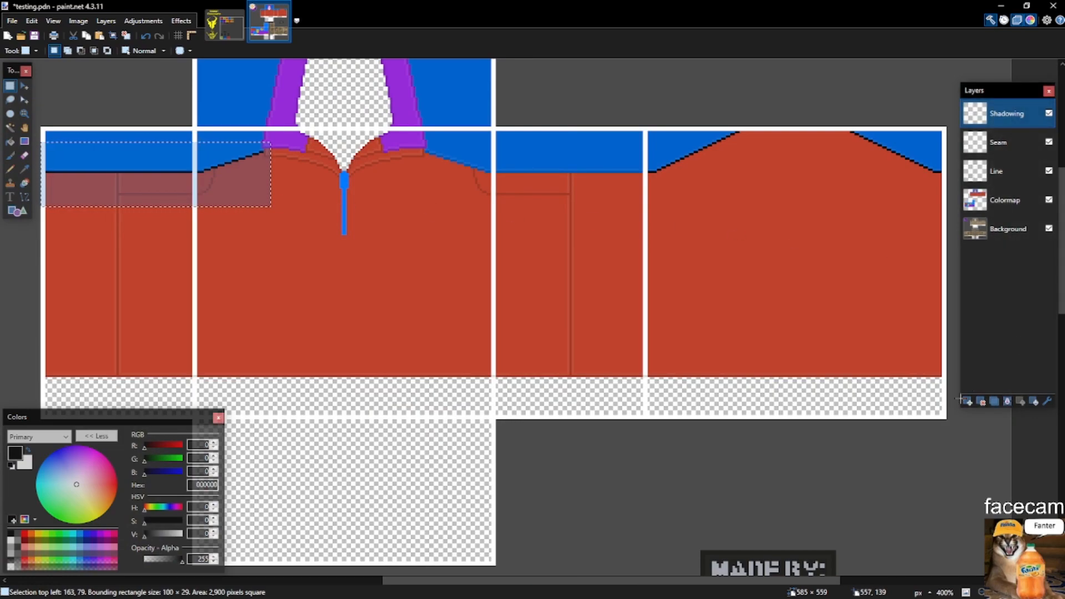
{"action": "key", "text": "ctrl+shift+v"}
Flip the copied yoke line horizontally and align it with the front panel's right slope and the adjoining side panel's yoke edge.
{"action": "left_click", "coordinate": [102, 21]}
{"action": "left_click", "coordinate": [138, 124]}
{"action": "key", "text": "ctrl+z"}
{"action": "left_click", "coordinate": [104, 23]}
{"action": "left_click", "coordinate": [126, 118]}
{"action": "scroll", "coordinate": [627, 169], "scroll_direction": "up", "scroll_amount": 5}
{"action": "left_click_drag", "start_coordinate": [633, 173], "coordinate": [655, 173]}
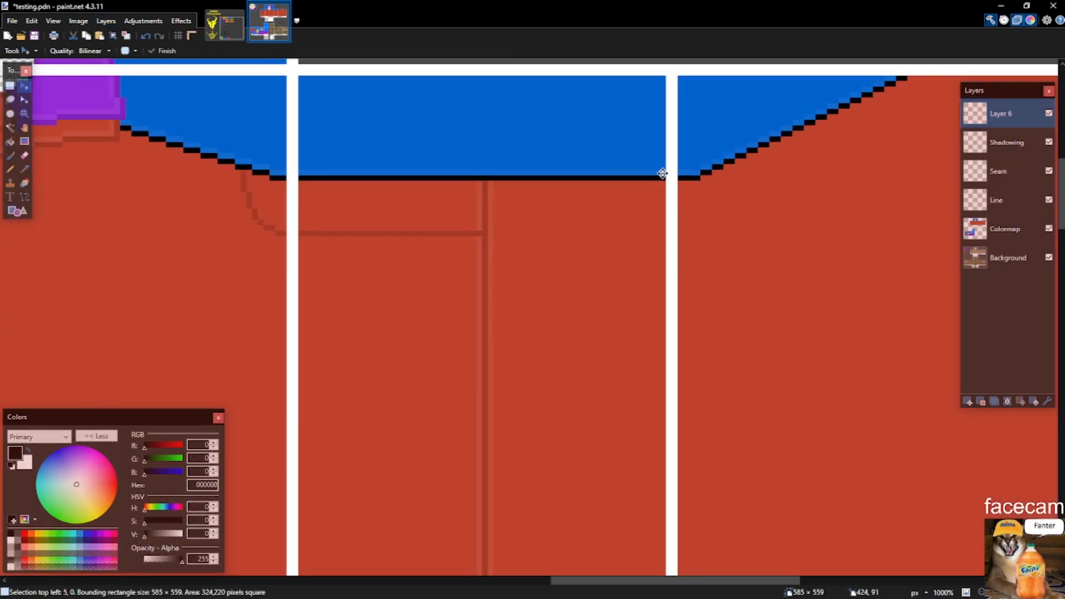
Merge Layer 6 down, select the strip around the black shoulder line and put it on a new layer above Shadowing.
{"action": "key", "text": "ctrl+m"}
{"action": "scroll", "coordinate": [753, 177], "scroll_direction": "down", "scroll_amount": 4}
{"action": "key", "text": "s"}
{"action": "scroll", "coordinate": [442, 166], "scroll_direction": "down", "scroll_amount": 3}
{"action": "left_click_drag", "start_coordinate": [189, 106], "coordinate": [903, 260]}
{"action": "left_click", "coordinate": [968, 401]}
{"action": "key", "text": "m"}
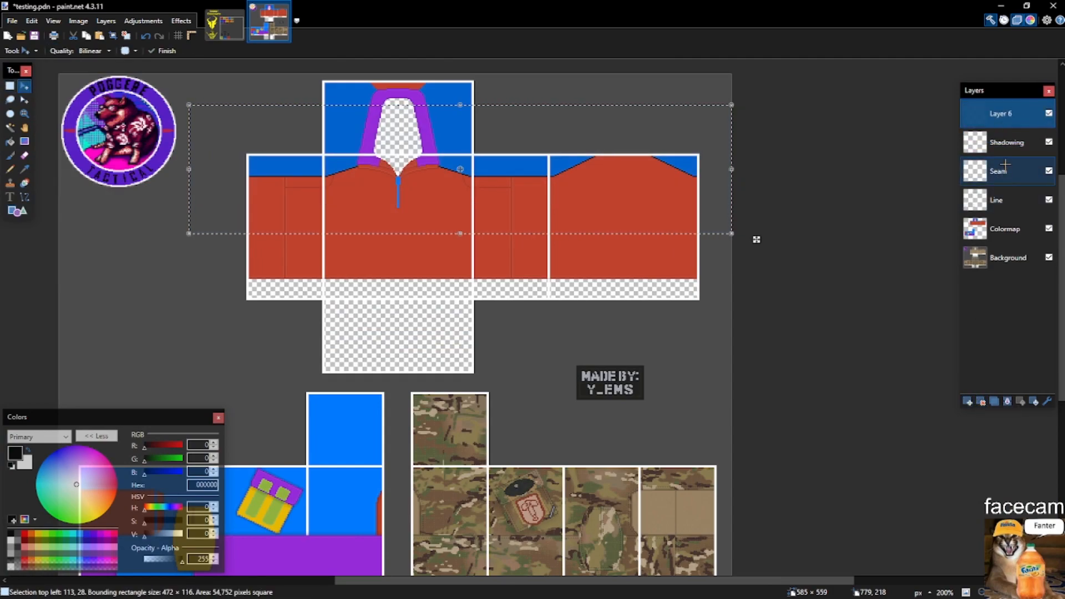
Add four more empty layers above Layer 6 and save the file.
{"action": "left_click", "coordinate": [1002, 141]}
{"action": "left_click", "coordinate": [967, 398]}
{"action": "left_click", "coordinate": [967, 399]}
{"action": "left_click", "coordinate": [967, 398]}
{"action": "left_click", "coordinate": [967, 398]}
{"action": "left_click", "coordinate": [967, 398]}
{"action": "key", "text": "s"}
{"action": "scroll", "coordinate": [494, 199], "scroll_direction": "up", "scroll_amount": 3}
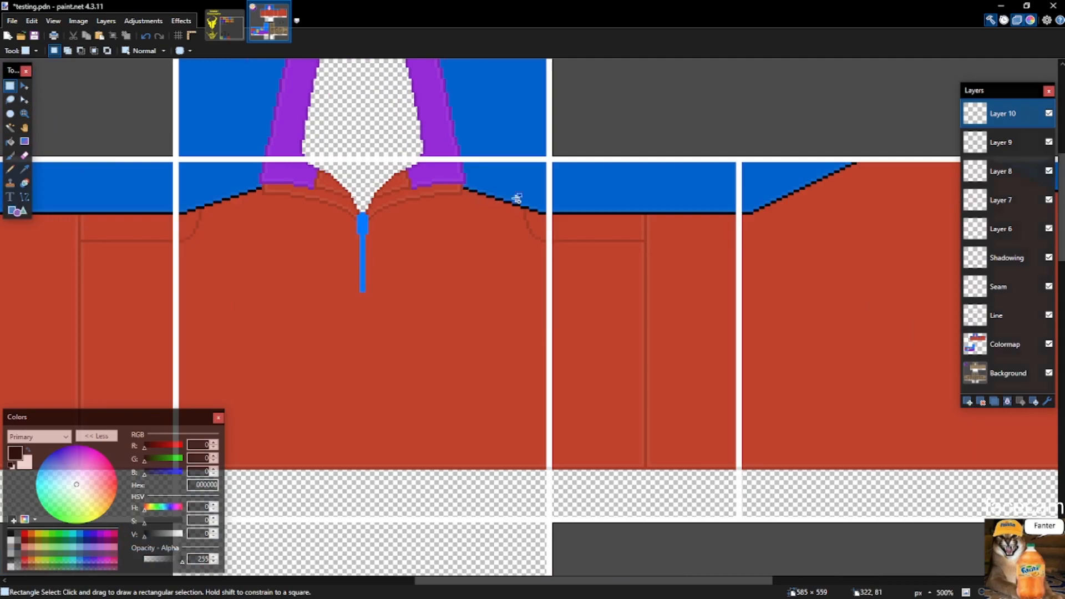
{"action": "scroll", "coordinate": [494, 198], "scroll_direction": "up", "scroll_amount": 1}
{"action": "key", "text": "ctrl+s"}
Select all the red torso panels on the Colormap layer with the Magic Wand.
{"action": "left_click", "coordinate": [1007, 258]}
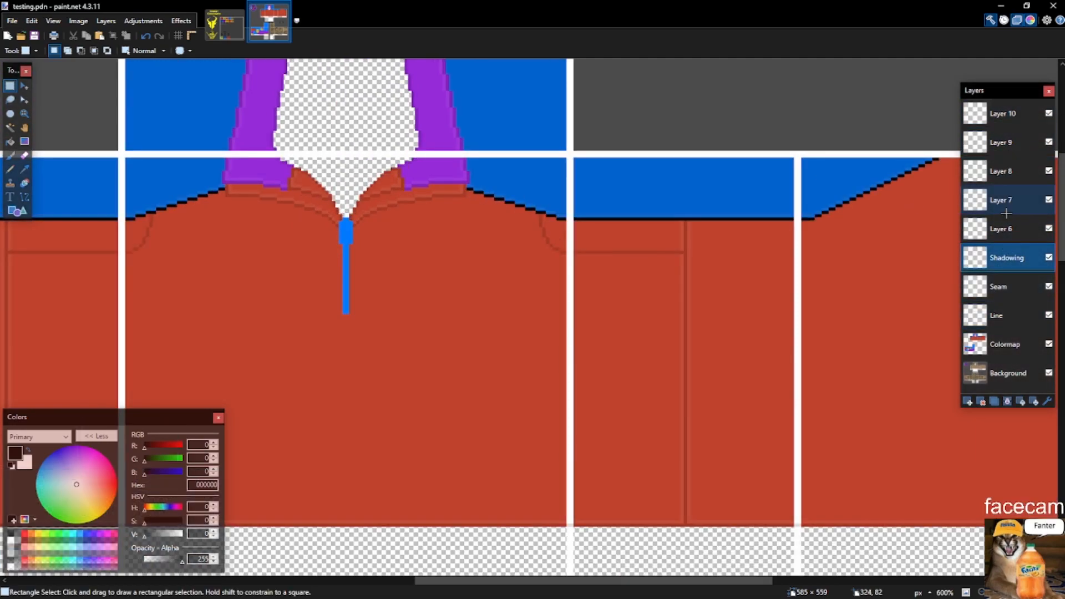
{"action": "key", "text": "s"}
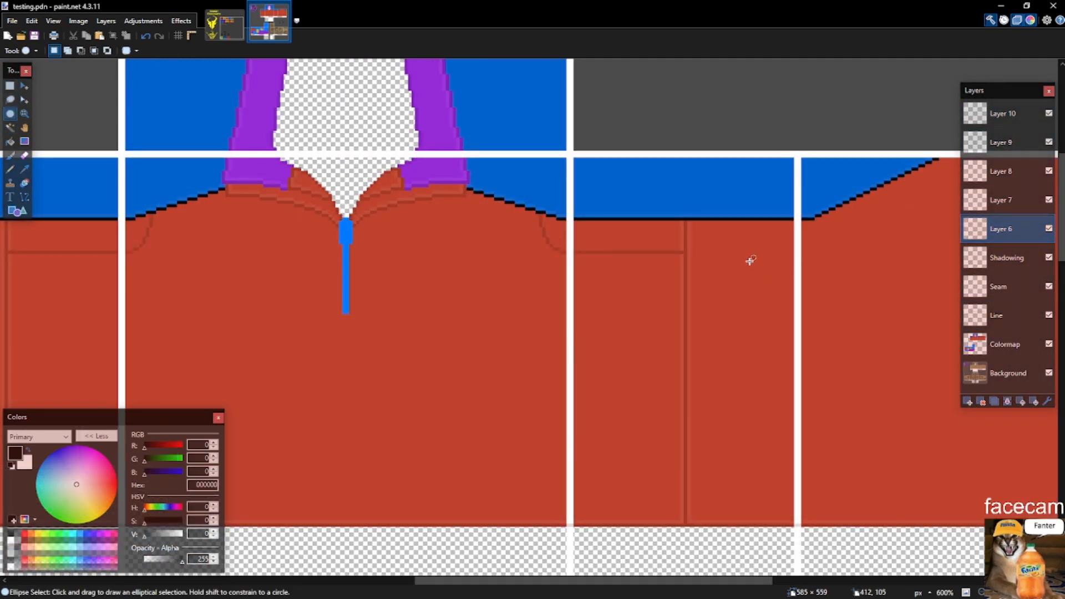
{"action": "key", "text": "s"}
{"action": "left_click", "coordinate": [750, 263]}
{"action": "left_click", "coordinate": [1026, 347]}
{"action": "left_click", "coordinate": [816, 304]}
{"action": "left_click", "coordinate": [725, 286], "text": "ctrl"}
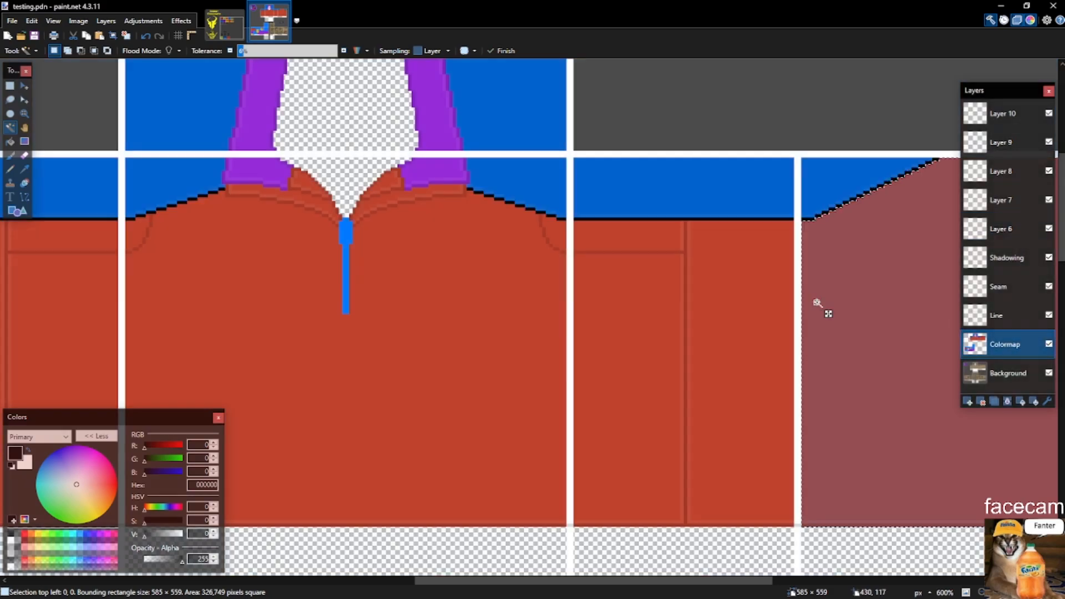
{"action": "left_click", "coordinate": [524, 292], "text": "ctrl"}
{"action": "left_click", "coordinate": [89, 302], "text": "ctrl"}
{"action": "scroll", "coordinate": [410, 246], "scroll_direction": "down", "scroll_amount": 3}
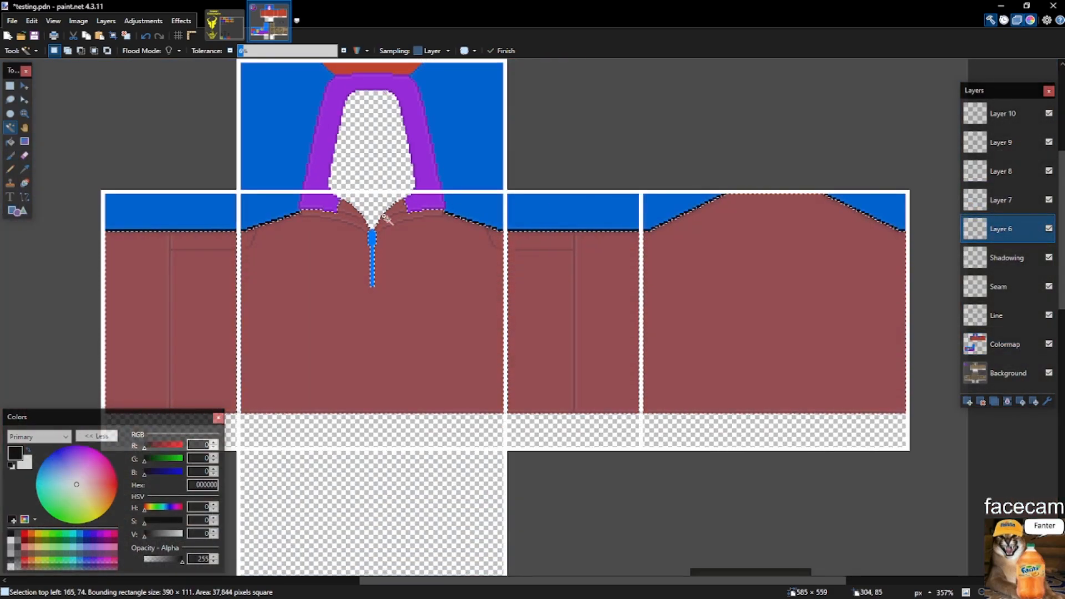
Apply the Glow effect to Layer 6 within the red selection, with brightness 10 and contrast 10.
{"action": "scroll", "coordinate": [346, 225], "scroll_direction": "up", "scroll_amount": 5}
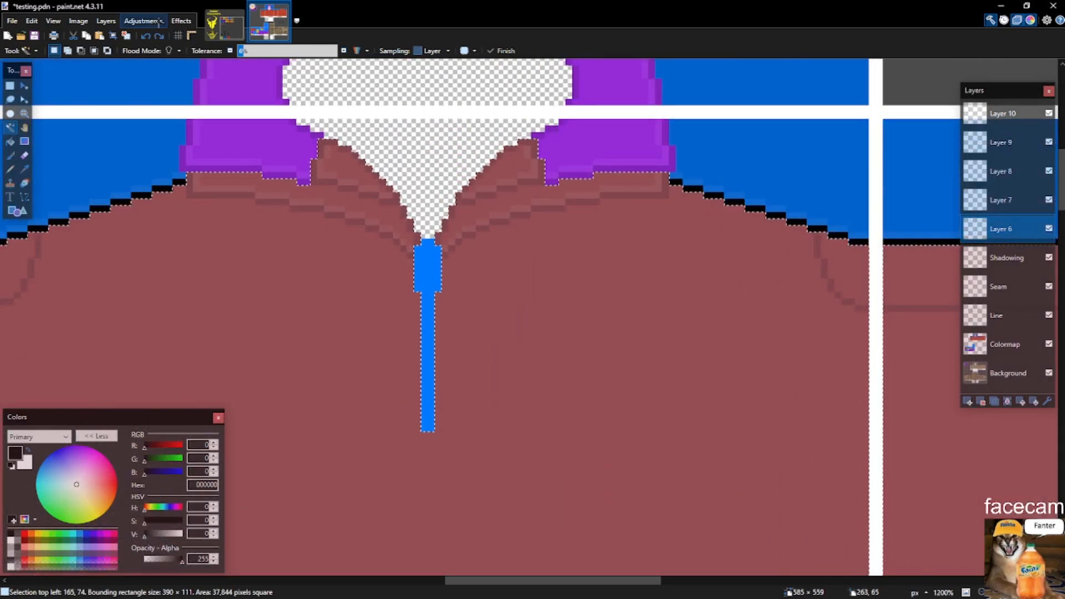
{"action": "left_click", "coordinate": [181, 20]}
{"action": "mouse_move", "coordinate": [203, 107]}
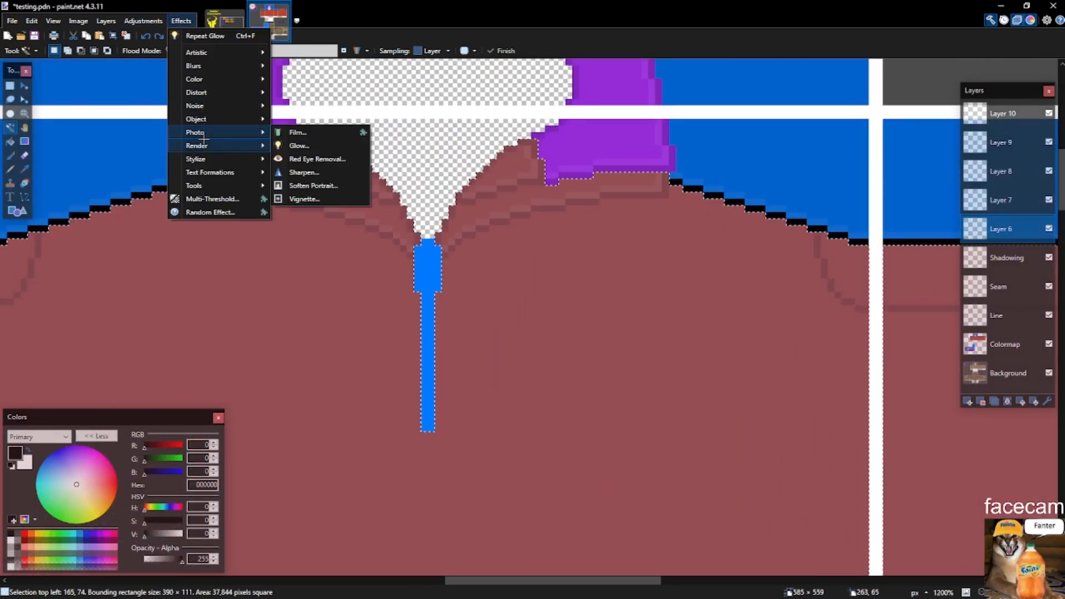
{"action": "left_click", "coordinate": [318, 149]}
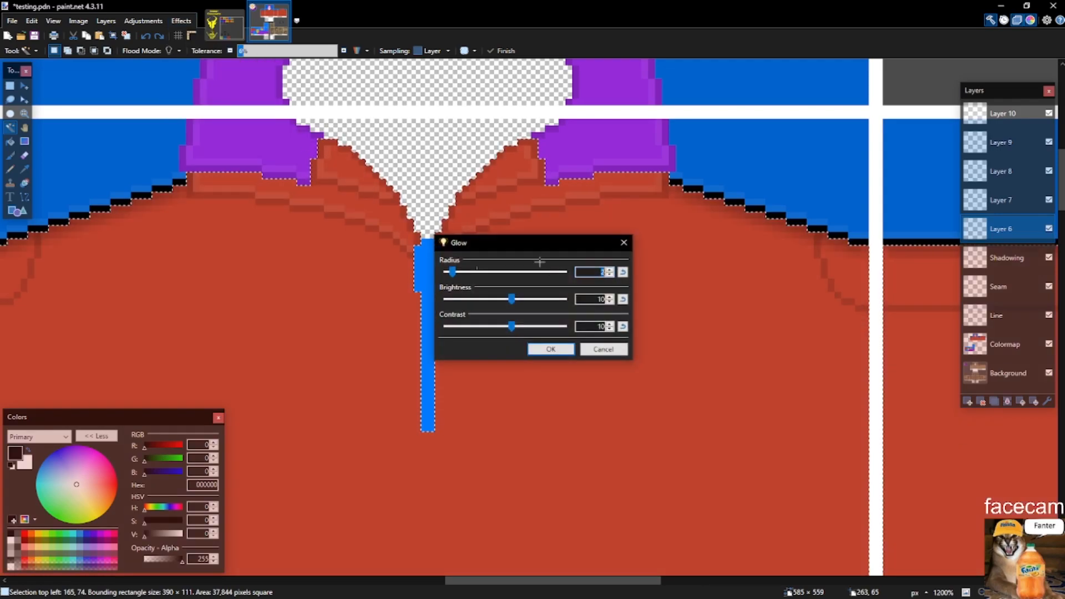
{"action": "left_click", "coordinate": [551, 349]}
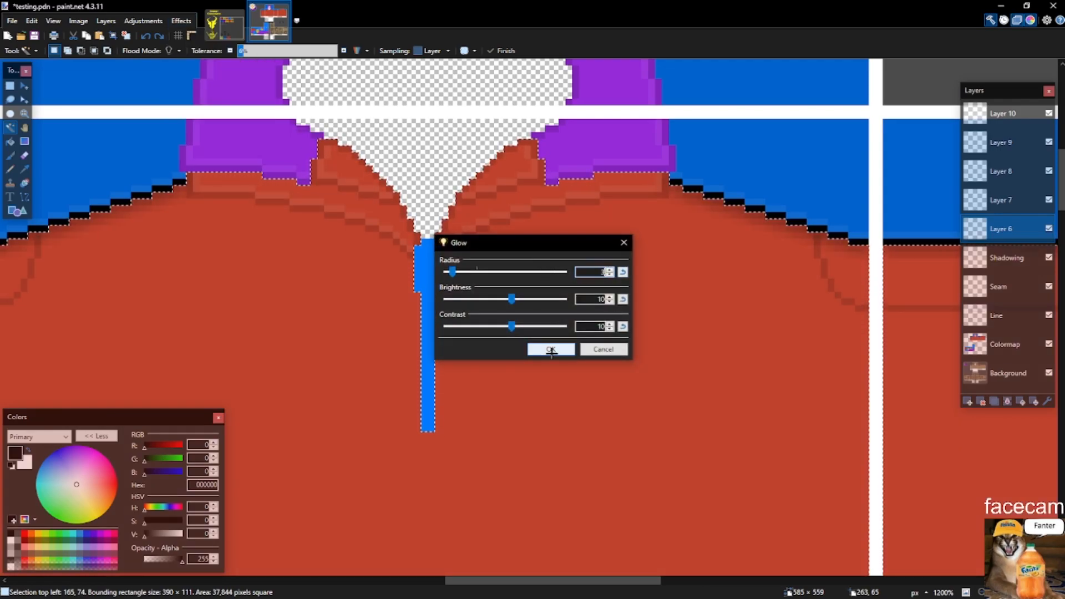
Select the black shoulder line on Layer 6 with the Magic Wand and delete it.
{"action": "key", "text": "s"}
{"action": "left_click_drag", "start_coordinate": [666, 167], "coordinate": [197, 233]}
{"action": "left_click", "coordinate": [194, 236]}
{"action": "left_click_drag", "start_coordinate": [167, 177], "coordinate": [815, 100]}
{"action": "left_click", "coordinate": [827, 115]}
{"action": "key", "text": "s"}
{"action": "key", "text": "s"}
{"action": "key", "text": "s"}
{"action": "left_click", "coordinate": [676, 181]}
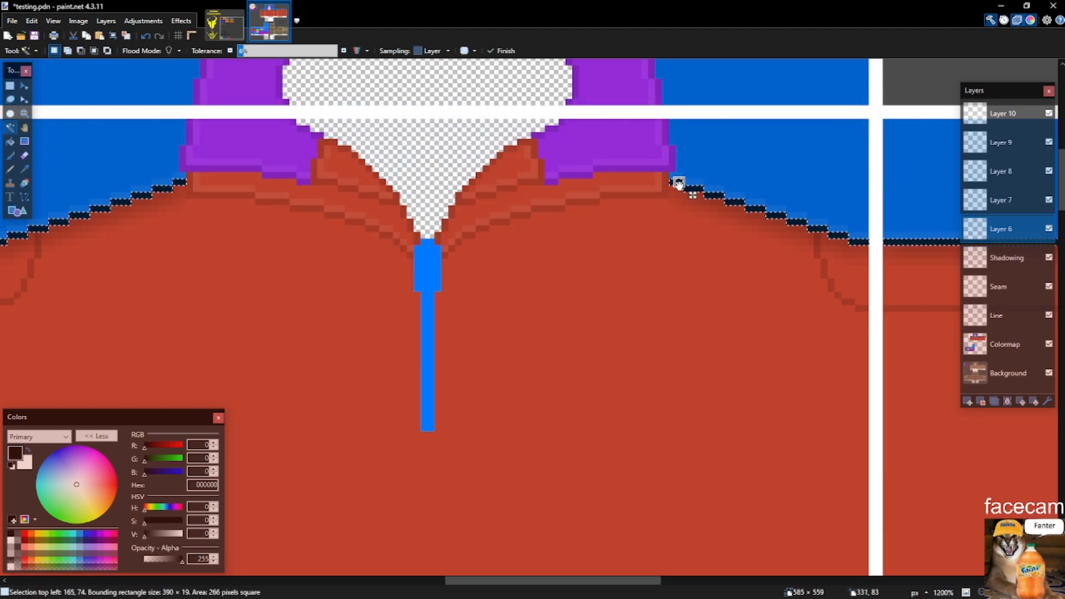
{"action": "key", "text": "Delete"}
Save the file and merge Layer 6 down into the Shadowing layer.
{"action": "scroll", "coordinate": [681, 190], "scroll_direction": "down", "scroll_amount": 3}
{"action": "scroll", "coordinate": [715, 186], "scroll_direction": "up", "scroll_amount": 2}
{"action": "key", "text": "s"}
{"action": "key", "text": "ctrl+m"}
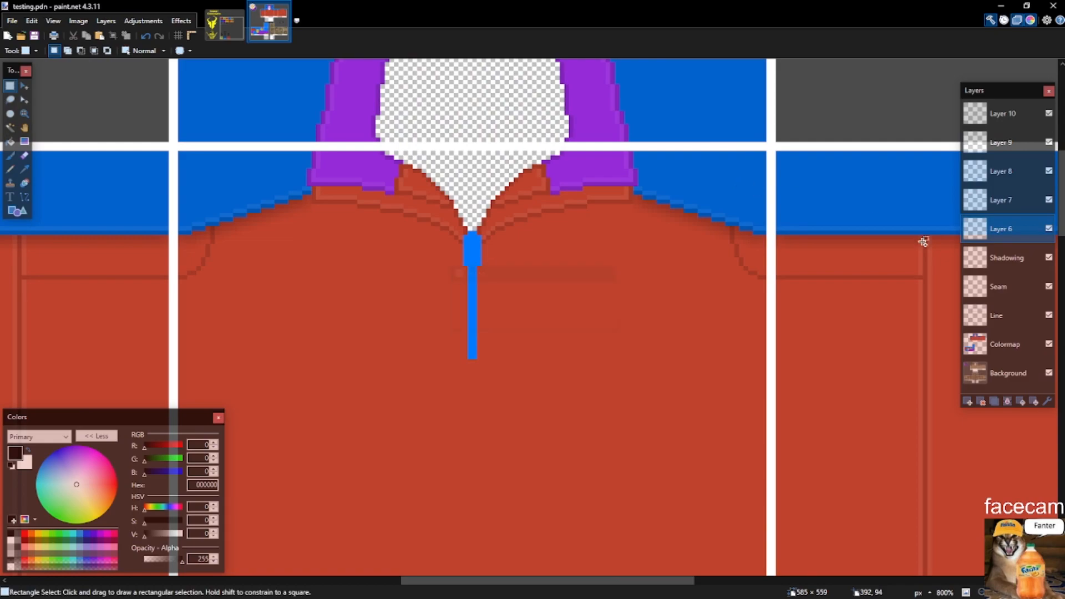
{"action": "scroll", "coordinate": [597, 293], "scroll_direction": "down", "scroll_amount": 5}
{"action": "scroll", "coordinate": [586, 261], "scroll_direction": "up", "scroll_amount": 6}
Draw a short black vertical Pencil line at the left end of the red collar on Layer 7.
{"action": "key", "text": "o"}
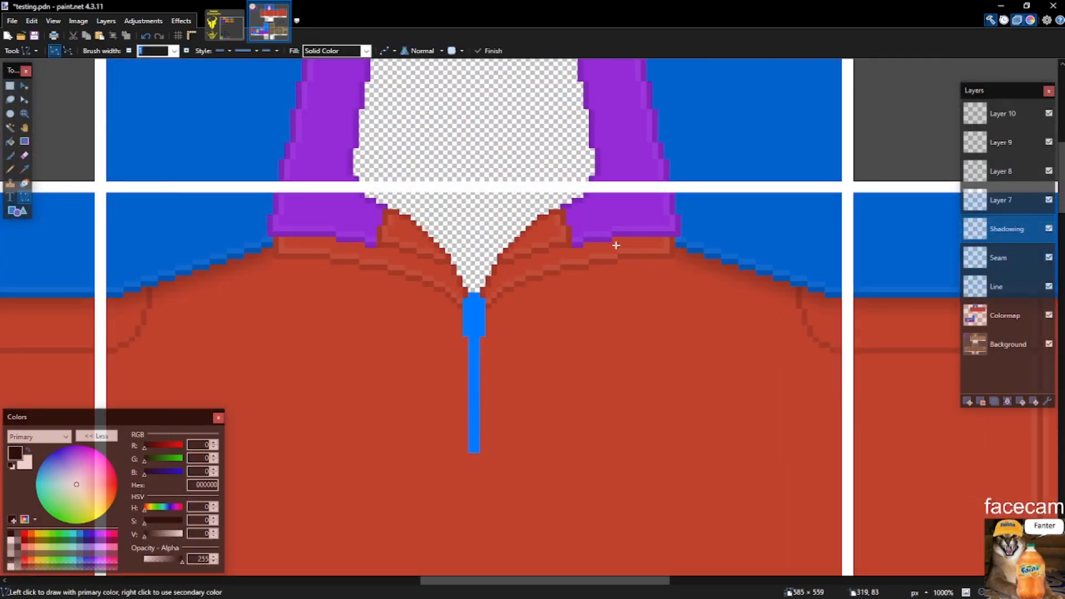
{"action": "key", "text": "p"}
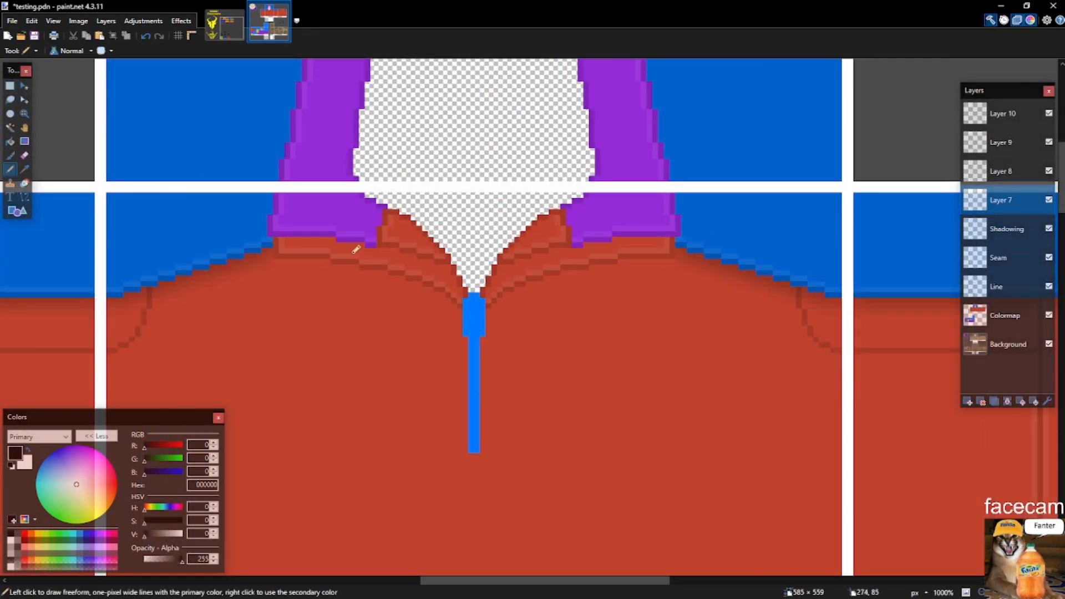
{"action": "scroll", "coordinate": [325, 247], "scroll_direction": "up", "scroll_amount": 3}
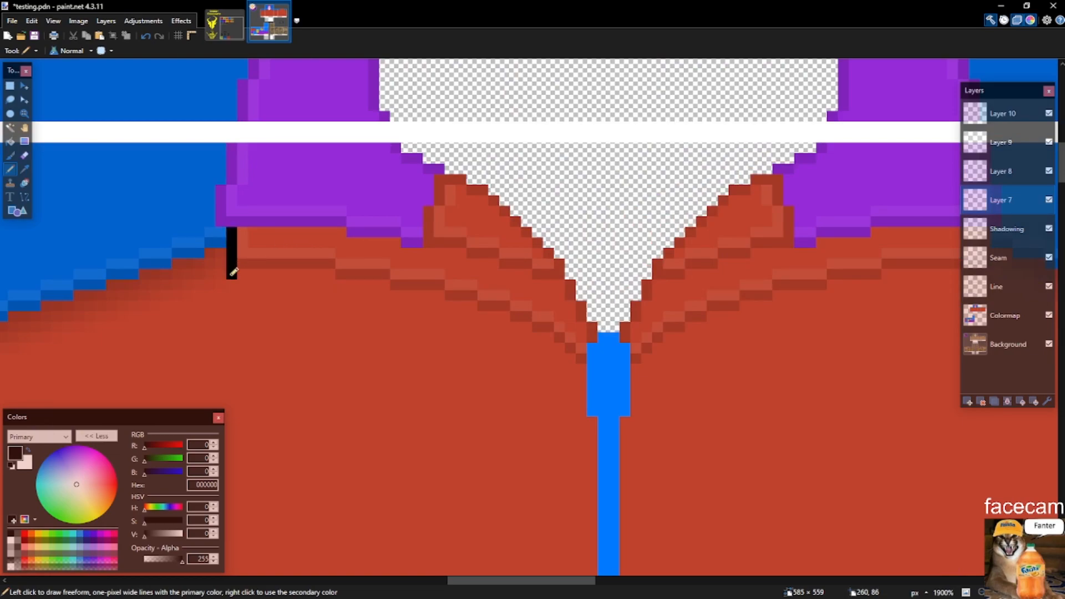
{"action": "left_click_drag", "start_coordinate": [271, 280], "coordinate": [333, 281]}
{"action": "key", "text": "ctrl+z"}
On the Colormap layer, sample the zipper's blue (007BFF) and trace the lower edge of the left red collar with the Pencil.
{"action": "left_click", "coordinate": [993, 343]}
{"action": "left_click", "coordinate": [1048, 314]}
{"action": "left_click", "coordinate": [1048, 314]}
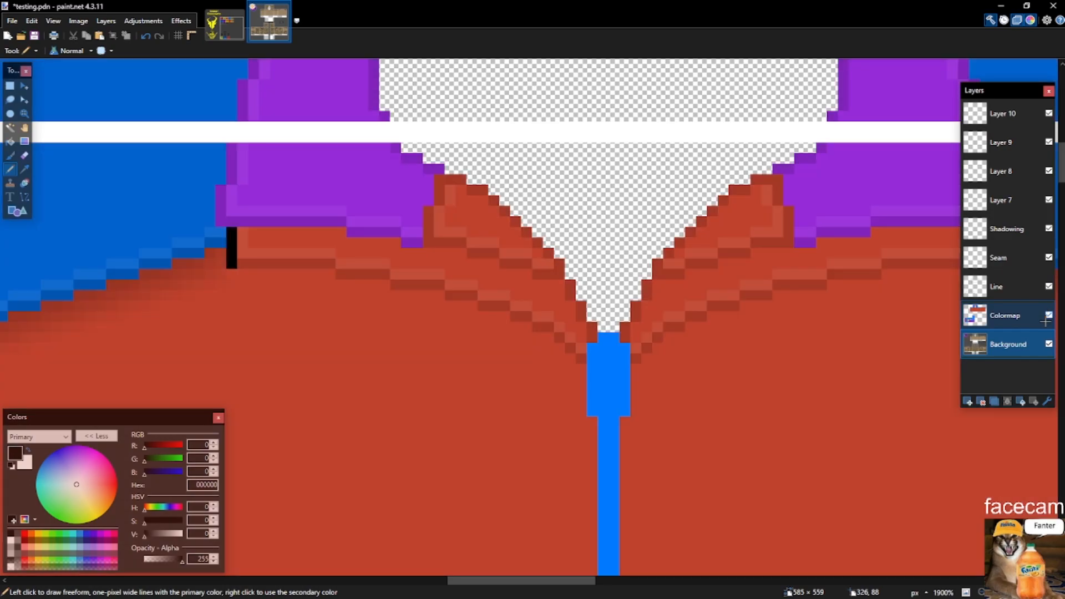
{"action": "left_click", "coordinate": [1015, 323]}
{"action": "key", "text": "k"}
{"action": "left_click", "coordinate": [608, 366]}
{"action": "key", "text": "p"}
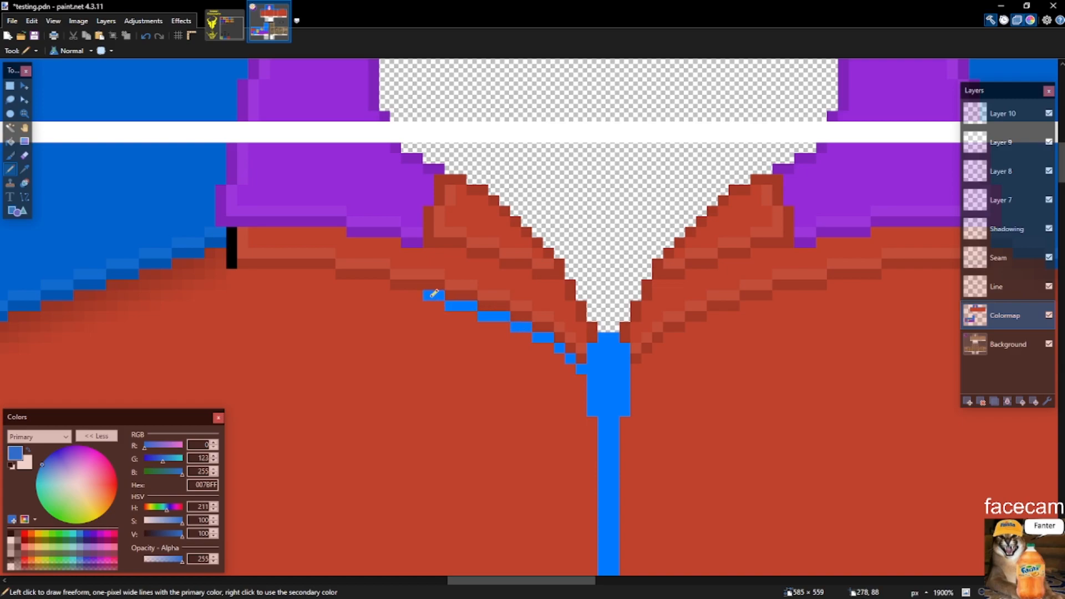
{"action": "left_click_drag", "start_coordinate": [382, 286], "coordinate": [302, 268]}
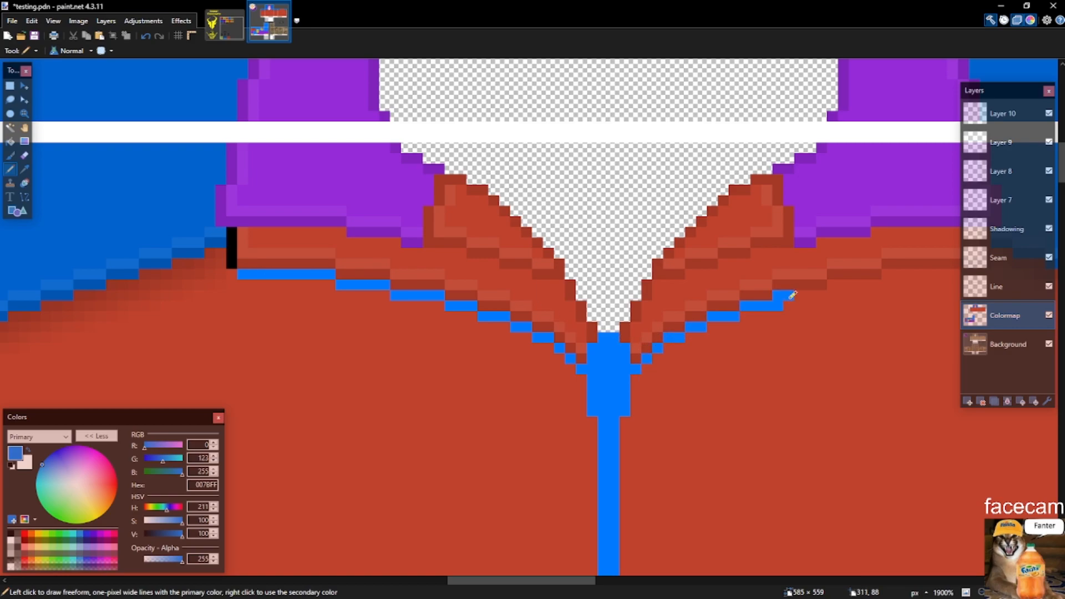
Finish the one-pixel blue outline along the lower edge of the right red collar out to its end.
{"action": "scroll", "coordinate": [790, 295], "scroll_direction": "up", "scroll_amount": 1}
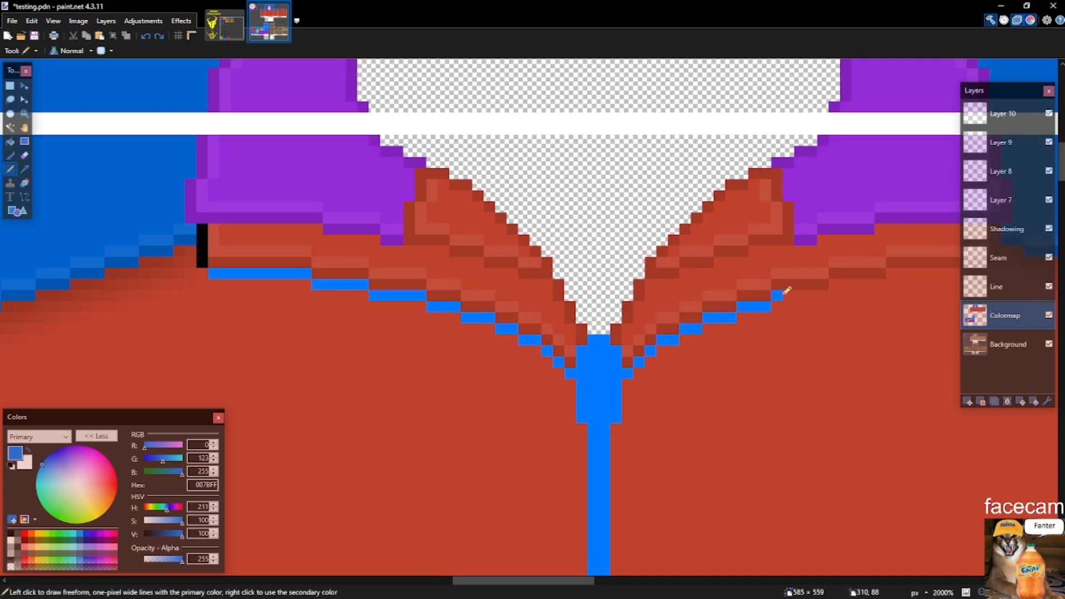
{"action": "scroll", "coordinate": [815, 298], "scroll_direction": "right", "scroll_amount": 4}
{"action": "scroll", "coordinate": [798, 286], "scroll_direction": "up", "scroll_amount": 3}
{"action": "mouse_move", "coordinate": [778, 281]}
{"action": "left_mouse_down"}
{"action": "mouse_move", "coordinate": [636, 279]}
{"action": "mouse_move", "coordinate": [707, 288]}
{"action": "left_mouse_up"}
{"action": "key", "text": "ctrl+z"}
{"action": "left_click_drag", "start_coordinate": [548, 296], "coordinate": [587, 298]}
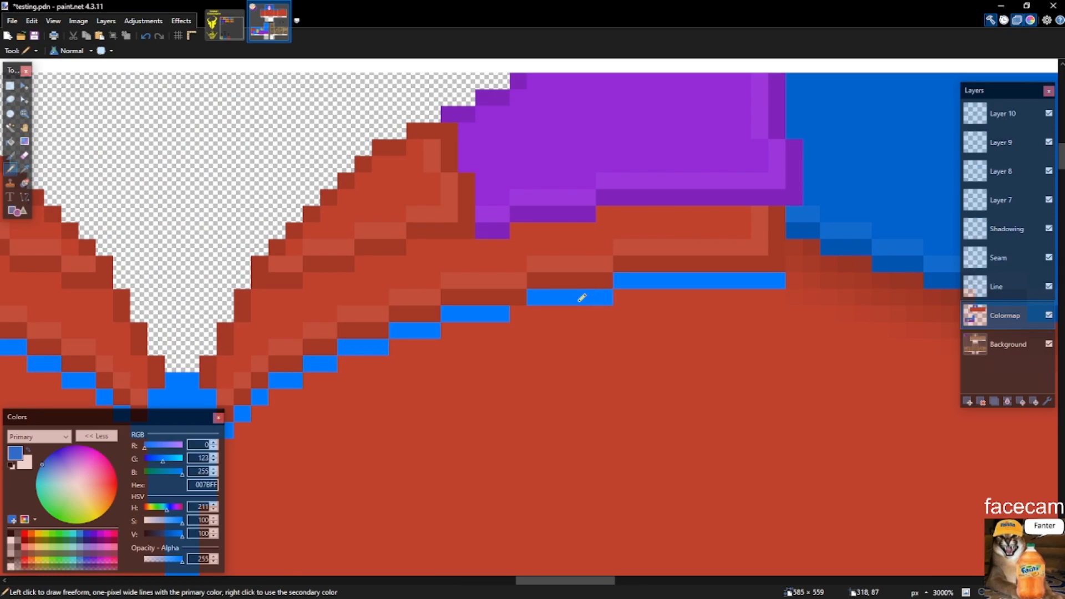
Extend the left end of the blue collar outline by one pixel, directly below the black vertical line.
{"action": "scroll", "coordinate": [541, 312], "scroll_direction": "down", "scroll_amount": 4}
{"action": "key", "text": "s"}
{"action": "key", "text": "s"}
{"action": "key", "text": "s"}
{"action": "key", "text": "s"}
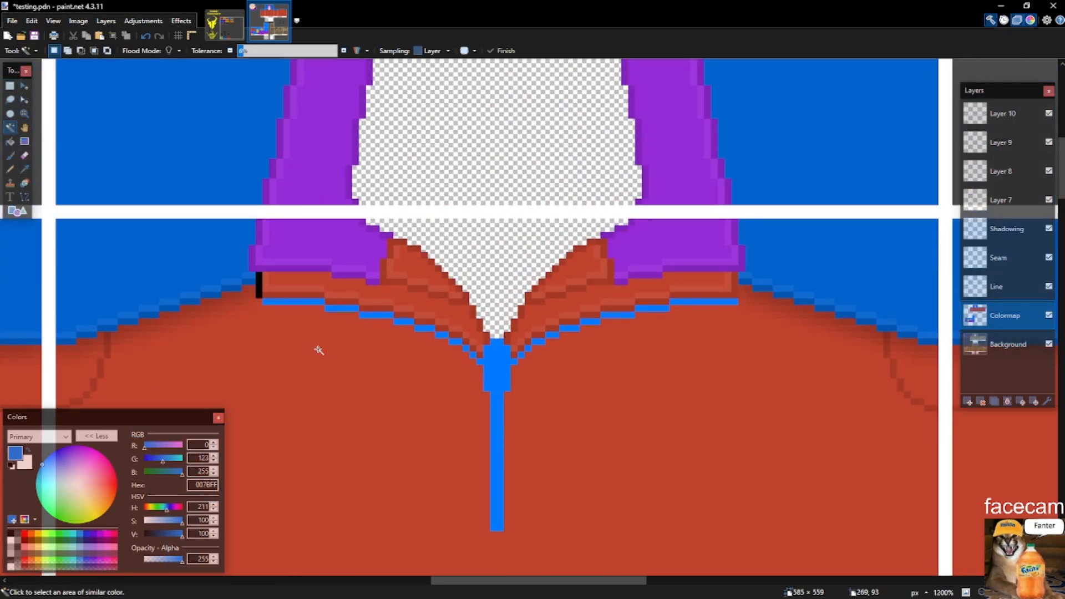
{"action": "scroll", "coordinate": [325, 331], "scroll_direction": "up", "scroll_amount": 2}
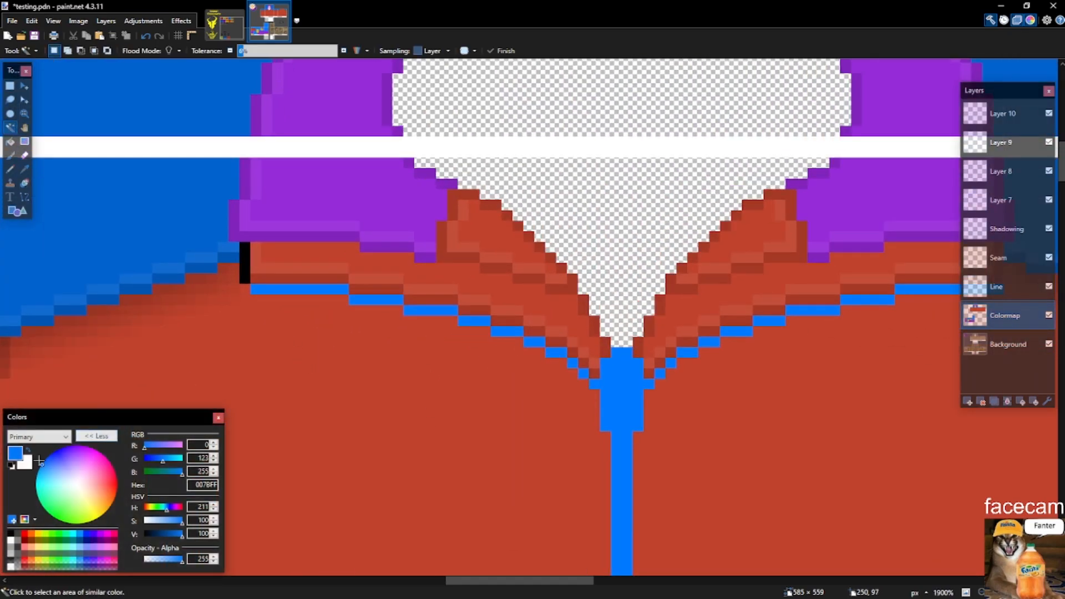
{"action": "key", "text": "s"}
{"action": "key", "text": "p"}
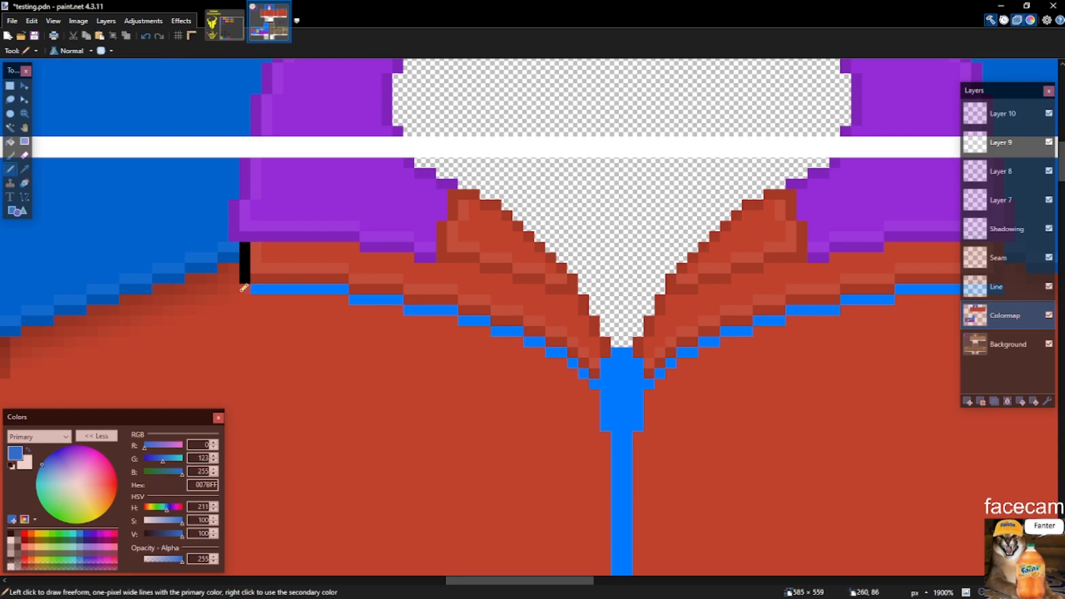
{"action": "scroll", "coordinate": [267, 287], "scroll_direction": "down", "scroll_amount": 3}
{"action": "scroll", "coordinate": [333, 293], "scroll_direction": "up", "scroll_amount": 2}
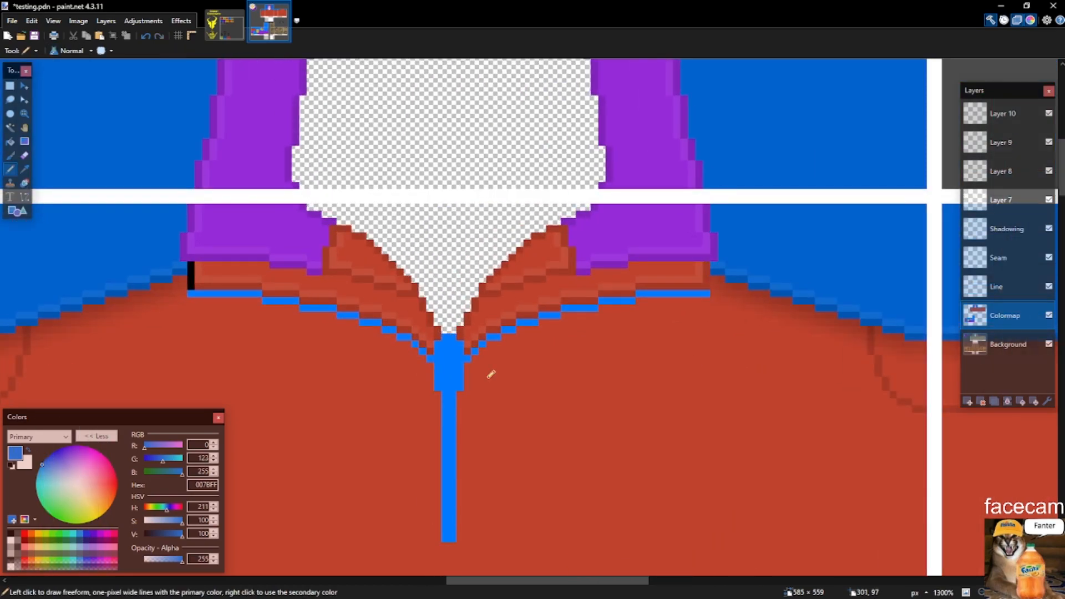
Reset the primary colour to black and trace the left red collar's lower edge to the zipper on the Shadowing layer.
{"action": "left_click", "coordinate": [11, 465]}
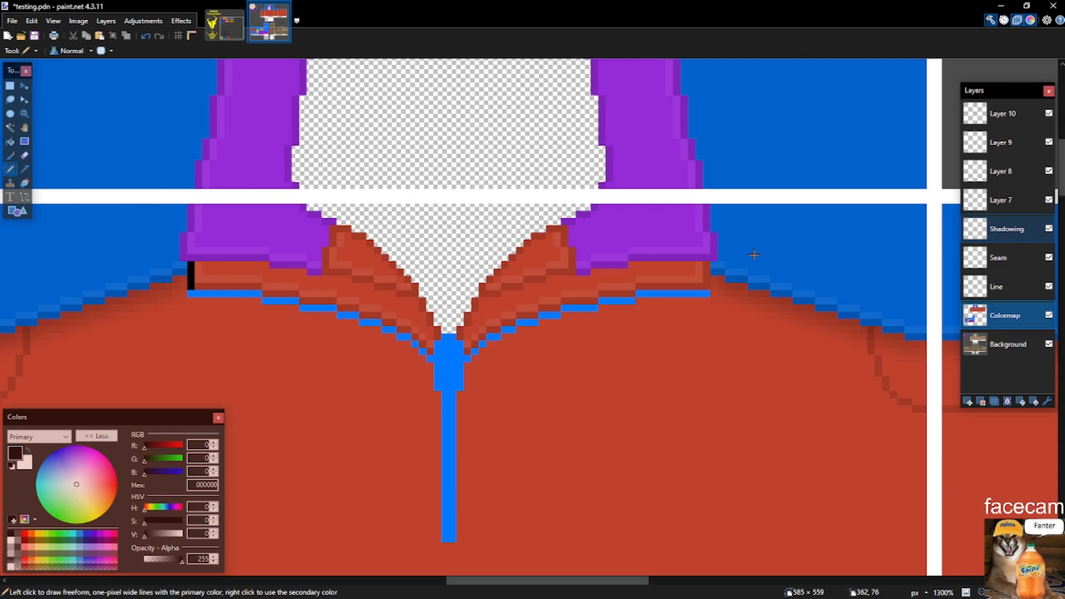
{"action": "scroll", "coordinate": [211, 255], "scroll_direction": "up", "scroll_amount": 2}
{"action": "mouse_move", "coordinate": [173, 332]}
{"action": "left_mouse_down"}
{"action": "mouse_move", "coordinate": [306, 332]}
{"action": "mouse_move", "coordinate": [325, 349]}
{"action": "mouse_move", "coordinate": [404, 366]}
{"action": "mouse_move", "coordinate": [338, 352]}
{"action": "mouse_move", "coordinate": [442, 364]}
{"action": "left_mouse_up"}
{"action": "key", "text": "ctrl+z"}
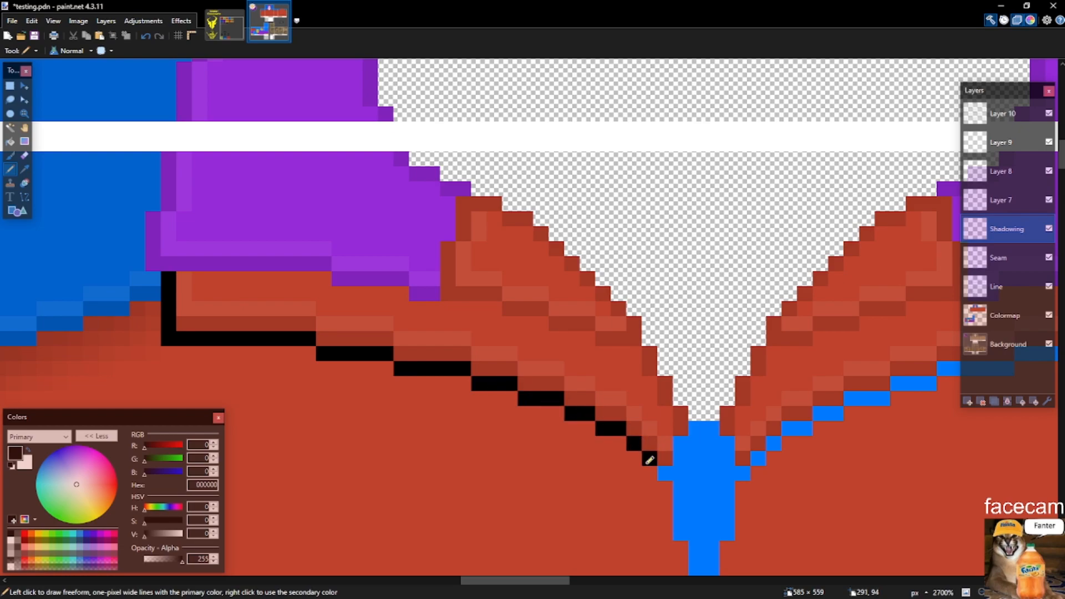
{"action": "key", "text": "s"}
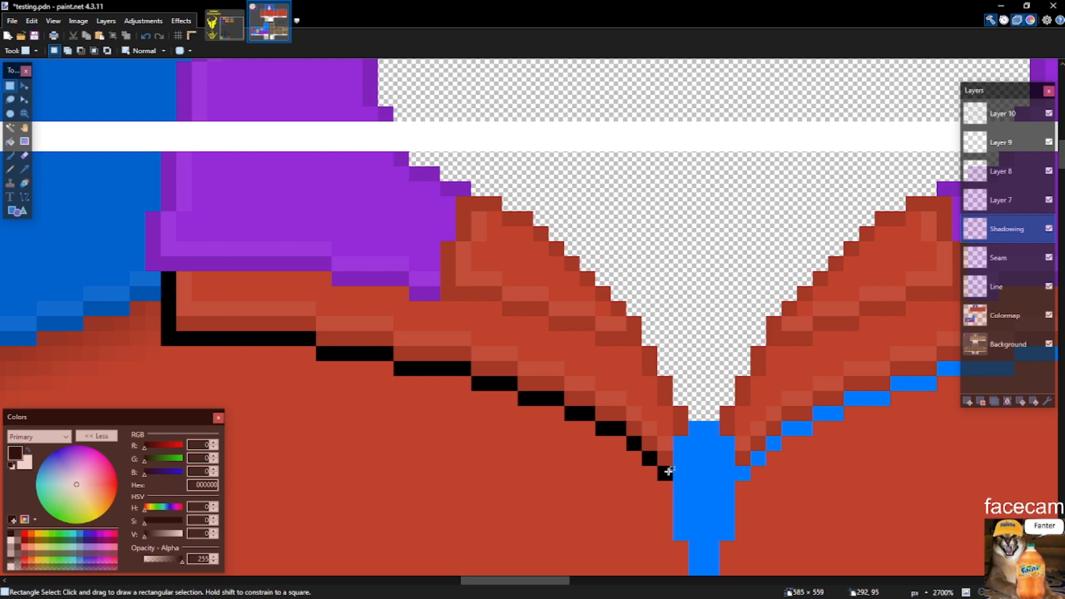
Trace a black Pencil outline up the lower part of the purple collar's left outer edge.
{"action": "key", "text": "p"}
{"action": "mouse_move", "coordinate": [161, 258]}
{"action": "left_mouse_down"}
{"action": "mouse_move", "coordinate": [153, 216]}
{"action": "mouse_move", "coordinate": [169, 153]}
{"action": "left_mouse_up"}
{"action": "scroll", "coordinate": [169, 153], "scroll_direction": "up", "scroll_amount": 2}
{"action": "mouse_move", "coordinate": [184, 253]}
{"action": "left_mouse_down"}
{"action": "mouse_move", "coordinate": [182, 208]}
{"action": "mouse_move", "coordinate": [200, 191]}
{"action": "mouse_move", "coordinate": [201, 147]}
{"action": "left_mouse_up"}
{"action": "key", "text": "ctrl+z"}
{"action": "left_click_drag", "start_coordinate": [201, 187], "coordinate": [230, 122]}
{"action": "scroll", "coordinate": [216, 138], "scroll_direction": "up", "scroll_amount": 1}
{"action": "scroll", "coordinate": [230, 122], "scroll_direction": "up", "scroll_amount": 1}
{"action": "mouse_move", "coordinate": [230, 122]}
{"action": "left_mouse_down"}
{"action": "mouse_move", "coordinate": [238, 102]}
{"action": "mouse_move", "coordinate": [241, 160]}
{"action": "mouse_move", "coordinate": [292, 89]}
{"action": "left_mouse_up"}
{"action": "scroll", "coordinate": [238, 103], "scroll_direction": "up", "scroll_amount": 1}
{"action": "key", "text": "s"}
{"action": "key", "text": "Delete"}
{"action": "key", "text": "ctrl+d"}
{"action": "key", "text": "o"}
{"action": "key", "text": "p"}
{"action": "scroll", "coordinate": [279, 206], "scroll_direction": "up", "scroll_amount": 1}
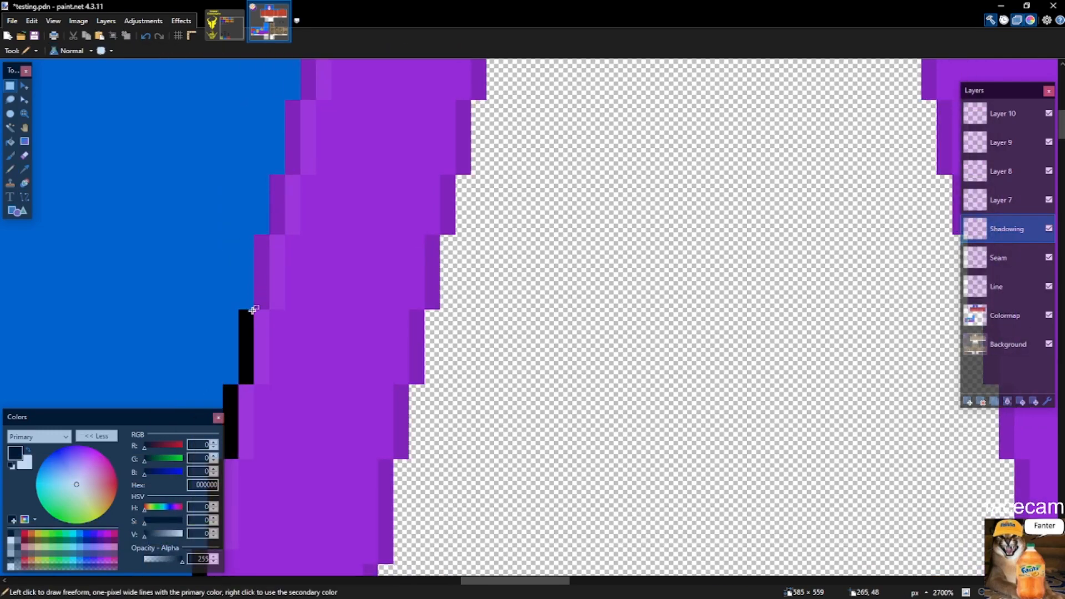
Continue the black outline up the middle section of the purple collar's left outer edge.
{"action": "scroll", "coordinate": [311, 270], "scroll_direction": "down", "scroll_amount": 3}
{"action": "scroll", "coordinate": [284, 289], "scroll_direction": "up", "scroll_amount": 2}
{"action": "left_click_drag", "start_coordinate": [278, 294], "coordinate": [266, 411]}
{"action": "key", "text": "m"}
{"action": "key", "text": "Up"}
{"action": "mouse_move", "coordinate": [274, 370]}
{"action": "left_mouse_down"}
{"action": "mouse_move", "coordinate": [302, 262]}
{"action": "mouse_move", "coordinate": [317, 290]}
{"action": "left_mouse_up"}
{"action": "scroll", "coordinate": [300, 270], "scroll_direction": "up", "scroll_amount": 2}
{"action": "key", "text": "s"}
{"action": "key", "text": "Delete"}
{"action": "key", "text": "ctrl+d"}
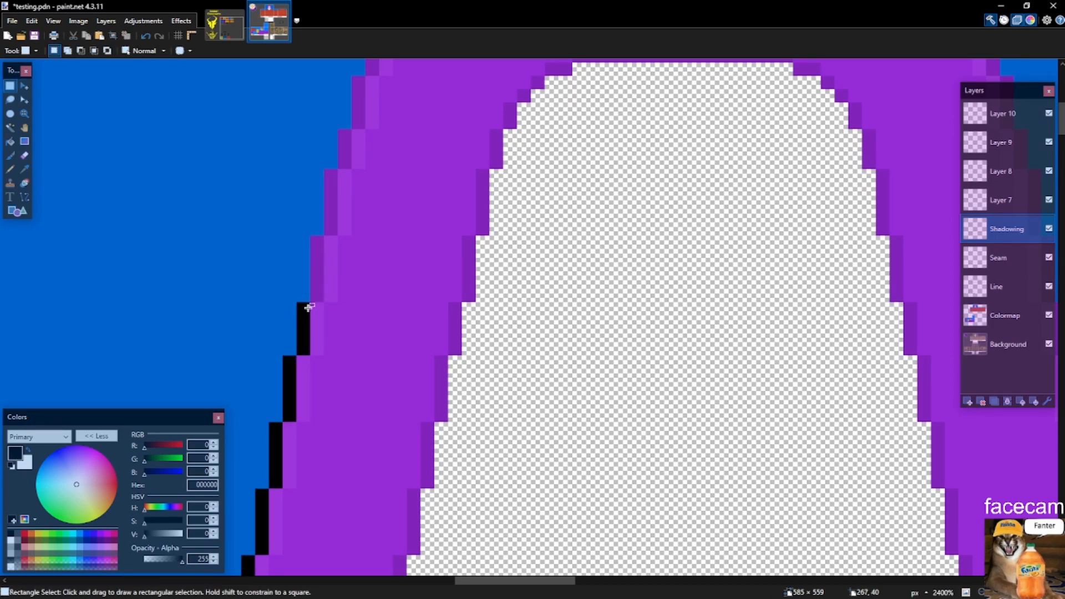
Outline the upper section and top-left curve of the purple collar's outer edge in black.
{"action": "scroll", "coordinate": [309, 307], "scroll_direction": "up", "scroll_amount": 2}
{"action": "key", "text": "p"}
{"action": "mouse_move", "coordinate": [322, 228]}
{"action": "left_mouse_down"}
{"action": "mouse_move", "coordinate": [322, 308]}
{"action": "mouse_move", "coordinate": [339, 130]}
{"action": "left_mouse_up"}
{"action": "scroll", "coordinate": [351, 173], "scroll_direction": "up", "scroll_amount": 1}
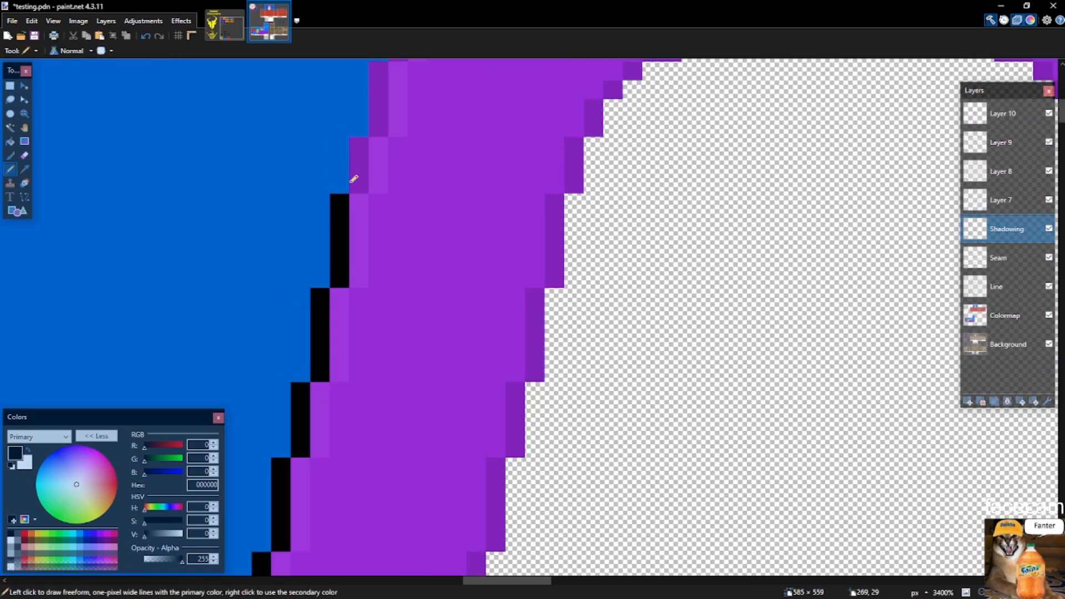
{"action": "scroll", "coordinate": [352, 173], "scroll_direction": "up", "scroll_amount": 1}
{"action": "left_click_drag", "start_coordinate": [358, 252], "coordinate": [388, 148]}
{"action": "left_click", "coordinate": [379, 194]}
{"action": "scroll", "coordinate": [414, 226], "scroll_direction": "up", "scroll_amount": 3}
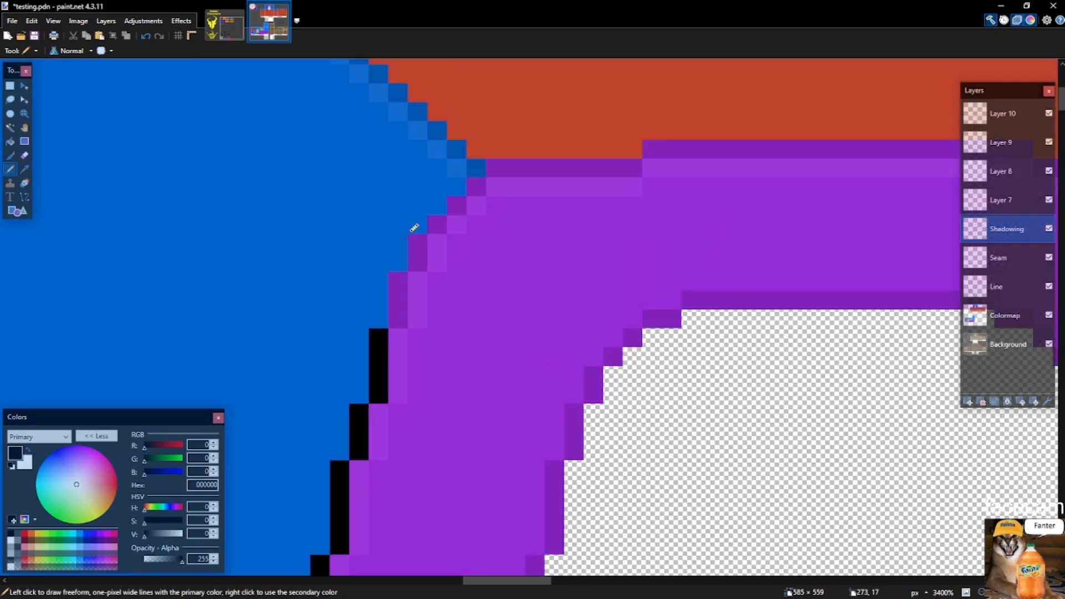
{"action": "left_click_drag", "start_coordinate": [411, 274], "coordinate": [442, 223]}
Trace the black outline across the top of the purple collar and down its top-right curve.
{"action": "mouse_move", "coordinate": [476, 193]}
{"action": "left_mouse_down"}
{"action": "mouse_move", "coordinate": [529, 167]}
{"action": "mouse_move", "coordinate": [639, 172]}
{"action": "mouse_move", "coordinate": [648, 153]}
{"action": "mouse_move", "coordinate": [1020, 145]}
{"action": "left_mouse_up"}
{"action": "scroll", "coordinate": [361, 168], "scroll_direction": "down", "scroll_amount": 5}
{"action": "scroll", "coordinate": [740, 171], "scroll_direction": "up", "scroll_amount": 4}
{"action": "mouse_move", "coordinate": [572, 169]}
{"action": "left_mouse_down"}
{"action": "mouse_move", "coordinate": [726, 168]}
{"action": "mouse_move", "coordinate": [571, 169]}
{"action": "left_mouse_up"}
{"action": "key", "text": "ctrl+z"}
{"action": "mouse_move", "coordinate": [711, 183]}
{"action": "left_mouse_down"}
{"action": "mouse_move", "coordinate": [782, 271]}
{"action": "mouse_move", "coordinate": [780, 306]}
{"action": "mouse_move", "coordinate": [799, 322]}
{"action": "mouse_move", "coordinate": [797, 365]}
{"action": "mouse_move", "coordinate": [829, 448]}
{"action": "mouse_move", "coordinate": [828, 505]}
{"action": "left_mouse_up"}
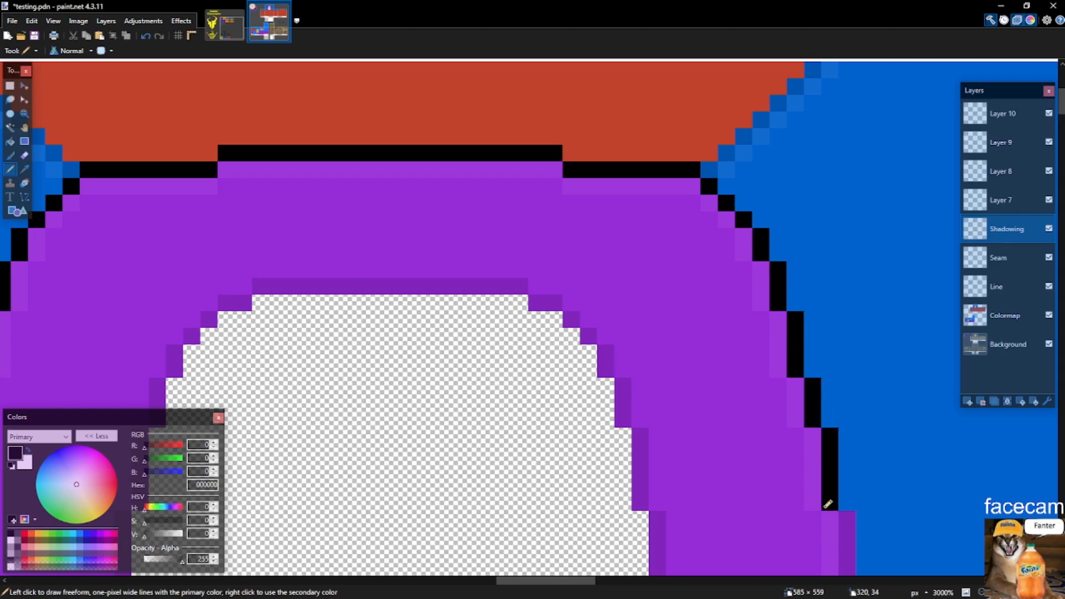
Continue the black outline down the middle section of the purple collar's right outer edge.
{"action": "scroll", "coordinate": [830, 355], "scroll_direction": "down", "scroll_amount": 2}
{"action": "mouse_move", "coordinate": [845, 382]}
{"action": "left_mouse_down"}
{"action": "mouse_move", "coordinate": [845, 447]}
{"action": "mouse_move", "coordinate": [867, 514]}
{"action": "left_mouse_up"}
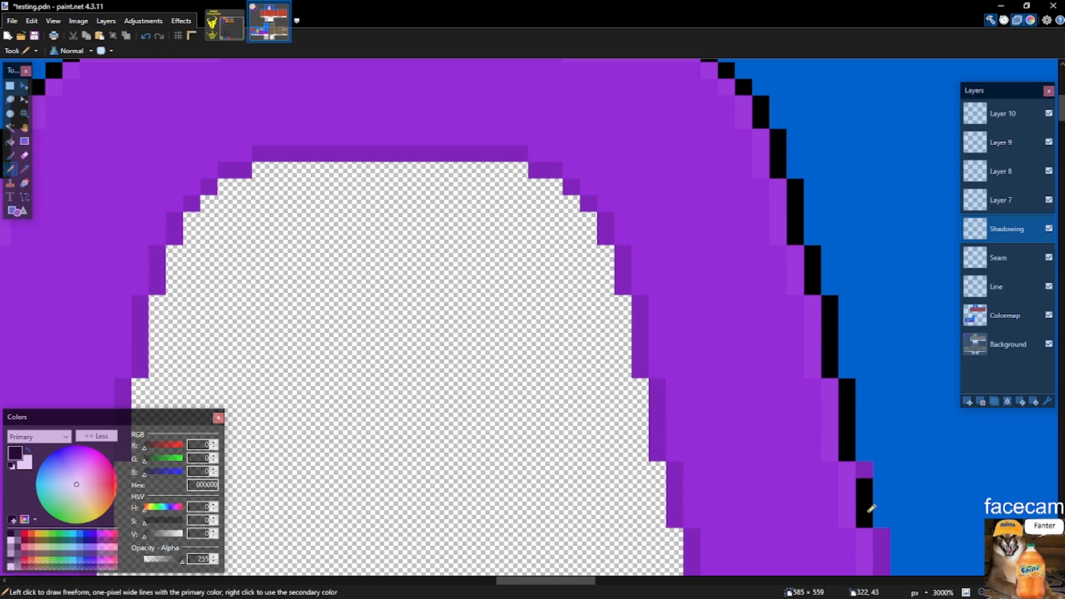
{"action": "scroll", "coordinate": [856, 450], "scroll_direction": "down", "scroll_amount": 4}
{"action": "left_click_drag", "start_coordinate": [882, 264], "coordinate": [920, 502]}
{"action": "scroll", "coordinate": [920, 501], "scroll_direction": "down", "scroll_amount": 1}
{"action": "mouse_move", "coordinate": [930, 450]}
{"action": "left_mouse_down"}
{"action": "mouse_move", "coordinate": [931, 406]}
{"action": "mouse_move", "coordinate": [942, 517]}
{"action": "left_mouse_up"}
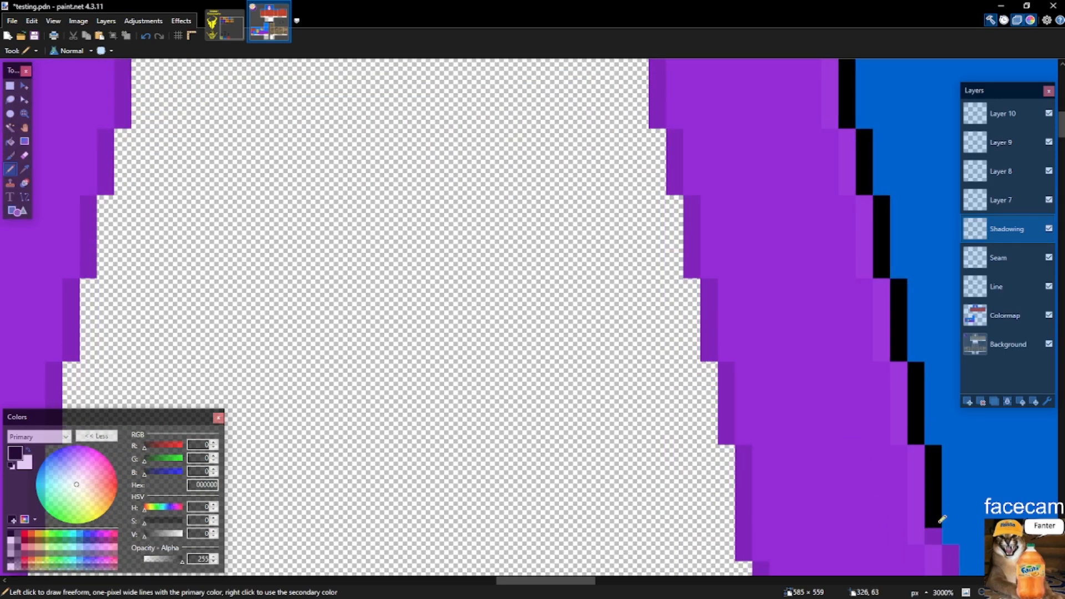
Outline the purple collar's lower right edge and corner in black, ending down the right end of the red collar.
{"action": "scroll", "coordinate": [884, 464], "scroll_direction": "down", "scroll_amount": 1}
{"action": "mouse_move", "coordinate": [738, 436]}
{"action": "left_mouse_down"}
{"action": "mouse_move", "coordinate": [746, 432]}
{"action": "mouse_move", "coordinate": [760, 475]}
{"action": "mouse_move", "coordinate": [755, 500]}
{"action": "left_mouse_up"}
{"action": "scroll", "coordinate": [770, 419], "scroll_direction": "down", "scroll_amount": 4}
{"action": "mouse_move", "coordinate": [767, 282]}
{"action": "left_mouse_down"}
{"action": "mouse_move", "coordinate": [791, 367]}
{"action": "mouse_move", "coordinate": [788, 391]}
{"action": "mouse_move", "coordinate": [765, 395]}
{"action": "mouse_move", "coordinate": [767, 442]}
{"action": "left_mouse_up"}
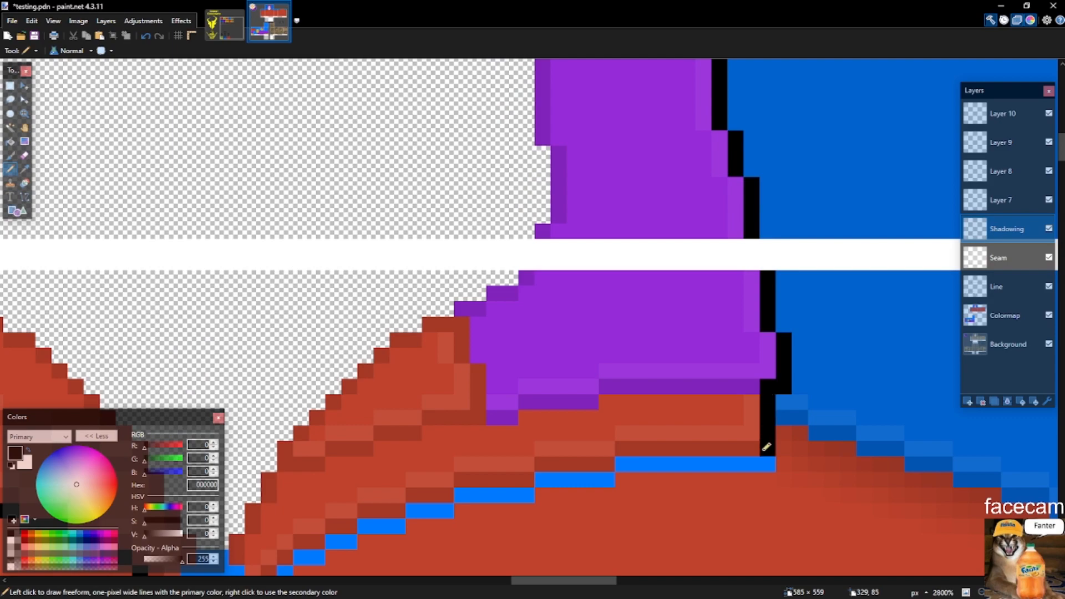
Outline the outer and middle sections of the red collar's right lower edge in black with the Pencil.
{"action": "key", "text": "s"}
{"action": "scroll", "coordinate": [766, 447], "scroll_direction": "down", "scroll_amount": 8}
{"action": "scroll", "coordinate": [740, 374], "scroll_direction": "up", "scroll_amount": 8}
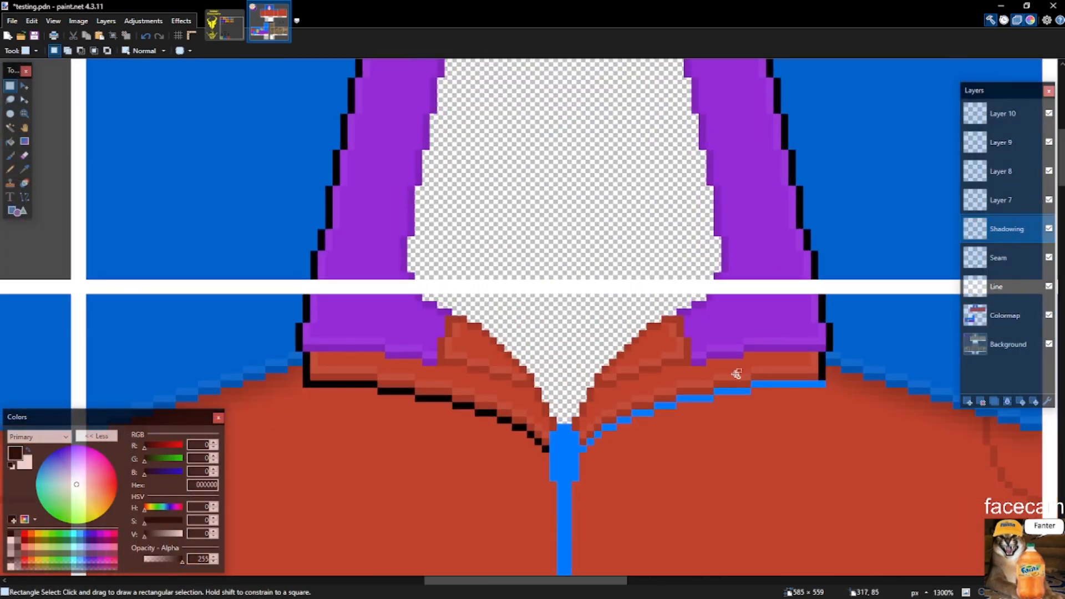
{"action": "key", "text": "p"}
{"action": "mouse_move", "coordinate": [923, 381]}
{"action": "left_mouse_down"}
{"action": "mouse_move", "coordinate": [789, 381]}
{"action": "mouse_move", "coordinate": [758, 401]}
{"action": "mouse_move", "coordinate": [707, 402]}
{"action": "left_mouse_up"}
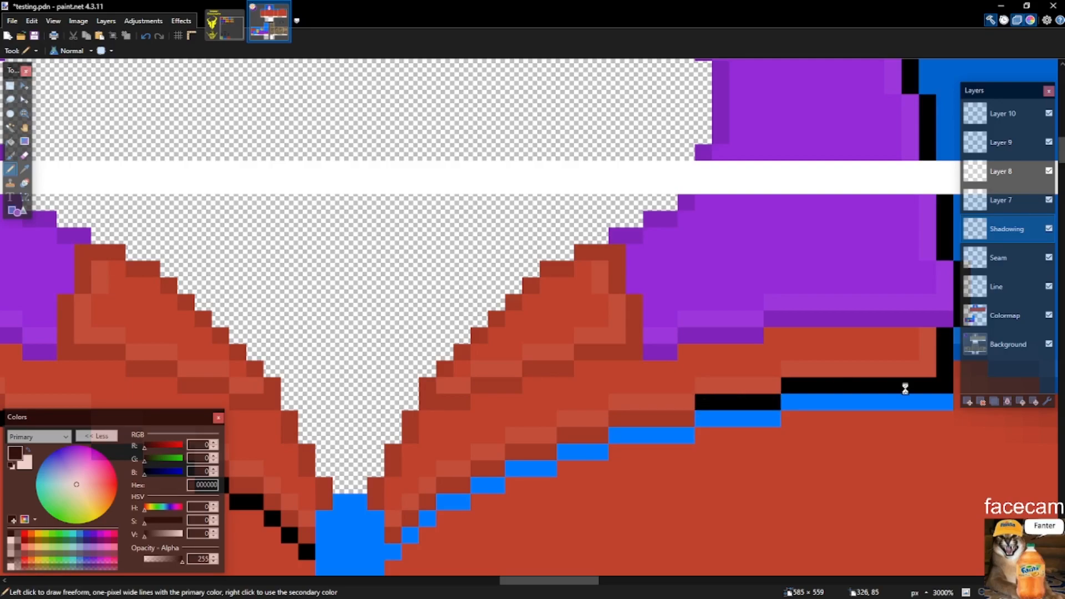
{"action": "key", "text": "ctrl+z"}
{"action": "mouse_move", "coordinate": [946, 400]}
{"action": "left_mouse_down"}
{"action": "mouse_move", "coordinate": [799, 402]}
{"action": "mouse_move", "coordinate": [692, 429]}
{"action": "mouse_move", "coordinate": [674, 444]}
{"action": "mouse_move", "coordinate": [615, 439]}
{"action": "left_mouse_up"}
{"action": "scroll", "coordinate": [605, 445], "scroll_direction": "up", "scroll_amount": 2}
{"action": "left_click_drag", "start_coordinate": [556, 454], "coordinate": [612, 452]}
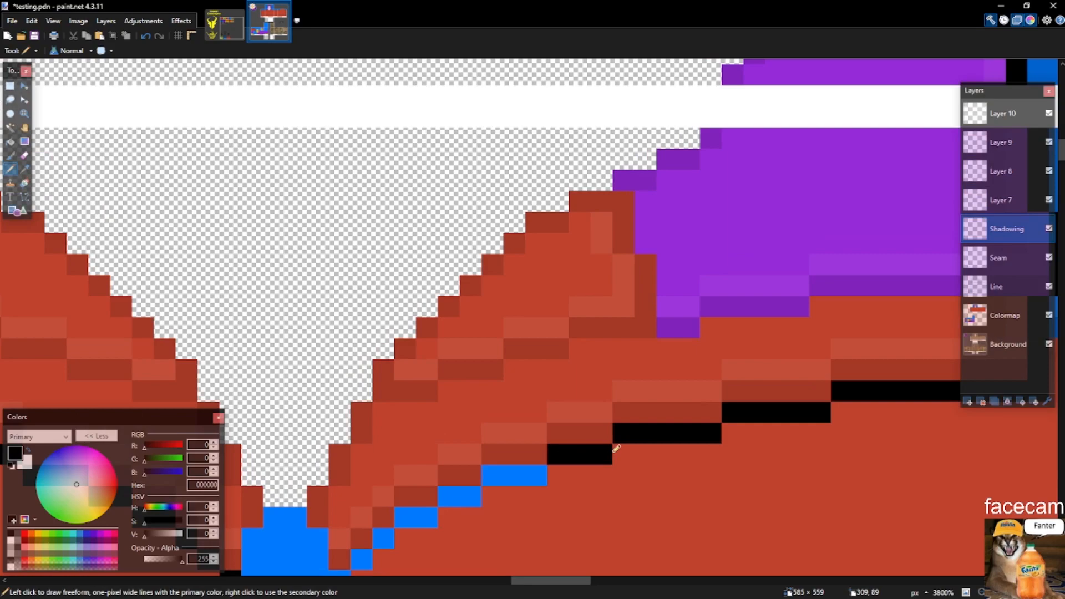
Finish the black outline along the red collar's right lower edge and join both halves across the blue zipper.
{"action": "scroll", "coordinate": [611, 448], "scroll_direction": "down", "scroll_amount": 5}
{"action": "scroll", "coordinate": [574, 457], "scroll_direction": "up", "scroll_amount": 4}
{"action": "scroll", "coordinate": [570, 458], "scroll_direction": "up", "scroll_amount": 1}
{"action": "mouse_move", "coordinate": [430, 546]}
{"action": "left_mouse_down"}
{"action": "mouse_move", "coordinate": [472, 515]}
{"action": "mouse_move", "coordinate": [448, 543]}
{"action": "mouse_move", "coordinate": [504, 481]}
{"action": "mouse_move", "coordinate": [652, 424]}
{"action": "mouse_move", "coordinate": [631, 414]}
{"action": "left_mouse_up"}
{"action": "key", "text": "ctrl+z"}
{"action": "left_click", "coordinate": [632, 413]}
{"action": "scroll", "coordinate": [516, 478], "scroll_direction": "down", "scroll_amount": 2}
{"action": "left_click_drag", "start_coordinate": [510, 484], "coordinate": [527, 483]}
Select the completed black collar outline on the Shadowing layer with the Magic Wand.
{"action": "key", "text": "s"}
{"action": "key", "text": "s"}
{"action": "key", "text": "s"}
{"action": "key", "text": "s"}
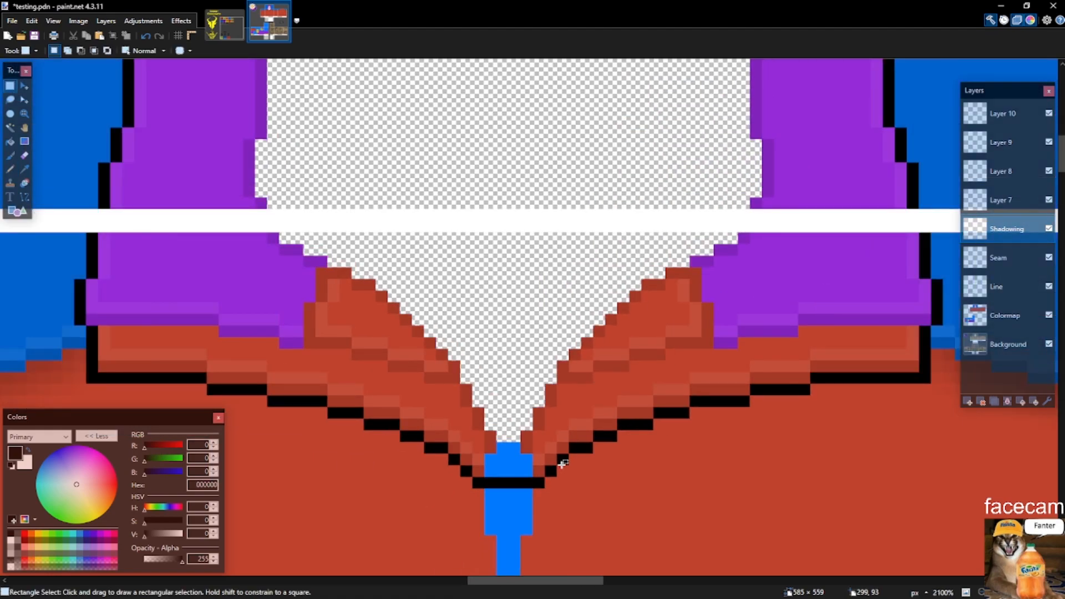
{"action": "left_click", "coordinate": [600, 480]}
{"action": "scroll", "coordinate": [571, 475], "scroll_direction": "down", "scroll_amount": 8}
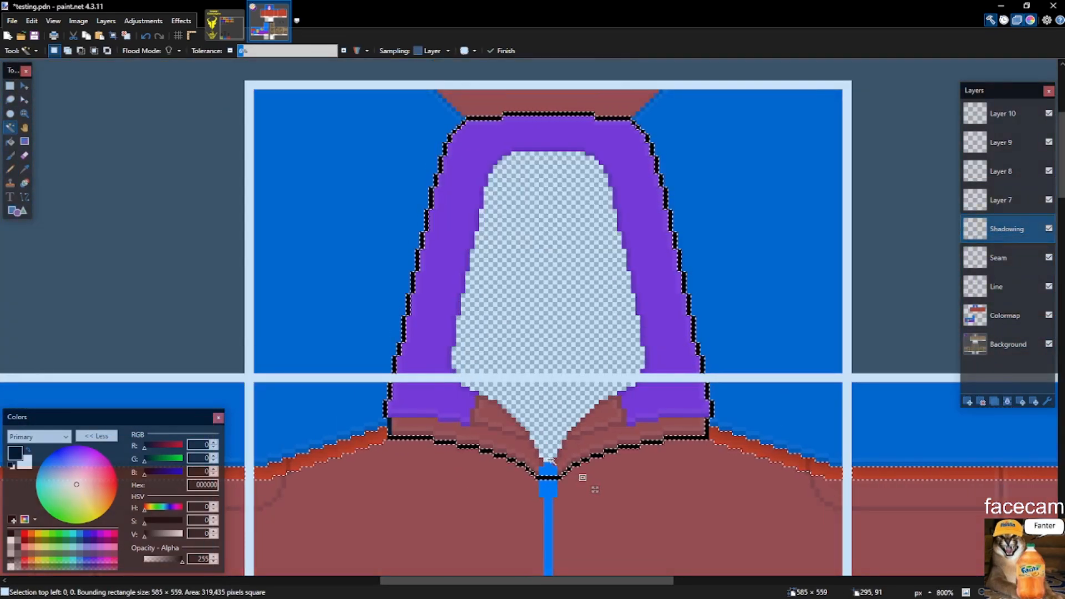
{"action": "key", "text": "s"}
{"action": "key", "text": "s"}
{"action": "key", "text": "s"}
{"action": "key", "text": "s"}
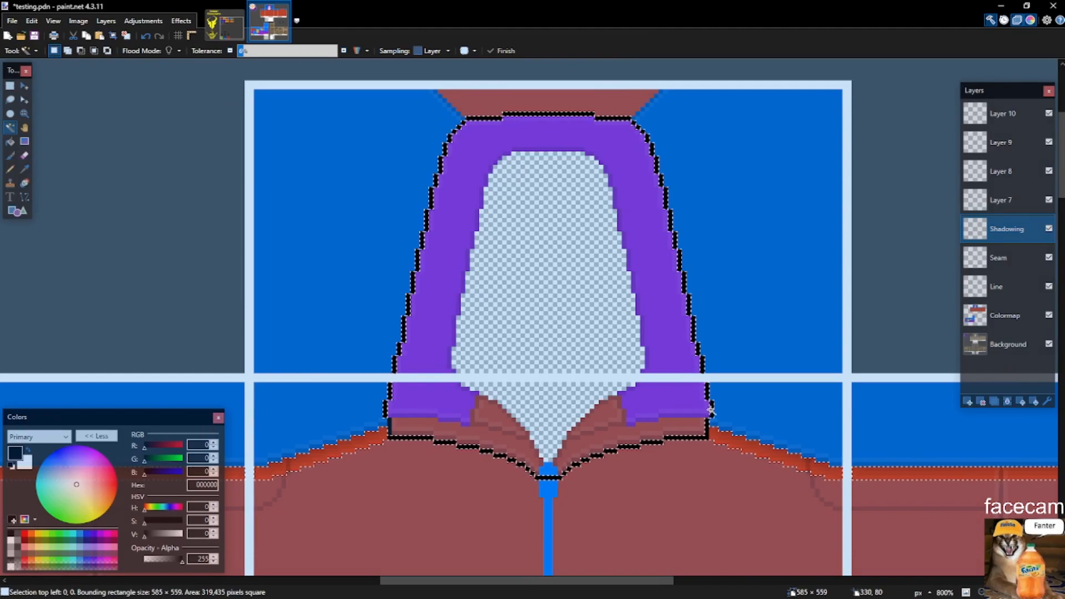
{"action": "left_click", "coordinate": [713, 409]}
{"action": "scroll", "coordinate": [695, 410], "scroll_direction": "down", "scroll_amount": 2}
{"action": "scroll", "coordinate": [695, 411], "scroll_direction": "down", "scroll_amount": 1}
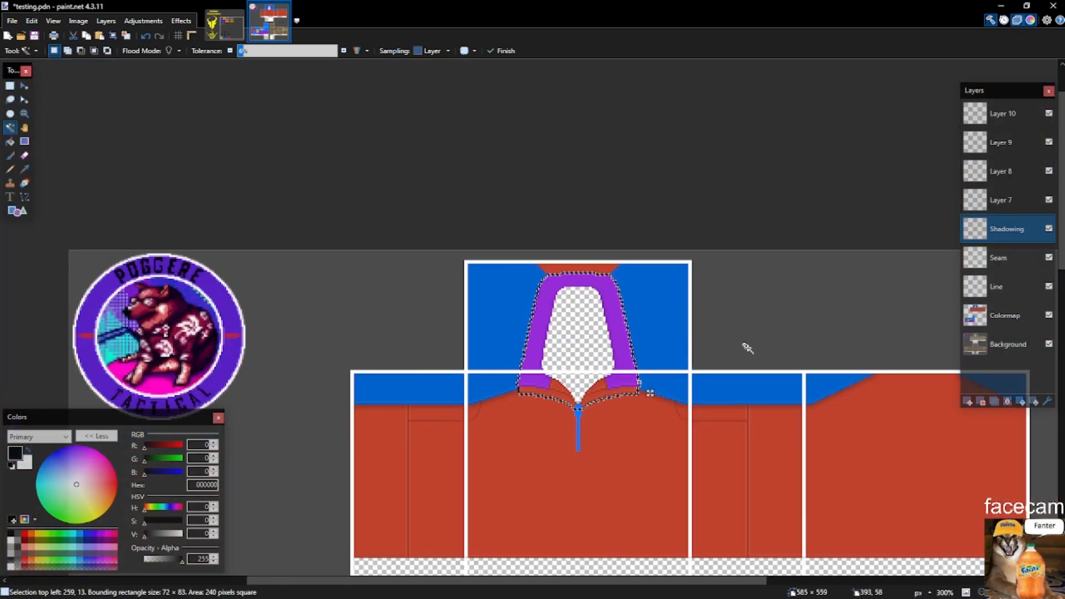
Move the selected collar outline from Shadowing onto a new layer directly above it.
{"action": "left_click", "coordinate": [968, 401]}
{"action": "key", "text": "ctrl+v"}
{"action": "left_click", "coordinate": [1004, 254]}
{"action": "key", "text": "Delete"}
{"action": "left_click", "coordinate": [996, 233]}
Select everything except the collar outline on the new layer and repeat the Glow effect there.
{"action": "key", "text": "s"}
{"action": "key", "text": "s"}
{"action": "key", "text": "s"}
{"action": "key", "text": "s"}
{"action": "key", "text": "s"}
{"action": "key", "text": "s"}
{"action": "key", "text": "s"}
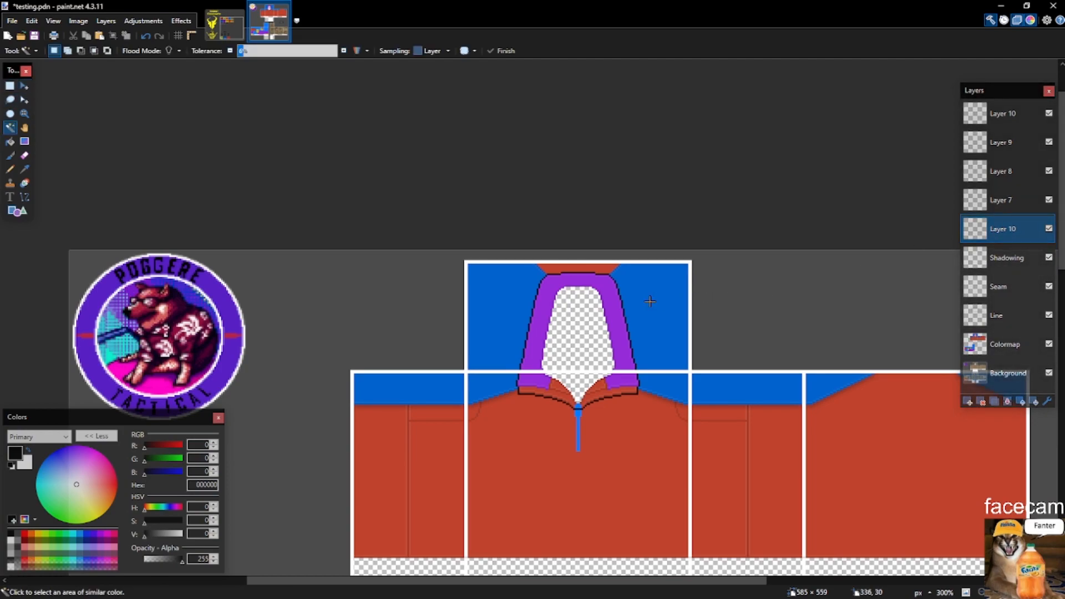
{"action": "key", "text": "s"}
{"action": "left_click", "coordinate": [651, 302]}
{"action": "key", "text": "ctrl+f"}
Select the black collar outline with the Magic Wand and delete it, keeping only its soft shadow.
{"action": "key", "text": "s"}
{"action": "scroll", "coordinate": [574, 285], "scroll_direction": "up", "scroll_amount": 5}
{"action": "scroll", "coordinate": [483, 279], "scroll_direction": "up", "scroll_amount": 3}
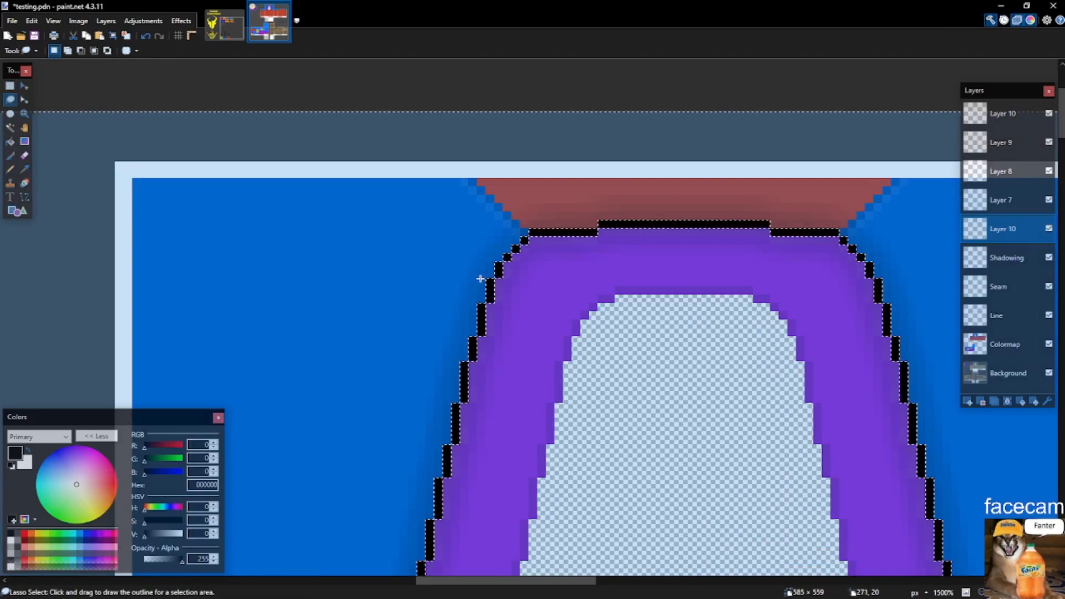
{"action": "key", "text": "s"}
{"action": "key", "text": "s"}
{"action": "key", "text": "s"}
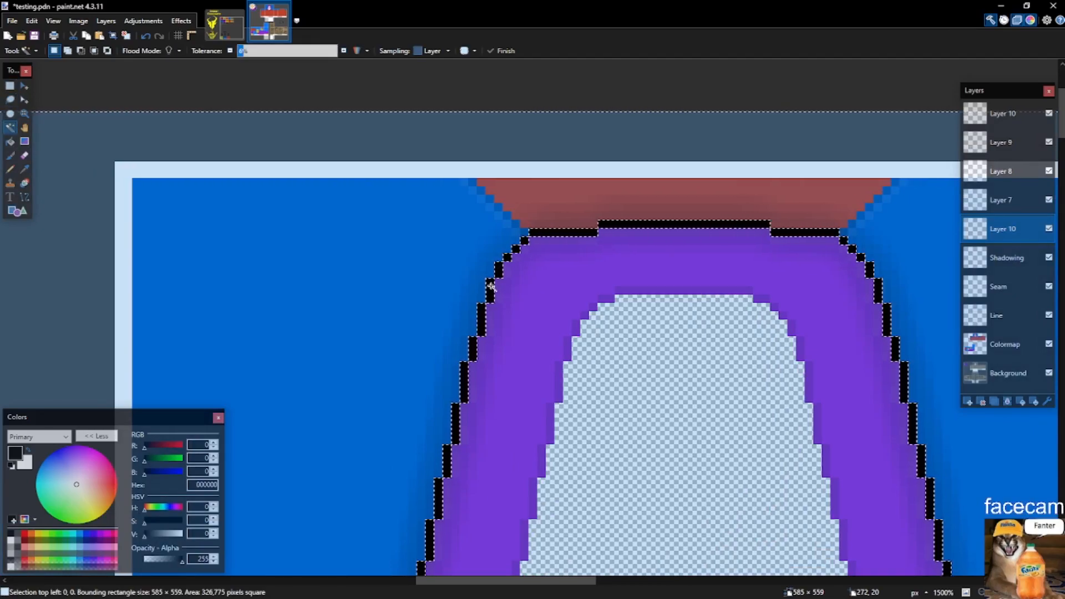
{"action": "left_click", "coordinate": [491, 284]}
{"action": "left_click", "coordinate": [507, 258], "text": "shift"}
{"action": "key", "text": "Delete"}
Select the upper purple collar area from Colormap and clear the shadow inside it on the Layer 10 above Shadowing.
{"action": "left_click", "coordinate": [1004, 345]}
{"action": "left_click", "coordinate": [722, 249]}
{"action": "key", "text": "Delete"}
{"action": "scroll", "coordinate": [730, 253], "scroll_direction": "down", "scroll_amount": 5}
{"action": "key", "text": "ctrl+z"}
{"action": "left_click", "coordinate": [1005, 229]}
{"action": "scroll", "coordinate": [787, 266], "scroll_direction": "up", "scroll_amount": 4}
{"action": "scroll", "coordinate": [794, 274], "scroll_direction": "down", "scroll_amount": 4}
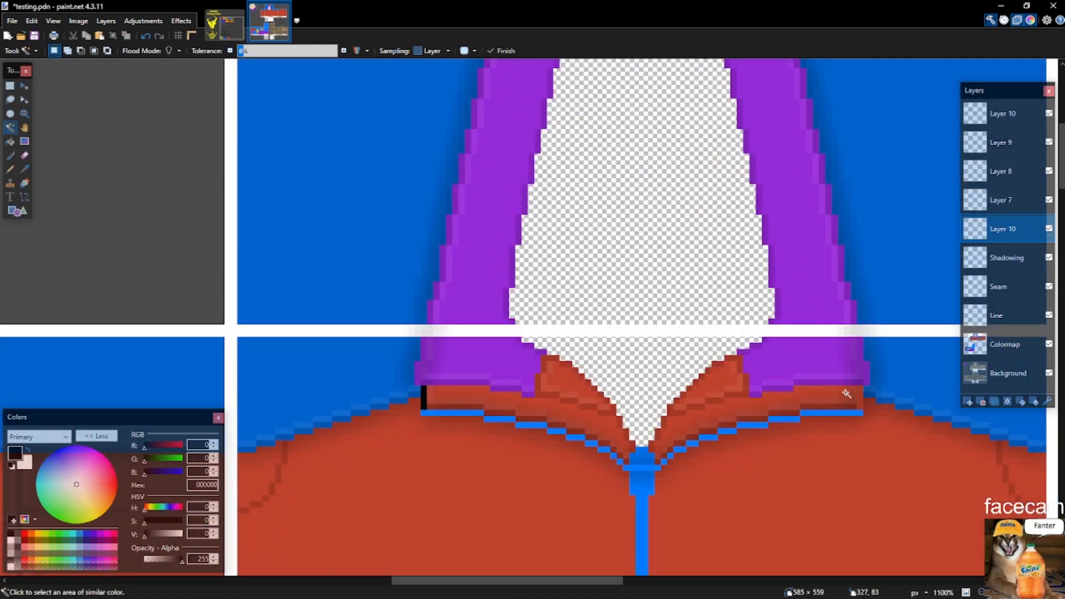
{"action": "left_click", "coordinate": [998, 345]}
{"action": "left_click", "coordinate": [766, 404]}
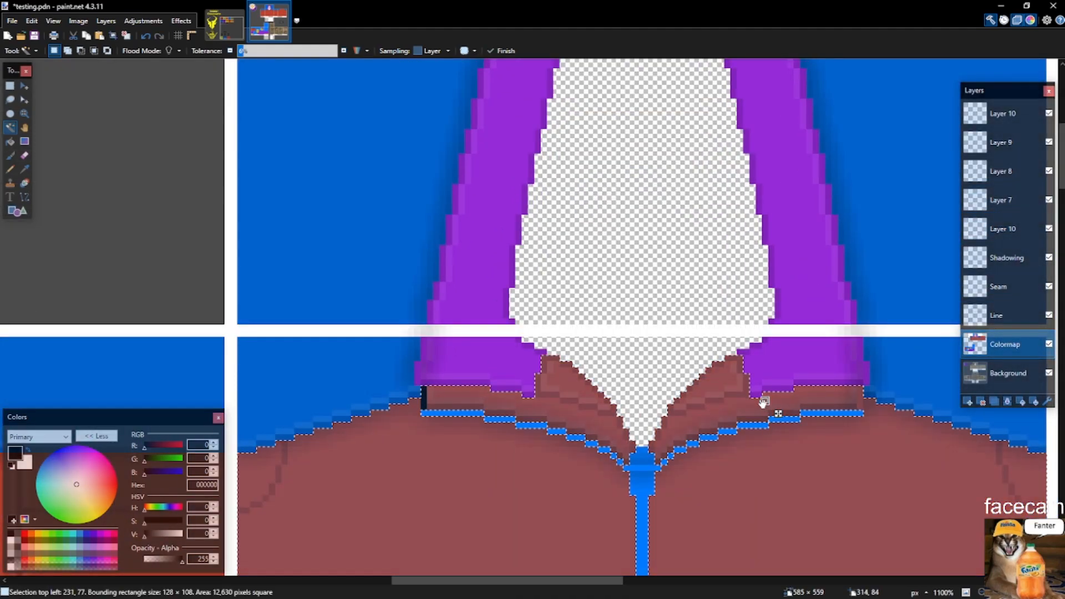
{"action": "key", "text": "s"}
{"action": "left_click", "coordinate": [535, 398]}
{"action": "scroll", "coordinate": [454, 411], "scroll_direction": "up", "scroll_amount": 2}
{"action": "left_click_drag", "start_coordinate": [421, 277], "coordinate": [766, 417]}
{"action": "left_click_drag", "start_coordinate": [548, 421], "coordinate": [660, 440]}
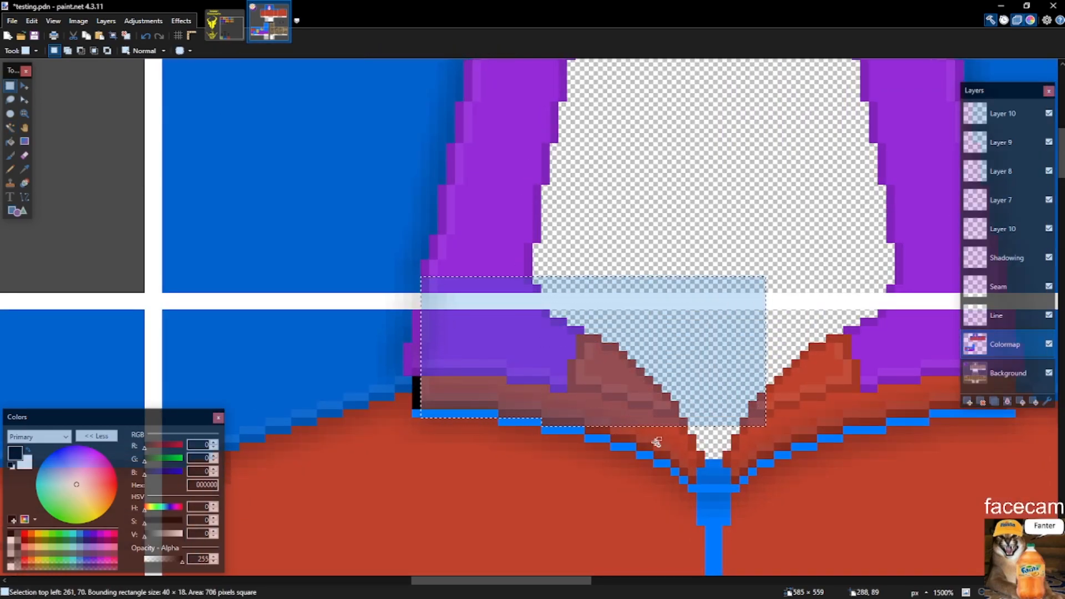
{"action": "left_click_drag", "start_coordinate": [595, 432], "coordinate": [697, 442]}
{"action": "left_click_drag", "start_coordinate": [615, 439], "coordinate": [665, 438]}
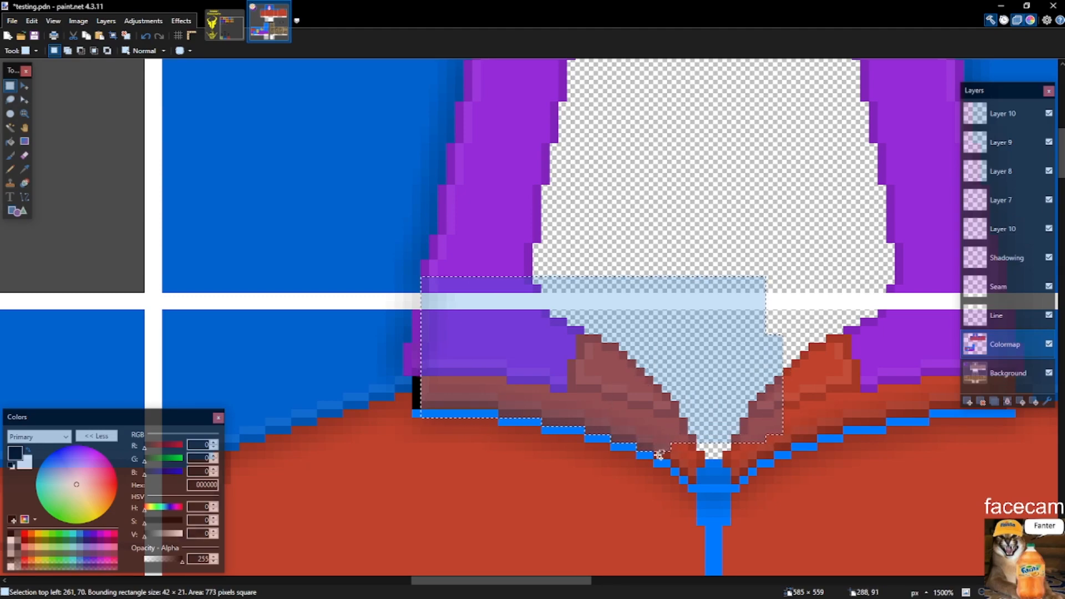
{"action": "left_click", "coordinate": [655, 441]}
{"action": "scroll", "coordinate": [619, 433], "scroll_direction": "down", "scroll_amount": 3}
{"action": "scroll", "coordinate": [573, 414], "scroll_direction": "up", "scroll_amount": 3}
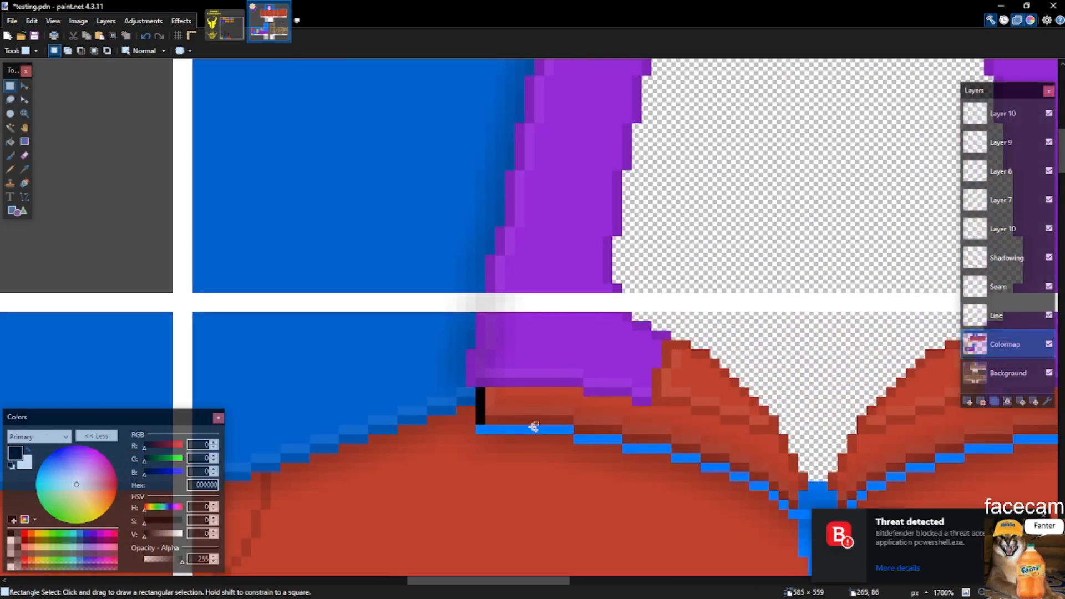
Dismiss the threat notification and erase the shadow inside the left lower end of the purple and red collar on Layer 10.
{"action": "left_click", "coordinate": [1044, 514]}
{"action": "scroll", "coordinate": [653, 444], "scroll_direction": "up", "scroll_amount": 3}
{"action": "left_click_drag", "start_coordinate": [316, 417], "coordinate": [731, 242]}
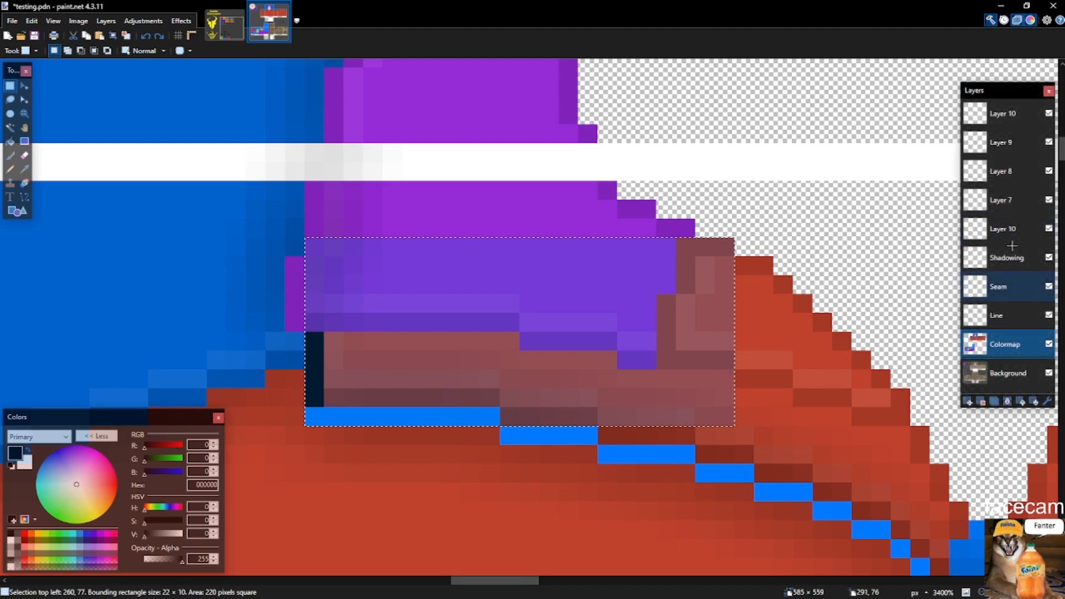
{"action": "left_click", "coordinate": [1012, 247]}
{"action": "left_click", "coordinate": [1002, 234]}
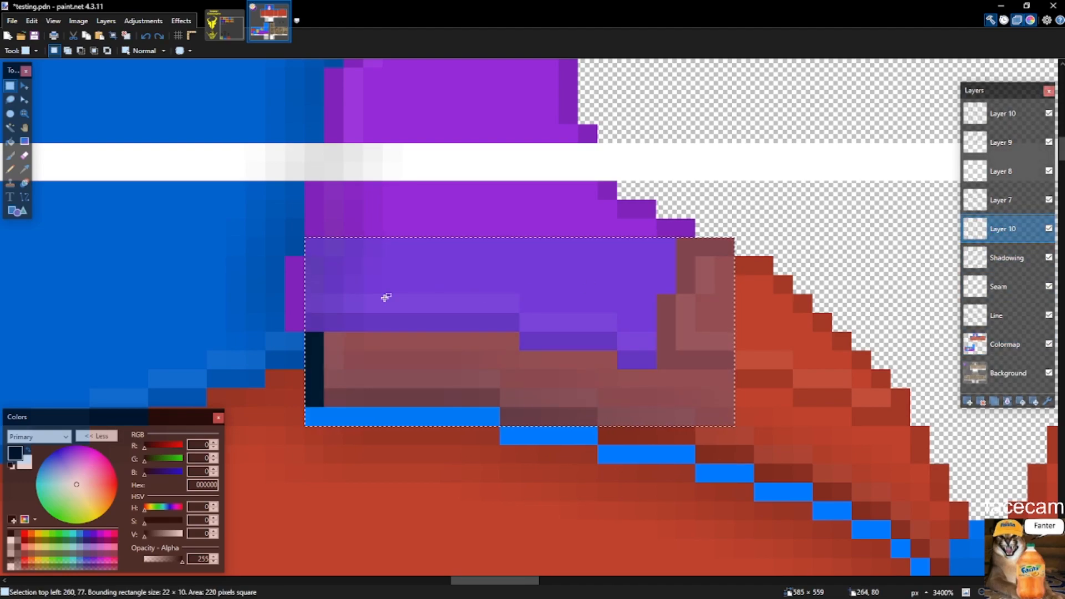
{"action": "key", "text": "Delete"}
{"action": "key", "text": "ctrl+d"}
{"action": "scroll", "coordinate": [332, 288], "scroll_direction": "down", "scroll_amount": 3}
{"action": "left_click_drag", "start_coordinate": [314, 188], "coordinate": [424, 282]}
{"action": "key", "text": "ctrl+d"}
{"action": "scroll", "coordinate": [438, 285], "scroll_direction": "down", "scroll_amount": 2}
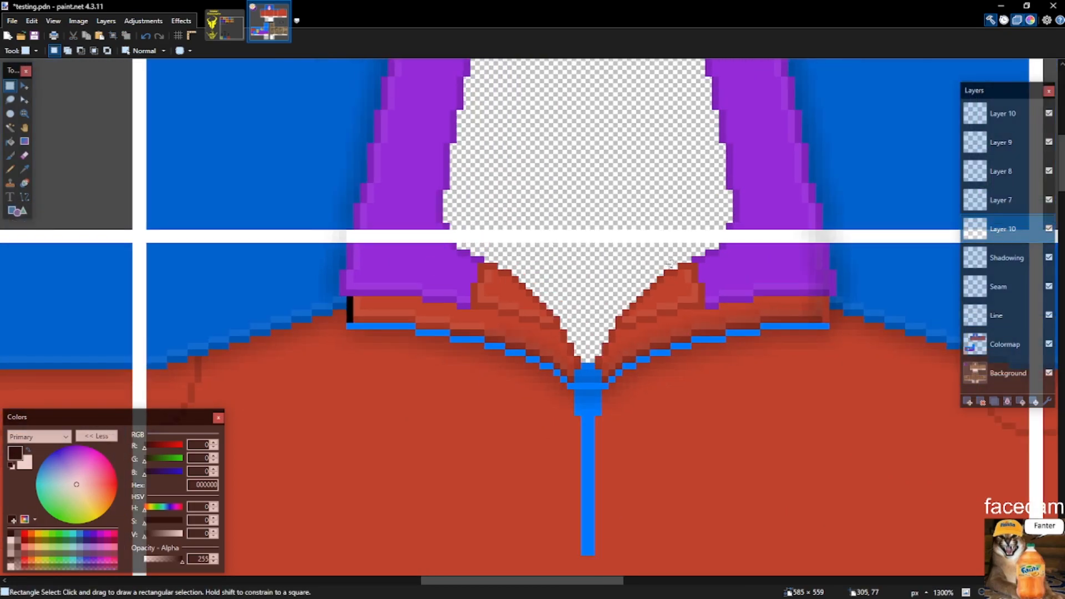
Erase the shadow inside the right lower end of the purple and red collar.
{"action": "scroll", "coordinate": [884, 244], "scroll_direction": "up", "scroll_amount": 2}
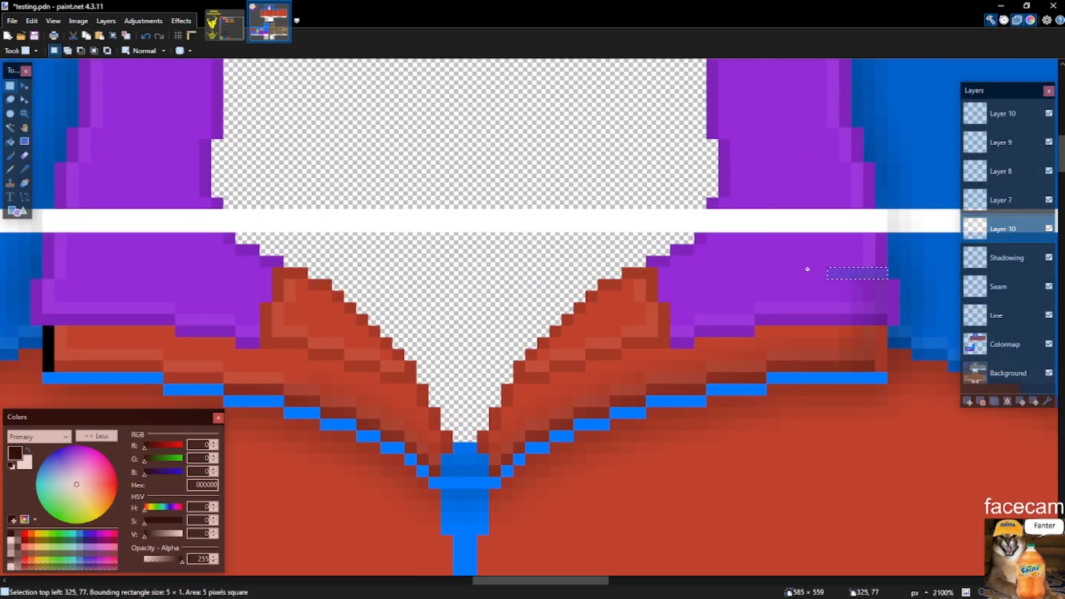
{"action": "left_click_drag", "start_coordinate": [885, 287], "coordinate": [819, 321]}
{"action": "key", "text": "Delete"}
{"action": "left_click_drag", "start_coordinate": [881, 368], "coordinate": [830, 321]}
{"action": "key", "text": "Delete"}
{"action": "left_click_drag", "start_coordinate": [879, 380], "coordinate": [677, 318]}
{"action": "key", "text": "Delete"}
Erase the shadow inside the red collar's right half toward the centre and over the top of the blue zipper.
{"action": "left_click_drag", "start_coordinate": [759, 393], "coordinate": [599, 313]}
{"action": "left_click_drag", "start_coordinate": [706, 400], "coordinate": [575, 336]}
{"action": "key", "text": "Delete"}
{"action": "left_click_drag", "start_coordinate": [639, 413], "coordinate": [541, 339]}
{"action": "key", "text": "Delete"}
{"action": "left_click_drag", "start_coordinate": [601, 422], "coordinate": [534, 385]}
{"action": "key", "text": "Delete"}
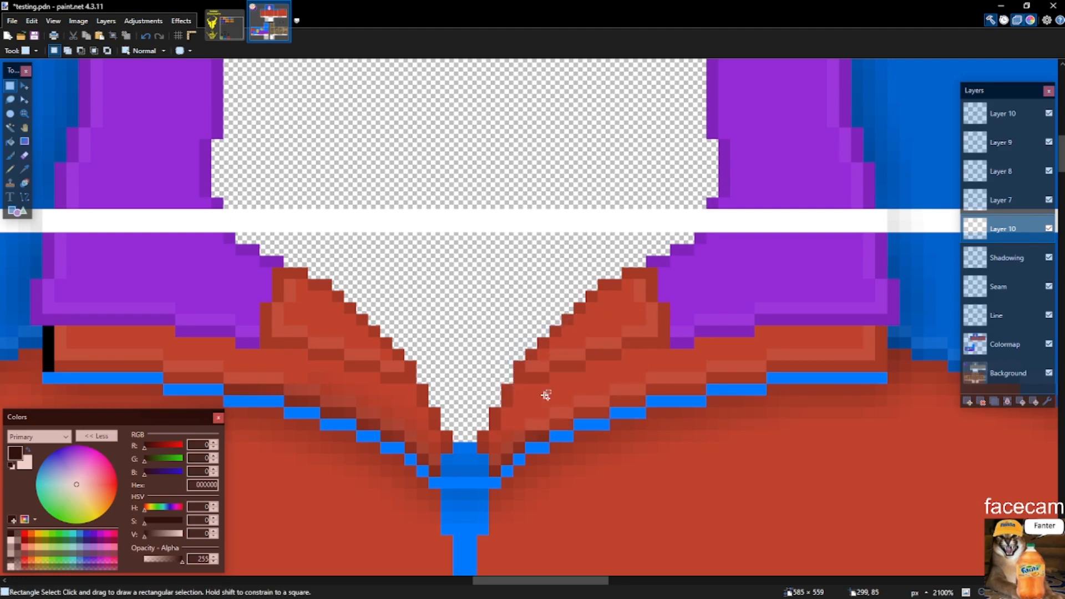
{"action": "left_click", "coordinate": [487, 439]}
{"action": "left_click_drag", "start_coordinate": [507, 471], "coordinate": [447, 412]}
{"action": "key", "text": "Delete"}
{"action": "left_click", "coordinate": [469, 458]}
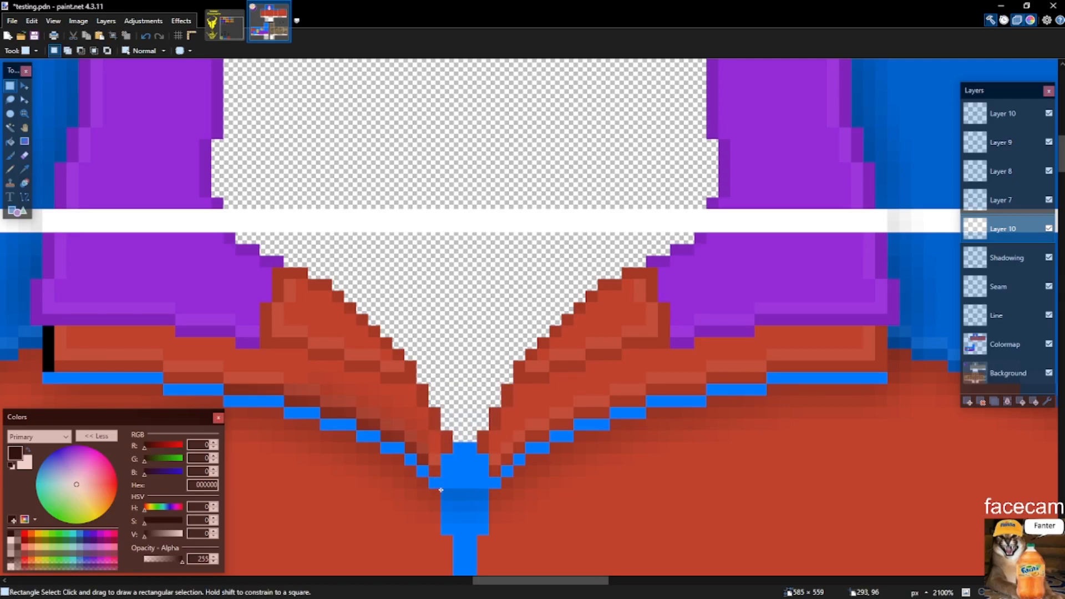
Erase the shadow inside the red collar's left half in the section nearest the zipper.
{"action": "scroll", "coordinate": [535, 477], "scroll_direction": "up", "scroll_amount": 2}
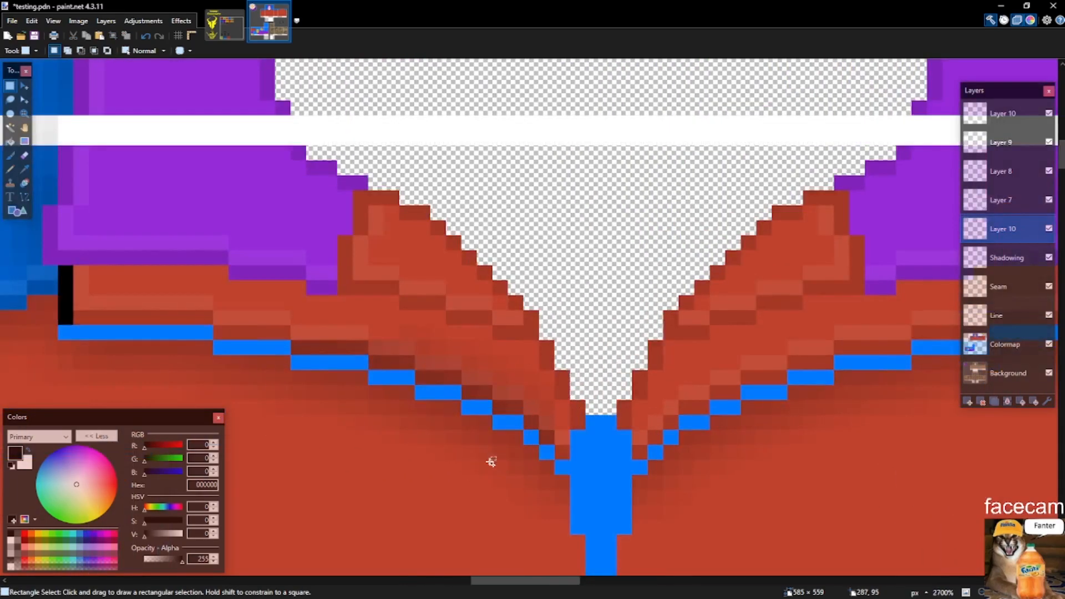
{"action": "scroll", "coordinate": [555, 474], "scroll_direction": "up", "scroll_amount": 2}
{"action": "left_click", "coordinate": [573, 435]}
{"action": "mouse_move", "coordinate": [562, 472]}
{"action": "left_mouse_down"}
{"action": "mouse_move", "coordinate": [573, 436]}
{"action": "mouse_move", "coordinate": [539, 336]}
{"action": "left_mouse_up"}
{"action": "key", "text": "Delete"}
{"action": "left_click", "coordinate": [533, 396]}
{"action": "left_click_drag", "start_coordinate": [523, 421], "coordinate": [571, 290]}
{"action": "key", "text": "Delete"}
{"action": "left_click", "coordinate": [506, 370]}
{"action": "left_click_drag", "start_coordinate": [473, 404], "coordinate": [572, 265]}
{"action": "key", "text": "Delete"}
{"action": "left_click", "coordinate": [468, 371]}
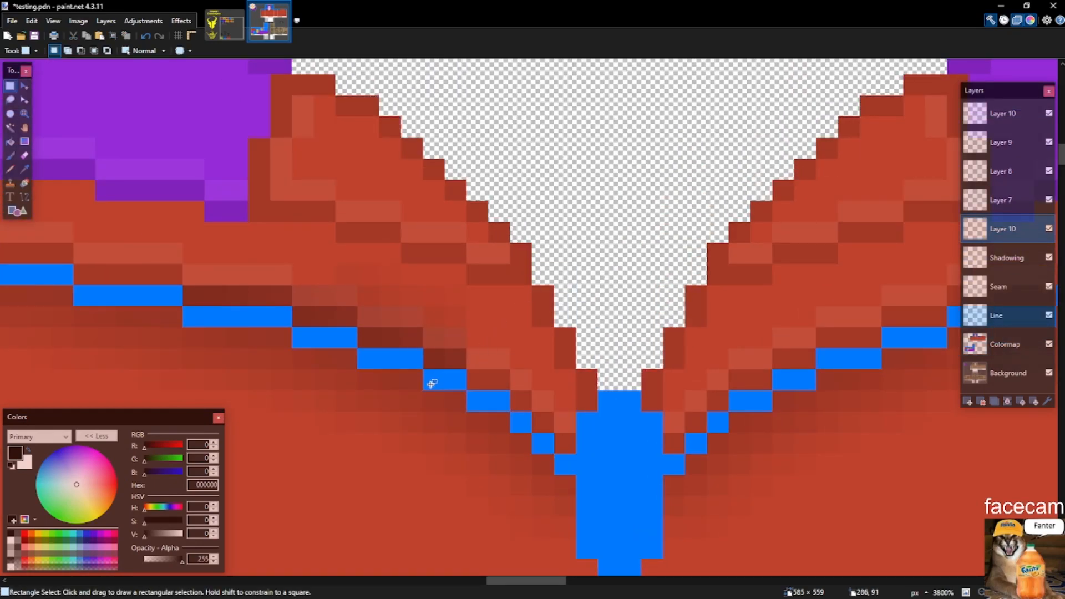
Erase the remaining shadow inside the middle and outer sections of the red collar's left half.
{"action": "left_click_drag", "start_coordinate": [433, 382], "coordinate": [499, 274]}
{"action": "key", "text": "Delete"}
{"action": "left_click_drag", "start_coordinate": [418, 353], "coordinate": [351, 238]}
{"action": "key", "text": "Delete"}
{"action": "left_click", "coordinate": [333, 320]}
{"action": "left_click_drag", "start_coordinate": [302, 335], "coordinate": [547, 146]}
{"action": "key", "text": "Delete"}
{"action": "left_click", "coordinate": [296, 292]}
{"action": "scroll", "coordinate": [588, 172], "scroll_direction": "down", "scroll_amount": 4}
{"action": "scroll", "coordinate": [403, 213], "scroll_direction": "up", "scroll_amount": 4}
{"action": "left_click_drag", "start_coordinate": [744, 107], "coordinate": [383, 272]}
{"action": "left_click", "coordinate": [408, 262]}
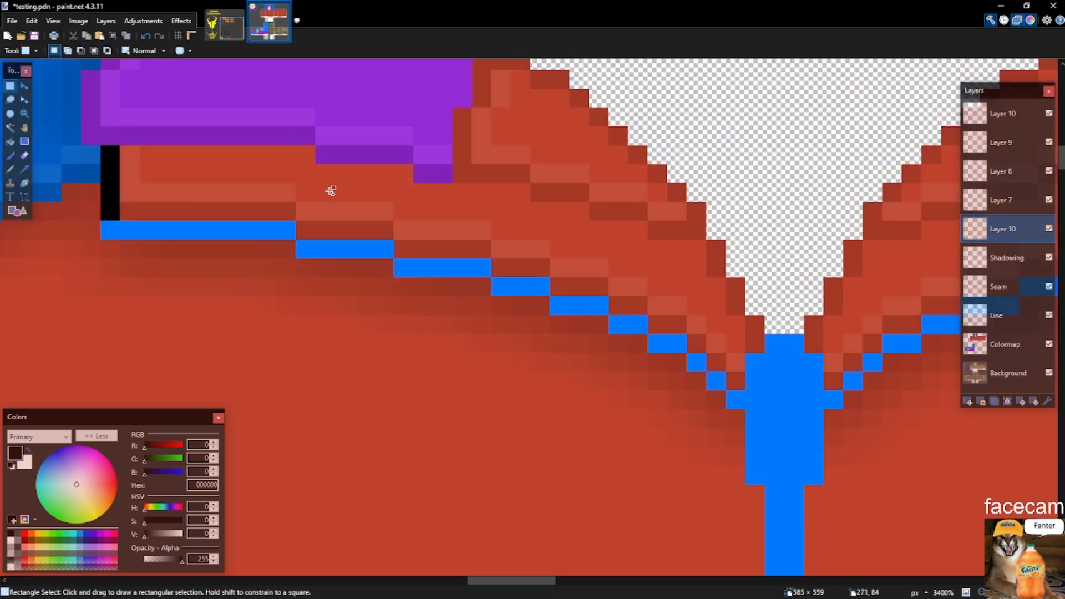
{"action": "left_click_drag", "start_coordinate": [111, 228], "coordinate": [426, 98]}
{"action": "left_click", "coordinate": [599, 79]}
{"action": "scroll", "coordinate": [623, 141], "scroll_direction": "down", "scroll_amount": 3}
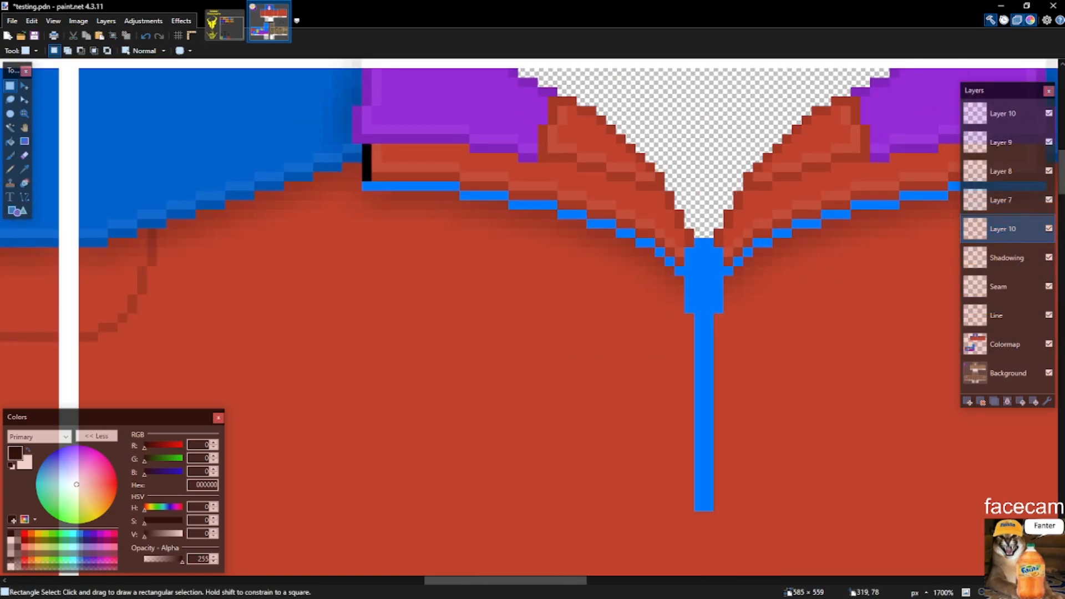
Delete the leftover black mark at the left end of the red collar from Layer 7.
{"action": "left_click", "coordinate": [1014, 257]}
{"action": "scroll", "coordinate": [356, 178], "scroll_direction": "up", "scroll_amount": 3}
{"action": "left_click_drag", "start_coordinate": [352, 146], "coordinate": [372, 207]}
{"action": "left_click", "coordinate": [372, 207]}
{"action": "key", "text": "ctrl+z"}
{"action": "left_click", "coordinate": [1012, 201]}
{"action": "key", "text": "Delete"}
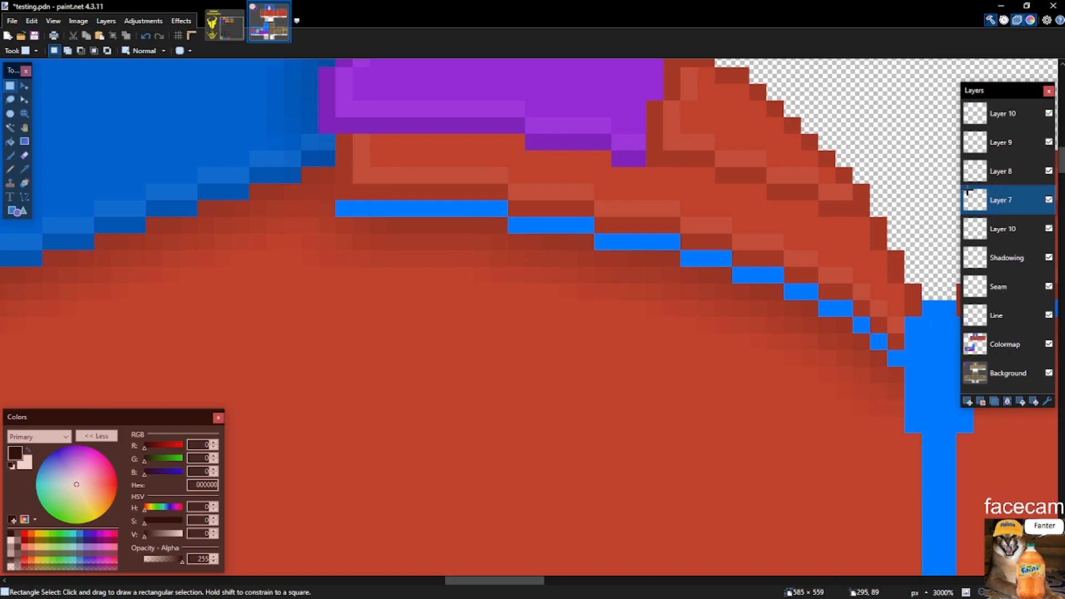
Merge the collar shadow layer down into Shadowing.
{"action": "scroll", "coordinate": [428, 245], "scroll_direction": "down", "scroll_amount": 4}
{"action": "scroll", "coordinate": [408, 222], "scroll_direction": "up", "scroll_amount": 2}
{"action": "scroll", "coordinate": [408, 222], "scroll_direction": "down", "scroll_amount": 3}
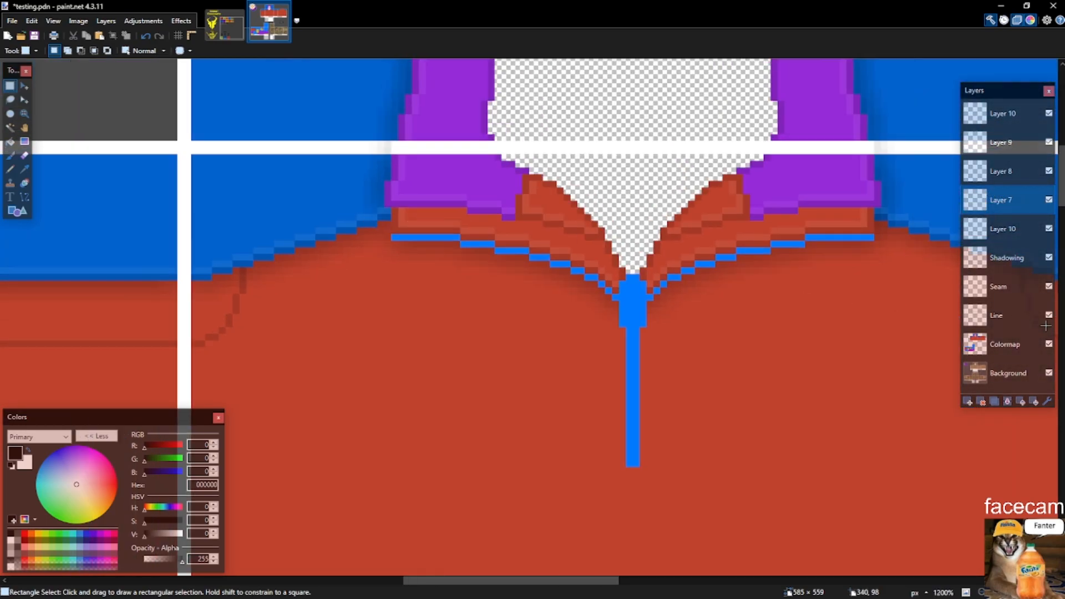
{"action": "left_click", "coordinate": [1014, 229]}
{"action": "key", "text": "ctrl+m"}
{"action": "scroll", "coordinate": [495, 462], "scroll_direction": "down", "scroll_amount": 7}
{"action": "scroll", "coordinate": [608, 277], "scroll_direction": "up", "scroll_amount": 3}
{"action": "scroll", "coordinate": [571, 278], "scroll_direction": "down", "scroll_amount": 3}
{"action": "scroll", "coordinate": [756, 380], "scroll_direction": "down", "scroll_amount": 3}
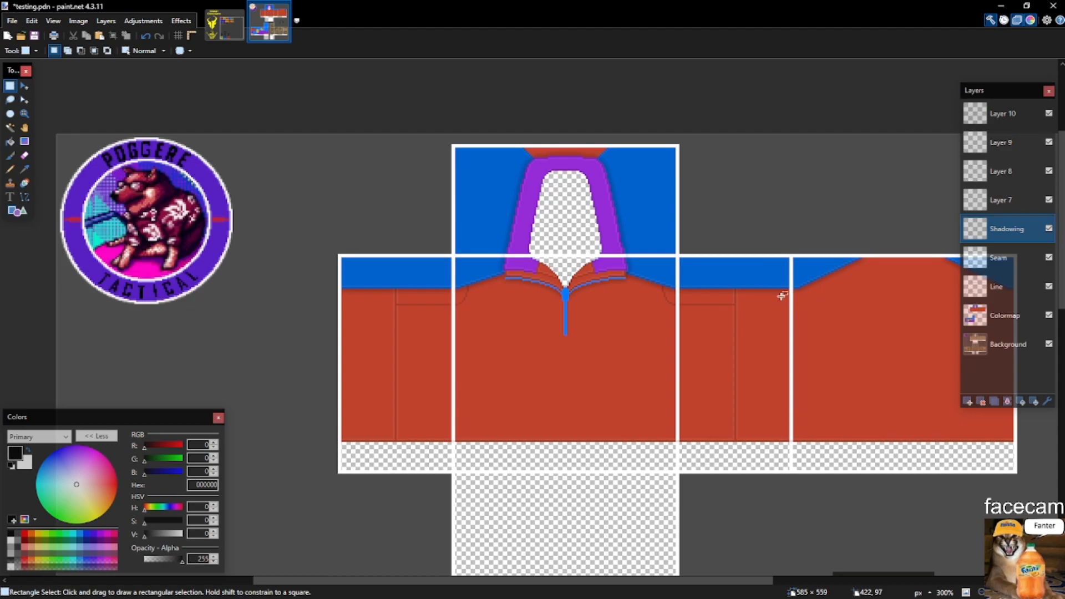
Examine the merged shadows around the collar, neckline and shoulder seams at different zoom levels.
{"action": "scroll", "coordinate": [604, 248], "scroll_direction": "up", "scroll_amount": 2}
{"action": "left_click_drag", "start_coordinate": [718, 265], "coordinate": [731, 282]}
{"action": "scroll", "coordinate": [632, 321], "scroll_direction": "up", "scroll_amount": 5}
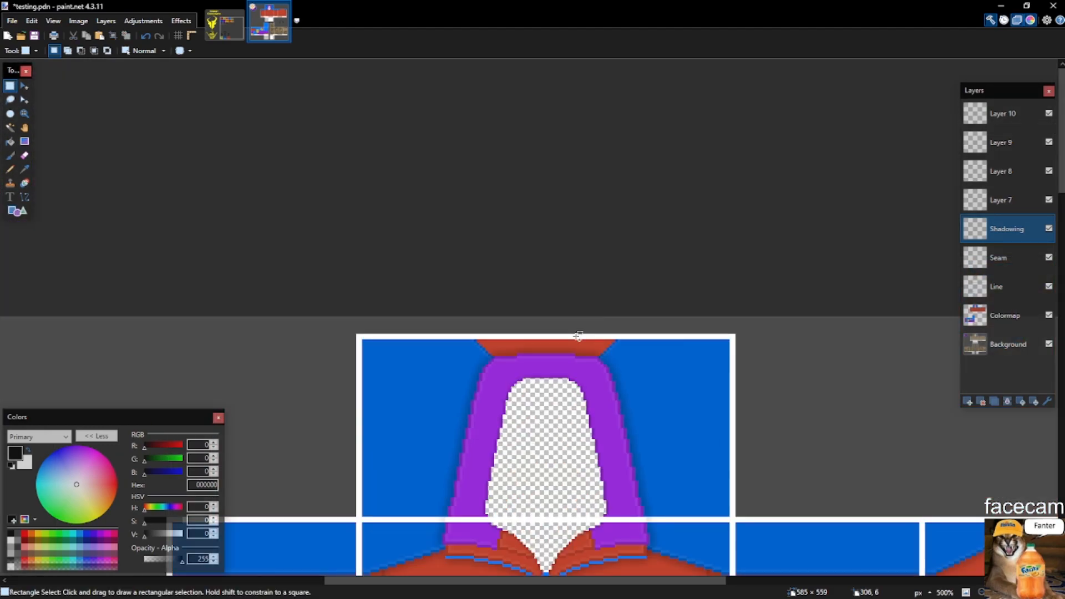
{"action": "scroll", "coordinate": [556, 349], "scroll_direction": "up", "scroll_amount": 2}
{"action": "scroll", "coordinate": [521, 343], "scroll_direction": "down", "scroll_amount": 4}
{"action": "scroll", "coordinate": [532, 335], "scroll_direction": "up", "scroll_amount": 6}
{"action": "scroll", "coordinate": [652, 289], "scroll_direction": "down", "scroll_amount": 6}
{"action": "scroll", "coordinate": [652, 289], "scroll_direction": "down", "scroll_amount": 3}
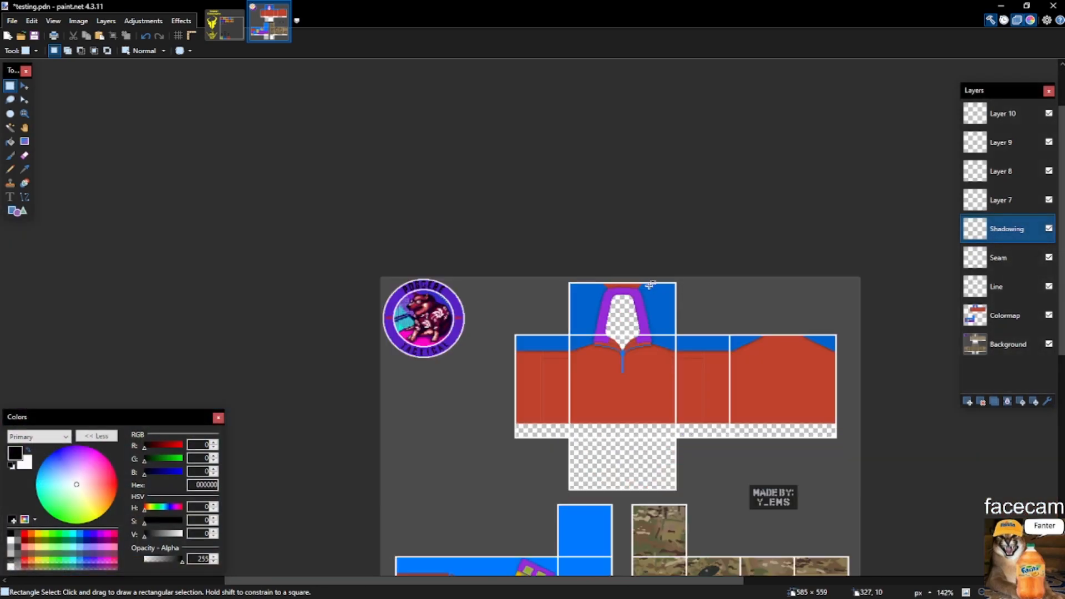
{"action": "scroll", "coordinate": [630, 357], "scroll_direction": "up", "scroll_amount": 3}
{"action": "left_click_drag", "start_coordinate": [599, 329], "coordinate": [94, 438]}
{"action": "scroll", "coordinate": [509, 403], "scroll_direction": "up", "scroll_amount": 10}
{"action": "left_click_drag", "start_coordinate": [367, 345], "coordinate": [862, 492]}
{"action": "scroll", "coordinate": [516, 108], "scroll_direction": "up", "scroll_amount": 4}
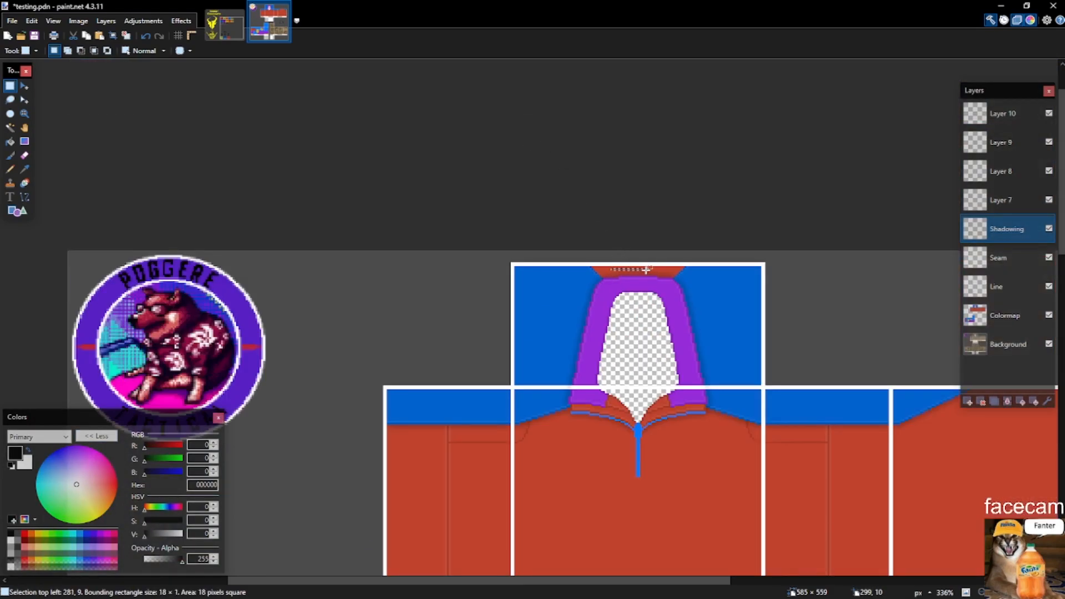
{"action": "scroll", "coordinate": [647, 270], "scroll_direction": "up", "scroll_amount": 6}
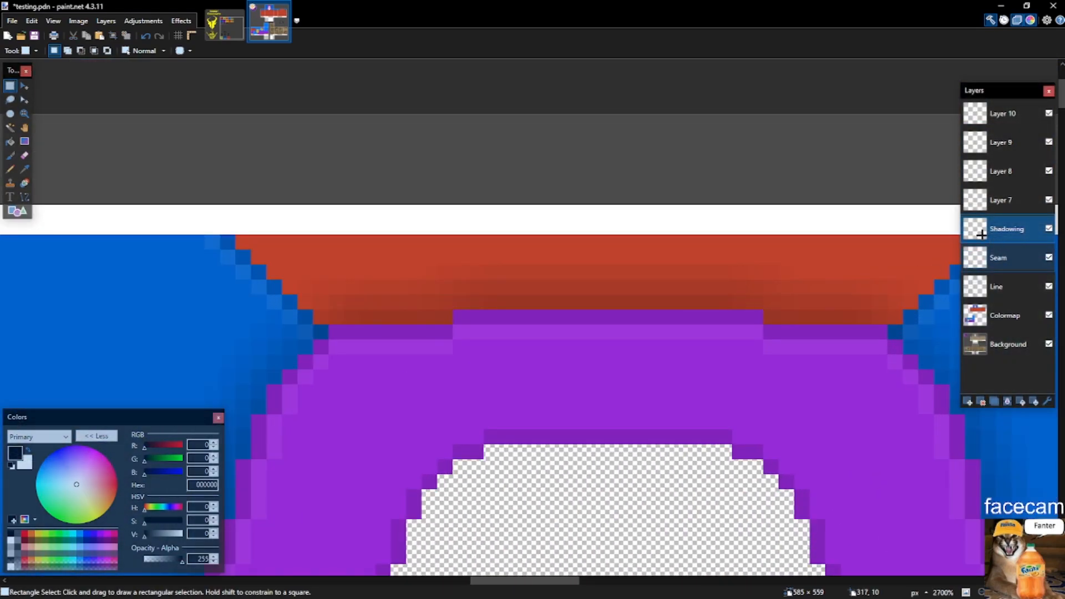
Draw one-pixel black lines along both diagonal edges of the red neck panel on Layer 7.
{"action": "left_click", "coordinate": [1000, 201]}
{"action": "key", "text": "p"}
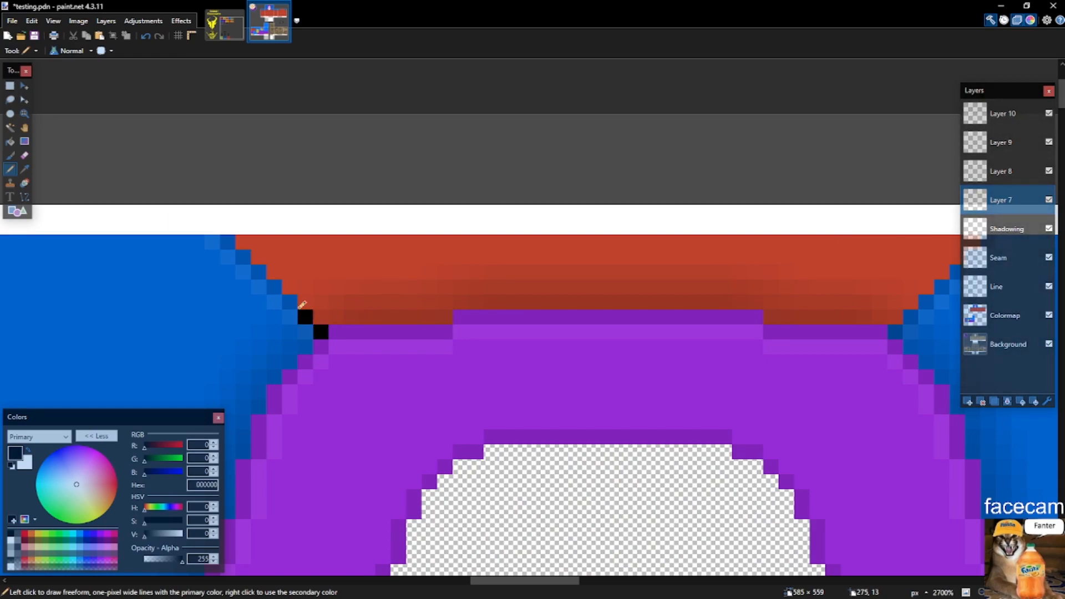
{"action": "scroll", "coordinate": [266, 266], "scroll_direction": "down", "scroll_amount": 2}
{"action": "scroll", "coordinate": [642, 287], "scroll_direction": "up", "scroll_amount": 1}
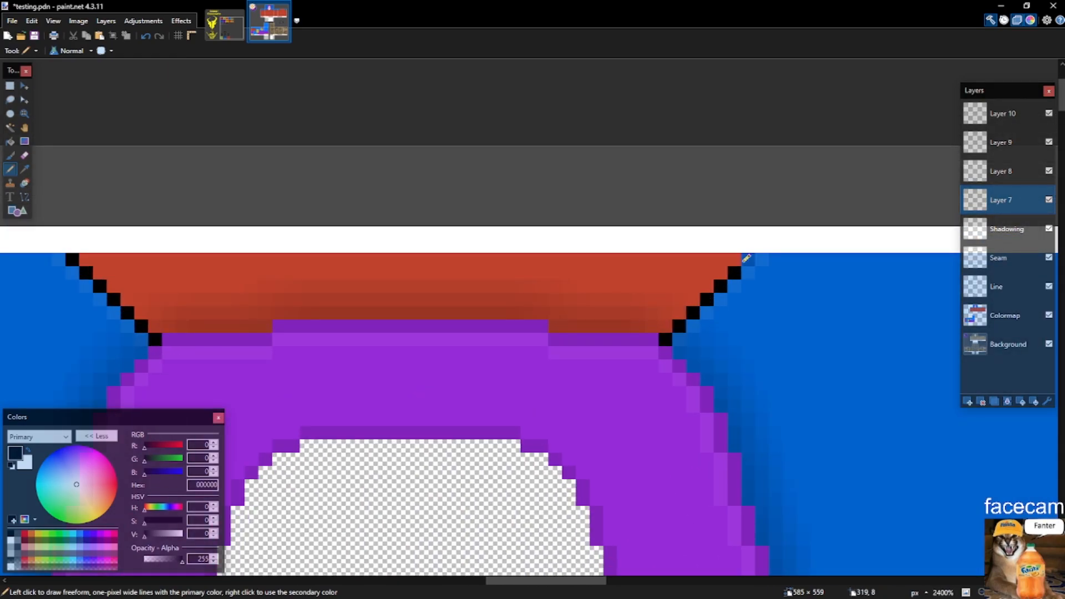
Select the red neck panel from Colormap, then select the black diagonal edge lines on Layer 7.
{"action": "key", "text": "s"}
{"action": "key", "text": "s"}
{"action": "key", "text": "s"}
{"action": "key", "text": "s"}
{"action": "left_click", "coordinate": [1004, 316]}
{"action": "left_click", "coordinate": [624, 273]}
{"action": "key", "text": "alt+Page_Up"}
{"action": "key", "text": "alt+Page_Up"}
{"action": "key", "text": "alt+Page_Up"}
{"action": "key", "text": "alt+Page_Up"}
{"action": "left_click", "coordinate": [748, 260]}
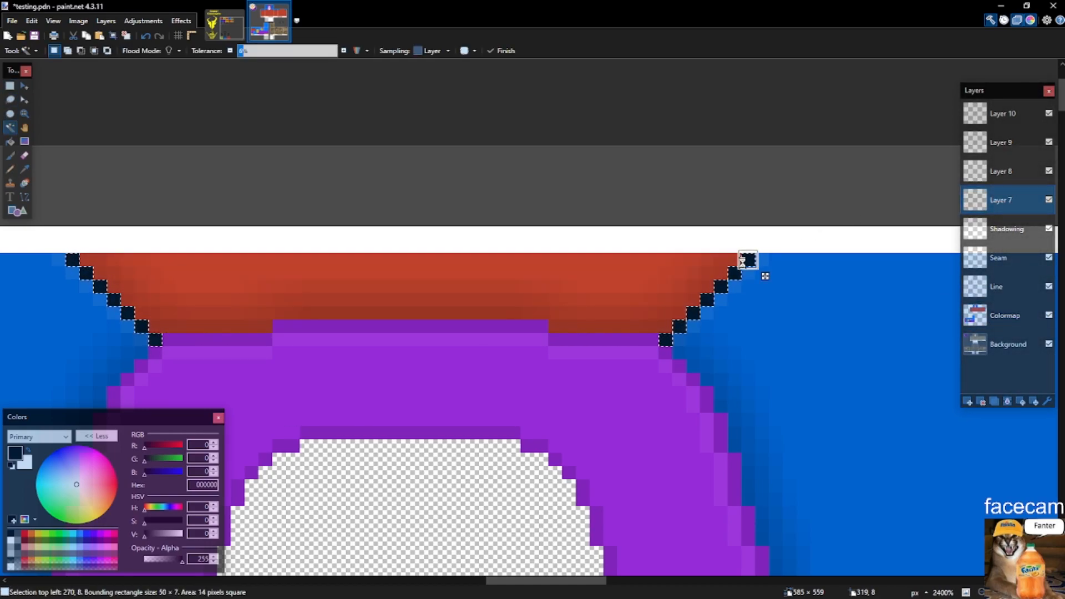
Add a thin black line along the lower hem of the red torso on Layer 7.
{"action": "scroll", "coordinate": [592, 237], "scroll_direction": "down", "scroll_amount": 6}
{"action": "scroll", "coordinate": [358, 399], "scroll_direction": "up", "scroll_amount": 5}
{"action": "key", "text": "s"}
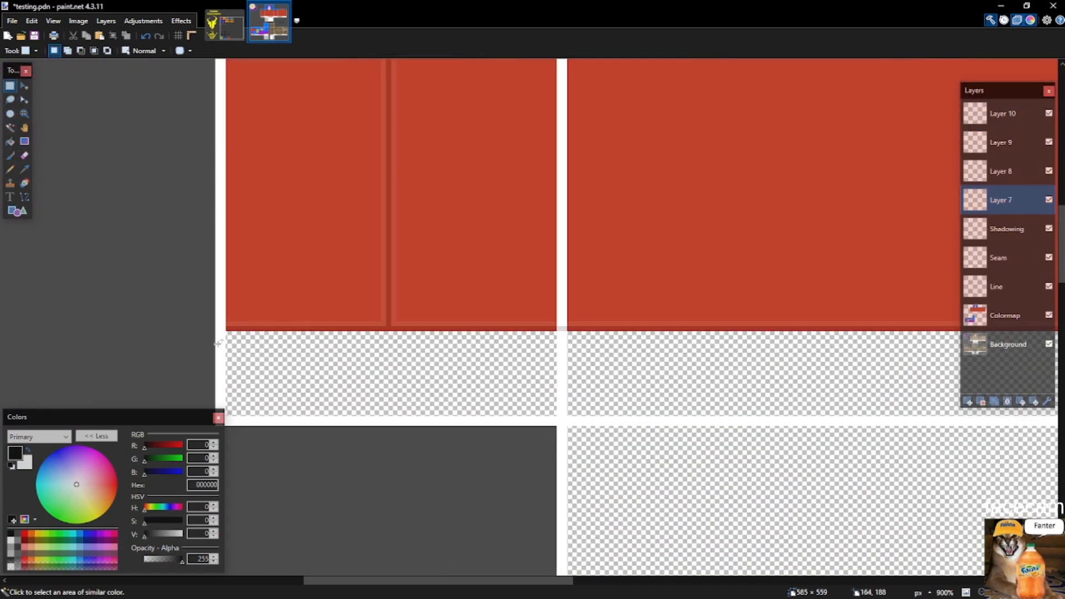
{"action": "scroll", "coordinate": [110, 312], "scroll_direction": "down", "scroll_amount": 6}
{"action": "left_click_drag", "start_coordinate": [227, 328], "coordinate": [314, 354]}
{"action": "scroll", "coordinate": [825, 316], "scroll_direction": "up", "scroll_amount": 5}
{"action": "key", "text": "BackSpace"}
{"action": "scroll", "coordinate": [845, 303], "scroll_direction": "down", "scroll_amount": 5}
{"action": "scroll", "coordinate": [838, 304], "scroll_direction": "down", "scroll_amount": 3}
{"action": "scroll", "coordinate": [433, 332], "scroll_direction": "up", "scroll_amount": 4}
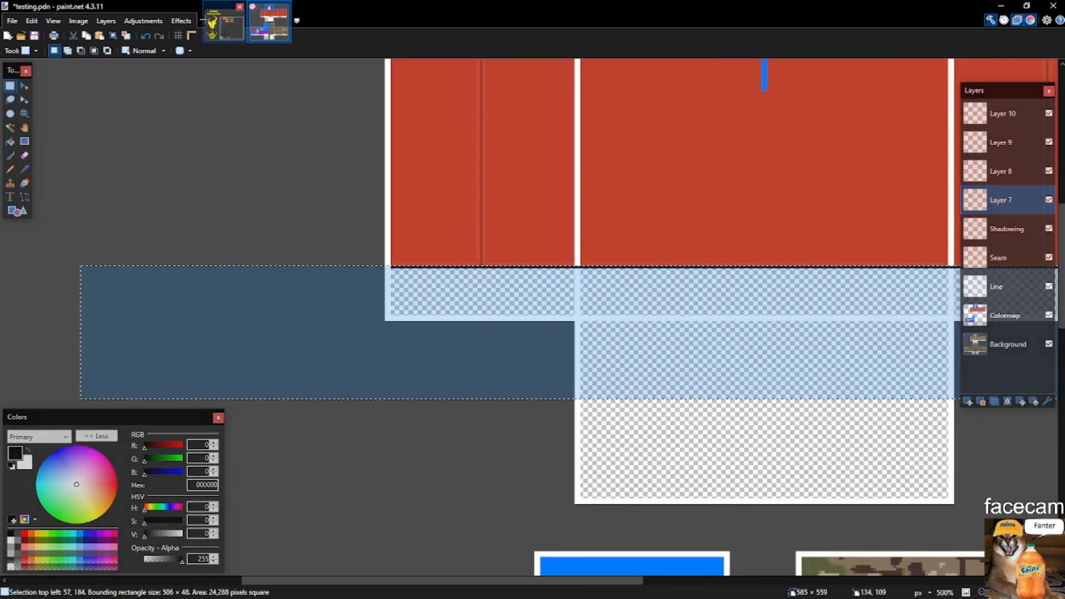
Select the strip directly below the torso's hem line and apply Glow with radius 7, brightness 10 and contrast 10.
{"action": "left_click", "coordinate": [181, 20]}
{"action": "scroll", "coordinate": [387, 273], "scroll_direction": "up", "scroll_amount": 2}
{"action": "left_click_drag", "start_coordinate": [378, 333], "coordinate": [952, 363]}
{"action": "scroll", "coordinate": [322, 301], "scroll_direction": "down", "scroll_amount": 4}
{"action": "scroll", "coordinate": [913, 336], "scroll_direction": "up", "scroll_amount": 4}
{"action": "scroll", "coordinate": [699, 335], "scroll_direction": "down", "scroll_amount": 3}
{"action": "scroll", "coordinate": [904, 337], "scroll_direction": "up", "scroll_amount": 4}
{"action": "scroll", "coordinate": [927, 341], "scroll_direction": "up", "scroll_amount": 3}
{"action": "scroll", "coordinate": [741, 304], "scroll_direction": "down", "scroll_amount": 3}
{"action": "left_click", "coordinate": [181, 20]}
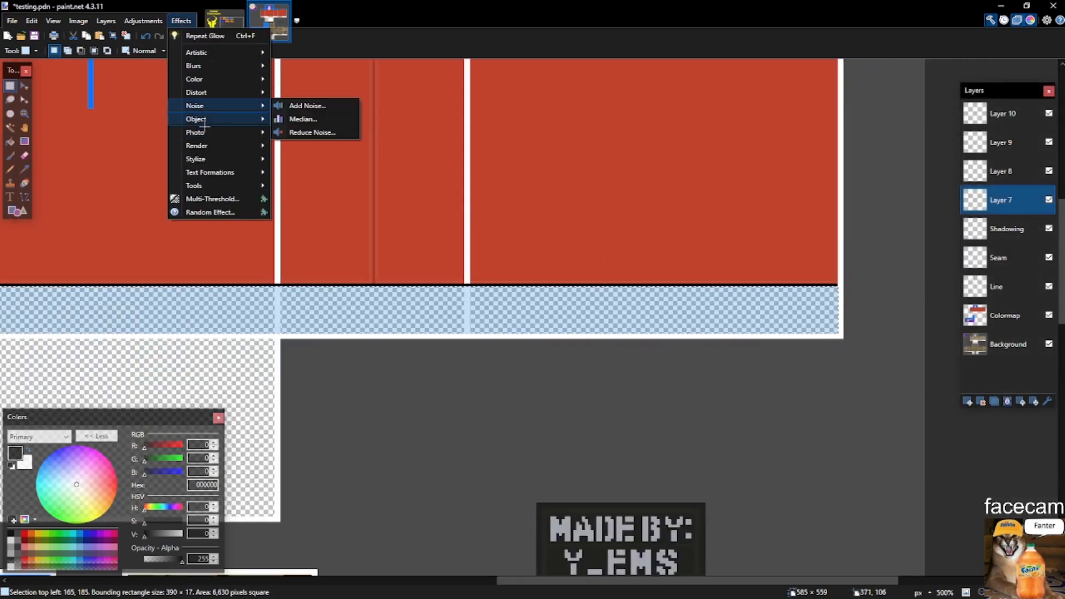
{"action": "mouse_move", "coordinate": [206, 133]}
{"action": "left_click", "coordinate": [300, 146]}
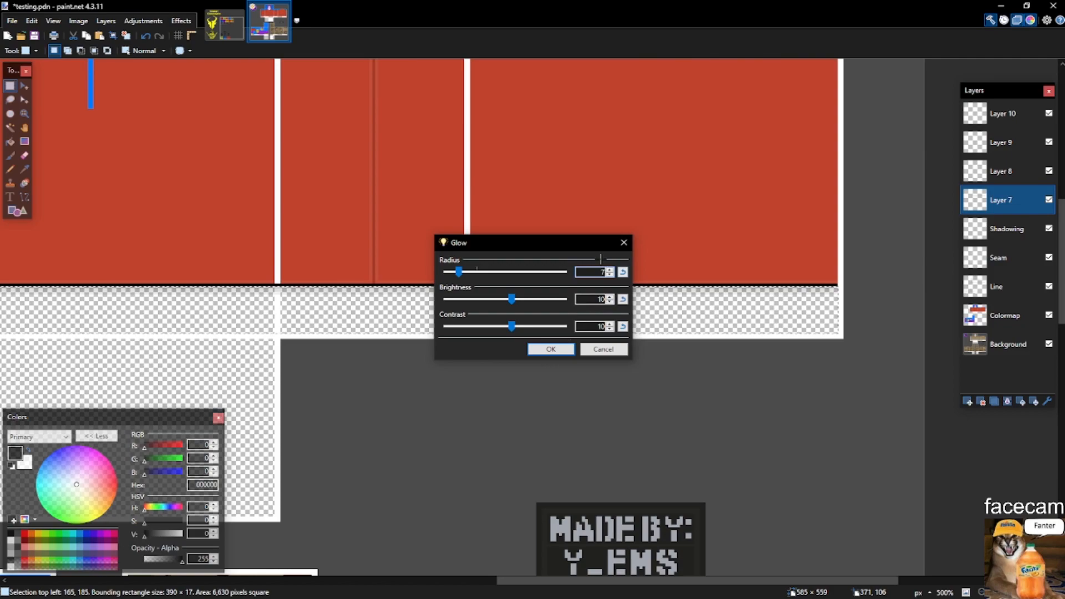
{"action": "left_click", "coordinate": [561, 348]}
{"action": "scroll", "coordinate": [706, 286], "scroll_direction": "down", "scroll_amount": 6}
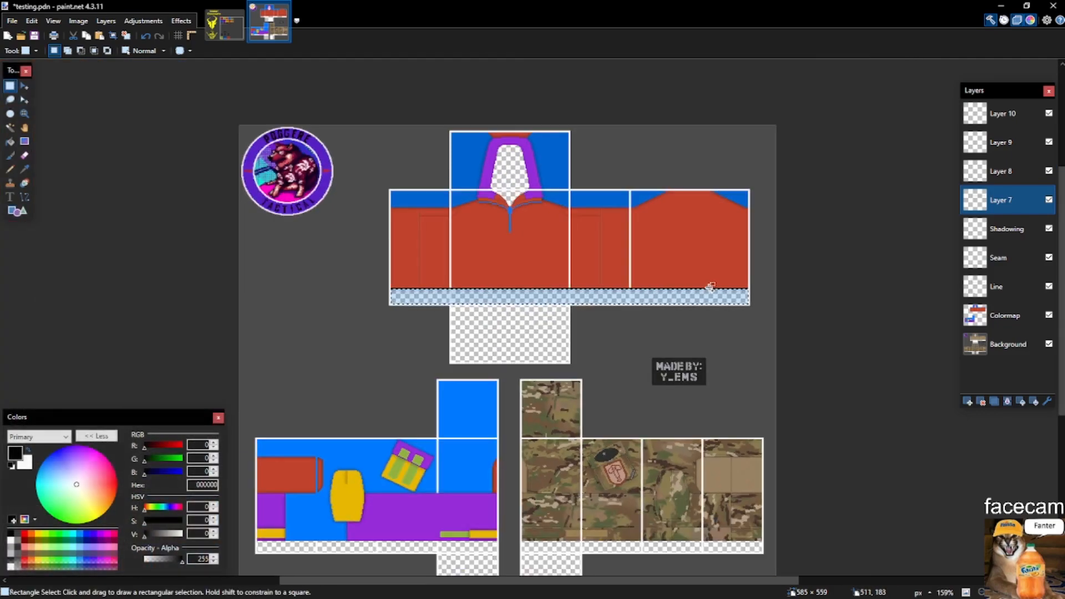
Add a black line along the lower hem of the colored sleeve on Layer 7 and clear the selection.
{"action": "scroll", "coordinate": [706, 285], "scroll_direction": "down", "scroll_amount": 4}
{"action": "scroll", "coordinate": [174, 337], "scroll_direction": "up", "scroll_amount": 5}
{"action": "scroll", "coordinate": [174, 337], "scroll_direction": "up", "scroll_amount": 3}
{"action": "left_click_drag", "start_coordinate": [131, 314], "coordinate": [411, 372]}
{"action": "key", "text": "BackSpace"}
{"action": "scroll", "coordinate": [888, 328], "scroll_direction": "down", "scroll_amount": 4}
{"action": "scroll", "coordinate": [477, 338], "scroll_direction": "up", "scroll_amount": 4}
{"action": "key", "text": "s"}
{"action": "key", "text": "s"}
{"action": "key", "text": "s"}
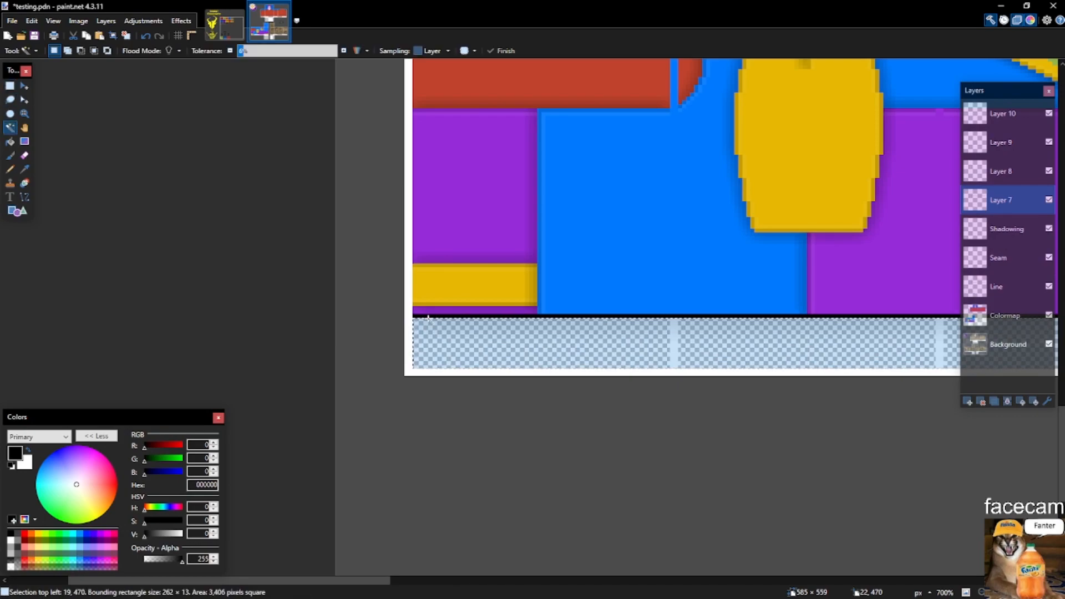
{"action": "key", "text": "ctrl+d"}
{"action": "scroll", "coordinate": [429, 317], "scroll_direction": "down", "scroll_amount": 10}
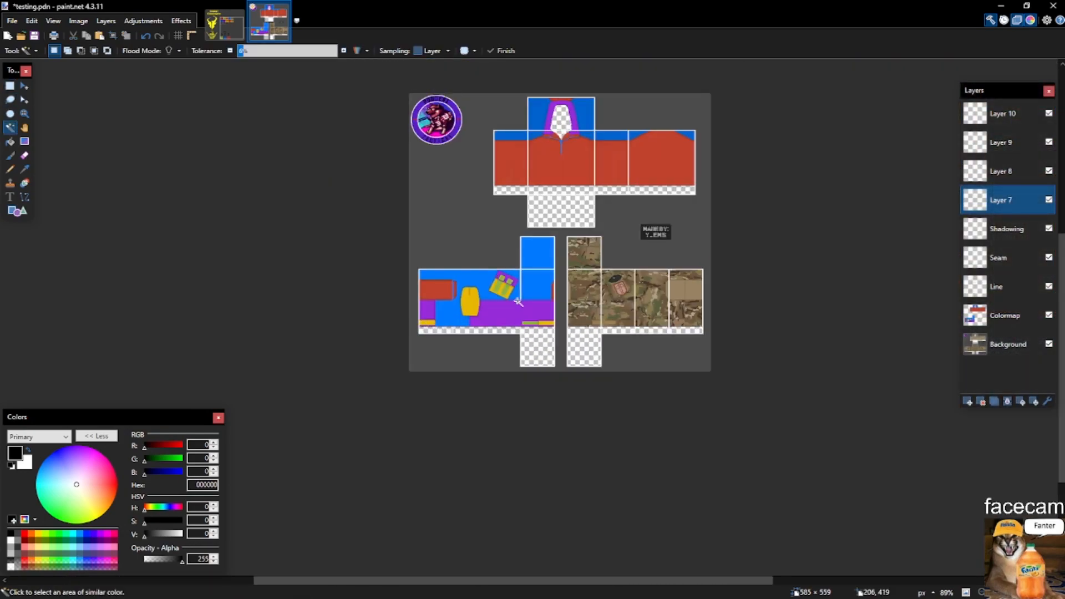
Merge Layer 7 down into Shadowing, delete the unused Layers 8, 9 and 10, and save the file.
{"action": "key", "text": "ctrl+m"}
{"action": "left_click", "coordinate": [1026, 107]}
{"action": "left_click", "coordinate": [981, 401]}
{"action": "left_click", "coordinate": [980, 401]}
{"action": "left_click", "coordinate": [980, 401]}
{"action": "key", "text": "ctrl+s"}
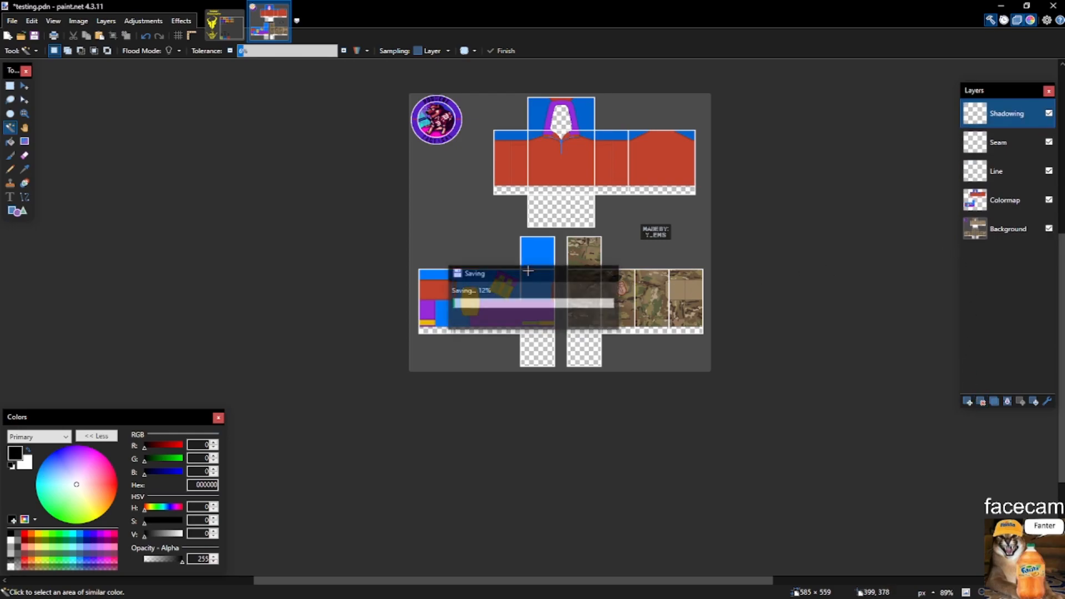
Copy the whole colored sleeve from Colormap onto a new layer above it.
{"action": "scroll", "coordinate": [540, 275], "scroll_direction": "up", "scroll_amount": 3}
{"action": "key", "text": "s"}
{"action": "left_click_drag", "start_coordinate": [604, 183], "coordinate": [845, 380]}
{"action": "key", "text": "ctrl+d"}
{"action": "left_click", "coordinate": [999, 200]}
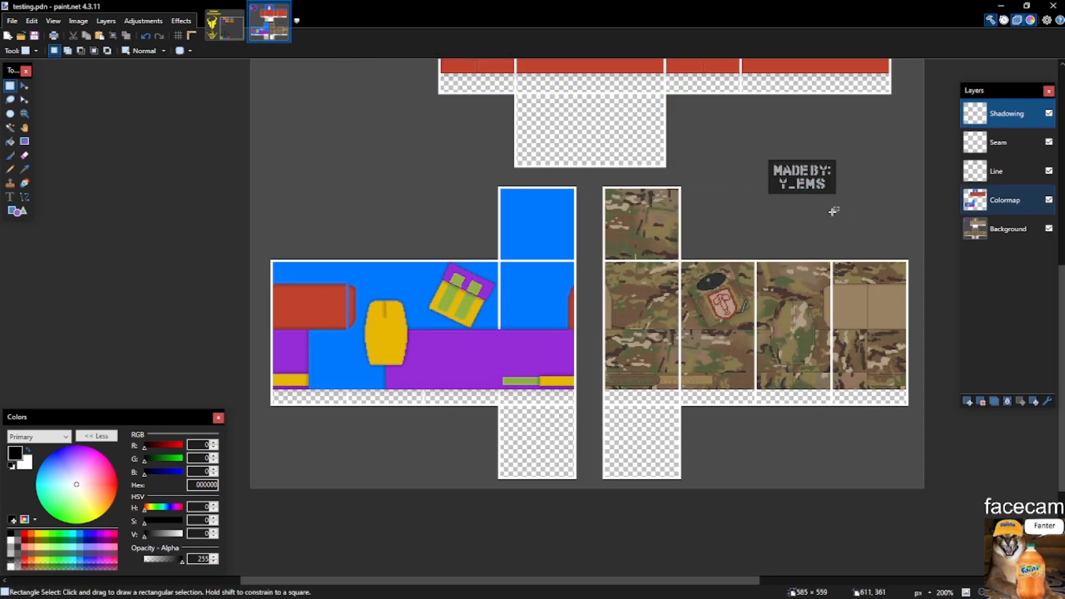
{"action": "left_click_drag", "start_coordinate": [580, 181], "coordinate": [252, 450]}
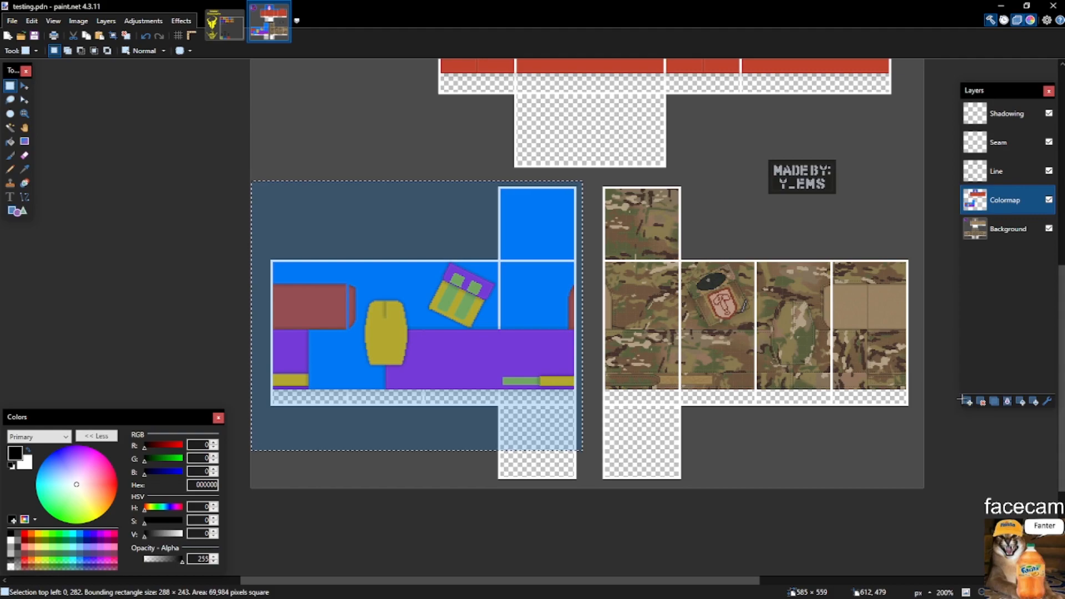
{"action": "key", "text": "ctrl+c"}
{"action": "key", "text": "ctrl+shift+v"}
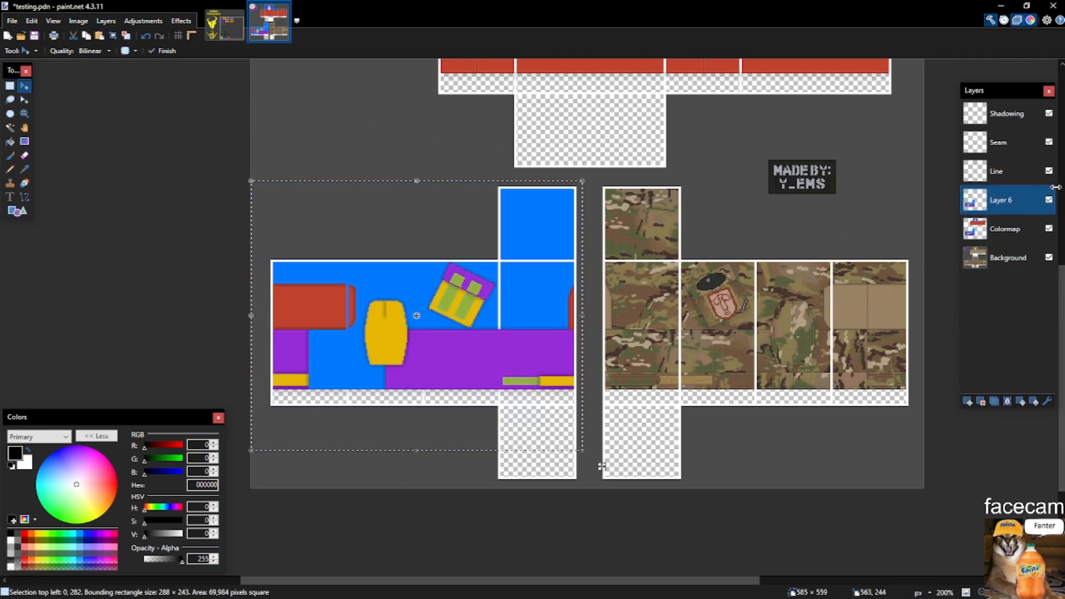
Copy the same sleeve's outlines from Line and Seam onto new layers above each of them.
{"action": "key", "text": "alt+Page_Up"}
{"action": "key", "text": "ctrl+shift+v"}
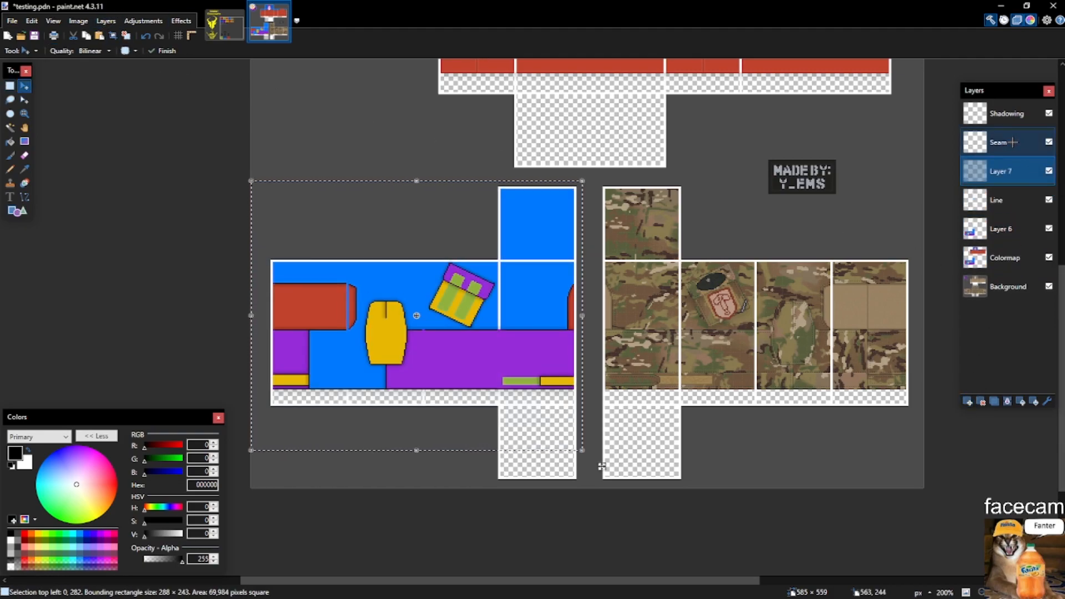
{"action": "key", "text": "ctrl+shift+v"}
Flip Layer 6 horizontally, shift it 4 px right onto the opposite sleeve template, and merge it into Colormap.
{"action": "key", "text": "alt+Page_Down"}
{"action": "key", "text": "alt+Page_Down"}
{"action": "key", "text": "alt+Page_Down"}
{"action": "key", "text": "alt+Page_Down"}
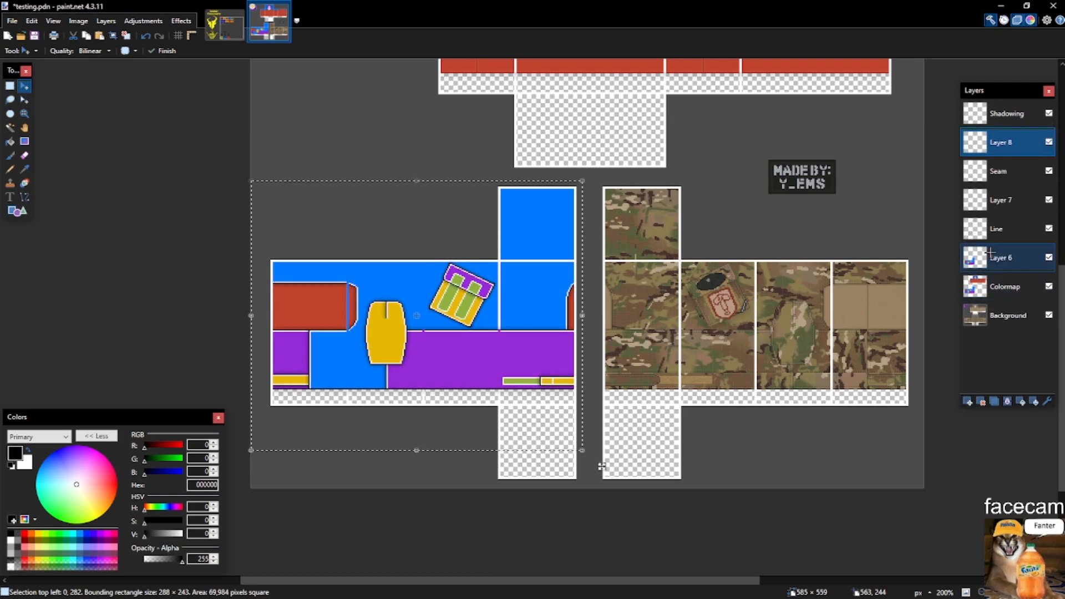
{"action": "left_click", "coordinate": [106, 21]}
{"action": "left_click", "coordinate": [133, 119]}
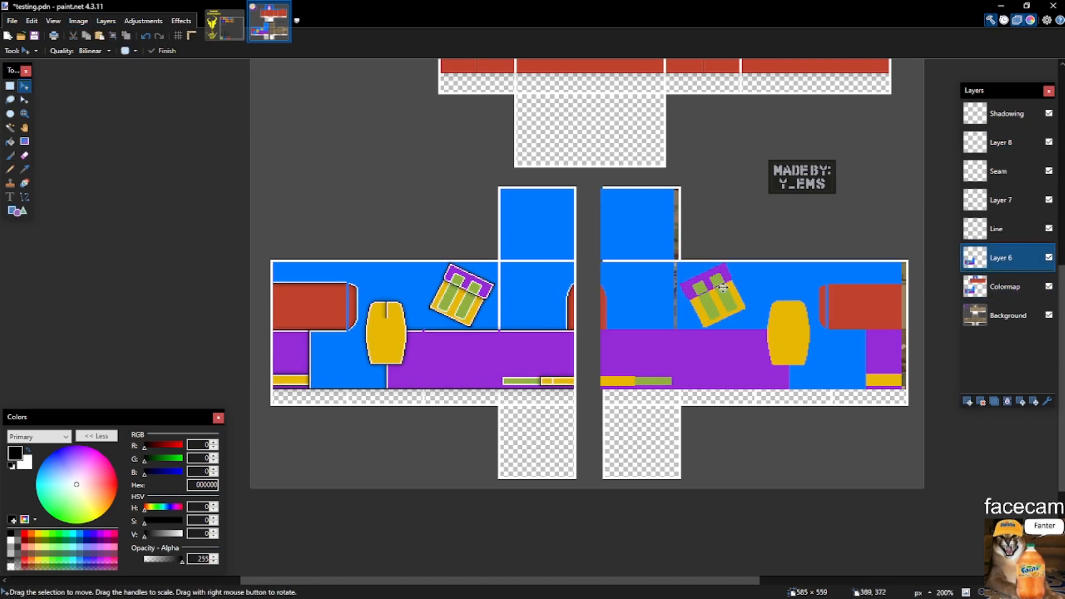
{"action": "scroll", "coordinate": [720, 275], "scroll_direction": "up", "scroll_amount": 5}
{"action": "key", "text": "Left"}
{"action": "key", "text": "Left"}
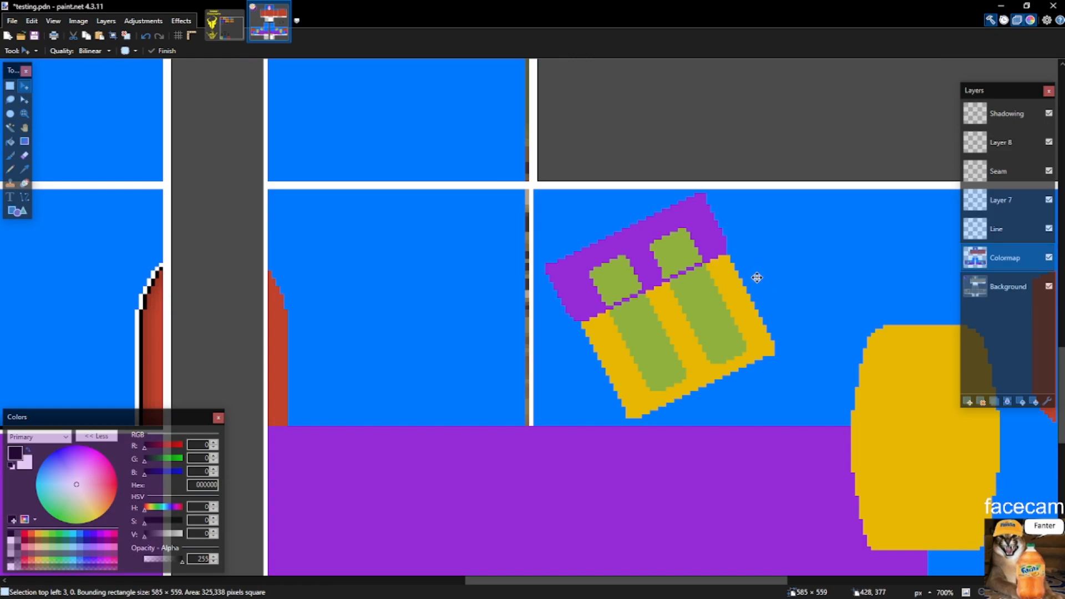
{"action": "key", "text": "Right"}
{"action": "key", "text": "ctrl+m"}
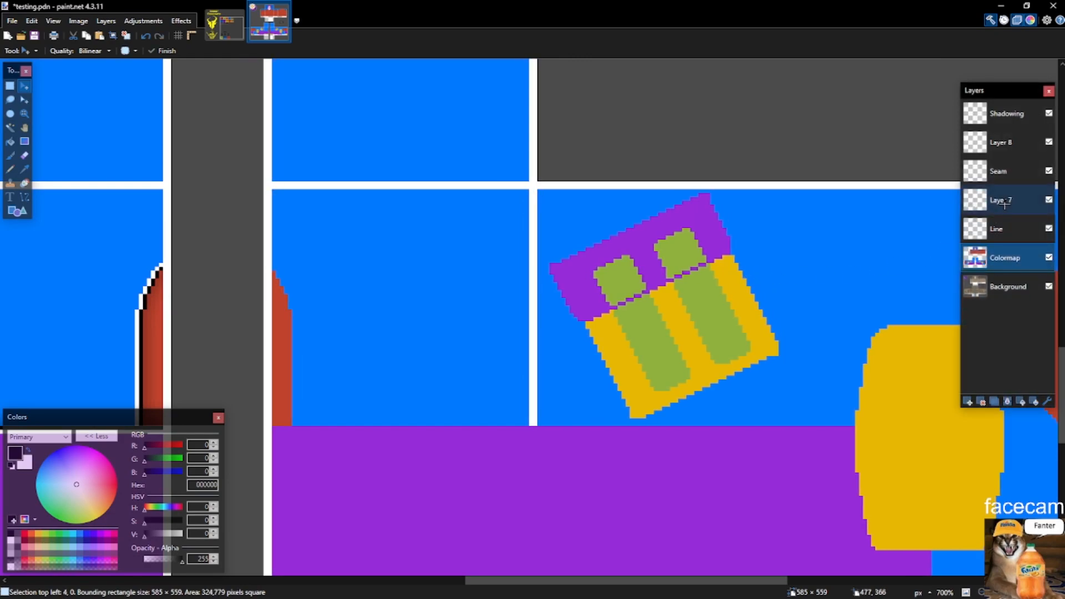
Flip Layer 7's black outlines horizontally, shift them 4 px right onto the mirrored sleeve, and merge them into Line.
{"action": "left_click", "coordinate": [1003, 201]}
{"action": "left_click", "coordinate": [108, 21]}
{"action": "left_click", "coordinate": [121, 122]}
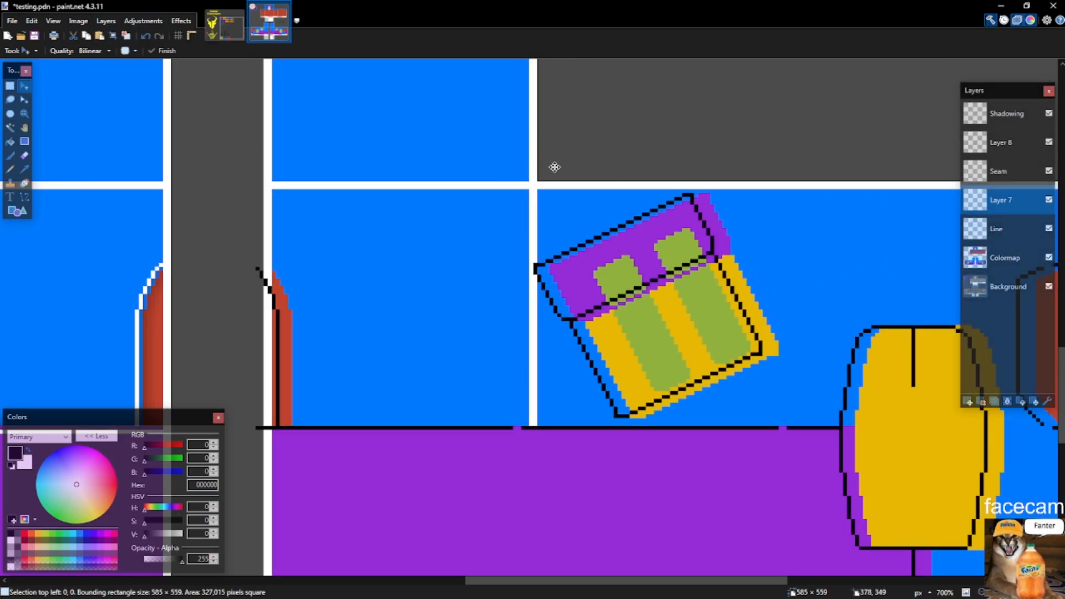
{"action": "key", "text": "ctrl+m"}
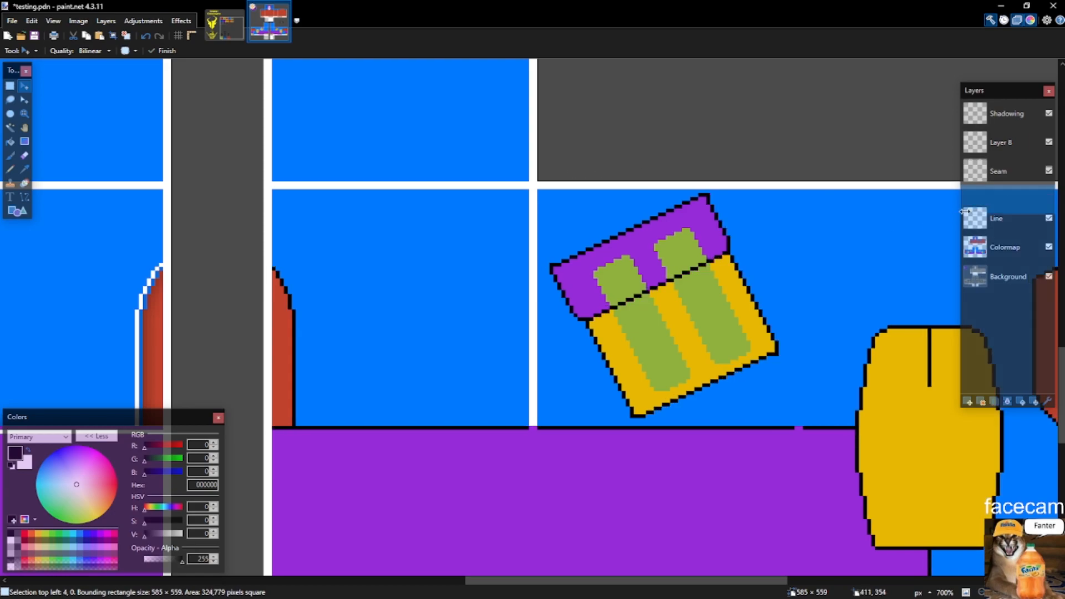
Flip Layer 8's white outlines horizontally, align them 4 px right with the mirrored sleeve, merge them into Seam and deselect.
{"action": "left_click", "coordinate": [1005, 135]}
{"action": "left_click", "coordinate": [105, 21]}
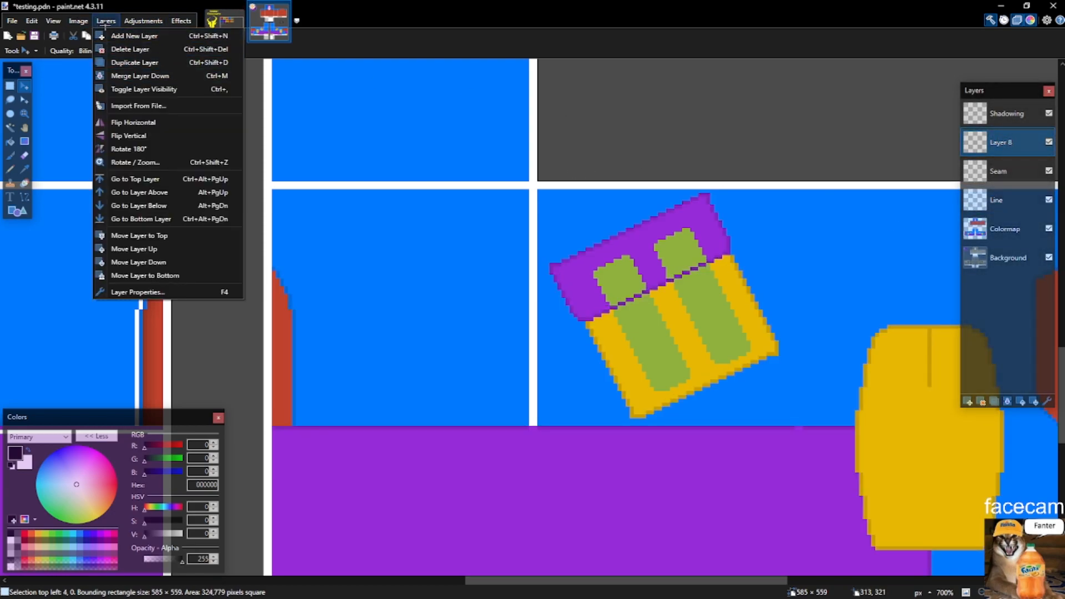
{"action": "left_click", "coordinate": [121, 122]}
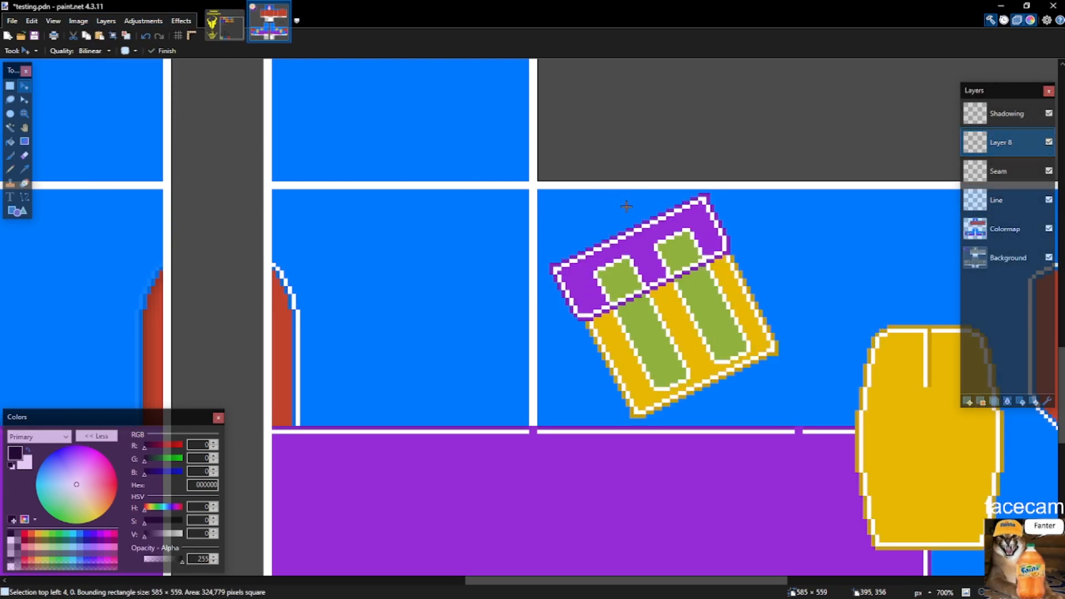
{"action": "key", "text": "ctrl+m"}
{"action": "key", "text": "s"}
{"action": "key", "text": "ctrl+d"}
{"action": "scroll", "coordinate": [707, 244], "scroll_direction": "down", "scroll_amount": 6}
{"action": "scroll", "coordinate": [681, 252], "scroll_direction": "up", "scroll_amount": 5}
{"action": "scroll", "coordinate": [711, 235], "scroll_direction": "down", "scroll_amount": 4}
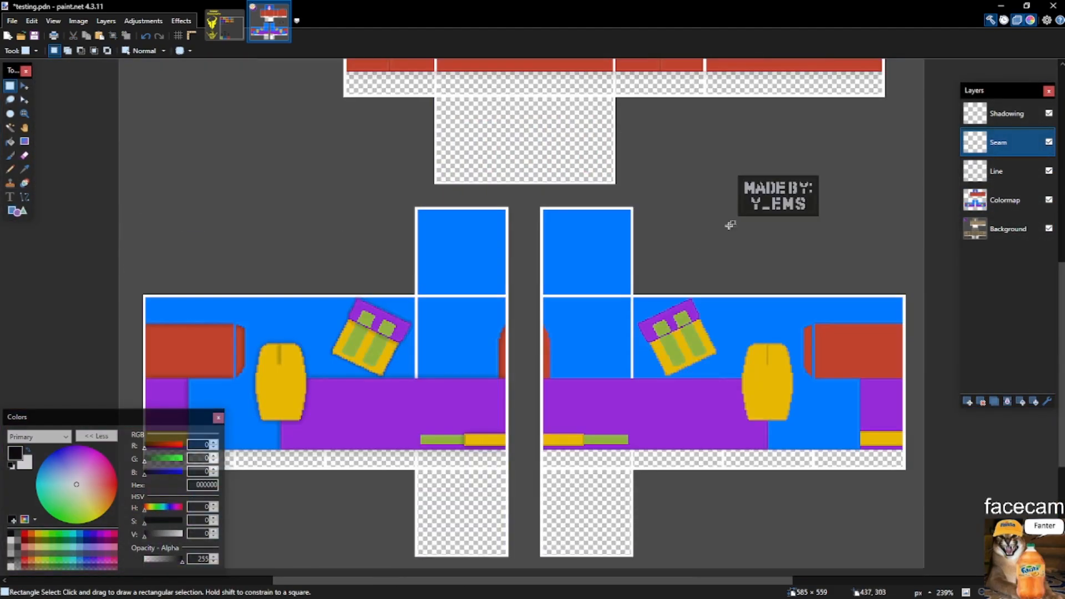
Copy the original sleeve's shadows from Shadowing onto a new layer.
{"action": "left_click", "coordinate": [1005, 114]}
{"action": "left_click_drag", "start_coordinate": [531, 199], "coordinate": [119, 567]}
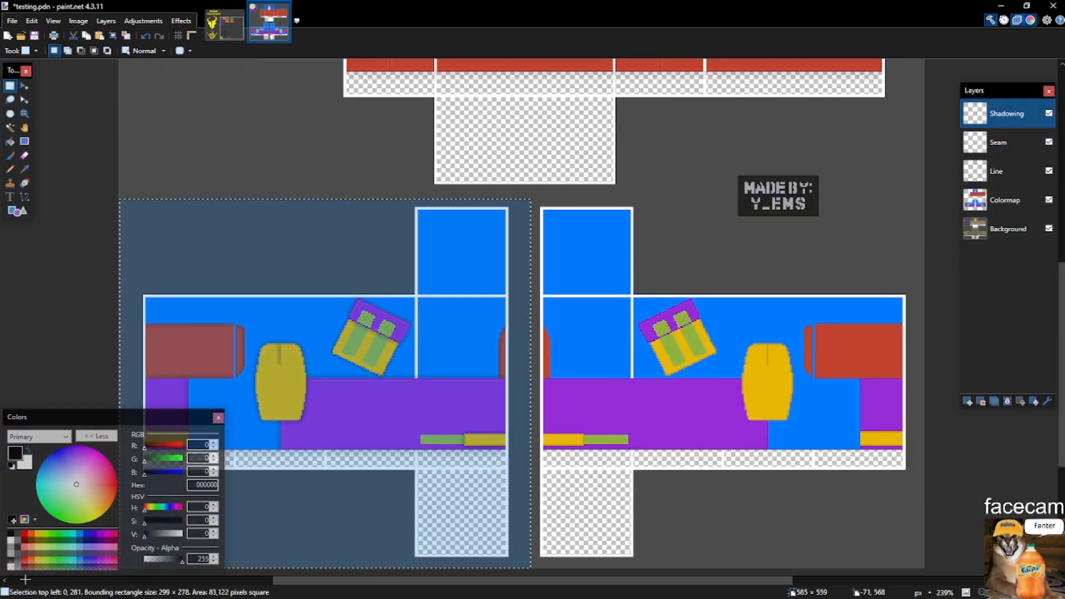
{"action": "key", "text": "ctrl+shift+v"}
Flip the copied sleeve shadows horizontally, shift them 4 px right onto the mirrored sleeve, and merge them into Shadowing.
{"action": "left_click", "coordinate": [108, 22]}
{"action": "left_click", "coordinate": [123, 122]}
{"action": "scroll", "coordinate": [726, 300], "scroll_direction": "up", "scroll_amount": 3}
{"action": "key", "text": "Right"}
{"action": "key", "text": "Right"}
{"action": "key", "text": "Right"}
{"action": "key", "text": "Right"}
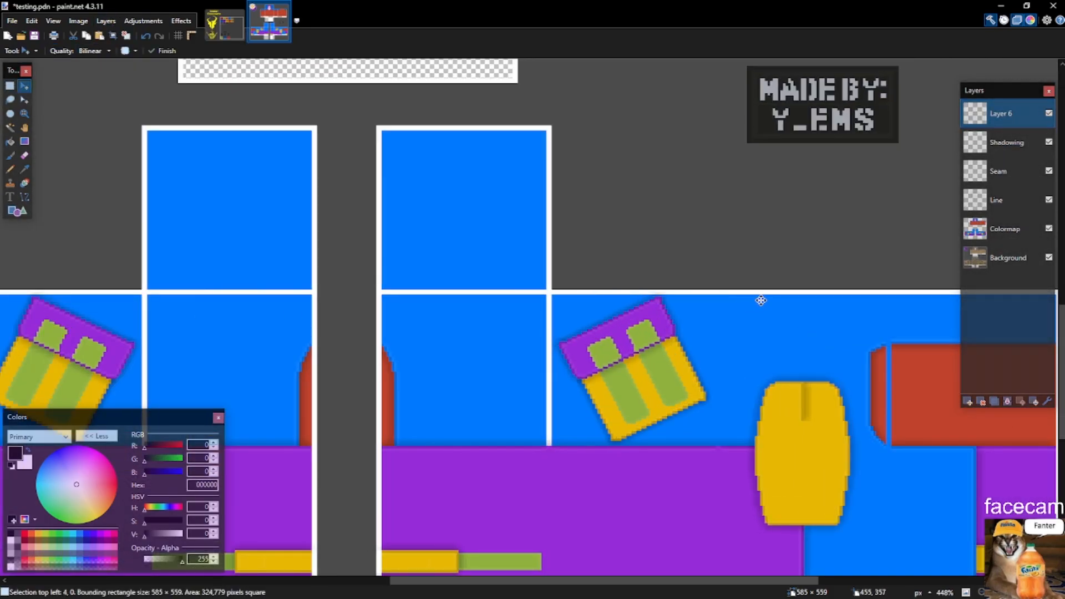
{"action": "key", "text": "ctrl+m"}
Save testing.pdn and make its Background layer active.
{"action": "key", "text": "s"}
{"action": "key", "text": "ctrl+b"}
{"action": "key", "text": "ctrl+s"}
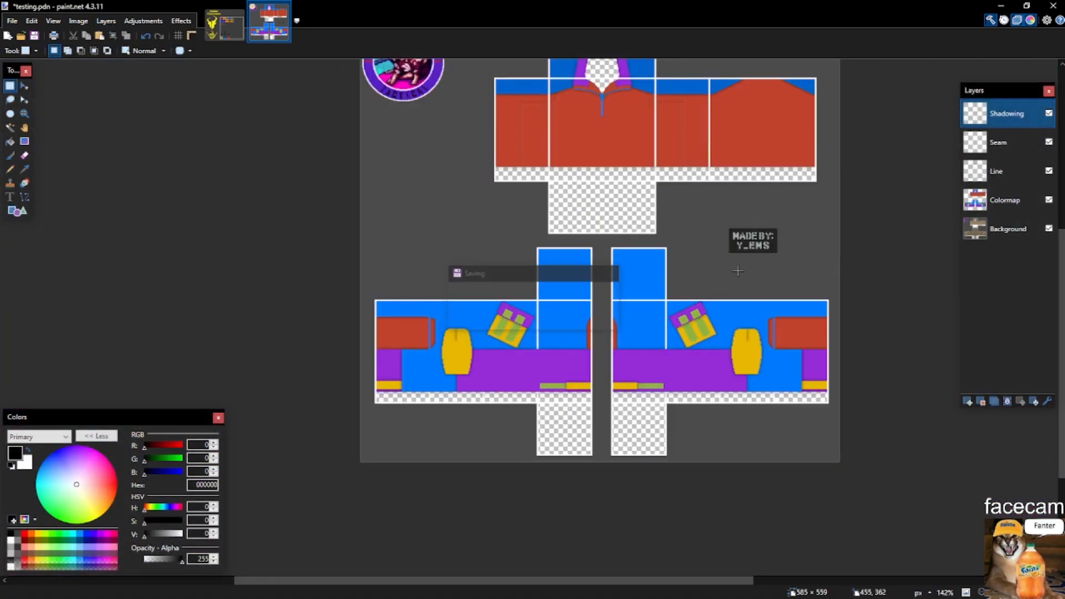
{"action": "scroll", "coordinate": [682, 240], "scroll_direction": "up", "scroll_amount": 3}
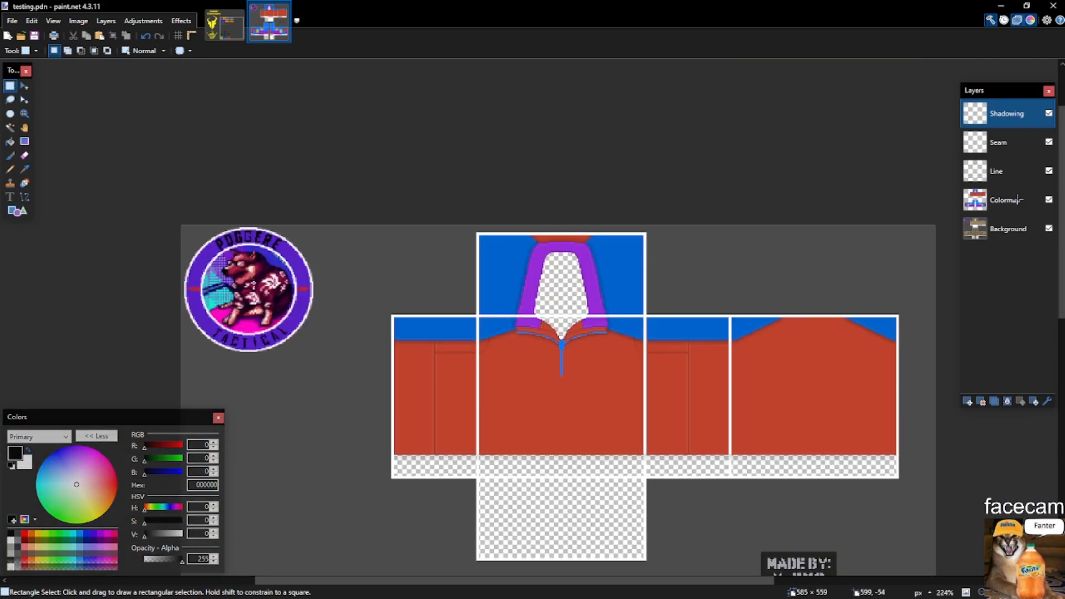
{"action": "left_click", "coordinate": [990, 217]}
{"action": "scroll", "coordinate": [761, 262], "scroll_direction": "down", "scroll_amount": 3}
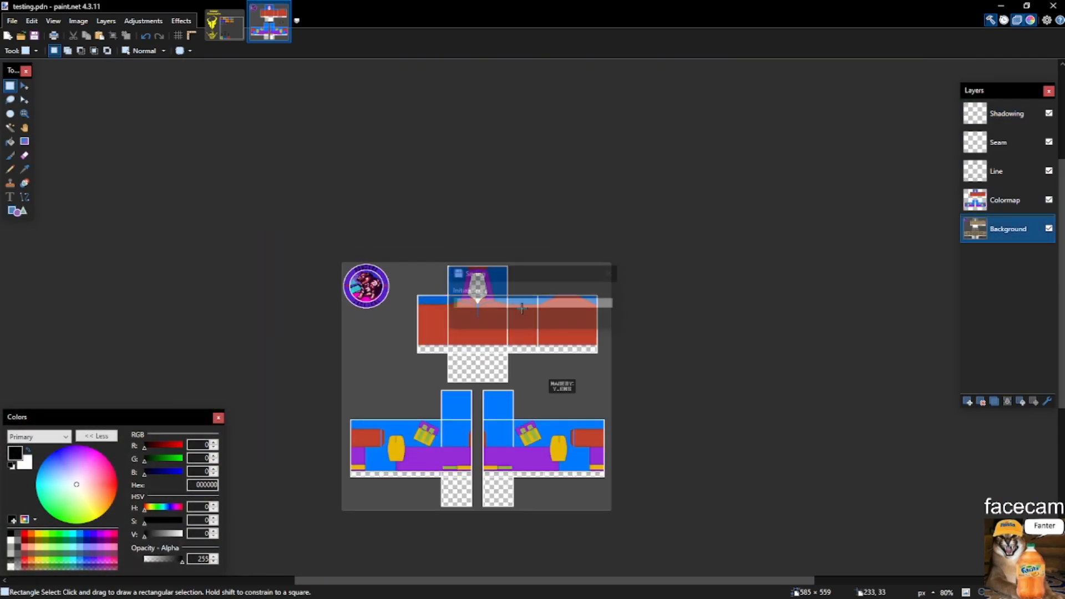
{"action": "scroll", "coordinate": [435, 321], "scroll_direction": "up", "scroll_amount": 2}
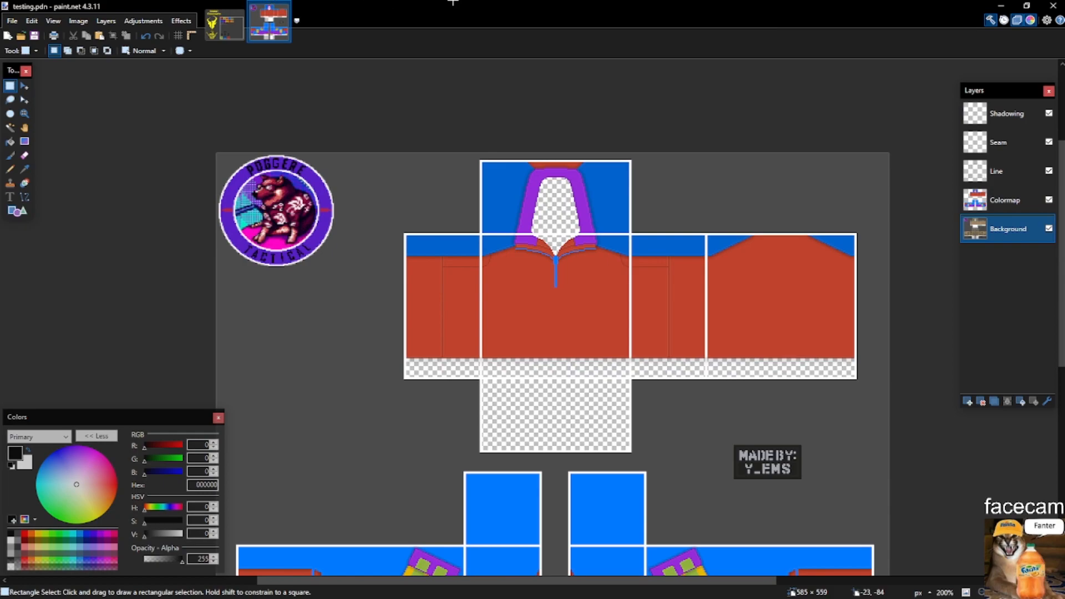
Open the file Crye G4 -.pdn from the desktop and work in the maximized window.
{"action": "double_click", "coordinate": [453, 2]}
{"action": "left_click", "coordinate": [1002, 8]}
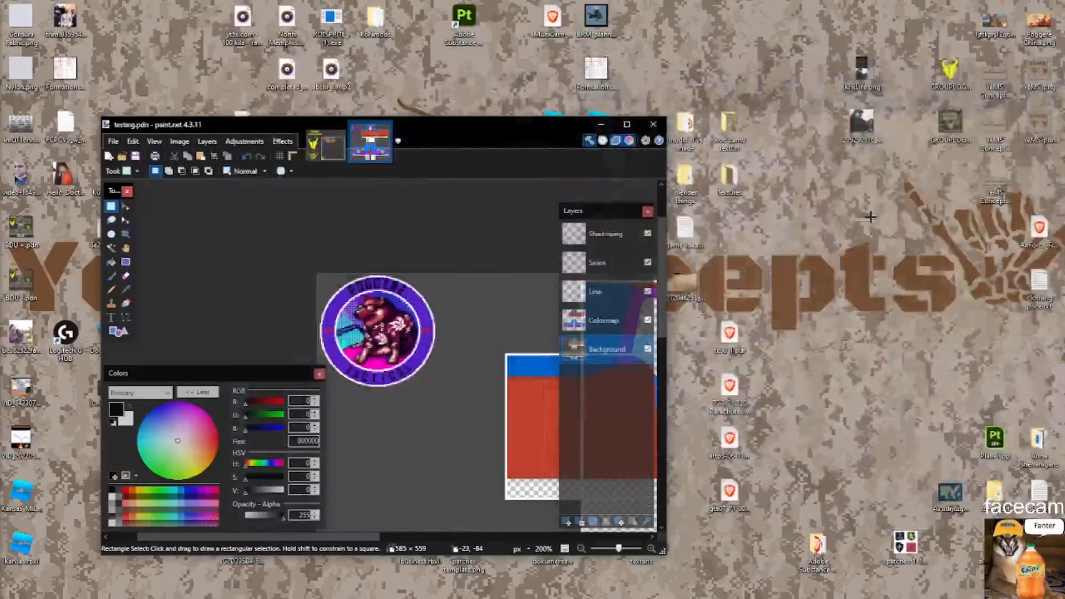
{"action": "mouse_move", "coordinate": [515, 123]}
{"action": "left_mouse_down"}
{"action": "mouse_move", "coordinate": [401, 94]}
{"action": "mouse_move", "coordinate": [413, 80]}
{"action": "mouse_move", "coordinate": [449, 81]}
{"action": "left_mouse_up"}
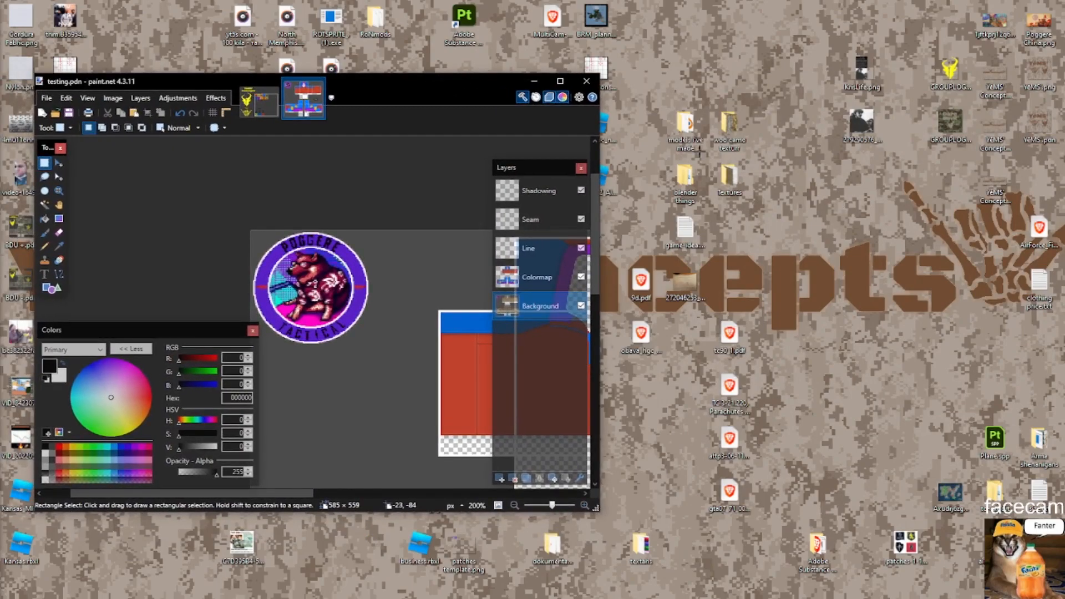
{"action": "double_click", "coordinate": [393, 95]}
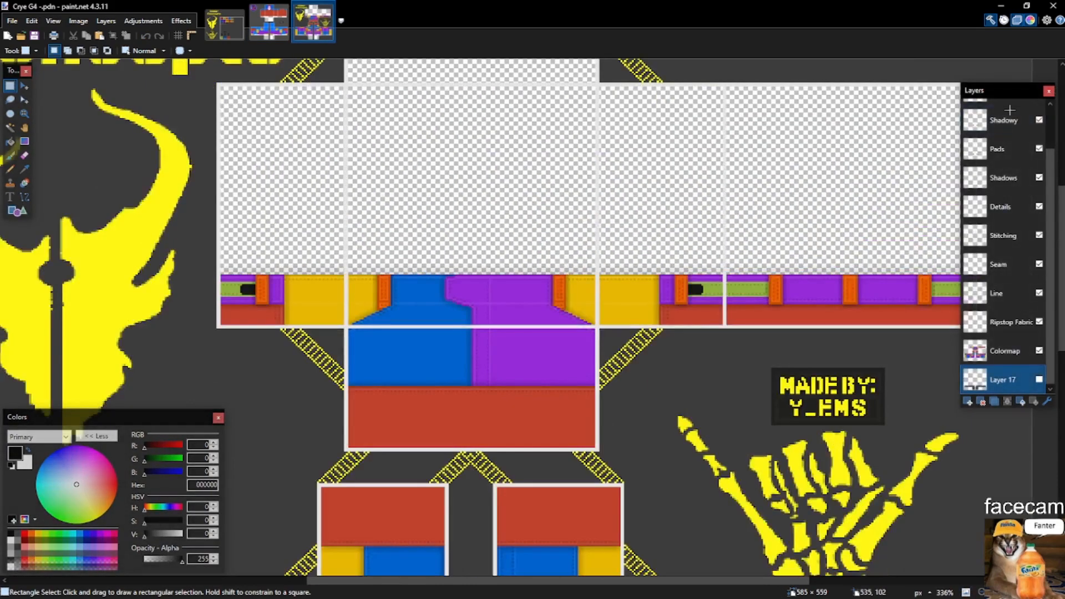
Select the entire Background layer of Crye G4 -.pdn and switch back to testing.pdn.
{"action": "left_click", "coordinate": [1009, 110]}
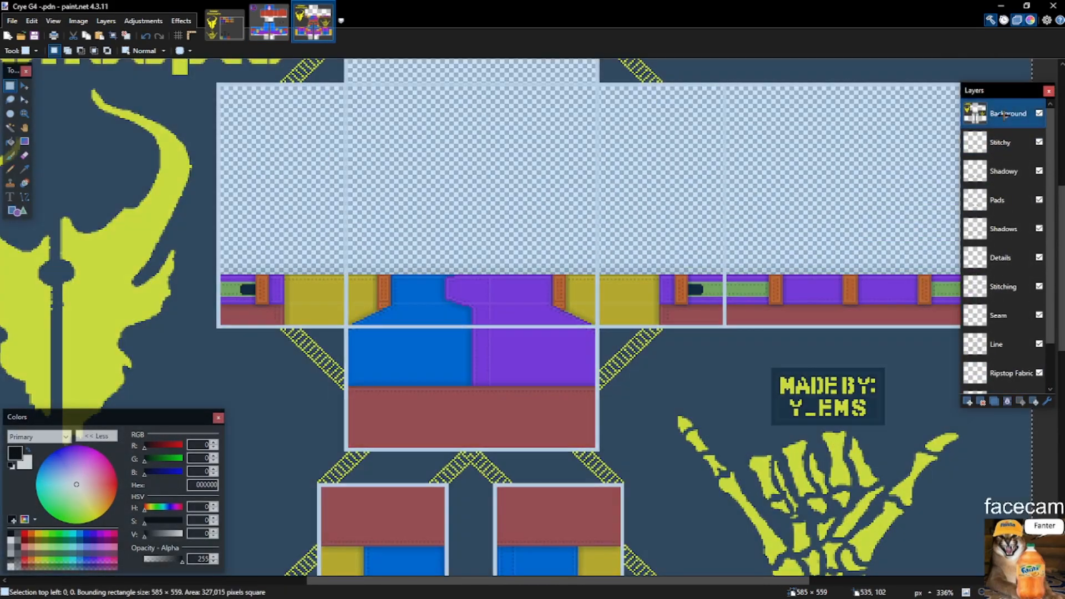
{"action": "left_click", "coordinate": [269, 23]}
{"action": "left_click", "coordinate": [237, 28]}
{"action": "left_click", "coordinate": [272, 25]}
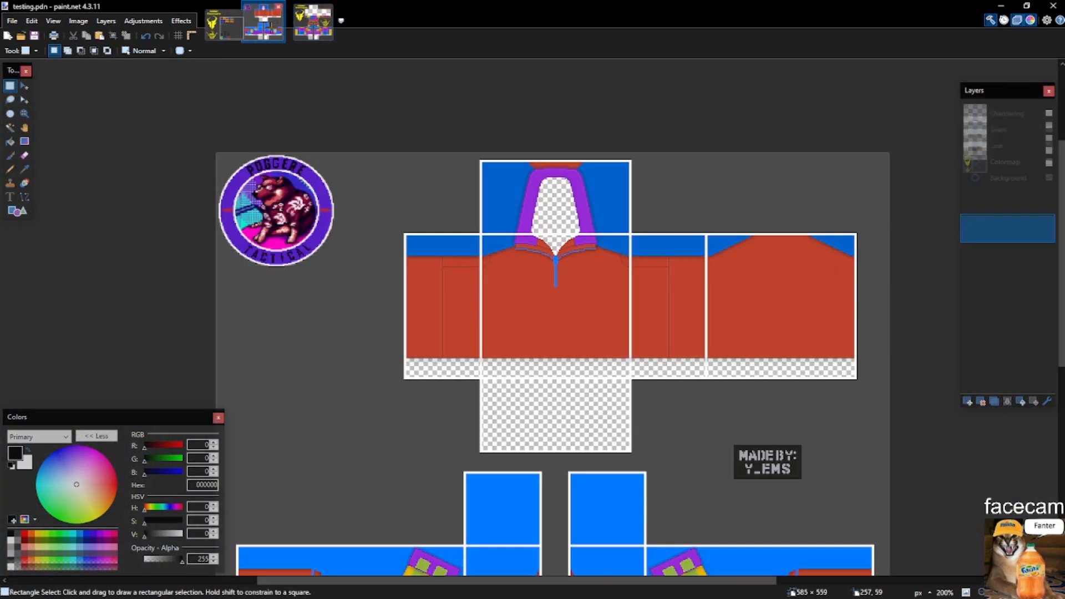
Paste the copied Crye G4 background into testing.pdn as a new layer, move it to the top of the stack, and save.
{"action": "key", "text": "ctrl+a"}
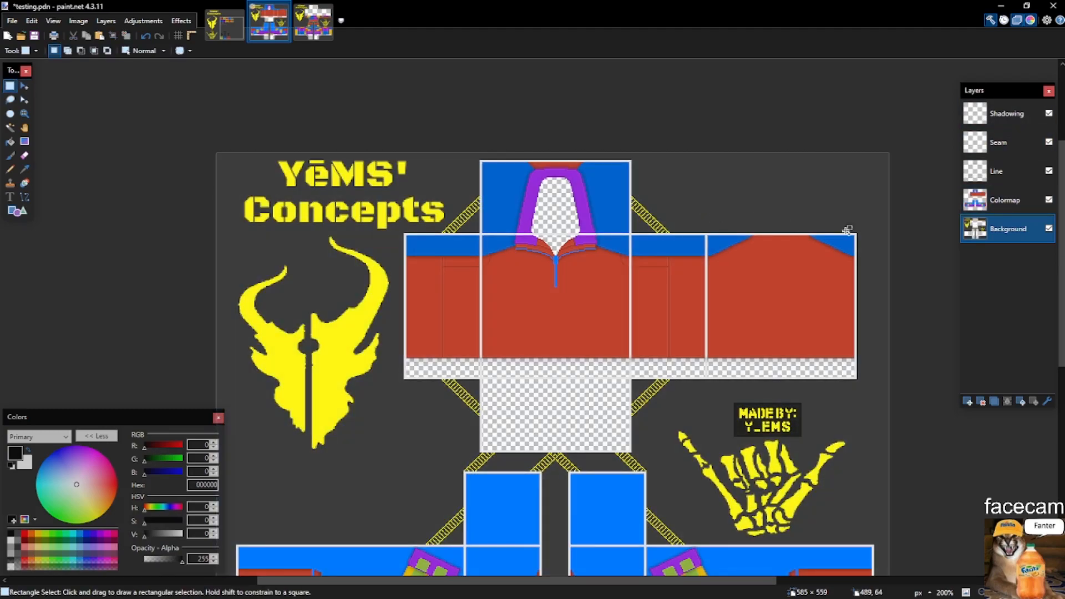
{"action": "key", "text": "m"}
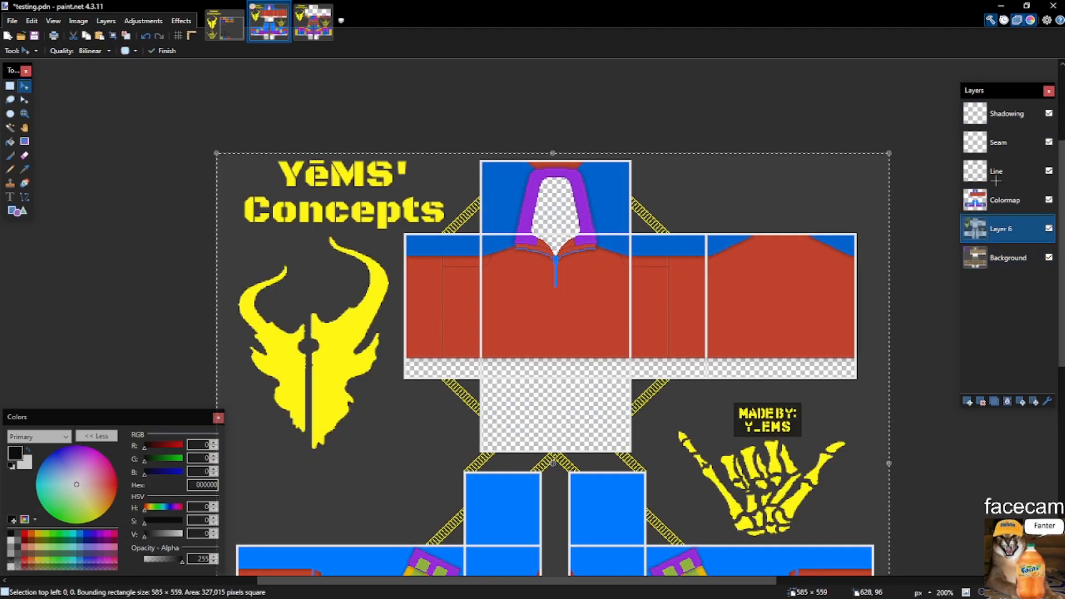
{"action": "key", "text": "s"}
{"action": "key", "text": "ctrl+b"}
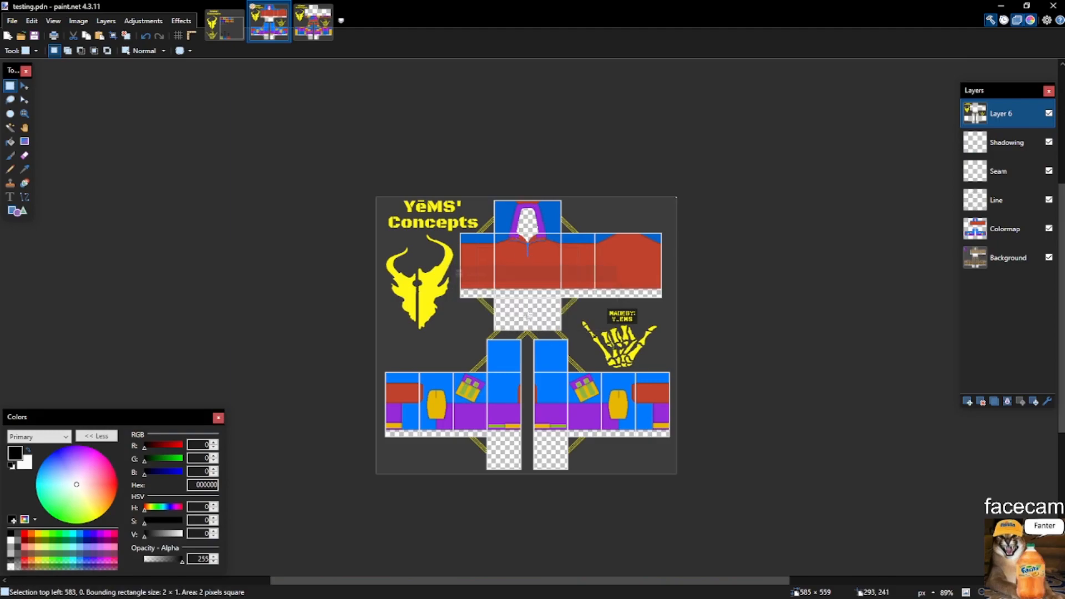
{"action": "scroll", "coordinate": [484, 283], "scroll_direction": "up", "scroll_amount": 4}
{"action": "scroll", "coordinate": [487, 281], "scroll_direction": "down", "scroll_amount": 2}
{"action": "key", "text": "ctrl+s"}
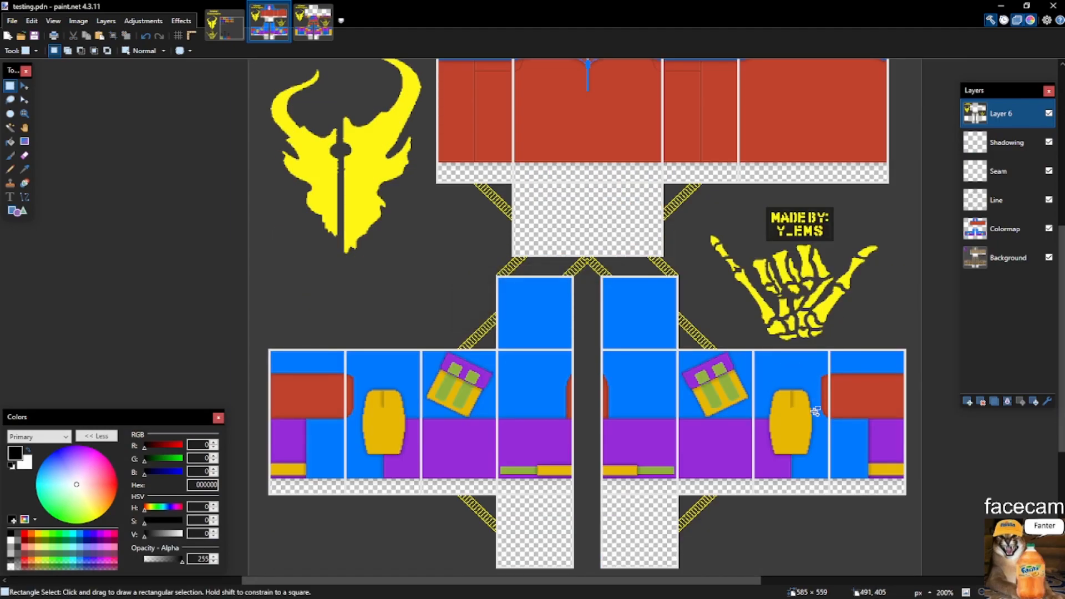
Examine the sleeves, torso and collar of the template against the newly added background.
{"action": "scroll", "coordinate": [813, 408], "scroll_direction": "up", "scroll_amount": 4}
{"action": "scroll", "coordinate": [798, 401], "scroll_direction": "down", "scroll_amount": 3}
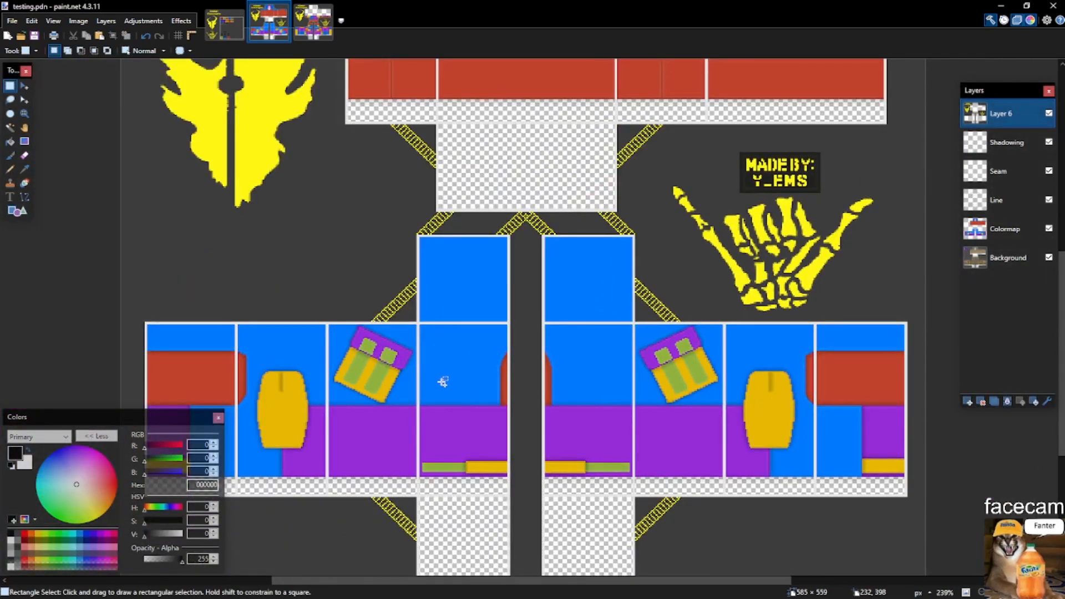
{"action": "scroll", "coordinate": [679, 394], "scroll_direction": "up", "scroll_amount": 4}
{"action": "scroll", "coordinate": [739, 365], "scroll_direction": "down", "scroll_amount": 5}
{"action": "scroll", "coordinate": [669, 214], "scroll_direction": "up", "scroll_amount": 3}
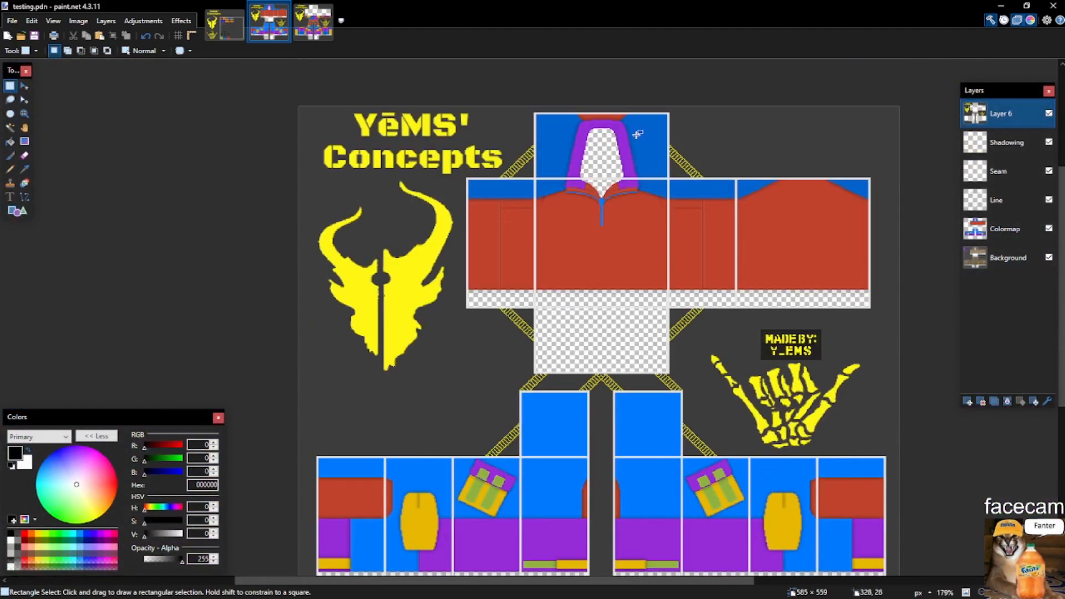
{"action": "scroll", "coordinate": [635, 133], "scroll_direction": "up", "scroll_amount": 2}
{"action": "scroll", "coordinate": [606, 184], "scroll_direction": "up", "scroll_amount": 3}
{"action": "scroll", "coordinate": [642, 197], "scroll_direction": "down", "scroll_amount": 3}
{"action": "scroll", "coordinate": [642, 135], "scroll_direction": "down", "scroll_amount": 2}
{"action": "scroll", "coordinate": [637, 135], "scroll_direction": "up", "scroll_amount": 2}
{"action": "scroll", "coordinate": [638, 135], "scroll_direction": "up", "scroll_amount": 3}
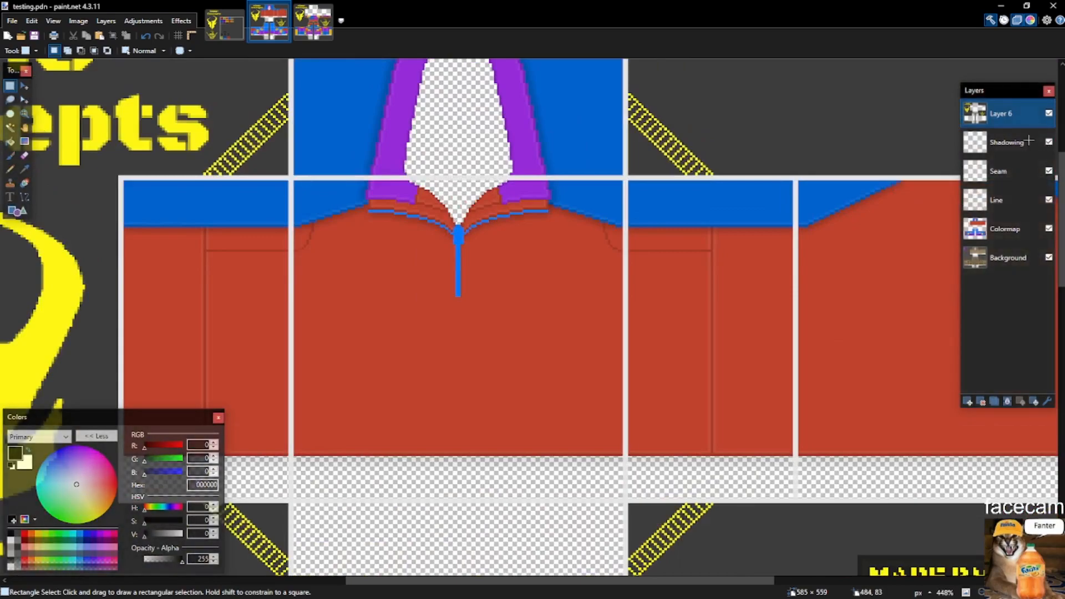
Add two new layers directly above Shadowing and make the lower of the two active.
{"action": "left_click", "coordinate": [1029, 141]}
{"action": "left_click", "coordinate": [967, 400]}
{"action": "left_click", "coordinate": [967, 401]}
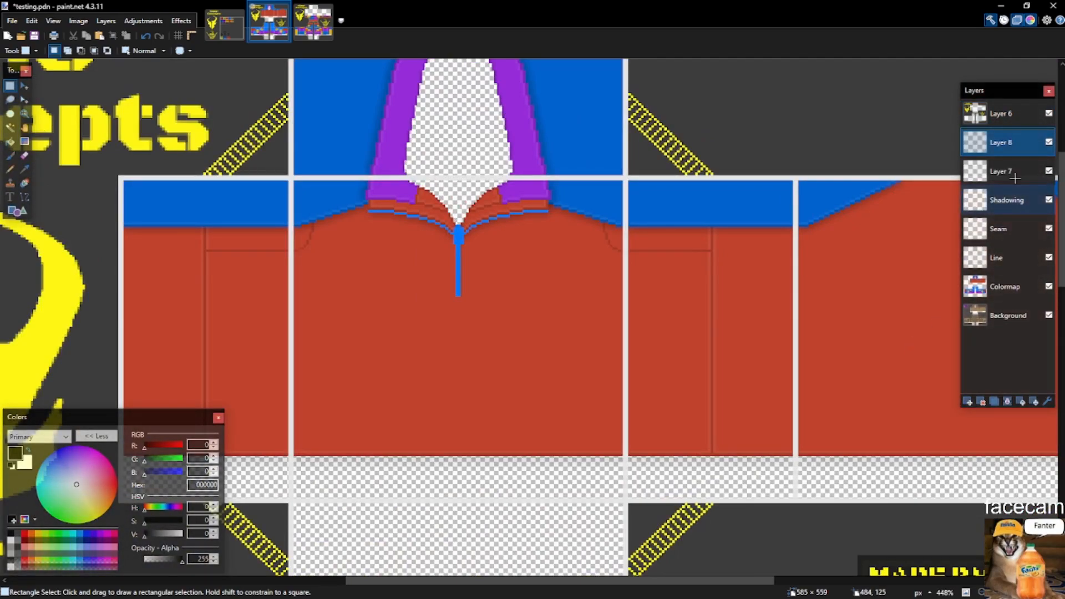
{"action": "left_click", "coordinate": [1015, 176]}
Sample the zipper greys from the YKK ZIP swatches on the CLRS layer of Colorings.pdn, with 545454 as the secondary color.
{"action": "left_click", "coordinate": [223, 25]}
{"action": "key", "text": "k"}
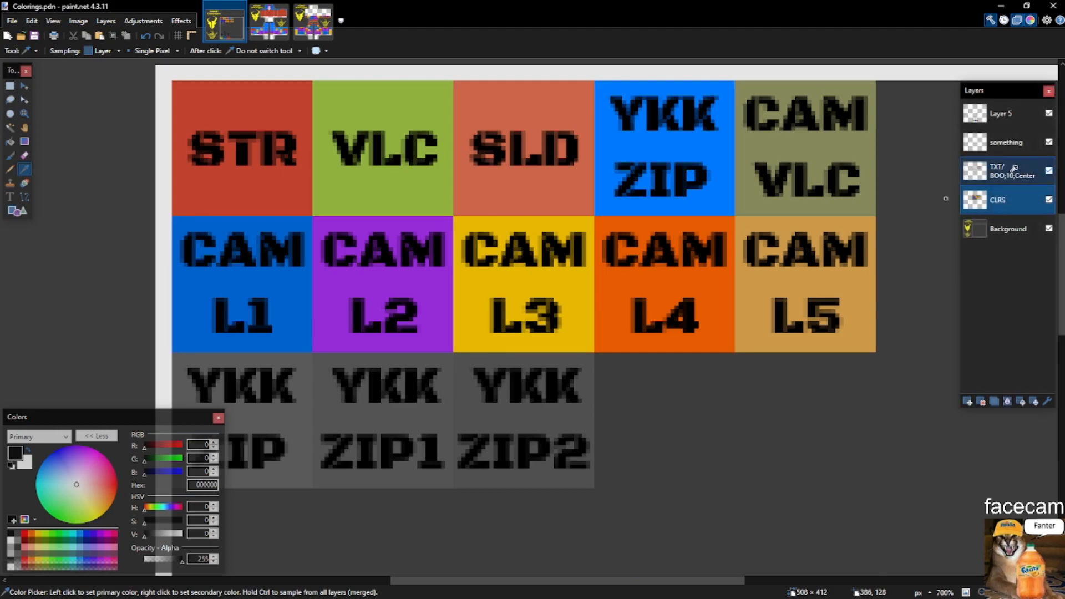
{"action": "left_click", "coordinate": [984, 169]}
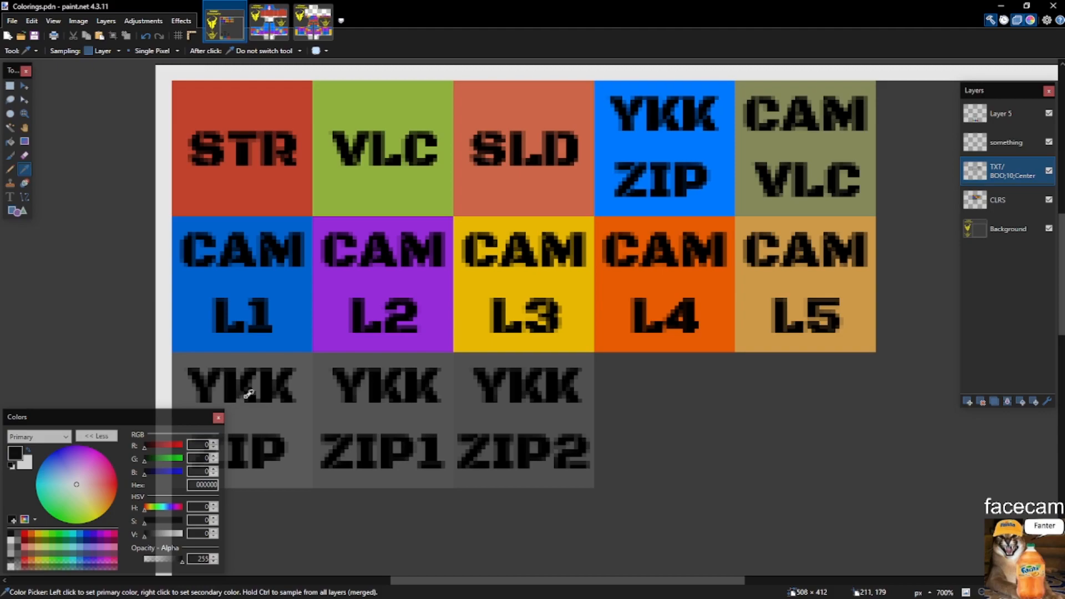
{"action": "left_click", "coordinate": [999, 199]}
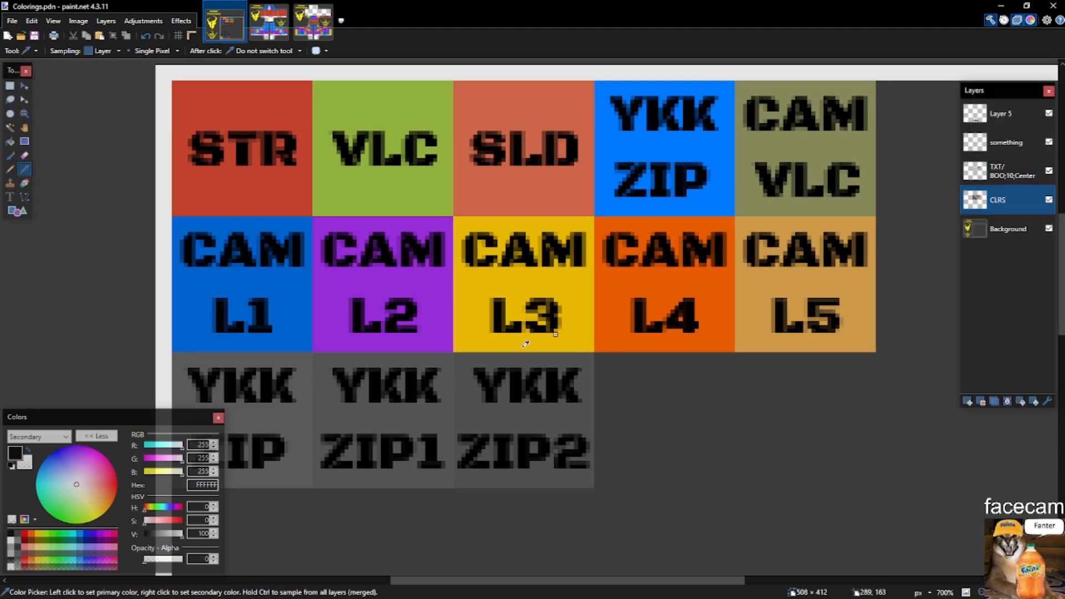
{"action": "left_click", "coordinate": [237, 393]}
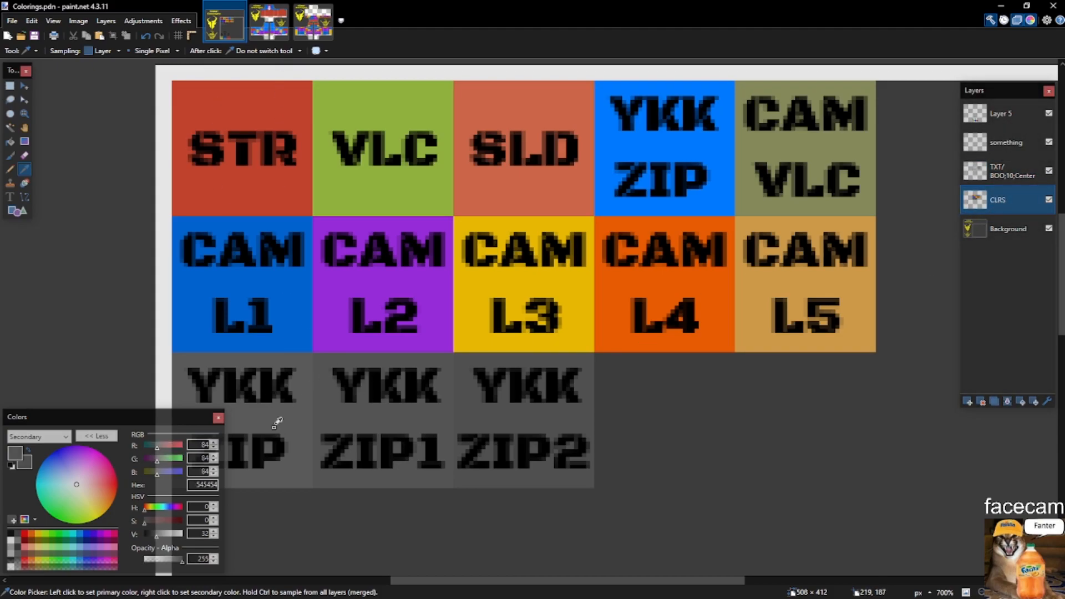
Draw a grey pixel zipper slider with small slots at the bottom of the collar opening on Layer 7 of testing.pdn.
{"action": "left_click", "coordinate": [267, 25]}
{"action": "scroll", "coordinate": [477, 227], "scroll_direction": "up", "scroll_amount": 8}
{"action": "key", "text": "p"}
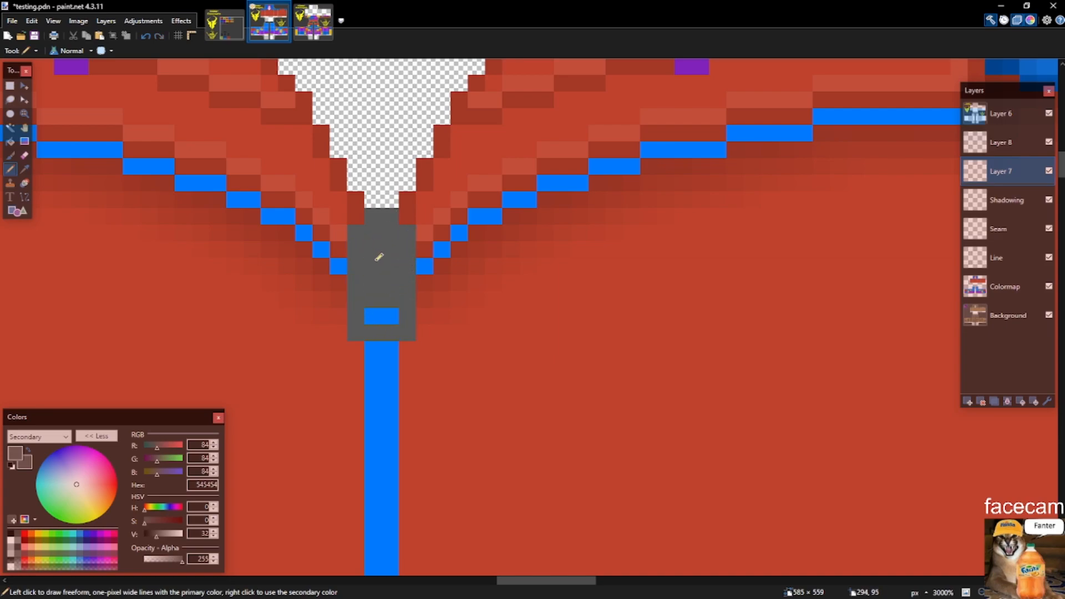
{"action": "key", "text": "s"}
{"action": "scroll", "coordinate": [438, 238], "scroll_direction": "down", "scroll_amount": 3}
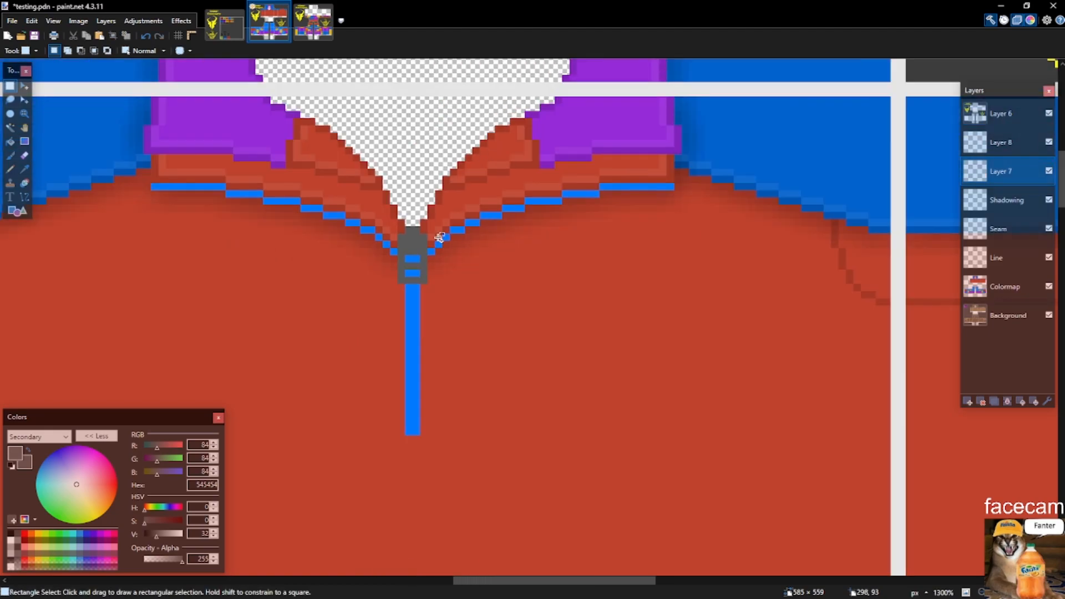
Check the zipper slider with Colormap hidden, show Colormap again, and rename Layer 7 as Details.
{"action": "left_click", "coordinate": [1048, 286]}
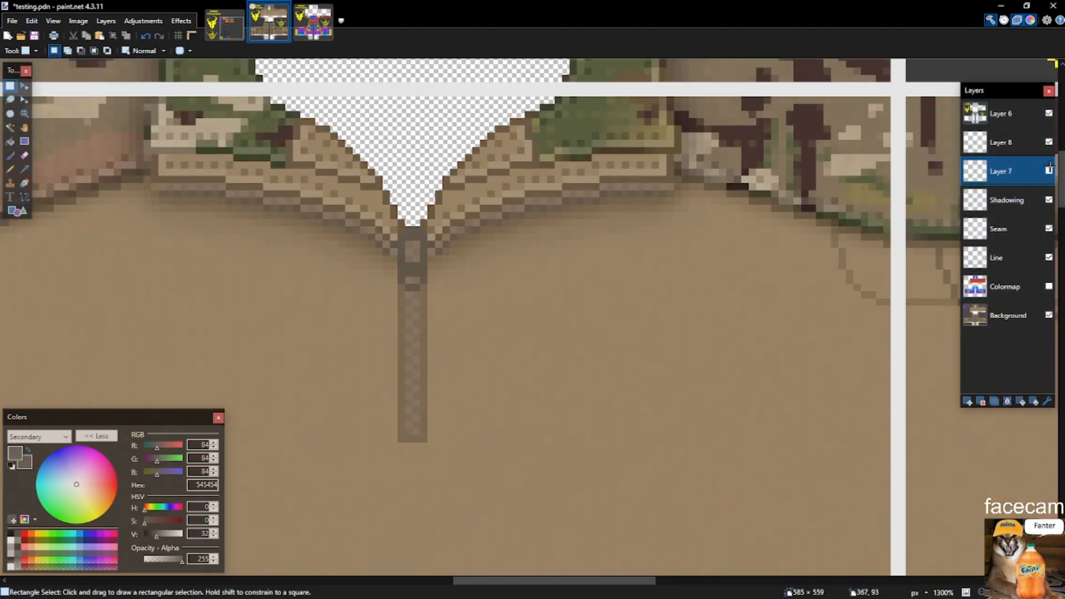
{"action": "left_click", "coordinate": [1048, 286]}
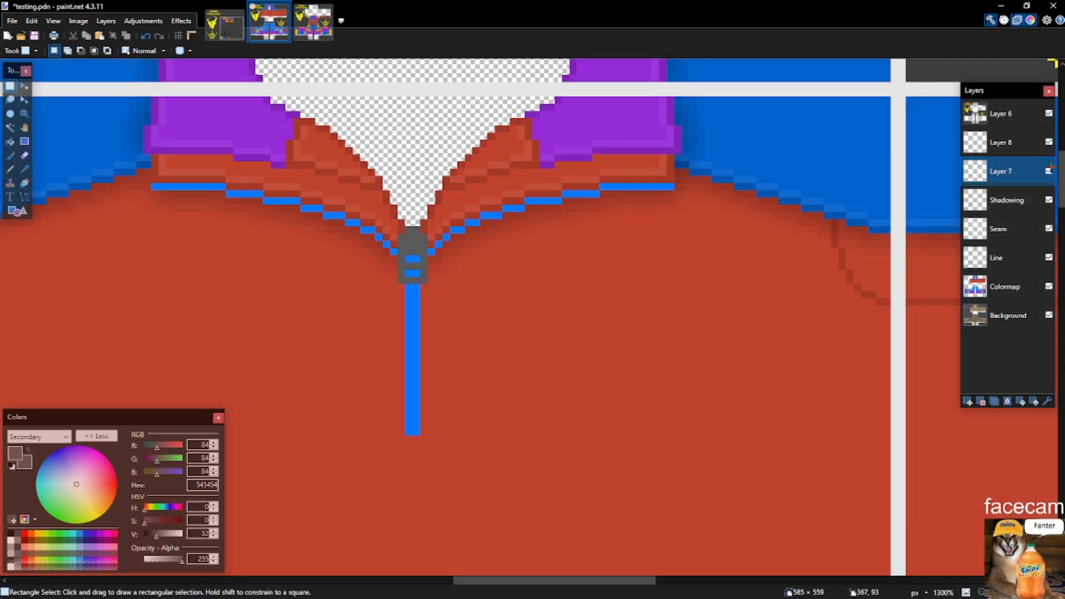
{"action": "double_click", "coordinate": [1024, 168]}
{"action": "type", "text": "Details"}
{"action": "key", "text": "Return"}
Enlarge the upper slot of the zipper slider on the Details layer to two pixels high.
{"action": "scroll", "coordinate": [460, 233], "scroll_direction": "up", "scroll_amount": 4}
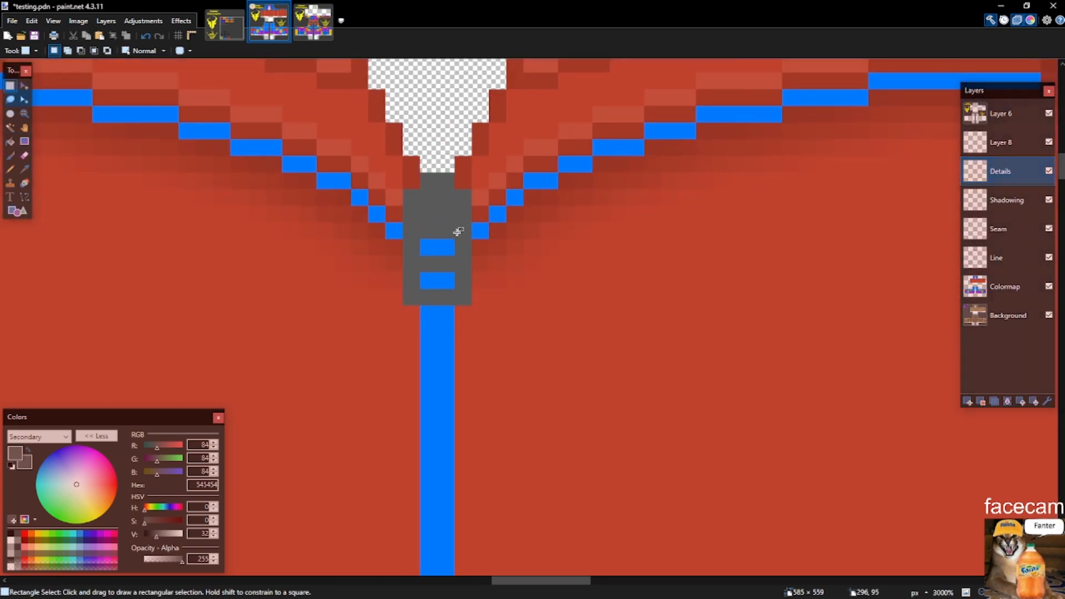
{"action": "scroll", "coordinate": [435, 238], "scroll_direction": "down", "scroll_amount": 6}
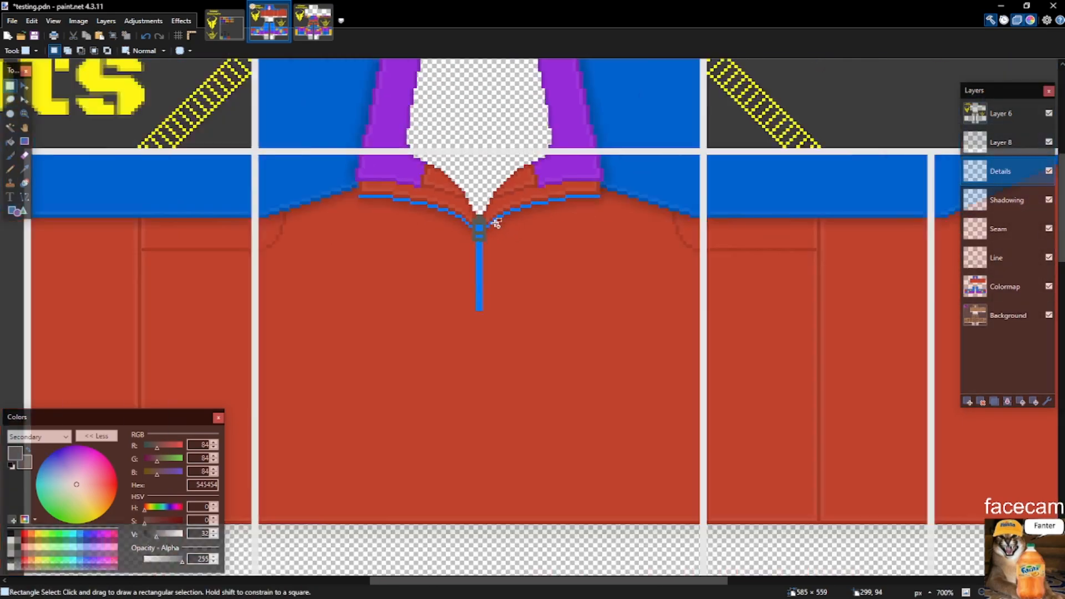
{"action": "scroll", "coordinate": [495, 220], "scroll_direction": "up", "scroll_amount": 4}
{"action": "scroll", "coordinate": [485, 233], "scroll_direction": "down", "scroll_amount": 4}
{"action": "scroll", "coordinate": [477, 233], "scroll_direction": "up", "scroll_amount": 4}
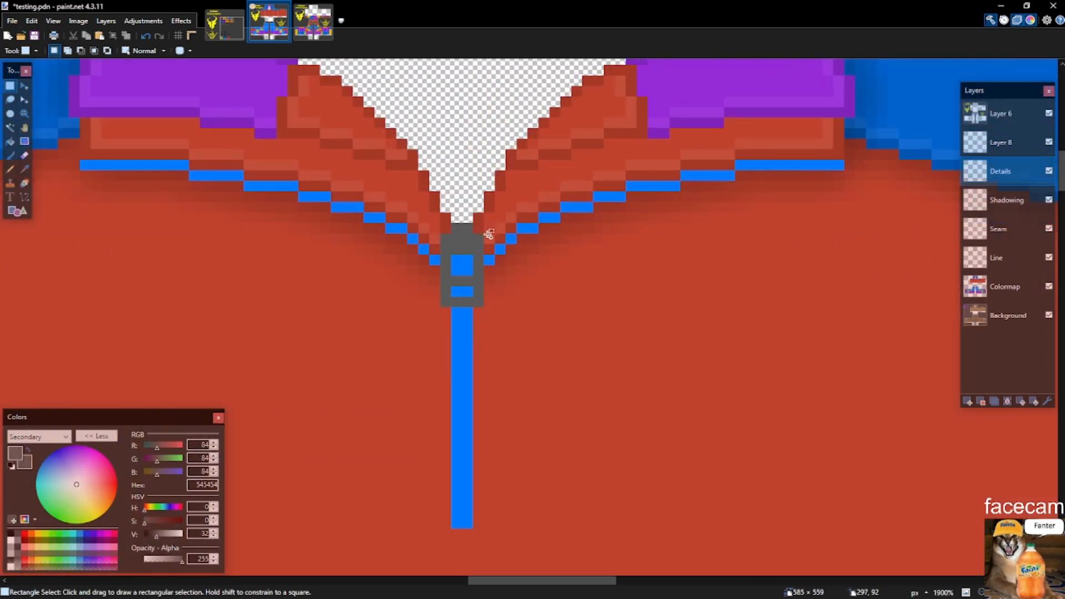
Sample the darker zipper grey 4F4F4F from Colorings.pdn and return to testing.pdn with the Pencil tool.
{"action": "left_click", "coordinate": [226, 25]}
{"action": "key", "text": "k"}
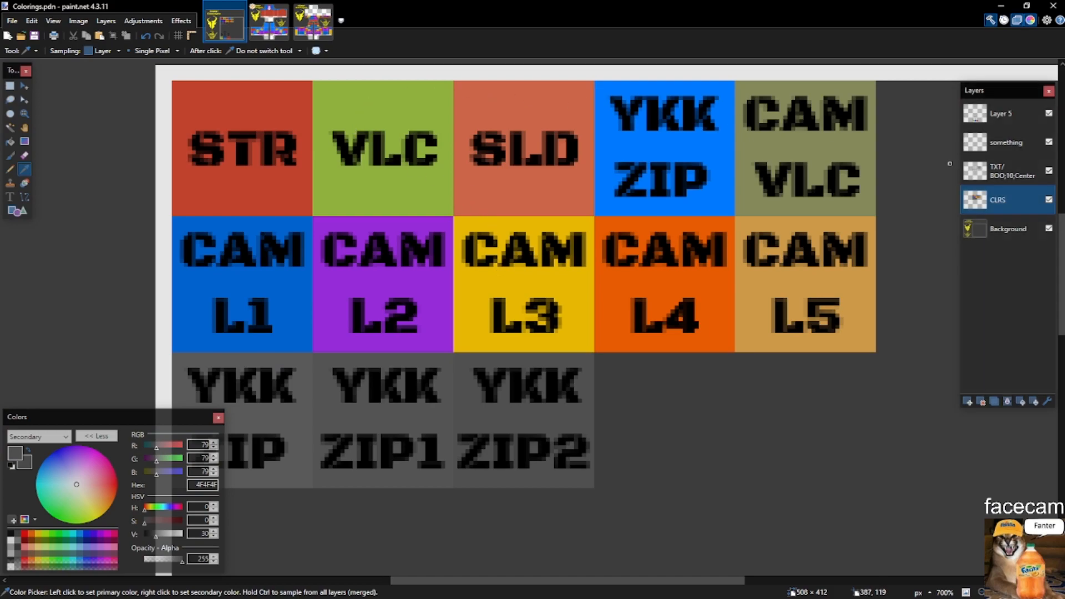
{"action": "left_click", "coordinate": [269, 24]}
{"action": "key", "text": "p"}
{"action": "scroll", "coordinate": [147, 159], "scroll_direction": "up", "scroll_amount": 2}
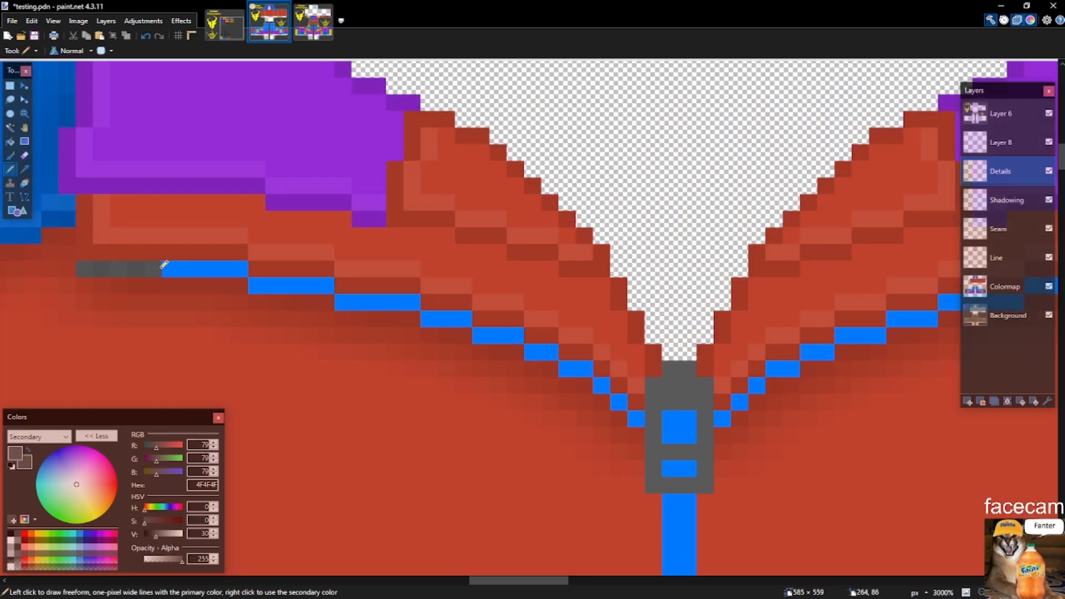
Cover the outer blocks of the collar's left blue zipper line with alternating grey pixels on the Details layer.
{"action": "key", "text": "ctrl+z"}
{"action": "left_click", "coordinate": [226, 269]}
{"action": "left_click", "coordinate": [237, 265]}
{"action": "key", "text": "s"}
{"action": "left_click_drag", "start_coordinate": [83, 266], "coordinate": [571, 319]}
{"action": "scroll", "coordinate": [158, 267], "scroll_direction": "up", "scroll_amount": 2}
{"action": "key", "text": "m"}
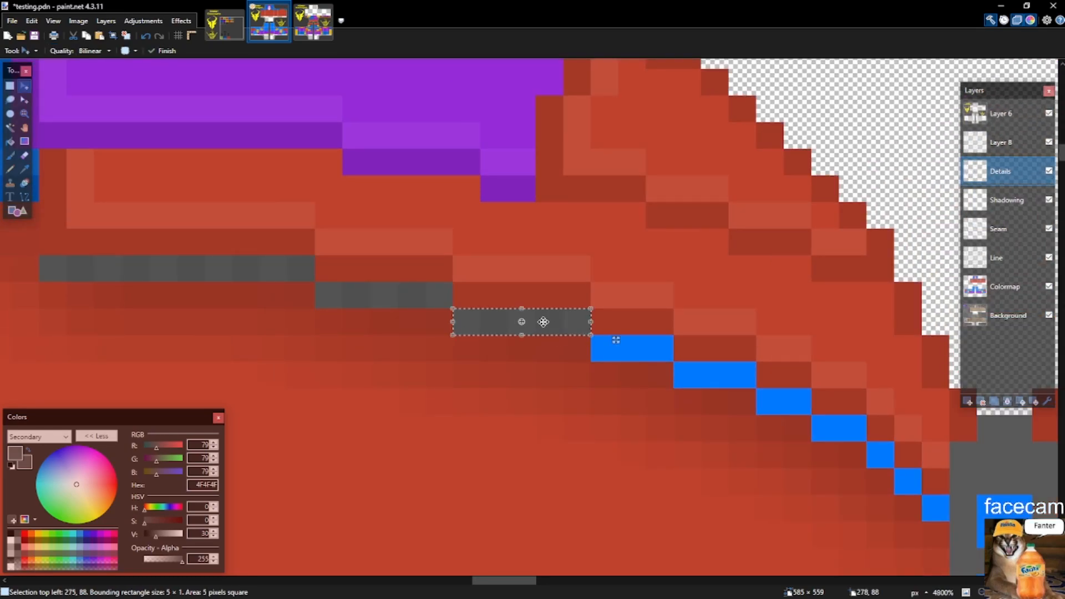
Redo the third block of the left collar zipper line with alternating grey pixels up to its inner end.
{"action": "key", "text": "s"}
{"action": "key", "text": "Delete"}
{"action": "mouse_move", "coordinate": [476, 322]}
{"action": "left_mouse_down"}
{"action": "mouse_move", "coordinate": [467, 327]}
{"action": "mouse_move", "coordinate": [604, 328]}
{"action": "mouse_move", "coordinate": [535, 326]}
{"action": "left_mouse_up"}
{"action": "key", "text": "m"}
{"action": "key", "text": "p"}
{"action": "key", "text": "s"}
{"action": "left_click", "coordinate": [574, 318]}
{"action": "key", "text": "p"}
{"action": "left_click", "coordinate": [584, 324]}
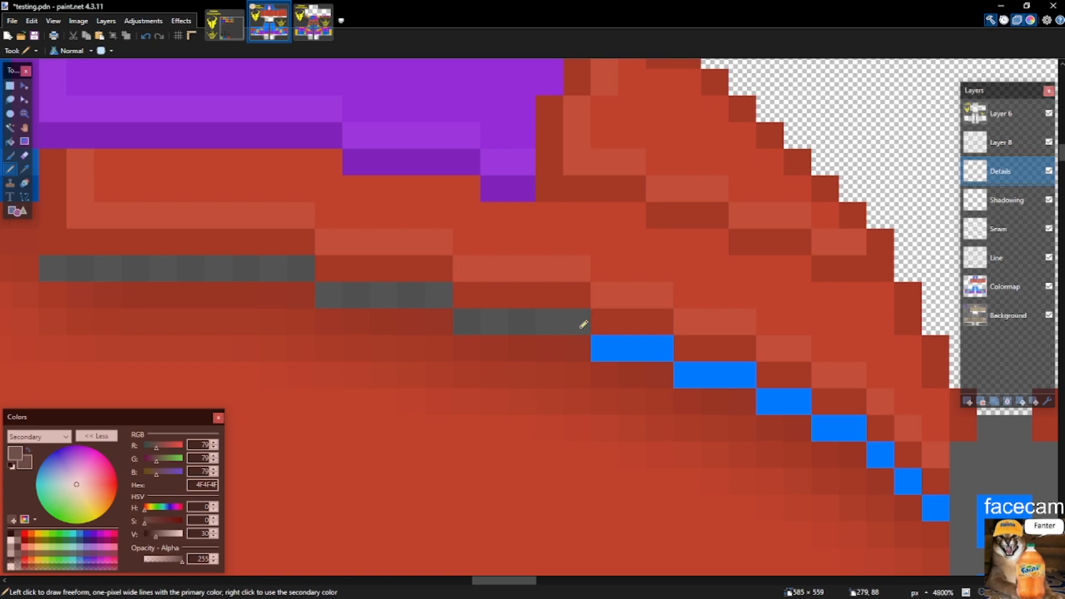
Continue the grey pixels down the remaining blocks of the left collar zipper line until they reach the slider.
{"action": "left_click", "coordinate": [610, 345]}
{"action": "left_click", "coordinate": [633, 344]}
{"action": "left_click", "coordinate": [666, 344]}
{"action": "left_click", "coordinate": [692, 371]}
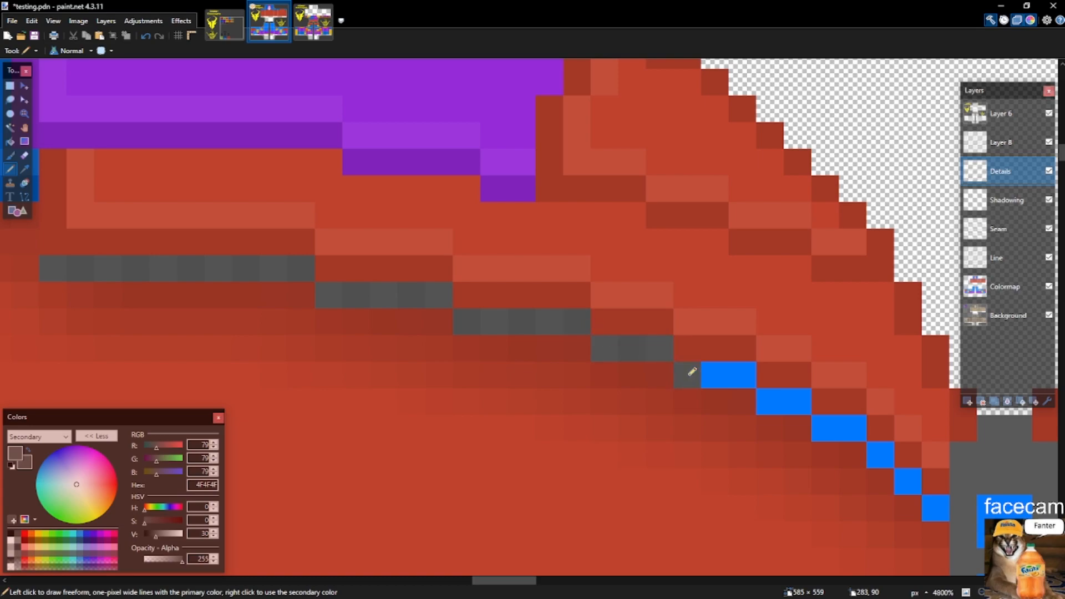
{"action": "left_click", "coordinate": [712, 371]}
{"action": "left_click", "coordinate": [743, 373]}
{"action": "left_click", "coordinate": [774, 394]}
{"action": "left_click", "coordinate": [798, 396]}
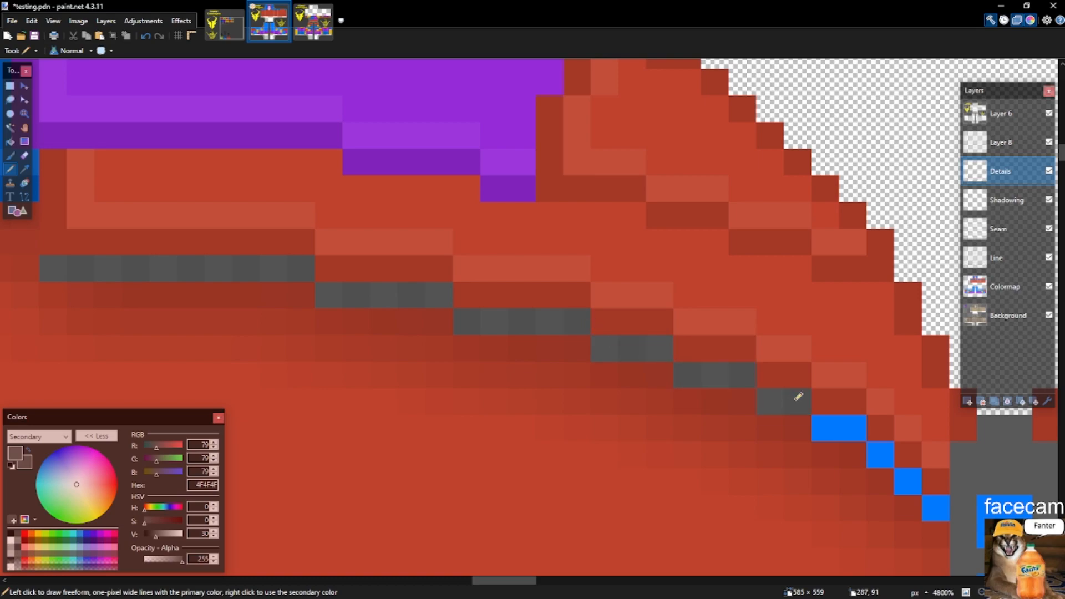
{"action": "left_click", "coordinate": [821, 426]}
{"action": "left_click", "coordinate": [849, 426]}
{"action": "left_click", "coordinate": [879, 454]}
{"action": "left_click", "coordinate": [905, 480]}
{"action": "left_click", "coordinate": [934, 507]}
{"action": "scroll", "coordinate": [743, 401], "scroll_direction": "down", "scroll_amount": 2}
{"action": "scroll", "coordinate": [743, 401], "scroll_direction": "right", "scroll_amount": 3}
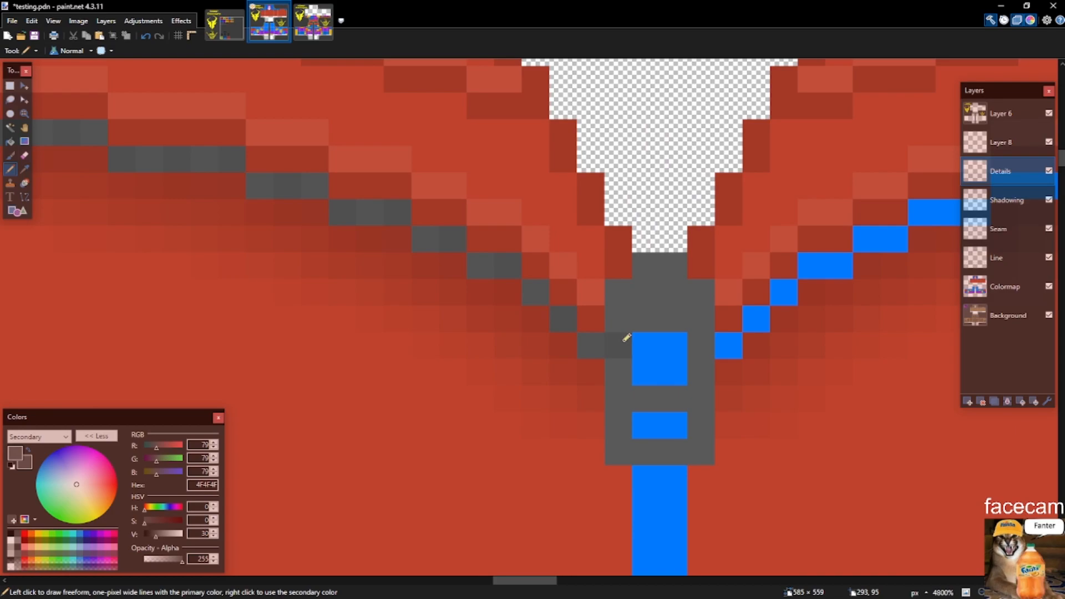
Place 4F4F4F pixels inside the slider's slots, leaving the second column of the lower rows open.
{"action": "left_click", "coordinate": [646, 340]}
{"action": "left_click", "coordinate": [672, 341]}
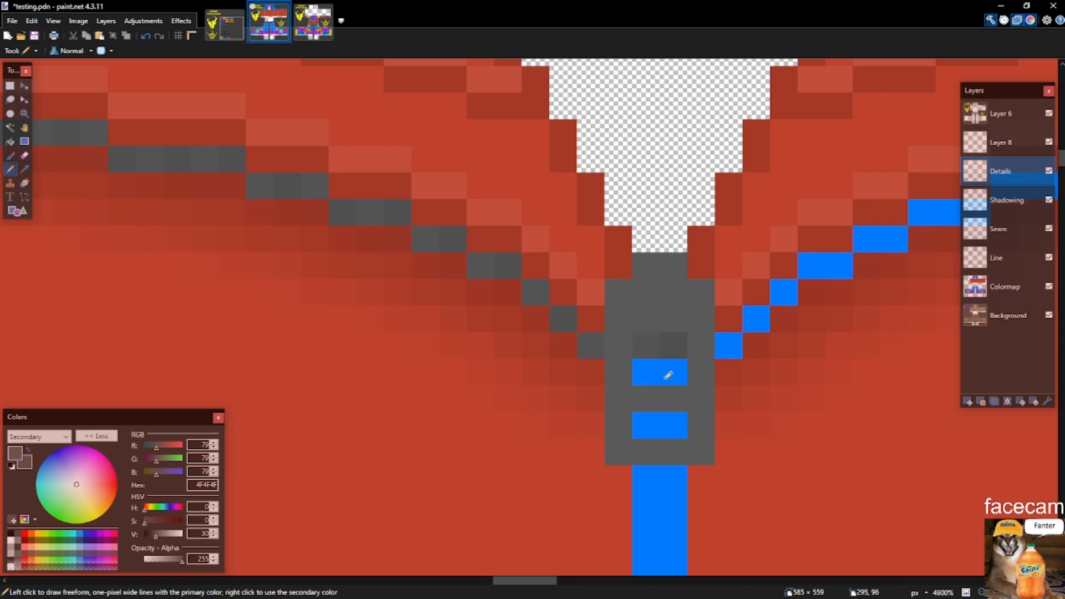
{"action": "left_click", "coordinate": [646, 372]}
{"action": "left_click", "coordinate": [673, 372]}
{"action": "key", "text": "ctrl+z"}
{"action": "left_click", "coordinate": [646, 426]}
{"action": "scroll", "coordinate": [650, 423], "scroll_direction": "down", "scroll_amount": 2}
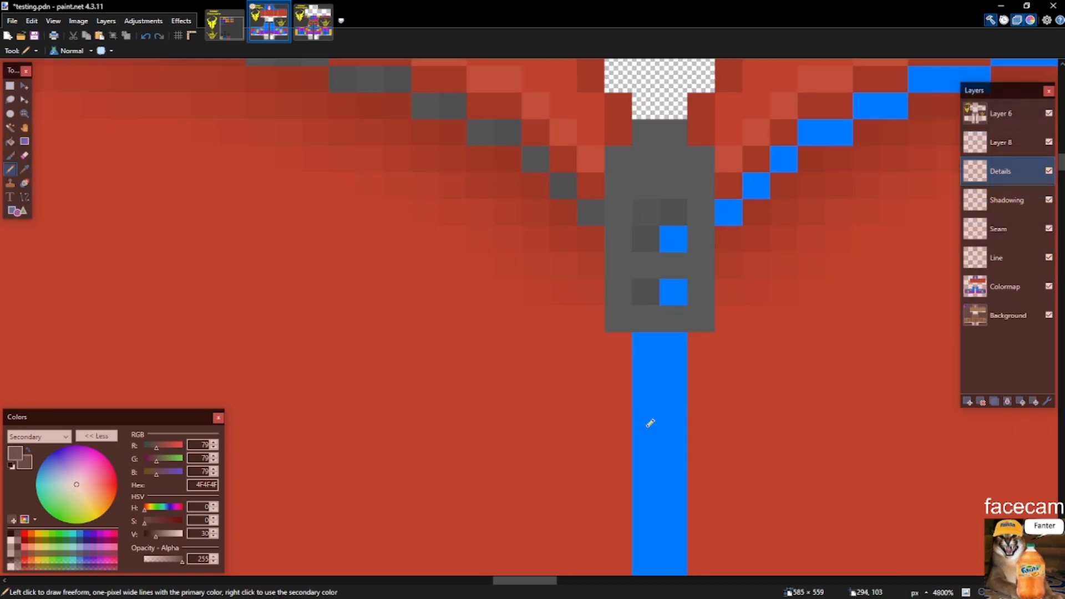
Pencil 4F4F4F pixels in a checkerboard pattern down the two-pixel-wide zipper strip, from below the slider to its lower end.
{"action": "left_click", "coordinate": [647, 351]}
{"action": "scroll", "coordinate": [644, 383], "scroll_direction": "down", "scroll_amount": 1}
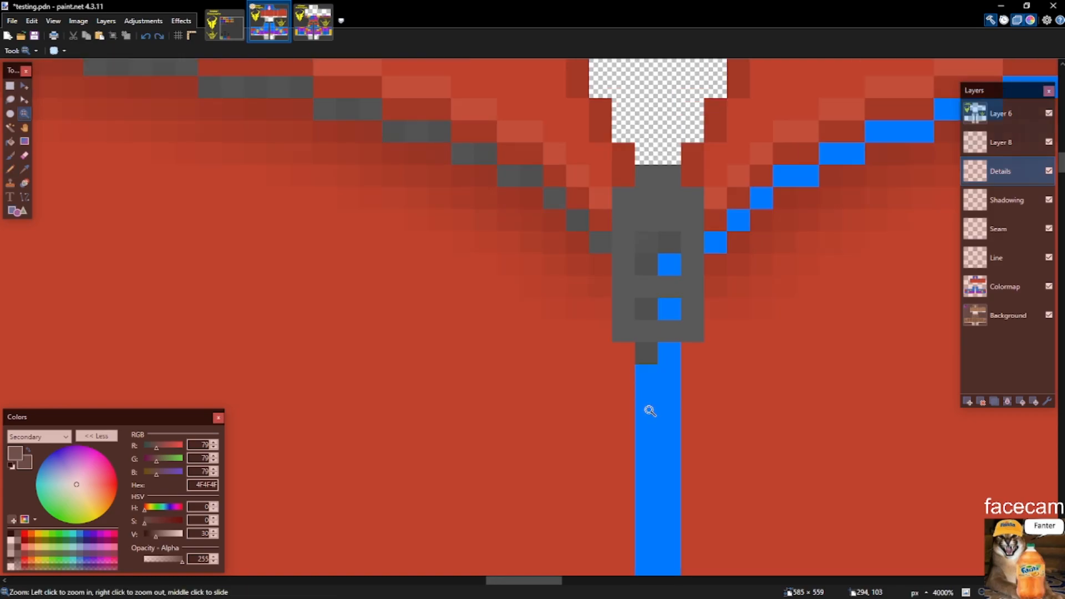
{"action": "left_click", "coordinate": [653, 390]}
{"action": "left_click", "coordinate": [667, 375]}
{"action": "scroll", "coordinate": [662, 355], "scroll_direction": "down", "scroll_amount": 1}
{"action": "left_click", "coordinate": [668, 353]}
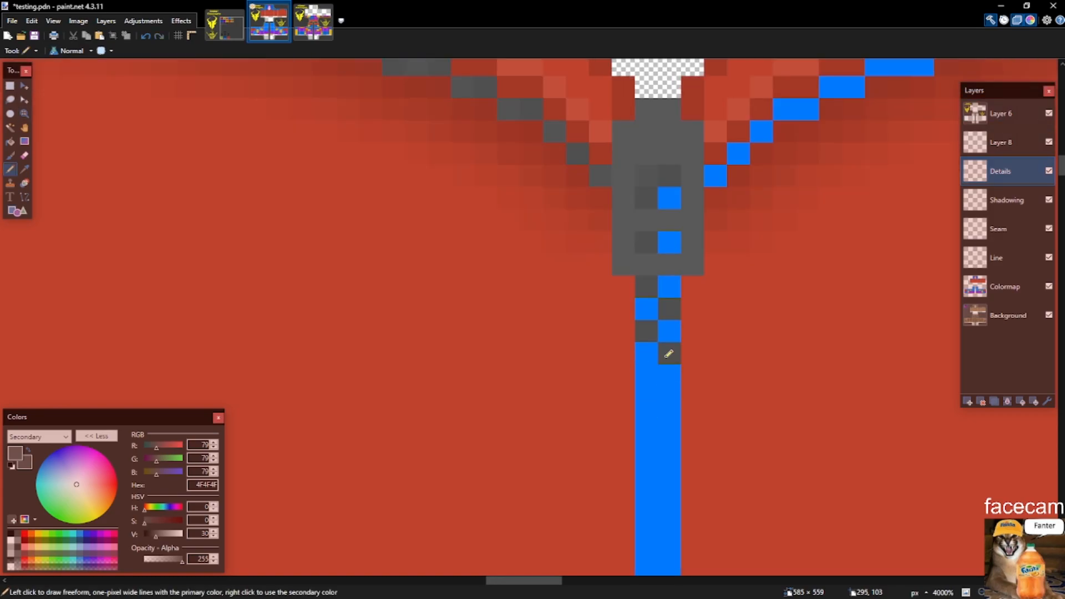
{"action": "left_click", "coordinate": [668, 397]}
{"action": "left_click", "coordinate": [646, 420]}
{"action": "left_click", "coordinate": [668, 443]}
{"action": "left_click", "coordinate": [644, 485]}
{"action": "scroll", "coordinate": [650, 466], "scroll_direction": "down", "scroll_amount": 2}
{"action": "key", "text": "ctrl+z"}
{"action": "left_click", "coordinate": [646, 331]}
{"action": "left_click", "coordinate": [670, 353]}
{"action": "left_click", "coordinate": [646, 376]}
{"action": "left_click", "coordinate": [670, 398]}
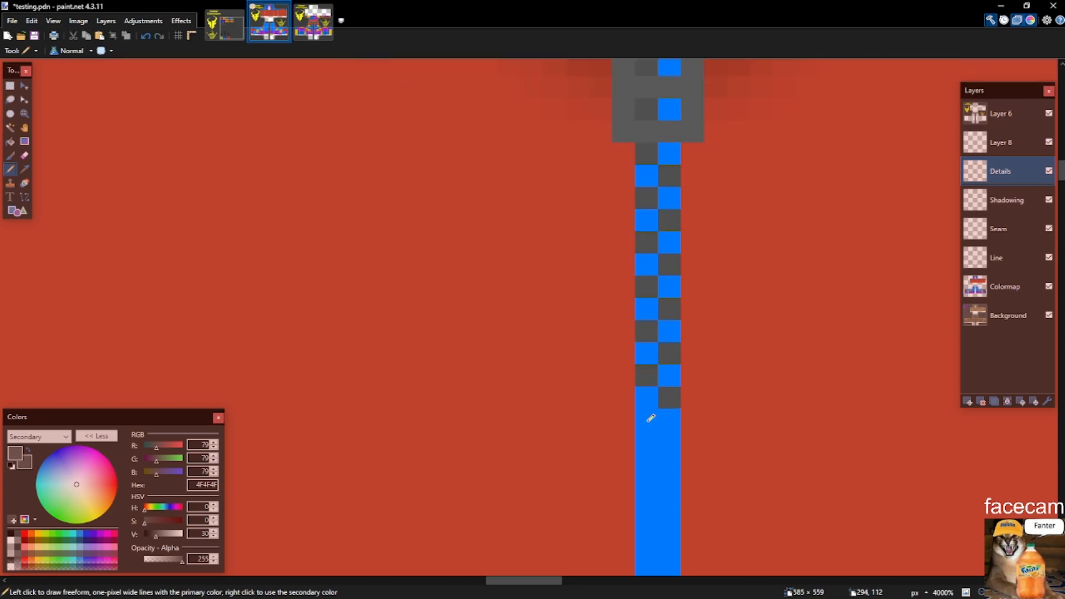
{"action": "left_click", "coordinate": [665, 443]}
{"action": "left_click", "coordinate": [646, 464]}
{"action": "scroll", "coordinate": [655, 460], "scroll_direction": "down", "scroll_amount": 3}
{"action": "left_click", "coordinate": [670, 287]}
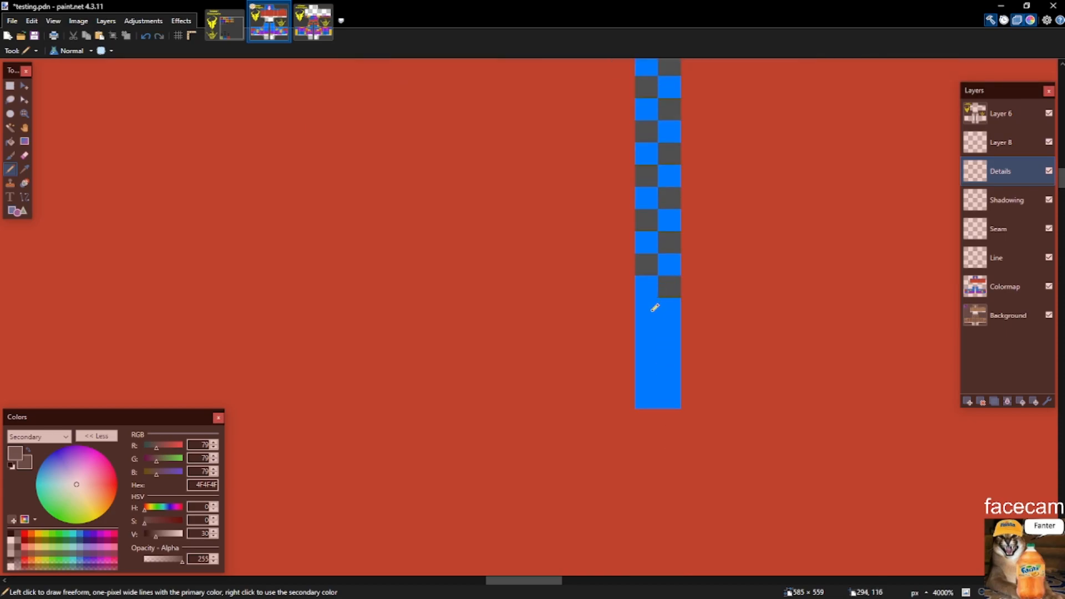
{"action": "left_click", "coordinate": [646, 309]}
{"action": "left_click", "coordinate": [672, 330]}
{"action": "left_click", "coordinate": [646, 353]}
Fill the remaining blue pixels of the zipper strip and slider slots with the lighter zipper grey.
{"action": "scroll", "coordinate": [651, 357], "scroll_direction": "down", "scroll_amount": 1}
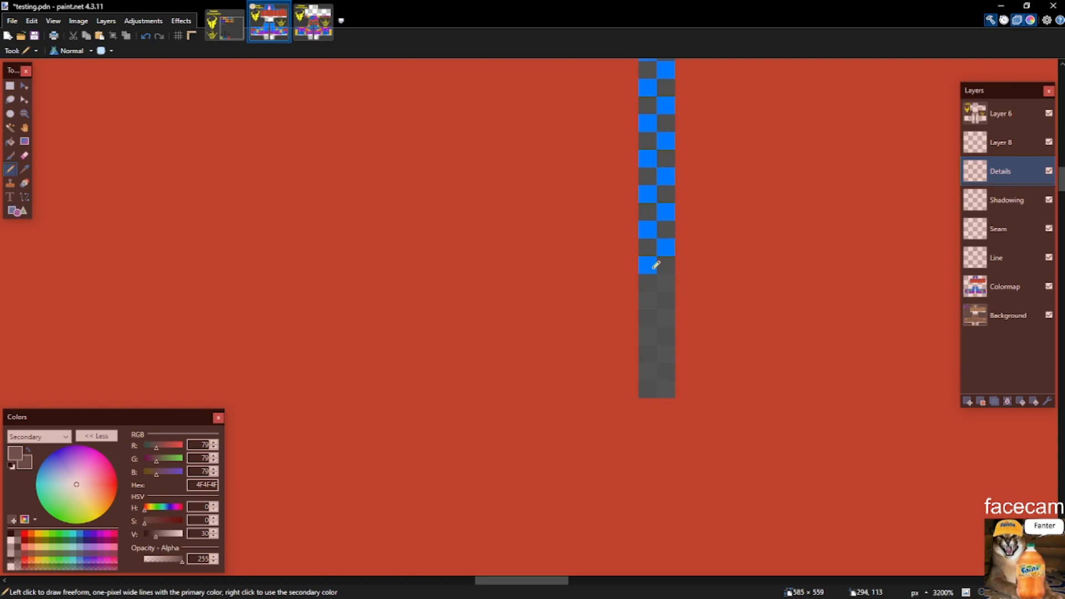
{"action": "left_click", "coordinate": [665, 176]}
{"action": "scroll", "coordinate": [666, 189], "scroll_direction": "up", "scroll_amount": 2}
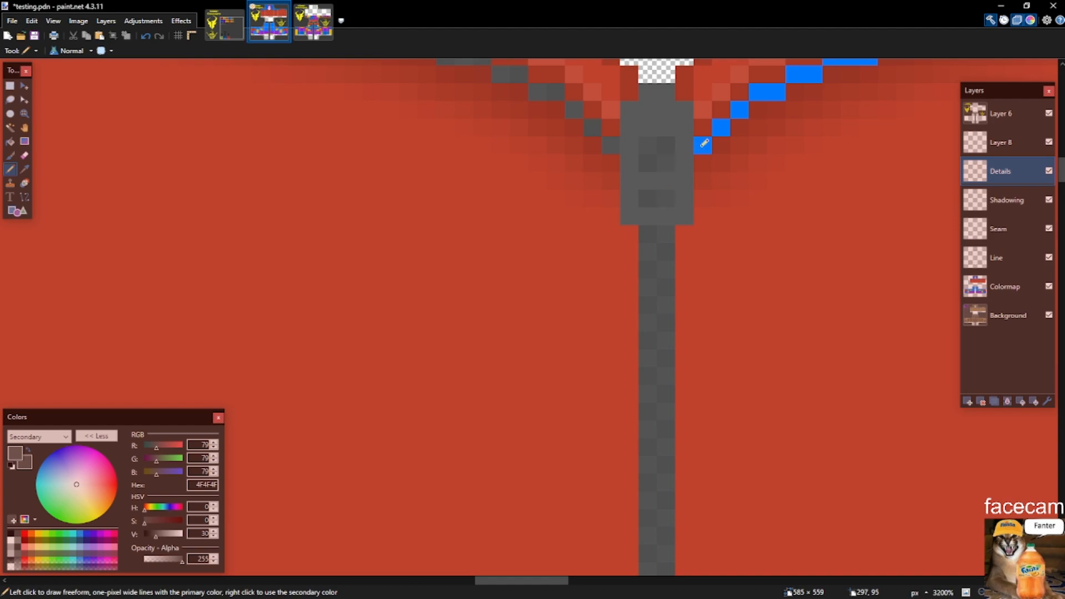
{"action": "scroll", "coordinate": [703, 143], "scroll_direction": "up", "scroll_amount": 2}
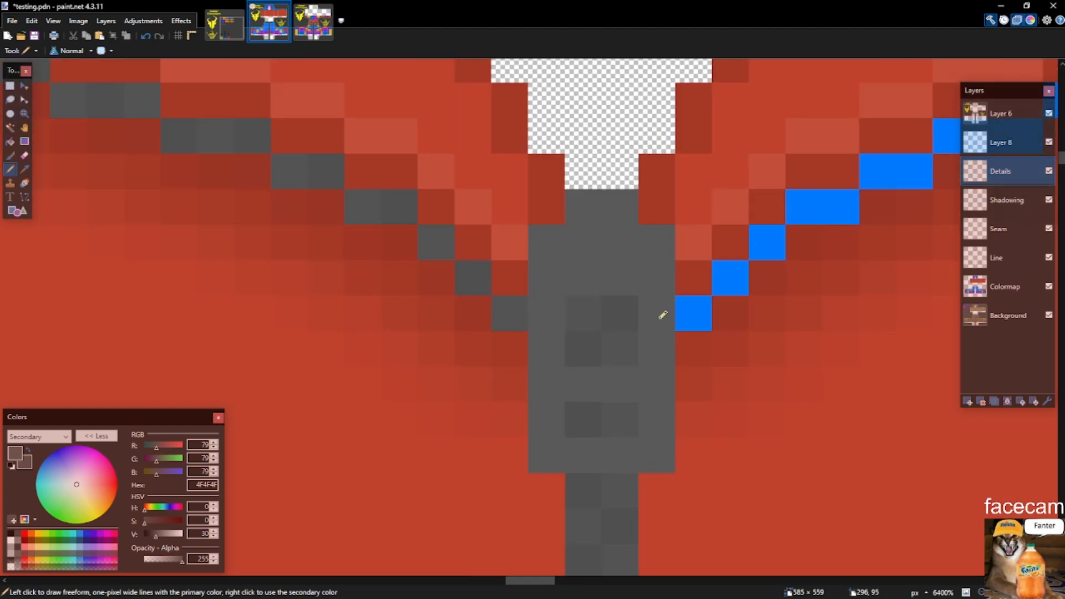
Pencil grey pixels over the blue one- and two-pixel blocks of the right collar zipper line, starting beside the slider.
{"action": "left_click", "coordinate": [695, 312]}
{"action": "left_click", "coordinate": [731, 275]}
{"action": "left_click", "coordinate": [769, 244]}
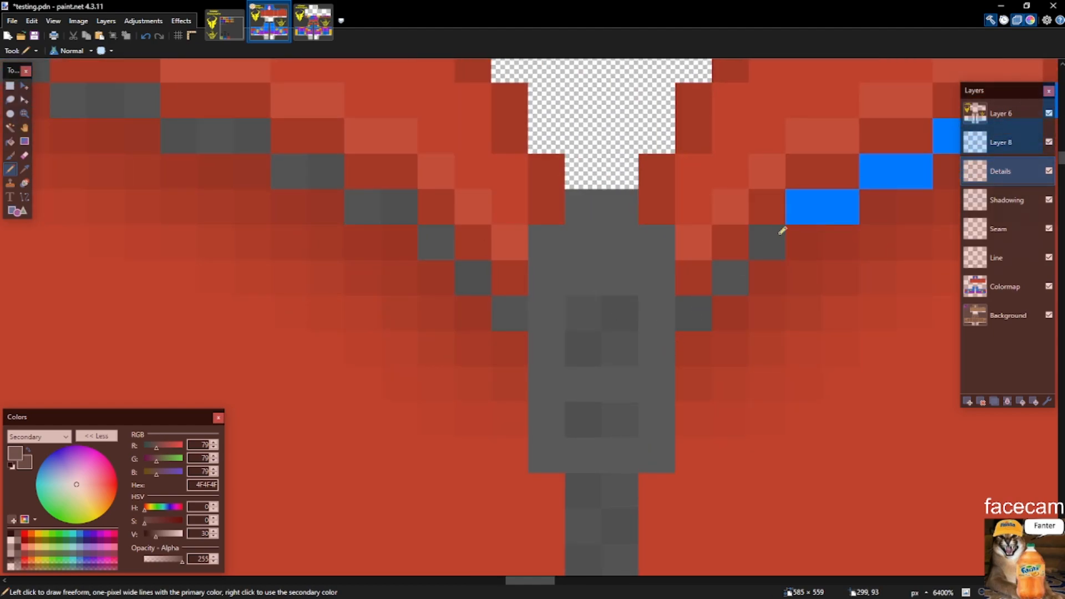
{"action": "left_click", "coordinate": [805, 207]}
{"action": "left_click", "coordinate": [837, 206]}
{"action": "left_click", "coordinate": [879, 172]}
{"action": "left_click", "coordinate": [913, 162]}
{"action": "left_click_drag", "start_coordinate": [940, 124], "coordinate": [817, 172]}
{"action": "scroll", "coordinate": [817, 171], "scroll_direction": "down", "scroll_amount": 1}
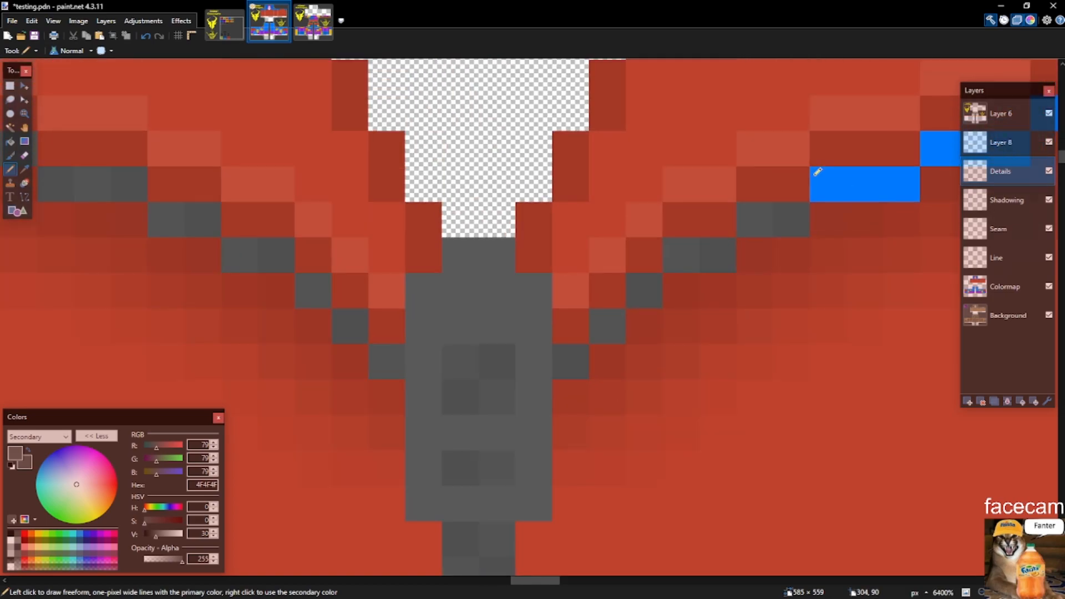
Continue the alternating grey pixels through the two three-pixel blocks and the first five-pixel block of the right collar zipper line.
{"action": "left_click", "coordinate": [833, 184]}
{"action": "right_click", "coordinate": [866, 182]}
{"action": "left_click", "coordinate": [905, 180]}
{"action": "scroll", "coordinate": [606, 226], "scroll_direction": "down", "scroll_amount": 3}
{"action": "scroll", "coordinate": [736, 200], "scroll_direction": "up", "scroll_amount": 3}
{"action": "right_click", "coordinate": [681, 205]}
{"action": "left_click", "coordinate": [709, 202]}
{"action": "left_click", "coordinate": [761, 203]}
{"action": "left_click", "coordinate": [787, 176]}
{"action": "left_click", "coordinate": [824, 169]}
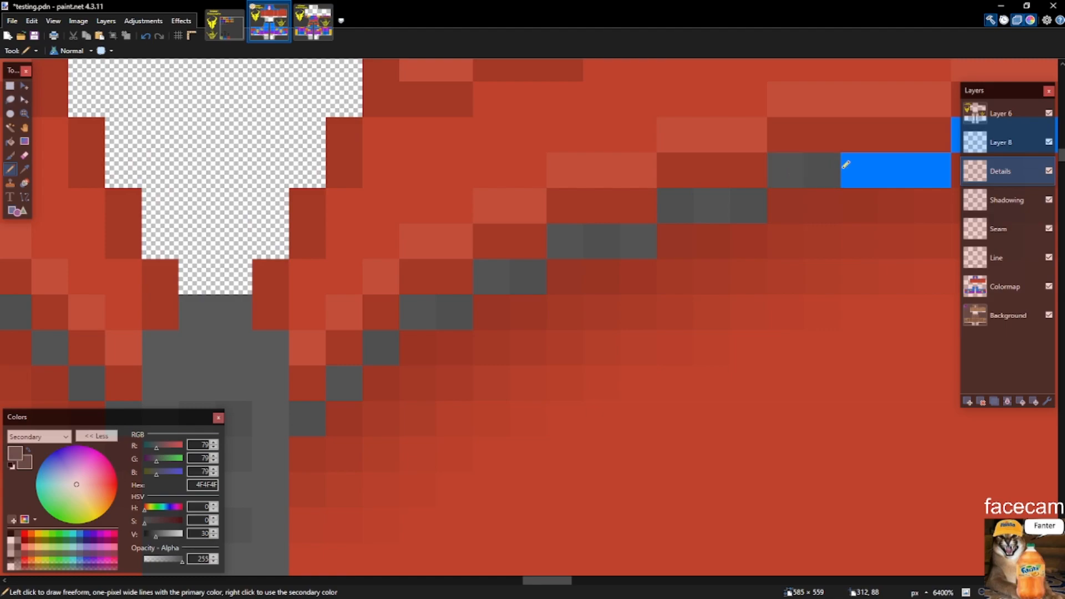
{"action": "left_click", "coordinate": [857, 165]}
{"action": "left_click", "coordinate": [899, 167]}
{"action": "left_click", "coordinate": [935, 167]}
{"action": "scroll", "coordinate": [688, 191], "scroll_direction": "down", "scroll_amount": 1}
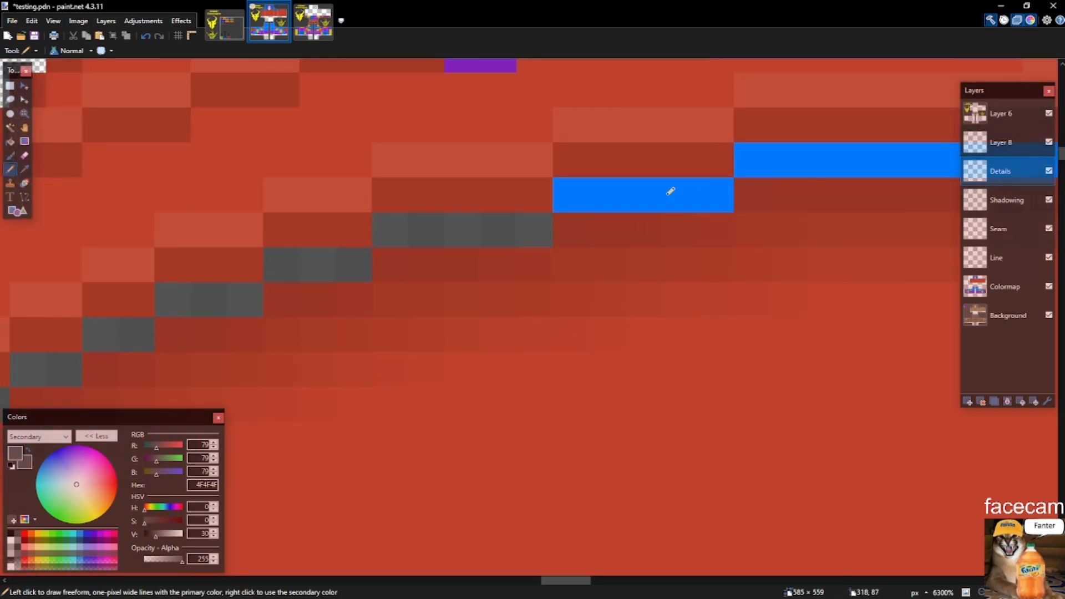
Fill the second five-pixel blue block of the right collar zipper line with alternating grey pixels.
{"action": "left_click", "coordinate": [574, 191]}
{"action": "left_click", "coordinate": [599, 188]}
{"action": "left_click", "coordinate": [643, 188]}
{"action": "left_click", "coordinate": [688, 189]}
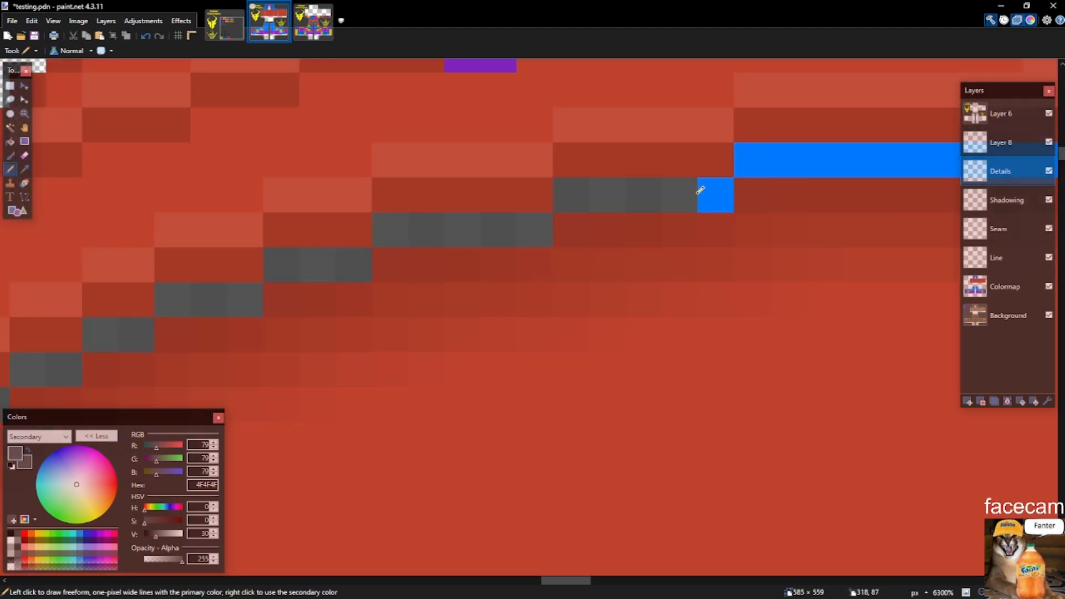
{"action": "left_click", "coordinate": [721, 190]}
Complete the right collar zipper line by filling its last ten-pixel blue block with alternating grey pixels.
{"action": "left_click", "coordinate": [763, 158]}
{"action": "left_click", "coordinate": [793, 158]}
{"action": "left_click", "coordinate": [829, 157]}
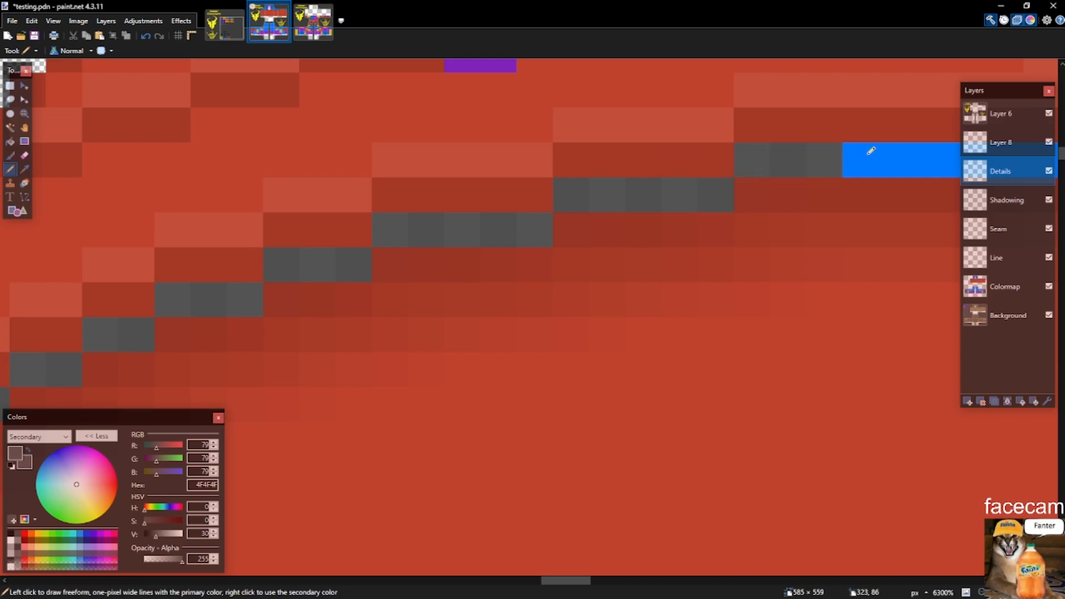
{"action": "left_click", "coordinate": [865, 155]}
{"action": "left_click", "coordinate": [904, 155]}
{"action": "scroll", "coordinate": [596, 211], "scroll_direction": "down", "scroll_amount": 3}
{"action": "scroll", "coordinate": [684, 200], "scroll_direction": "up", "scroll_amount": 3}
{"action": "left_click", "coordinate": [688, 202]}
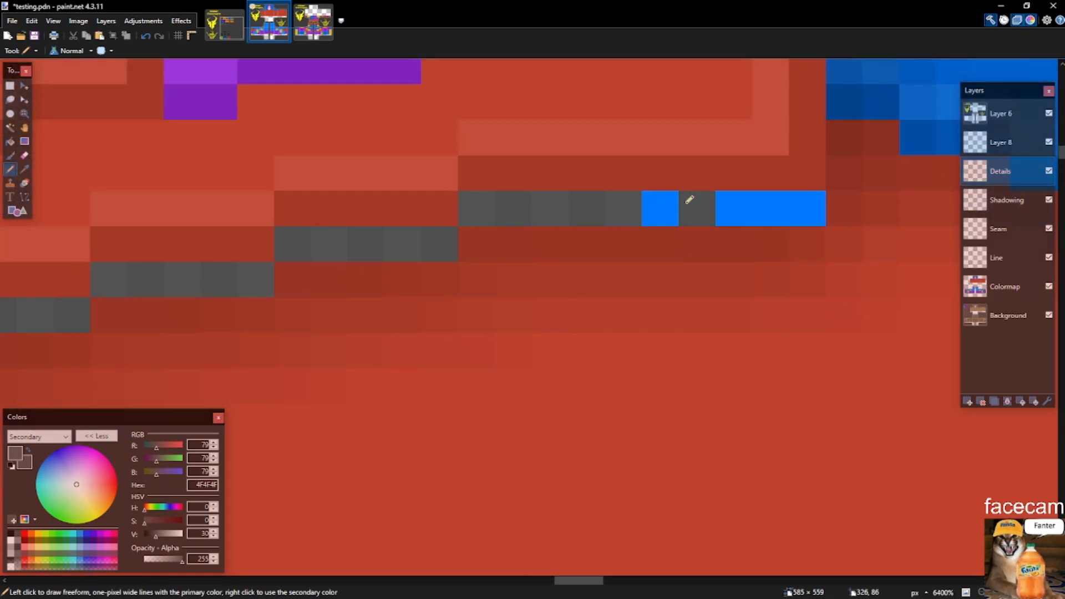
{"action": "left_click", "coordinate": [666, 200]}
{"action": "left_click", "coordinate": [735, 199]}
{"action": "left_click", "coordinate": [771, 199]}
{"action": "left_click", "coordinate": [807, 199]}
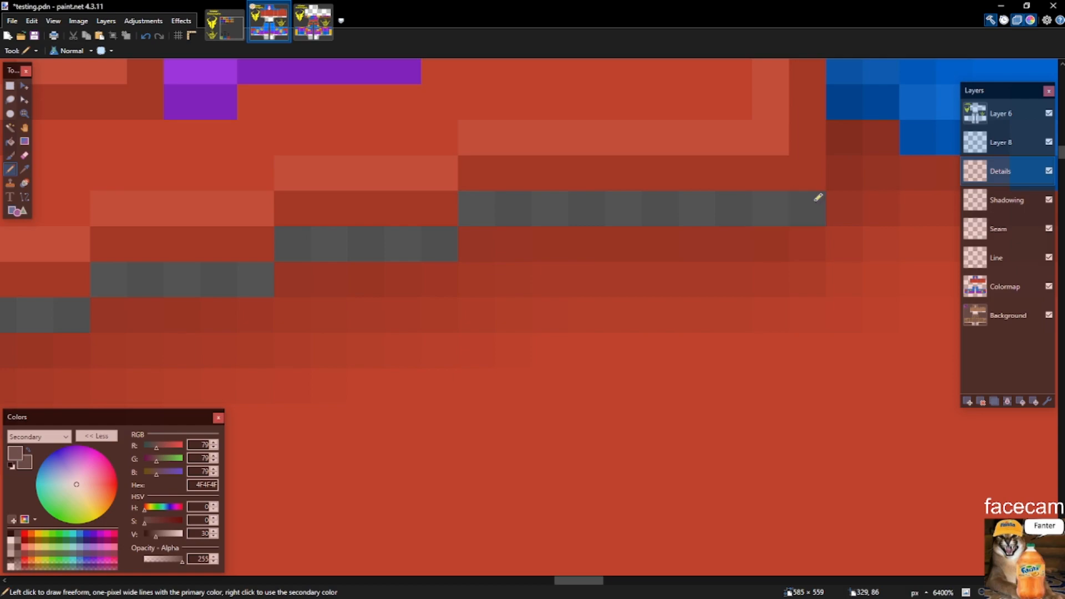
Clear the stray selection and save the template with the finished collar zipper.
{"action": "scroll", "coordinate": [685, 198], "scroll_direction": "down", "scroll_amount": 1}
{"action": "scroll", "coordinate": [687, 197], "scroll_direction": "down", "scroll_amount": 5}
{"action": "key", "text": "s"}
{"action": "left_click_drag", "start_coordinate": [161, 209], "coordinate": [440, 329]}
{"action": "left_click", "coordinate": [440, 328]}
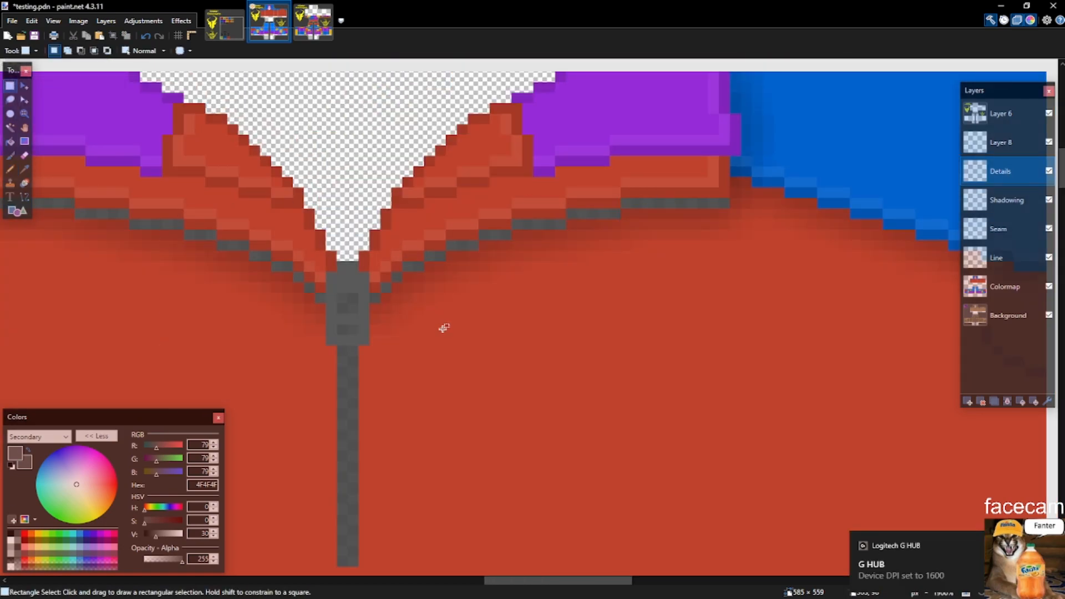
{"action": "left_click_drag", "start_coordinate": [665, 346], "coordinate": [686, 356]}
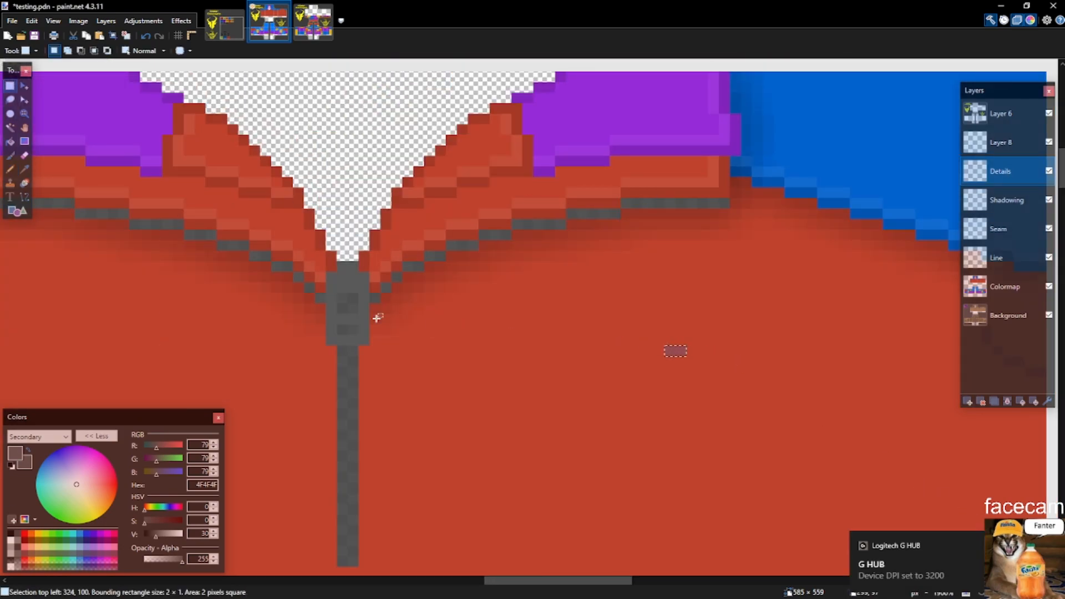
{"action": "key", "text": "ctrl+s"}
{"action": "scroll", "coordinate": [458, 316], "scroll_direction": "down", "scroll_amount": 6}
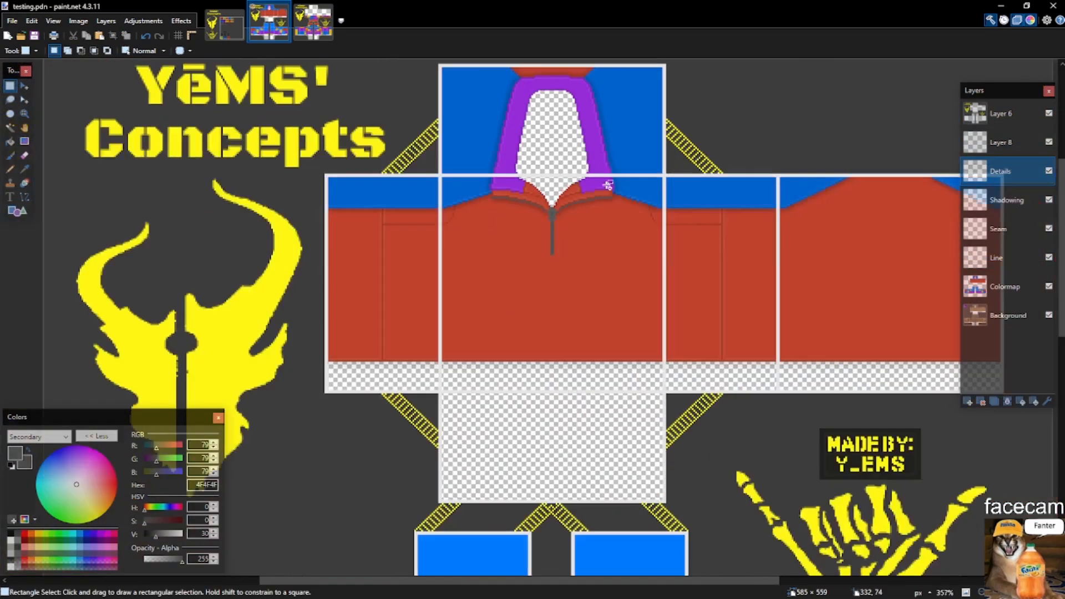
{"action": "scroll", "coordinate": [515, 260], "scroll_direction": "up", "scroll_amount": 1}
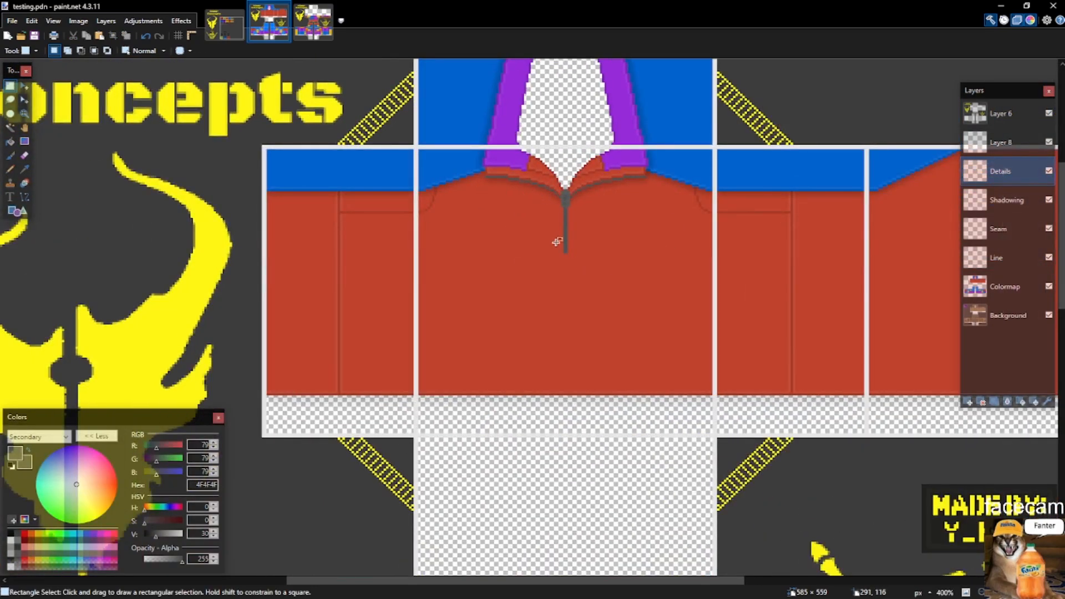
{"action": "scroll", "coordinate": [528, 274], "scroll_direction": "down", "scroll_amount": 3}
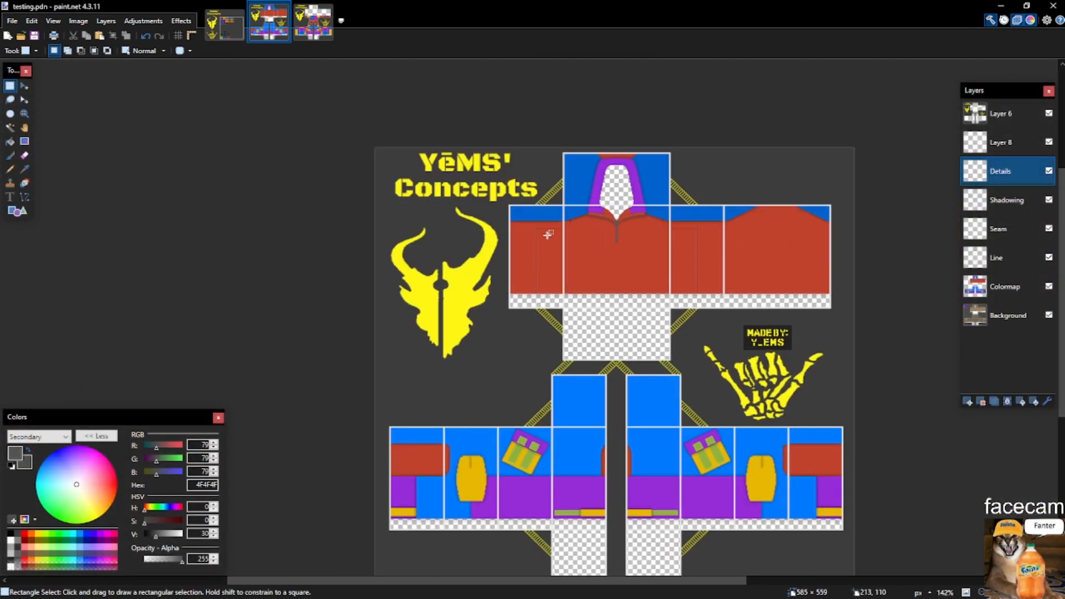
{"action": "left_click_drag", "start_coordinate": [595, 283], "coordinate": [688, 401]}
{"action": "left_click_drag", "start_coordinate": [585, 324], "coordinate": [402, 149]}
{"action": "left_click", "coordinate": [313, 23]}
{"action": "left_click", "coordinate": [150, 21]}
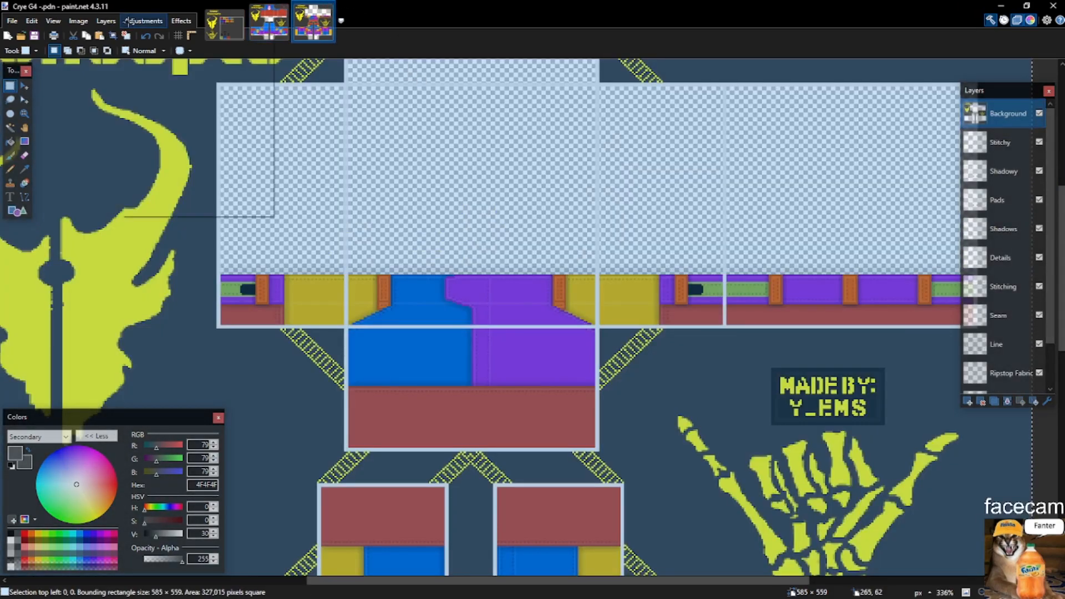
{"action": "left_click", "coordinate": [225, 24]}
{"action": "left_click", "coordinate": [269, 24]}
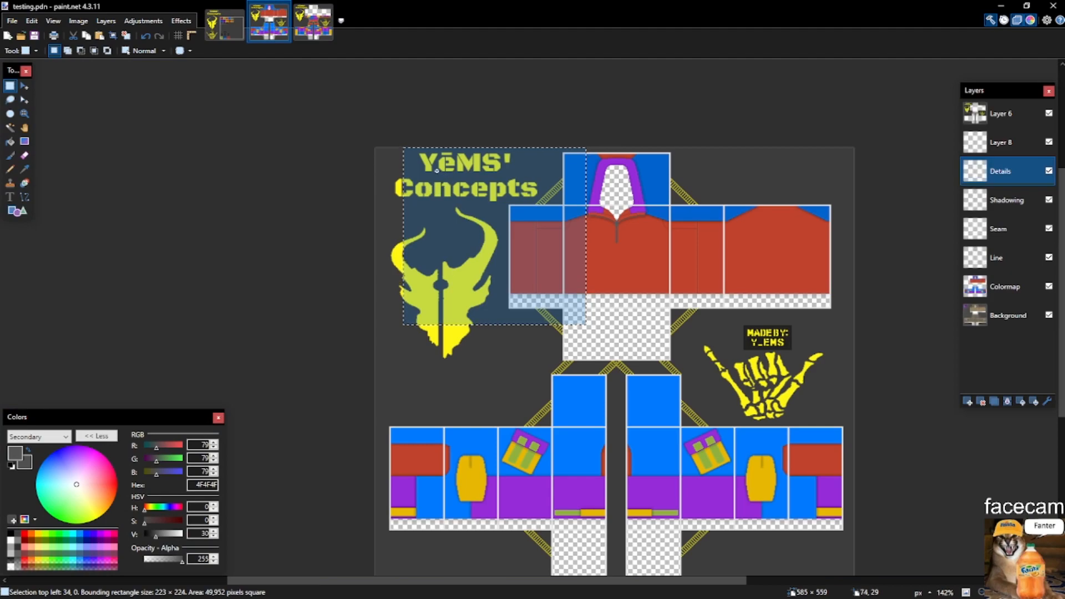
{"action": "left_click_drag", "start_coordinate": [437, 170], "coordinate": [532, 325]}
{"action": "left_click", "coordinate": [547, 252]}
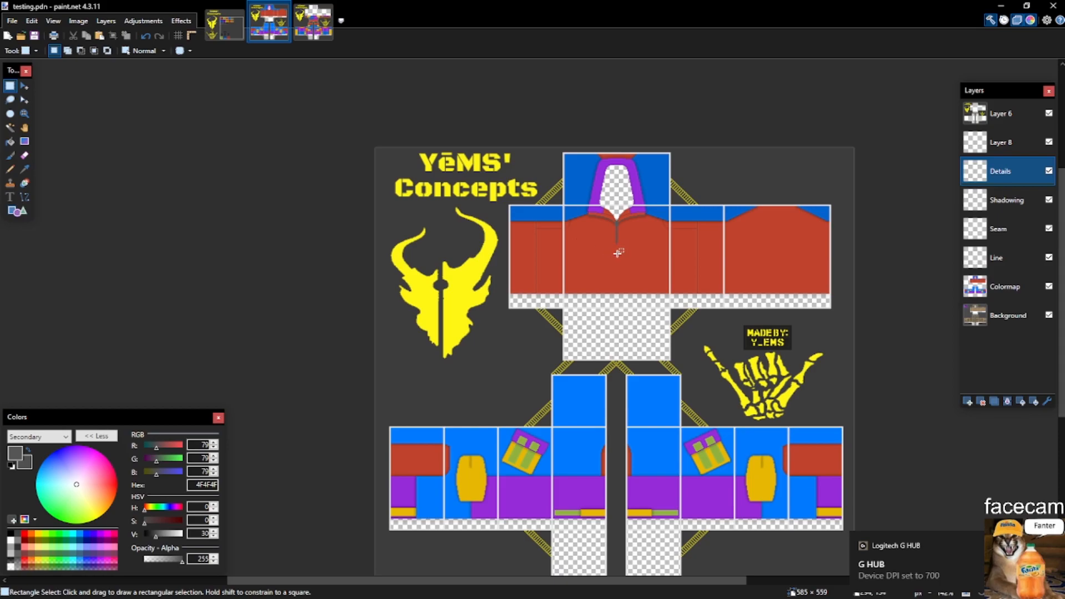
{"action": "left_click_drag", "start_coordinate": [601, 242], "coordinate": [691, 282]}
{"action": "left_click", "coordinate": [639, 231]}
{"action": "scroll", "coordinate": [638, 230], "scroll_direction": "up", "scroll_amount": 4}
{"action": "key", "text": "ctrl+s"}
{"action": "scroll", "coordinate": [658, 164], "scroll_direction": "up", "scroll_amount": 3}
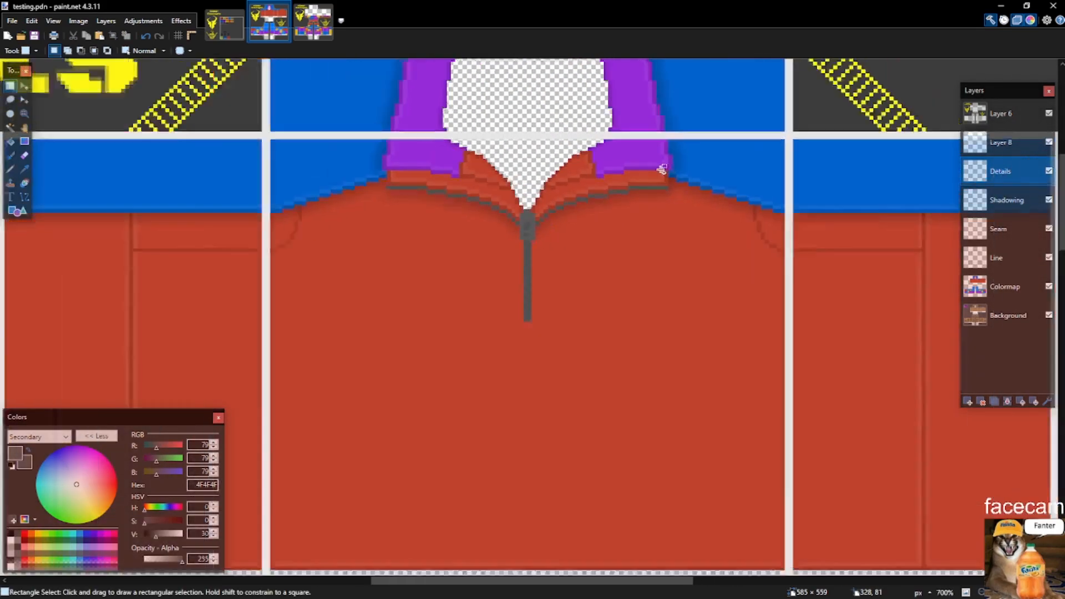
{"action": "scroll", "coordinate": [663, 168], "scroll_direction": "down", "scroll_amount": 2}
{"action": "scroll", "coordinate": [638, 178], "scroll_direction": "up", "scroll_amount": 2}
Make the Background layer active and open the MultiCam.pdn camouflage texture.
{"action": "left_click", "coordinate": [1004, 286]}
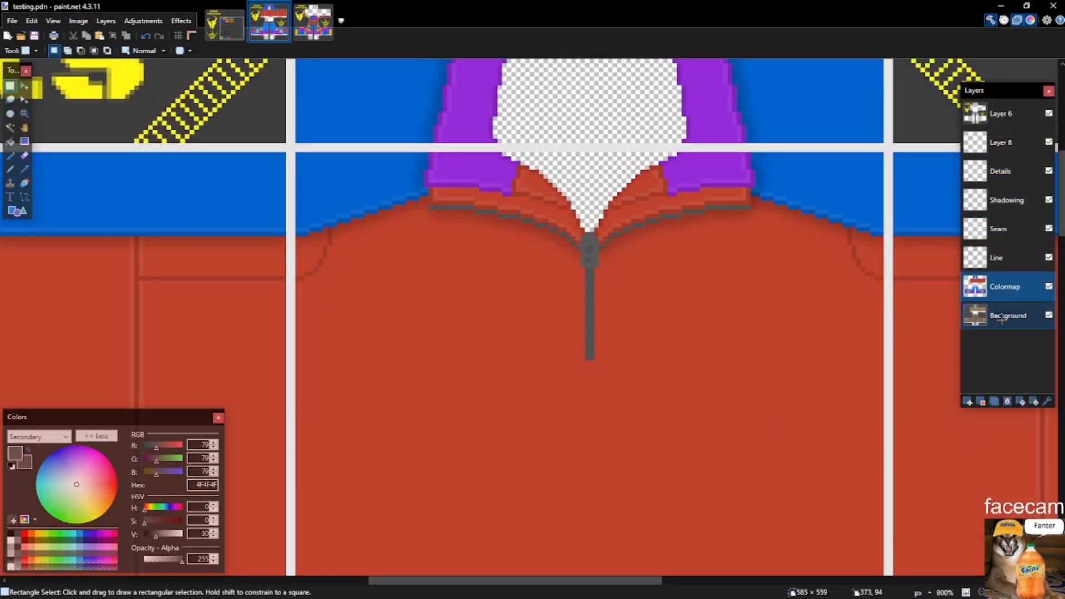
{"action": "left_click", "coordinate": [1002, 318]}
{"action": "scroll", "coordinate": [616, 267], "scroll_direction": "down", "scroll_amount": 5}
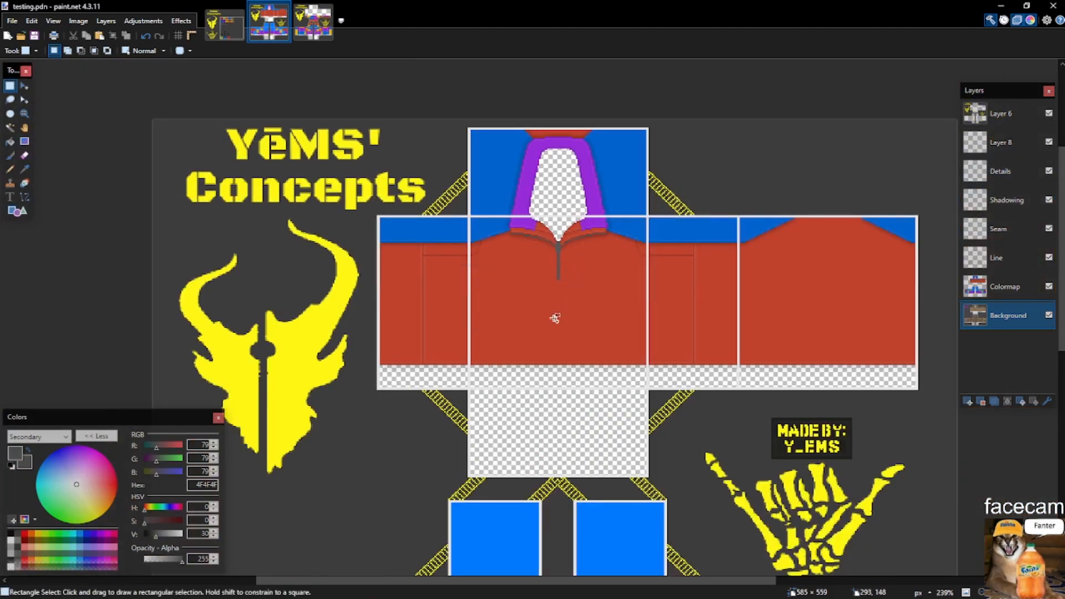
{"action": "mouse_move", "coordinate": [728, 3]}
{"action": "left_mouse_down"}
{"action": "mouse_move", "coordinate": [522, 78]}
{"action": "mouse_move", "coordinate": [473, 65]}
{"action": "left_mouse_up"}
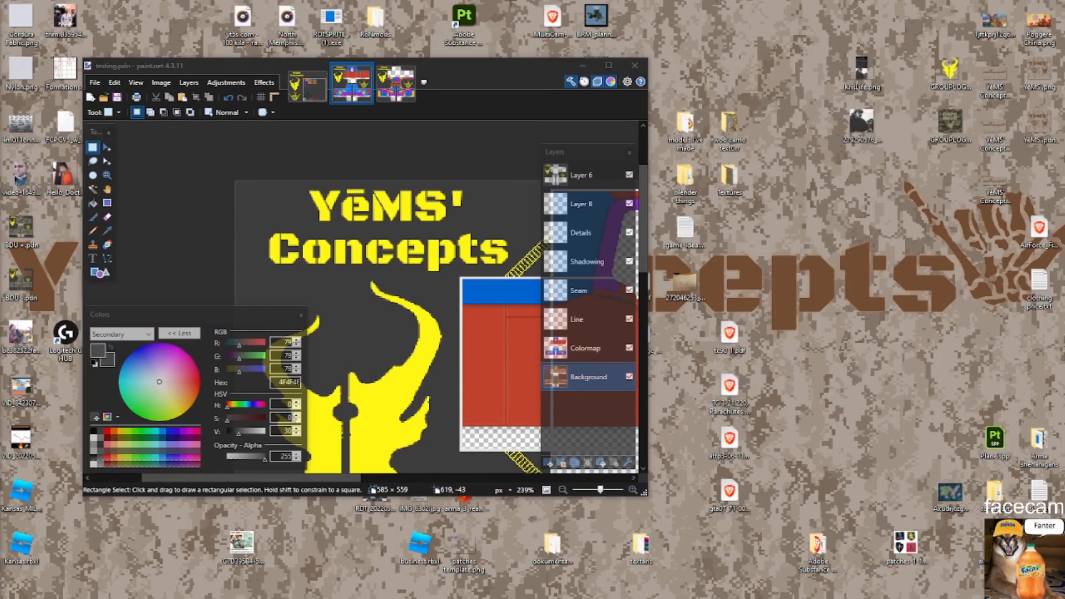
{"action": "left_click_drag", "start_coordinate": [505, 18], "coordinate": [505, 1]}
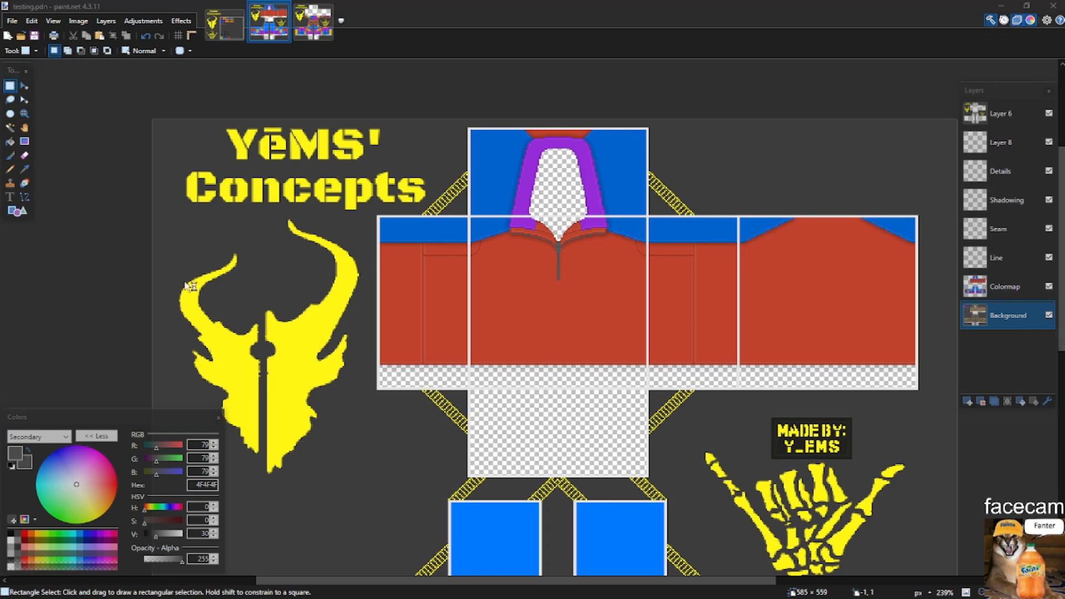
{"action": "left_click", "coordinate": [216, 231]}
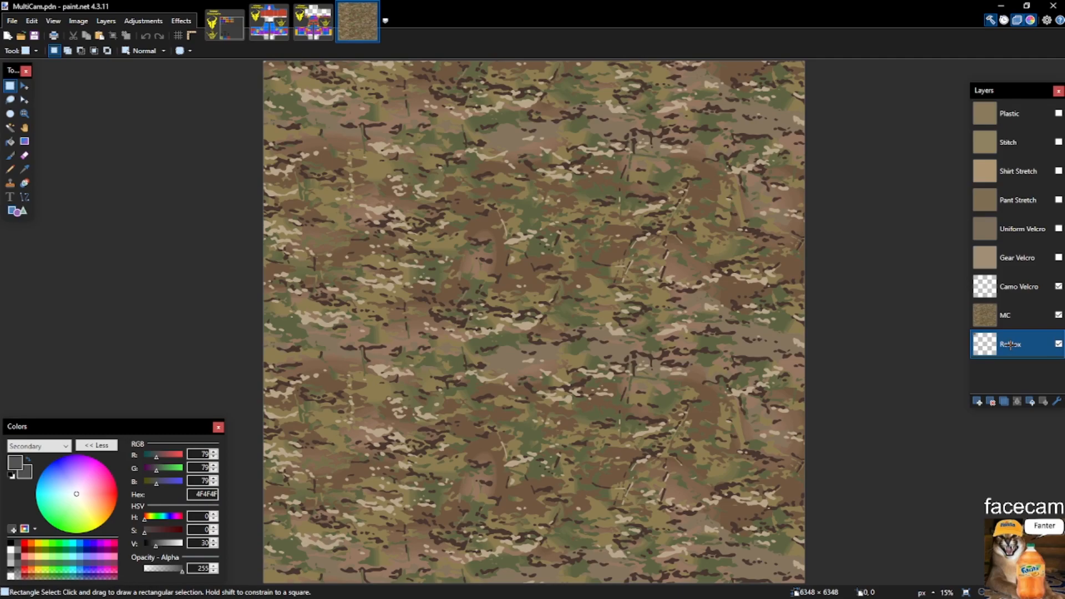
Select the camouflage texture in MultiCam.pdn using the Magic Wand and an inverted selection, and copy it.
{"action": "key", "text": "s"}
{"action": "key", "text": "s"}
{"action": "key", "text": "s"}
{"action": "left_click", "coordinate": [769, 298]}
{"action": "key", "text": "ctrl+i"}
Return to the testing.pdn template and close the Crye G4 document.
{"action": "left_click", "coordinate": [312, 25]}
{"action": "left_click", "coordinate": [270, 25]}
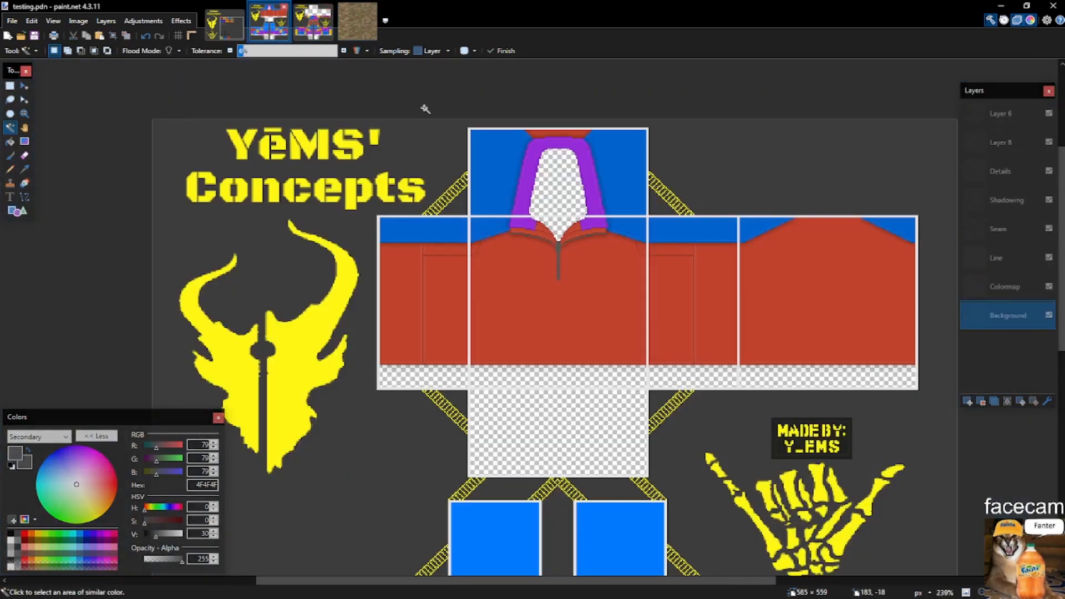
{"action": "left_click", "coordinate": [328, 6]}
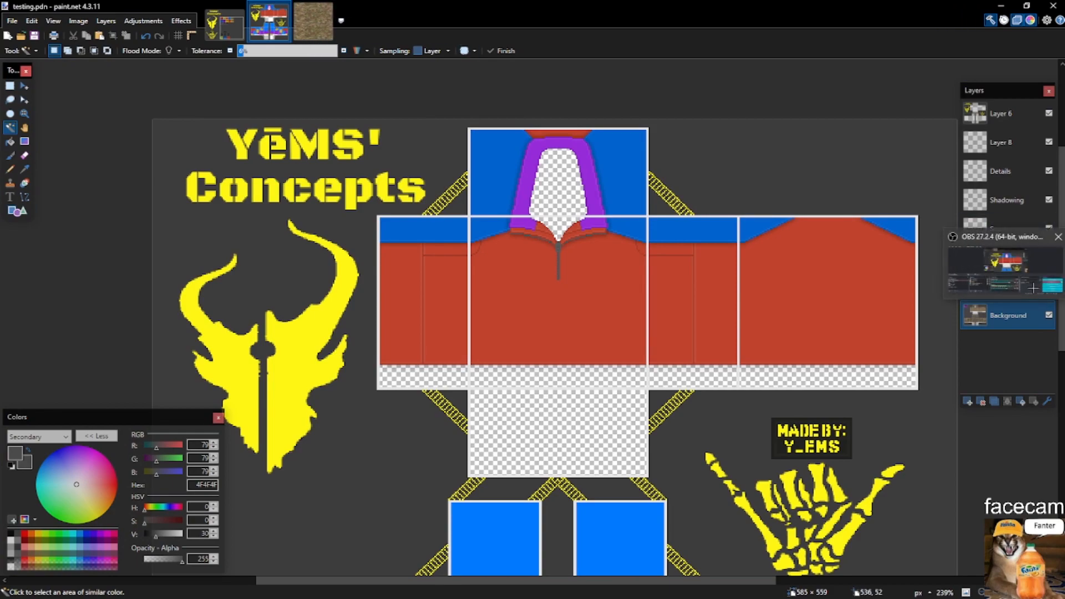
Paste the camo texture onto a new layer between Colormap and Background, keeping the canvas size.
{"action": "left_click", "coordinate": [968, 400]}
{"action": "mouse_move", "coordinate": [990, 315]}
{"action": "left_mouse_down"}
{"action": "mouse_move", "coordinate": [990, 297]}
{"action": "mouse_move", "coordinate": [990, 311]}
{"action": "left_mouse_up"}
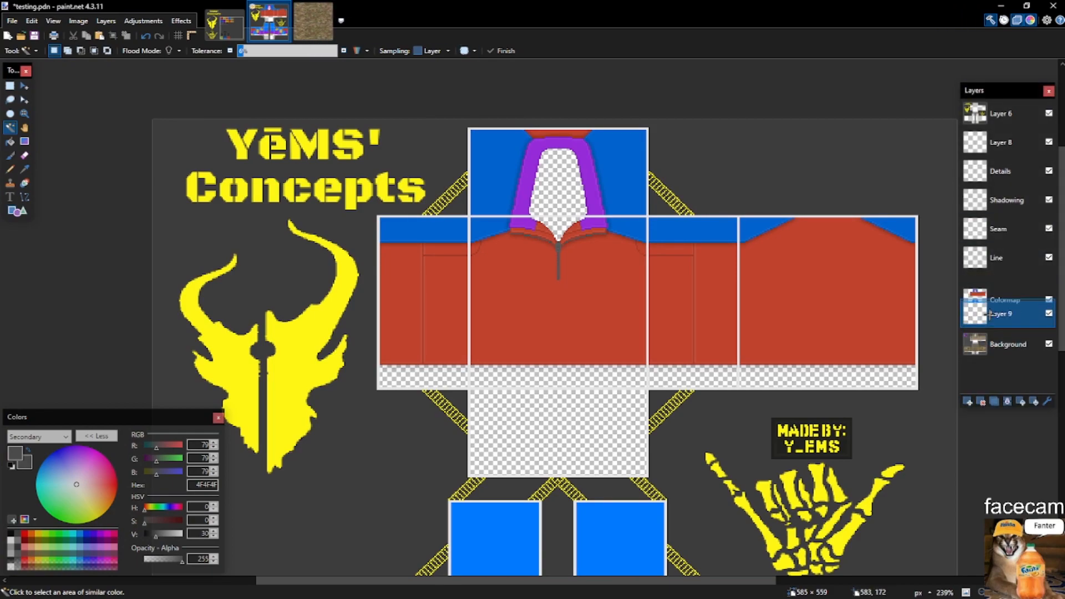
{"action": "key", "text": "ctrl+v"}
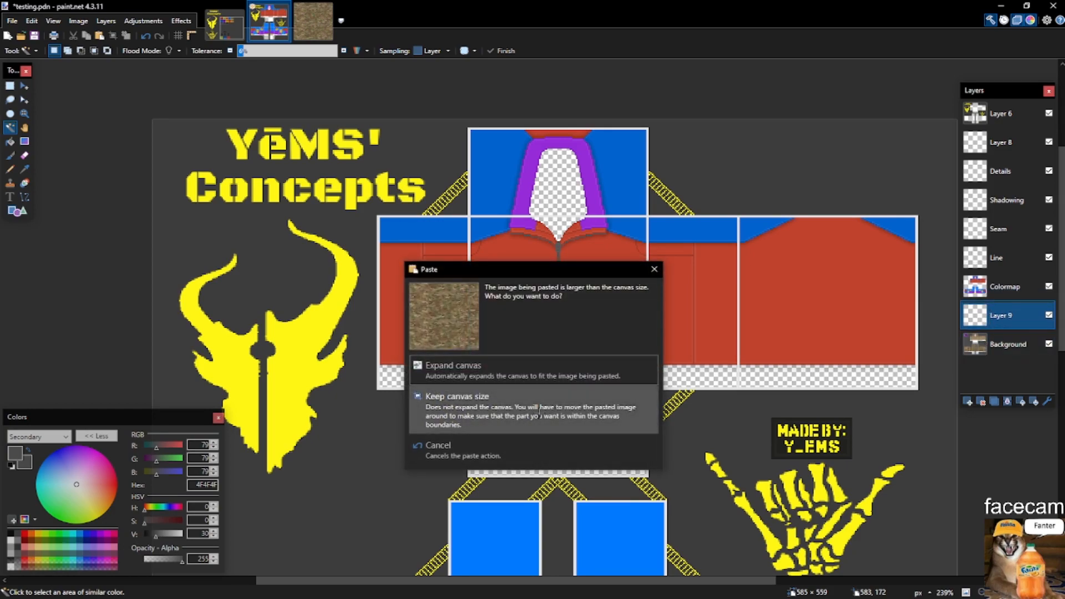
{"action": "left_click", "coordinate": [557, 392]}
{"action": "key", "text": "s"}
{"action": "key", "text": "ctrl+0"}
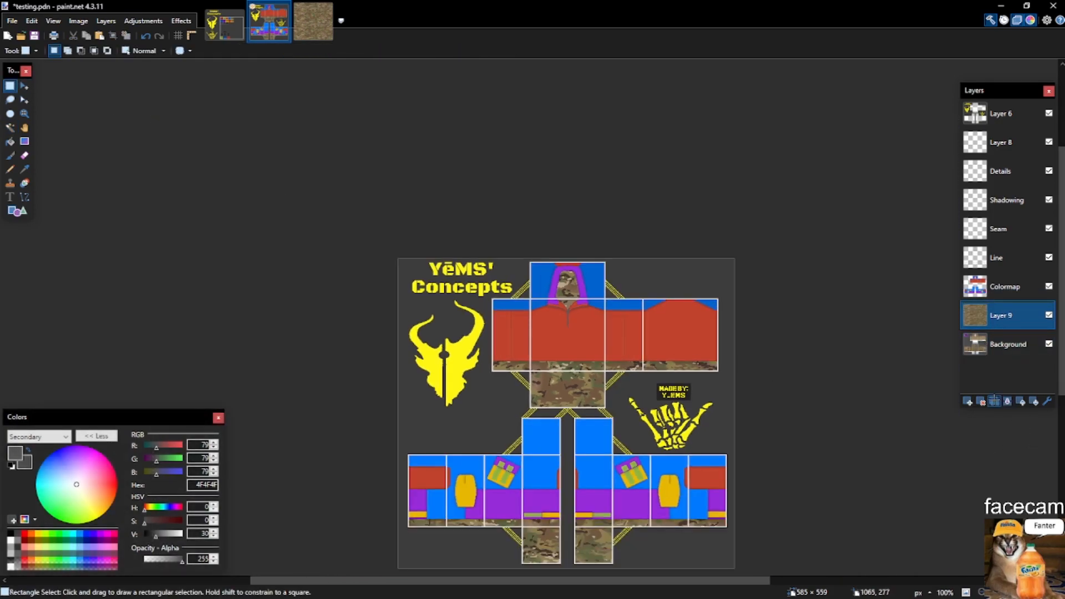
Duplicate the camo layer to get three copies stacked between Colormap and Background.
{"action": "left_click", "coordinate": [995, 401]}
{"action": "left_click", "coordinate": [995, 401]}
{"action": "left_click", "coordinate": [994, 401]}
{"action": "scroll", "coordinate": [805, 356], "scroll_direction": "down", "scroll_amount": 4}
{"action": "scroll", "coordinate": [776, 355], "scroll_direction": "up", "scroll_amount": 2}
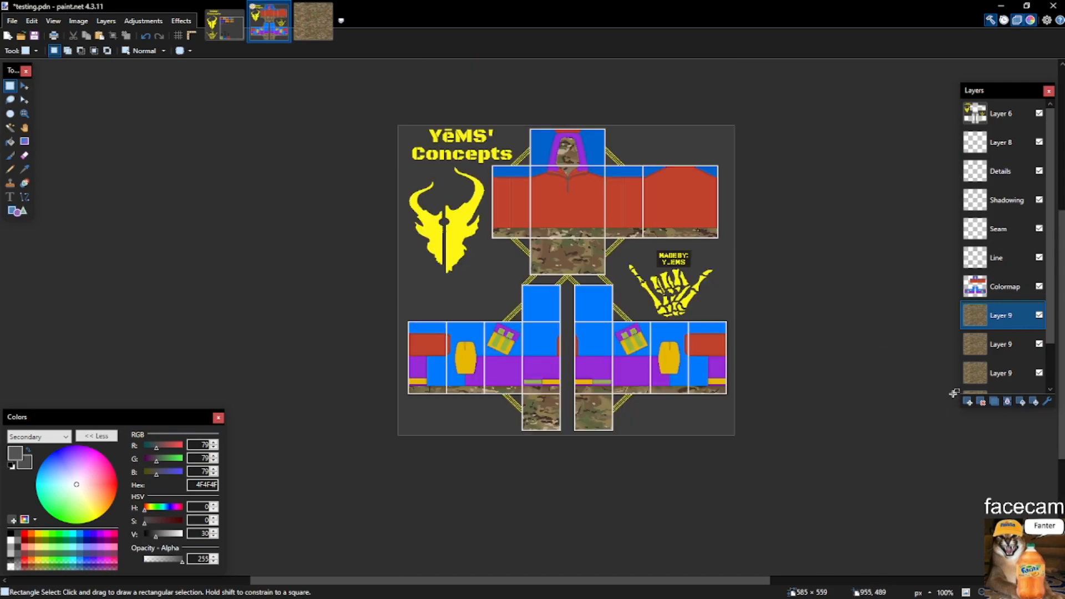
{"action": "scroll", "coordinate": [993, 353], "scroll_direction": "down", "scroll_amount": 2}
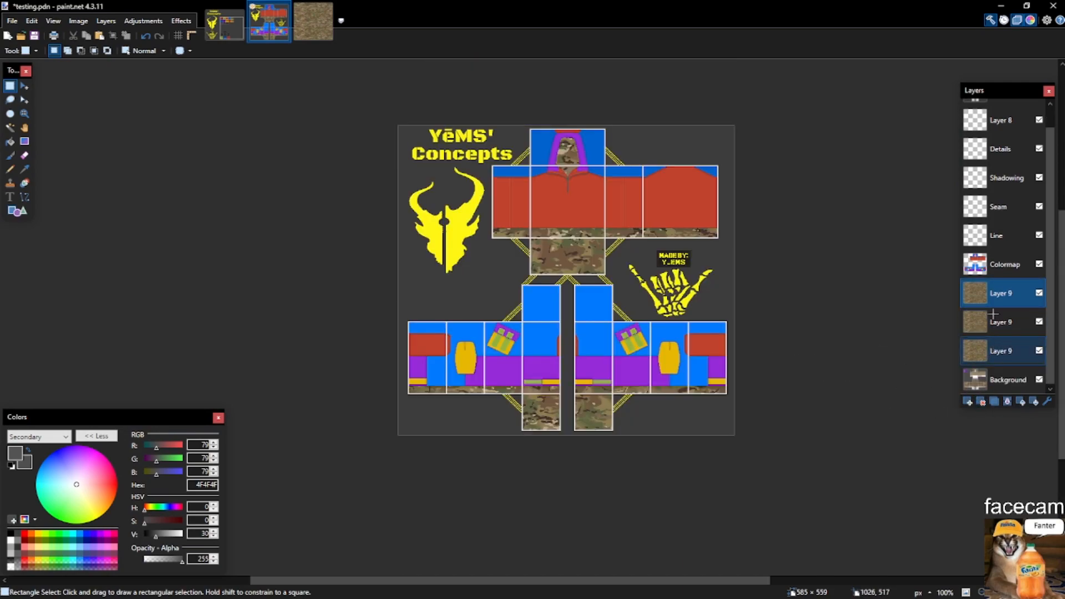
{"action": "scroll", "coordinate": [791, 238], "scroll_direction": "up", "scroll_amount": 3}
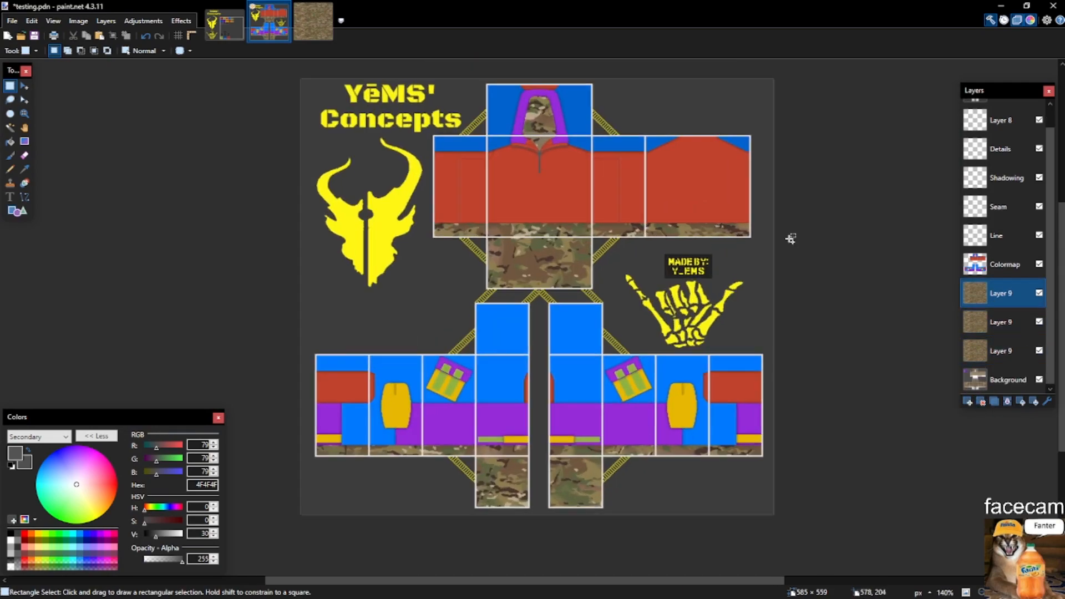
Select the whole canvas and subtract all blue torso areas of the Colormap layer with the Magic Wand.
{"action": "left_click", "coordinate": [1039, 264]}
{"action": "left_click", "coordinate": [1039, 264]}
{"action": "left_click", "coordinate": [1004, 264]}
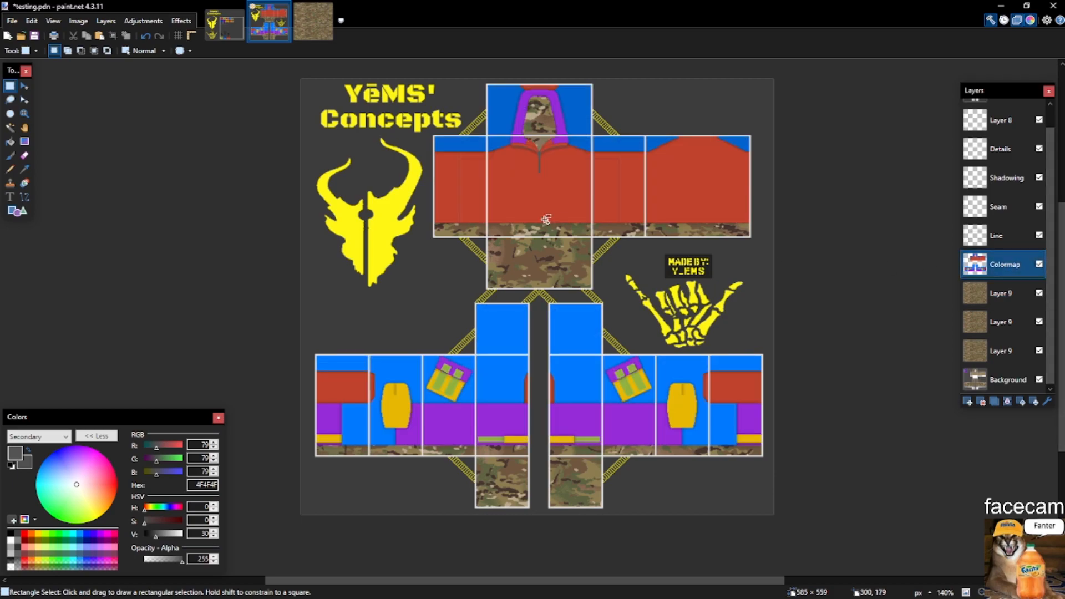
{"action": "key", "text": "ctrl+a"}
{"action": "key", "text": "s"}
{"action": "key", "text": "s"}
{"action": "key", "text": "s"}
{"action": "left_click", "coordinate": [1002, 293]}
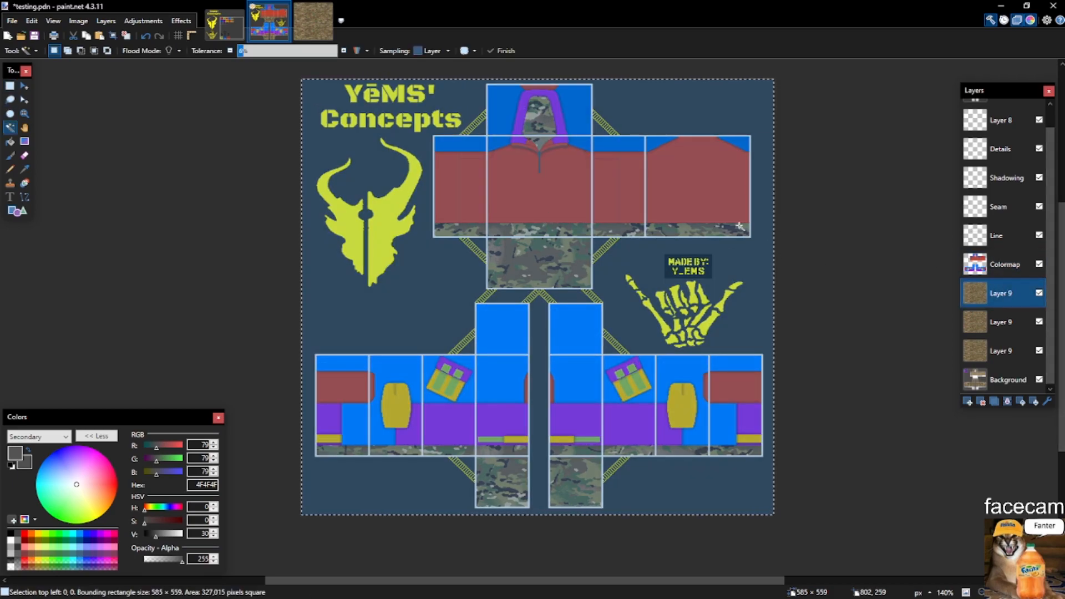
{"action": "scroll", "coordinate": [594, 143], "scroll_direction": "up", "scroll_amount": 3}
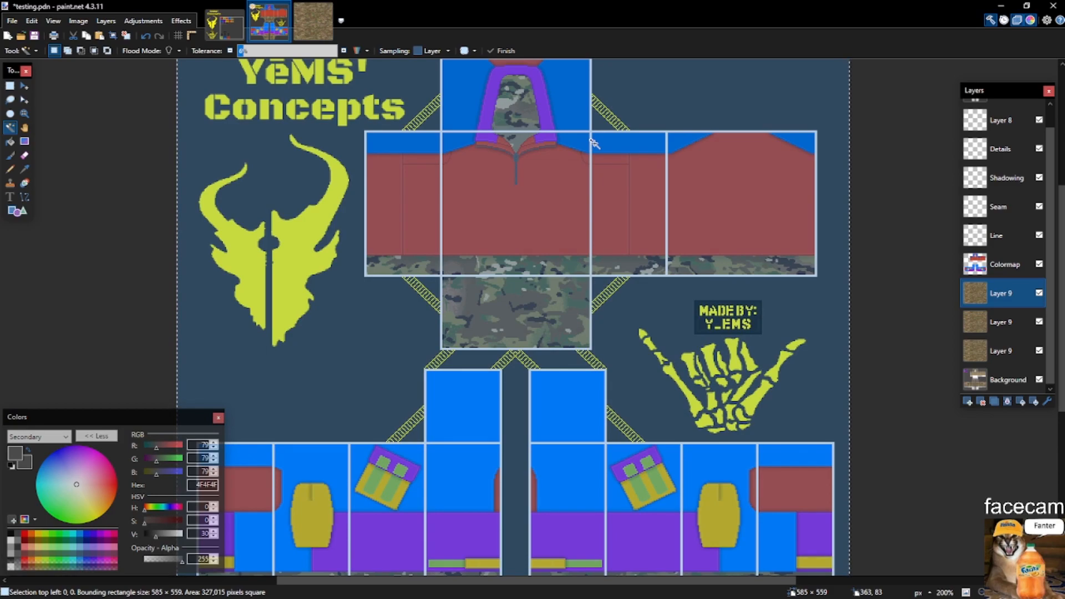
{"action": "left_click", "coordinate": [997, 269]}
{"action": "left_click", "coordinate": [573, 109], "text": "alt+shift"}
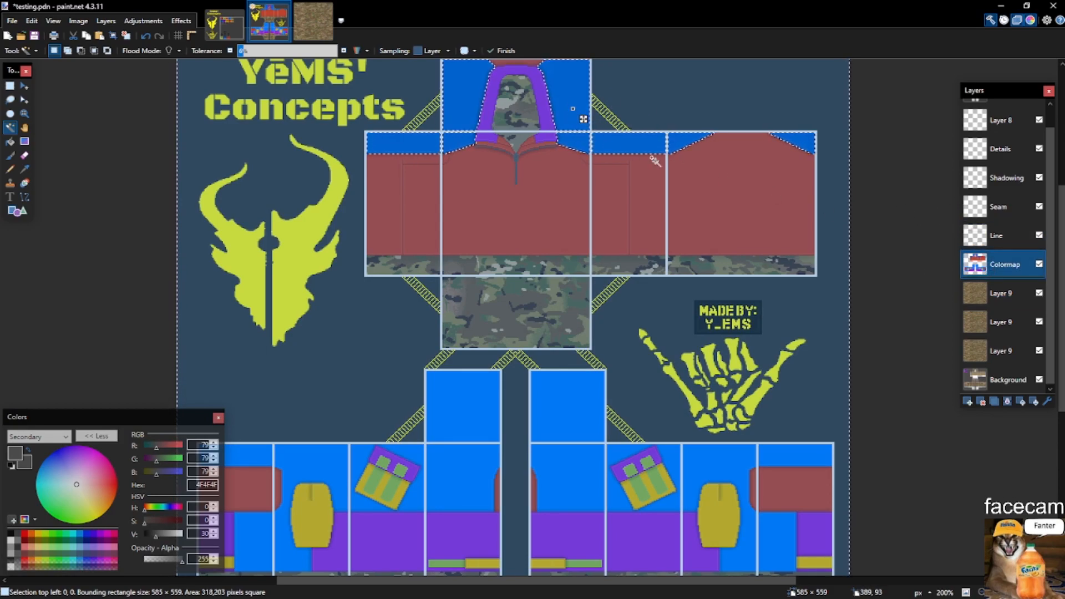
Delete the selected area from the topmost camo layer, clear the selection and make the second camo copy active.
{"action": "left_click", "coordinate": [1003, 292]}
{"action": "key", "text": "Delete"}
{"action": "left_click", "coordinate": [999, 320]}
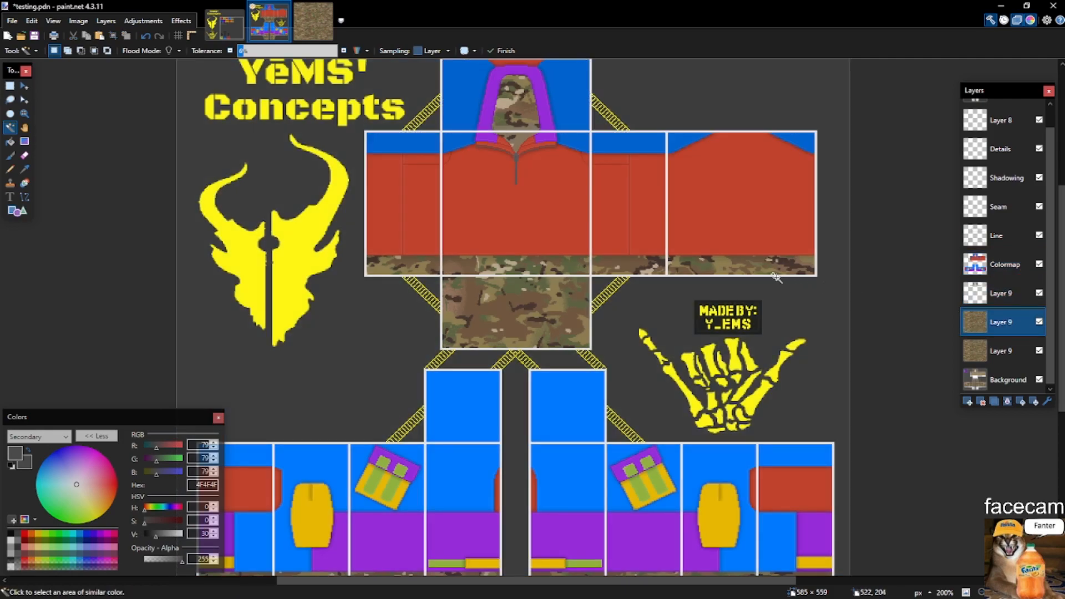
Undo the deletion on the topmost camo layer and make the Colormap layer active.
{"action": "scroll", "coordinate": [778, 277], "scroll_direction": "down", "scroll_amount": 3}
{"action": "key", "text": "ctrl+z"}
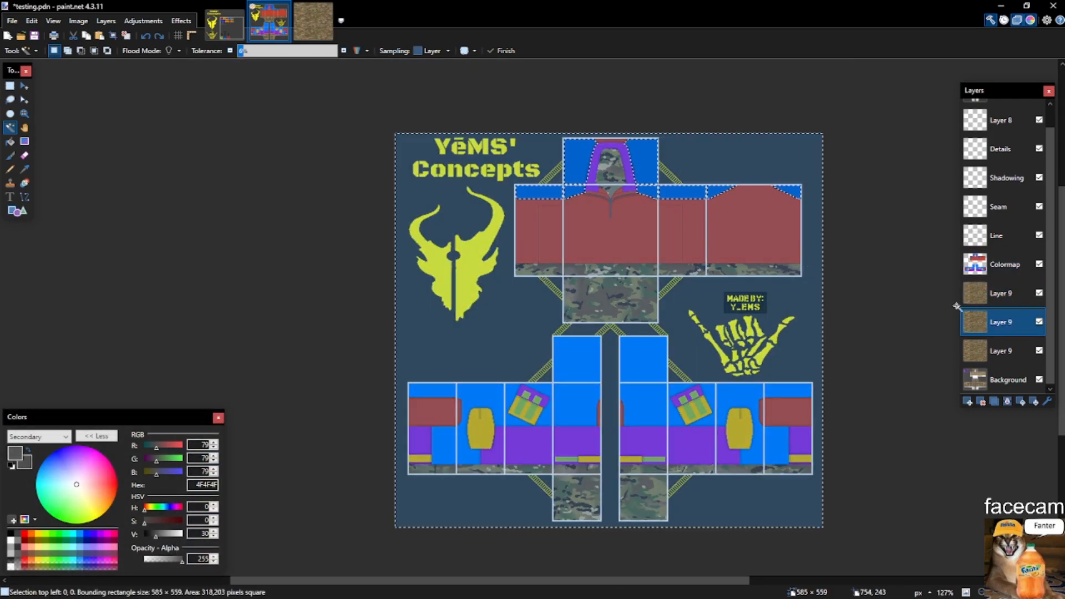
{"action": "left_click", "coordinate": [1020, 271]}
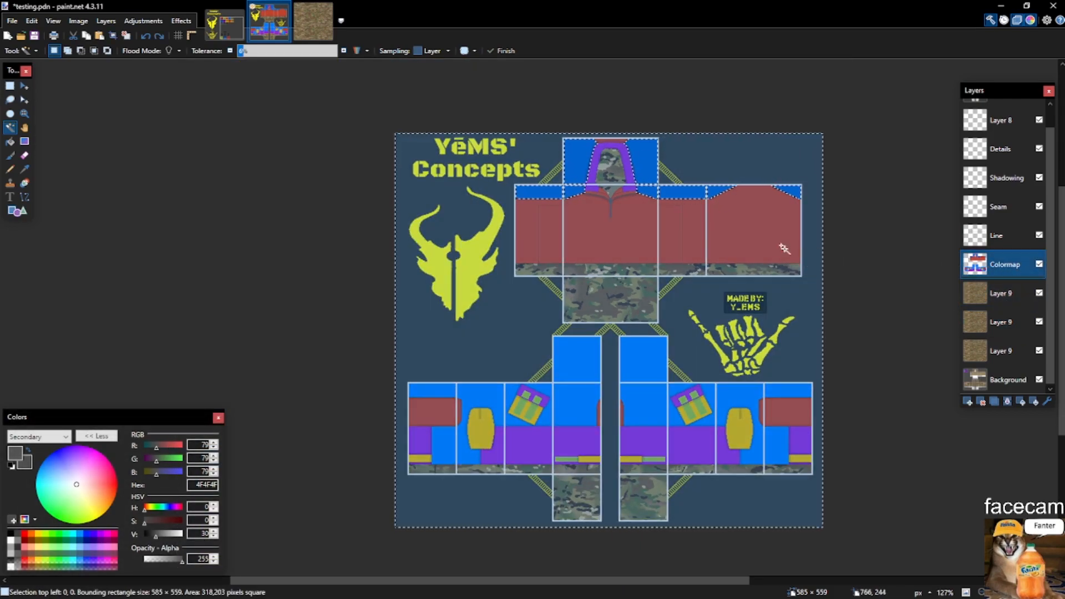
{"action": "key", "text": "s"}
{"action": "key", "text": "m"}
{"action": "left_click_drag", "start_coordinate": [683, 287], "coordinate": [727, 248]}
{"action": "key", "text": "ctrl+z"}
{"action": "key", "text": "s"}
{"action": "key", "text": "s"}
{"action": "key", "text": "s"}
{"action": "key", "text": "s"}
{"action": "left_click", "coordinate": [660, 175]}
{"action": "scroll", "coordinate": [645, 273], "scroll_direction": "up", "scroll_amount": 6}
Clear the selection and select all bright-blue sleeve areas of the Colormap layer with the Magic Wand.
{"action": "key", "text": "ctrl+d"}
{"action": "key", "text": "s"}
{"action": "key", "text": "s"}
{"action": "key", "text": "s"}
{"action": "key", "text": "s"}
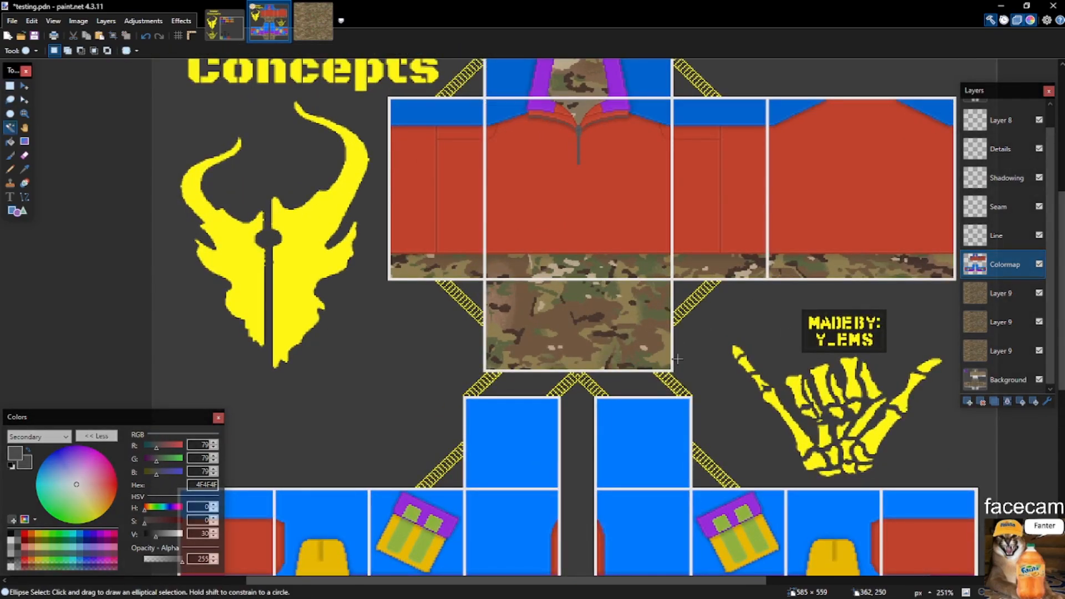
{"action": "left_click", "coordinate": [662, 441]}
{"action": "scroll", "coordinate": [670, 447], "scroll_direction": "down", "scroll_amount": 3}
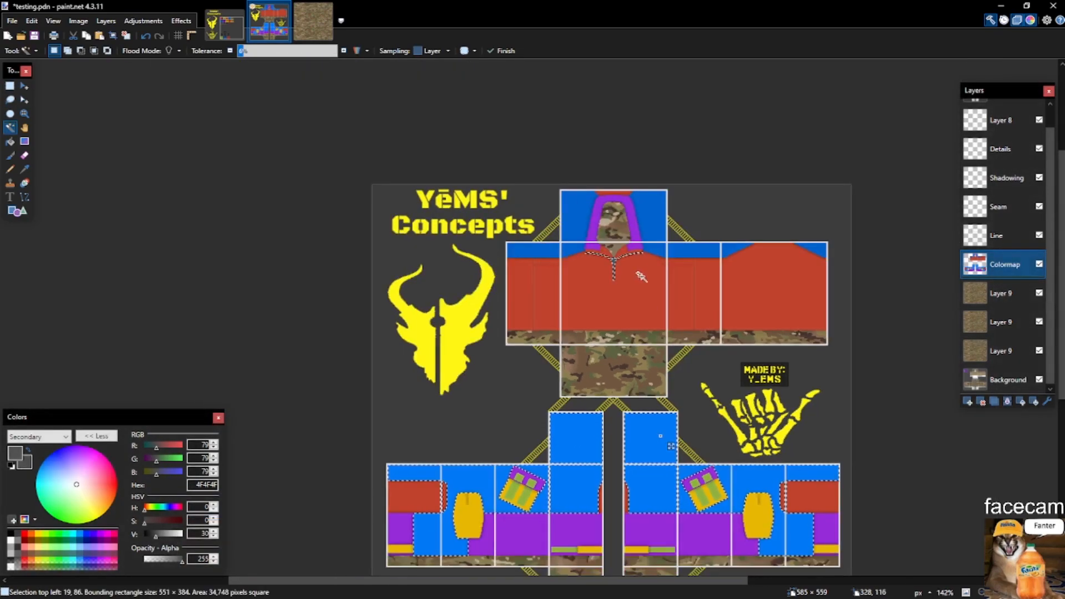
Sample the CAM L1 blue (0062CC) in Colorings.pdn as the primary colour and return to testing.pdn.
{"action": "key", "text": "ctrl+shift+Tab"}
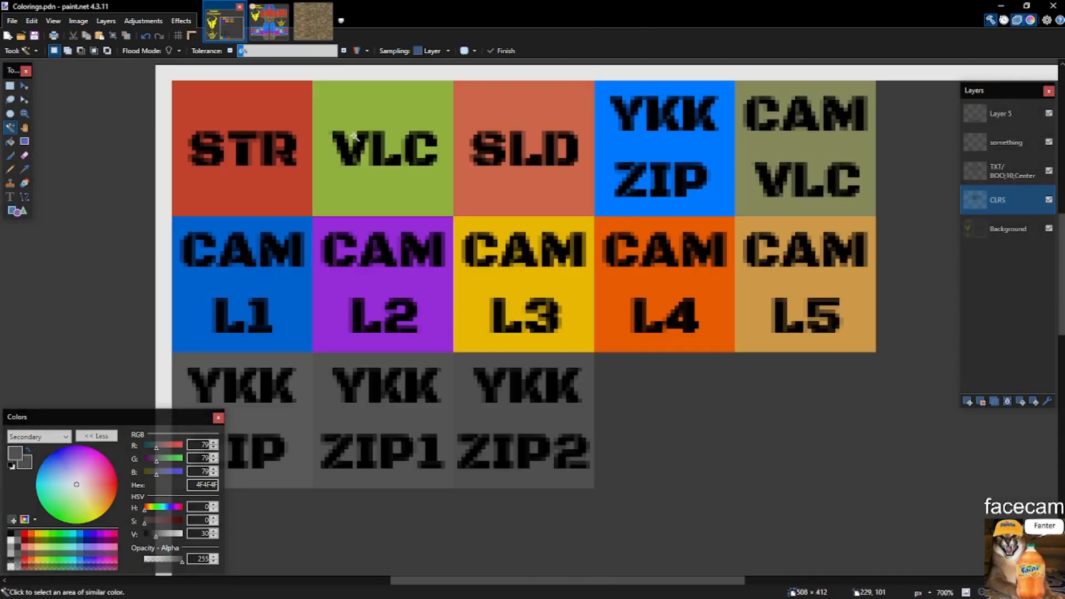
{"action": "left_click", "coordinate": [287, 272]}
{"action": "key", "text": "k"}
{"action": "left_click", "coordinate": [294, 264]}
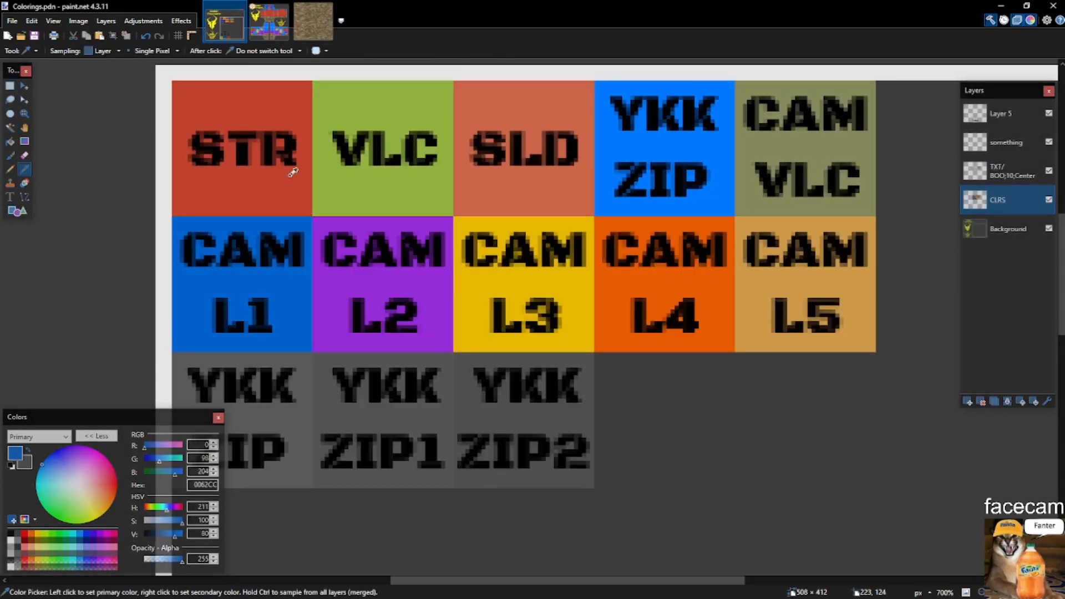
{"action": "left_click", "coordinate": [267, 41]}
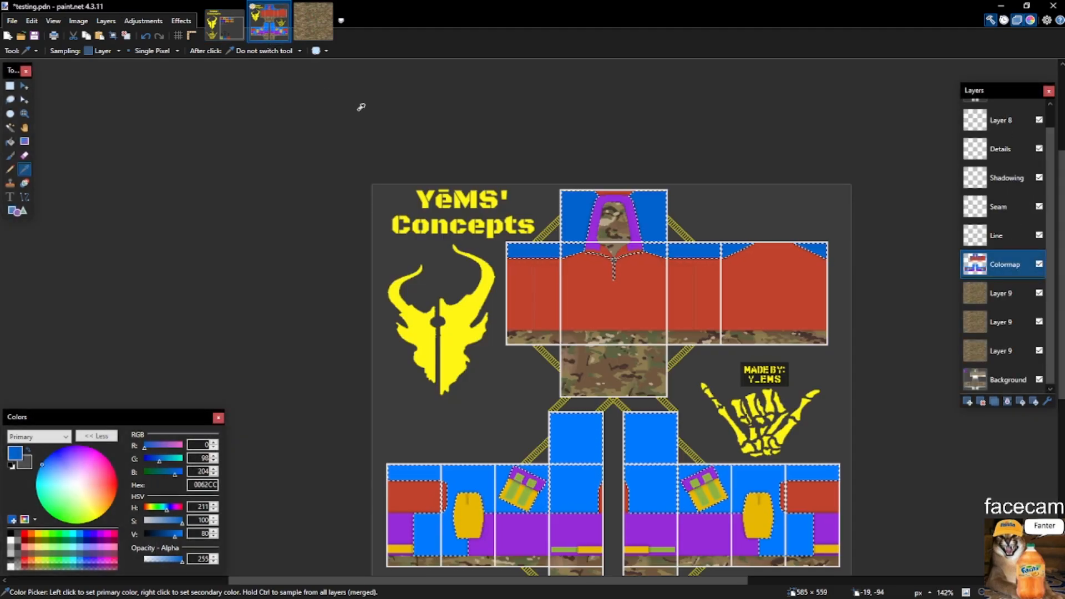
Fill the selected sleeve areas of Colormap with the primary colour 0062CC and clear the selection.
{"action": "key", "text": "s"}
{"action": "key", "text": "ctrl+d"}
{"action": "scroll", "coordinate": [583, 244], "scroll_direction": "down", "scroll_amount": 3}
Select the whole canvas and subtract all CAM L1 blue areas of the torso and sleeves with the Magic Wand.
{"action": "key", "text": "s"}
{"action": "key", "text": "s"}
{"action": "key", "text": "s"}
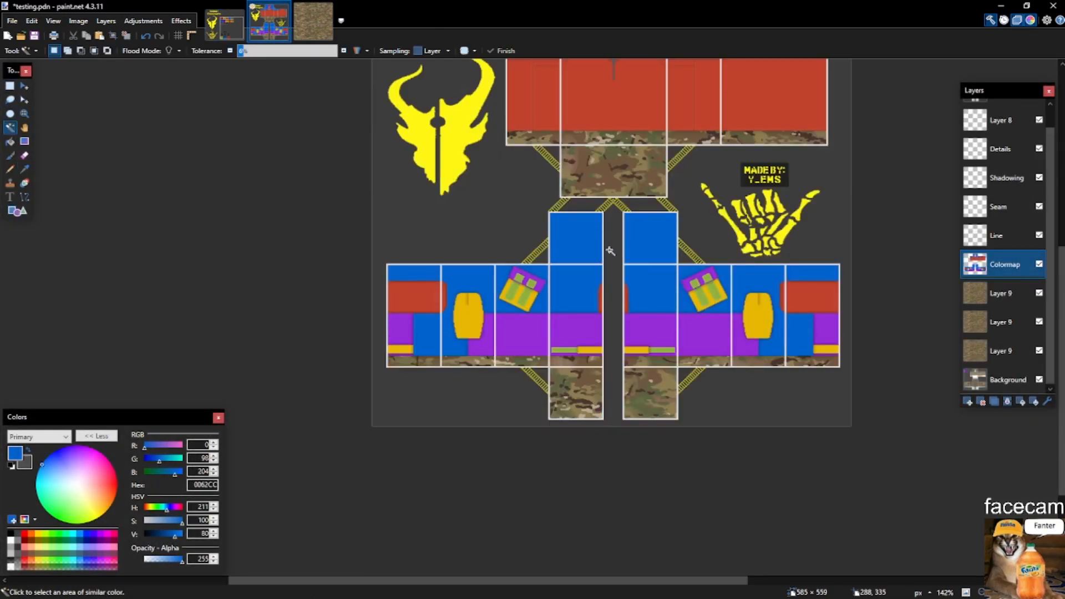
{"action": "scroll", "coordinate": [617, 256], "scroll_direction": "up", "scroll_amount": 1}
{"action": "key", "text": "ctrl+a"}
{"action": "left_click", "coordinate": [679, 230], "text": "alt"}
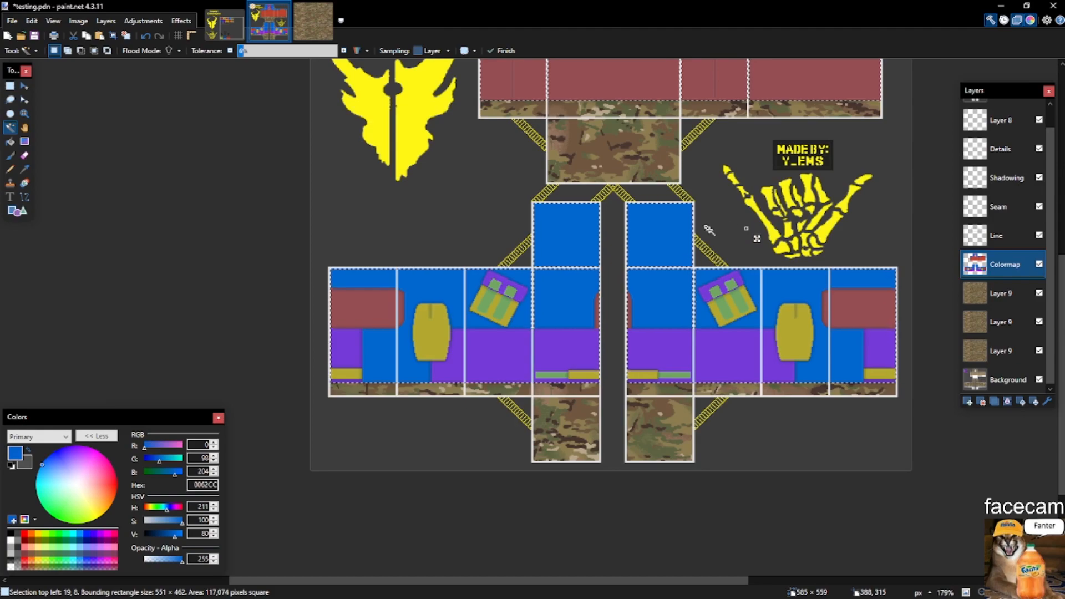
Cut the topmost camo layer down to the blue areas, clear the selection and activate the second camo copy.
{"action": "left_click", "coordinate": [1008, 297]}
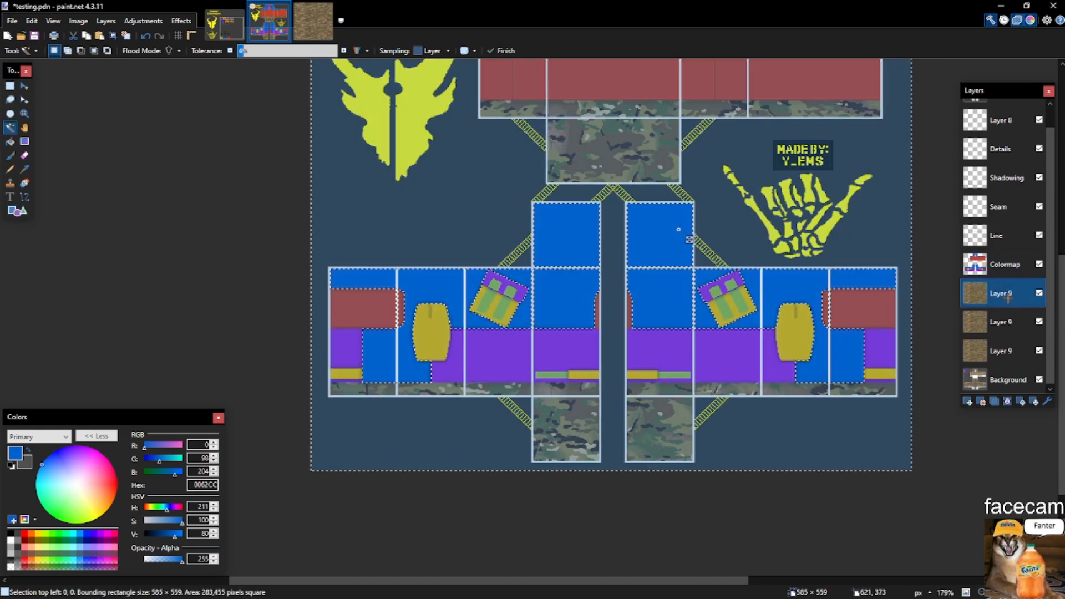
{"action": "key", "text": "Delete"}
{"action": "key", "text": "ctrl+d"}
{"action": "left_click", "coordinate": [994, 321]}
{"action": "scroll", "coordinate": [686, 324], "scroll_direction": "up", "scroll_amount": 2}
{"action": "scroll", "coordinate": [644, 302], "scroll_direction": "down", "scroll_amount": 4}
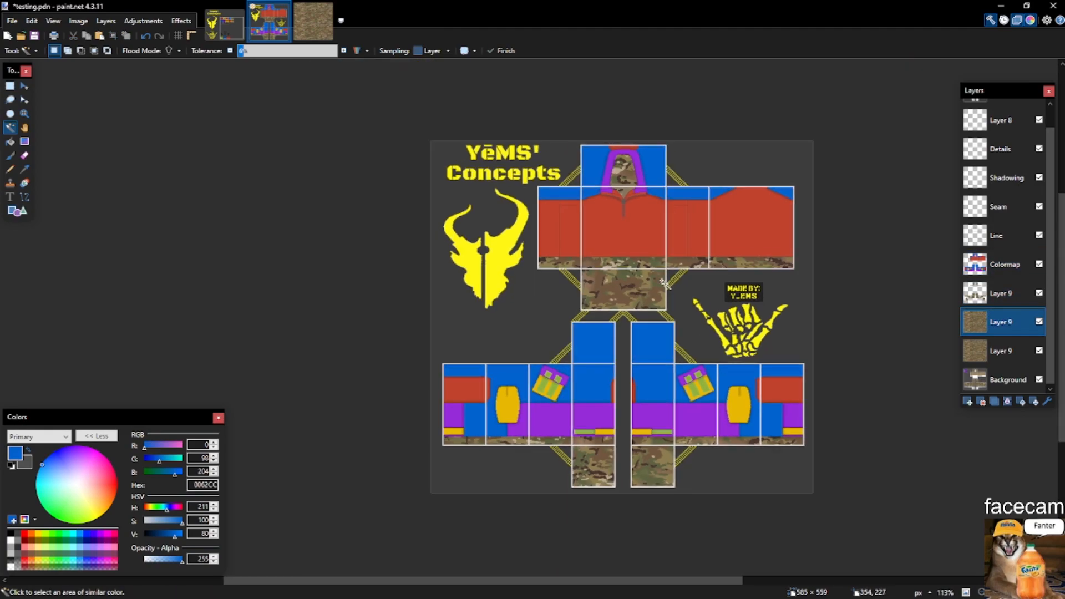
Move the second camo copy about 19 px right and 89 px up to offset its pattern from the layer above.
{"action": "scroll", "coordinate": [743, 306], "scroll_direction": "up", "scroll_amount": 2}
{"action": "key", "text": "m"}
{"action": "scroll", "coordinate": [746, 306], "scroll_direction": "down", "scroll_amount": 3}
{"action": "scroll", "coordinate": [472, 284], "scroll_direction": "up", "scroll_amount": 3}
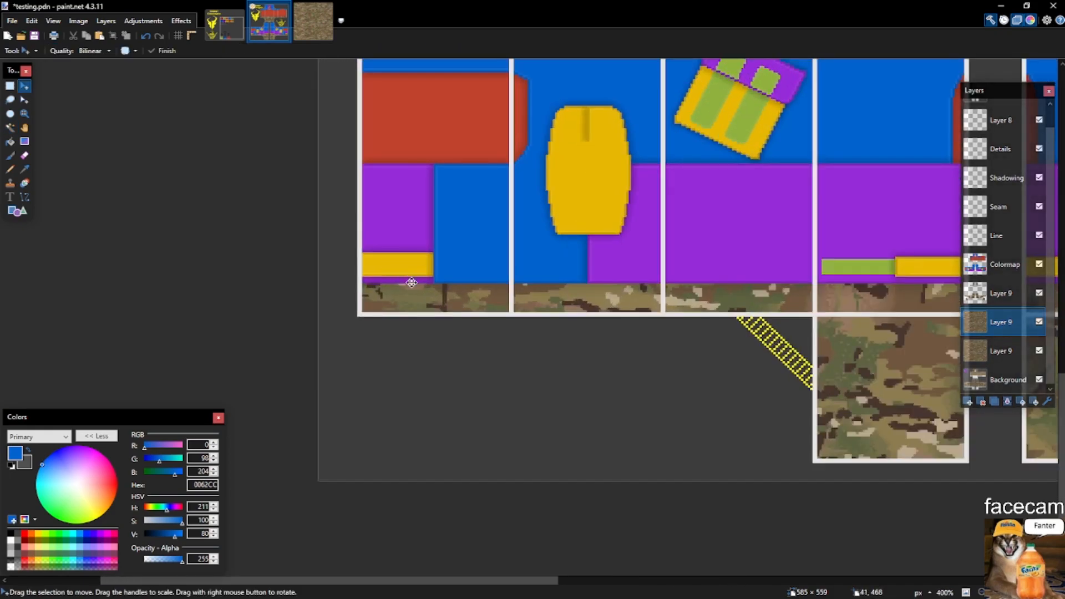
{"action": "left_click", "coordinate": [1039, 264]}
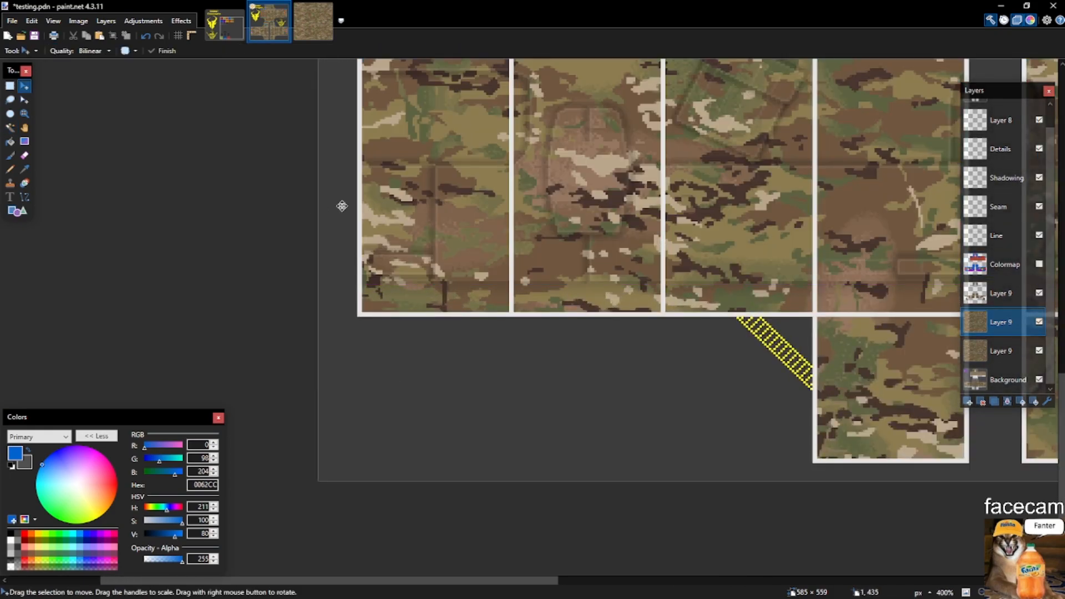
{"action": "left_click", "coordinate": [1039, 264]}
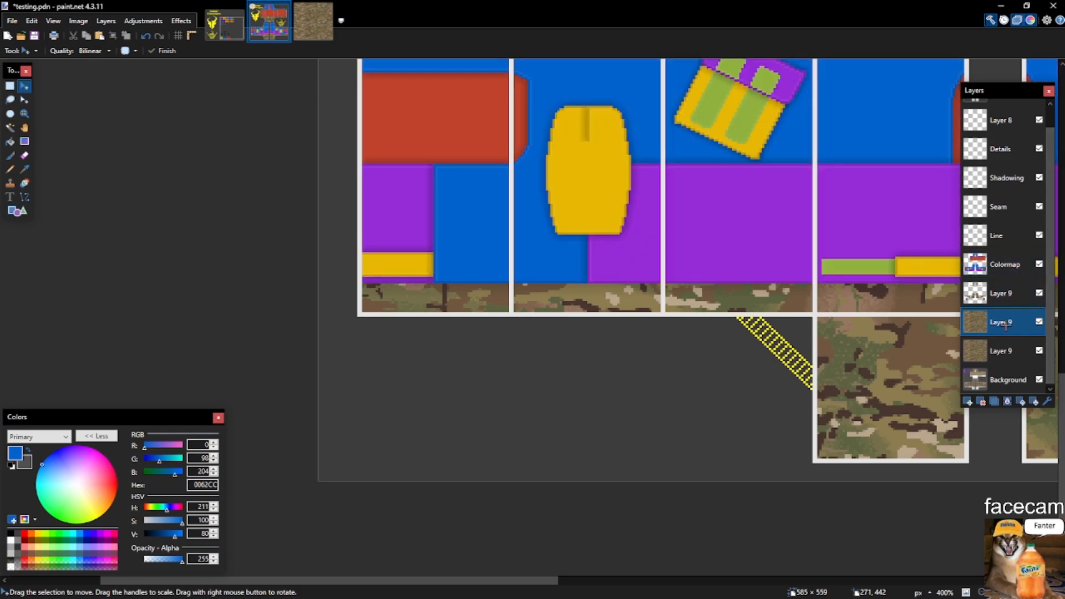
{"action": "scroll", "coordinate": [581, 323], "scroll_direction": "up", "scroll_amount": 2}
{"action": "left_click_drag", "start_coordinate": [418, 480], "coordinate": [422, 192]}
{"action": "scroll", "coordinate": [453, 222], "scroll_direction": "up", "scroll_amount": 3}
{"action": "scroll", "coordinate": [422, 194], "scroll_direction": "up", "scroll_amount": 3}
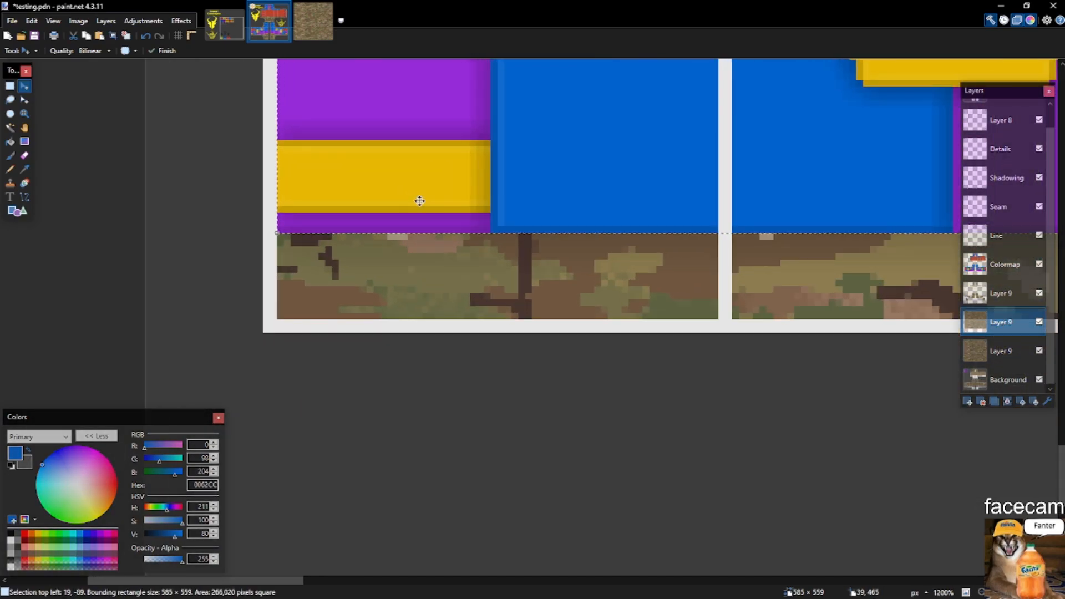
Select the whole canvas and subtract all purple areas of the Colormap layer with the Magic Wand.
{"action": "scroll", "coordinate": [247, 246], "scroll_direction": "down", "scroll_amount": 1}
{"action": "scroll", "coordinate": [239, 252], "scroll_direction": "down", "scroll_amount": 6}
{"action": "key", "text": "ctrl+a"}
{"action": "key", "text": "s"}
{"action": "key", "text": "s"}
{"action": "key", "text": "s"}
{"action": "key", "text": "s"}
{"action": "key", "text": "s"}
{"action": "key", "text": "s"}
{"action": "key", "text": "s"}
{"action": "key", "text": "s"}
{"action": "left_click", "coordinate": [982, 263]}
{"action": "left_click", "coordinate": [686, 216]}
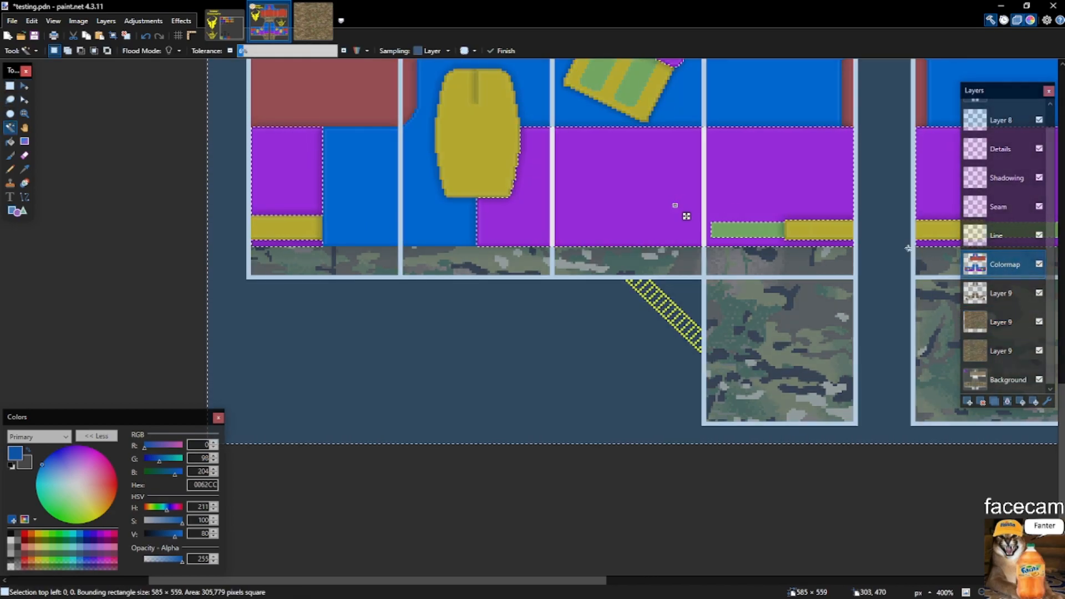
Delete the selected area from the second camo copy, clear the selection and activate the bottom camo copy.
{"action": "left_click", "coordinate": [996, 321]}
{"action": "key", "text": "Delete"}
{"action": "key", "text": "ctrl+d"}
{"action": "left_click", "coordinate": [993, 350]}
{"action": "scroll", "coordinate": [383, 344], "scroll_direction": "down", "scroll_amount": 10}
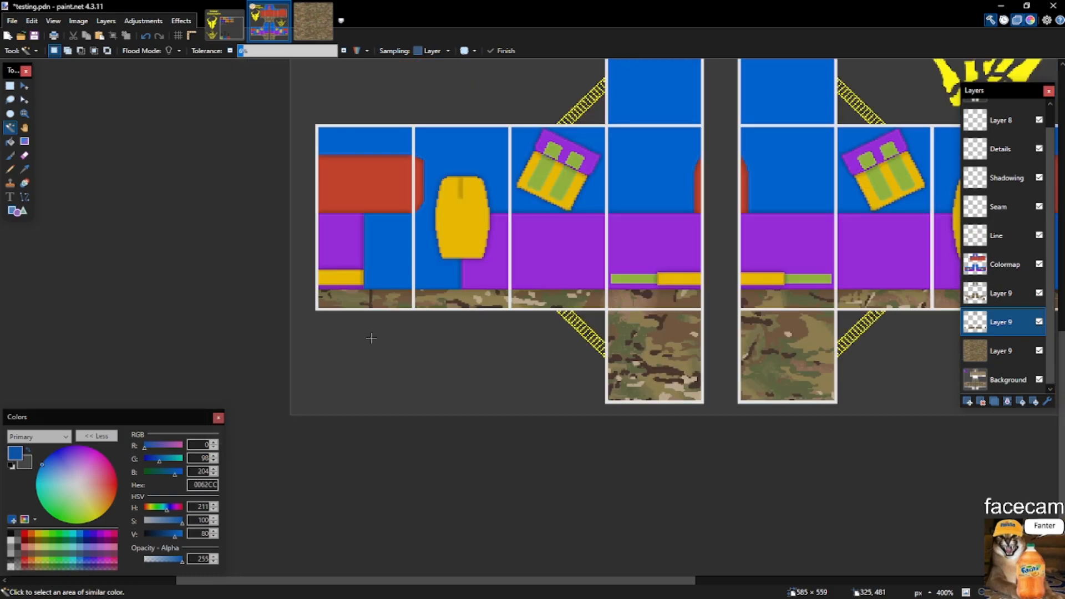
Move the bottom camo copy about 370 px down and adjust it sideways to offset its pattern under the yellow pocket areas.
{"action": "key", "text": "m"}
{"action": "scroll", "coordinate": [635, 247], "scroll_direction": "up", "scroll_amount": 2}
{"action": "mouse_move", "coordinate": [684, 194]}
{"action": "left_mouse_down"}
{"action": "mouse_move", "coordinate": [679, 261]}
{"action": "mouse_move", "coordinate": [689, 202]}
{"action": "left_mouse_up"}
{"action": "scroll", "coordinate": [678, 260], "scroll_direction": "down", "scroll_amount": 6}
{"action": "scroll", "coordinate": [667, 164], "scroll_direction": "up", "scroll_amount": 6}
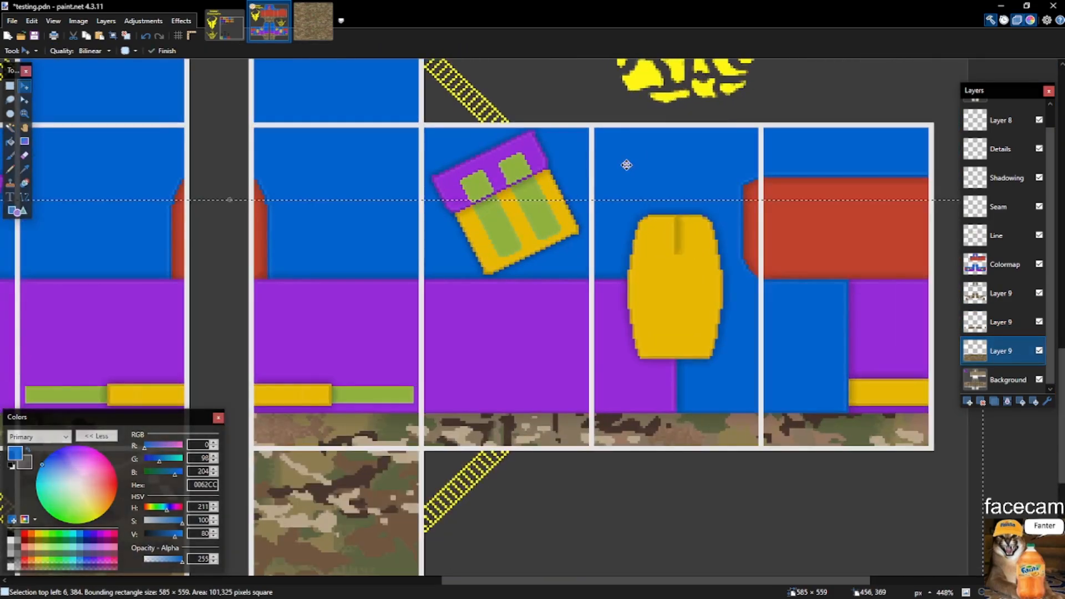
{"action": "scroll", "coordinate": [555, 236], "scroll_direction": "up", "scroll_amount": 4}
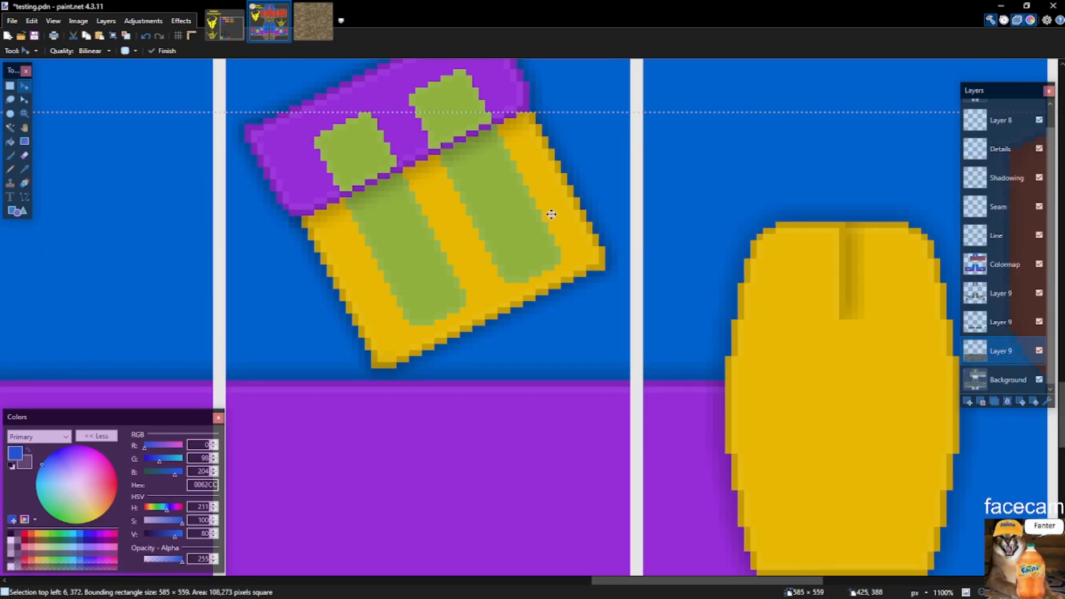
{"action": "scroll", "coordinate": [554, 212], "scroll_direction": "down", "scroll_amount": 6}
{"action": "left_click_drag", "start_coordinate": [760, 259], "coordinate": [694, 258]}
Select the whole canvas and subtract all yellow areas of the Colormap layer with the Magic Wand.
{"action": "key", "text": "ctrl+a"}
{"action": "key", "text": "s"}
{"action": "key", "text": "s"}
{"action": "key", "text": "s"}
{"action": "key", "text": "s"}
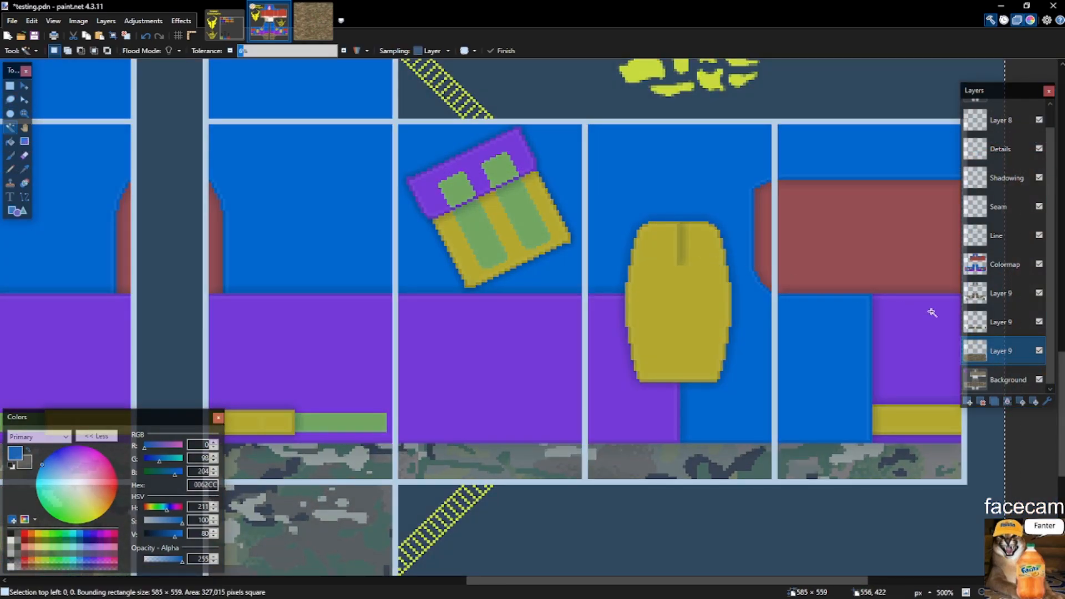
{"action": "left_click", "coordinate": [1003, 266]}
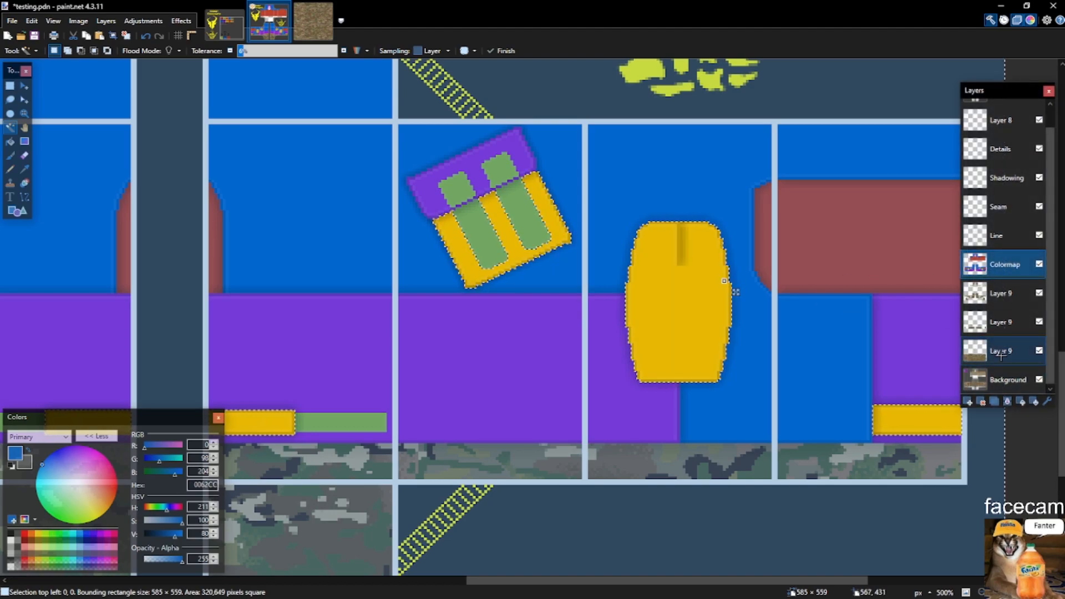
Delete the selected area from the bottom camo copy and clear the selection.
{"action": "left_click", "coordinate": [1003, 351]}
{"action": "key", "text": "Delete"}
{"action": "key", "text": "ctrl+d"}
Merge the three camo layers into one, and hide the Colormap and Background layers.
{"action": "left_click", "coordinate": [1006, 294]}
{"action": "key", "text": "ctrl+m"}
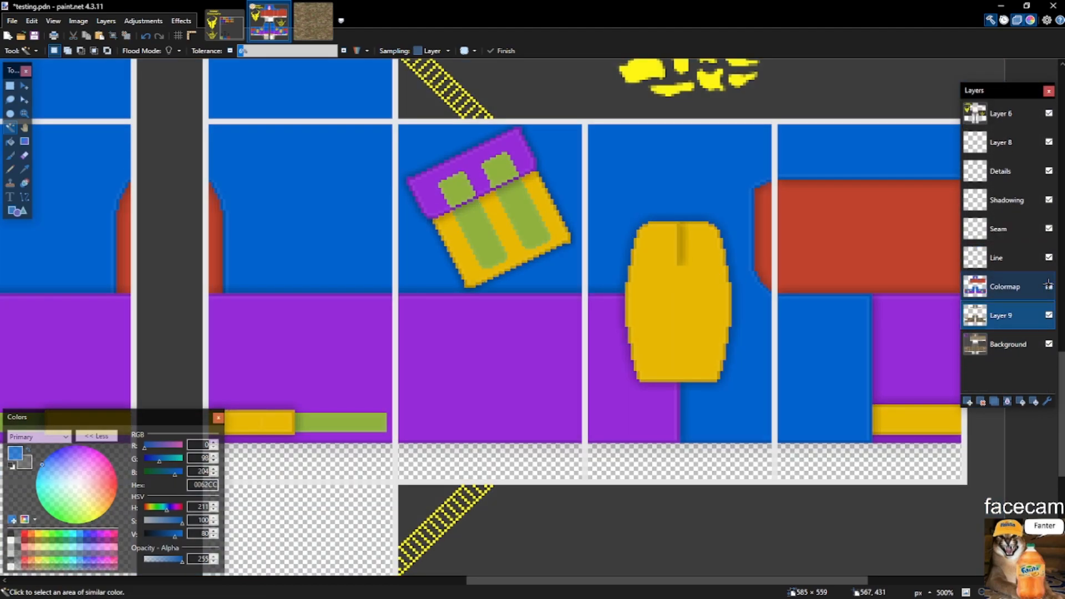
{"action": "left_click", "coordinate": [1049, 286]}
{"action": "key", "text": "ctrl+minus"}
{"action": "key", "text": "ctrl+minus"}
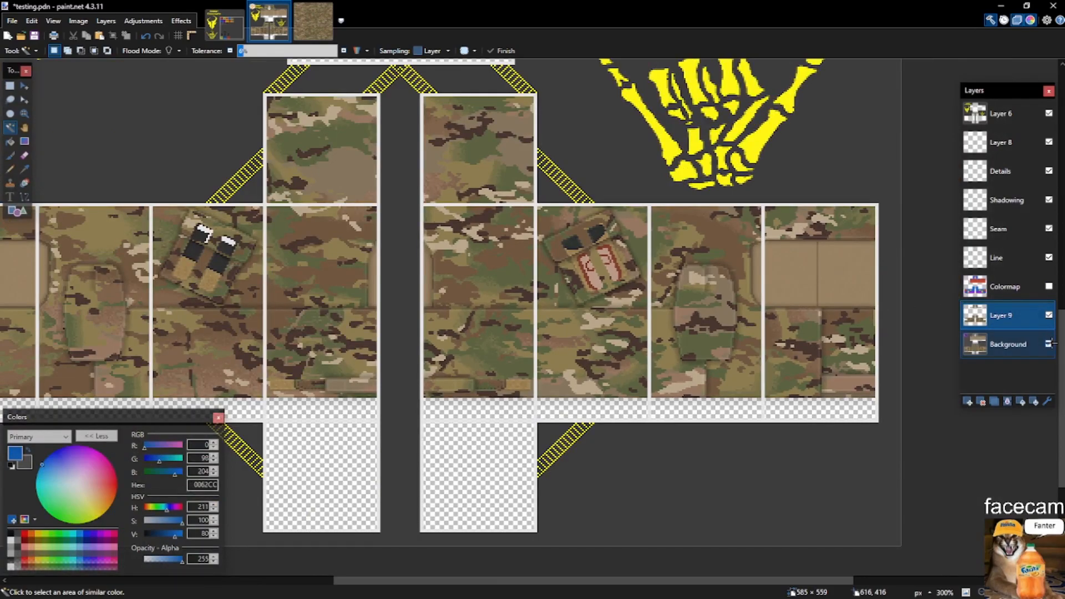
{"action": "left_click", "coordinate": [1048, 344]}
{"action": "key", "text": "ctrl+minus"}
Examine the merged camo on the torso and sleeves for pattern breaks and areas still left uncovered.
{"action": "scroll", "coordinate": [549, 296], "scroll_direction": "up", "scroll_amount": 8}
{"action": "scroll", "coordinate": [614, 242], "scroll_direction": "up", "scroll_amount": 3}
{"action": "scroll", "coordinate": [614, 242], "scroll_direction": "down", "scroll_amount": 6}
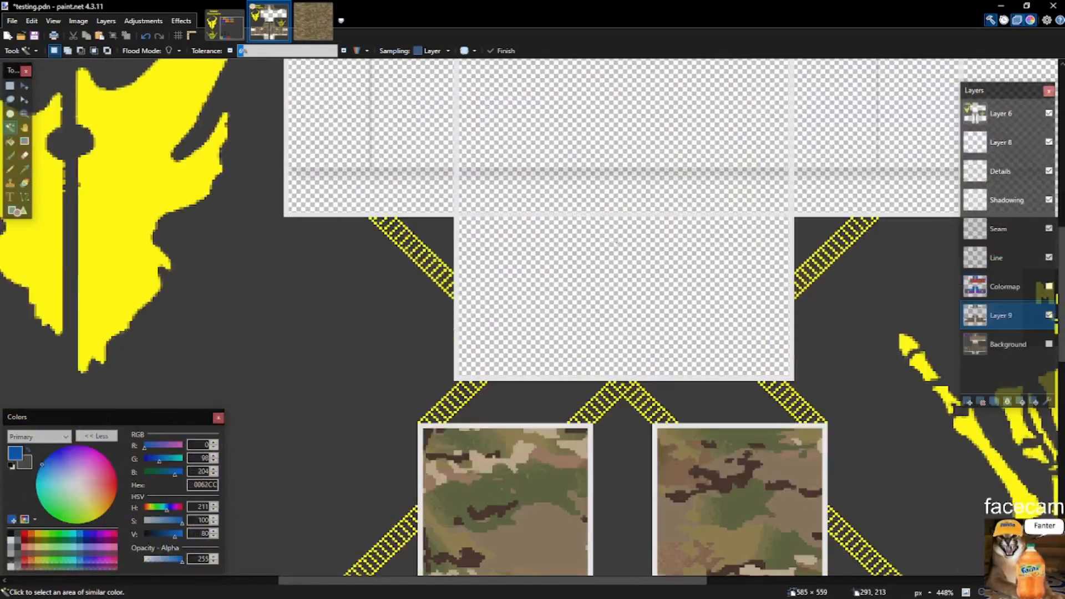
{"action": "scroll", "coordinate": [614, 243], "scroll_direction": "down", "scroll_amount": 5}
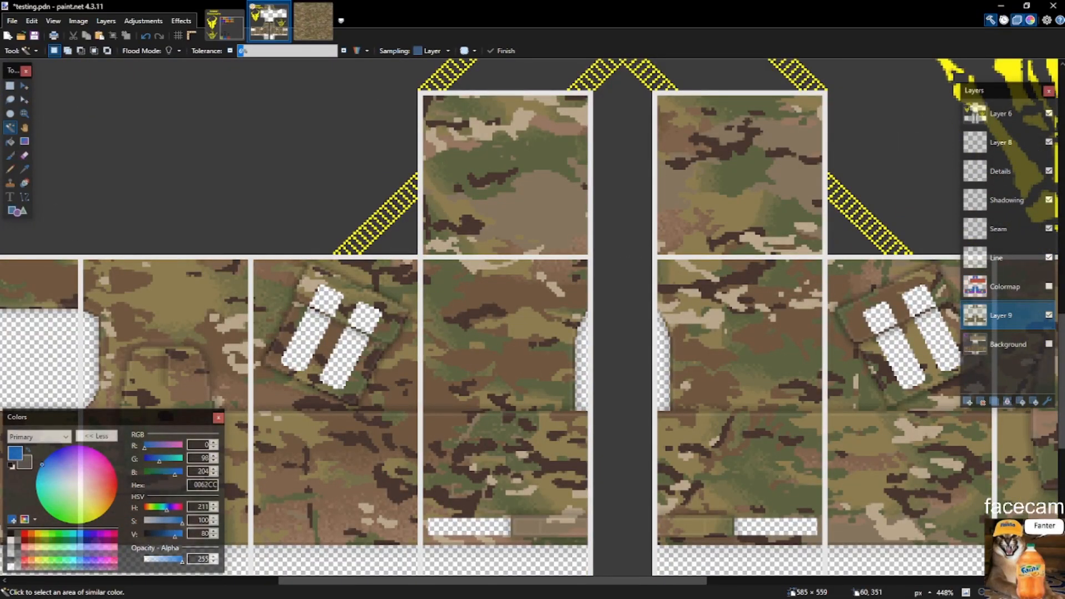
{"action": "scroll", "coordinate": [725, 368], "scroll_direction": "down", "scroll_amount": 5}
{"action": "scroll", "coordinate": [661, 348], "scroll_direction": "up", "scroll_amount": 5}
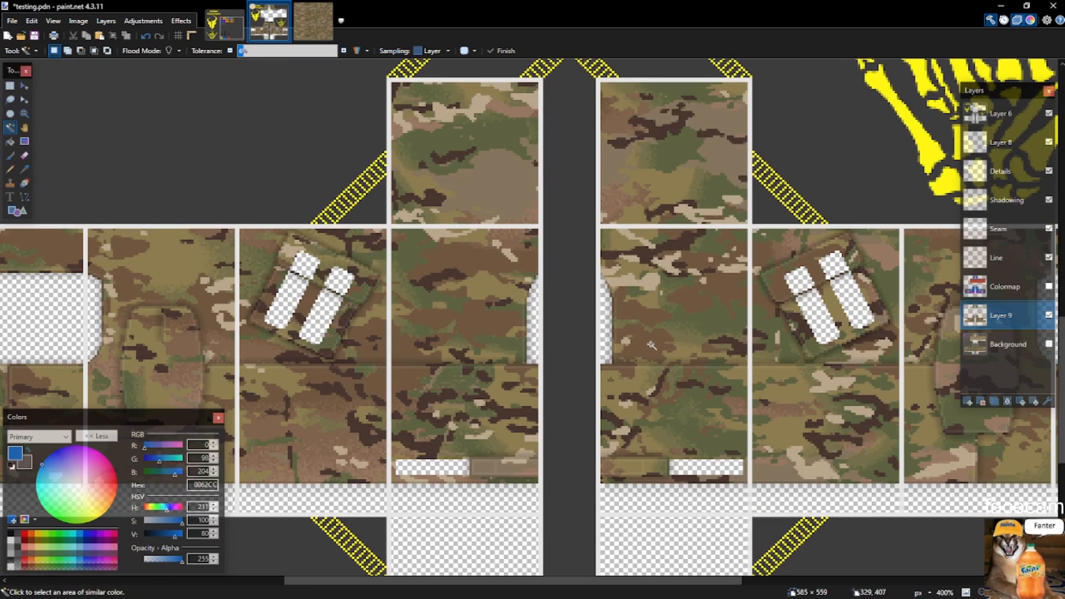
{"action": "scroll", "coordinate": [697, 341], "scroll_direction": "down", "scroll_amount": 5}
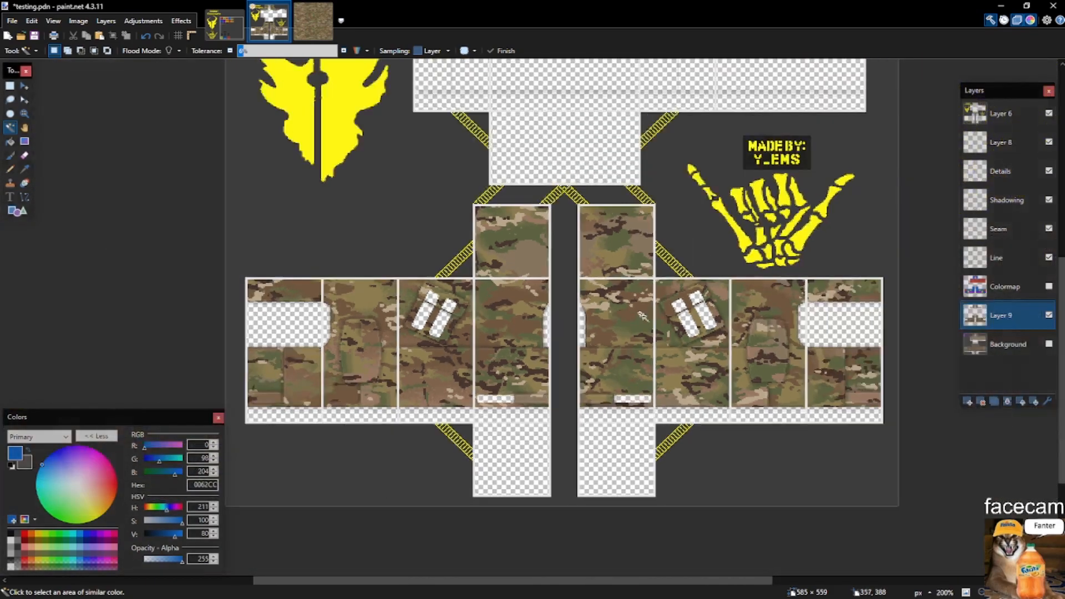
{"action": "scroll", "coordinate": [764, 341], "scroll_direction": "up", "scroll_amount": 5}
Activate the Colormap layer, and sample the Shirt Stretch layer's tan (AE9772) in MultiCam.pdn as the primary colour.
{"action": "left_click", "coordinate": [1005, 286]}
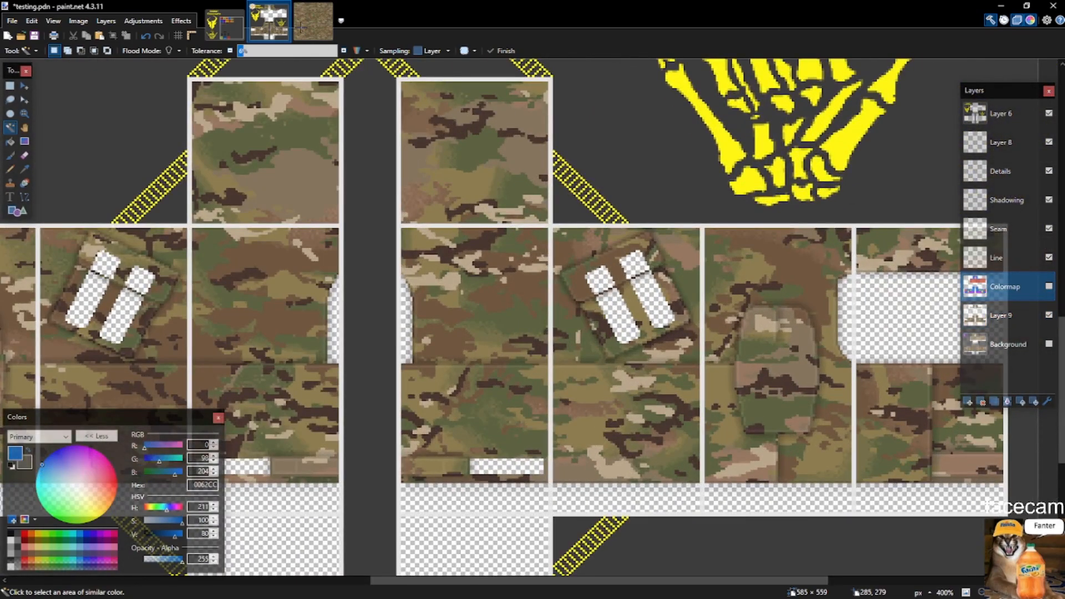
{"action": "left_click", "coordinate": [313, 22]}
{"action": "key", "text": "k"}
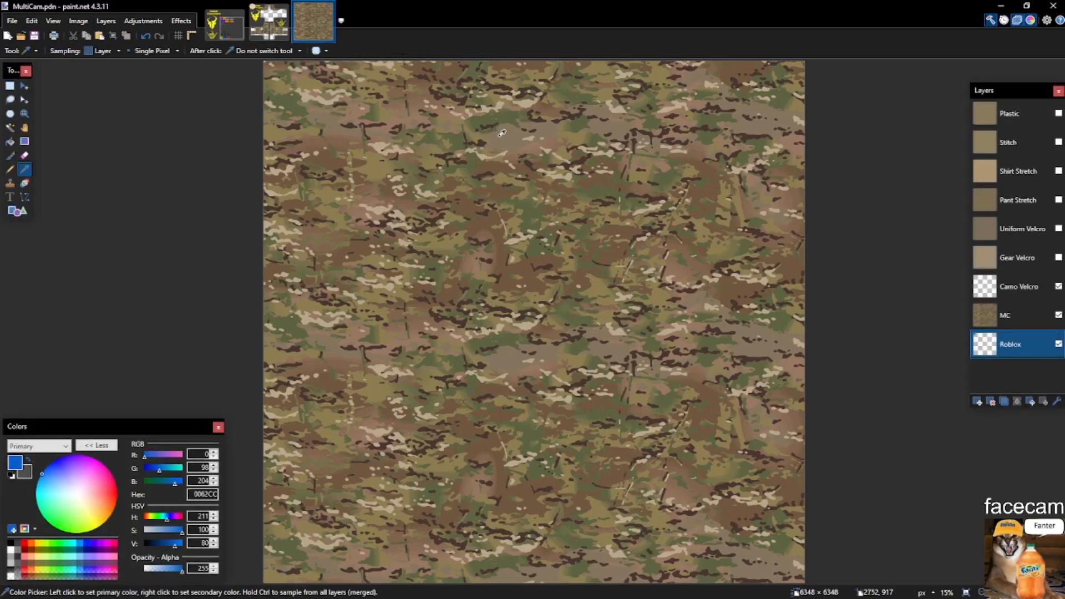
{"action": "left_click", "coordinate": [1024, 261]}
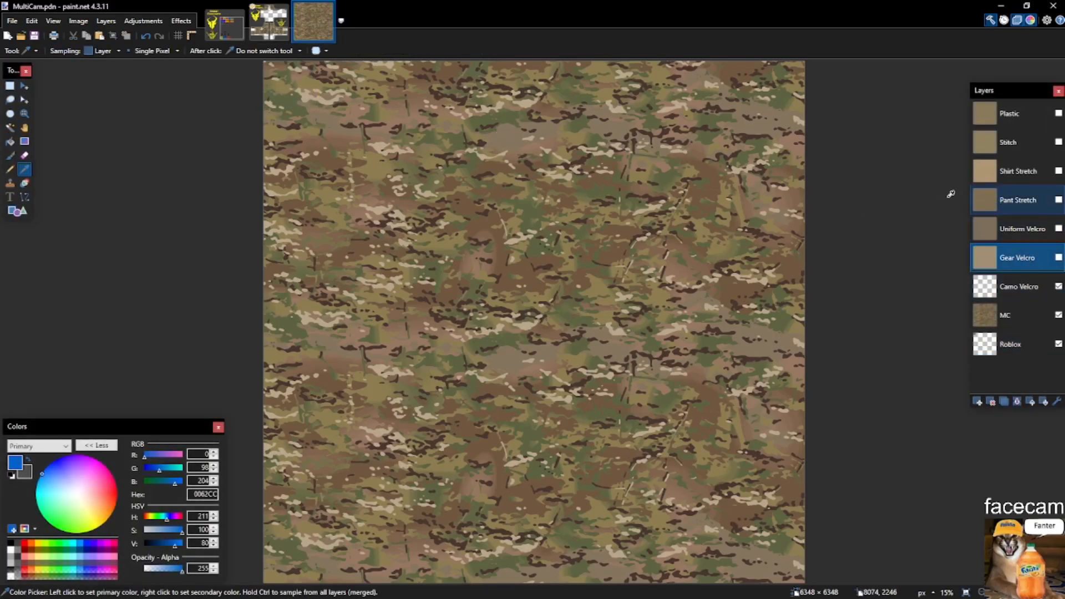
{"action": "left_click", "coordinate": [998, 200]}
{"action": "left_click", "coordinate": [993, 174]}
{"action": "left_click", "coordinate": [618, 197]}
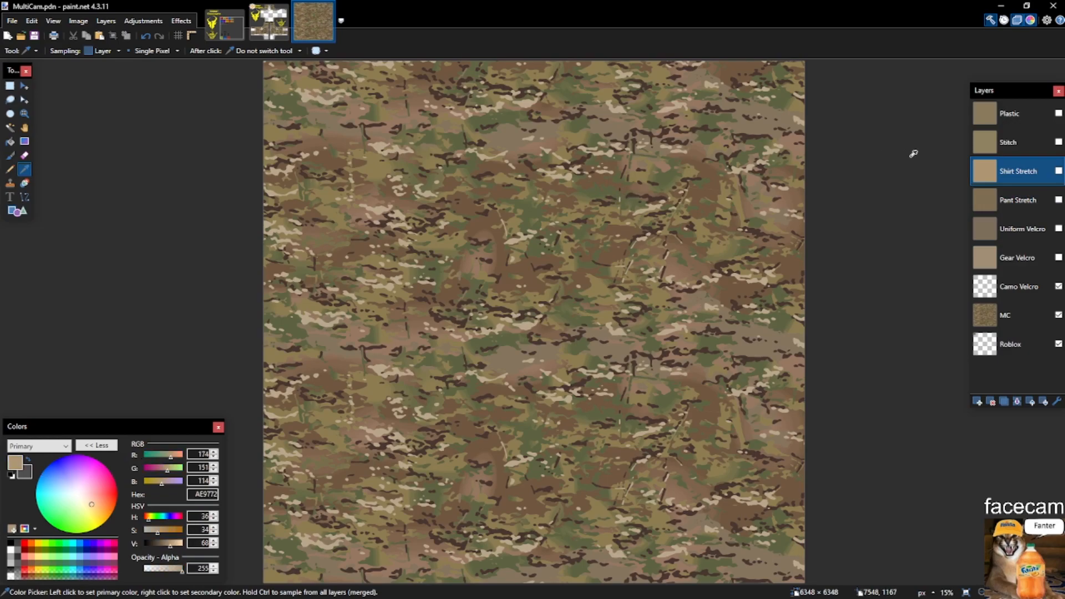
Sample the Uniform Velcro layer's brown (7D6F5A) as the secondary colour.
{"action": "left_click", "coordinate": [1019, 252]}
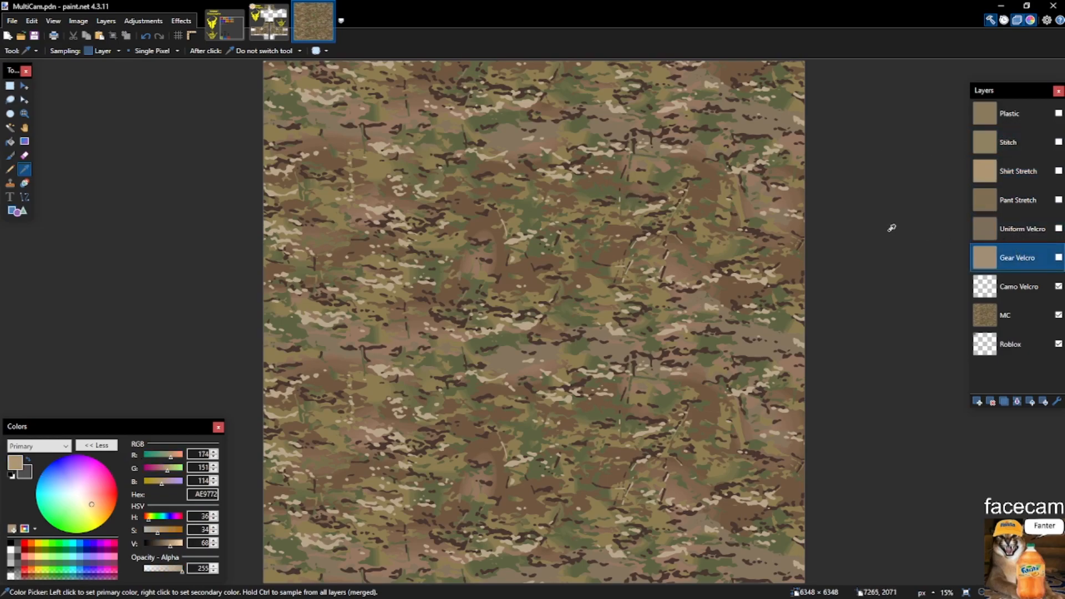
{"action": "left_click", "coordinate": [1016, 228]}
{"action": "right_click", "coordinate": [692, 227]}
In testing.pdn, select all red stretch areas of Colormap and fill them with tan AE9772 on the merged camo layer.
{"action": "left_click", "coordinate": [279, 27]}
{"action": "key", "text": "s"}
{"action": "key", "text": "s"}
{"action": "key", "text": "s"}
{"action": "key", "text": "s"}
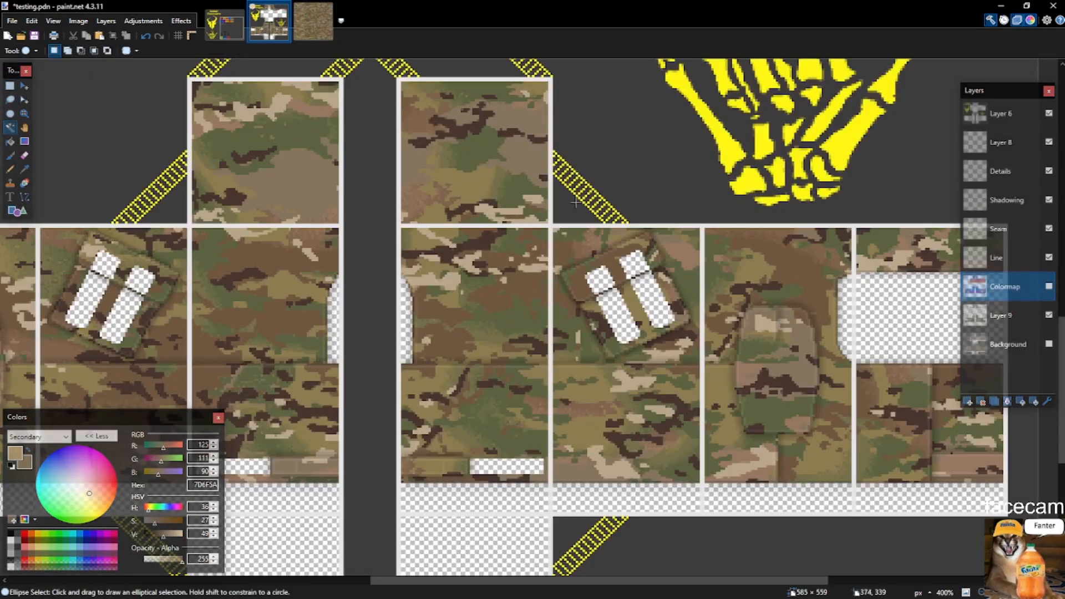
{"action": "left_click", "coordinate": [923, 305]}
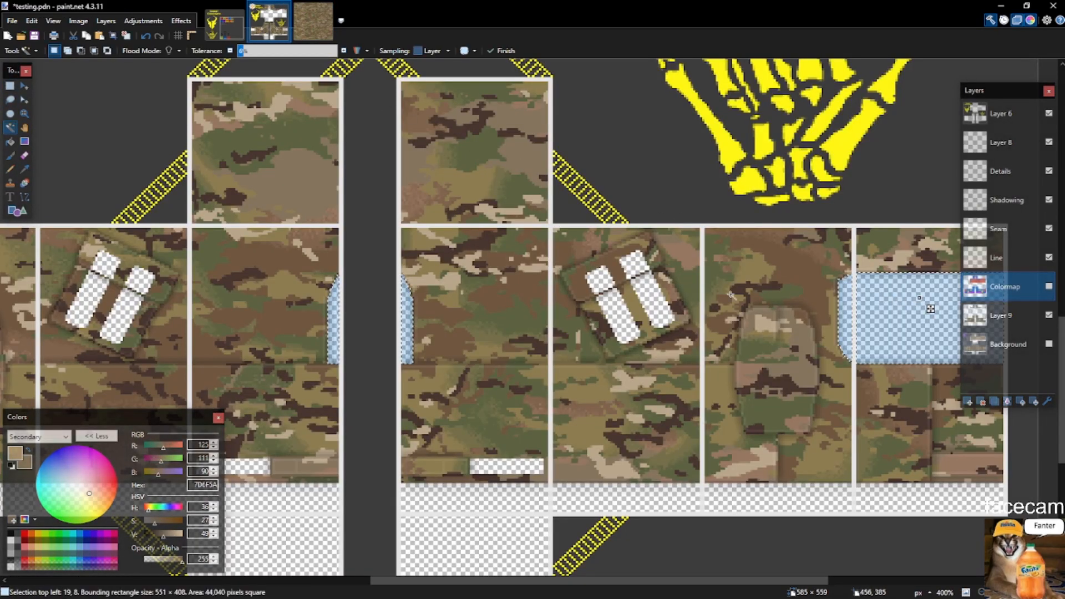
{"action": "left_click", "coordinate": [992, 315]}
{"action": "key", "text": "BackSpace"}
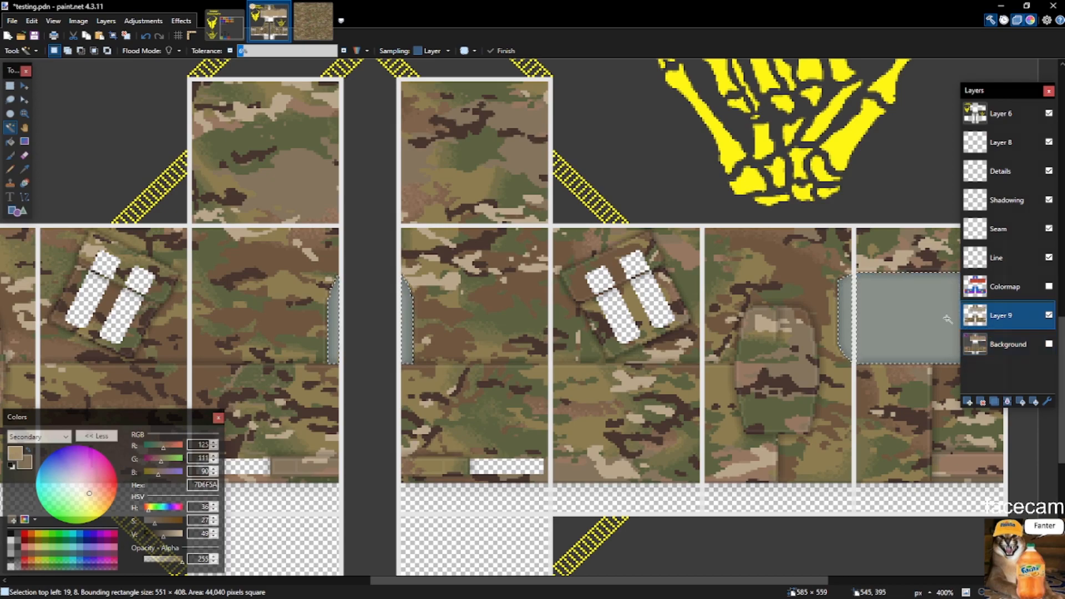
Select all velcro areas of Colormap on the pockets and cuffs, fill them with brown 7D6F5A on Layer 9, and deselect.
{"action": "left_click", "coordinate": [1005, 289]}
{"action": "left_click", "coordinate": [656, 304]}
{"action": "key", "text": "x"}
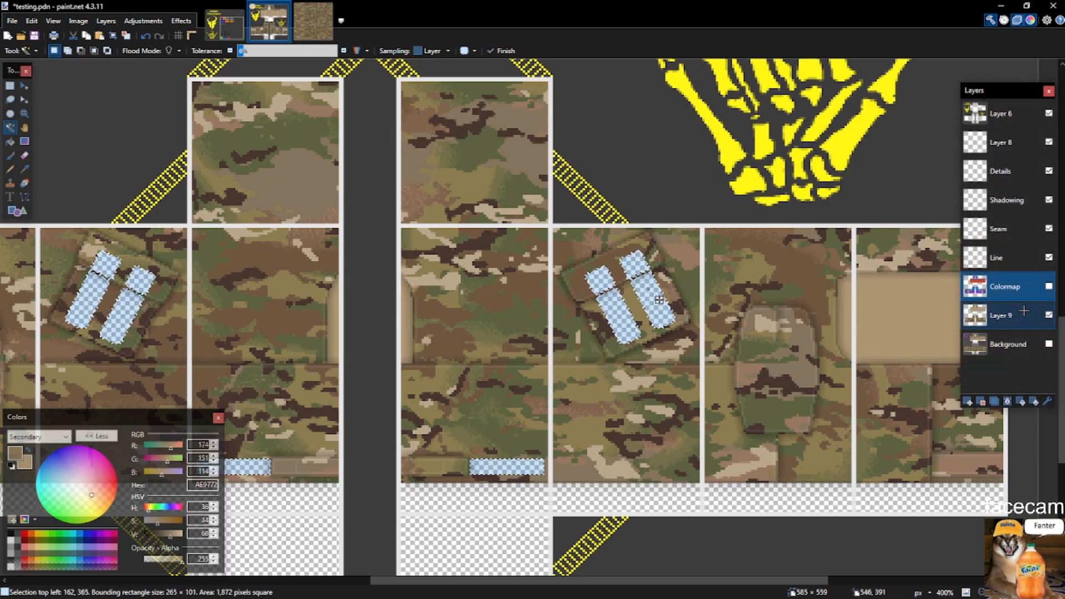
{"action": "left_click", "coordinate": [1022, 313]}
{"action": "key", "text": "BackSpace"}
{"action": "key", "text": "s"}
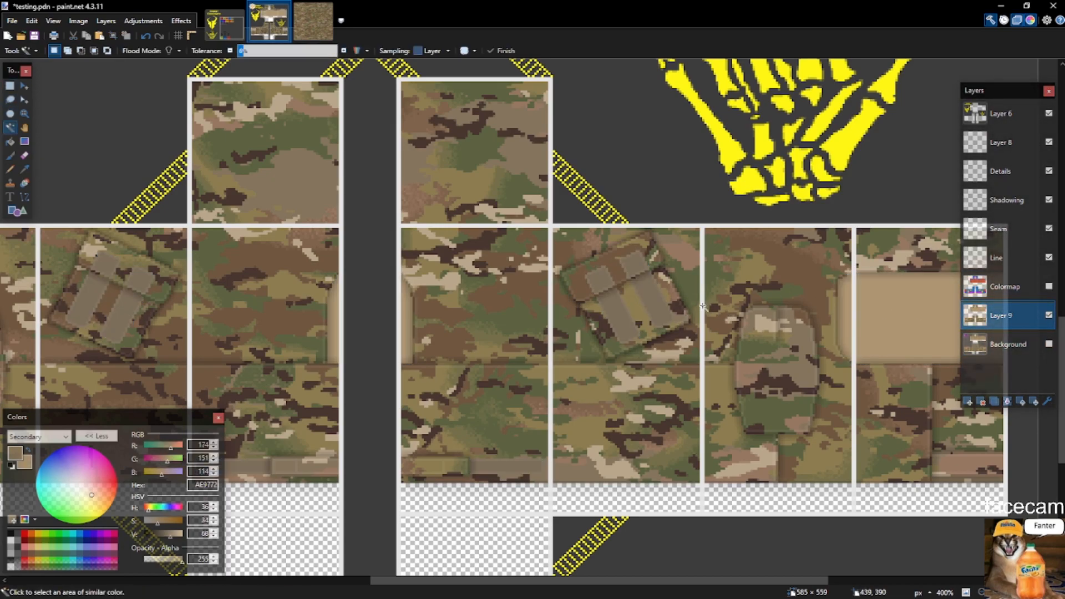
{"action": "key", "text": "s"}
{"action": "key", "text": "s"}
{"action": "key", "text": "s"}
Open Patterns_1.pdn, show the Stitching V5 layer, and copy its entire grid pattern.
{"action": "scroll", "coordinate": [707, 307], "scroll_direction": "down", "scroll_amount": 6}
{"action": "scroll", "coordinate": [665, 296], "scroll_direction": "up", "scroll_amount": 2}
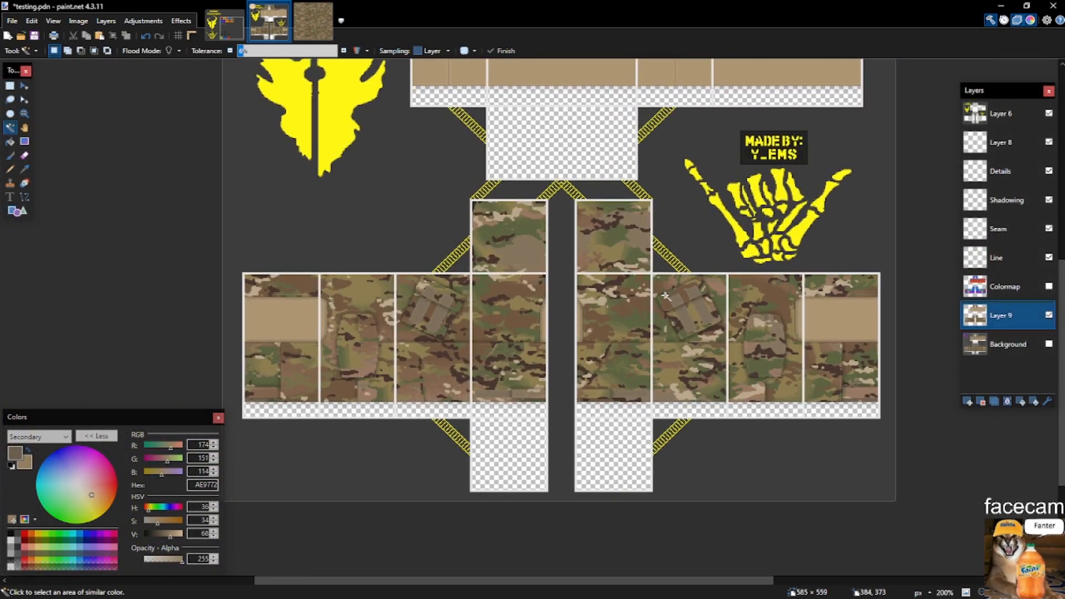
{"action": "scroll", "coordinate": [592, 157], "scroll_direction": "up", "scroll_amount": 2}
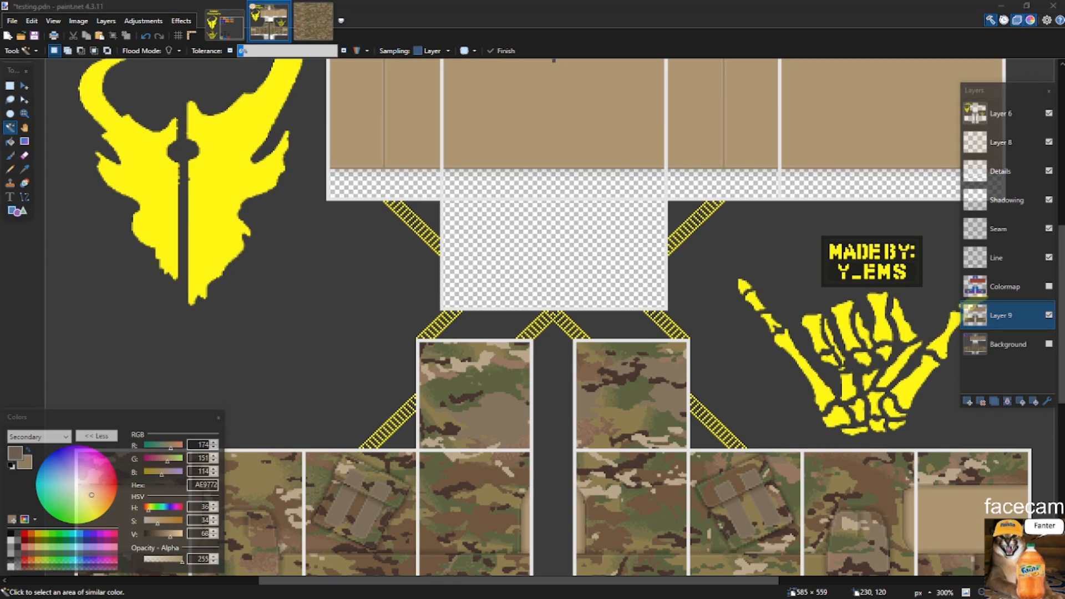
{"action": "key", "text": "Return"}
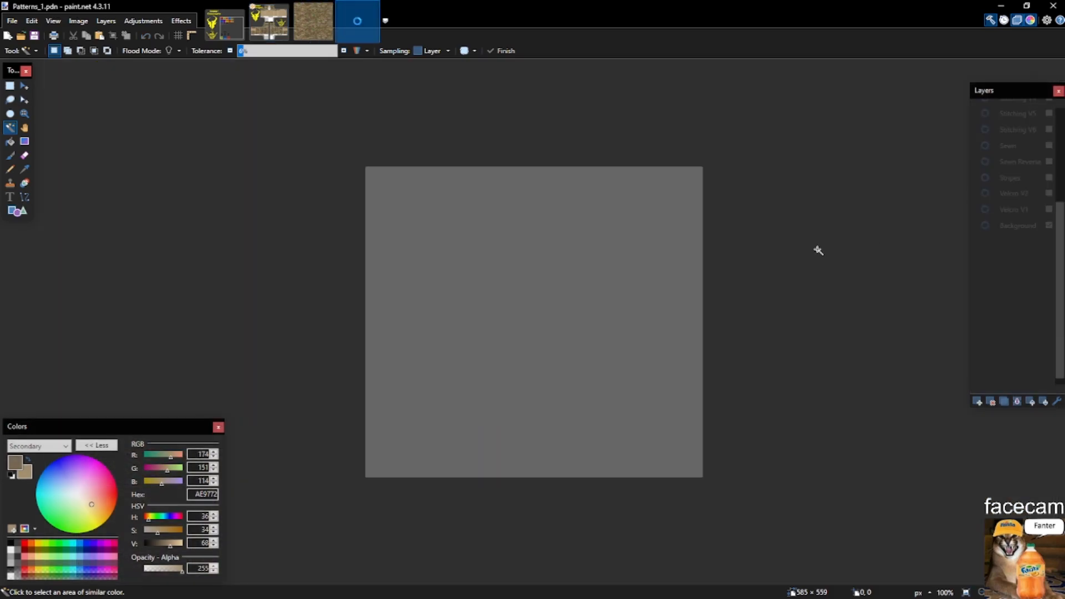
{"action": "key", "text": "s"}
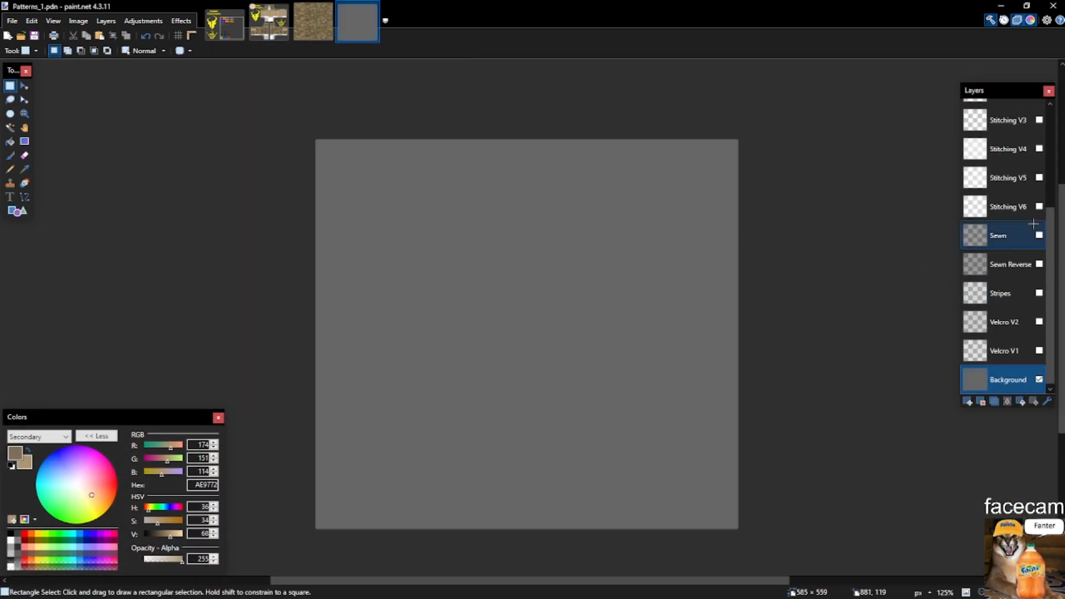
{"action": "left_click", "coordinate": [1039, 178]}
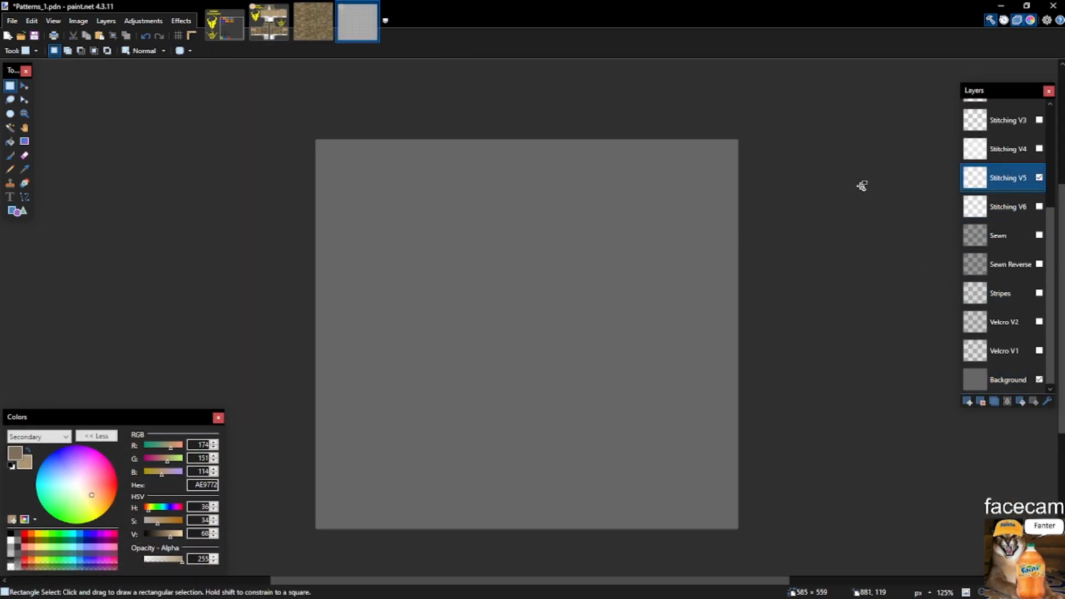
{"action": "scroll", "coordinate": [526, 194], "scroll_direction": "up", "scroll_amount": 3}
{"action": "key", "text": "ctrl+a"}
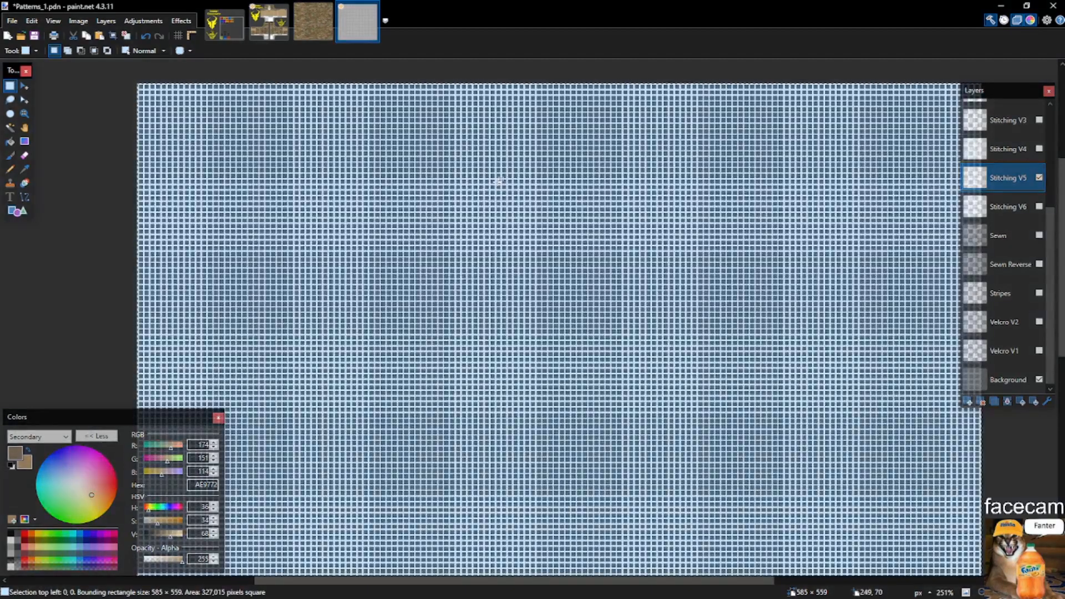
{"action": "left_click", "coordinate": [499, 180]}
In testing.pdn, paste the stitching grid onto a new layer placed above Colormap, and duplicate that layer three times.
{"action": "left_click", "coordinate": [269, 23]}
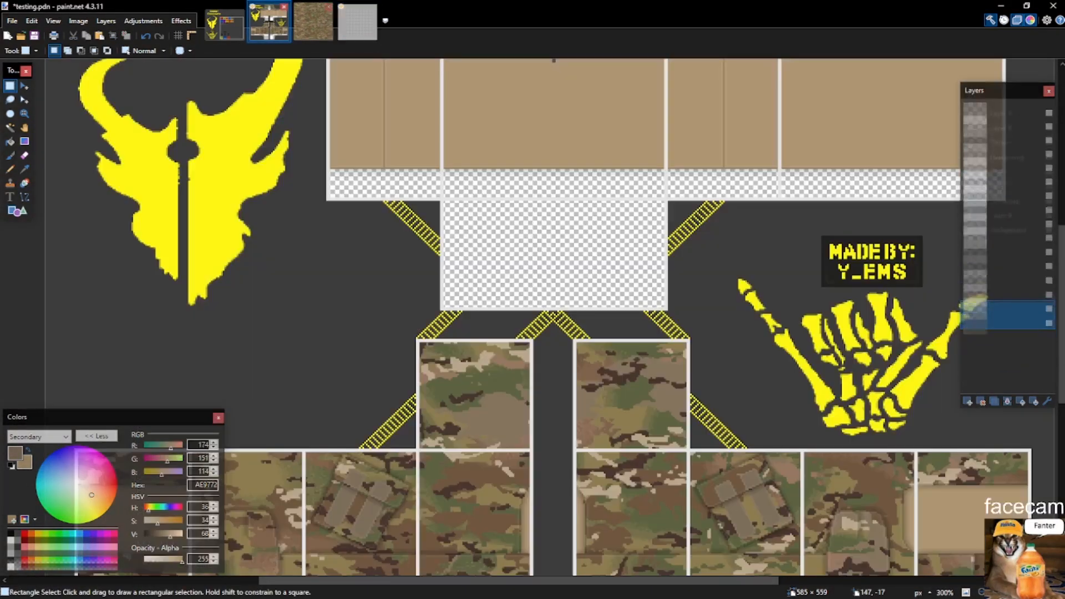
{"action": "left_click", "coordinate": [968, 401]}
{"action": "key", "text": "ctrl+v"}
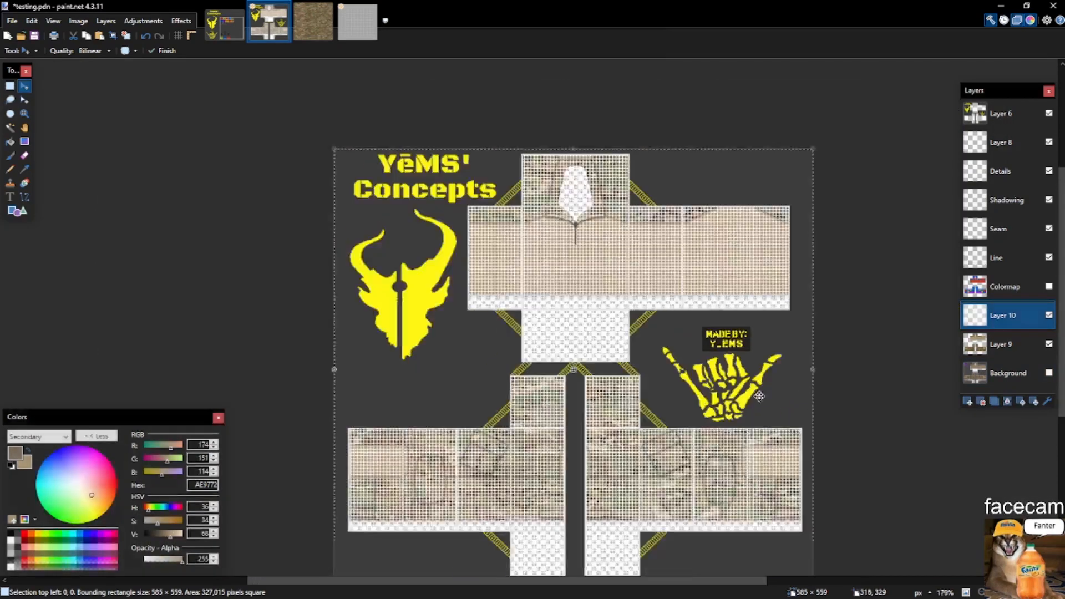
{"action": "left_click_drag", "start_coordinate": [996, 310], "coordinate": [997, 287]}
{"action": "left_click", "coordinate": [994, 401]}
{"action": "left_click", "coordinate": [994, 401]}
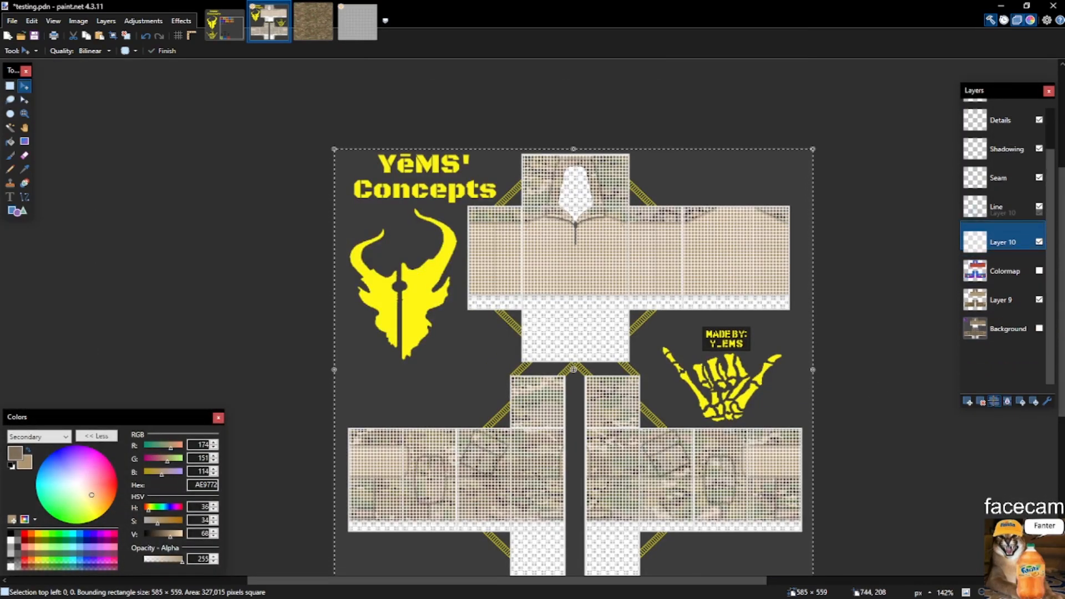
{"action": "left_click", "coordinate": [994, 401]}
Hide the three upper grid copies and rename the lowest one Ripstop Fabric.
{"action": "key", "text": "ctrl+d"}
{"action": "key", "text": "ctrl+a"}
{"action": "key", "text": "s"}
{"action": "key", "text": "s"}
{"action": "key", "text": "s"}
{"action": "key", "text": "s"}
{"action": "key", "text": "s"}
{"action": "key", "text": "s"}
{"action": "key", "text": "s"}
{"action": "left_click", "coordinate": [1039, 207]}
{"action": "left_click", "coordinate": [1039, 235]}
{"action": "left_click", "coordinate": [1039, 264]}
{"action": "double_click", "coordinate": [1024, 294]}
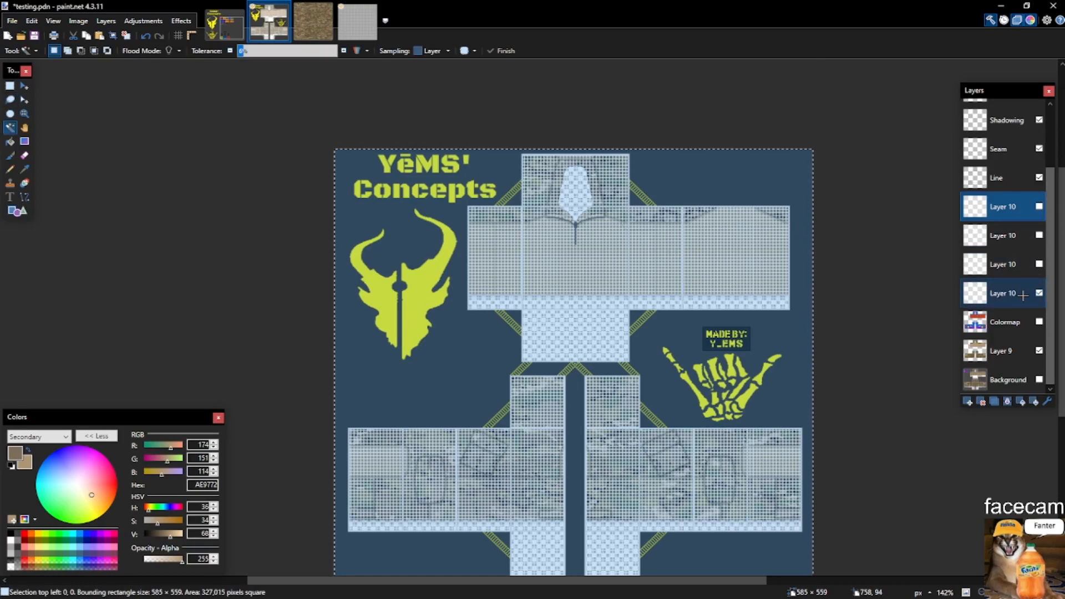
{"action": "type", "text": "Ripstop Fabric"}
{"action": "key", "text": "Return"}
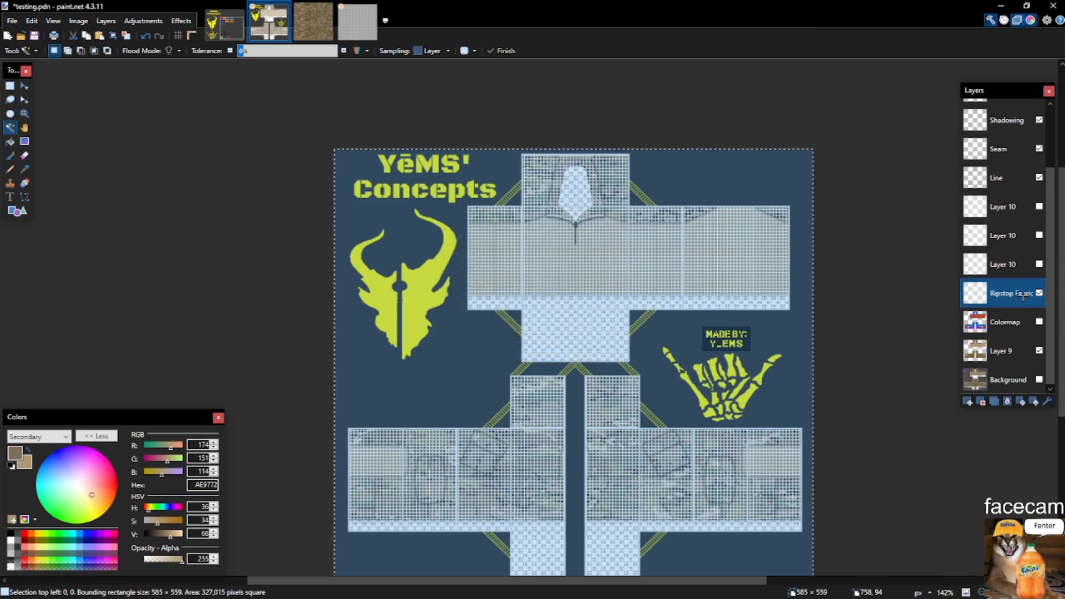
Using Colormap, erase the Ripstop Fabric grid everywhere except the camo areas of the hood, yoke and upper sleeves.
{"action": "left_click", "coordinate": [998, 319]}
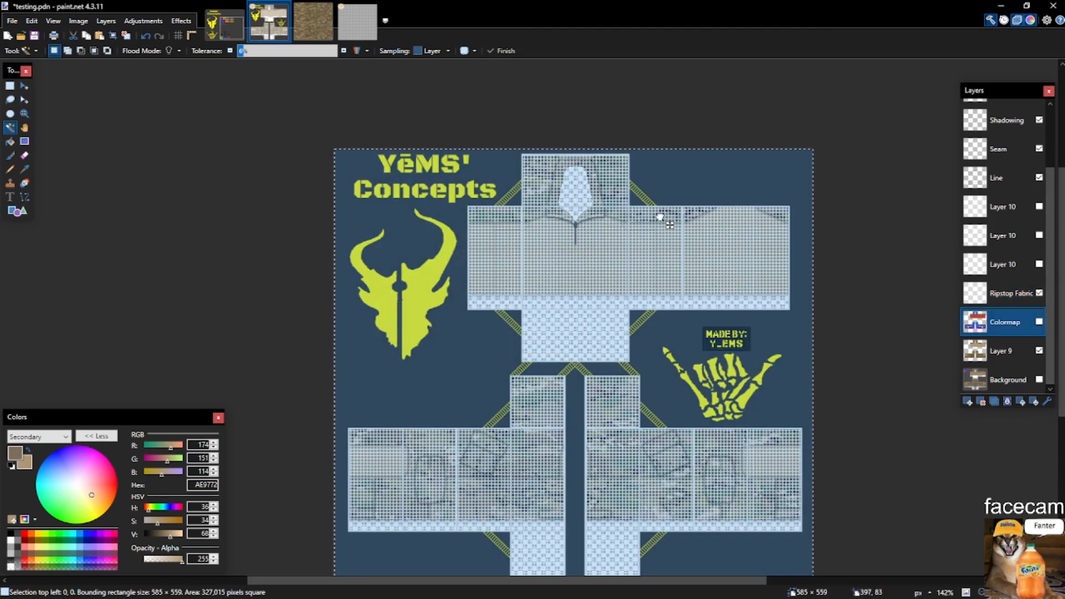
{"action": "left_click", "coordinate": [660, 217]}
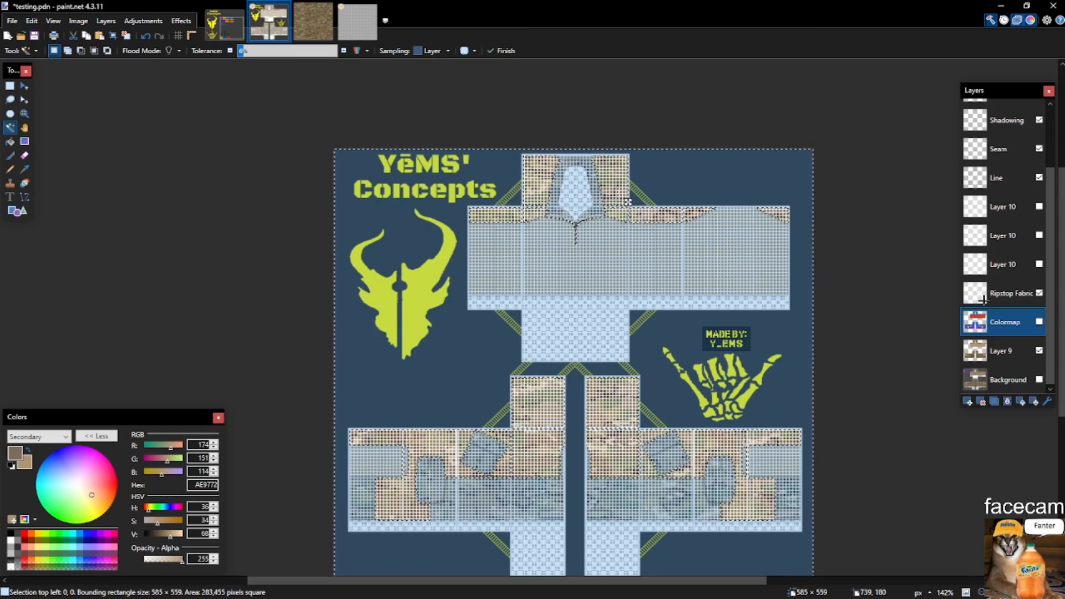
{"action": "left_click", "coordinate": [1007, 293]}
{"action": "key", "text": "Delete"}
{"action": "key", "text": "ctrl+d"}
Show the grid copy directly above Ripstop Fabric, offset it to 19, -89 over the lower sleeve panels, and save the file.
{"action": "left_click", "coordinate": [1005, 265]}
{"action": "key", "text": "m"}
{"action": "scroll", "coordinate": [596, 277], "scroll_direction": "down", "scroll_amount": 2}
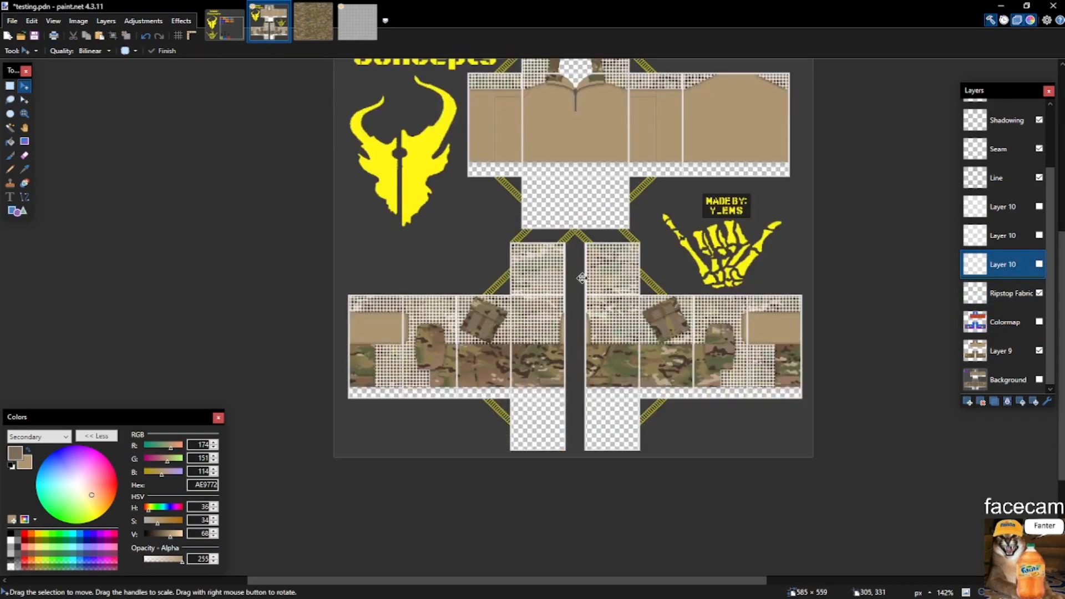
{"action": "left_click", "coordinate": [1039, 264]}
{"action": "left_click_drag", "start_coordinate": [403, 305], "coordinate": [428, 295]}
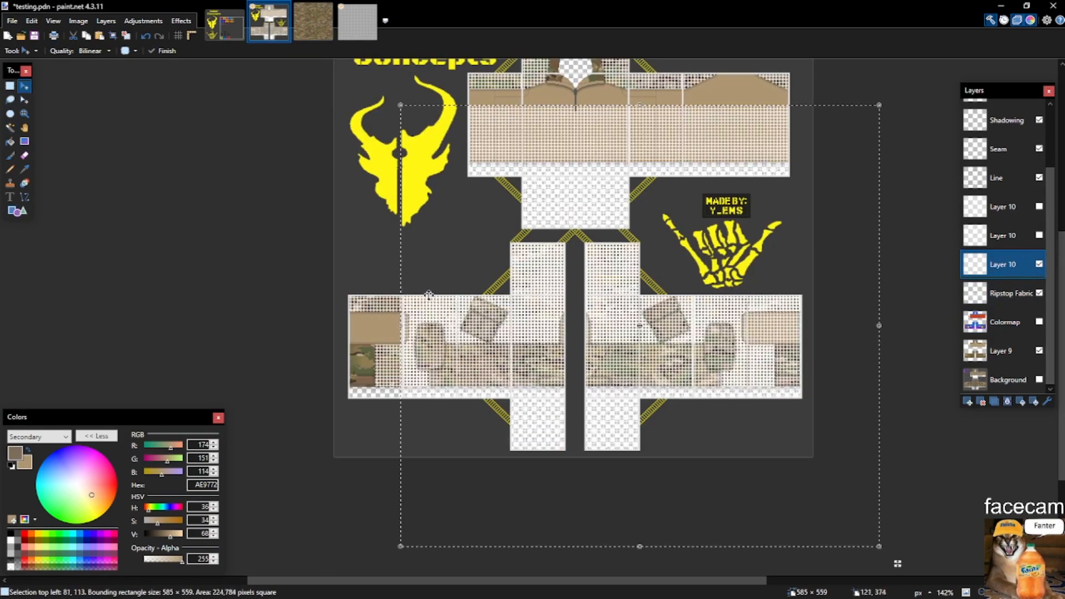
{"action": "key", "text": "ctrl+z"}
{"action": "scroll", "coordinate": [384, 446], "scroll_direction": "up", "scroll_amount": 5}
{"action": "left_click_drag", "start_coordinate": [401, 466], "coordinate": [390, 169]}
{"action": "scroll", "coordinate": [378, 324], "scroll_direction": "up", "scroll_amount": 5}
{"action": "scroll", "coordinate": [389, 168], "scroll_direction": "up", "scroll_amount": 4}
{"action": "key", "text": "ctrl+s"}
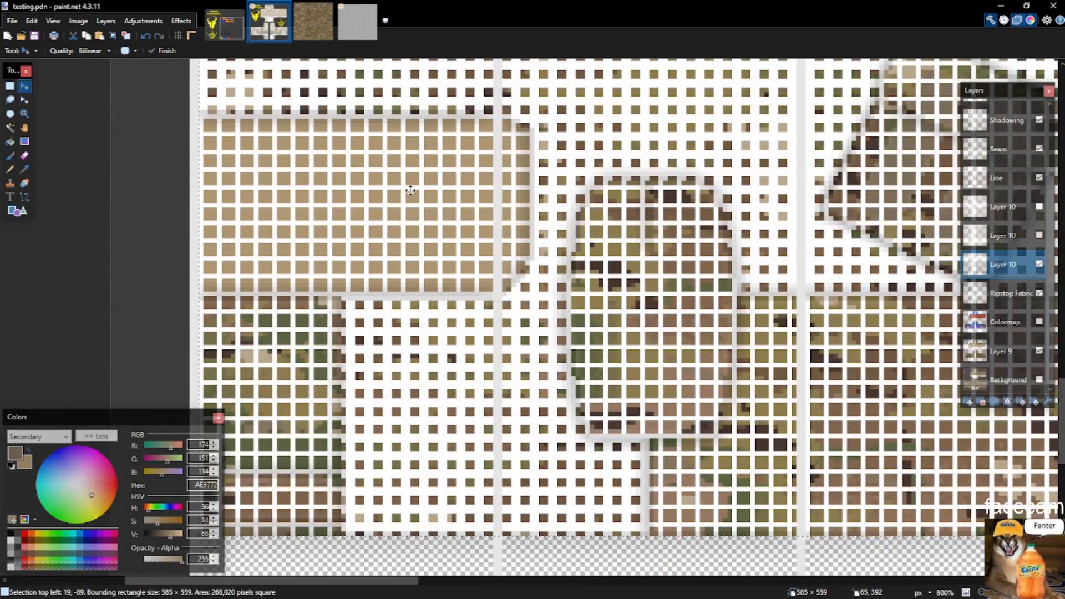
Using Colormap, erase this grid copy everywhere except the lower-sleeve camo areas and matching pocket flaps, and deselect.
{"action": "key", "text": "ctrl+a"}
{"action": "key", "text": "s"}
{"action": "key", "text": "s"}
{"action": "key", "text": "s"}
{"action": "key", "text": "s"}
{"action": "left_click", "coordinate": [1005, 321]}
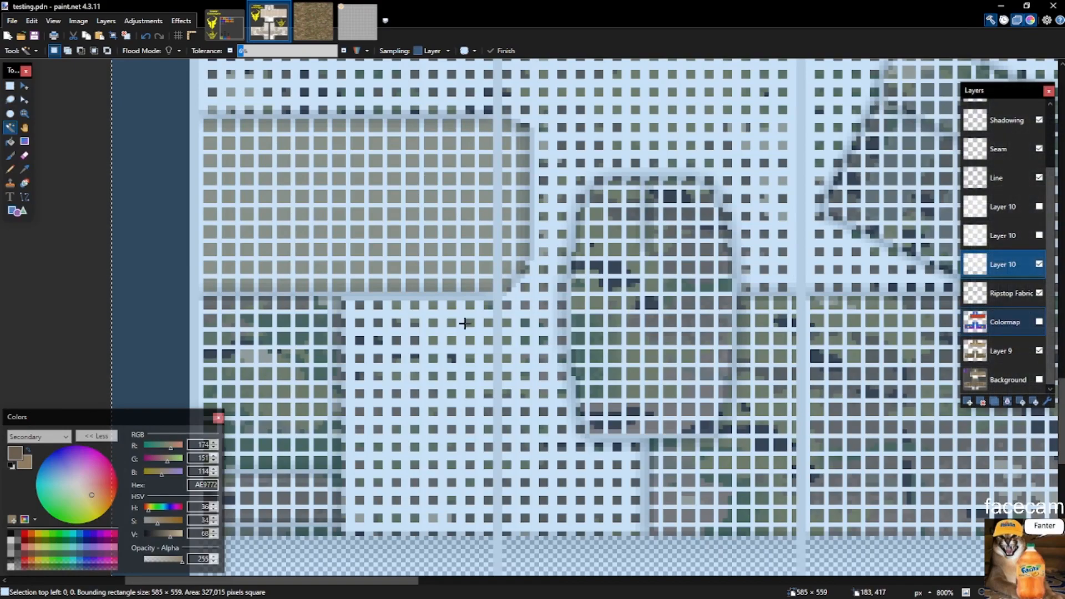
{"action": "left_click", "coordinate": [283, 360]}
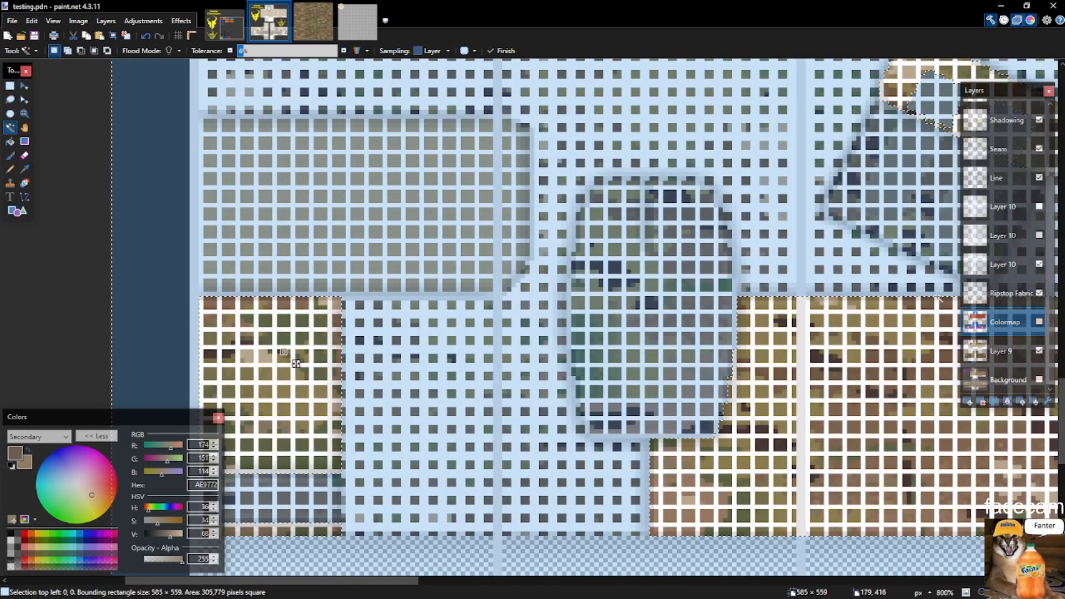
{"action": "left_click", "coordinate": [1003, 261]}
{"action": "key", "text": "ctrl+d"}
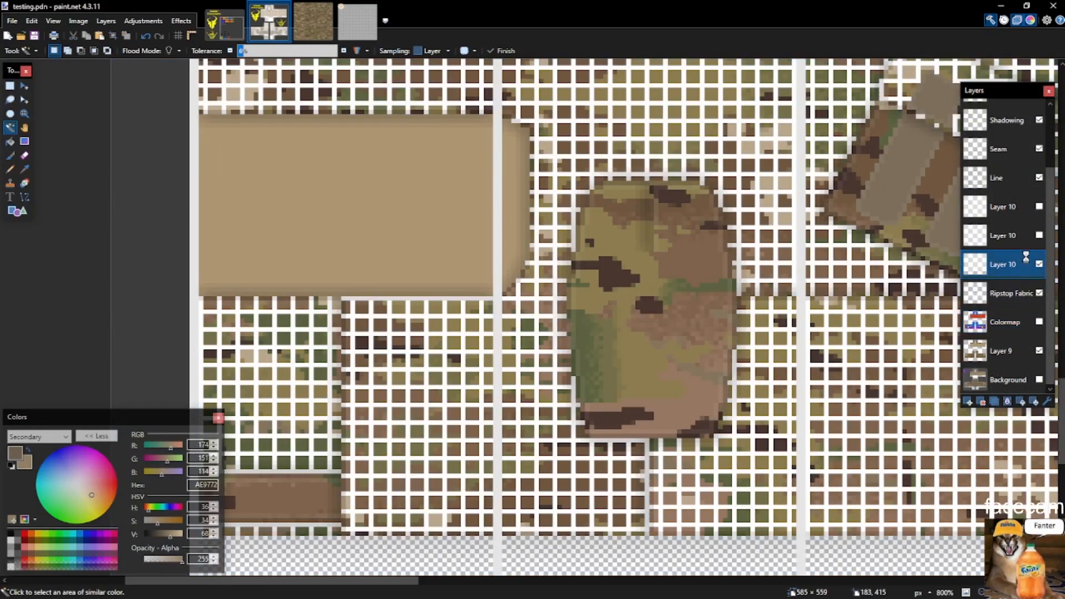
Merge the trimmed grid copy into Ripstop Fabric, and combine the two hidden grid copies into one layer.
{"action": "key", "text": "ctrl+m"}
{"action": "left_click", "coordinate": [1024, 237]}
{"action": "key", "text": "ctrl+m"}
Show the remaining grid copy and offset it to 2, 344 so it covers the sleeve pockets.
{"action": "scroll", "coordinate": [526, 371], "scroll_direction": "down", "scroll_amount": 6}
{"action": "key", "text": "m"}
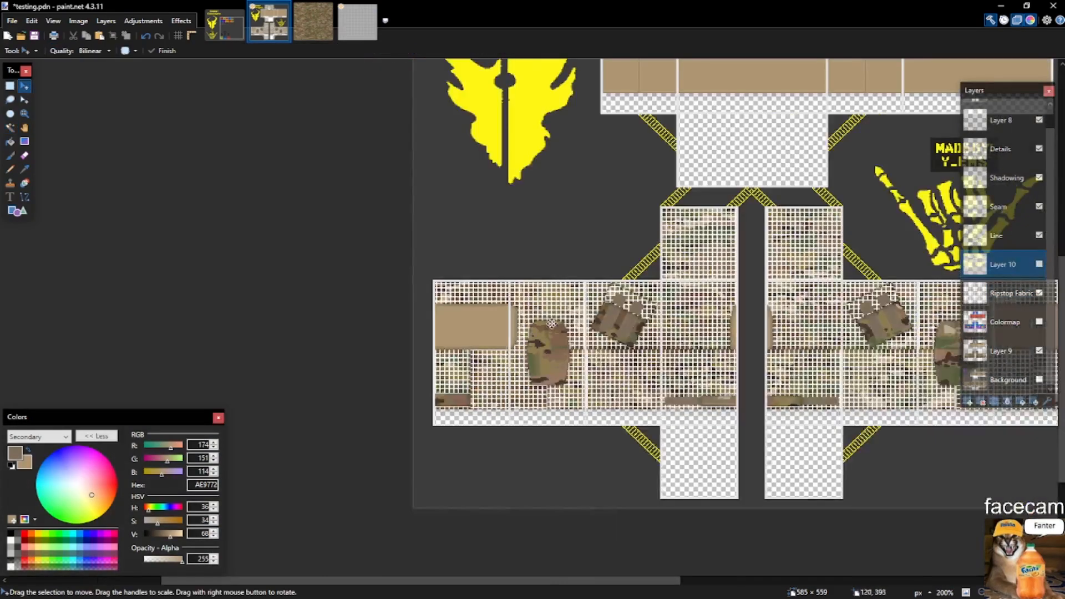
{"action": "scroll", "coordinate": [549, 326], "scroll_direction": "down", "scroll_amount": 4}
{"action": "left_click_drag", "start_coordinate": [643, 140], "coordinate": [644, 316]}
{"action": "scroll", "coordinate": [693, 315], "scroll_direction": "up", "scroll_amount": 6}
{"action": "scroll", "coordinate": [697, 298], "scroll_direction": "up", "scroll_amount": 2}
{"action": "left_click_drag", "start_coordinate": [766, 273], "coordinate": [767, 350]}
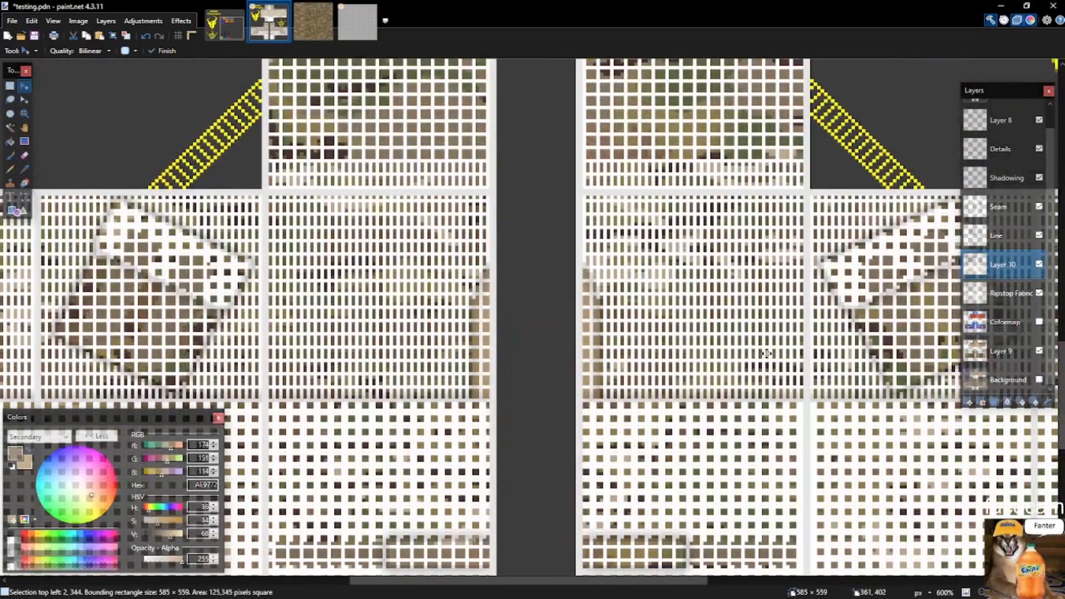
Using Colormap, trim the remaining grid copy to the pocket bodies and cuff tabs, and merge it into Ripstop Fabric.
{"action": "key", "text": "s"}
{"action": "key", "text": "s"}
{"action": "key", "text": "s"}
{"action": "key", "text": "s"}
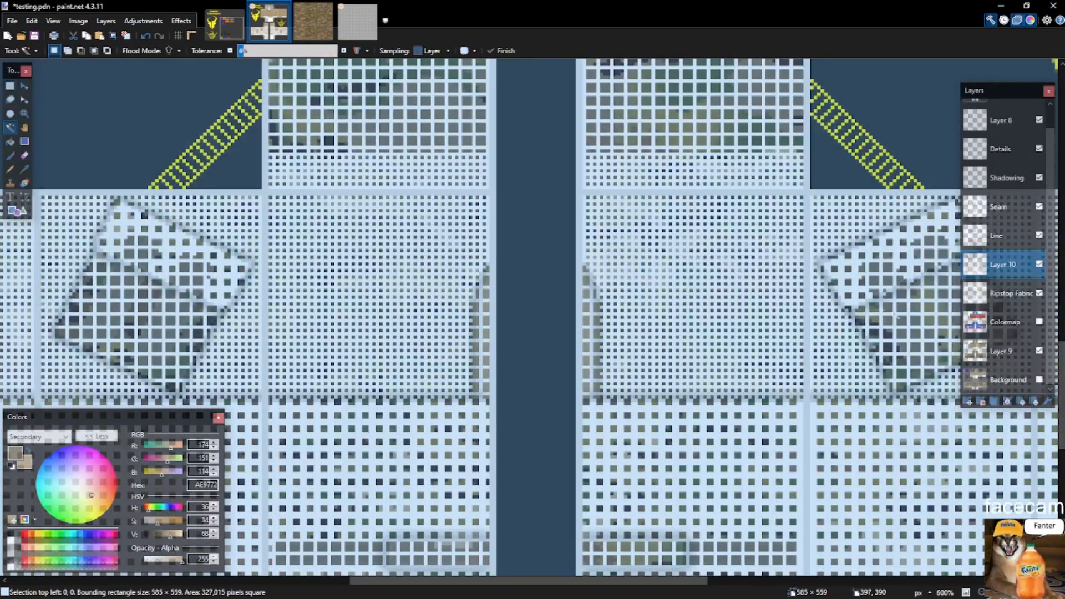
{"action": "left_click", "coordinate": [1005, 323]}
{"action": "key", "text": "ctrl+d"}
{"action": "left_click", "coordinate": [886, 327]}
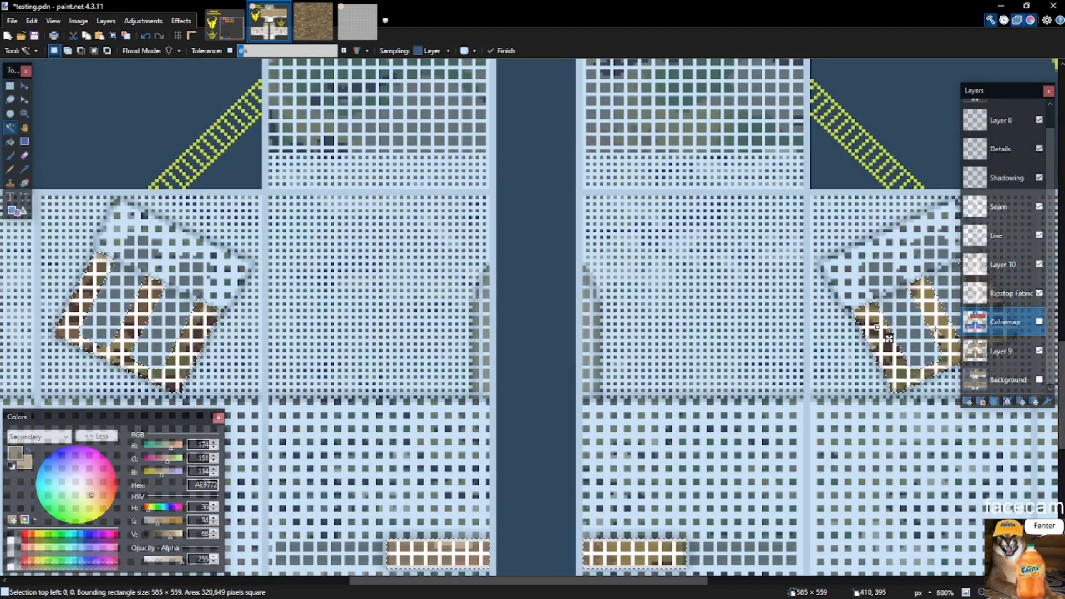
{"action": "left_click", "coordinate": [1008, 272]}
{"action": "key", "text": "Delete"}
{"action": "key", "text": "ctrl+d"}
{"action": "left_click", "coordinate": [1008, 402]}
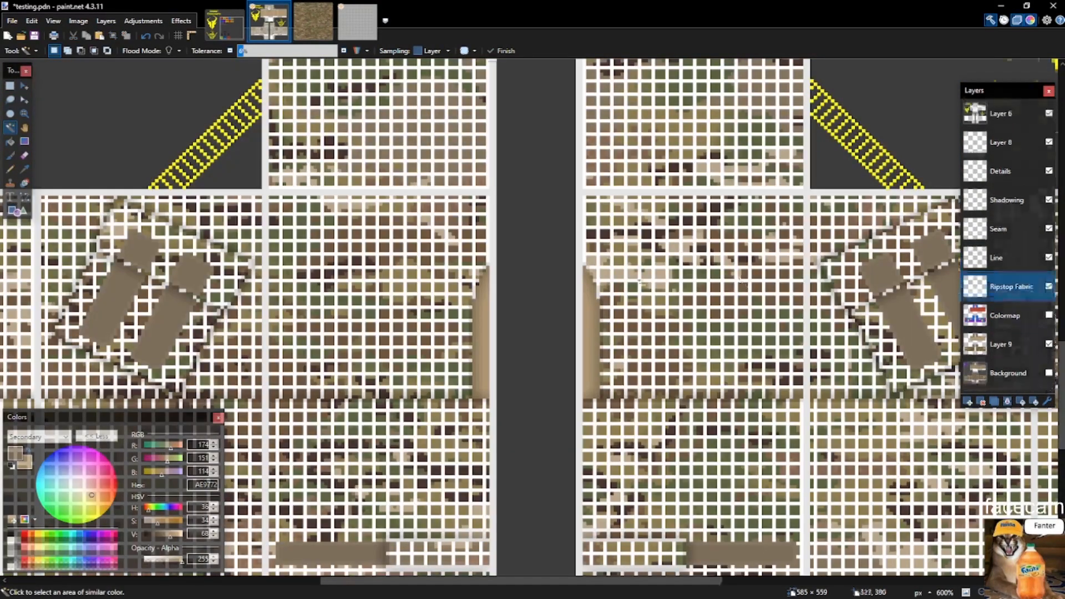
Lower the Ripstop Fabric layer's opacity until the grid is only a faint texture over the camo.
{"action": "scroll", "coordinate": [634, 286], "scroll_direction": "down", "scroll_amount": 4}
{"action": "double_click", "coordinate": [983, 285]}
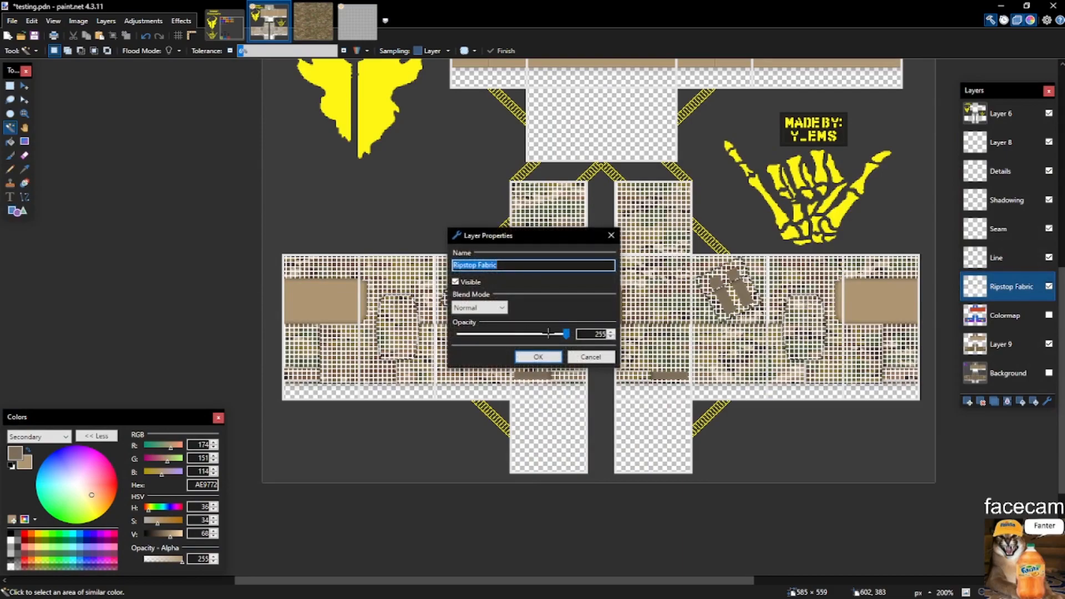
{"action": "left_click_drag", "start_coordinate": [563, 333], "coordinate": [481, 336]}
{"action": "left_click", "coordinate": [531, 354]}
{"action": "left_click", "coordinate": [574, 353]}
{"action": "key", "text": "s"}
{"action": "key", "text": "ctrl+d"}
{"action": "scroll", "coordinate": [565, 306], "scroll_direction": "up", "scroll_amount": 3}
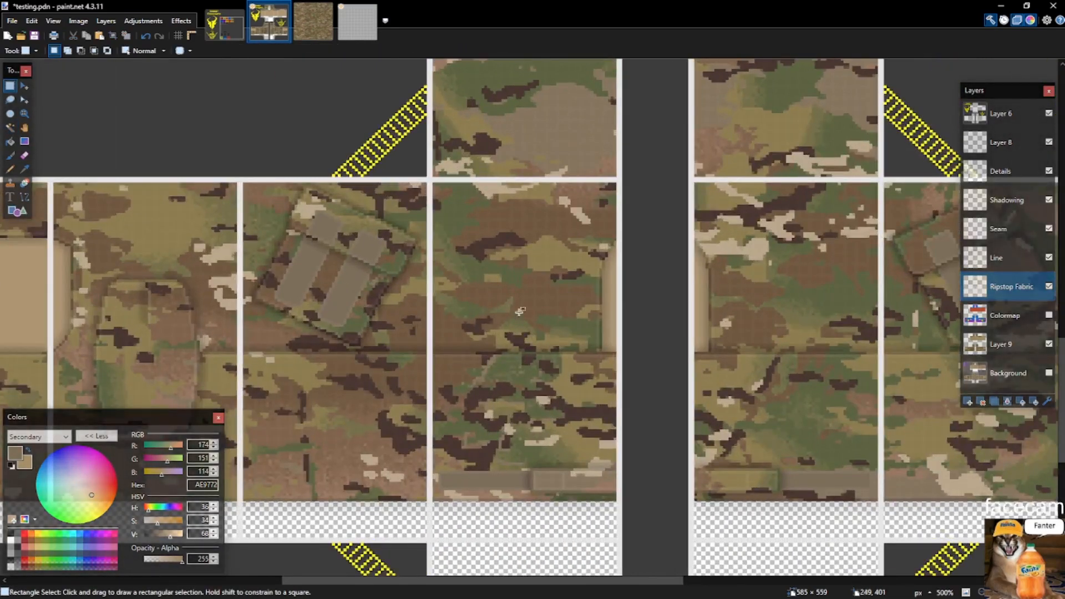
{"action": "scroll", "coordinate": [541, 312], "scroll_direction": "down", "scroll_amount": 3}
{"action": "double_click", "coordinate": [999, 286]}
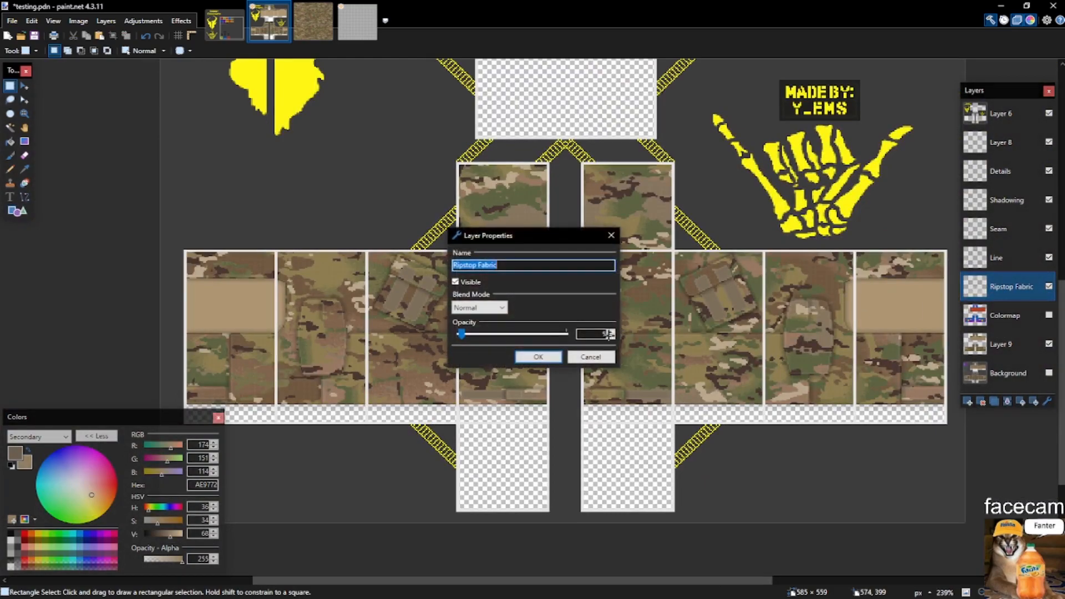
{"action": "left_click", "coordinate": [556, 355]}
{"action": "scroll", "coordinate": [675, 329], "scroll_direction": "up", "scroll_amount": 4}
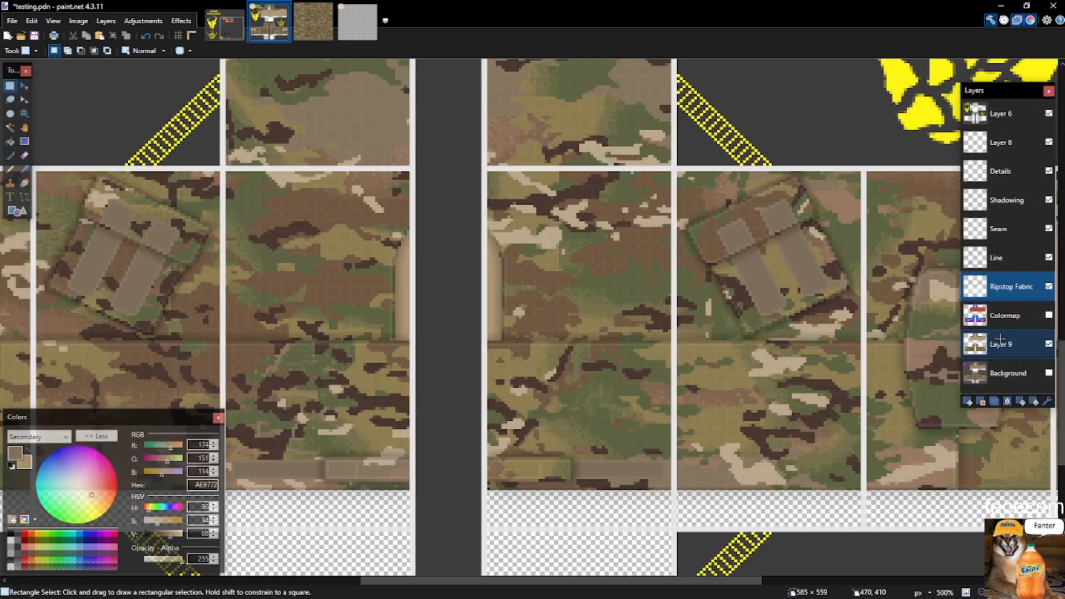
Use the Colormap layer with the Magic Wand to select all the stretch fabric areas on the torso and sleeves.
{"action": "left_click", "coordinate": [1000, 342]}
{"action": "scroll", "coordinate": [515, 268], "scroll_direction": "down", "scroll_amount": 5}
{"action": "key", "text": "s"}
{"action": "key", "text": "s"}
{"action": "key", "text": "s"}
{"action": "scroll", "coordinate": [515, 269], "scroll_direction": "up", "scroll_amount": 4}
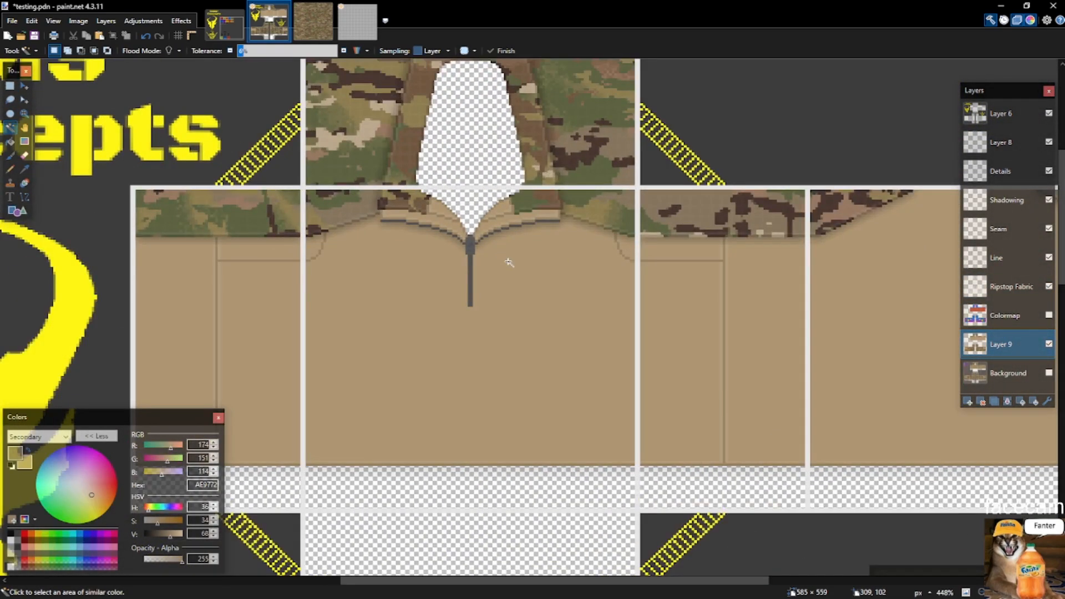
{"action": "scroll", "coordinate": [536, 270], "scroll_direction": "down", "scroll_amount": 3}
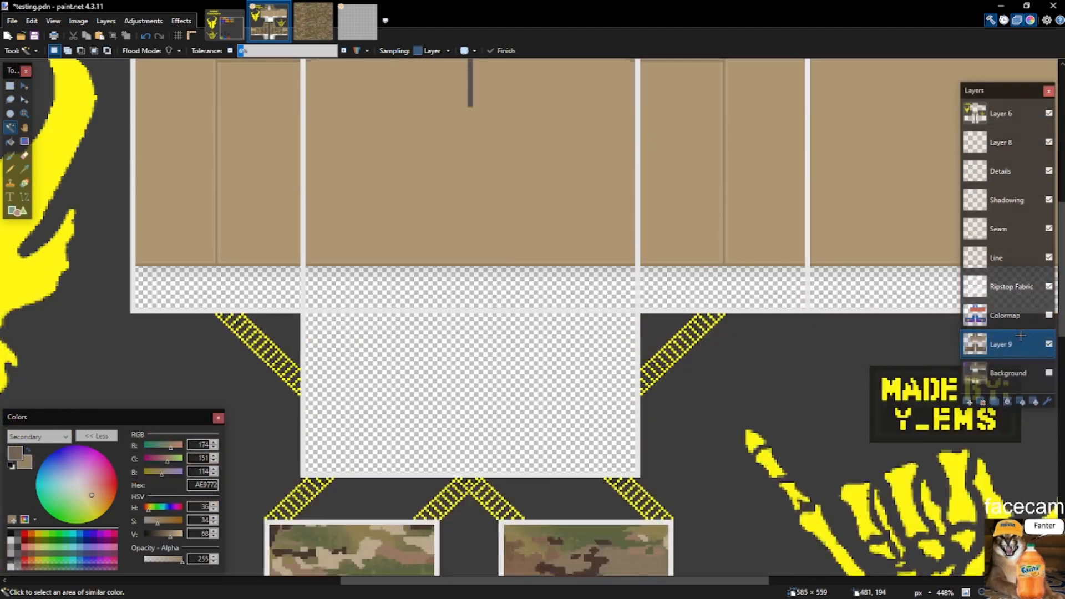
{"action": "key", "text": "alt+Page_Up"}
{"action": "left_click", "coordinate": [541, 216]}
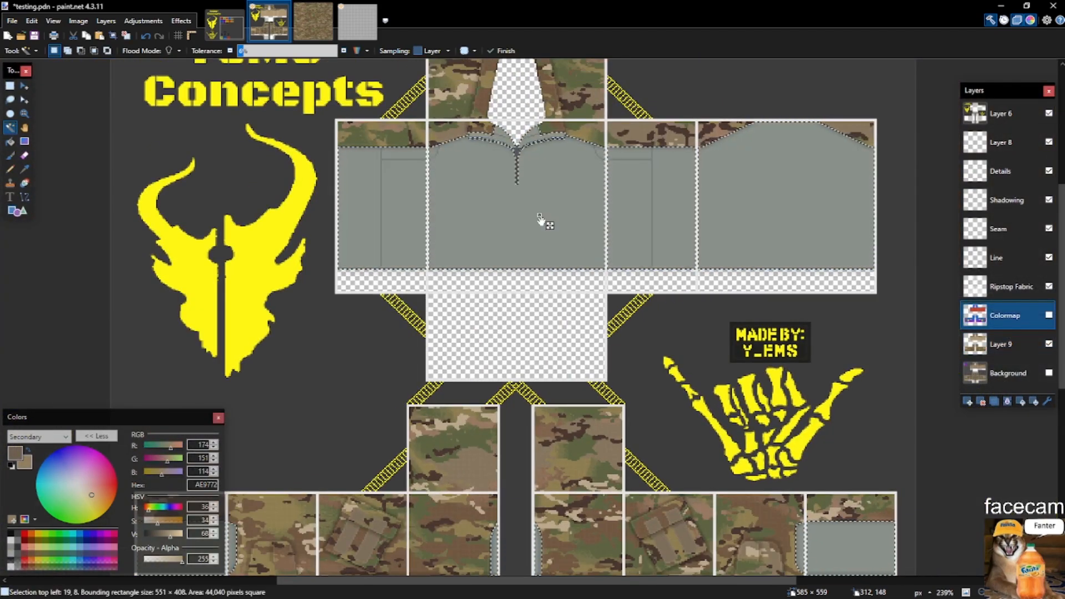
{"action": "scroll", "coordinate": [542, 221], "scroll_direction": "down", "scroll_amount": 3}
{"action": "scroll", "coordinate": [785, 387], "scroll_direction": "up", "scroll_amount": 4}
{"action": "scroll", "coordinate": [785, 387], "scroll_direction": "down", "scroll_amount": 6}
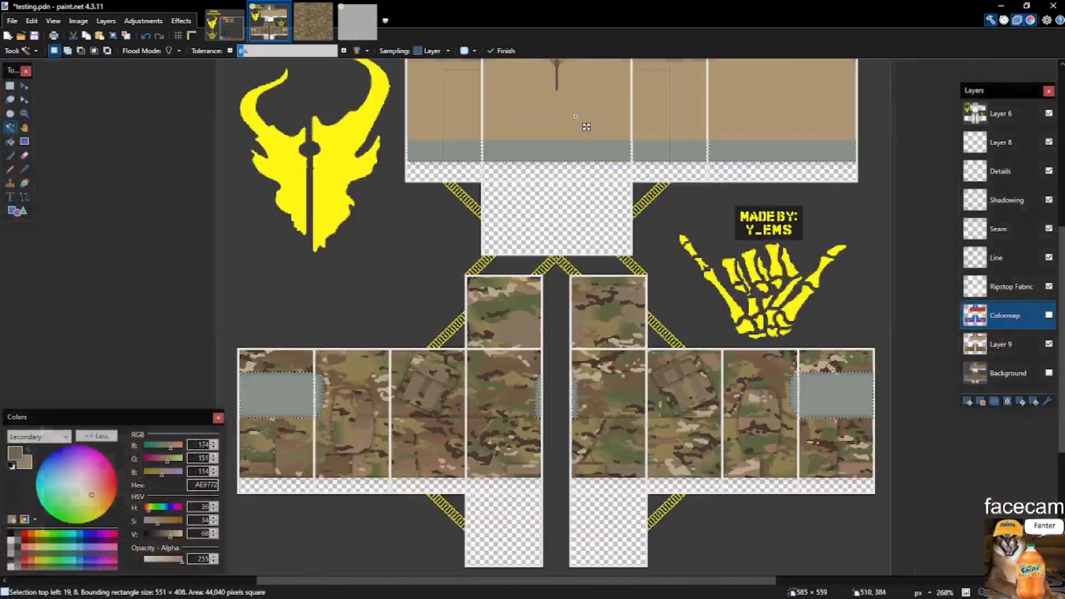
{"action": "key", "text": "ctrl+a"}
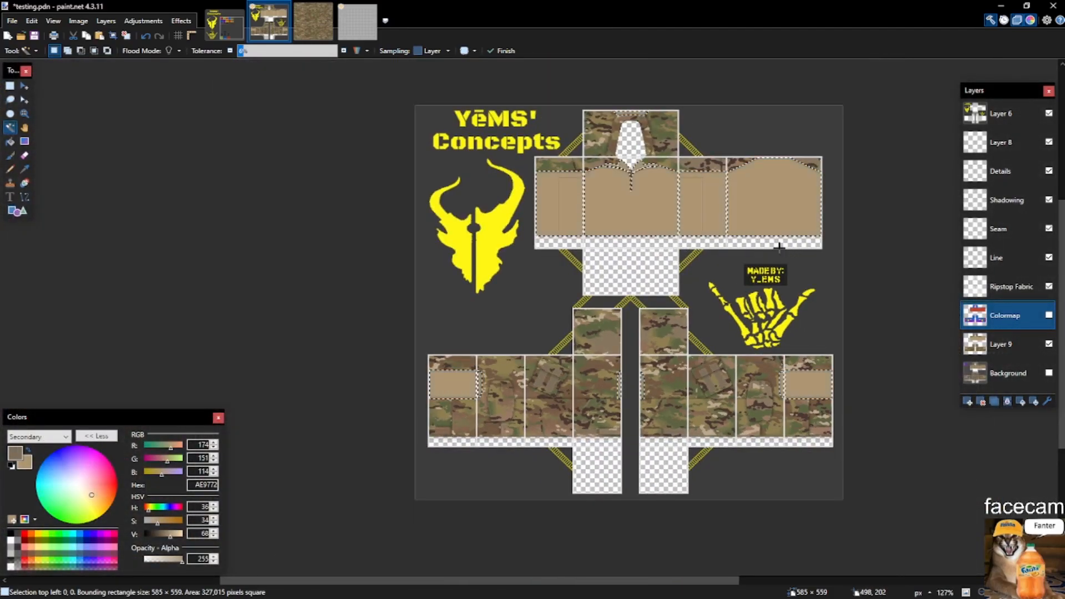
{"action": "left_click", "coordinate": [645, 197]}
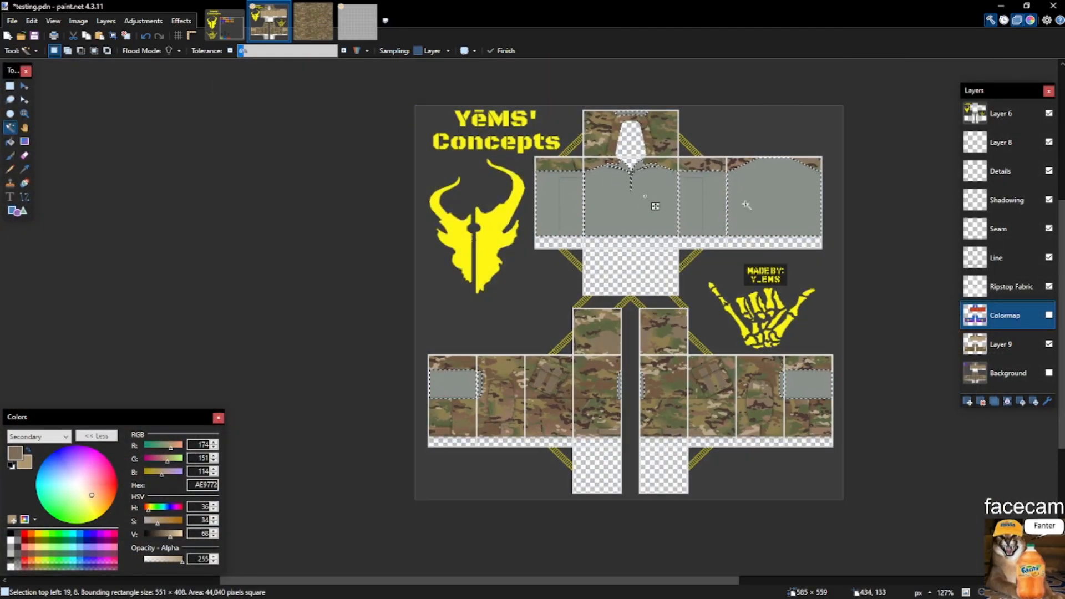
Duplicate Layer 9, keeping the stretch fabric areas selected.
{"action": "key", "text": "ctrl+shift+n"}
{"action": "left_click", "coordinate": [981, 401]}
{"action": "left_click", "coordinate": [997, 350]}
{"action": "left_click", "coordinate": [992, 400]}
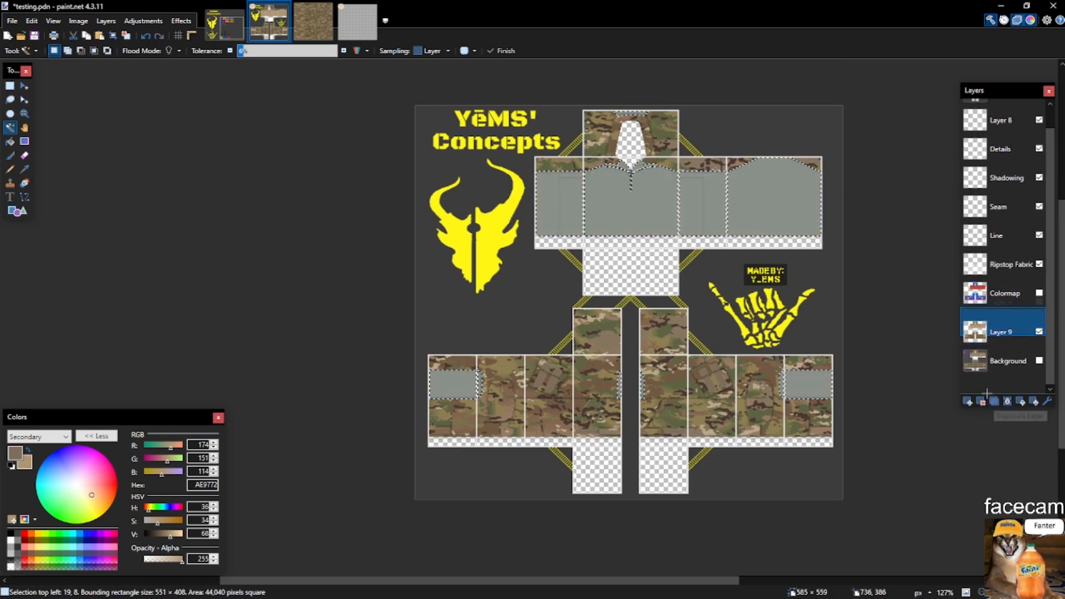
Add noise to the selected stretch areas on the upper Layer 9 with intensity 10, color saturation 0 and coverage 100.
{"action": "scroll", "coordinate": [505, 208], "scroll_direction": "up", "scroll_amount": 2}
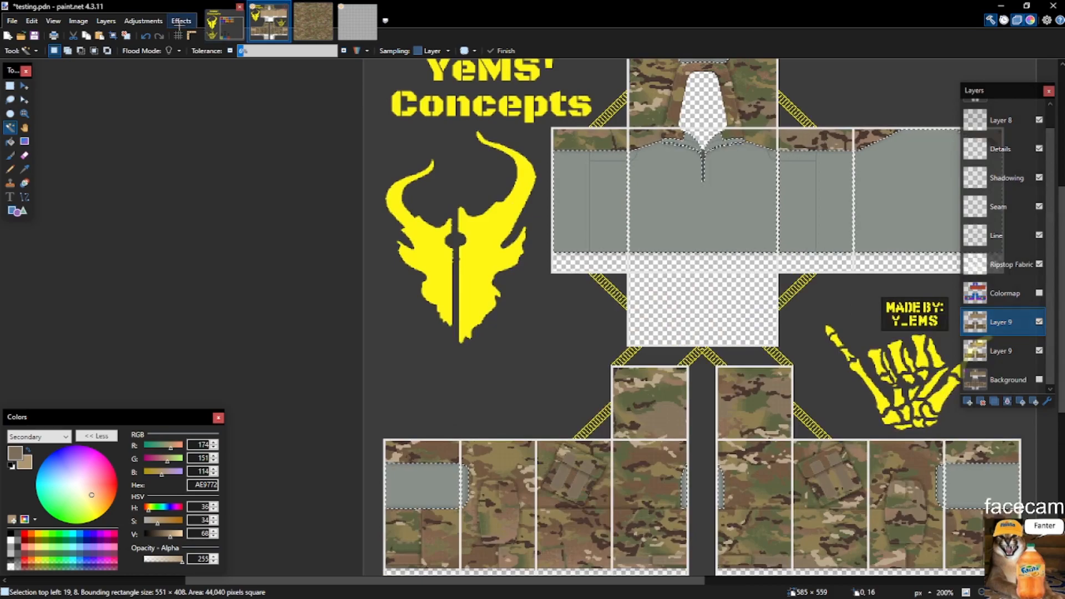
{"action": "left_click", "coordinate": [181, 22]}
{"action": "mouse_move", "coordinate": [238, 105]}
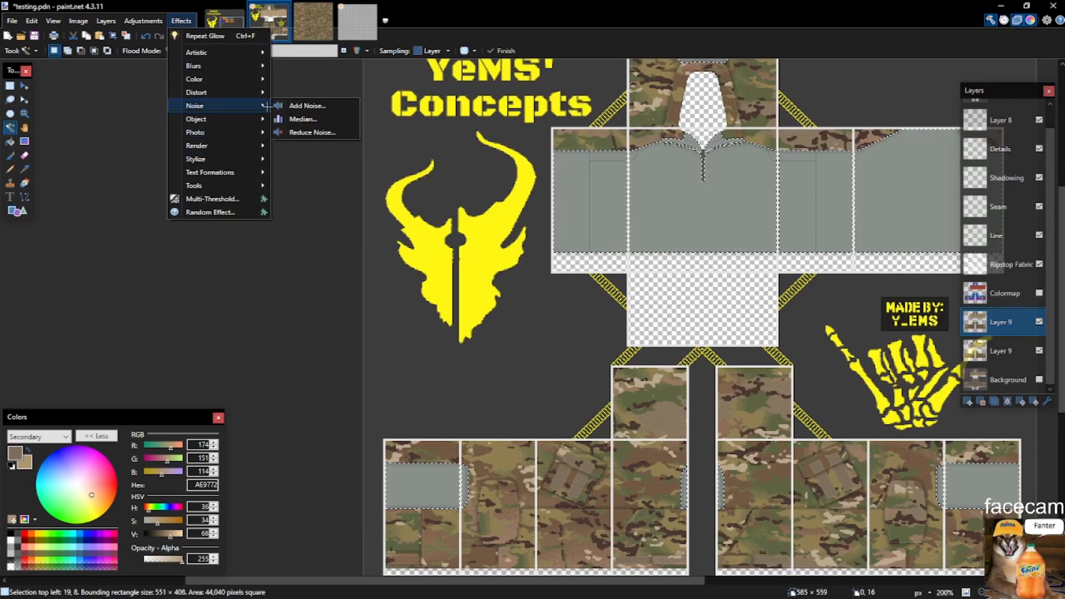
{"action": "left_click", "coordinate": [305, 106]}
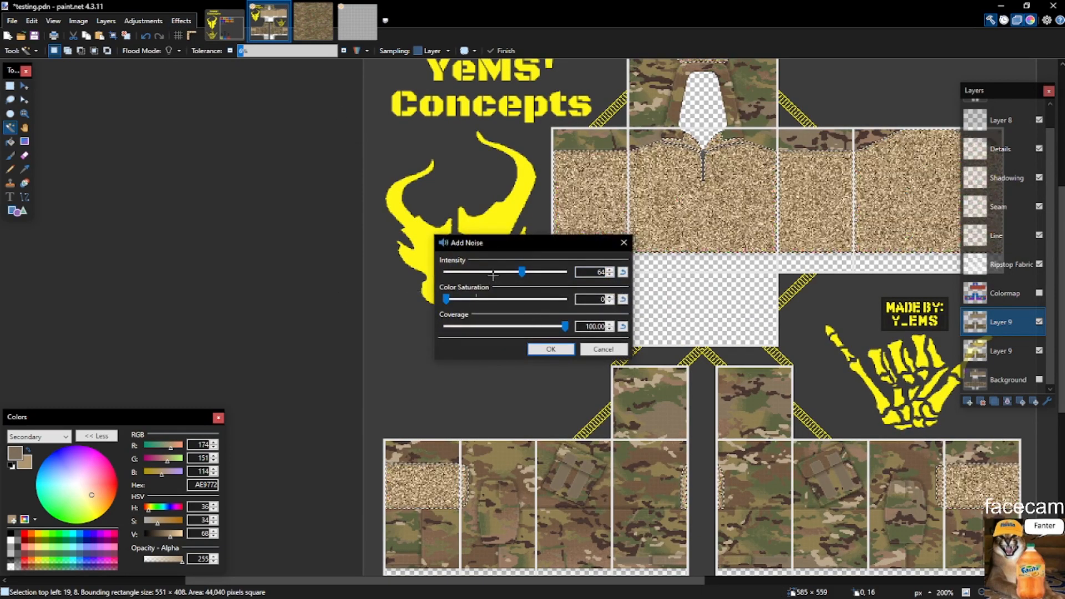
{"action": "left_click_drag", "start_coordinate": [446, 299], "coordinate": [462, 272]}
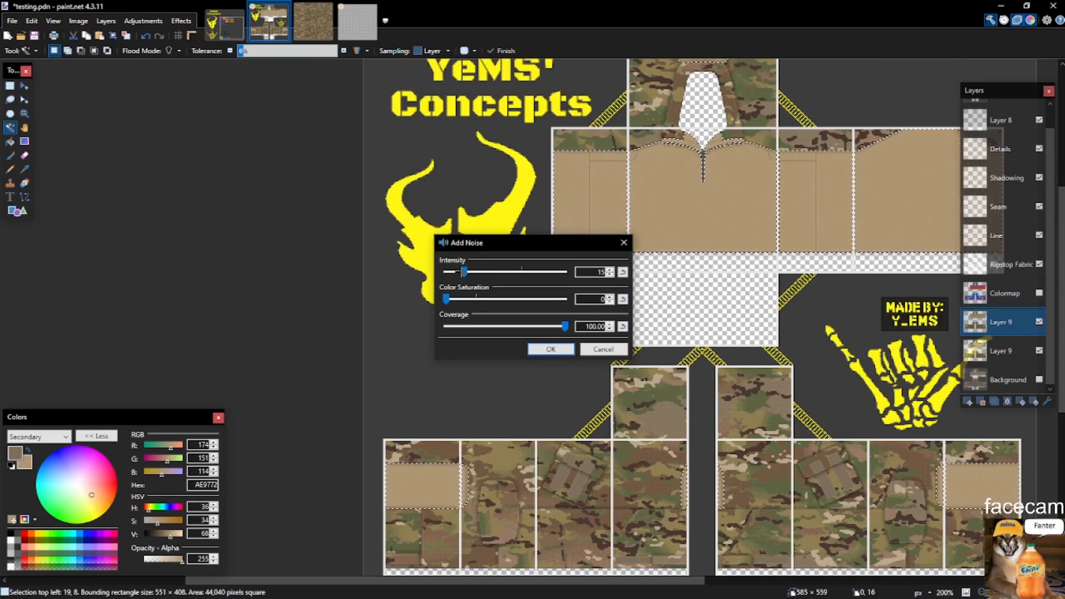
{"action": "key", "text": "Return"}
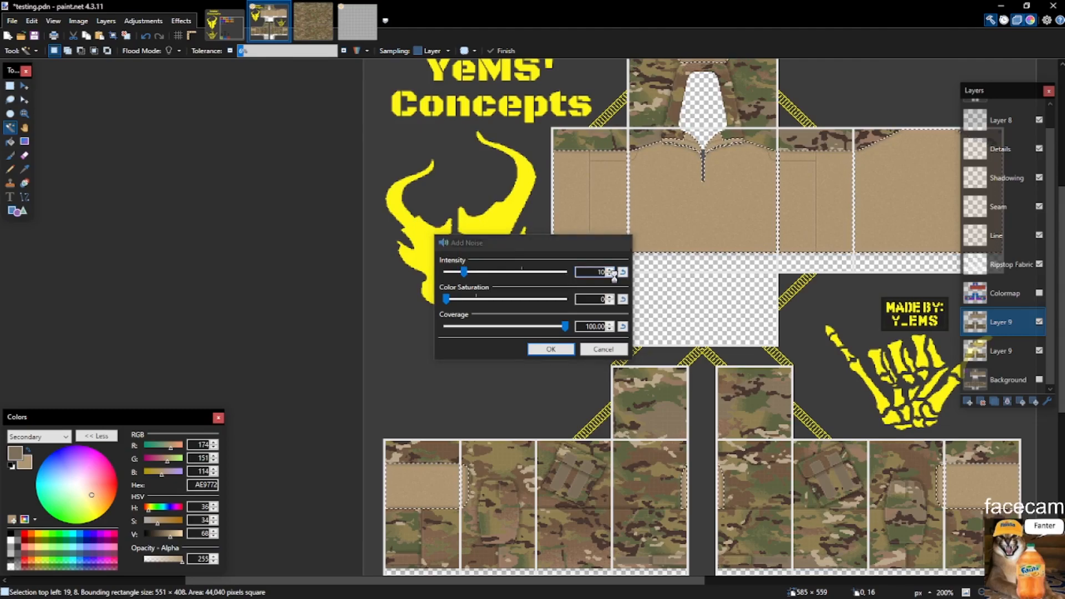
Deselect to examine the noise on the tan torso up close, and restore the selection.
{"action": "scroll", "coordinate": [688, 194], "scroll_direction": "up", "scroll_amount": 2}
{"action": "key", "text": "s"}
{"action": "left_click", "coordinate": [713, 186]}
{"action": "scroll", "coordinate": [633, 204], "scroll_direction": "down", "scroll_amount": 3}
{"action": "scroll", "coordinate": [786, 303], "scroll_direction": "up", "scroll_amount": 4}
{"action": "key", "text": "ctrl+z"}
{"action": "scroll", "coordinate": [688, 407], "scroll_direction": "down", "scroll_amount": 5}
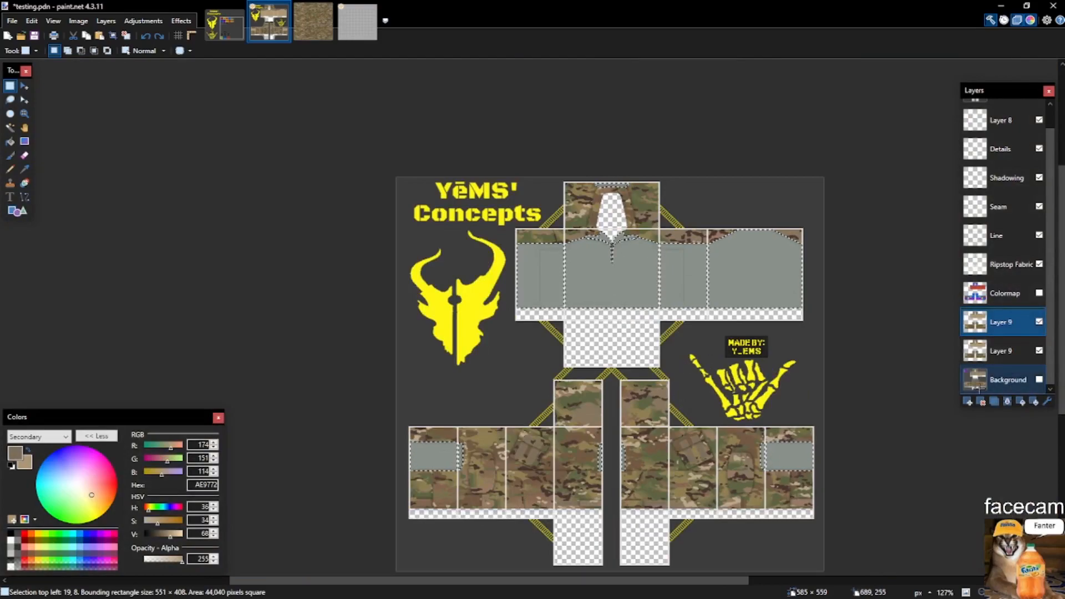
Add a new layer with a tan fill and noise in the stretch areas, and apply Motion Blur to it at angle 0.
{"action": "left_click", "coordinate": [968, 401]}
{"action": "key", "text": "shift+BackSpace"}
{"action": "scroll", "coordinate": [598, 218], "scroll_direction": "up", "scroll_amount": 6}
{"action": "left_click", "coordinate": [181, 21]}
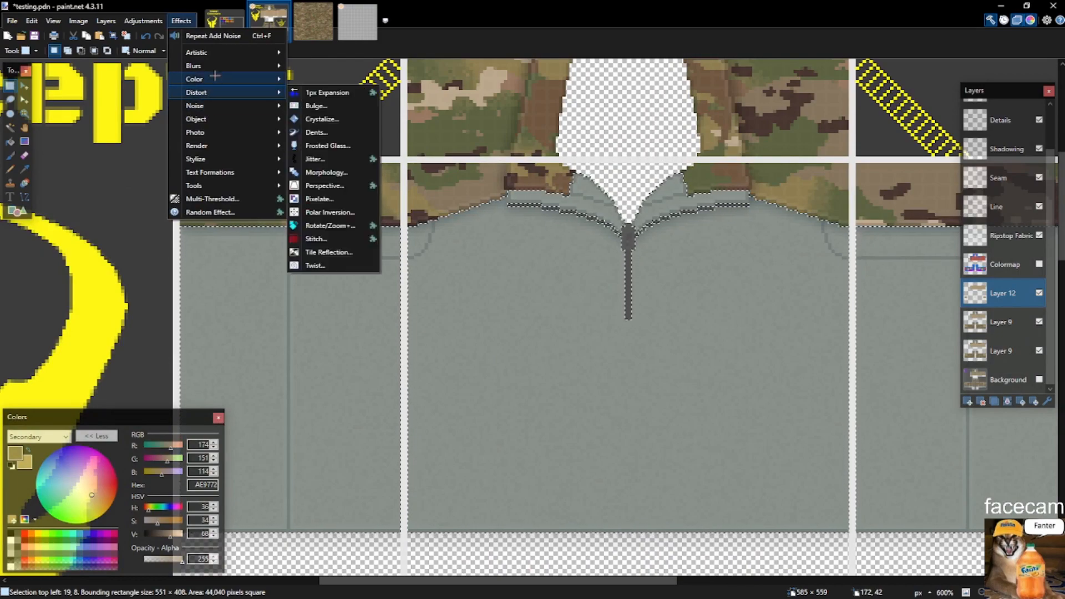
{"action": "mouse_move", "coordinate": [215, 68]}
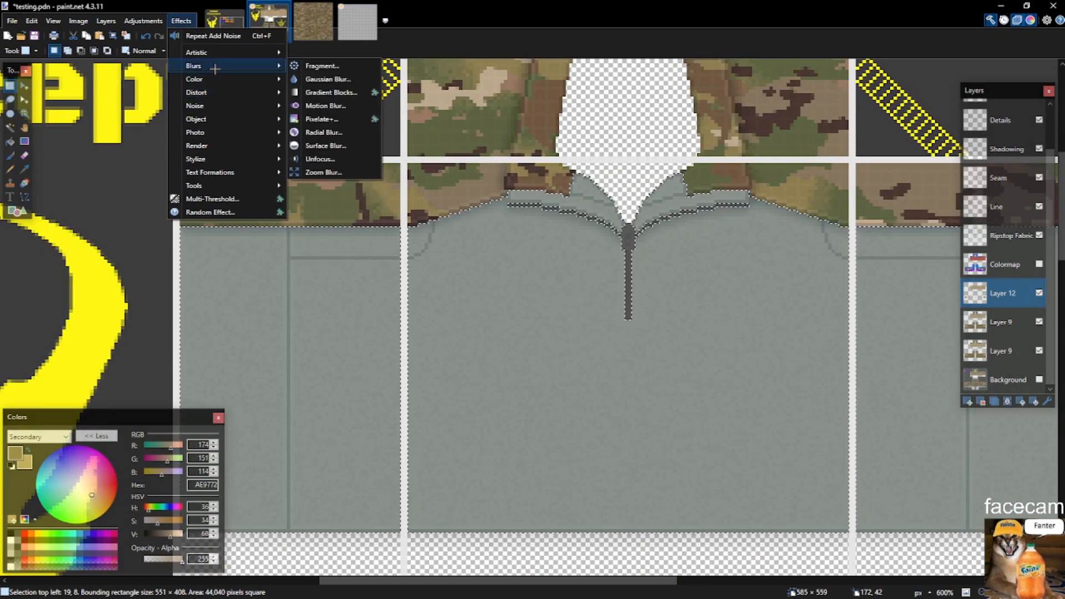
{"action": "left_click", "coordinate": [325, 106]}
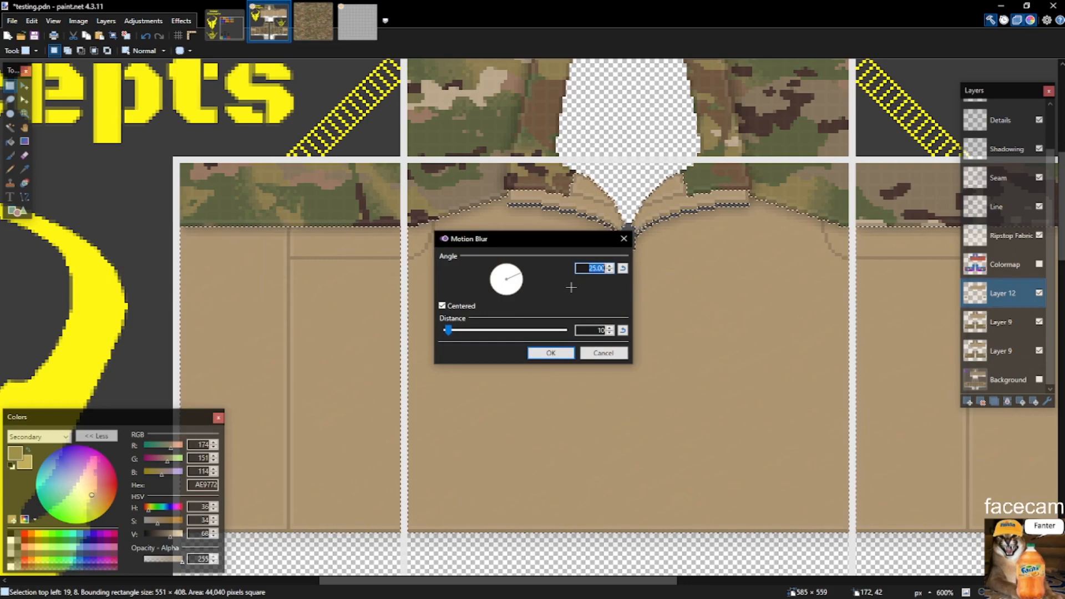
{"action": "left_click_drag", "start_coordinate": [463, 329], "coordinate": [435, 330]}
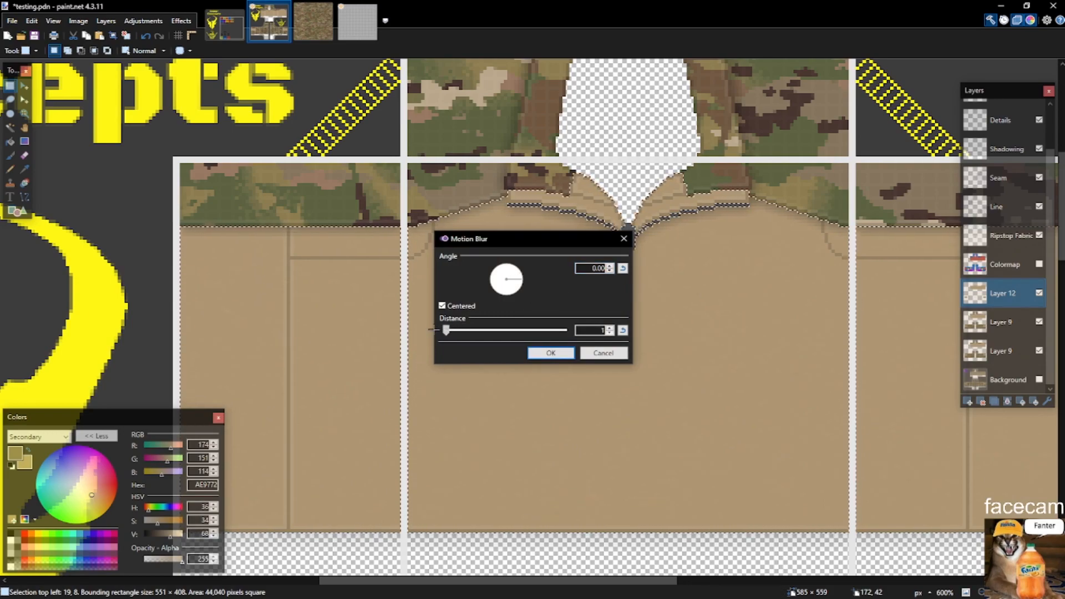
{"action": "left_click", "coordinate": [535, 353]}
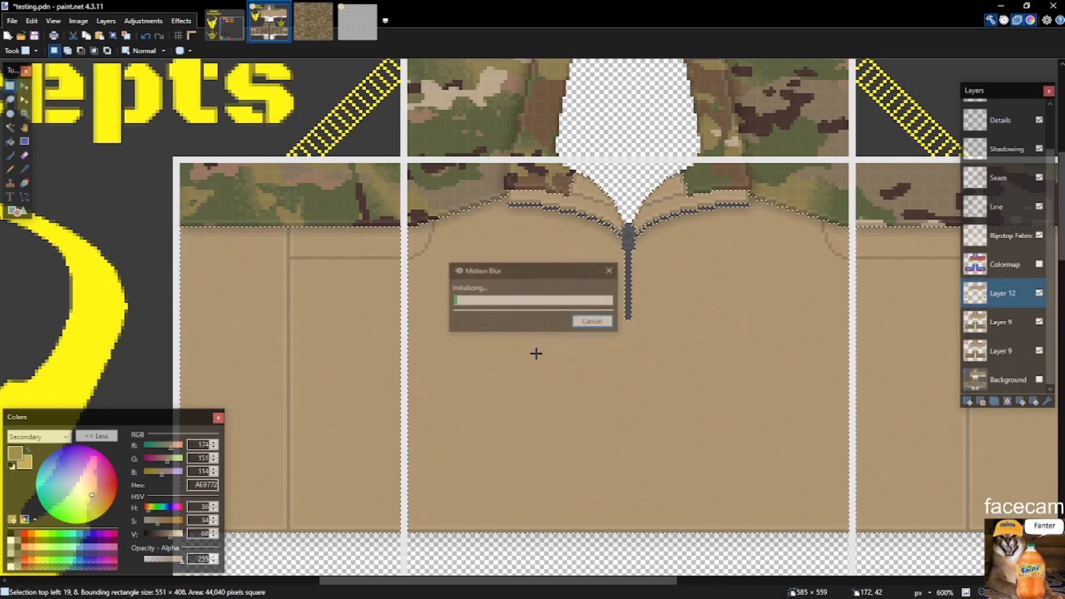
{"action": "left_click", "coordinate": [525, 348]}
Deselect and examine the blurred fabric texture on the torso up close, comparing it with Layer 12 shown and hidden.
{"action": "scroll", "coordinate": [523, 347], "scroll_direction": "up", "scroll_amount": 3}
{"action": "scroll", "coordinate": [485, 333], "scroll_direction": "up", "scroll_amount": 3}
{"action": "left_click_drag", "start_coordinate": [354, 211], "coordinate": [744, 441]}
{"action": "left_click", "coordinate": [653, 390]}
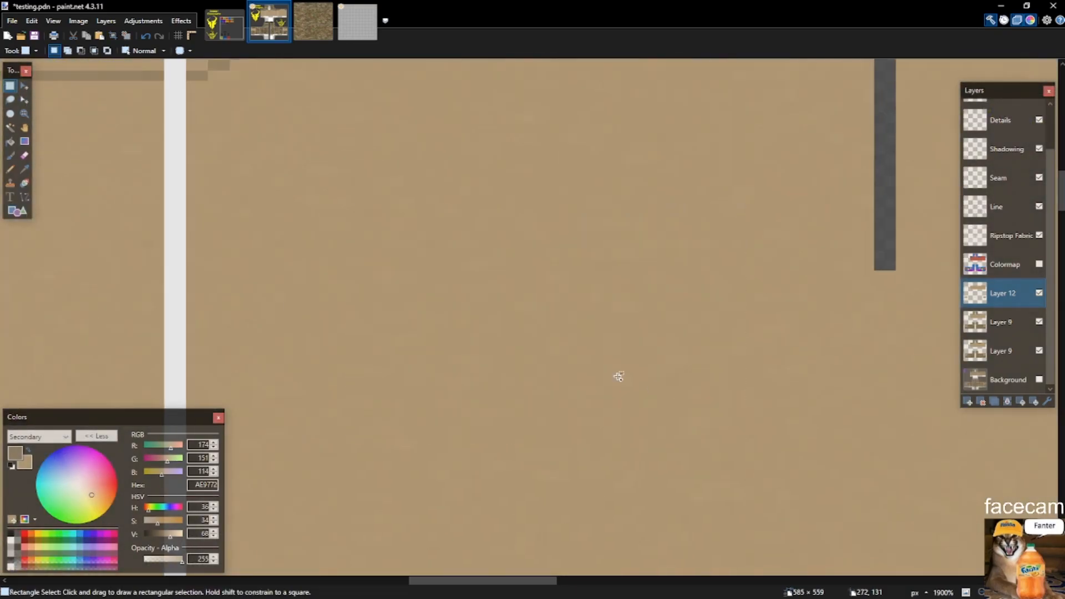
{"action": "scroll", "coordinate": [438, 278], "scroll_direction": "down", "scroll_amount": 9}
{"action": "scroll", "coordinate": [655, 318], "scroll_direction": "up", "scroll_amount": 8}
{"action": "left_click_drag", "start_coordinate": [566, 305], "coordinate": [807, 322]}
{"action": "left_click", "coordinate": [865, 305]}
{"action": "left_click", "coordinate": [998, 272]}
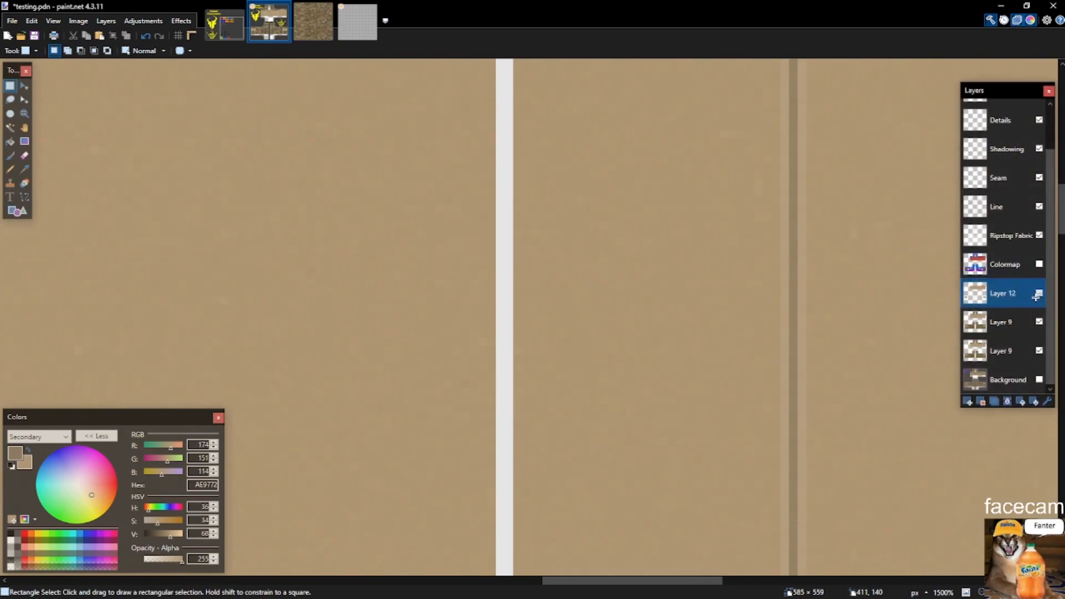
{"action": "double_click", "coordinate": [1016, 298]}
{"action": "key", "text": "Escape"}
{"action": "scroll", "coordinate": [721, 321], "scroll_direction": "down", "scroll_amount": 6}
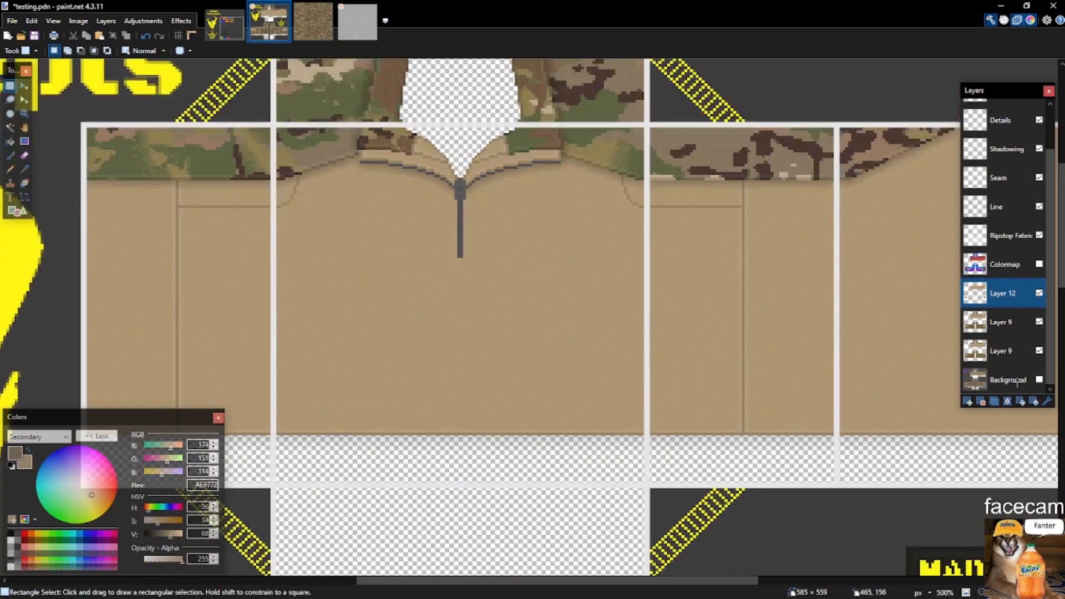
Delete Layer 12, and step back through the history to the plain tan Layer 9 copy with the stretch areas selected.
{"action": "left_click", "coordinate": [982, 401]}
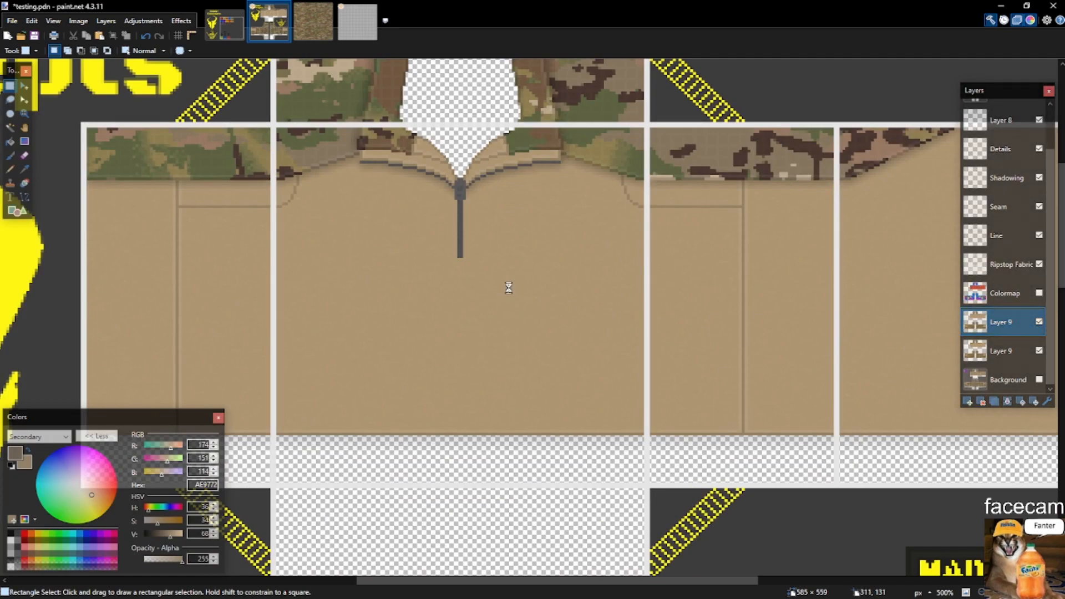
{"action": "key", "text": "ctrl+z"}
{"action": "key", "text": "ctrl+z"}
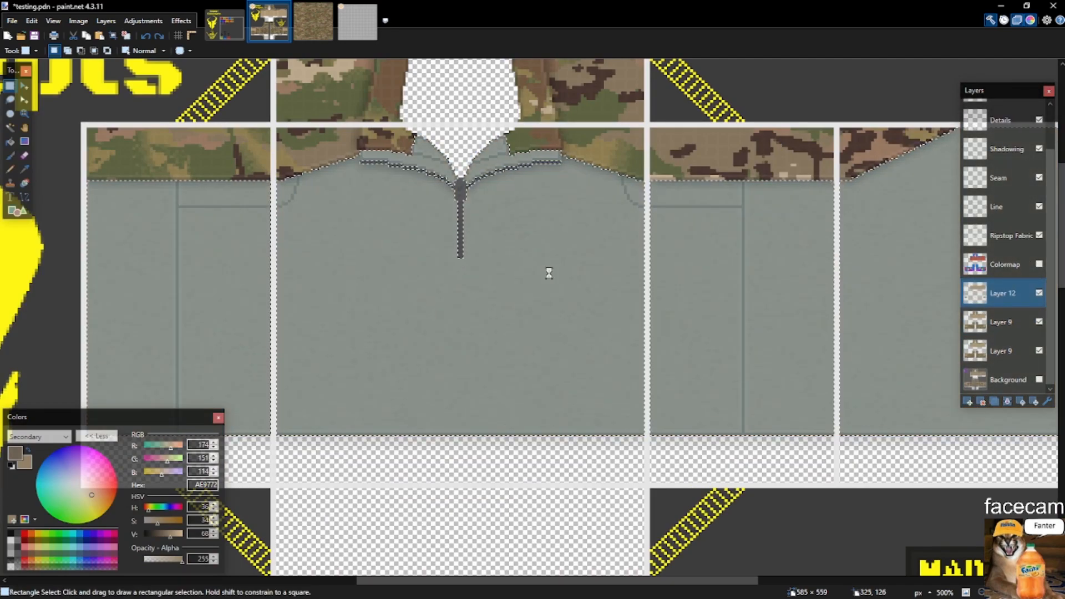
{"action": "key", "text": "ctrl+y"}
{"action": "key", "text": "ctrl+y"}
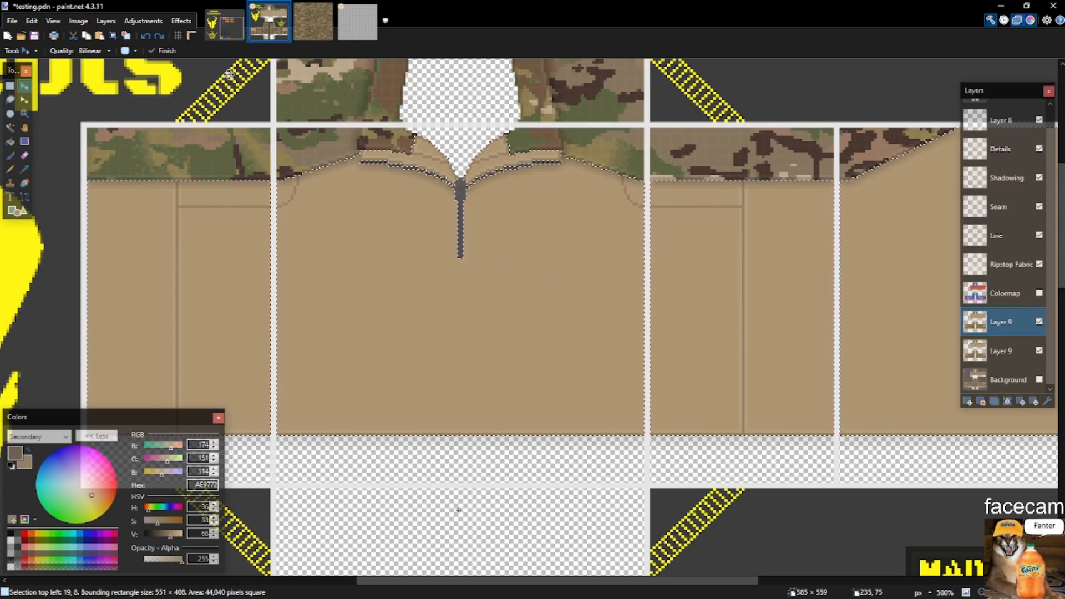
Add noise to the selected stretch areas on the Layer 9 copy with intensity 10, color saturation 0 and coverage 100.
{"action": "left_click", "coordinate": [181, 21]}
{"action": "mouse_move", "coordinate": [245, 118]}
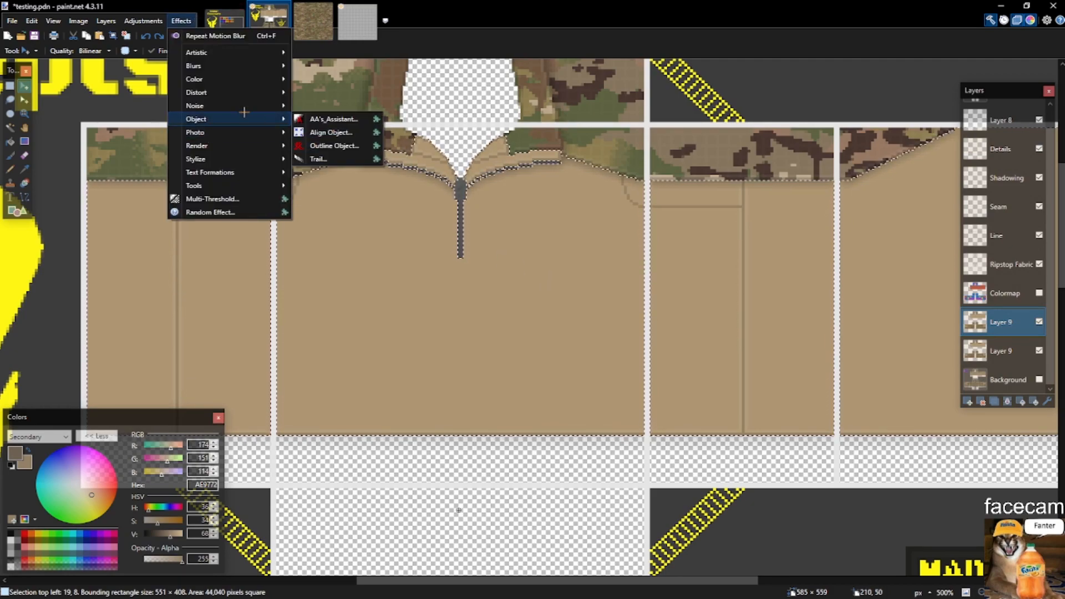
{"action": "left_click", "coordinate": [313, 105]}
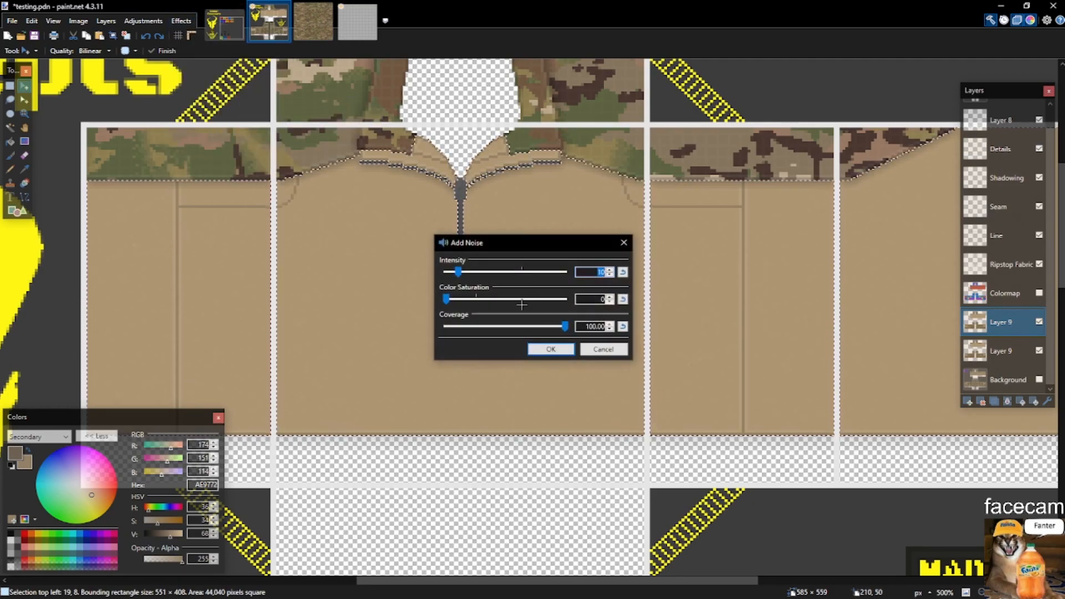
{"action": "left_click", "coordinate": [550, 348]}
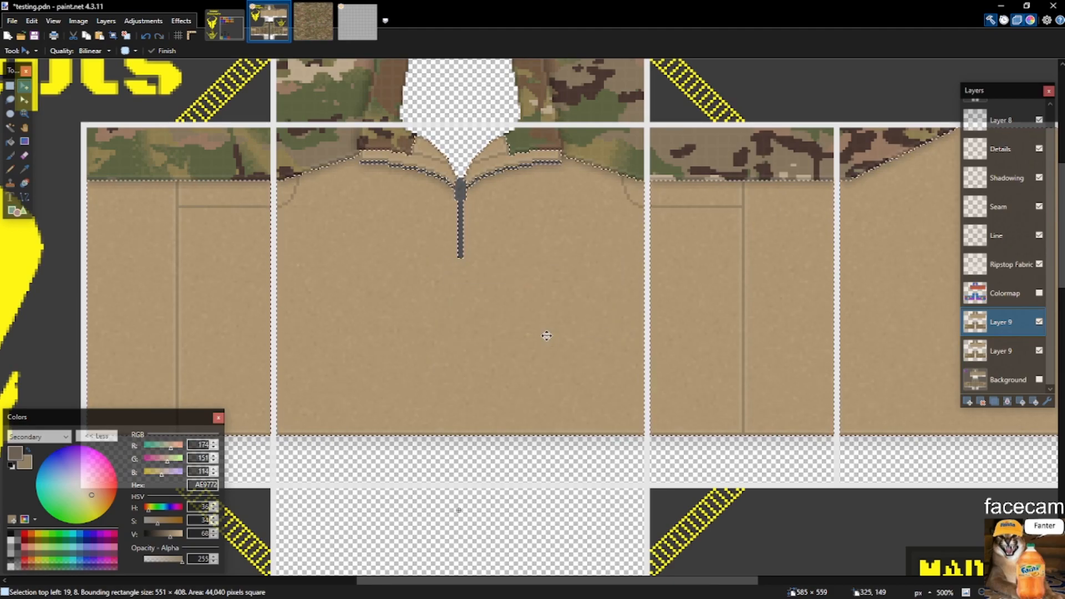
Add a new layer above the Layer 9 copy with a tan fill in the selected stretch areas, and add noise to it.
{"action": "left_click", "coordinate": [966, 403]}
{"action": "scroll", "coordinate": [678, 297], "scroll_direction": "down", "scroll_amount": 7, "text": "ctrl"}
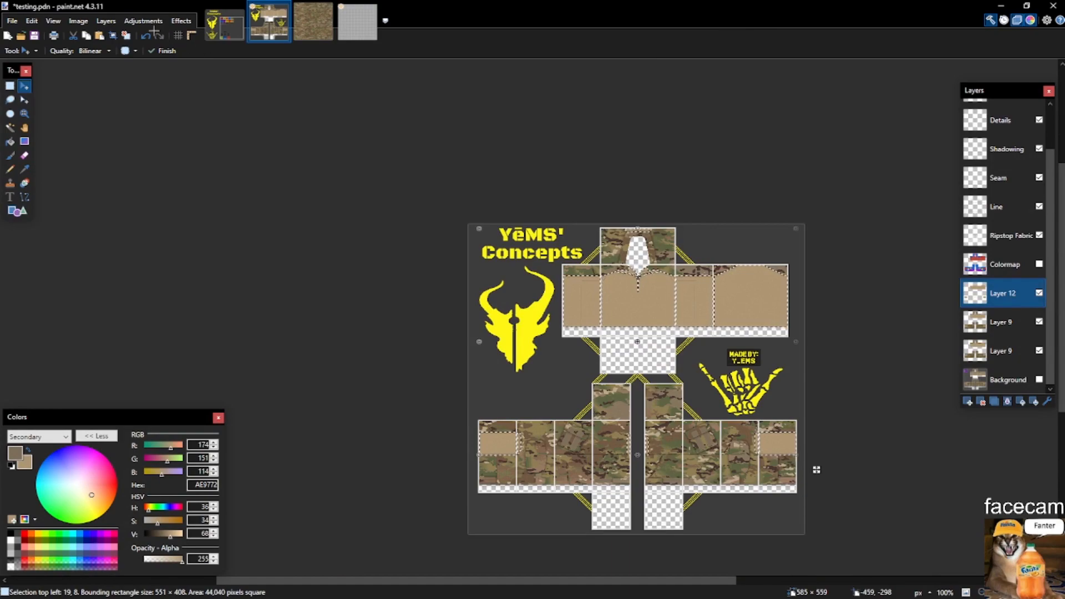
{"action": "left_click", "coordinate": [181, 21]}
{"action": "mouse_move", "coordinate": [214, 104]}
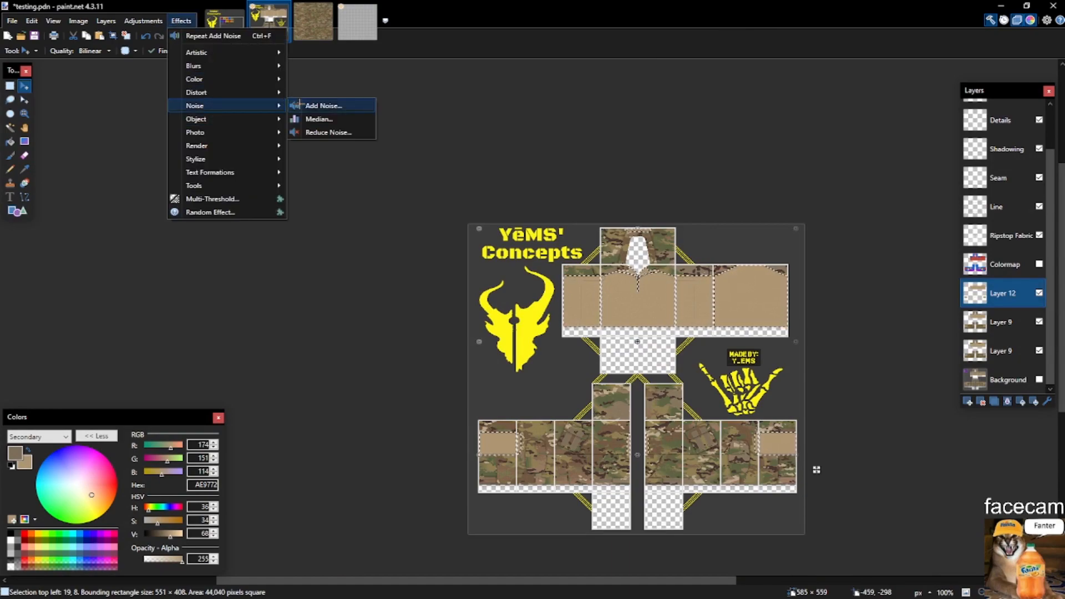
{"action": "left_click", "coordinate": [310, 106]}
{"action": "left_click", "coordinate": [549, 349]}
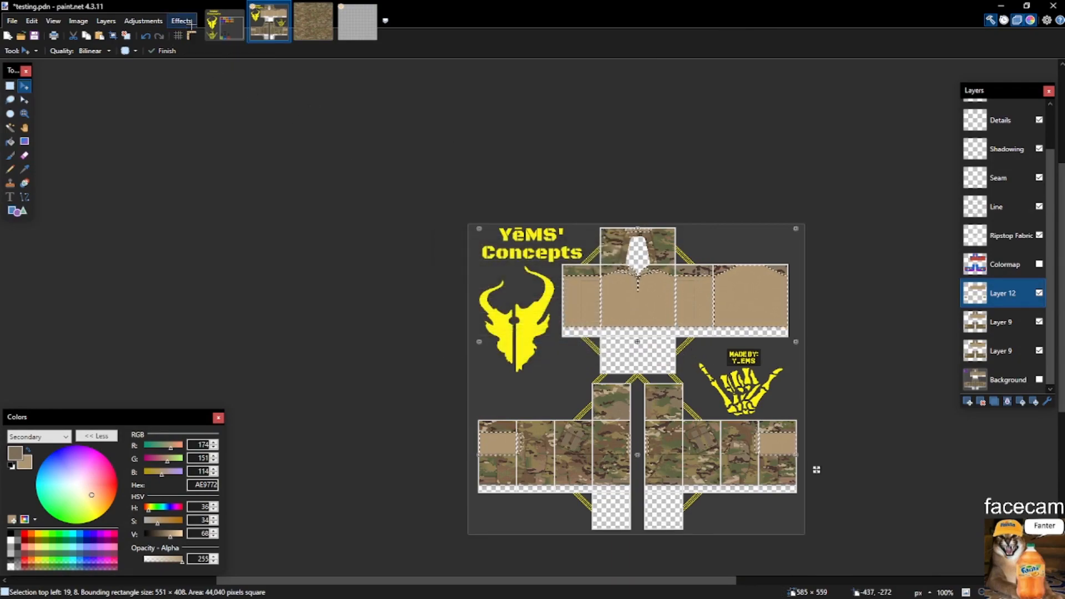
Try a Motion Blur on Layer 12's stretch areas, check the texture up close without the selection, and undo it.
{"action": "left_click", "coordinate": [182, 21]}
{"action": "mouse_move", "coordinate": [216, 66]}
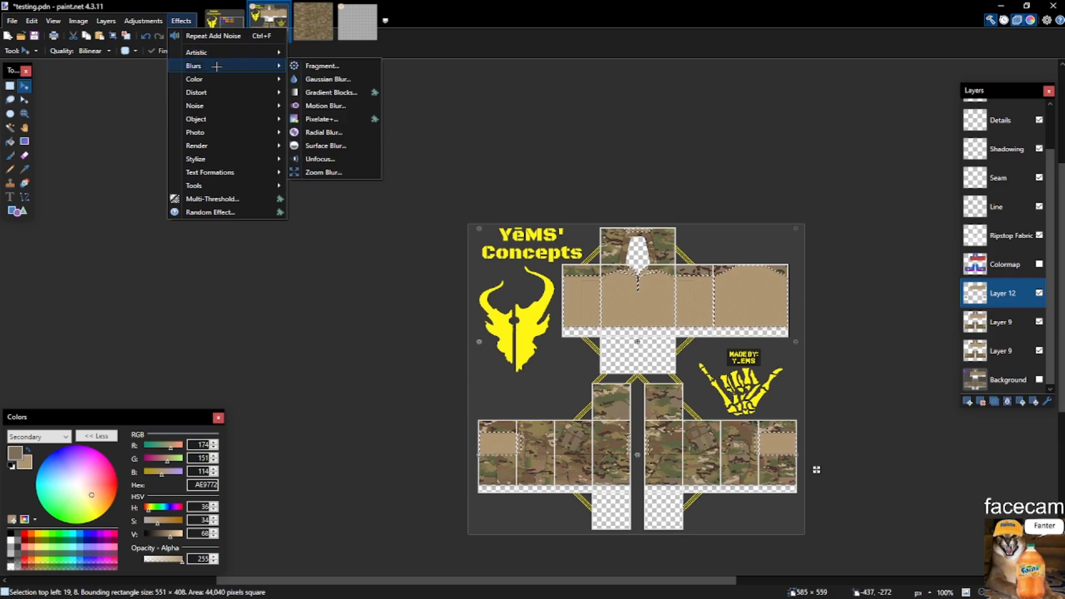
{"action": "left_click", "coordinate": [313, 100]}
{"action": "left_click", "coordinate": [554, 352]}
{"action": "scroll", "coordinate": [640, 298], "scroll_direction": "up", "scroll_amount": 8}
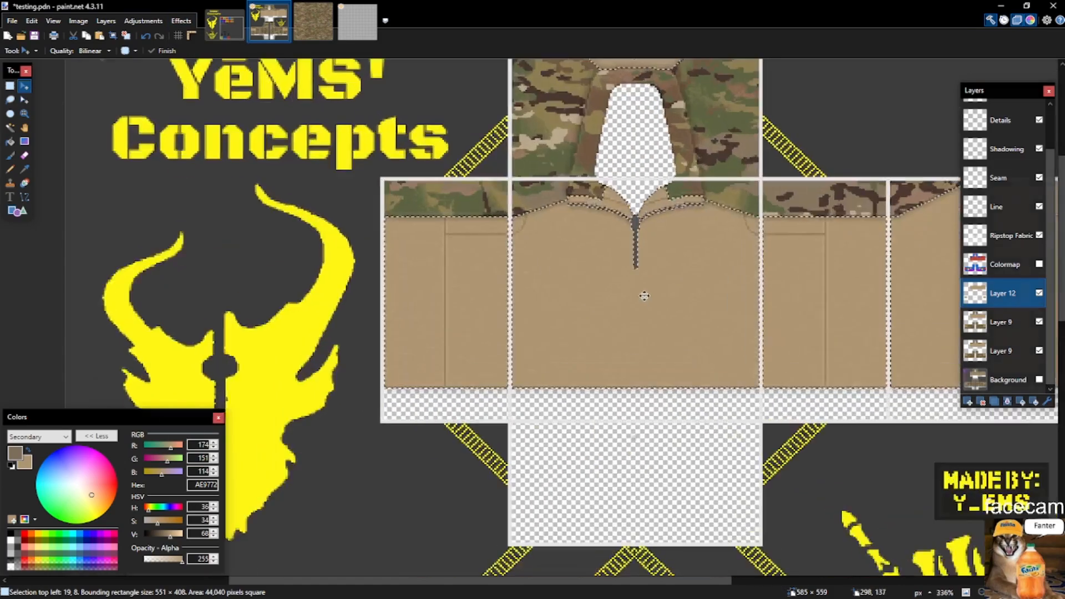
{"action": "key", "text": "ctrl+d"}
{"action": "key", "text": "s"}
{"action": "scroll", "coordinate": [648, 297], "scroll_direction": "up", "scroll_amount": 5}
{"action": "scroll", "coordinate": [488, 231], "scroll_direction": "down", "scroll_amount": 4}
{"action": "scroll", "coordinate": [590, 252], "scroll_direction": "up", "scroll_amount": 4}
{"action": "key", "text": "ctrl+z"}
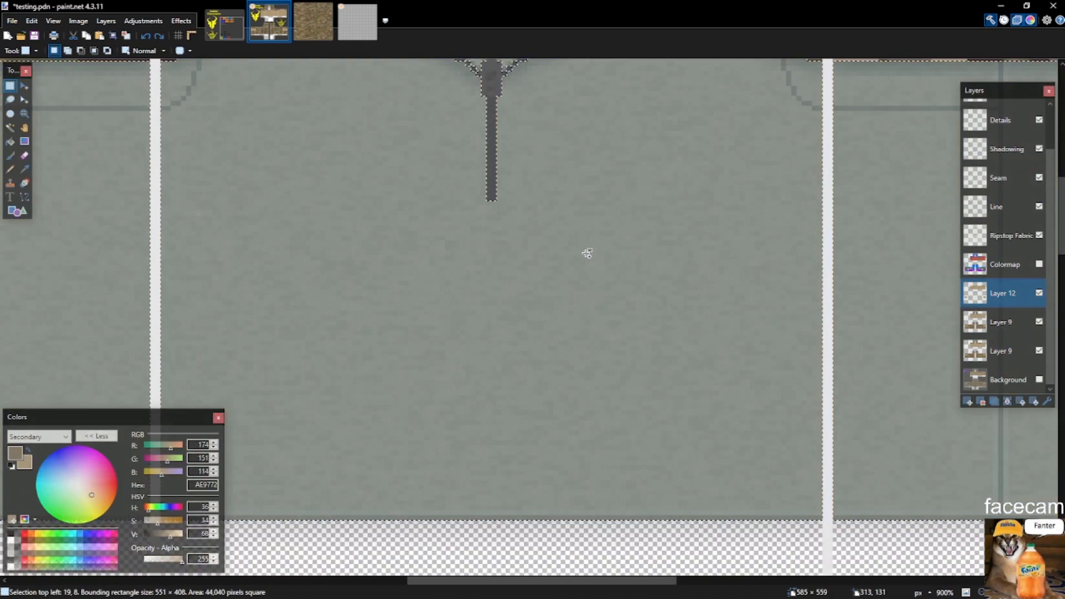
Apply a centered Motion Blur at angle 0 to Layer 12's stretch areas and merge the layer down into the Layer 9 copy.
{"action": "left_click", "coordinate": [180, 20]}
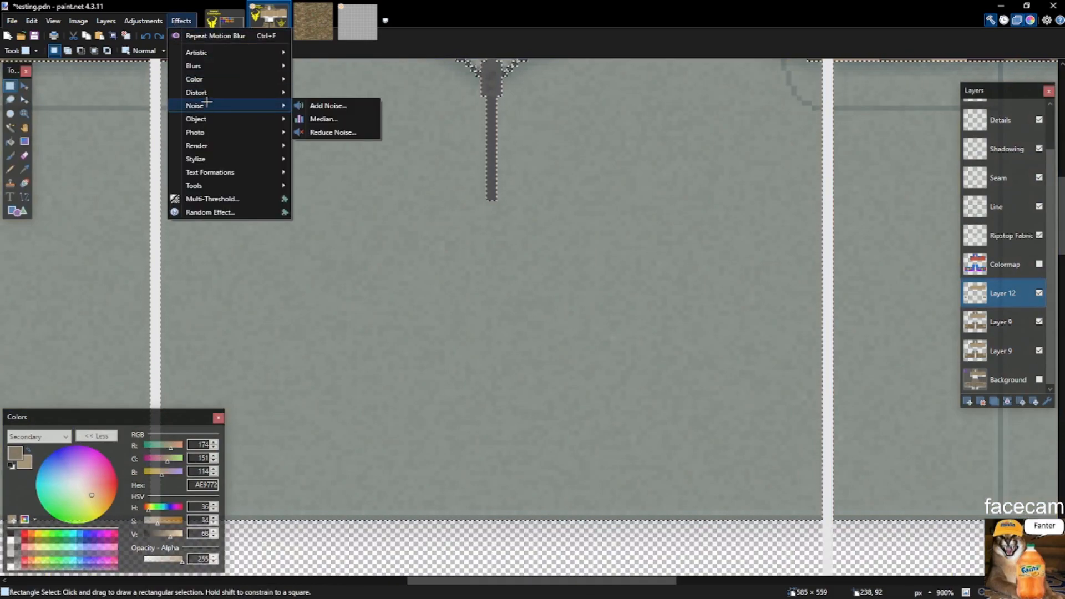
{"action": "mouse_move", "coordinate": [213, 79]}
{"action": "left_click", "coordinate": [324, 119]}
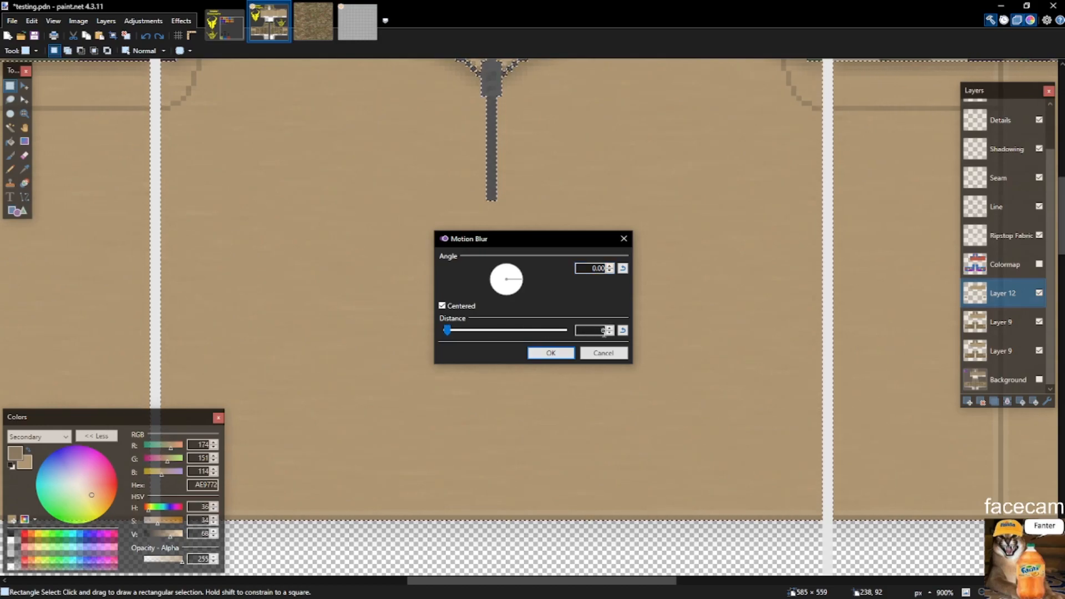
{"action": "left_click", "coordinate": [611, 333]}
{"action": "left_click", "coordinate": [593, 355]}
{"action": "scroll", "coordinate": [677, 240], "scroll_direction": "down", "scroll_amount": 4}
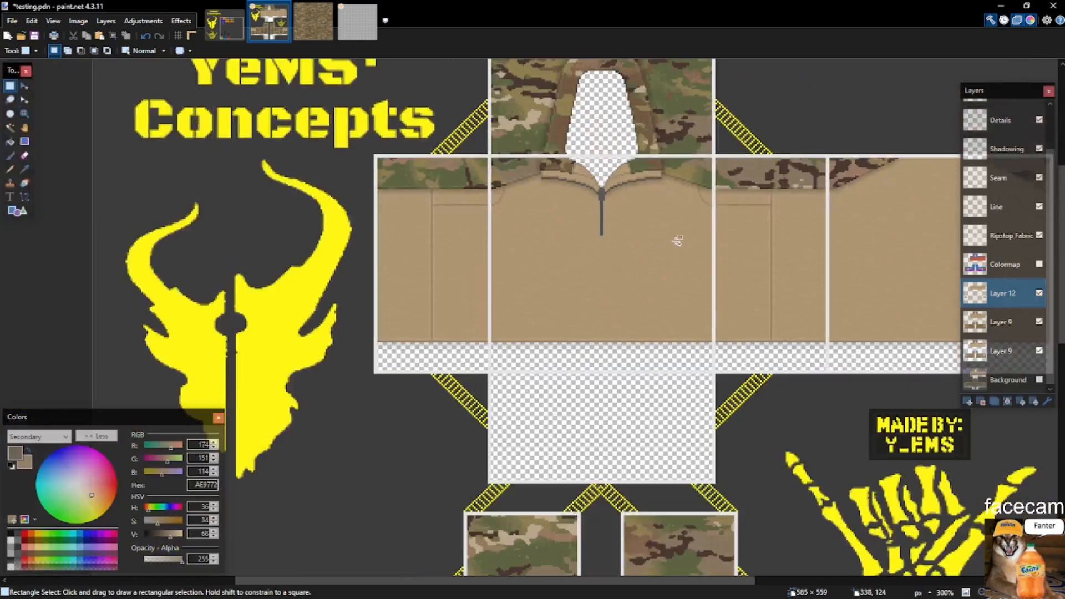
{"action": "scroll", "coordinate": [651, 206], "scroll_direction": "down", "scroll_amount": 3}
{"action": "key", "text": "ctrl+m"}
{"action": "scroll", "coordinate": [757, 387], "scroll_direction": "down", "scroll_amount": 2}
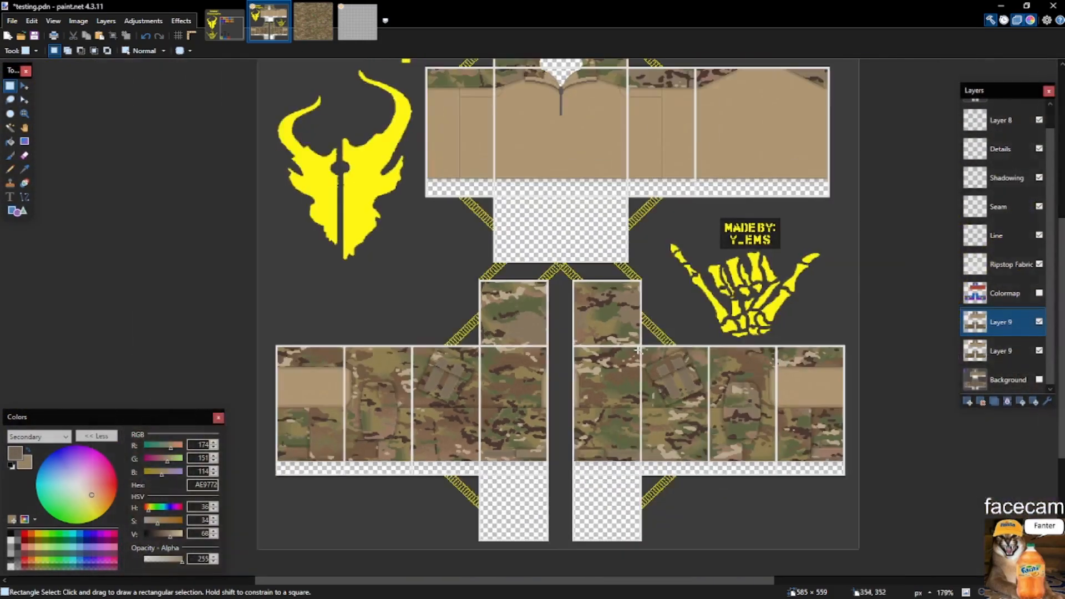
Select the sleeve pocket strips and cuff tabs by their color on the Colormap layer, and return to the Layer 9 copy.
{"action": "scroll", "coordinate": [777, 395], "scroll_direction": "up", "scroll_amount": 4}
{"action": "scroll", "coordinate": [588, 314], "scroll_direction": "down", "scroll_amount": 3}
{"action": "scroll", "coordinate": [602, 318], "scroll_direction": "up", "scroll_amount": 3}
{"action": "scroll", "coordinate": [476, 343], "scroll_direction": "down", "scroll_amount": 2}
{"action": "key", "text": "s"}
{"action": "key", "text": "s"}
{"action": "key", "text": "s"}
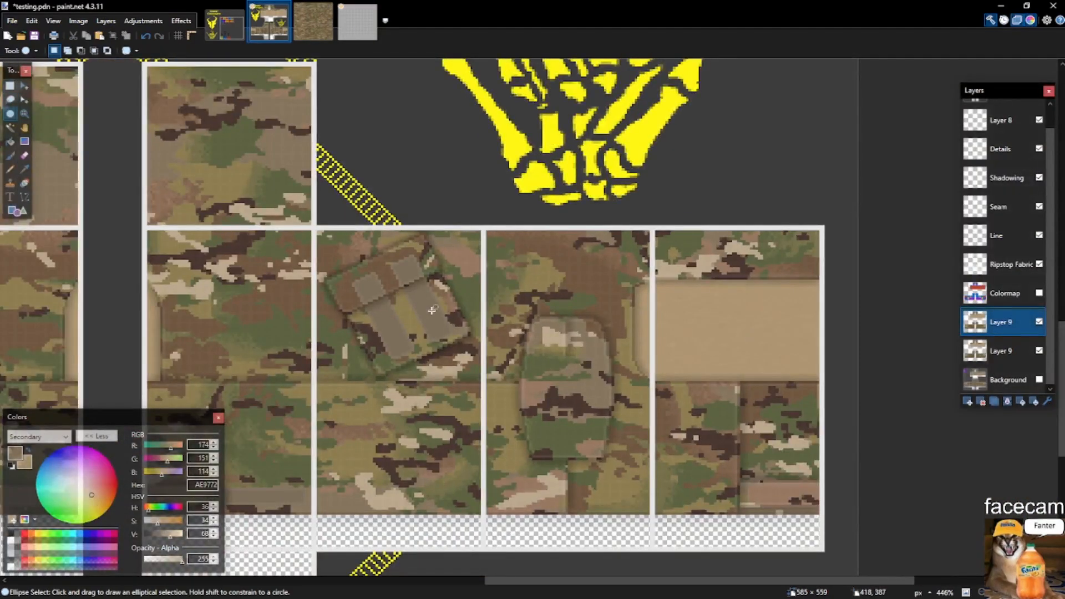
{"action": "scroll", "coordinate": [375, 308], "scroll_direction": "up", "scroll_amount": 3}
{"action": "left_click", "coordinate": [1001, 293]}
{"action": "left_click", "coordinate": [475, 285]}
{"action": "key", "text": "ctrl+b"}
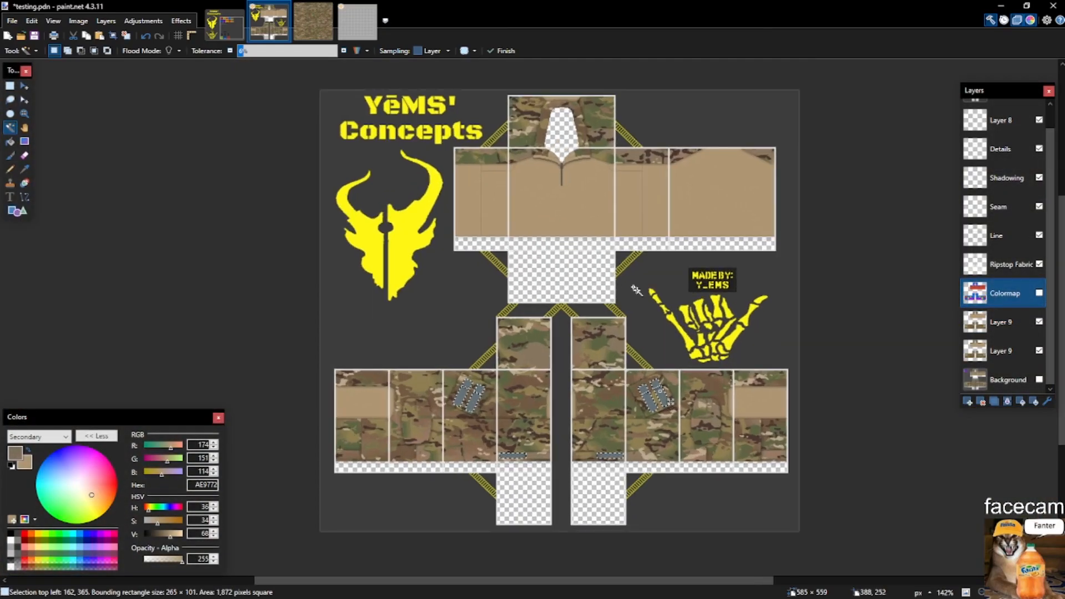
{"action": "key", "text": "alt+Page_Down"}
{"action": "scroll", "coordinate": [670, 401], "scroll_direction": "up", "scroll_amount": 3}
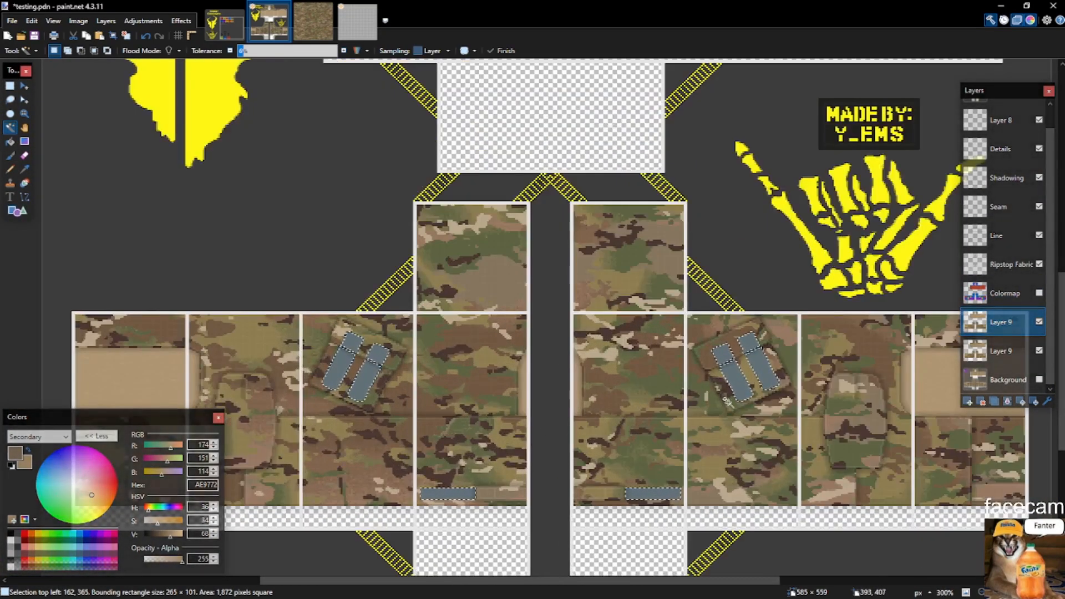
Add noise to the selected pocket strips and cuff tabs with intensity about 22, color saturation 0 and coverage 100, and deselect.
{"action": "left_click", "coordinate": [186, 21]}
{"action": "mouse_move", "coordinate": [216, 107]}
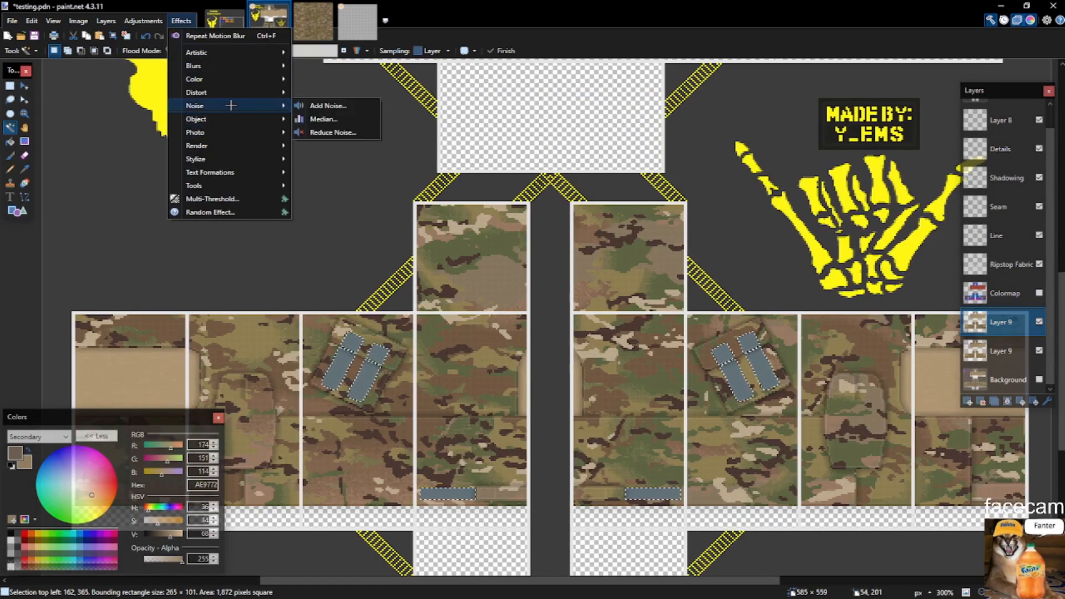
{"action": "left_click", "coordinate": [333, 106]}
{"action": "left_click", "coordinate": [610, 269]}
{"action": "left_click", "coordinate": [610, 270]}
{"action": "left_click", "coordinate": [610, 269]}
{"action": "left_click", "coordinate": [611, 269]}
{"action": "left_click", "coordinate": [610, 269]}
{"action": "left_click", "coordinate": [610, 269]}
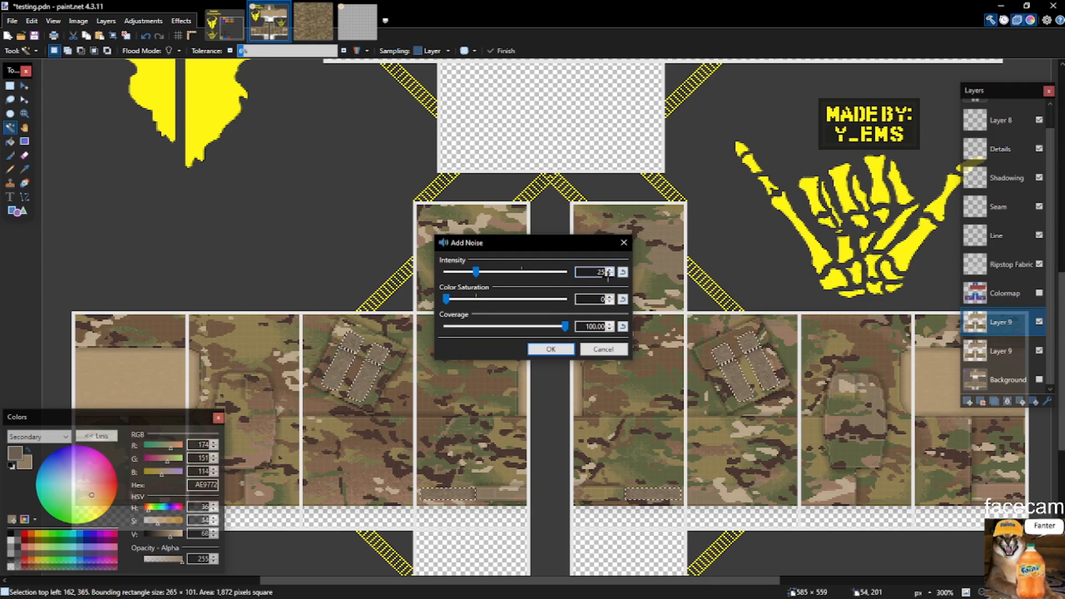
{"action": "left_click", "coordinate": [610, 274]}
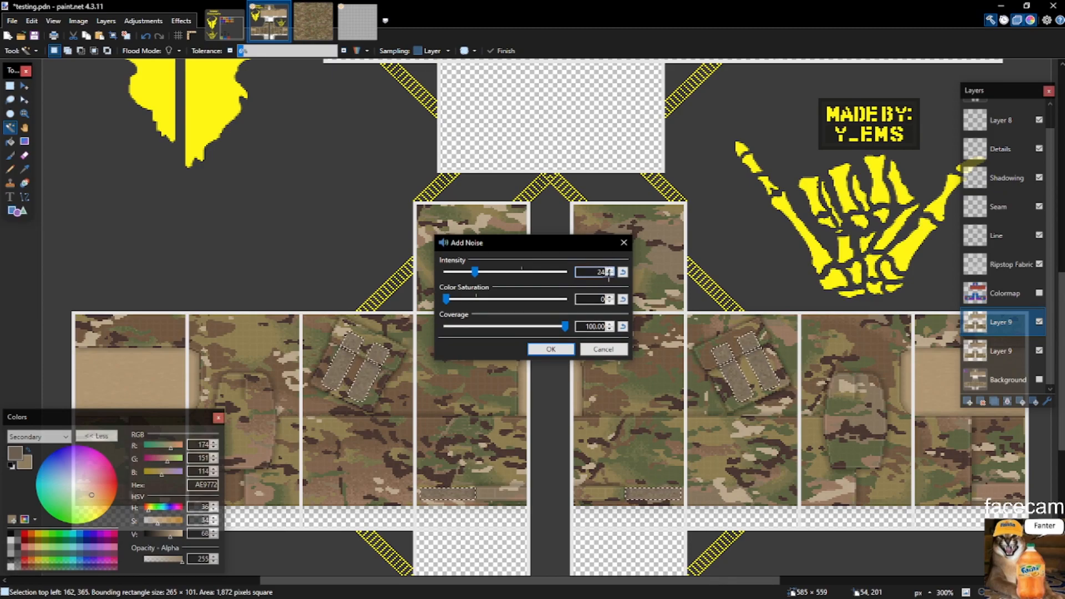
{"action": "left_click", "coordinate": [571, 350]}
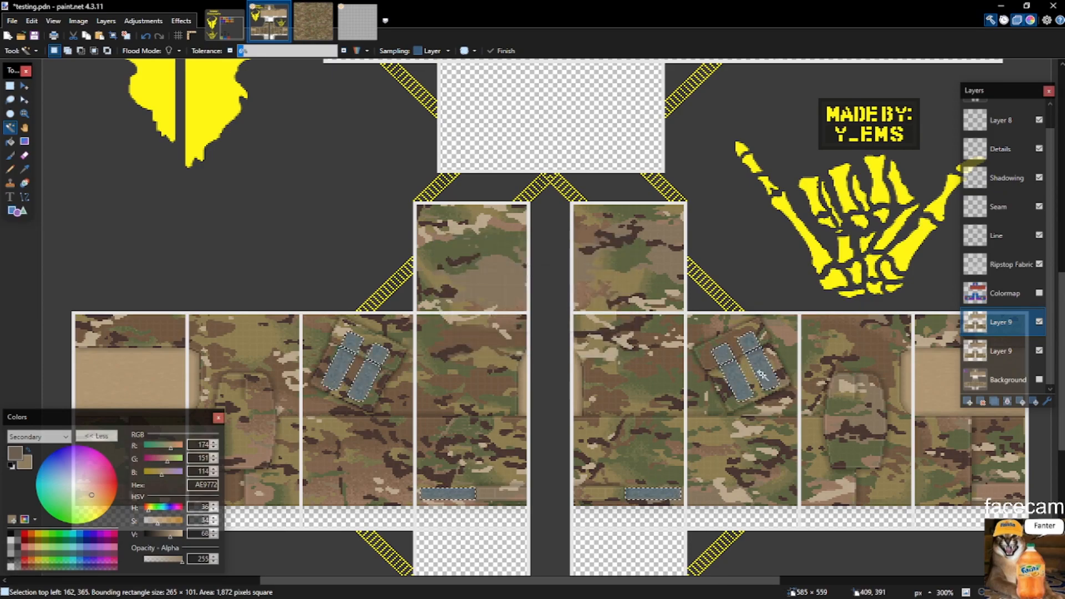
{"action": "key", "text": "ctrl+d"}
{"action": "key", "text": "s"}
{"action": "scroll", "coordinate": [764, 379], "scroll_direction": "up", "scroll_amount": 6}
{"action": "scroll", "coordinate": [774, 367], "scroll_direction": "down", "scroll_amount": 8}
{"action": "scroll", "coordinate": [571, 410], "scroll_direction": "up", "scroll_amount": 4}
{"action": "scroll", "coordinate": [468, 381], "scroll_direction": "down", "scroll_amount": 4}
Select only the camo areas by subtracting the Colormap's background, stretch and strip areas from a full selection, and activate the Layer 9 copy.
{"action": "key", "text": "ctrl+a"}
{"action": "key", "text": "s"}
{"action": "key", "text": "s"}
{"action": "key", "text": "s"}
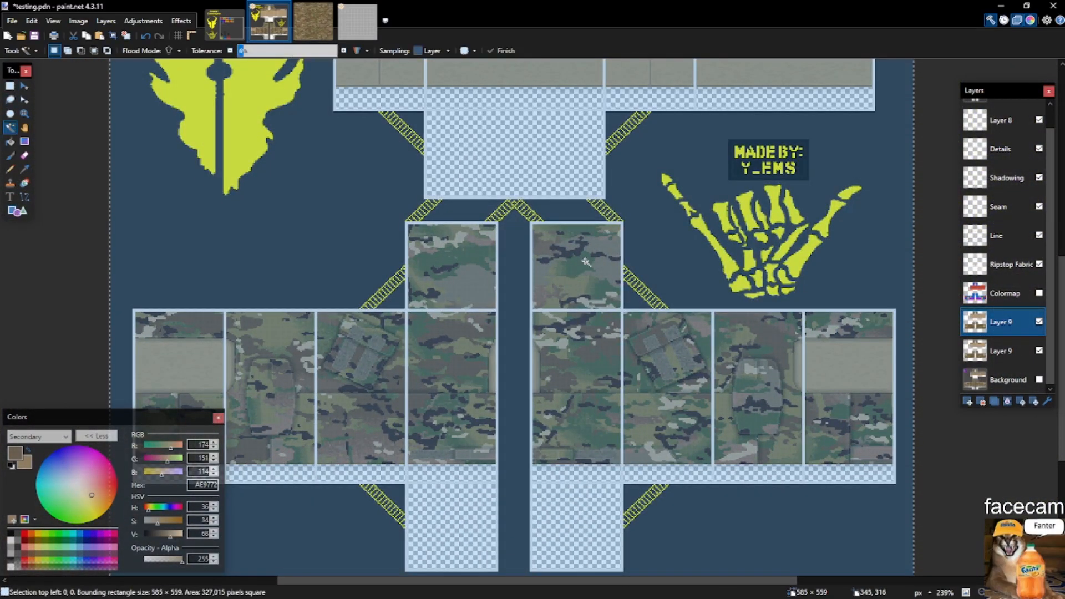
{"action": "left_click", "coordinate": [999, 298]}
{"action": "left_click", "coordinate": [731, 241], "text": "alt"}
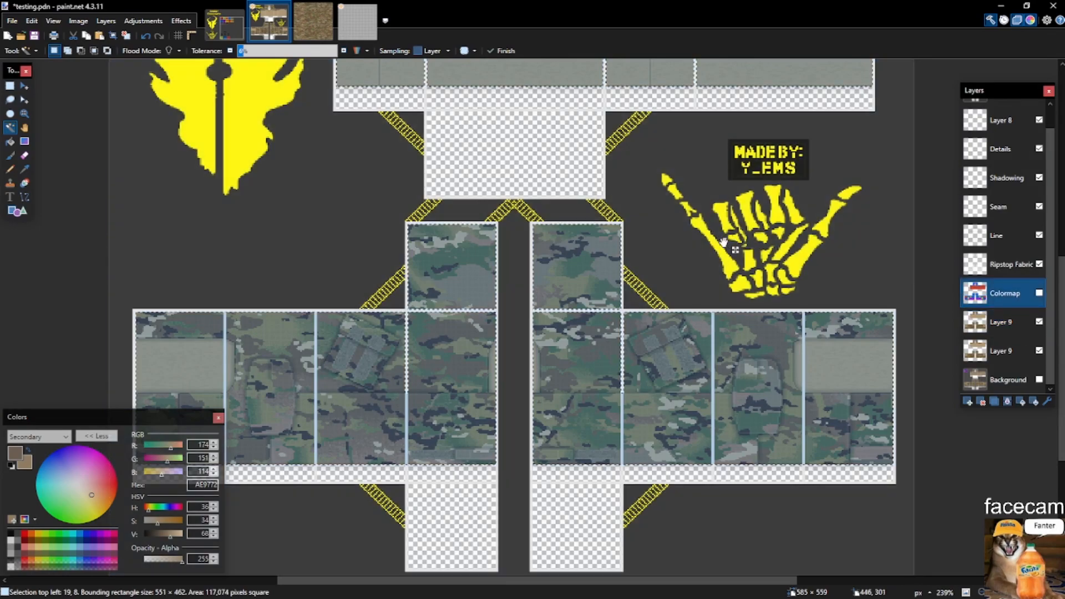
{"action": "left_click", "coordinate": [843, 370], "text": "alt"}
{"action": "left_click", "coordinate": [682, 357], "text": "alt"}
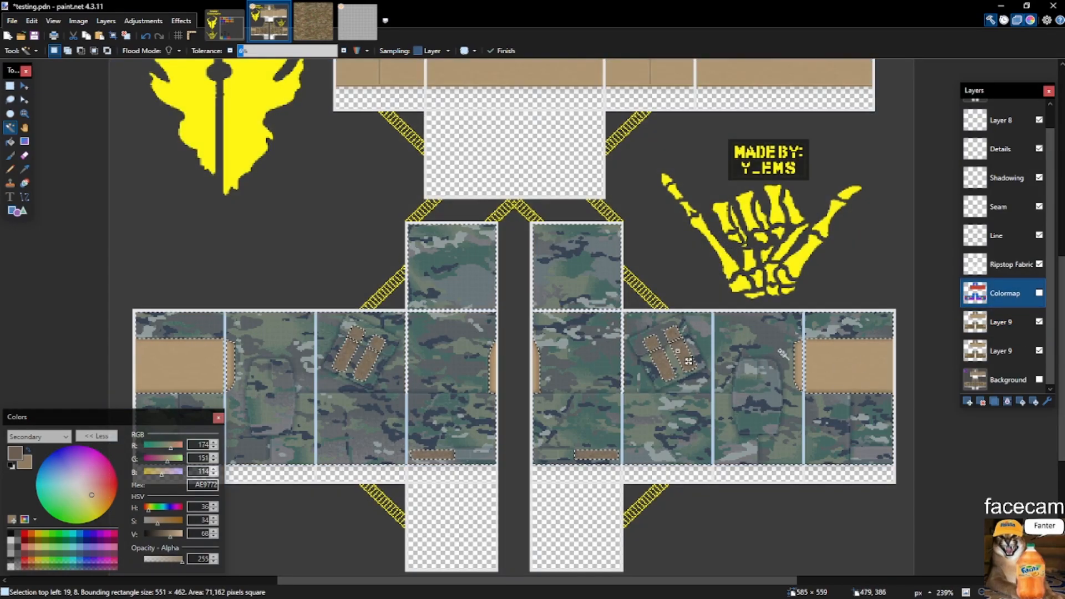
{"action": "left_click", "coordinate": [1001, 322]}
{"action": "scroll", "coordinate": [754, 399], "scroll_direction": "up", "scroll_amount": 5}
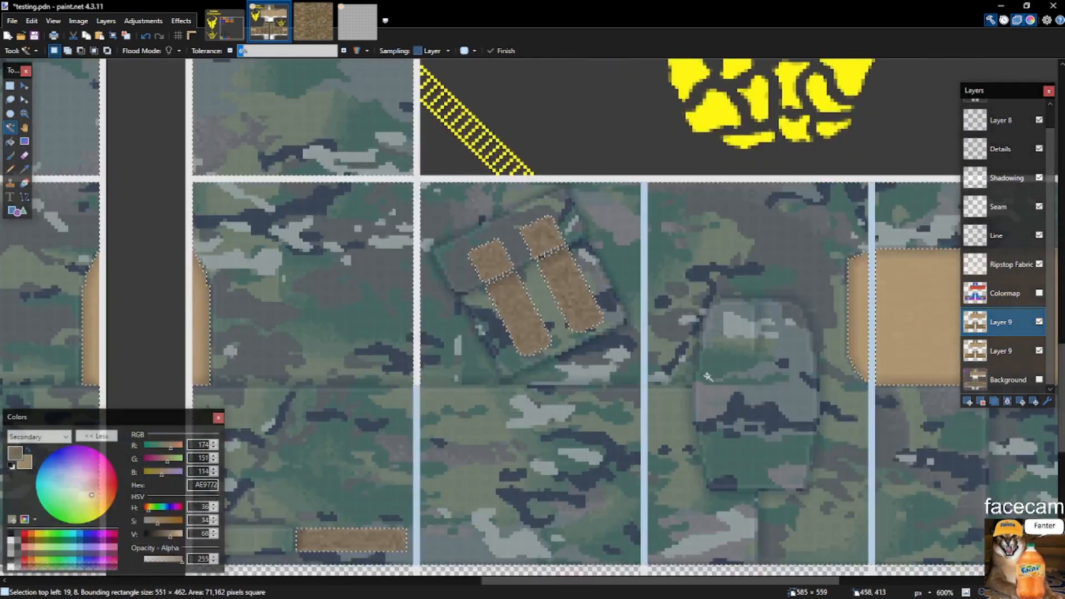
Add noise to the selected camo areas on the Layer 9 copy with intensity 12, color saturation 0 and coverage 100.
{"action": "left_click", "coordinate": [193, 34]}
{"action": "left_click", "coordinate": [185, 24]}
{"action": "left_click", "coordinate": [186, 23]}
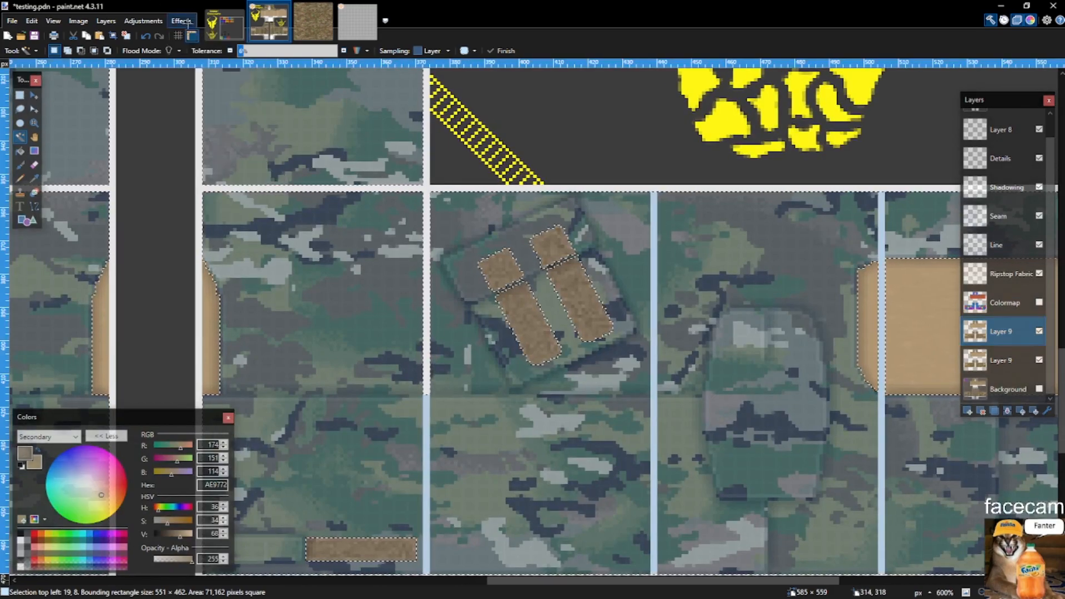
{"action": "left_click", "coordinate": [192, 34]}
{"action": "left_click", "coordinate": [185, 23]}
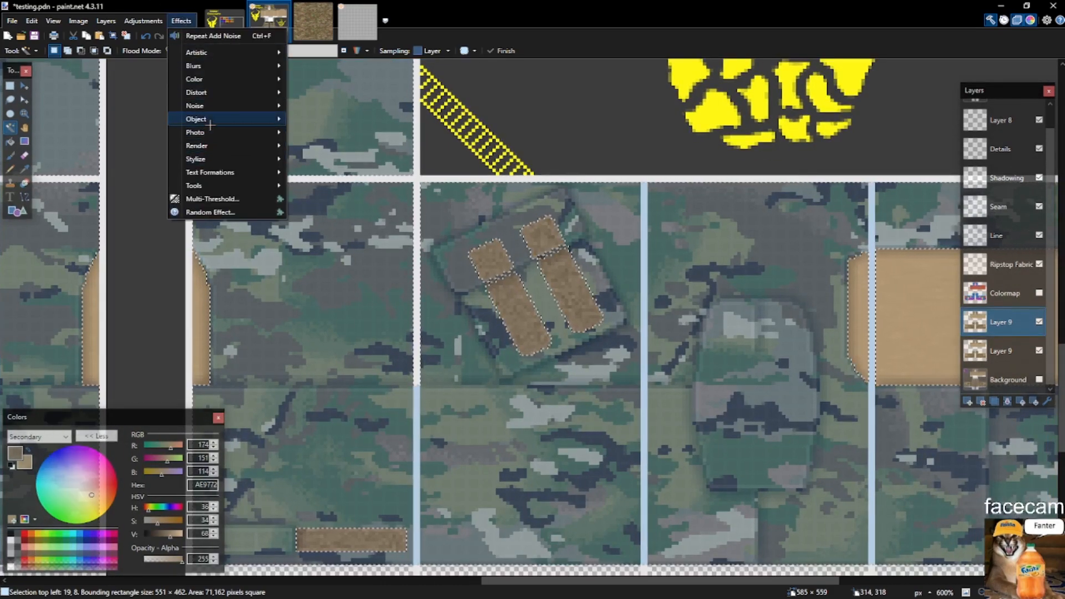
{"action": "mouse_move", "coordinate": [215, 105]}
{"action": "left_click", "coordinate": [308, 107]}
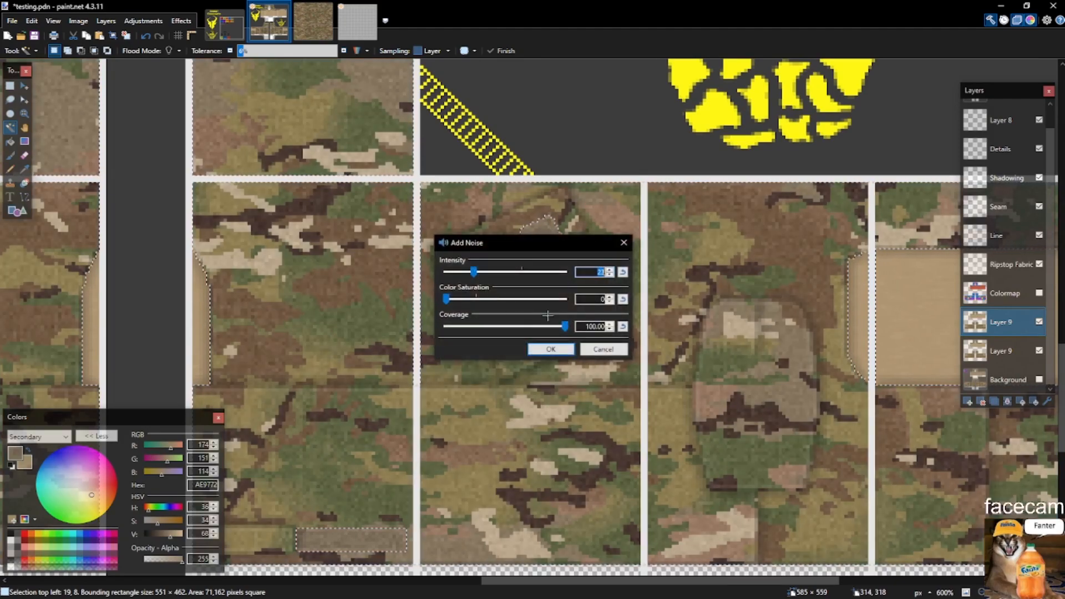
{"action": "left_click", "coordinate": [610, 274]}
{"action": "left_click", "coordinate": [610, 275]}
{"action": "left_click", "coordinate": [611, 275]}
{"action": "left_click", "coordinate": [611, 274]}
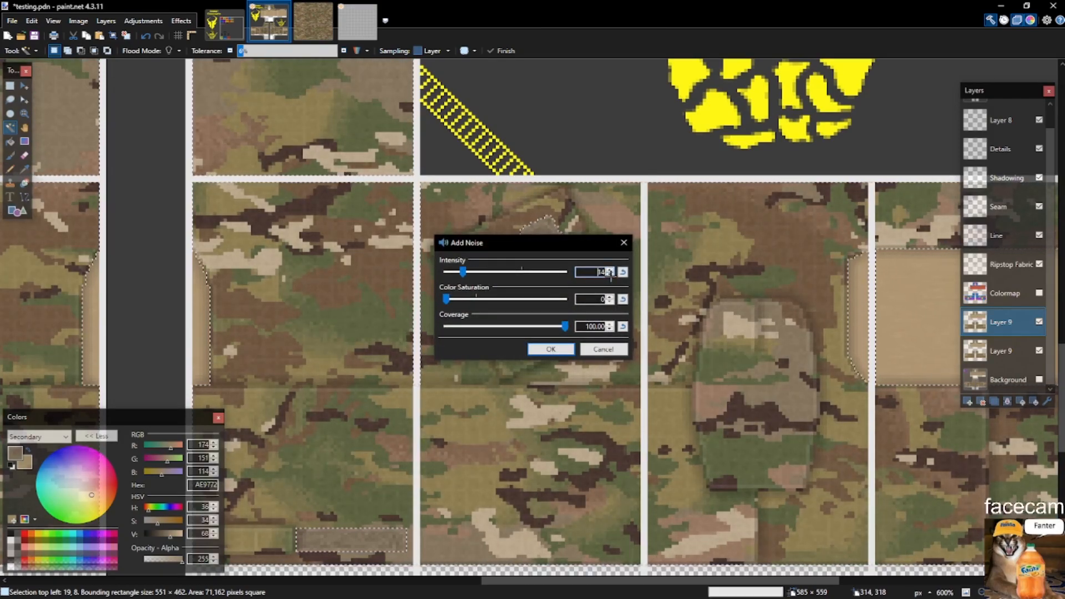
{"action": "left_click", "coordinate": [609, 275]}
{"action": "left_click", "coordinate": [610, 274]}
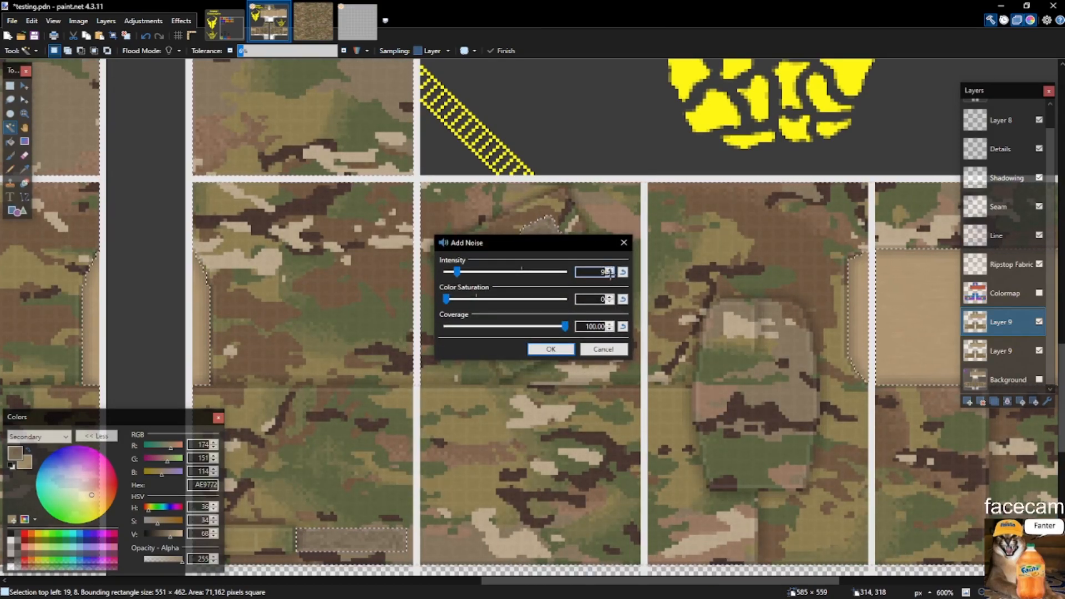
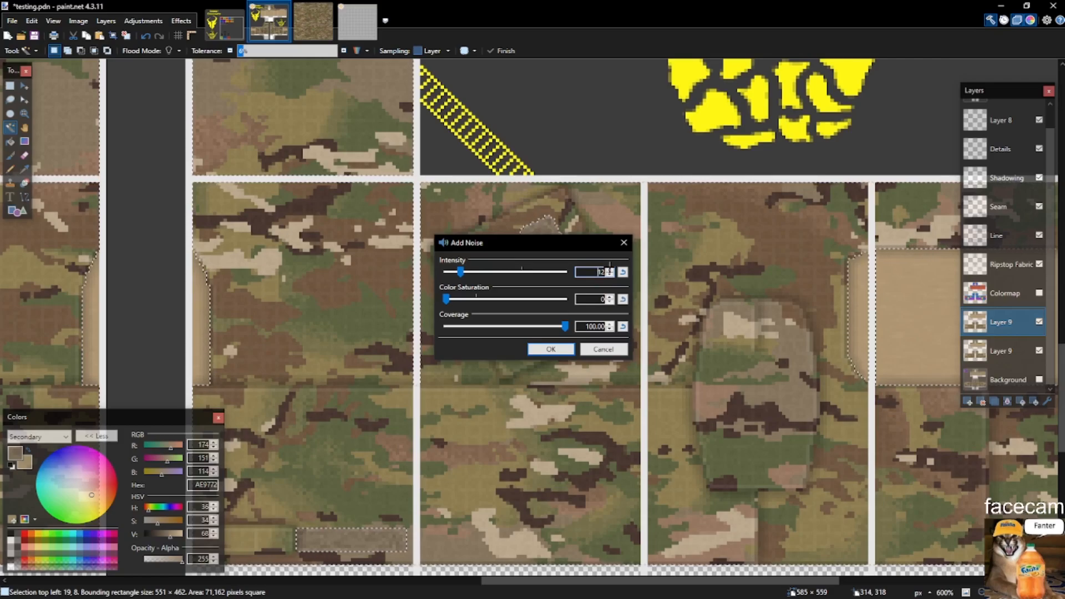
{"action": "left_click", "coordinate": [551, 349]}
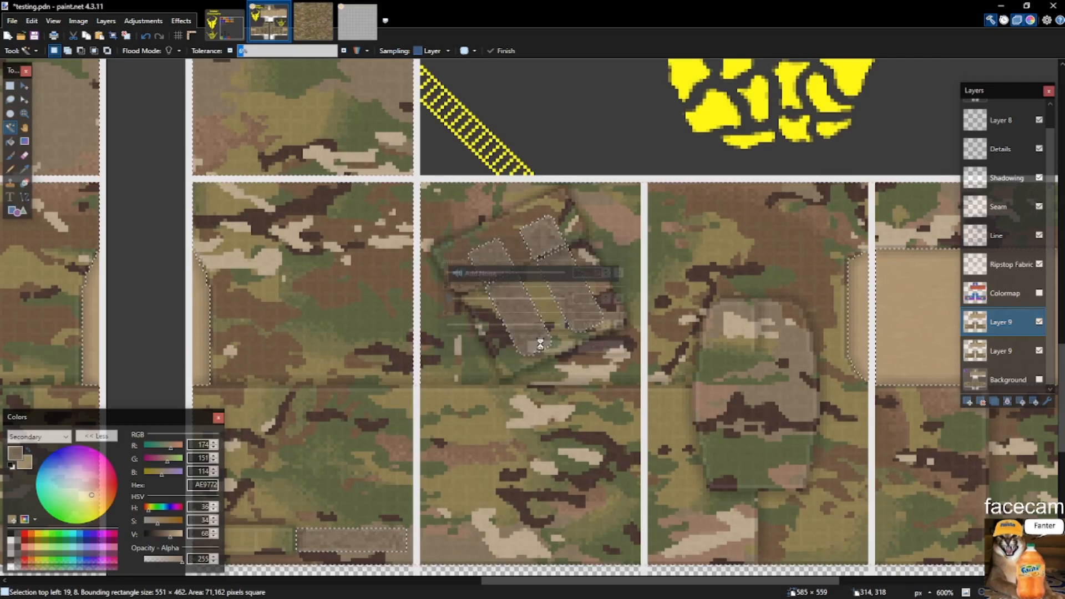
Deselect, compare the jacket with the Layer 9 copy hidden and shown, and save the file.
{"action": "key", "text": "s"}
{"action": "scroll", "coordinate": [655, 305], "scroll_direction": "down", "scroll_amount": 4}
{"action": "scroll", "coordinate": [431, 248], "scroll_direction": "up", "scroll_amount": 3}
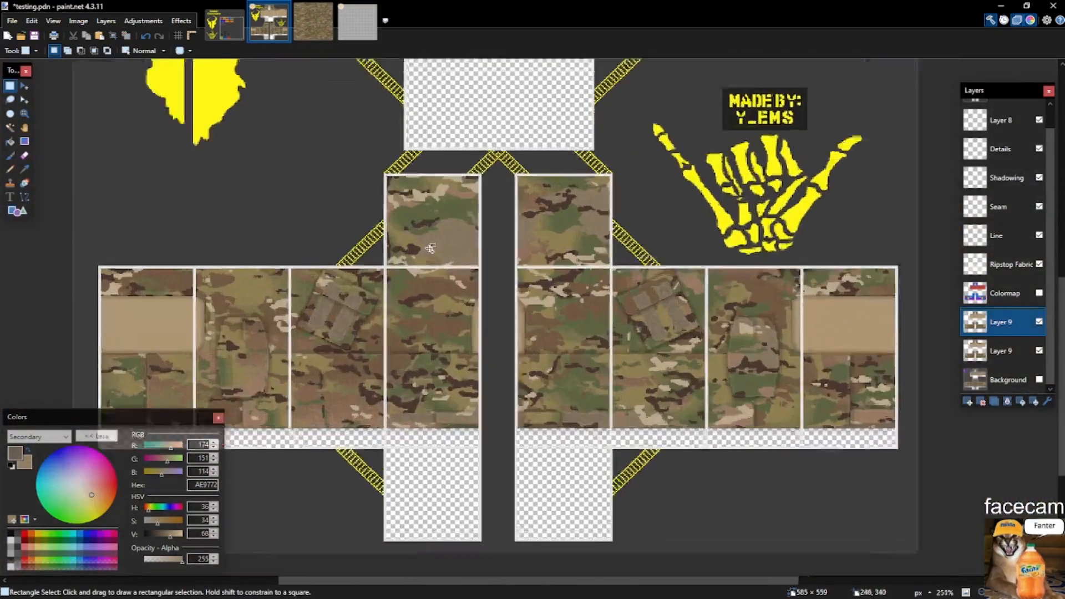
{"action": "scroll", "coordinate": [466, 250], "scroll_direction": "down", "scroll_amount": 1}
{"action": "scroll", "coordinate": [569, 419], "scroll_direction": "down", "scroll_amount": 3}
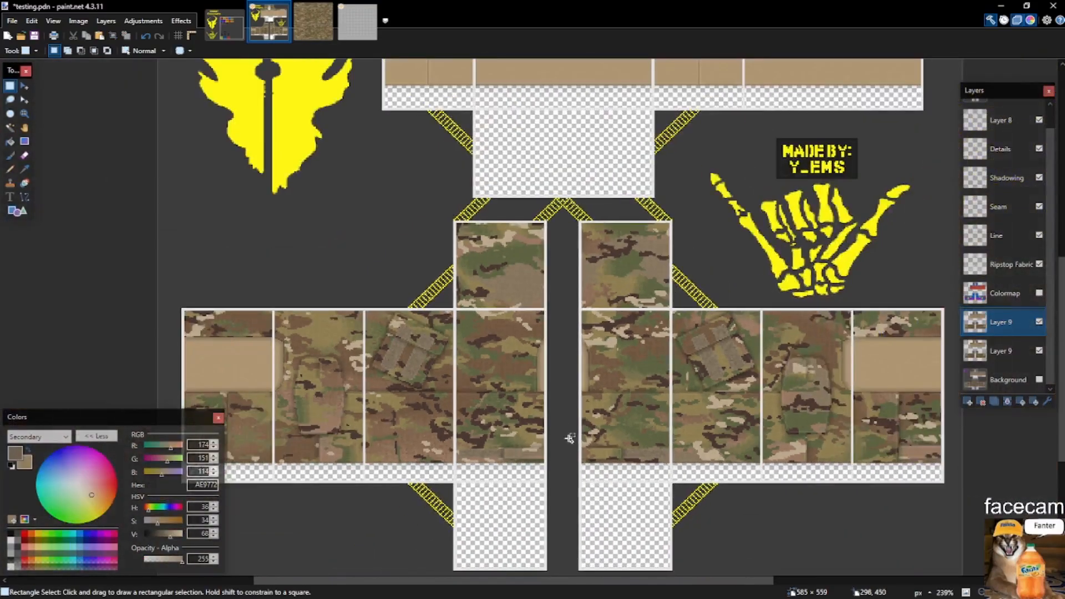
{"action": "scroll", "coordinate": [527, 452], "scroll_direction": "up", "scroll_amount": 3}
{"action": "scroll", "coordinate": [477, 403], "scroll_direction": "down", "scroll_amount": 3}
{"action": "scroll", "coordinate": [483, 381], "scroll_direction": "up", "scroll_amount": 5}
{"action": "scroll", "coordinate": [461, 233], "scroll_direction": "up", "scroll_amount": 5}
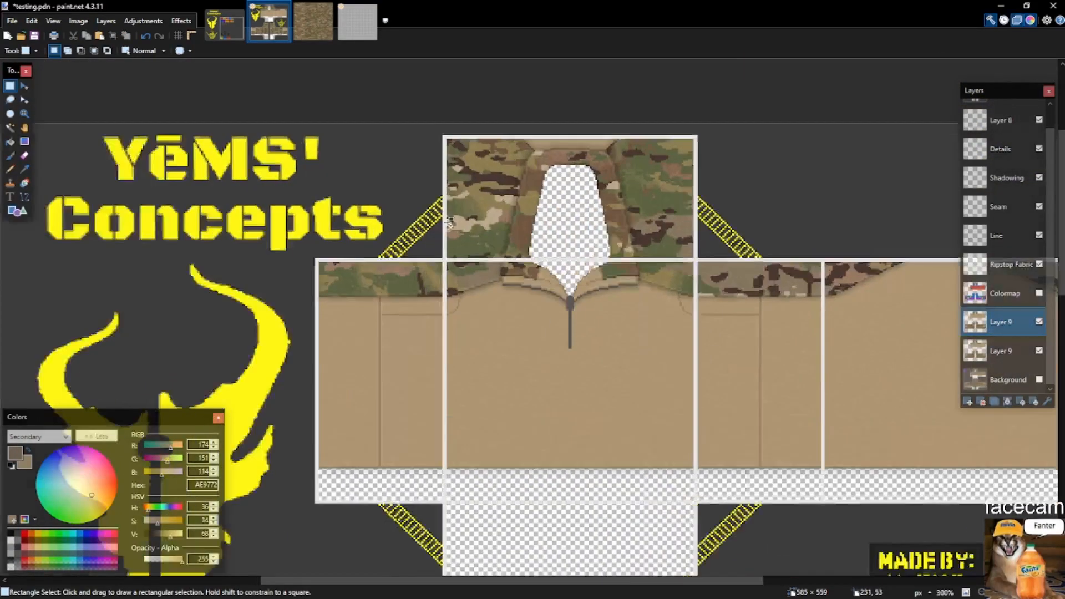
{"action": "left_click_drag", "start_coordinate": [478, 102], "coordinate": [564, 188]}
{"action": "left_click", "coordinate": [563, 187]}
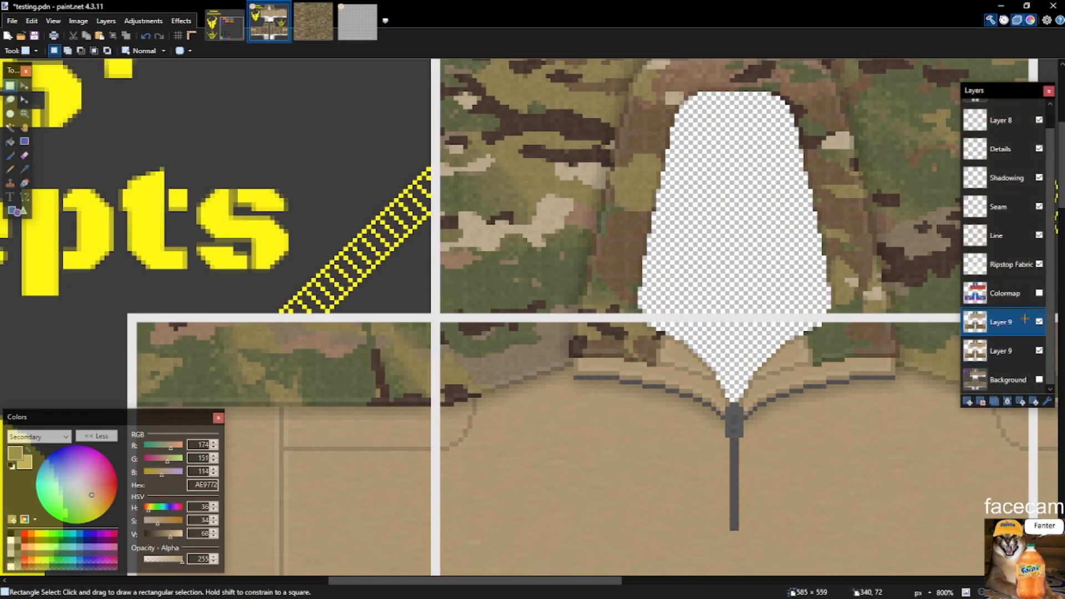
{"action": "scroll", "coordinate": [494, 233], "scroll_direction": "down", "scroll_amount": 4}
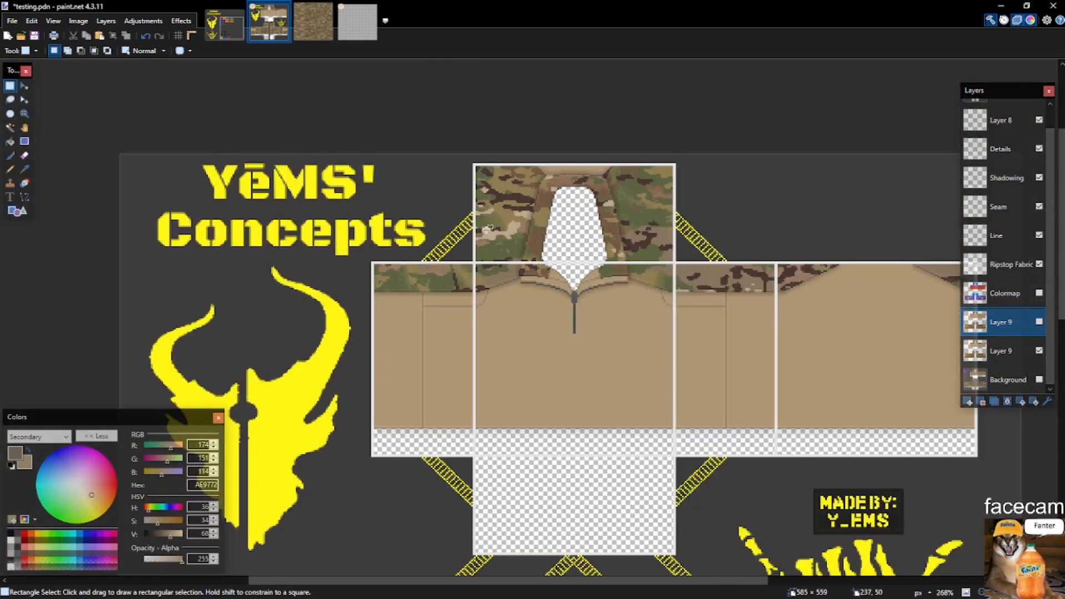
{"action": "scroll", "coordinate": [561, 280], "scroll_direction": "down", "scroll_amount": 5}
{"action": "scroll", "coordinate": [430, 390], "scroll_direction": "up", "scroll_amount": 2}
{"action": "key", "text": "ctrl+s"}
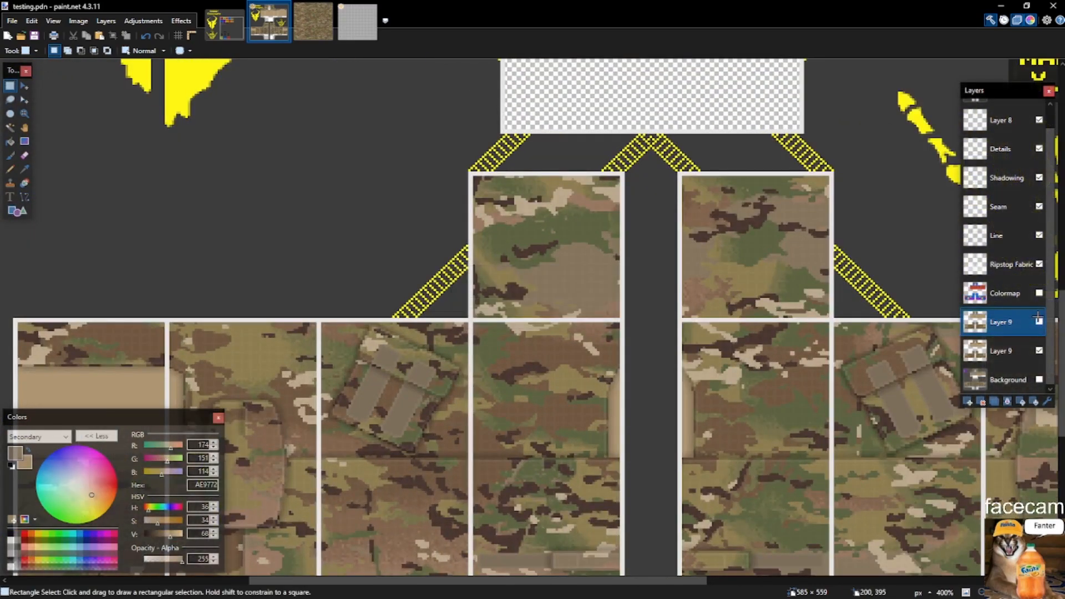
Examine the noise texture on the sleeves' camo, pocket strips and cuff tabs up close.
{"action": "scroll", "coordinate": [532, 355], "scroll_direction": "down", "scroll_amount": 4}
{"action": "scroll", "coordinate": [644, 436], "scroll_direction": "up", "scroll_amount": 7}
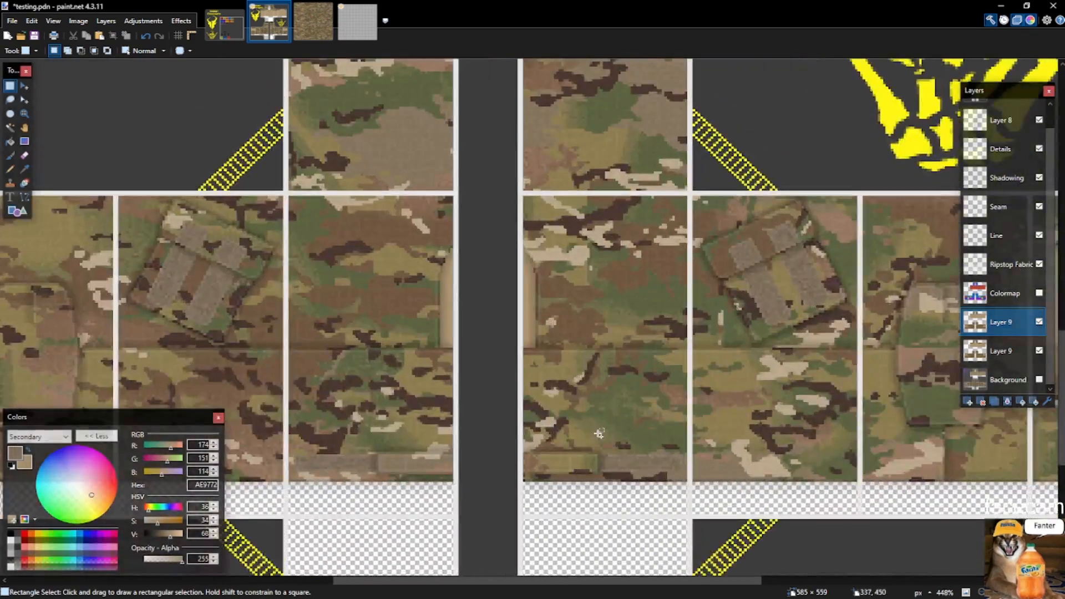
{"action": "left_click_drag", "start_coordinate": [559, 350], "coordinate": [569, 355]}
{"action": "key", "text": "ctrl+s"}
{"action": "left_click", "coordinate": [651, 406]}
{"action": "scroll", "coordinate": [622, 399], "scroll_direction": "down", "scroll_amount": 5}
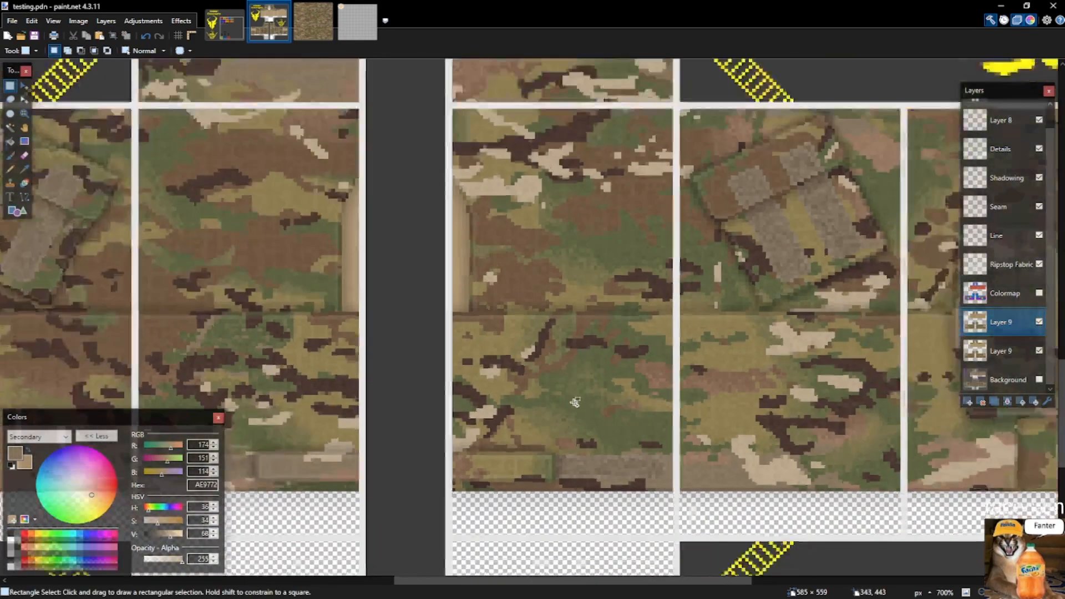
{"action": "scroll", "coordinate": [683, 315], "scroll_direction": "up", "scroll_amount": 2}
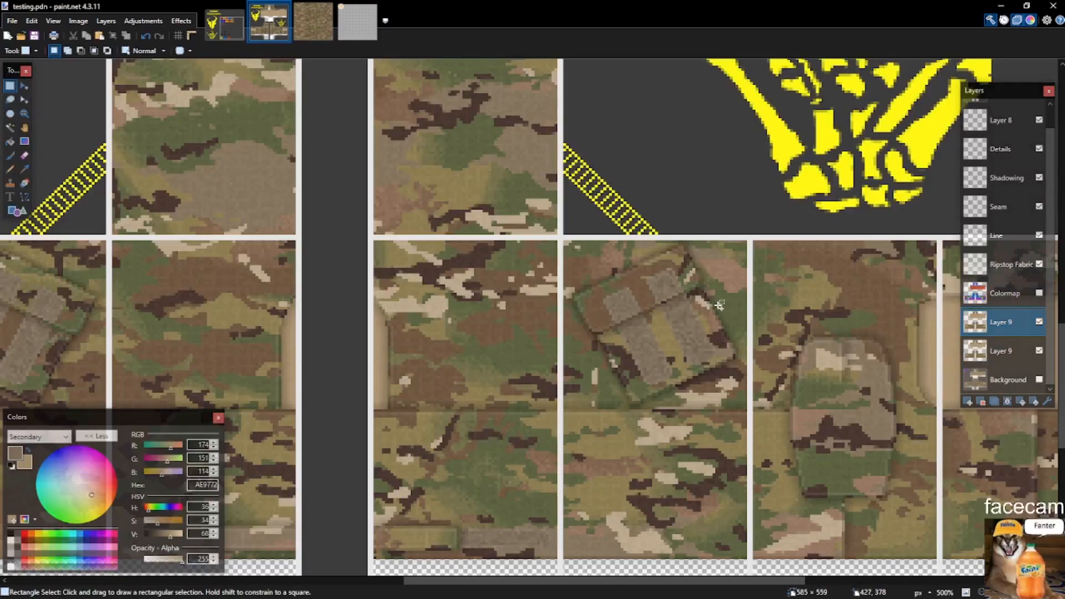
{"action": "left_click_drag", "start_coordinate": [733, 249], "coordinate": [780, 285]}
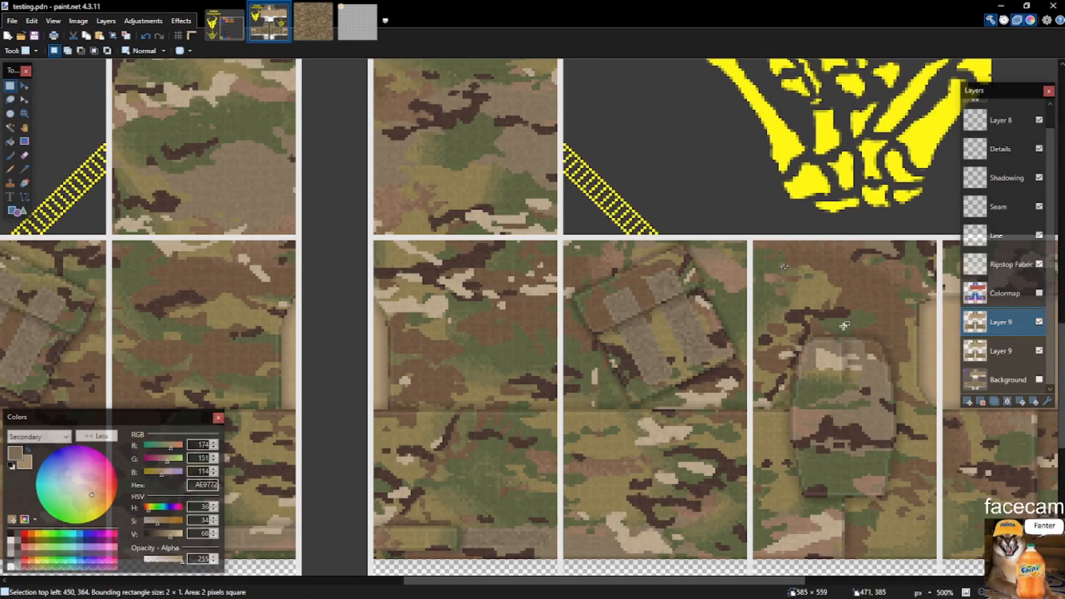
{"action": "scroll", "coordinate": [839, 322], "scroll_direction": "up", "scroll_amount": 1}
{"action": "left_click", "coordinate": [868, 343]}
{"action": "scroll", "coordinate": [792, 394], "scroll_direction": "down", "scroll_amount": 4}
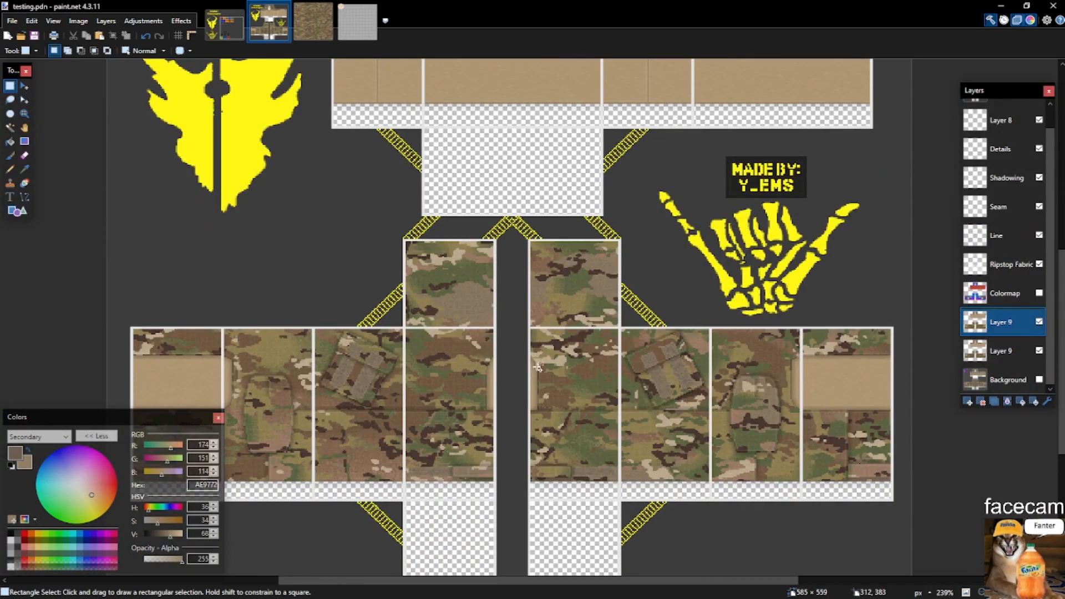
Look over the torso and sleeves of the template, and toggle the visibility of Layer 8.
{"action": "scroll", "coordinate": [670, 377], "scroll_direction": "up", "scroll_amount": 5}
{"action": "scroll", "coordinate": [619, 364], "scroll_direction": "down", "scroll_amount": 4}
{"action": "scroll", "coordinate": [555, 311], "scroll_direction": "up", "scroll_amount": 4}
{"action": "scroll", "coordinate": [491, 211], "scroll_direction": "up", "scroll_amount": 1}
{"action": "scroll", "coordinate": [485, 233], "scroll_direction": "up", "scroll_amount": 2}
{"action": "scroll", "coordinate": [486, 233], "scroll_direction": "down", "scroll_amount": 3}
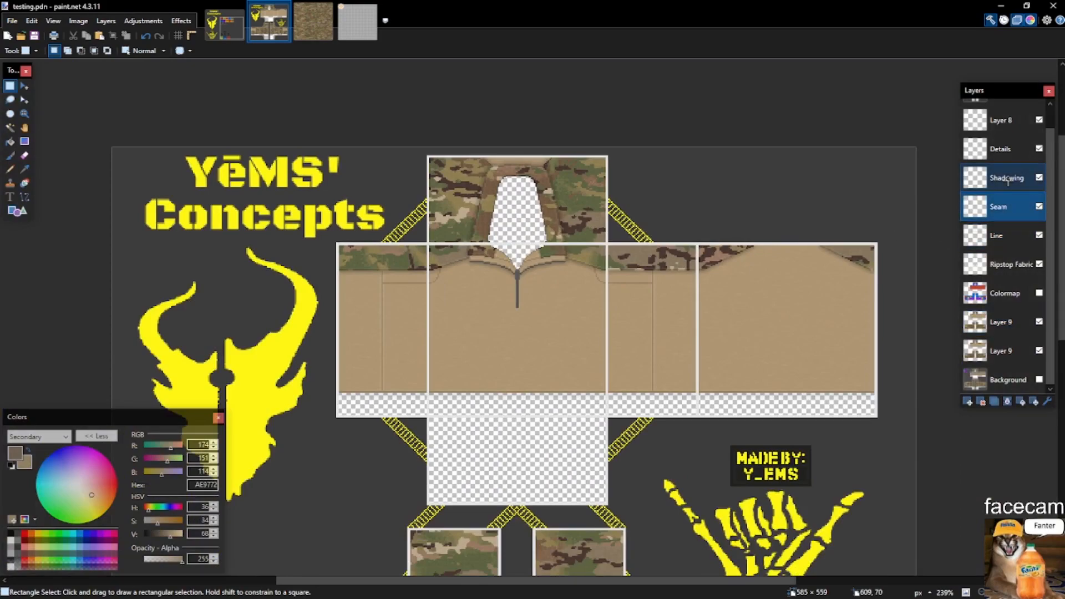
{"action": "left_click", "coordinate": [1036, 117]}
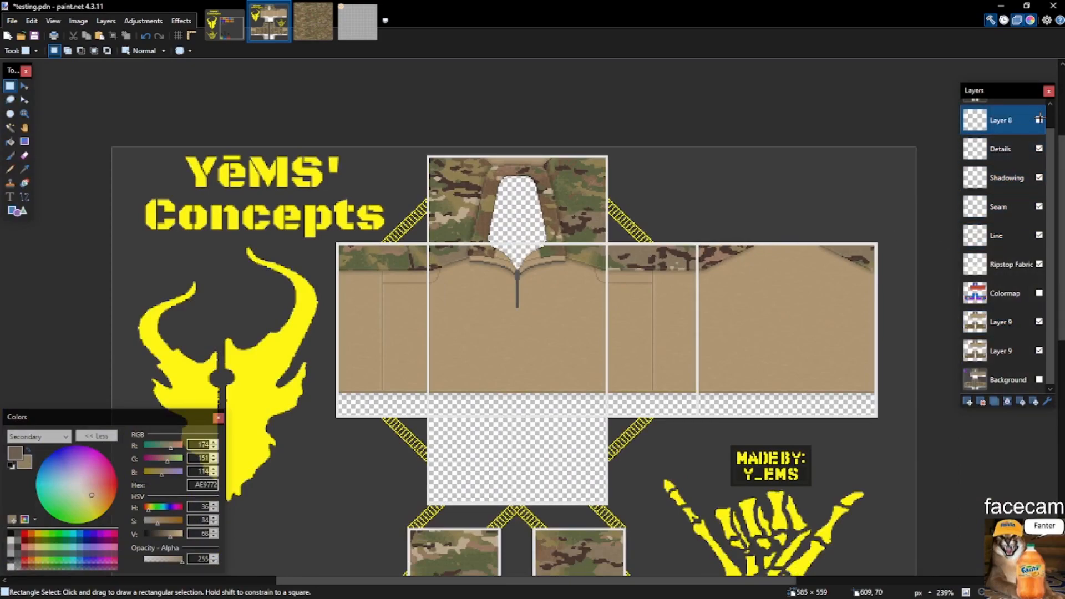
Undo the trial move of Layer 8, merge it down into the Details layer and save the file.
{"action": "key", "text": "m"}
{"action": "scroll", "coordinate": [748, 242], "scroll_direction": "down", "scroll_amount": 6}
{"action": "left_click_drag", "start_coordinate": [753, 318], "coordinate": [467, 325]}
{"action": "key", "text": "ctrl+z"}
{"action": "left_click", "coordinate": [1008, 402]}
{"action": "key", "text": "ctrl+s"}
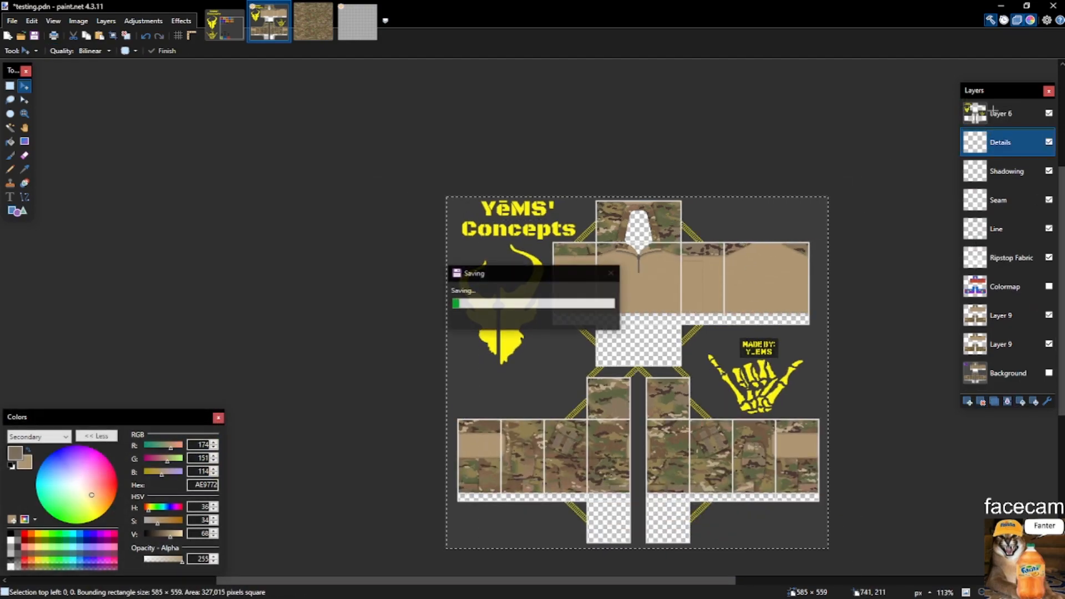
Rename Layer 6 as Overlay and clear the selection.
{"action": "double_click", "coordinate": [994, 111]}
{"action": "type", "text": "Overlay"}
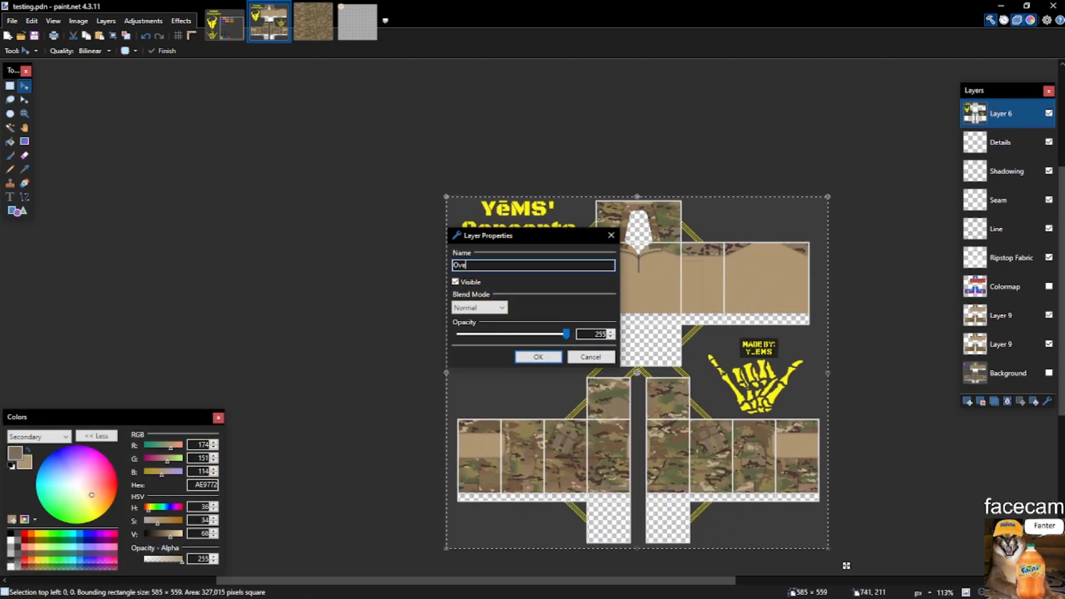
{"action": "key", "text": "Return"}
{"action": "key", "text": "s"}
{"action": "key", "text": "ctrl+d"}
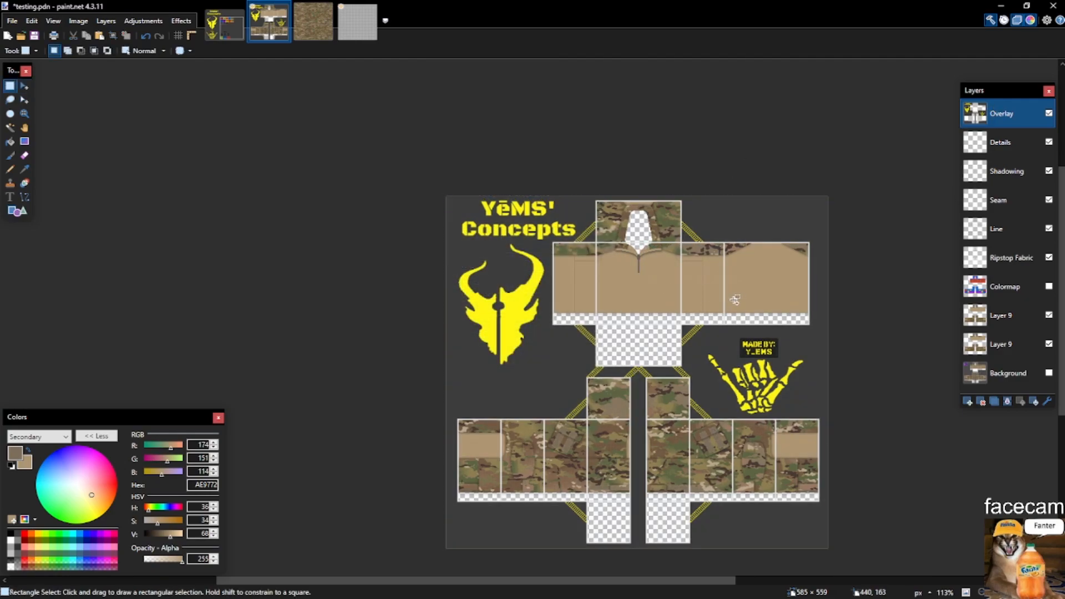
Show the Background layer and move it to the top of the layer stack above Overlay.
{"action": "left_click", "coordinate": [1050, 372]}
{"action": "left_click_drag", "start_coordinate": [1038, 361], "coordinate": [1044, 119]}
{"action": "scroll", "coordinate": [747, 252], "scroll_direction": "up", "scroll_amount": 3}
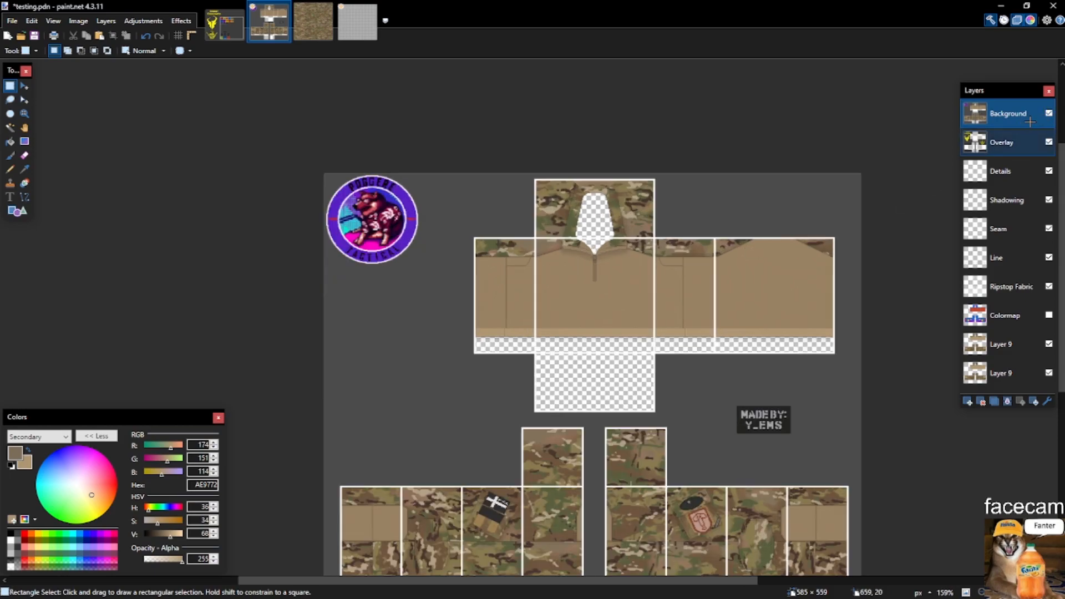
Hide the Background layer and rename it as Inspiration.
{"action": "left_click", "coordinate": [1047, 113]}
{"action": "double_click", "coordinate": [1021, 113]}
{"action": "type", "text": "Base"}
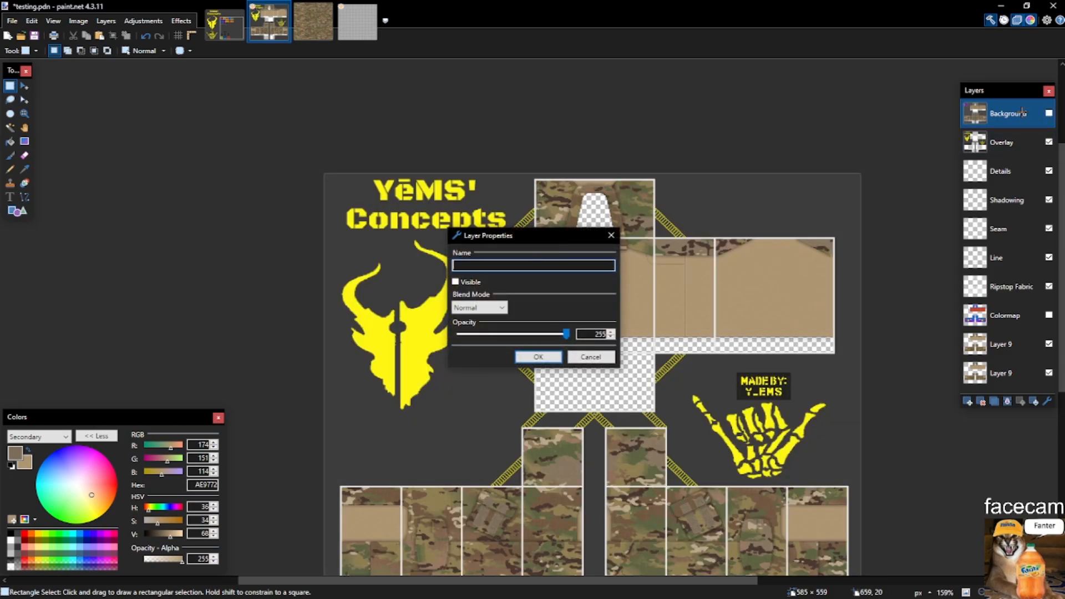
{"action": "type", "text": "iration"}
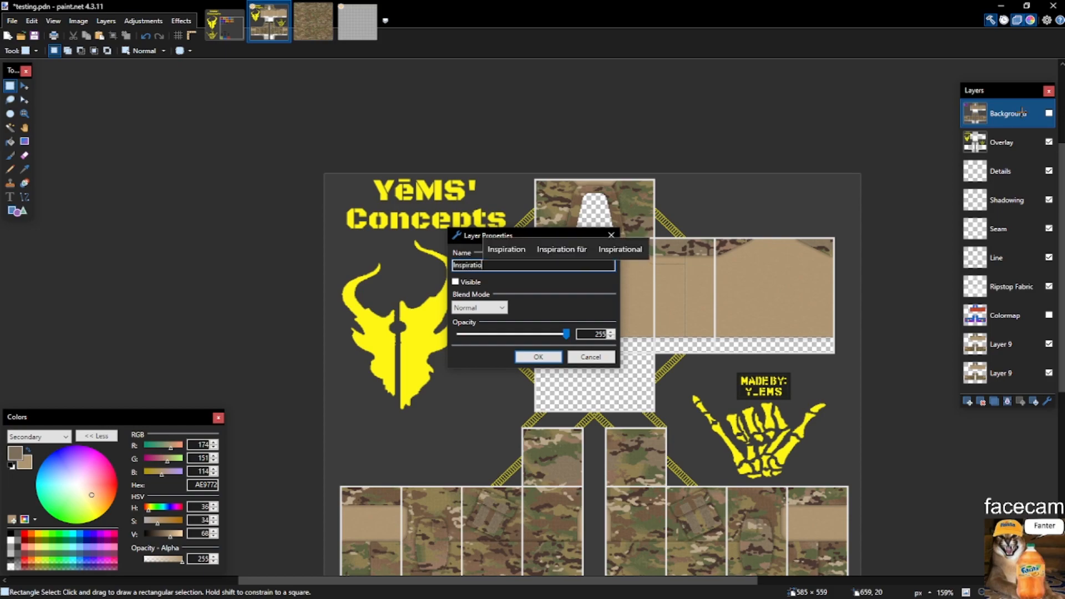
{"action": "key", "text": "Return"}
Compare the design with the Inspiration layer shown and hidden, save the file, and toggle the Overlay layer off and on.
{"action": "left_click", "coordinate": [1048, 114]}
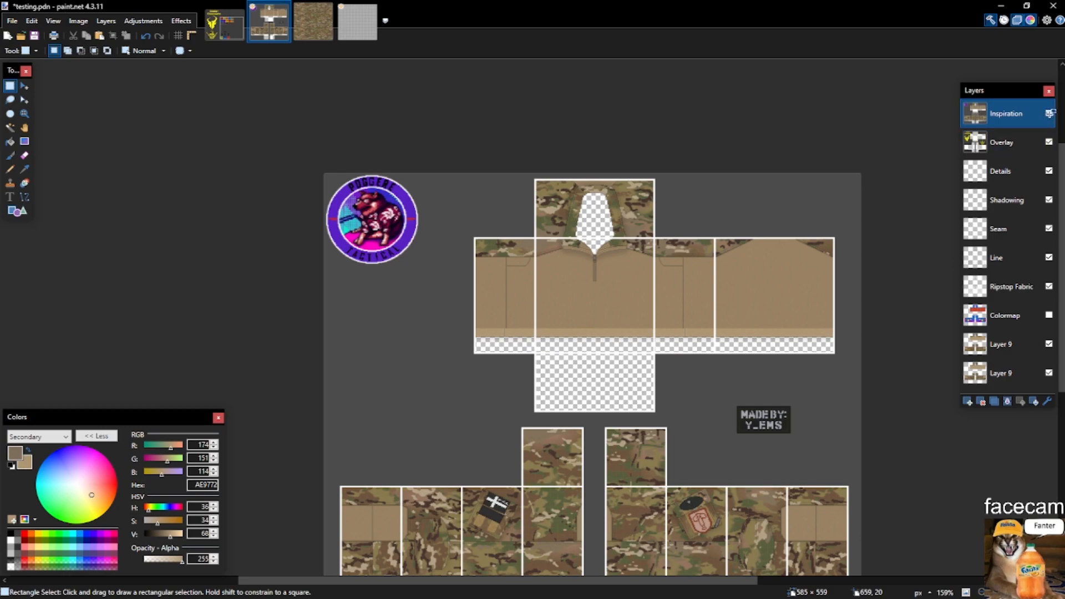
{"action": "key", "text": "ctrl+z"}
{"action": "scroll", "coordinate": [824, 316], "scroll_direction": "down", "scroll_amount": 5}
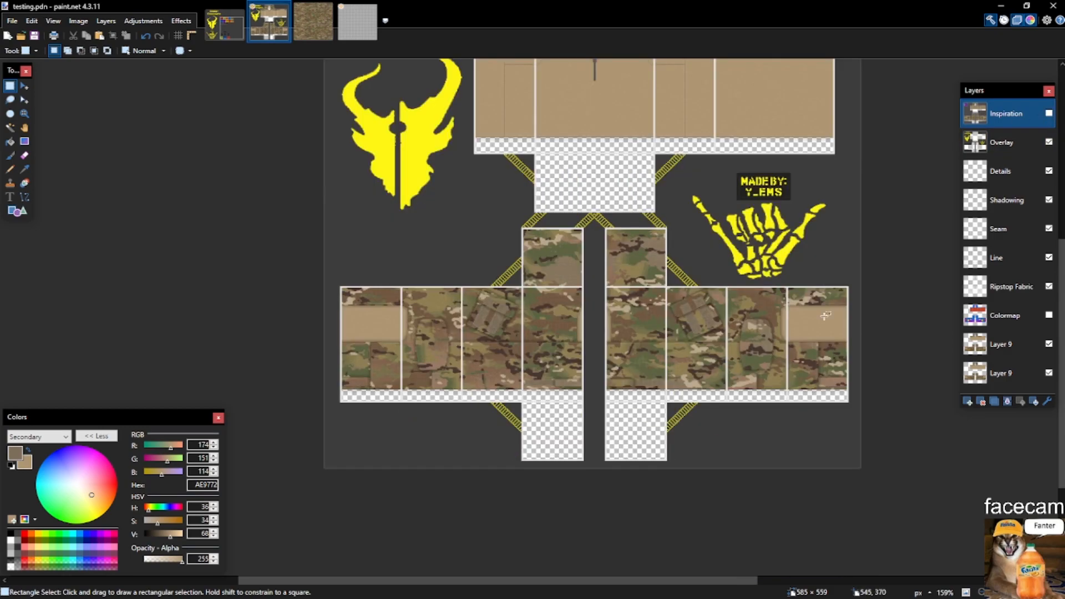
{"action": "left_click", "coordinate": [1048, 141]}
{"action": "left_click", "coordinate": [1048, 141]}
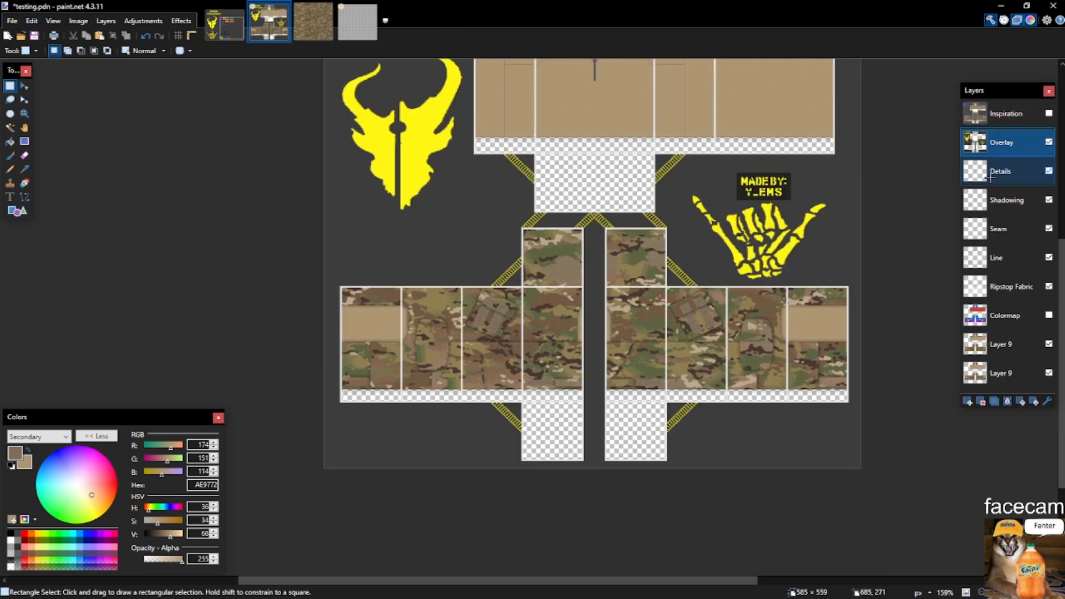
{"action": "scroll", "coordinate": [623, 107], "scroll_direction": "up", "scroll_amount": 7}
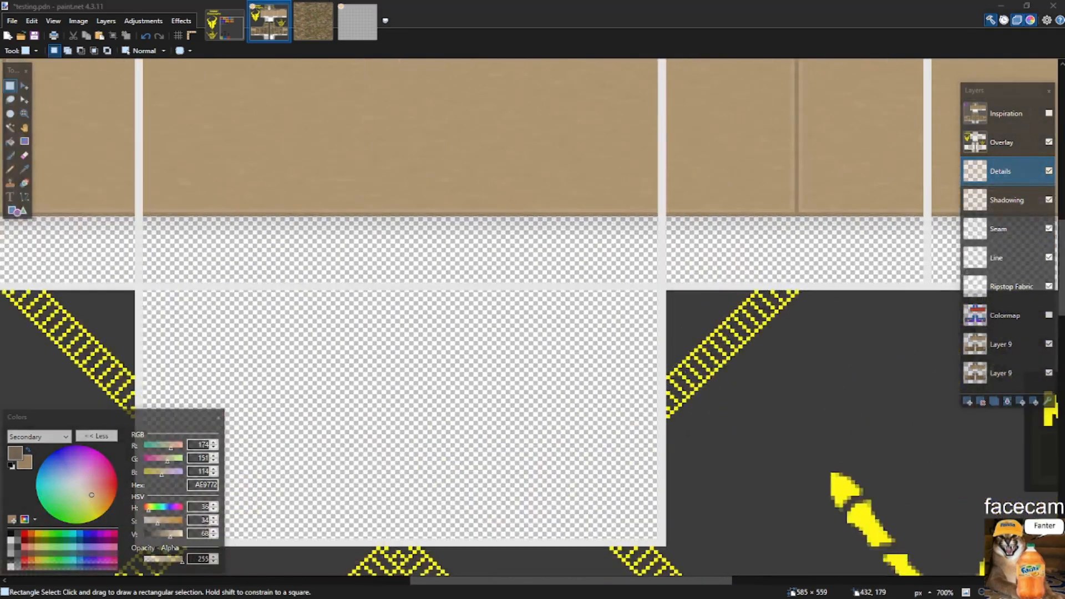
Open the Crye G2 template, select the grey tag near the torso's lower edge, about 13 × 23 pixels, and copy it from the Details layer.
{"action": "left_click_drag", "start_coordinate": [672, 4], "coordinate": [740, 0]}
{"action": "scroll", "coordinate": [499, 244], "scroll_direction": "up", "scroll_amount": 10}
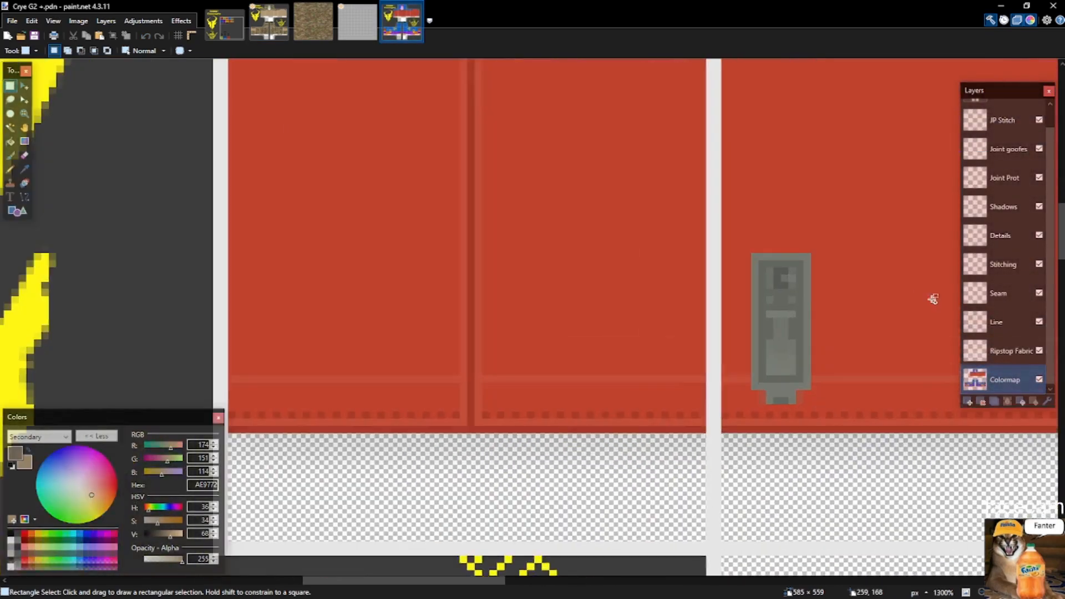
{"action": "left_click_drag", "start_coordinate": [760, 256], "coordinate": [811, 361]}
{"action": "left_click_drag", "start_coordinate": [832, 415], "coordinate": [841, 417]}
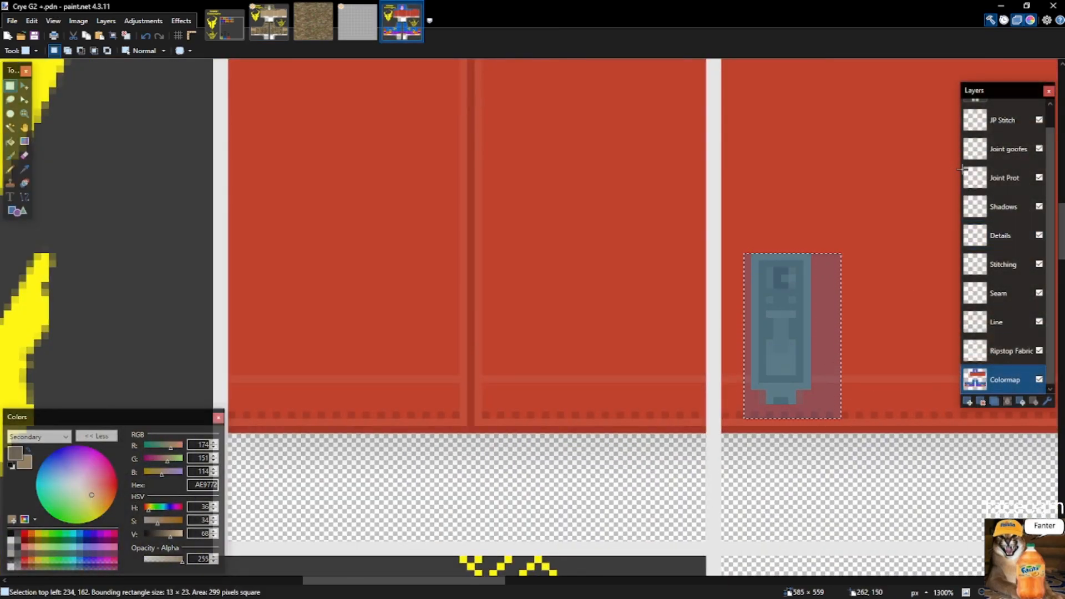
{"action": "left_click", "coordinate": [1004, 120]}
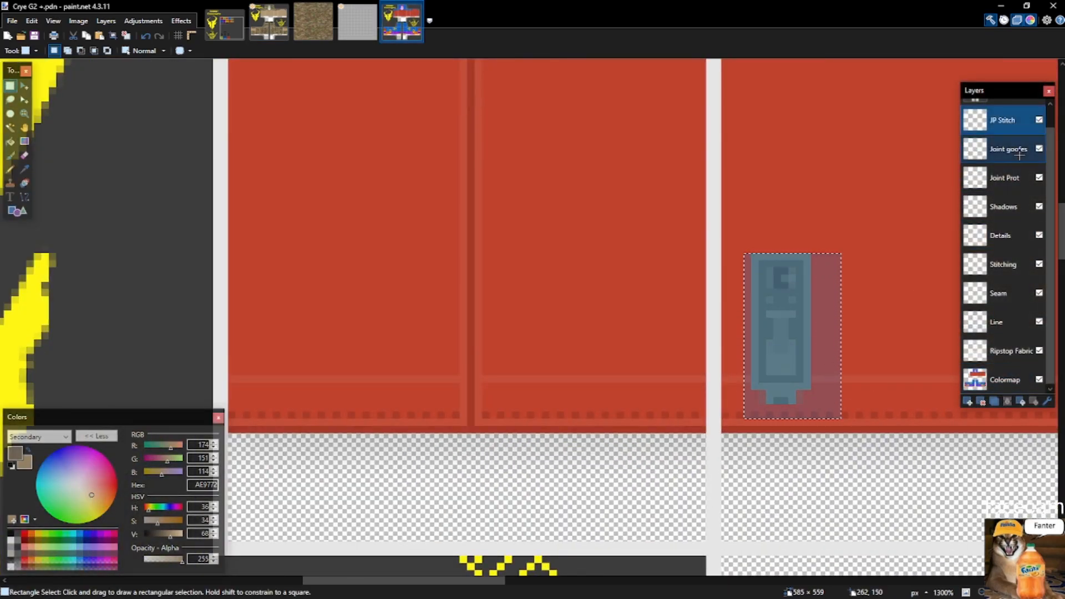
{"action": "left_click", "coordinate": [1017, 207]}
{"action": "left_click", "coordinate": [1015, 235]}
Paste the grey tag onto the Details layer of testing.pdn, move that layer below Shadowing and save the file.
{"action": "left_click", "coordinate": [313, 21]}
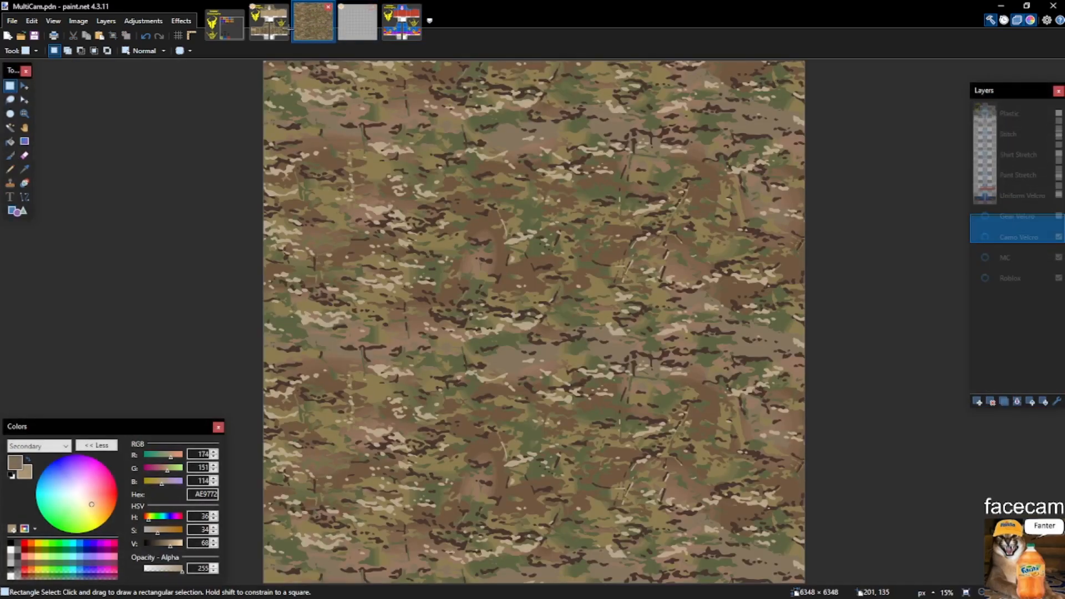
{"action": "left_click", "coordinate": [270, 21]}
{"action": "scroll", "coordinate": [642, 185], "scroll_direction": "down", "scroll_amount": 4}
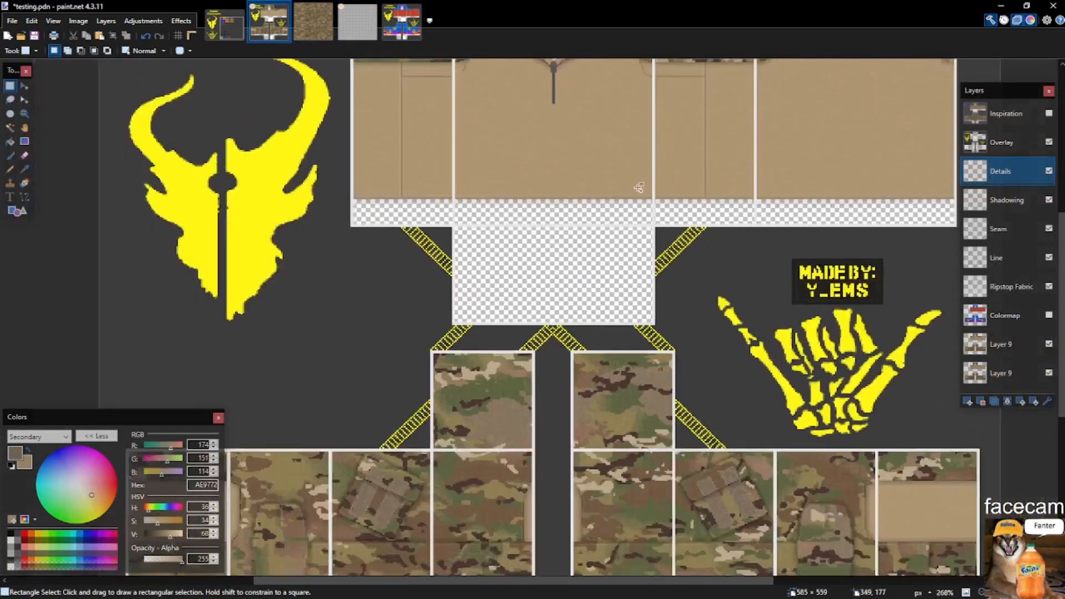
{"action": "scroll", "coordinate": [494, 166], "scroll_direction": "up", "scroll_amount": 4}
{"action": "scroll", "coordinate": [577, 204], "scroll_direction": "down", "scroll_amount": 4}
{"action": "left_click_drag", "start_coordinate": [1001, 170], "coordinate": [1001, 201]}
{"action": "key", "text": "ctrl+s"}
{"action": "scroll", "coordinate": [549, 222], "scroll_direction": "down", "scroll_amount": 5}
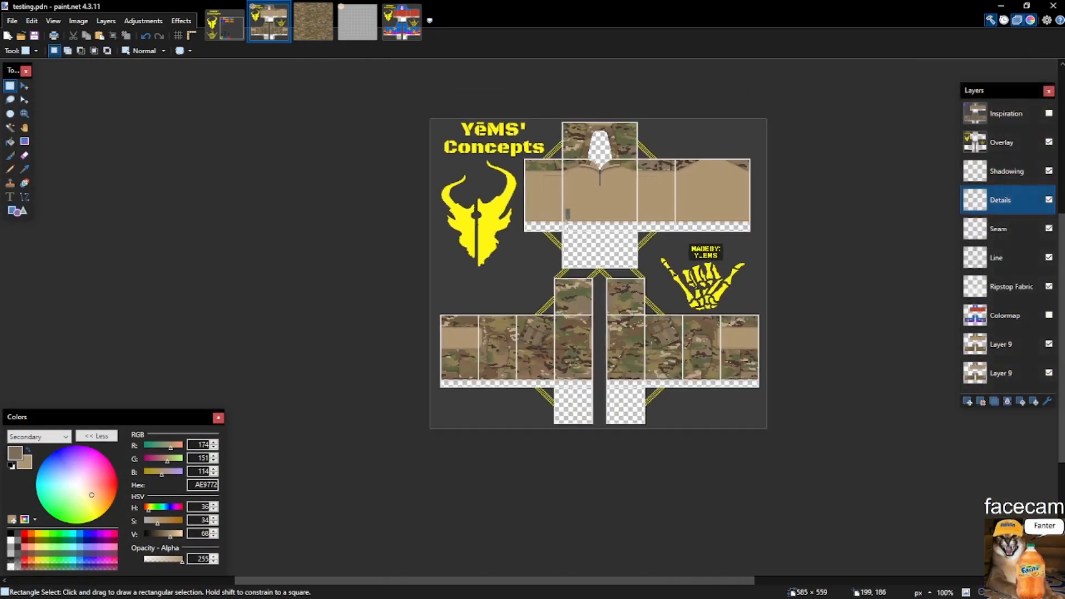
Try to move the grey tag on the front torso, undo the move and deselect.
{"action": "scroll", "coordinate": [593, 386], "scroll_direction": "up", "scroll_amount": 5}
{"action": "mouse_move", "coordinate": [552, 365]}
{"action": "left_mouse_down"}
{"action": "mouse_move", "coordinate": [588, 395]}
{"action": "mouse_move", "coordinate": [580, 368]}
{"action": "left_mouse_up"}
{"action": "key", "text": "m"}
{"action": "scroll", "coordinate": [575, 296], "scroll_direction": "up", "scroll_amount": 3}
{"action": "key", "text": "ctrl+z"}
{"action": "key", "text": "s"}
{"action": "key", "text": "ctrl+d"}
Clear the selection, save the file and look over the whole template with the tag in place.
{"action": "left_click_drag", "start_coordinate": [455, 460], "coordinate": [673, 513]}
{"action": "key", "text": "ctrl+d"}
{"action": "scroll", "coordinate": [487, 297], "scroll_direction": "down", "scroll_amount": 10}
{"action": "key", "text": "ctrl+s"}
{"action": "scroll", "coordinate": [479, 282], "scroll_direction": "up", "scroll_amount": 2}
{"action": "left_click_drag", "start_coordinate": [475, 257], "coordinate": [502, 282]}
{"action": "left_click", "coordinate": [502, 281]}
{"action": "scroll", "coordinate": [420, 288], "scroll_direction": "up", "scroll_amount": 1}
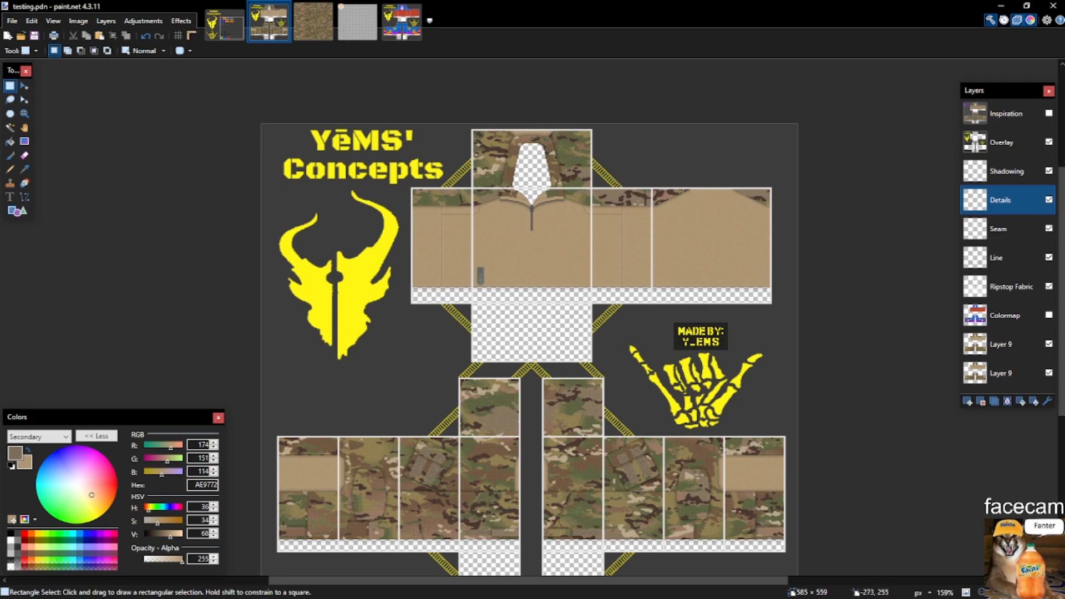
{"action": "key", "text": "alt+Tab"}
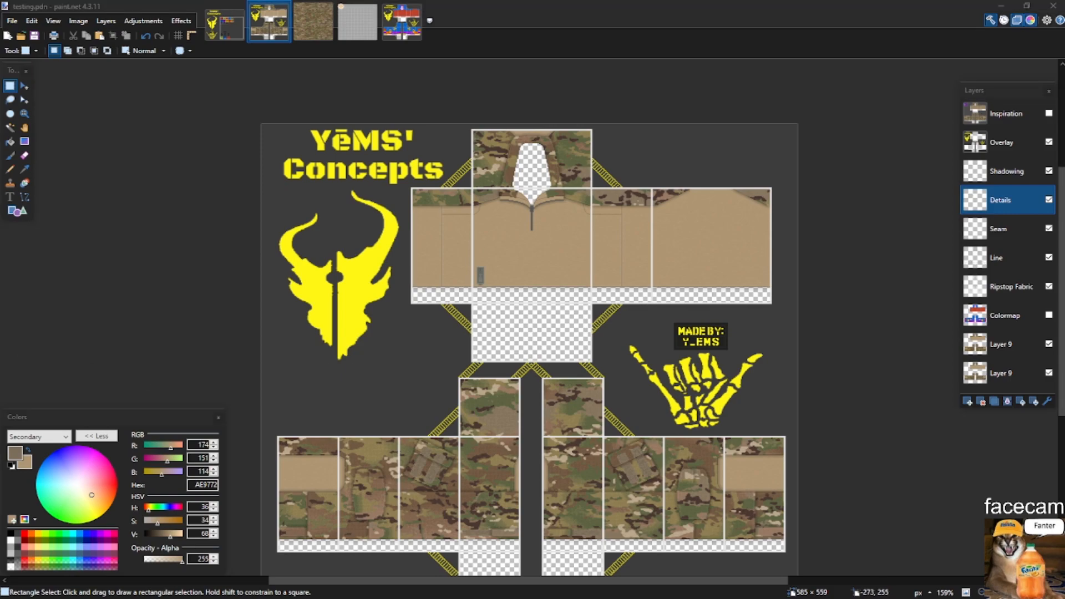